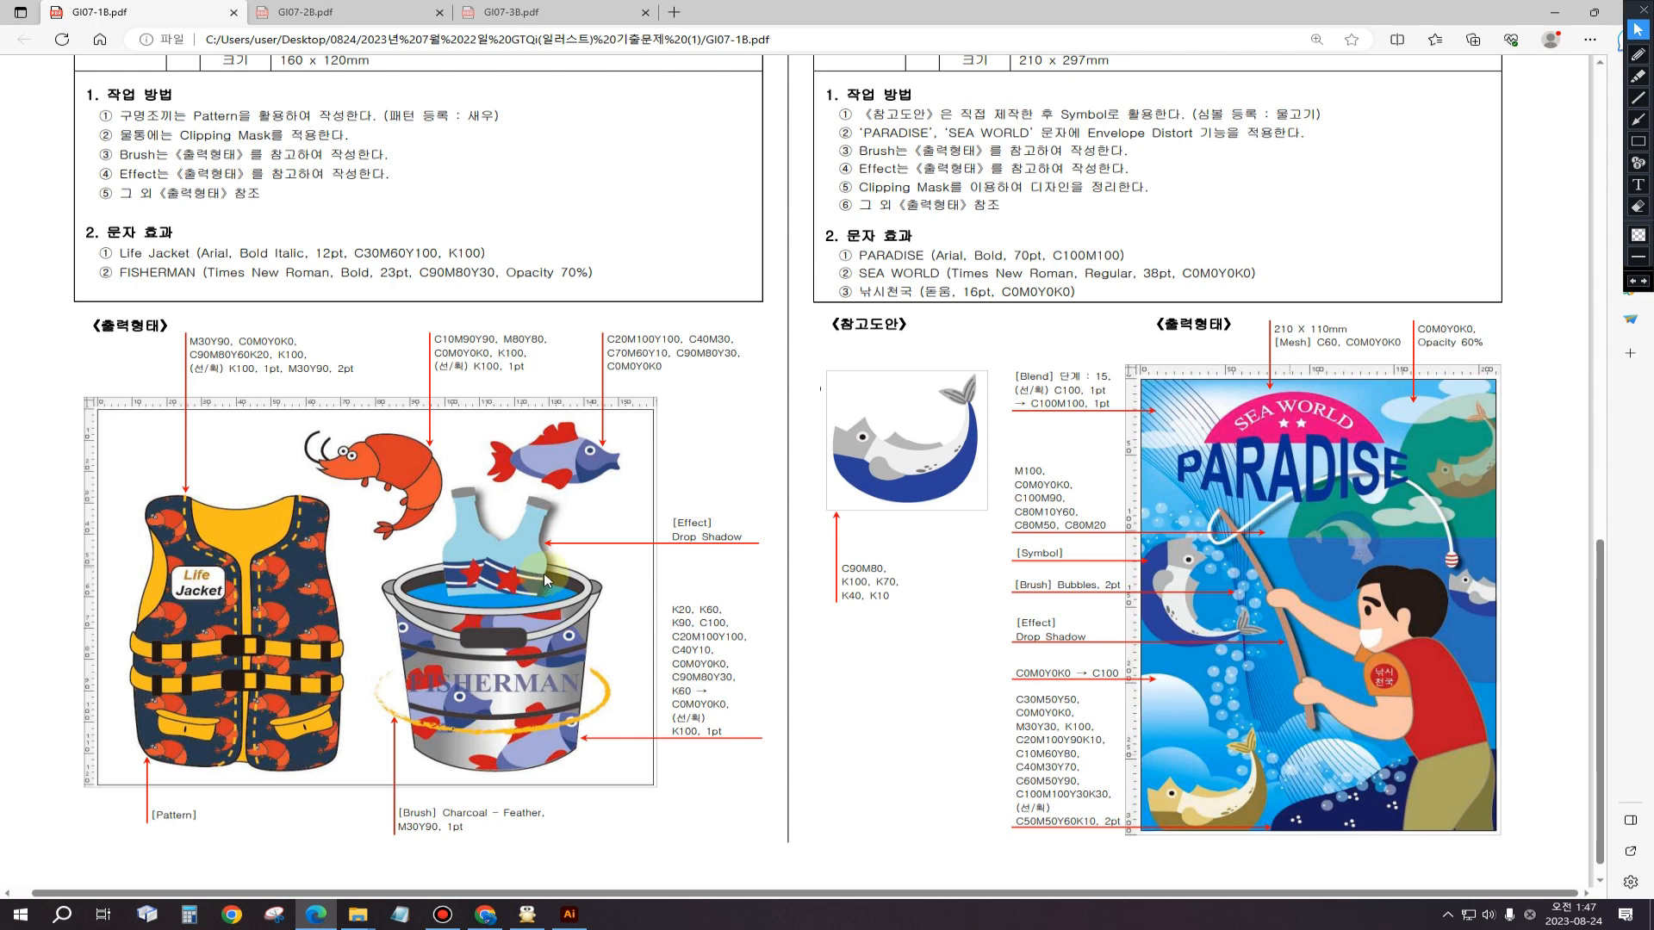
Step: Switch to Illustrator and deselect the reference image beside the artboard
left_click(569, 915)
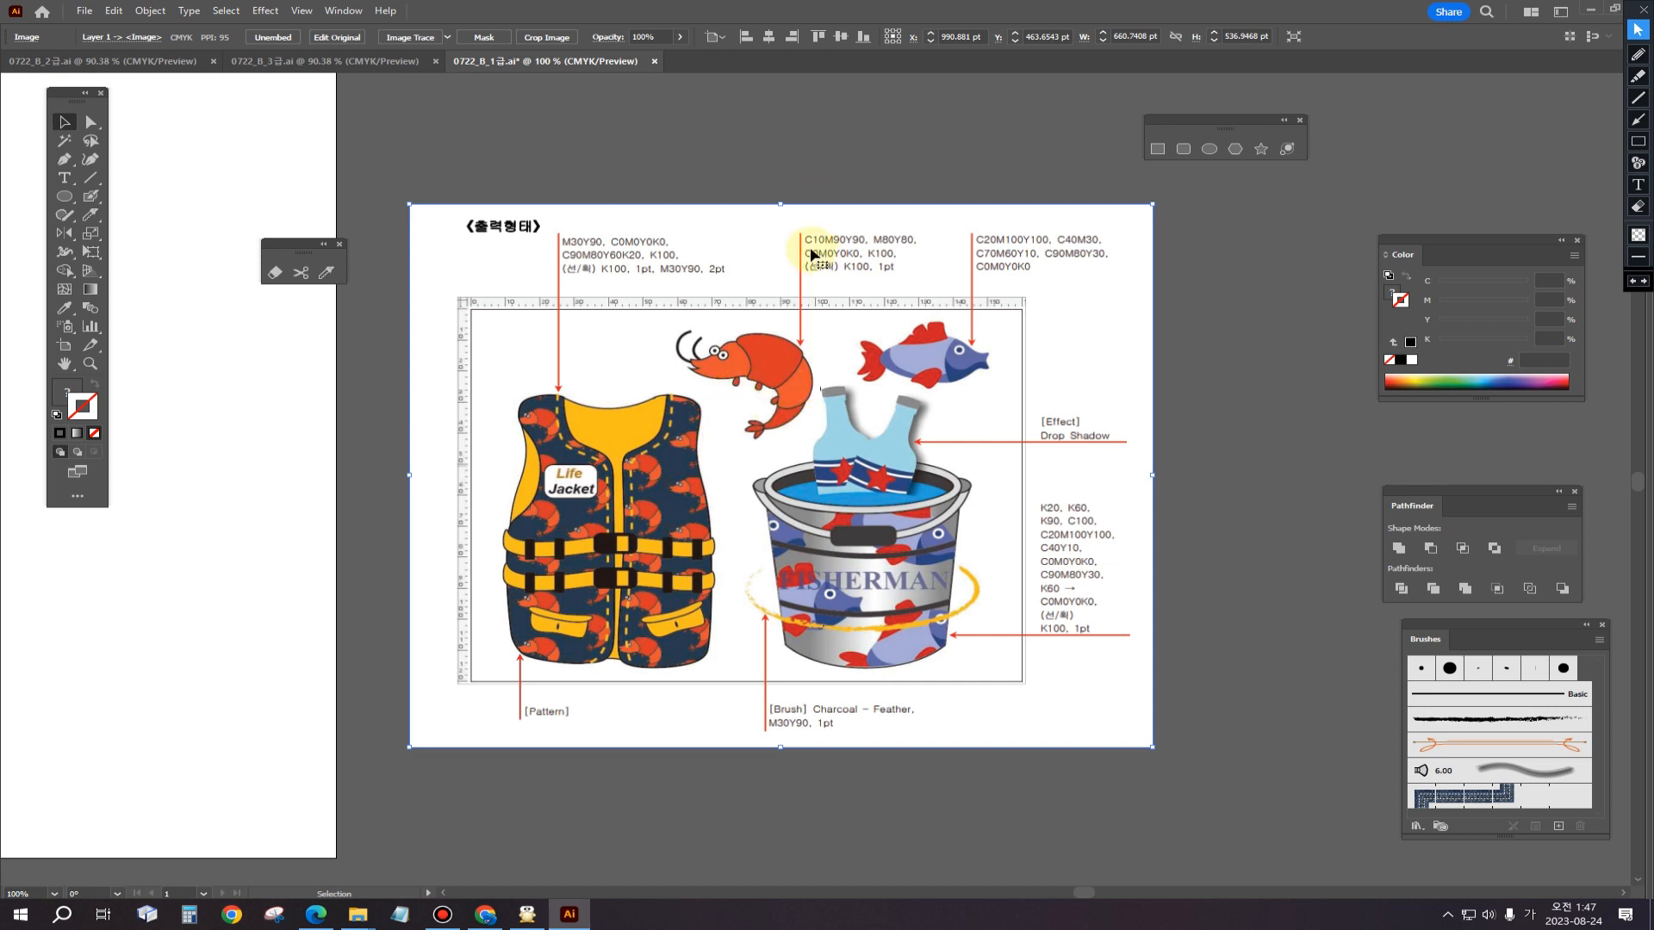
key("ctrl+shift+a")
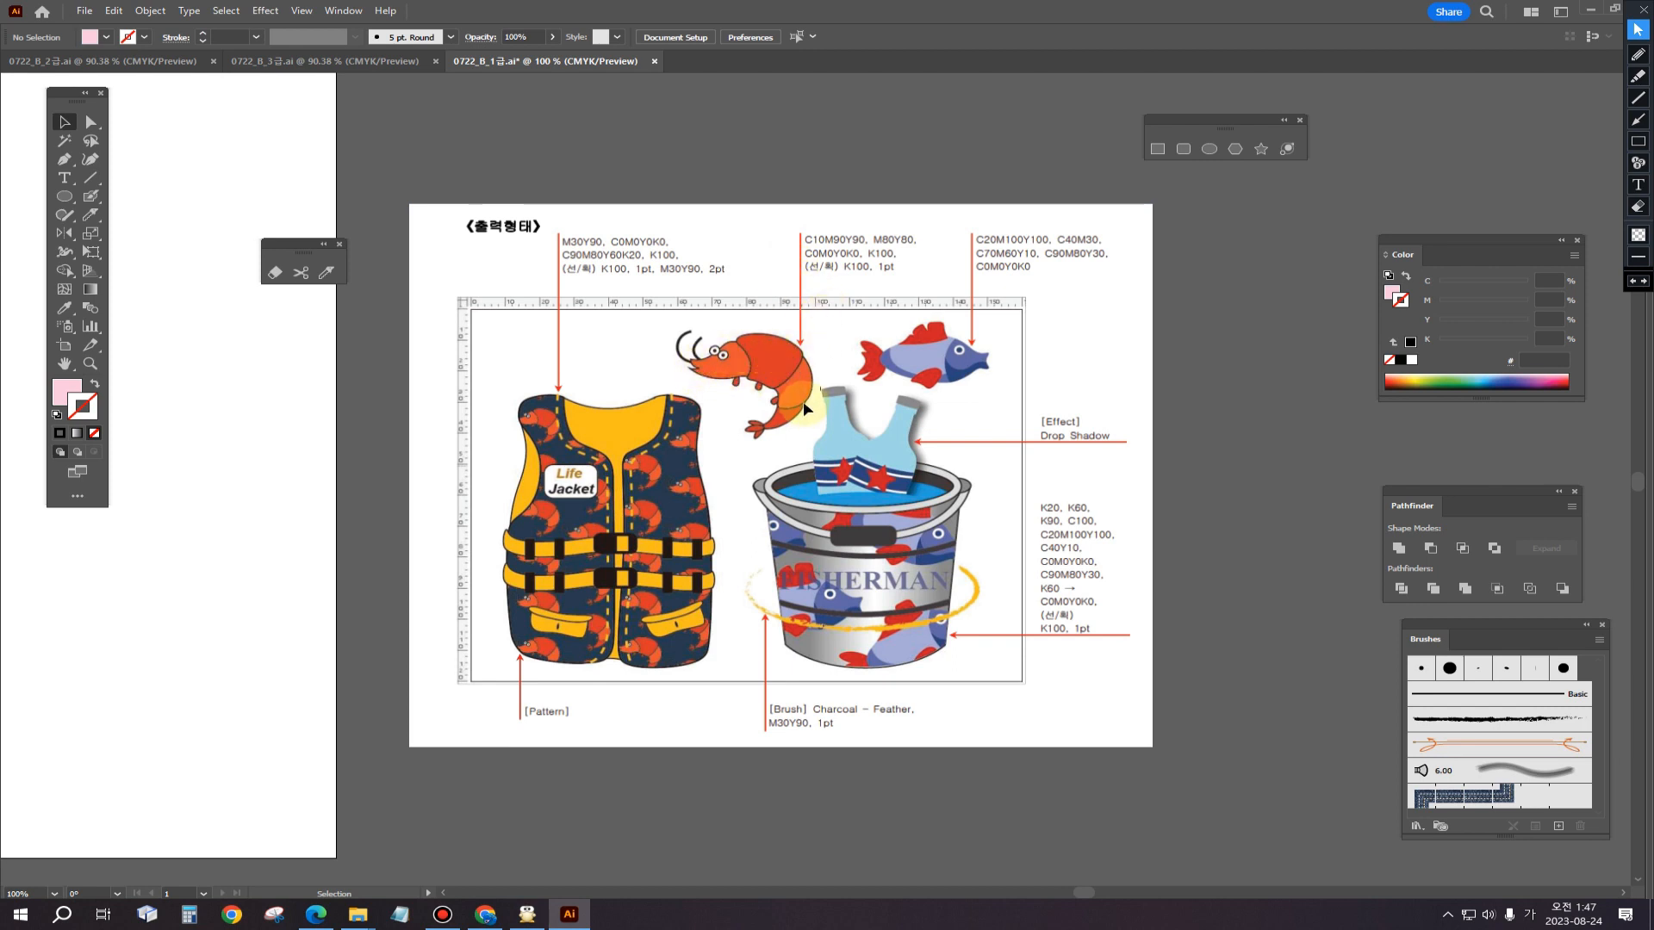
scroll(801, 405, "up", 1)
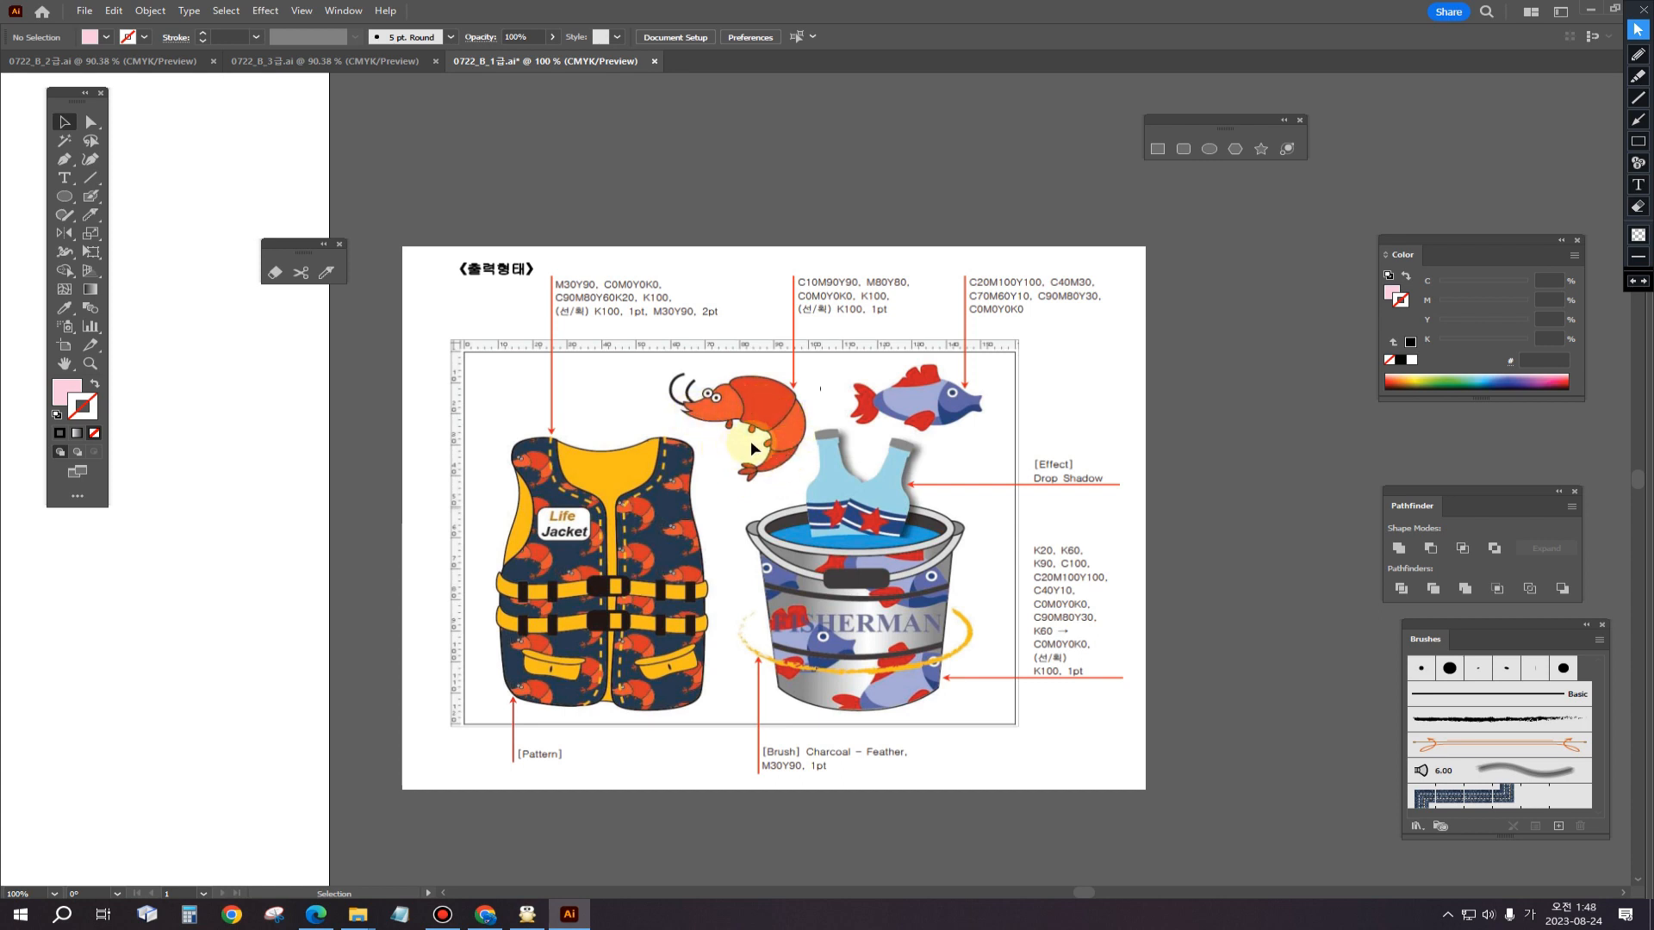
left_click_drag(739, 405, 849, 407)
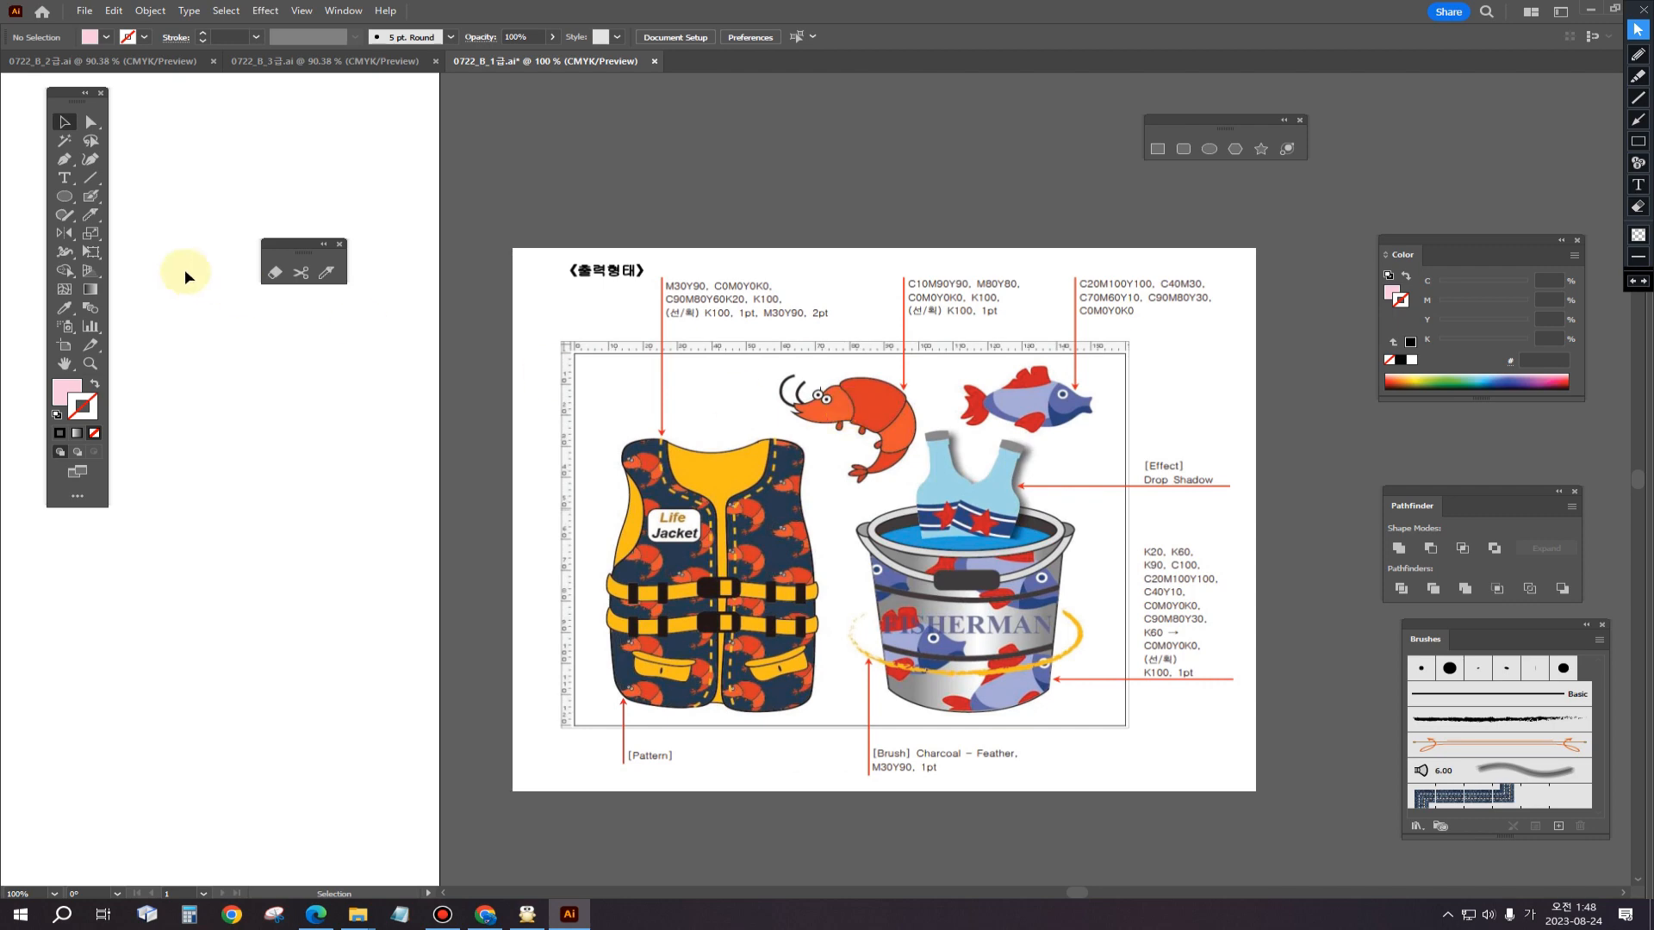
Step: Draw an open arc about 145 pt wide and 154 pt high for the shrimp's body with the Pen tool, as stroke without fill
left_click(64, 160)
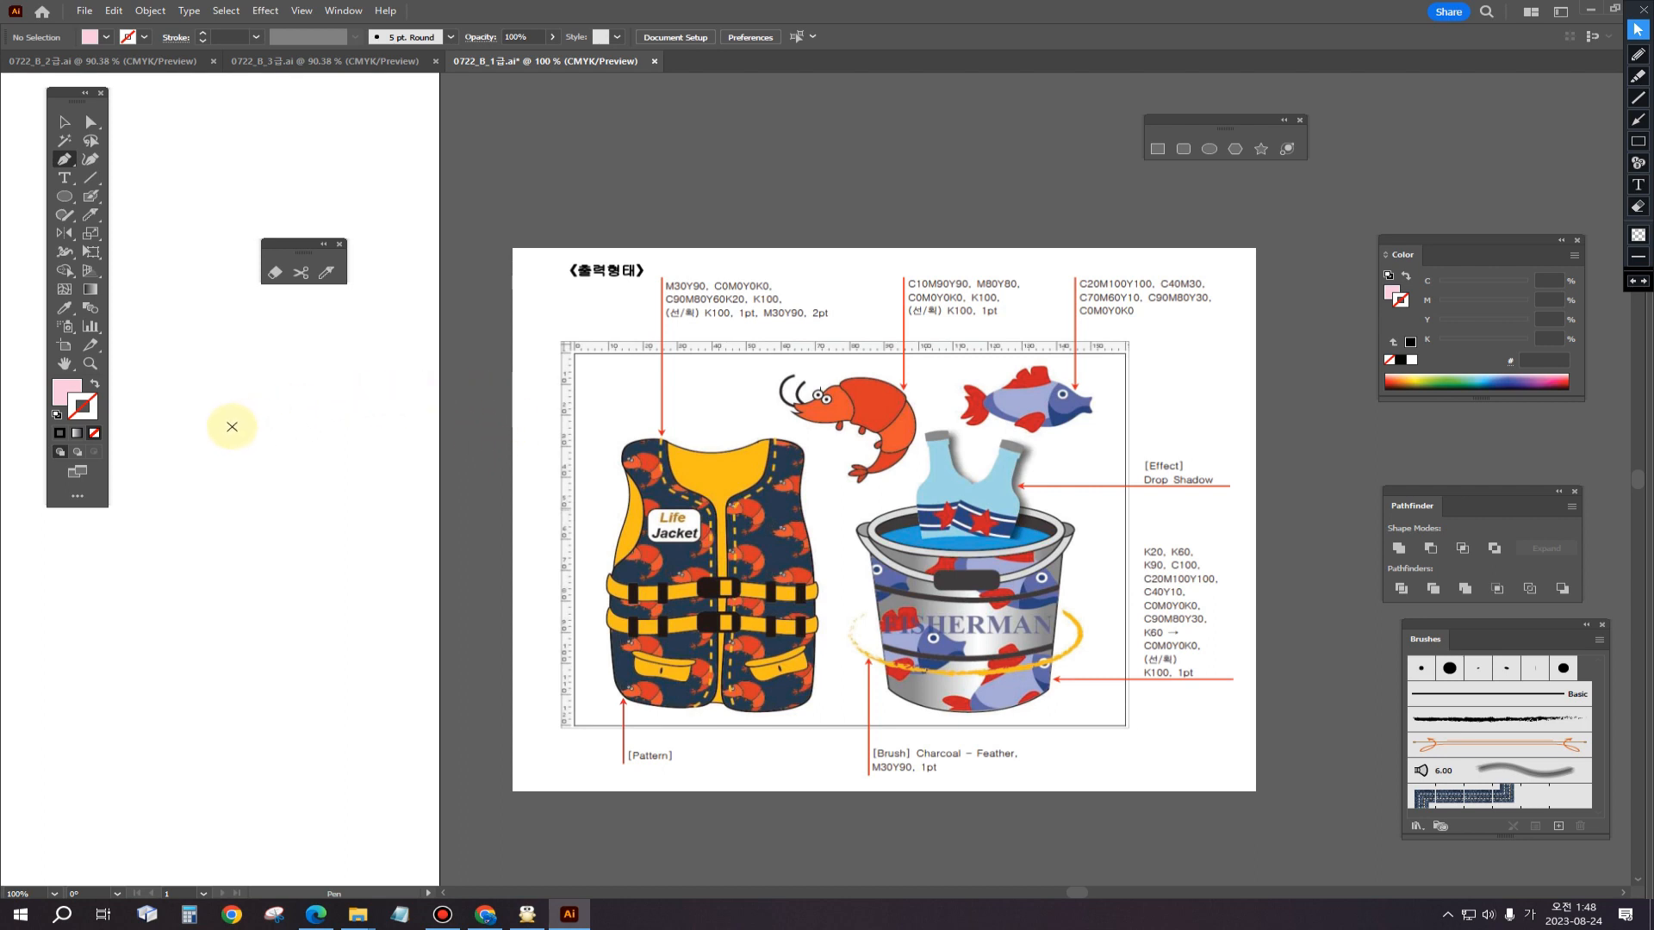
left_click(205, 433)
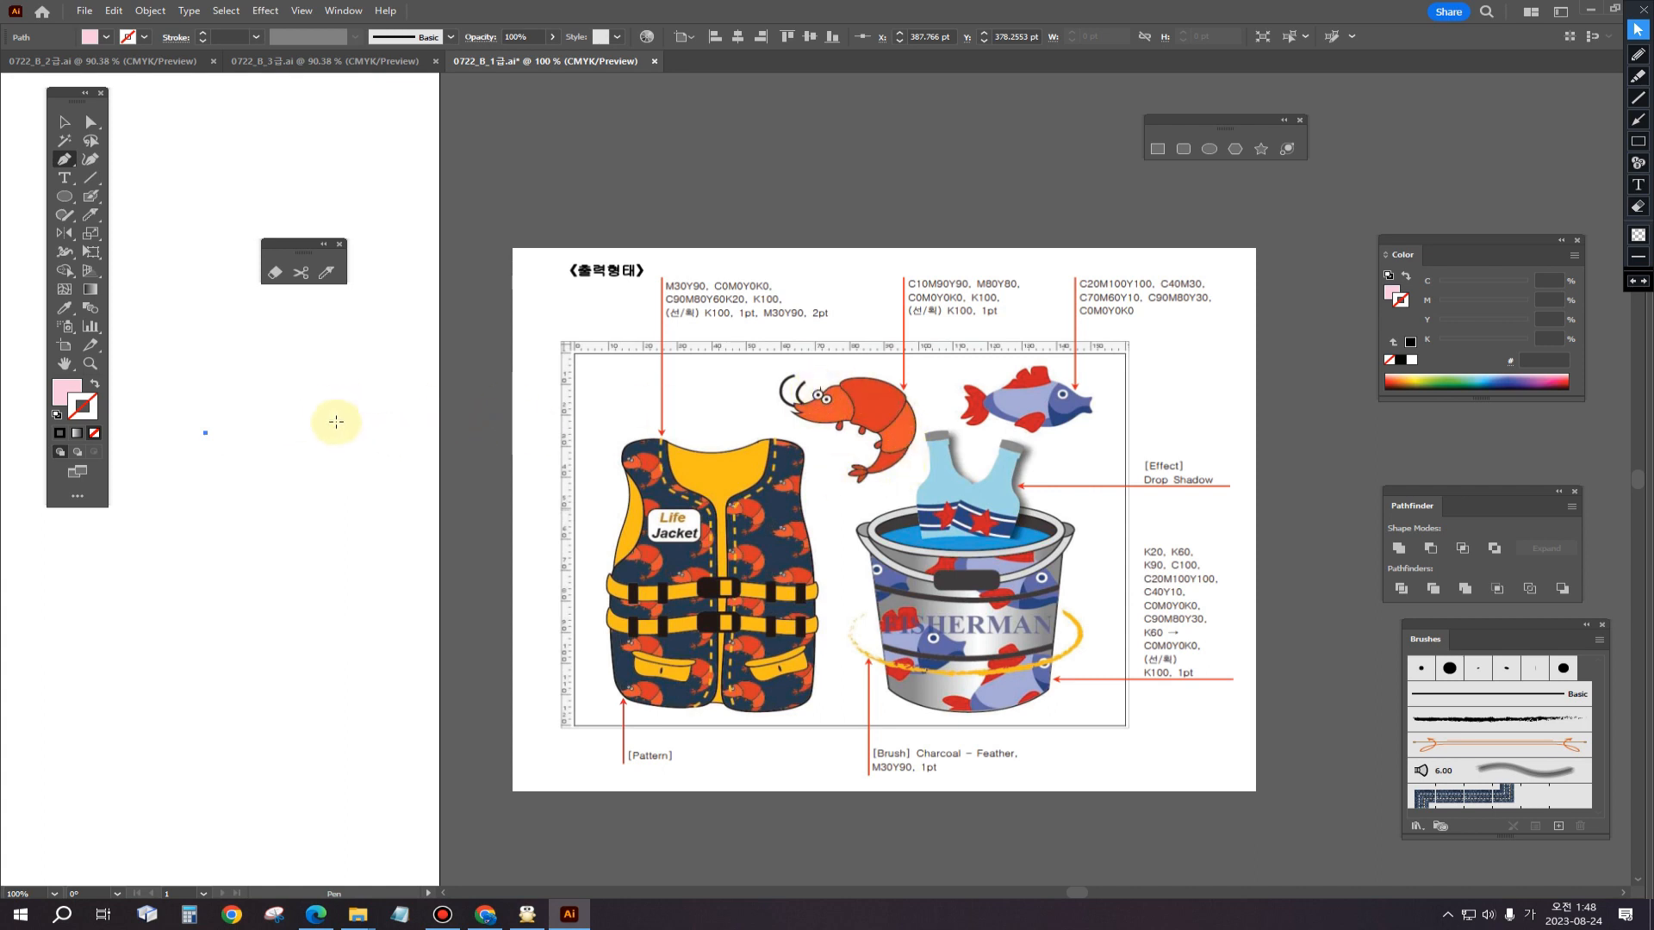
left_click_drag(336, 421, 397, 464)
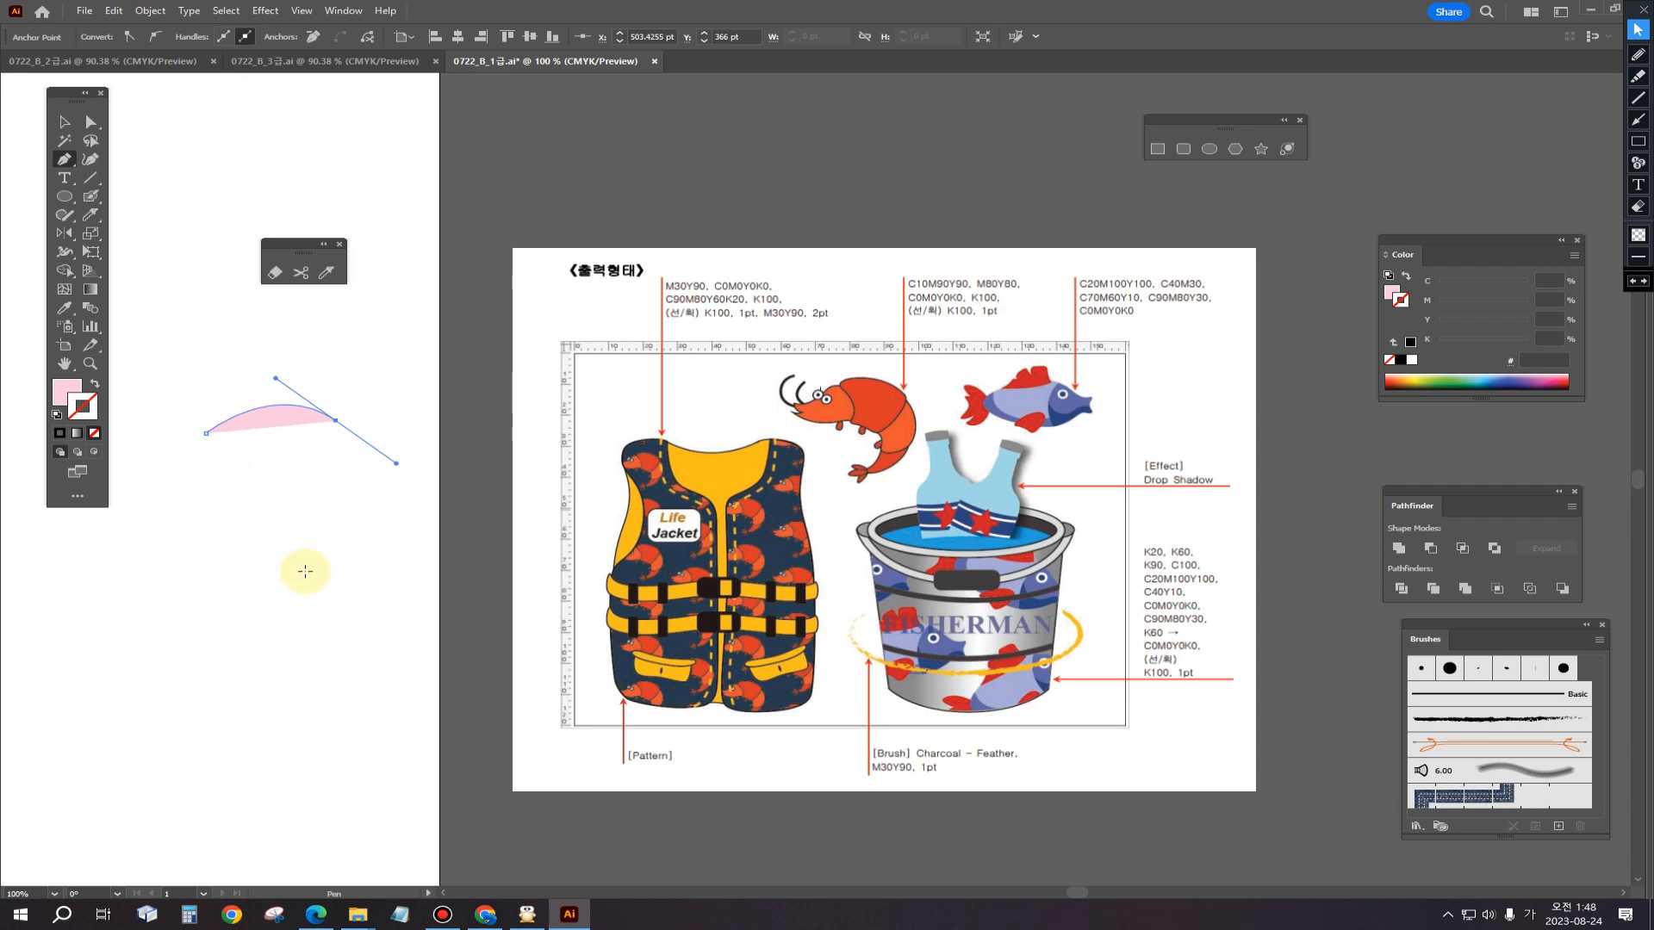
left_click_drag(305, 560, 237, 598)
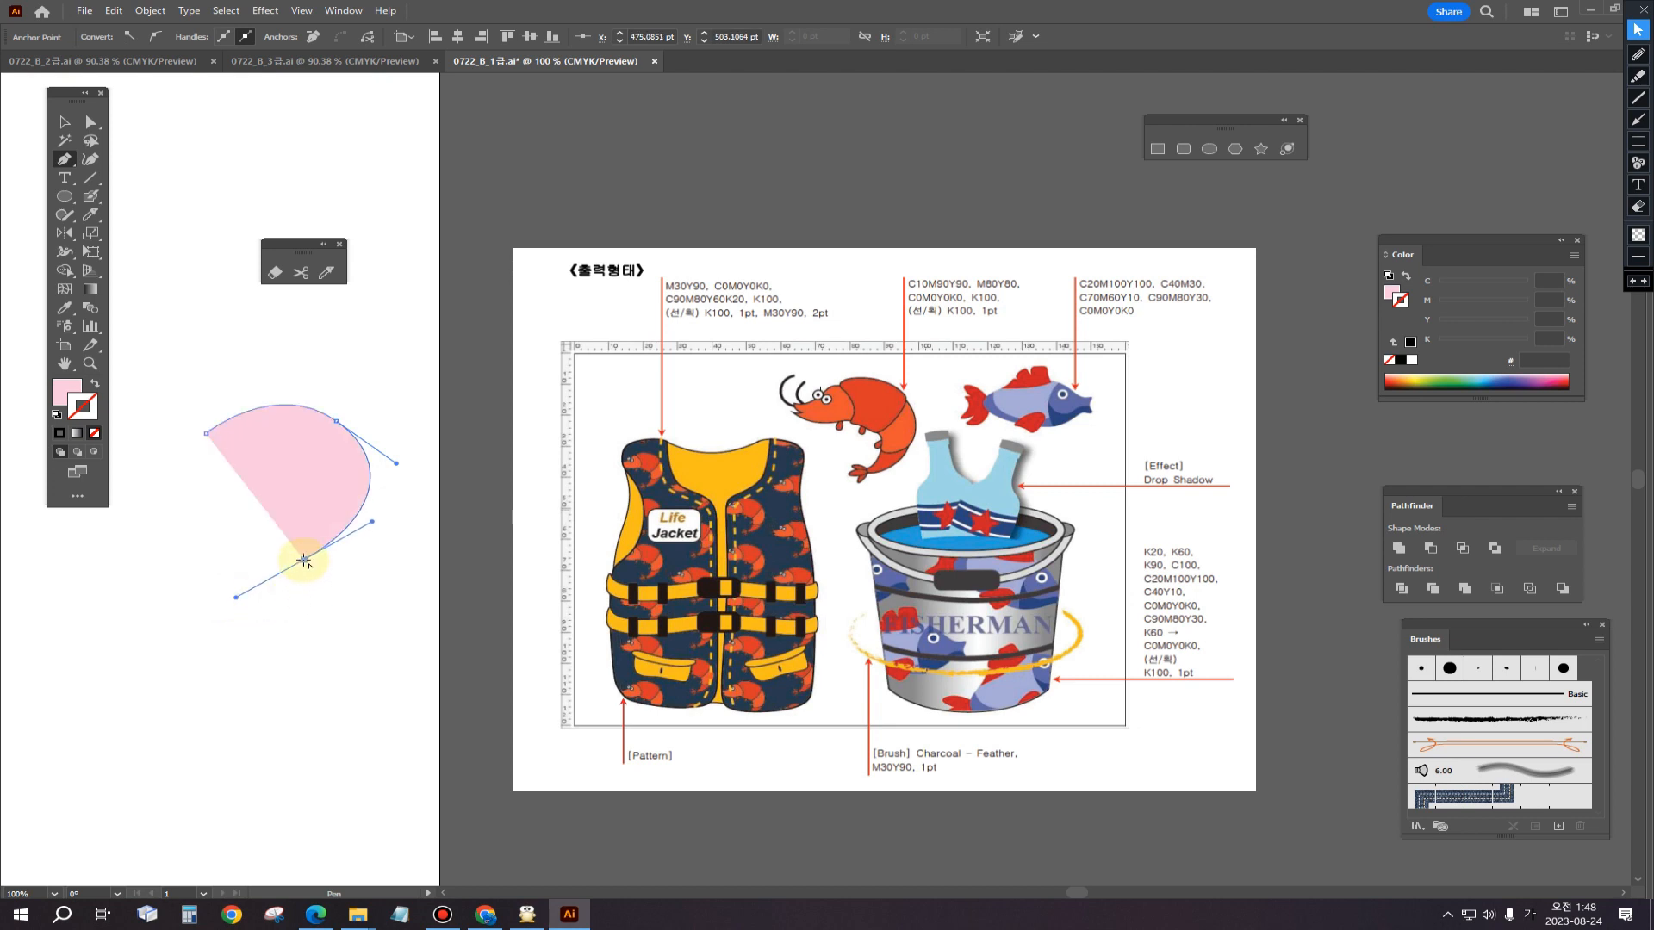
left_click(305, 560)
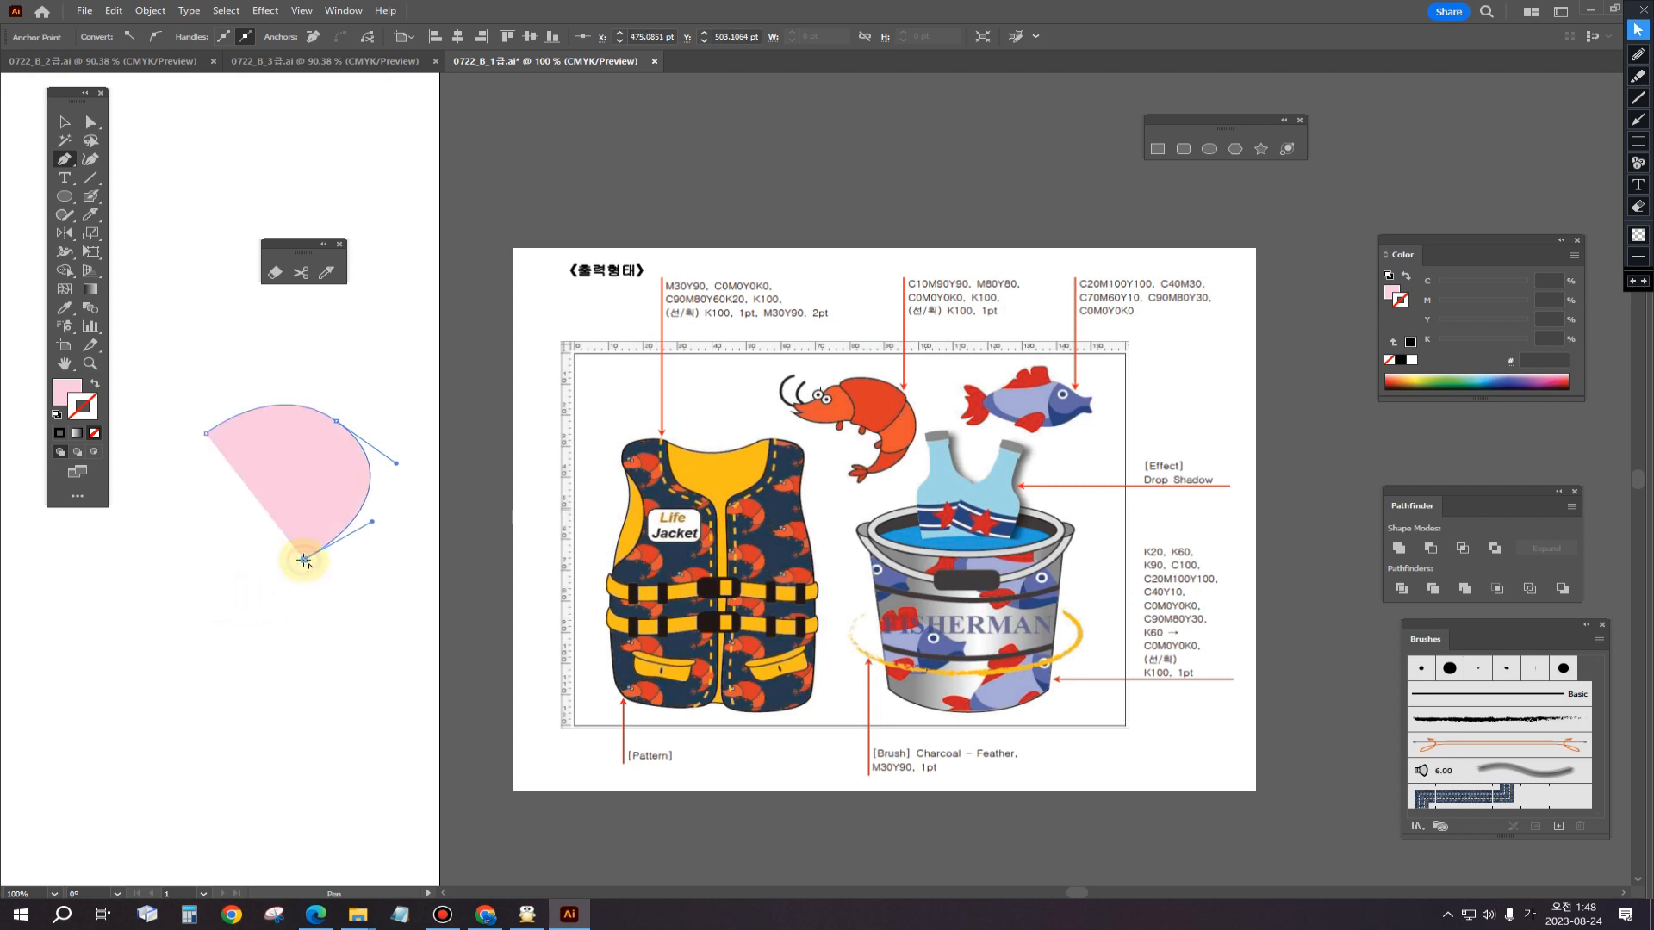
left_click(94, 386)
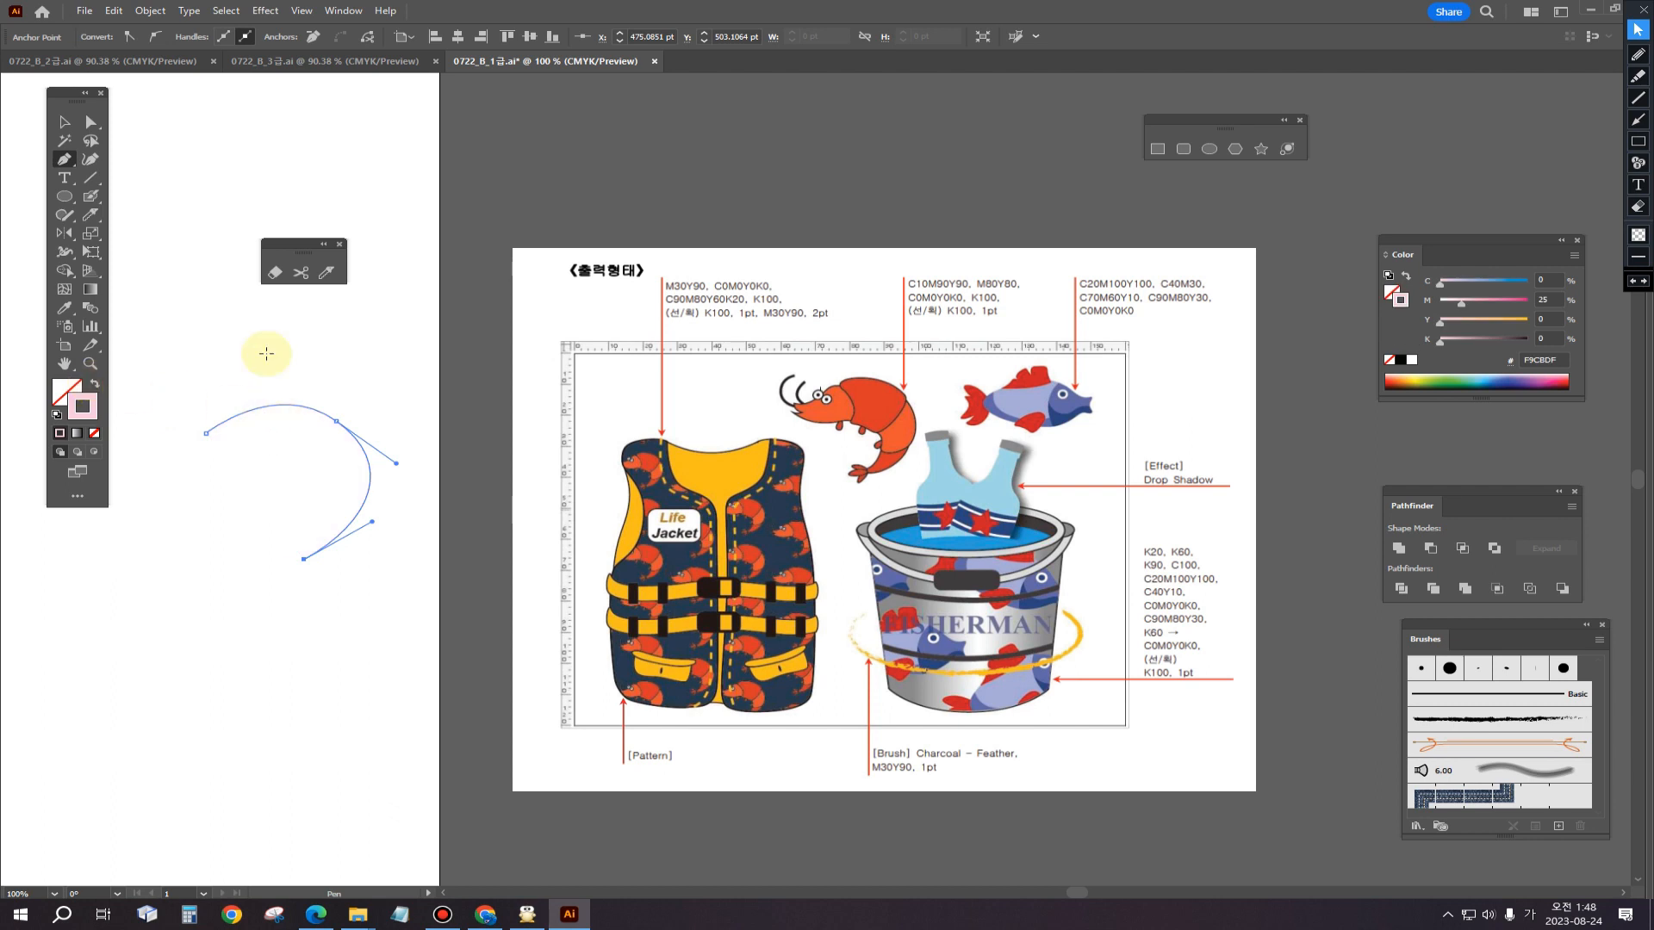
Step: Refine the arc's curvature by shifting its middle anchor point slightly and adjusting that point's direction handle
left_click(90, 121)
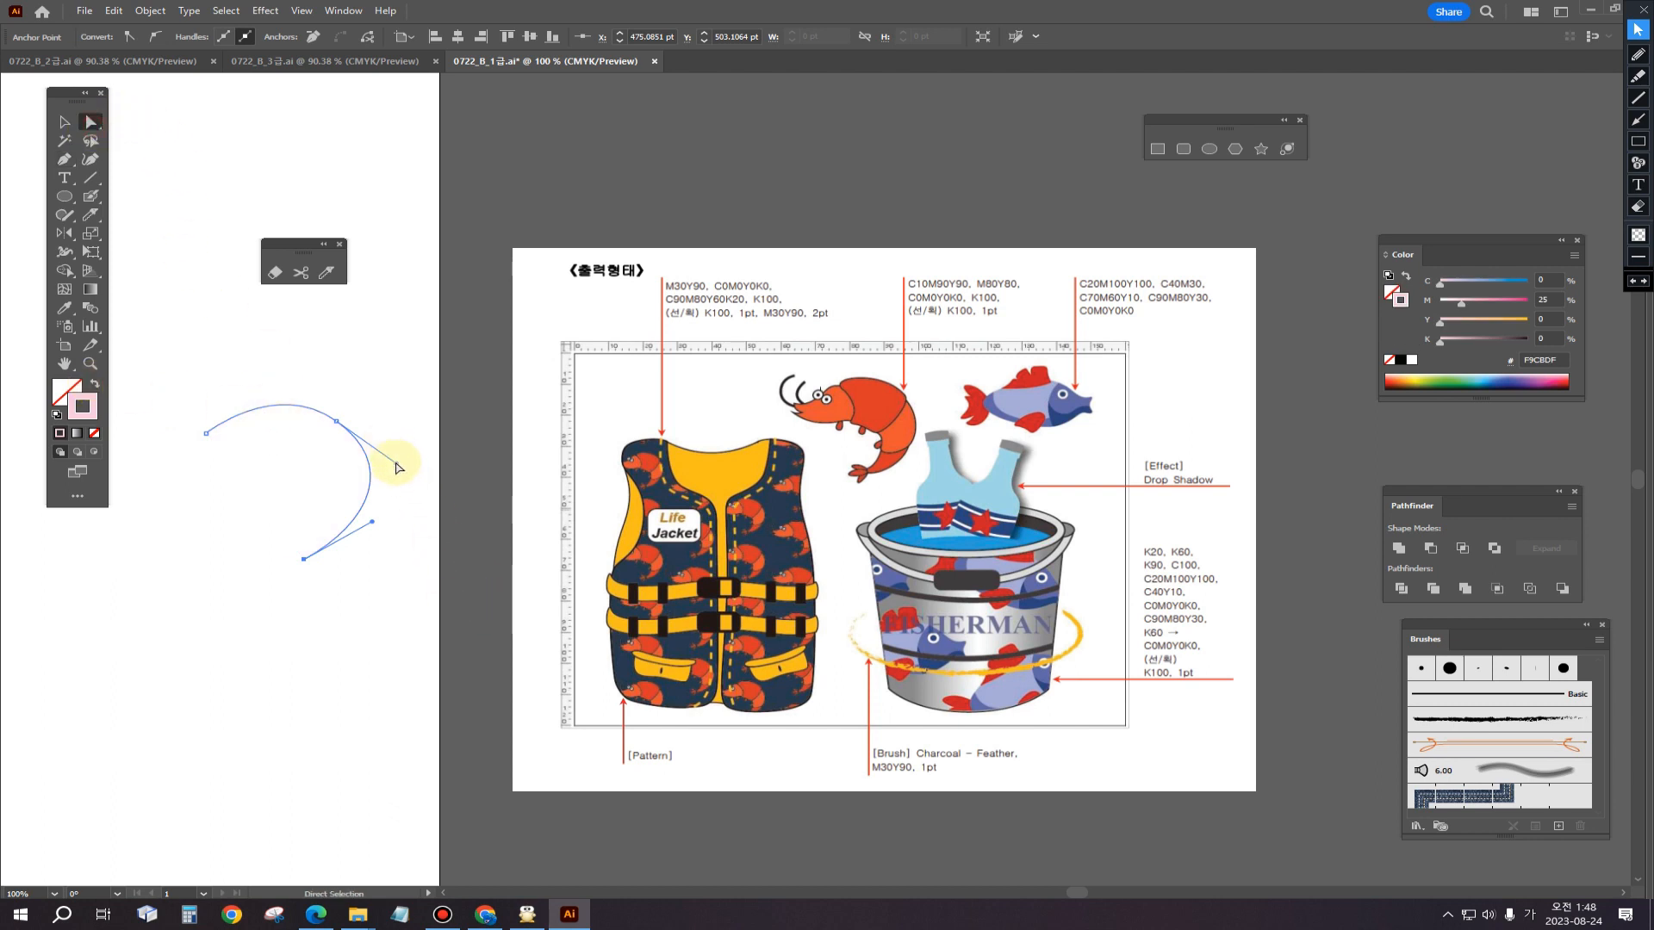
left_click_drag(396, 464, 331, 419)
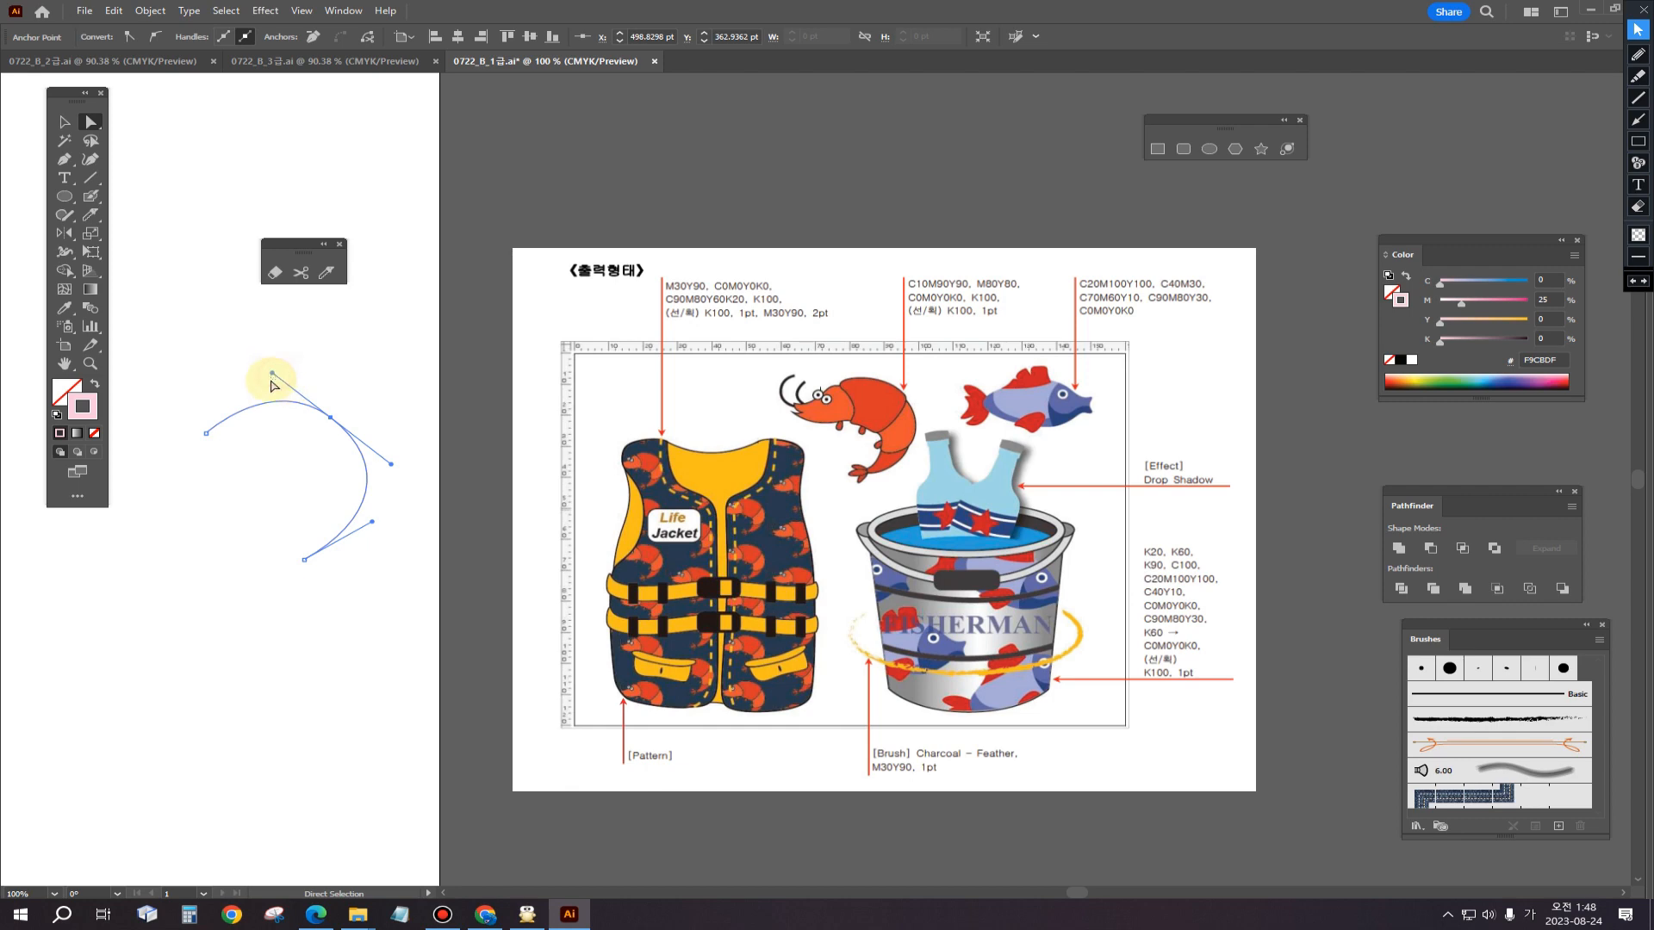
left_click(280, 380)
left_click_drag(337, 393, 314, 442)
mouse_move(266, 379)
left_mouse_down()
mouse_move(288, 380)
mouse_move(271, 386)
left_mouse_up()
left_click(330, 418)
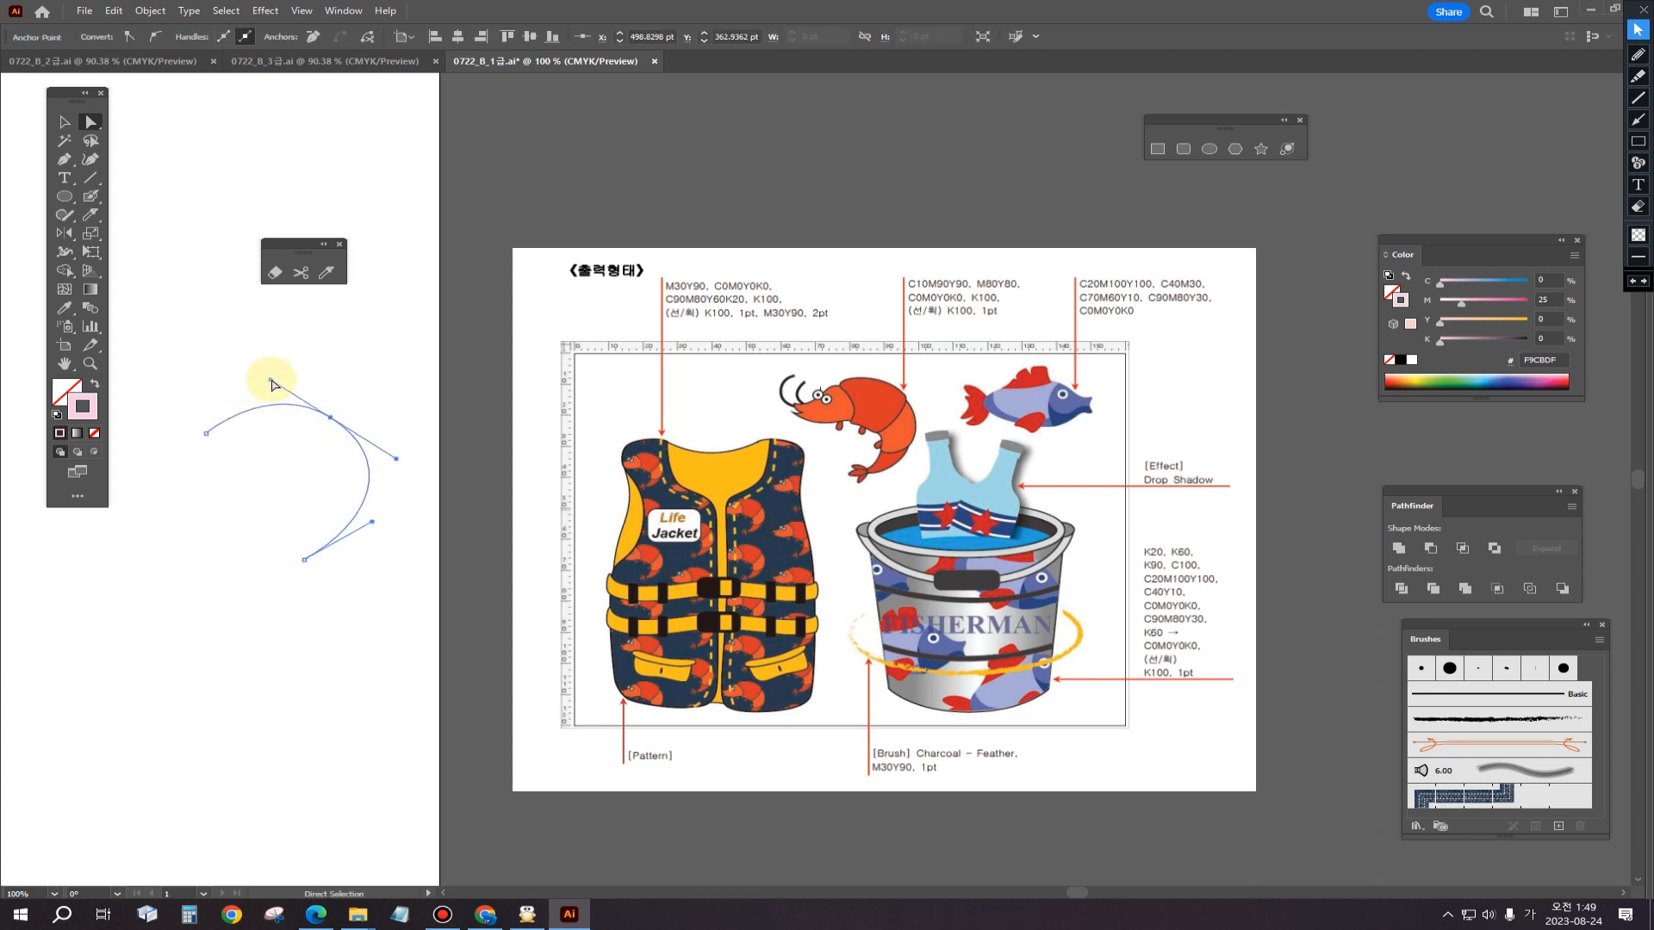
left_click(372, 401)
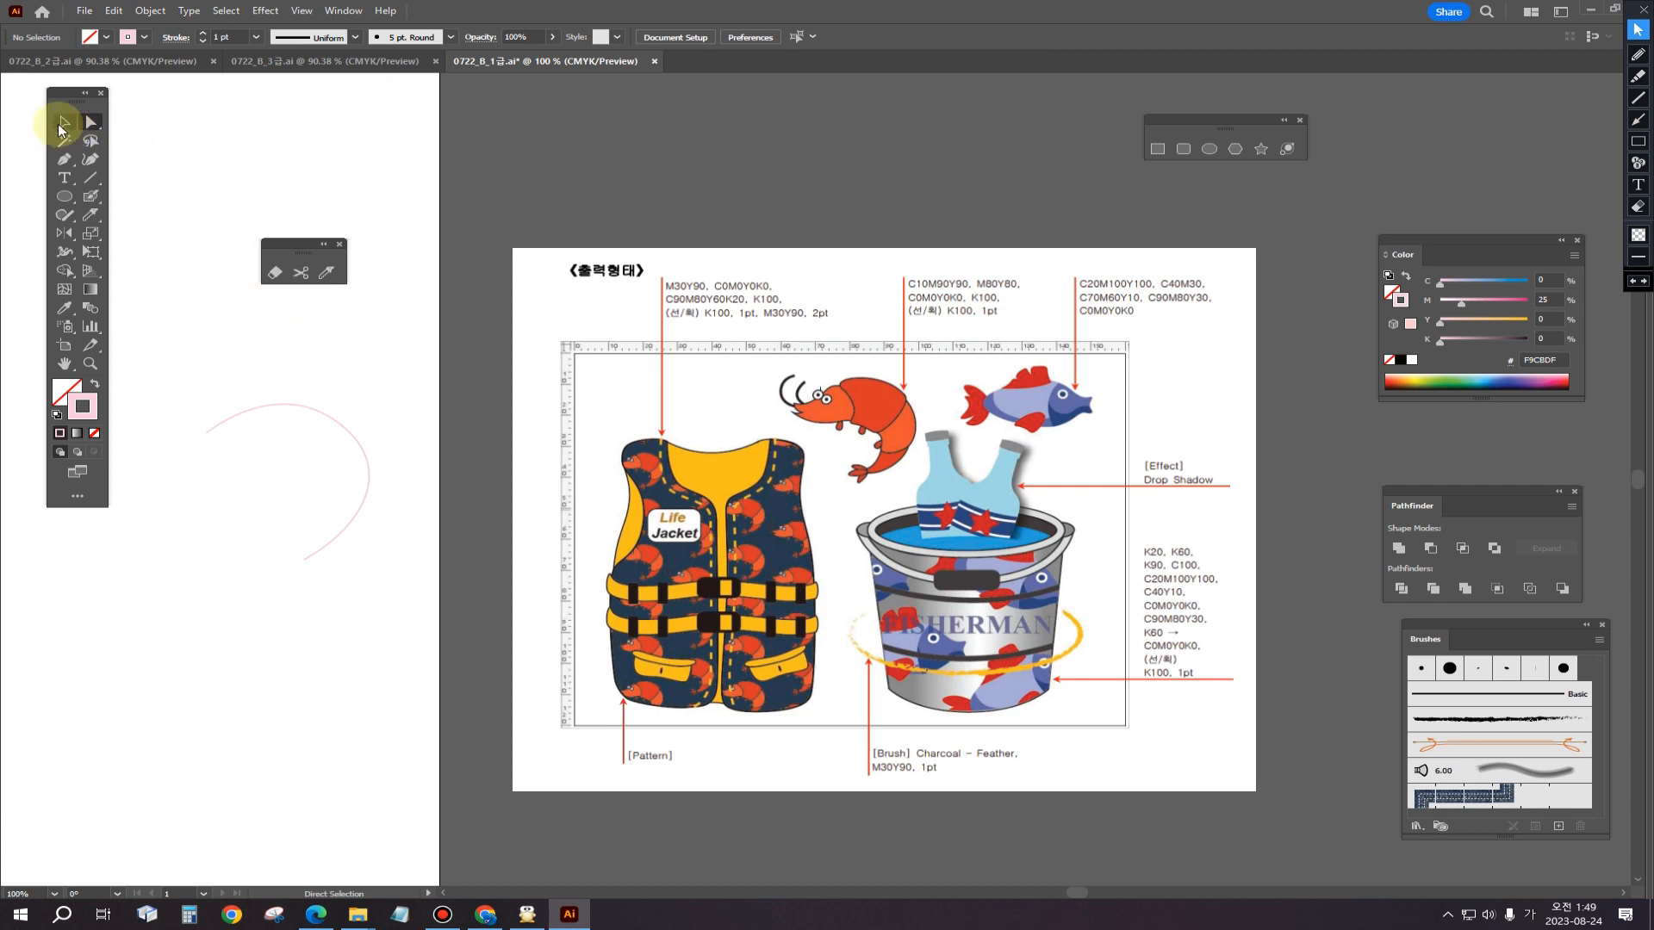
Step: Widen the arc's stroke at its middle anchor to about 58 pt with the Width tool, forming a crescent with pointed ends
left_click(64, 121)
left_click_drag(359, 393, 323, 470)
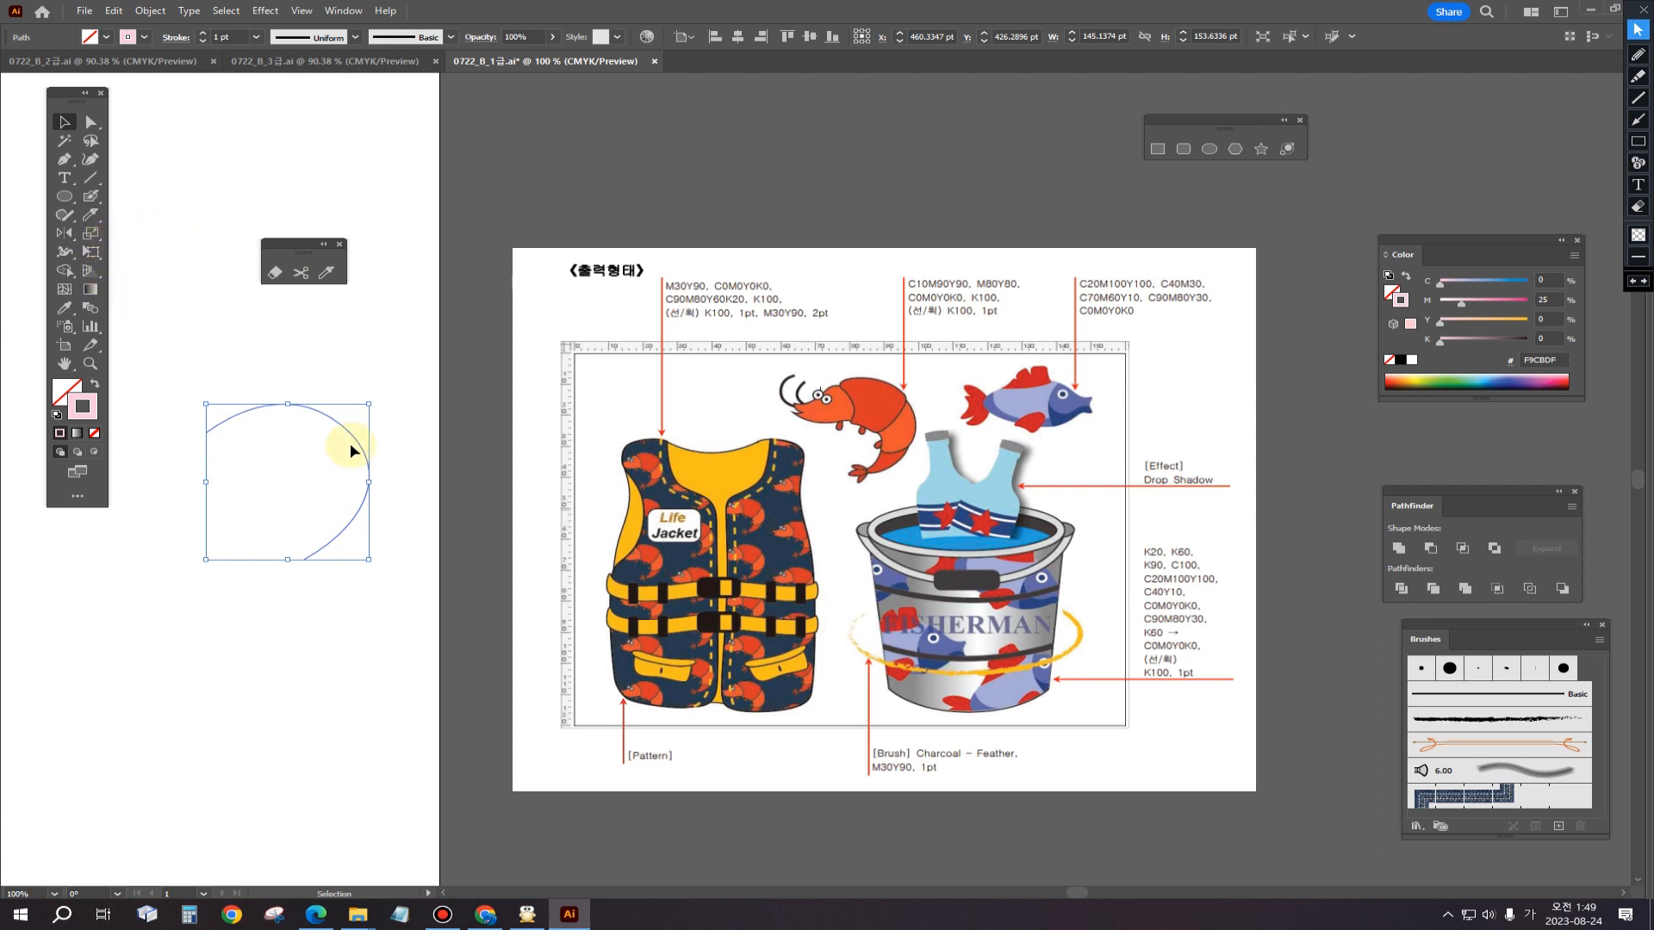
left_click(64, 251)
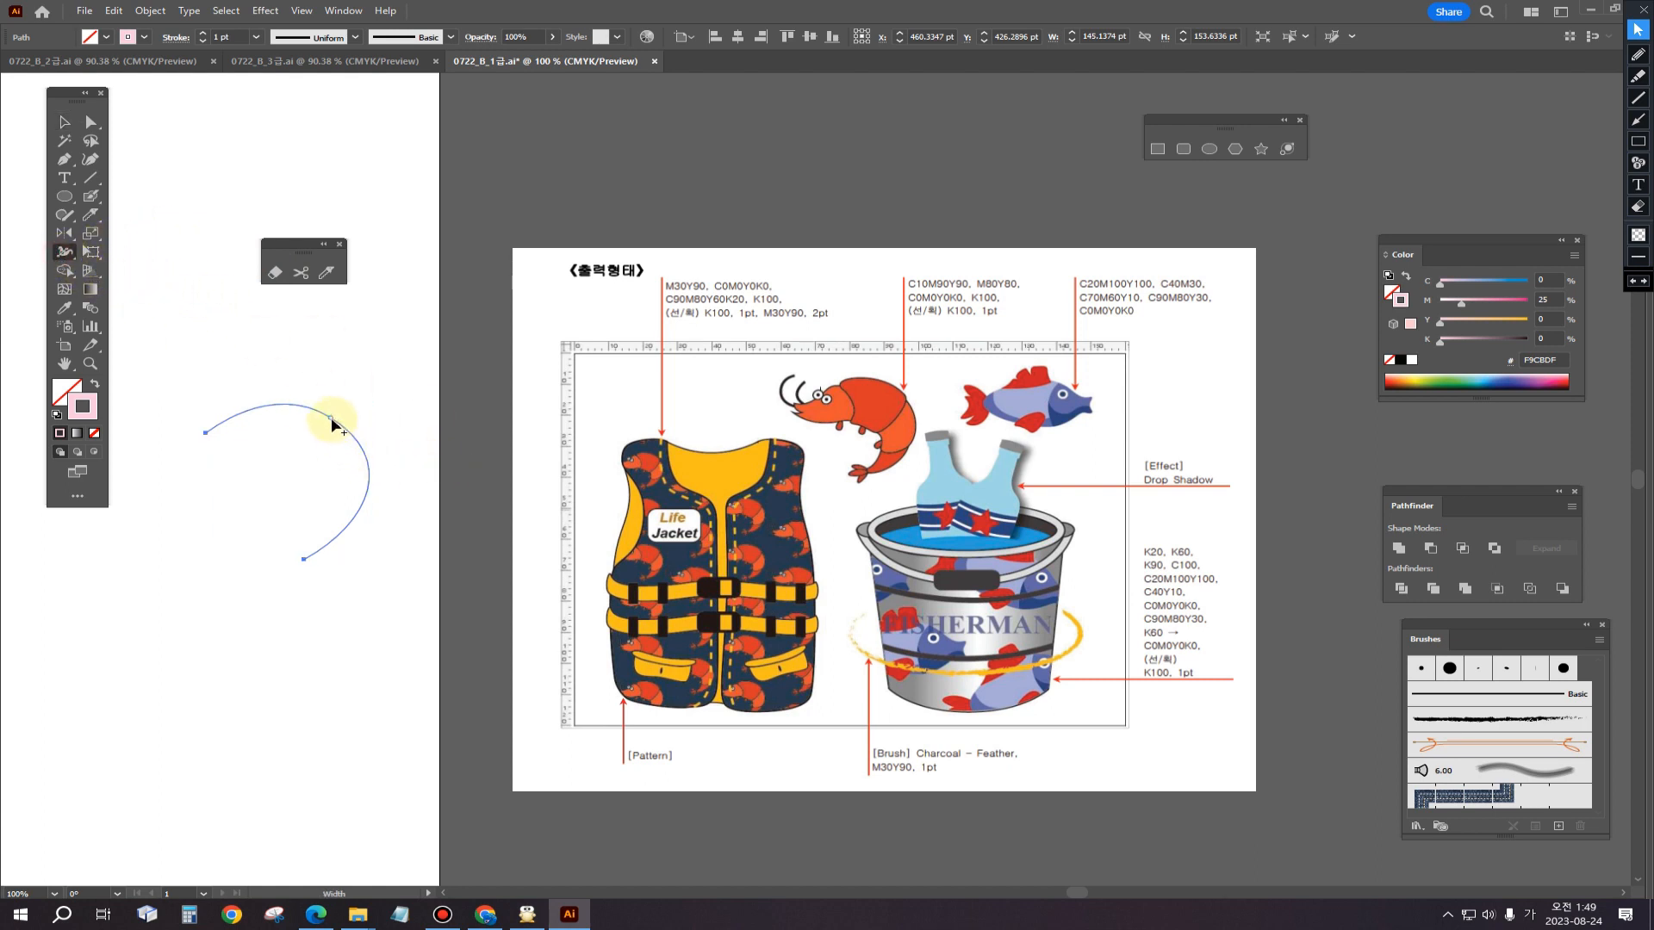
mouse_move(332, 420)
left_mouse_down()
mouse_move(339, 380)
mouse_move(347, 397)
left_mouse_up()
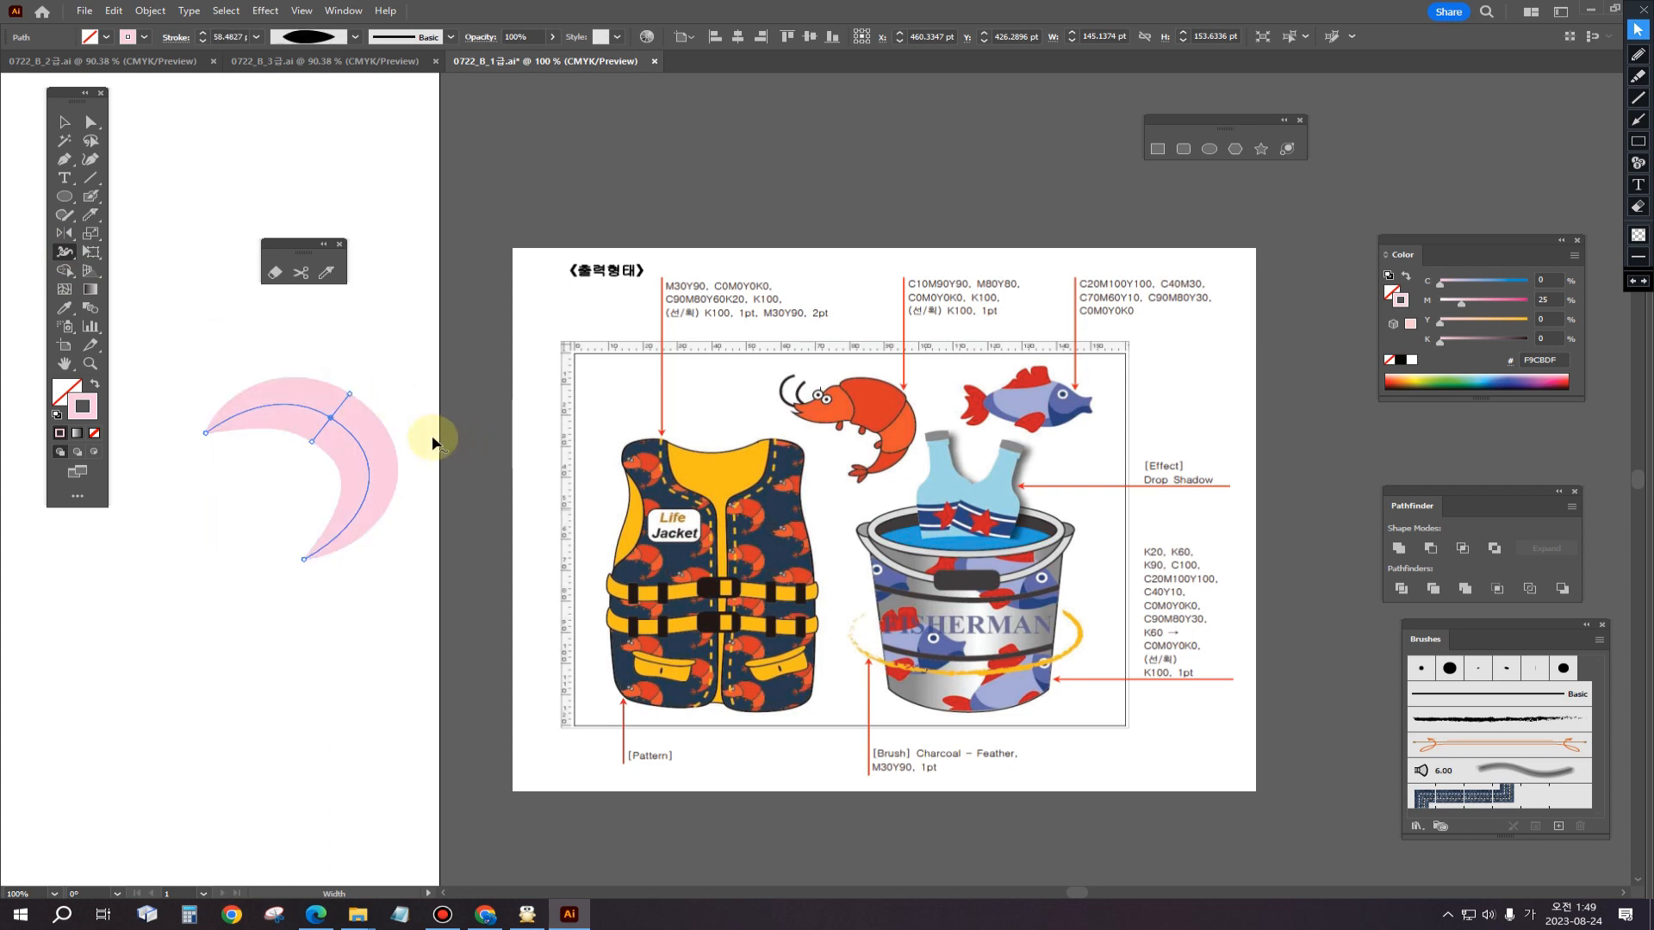
left_click(65, 122)
left_click(358, 374)
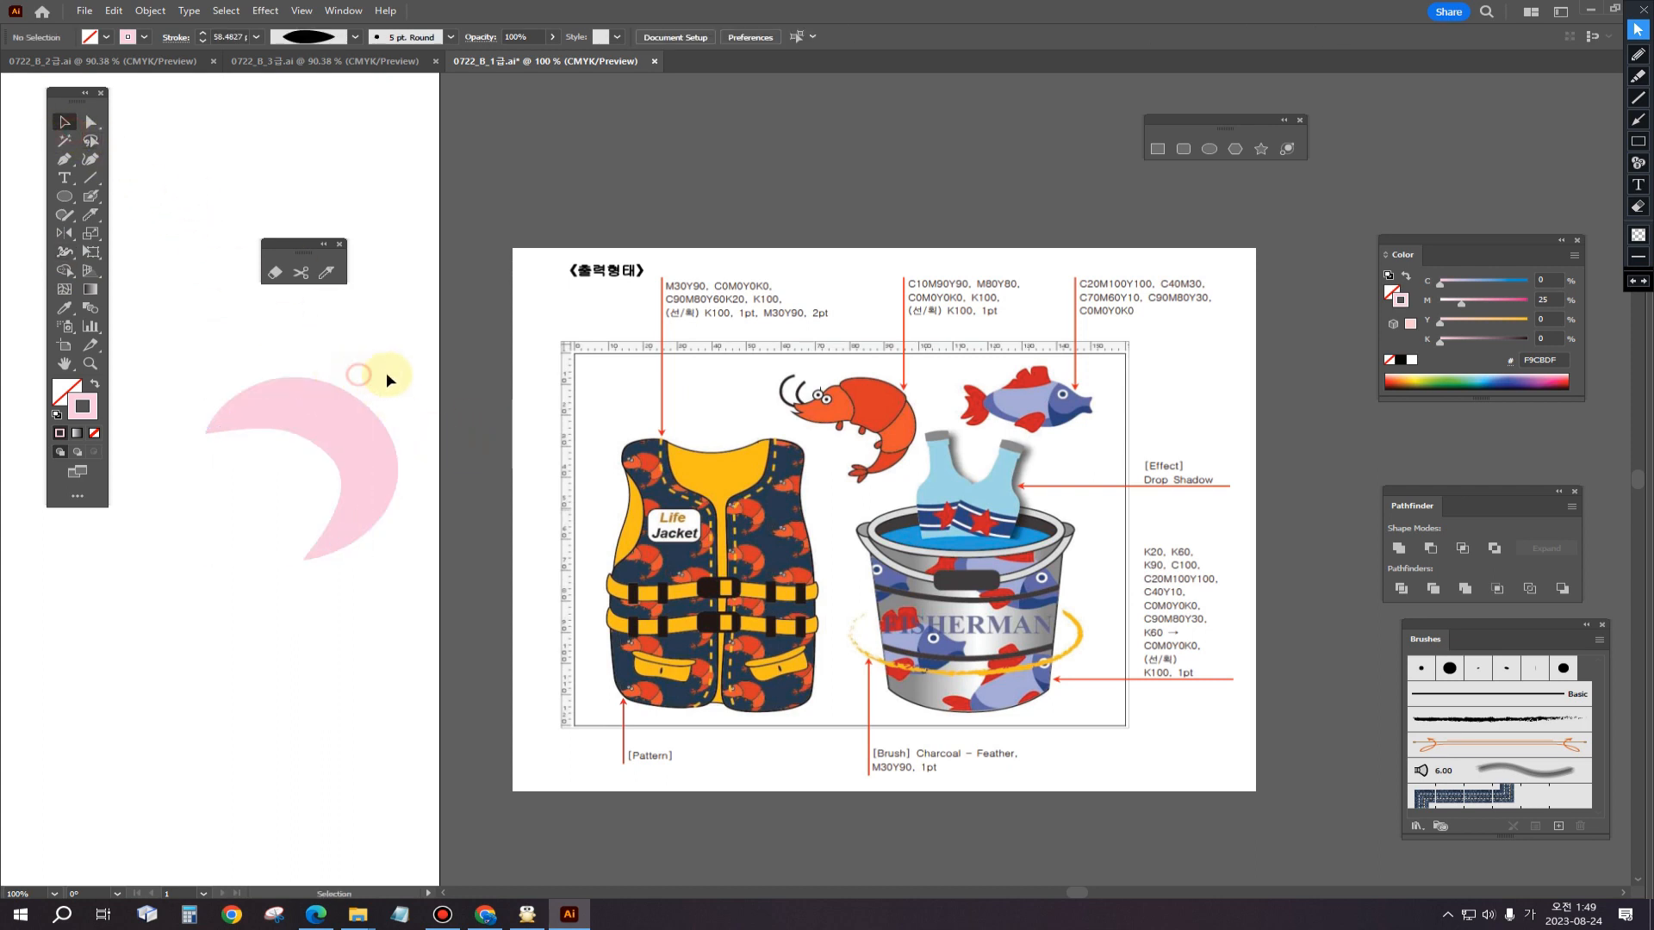
Step: Convert the widened arc into a filled crescent shape with Outline Stroke
left_click_drag(307, 485, 307, 485)
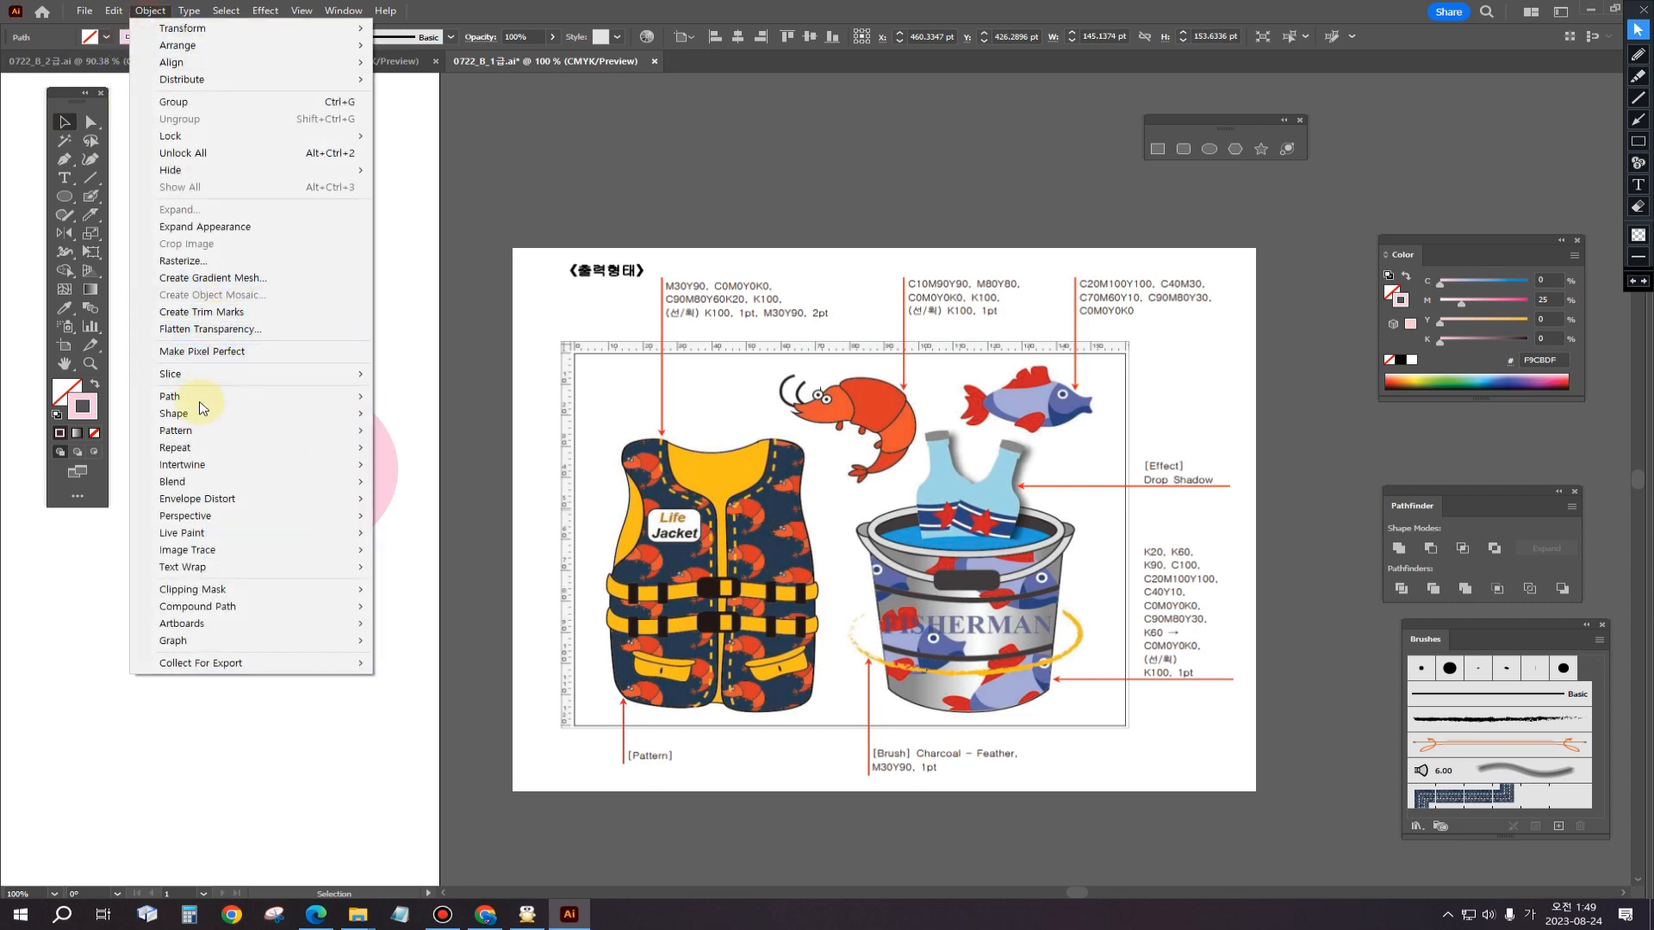
mouse_move(198, 401)
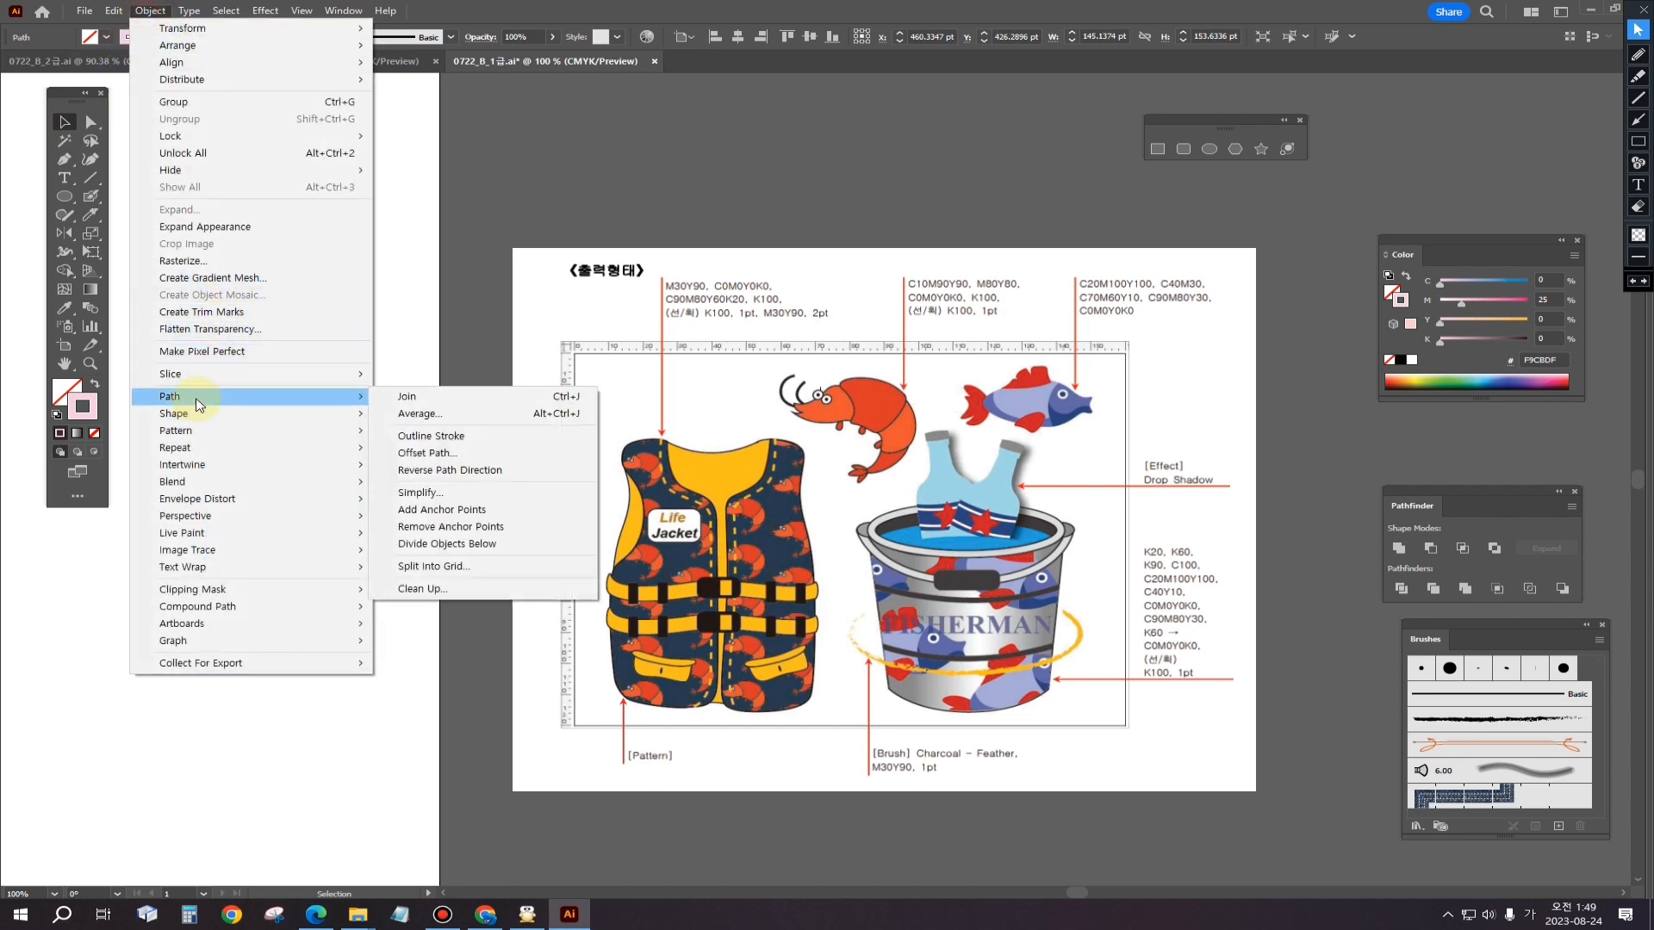
left_click(474, 445)
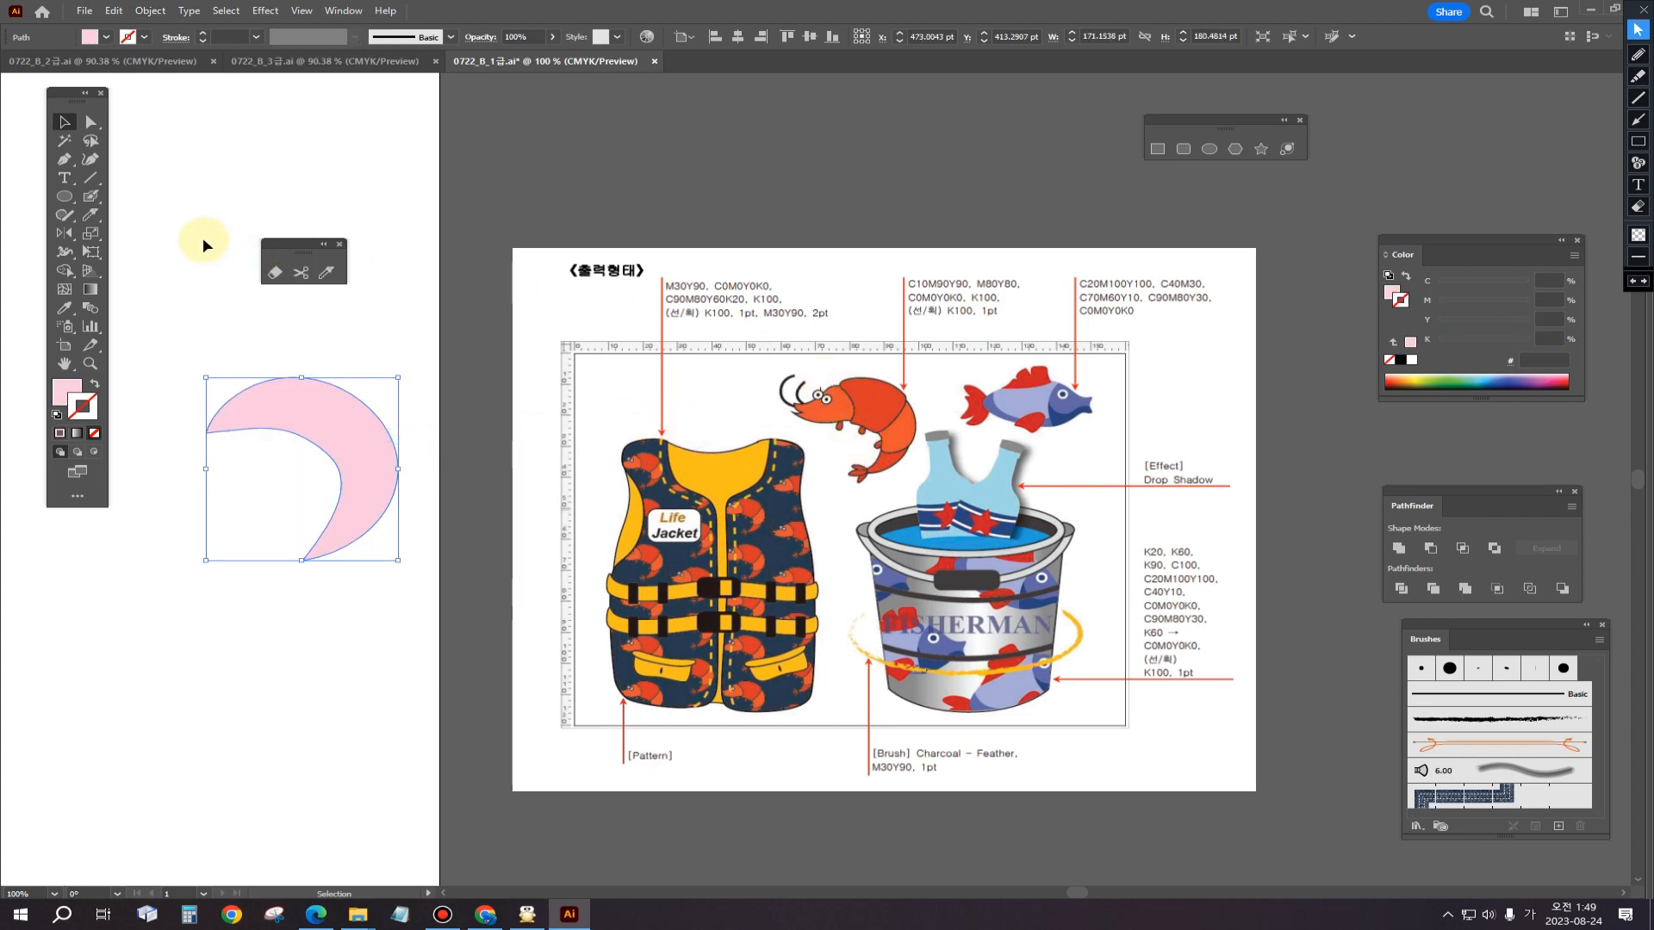
Step: Give the crescent the default 1 pt black stroke and no fill
left_click(62, 162)
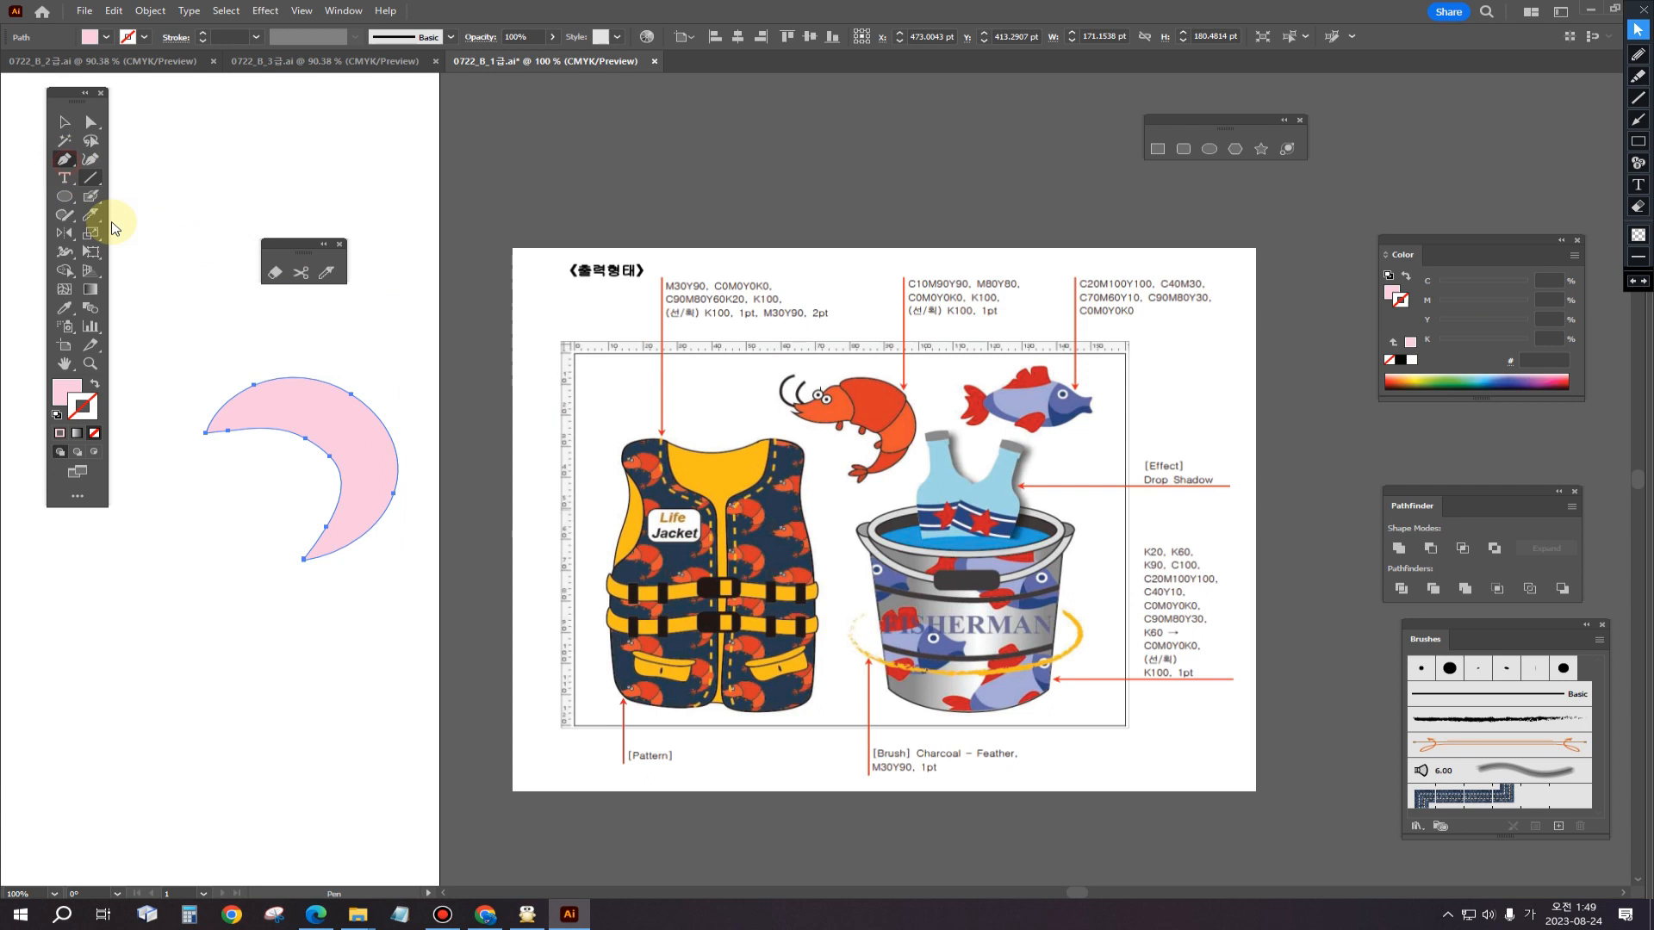
left_click(57, 414)
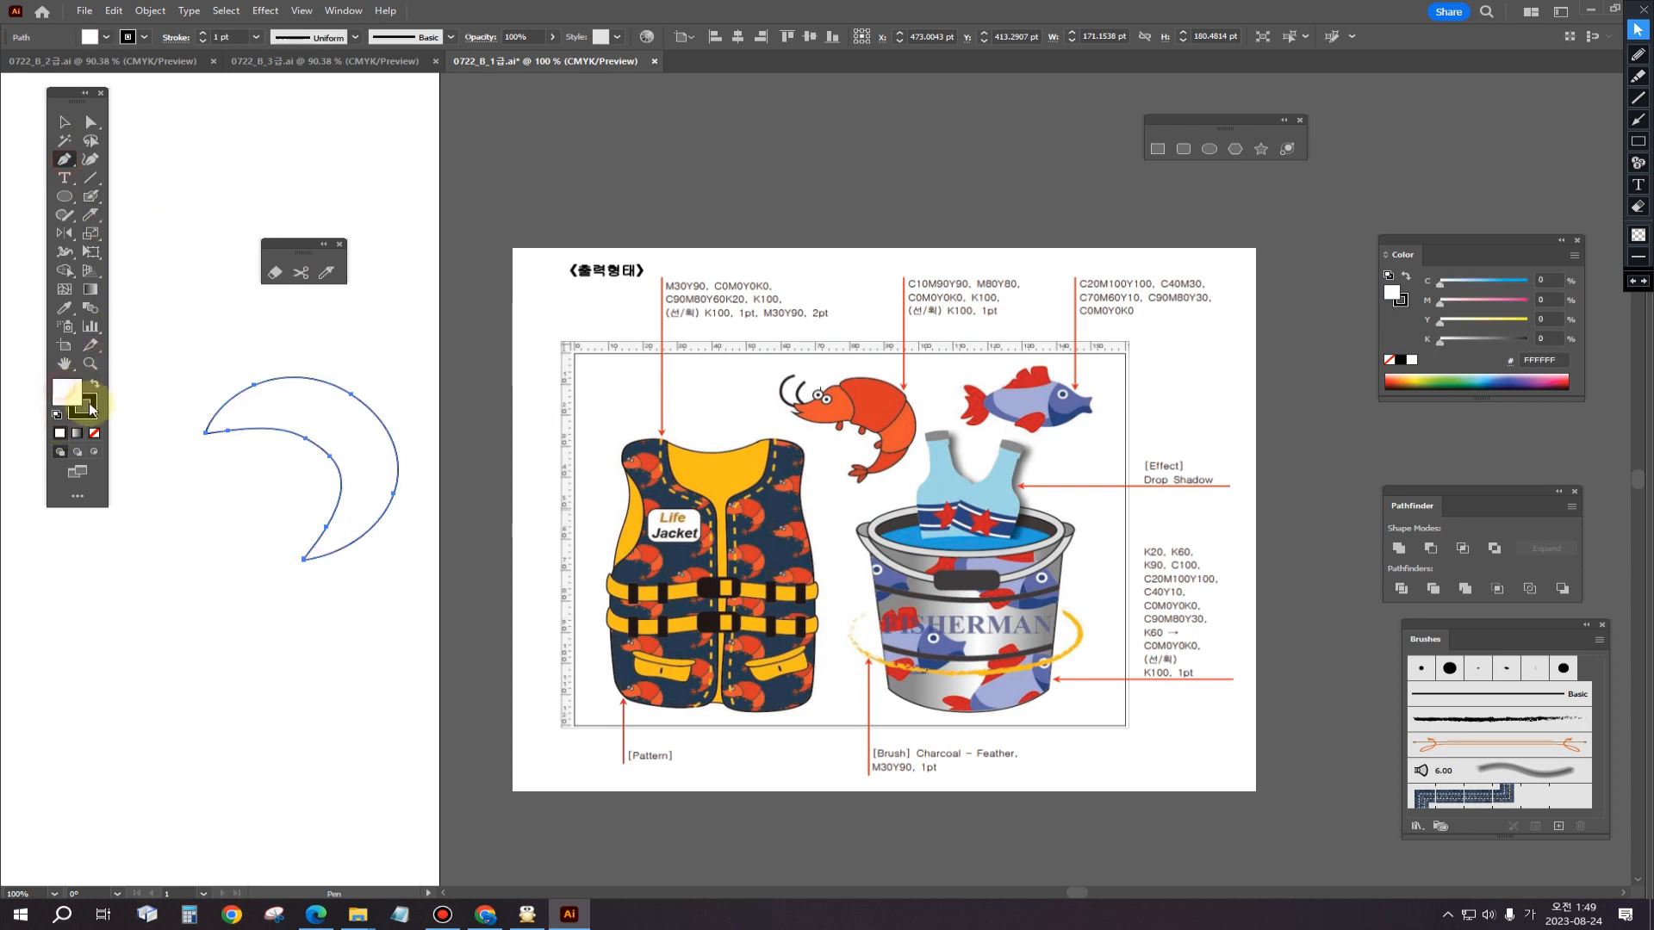
left_click(94, 433)
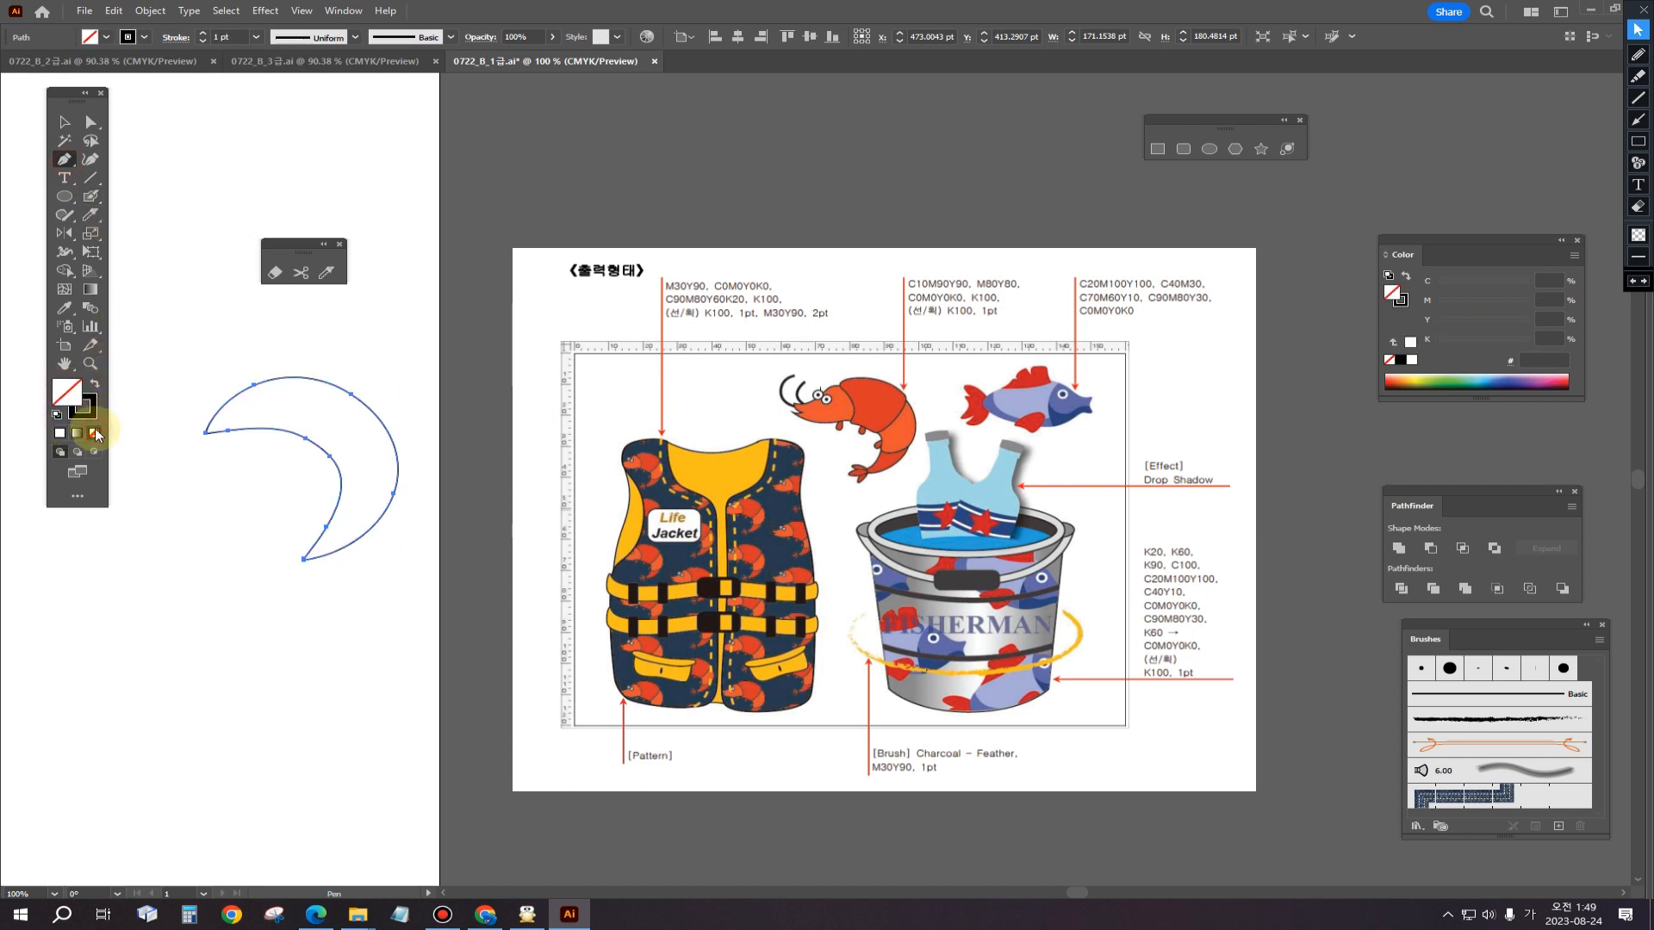
Step: Draw three separate curved lines across the crescent with the Pen tool, near the head, the middle and the tail, to mark the shell segments
left_click(251, 373)
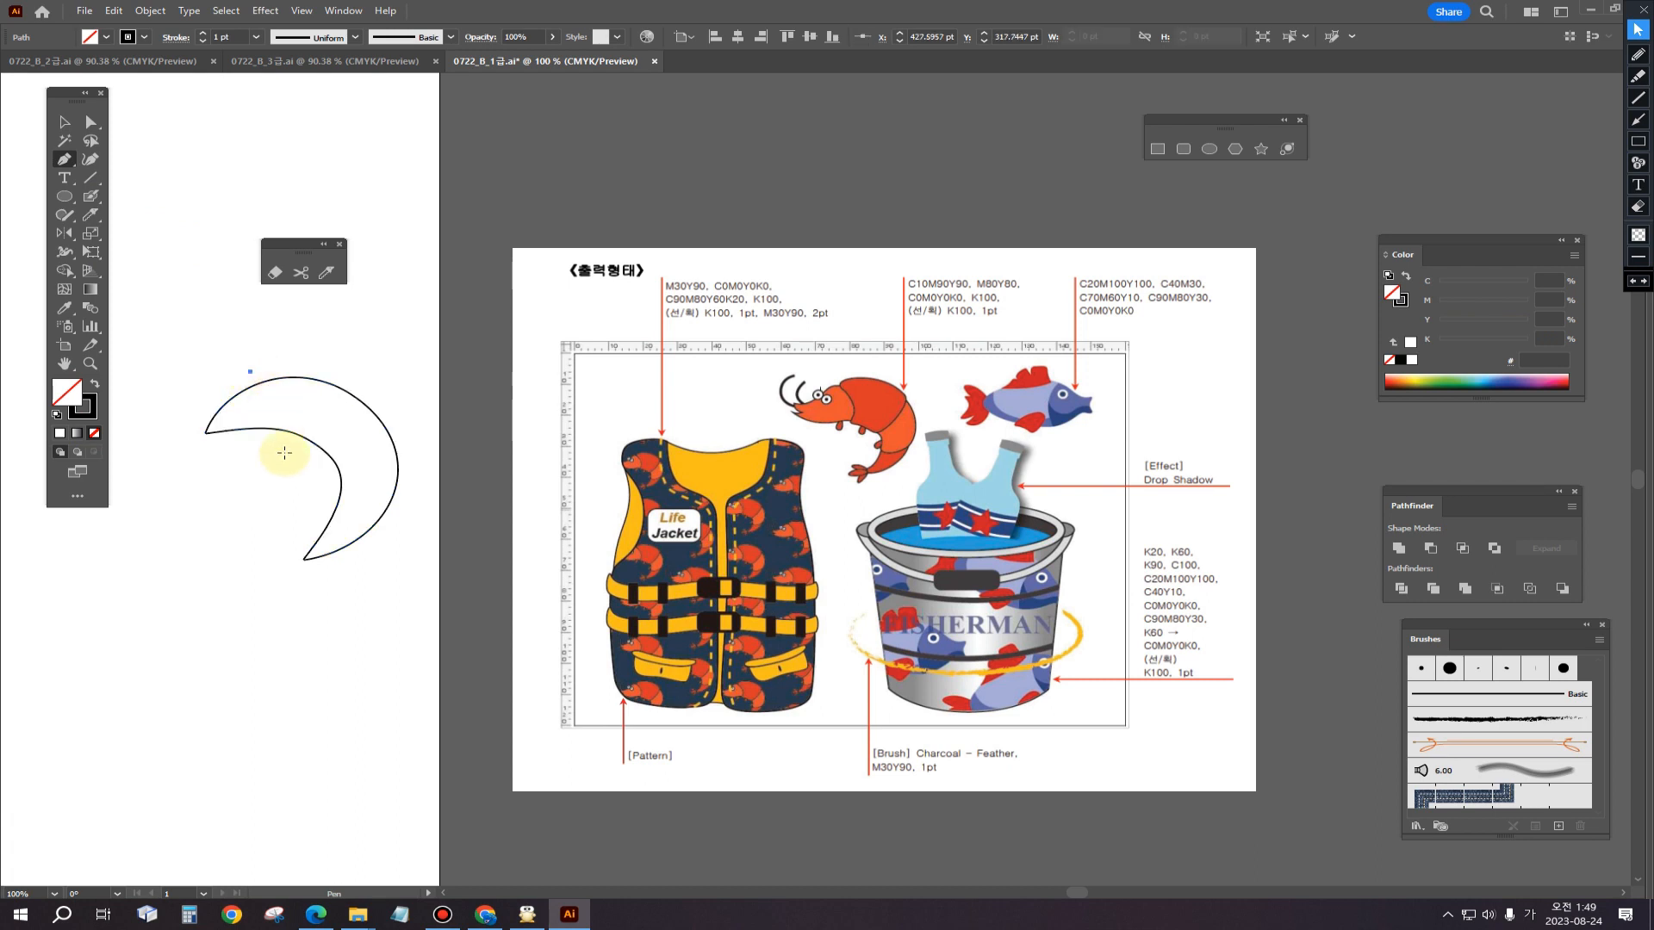
left_click_drag(285, 453, 267, 507)
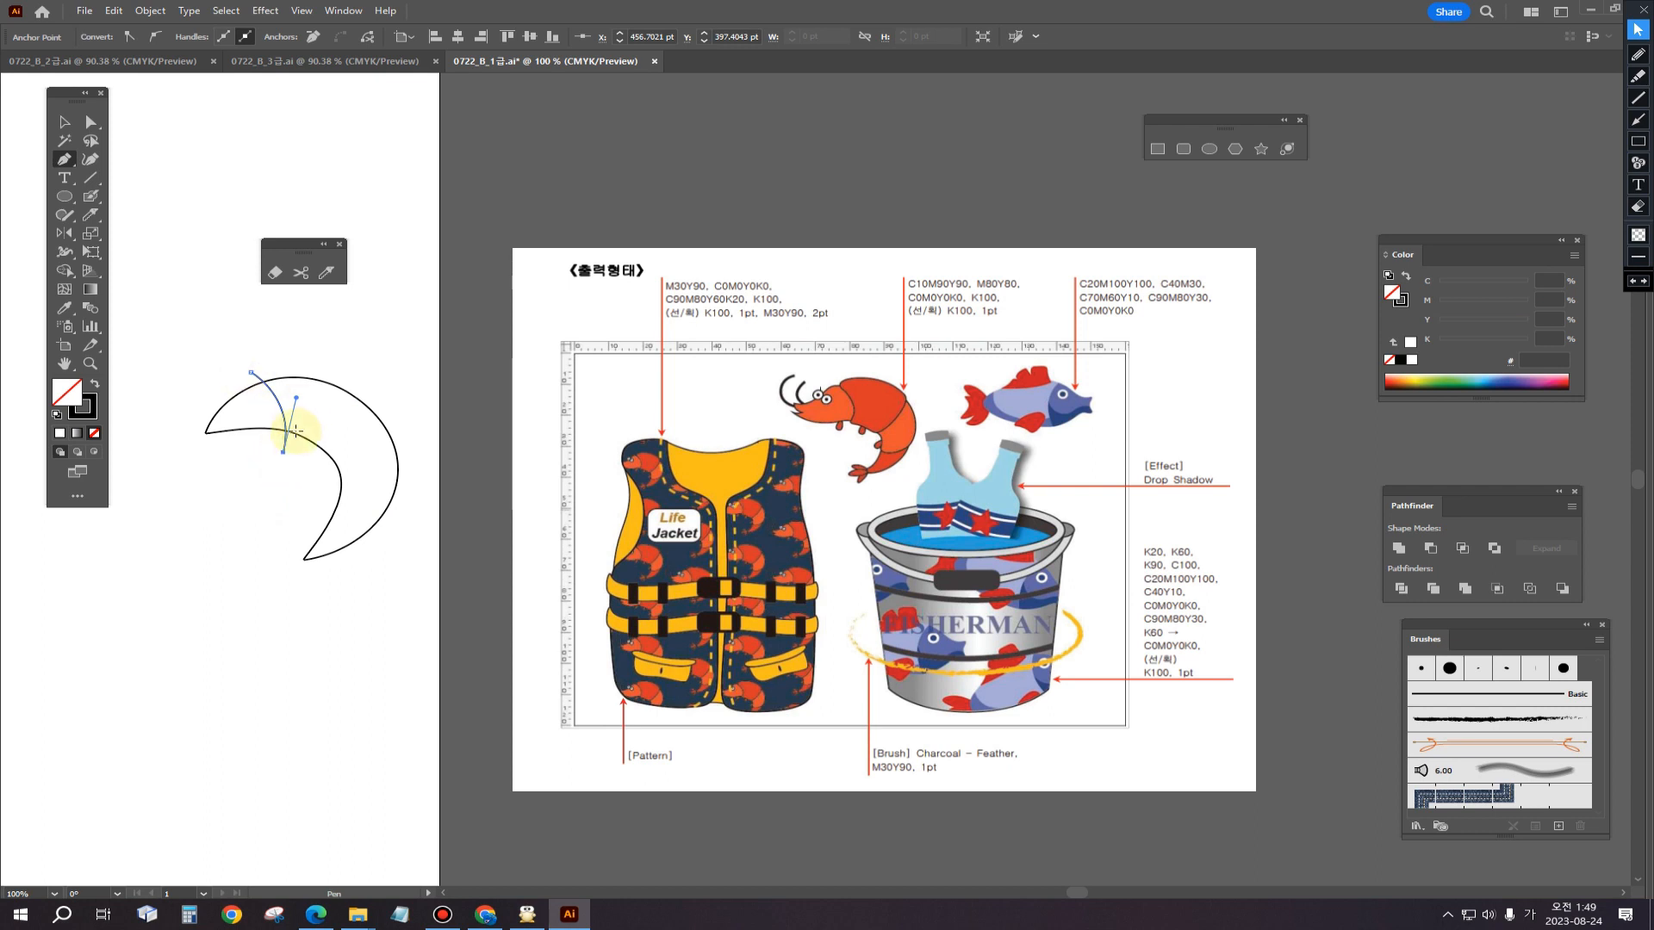
left_click(386, 400)
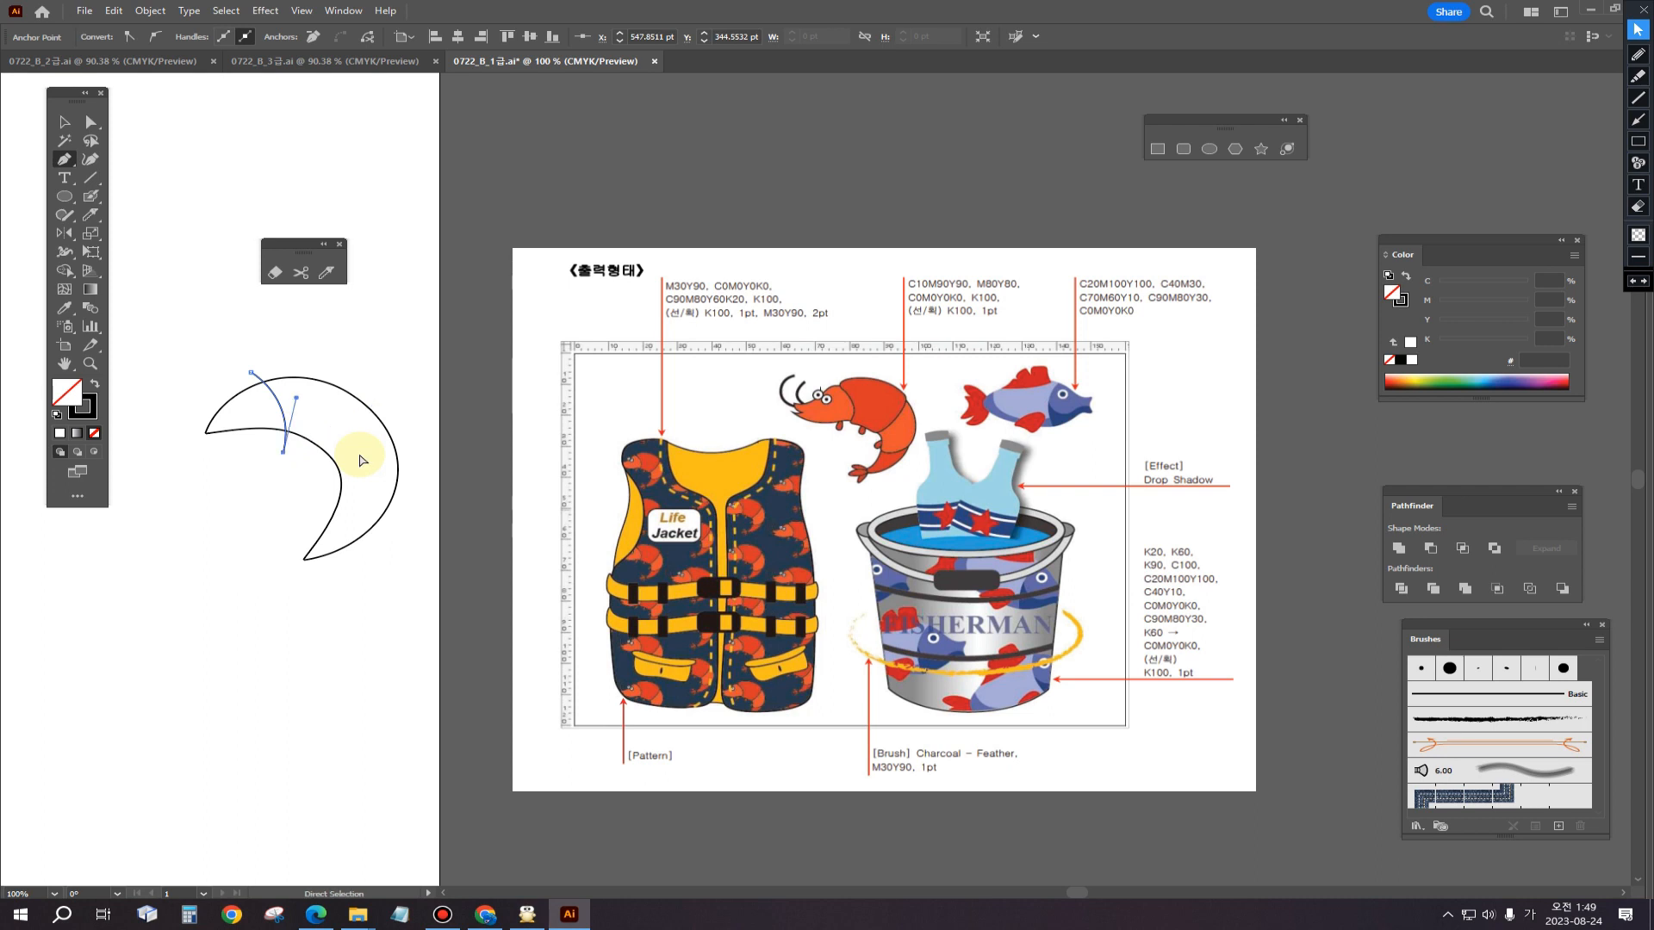
left_click(396, 406, "ctrl")
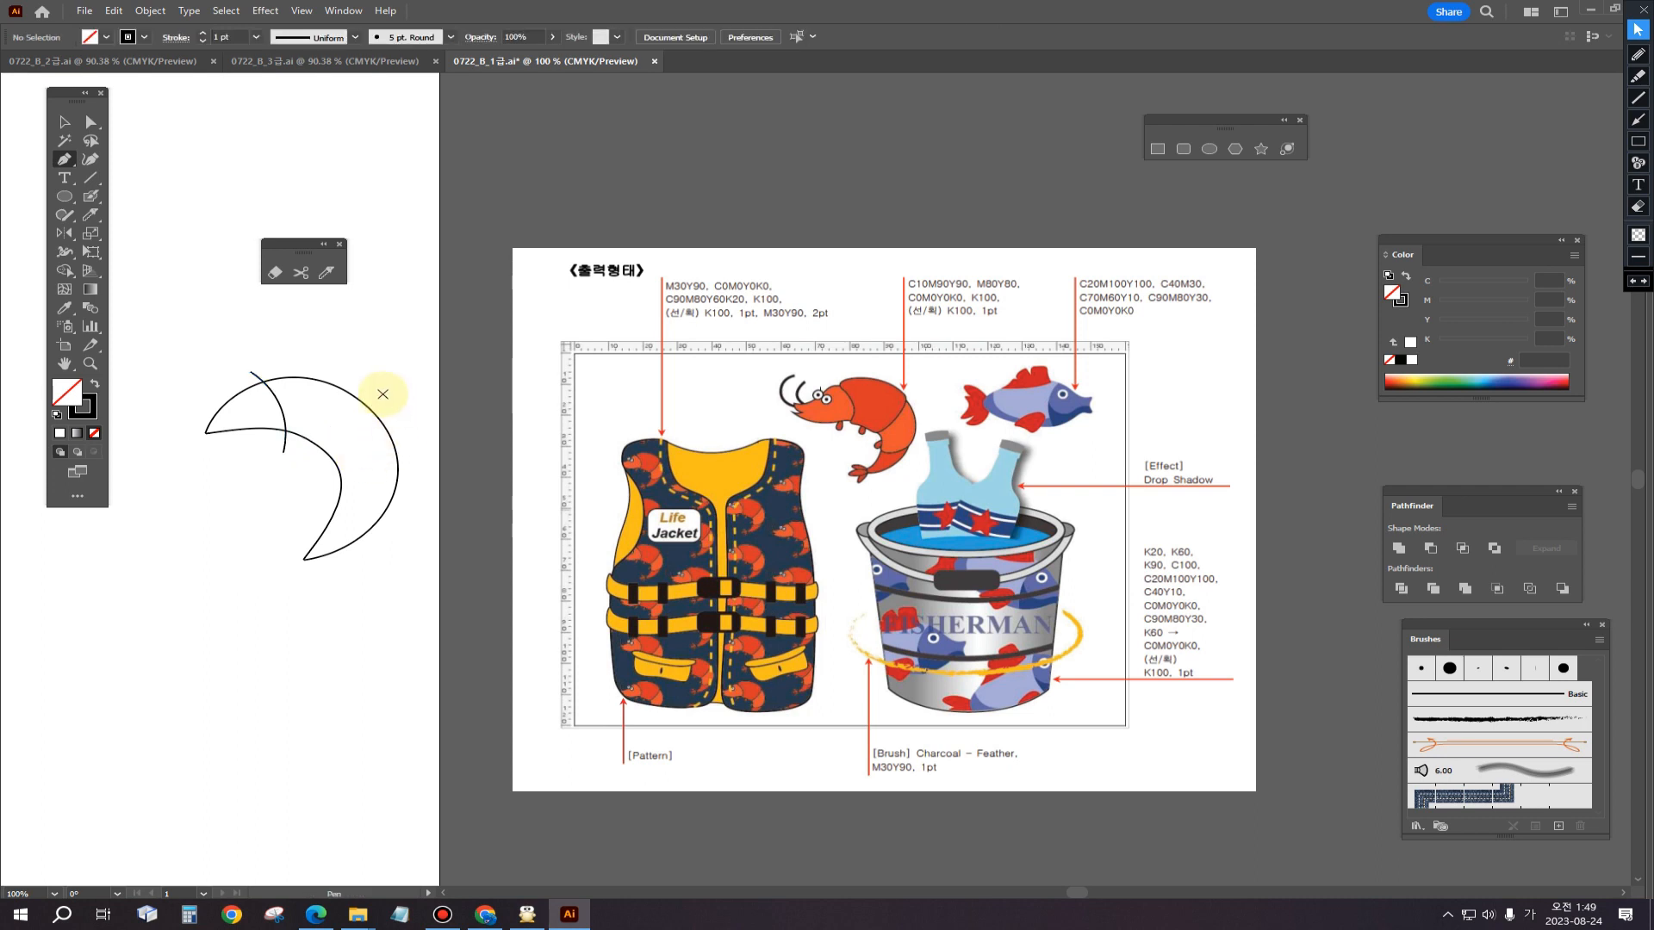
left_click(383, 394)
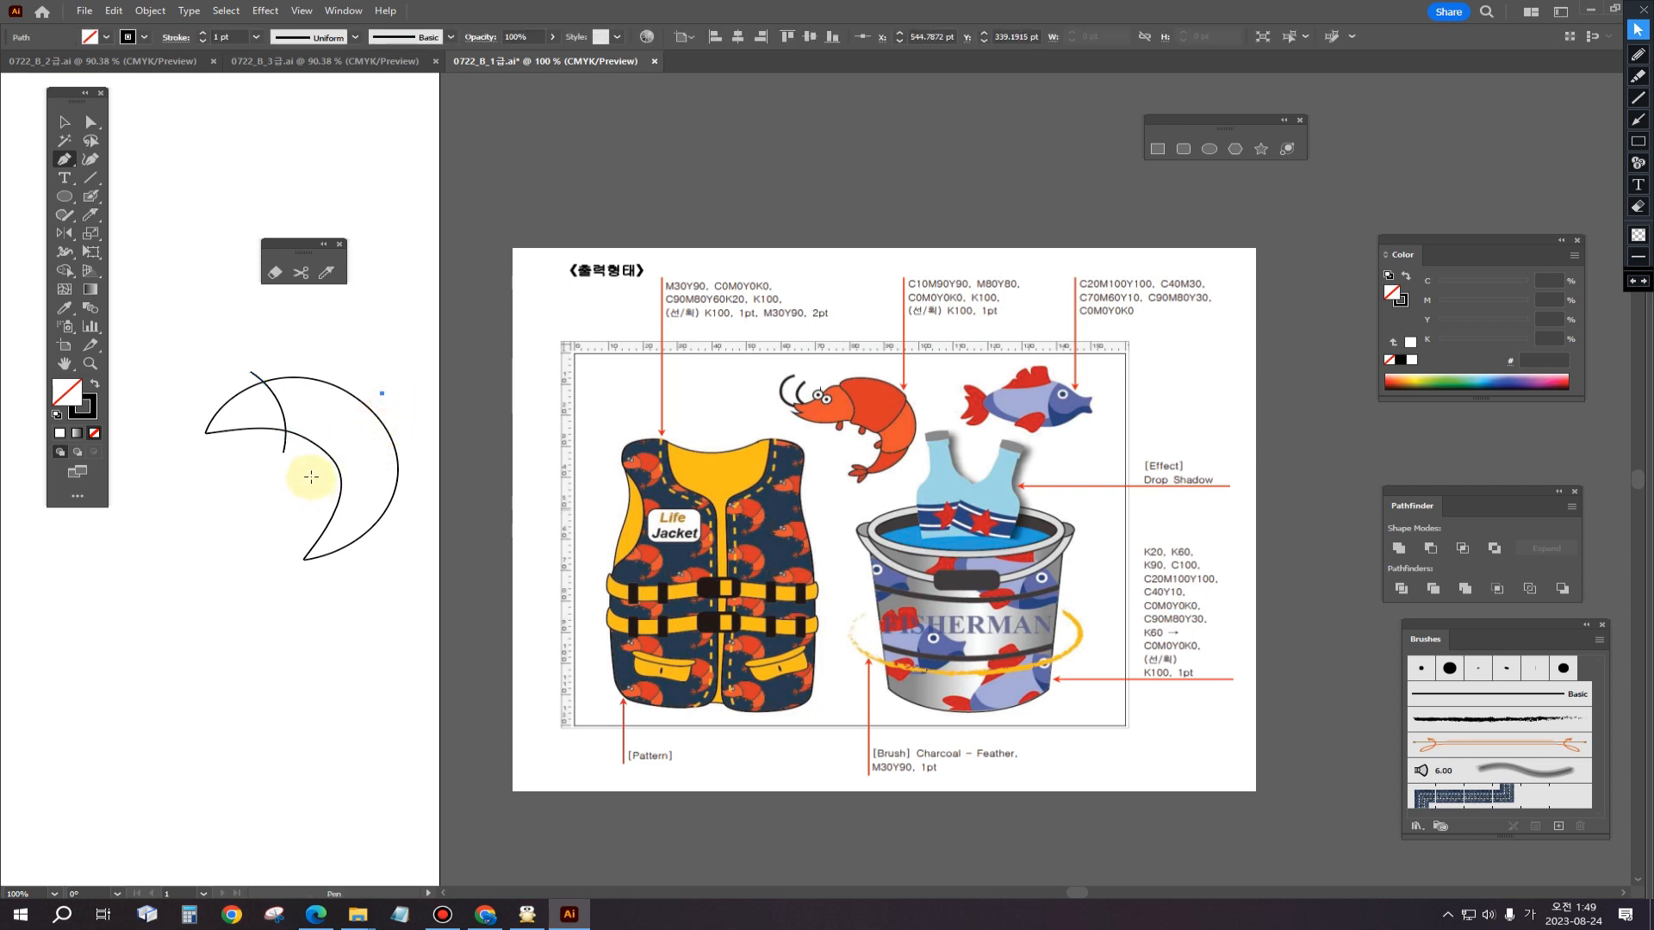
left_click_drag(311, 477, 248, 497)
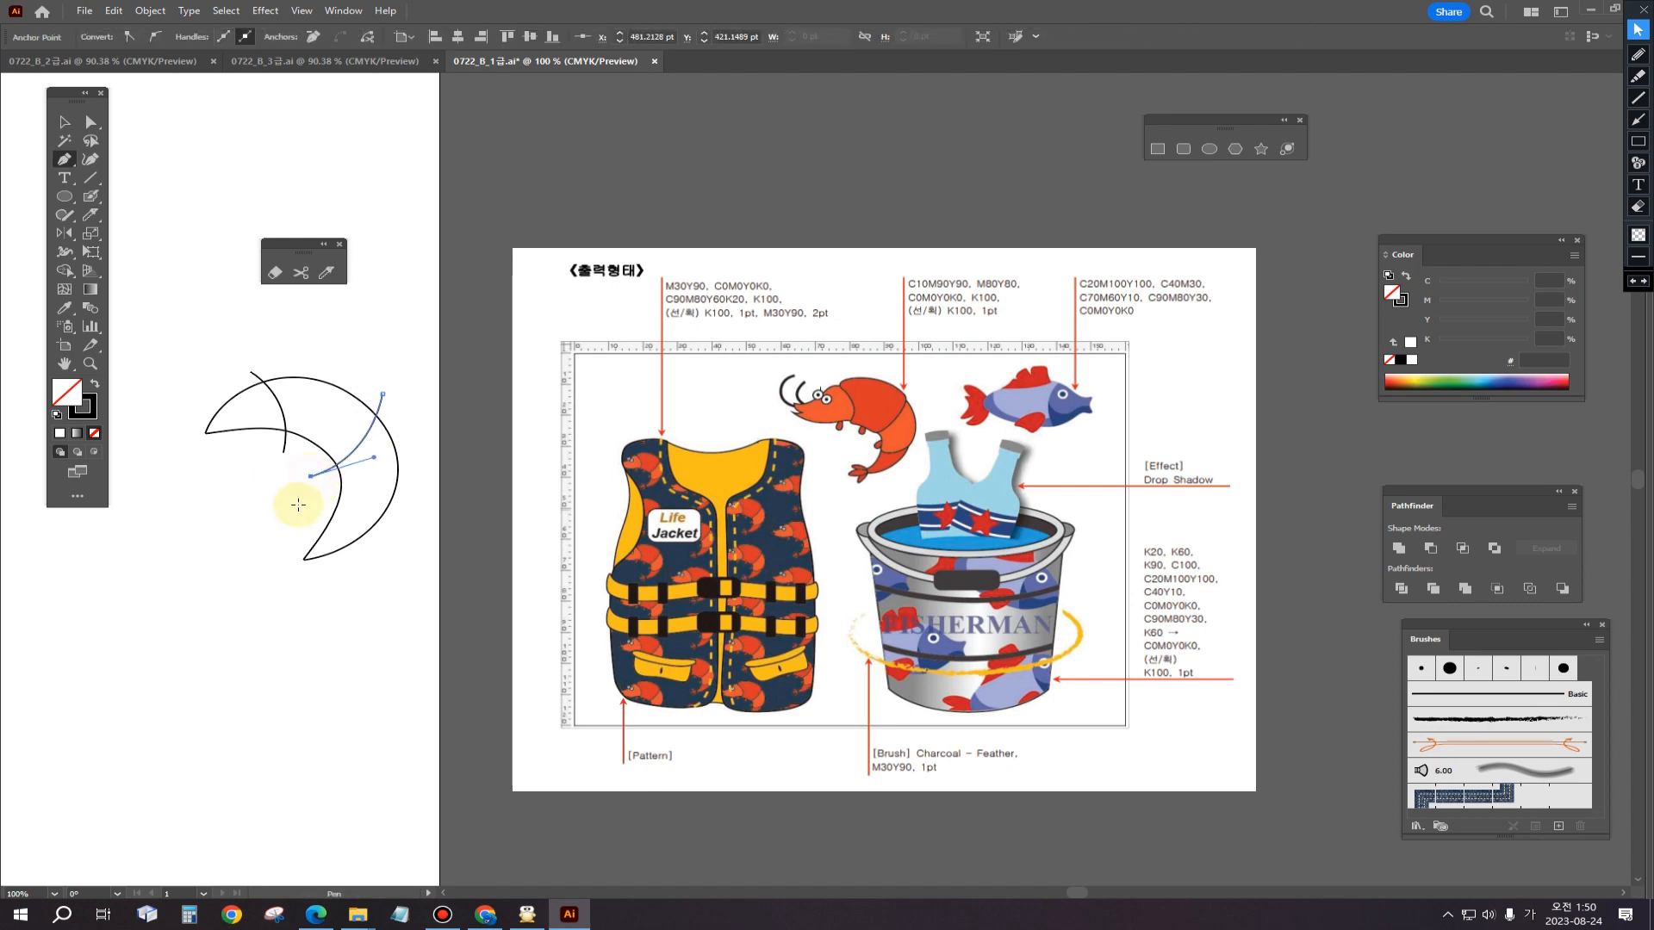
left_click(291, 502, "ctrl")
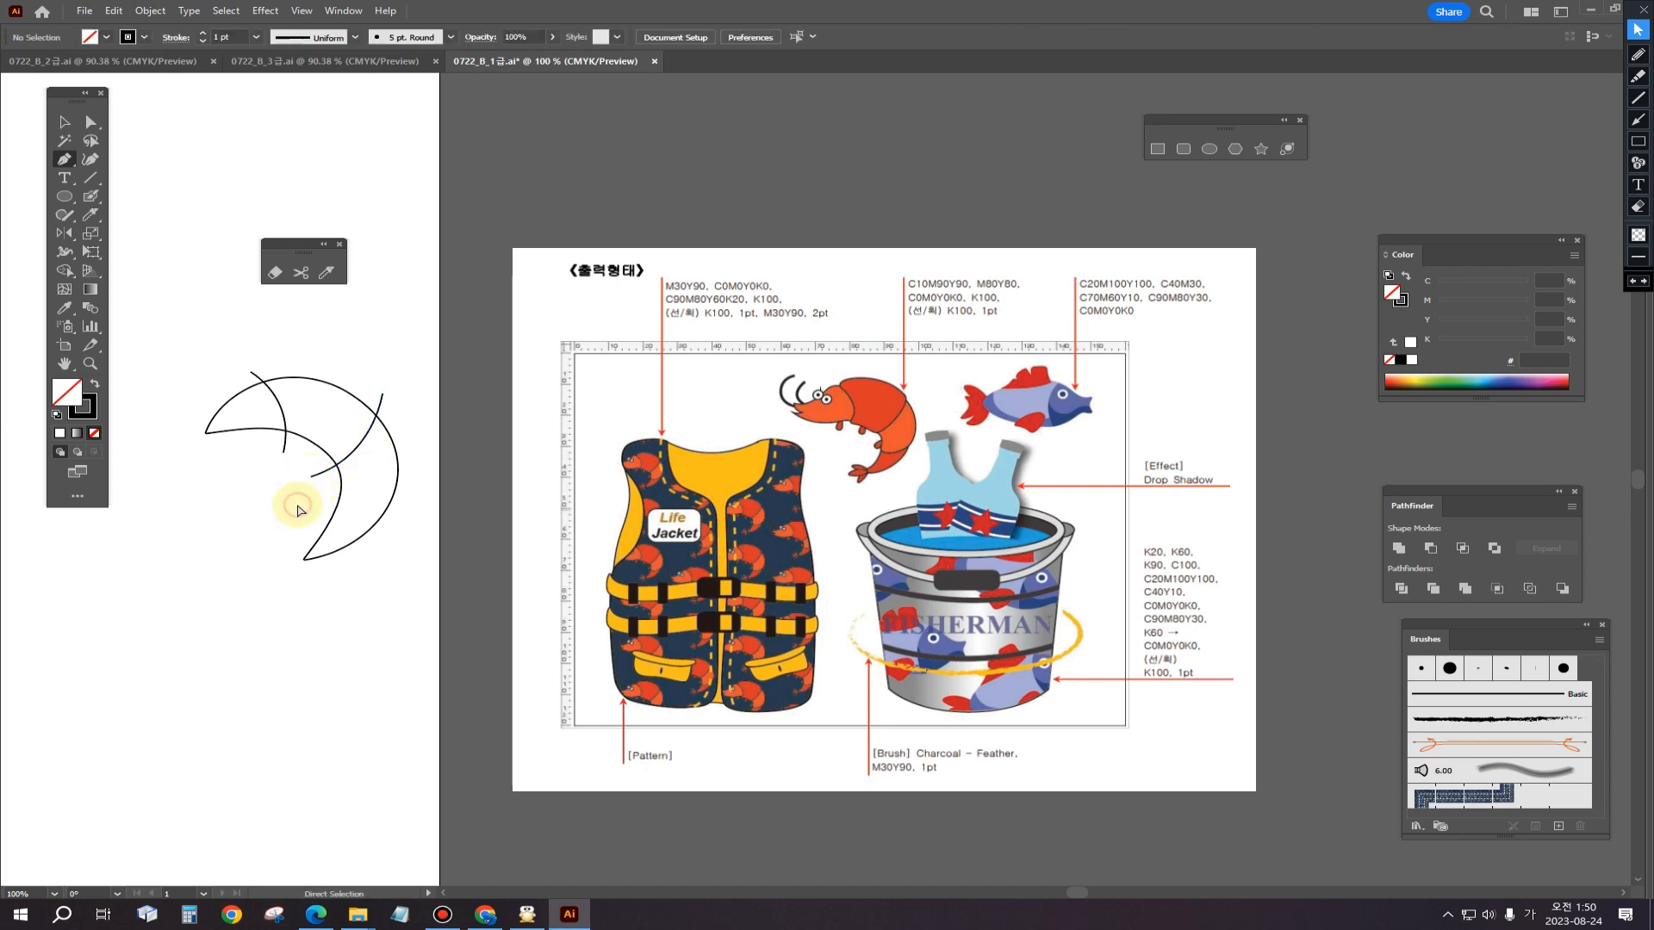
left_click(406, 503)
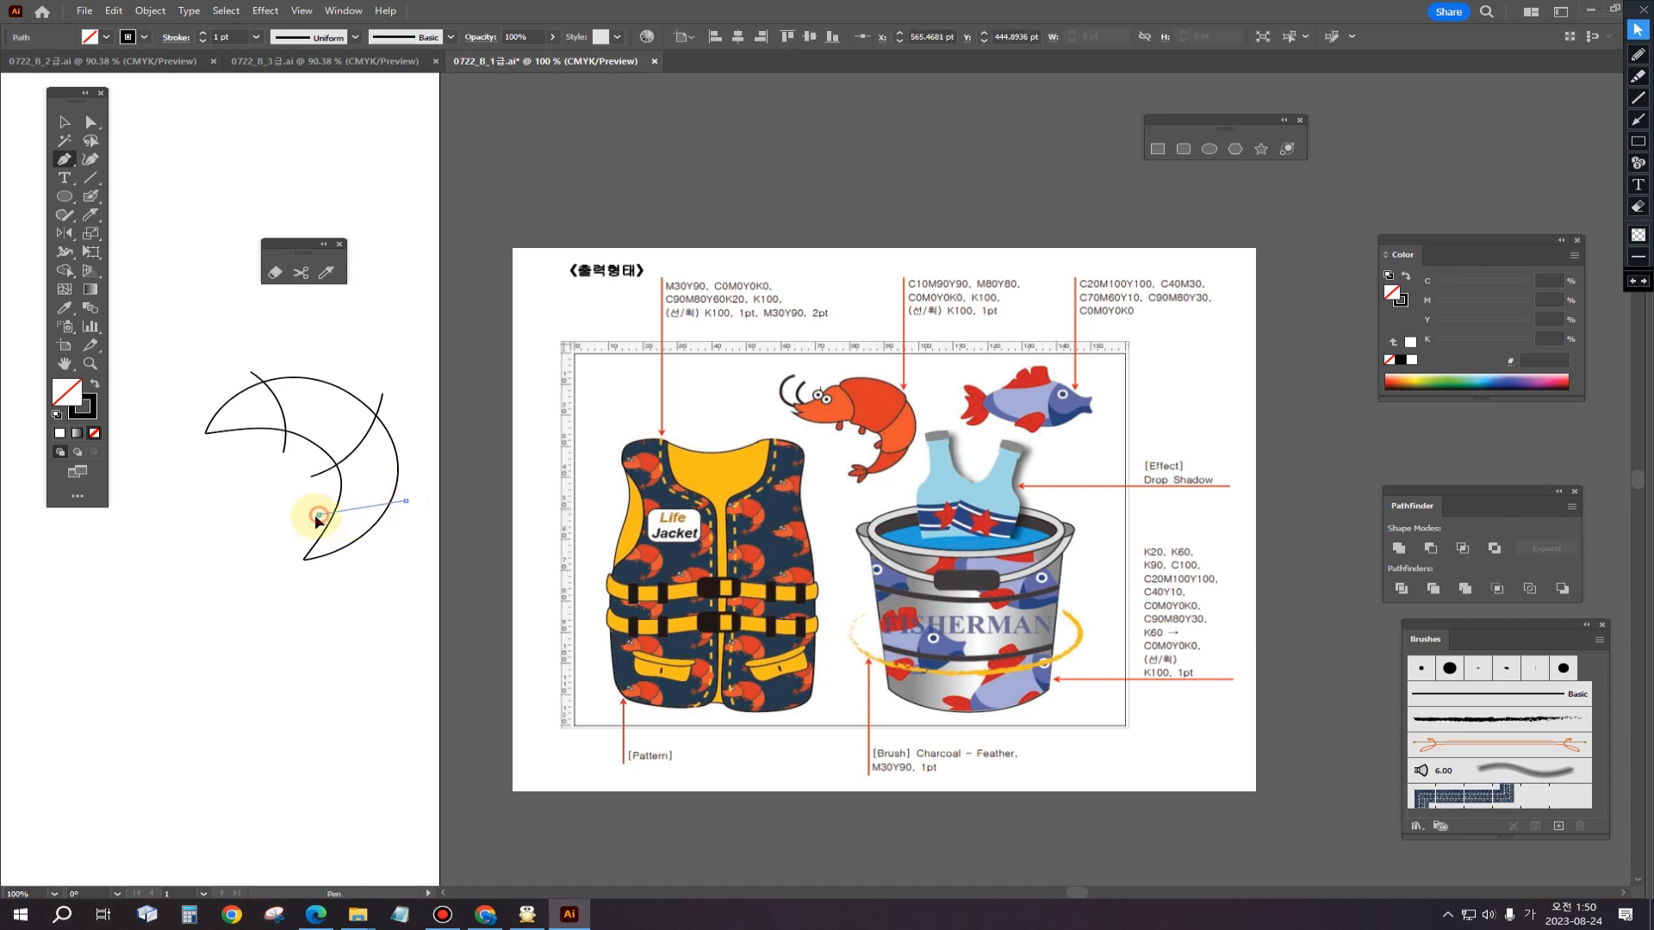
left_click_drag(254, 512, 251, 500)
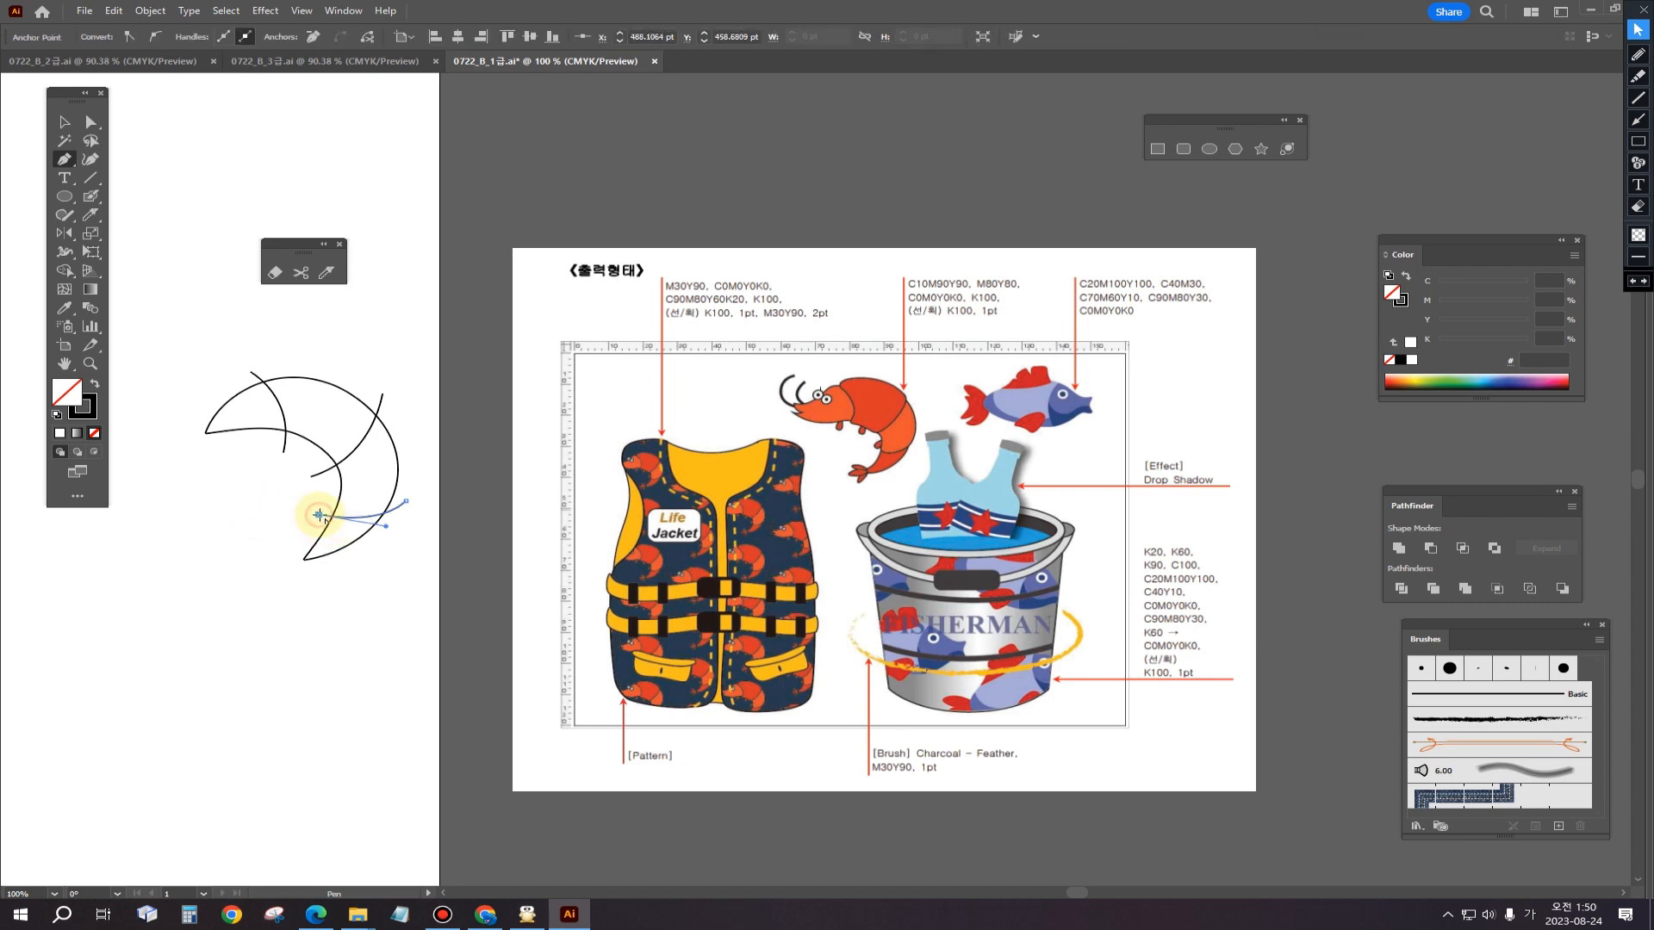
left_click(287, 534, "ctrl")
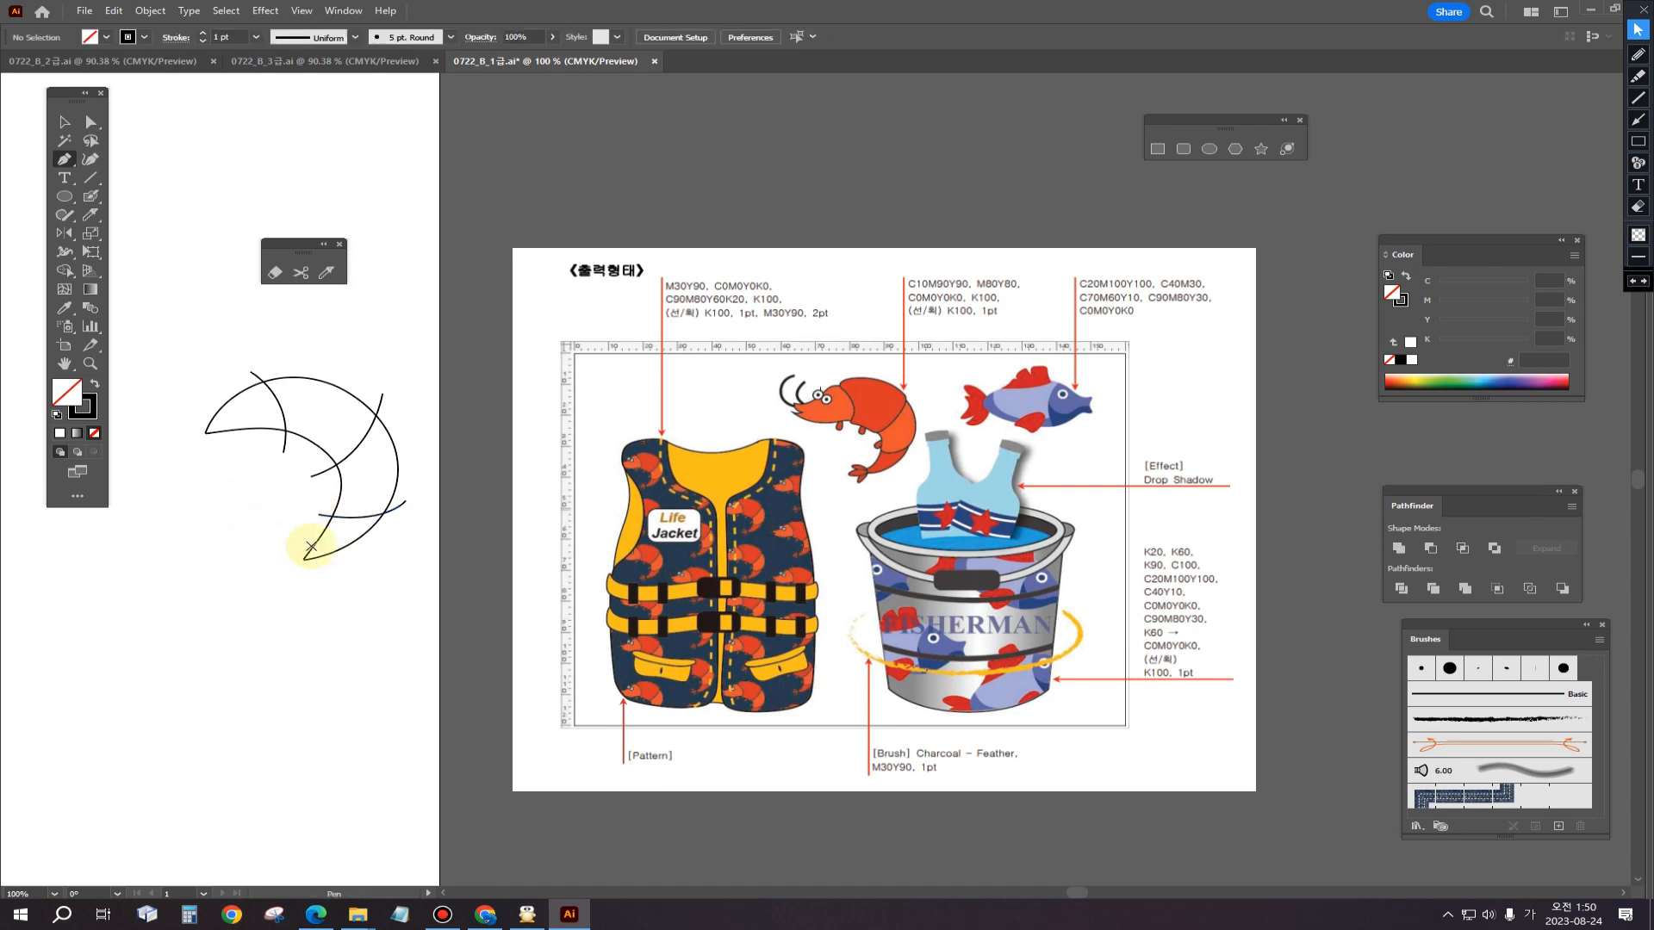
Step: Extend the pointed tail tip of the crescent outward, down and to the left, with the Direct Selection tool
left_click(346, 517, "ctrl")
left_click(346, 516, "ctrl")
left_click(347, 517, "ctrl")
left_click_drag(392, 488, 480, 443)
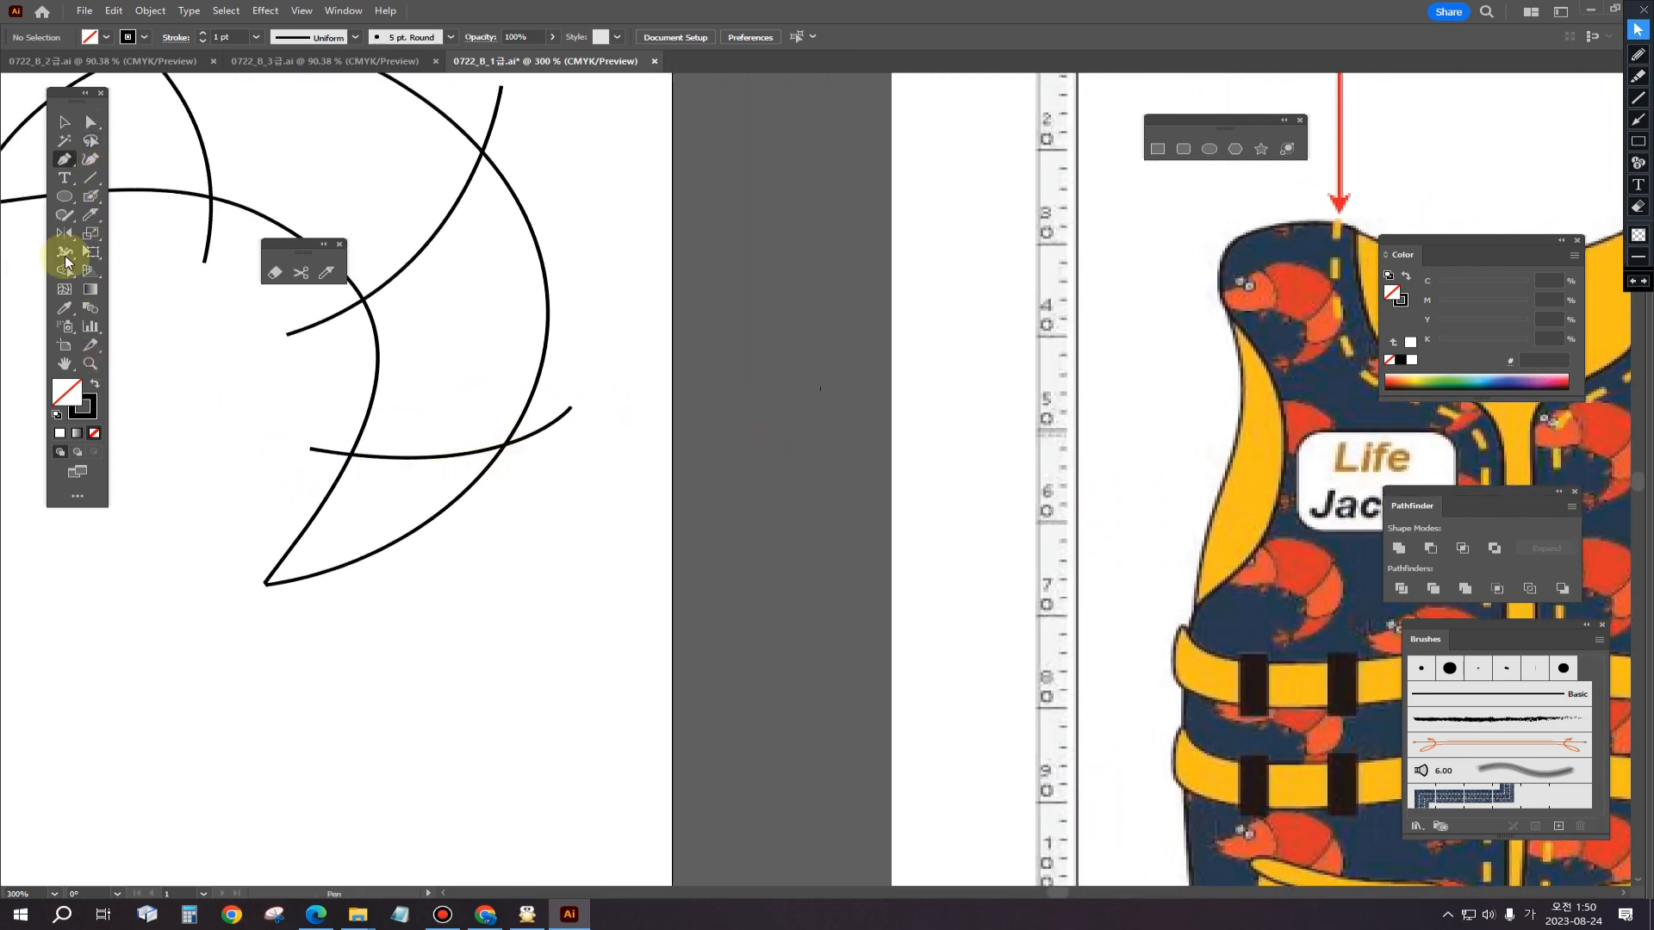
left_click(92, 126)
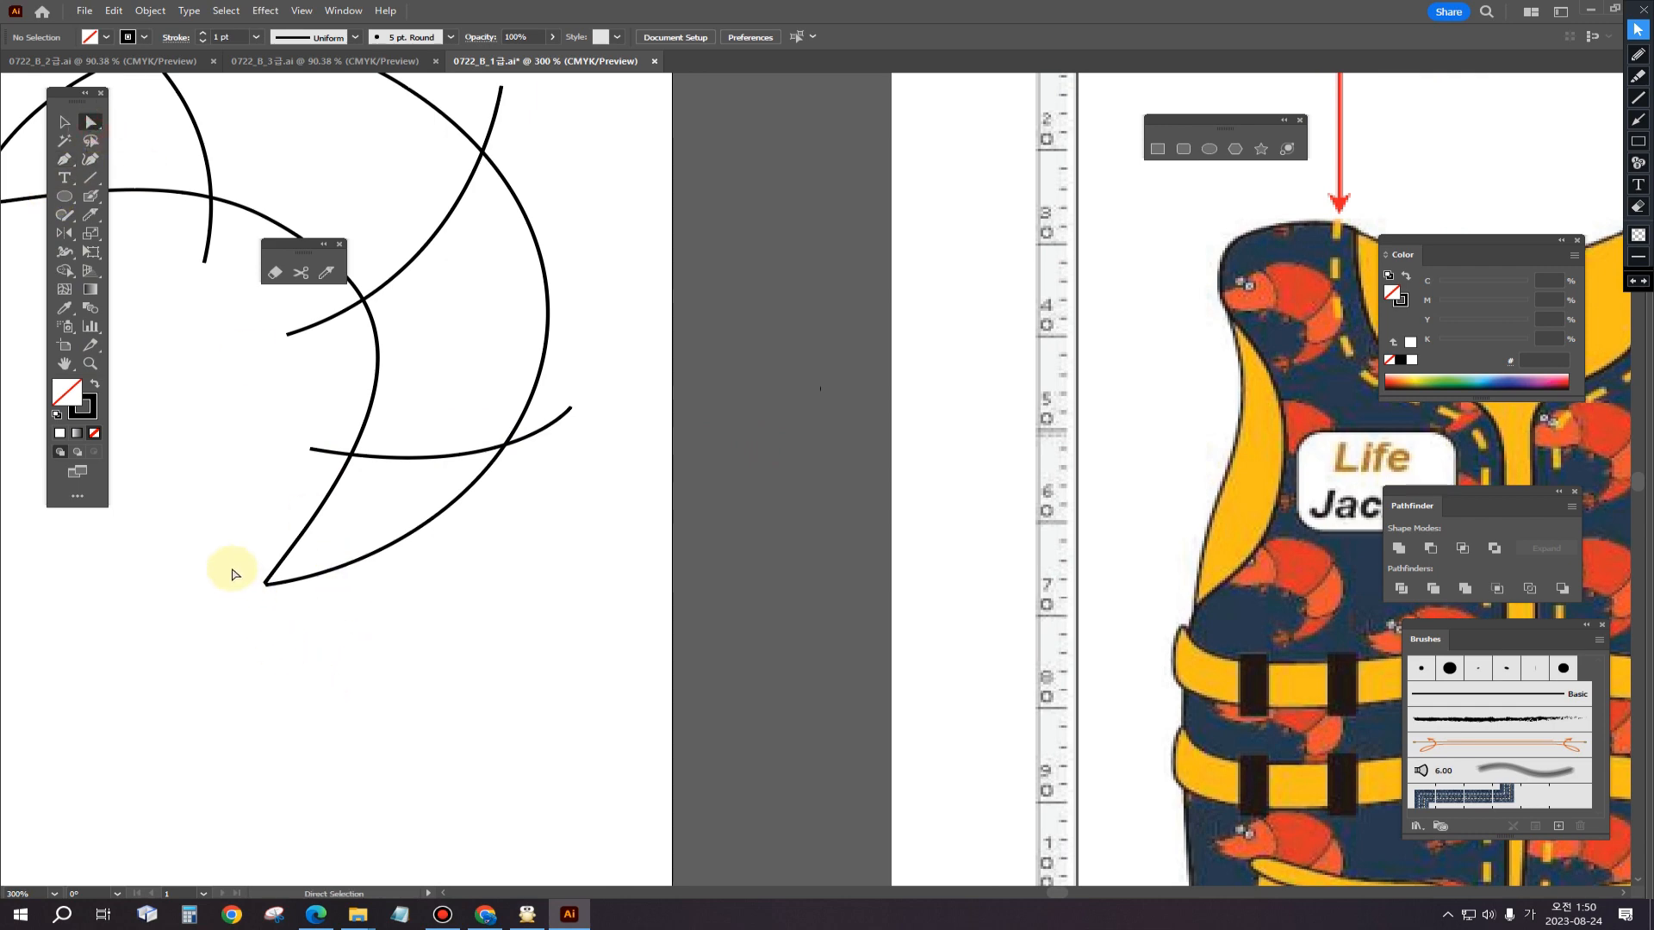
left_click_drag(232, 568, 199, 592)
left_click(267, 592)
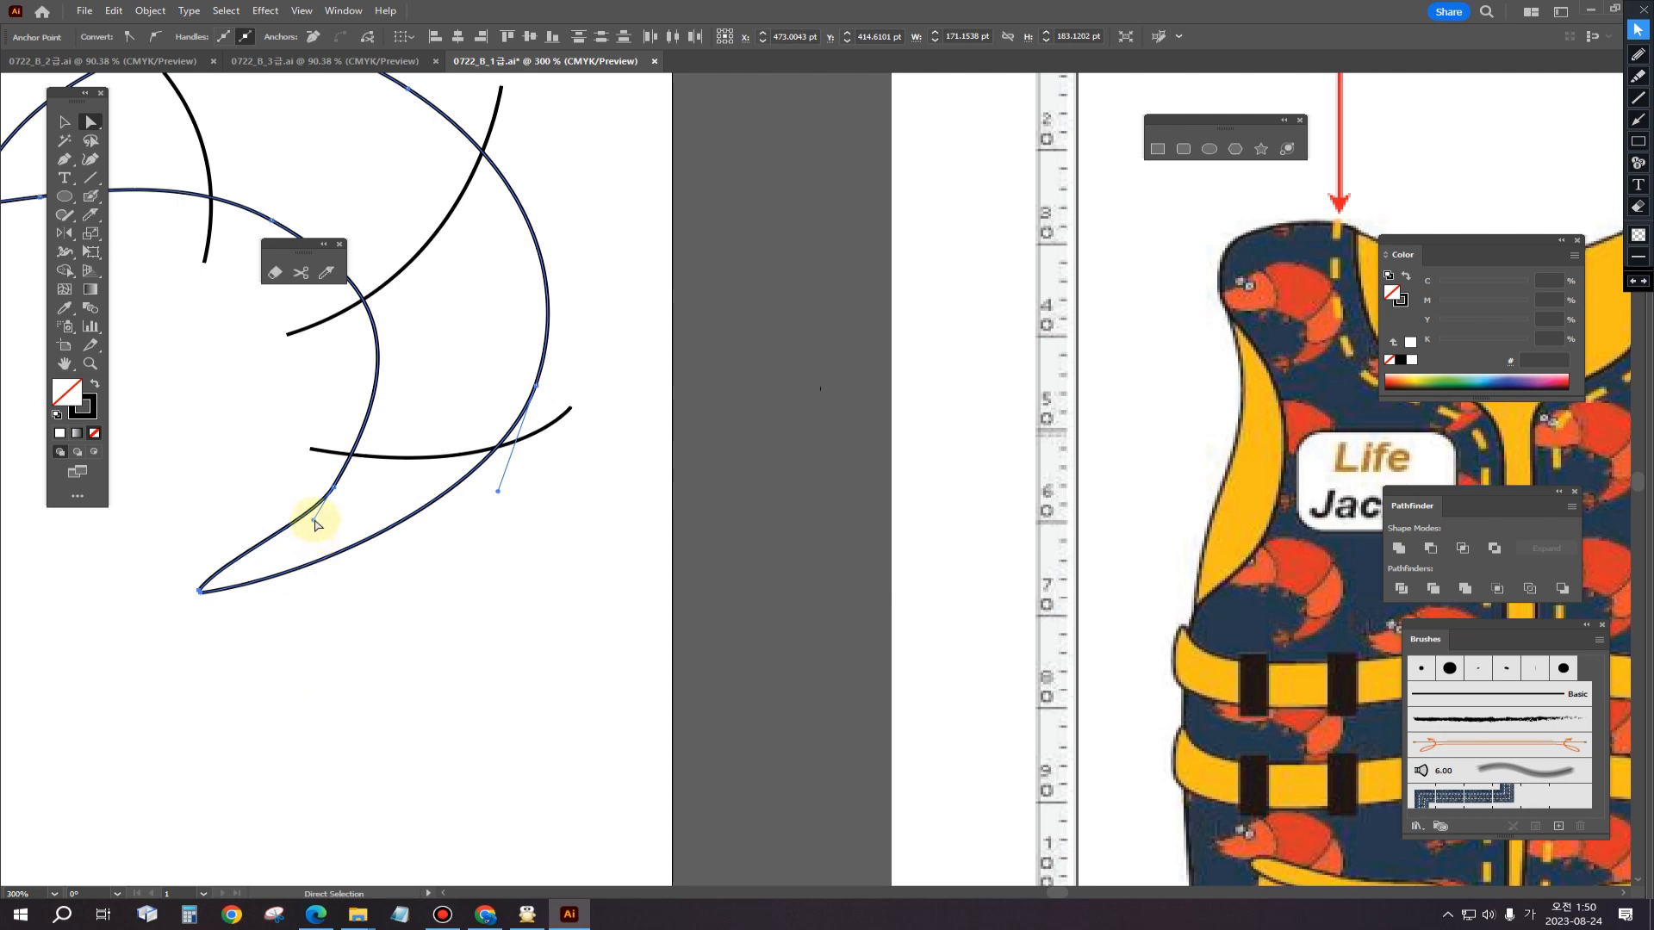
Step: Reshape the tail's inner and outer edges by adjusting their anchor and handles so both curve smoothly into the tip
left_click_drag(315, 521, 343, 473)
left_click(342, 491)
left_click(223, 569)
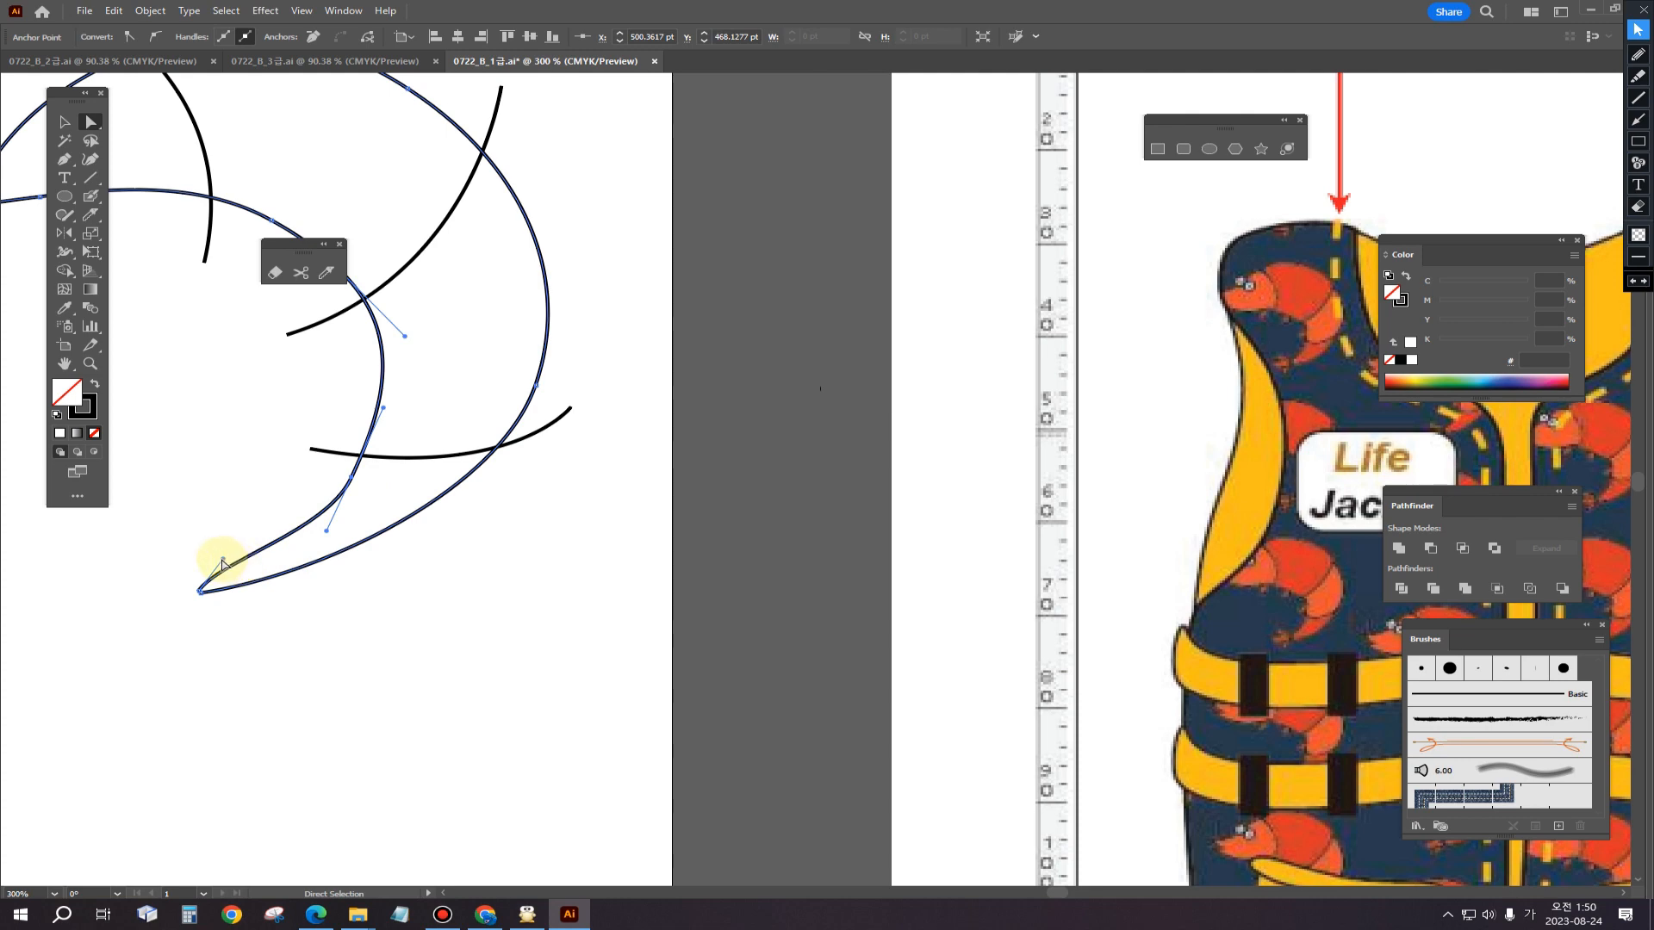
left_click_drag(222, 564, 259, 565)
left_click_drag(379, 557, 426, 600)
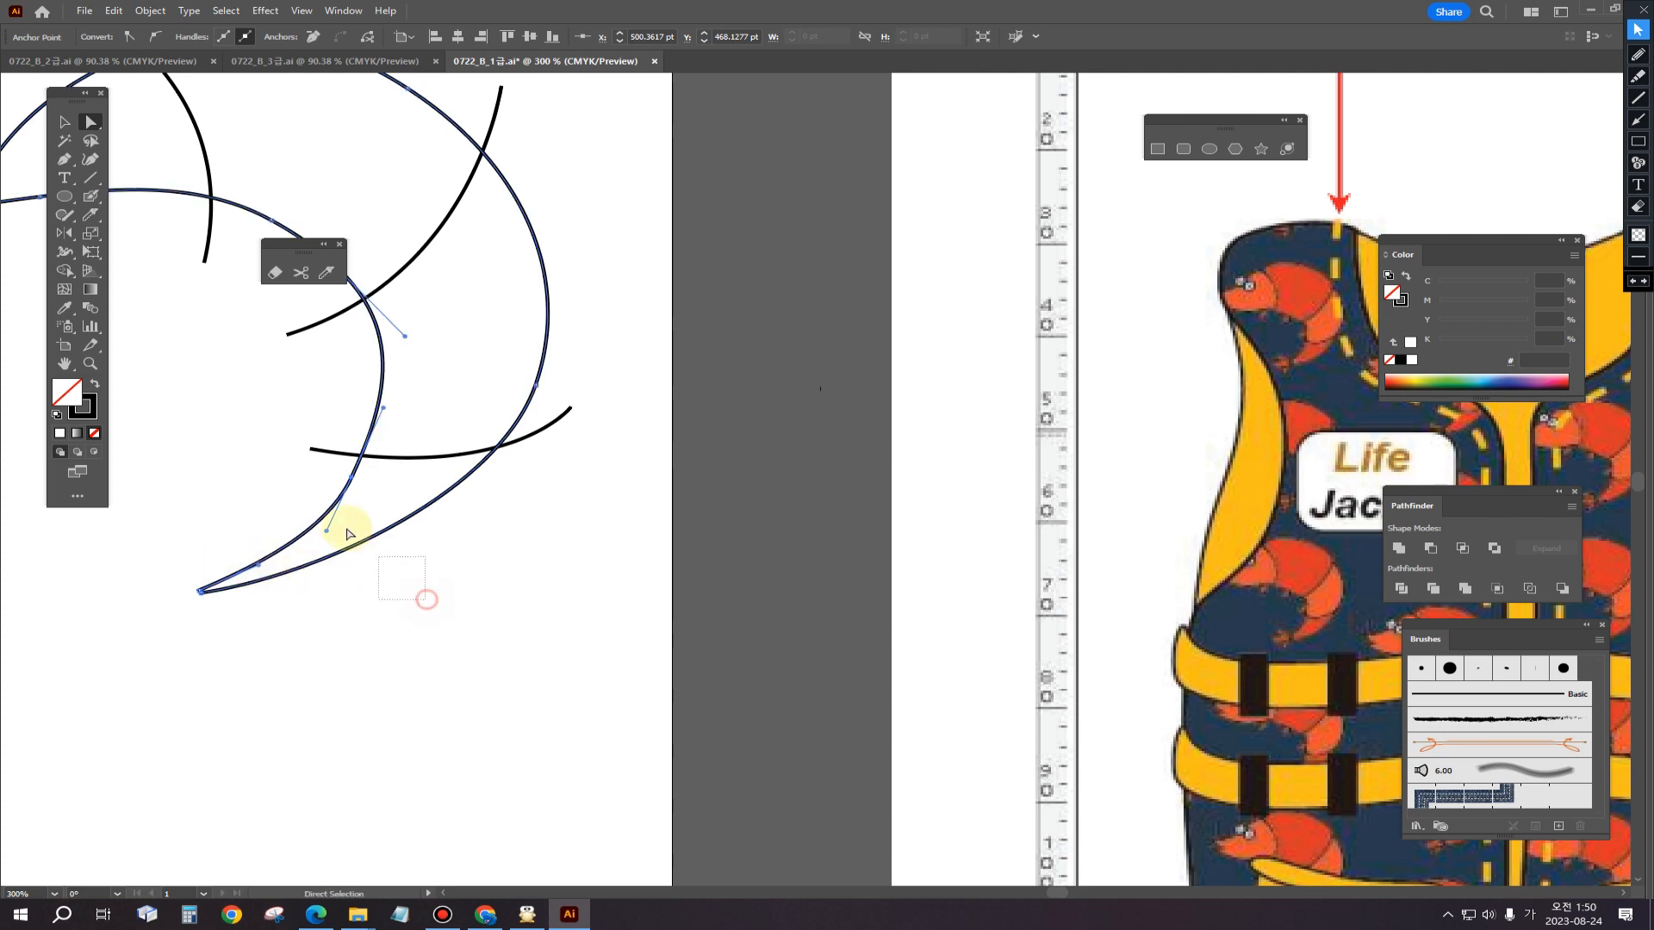
left_click(347, 534)
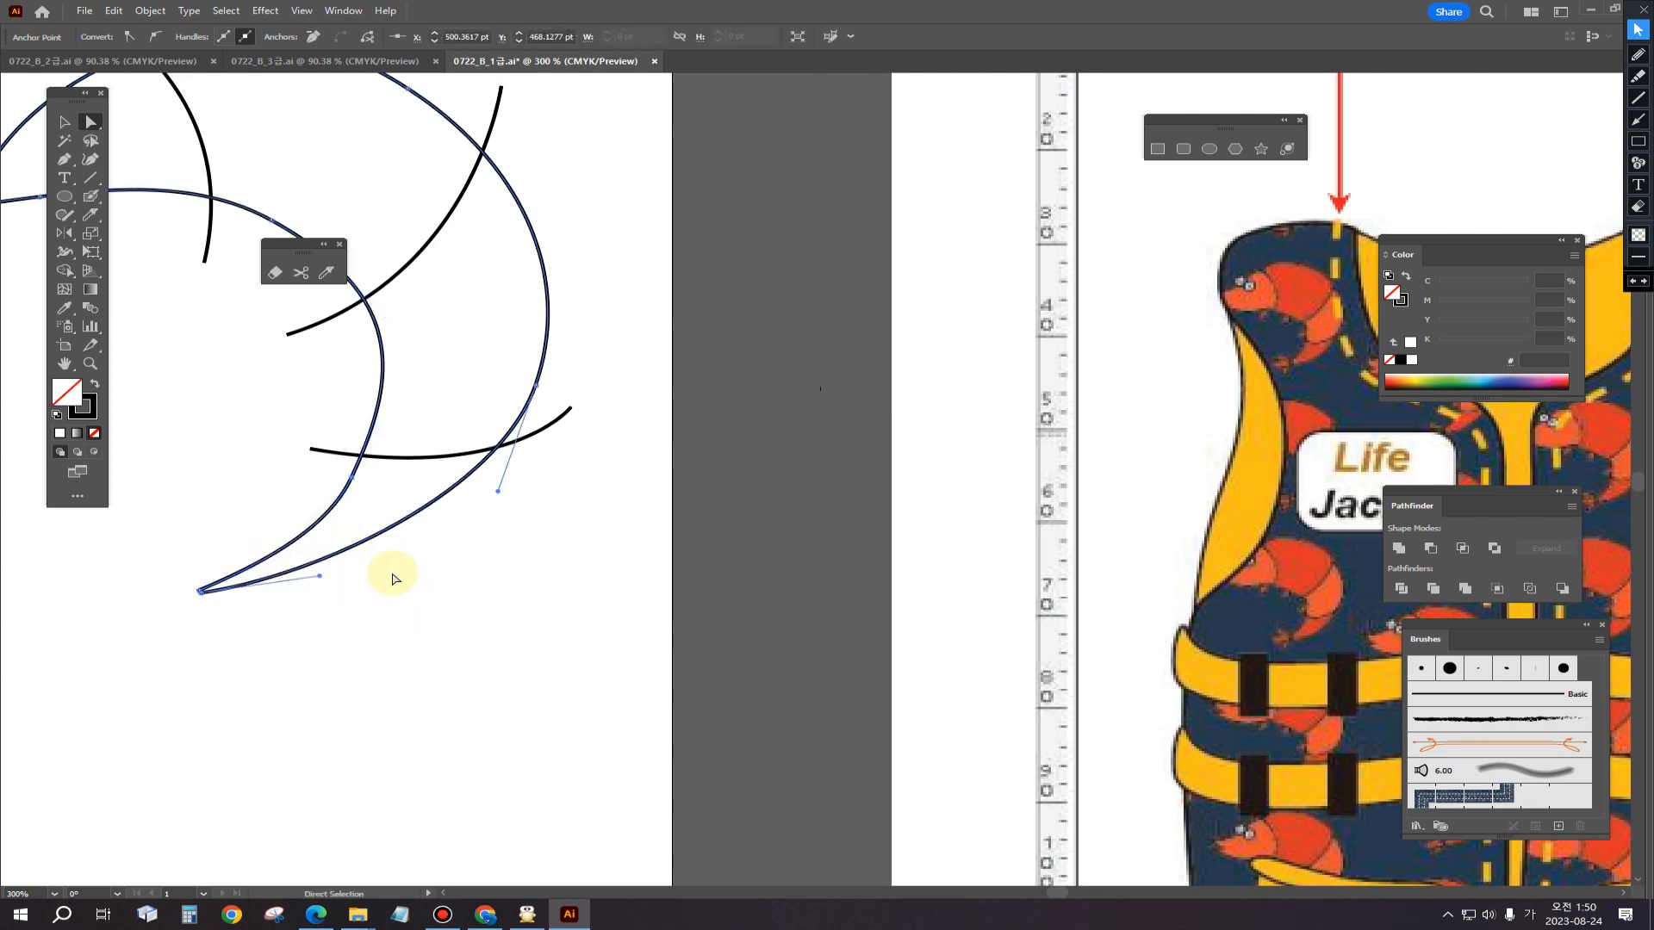
left_click(336, 606)
left_click_drag(370, 644, 358, 596)
left_click(507, 591)
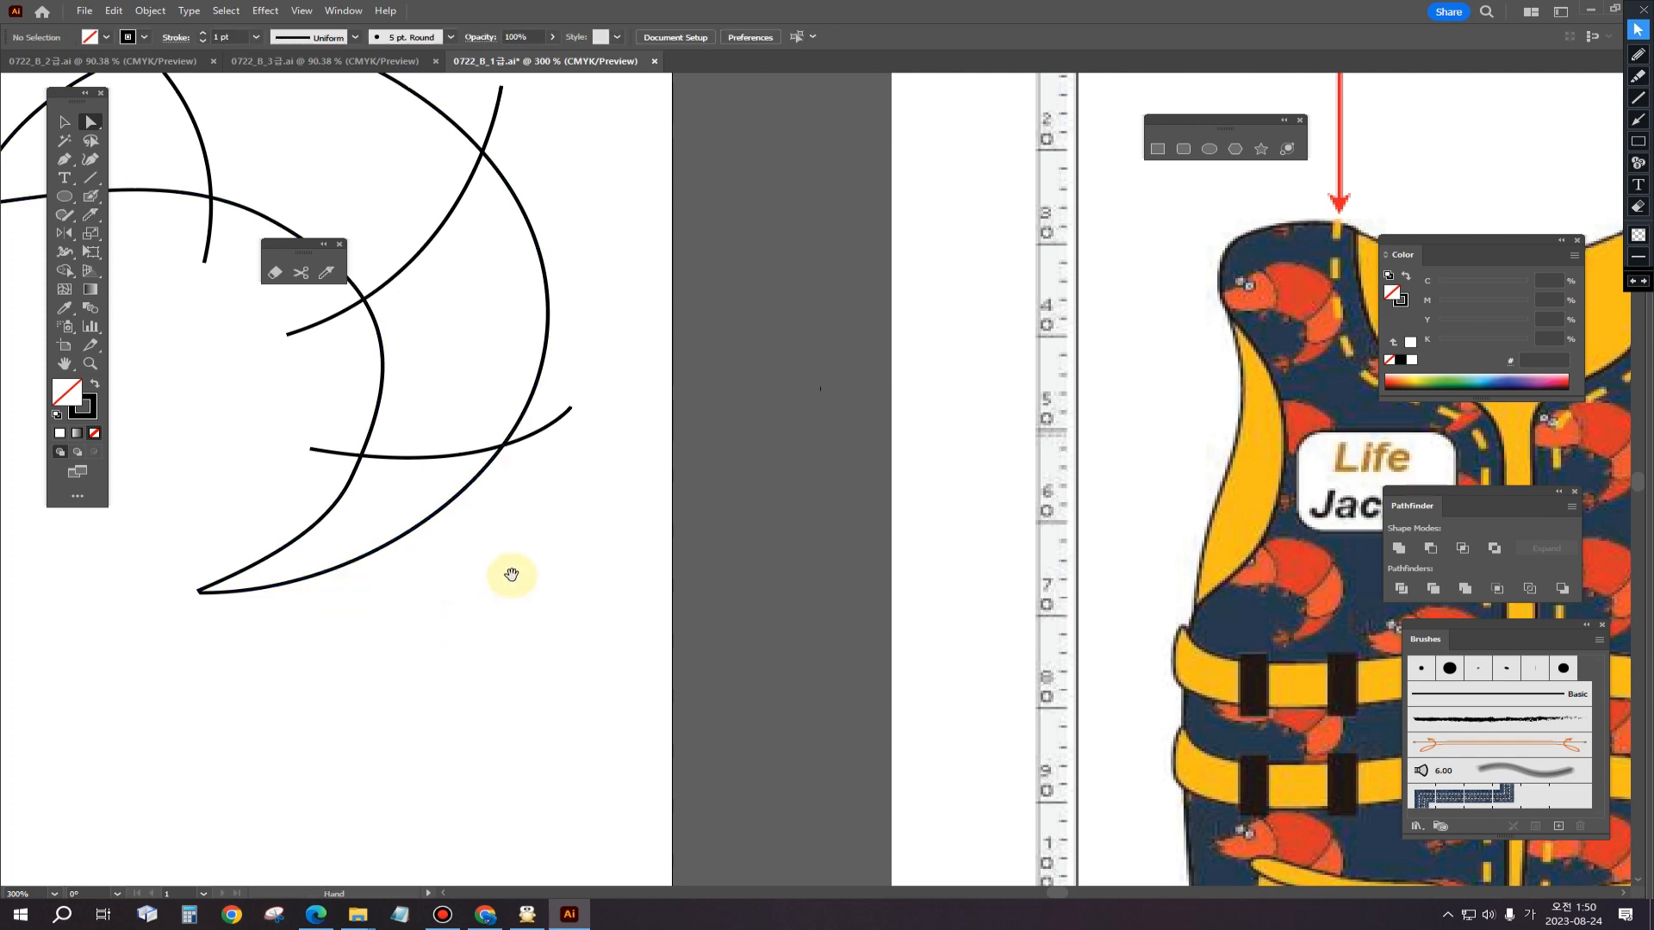
Step: Divide the crescent along the three crossing curves with the Pathfinder Divide operation
left_click_drag(512, 575, 705, 707)
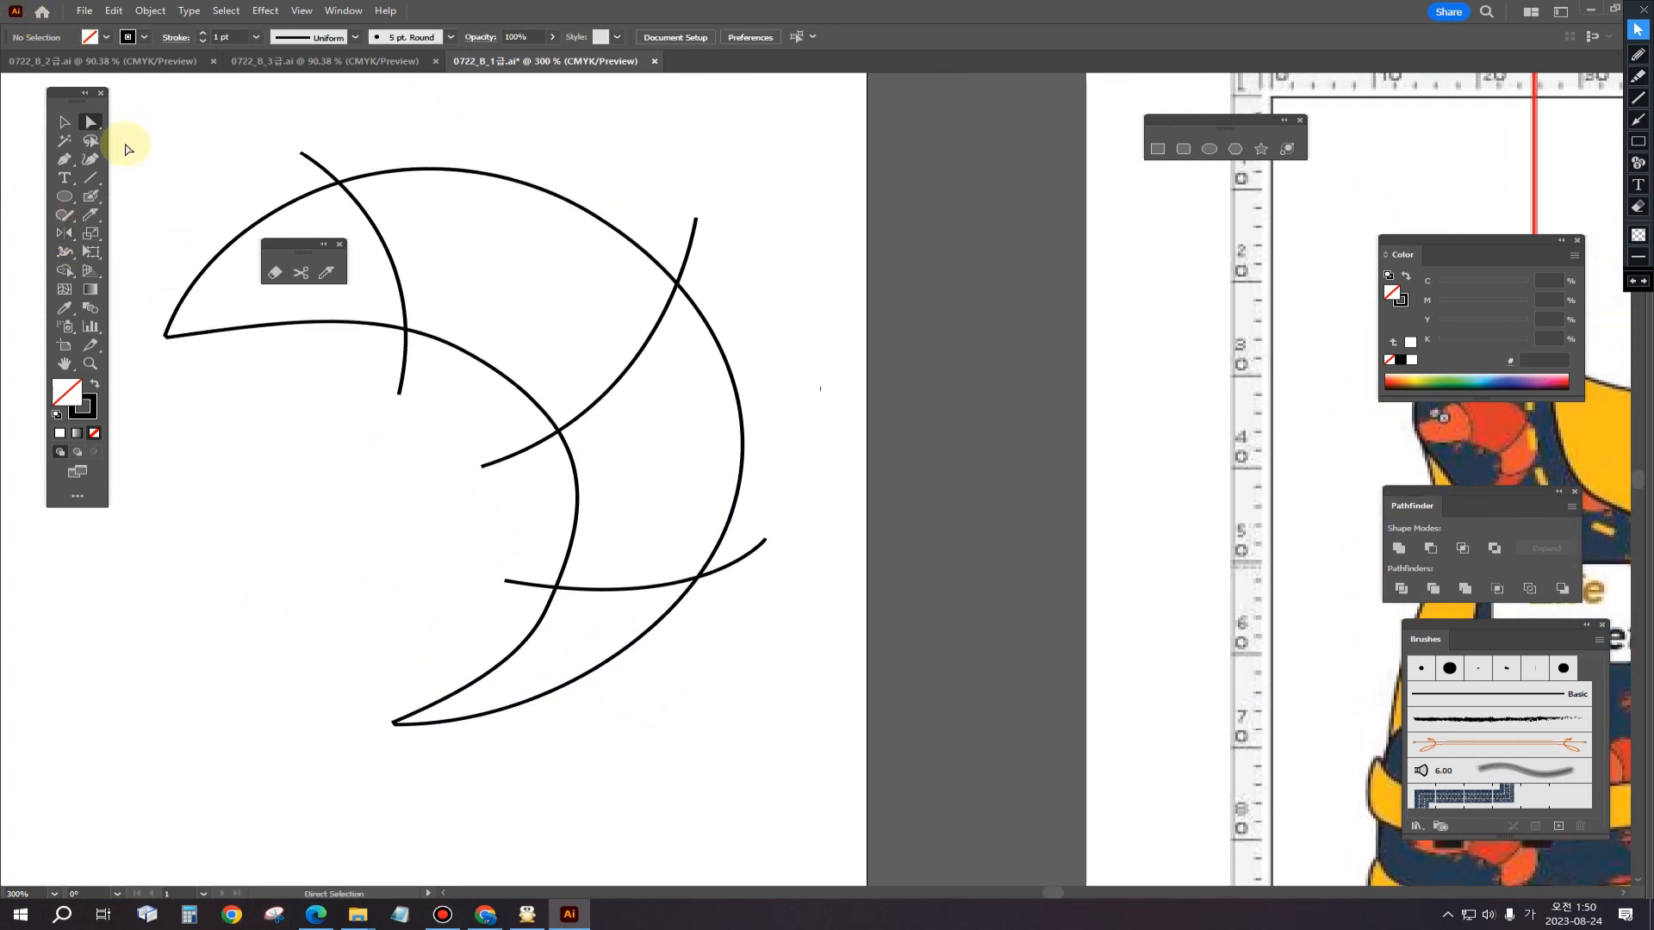
left_click(63, 122)
left_click_drag(178, 148, 775, 729)
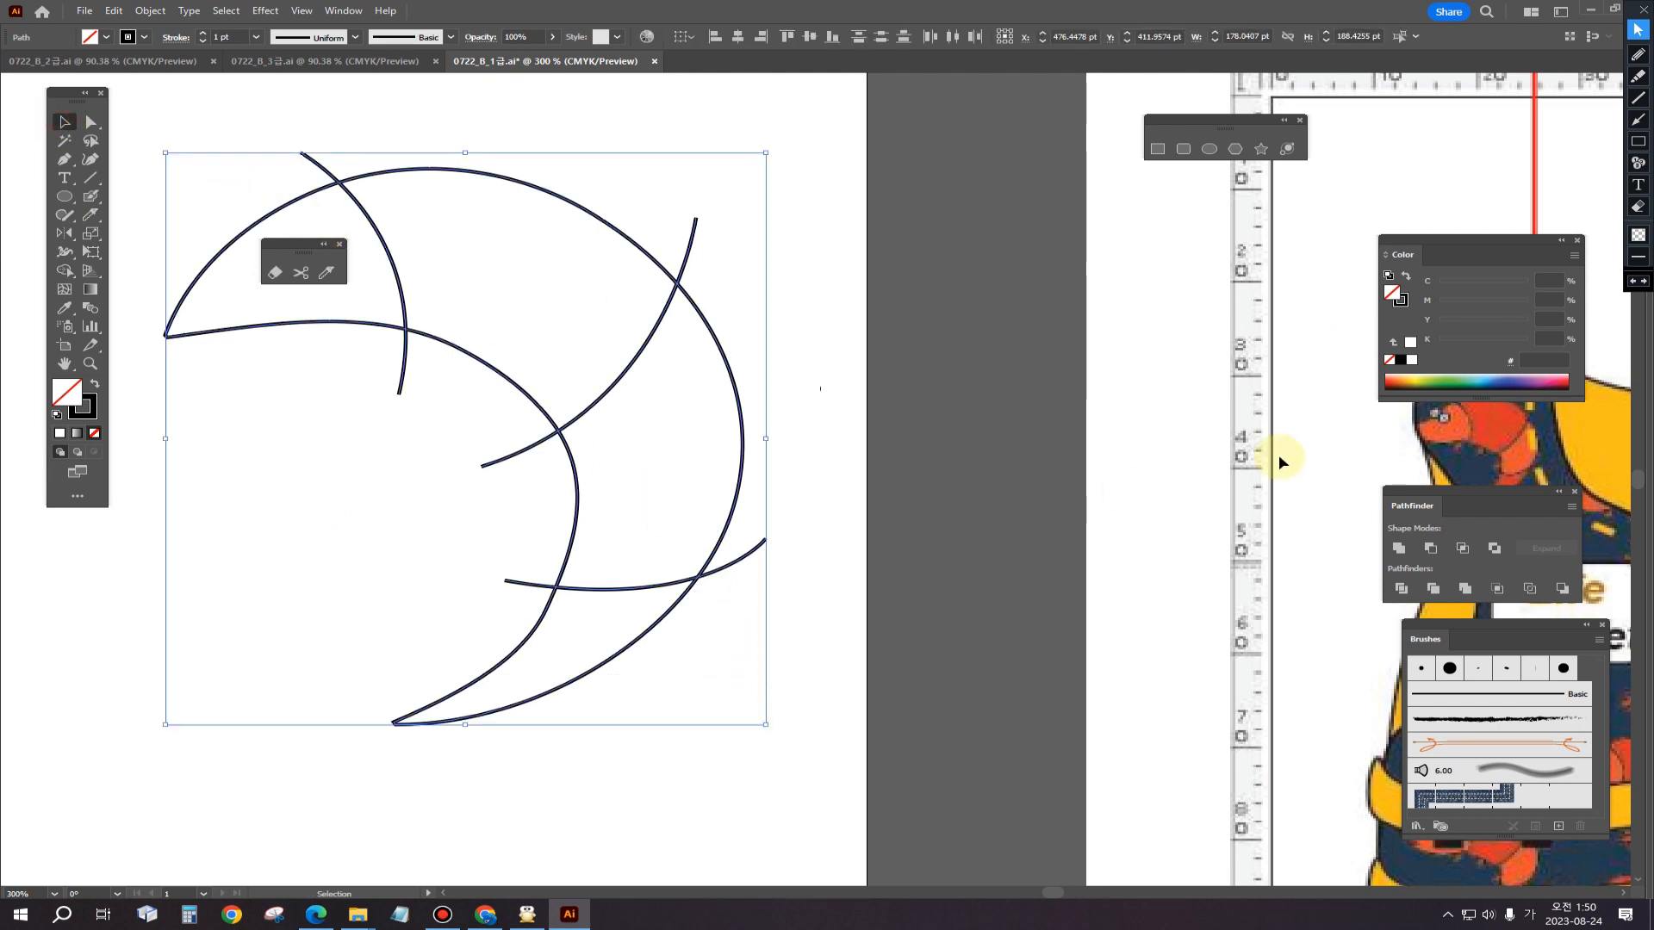
left_click(903, 314)
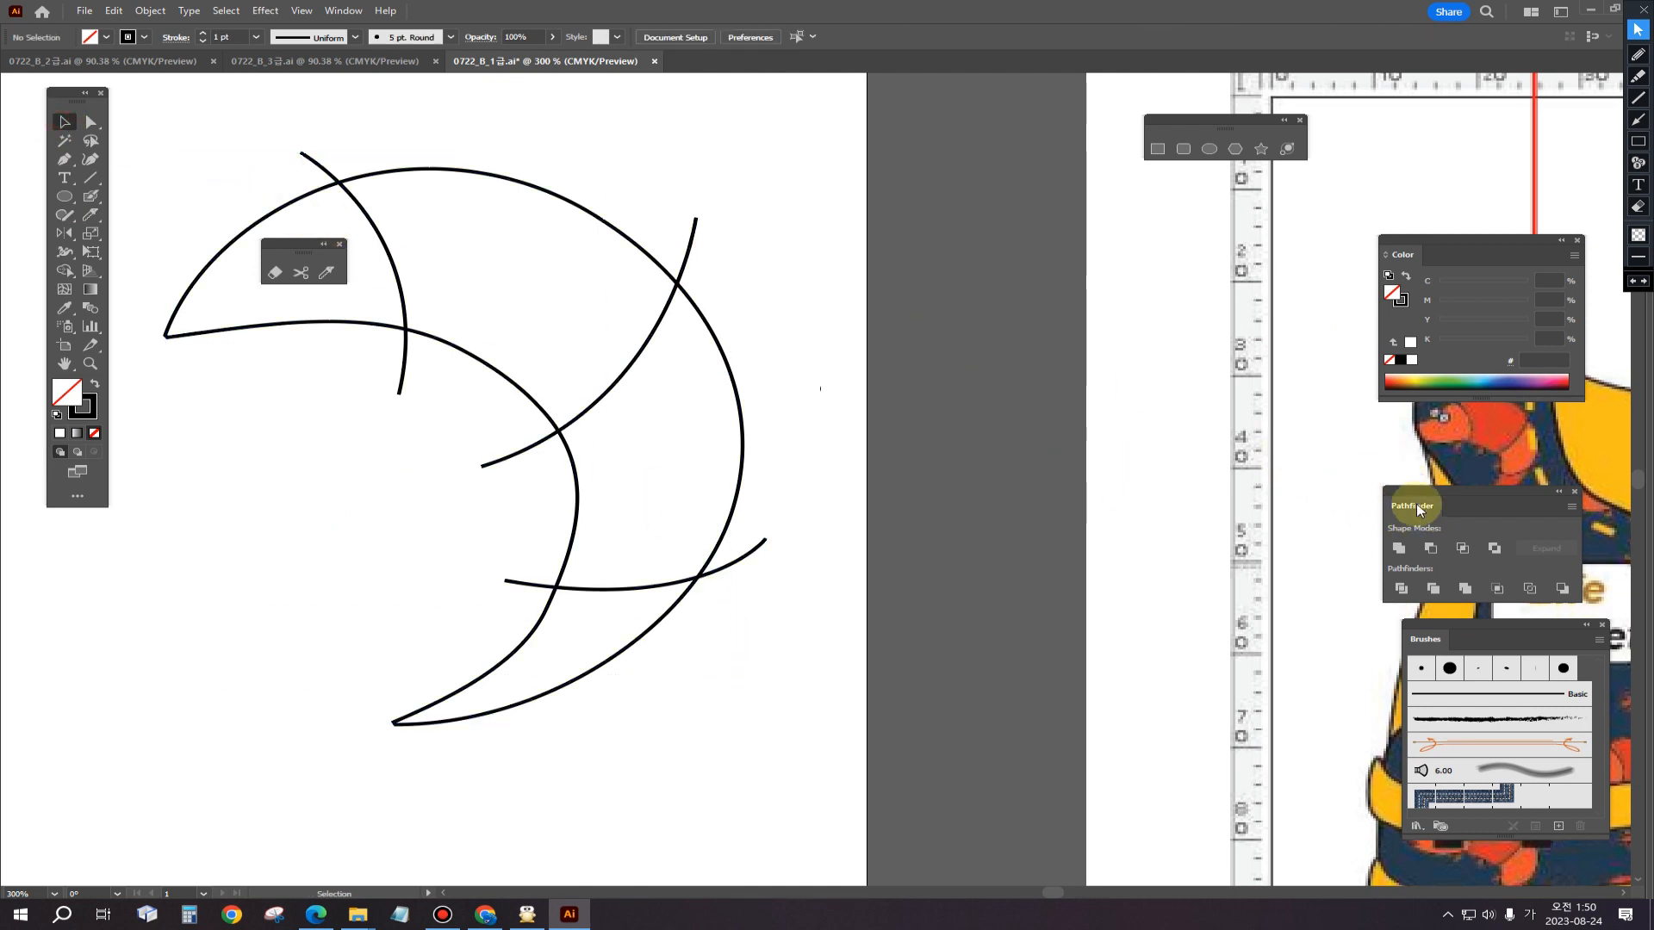
left_click_drag(1402, 498, 943, 322)
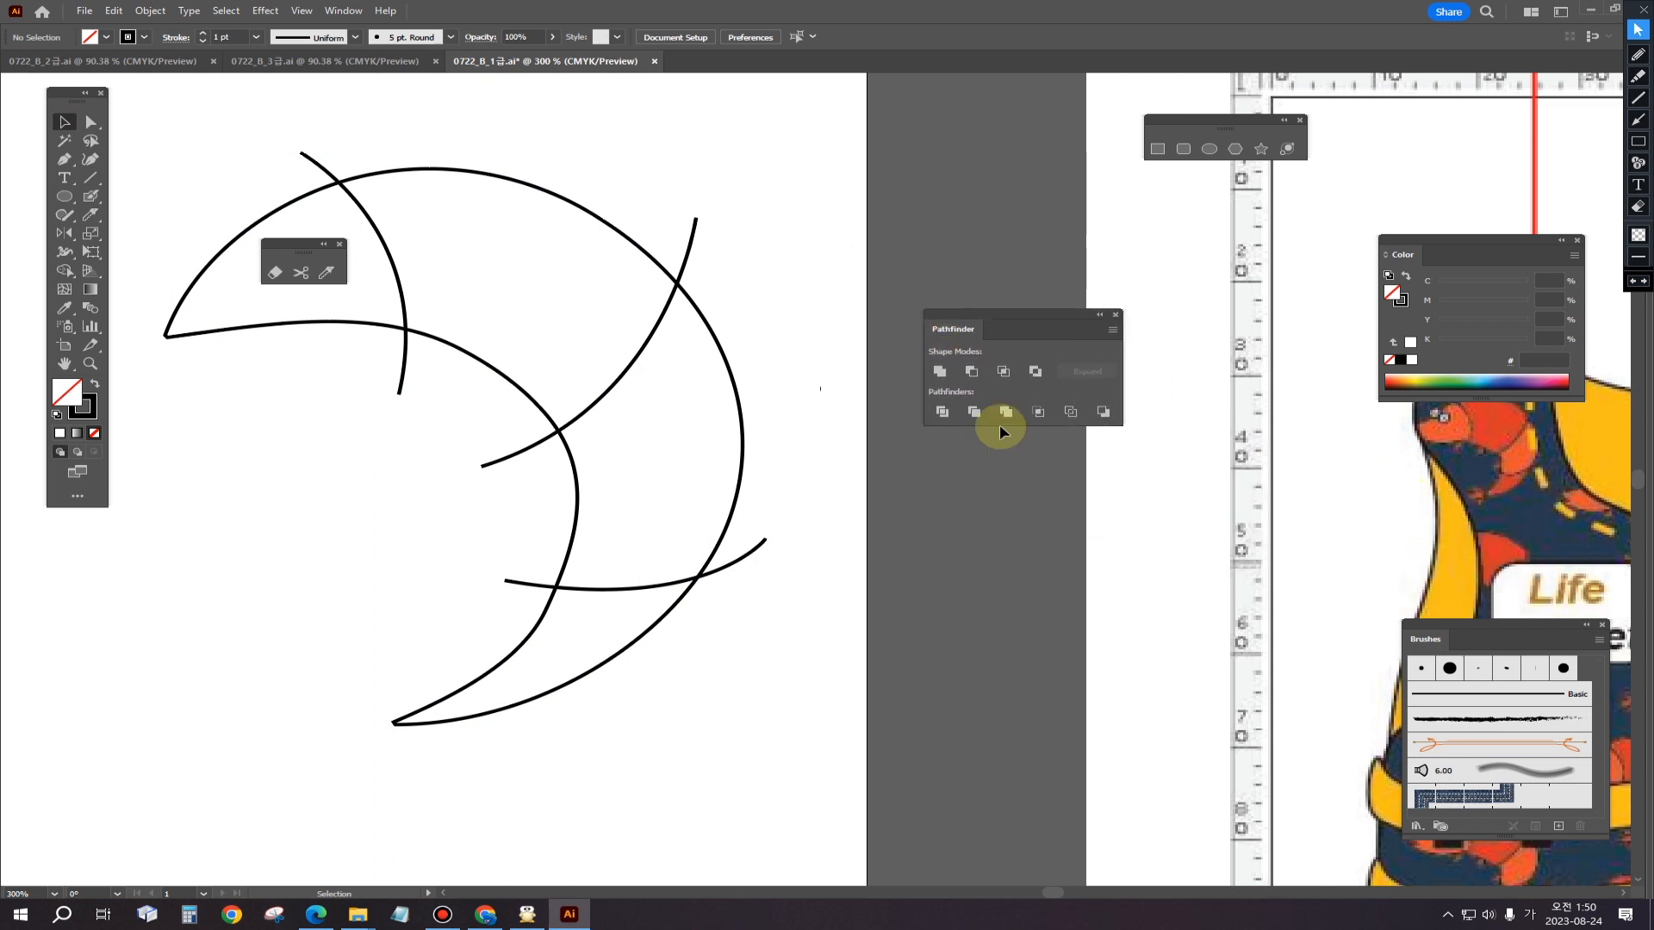
left_click(944, 416)
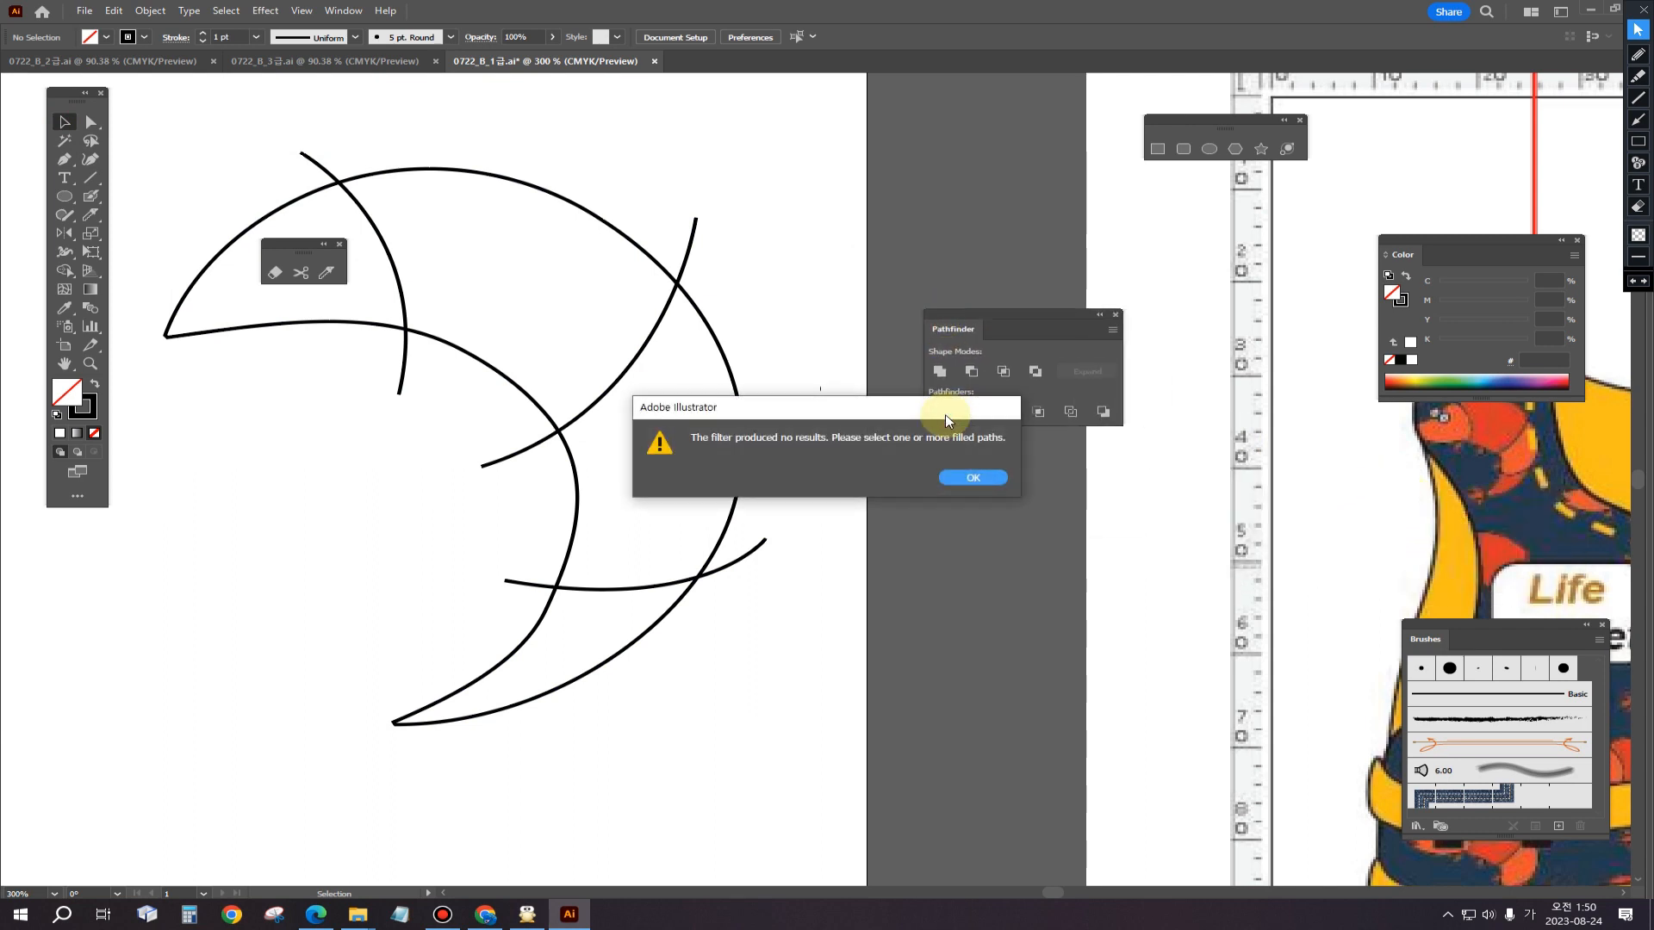
left_click(974, 479)
left_click_drag(192, 173, 751, 667)
left_click(942, 405)
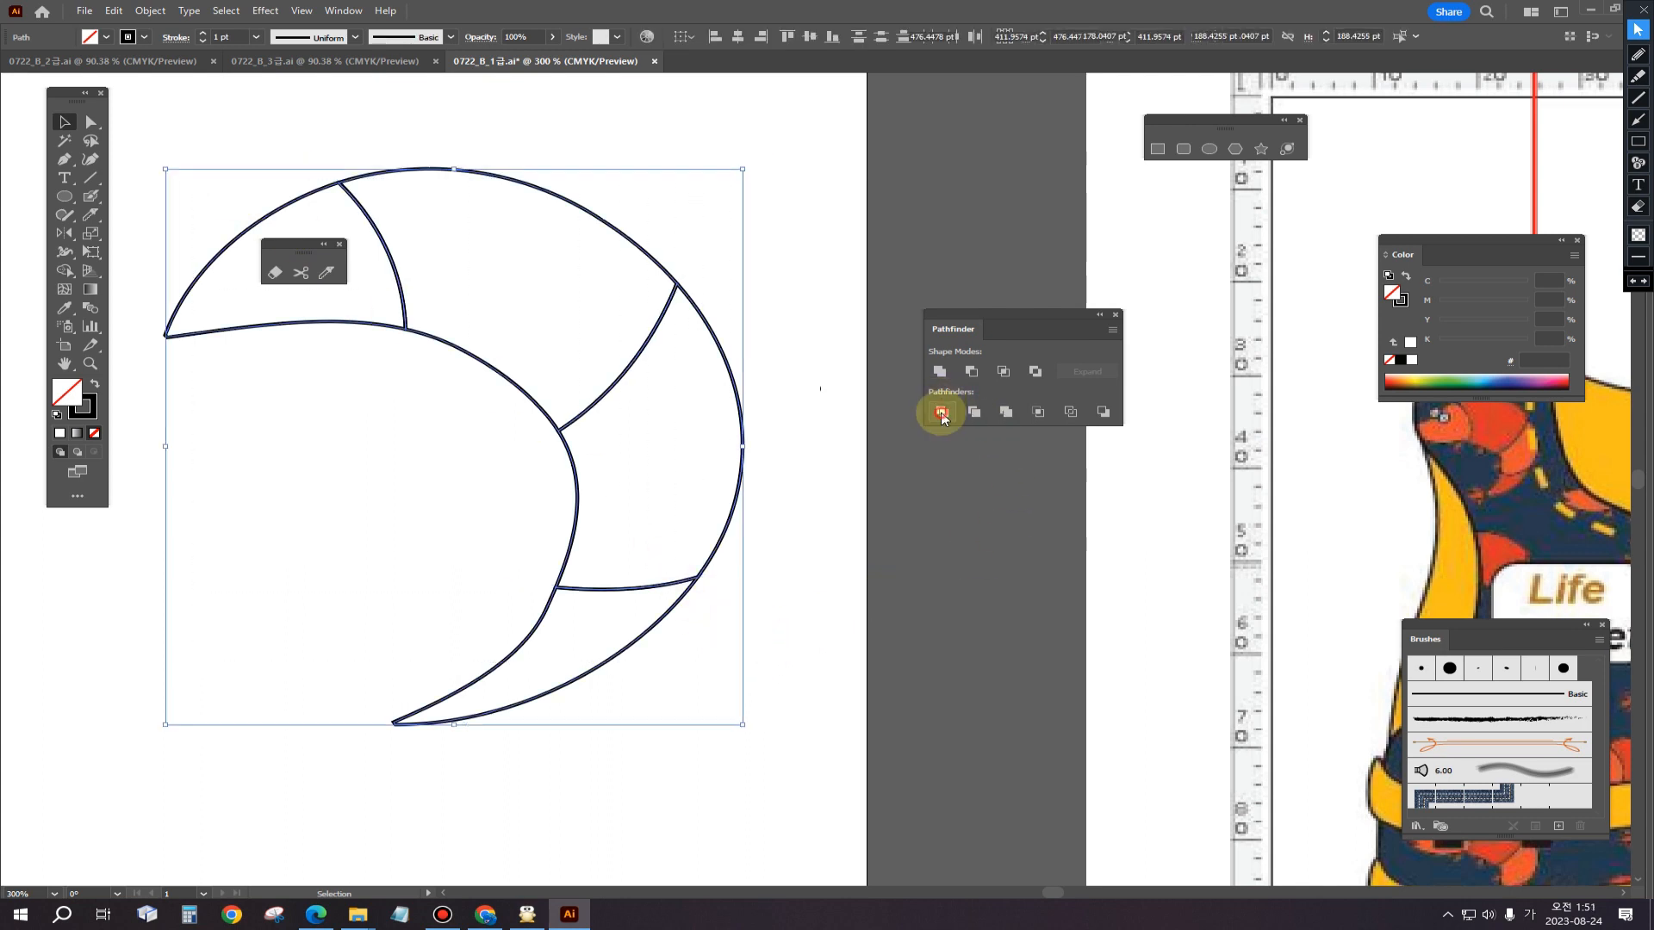
Step: Ungroup the divided body pieces and fill them all with white
left_click(146, 12)
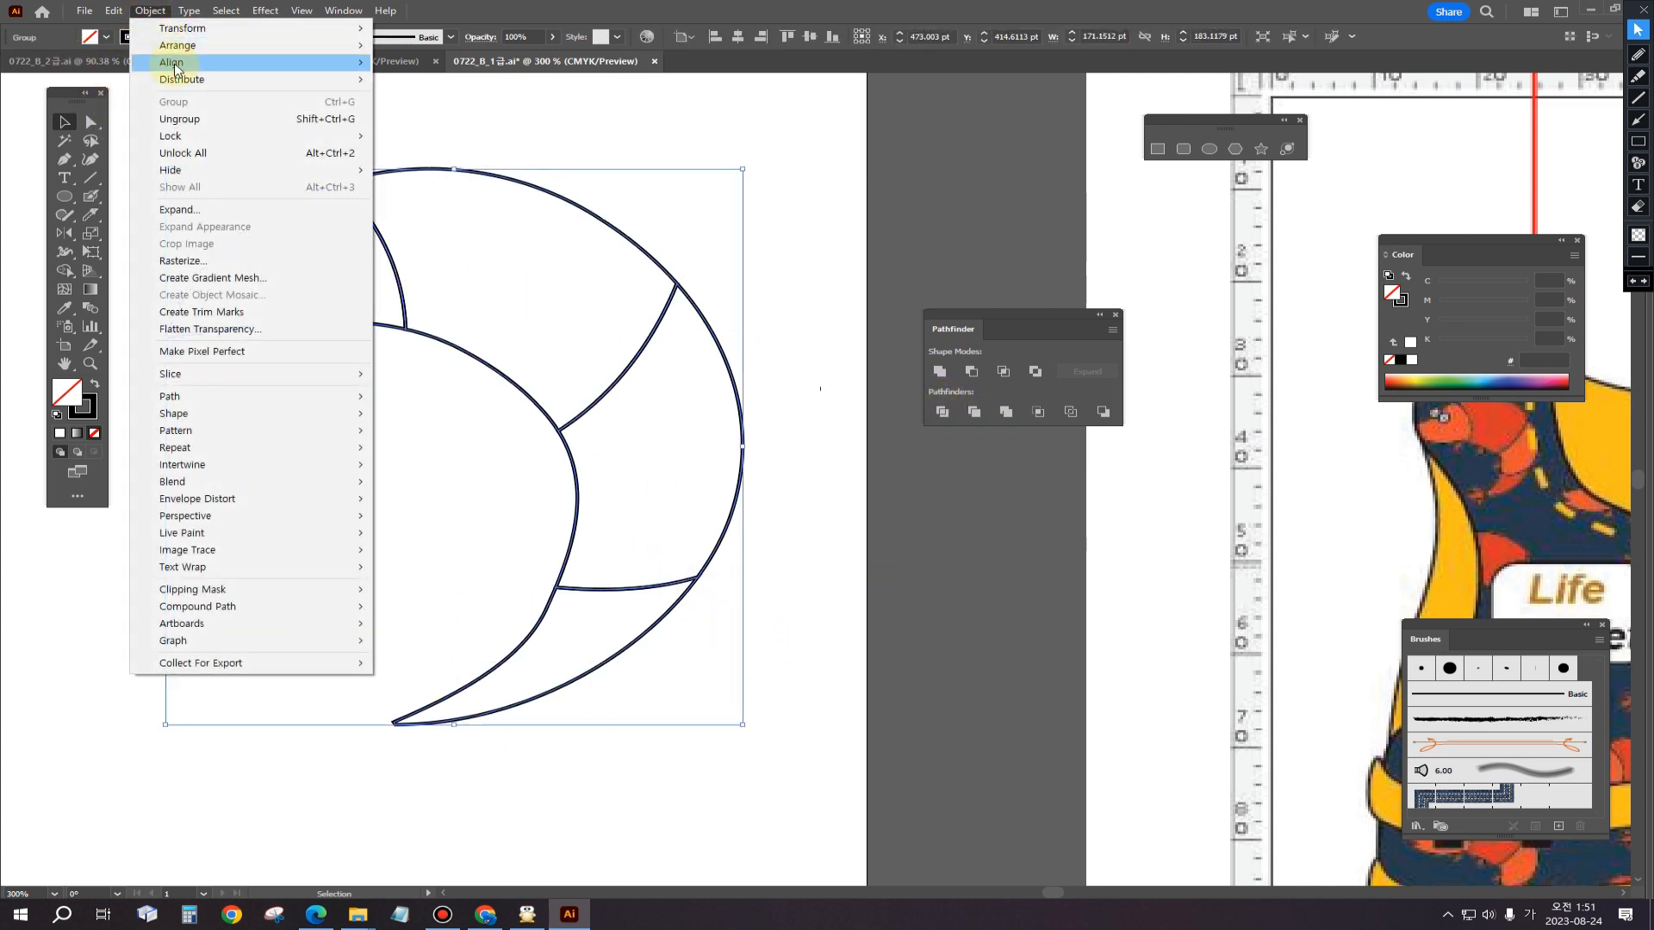
left_click(191, 119)
left_click(317, 125)
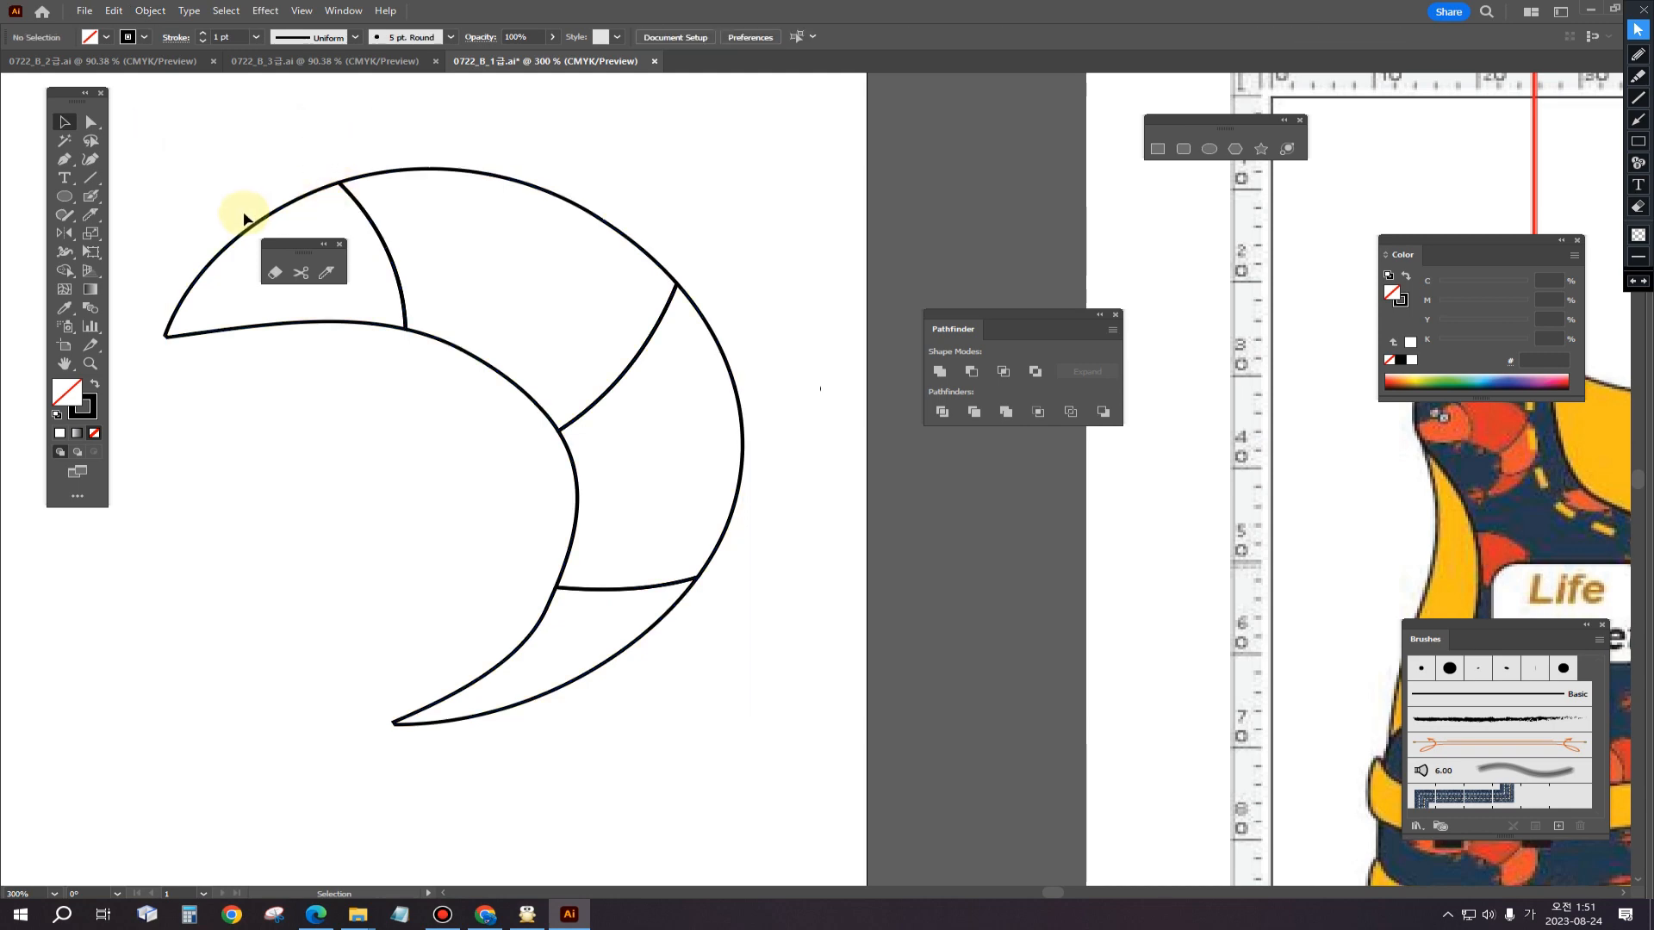
left_click_drag(199, 157, 765, 699)
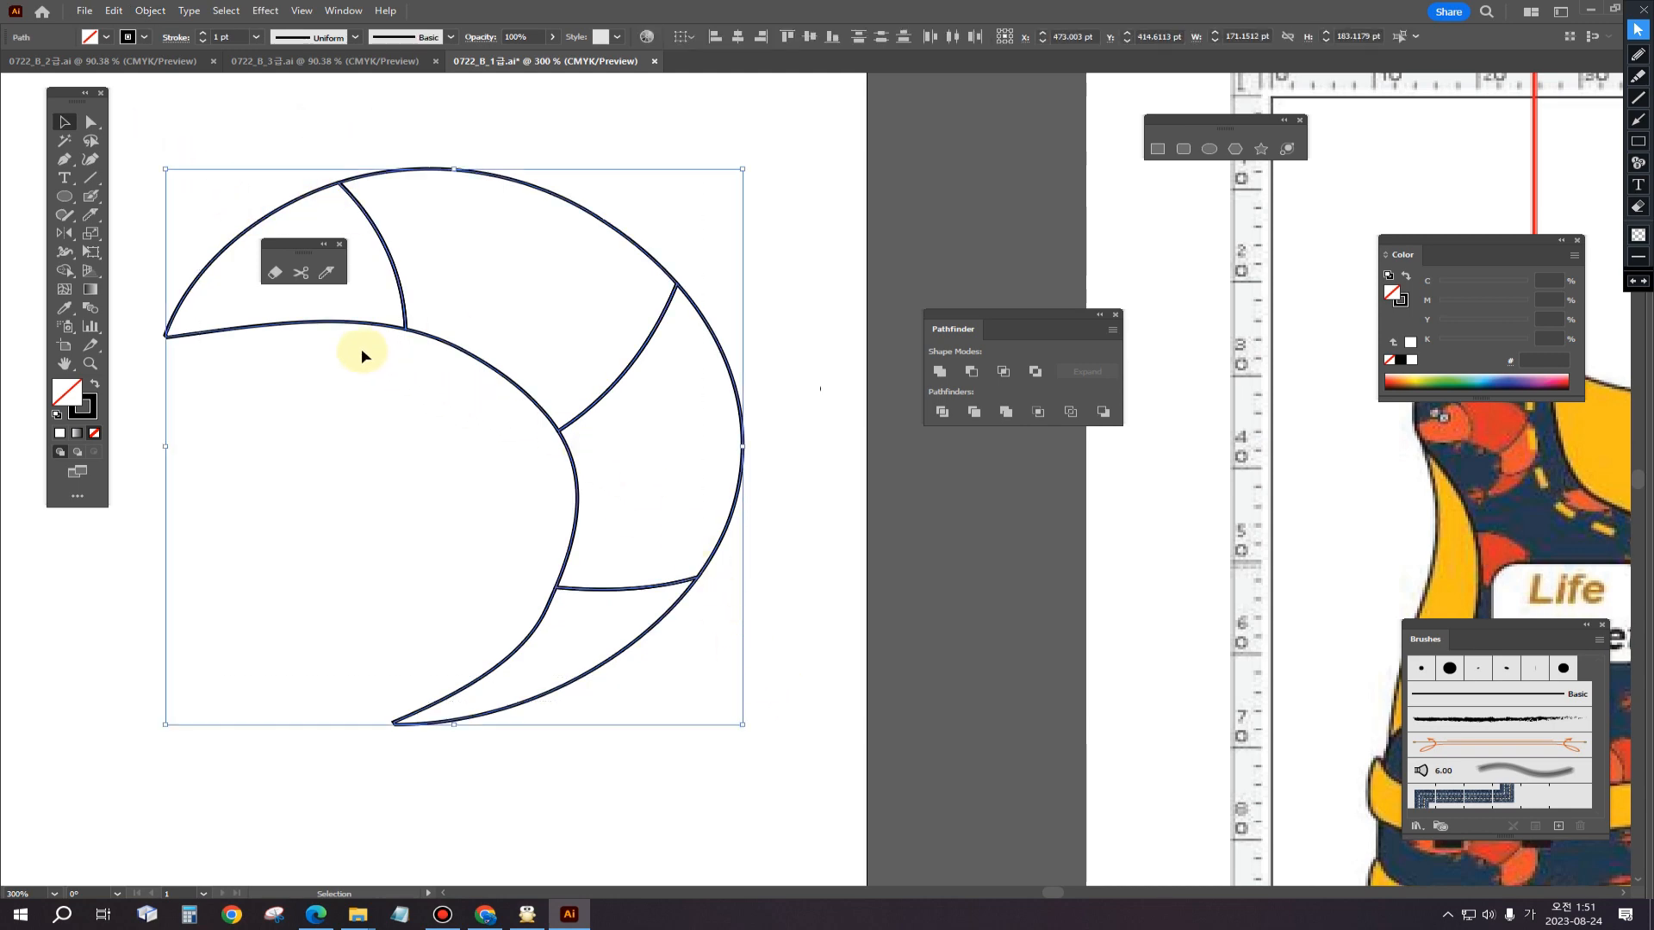
key("a")
scroll(561, 388, "right", 1)
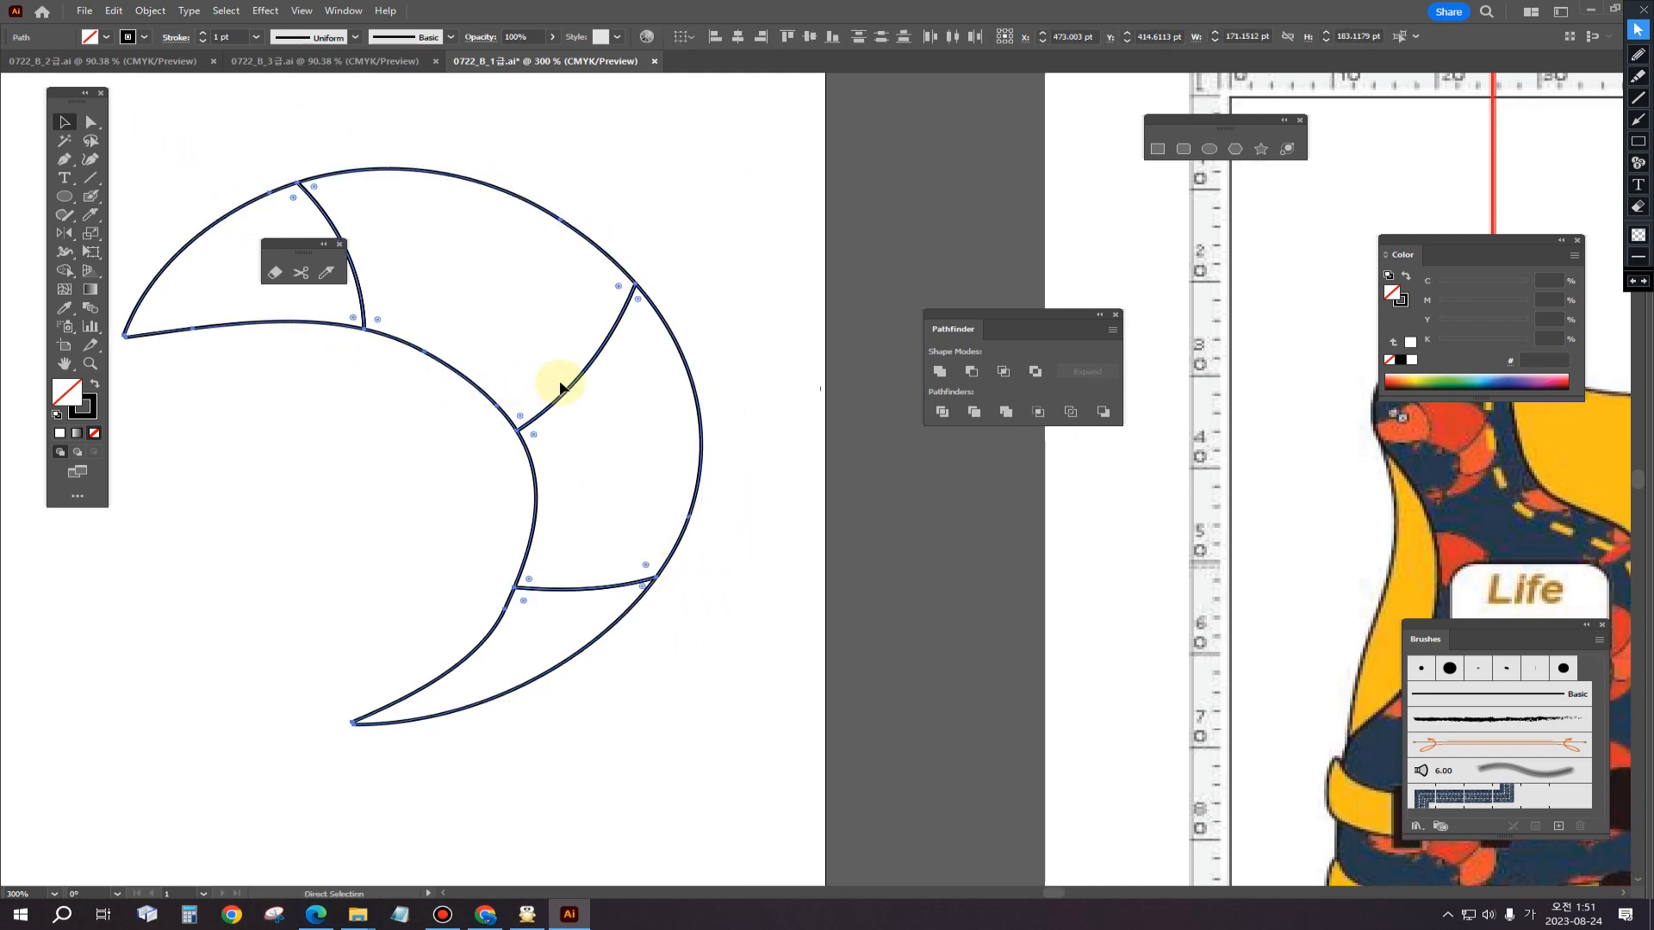
scroll(561, 387, "down", 2)
left_click_drag(635, 473, 635, 682)
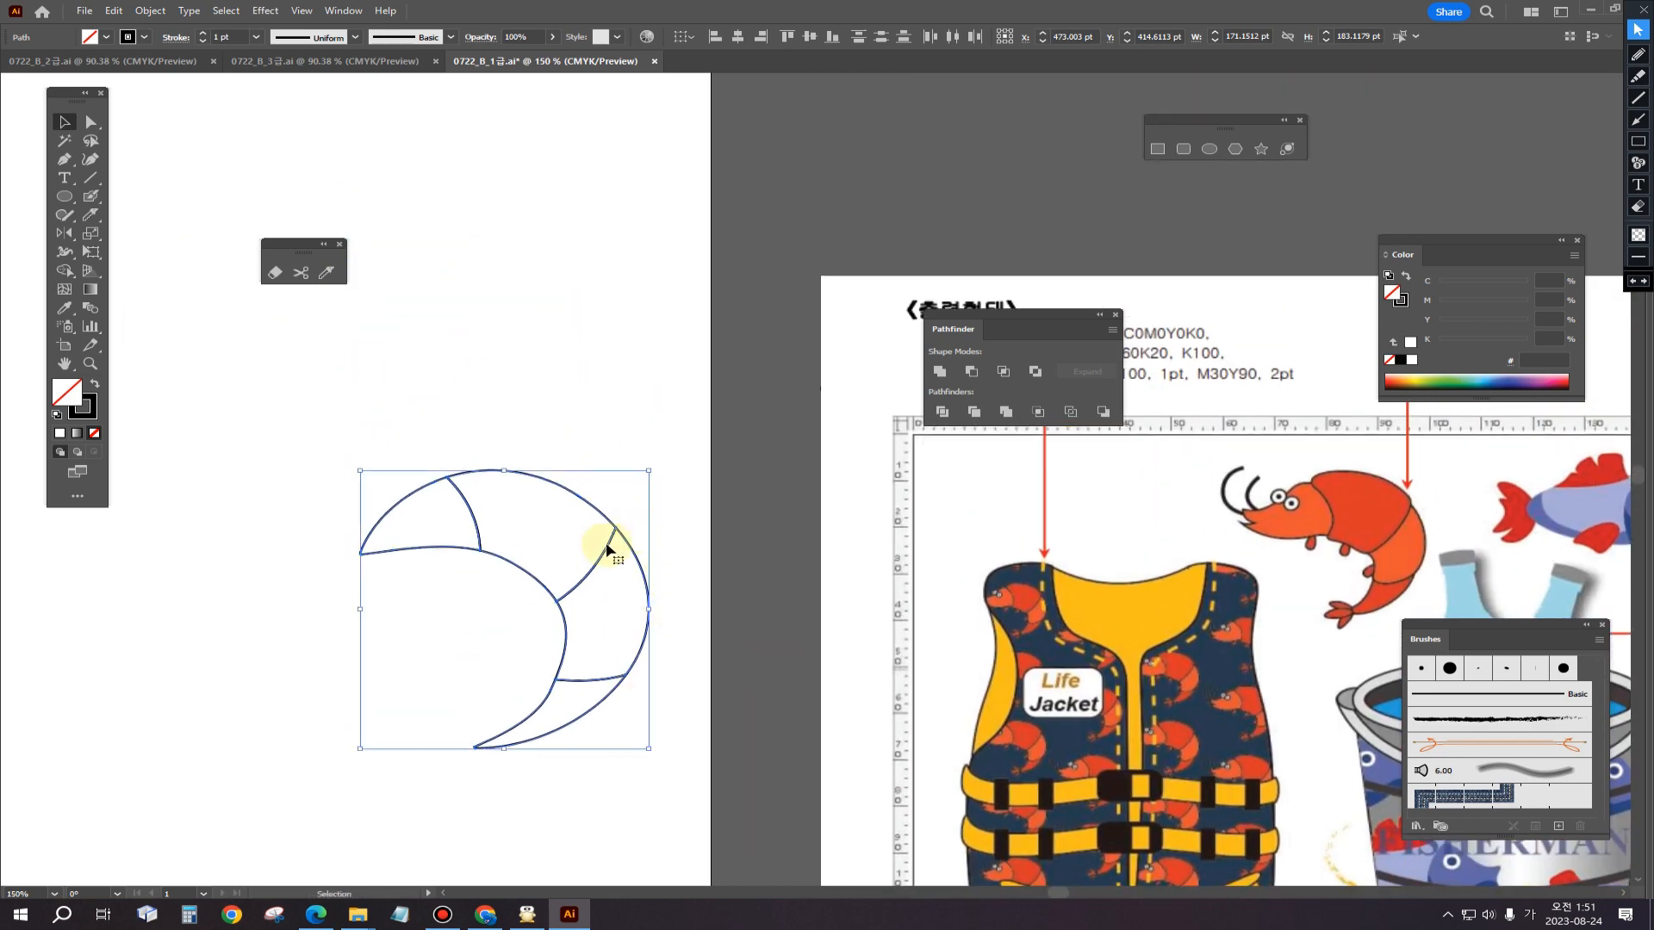
left_click(59, 416)
left_click(468, 403)
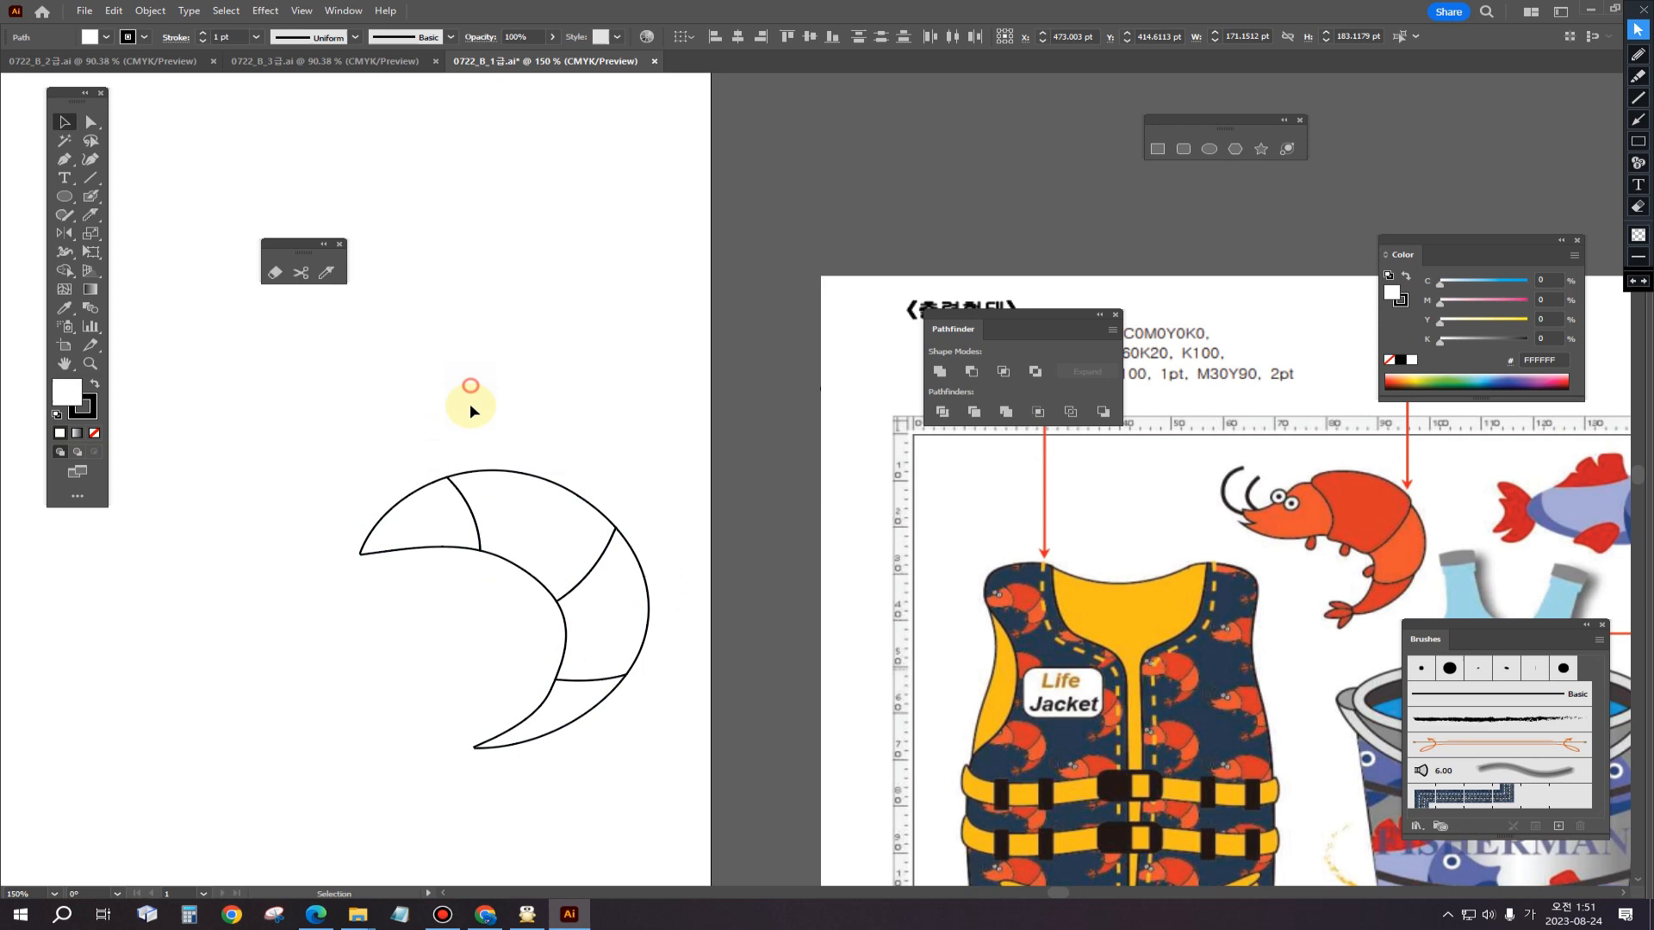
Step: Select the body pieces one after another to check that each is a separate shape
left_click(425, 517)
left_click(534, 529)
left_click(608, 603)
left_click(582, 689)
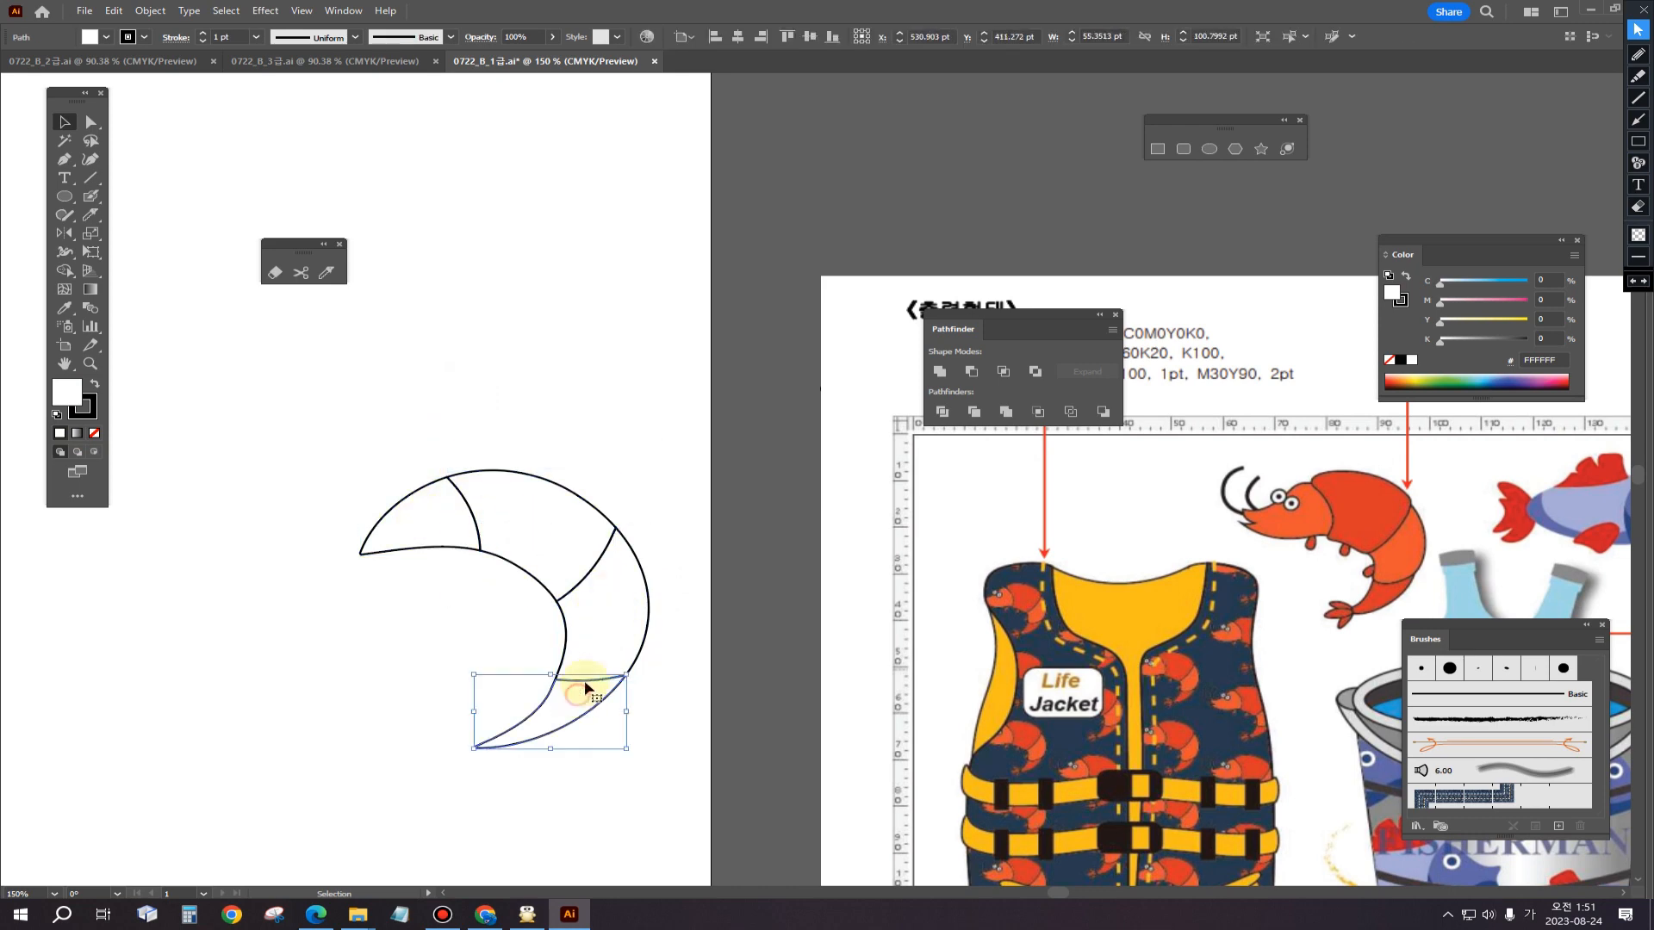
left_click(454, 521)
left_click(555, 534)
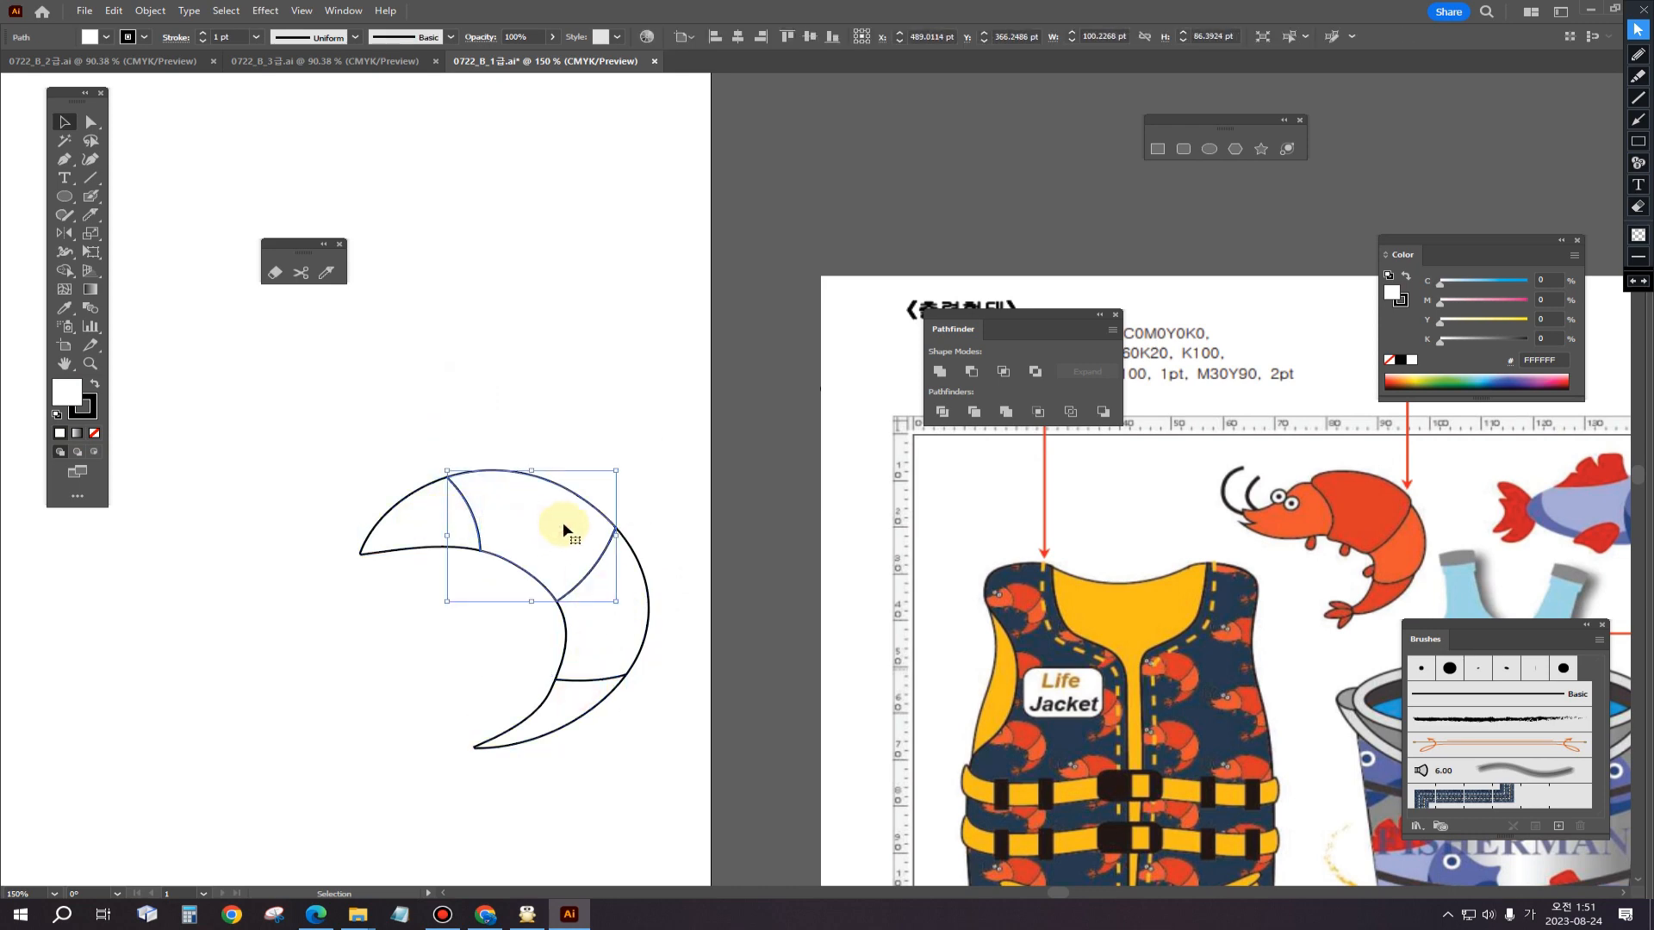
Step: Move the head piece away from the body, rotate it counterclockwise and enlarge it to about 82 by 62 pt
left_click(422, 527)
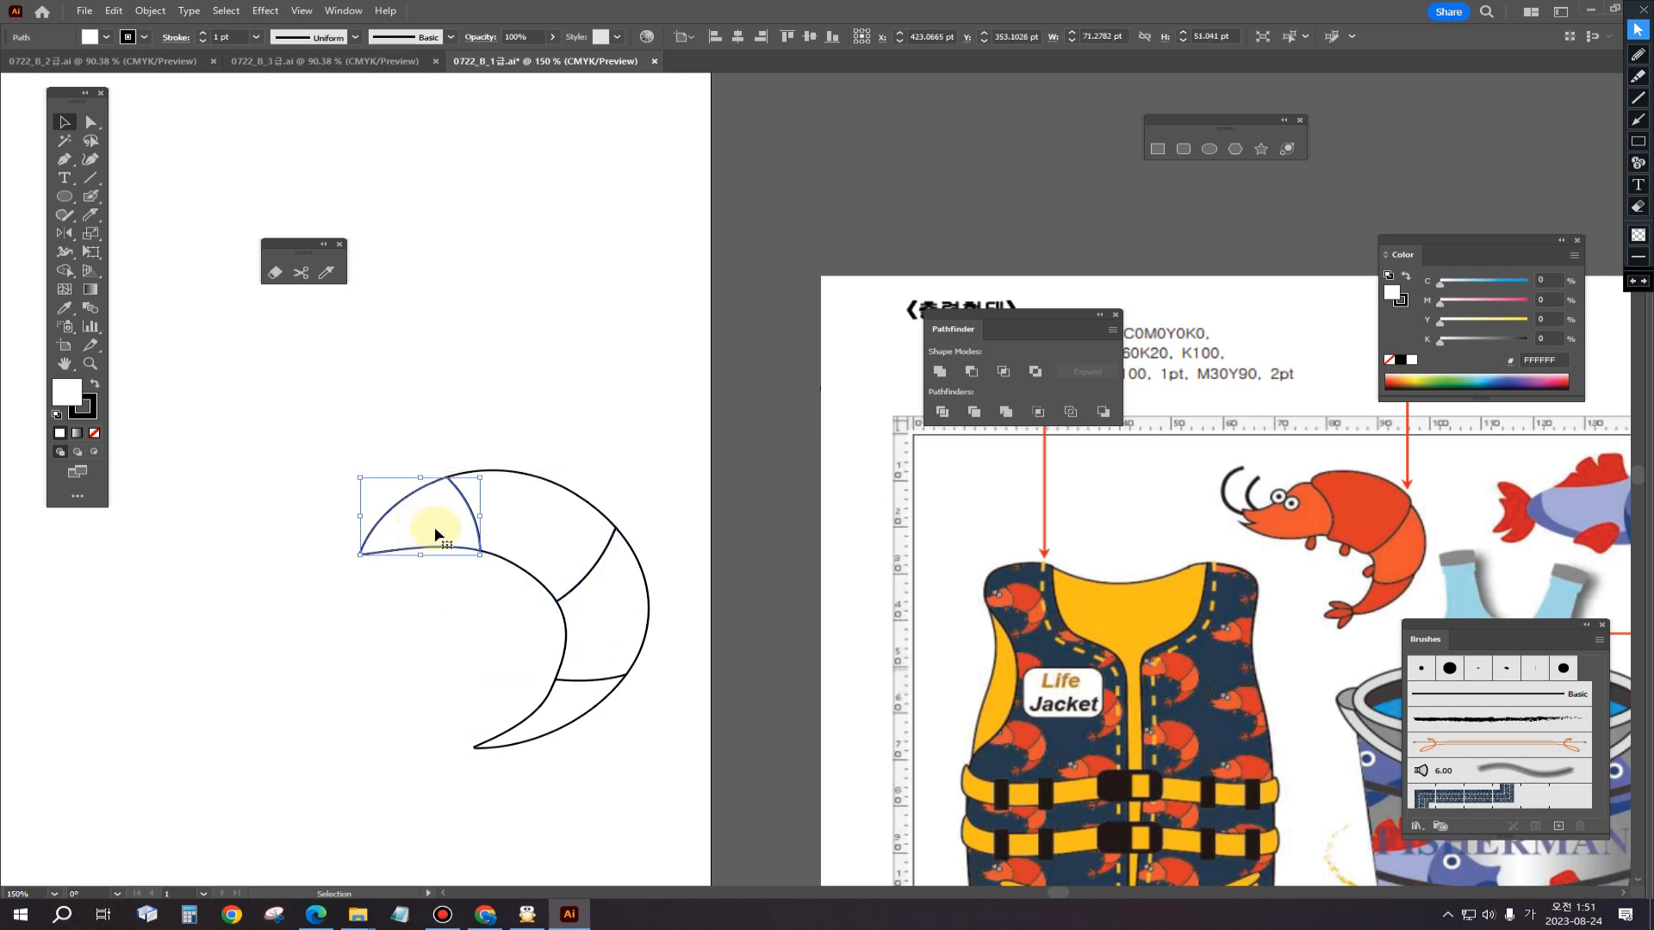
left_click_drag(435, 533, 488, 617)
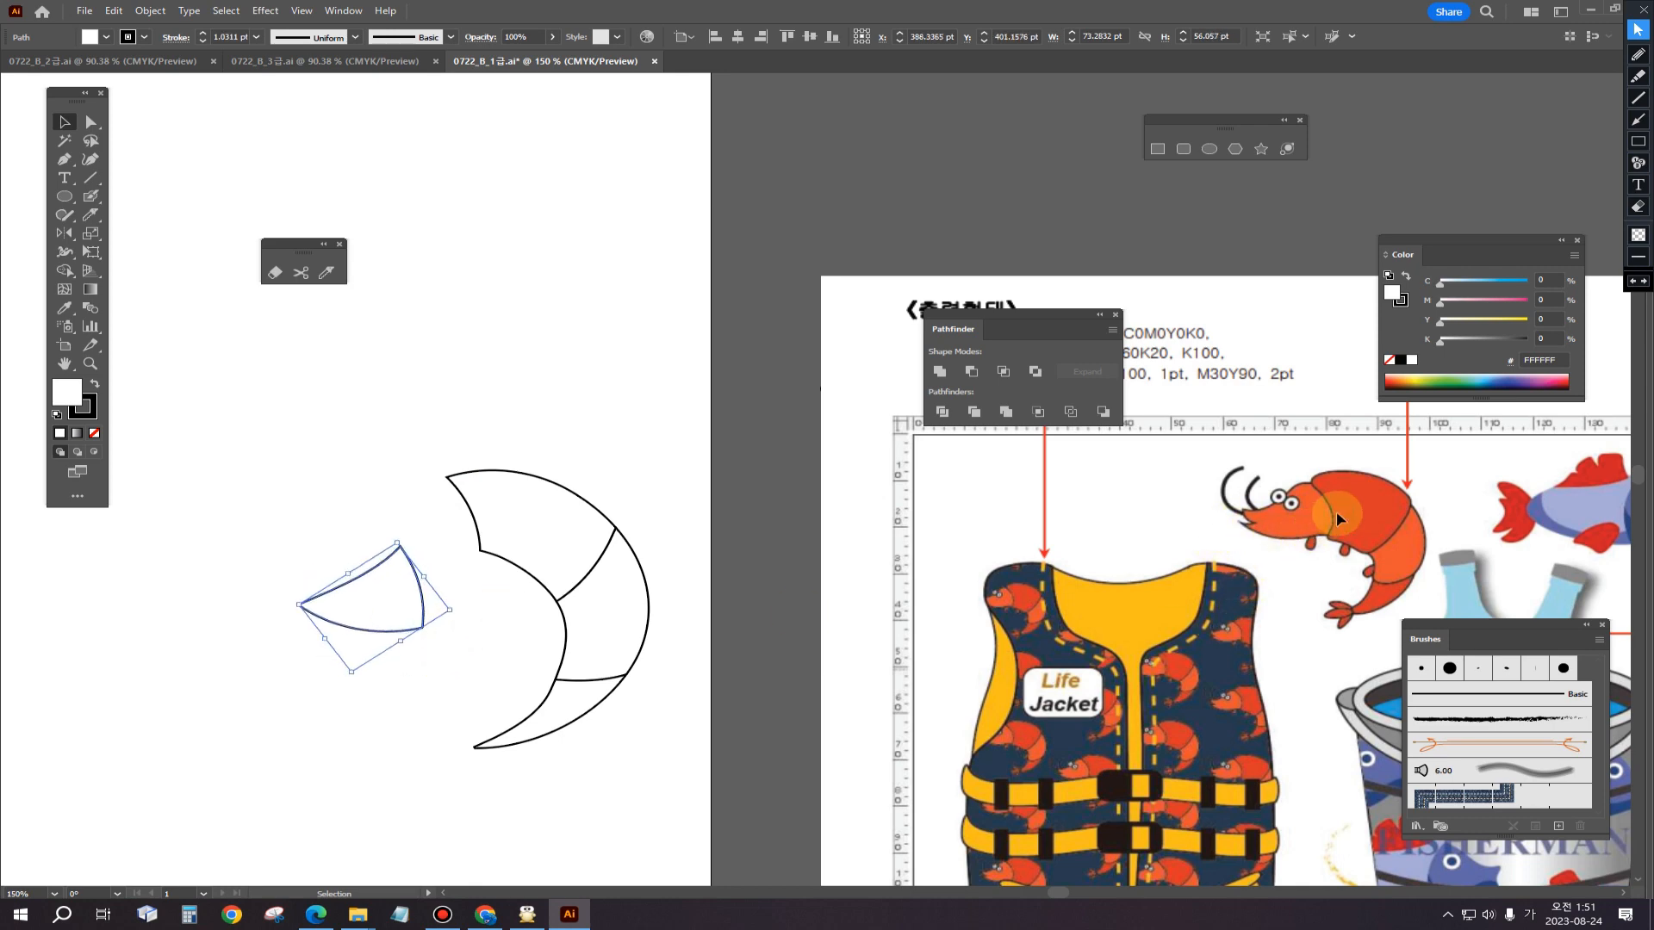
left_click_drag(387, 630, 293, 565)
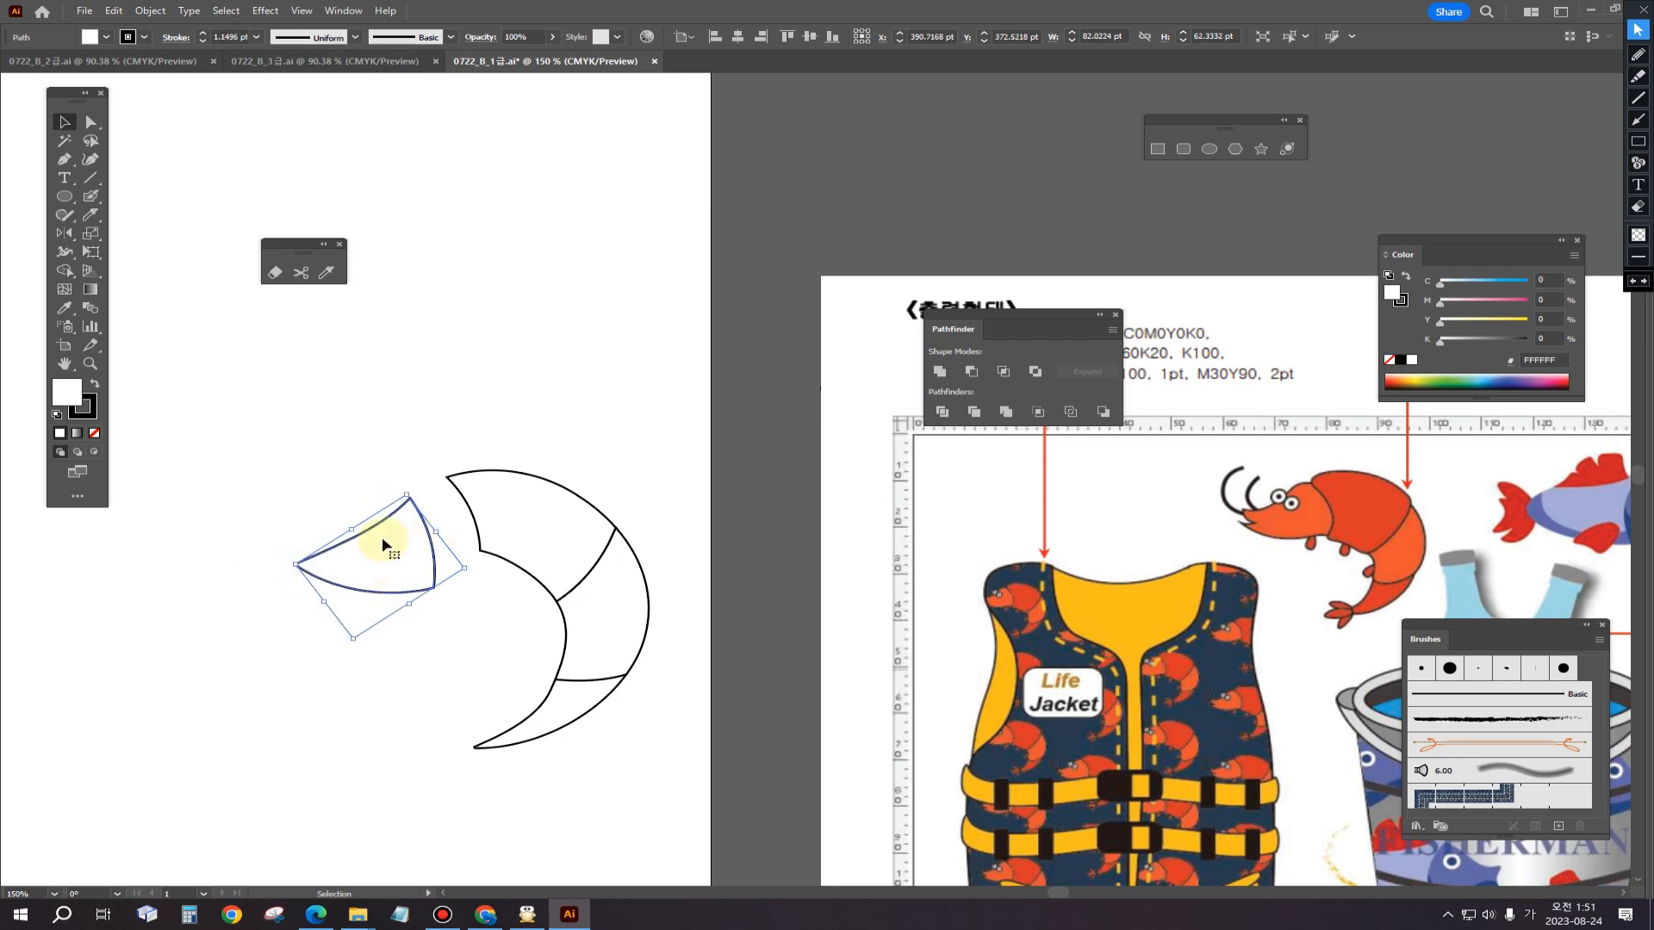
left_click(324, 451)
left_click(392, 569)
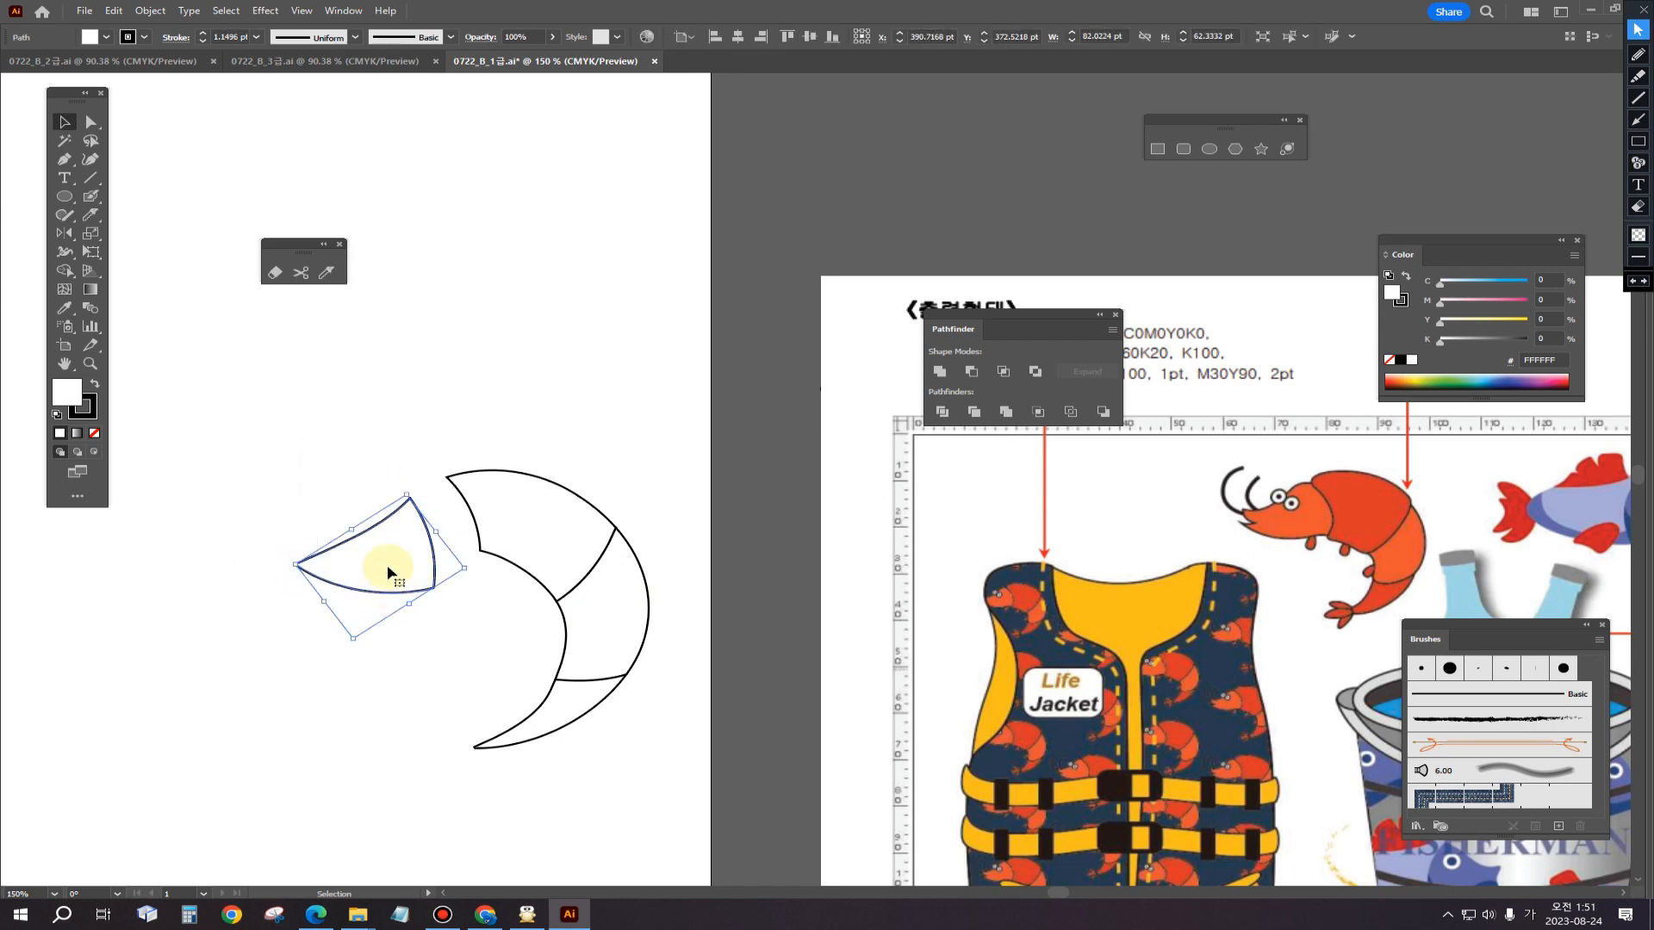
left_click(335, 459)
Step: Extend the head piece's pointed snout slightly to the left and smooth the upper edge behind it with the Direct Selection tool
left_click(92, 124)
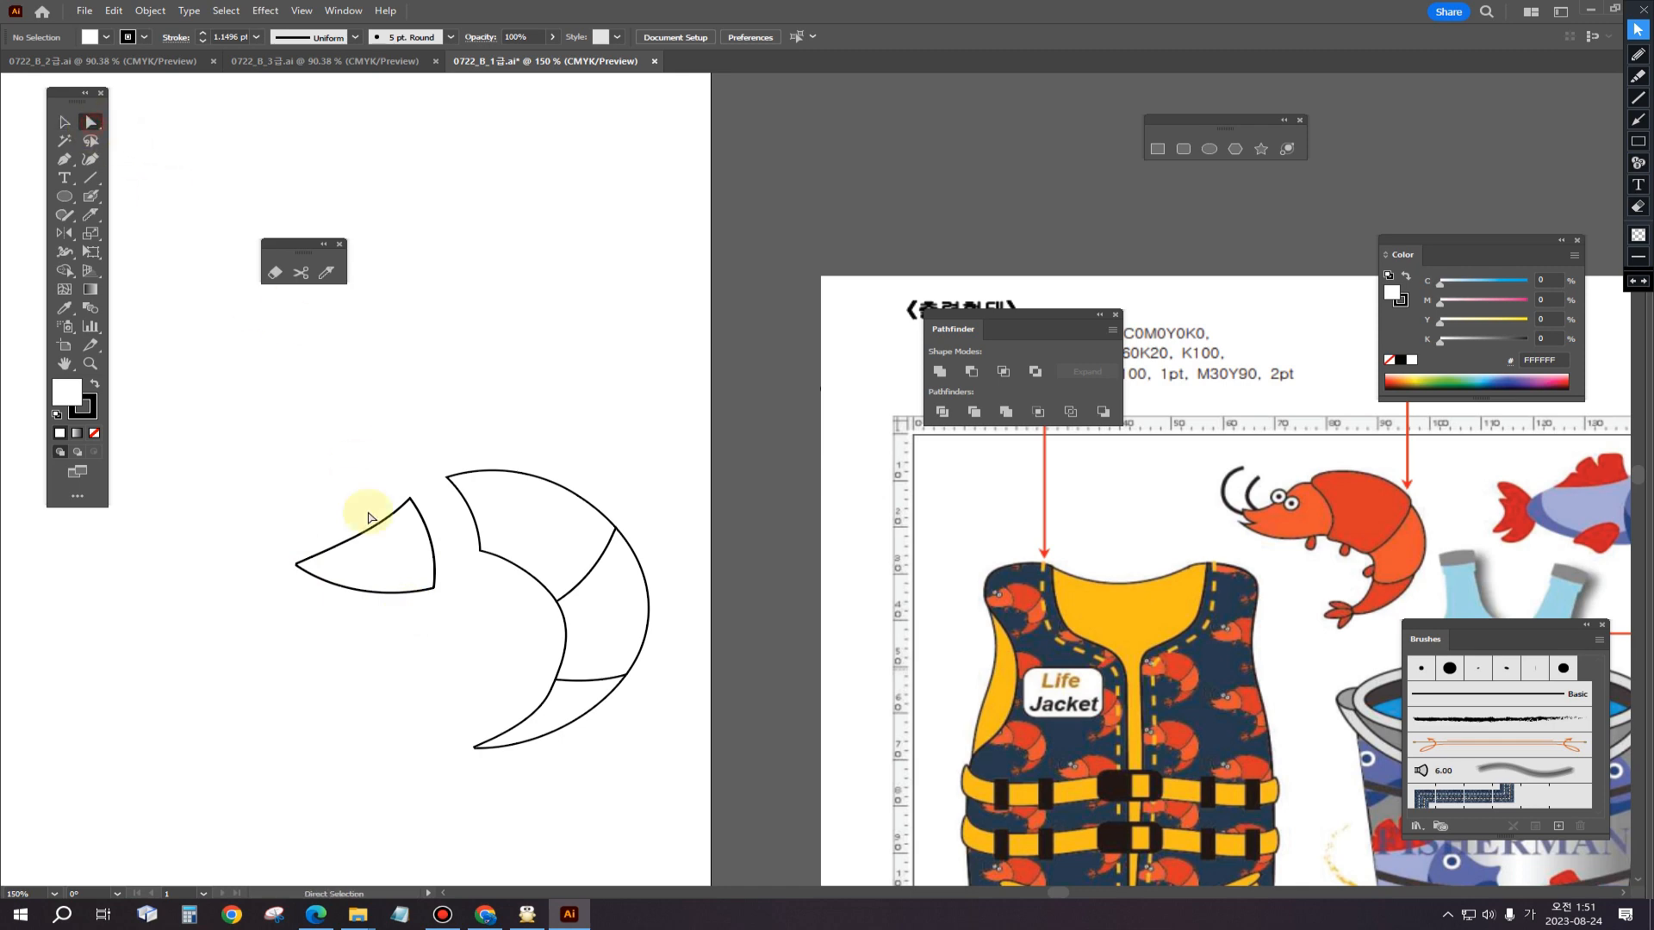
left_click_drag(277, 517, 349, 644)
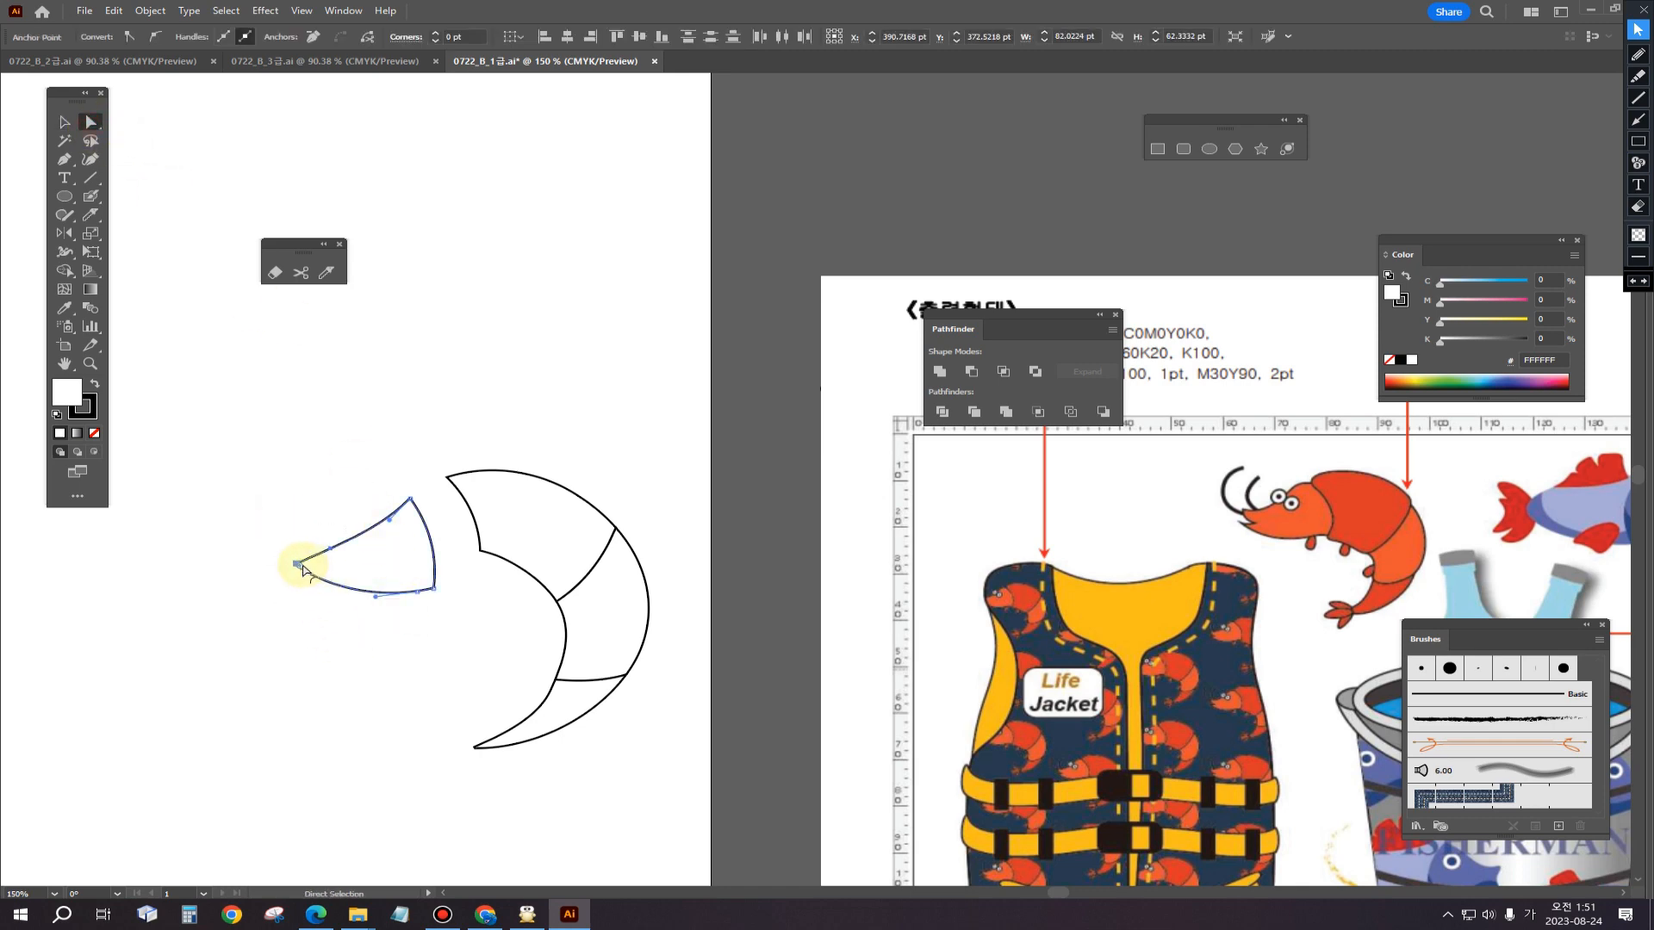
left_click_drag(273, 538, 357, 646)
left_click_drag(259, 572, 296, 565)
scroll(305, 577, "up", 3)
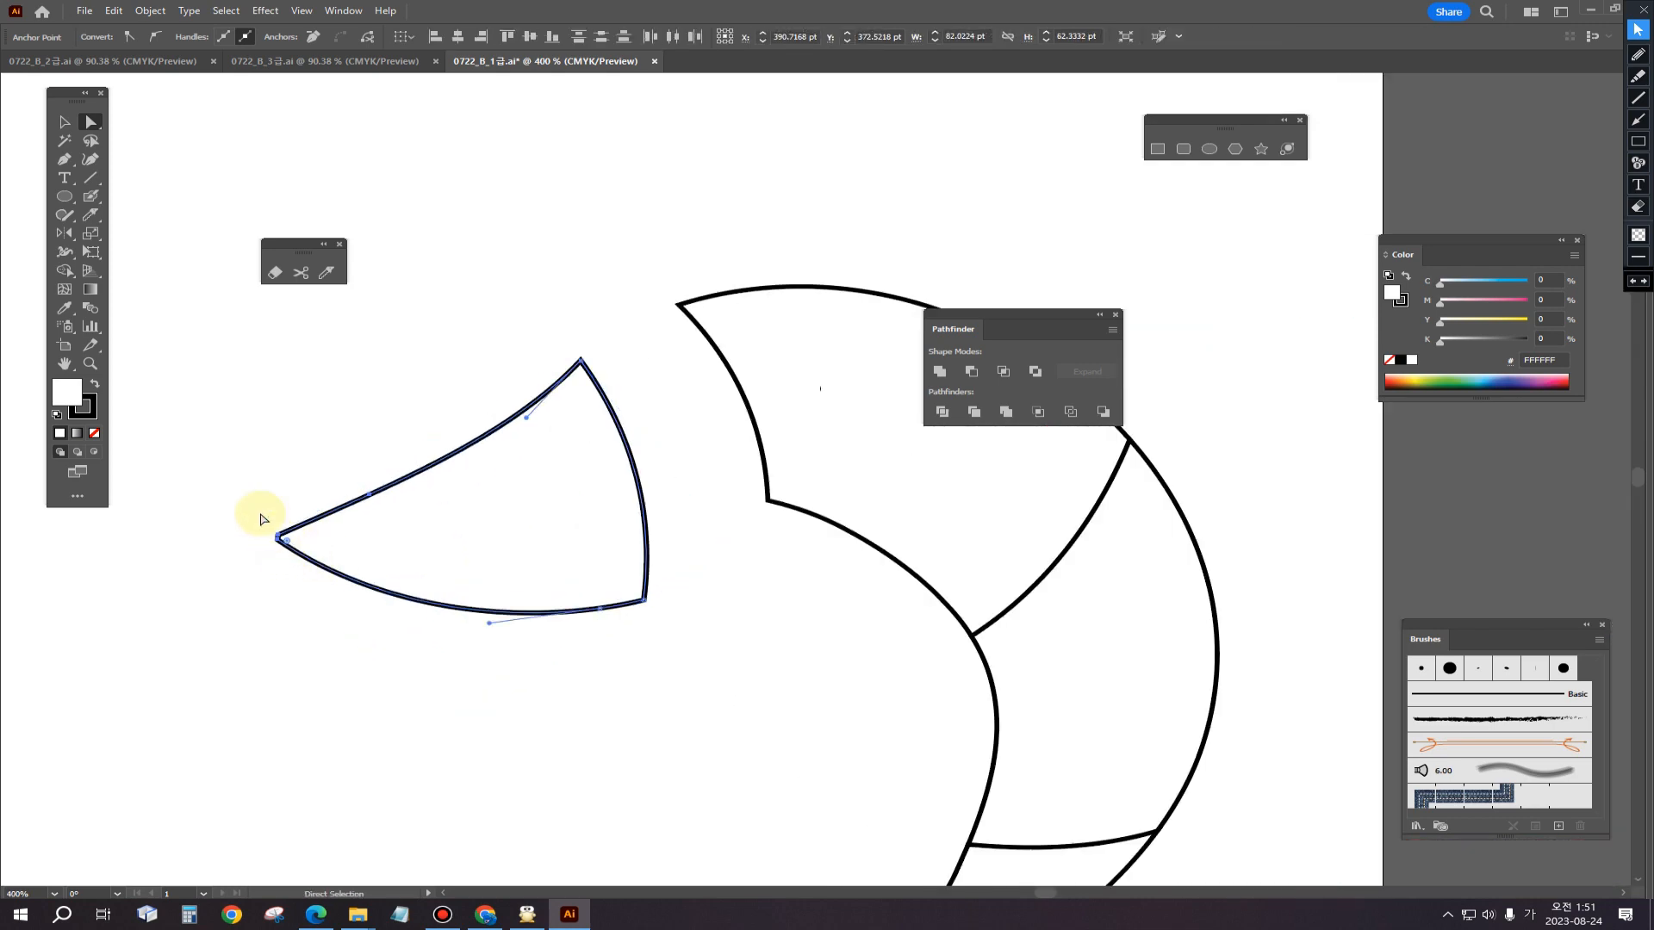
left_click_drag(262, 517, 312, 603)
left_click_drag(281, 542, 255, 545)
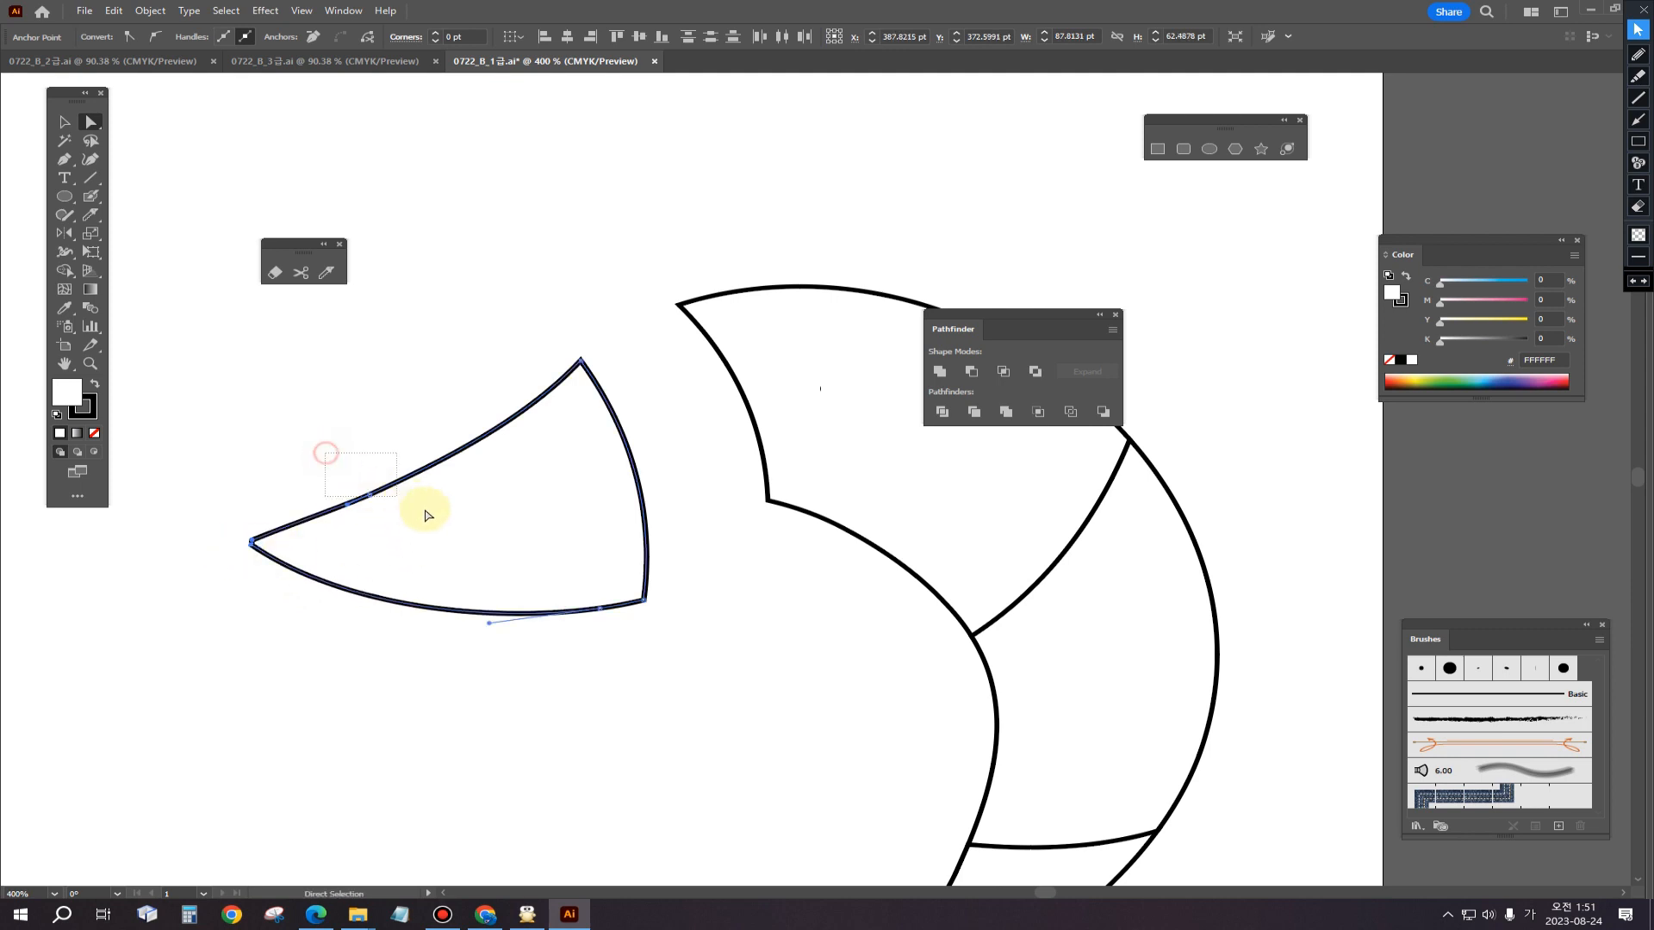
left_click(349, 510)
left_click(724, 613)
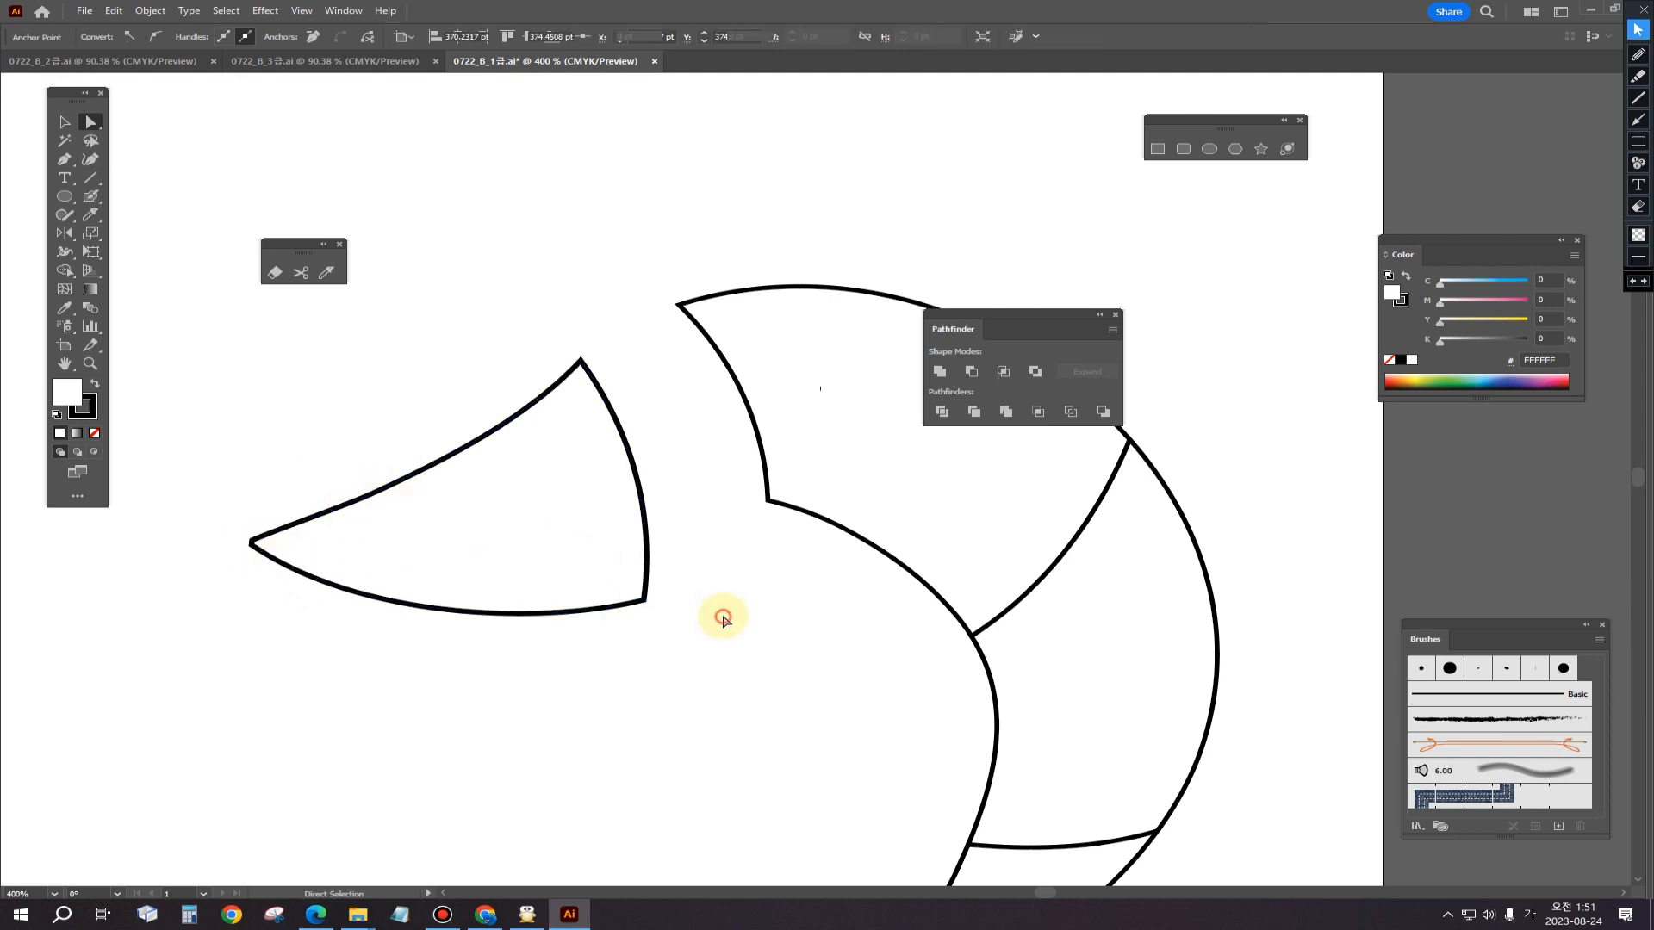
Step: Round the upper rear corner of the head piece to a radius of about 11.2 pt
left_click_drag(482, 315, 646, 424)
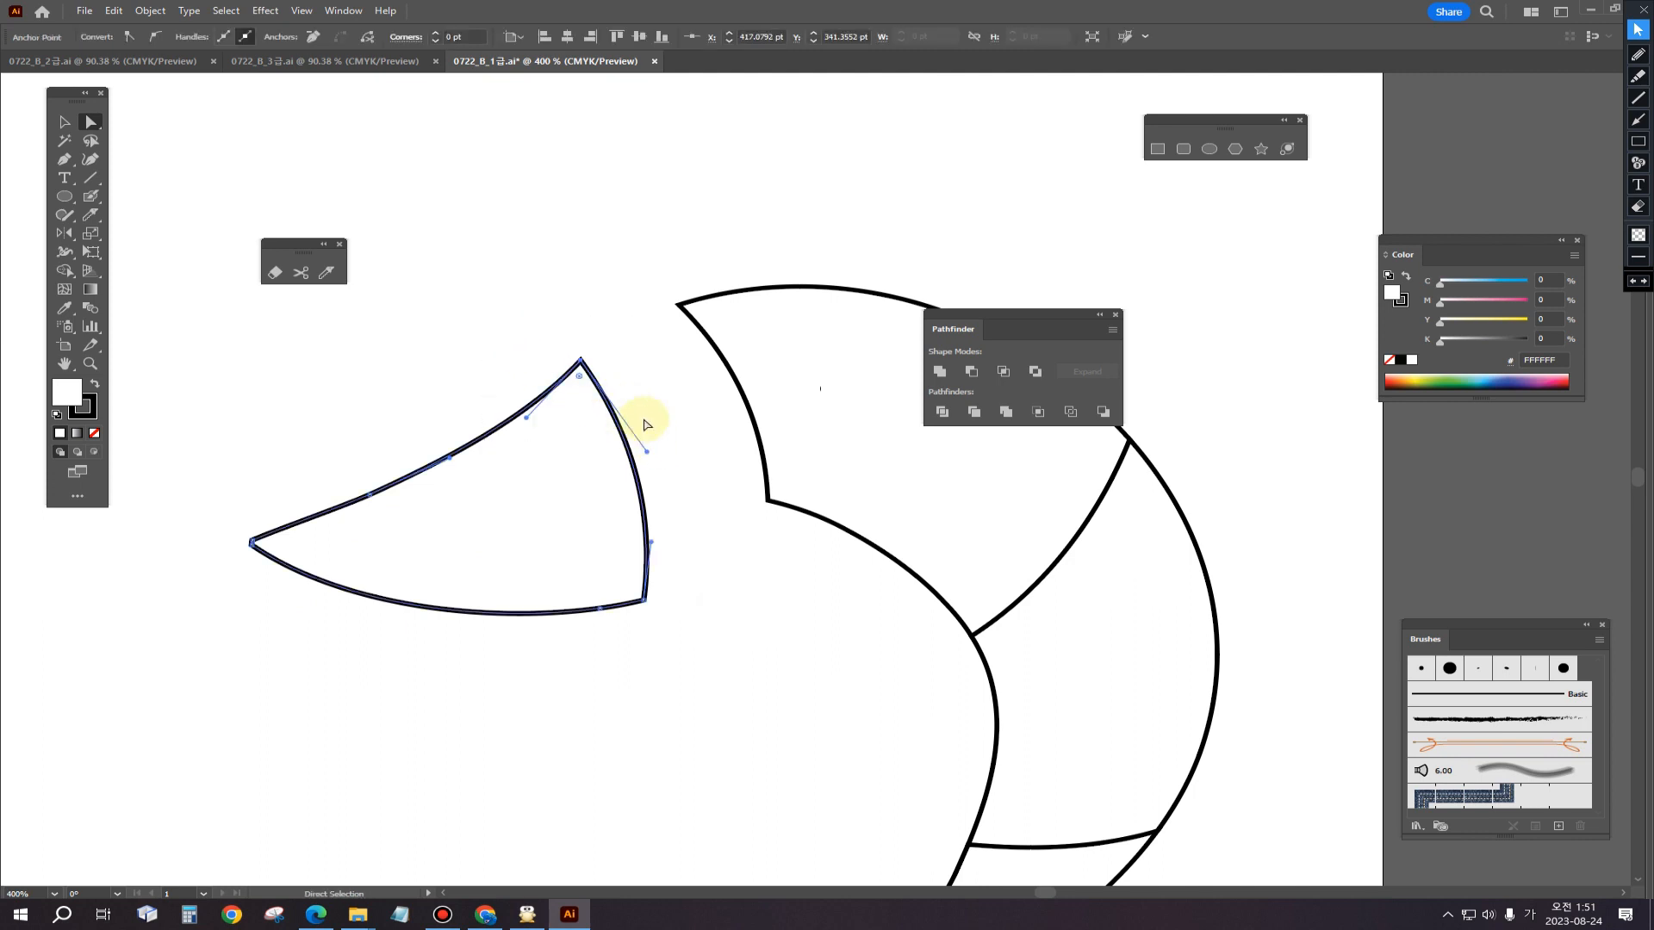
left_click(91, 121)
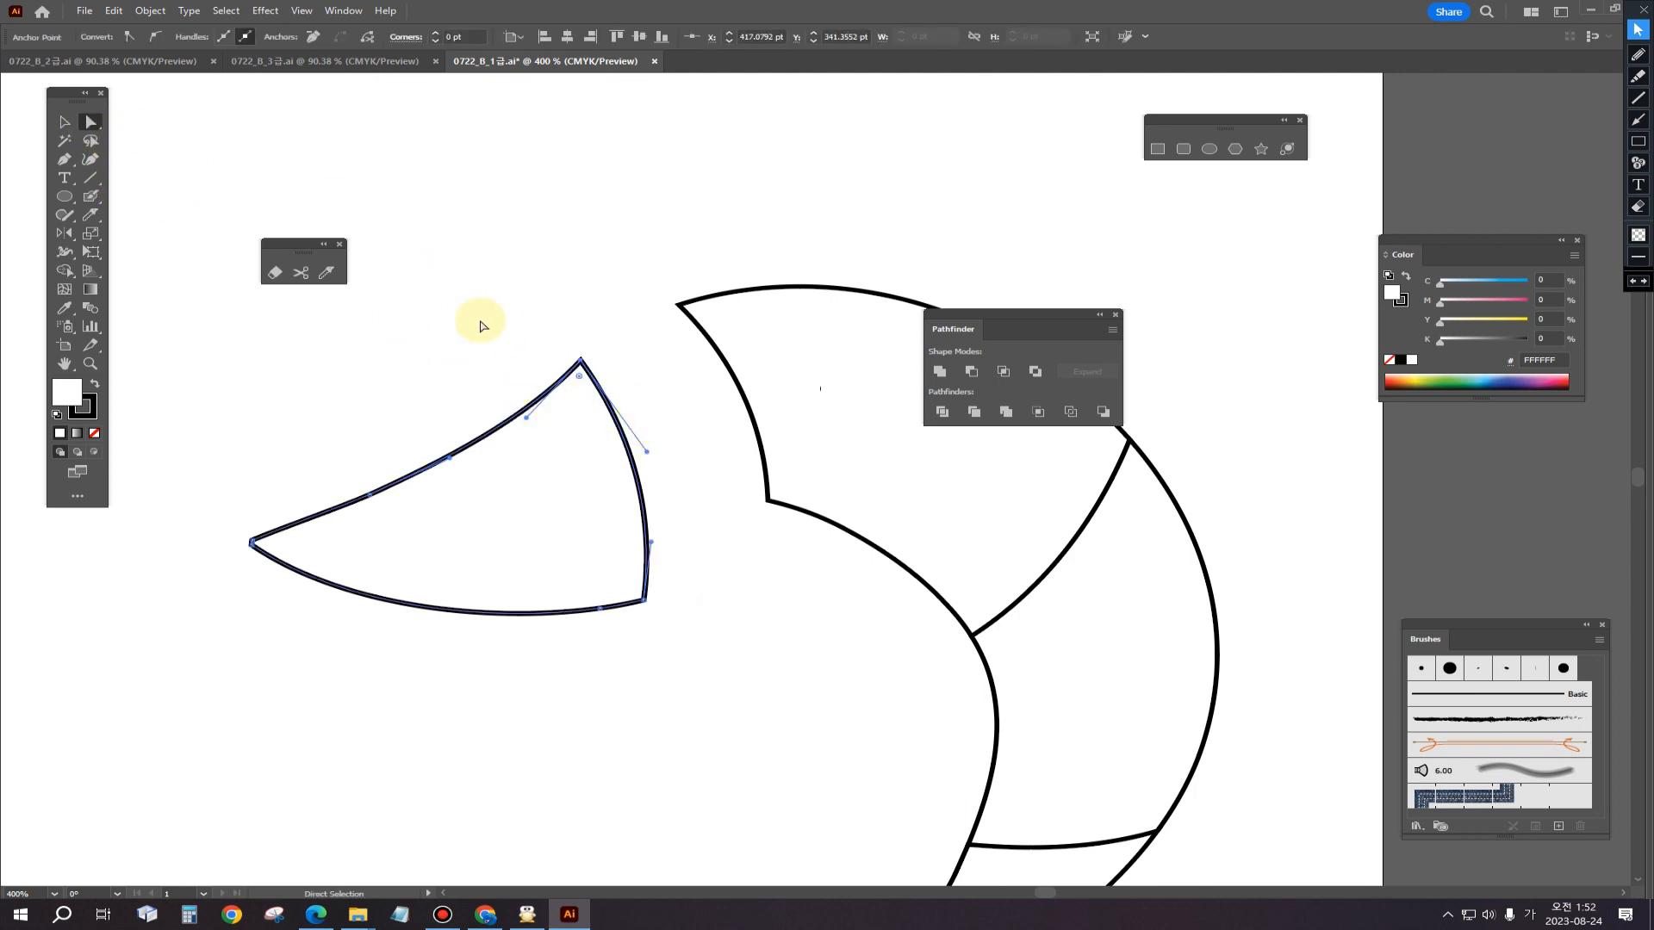
scroll(908, 570, "down", 2)
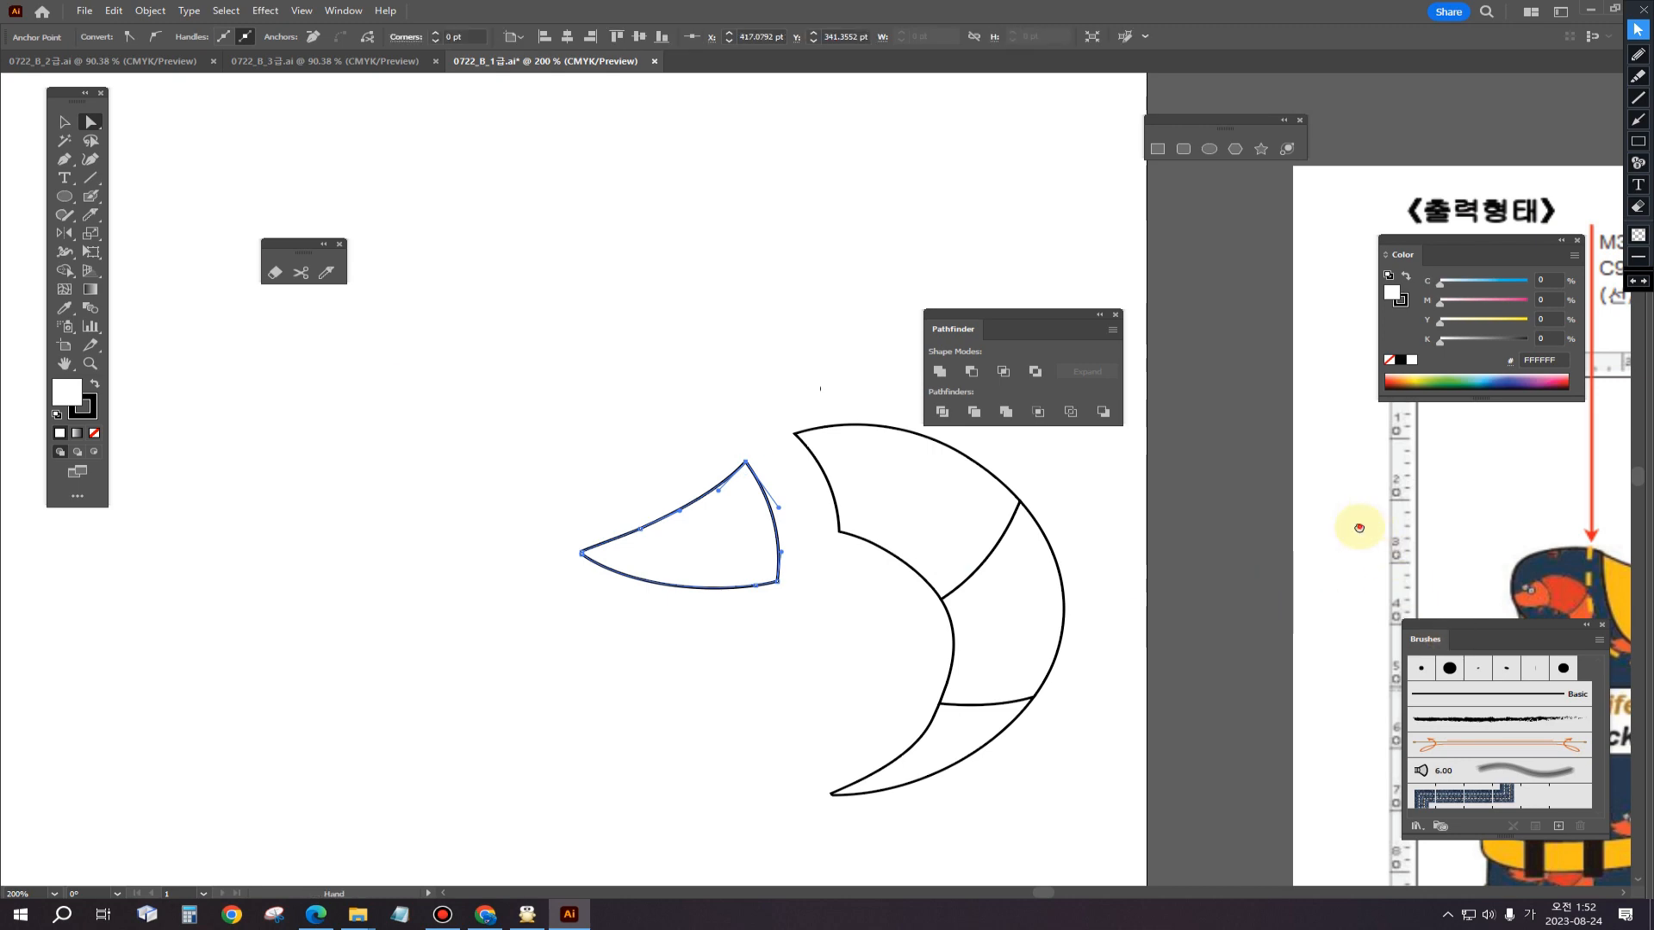
left_click_drag(1355, 528, 1126, 544)
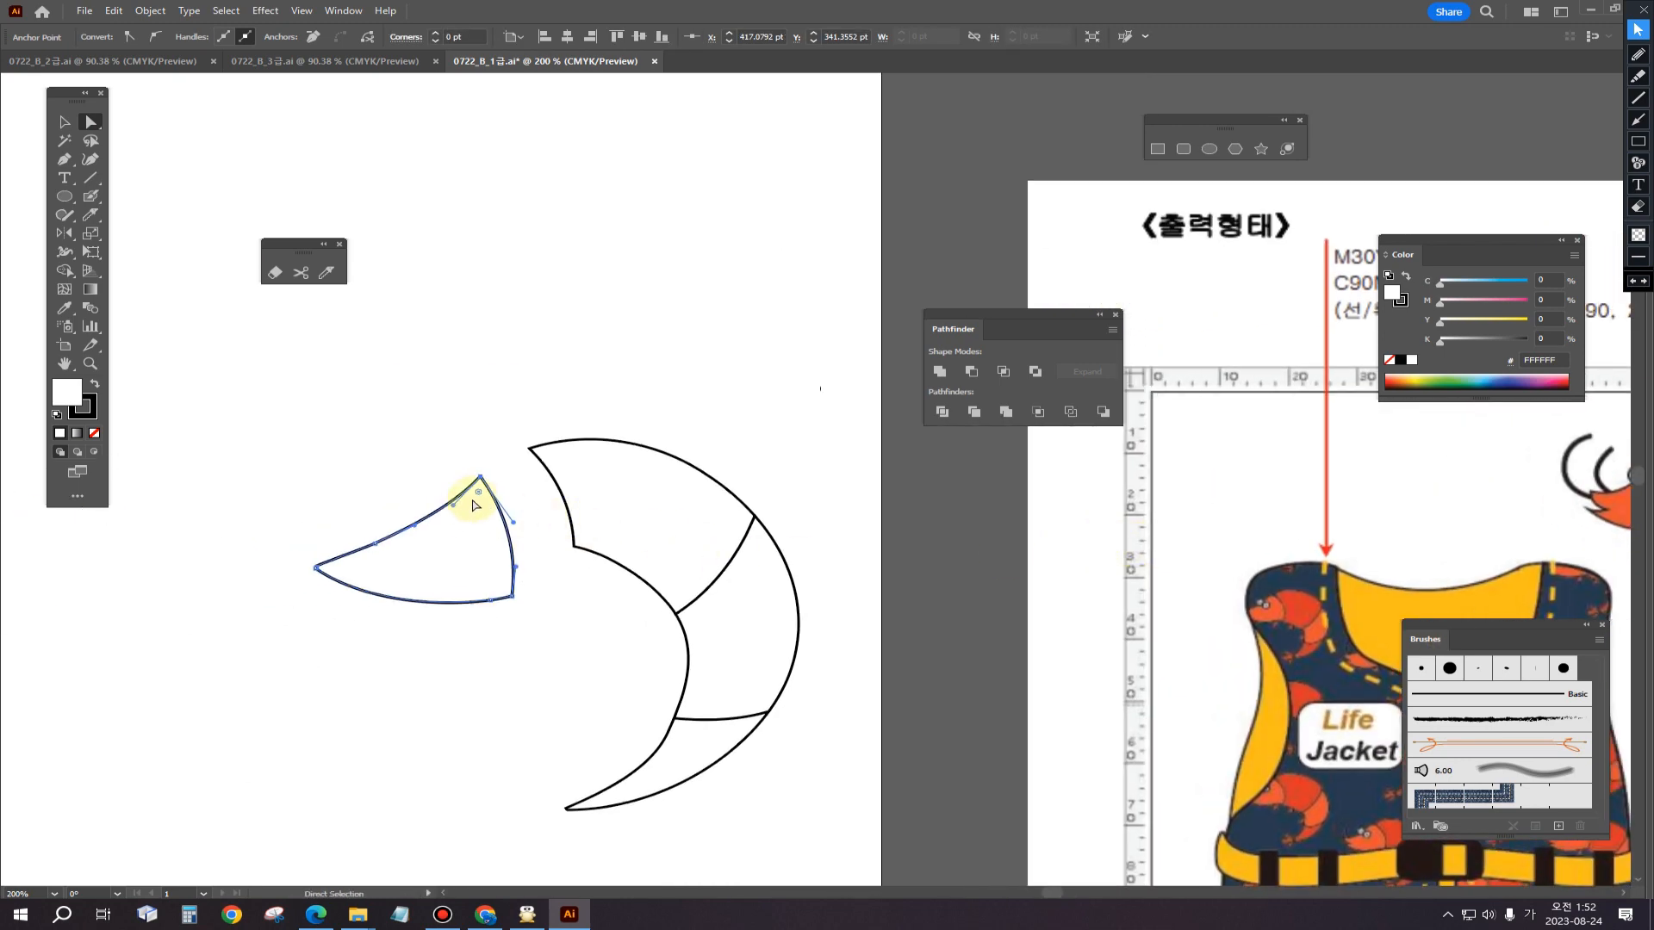
left_click_drag(479, 496, 474, 527)
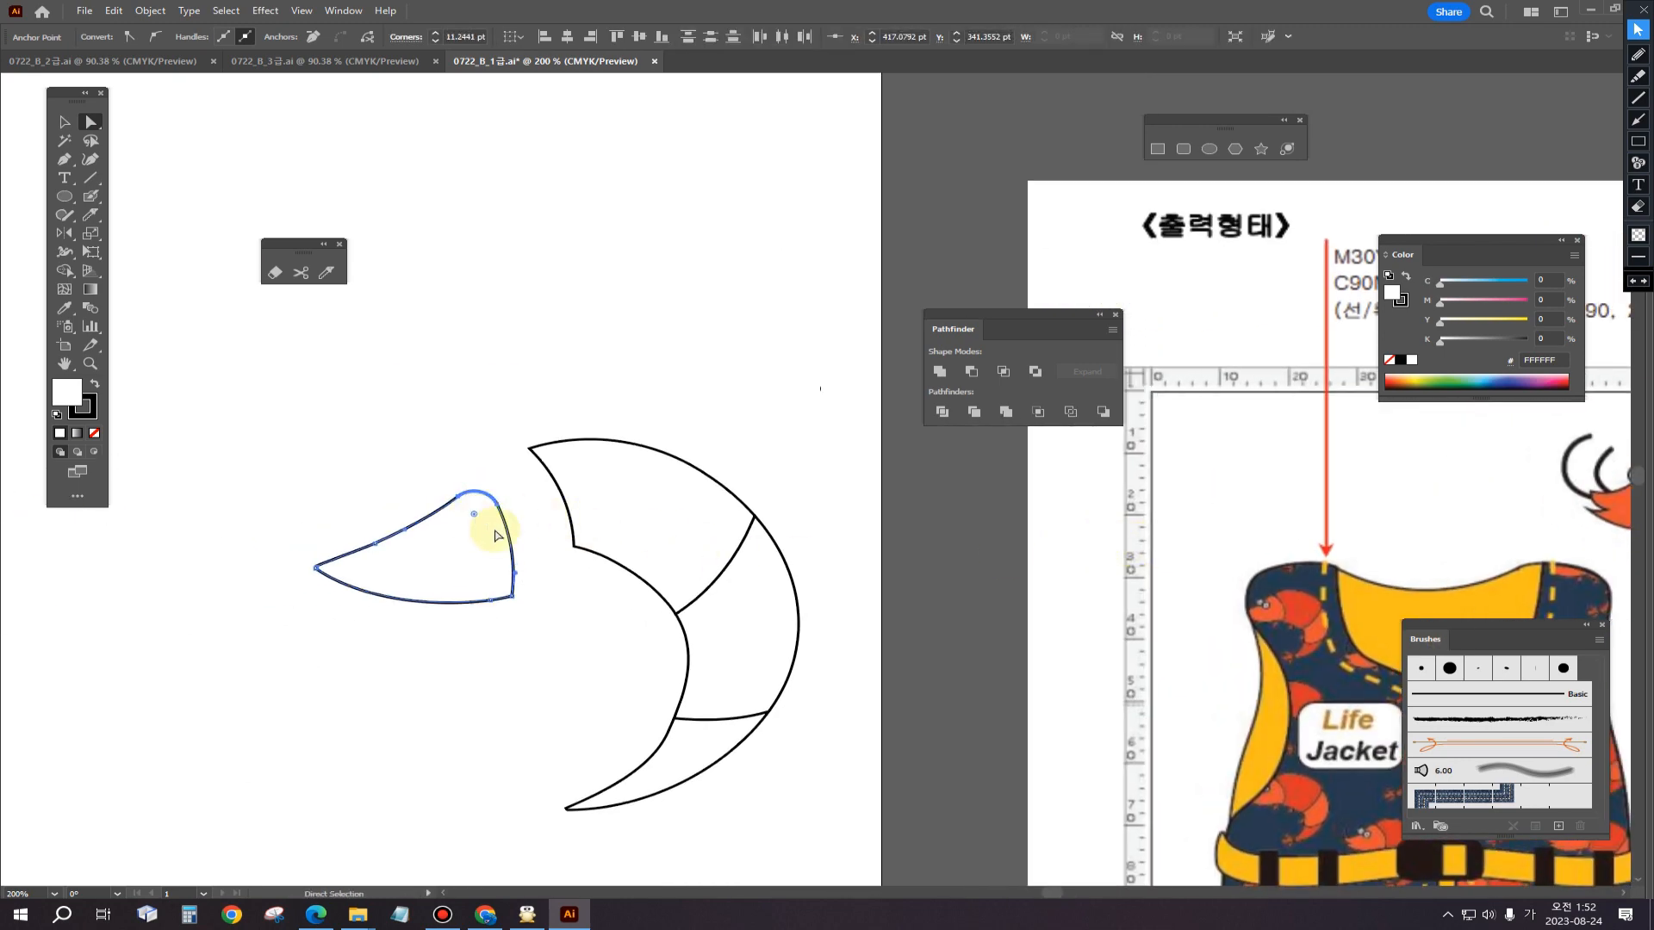
Step: Reshape the head piece's rear edge into a slightly fuller outward curve by adjusting the lower rear corner's handle
left_click(530, 607)
left_click_drag(536, 610, 484, 585)
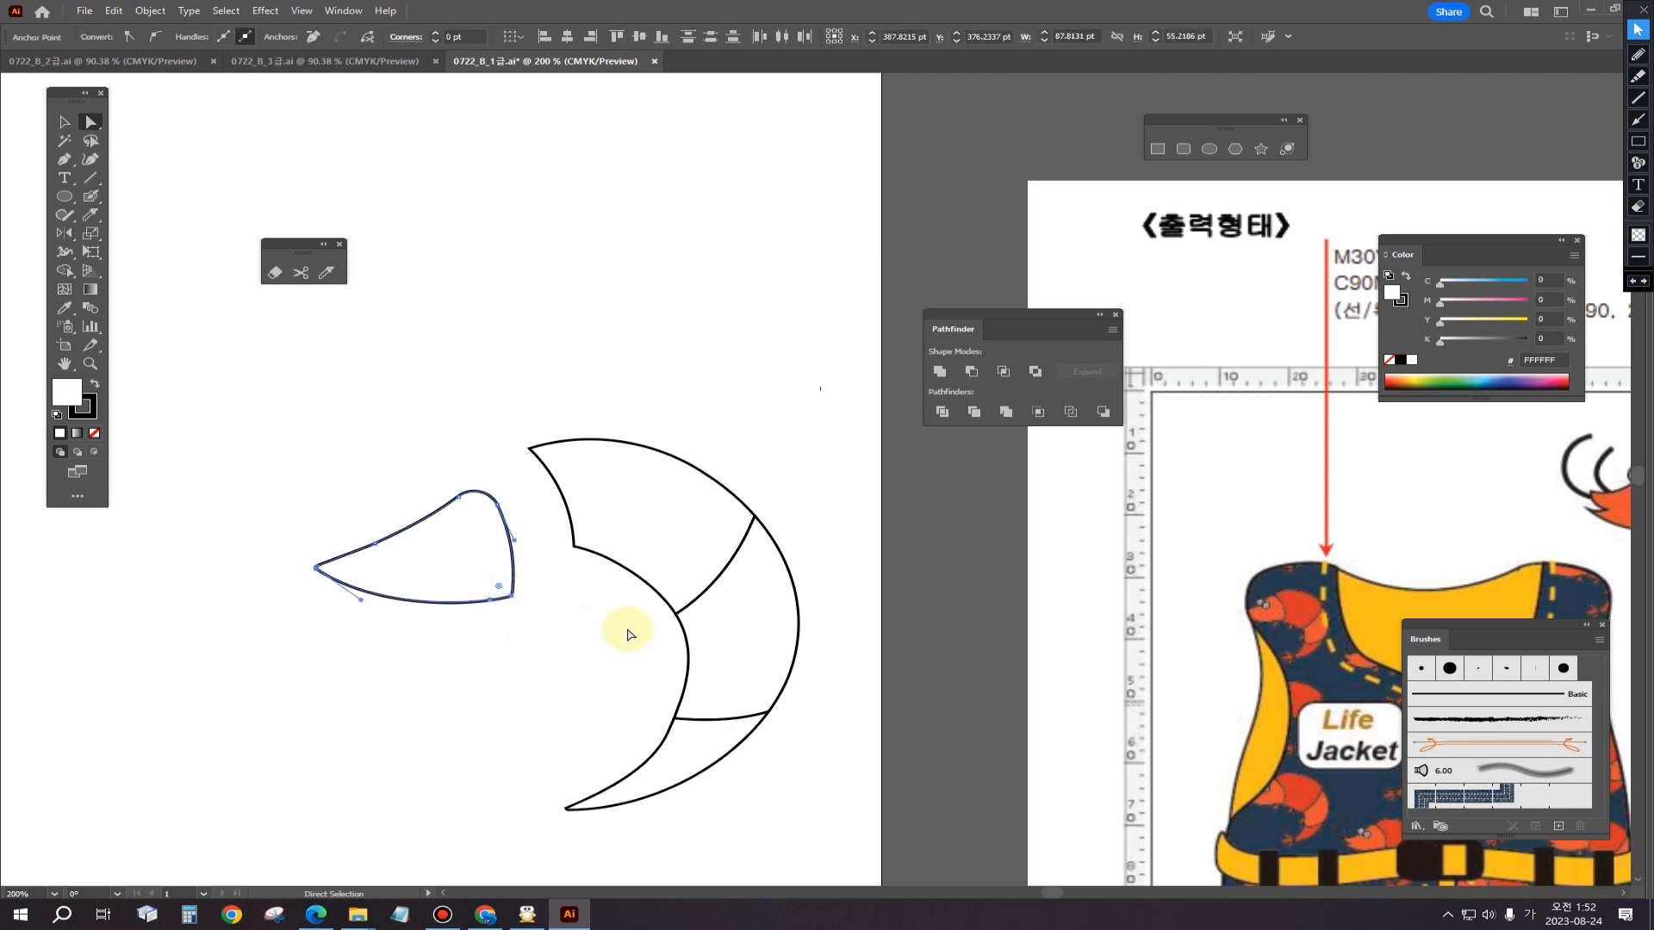
left_click_drag(613, 621, 391, 573)
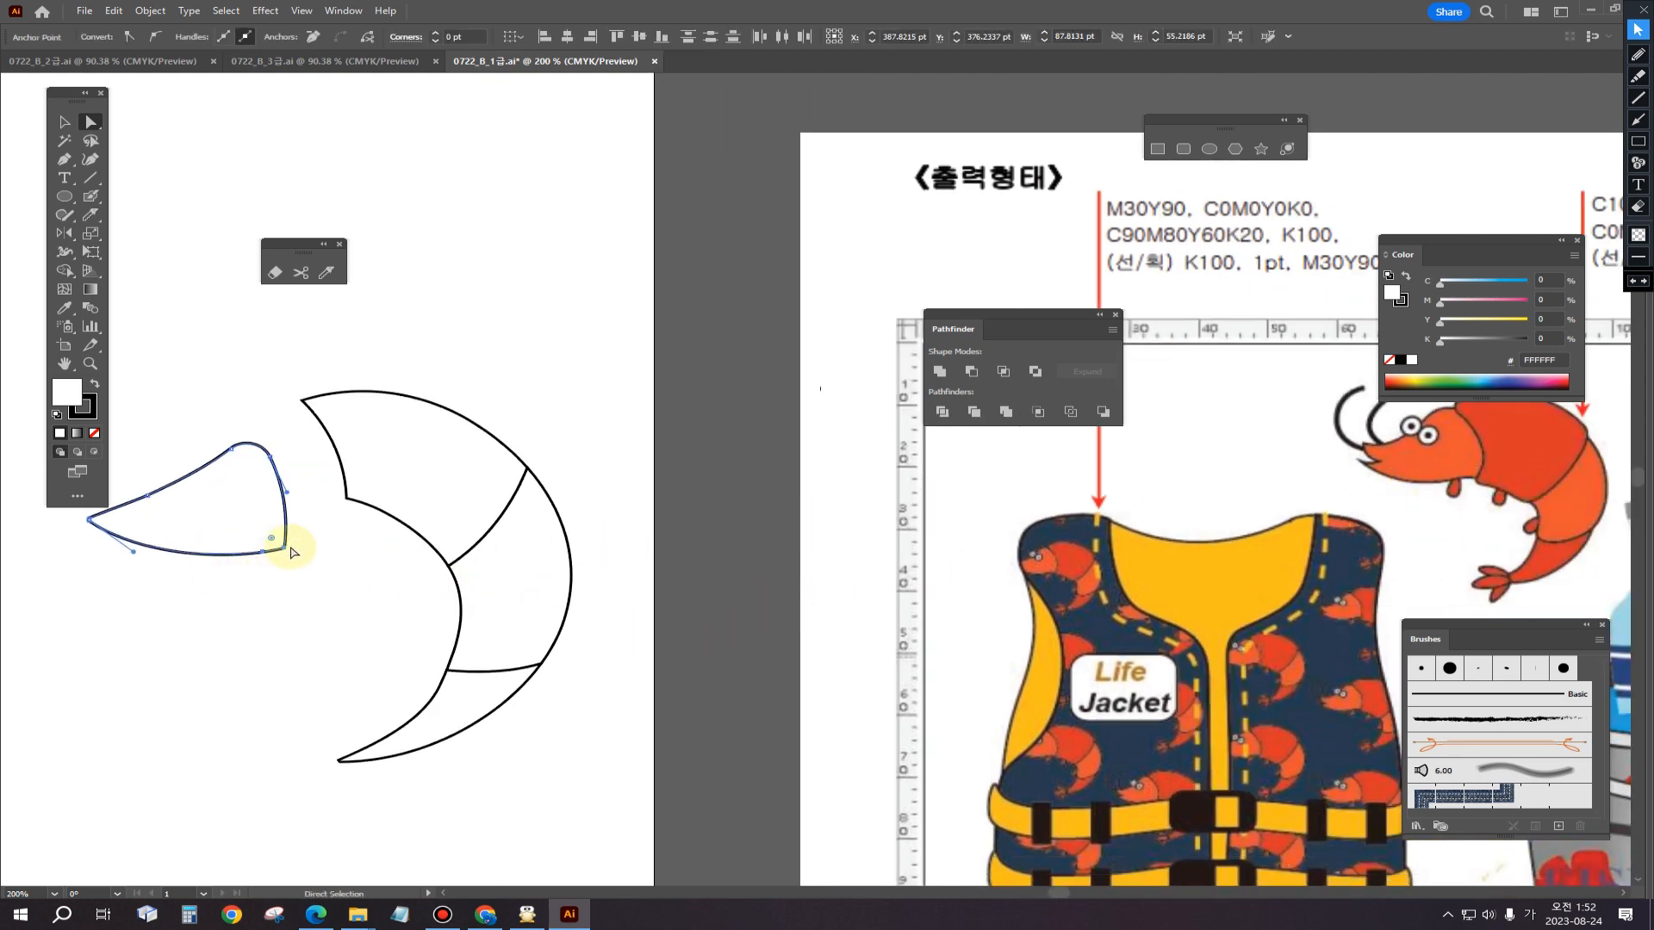
left_click_drag(287, 552, 294, 497)
left_click(380, 546)
key("space")
left_click_drag(315, 567, 454, 571)
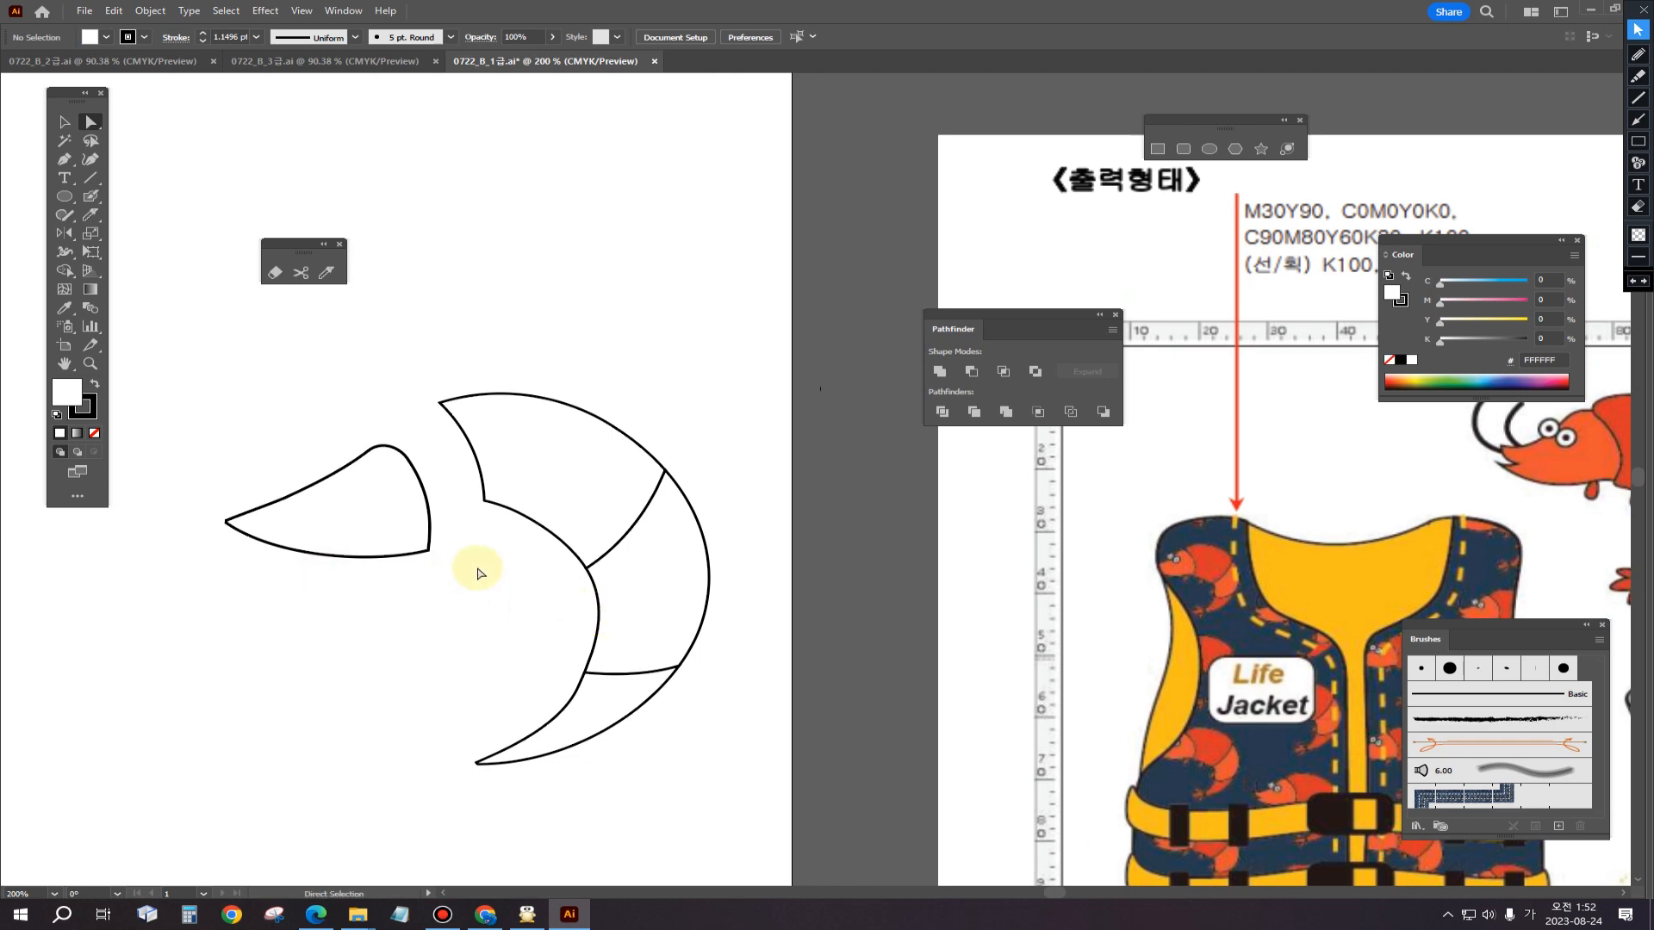
Step: Adjust the anchor and curve handles on the head piece's upper edge to form a smooth, concave slope behind the snout
left_click_drag(262, 447, 502, 533)
key("ctrl+space")
triple_click(333, 537)
key("space")
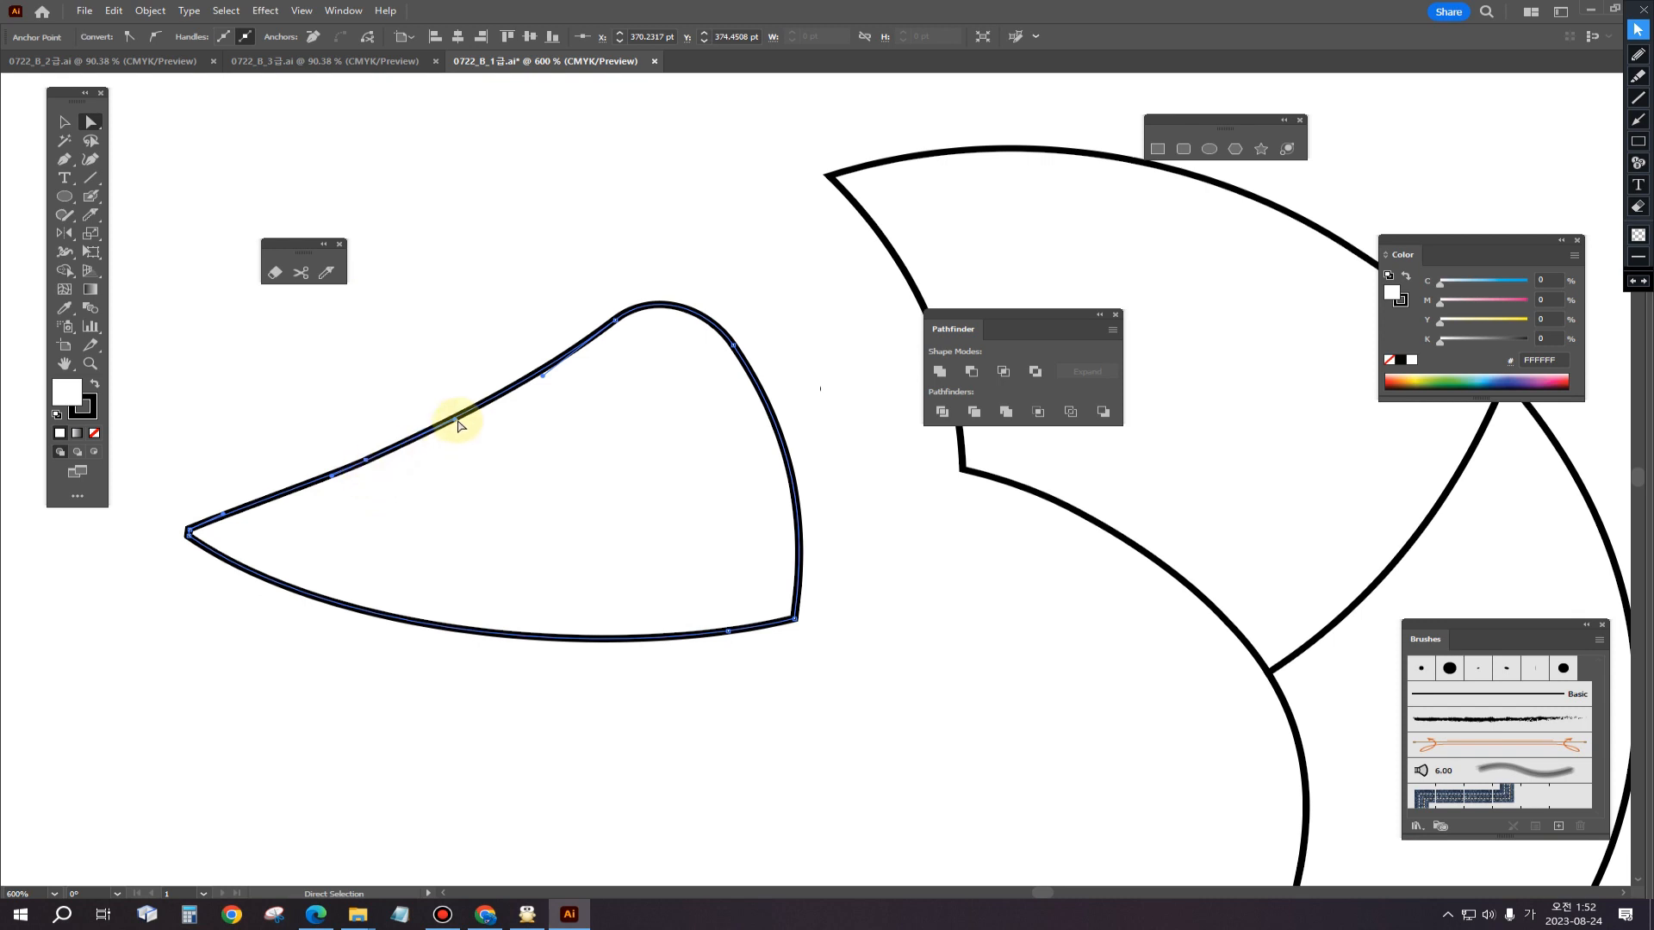
left_click_drag(459, 424, 454, 428)
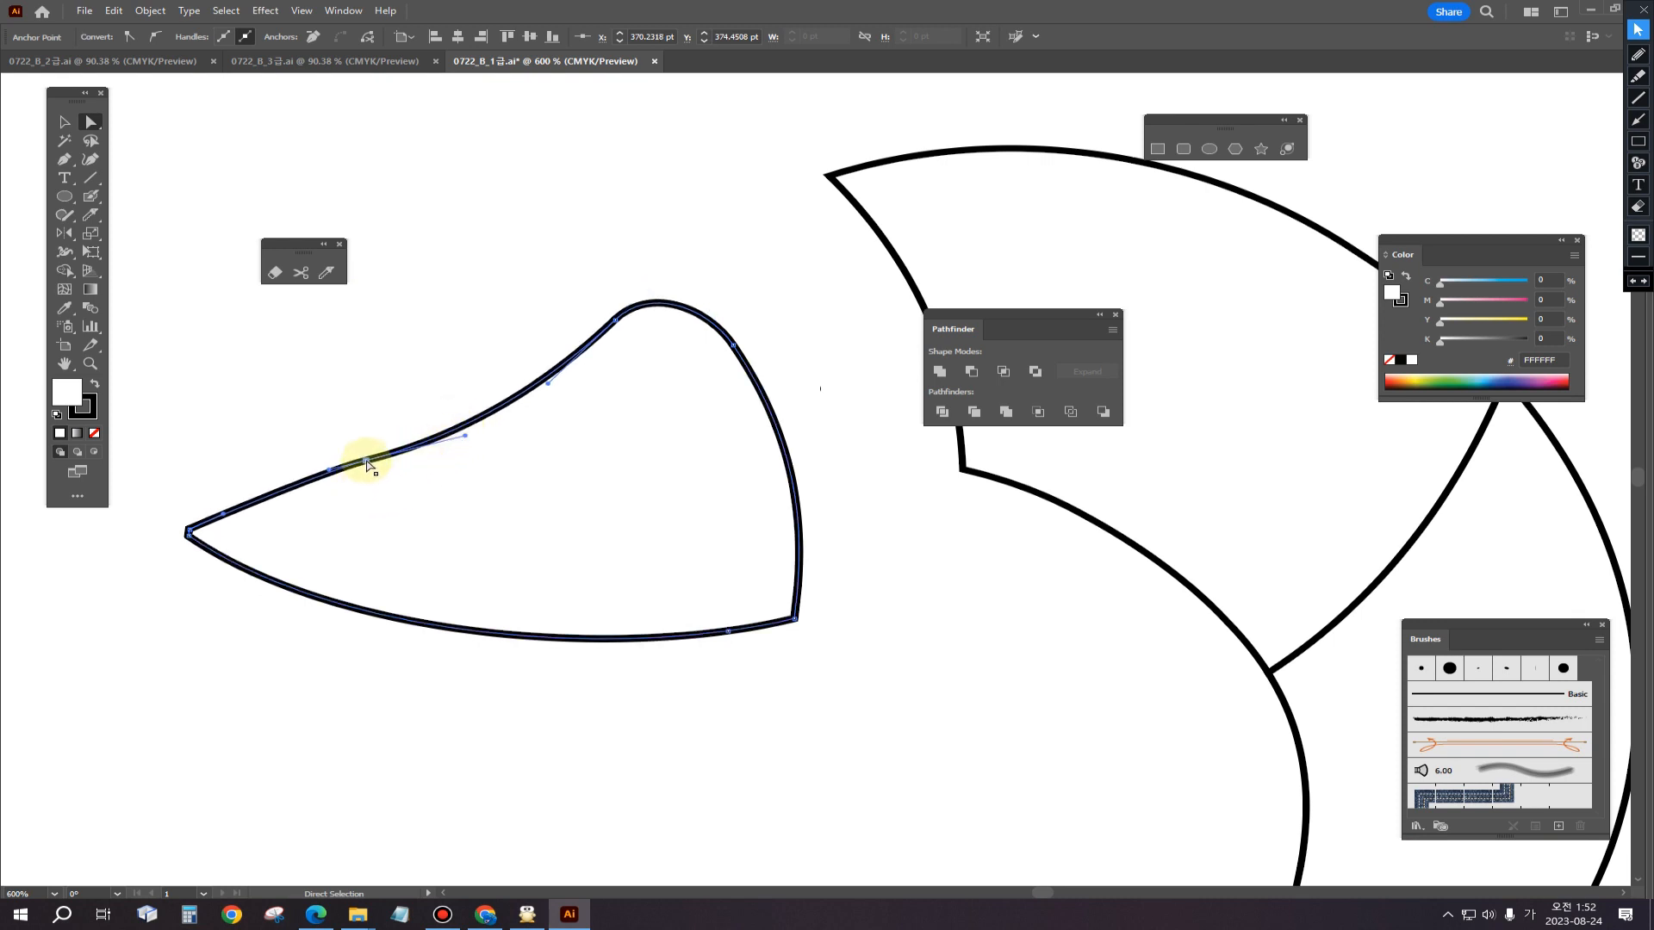
left_click_drag(367, 465, 352, 492)
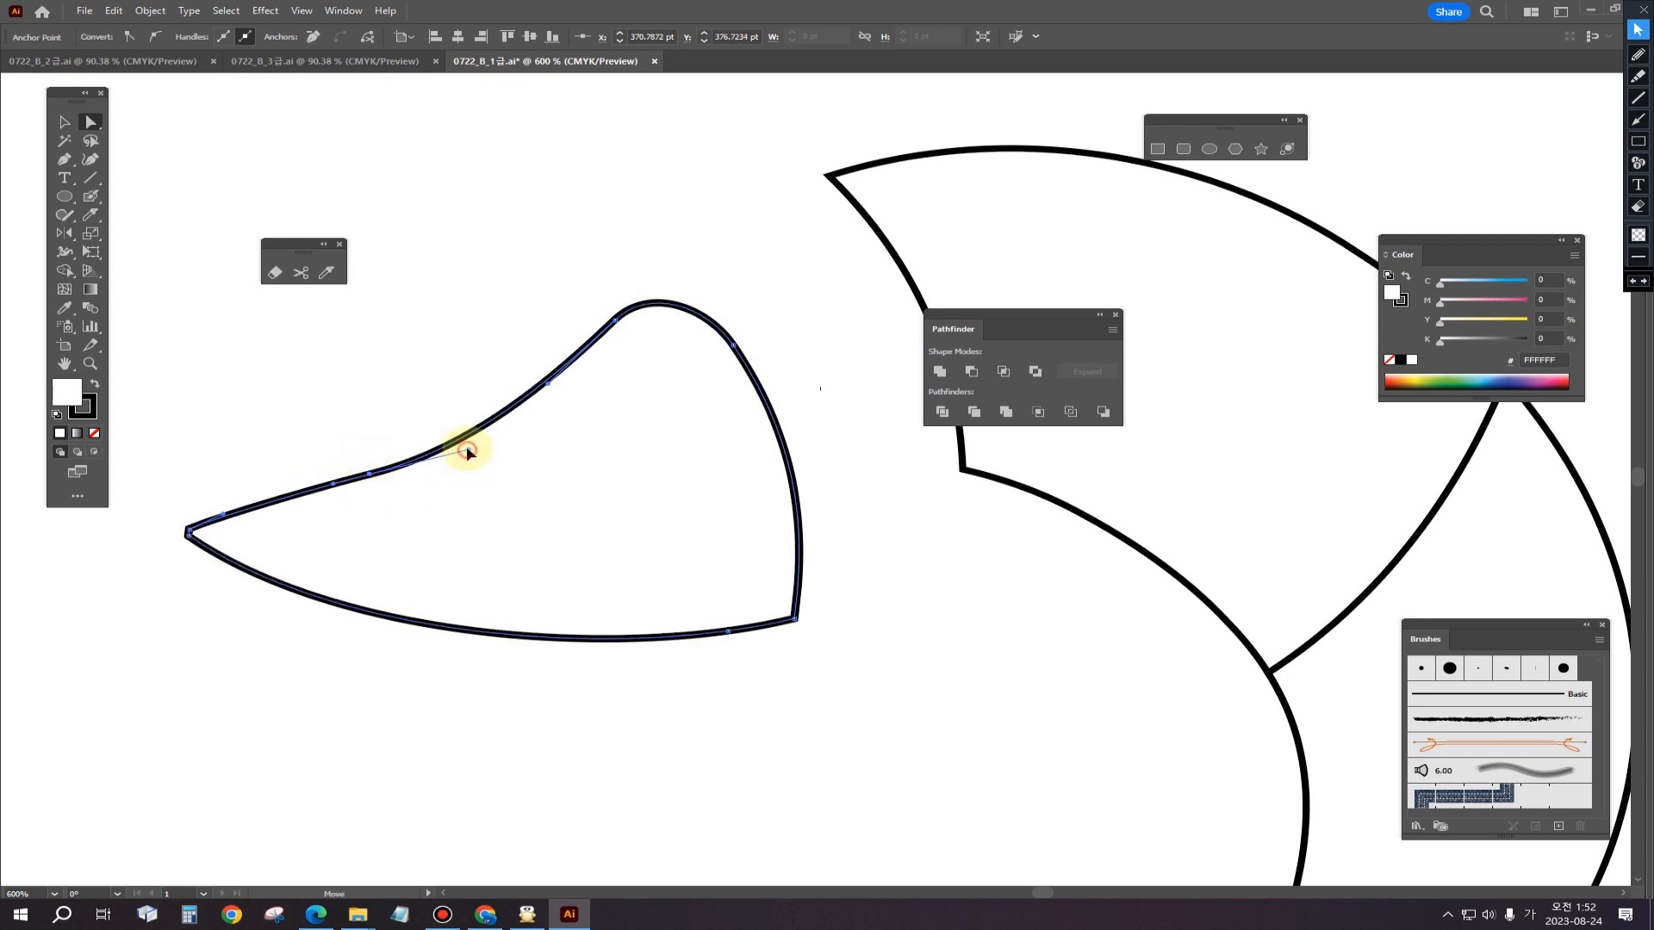
left_click_drag(467, 450, 479, 431)
left_click(291, 431)
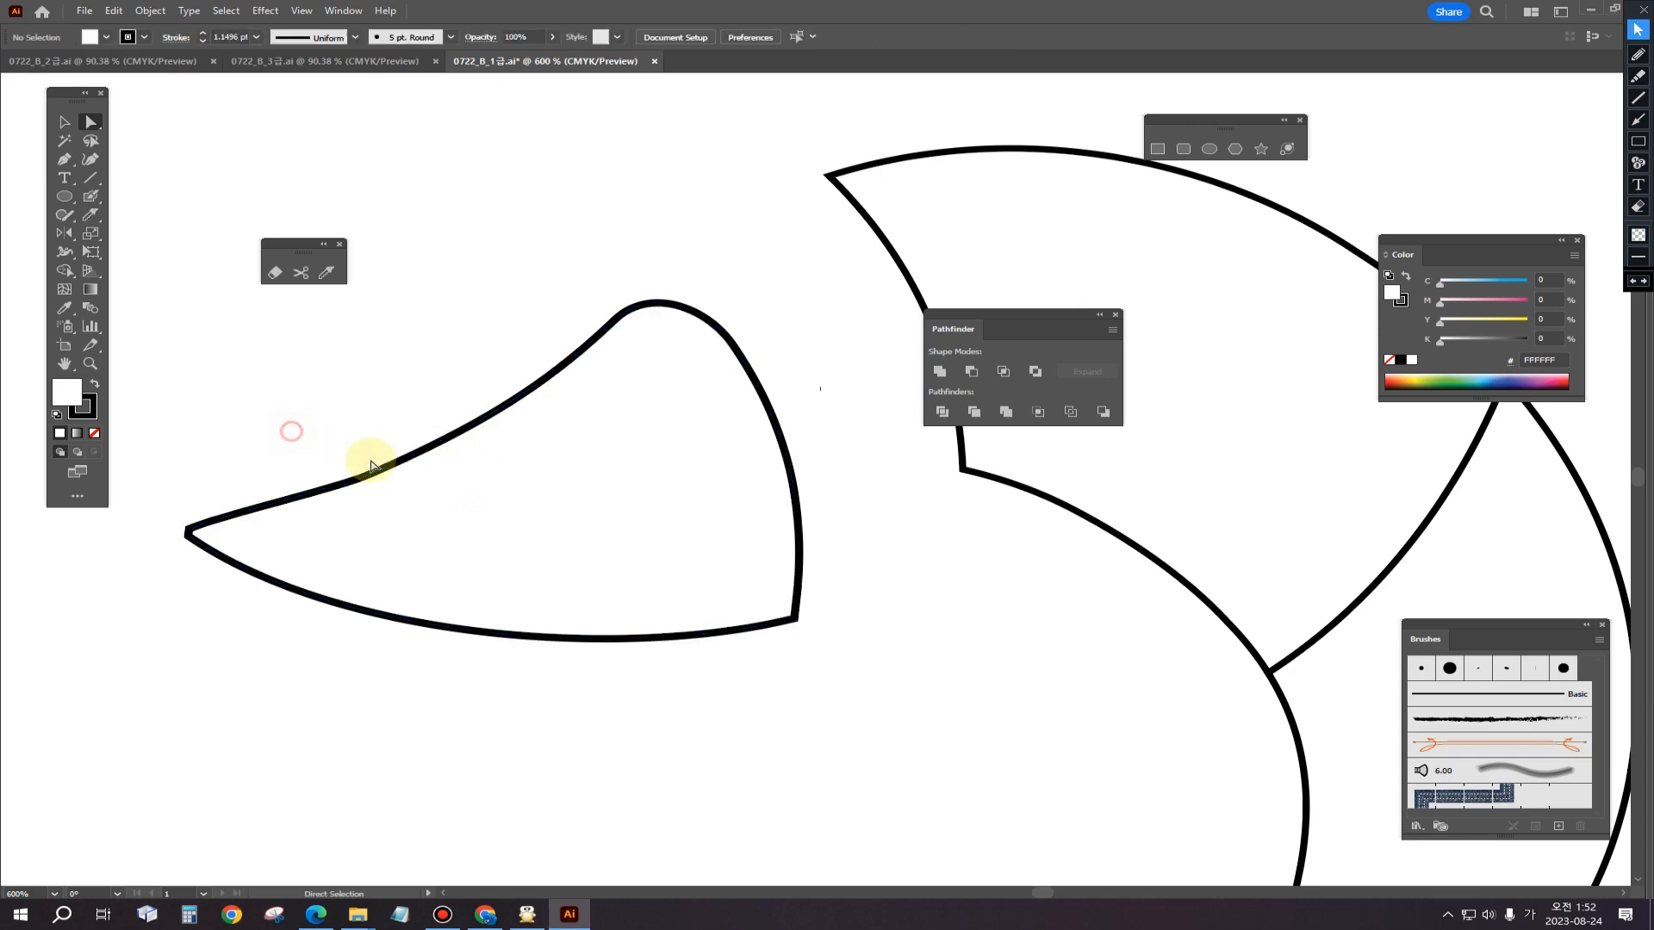
Step: Draw an open wedge-shaped mouth path about 44 pt wide across the snout tip with the Pen tool and remove its fill
left_click_drag(325, 446, 502, 410)
scroll(780, 572, "down", 2)
left_click_drag(856, 589, 311, 643)
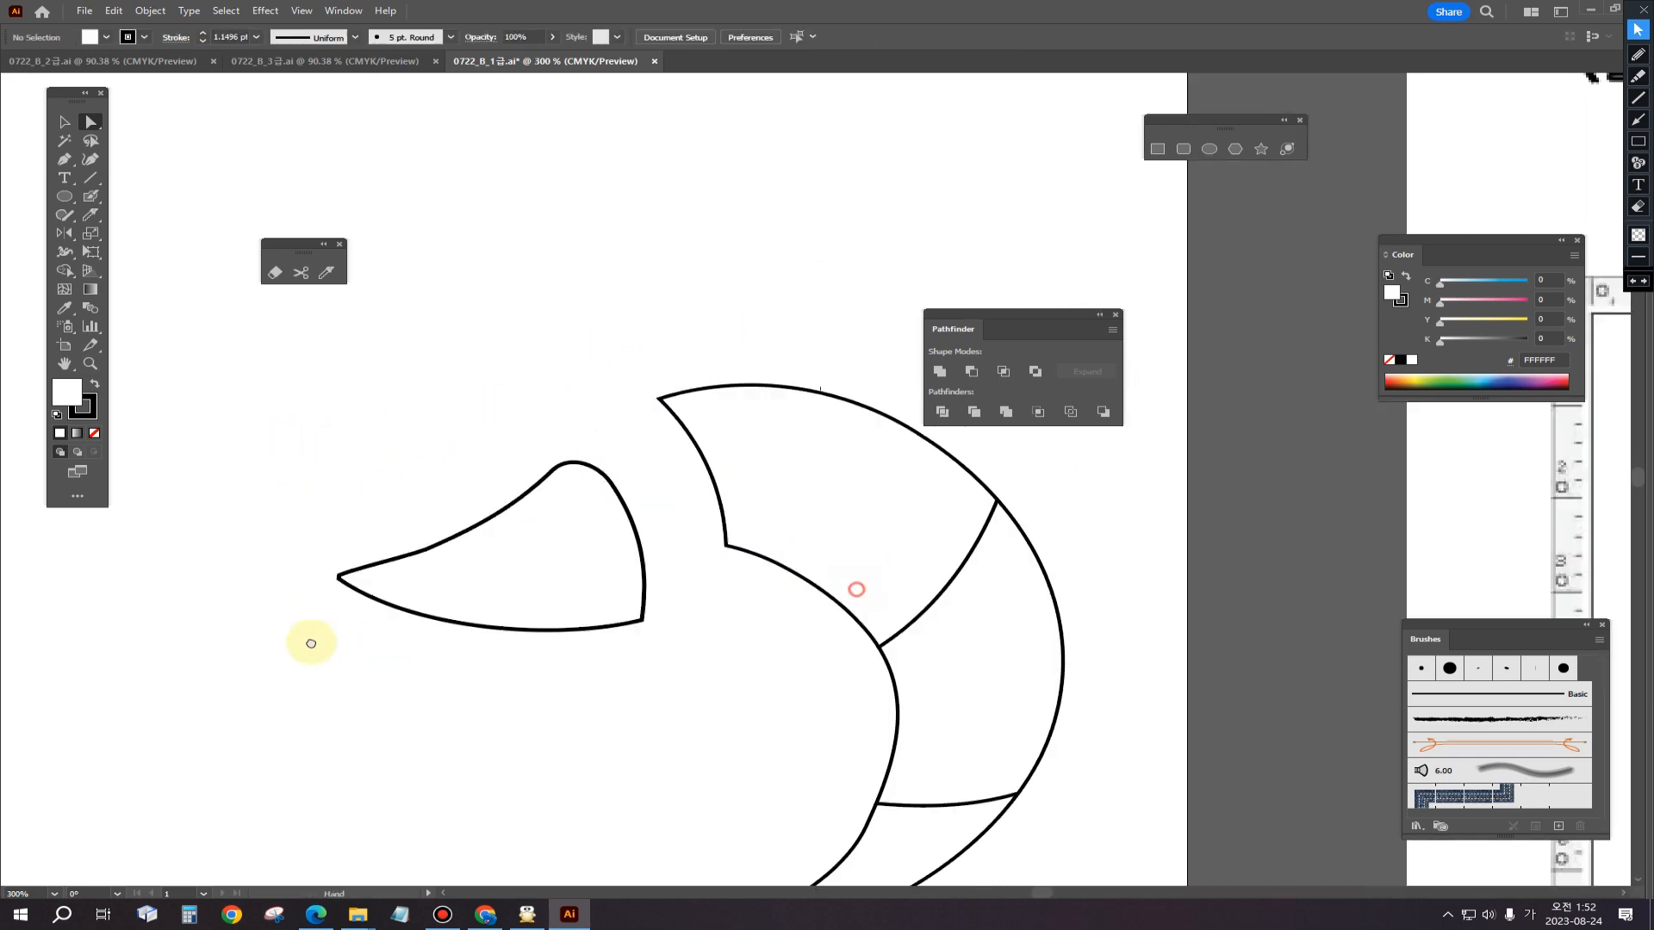
scroll(1092, 565, "down", 2)
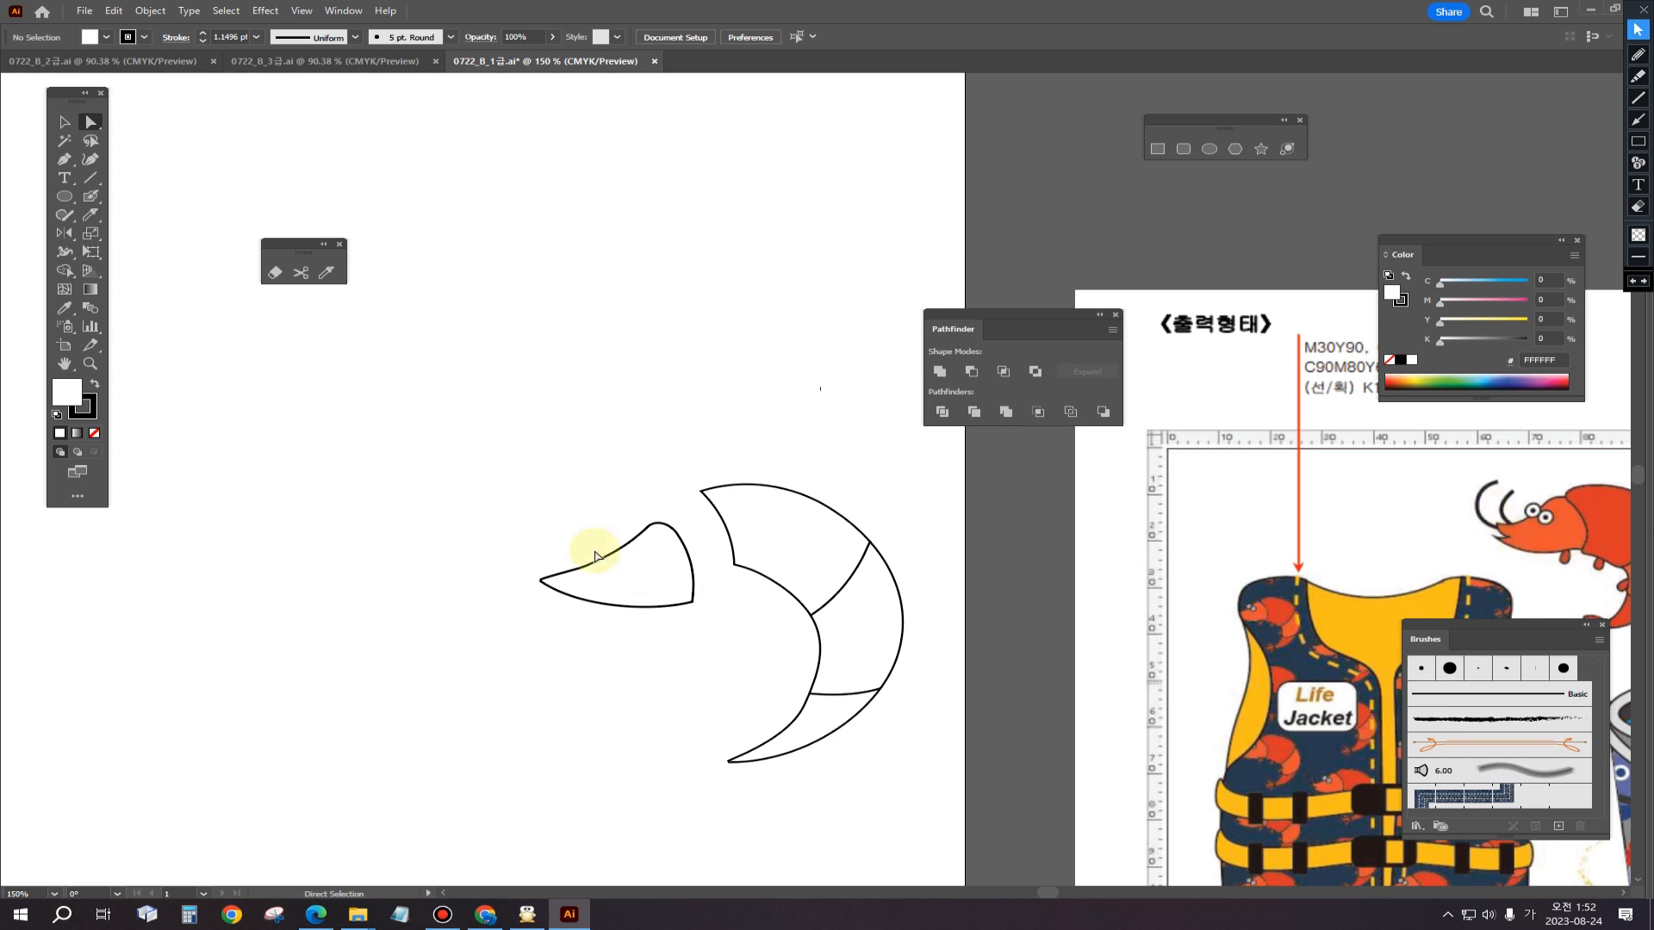
left_click(64, 158)
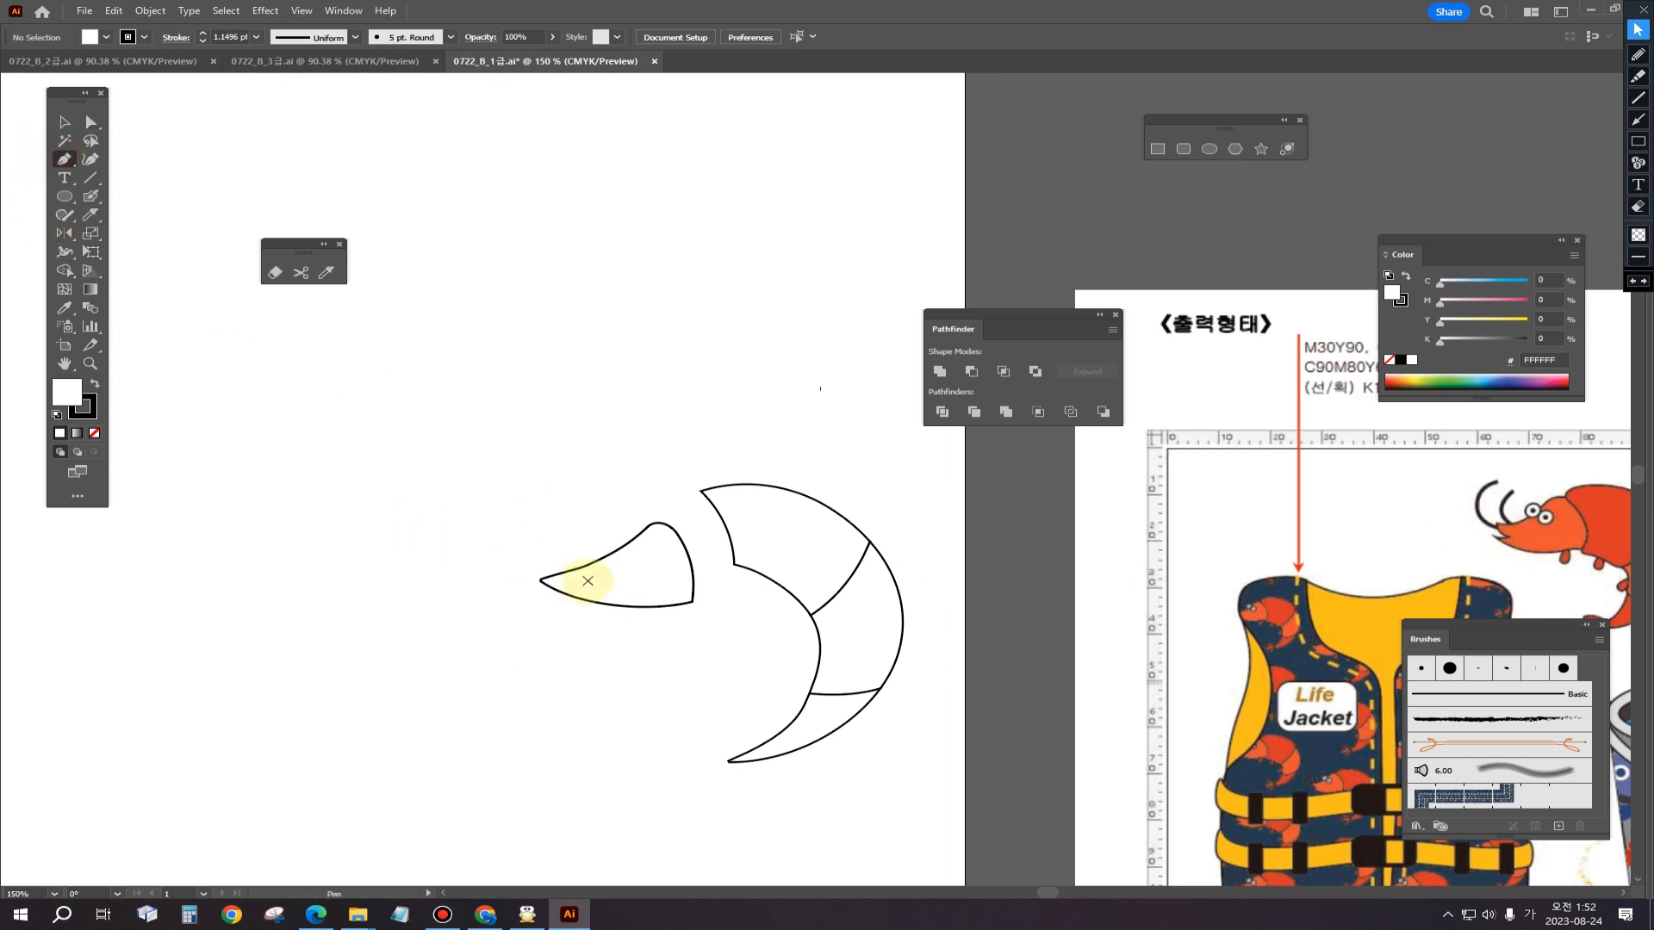
left_click(506, 549)
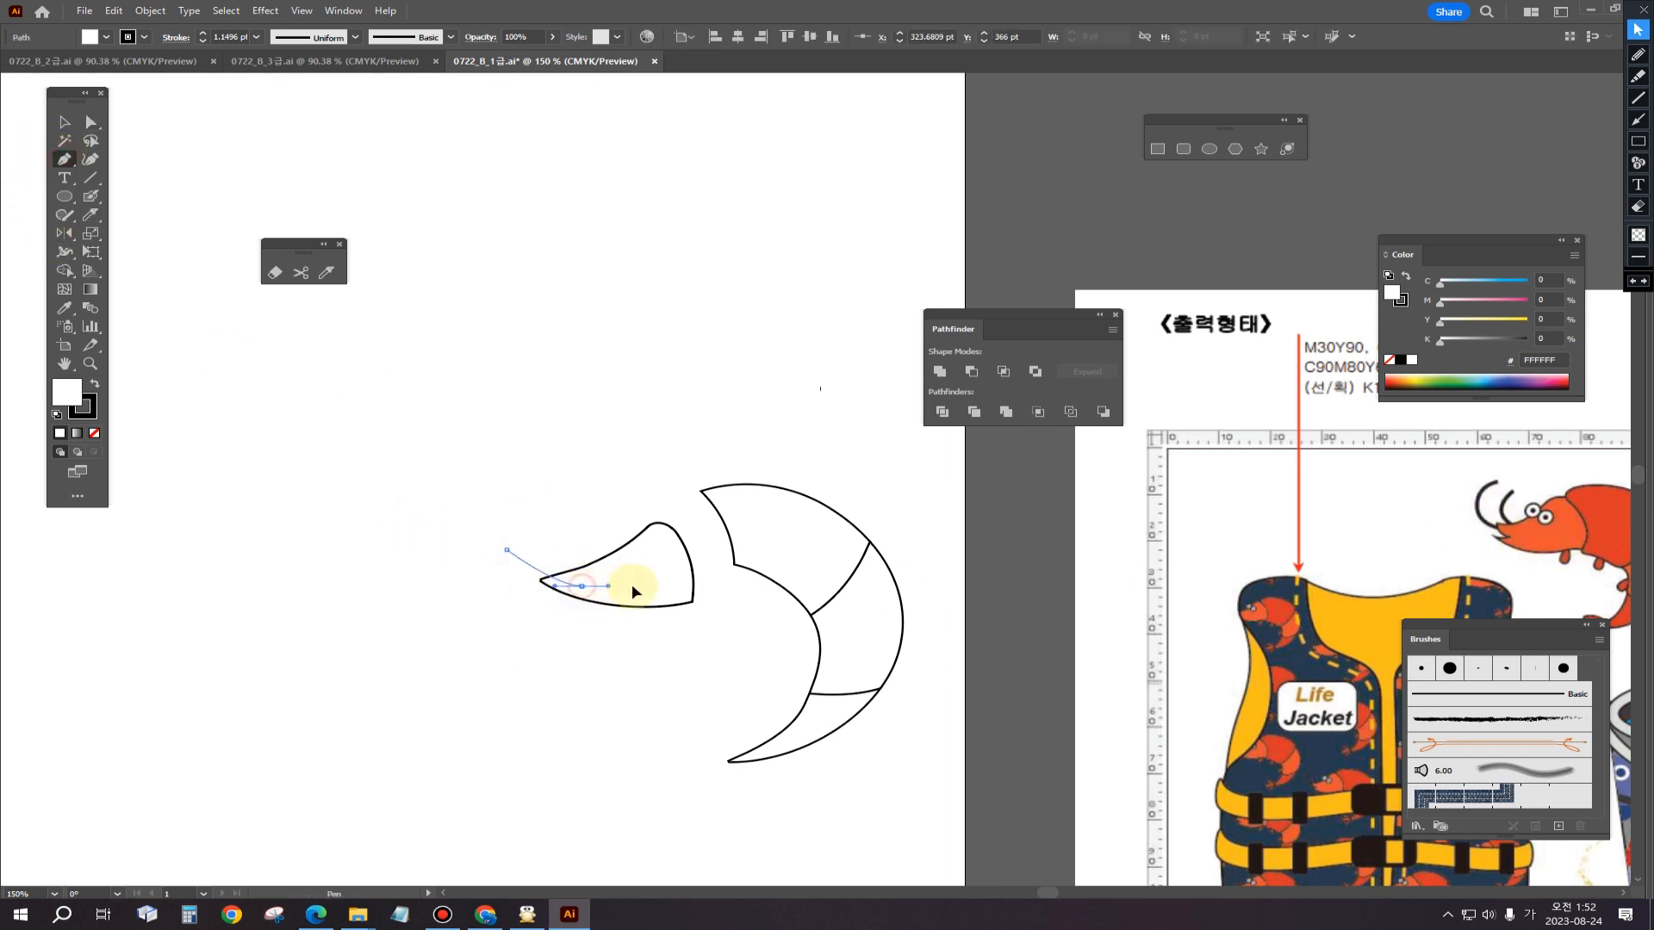
left_click_drag(645, 595, 642, 591)
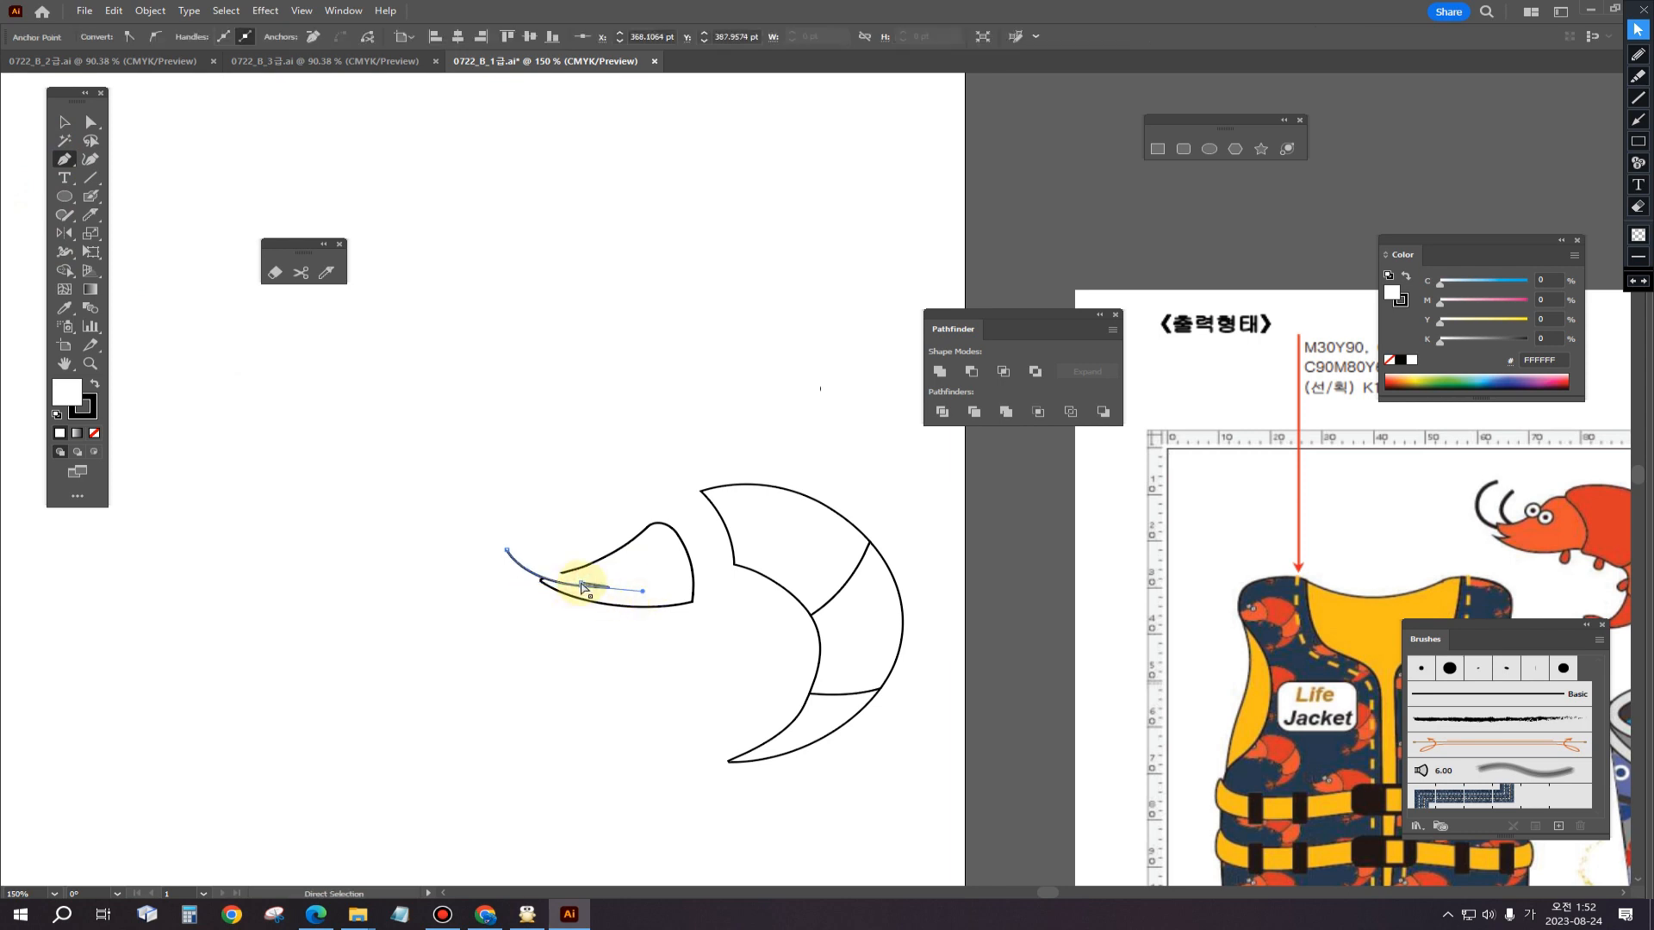
left_click(583, 588)
left_click(585, 586)
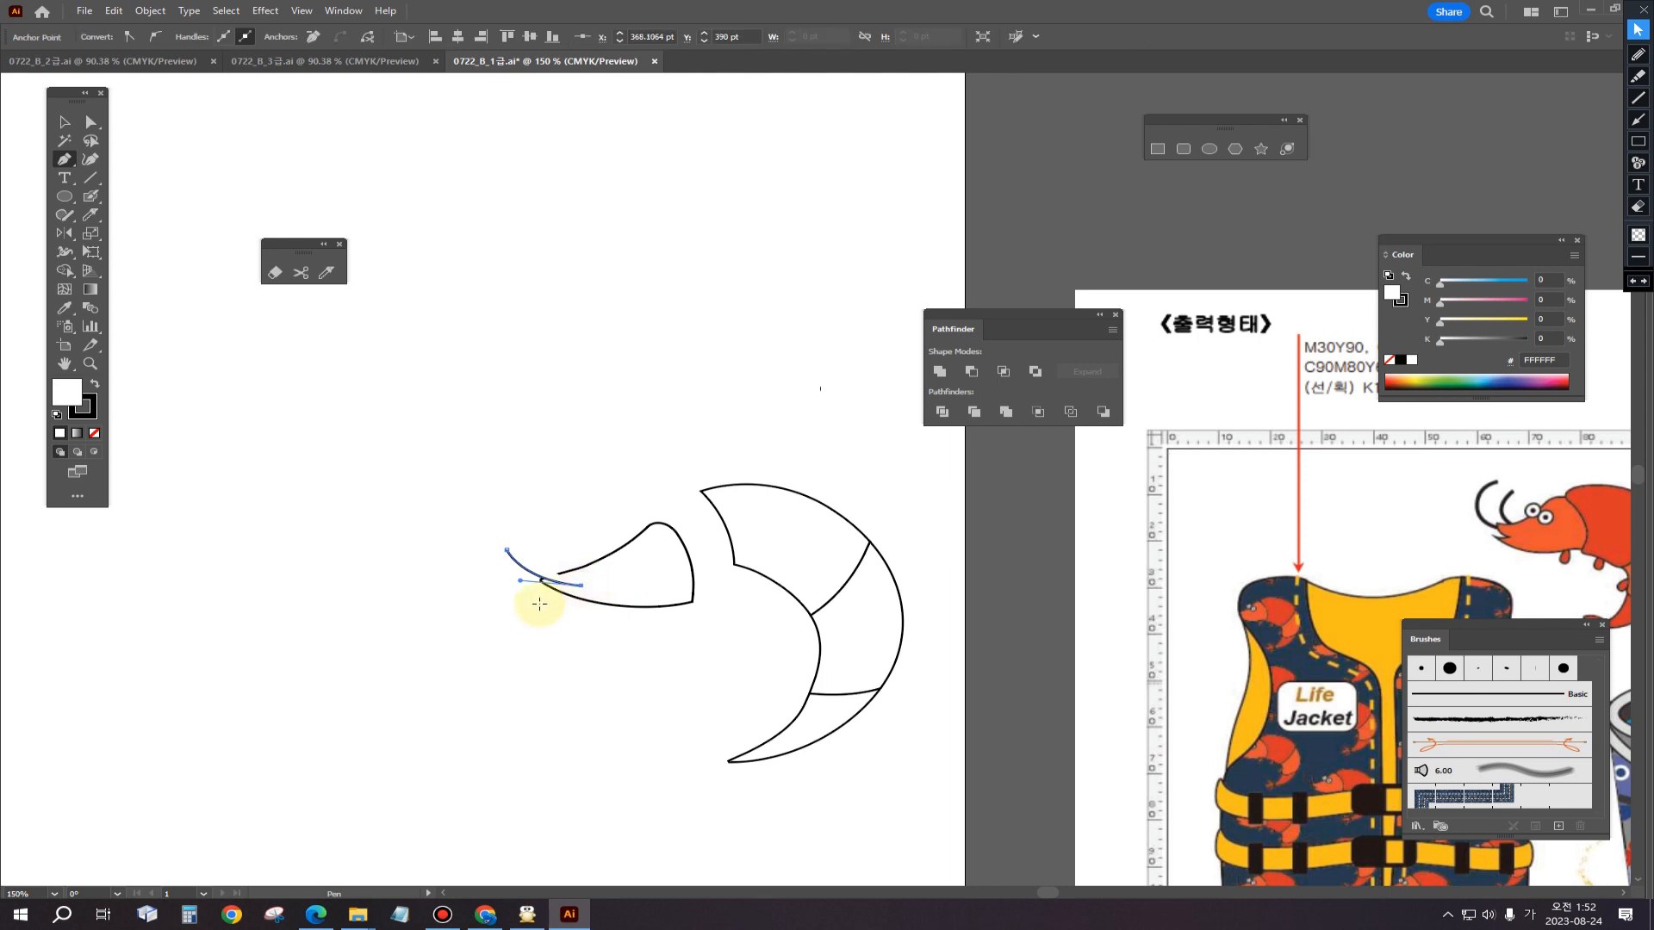
left_click_drag(532, 599, 481, 602)
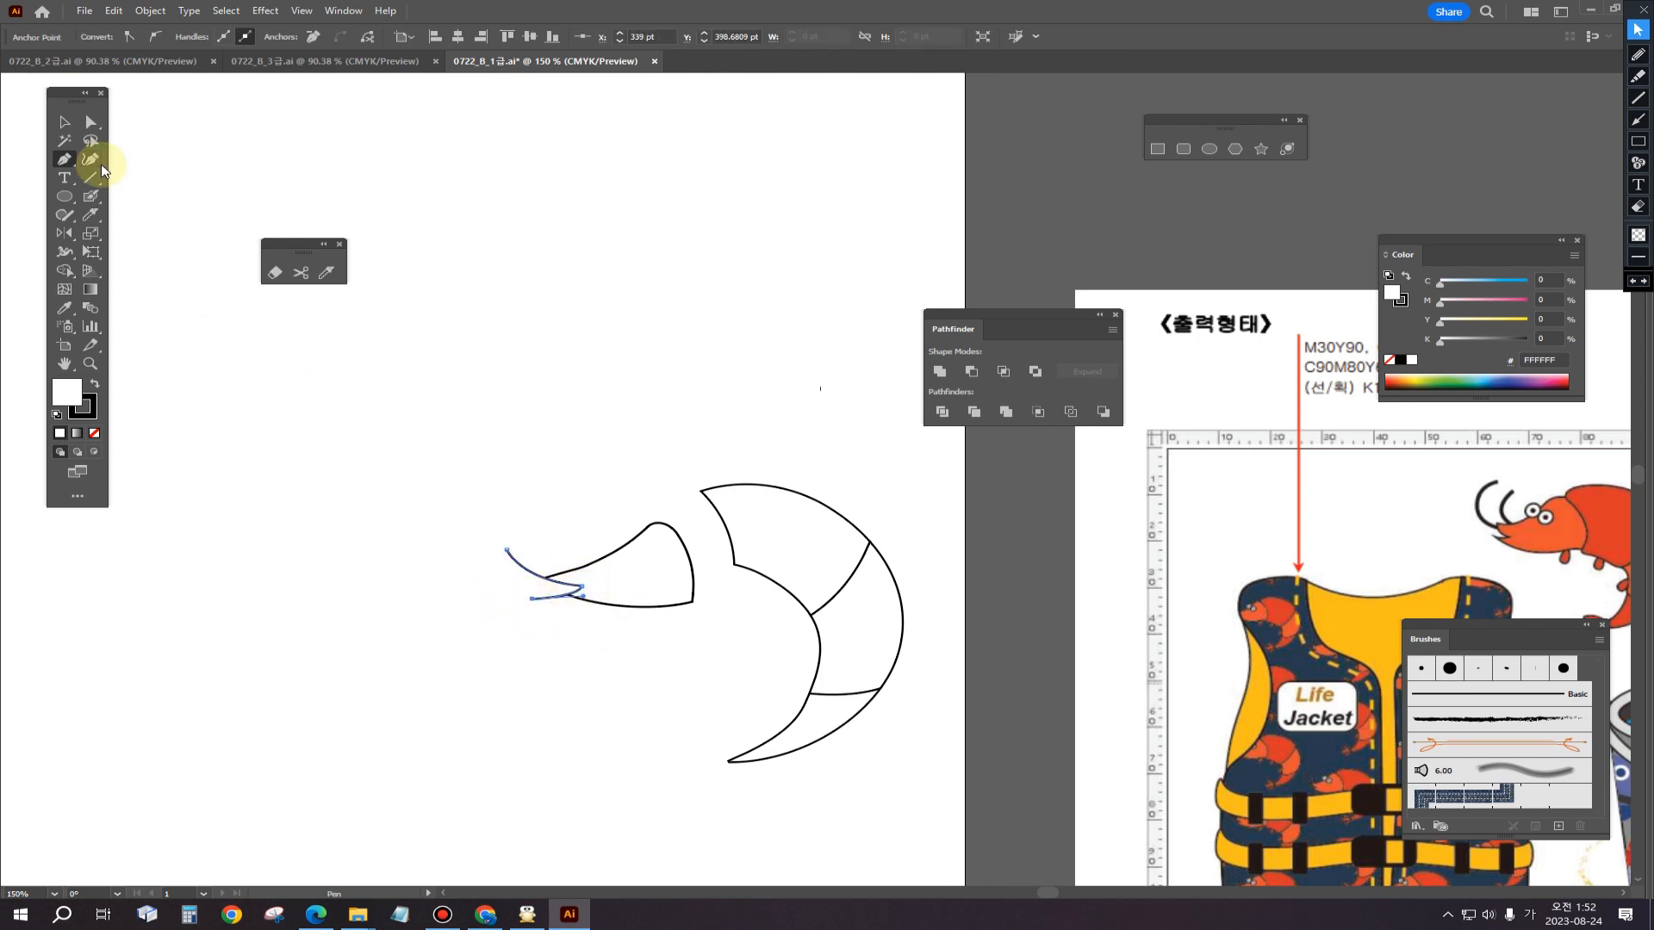
left_click(64, 121)
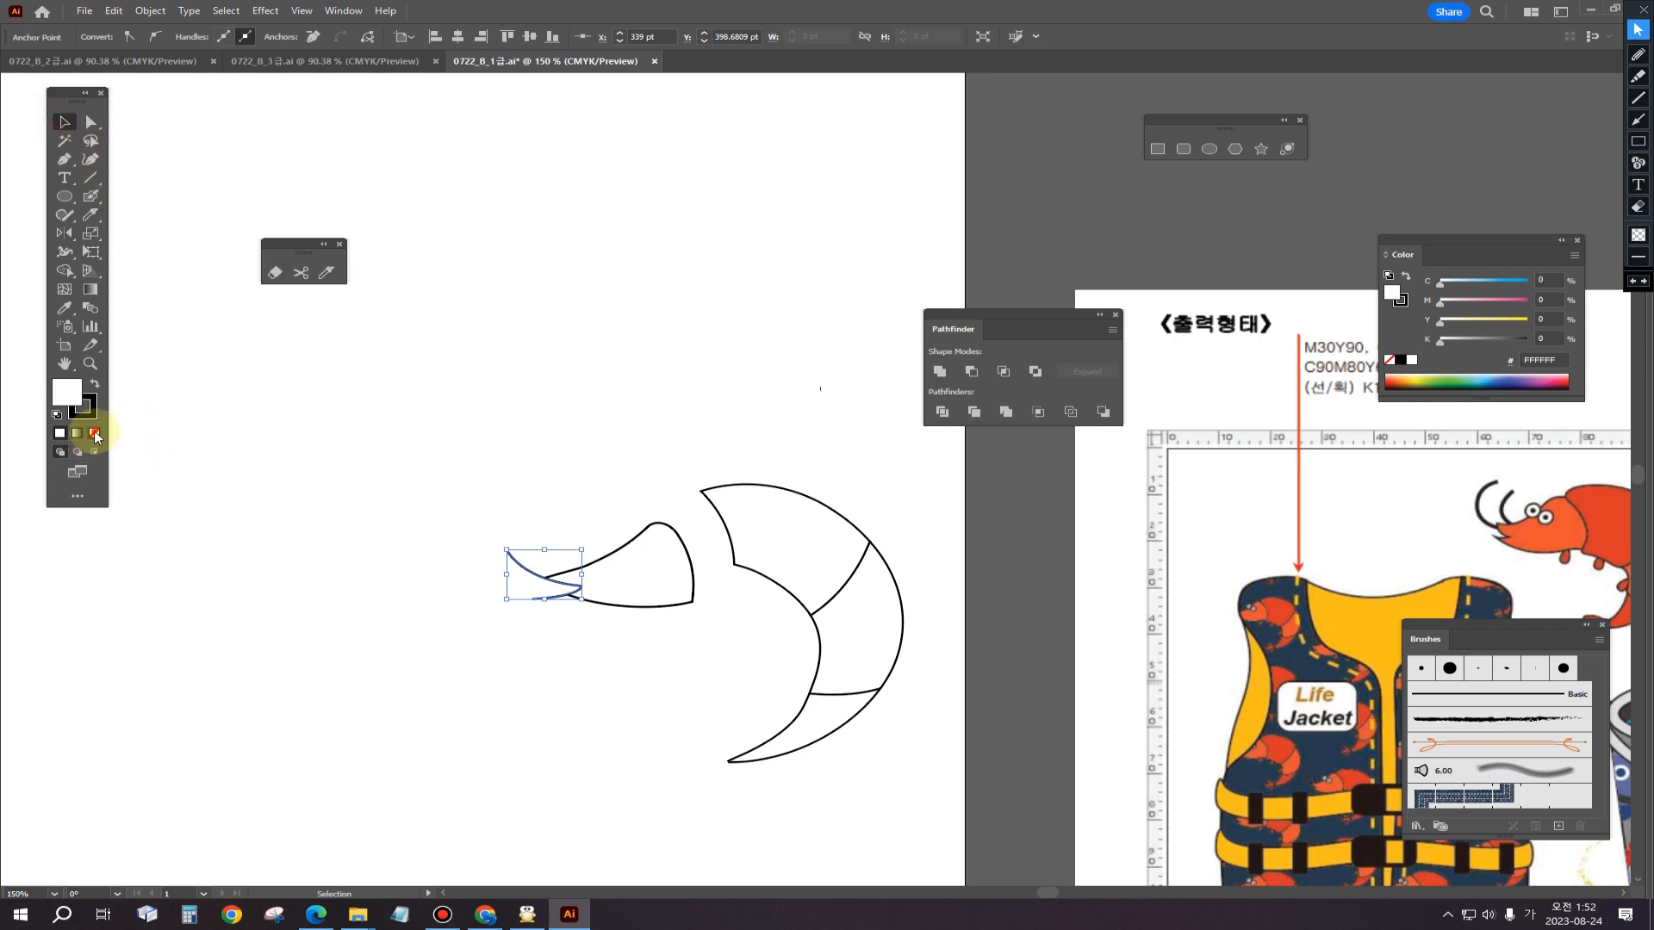
left_click(229, 487)
Step: Divide the head piece with the mouth path, ungroup the result and delete the small wedge to leave an open mouth
left_click_drag(473, 470, 591, 672)
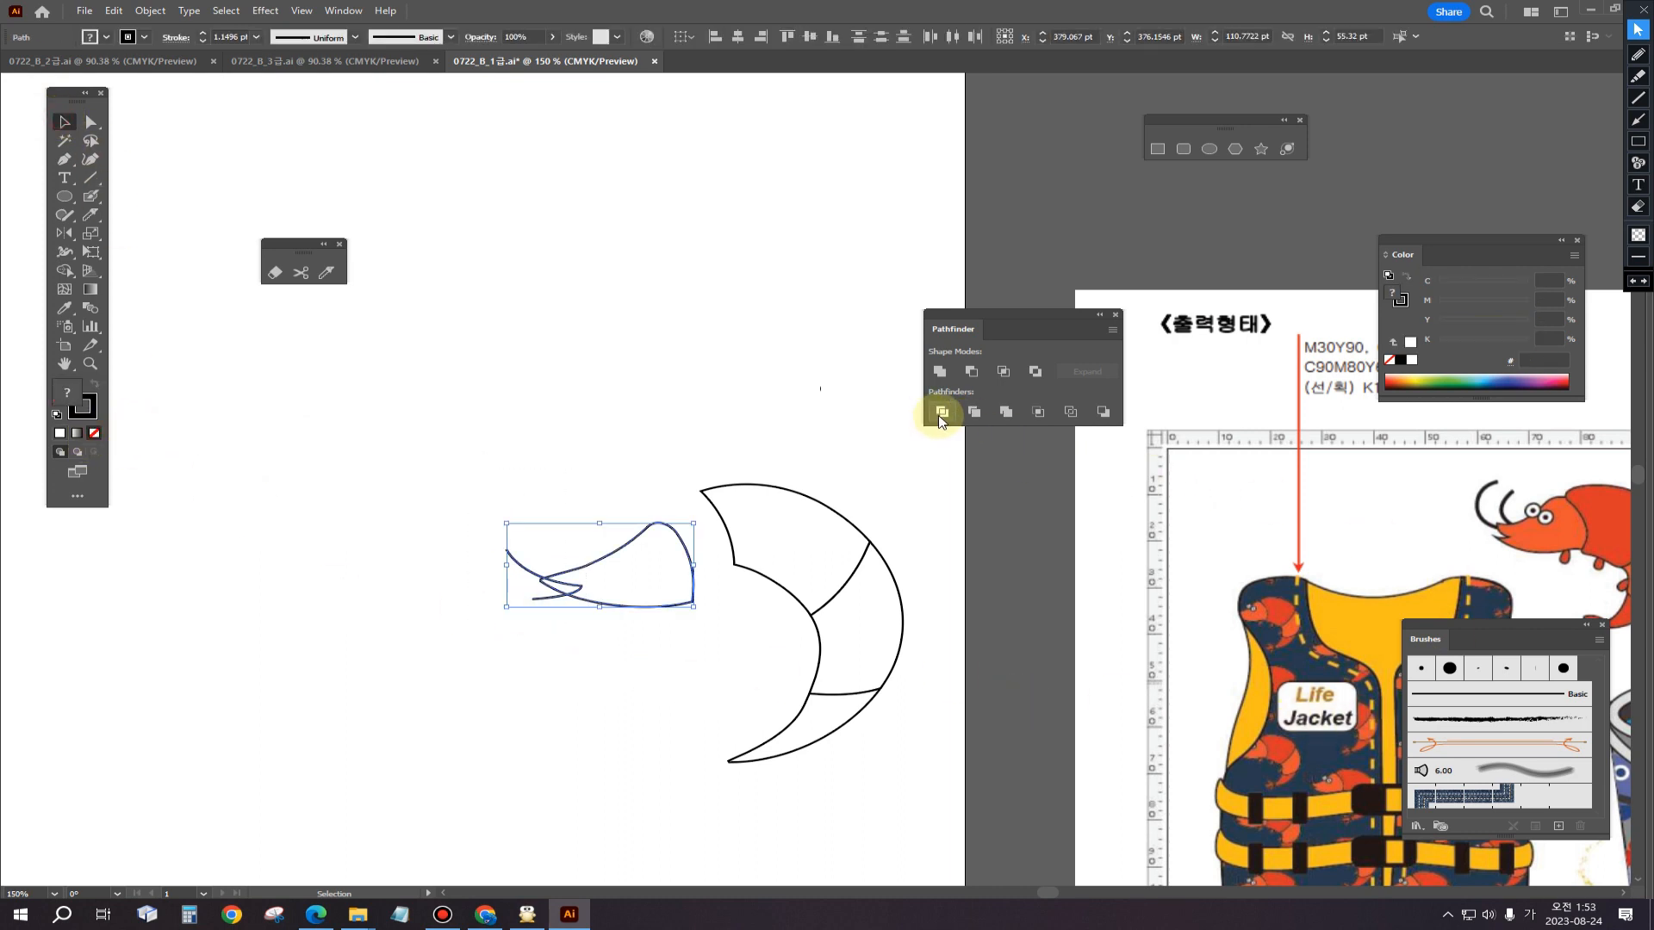
left_click(941, 413)
left_click(149, 10)
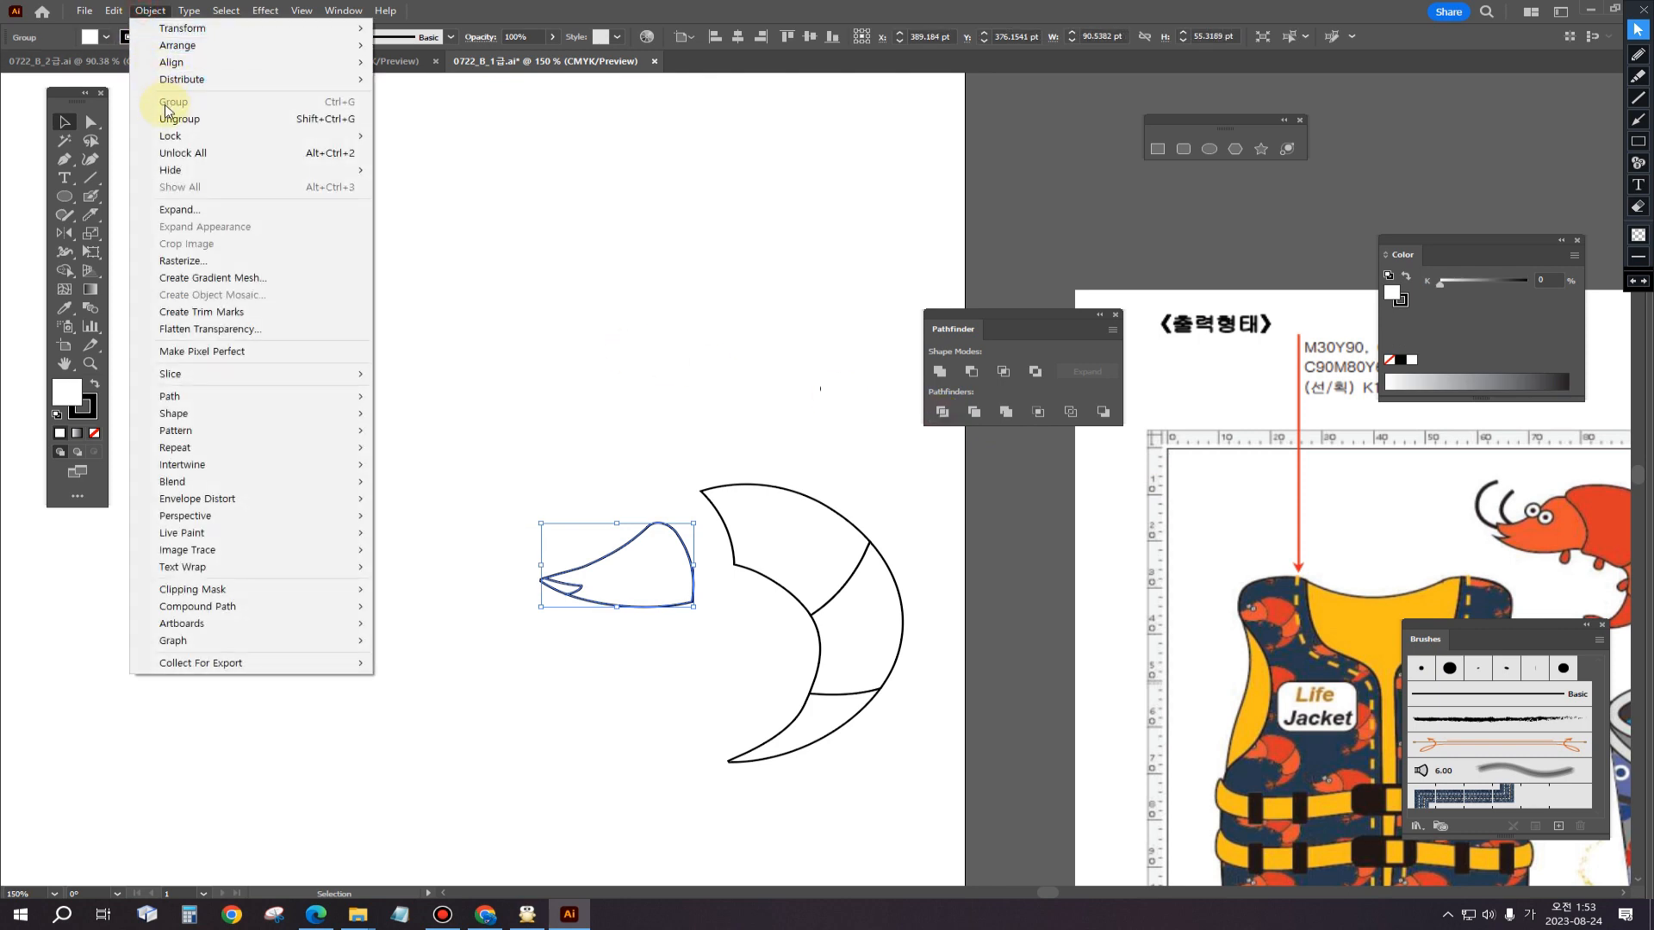
left_click(179, 119)
left_click(558, 768)
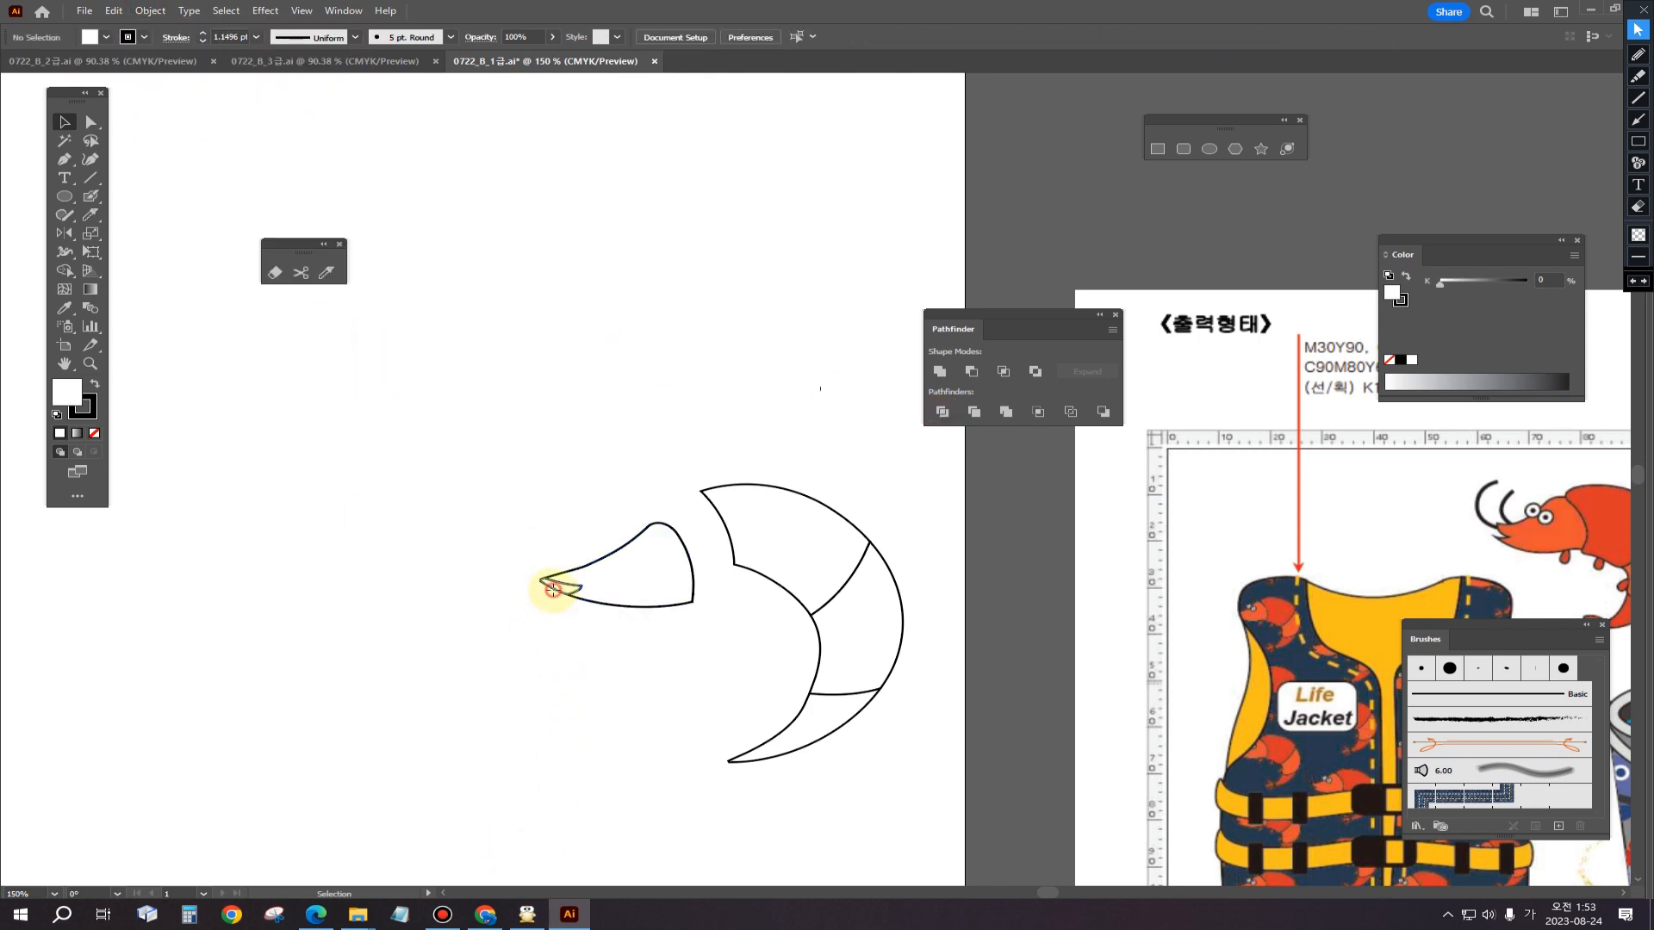
key("Delete")
Step: Round the upper front corner of the first body segment and its inner front corner, the latter to about 9.3 pt
left_click(757, 578)
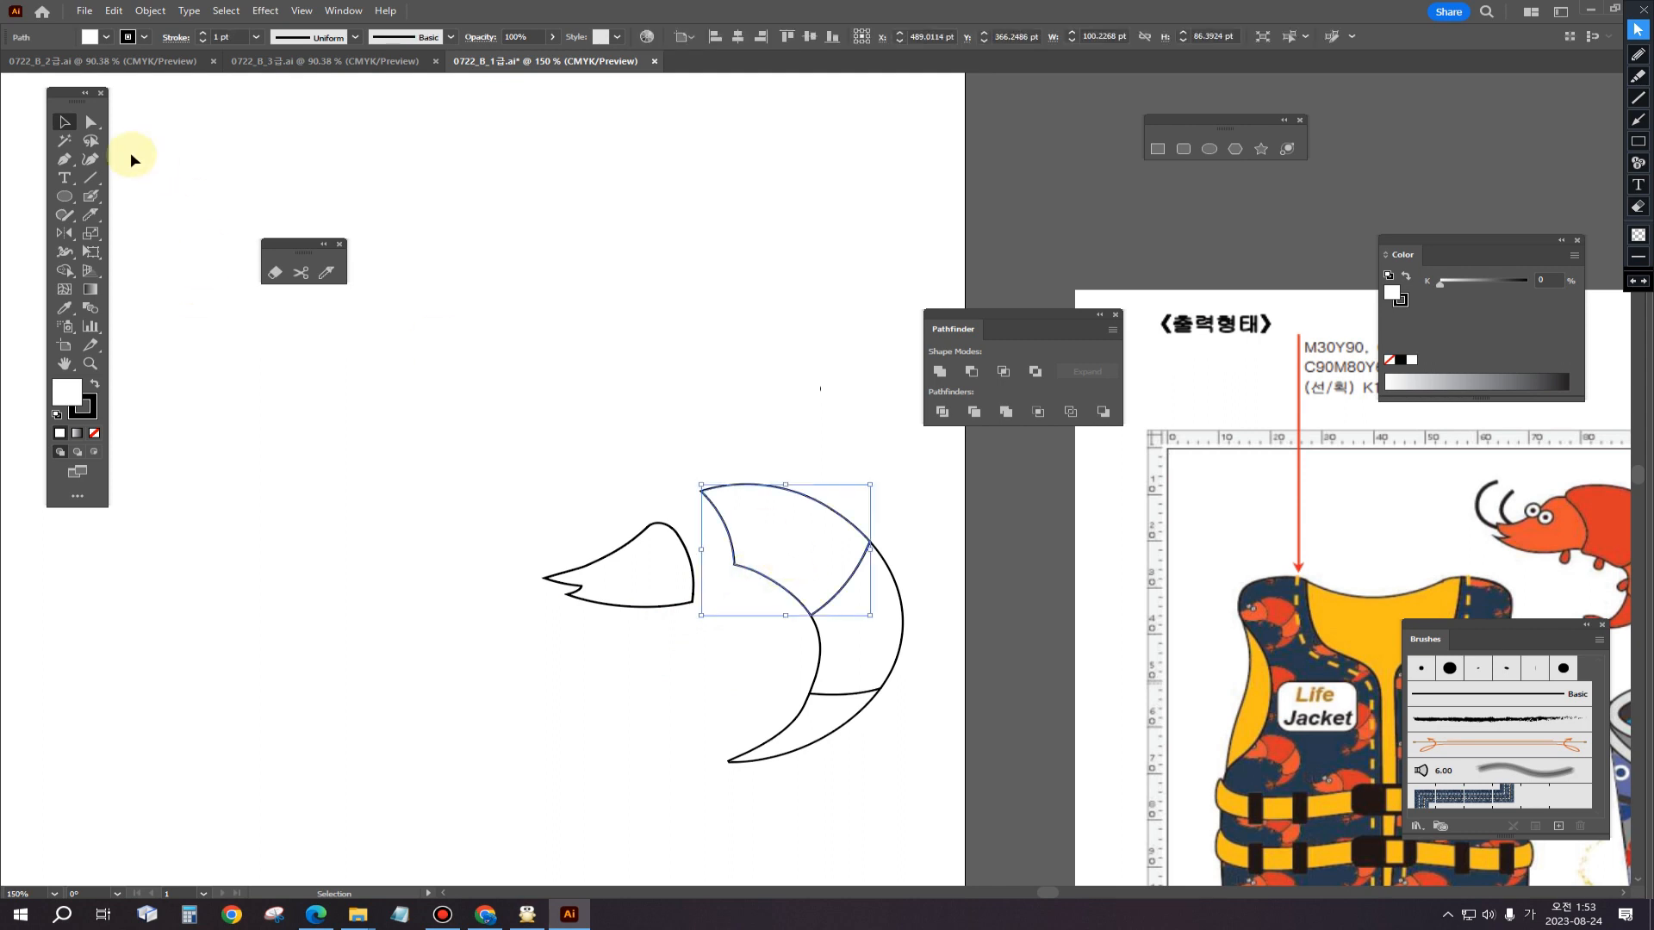
left_click(91, 122)
left_click(859, 527)
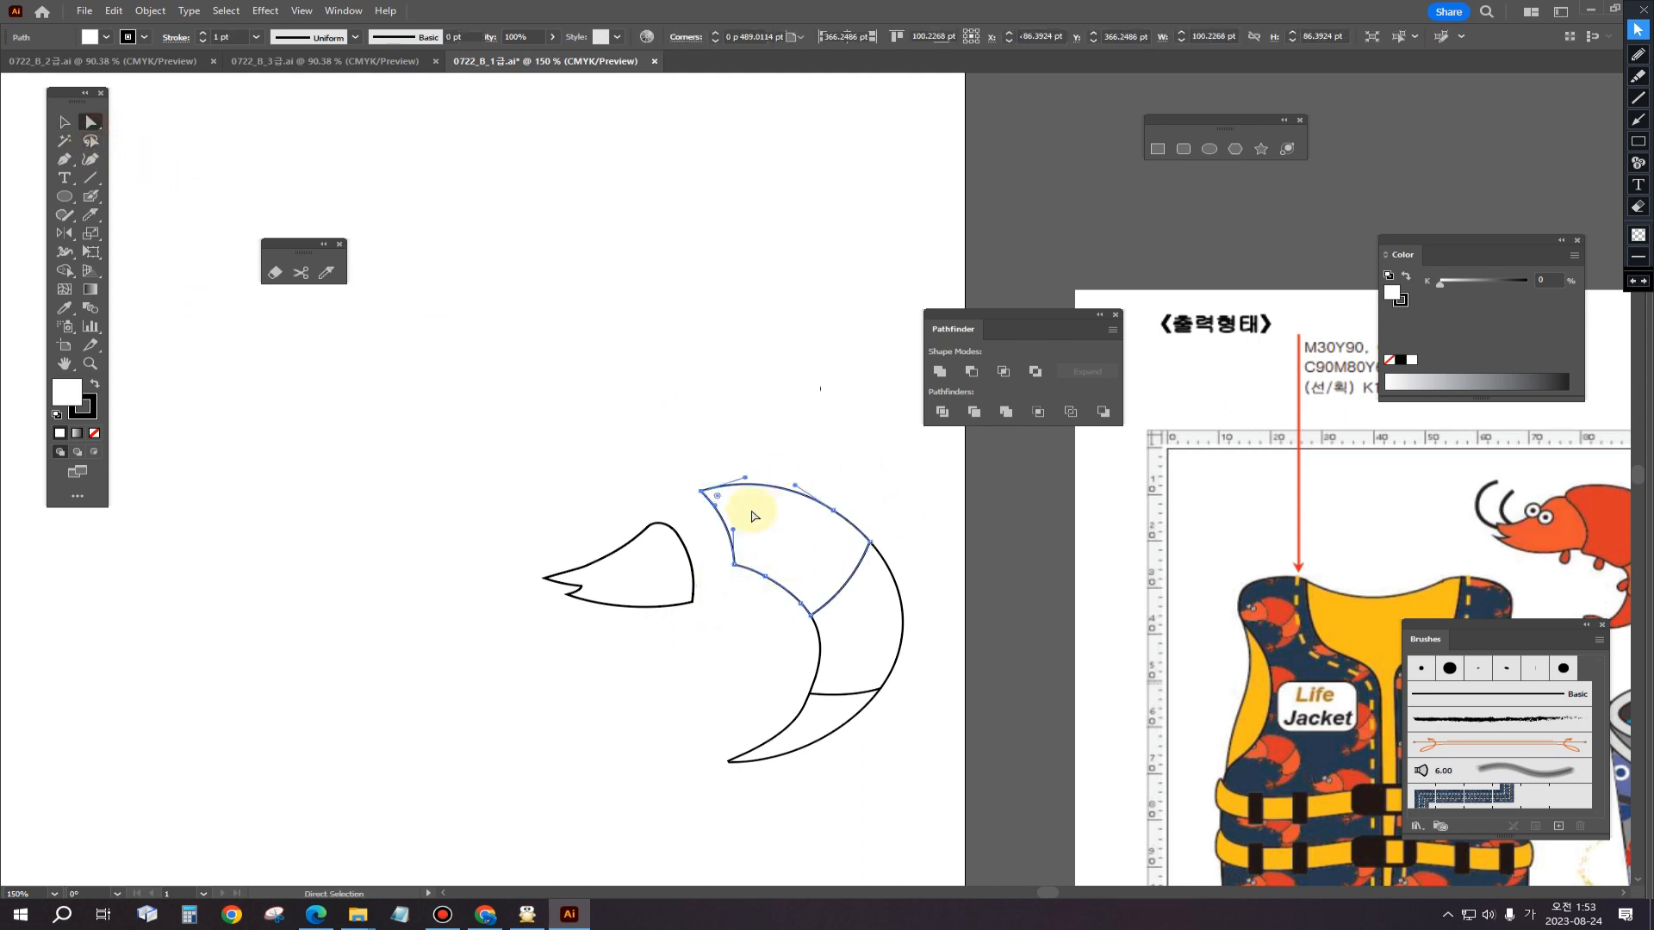
left_click(719, 497)
left_click_drag(718, 498, 757, 589)
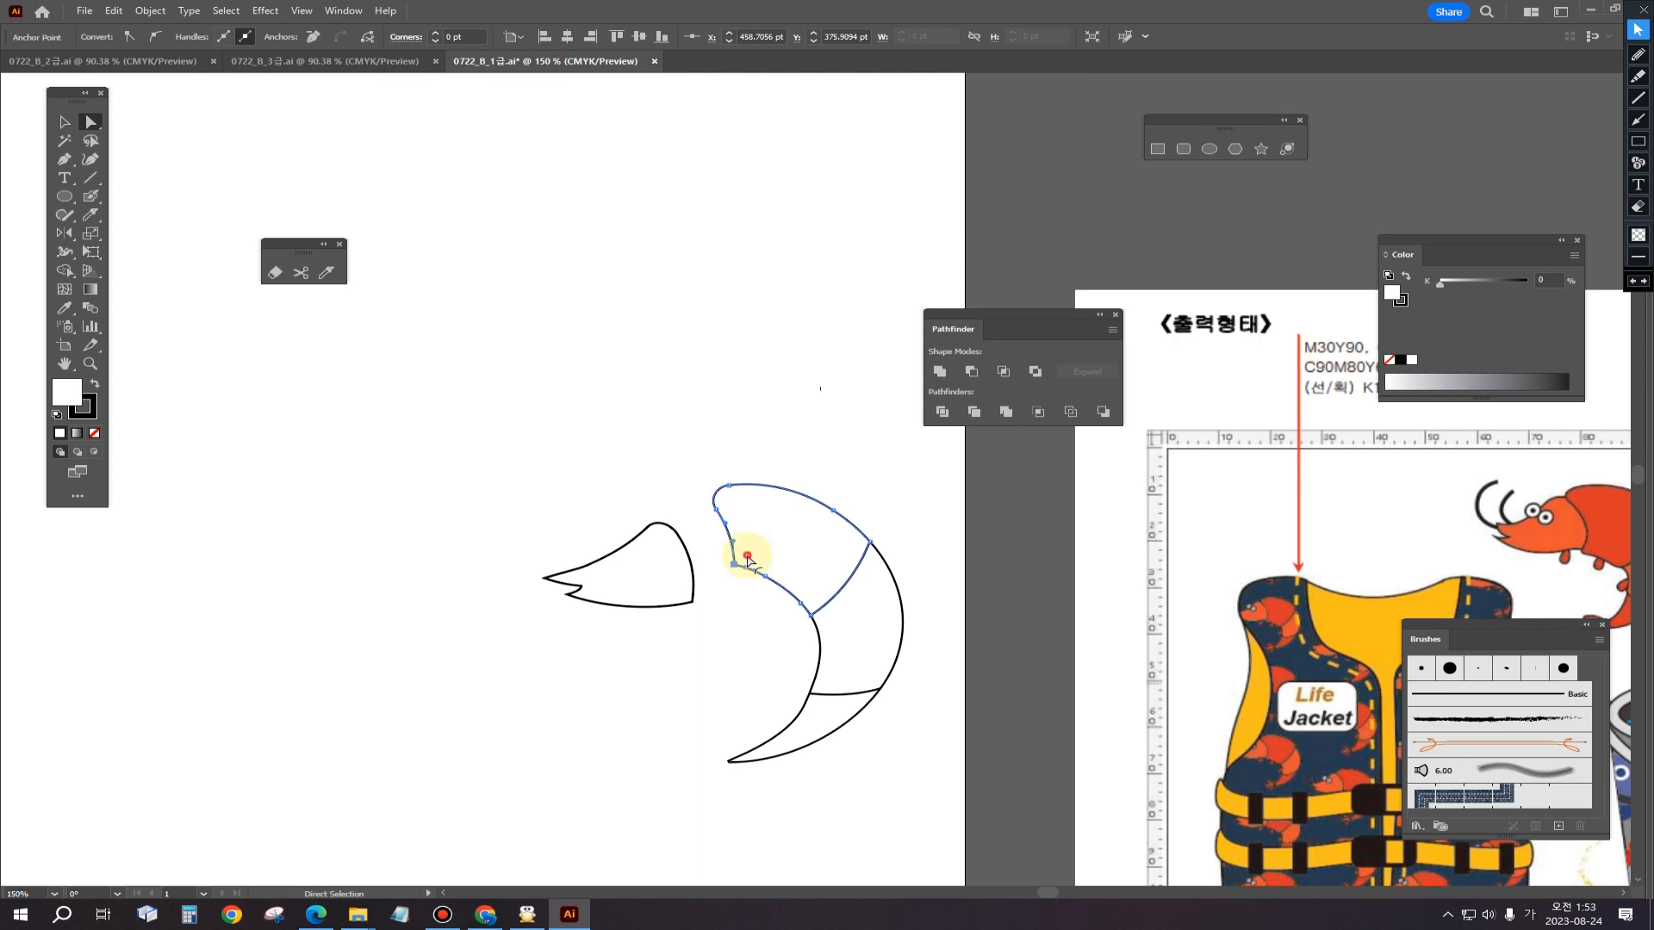
left_click_drag(748, 560, 748, 553)
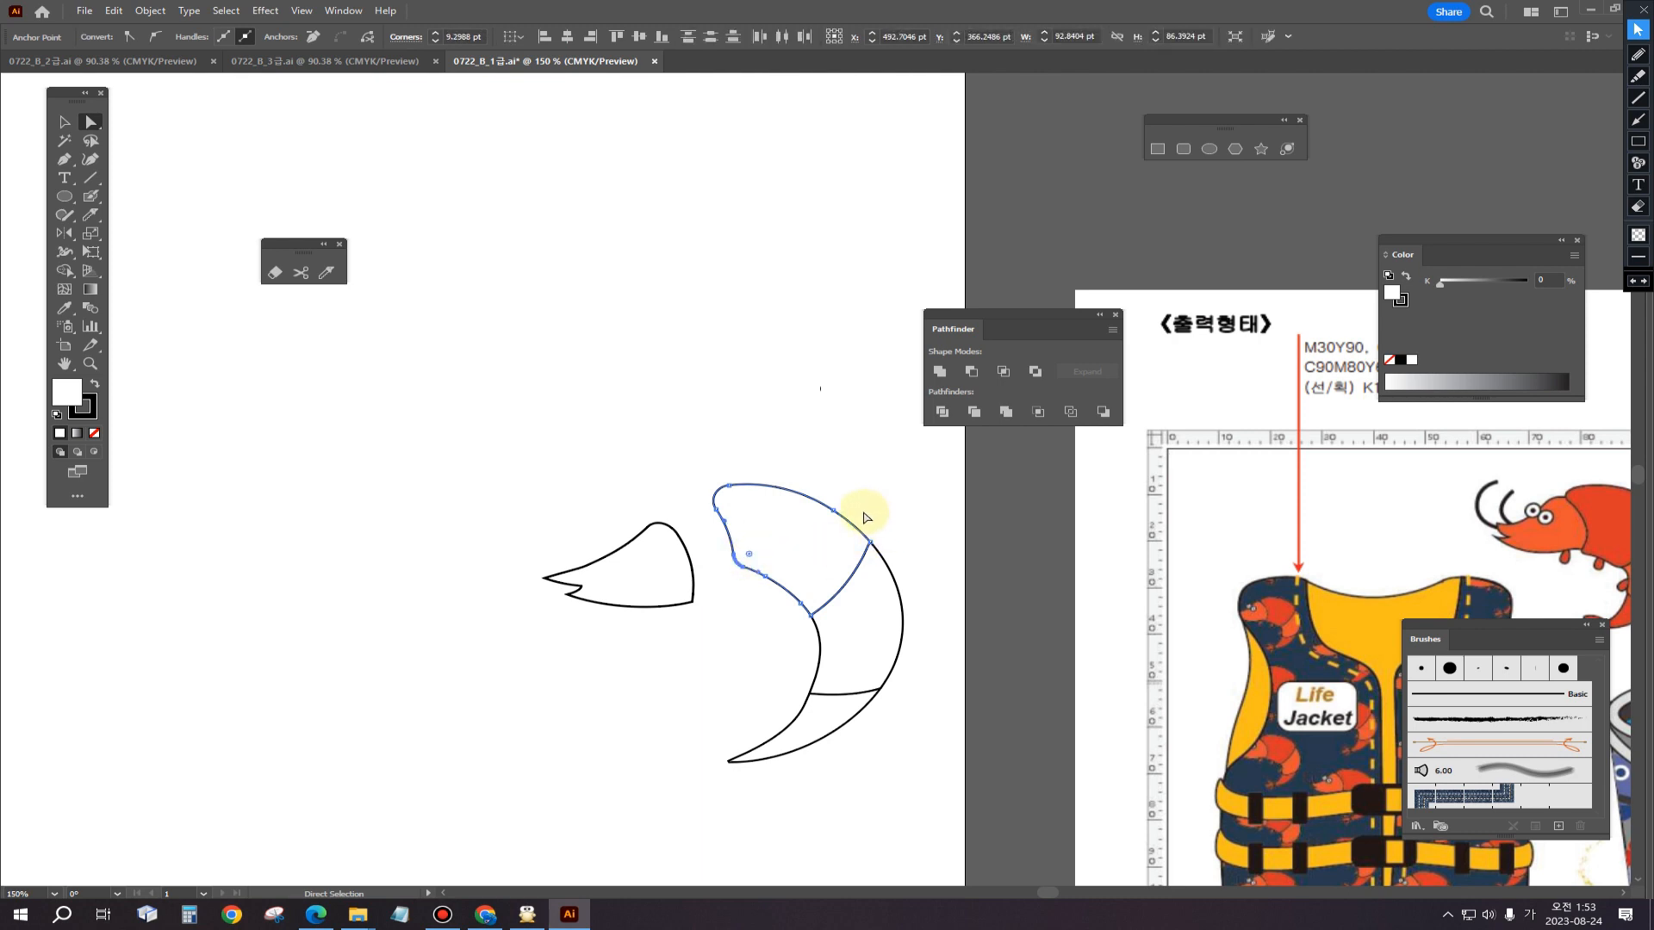
Step: Move the first body segment up away from the other segments and round all of its corners further
left_click(823, 537)
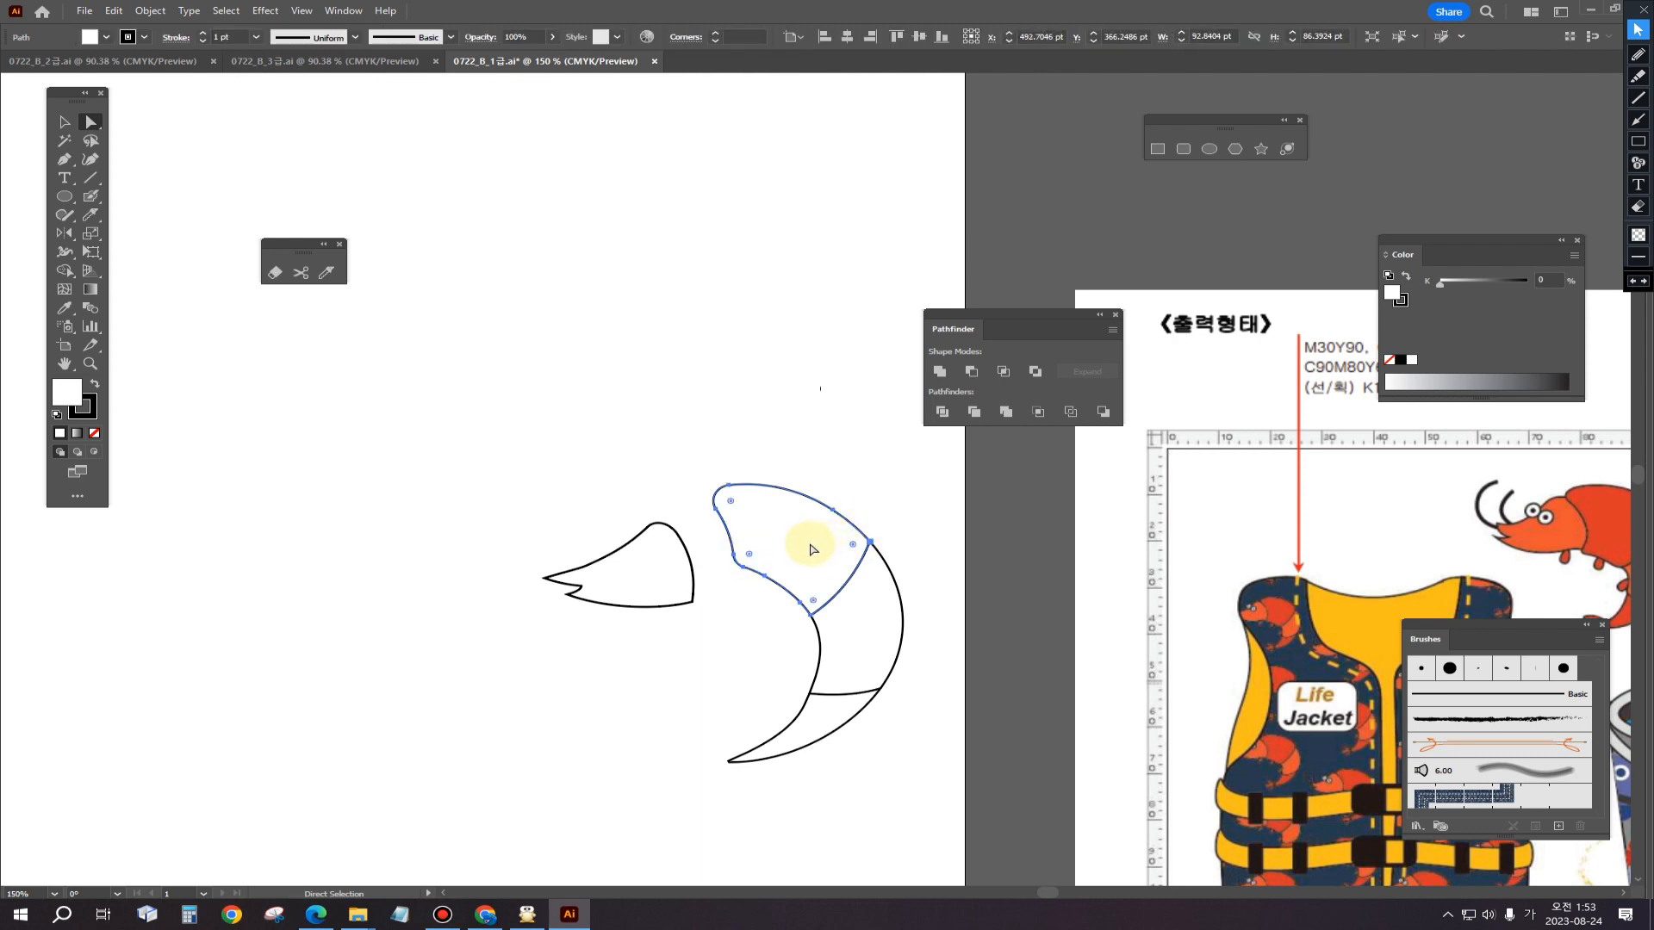
left_click_drag(810, 549, 706, 409)
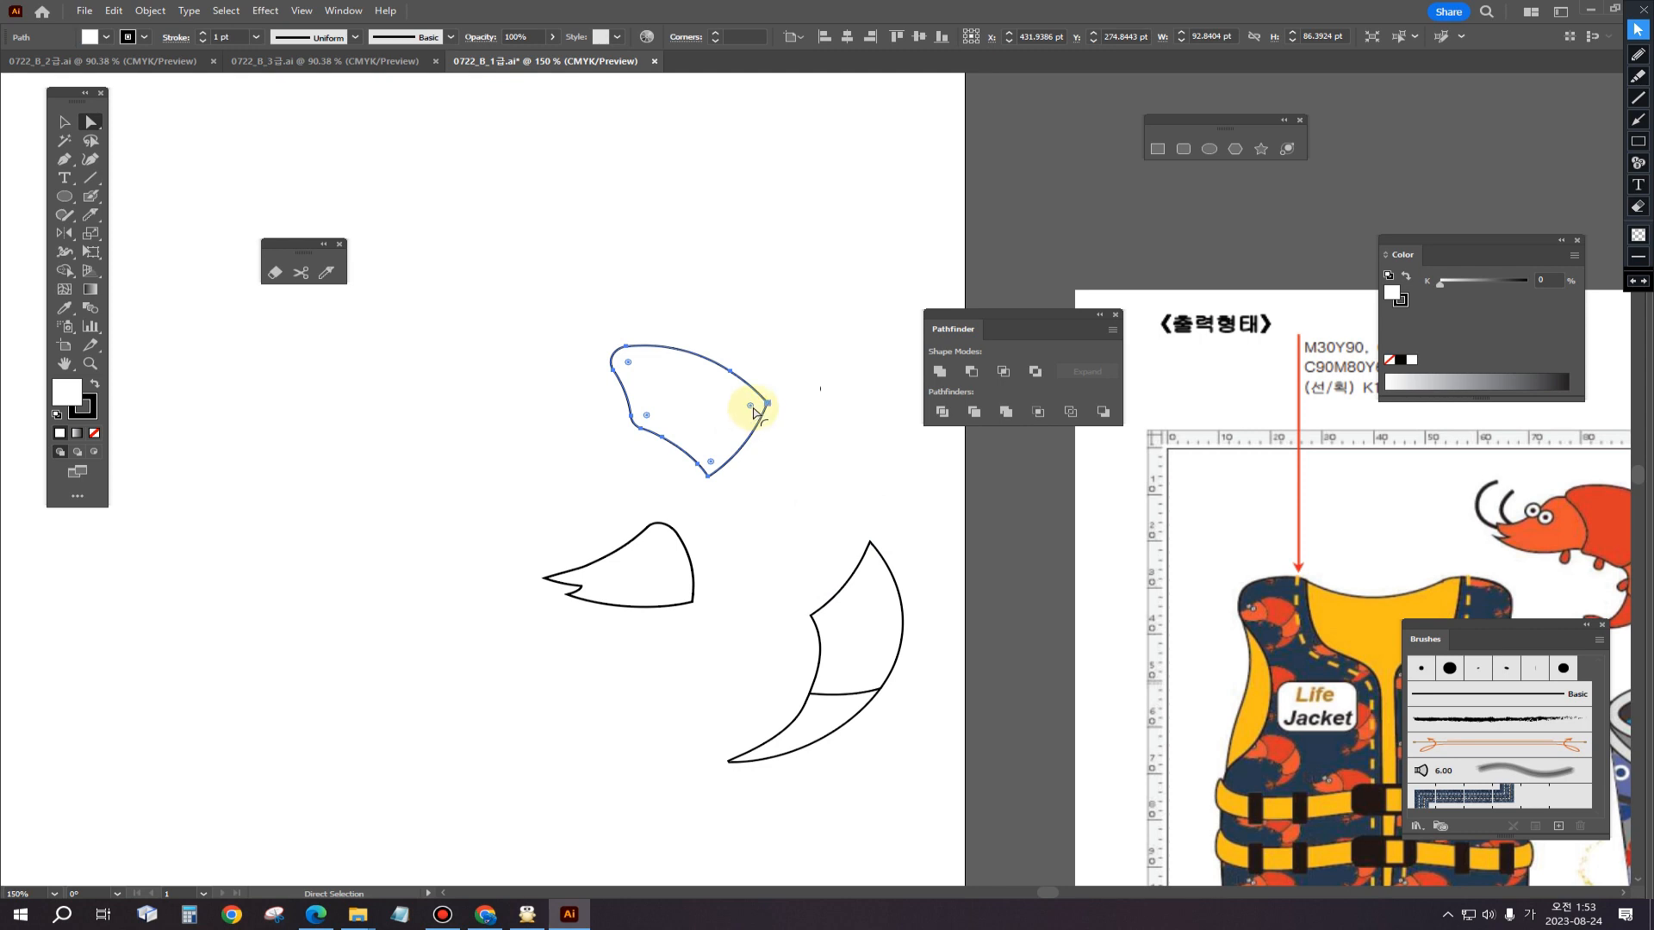
scroll(785, 469, "right", 3)
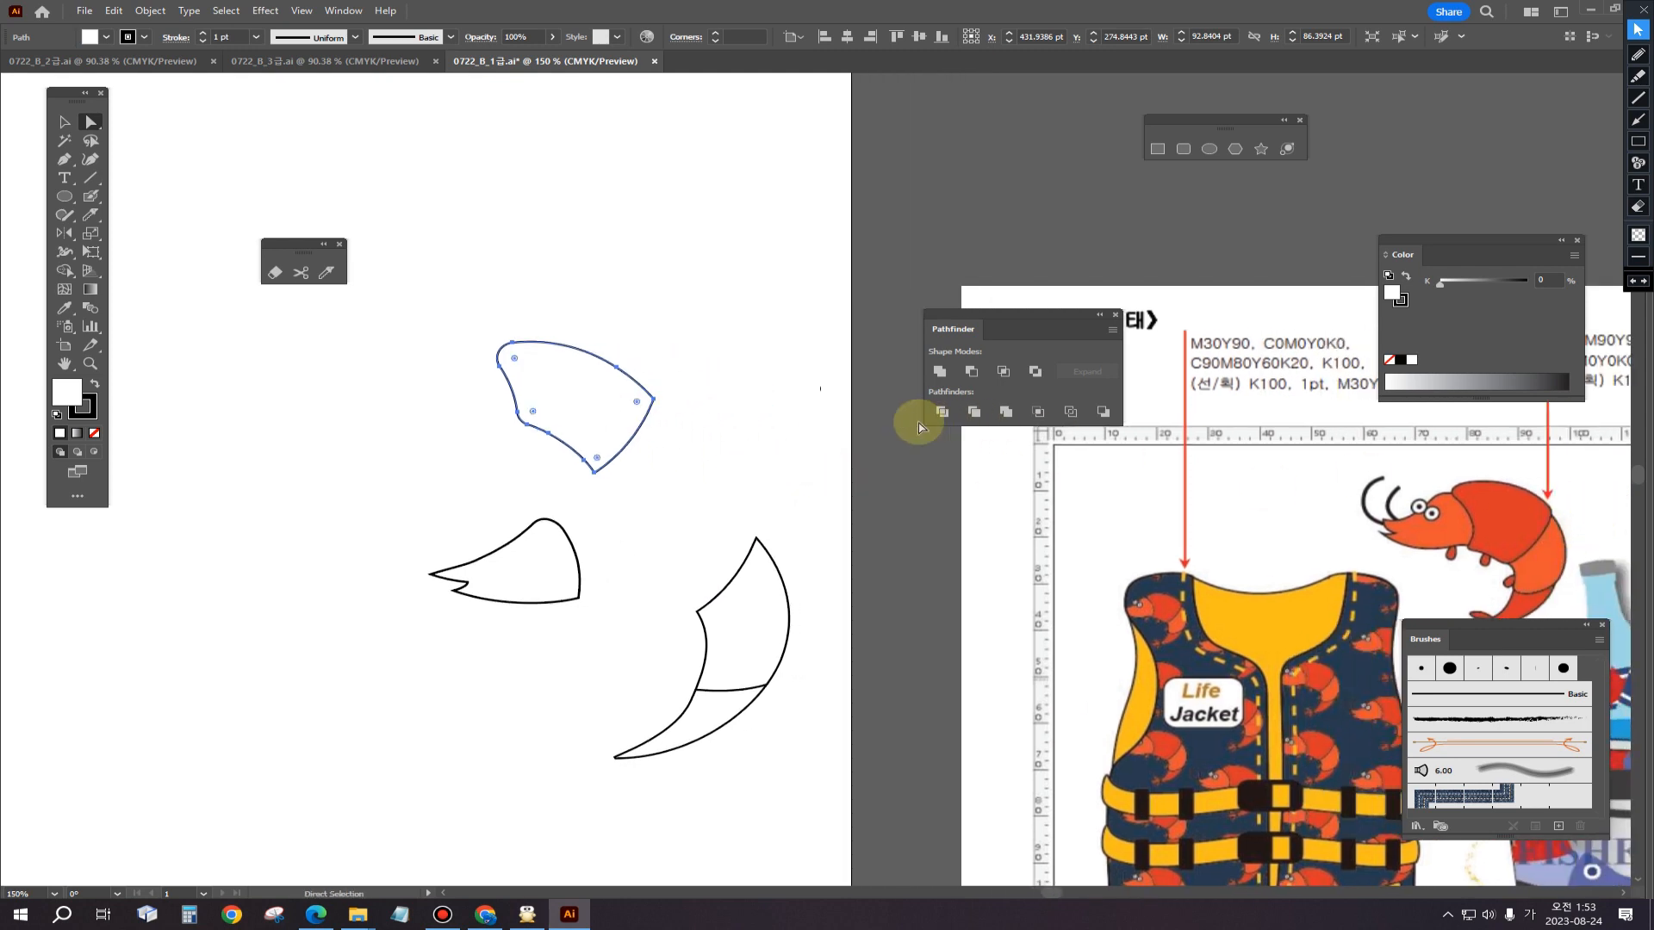
left_click_drag(636, 406, 628, 396)
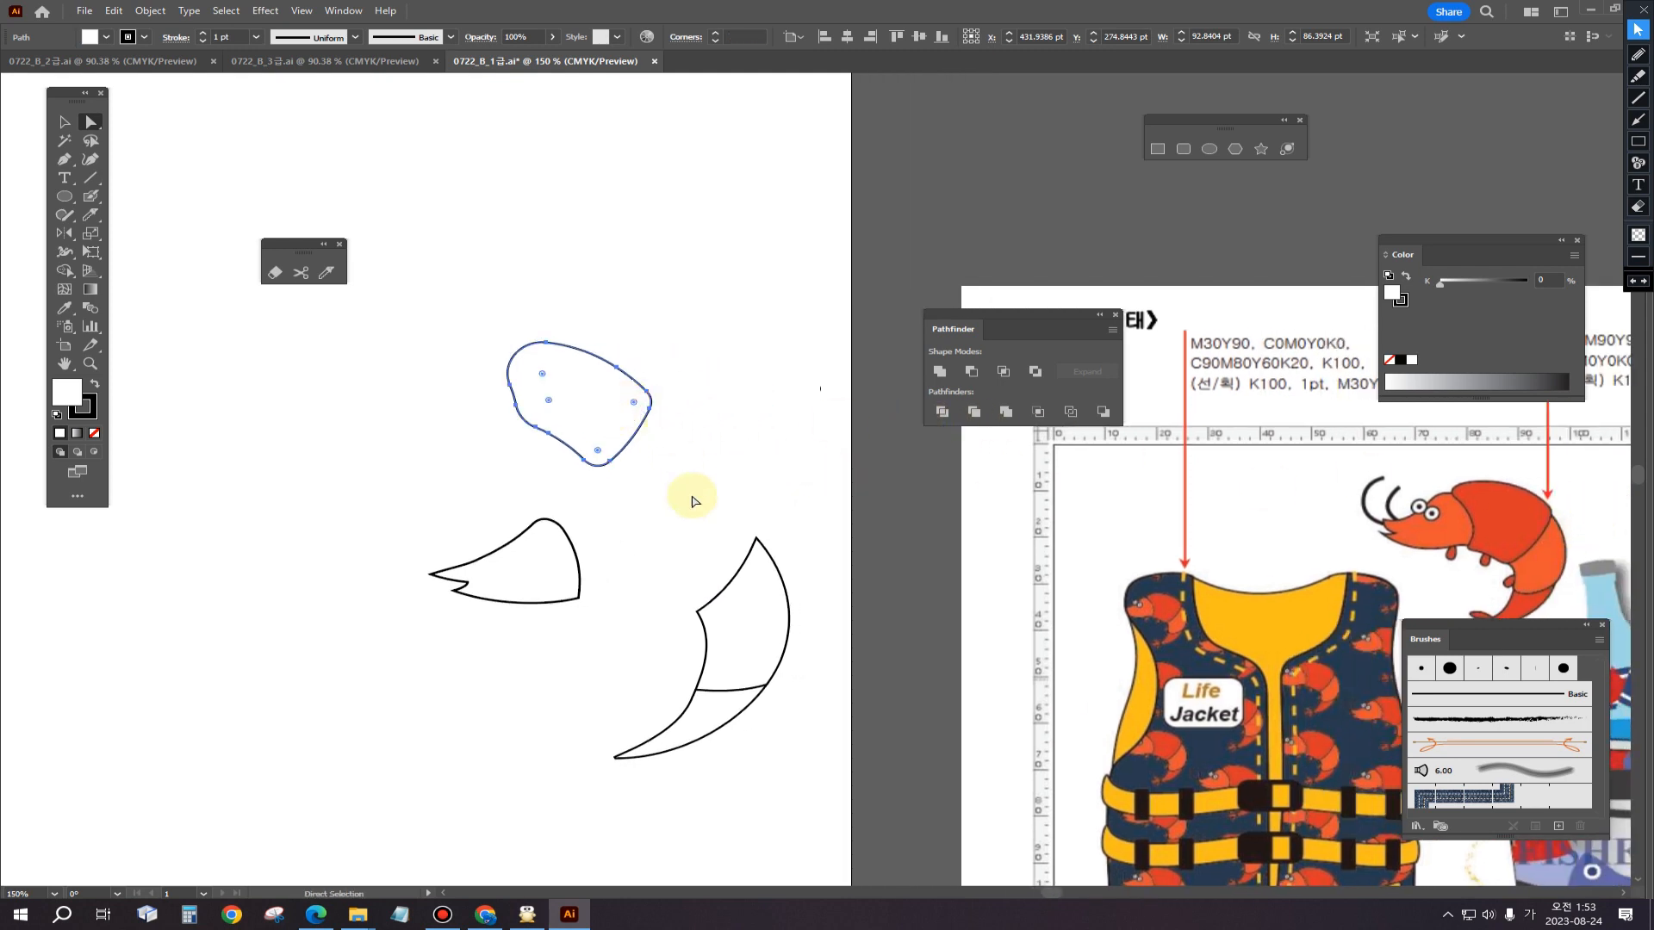
left_click(654, 475)
Step: Move the head piece up beside the first body segment and slide the segment so its front overlaps behind the head
left_click_drag(541, 565, 462, 426)
left_click(535, 398)
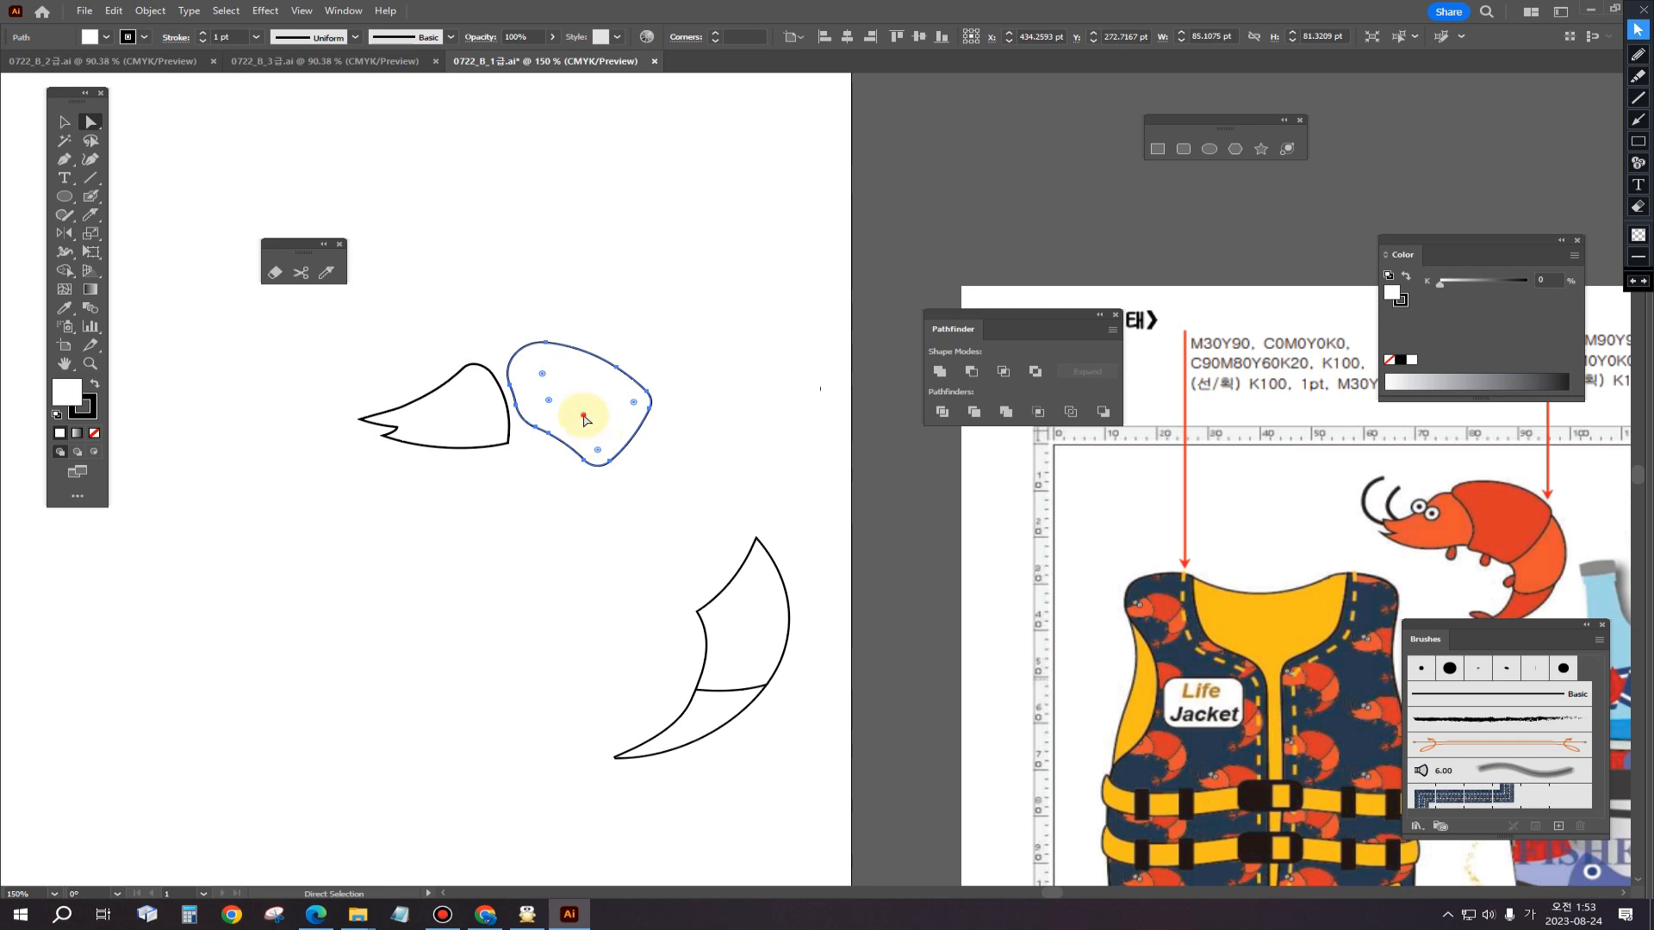
left_click_drag(579, 417, 552, 430)
Step: Enlarge the first body segment to about 91 by 87 pt, rotate it slightly counterclockwise and reposition it behind the head
left_click(63, 121)
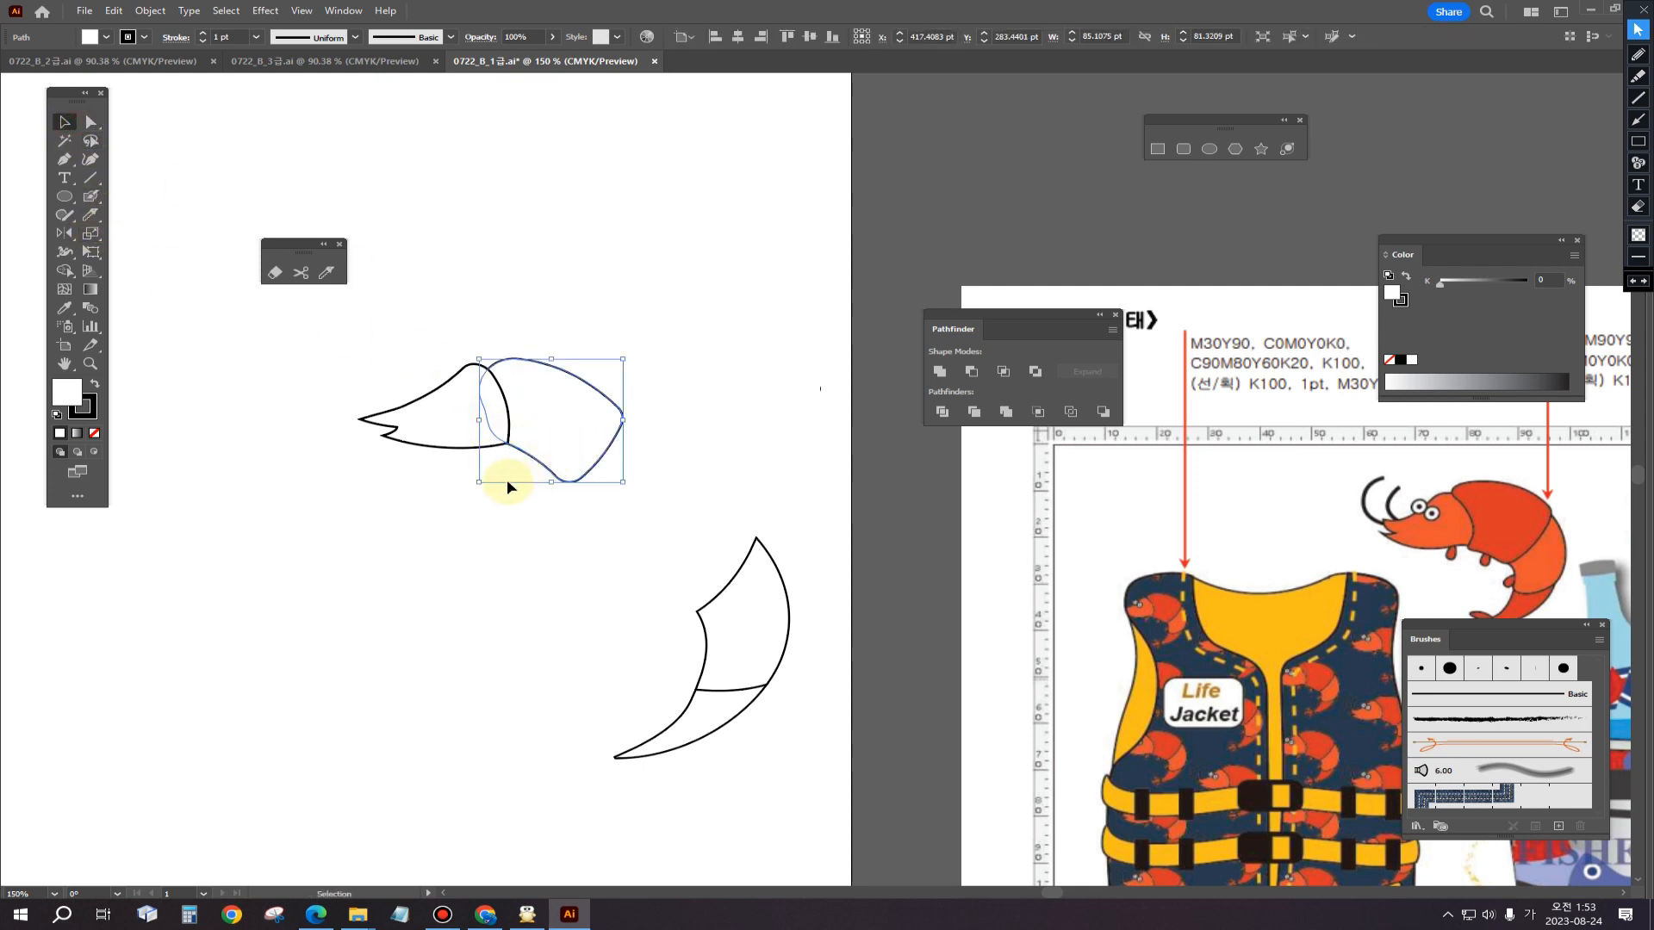
left_click_drag(480, 482, 468, 491)
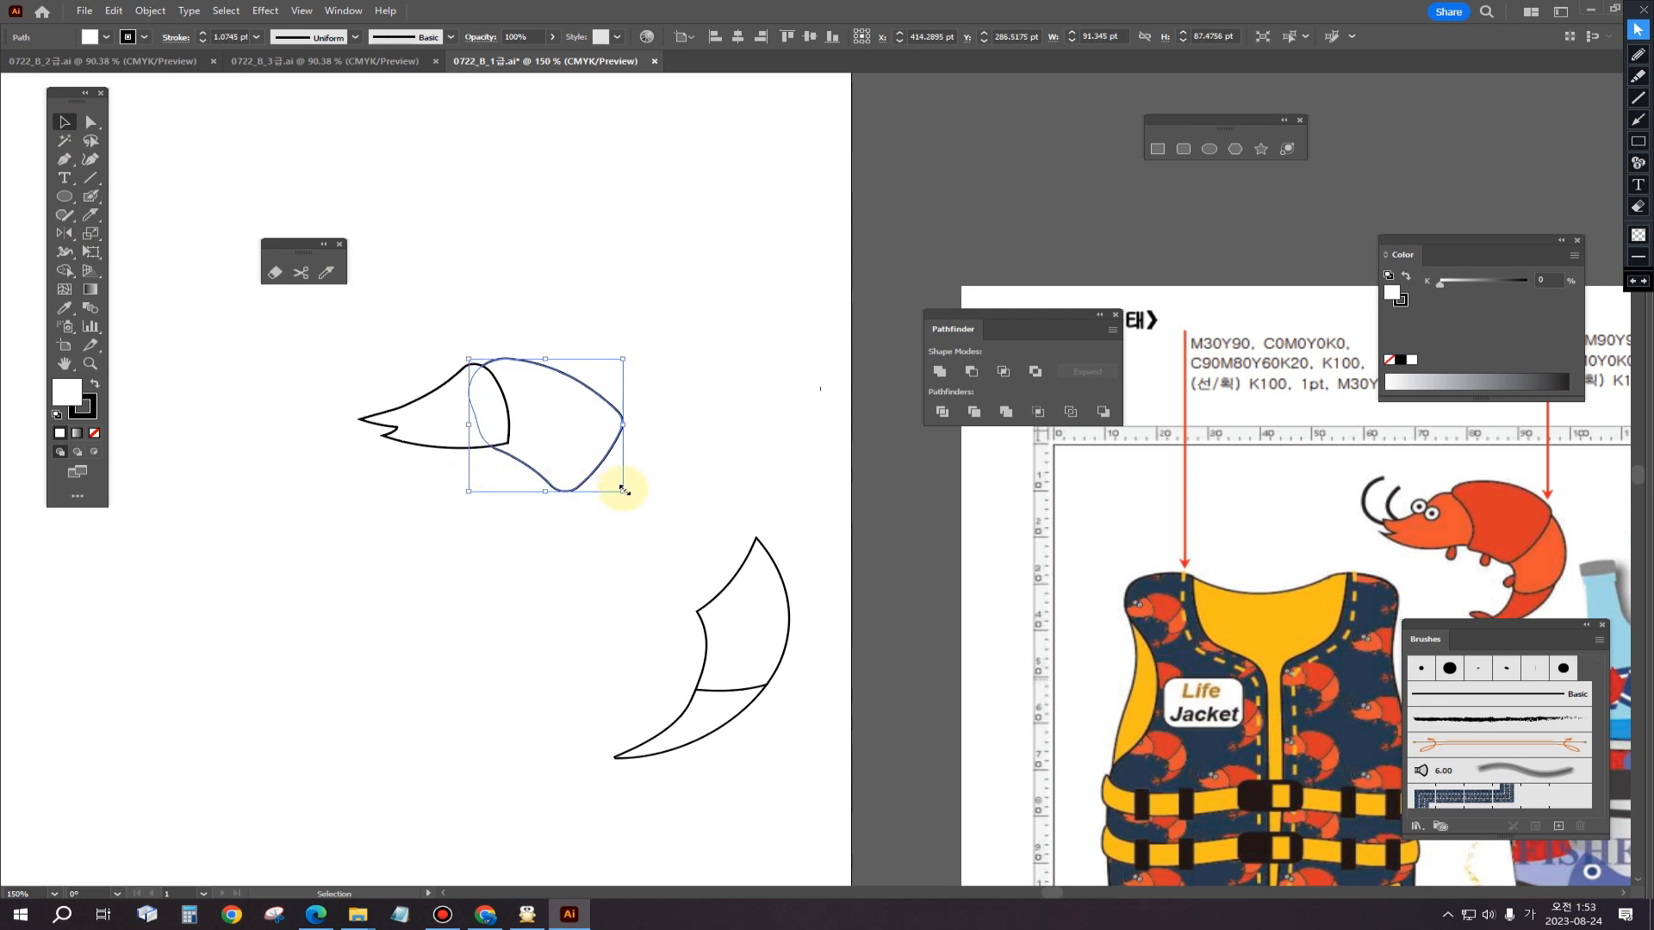
left_click_drag(631, 497, 638, 472)
left_click_drag(554, 435, 548, 416)
left_click(684, 522)
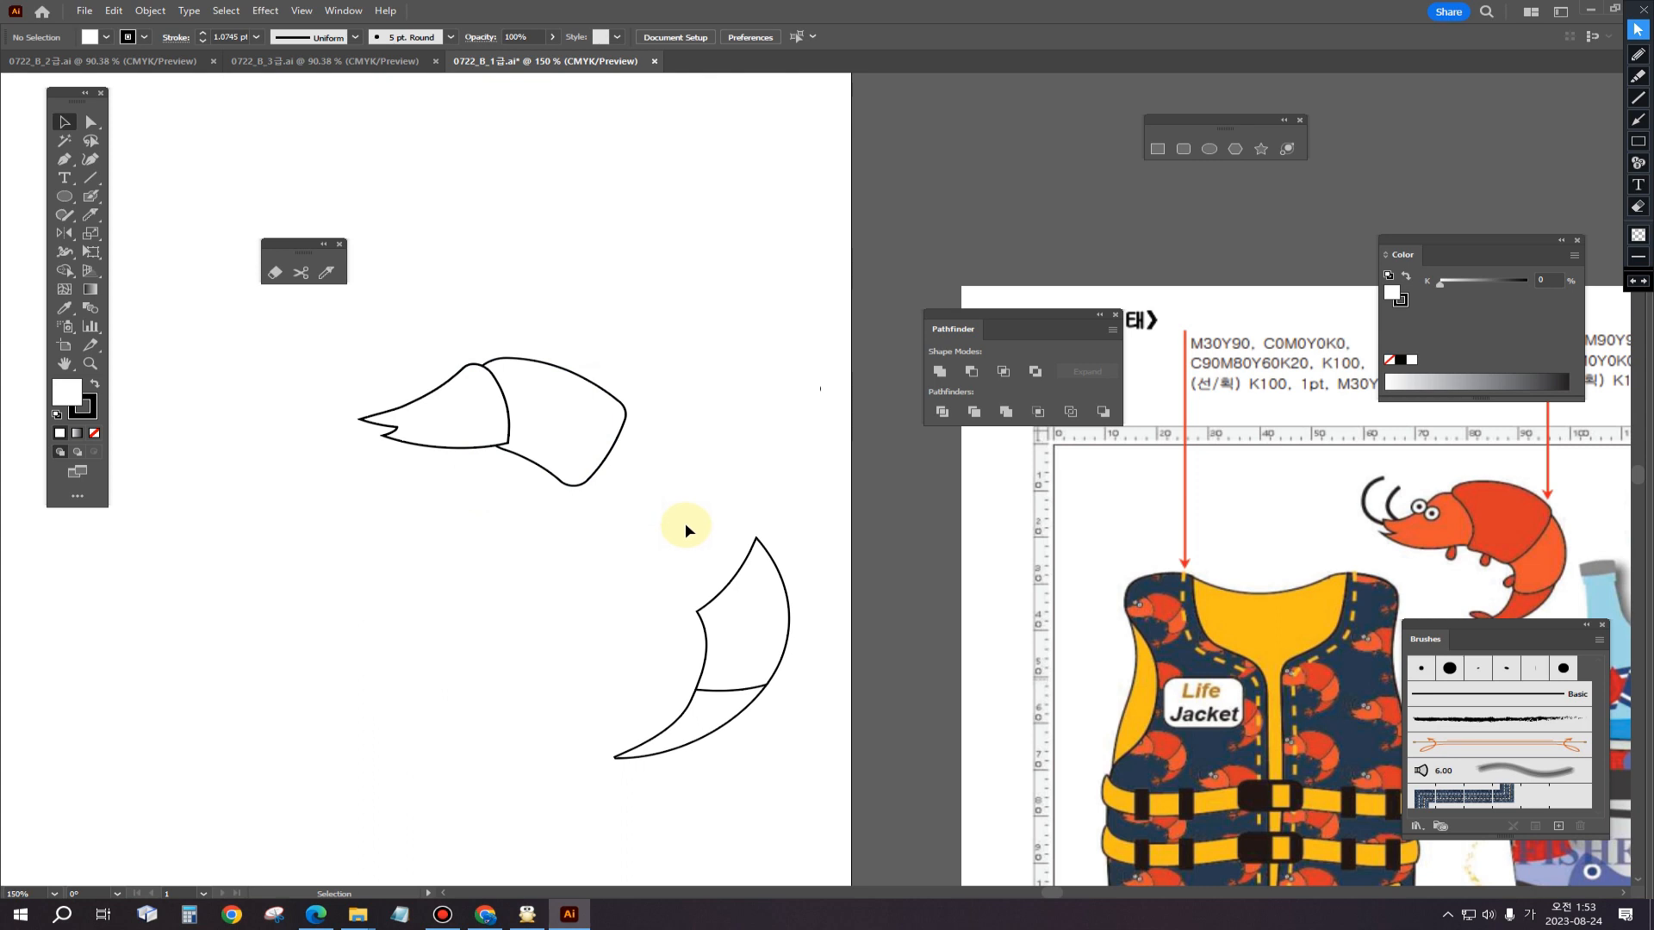
Step: Attach the middle body segment to the lower rear edge of the first segment, fitting it to about 51 by 93 pt
left_click_drag(686, 488, 676, 459)
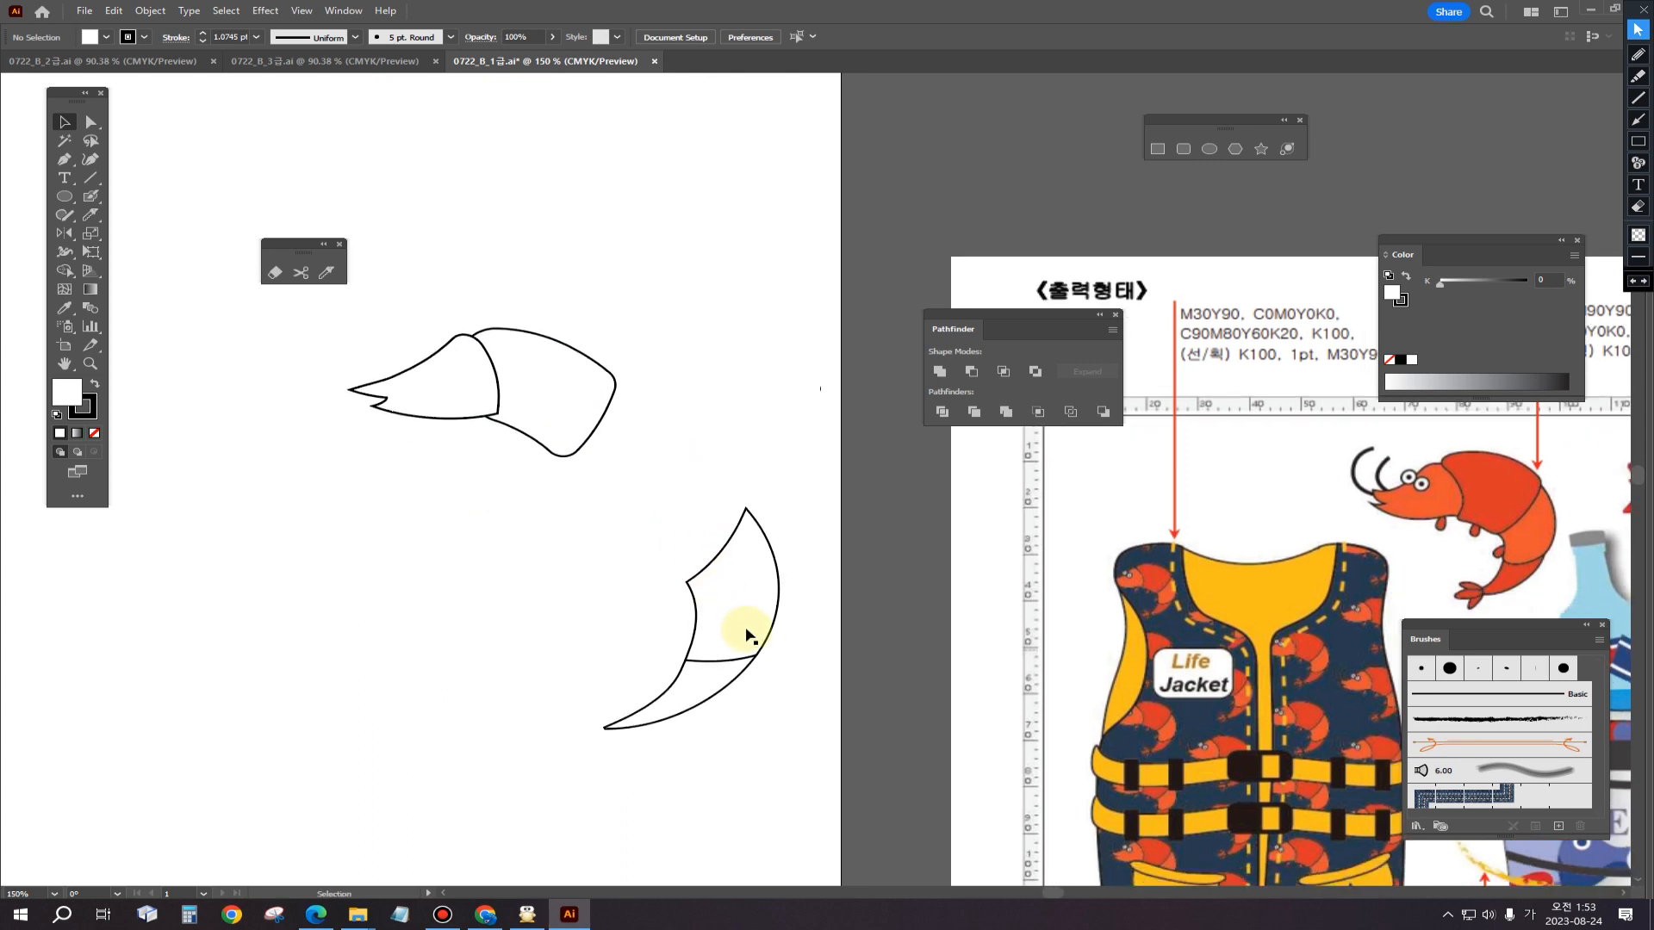
left_click_drag(746, 624, 606, 471)
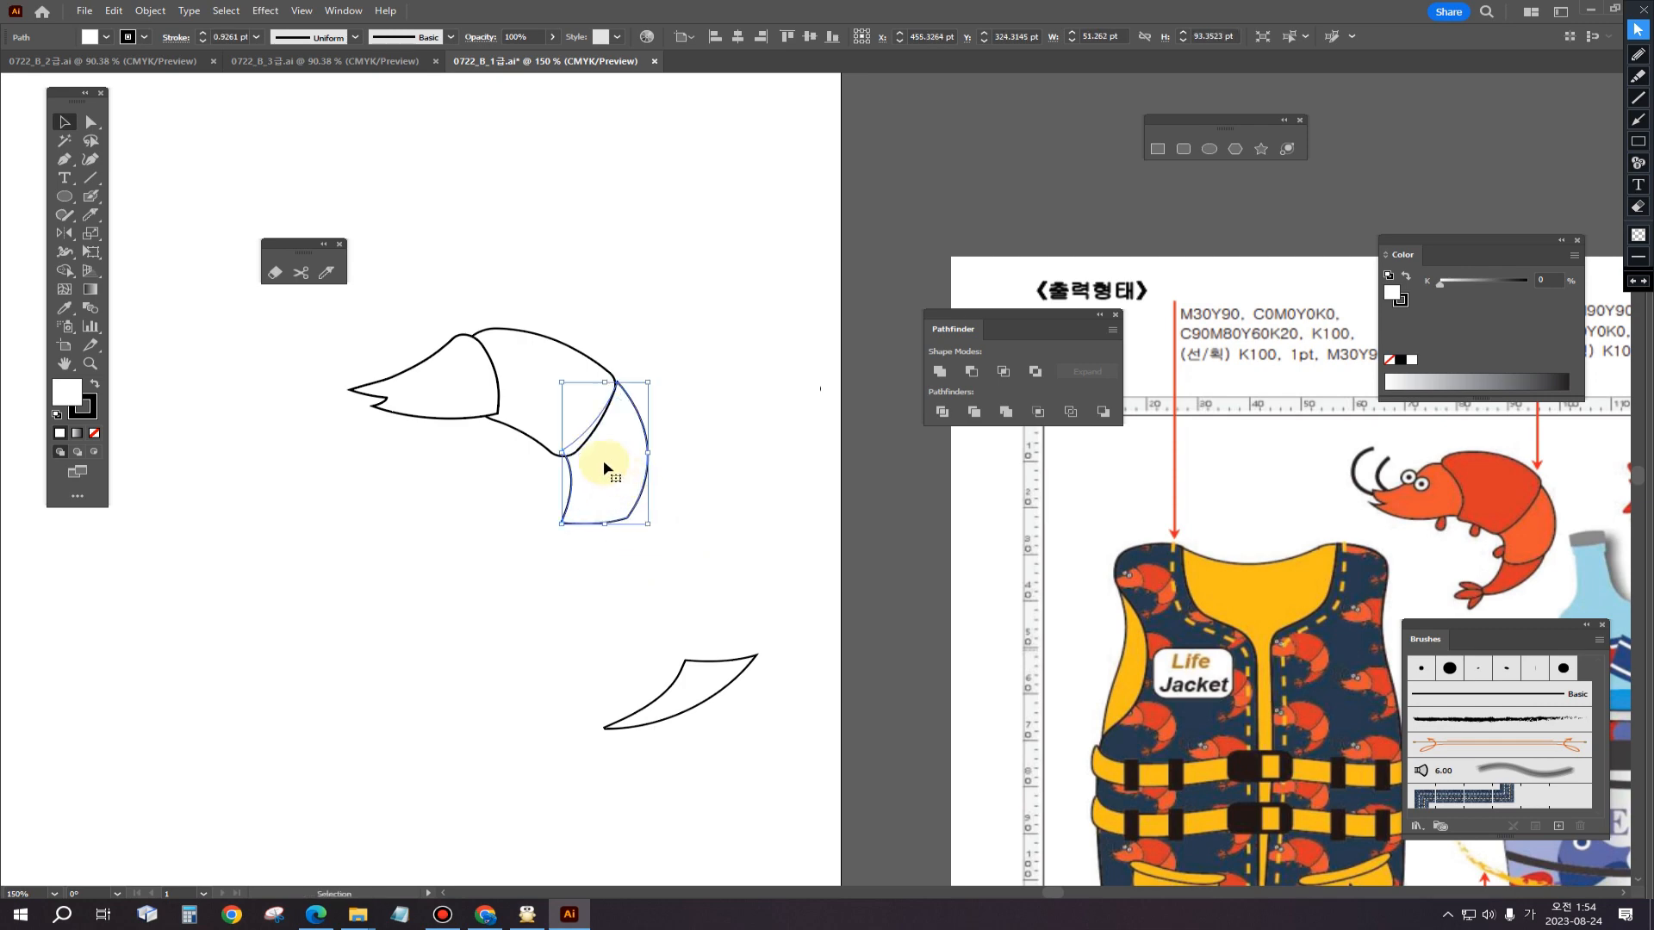
left_click(597, 562)
Step: Attach the tapered tail segment beneath the middle segment, fitting it to about 80 by 43 pt
left_click_drag(678, 699, 629, 576)
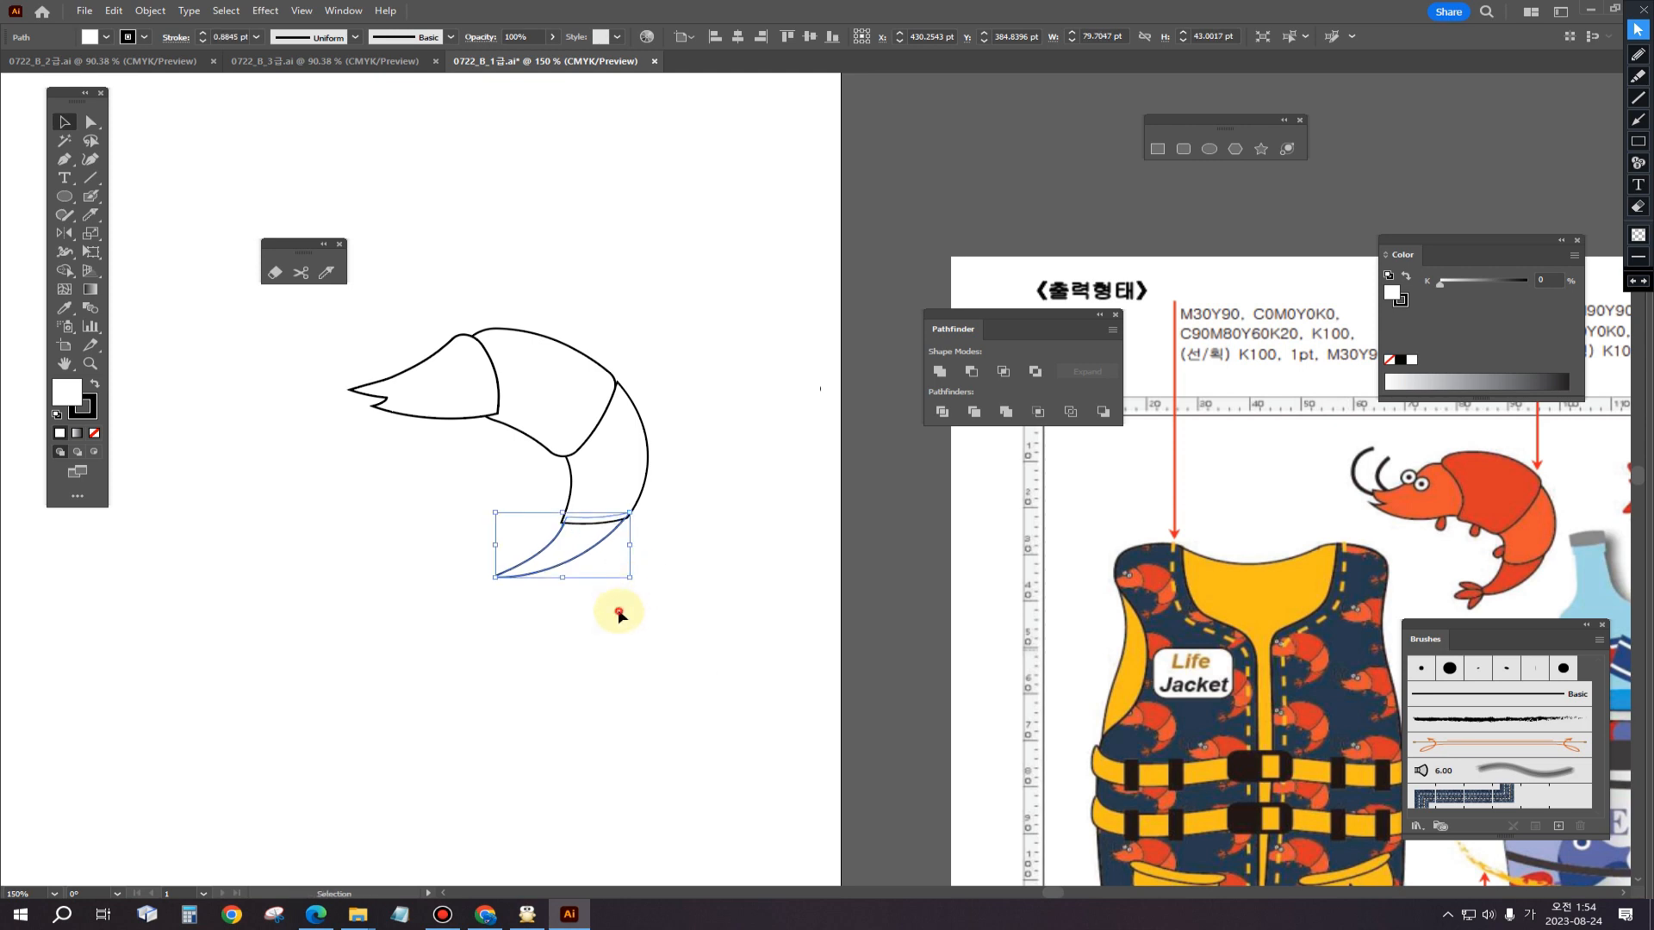
left_click(615, 592)
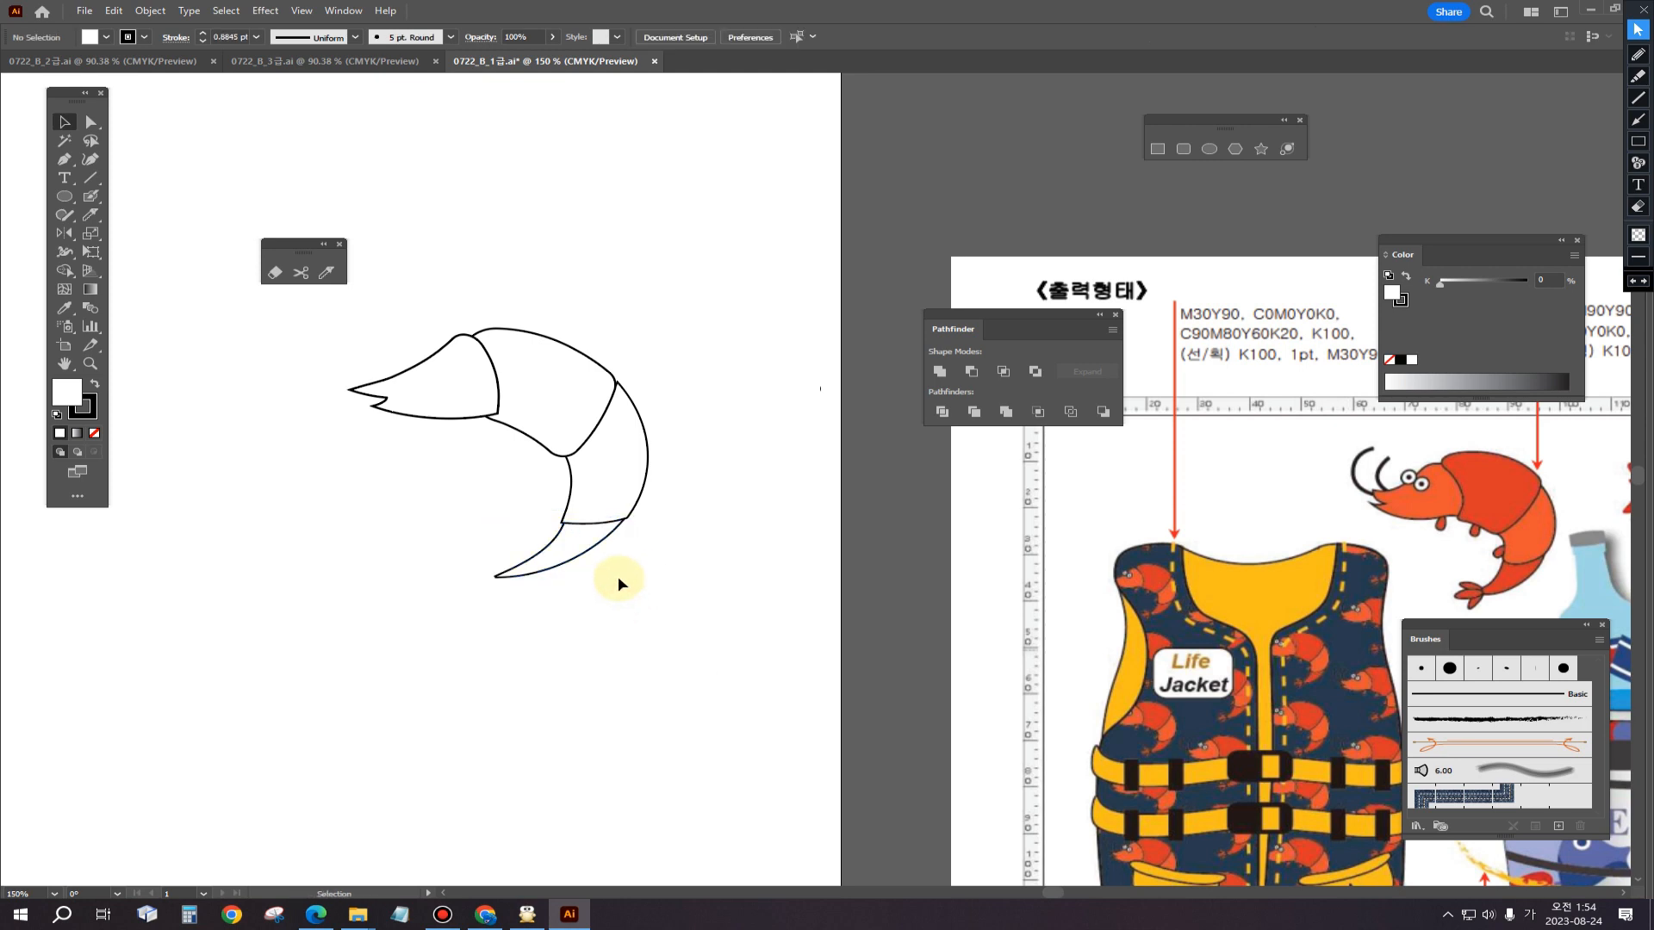
left_click(568, 549)
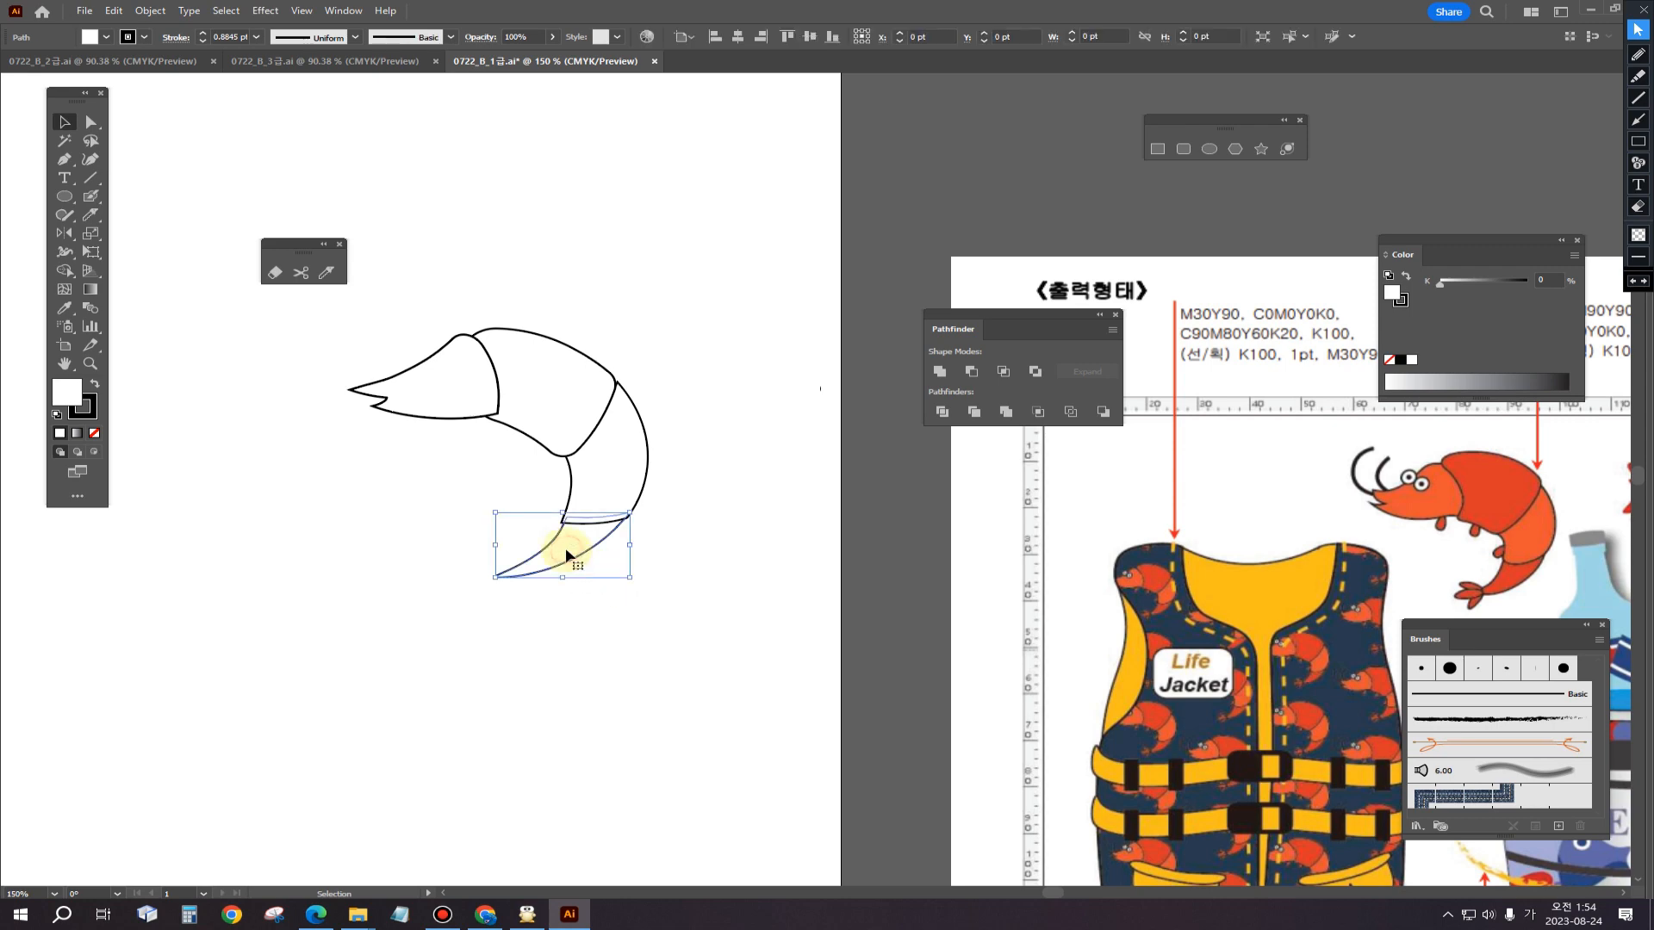
Step: Deselect the tail segment and bring the floating shape tools palette over the artboard beside the shrimp drawing
key("a")
key("v")
left_click(592, 639)
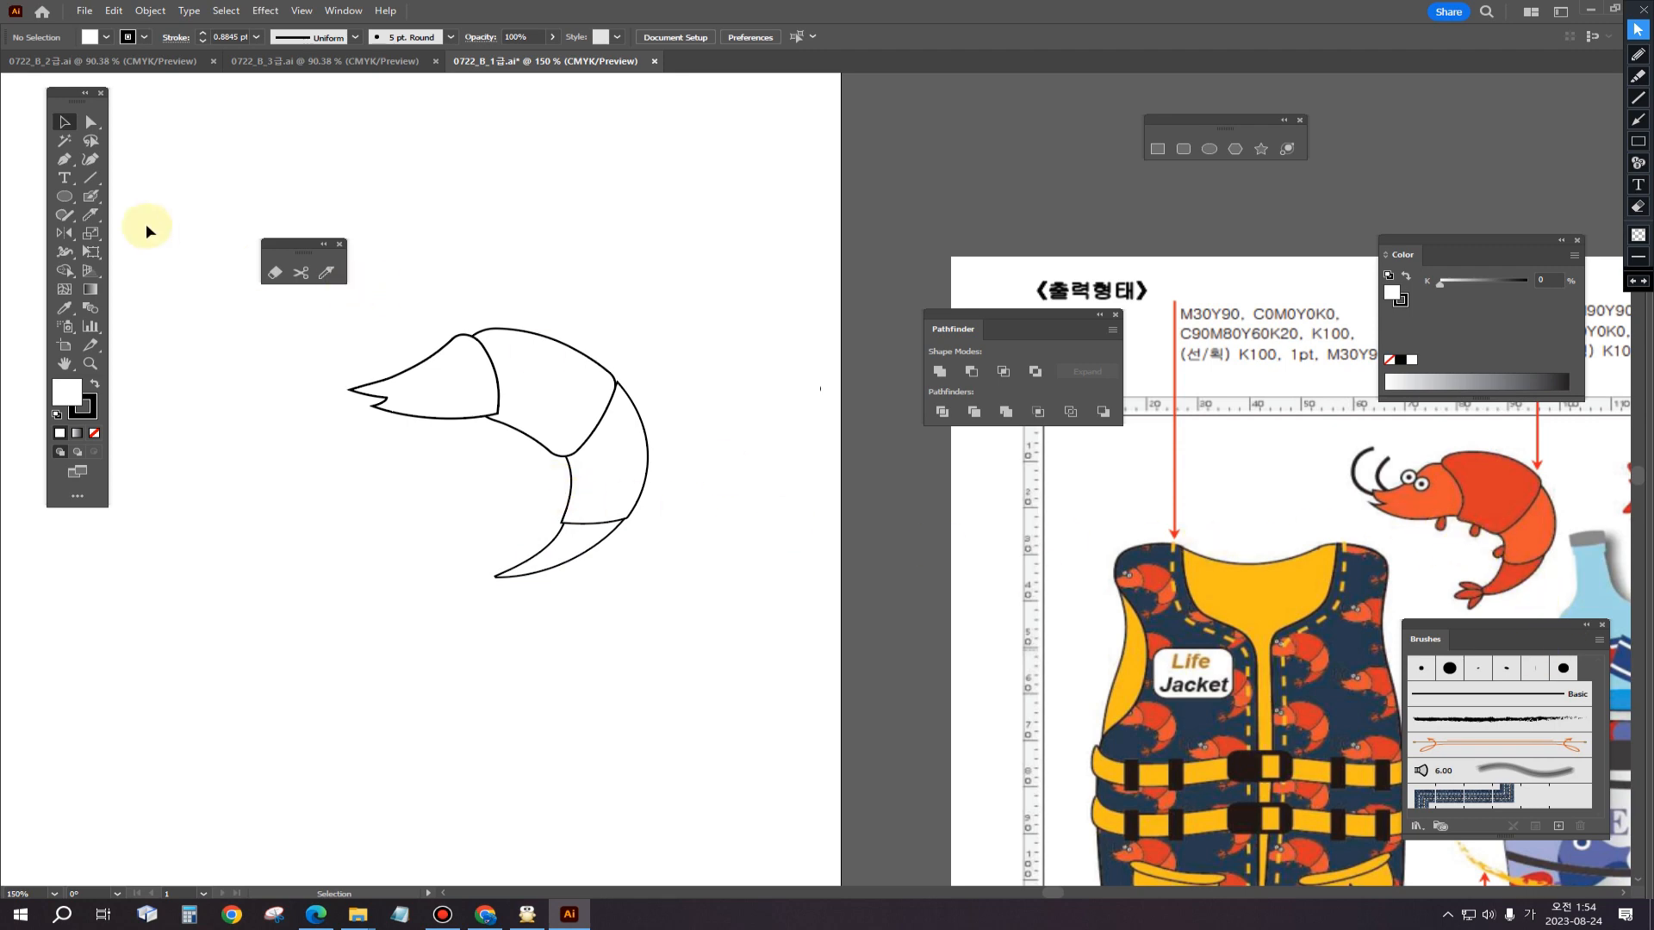
left_click(63, 198)
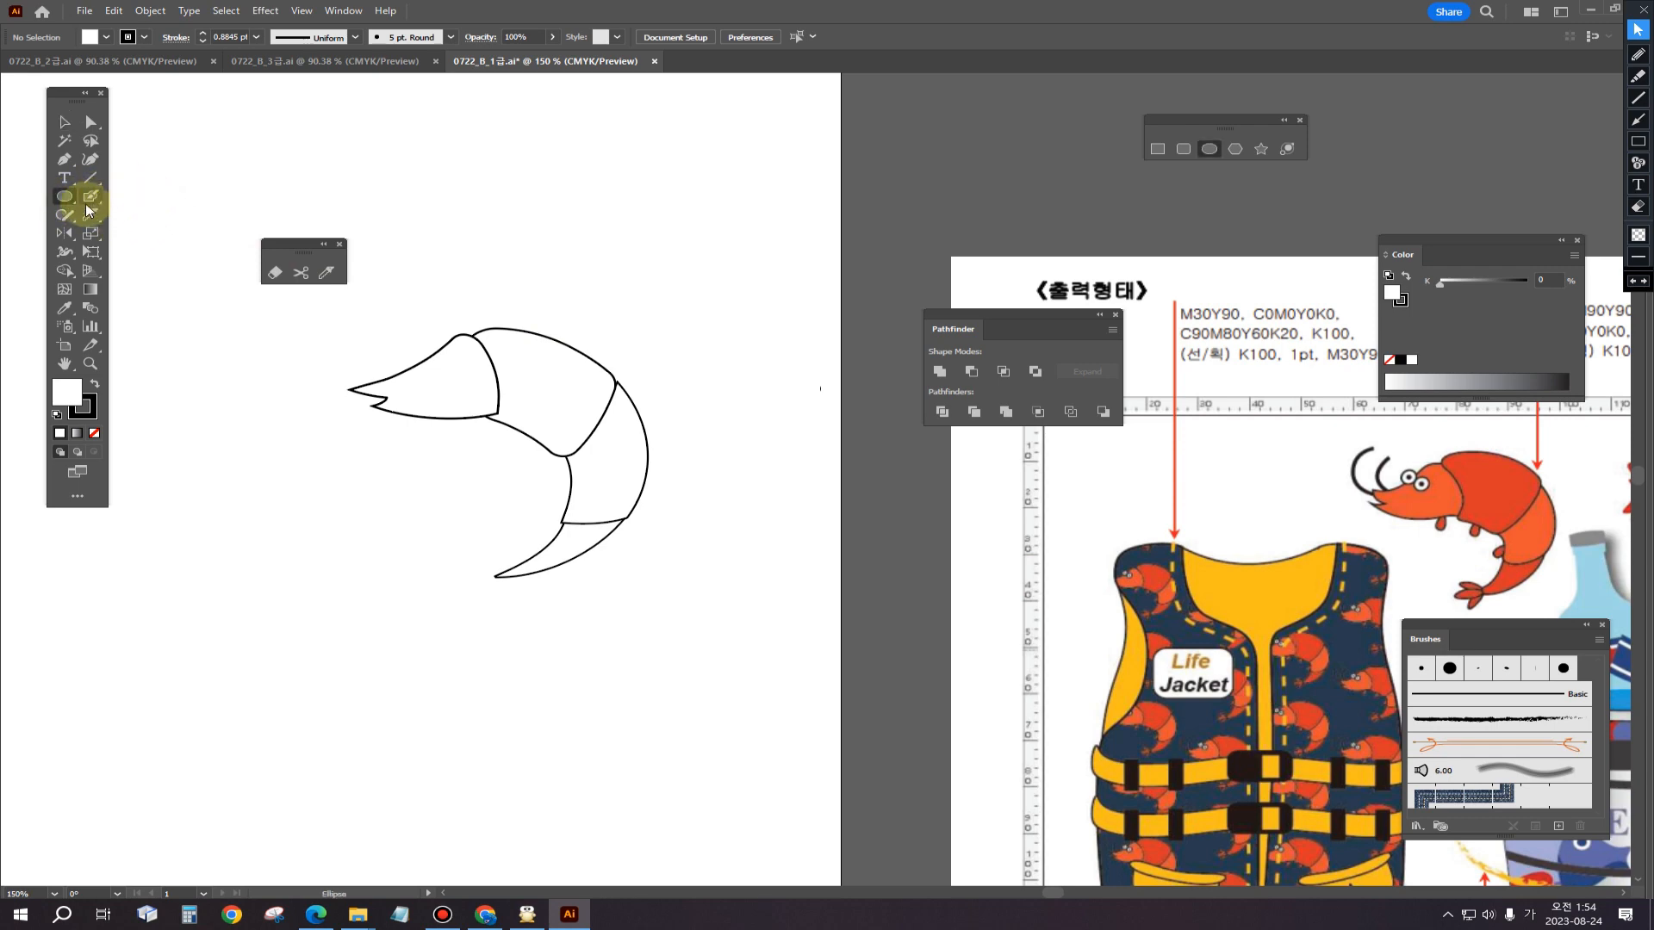
left_click(1183, 148)
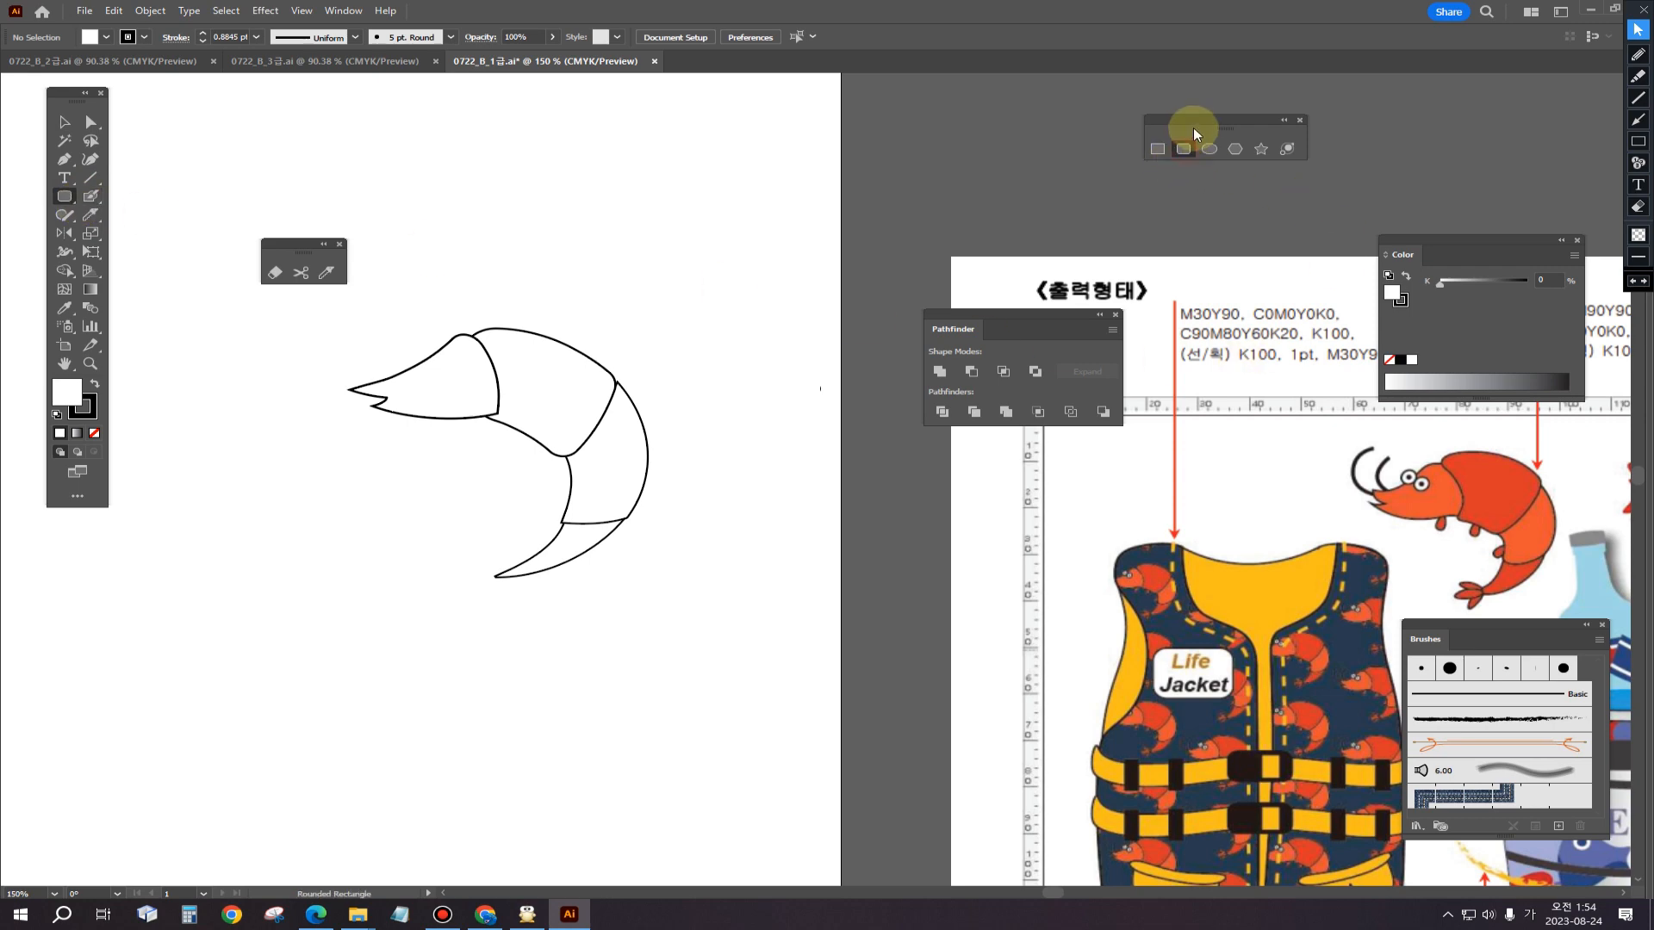
left_click_drag(1192, 127, 747, 131)
Step: Paint three short, thick legs with the Blob Brush along the shrimp's underside: one on the head and one on each following segment
left_click(90, 198)
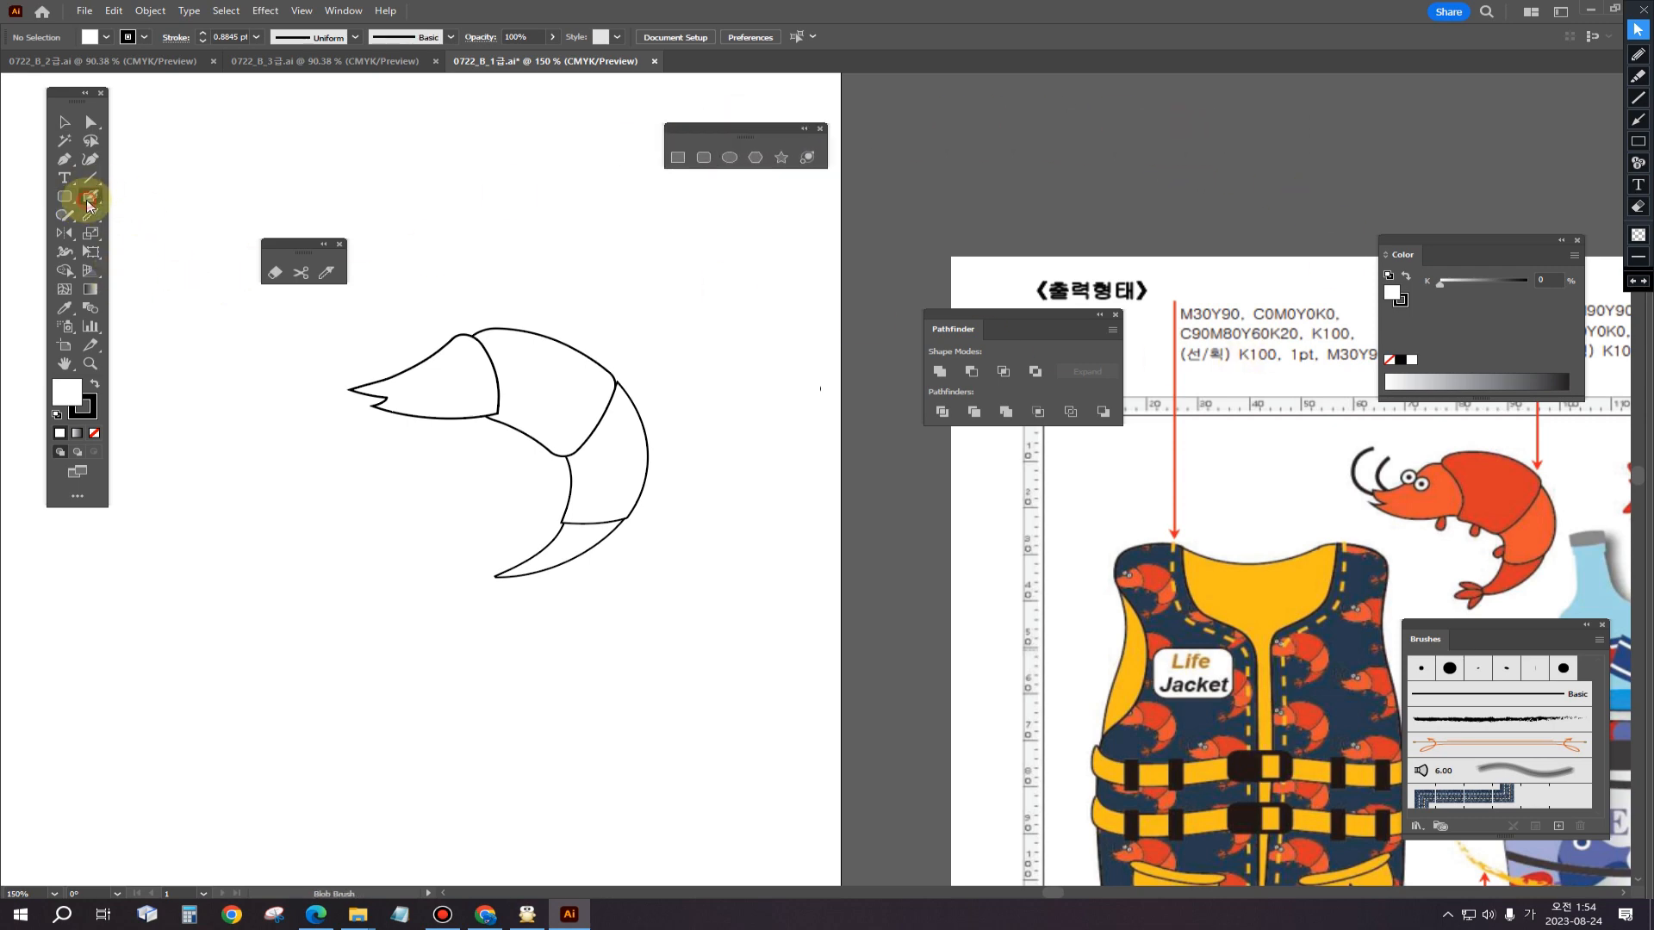
left_click(176, 214)
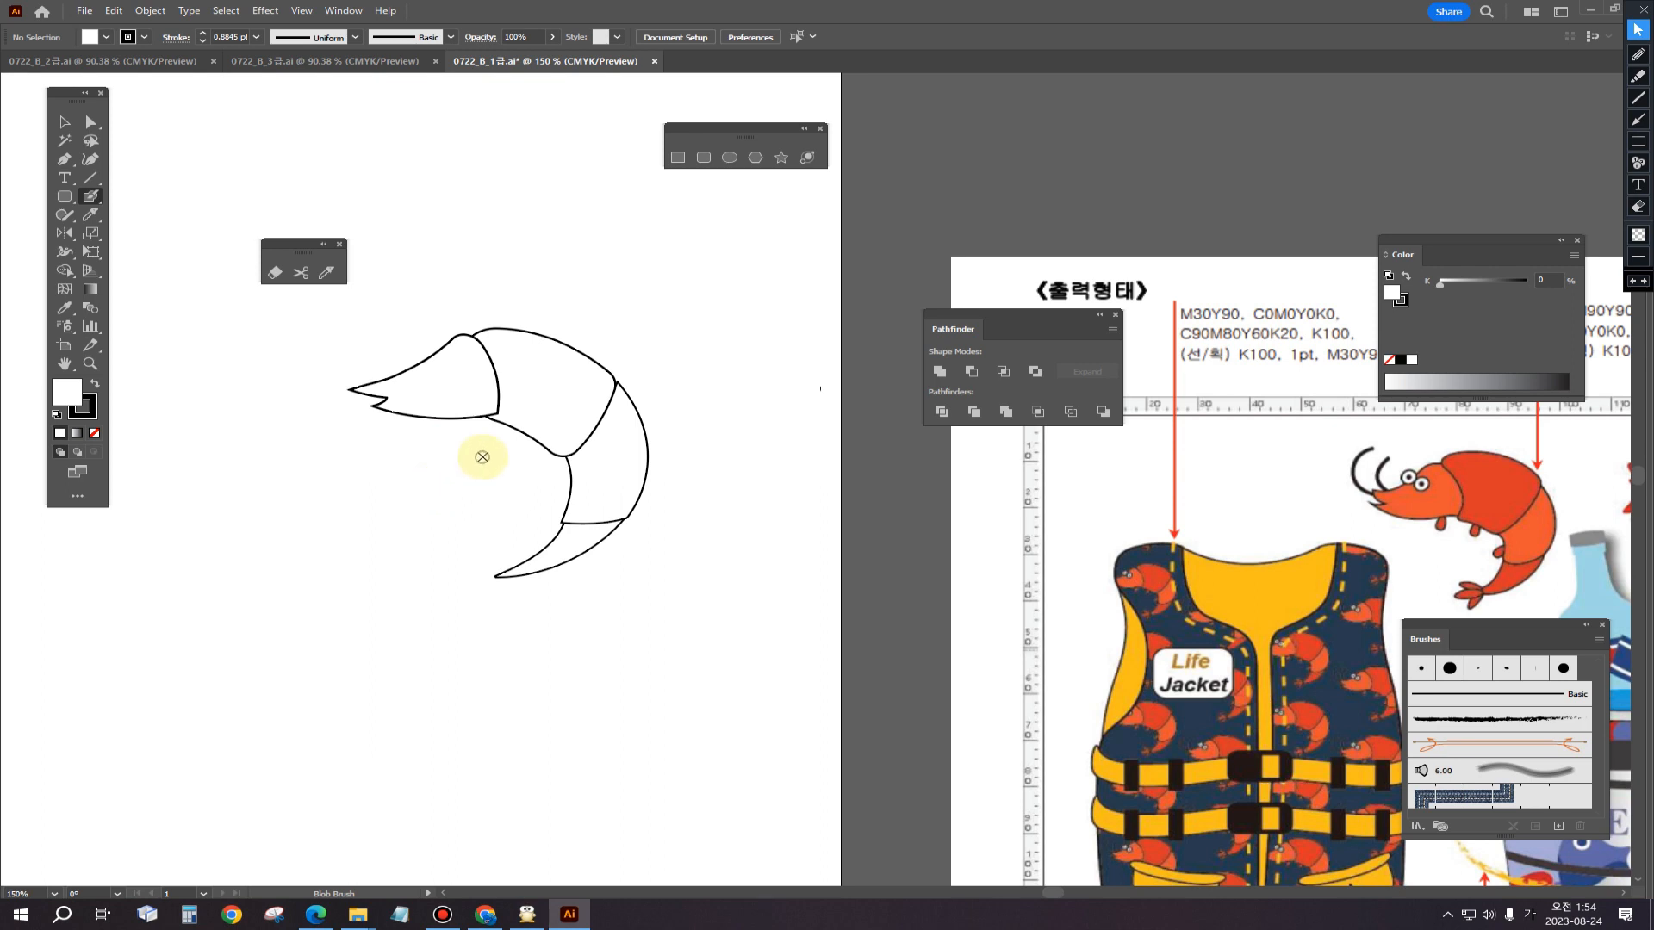
mouse_move(458, 406)
left_mouse_down()
mouse_move(457, 437)
mouse_move(528, 432)
mouse_move(515, 452)
mouse_move(556, 490)
left_mouse_up()
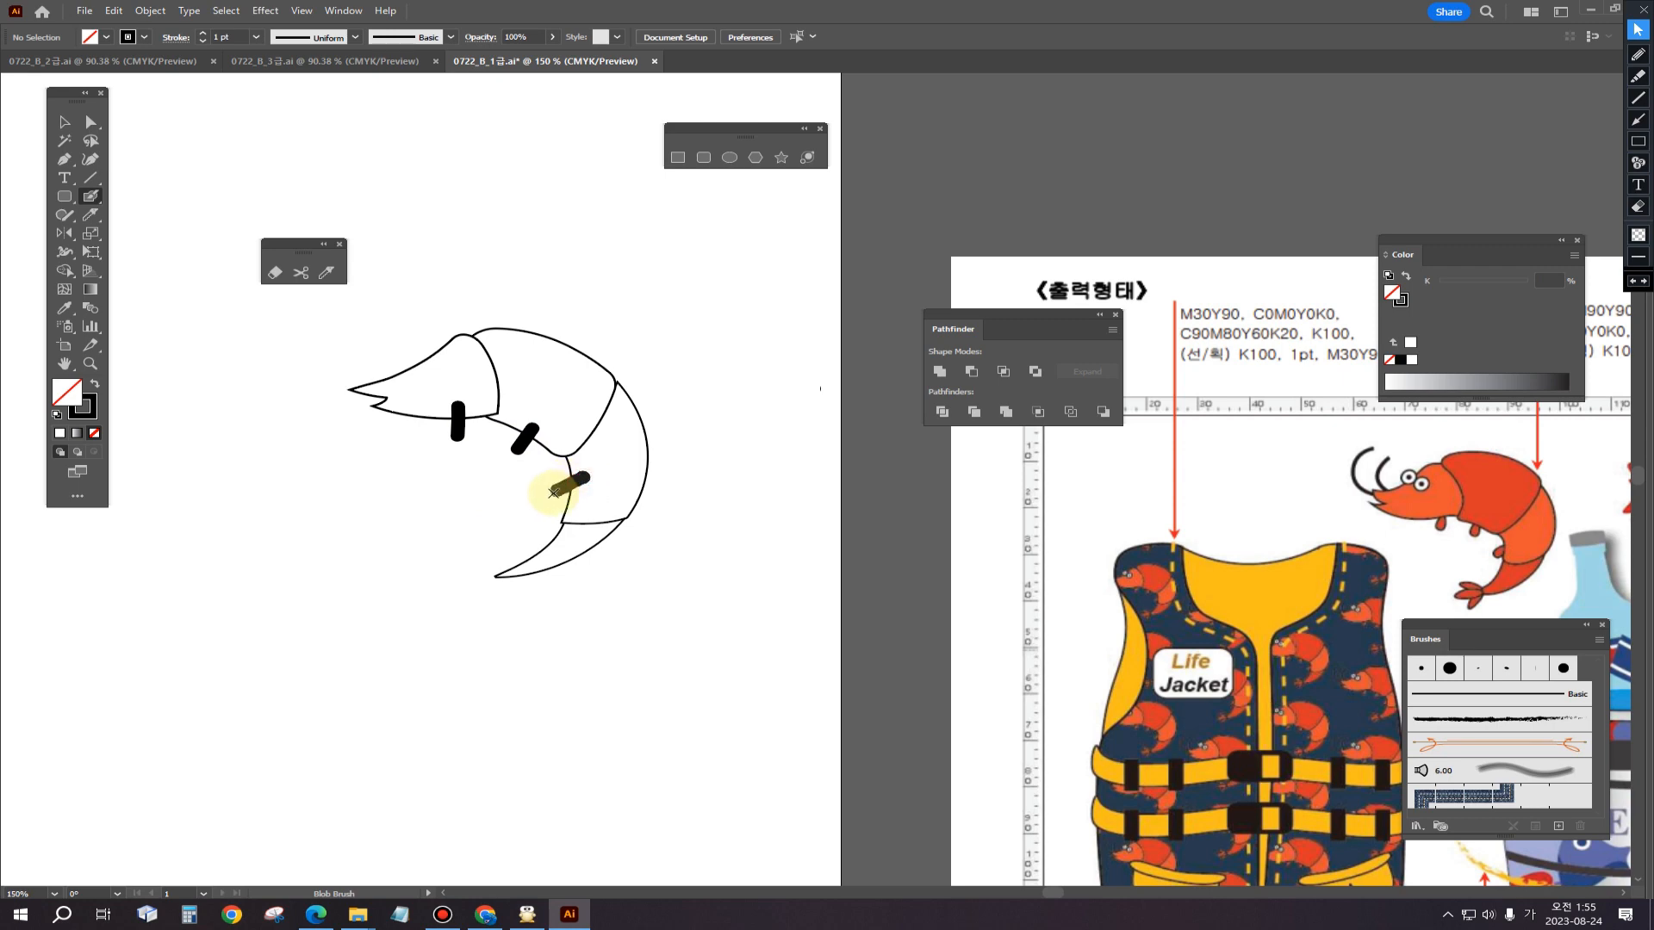
Step: Select the three legs and swap their fill and stroke, leaving black outlines with no fill
left_click(64, 122)
left_click(366, 559)
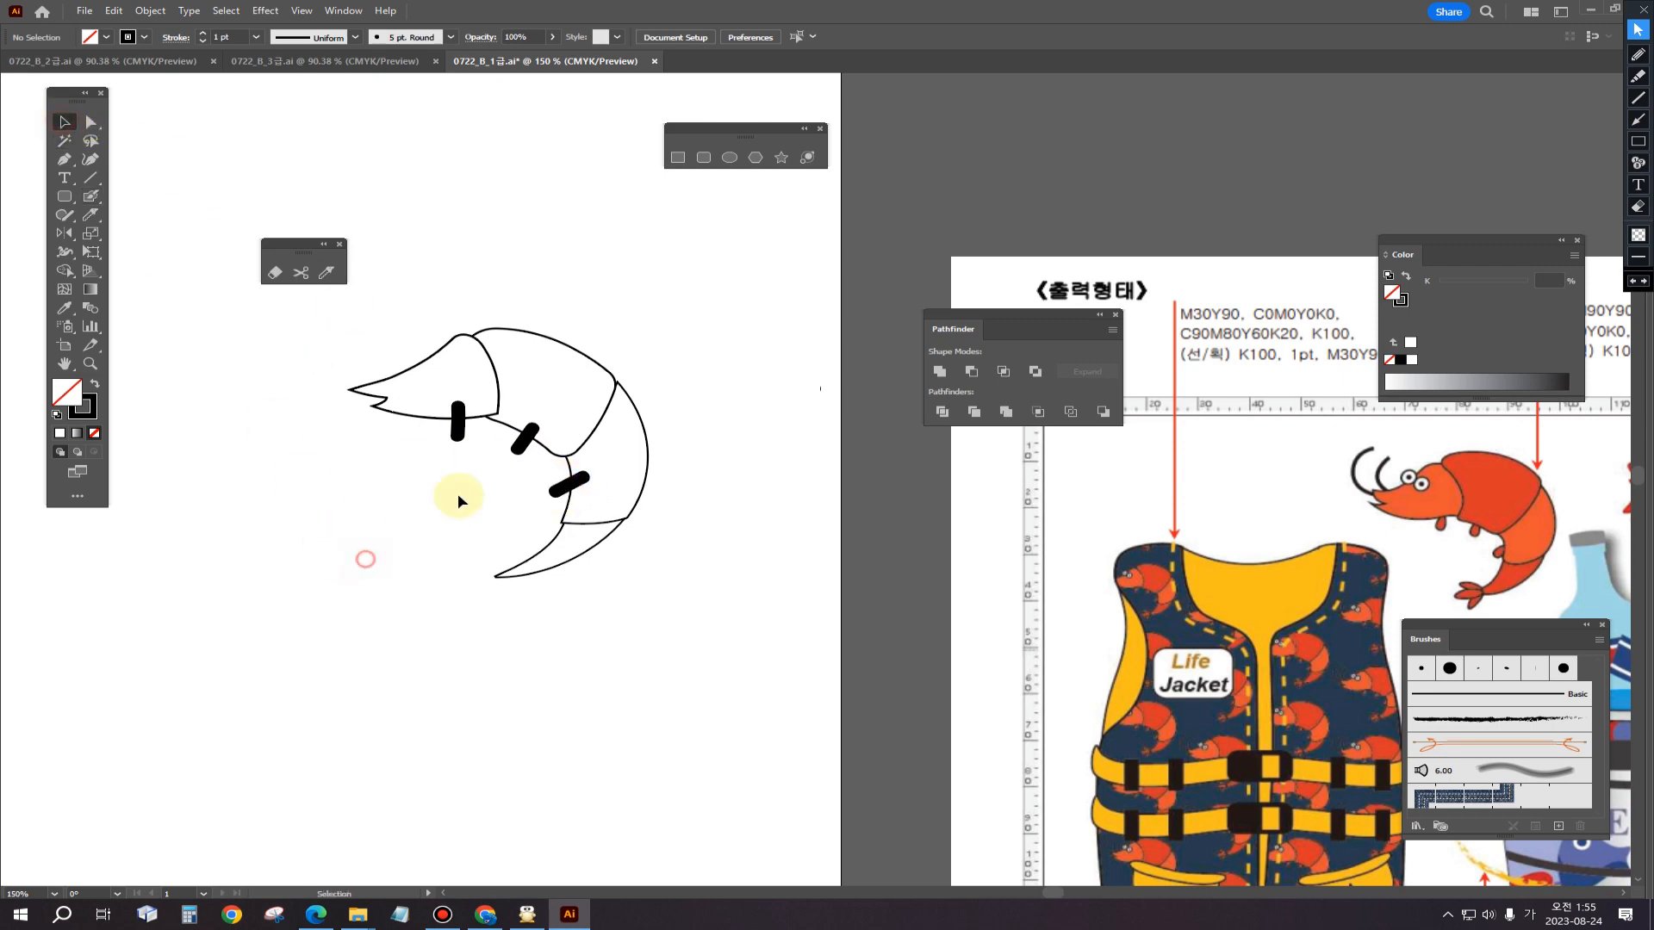
left_click(456, 423)
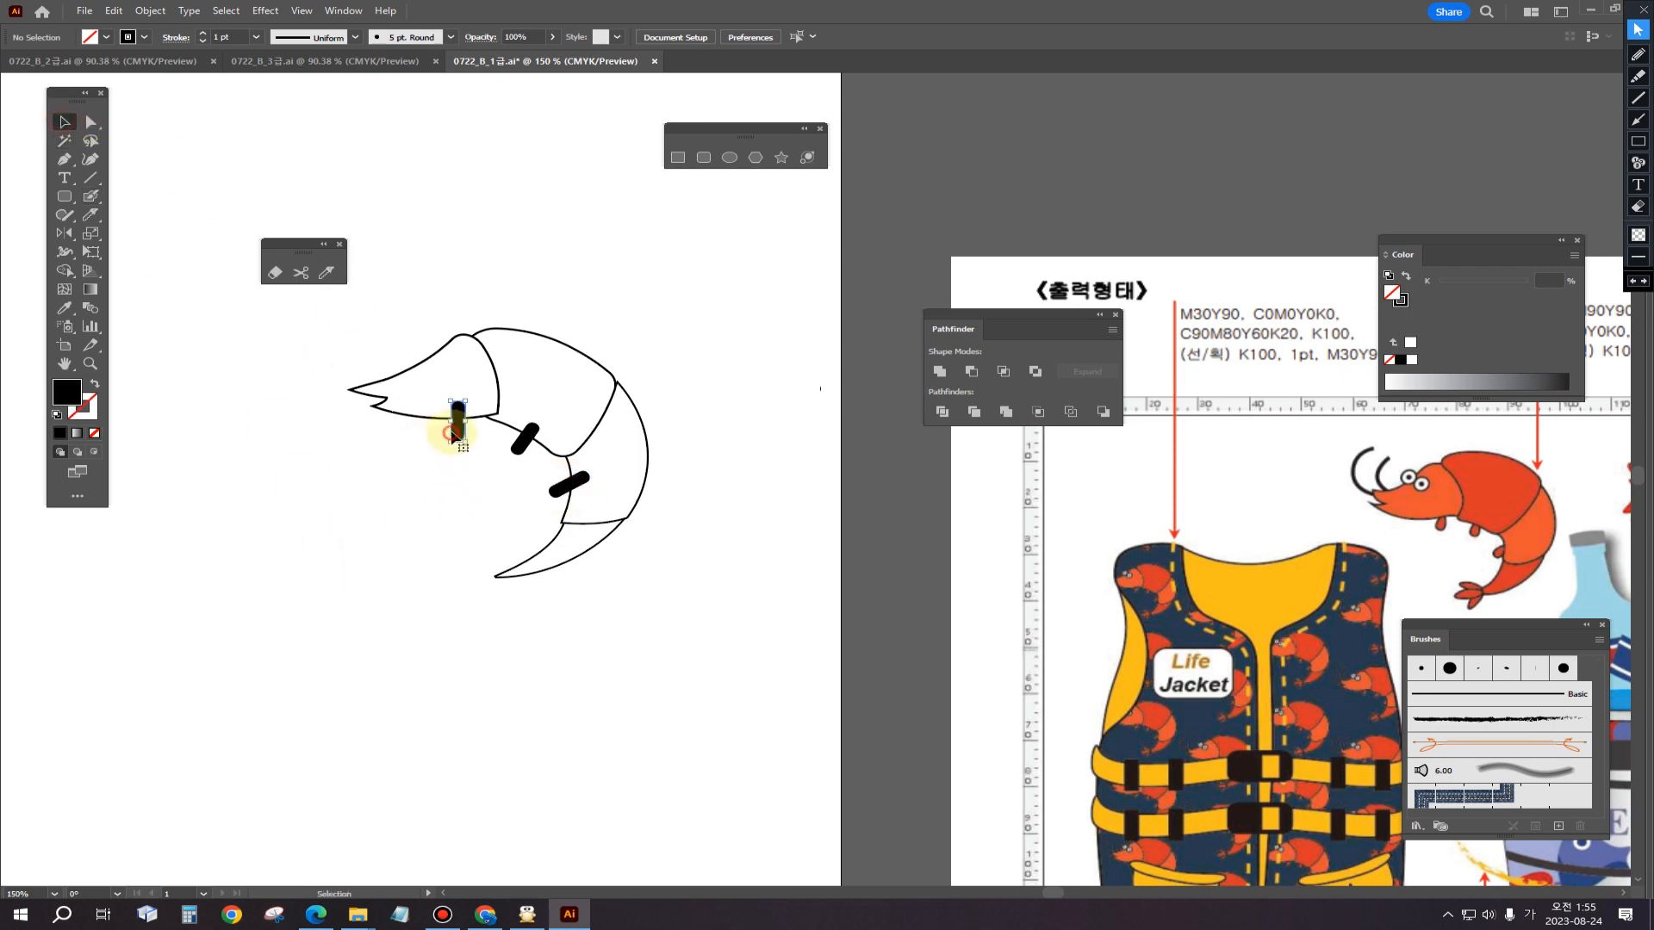
left_click(517, 451, "shift")
left_click(564, 483, "shift")
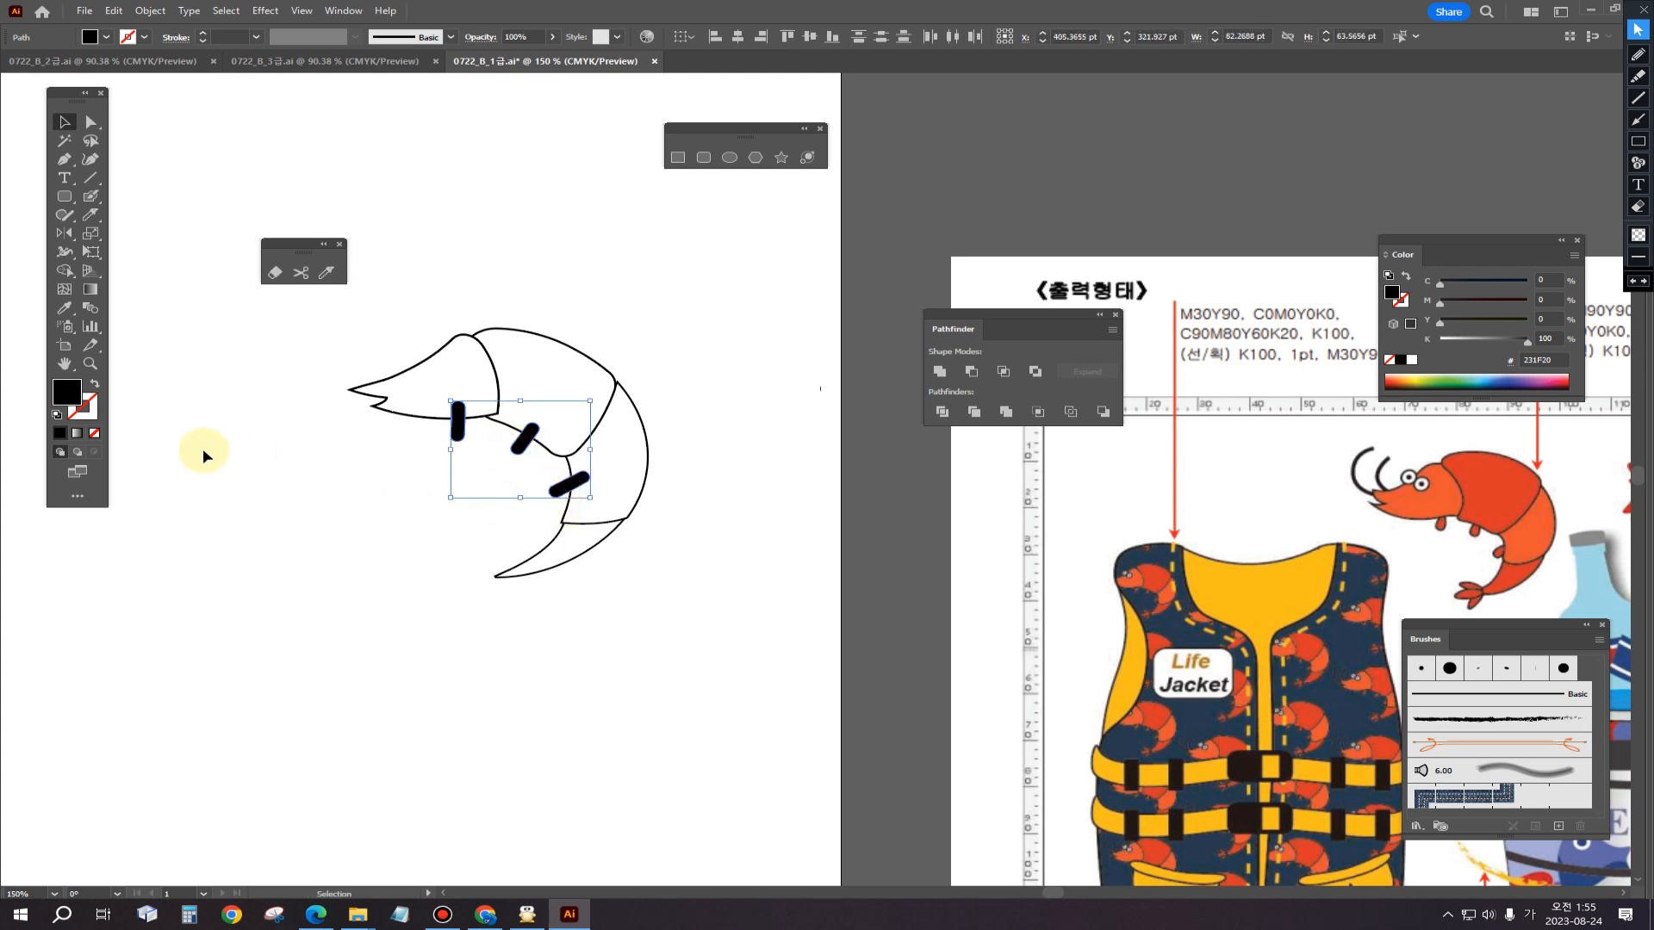
left_click(97, 381)
left_click(311, 515)
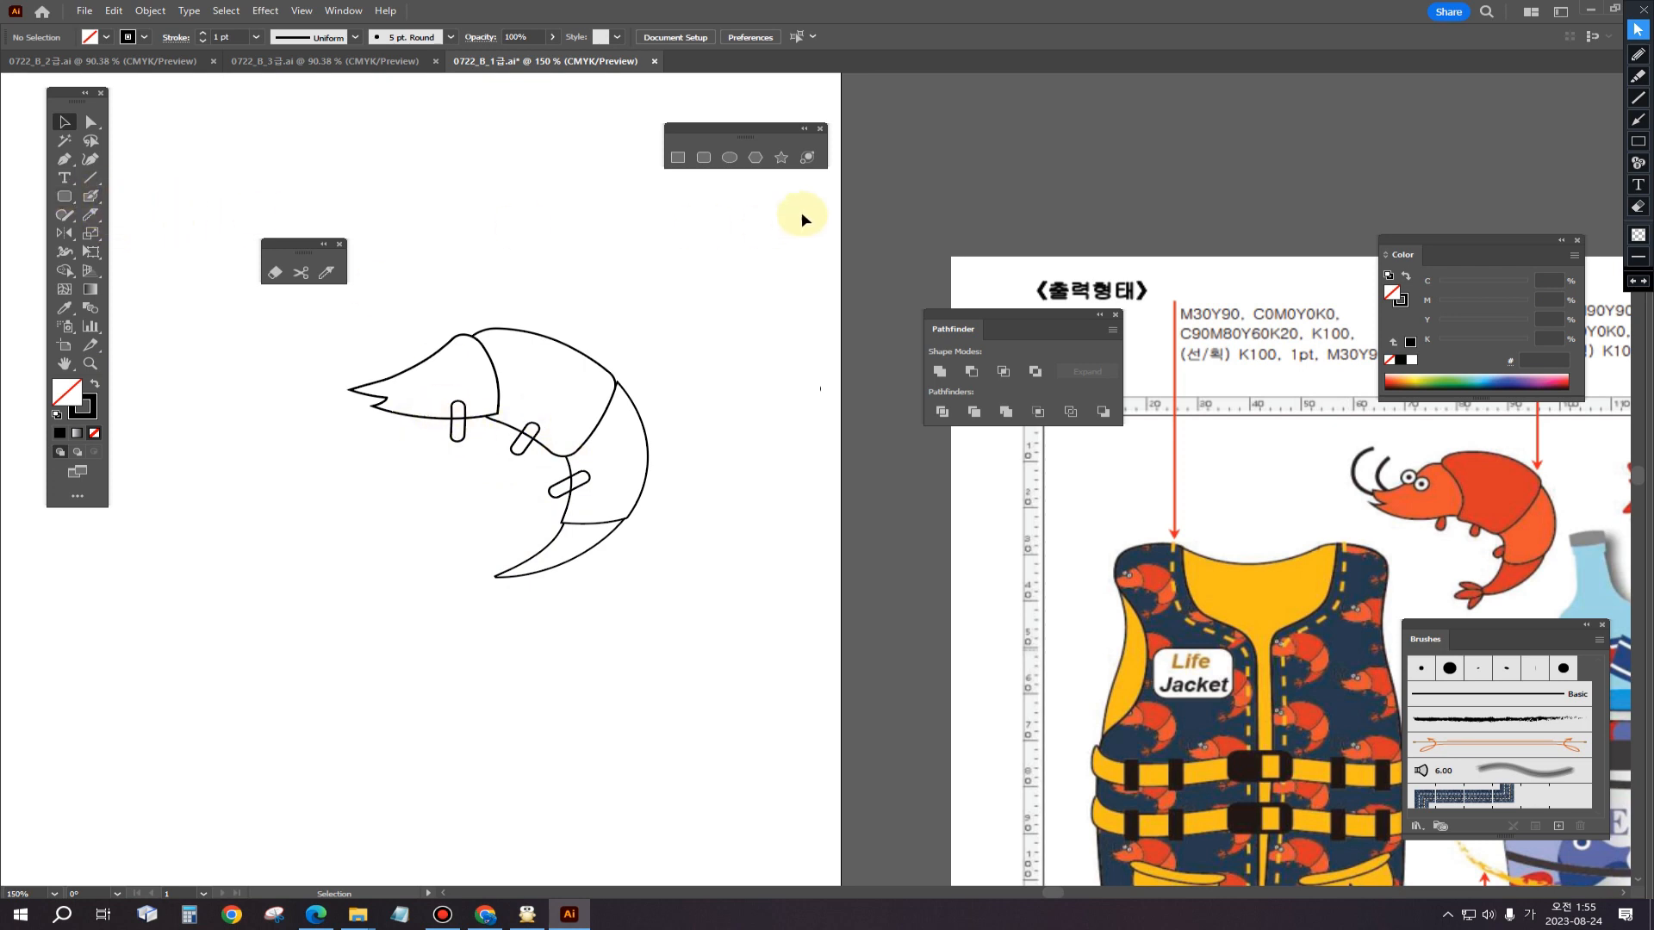
Step: Draw an eye circle about 15.3 pt across on the head's upper edge and apply the default white fill and black stroke
left_click(738, 161)
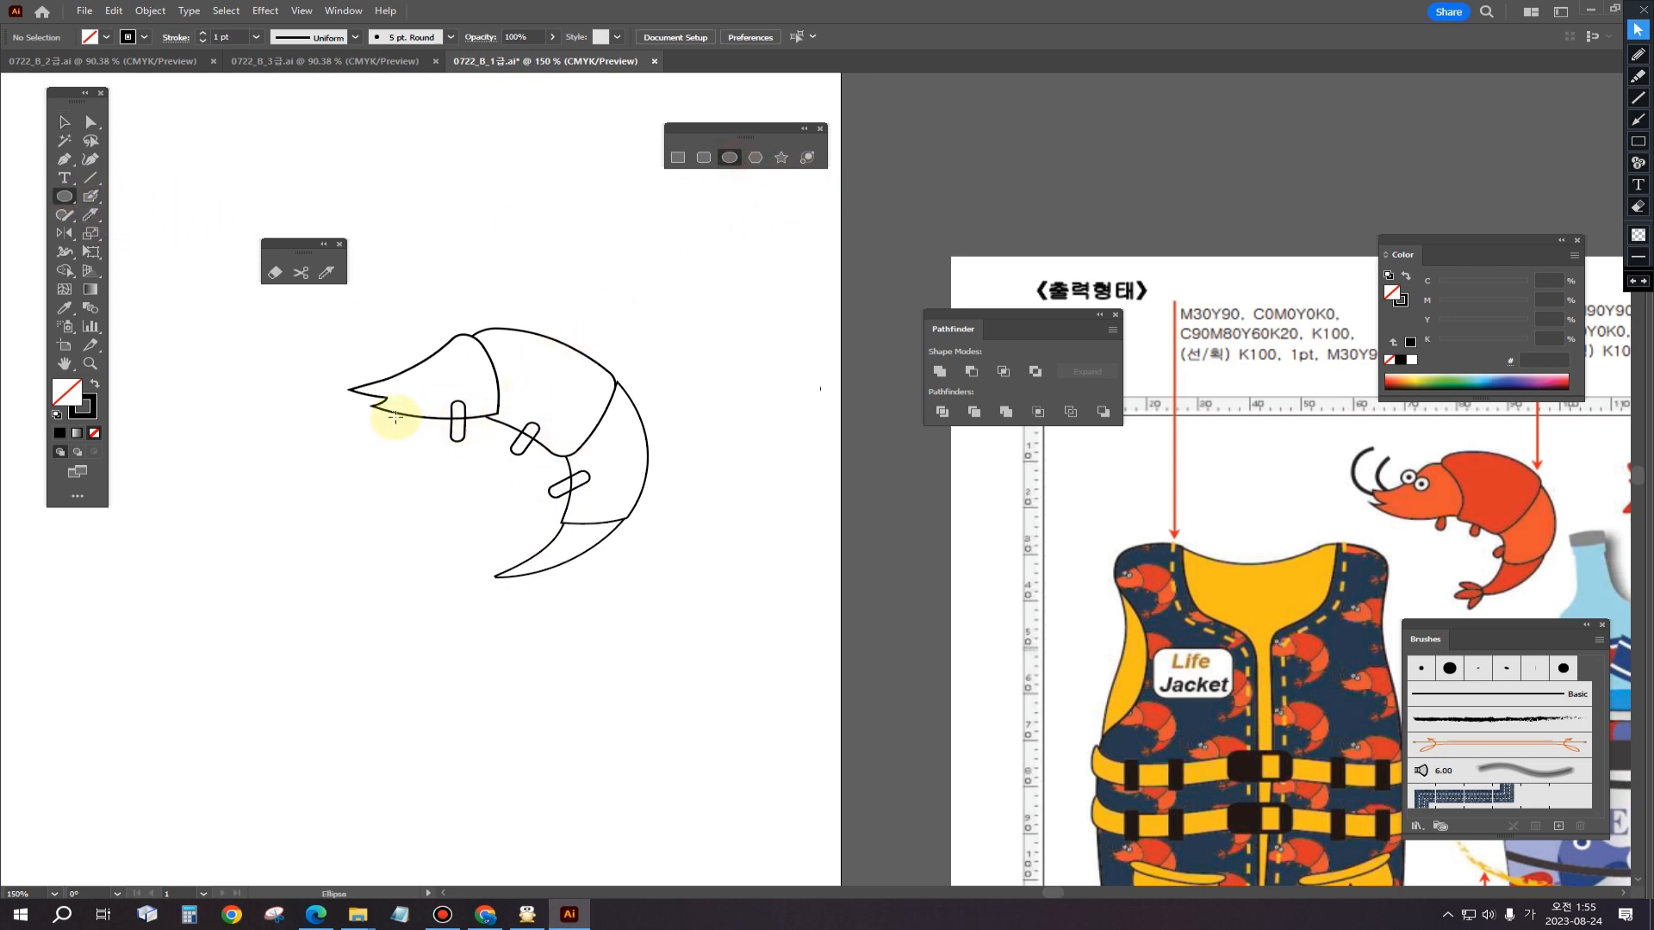
left_click_drag(416, 350, 441, 373)
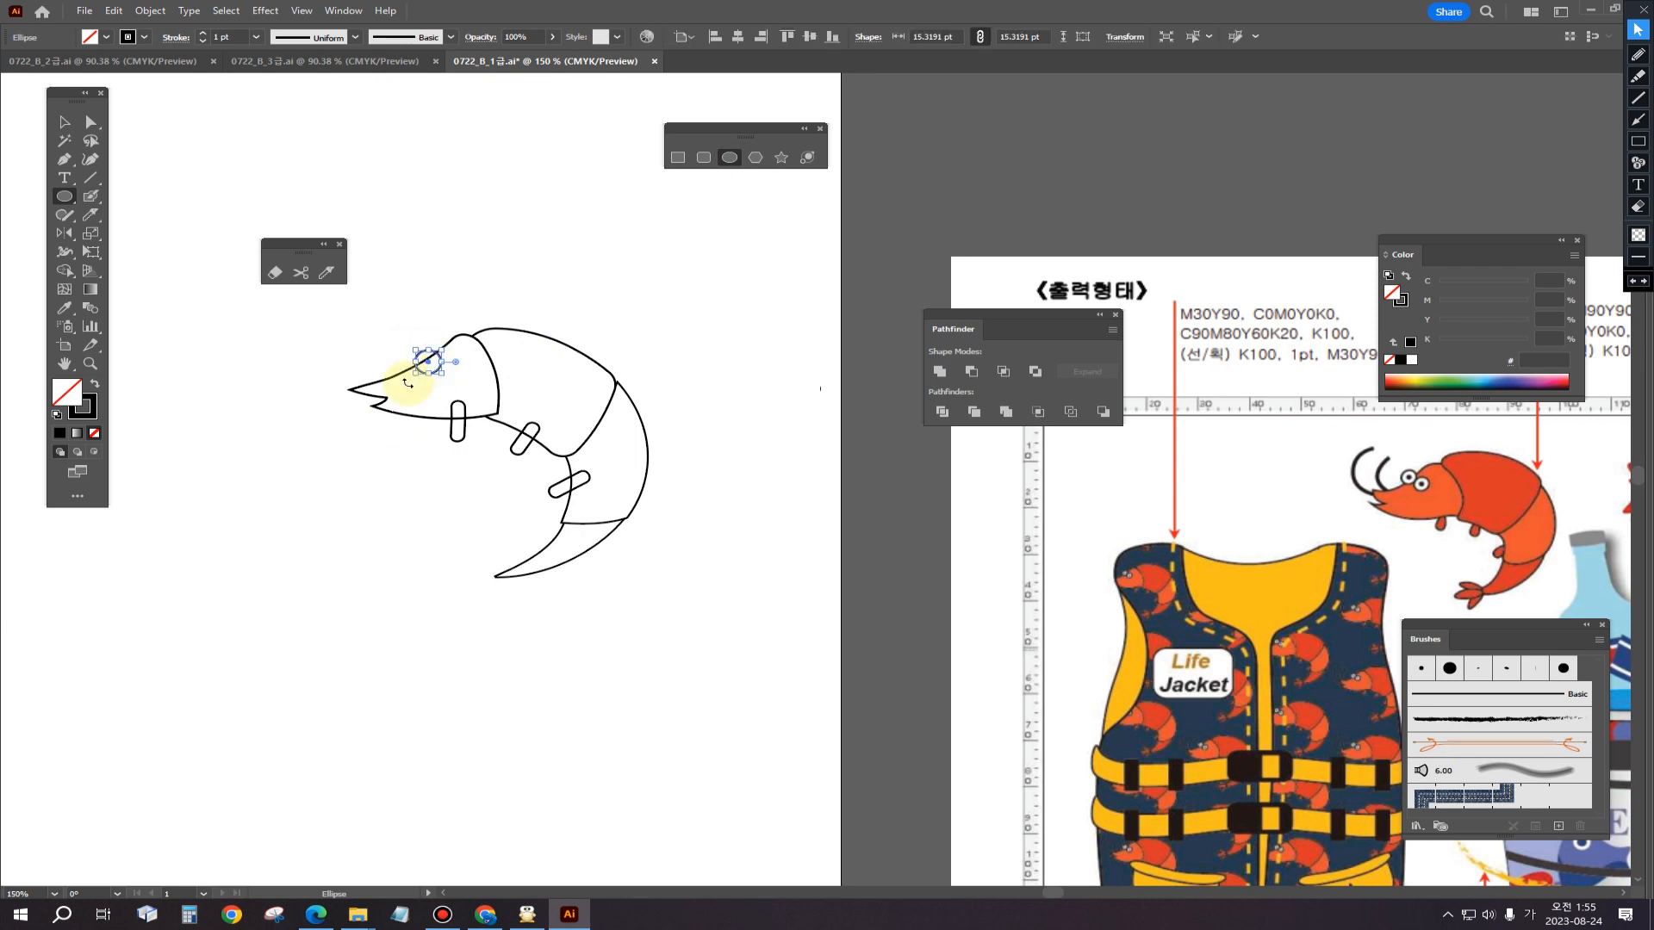
left_click(57, 415)
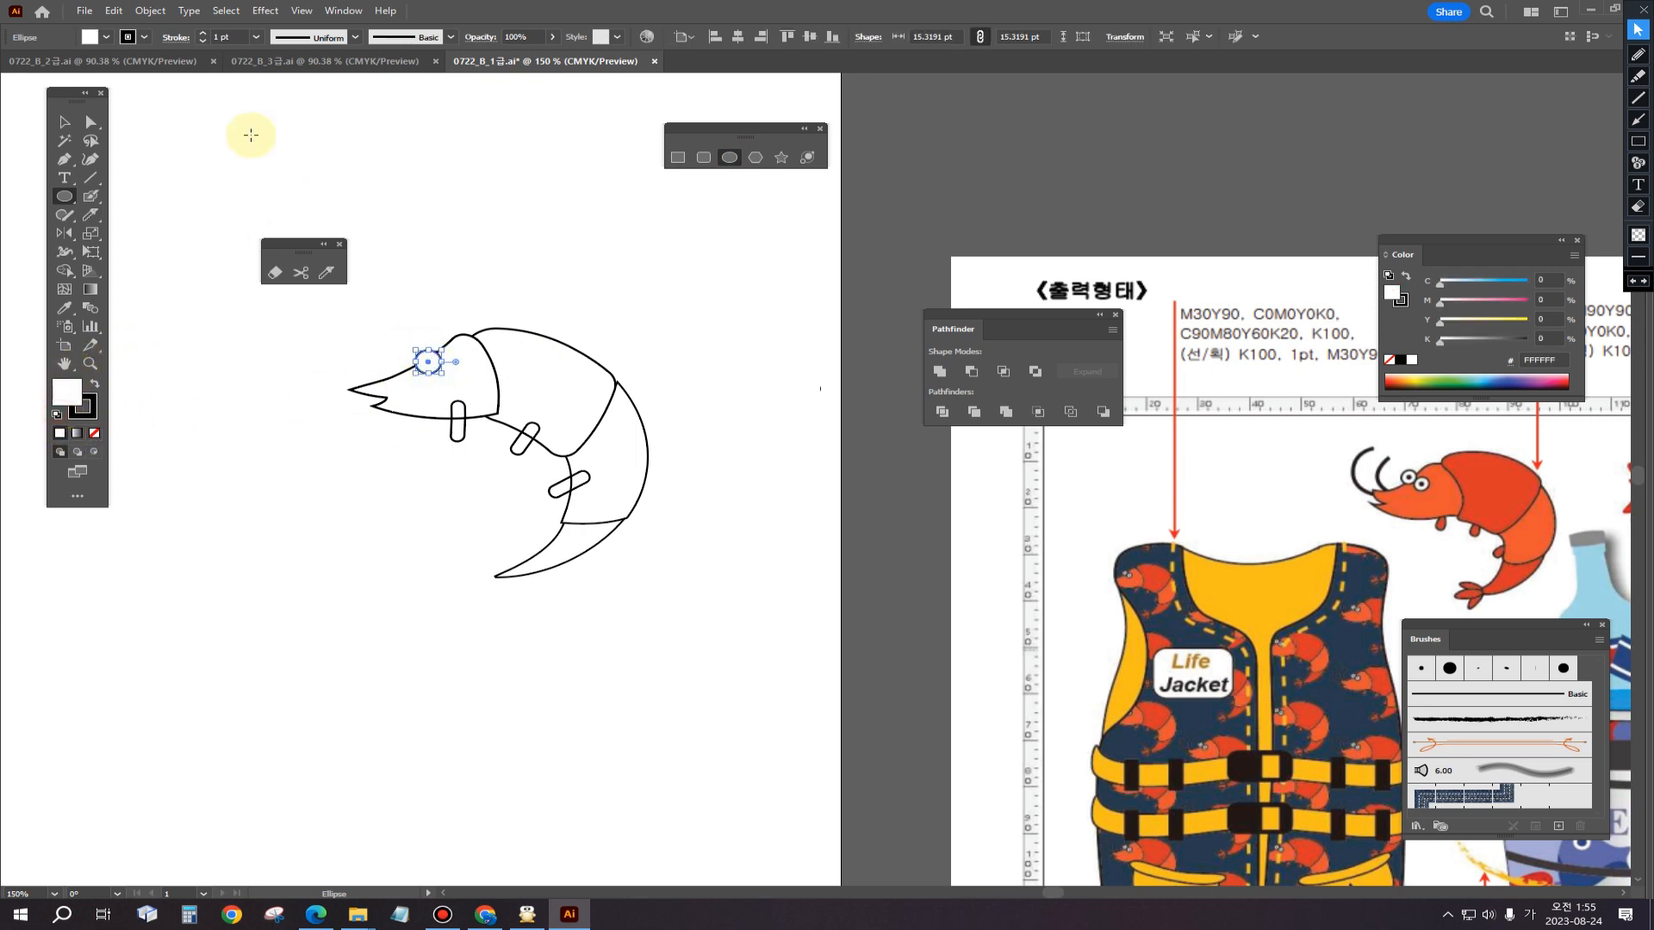
left_click(64, 121)
left_click(399, 152)
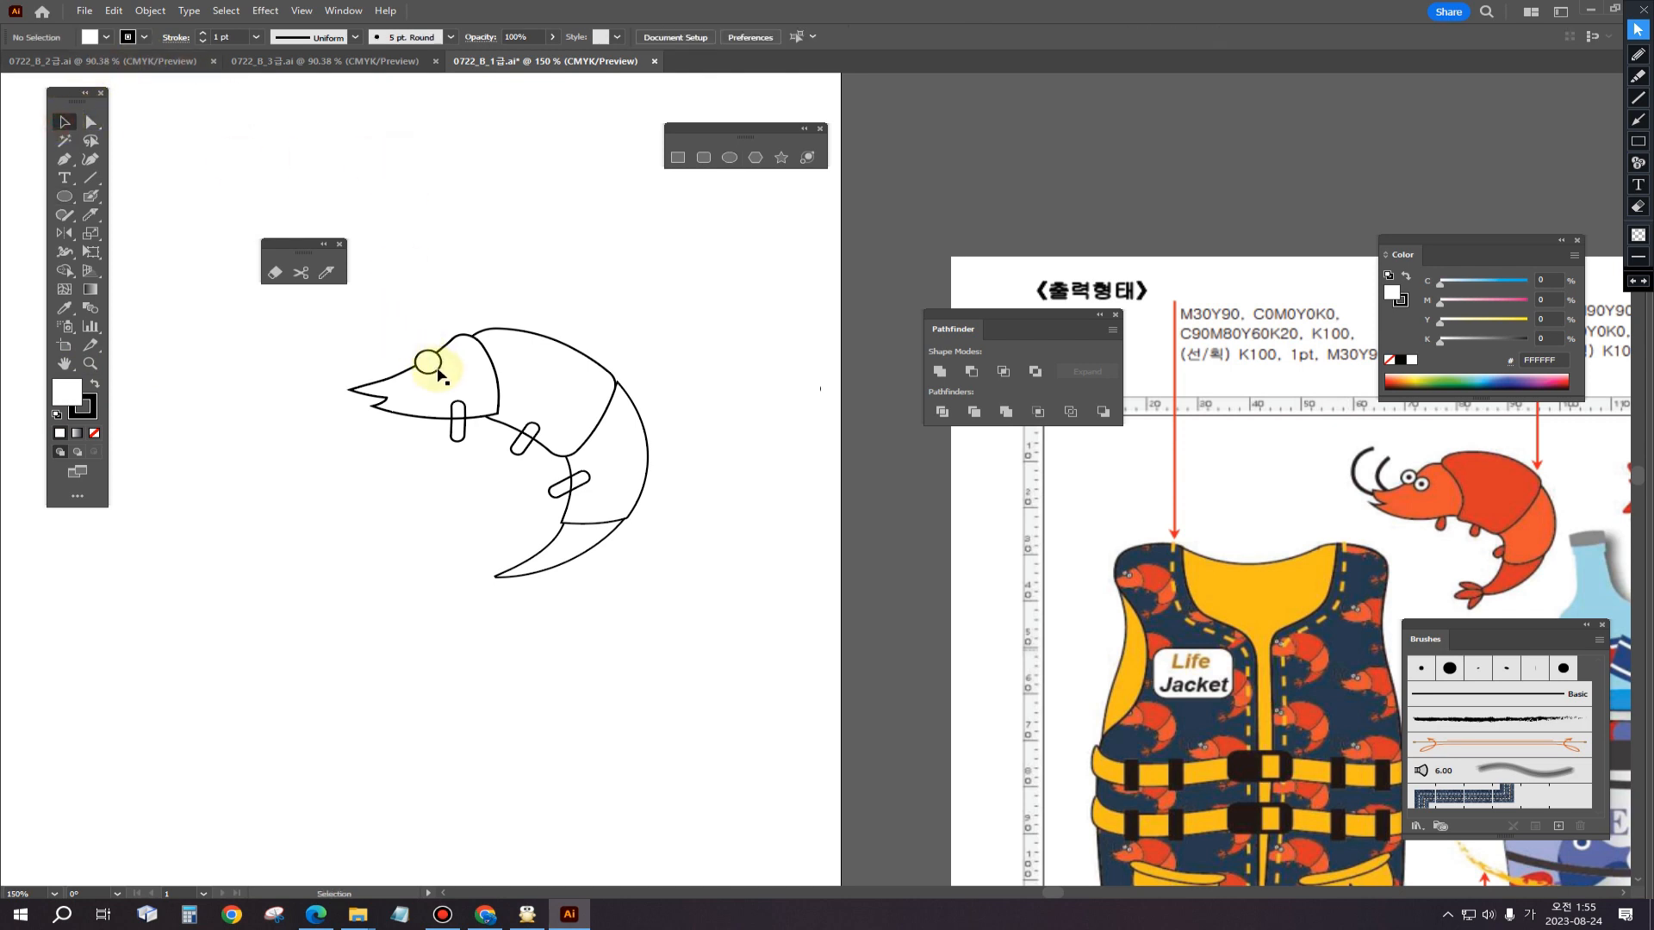
Step: Move the eye circle up above the head's outline and place a duplicate overlapping it diagonally on the head
left_click(422, 363)
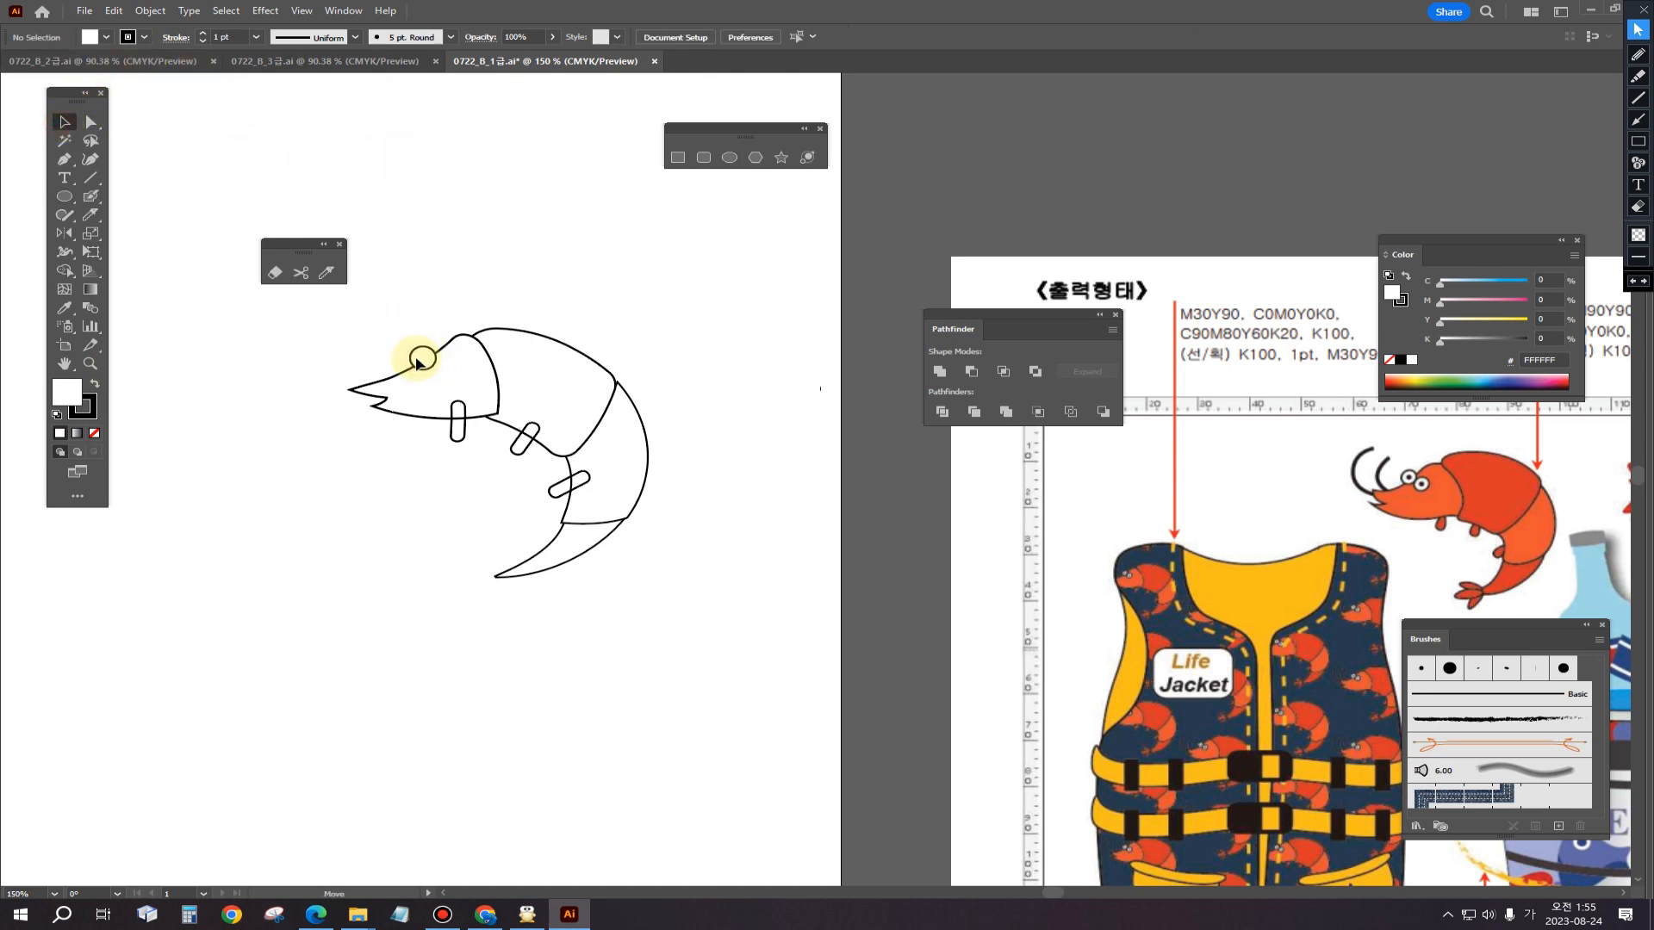
scroll(425, 365, "left", 3)
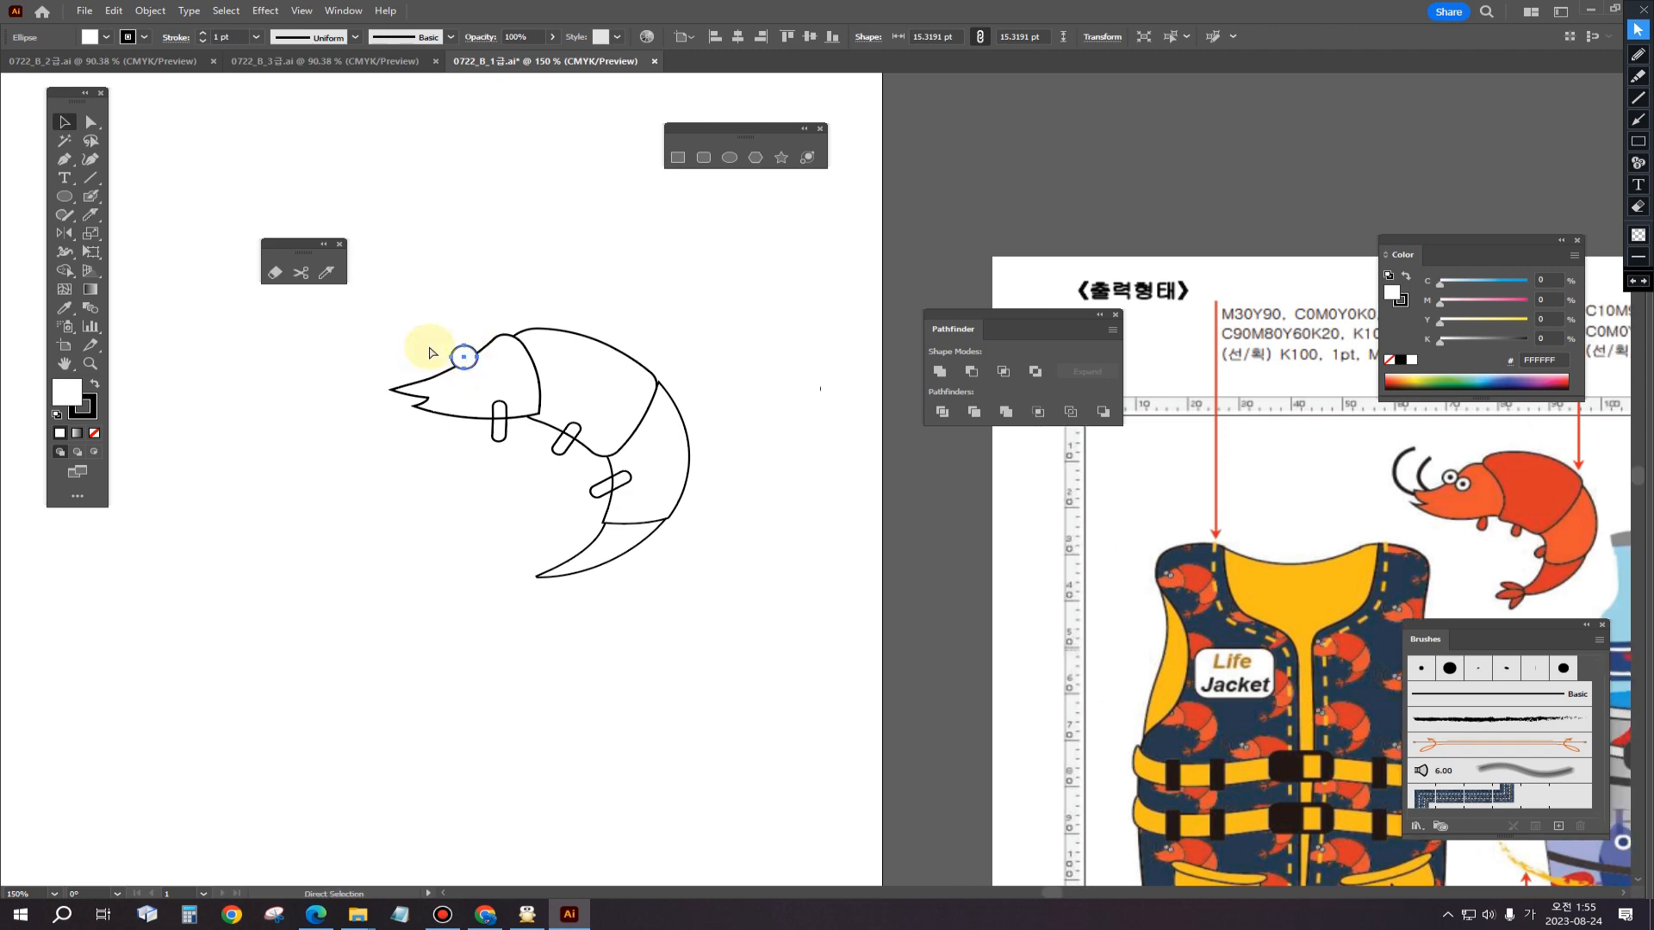
mouse_move(488, 362)
left_mouse_down()
mouse_move(525, 375)
mouse_move(480, 352)
left_mouse_up()
key("super")
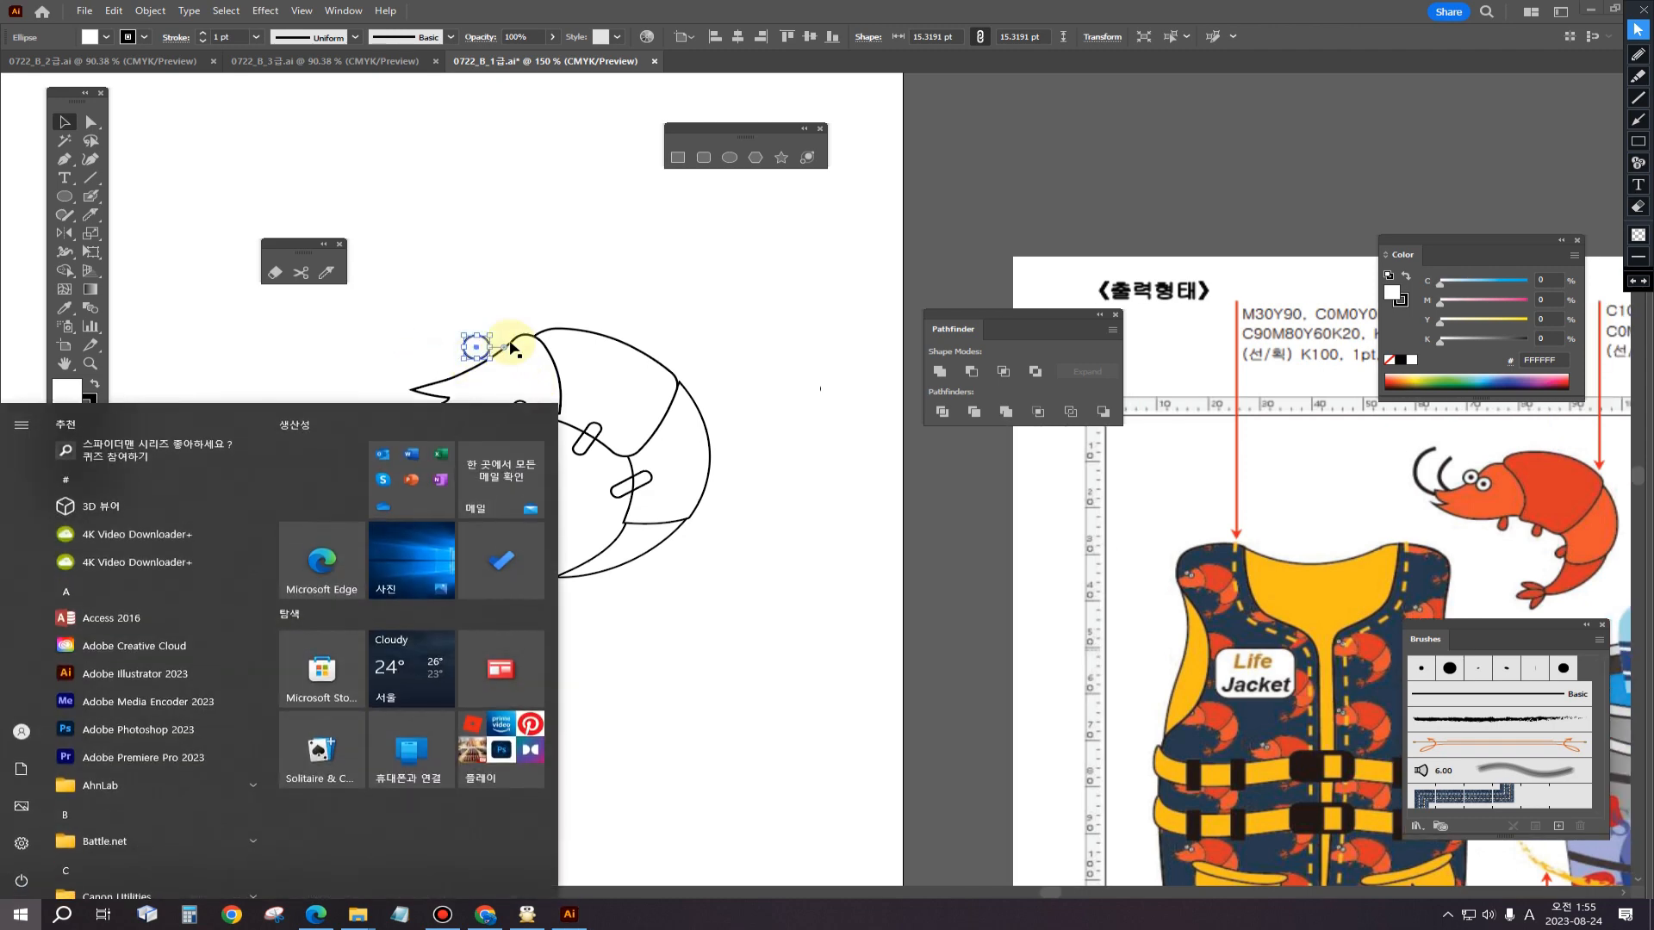
key("super")
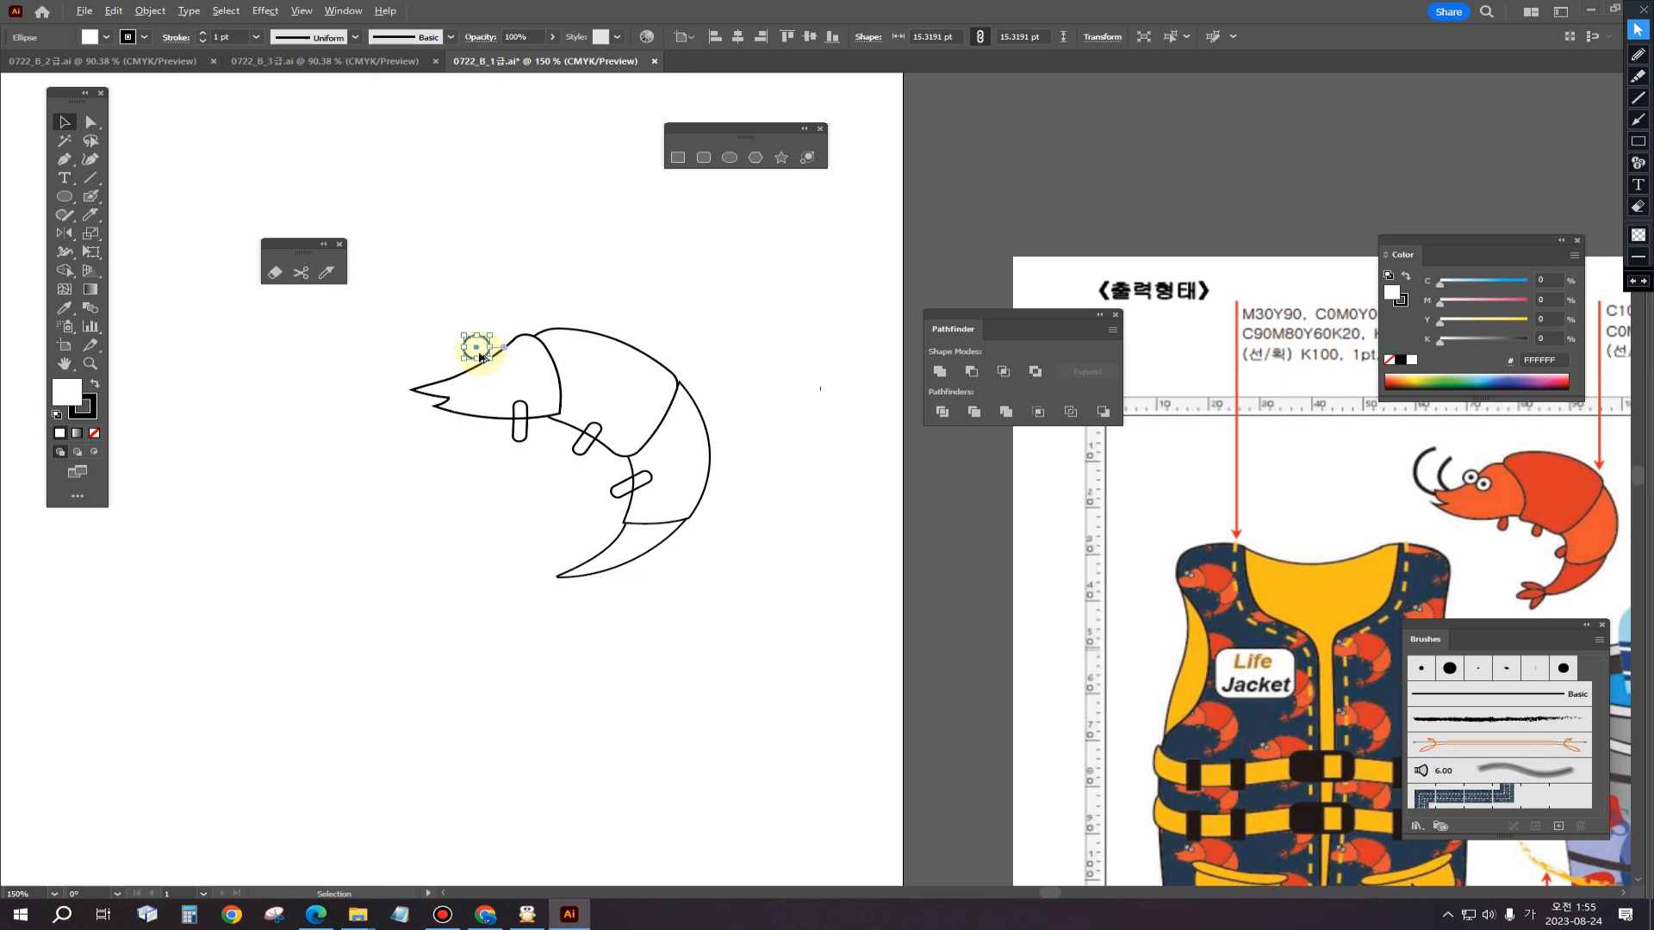
mouse_move(480, 354)
left_mouse_down()
mouse_move(517, 372)
mouse_move(502, 373)
left_mouse_up()
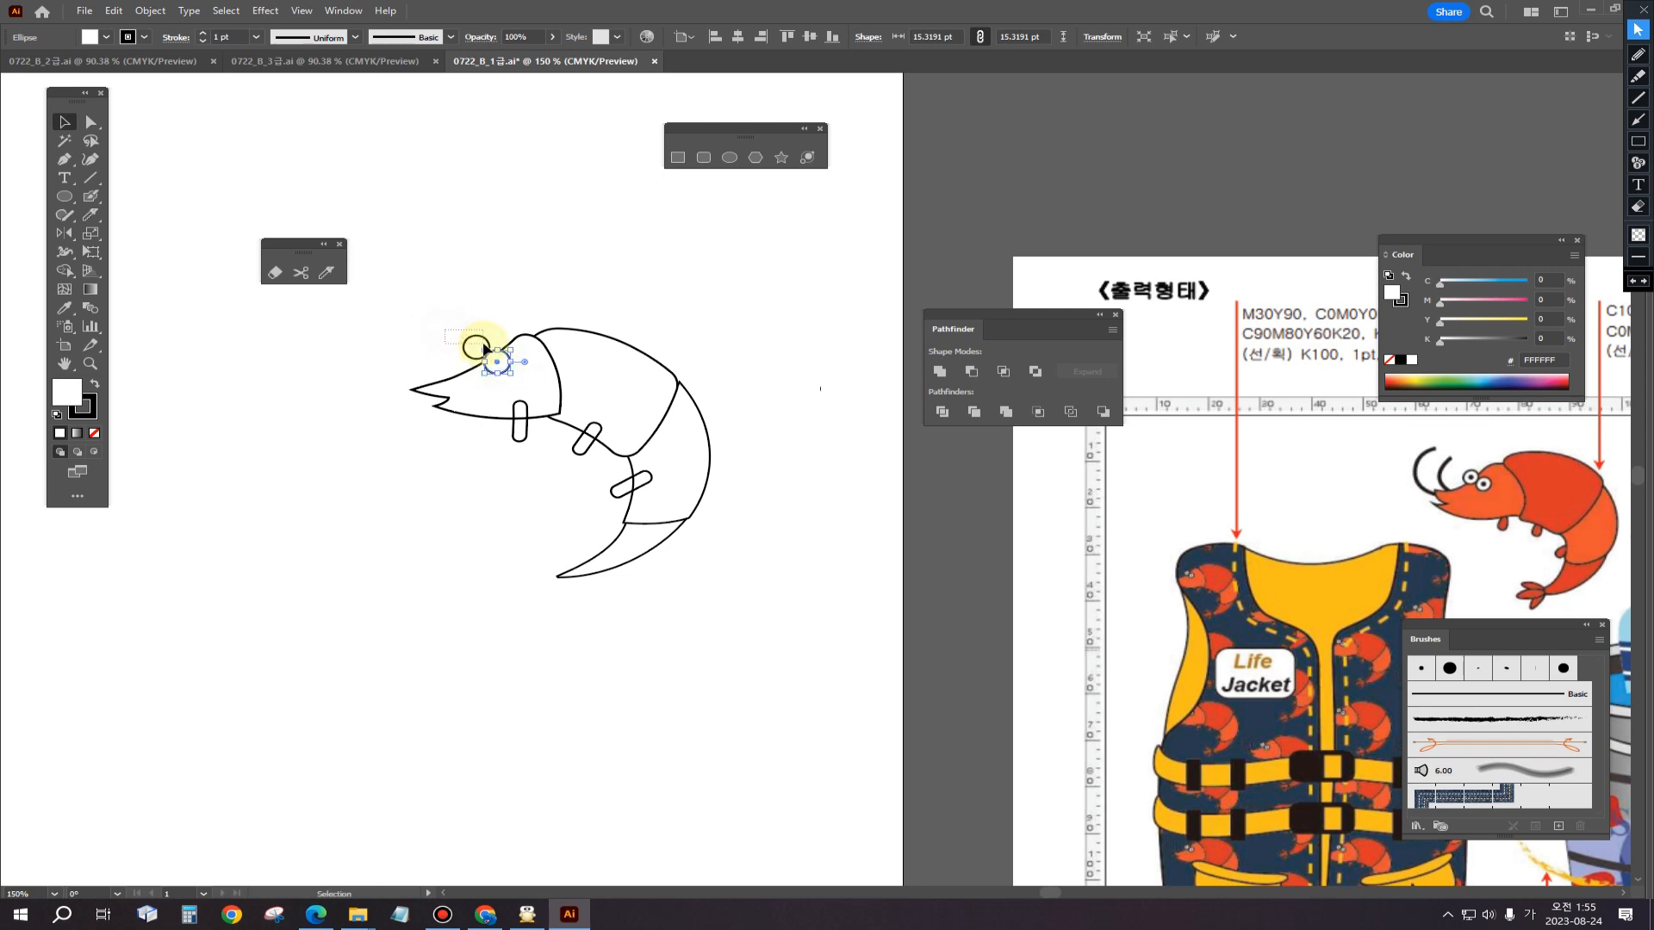
Step: Select both eye circles and nudge them together slightly down and to the right against the head
left_click(479, 346)
left_click(495, 360, "shift")
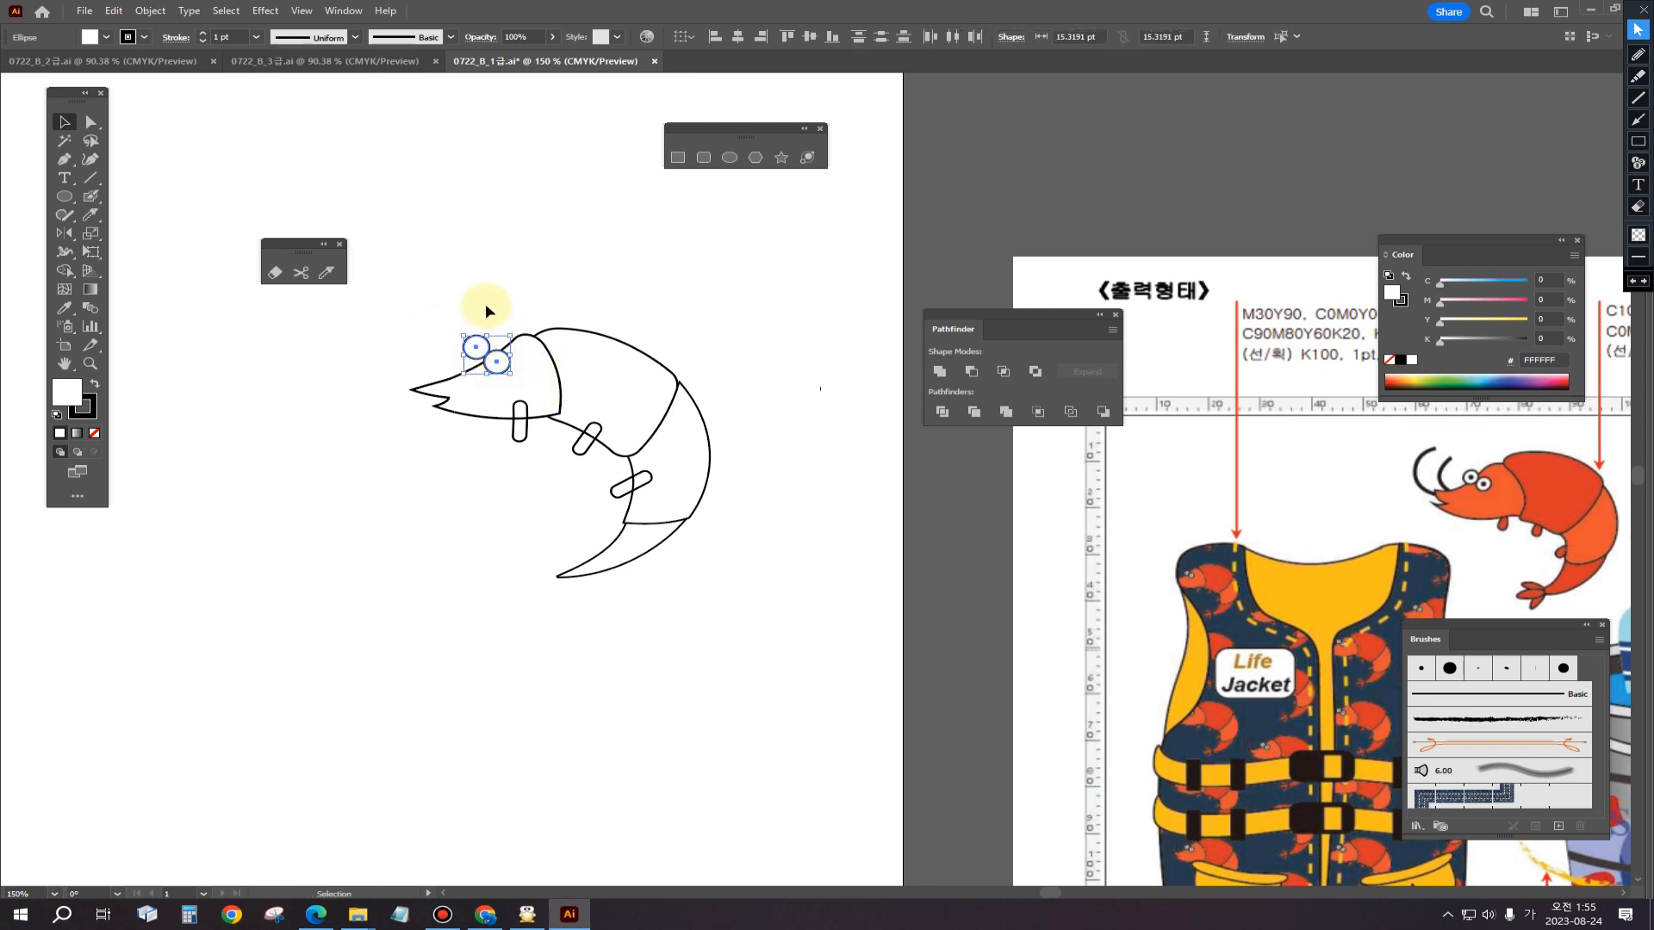
key("Down")
key("Down")
key("Down")
key("Down")
key("Down")
key("Right")
left_click(480, 305)
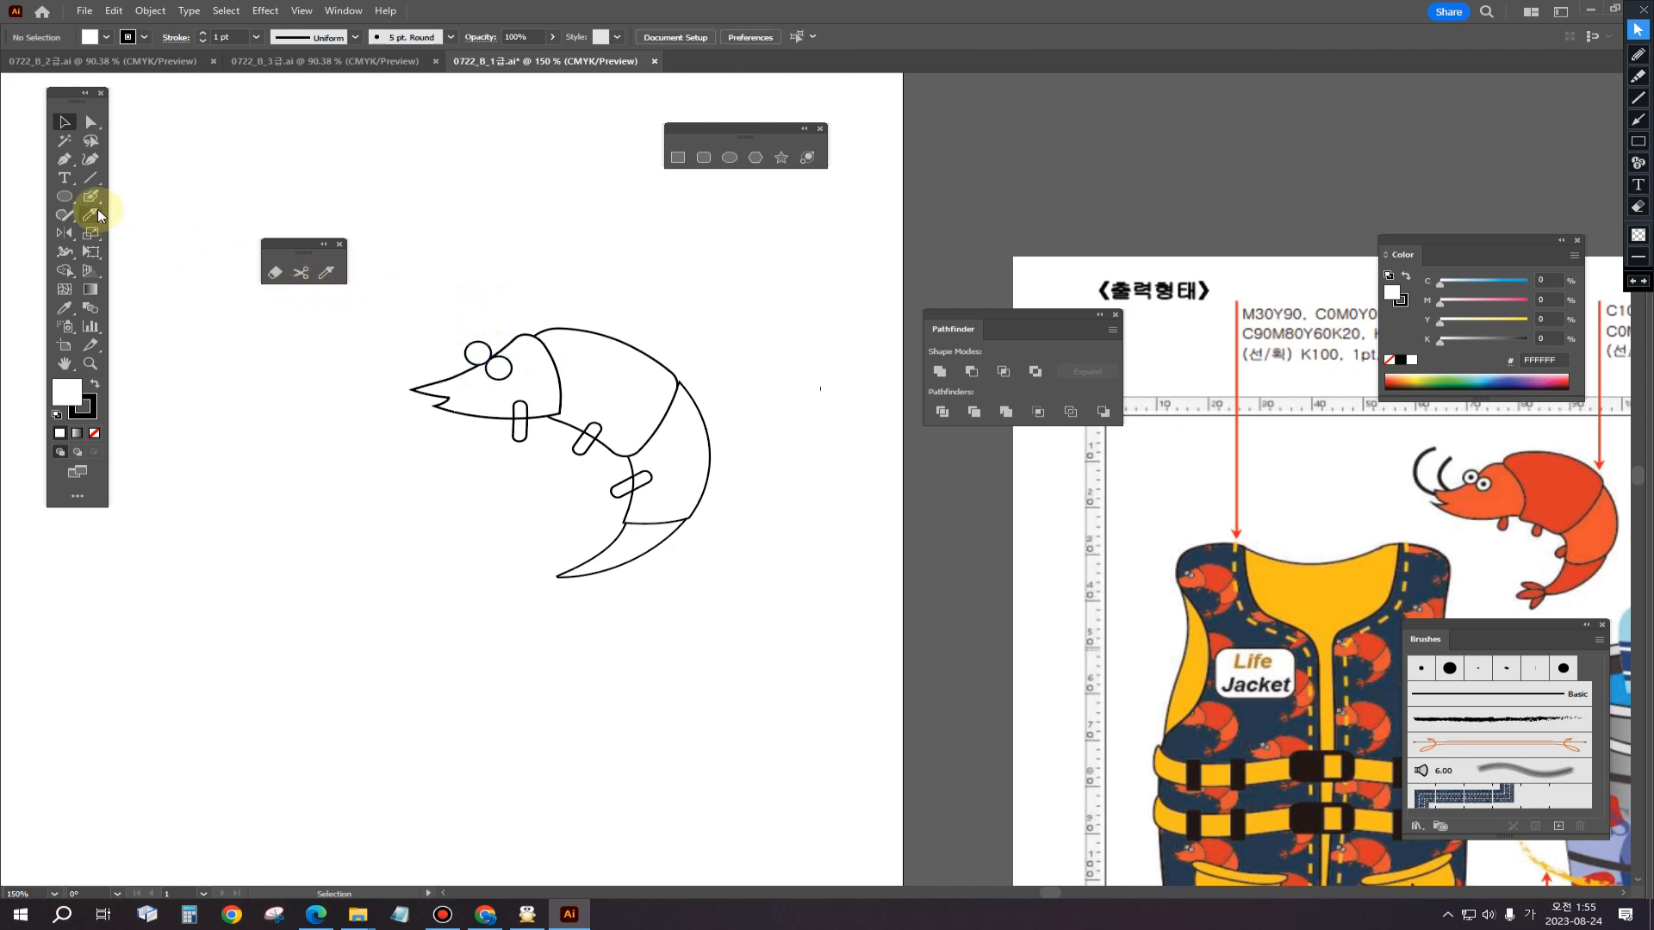
Step: Add a small black pupil dot at the center of each eye with the Blob Brush
key("shift+b")
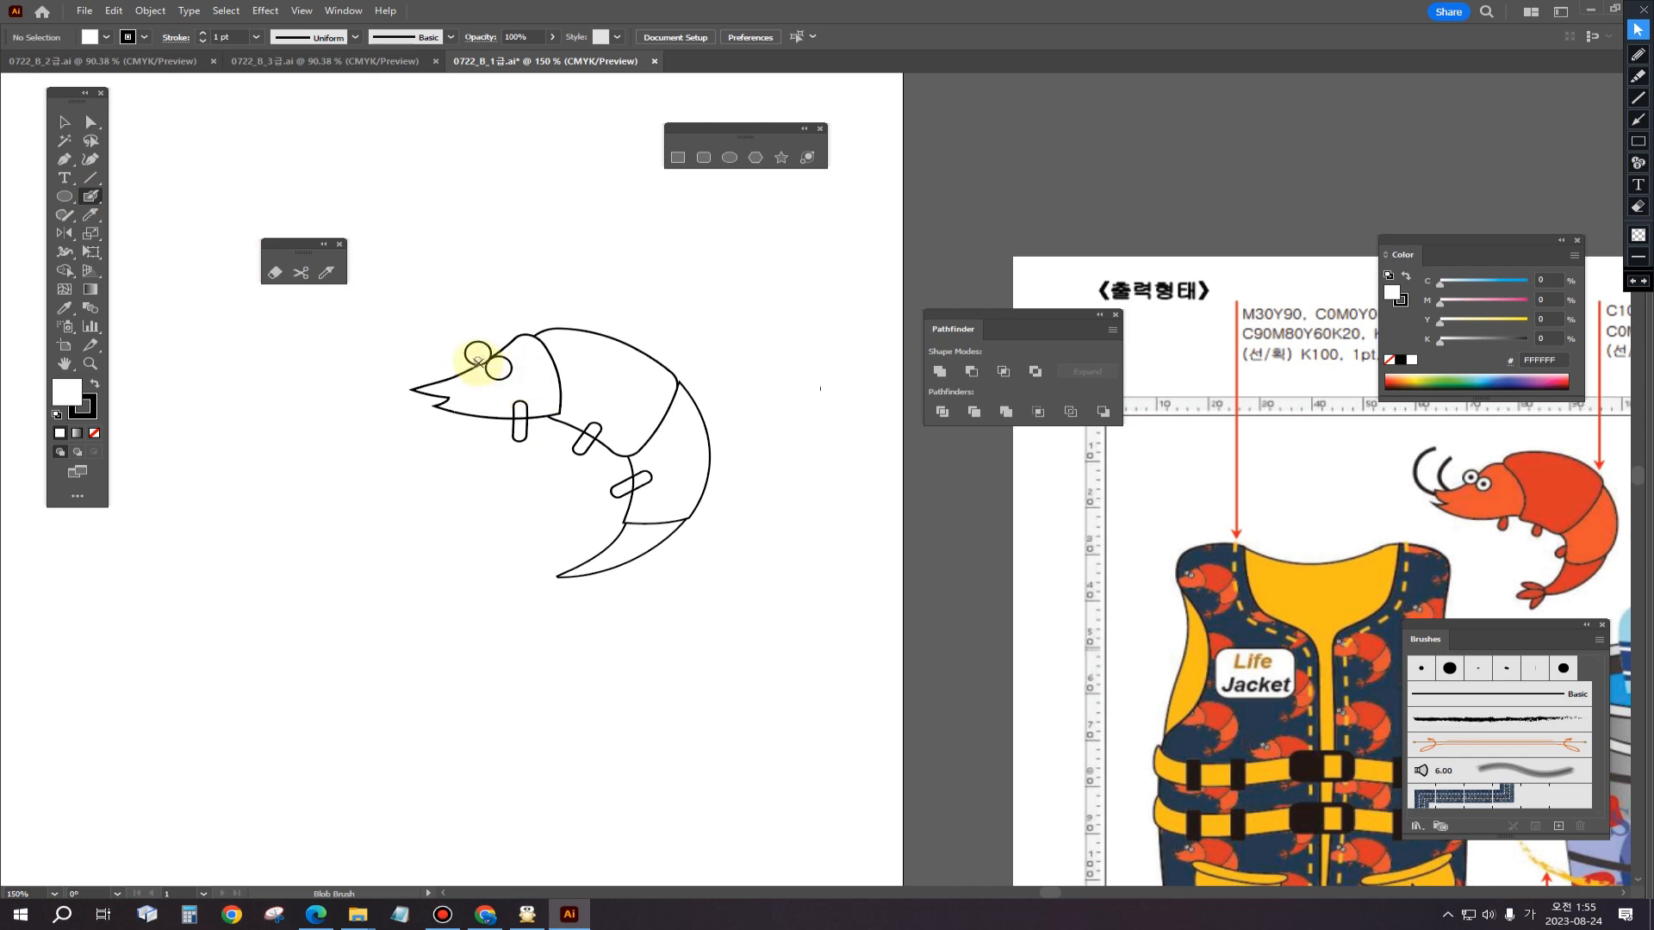
left_click(476, 353)
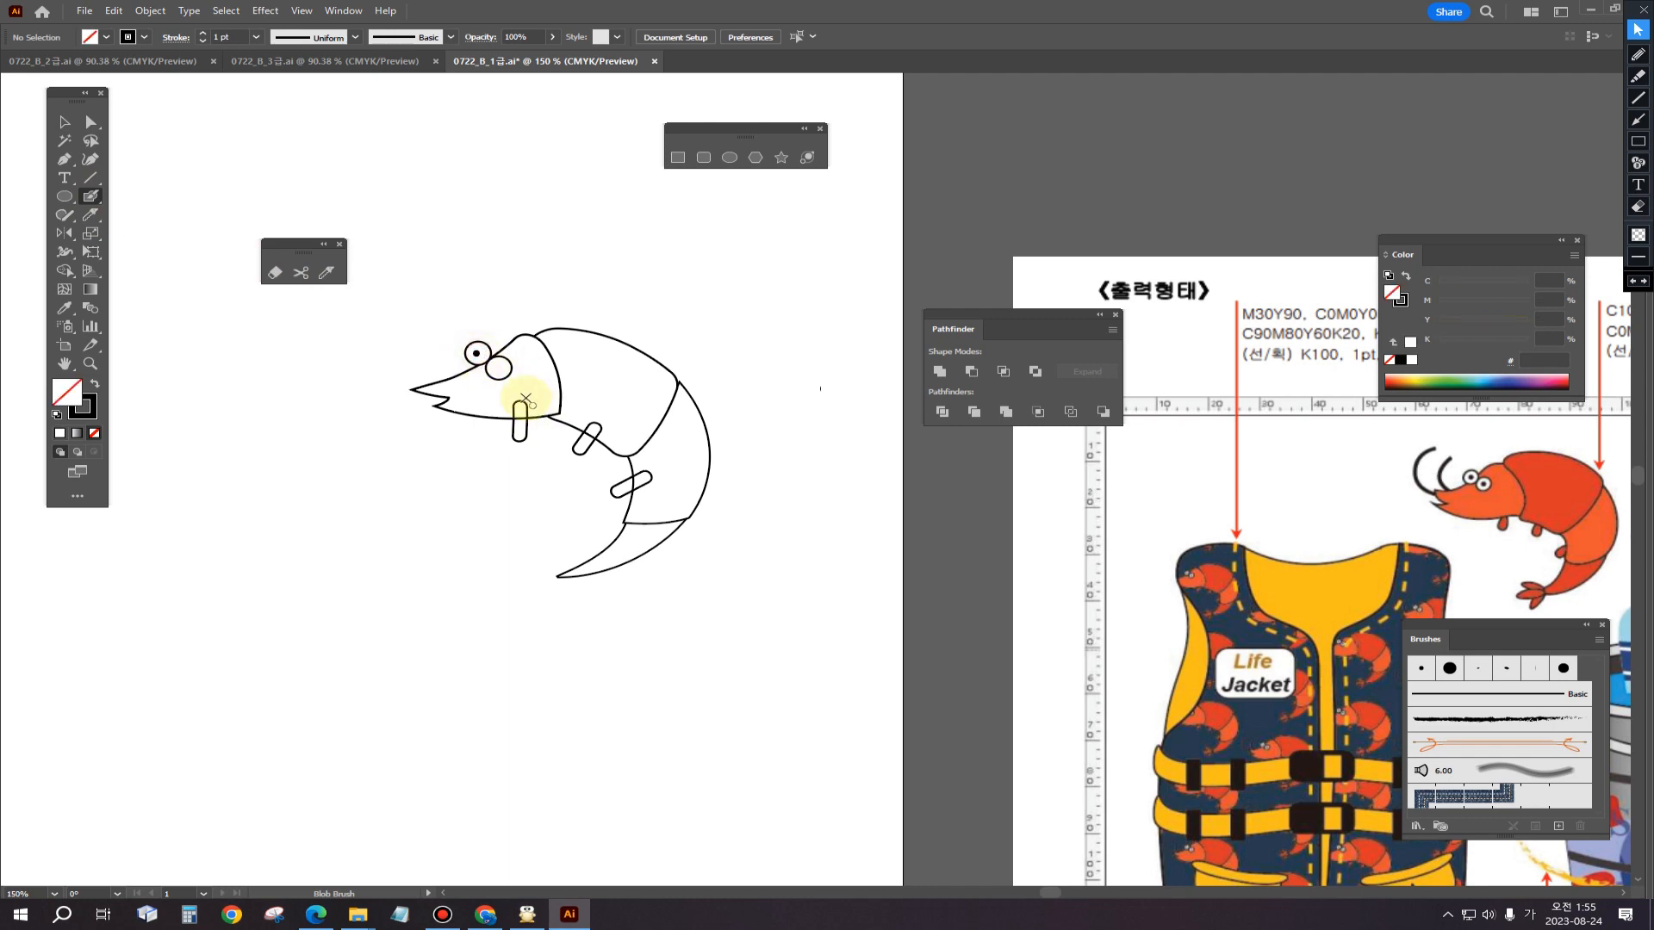
left_click(498, 368)
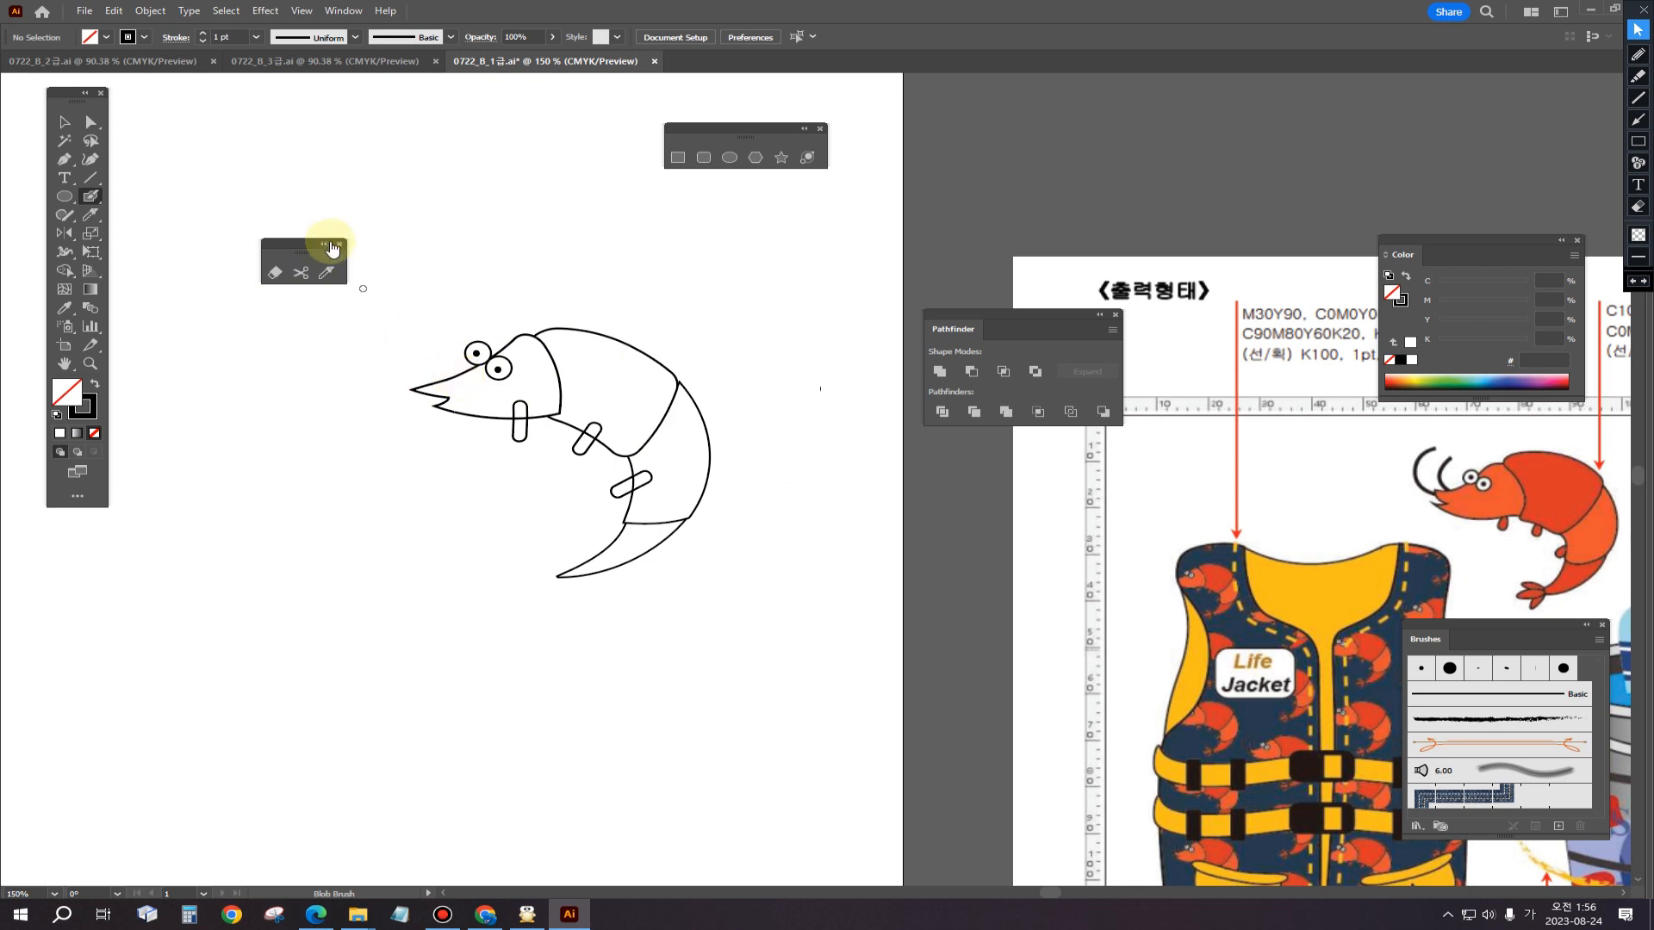
Step: Draw the outer antenna with the Pen tool as a single open curve about 49 pt high, bowing outward and ending at the snout
left_click(64, 158)
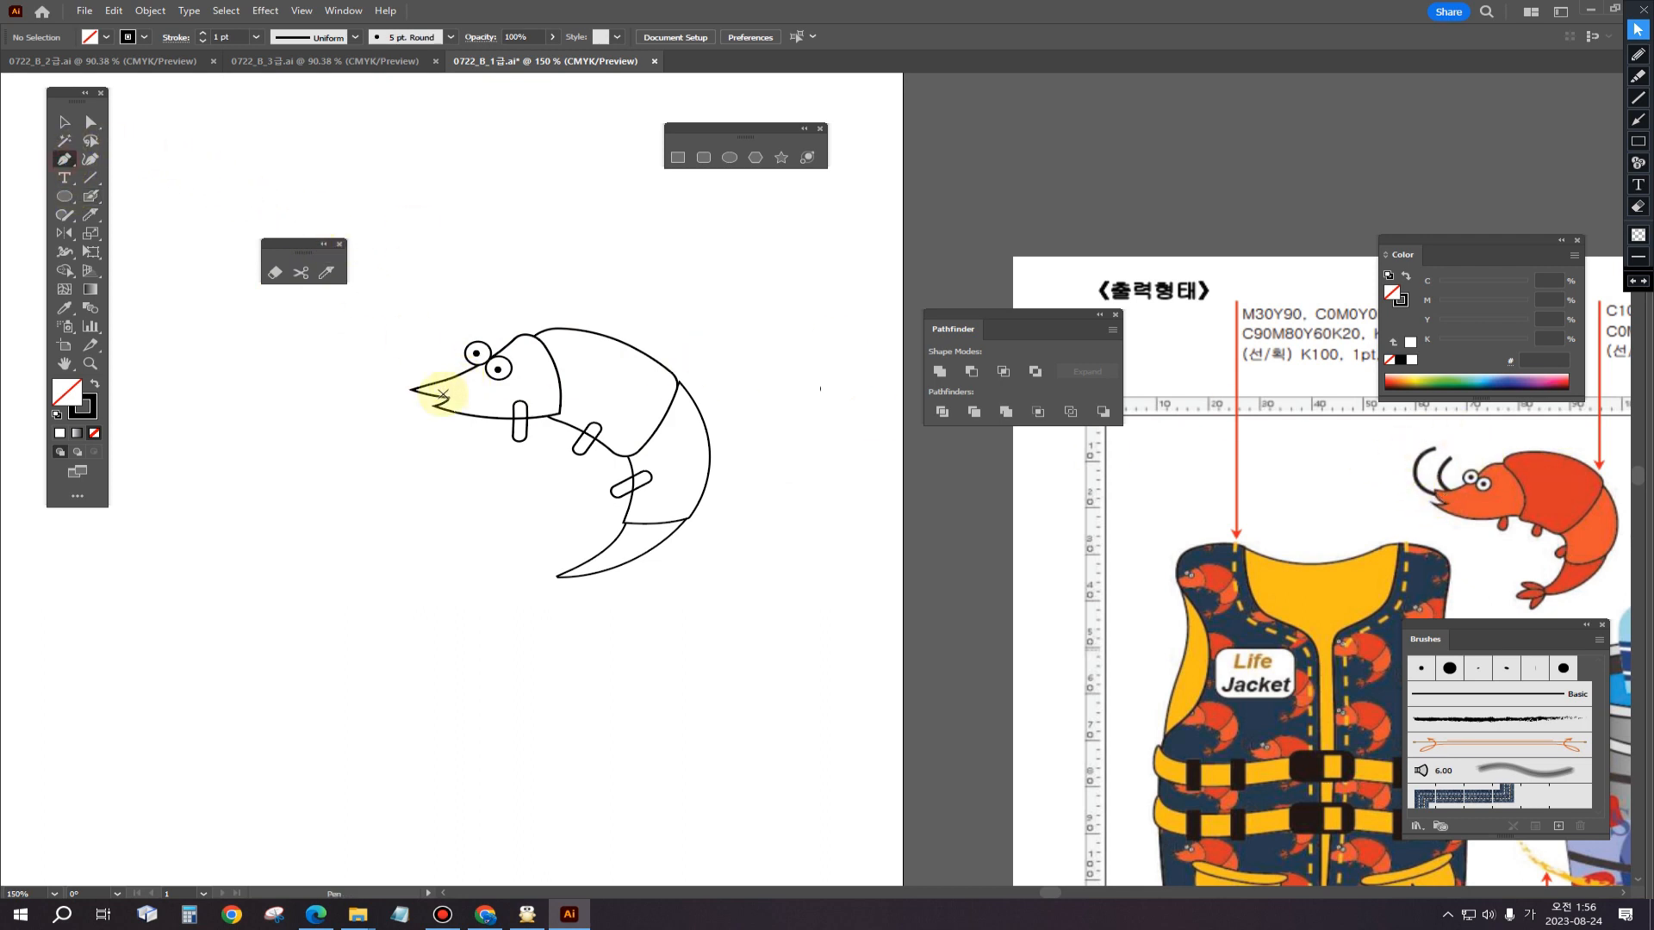
left_click(411, 320)
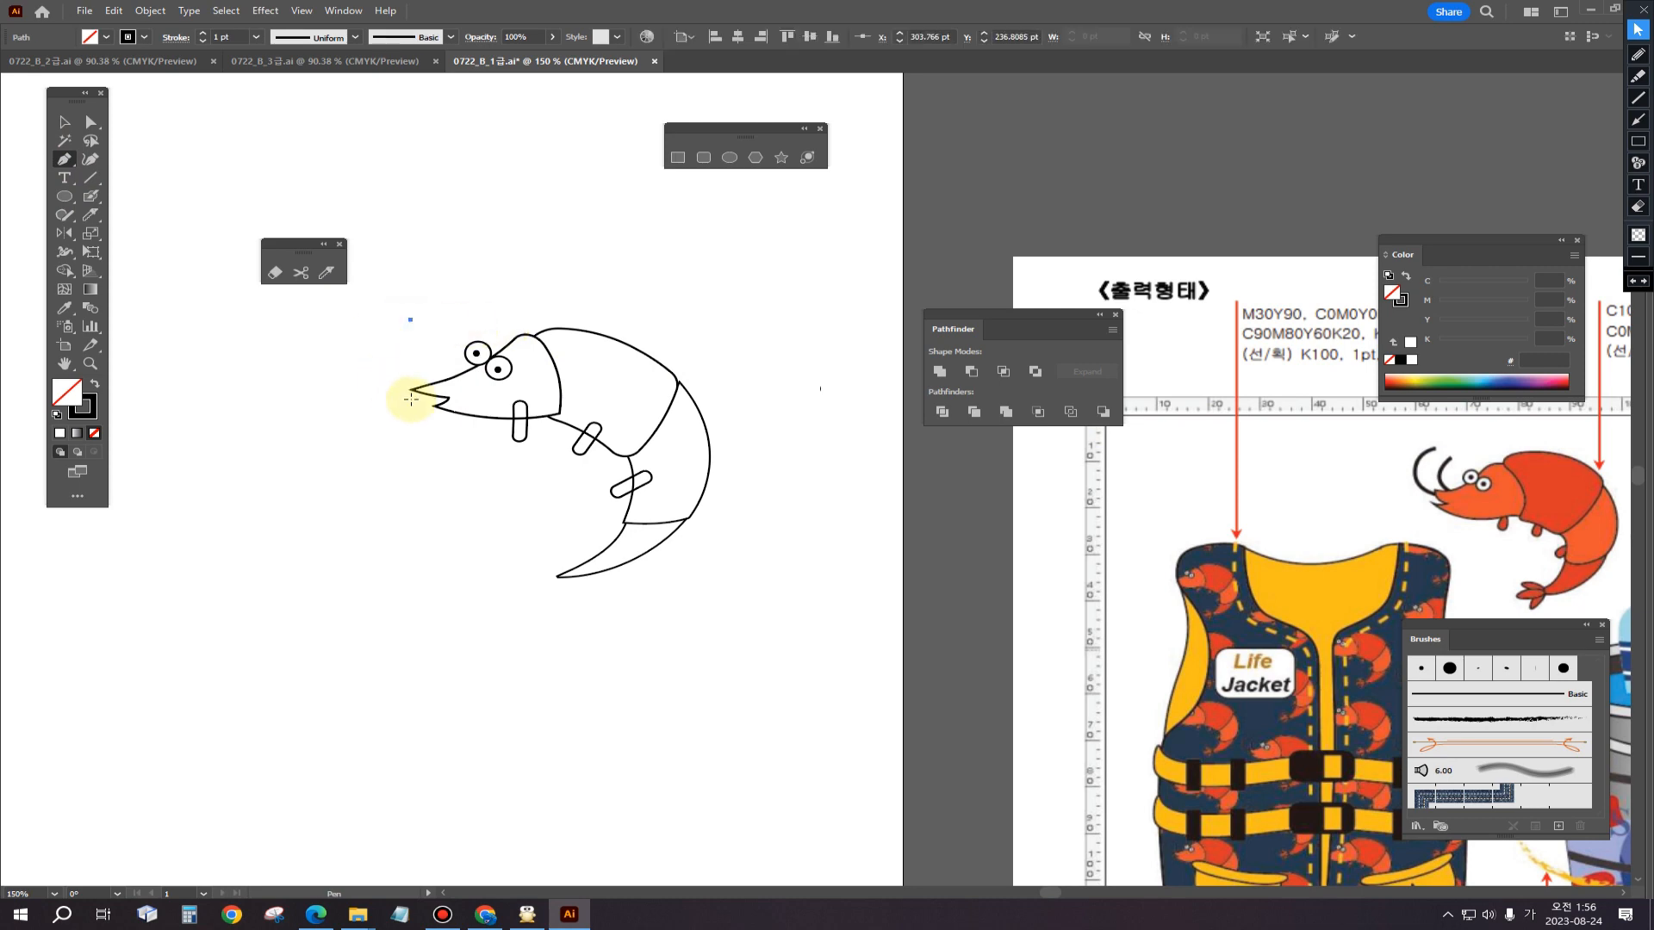
left_click_drag(425, 394, 501, 426)
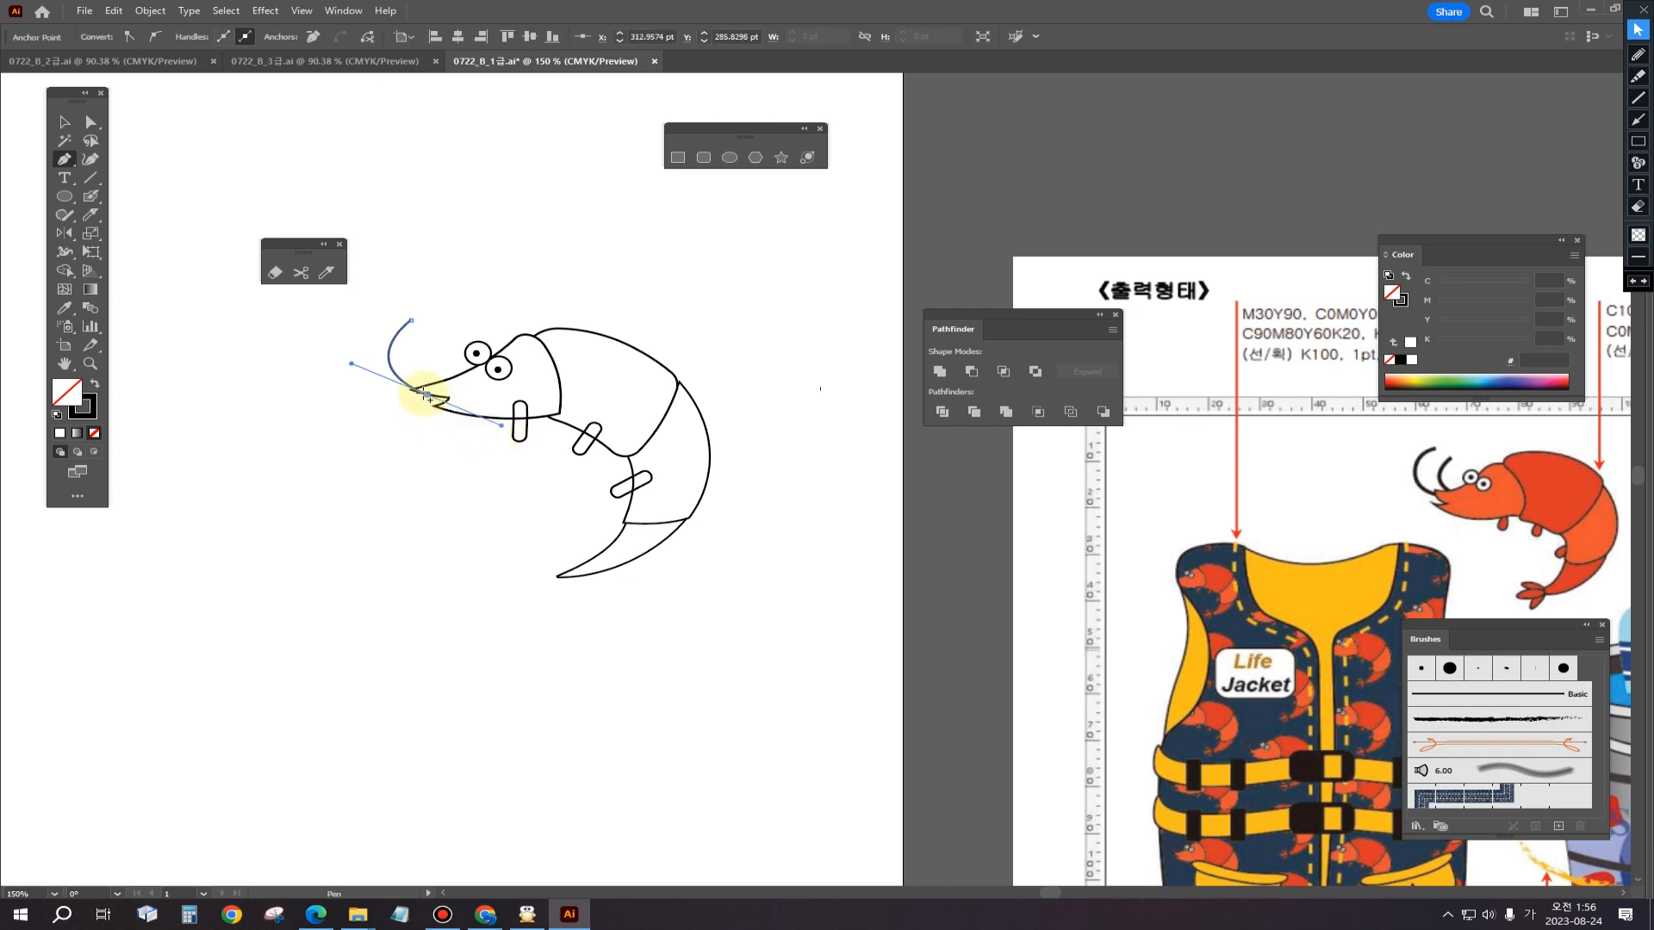
left_click(427, 394)
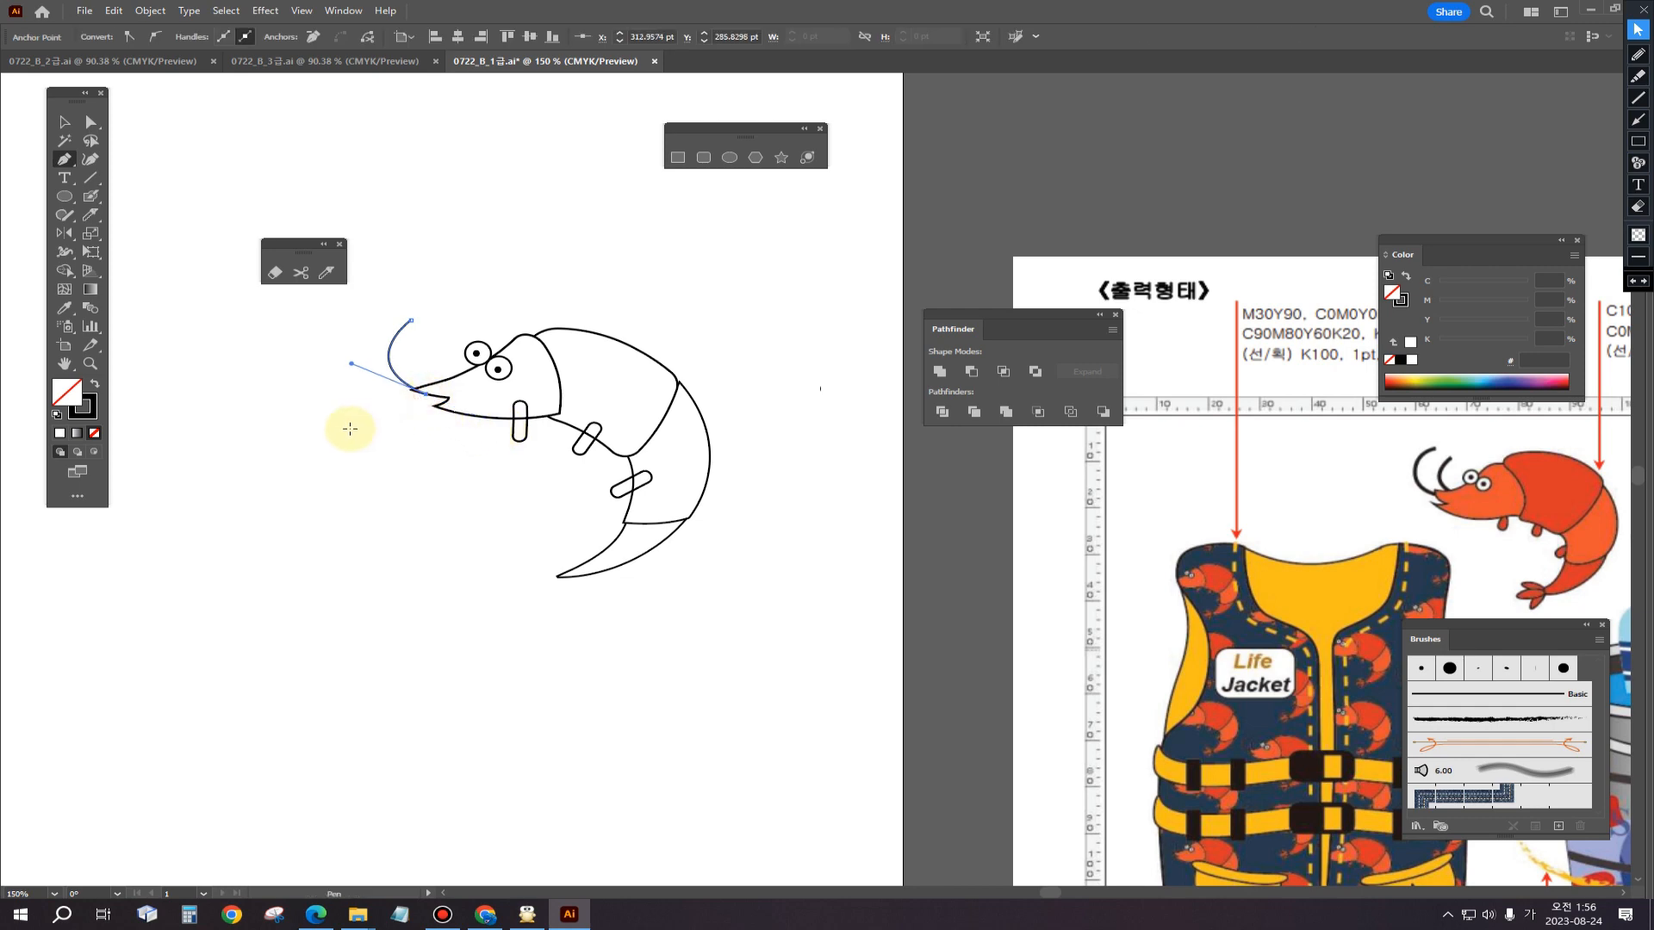
left_click_drag(371, 446, 347, 426)
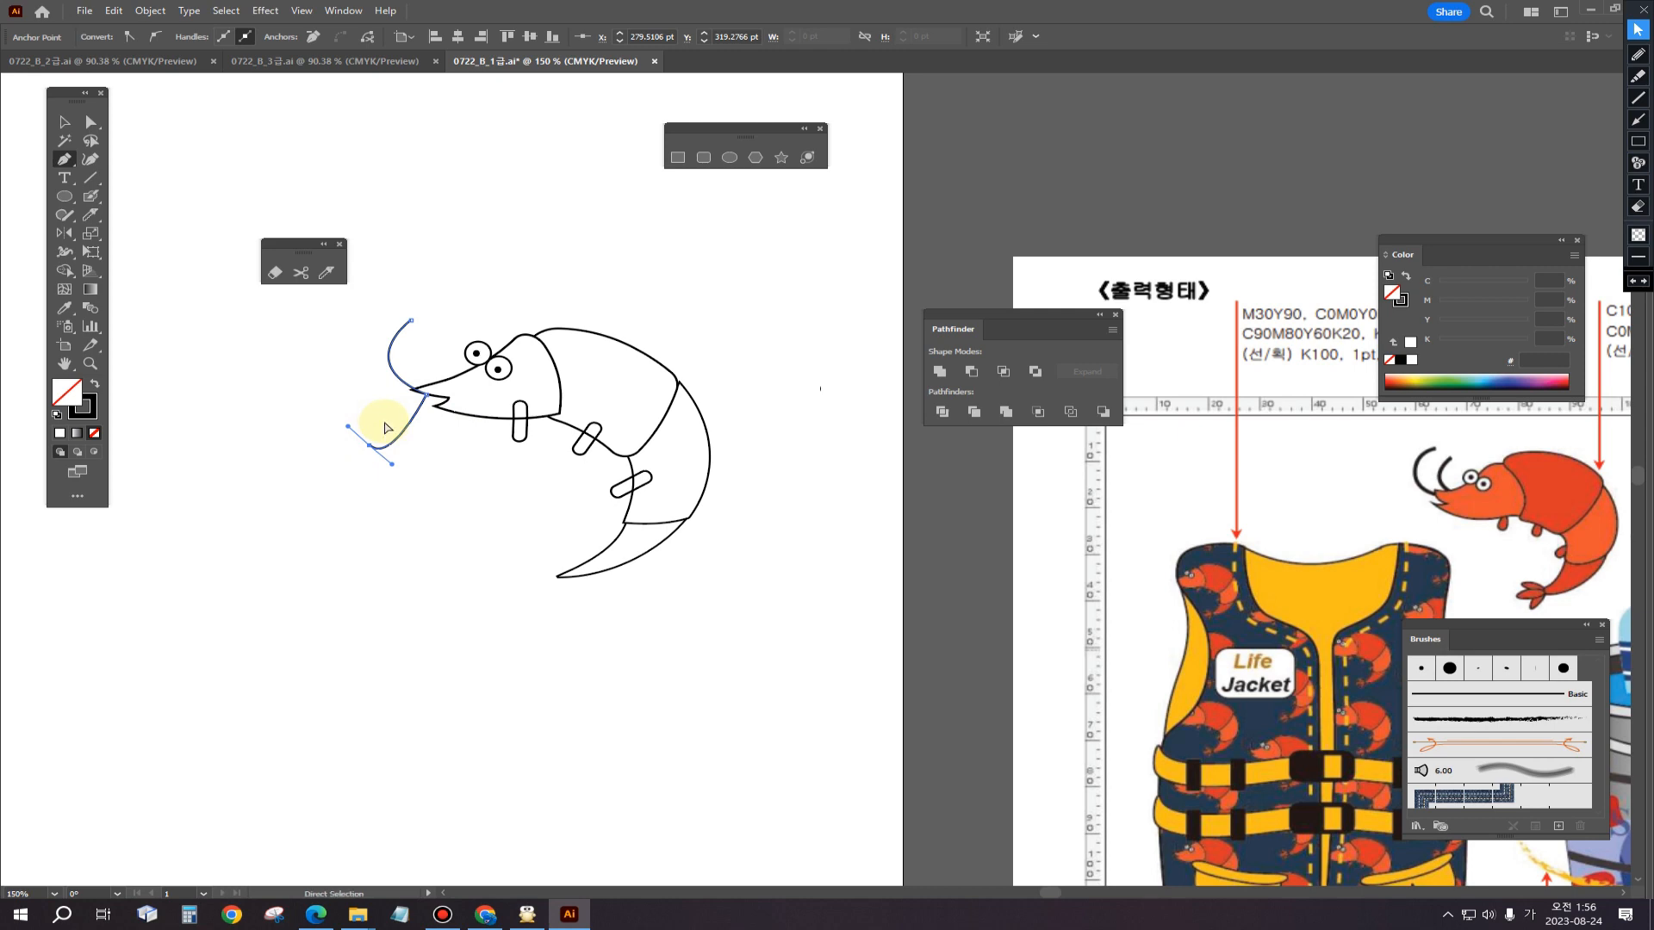
key("ctrl+z")
left_click(452, 325, "ctrl")
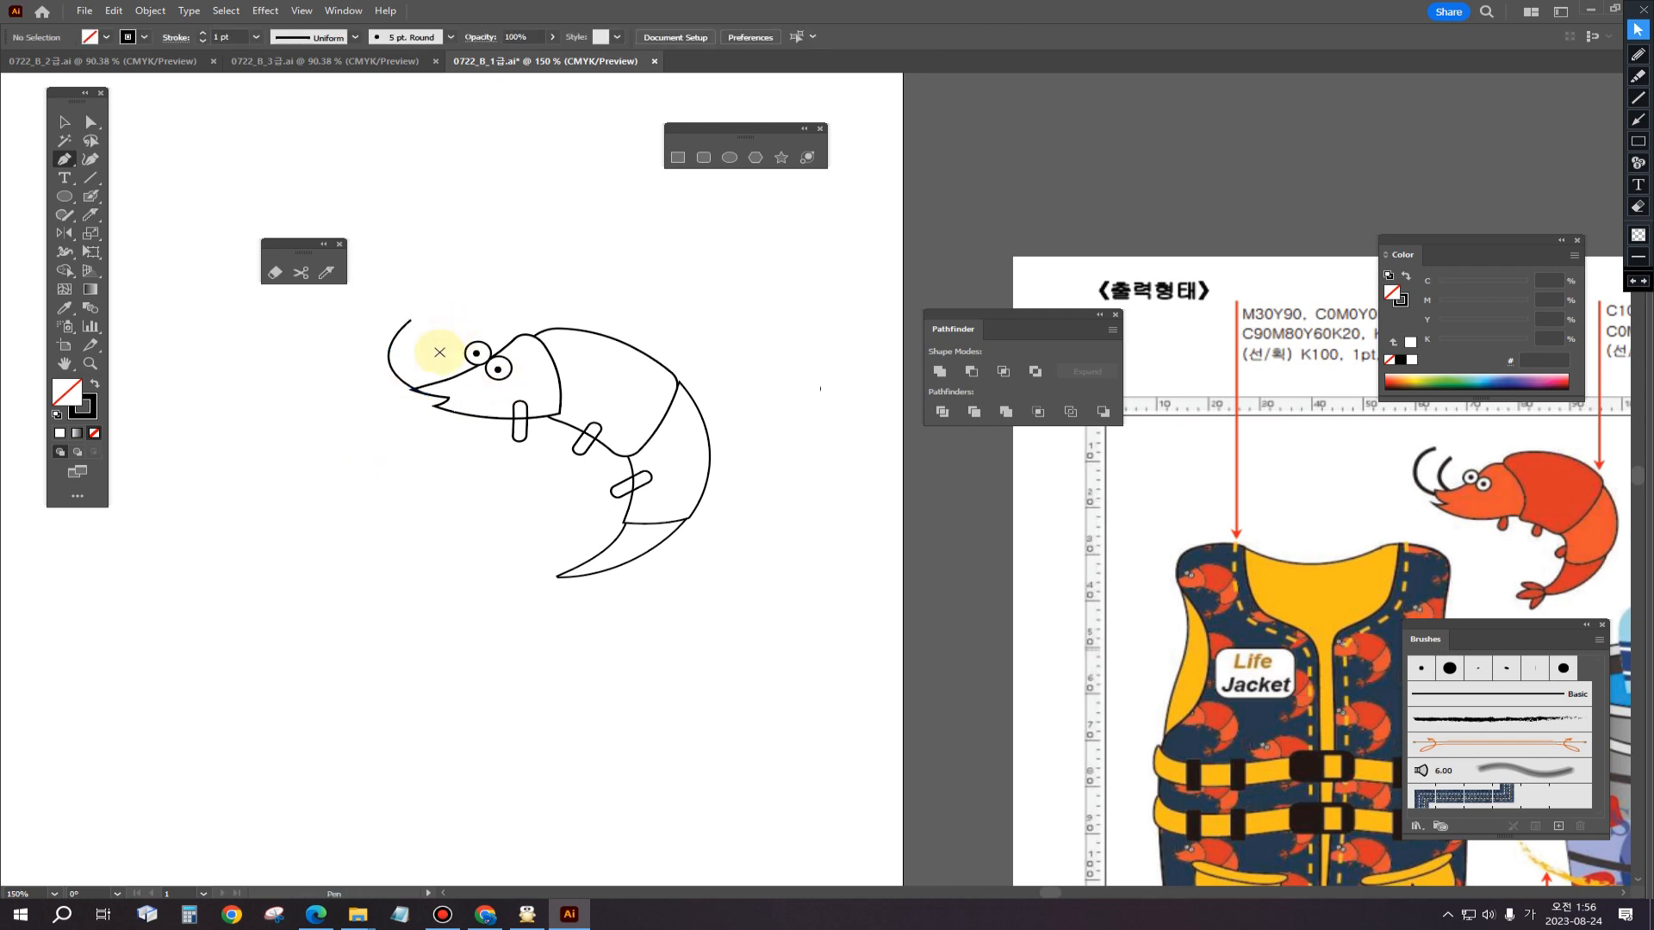
Step: Draw a second, shorter antenna about 30 pt high as an open curve between the first antenna and the eyes
left_click(432, 342)
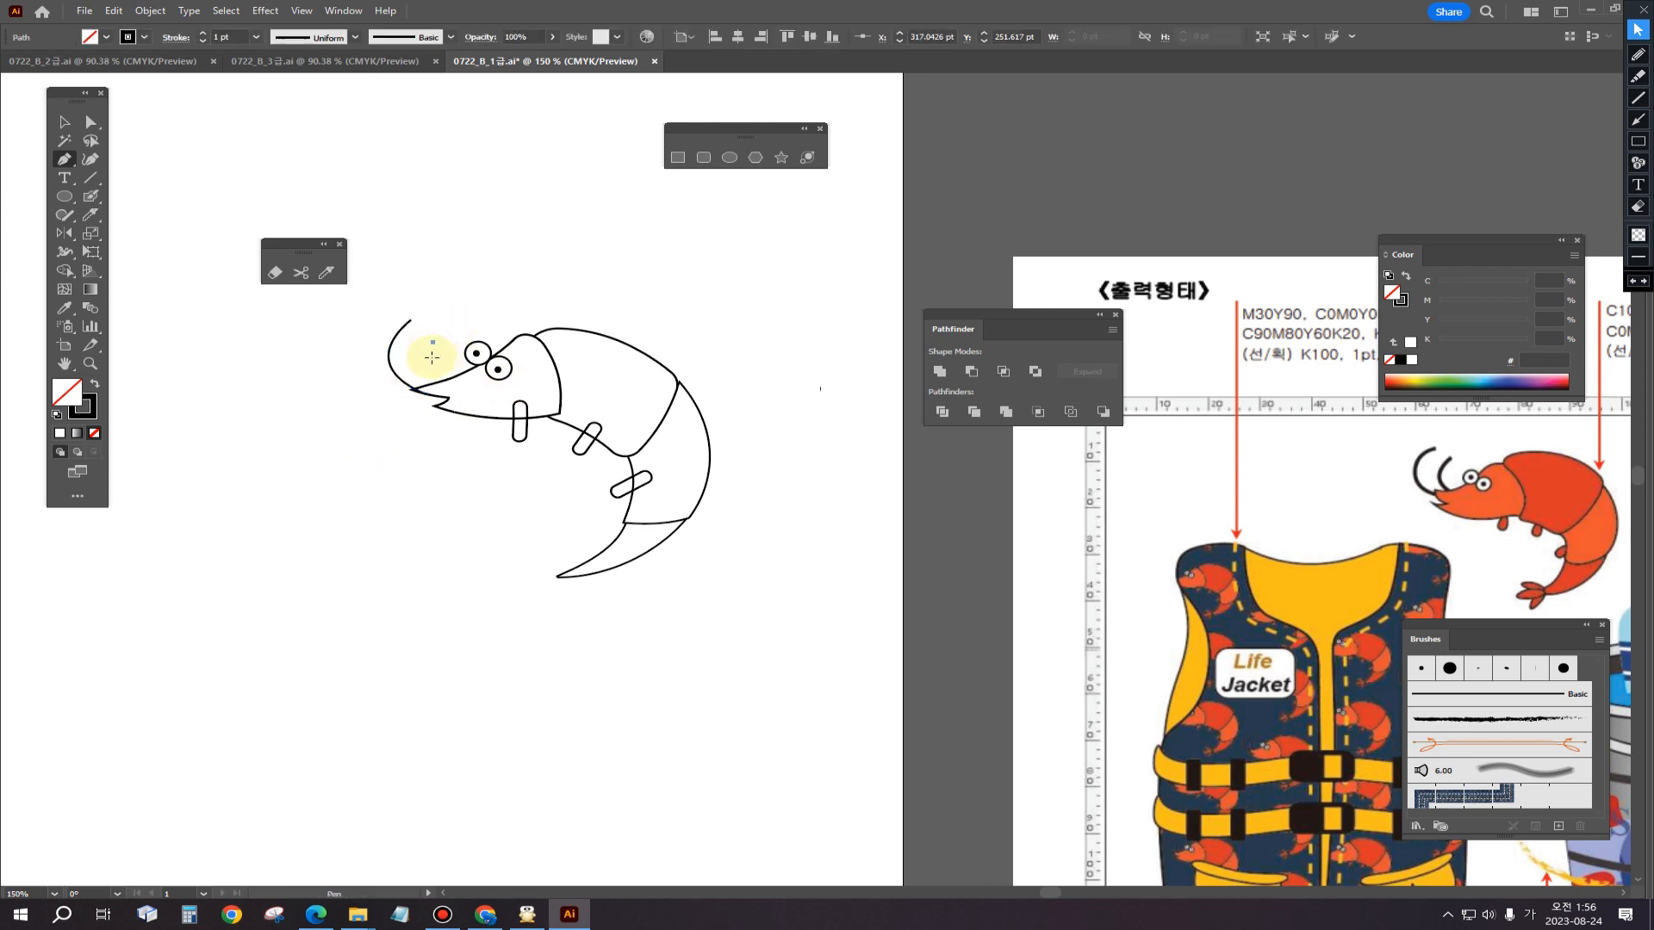
left_click_drag(439, 390, 455, 399)
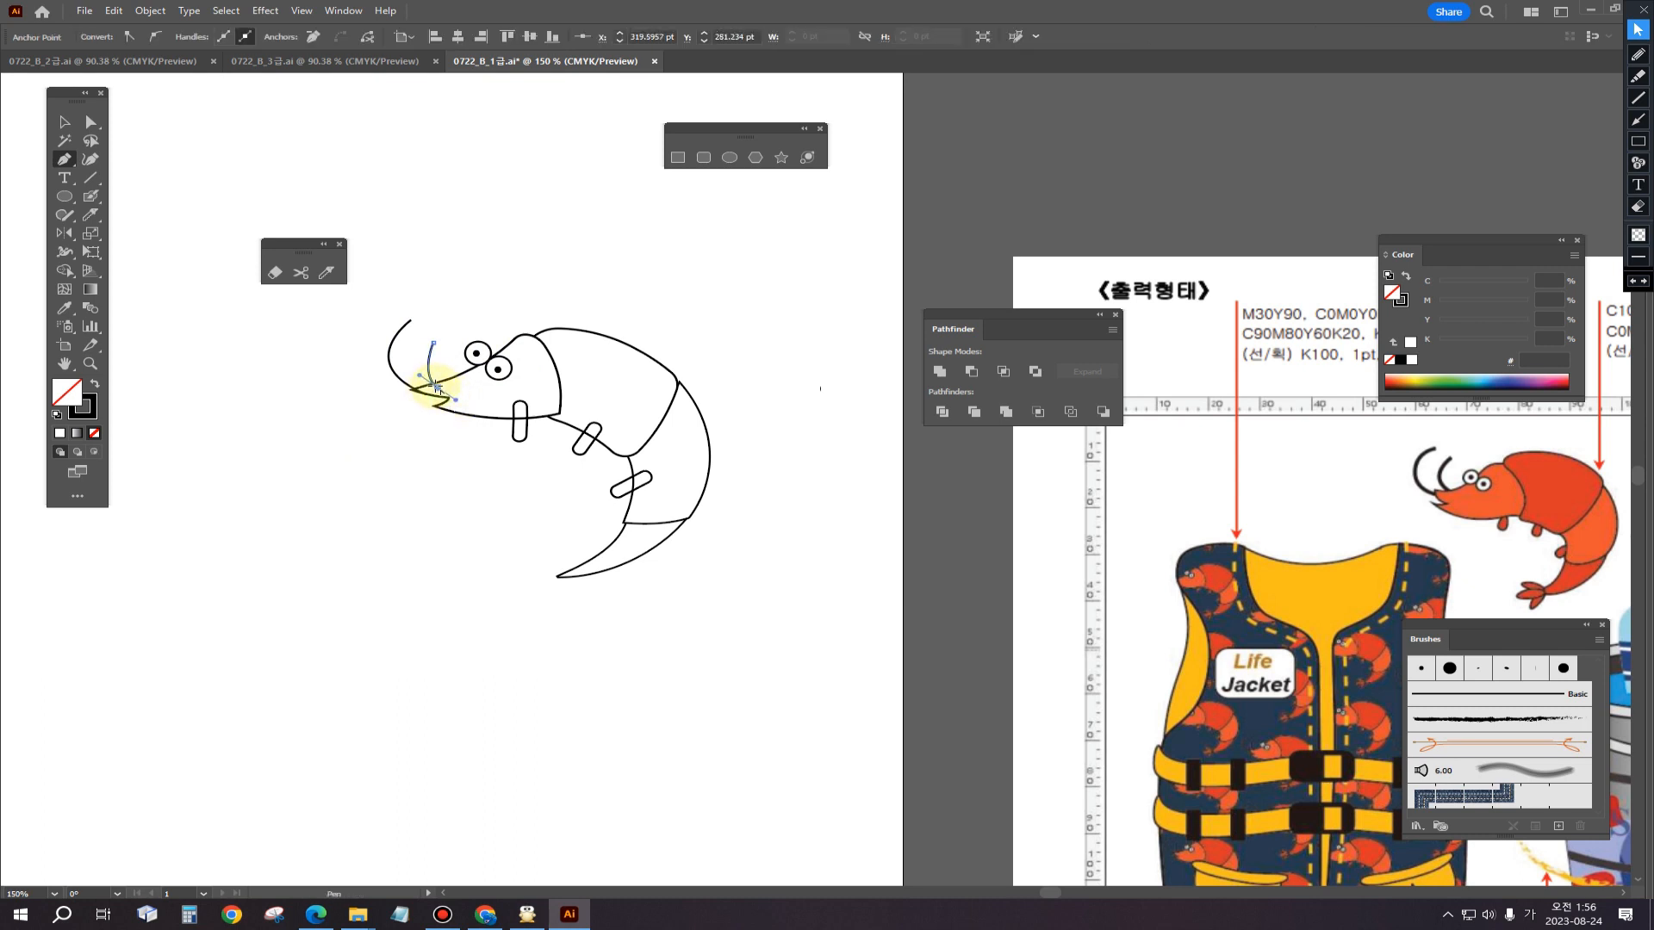
left_click(63, 121)
left_click(407, 178)
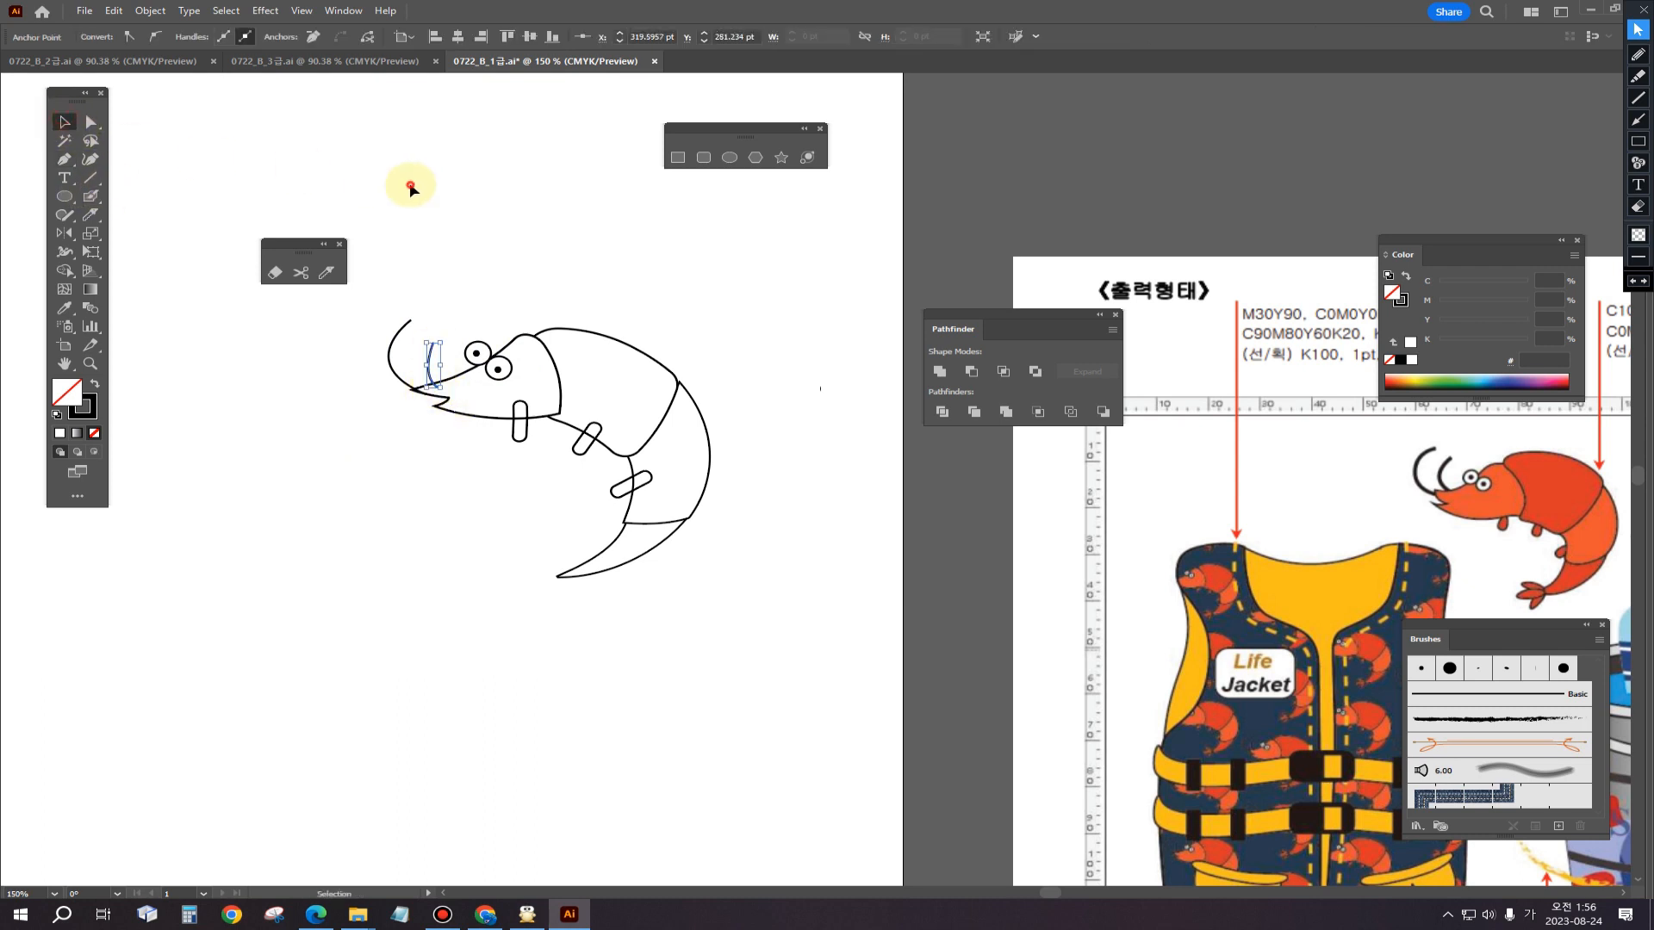
left_click_drag(340, 330, 452, 398)
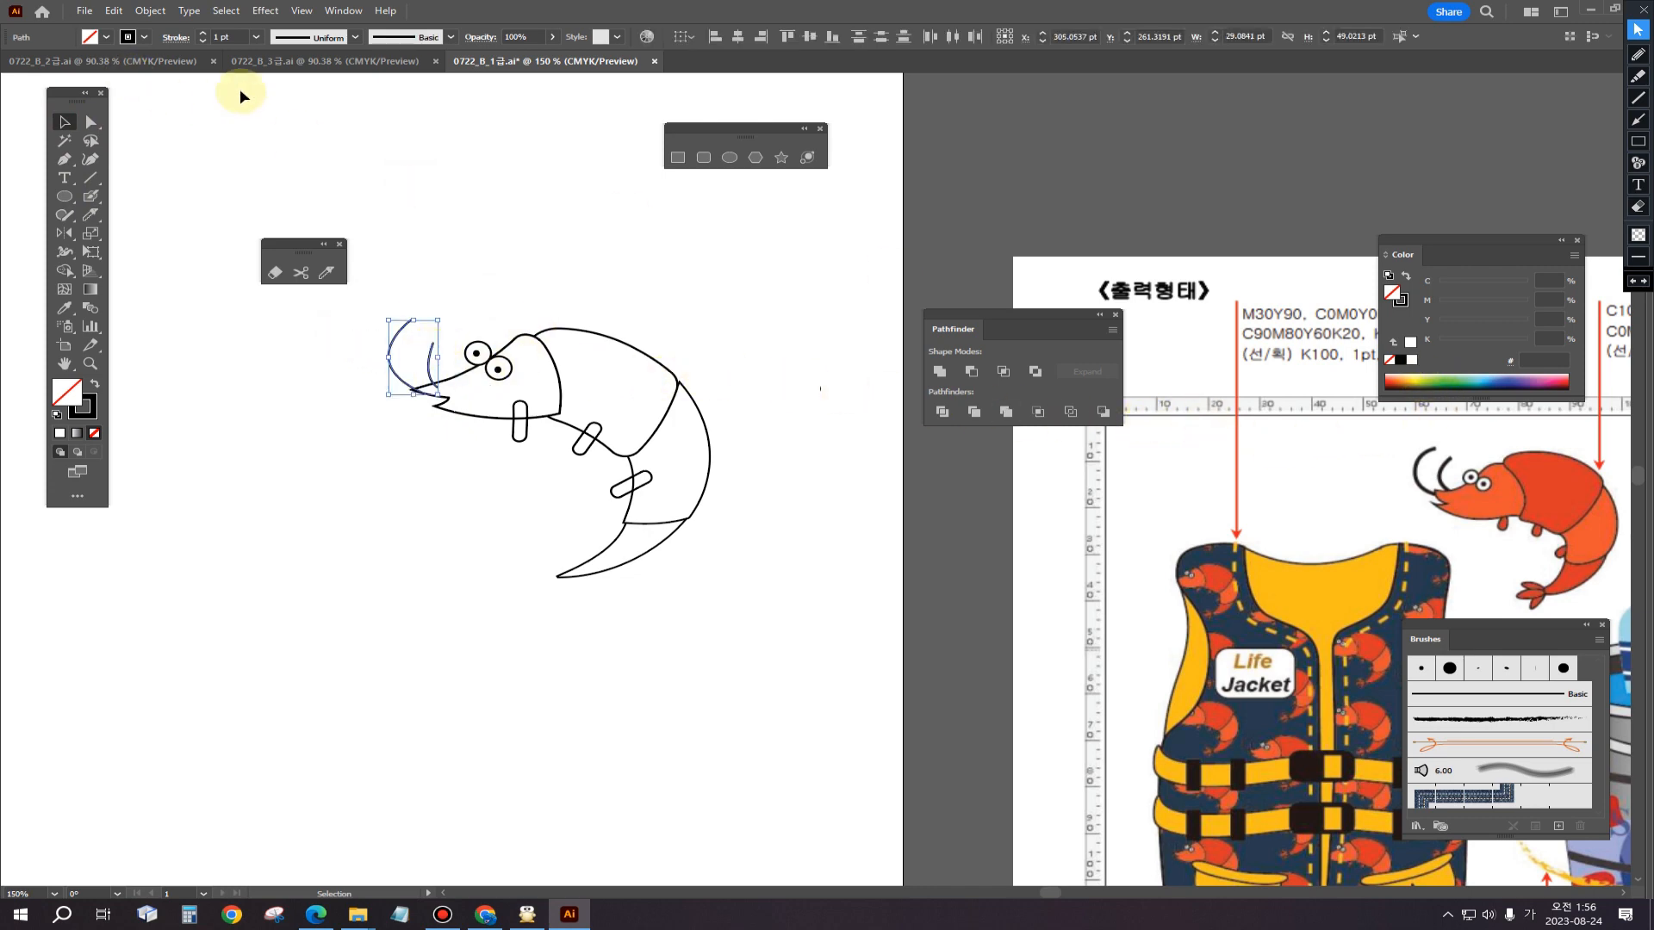
left_click(341, 297)
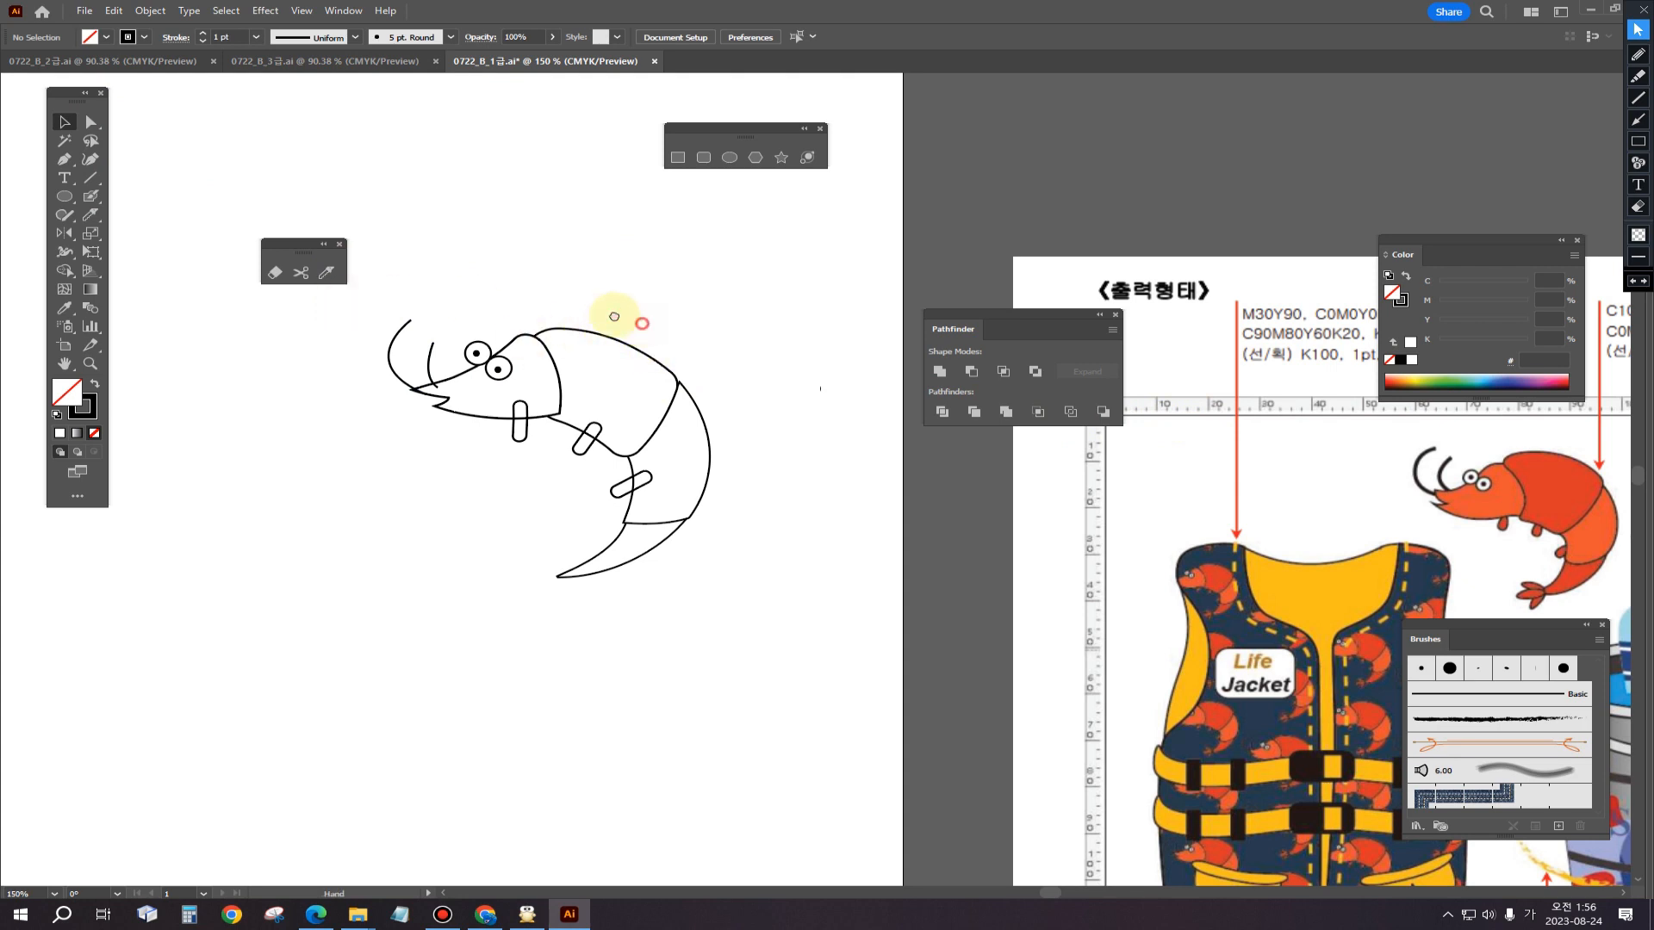
Step: Draw a flat ellipse about 43 by 12 pt below the shrimp and apply the default white fill and black stroke
key("space")
left_click_drag(642, 319, 566, 297)
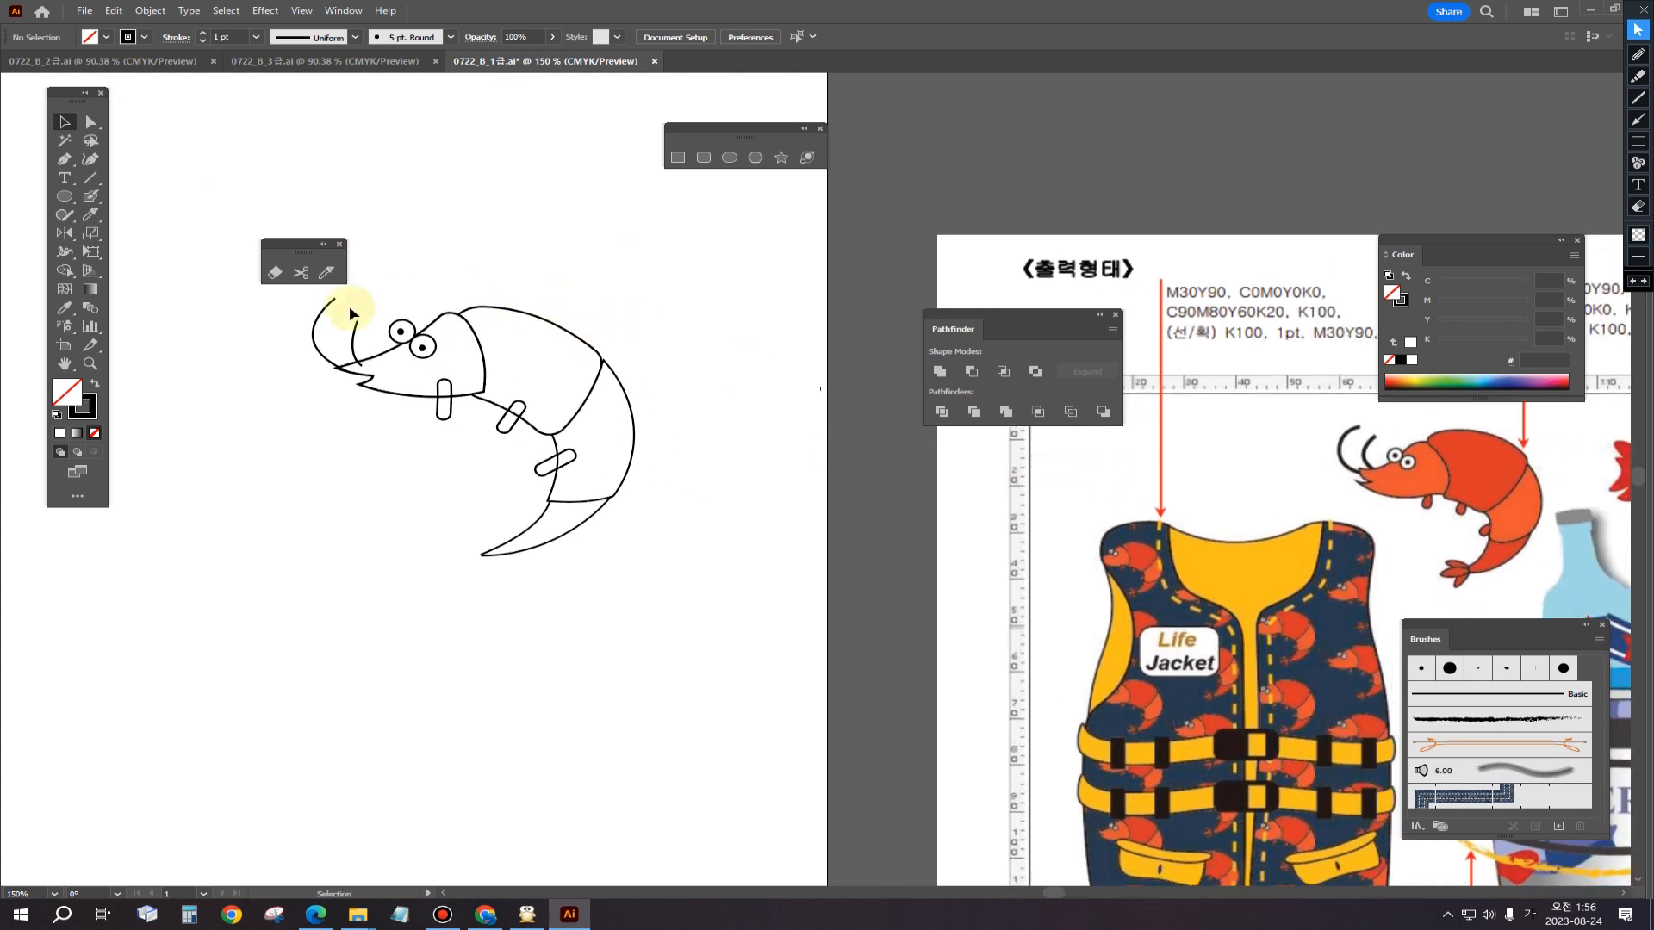
left_click(728, 159)
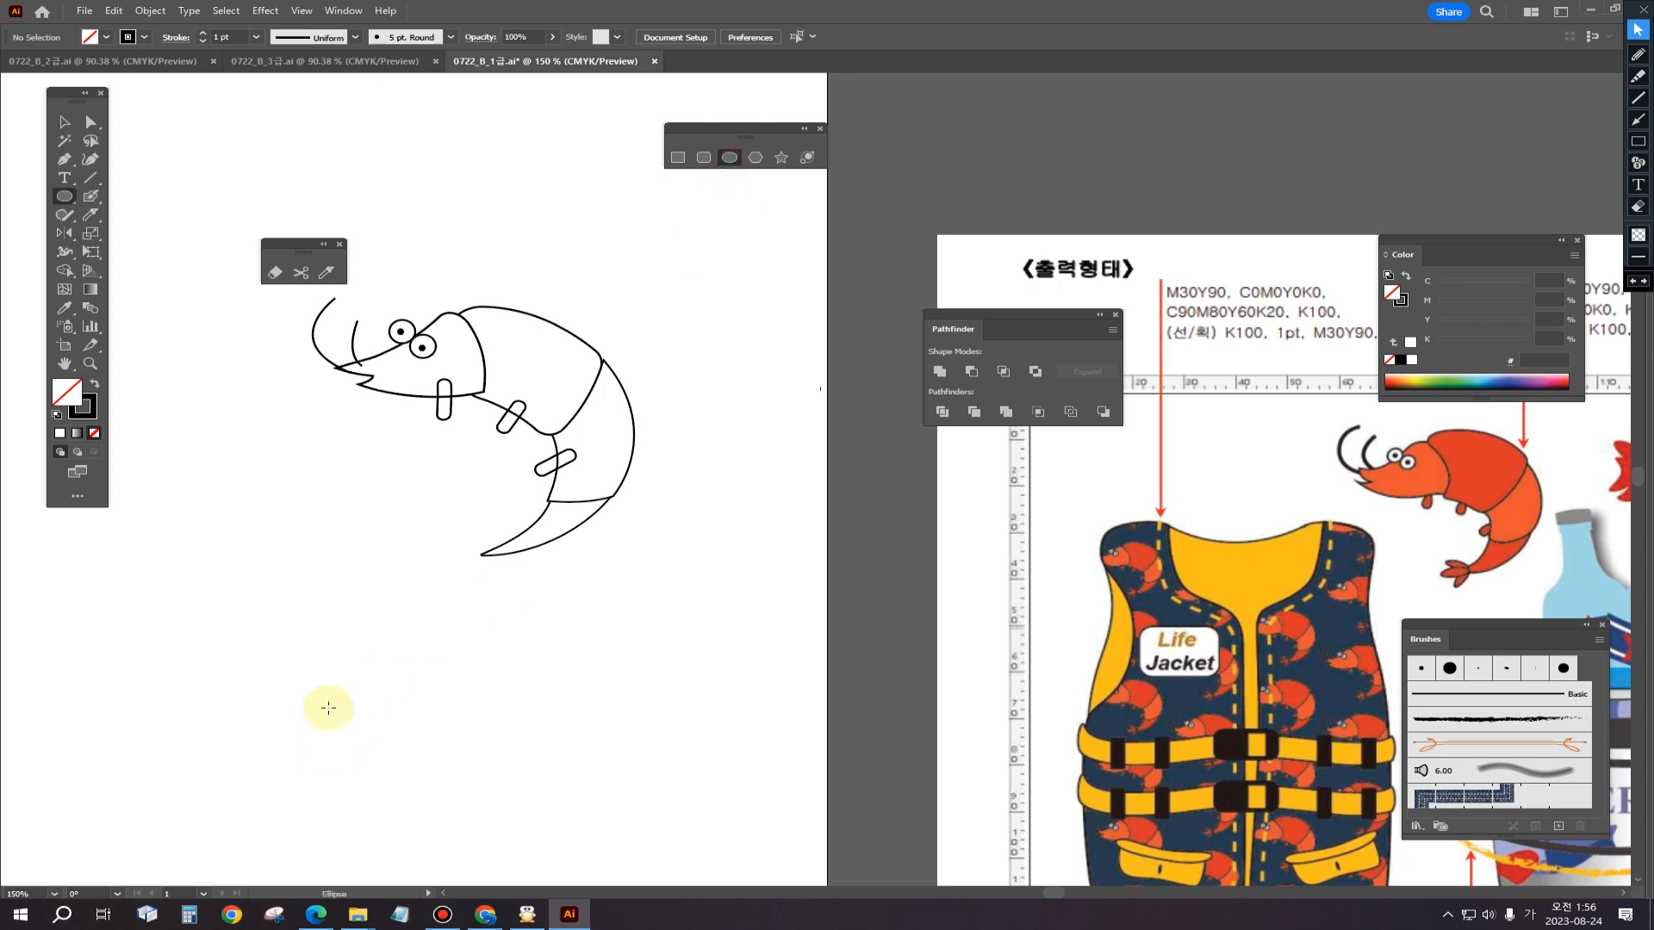
mouse_move(318, 576)
left_mouse_down()
mouse_move(412, 602)
mouse_move(390, 592)
left_mouse_up()
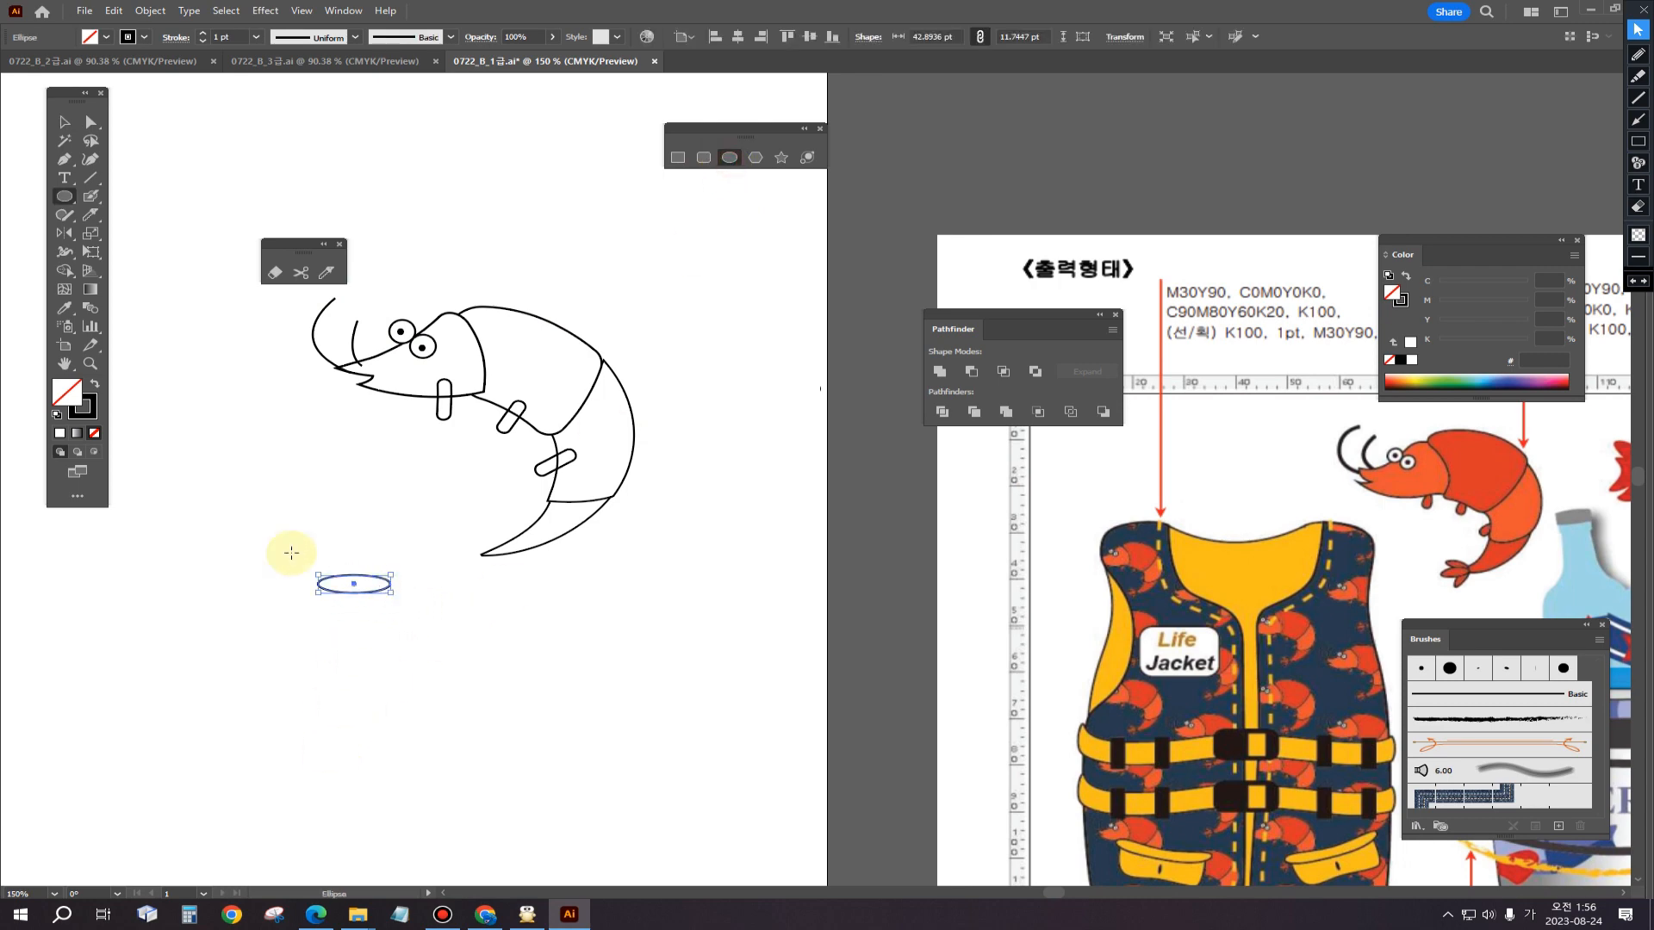
left_click(64, 122)
left_click(525, 739)
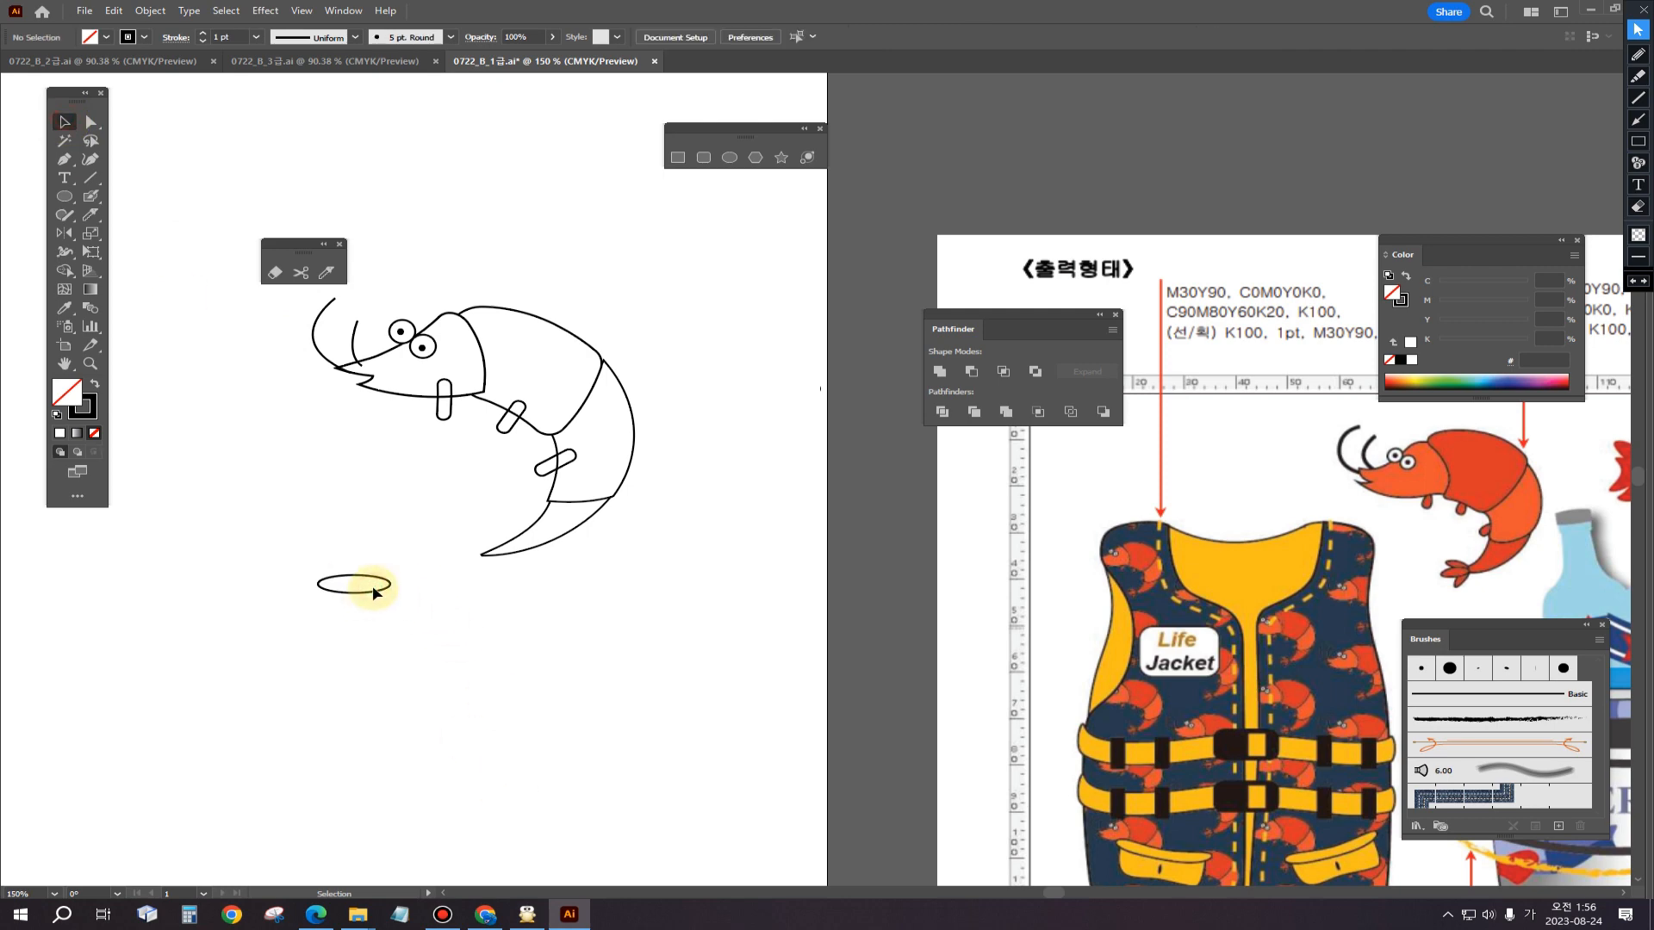
left_click(373, 594)
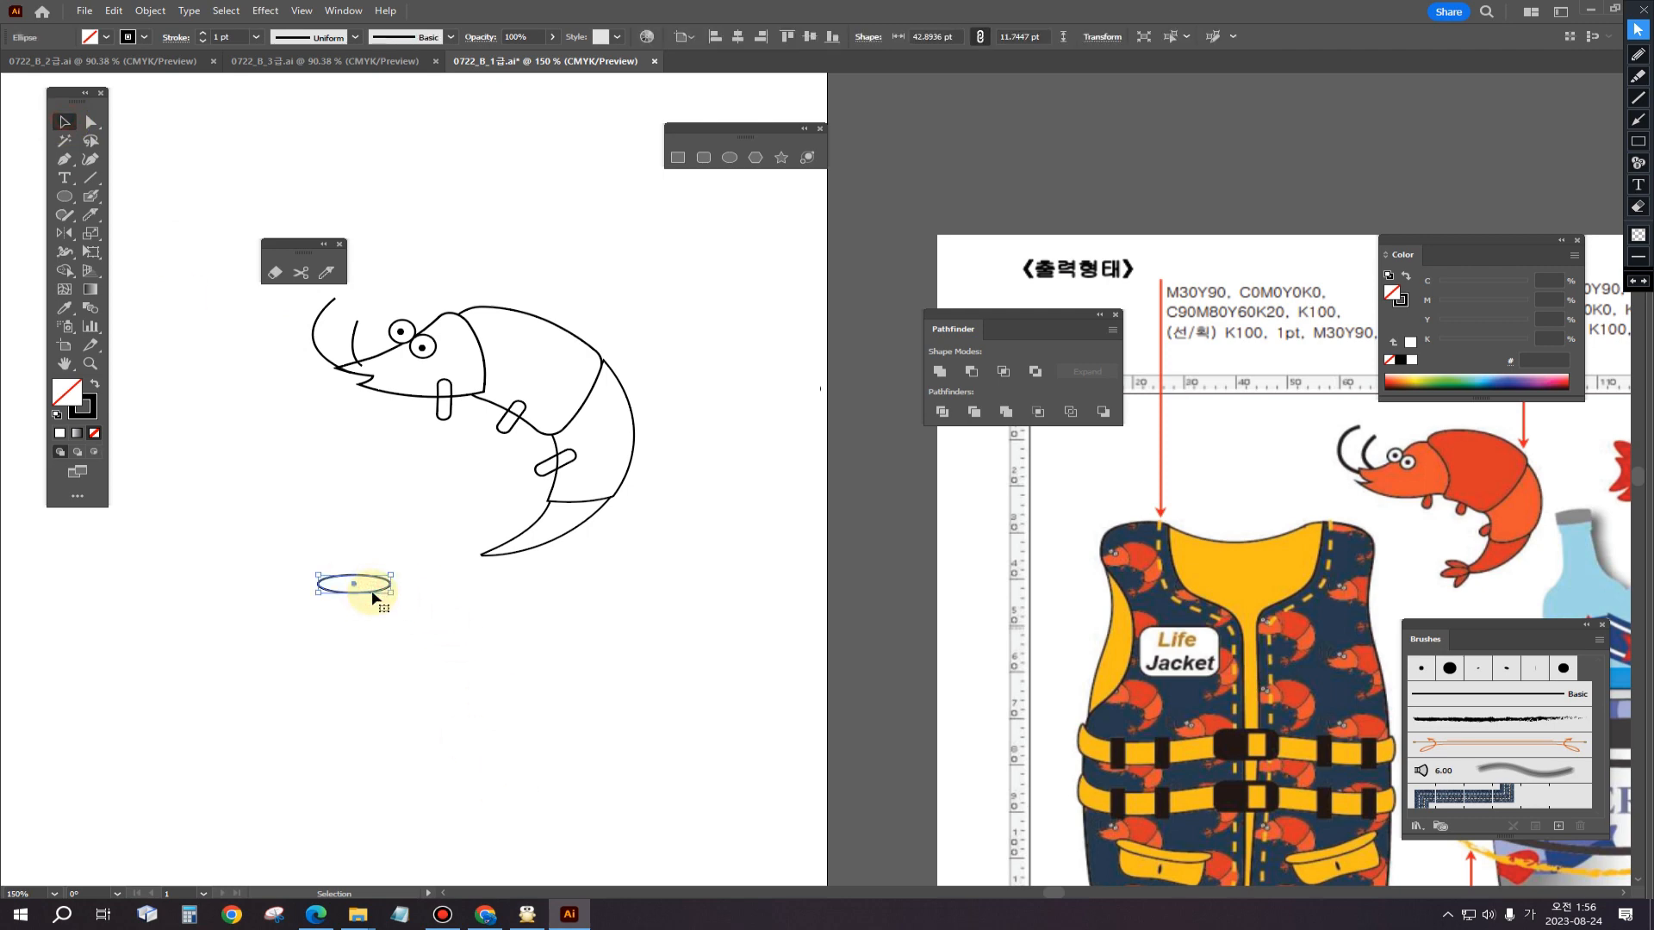
left_click(56, 415)
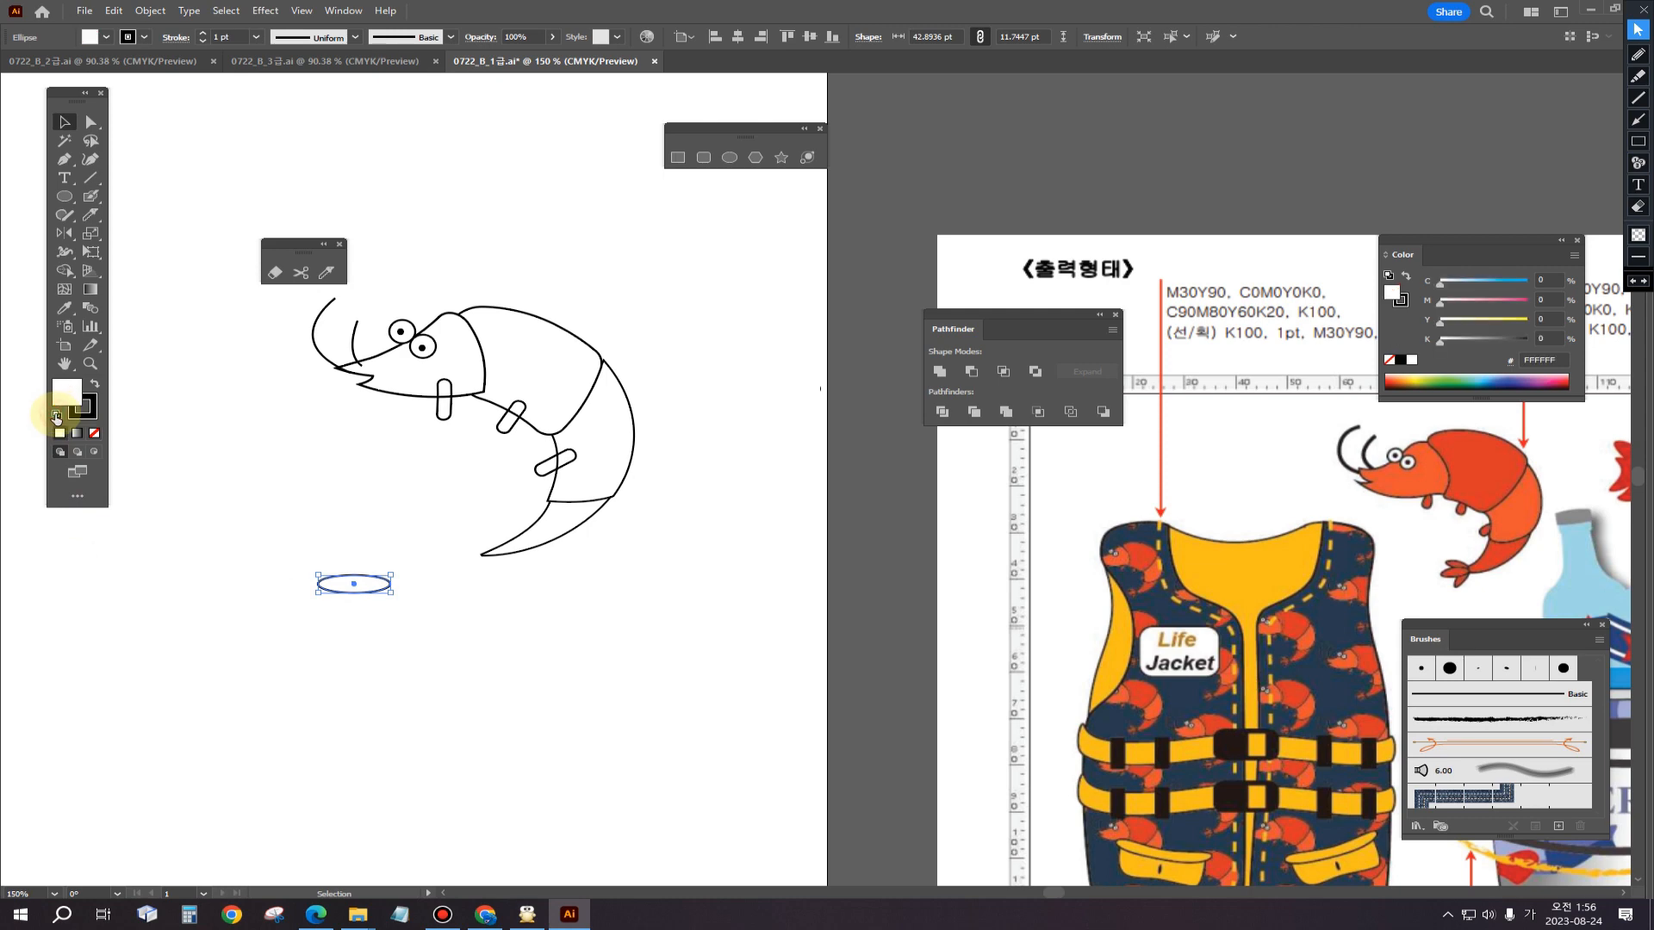
Step: Copy the ellipse straight above and below itself to make a vertical stack of three slightly overlapping ellipses
left_click(290, 614)
left_click(373, 586)
mouse_move(371, 584)
left_mouse_down()
mouse_move(380, 563)
mouse_move(389, 625)
mouse_move(384, 609)
left_mouse_up()
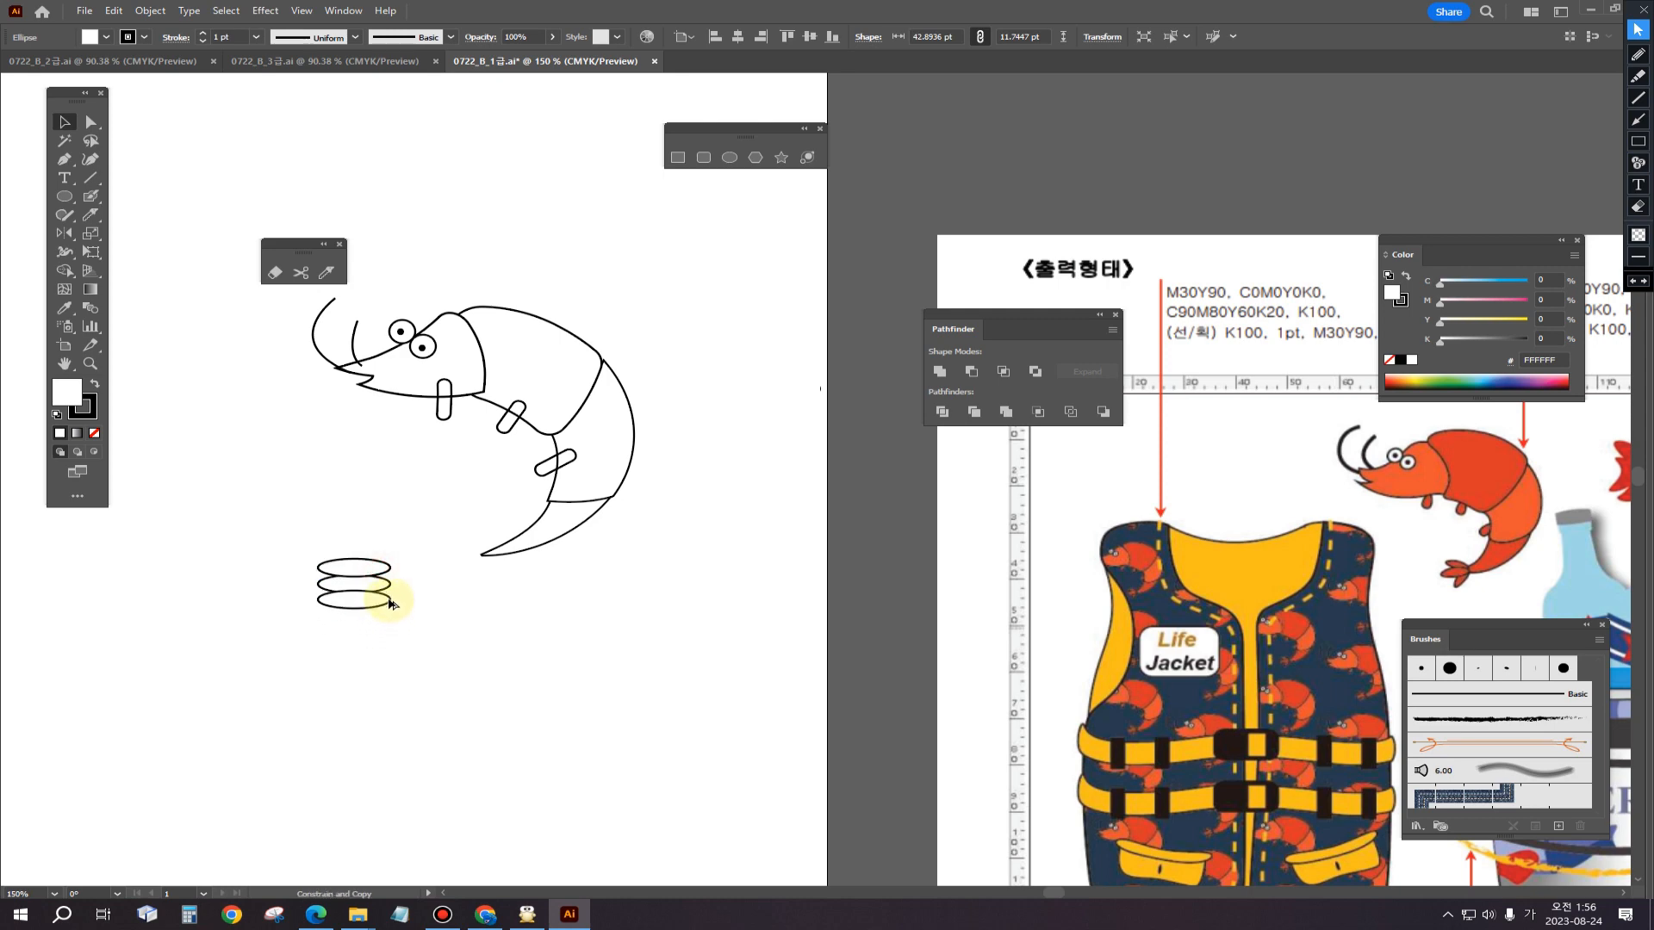
Step: Rotate the upper and lower ellipses in opposite directions so their right ends converge with the middle one into a fan
left_click(376, 571)
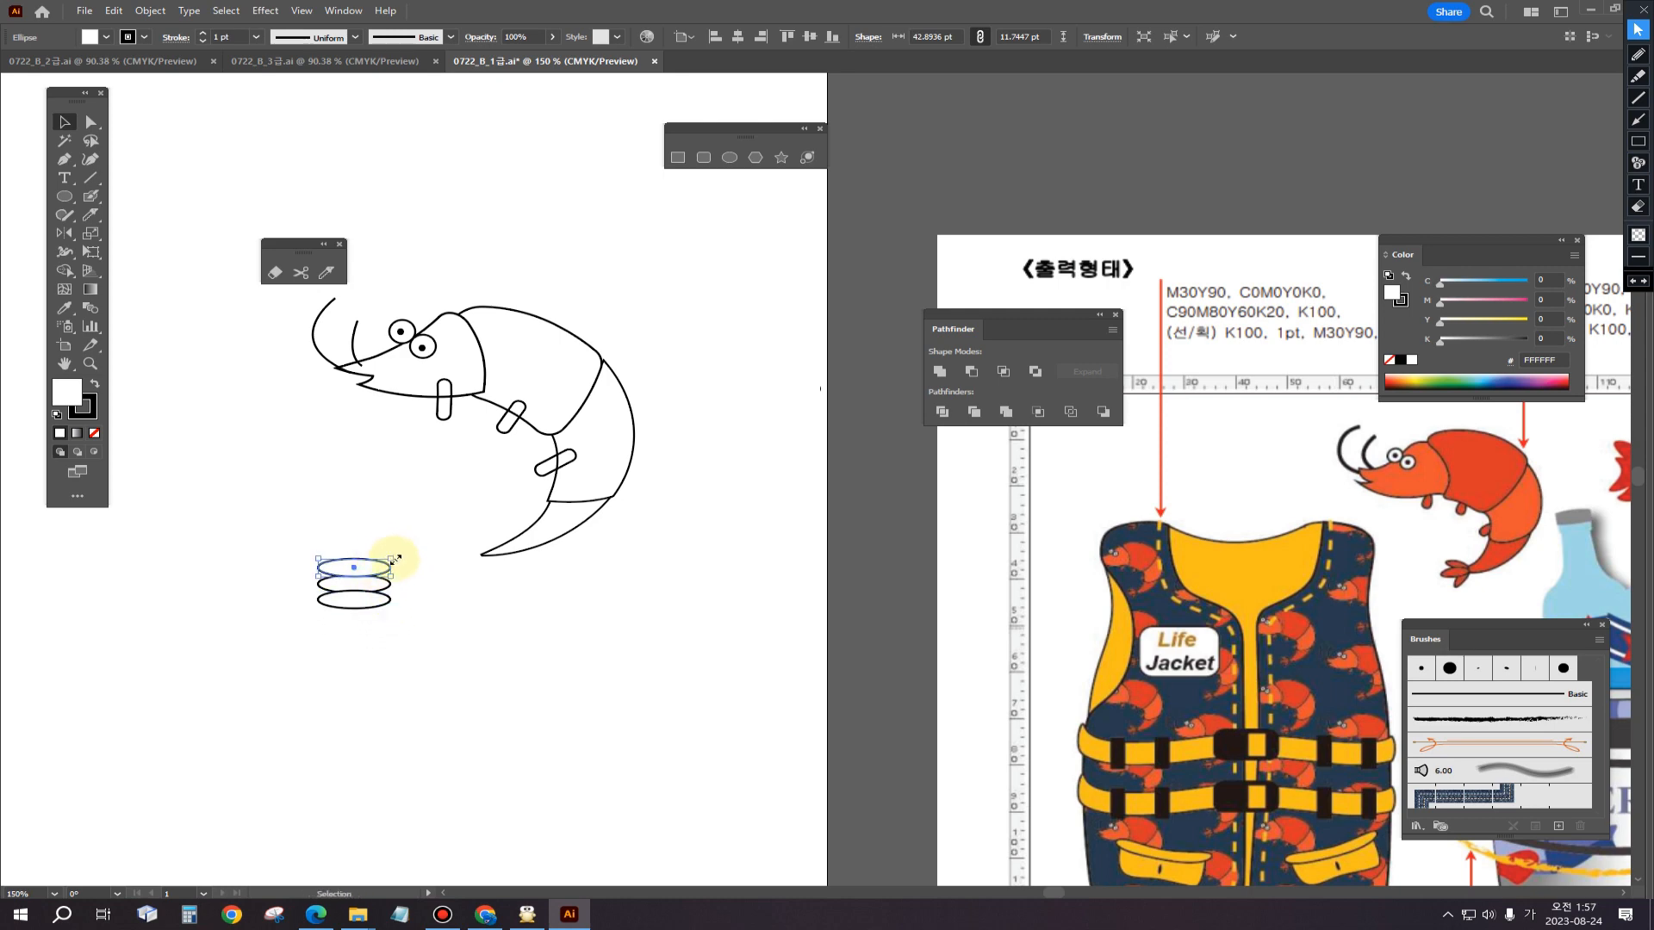
scroll(397, 563, "up", 2)
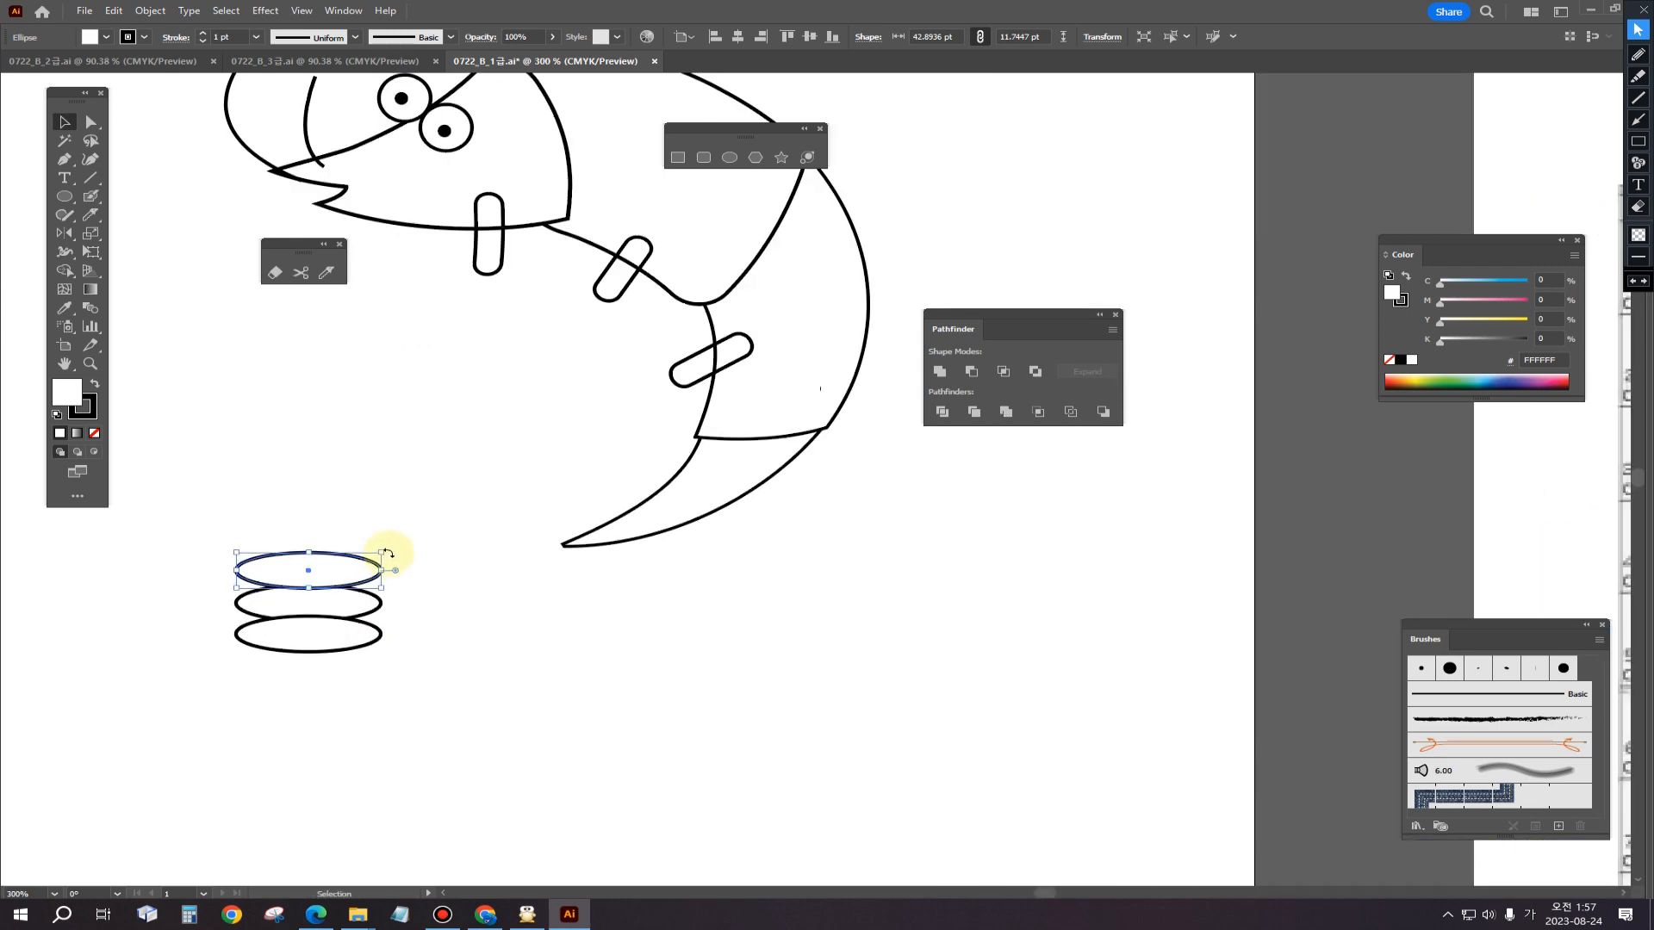
left_click_drag(389, 554, 359, 583)
left_click(384, 635)
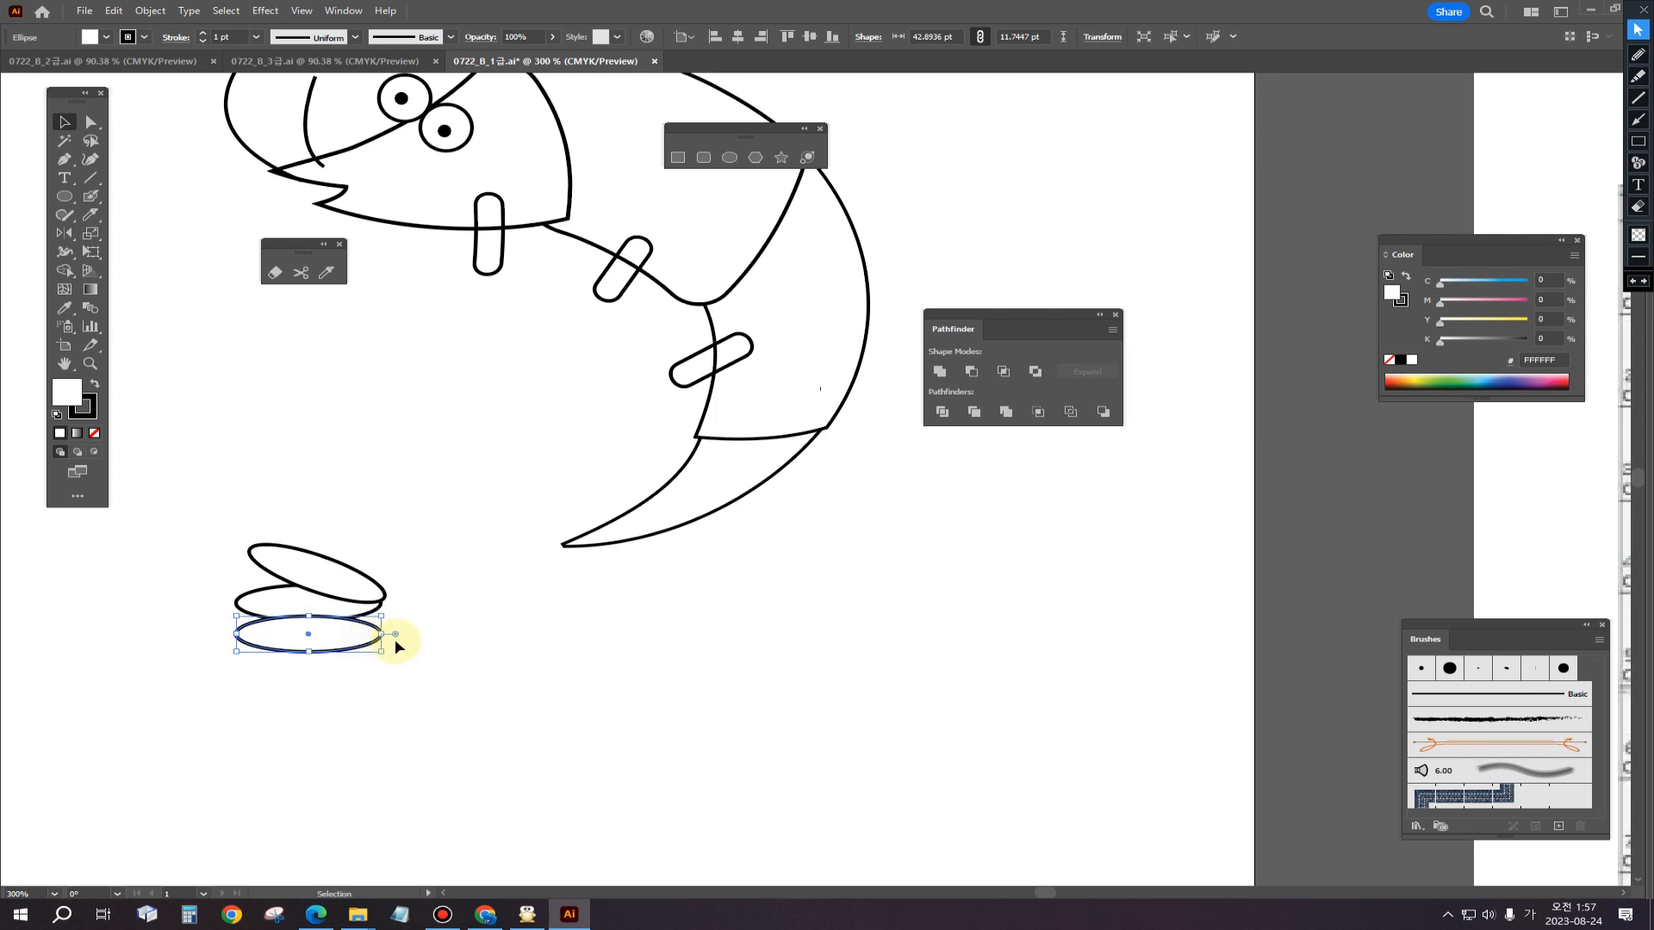
mouse_move(394, 639)
left_mouse_down()
mouse_move(406, 629)
mouse_move(358, 635)
mouse_move(369, 625)
left_mouse_up()
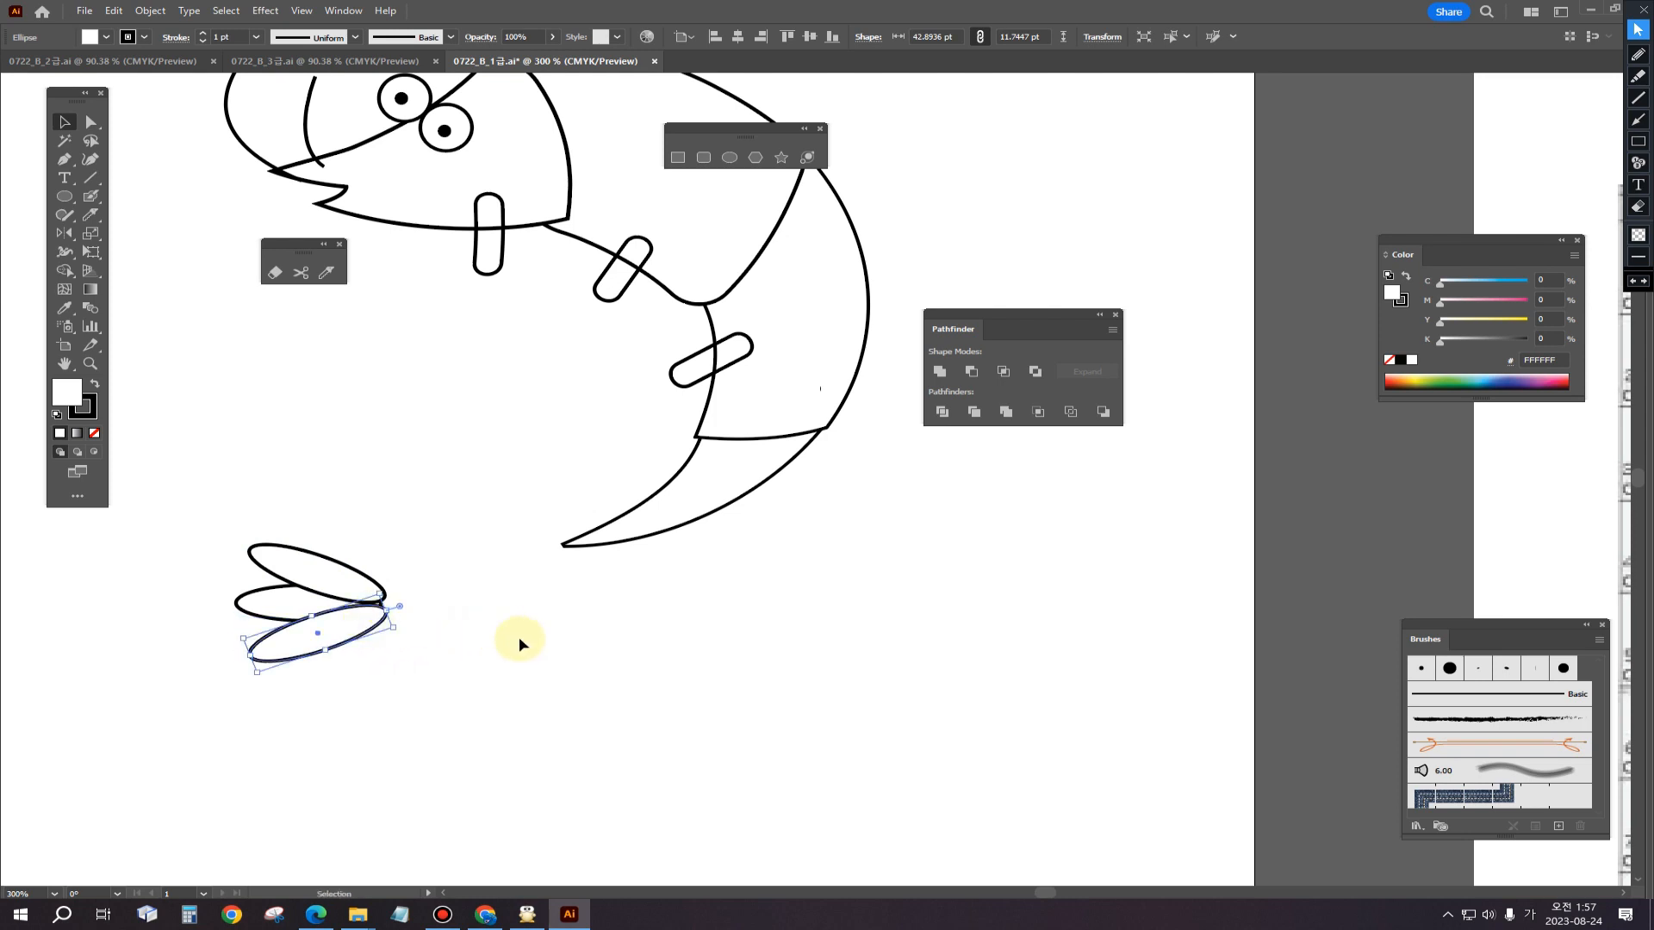
Step: Bring the middle ellipse of the fan to the front and nudge it slightly to the right
scroll(648, 652, "down", 1)
mouse_move(728, 683)
left_mouse_down()
mouse_move(279, 620)
mouse_move(610, 597)
left_mouse_up()
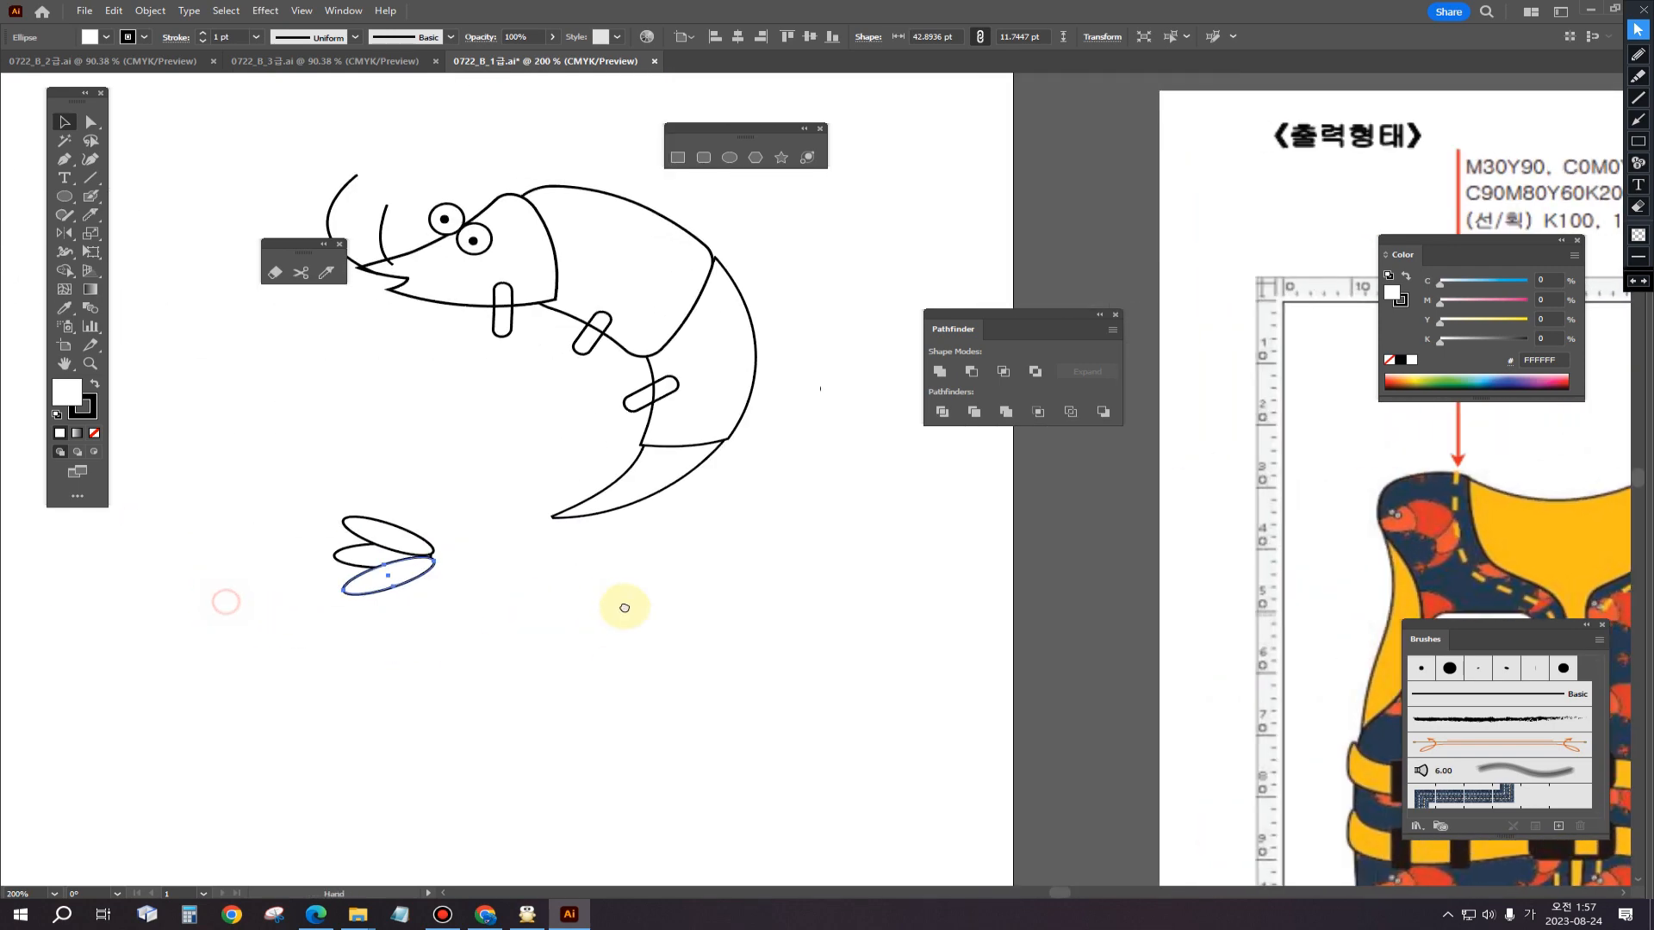
left_click(384, 558)
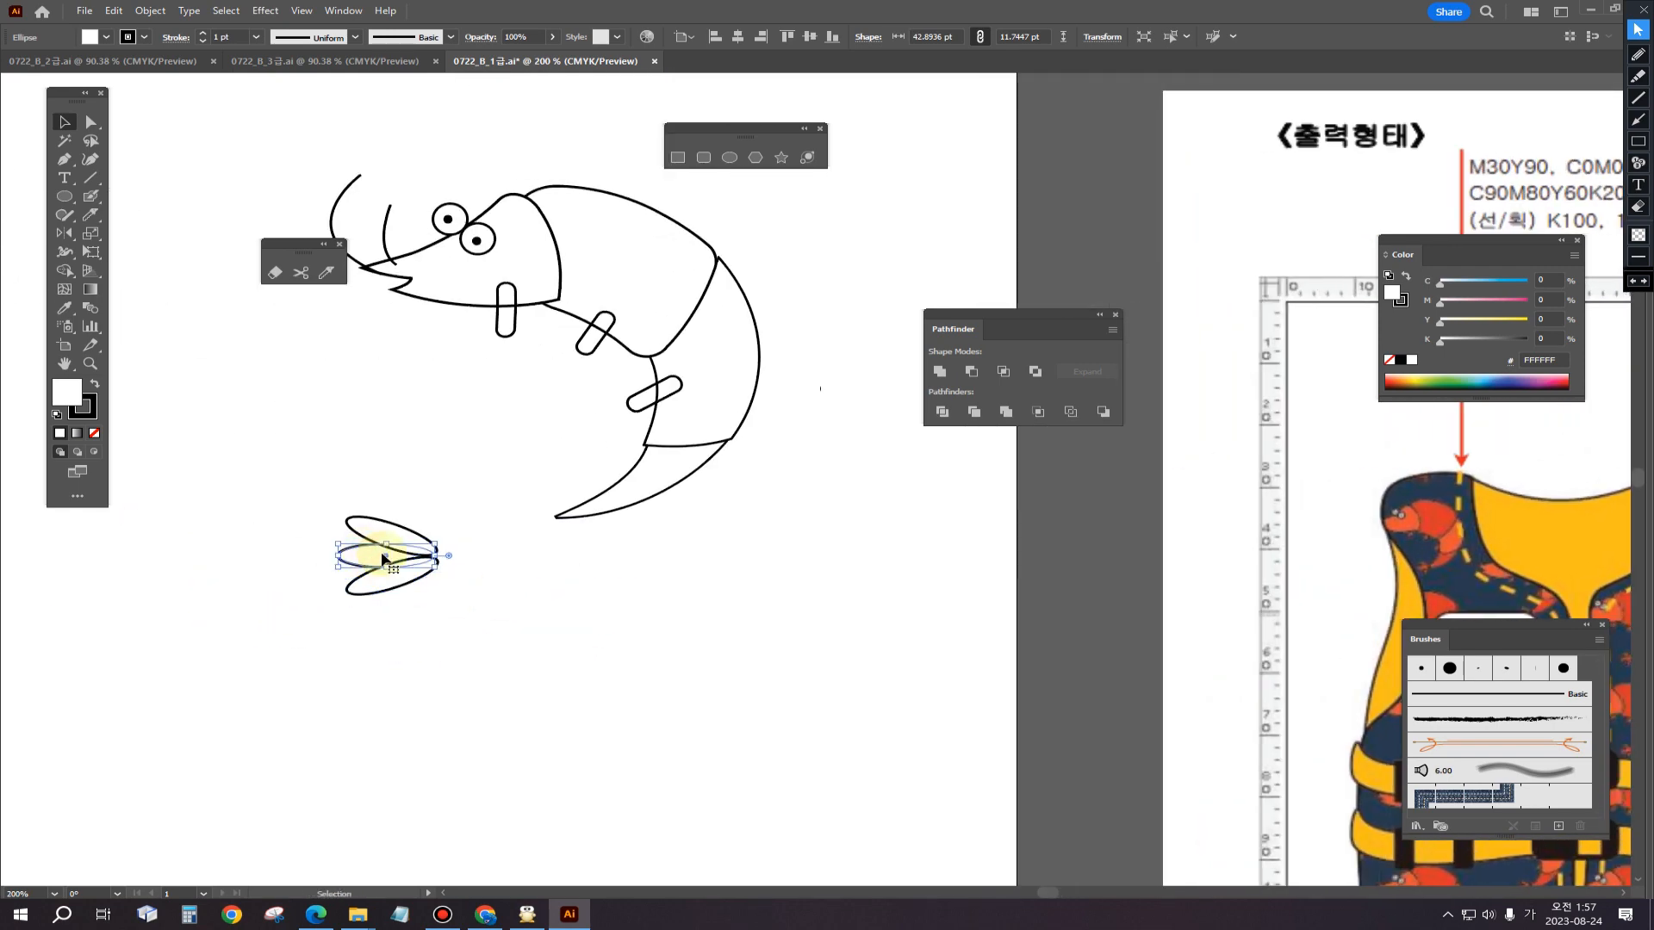
left_click(479, 613)
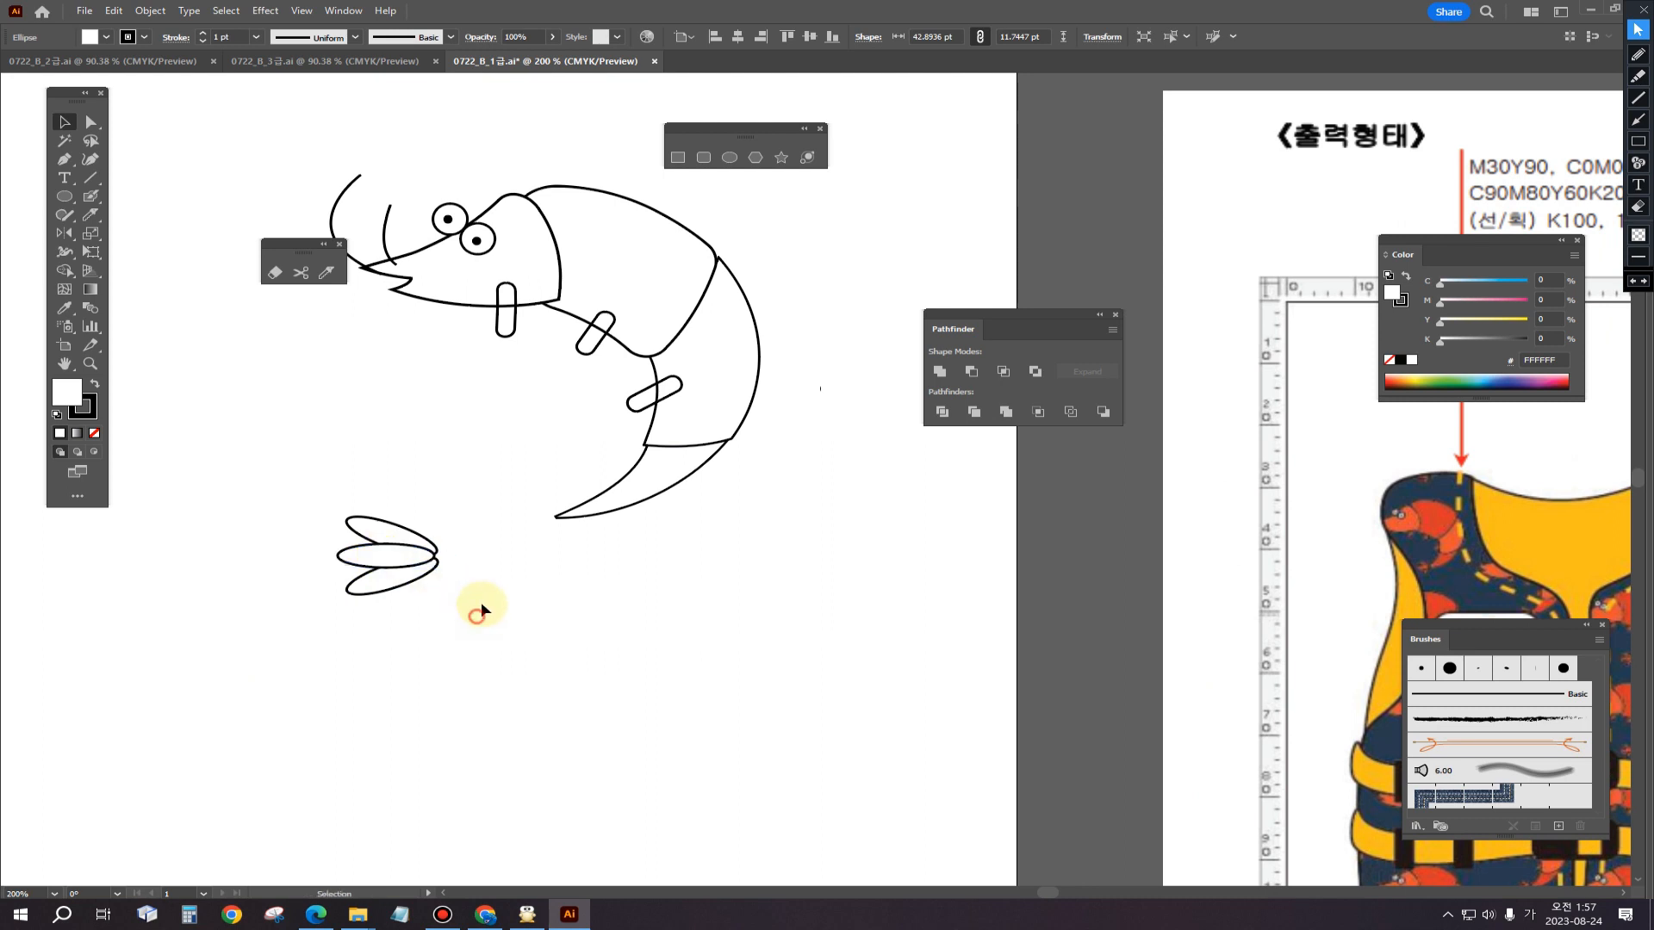
left_click(422, 560)
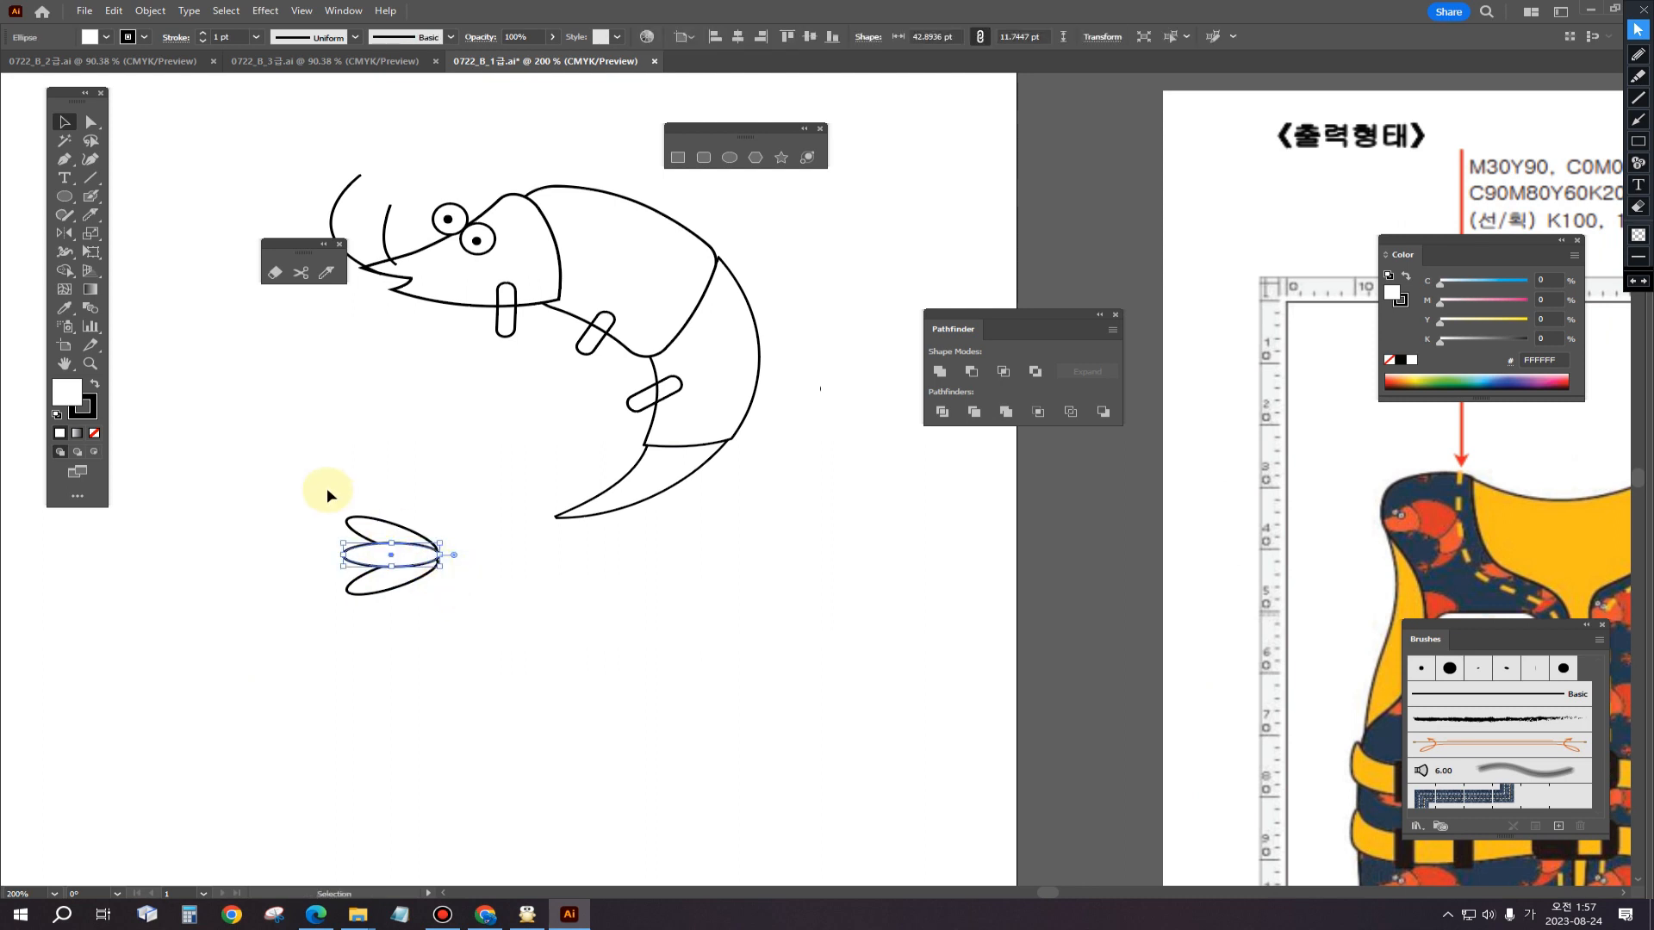
Step: Move the three fan ellipses onto the tail tip, group them and scale the group down to about 36 by 32 pt
left_click_drag(333, 491, 458, 638)
left_click_drag(401, 564, 525, 526)
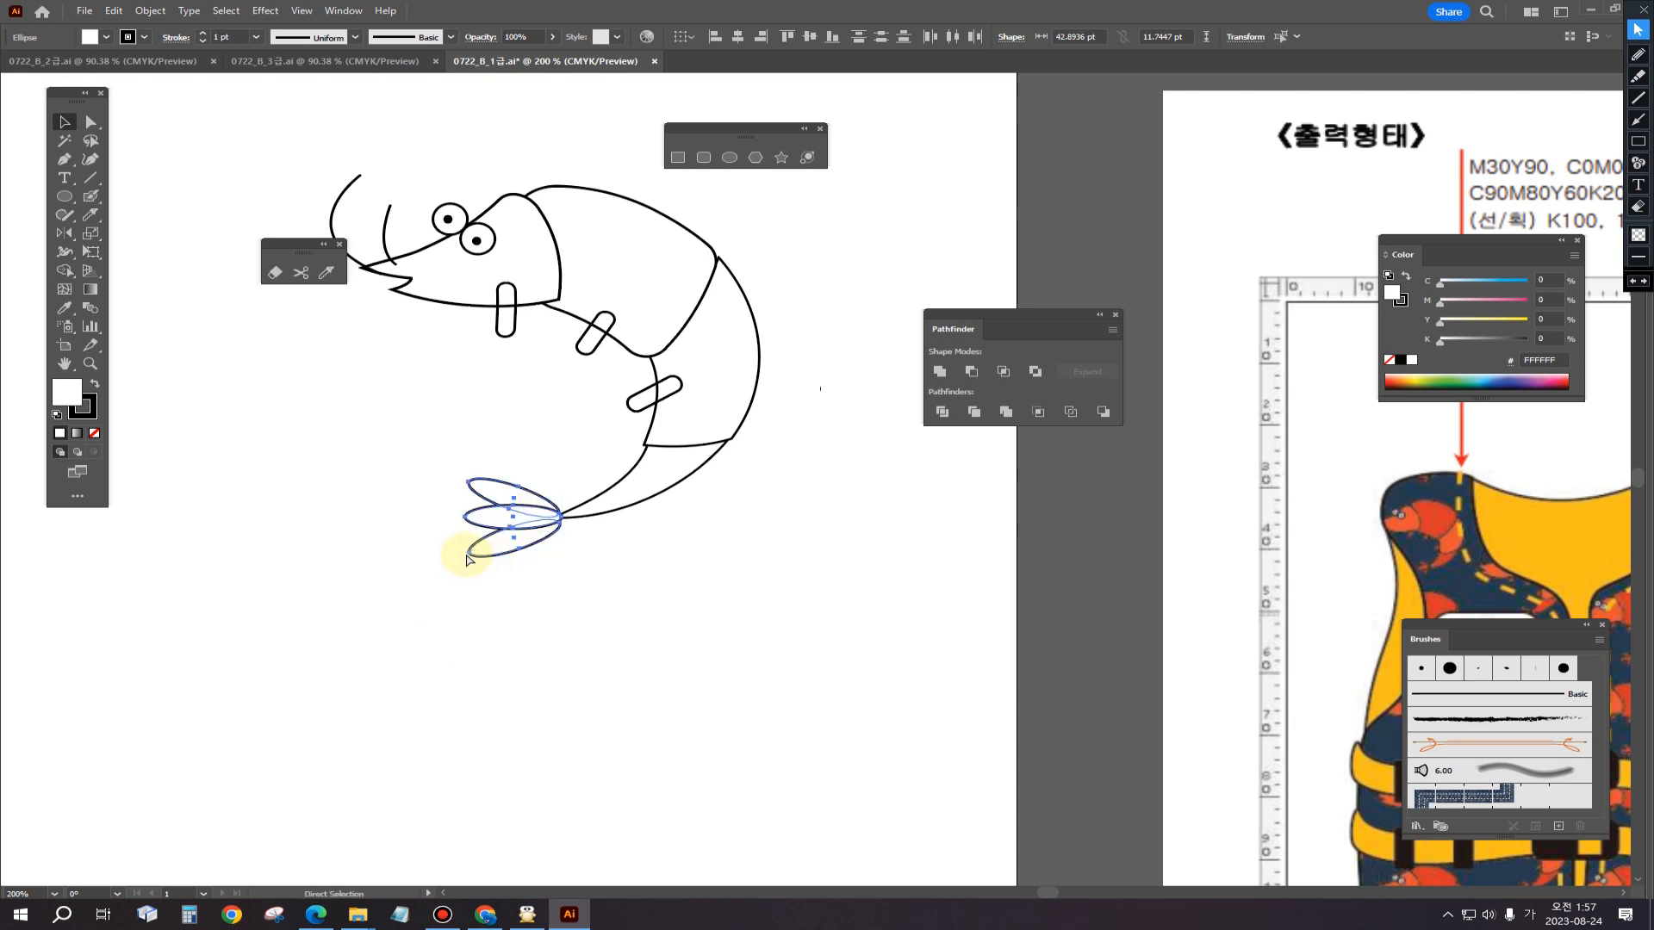
key("ctrl+g")
left_click_drag(464, 557, 512, 517)
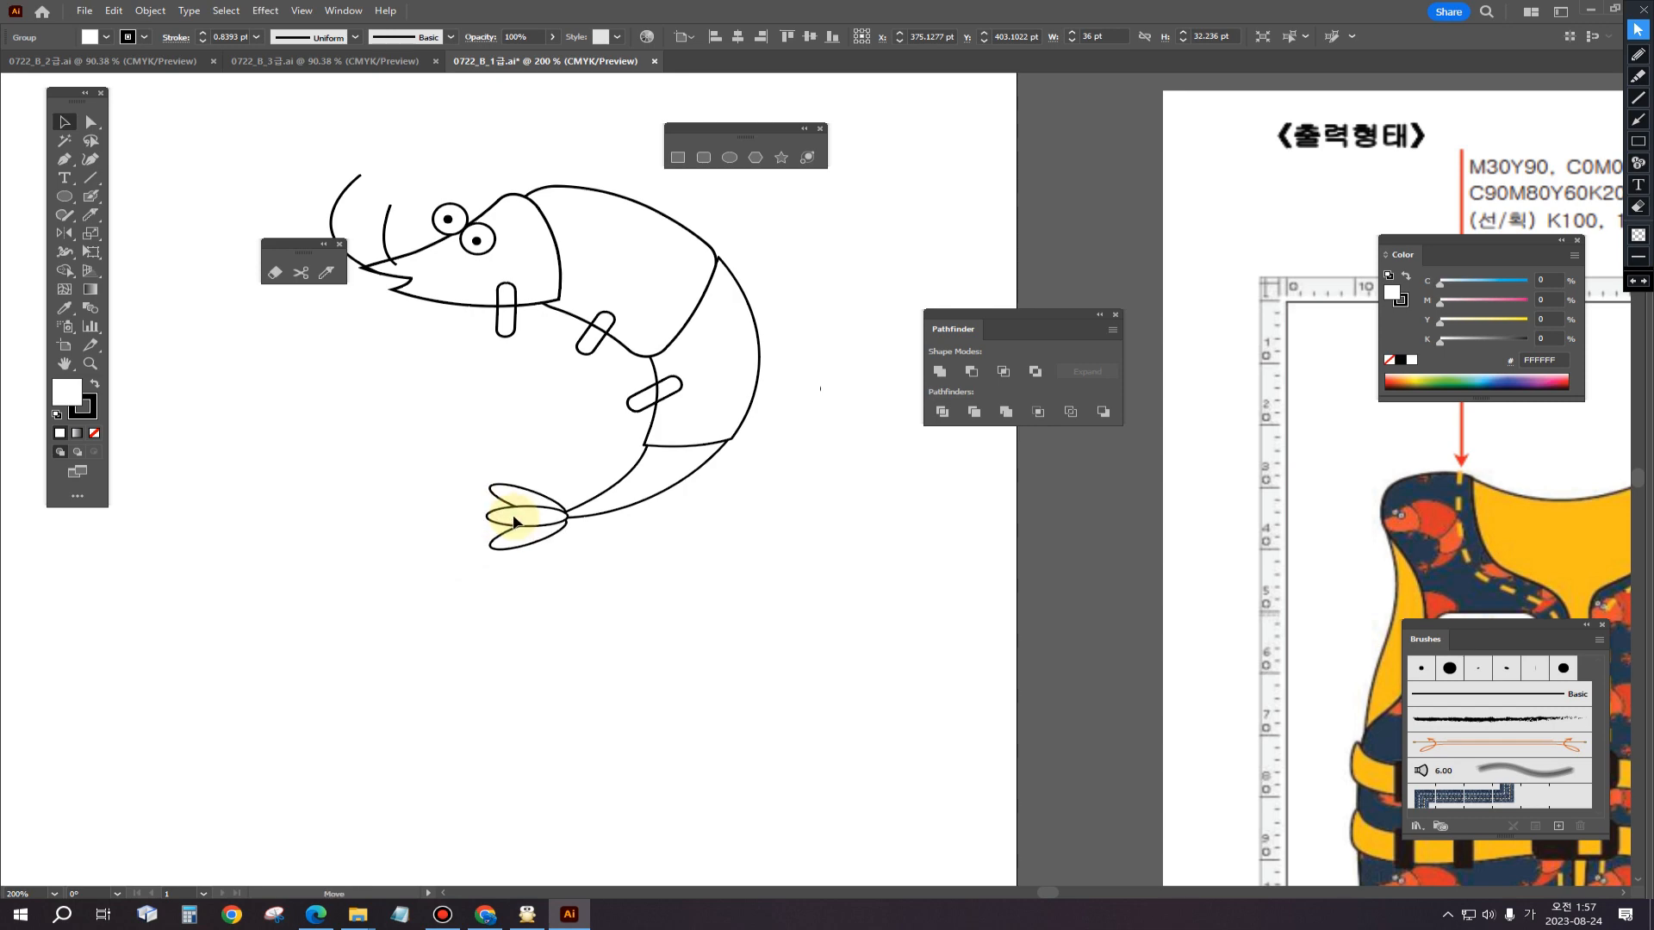
left_click(651, 609)
Step: Fill the shrimp's head with the light orange sampled from the reference shrimp's head using the Eyedropper
scroll(650, 607, "down", 3)
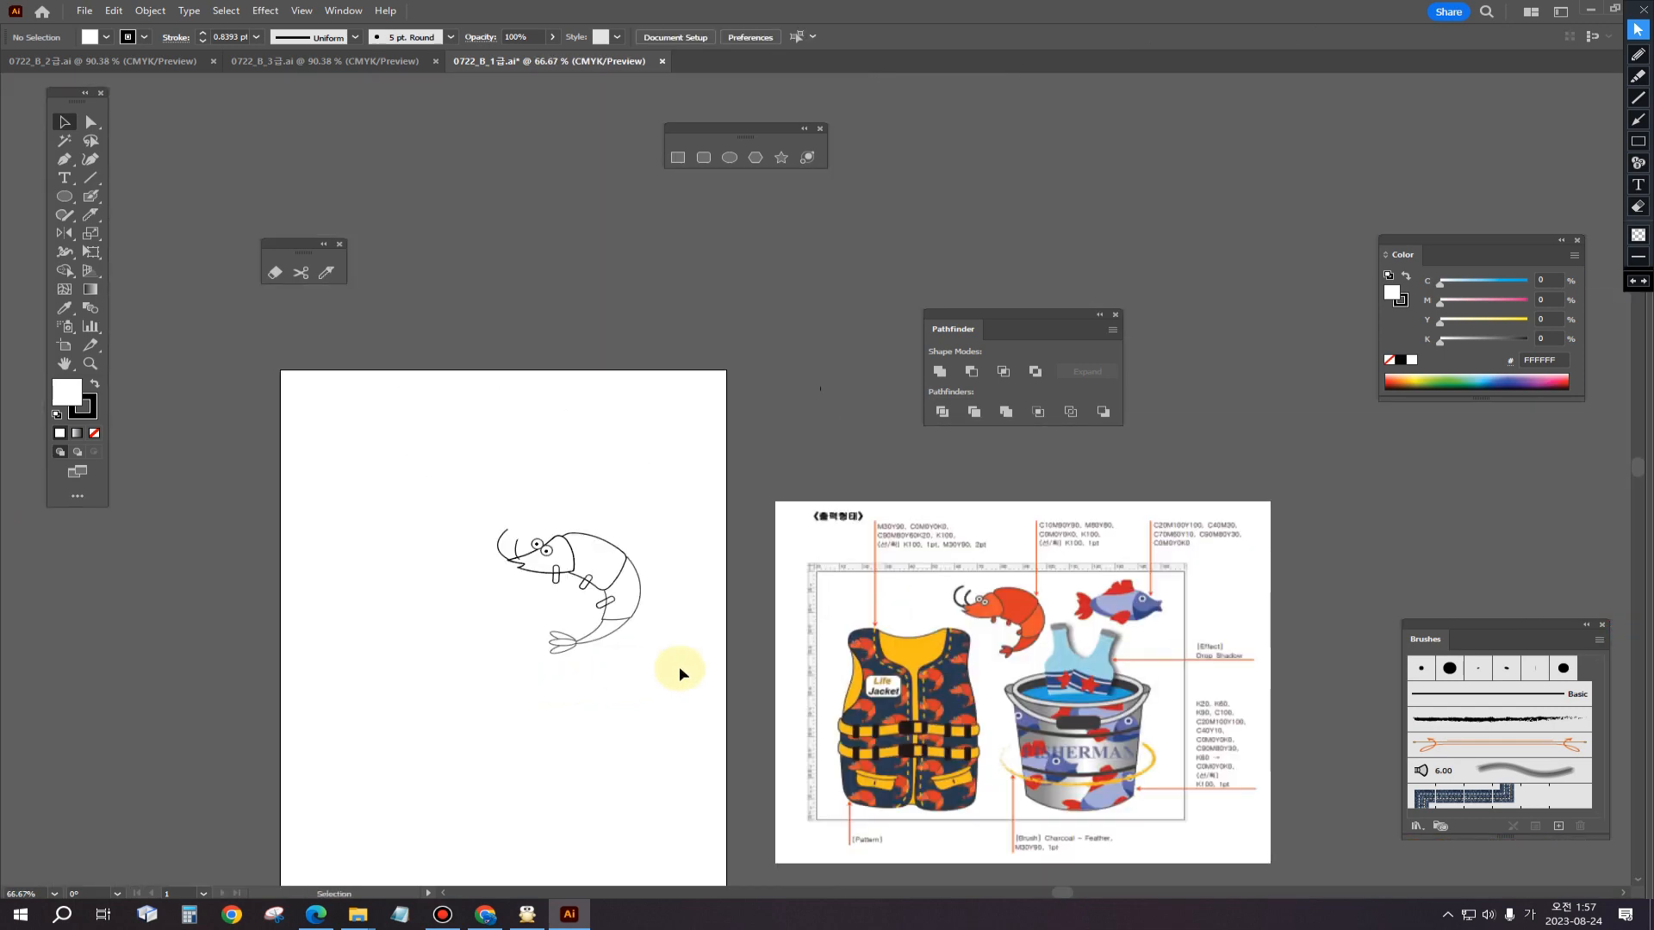
left_click_drag(679, 665, 461, 629)
scroll(481, 628, "up", 1)
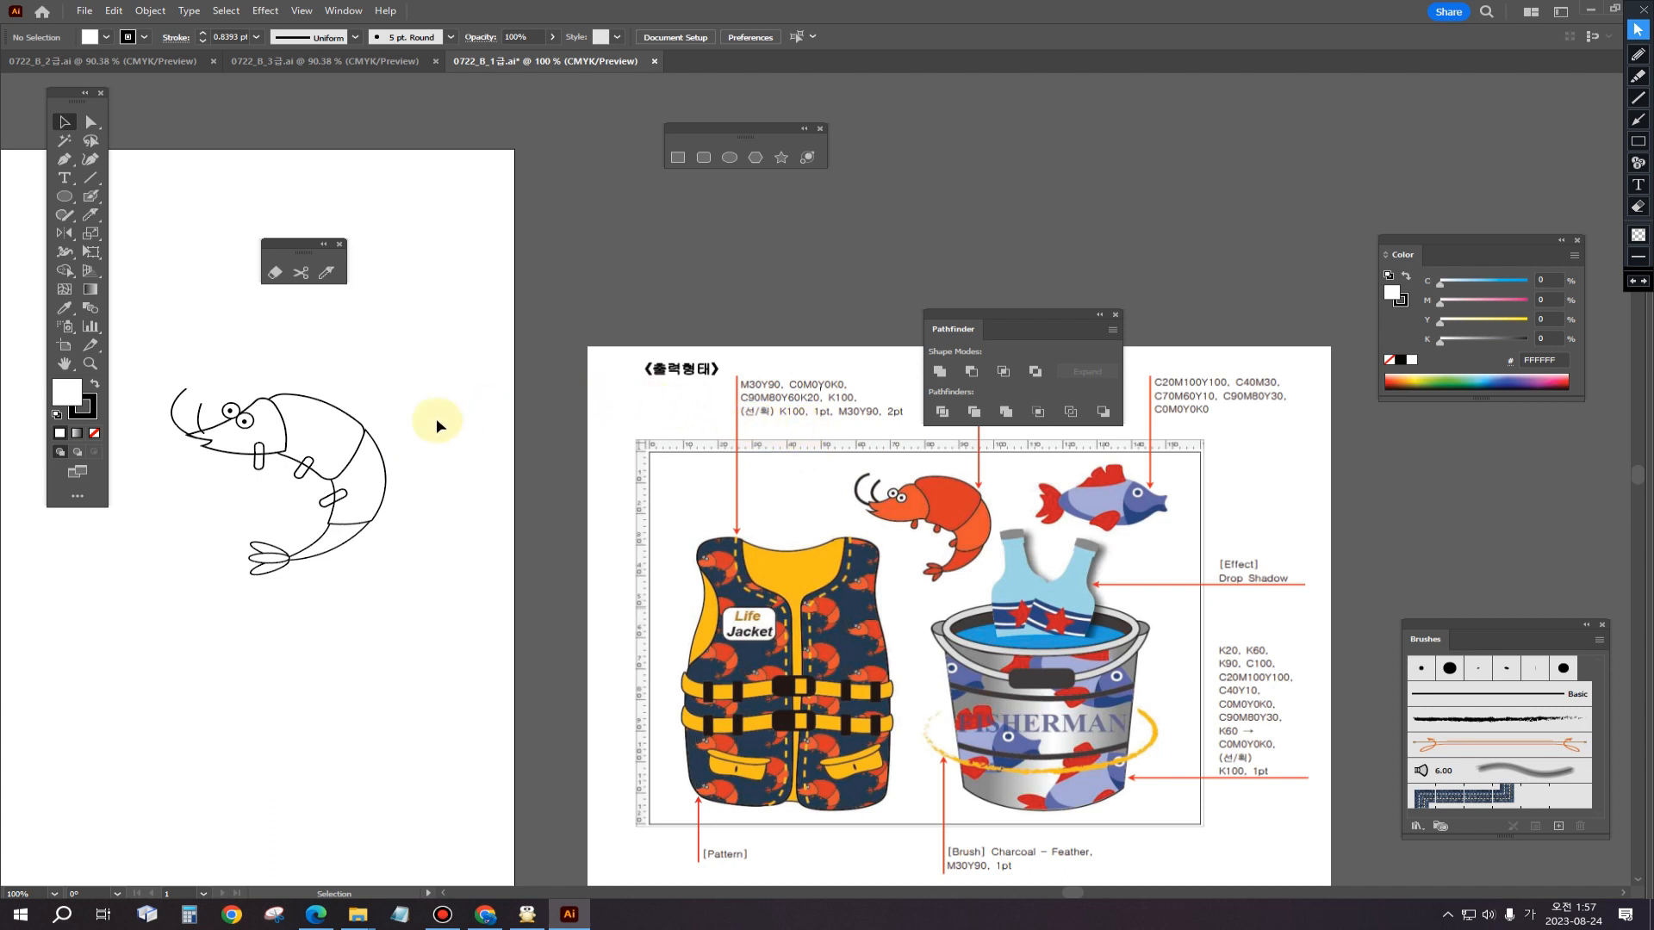
left_click(226, 450)
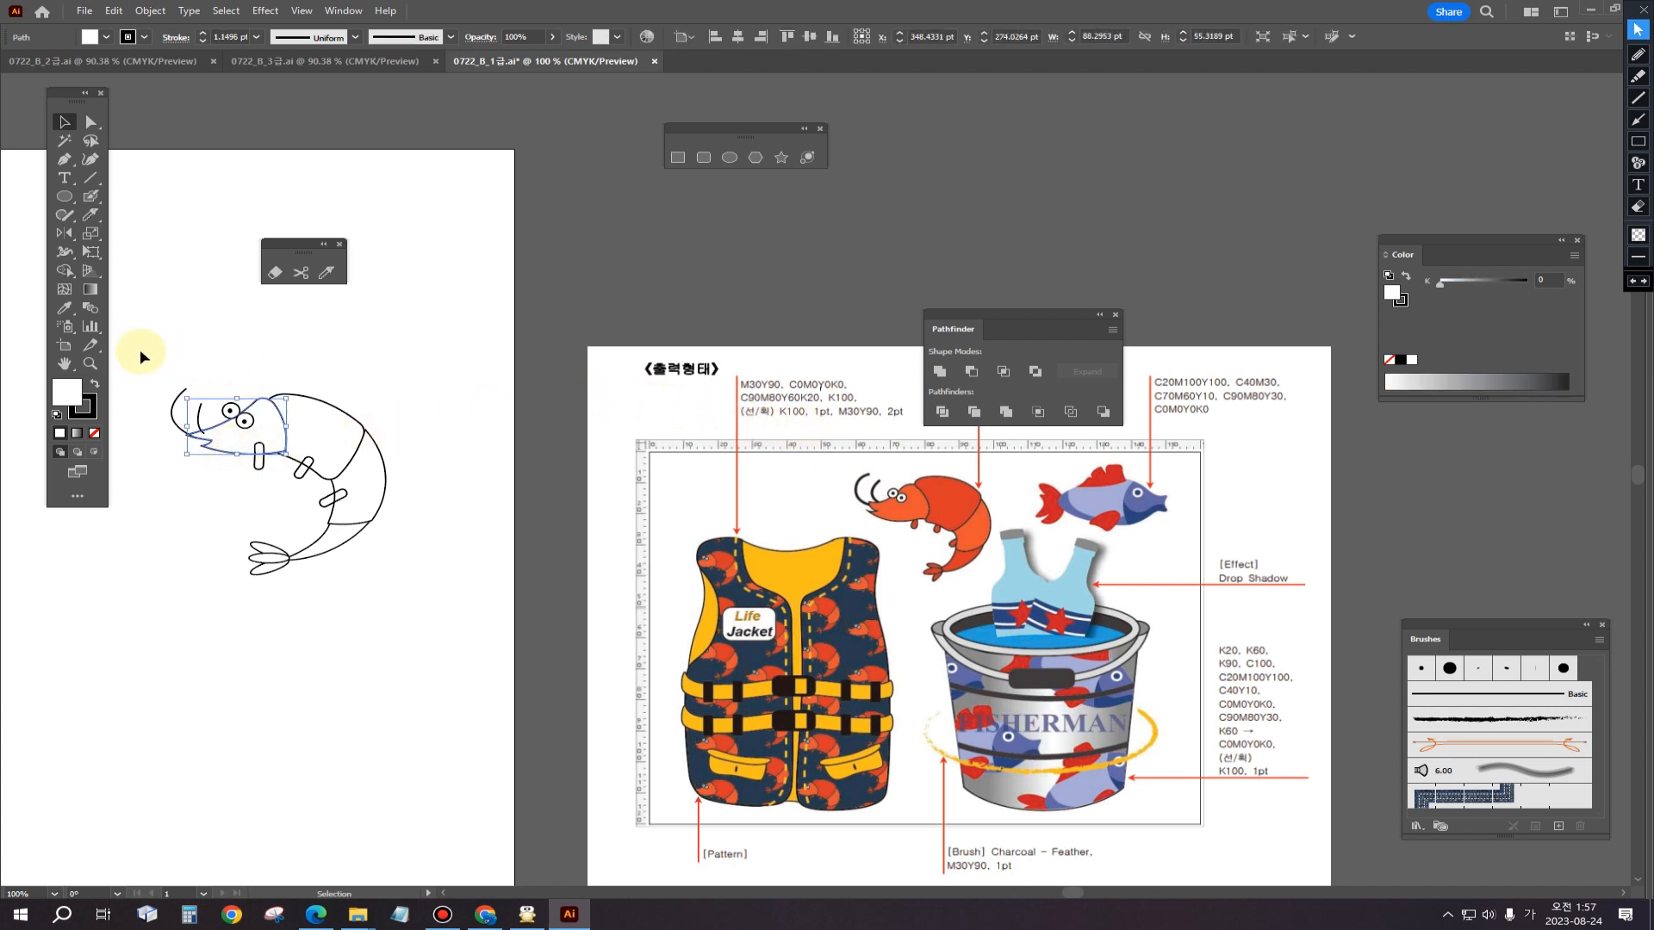
left_click(63, 307)
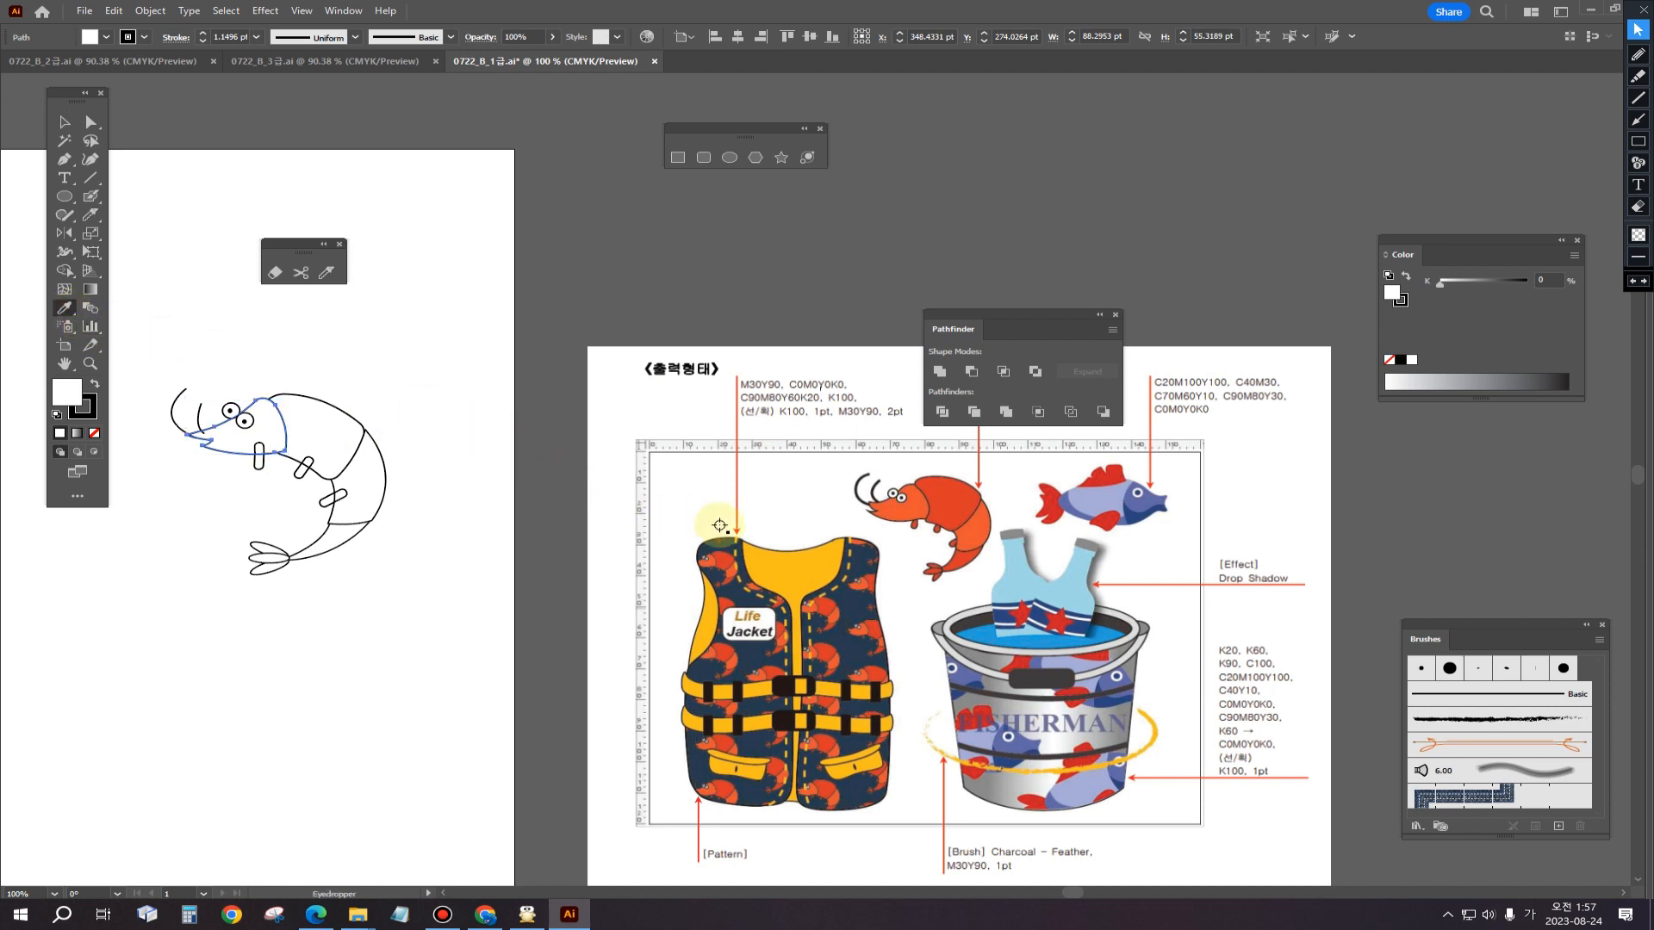
left_click(895, 513)
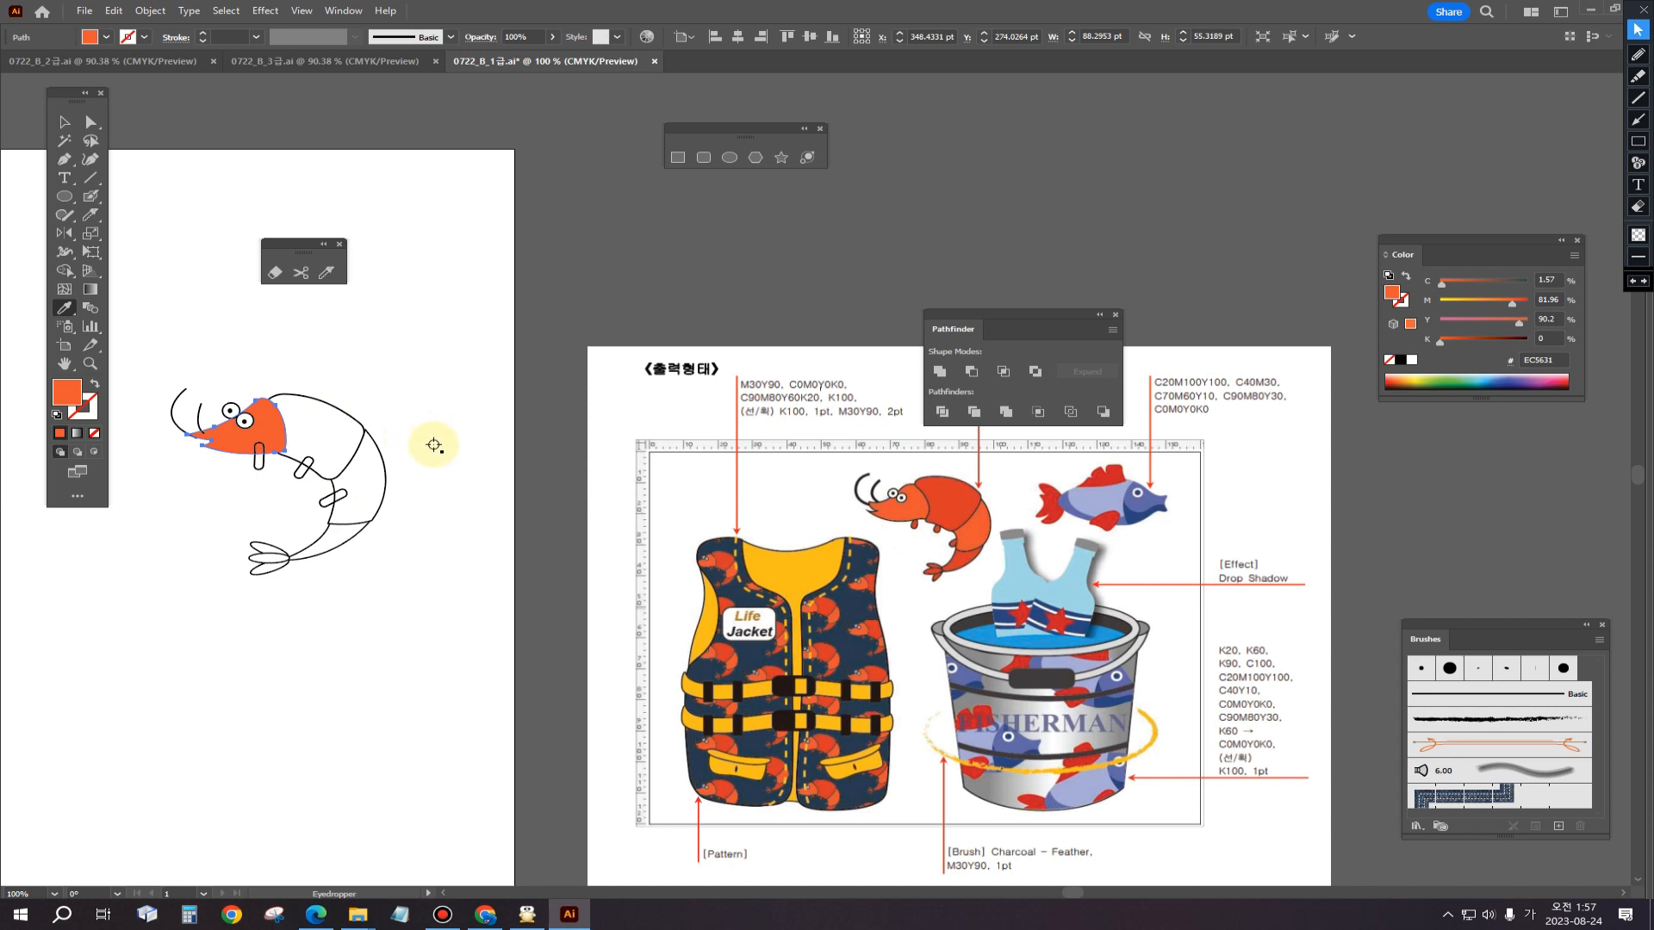
Step: Sample the reference shrimp to color the segment behind the head red, the curved segment light orange and the tapered tail segment red
left_click(360, 446, "ctrl")
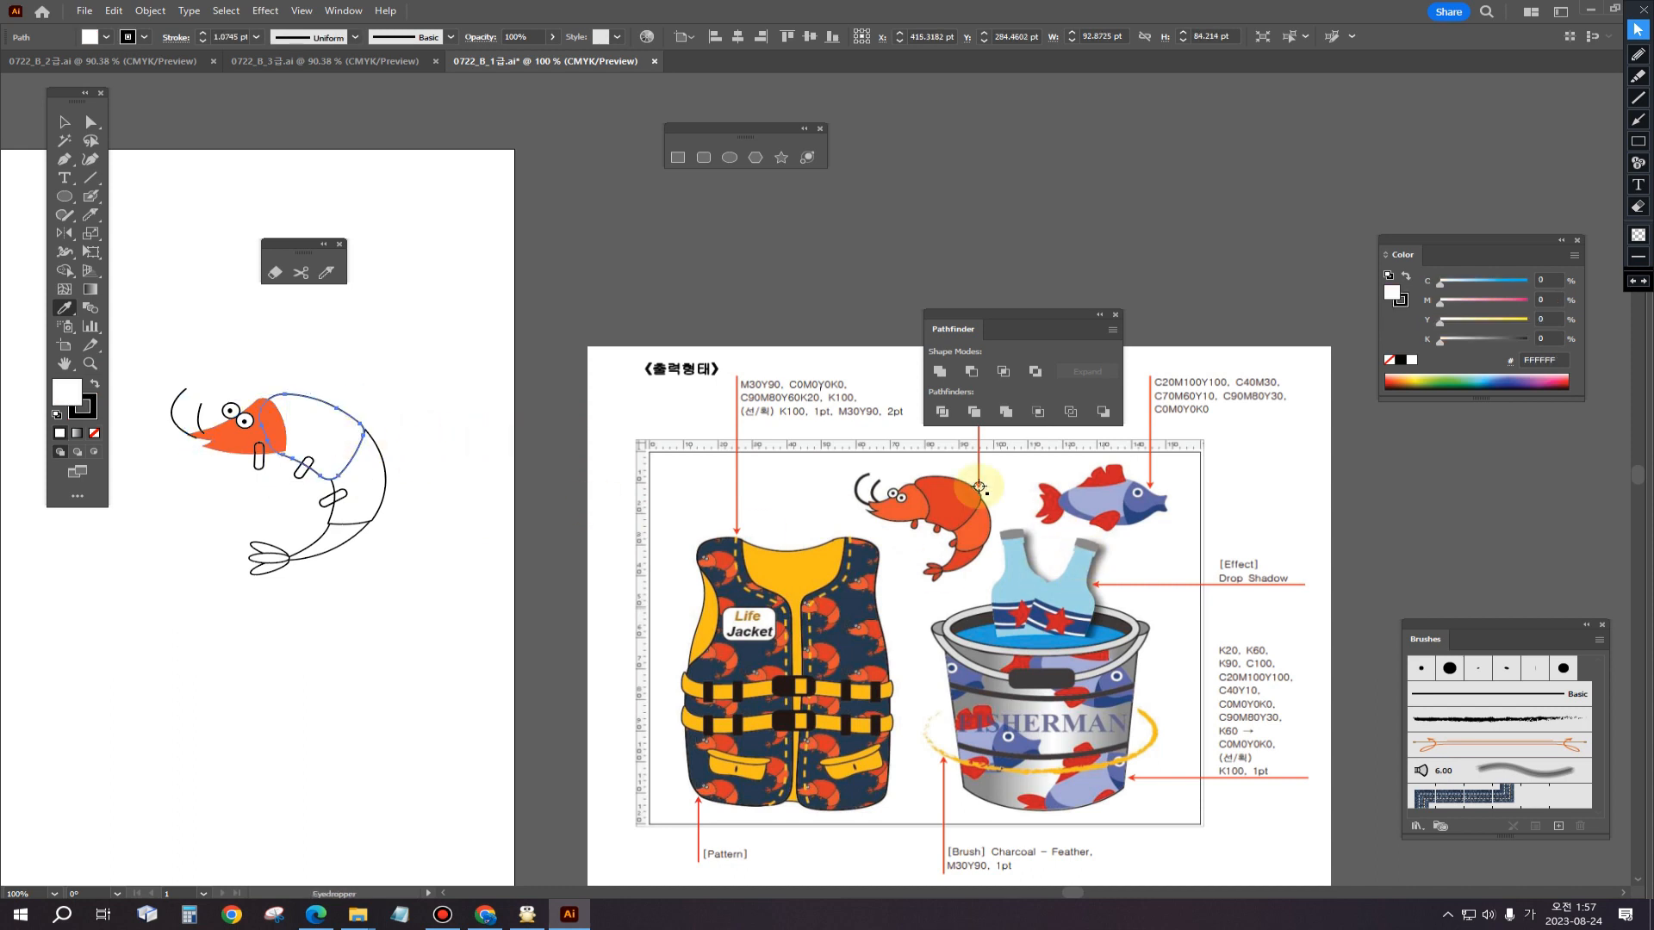
left_click(952, 492)
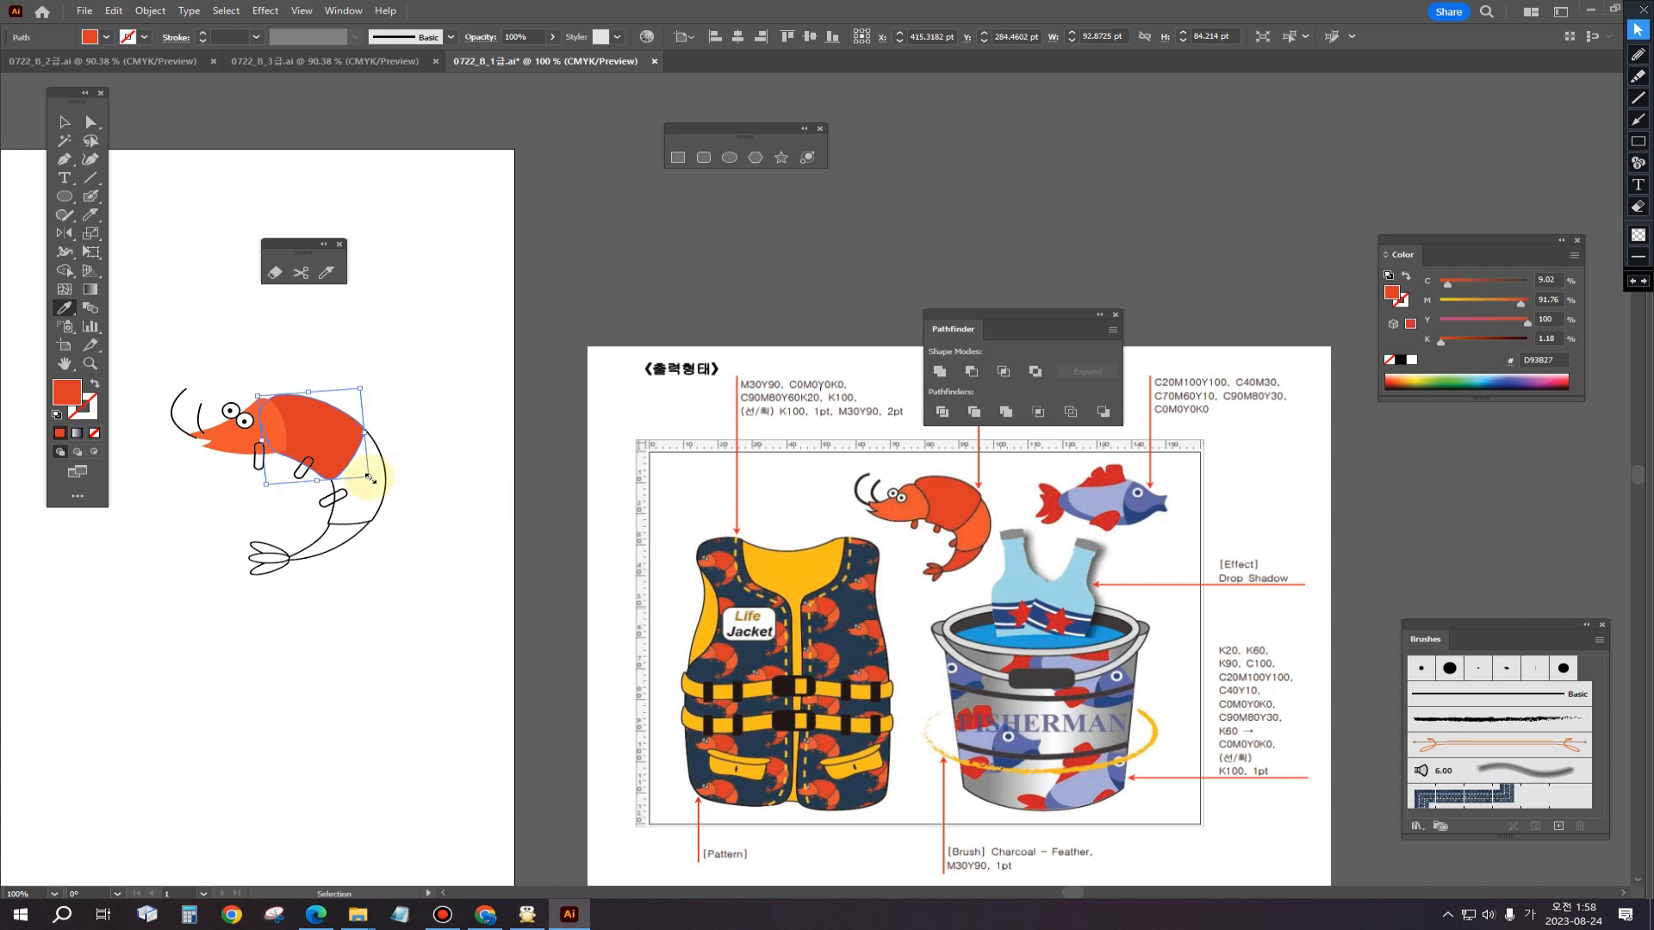
left_click(377, 505, "ctrl")
left_click(970, 535)
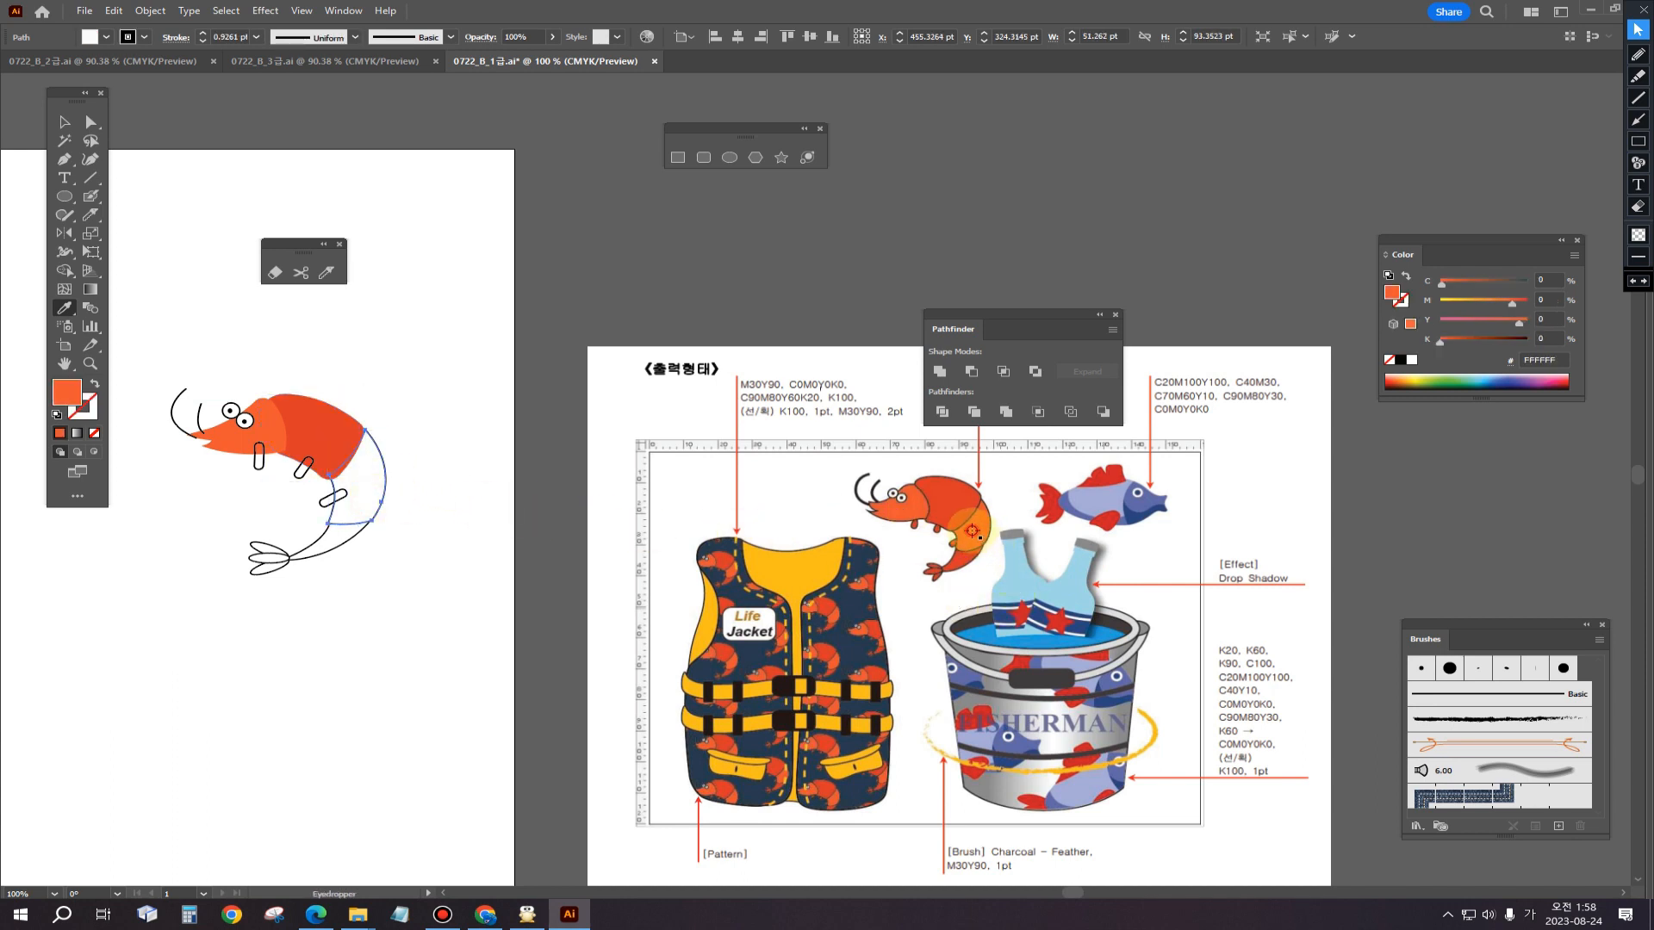
left_click(291, 560, "ctrl")
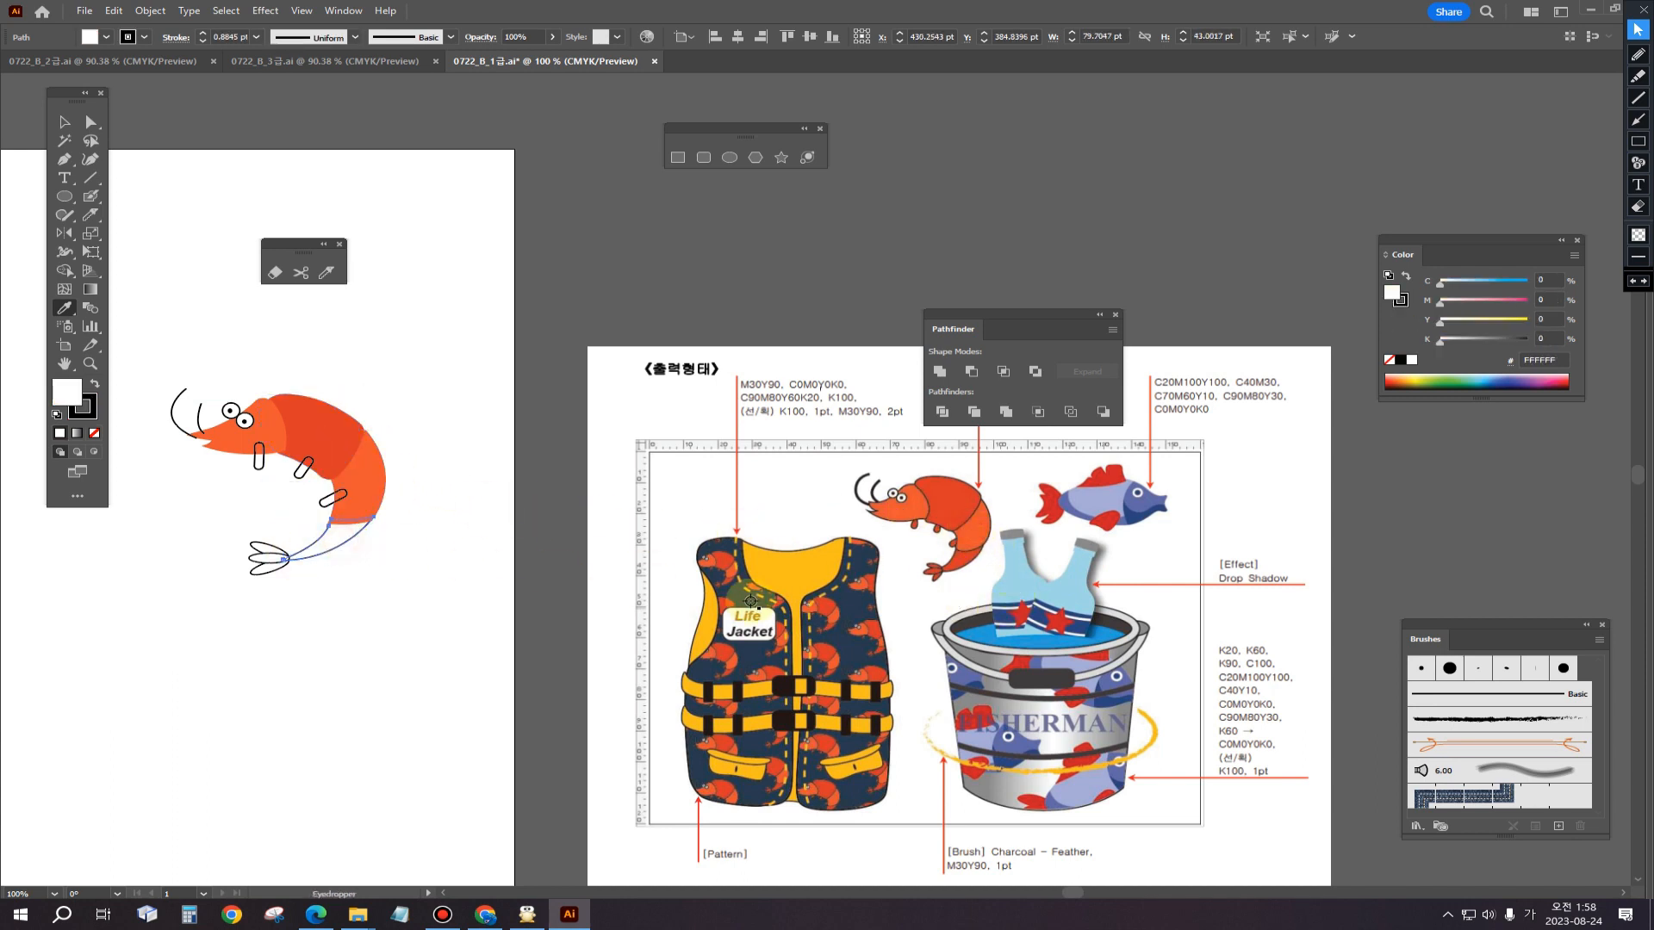
left_click(963, 560)
left_click(332, 635, "ctrl")
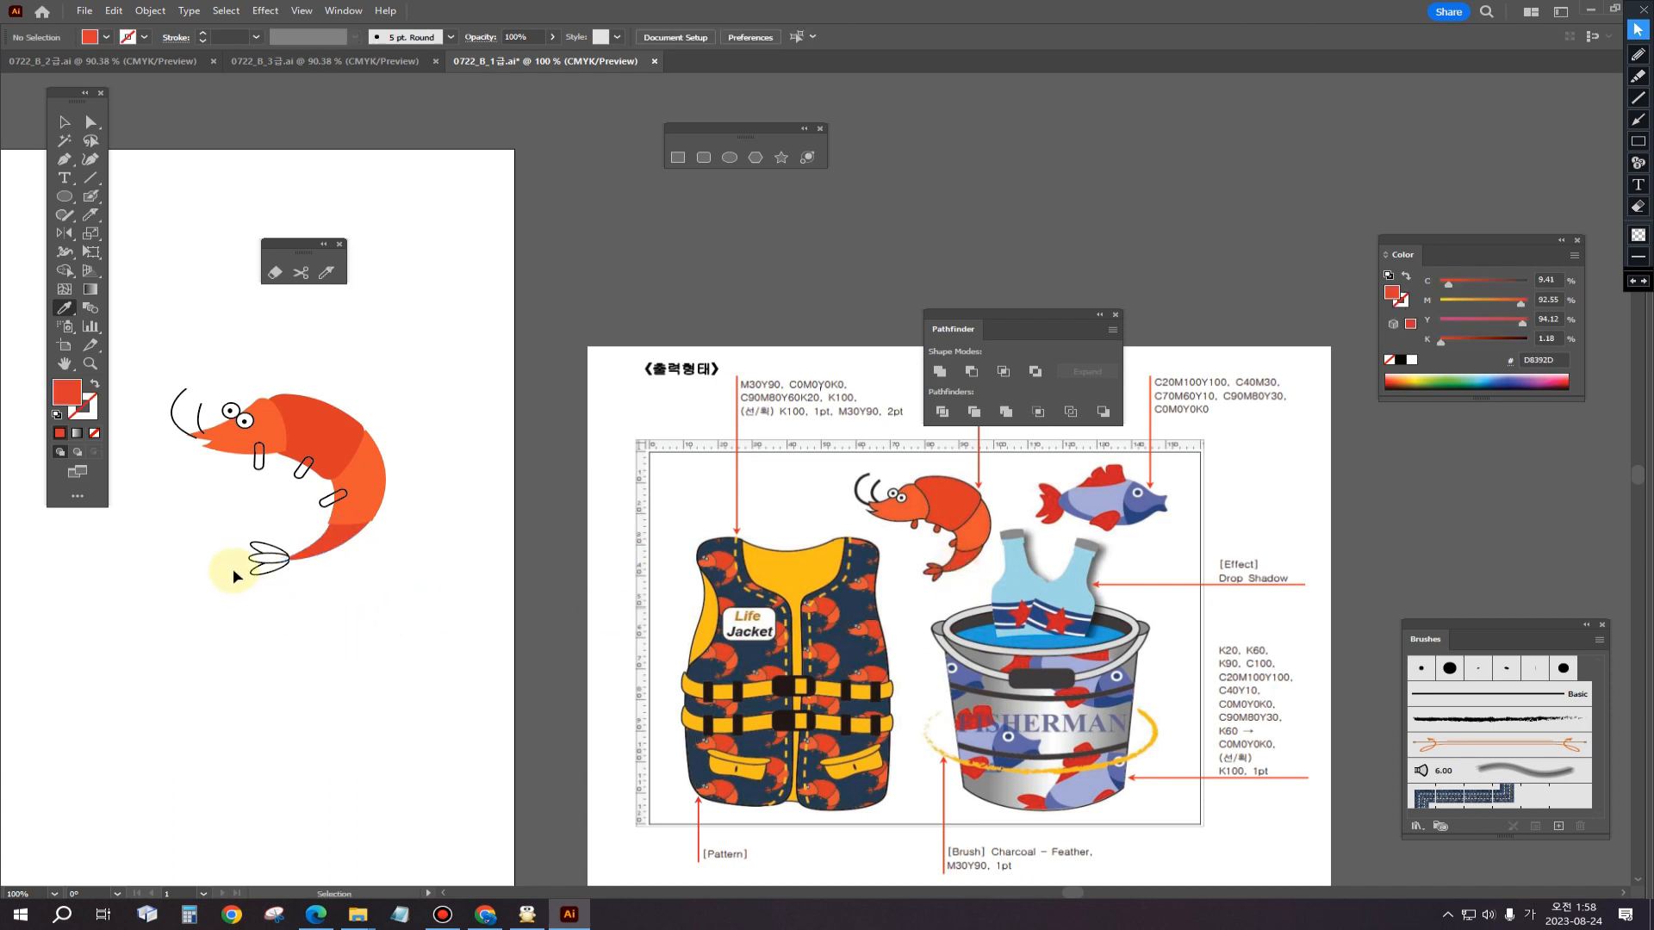
Step: Fill the grouped tail fan with the light orange sampled from the shrimp's curved body segment, and deselect it
left_click(235, 537, "ctrl")
left_click(269, 558, "ctrl")
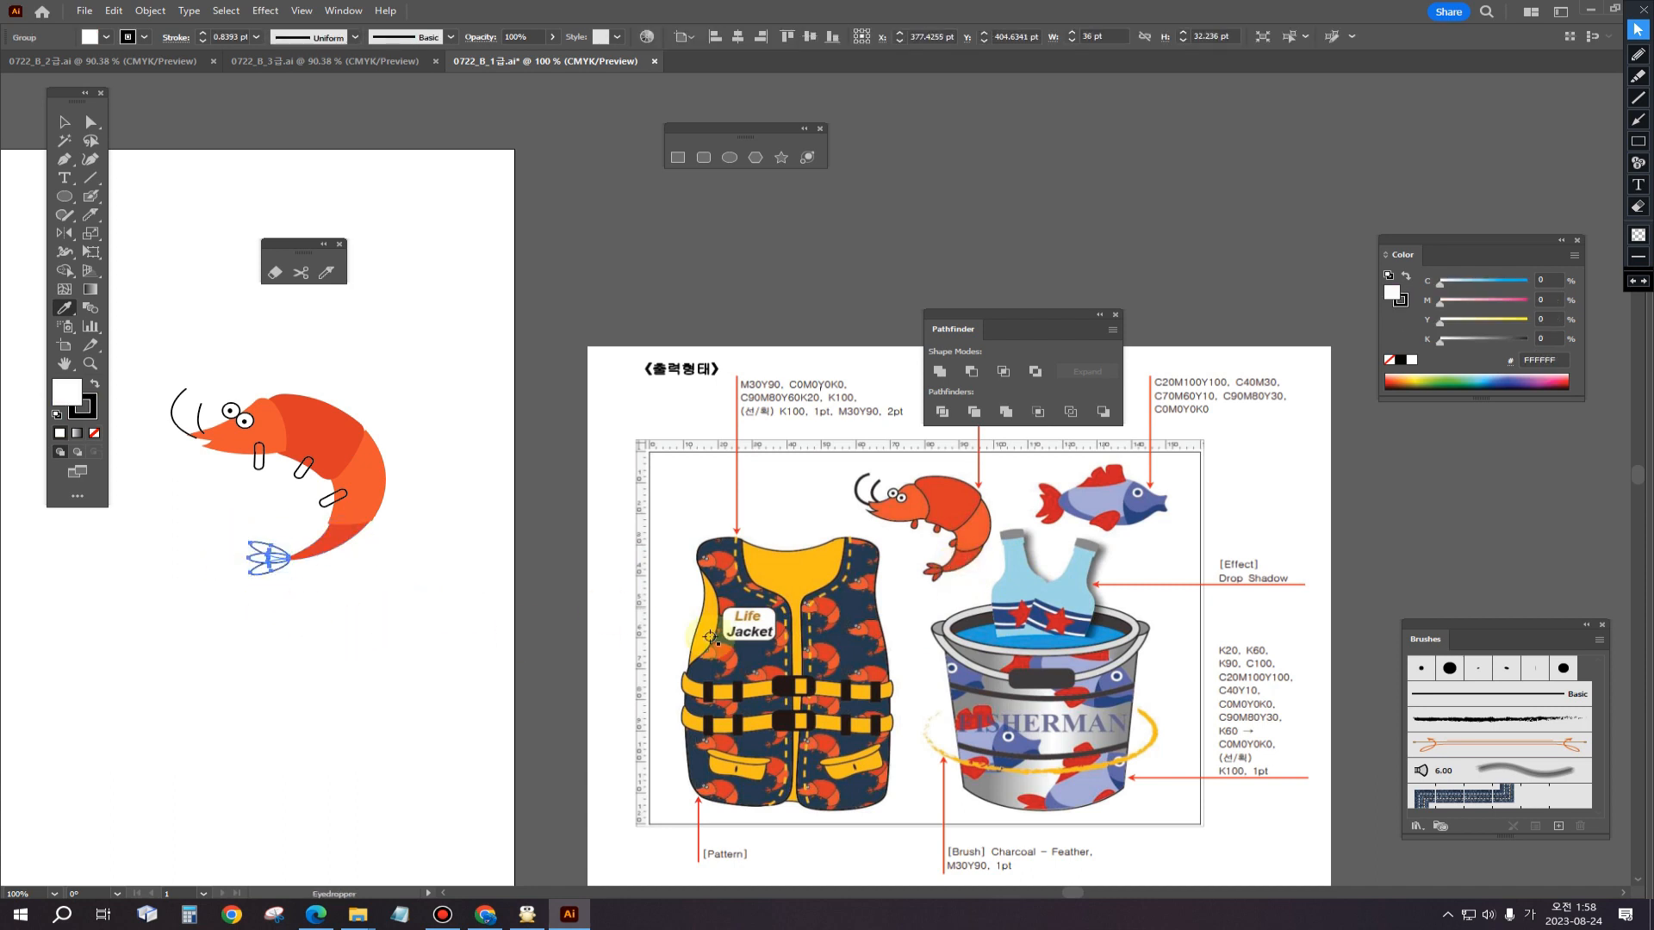
left_click(933, 572)
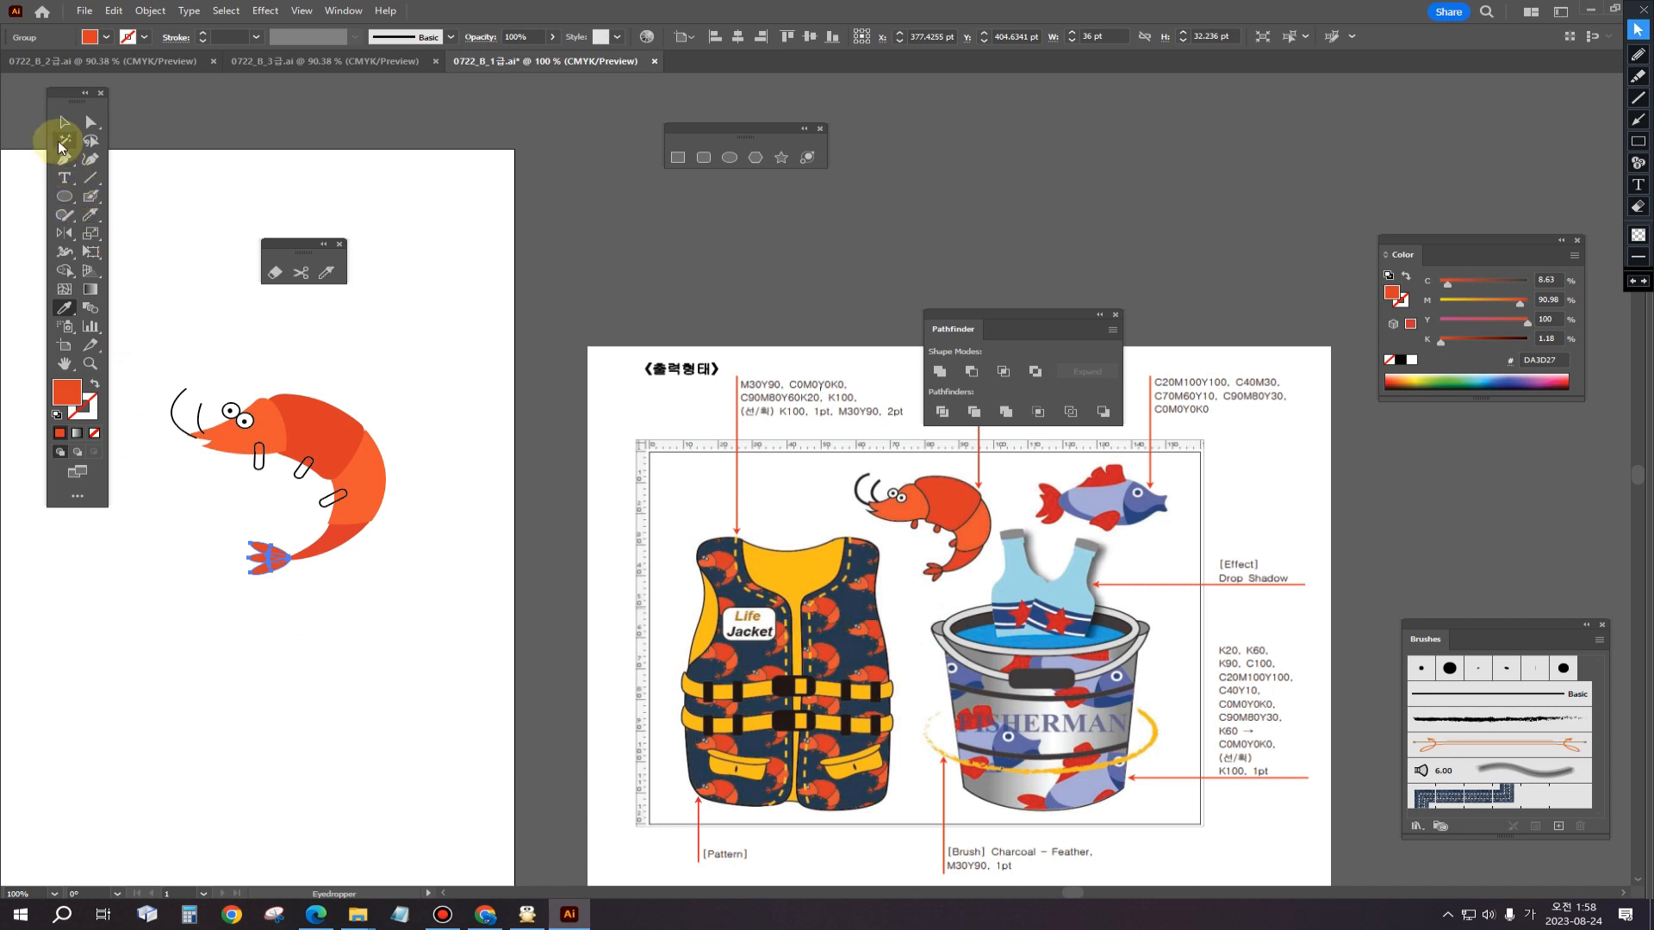
left_click(362, 495)
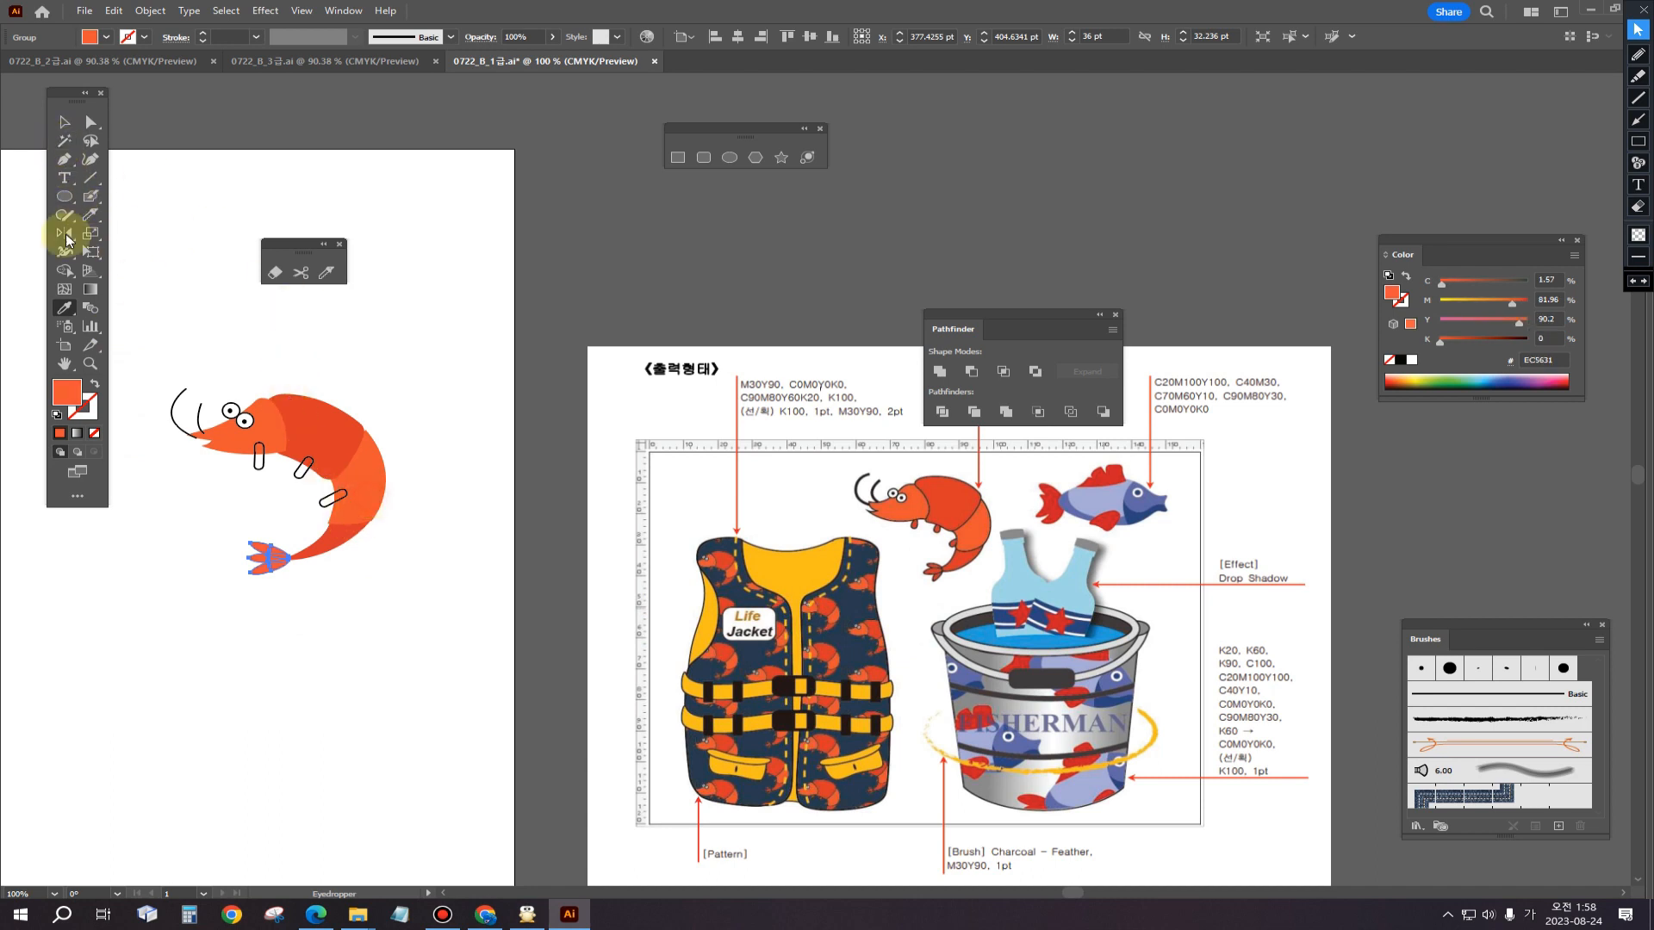
left_click(63, 122)
left_click(407, 421)
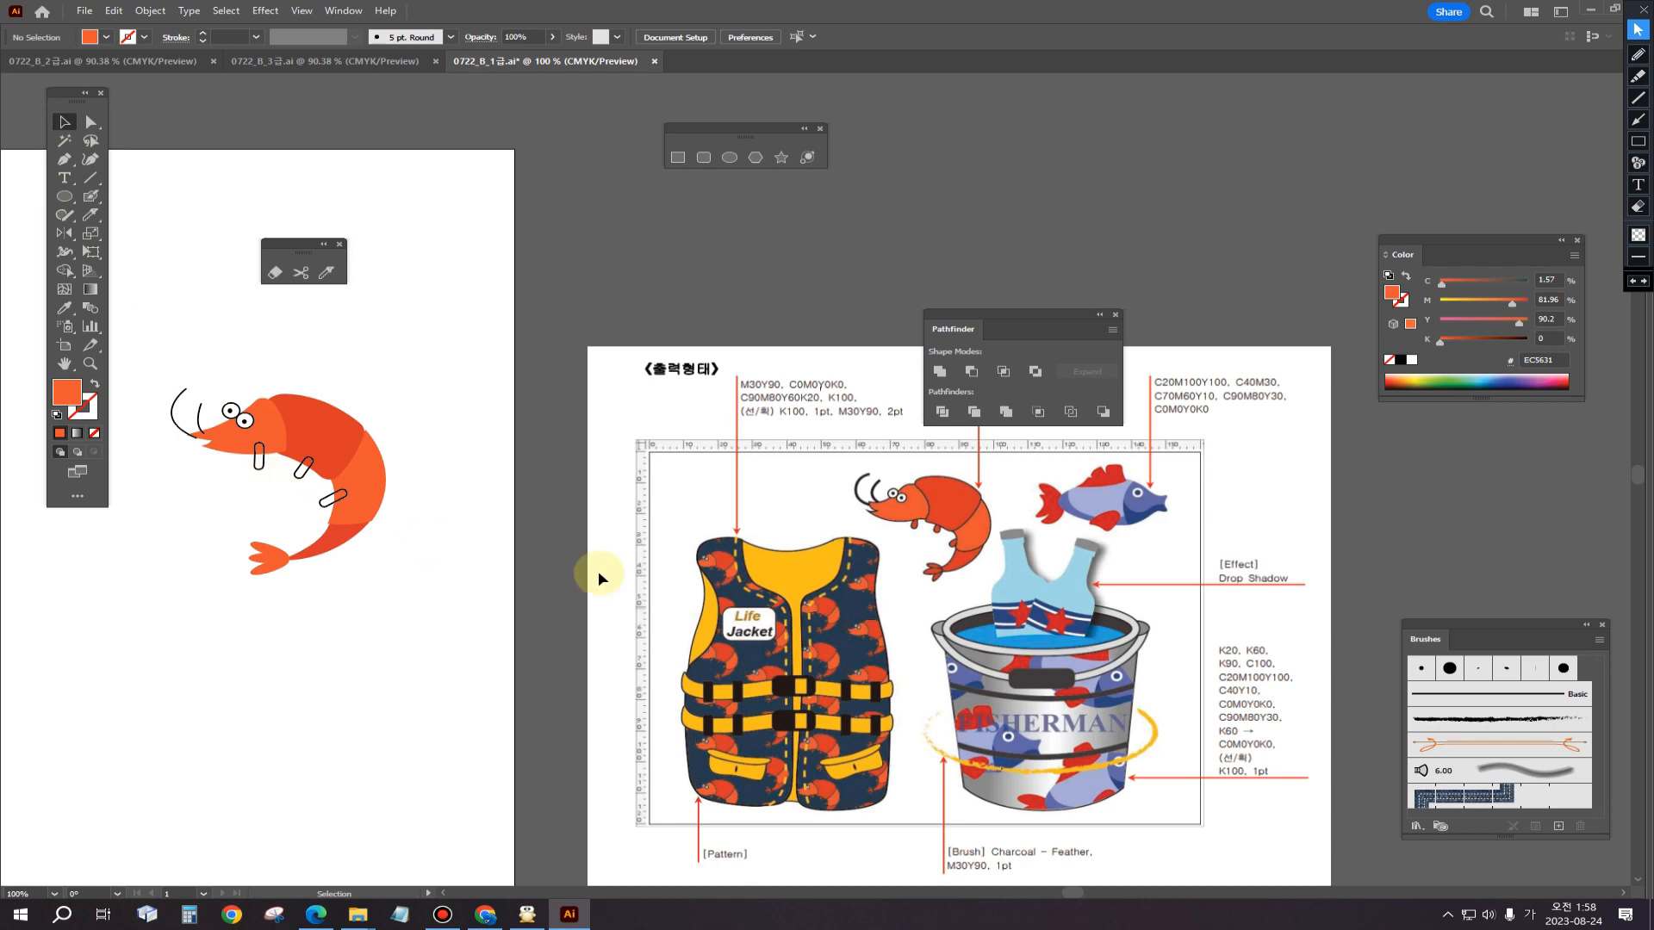
Step: Fill the front leg below the shrimp's head with the red sampled from the reference shrimp using the Eyedropper
key("a")
scroll(1000, 571, "up", 2)
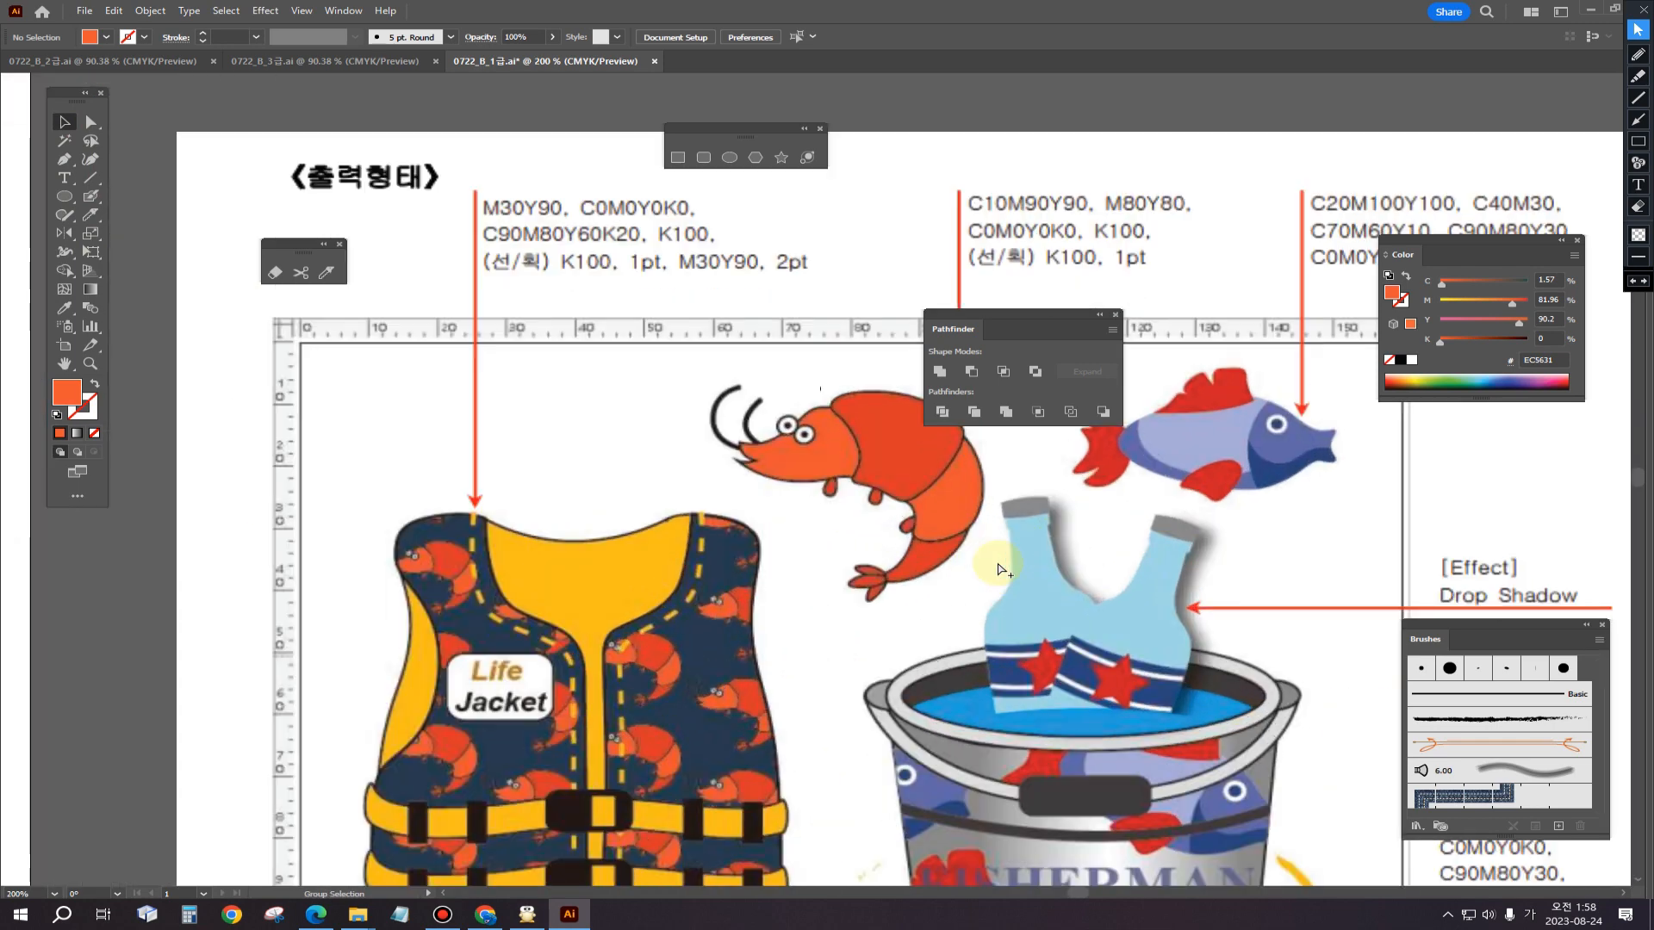
scroll(880, 534, "down", 2)
scroll(880, 534, "up", 3)
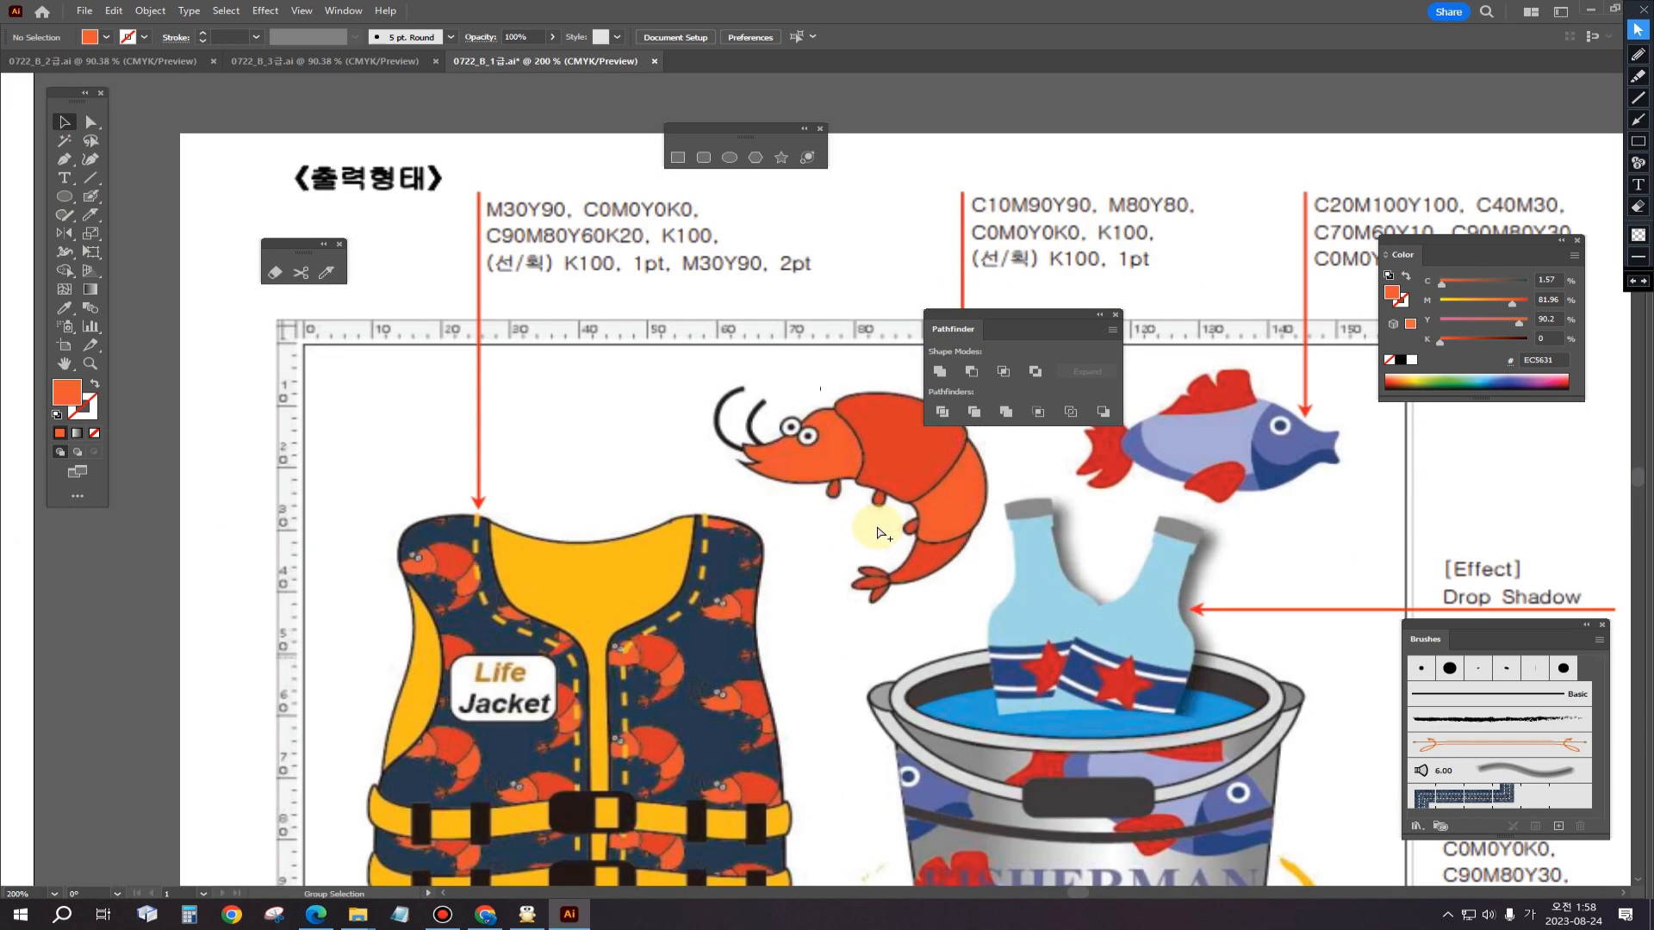
scroll(879, 533, "down", 3)
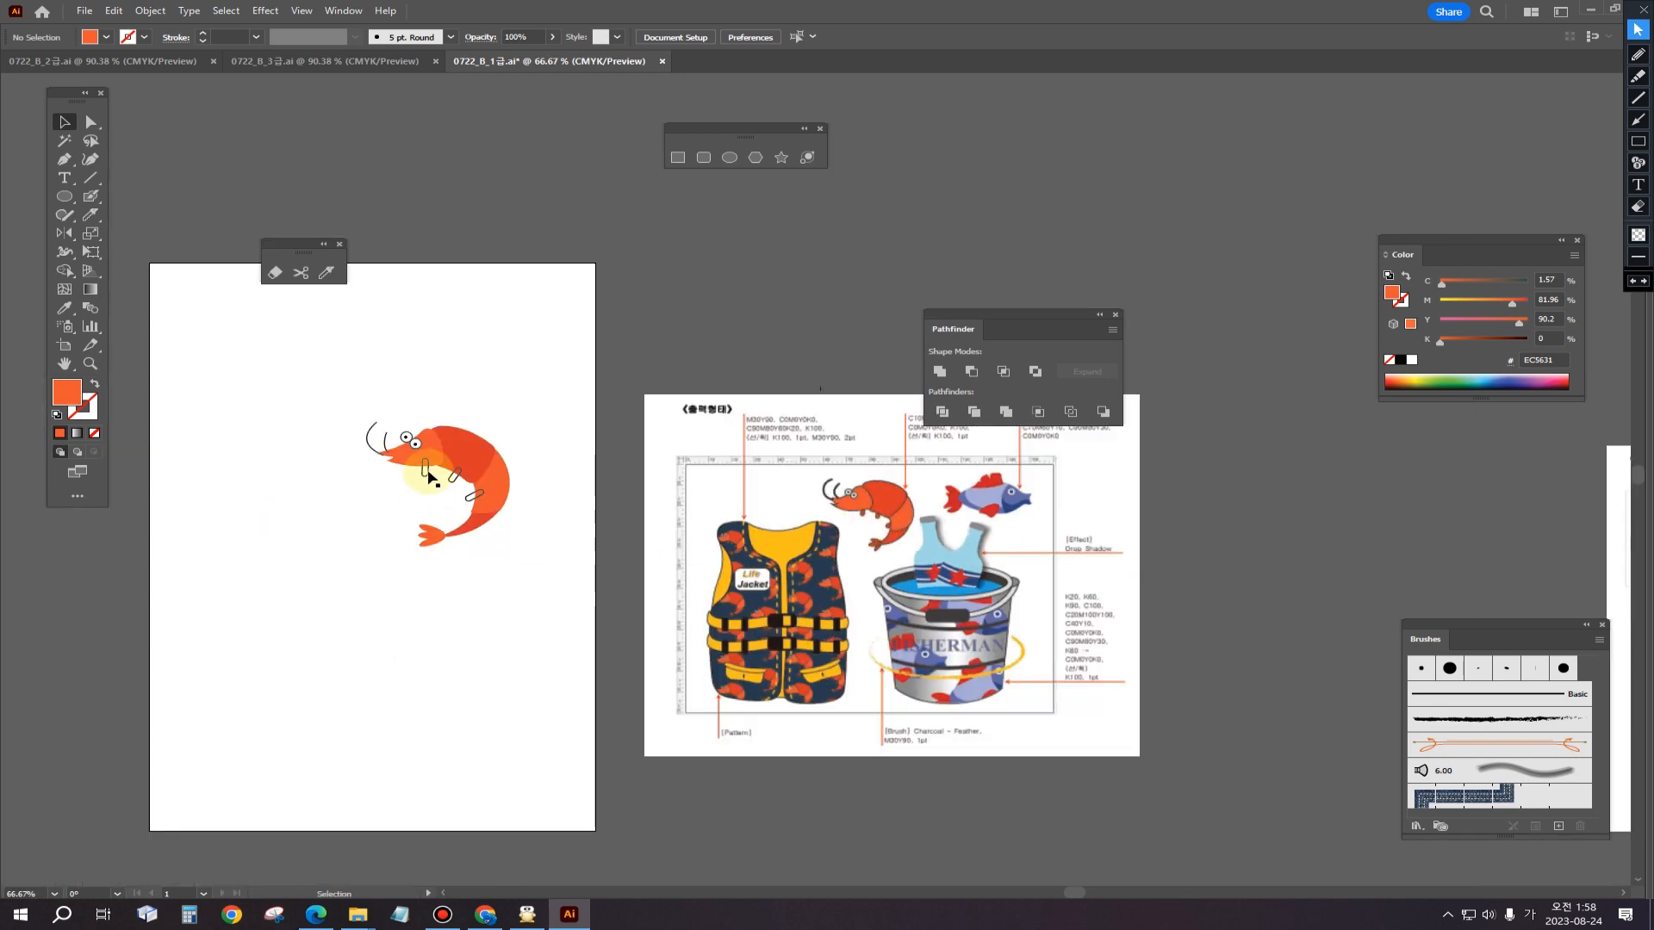
left_click(426, 472)
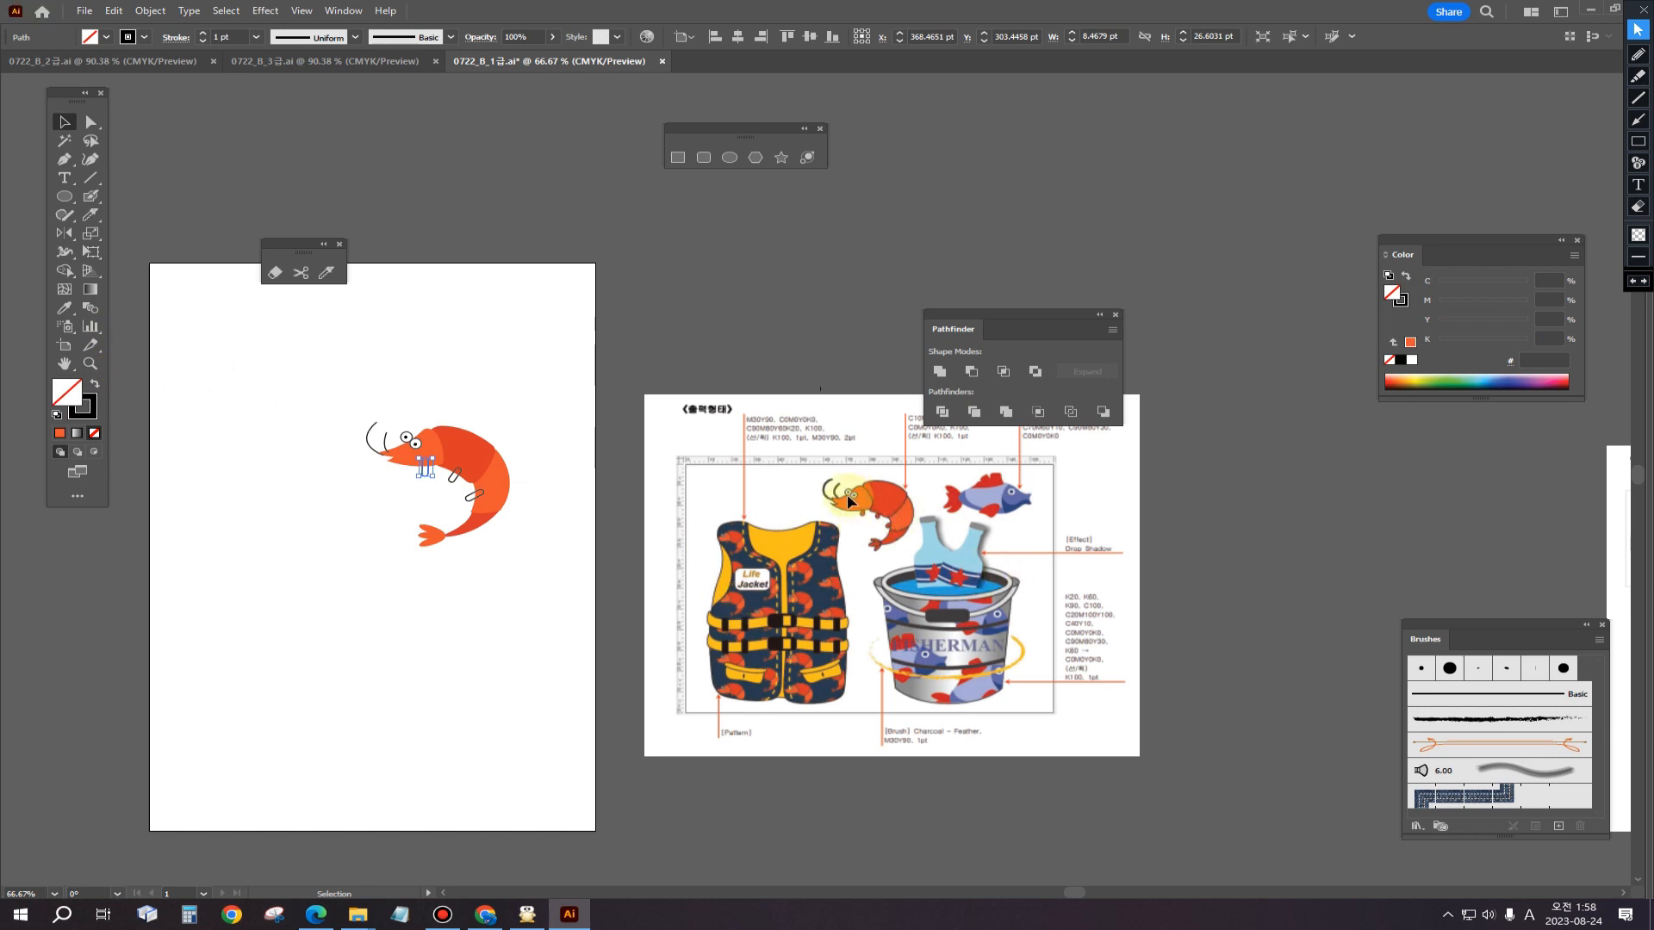
key("i")
left_click(883, 502)
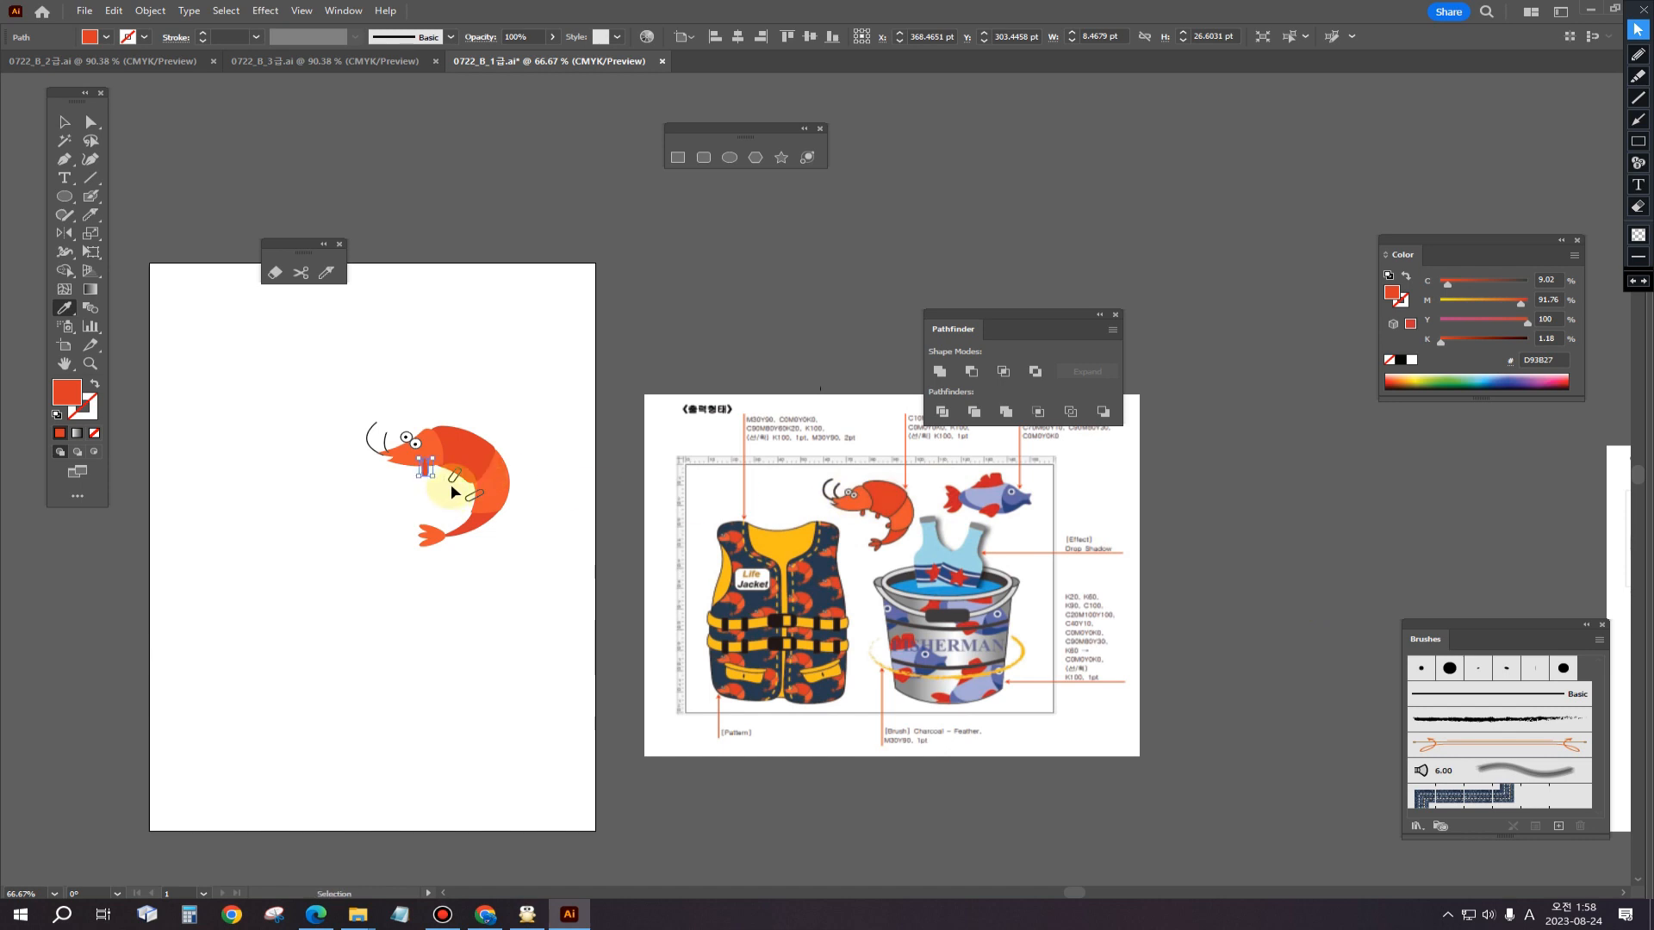
Step: Fill the middle and rear legs with the red sampled from the drawn shrimp's segment behind the head
left_click(453, 481, "ctrl")
left_click(474, 457)
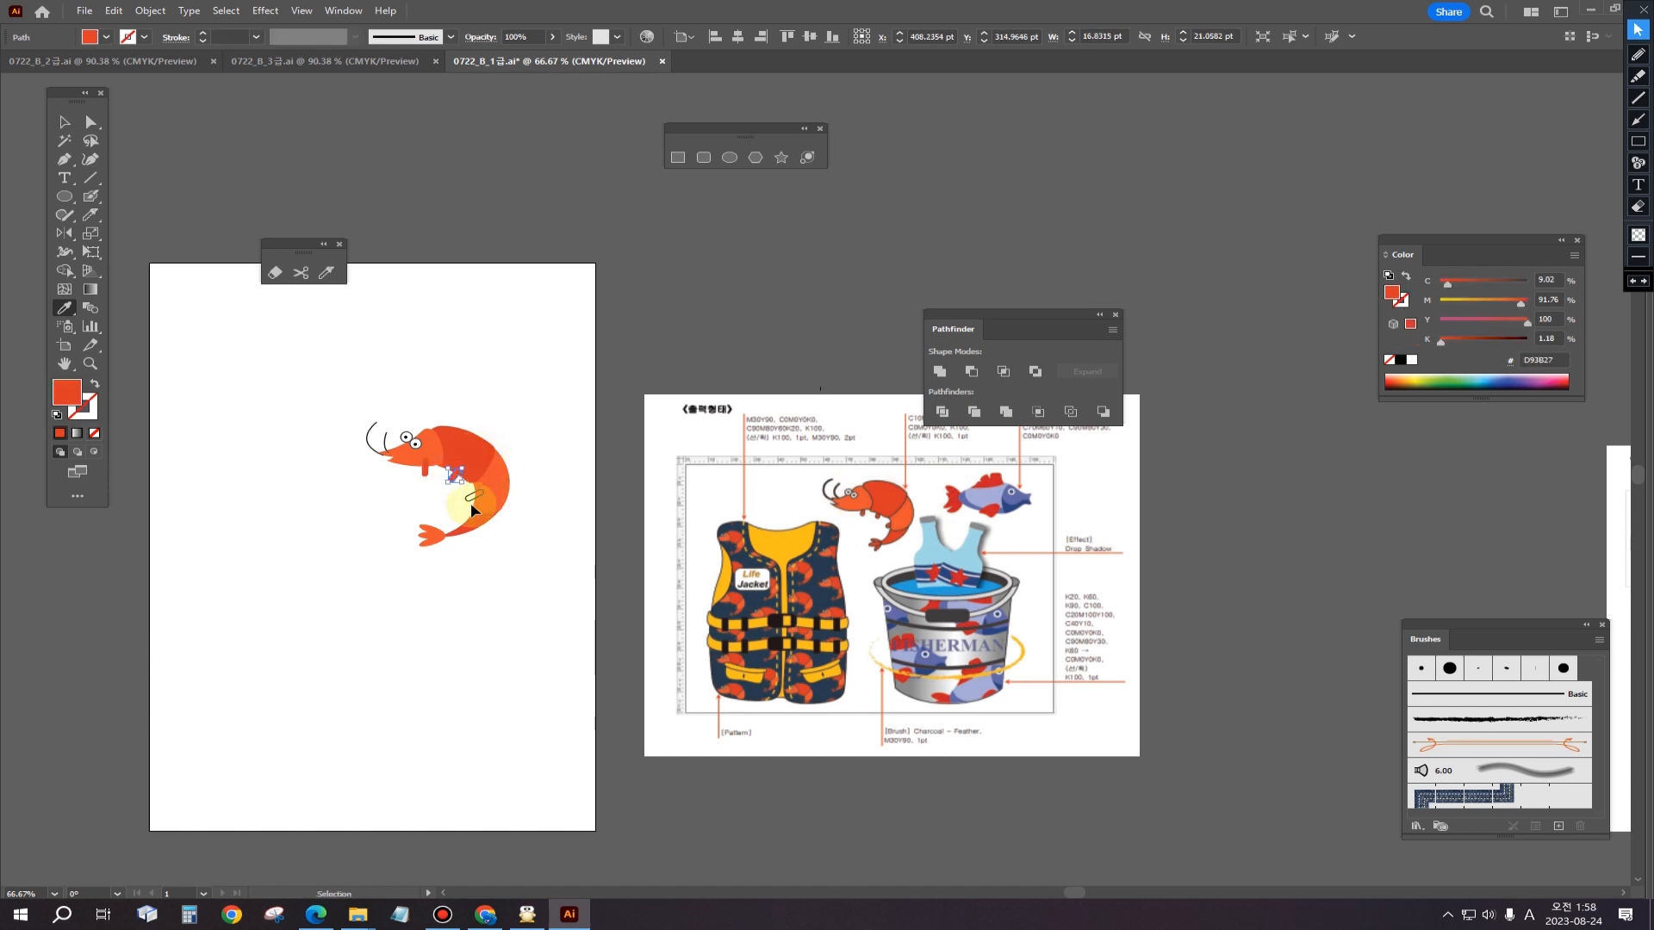
left_click(471, 503, "ctrl")
left_click(472, 450)
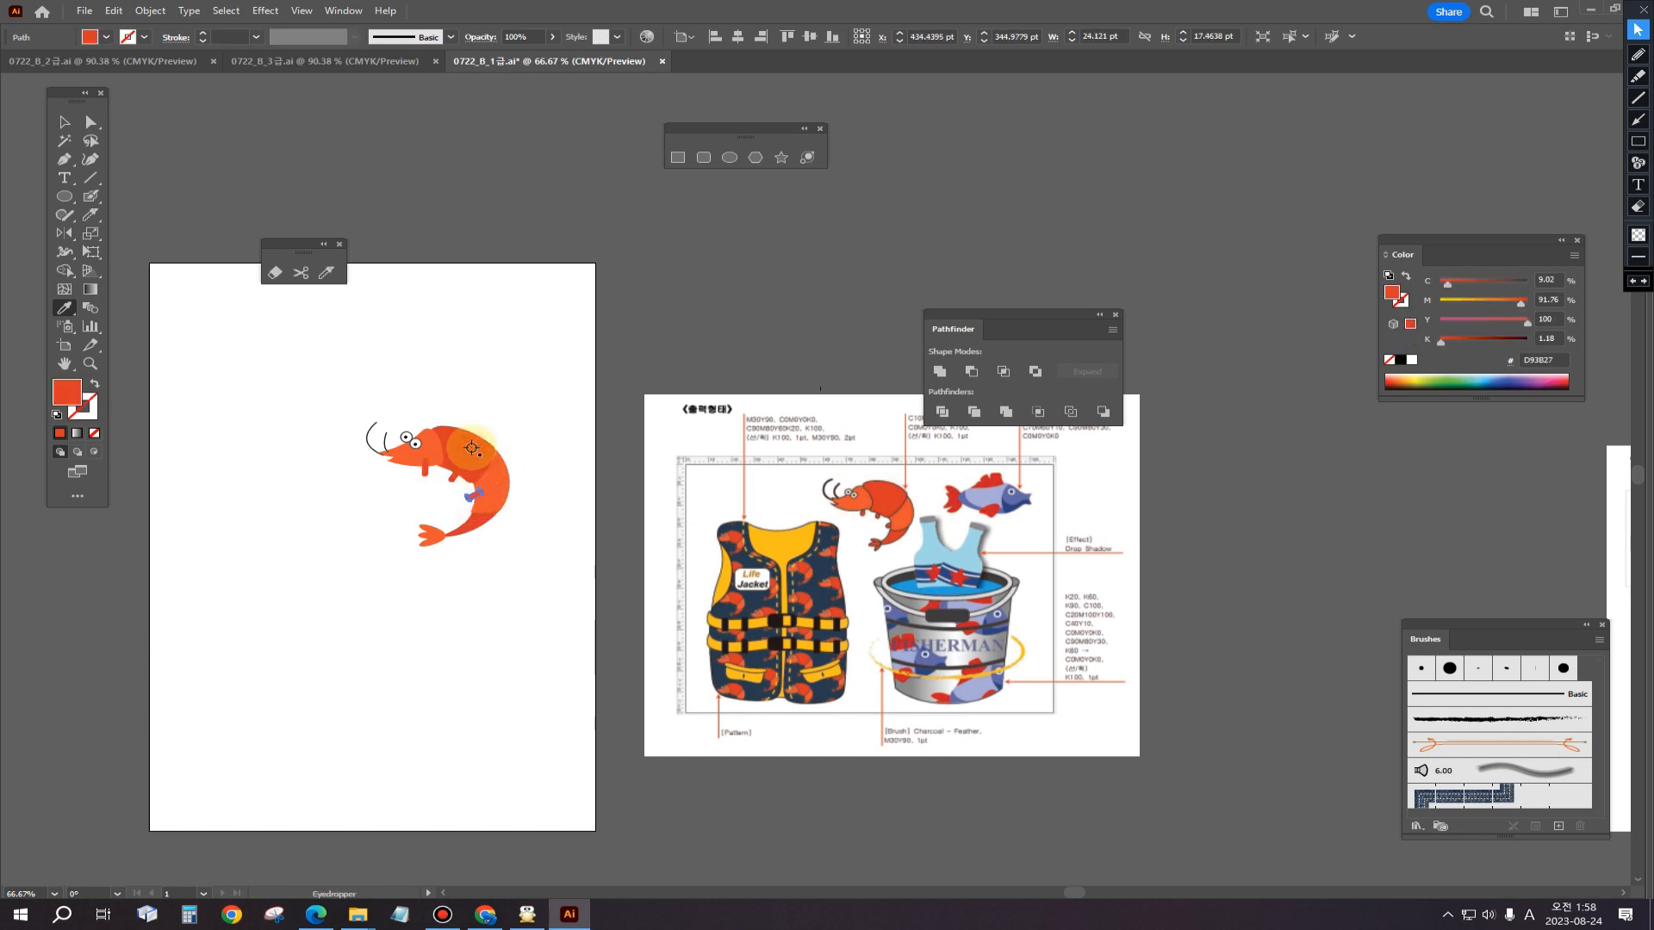
Step: Give all the shrimp's body parts, legs and tail fan a black K100 stroke, leaving out the antennae and eyes
scroll(914, 565, "up", 3)
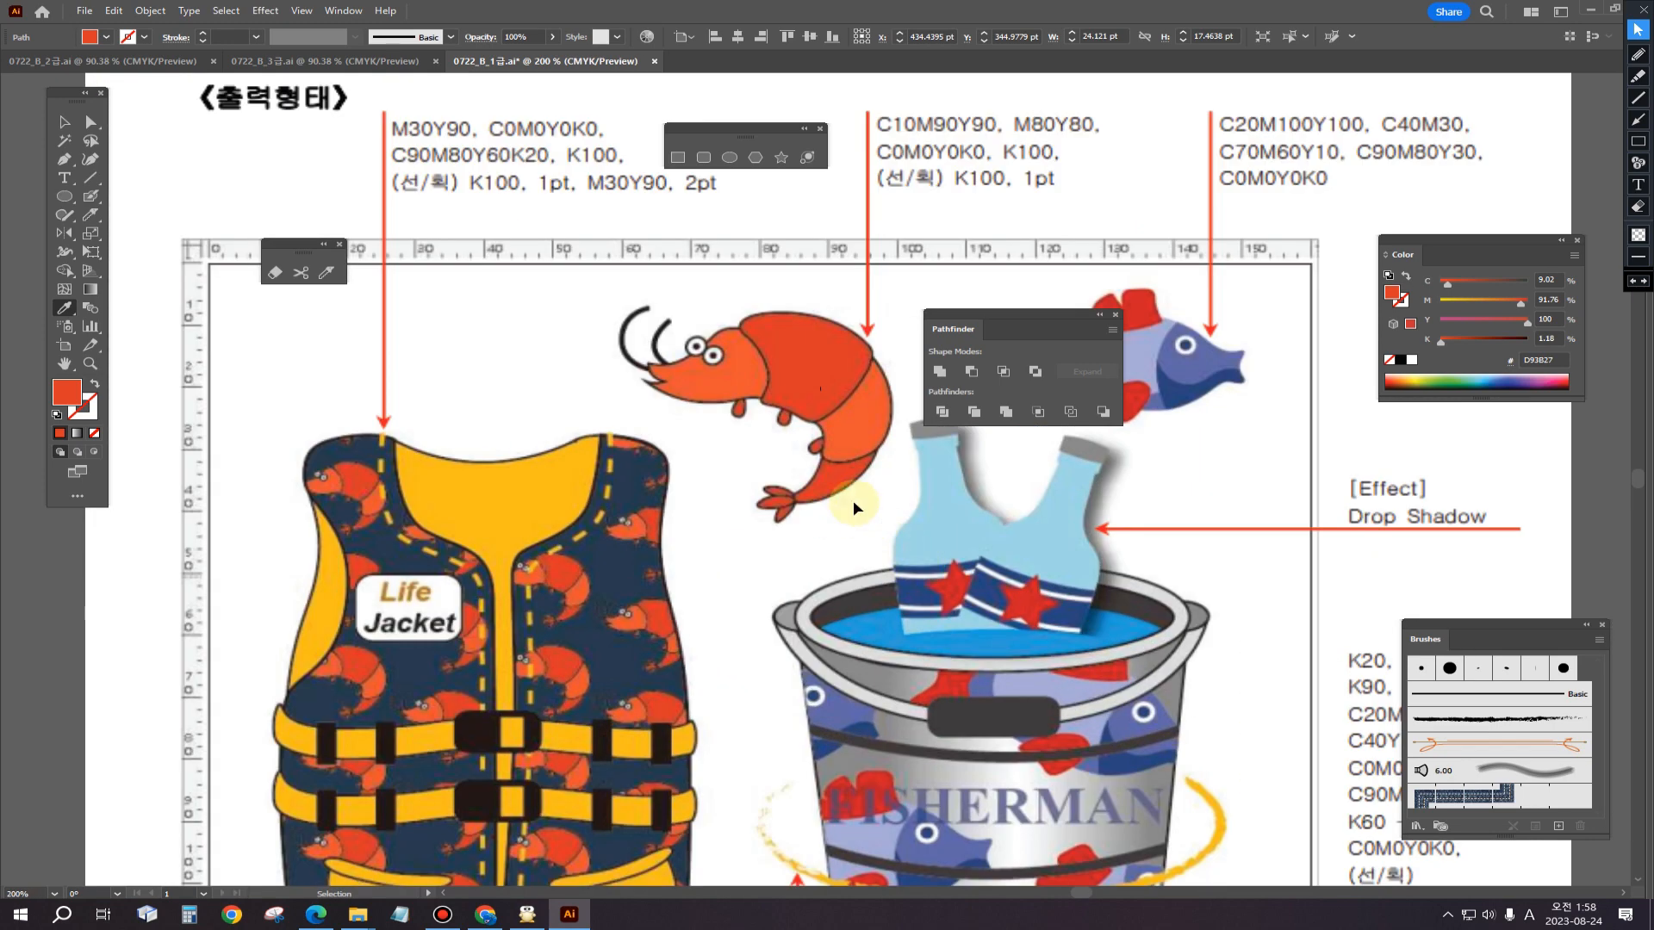
scroll(858, 559, "down", 3)
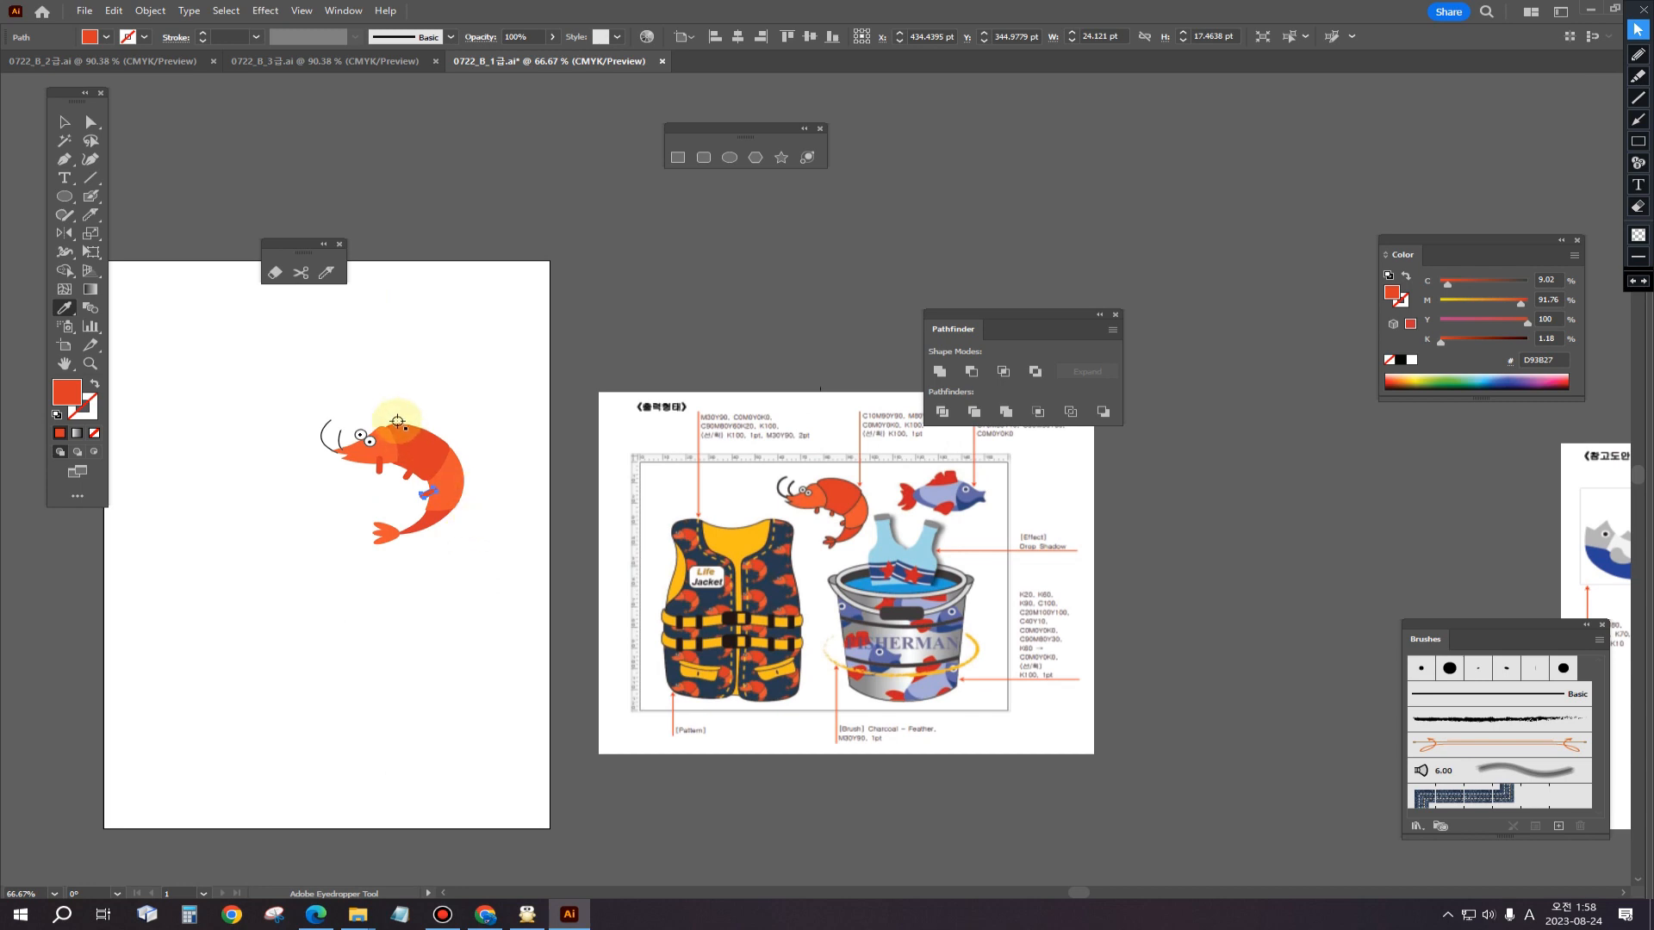
left_click(64, 121)
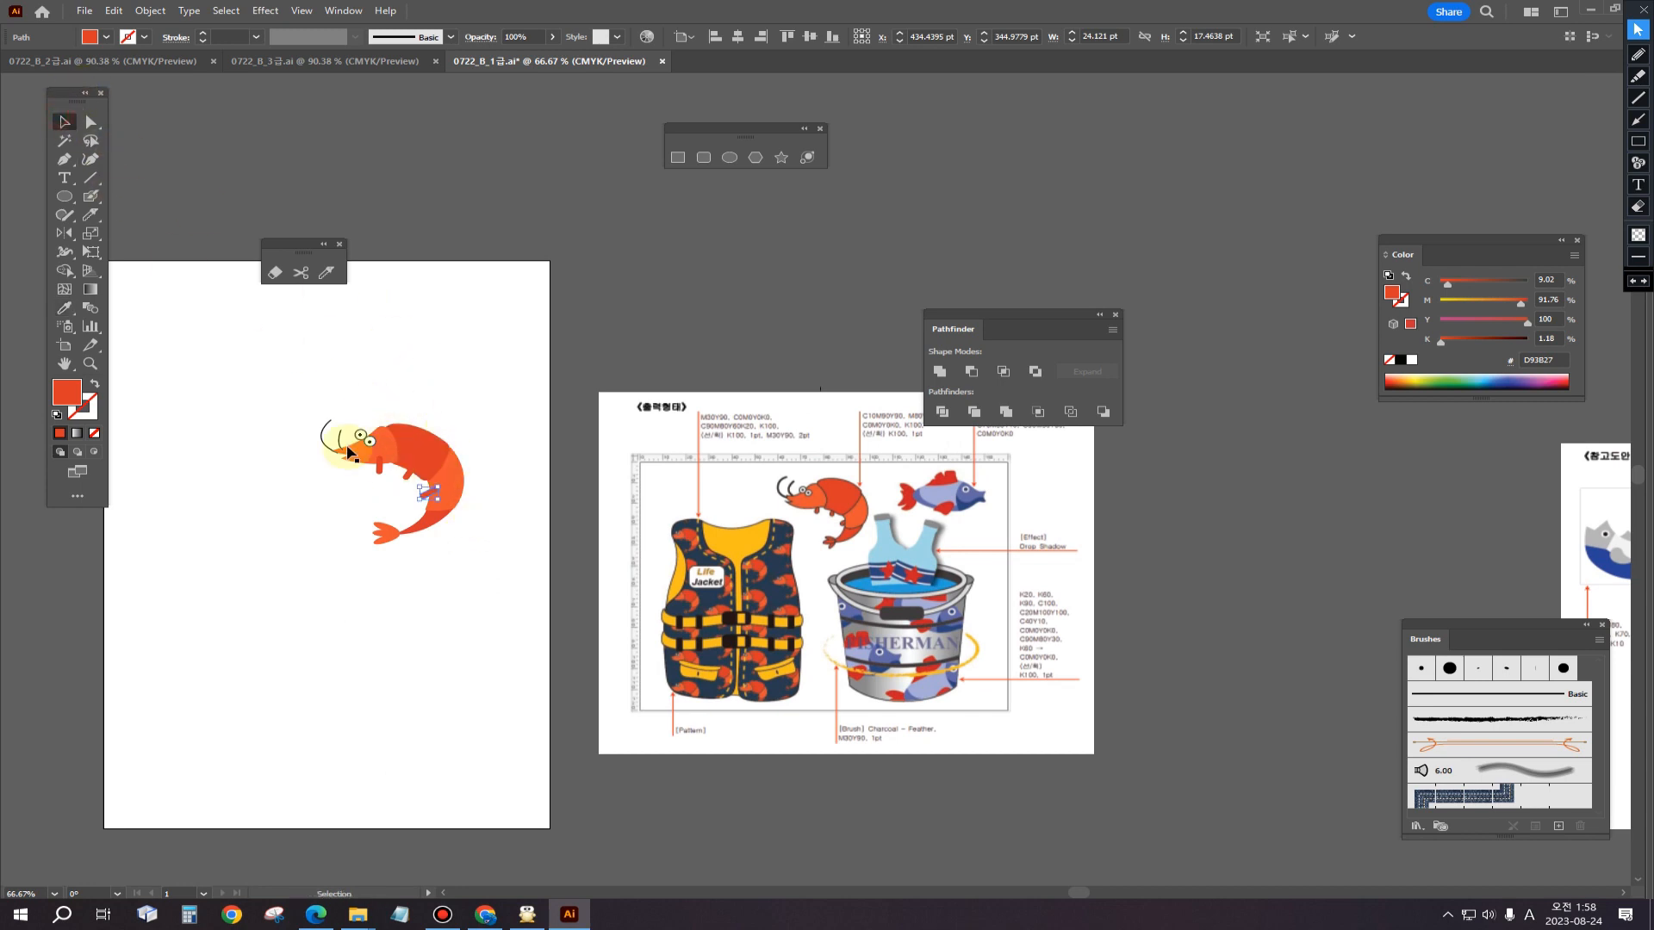
left_click_drag(288, 378, 488, 582)
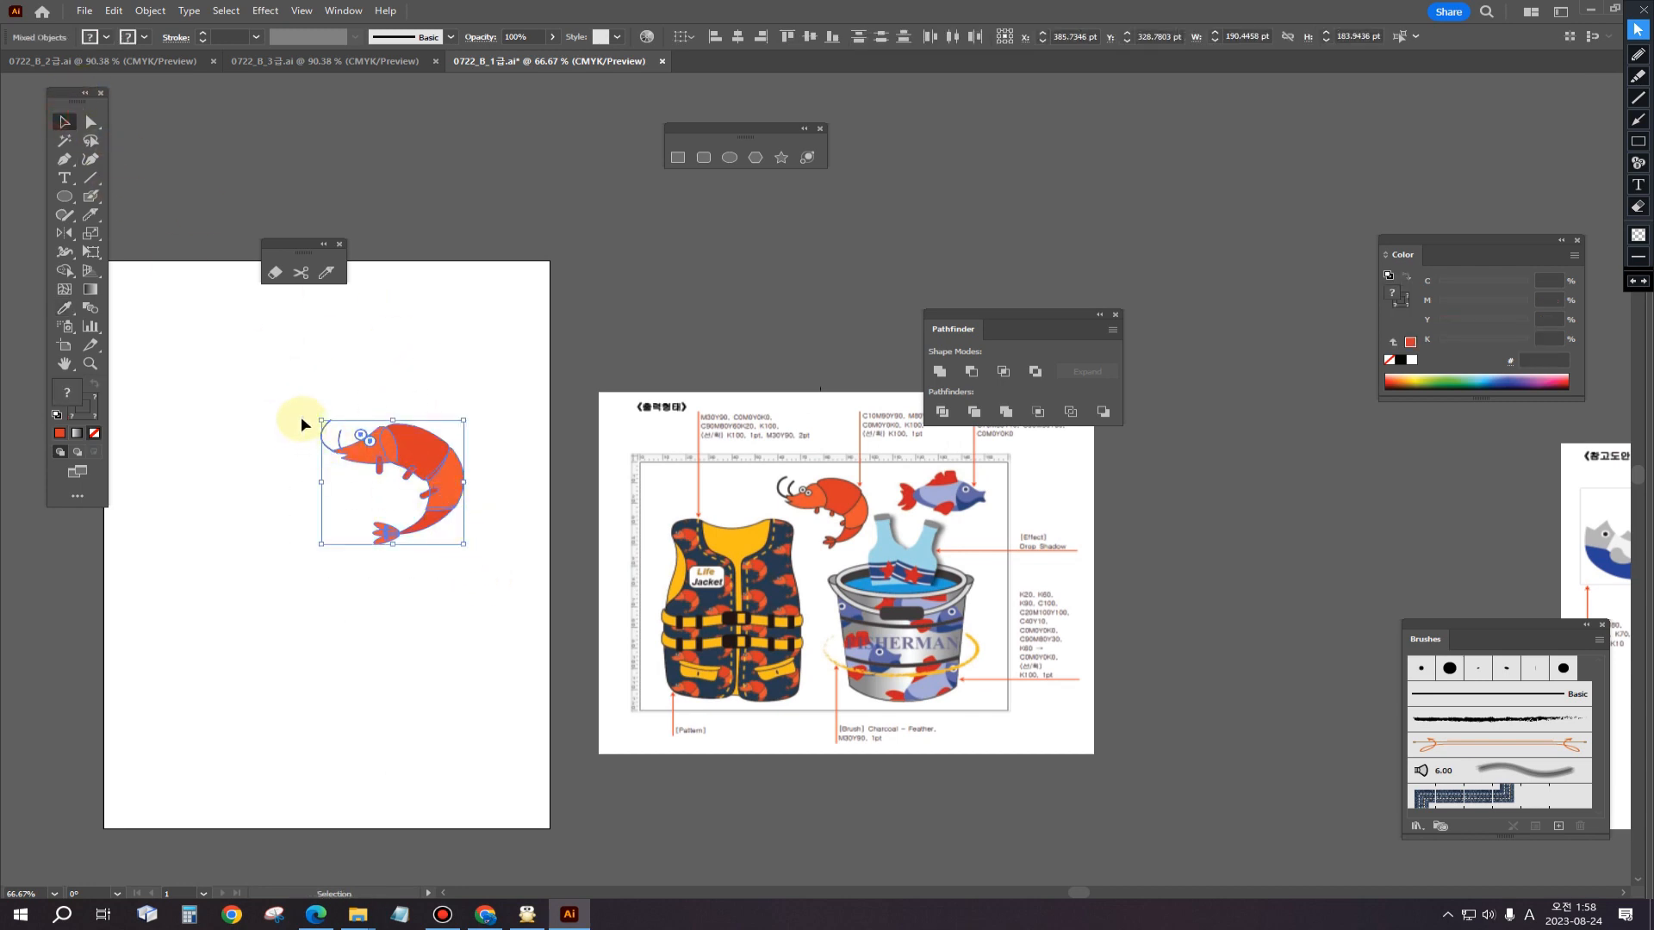
left_click(345, 437, "shift")
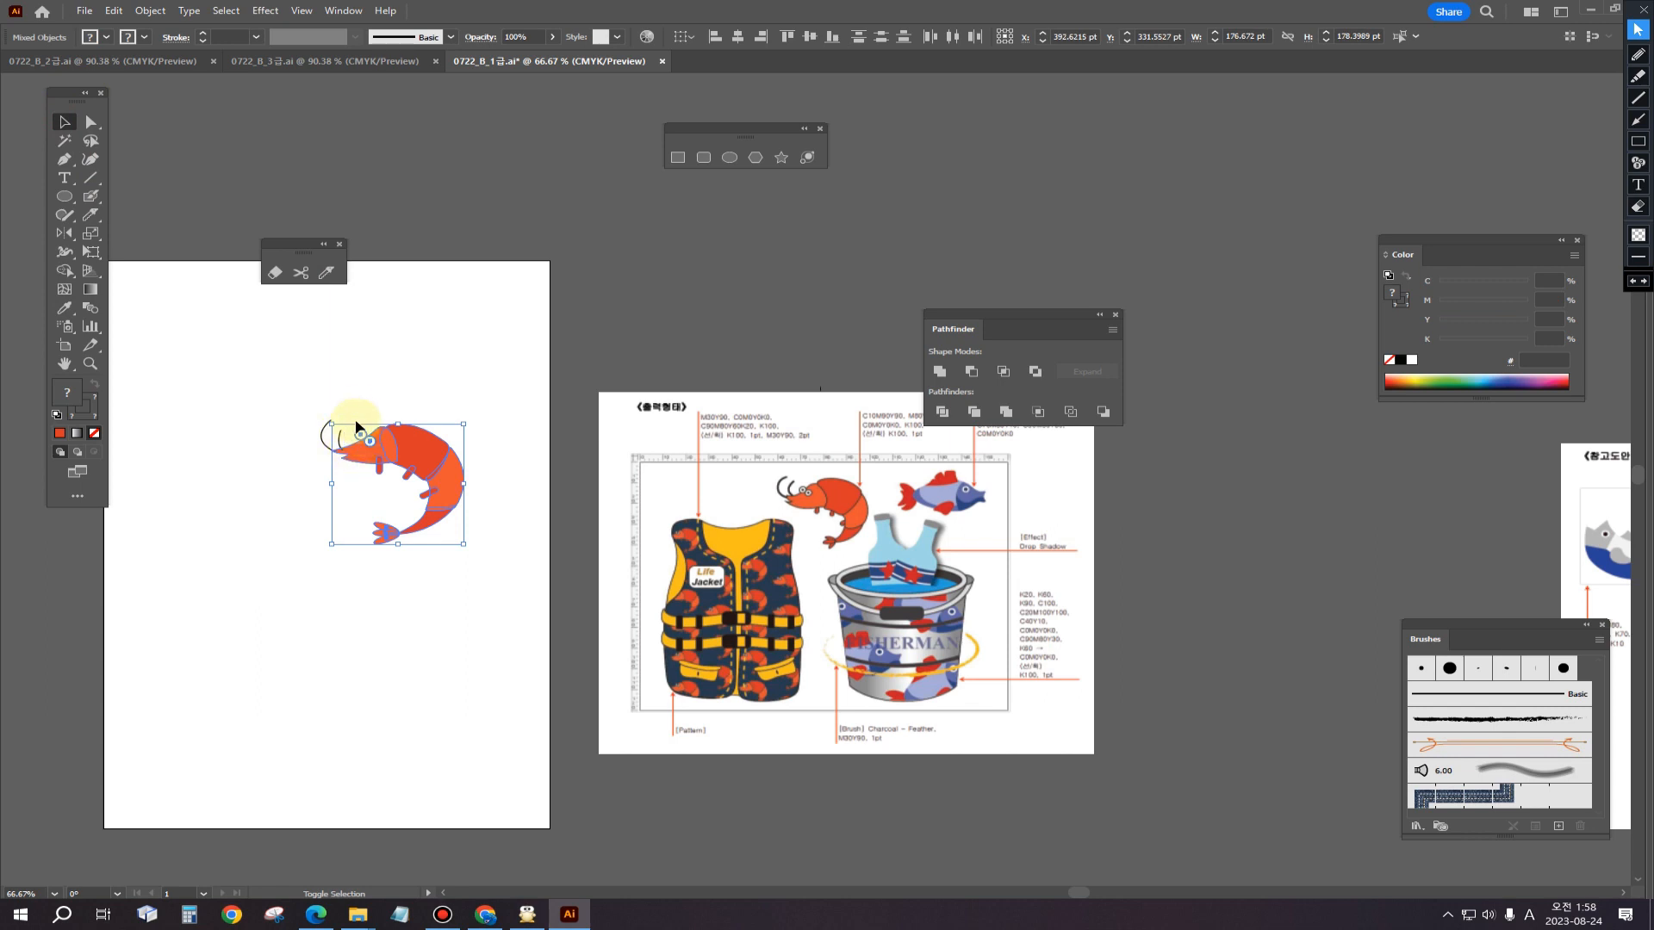
scroll(383, 452, "up", 3)
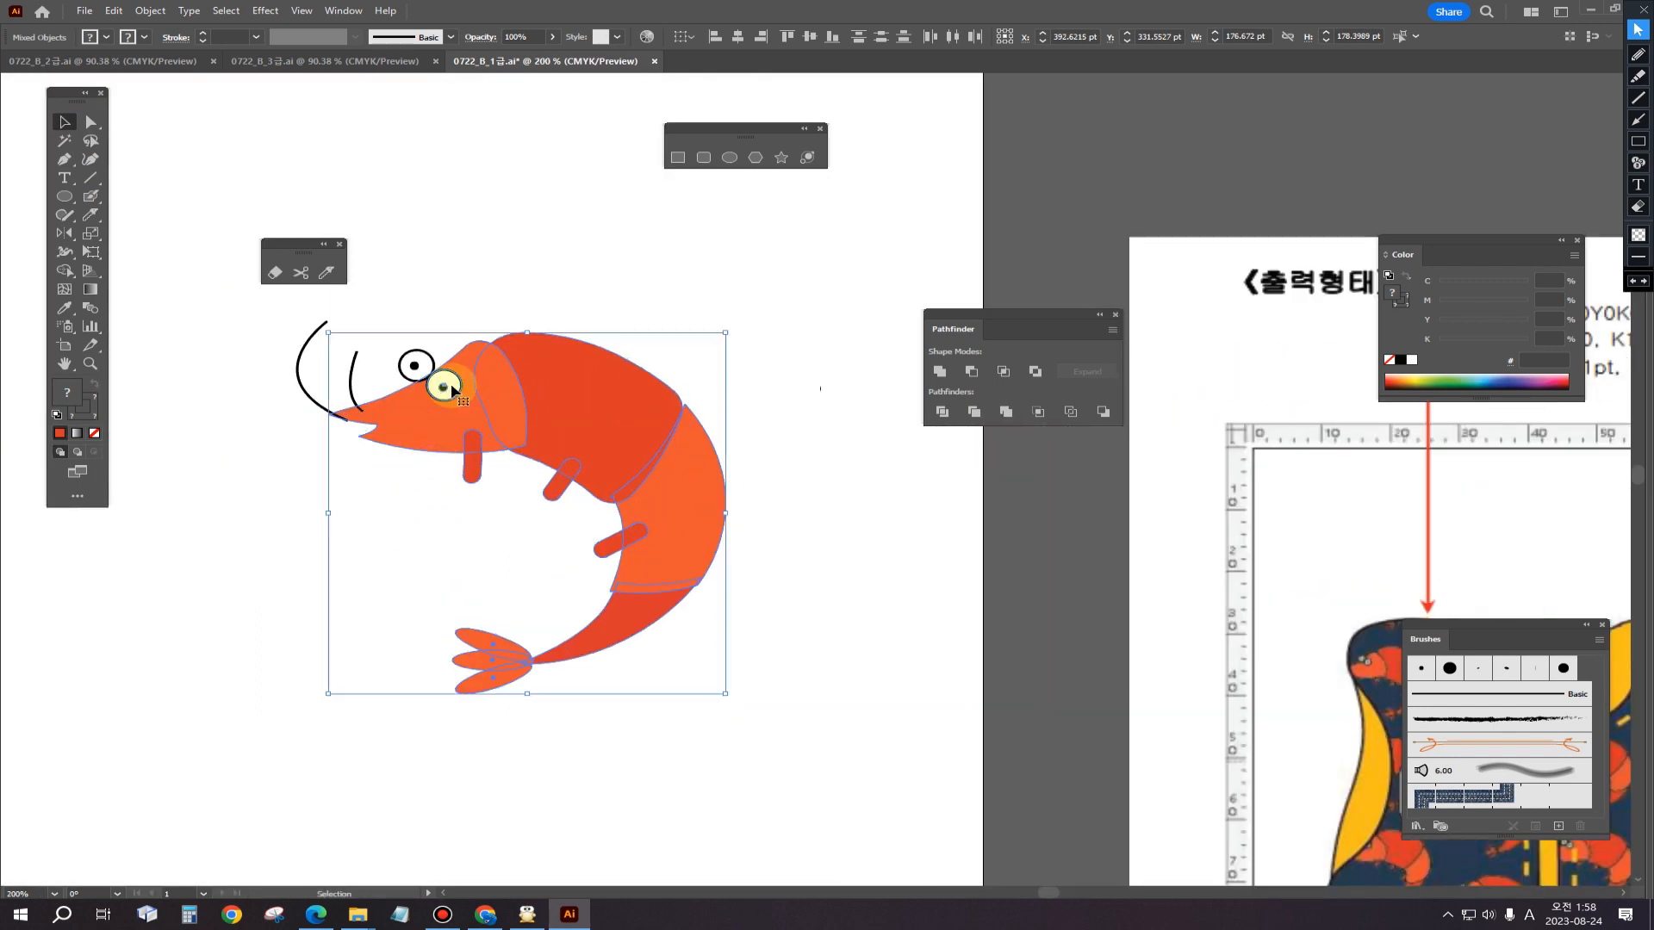
left_click(444, 390, "shift")
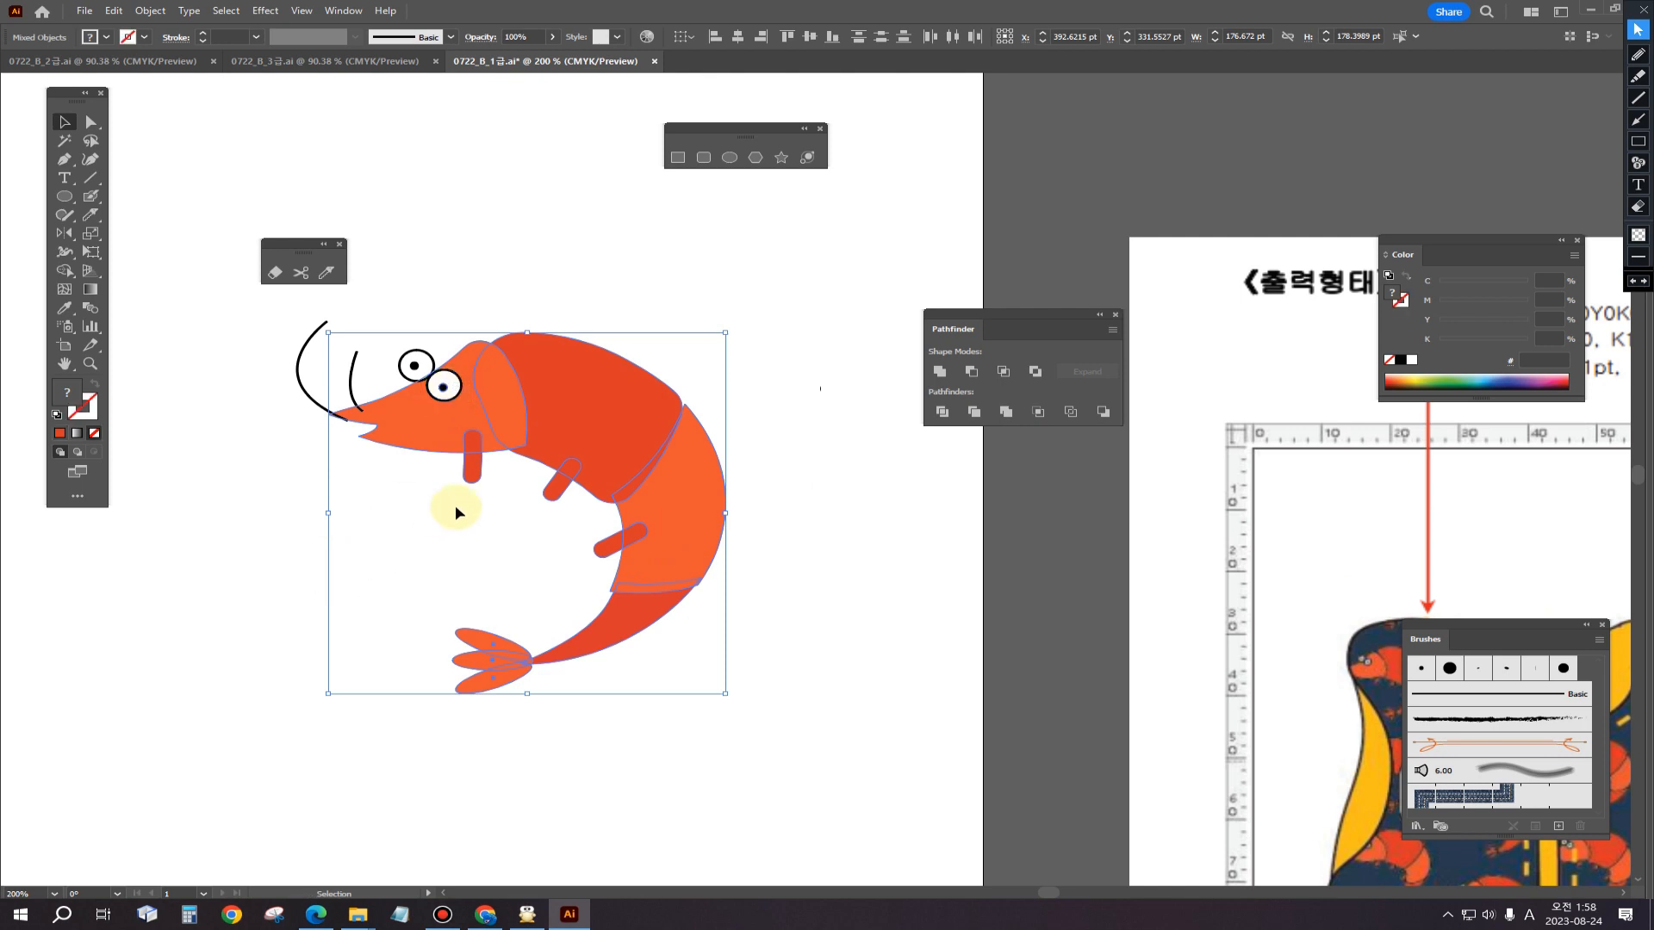
left_click(92, 419)
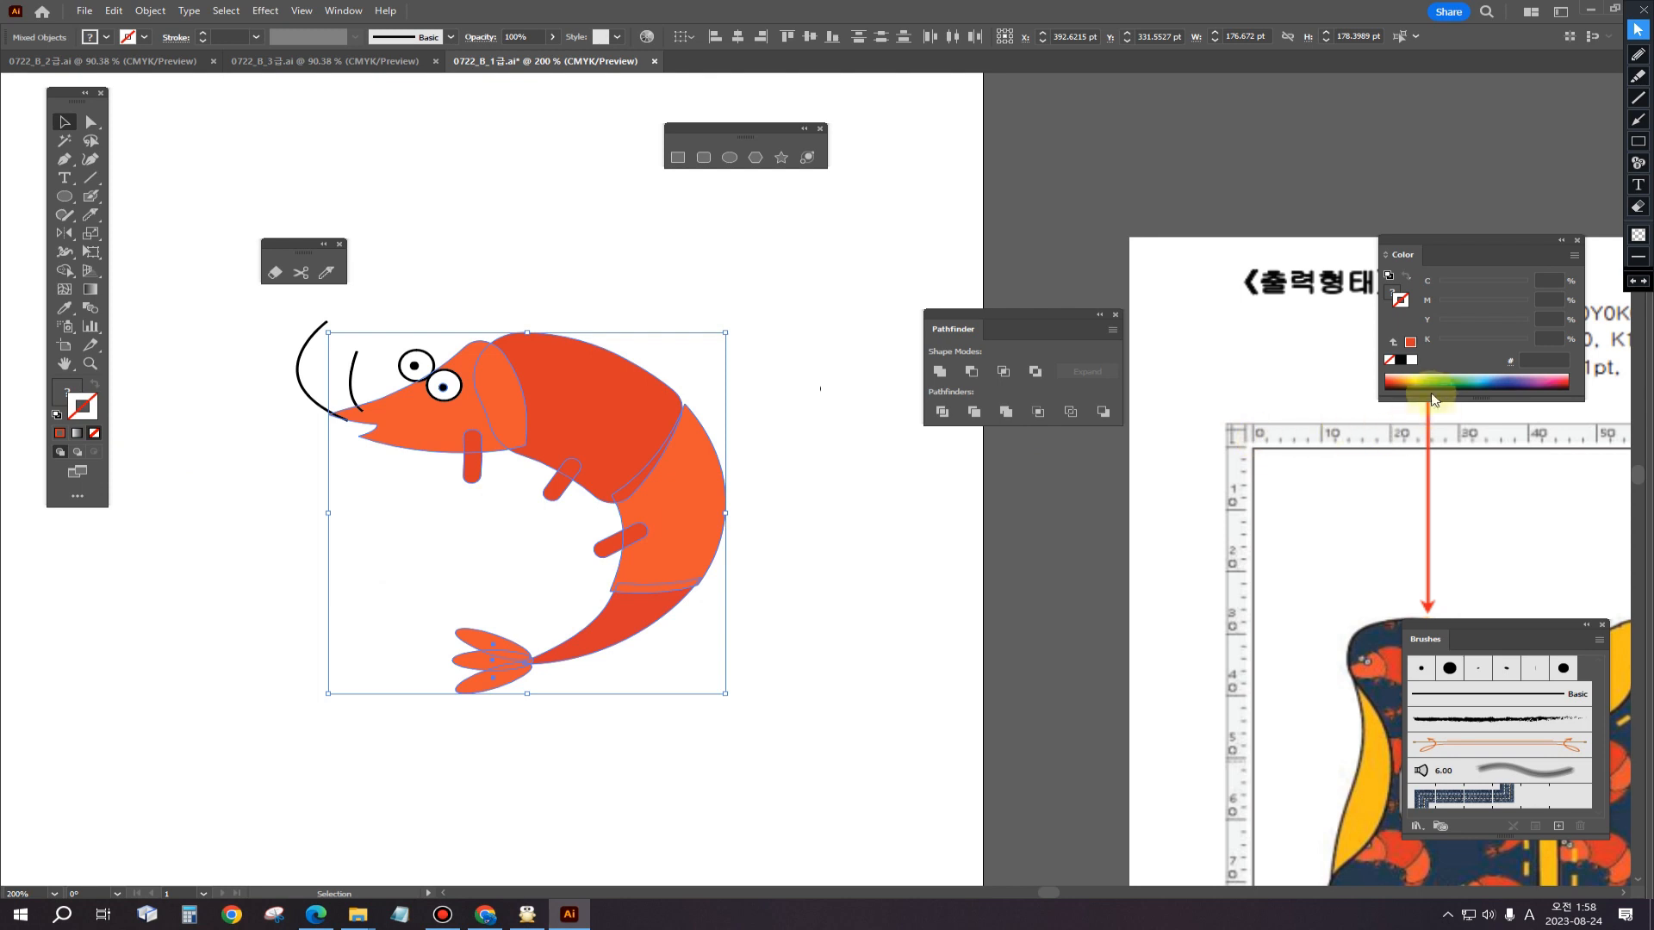
left_click(1390, 360)
left_click(1400, 360)
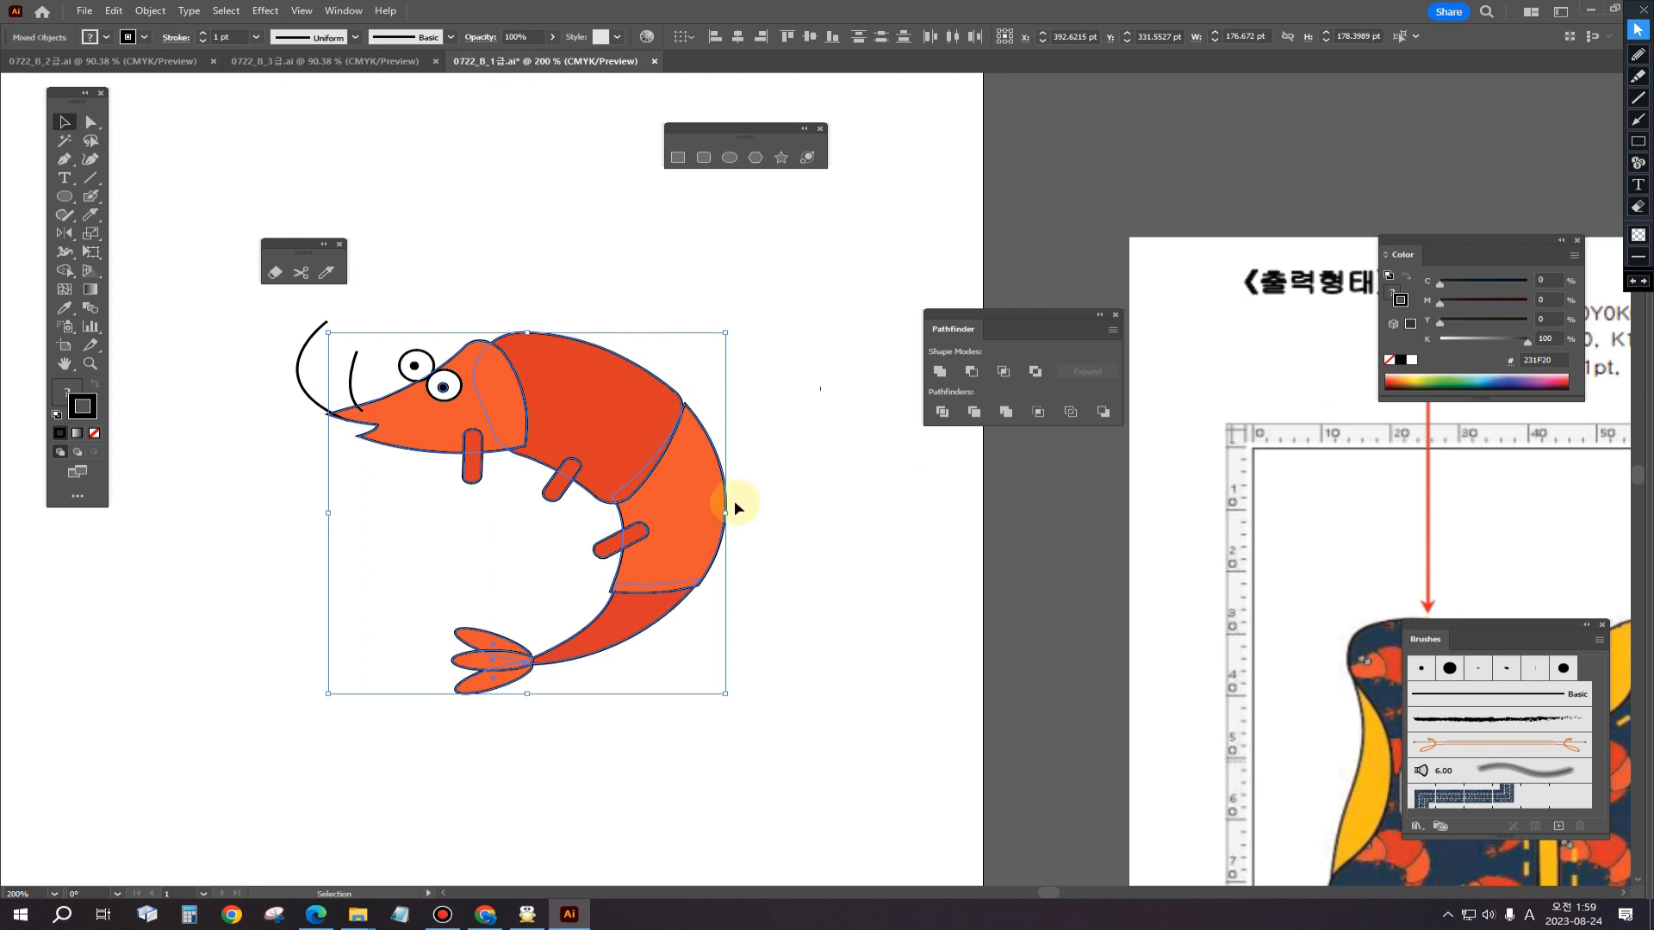
left_click(796, 560)
Step: Send the shrimp's three legs to the back, behind the body segments, and deselect them
left_click(473, 476)
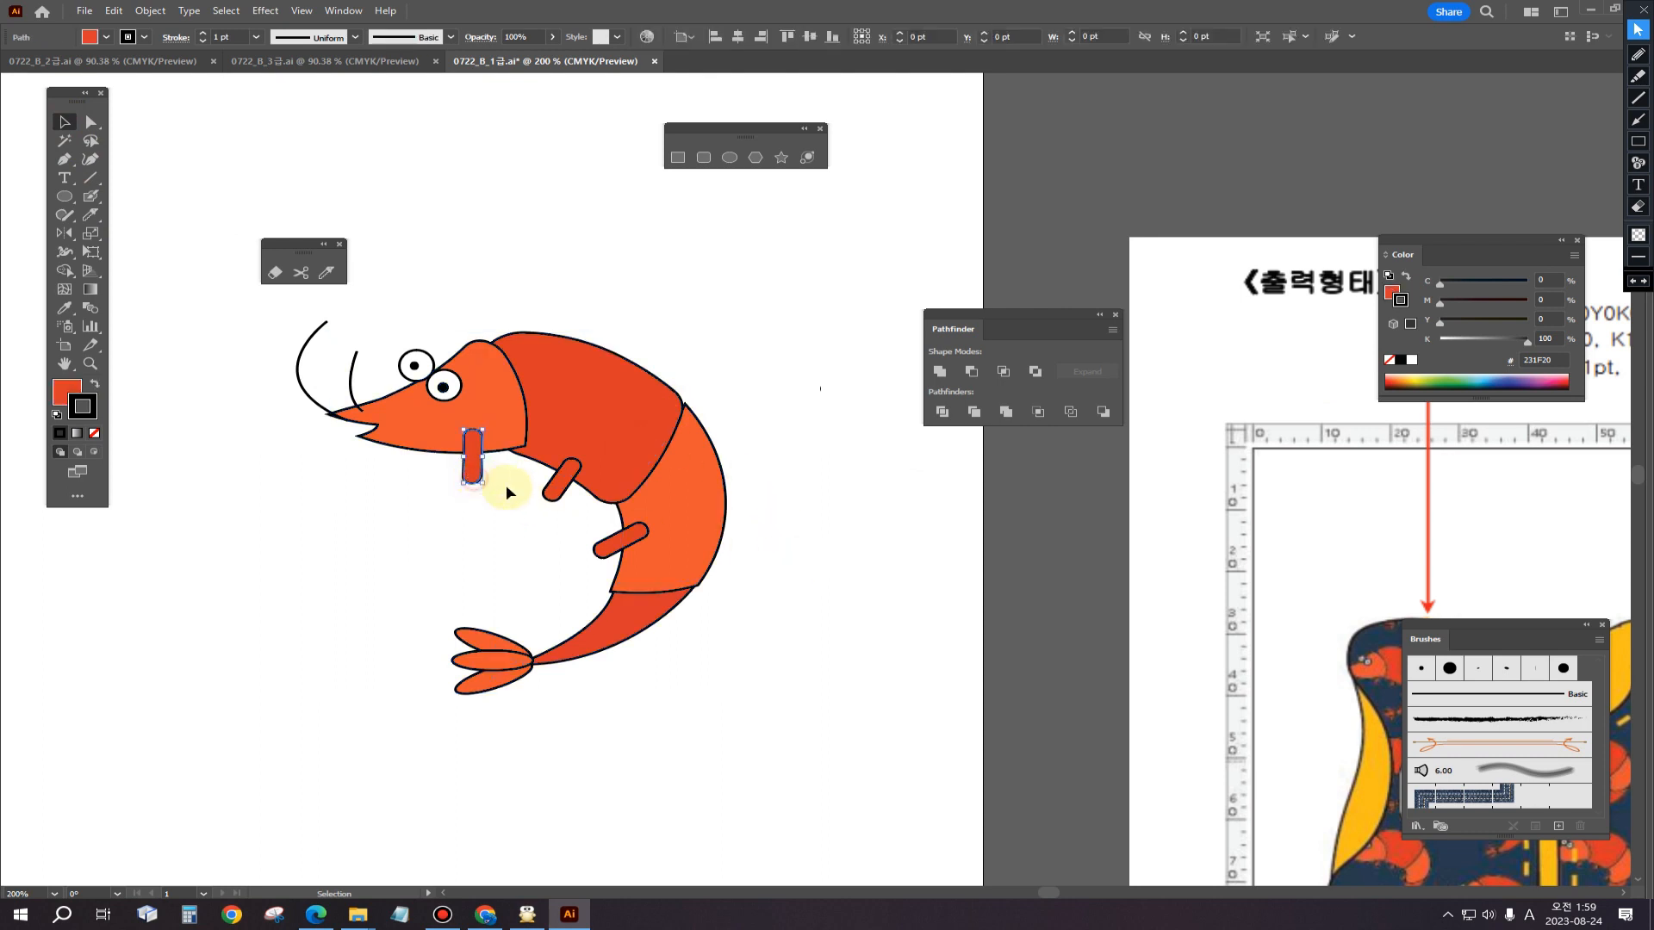
left_click(550, 499, "shift")
left_click(616, 540, "shift")
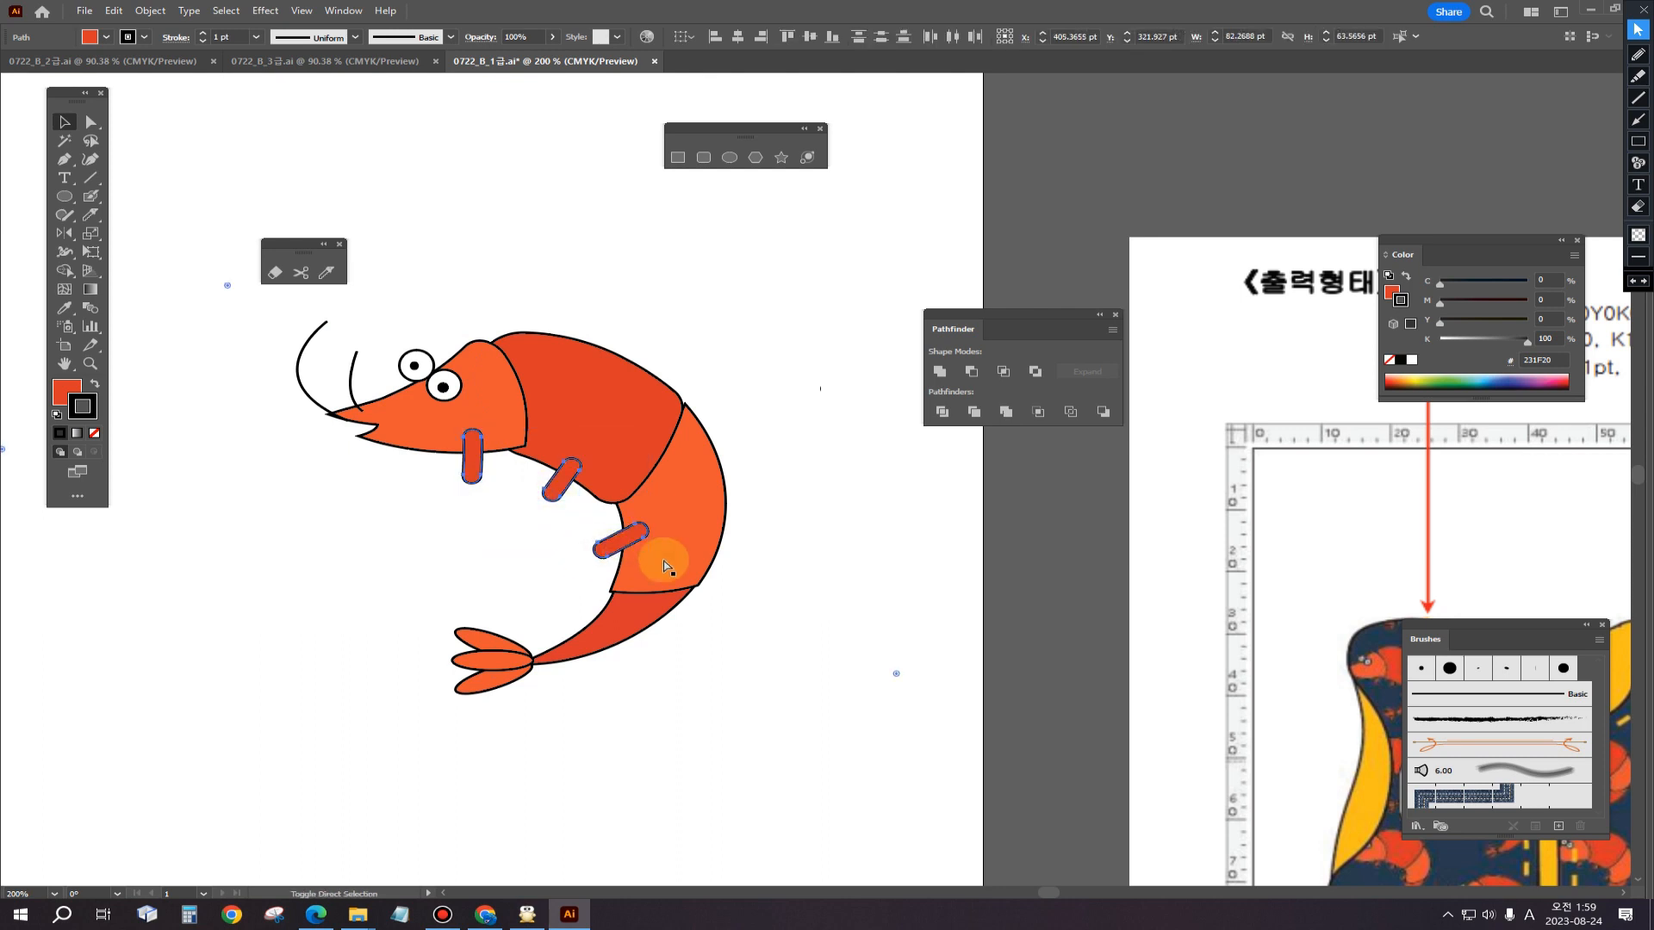
key("ctrl+shift+bracketleft")
left_click(842, 617)
left_click(656, 517)
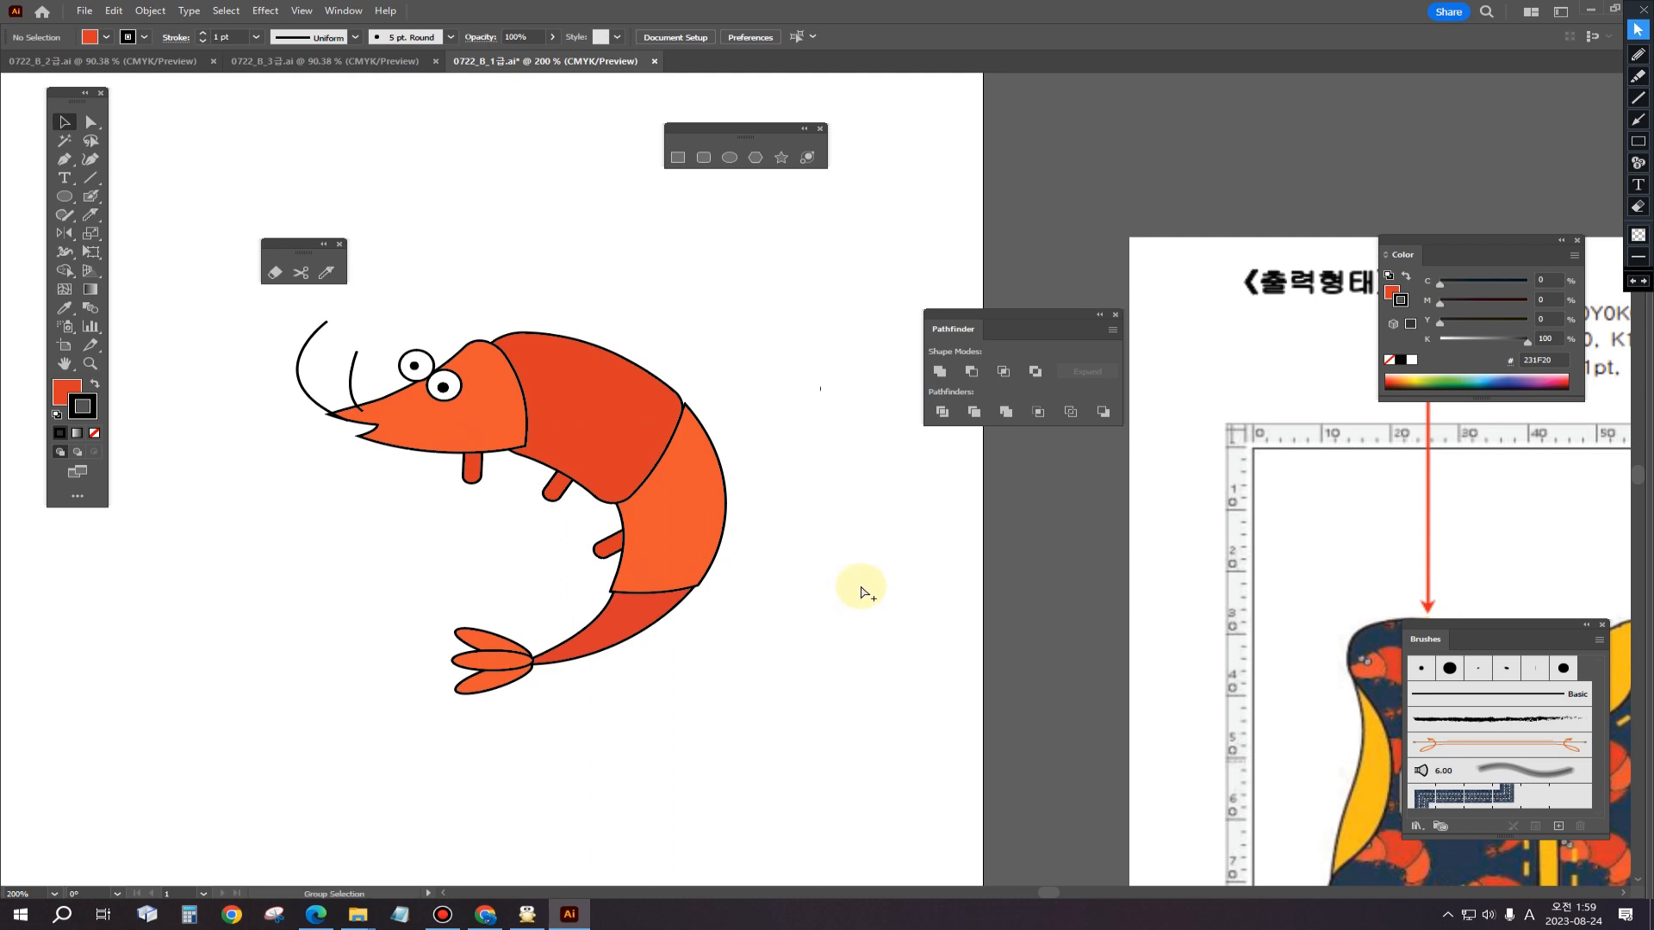
scroll(862, 592, "down", 2)
left_click_drag(847, 605, 753, 576)
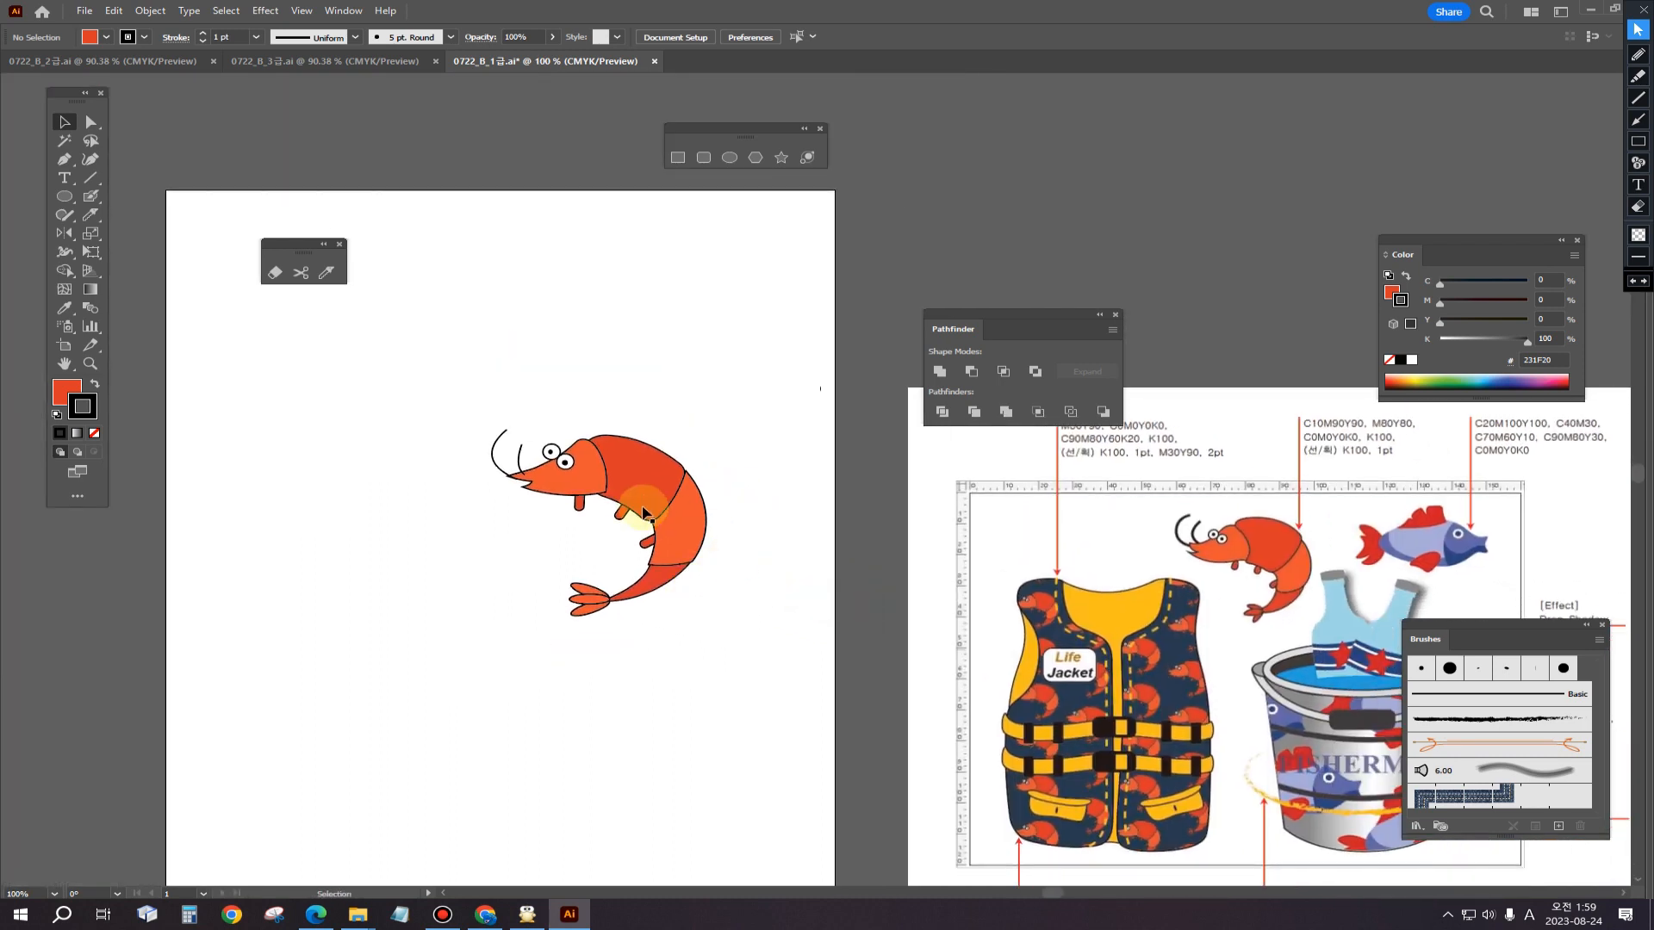
left_click(605, 495)
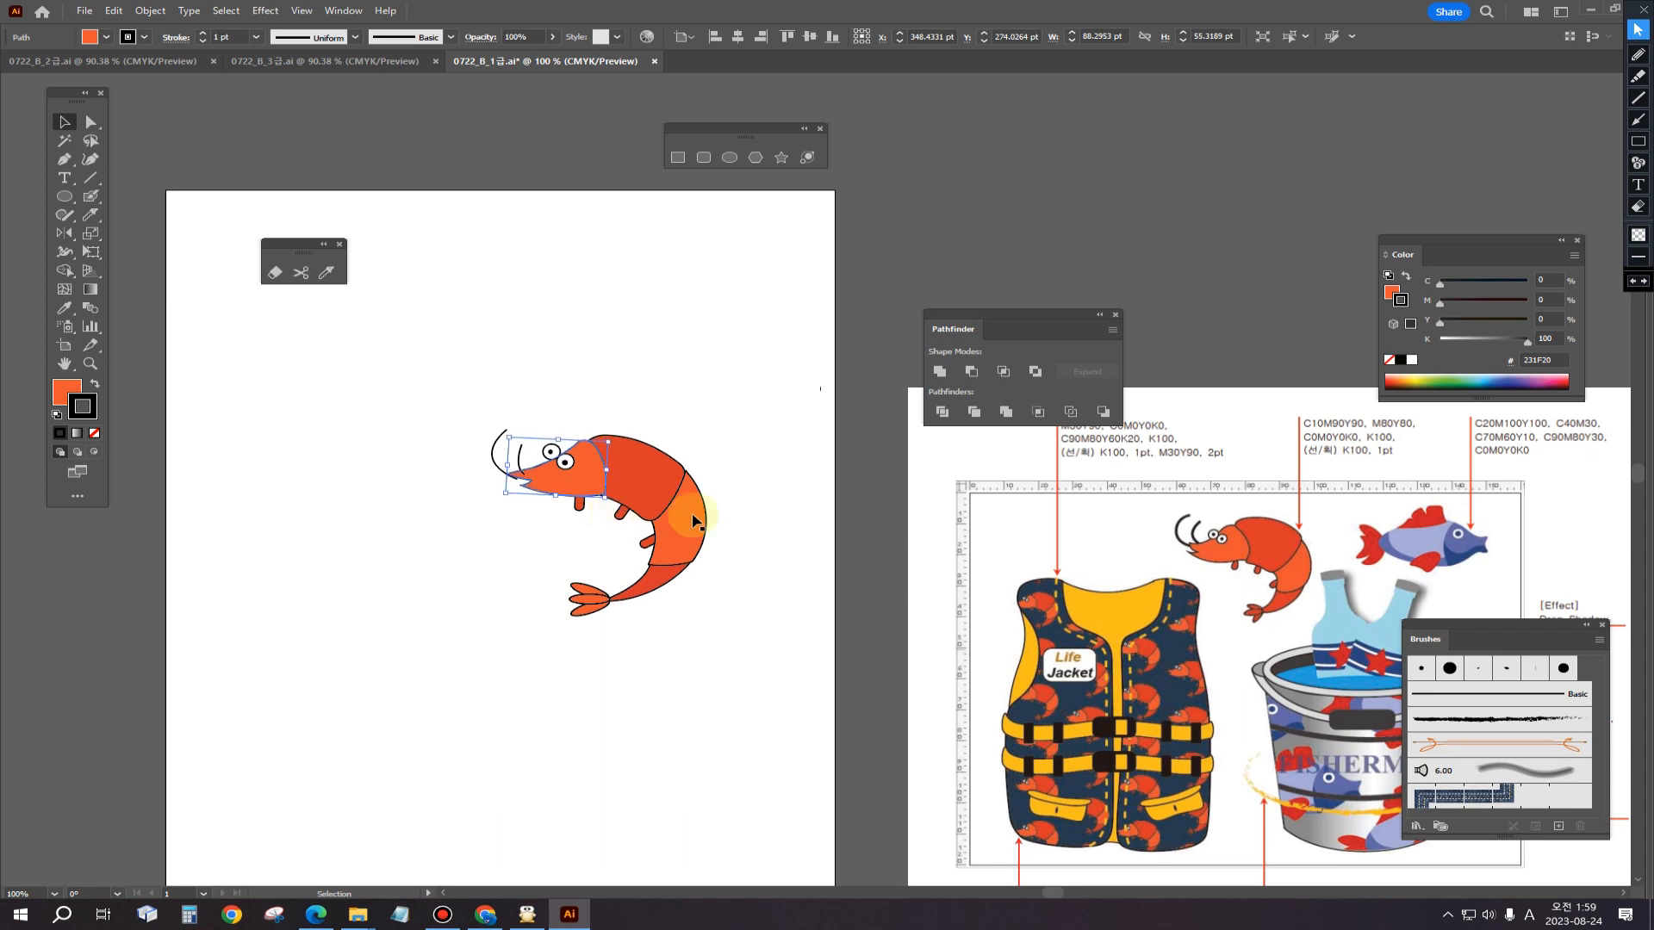
left_click(763, 538)
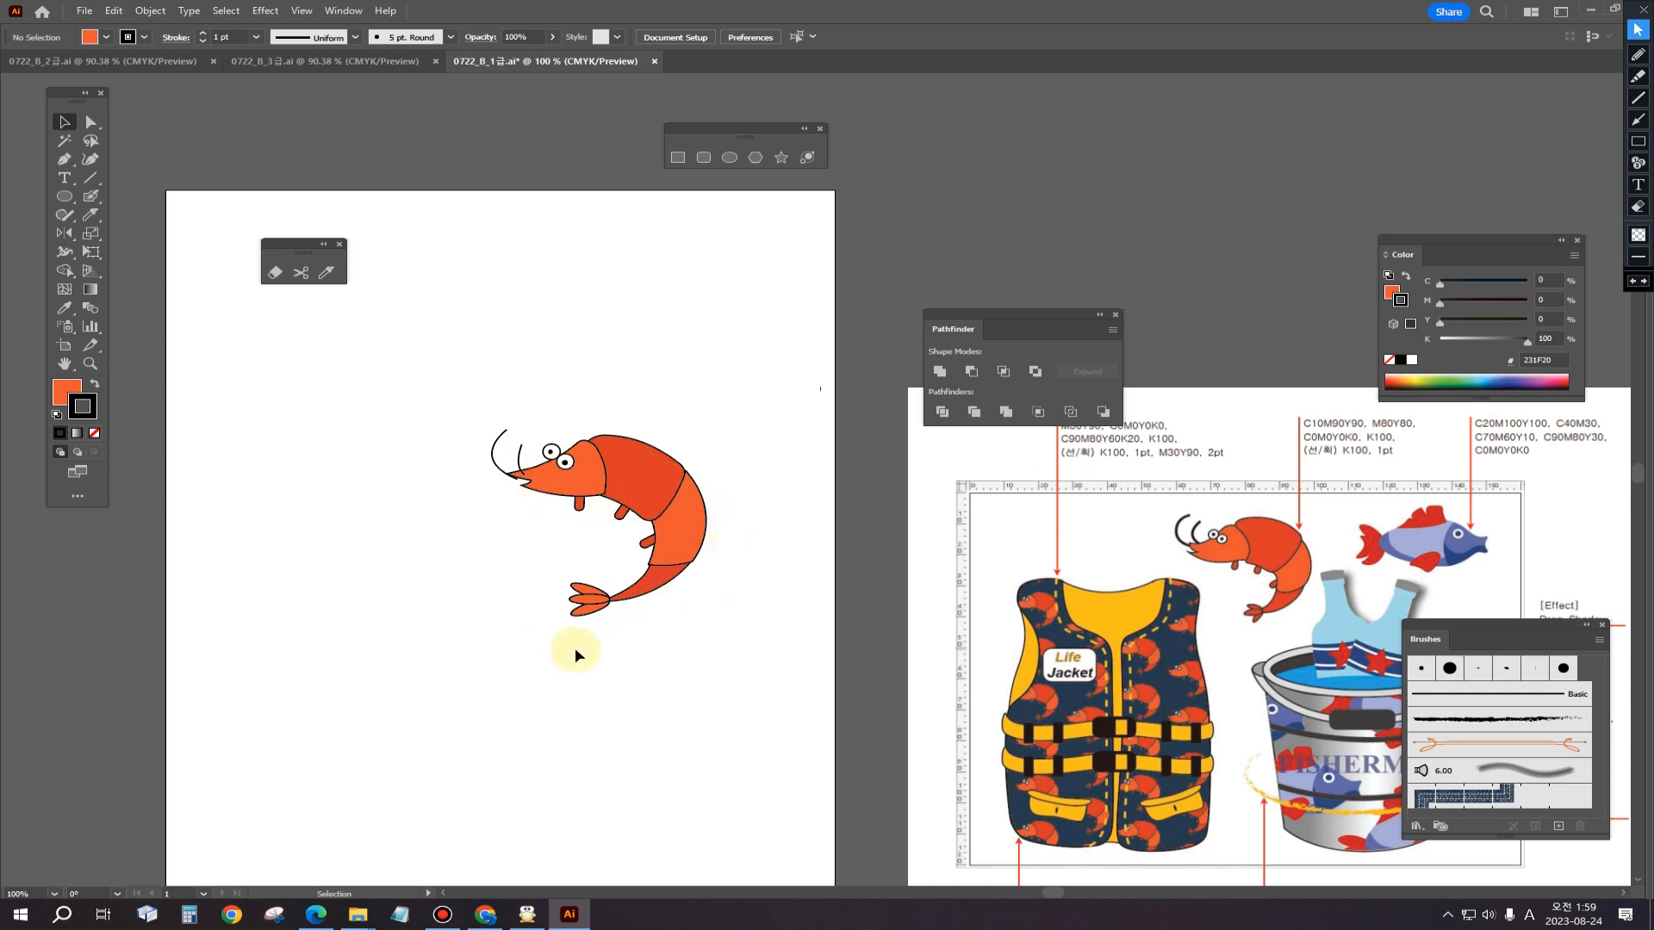
left_click_drag(515, 454, 519, 456)
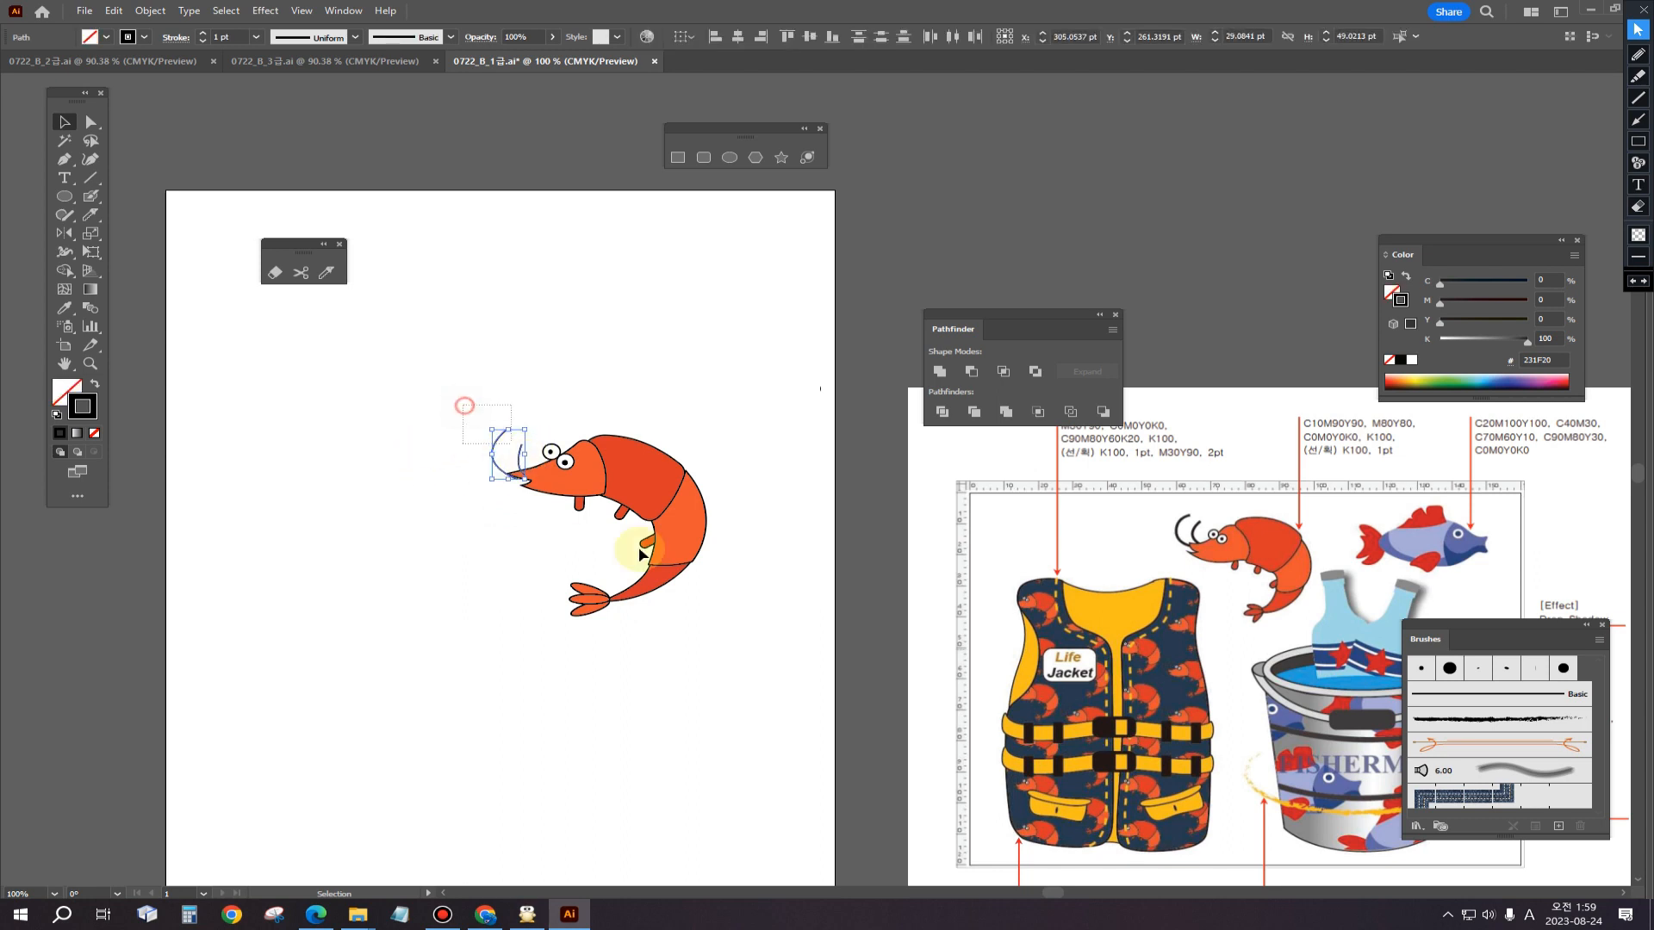
Step: Group the whole shrimp and scale the group down proportionally to about 119 by 115 pt
left_click_drag(462, 402, 739, 660)
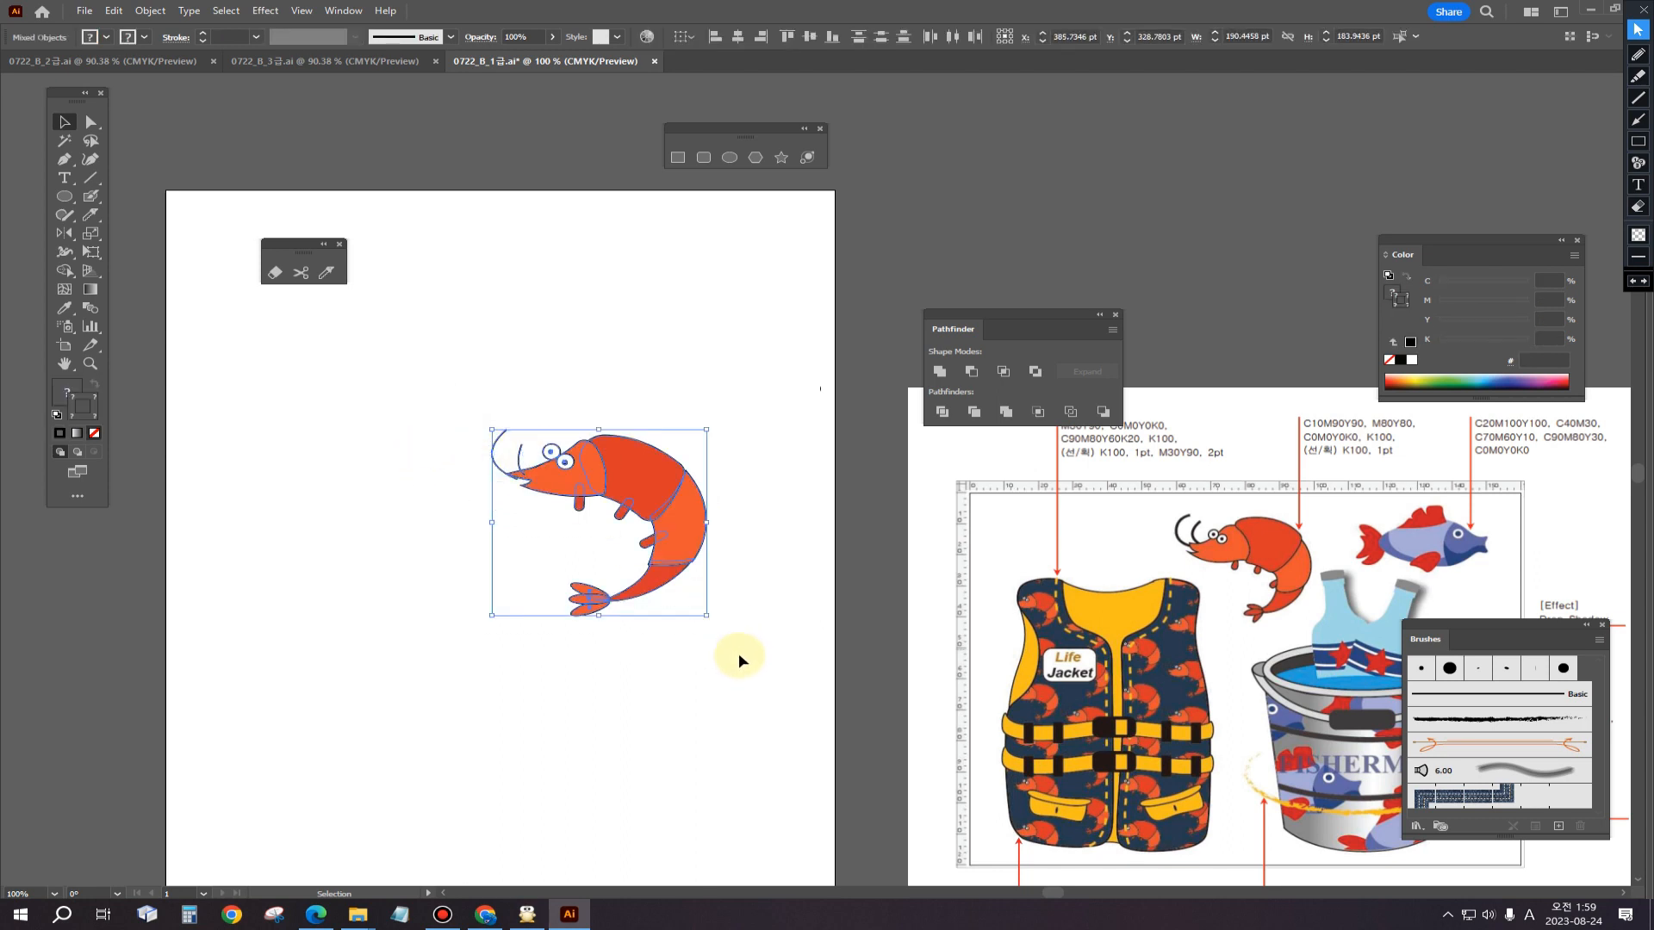
key("ctrl+g")
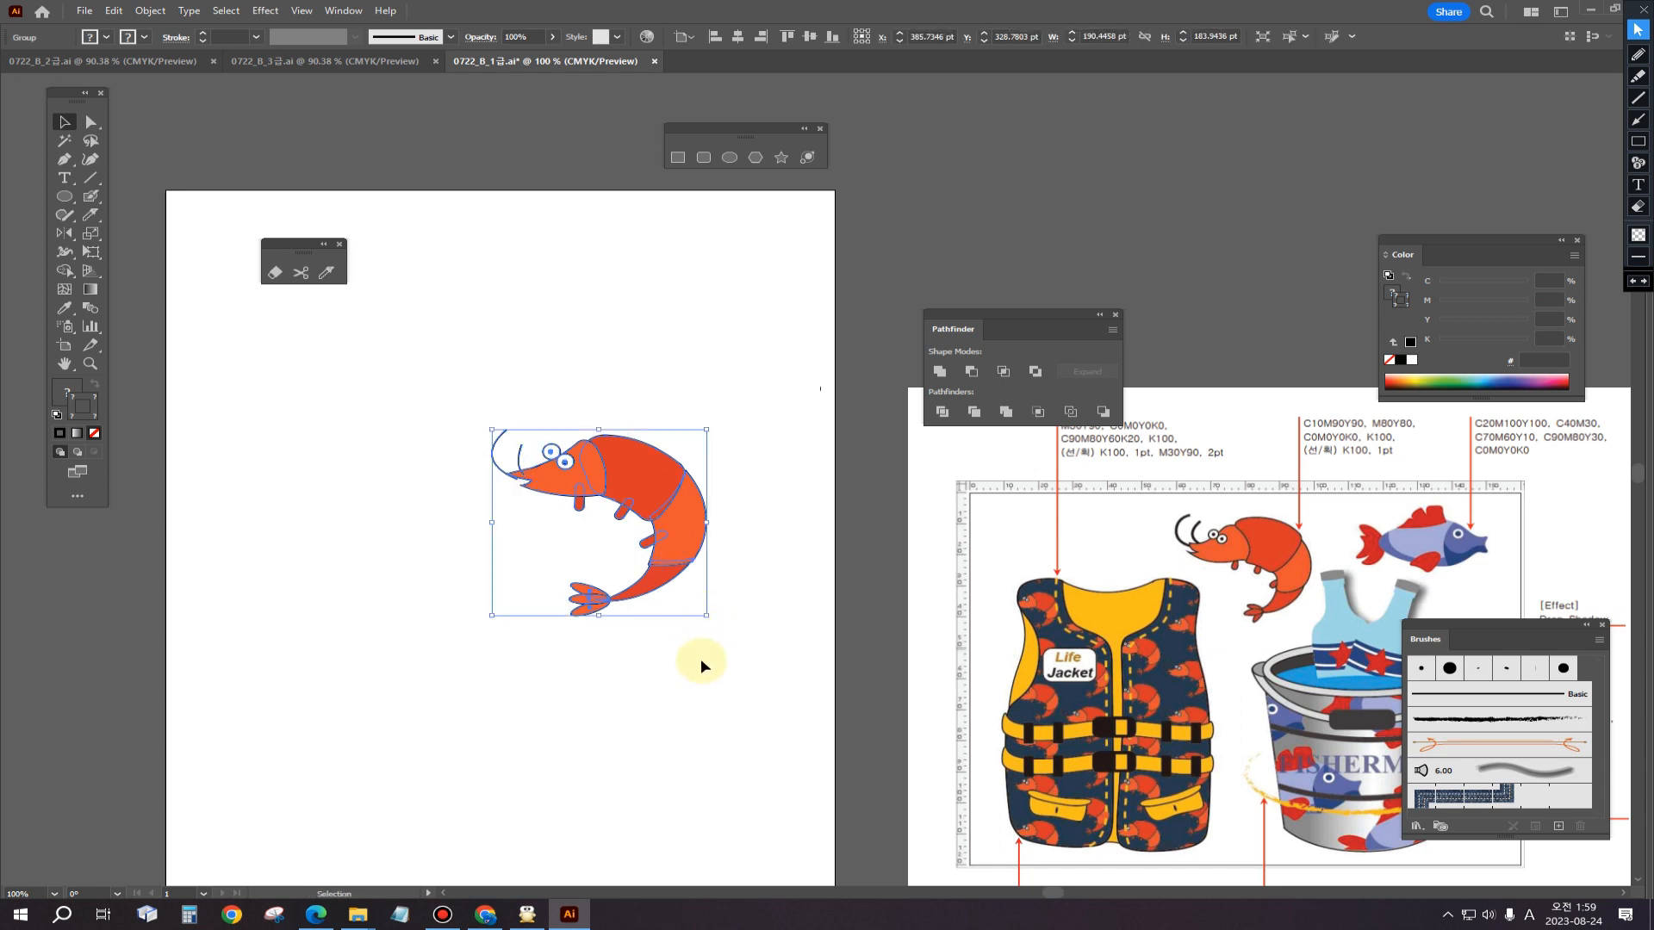
left_click_drag(706, 616, 675, 561)
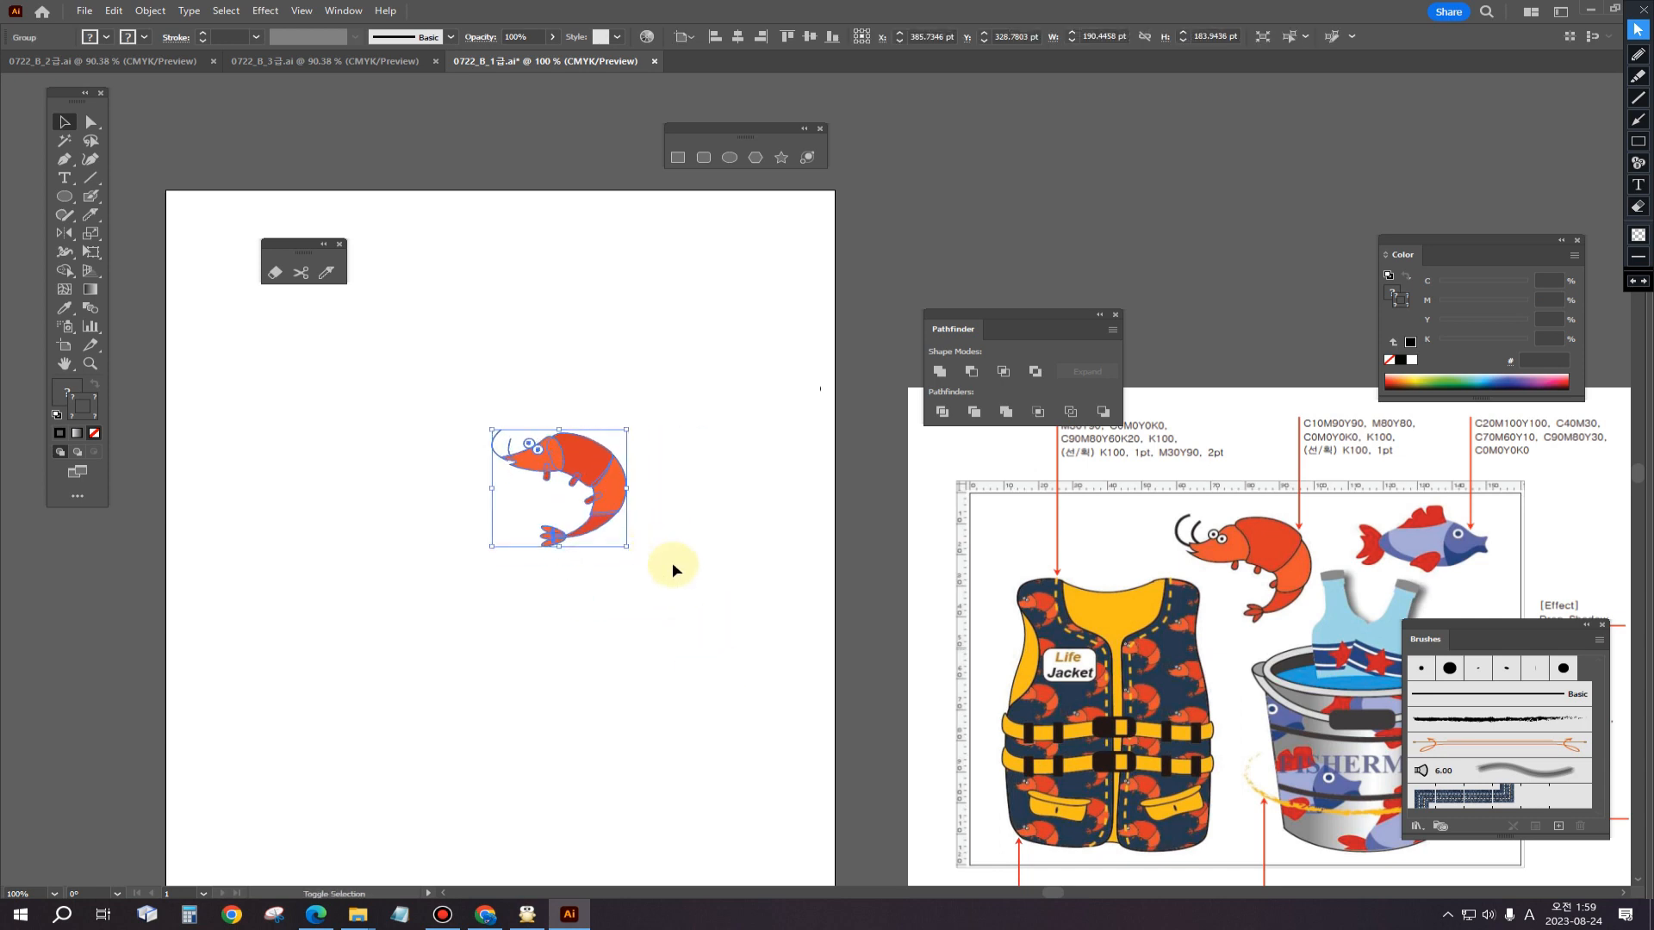
left_click(711, 579)
left_click_drag(457, 383, 658, 606)
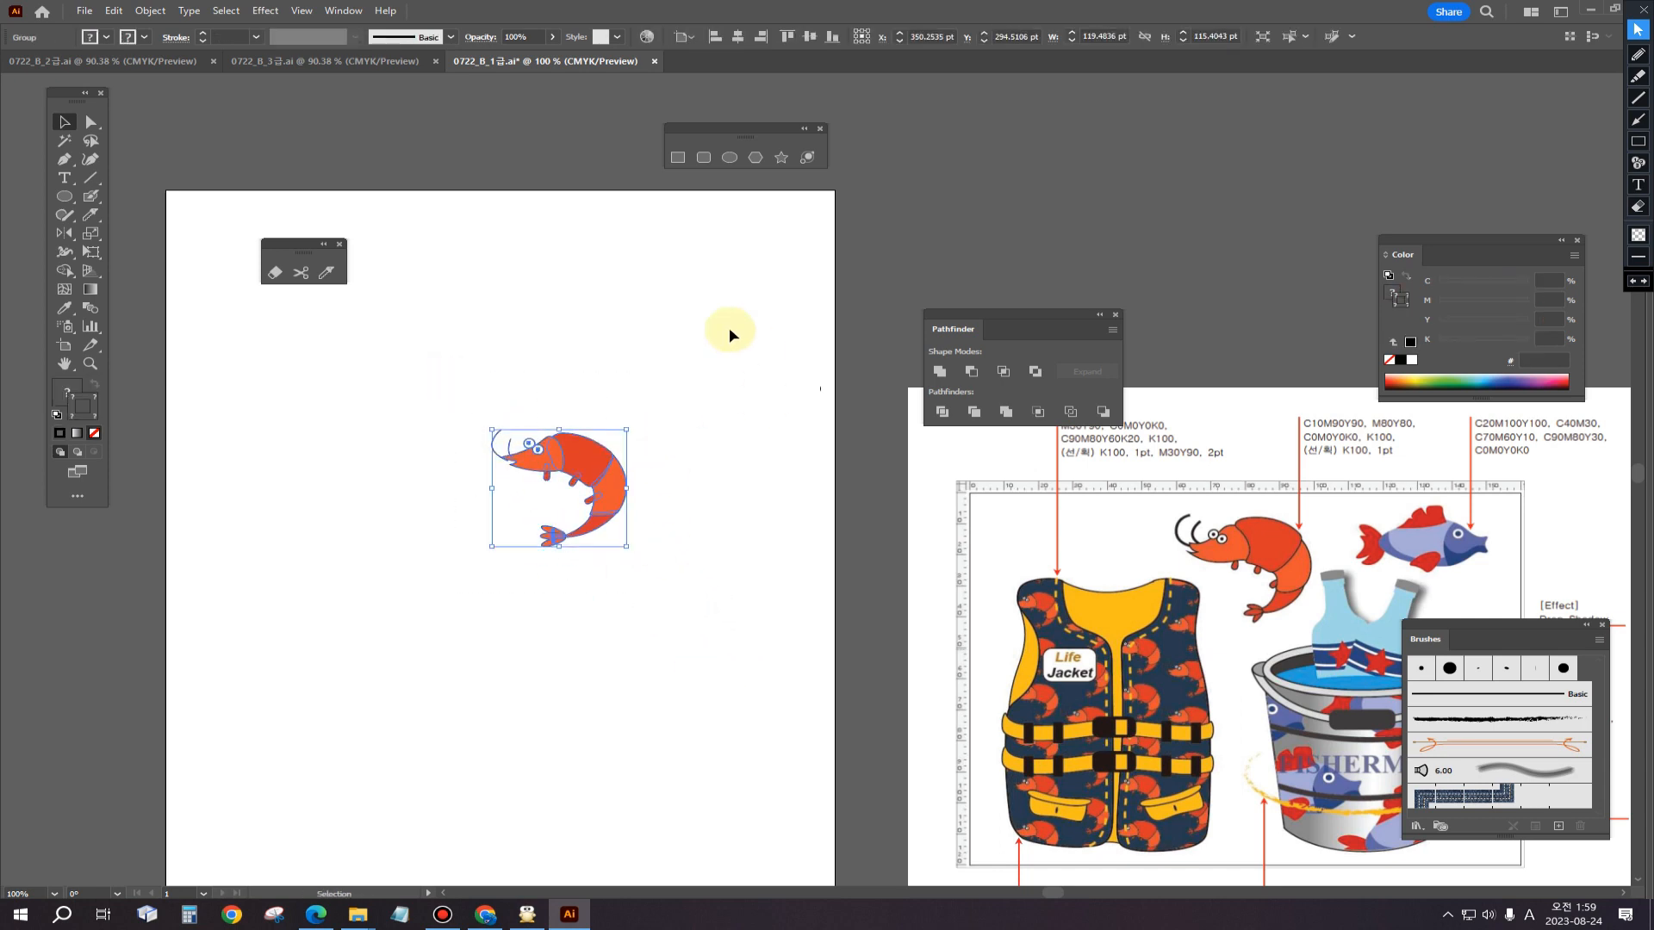
Step: Add the shrimp group to the Swatches as a new pattern swatch and open that pattern for editing
left_click(338, 12)
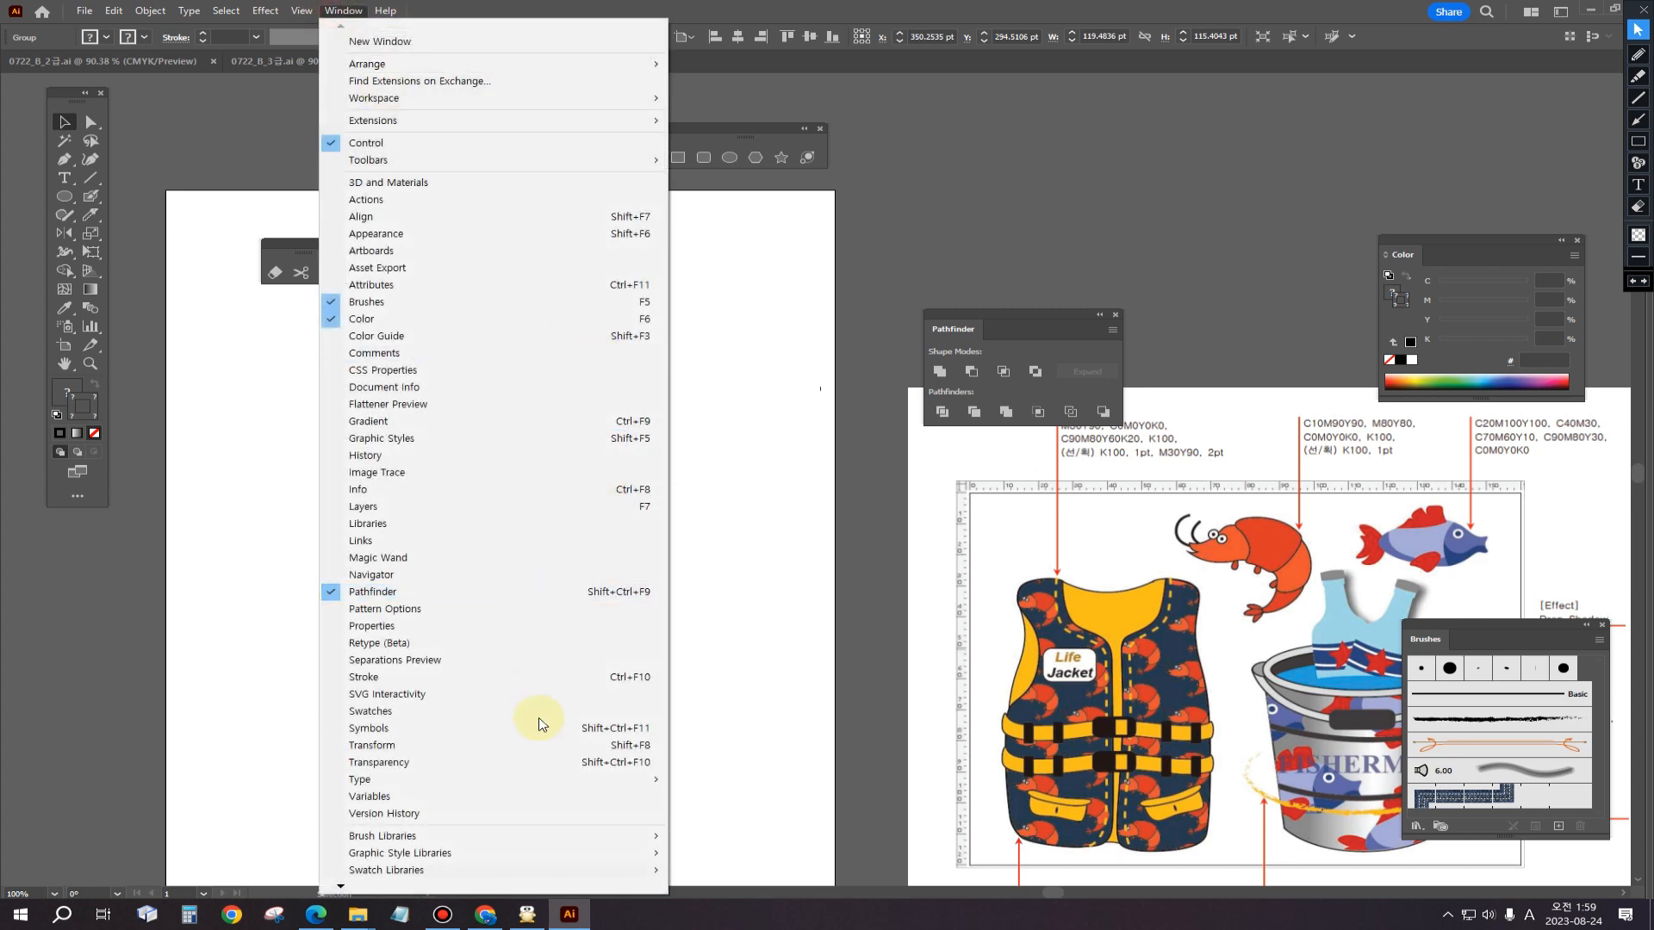
left_click(517, 715)
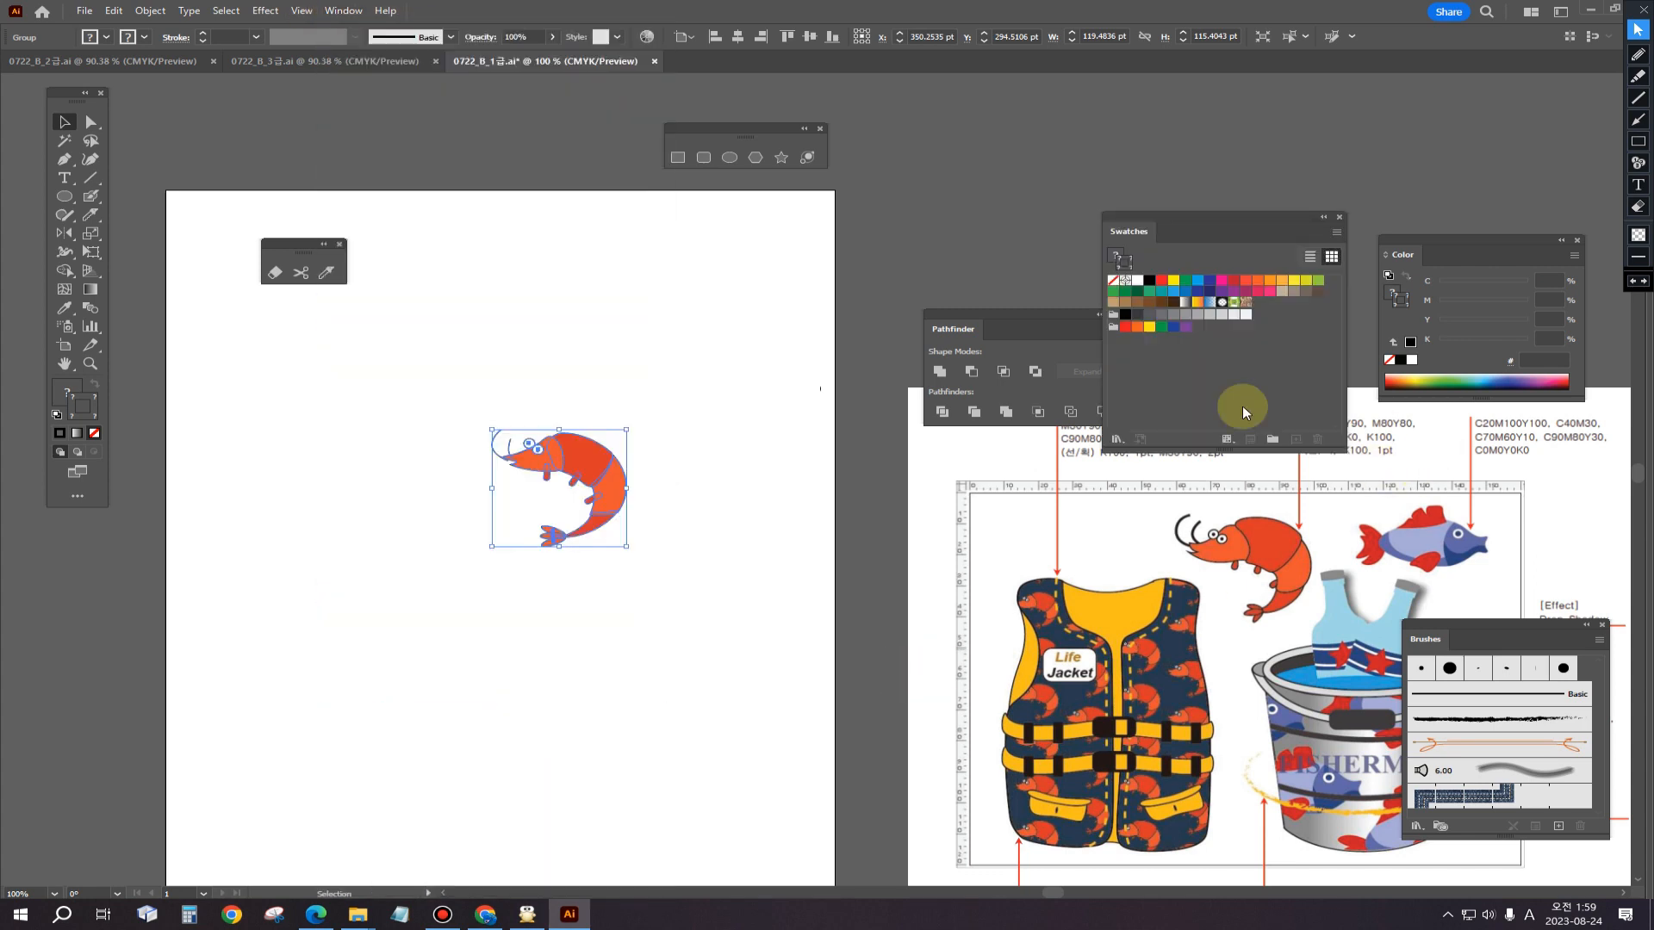
left_click(727, 576)
left_click_drag(458, 381, 657, 541)
left_click_drag(586, 471, 1207, 350)
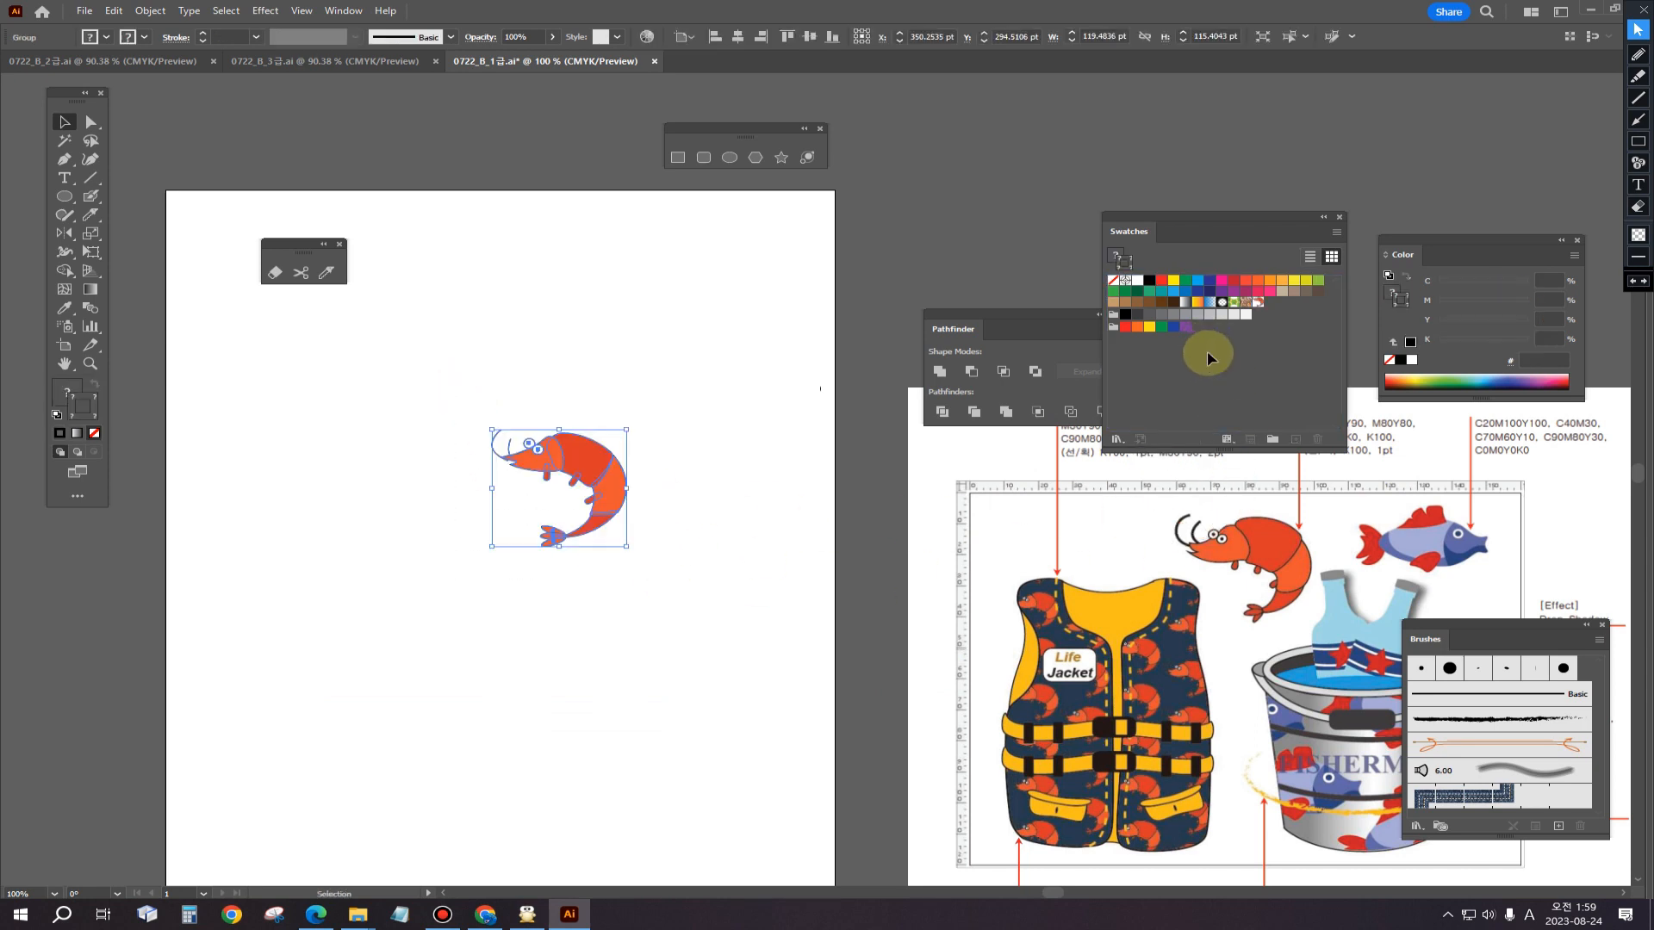
double_click(1258, 304)
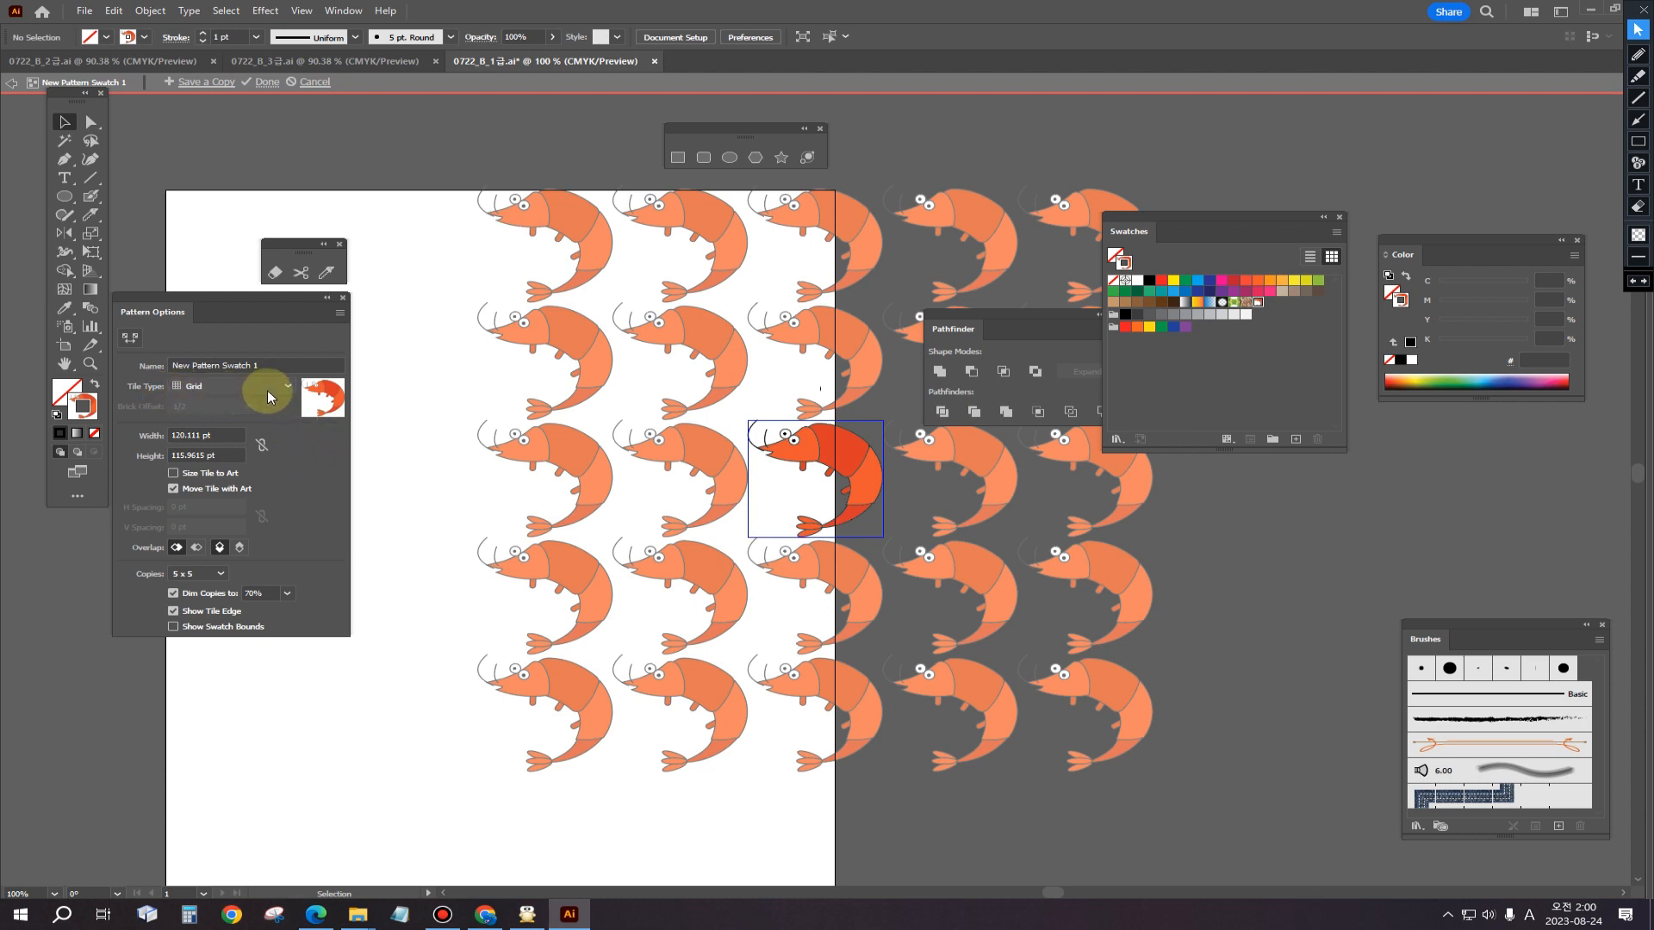
Step: Set the pattern's tile type to Brick by Row and name the pattern 새우
left_click(288, 388)
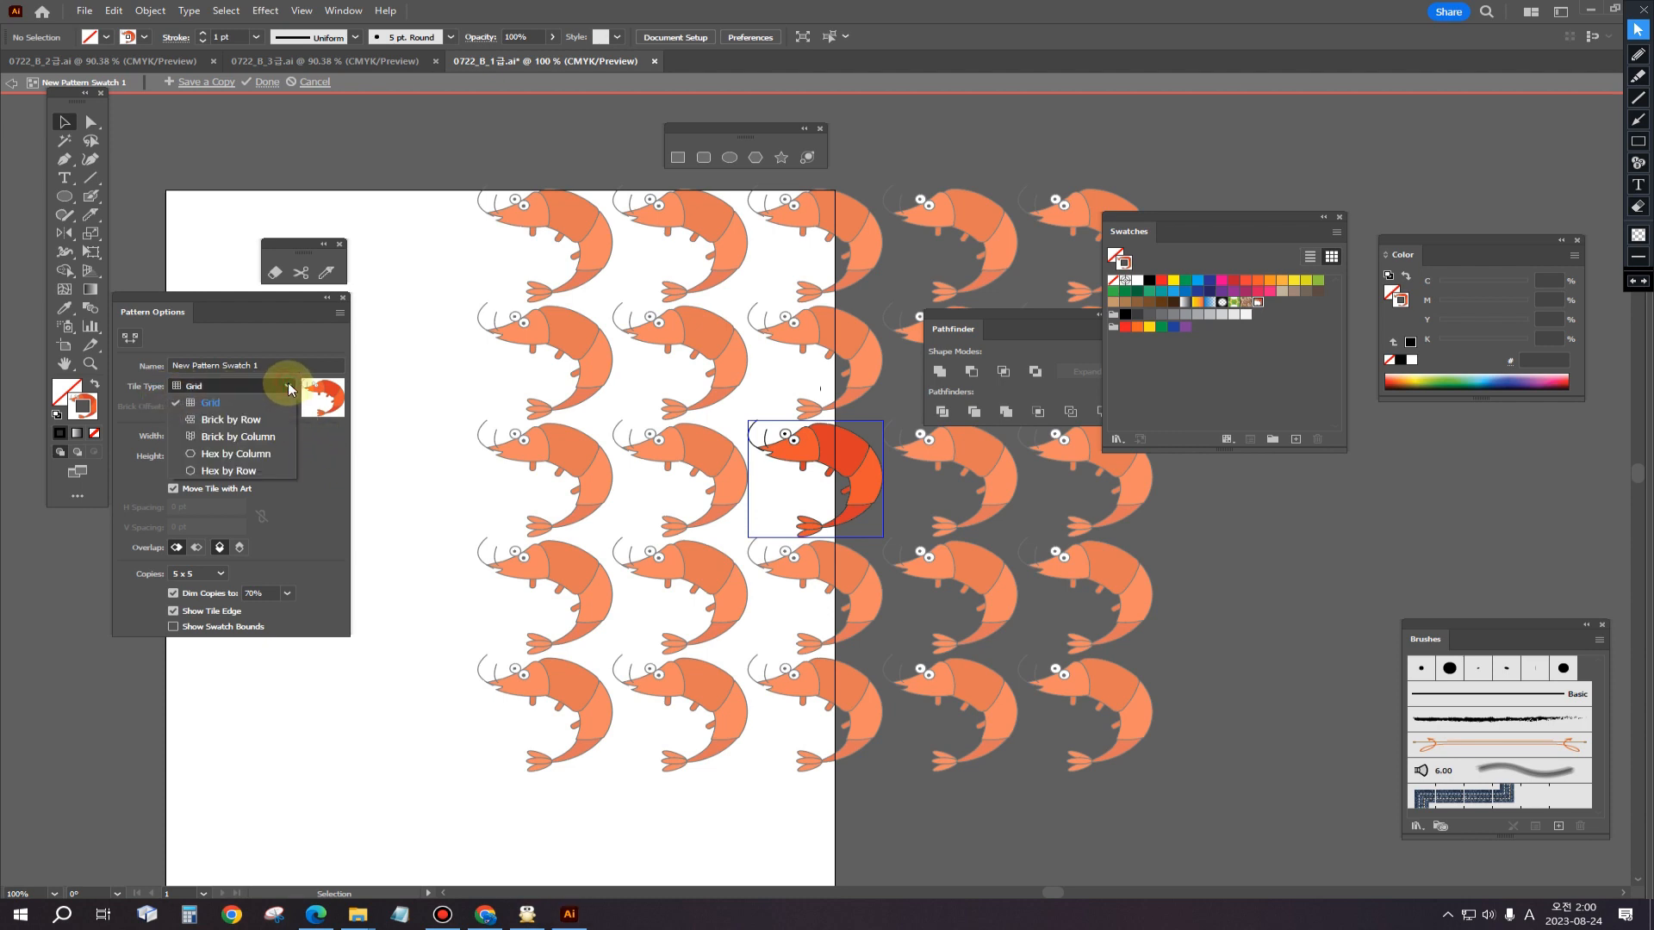
left_click(240, 420)
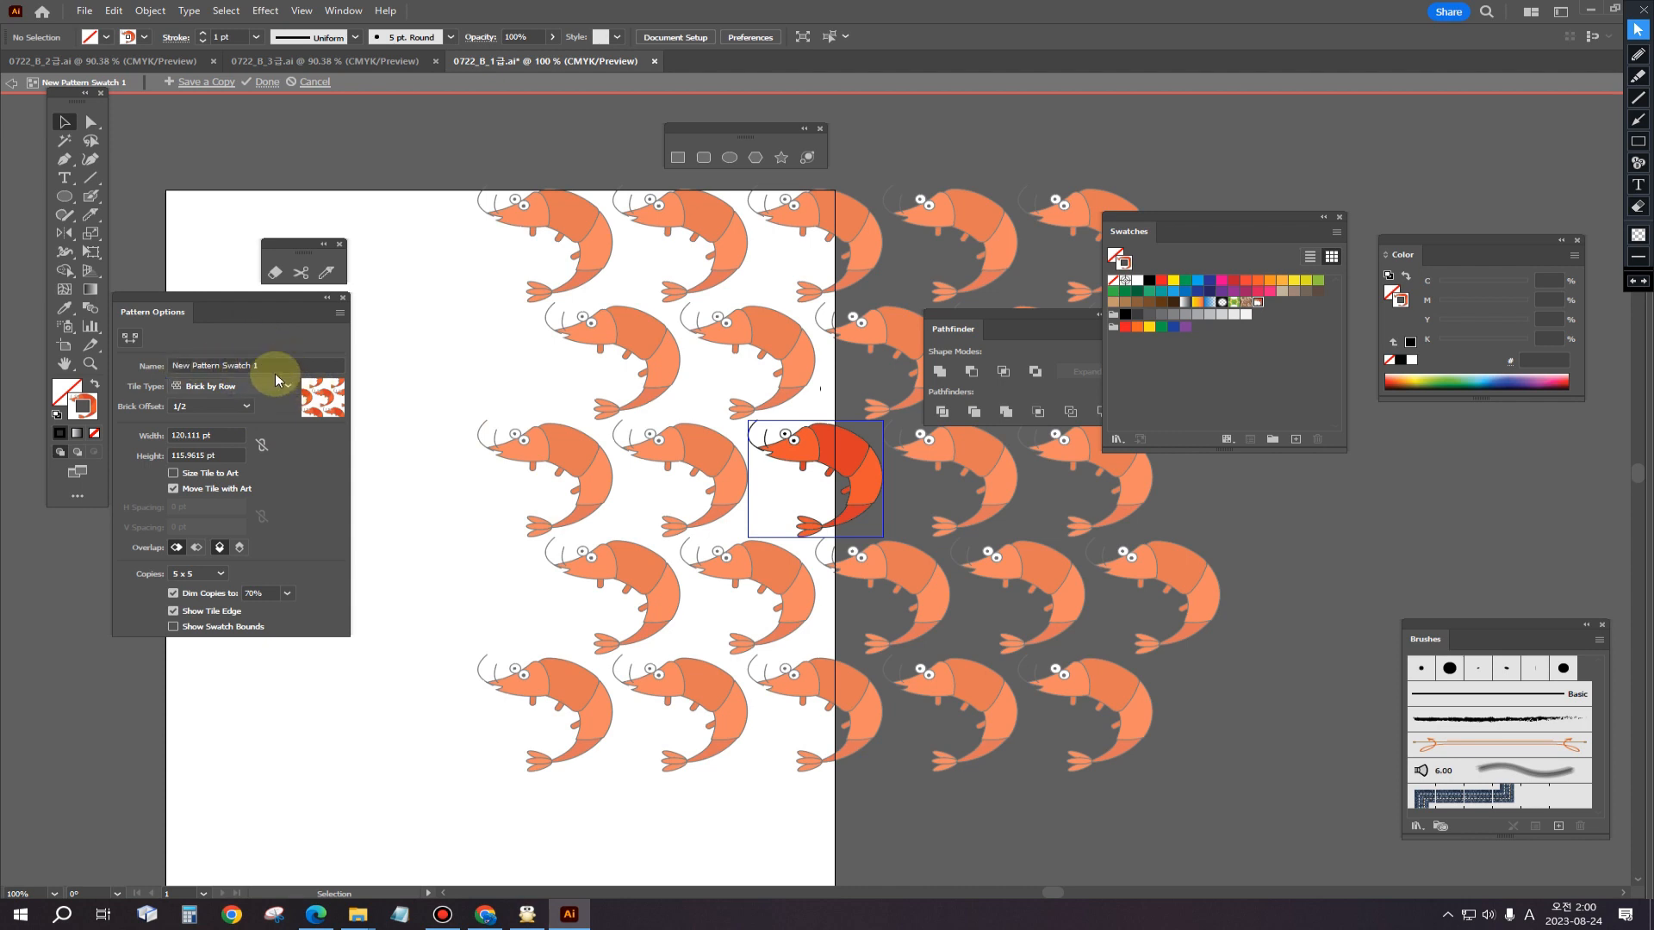
left_click_drag(268, 365, 22, 365)
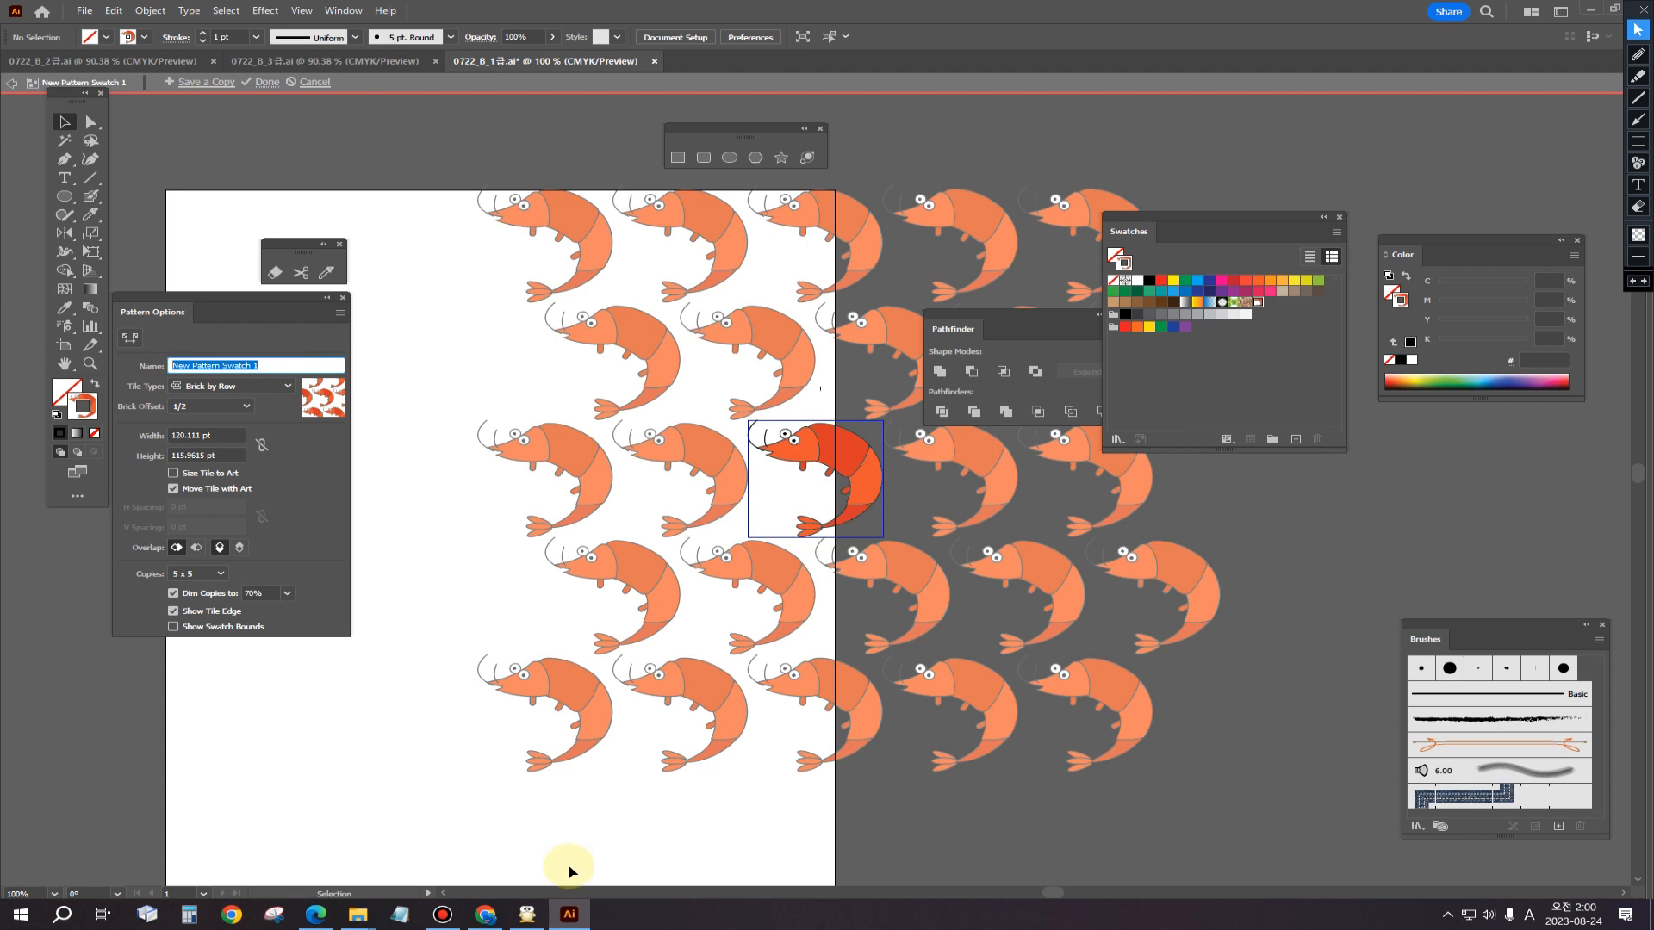
type("새우")
key("Return")
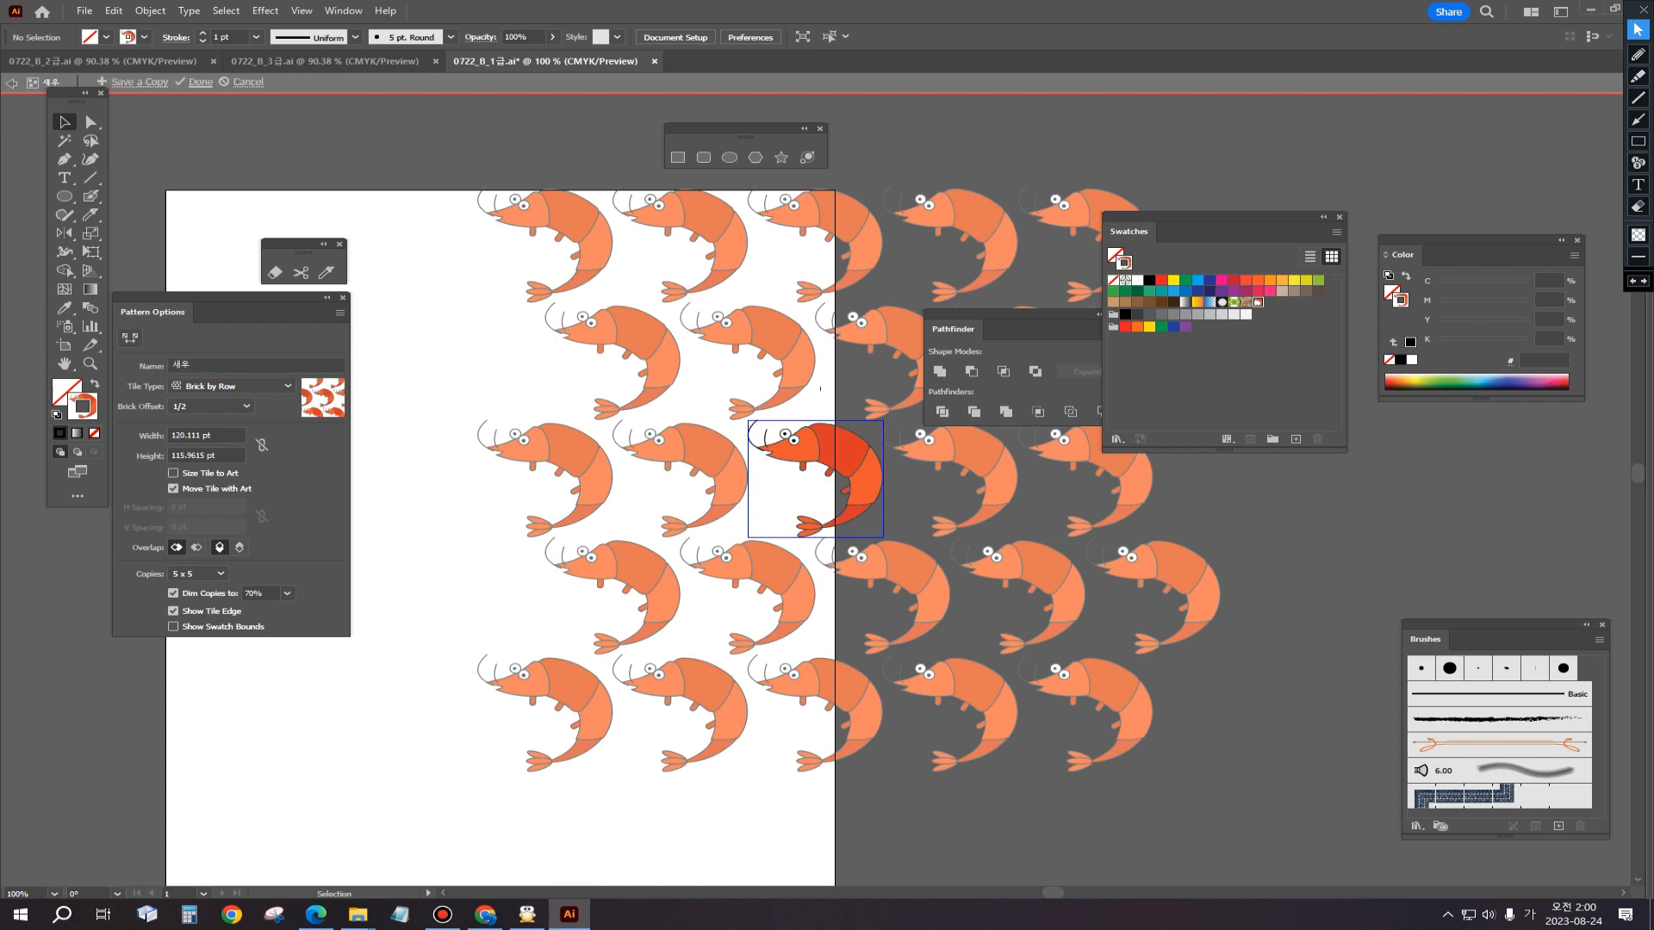
Step: Finish editing the pattern and move the shrimp group off the artboard, above the reference image
left_click(429, 84)
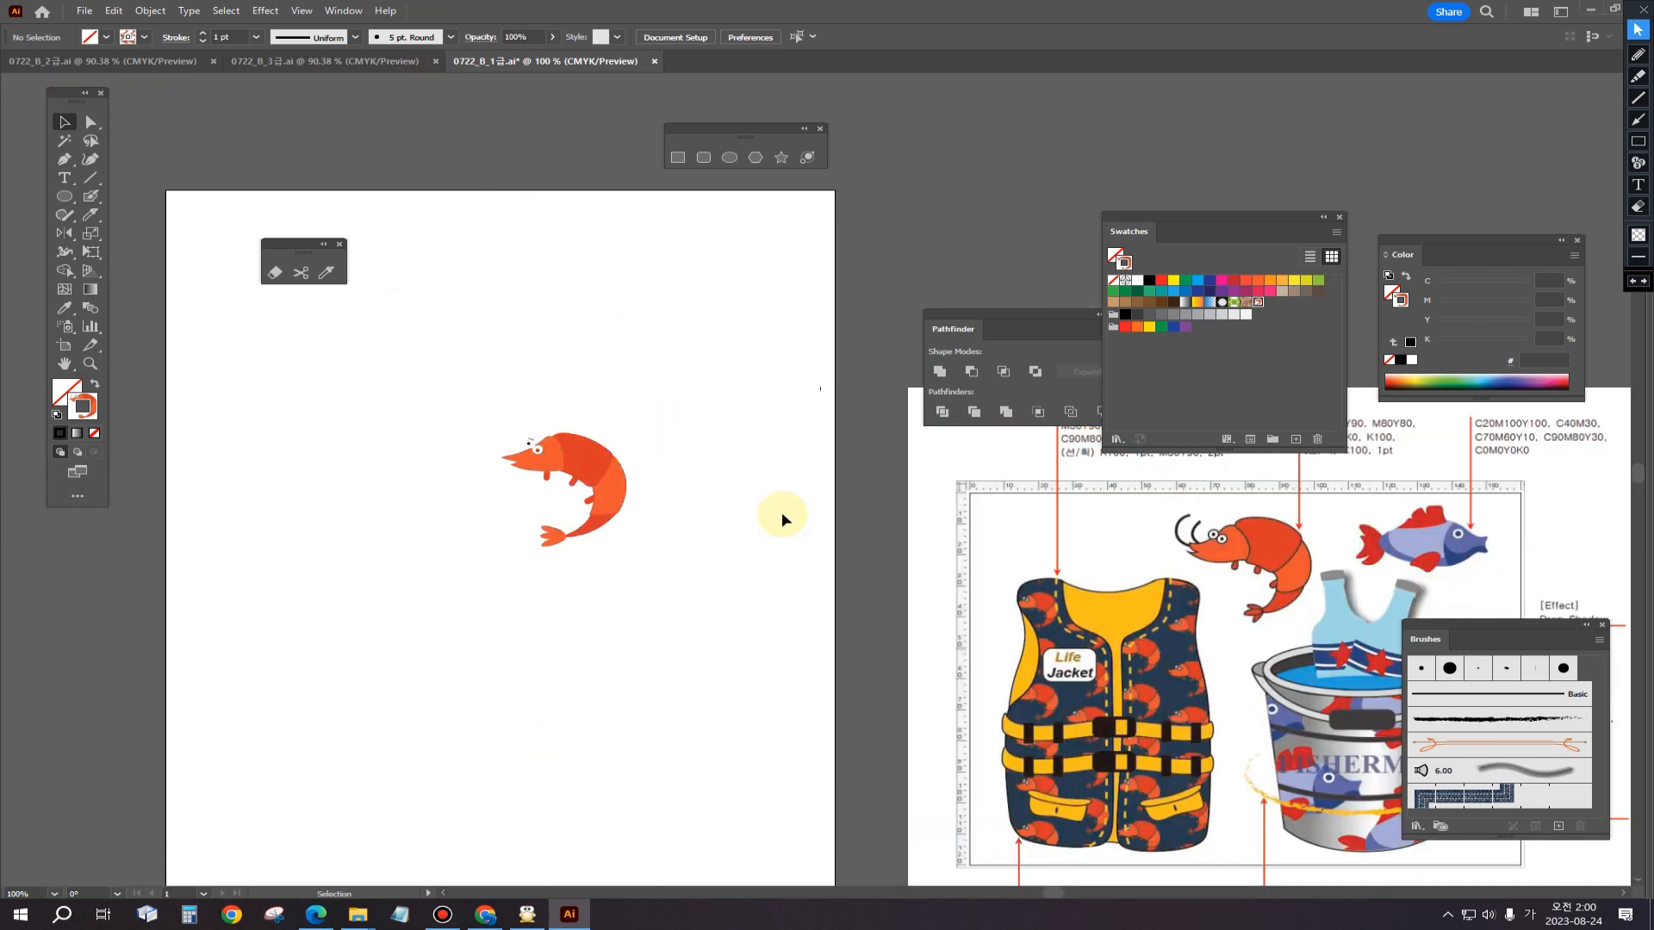
left_click_drag(444, 392, 736, 616)
mouse_move(600, 480)
left_mouse_down()
mouse_move(1052, 100)
mouse_move(1063, 110)
left_mouse_up()
left_click(898, 325)
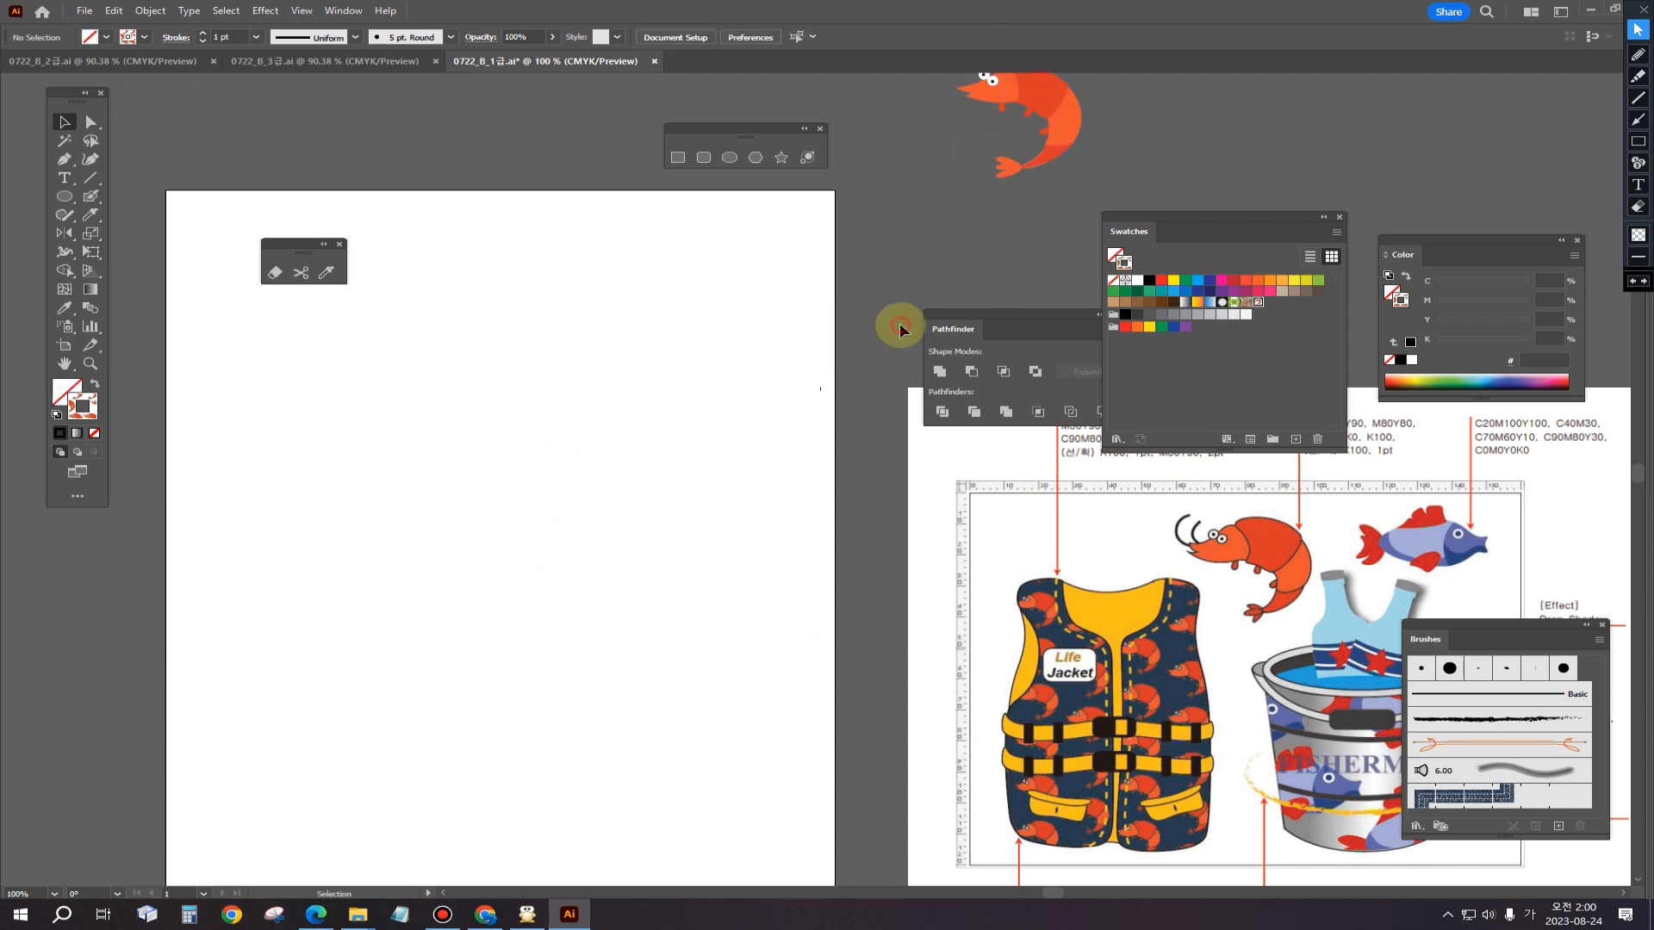
Step: Draw a rectangle about 313 by 358 pt on the artboard, without a stroke, and fill it with the shrimp pattern swatch
left_click(64, 197)
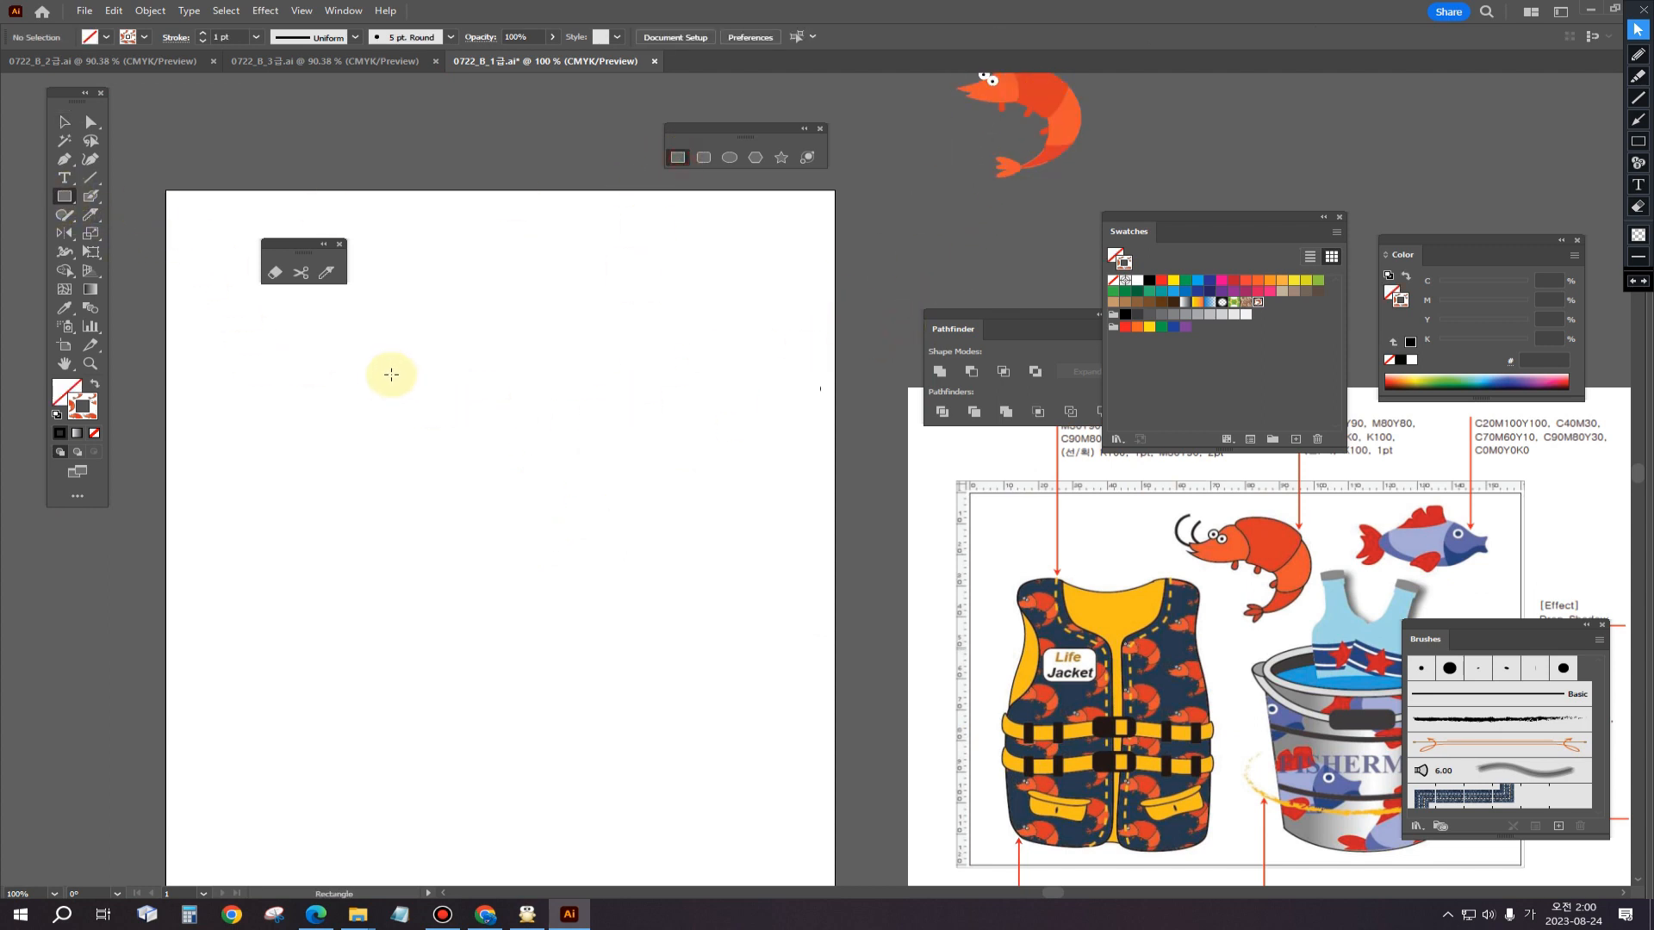
left_click_drag(391, 355, 744, 717)
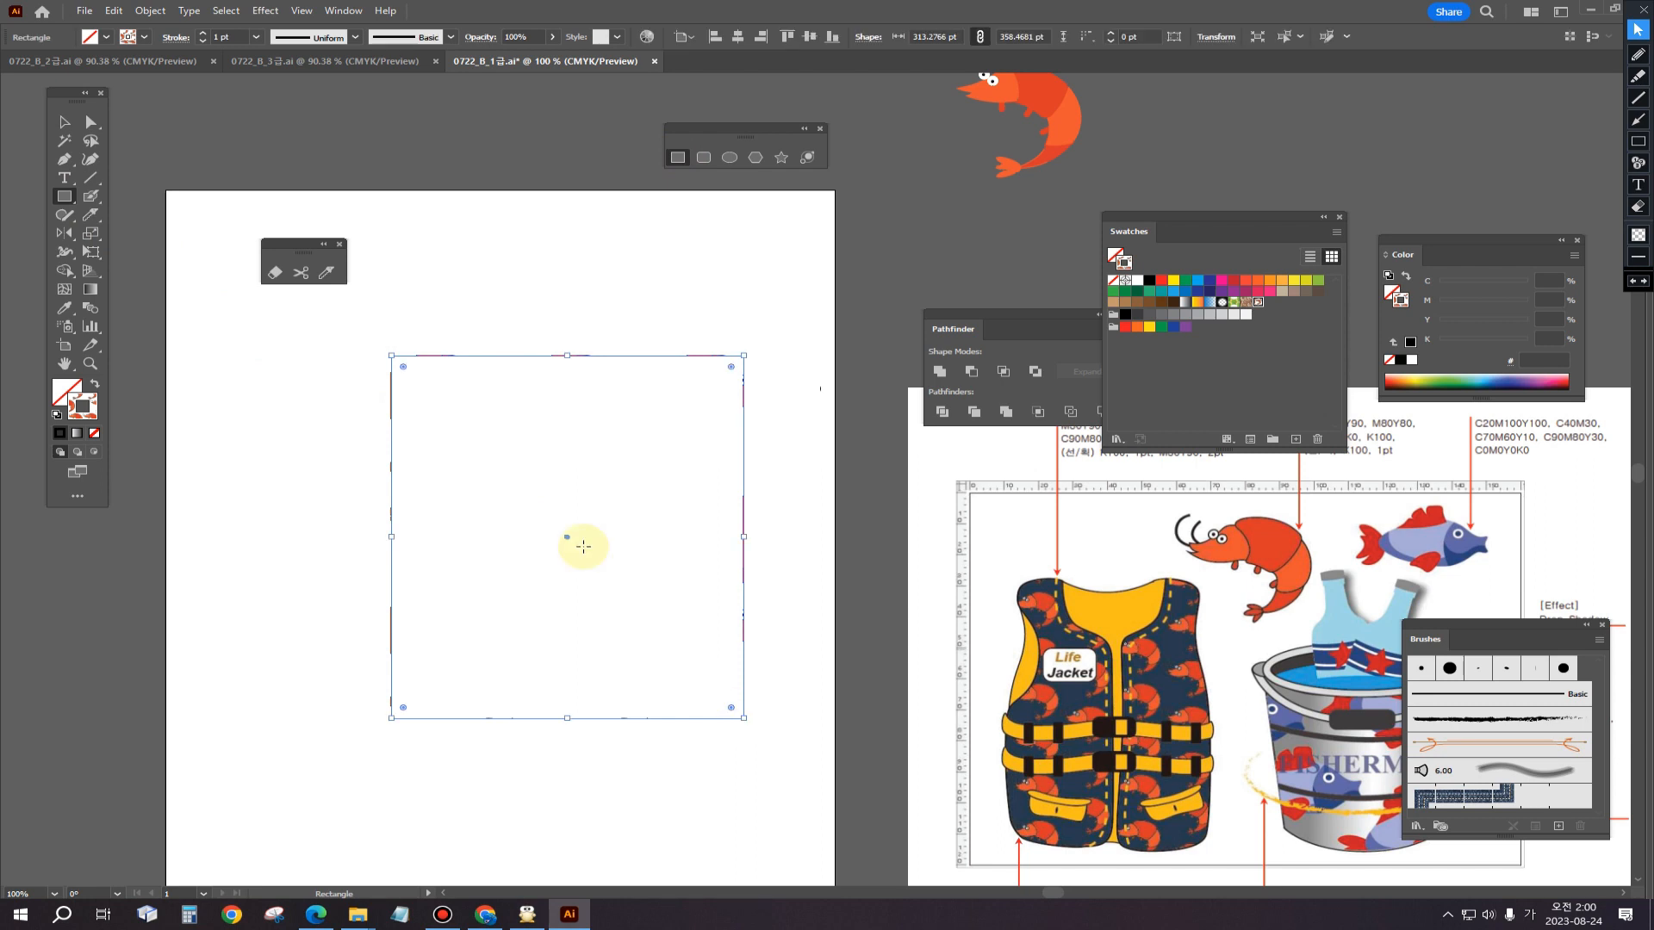
left_click(66, 121)
left_click(95, 435)
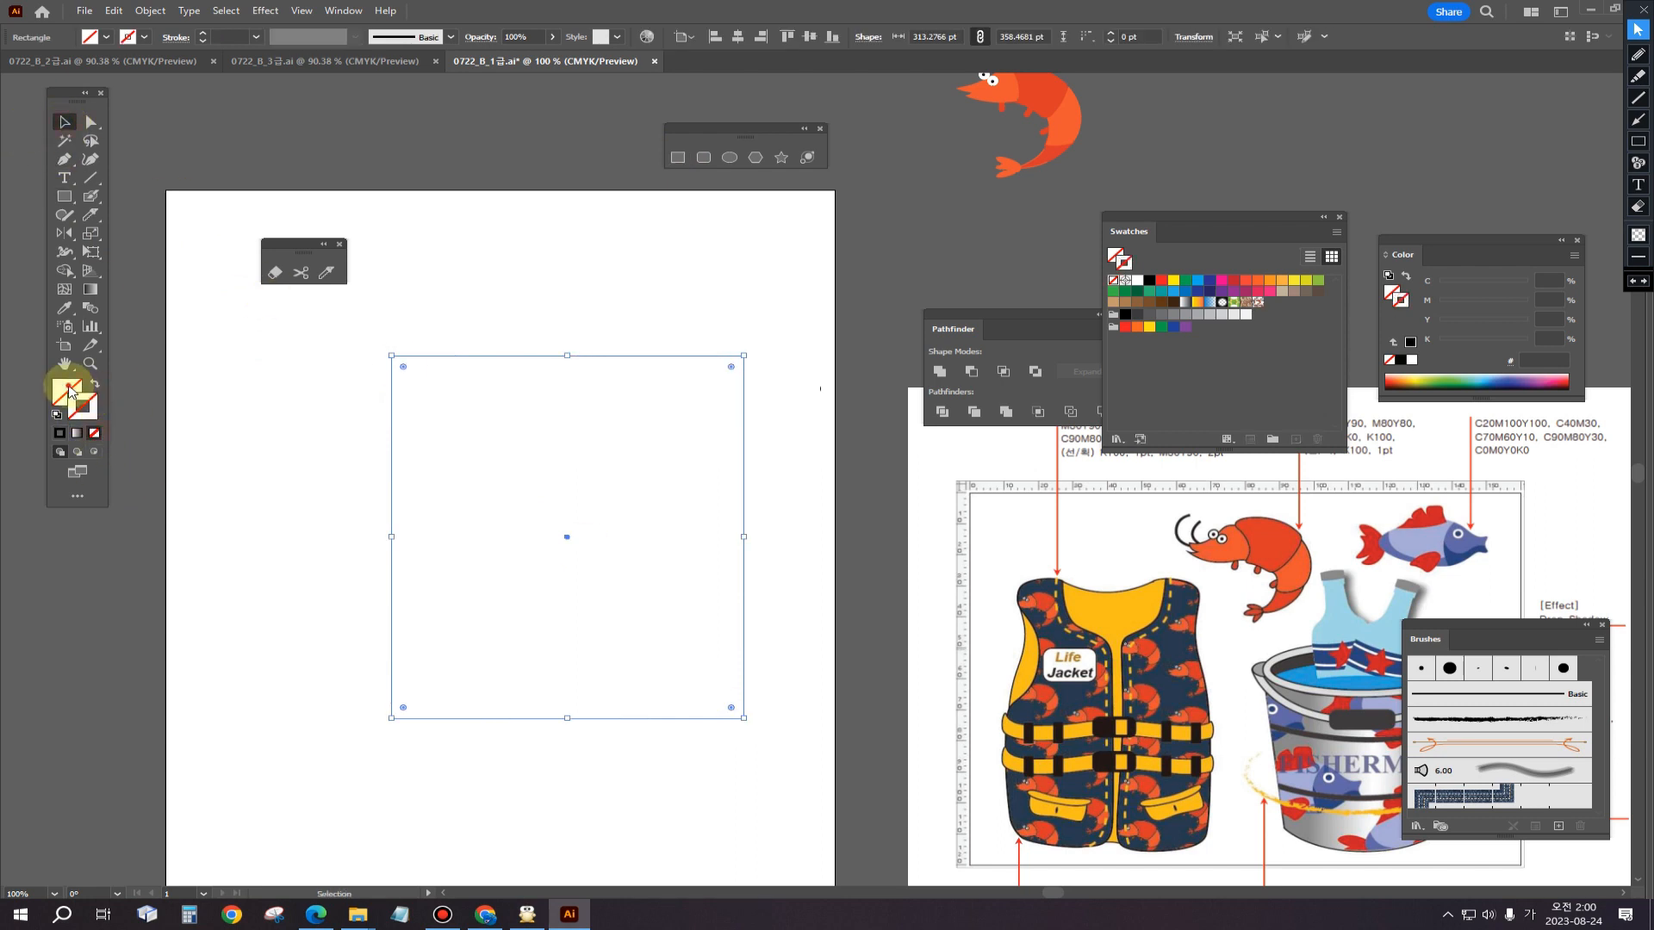
left_click(1259, 304)
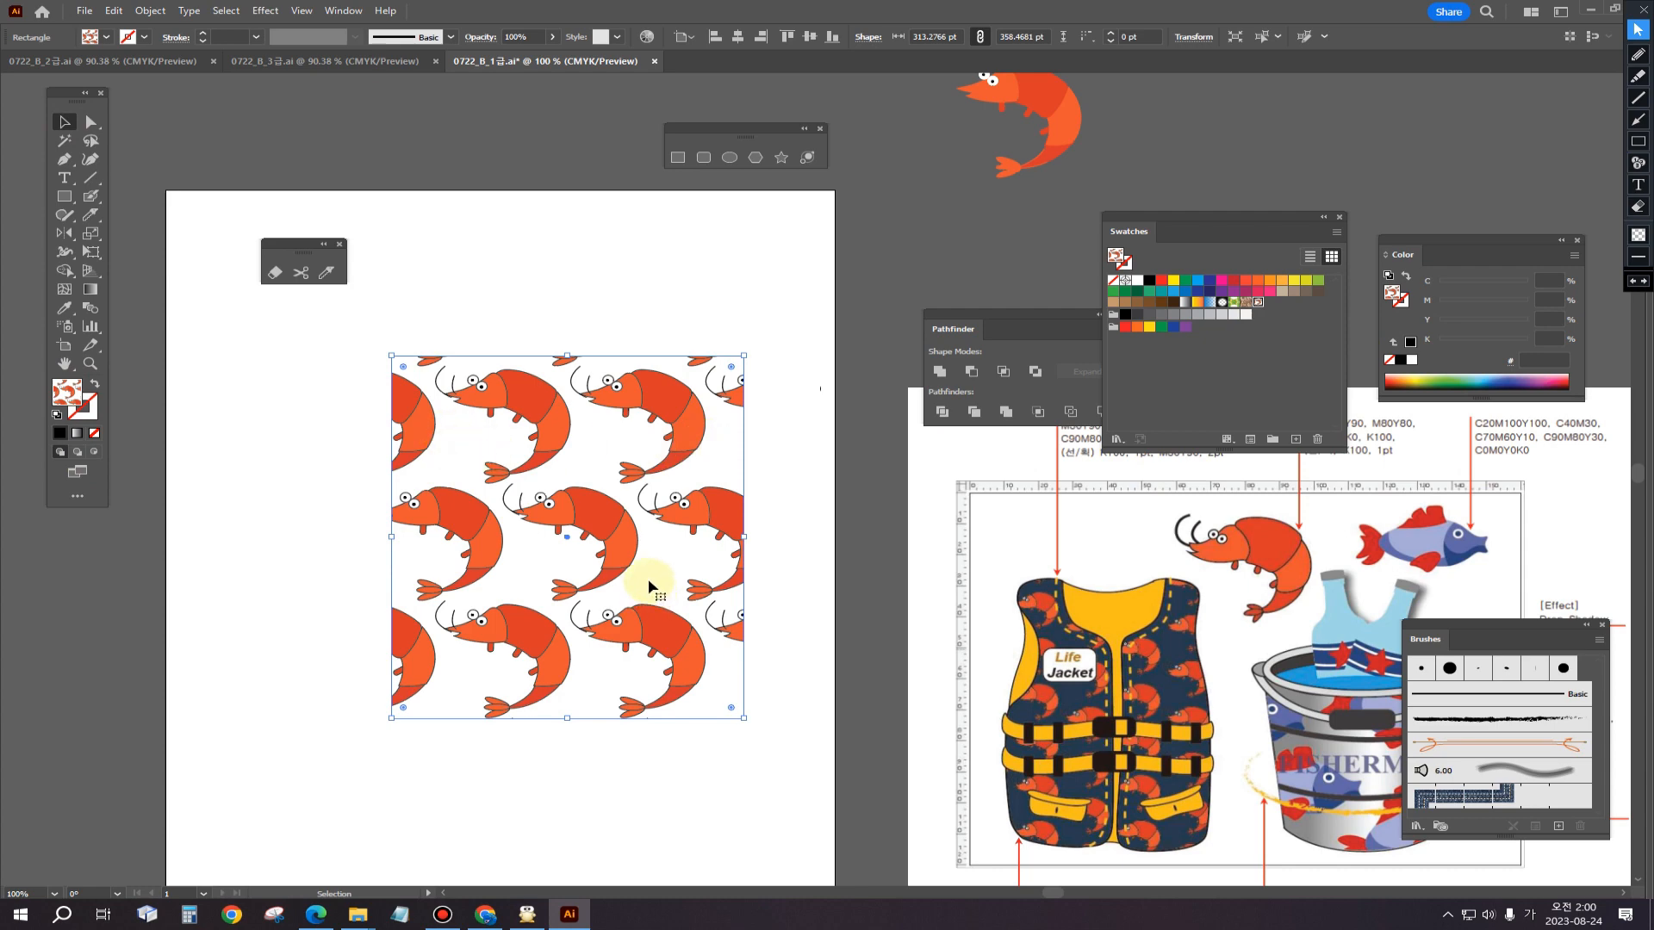
left_click(314, 465)
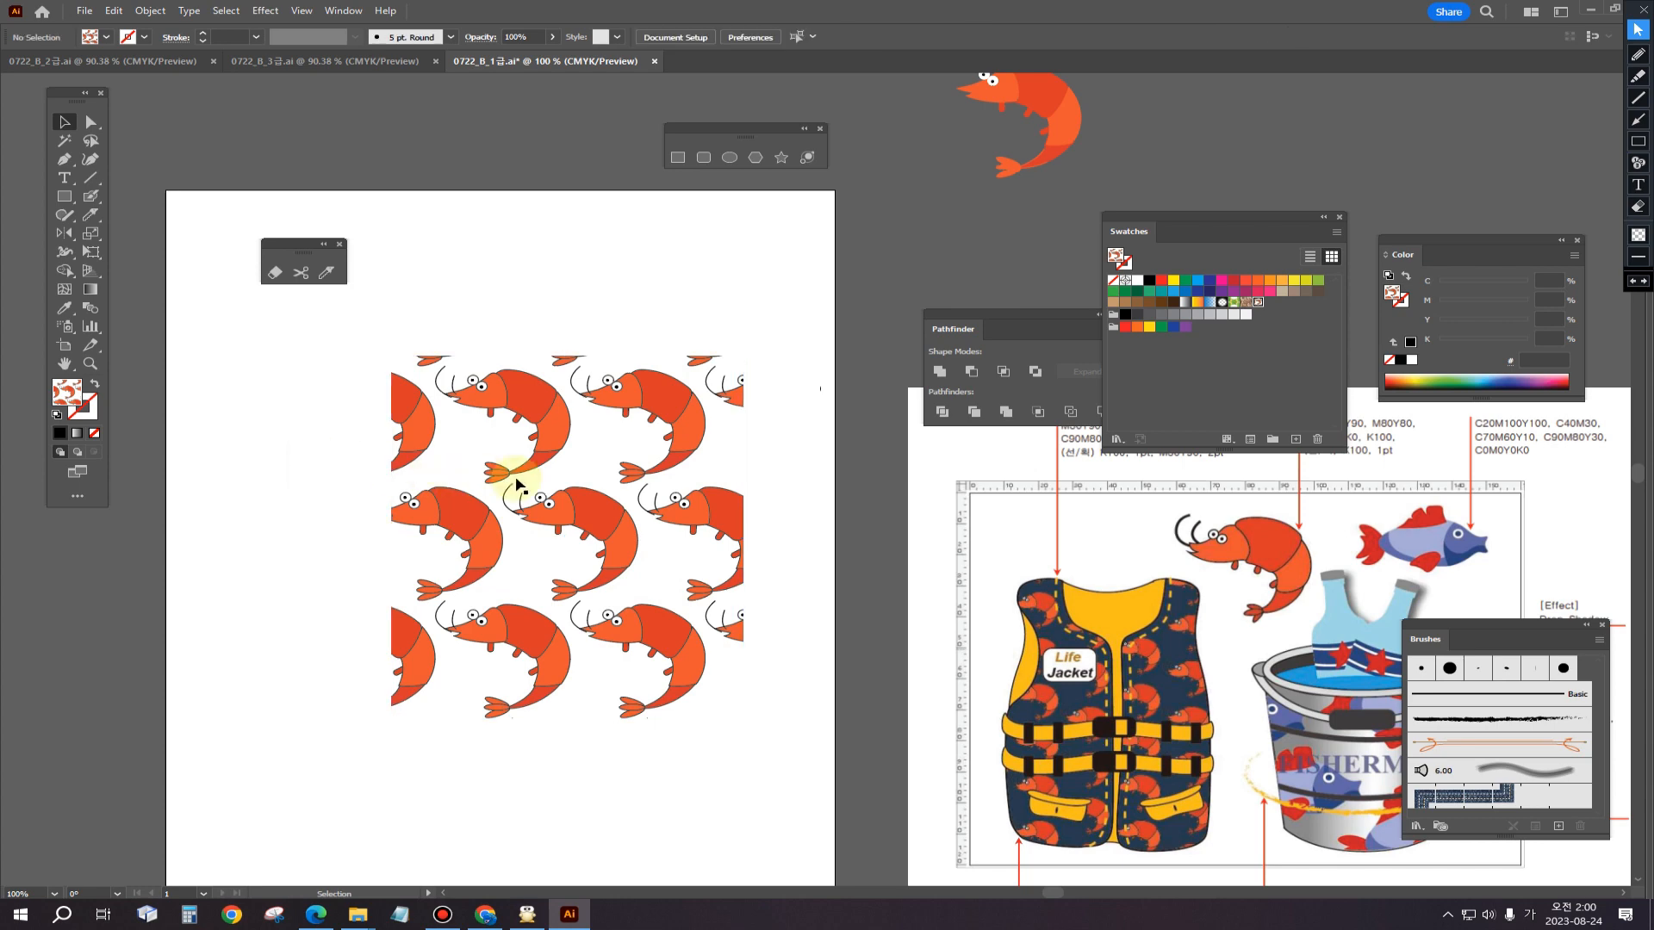
Step: Examine the pattern-filled rectangle's path by selecting its lower edge with the Direct Selection tool
left_click(515, 485)
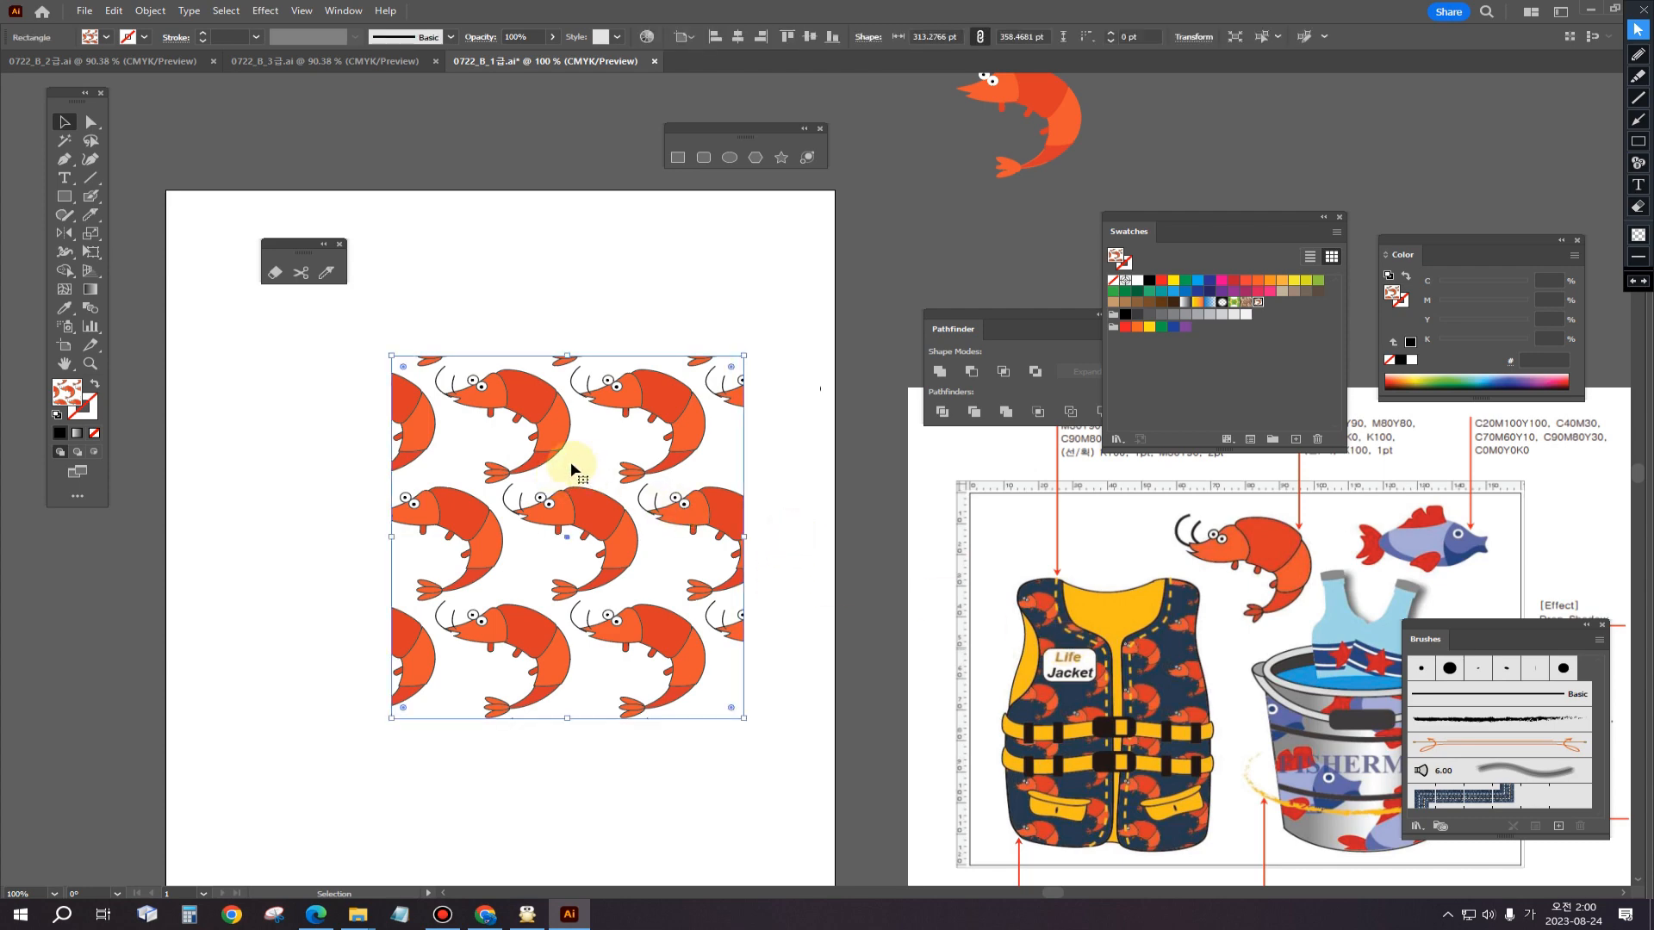
left_click(91, 121)
left_click(207, 477)
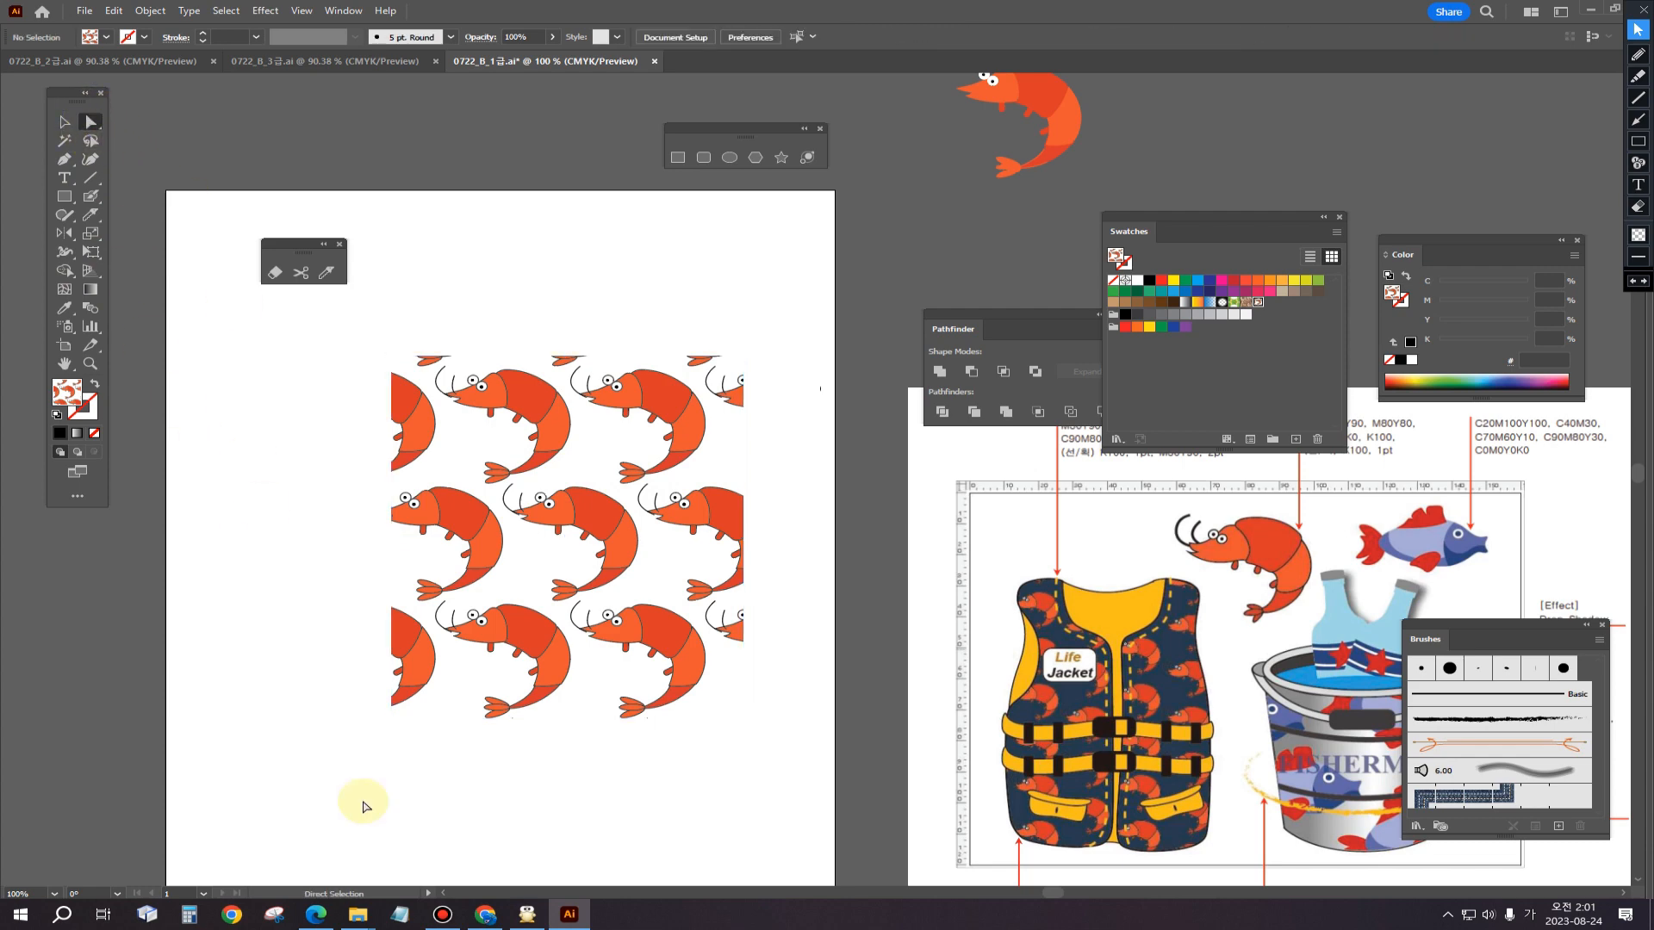
left_click_drag(464, 776, 439, 712)
left_click(439, 758)
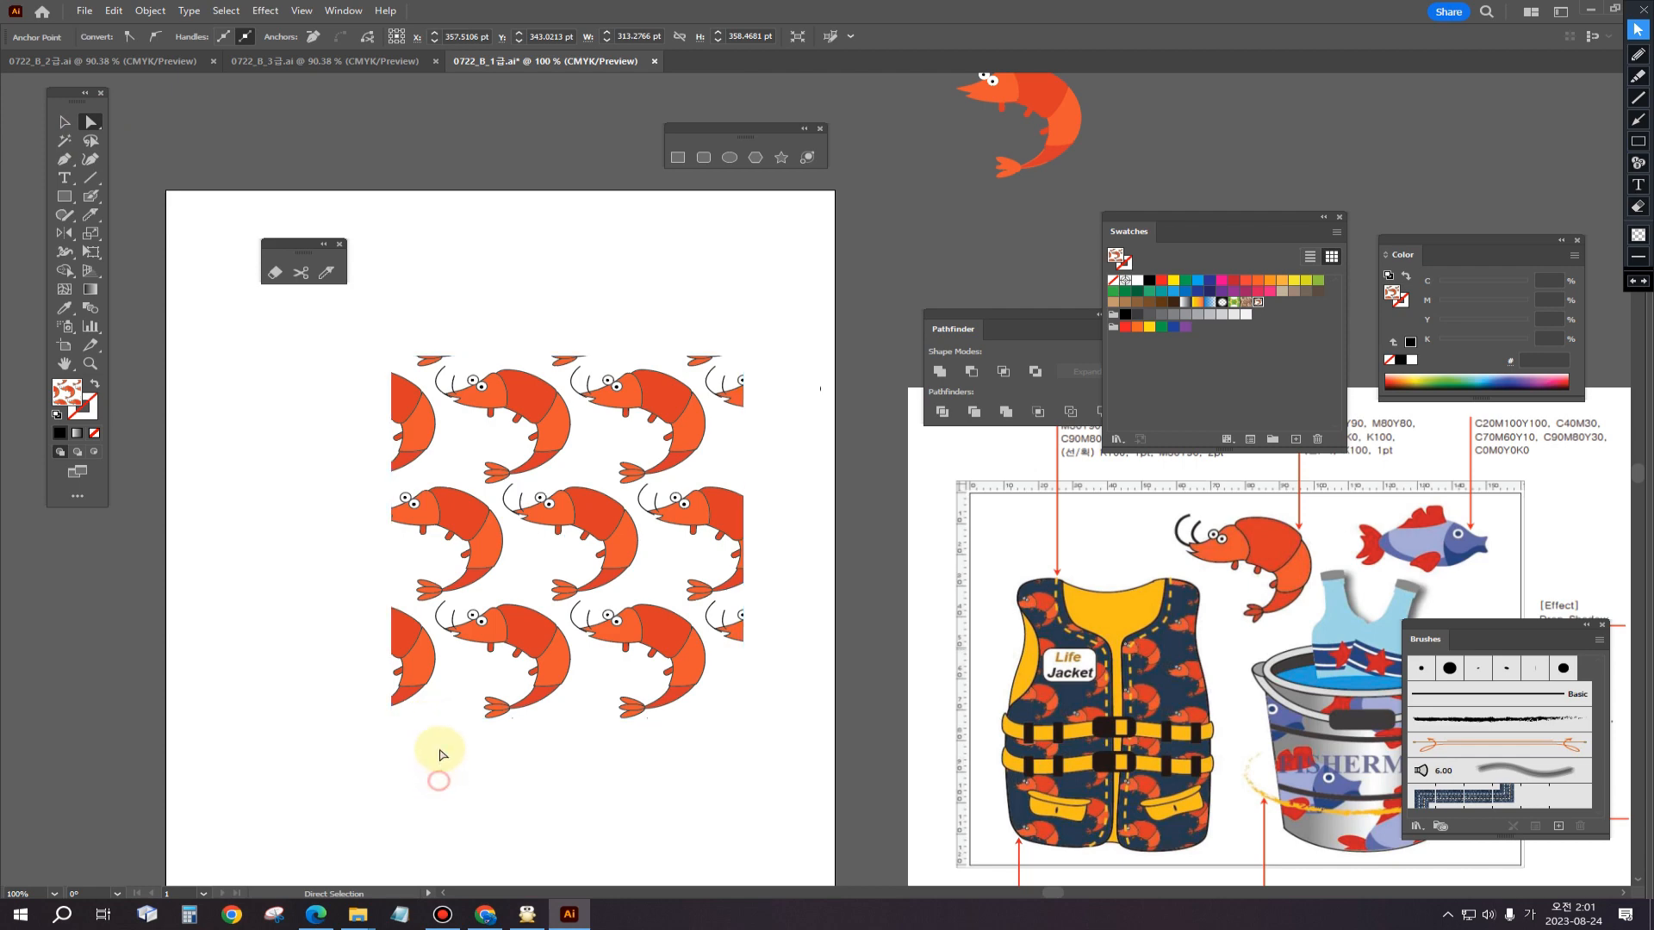
left_click(432, 717)
left_click(432, 730)
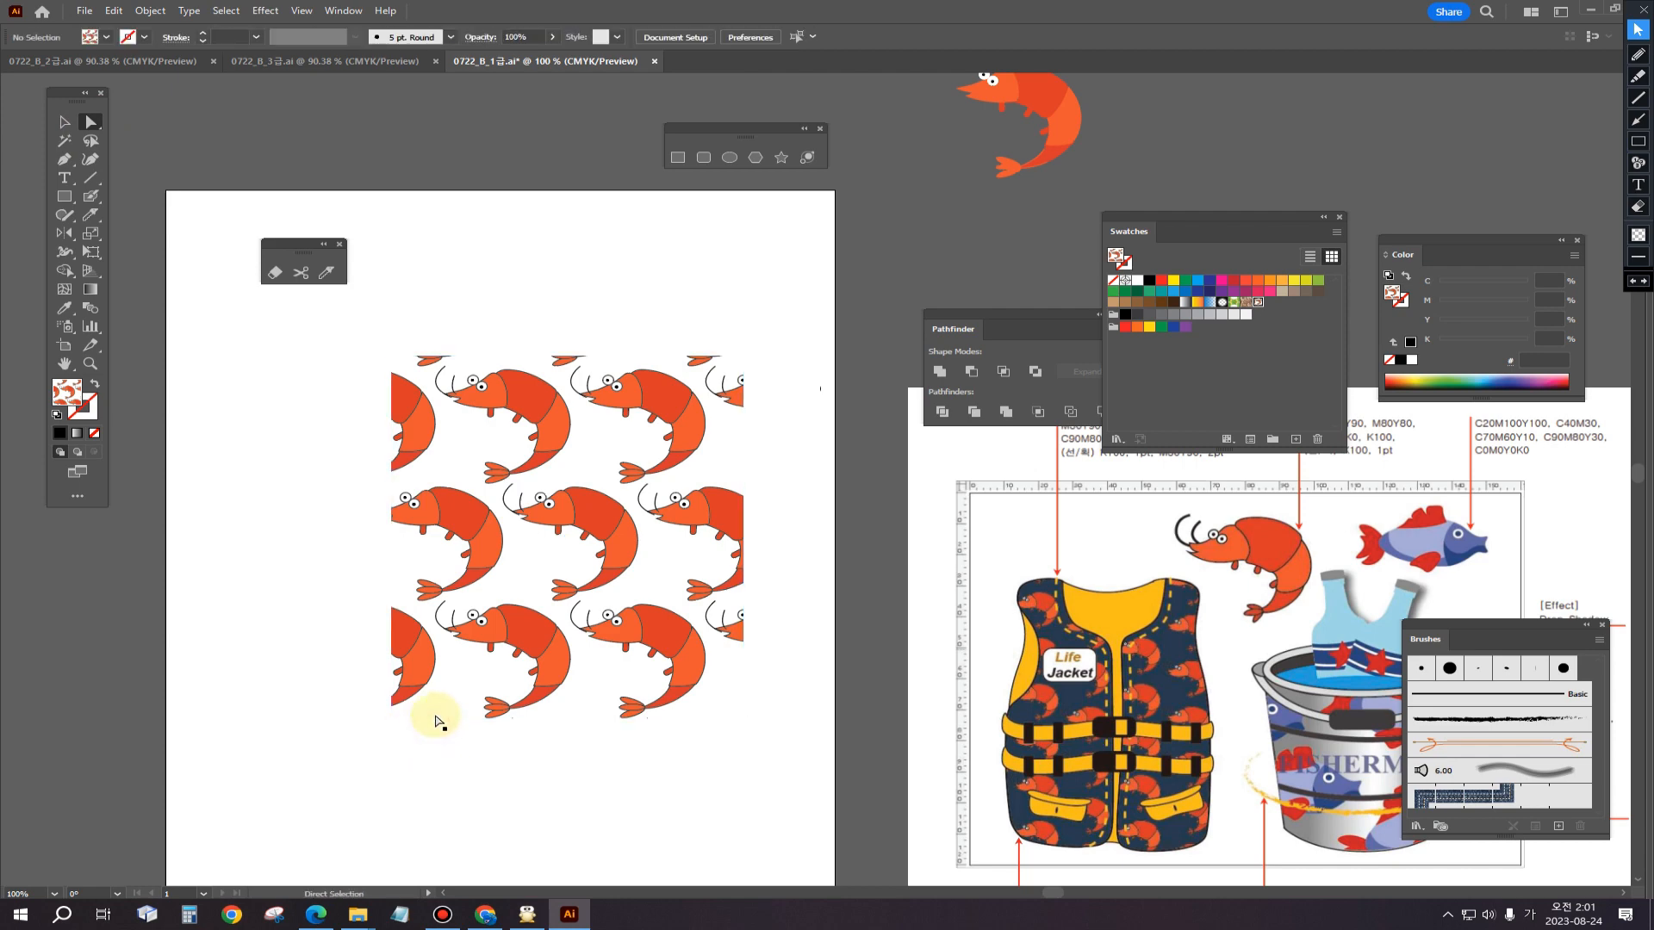
left_click(437, 718)
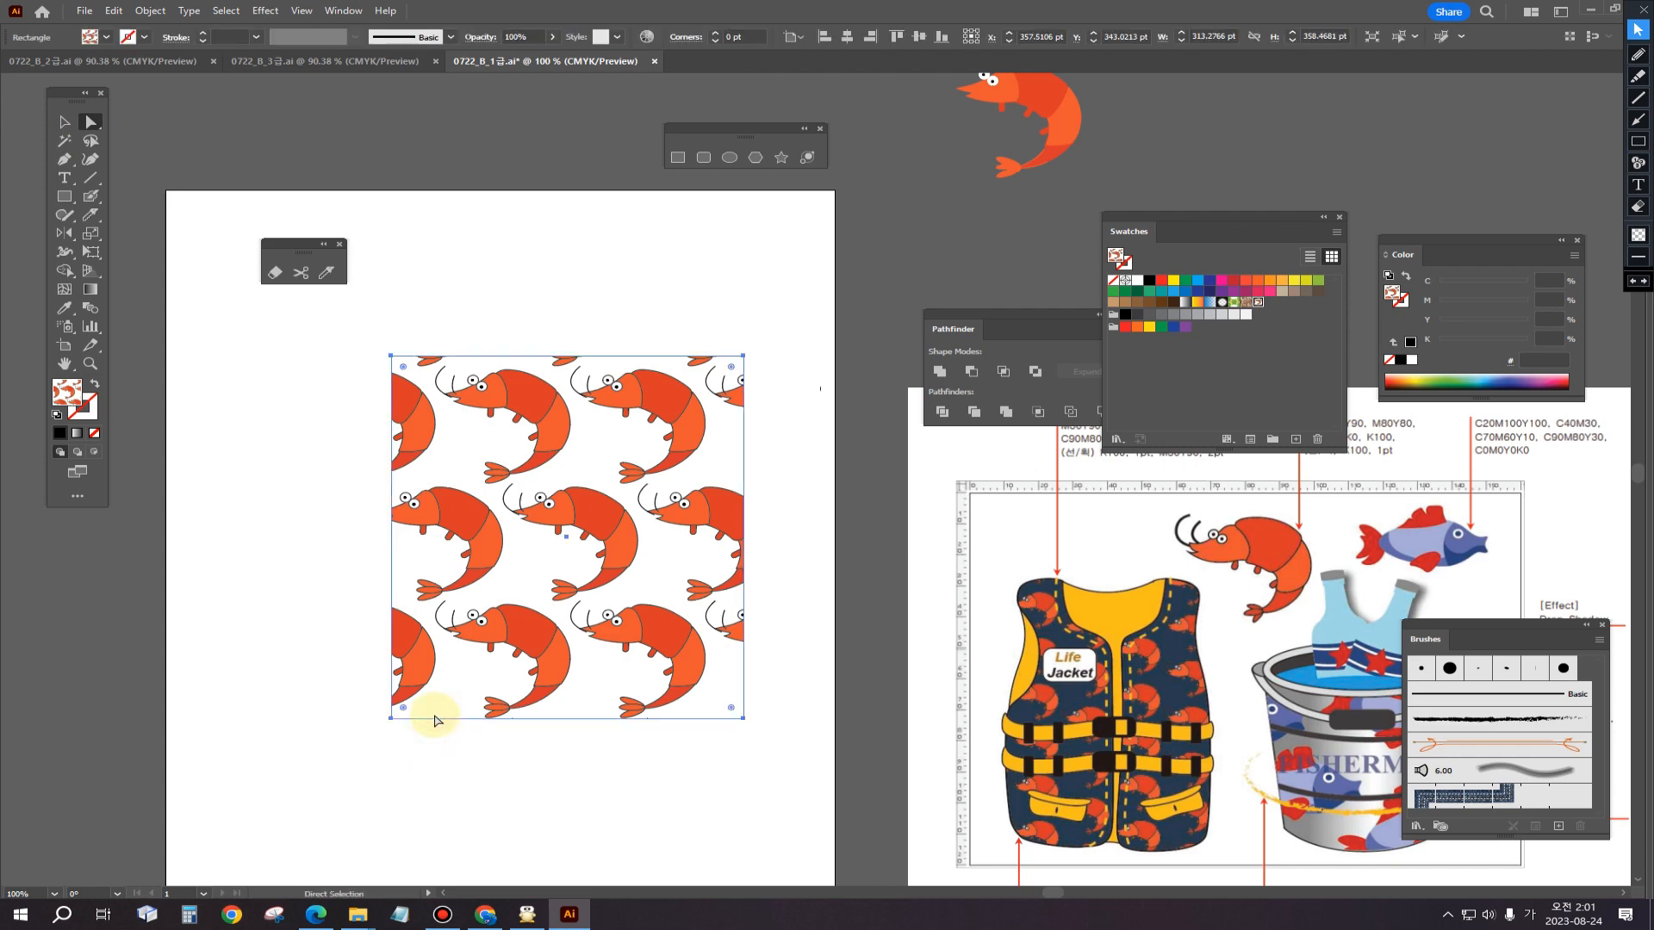
left_click(441, 762)
left_click(432, 720)
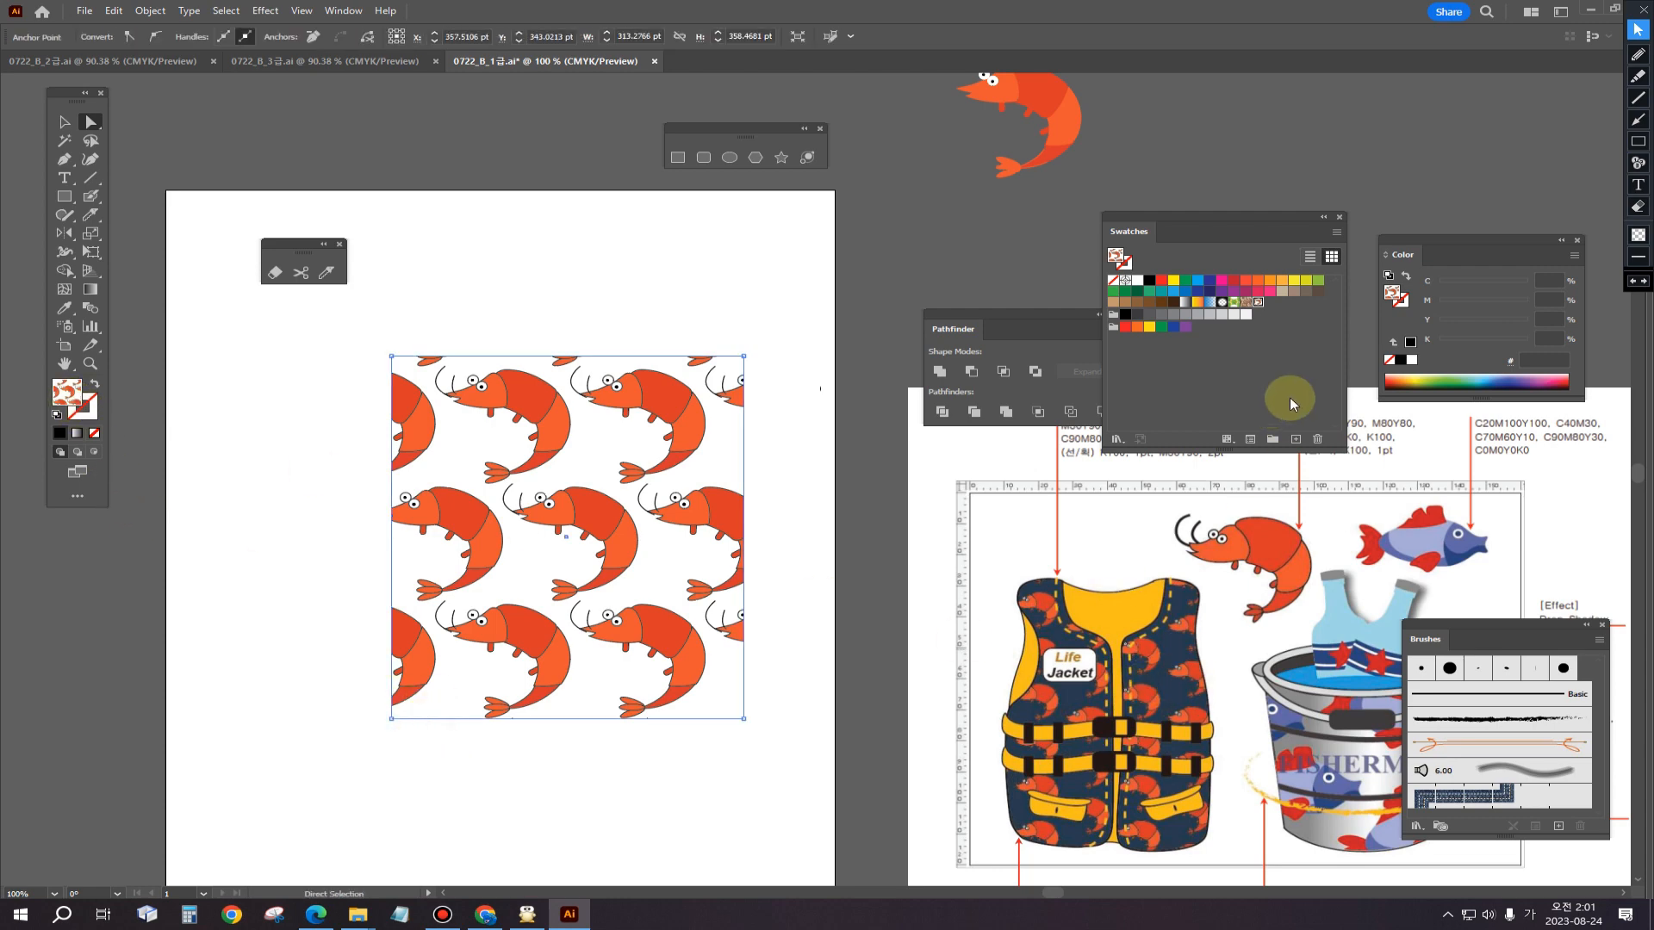
Step: Try filling the pattern rectangle itself with dark blue (C100 M100 Y0 K0), and undo that fill
left_click(1211, 281)
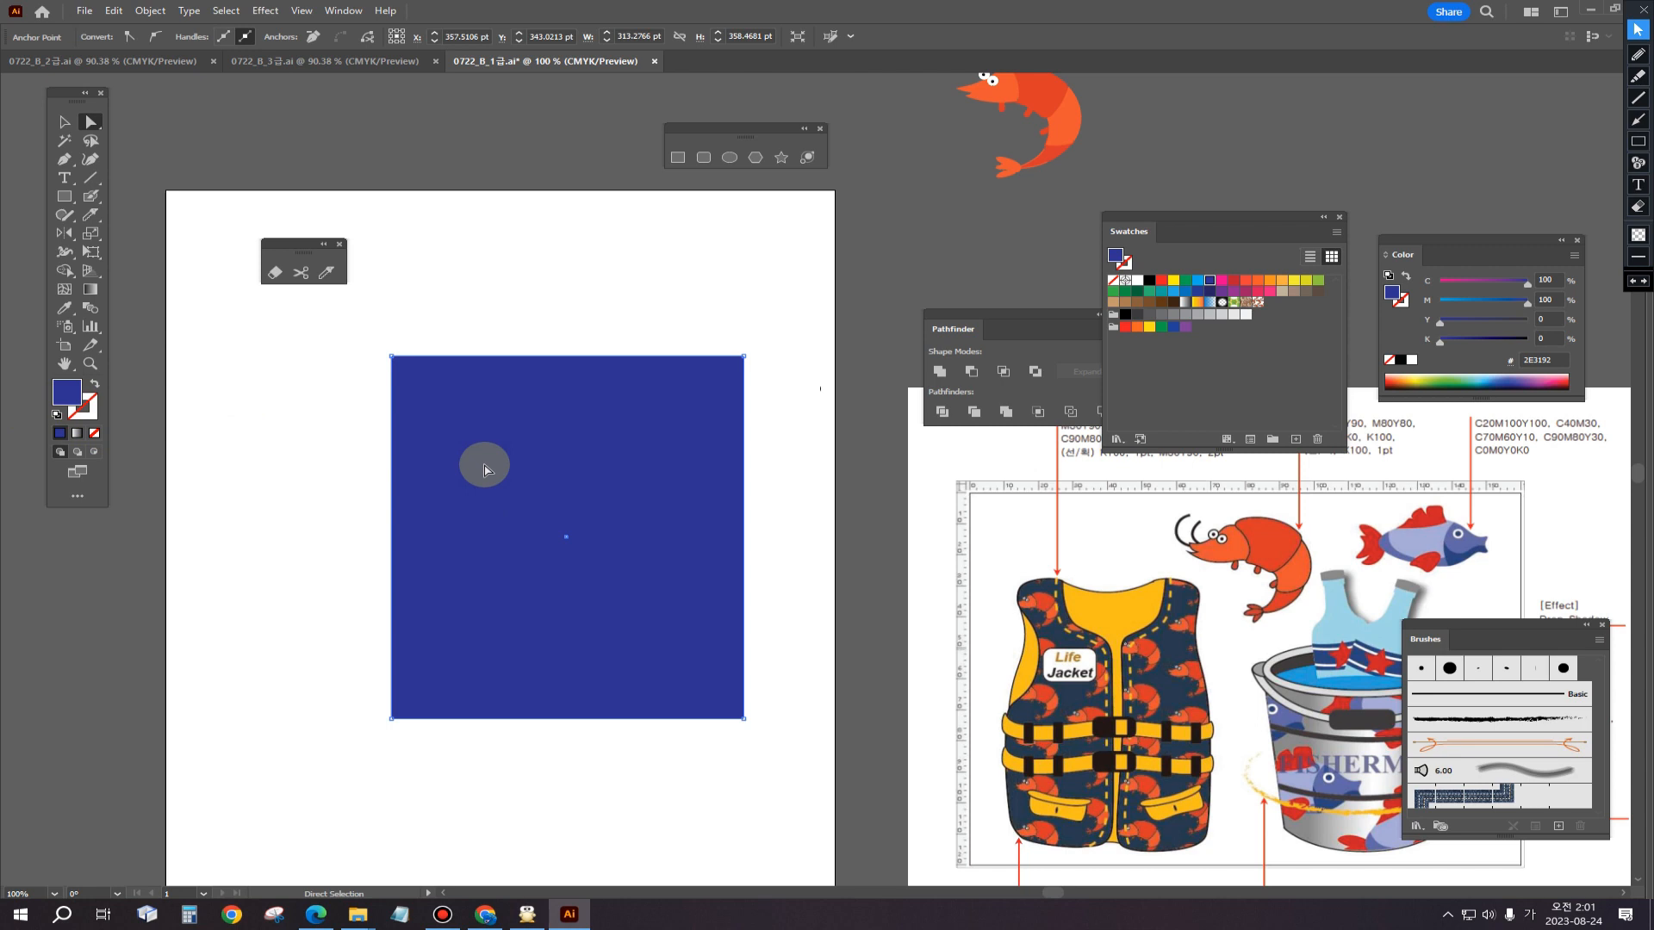
key("ctrl+z")
left_click(255, 477)
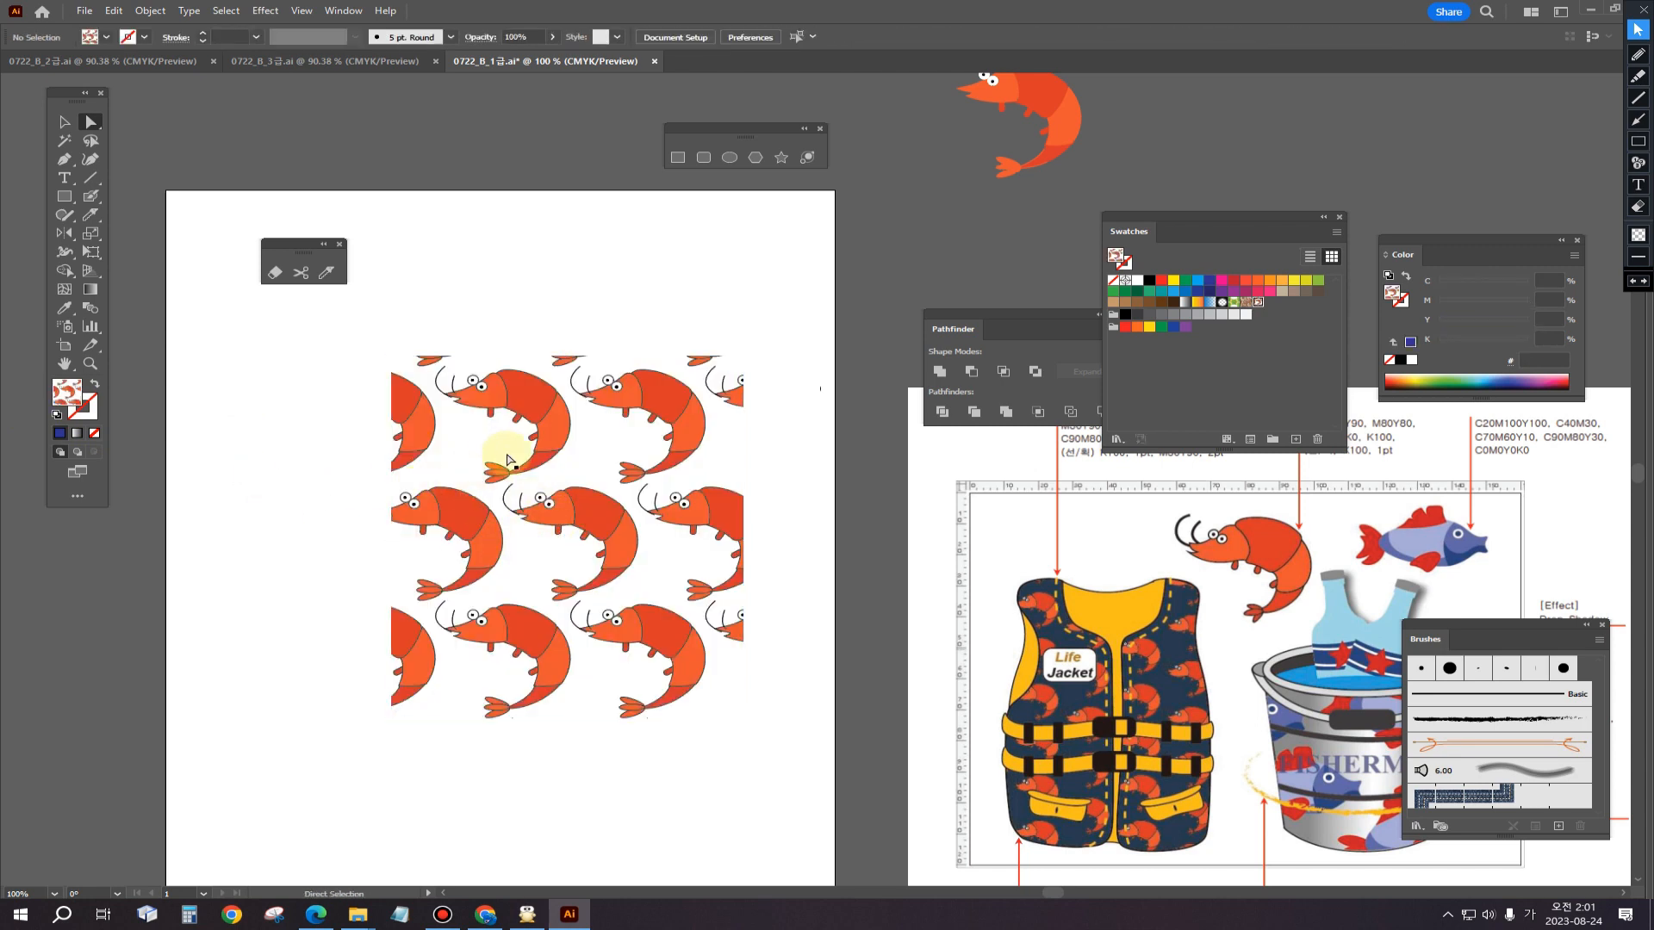
Step: Copy the pattern rectangle, paste the copy in place behind it and fill that copy with dark blue (C100 M100 Y0 K0)
left_click(65, 122)
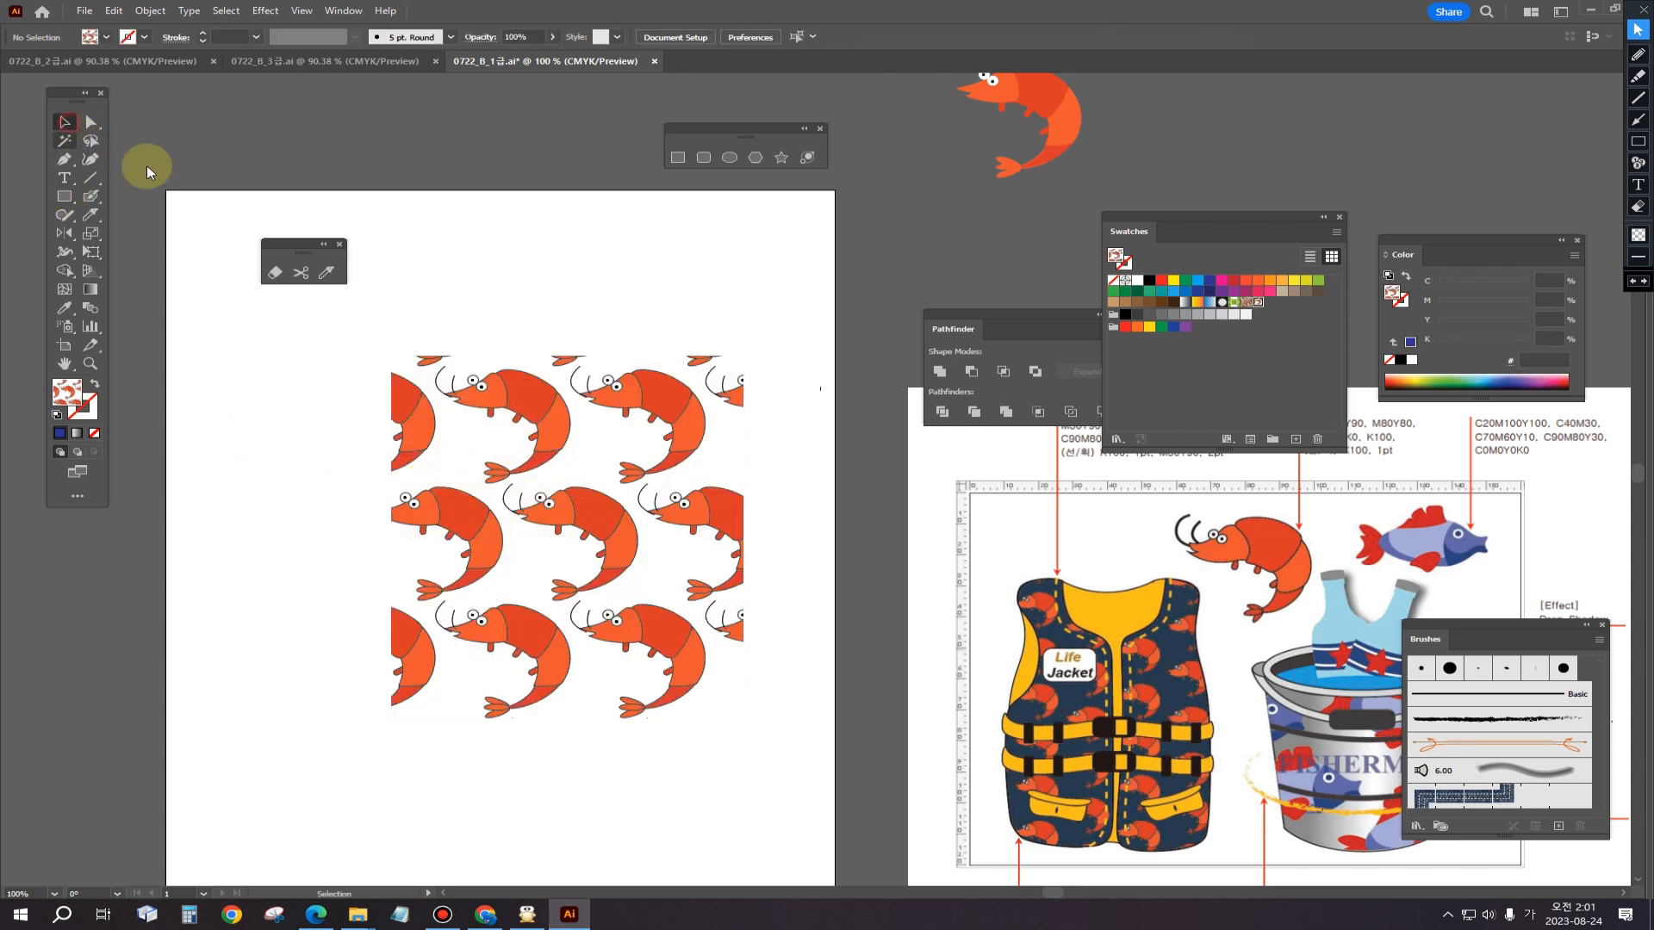
left_click(529, 412)
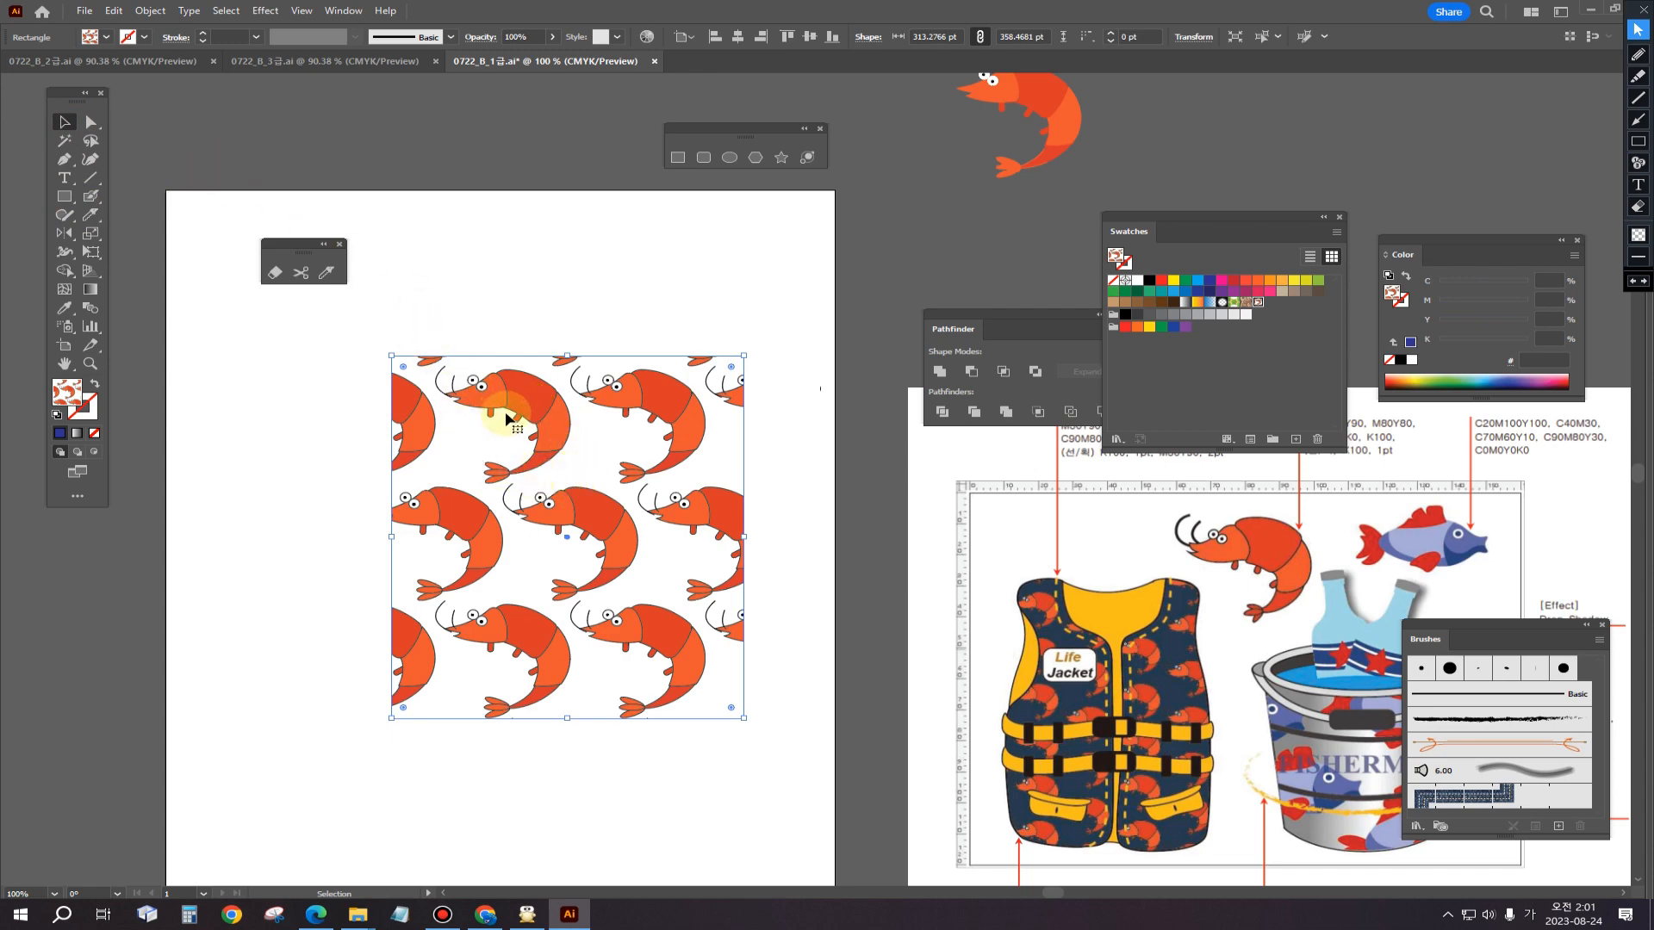
key("ctrl+c")
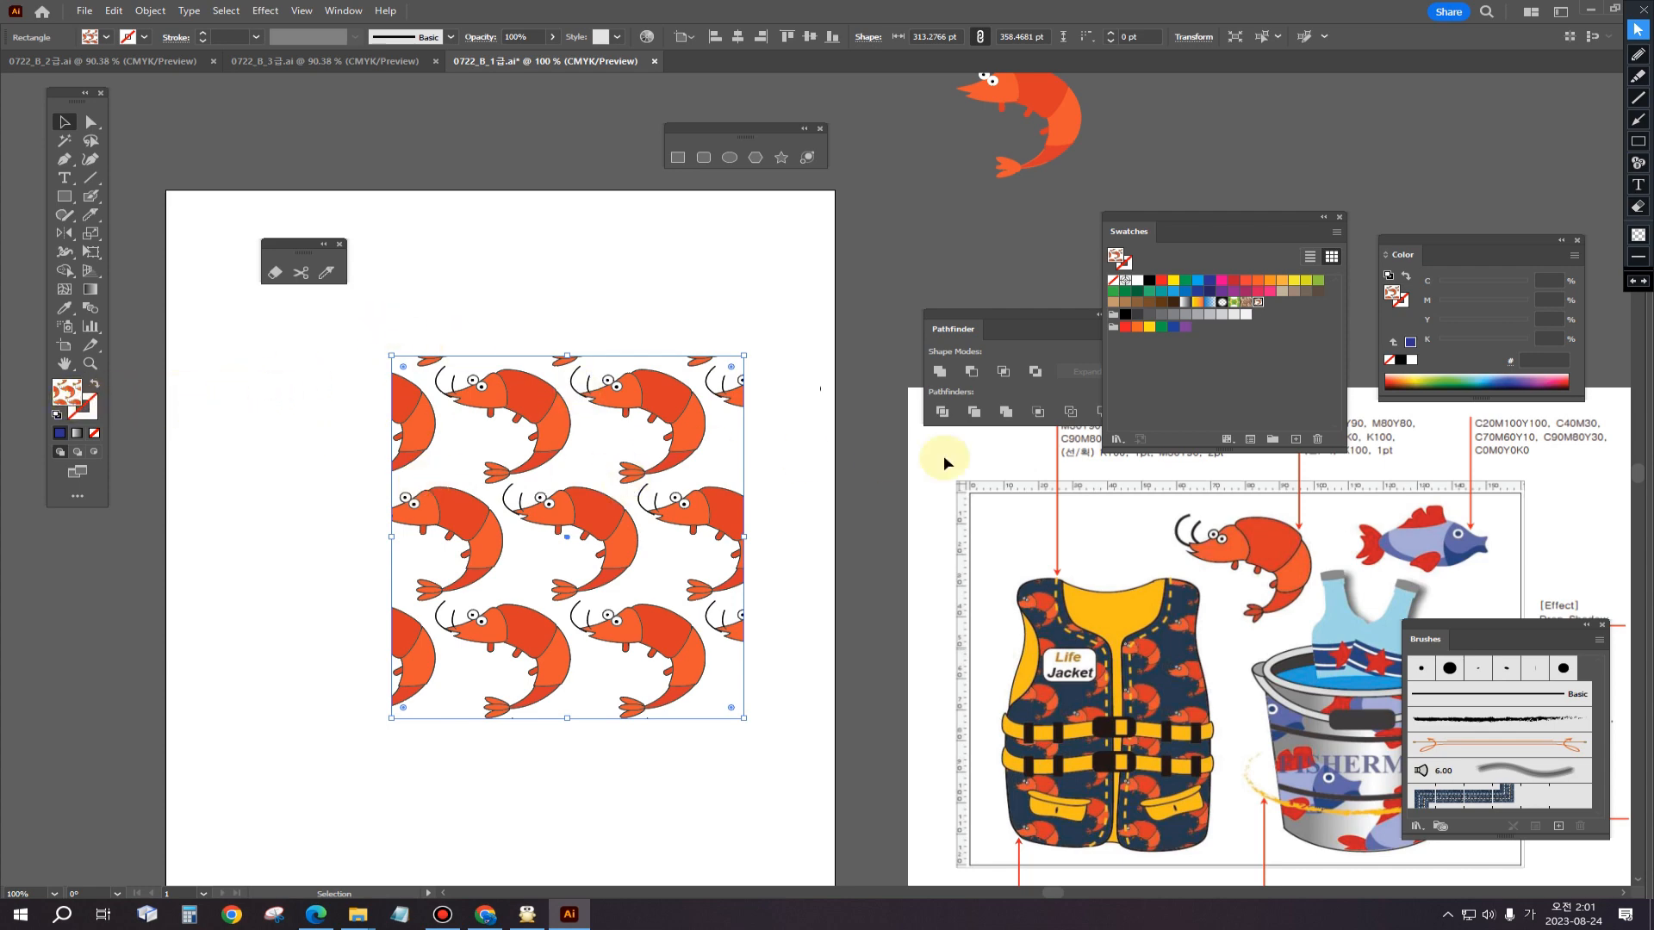
left_click(1217, 282)
left_click(1209, 280)
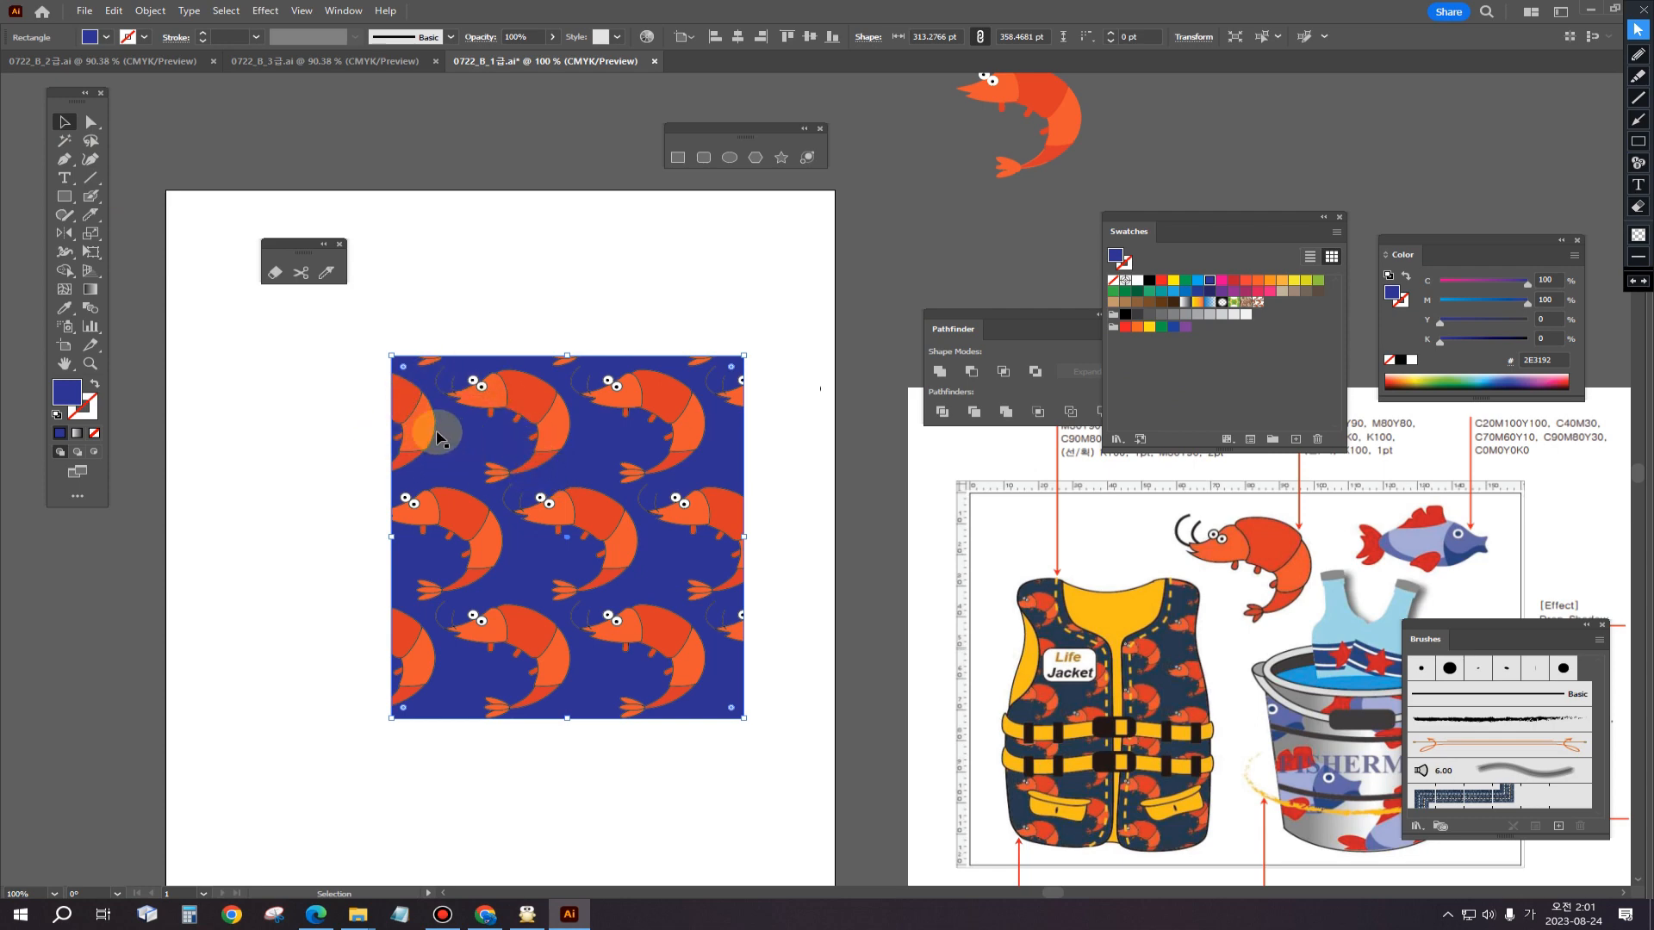
Step: Add the text note "CTRl+C 카피" above the pattern rectangle
left_click(64, 179)
left_click(506, 268)
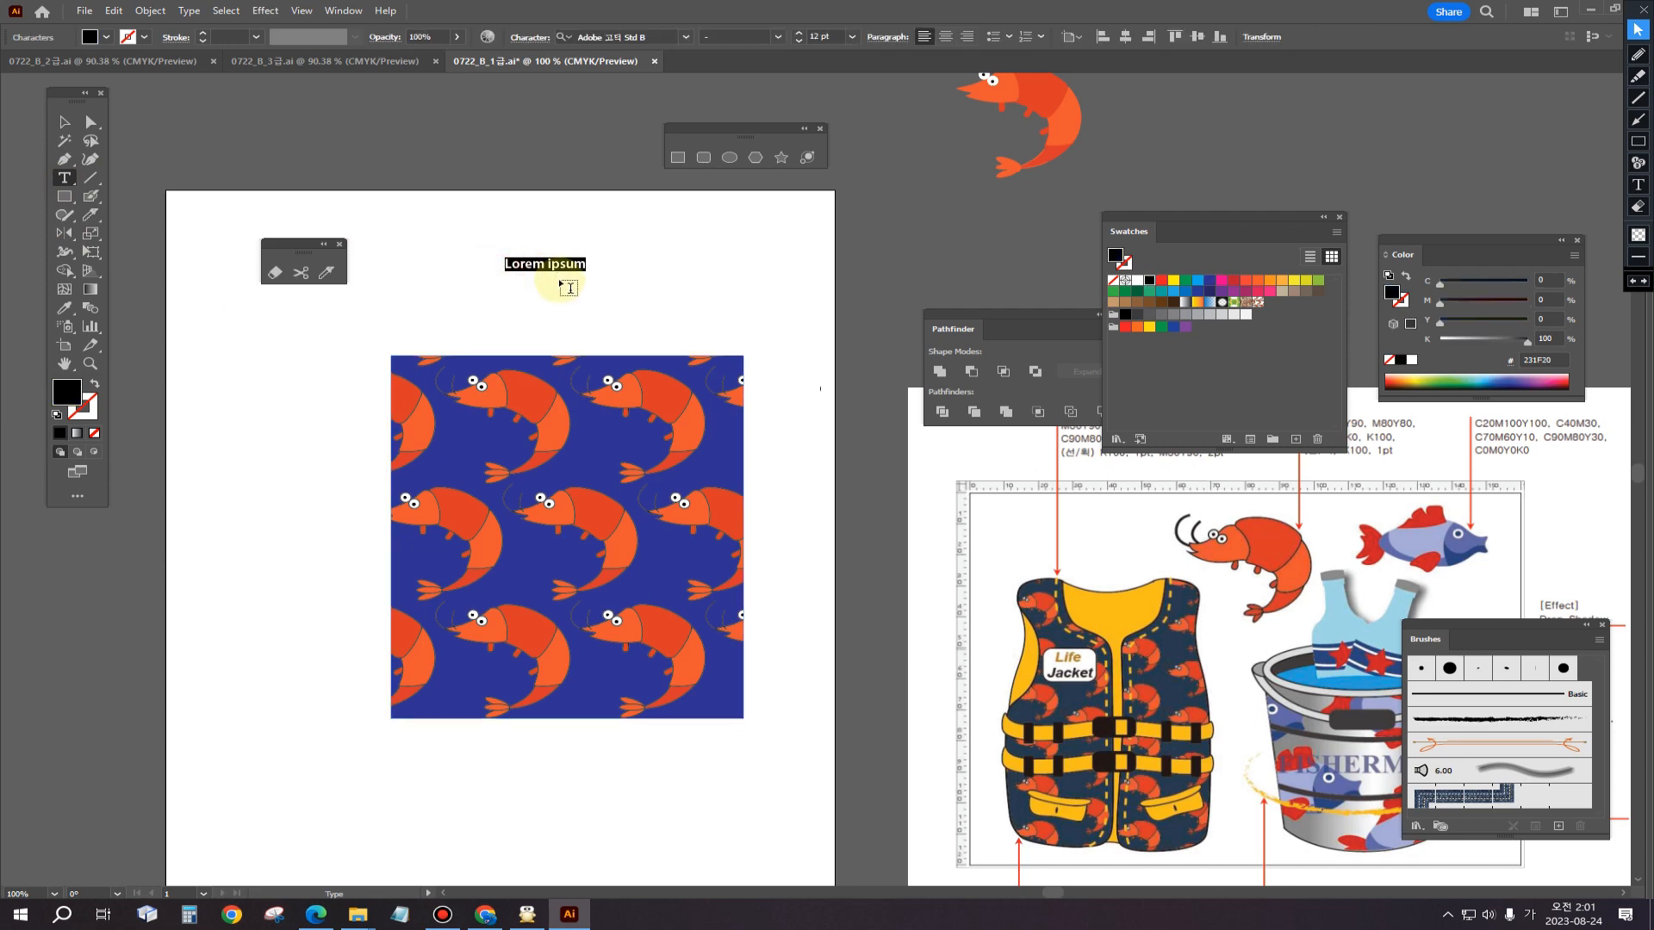
key("Hangul")
type("q")
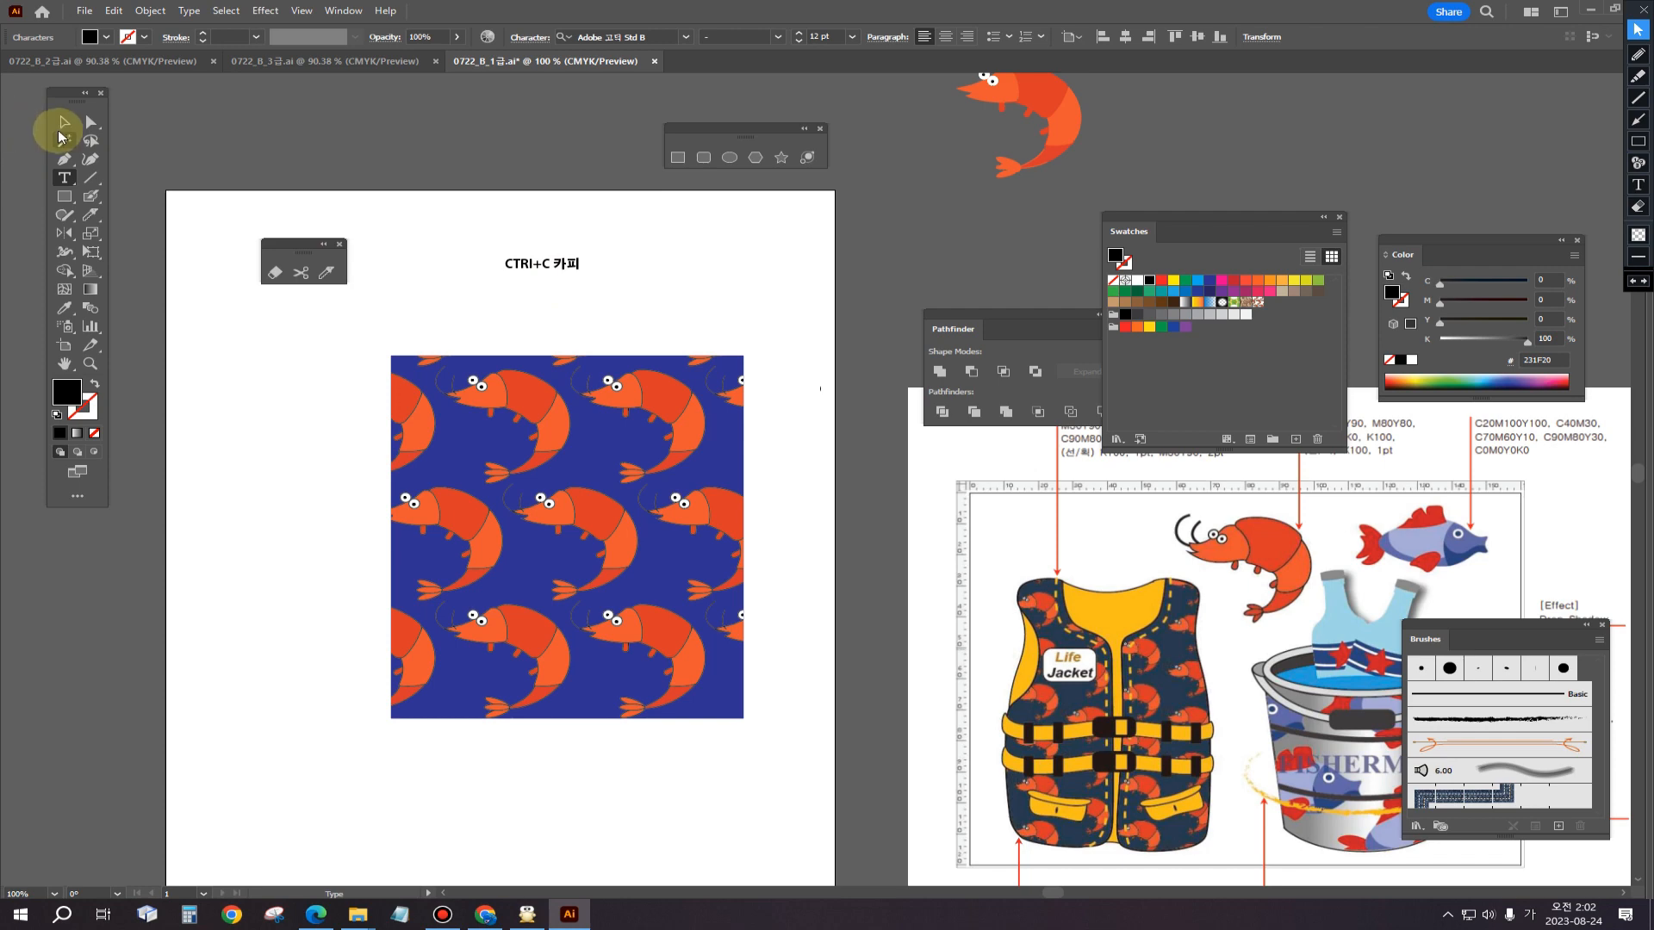
left_click(64, 121)
Step: Add a second text note reading "CTRL+B" below the copy note and deselect it
left_click(66, 181)
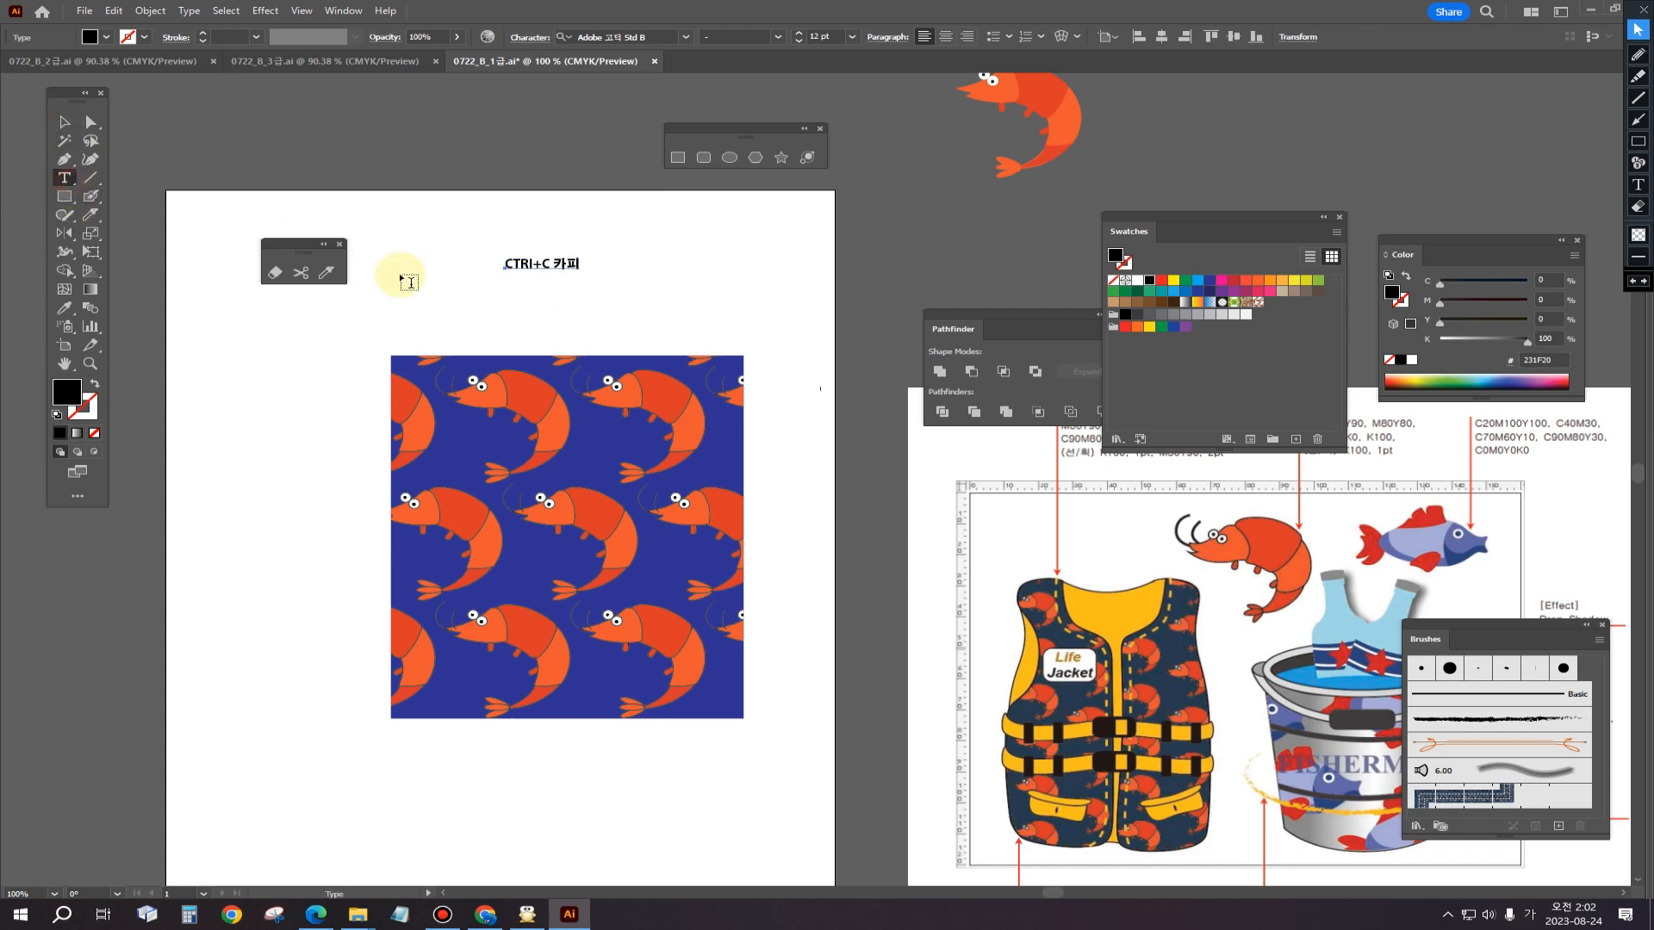
left_click(524, 312)
type("q")
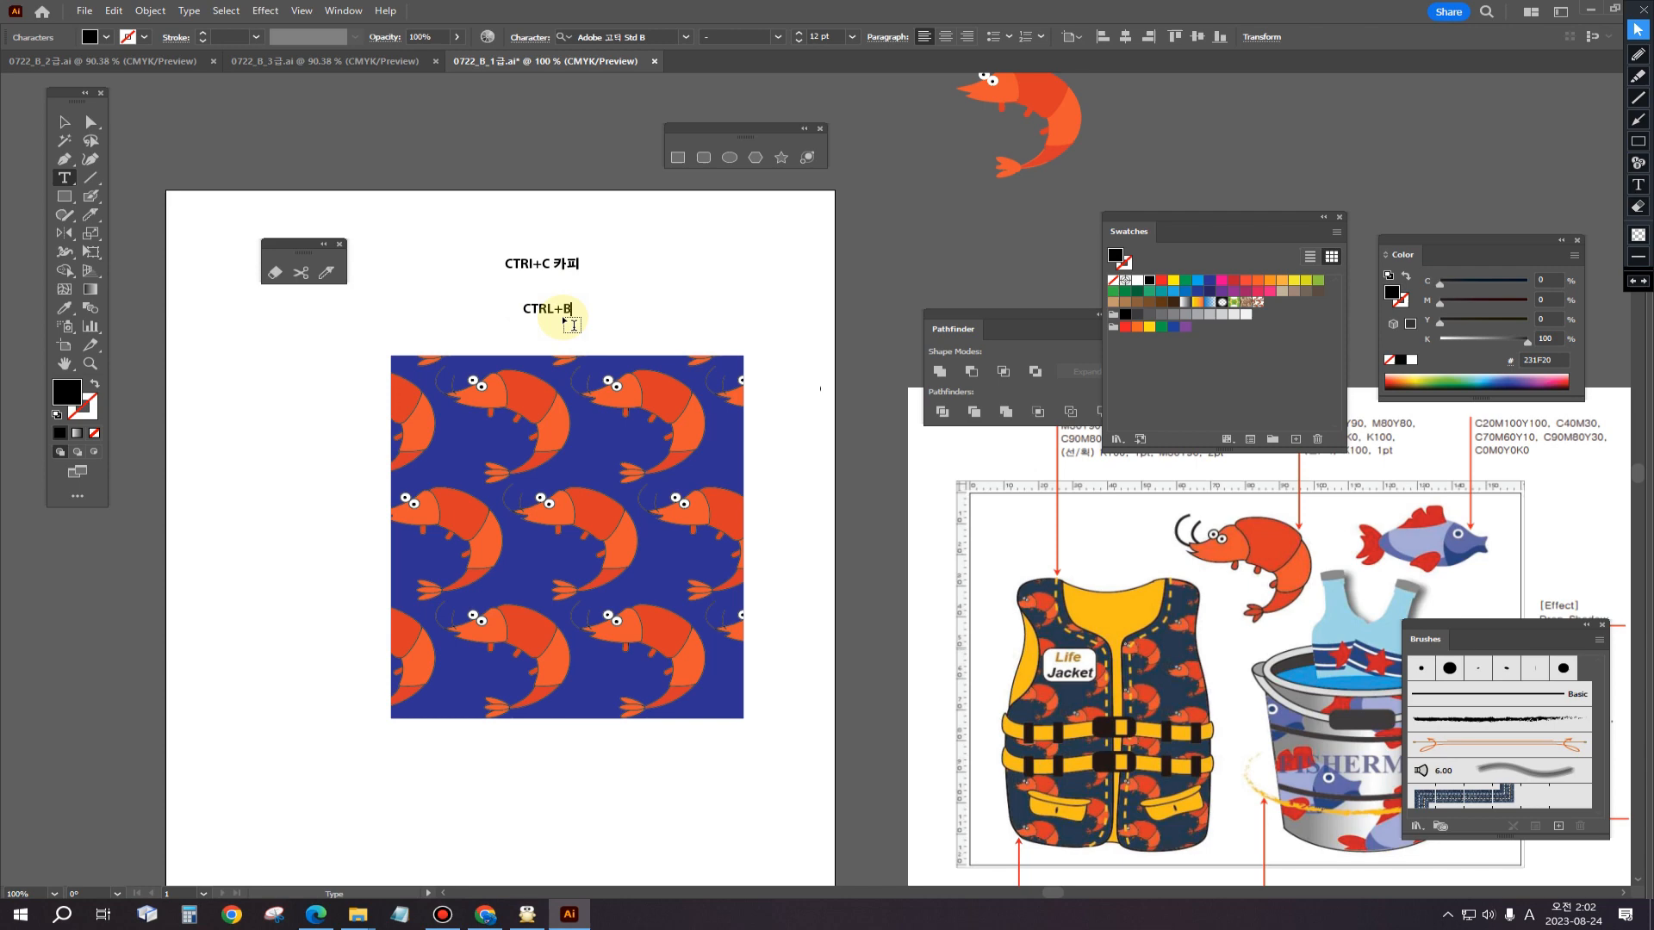
left_click(64, 122)
left_click(641, 321)
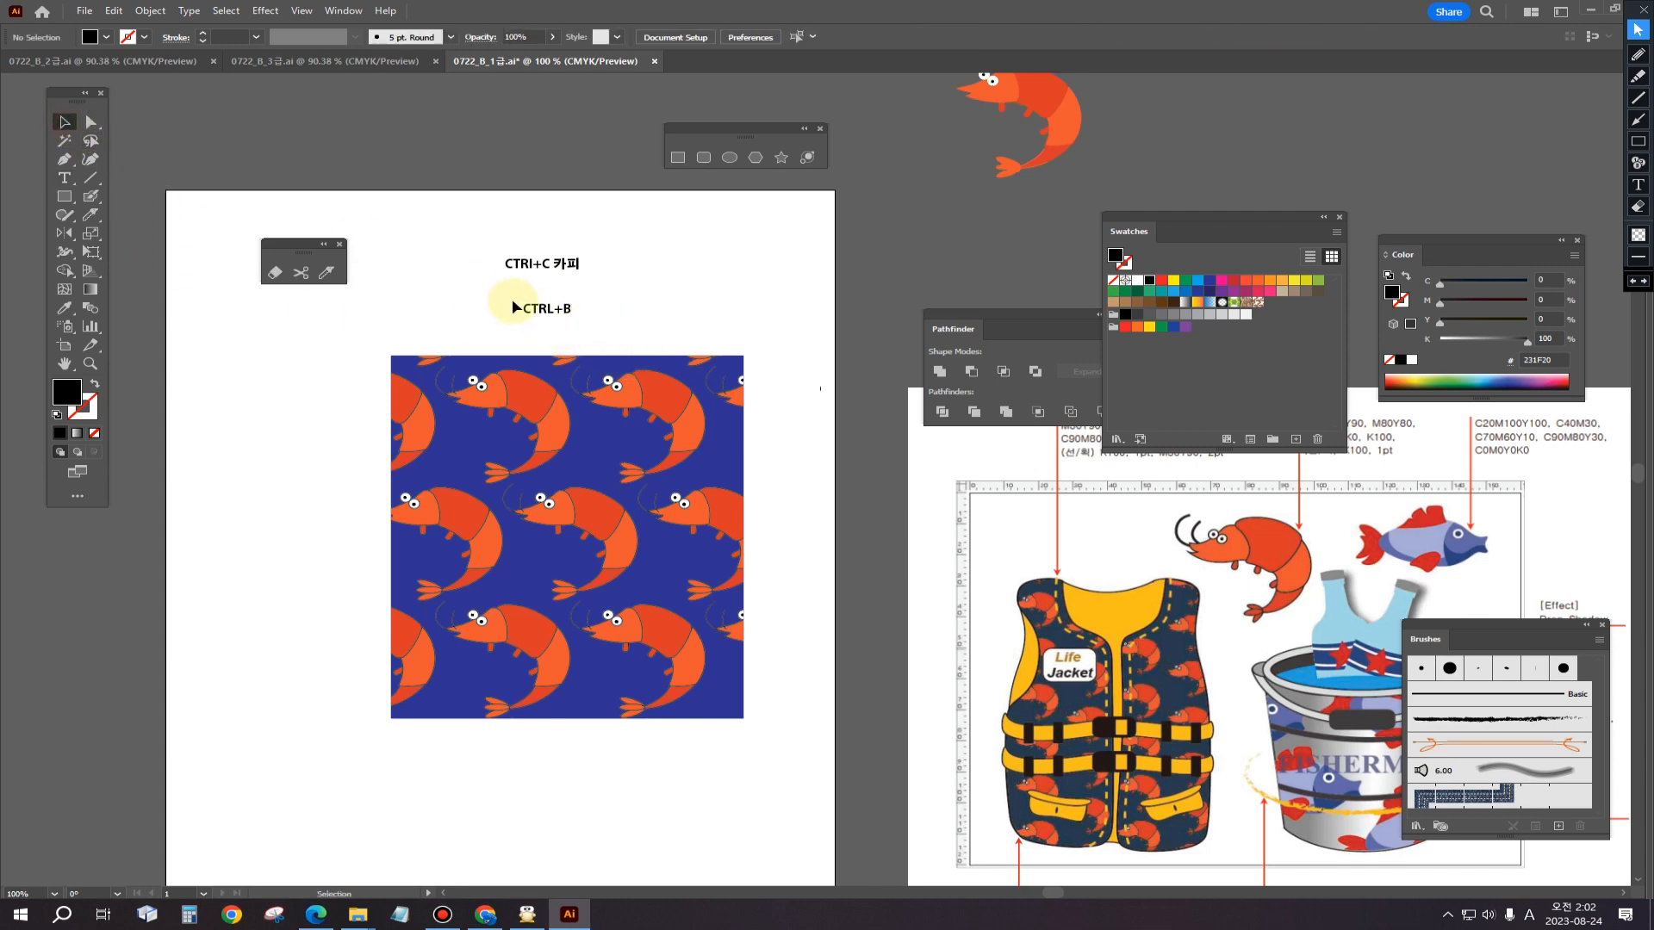
Step: Add the text "뒤로 붙이기" and position it directly beside the "CTRL+B" note
left_click(64, 178)
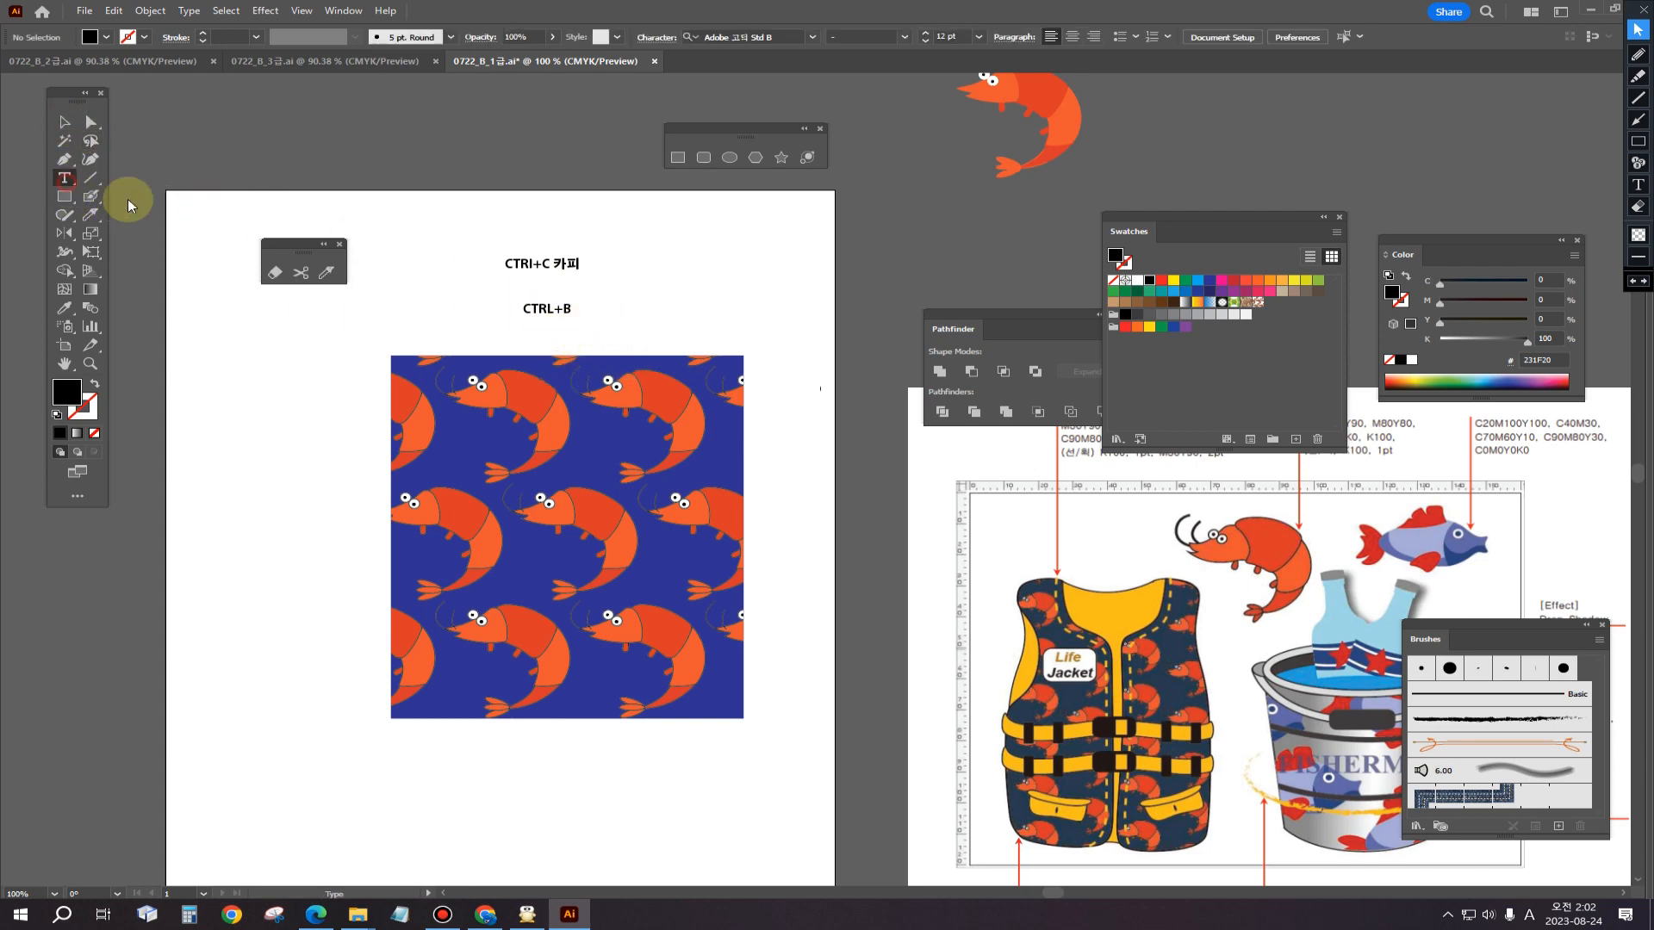
left_click(612, 307)
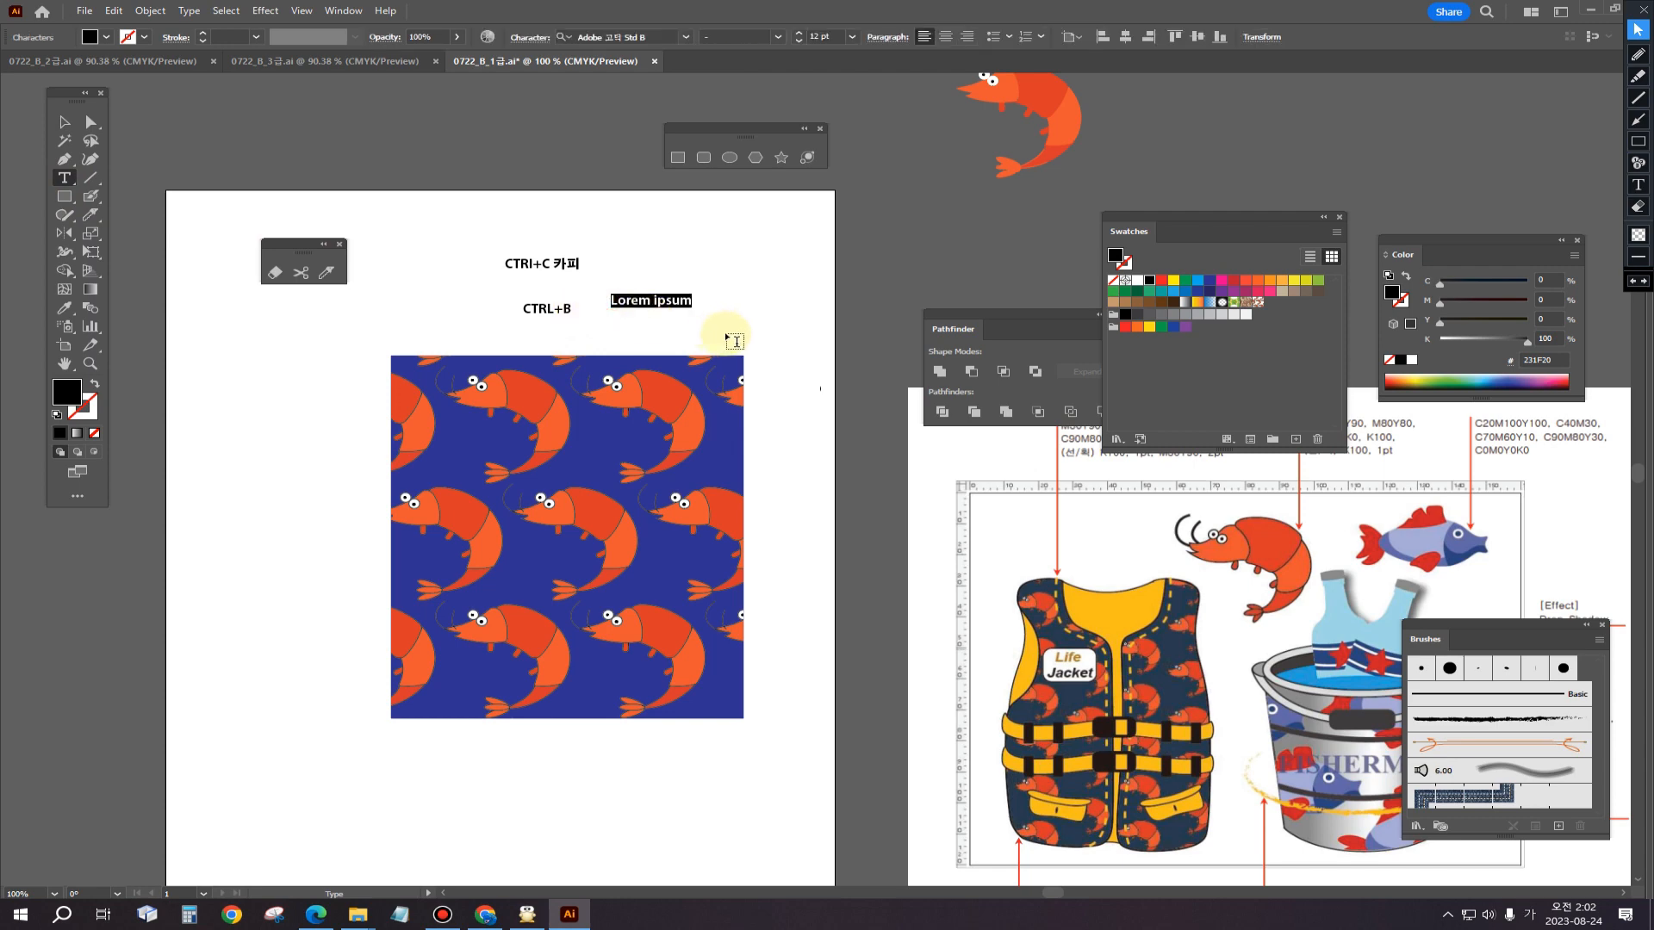
type("ㄷ")
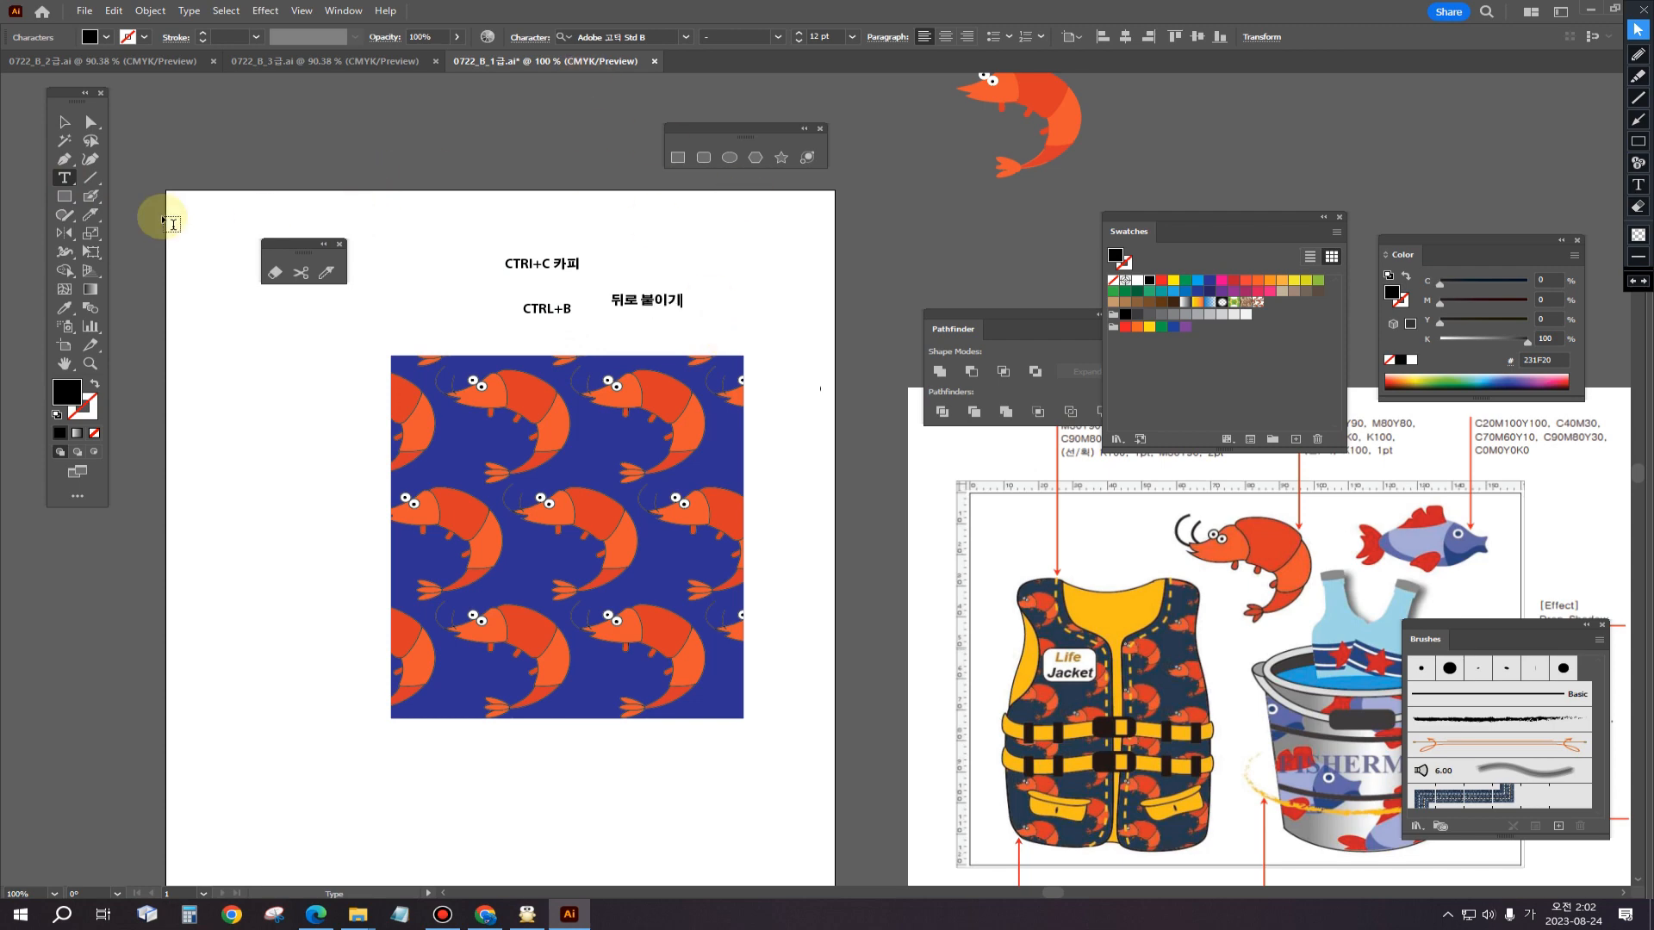
left_click(63, 121)
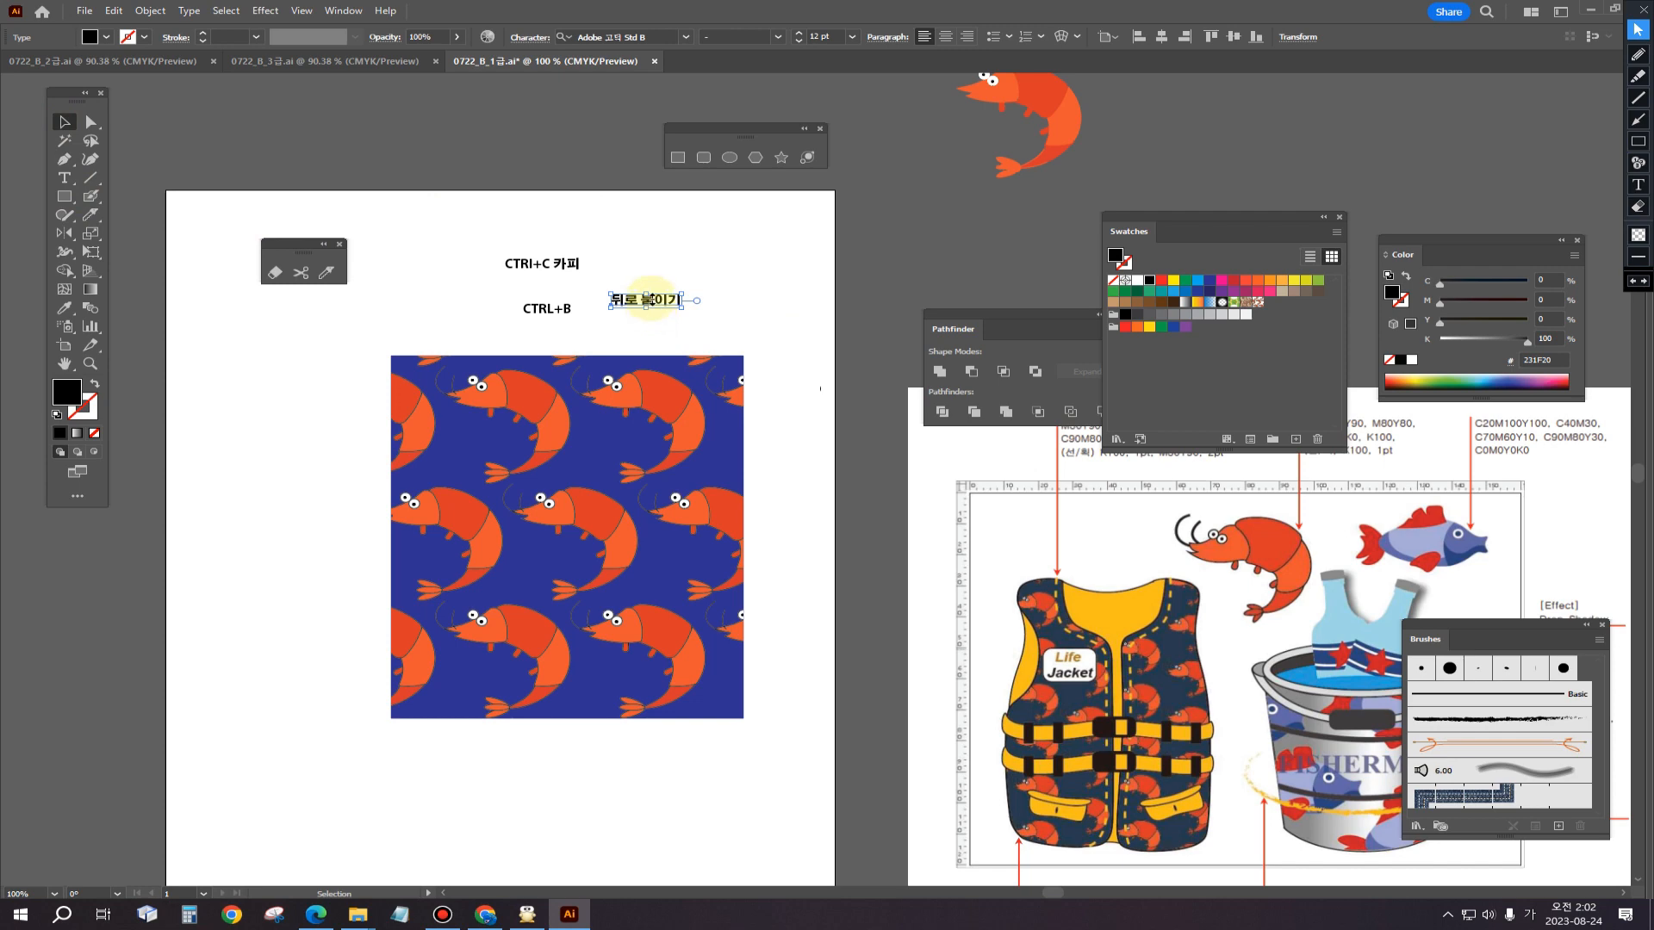
left_click(758, 276)
mouse_move(662, 303)
left_mouse_down()
mouse_move(637, 316)
mouse_move(677, 328)
left_mouse_up()
left_click(636, 316)
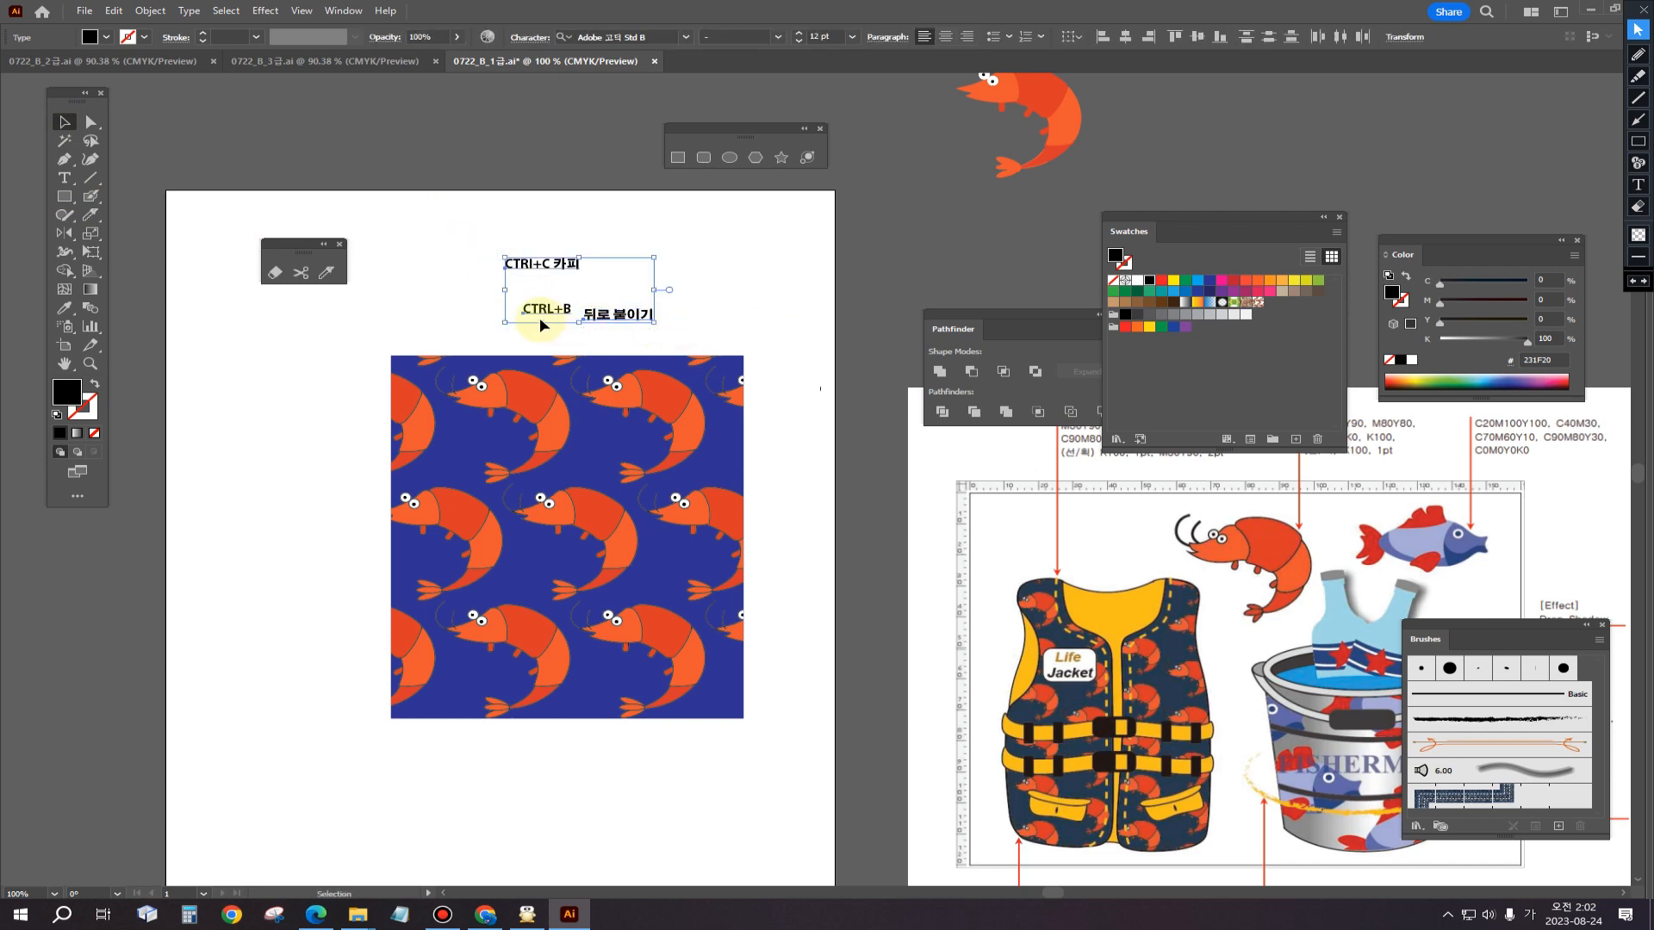
Step: Scale only the shrimp pattern inside the rectangle to 50% uniformly, with object transformation off and pattern transformation on, and deselect
left_click_drag(337, 364, 820, 746)
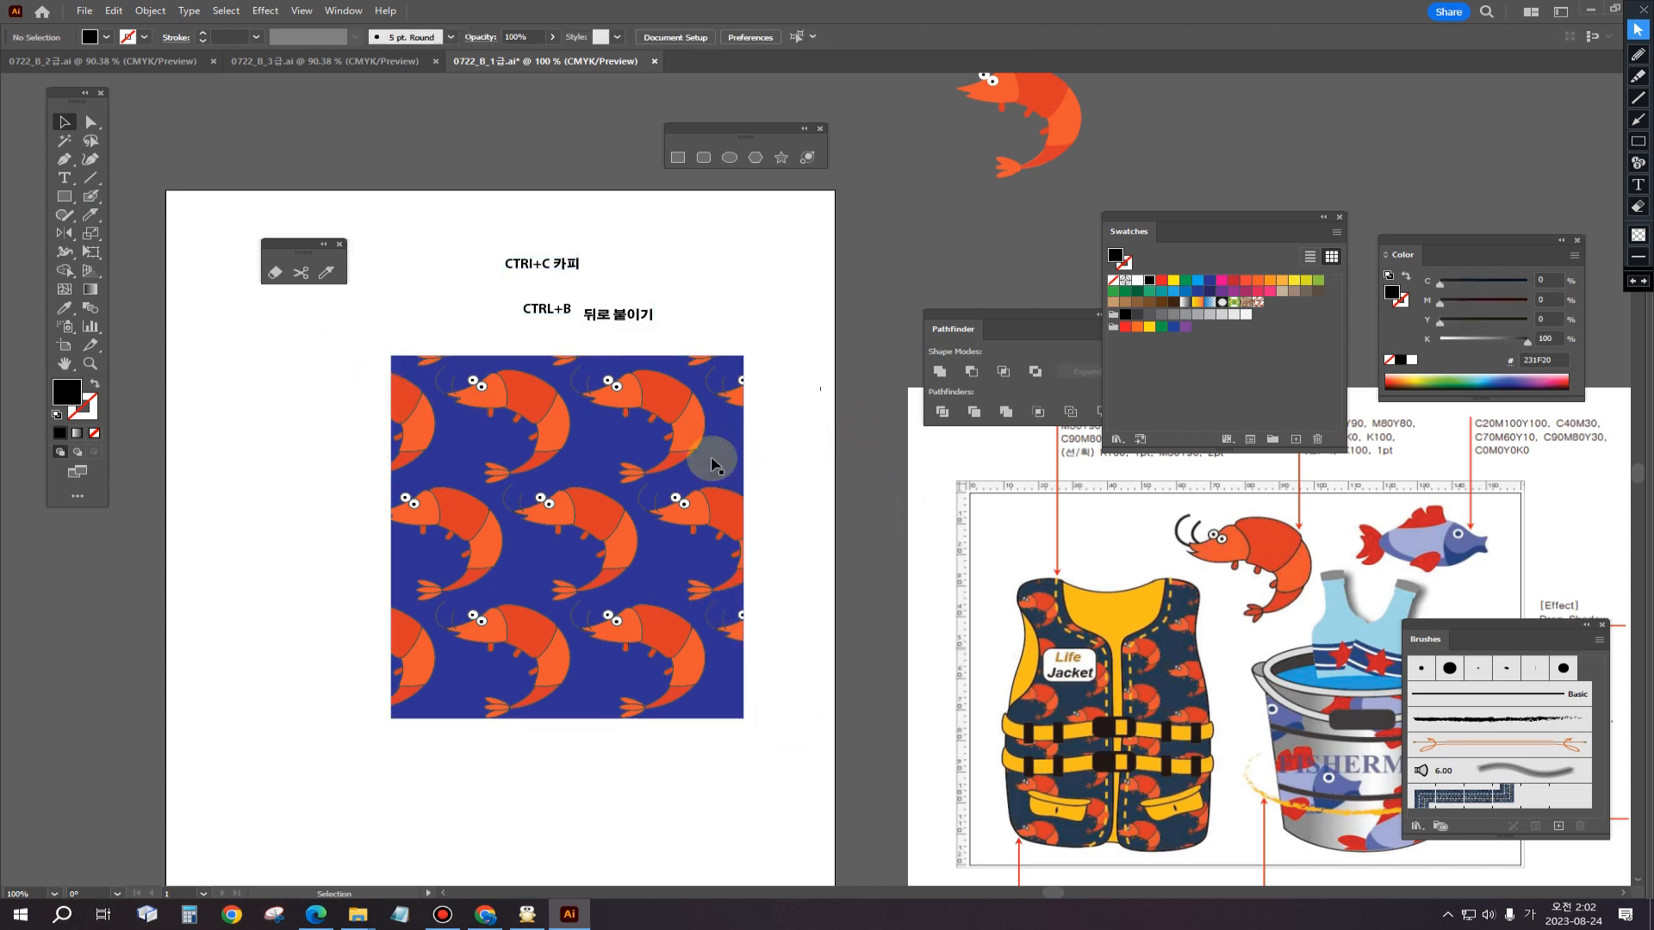
left_click(565, 430)
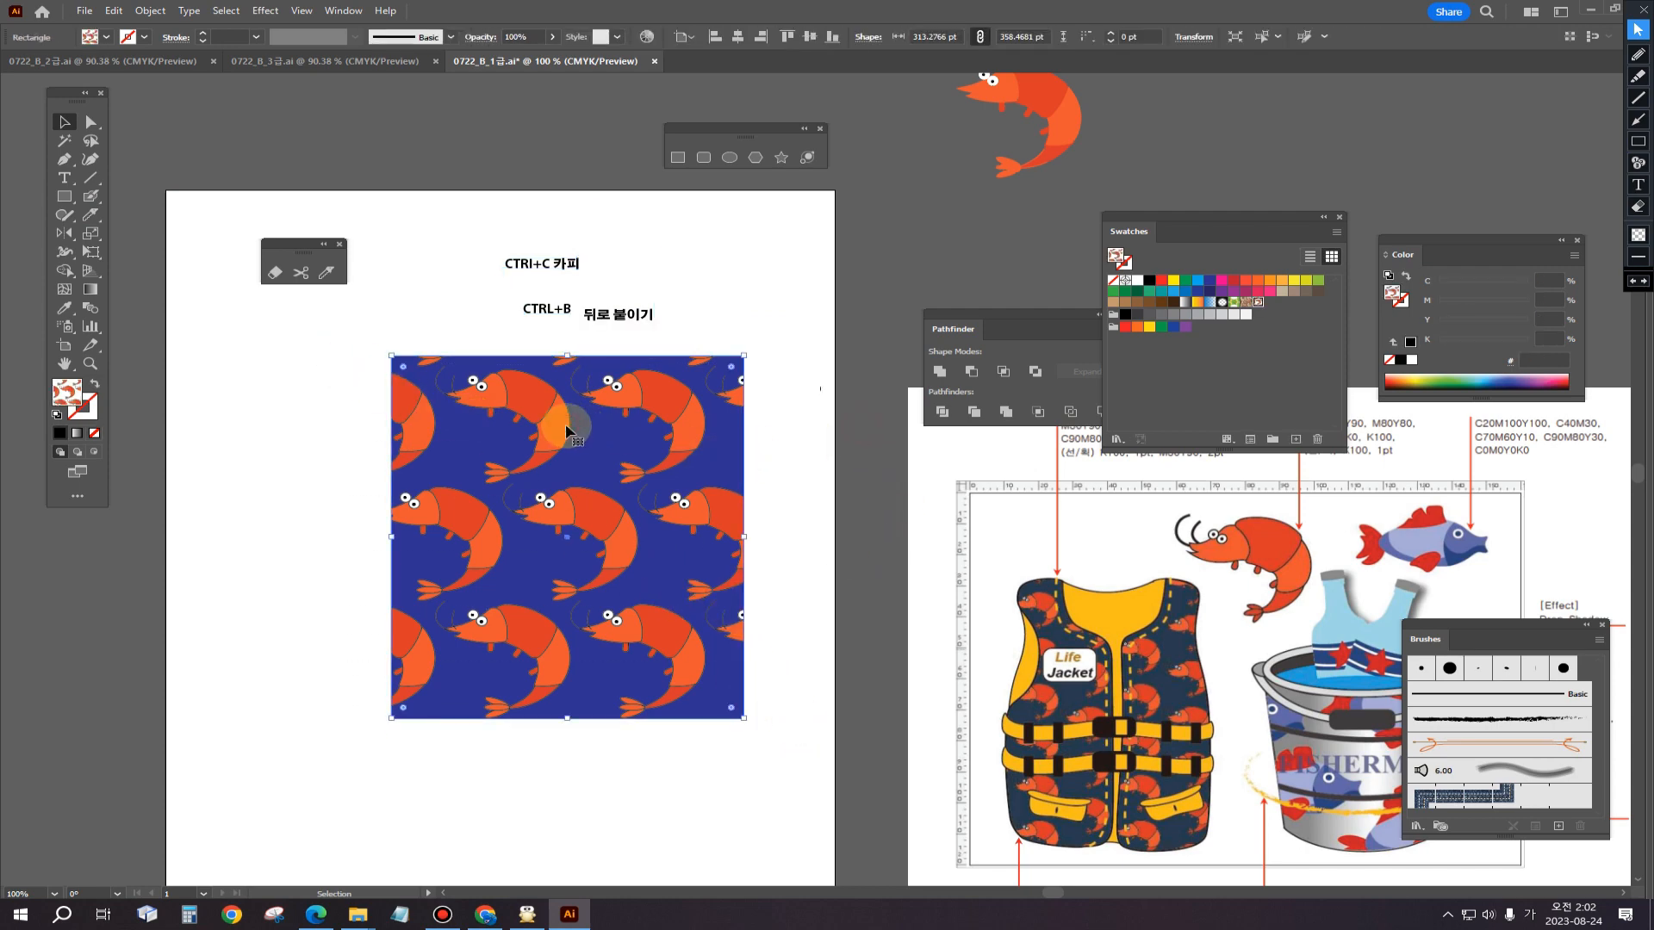
double_click(88, 234)
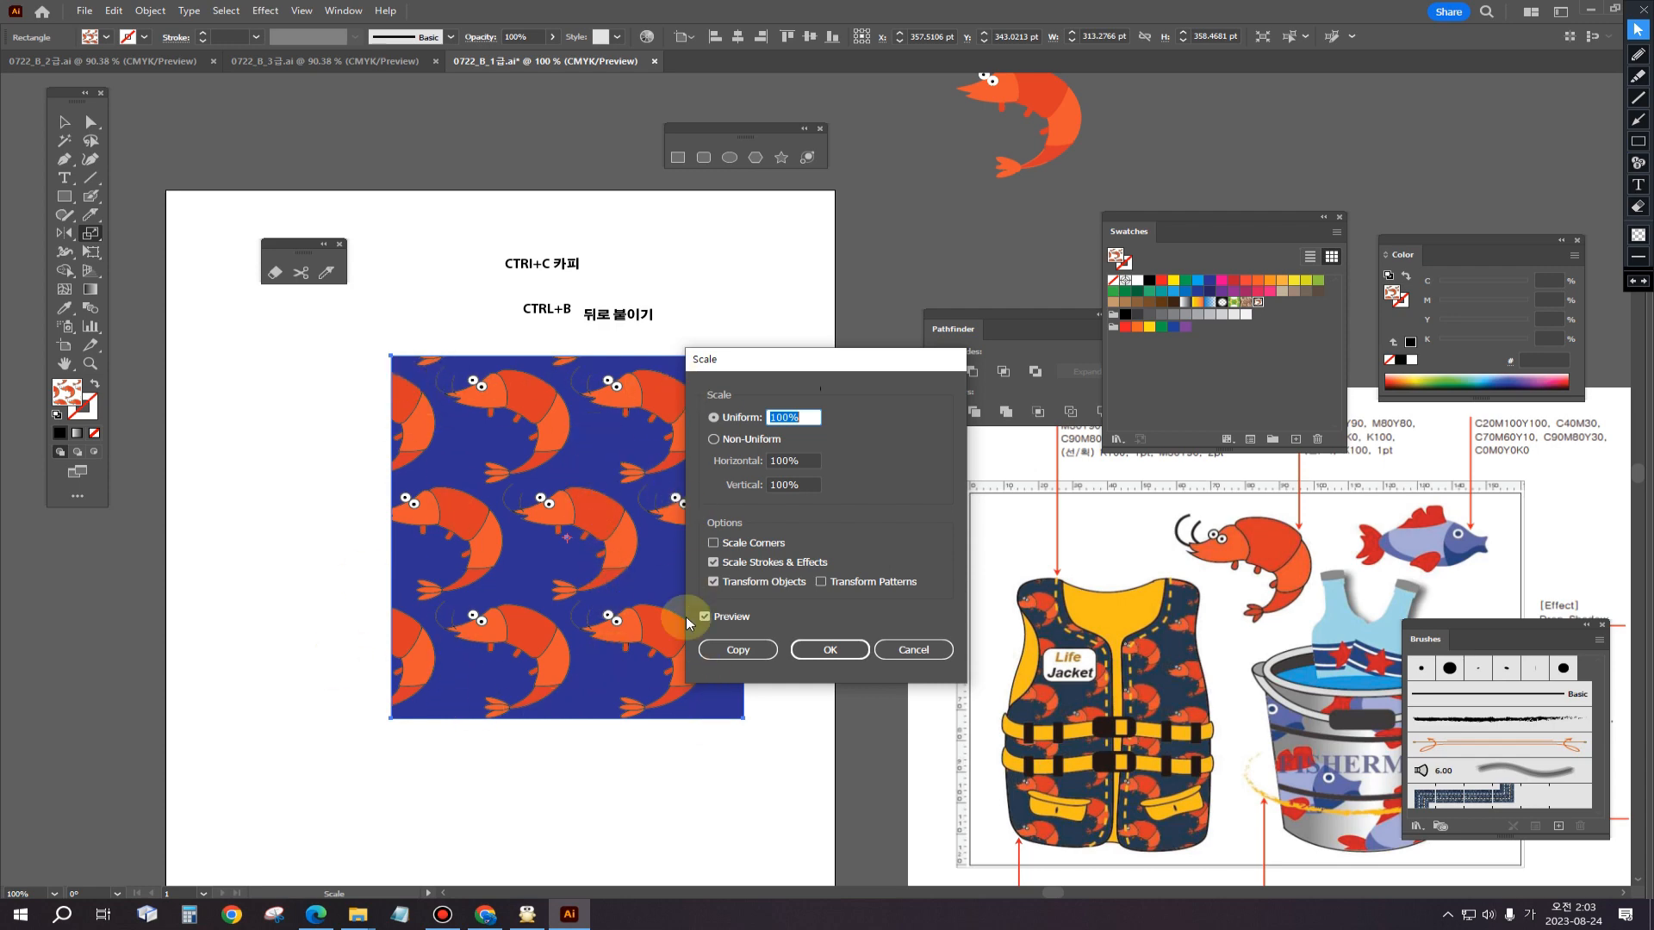
left_click(715, 583)
left_click(829, 585)
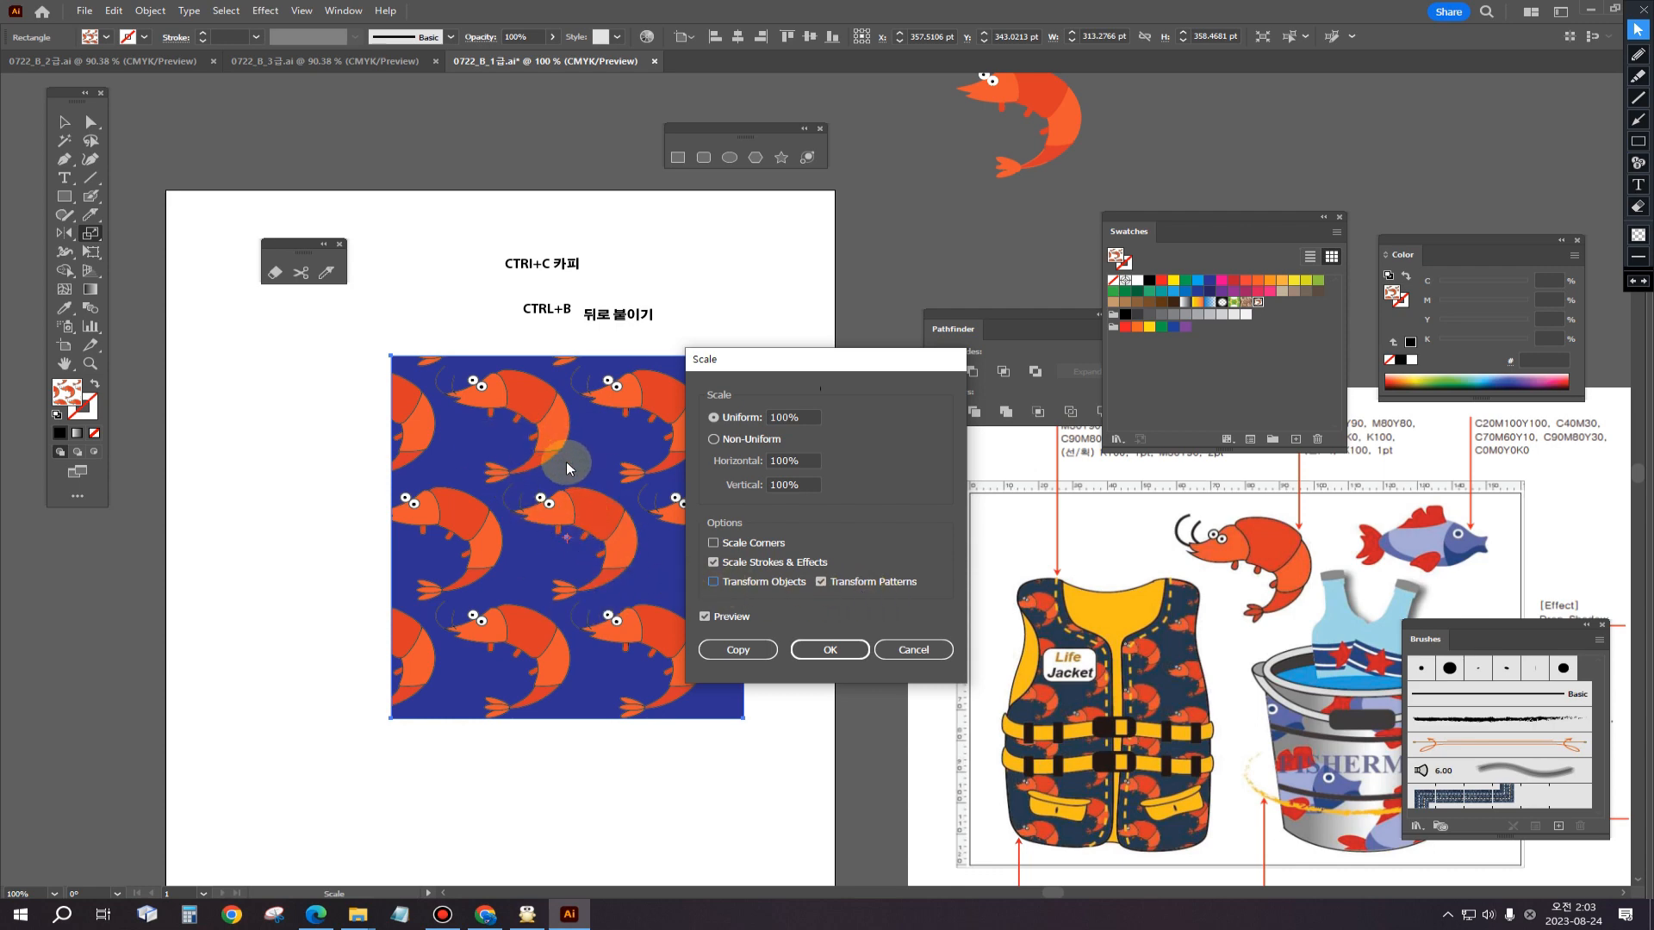
left_click(780, 417)
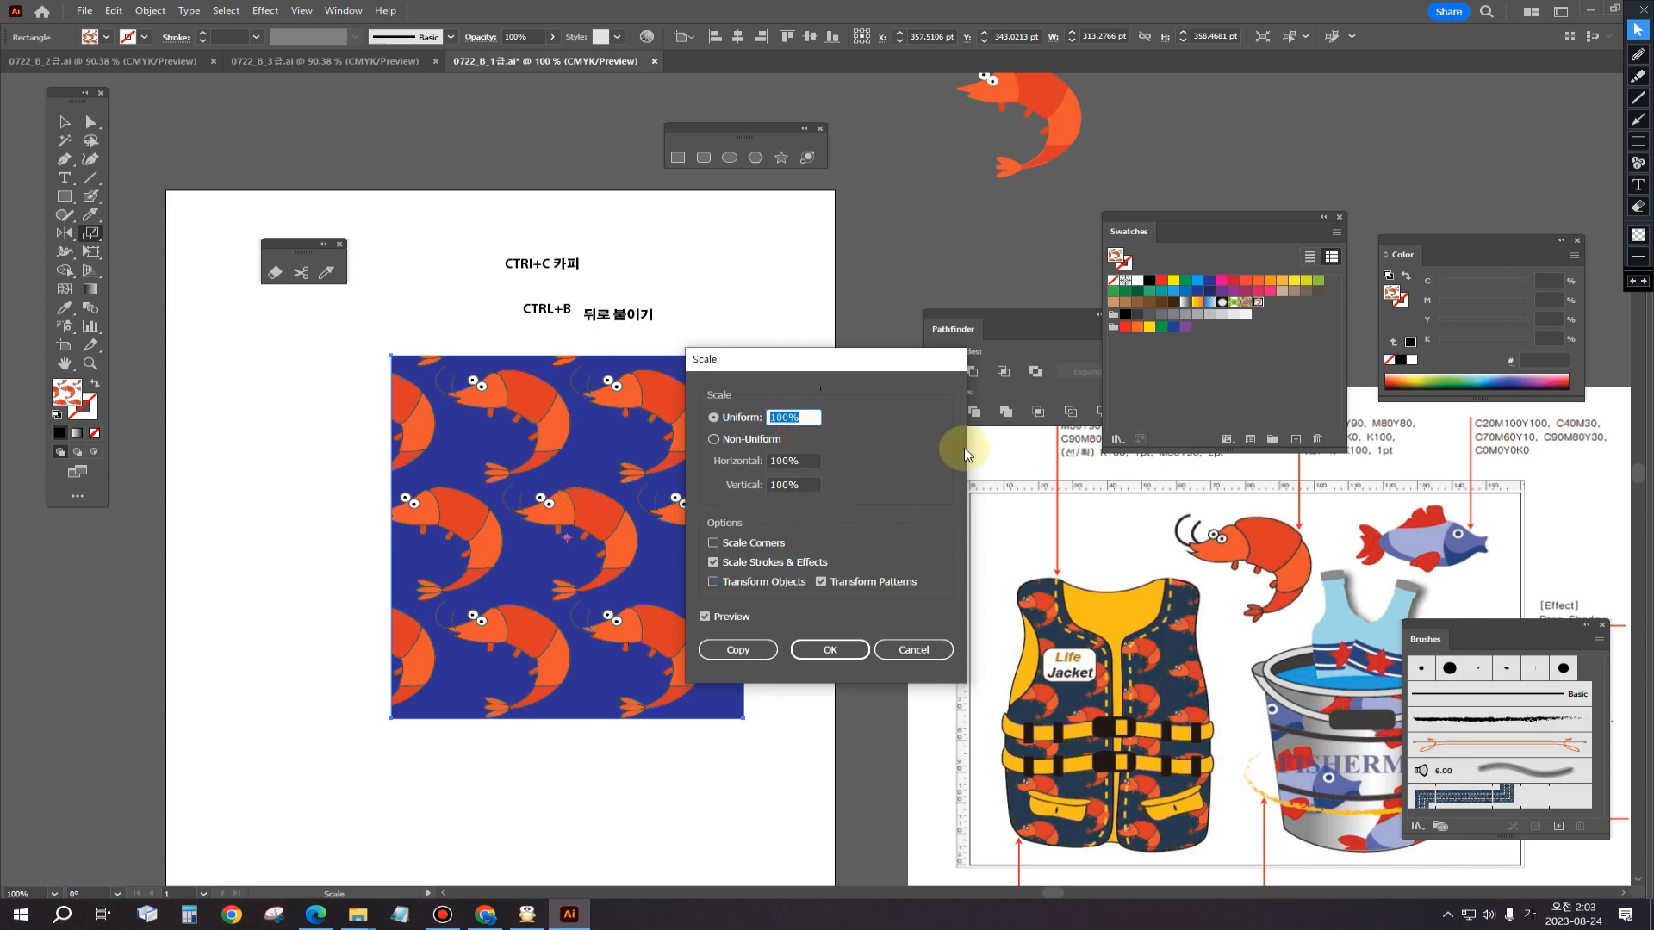
type("50")
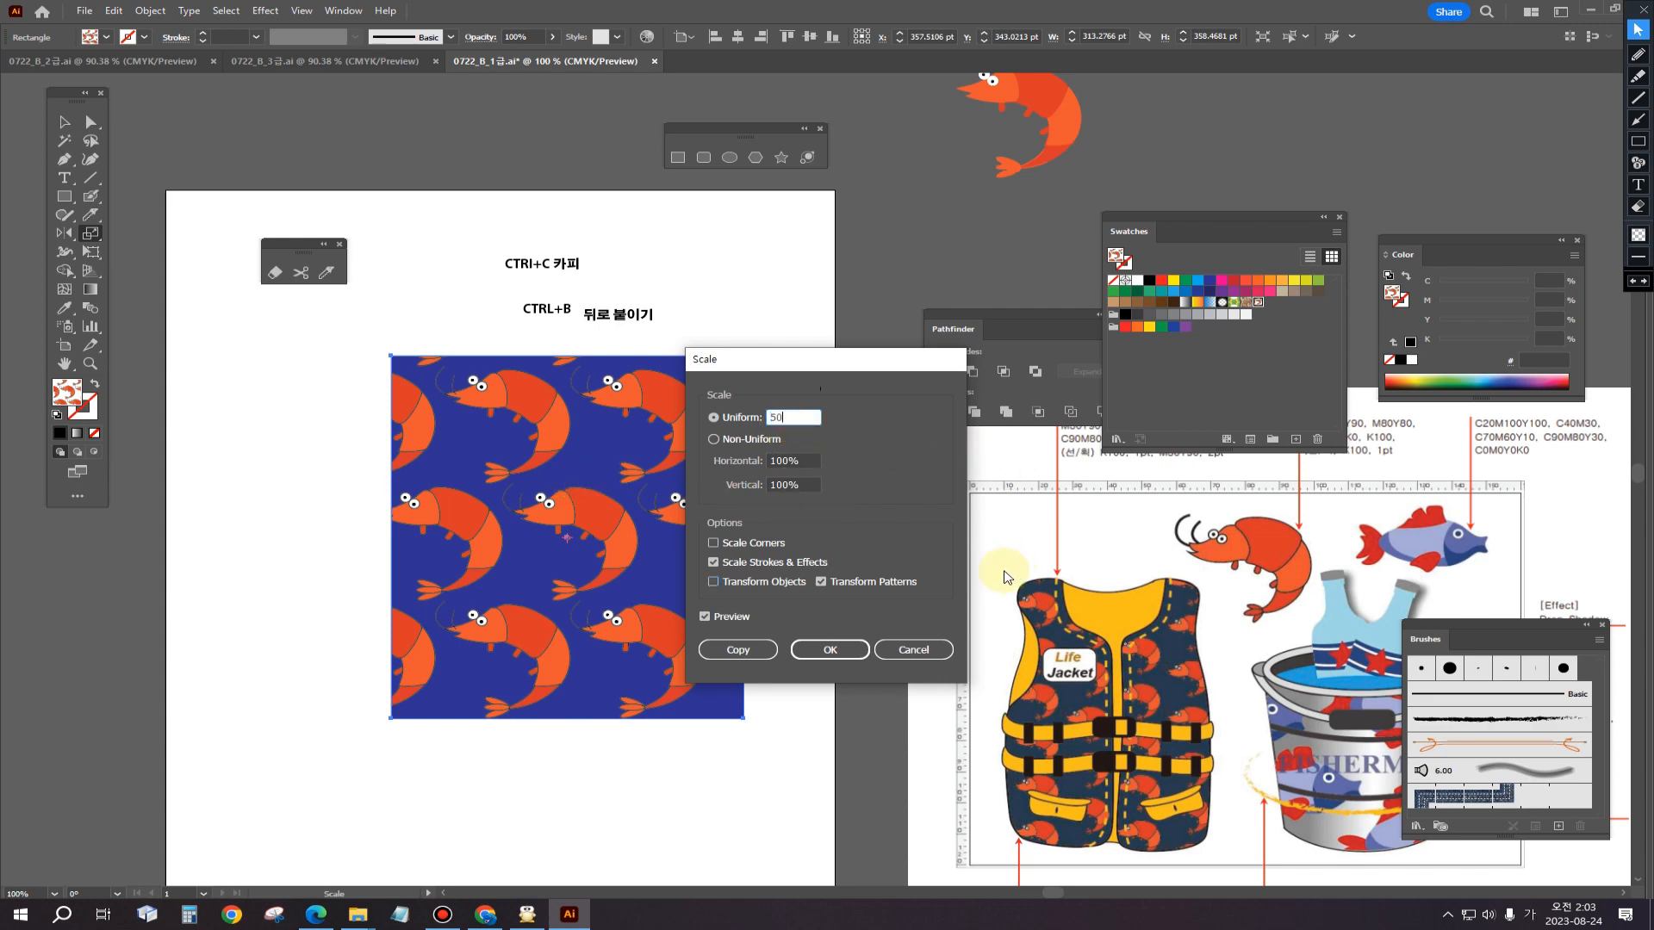
left_click(711, 617)
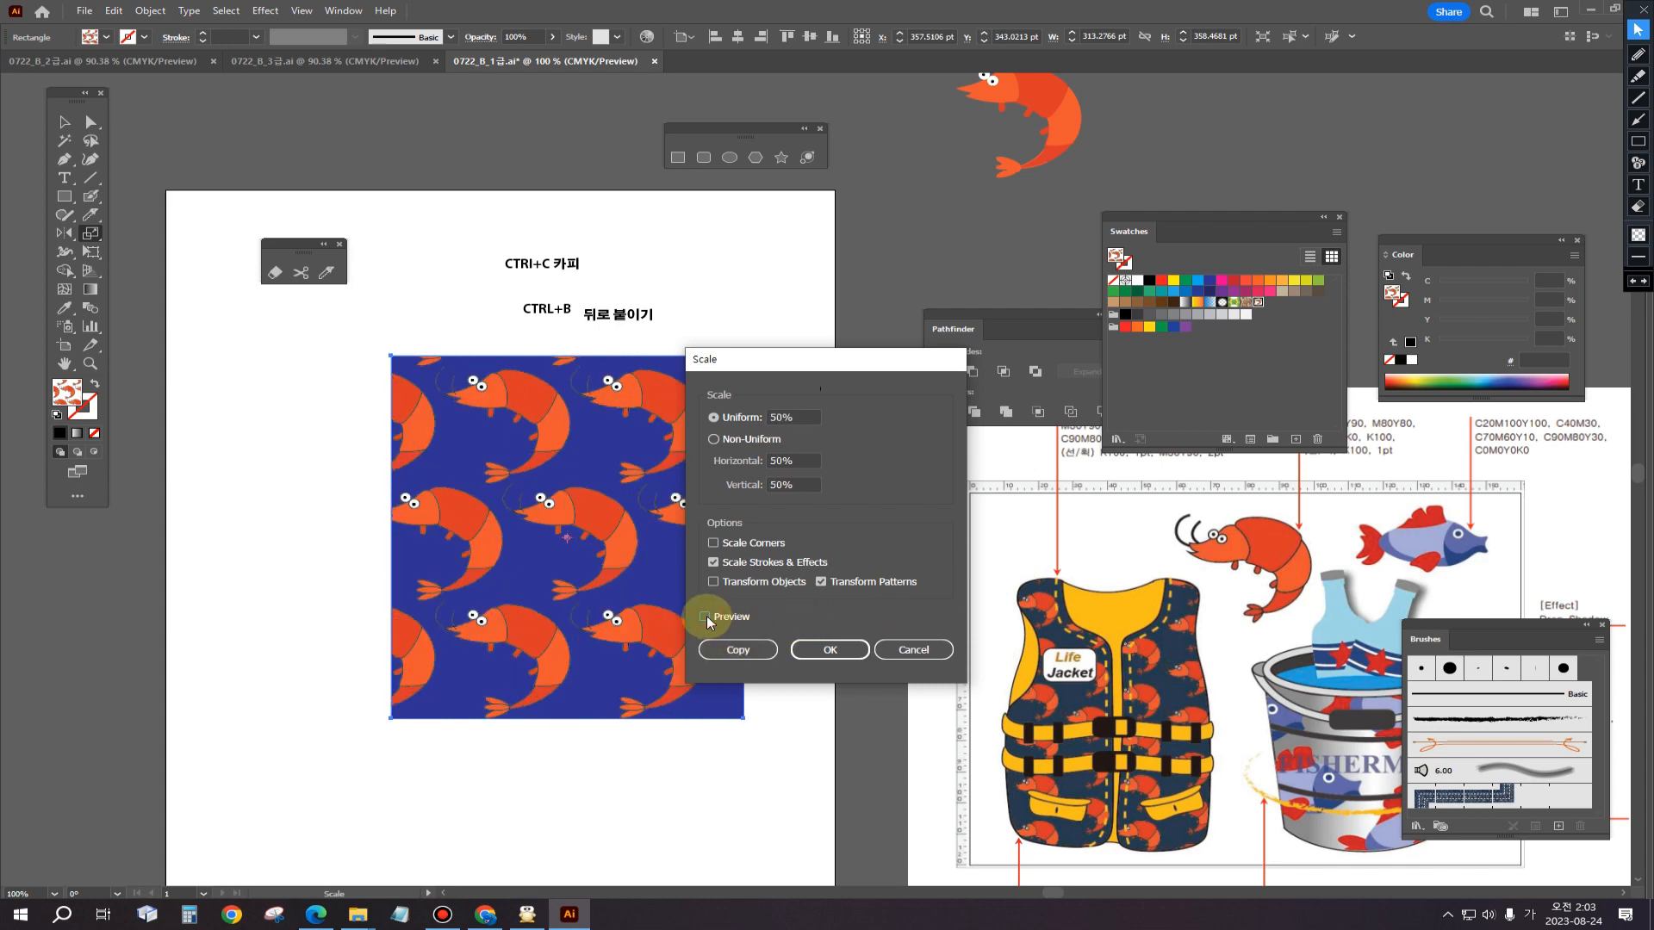
left_click(711, 617)
left_click(821, 648)
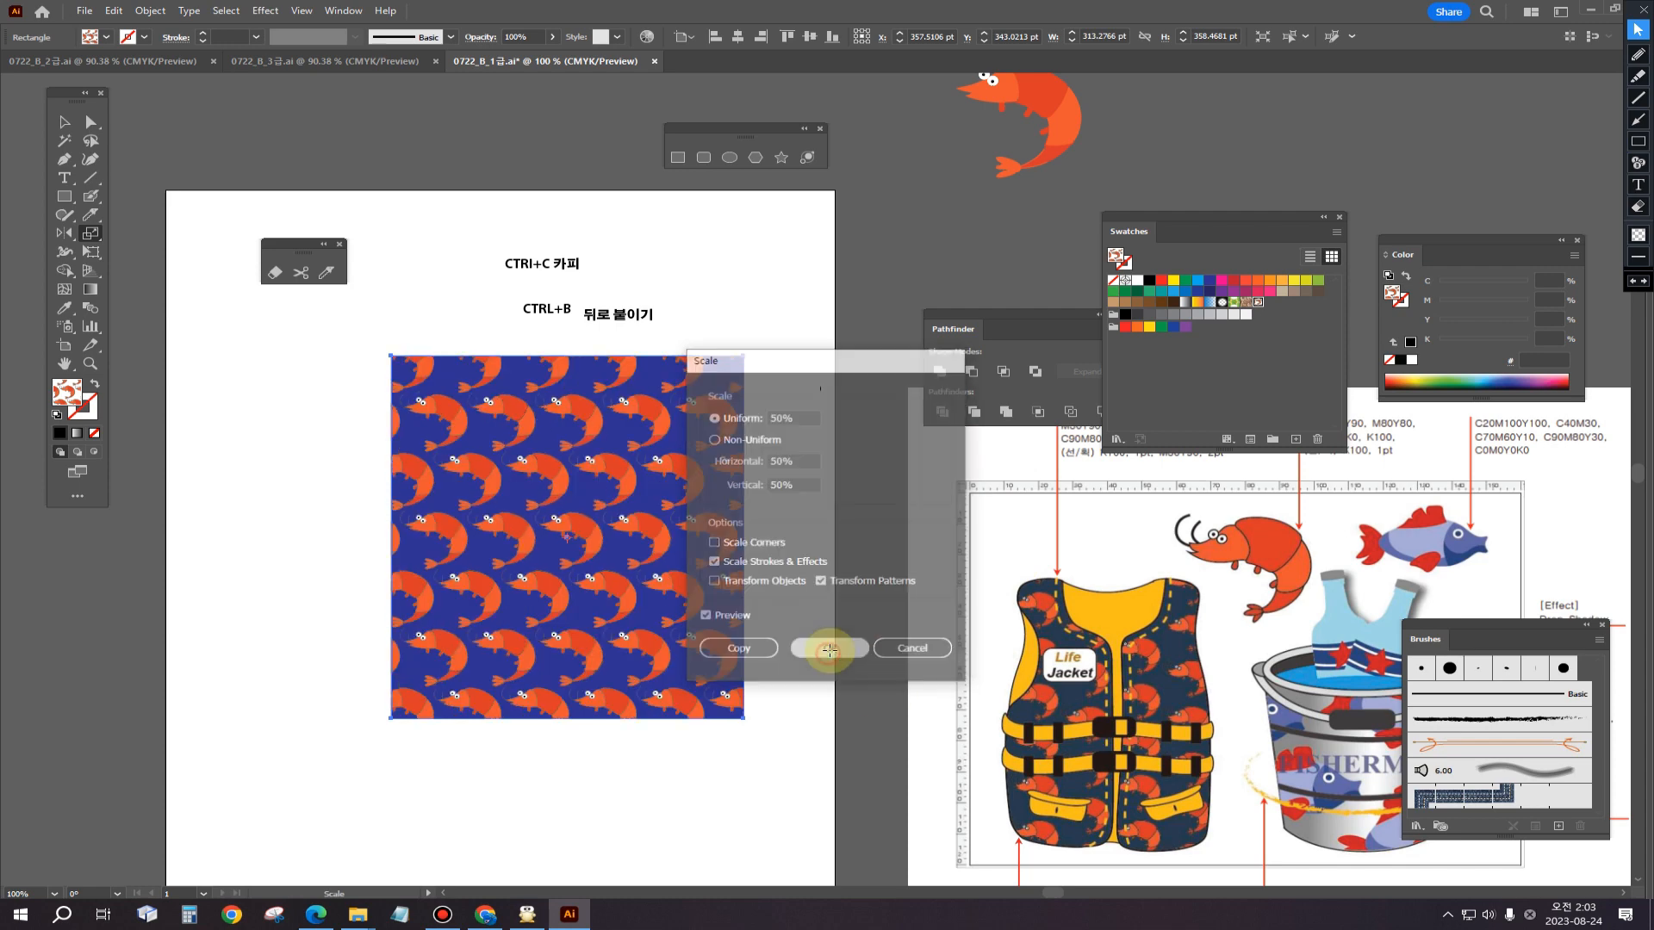
left_click(65, 122)
left_click(453, 326)
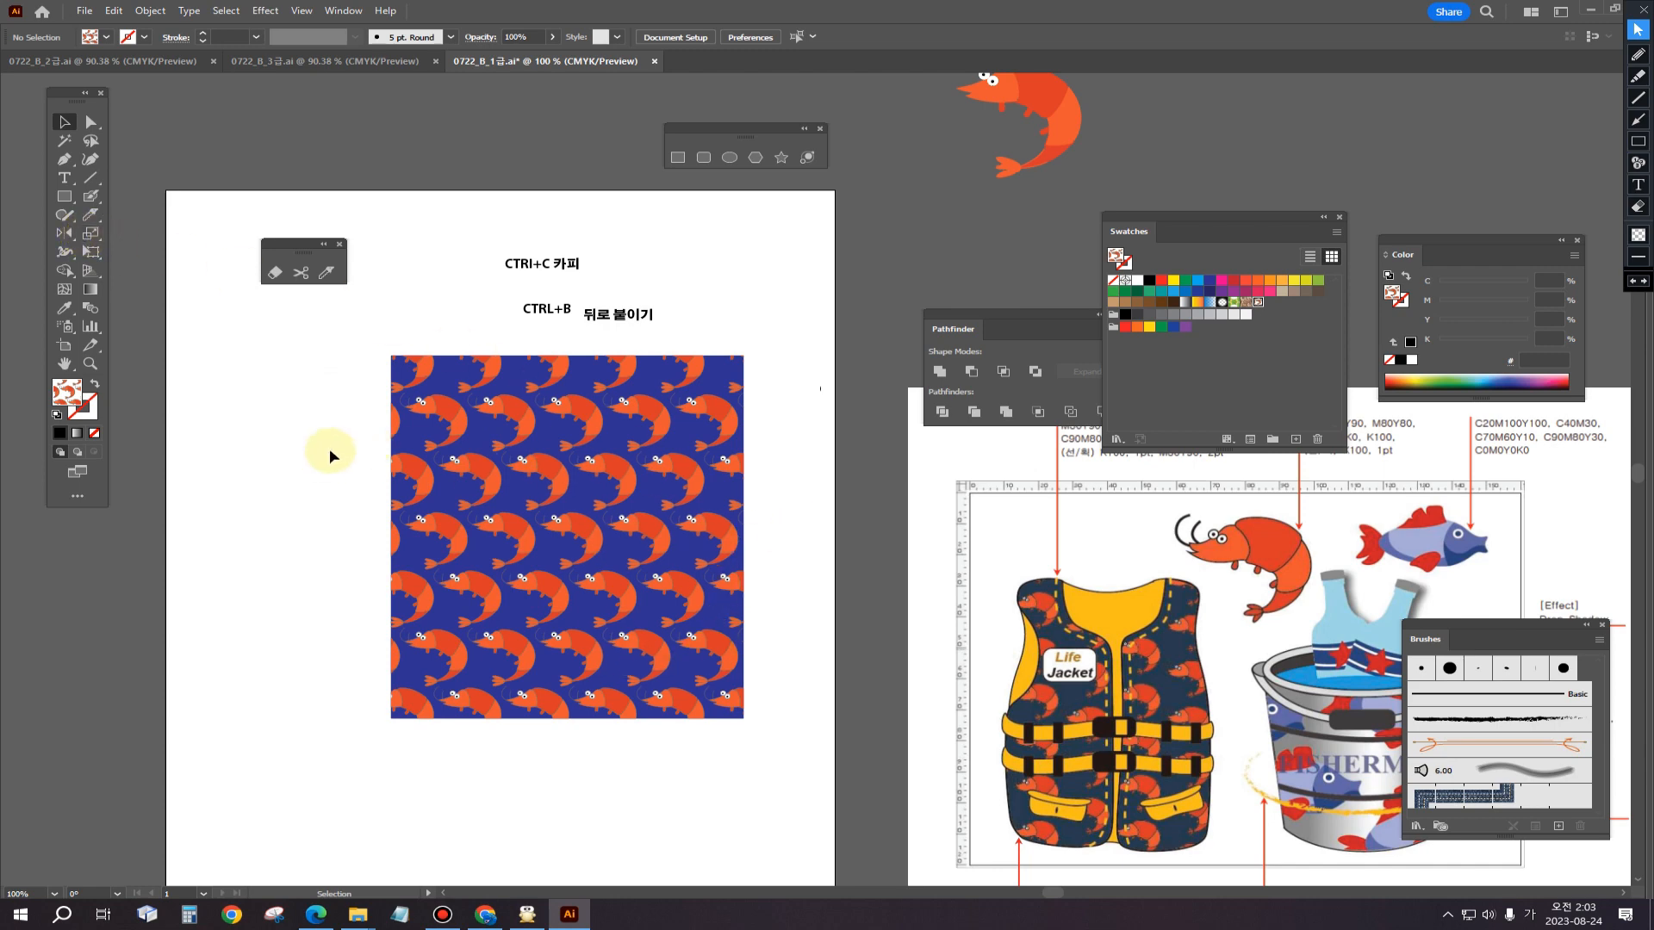
Step: Delete the shrimp pattern sample, its blue background and the text notes from the artboard
left_click_drag(415, 228, 798, 764)
key("Delete")
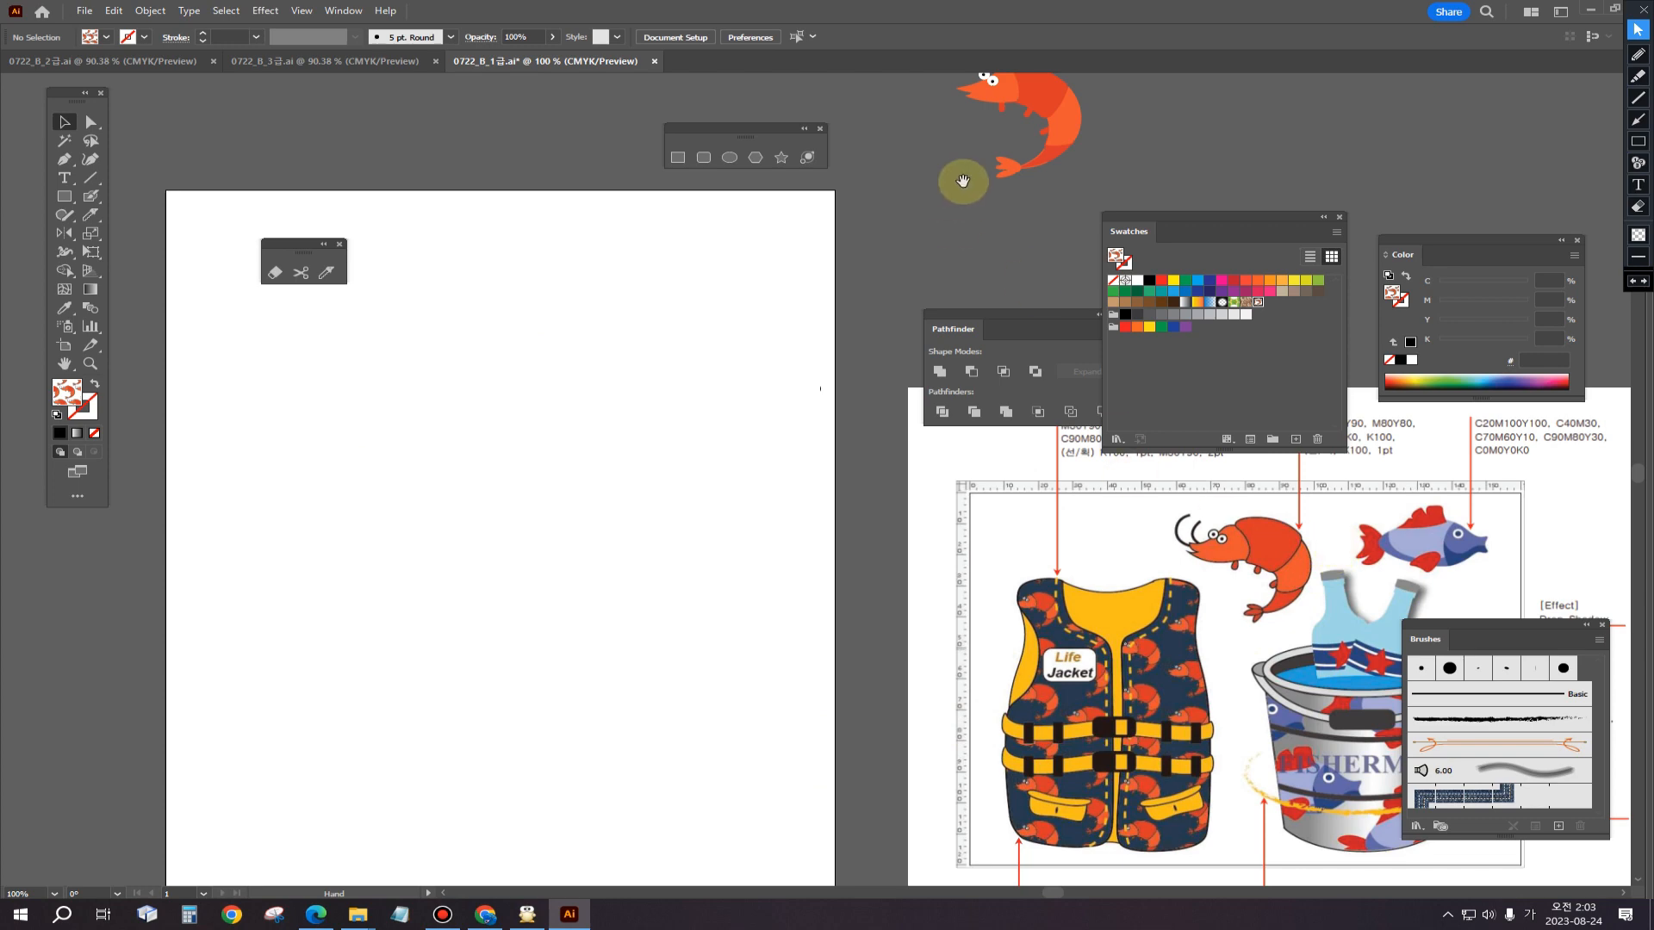
Step: Draw a wide horizontal ellipse about 158 x 72 pt above the exam image and fill it with blue (C85 M50 Y0 K0)
left_click_drag(899, 256, 699, 301)
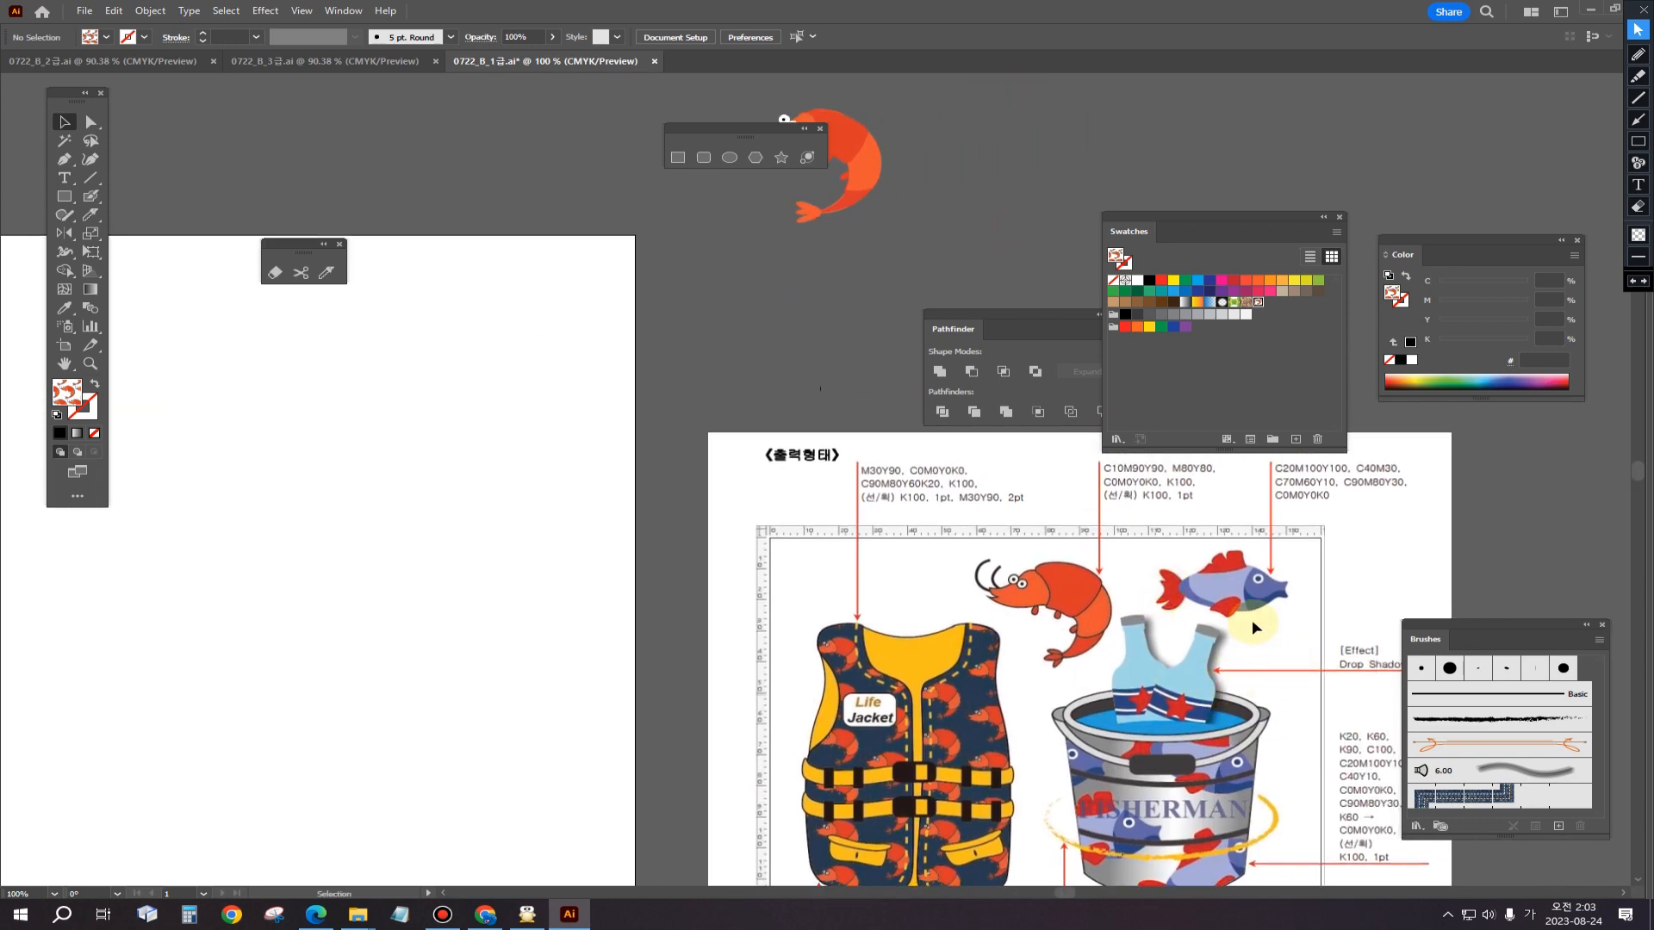
scroll(1256, 619, "up", 2)
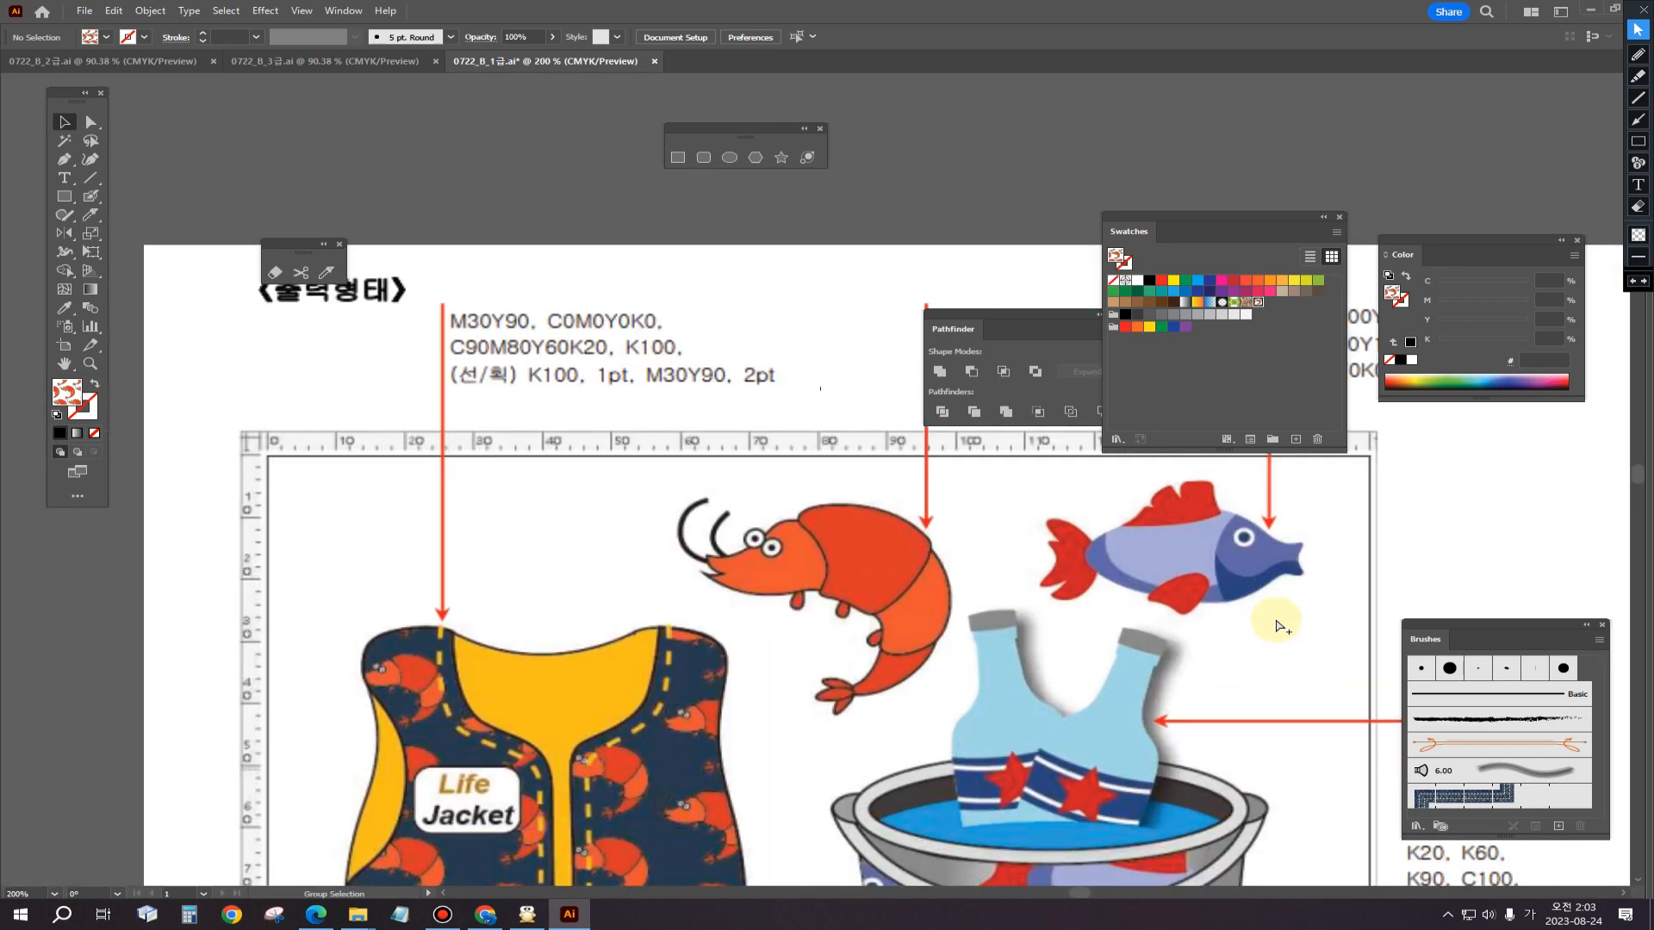
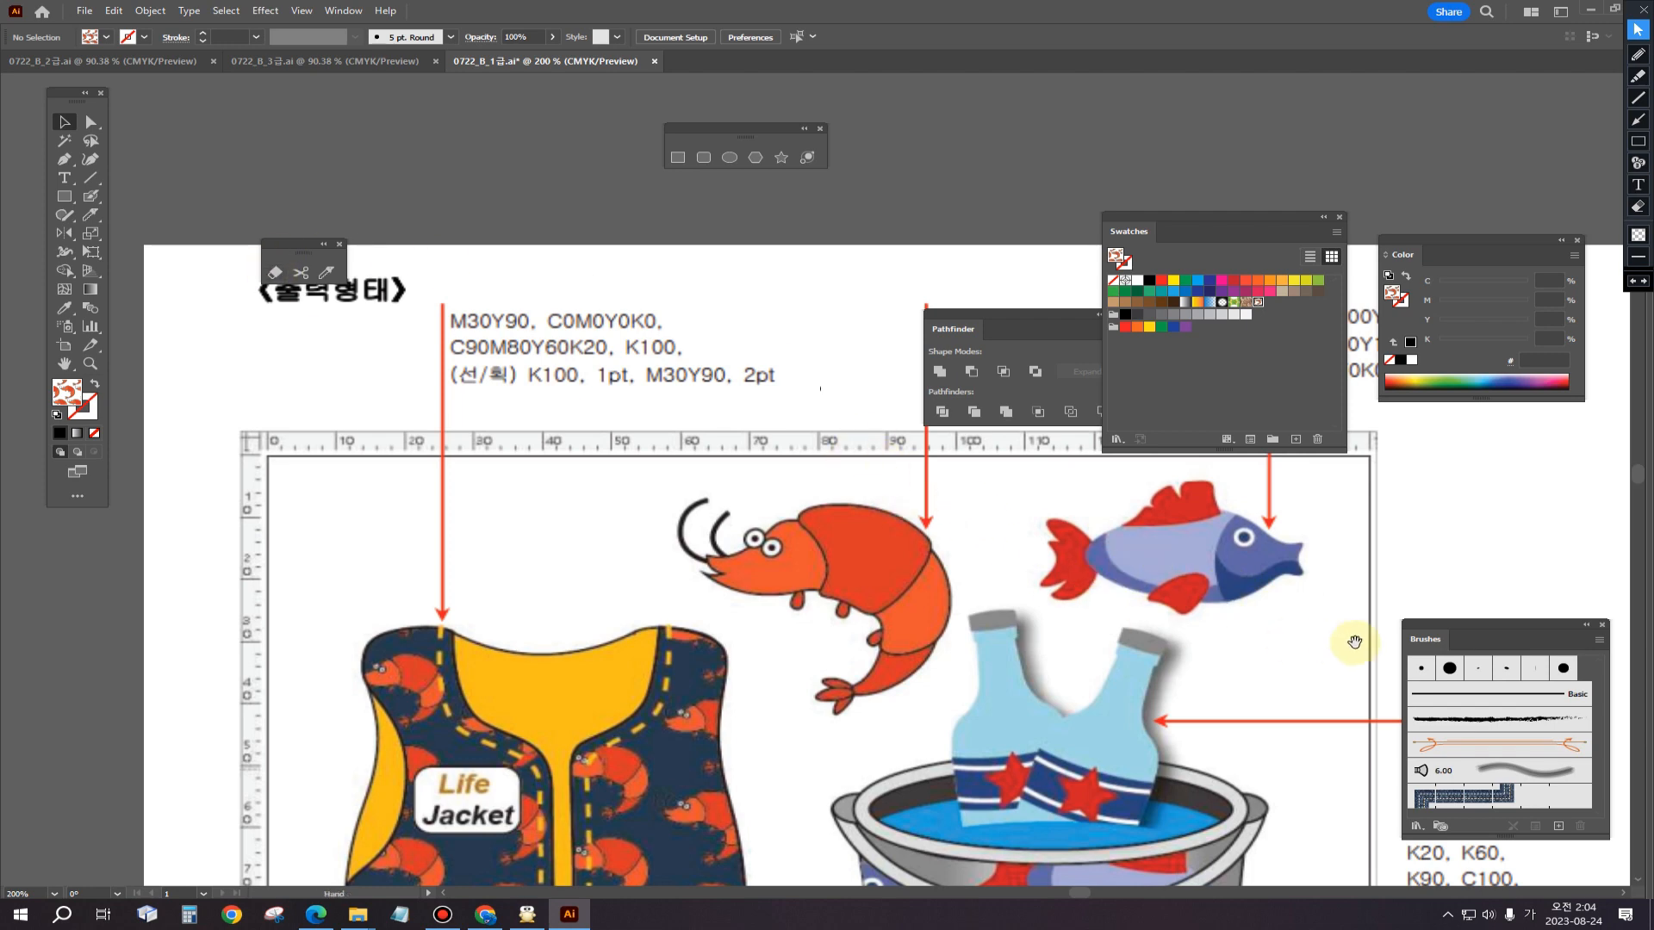
left_click_drag(1241, 540, 1116, 566)
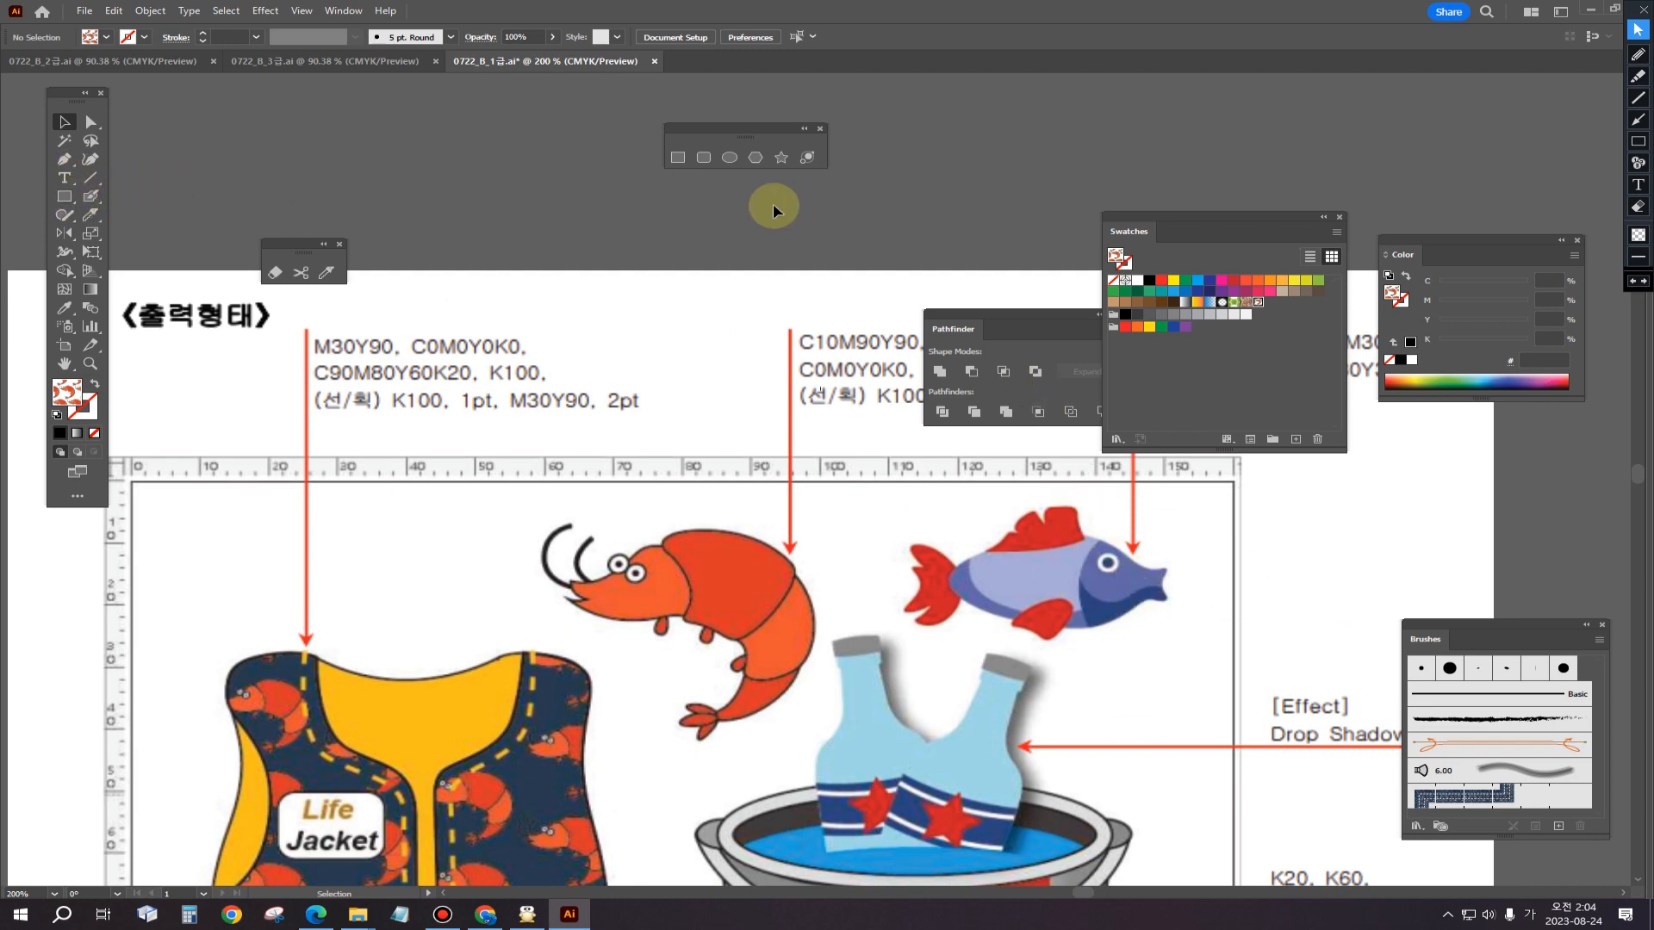
scroll(728, 344, "up", 3)
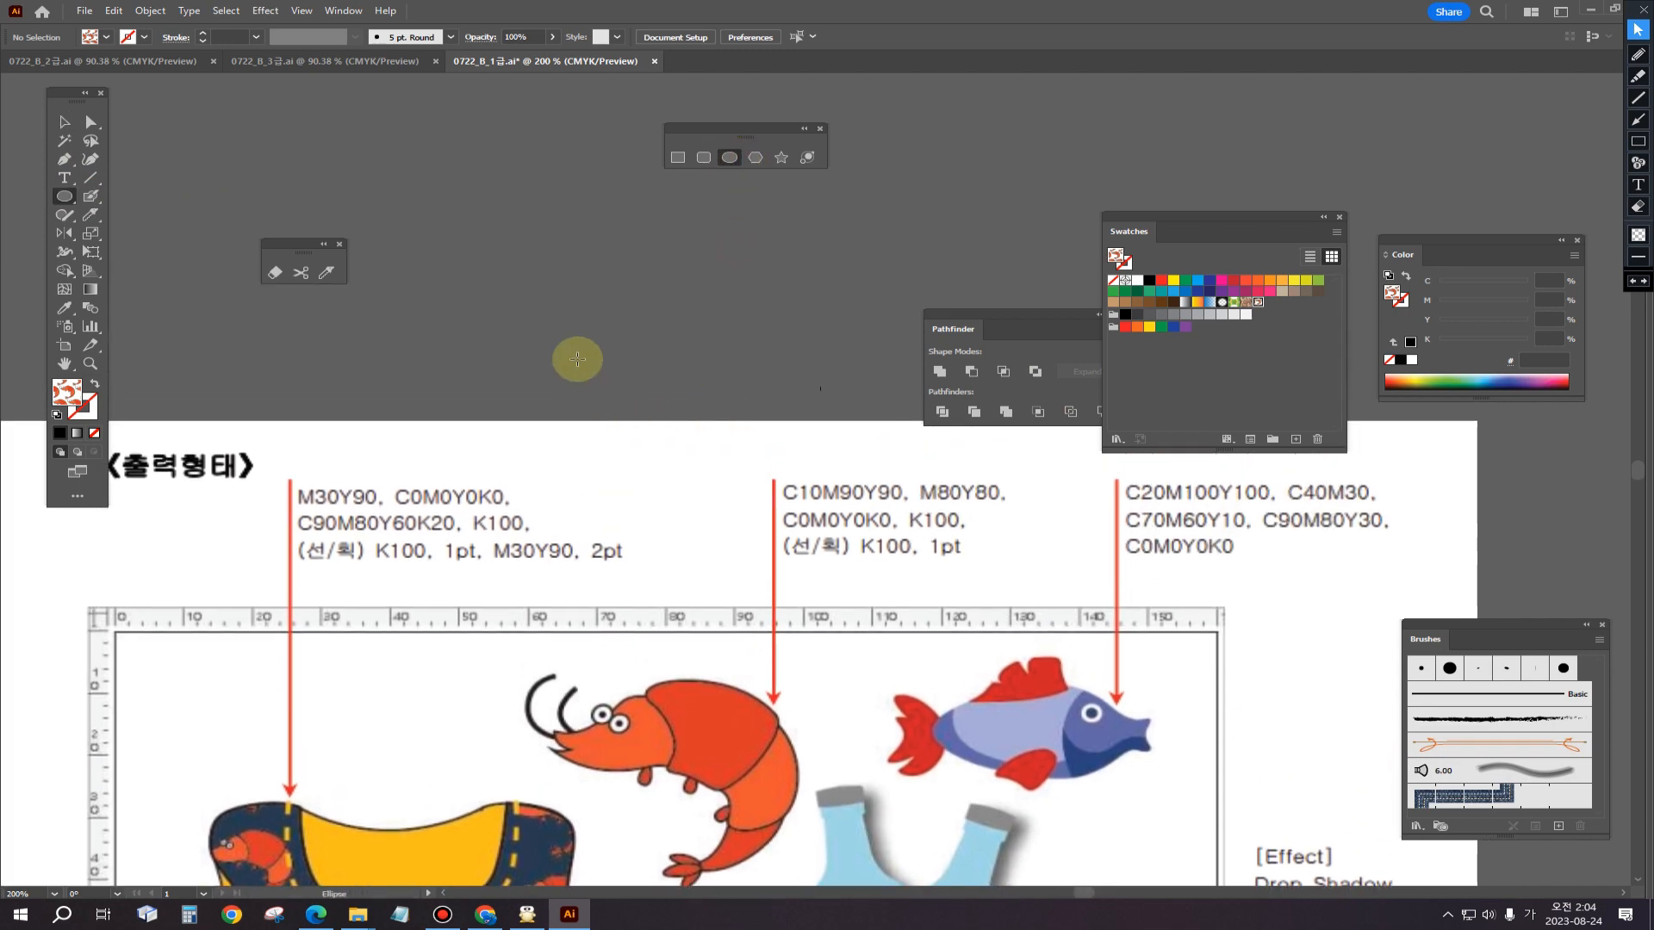
mouse_move(466, 252)
left_mouse_down()
mouse_move(824, 376)
mouse_move(820, 394)
left_mouse_up()
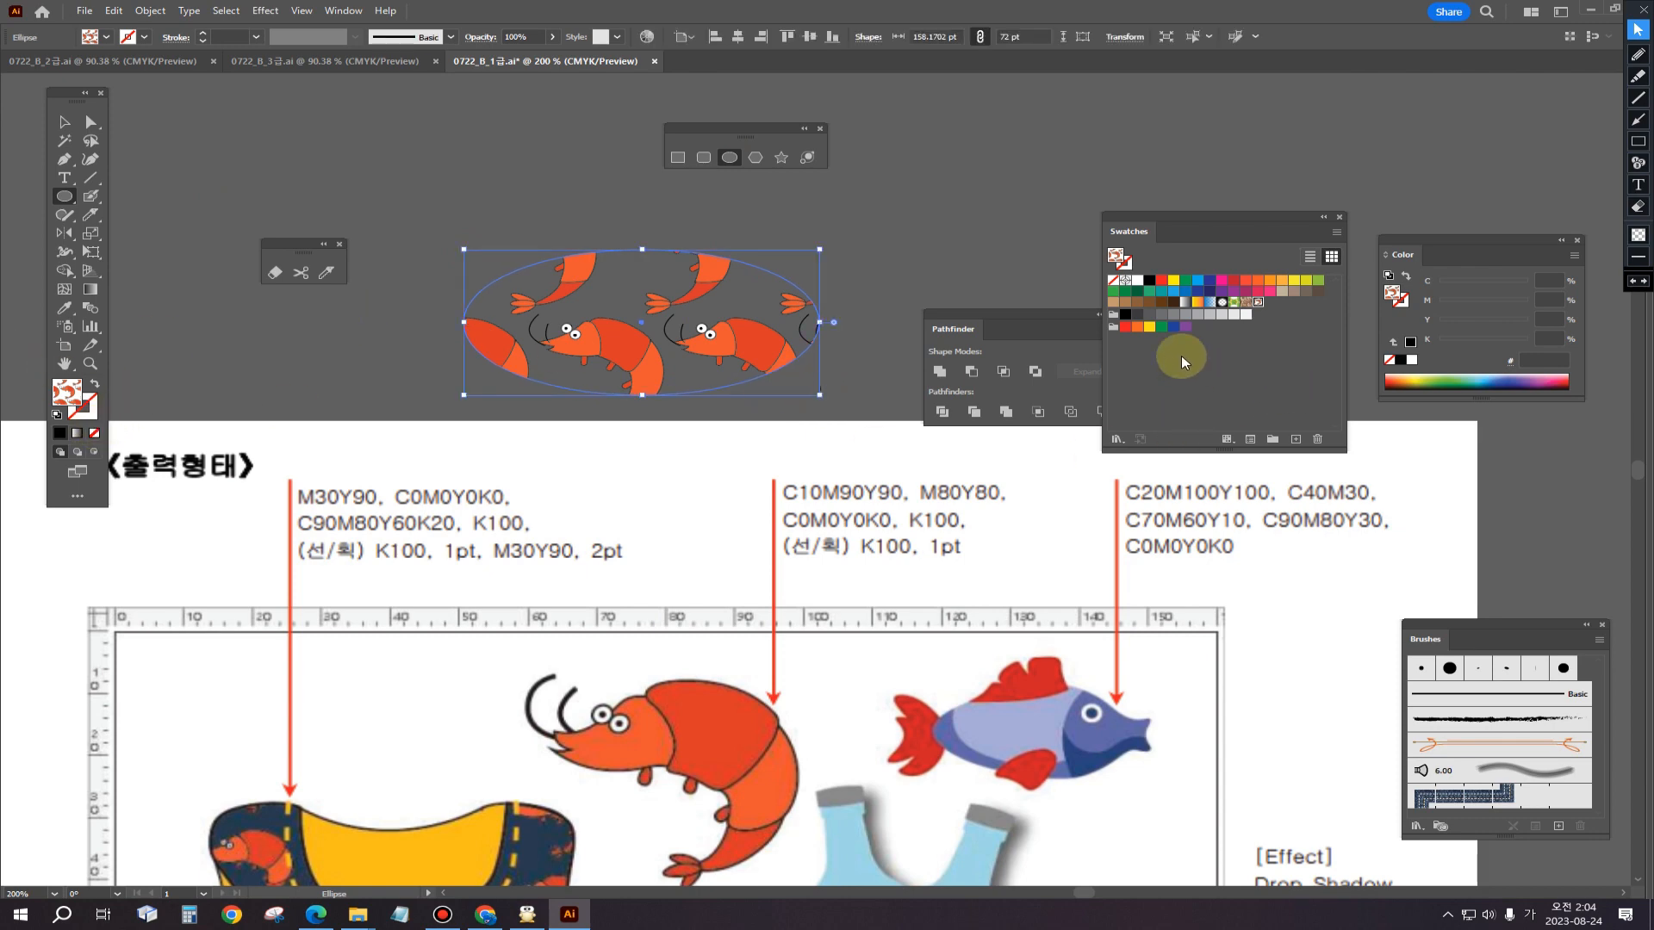
left_click(1184, 294)
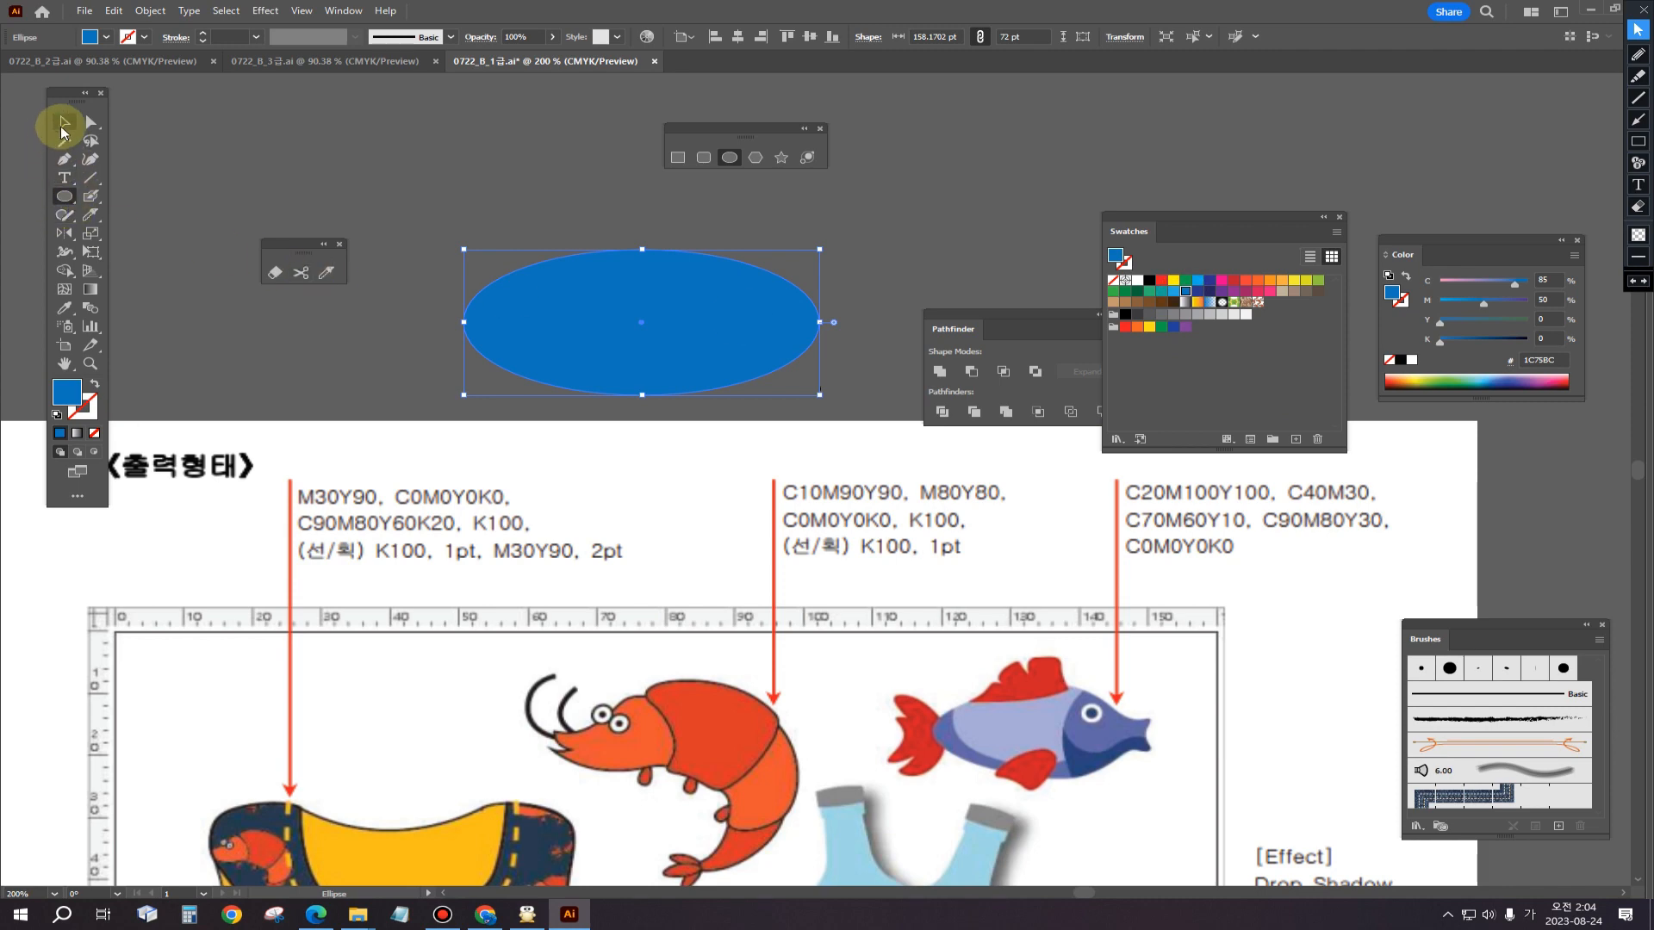
Step: Move the blue ellipse directly beside the reference fish in the exam image
left_click(64, 122)
left_click_drag(554, 507, 304, 429)
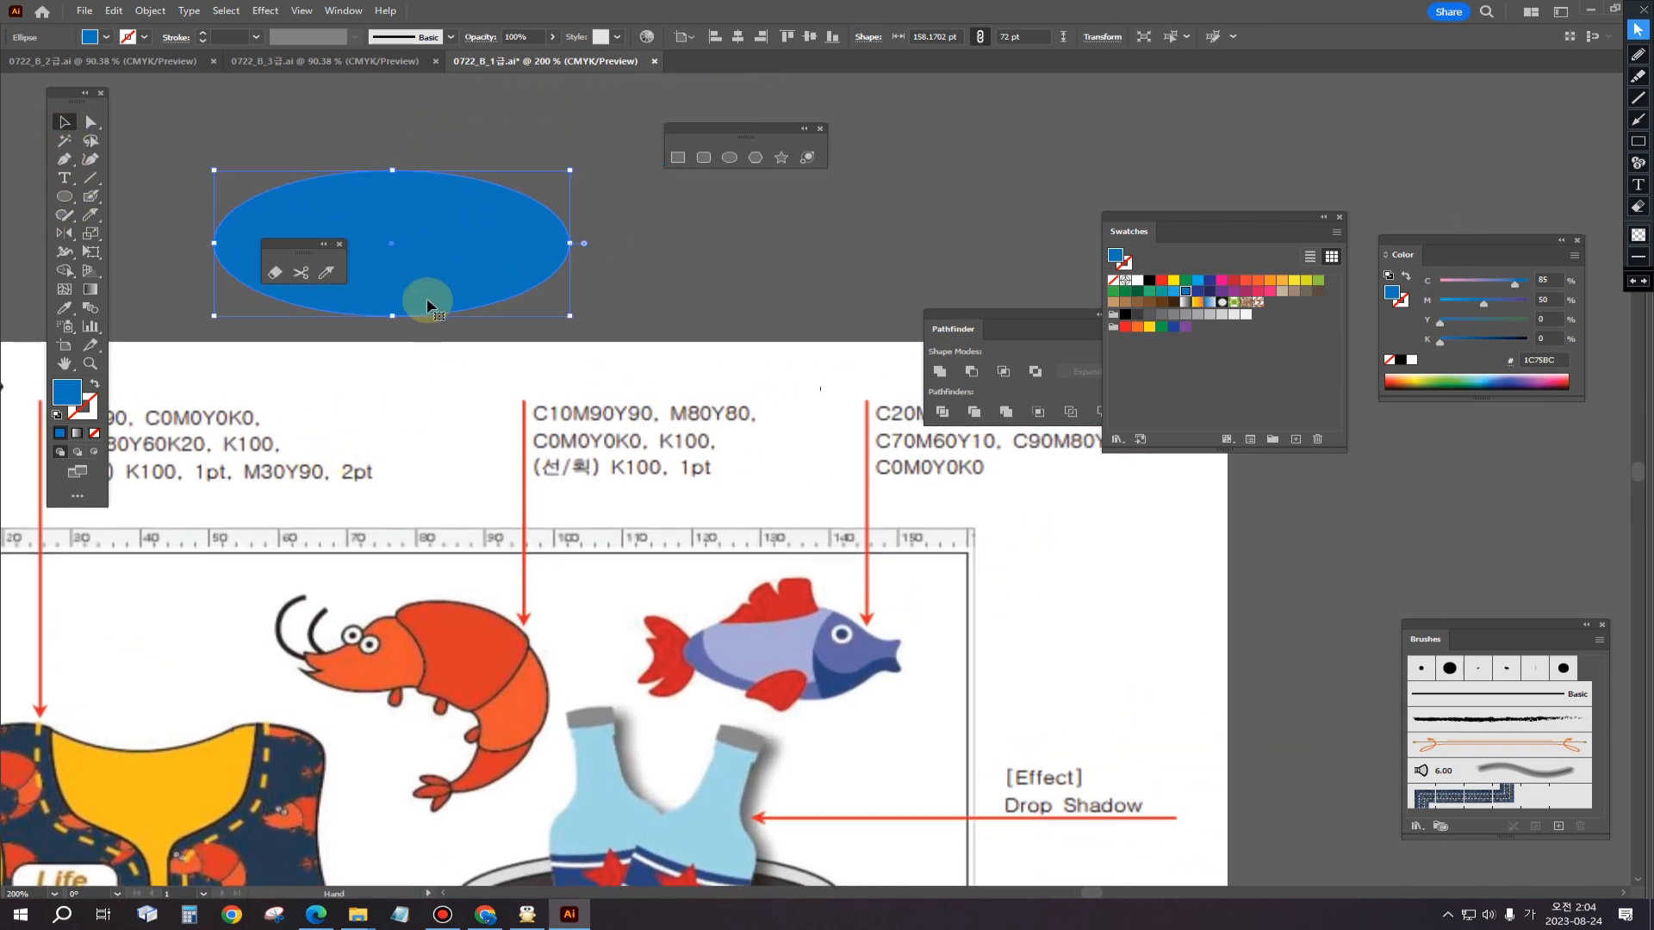
left_click_drag(442, 281, 1176, 648)
left_click_drag(757, 660, 510, 607)
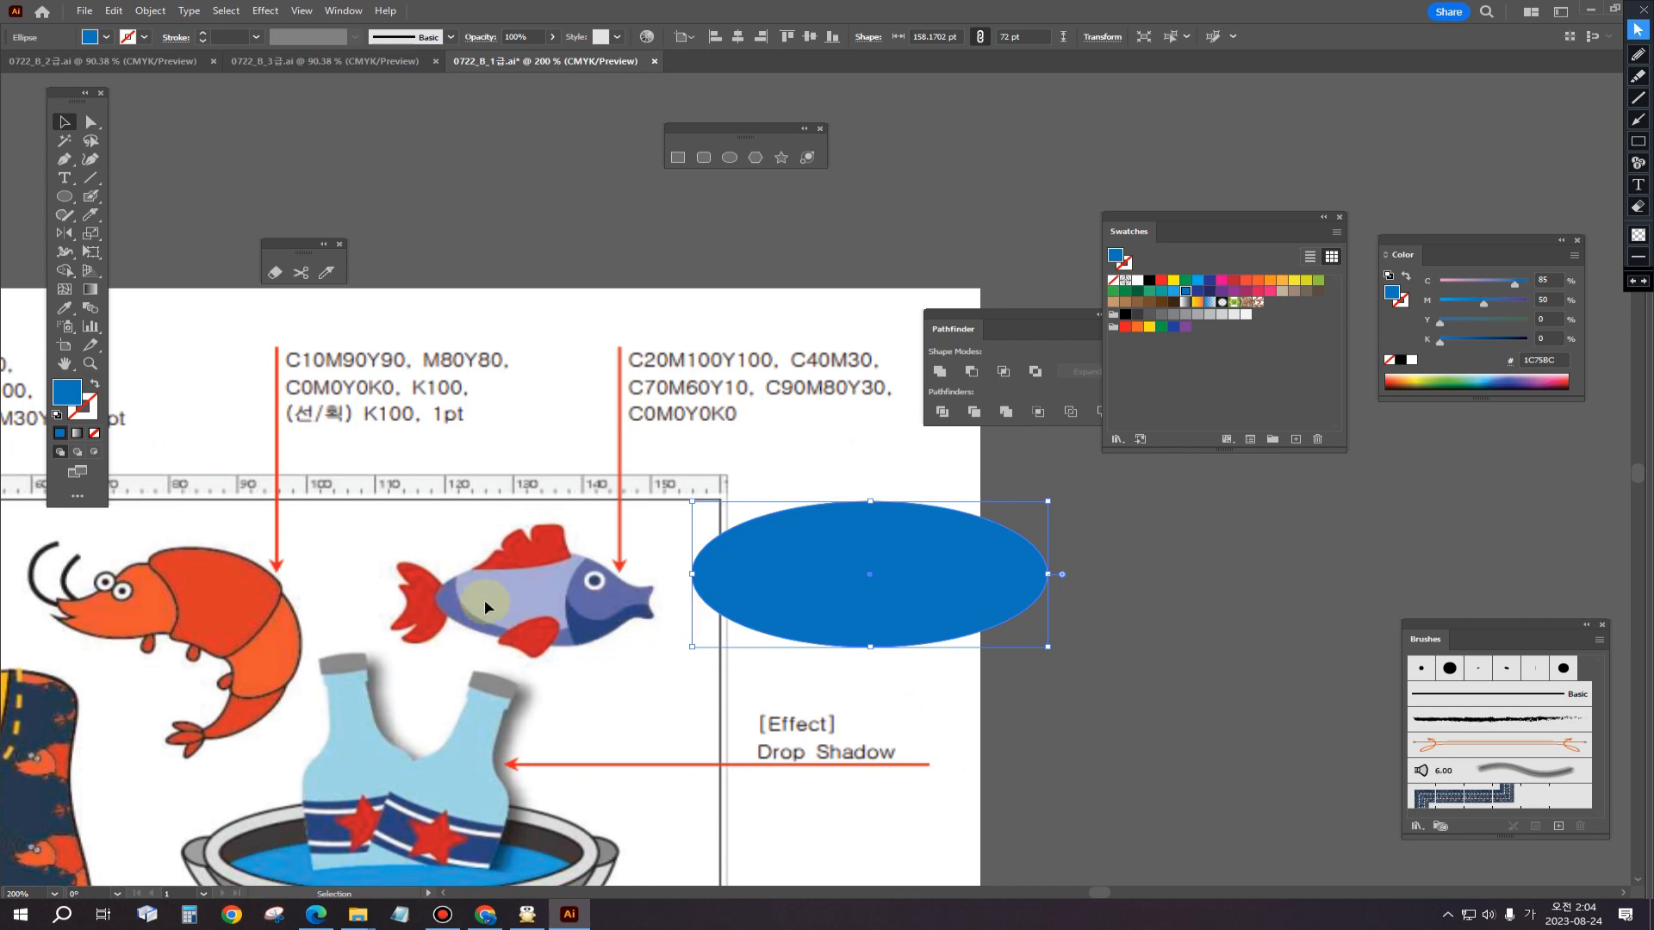
Step: Reshape the ellipse into a fish body about 85 pt high by pulling its upper and lower anchors outward and shifting them towards the head end
left_click(91, 121)
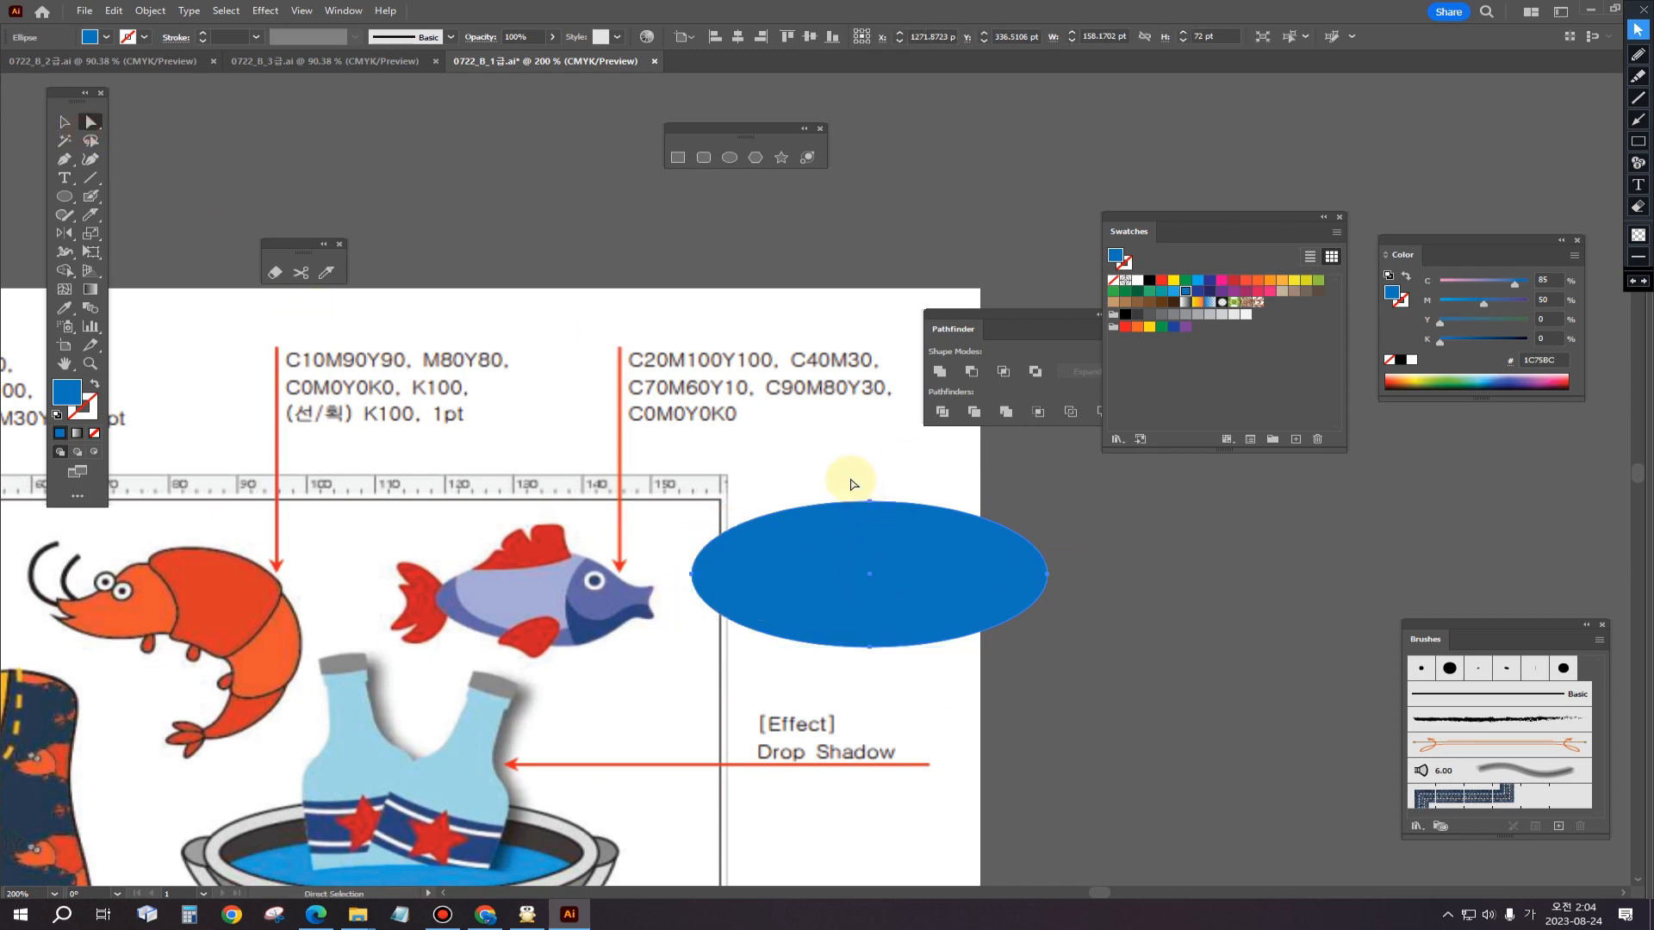
left_click(923, 548)
left_click(871, 503)
left_click_drag(870, 502, 863, 486)
left_click_drag(871, 648, 872, 660)
left_click_drag(673, 539, 714, 611)
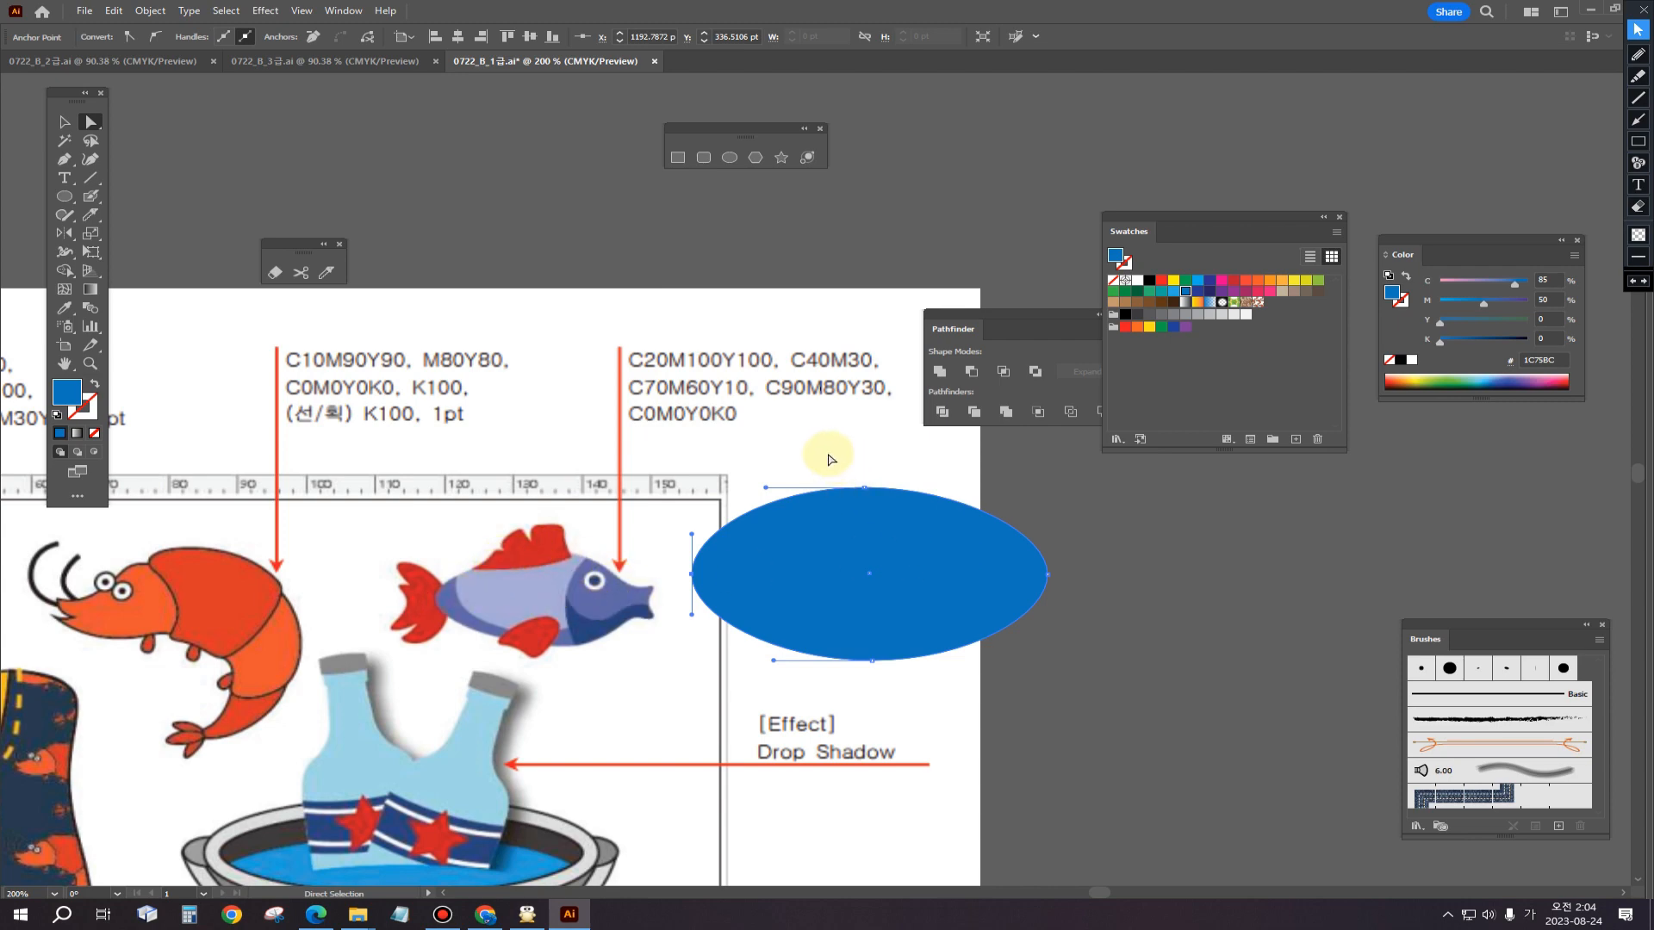
left_click(885, 539)
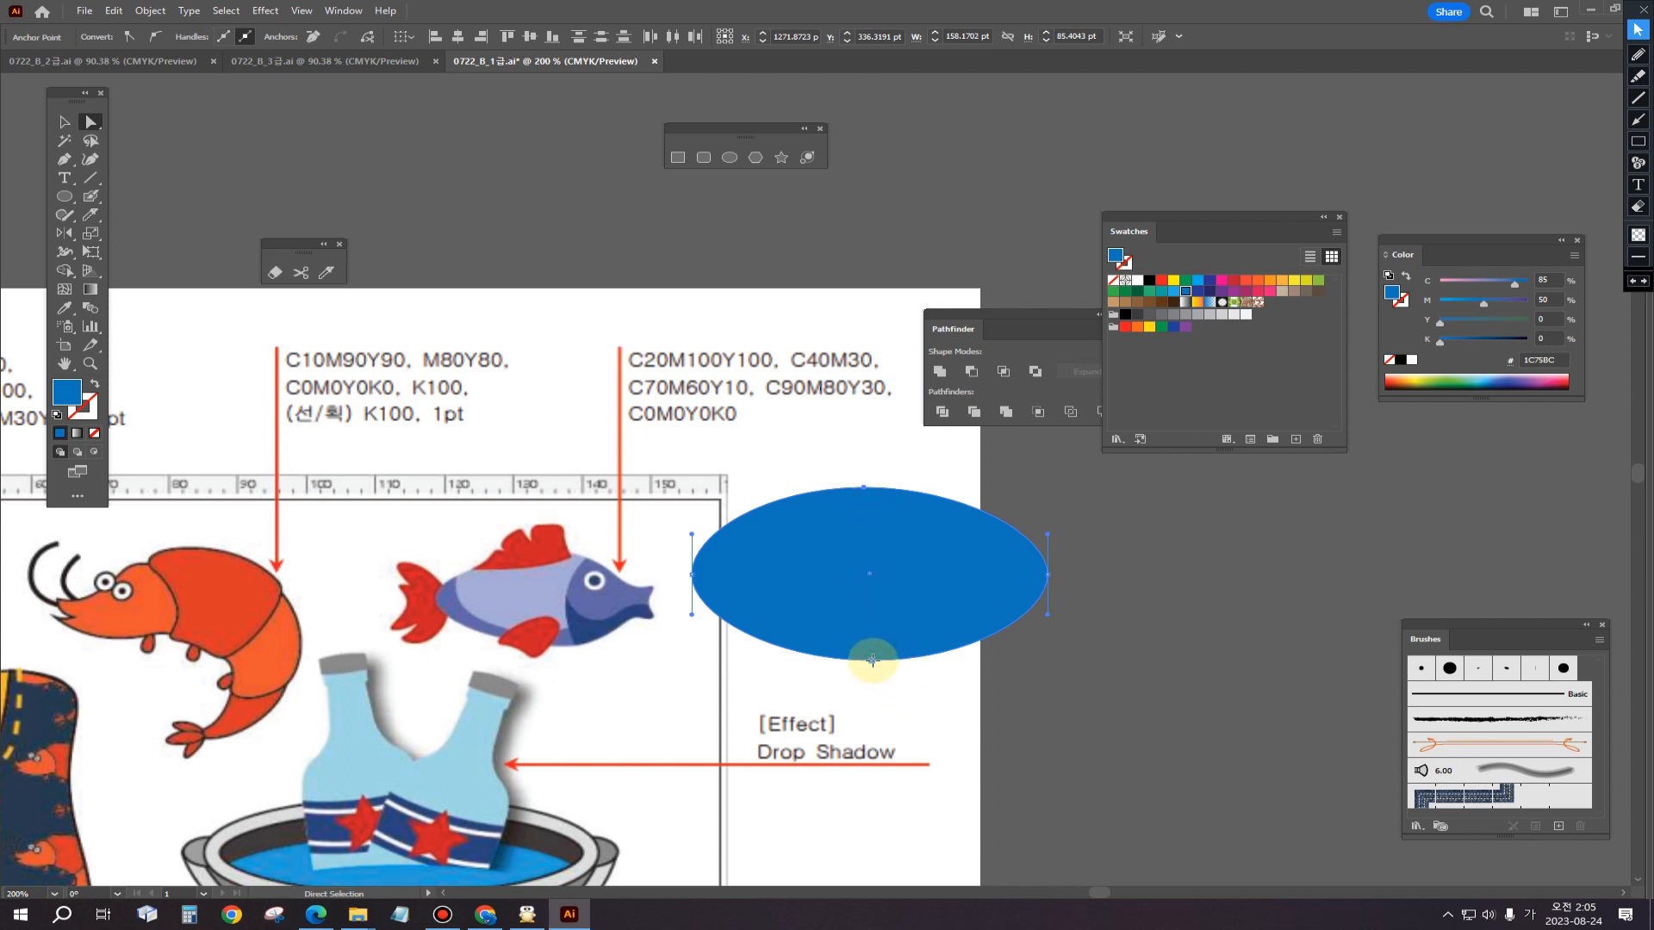
left_click_drag(873, 660, 915, 661)
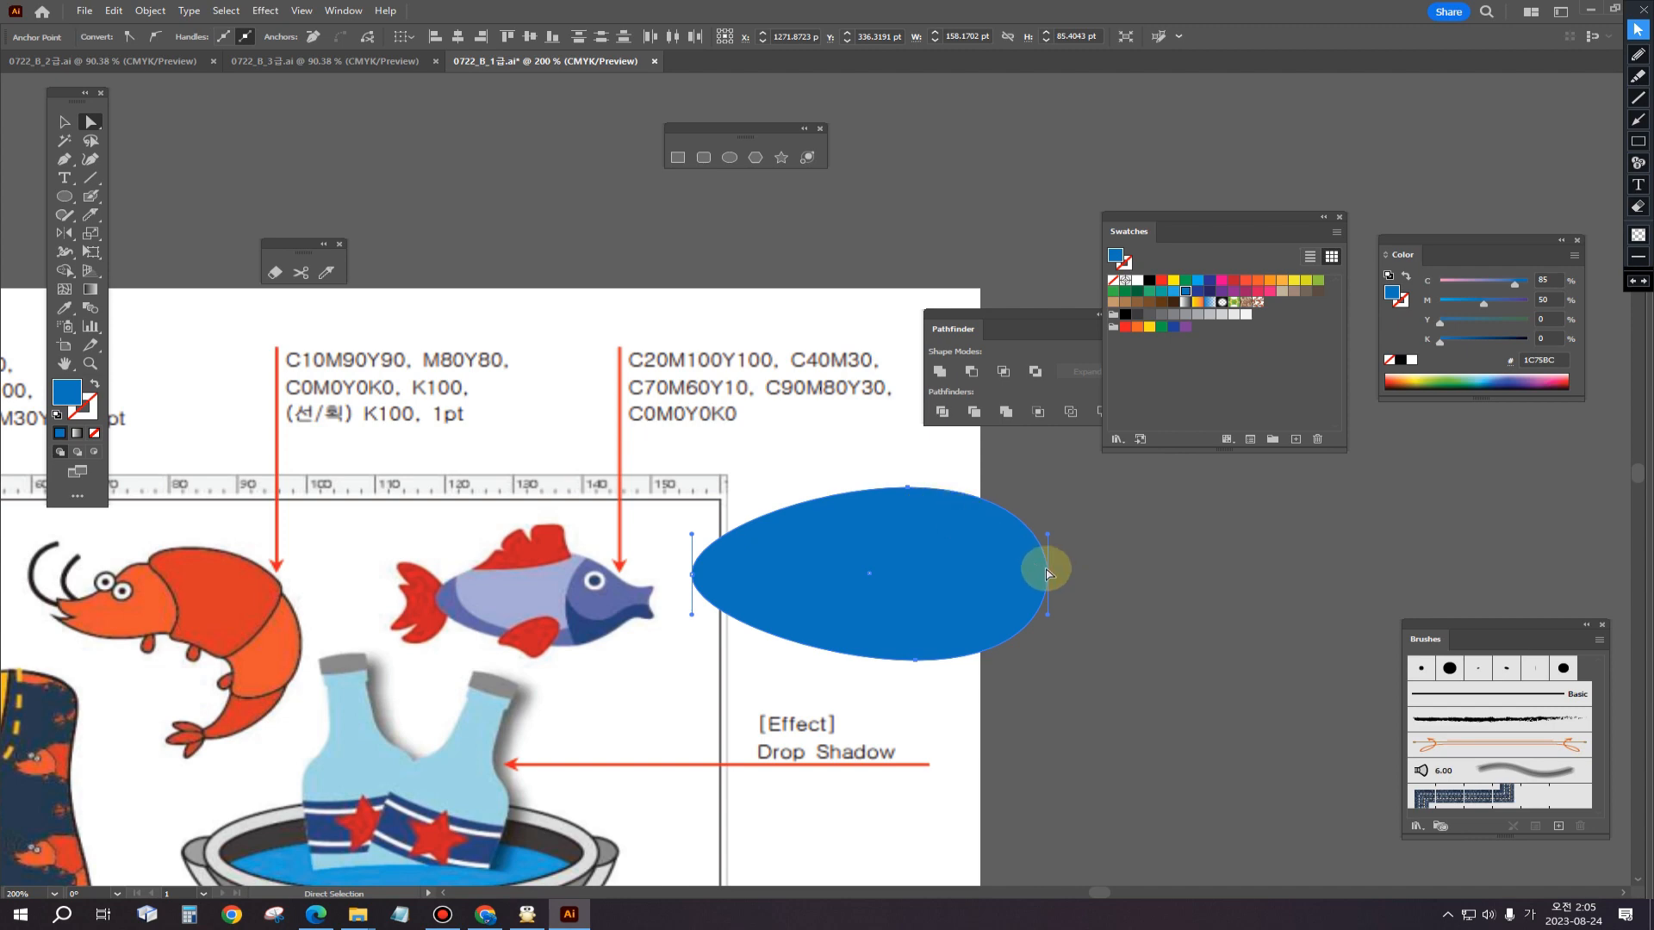
left_click(1095, 606)
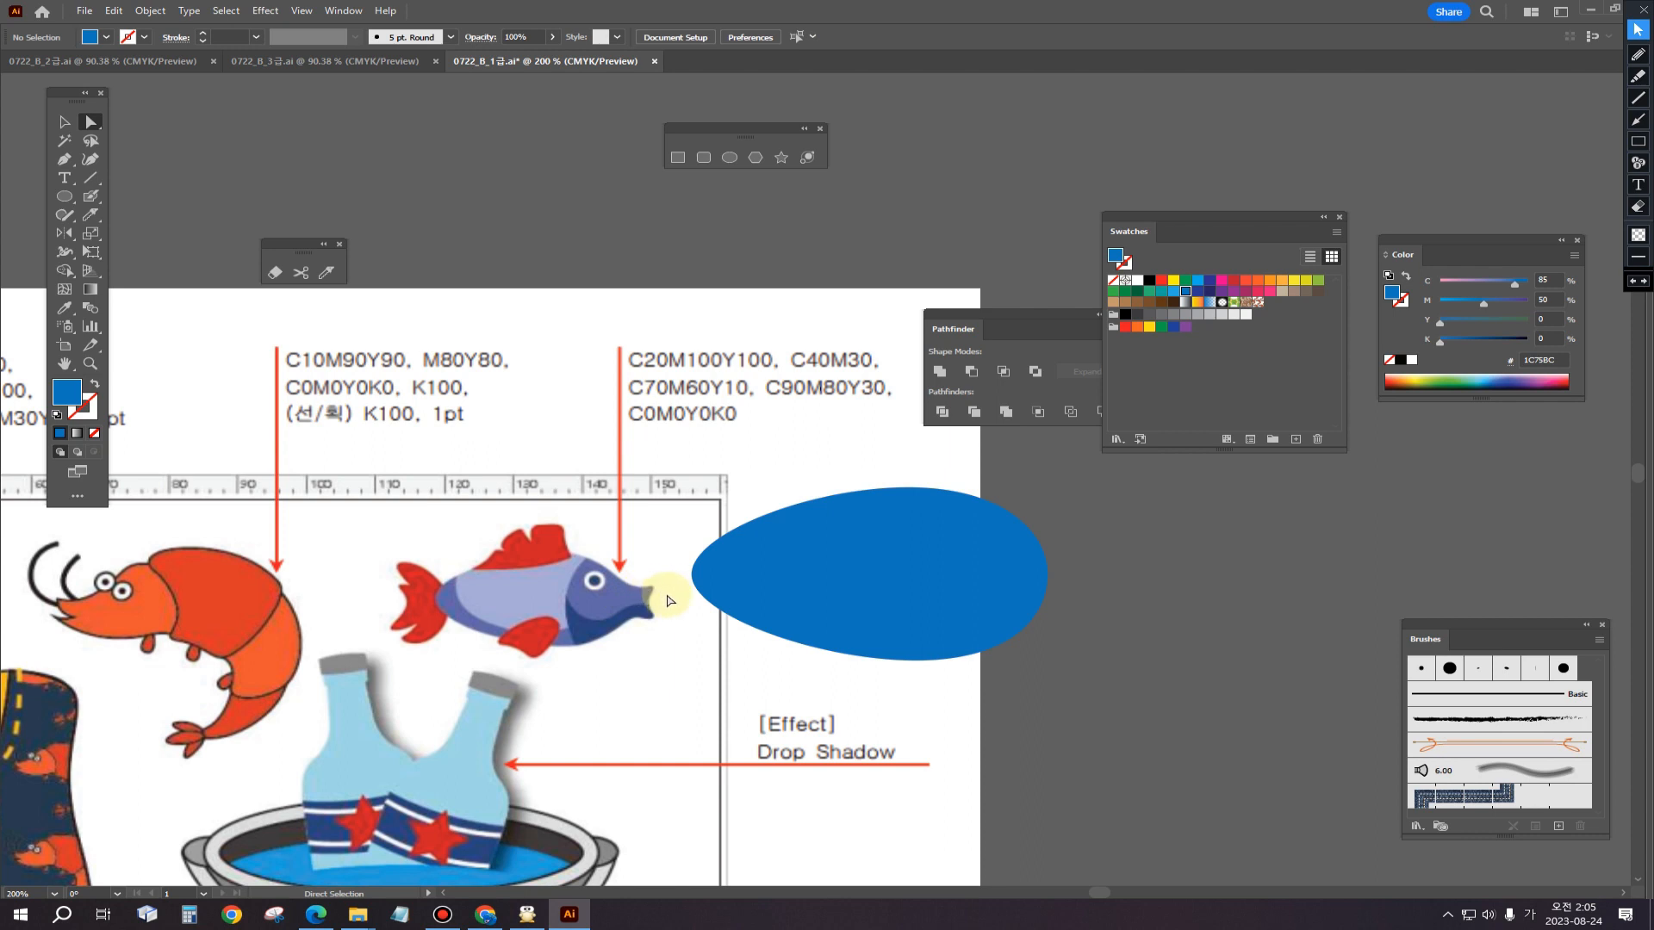
Step: Draw a narrow upright ellipse about 11 x 39 pt above the exam image and deselect it
left_click(730, 159)
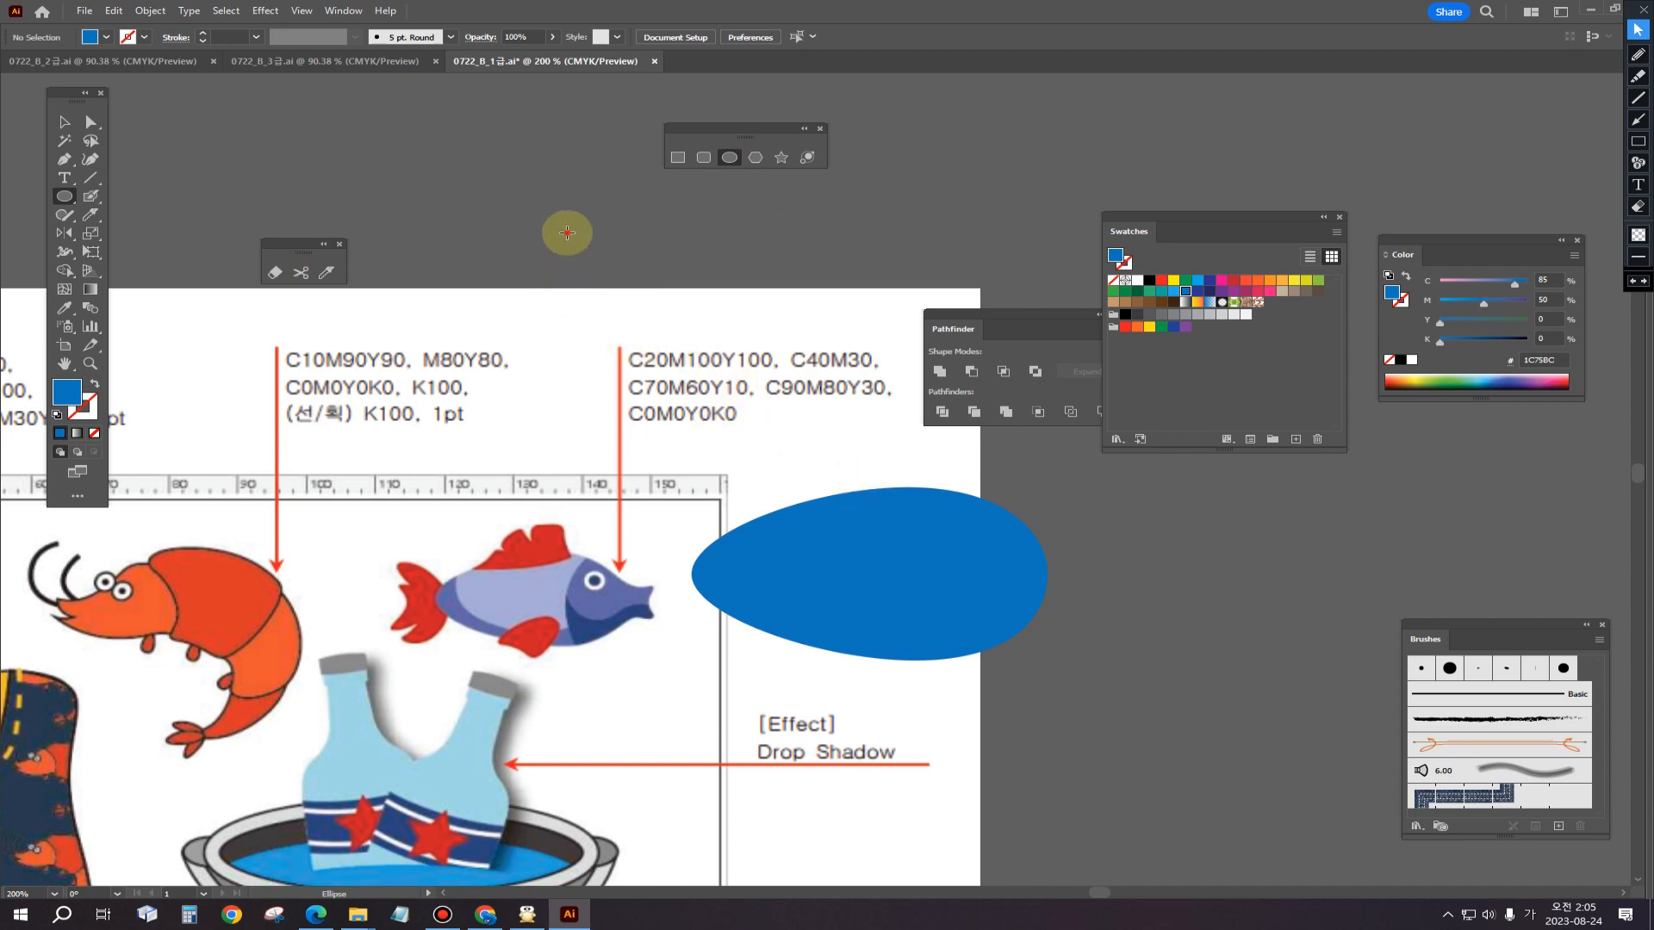
left_click_drag(567, 232, 579, 318)
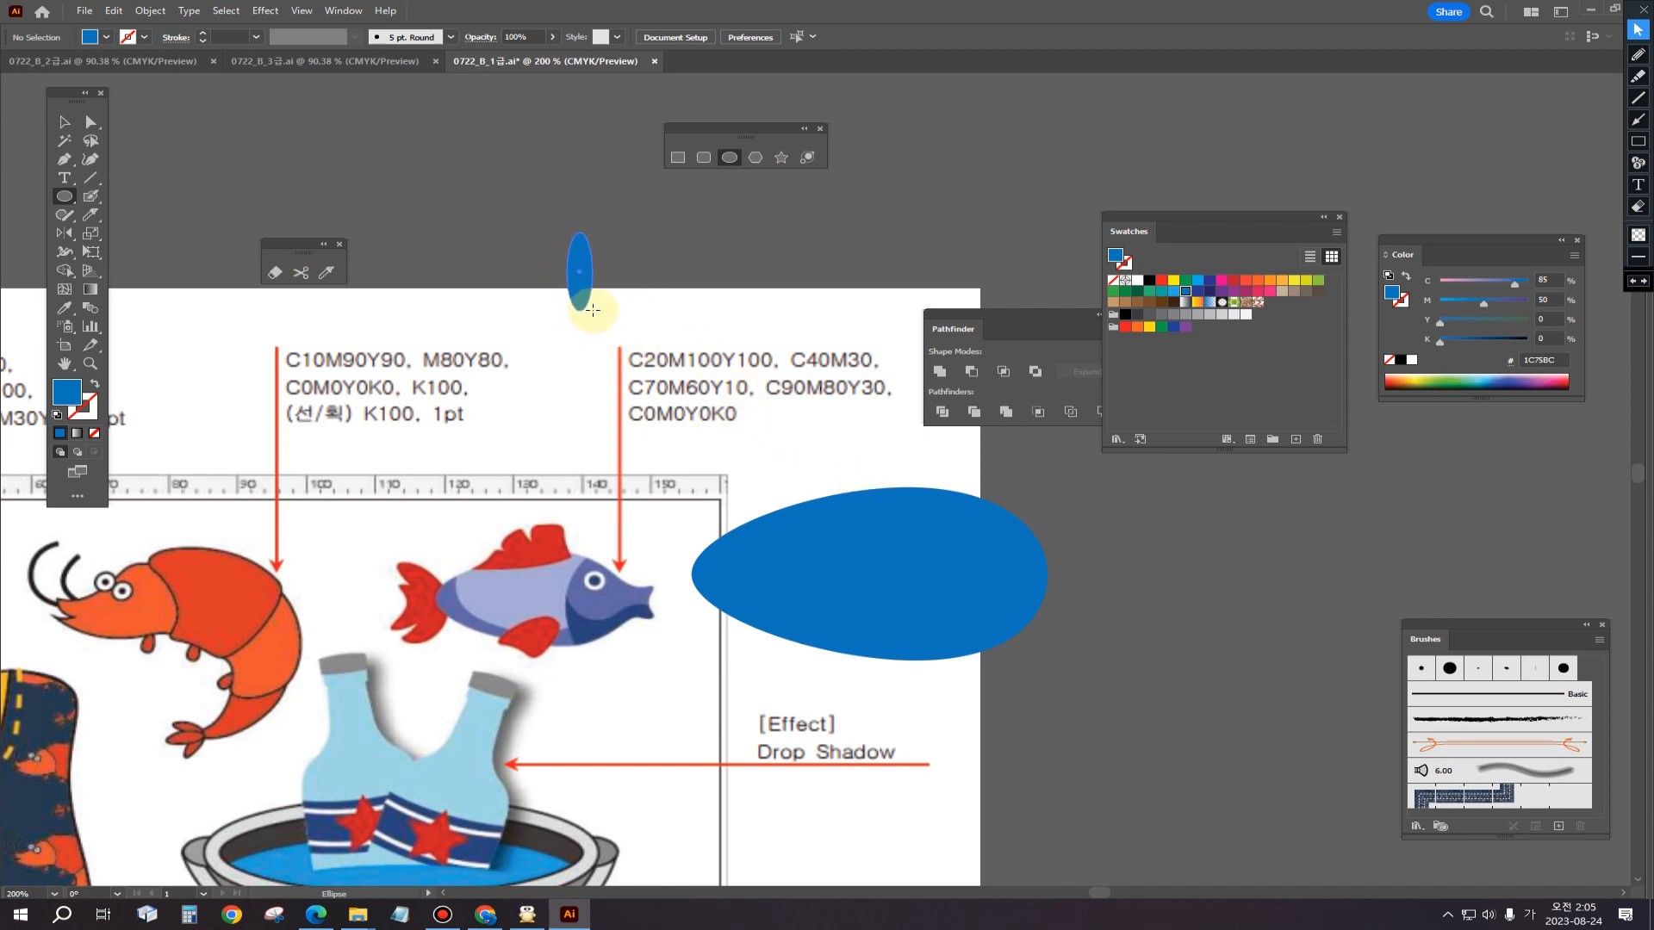
left_click(64, 122)
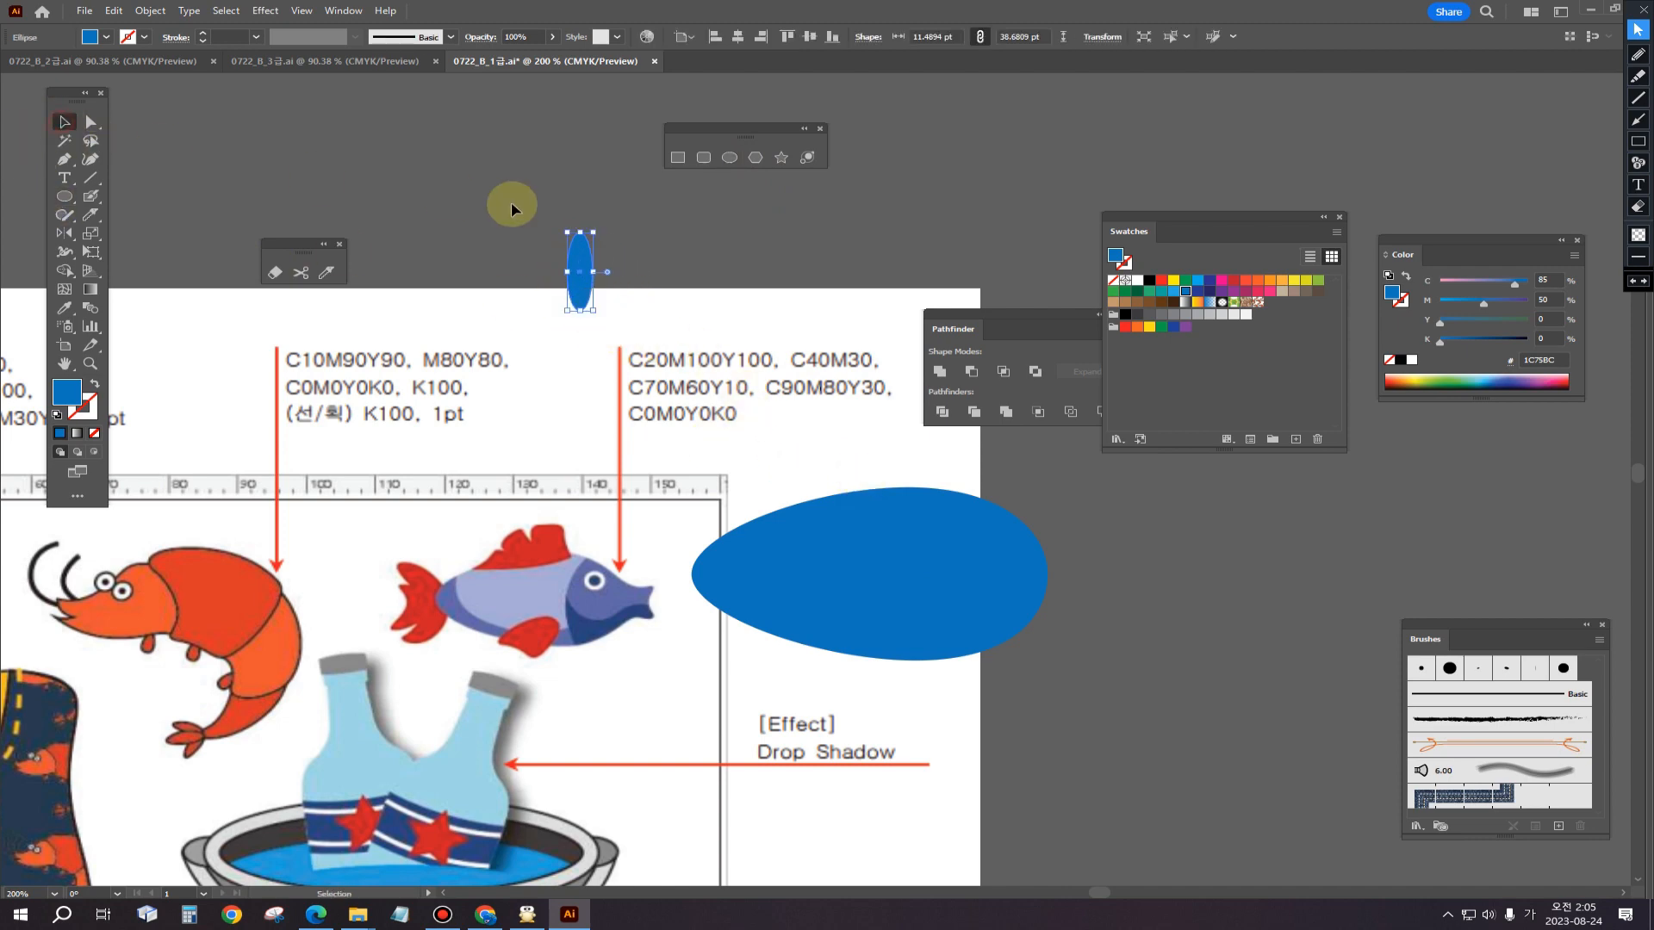
left_click(652, 215)
Step: Duplicate the narrow ellipse beside itself and rotate the two in opposite directions into a V with overlapping lower ends
left_click_drag(580, 278, 633, 291)
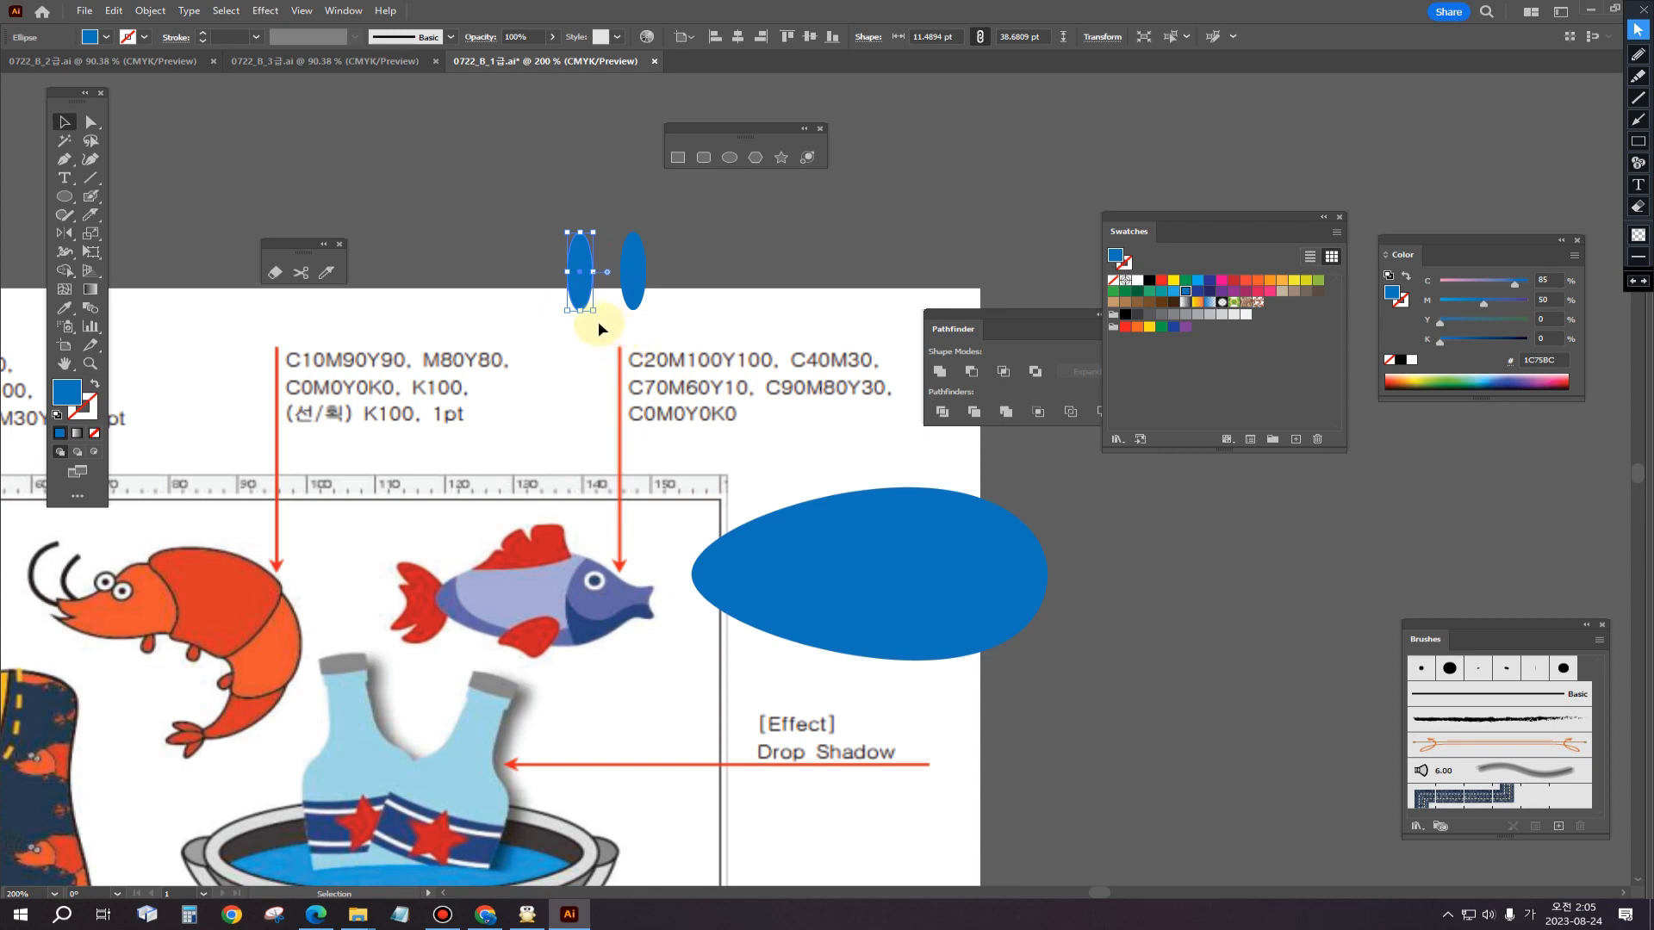
mouse_move(599, 320)
left_mouse_down()
mouse_move(632, 279)
mouse_move(648, 319)
mouse_move(607, 316)
left_mouse_up()
left_click(631, 278)
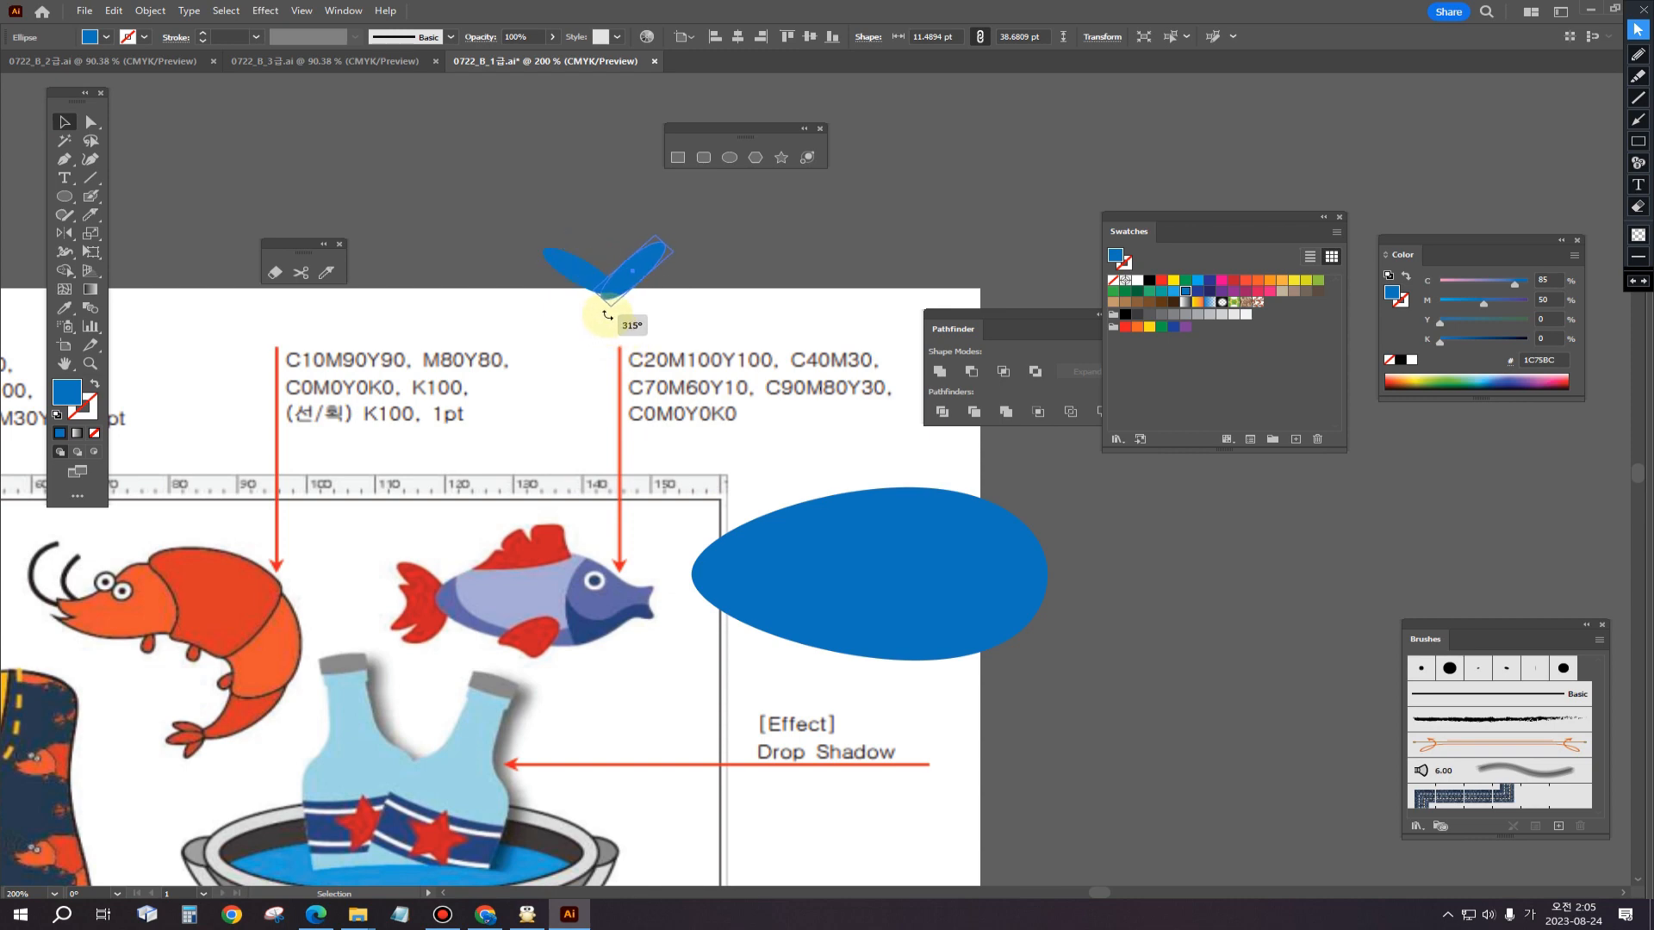
left_click_drag(539, 205, 680, 307)
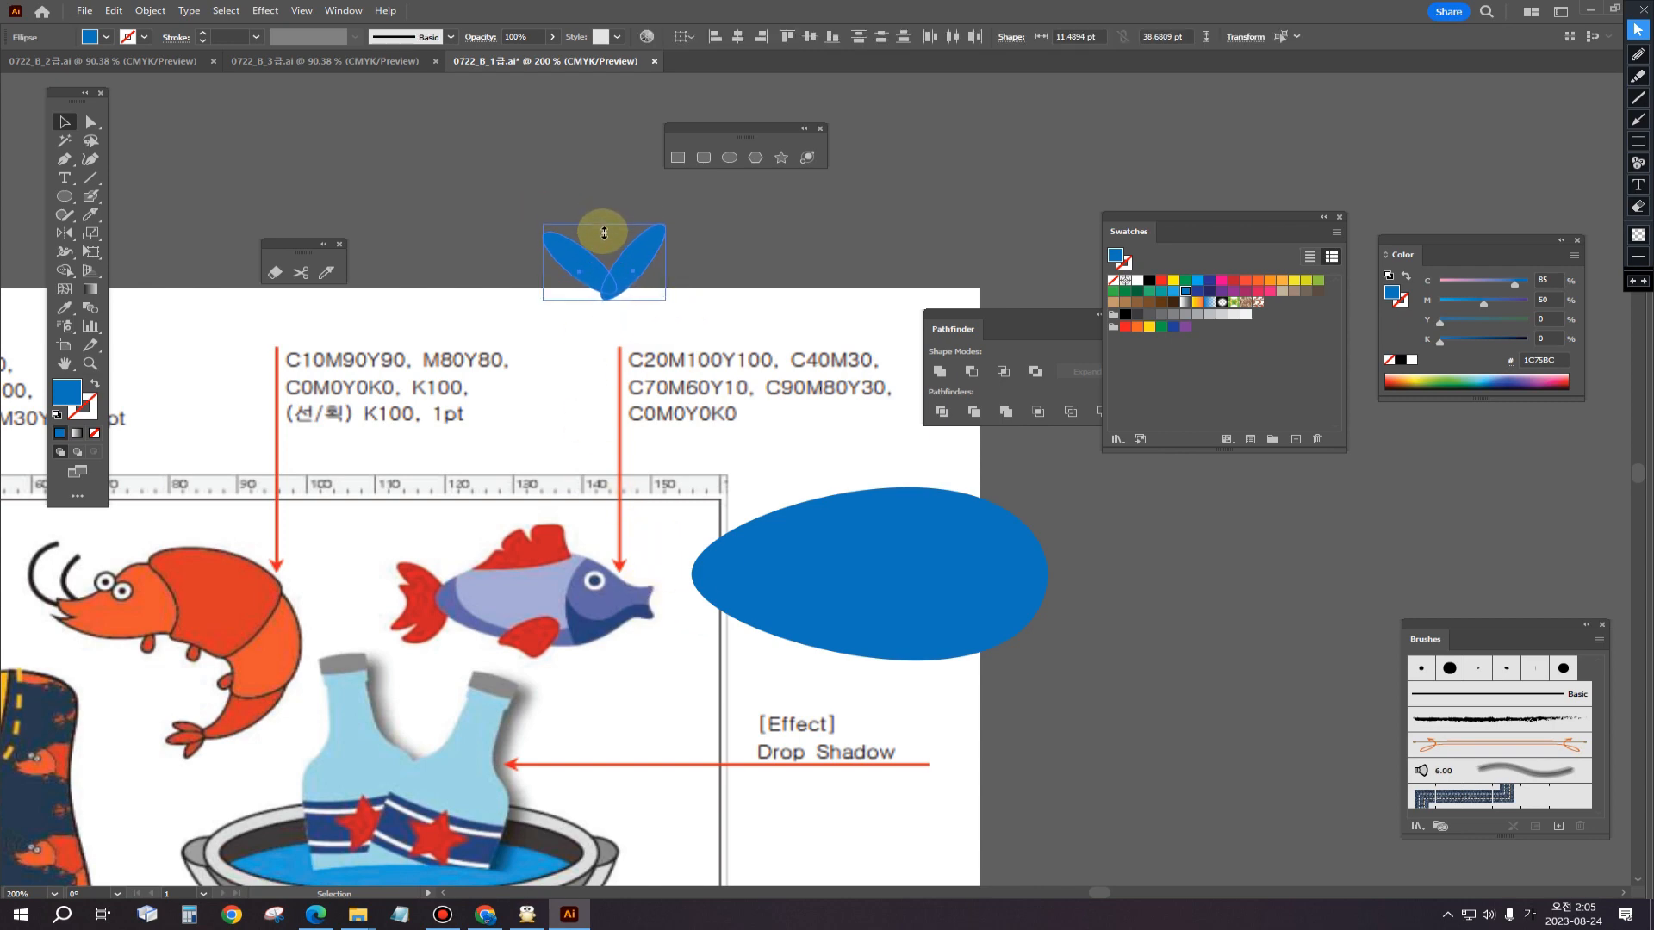
left_click(699, 264)
left_click(634, 273)
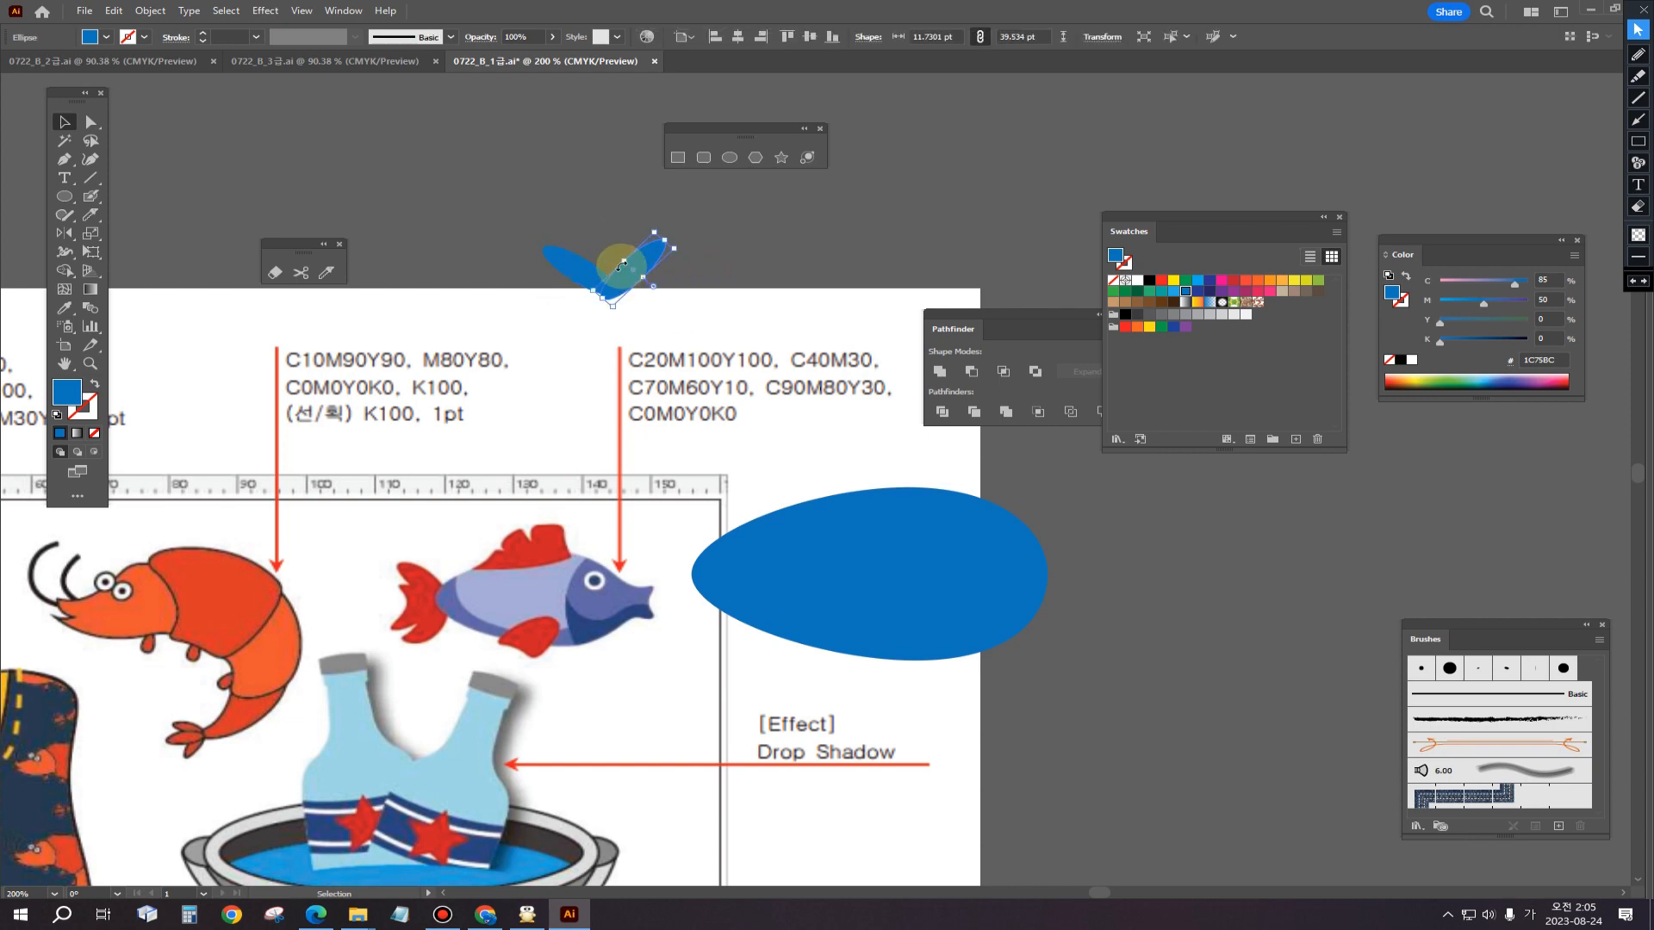
Step: Place the V-shaped ellipse pair sideways over the rounded head end of the fish body, opening outward as the mouth
left_click_drag(623, 261, 1210, 711)
left_click(576, 268)
left_click(705, 277)
left_click(639, 268)
left_click_drag(1137, 651, 1056, 593)
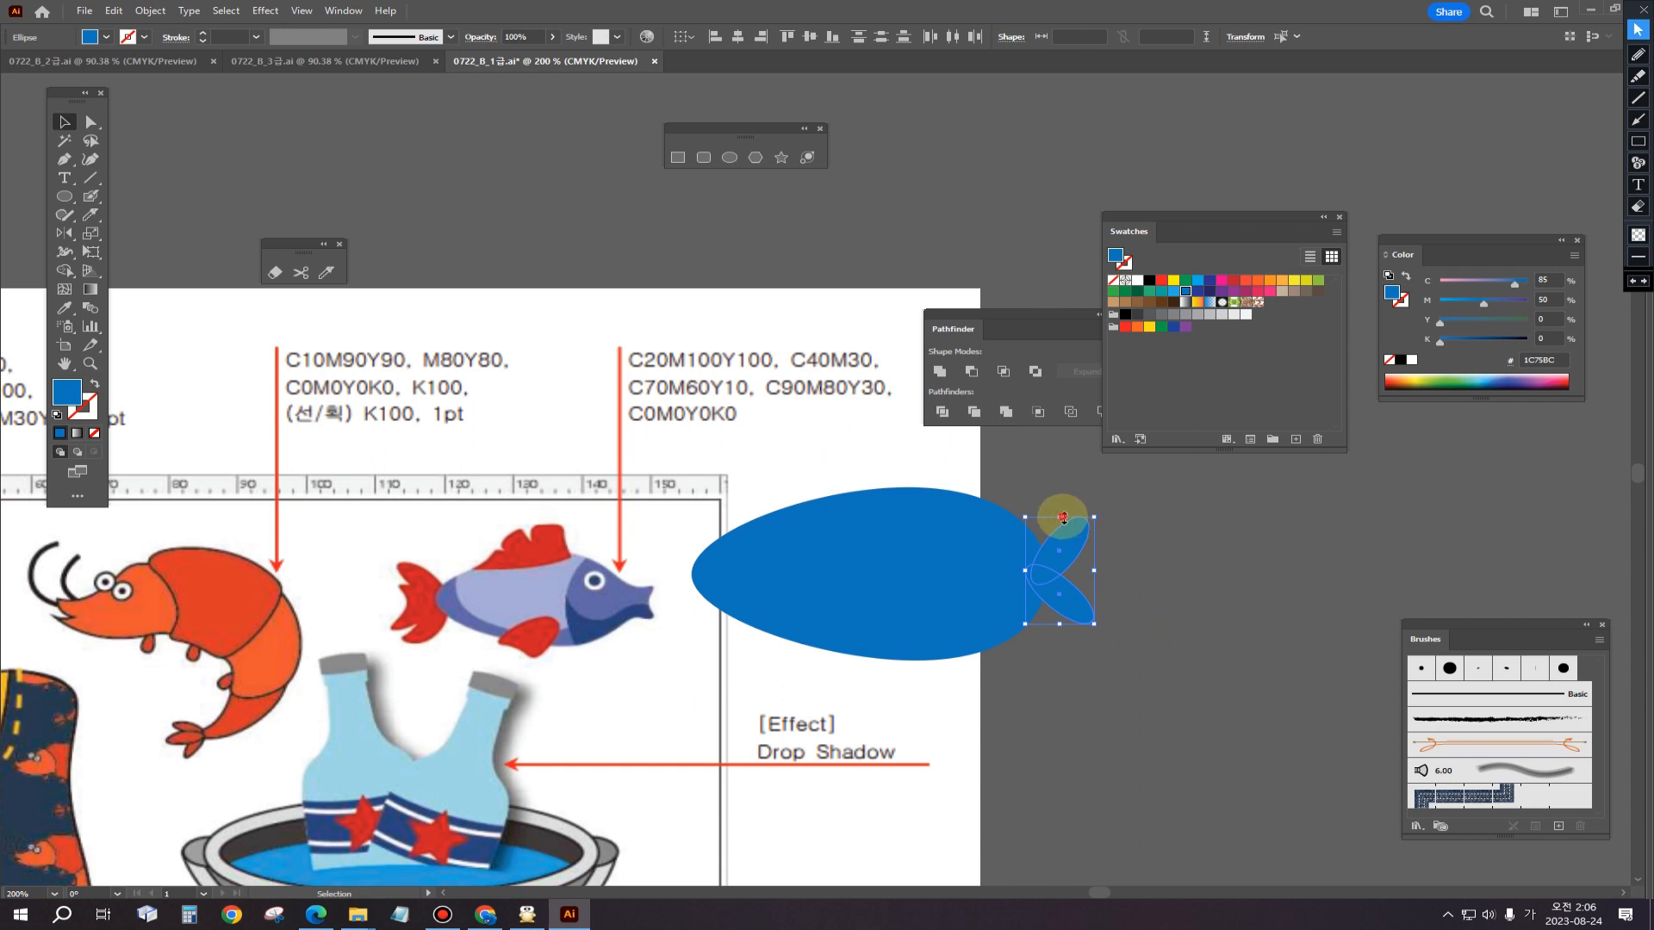
Step: Reduce the height of the mouth's ellipse pair to fit the fish's head end and keep both ellipses selected
left_click_drag(1063, 517, 1064, 533)
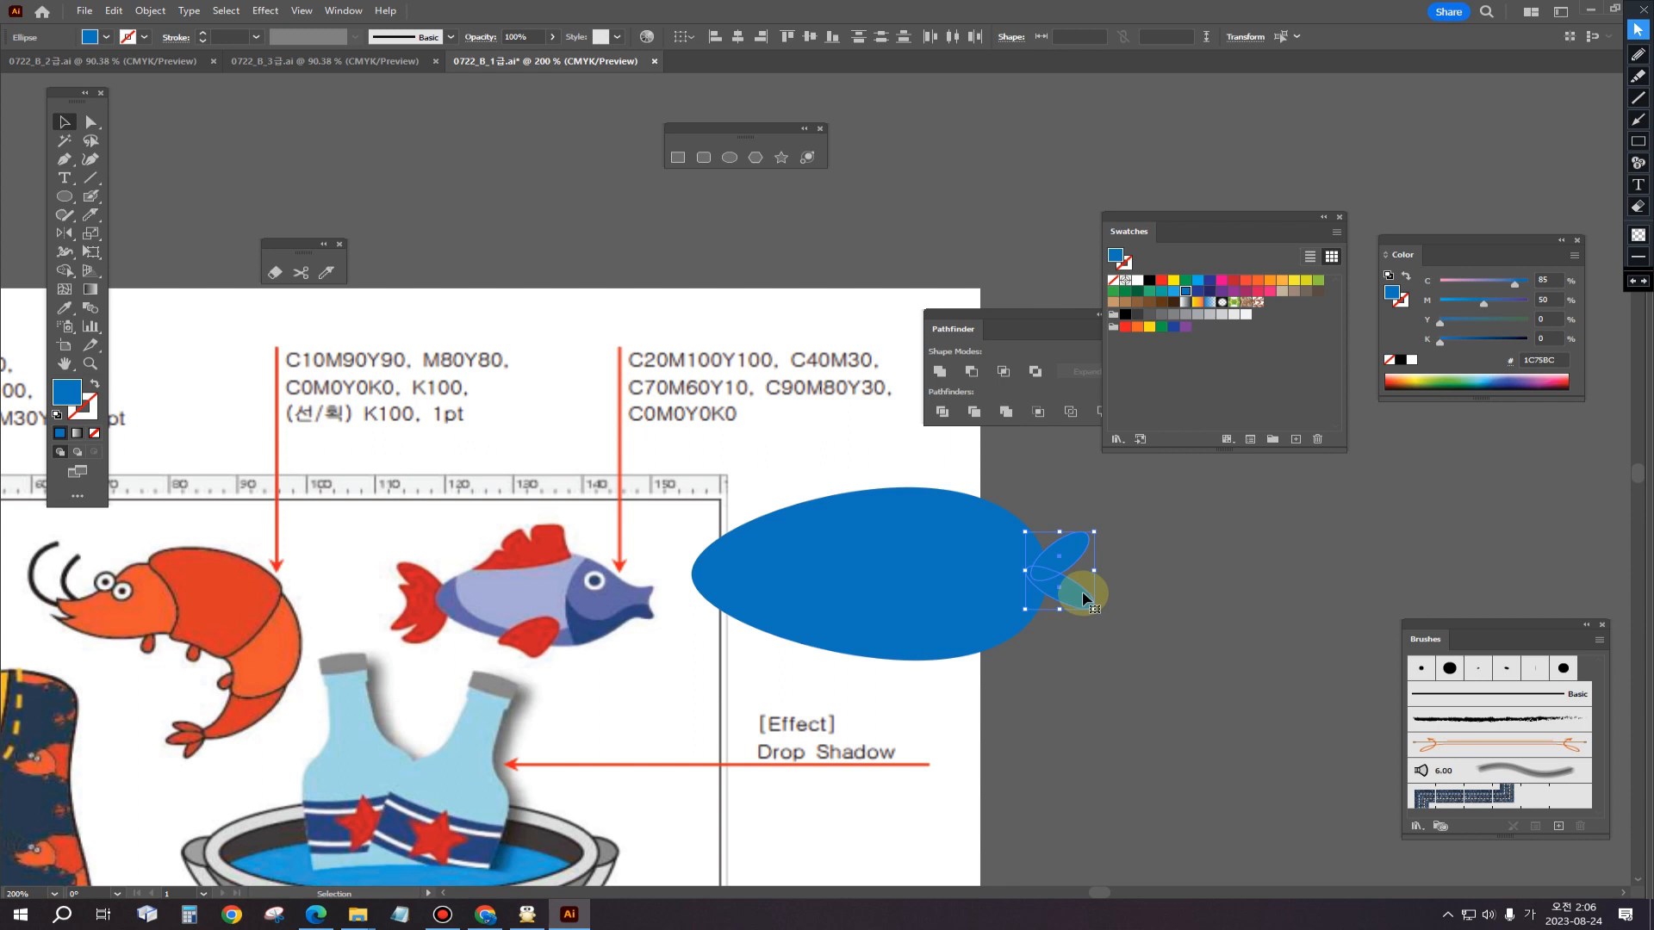
mouse_move(1090, 591)
left_mouse_down()
mouse_move(1038, 535)
mouse_move(1074, 569)
left_mouse_up()
left_click(1165, 607)
left_click(1081, 593)
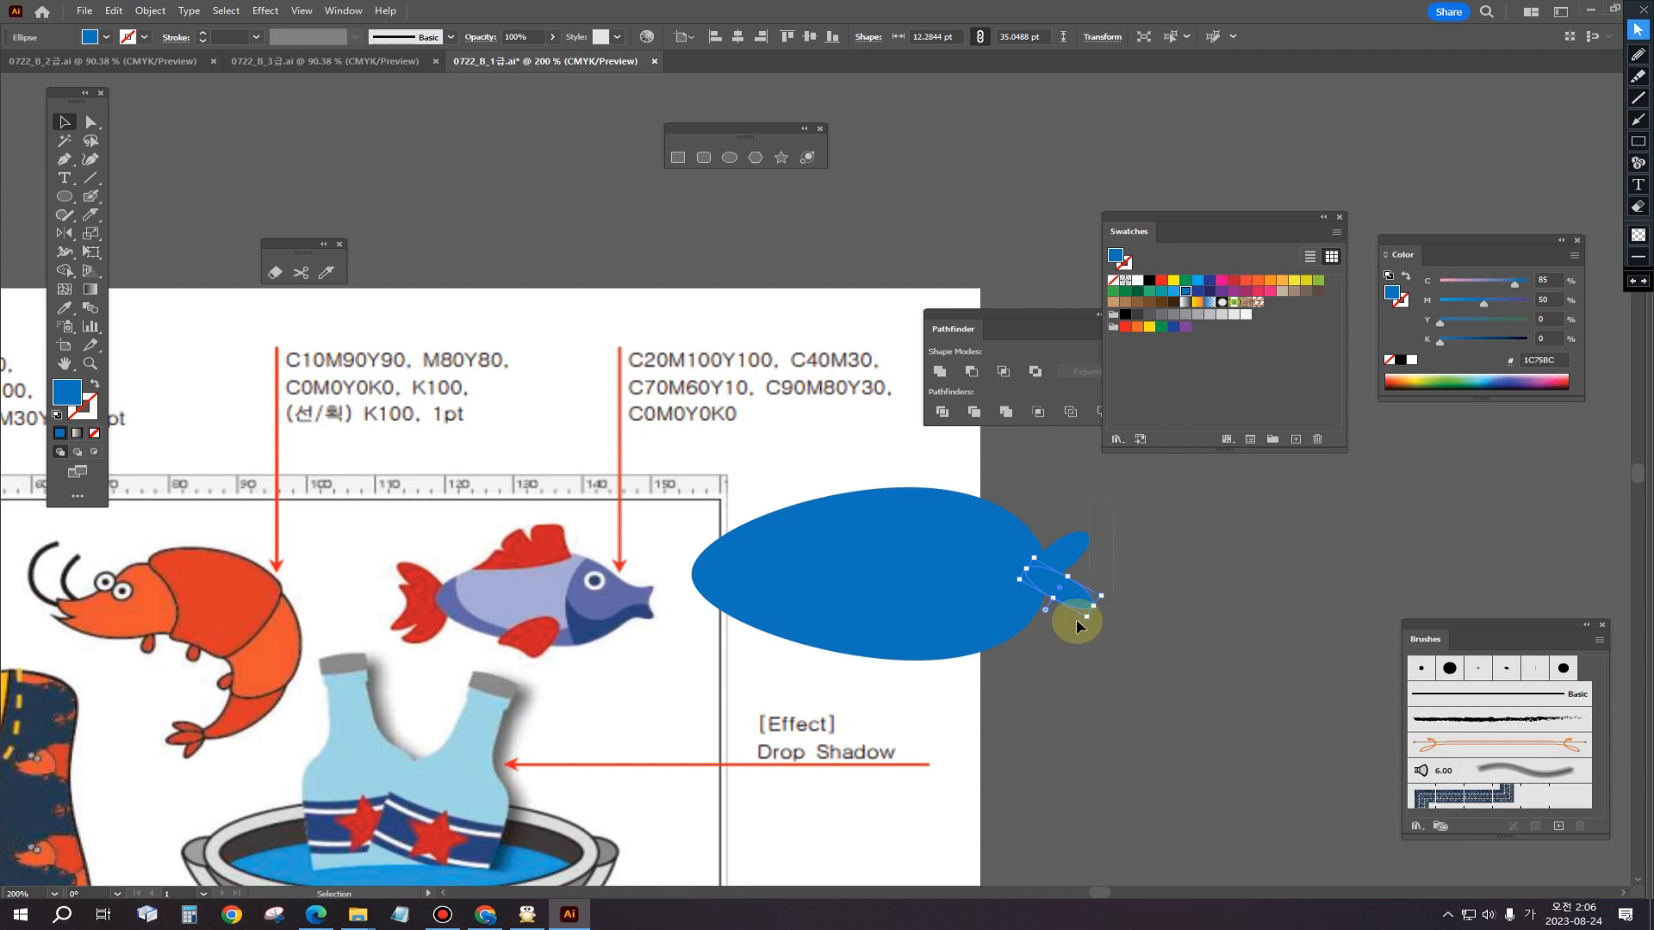
left_click_drag(1077, 620, 1074, 629)
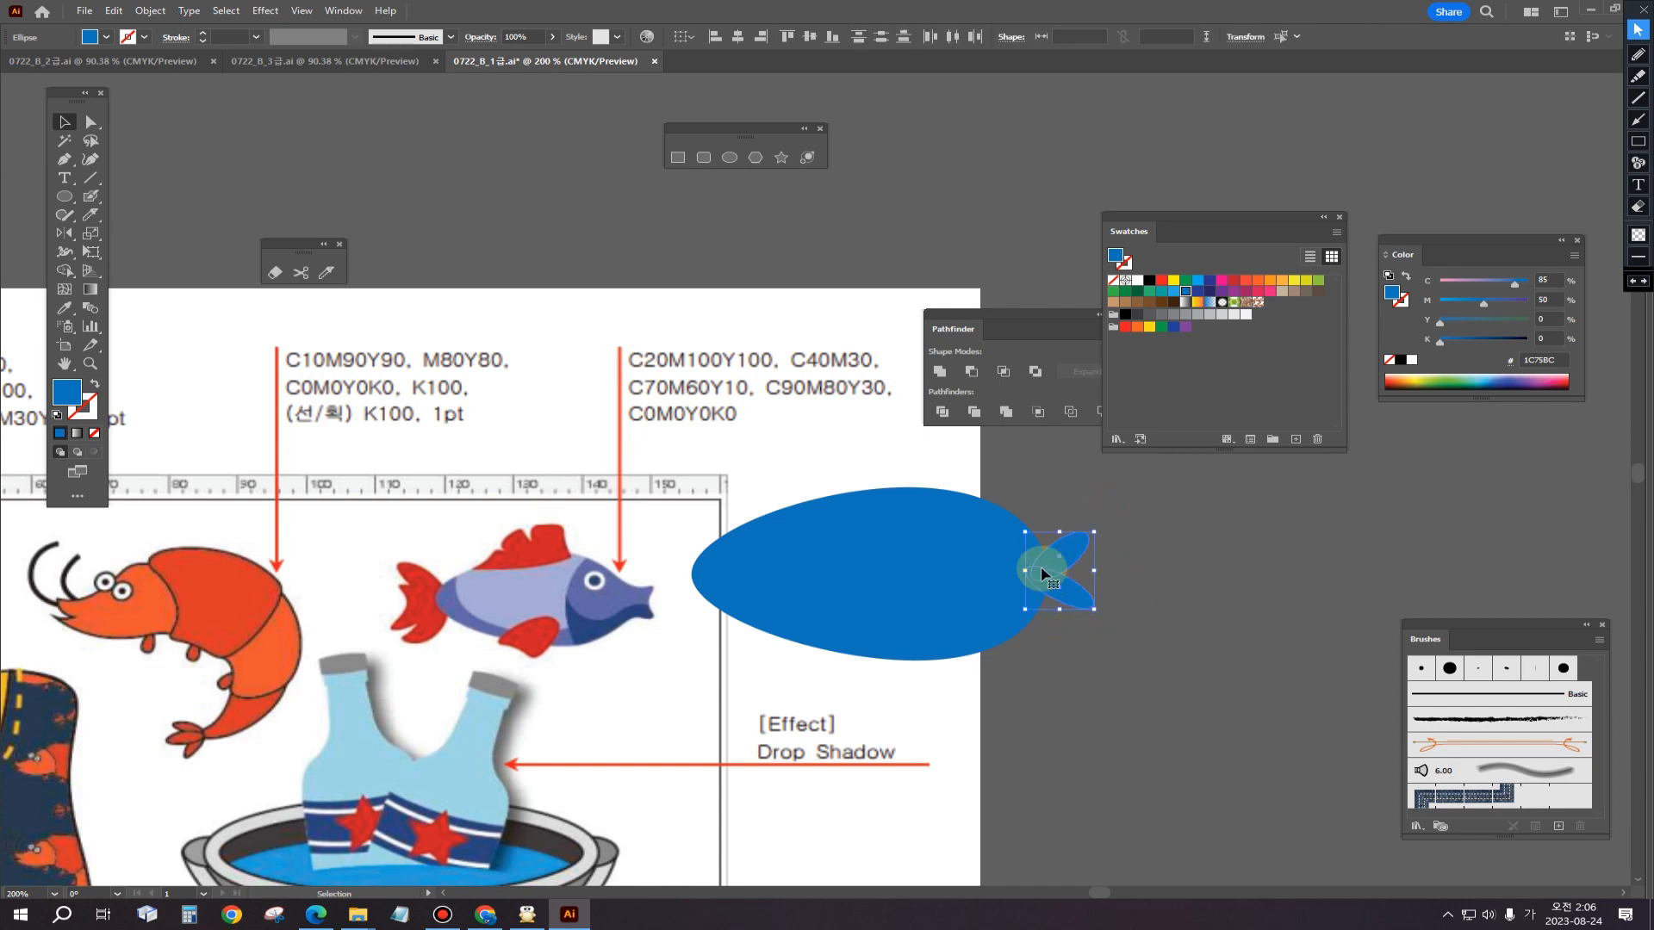
Step: Unite the fish body with both mouth ellipses and arrange the merged shape in front of the exam image
left_click_drag(1093, 646, 1094, 648)
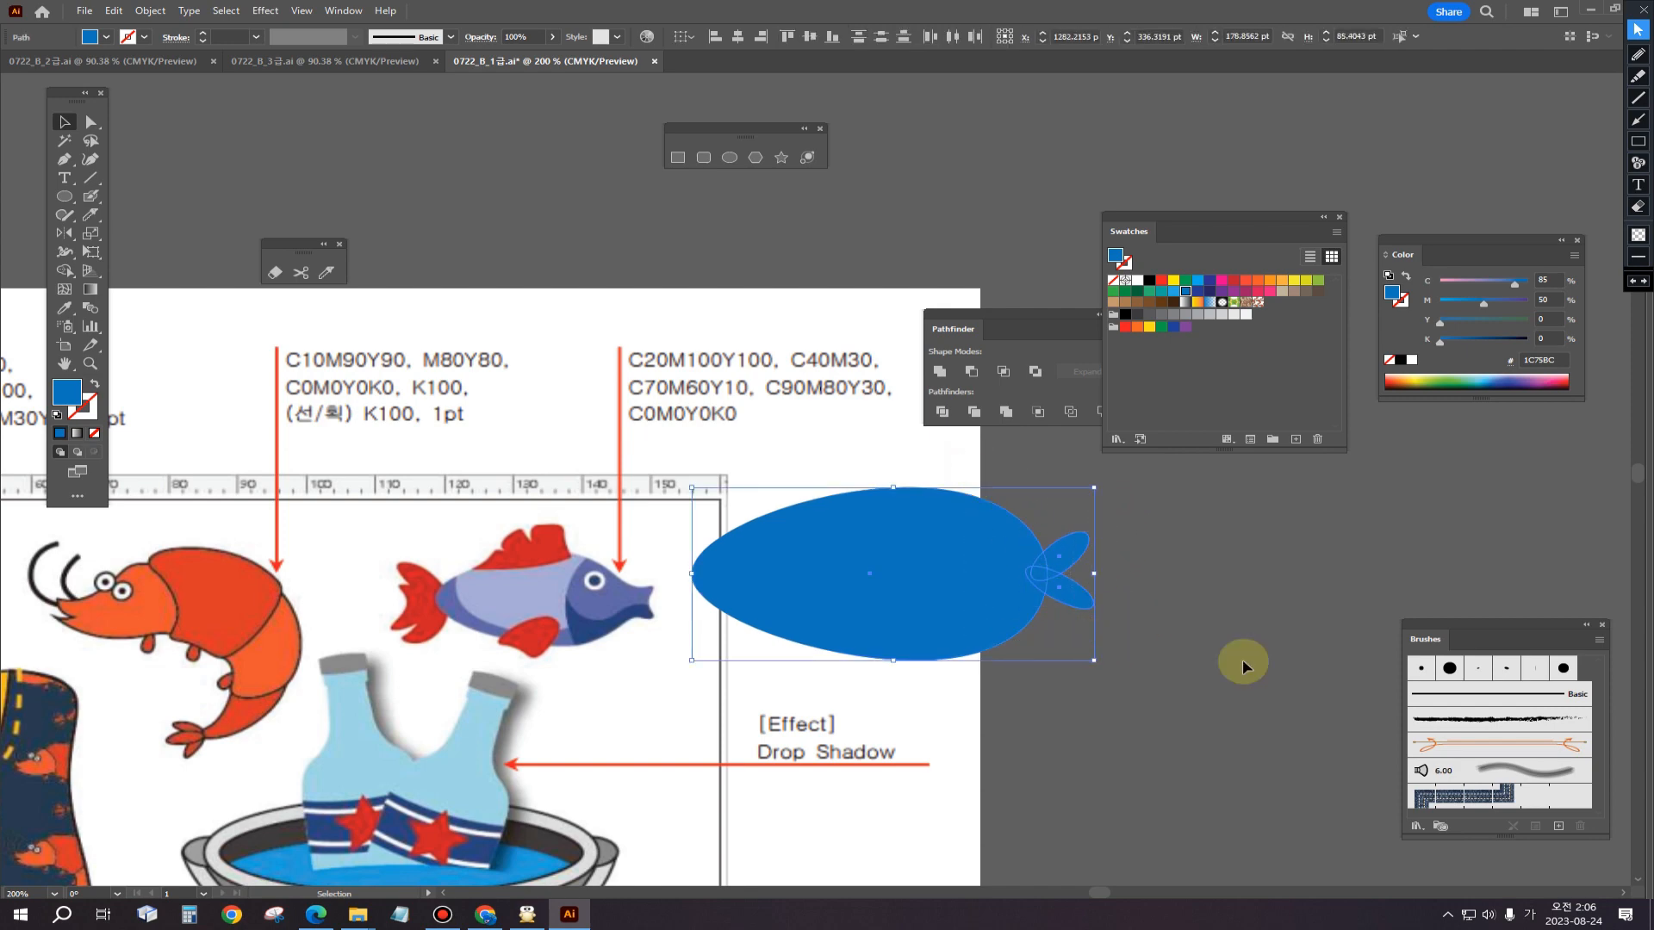
left_click(939, 374)
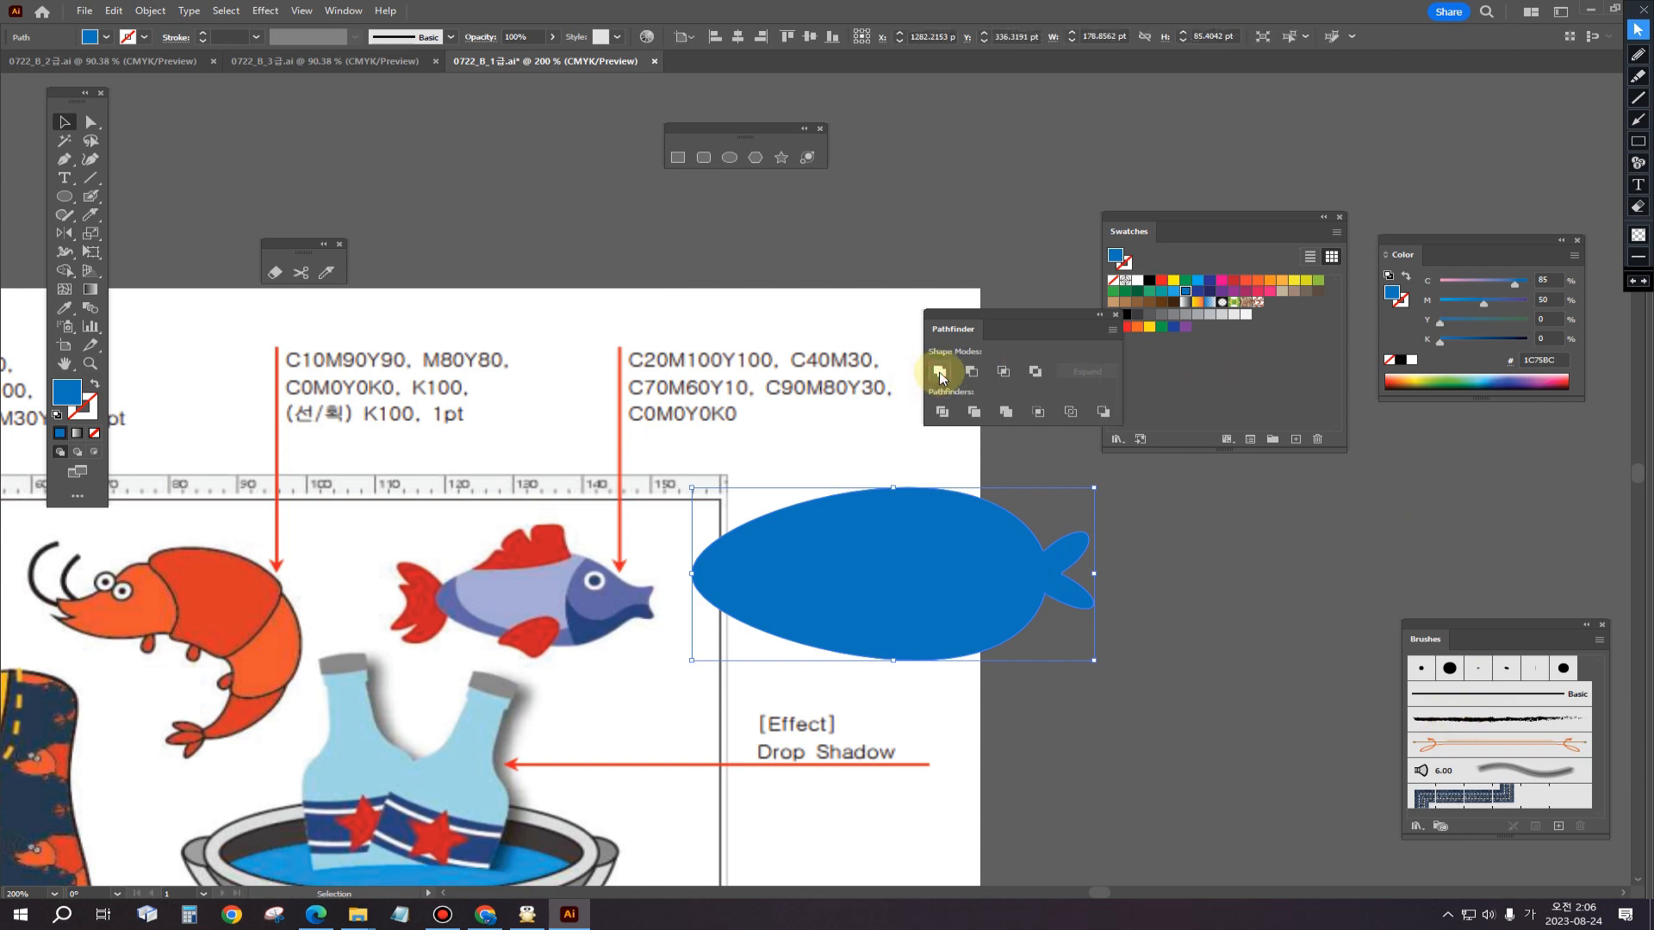
scroll(1094, 560, "left", 2)
key("ctrl+shift+[")
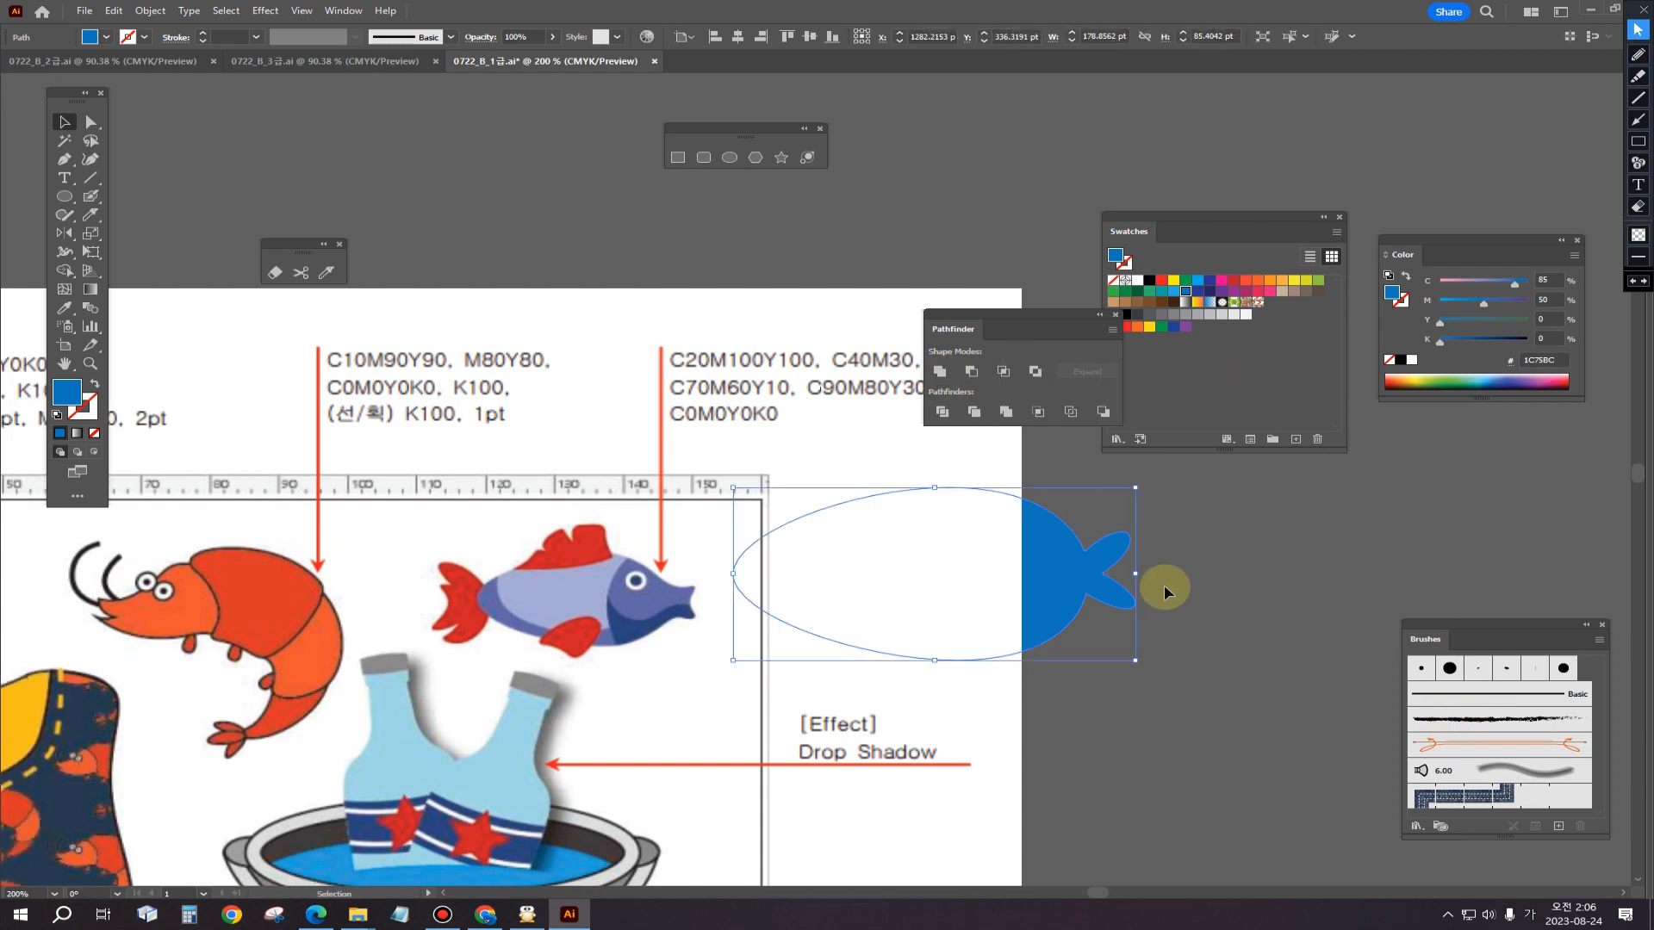
left_click(1165, 584)
scroll(1165, 584, "up", 1)
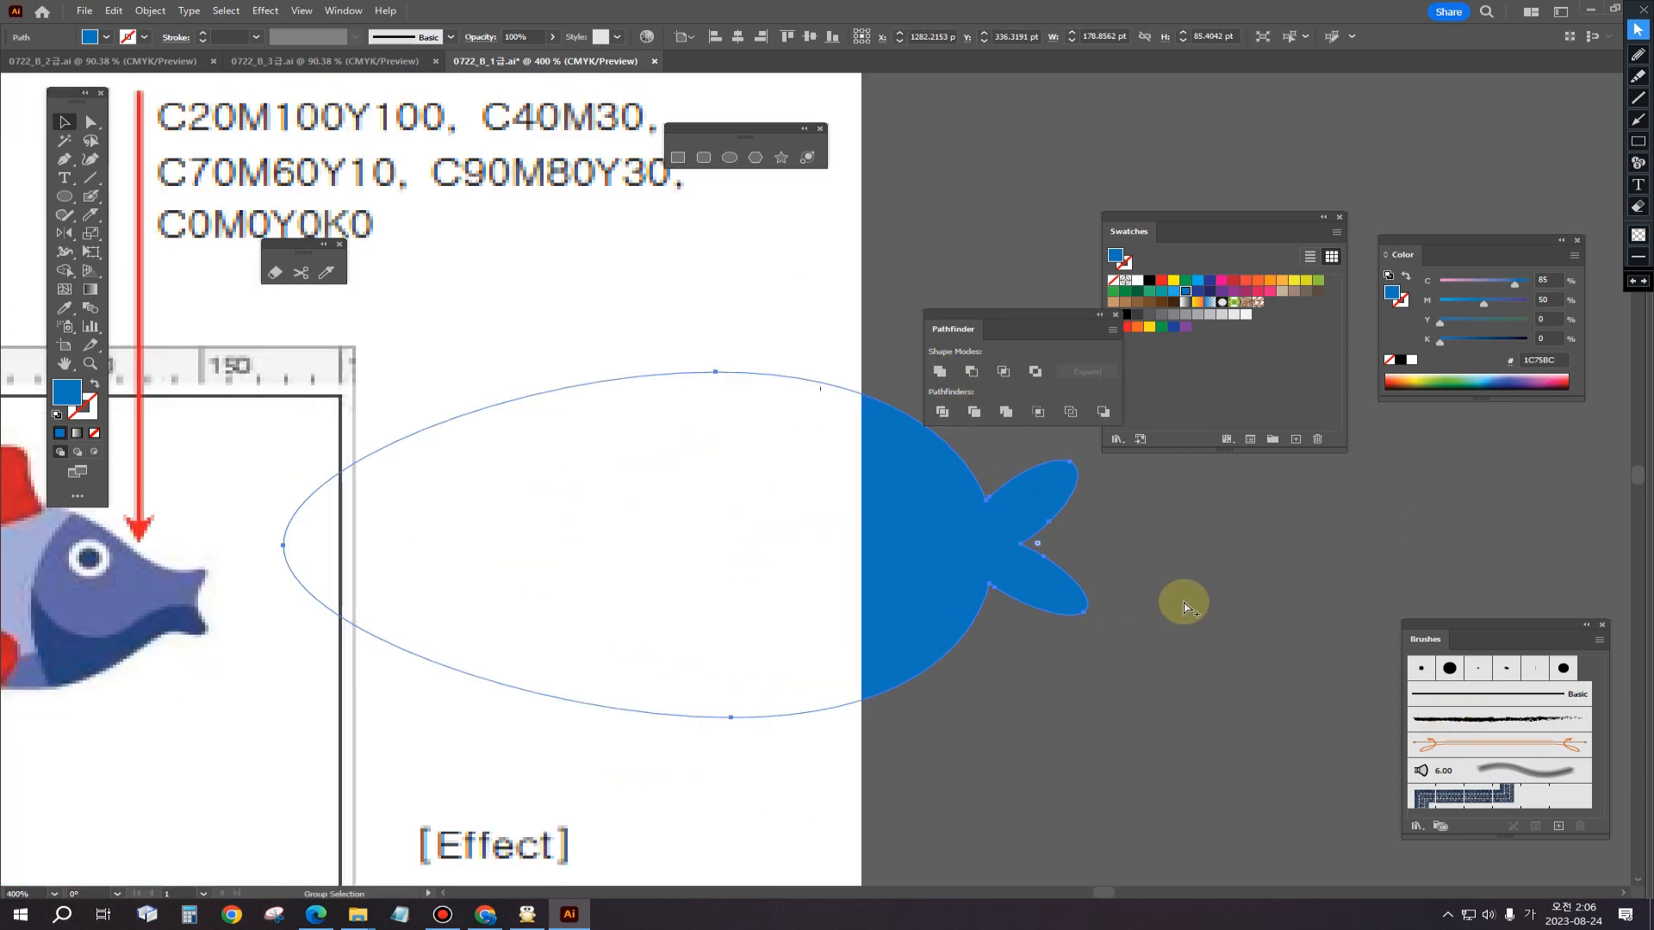
left_click(928, 537)
key("ctrl+shift+]")
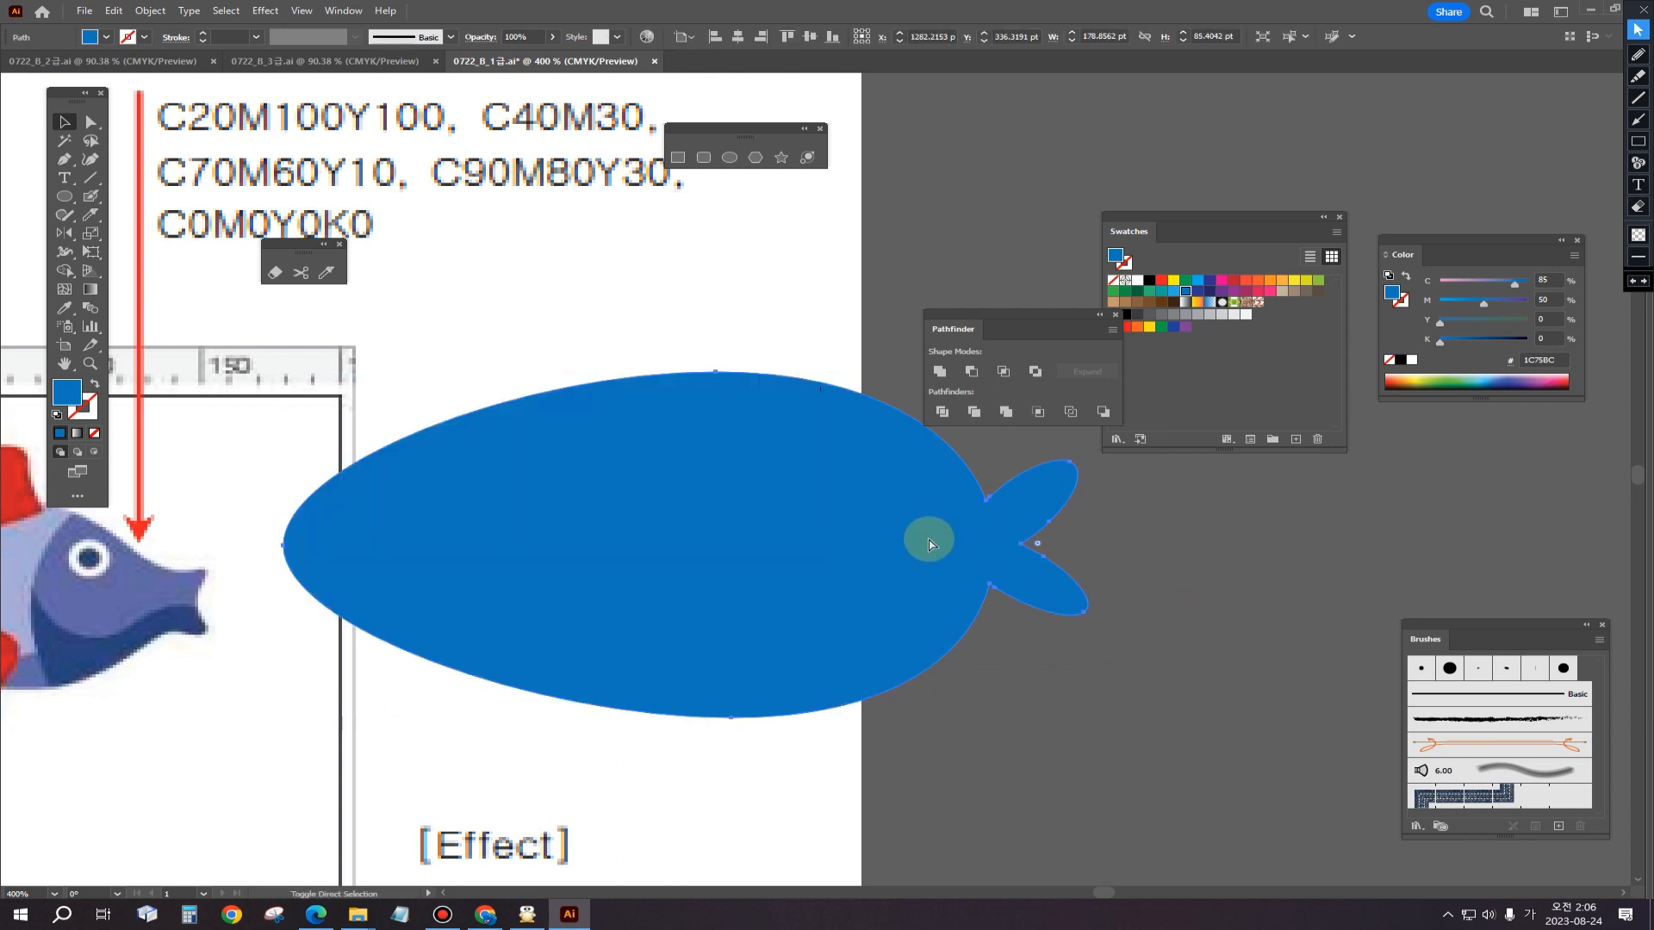
Step: Switch to direct selection of the fish's anchor points and move the Pathfinder panel clear of the mouth
left_click(90, 122)
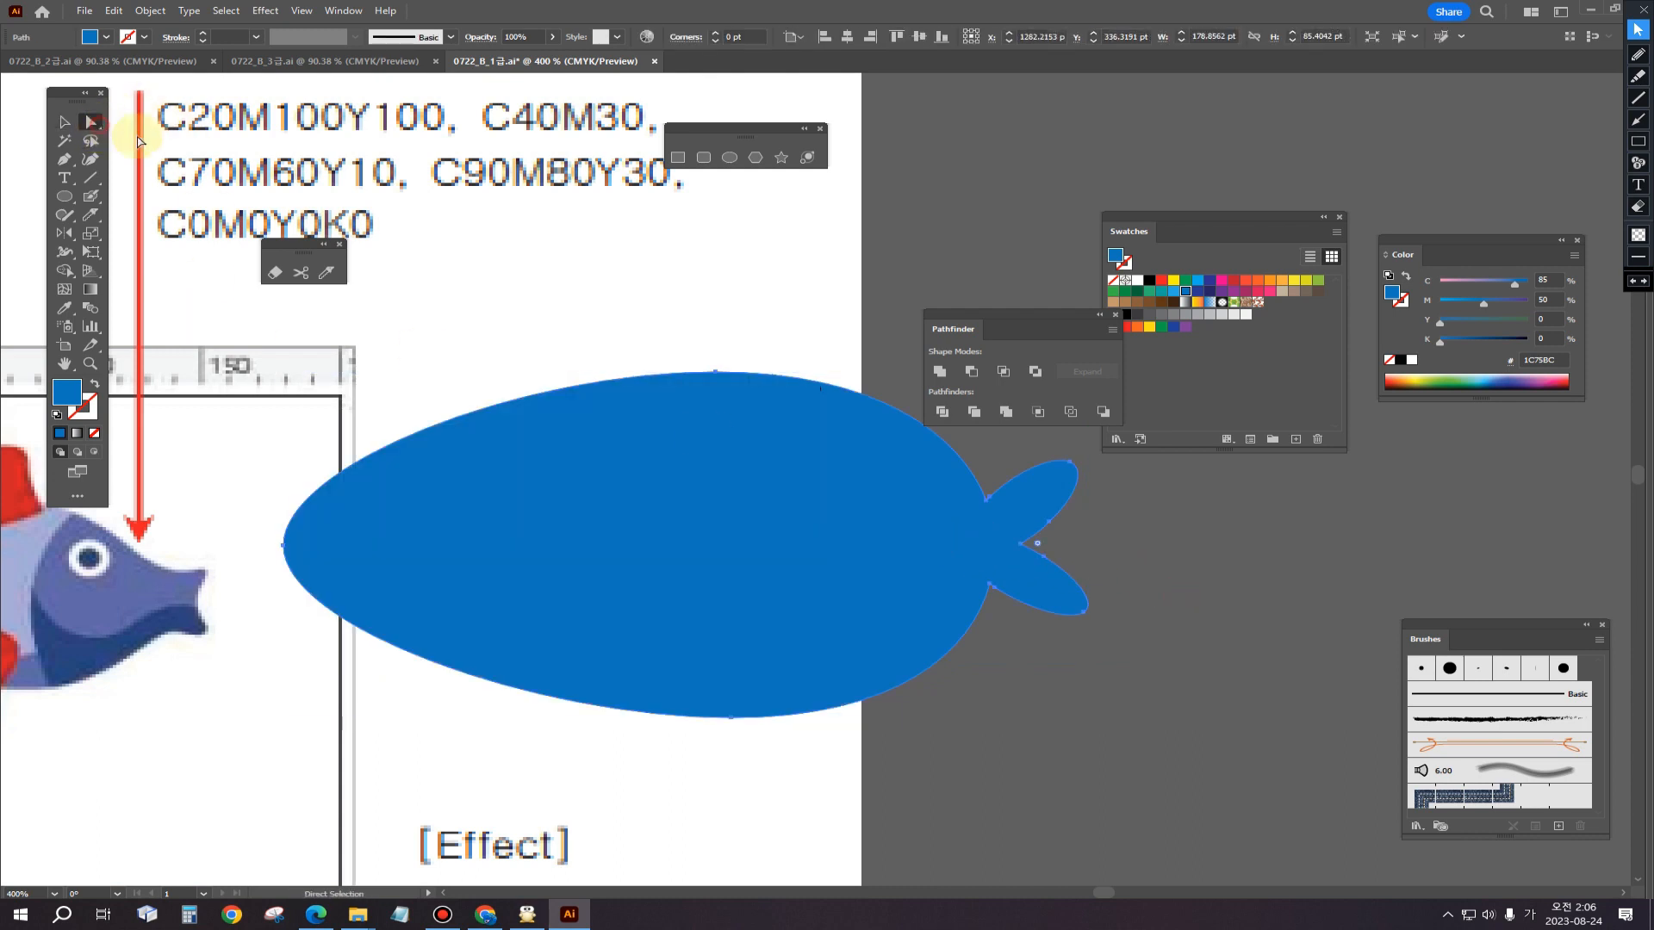
left_click(984, 522)
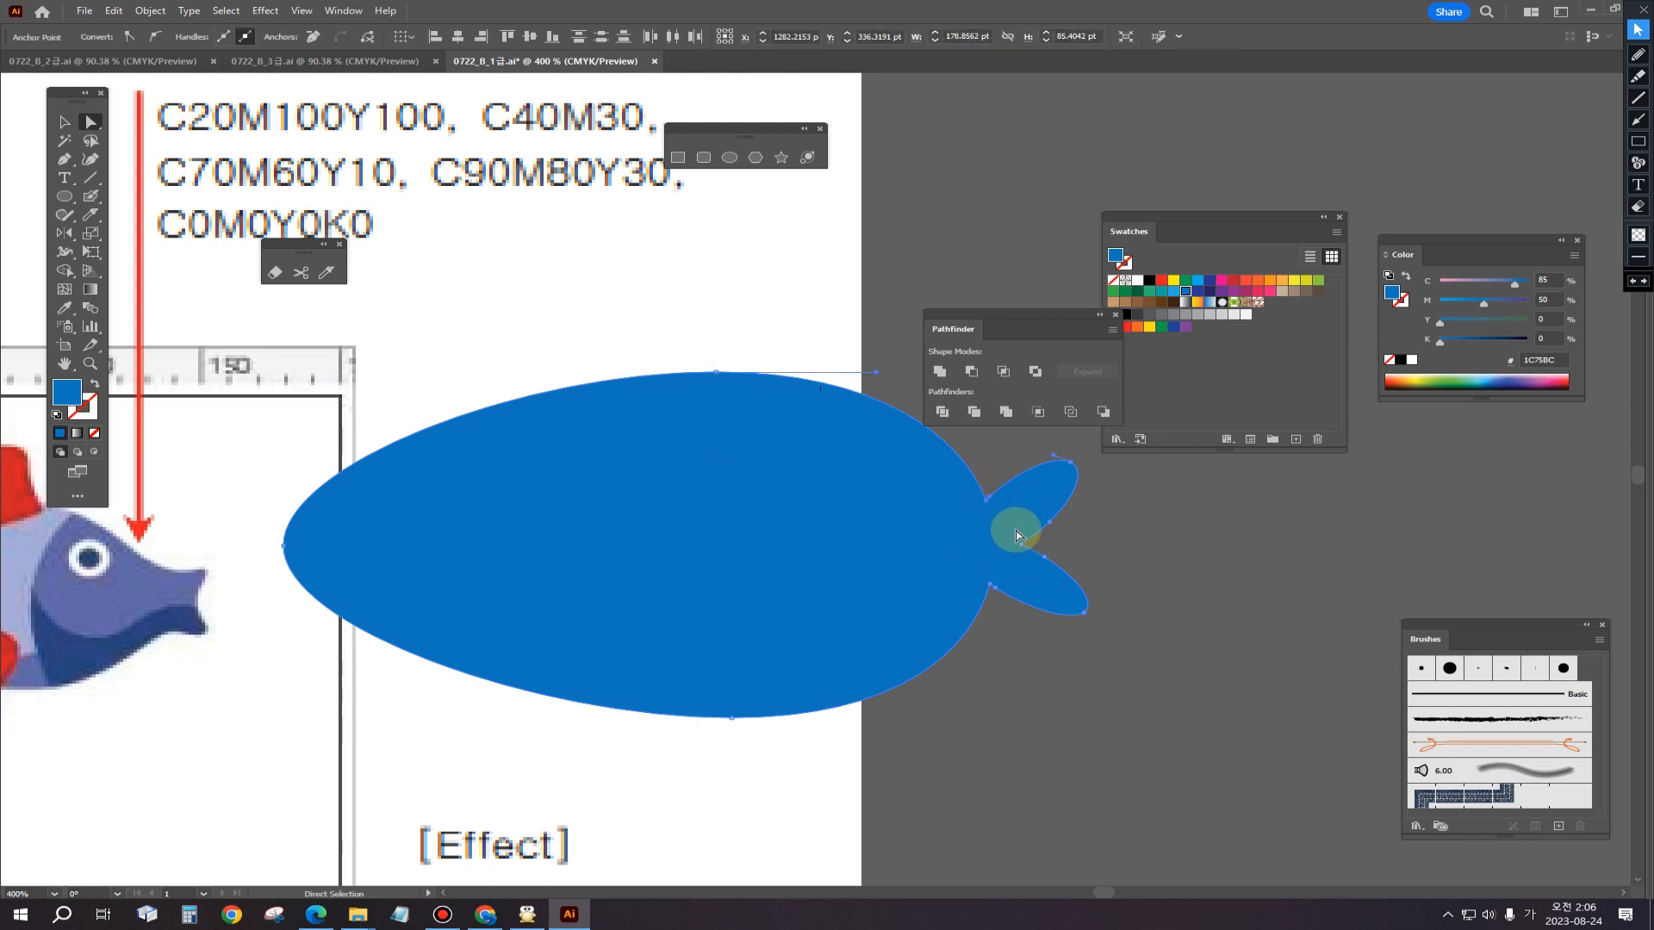
scroll(1016, 551, "up", 1)
key("super")
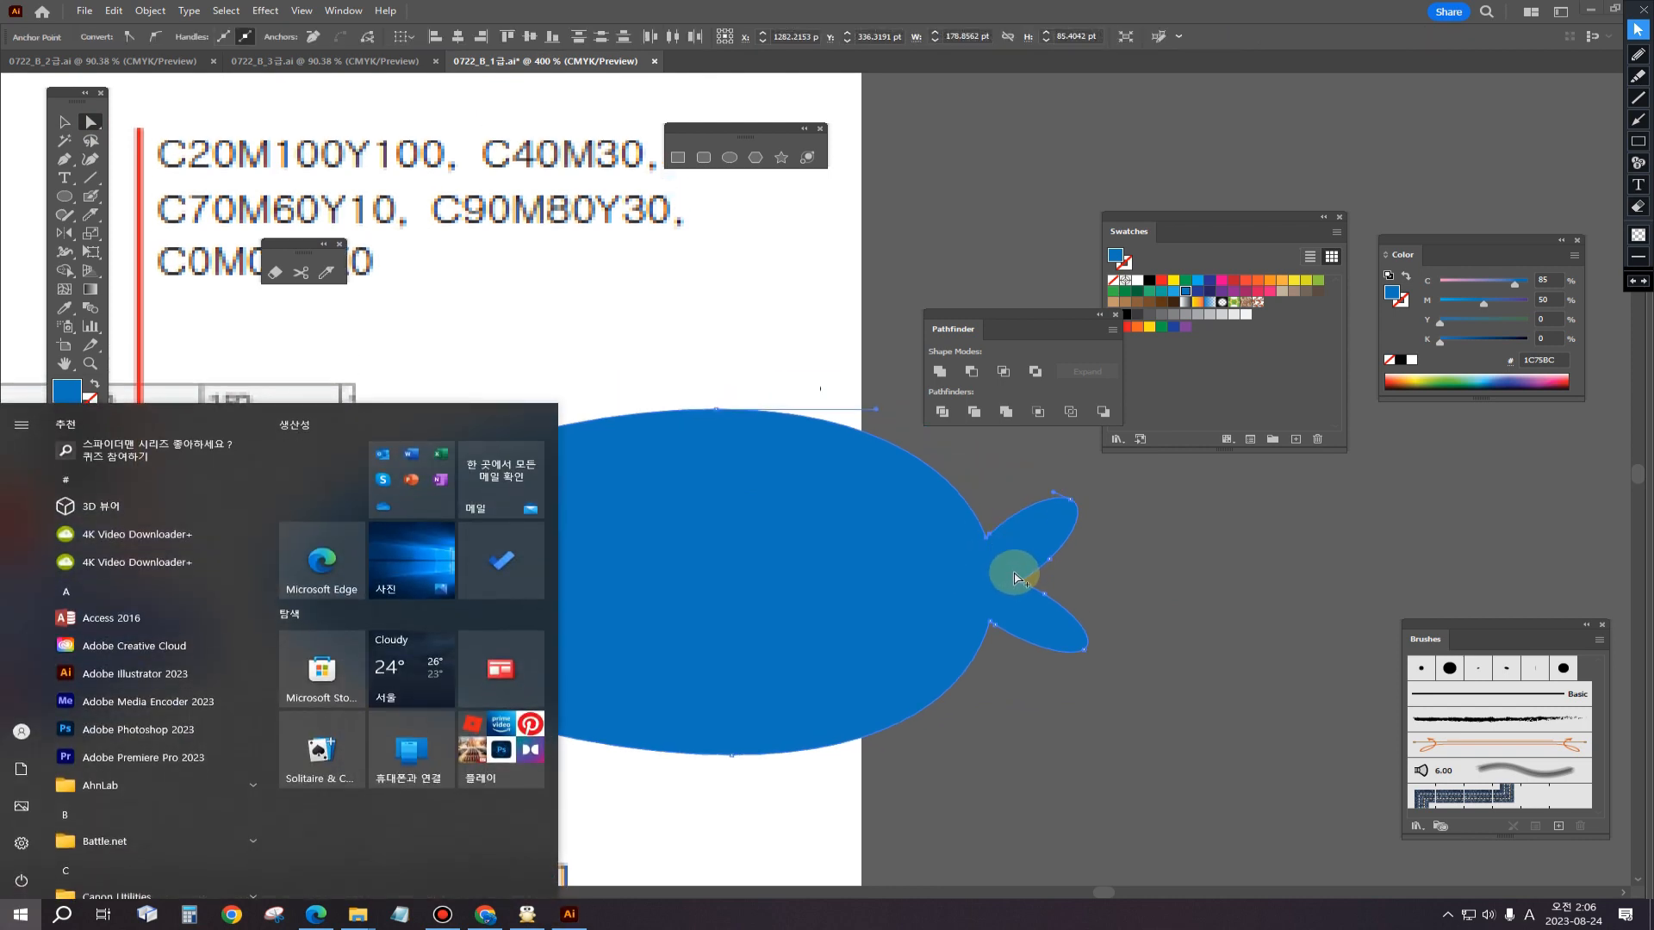
scroll(1016, 579, "up", 3)
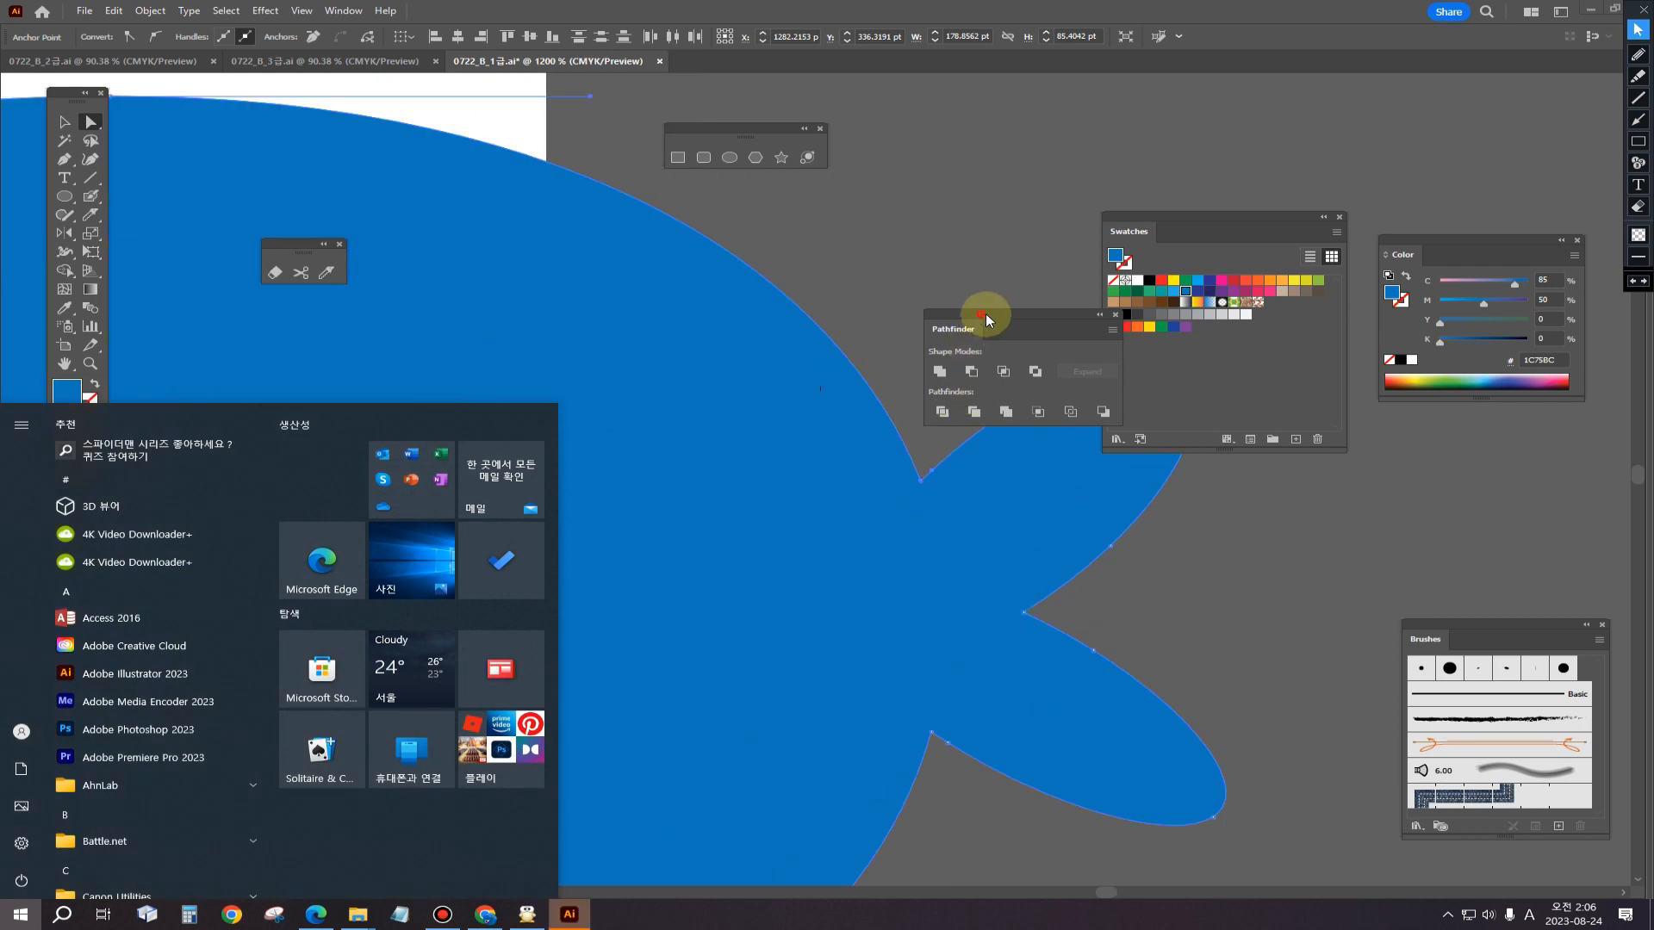
left_click_drag(985, 315, 1318, 472)
left_click(974, 405)
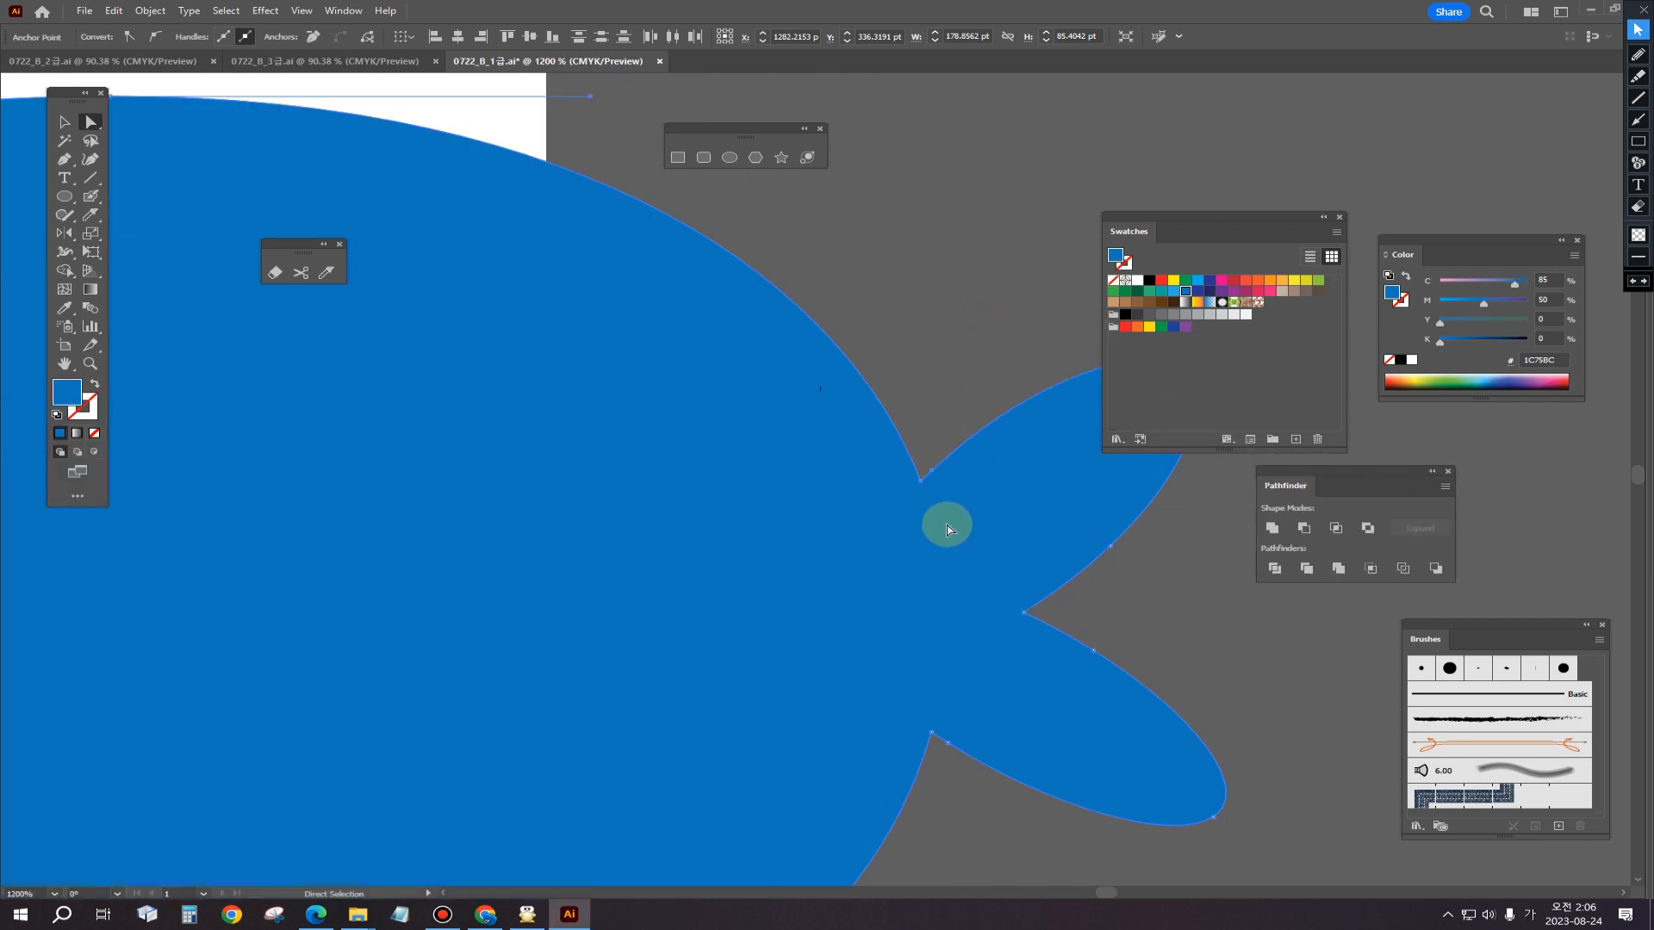
Step: Round the inner corner between the fish's two lips to a radius of about 4.3 pt
key("a")
left_click(932, 485)
left_click(922, 481)
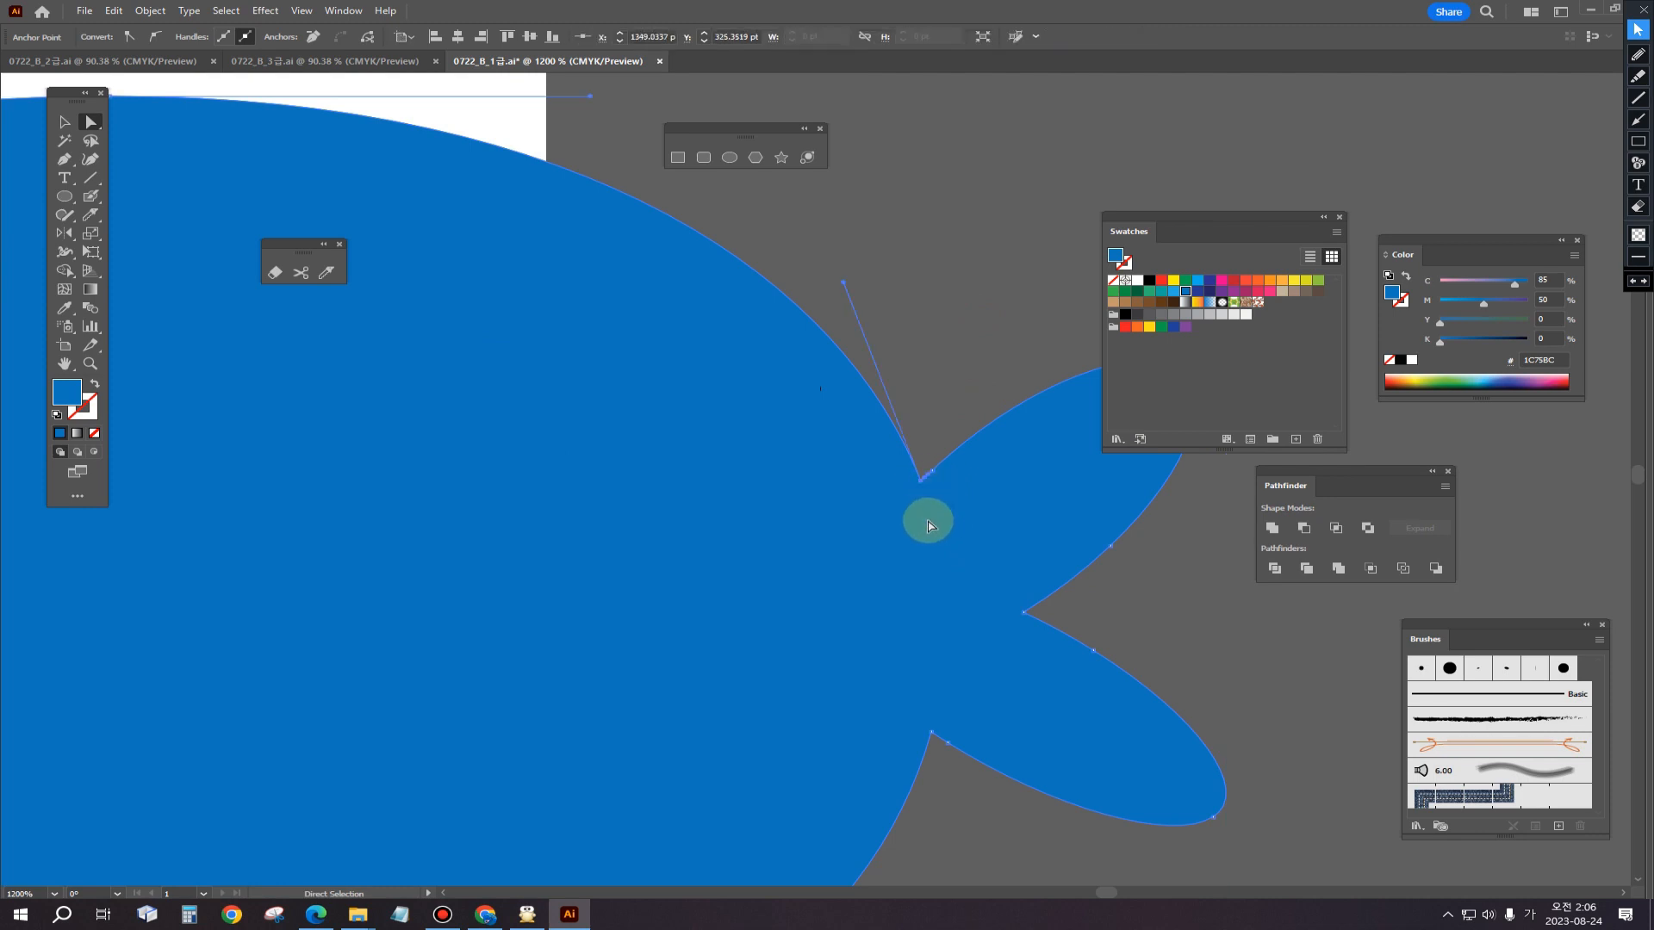
left_click_drag(929, 526, 828, 480)
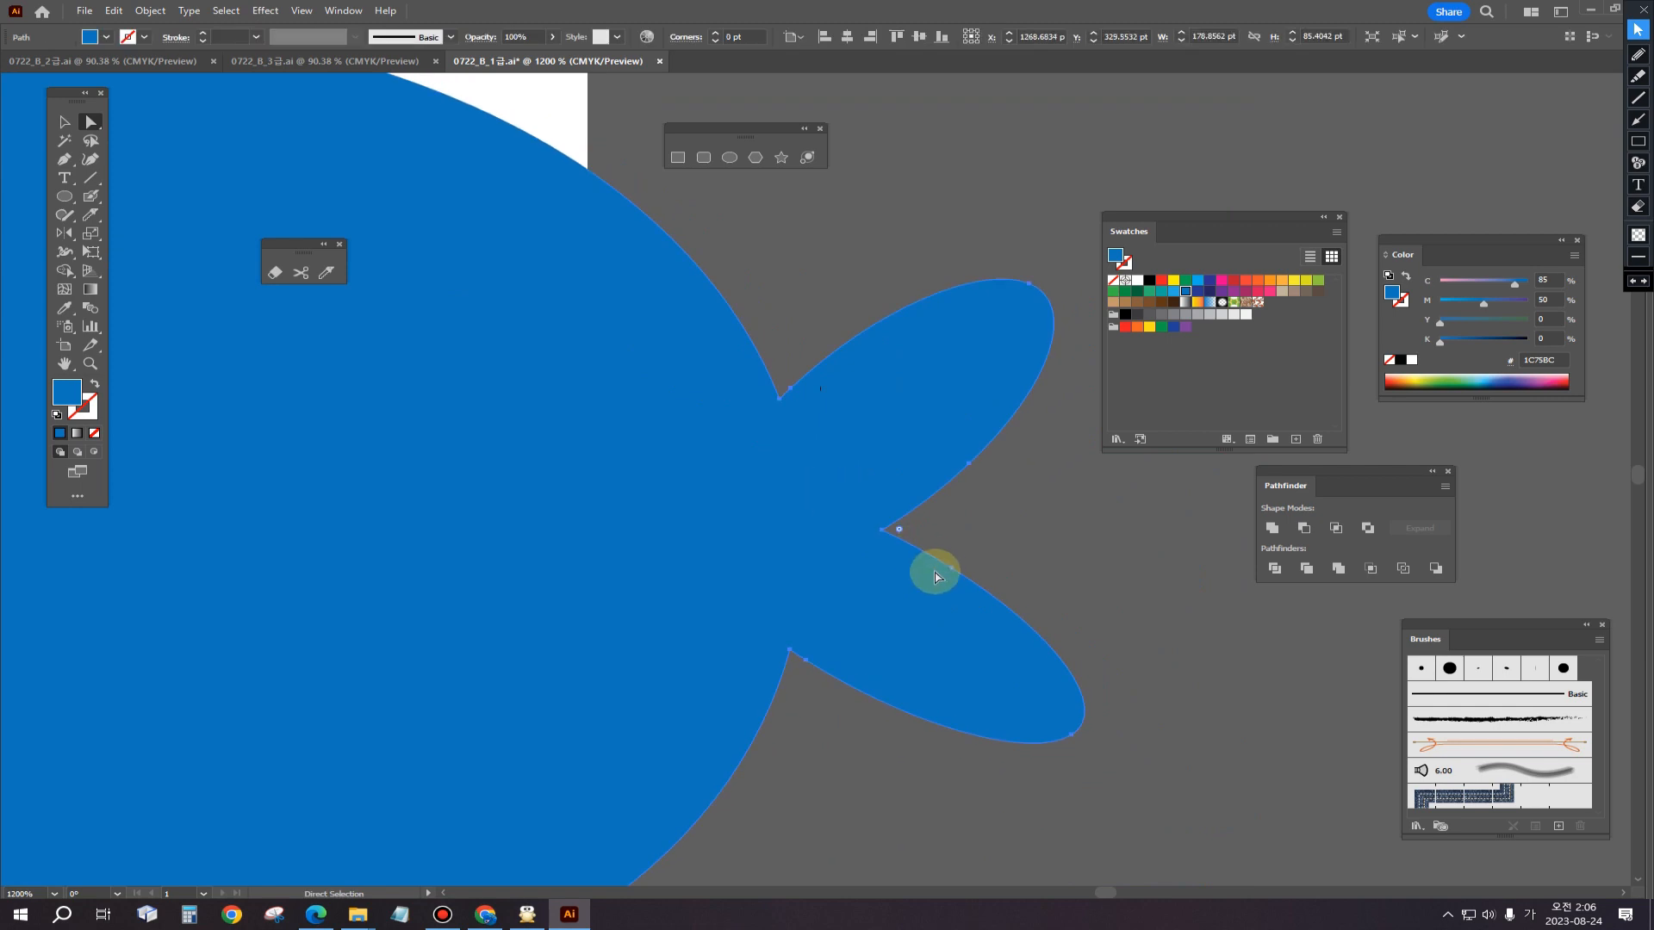
left_click_drag(900, 530, 1104, 557)
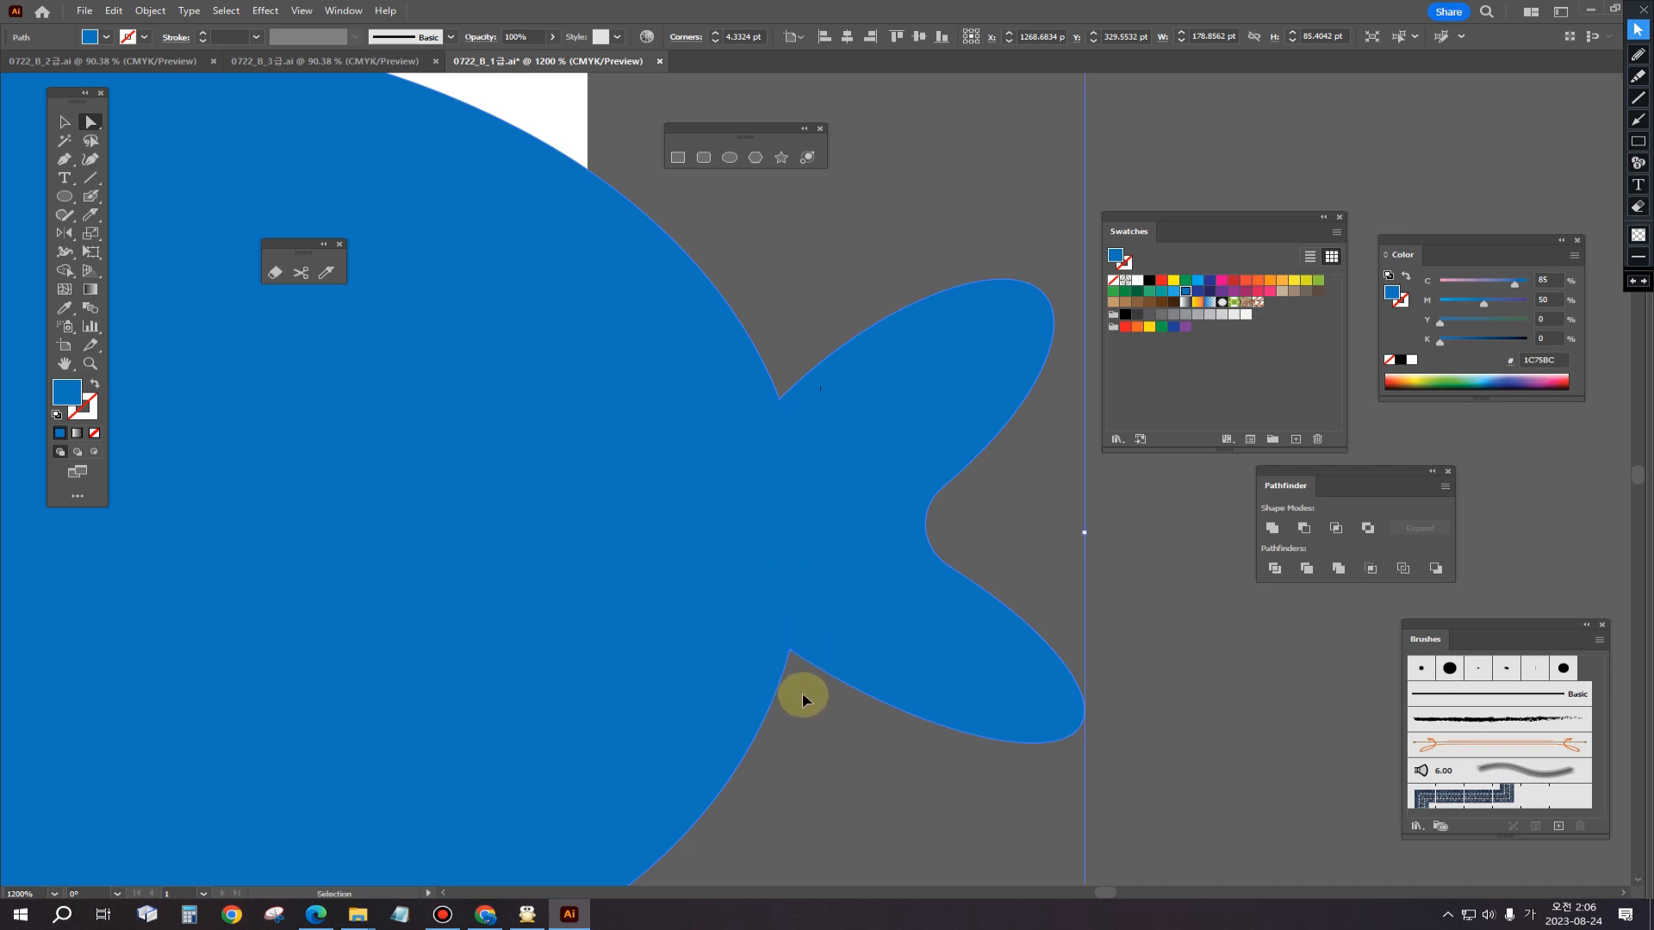
Step: Detach the Pen tool group as a floating panel for editing the corner where the lower lip meets the body
left_click(63, 121)
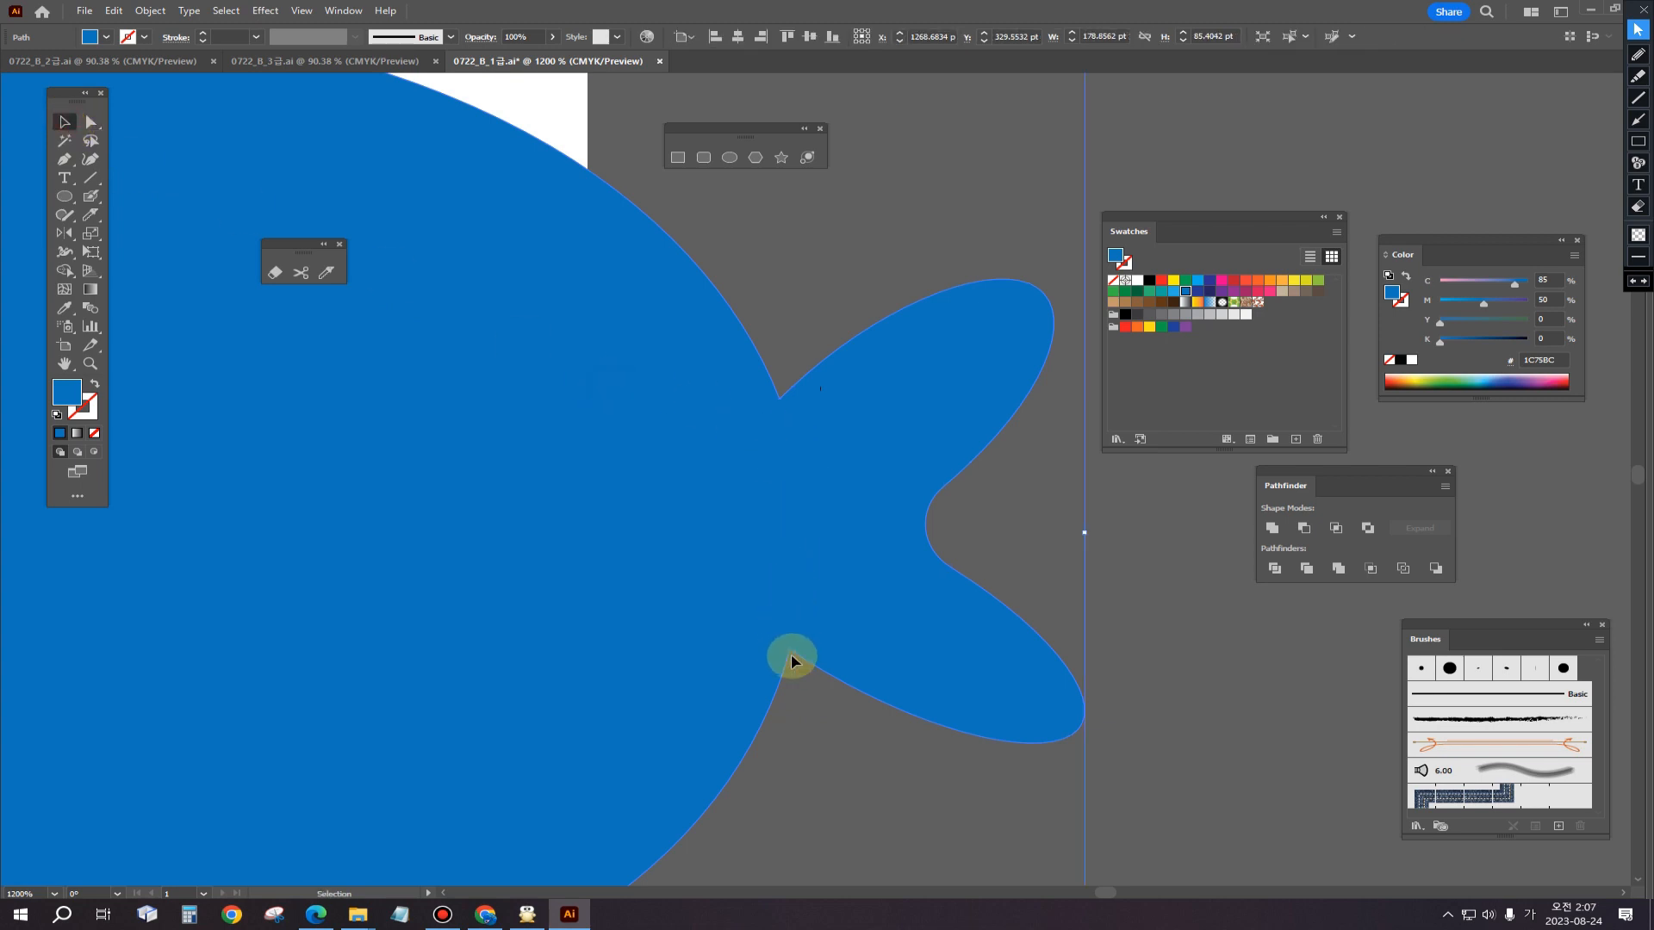
left_click_drag(797, 731, 785, 614)
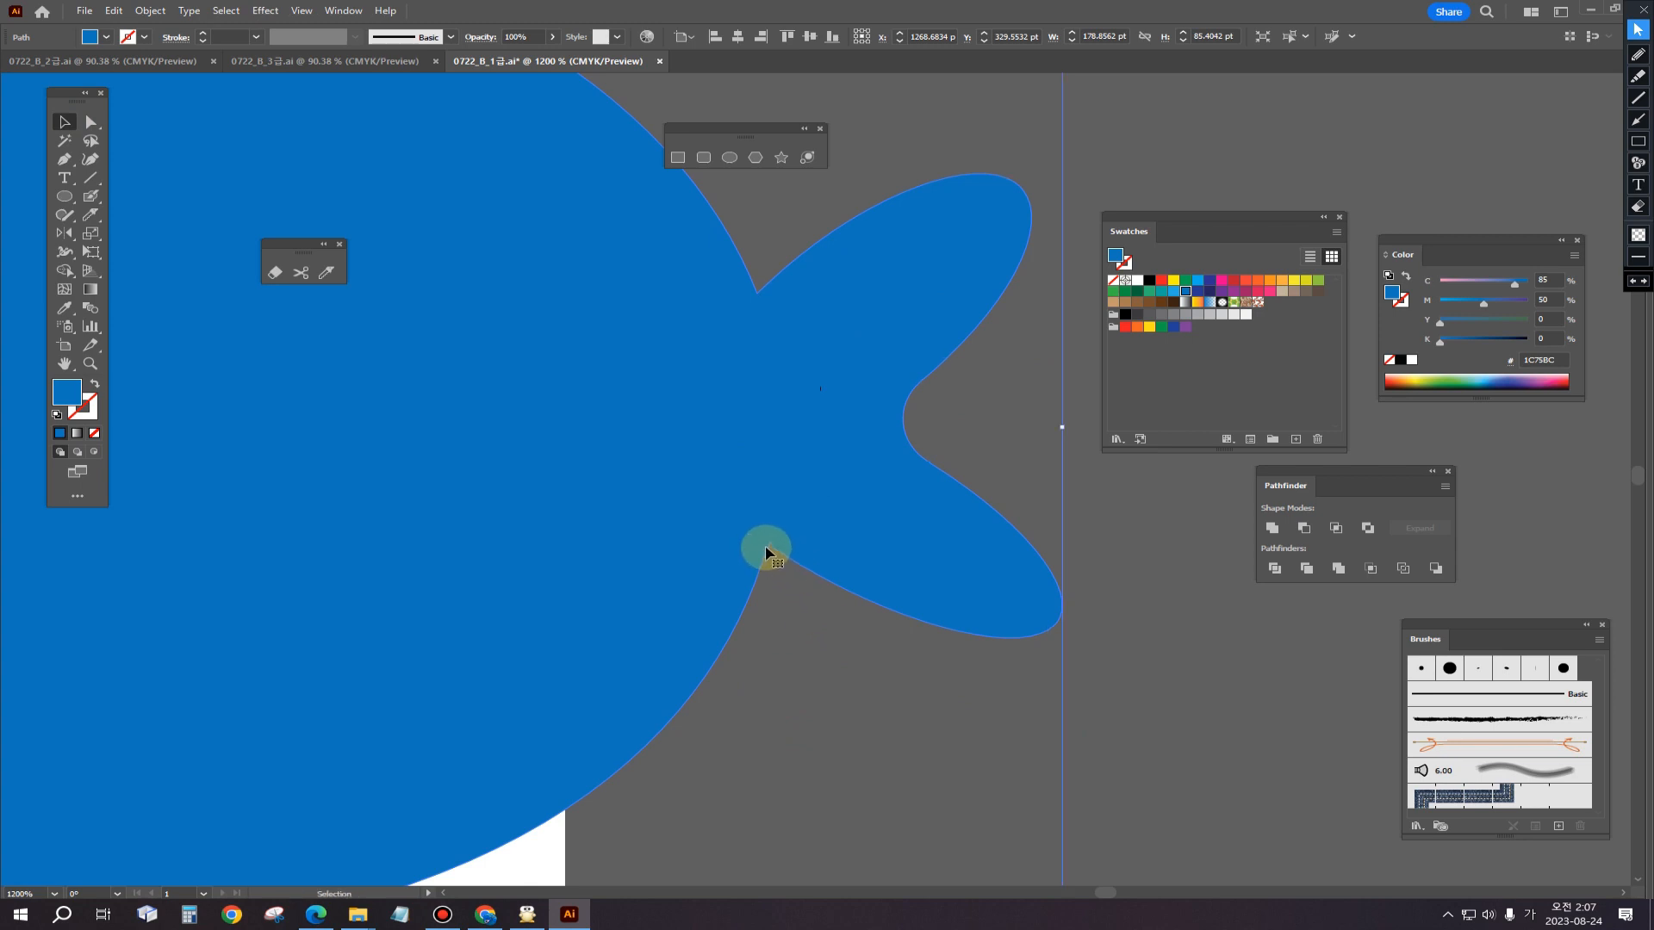
left_click(63, 162)
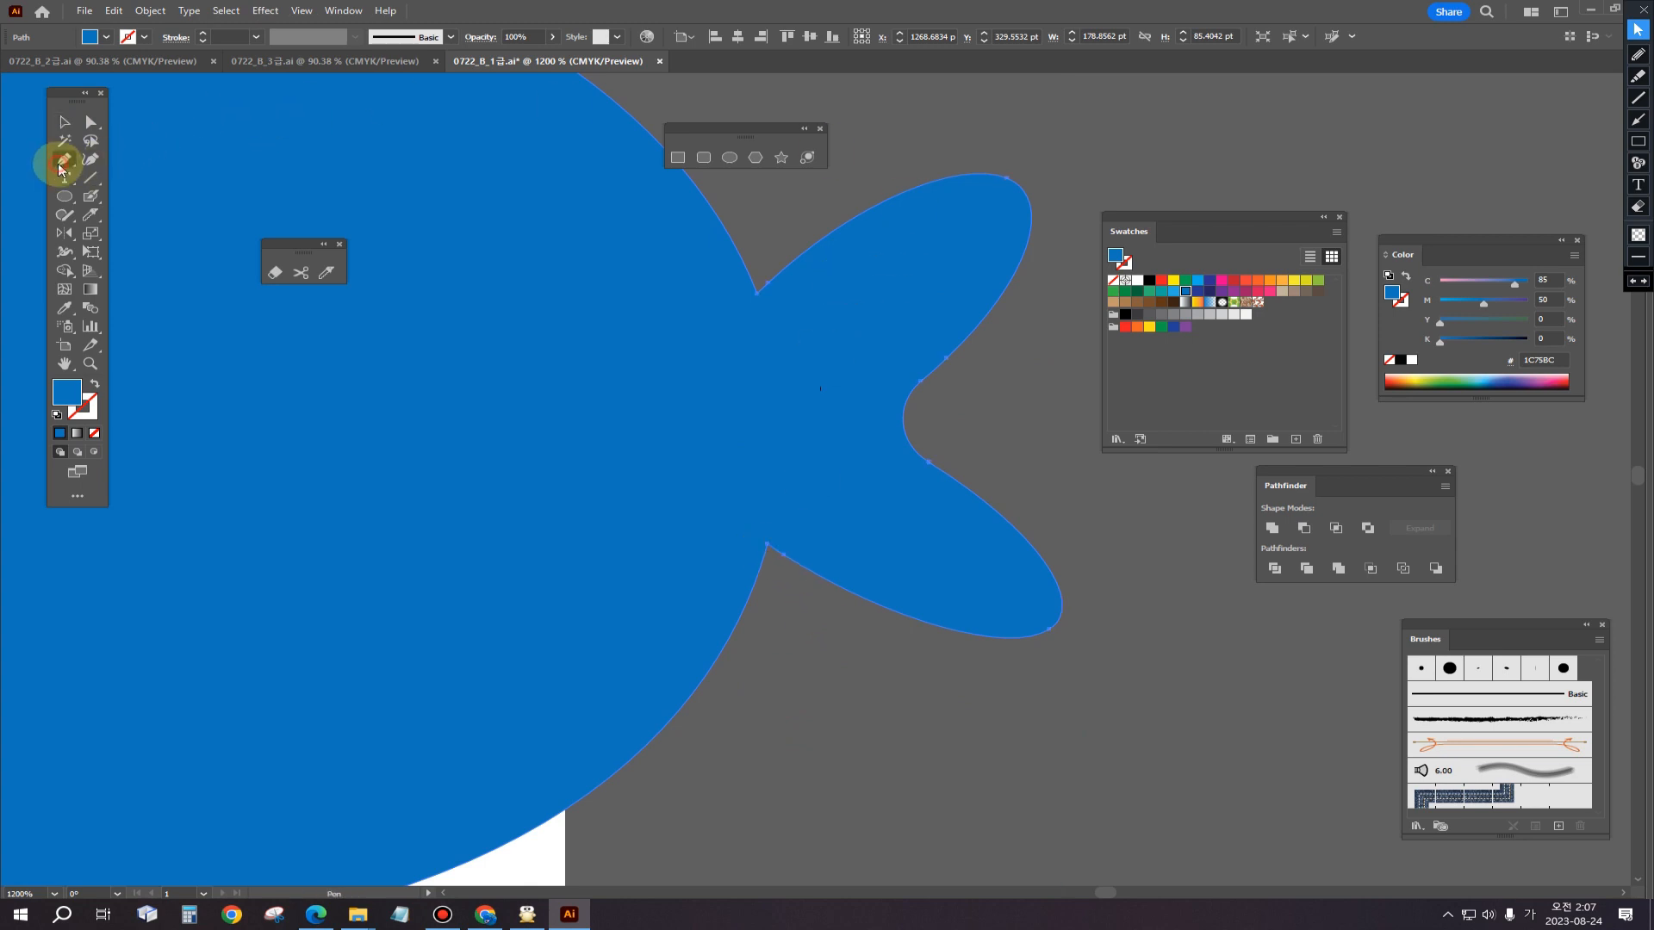
left_click_drag(60, 168, 261, 208)
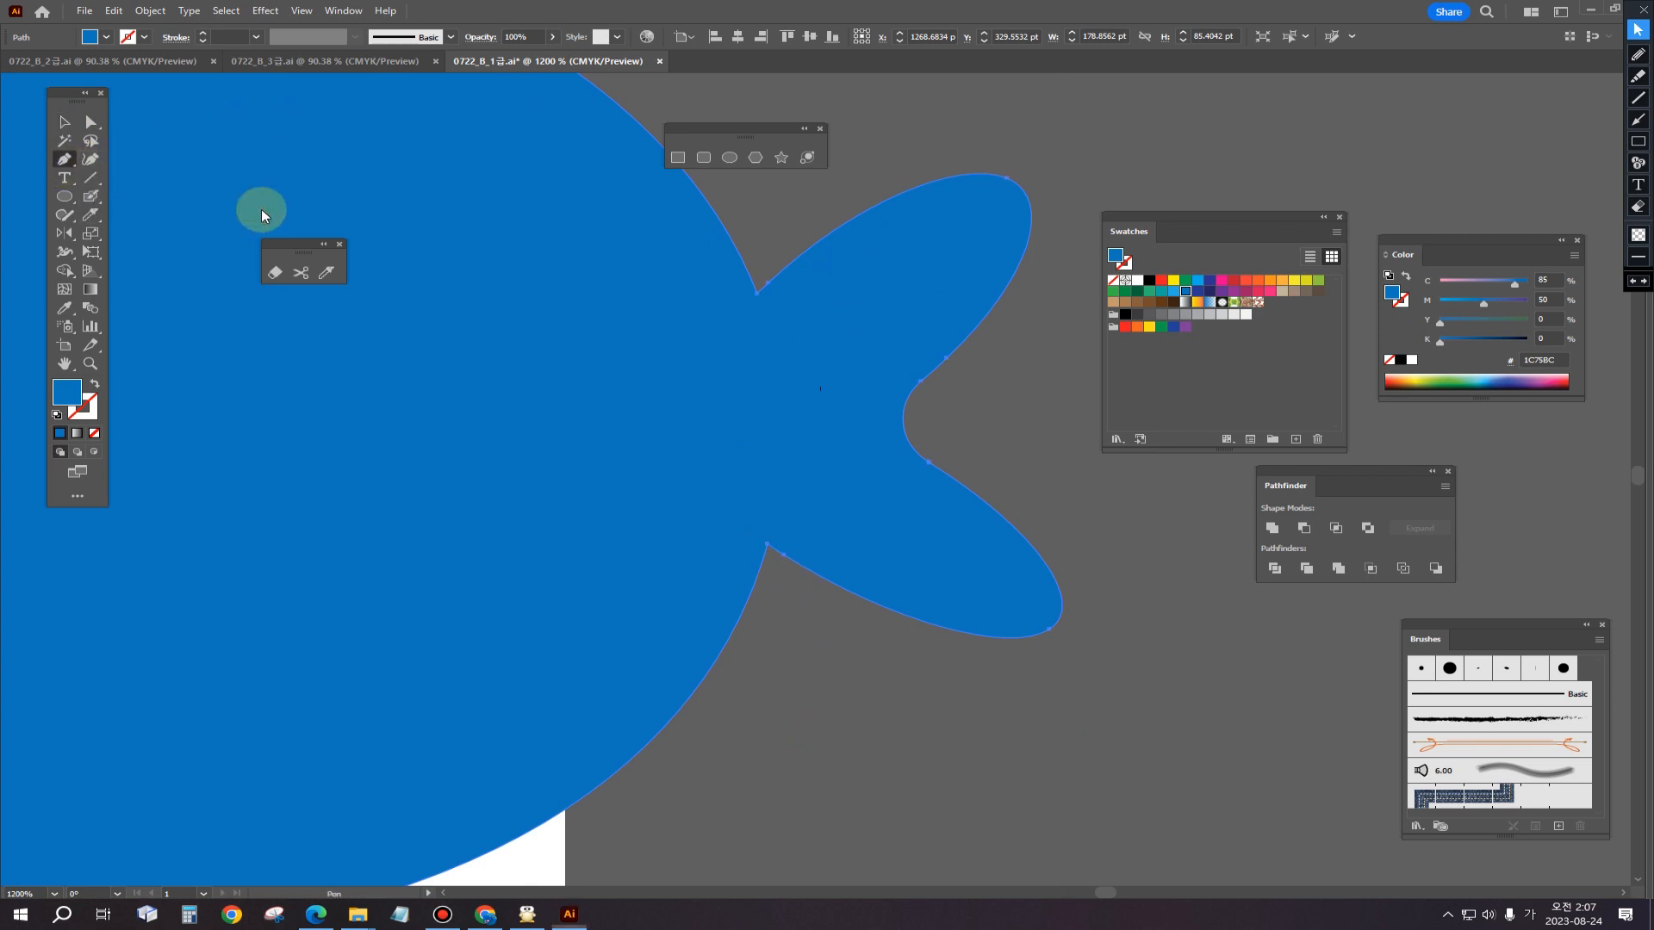
Step: Try to smooth the corner between the lower lip and the body with the Anchor Point tool, and undo it
left_click(165, 199)
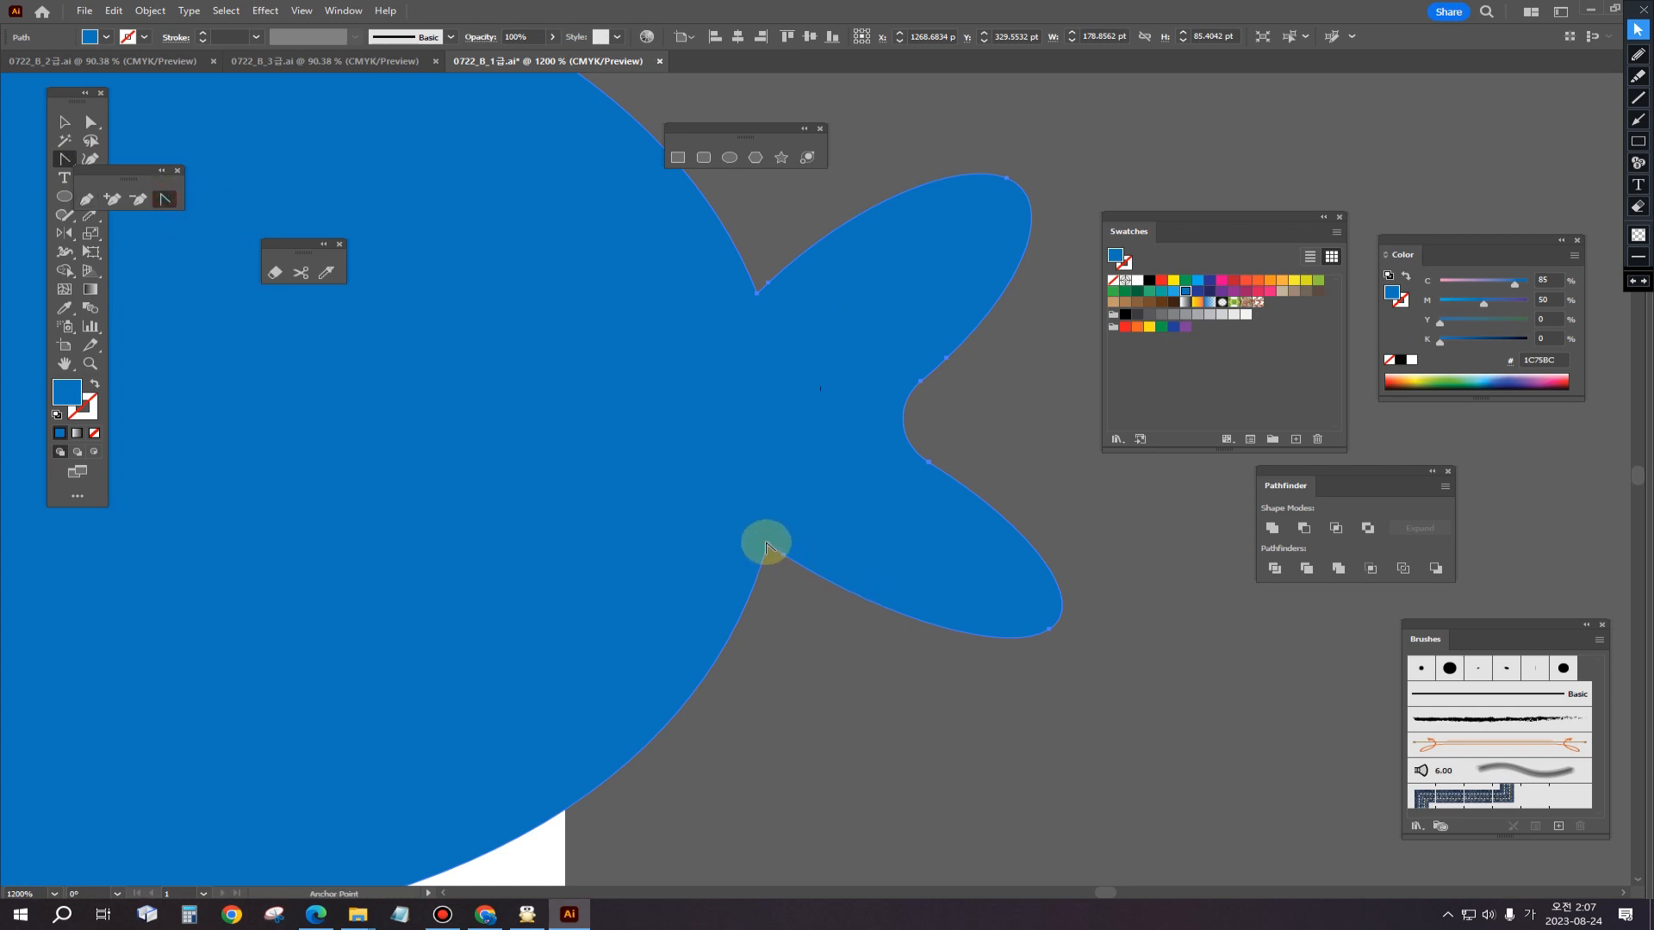
left_click_drag(769, 549, 849, 544)
key("ctrl+plus")
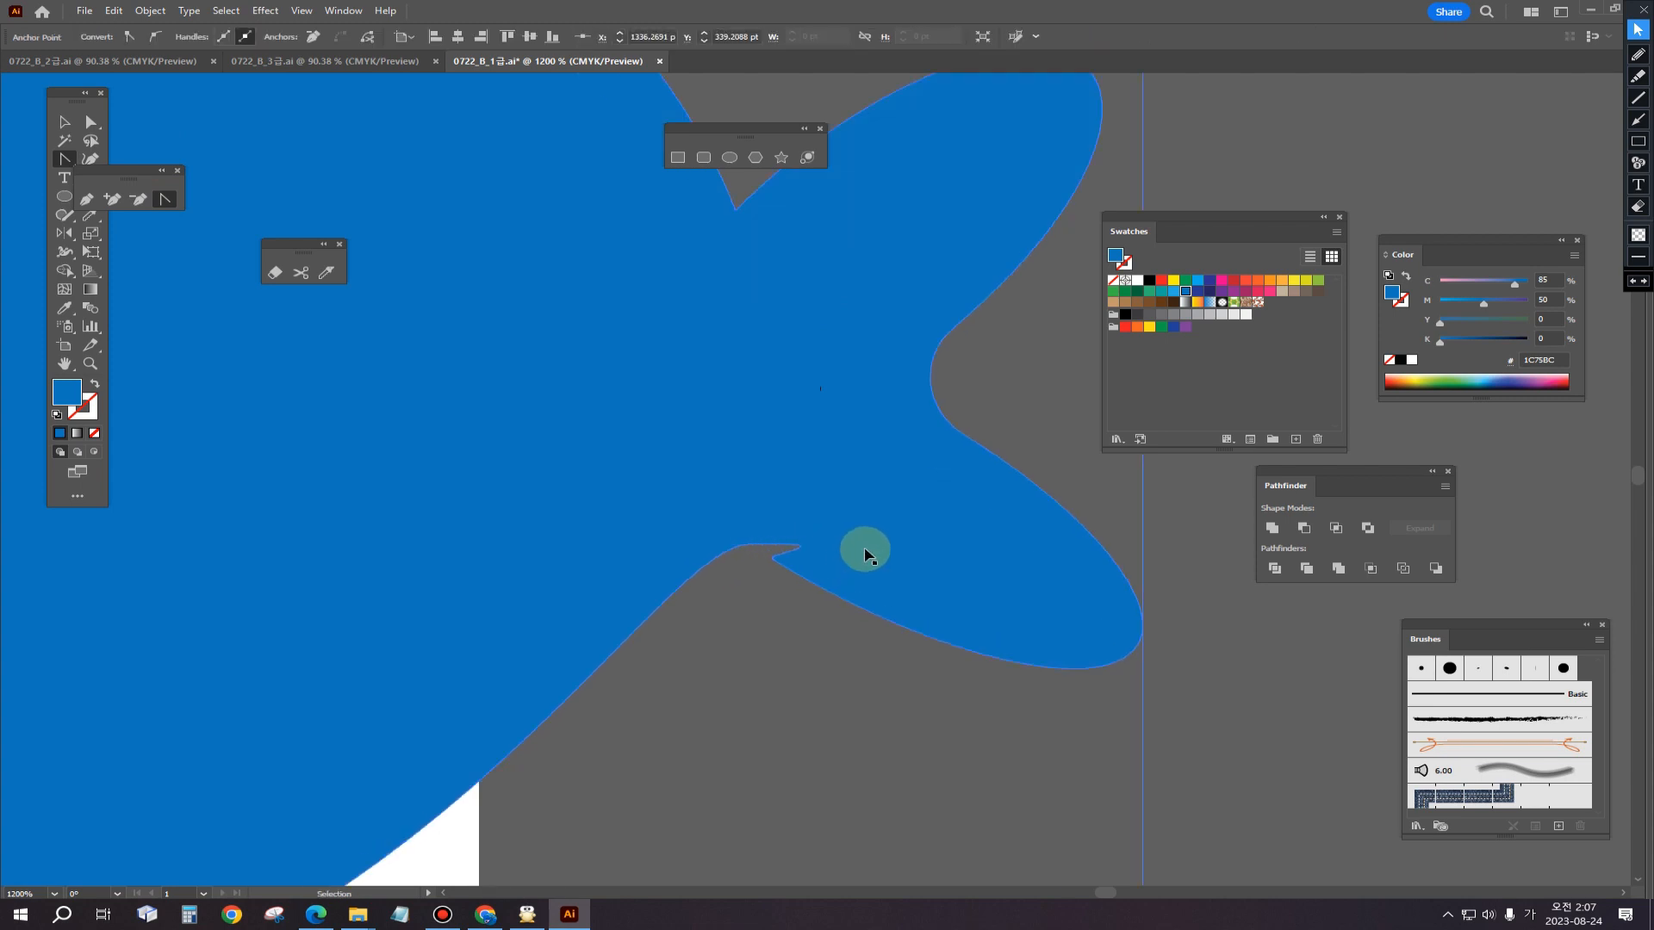
scroll(865, 554, "up", 3)
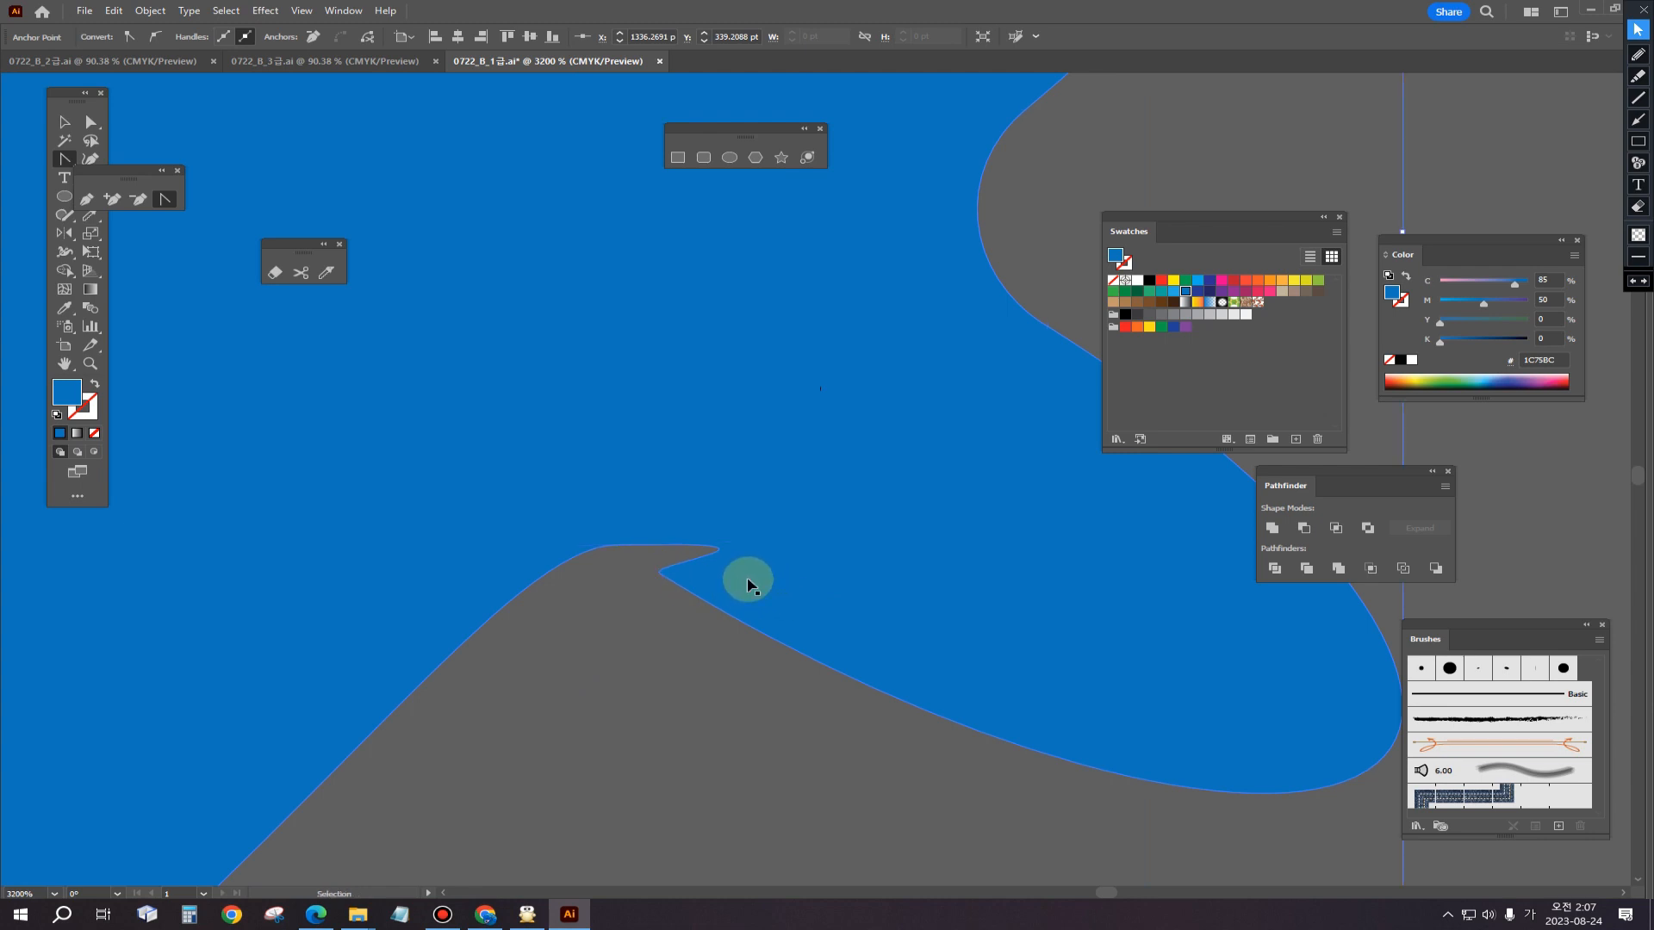
key("ctrl+z")
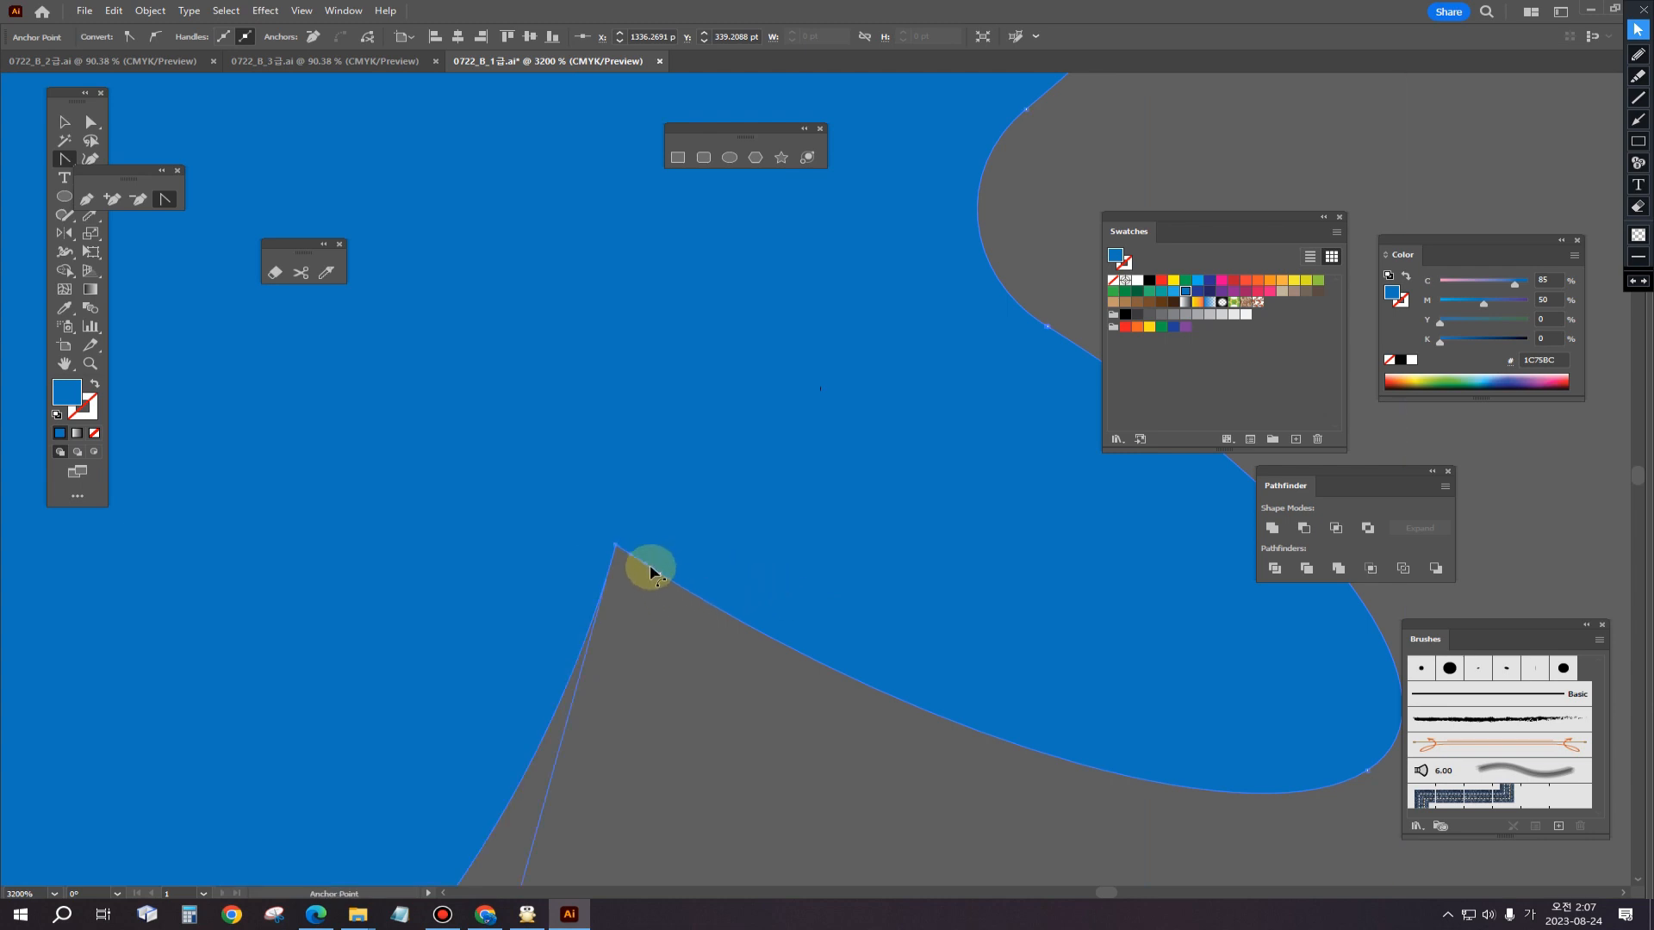
Step: Delete the extra anchor point beside the lower lip's junction with the body and round that corner to about 3.3 pt
left_click(138, 198)
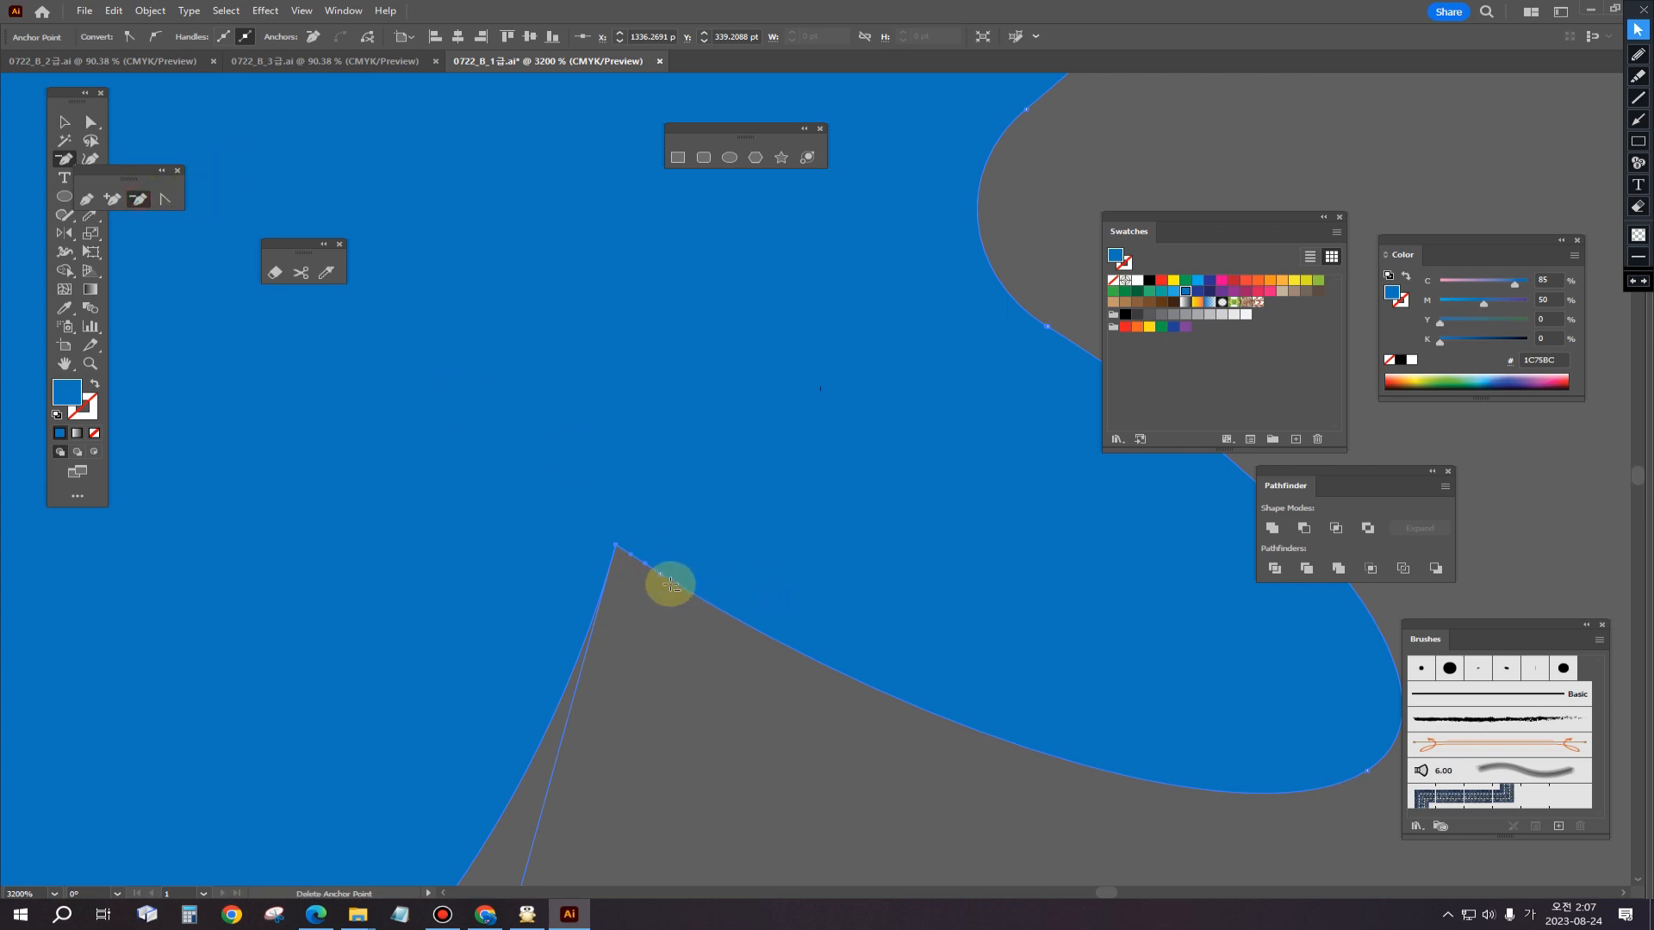
left_click(773, 592)
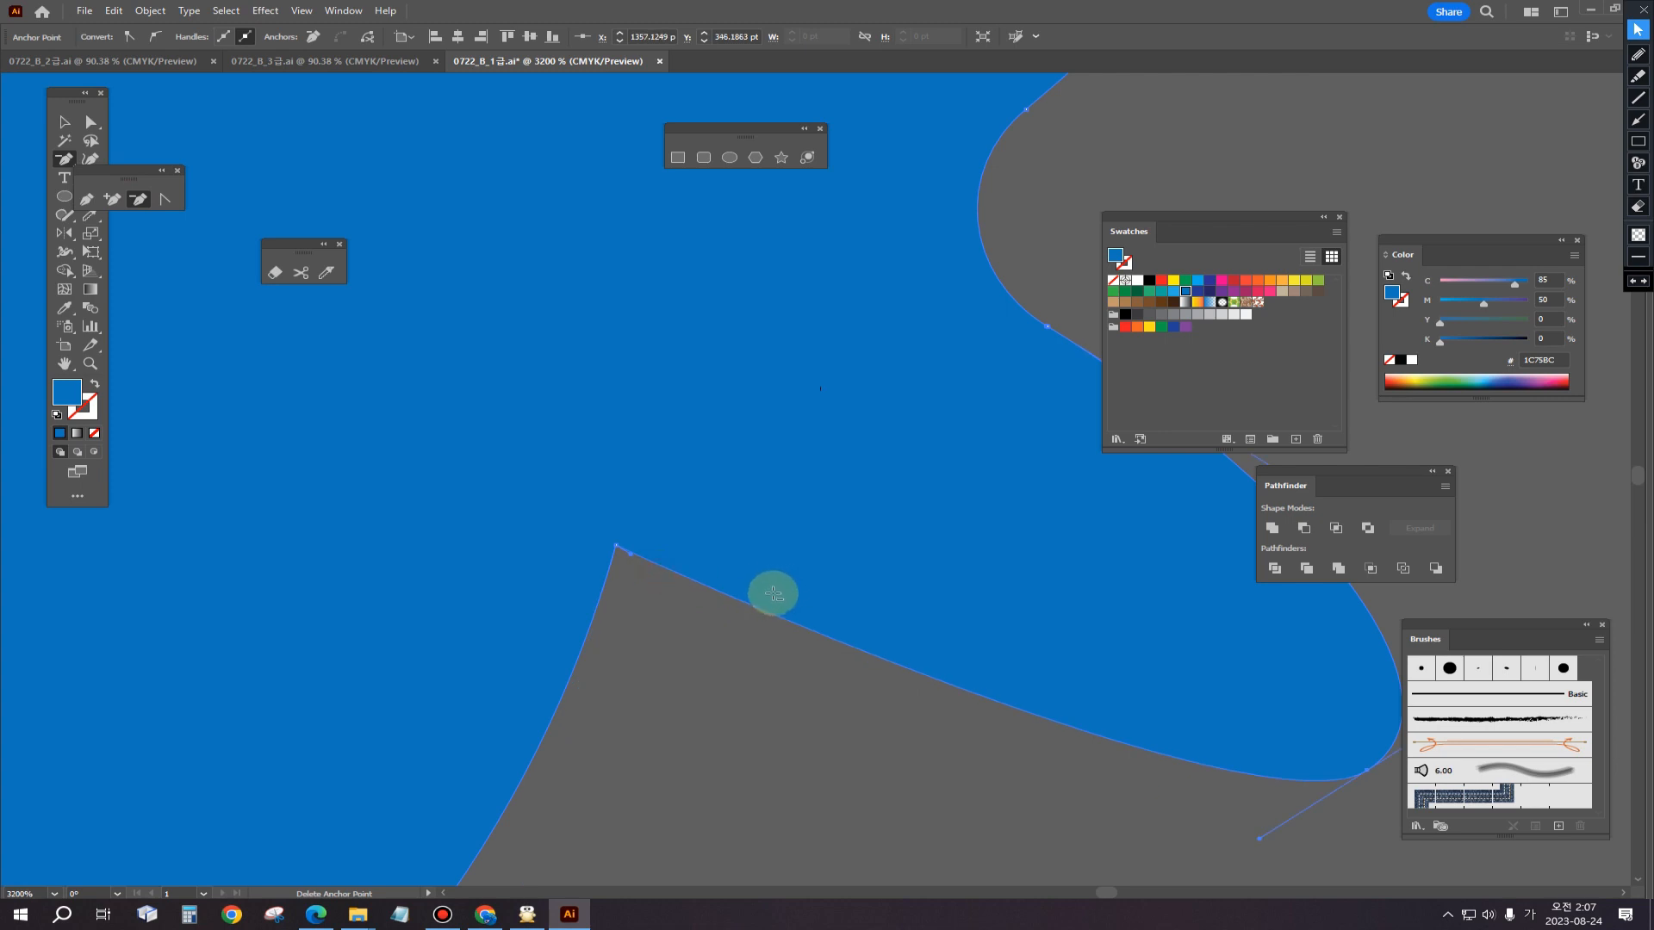
left_click(93, 123)
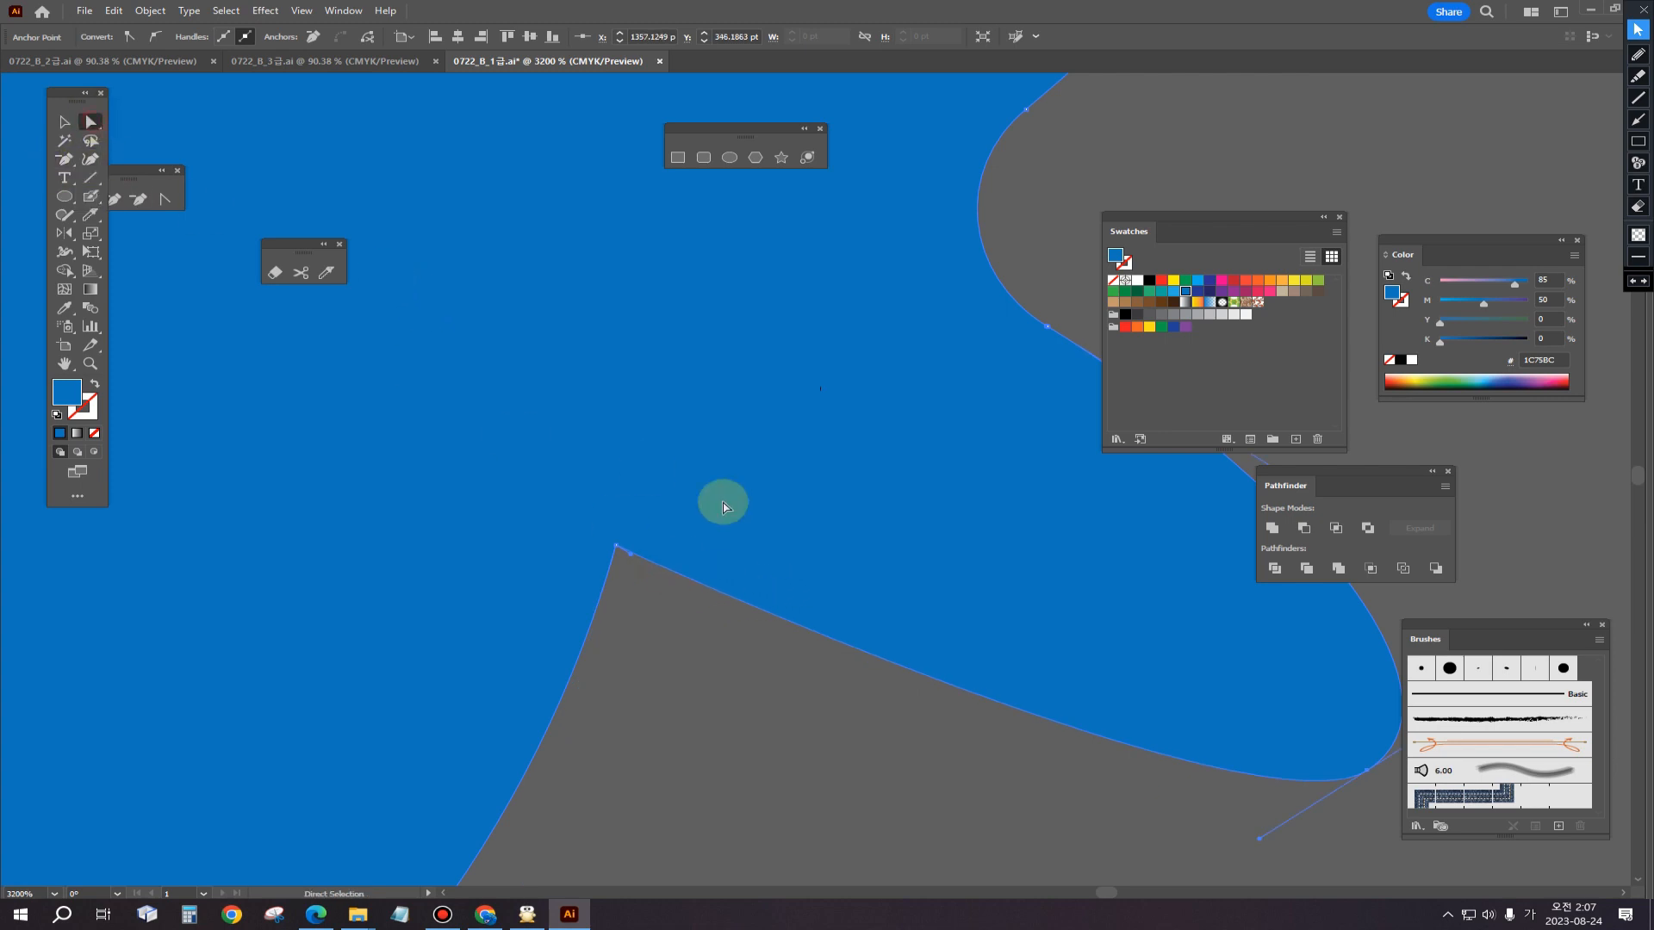
left_click(617, 546)
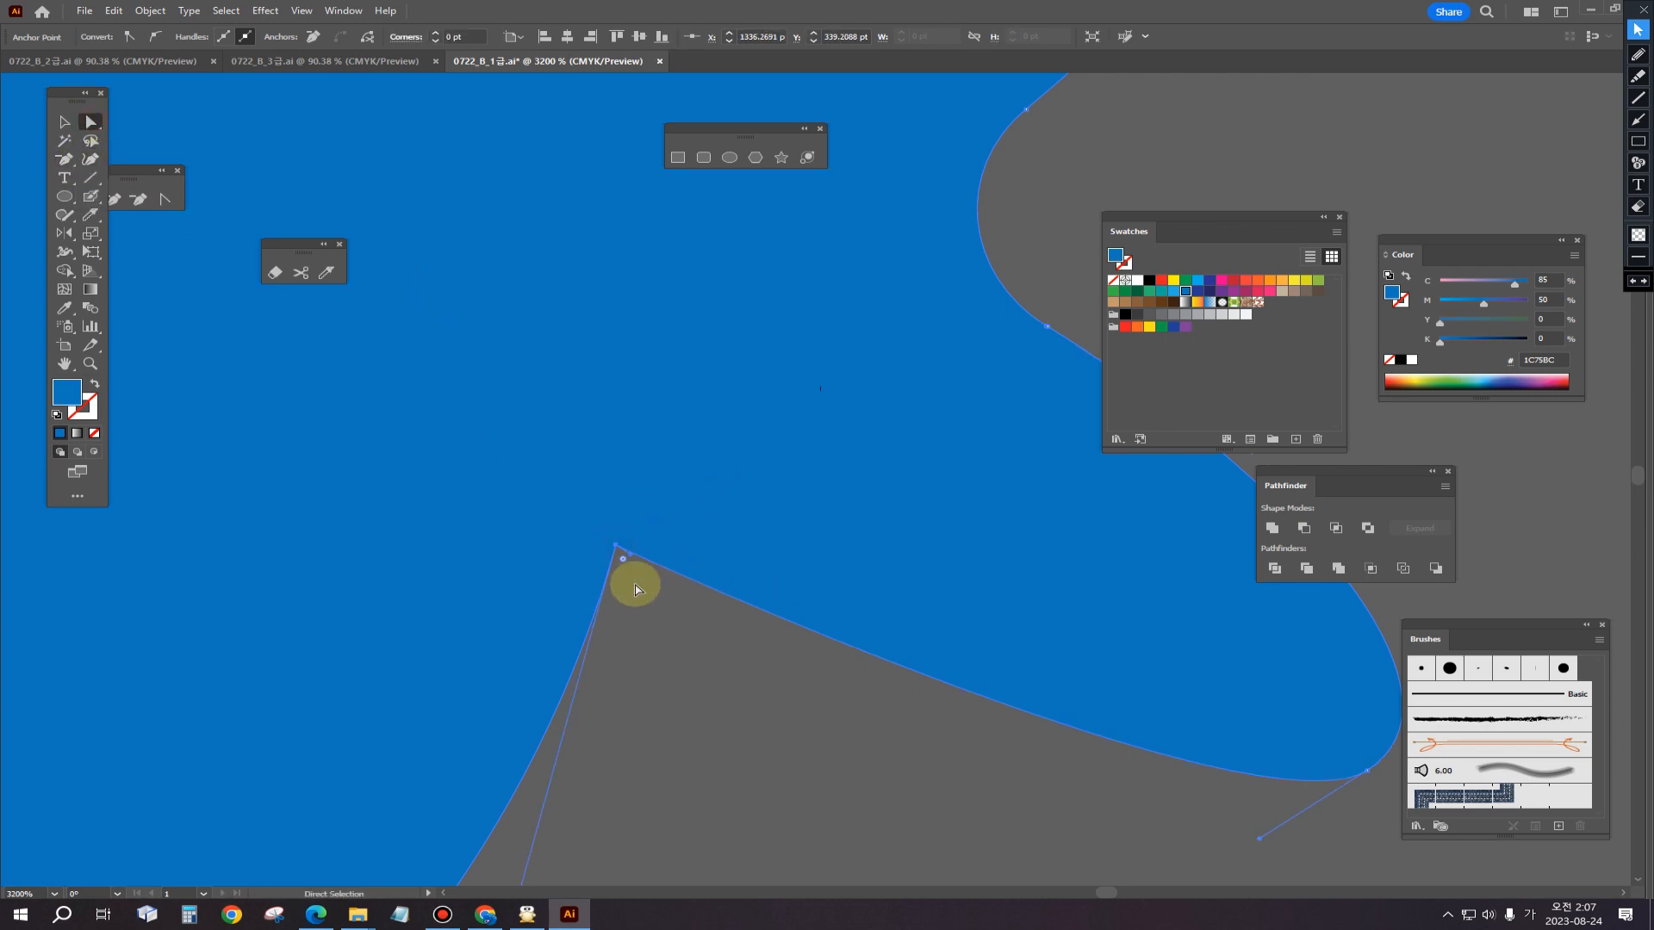
left_click_drag(625, 564, 671, 709)
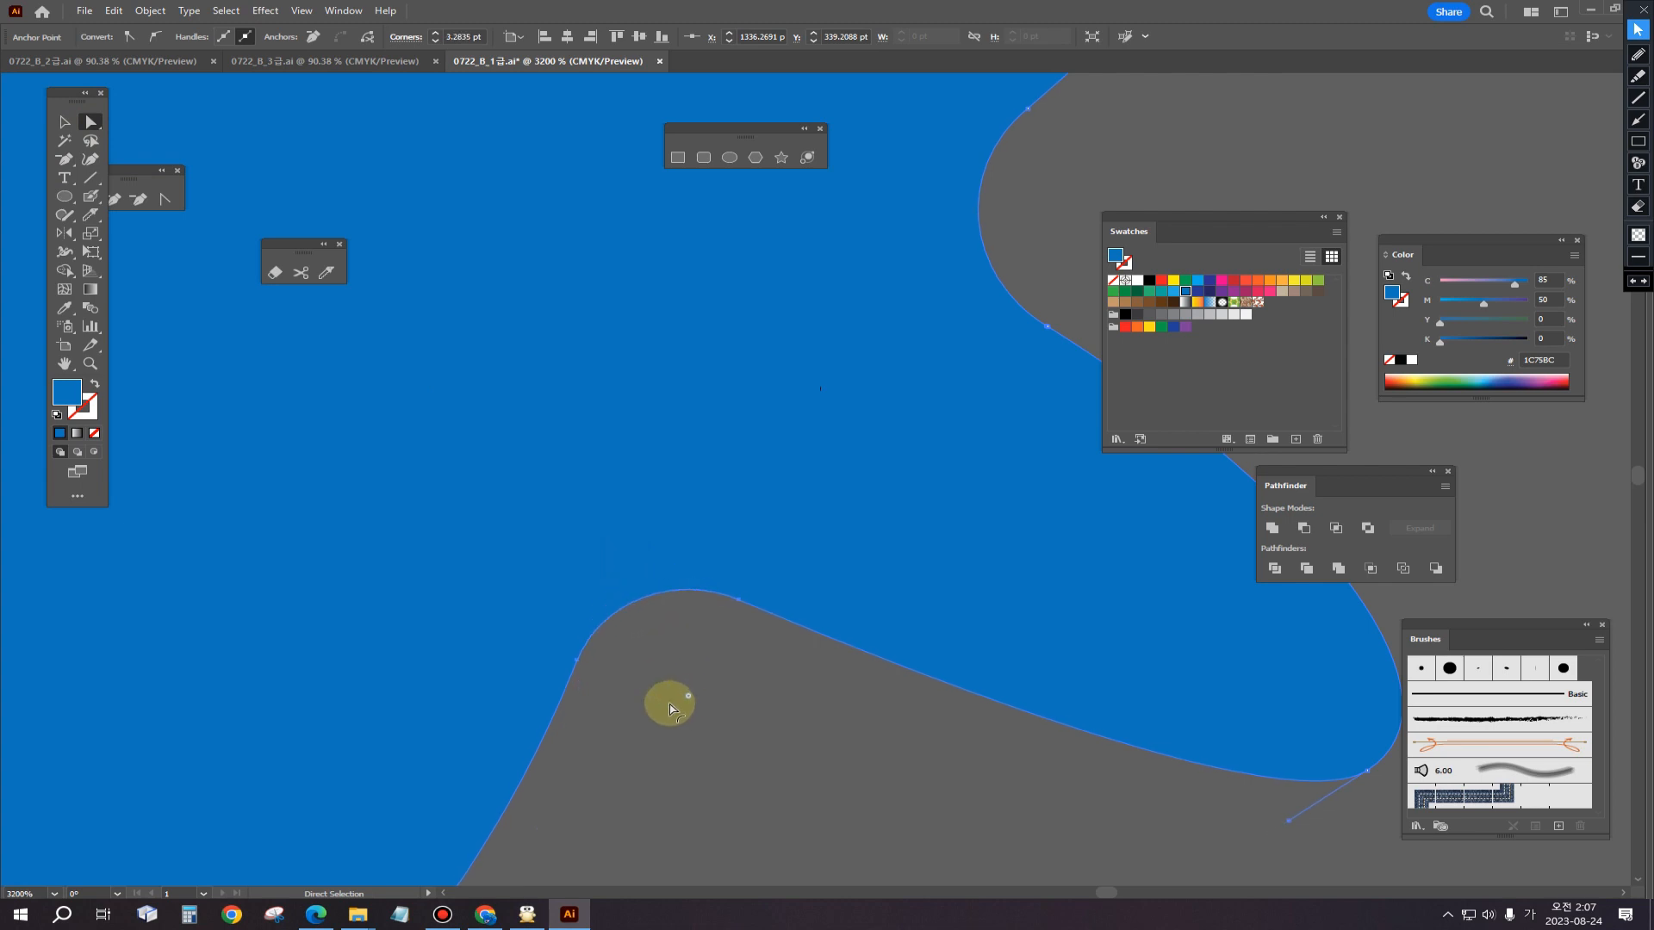
left_click(673, 692, "ctrl")
Step: Delete the extra anchor point beside the corner where the upper lip meets the body
scroll(762, 672, "down", 4)
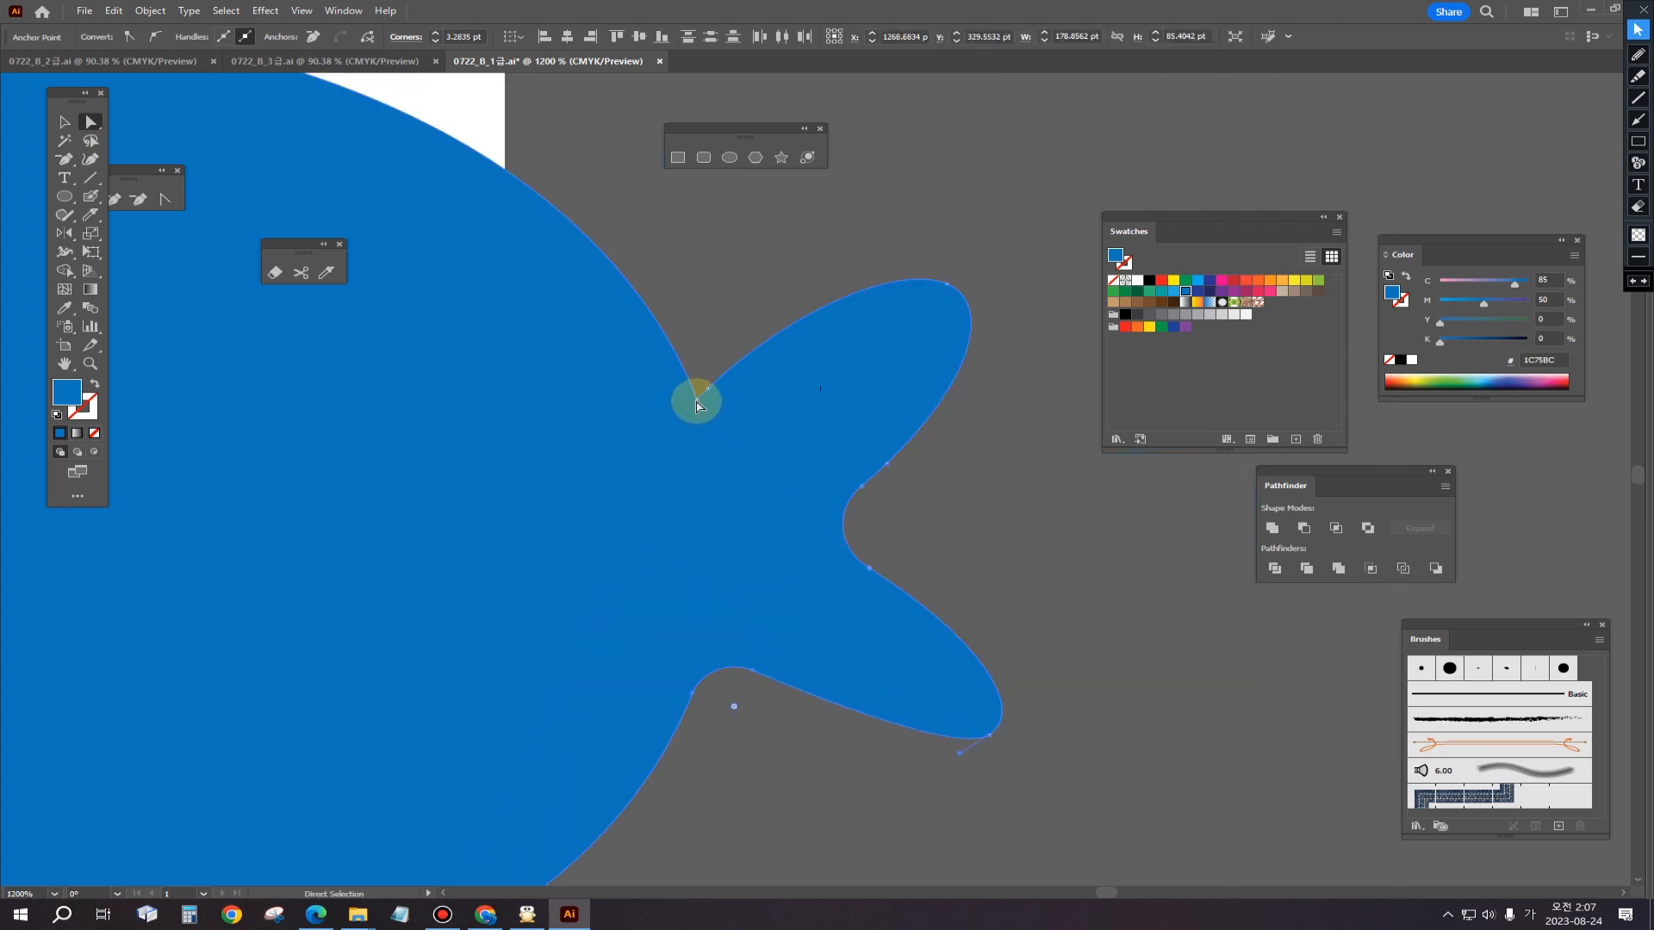
left_click(138, 199)
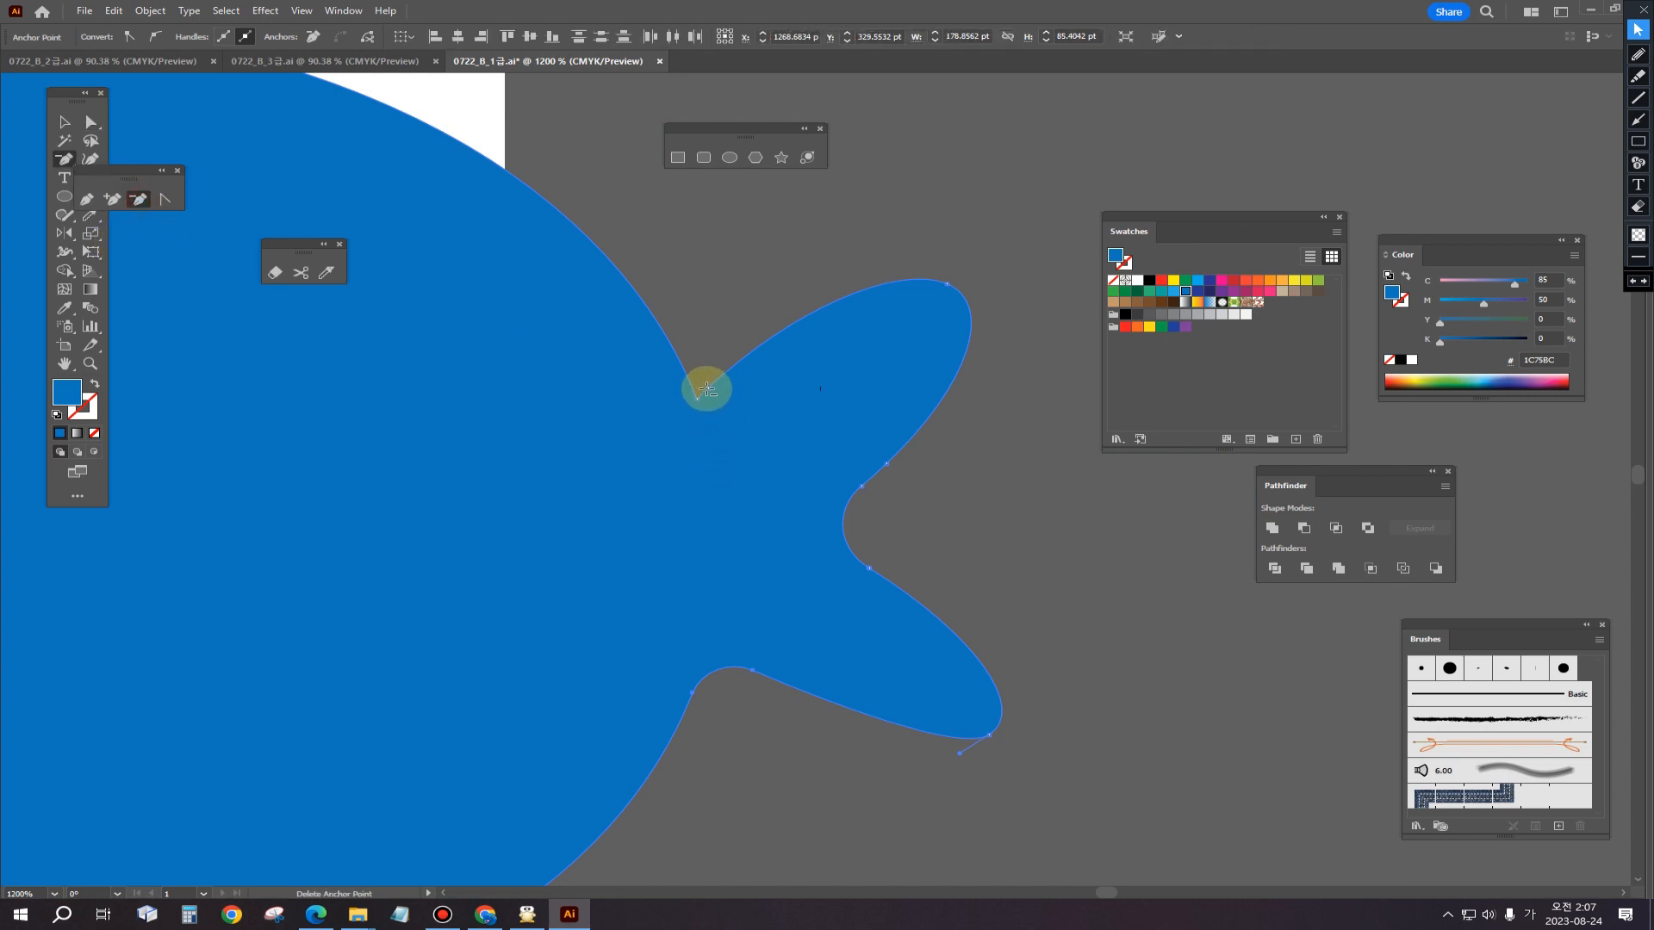
Step: Round the corners where the upper and lower lips meet the fish body, using radii of about 8.5 pt and 8.4 pt
left_click(90, 121)
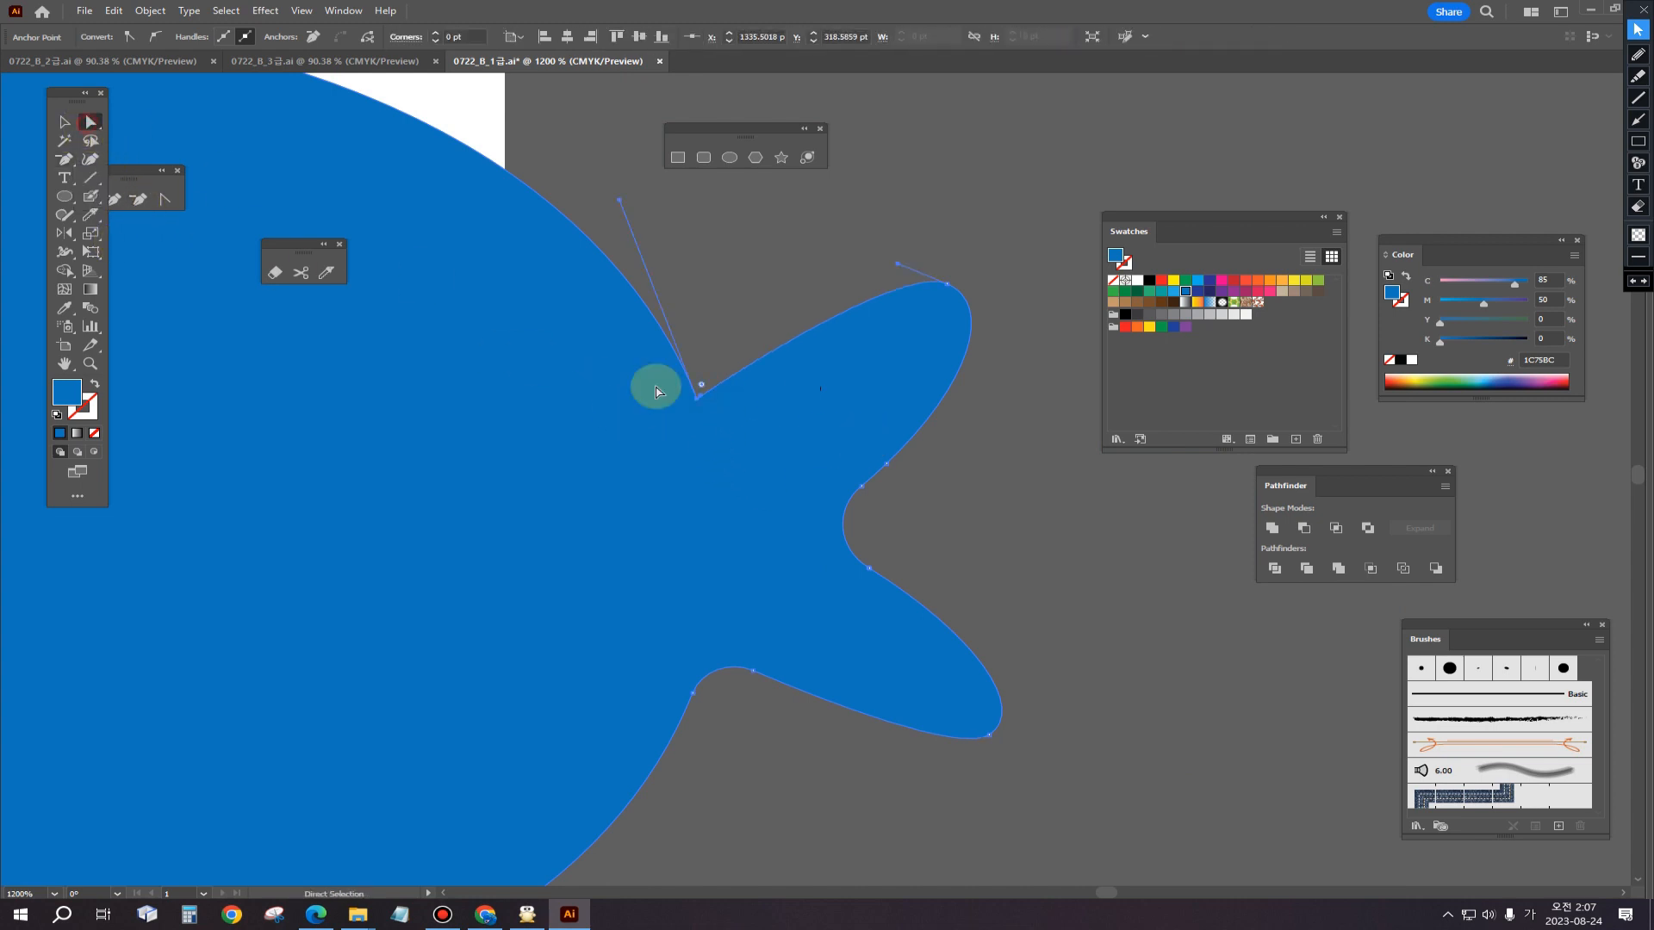
left_click_drag(704, 386, 705, 243)
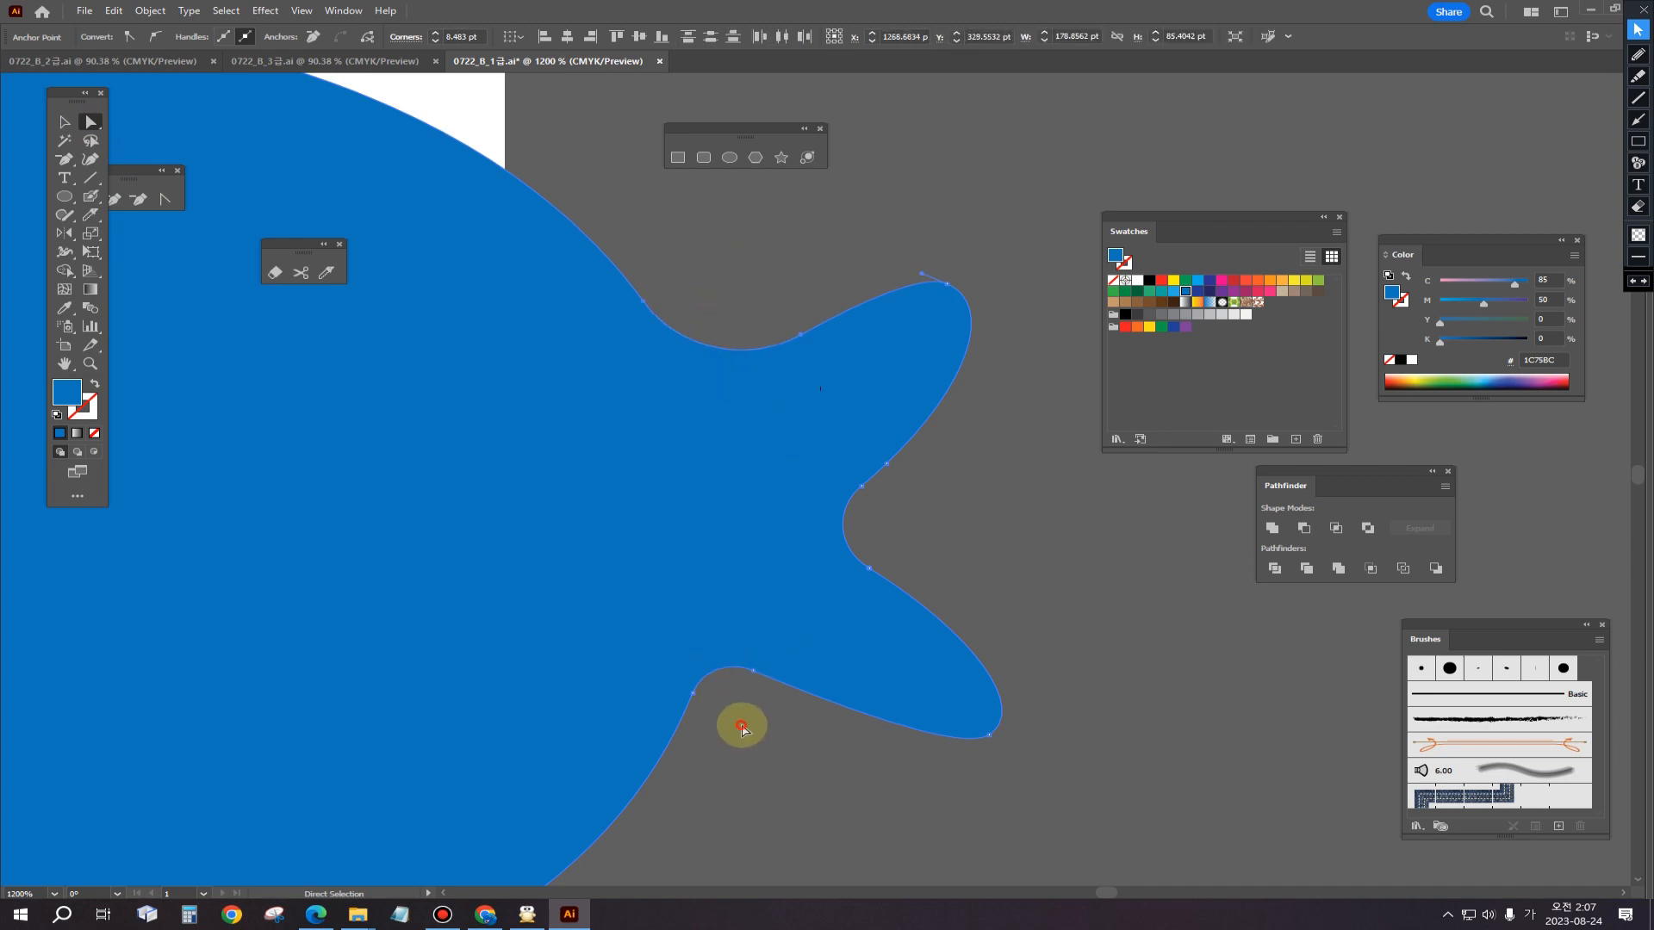
left_click(778, 717)
left_click(736, 713)
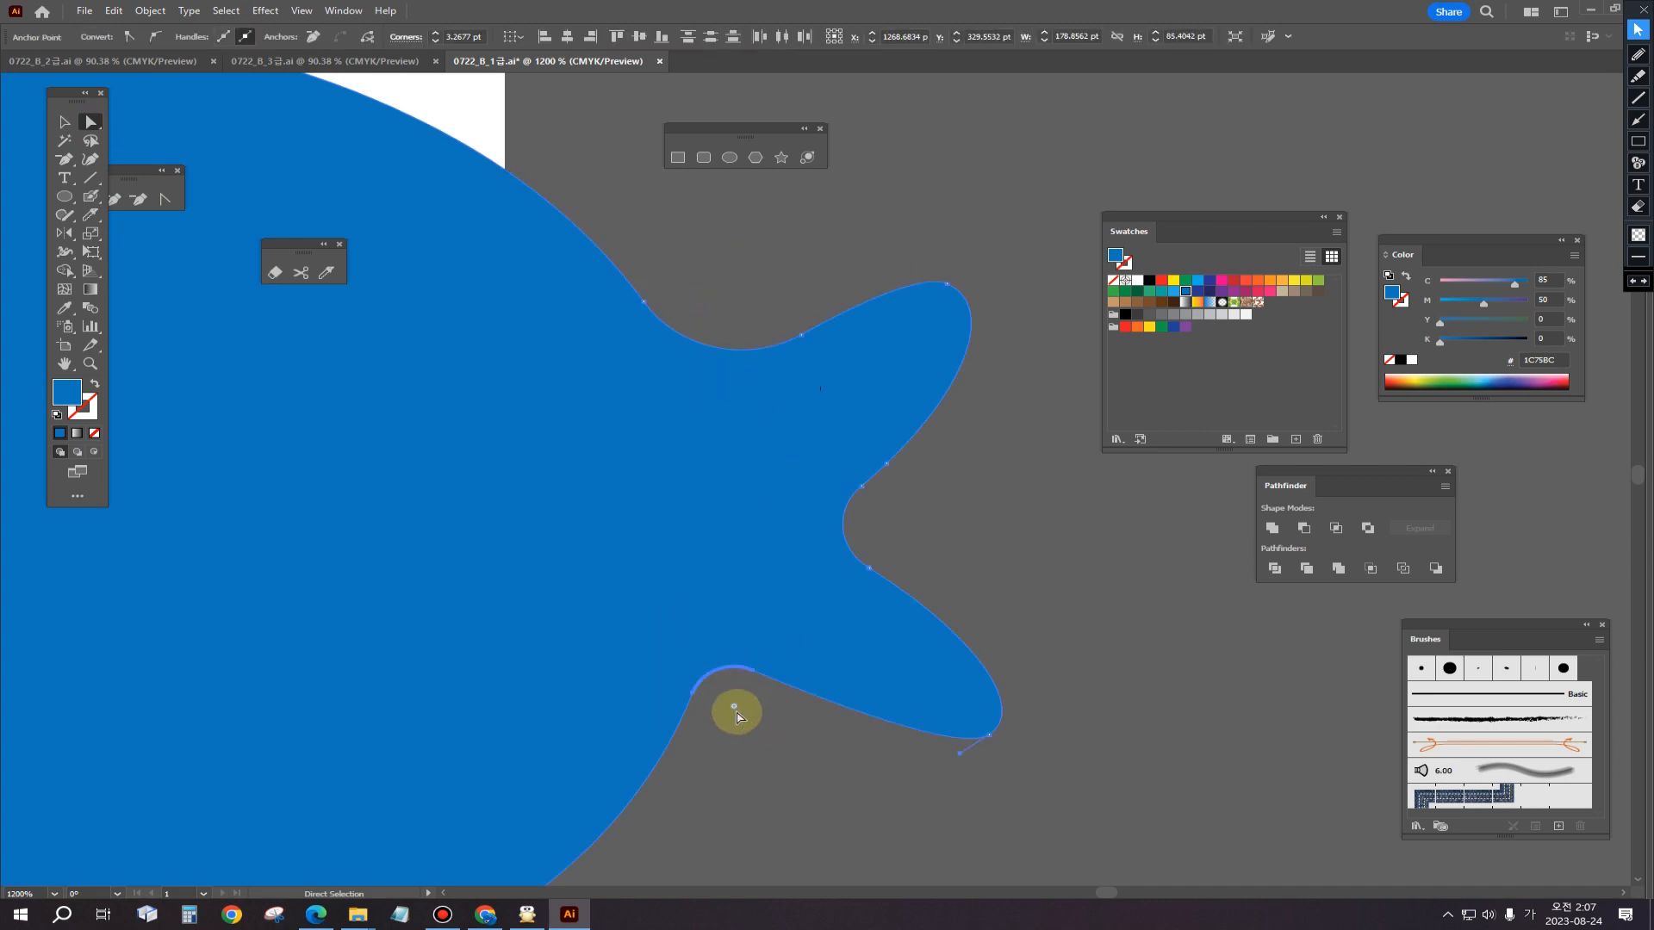
left_click(775, 770)
left_click_drag(804, 742, 653, 626)
left_click_drag(734, 710, 773, 781)
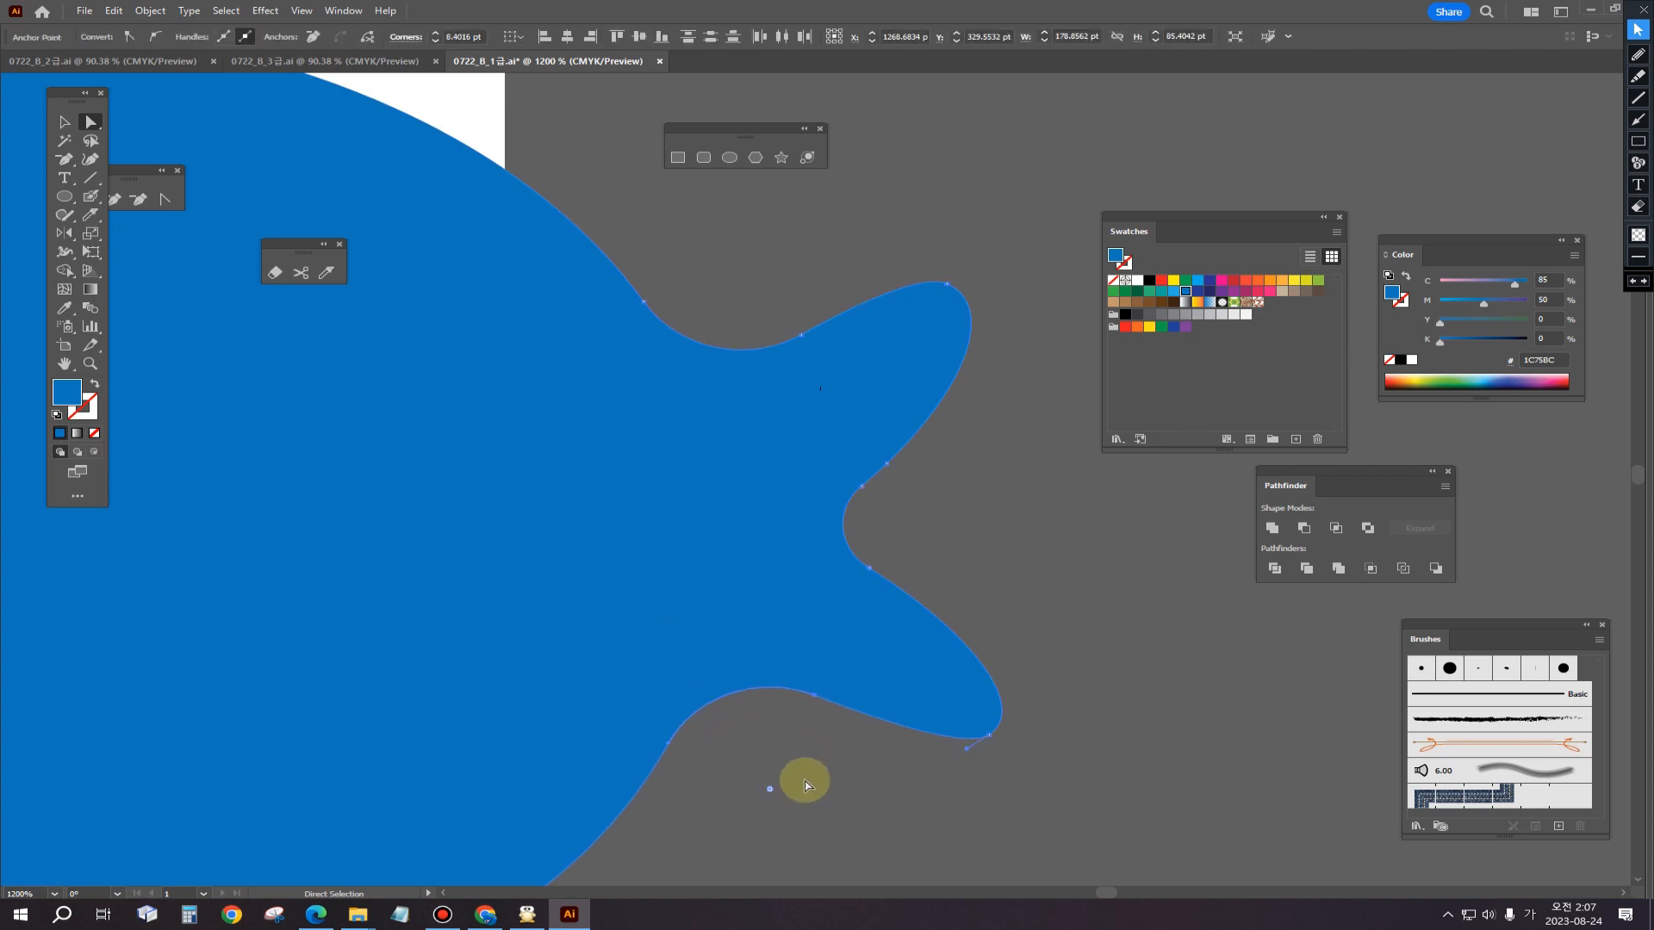
left_click(757, 309)
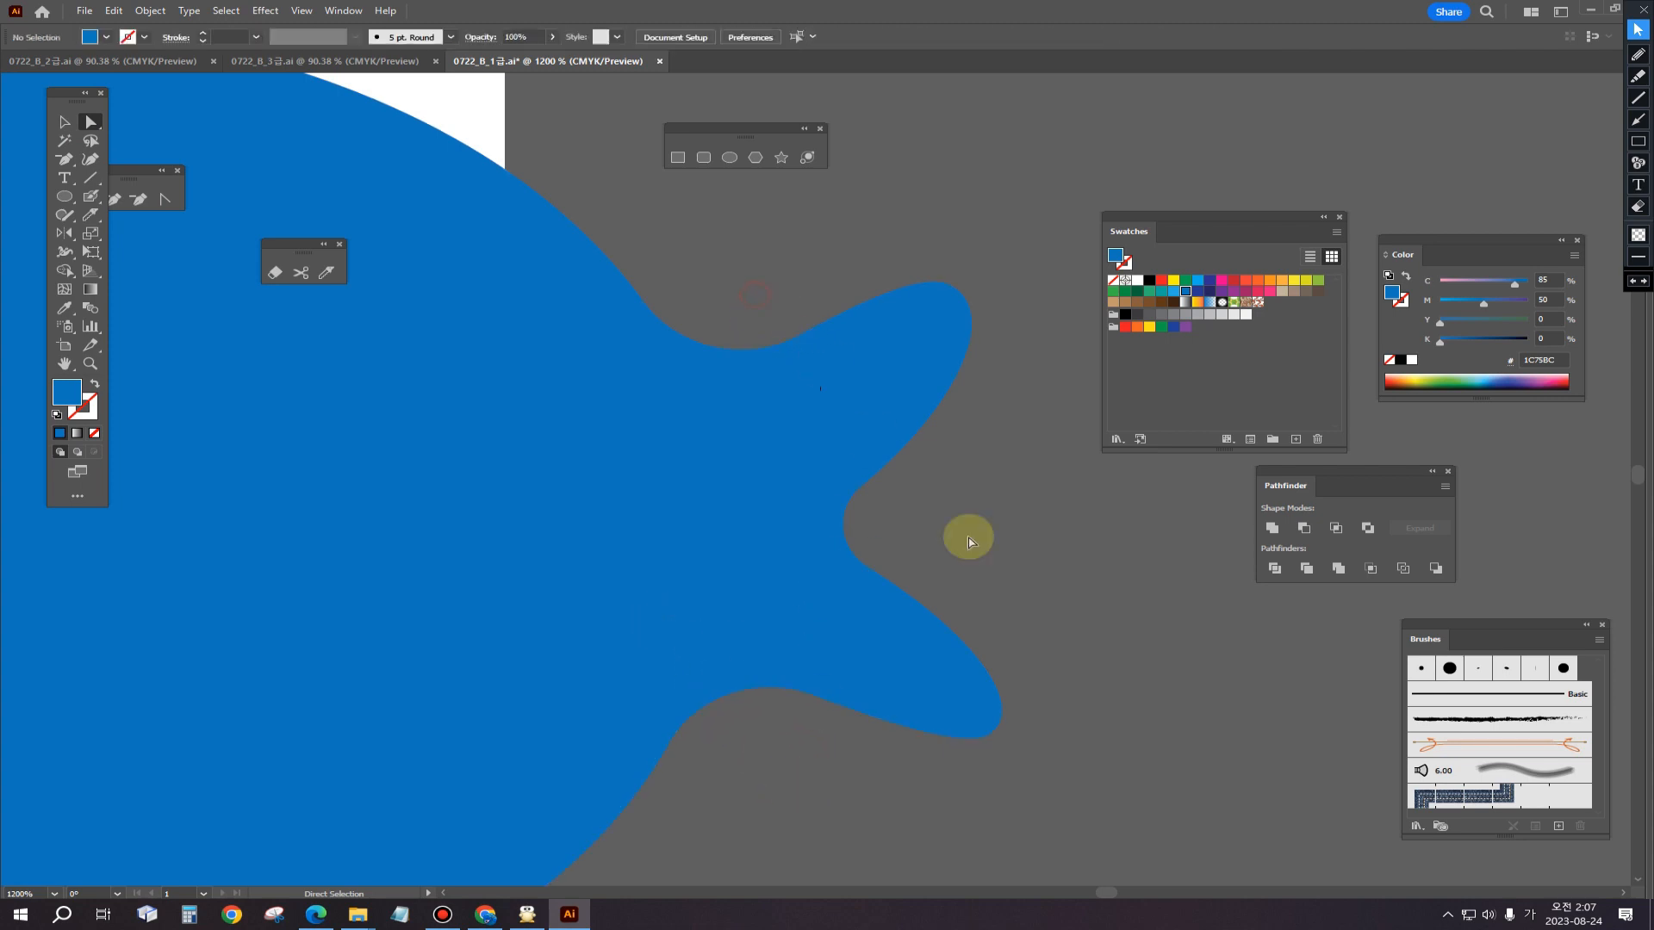
Step: Try to enlarge the rounded notch between the fish's upper and lower lips
left_click(842, 617)
mouse_move(902, 528)
left_mouse_down()
mouse_move(1000, 525)
mouse_move(903, 528)
left_mouse_up()
left_click(906, 527)
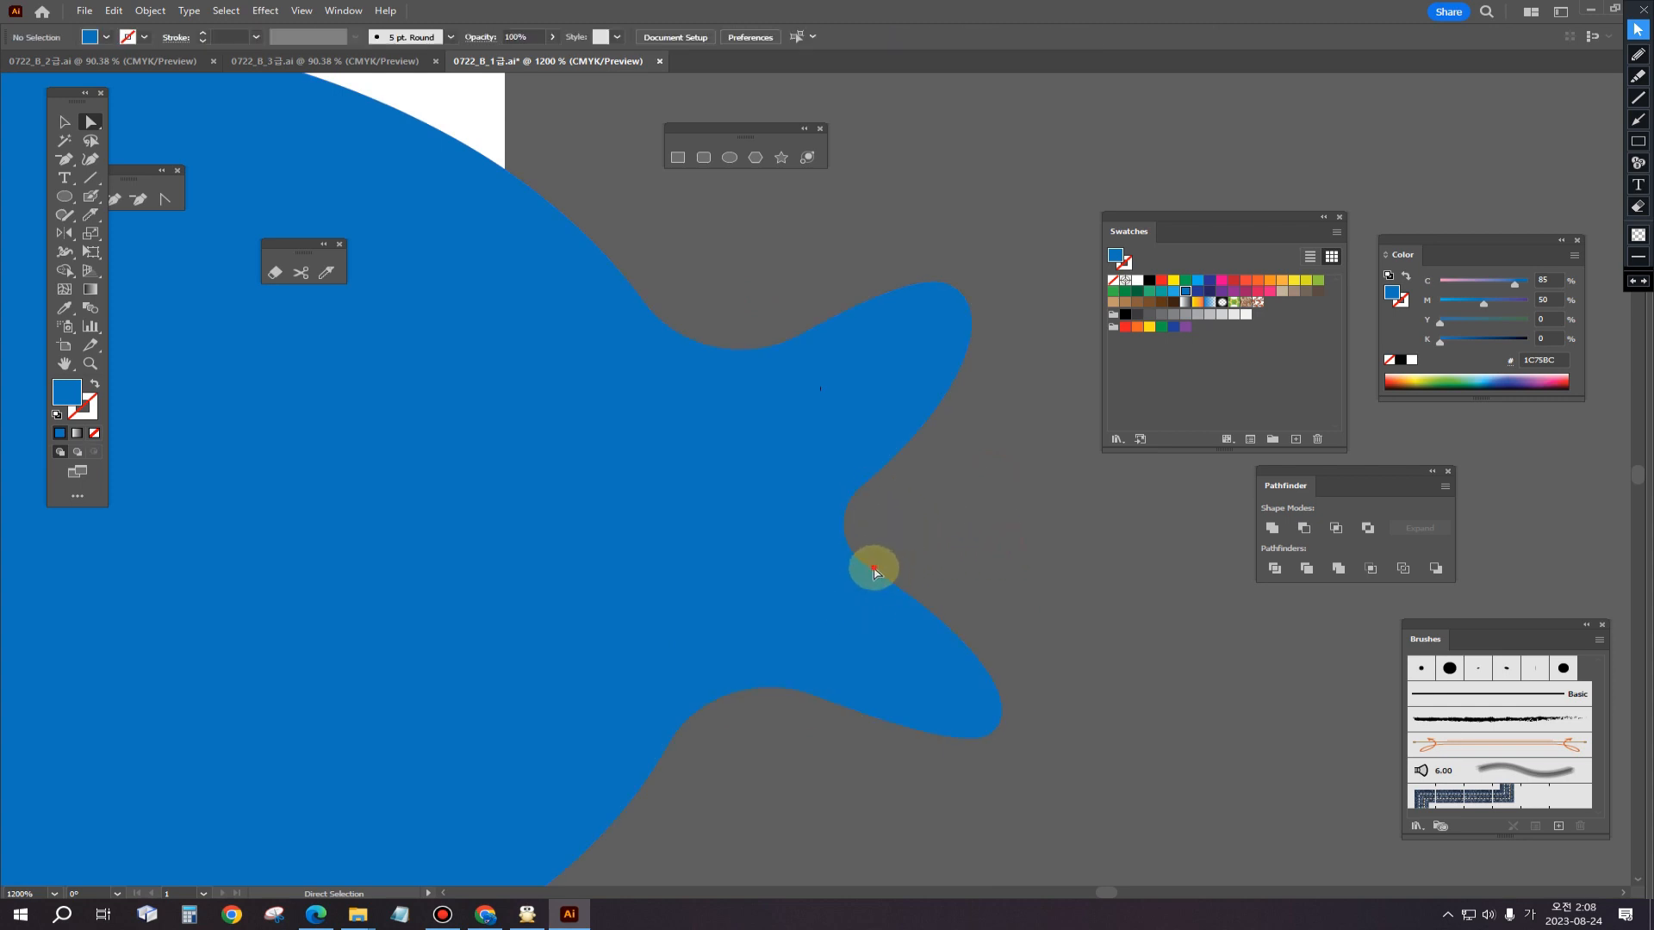
left_click(848, 538)
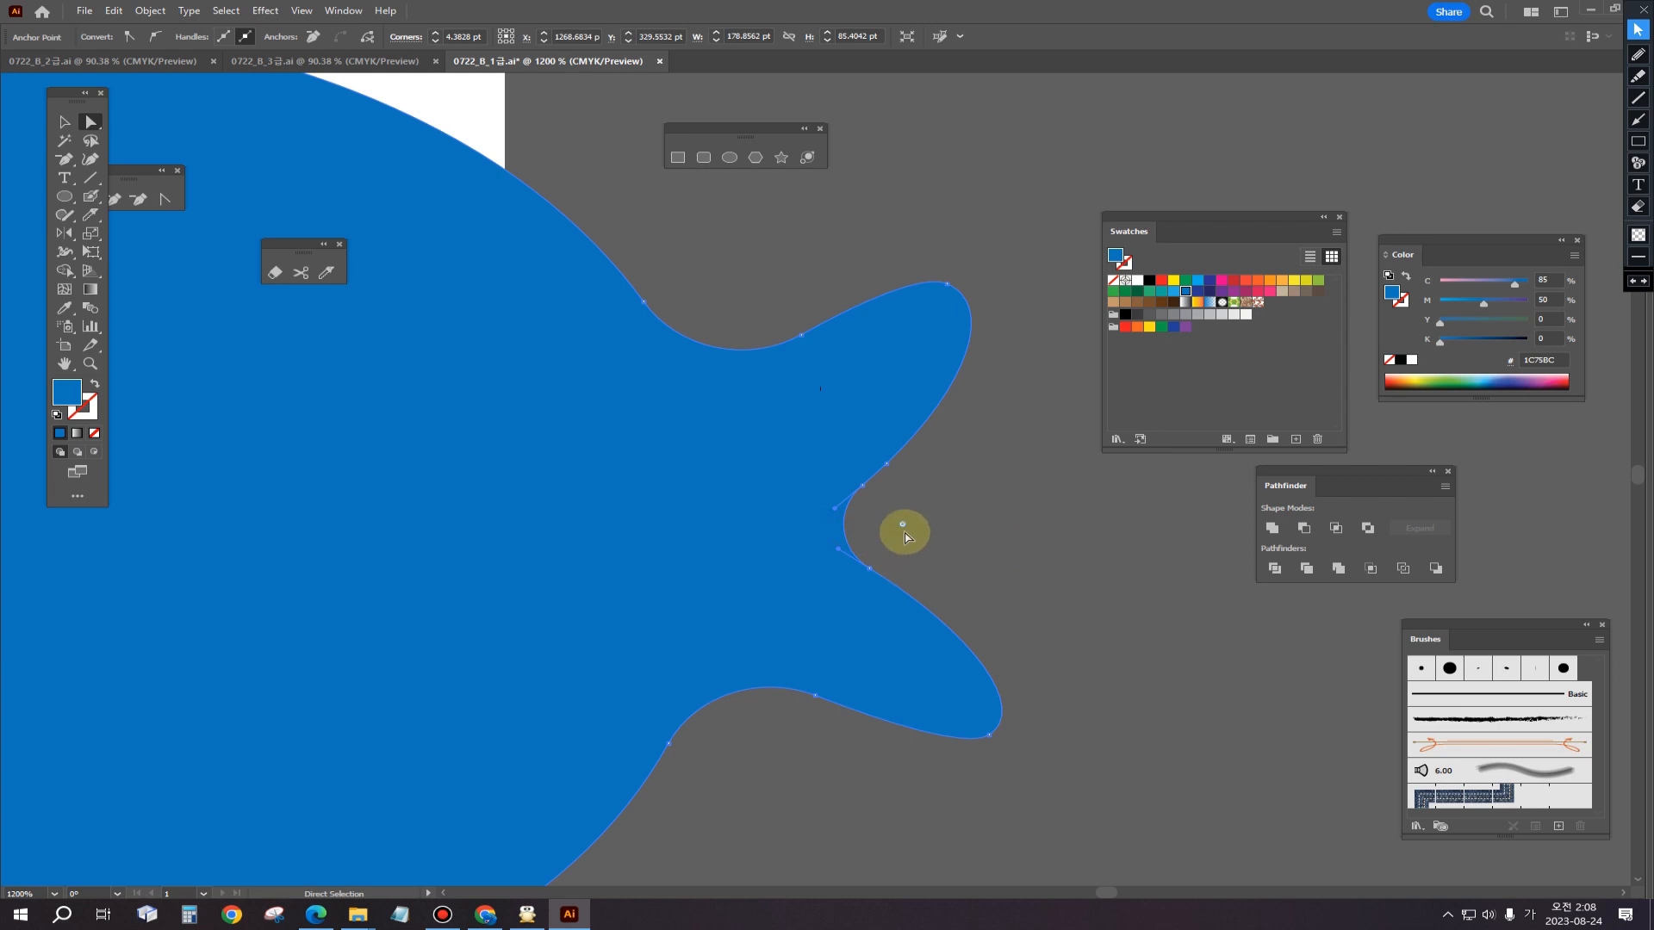
mouse_move(905, 529)
left_mouse_down()
mouse_move(933, 525)
mouse_move(916, 525)
left_mouse_up()
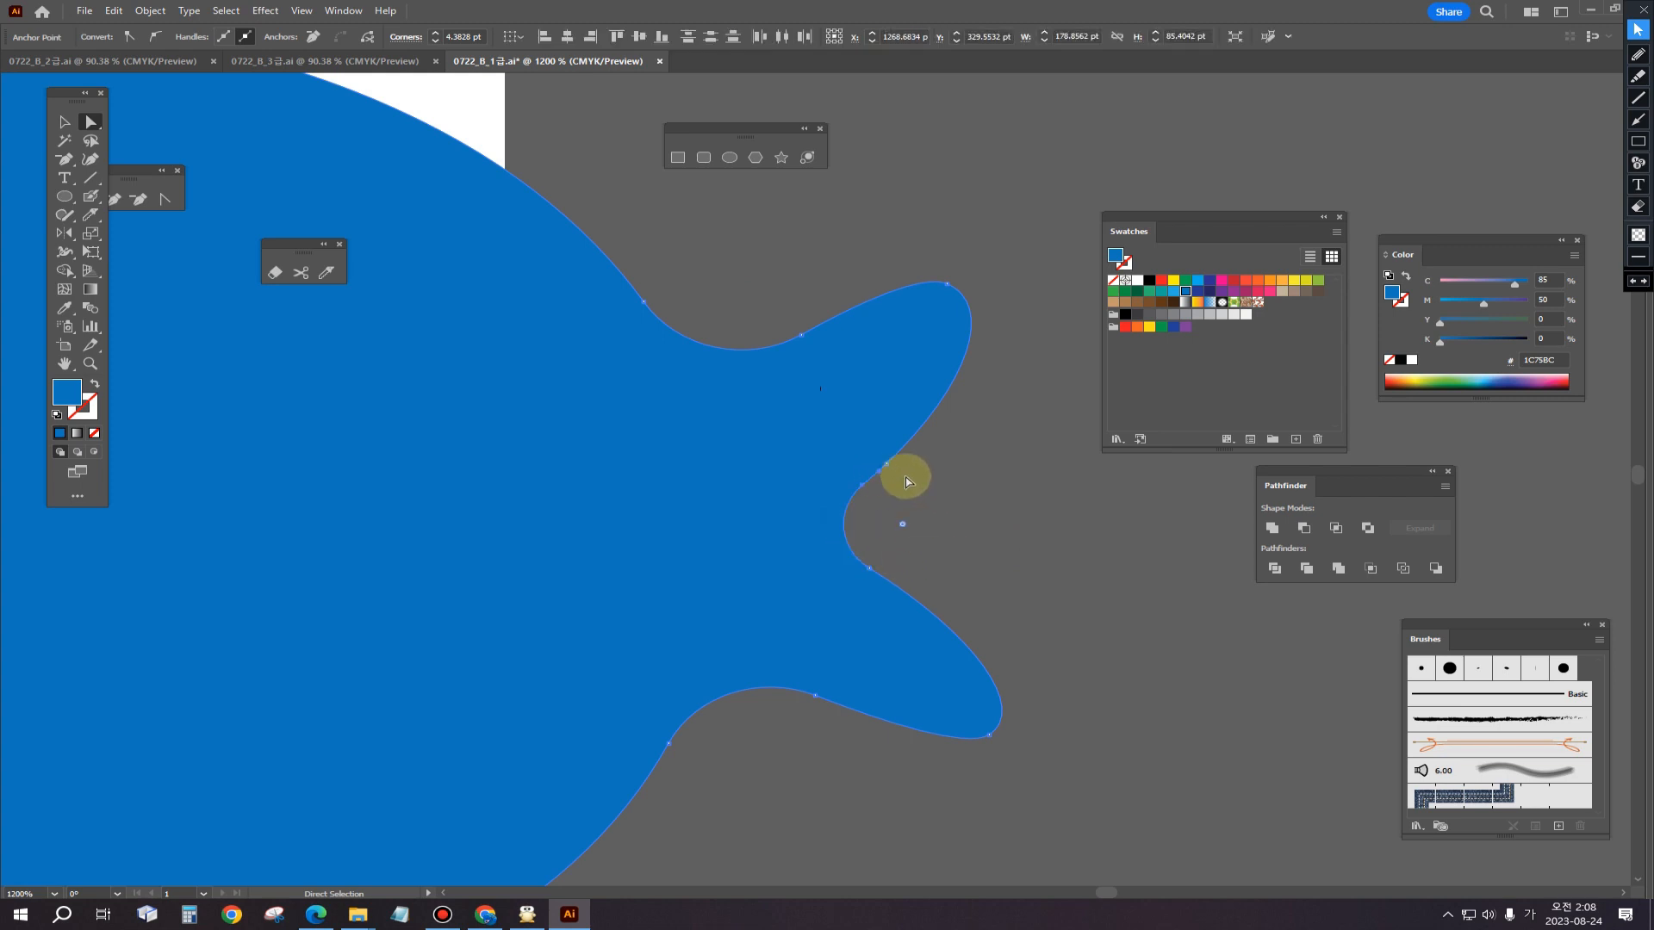
Step: Delete the surplus anchor point on the underside of the upper lip, just above the mouth notch
left_click(139, 199)
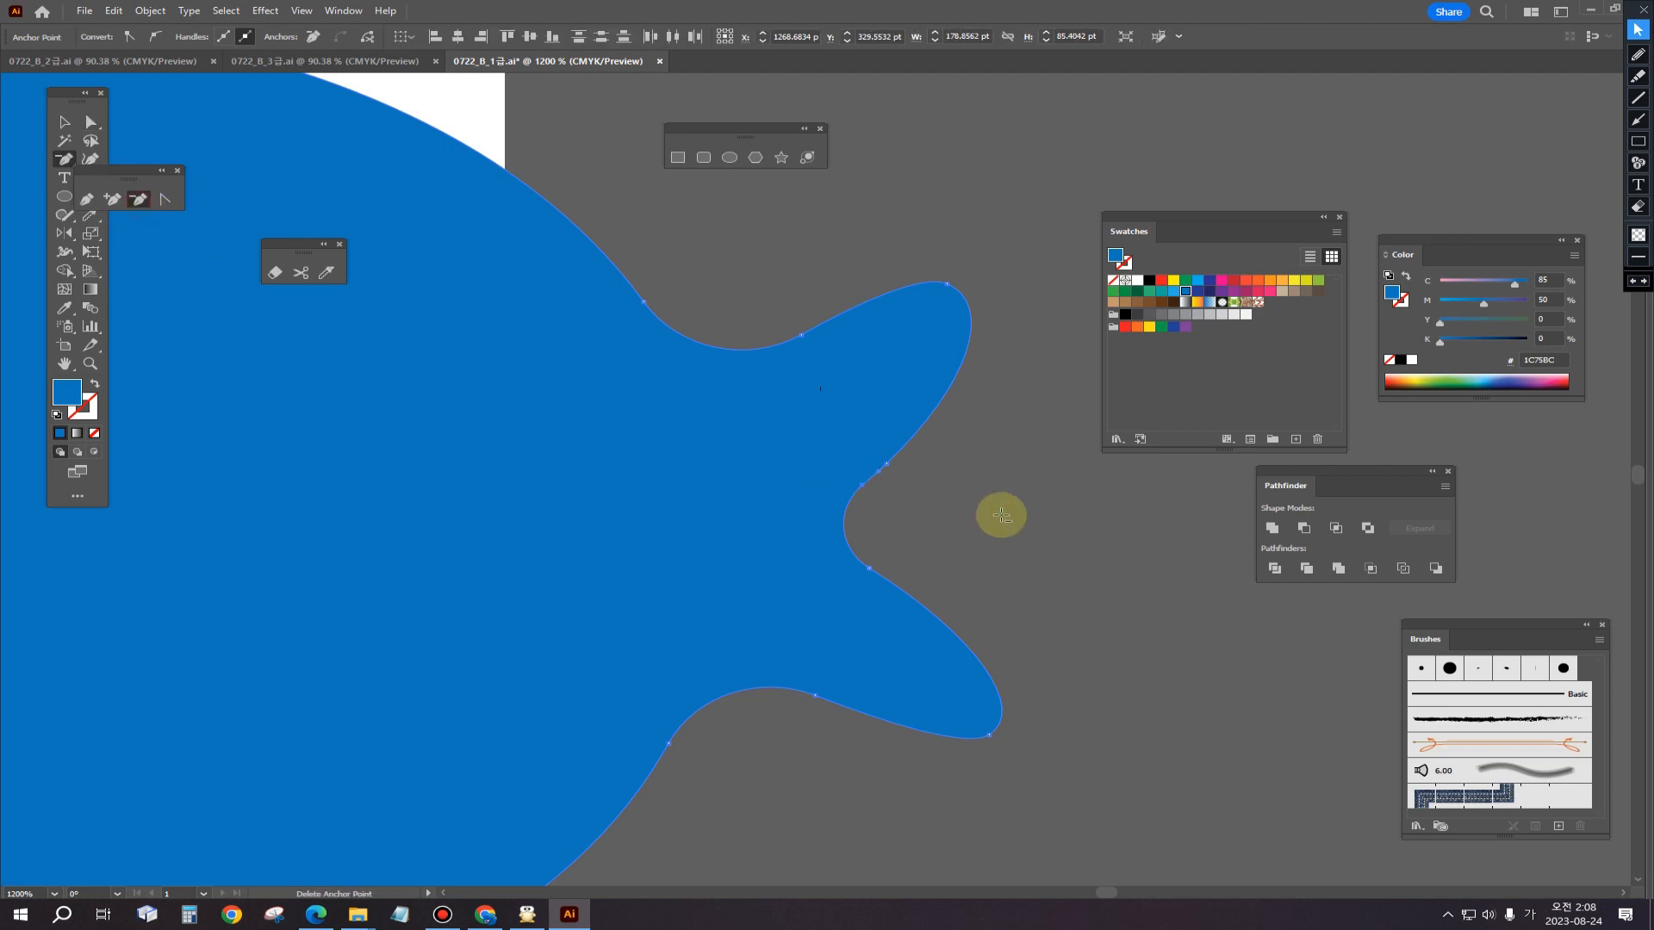
left_click(888, 464)
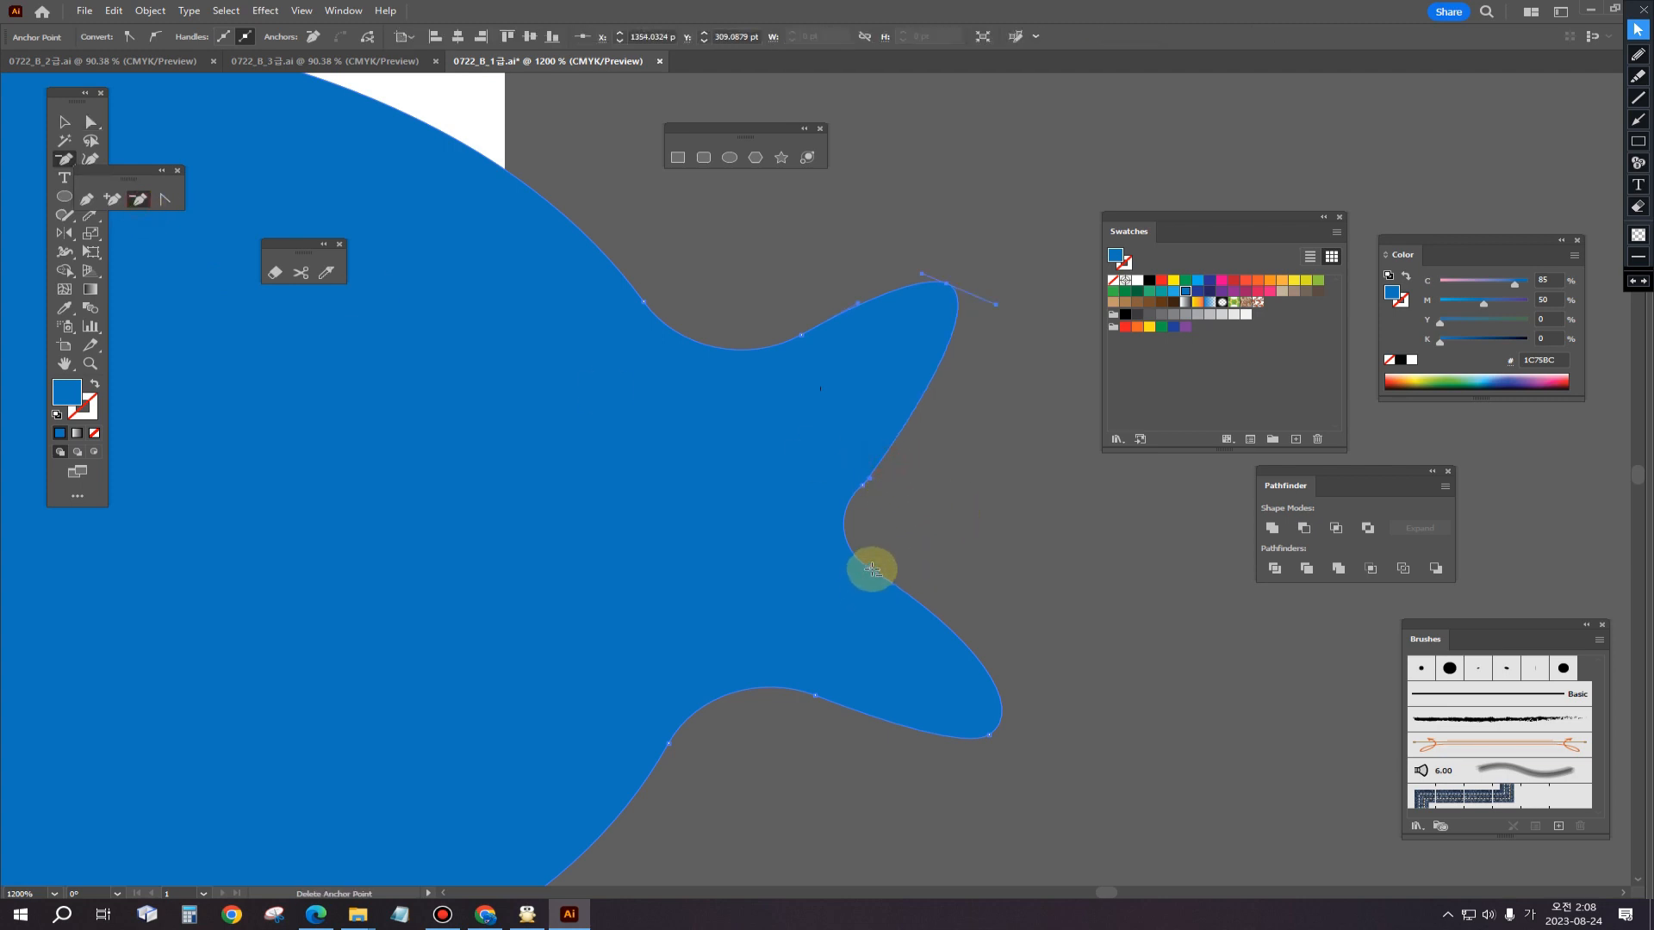
left_click(90, 122)
left_click_drag(928, 479, 834, 591)
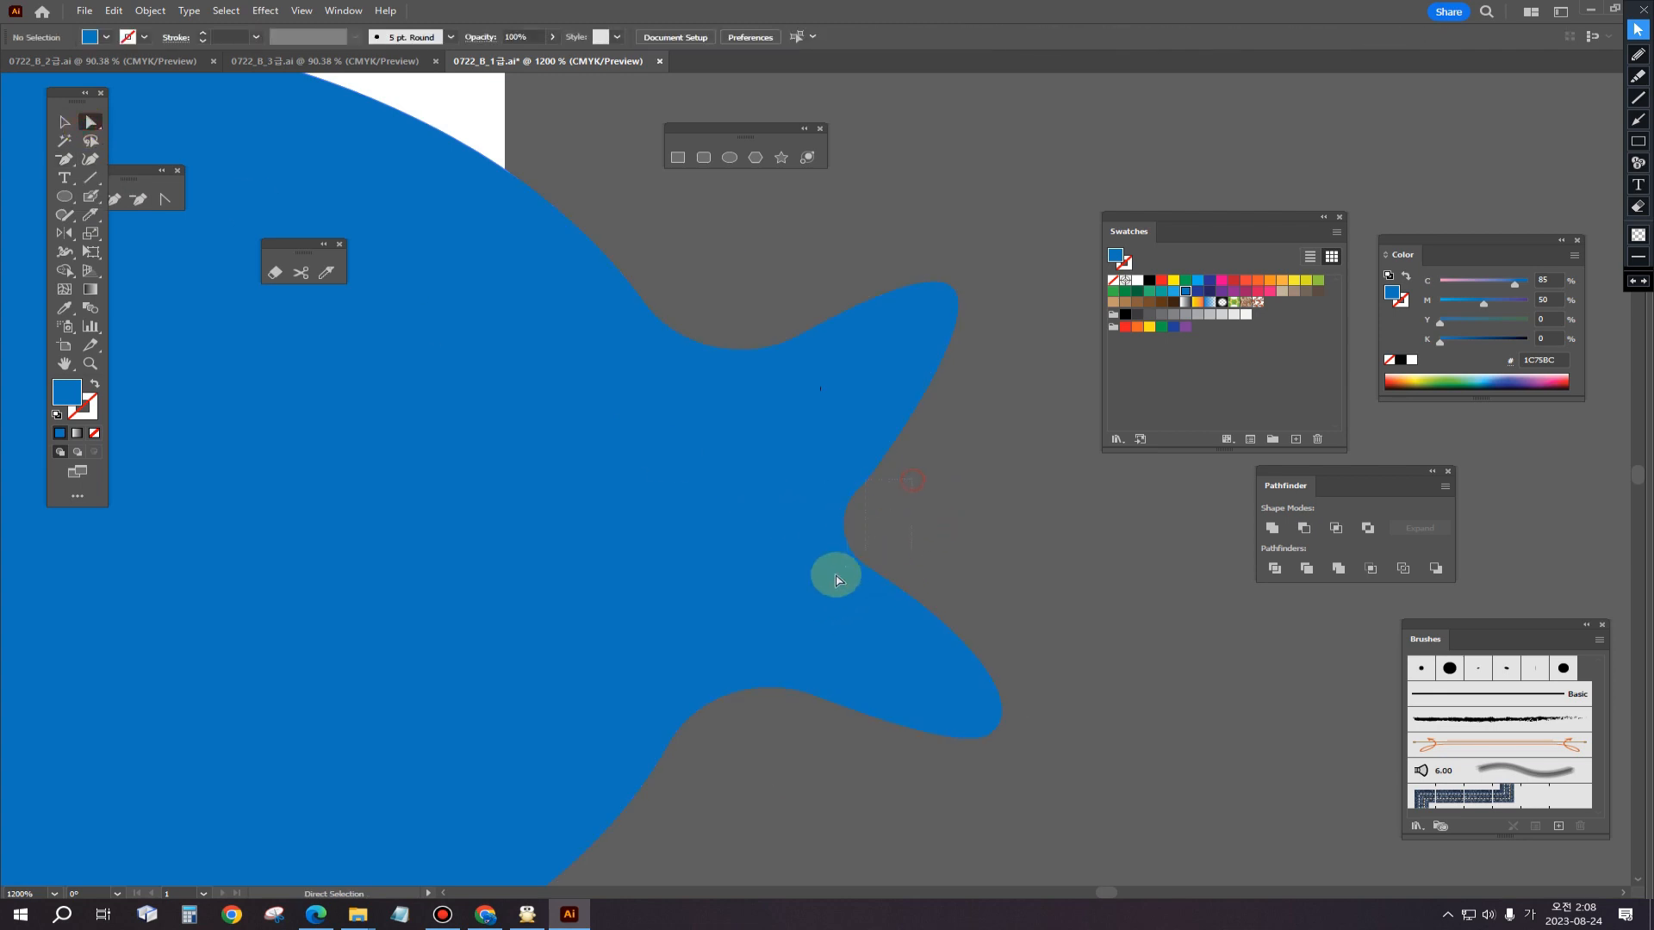
left_click(848, 539)
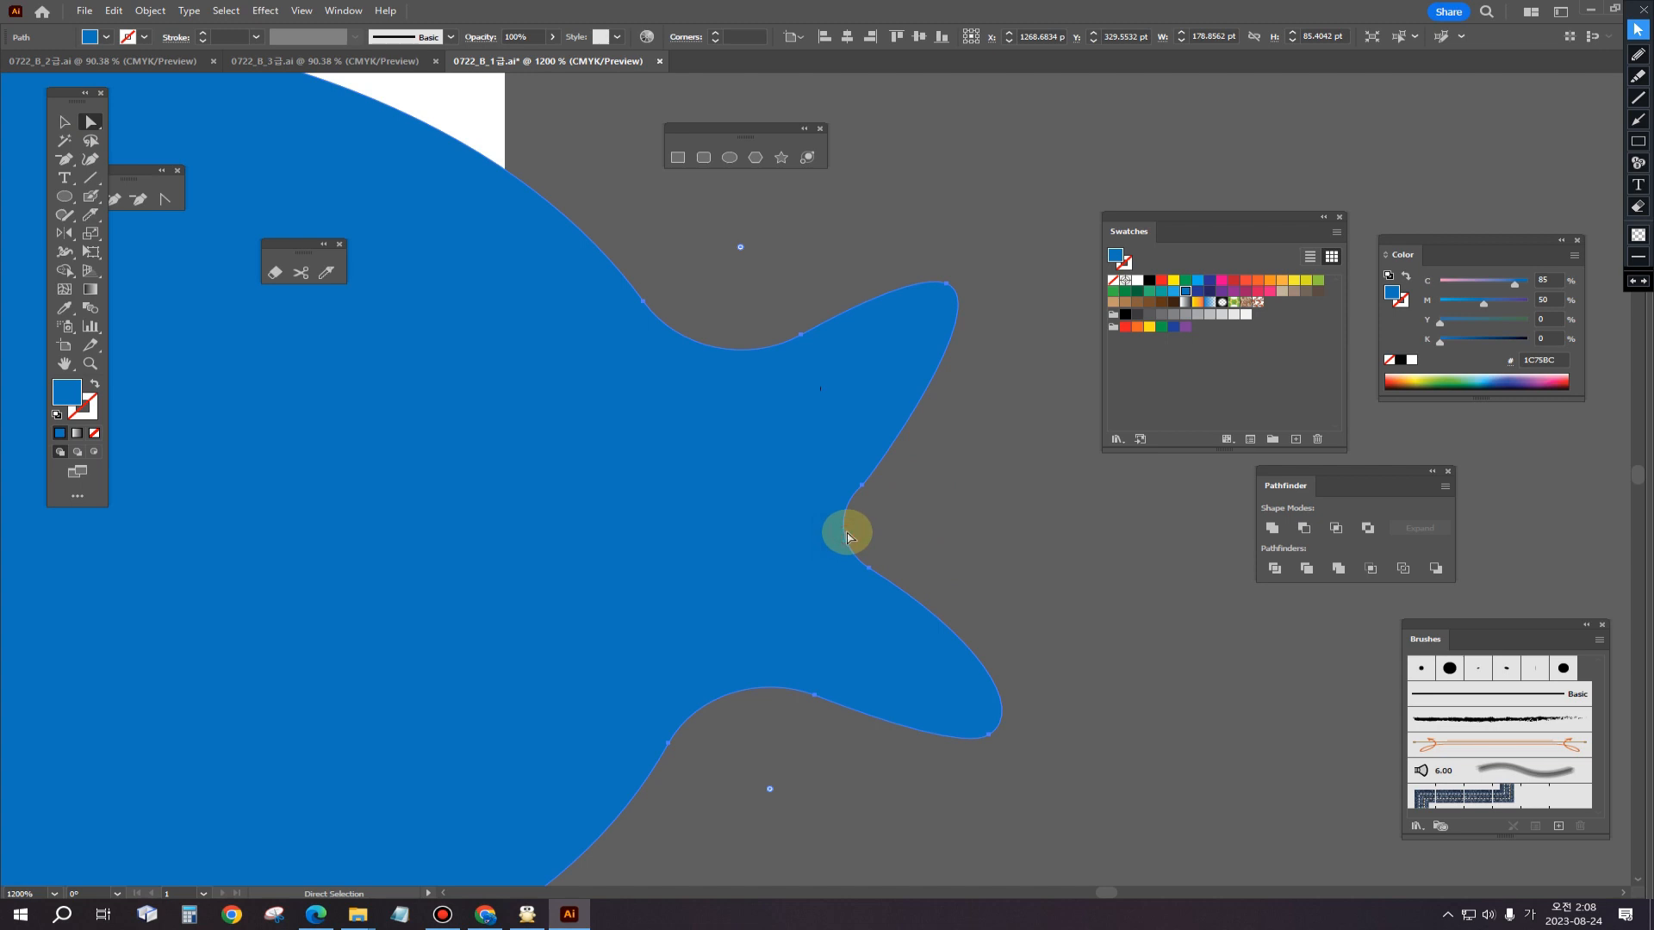
left_click(950, 582)
left_click(866, 571)
left_click(812, 534)
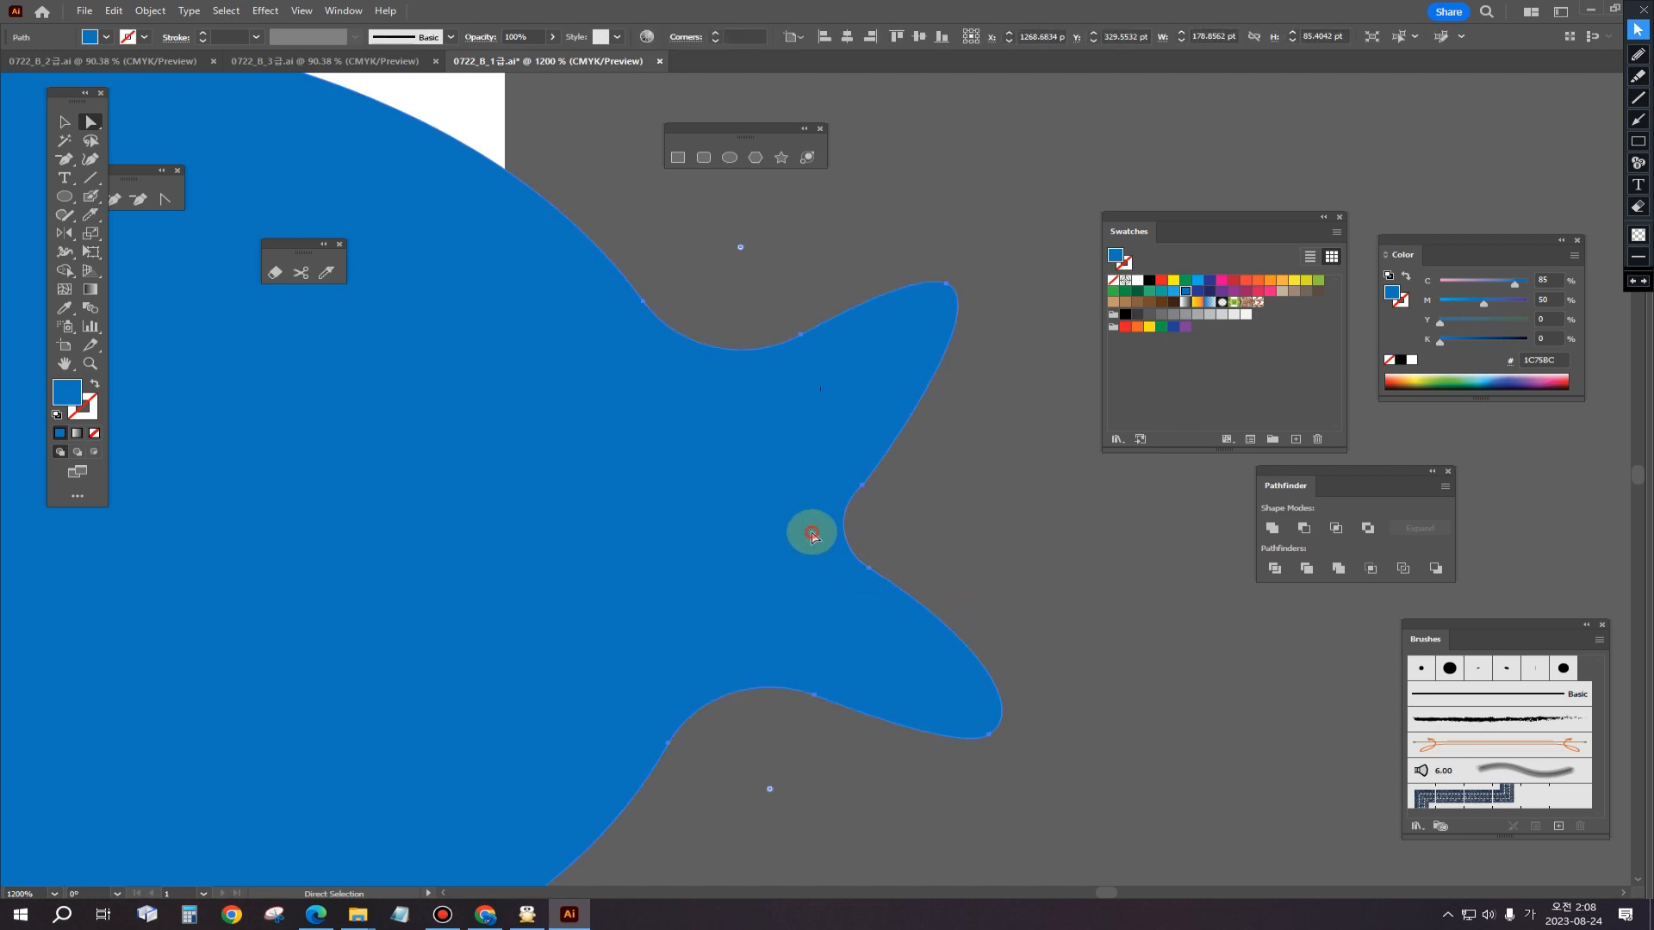
left_click(63, 121)
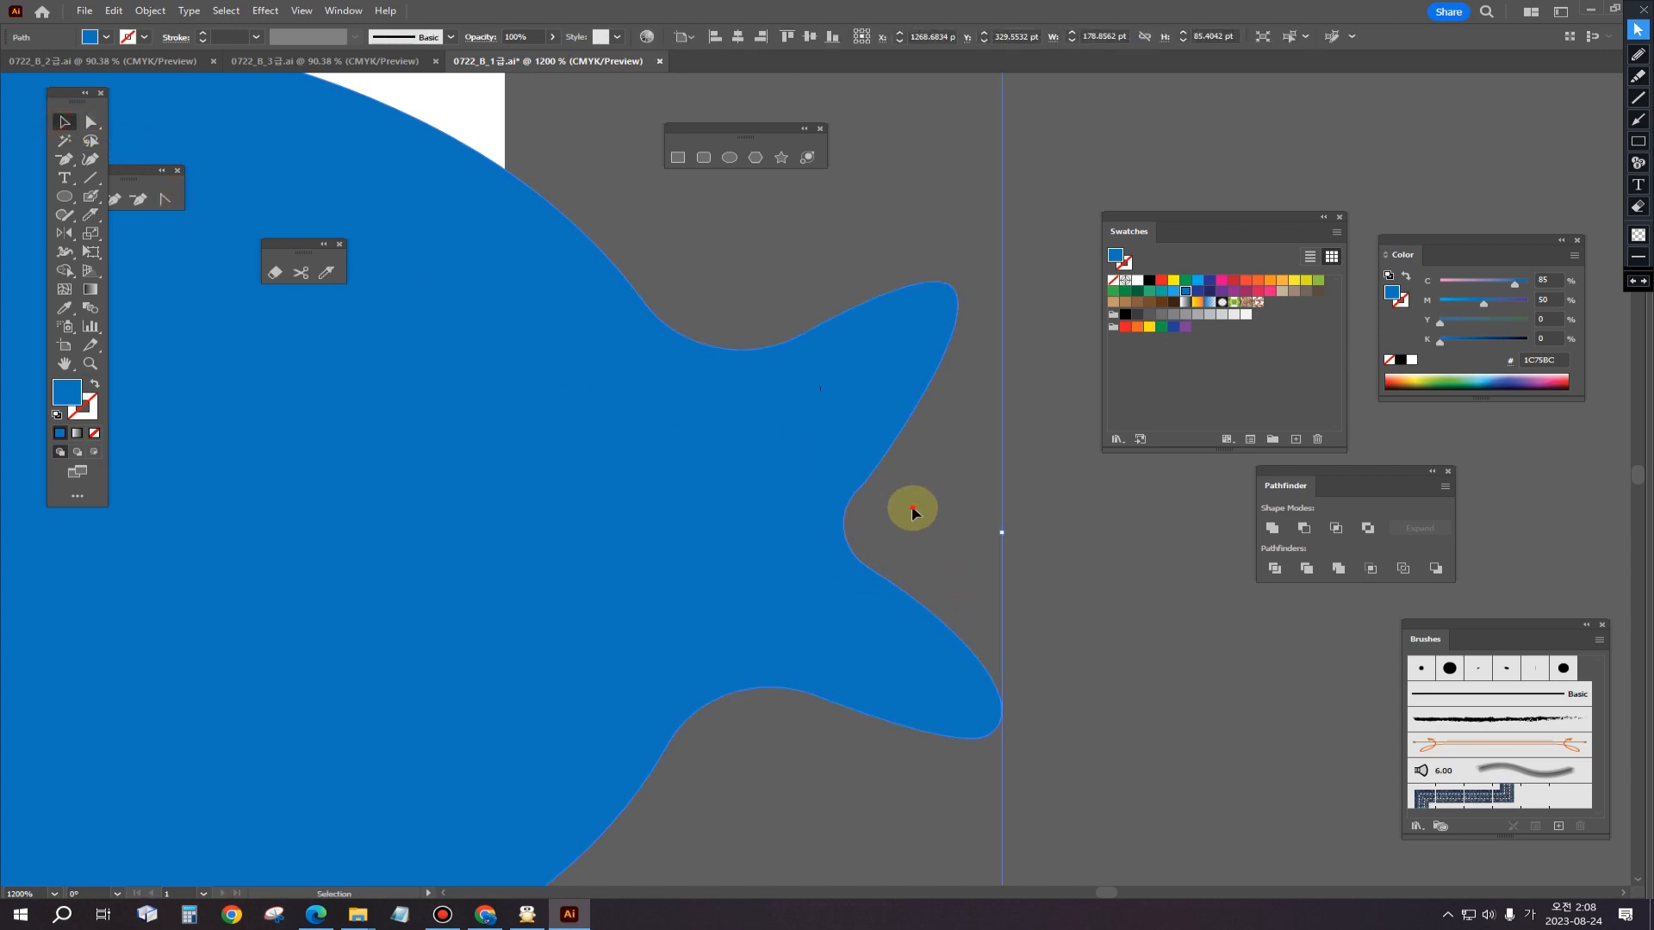
left_click(912, 508)
left_click(845, 513)
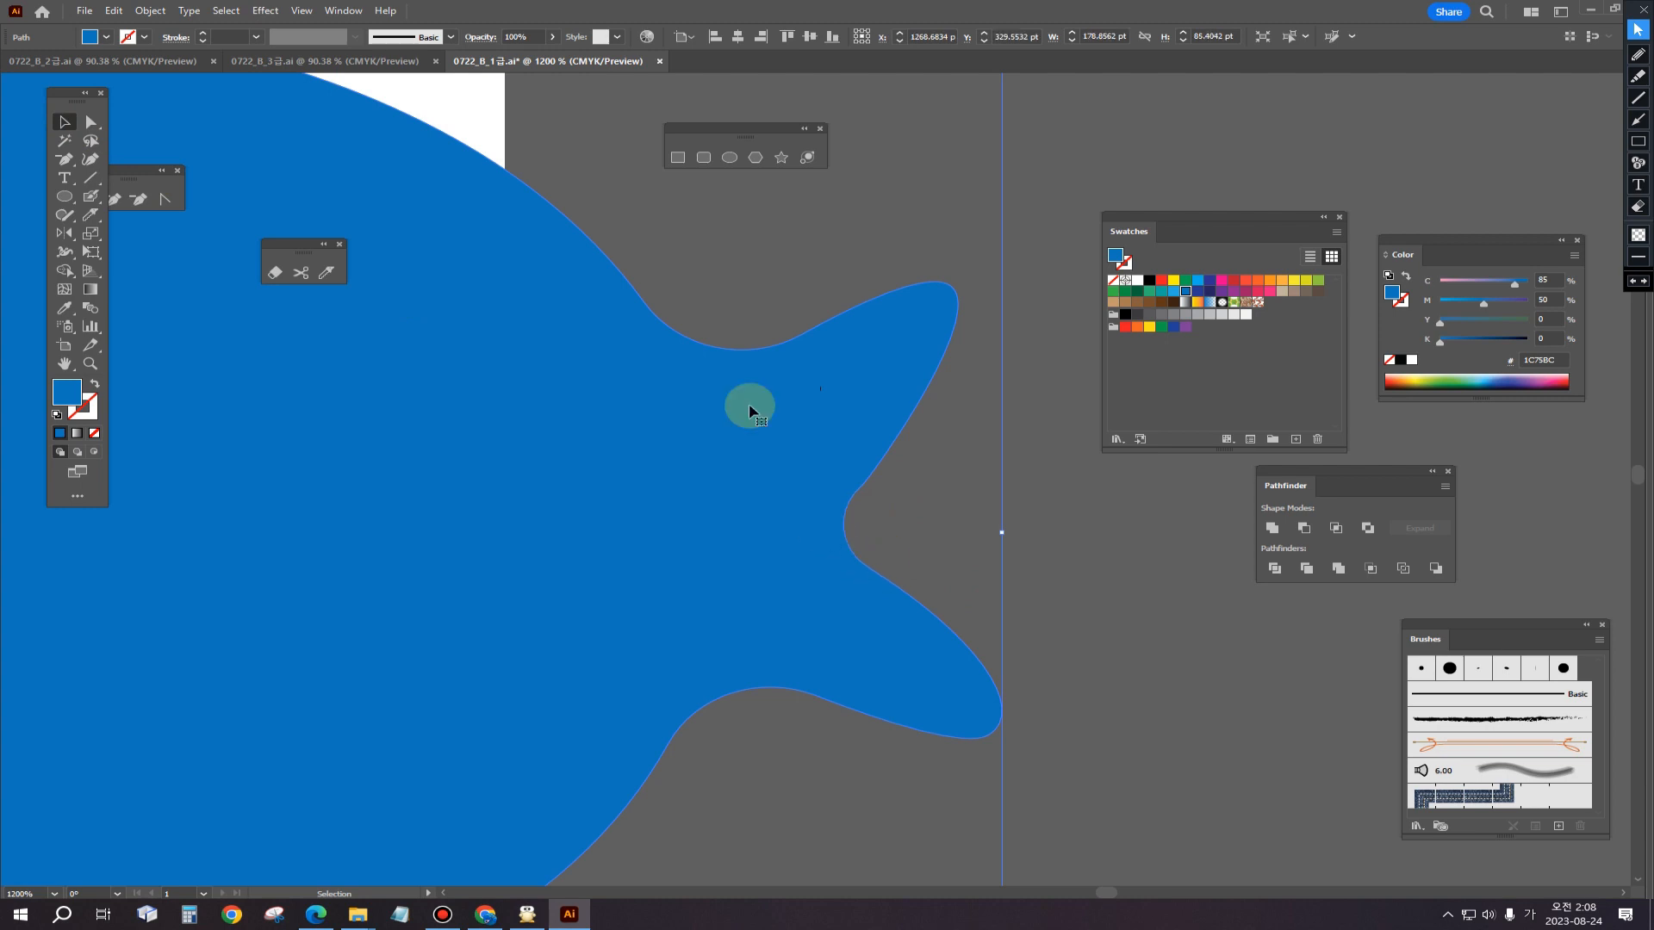
Step: Select the anchor points at both ends of the mouth notch and shift the notch curve slightly upward
left_click(91, 121)
scroll(897, 522, "left", 1)
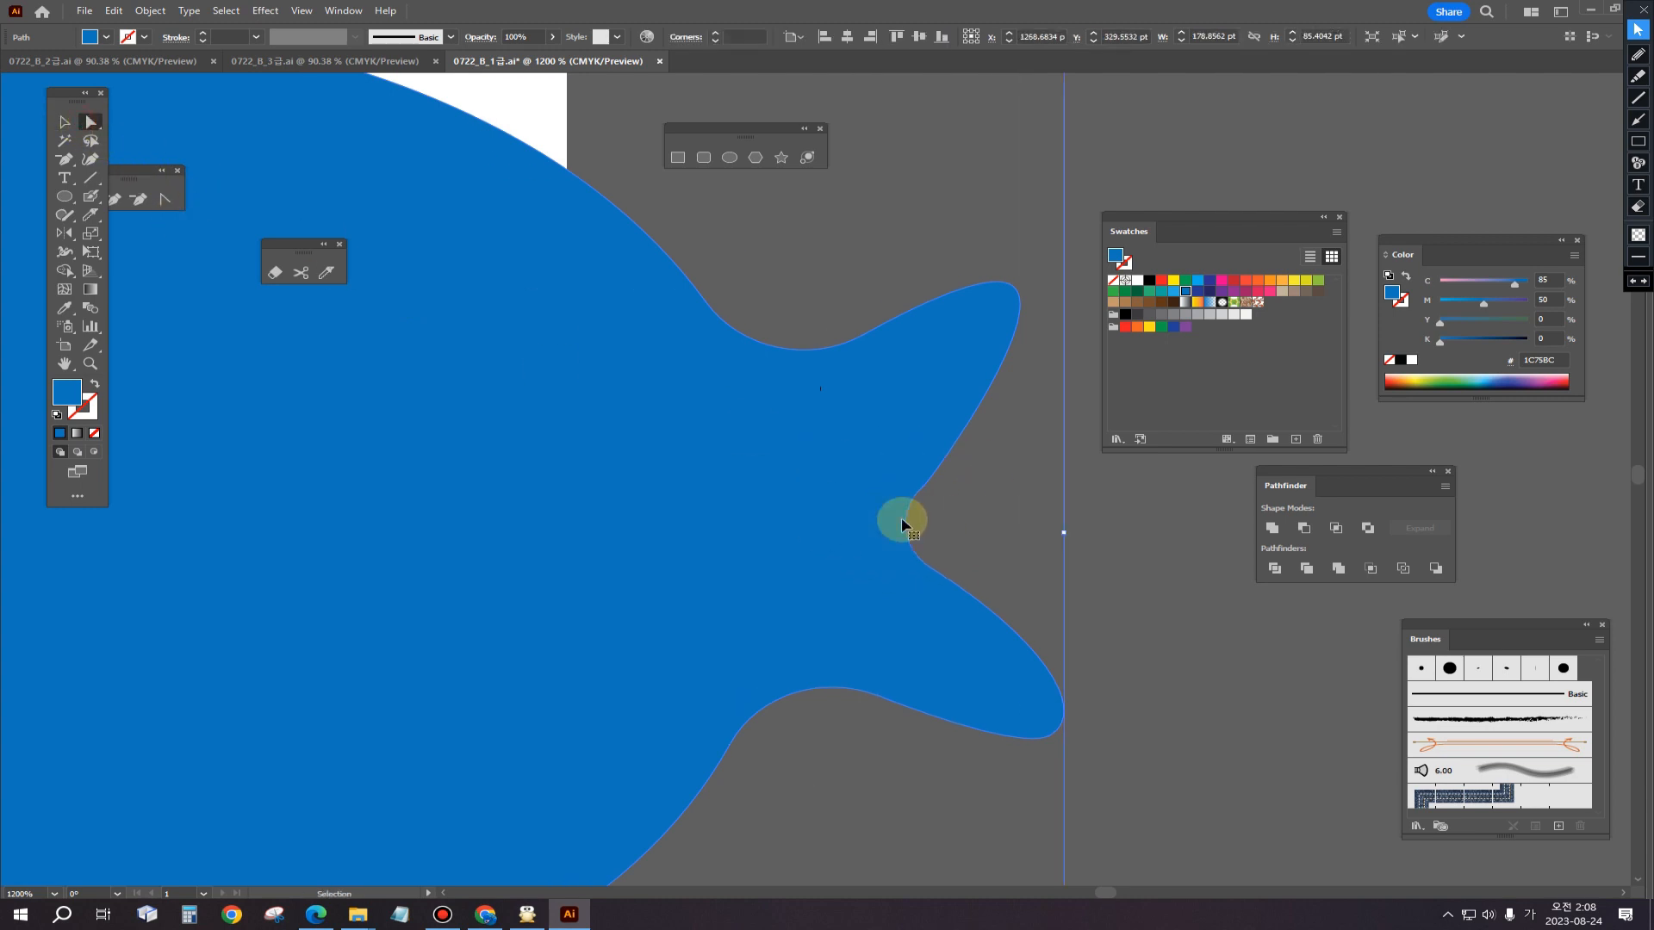
scroll(960, 539, "up", 2)
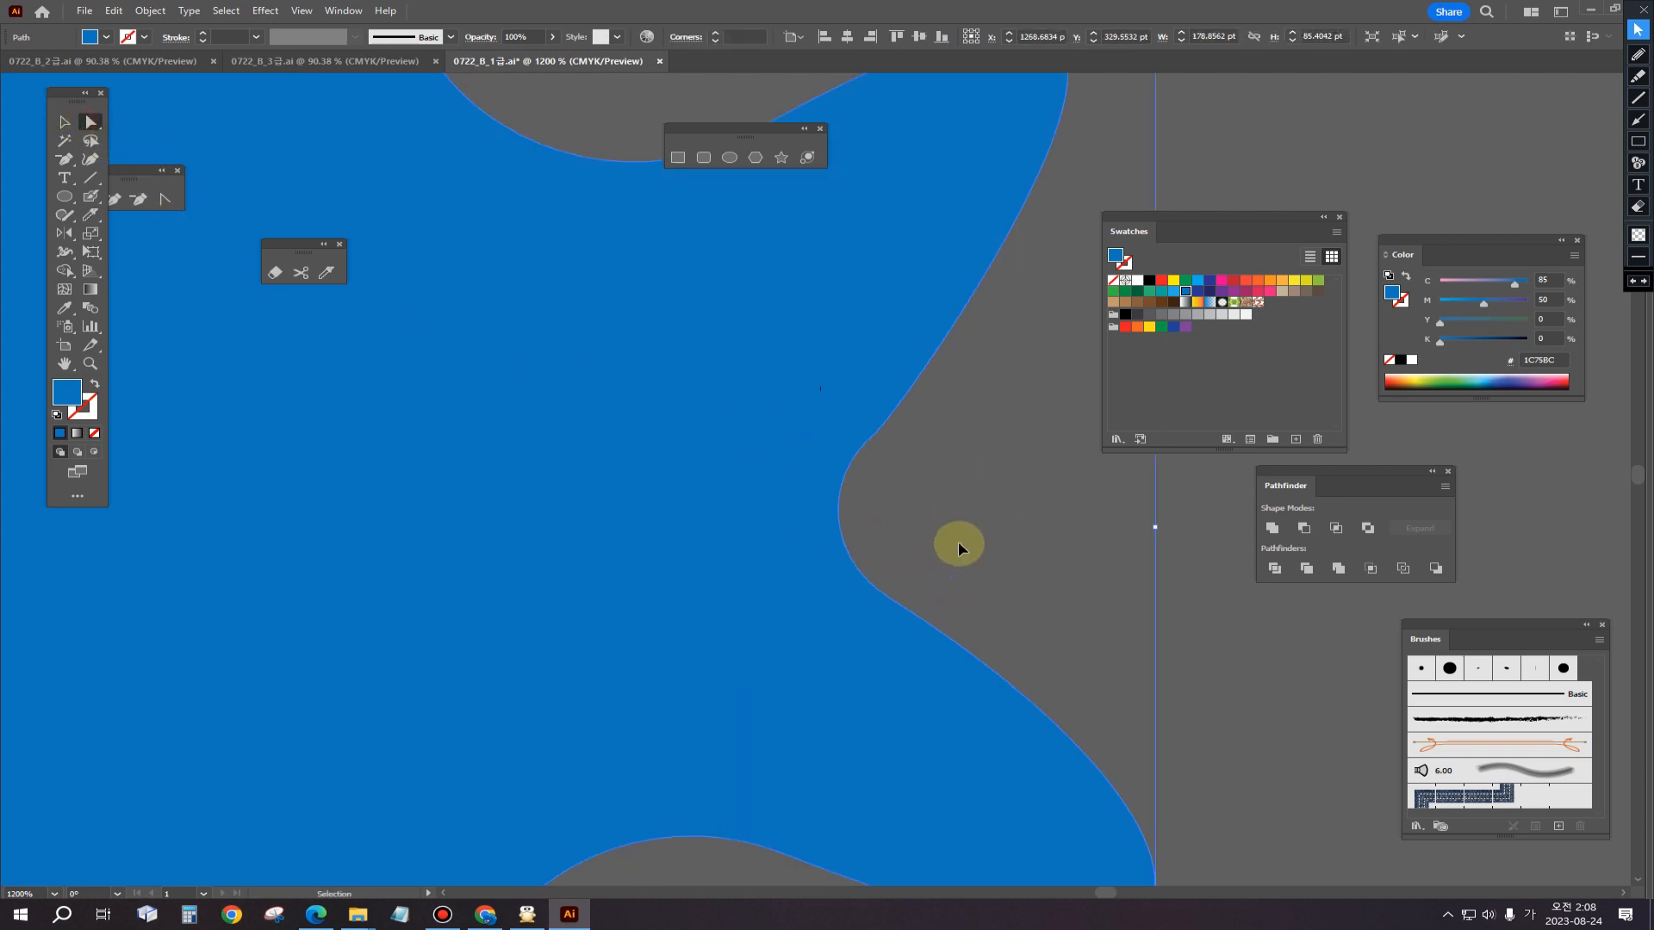
left_click(875, 434)
left_click(890, 598, "shift")
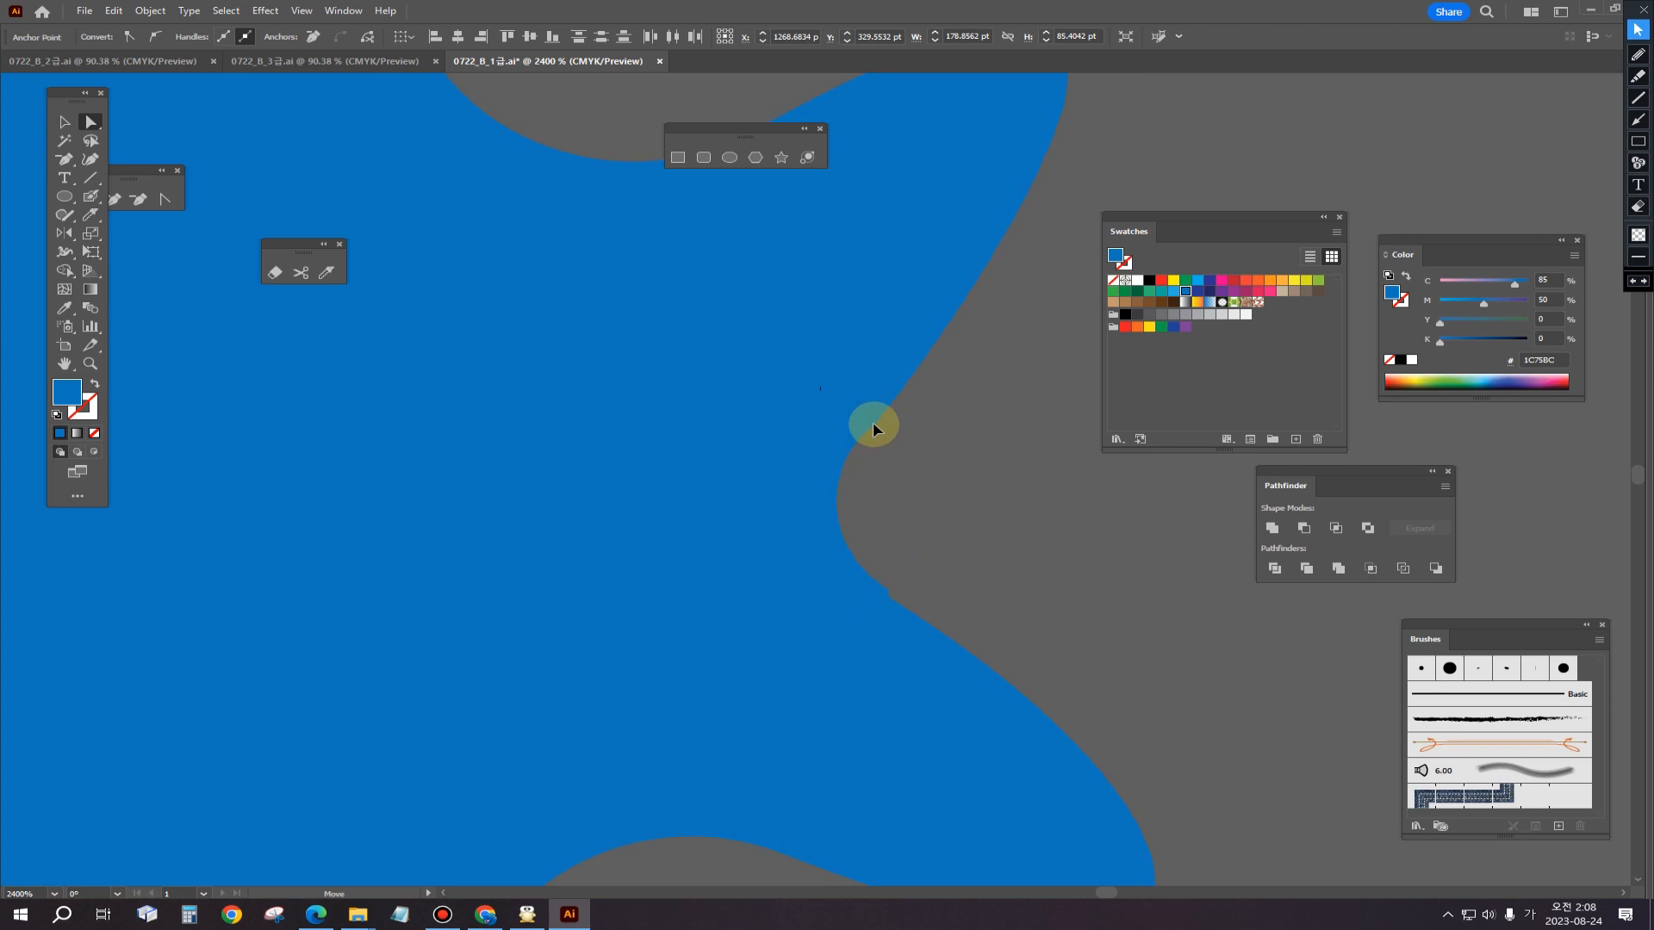
left_click_drag(874, 424, 874, 424)
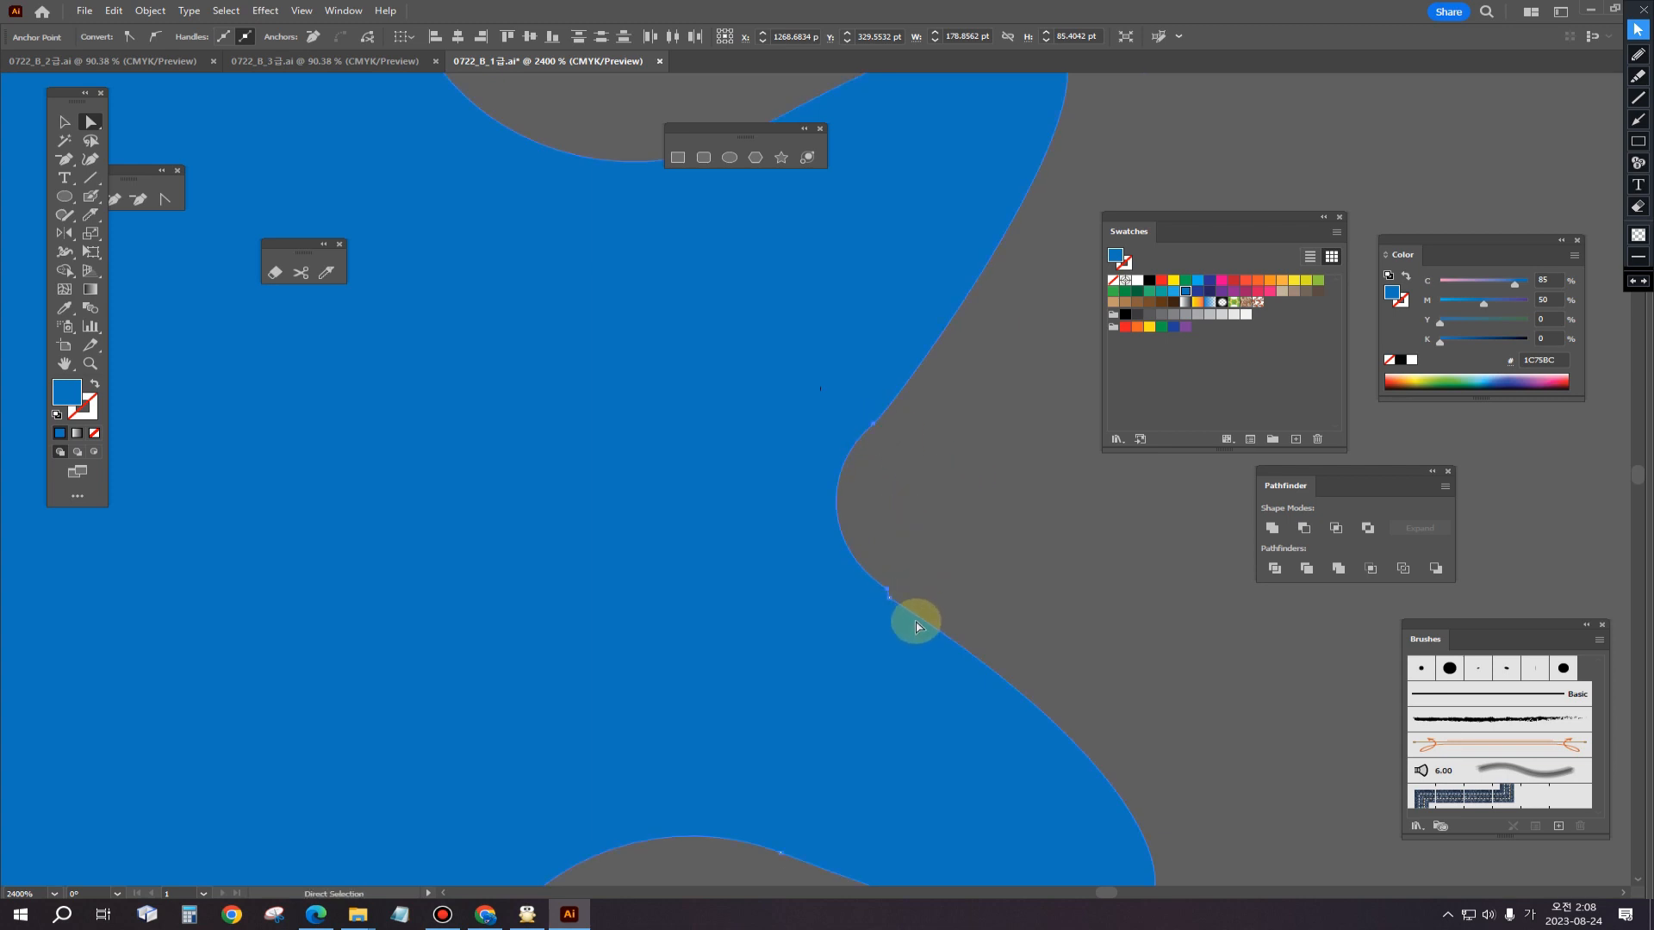
Step: Delete the extra anchor point that forms the small kink at the lower end of the mouth notch
scroll(928, 621, "up", 4)
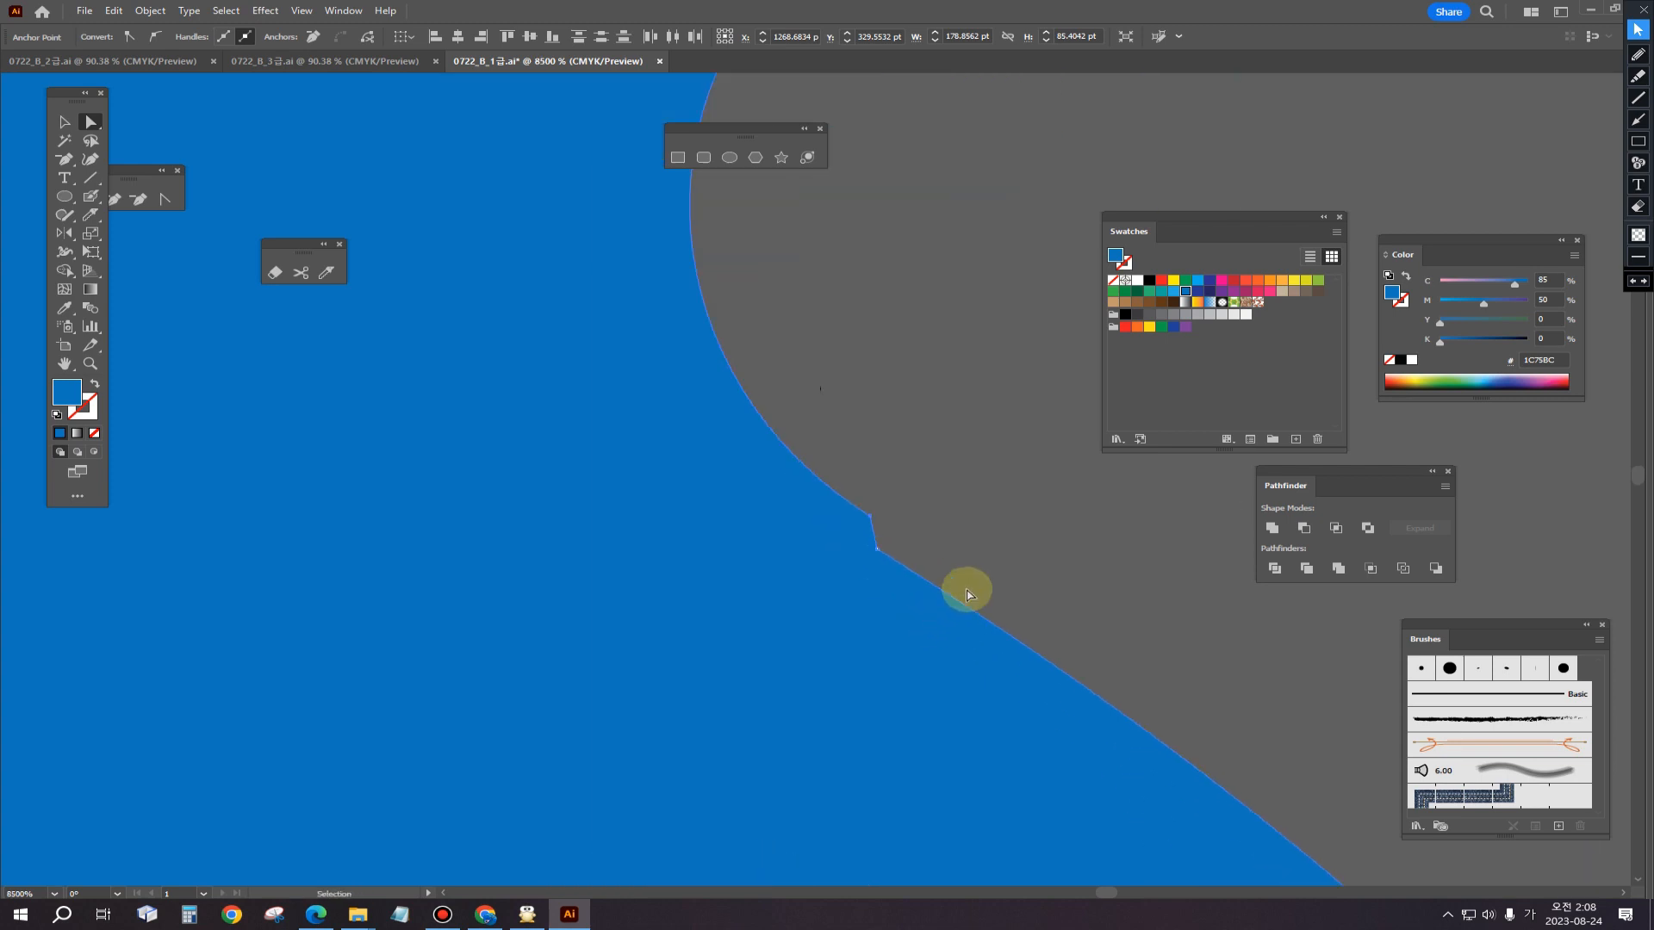
left_click_drag(948, 435, 824, 753)
left_click_drag(804, 687, 635, 503)
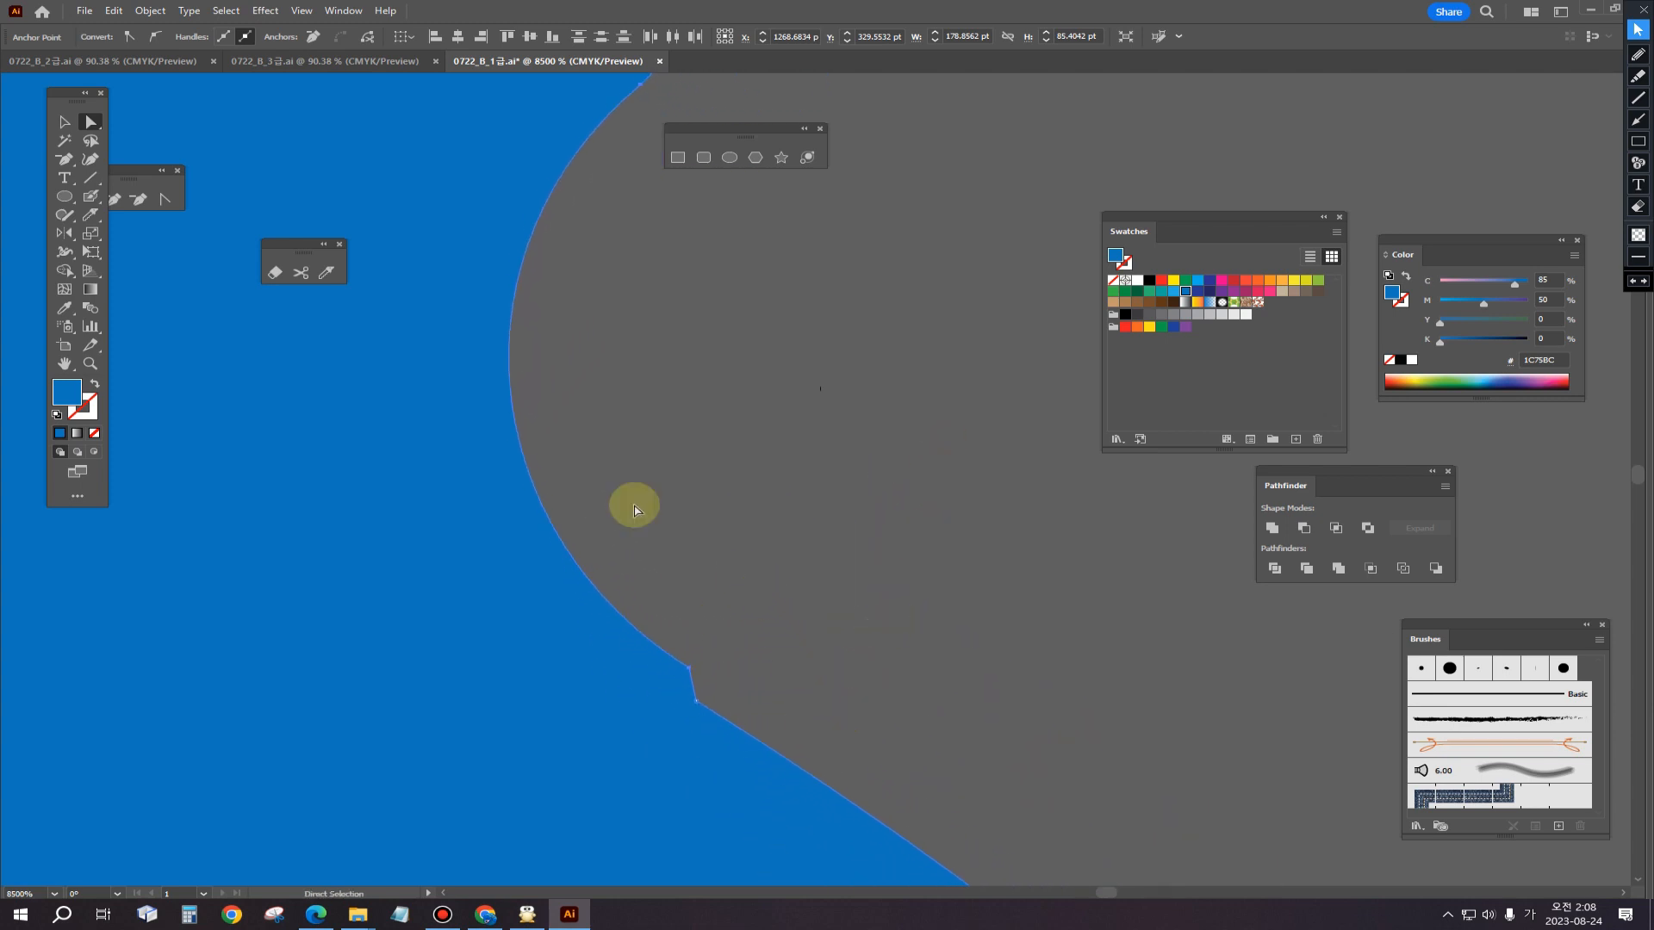
left_click(135, 199)
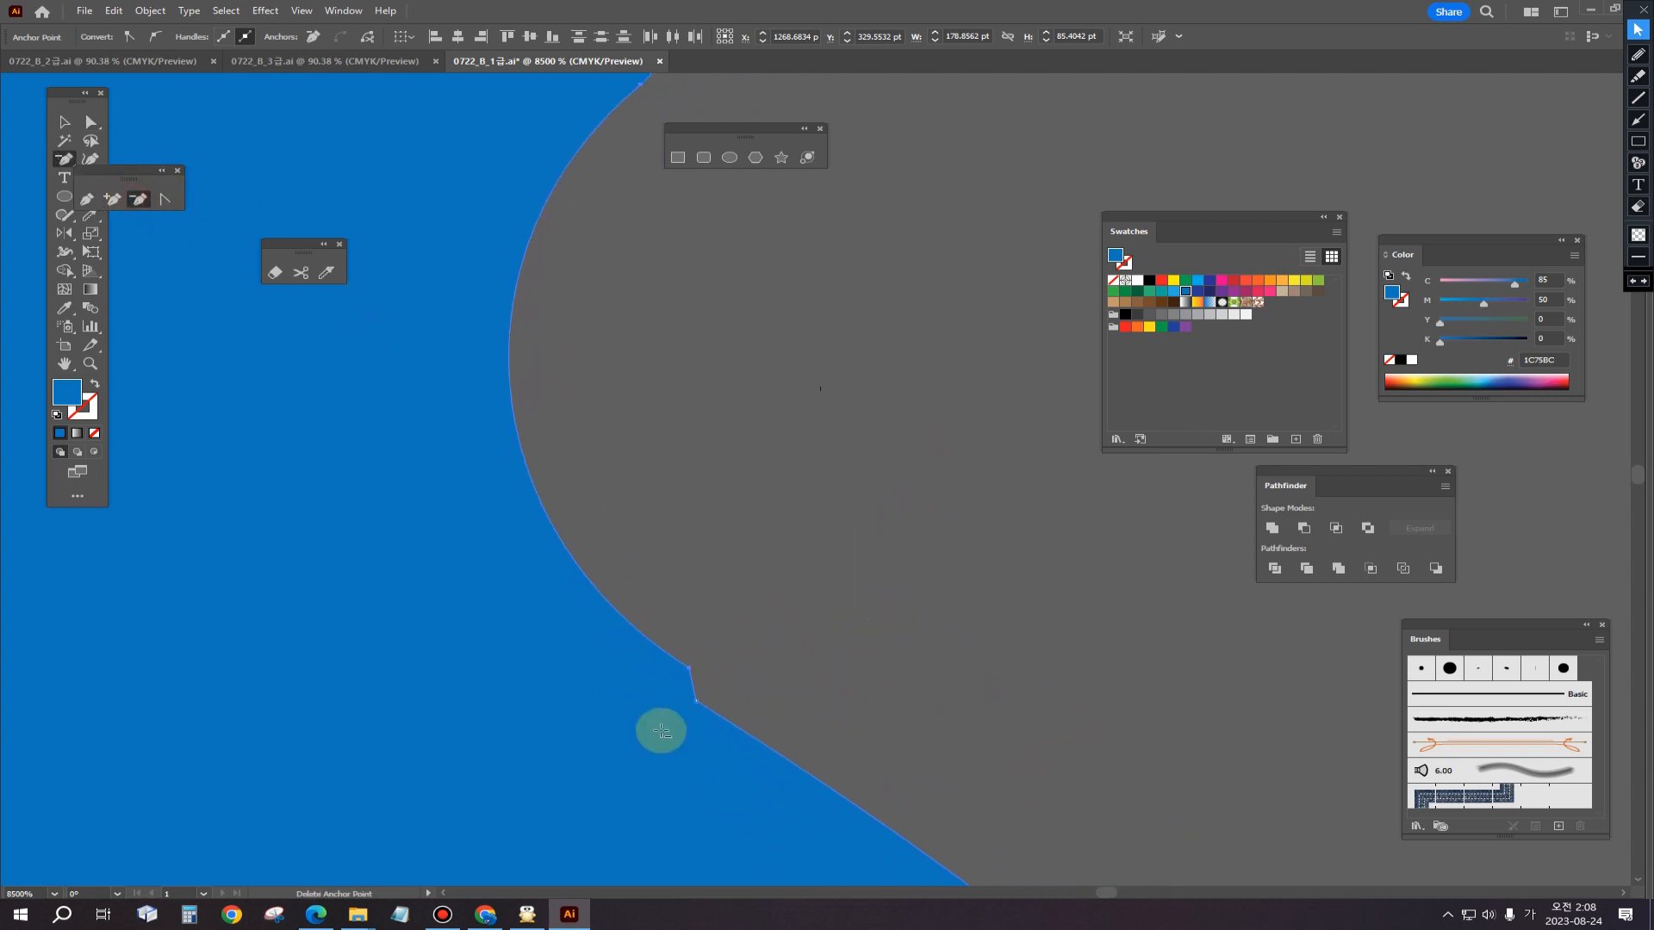
left_click(688, 669)
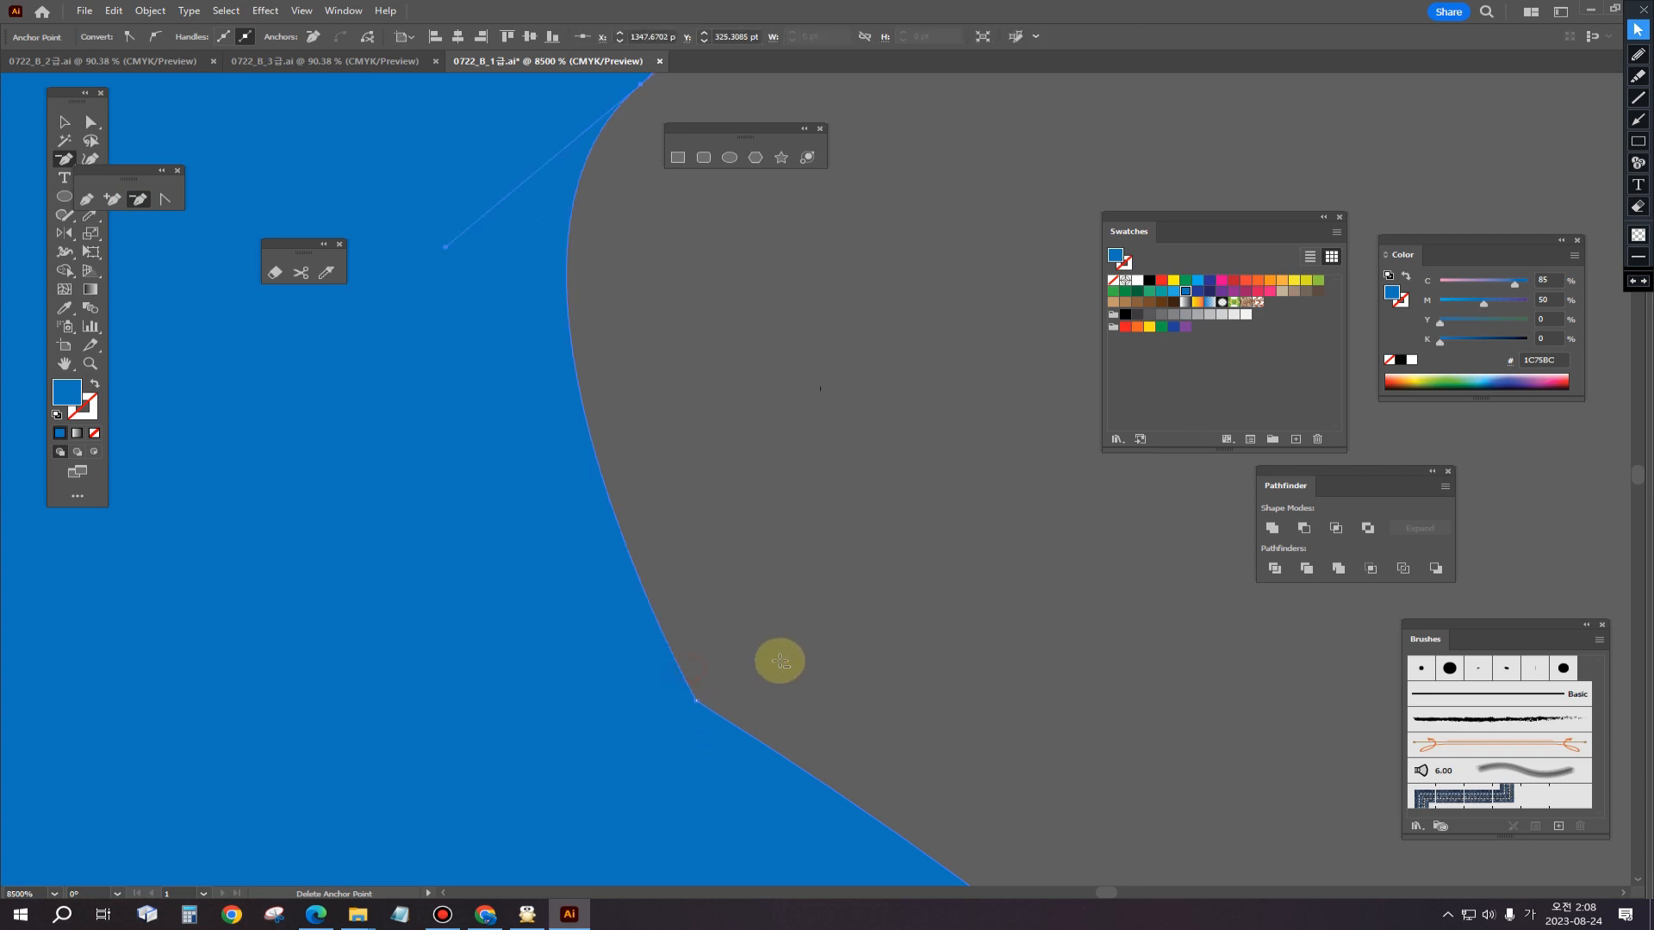
Step: Round the remaining sharp corner at the lower end of the mouth notch to a radius of about 7.5 pt
left_click(90, 121)
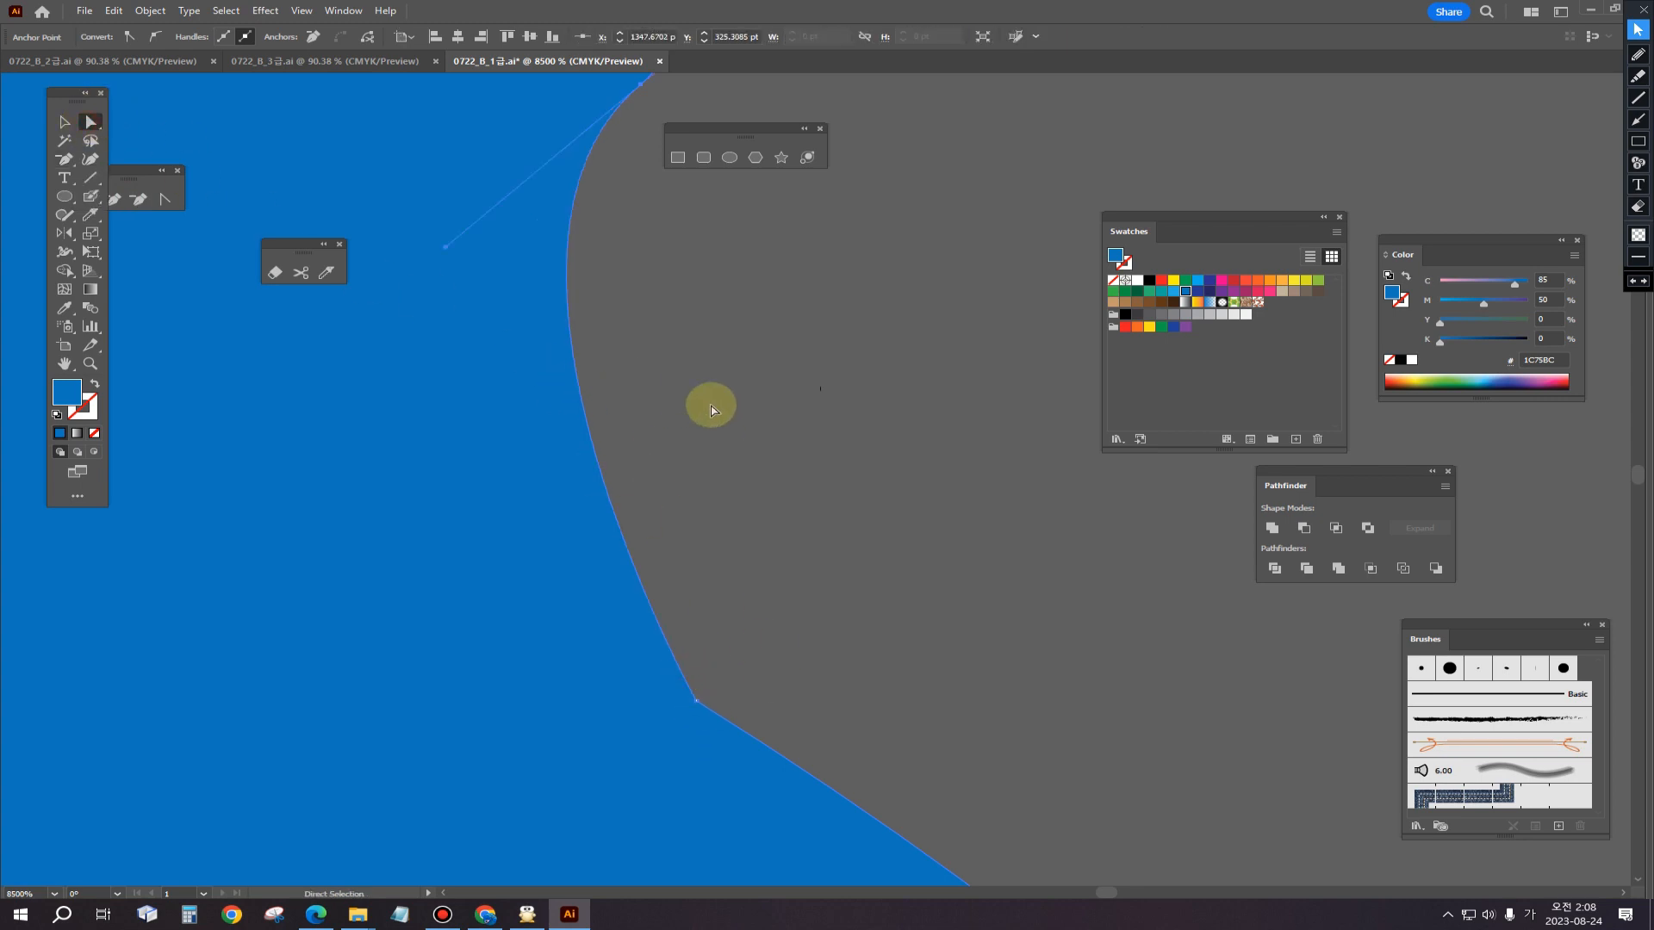
left_click_drag(754, 579, 681, 745)
scroll(875, 584, "down", 2)
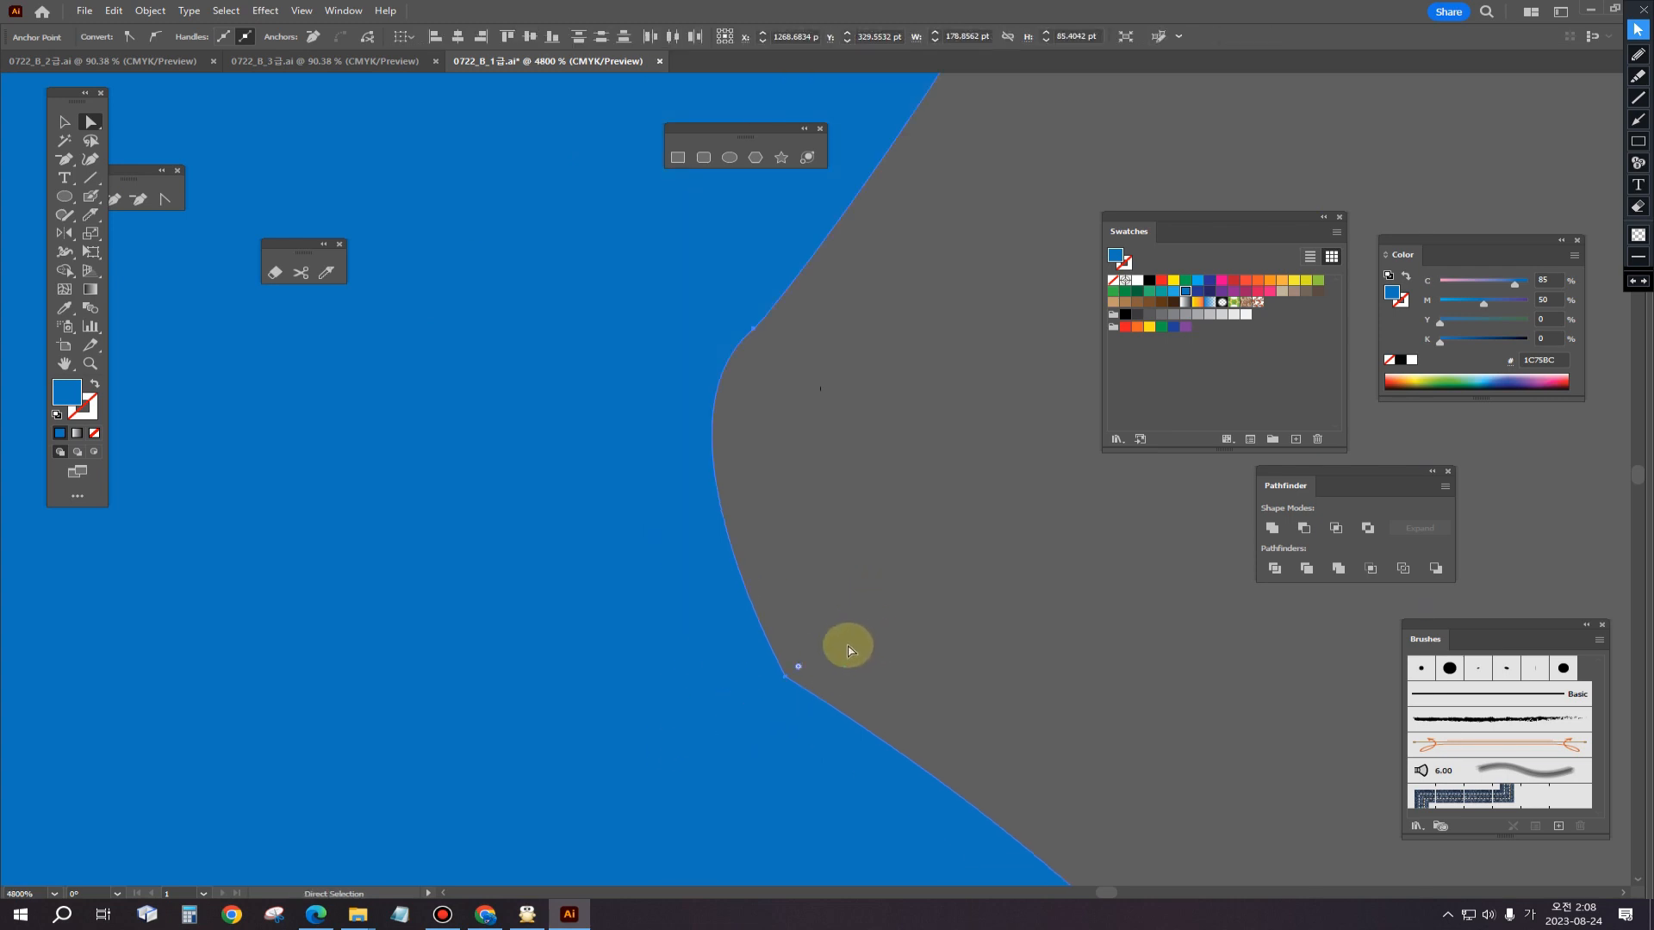
left_click_drag(803, 670, 1090, 420)
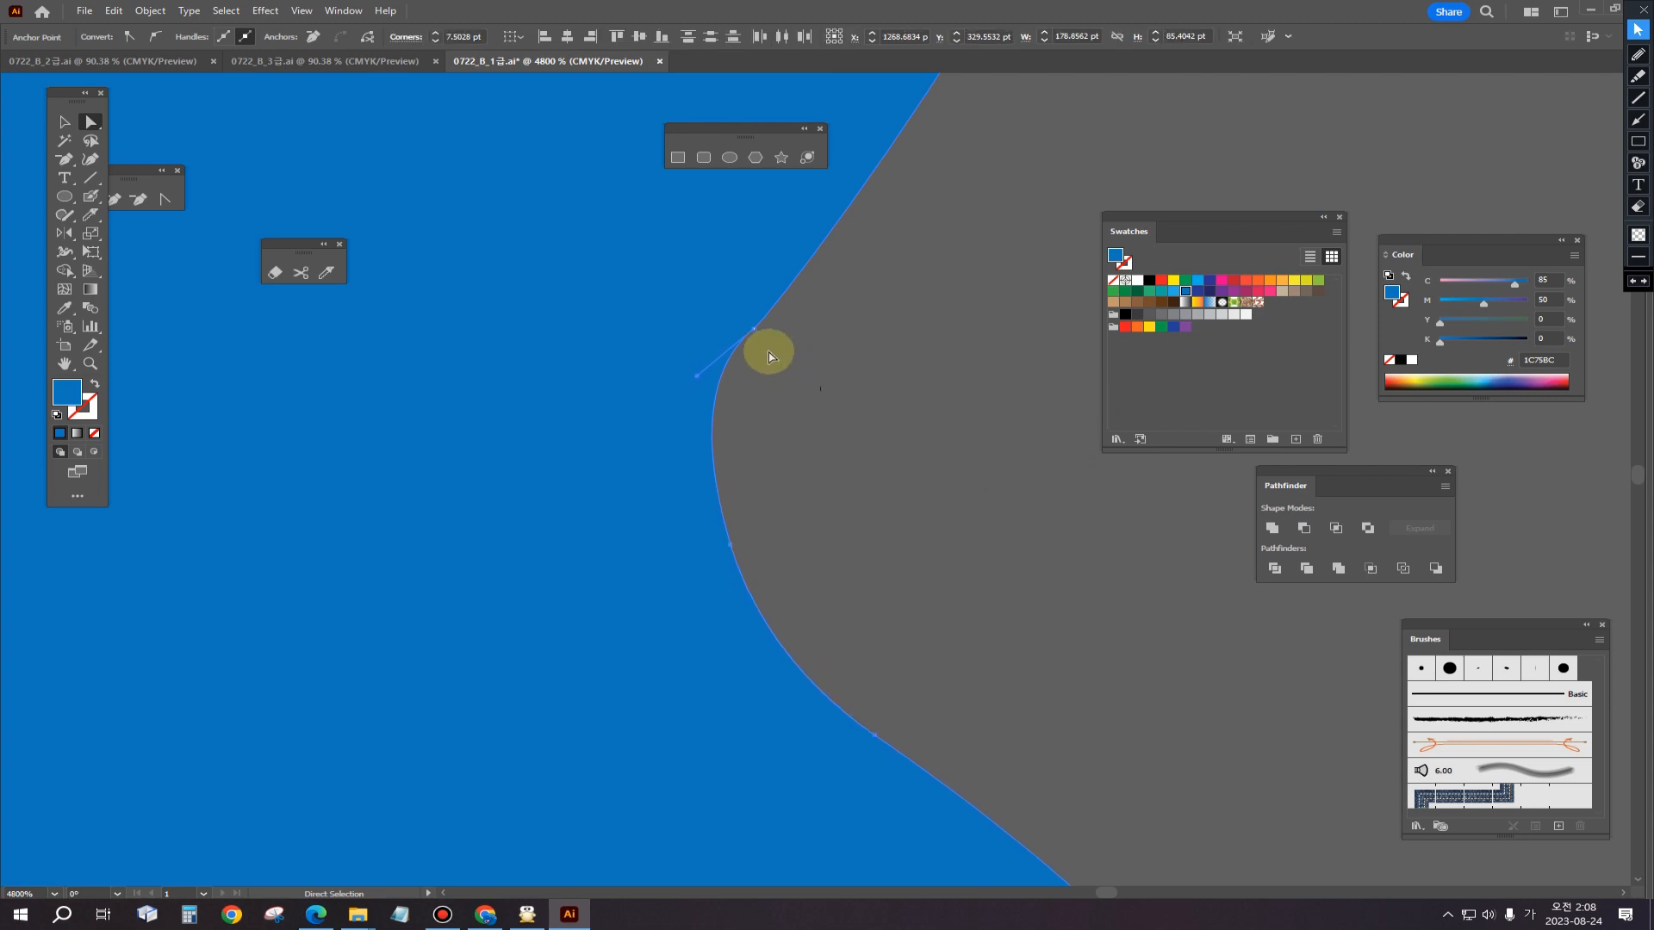
left_click_drag(701, 383, 711, 434)
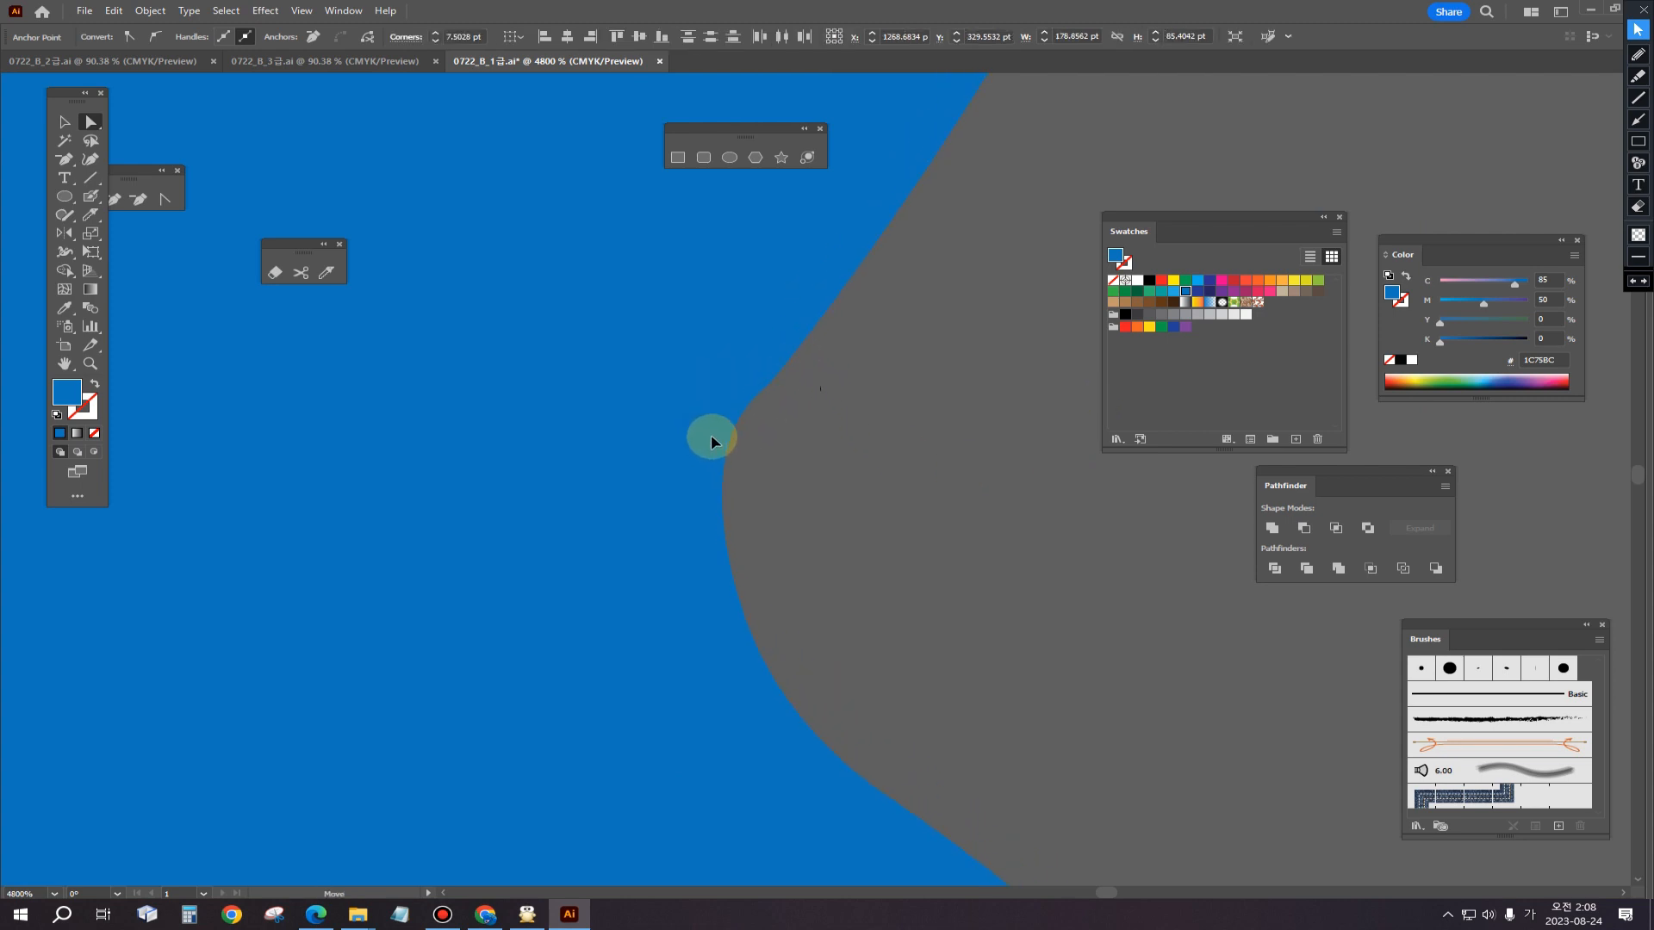
key("ctrl+z")
left_click(824, 363)
left_click(717, 439)
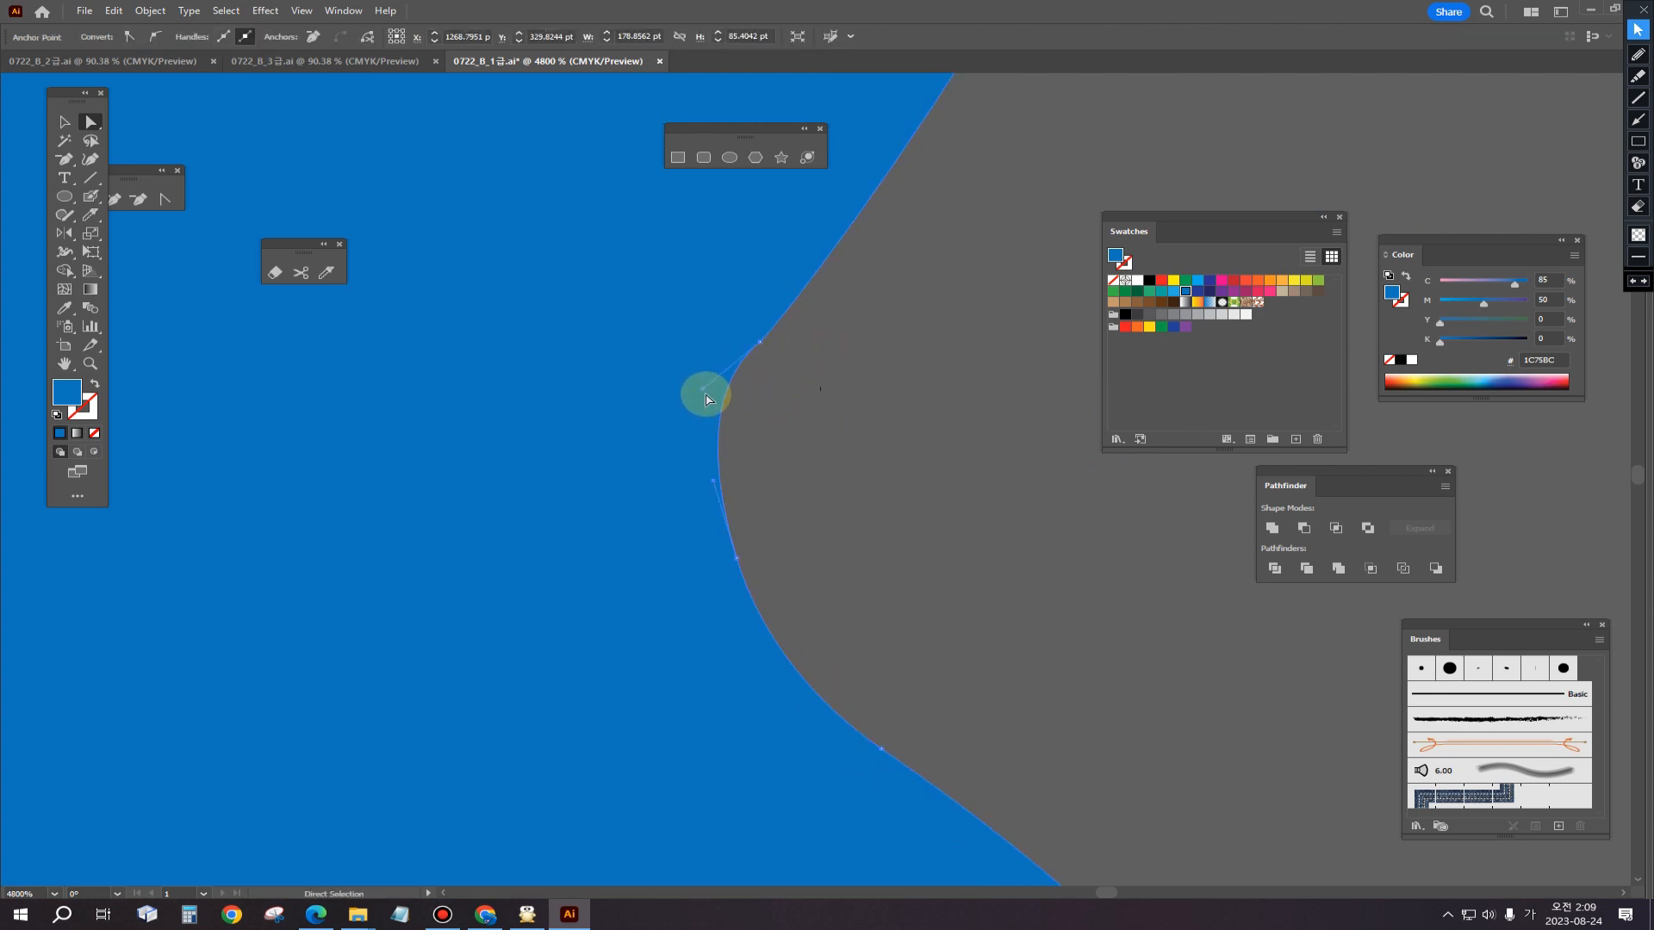
Step: Reshape the upper end of the mouth notch so its curve flows more smoothly into the upper lip
left_click_drag(704, 394, 676, 427)
key("ctrl+minus")
key("ctrl+minus")
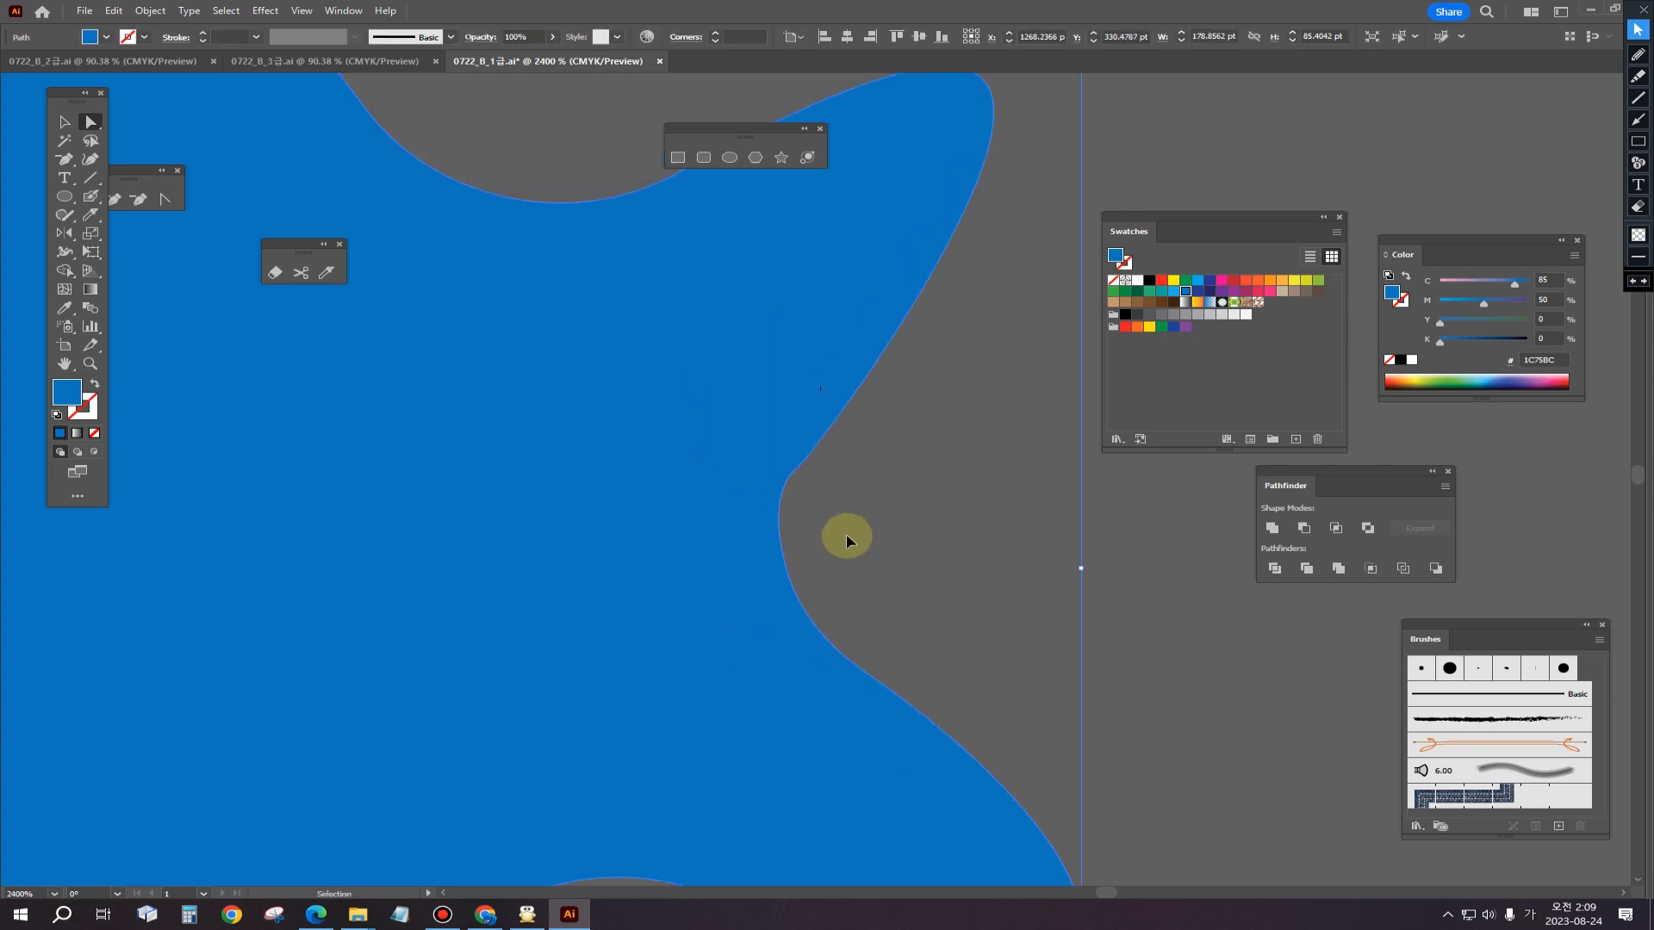
left_click_drag(980, 522, 1044, 509)
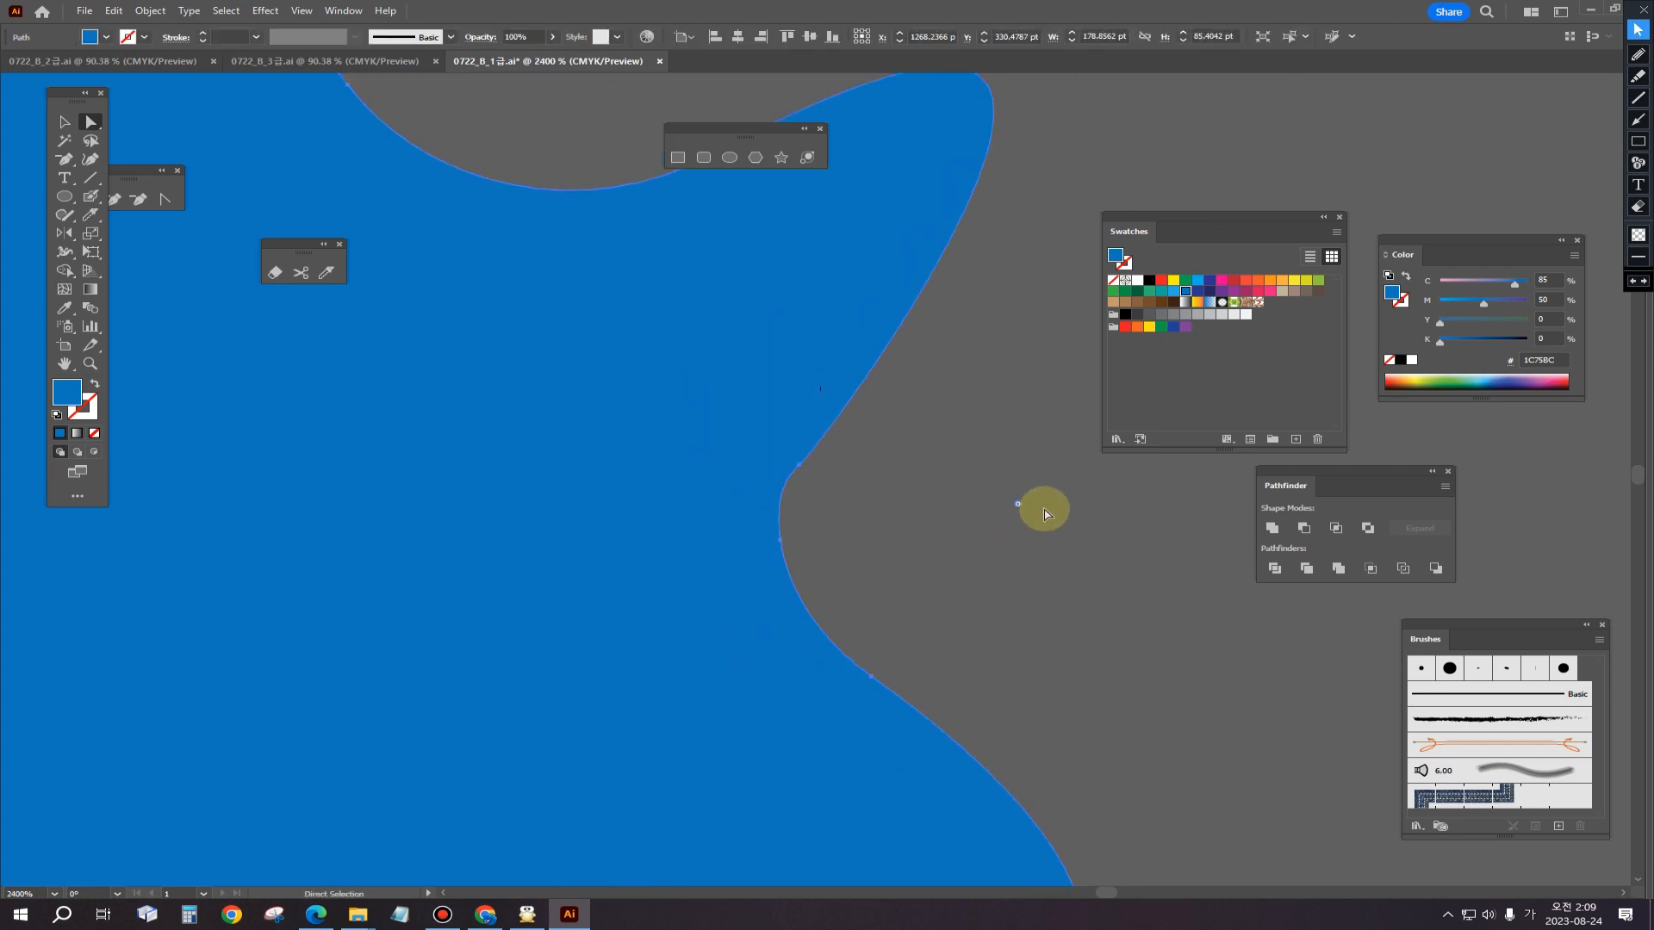
left_click_drag(802, 469, 774, 503)
left_click(954, 560)
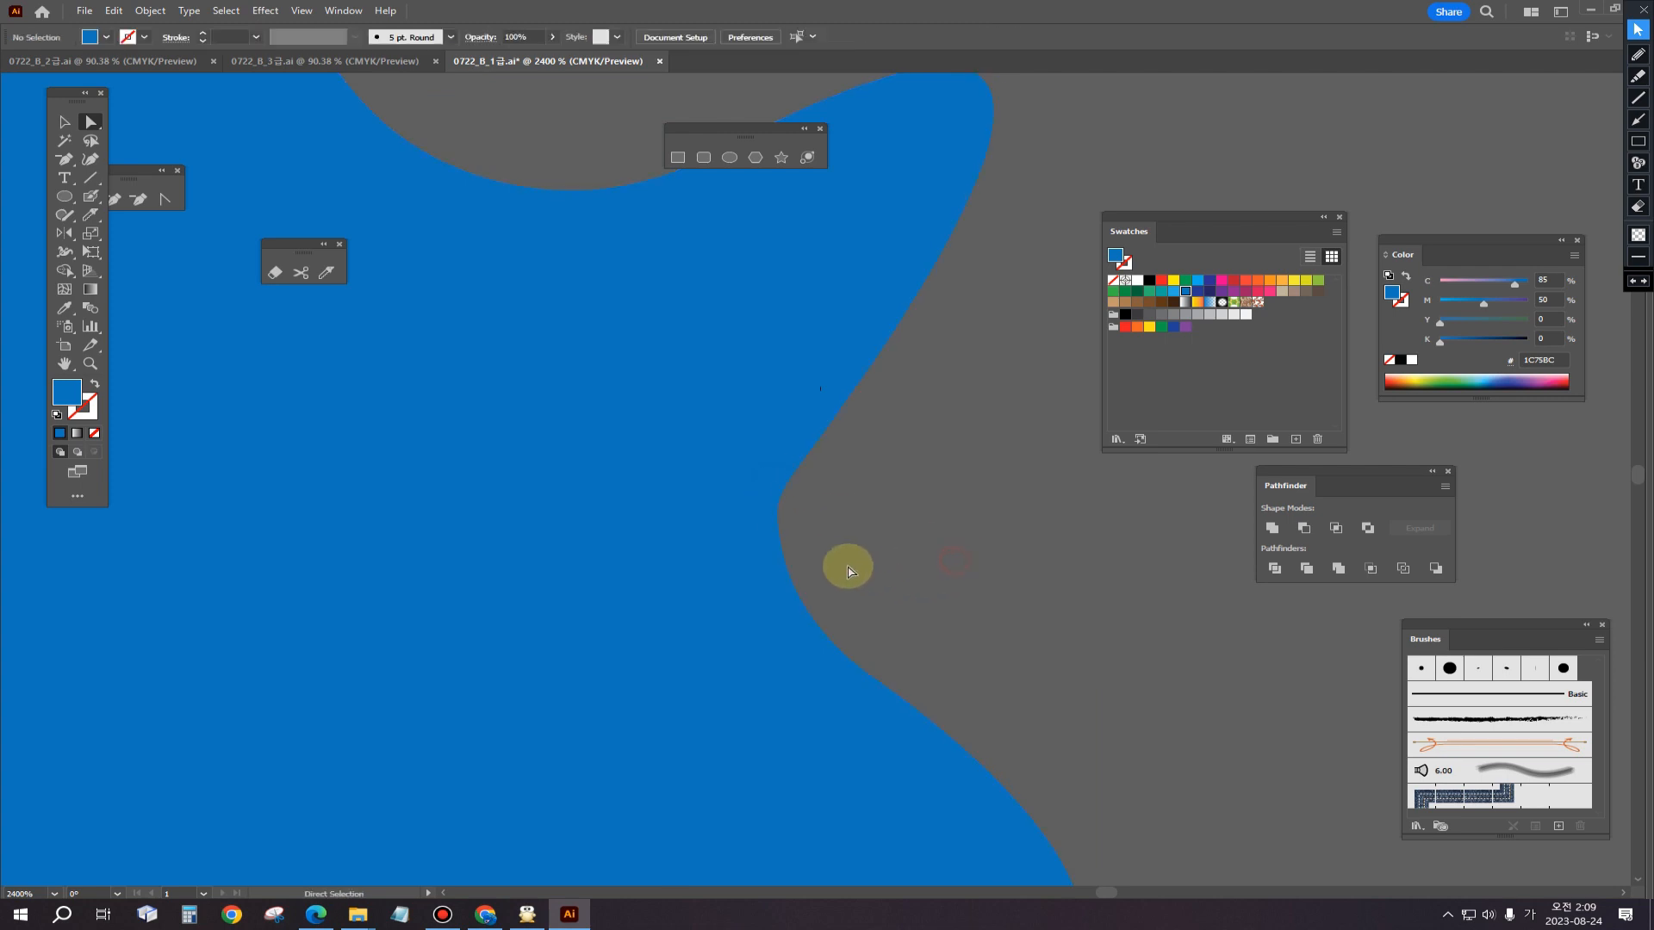
Step: Compare the complete blue fish outline, including its mouth, with the reference fish
left_click(785, 573)
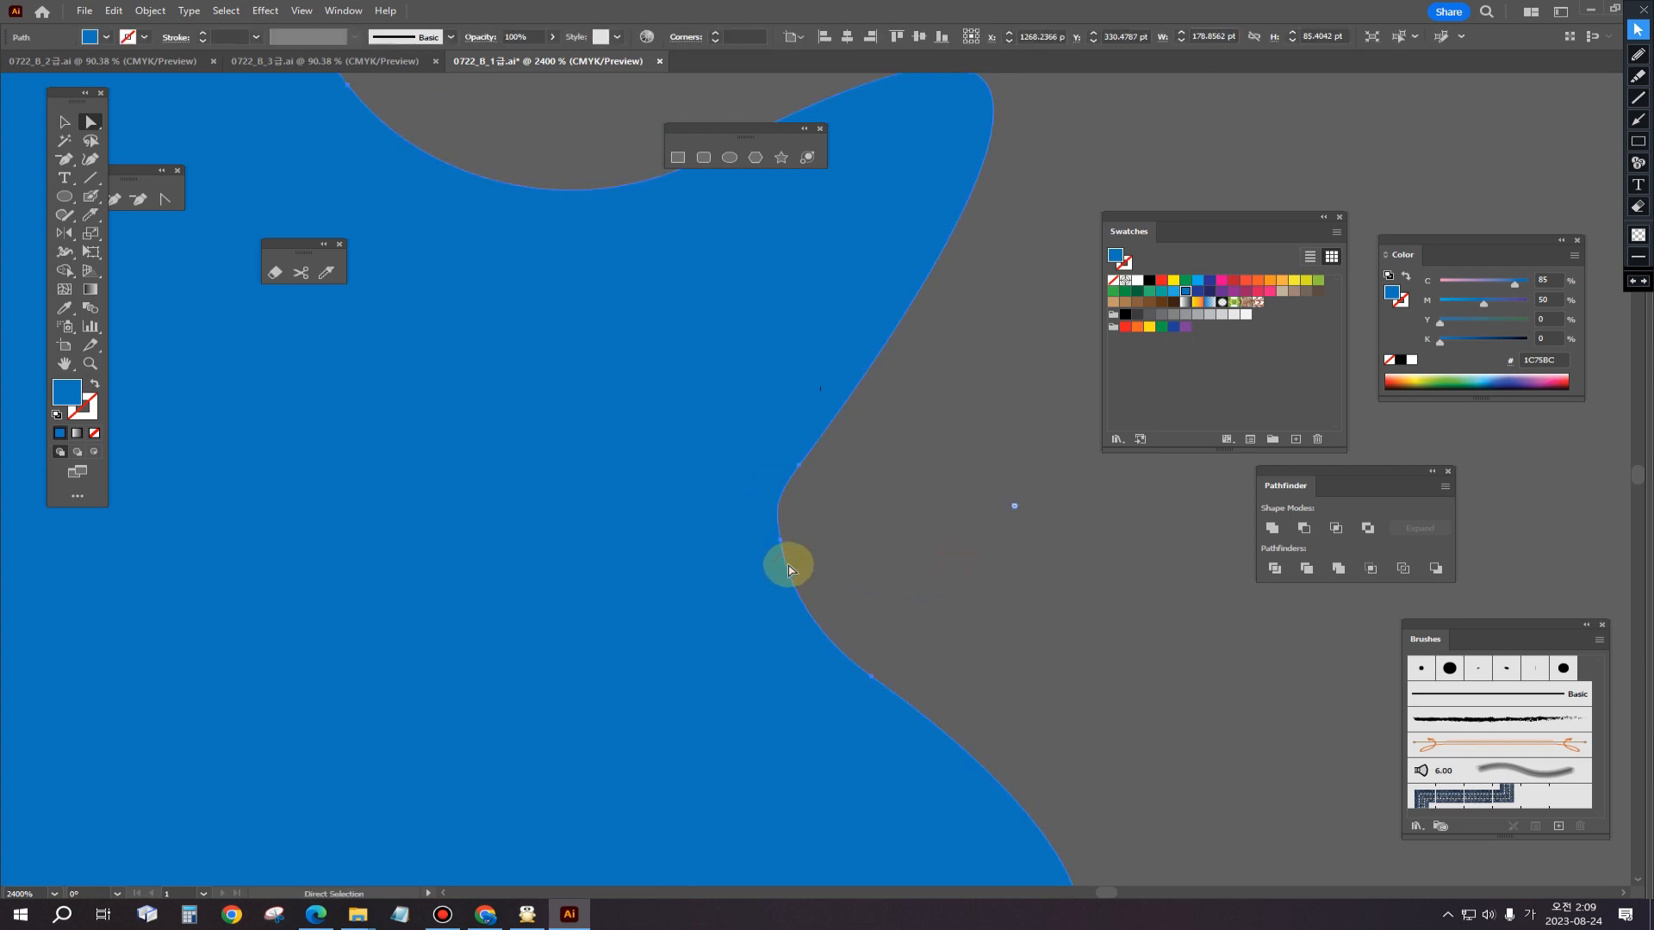
scroll(806, 539, "down", 6)
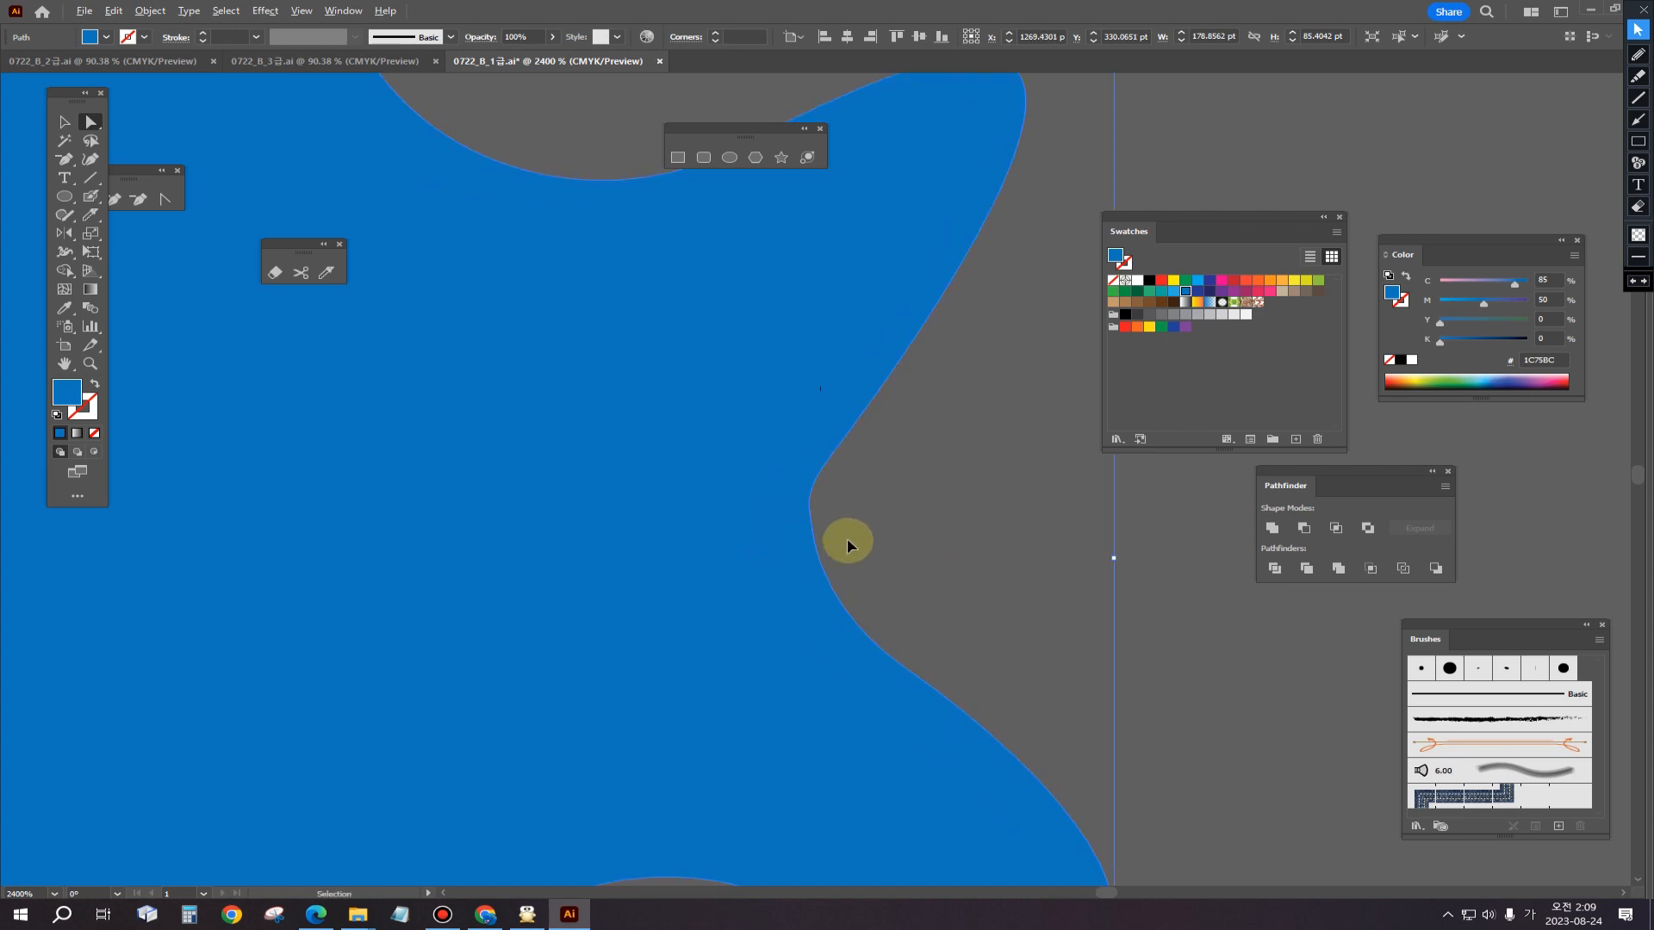
left_click_drag(694, 690, 940, 702)
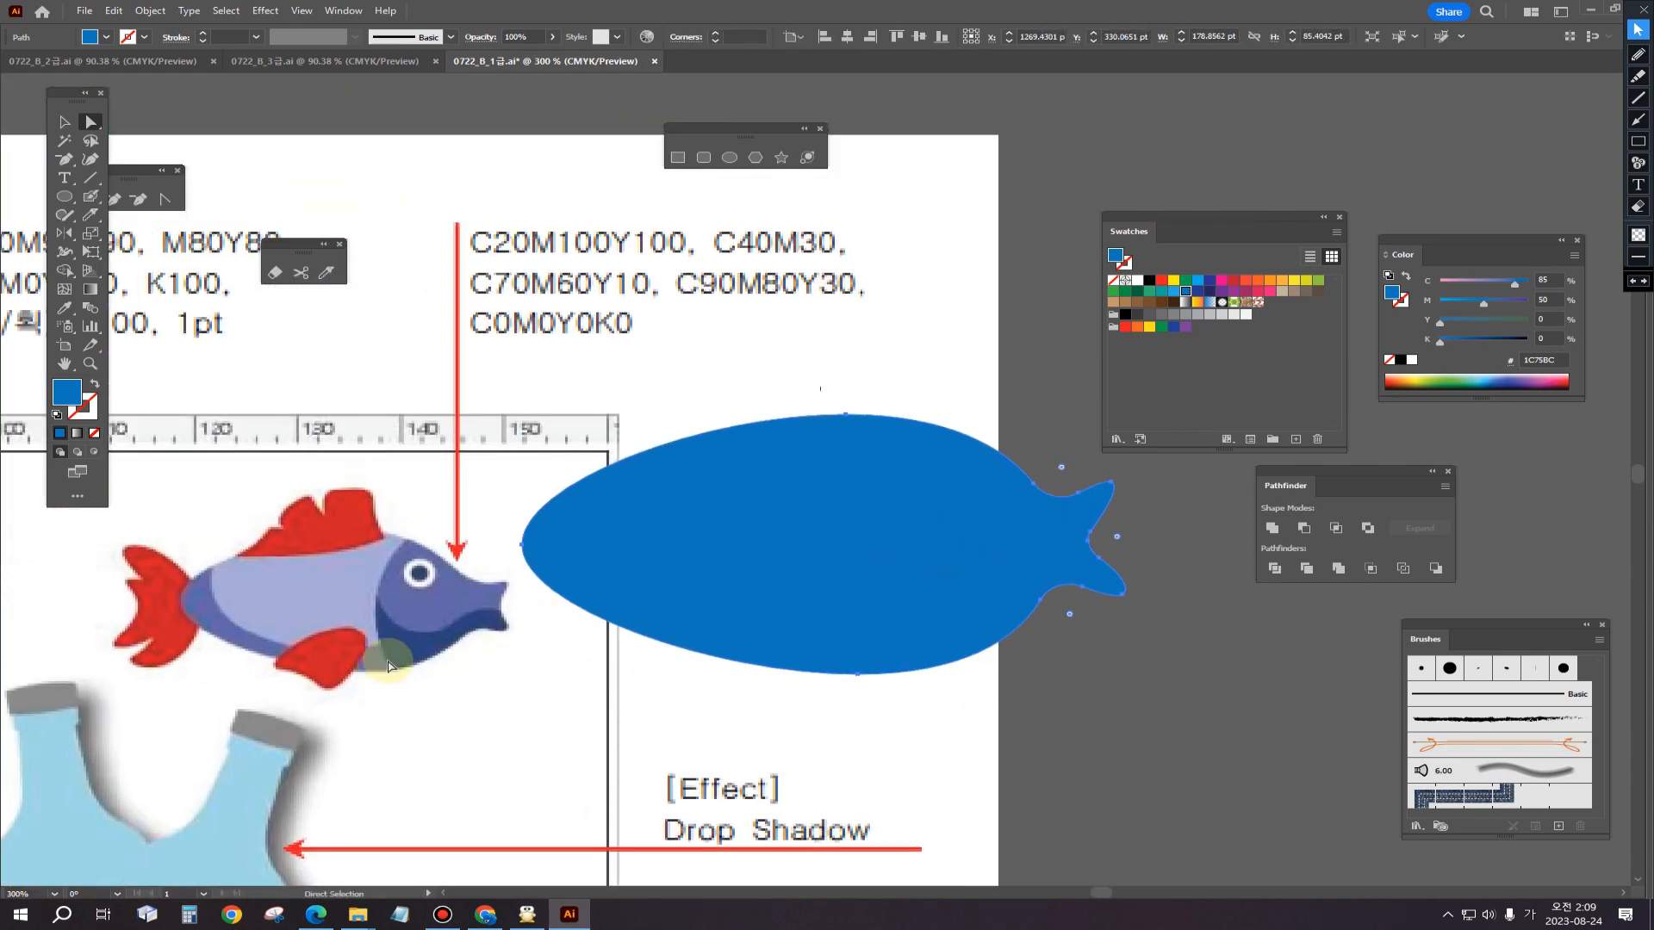
left_click(61, 174)
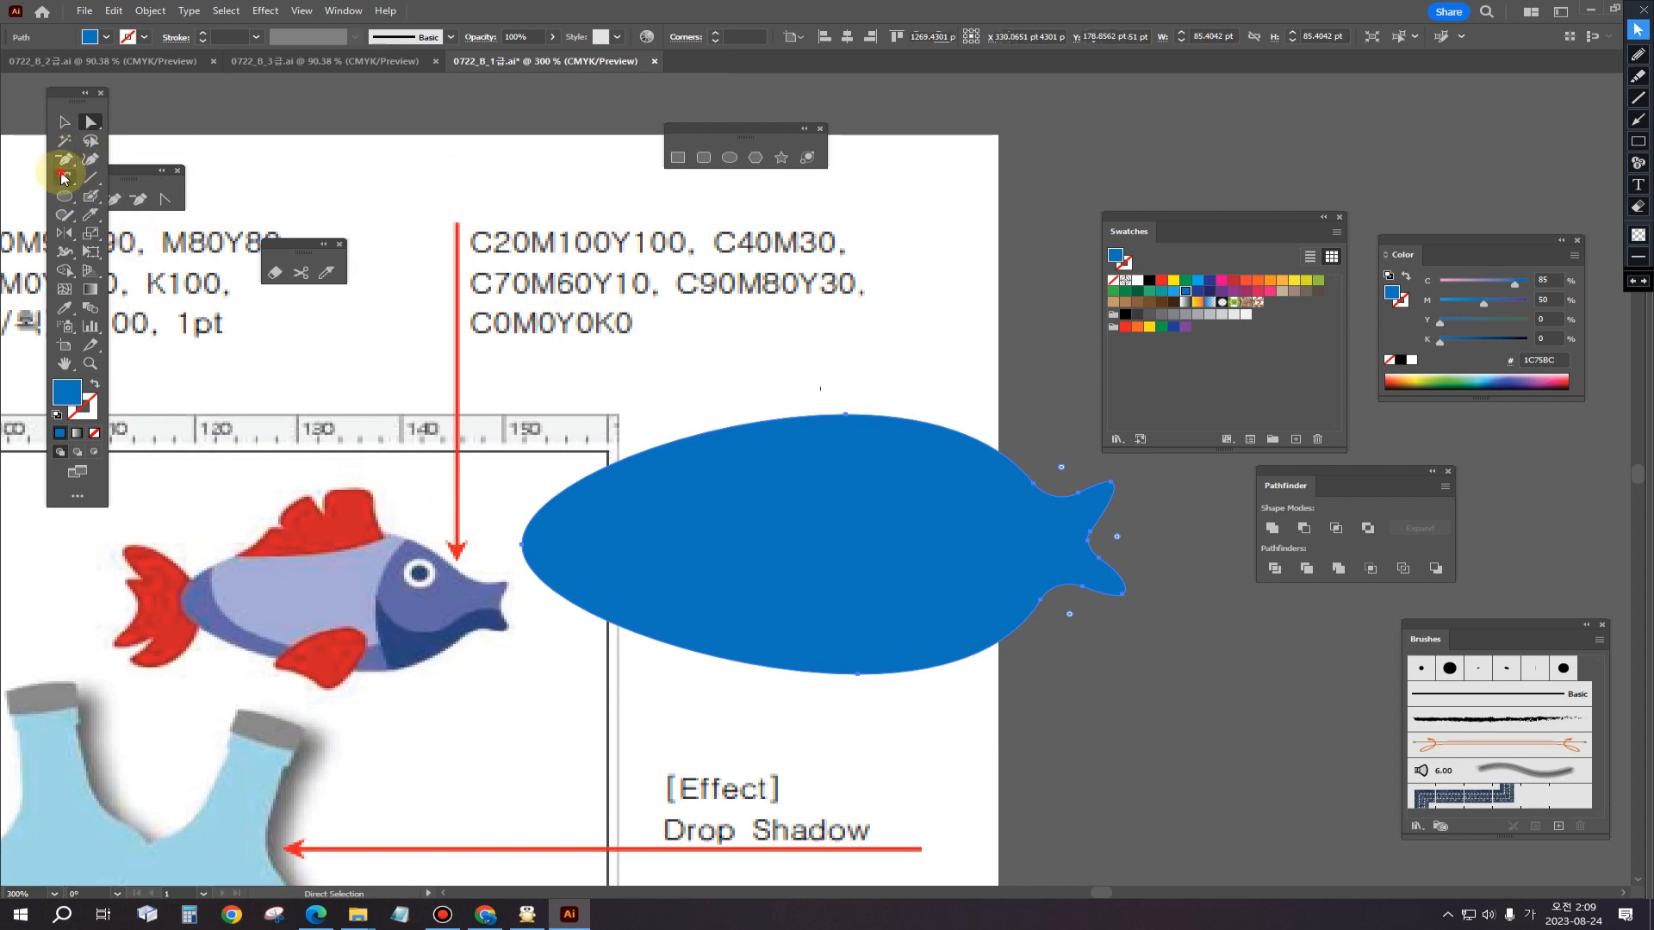
Step: Draw an open curve across the blue fish behind its mouth, bowed toward the tail, with a blue stroke and no fill
left_click(64, 158)
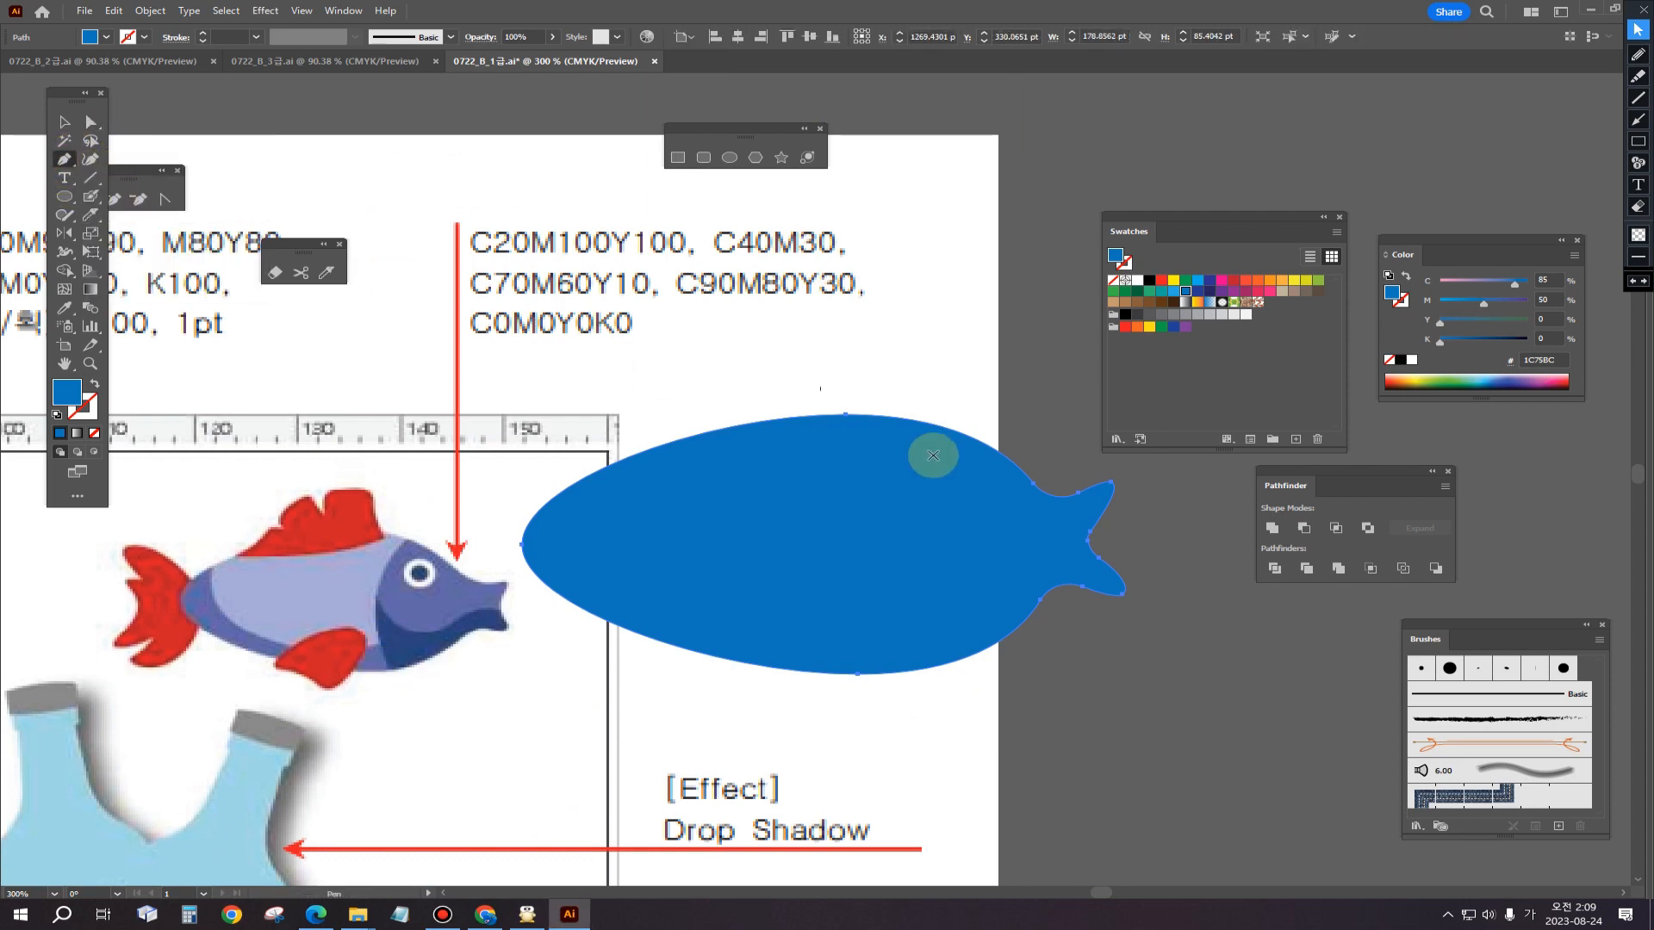
left_click(998, 398)
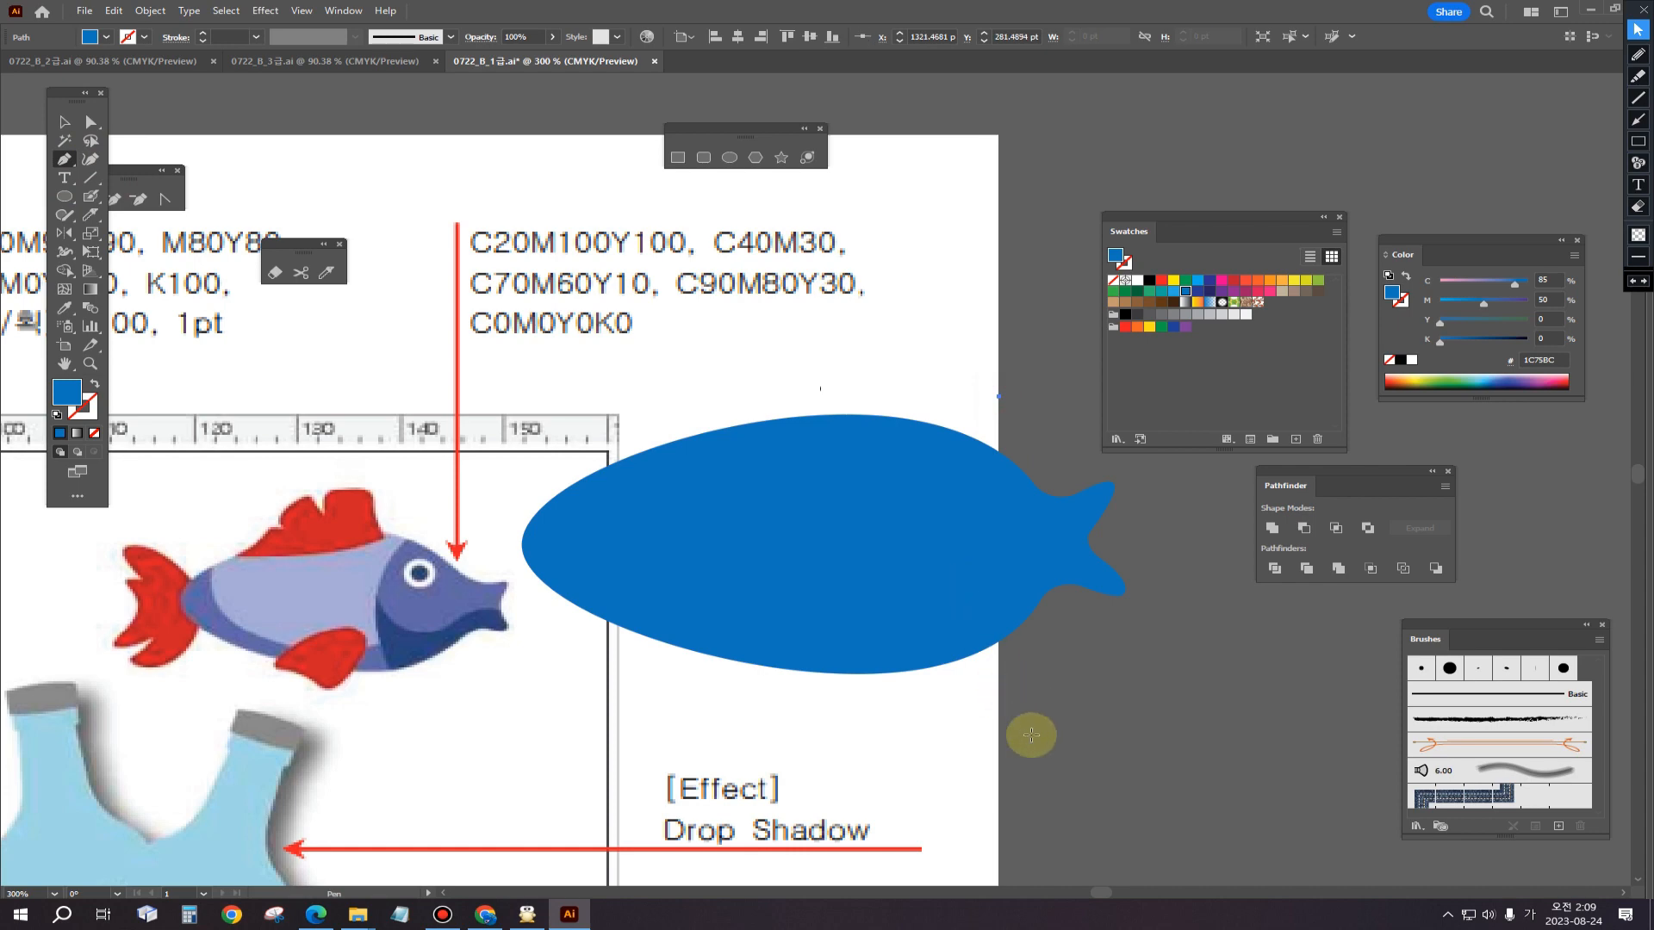
left_click_drag(1003, 738, 1189, 756)
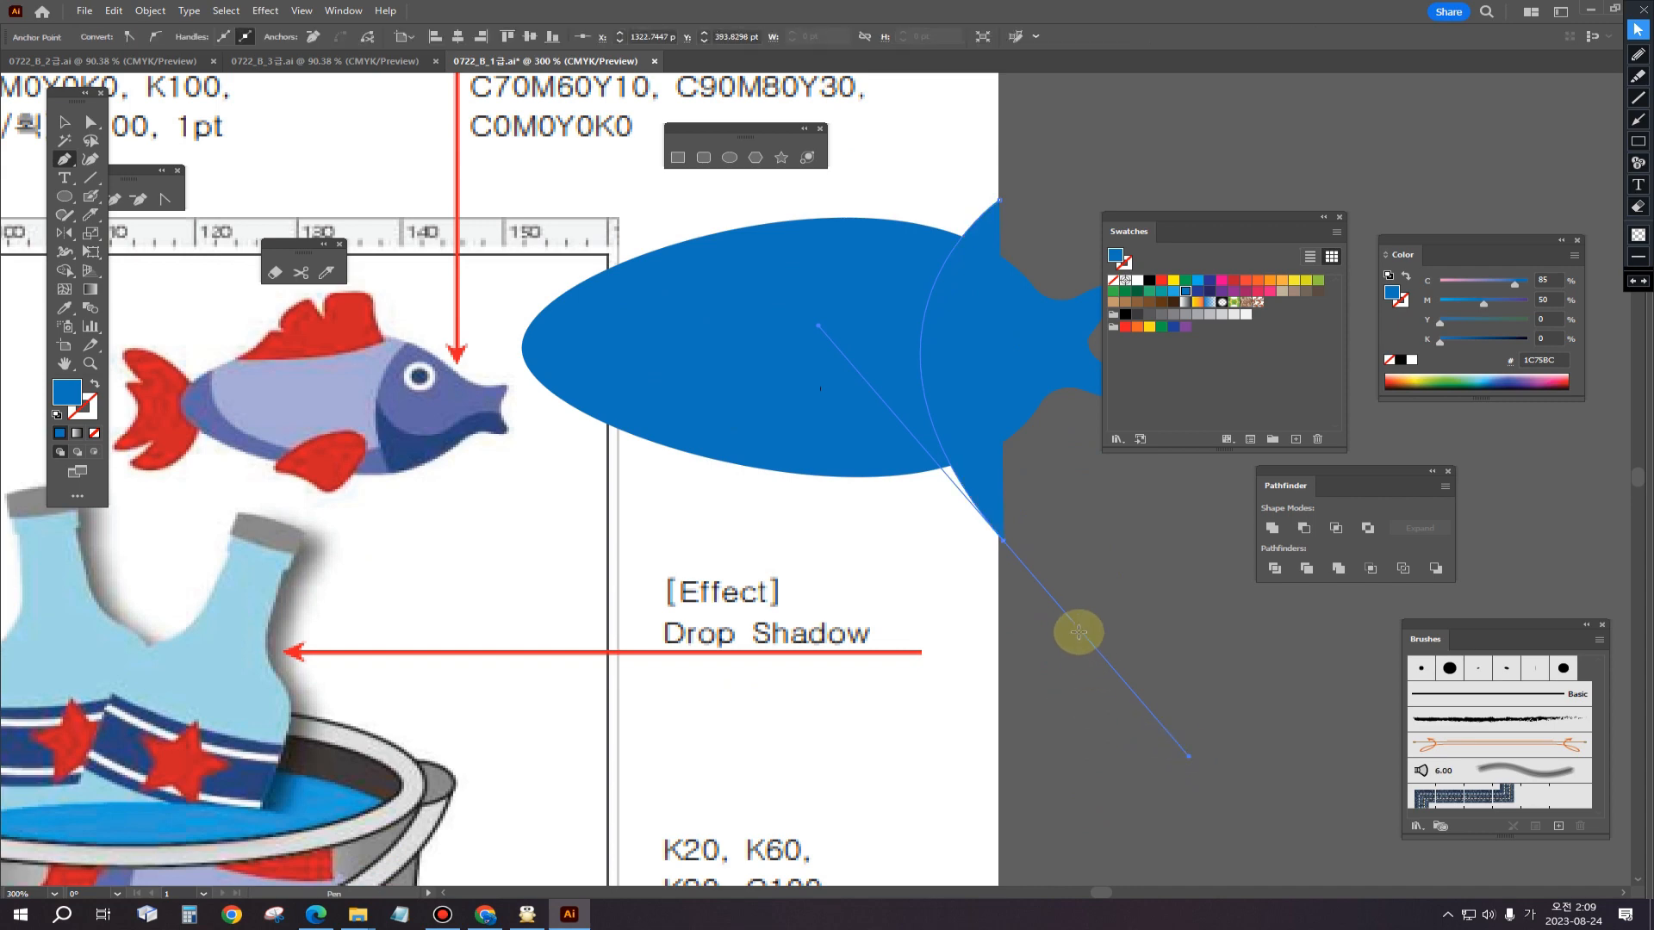
left_click(1002, 543)
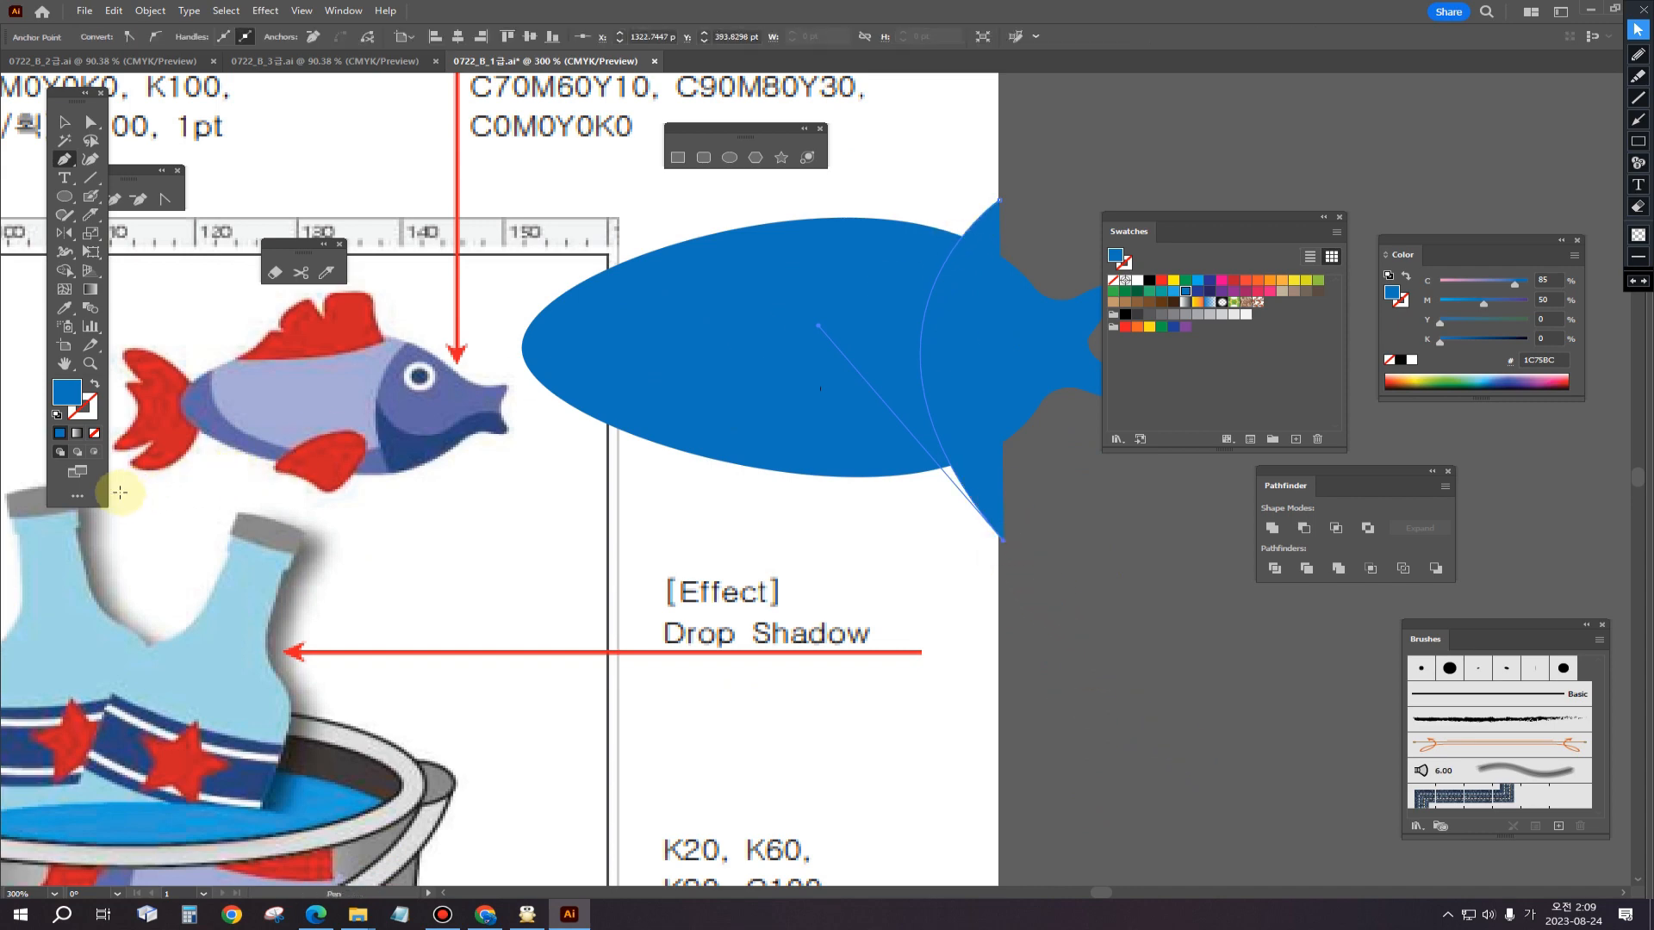
left_click(93, 388)
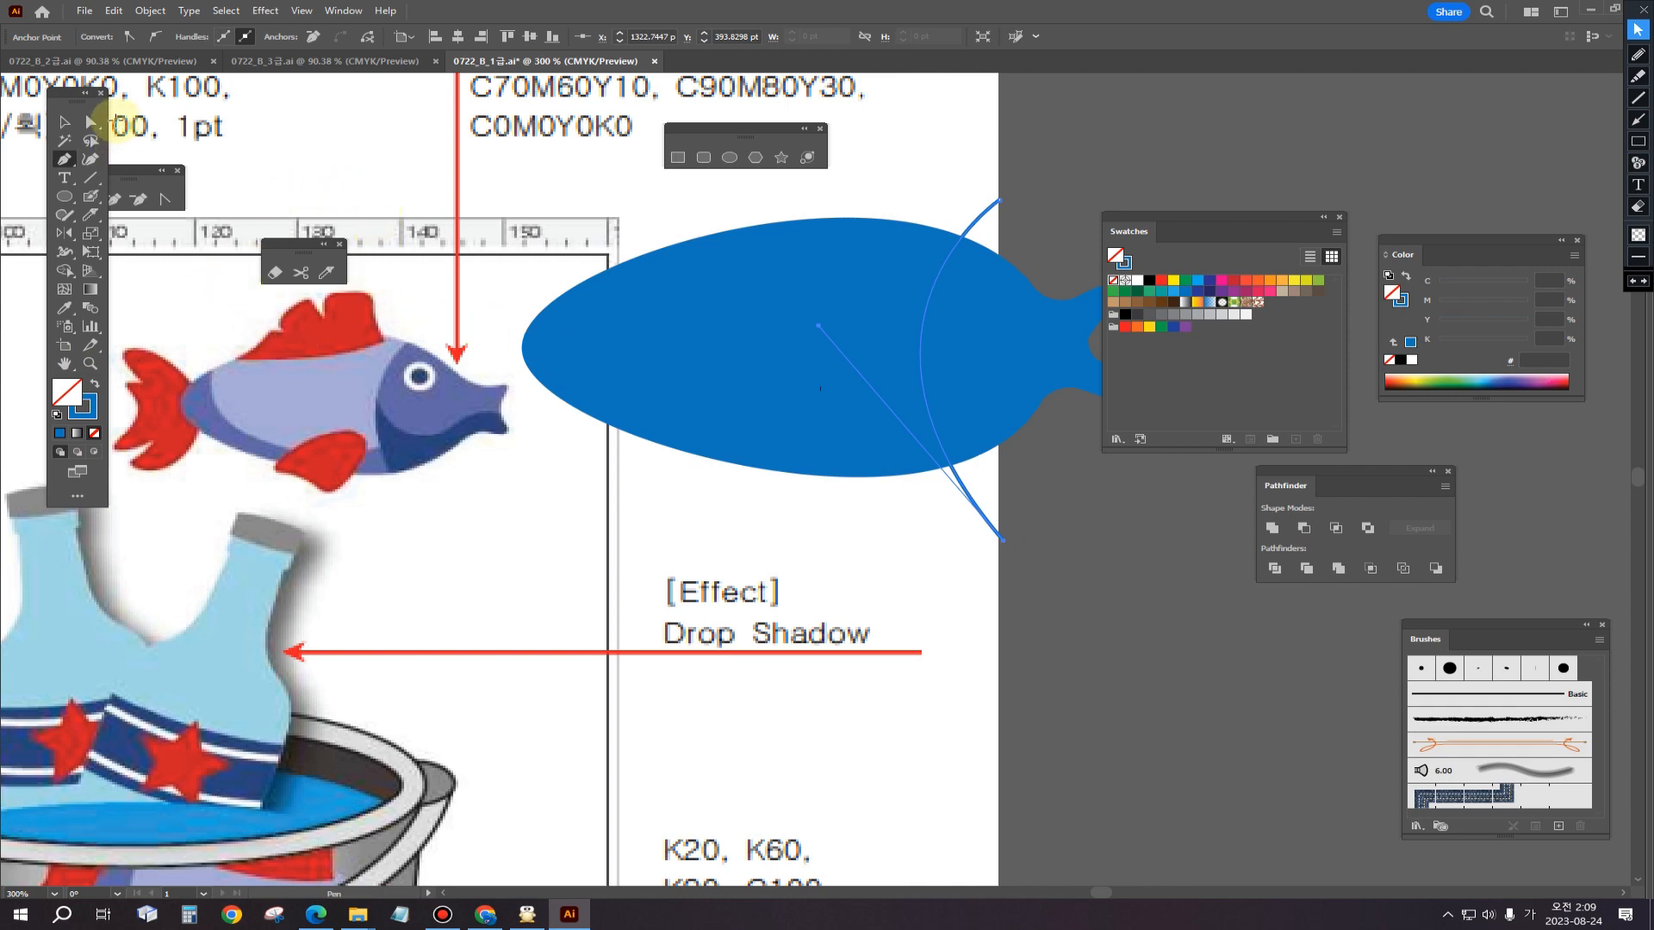
left_click(64, 121)
left_click(1007, 646)
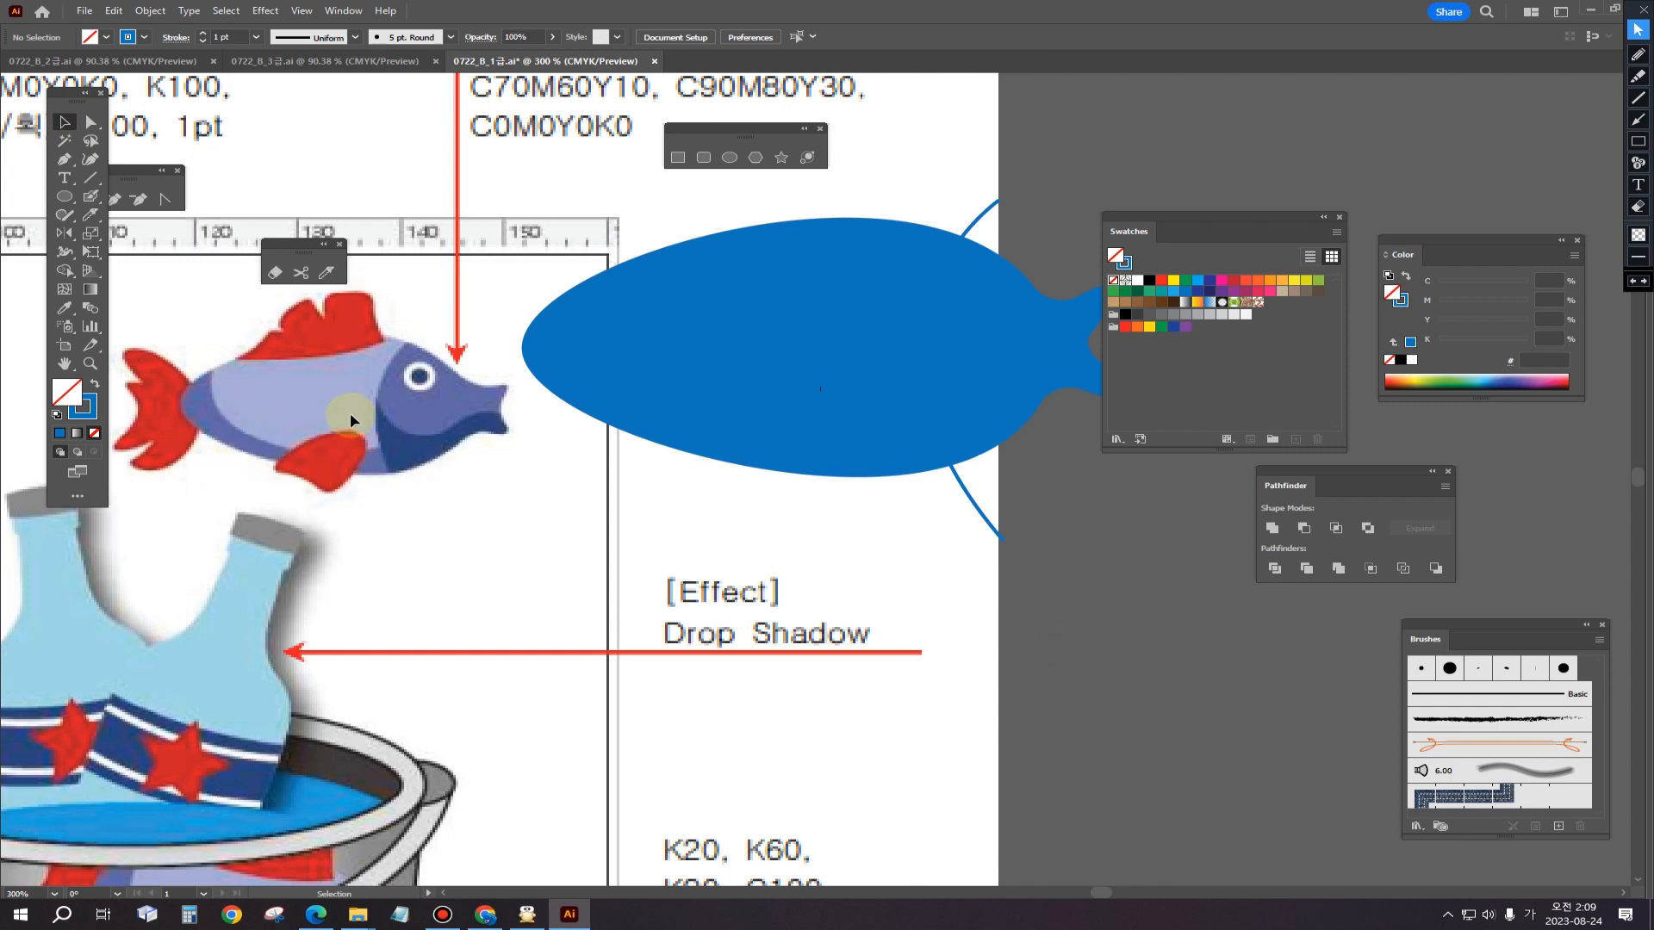
Step: Divide the blue fish along the curved head line with Pathfinder and ungroup the resulting pieces
left_click(64, 159)
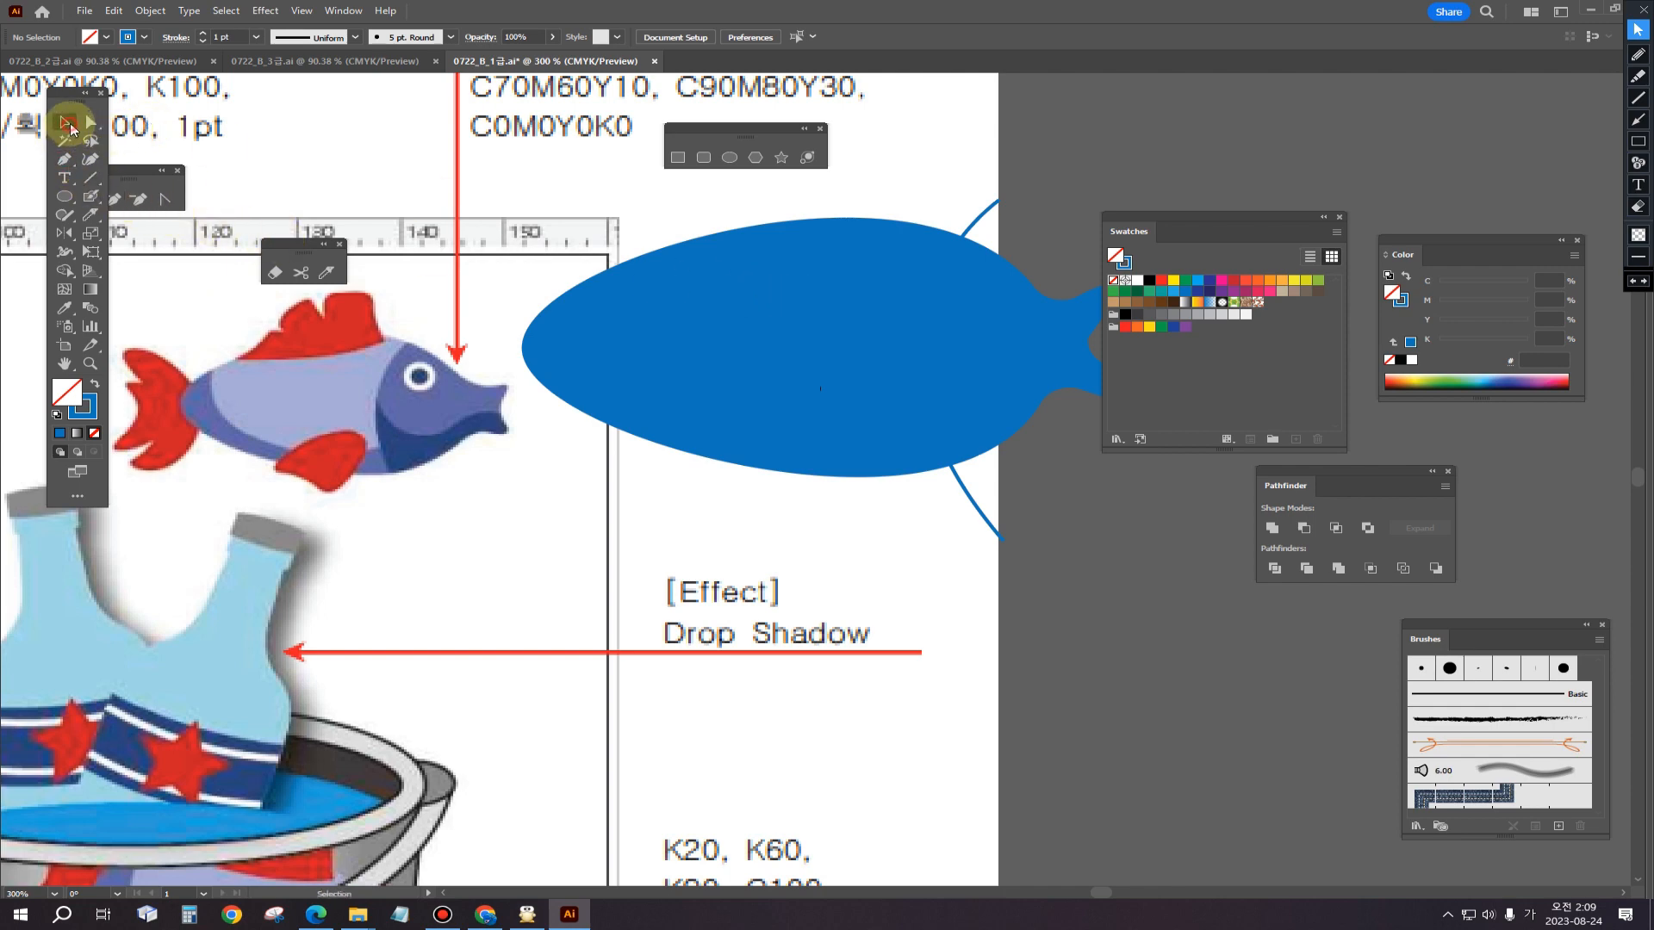
left_click_drag(870, 196, 1020, 408)
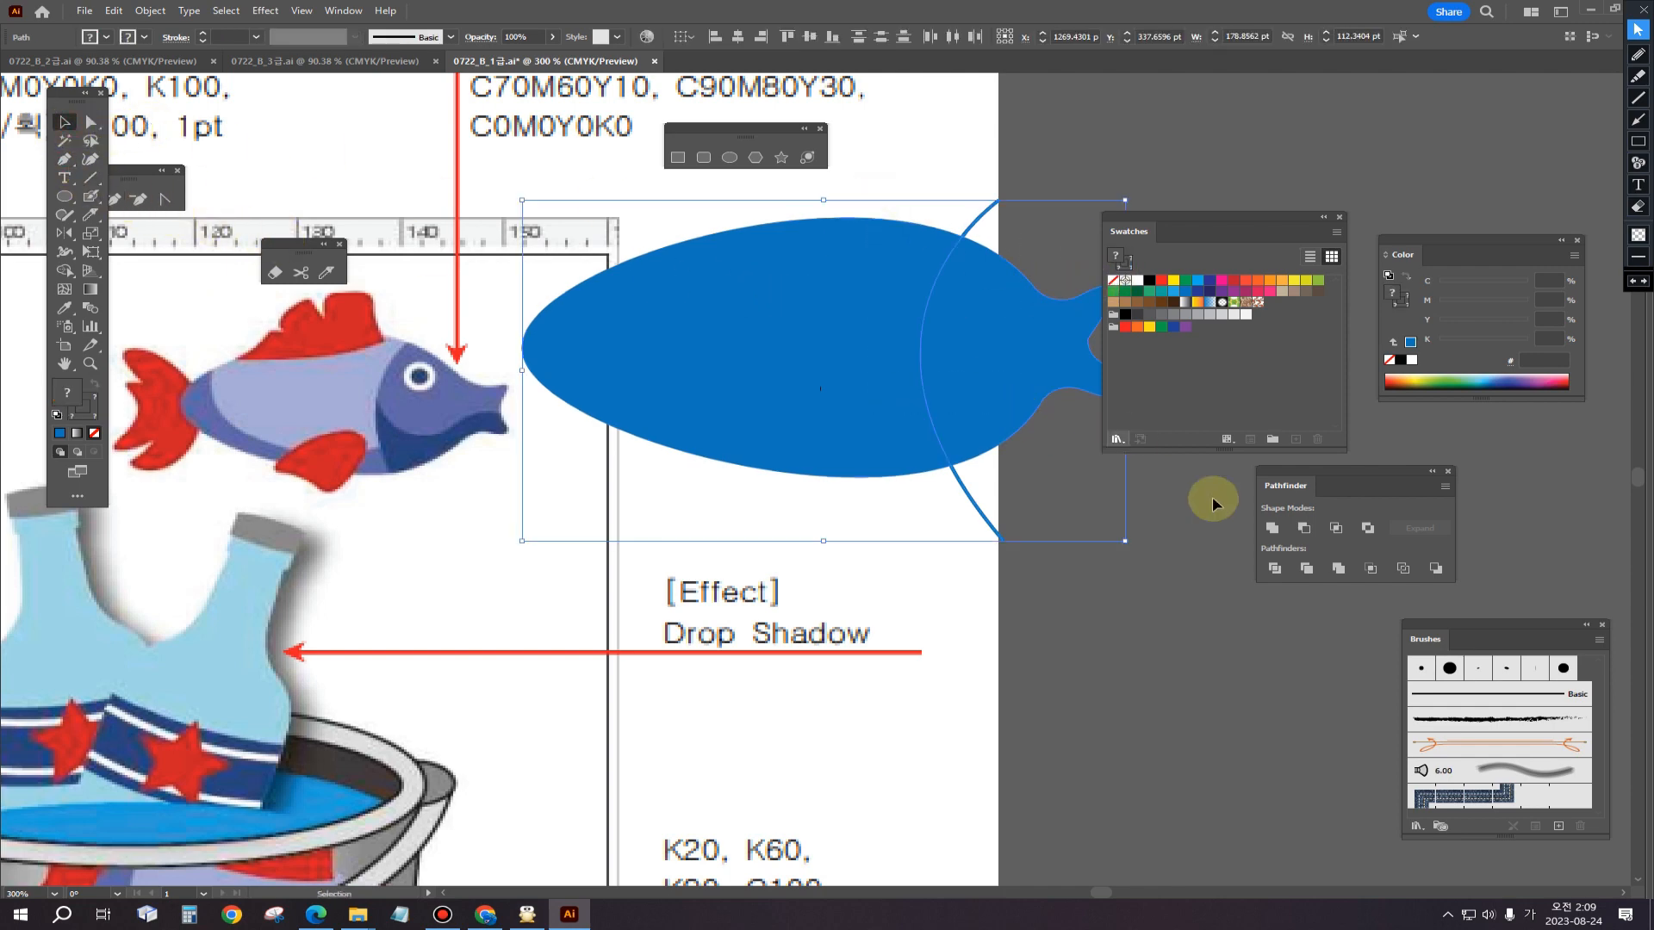
left_click(1275, 569)
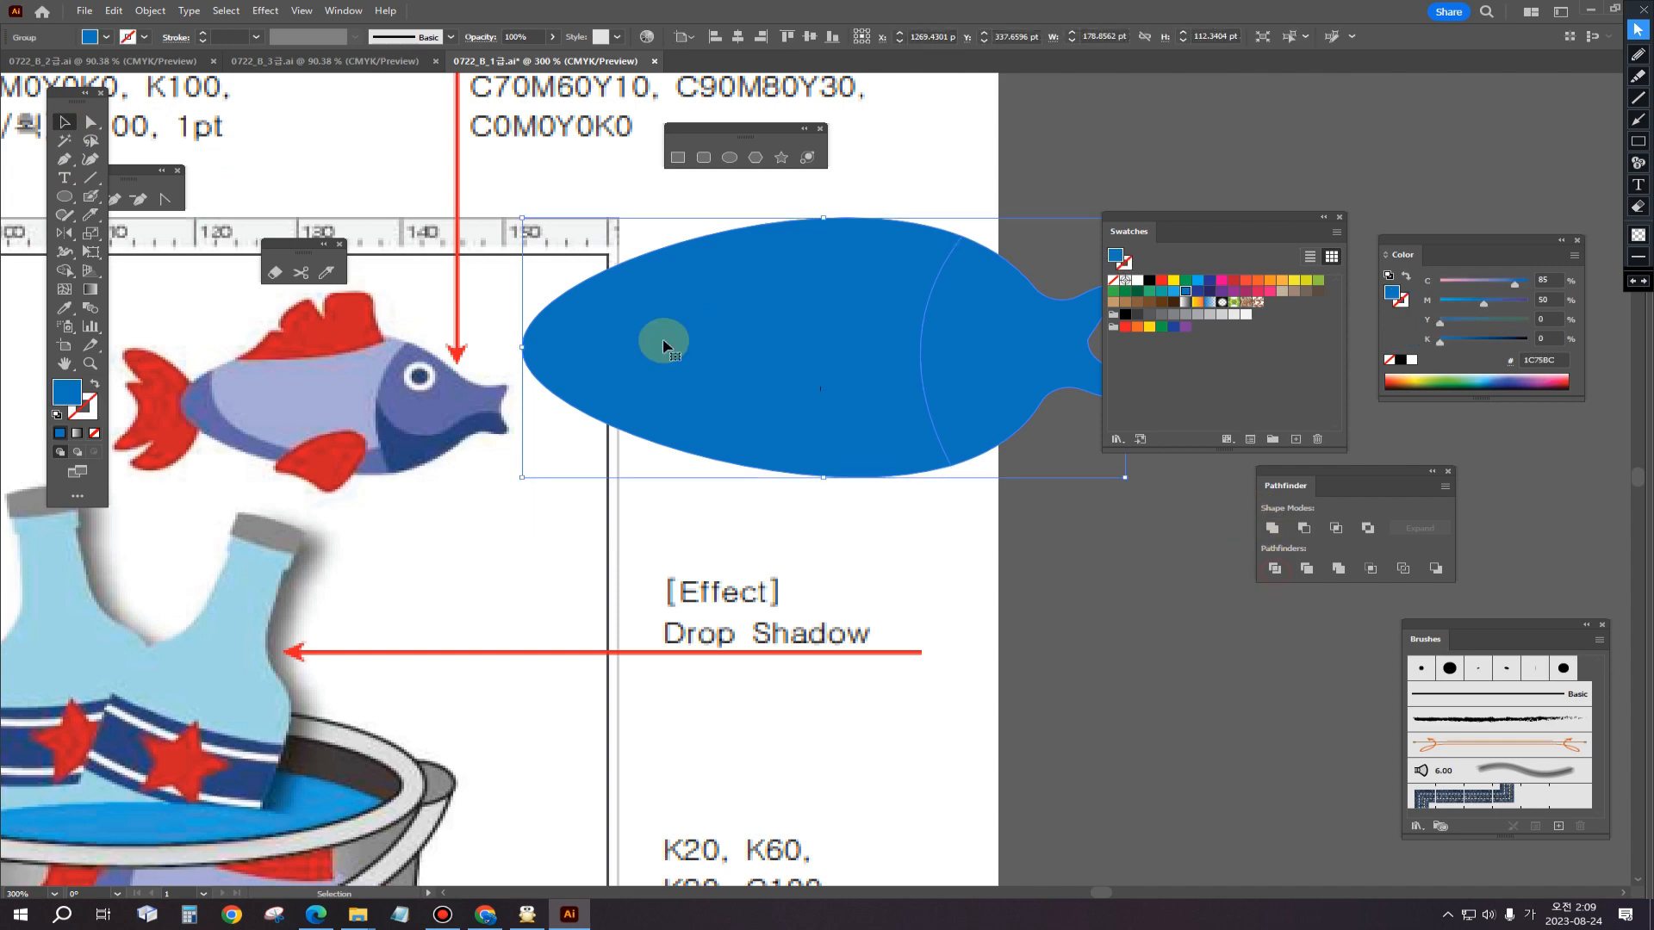
left_click(150, 12)
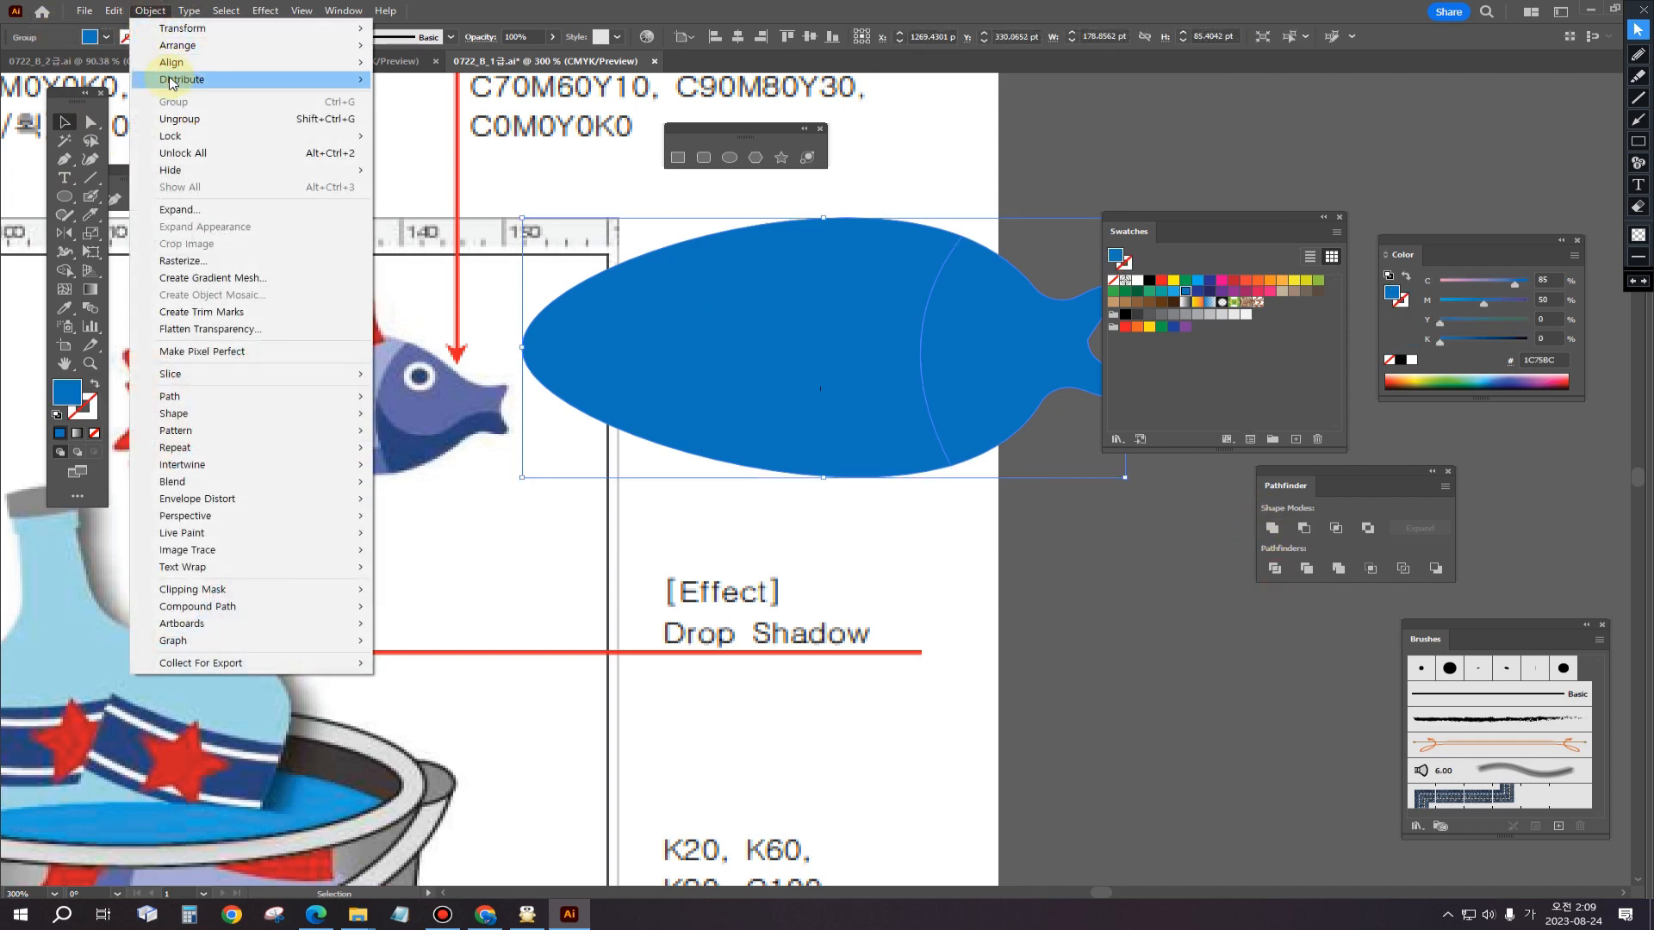
left_click(176, 117)
left_click(1025, 453)
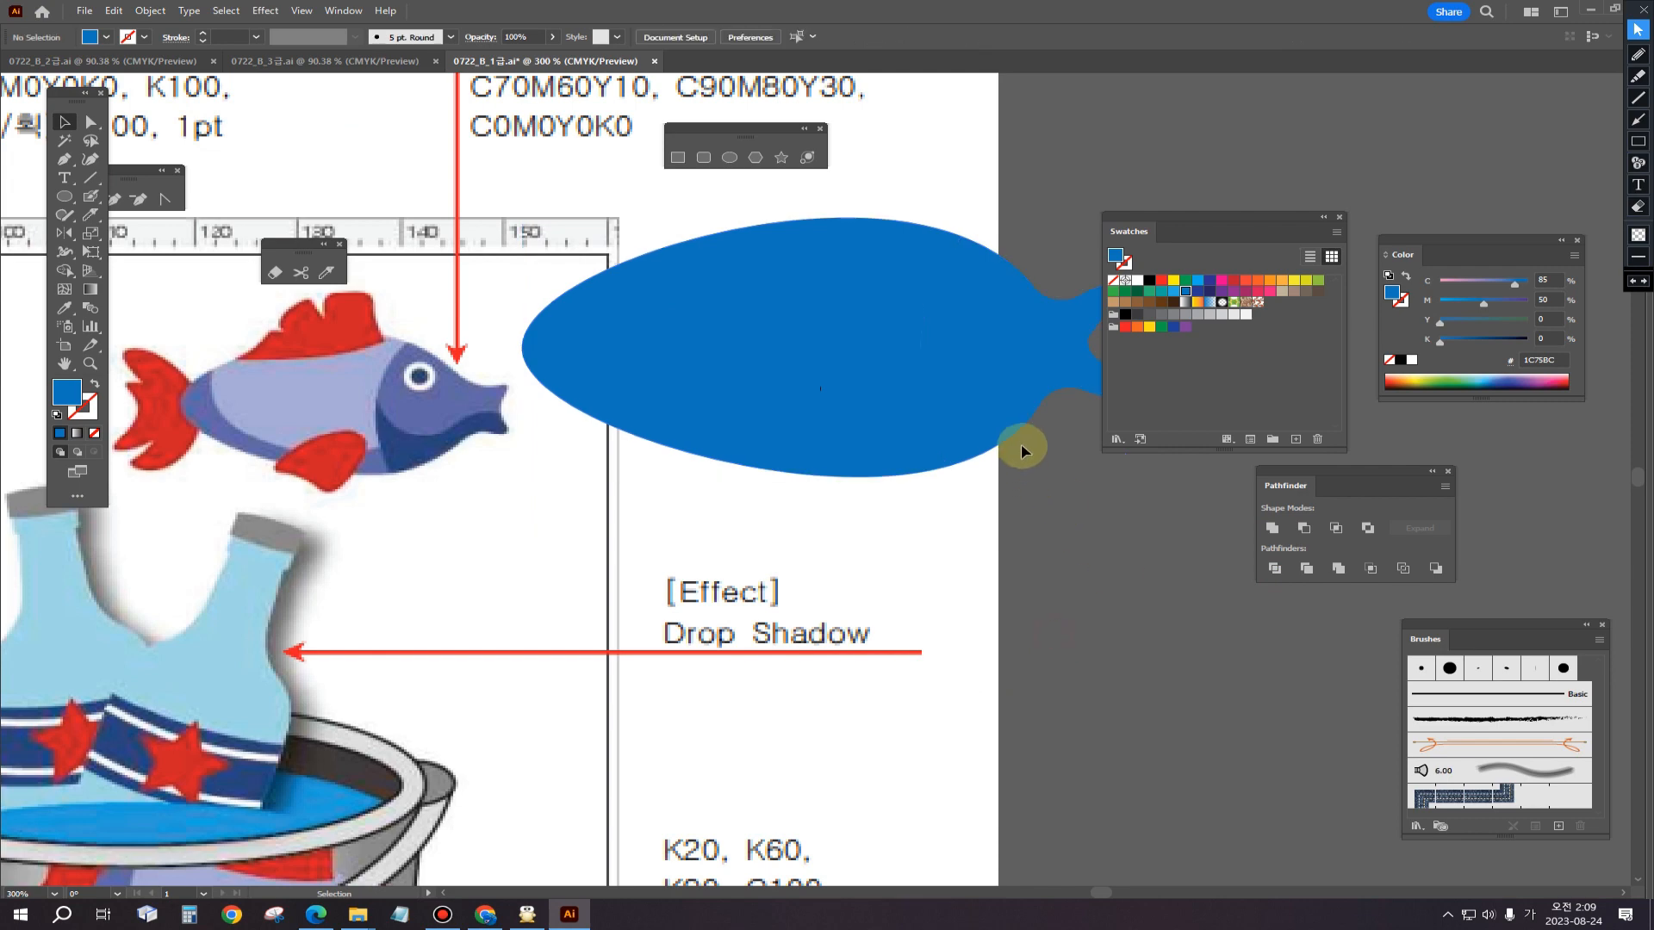
Step: Move the Swatches panel out of the way and pull the head piece away from the body
left_click(1073, 392)
left_click_drag(1191, 224, 1244, 559)
left_click_drag(1007, 380, 1126, 378)
left_click(1054, 542)
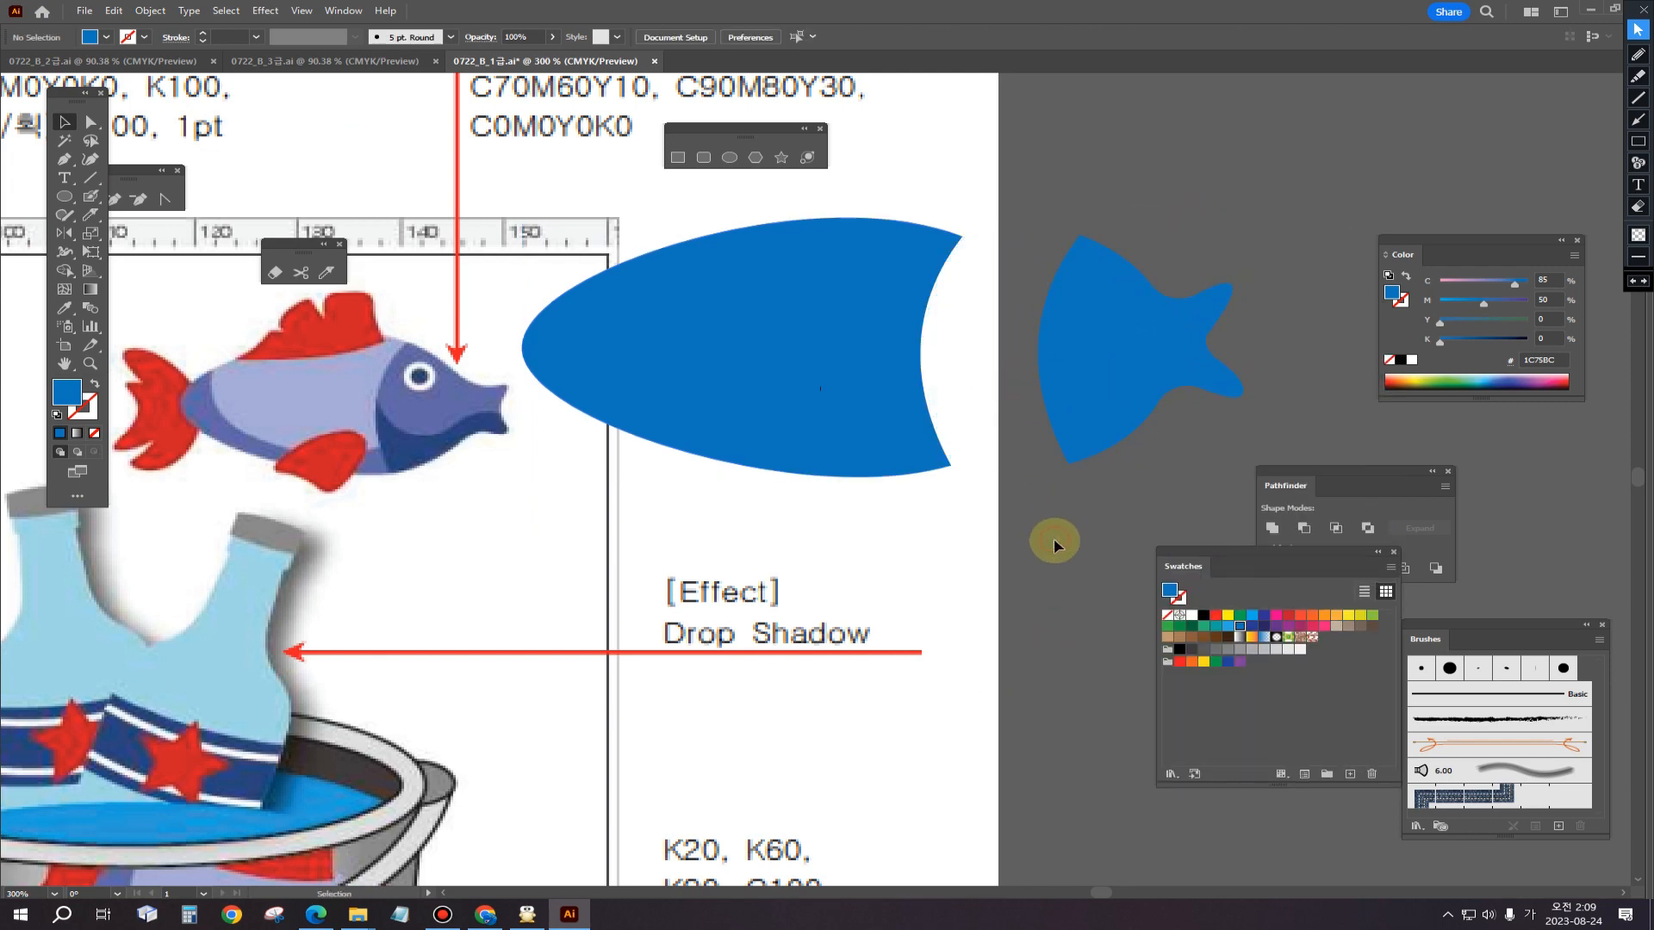
Step: Draw an open curve along the body's belly up past its tail end, with a blue stroke and no fill
left_click(809, 424)
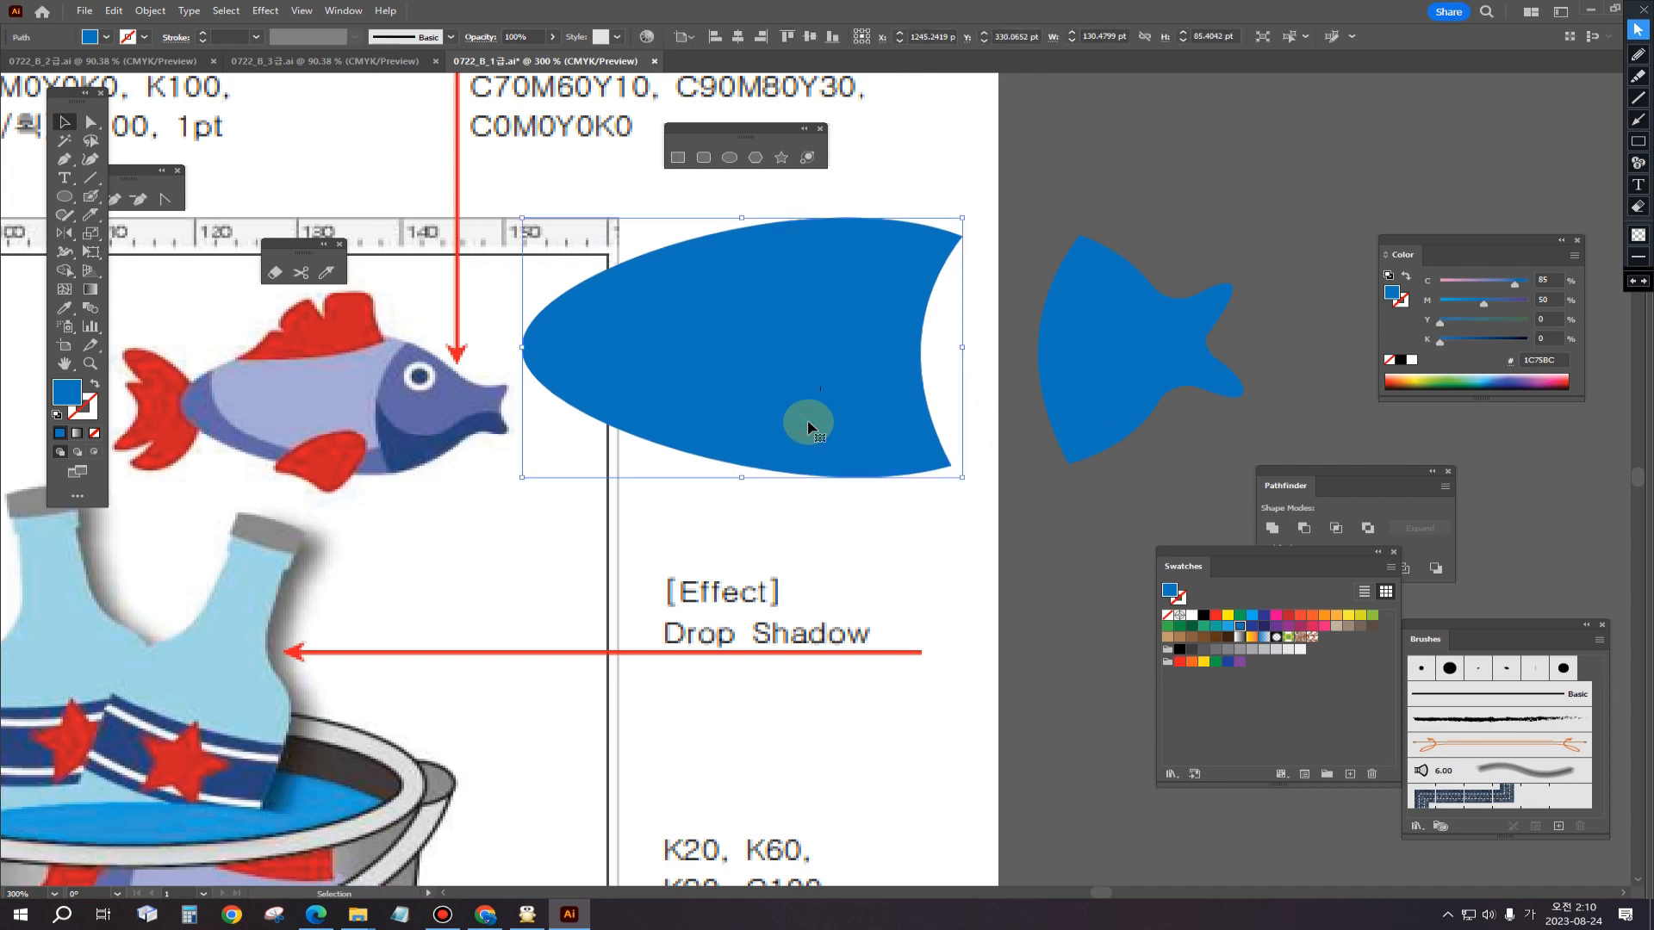
left_click(63, 159)
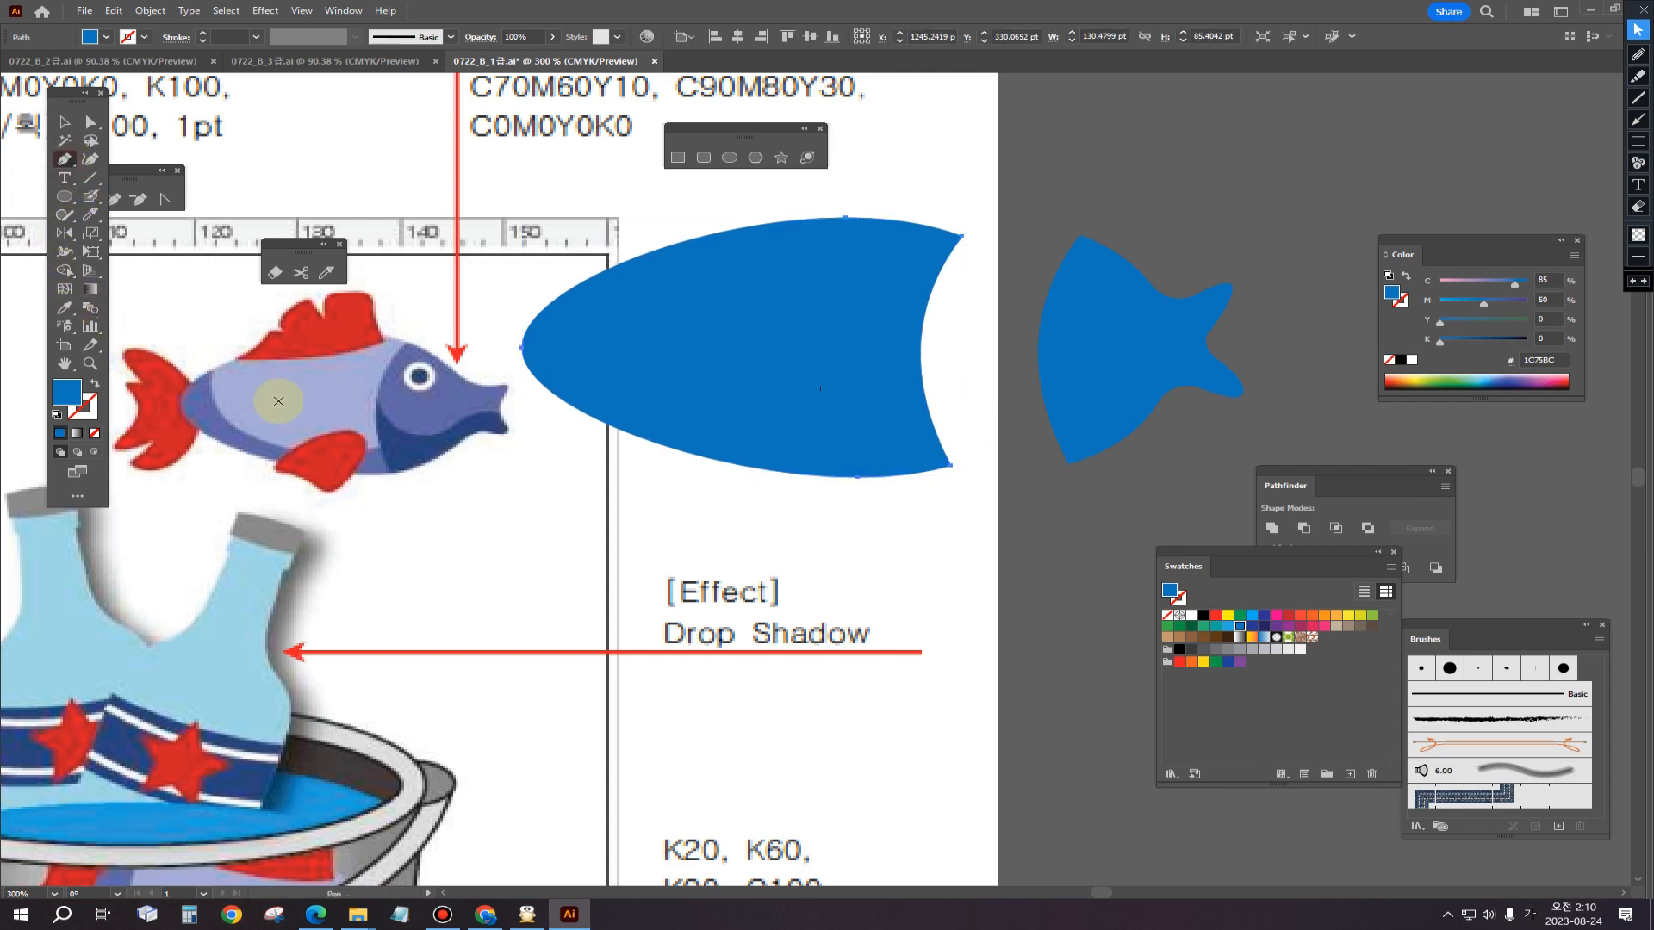
left_click(966, 412)
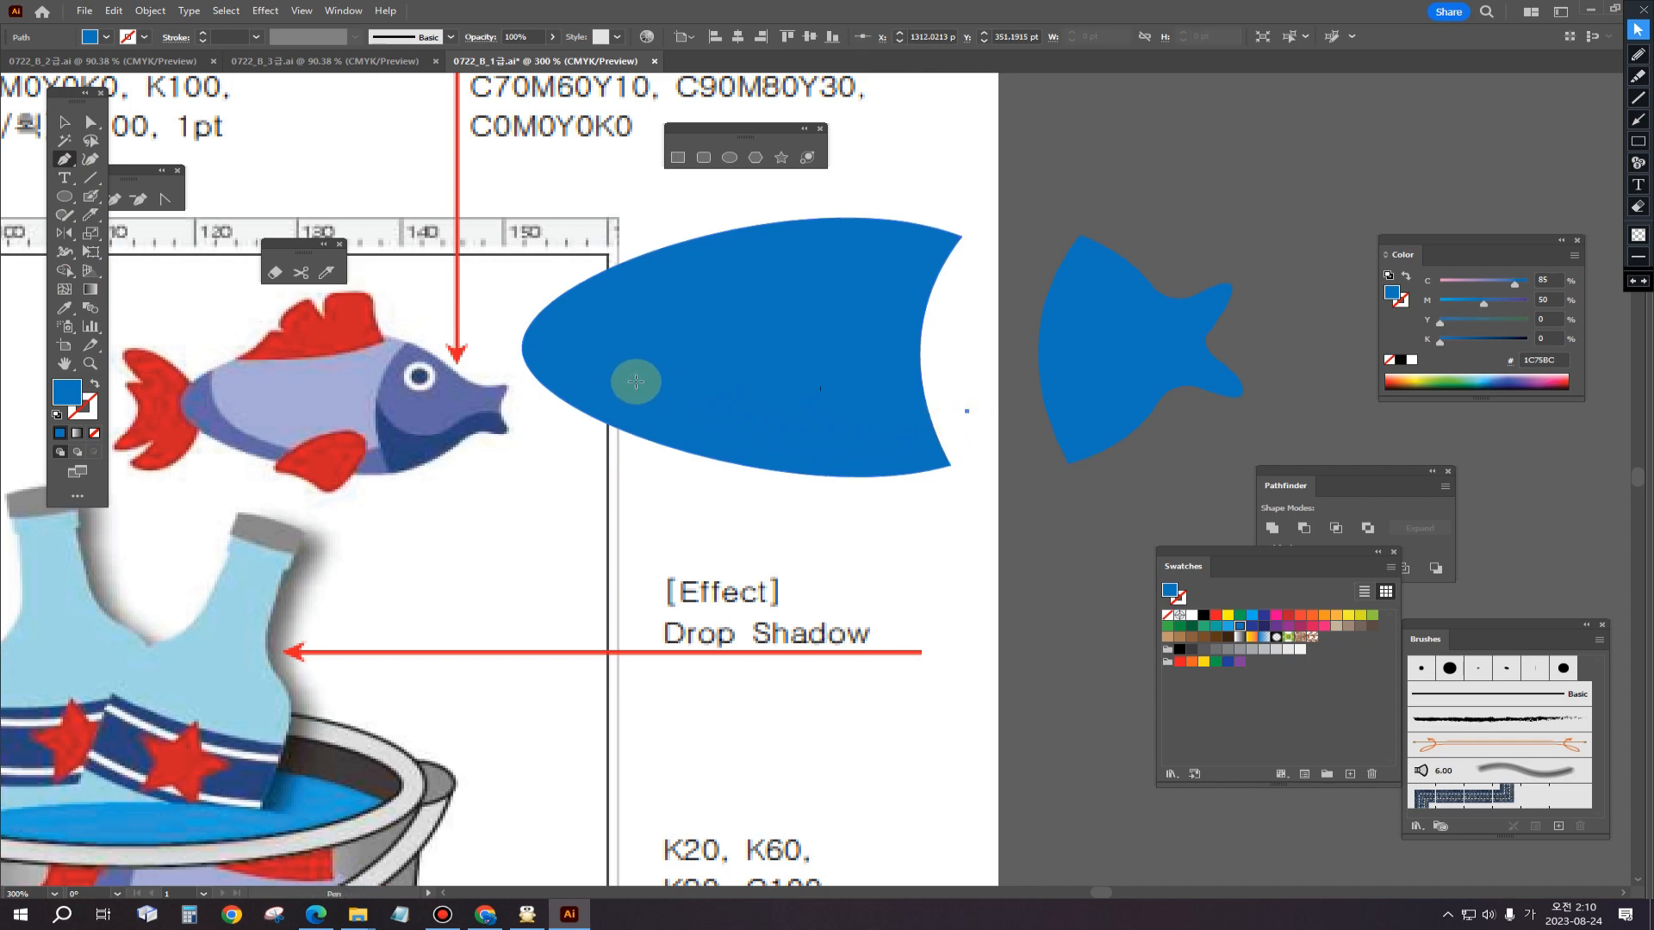
left_click_drag(636, 382, 578, 349)
left_click_drag(519, 281, 519, 284)
left_click(578, 208)
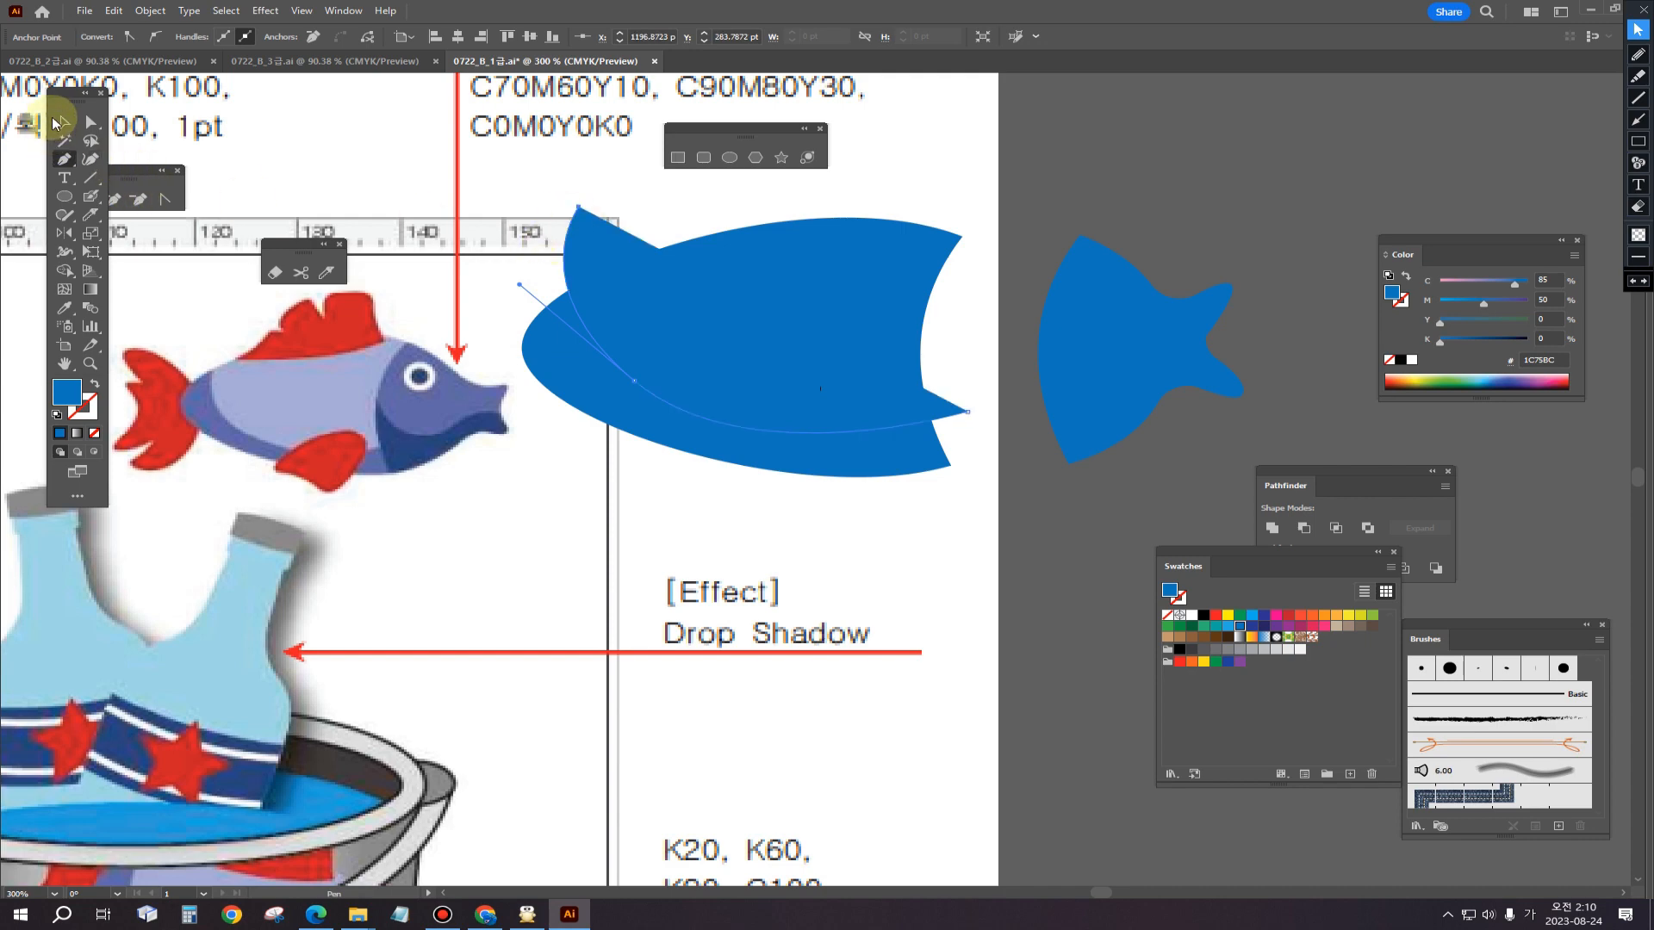
left_click(64, 121)
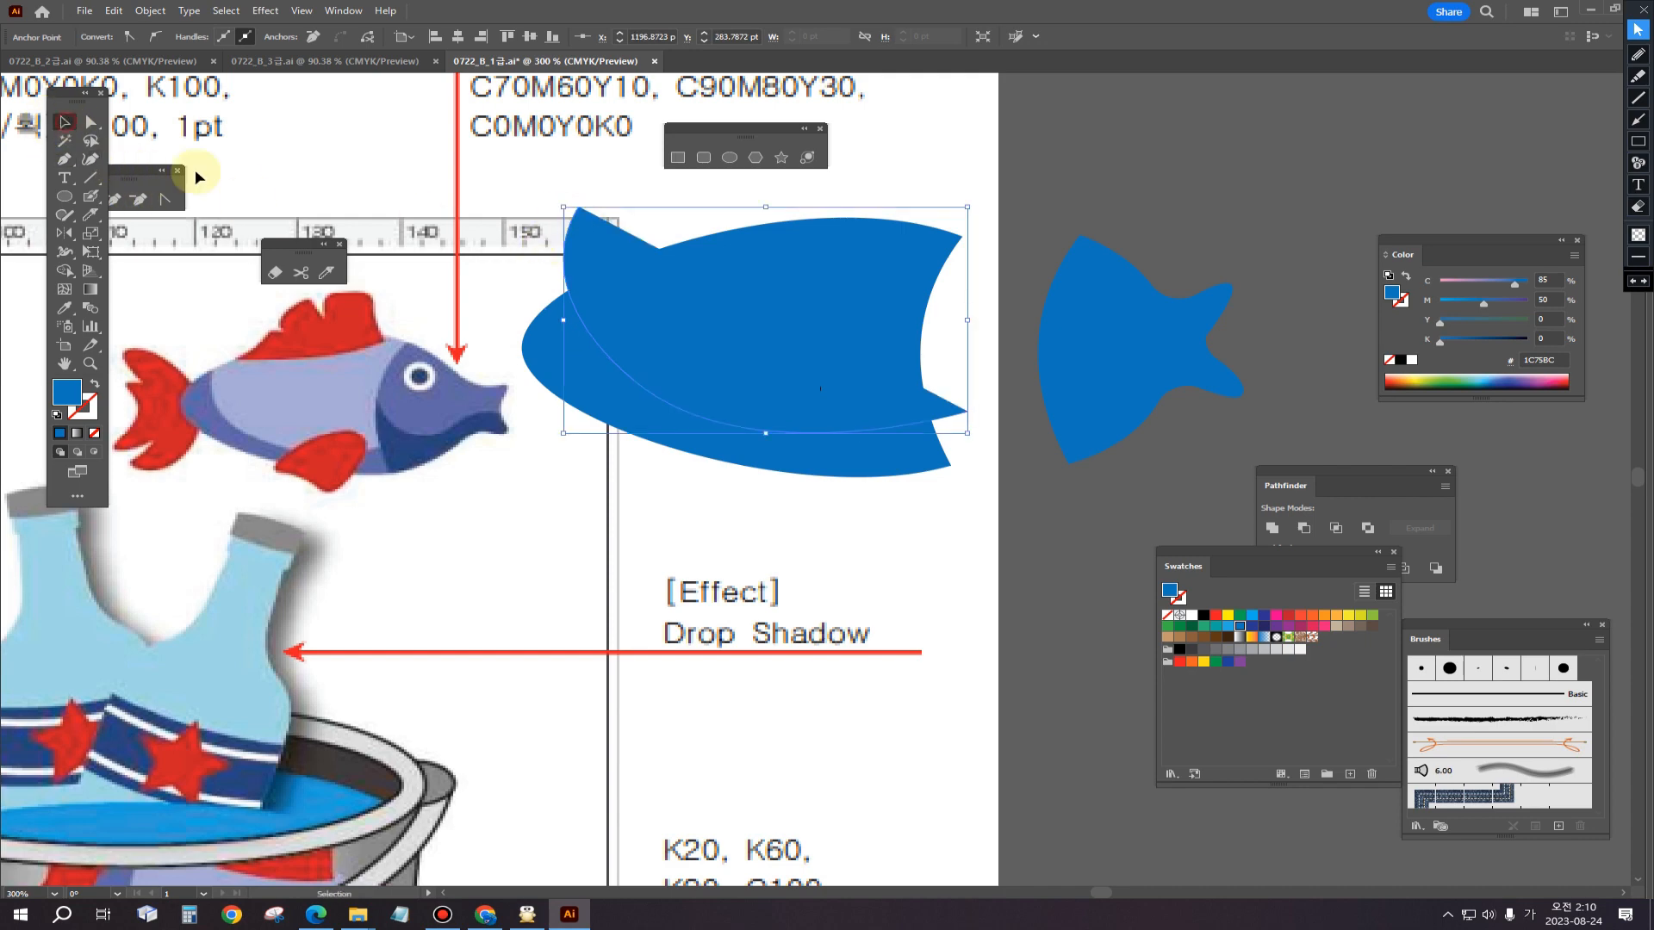
left_click(96, 387)
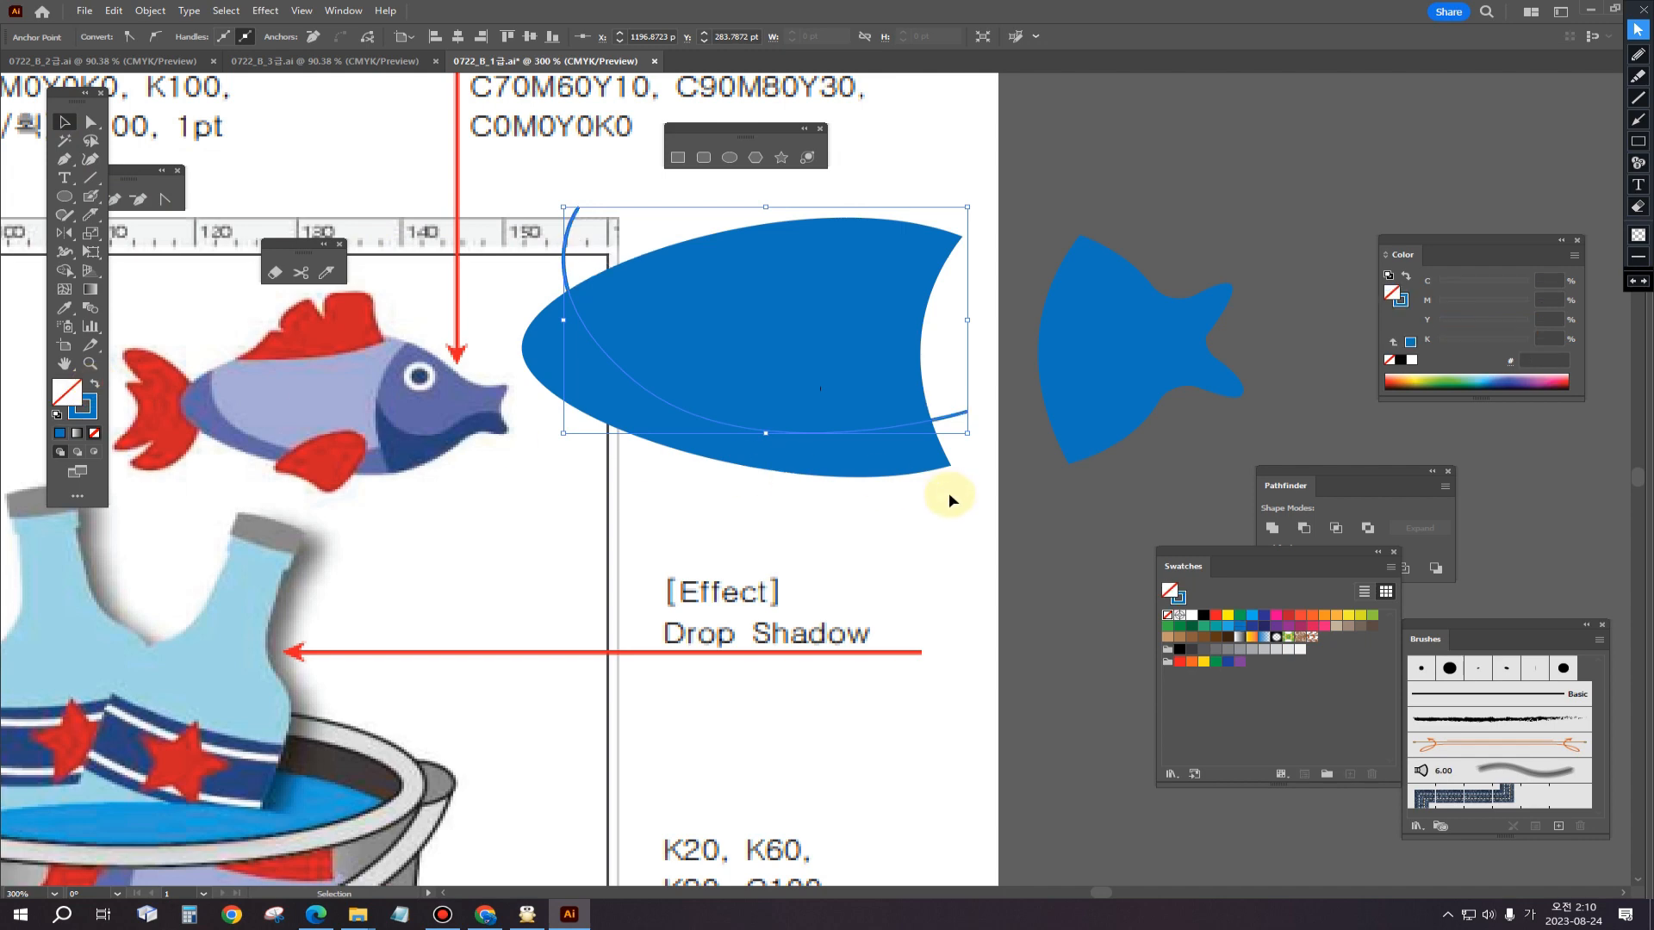
Step: Divide the body along the belly curve with Pathfinder and ungroup it into separately selectable upper and lower pieces
left_click(851, 406, "shift")
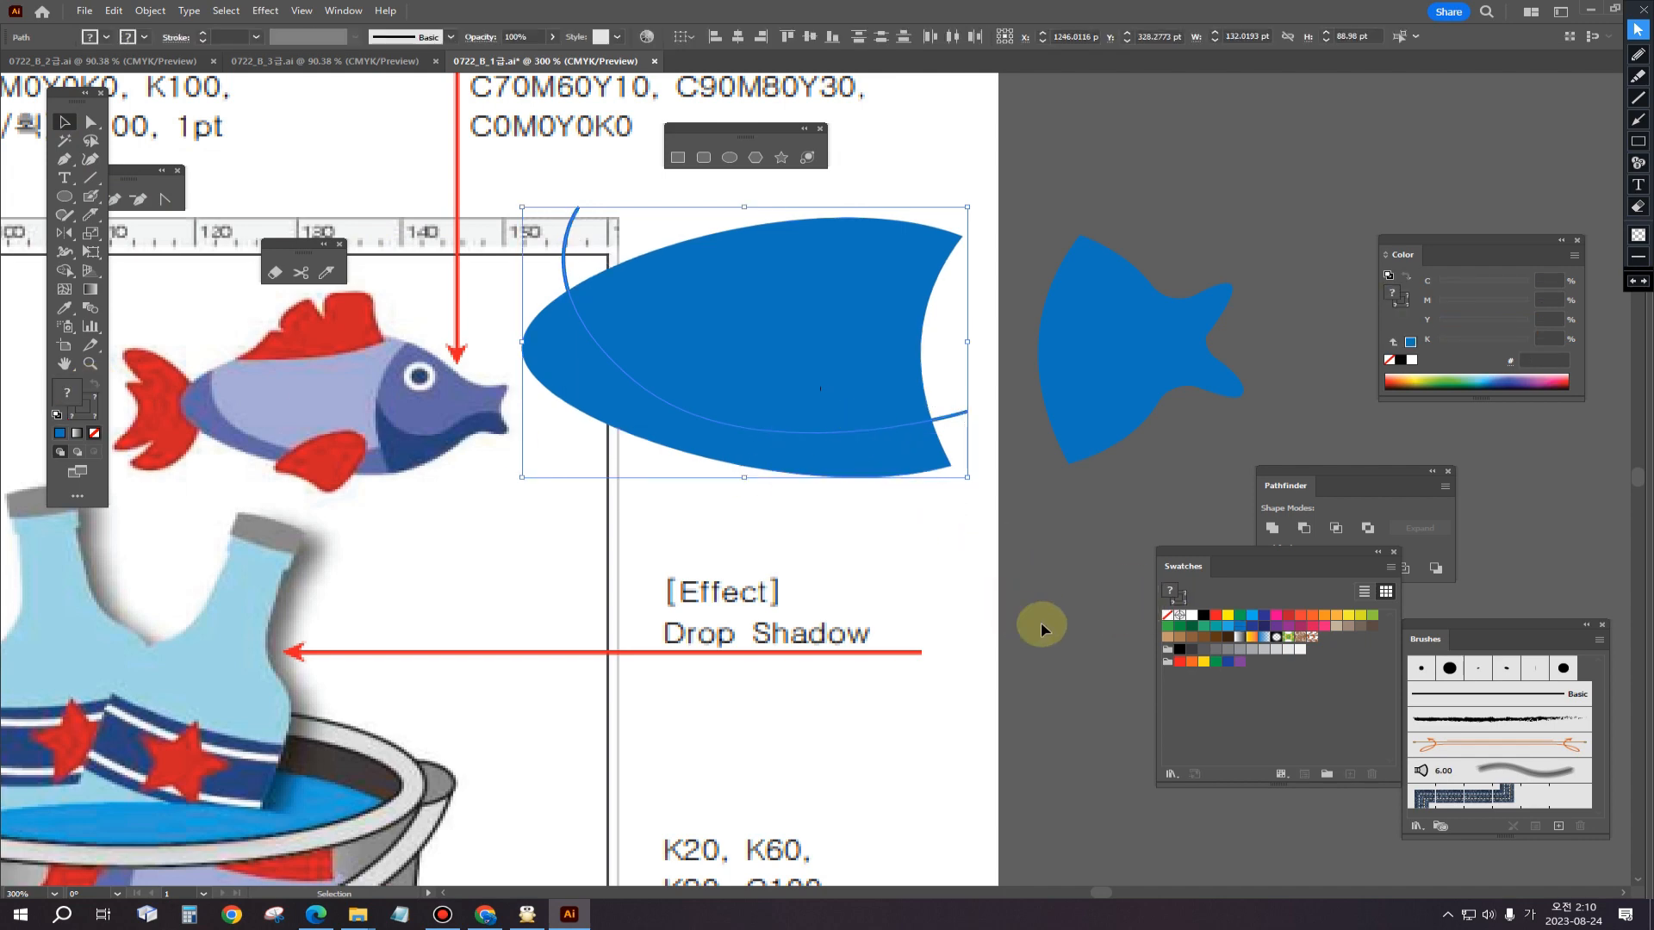
left_click_drag(1281, 555, 1234, 686)
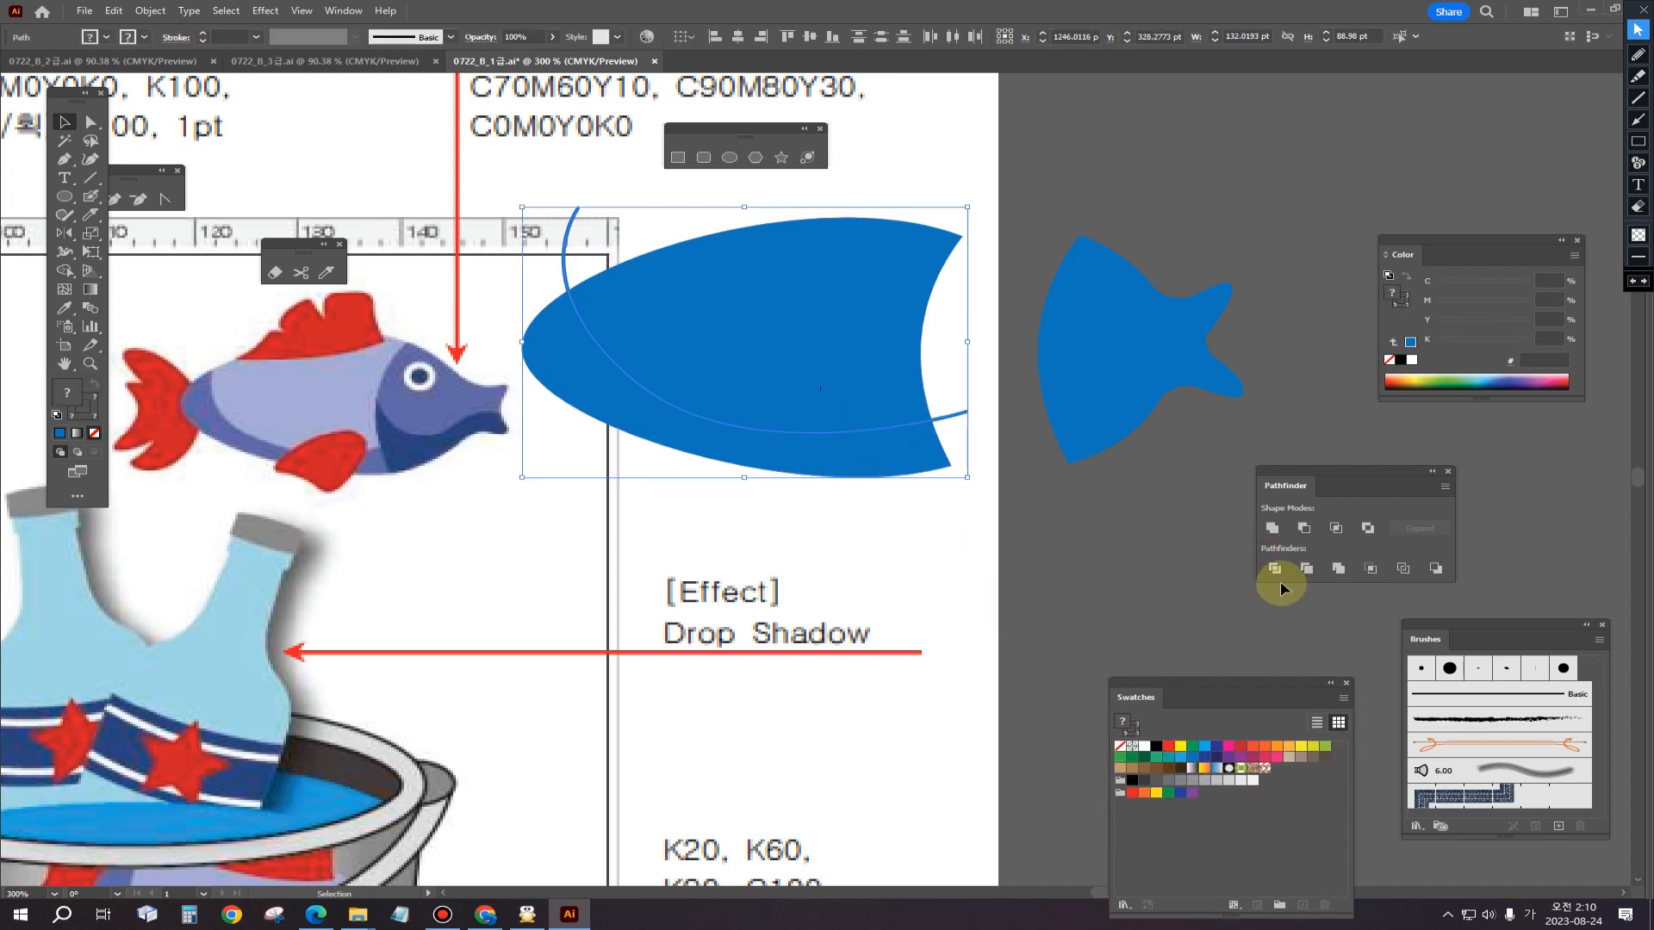
left_click(1274, 569)
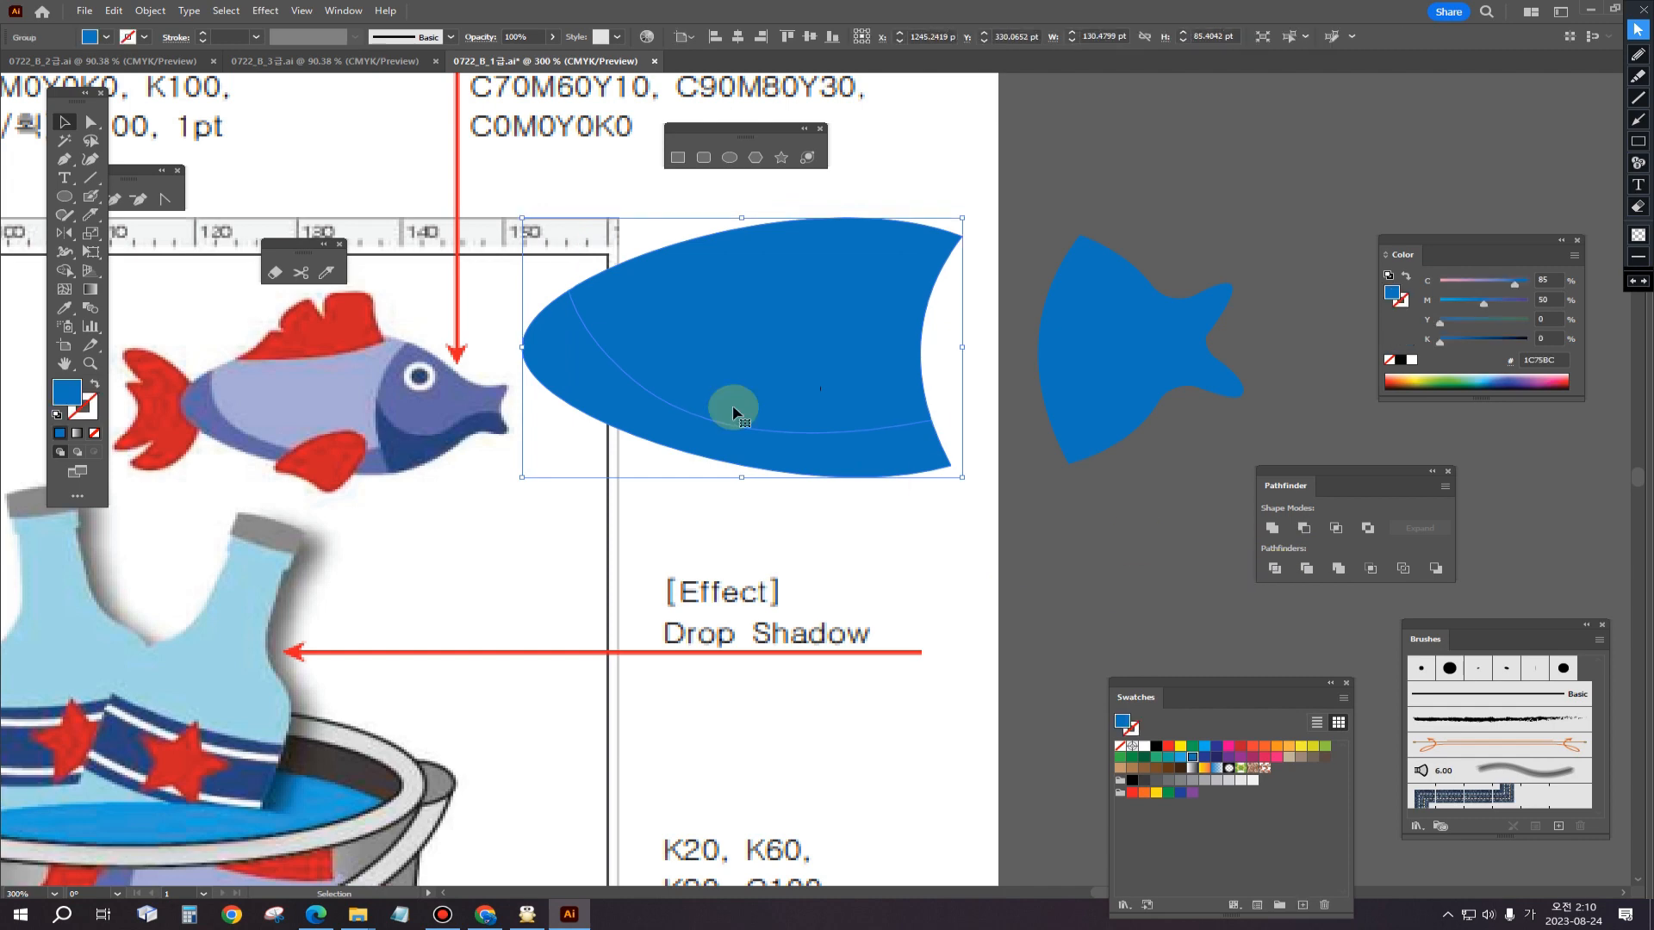
left_click(150, 11)
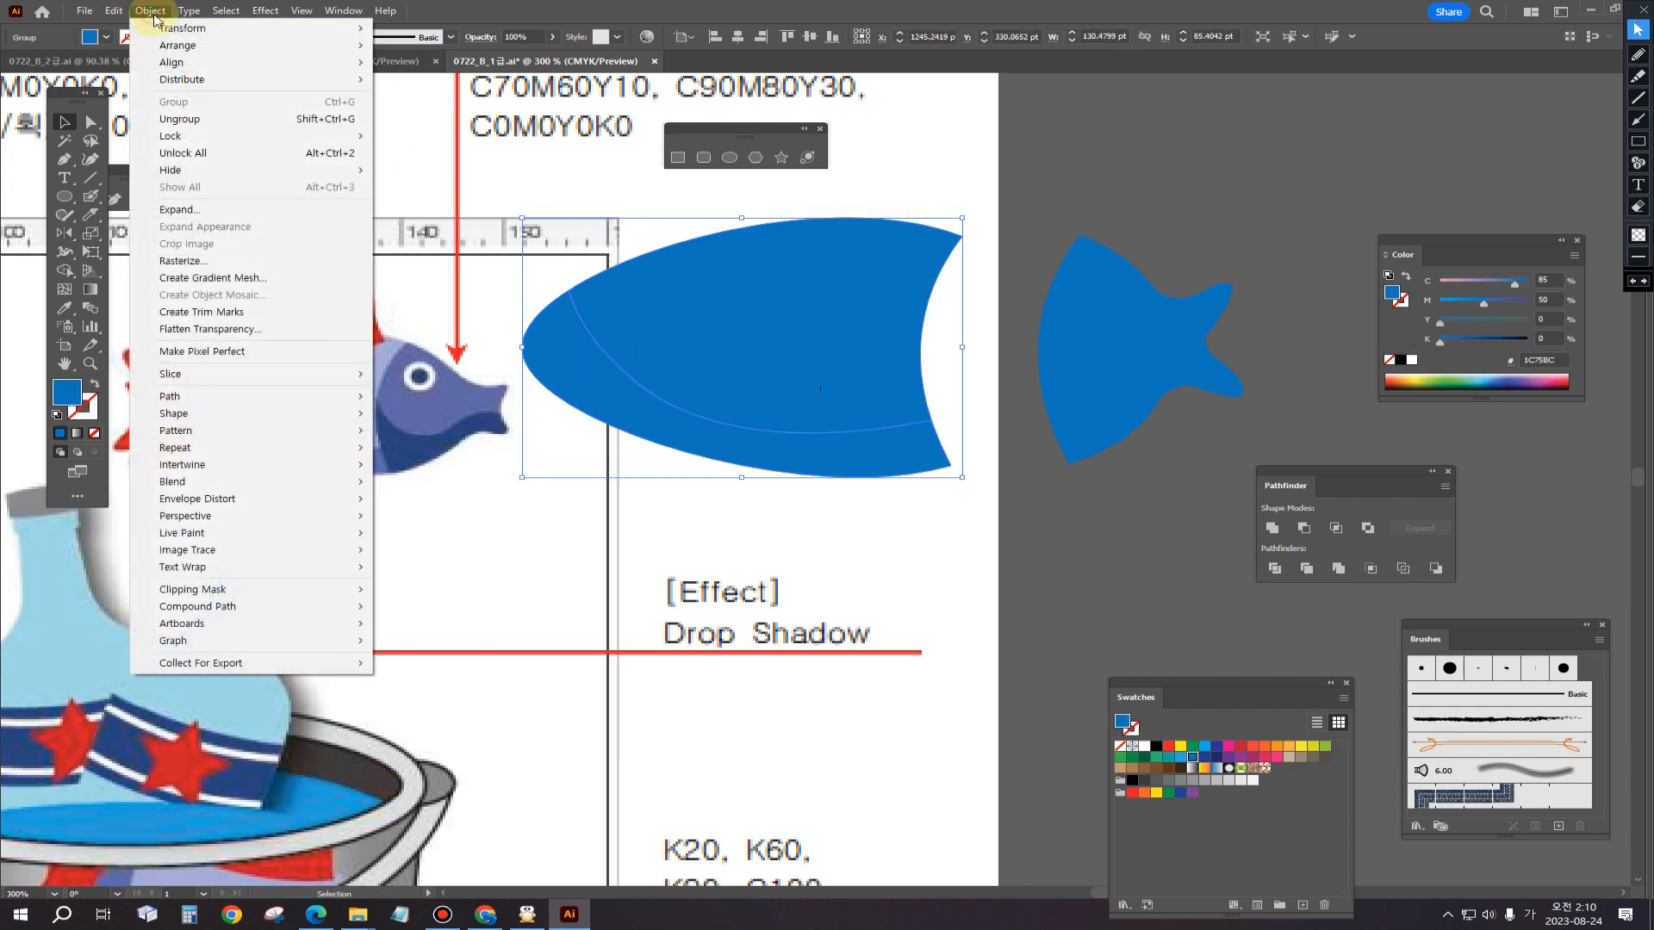
left_click(179, 119)
left_click(759, 356)
left_click(905, 561)
left_click(884, 481)
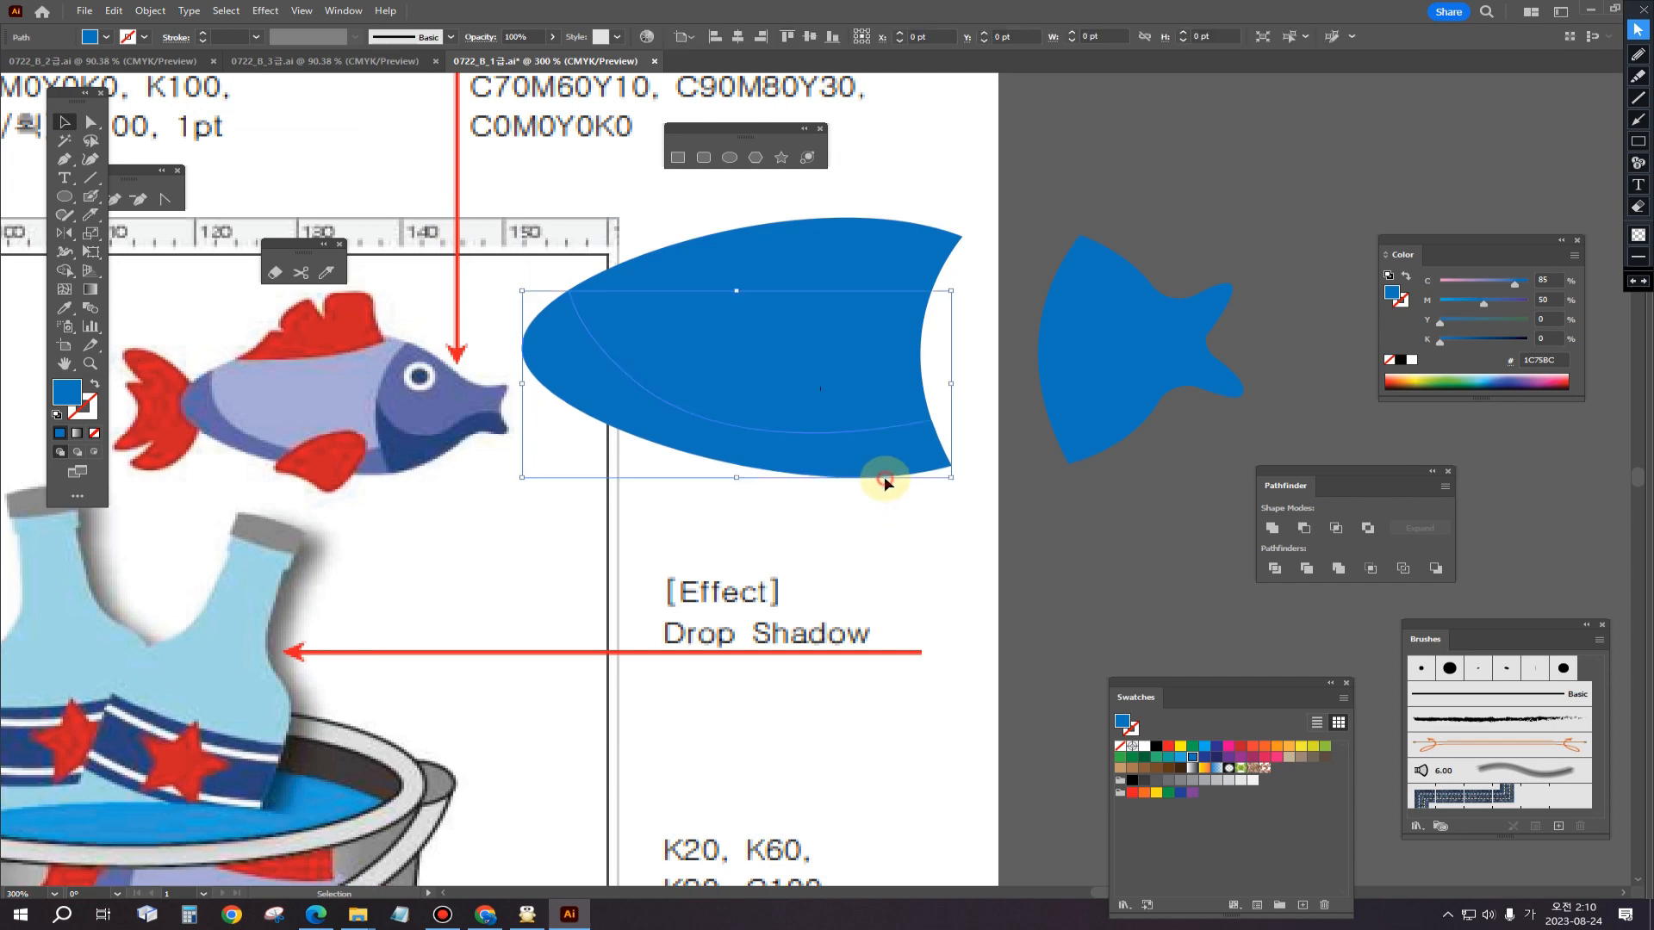
left_click(769, 342)
left_click(894, 550)
left_click(832, 375)
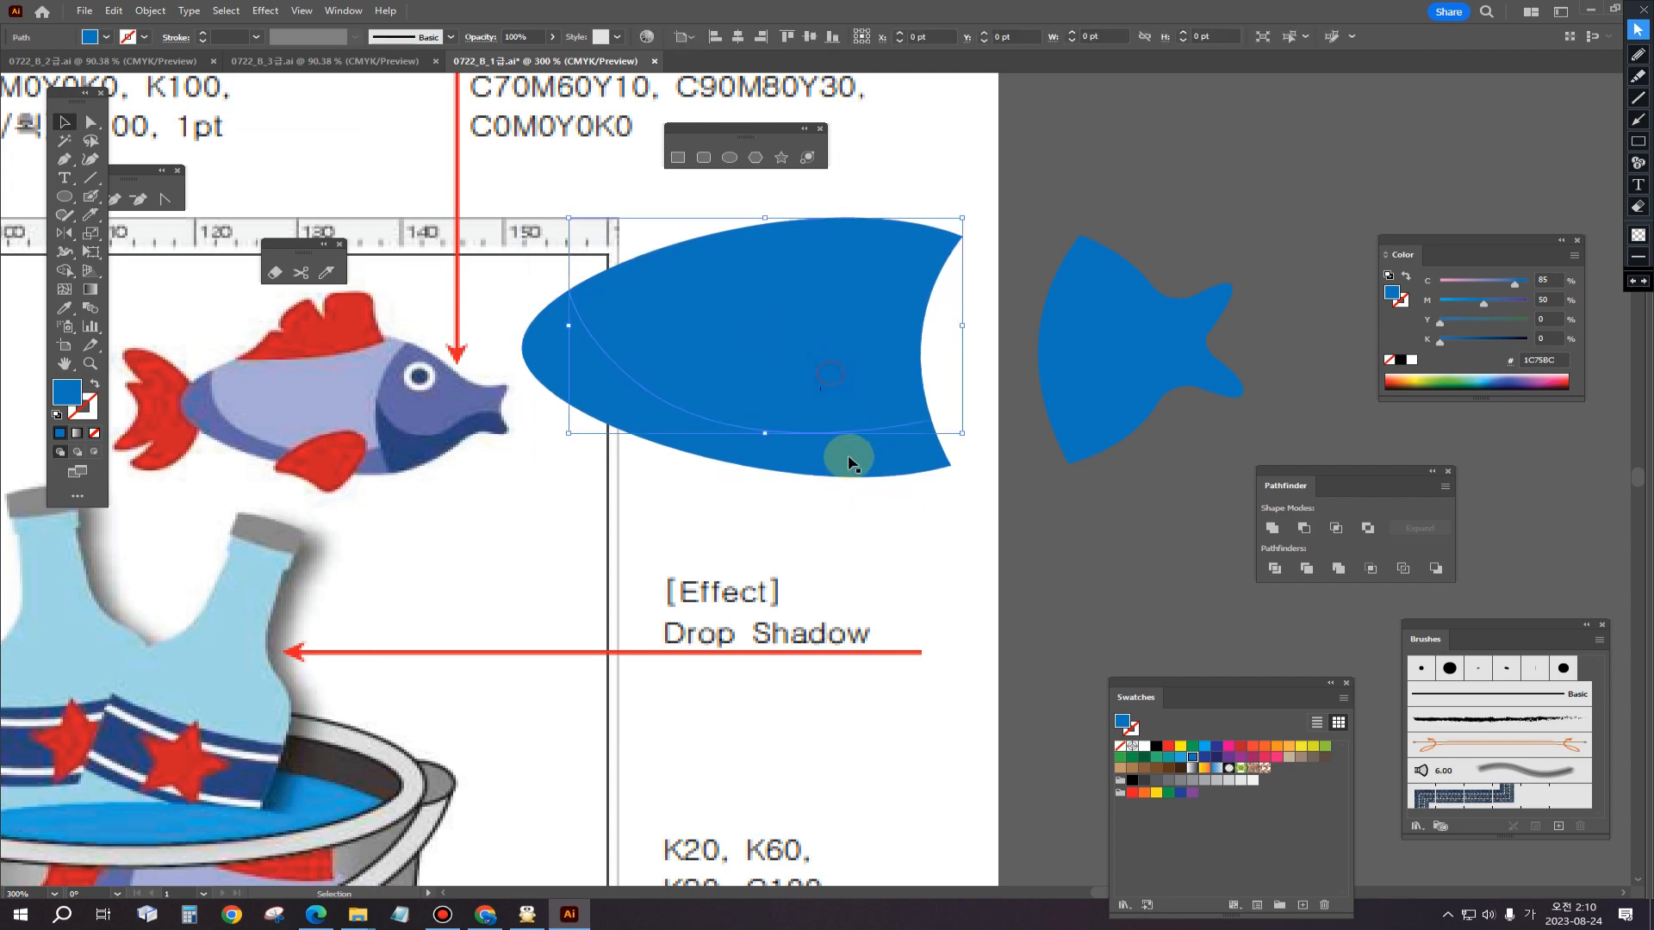
Step: Fill the belly band with the reference fish's darker purple and the upper body with its light lavender, sampled with the Eyedropper
left_click(844, 460)
left_click(64, 308)
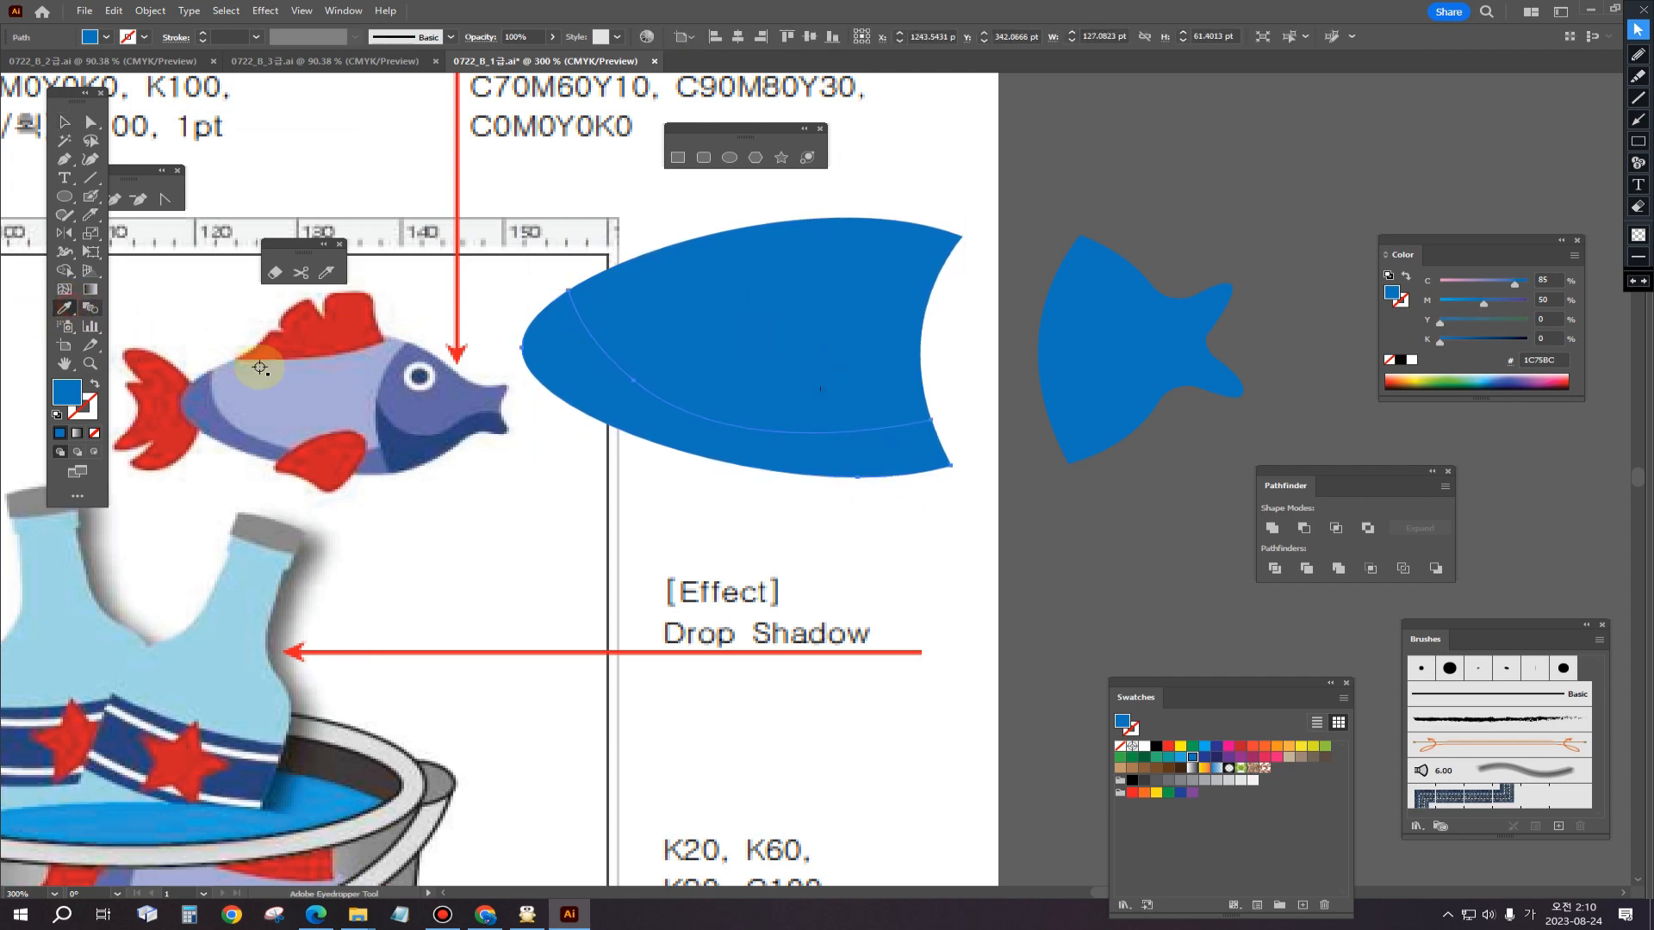
left_click(205, 410)
left_click(746, 362, "ctrl")
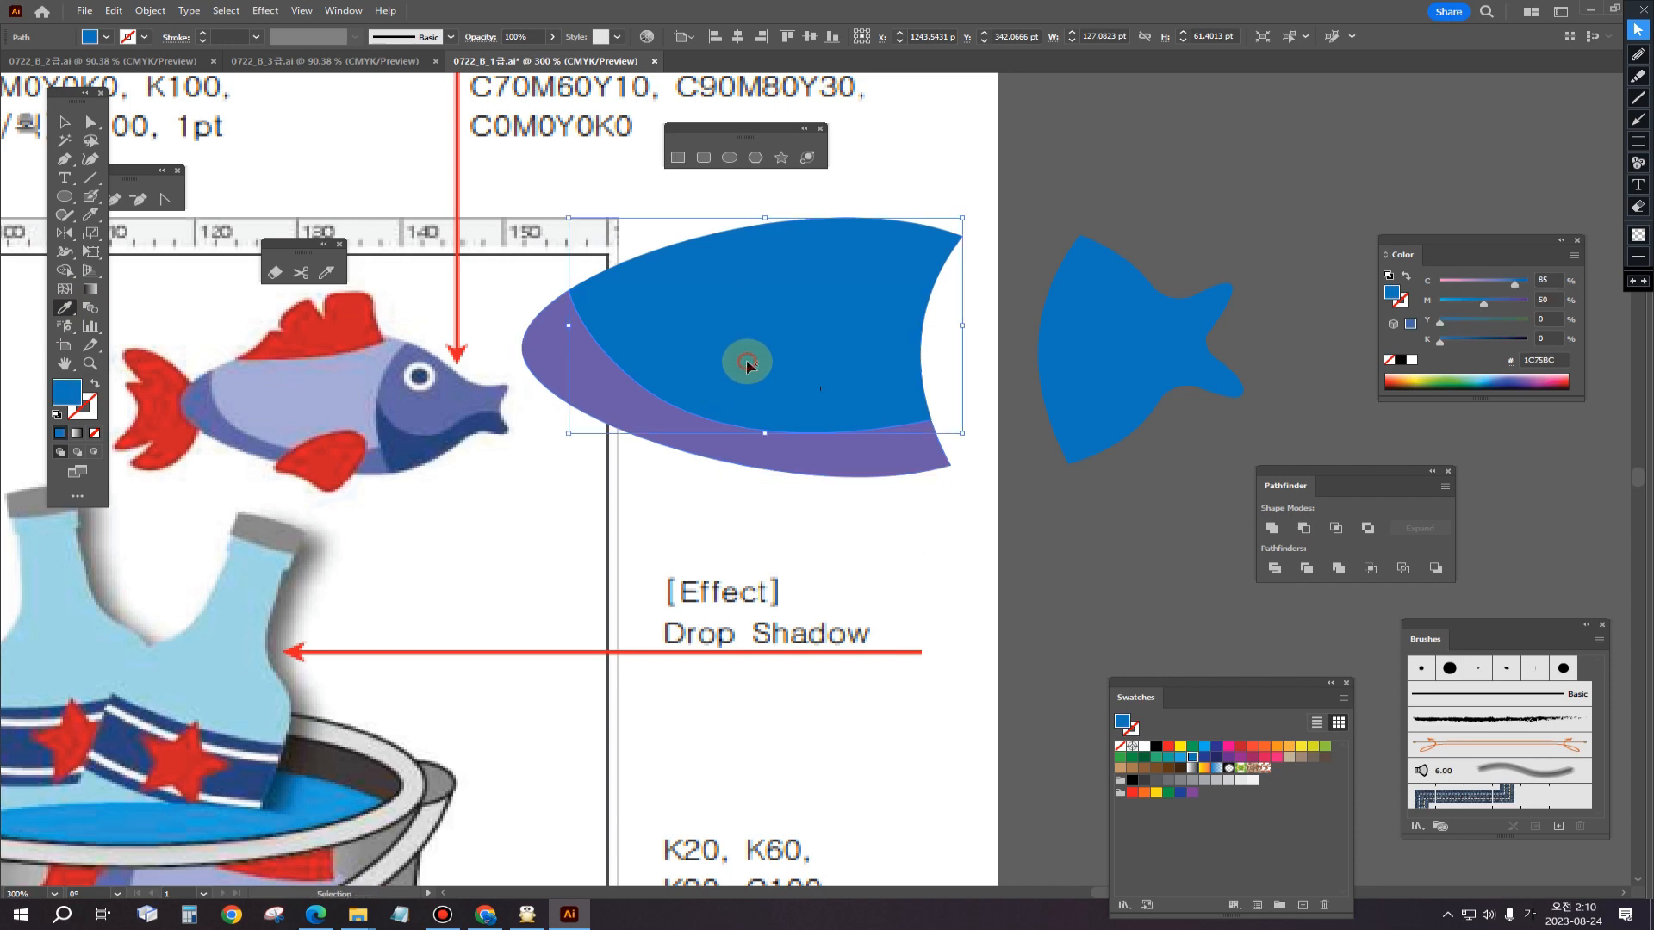
left_click(333, 394)
left_click(1026, 548, "ctrl")
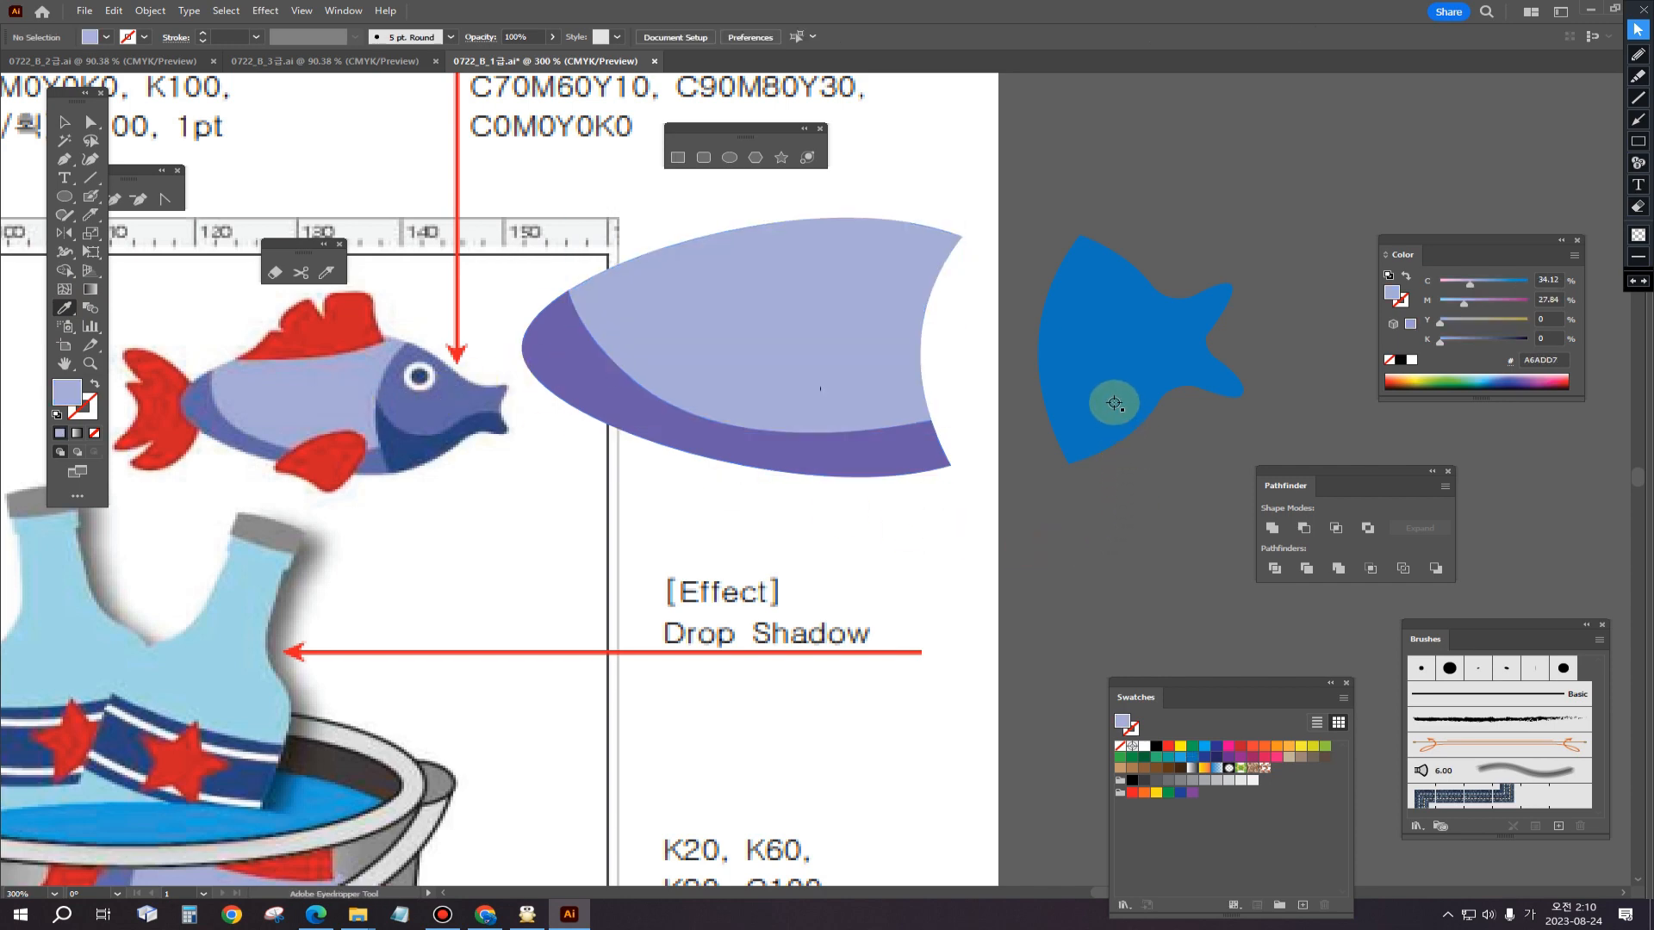
Step: Draw a wavy open curve across the separated head piece, from beyond its mouth to its curved rear edge
left_click(1098, 372, "ctrl")
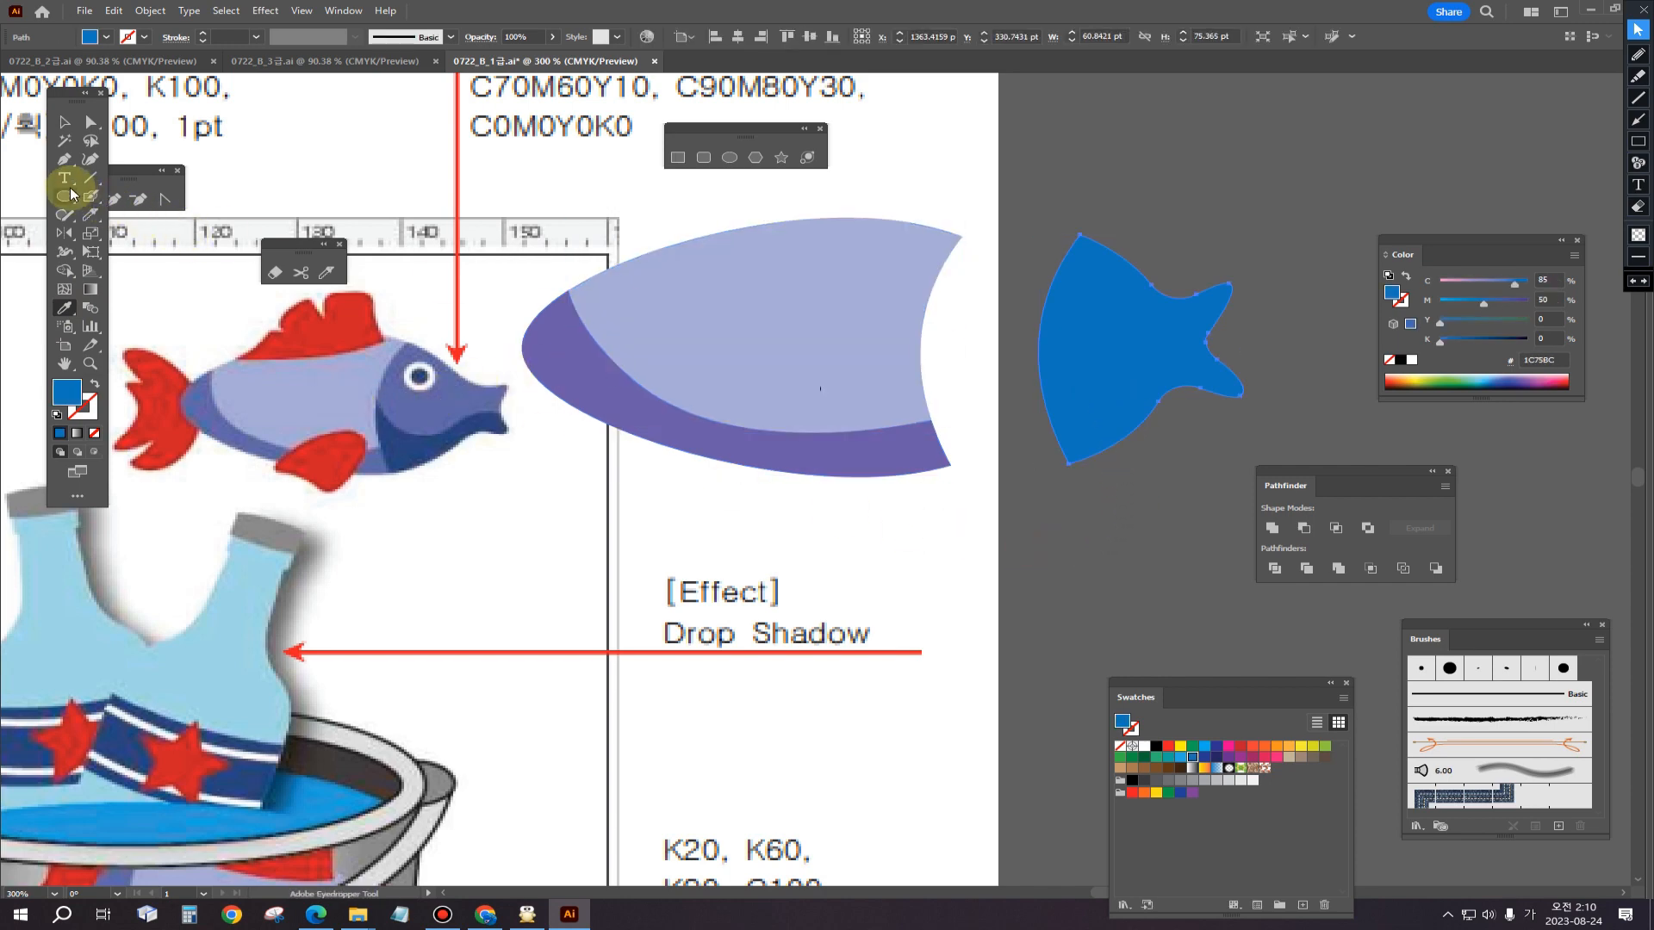
left_click(63, 161)
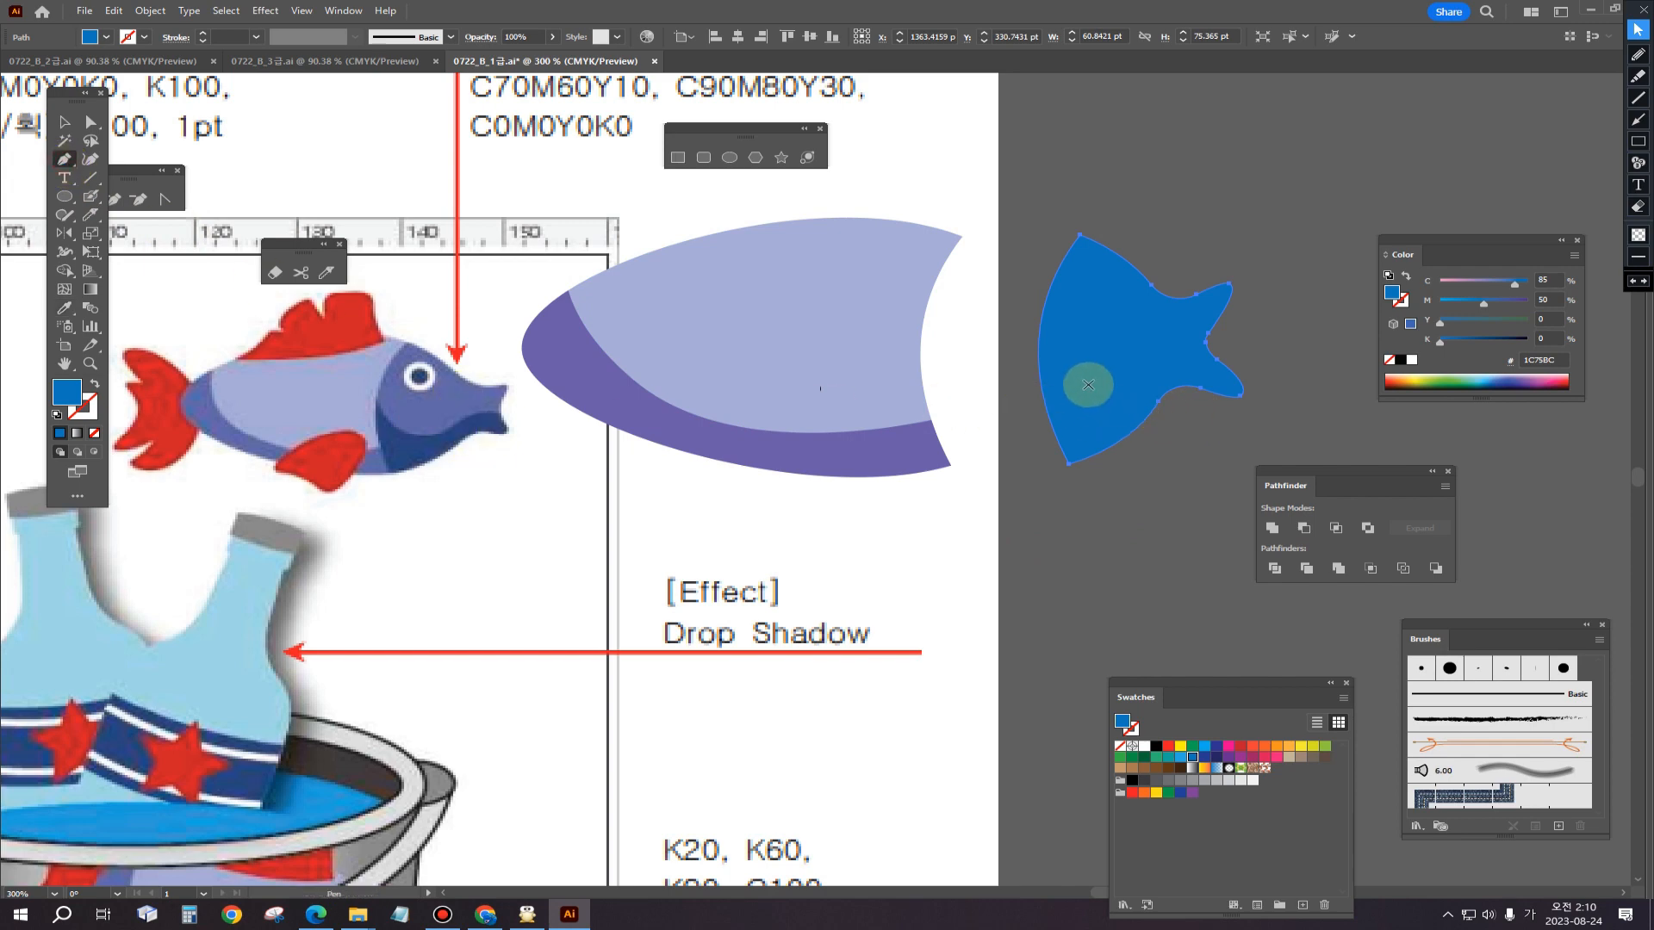
left_click(1275, 385)
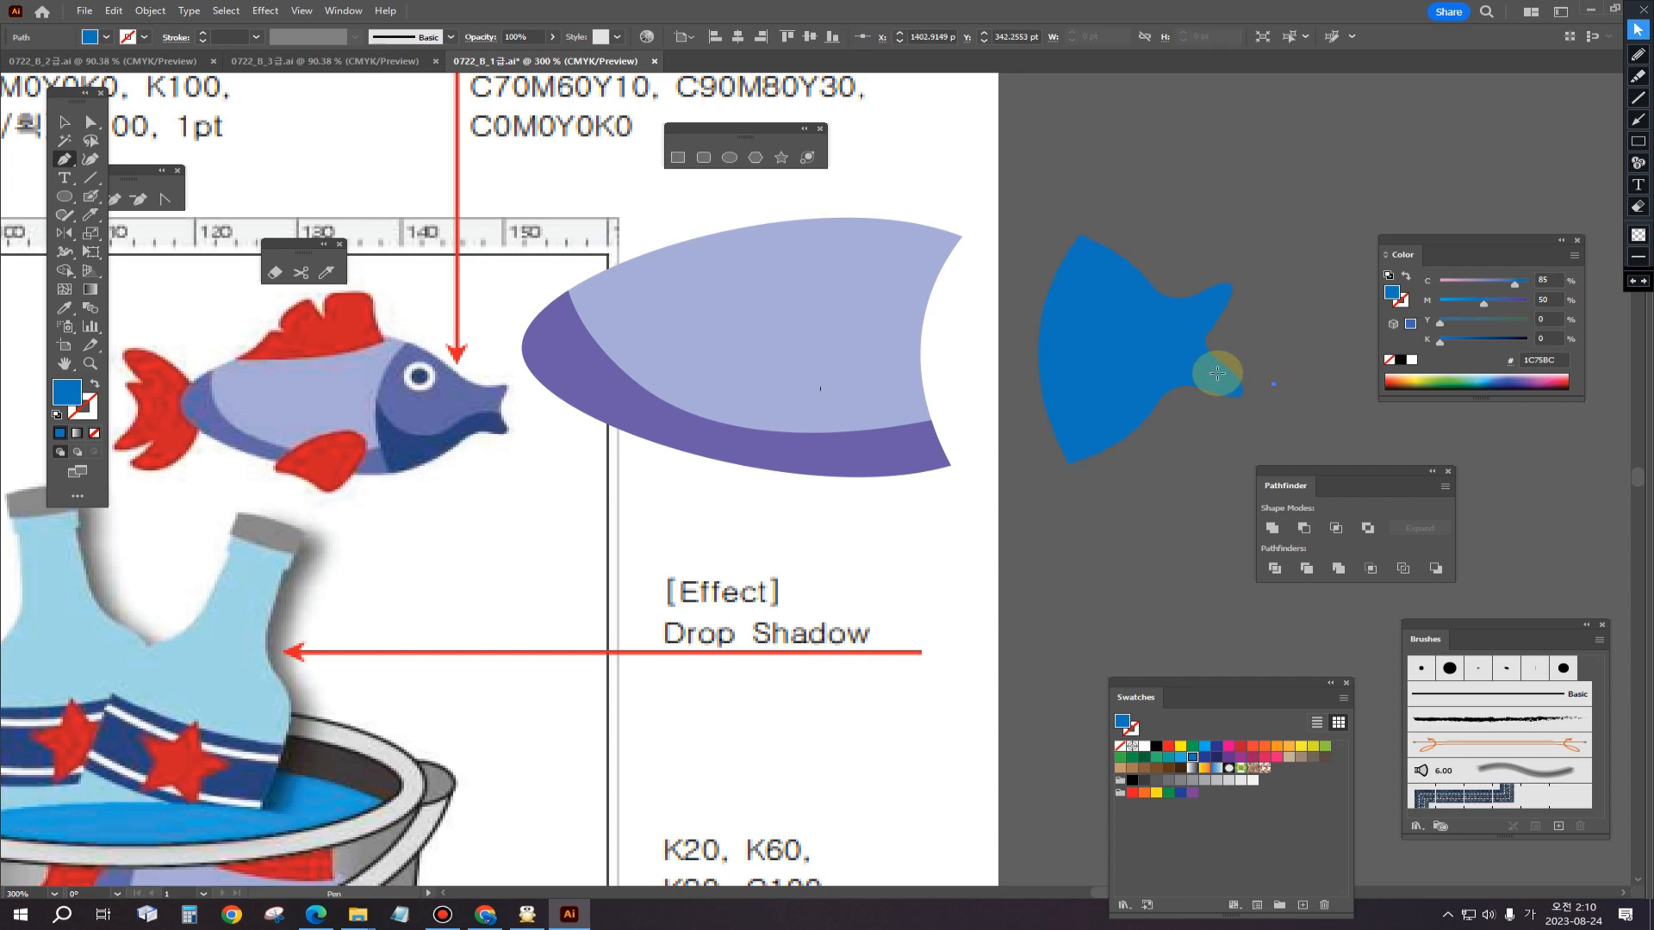
left_click(1168, 365)
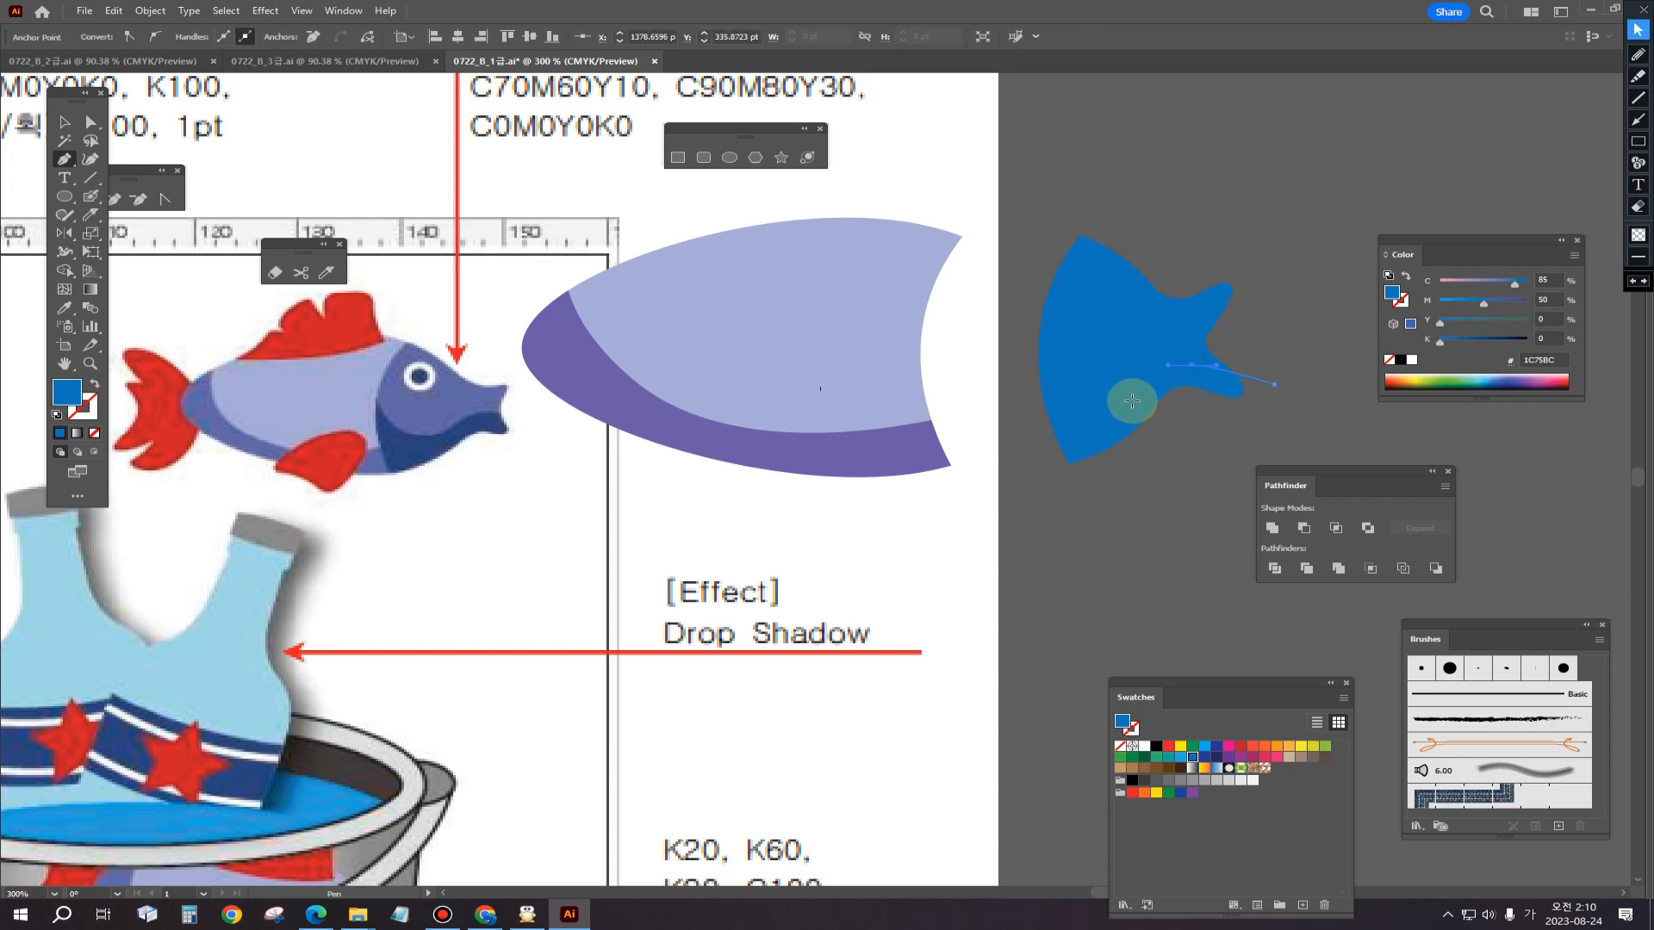
left_click_drag(1118, 412, 1015, 297)
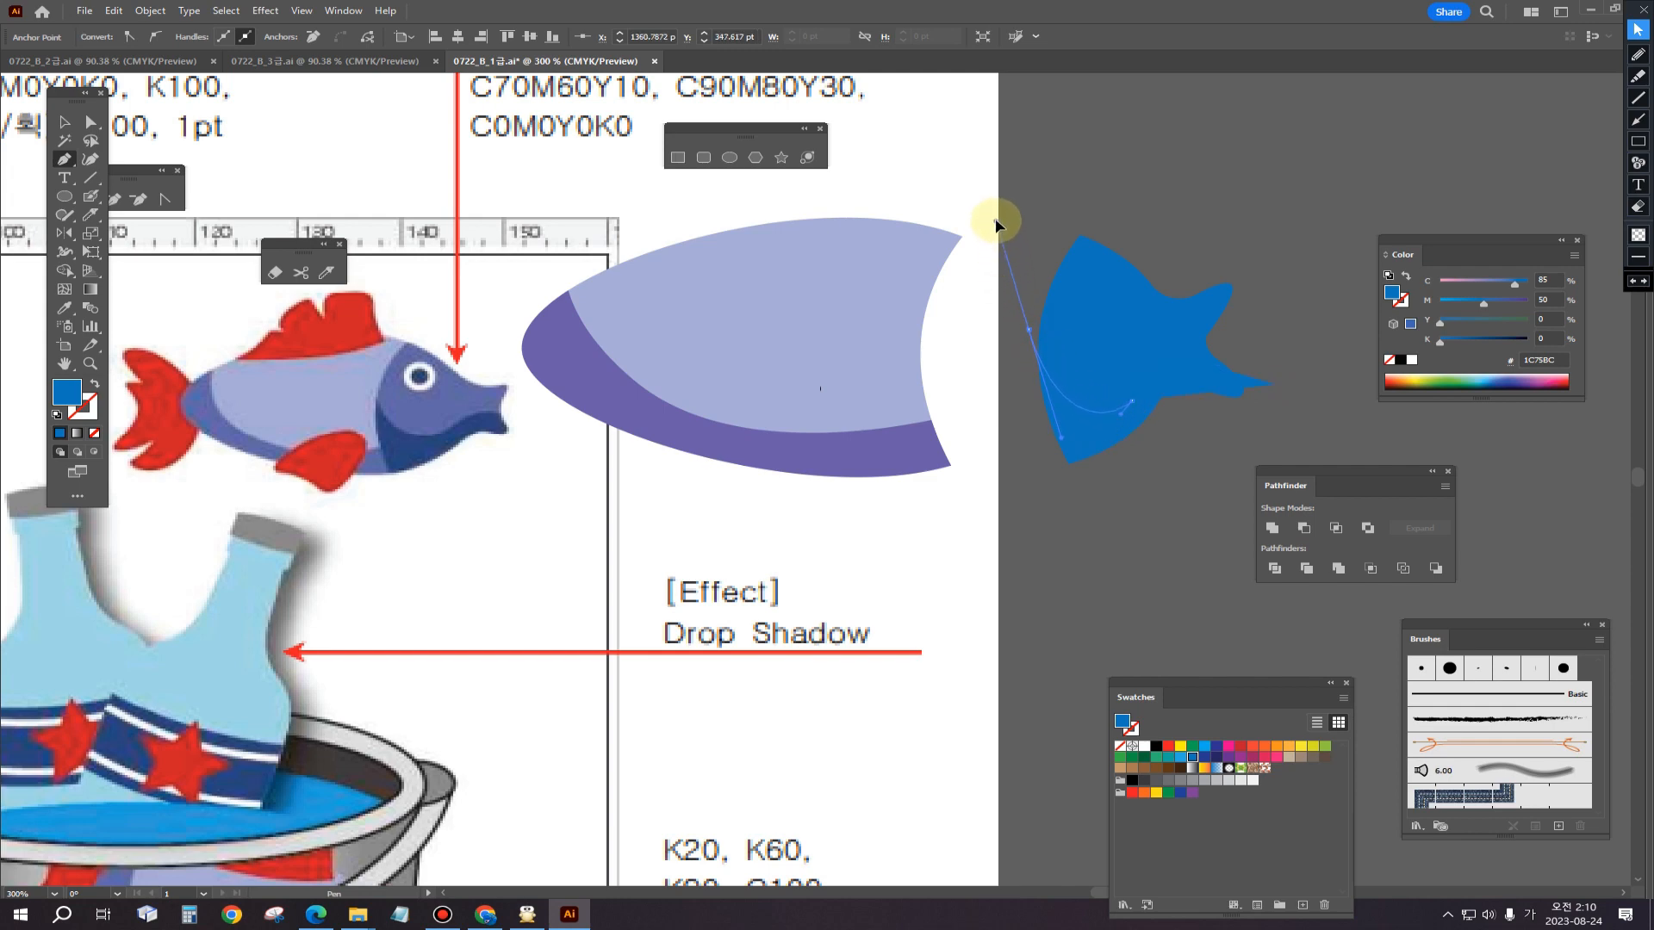
left_click(64, 121)
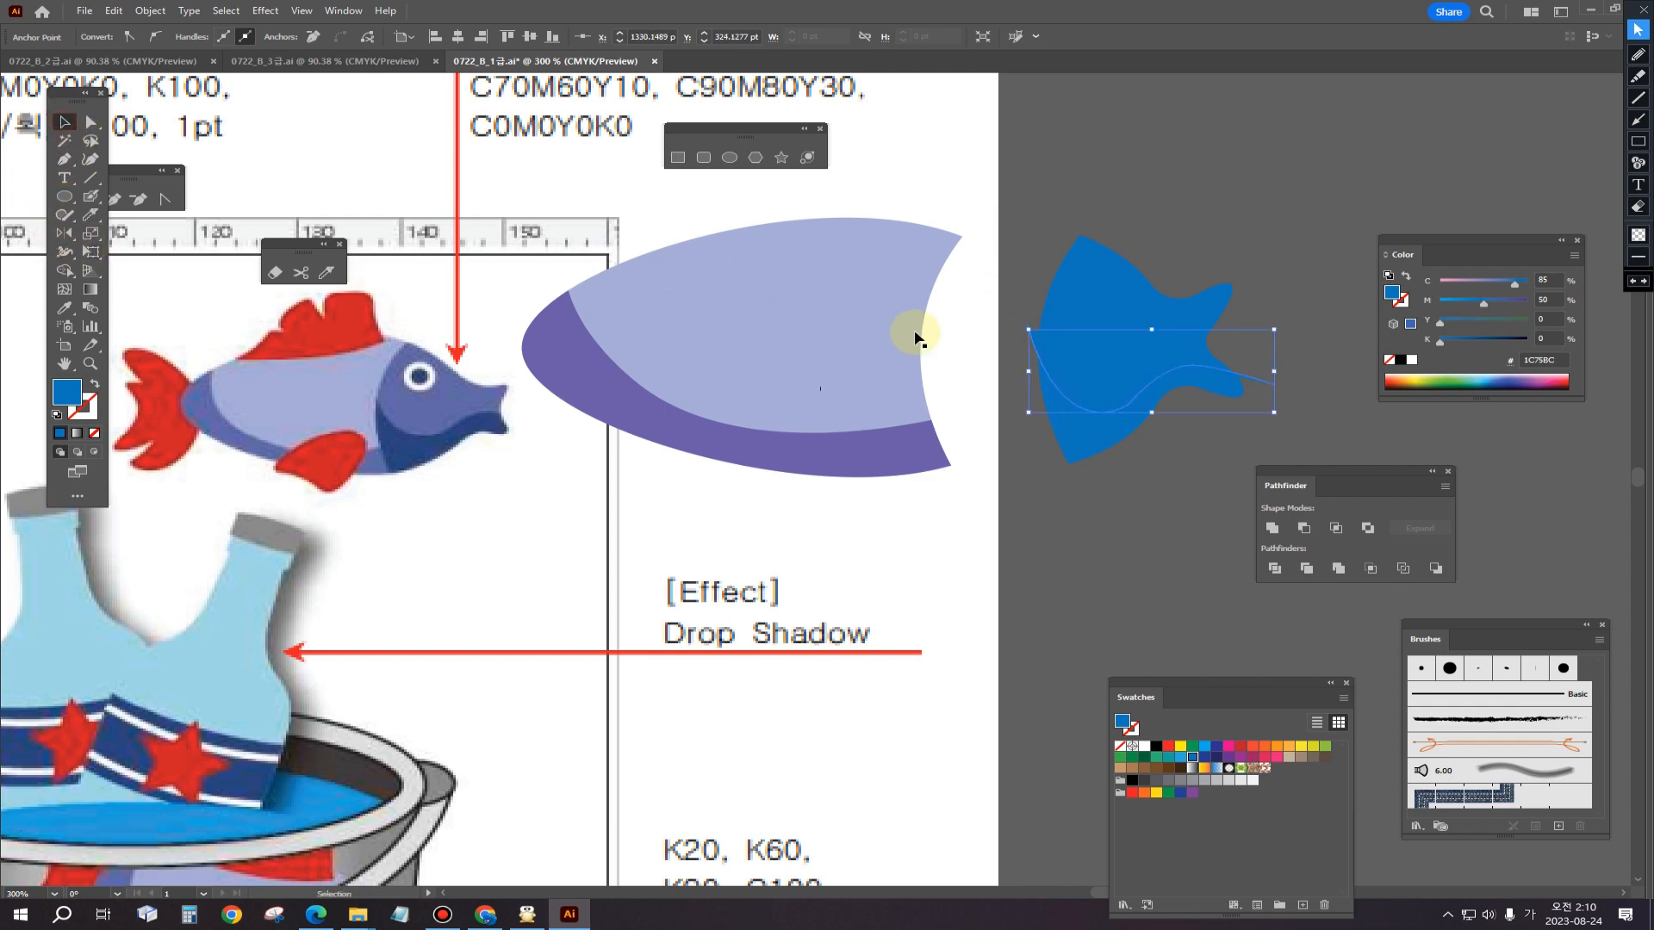
left_click_drag(1167, 466, 1185, 511)
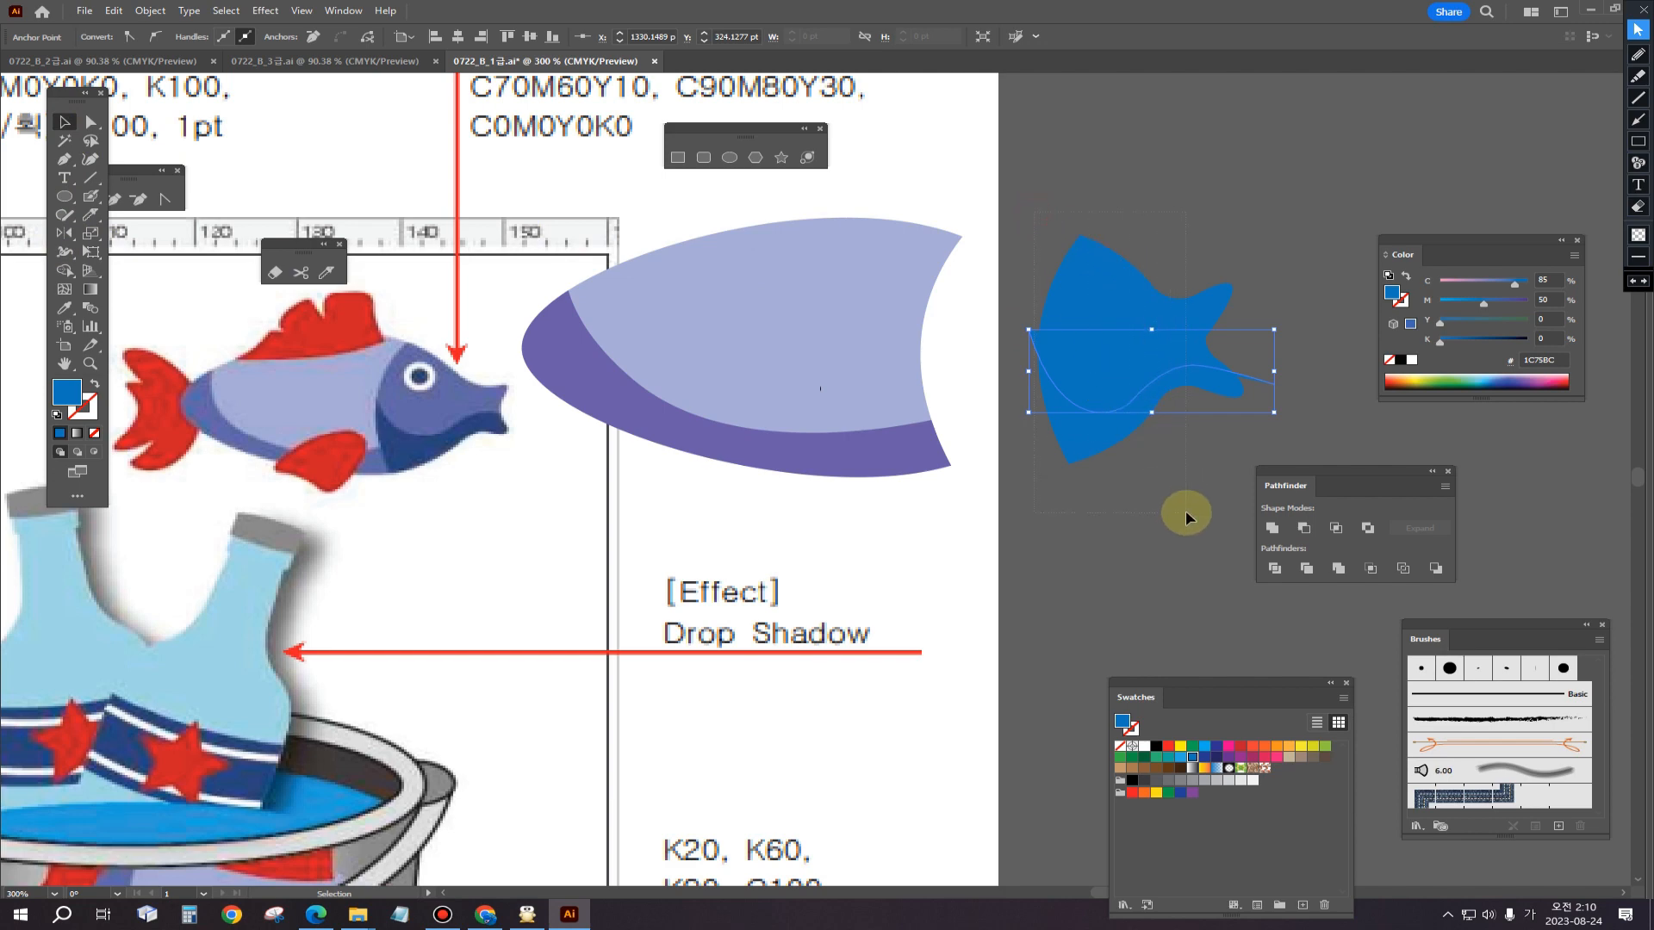
left_click(1145, 543)
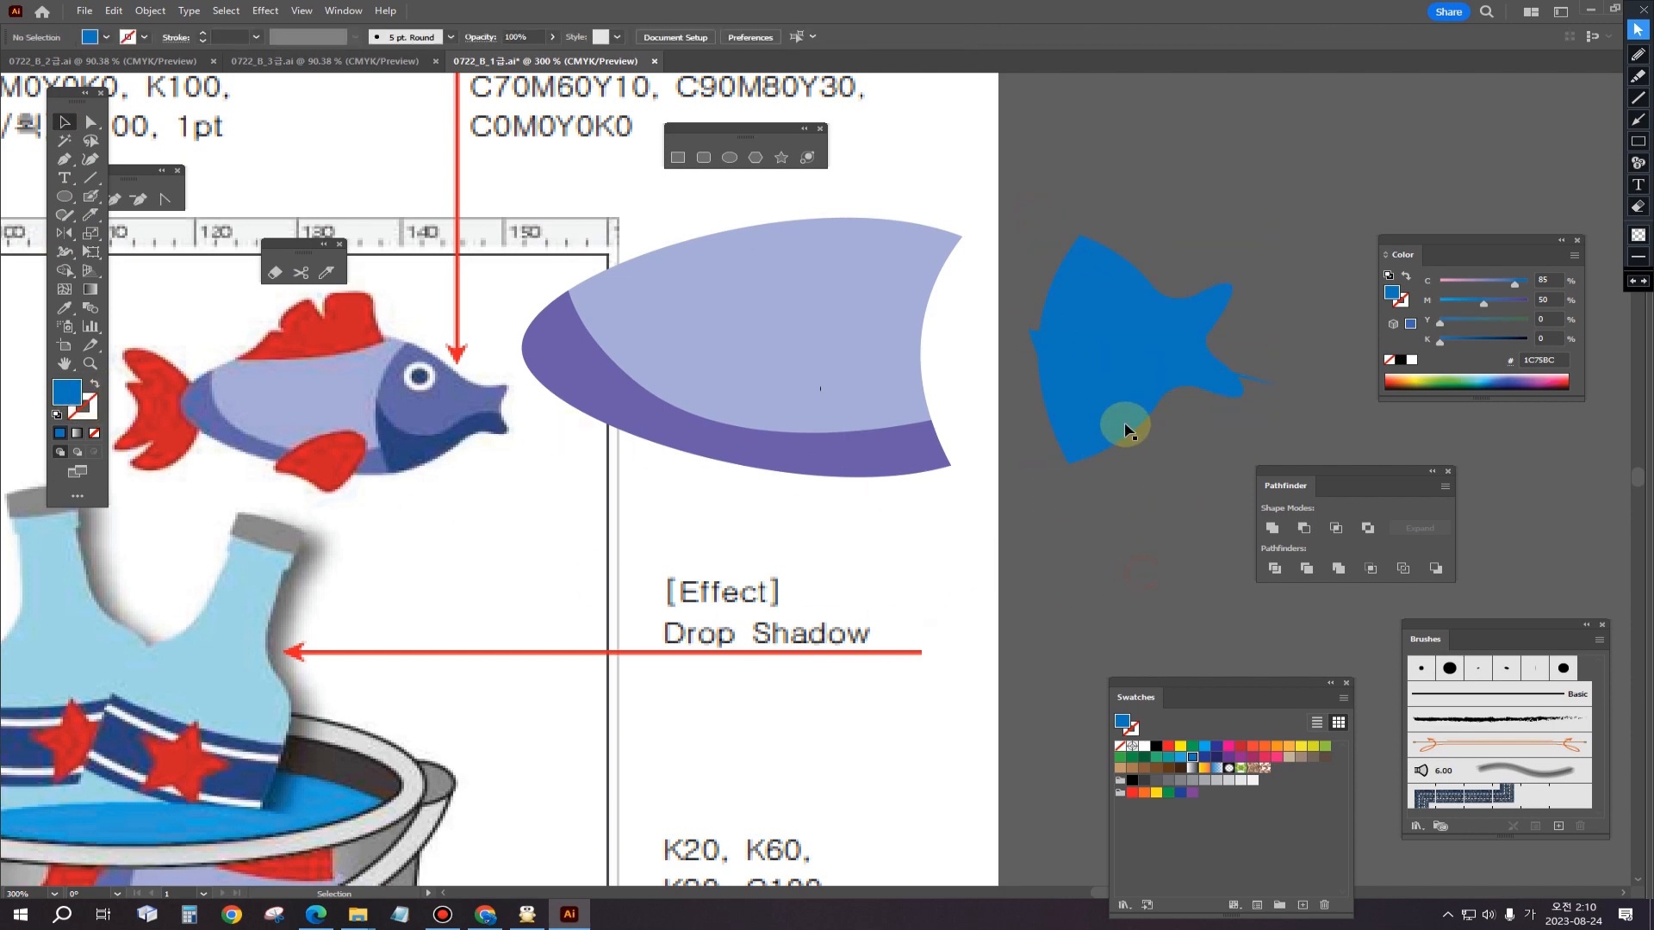
Step: Give the wavy curve a blue stroke with no fill, divide the head piece along it with Pathfinder, and ungroup the result
left_click(1101, 404)
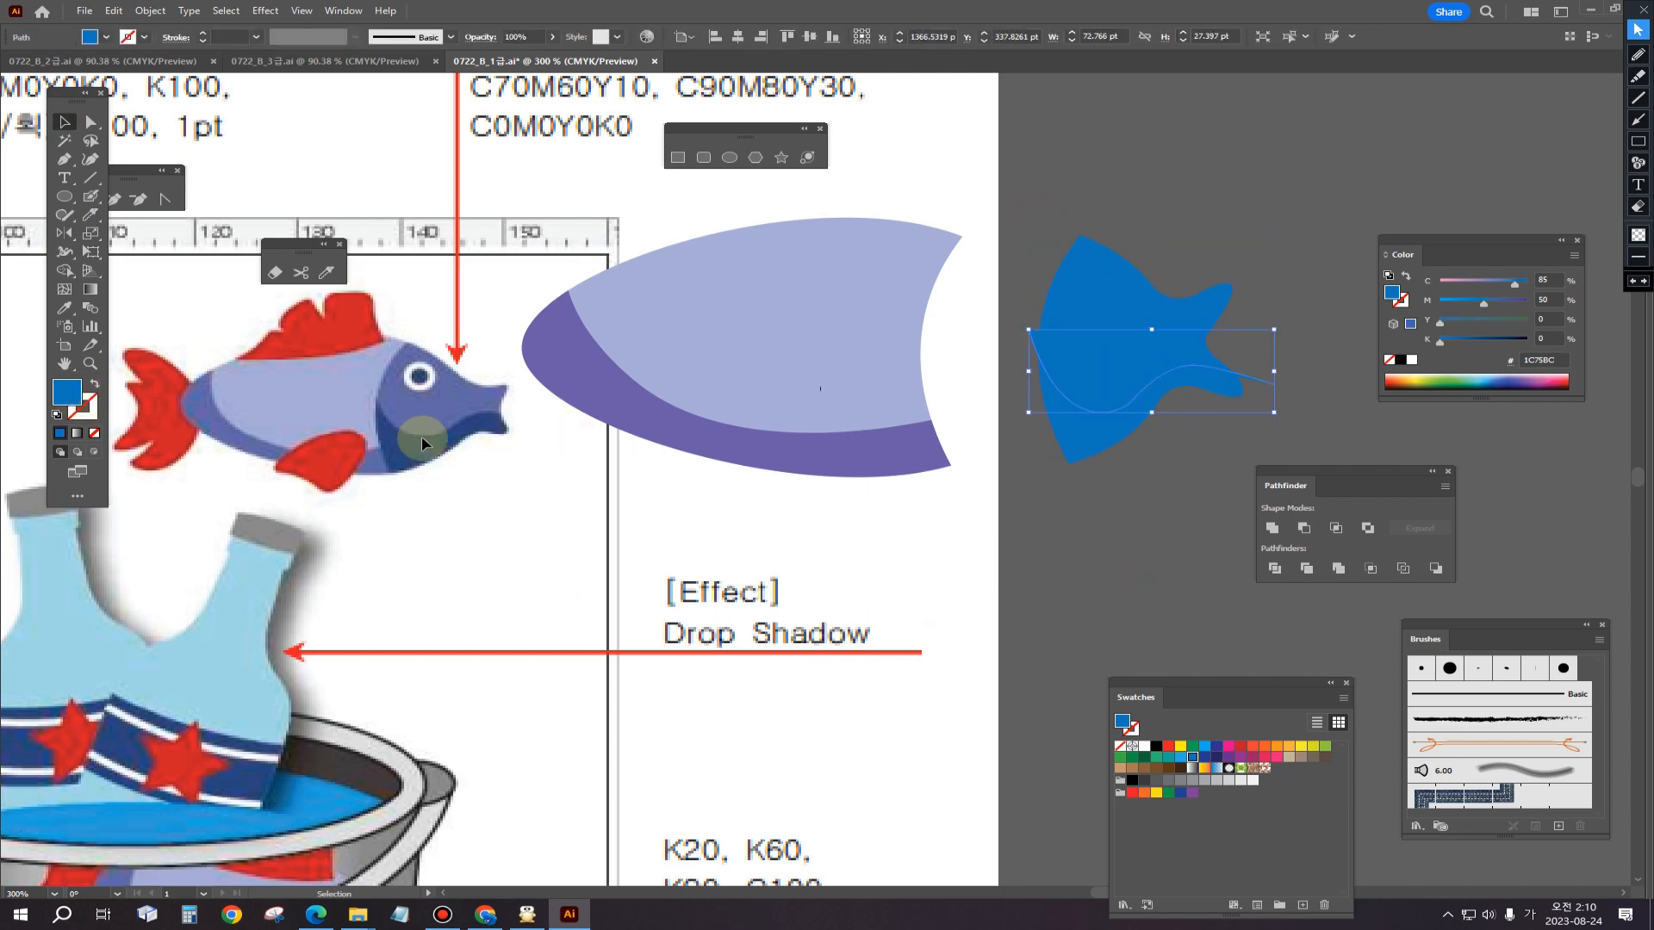
left_click(95, 383)
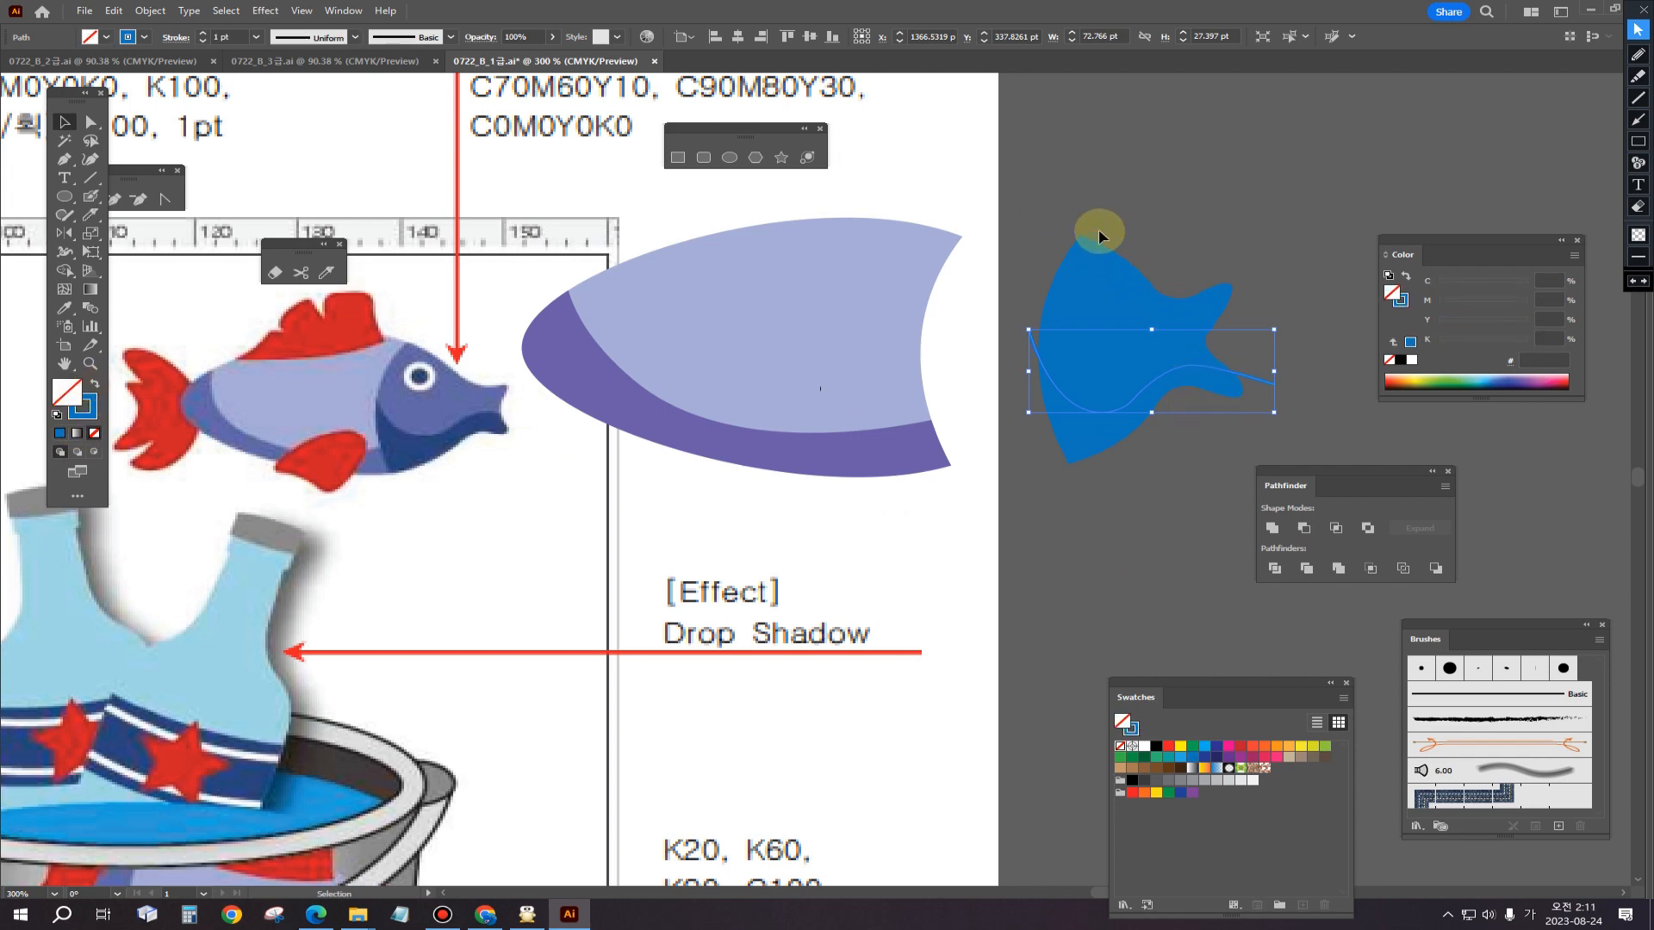
left_click_drag(1168, 420, 1229, 513)
left_click(1273, 569)
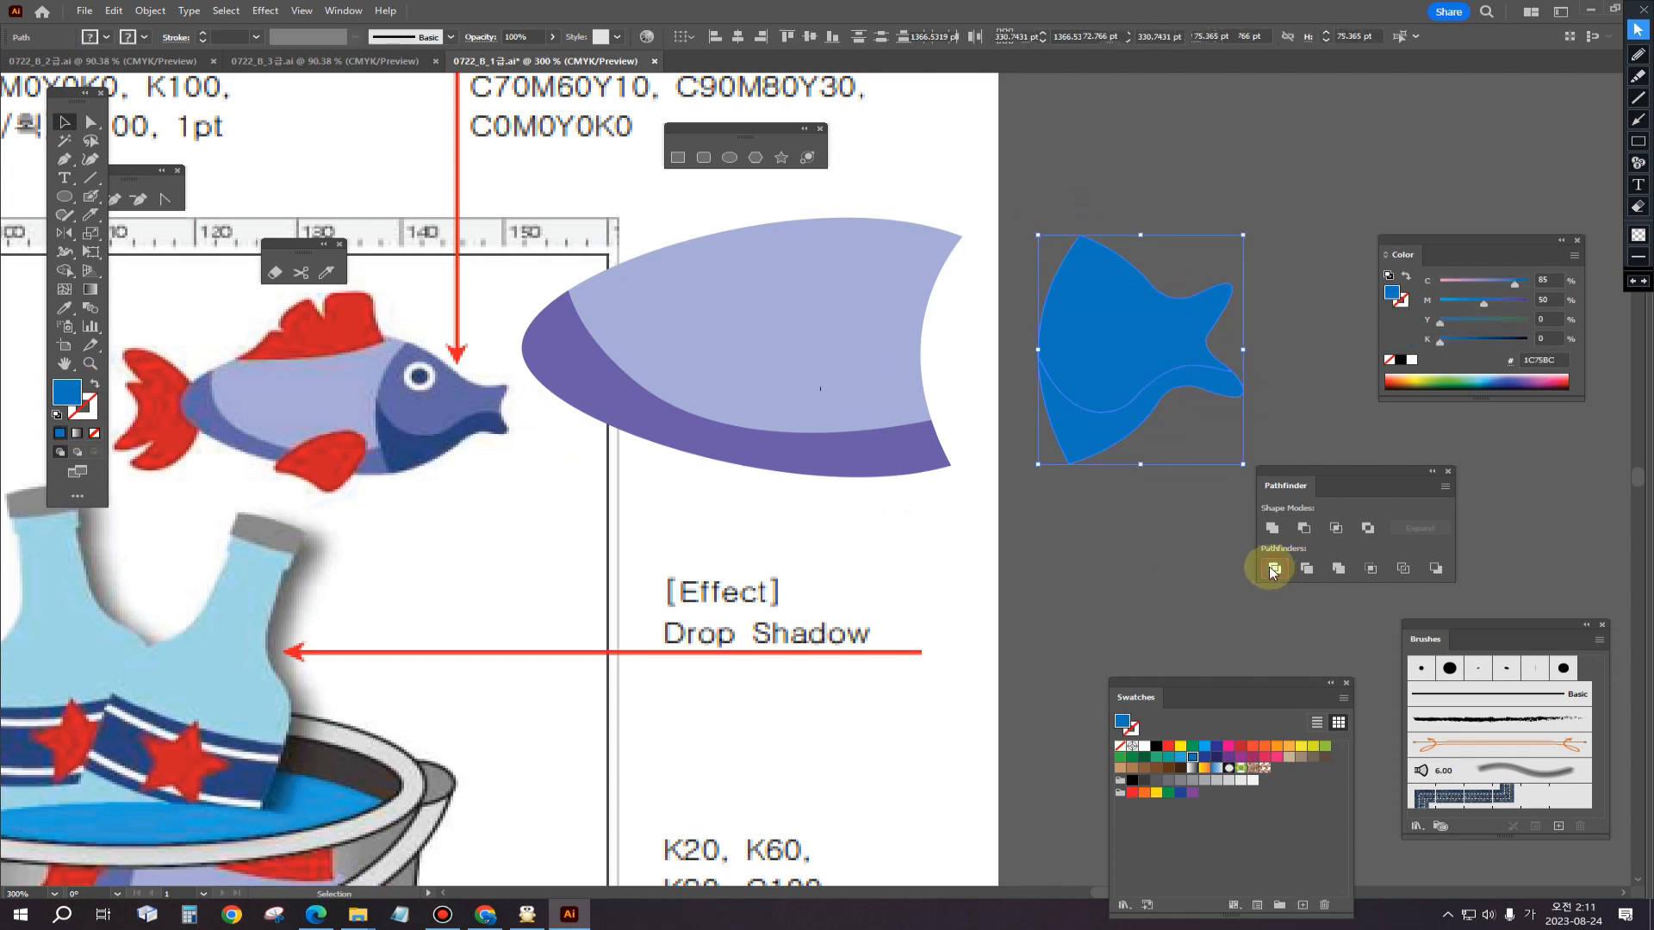
left_click(150, 10)
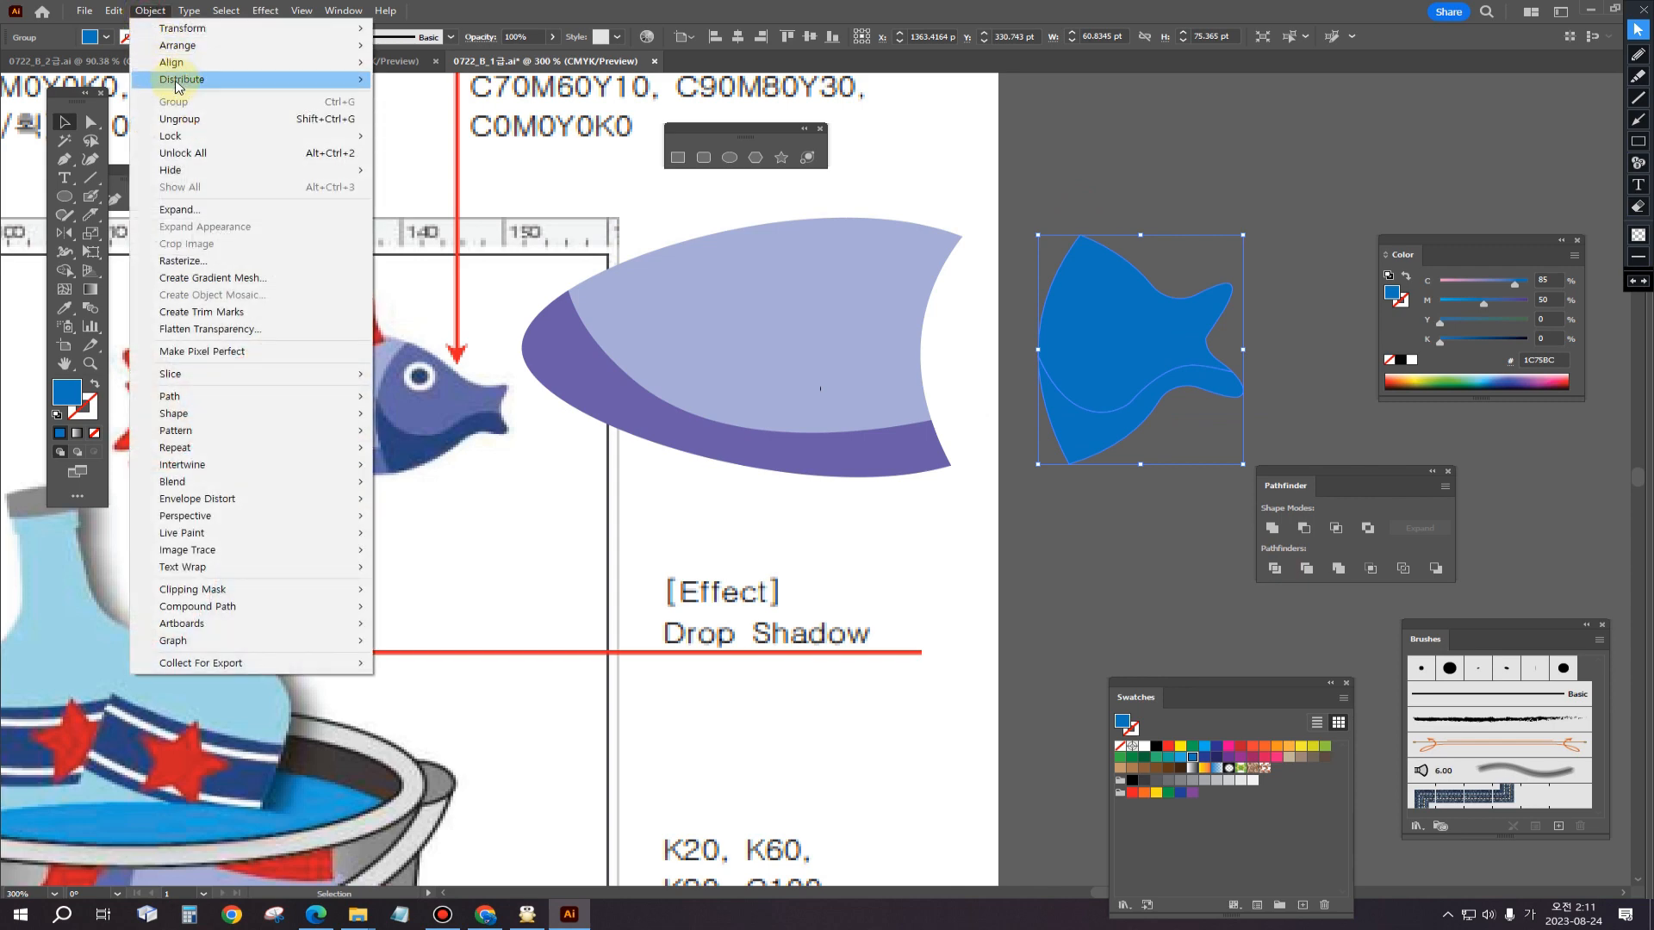
left_click(181, 119)
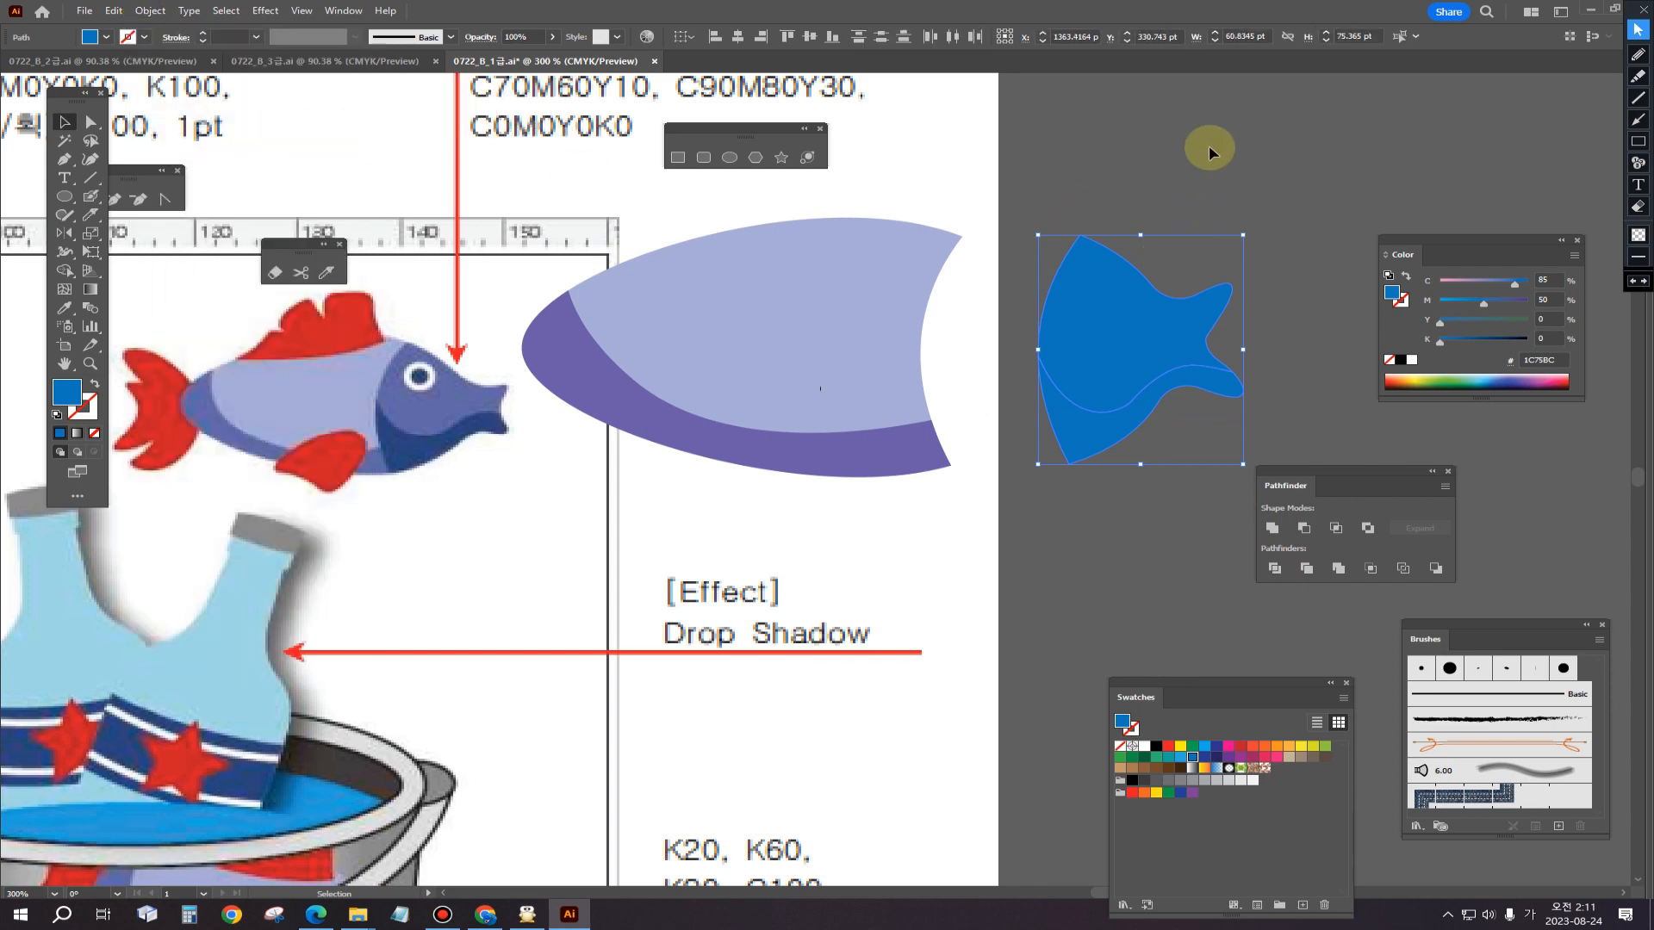
Step: Fill the upper head with the reference fish's medium purple-blue and the lower jaw with its dark navy, sampled with the Eyedropper
left_click(1150, 286)
left_click(63, 308)
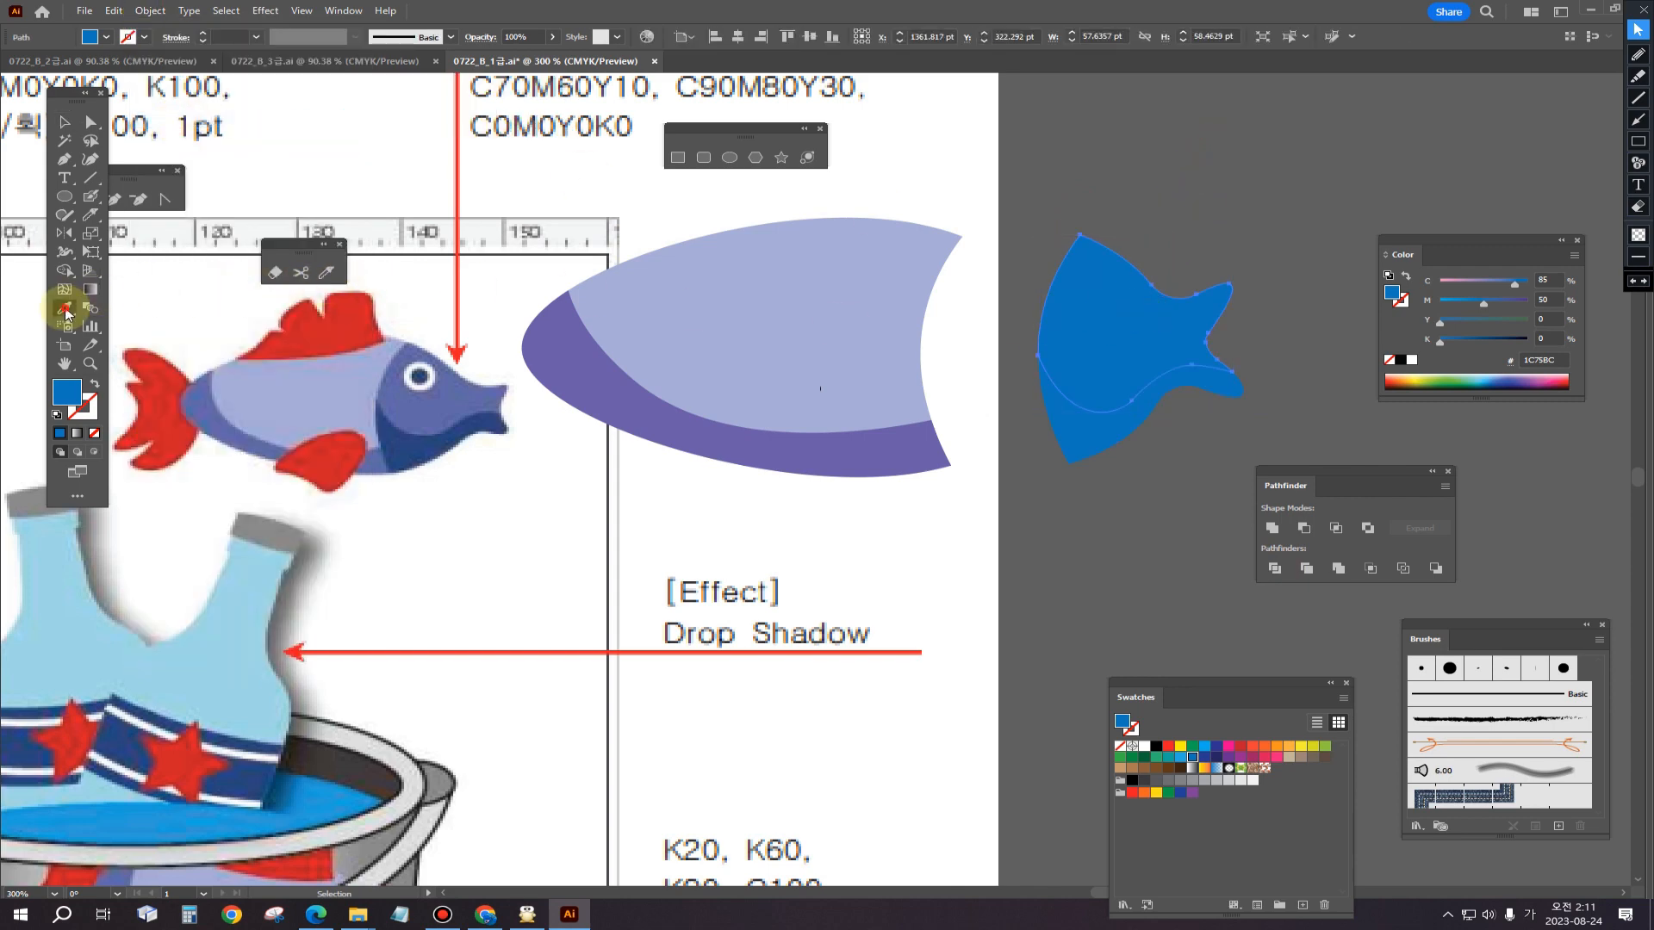
left_click(633, 419)
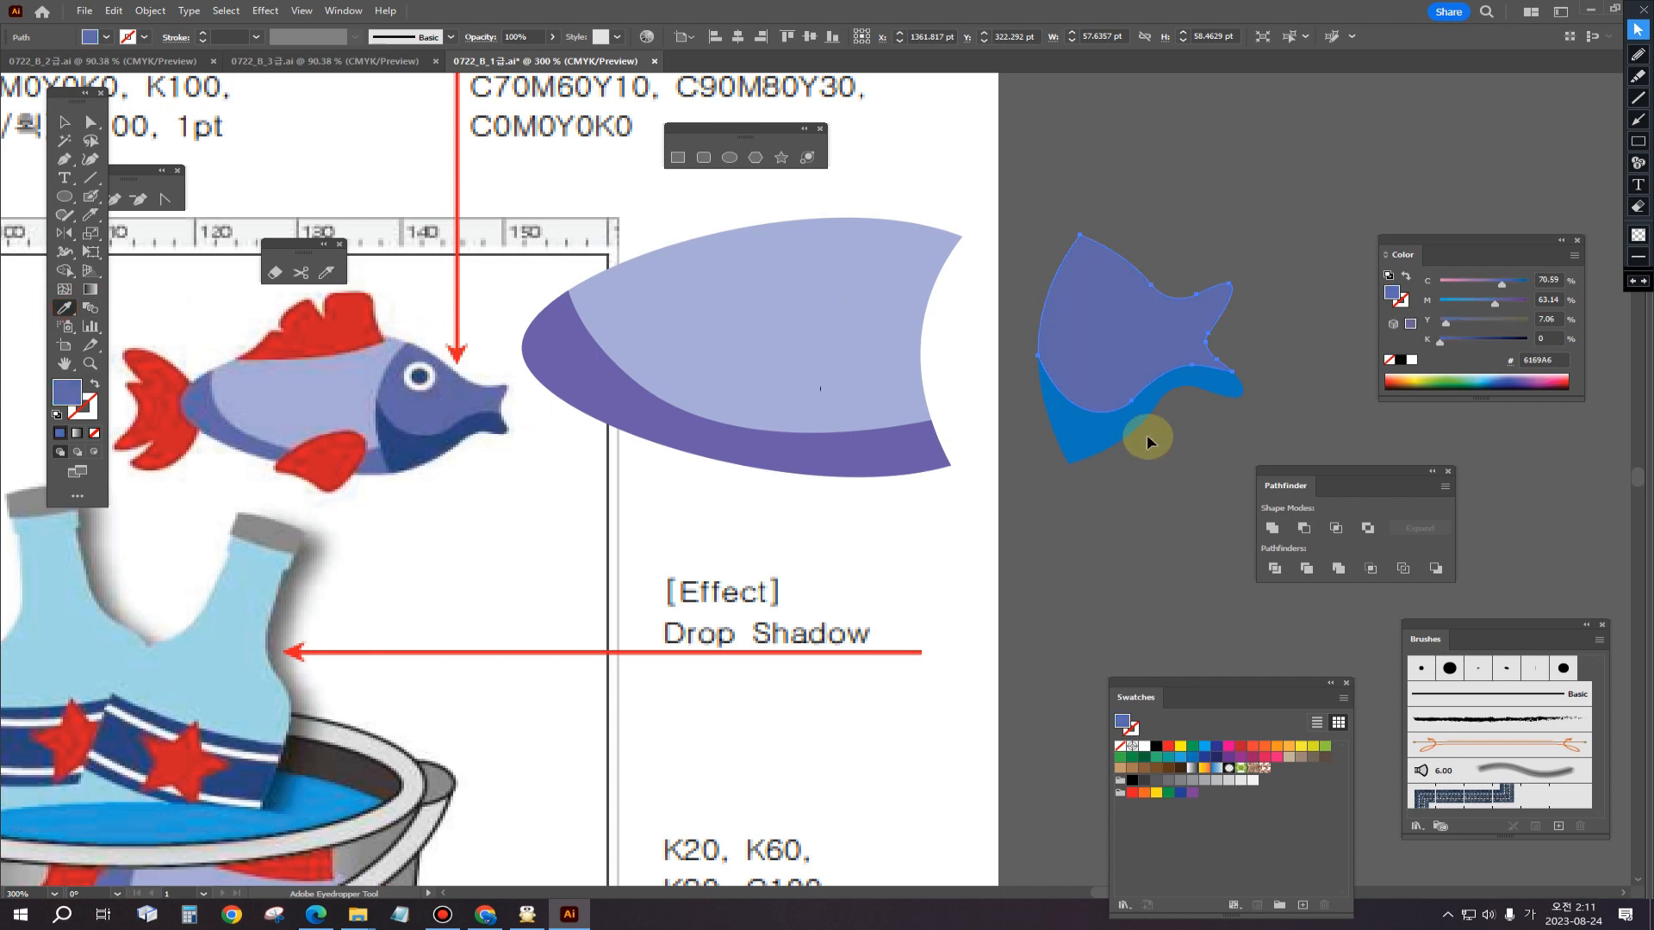
left_click(1089, 436, "ctrl")
left_click(424, 449)
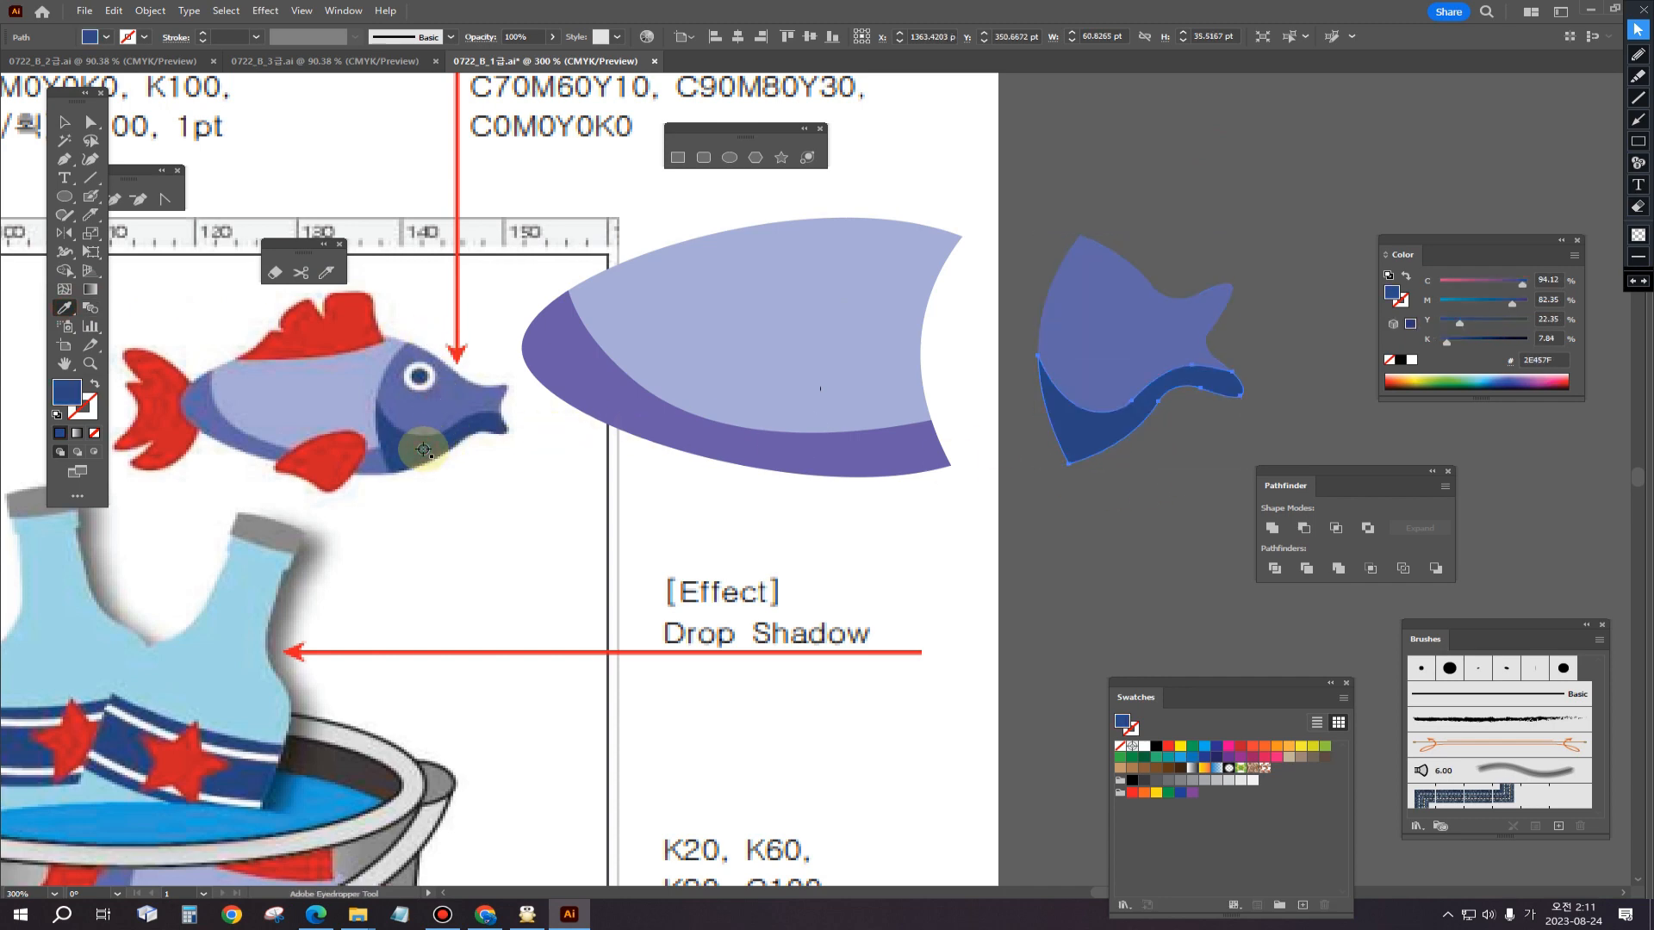
Step: Move both head pieces back against the body so the curved edges meet, and deselect them
left_click(64, 121)
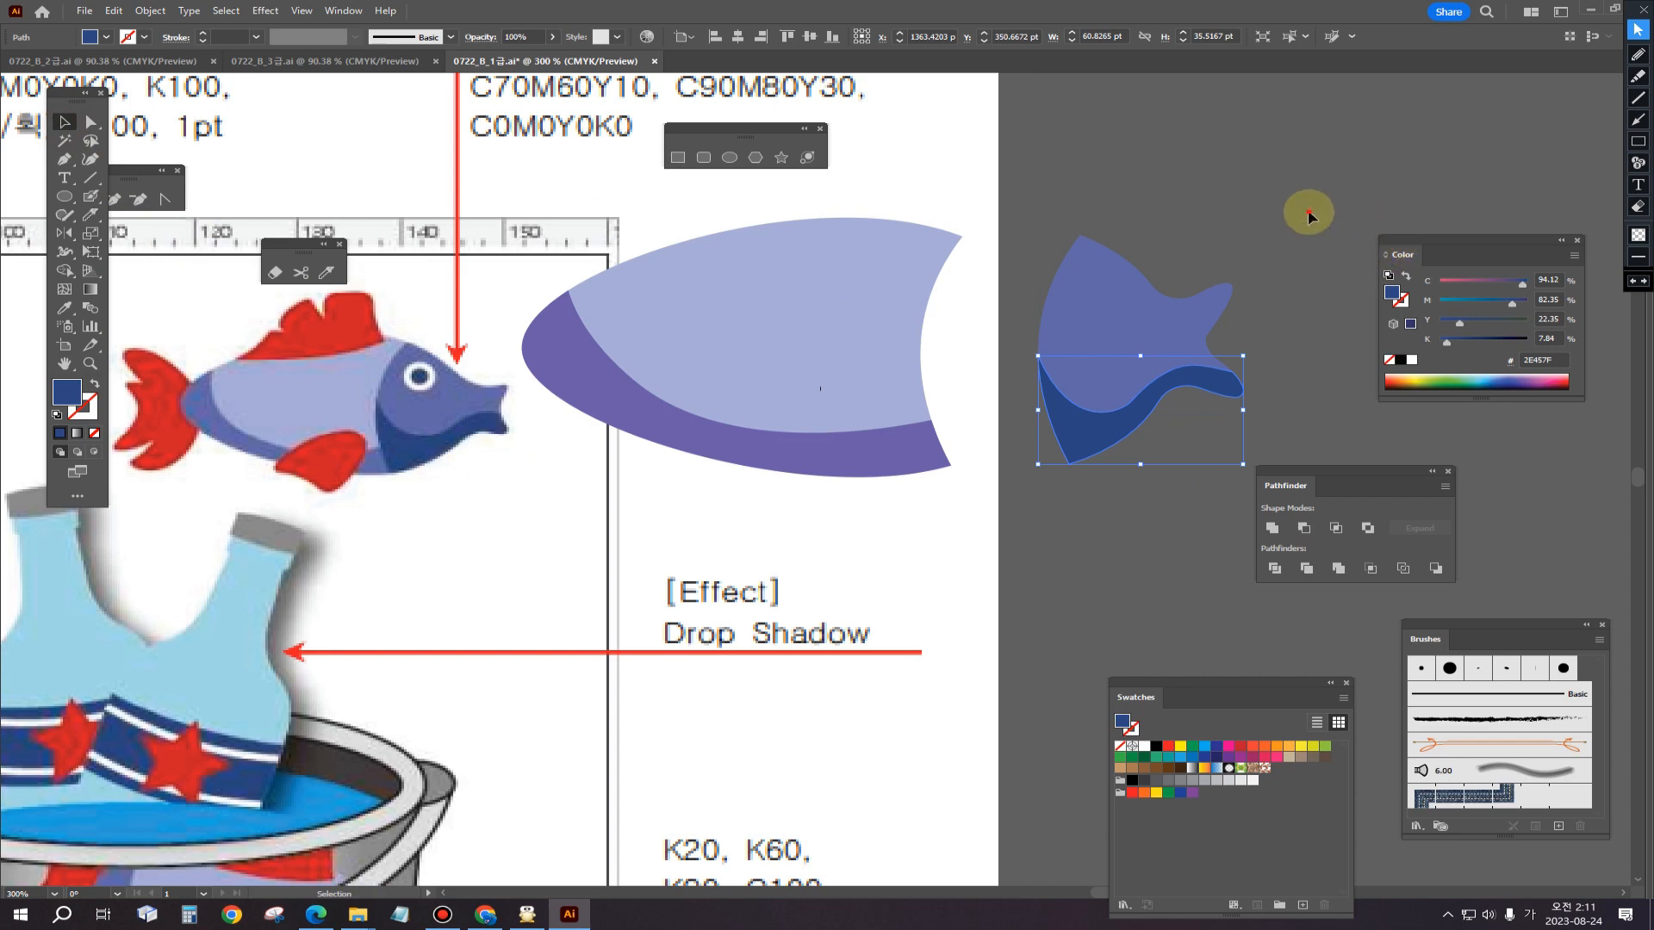
left_click_drag(1304, 210, 1203, 276)
left_click_drag(1095, 362, 984, 361)
left_click(1106, 581)
left_click_drag(1080, 582, 1108, 594)
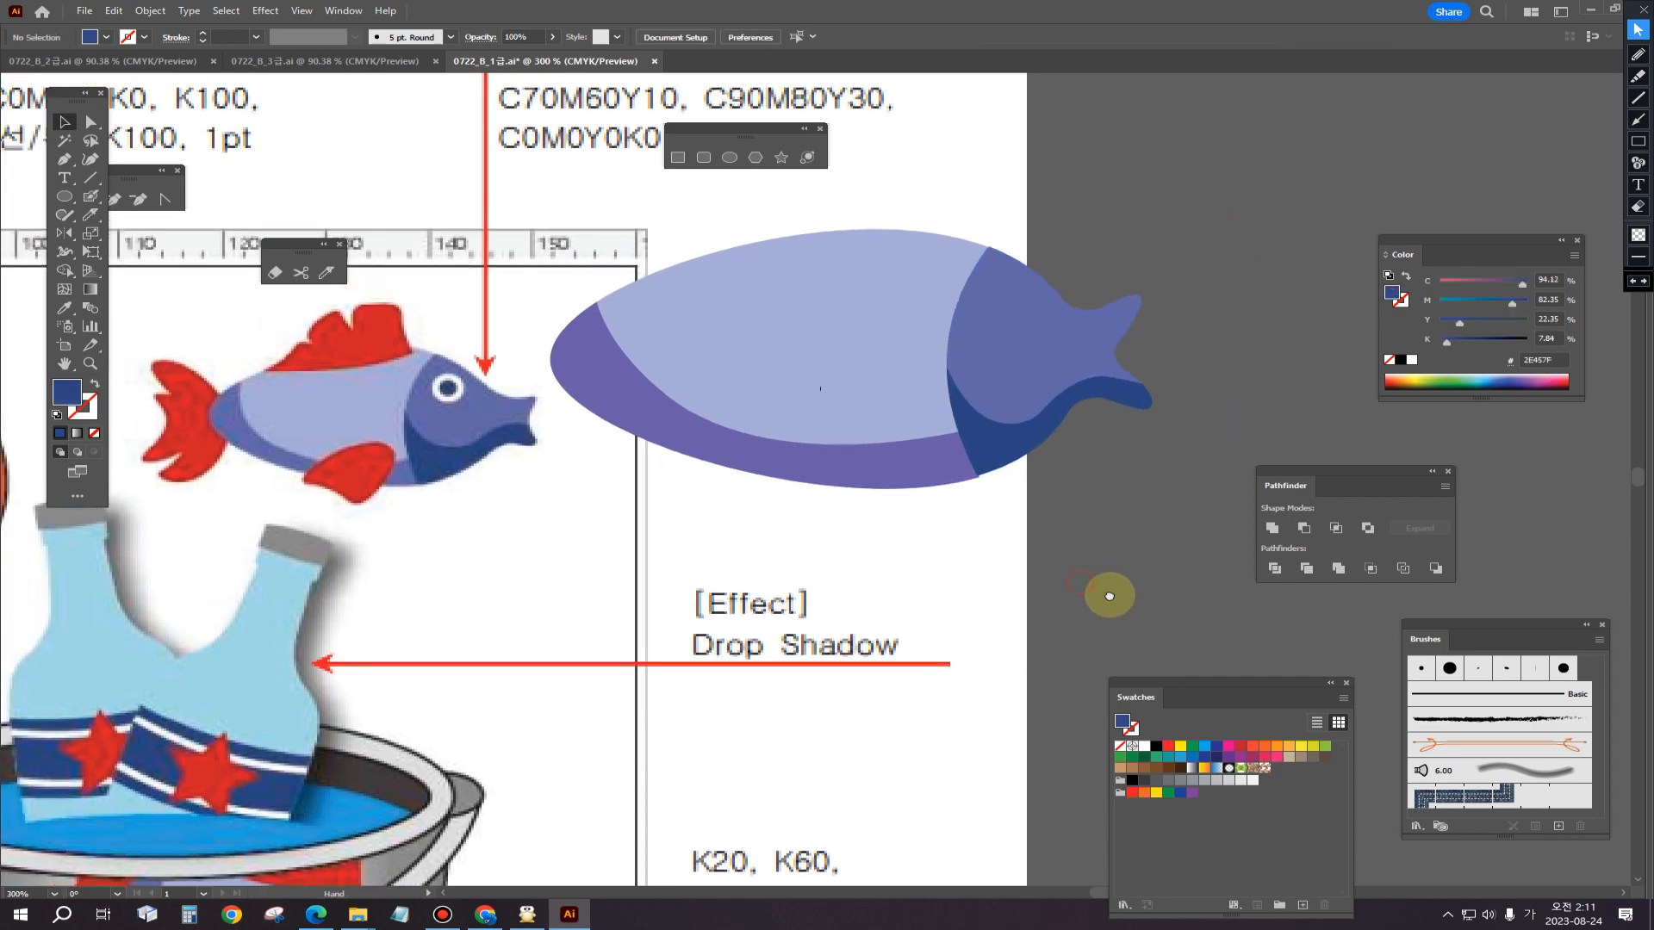
Step: Dab a round eye about 11 pt across on the upper head with the Blob Brush and make it white without a stroke
left_click(67, 200)
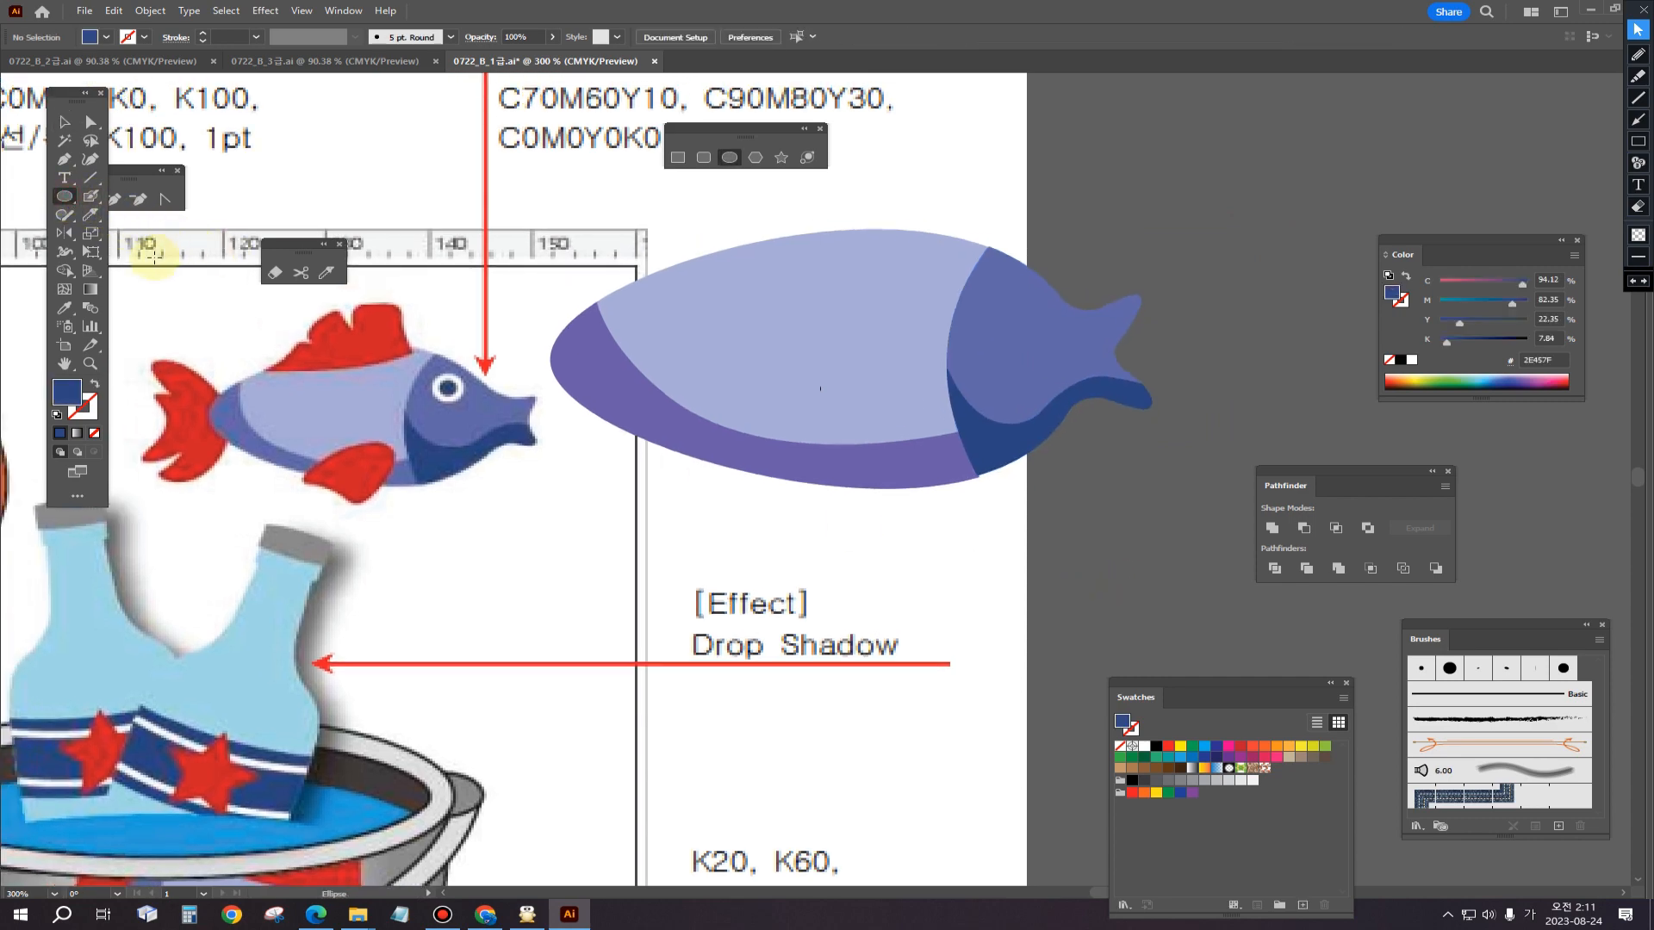
left_click(91, 196)
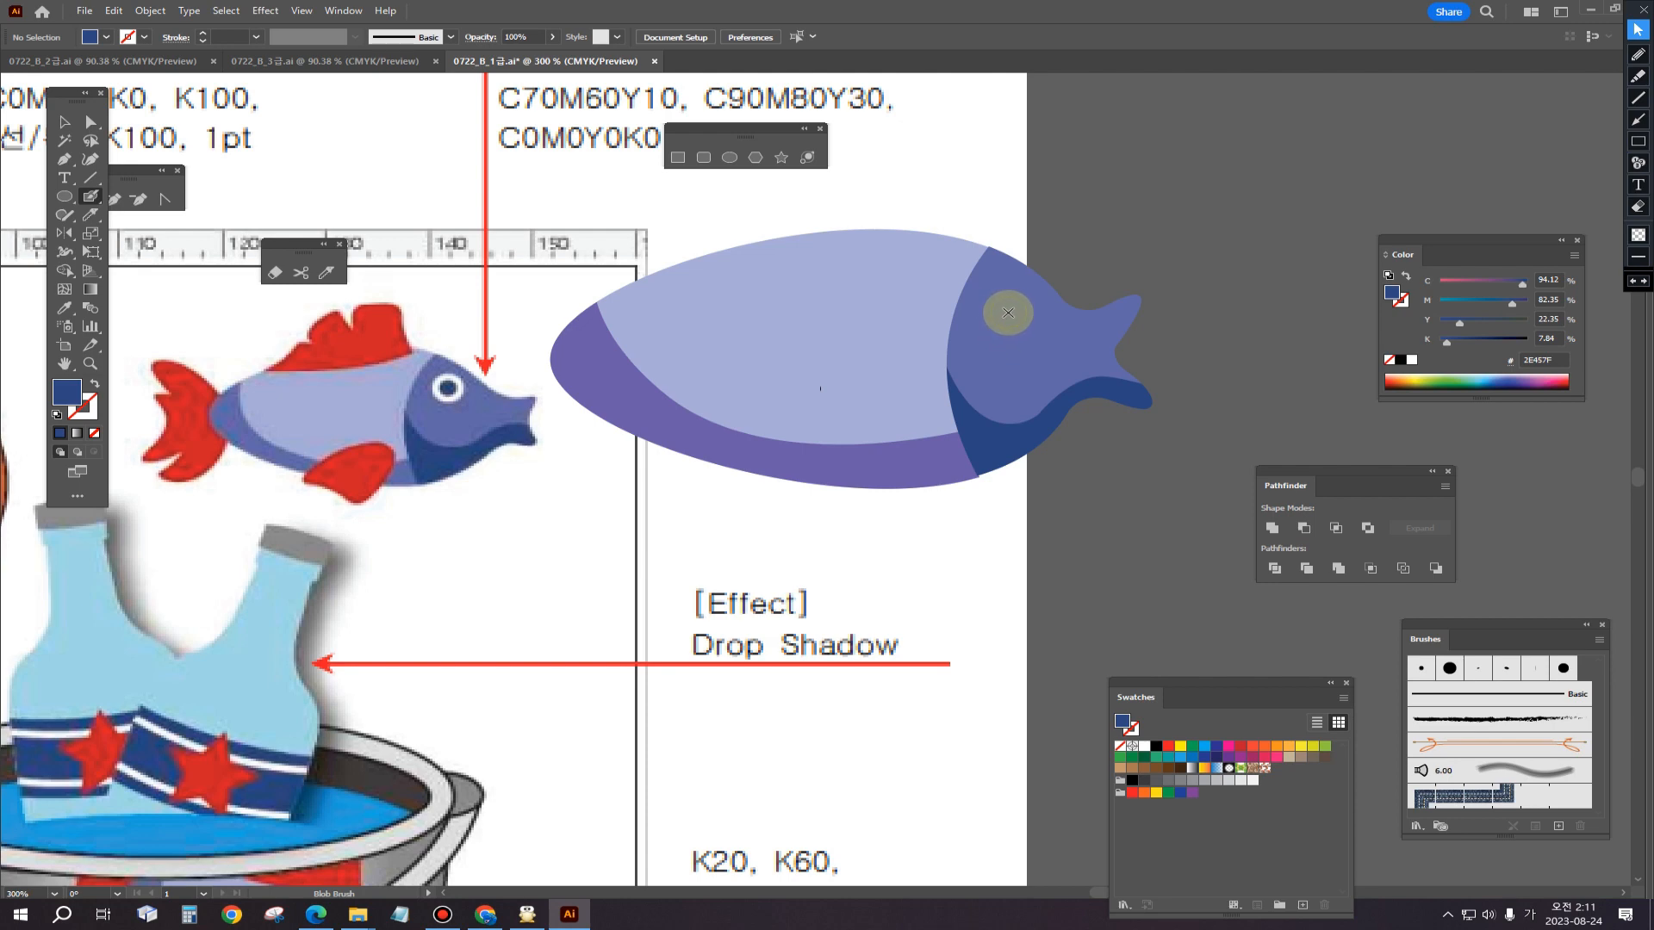
key("shift+x")
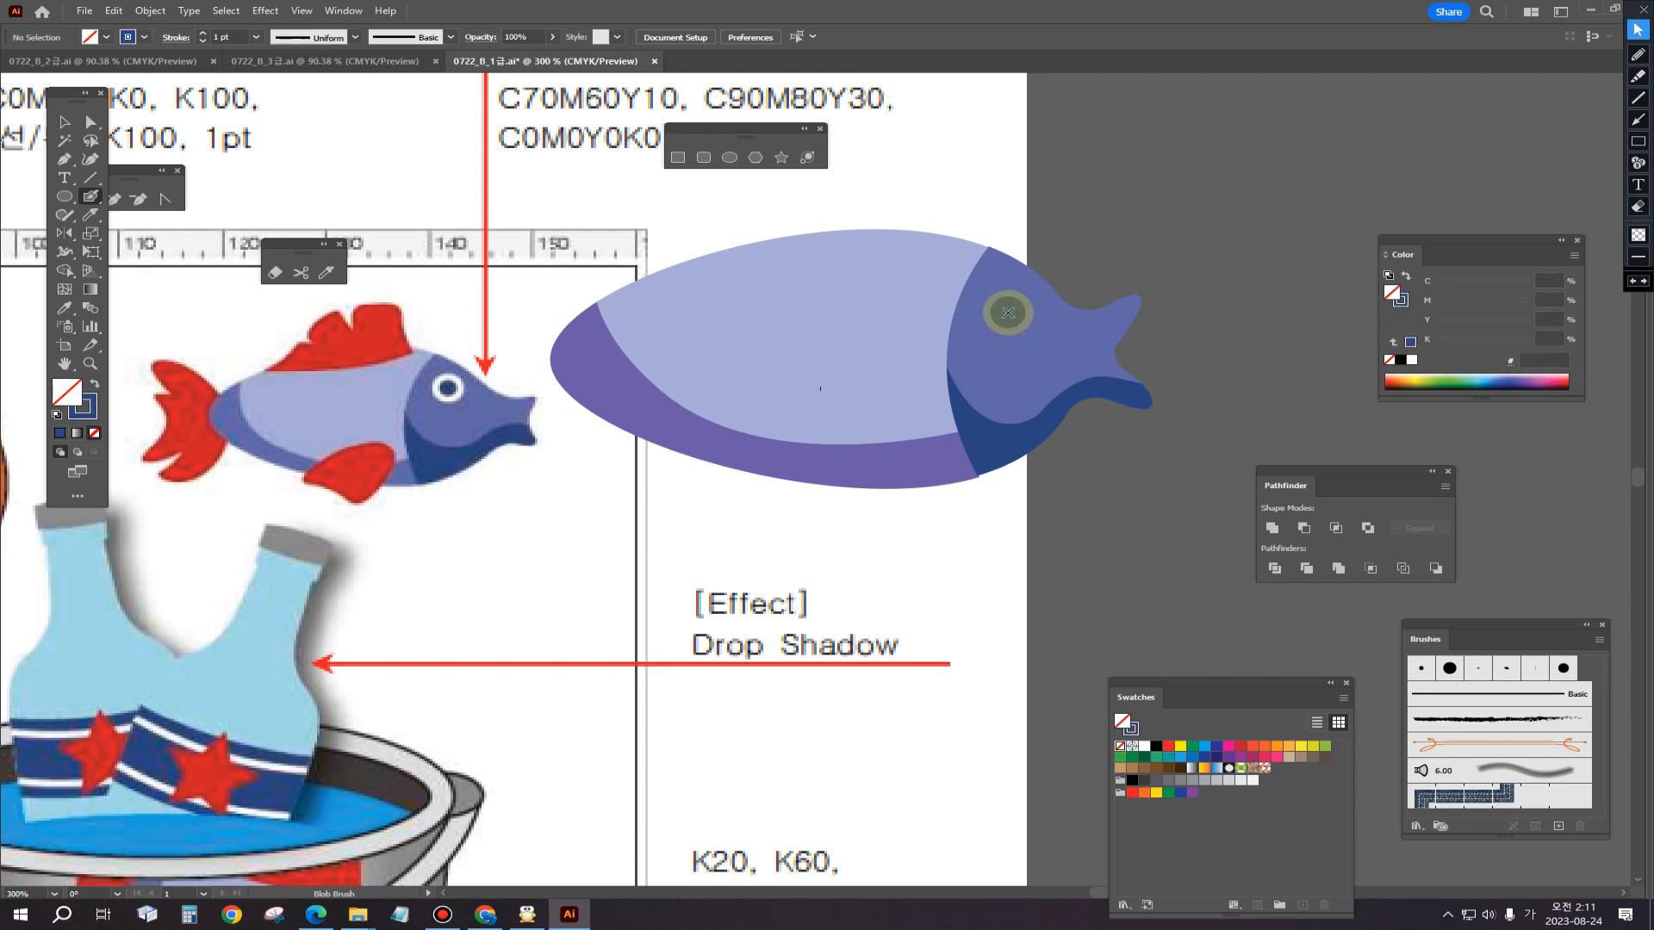
left_click(57, 414)
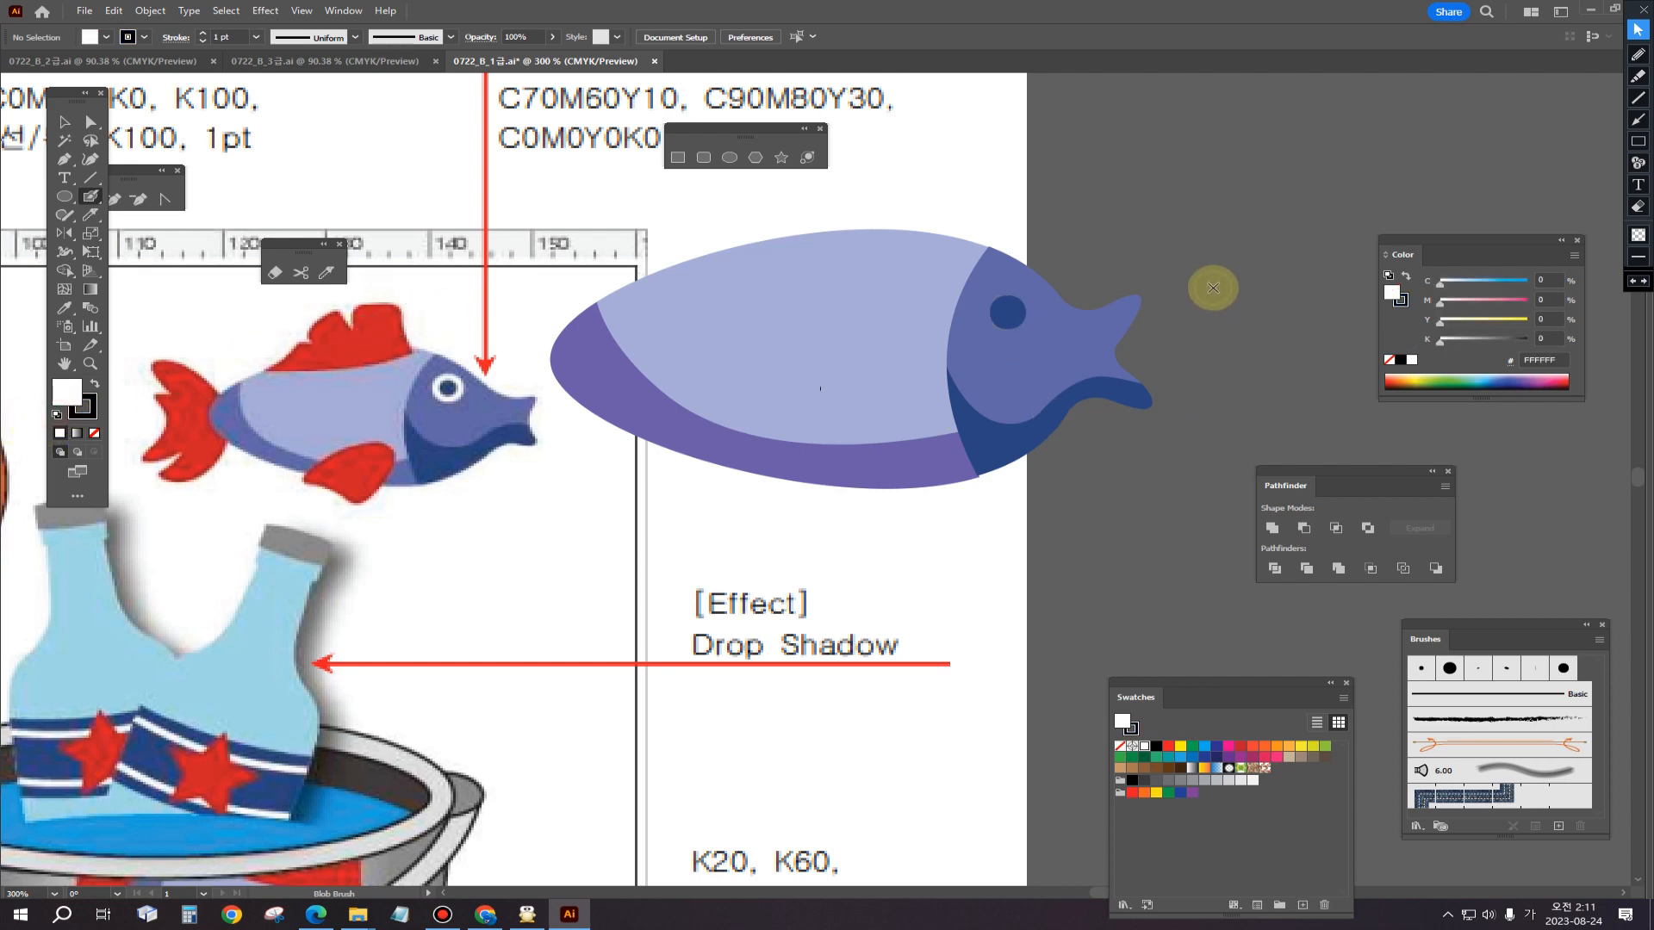
left_click(1008, 313)
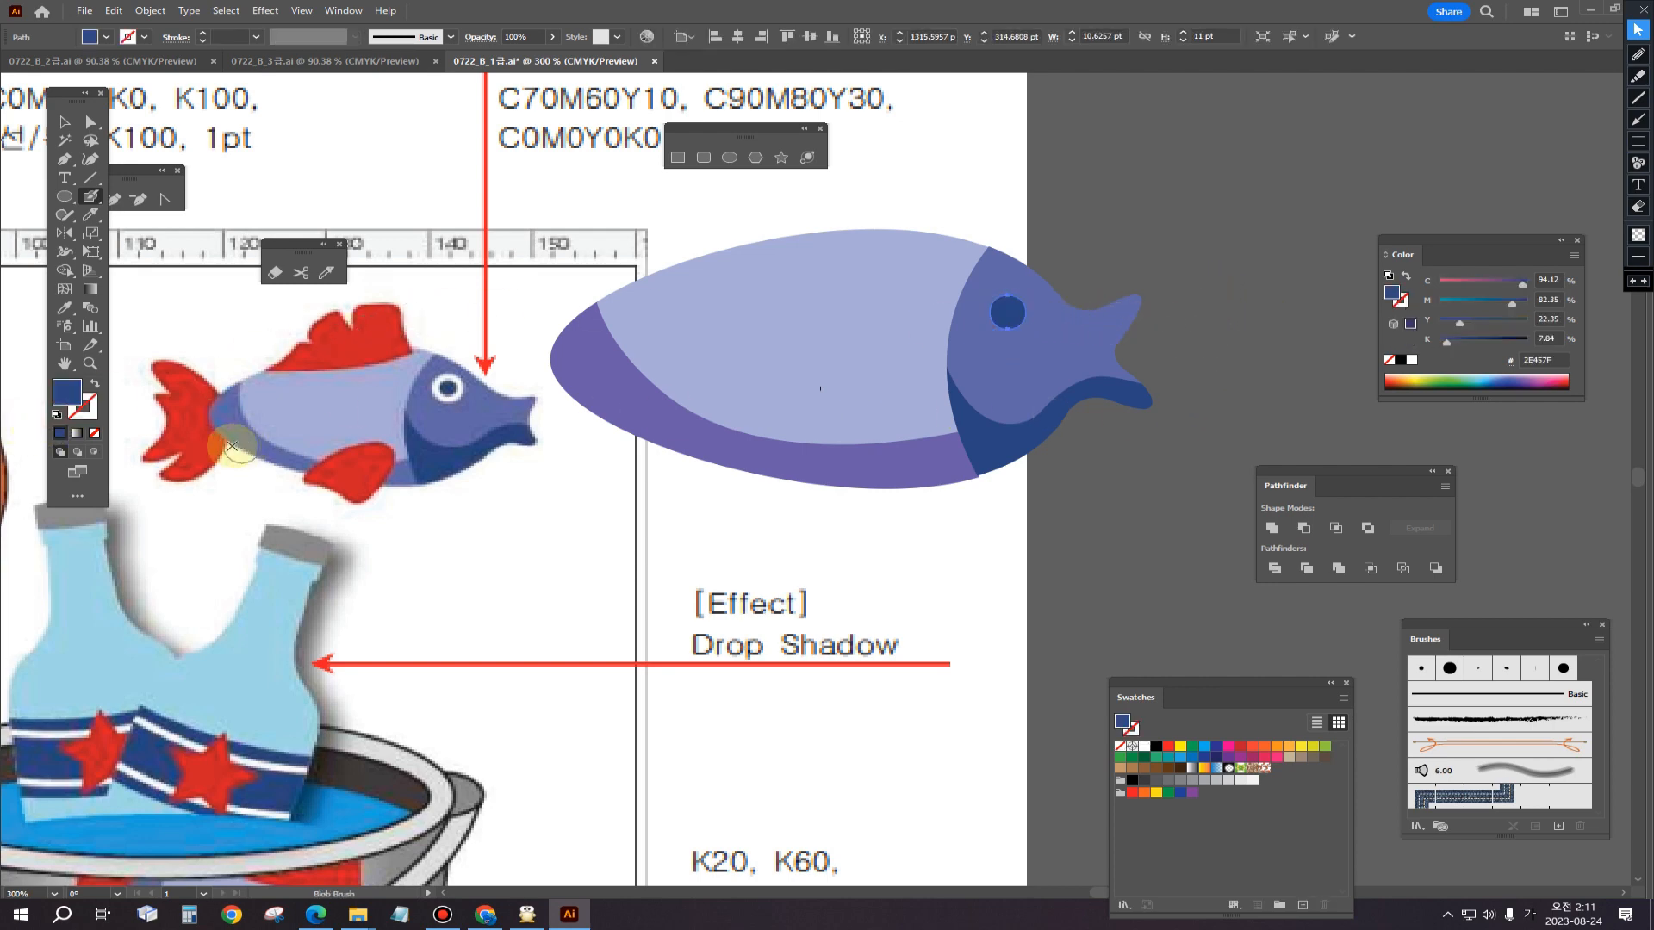
left_click(57, 414)
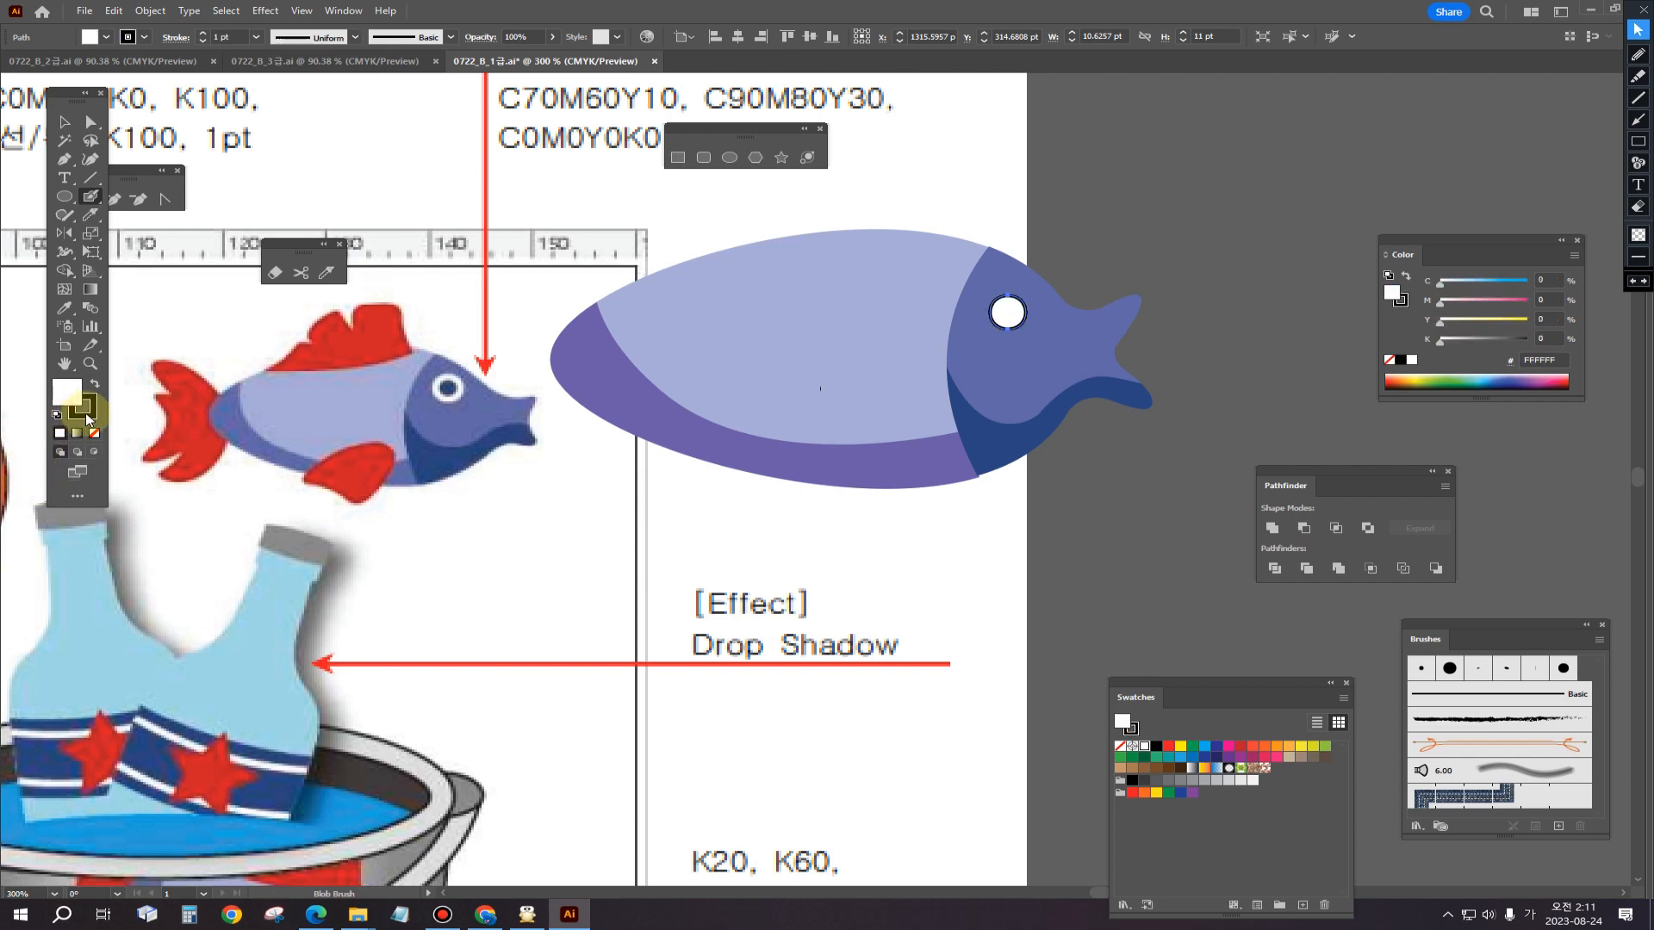
left_click(89, 416)
left_click(94, 432)
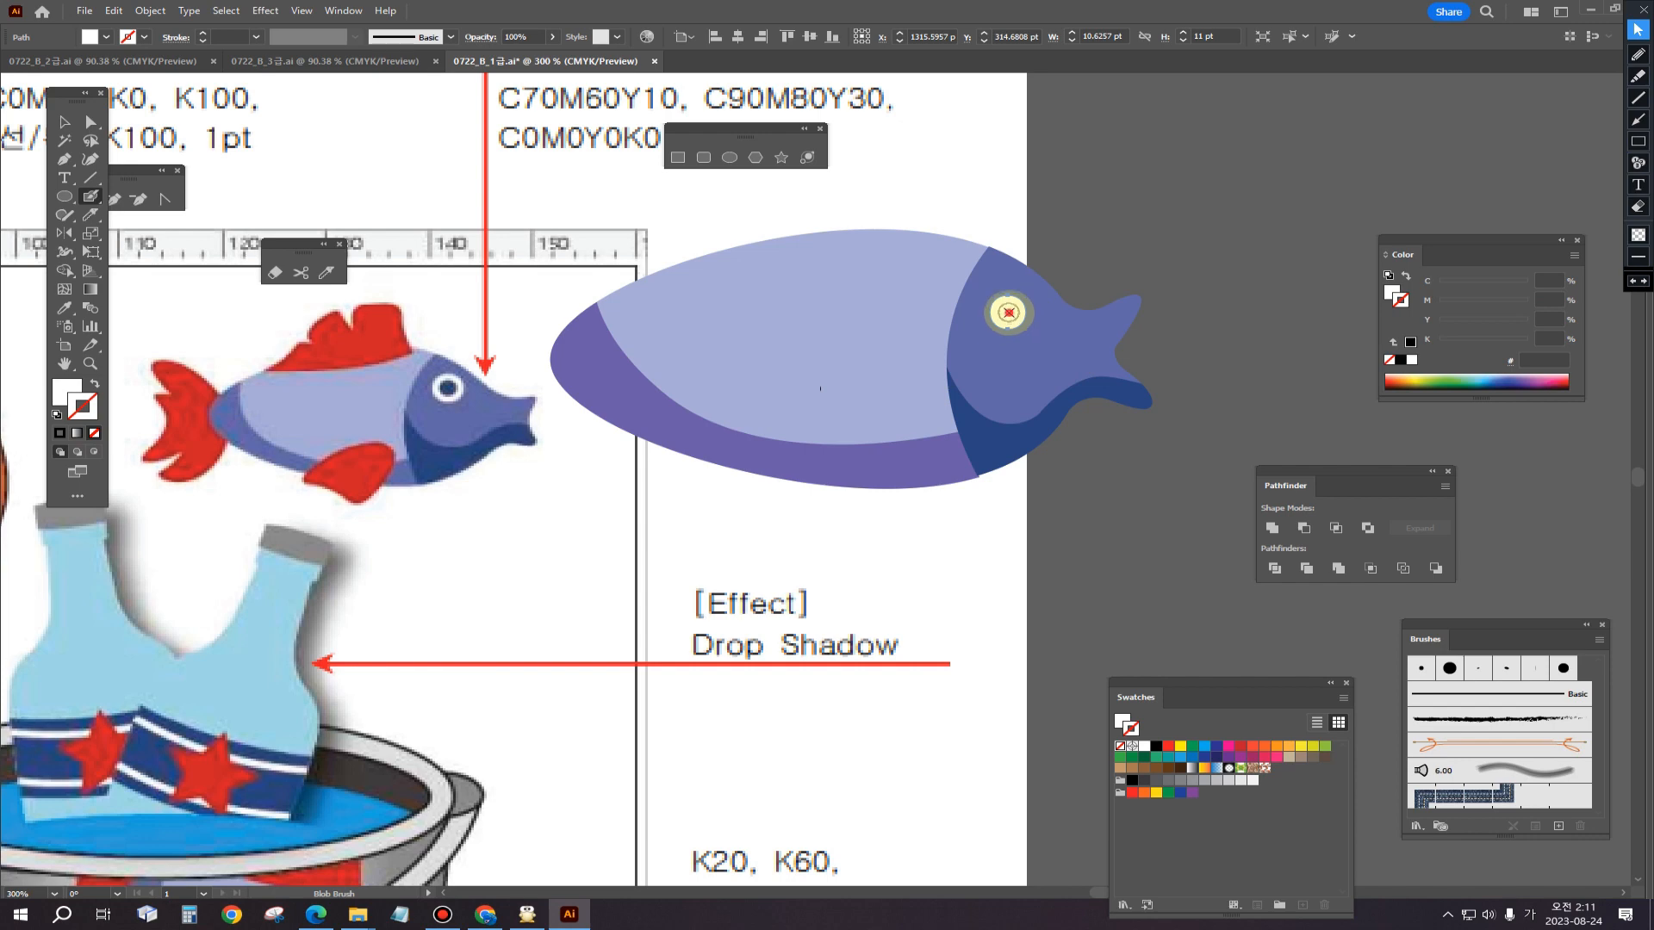
key("ctrl+shift+a")
Step: Dab a smaller round dot about 6 pt across above the fish's snout with the Blob Brush for the pupil
left_click(95, 385)
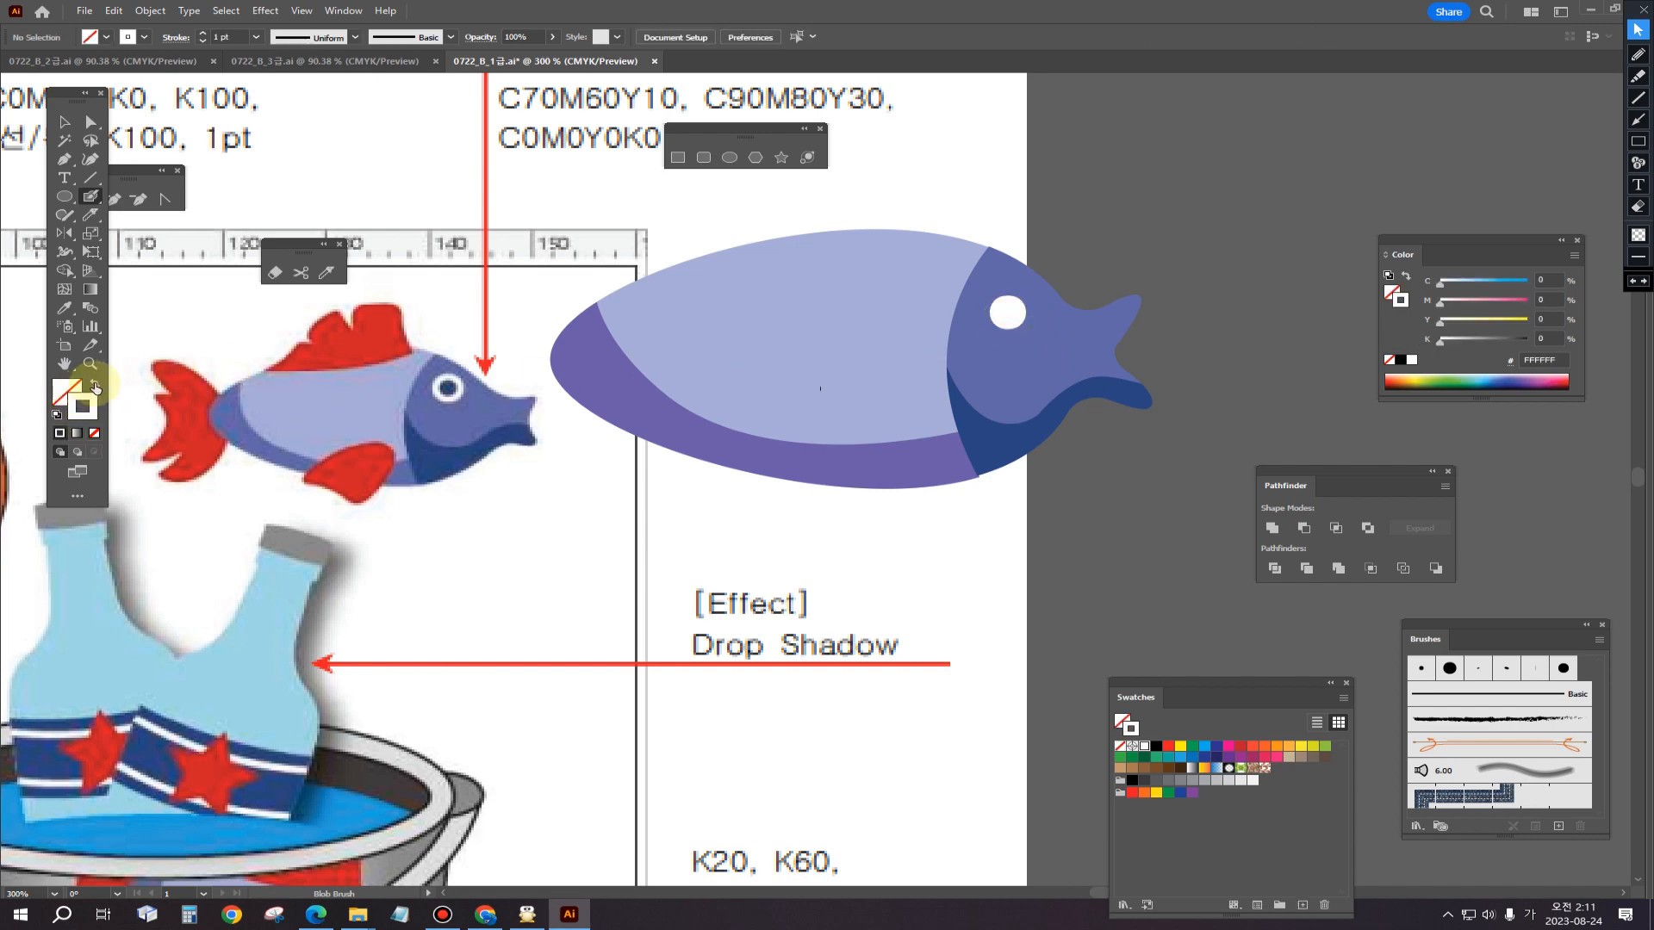
left_click(96, 386)
left_click(55, 416)
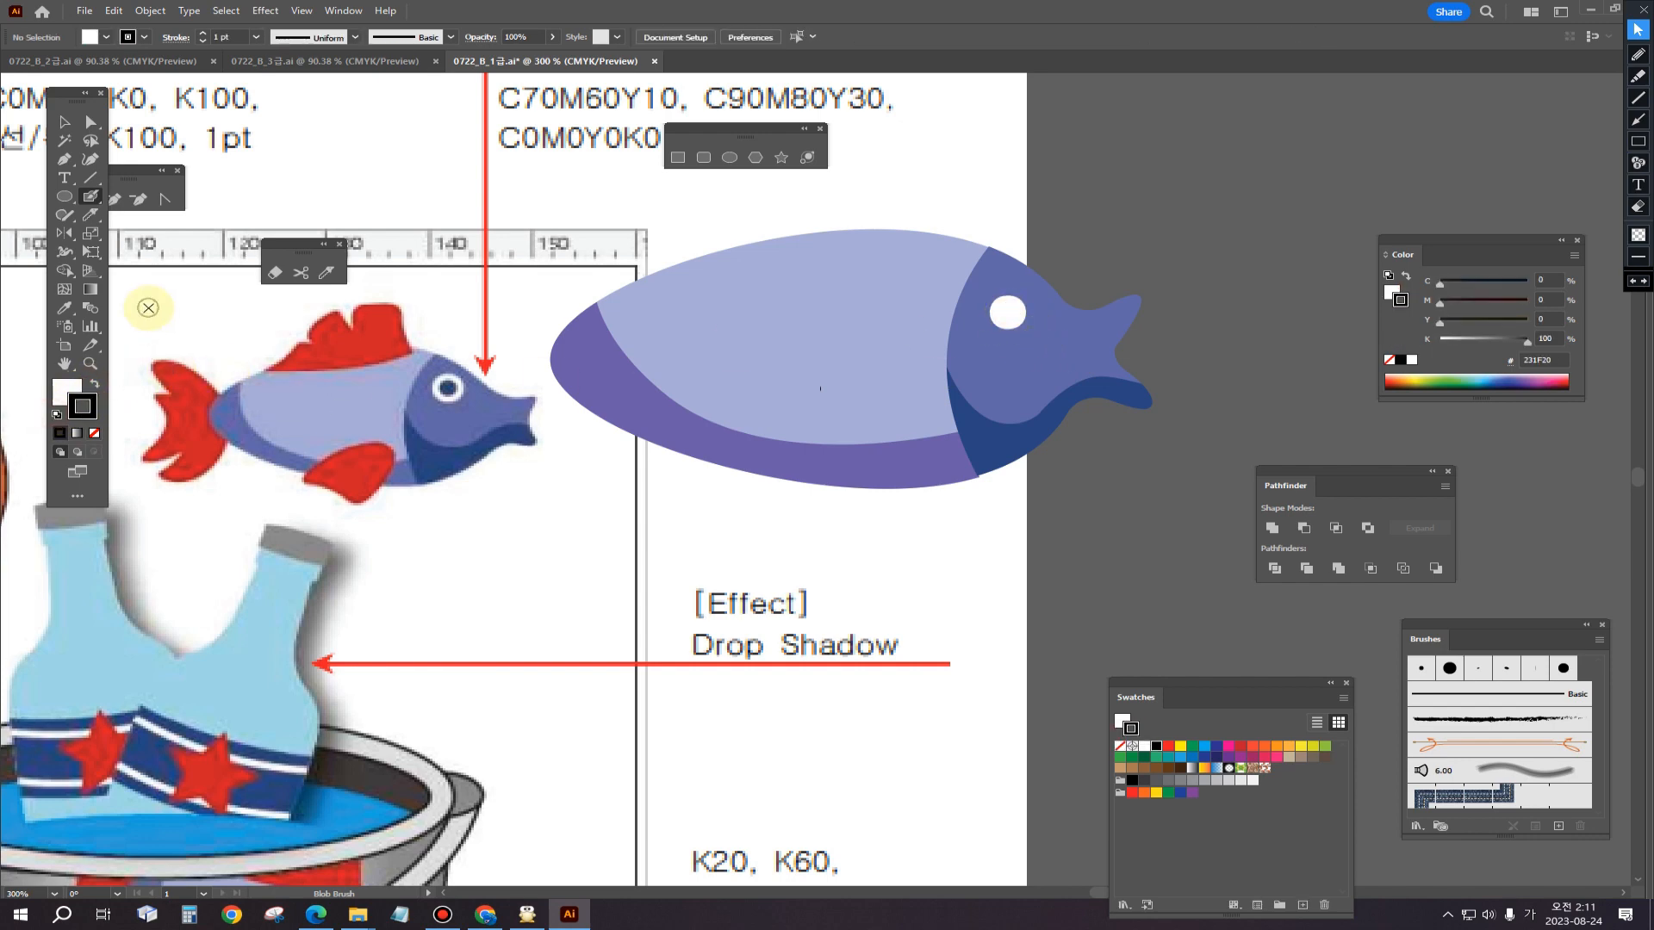
left_click(64, 121)
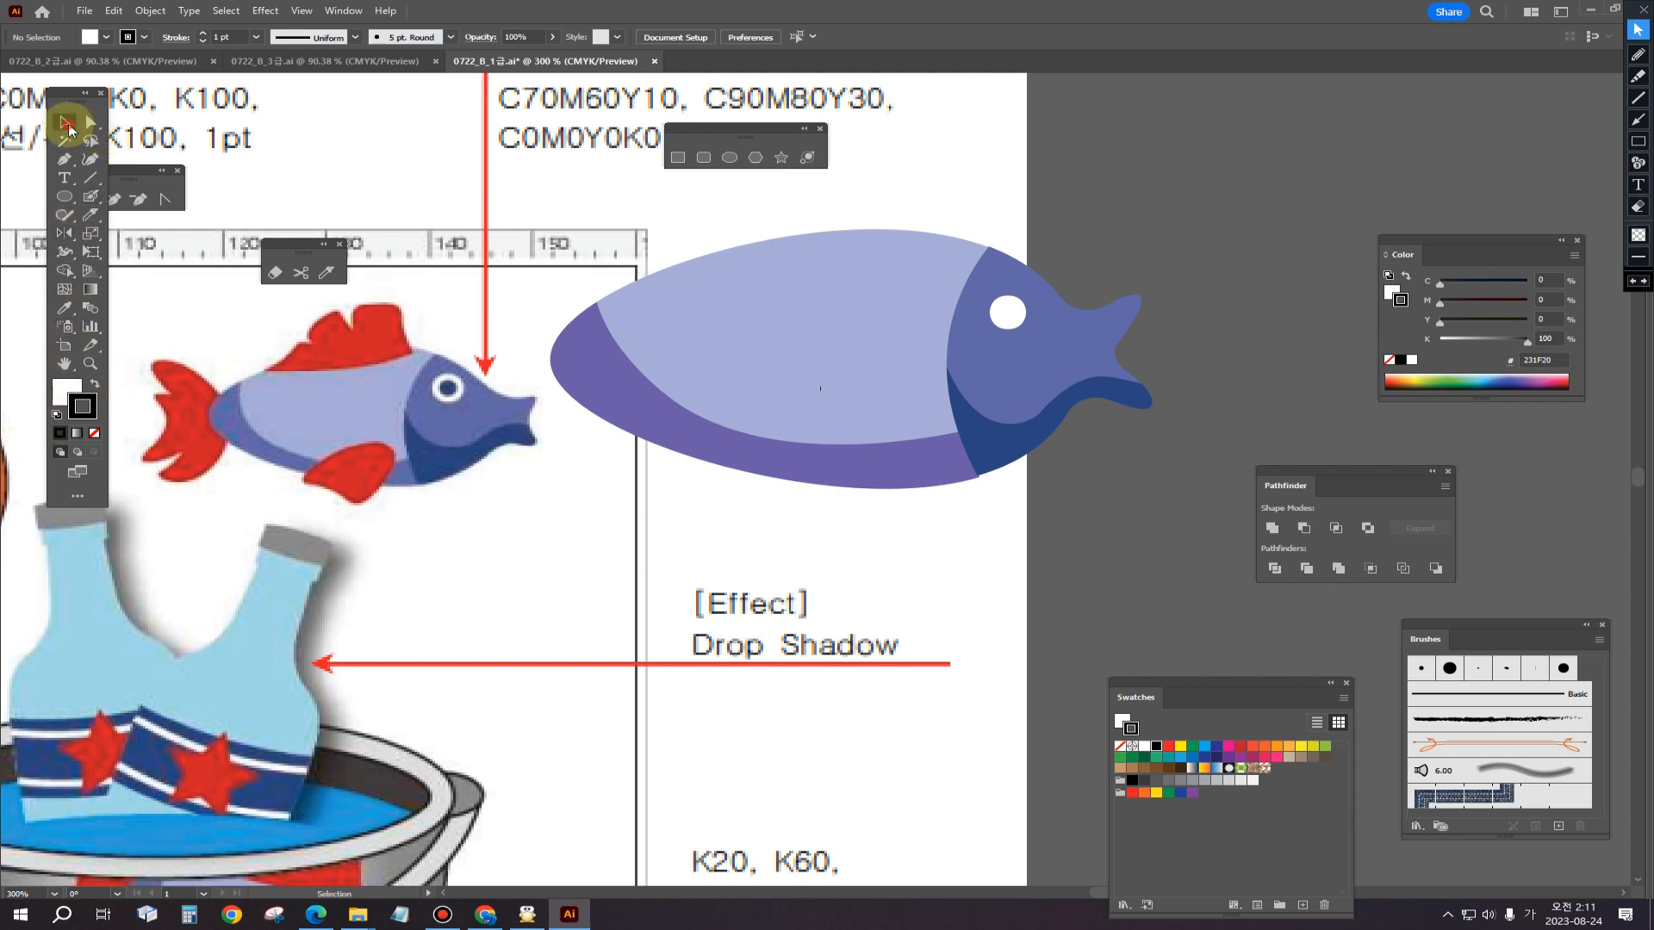
left_click(1015, 311)
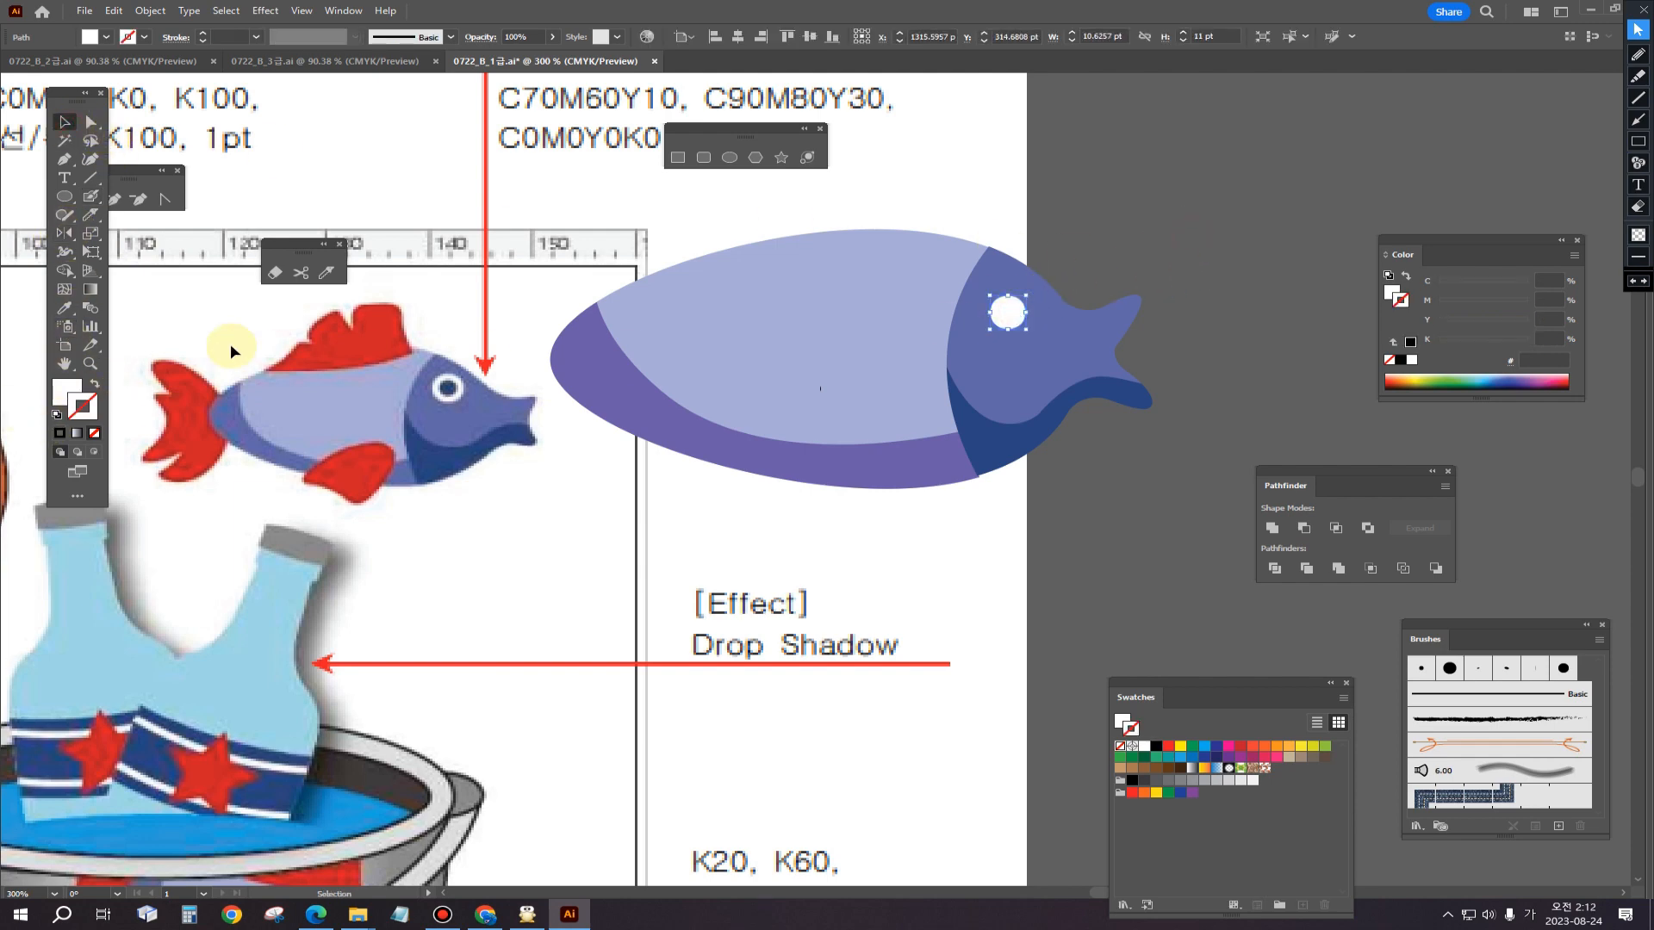
left_click(91, 198)
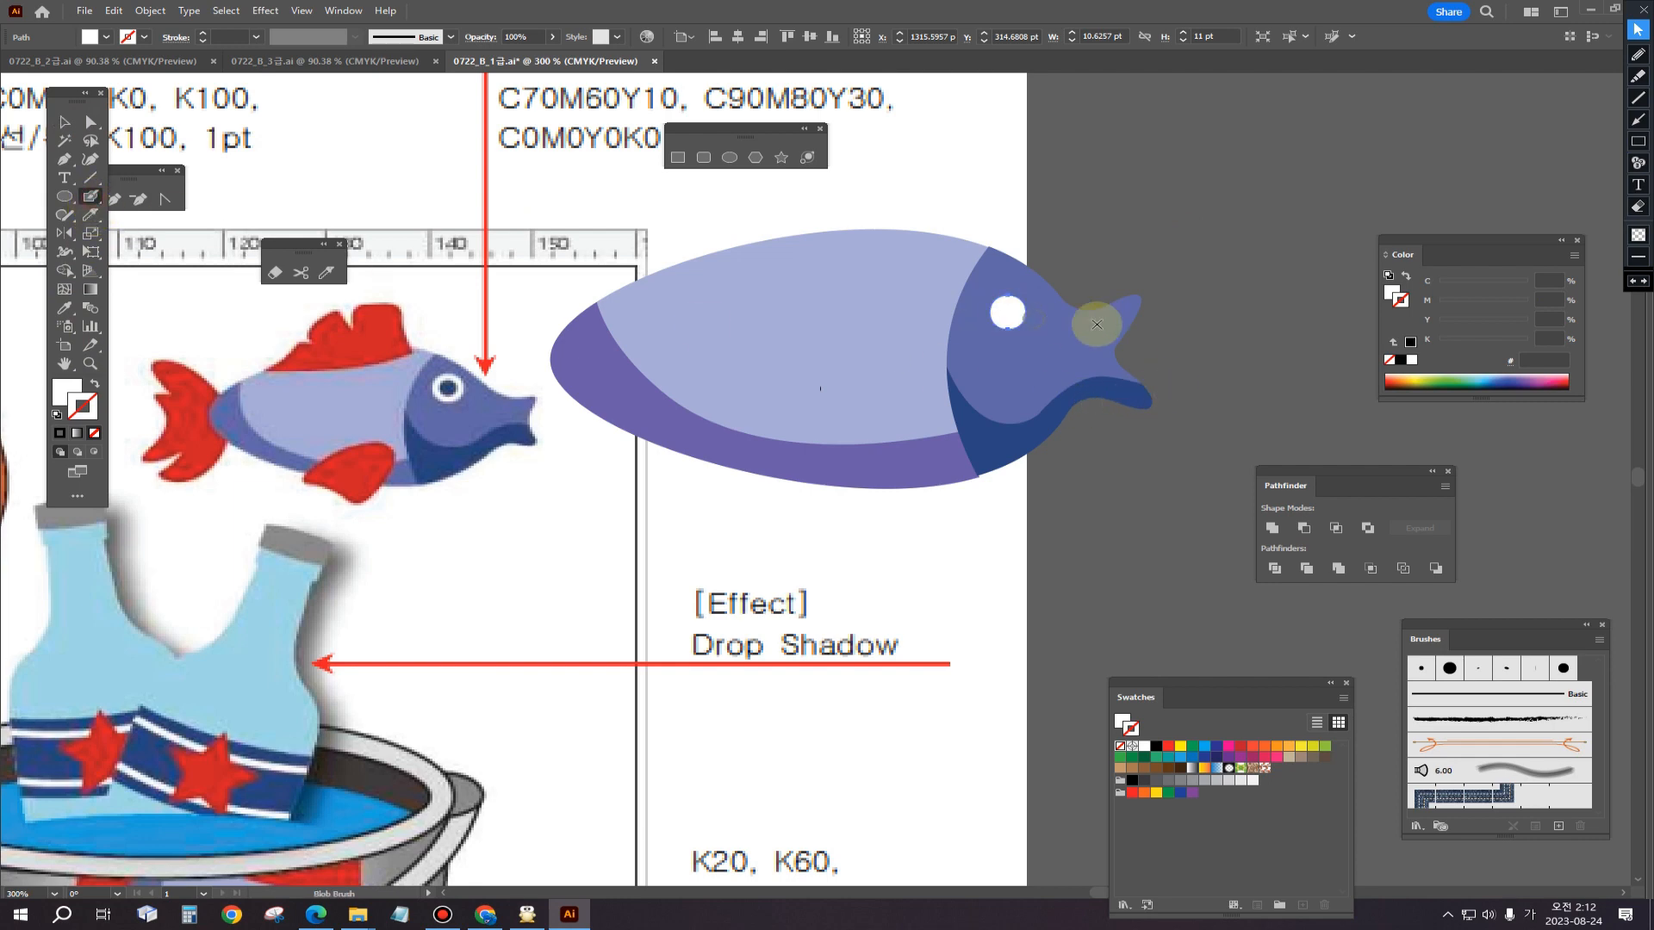
left_click(1101, 269)
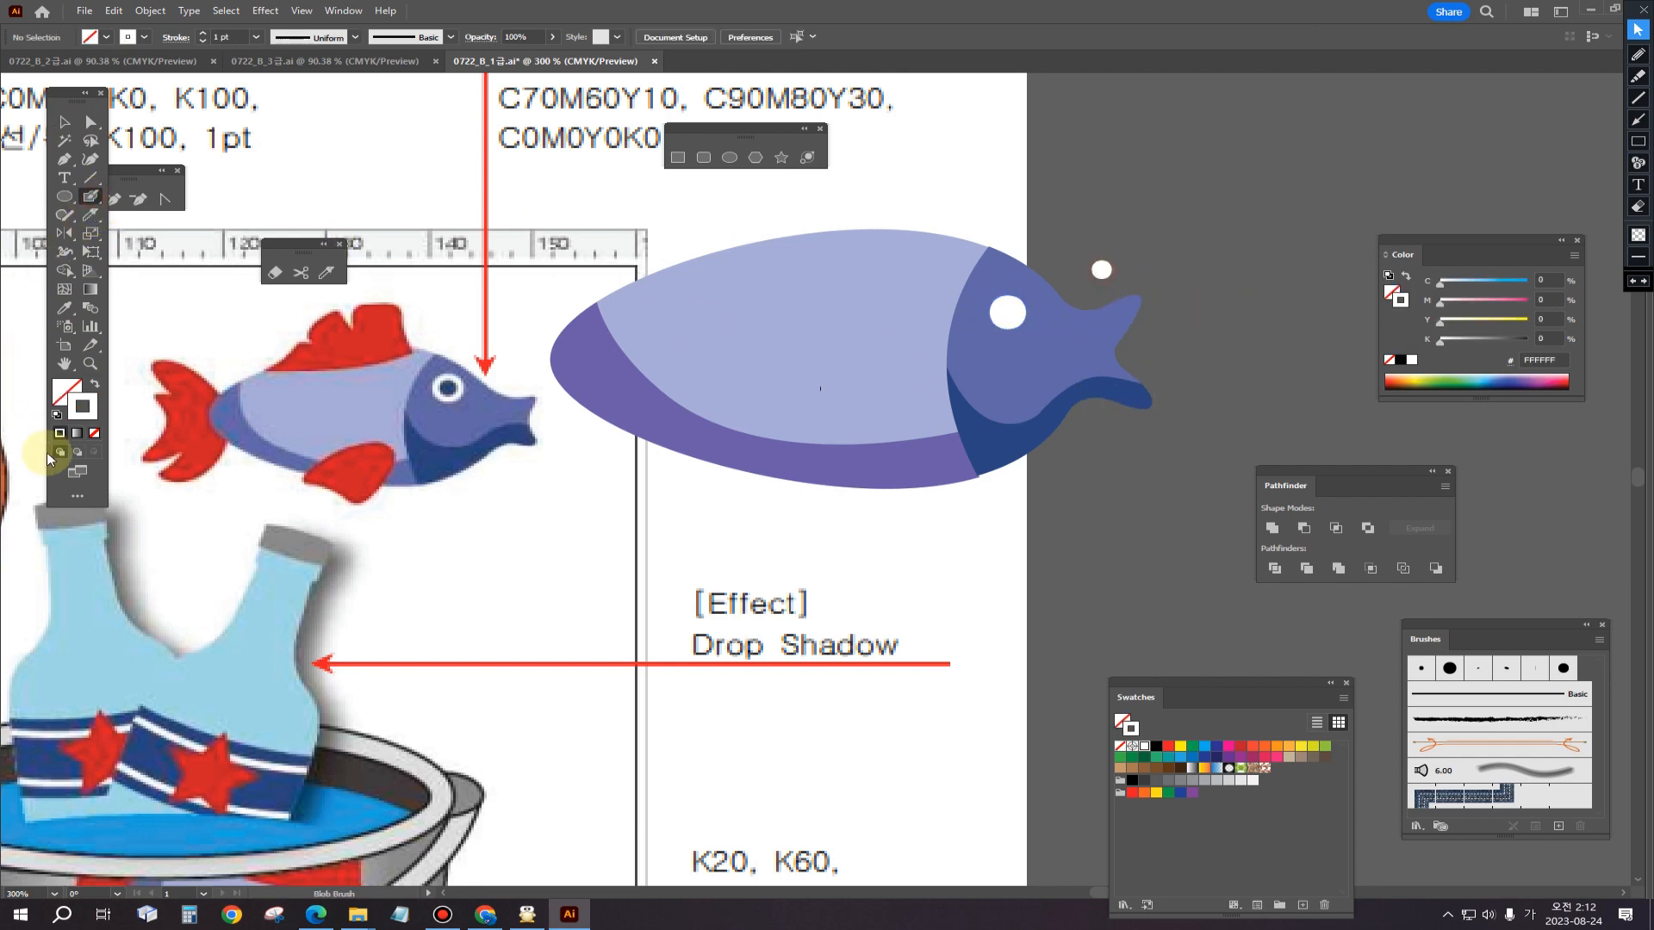
Step: Colour the small dot black without a stroke and place it at the centre of the white eye
left_click(57, 414)
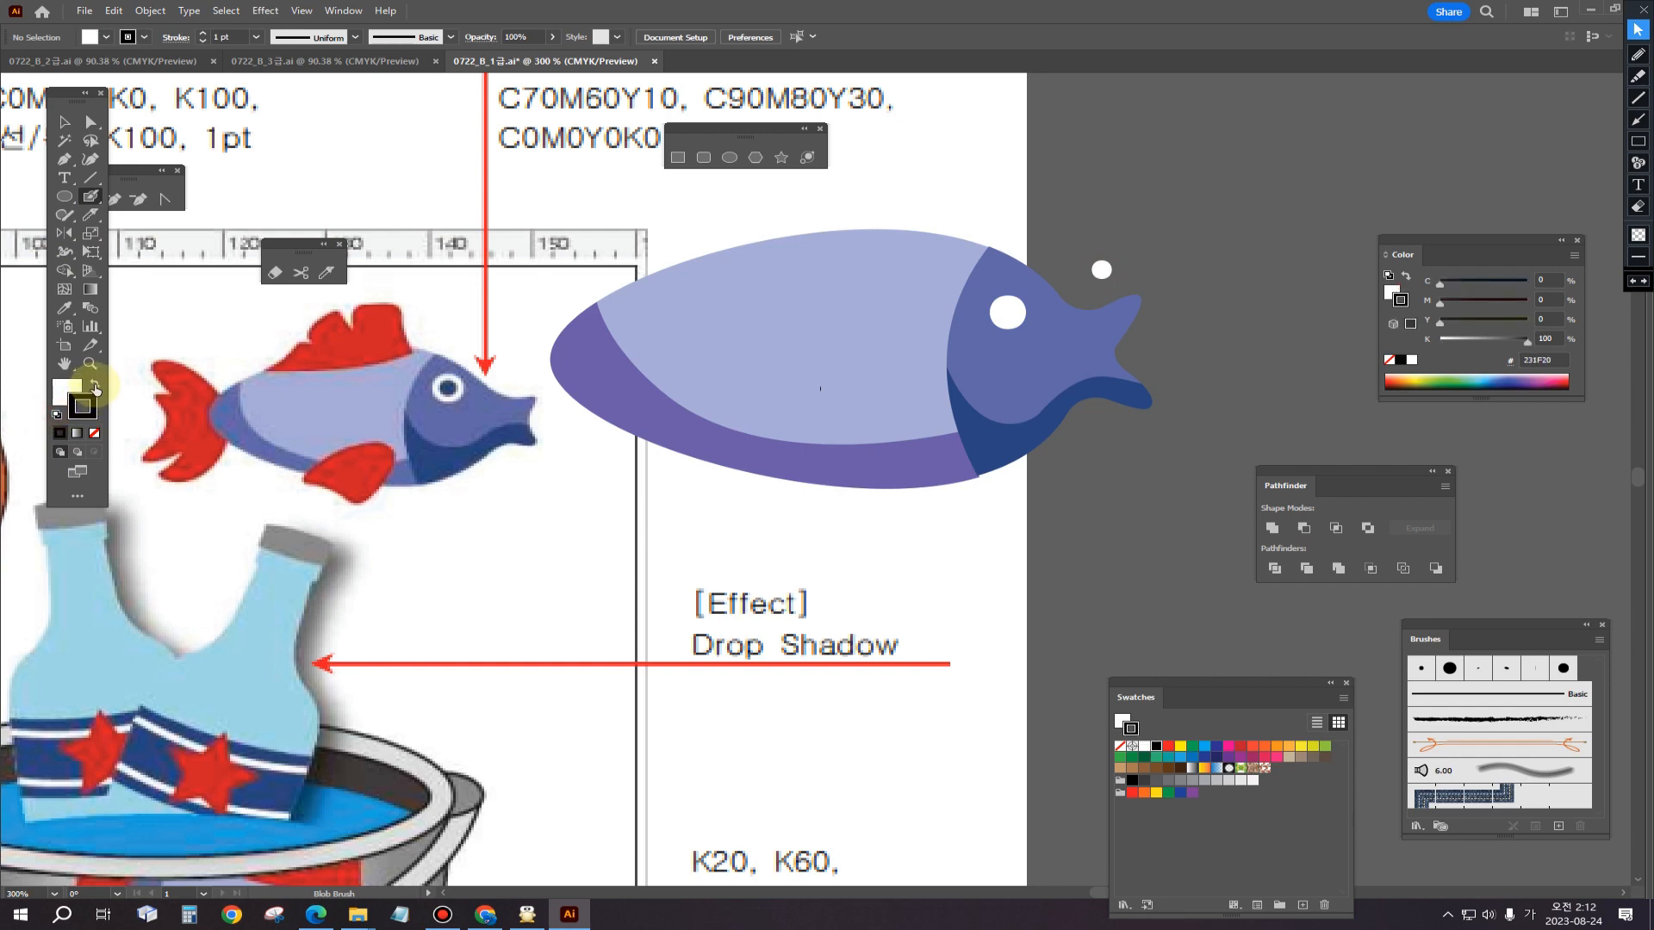
left_click(95, 386)
left_click(64, 121)
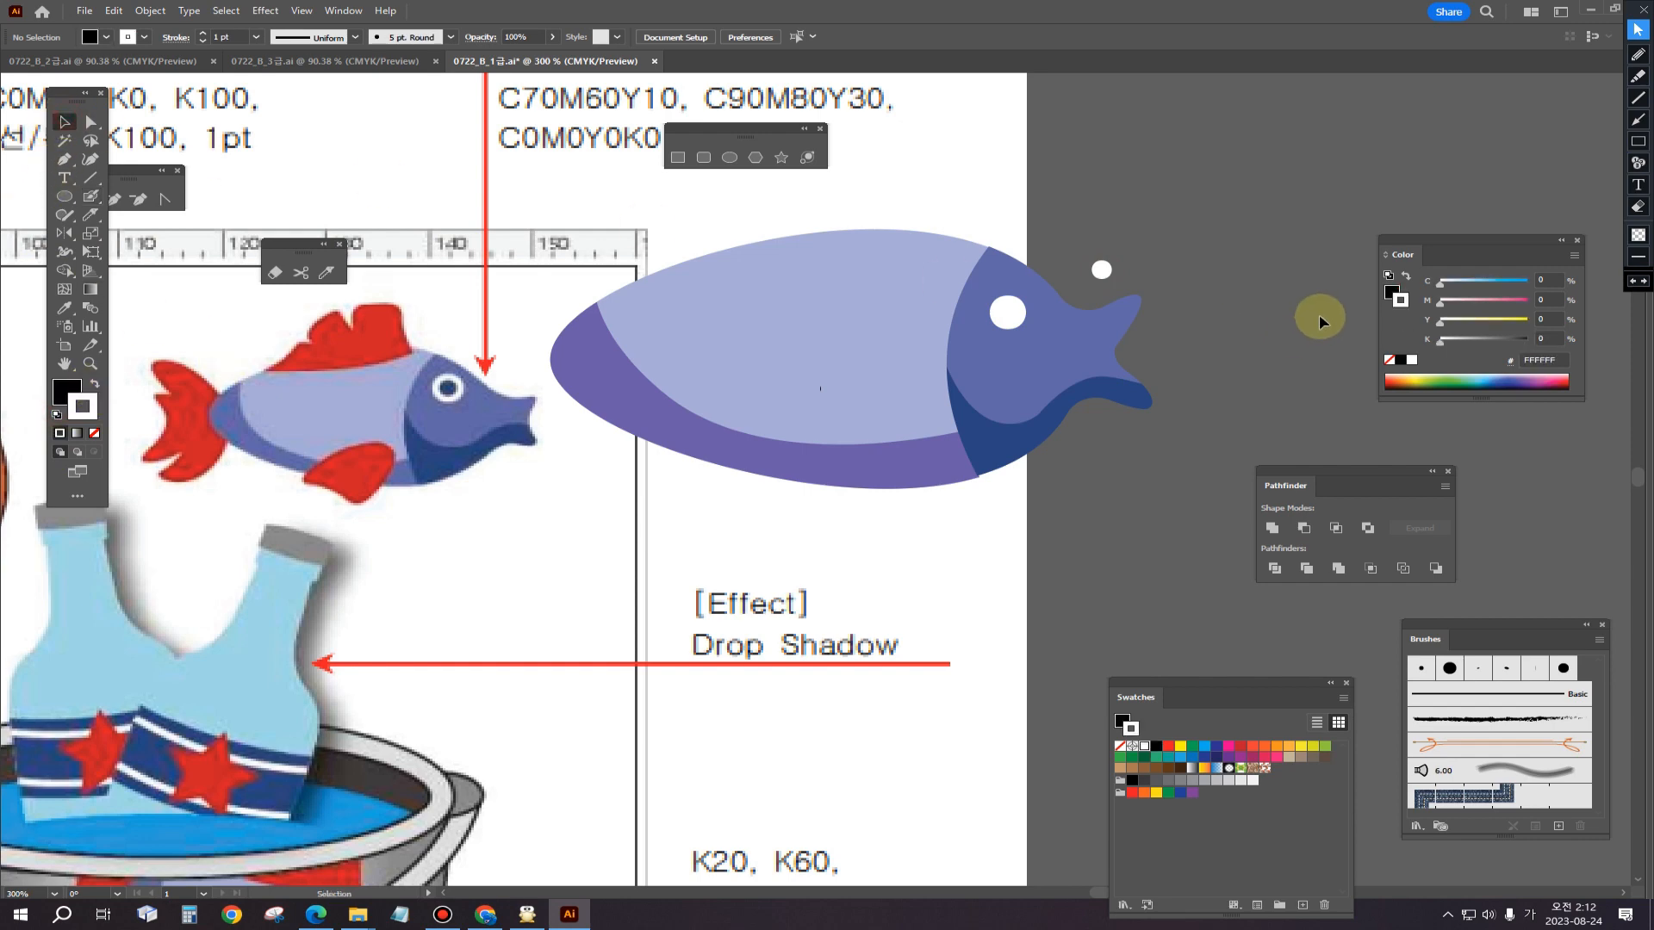
left_click(1102, 270)
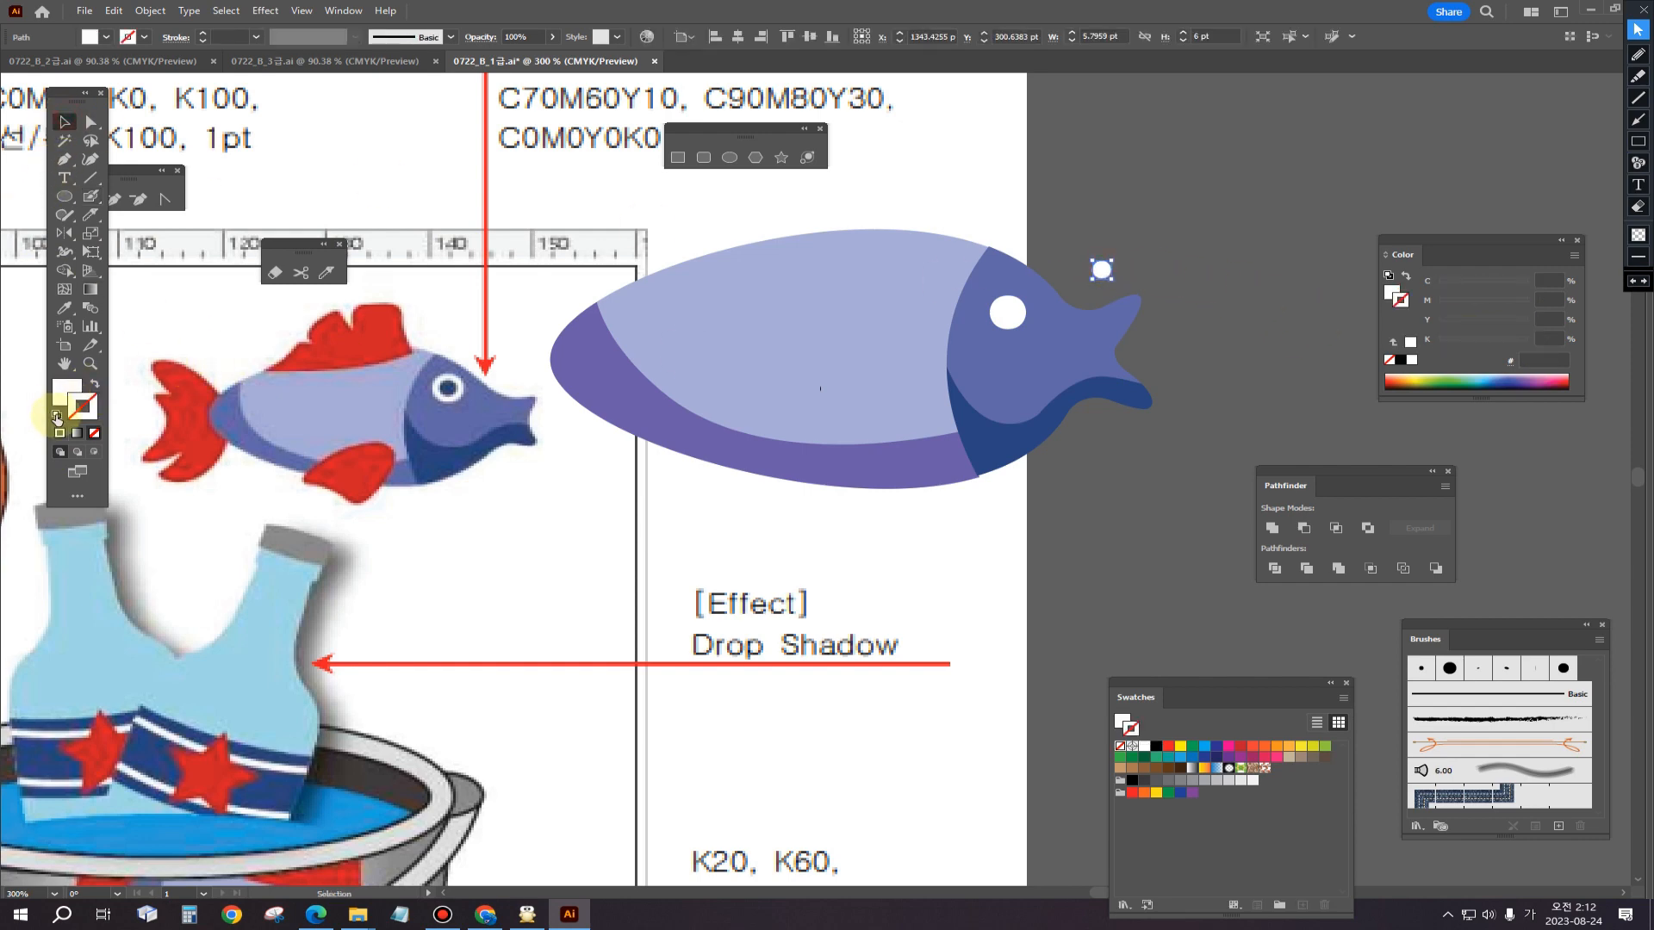
left_click(57, 415)
left_click(95, 385)
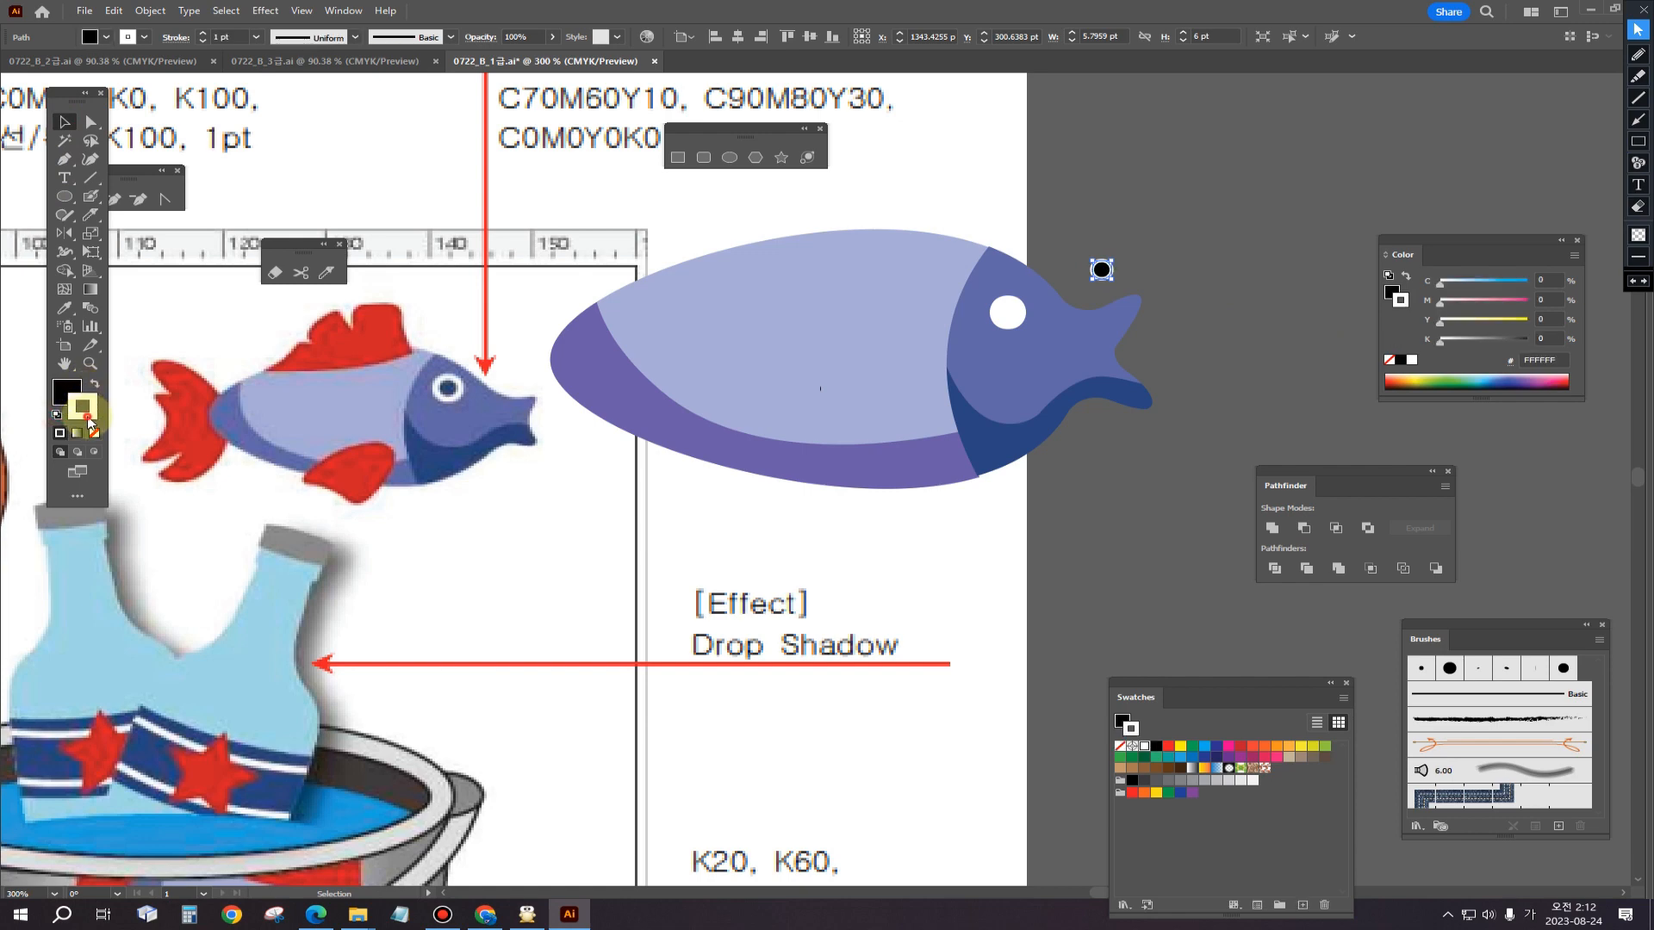
left_click(95, 435)
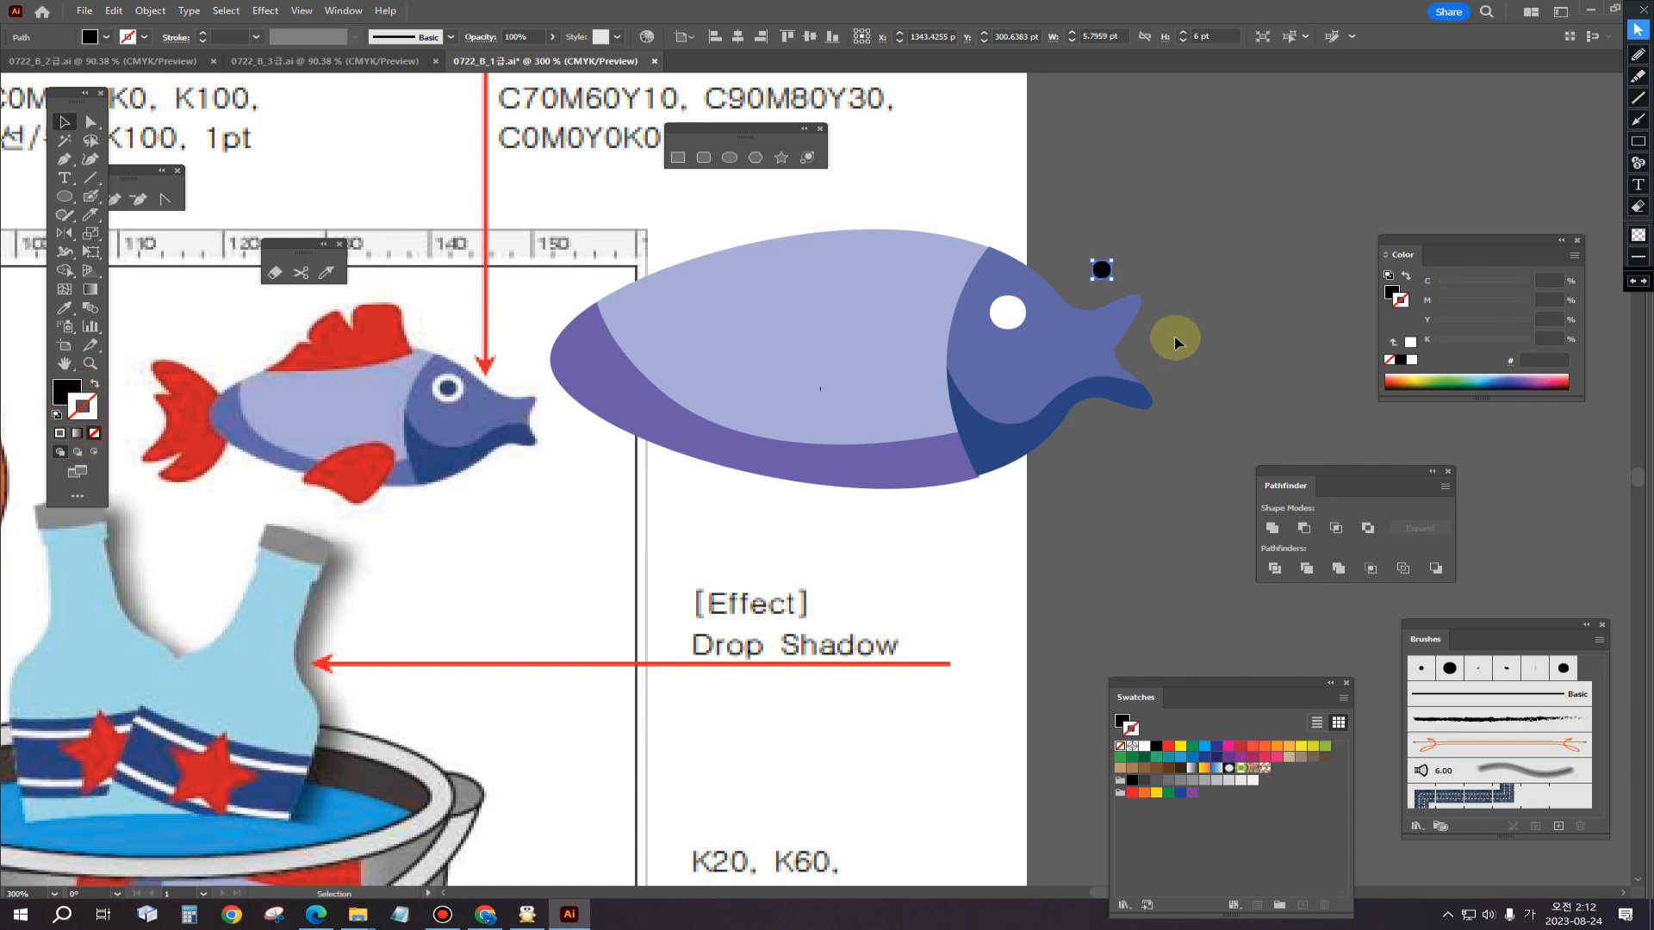
left_click(1134, 274)
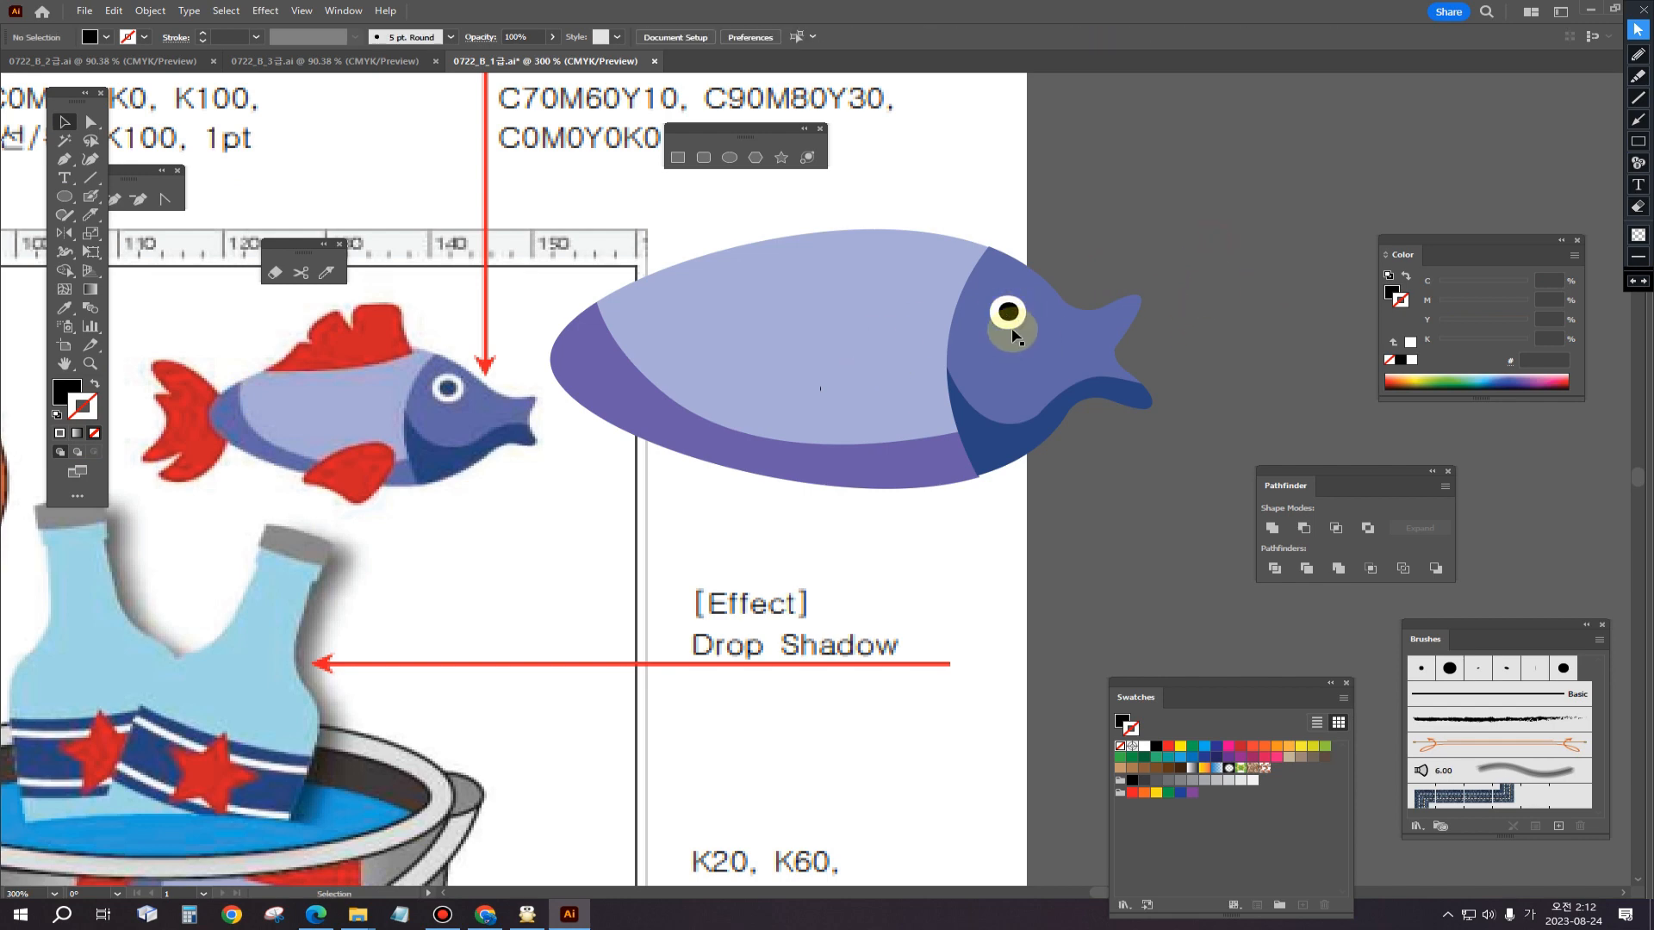
Step: Draw a closed dorsal fin about 85 pt wide with the Pen tool, curving up from the upper edge of the fish's body
left_click_drag(834, 354, 943, 428)
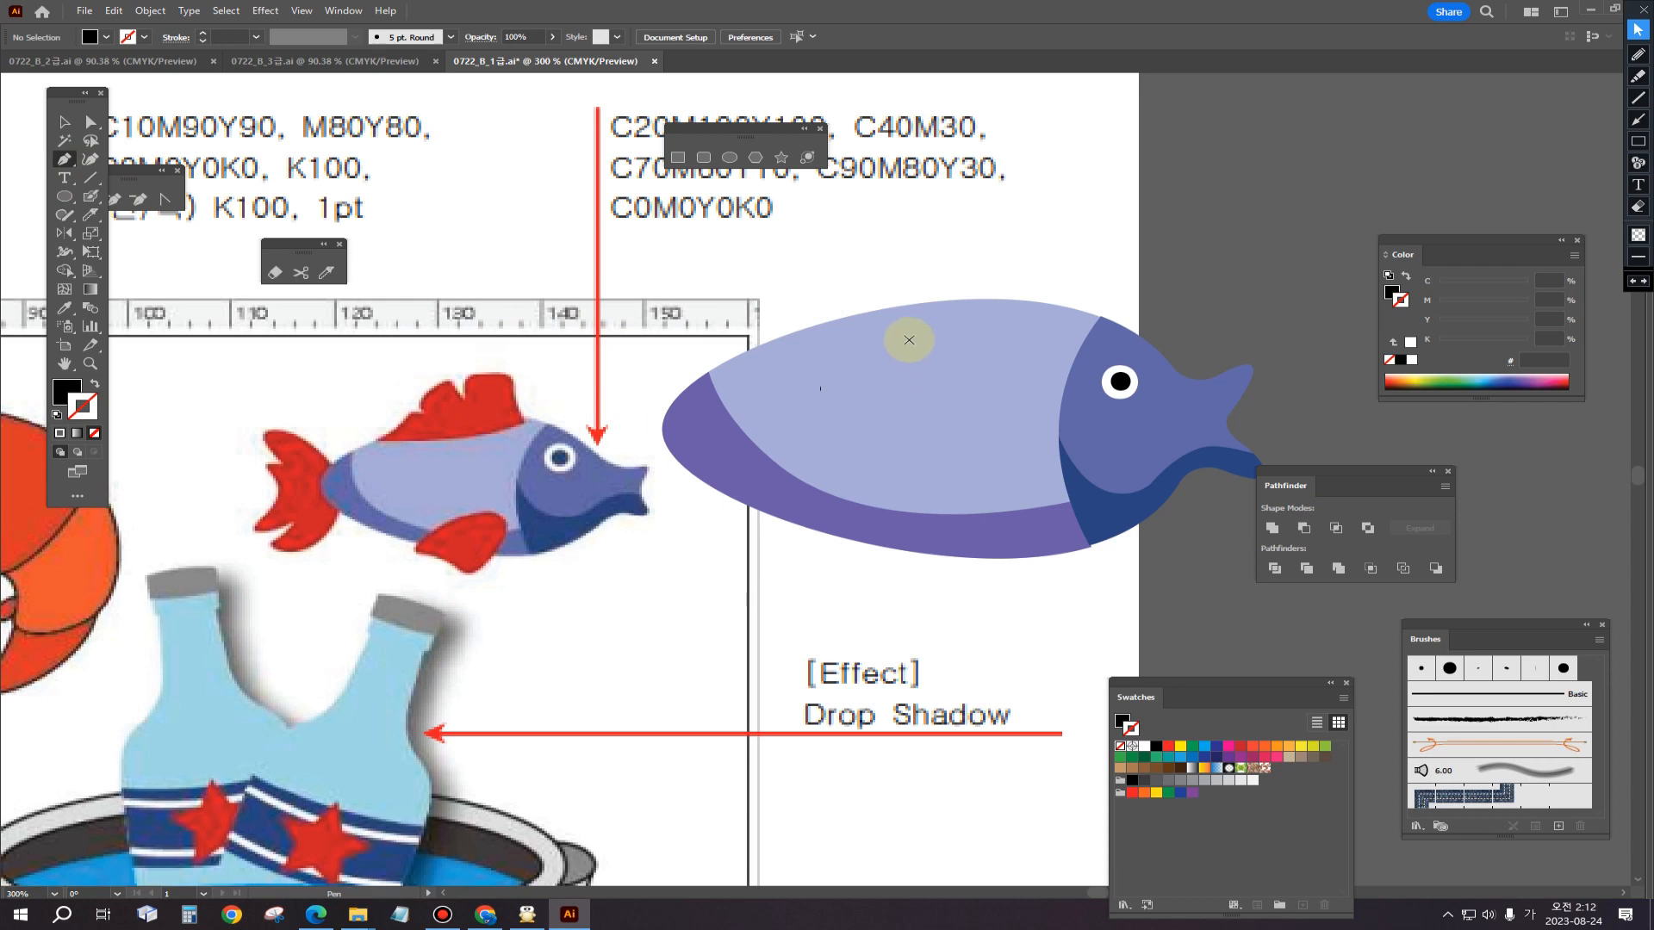
left_click(758, 339)
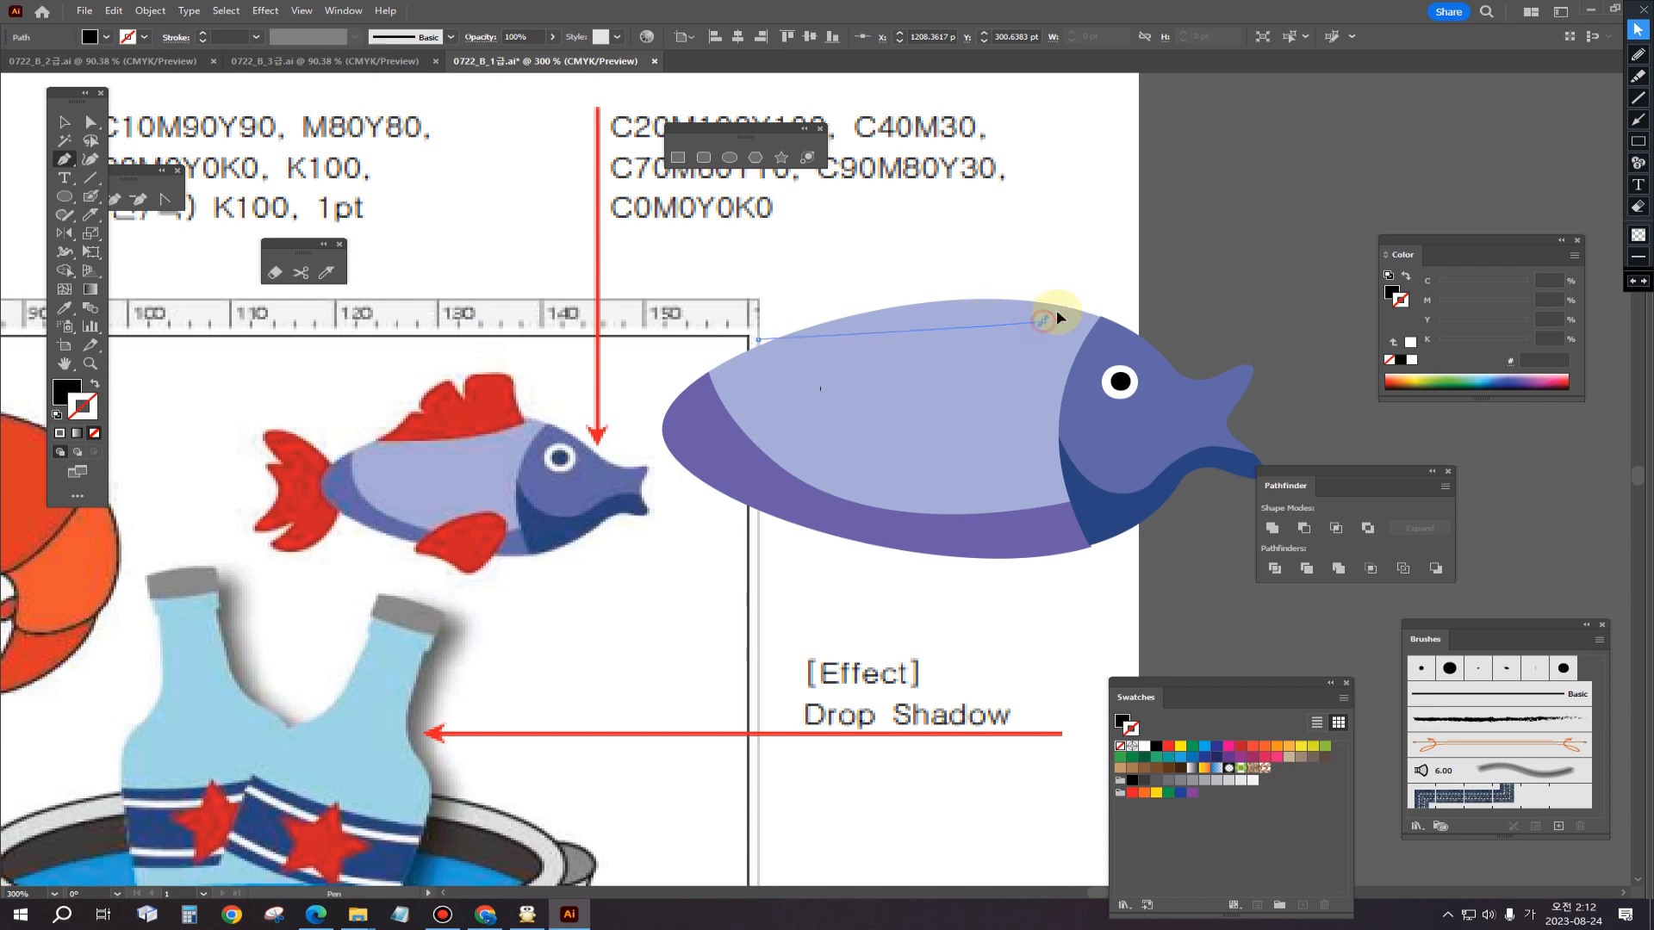
left_click_drag(1044, 323, 1155, 285)
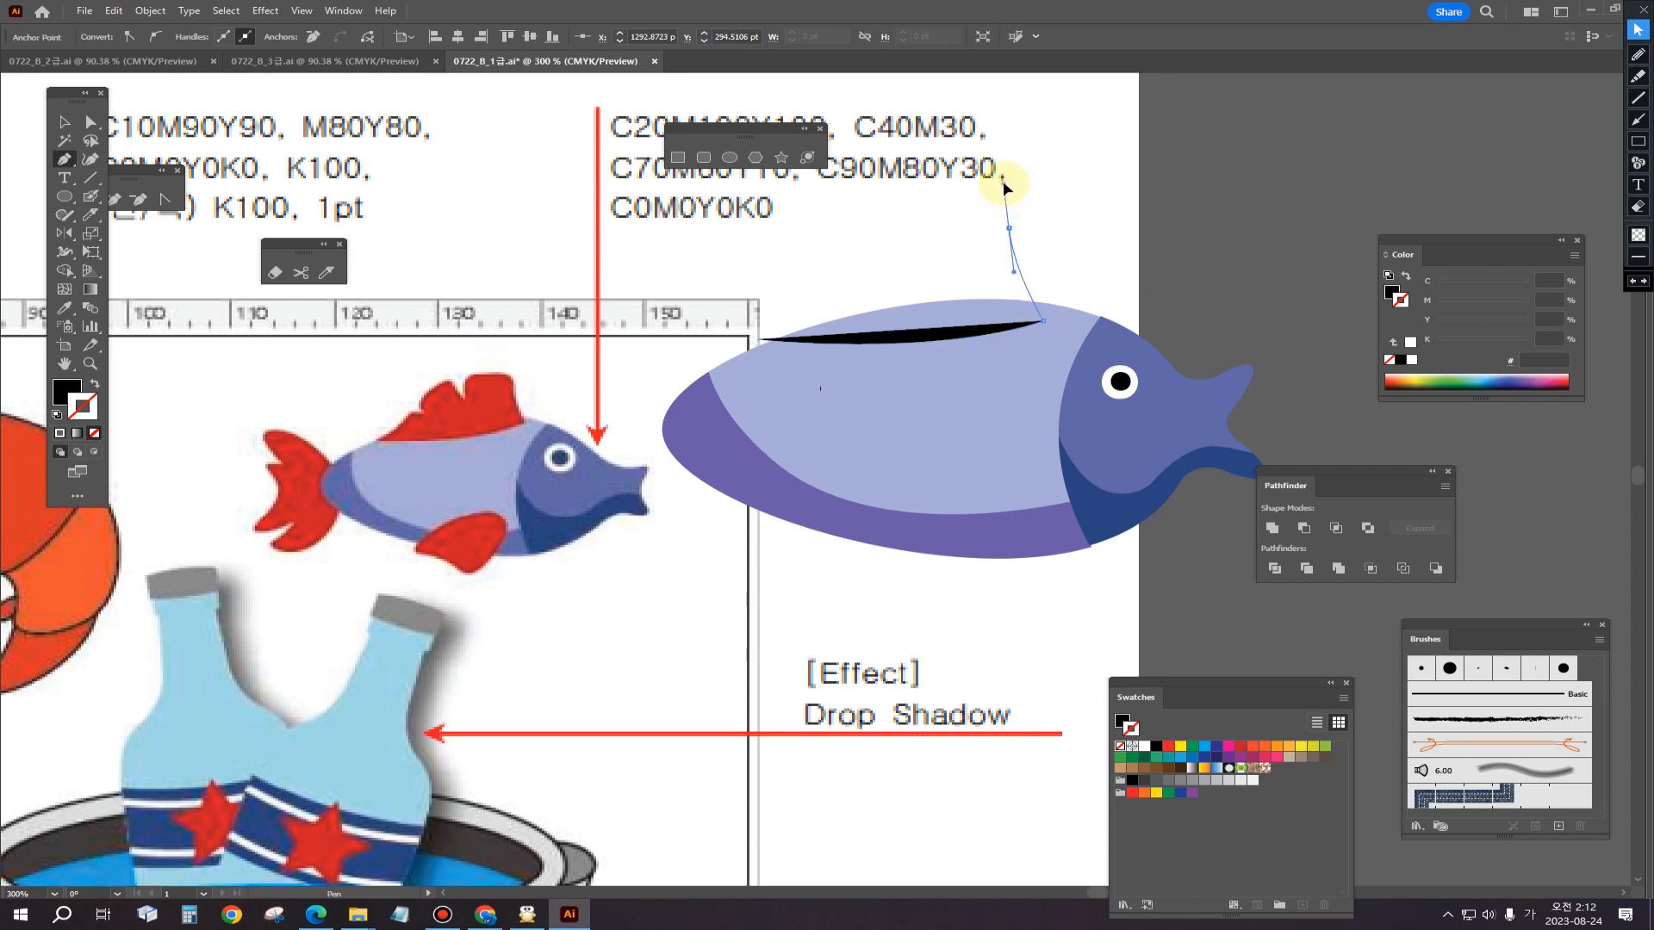
left_click_drag(1004, 184, 1004, 183)
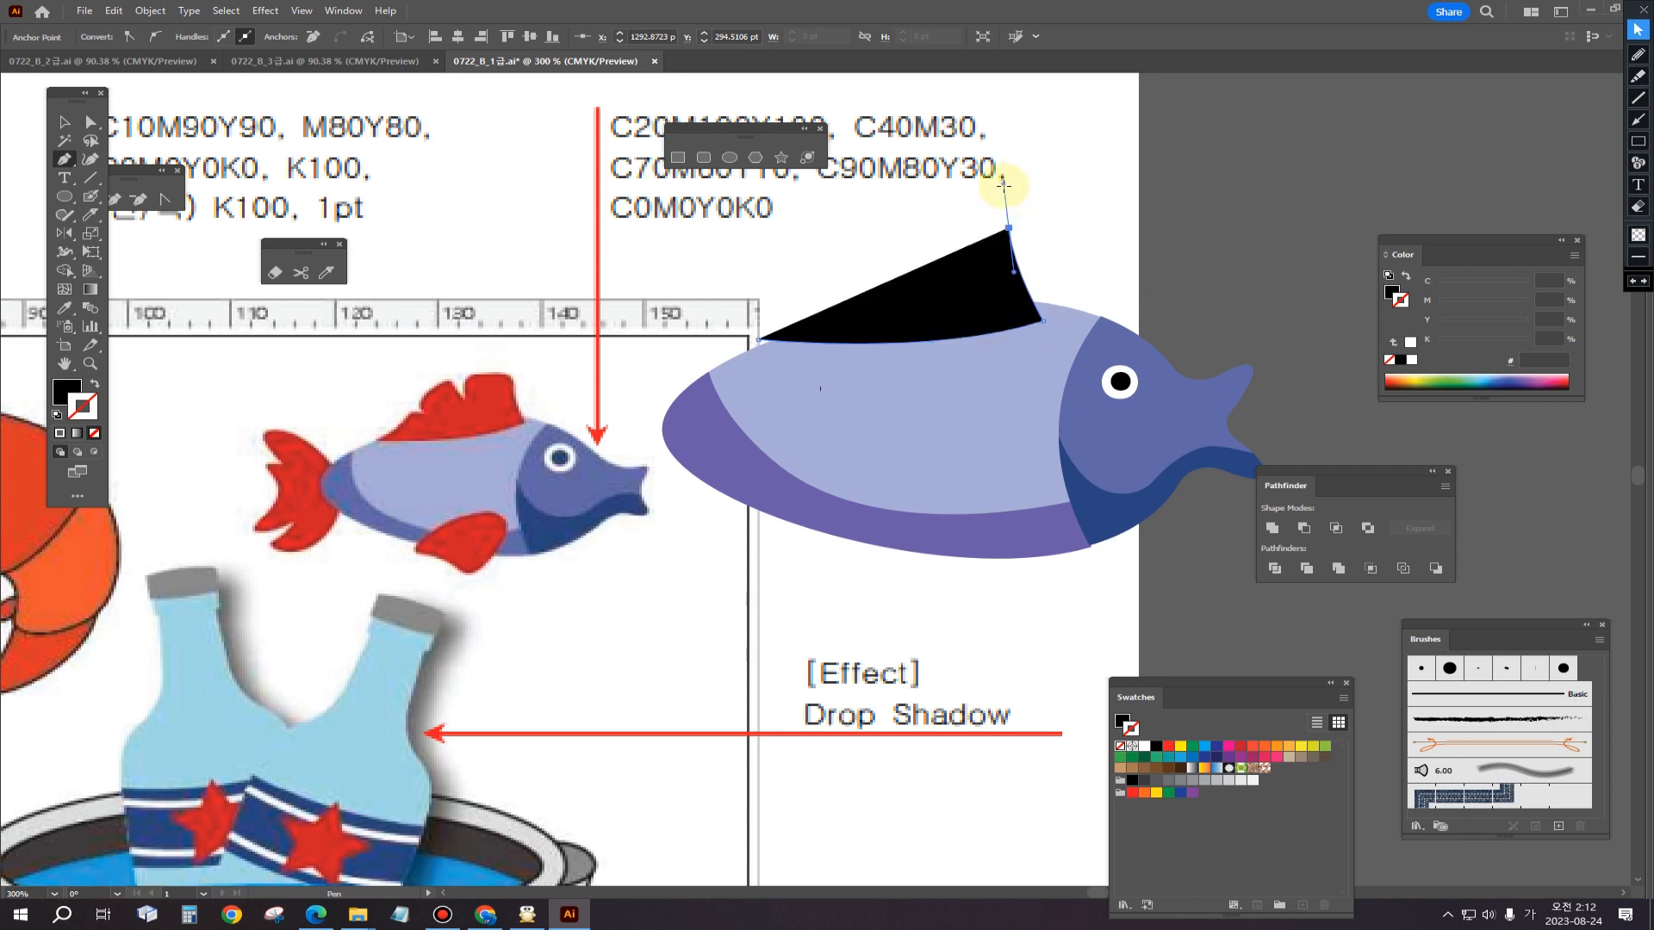
left_click(1008, 229)
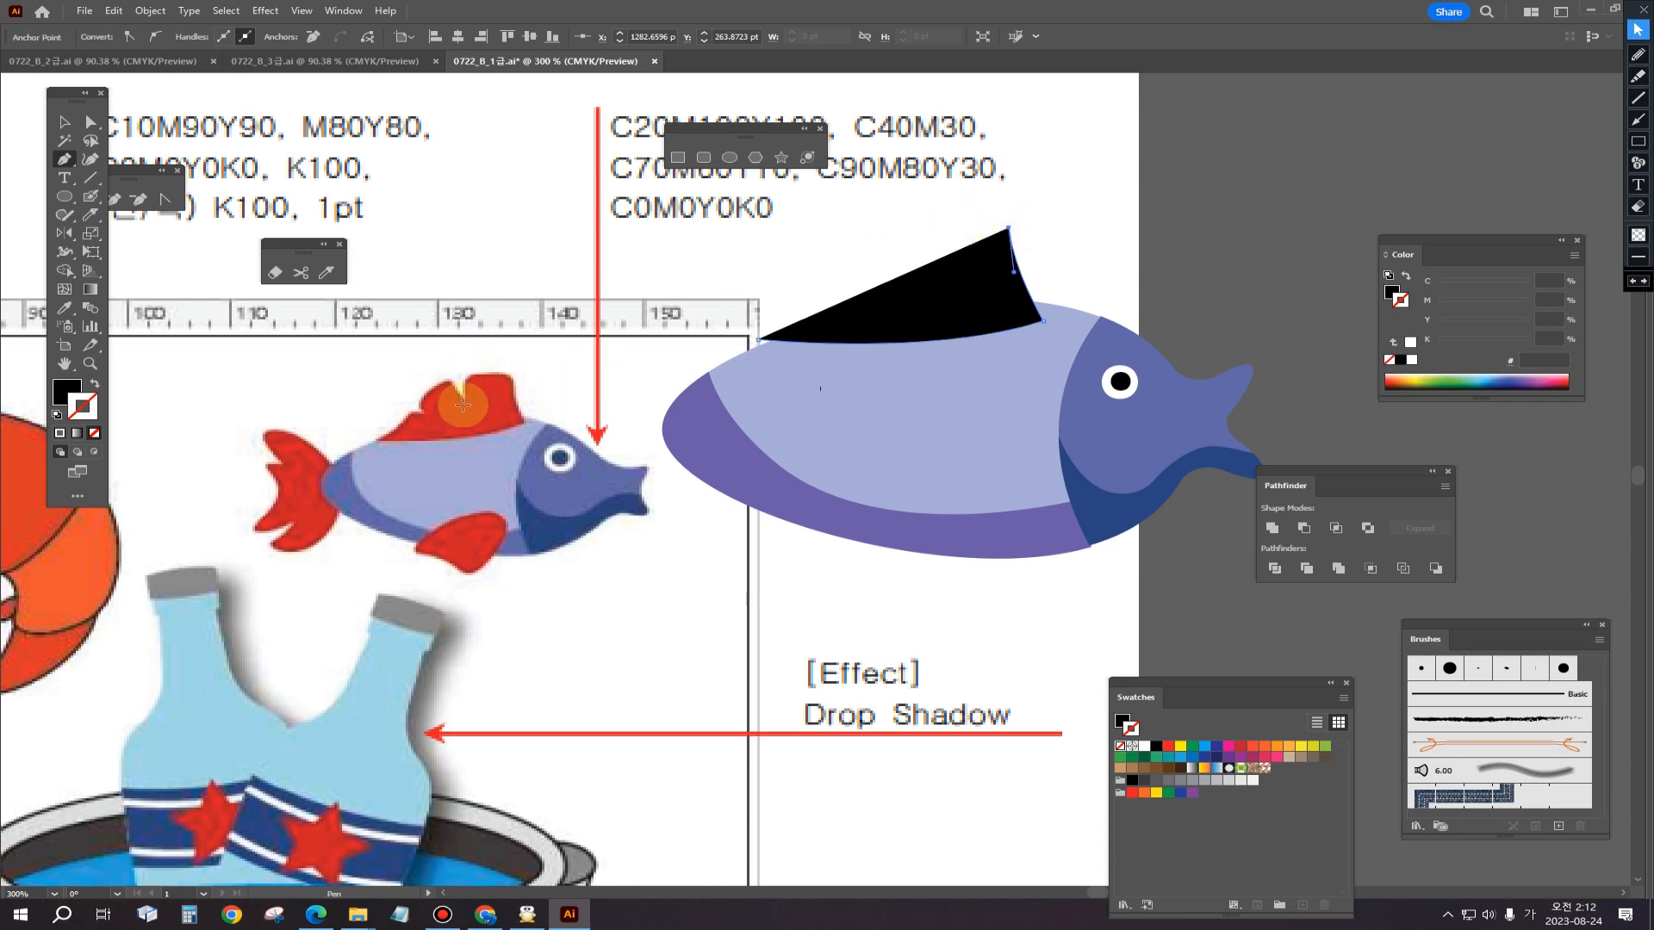
left_click(861, 227)
left_click_drag(841, 236, 745, 277)
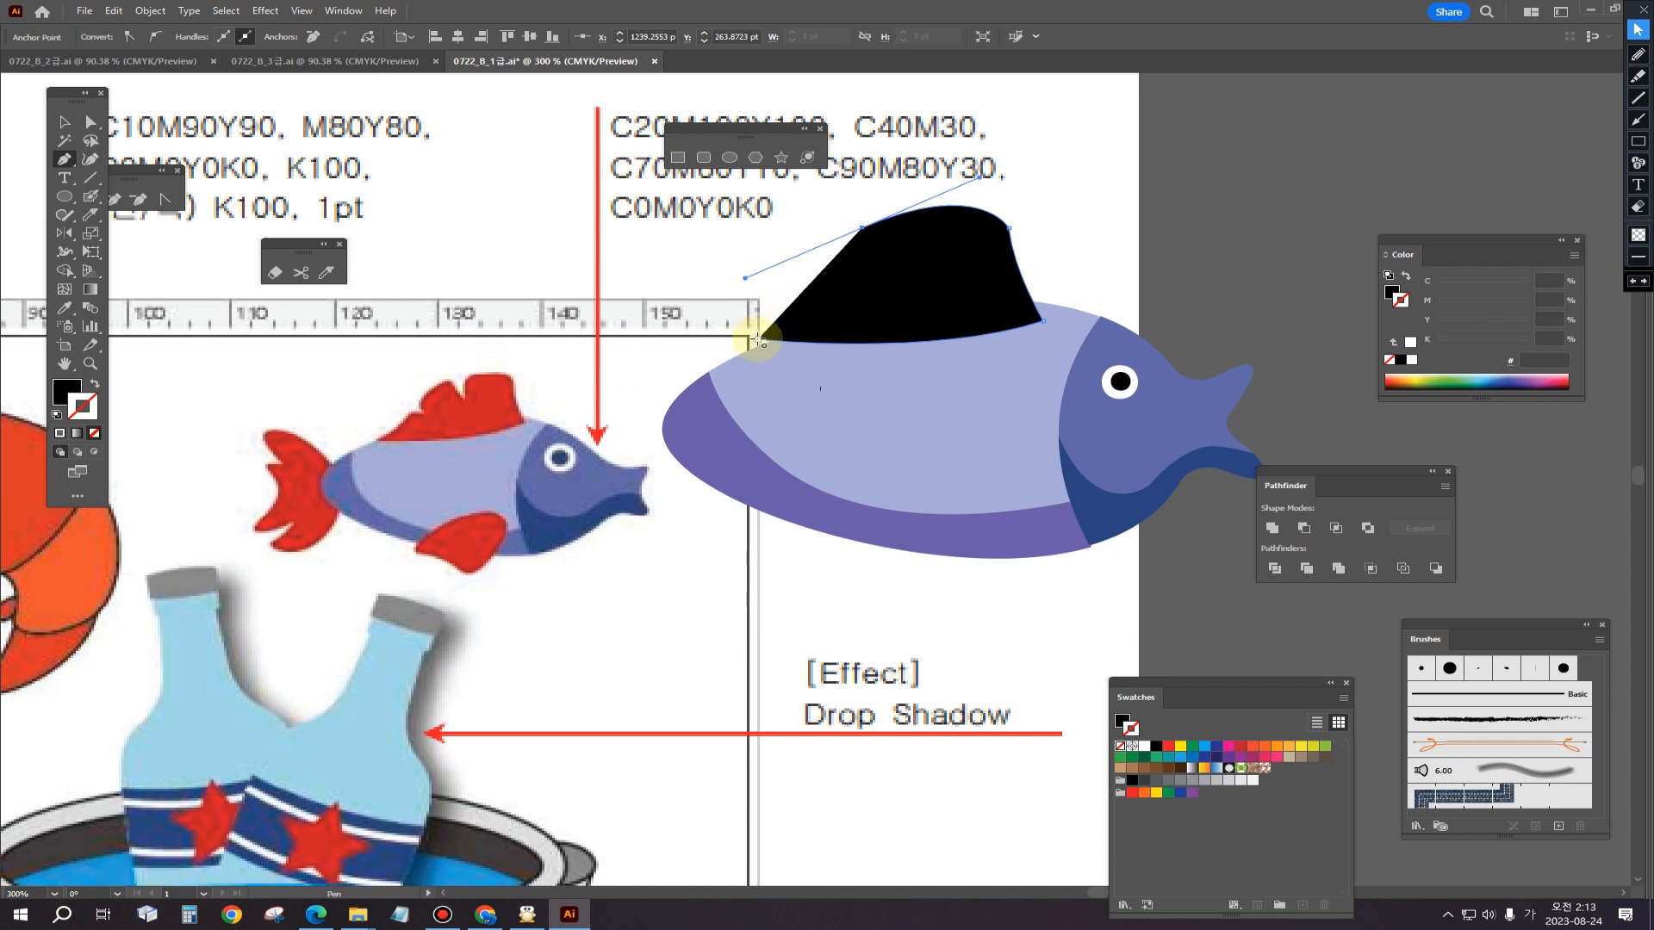
left_click_drag(756, 338, 619, 406)
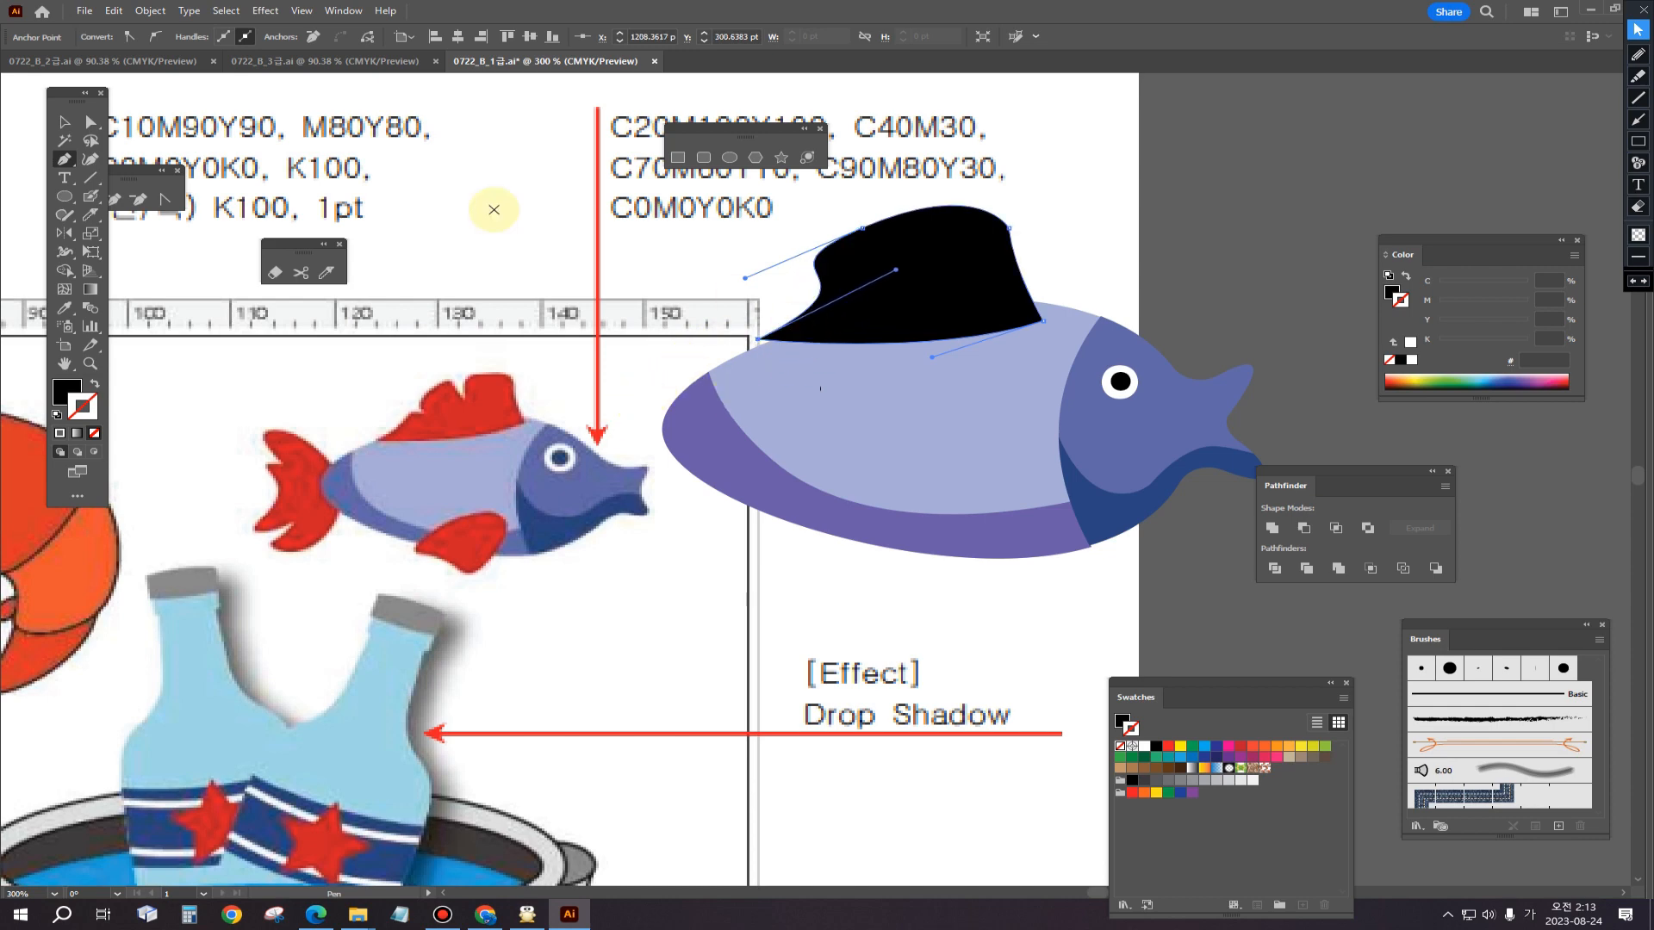
Step: Smooth the dorsal fin's upper and rear curves by adjusting its handles and anchor points, making it about 82 by 42 pt, and deselect it
left_click(91, 121)
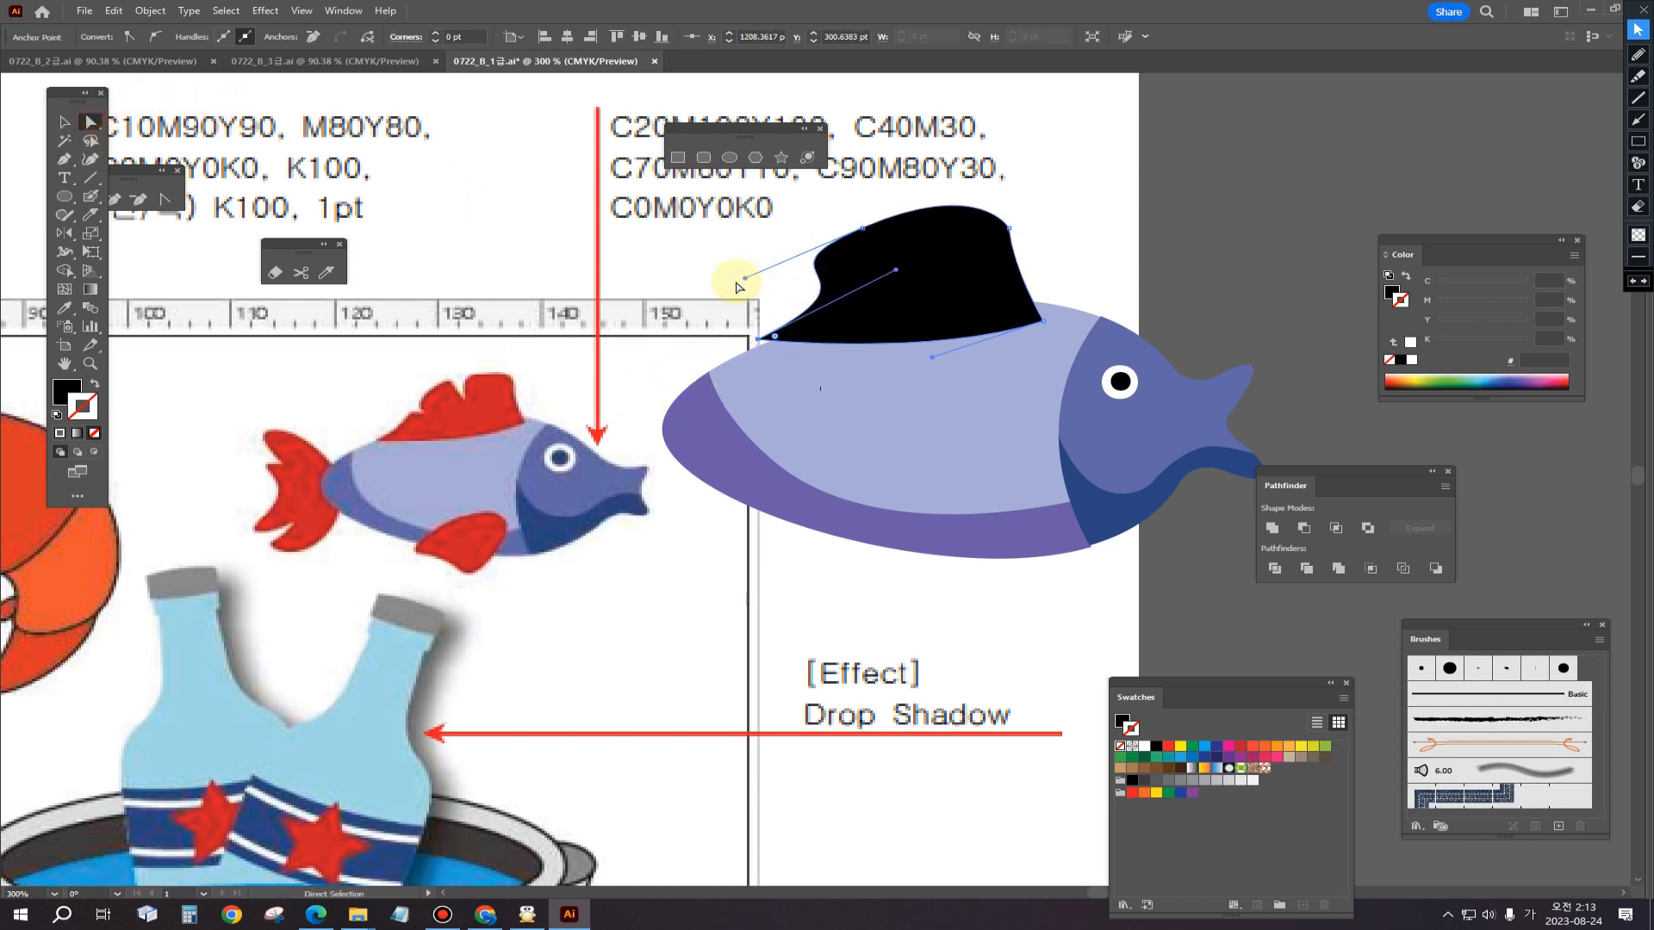
left_click_drag(747, 279, 824, 293)
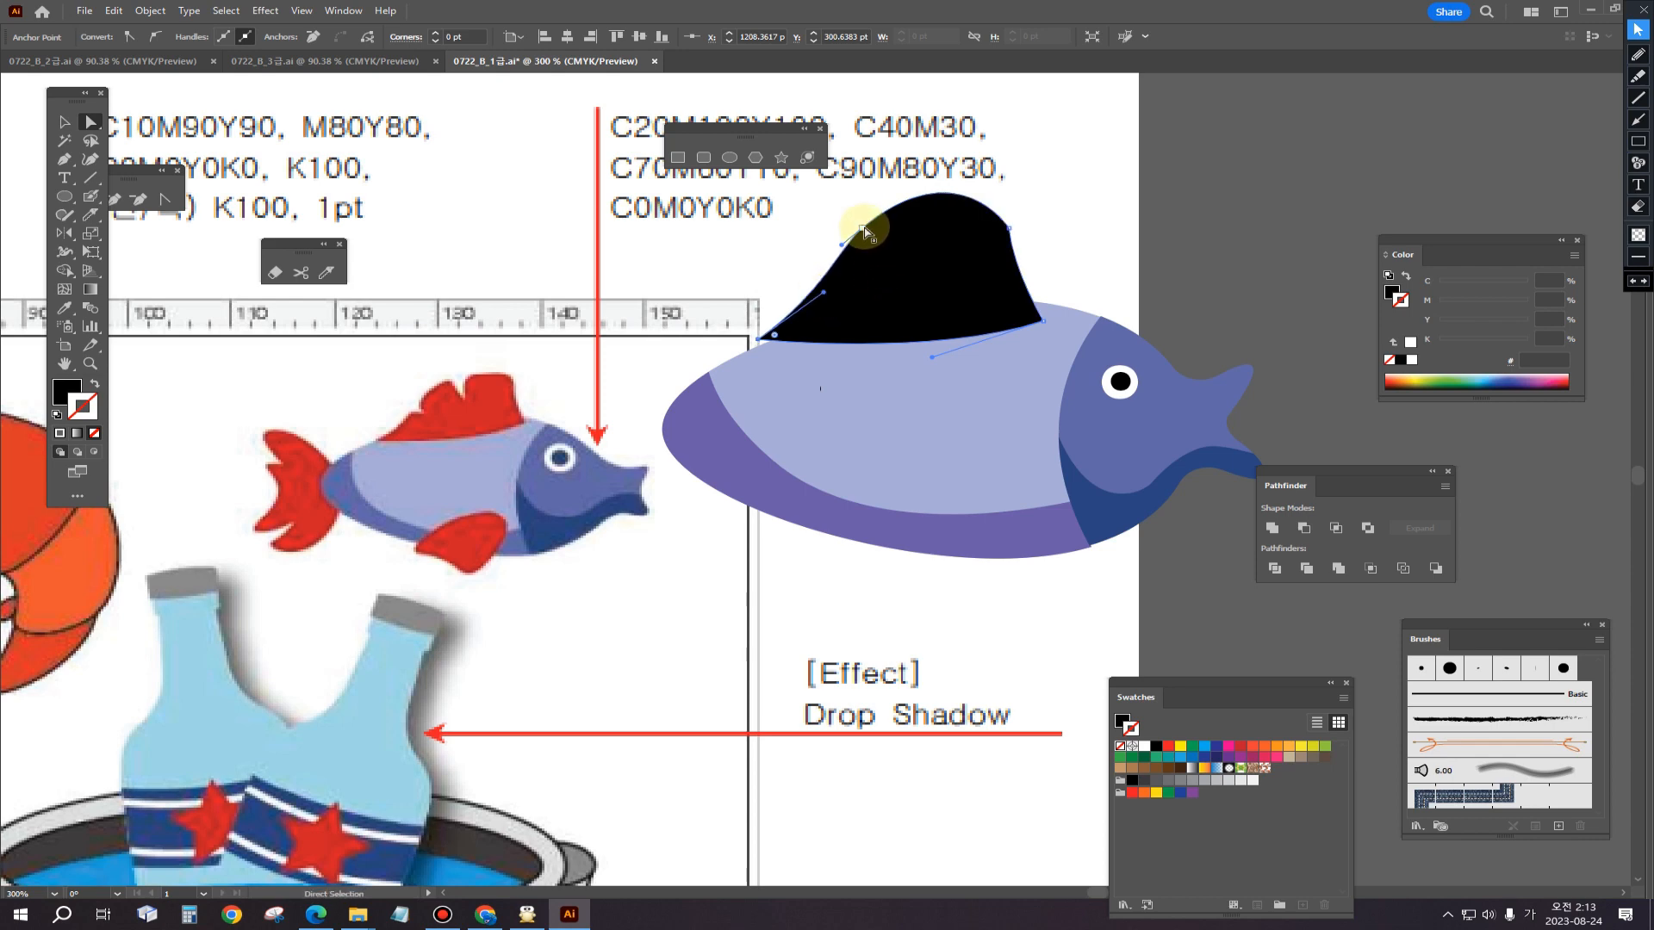
left_click_drag(865, 231, 864, 248)
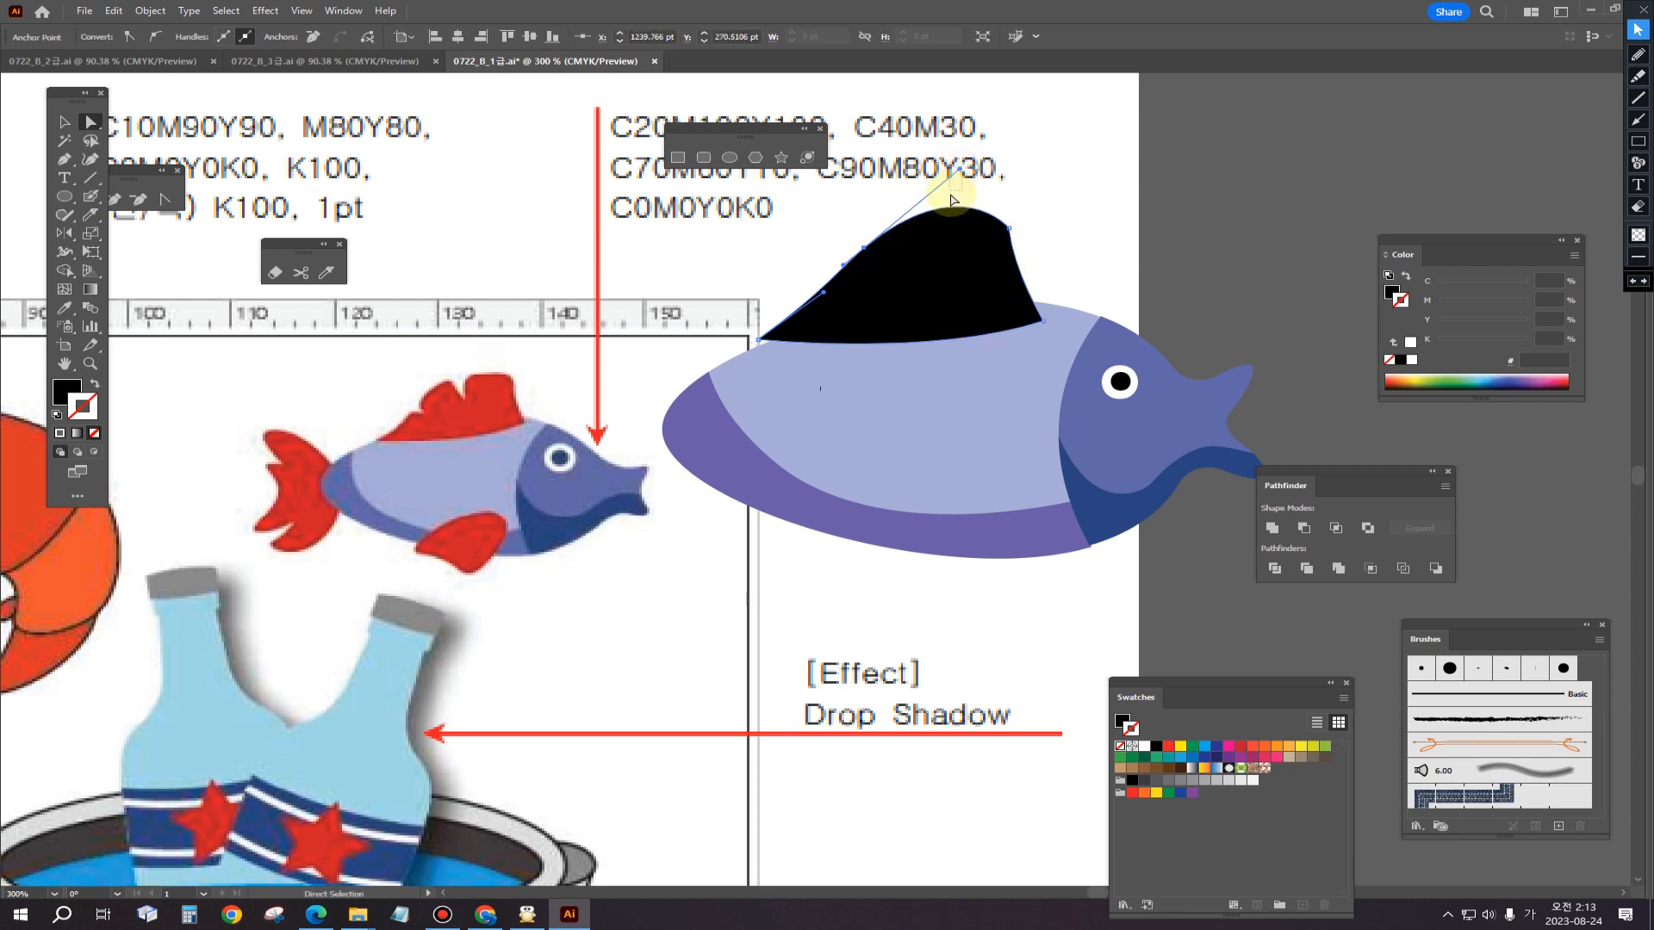
left_click(953, 185)
left_click(955, 190)
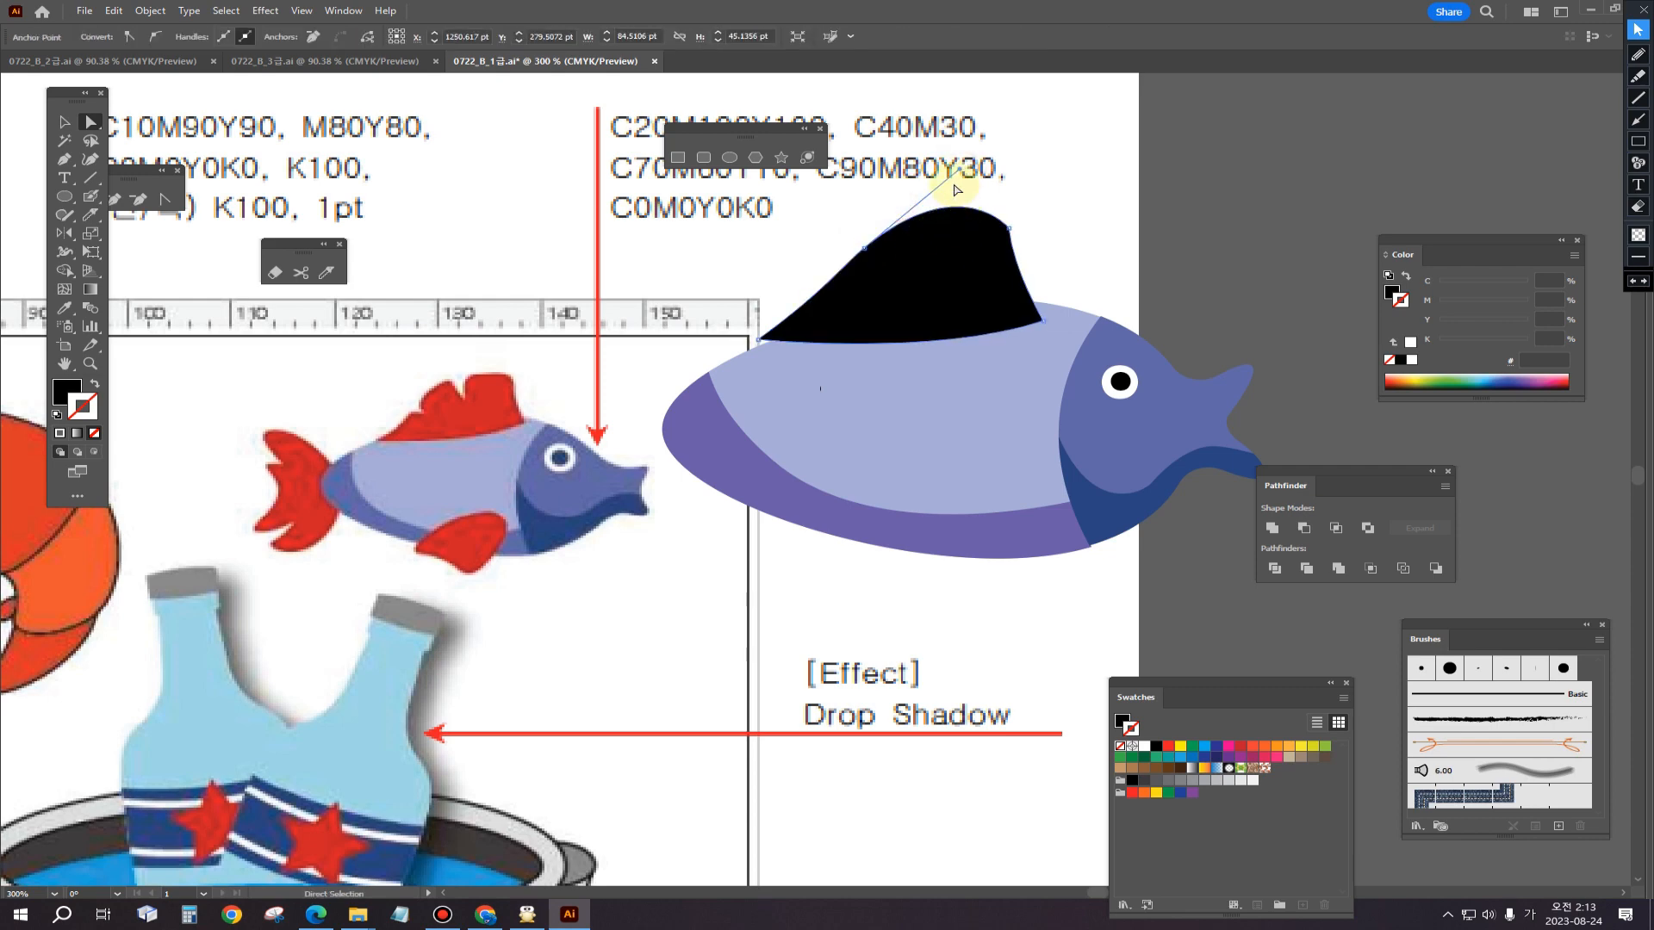
left_click_drag(959, 170, 936, 196)
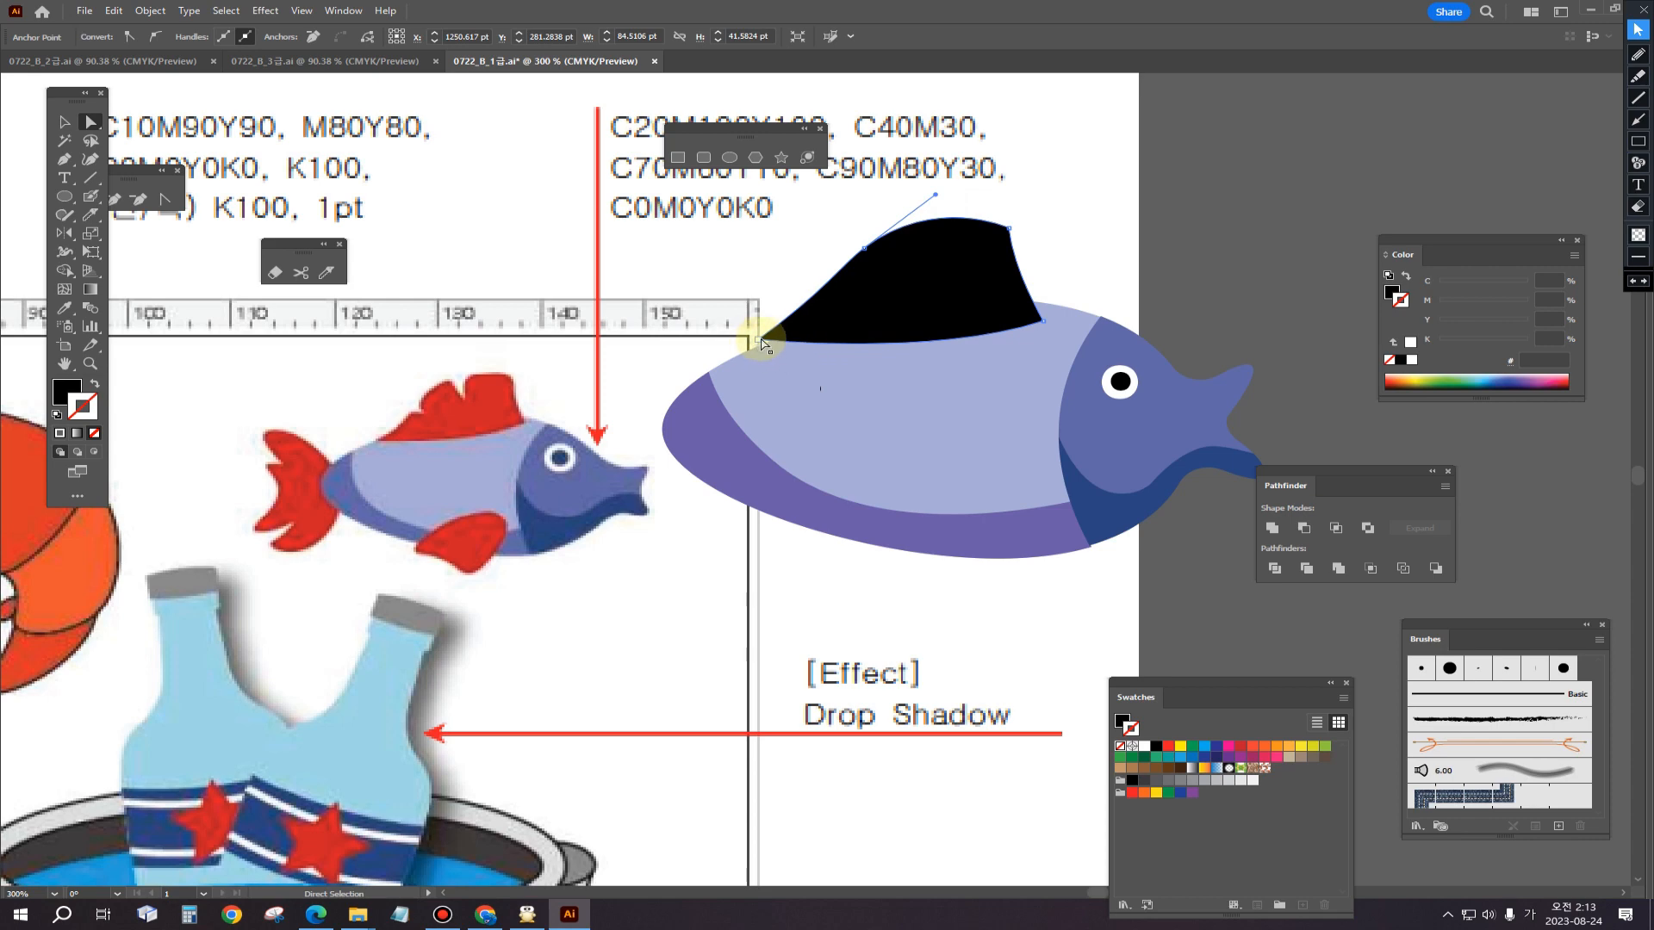
left_click_drag(761, 343, 764, 341)
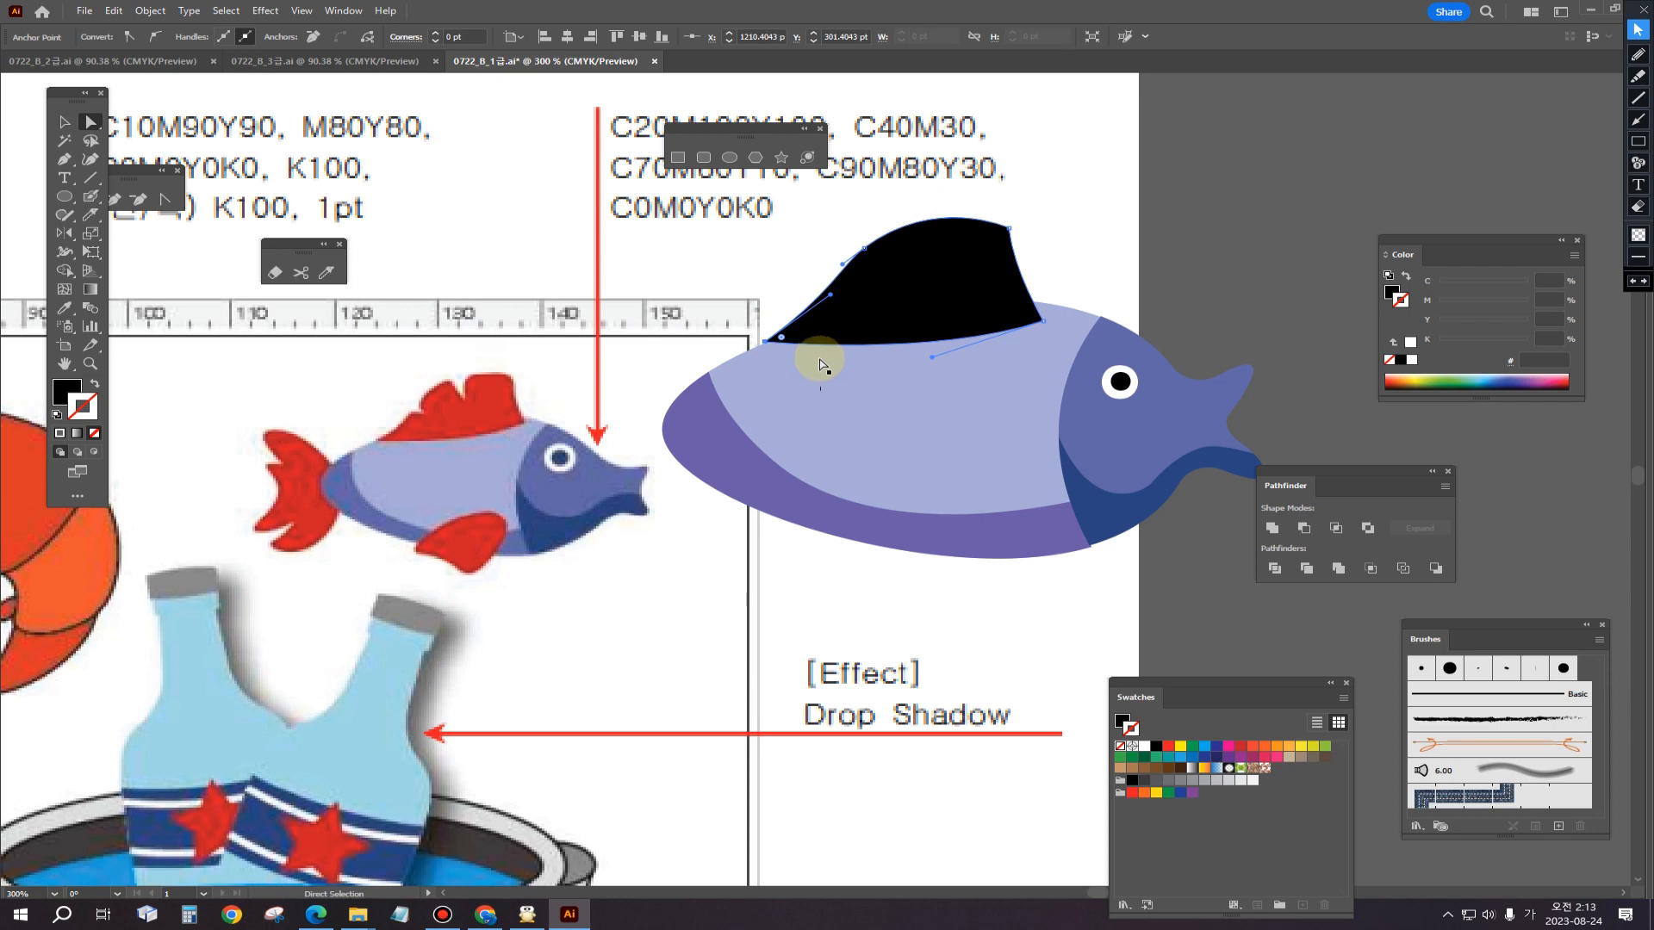
left_click(1088, 245)
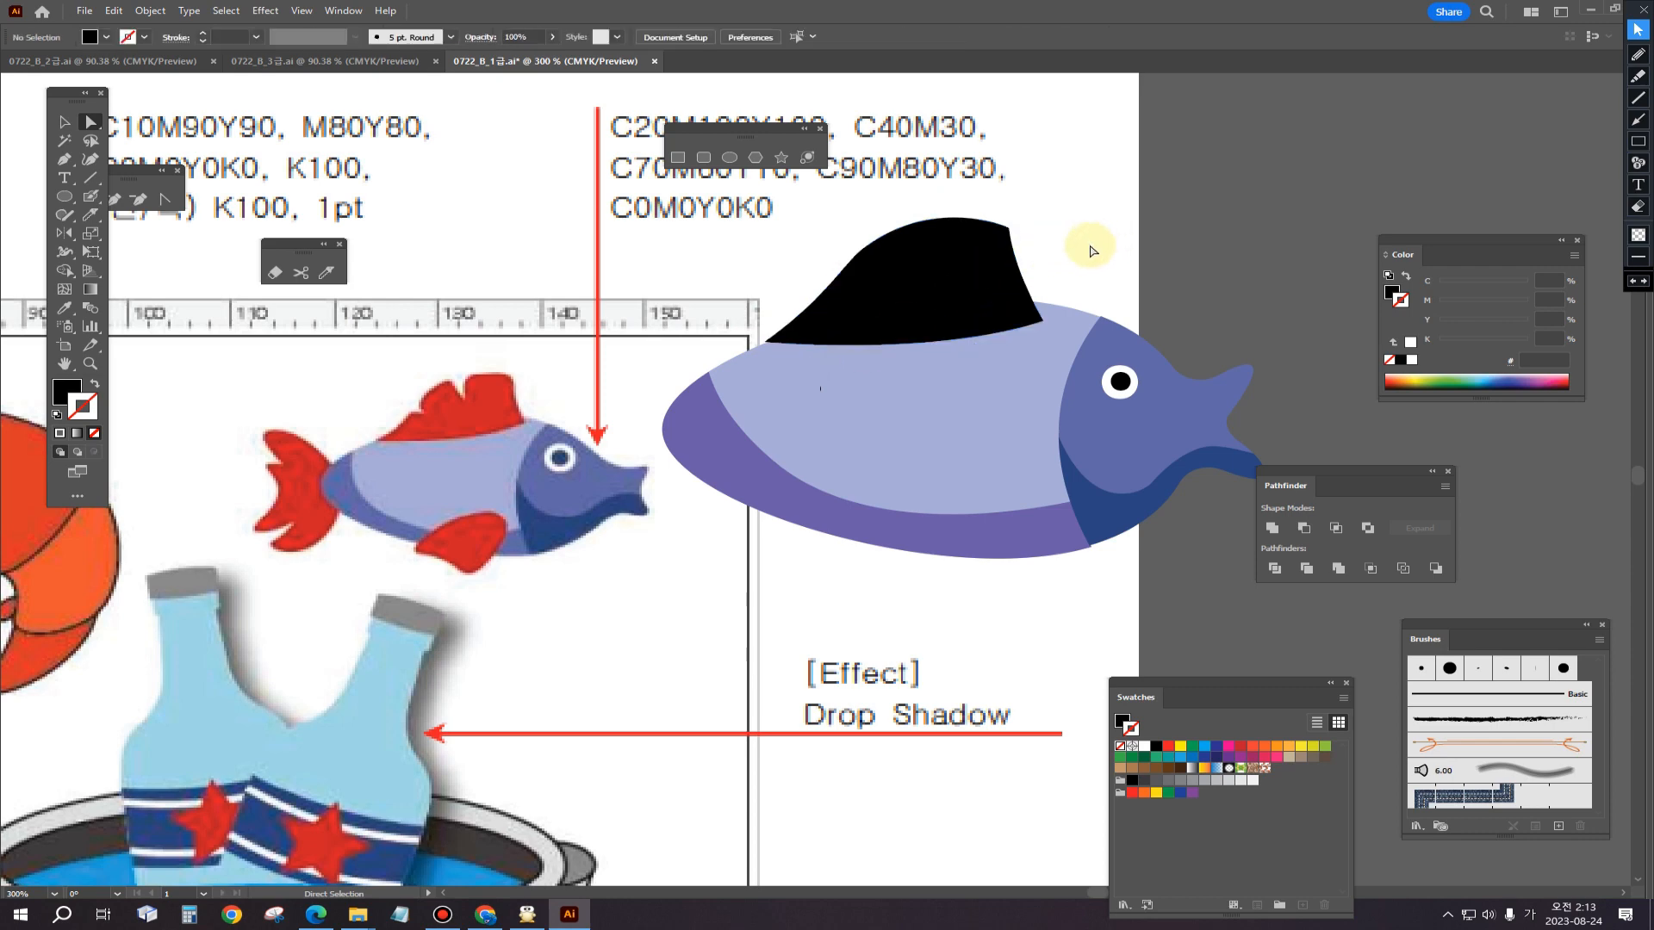
Step: Round the dorsal fin's upper front corner and shift the fin slightly toward the head so it sits on the back
left_click(924, 296)
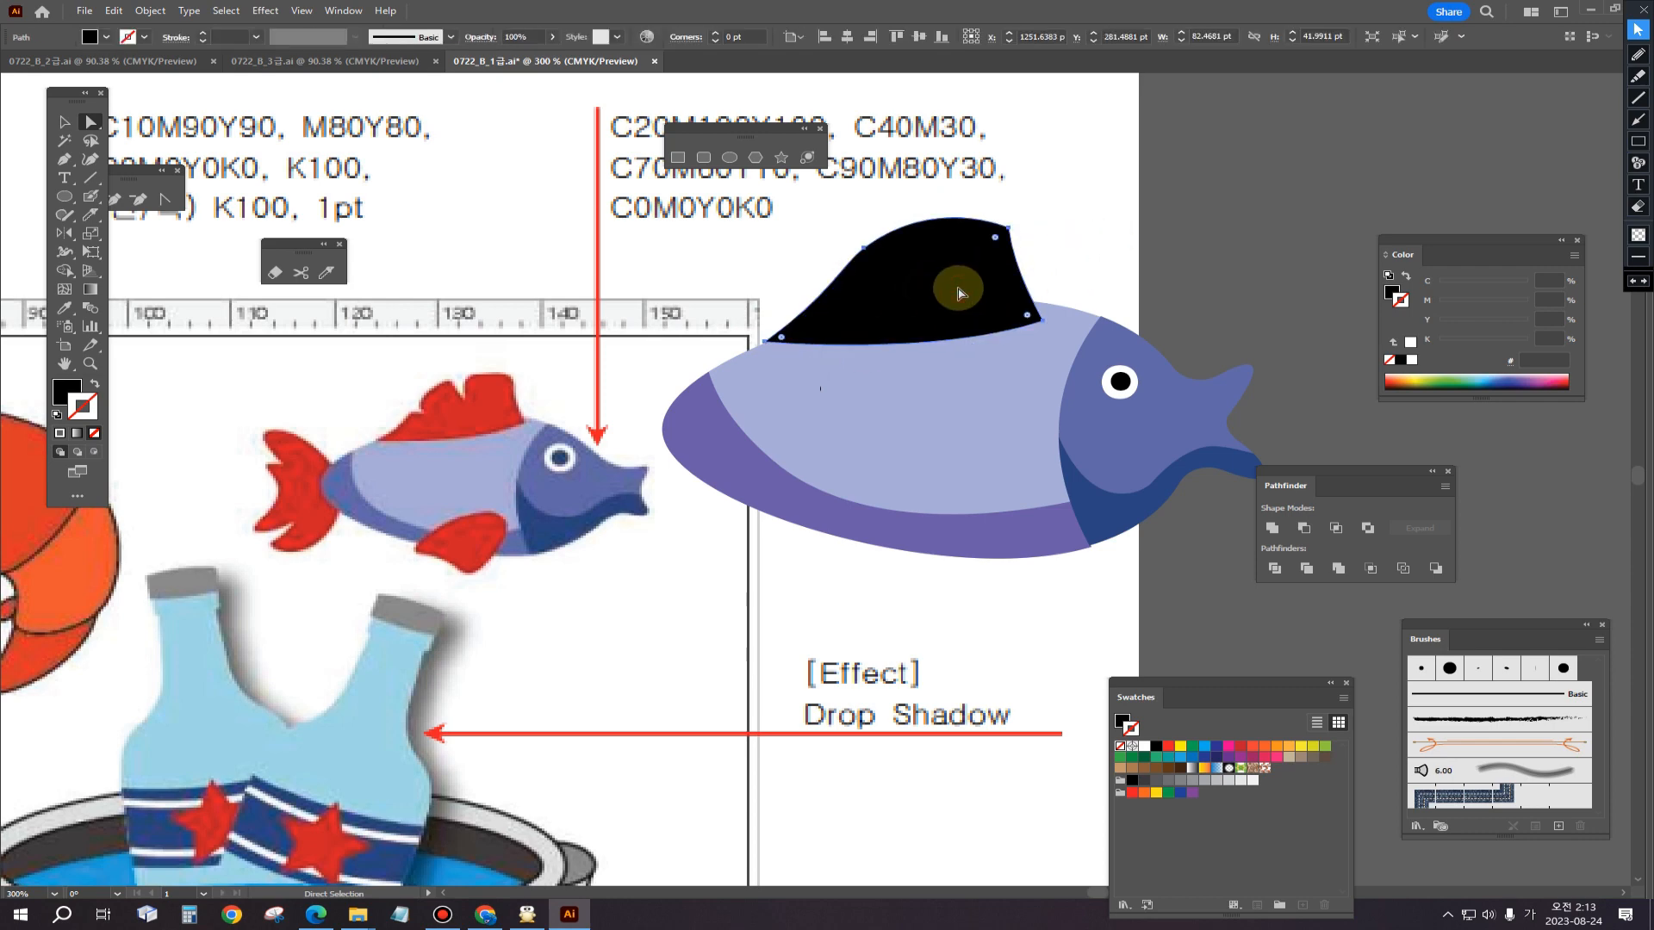
left_click_drag(997, 240, 1022, 269)
double_click(995, 235)
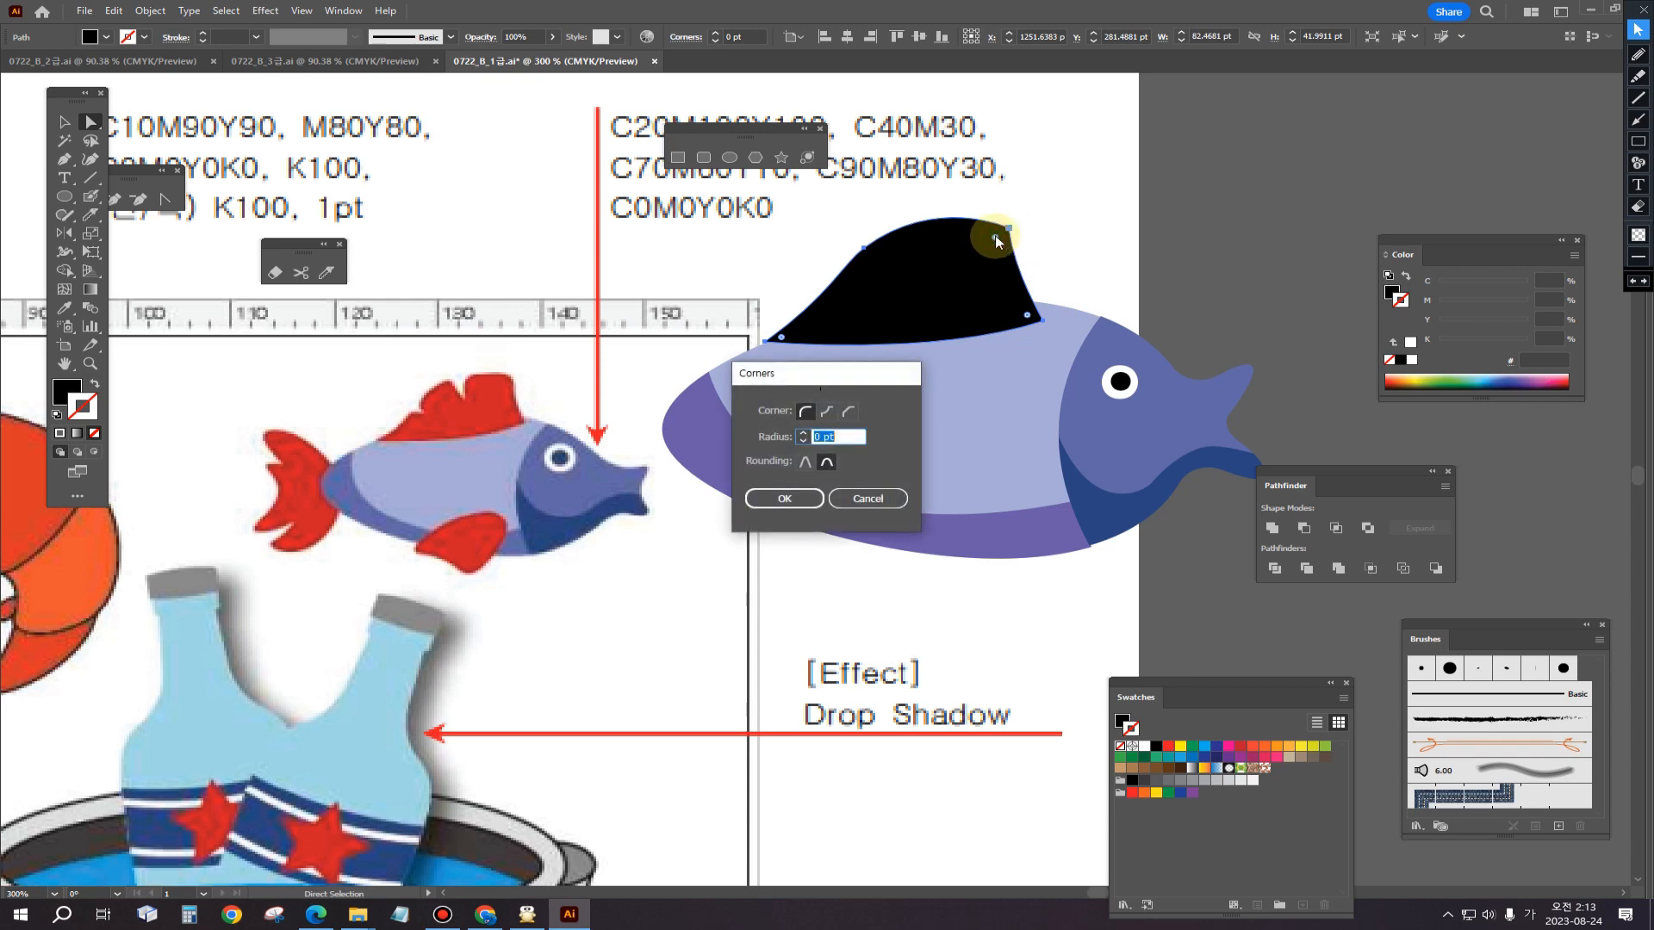
left_click(878, 497)
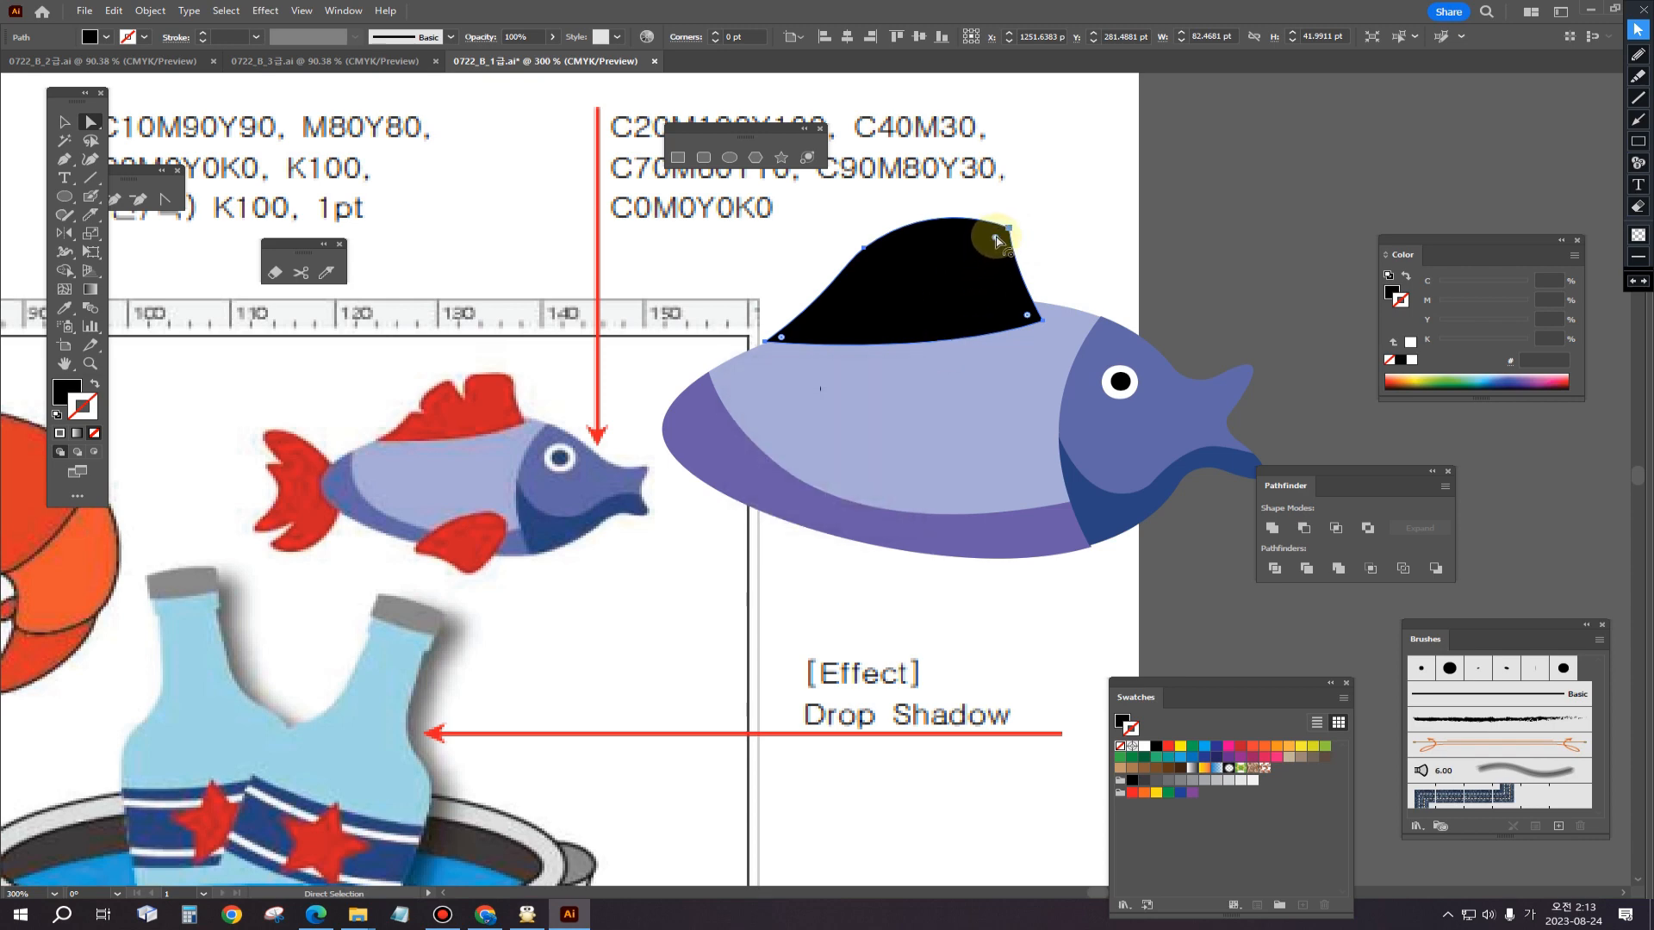
left_click_drag(996, 238, 981, 255)
left_click_drag(1045, 319, 1055, 313)
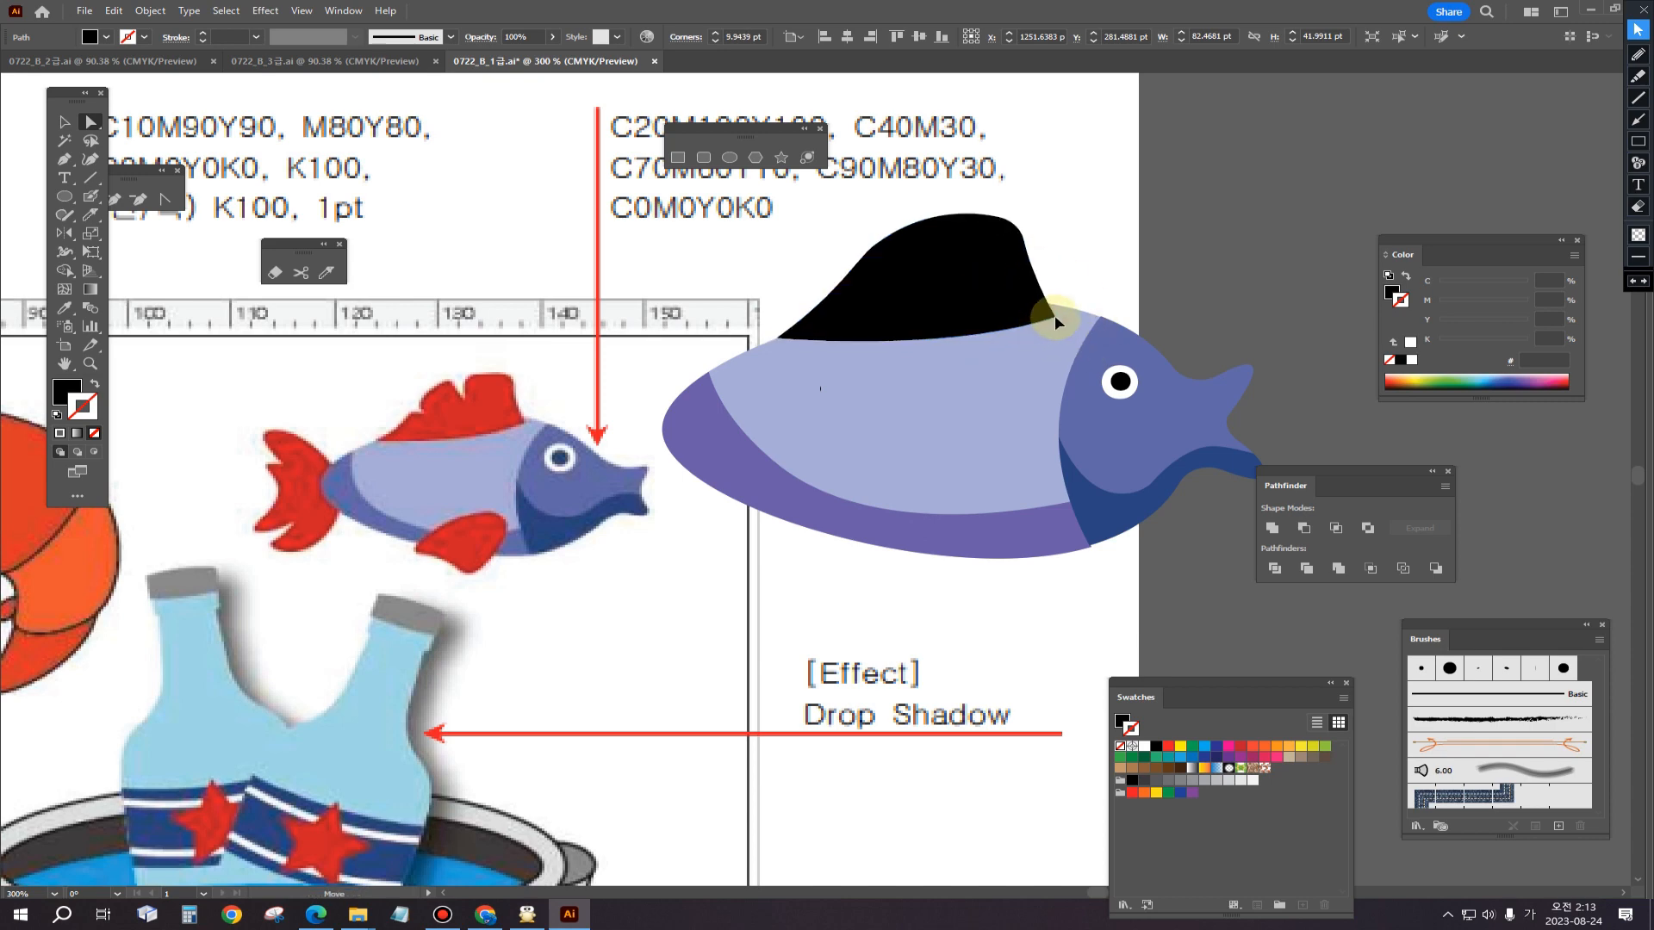
left_click(1156, 240)
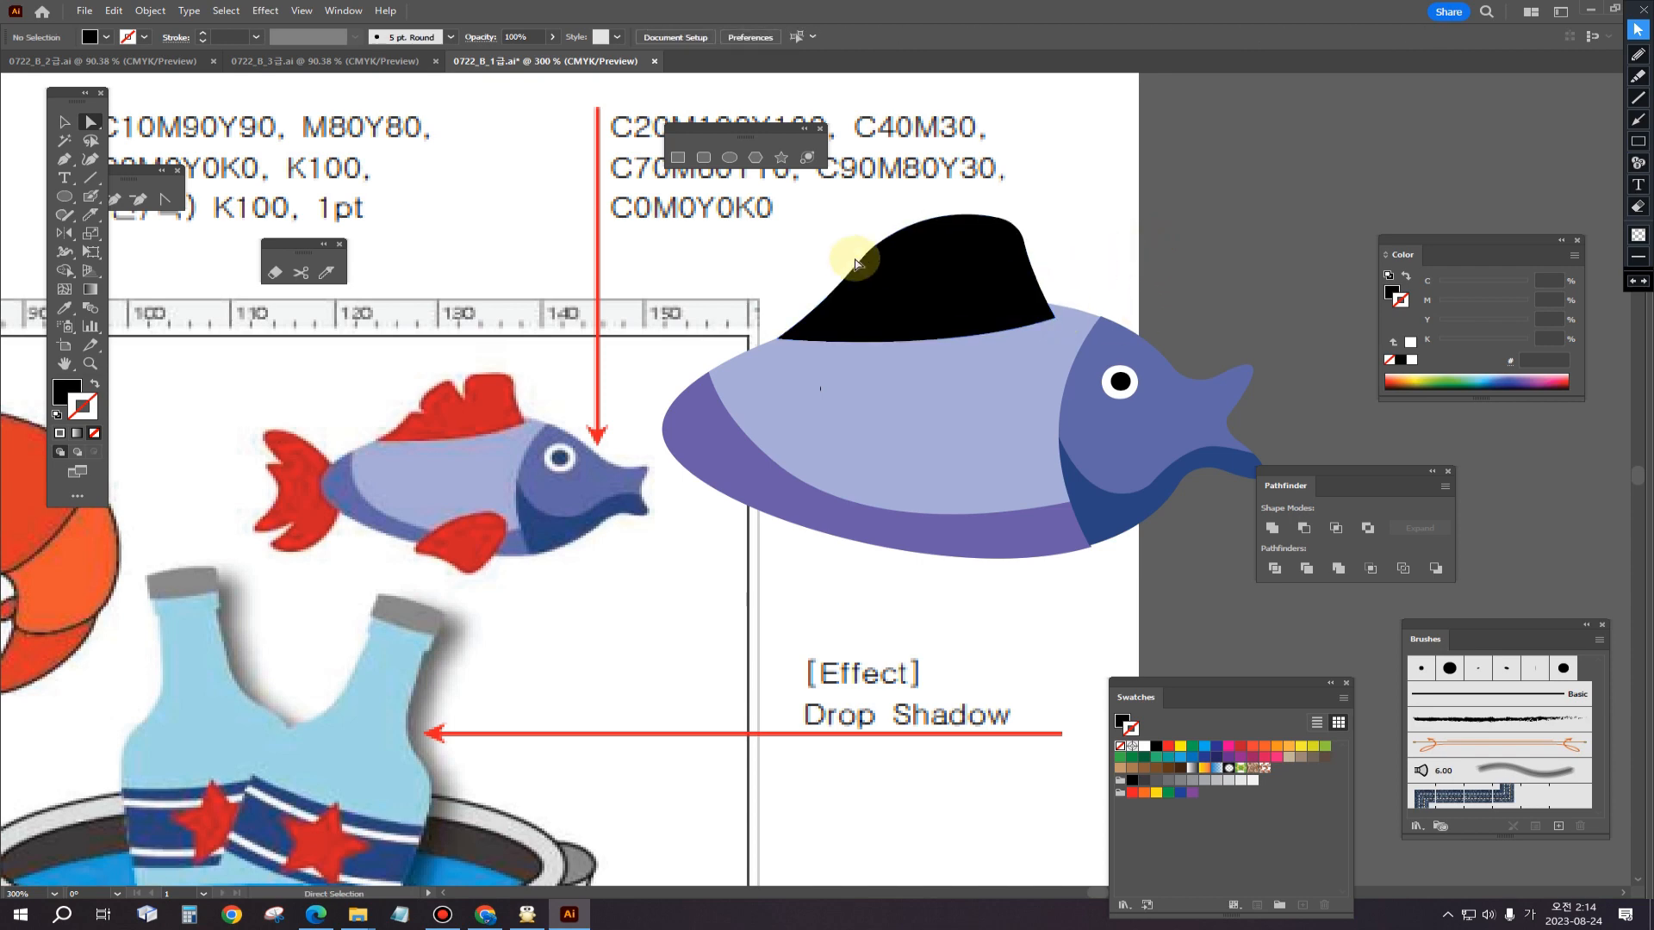
Step: Draw a narrow curved wedge with the Pen tool, cutting down into the top of the dorsal fin
left_click(129, 202)
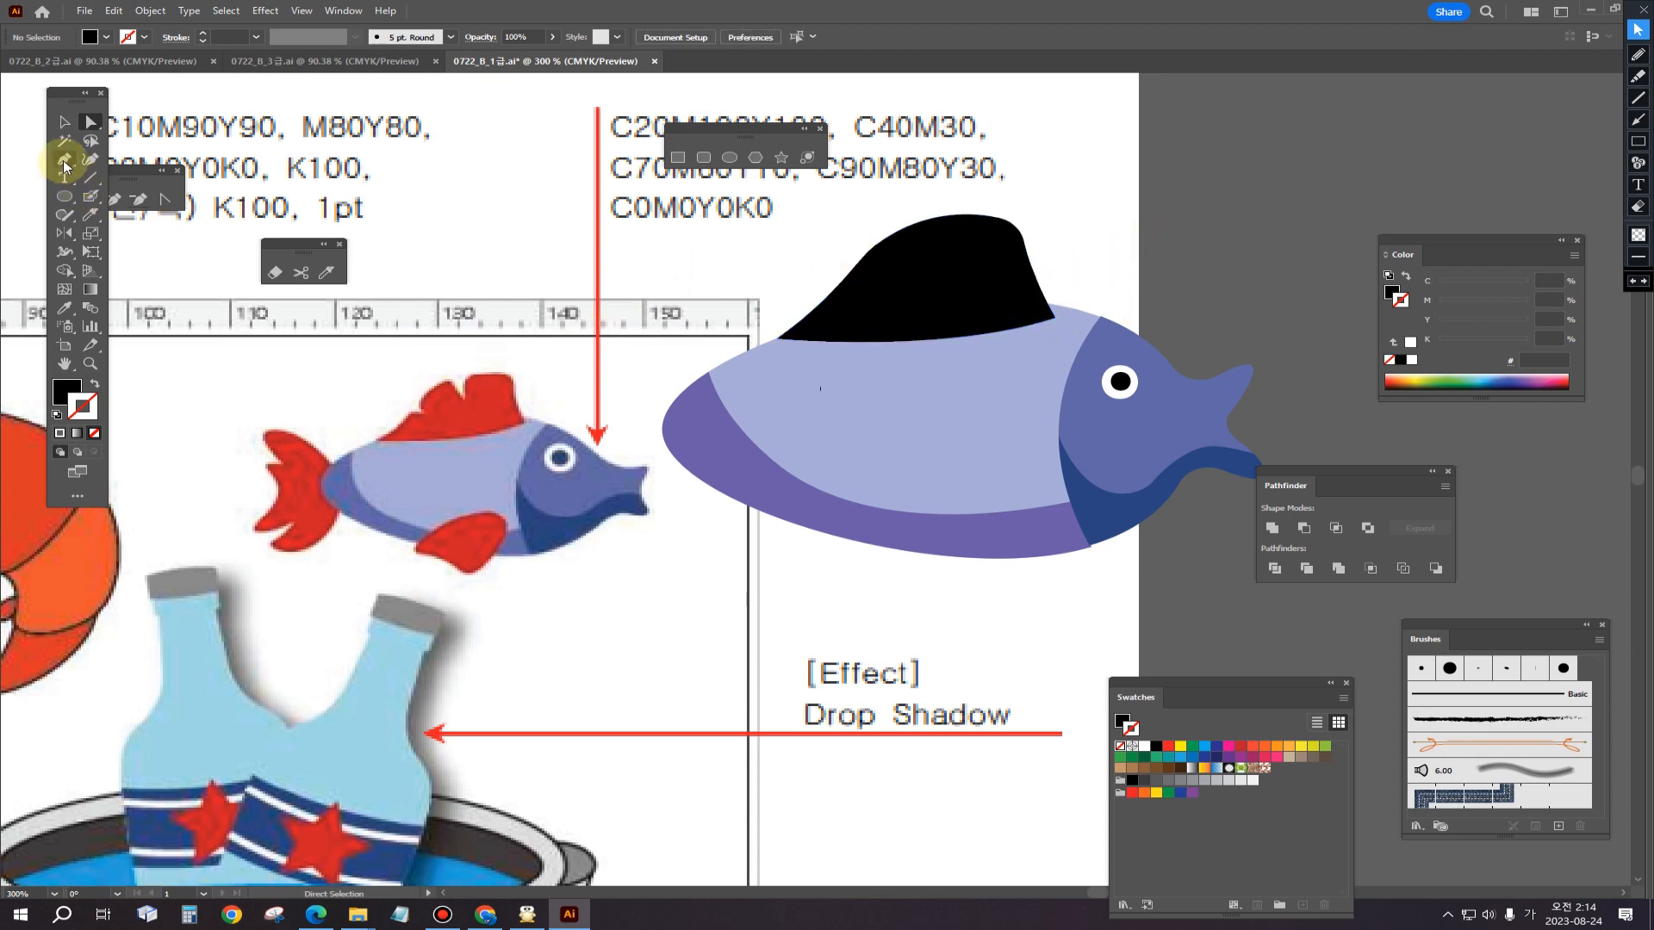
left_click(975, 200)
left_click(955, 256)
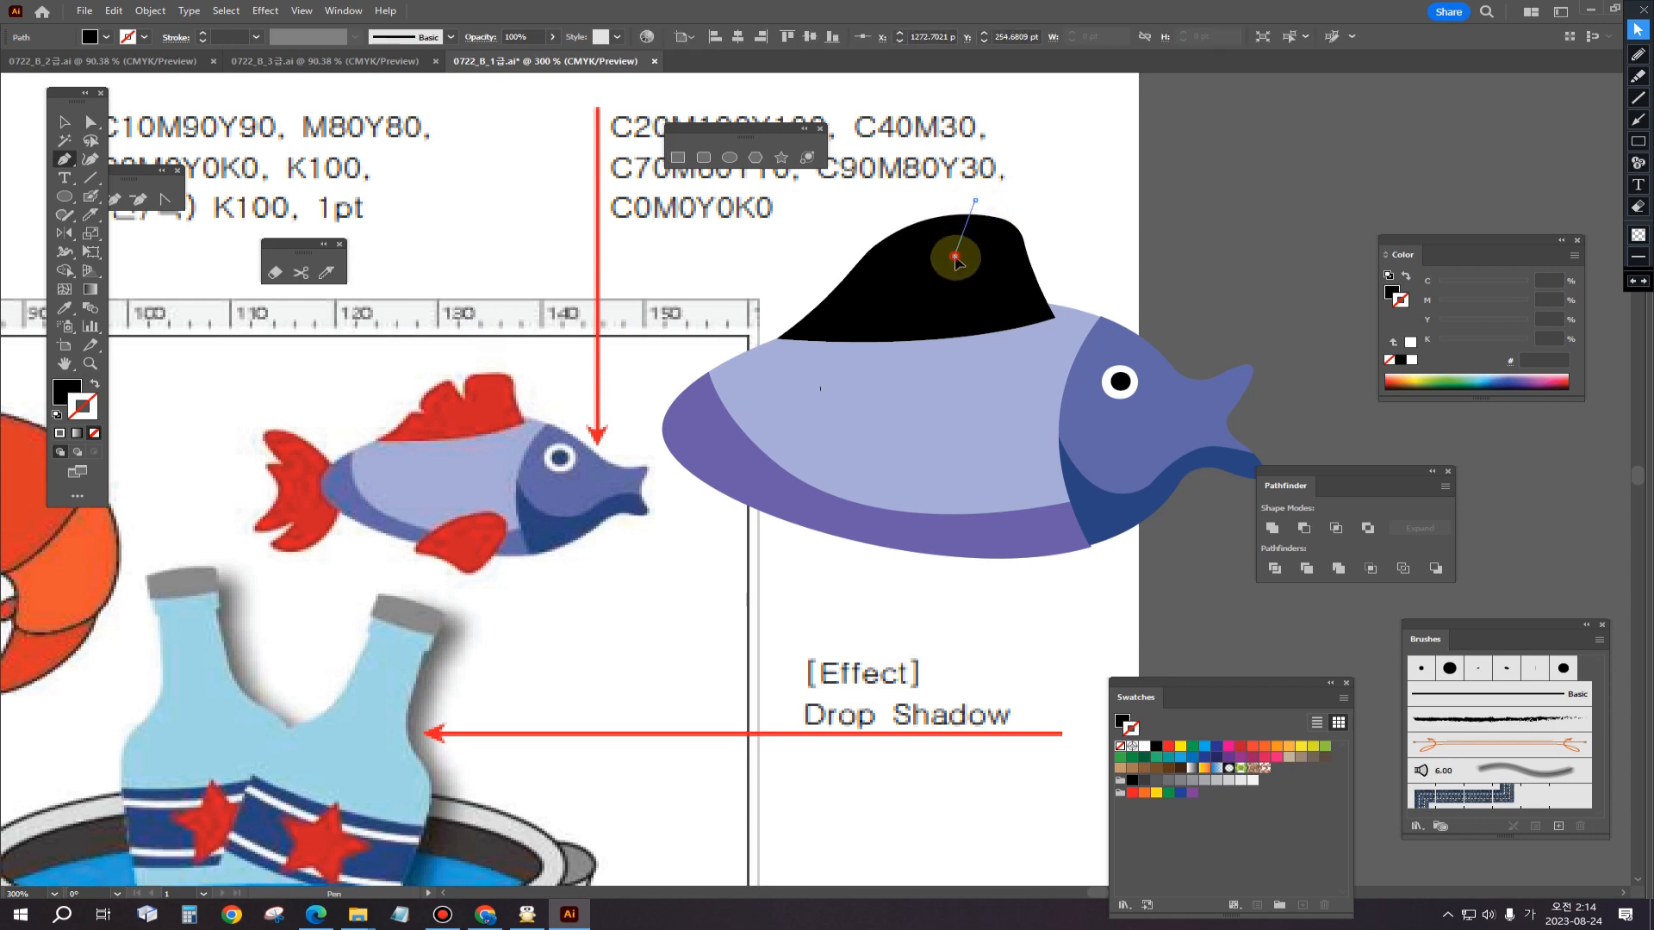
left_click(964, 296)
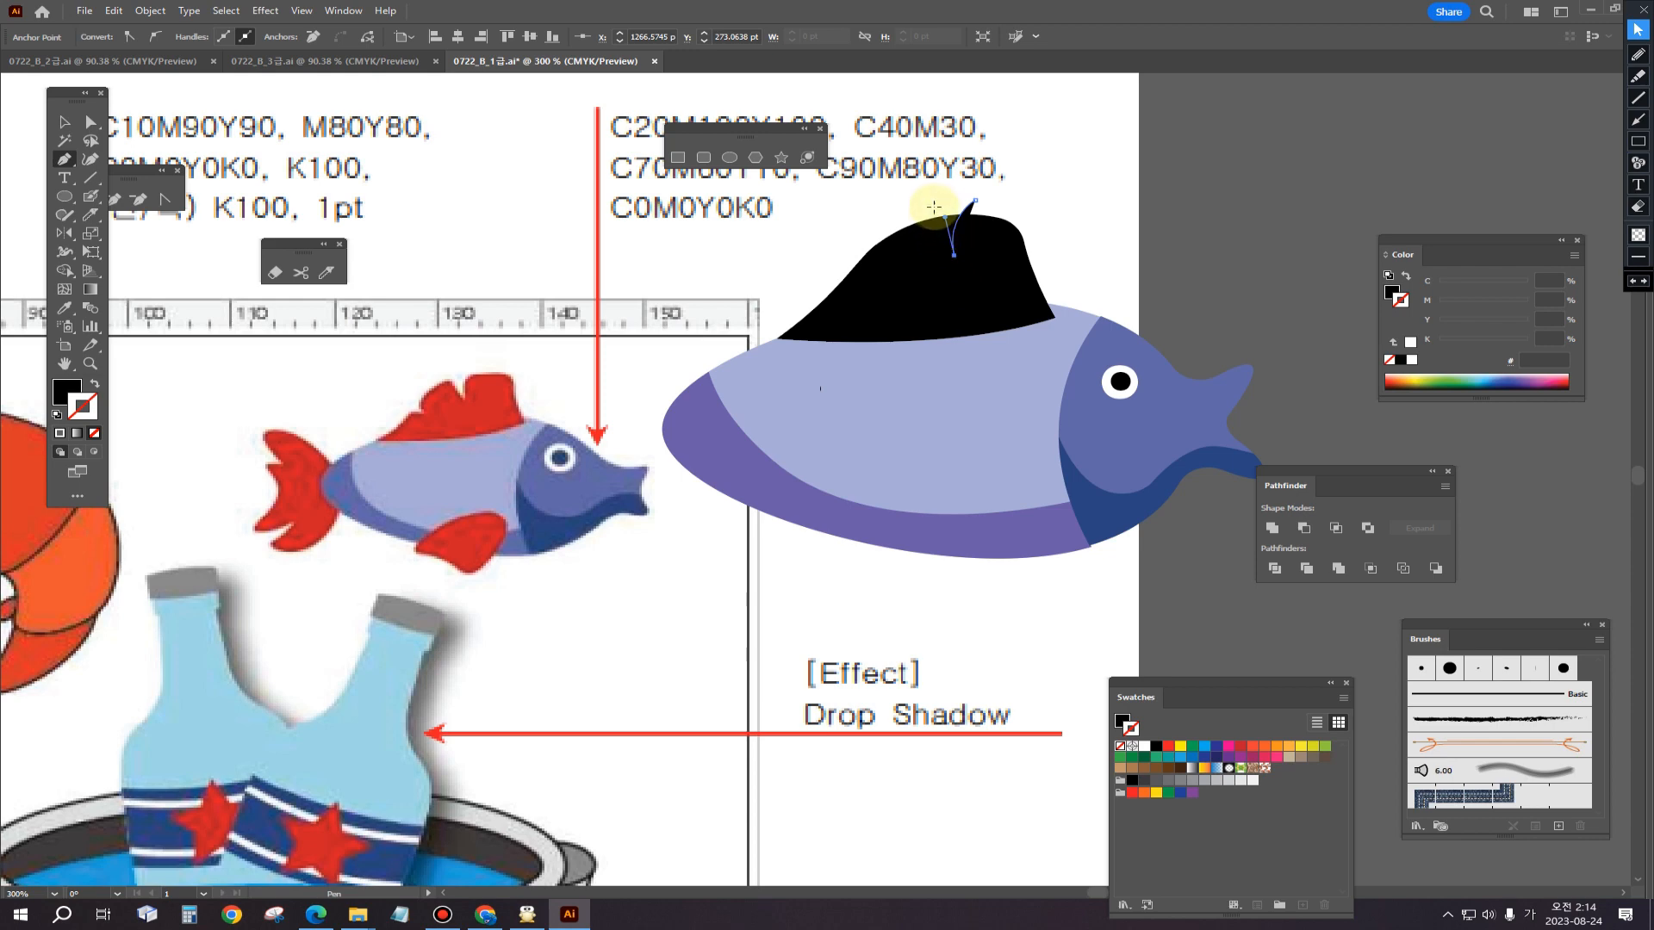
left_click(929, 202)
left_click(64, 121)
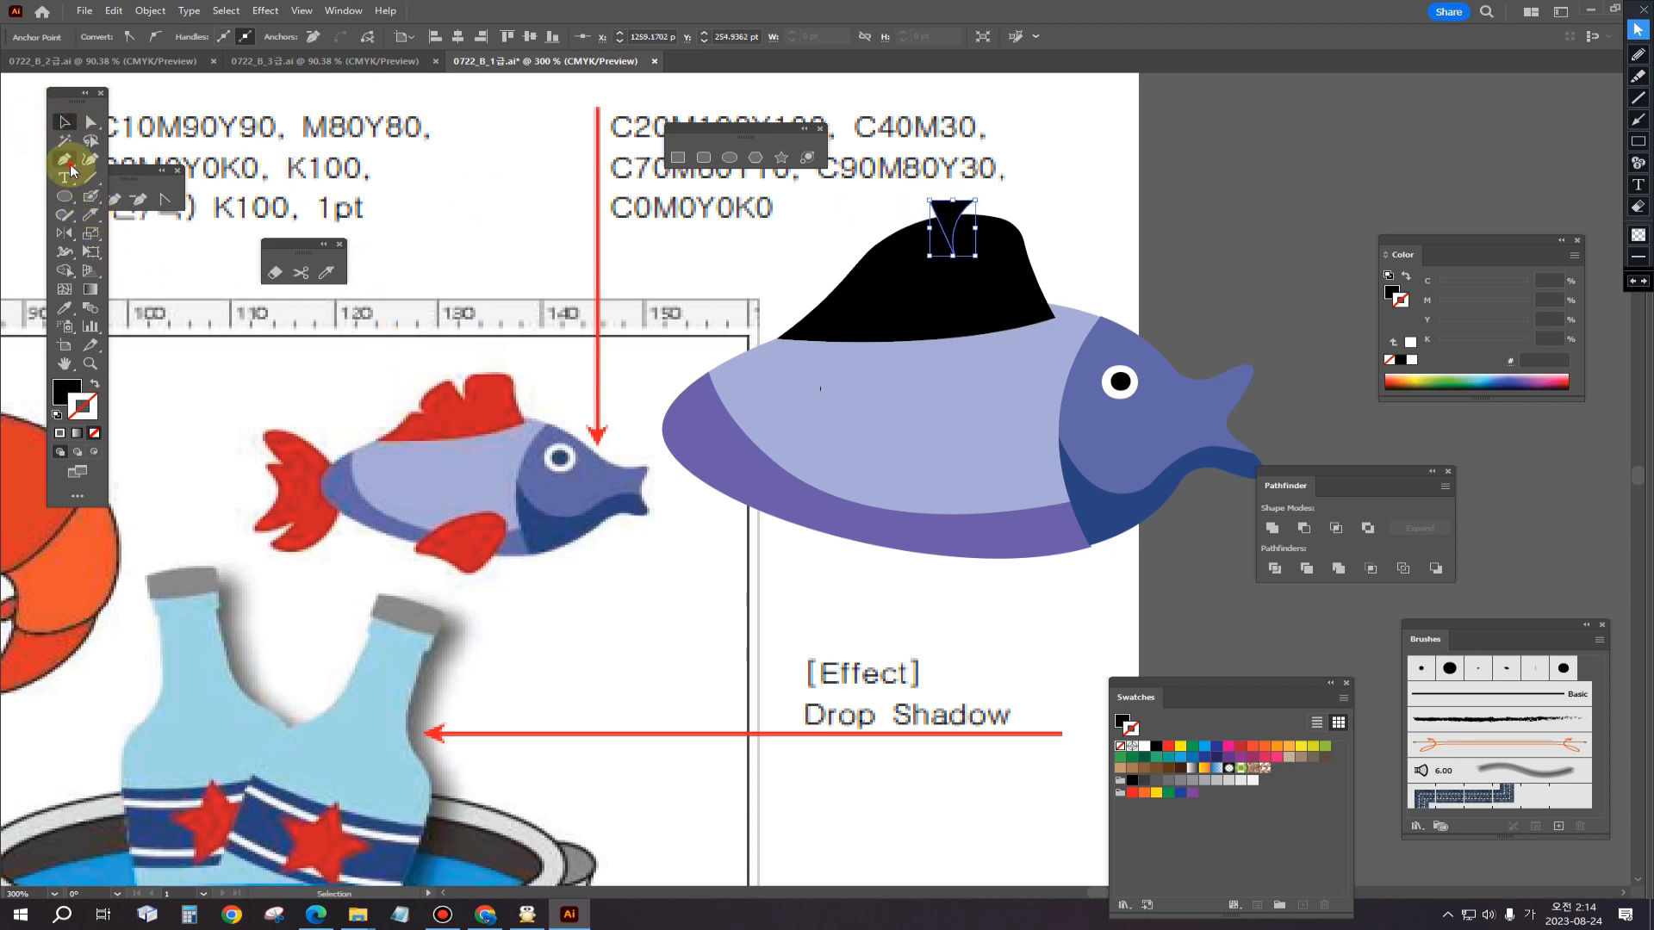
Step: Draw a second curved wedge with the Pen tool across the dorsal fin's sloping rear edge
left_click(69, 163)
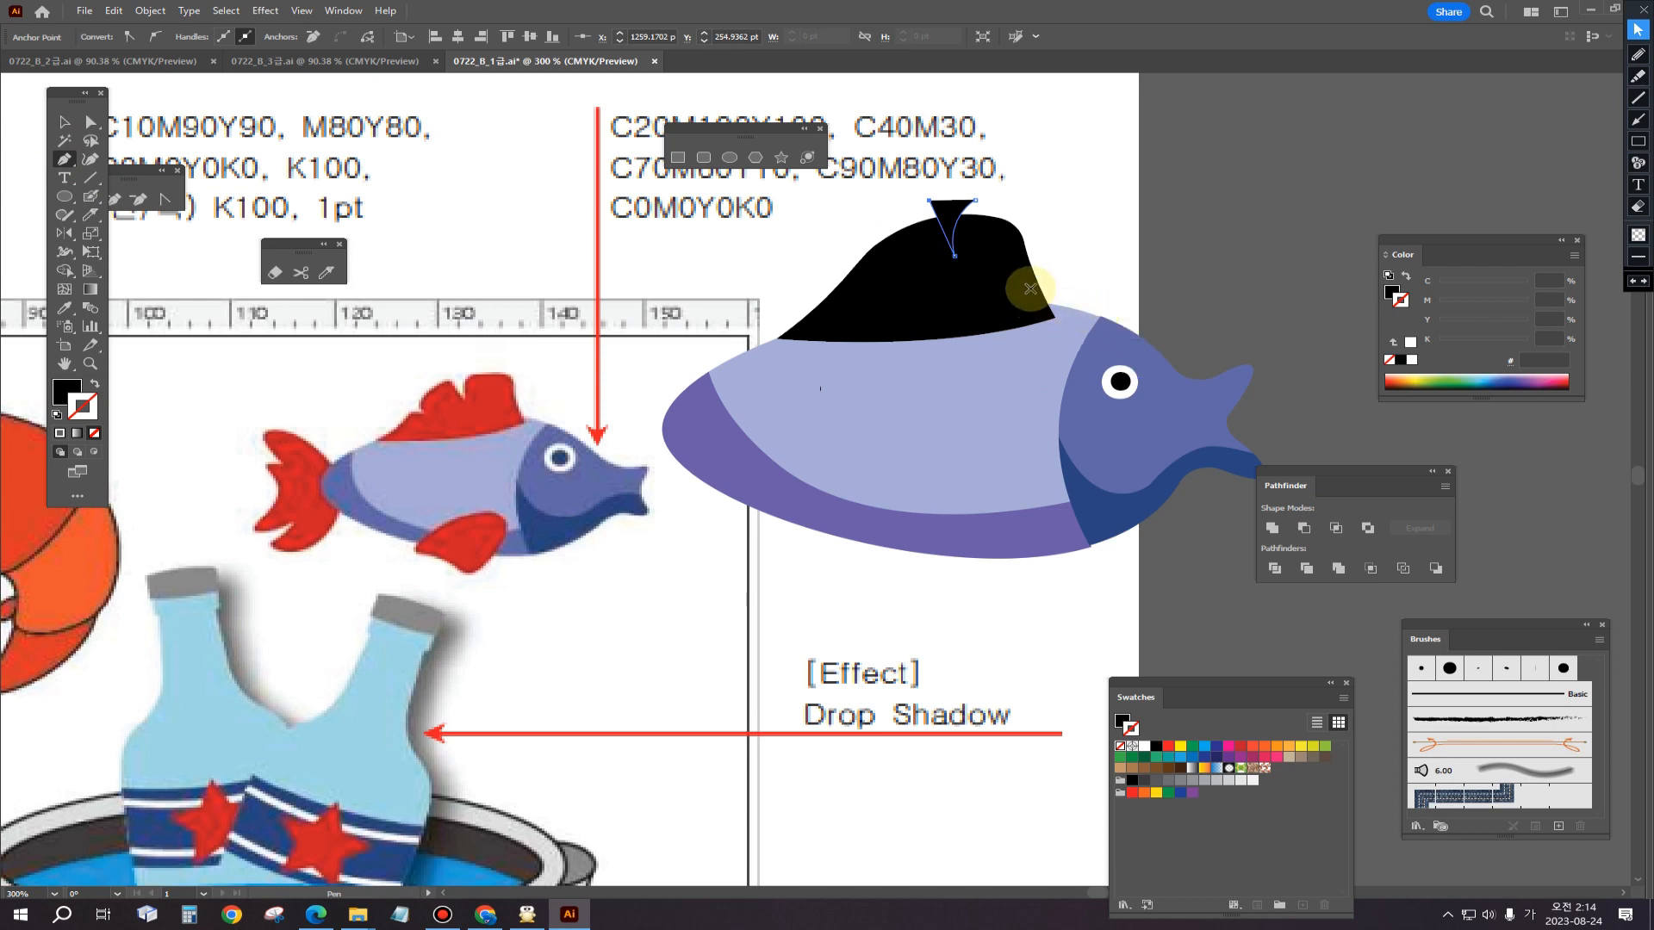
left_click(839, 250)
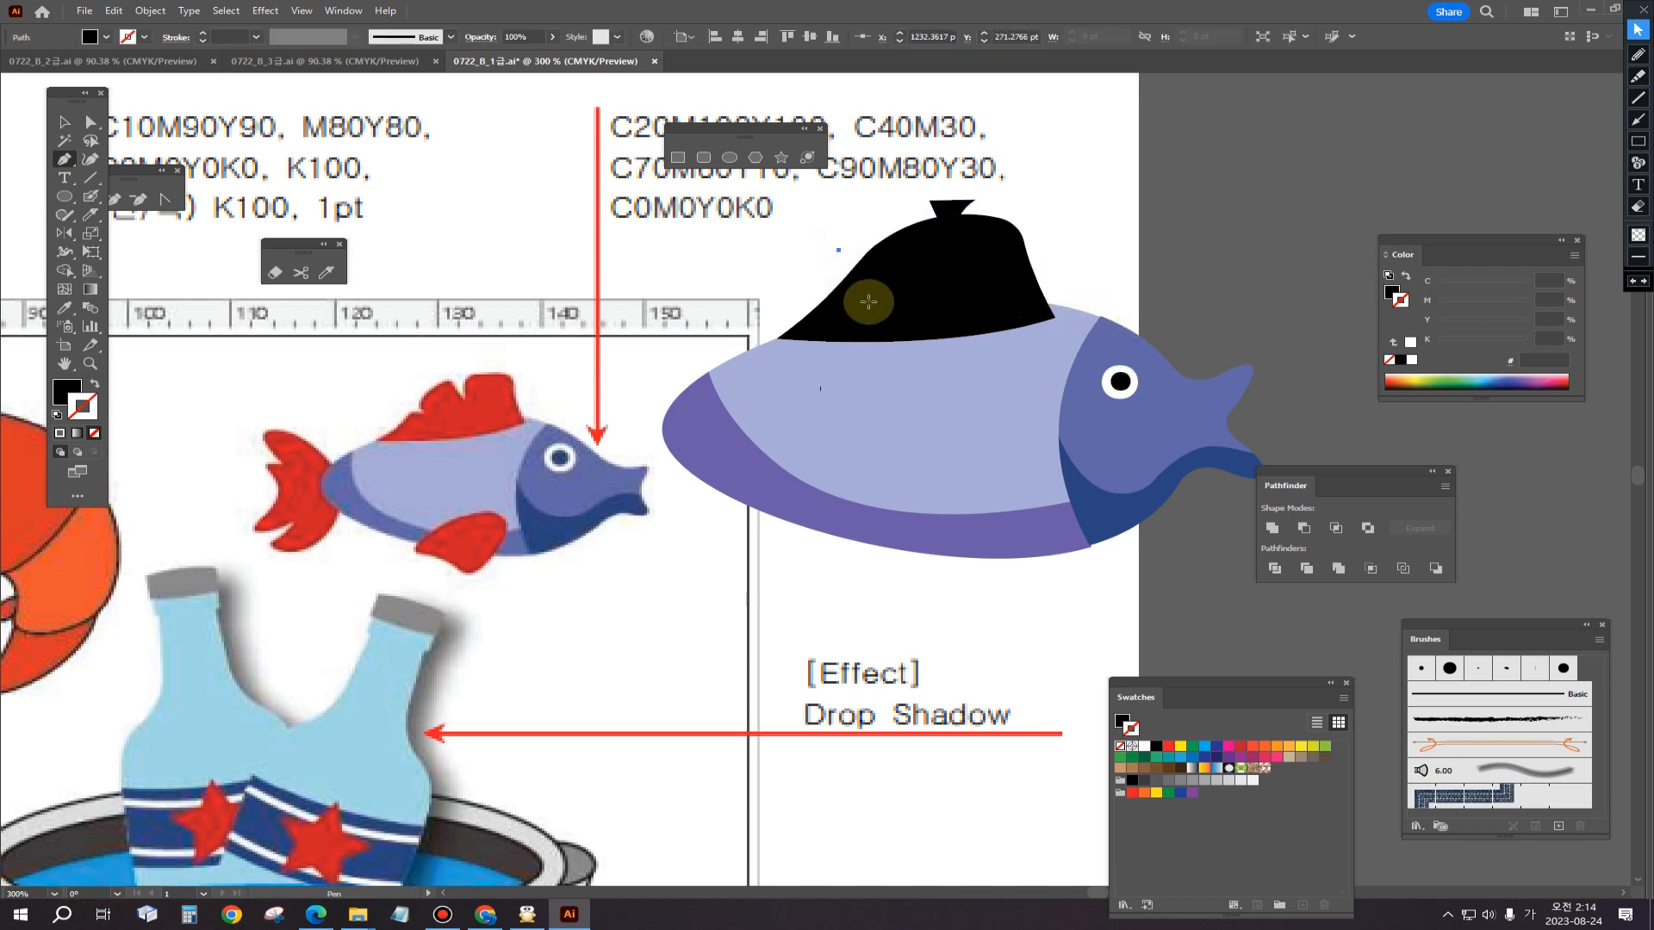
left_click_drag(868, 301, 895, 311)
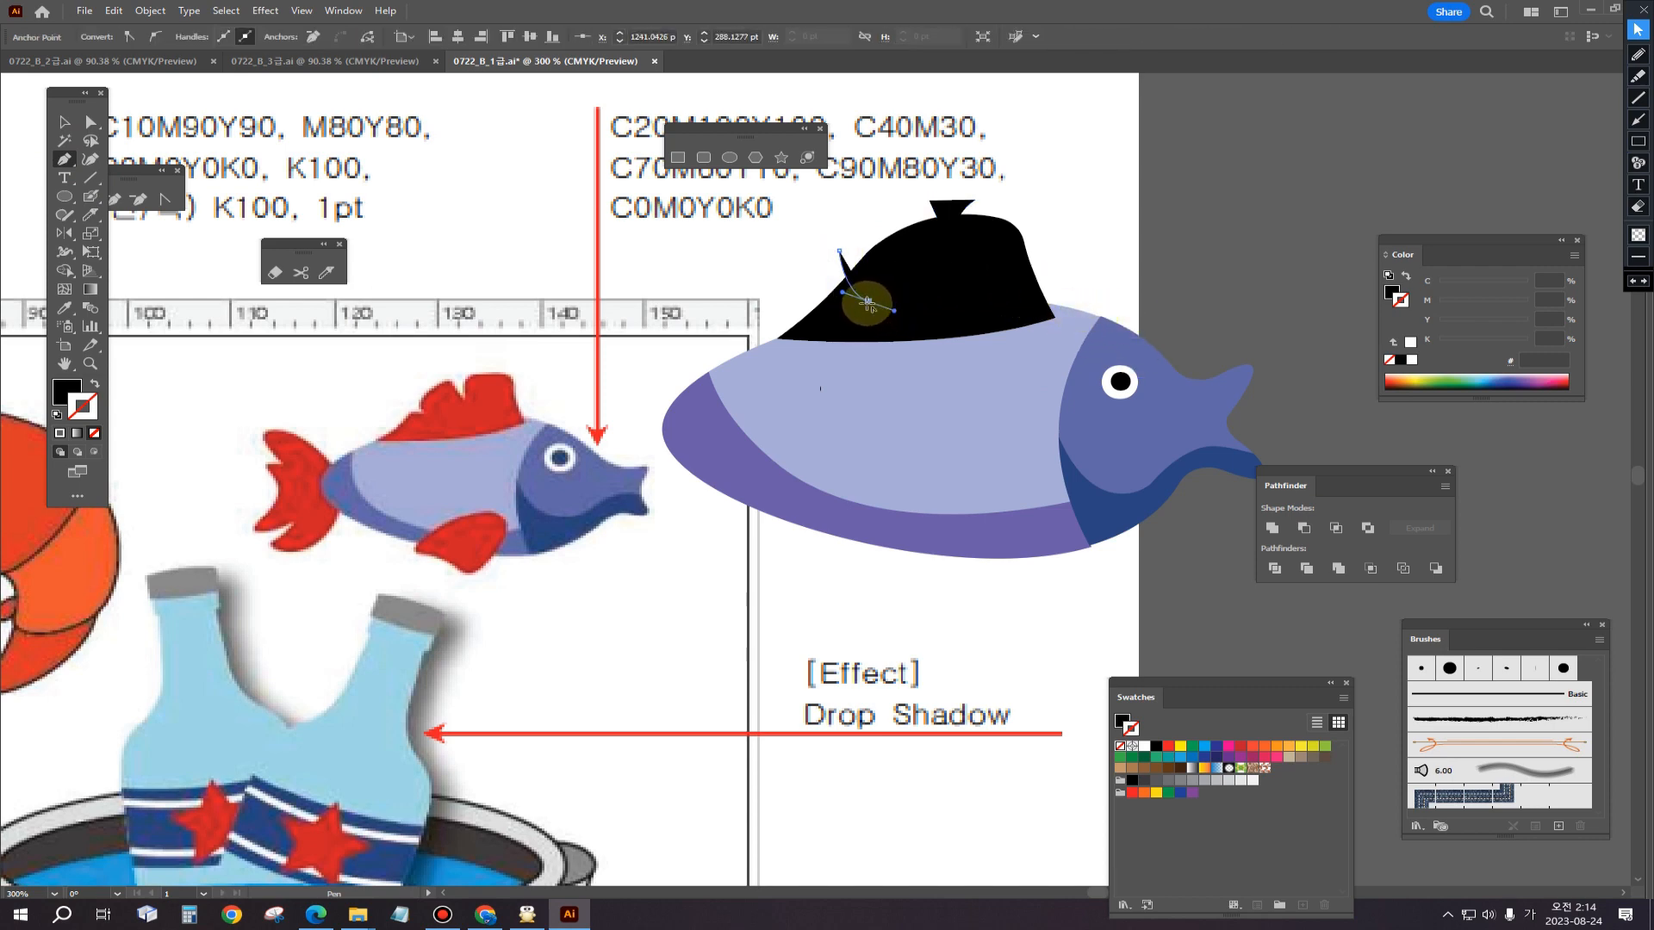
left_click(804, 281)
Step: Select the dorsal fin with both wedges and subtract the wedges using Minus Front to cut two notches
left_click(64, 121)
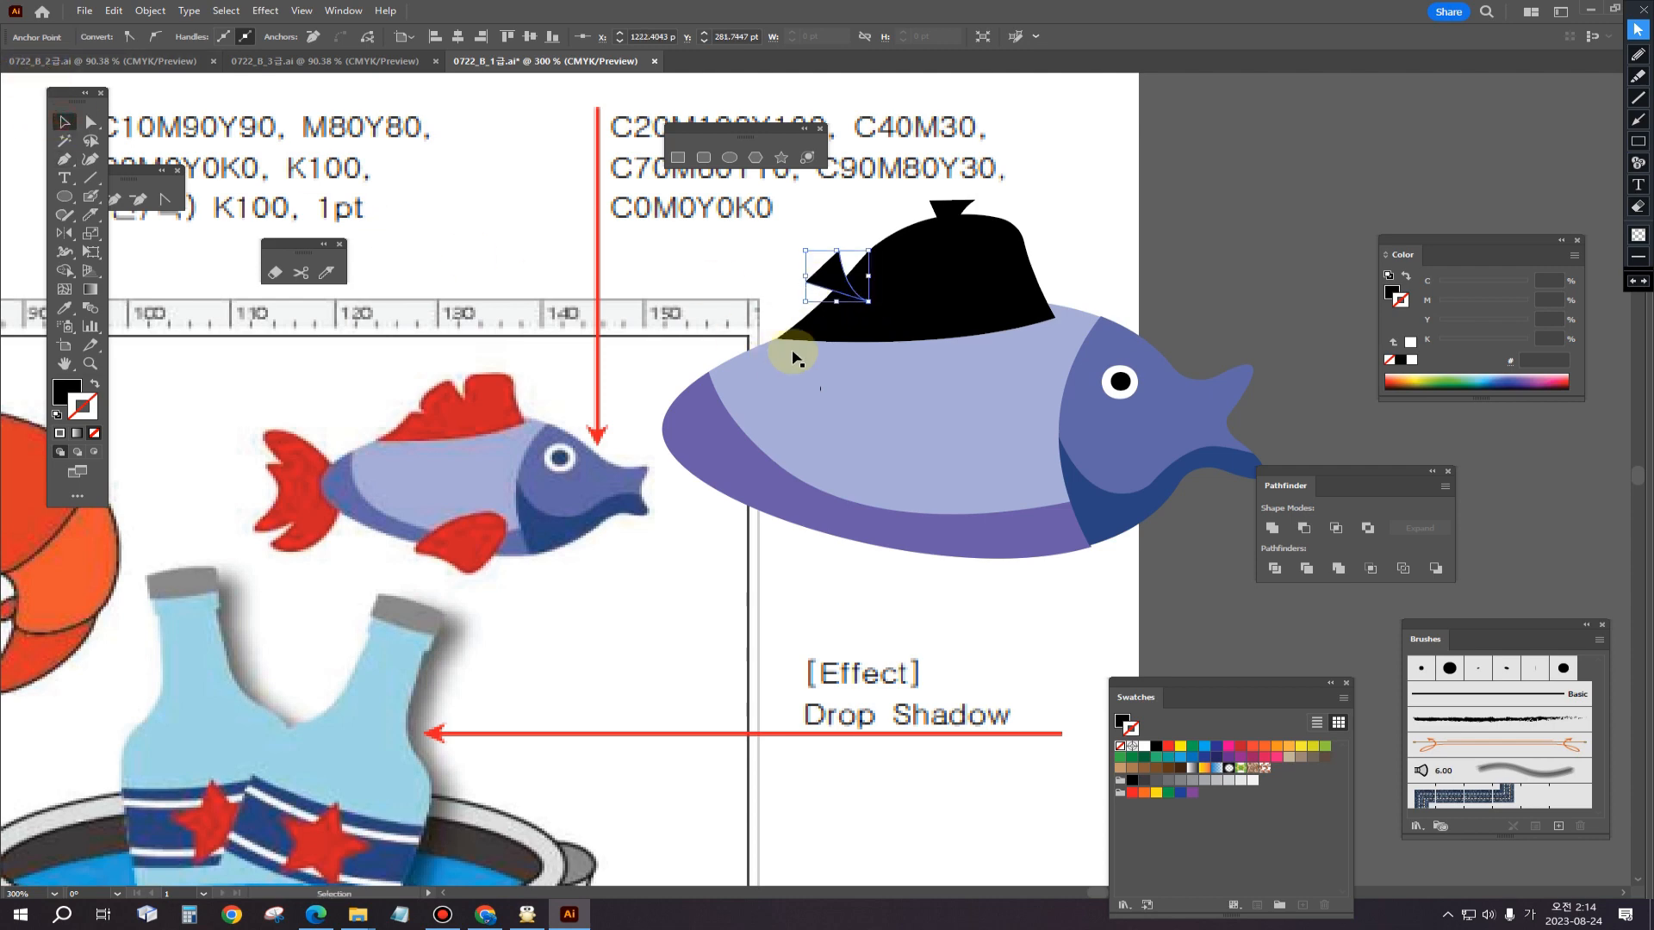
left_click(991, 278, "shift")
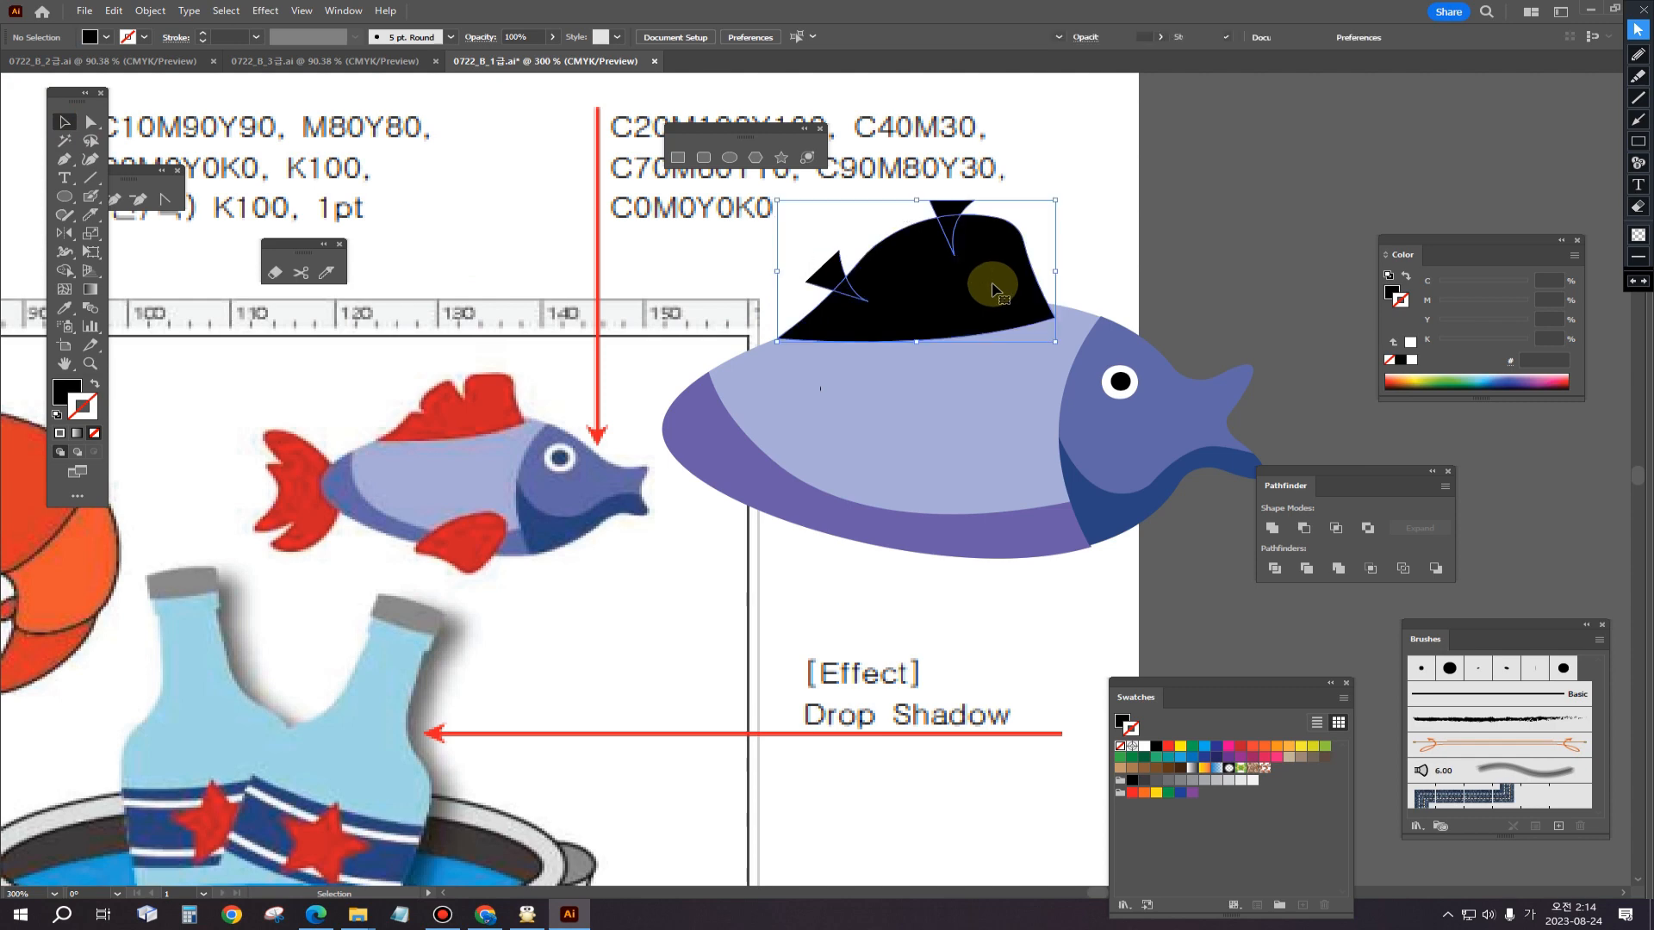
left_click(1305, 527)
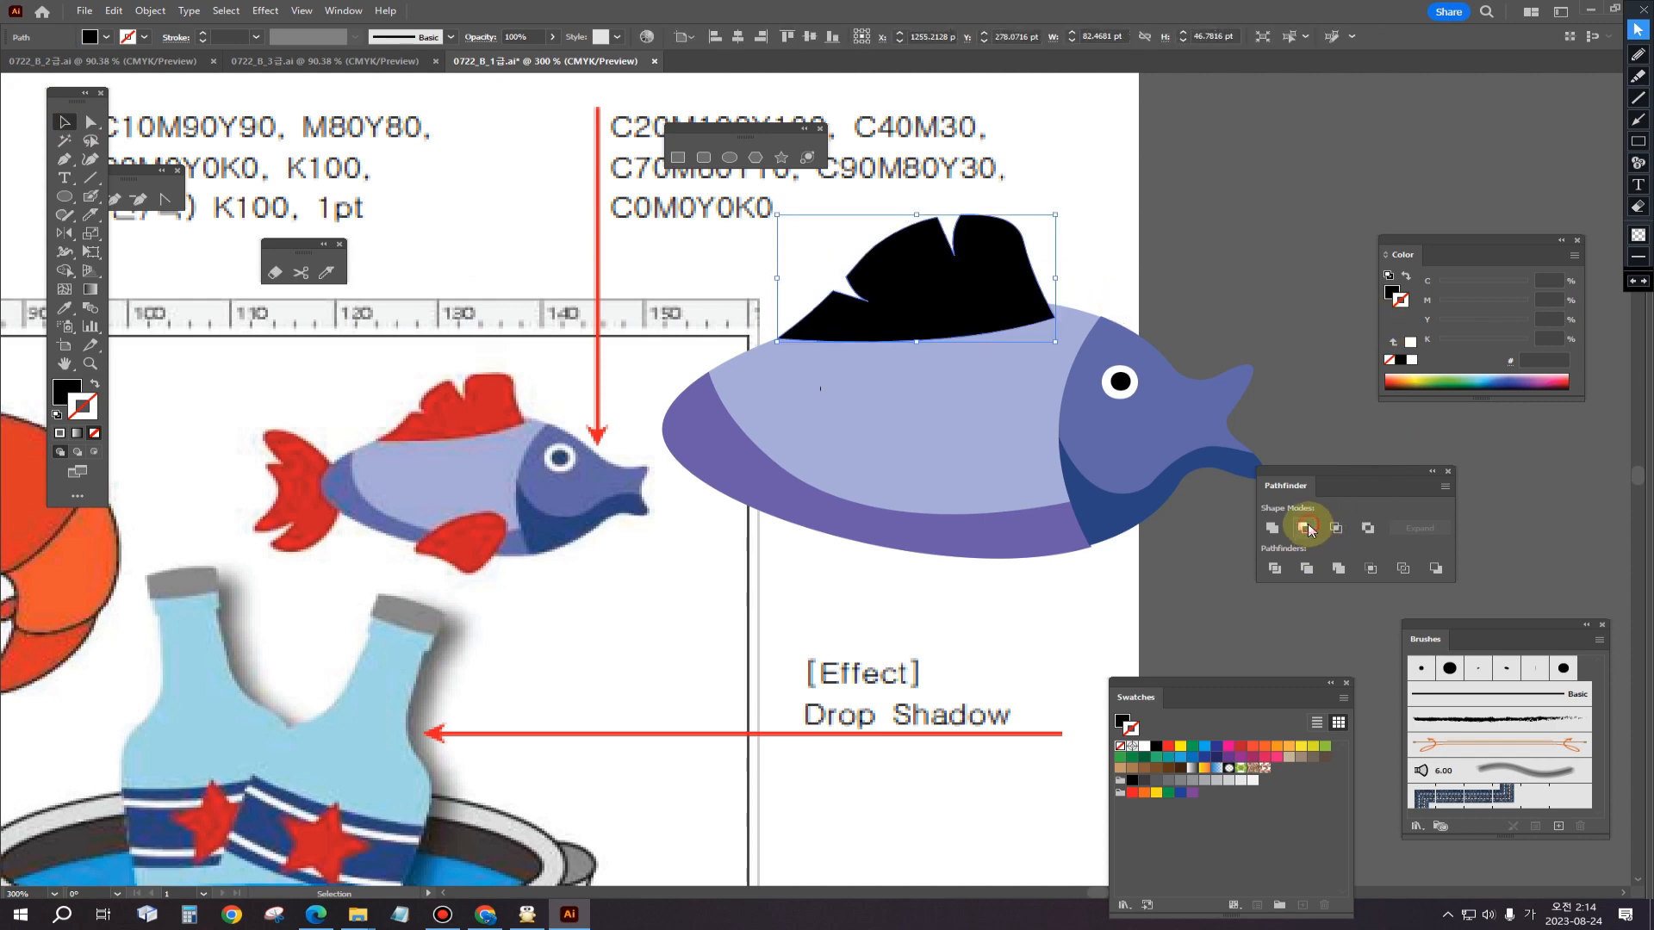
Step: Colour the notched dorsal fin with the red sampled from the reference fish's fin, and deselect it
left_click(934, 304)
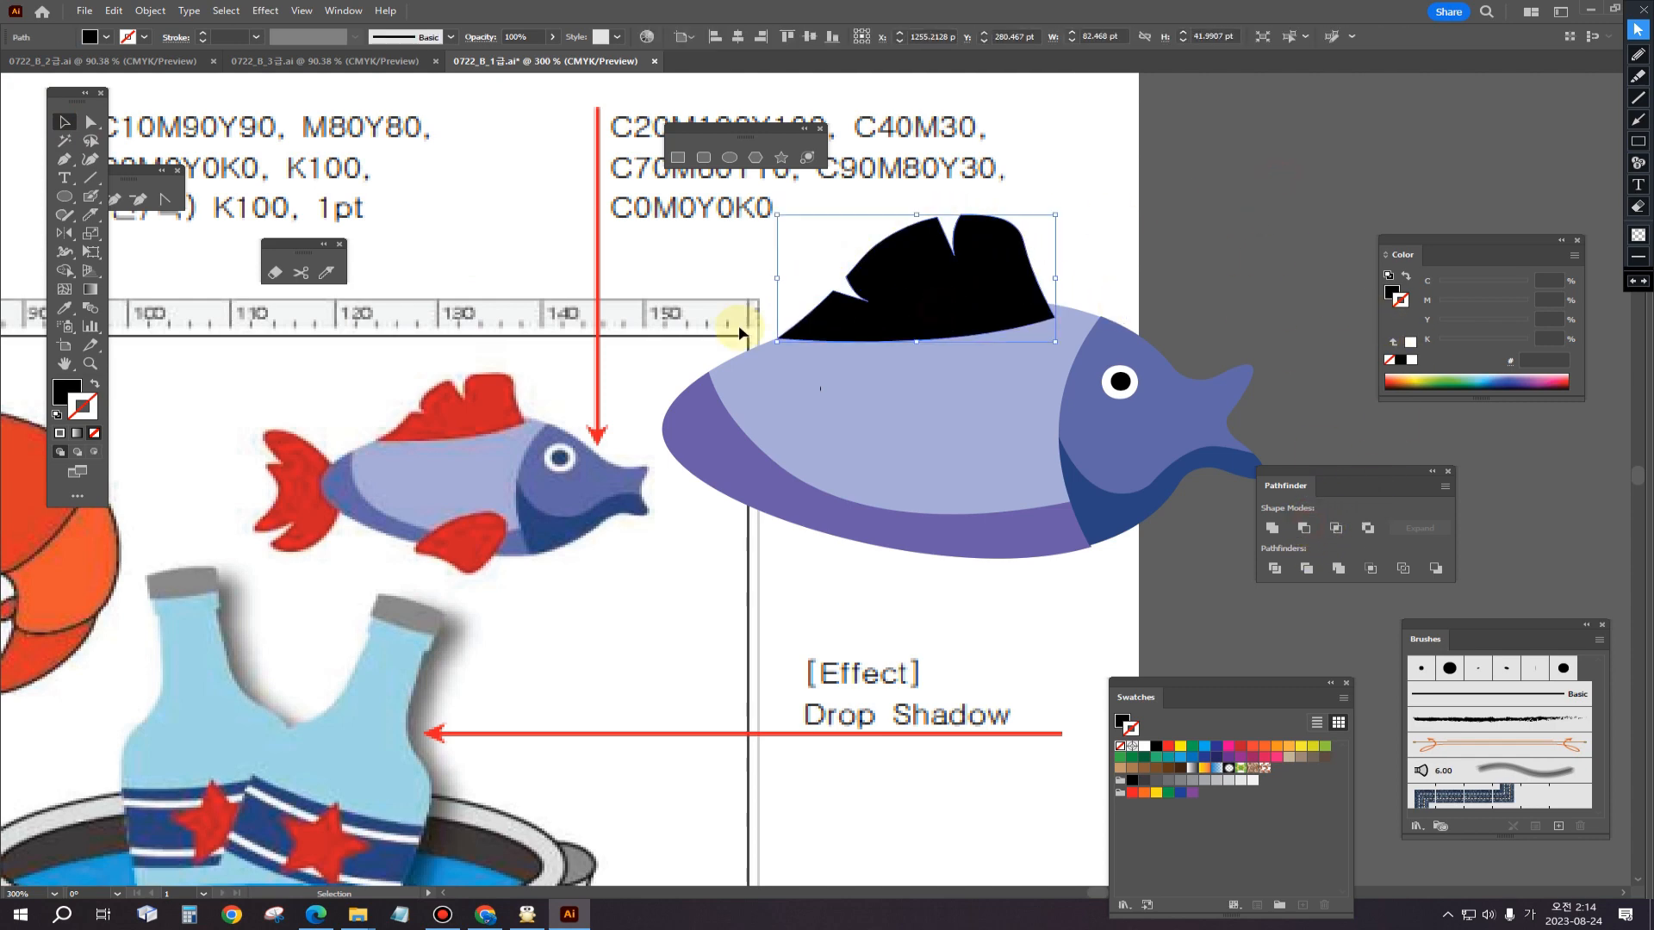
left_click(64, 308)
left_click(453, 400)
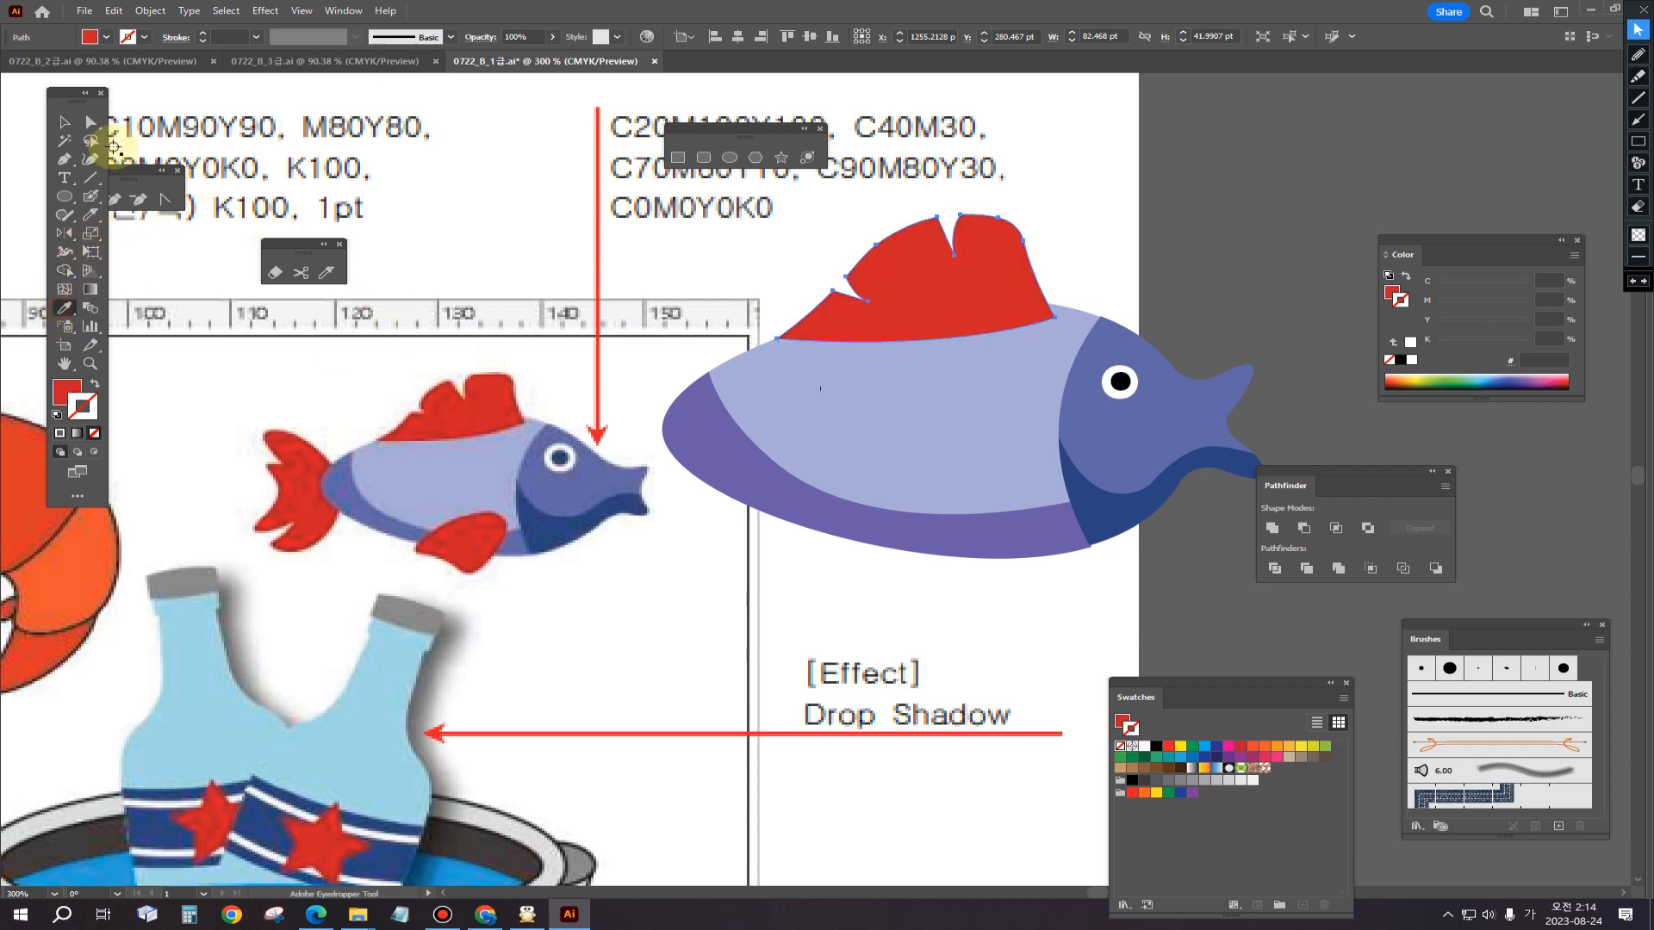
left_click(66, 122)
left_click(849, 589)
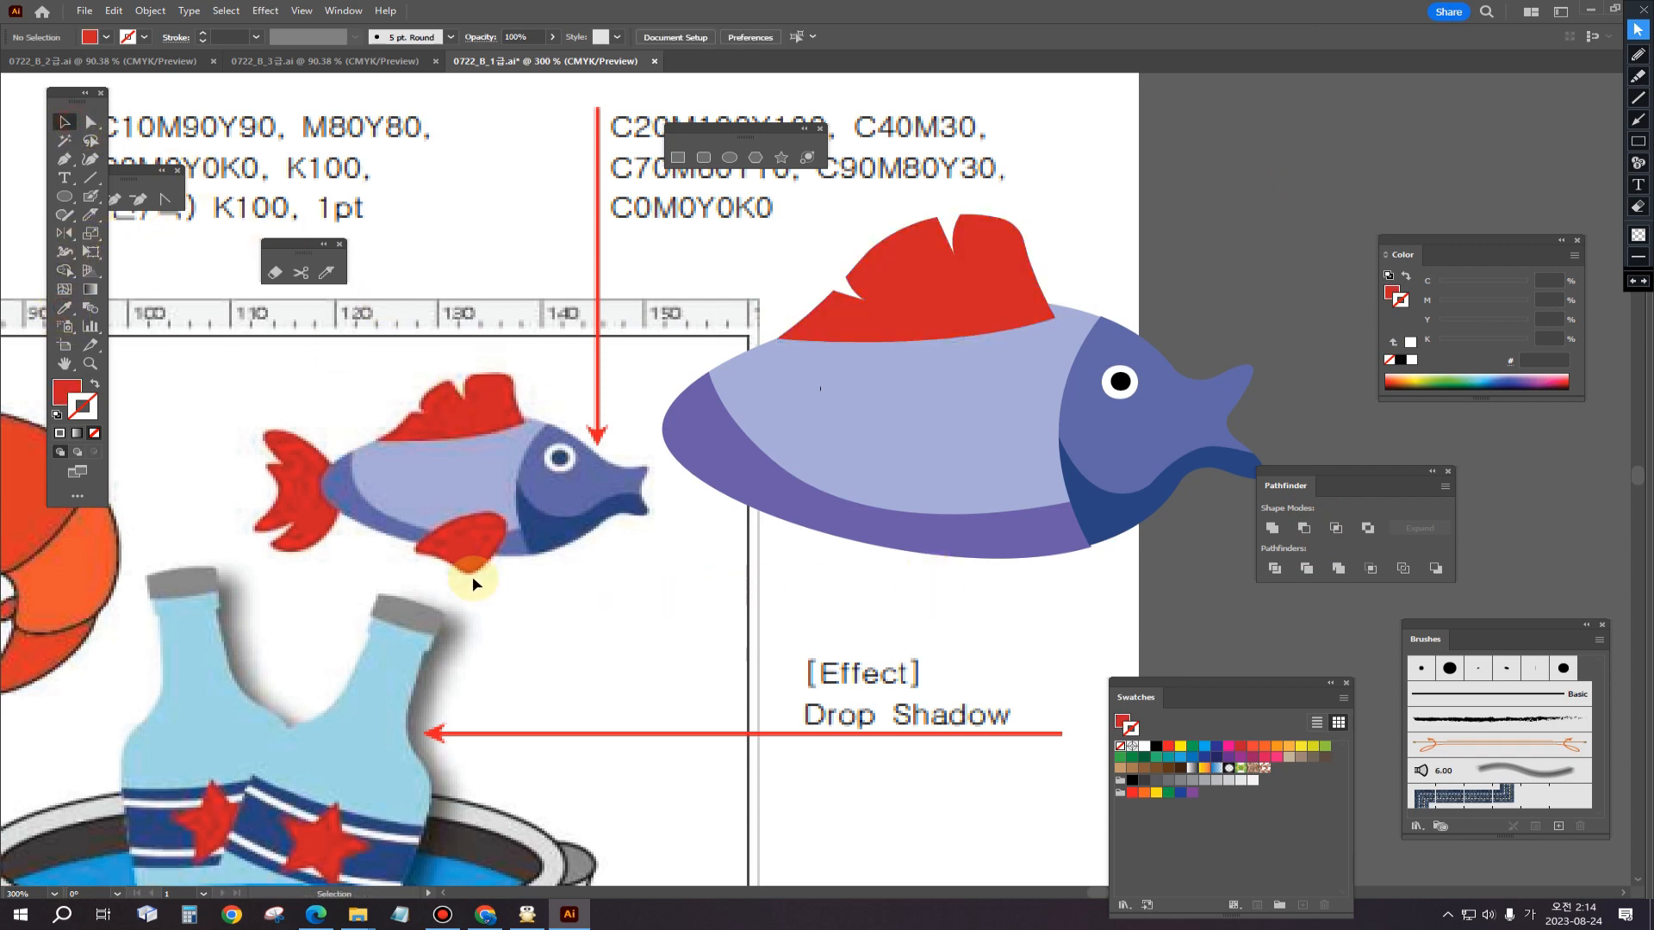
Step: Draw the closed belly fin with the Pen tool over the body's lower edge, with a curved notch in its underside
left_click_drag(790, 598, 784, 529)
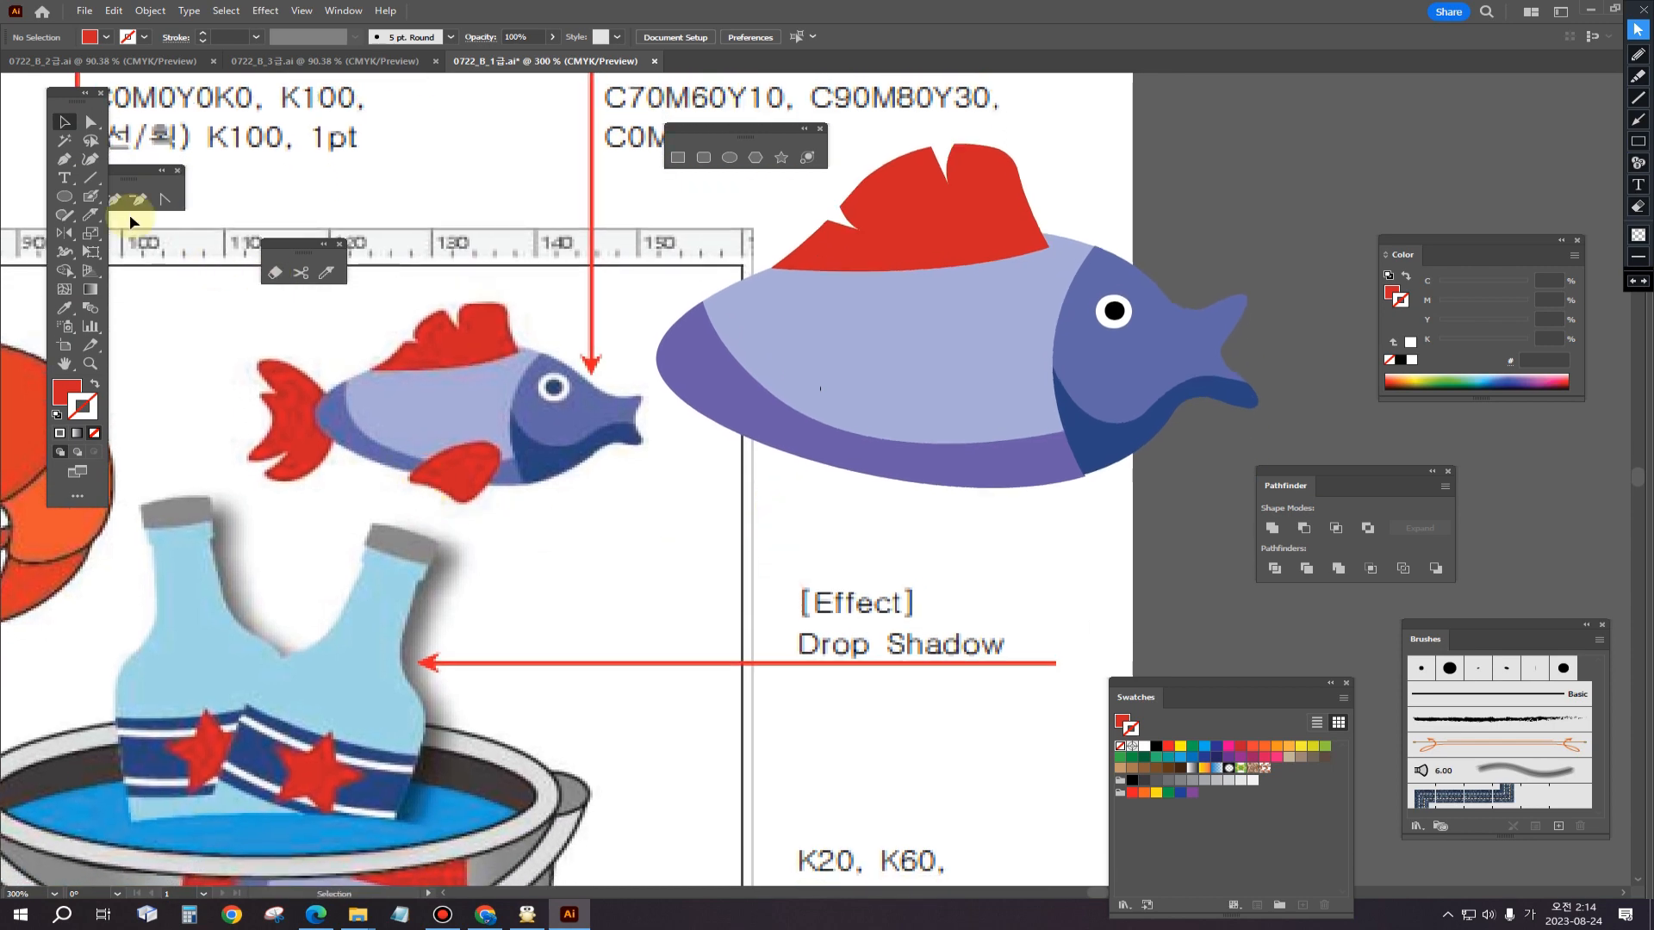
left_click(64, 158)
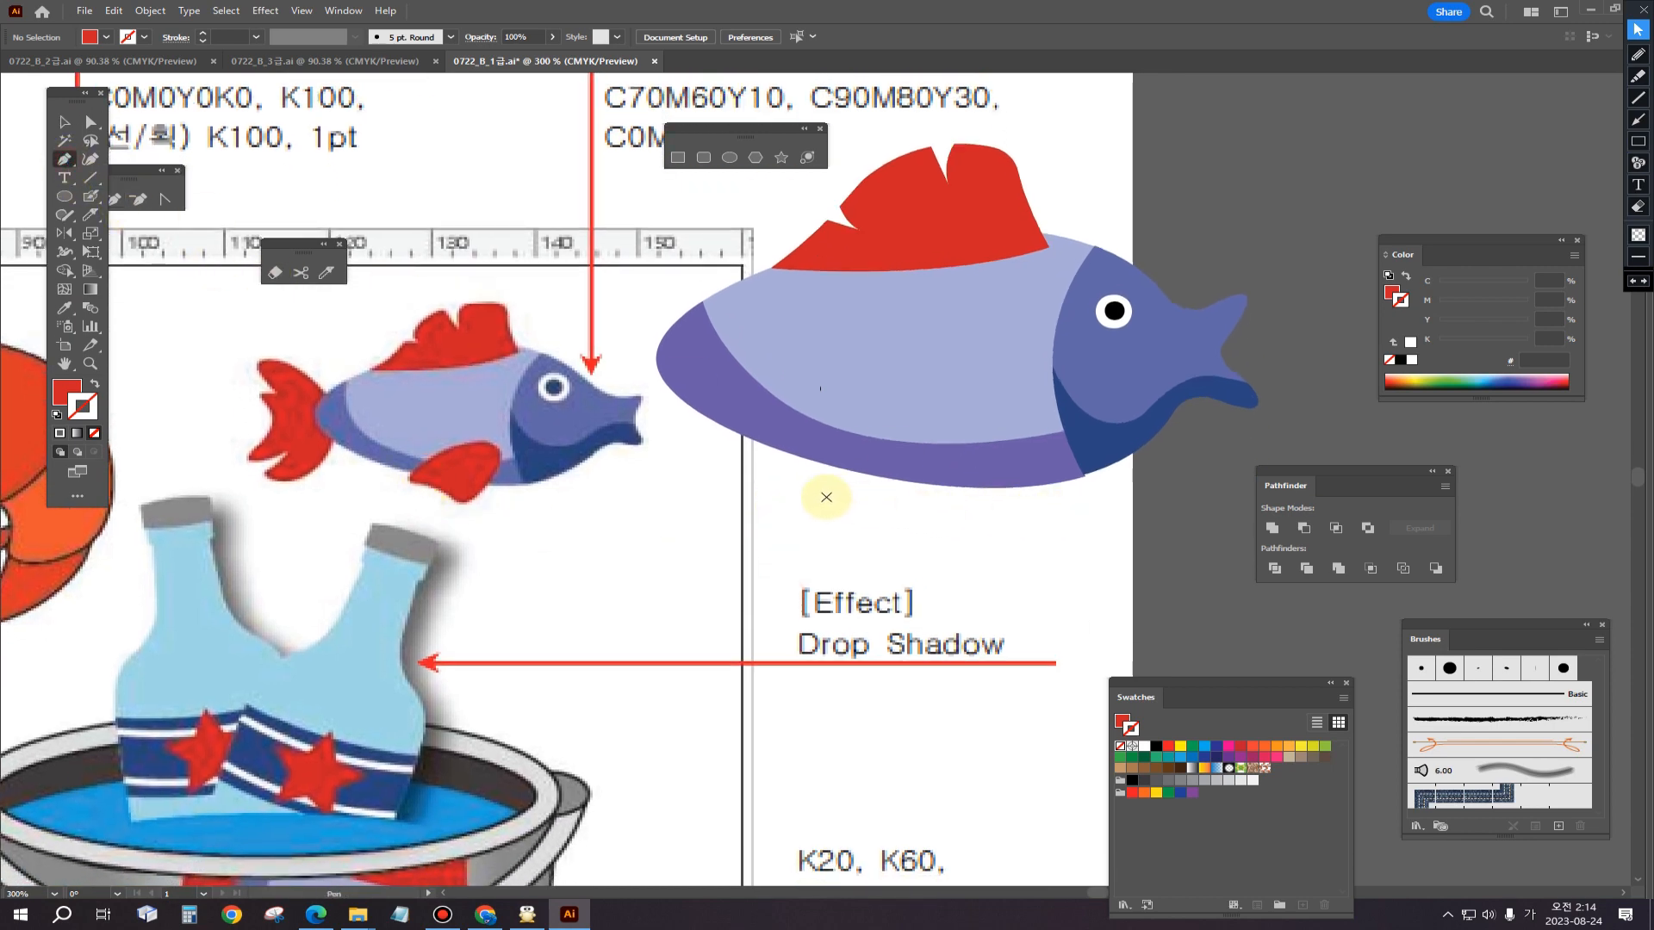
left_click(792, 488)
left_click_drag(970, 422, 1057, 431)
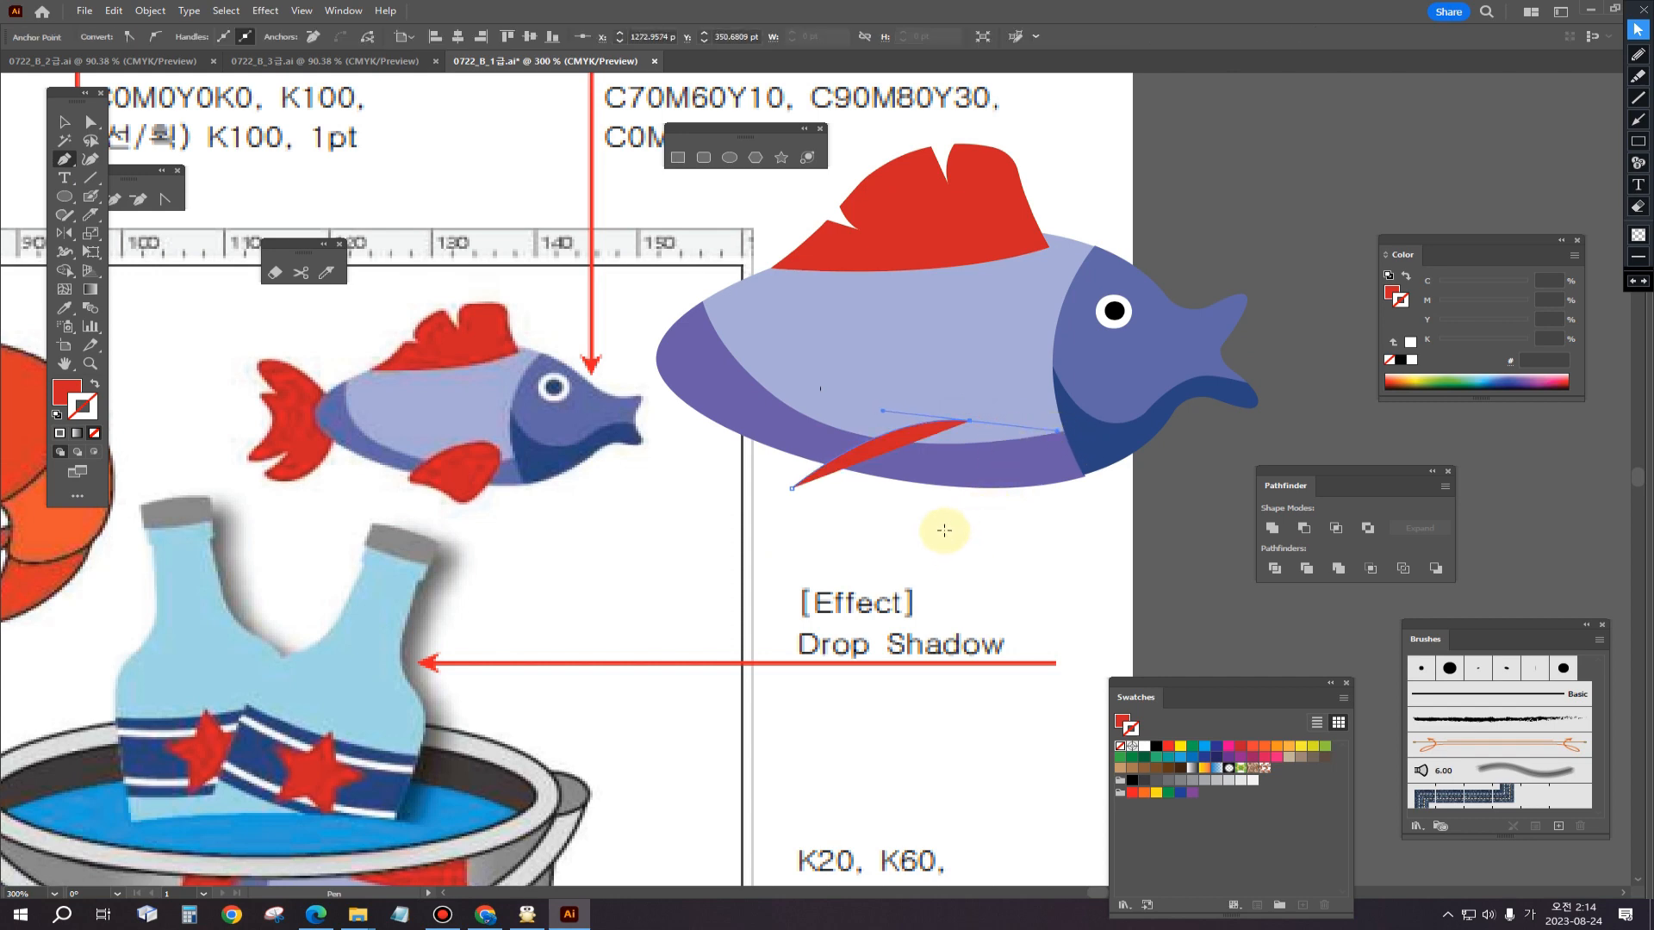
left_click_drag(880, 589, 906, 574)
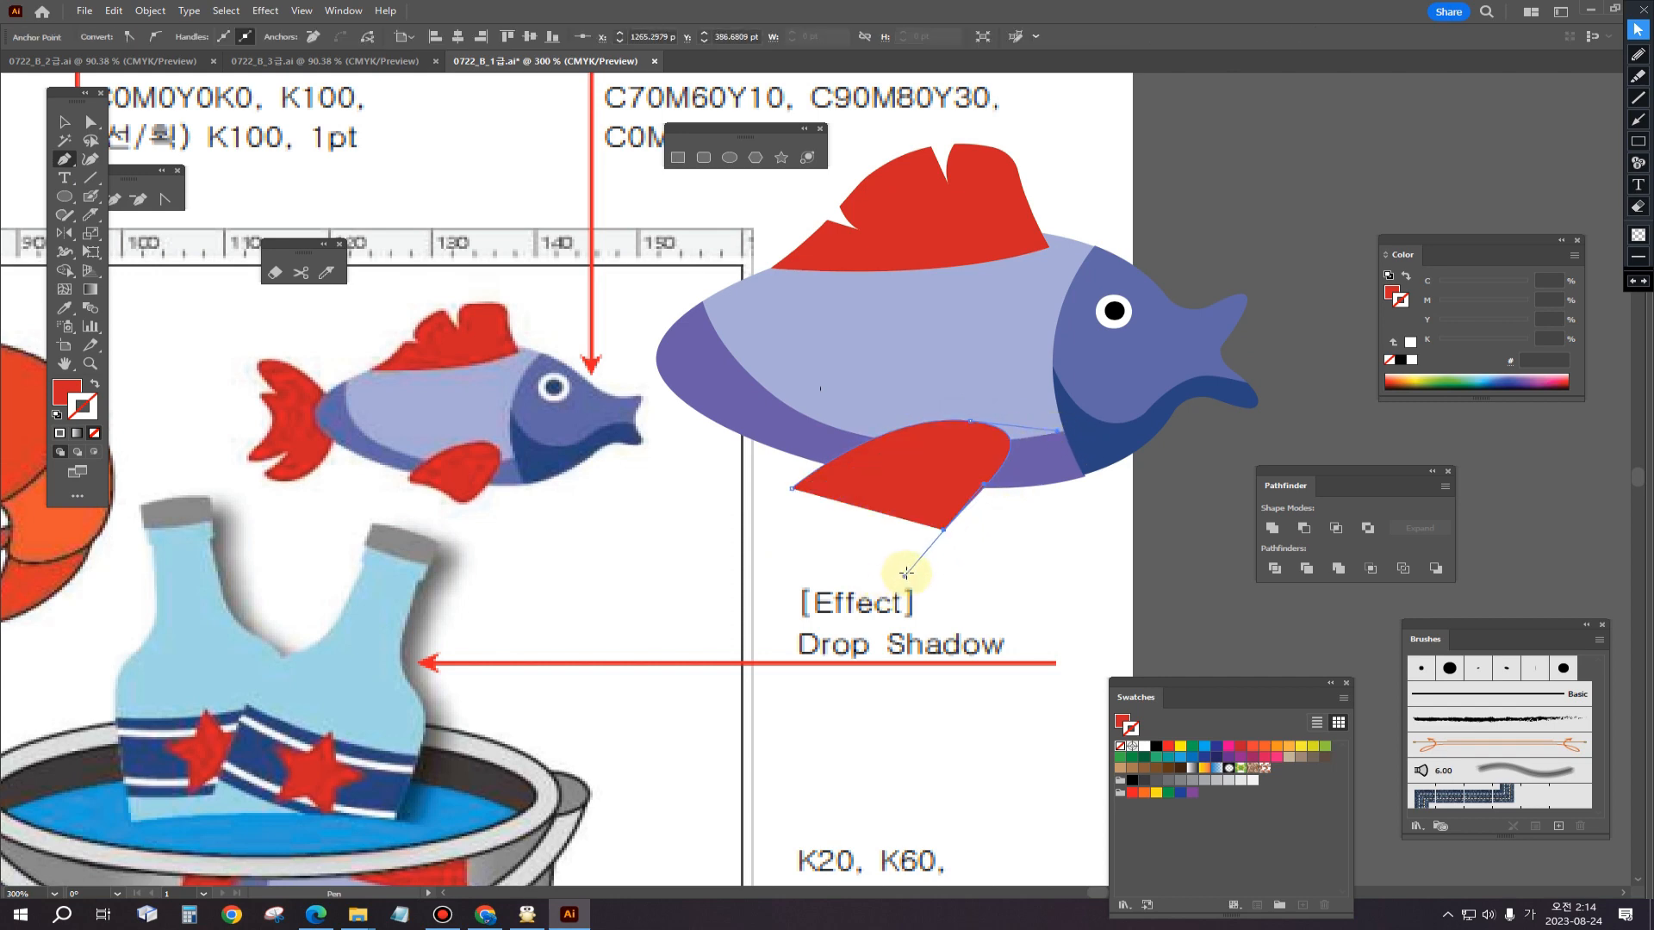
left_click(944, 530)
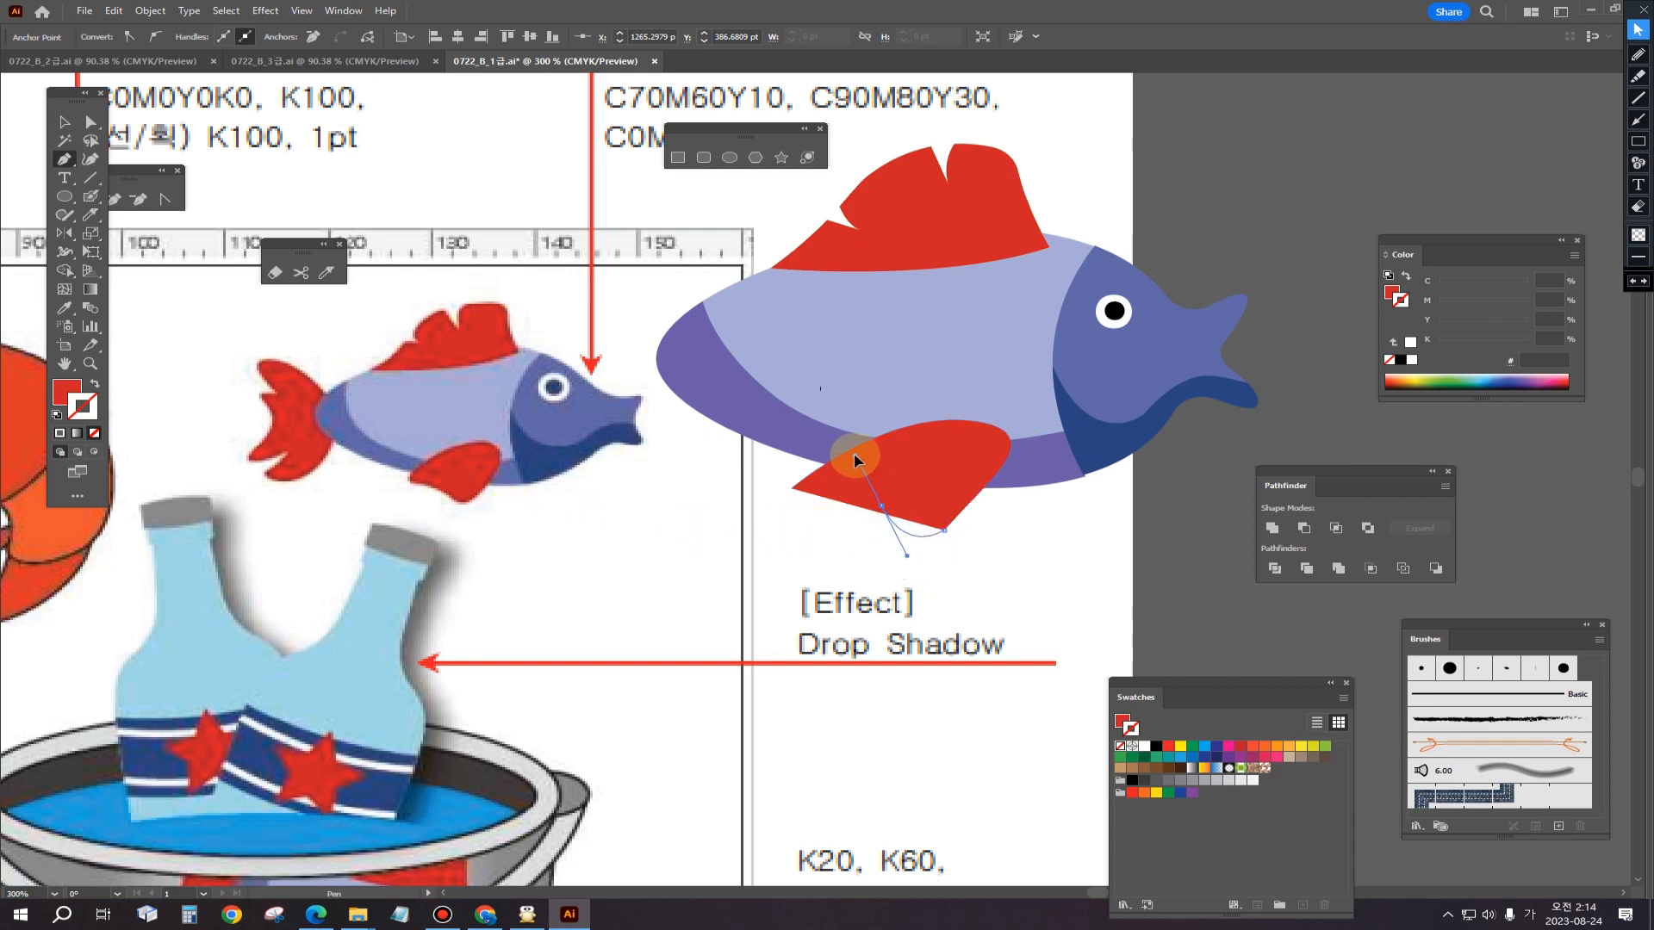
left_click_drag(855, 454, 855, 455)
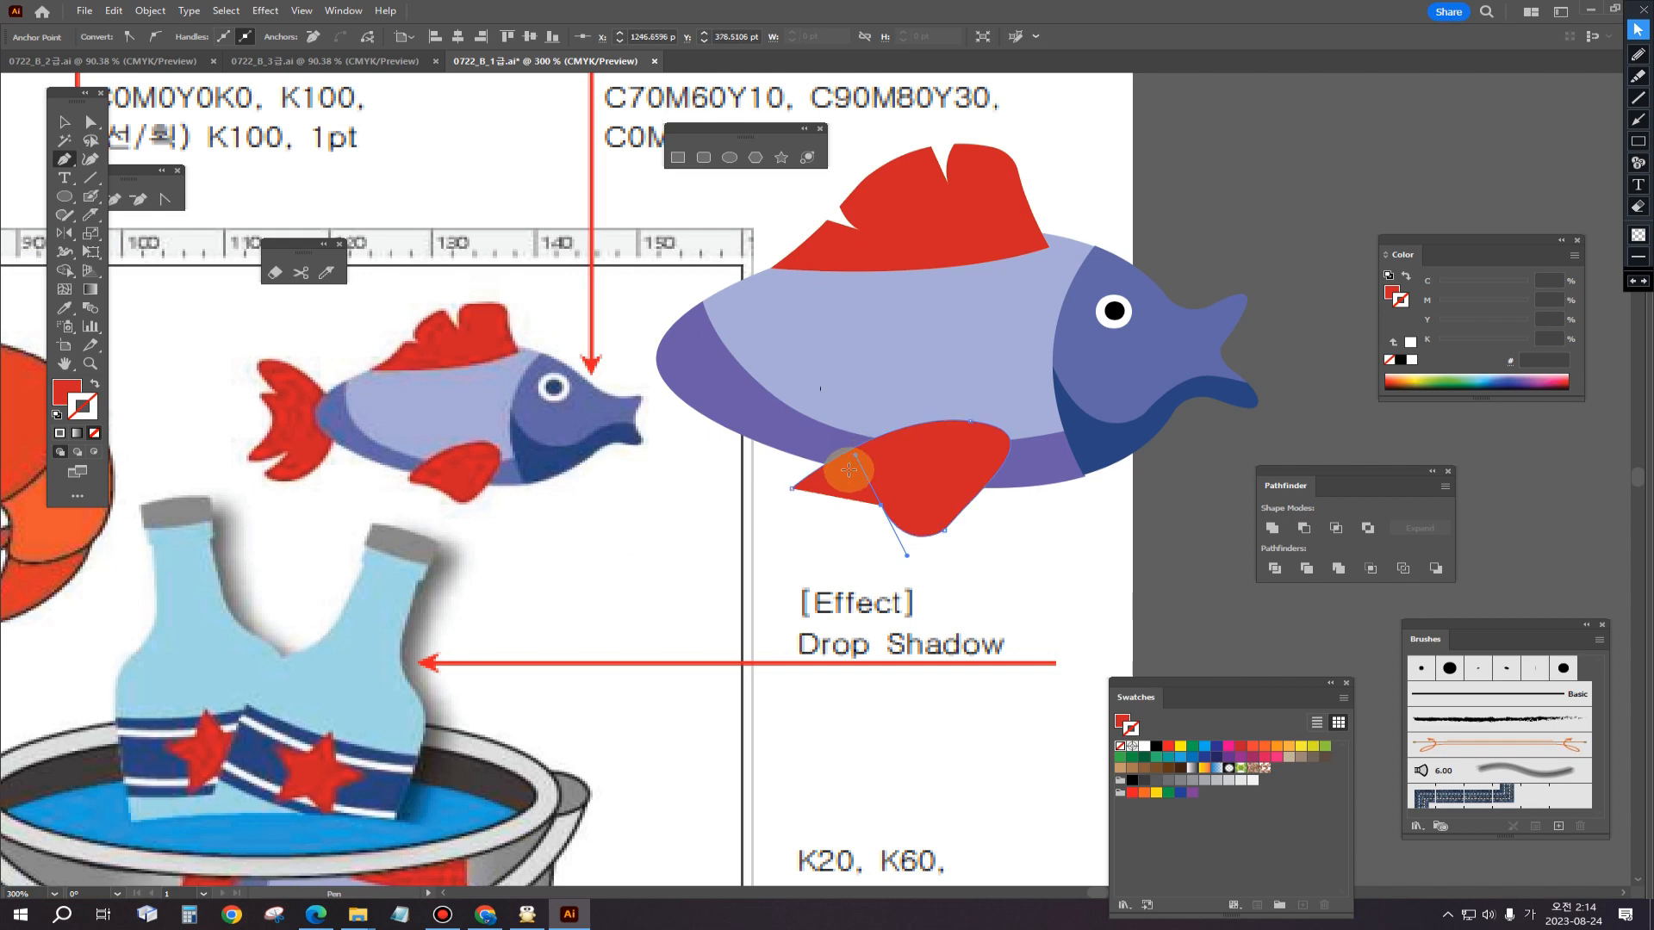
left_click(882, 506)
left_click_drag(796, 517, 798, 522)
left_click(791, 491)
left_click_drag(795, 482, 796, 472)
Step: Smooth the notch in the belly fin's underside by adjusting its anchor point and curve handles, and deselect the fin
left_click(91, 121)
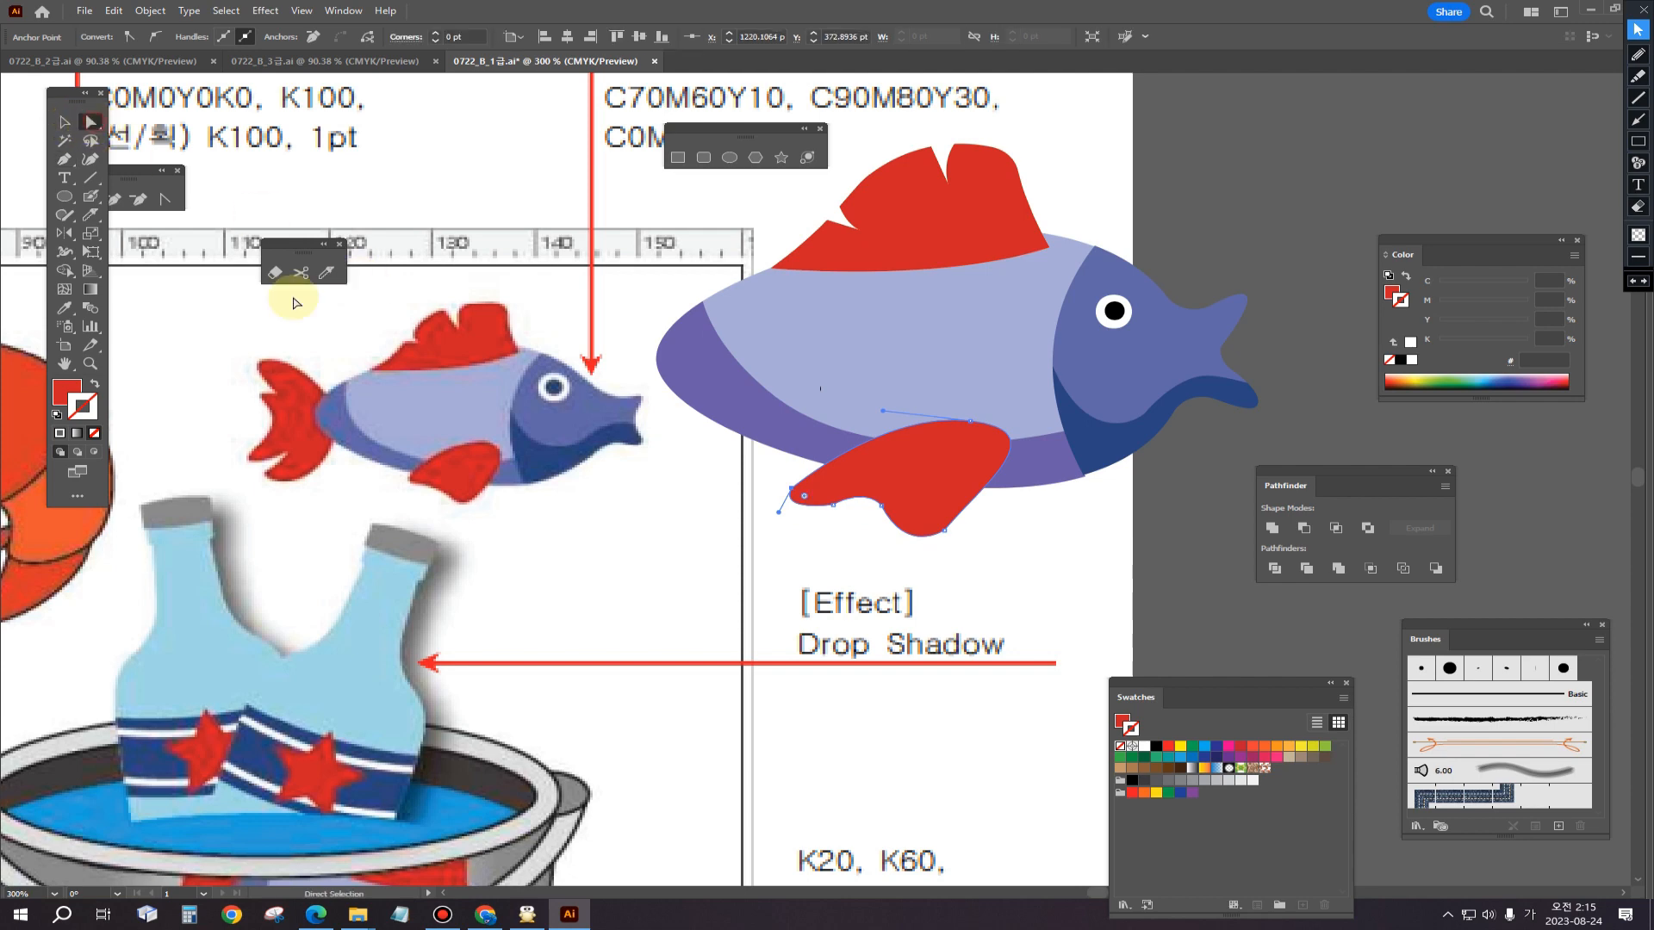
left_click(880, 565)
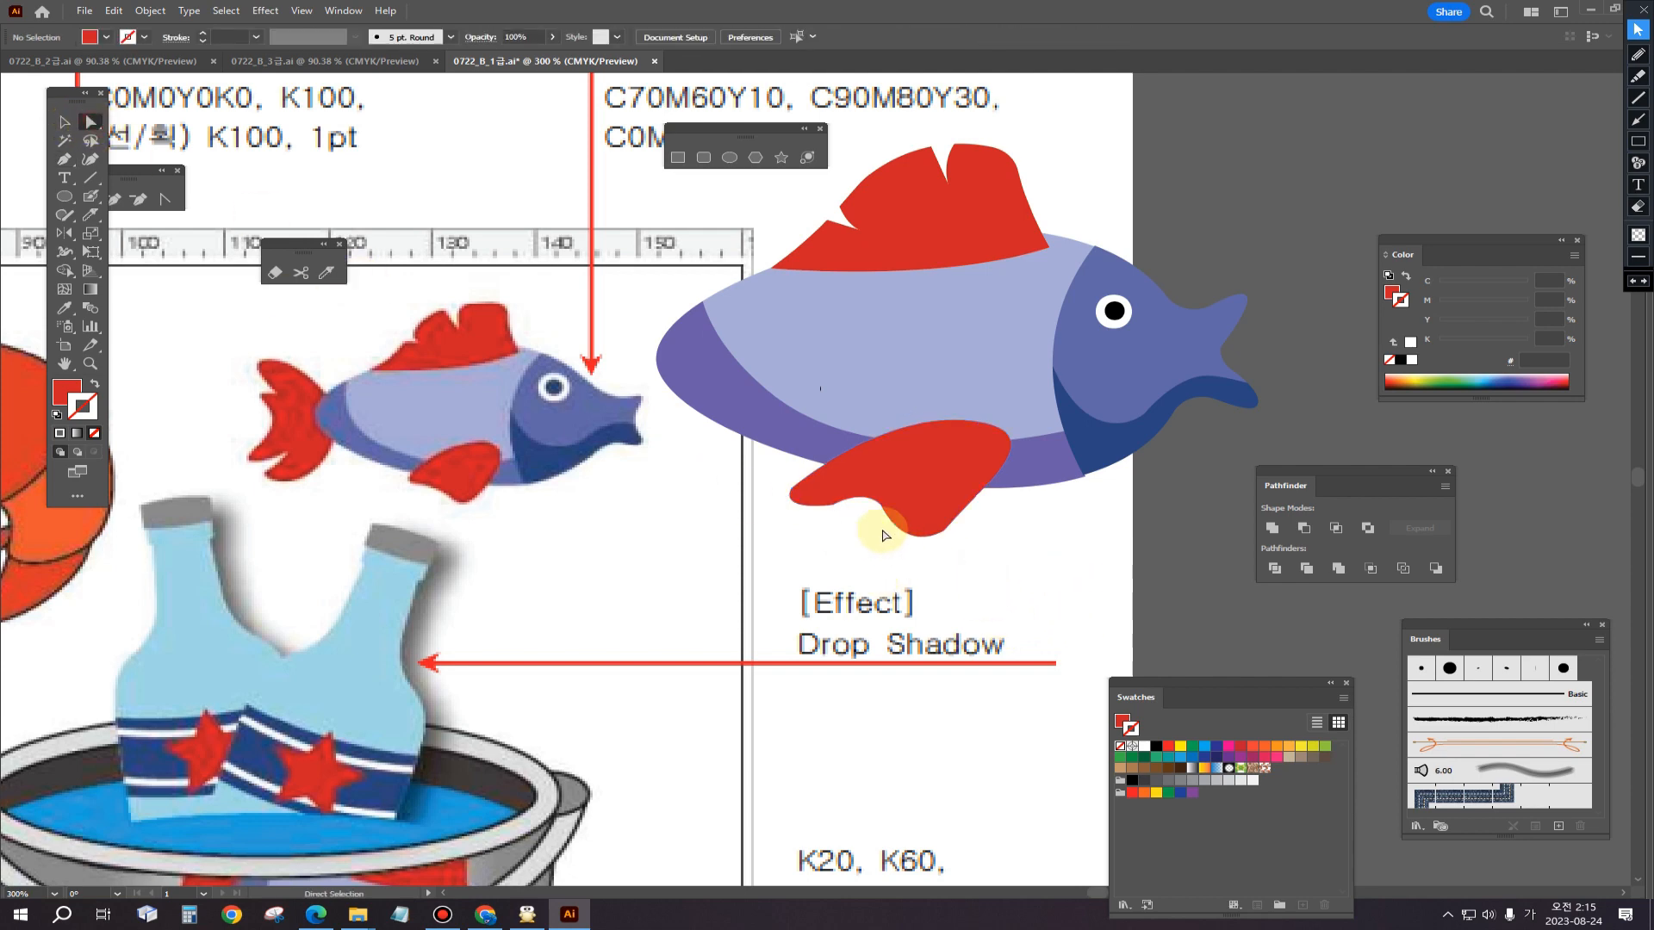
left_click(879, 475)
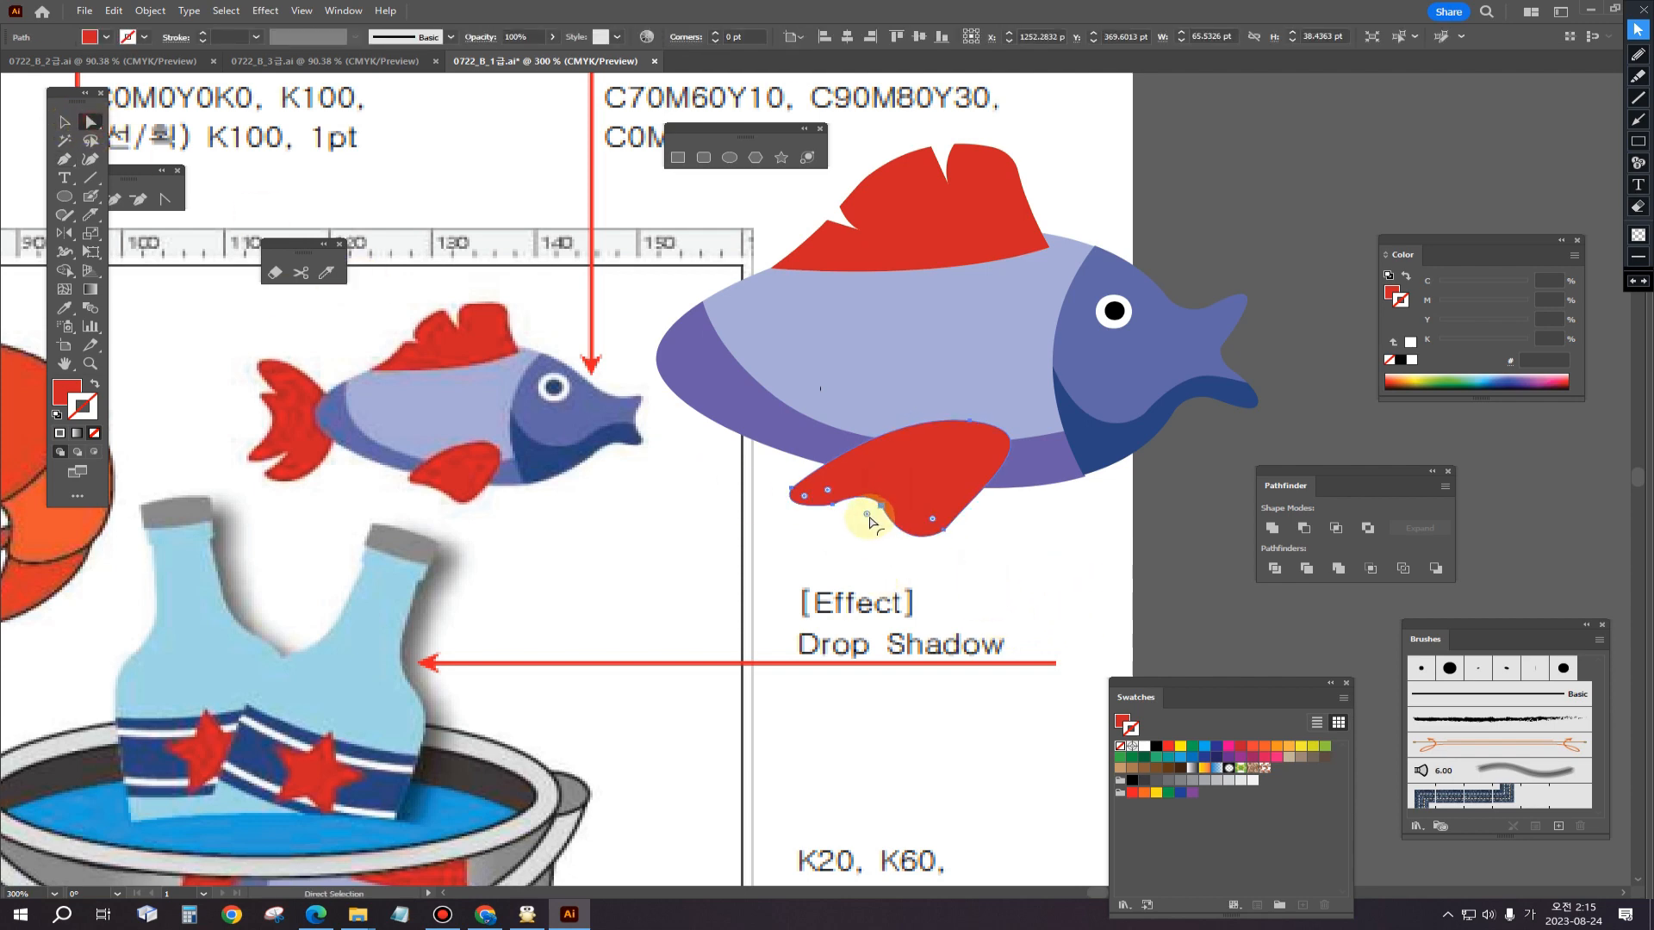
left_click(835, 564)
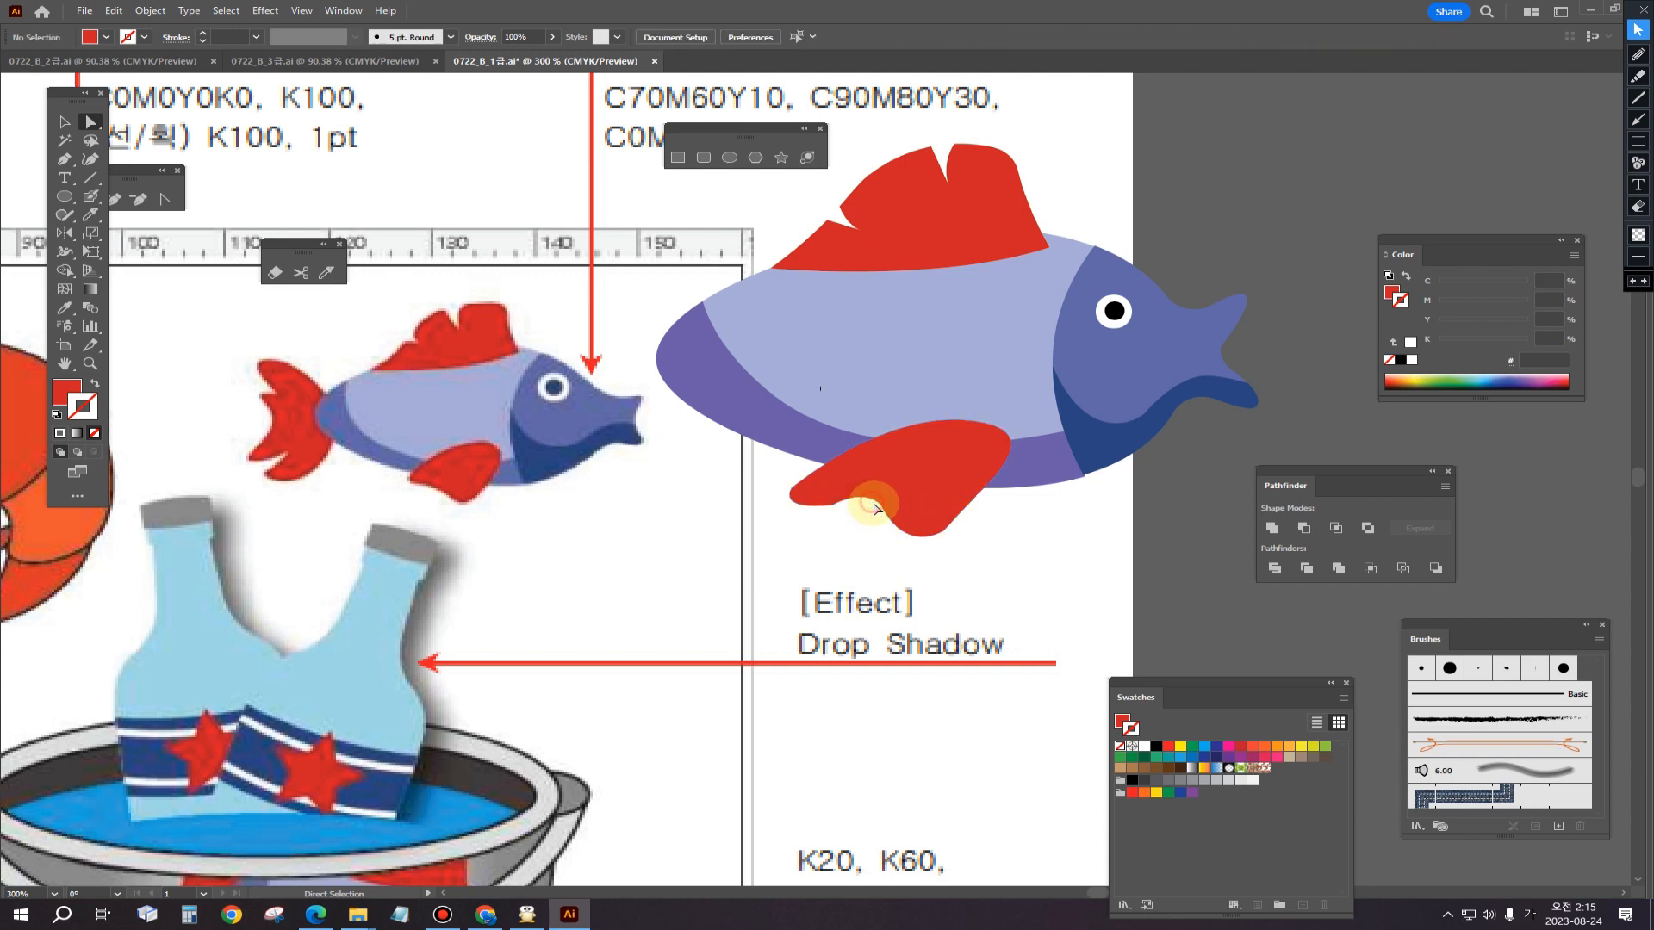
left_click(882, 509)
left_click_drag(882, 508, 882, 512)
mouse_move(908, 566)
left_mouse_down()
mouse_move(908, 545)
mouse_move(919, 551)
left_mouse_up()
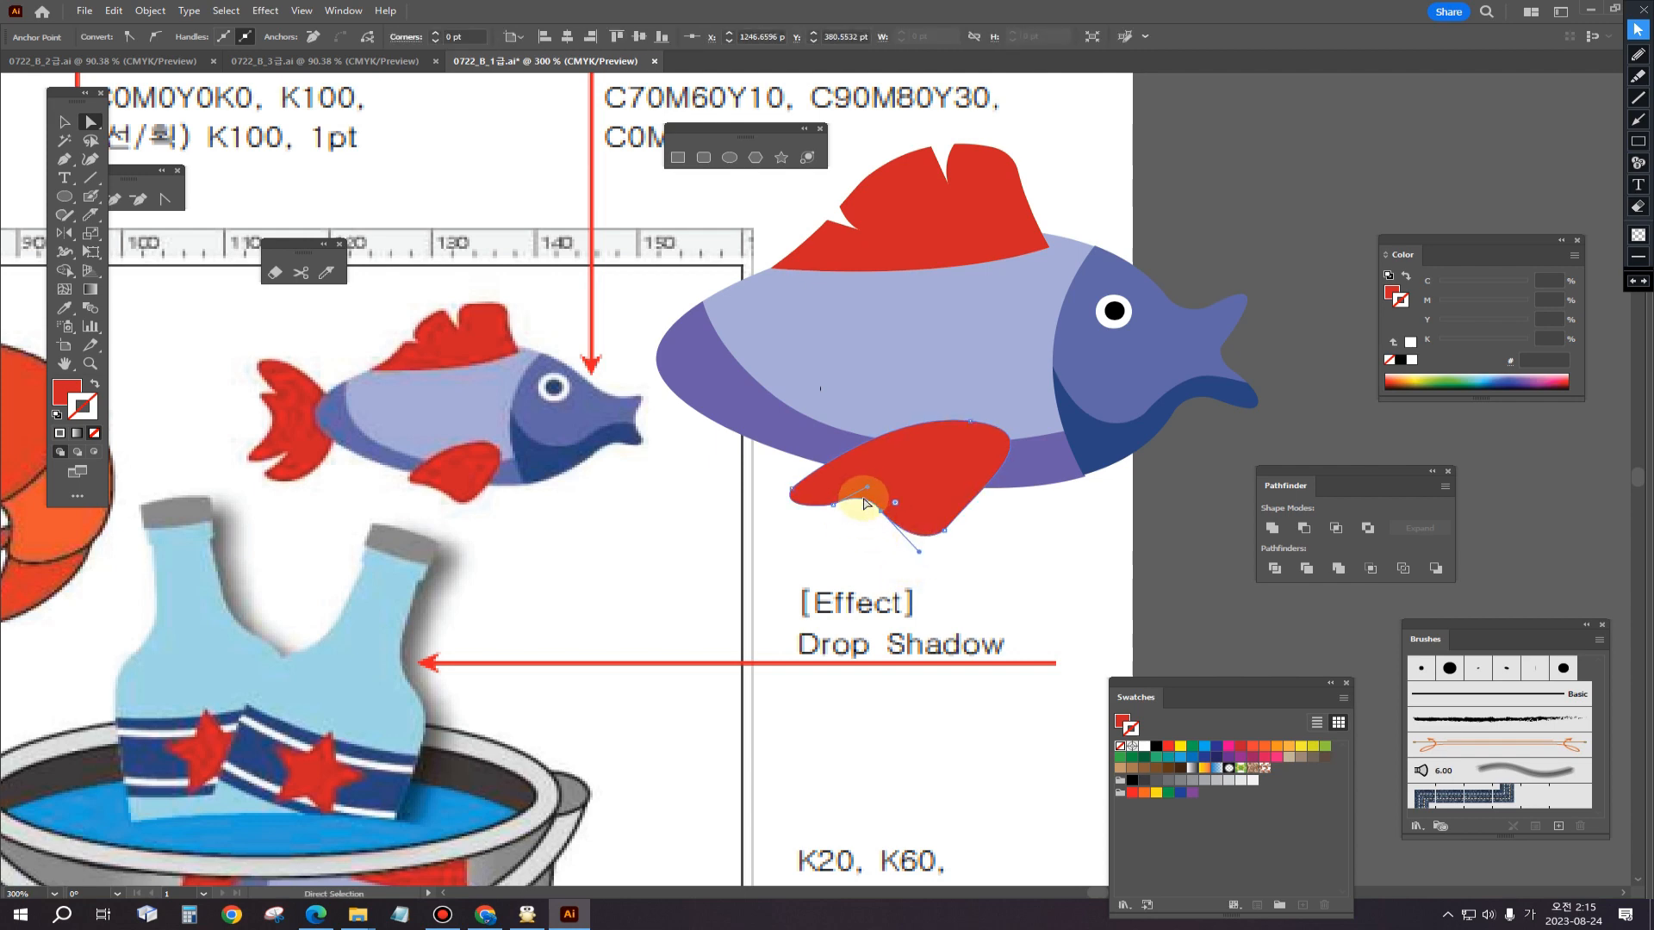
left_click_drag(869, 493, 869, 496)
left_click(857, 550)
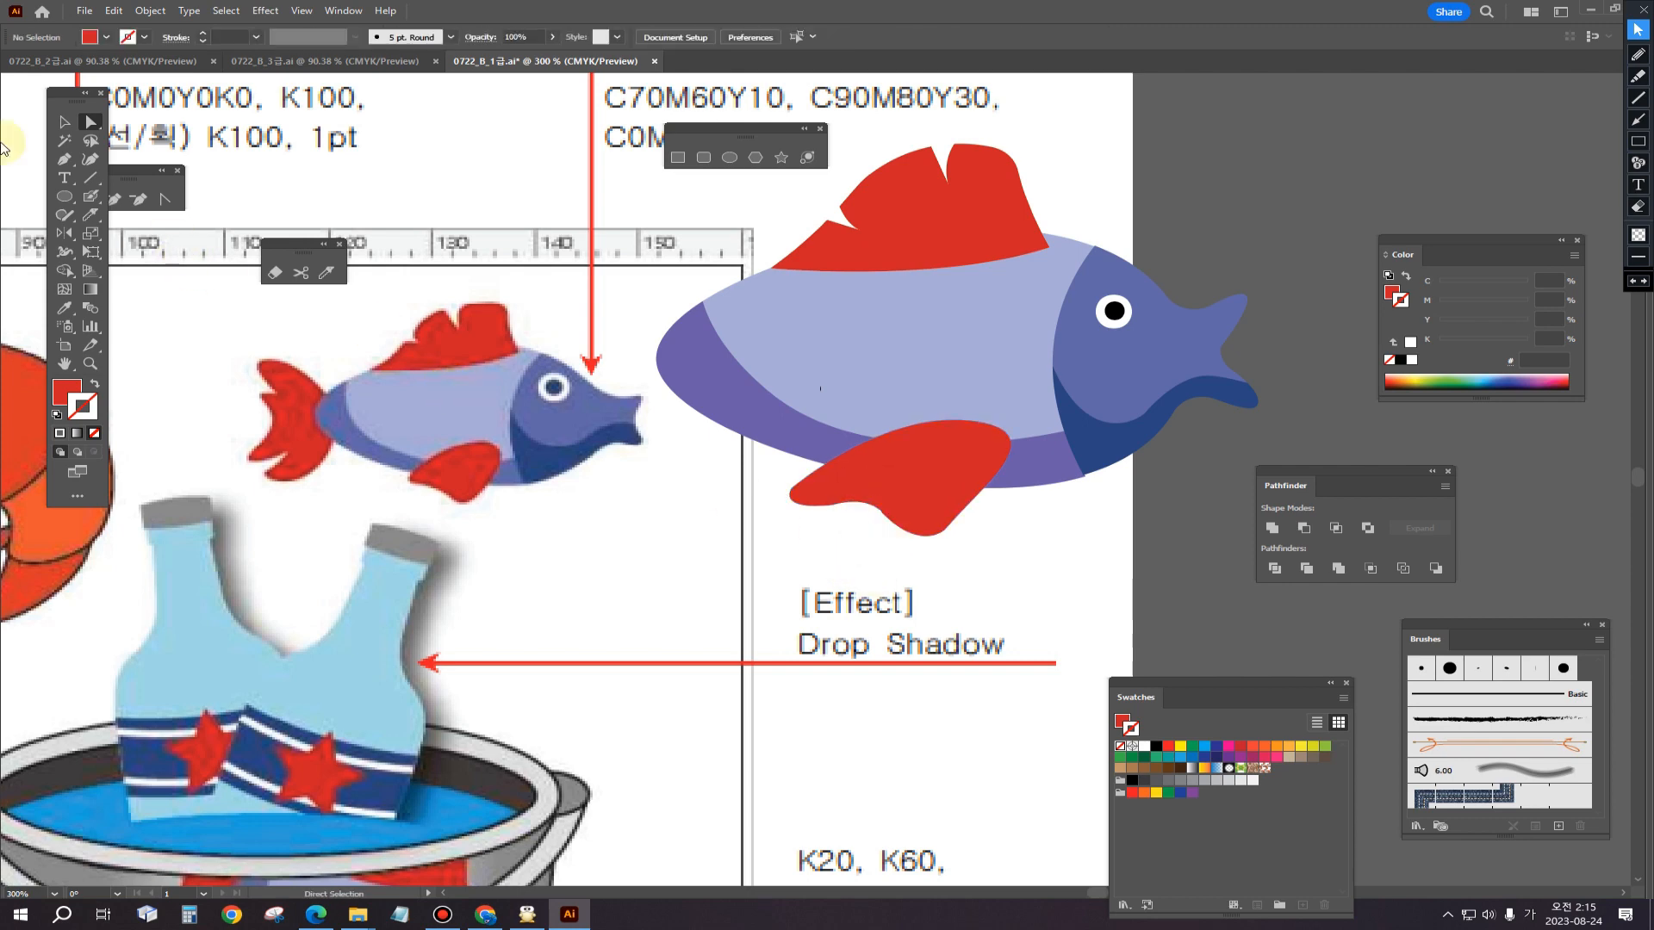
Step: Scale the belly fin down slightly, shift it toward the head along the belly, and deselect it
left_click(65, 126)
left_click(928, 500)
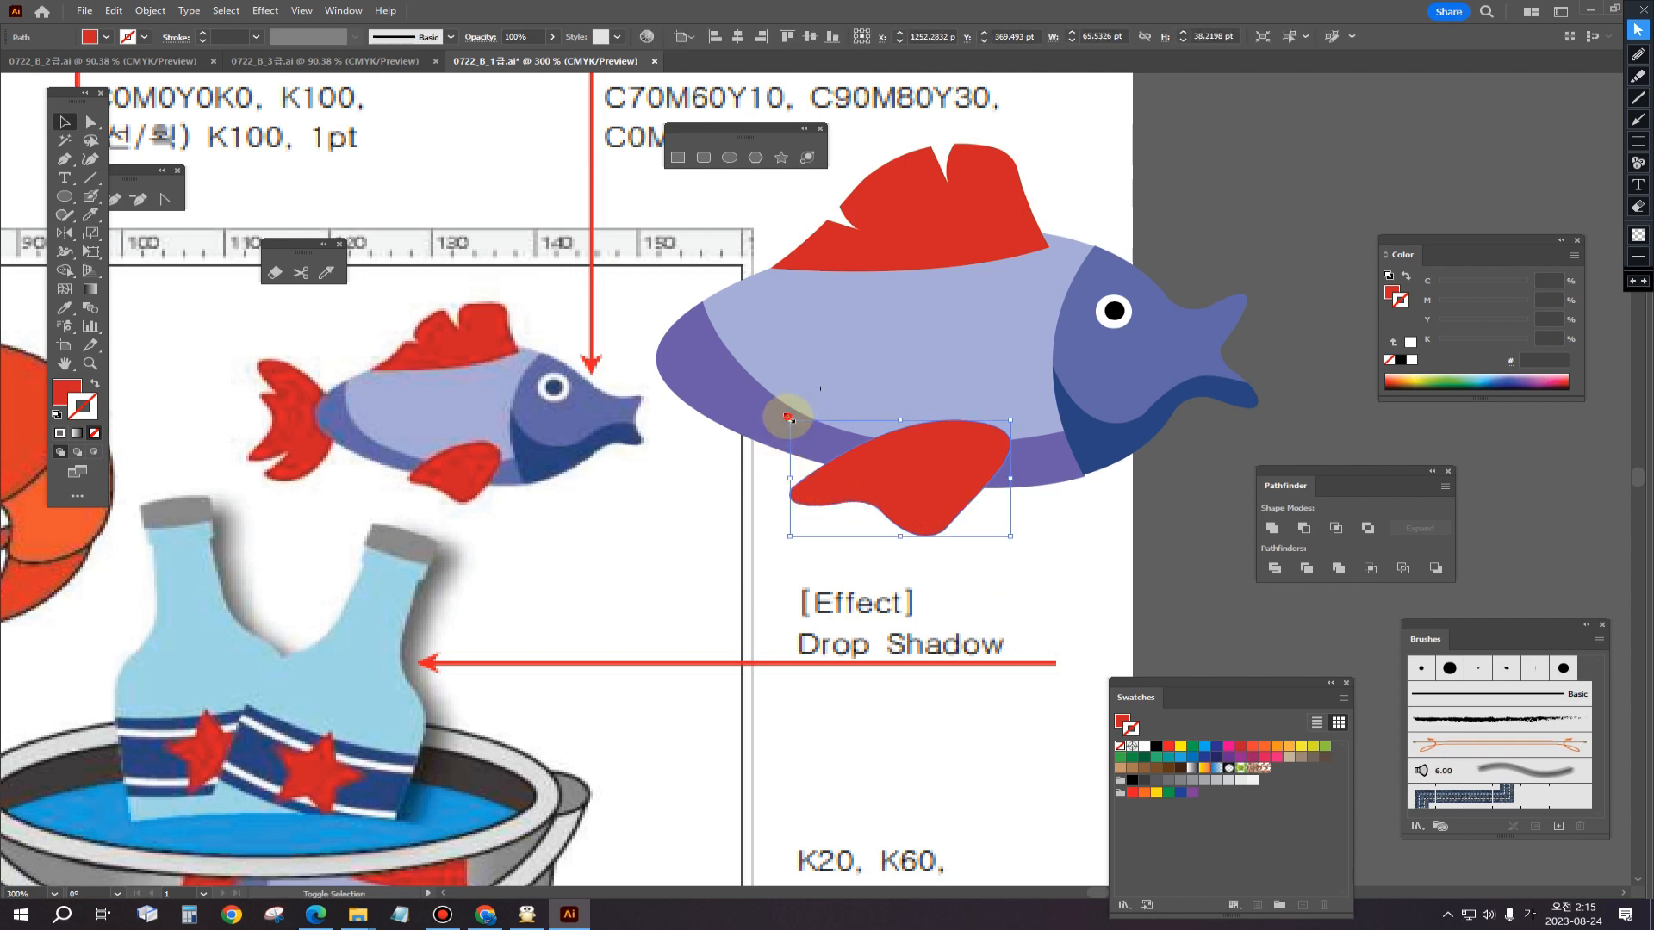
left_click_drag(789, 418, 823, 429)
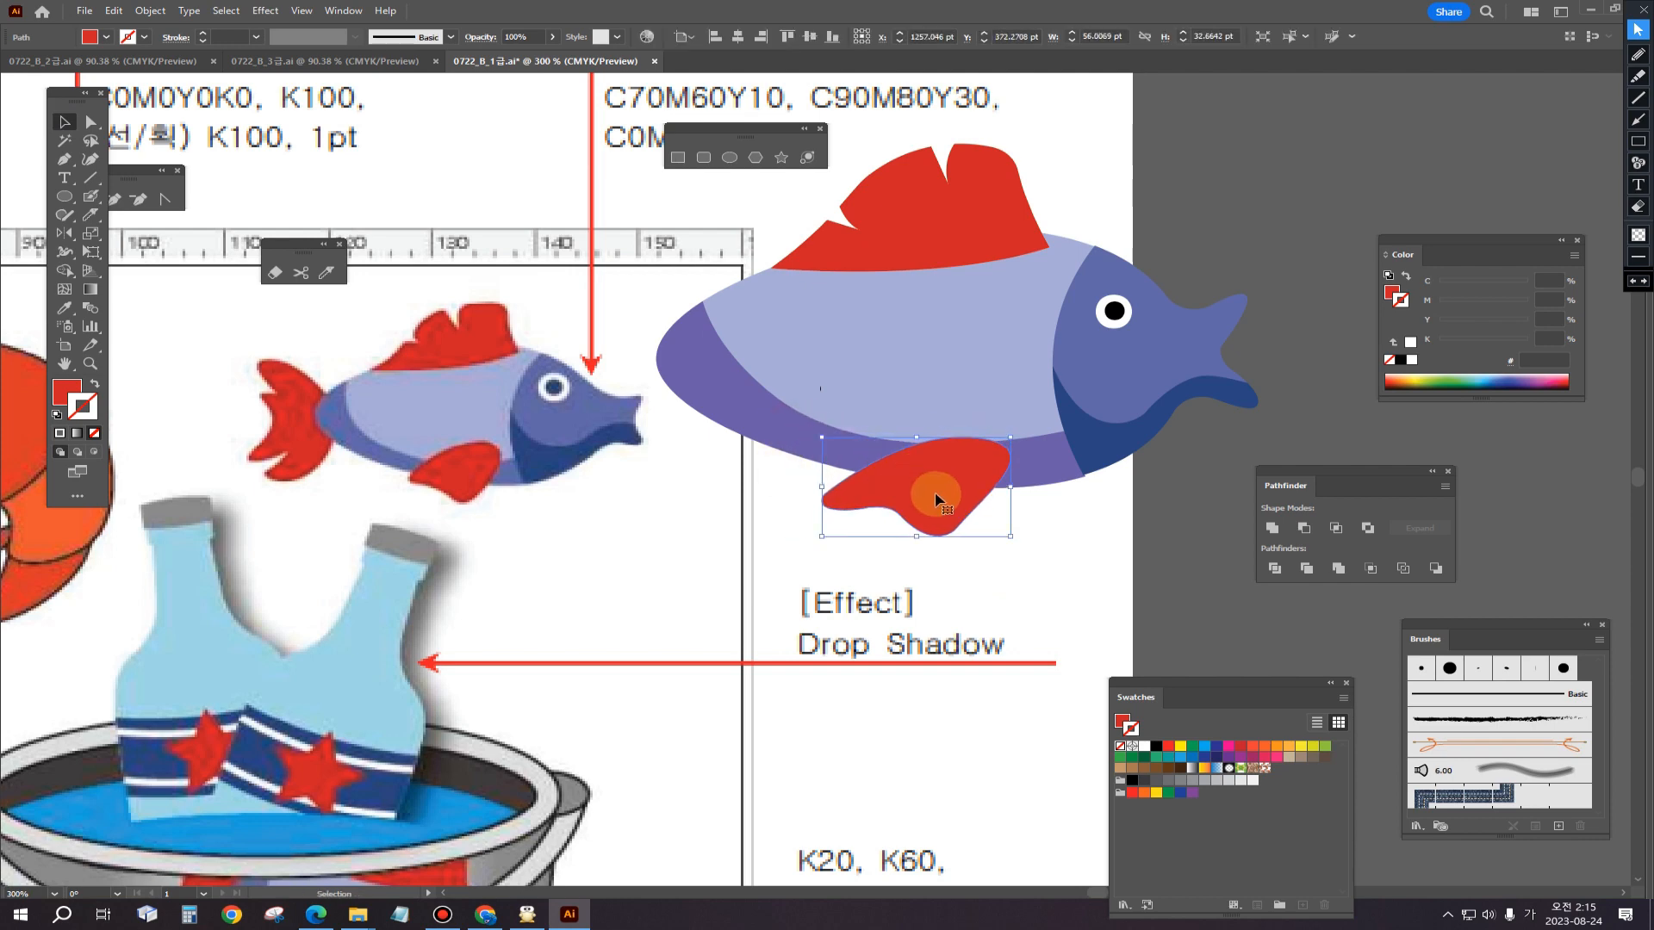
mouse_move(929, 490)
left_mouse_down()
mouse_move(936, 468)
mouse_move(942, 484)
left_mouse_up()
left_click(955, 577)
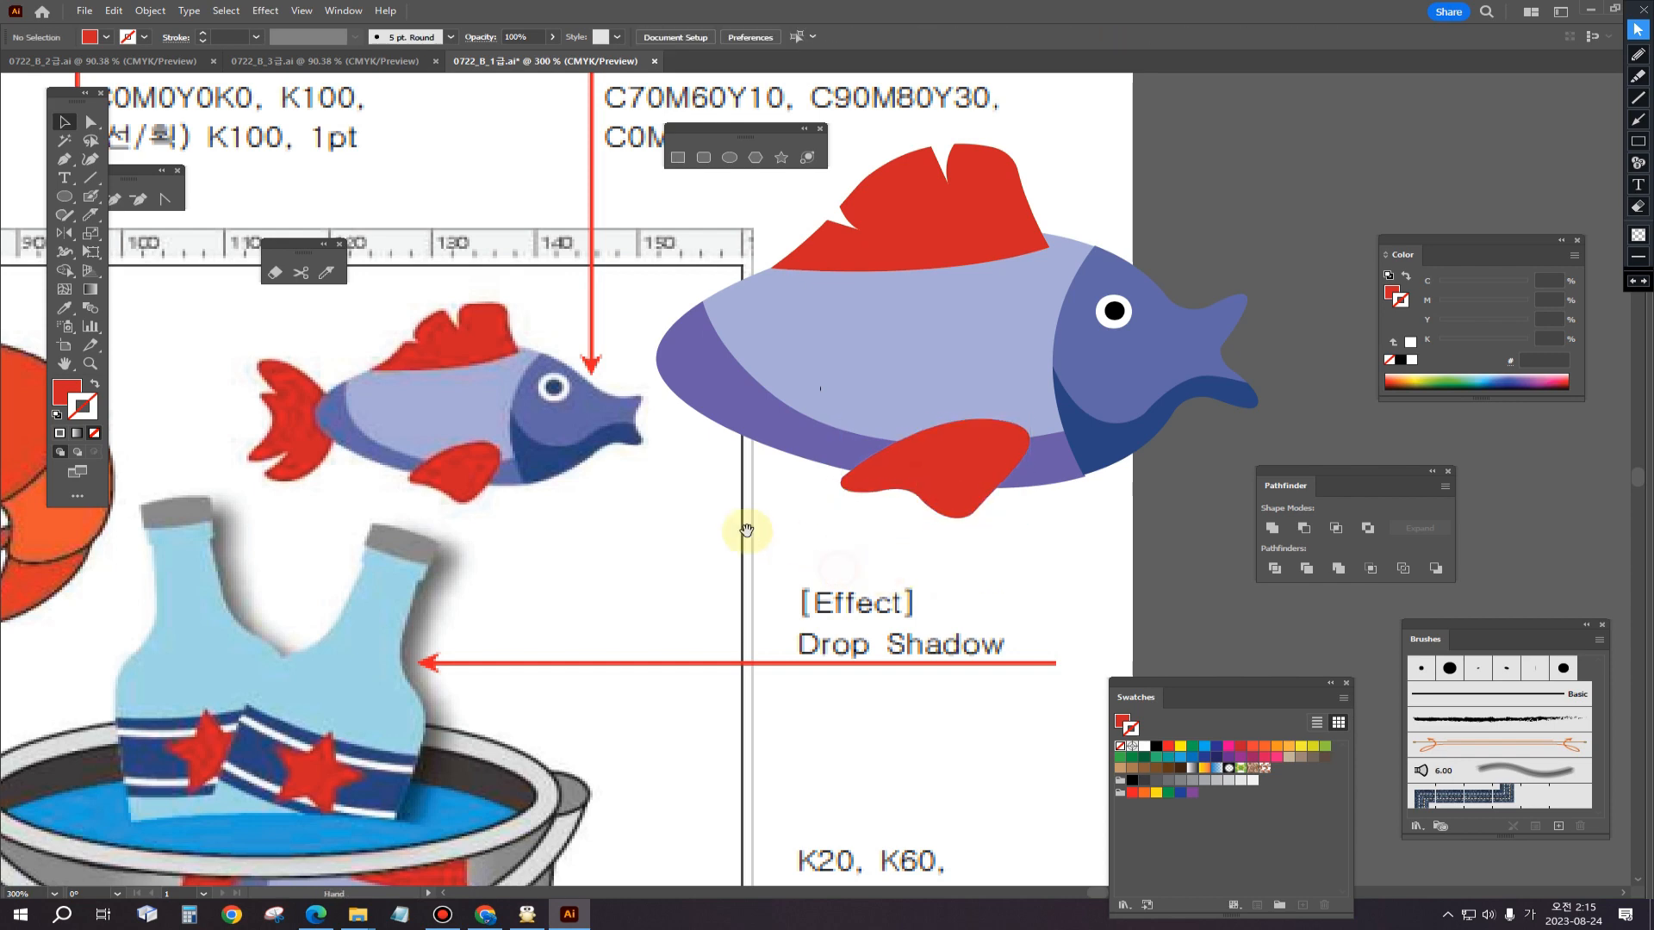
Step: Draw the closed tail fin with the Pen tool at the body's rear end, with curved lobes and pointed notches
left_click_drag(739, 528, 850, 539)
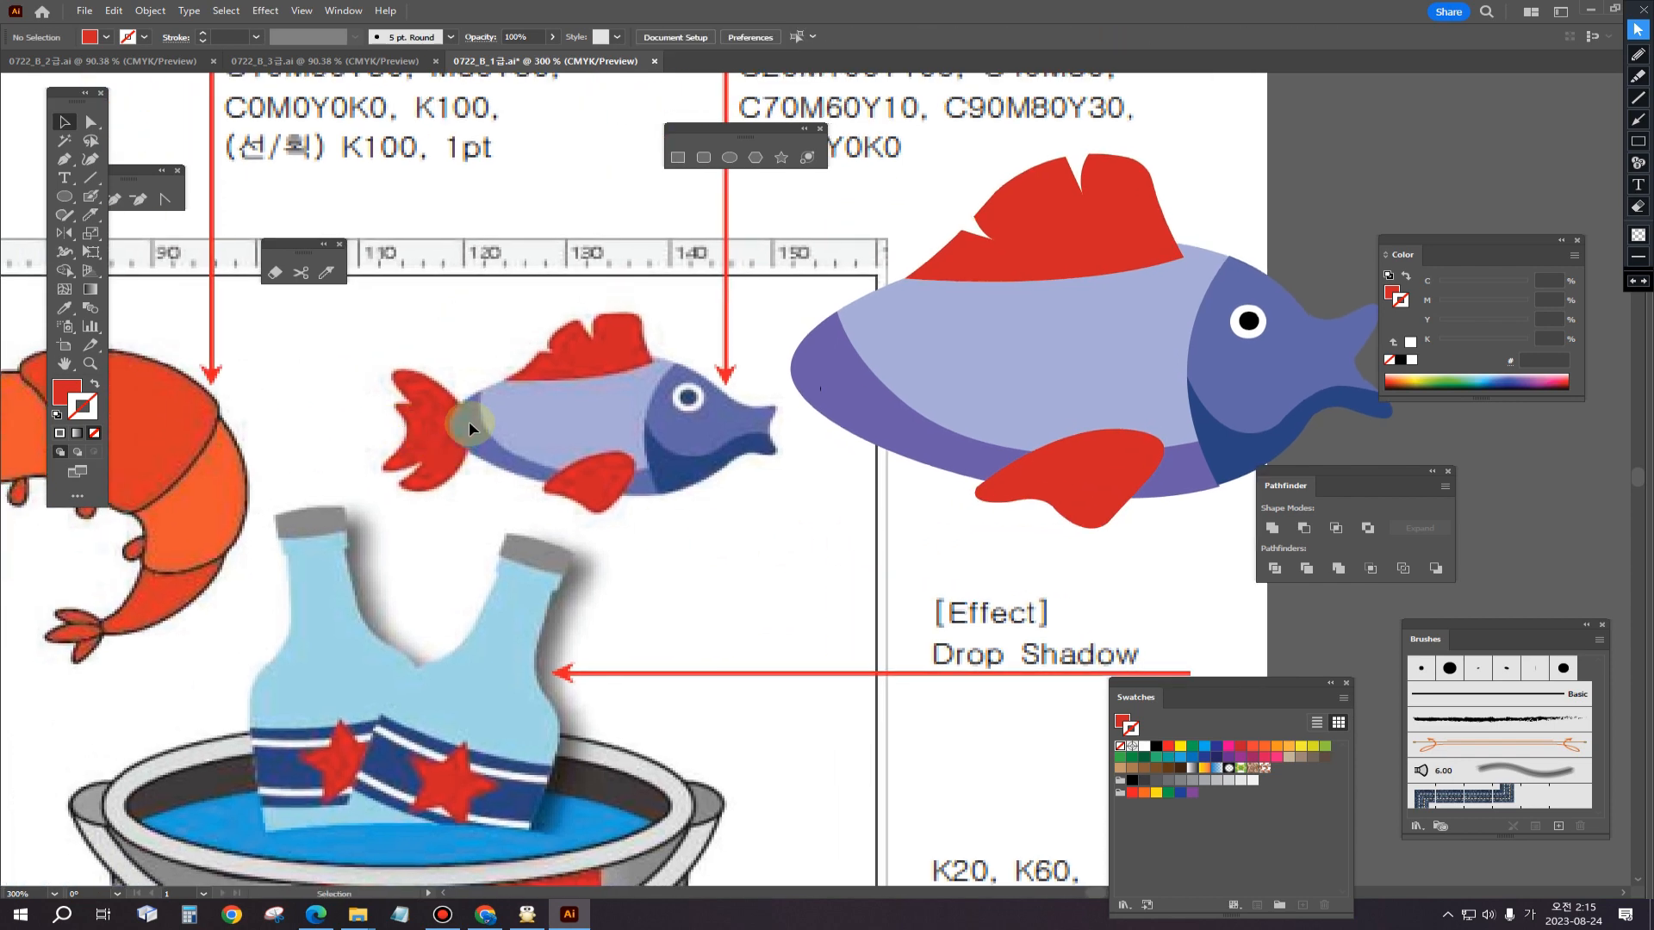
left_click(64, 159)
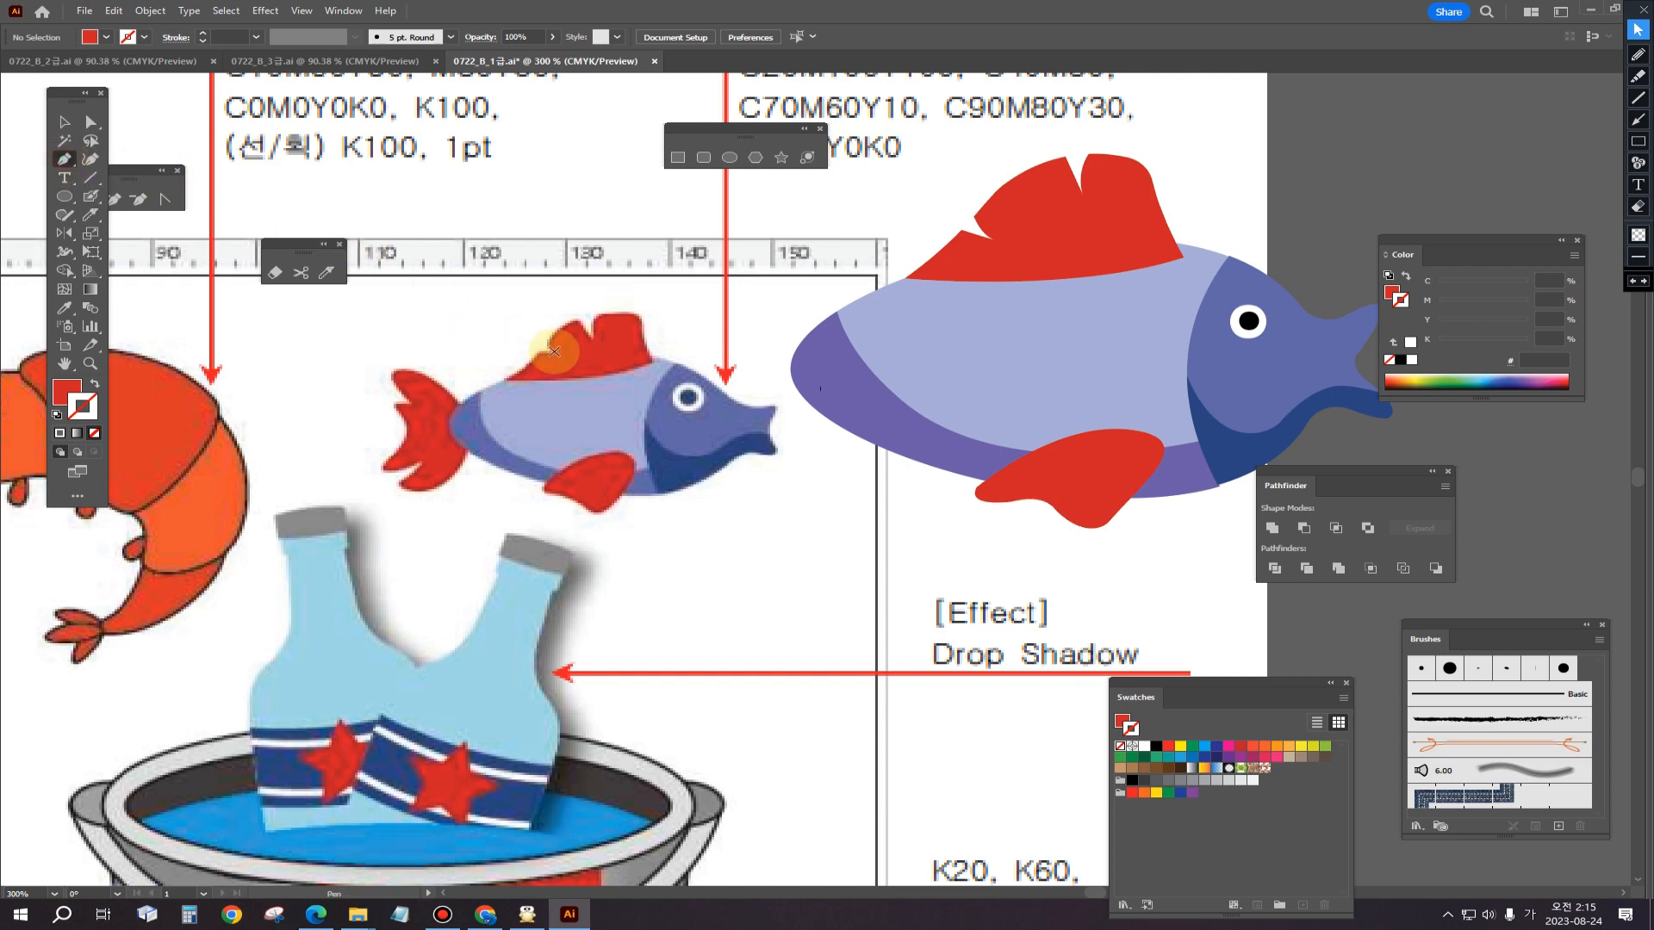
left_click(848, 355)
left_click_drag(722, 285, 631, 276)
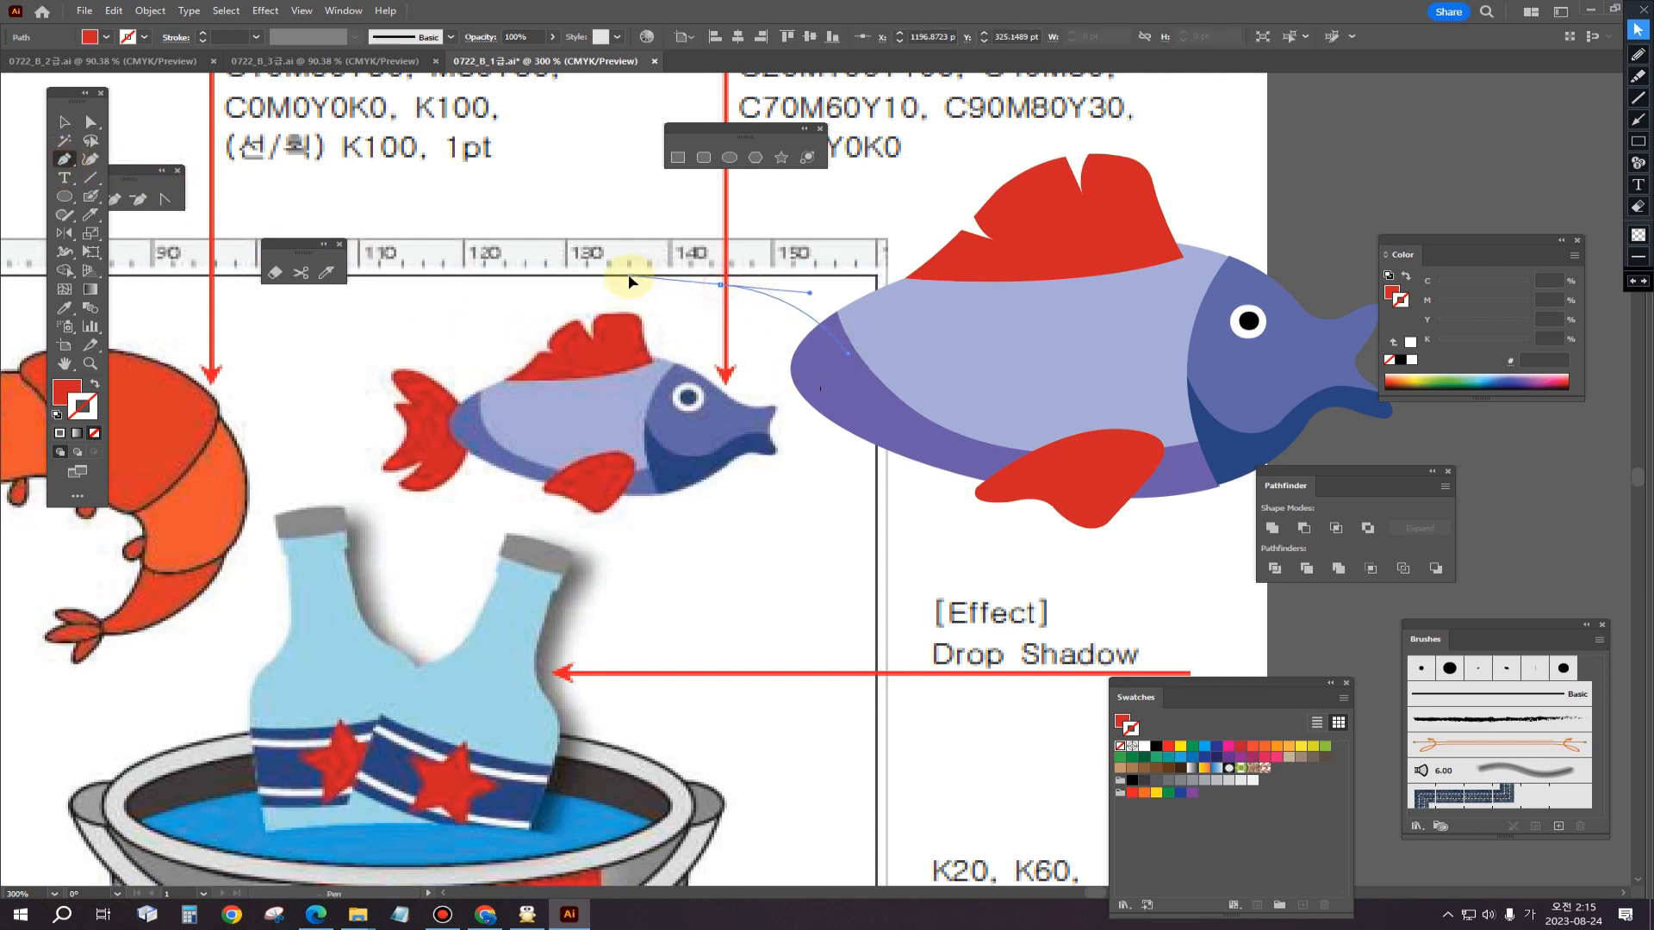
left_click(735, 341)
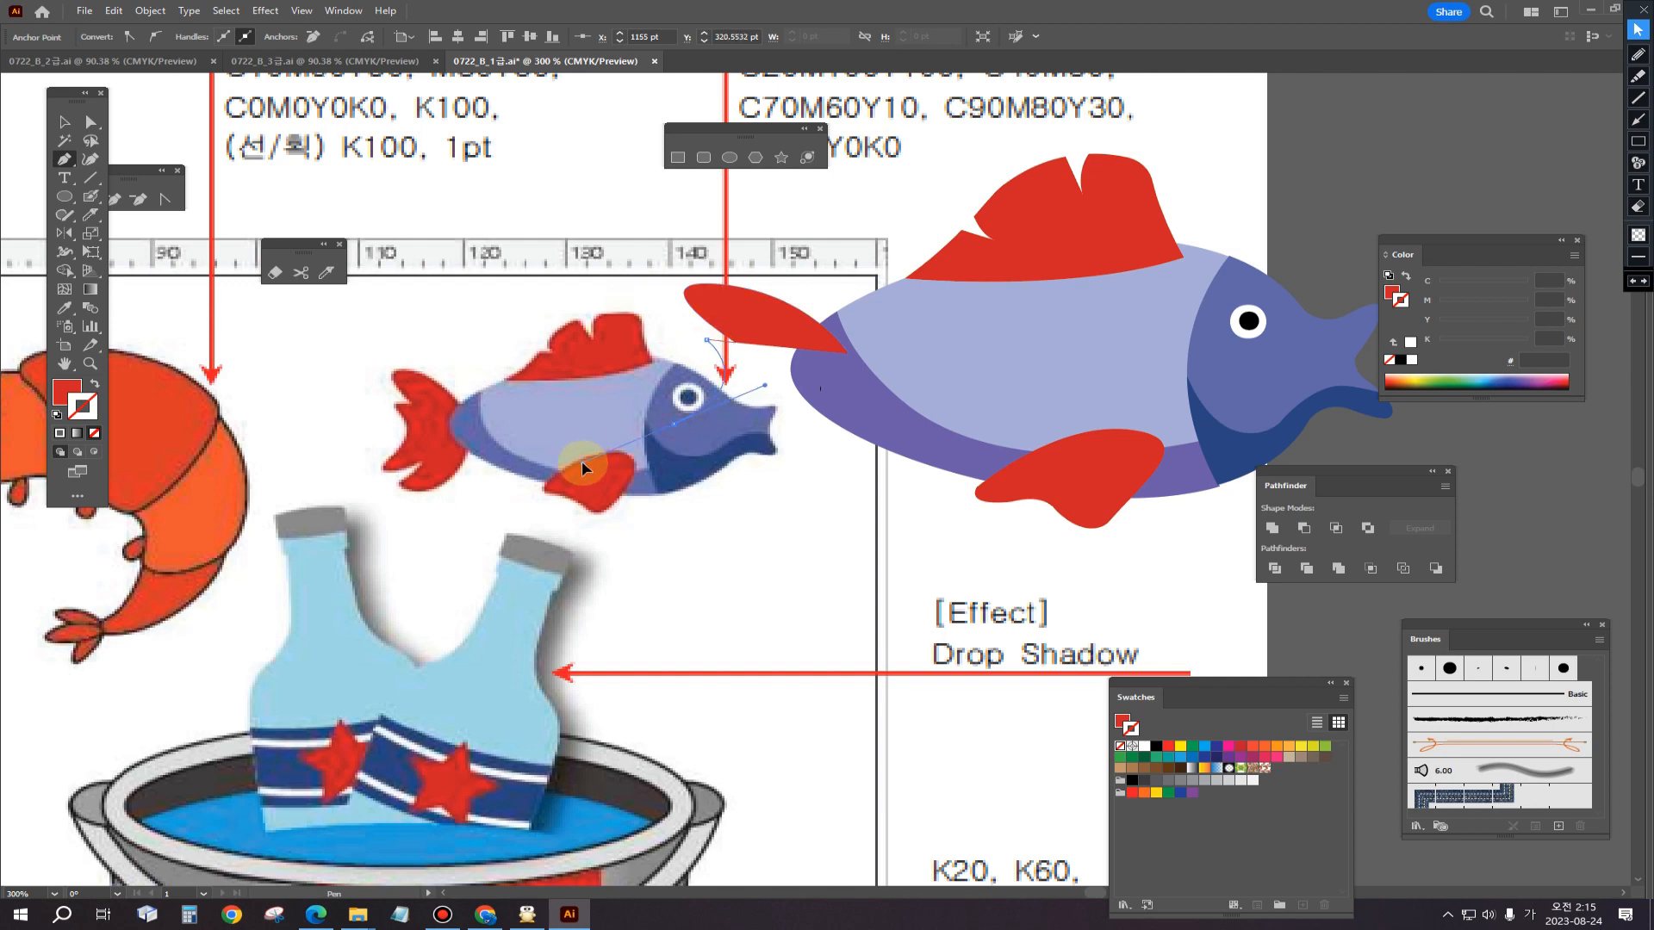
left_click_drag(582, 462, 582, 463)
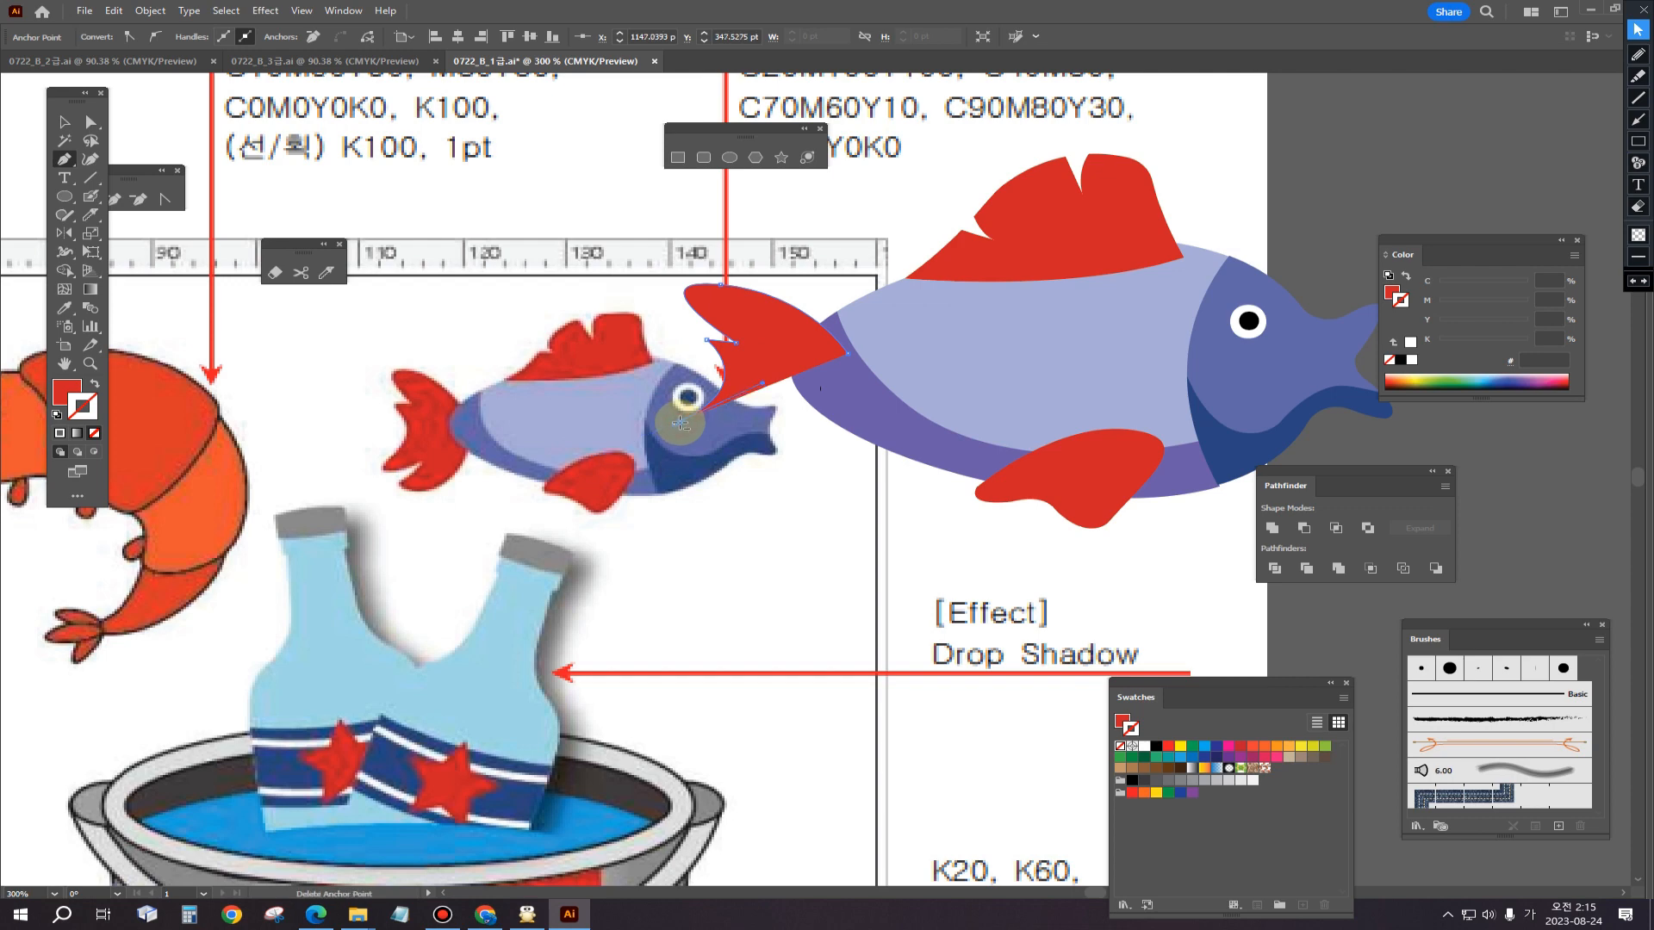
left_click_drag(751, 418, 774, 407)
left_click(782, 397)
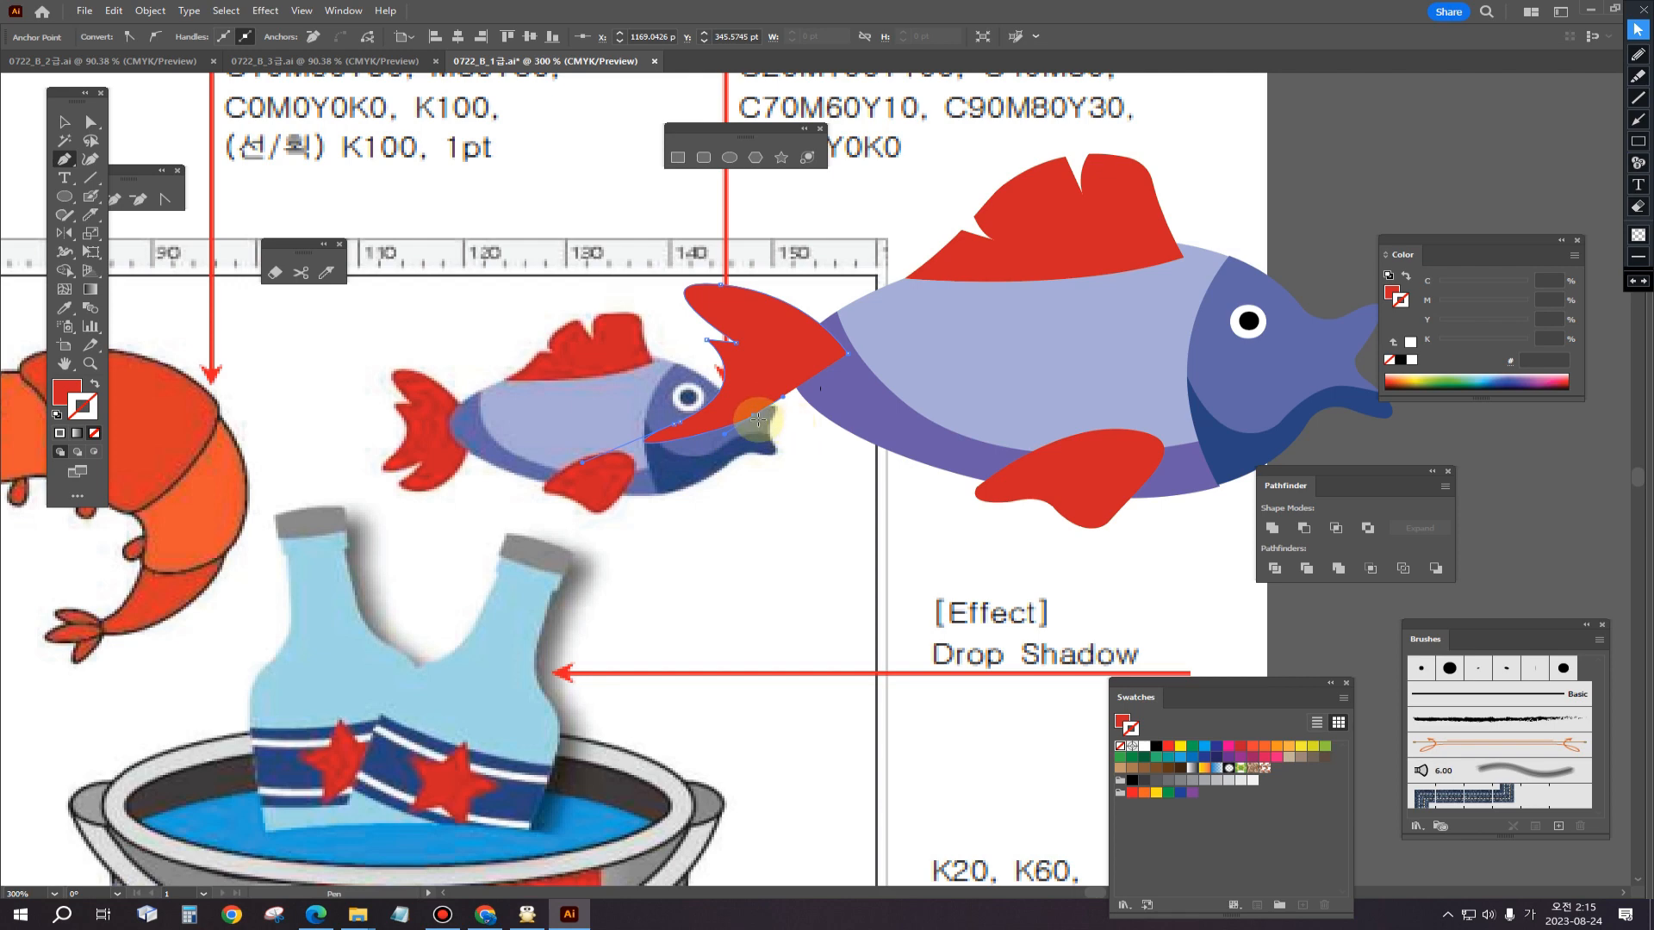
left_click(755, 417)
left_click(707, 459)
left_click_drag(850, 354, 907, 205)
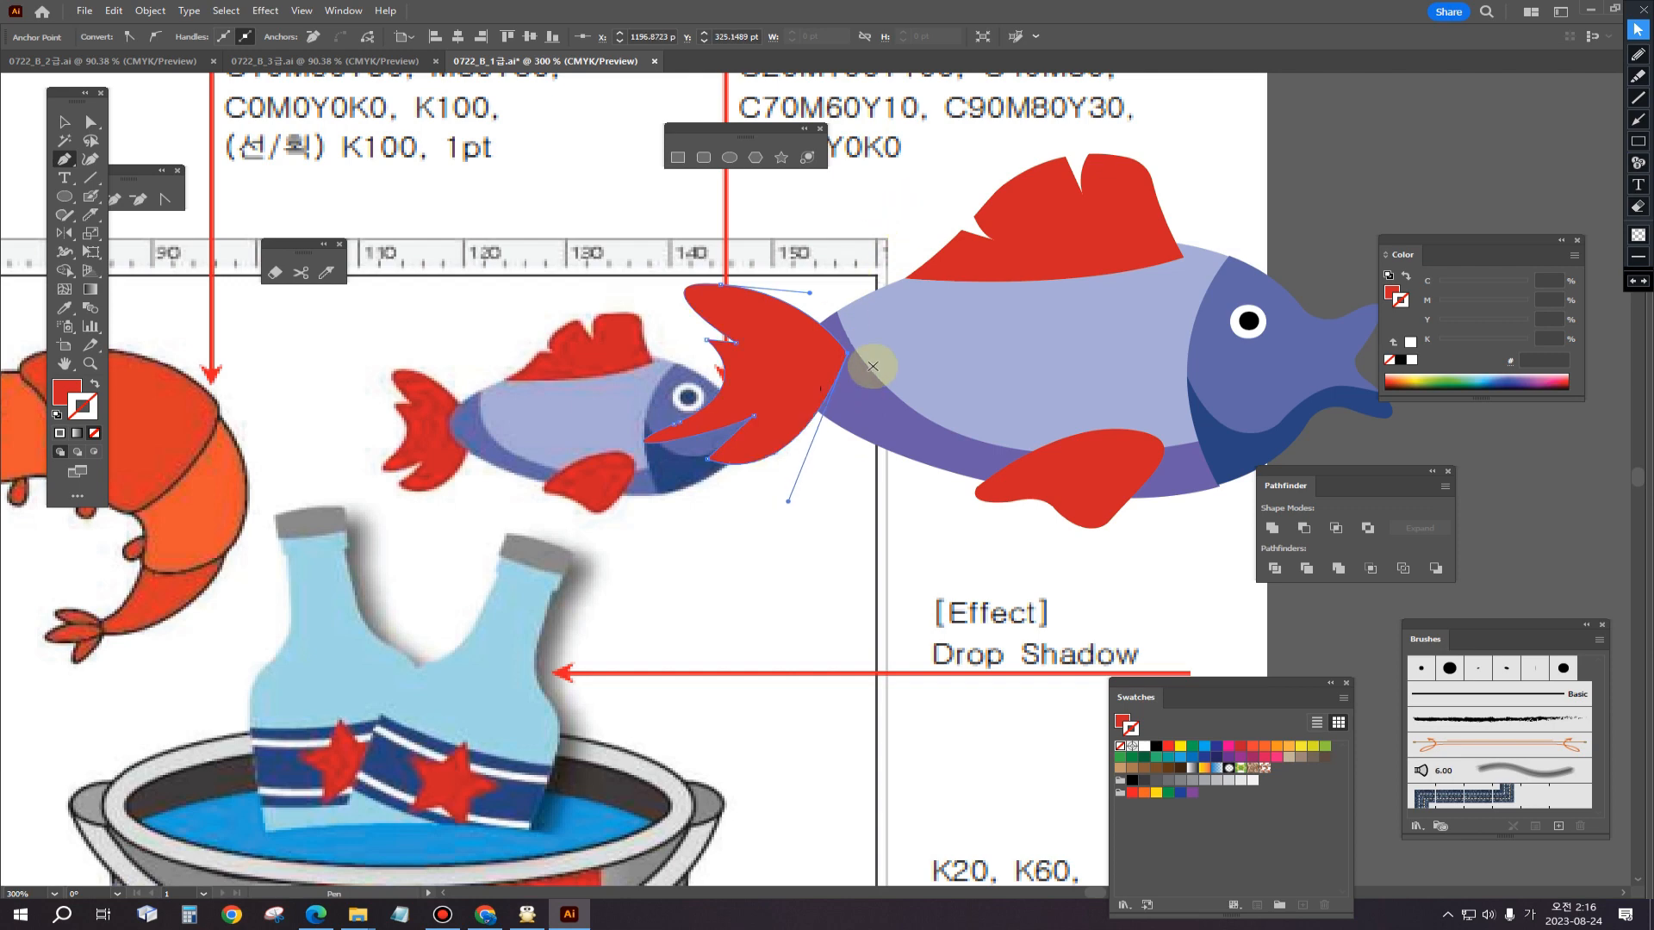
Step: Send the tail fin to the back of the stacking order and deselect it
left_click(62, 127)
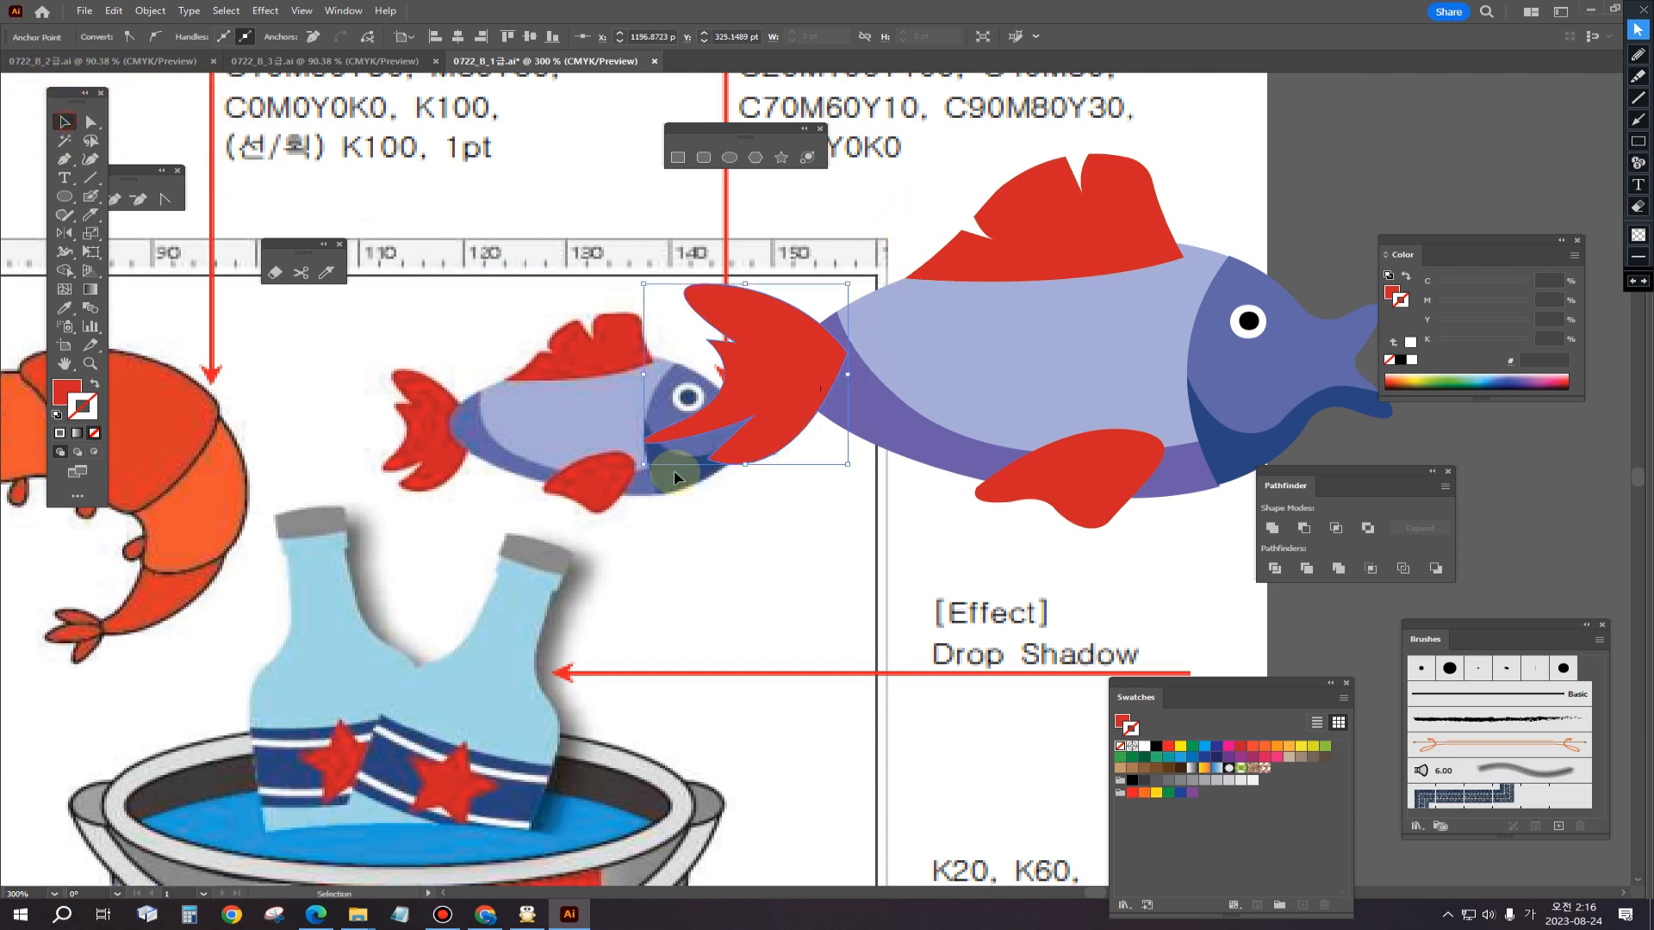
left_click(765, 419)
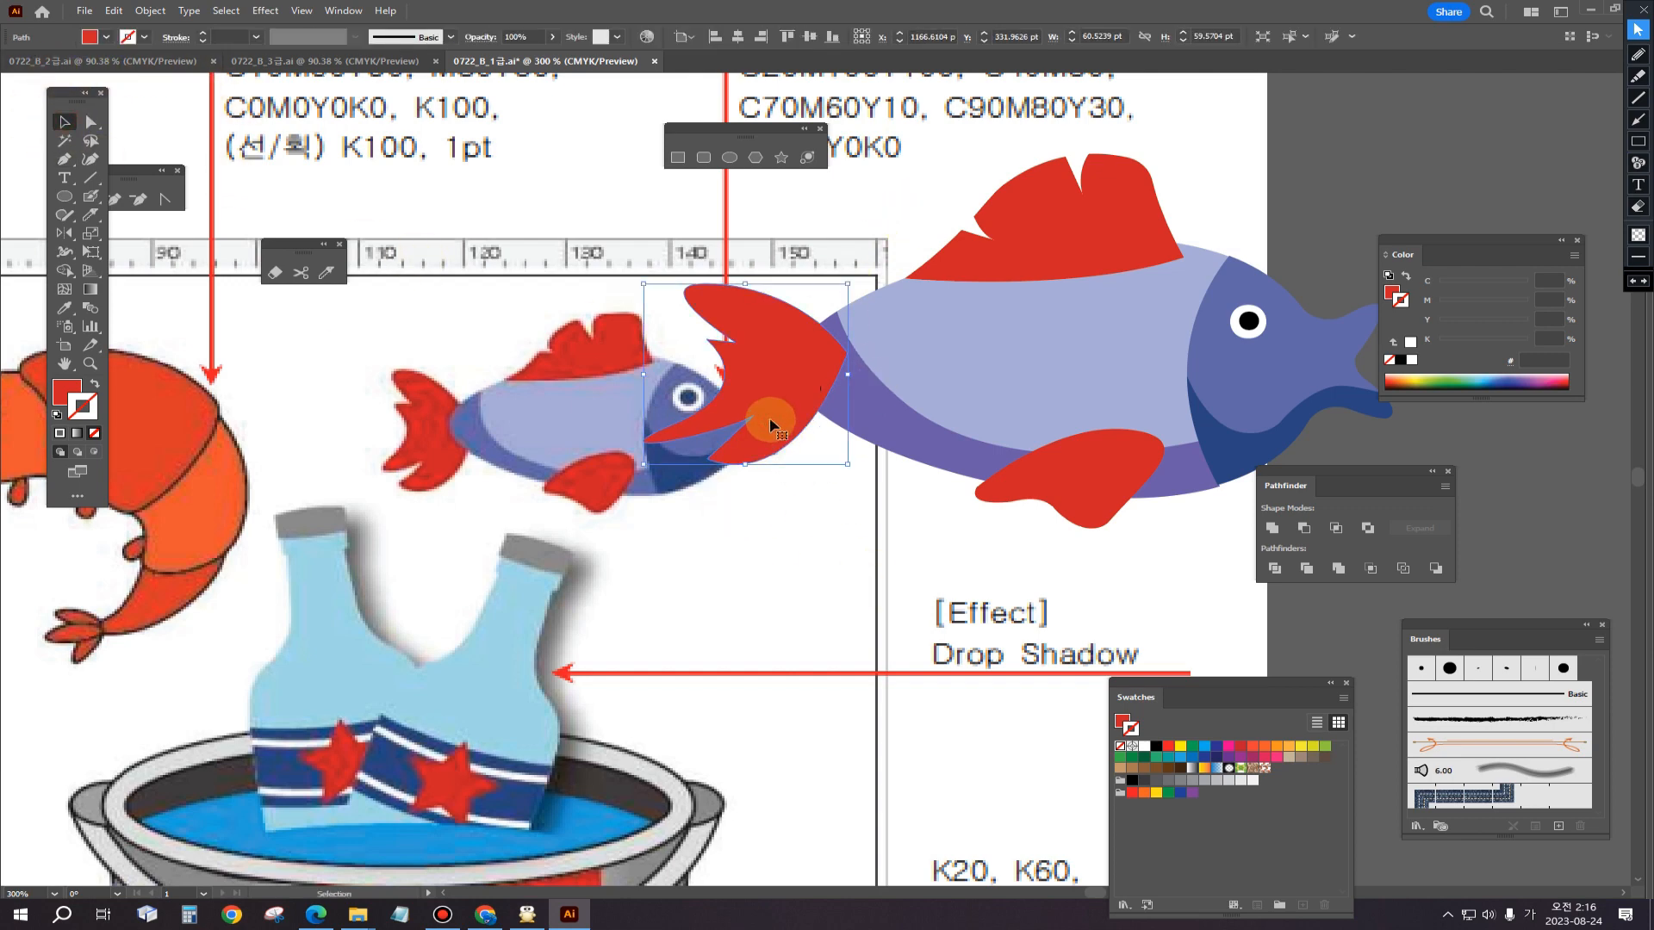
key("a")
key("ctrl+shift+bracketleft")
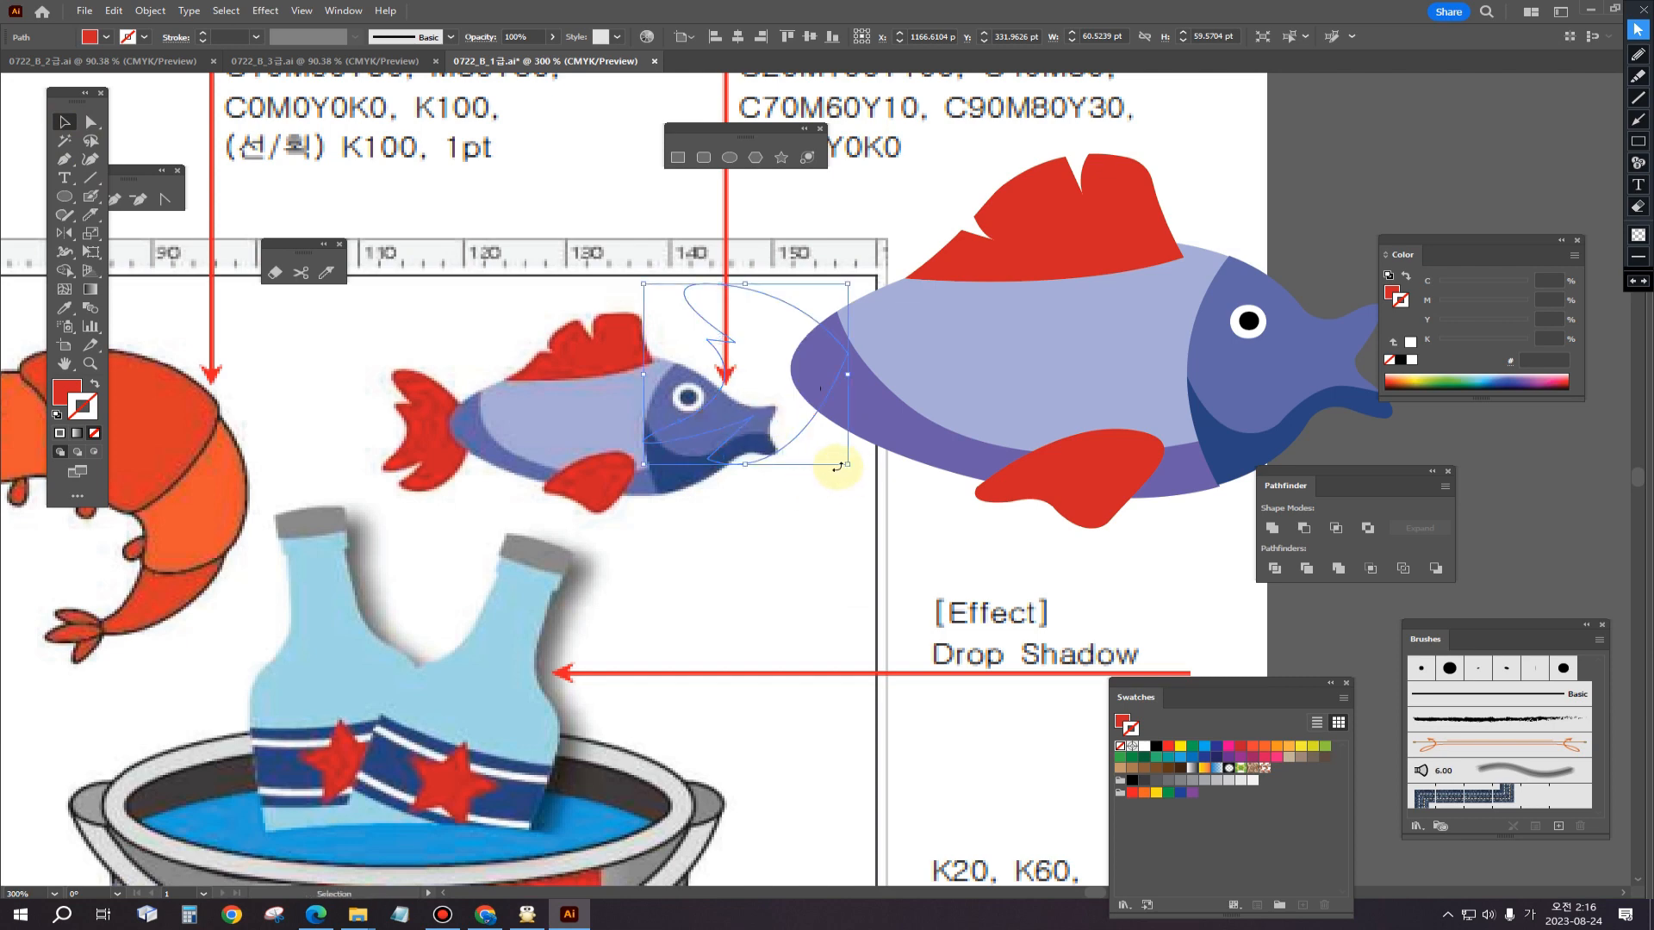
key("a")
key("v")
left_click(703, 545)
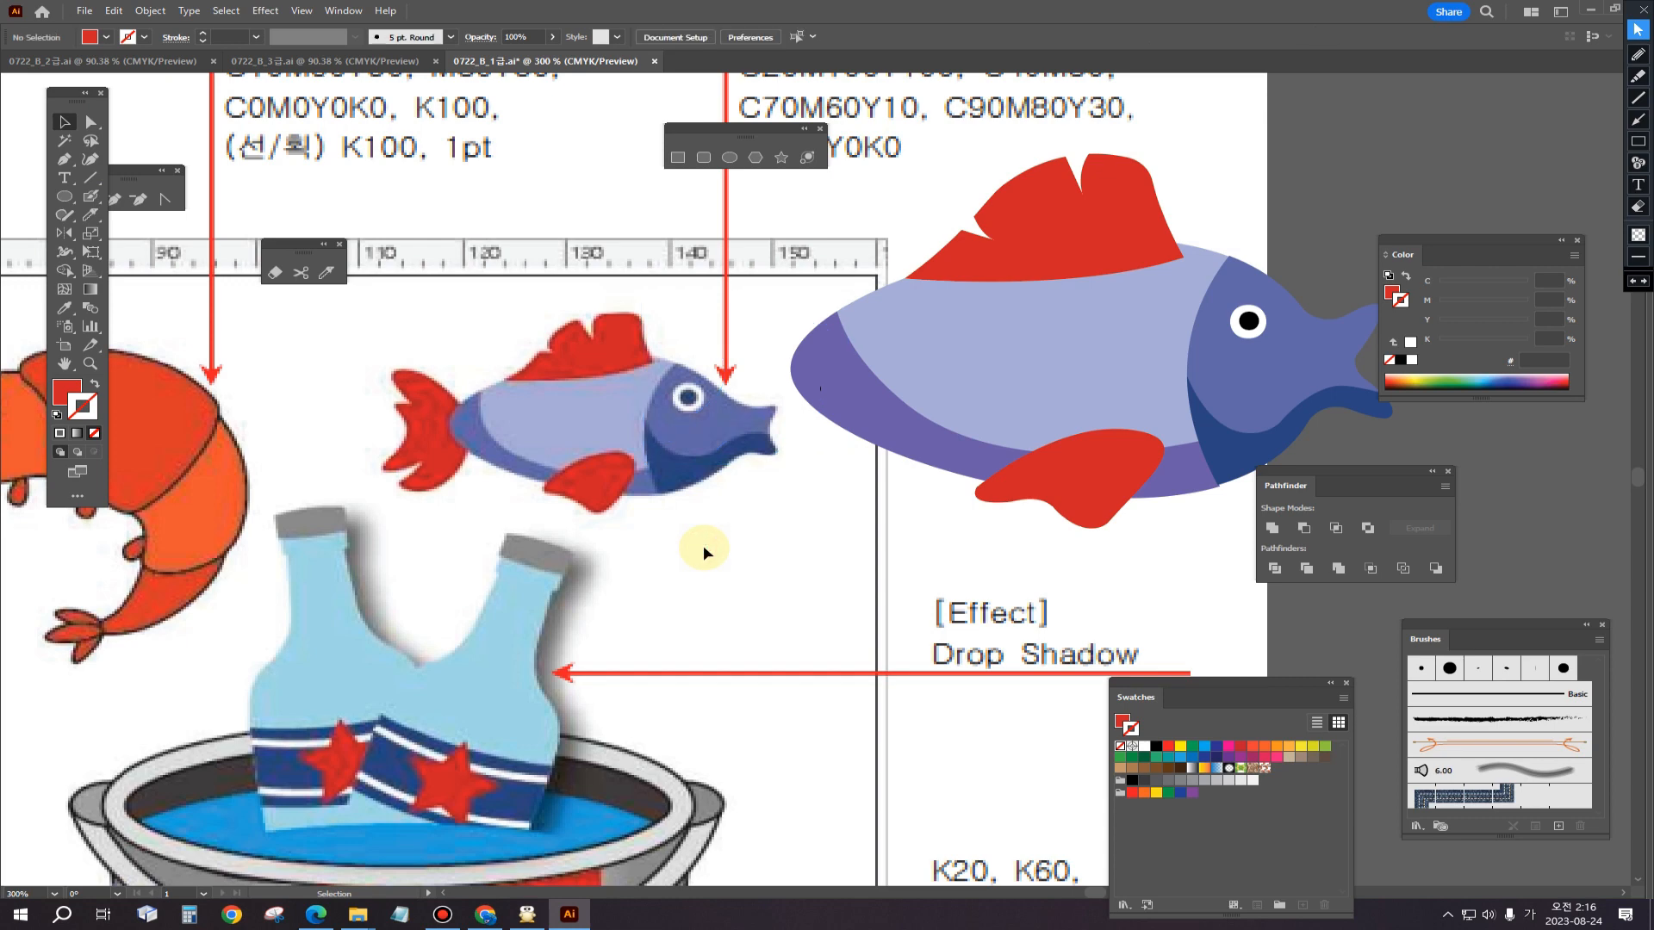
key("ctrl+super+2")
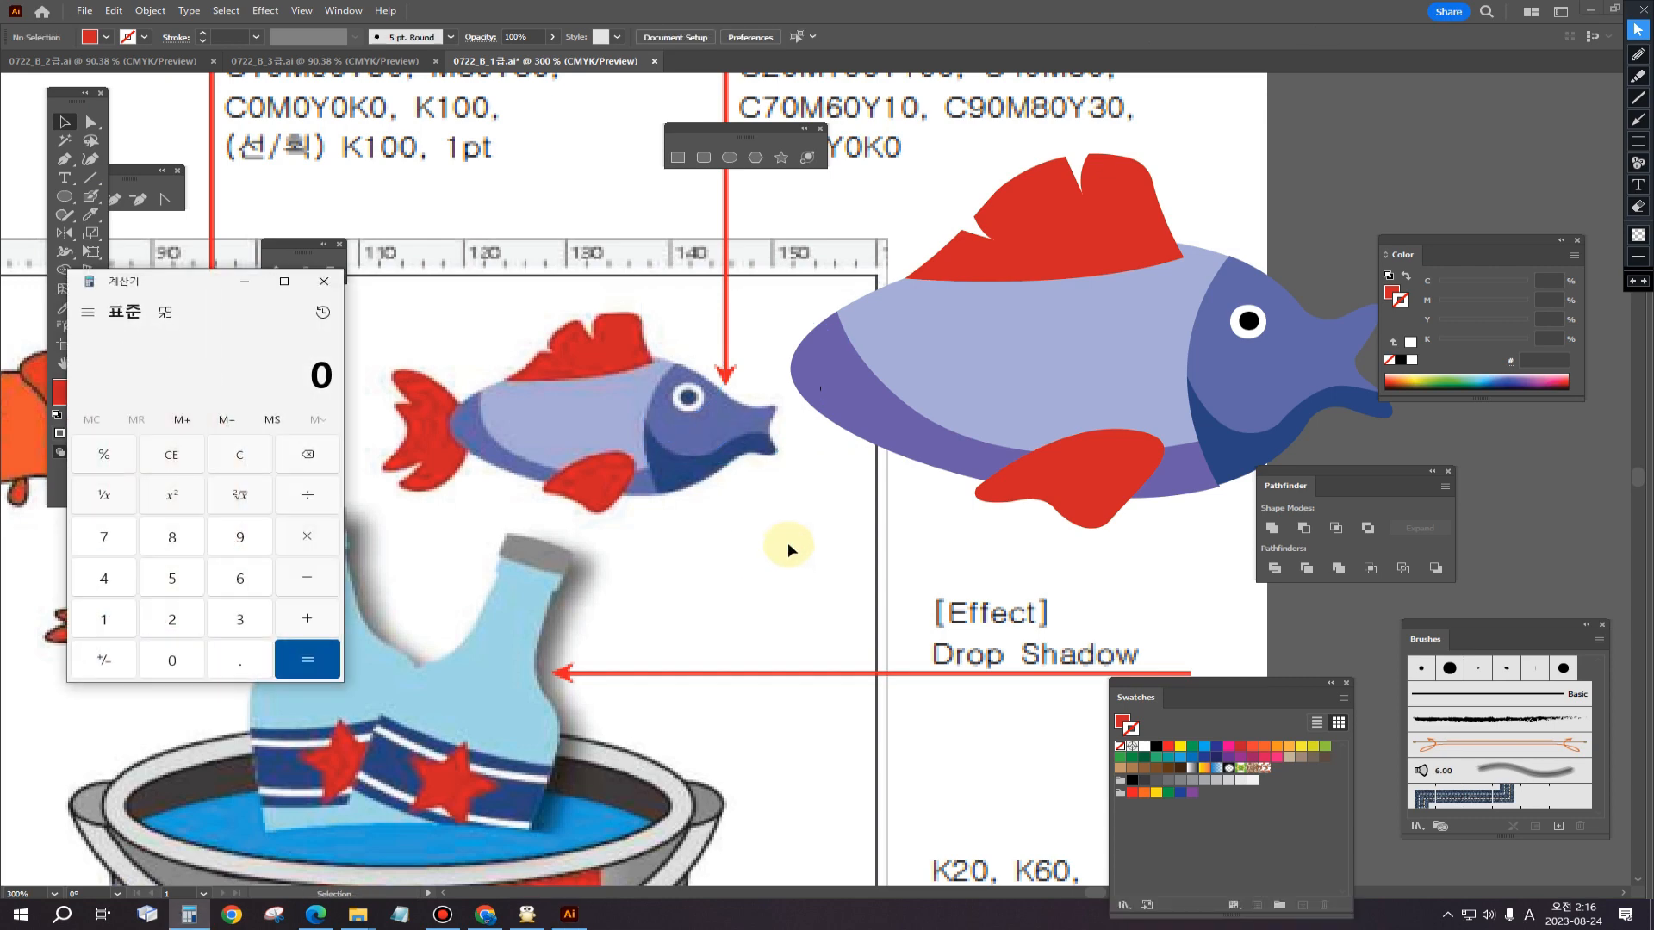
left_click_drag(699, 588, 472, 585)
left_click_drag(817, 592, 556, 592)
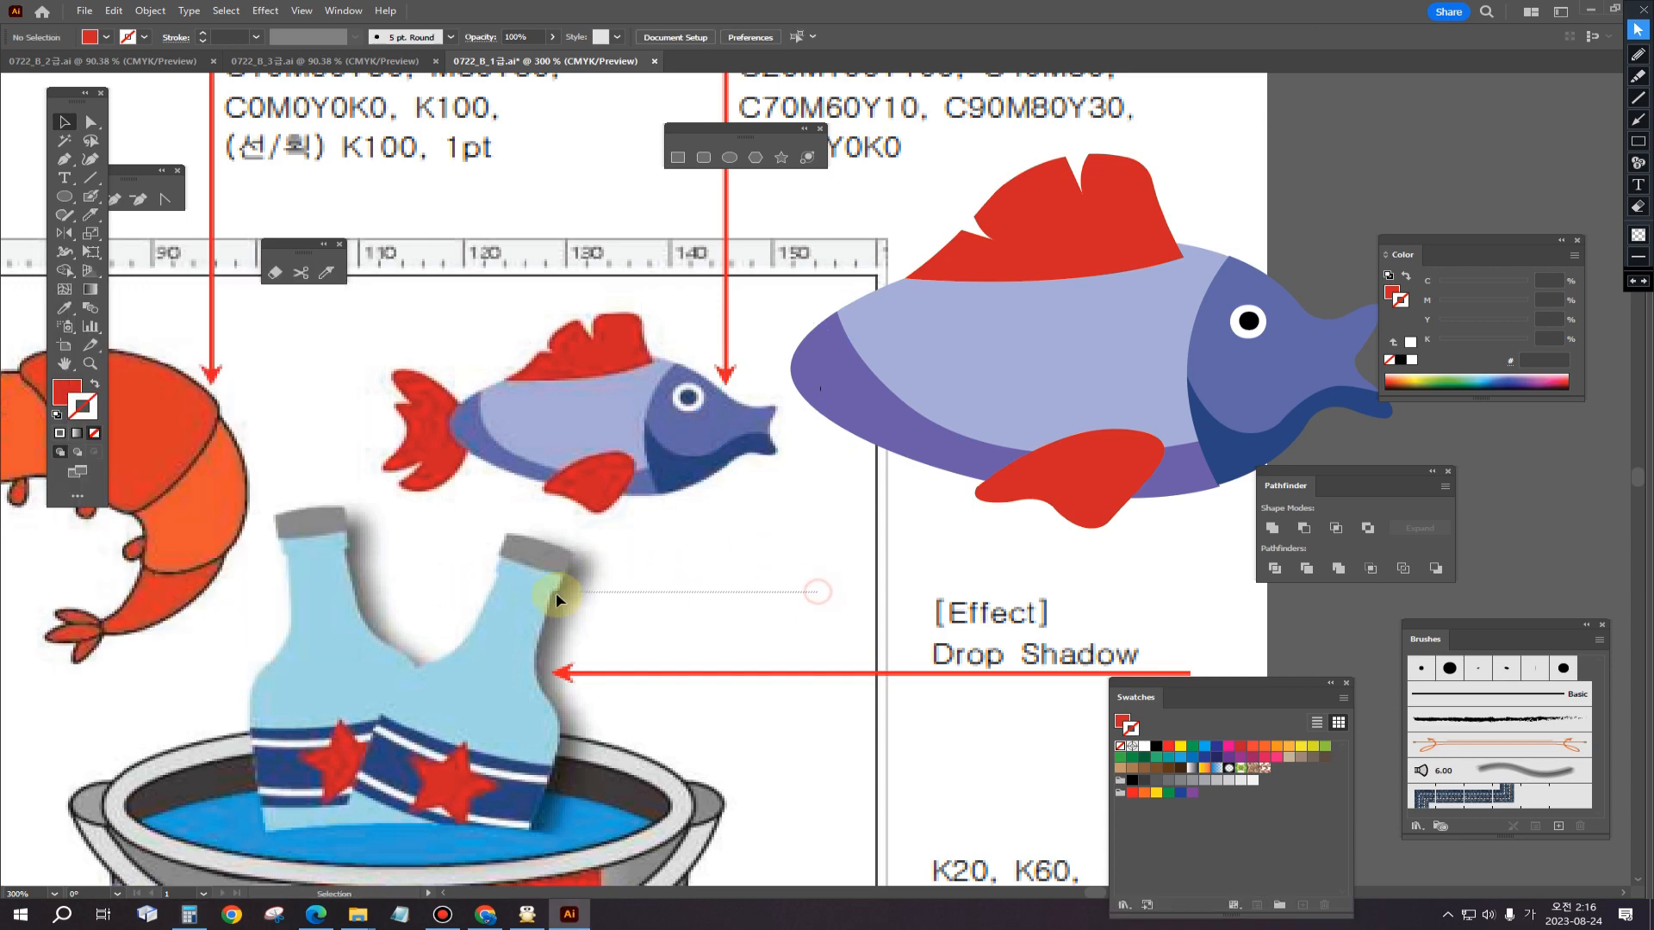
Step: Unlock the reference image, move it away from the redrawn fish so it clears the tail fin, and deselect it
key("ctrl+alt+2")
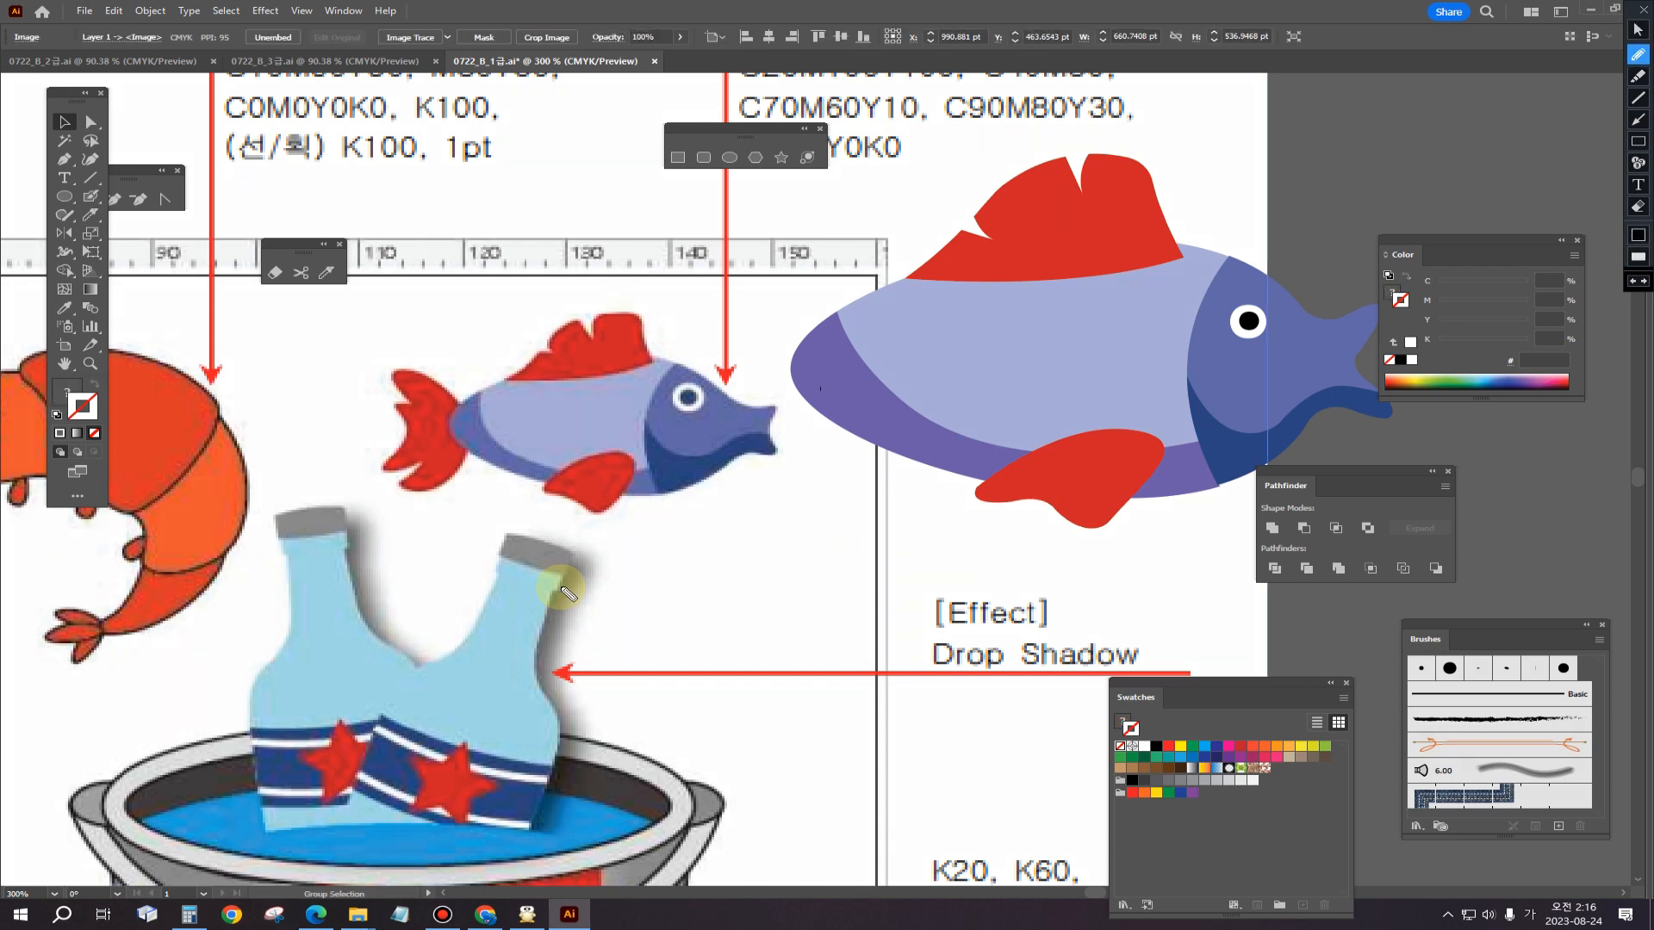
left_click_drag(813, 574, 355, 587)
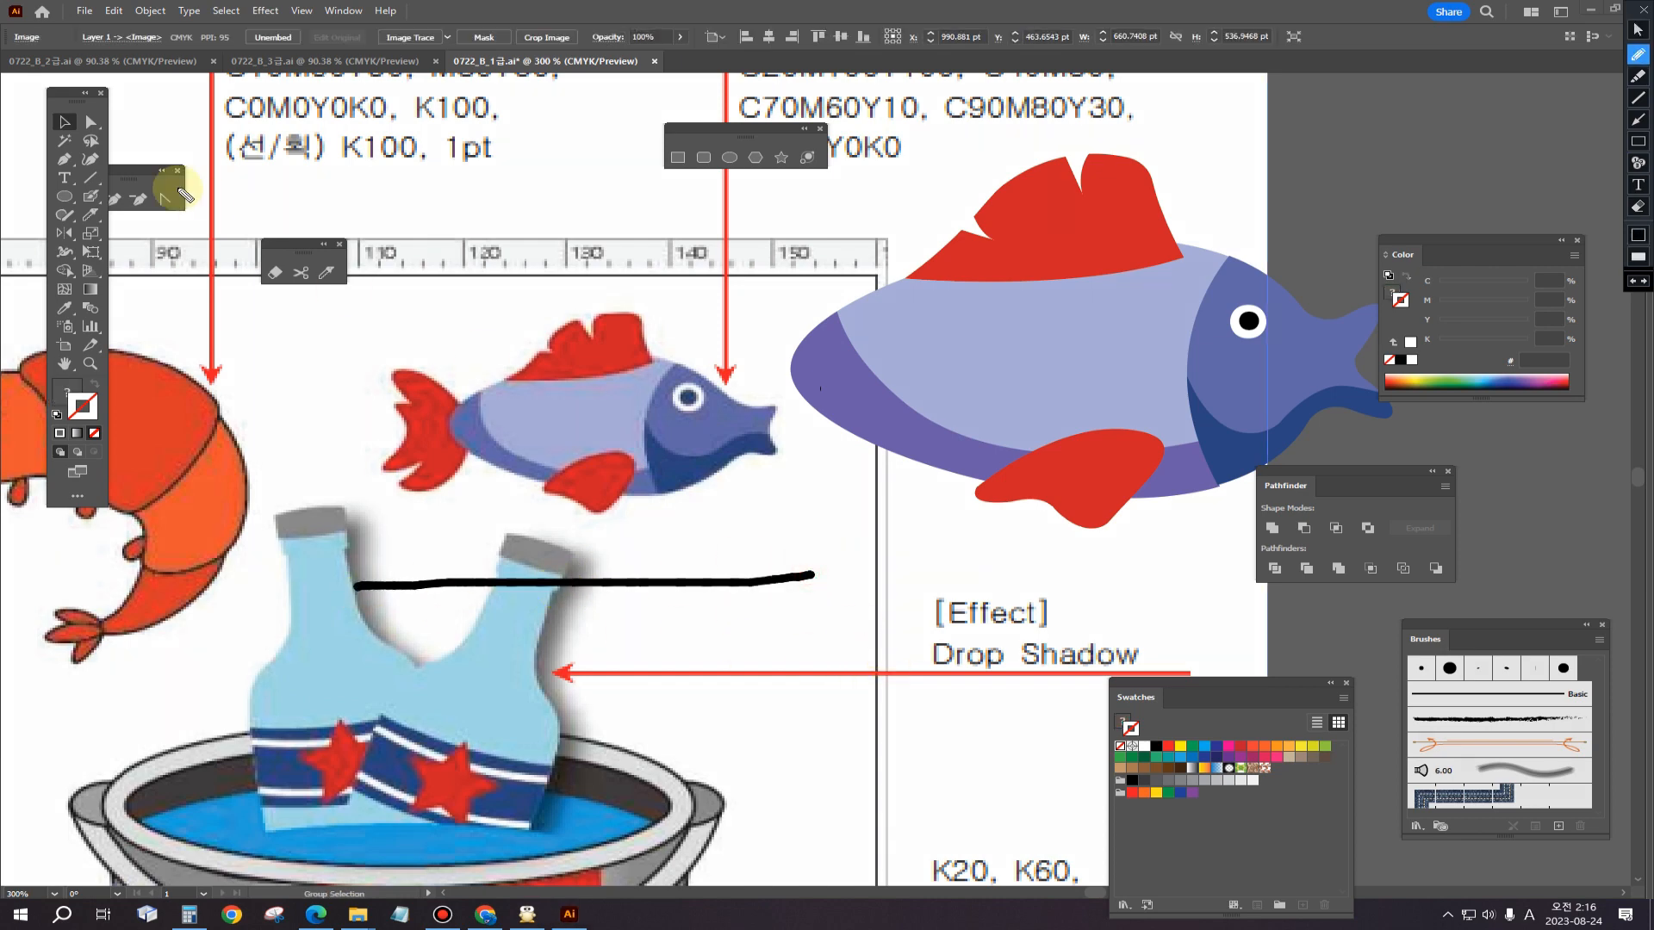
left_click(1638, 29)
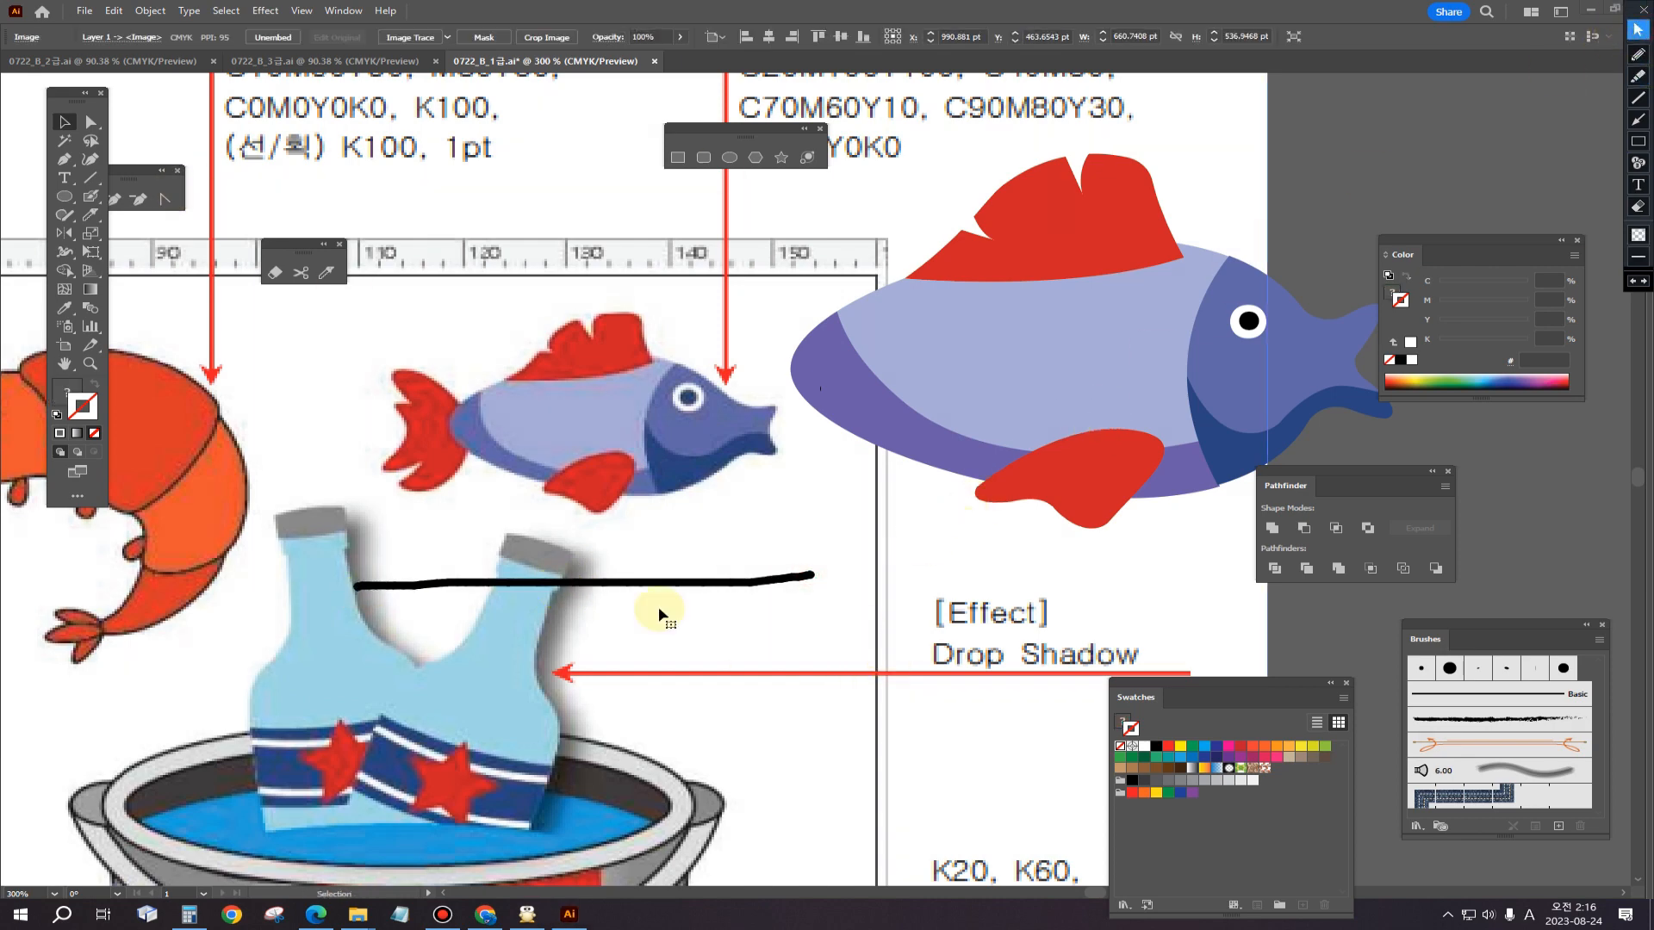
left_click_drag(896, 561, 247, 539)
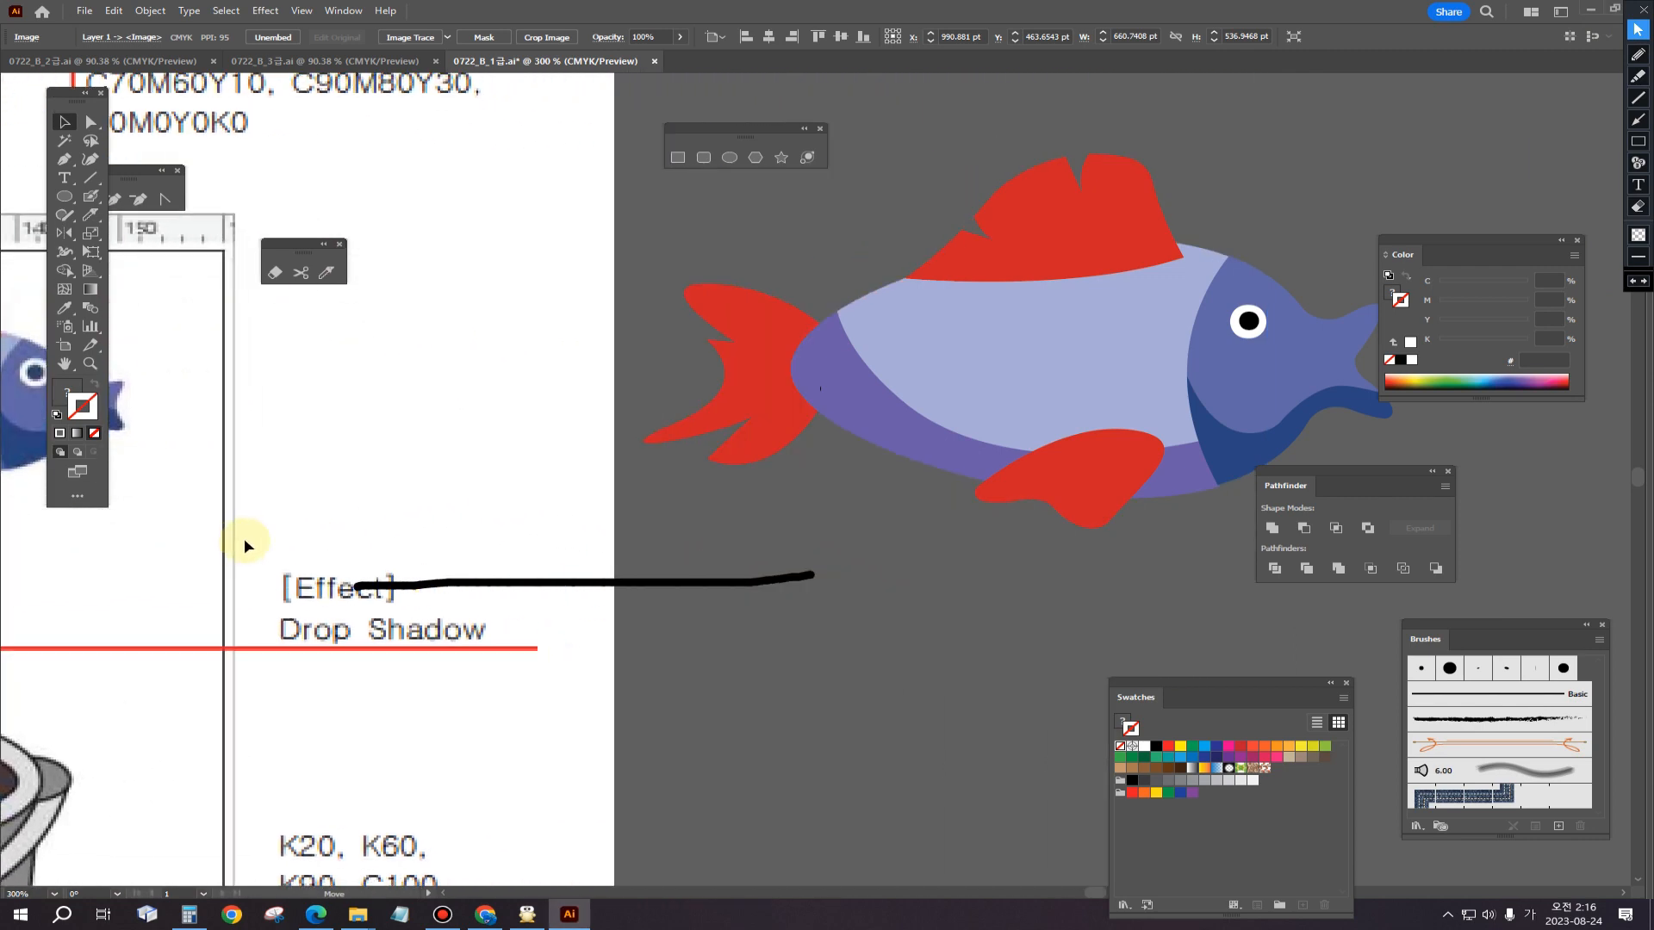
key("ctrl+minus")
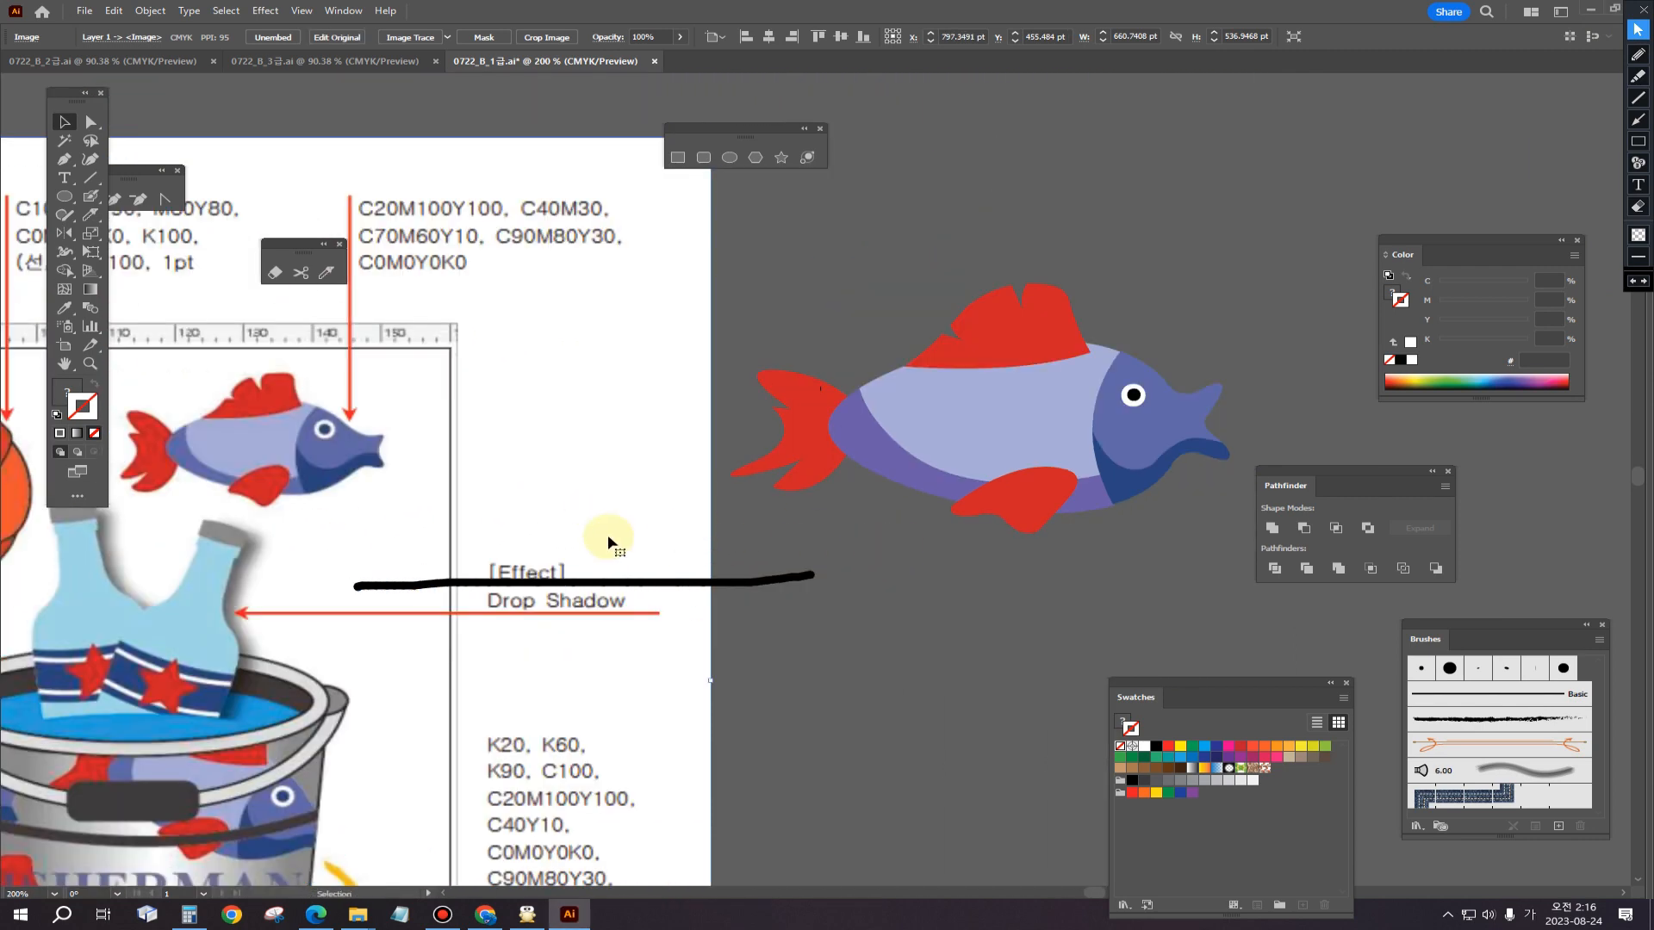
left_click_drag(570, 530, 704, 513)
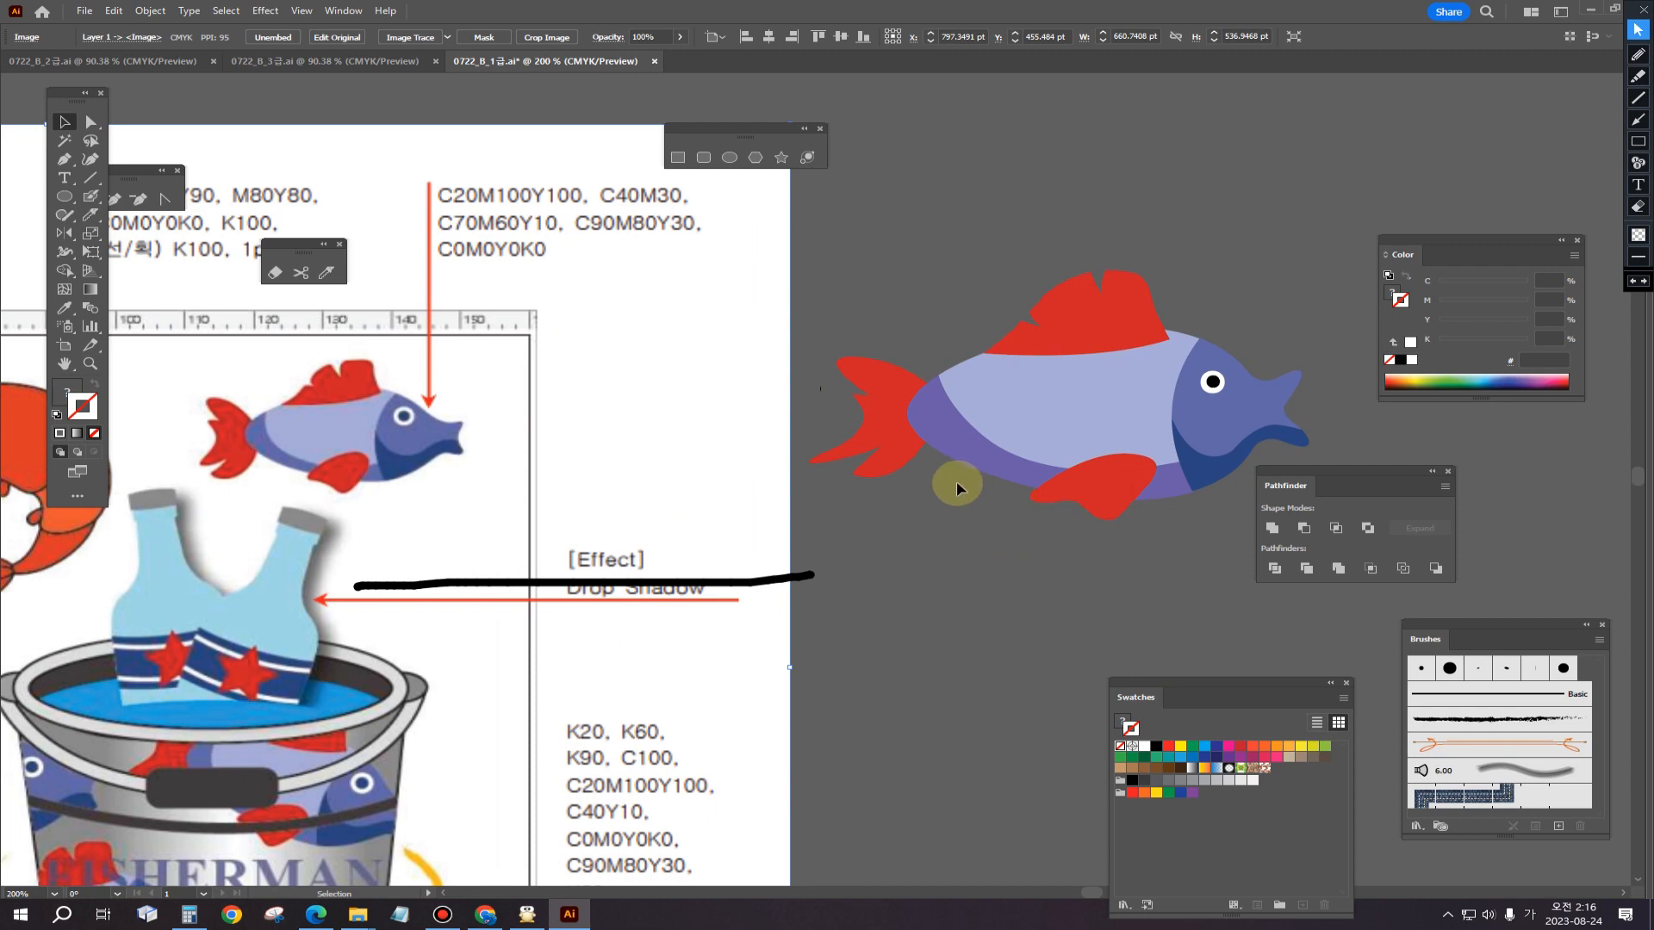
left_click(89, 132)
left_click(797, 422)
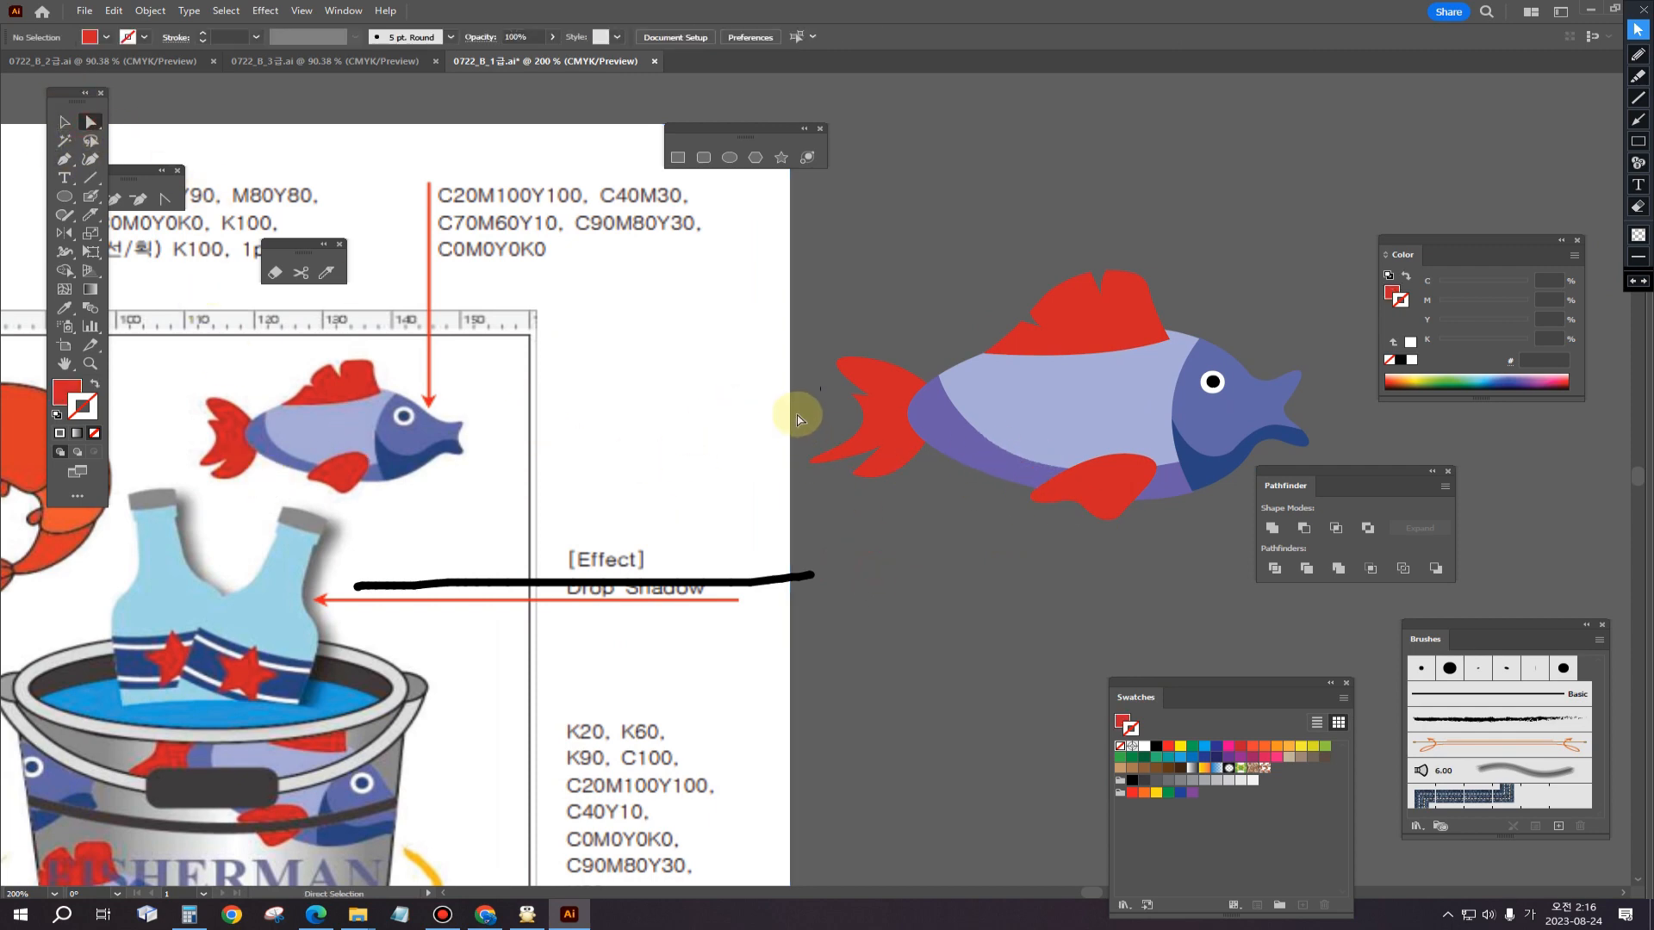
Step: Pull the lower tip of the tail fin inward to shorten it, and deselect the fin
left_click_drag(830, 488, 772, 480)
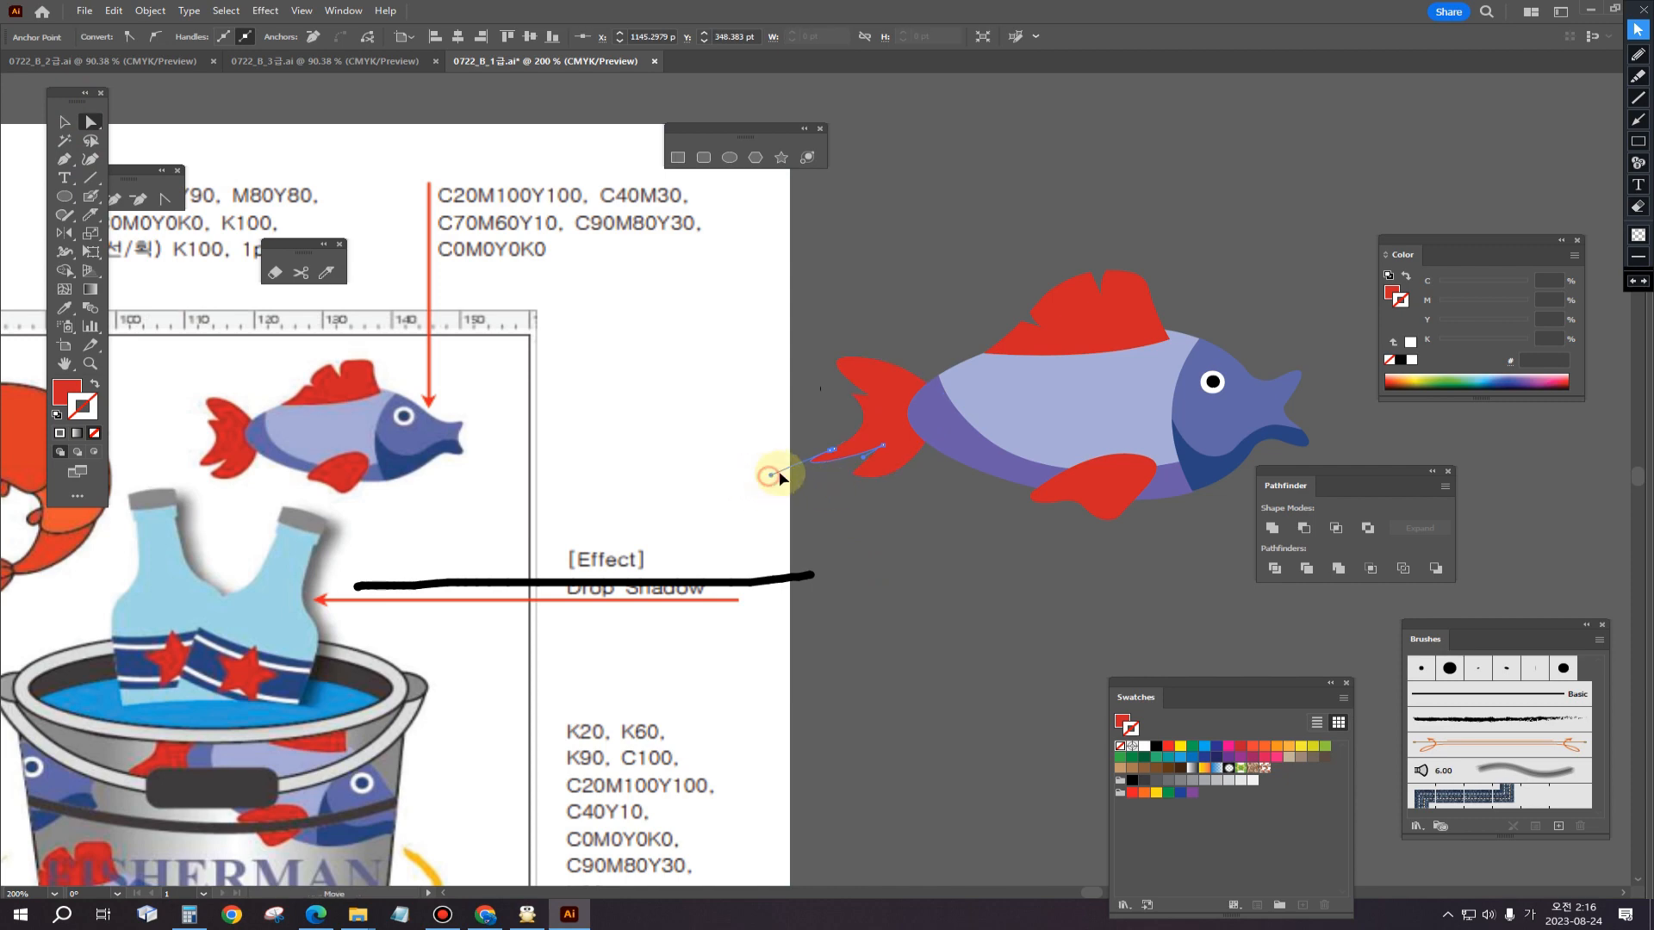
left_click(868, 527)
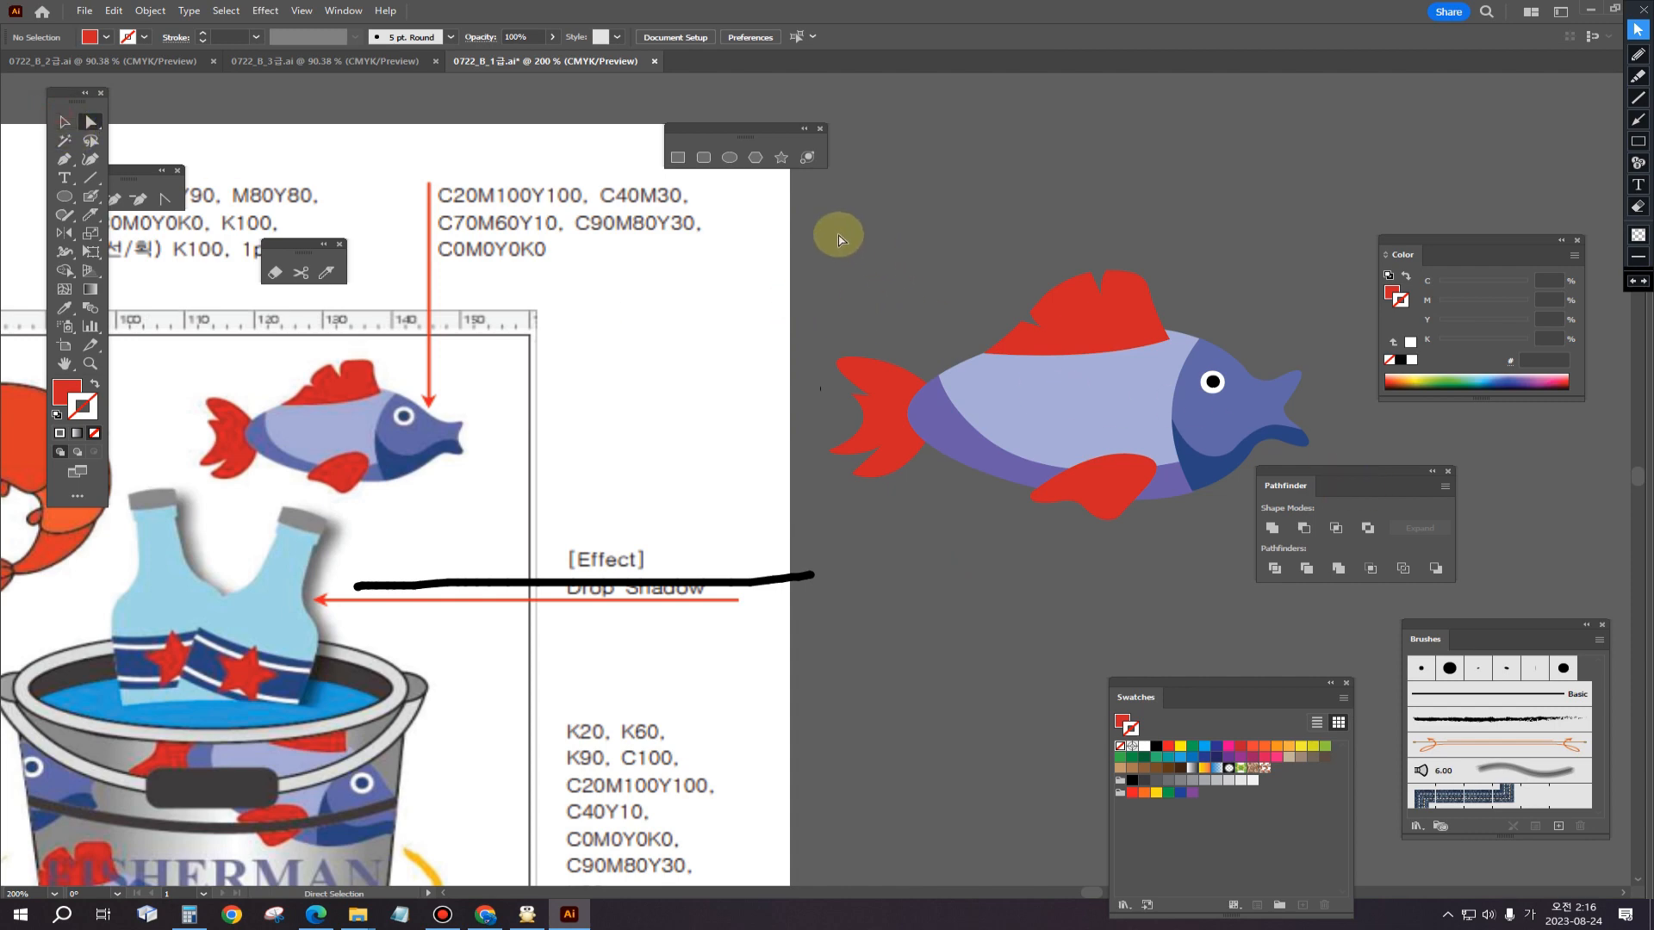
Step: Select the entire redrawn fish, scale it down slightly in proportion, and deselect it
left_click_drag(842, 229, 1346, 551)
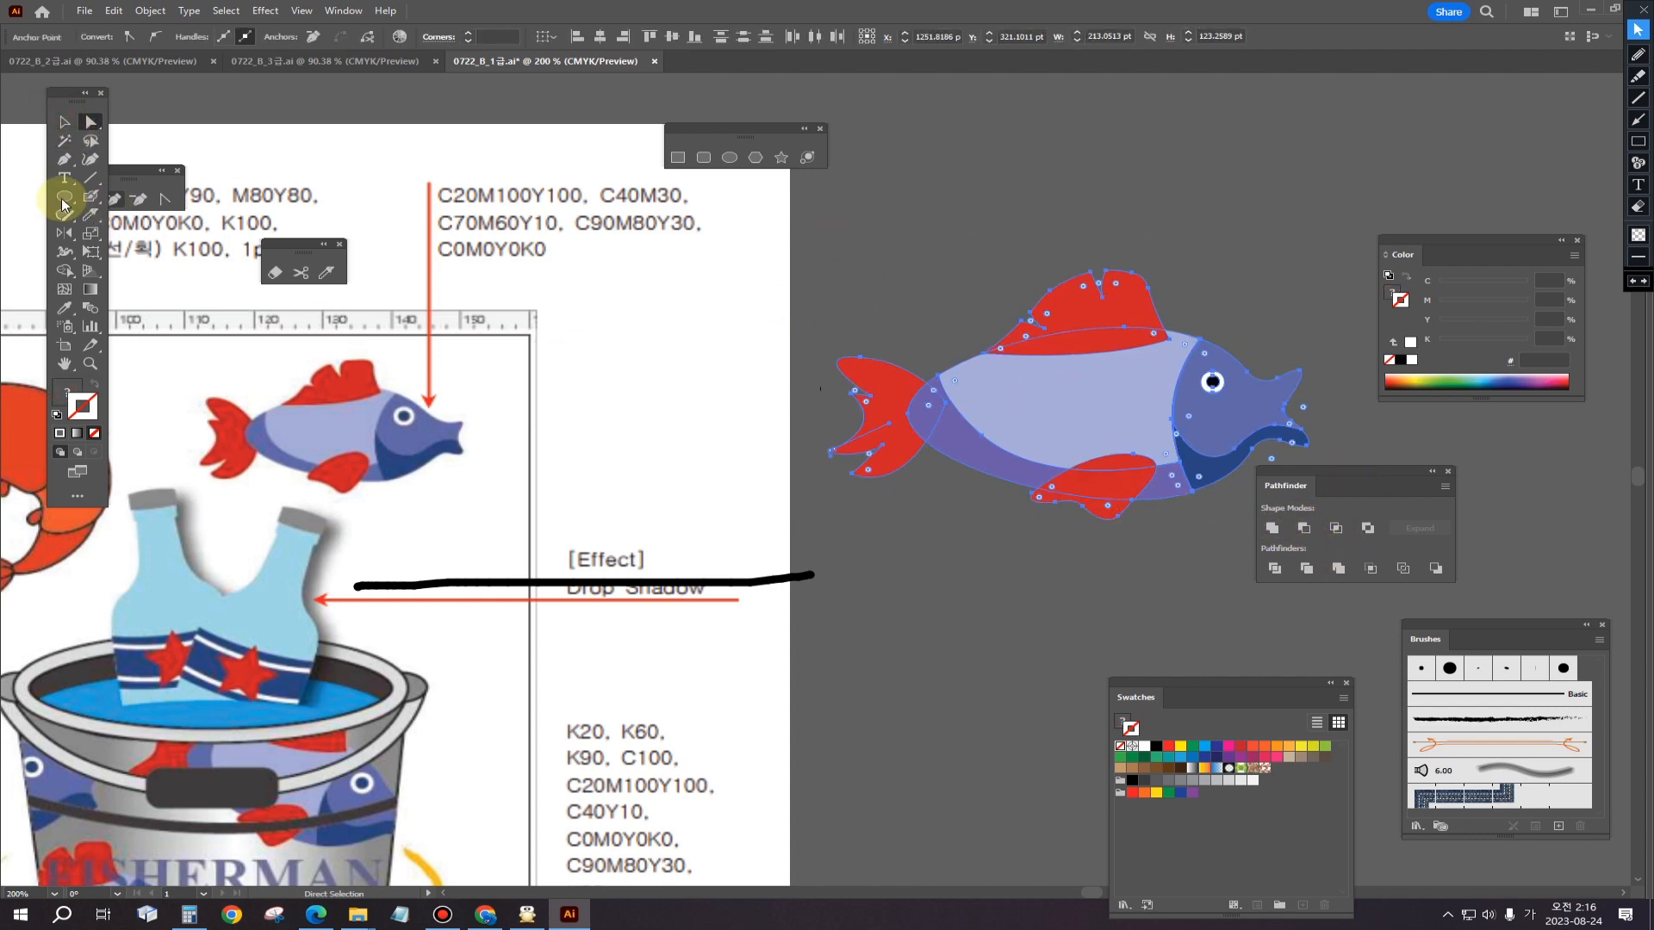
left_click(63, 122)
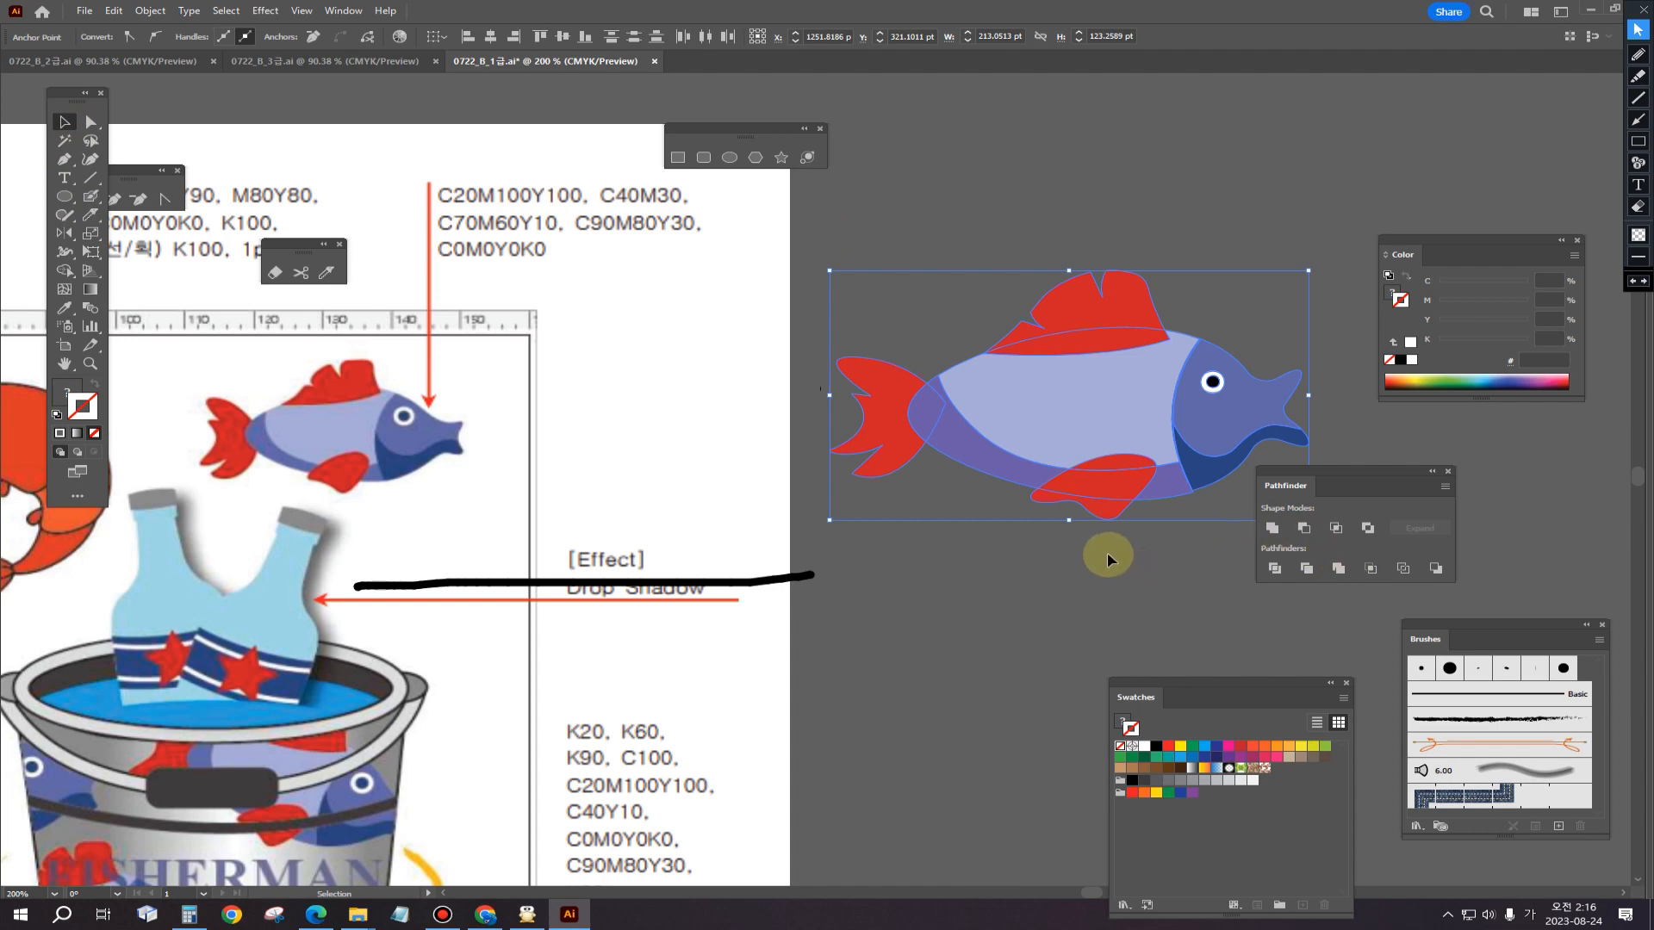
left_click_drag(1378, 486, 1493, 561)
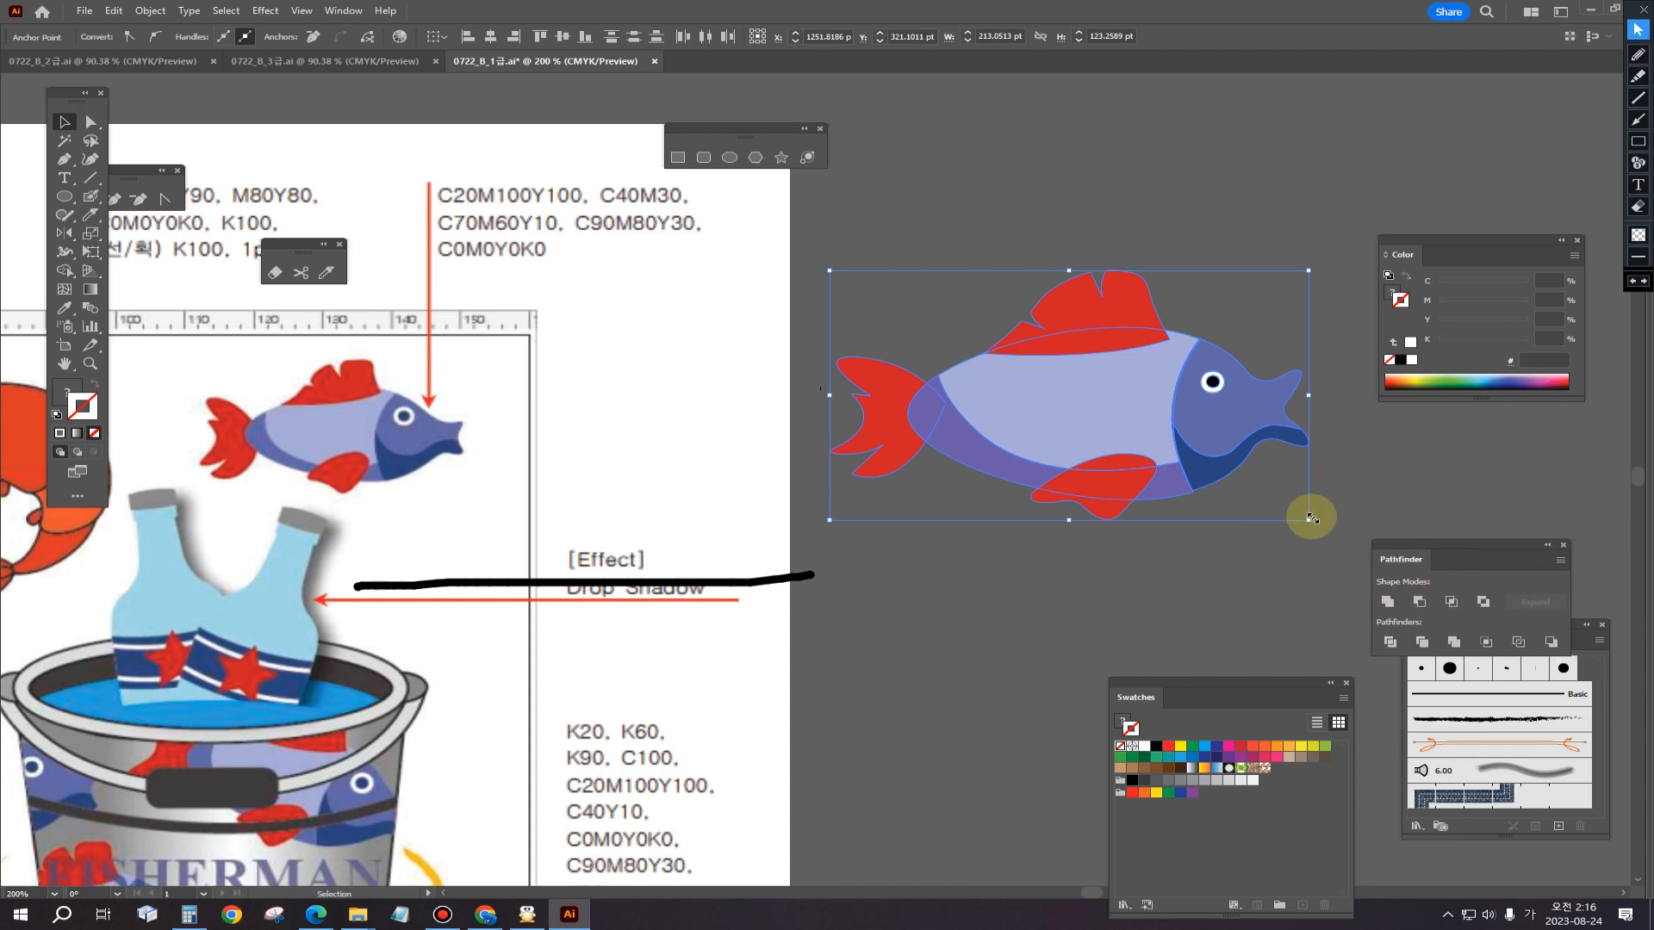
left_click_drag(1310, 518, 1257, 493)
mouse_move(1045, 495)
left_mouse_down()
mouse_move(1041, 469)
mouse_move(1043, 486)
left_mouse_up()
left_click(1070, 549)
left_click_drag(1057, 558, 1079, 502)
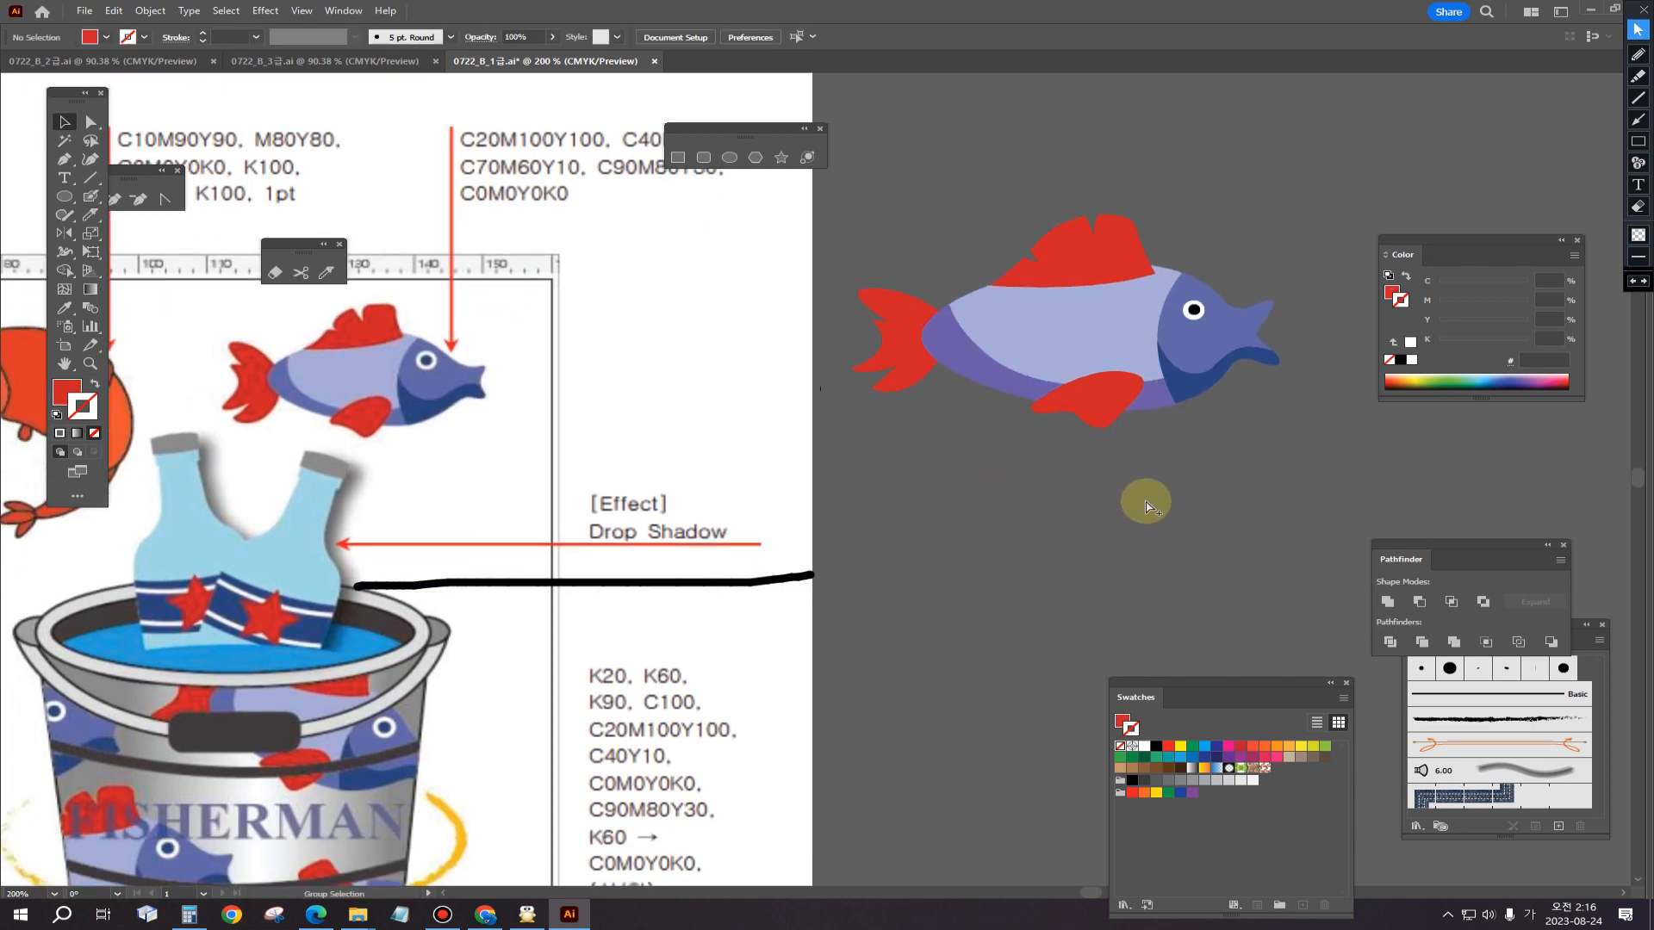
scroll(1142, 499, "down", 2)
left_click_drag(1074, 552, 1031, 486)
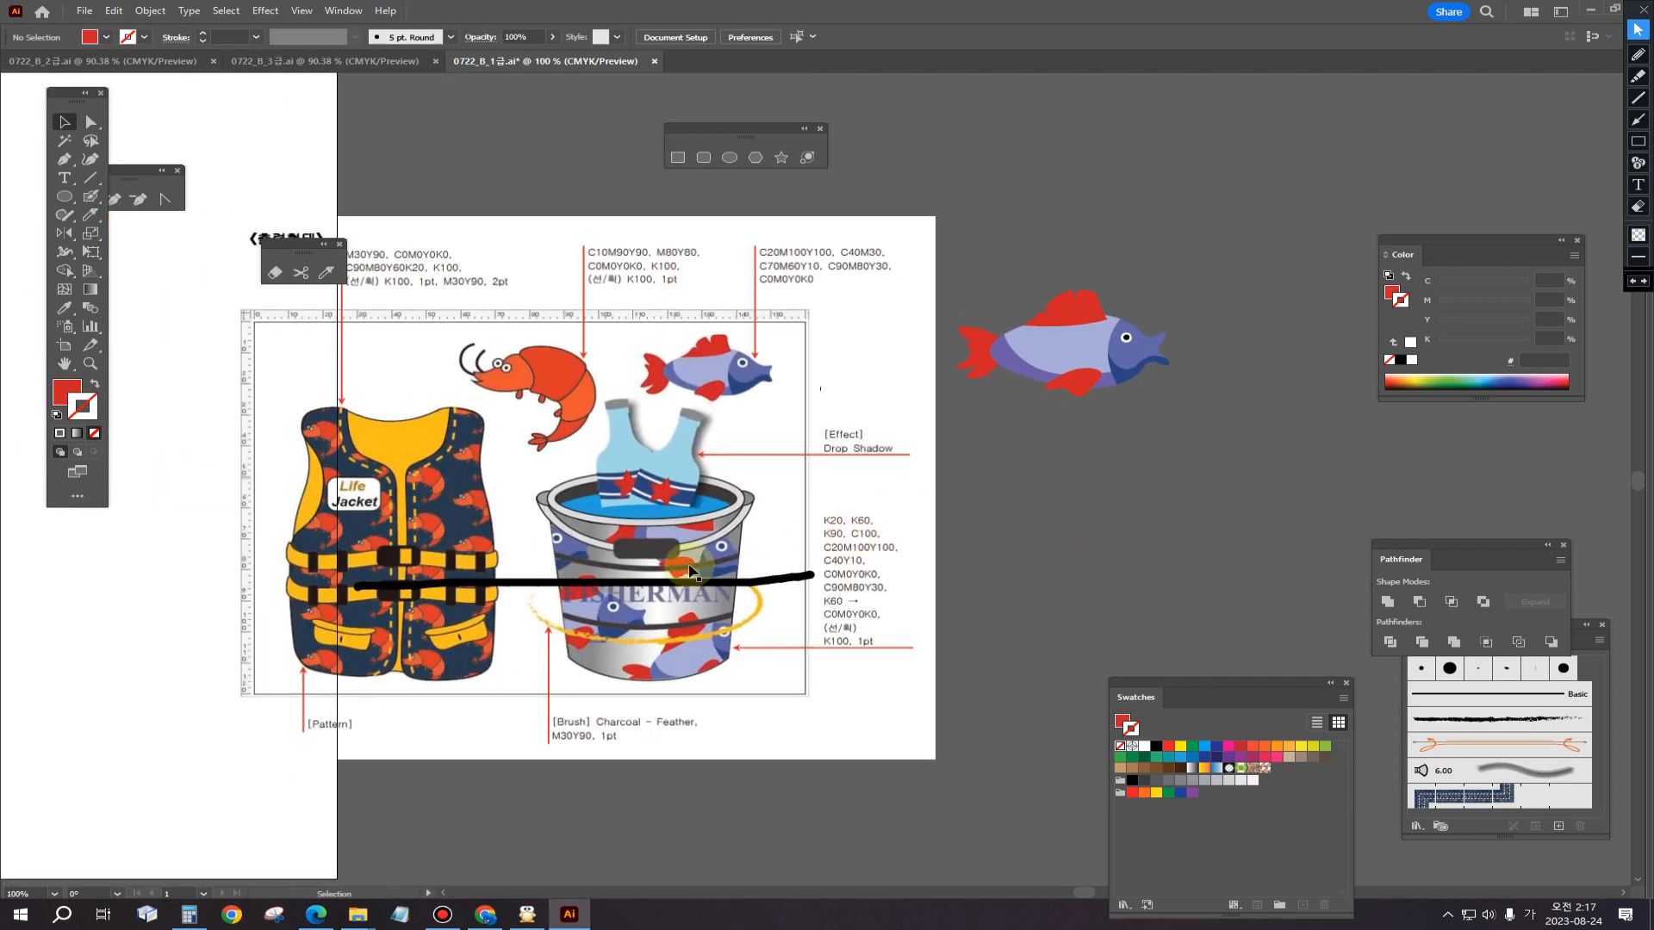
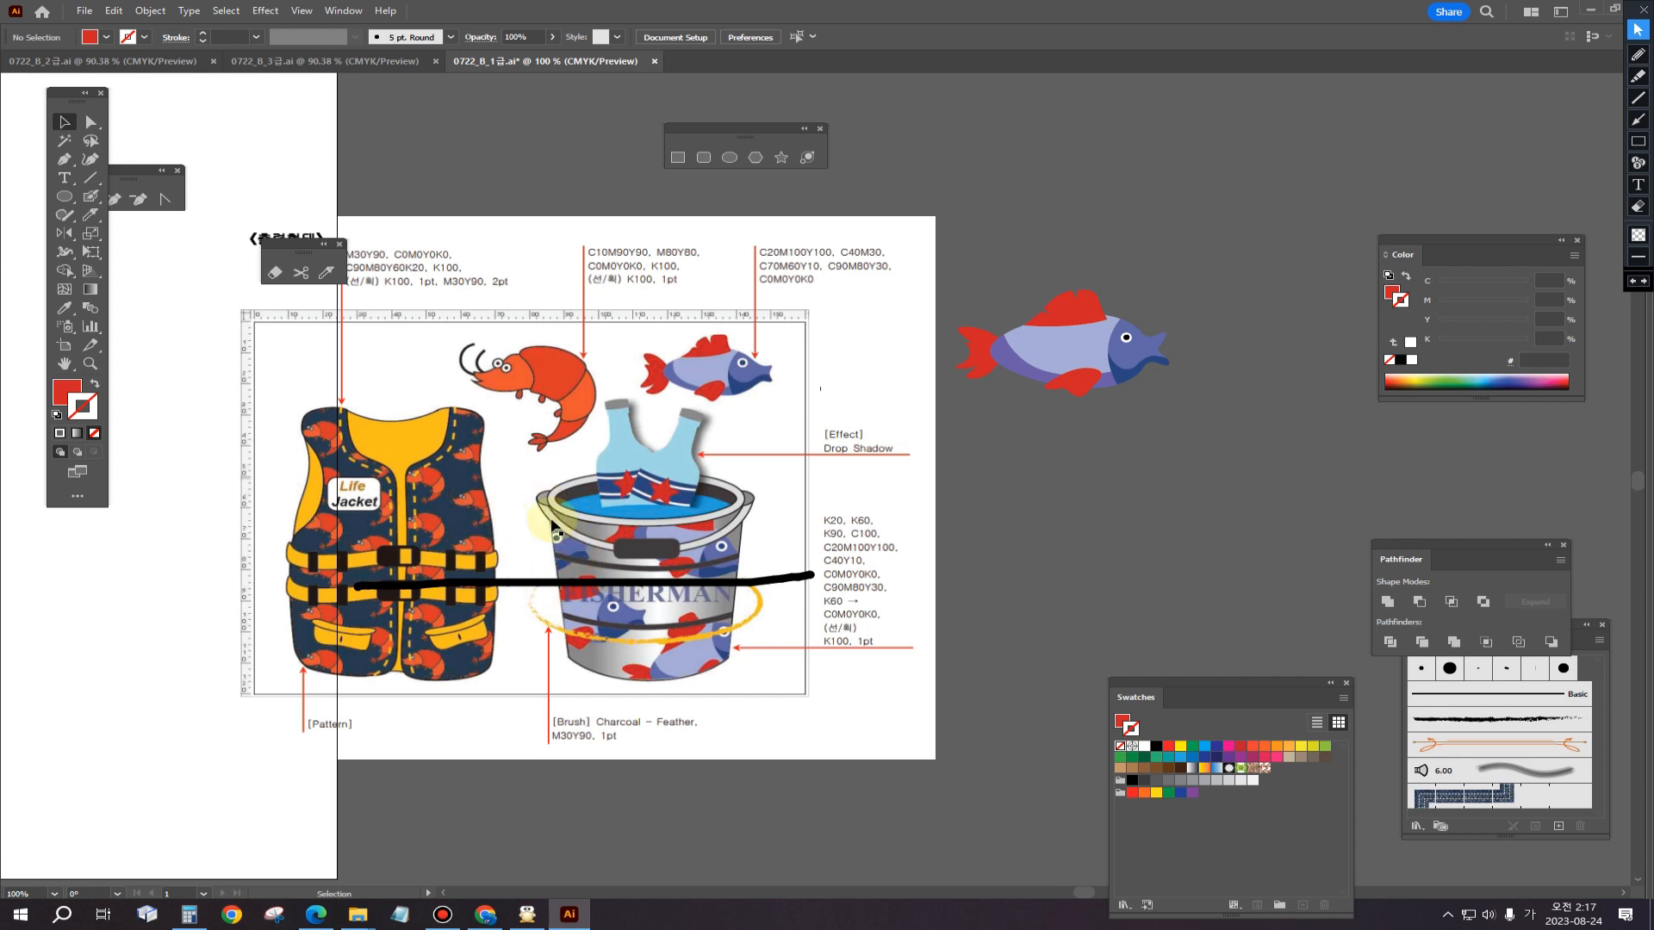
Step: Erase the black annotation line drawn across the screen and return to normal pointer mode
key("space")
left_click_drag(466, 534, 807, 452)
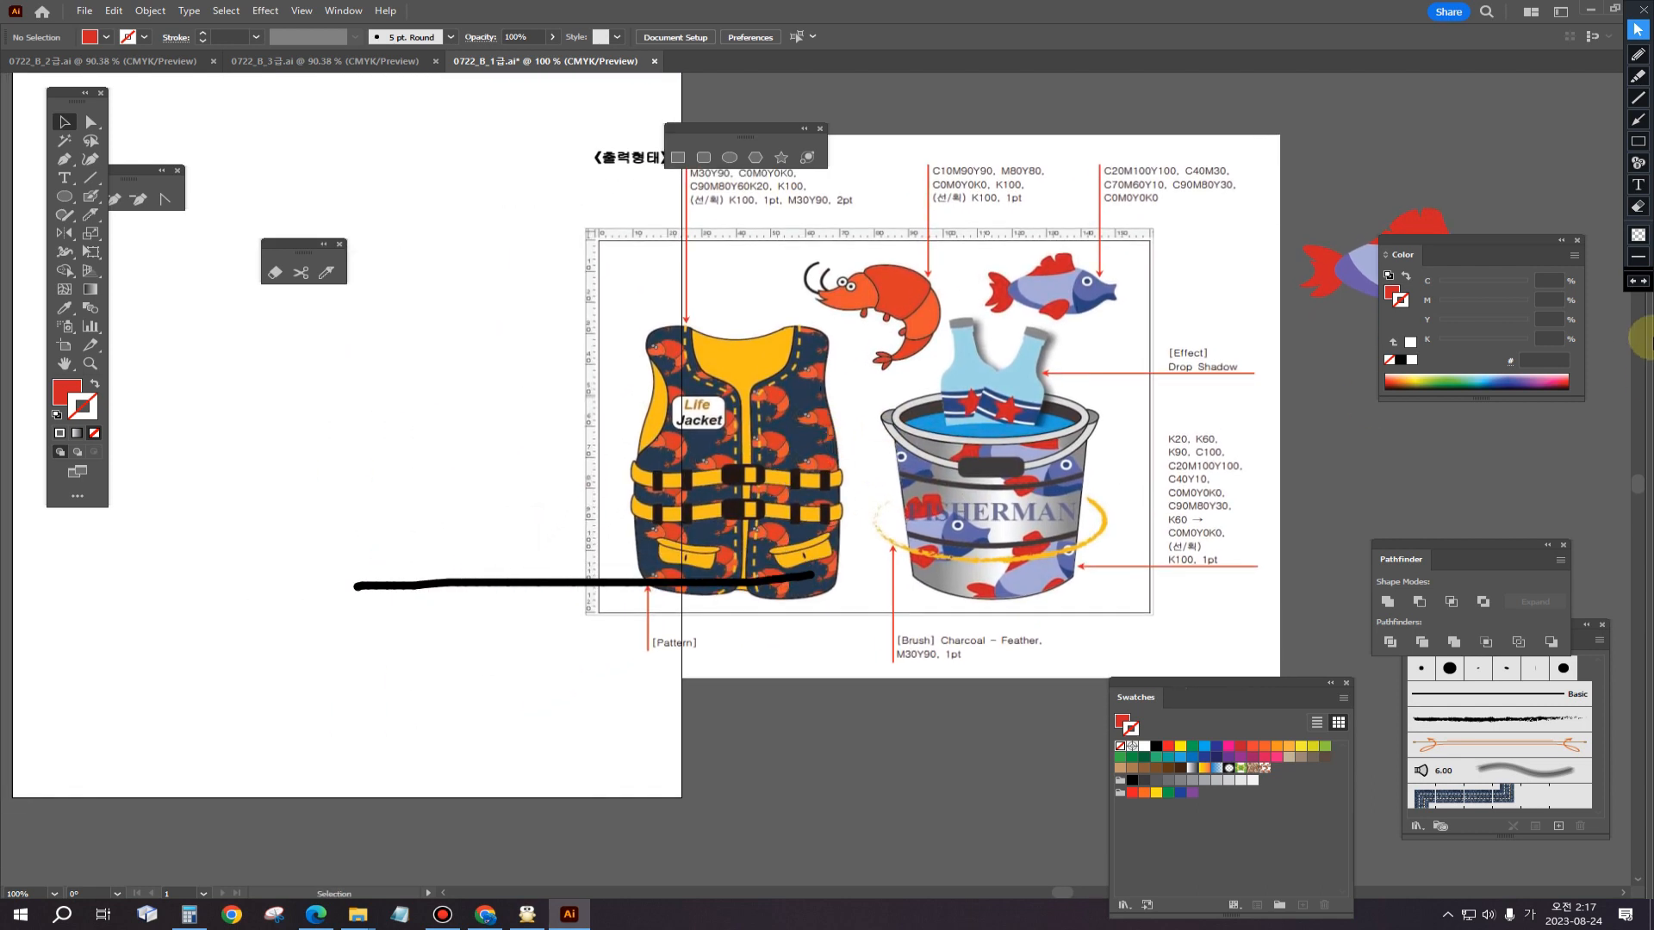
left_click(1637, 207)
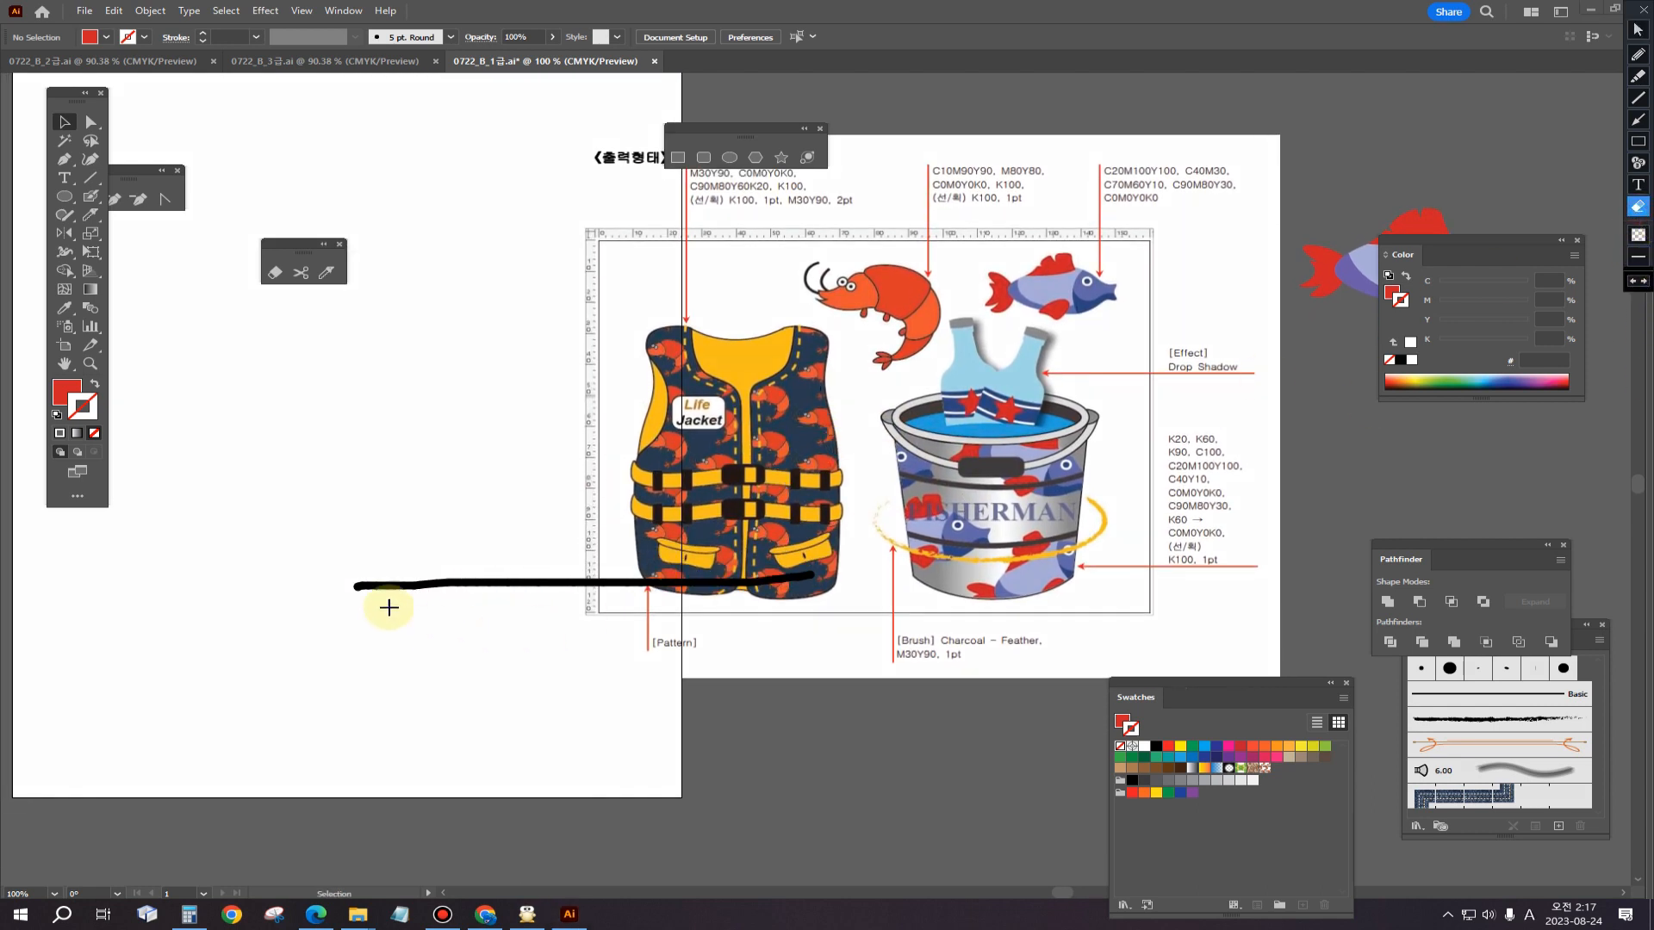
mouse_move(296, 542)
left_mouse_down()
mouse_move(775, 653)
mouse_move(900, 660)
left_mouse_up()
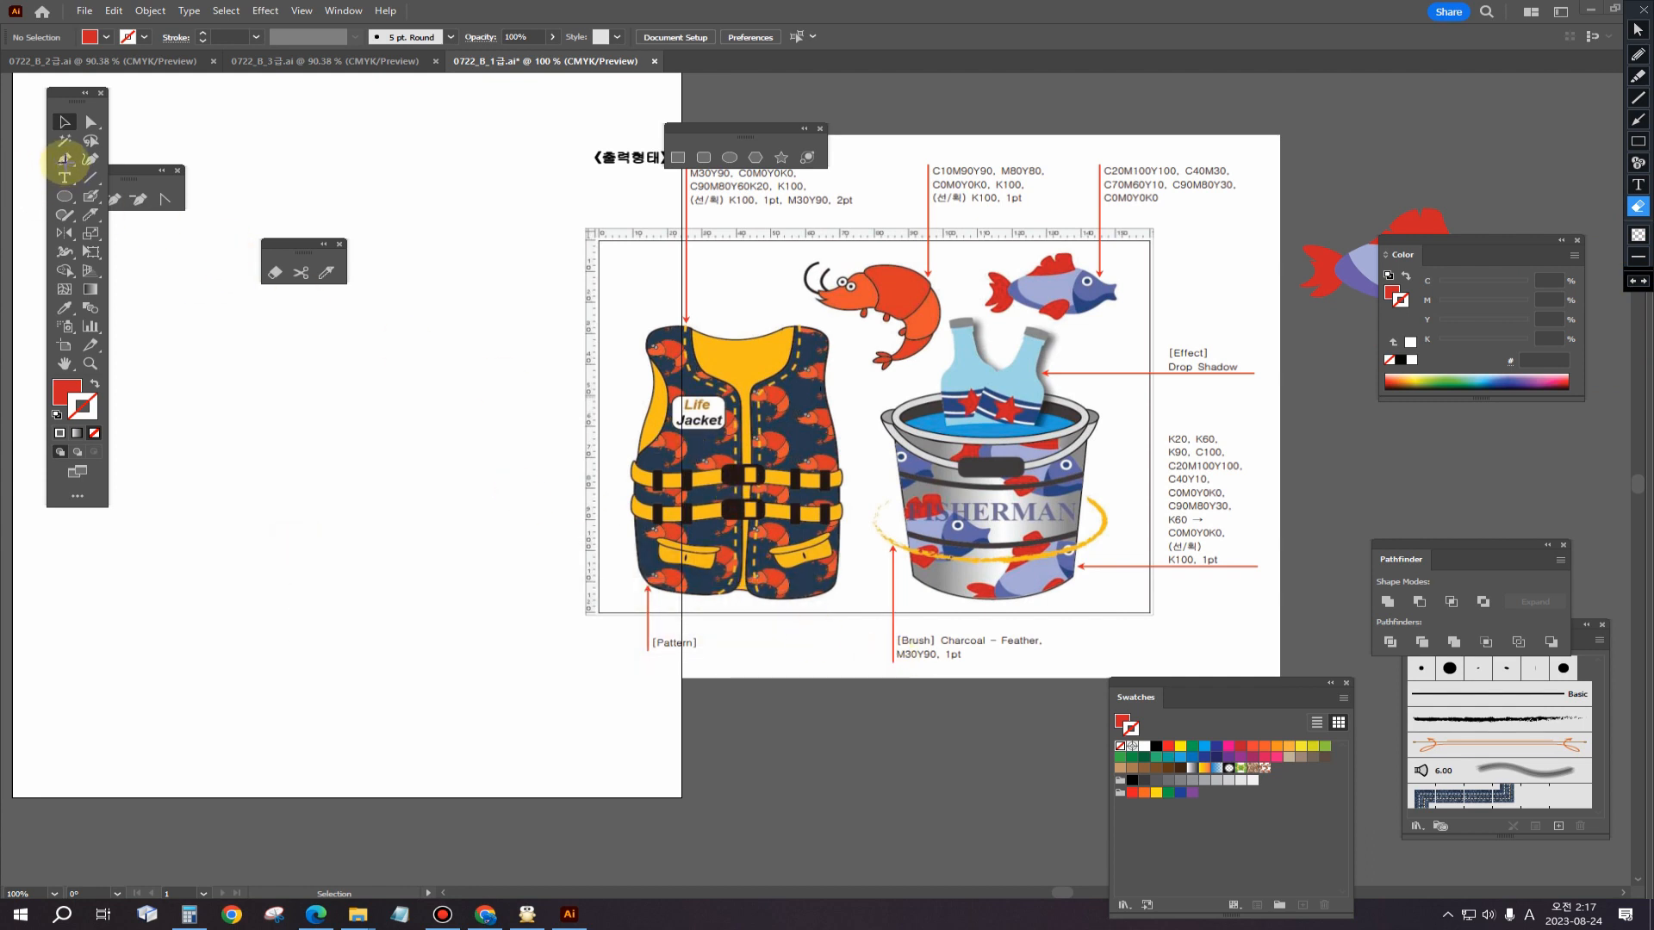
left_click(1638, 29)
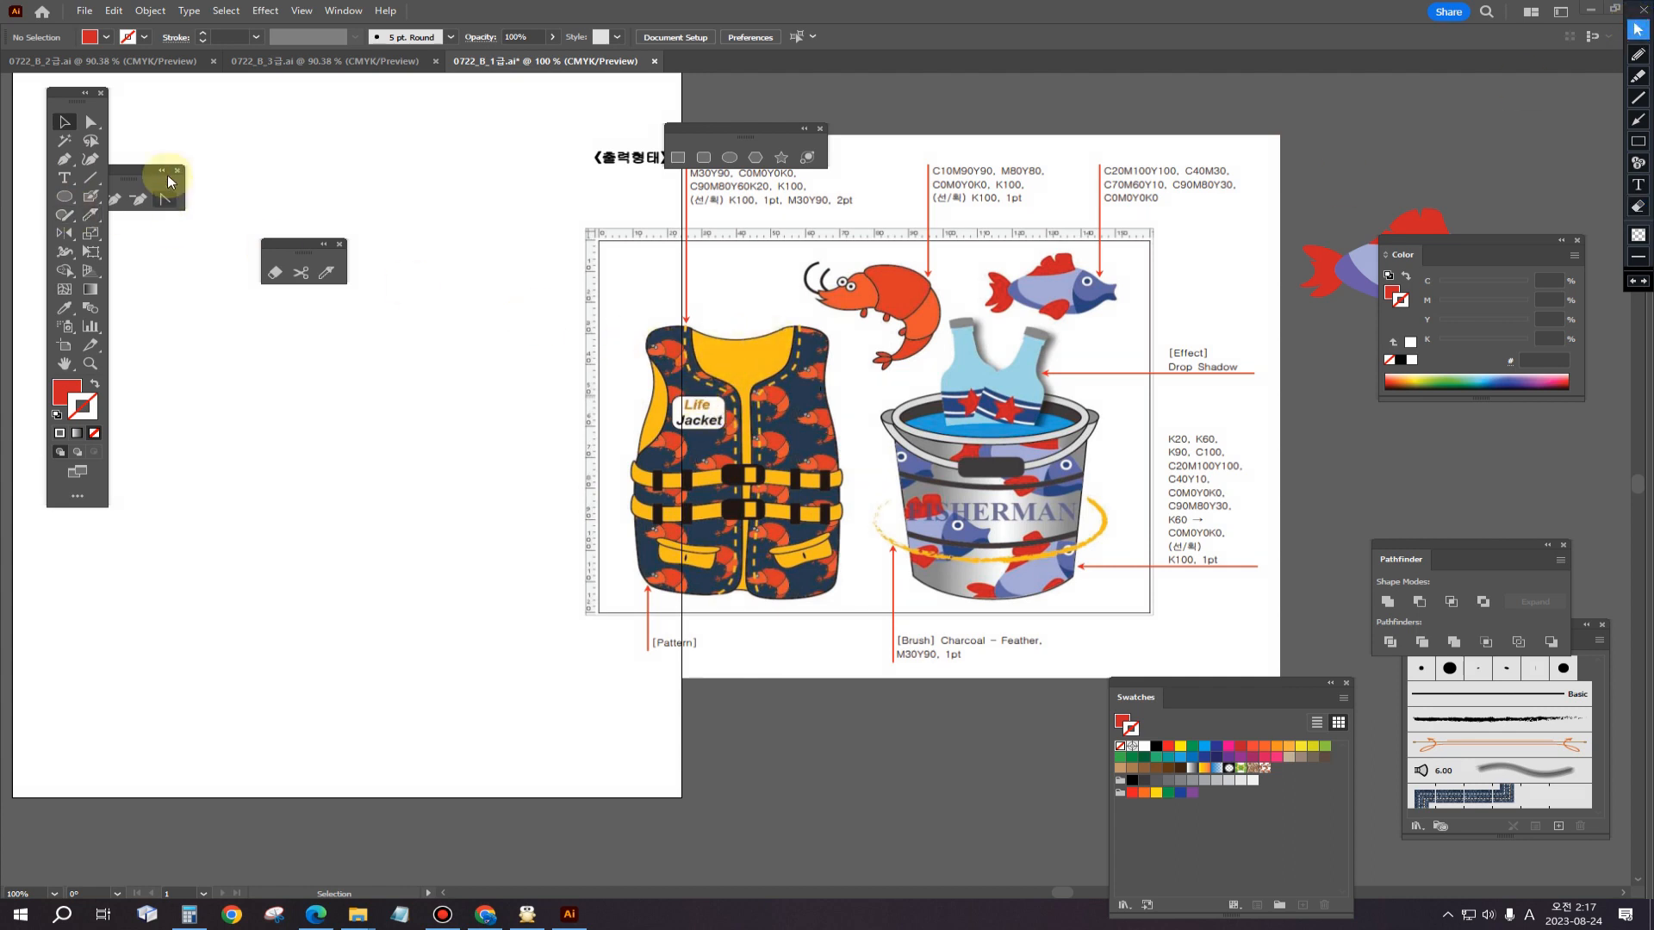
Step: With the Pen tool, draw the vest outline in straight segments from the neckline over the left shoulder and armhole to the lower-left hem corner
left_click(66, 161)
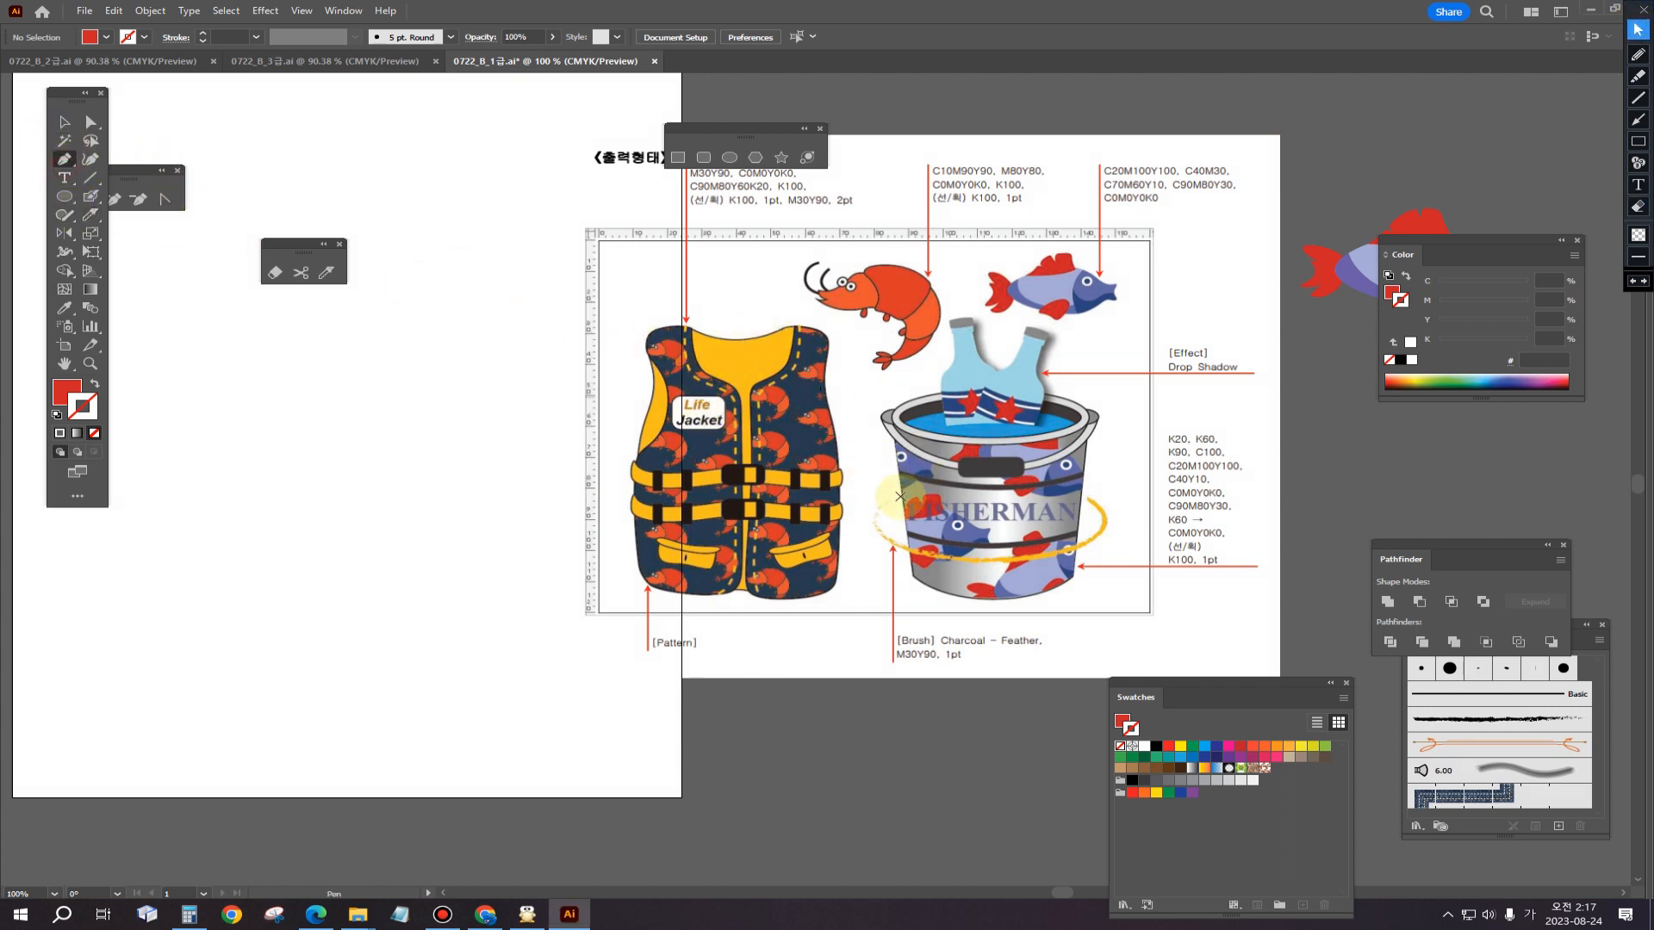
left_click_drag(772, 449, 884, 448)
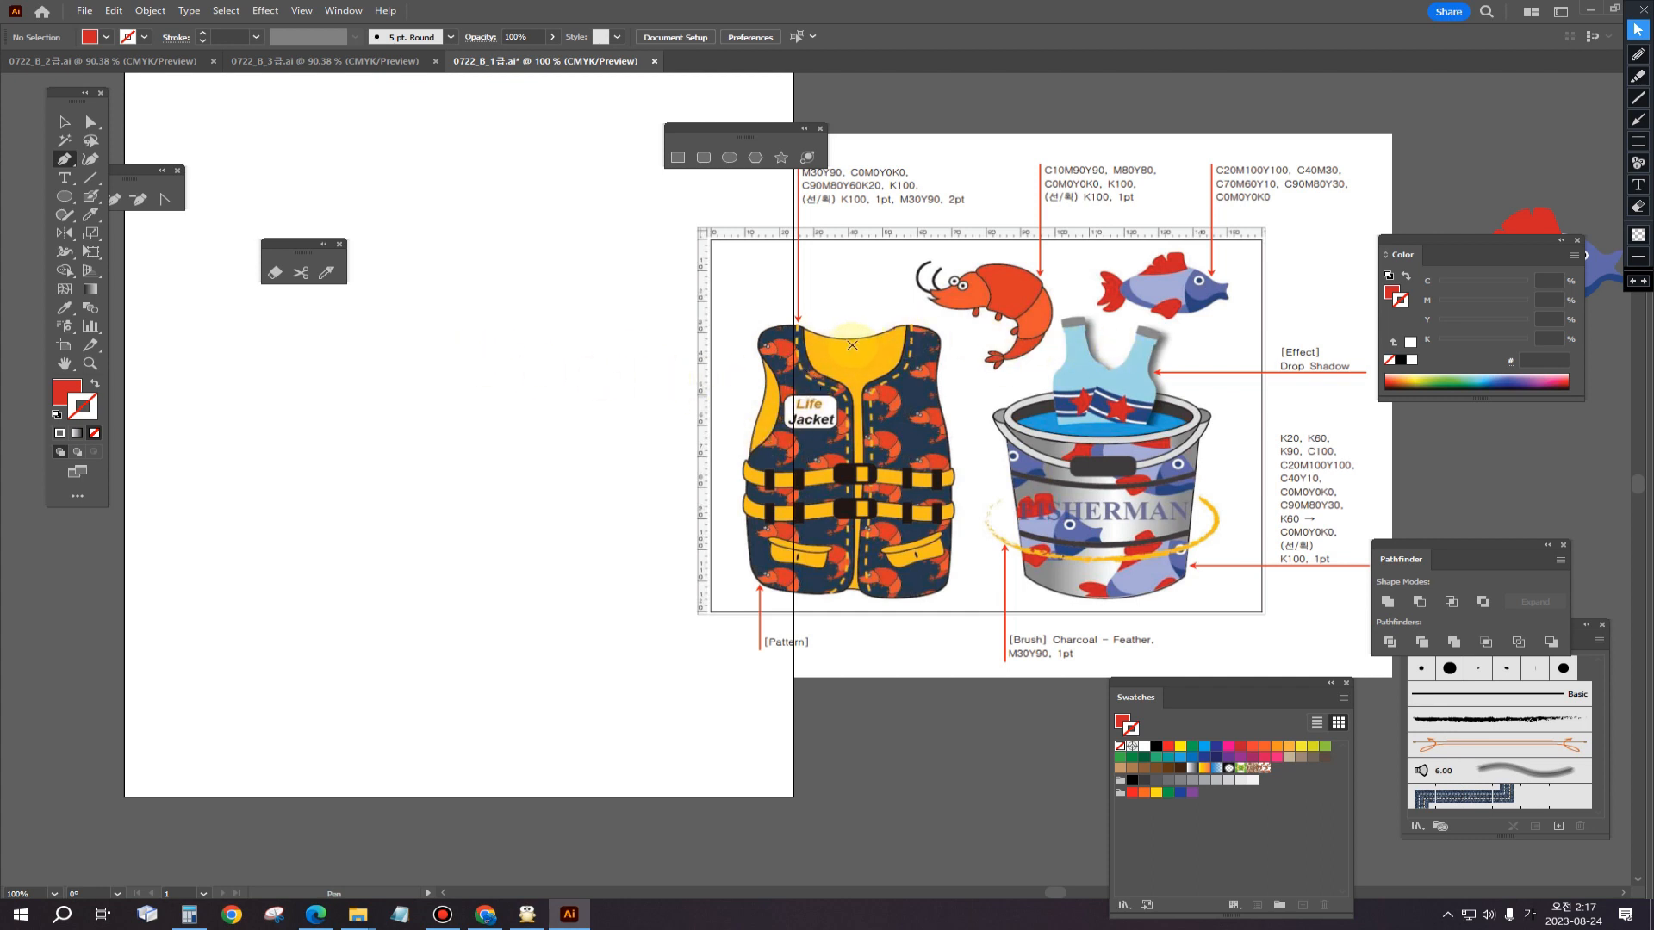
left_click_drag(834, 404, 1037, 440)
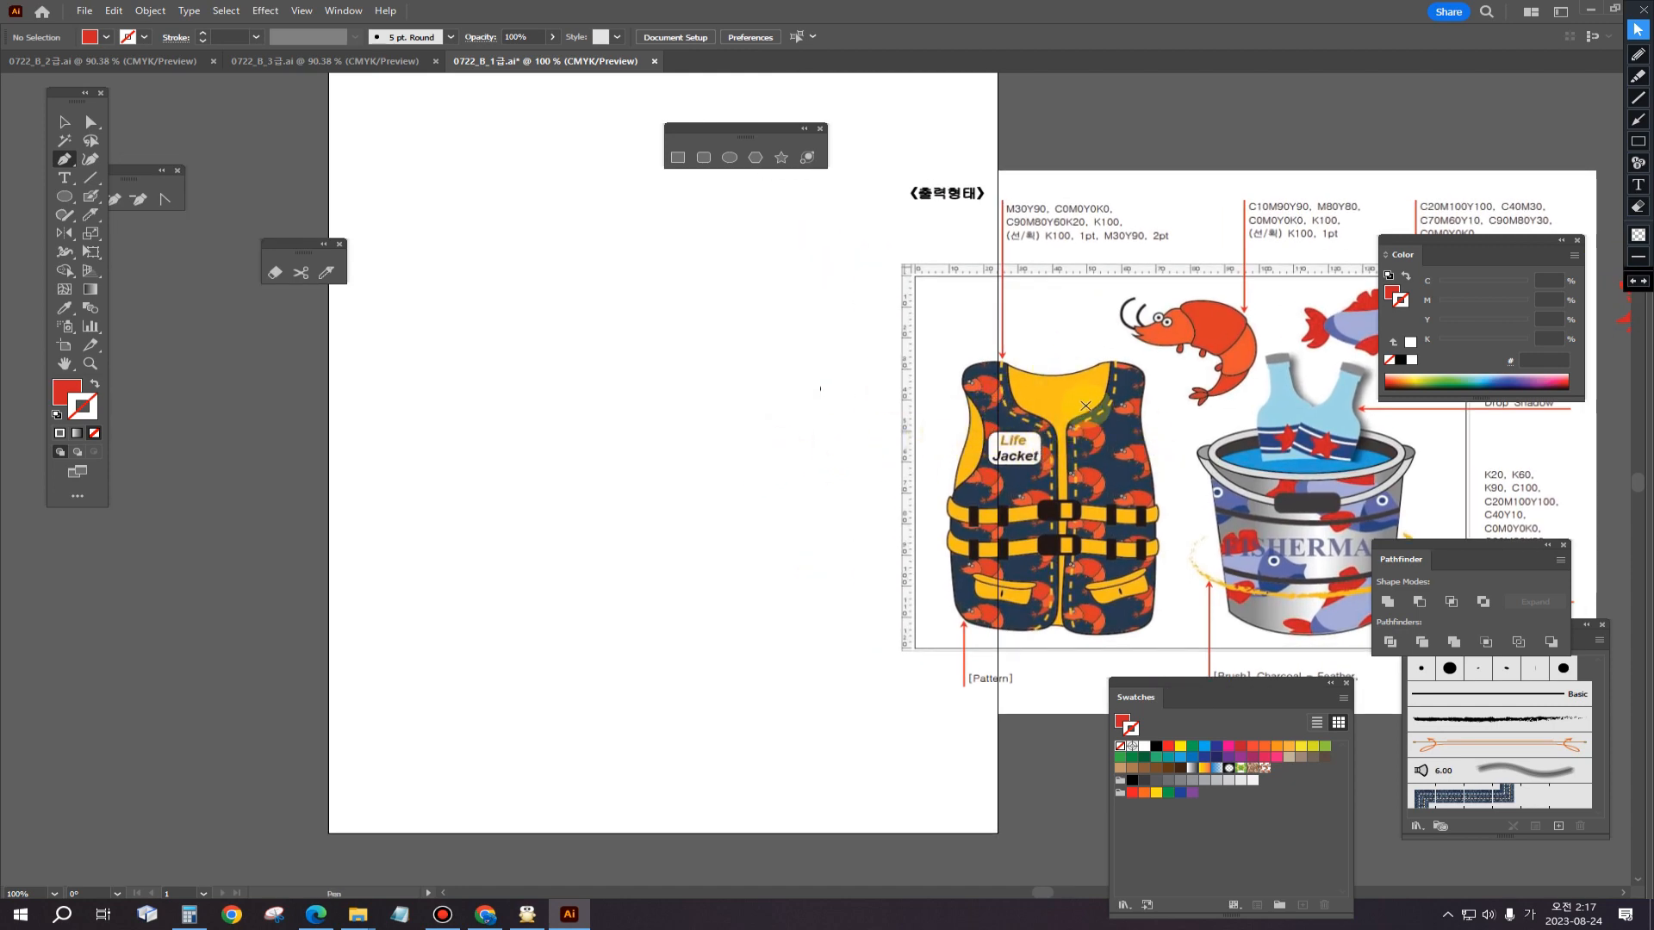
left_click(684, 406)
left_click(597, 379)
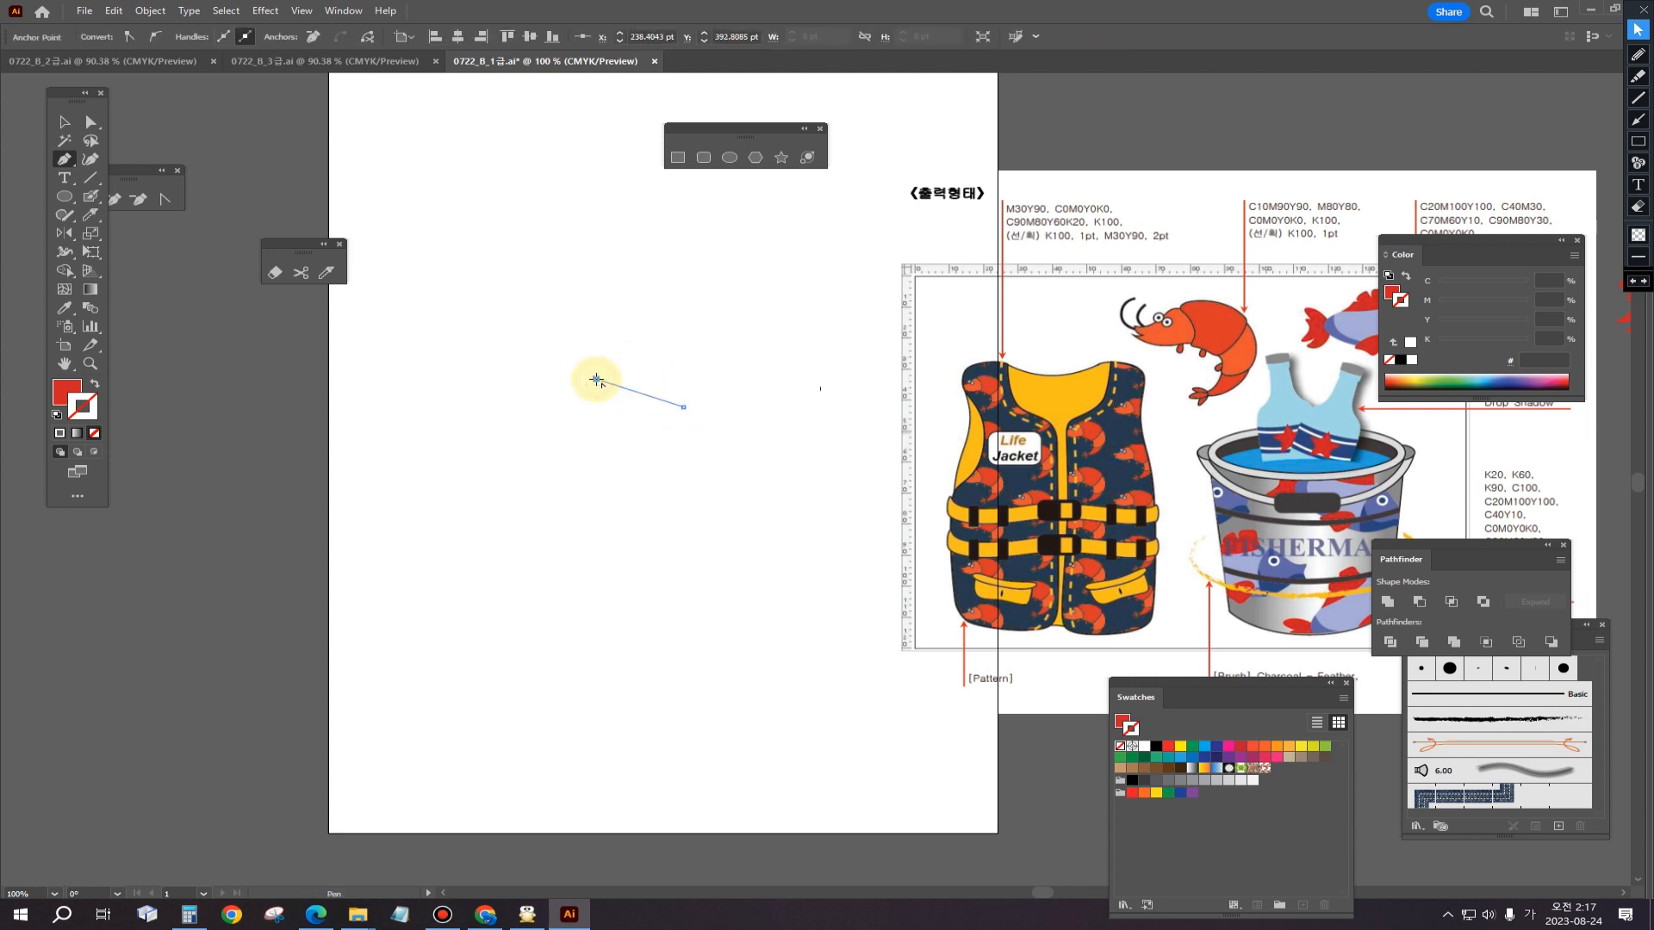
left_click(531, 395)
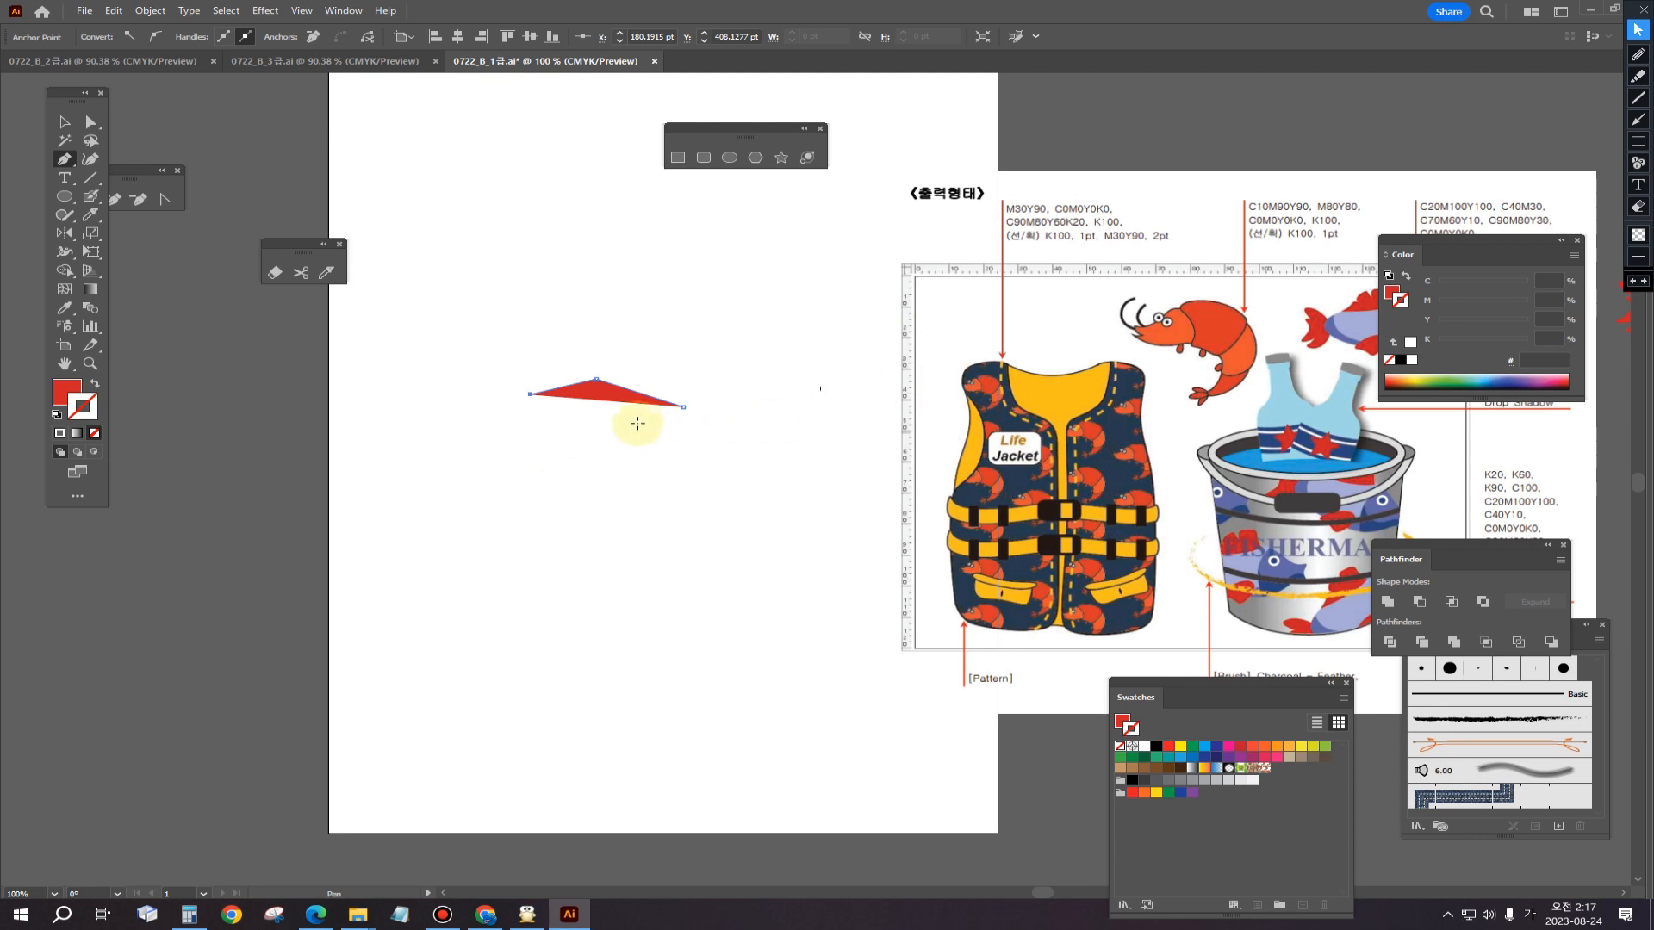
left_click(522, 432)
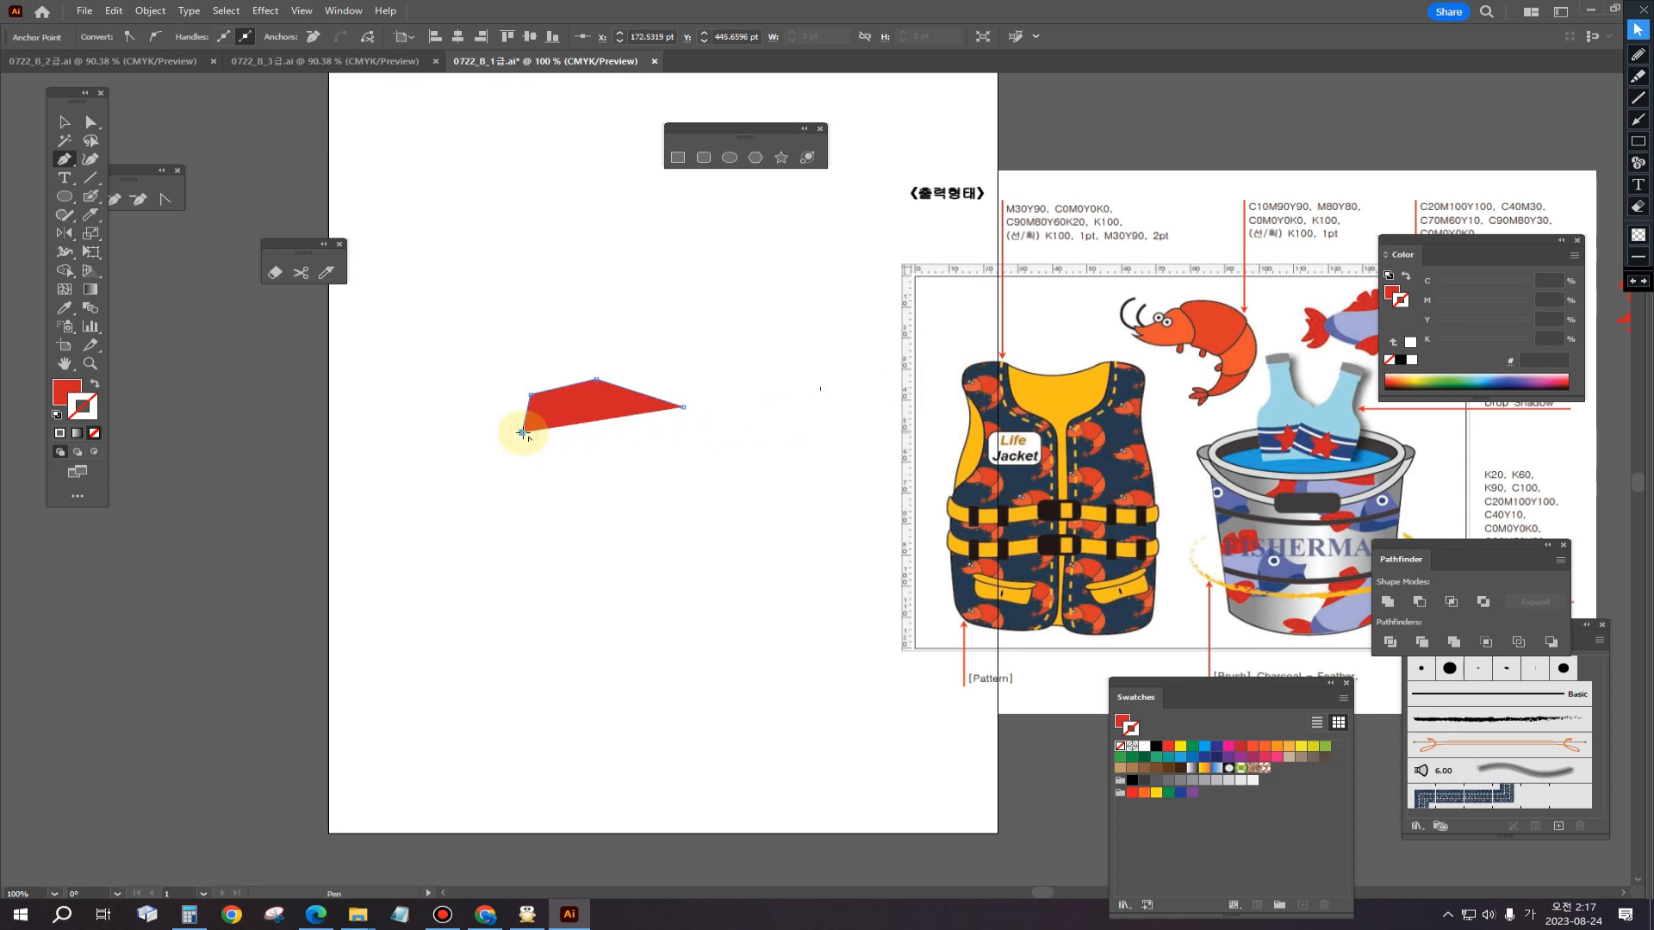
left_click(543, 483)
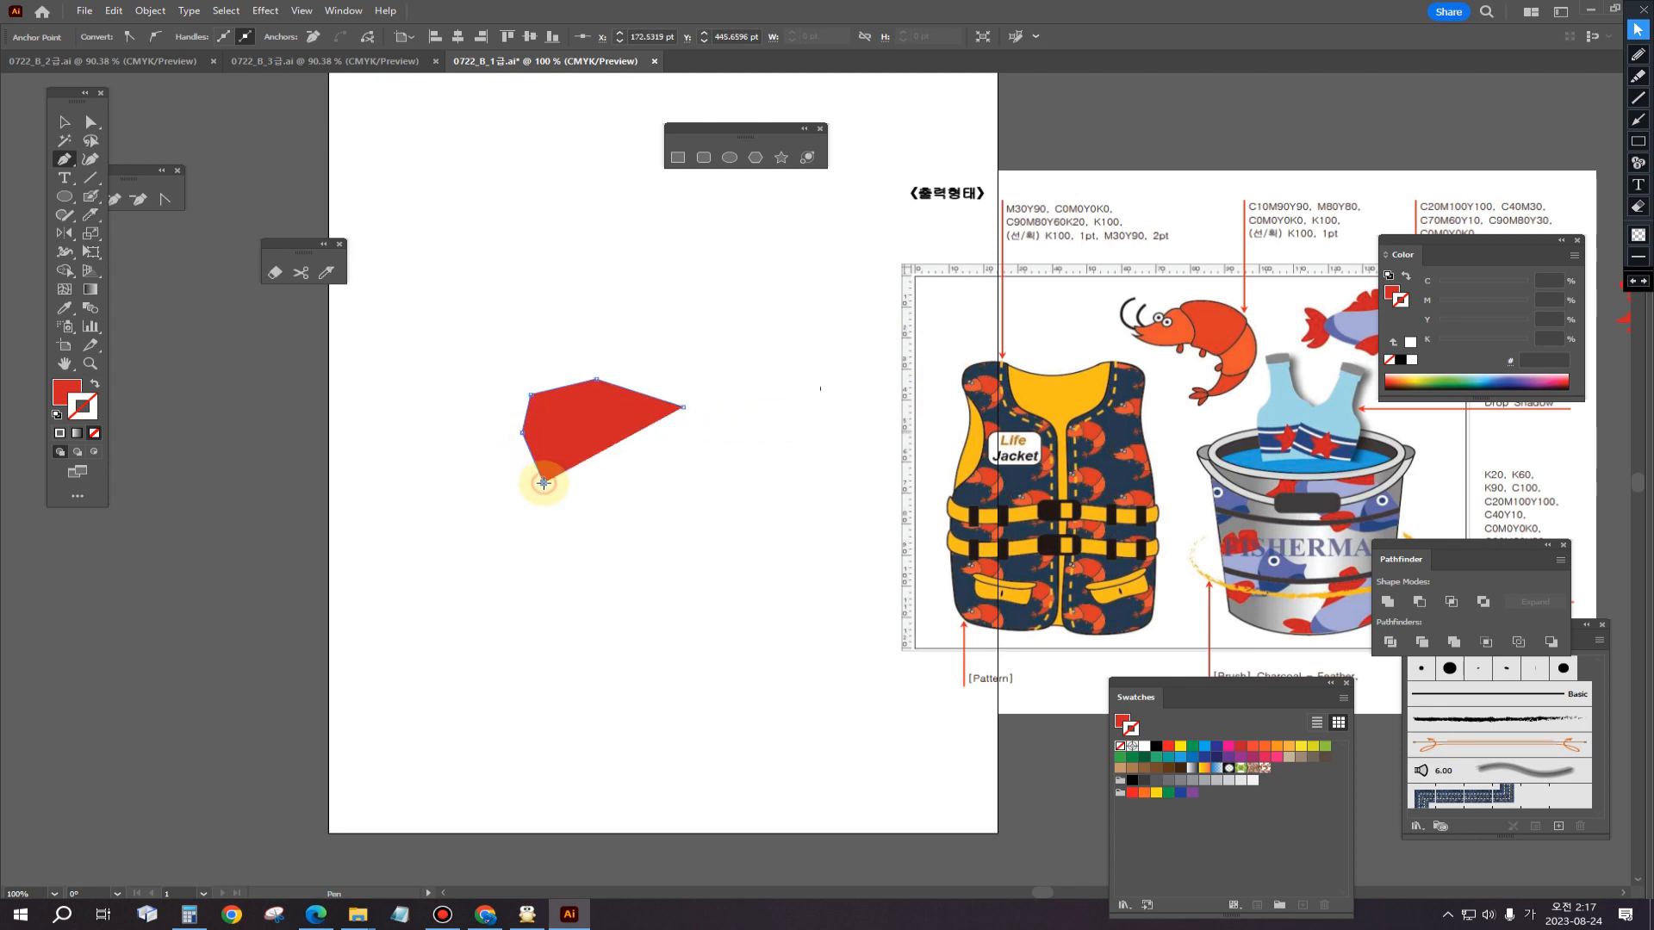
left_click(517, 570)
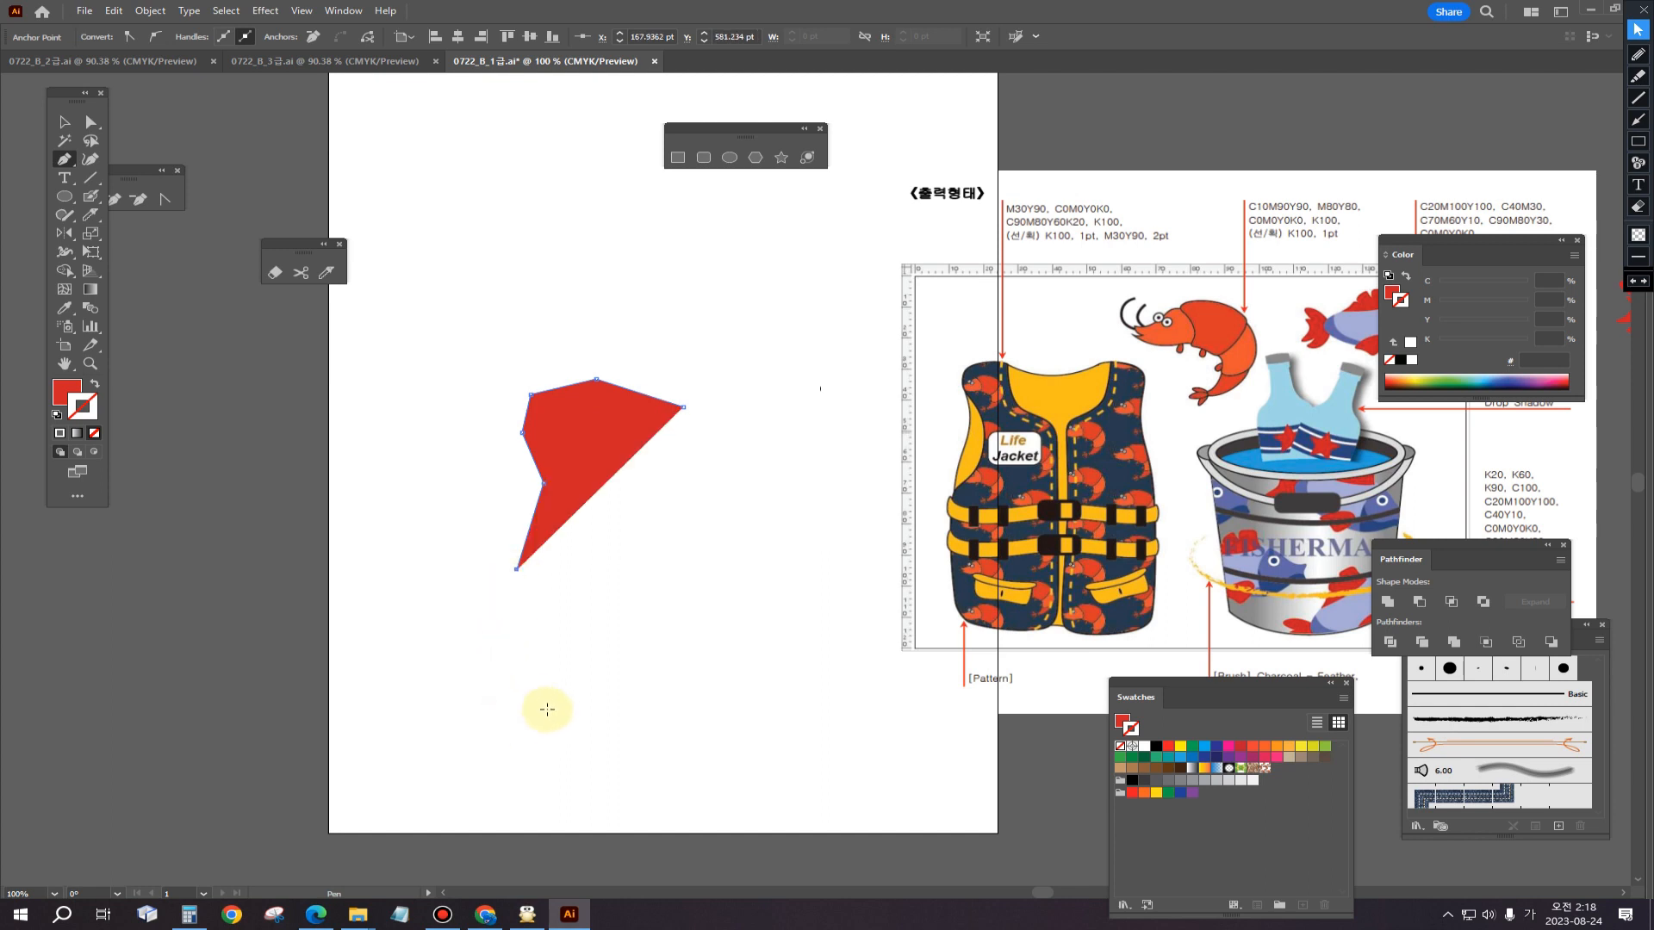
left_click(526, 738)
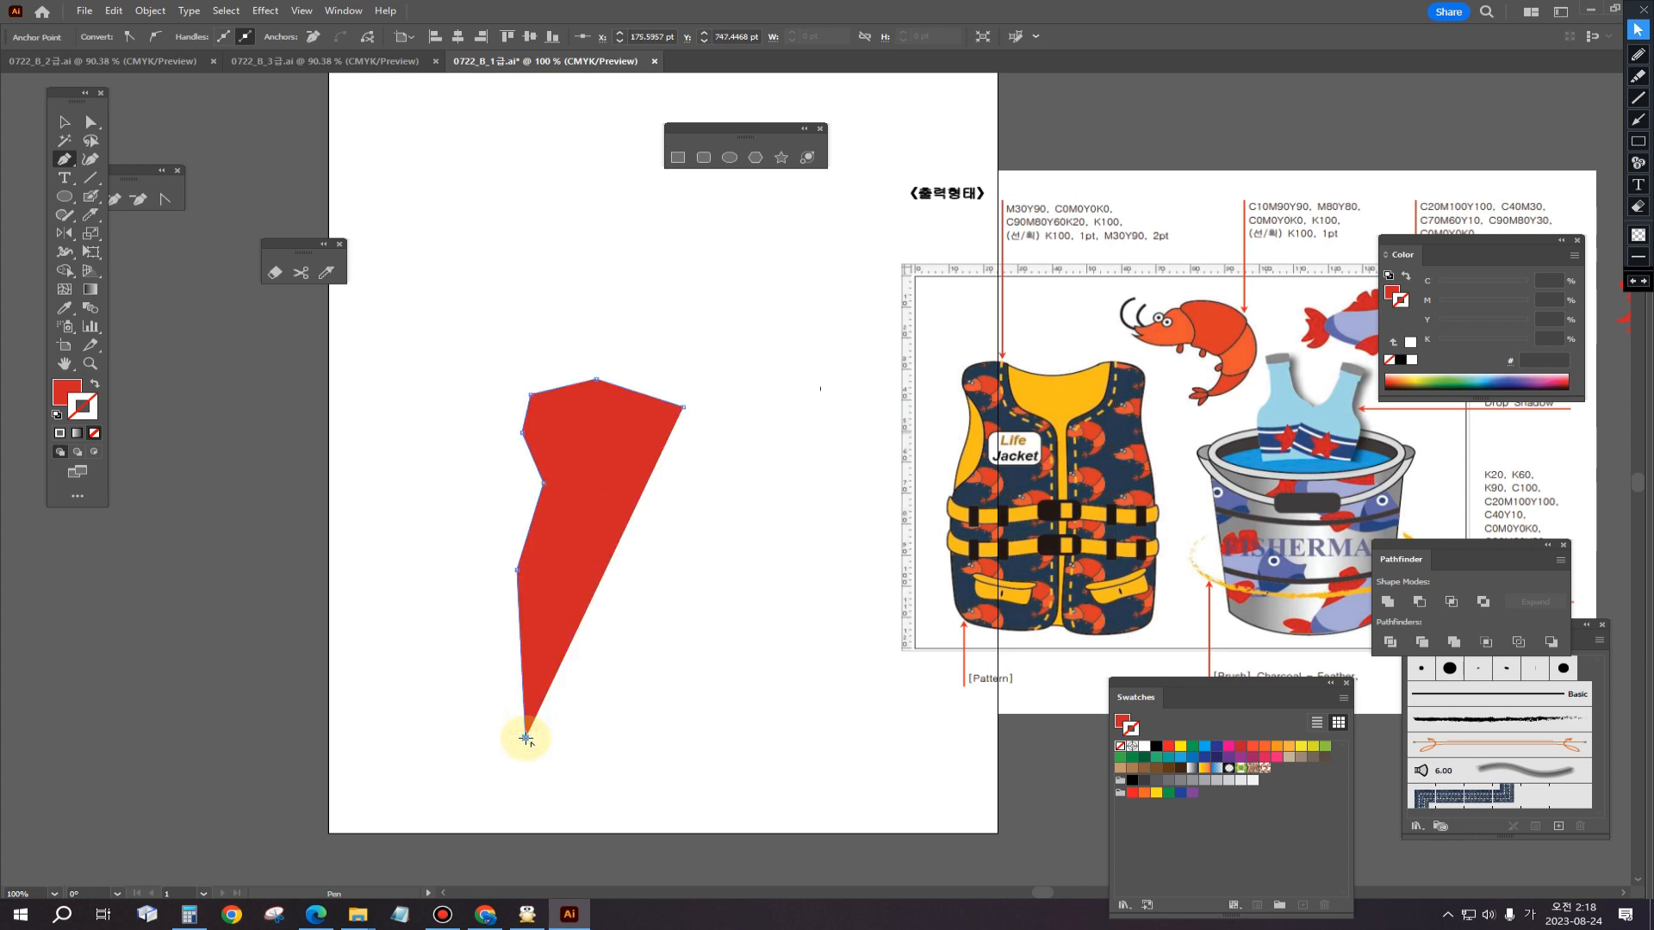
Step: Continue the vest outline along the hem, up the right side and around the shoulder, closing it at the neckline
left_click(668, 729)
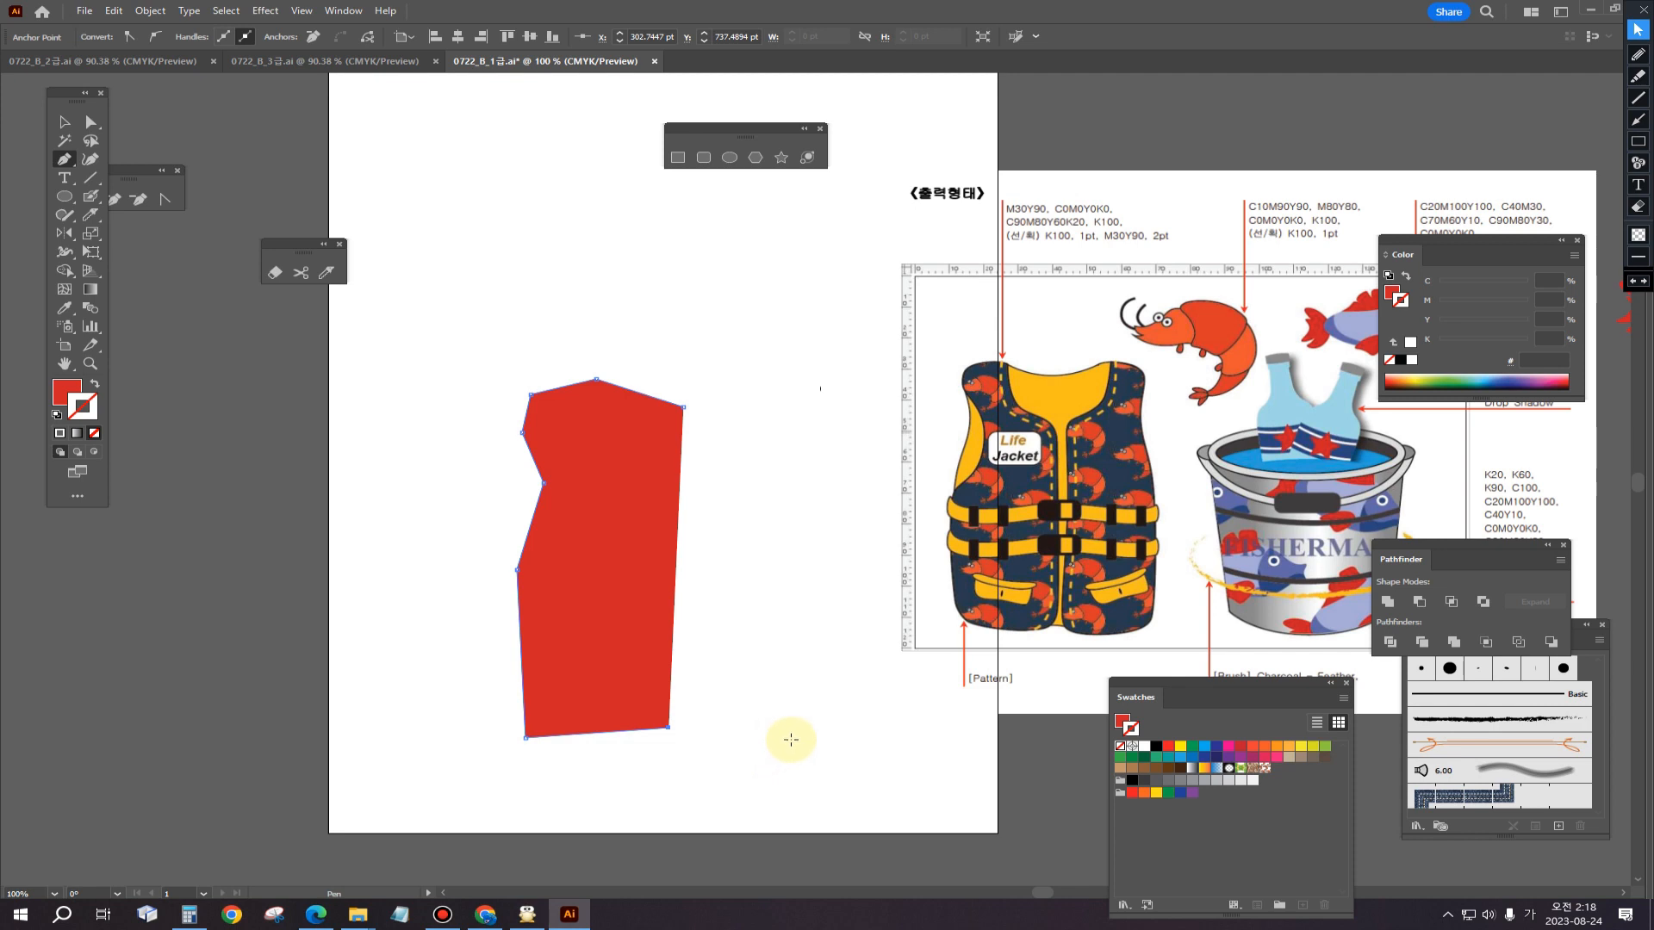
left_click(791, 740)
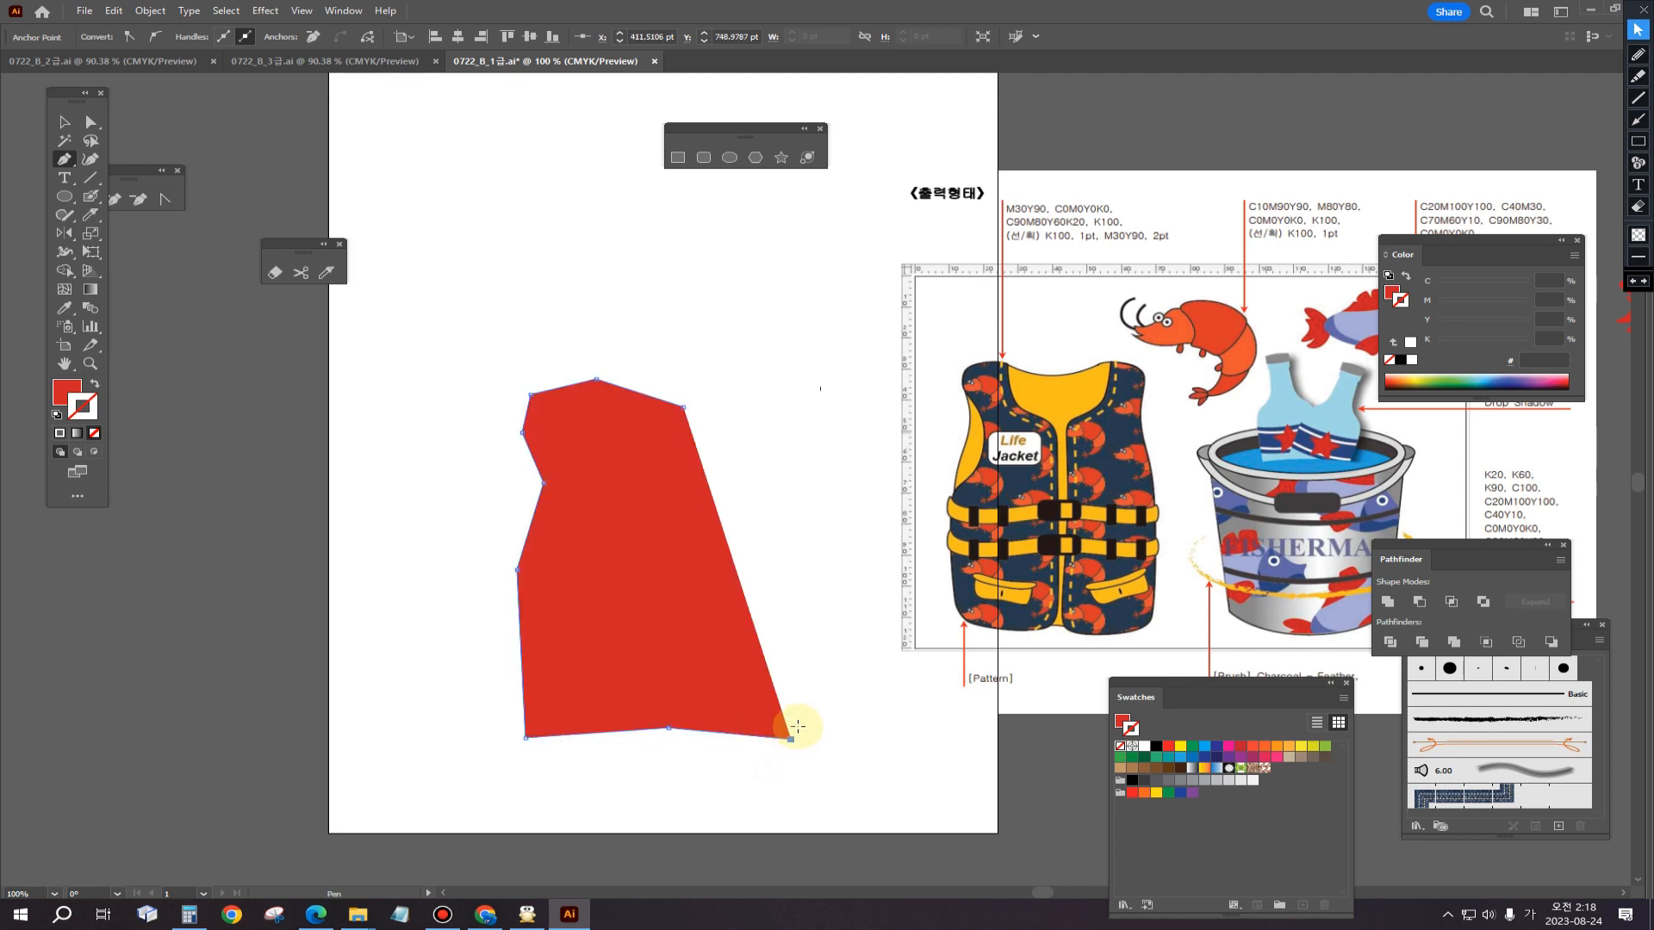
left_click(756, 534)
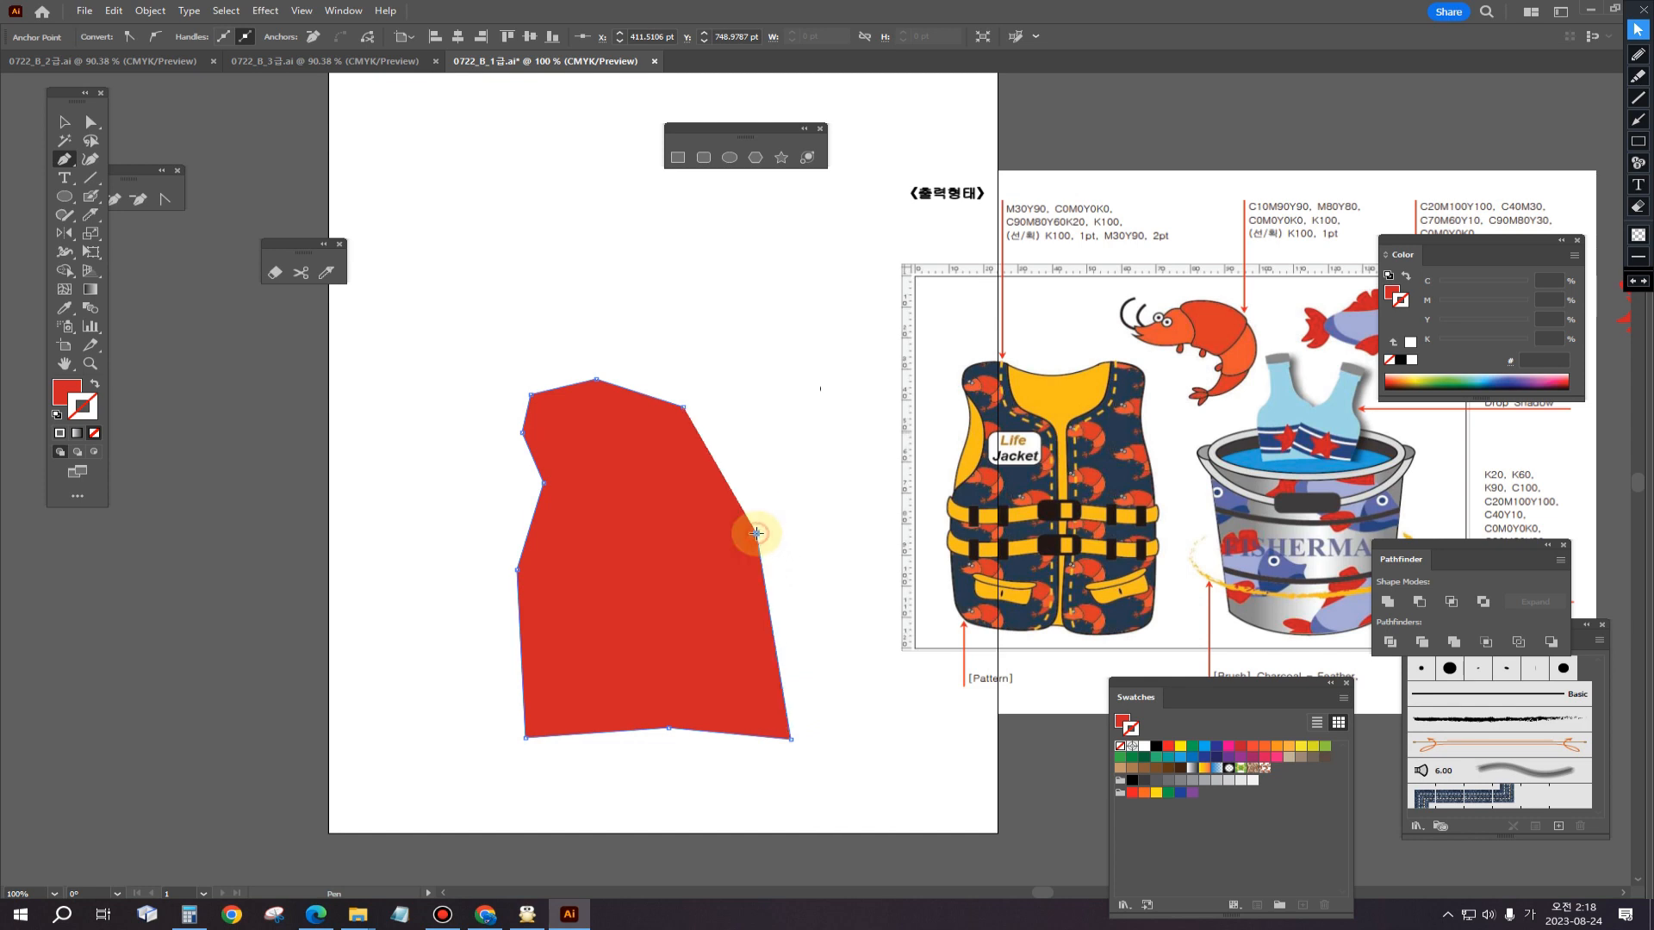
left_click(713, 457)
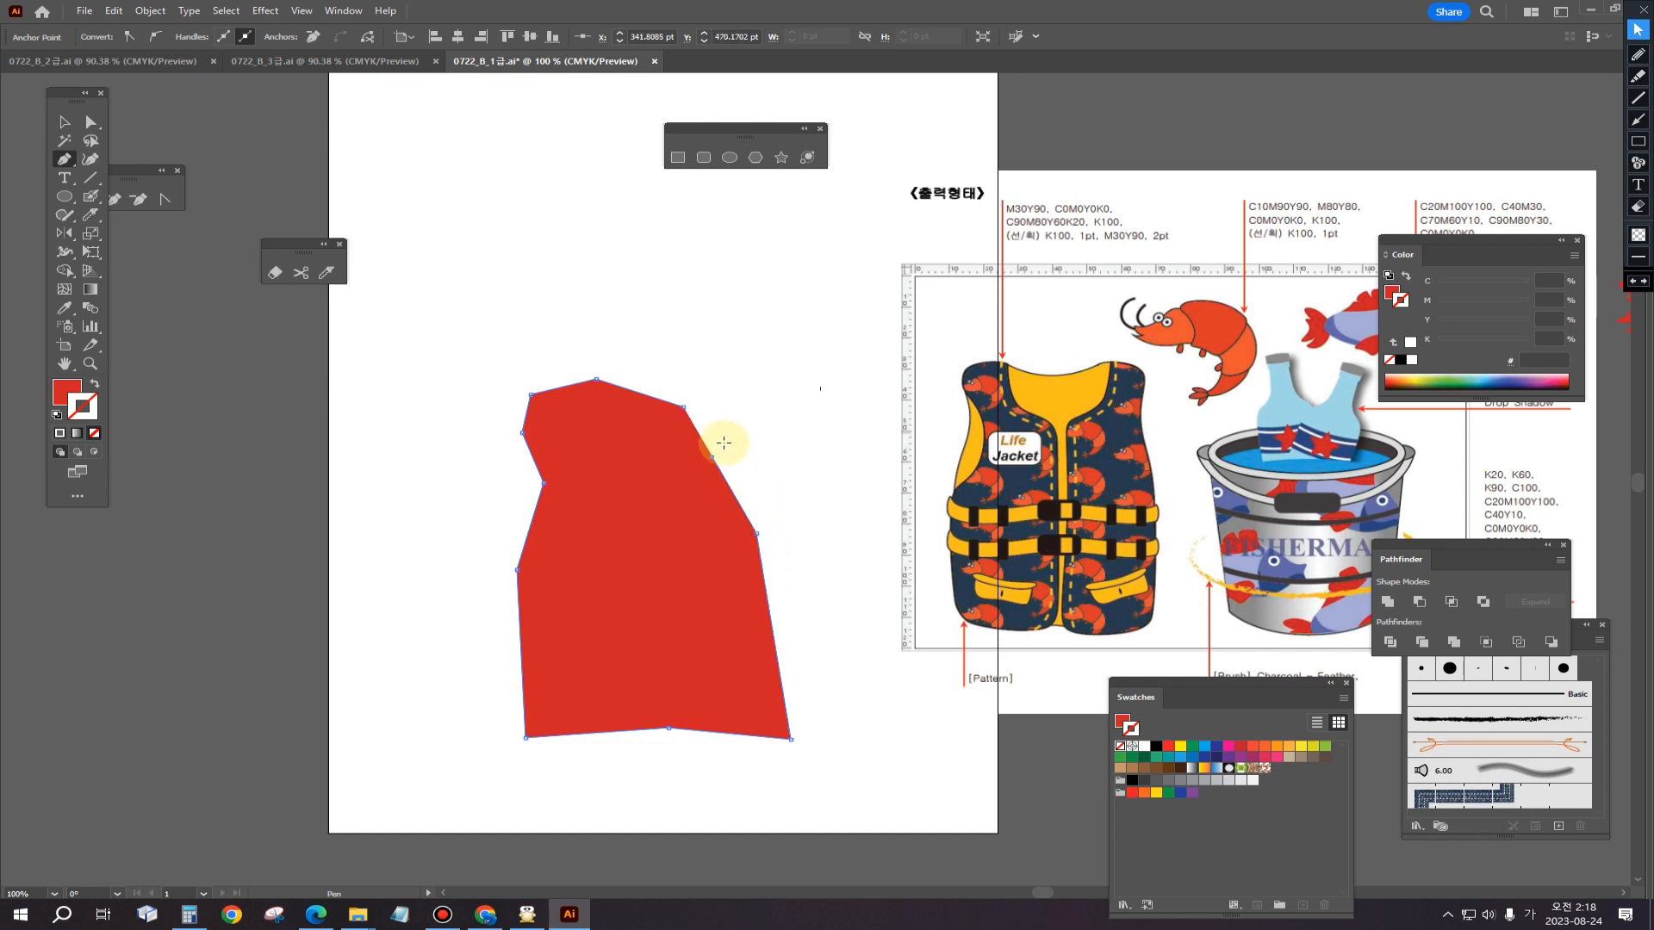
left_click(748, 387)
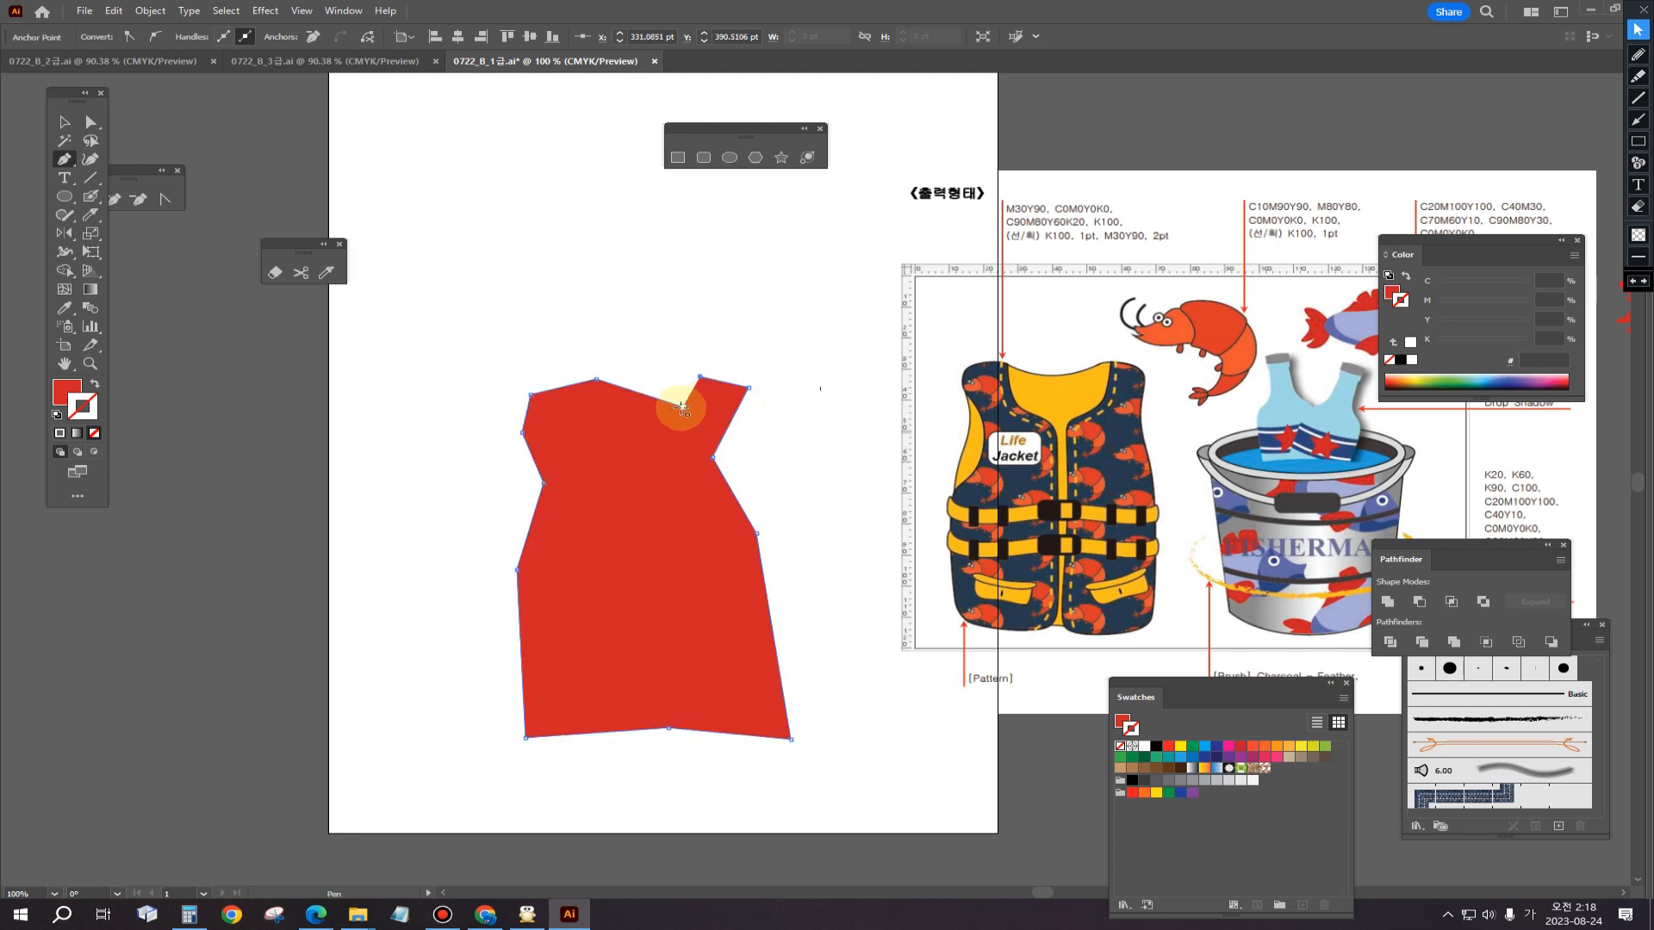
left_click(680, 408)
Step: Reposition the vest's right-side, neckline and hem anchor points to make the outline more symmetrical, and deselect it
left_click(91, 125)
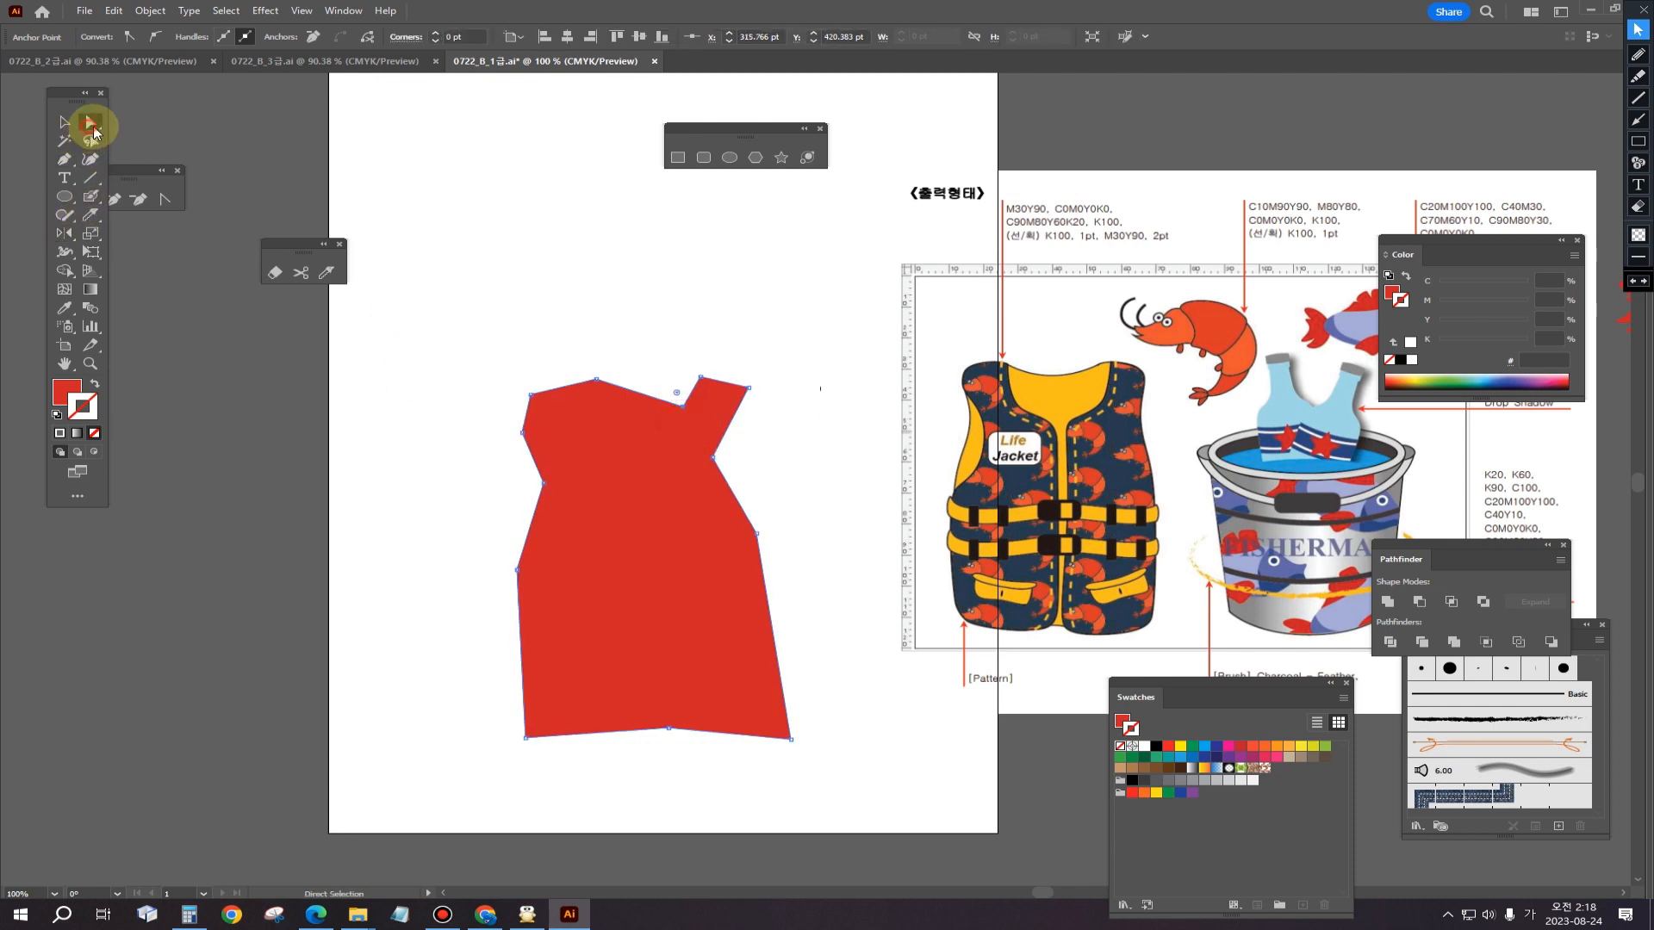
left_click(605, 207)
mouse_move(713, 457)
left_mouse_down()
mouse_move(683, 479)
mouse_move(720, 454)
mouse_move(728, 467)
left_mouse_up()
left_click(758, 535)
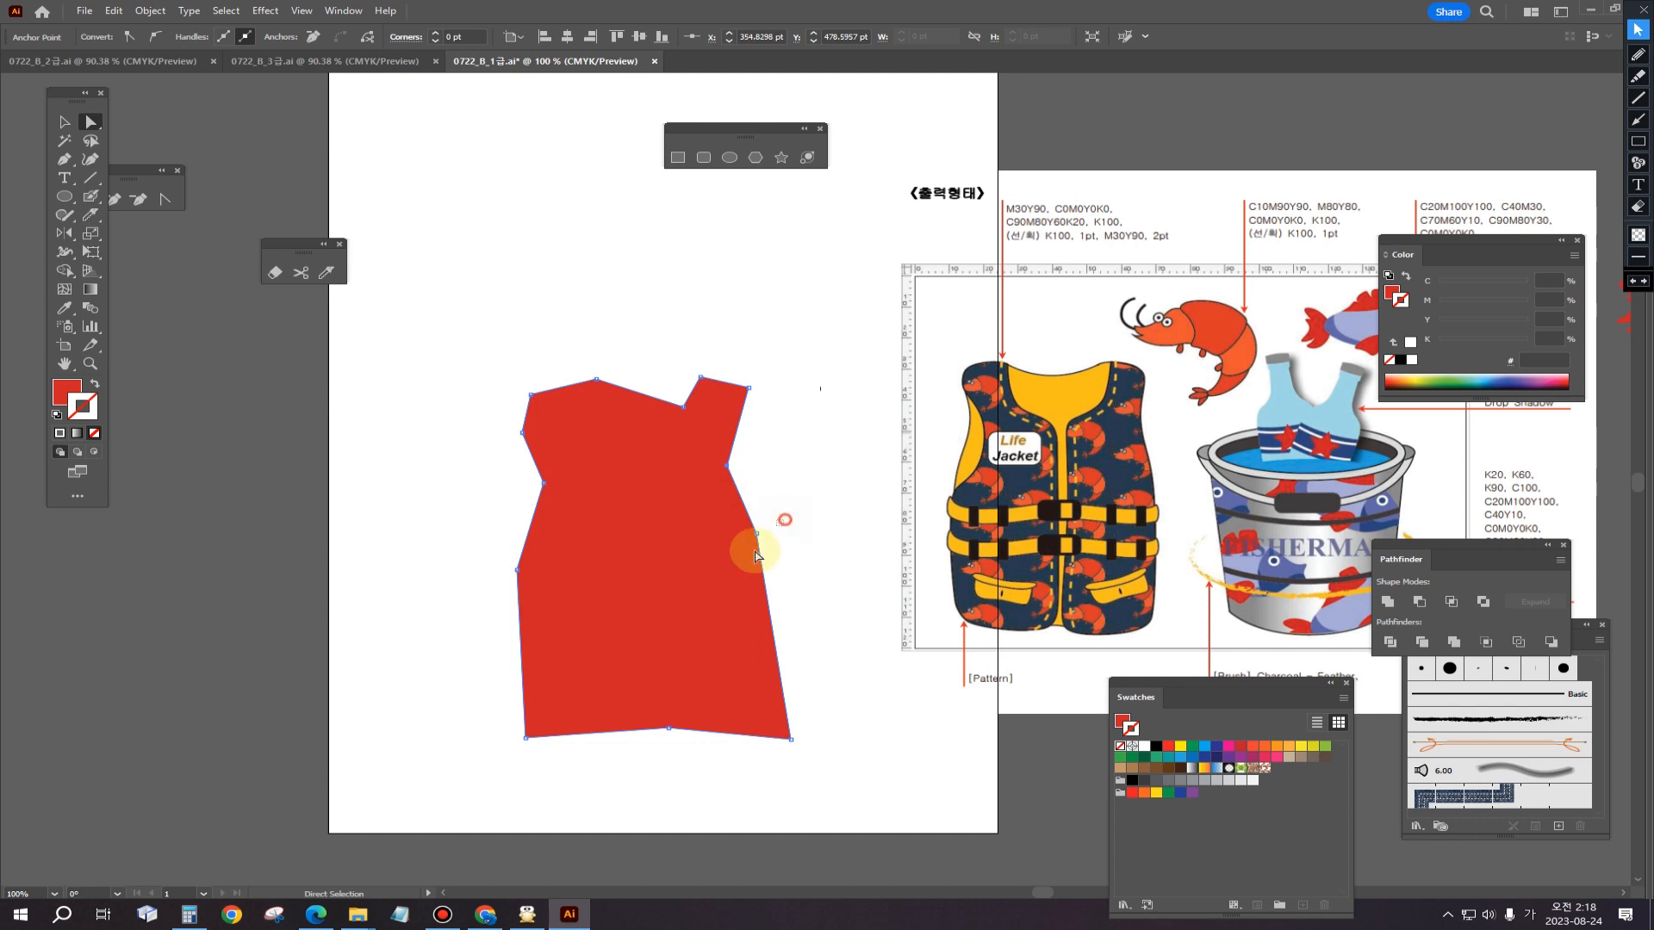
left_click_drag(757, 535, 767, 558)
left_click_drag(683, 407, 641, 407)
left_click(600, 405)
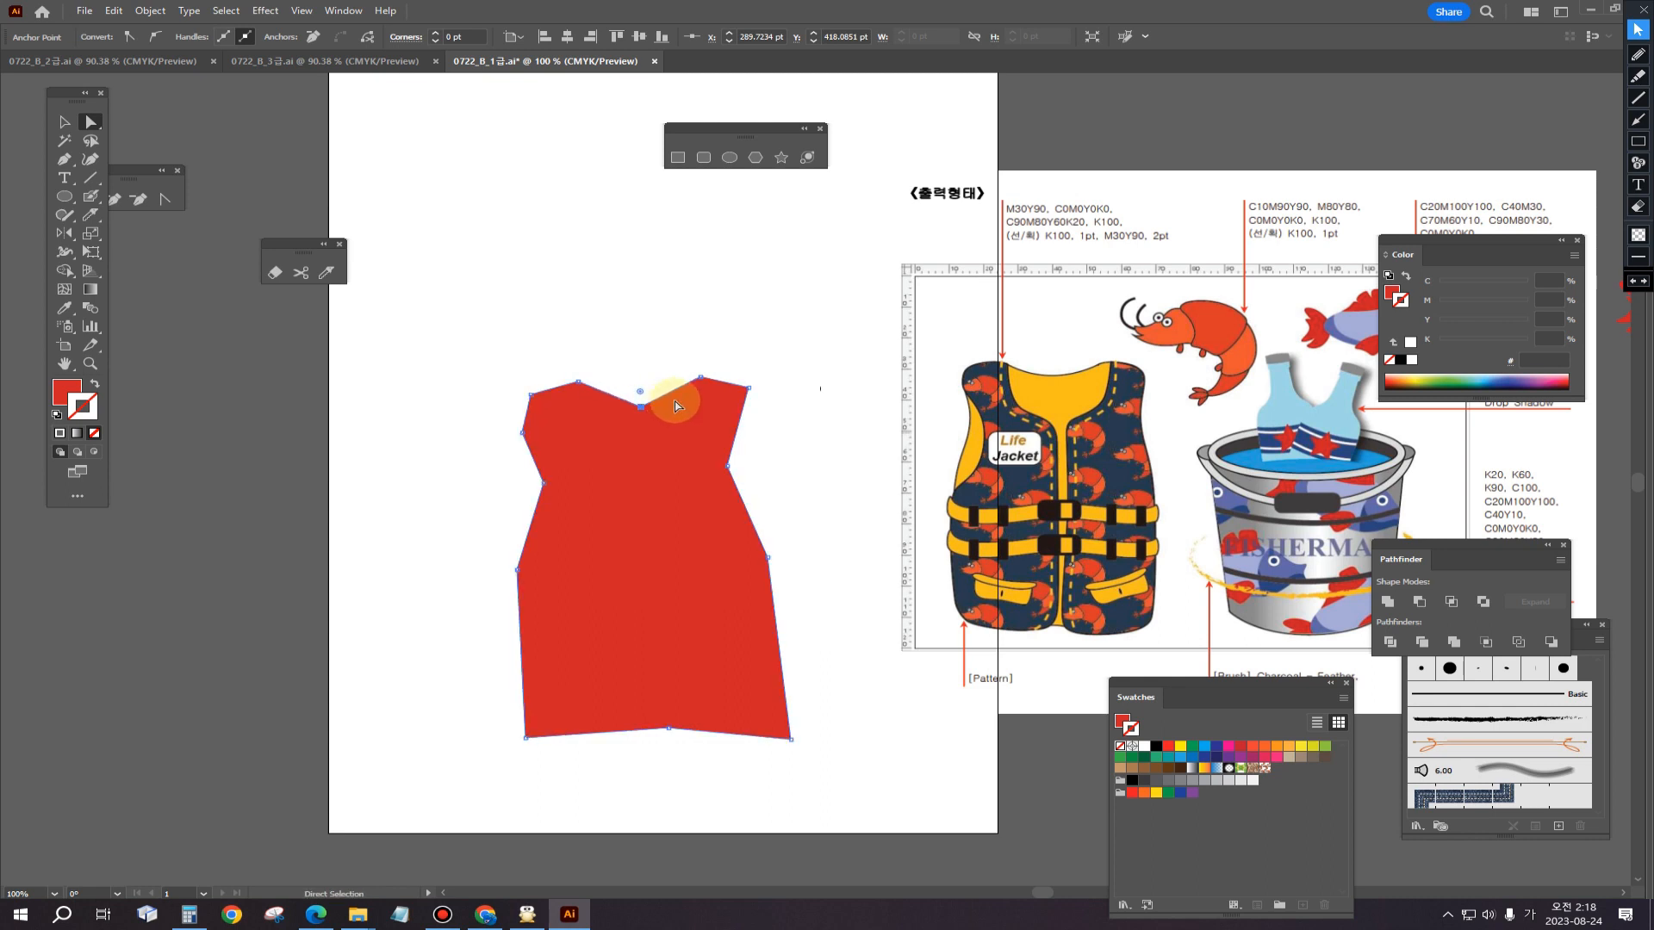
left_click_drag(677, 355, 746, 406)
left_click_drag(694, 768, 654, 728)
left_click(694, 756)
Step: Round all corners of the vest outline together, curving the neckline, shoulders, armholes and hem, and keep the shape selected
left_click(162, 203)
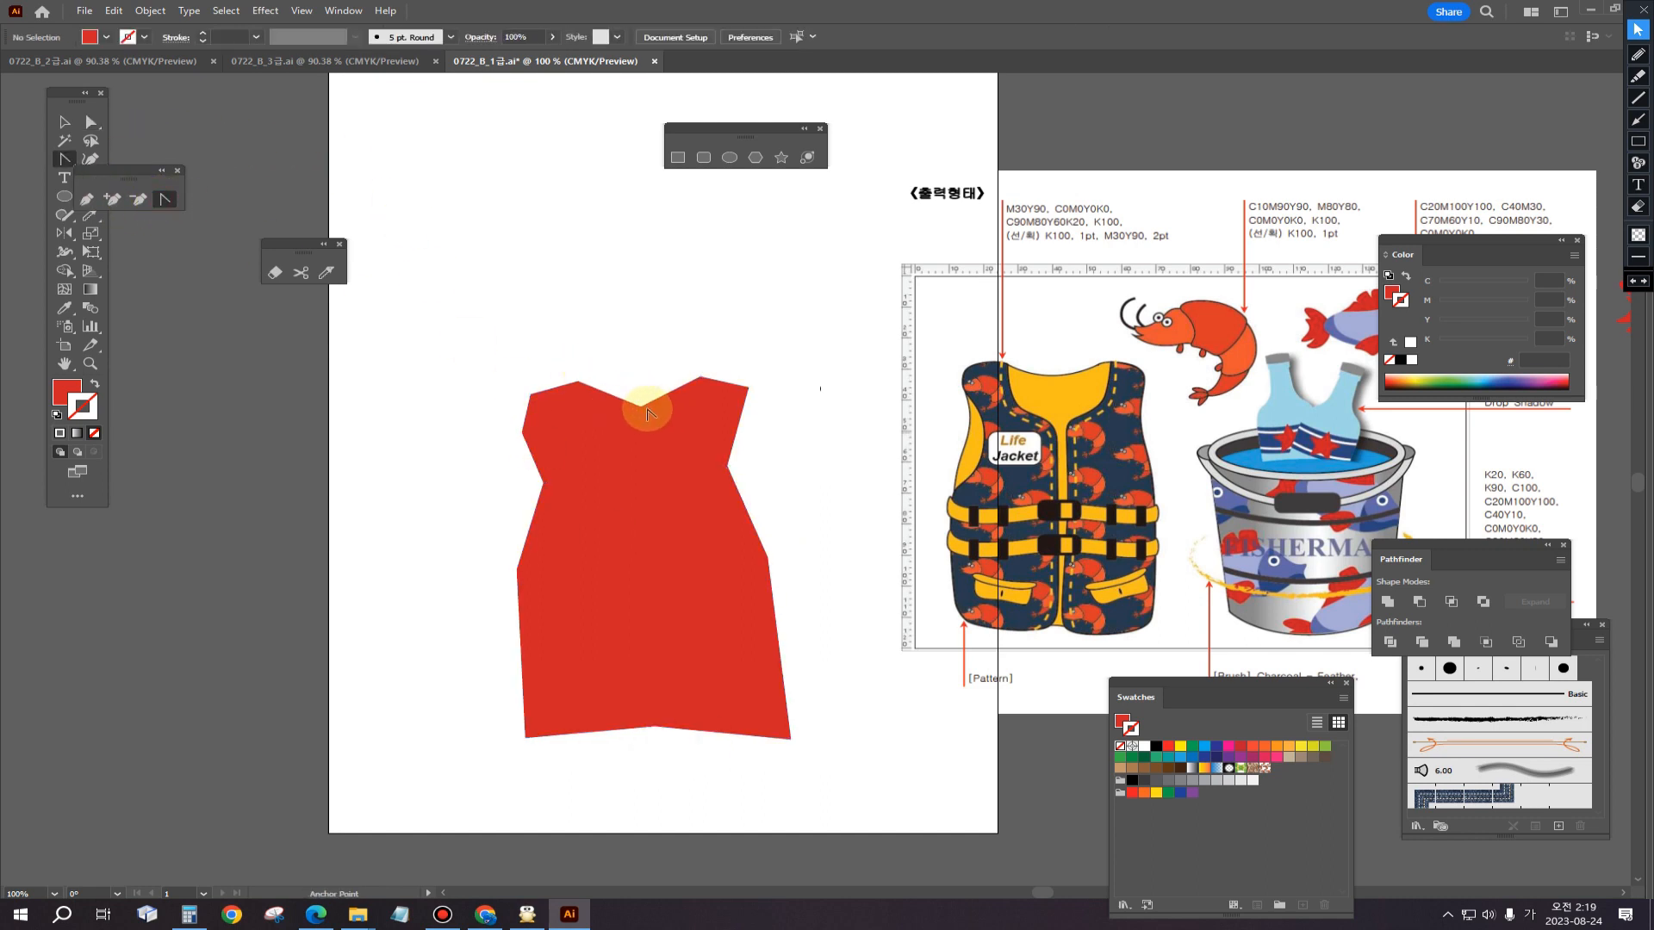
key("ctrl")
scroll(677, 440, "up", 2)
left_click(642, 445, "ctrl")
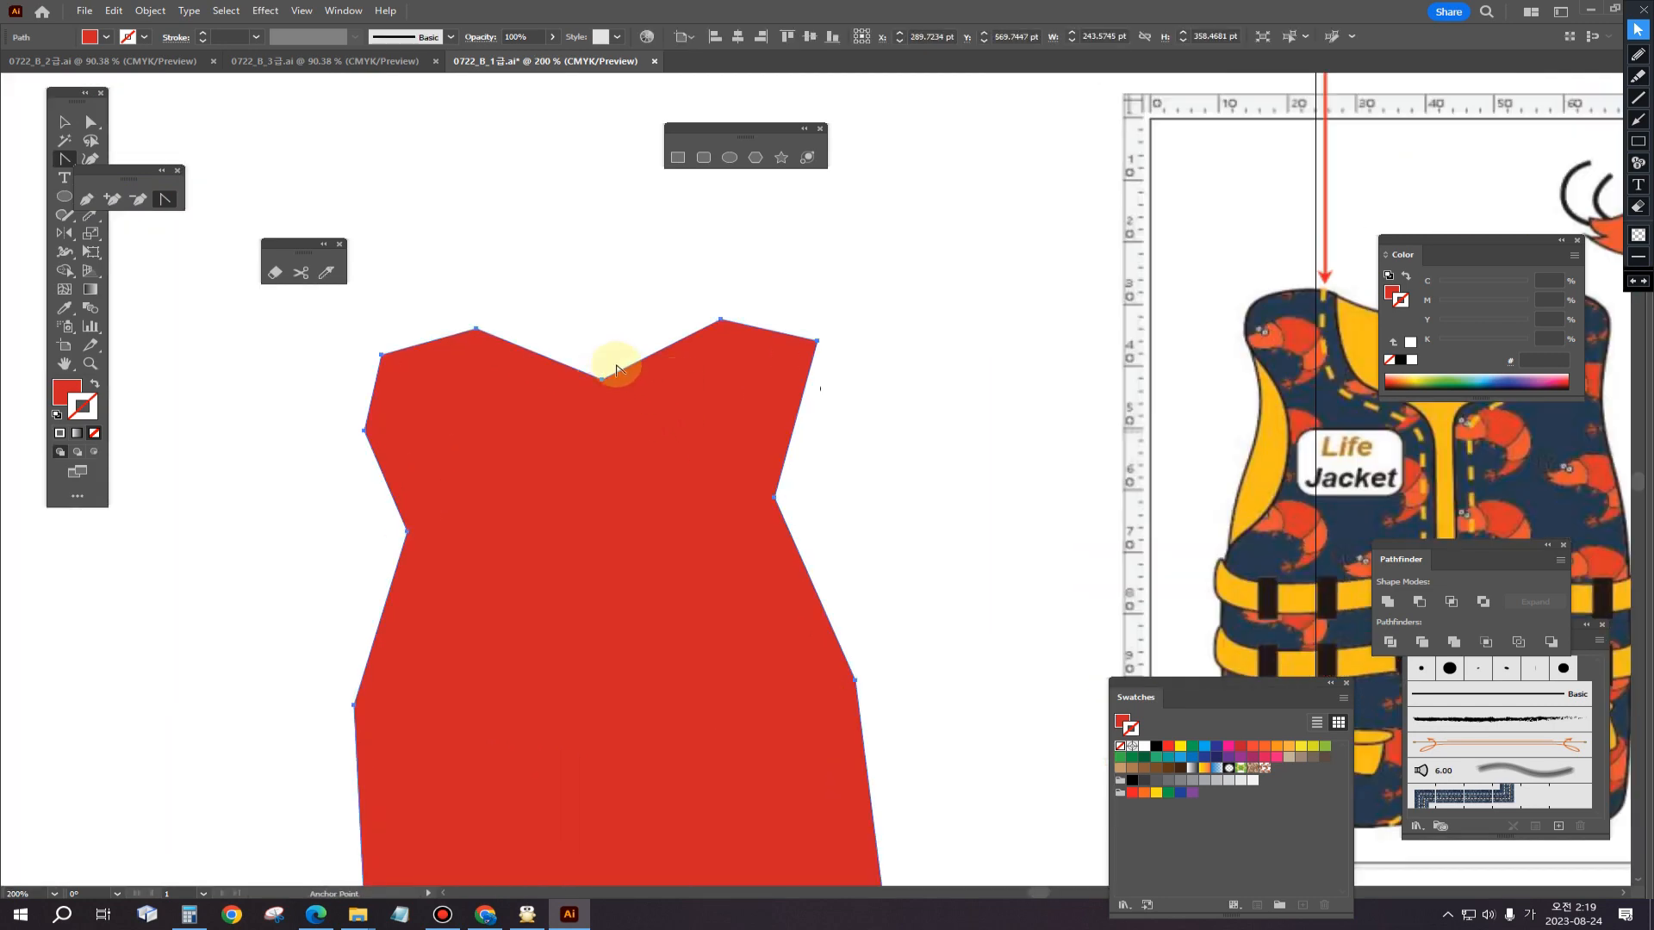
key("ctrl")
left_click_drag(605, 367, 611, 268)
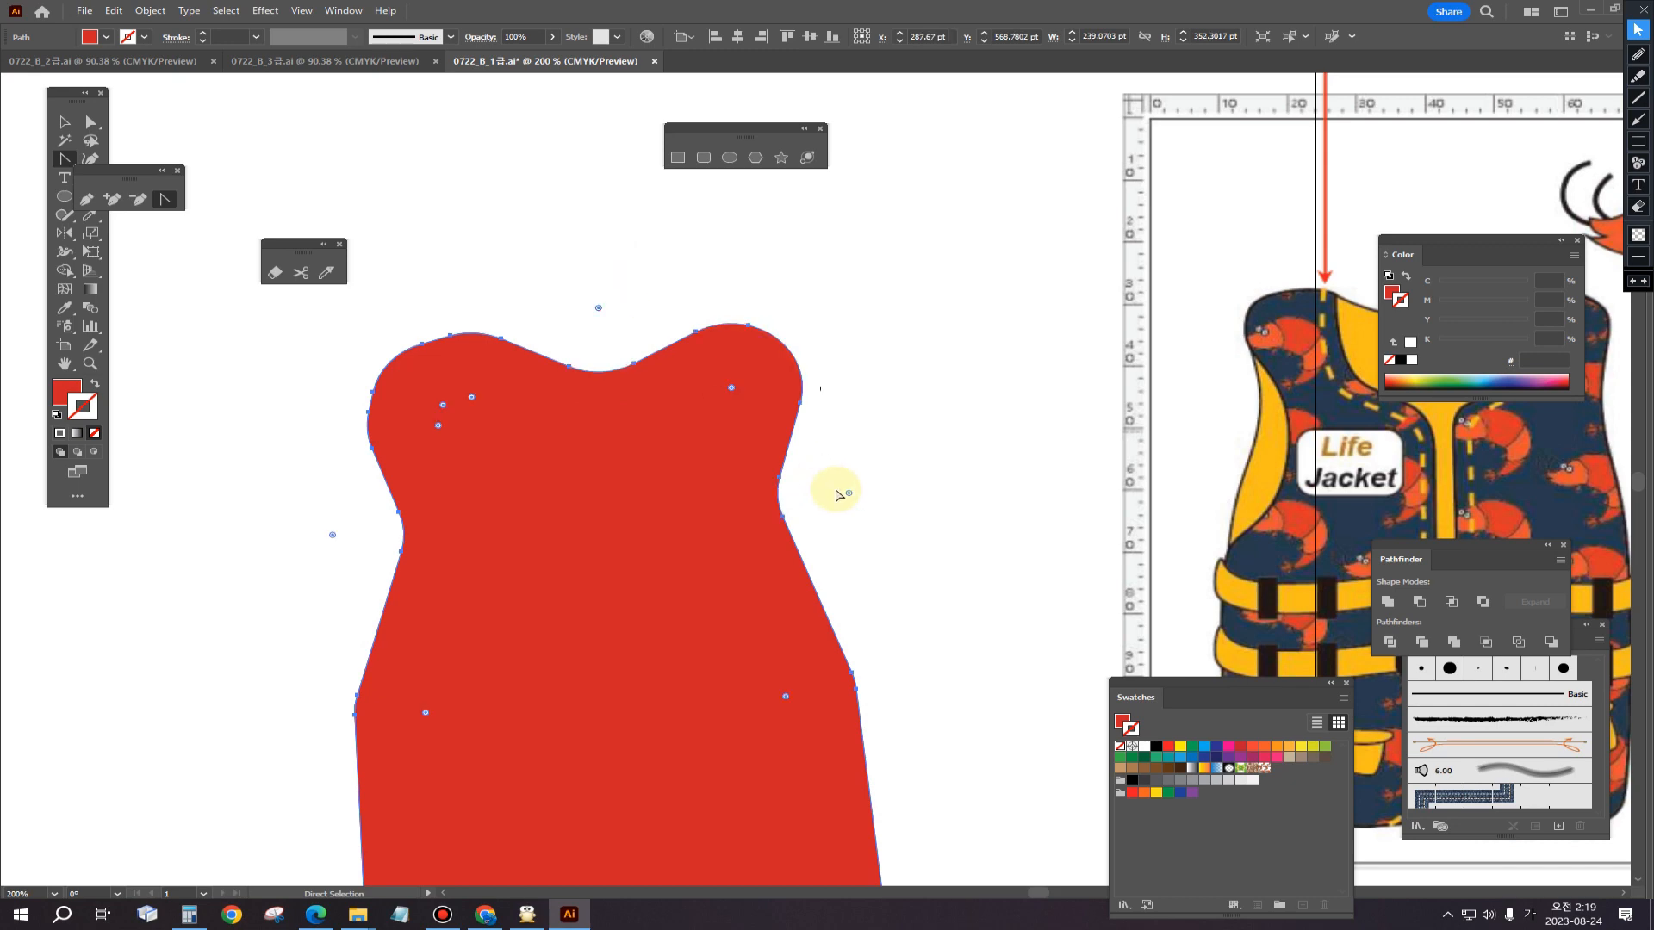
scroll(908, 515, "down", 2)
left_click_drag(759, 647, 747, 571)
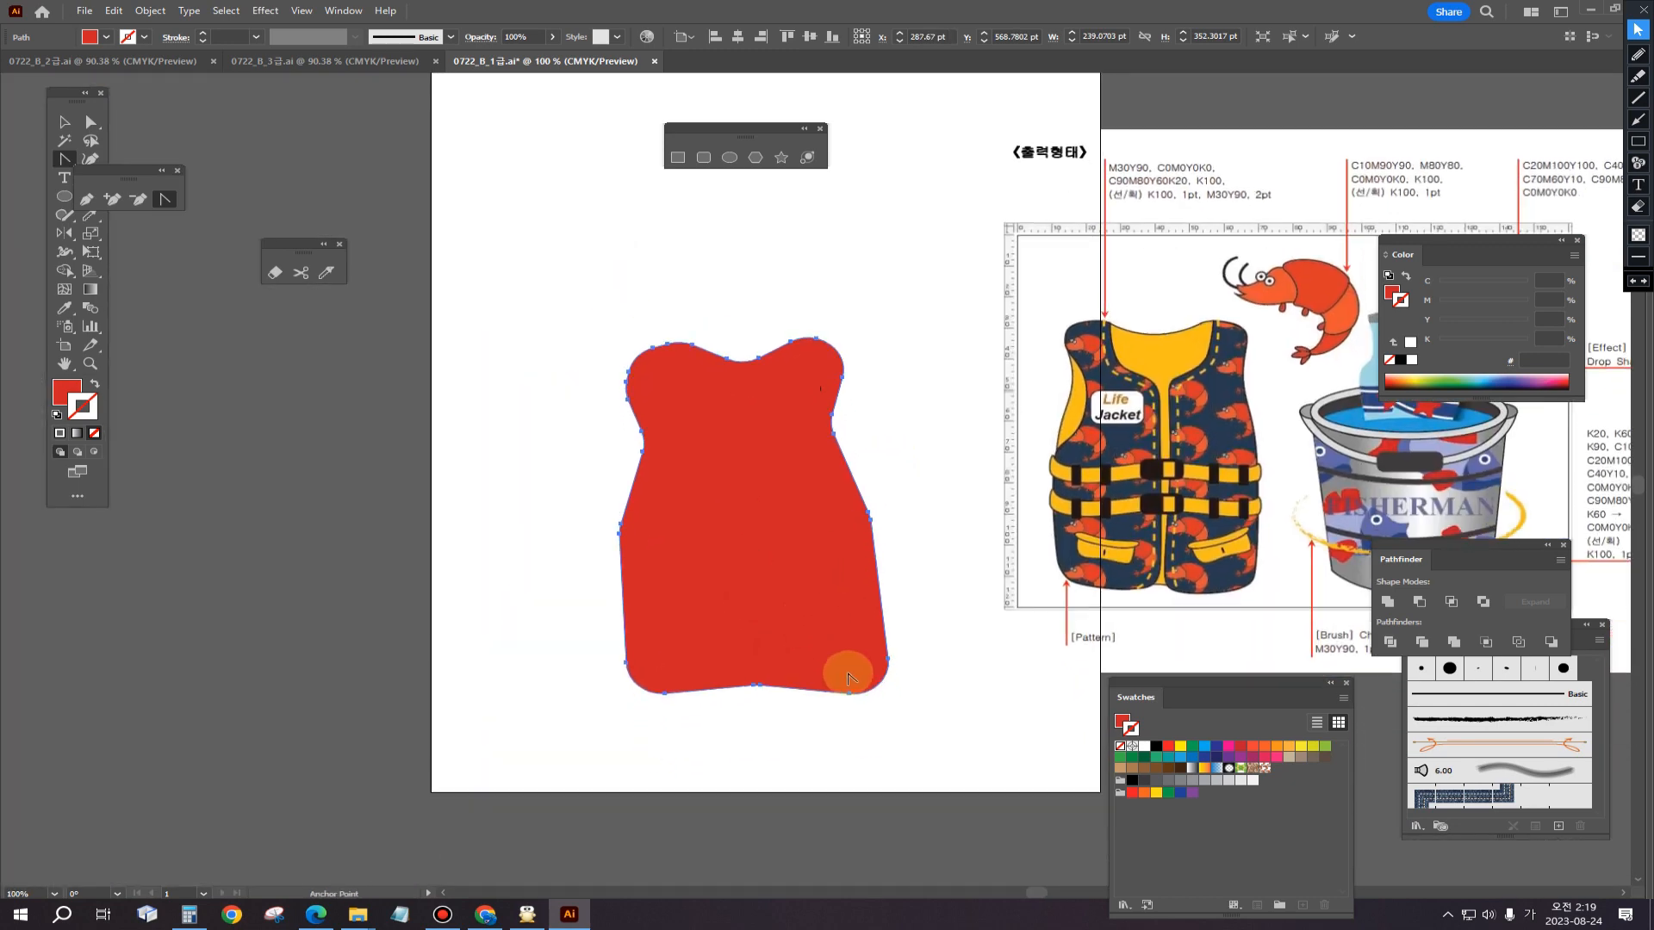
left_click(64, 121)
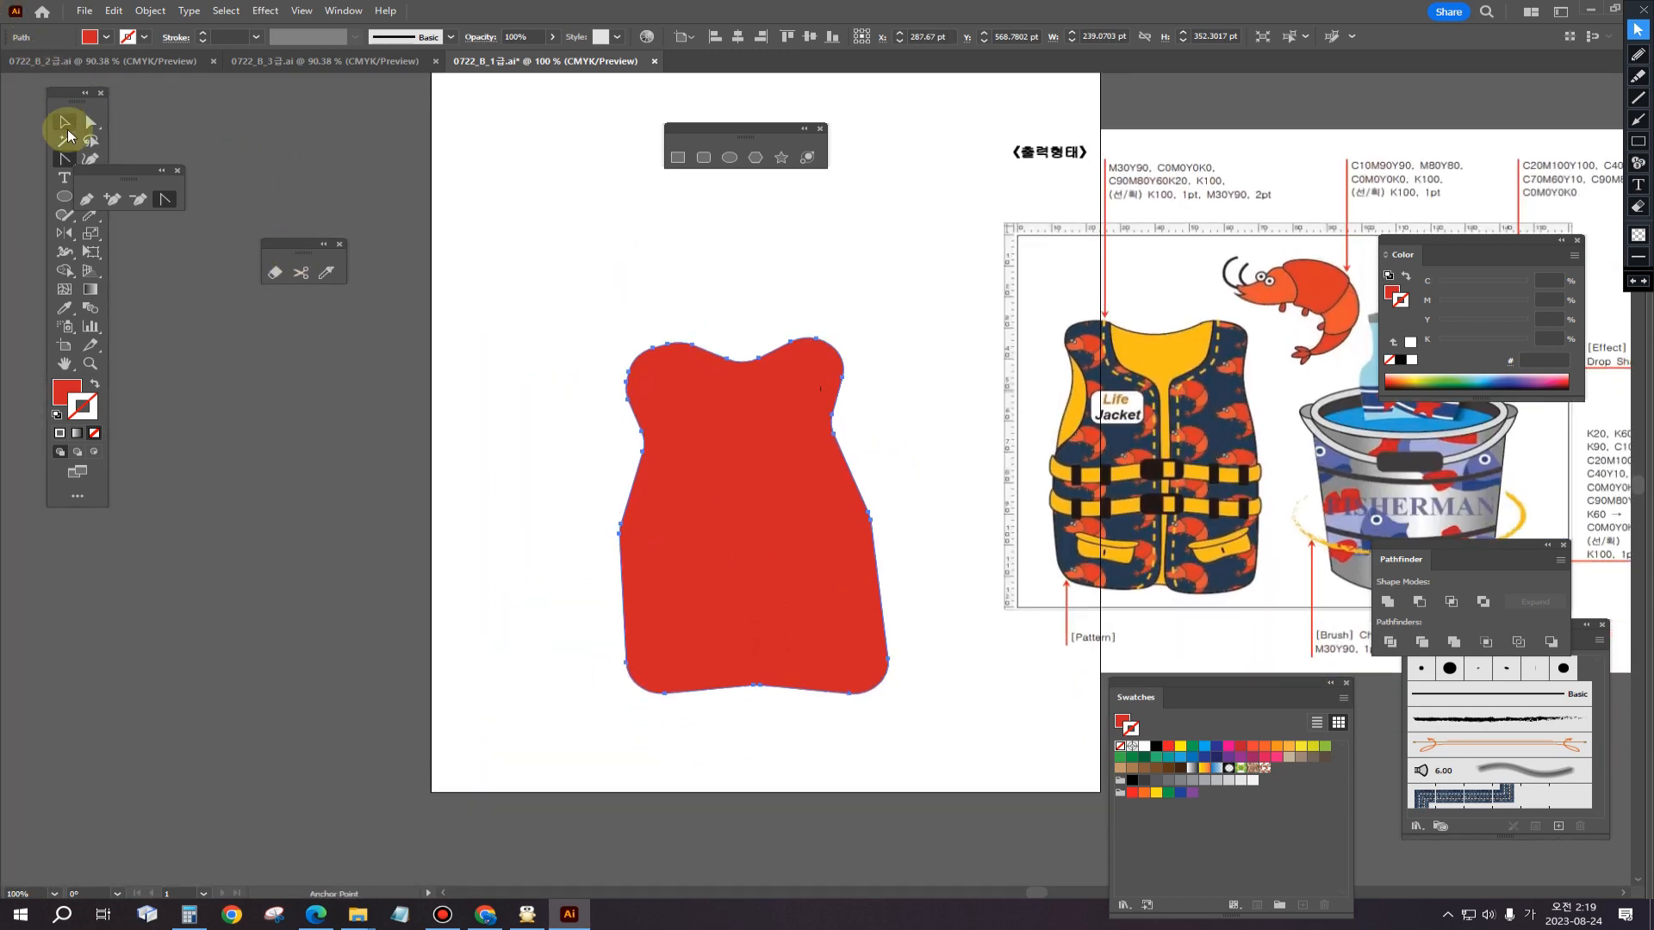
left_click(738, 422)
key("ctrl")
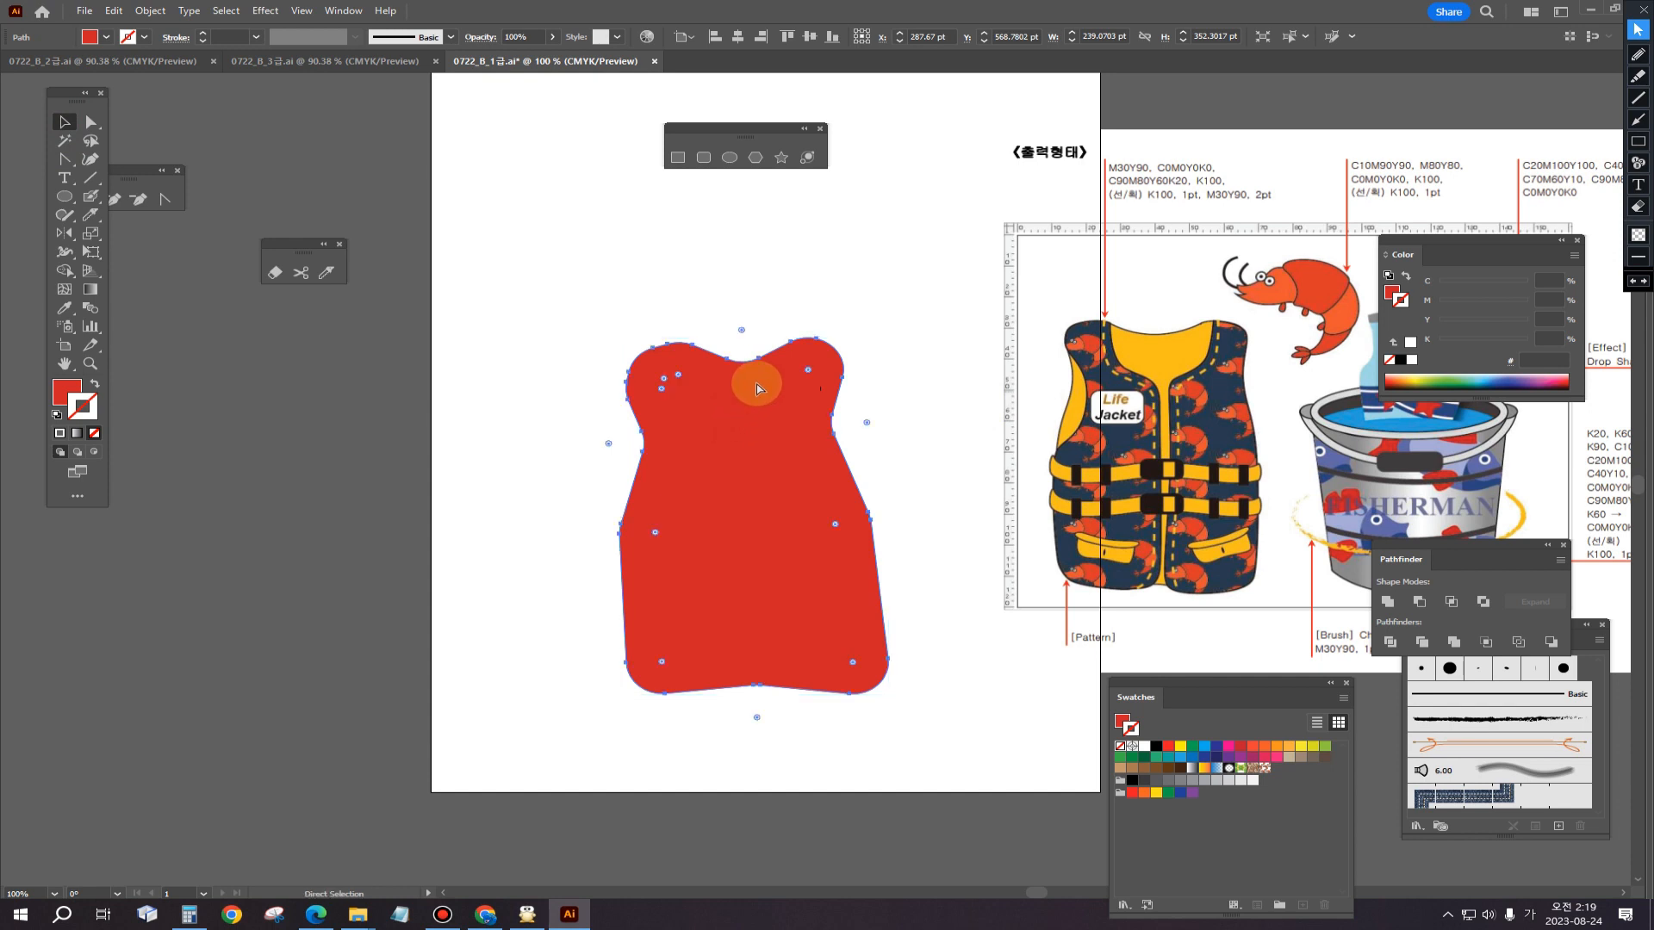
Step: Deselect the rounded vest outline, then place a duplicate of it beside the artboard's left edge
key("ctrl")
key("ctrl")
key("ctrl")
left_click(897, 405)
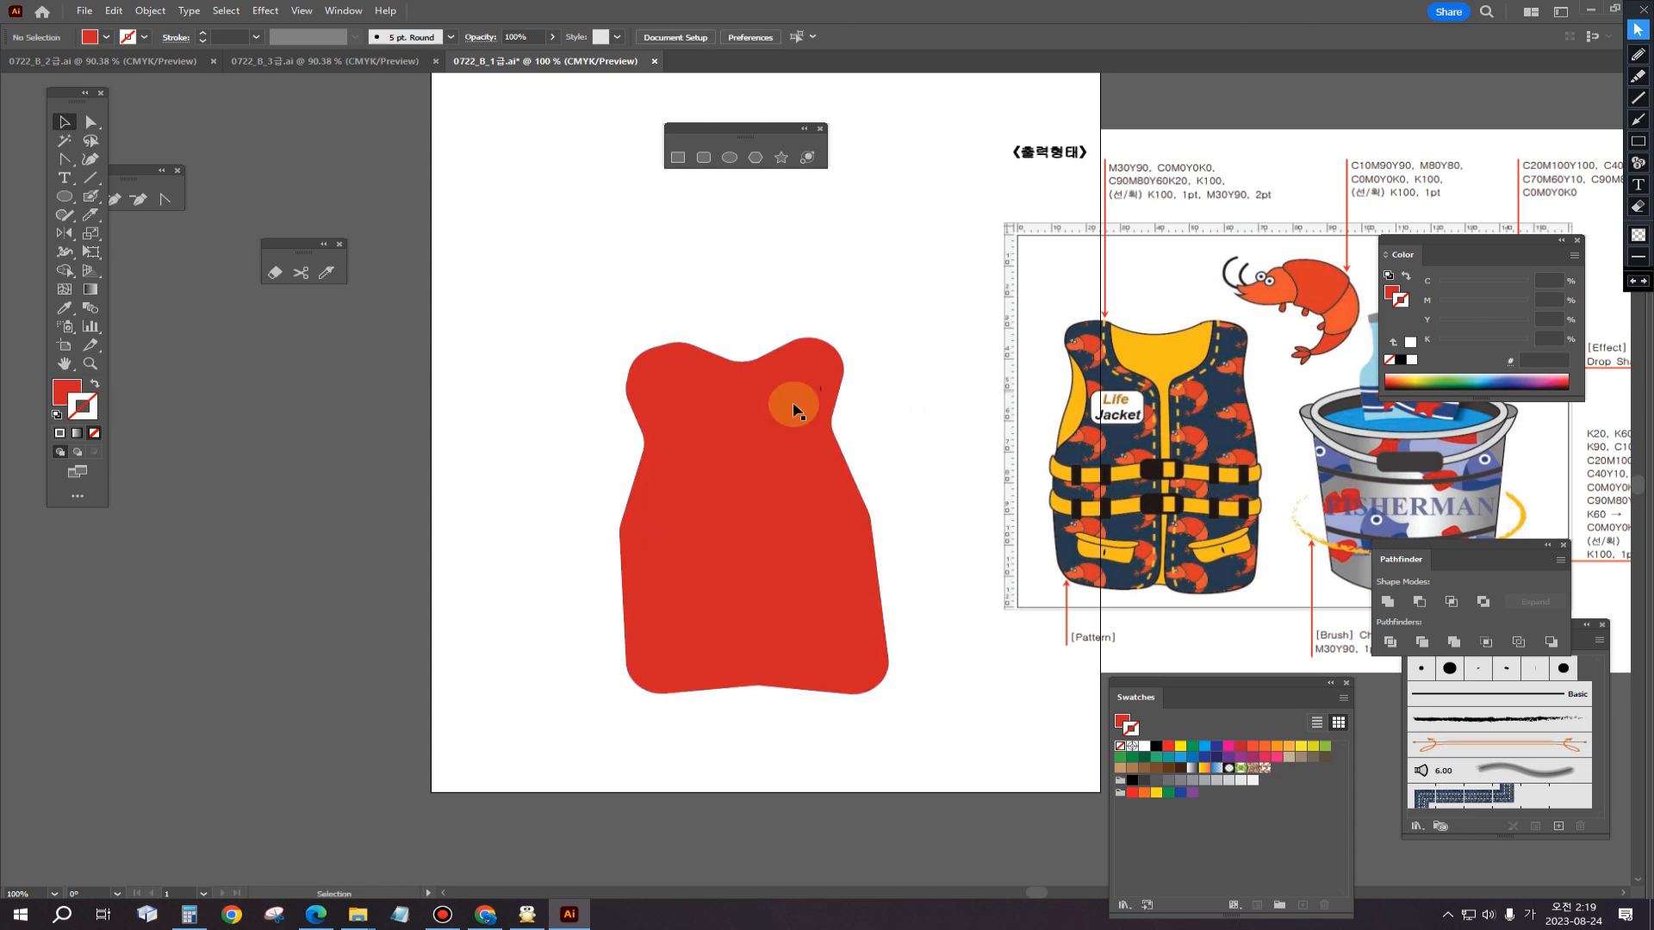
left_click(757, 406)
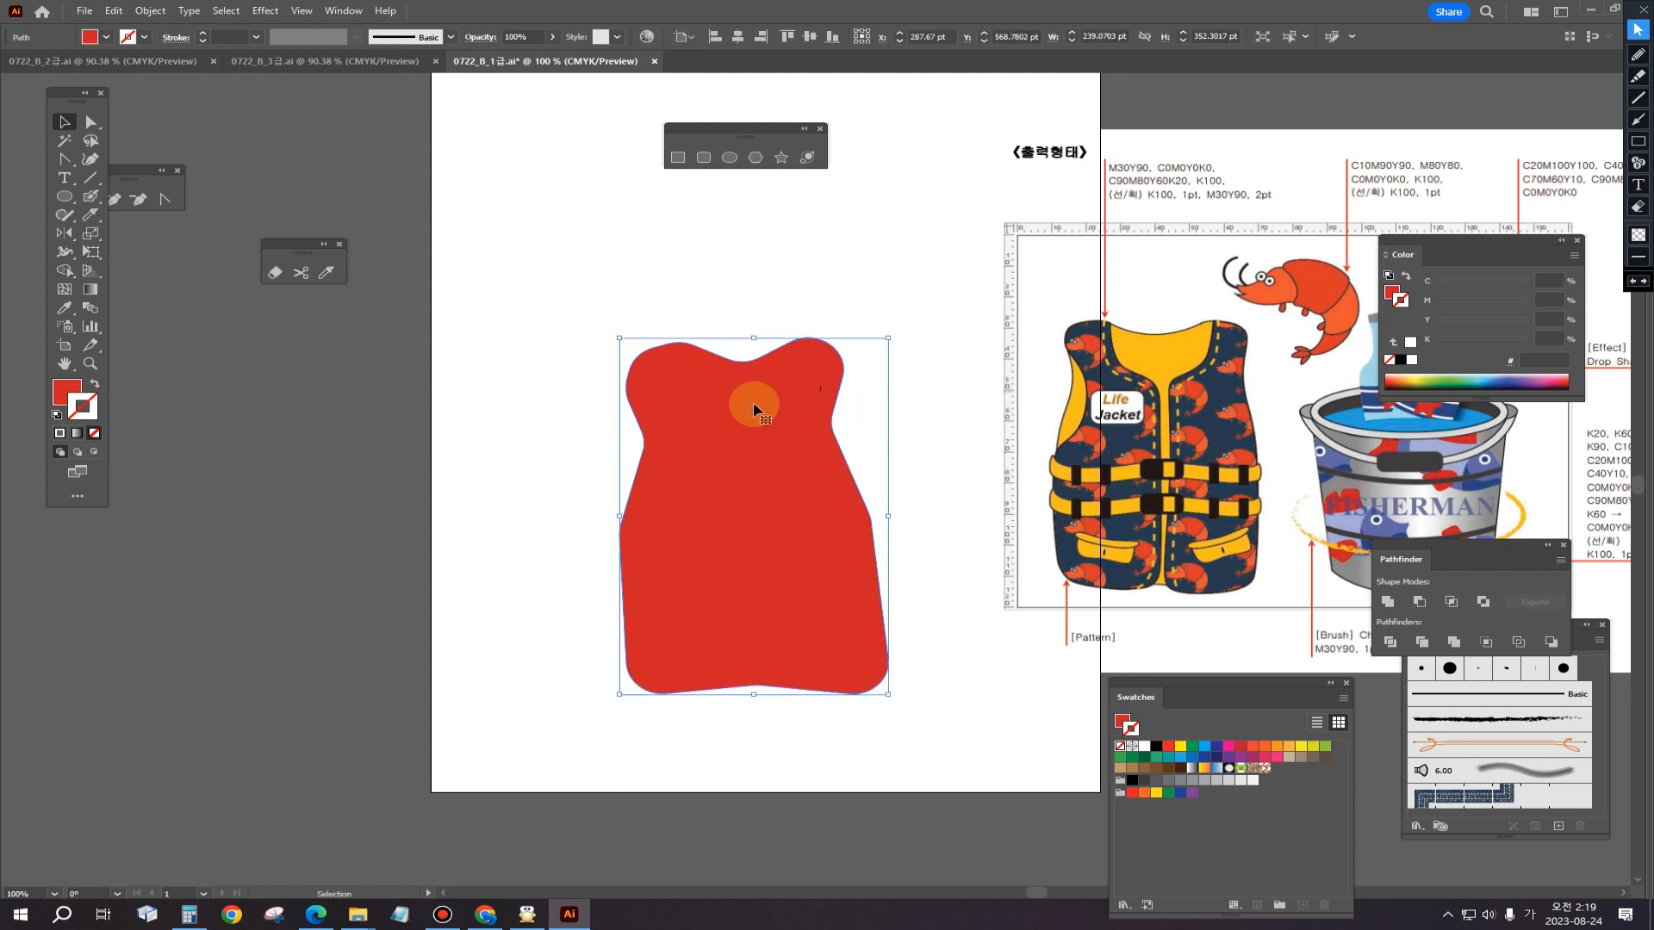
left_click_drag(752, 407, 301, 382)
left_click_drag(483, 458, 578, 478)
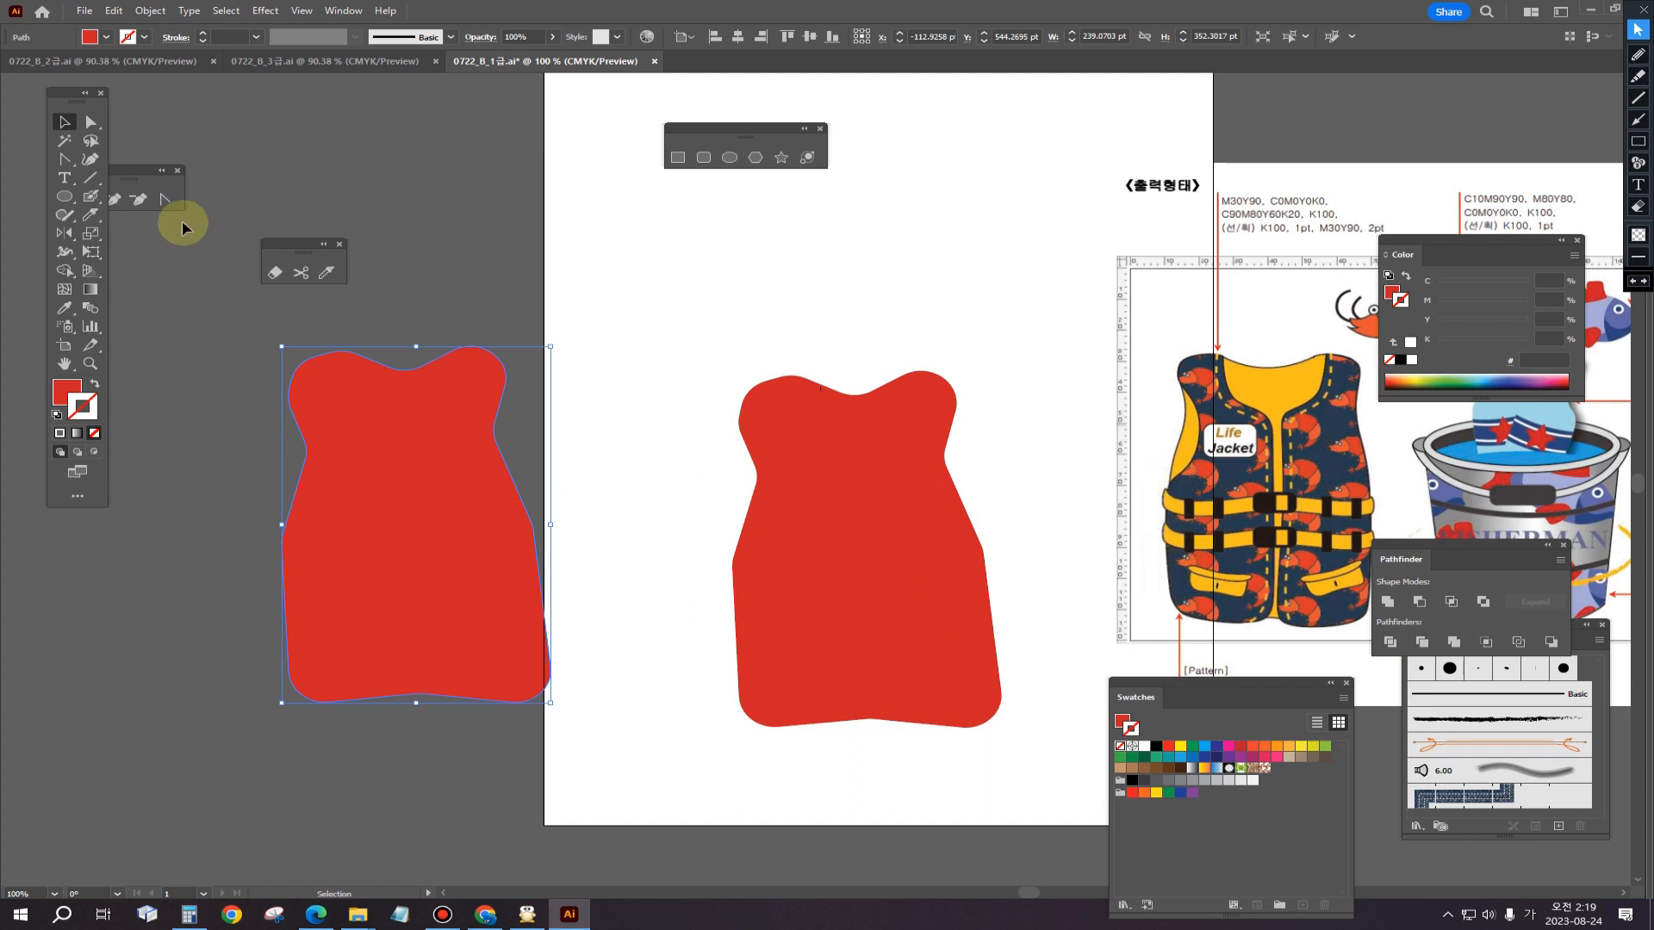
Step: With the Pen tool, draw the left front panel's inner edge over the duplicate vest, curving from the shoulder down to the hem and lower-left corner
left_click(74, 165)
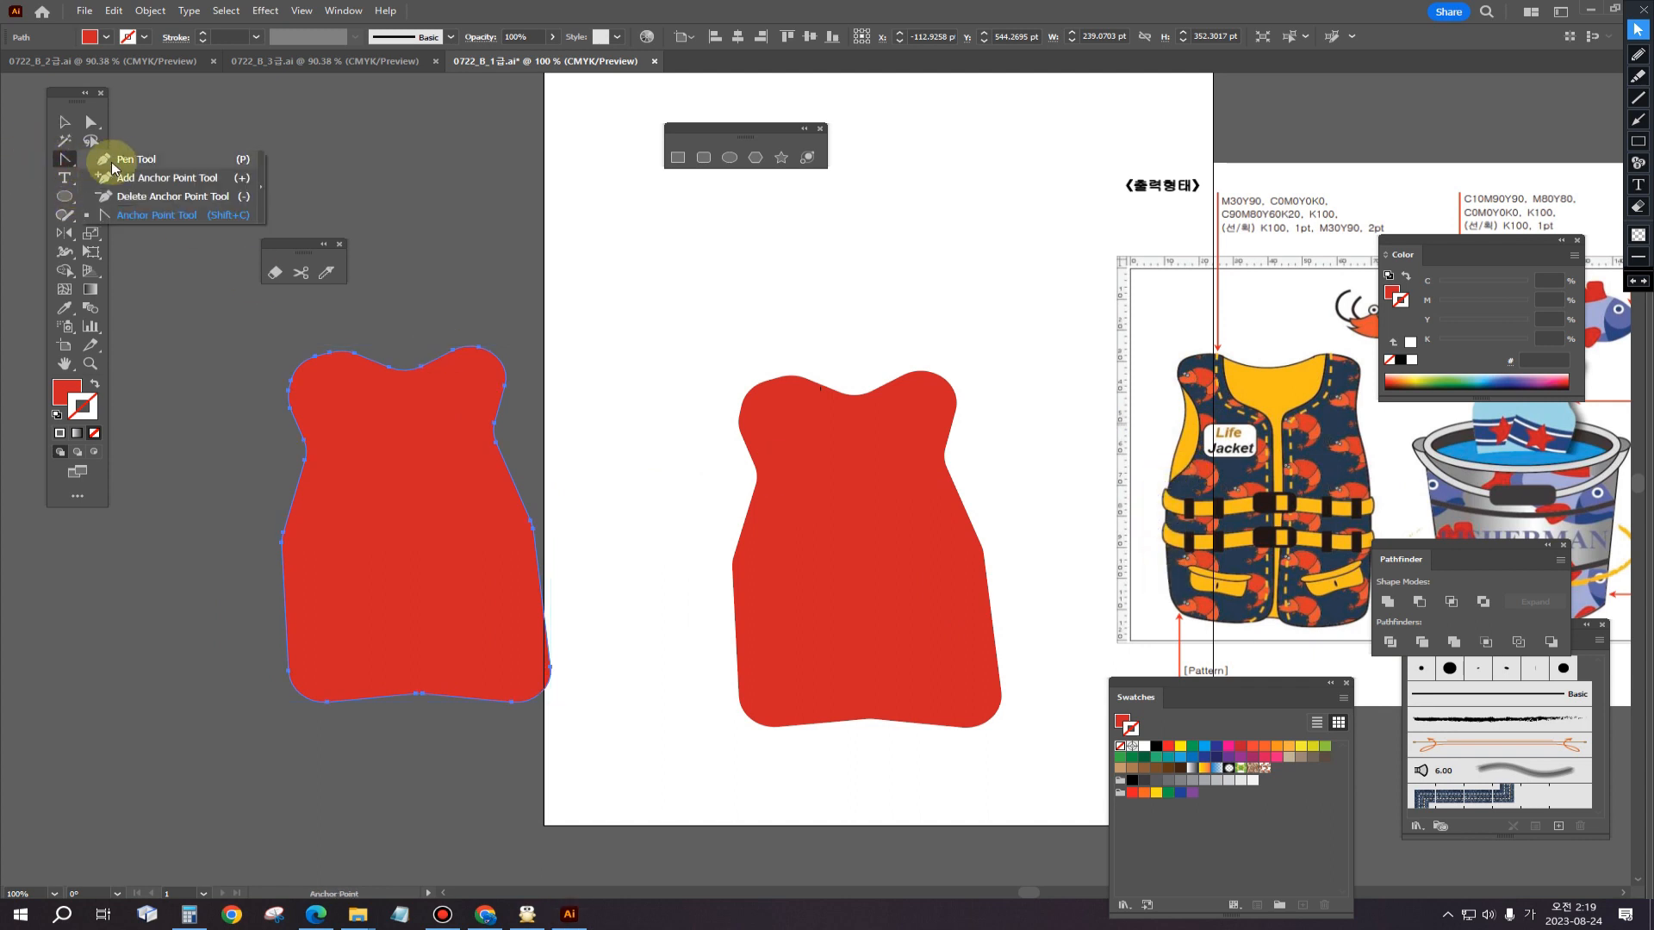
left_click(126, 163)
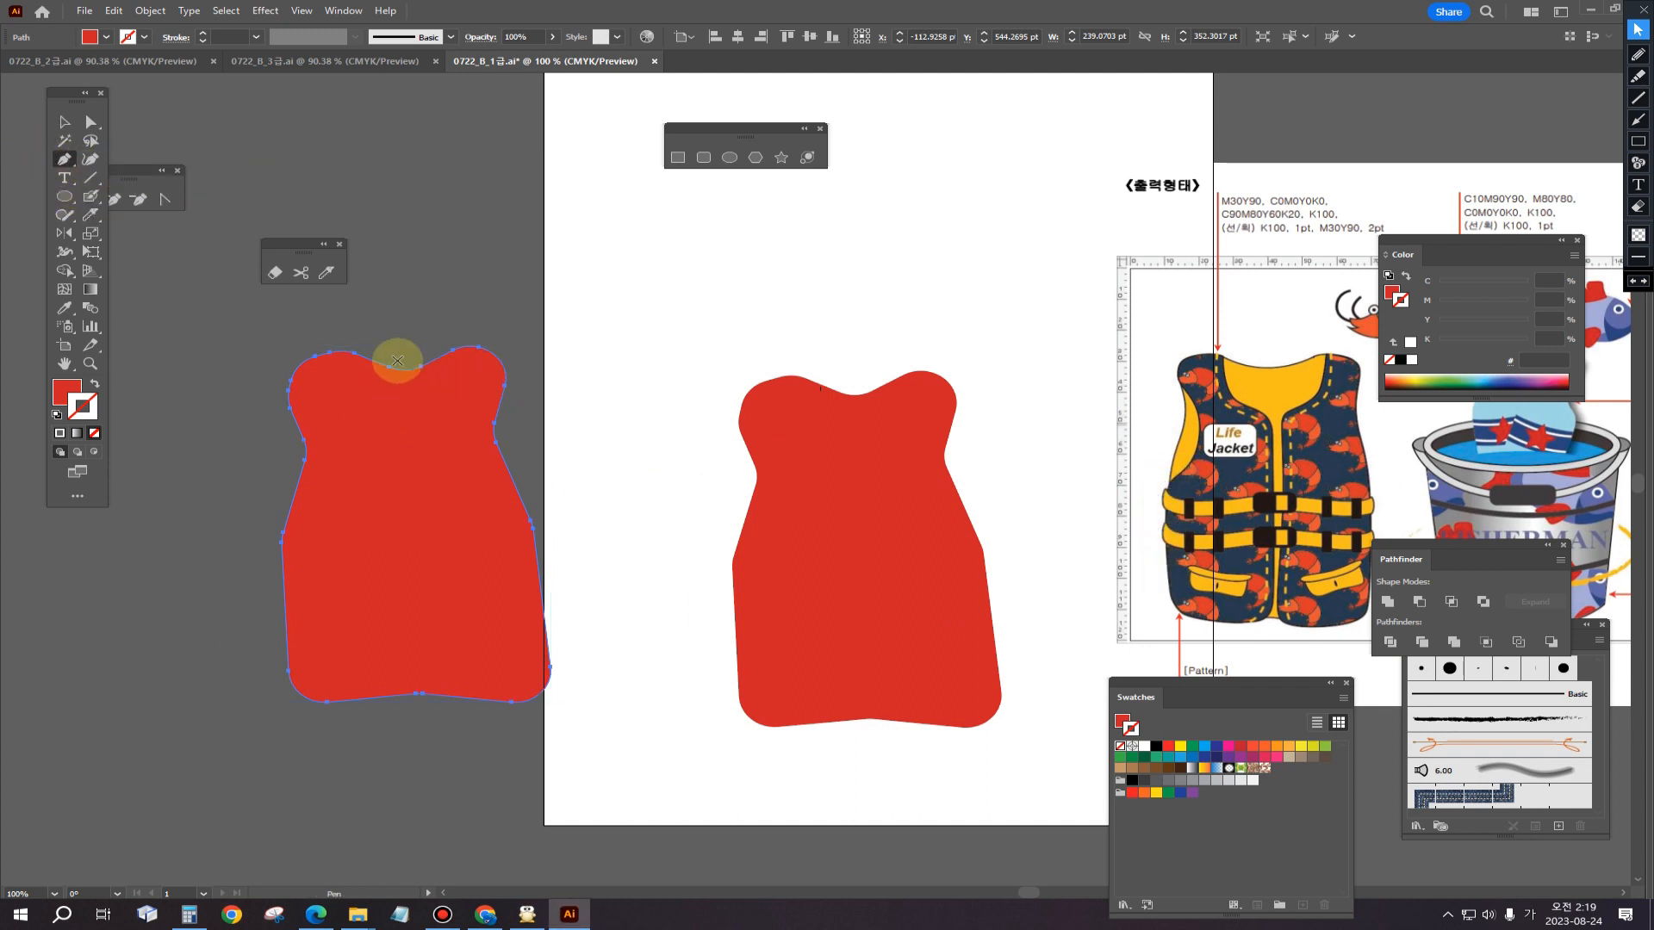
left_click(360, 329)
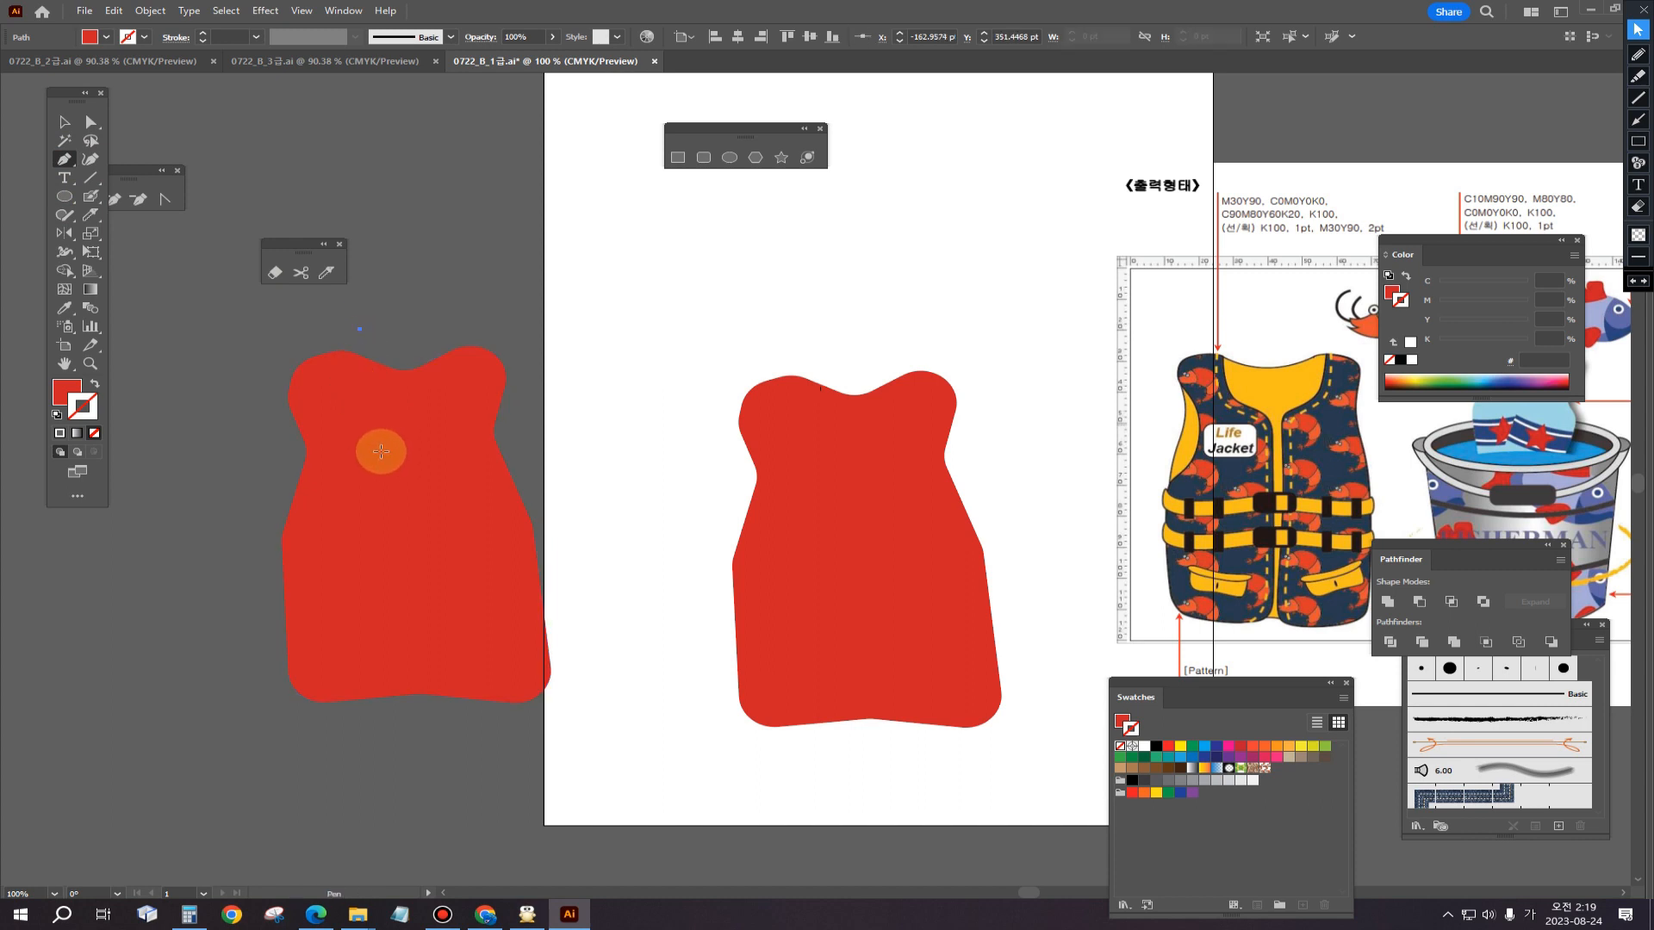
left_click_drag(413, 459, 435, 480)
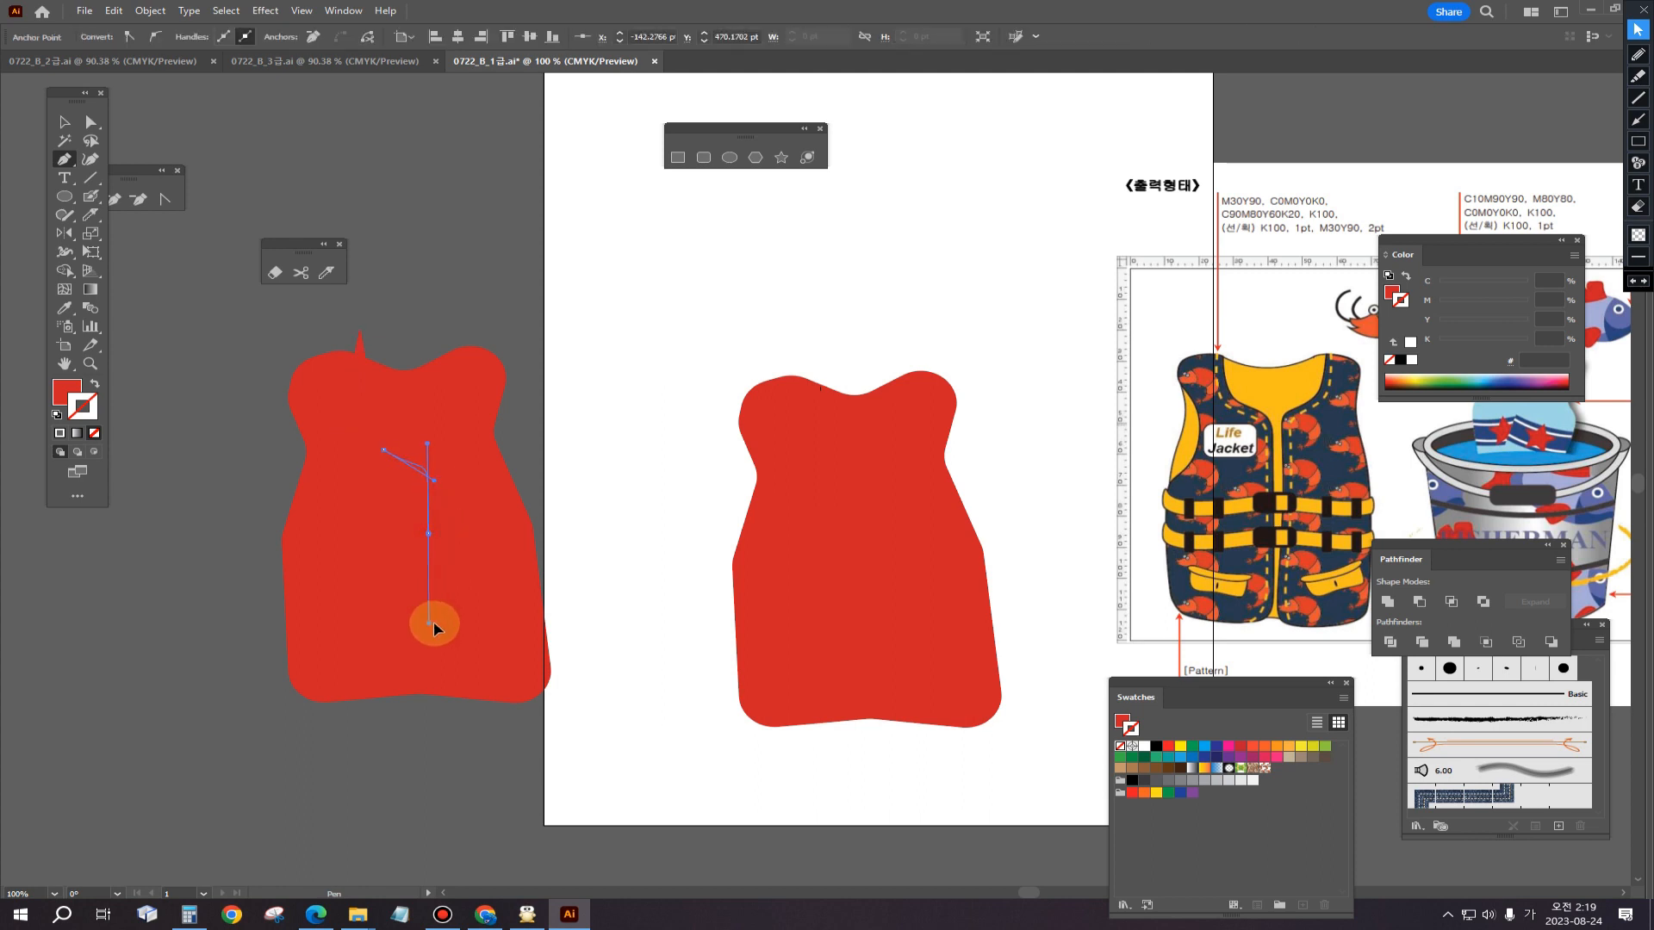
left_click_drag(433, 622, 429, 594)
left_click_drag(394, 709, 332, 717)
left_click(284, 705)
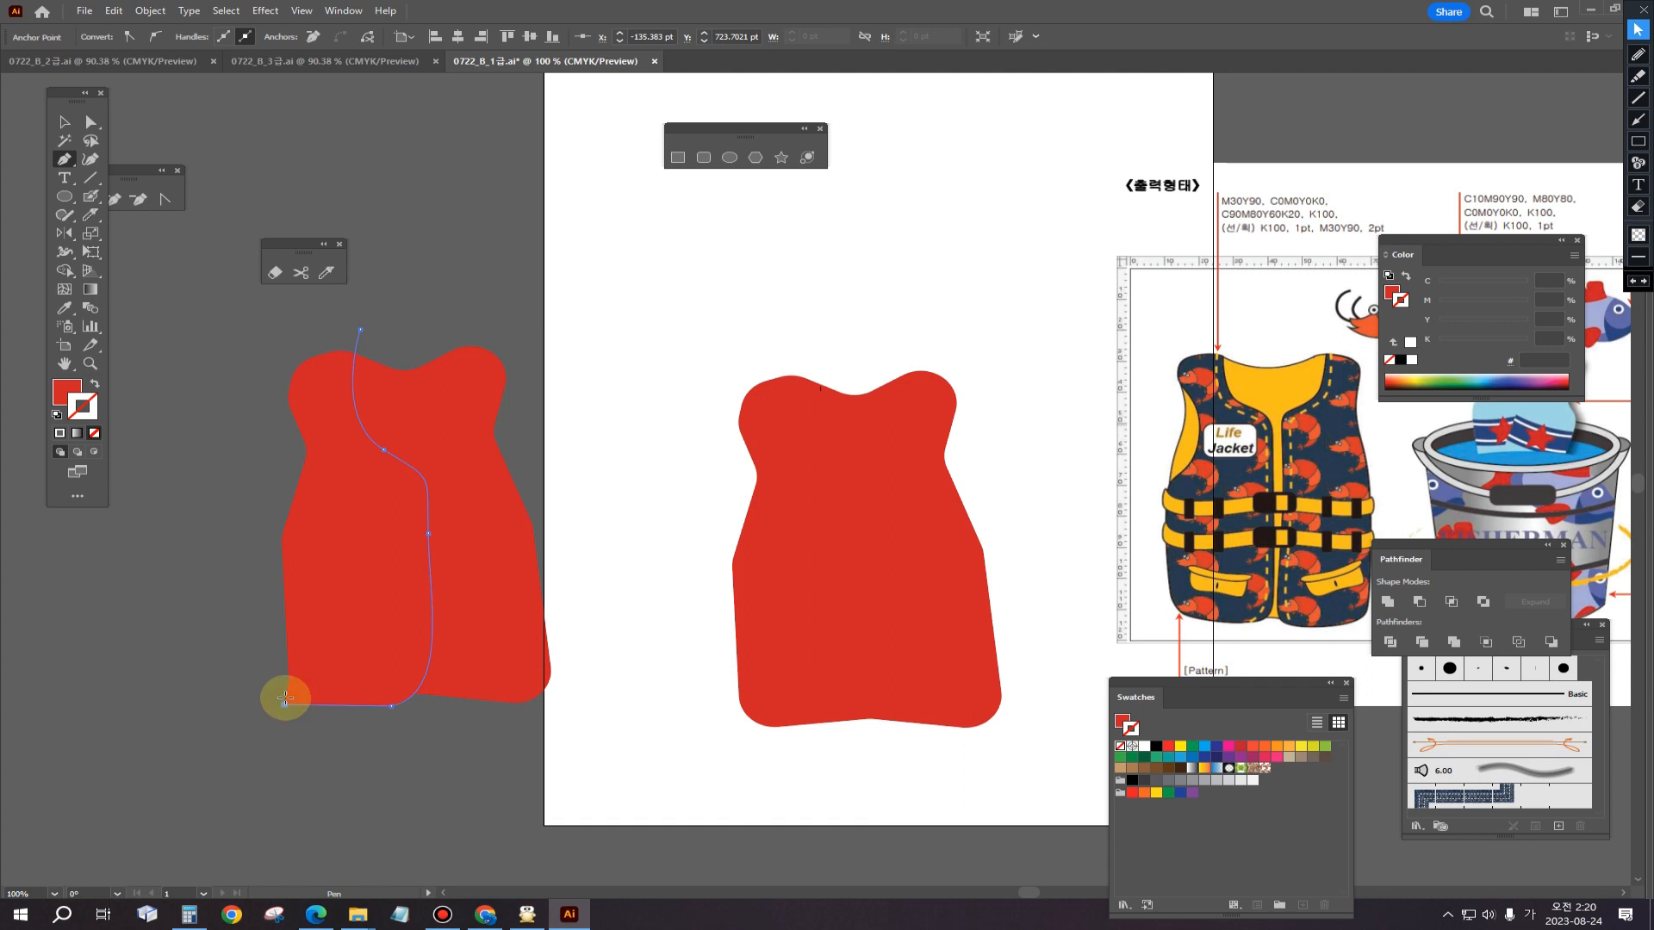
Step: Continue the panel path up the side, curve it around the armhole and over the shoulder, and close it at the starting point
left_click(272, 548)
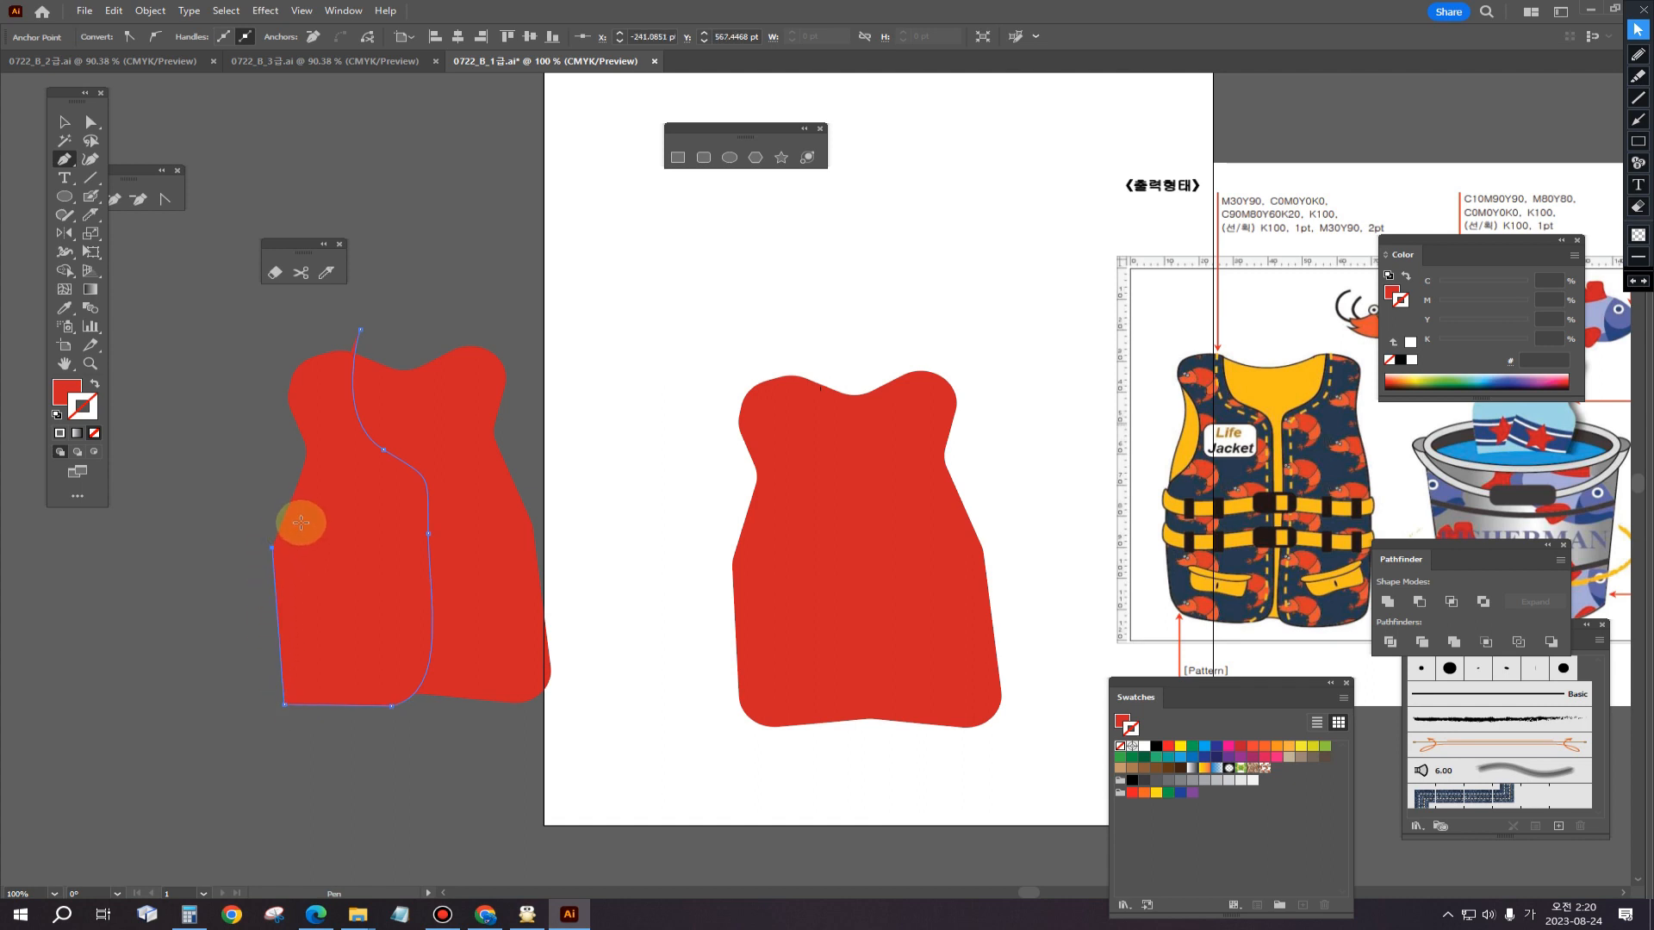
left_click_drag(315, 507, 359, 482)
left_click_drag(326, 438, 321, 422)
left_click_drag(275, 373, 377, 350)
left_click(357, 327)
left_click(65, 122)
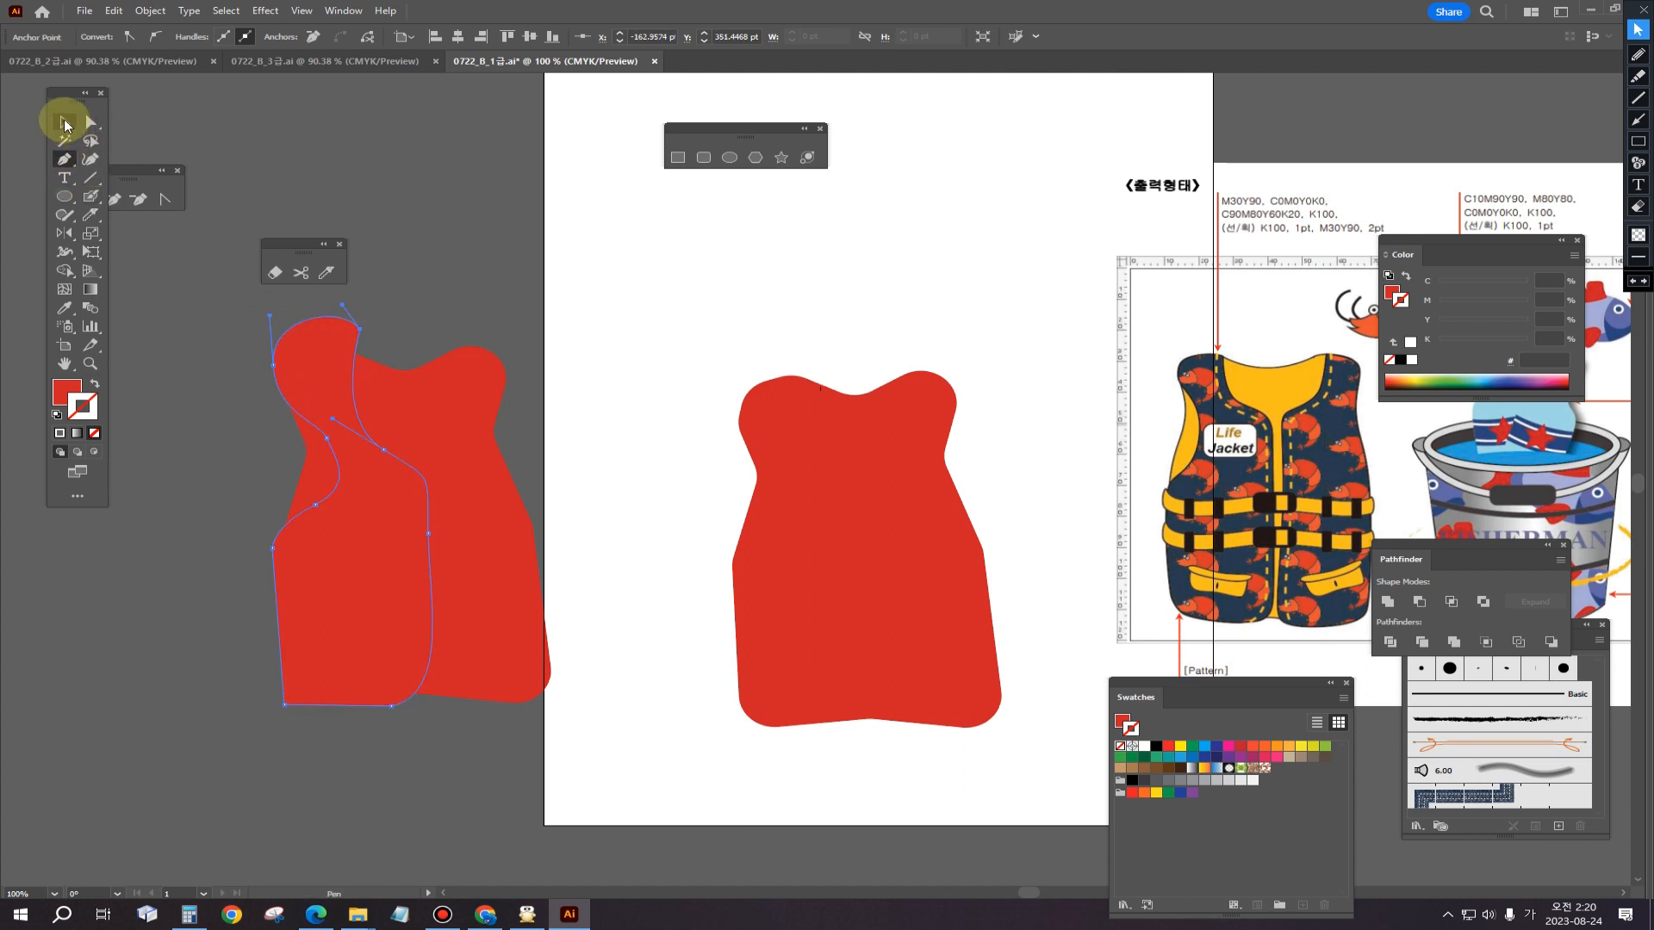
Step: Divide the duplicate vest with the overlapping panel shape using Pathfinder Divide, then ungroup and deselect the resulting pieces
left_click(476, 247)
left_click(302, 565)
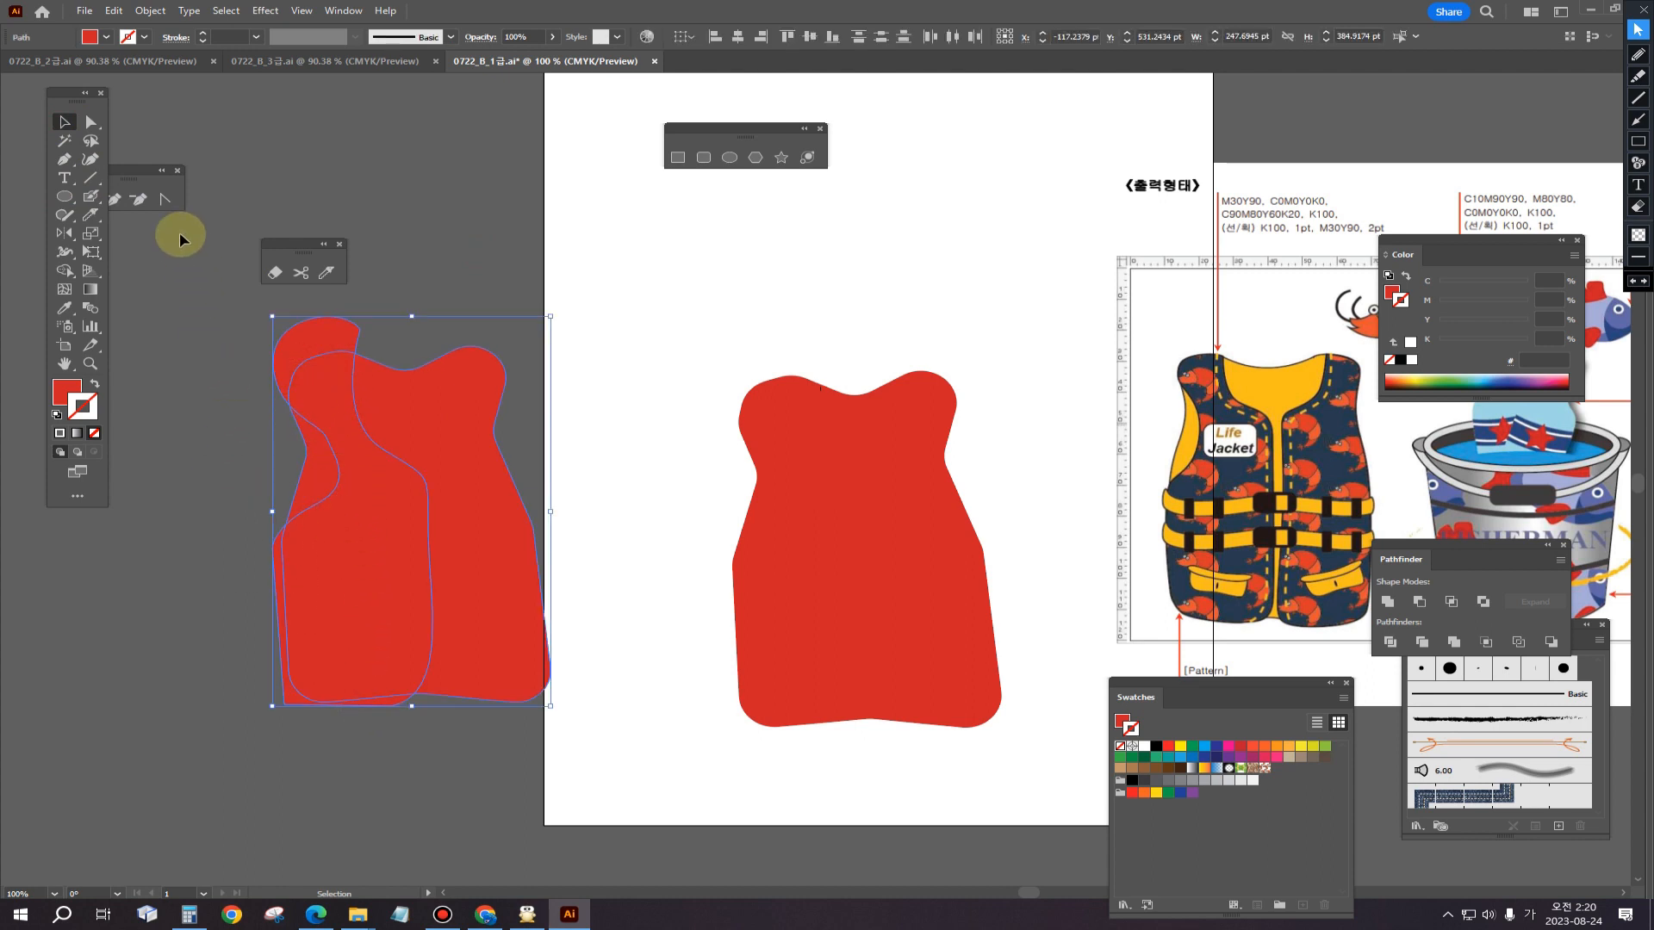
left_click(398, 399)
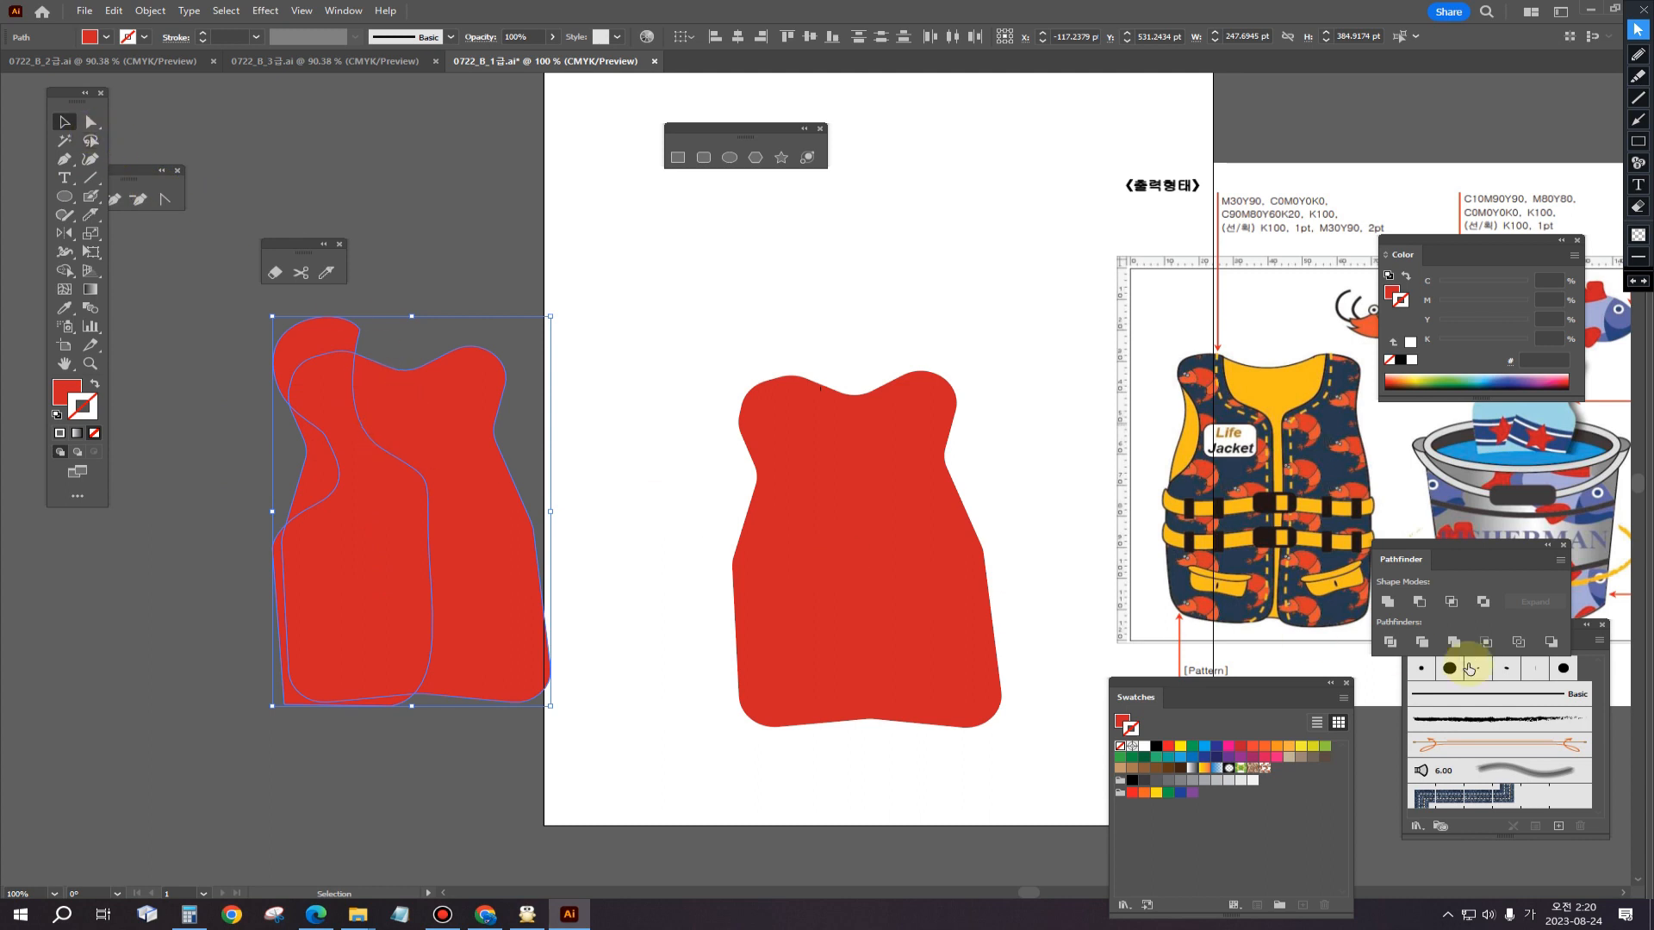
left_click(1387, 643)
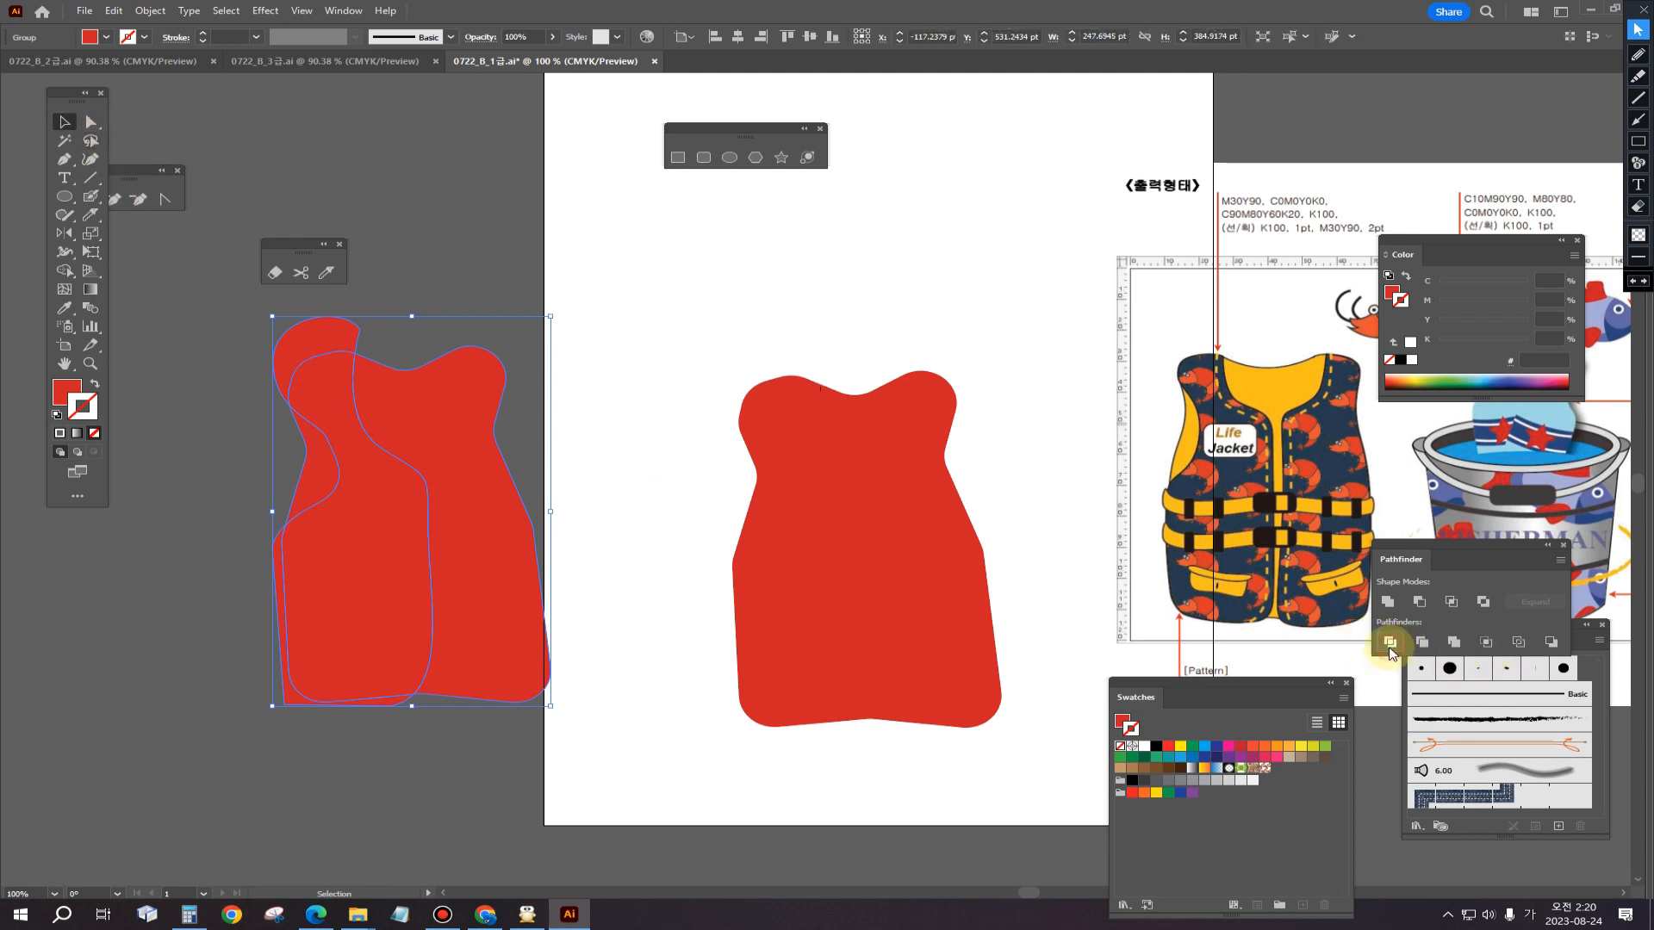
left_click(150, 11)
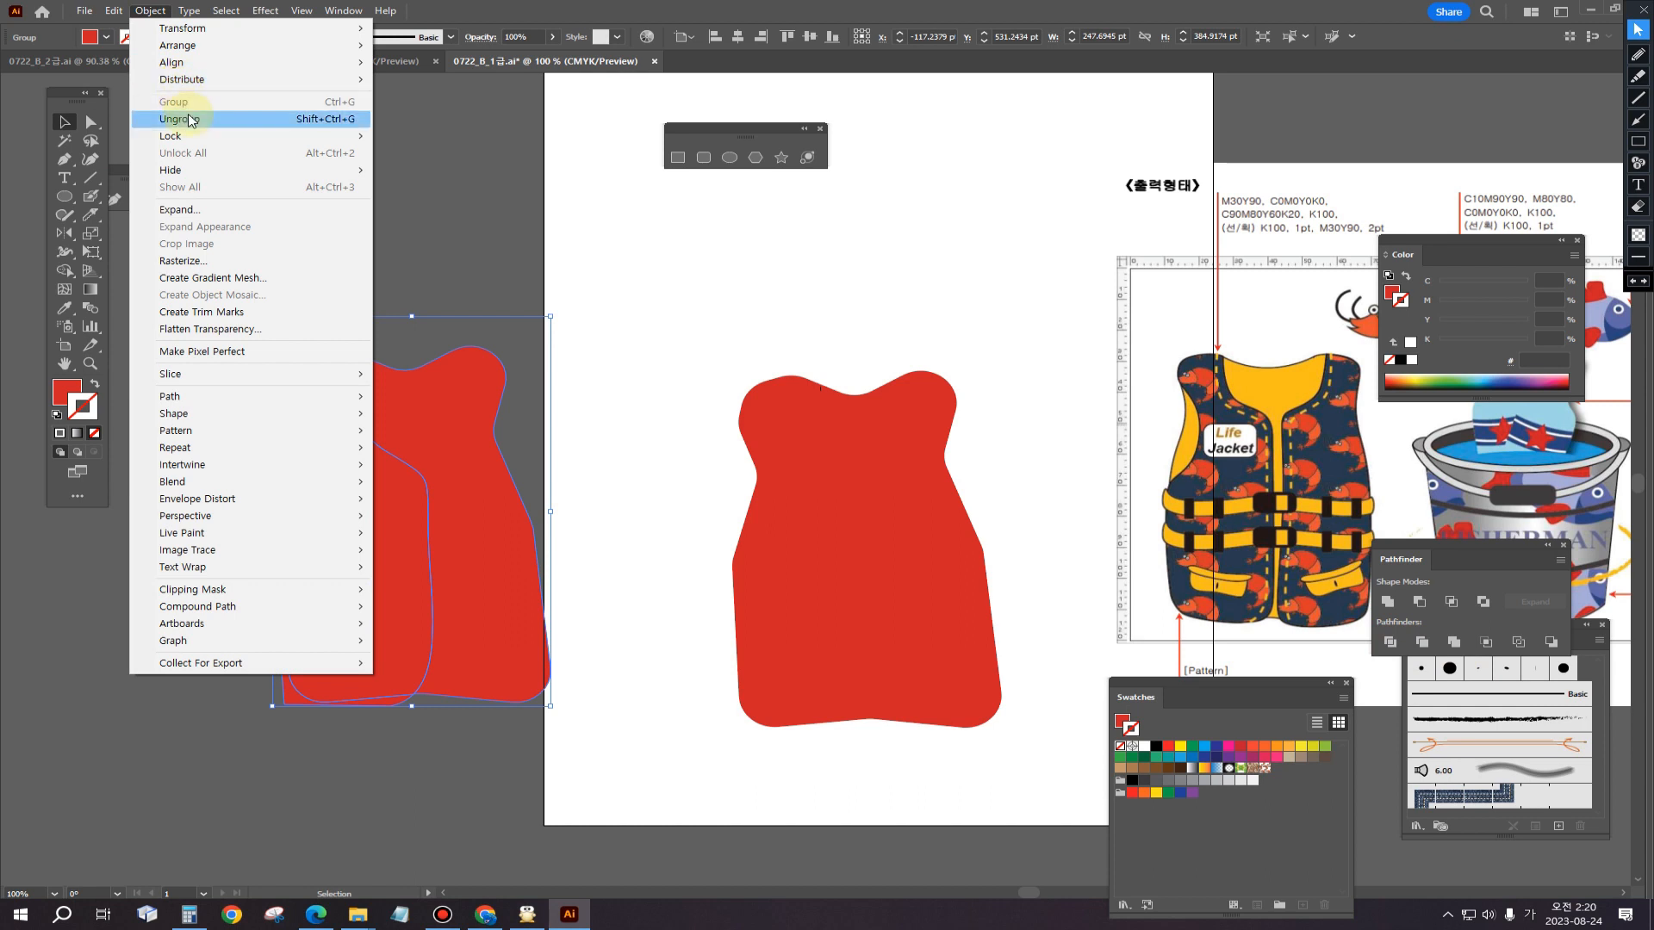
left_click(186, 120)
left_click(453, 214)
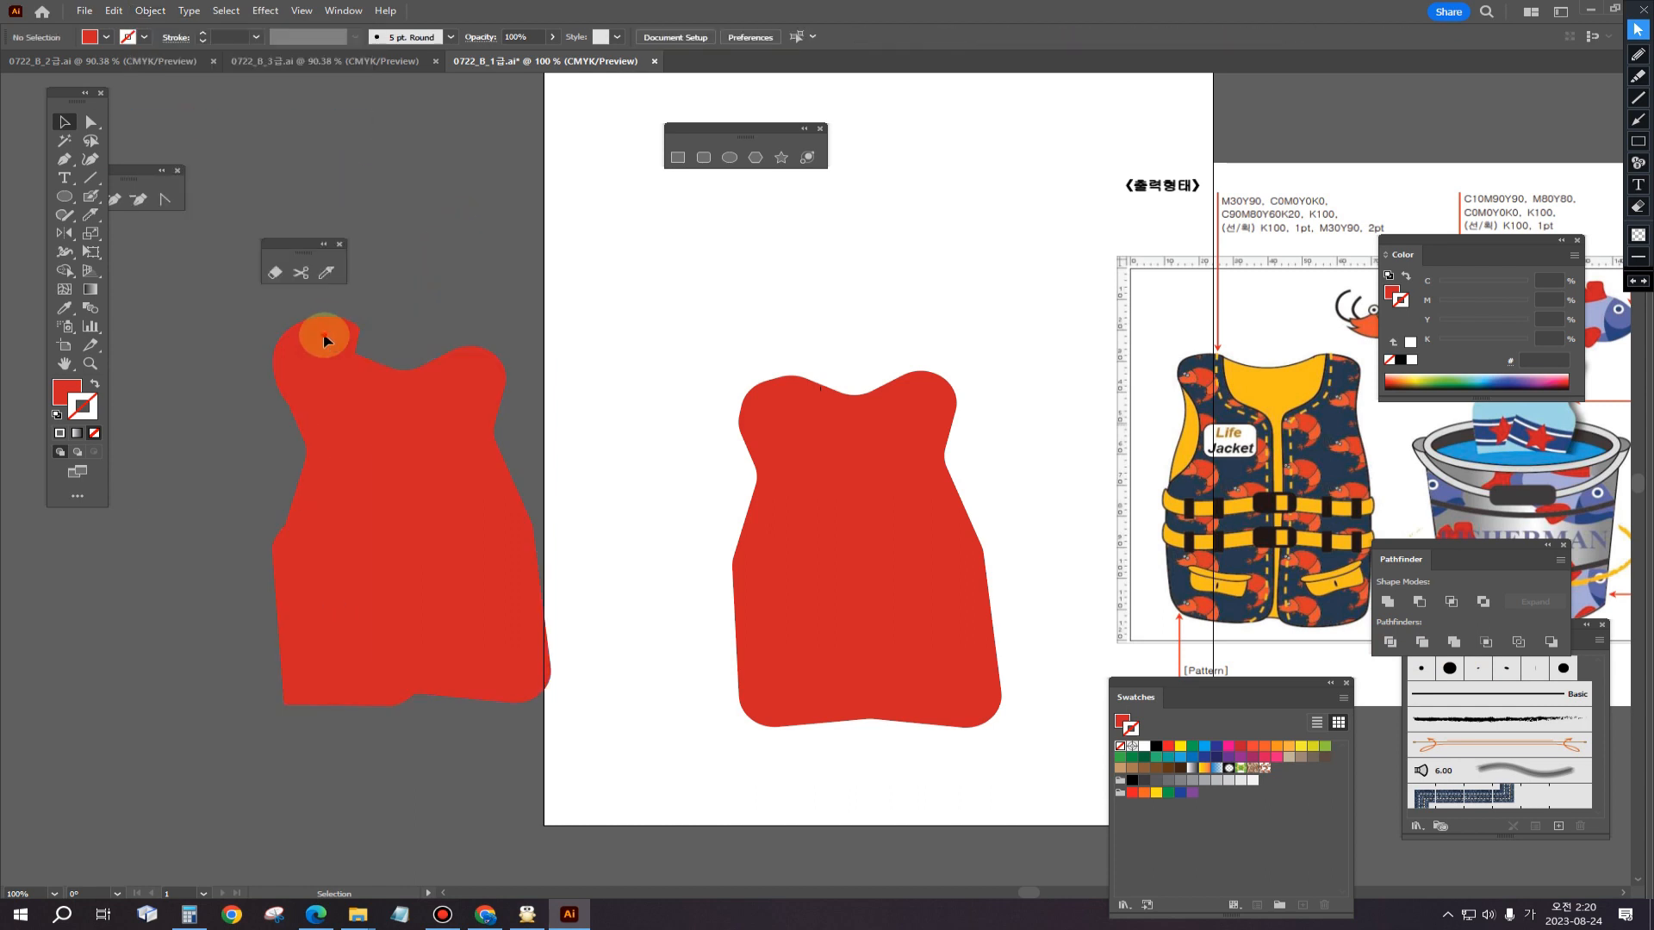
Step: Pull the divided pieces apart and move the left front panel onto the left half of the original vest
left_click_drag(324, 338, 202, 337)
left_click_drag(436, 458, 456, 315)
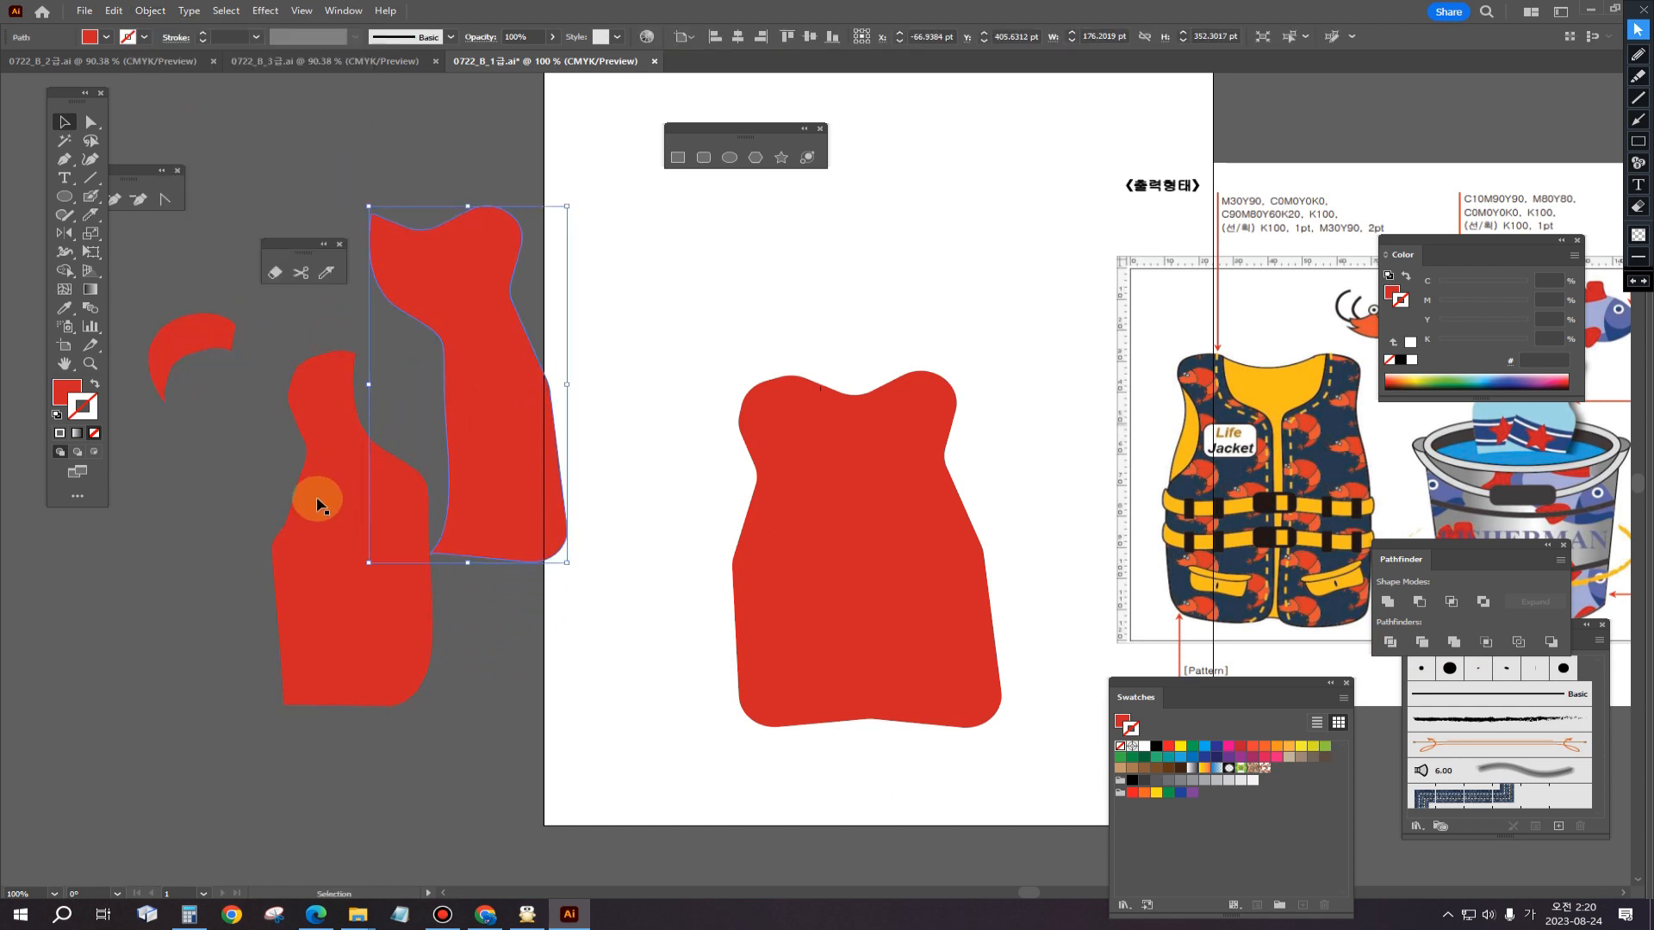
left_click_drag(317, 504, 220, 504)
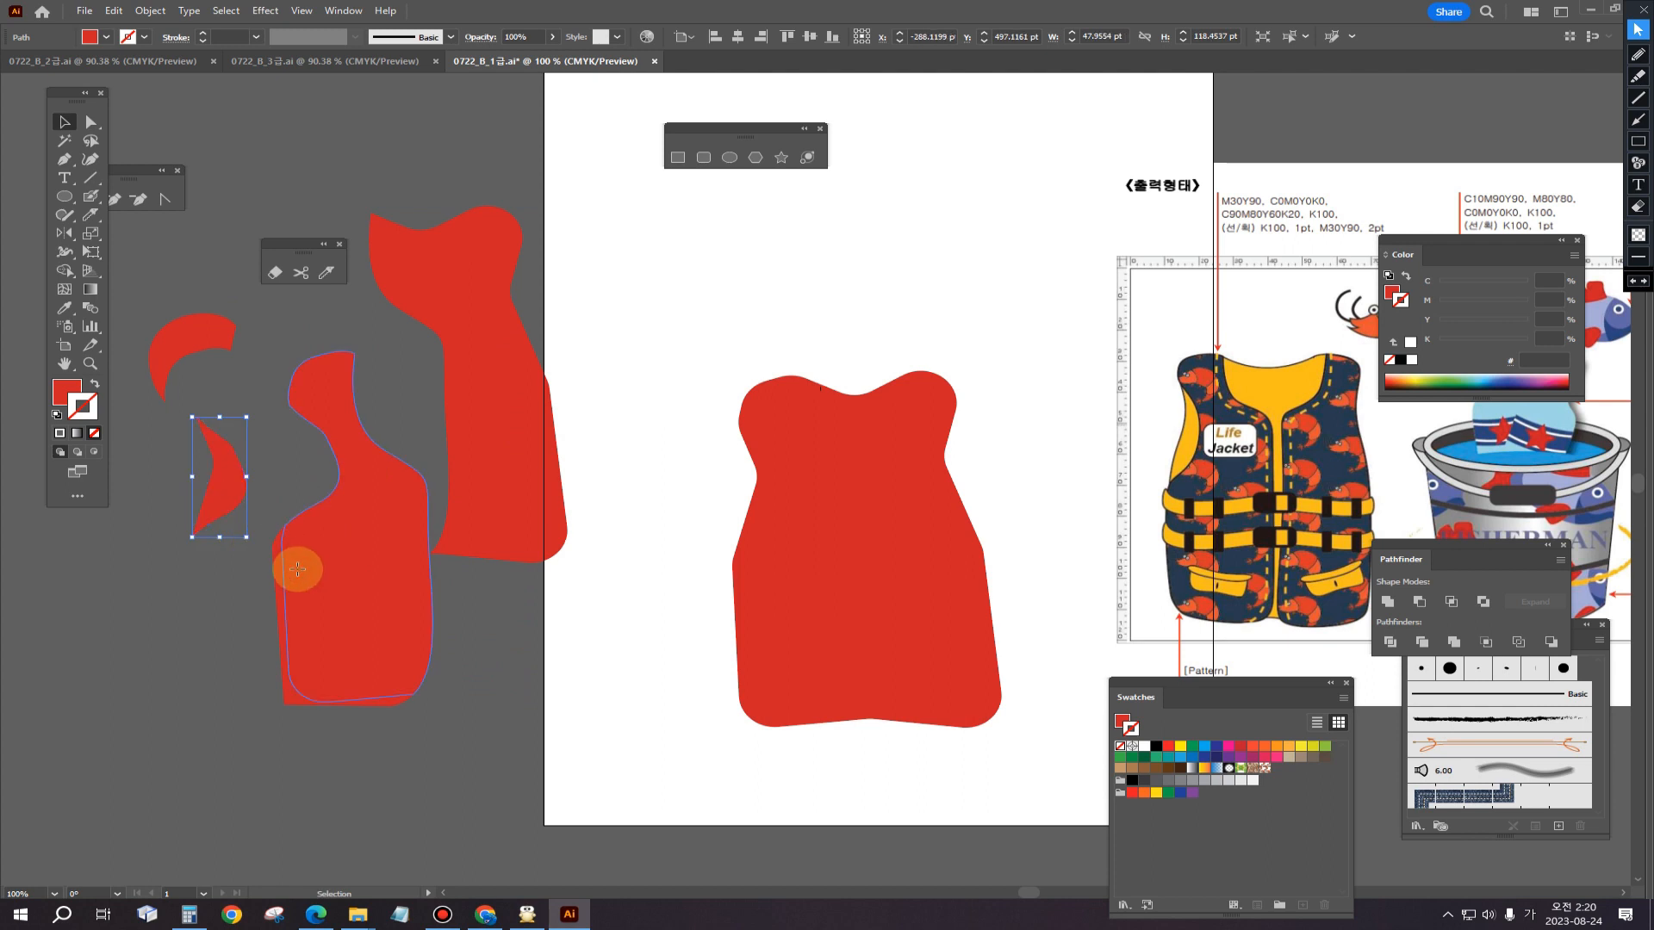
left_click(297, 568)
left_click_drag(362, 539, 805, 592)
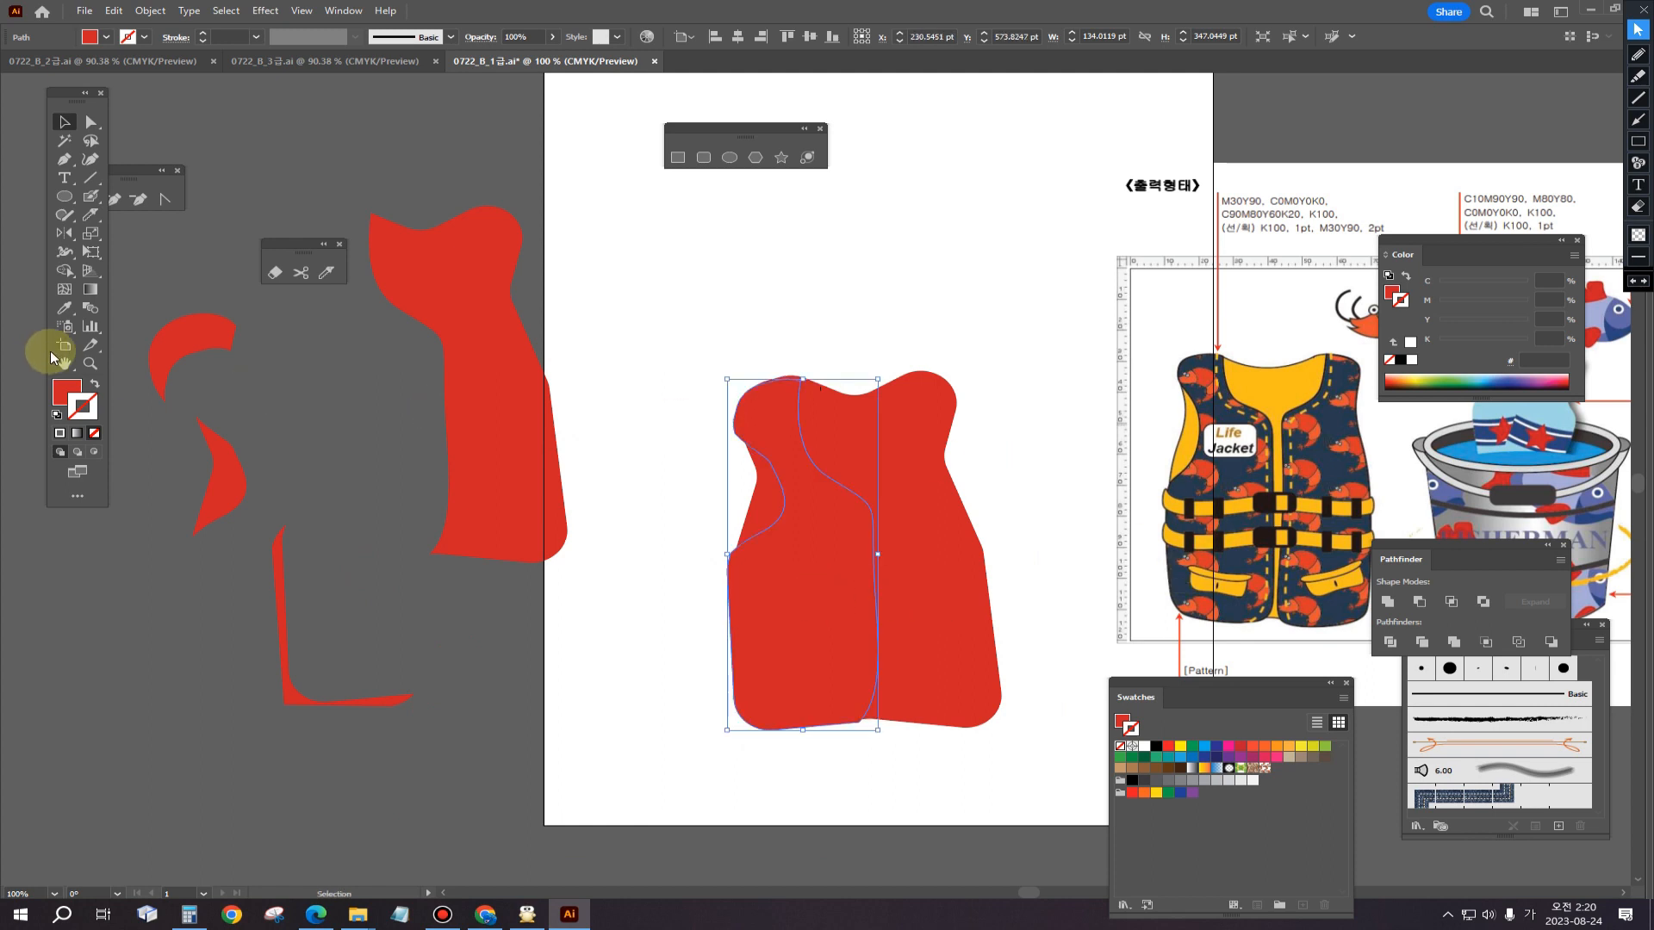
Step: Fill the left front panel with dark navy sampled from the reference vest, and adjust its position and height to fit the outline
left_click(68, 310)
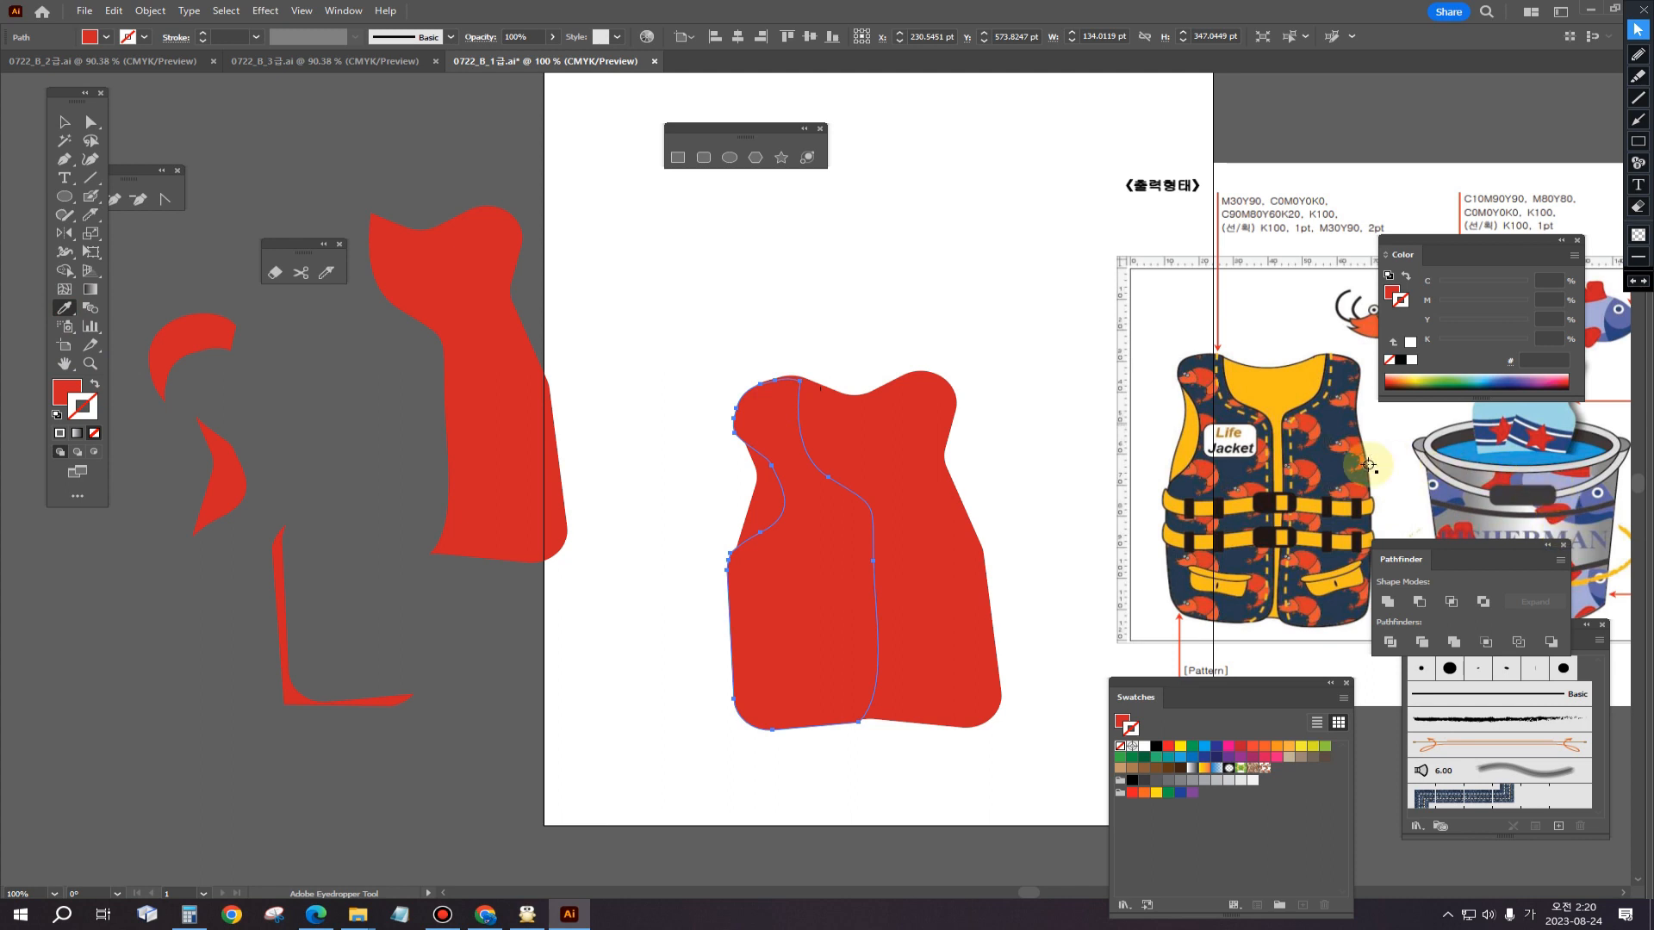
left_click(1187, 481)
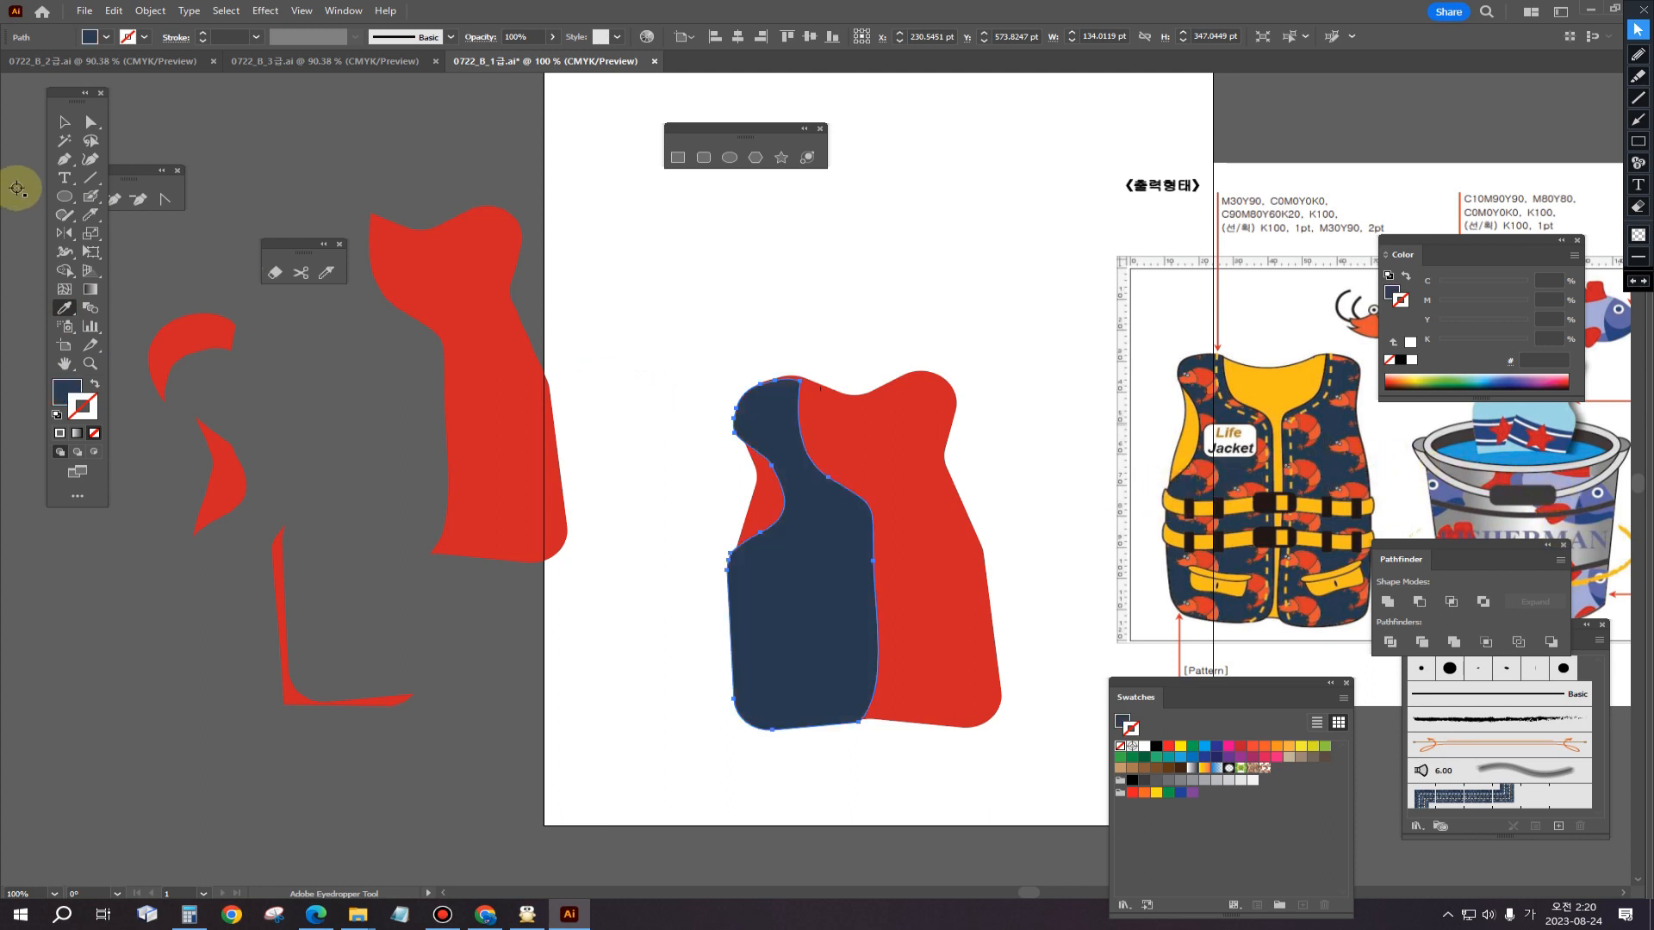
left_click(64, 122)
left_click(559, 249)
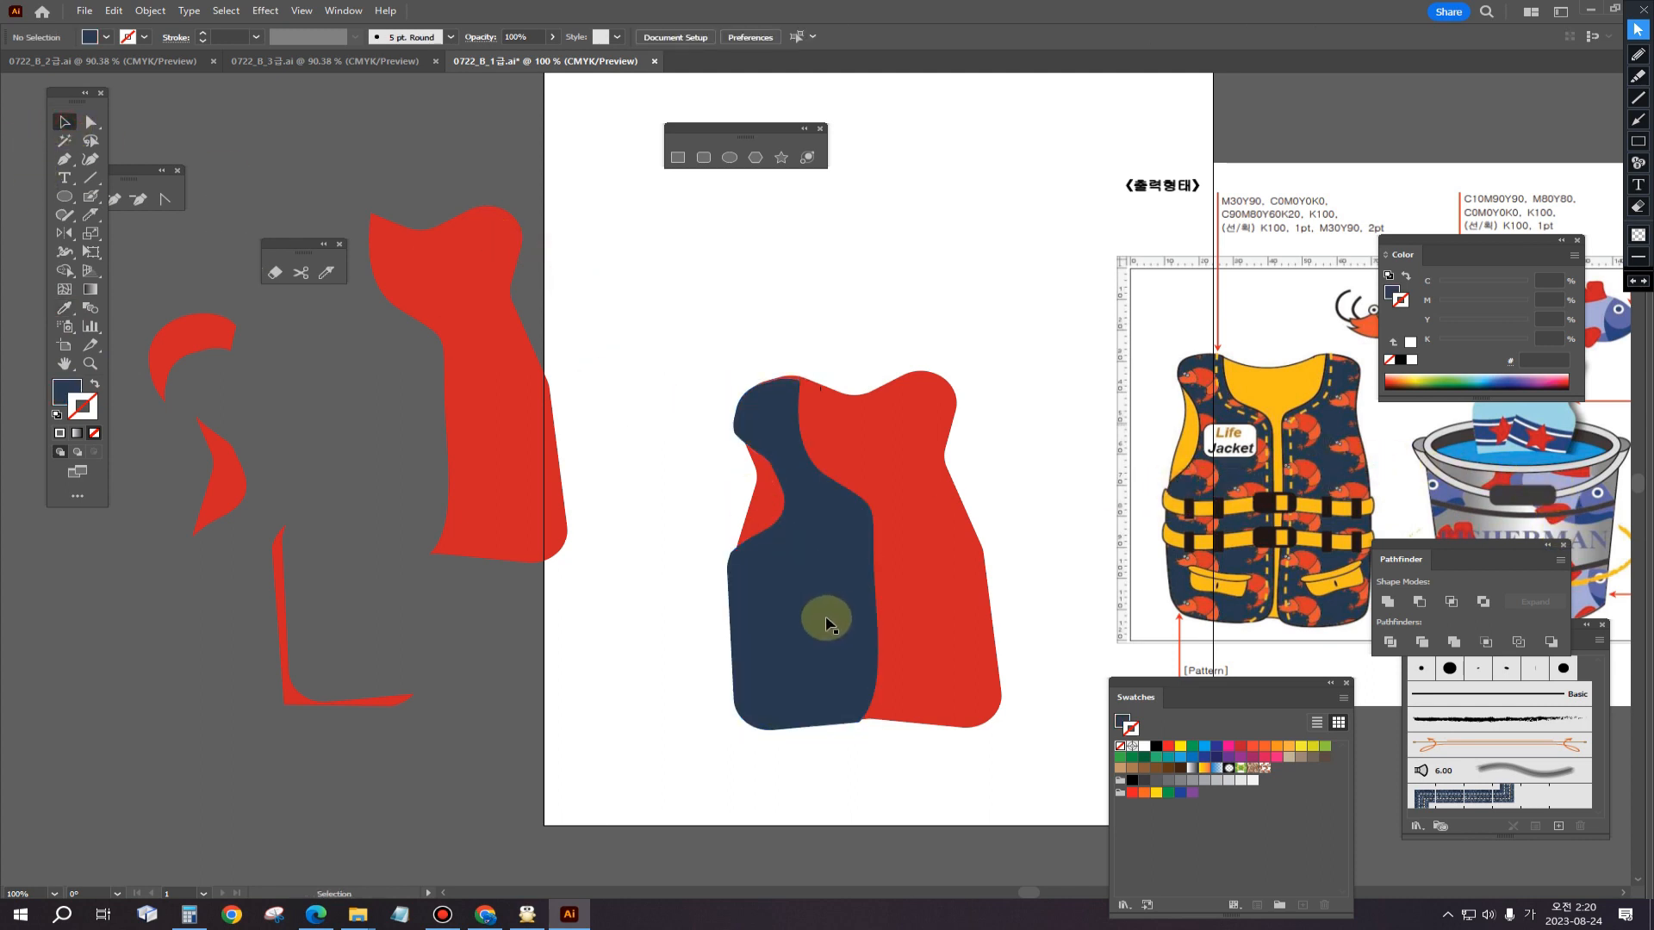
mouse_move(823, 620)
left_mouse_down()
mouse_move(810, 607)
mouse_move(830, 622)
mouse_move(824, 610)
left_mouse_up()
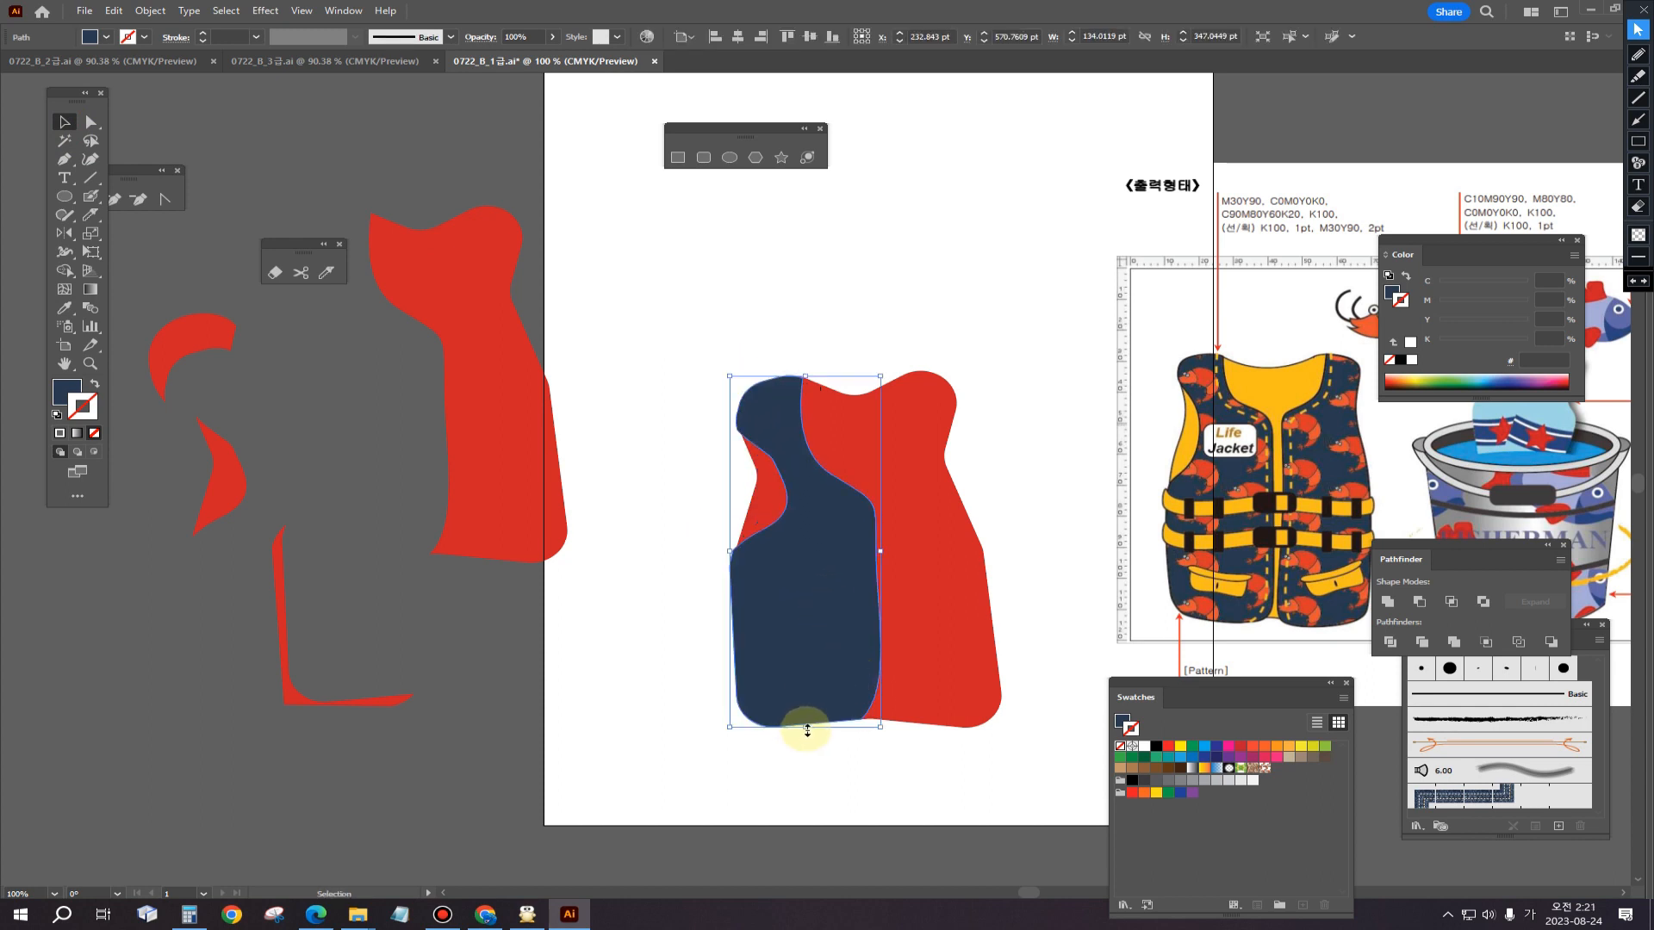
left_click_drag(808, 730, 808, 735)
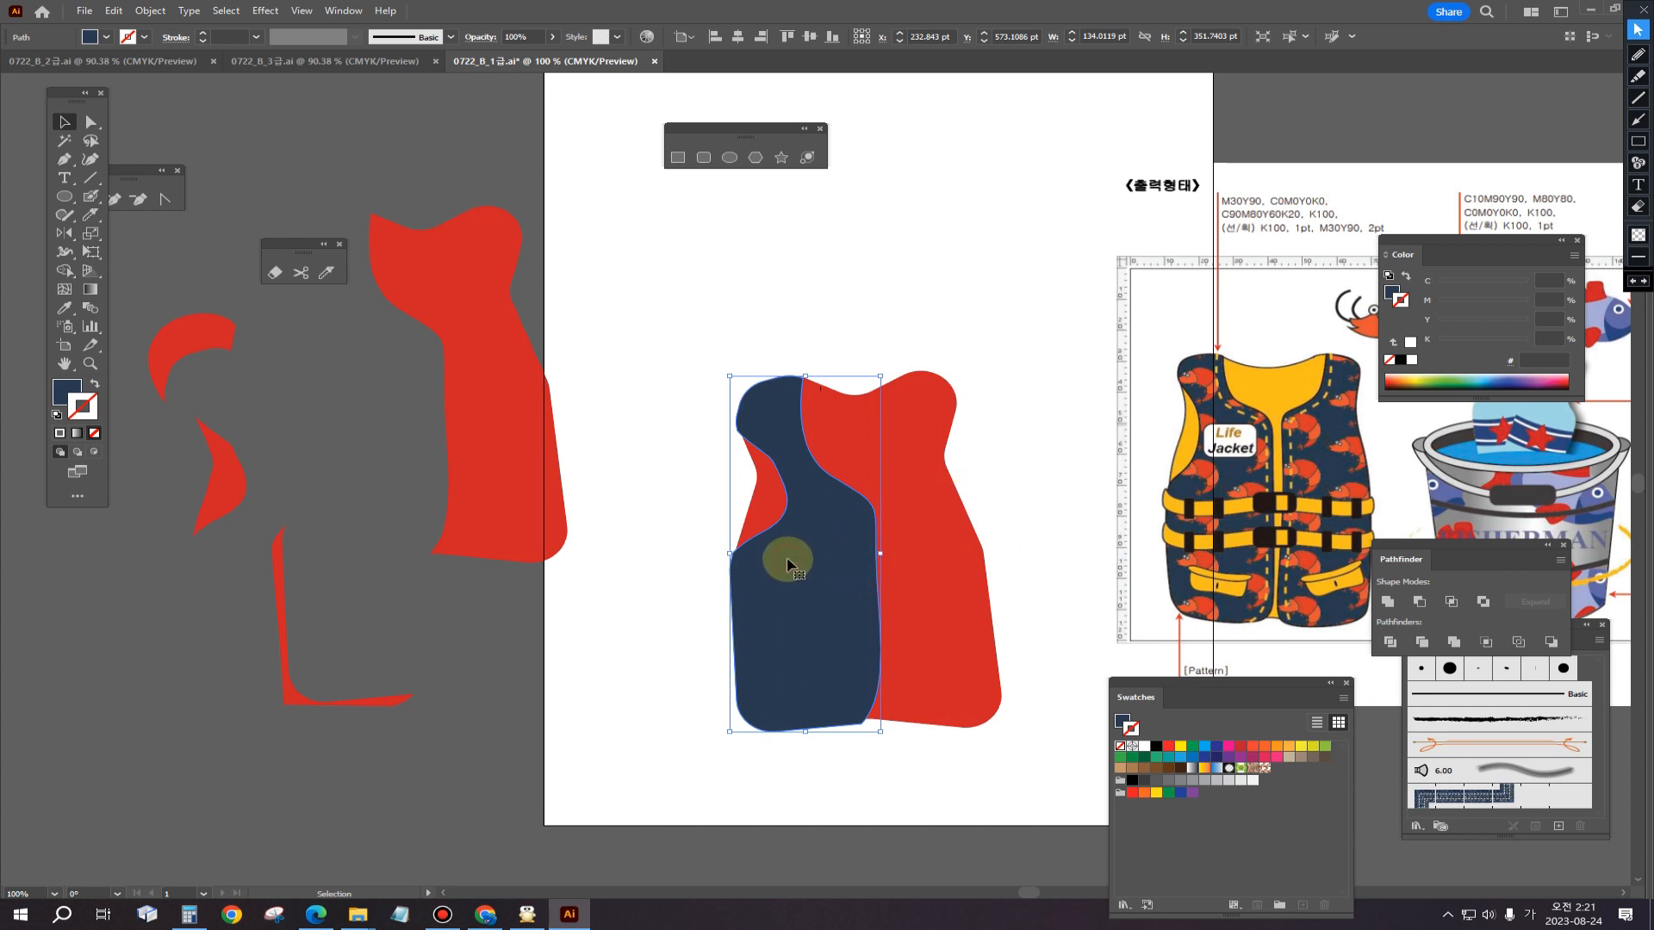
Step: Create a vertical-axis reflected copy of the navy panel, then narrow it and place it over the vest's right half
left_click(65, 232)
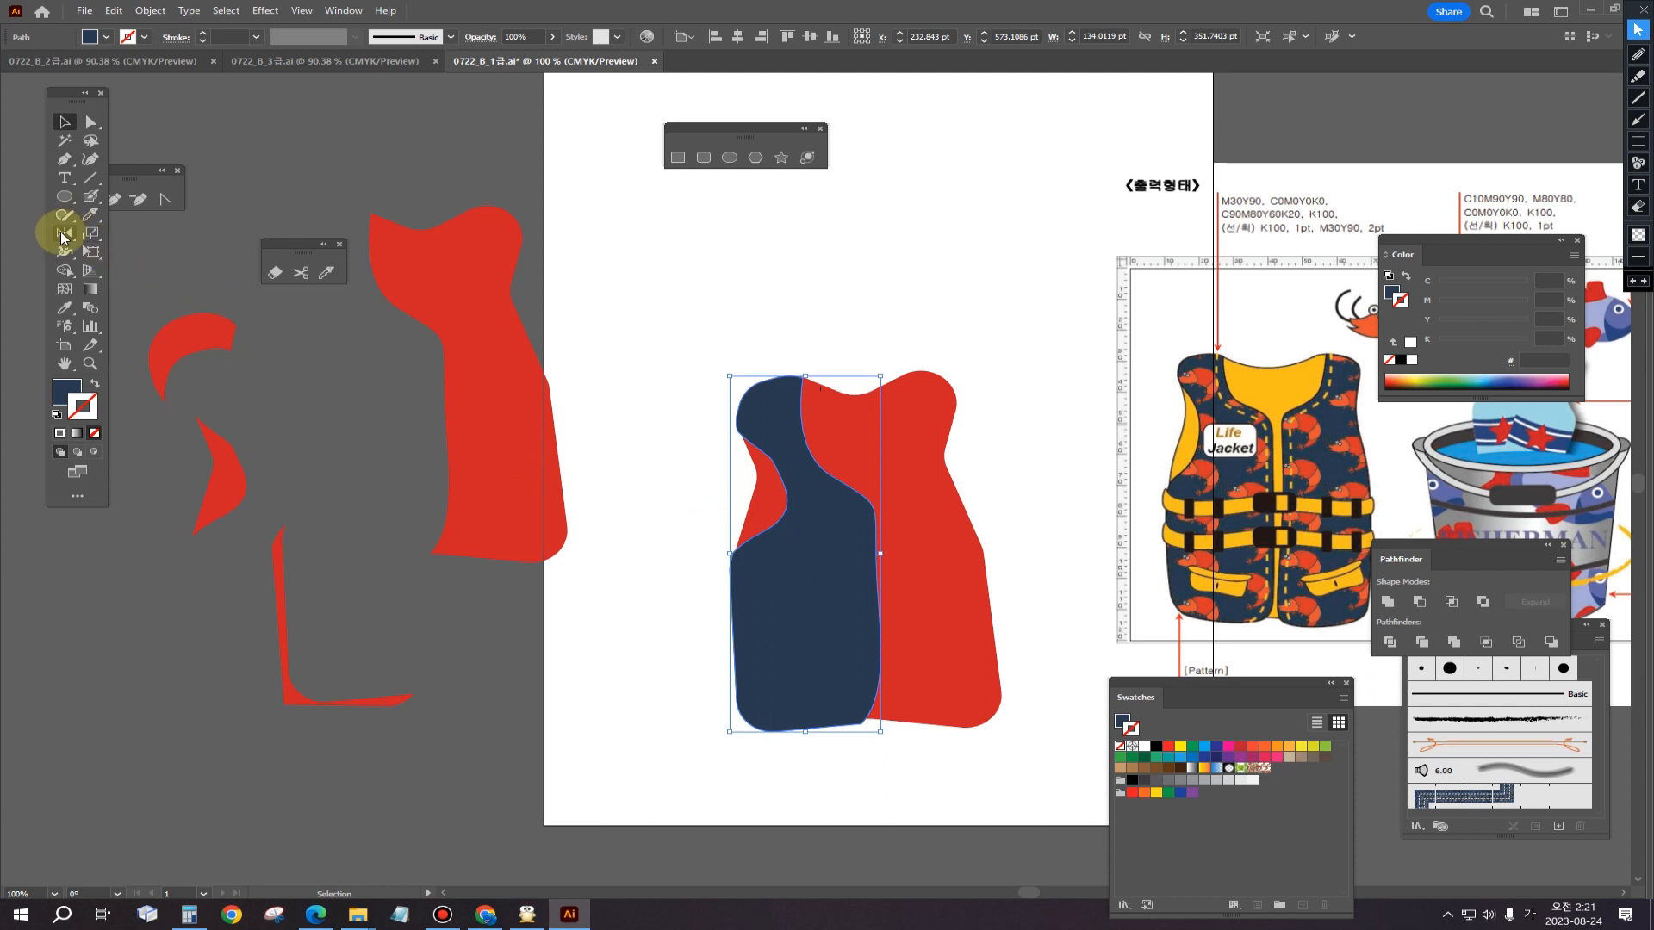
left_click(884, 563, "alt")
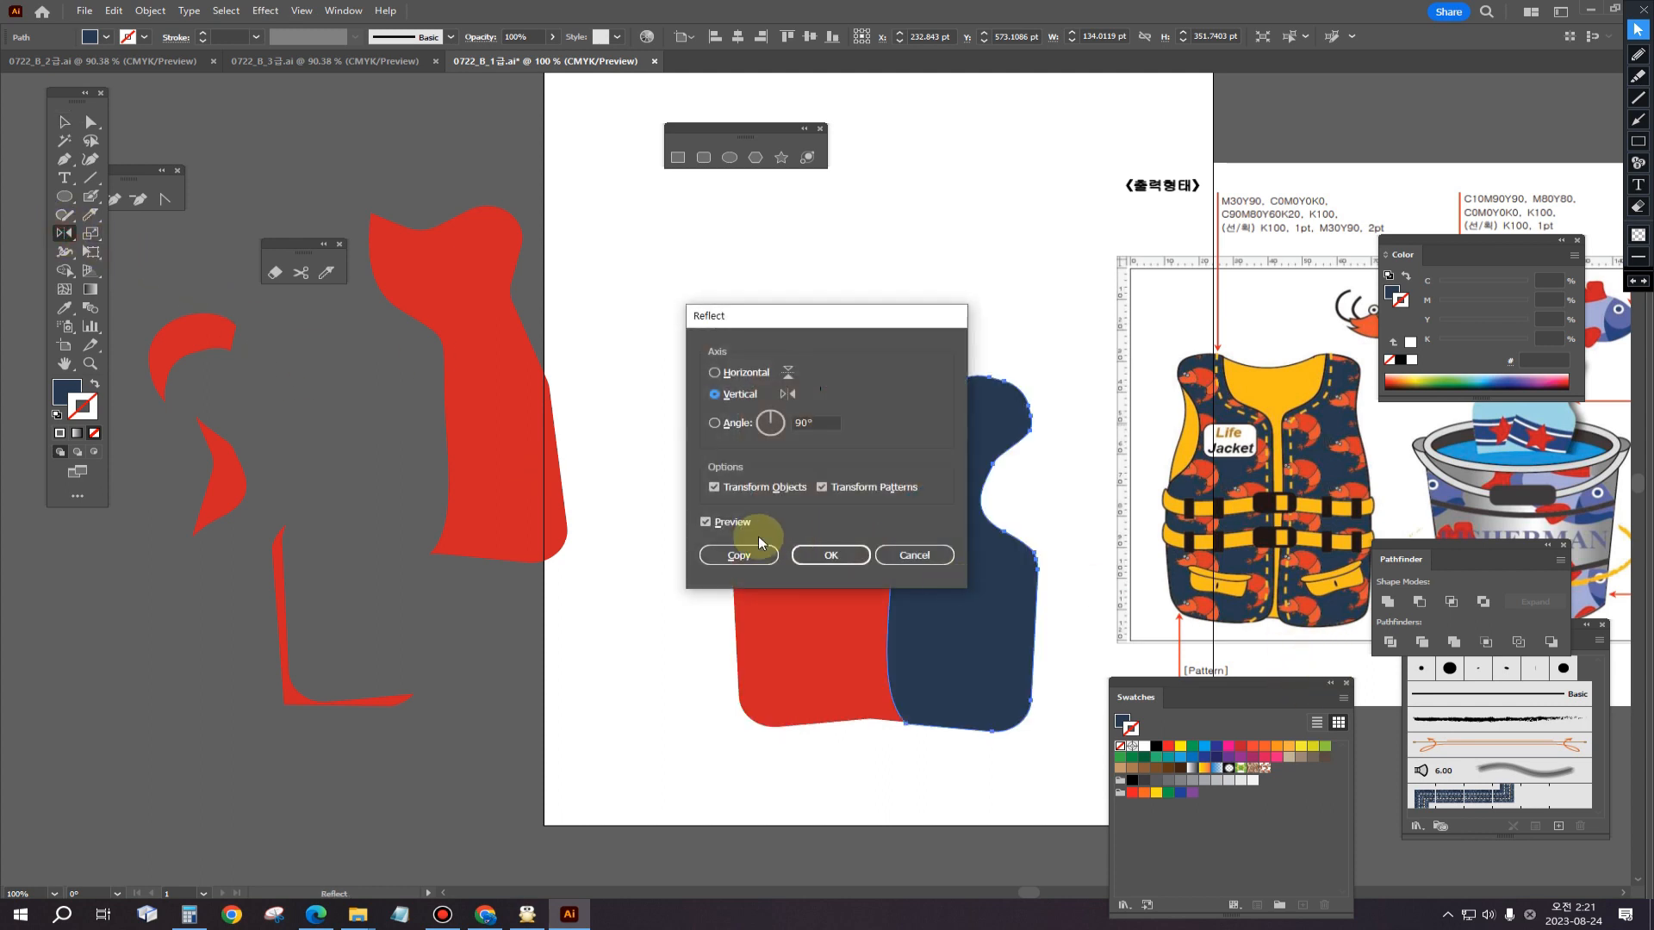
left_click(741, 553)
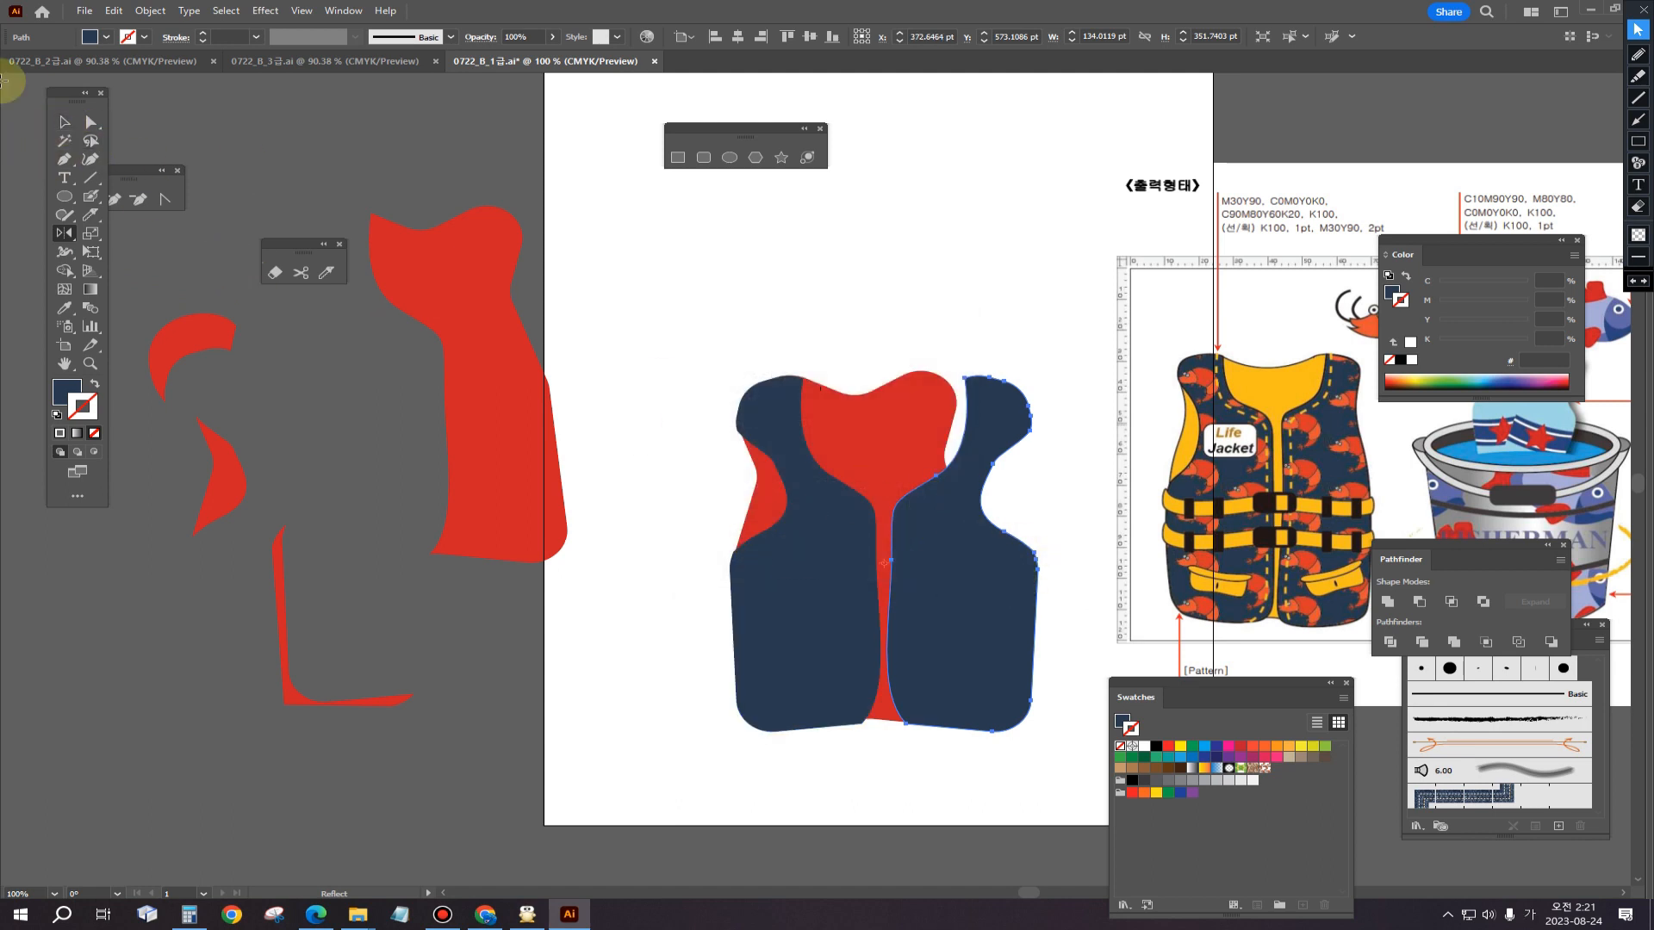
left_click(64, 122)
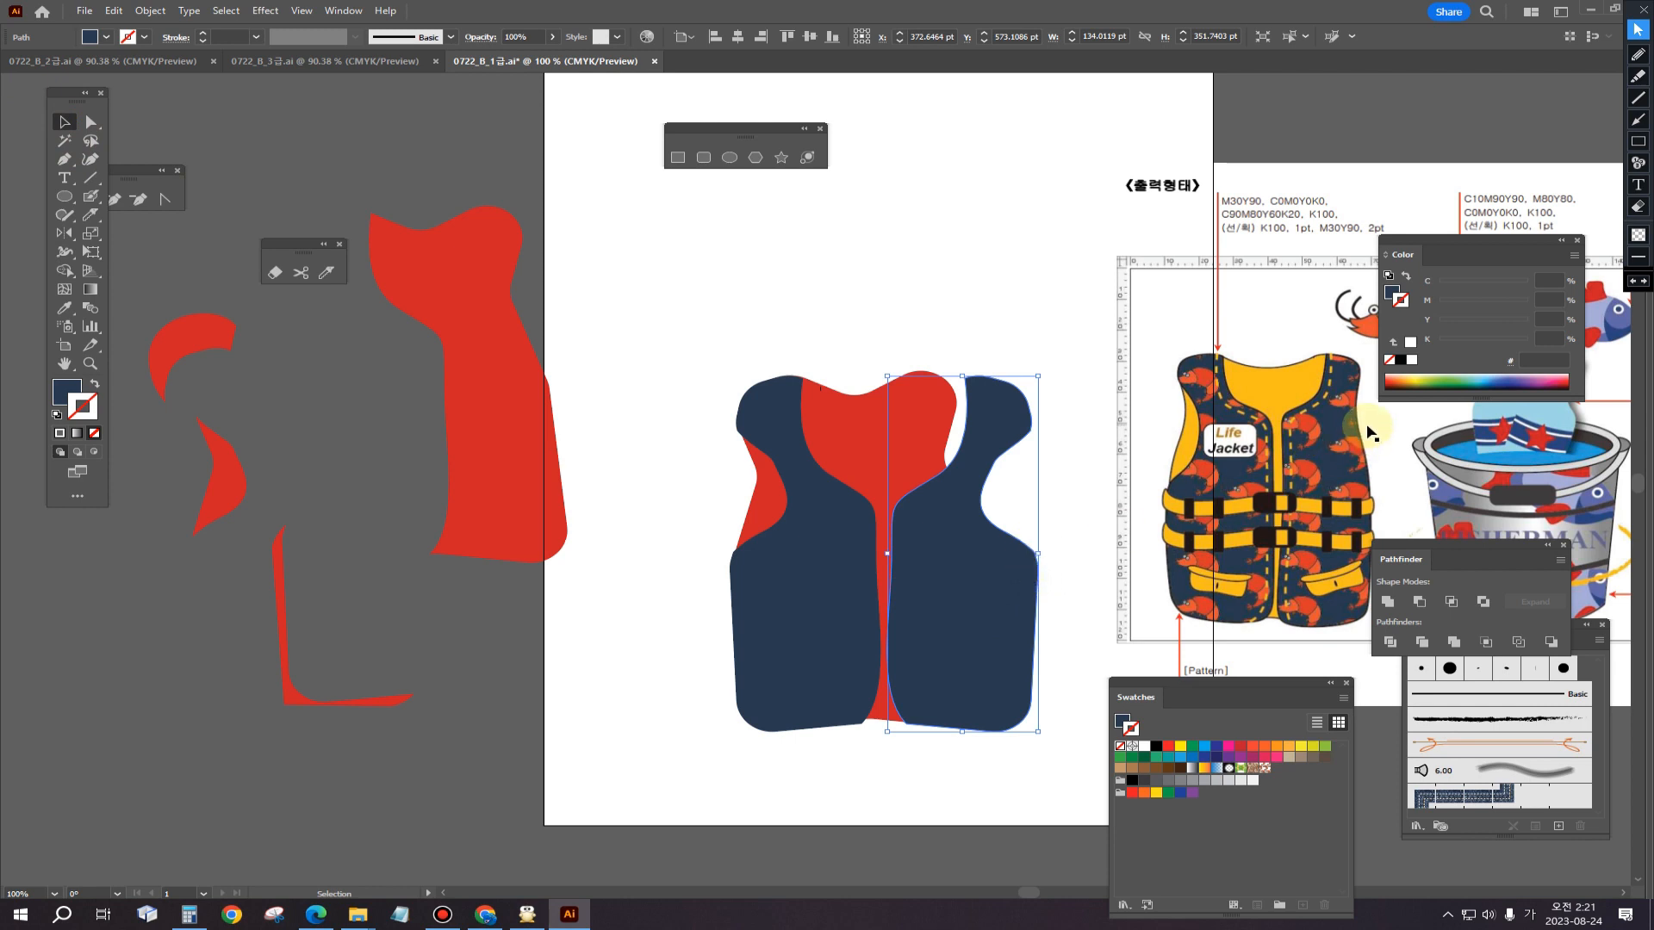
left_click_drag(1039, 554, 923, 521)
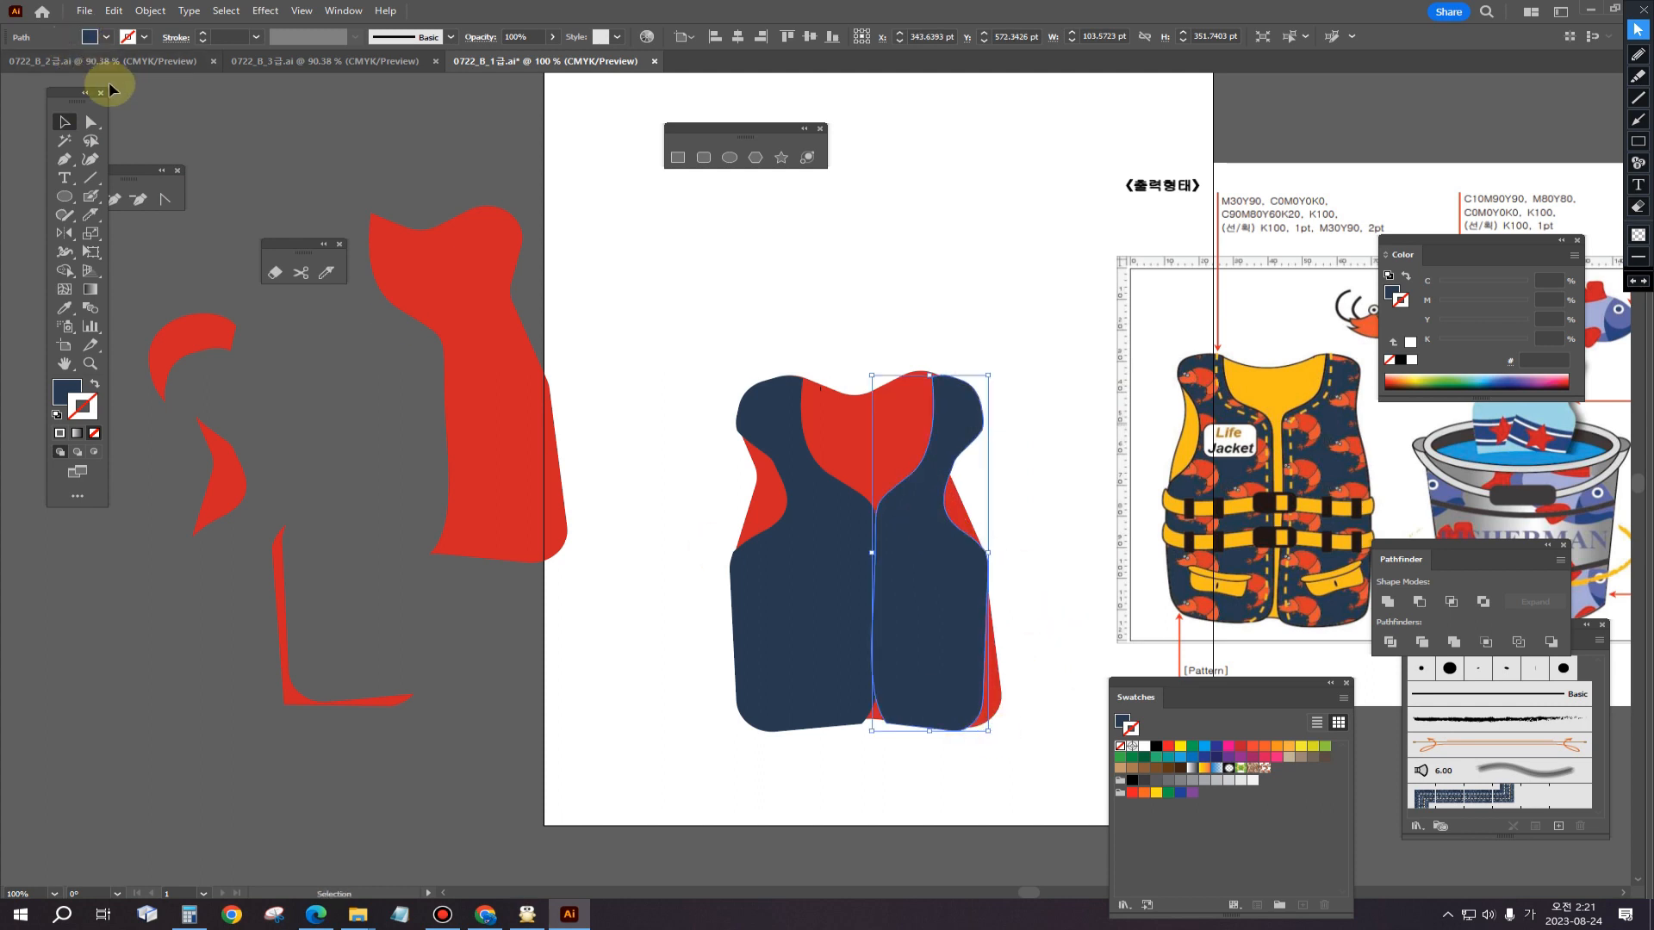
Step: Select the mirrored navy panel and move it off the artboard beside the leftover red pieces
left_click(90, 122)
left_click(1066, 398)
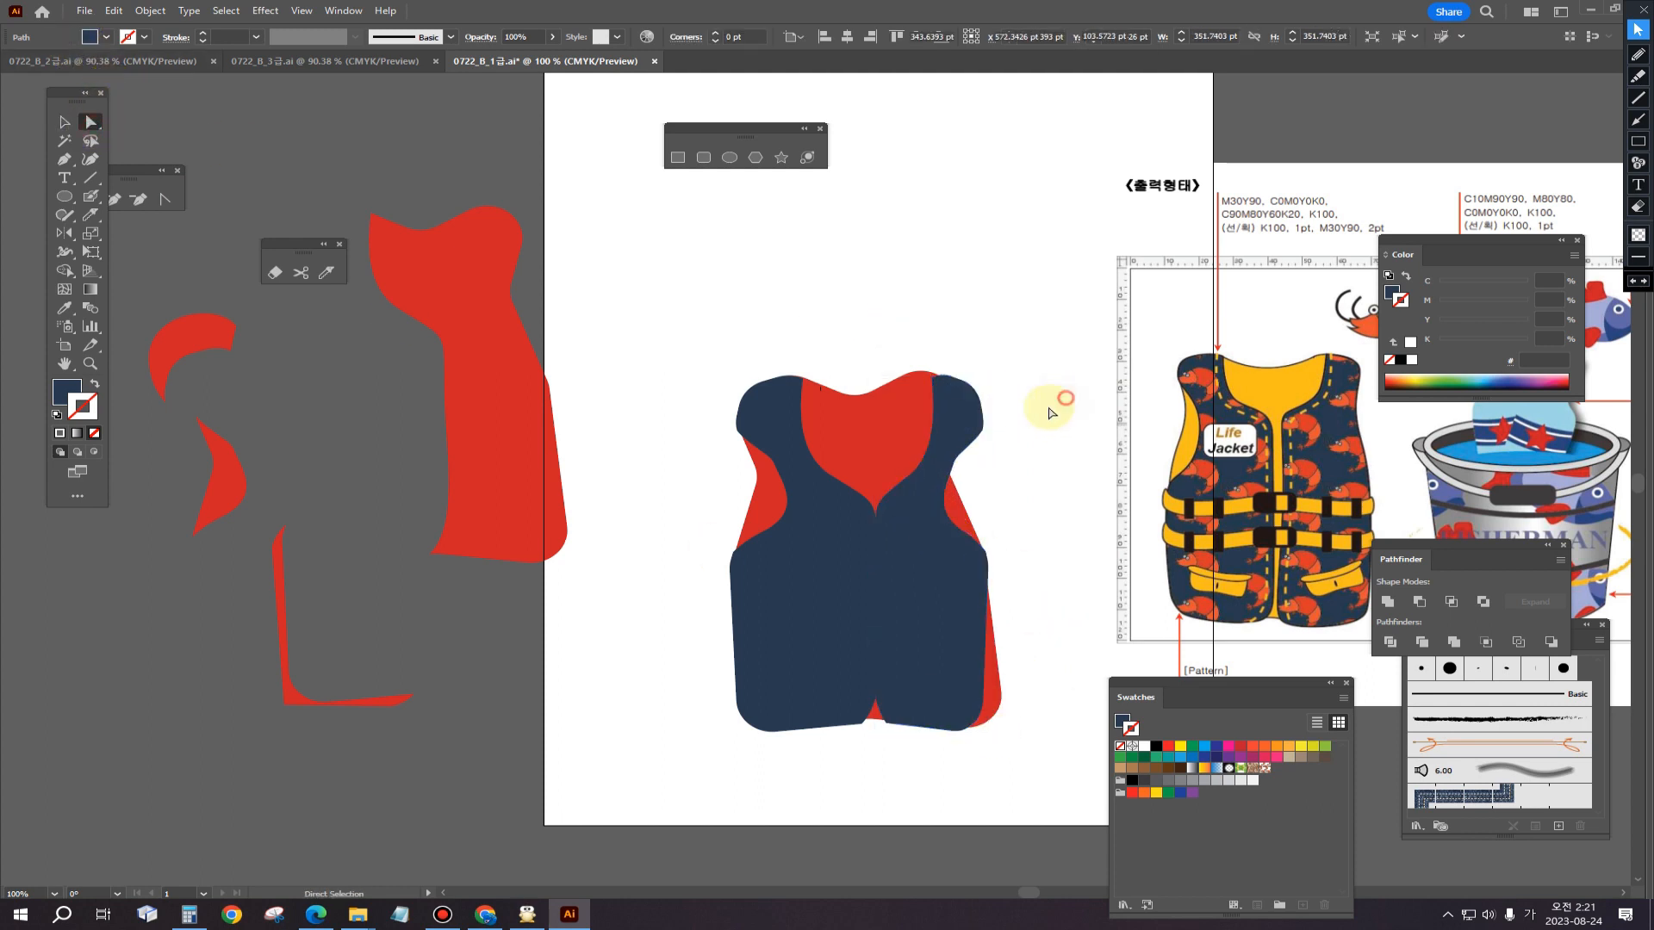
left_click(966, 442)
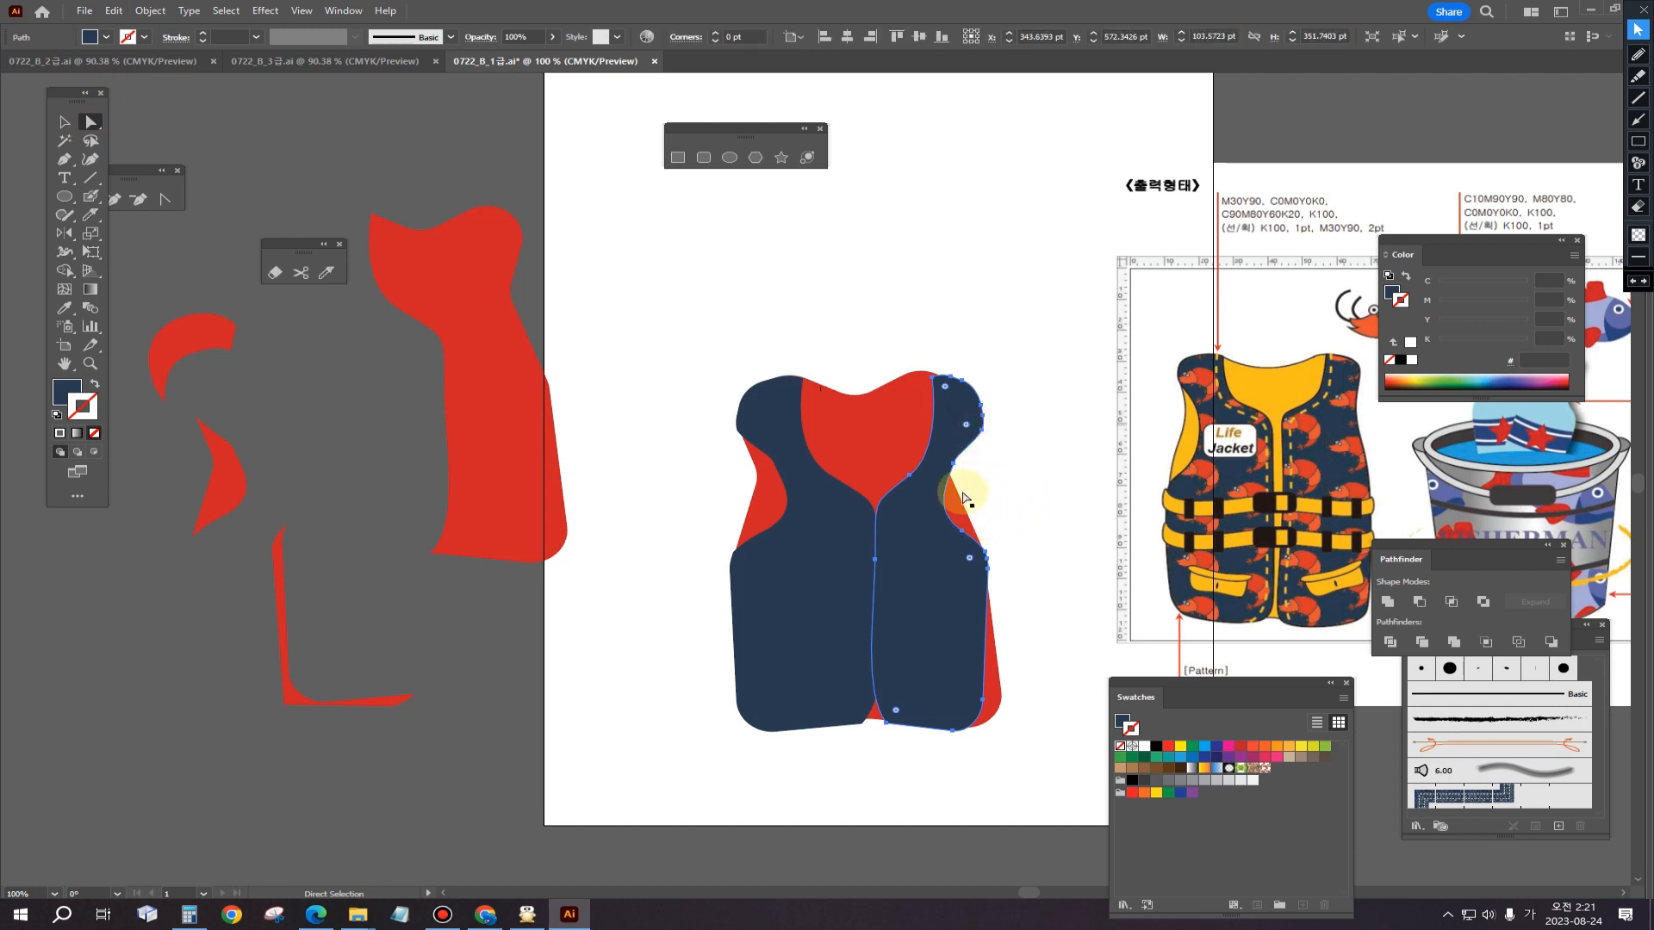
left_click_drag(948, 603, 260, 614)
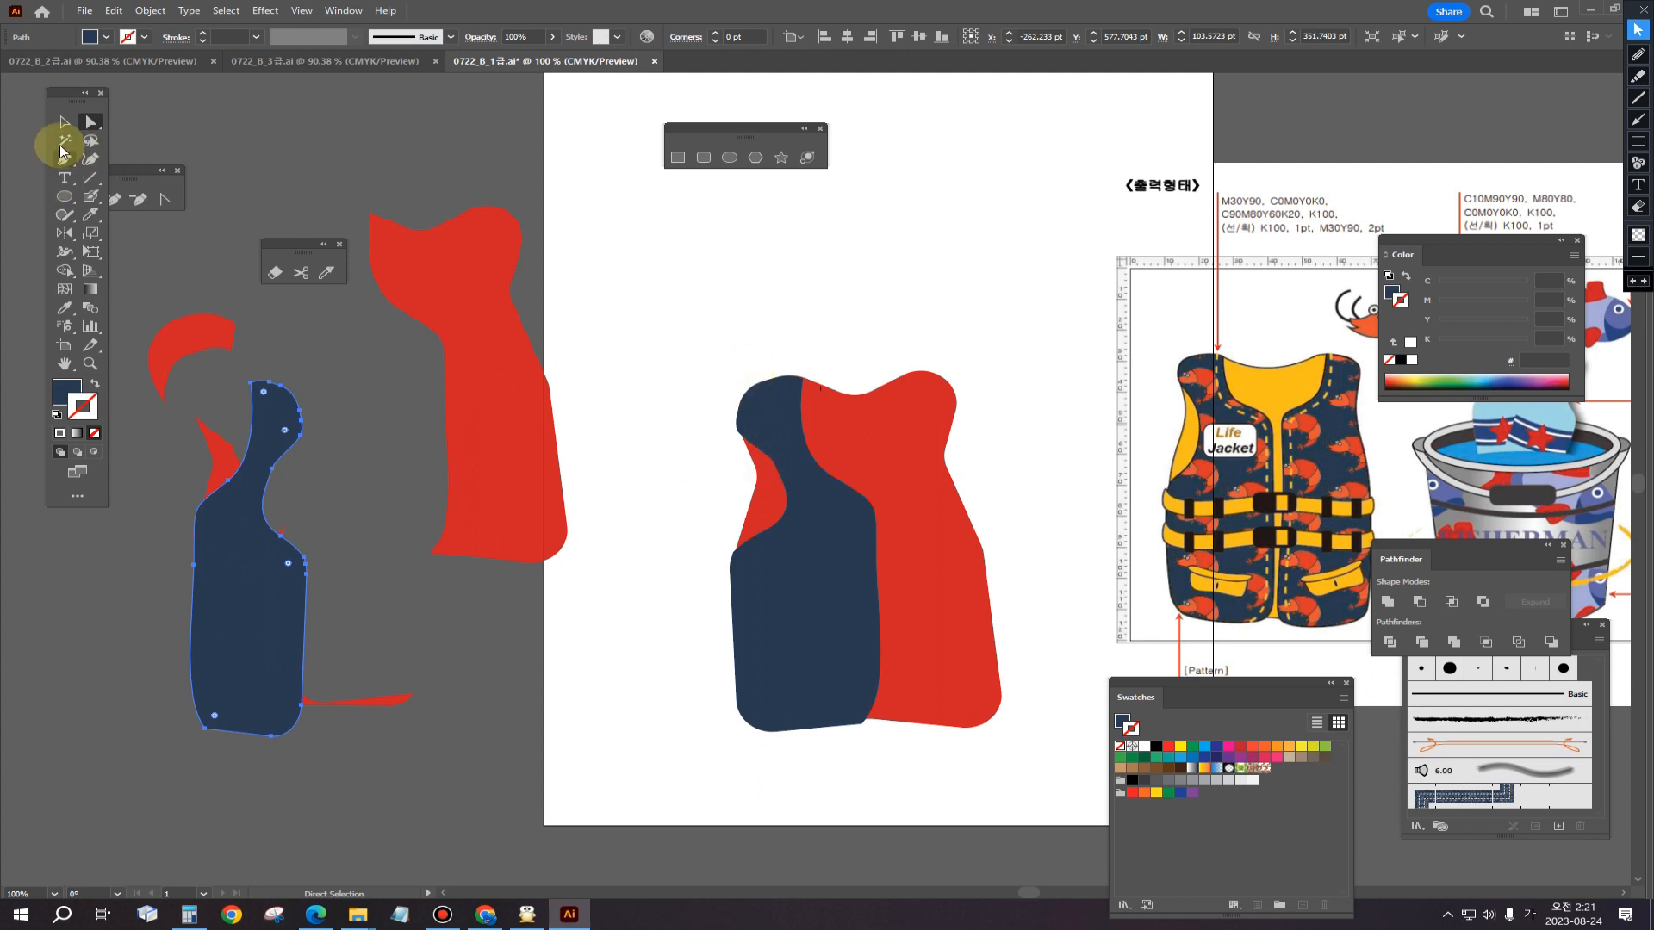
Step: Draw the neckline curve and centre front edge of a right panel with the Pen tool over the spare red vest, redoing the first curve
left_click(64, 158)
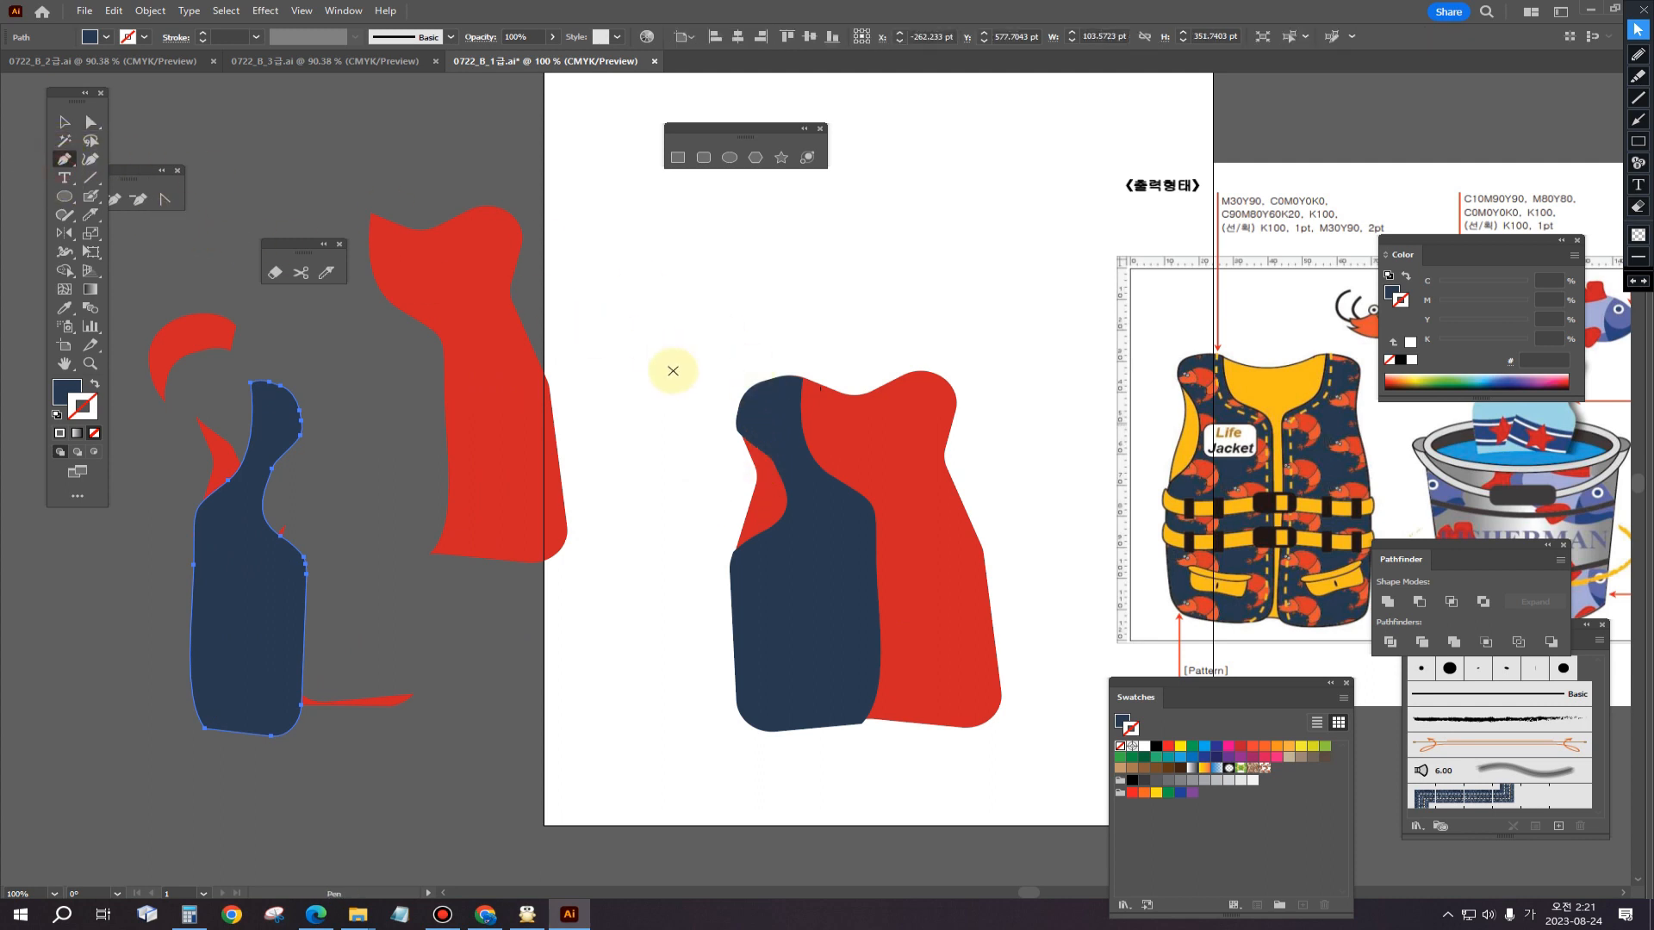
left_click(473, 194)
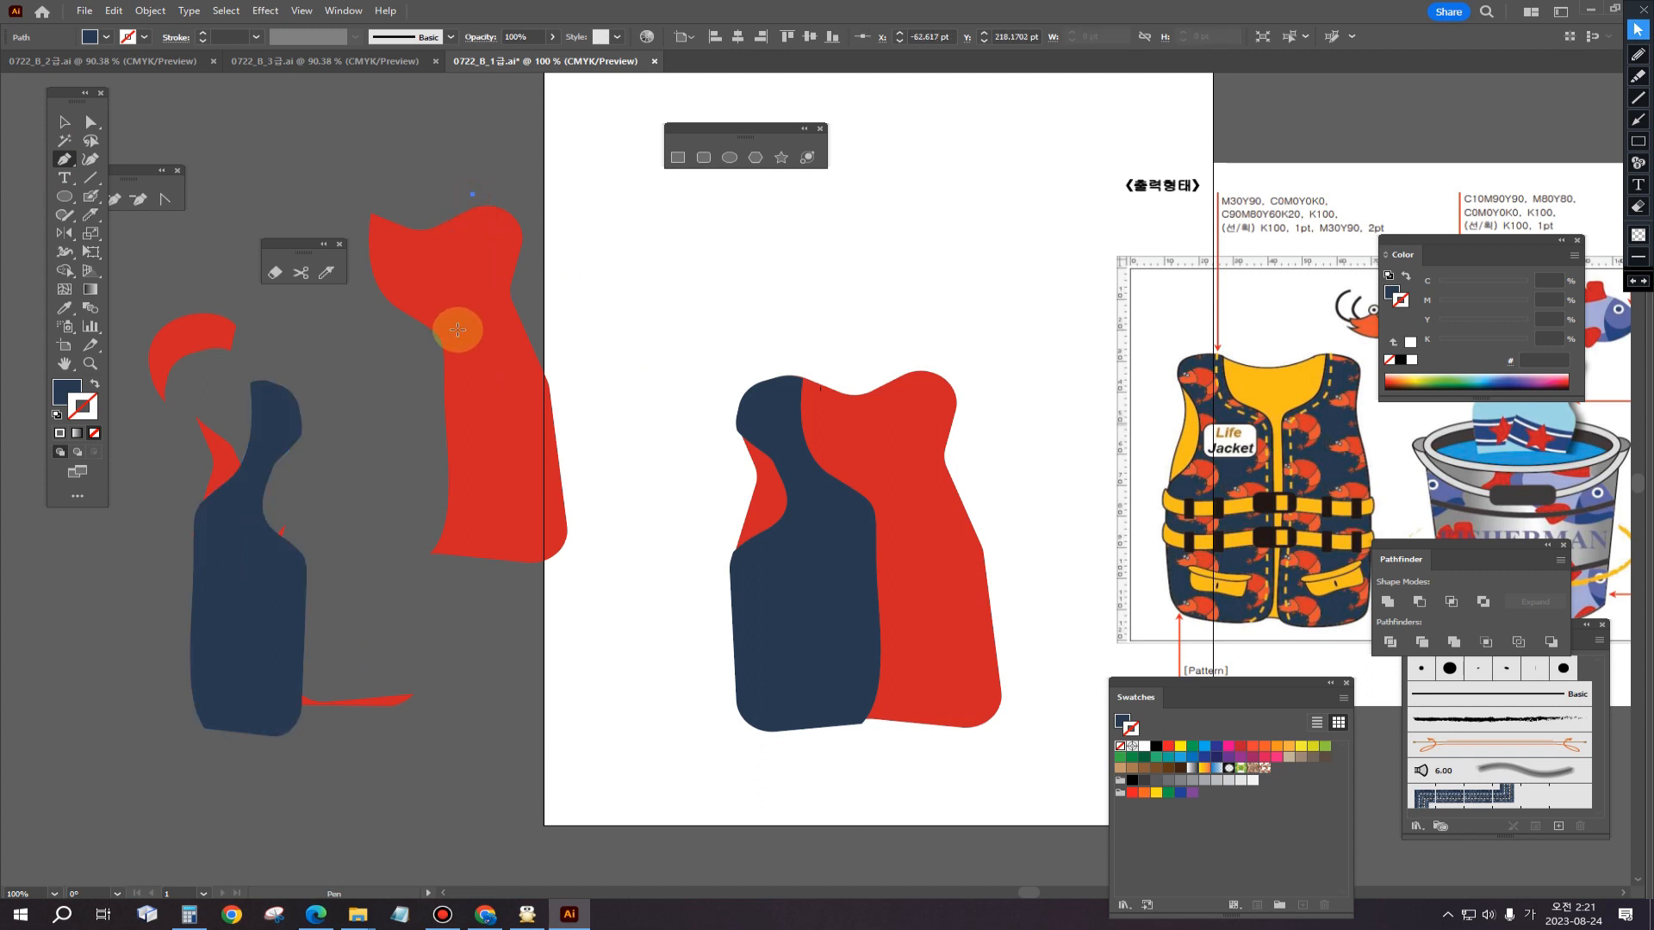
mouse_move(415, 363)
left_mouse_down()
mouse_move(391, 365)
mouse_move(414, 365)
left_mouse_up()
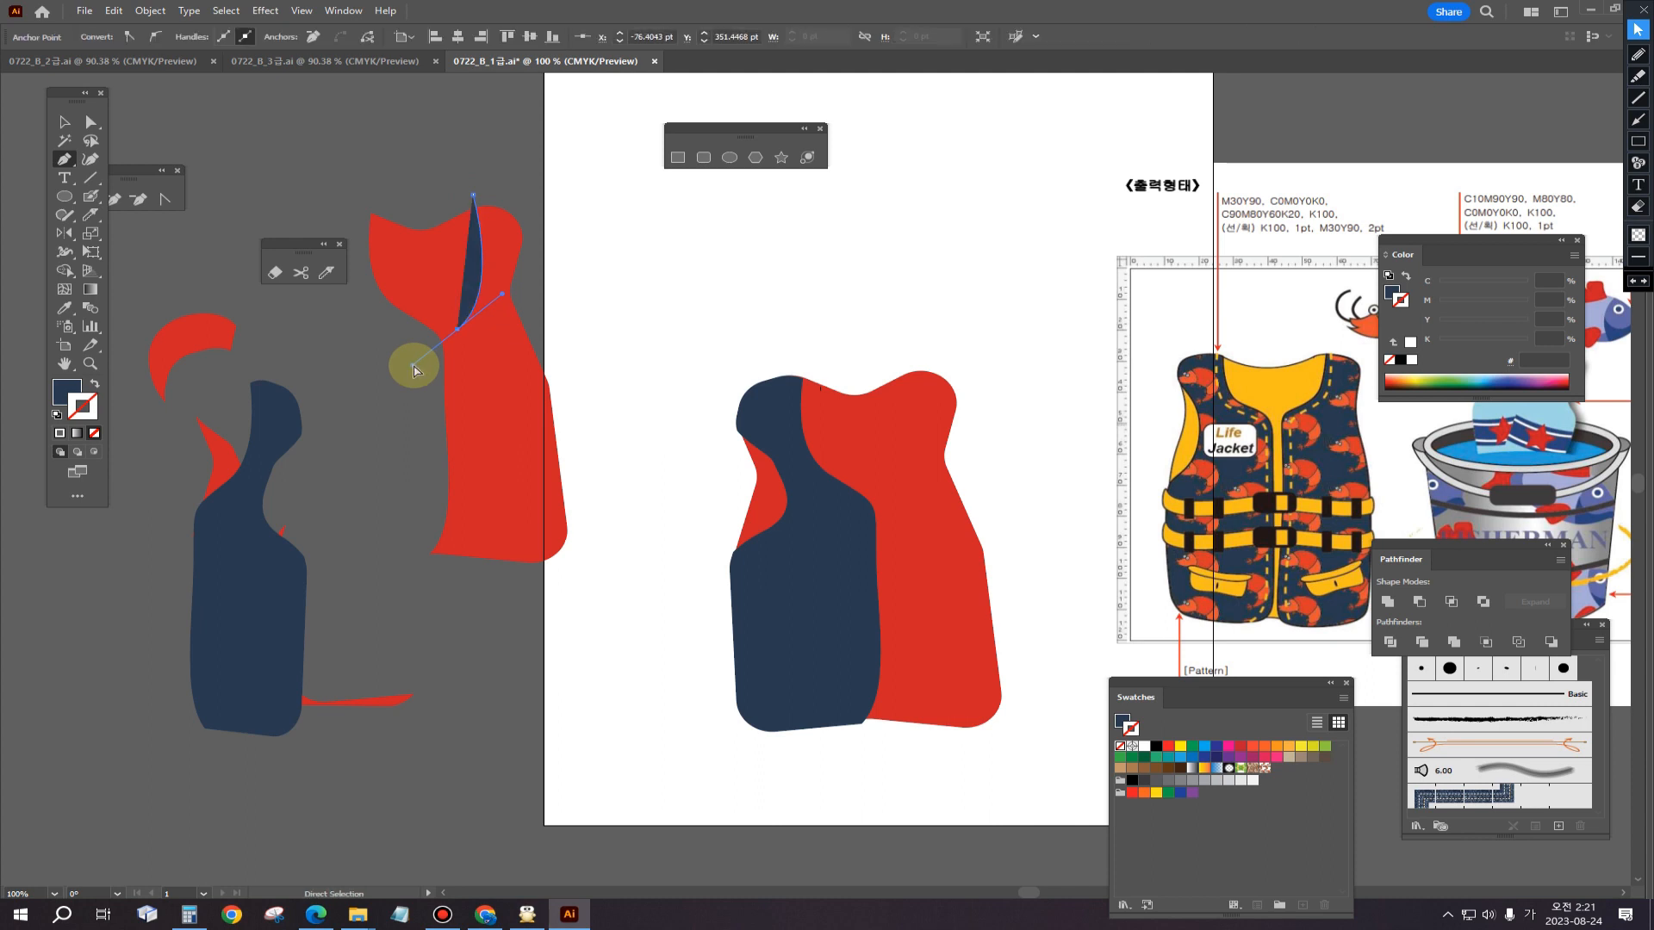
key("ctrl+z")
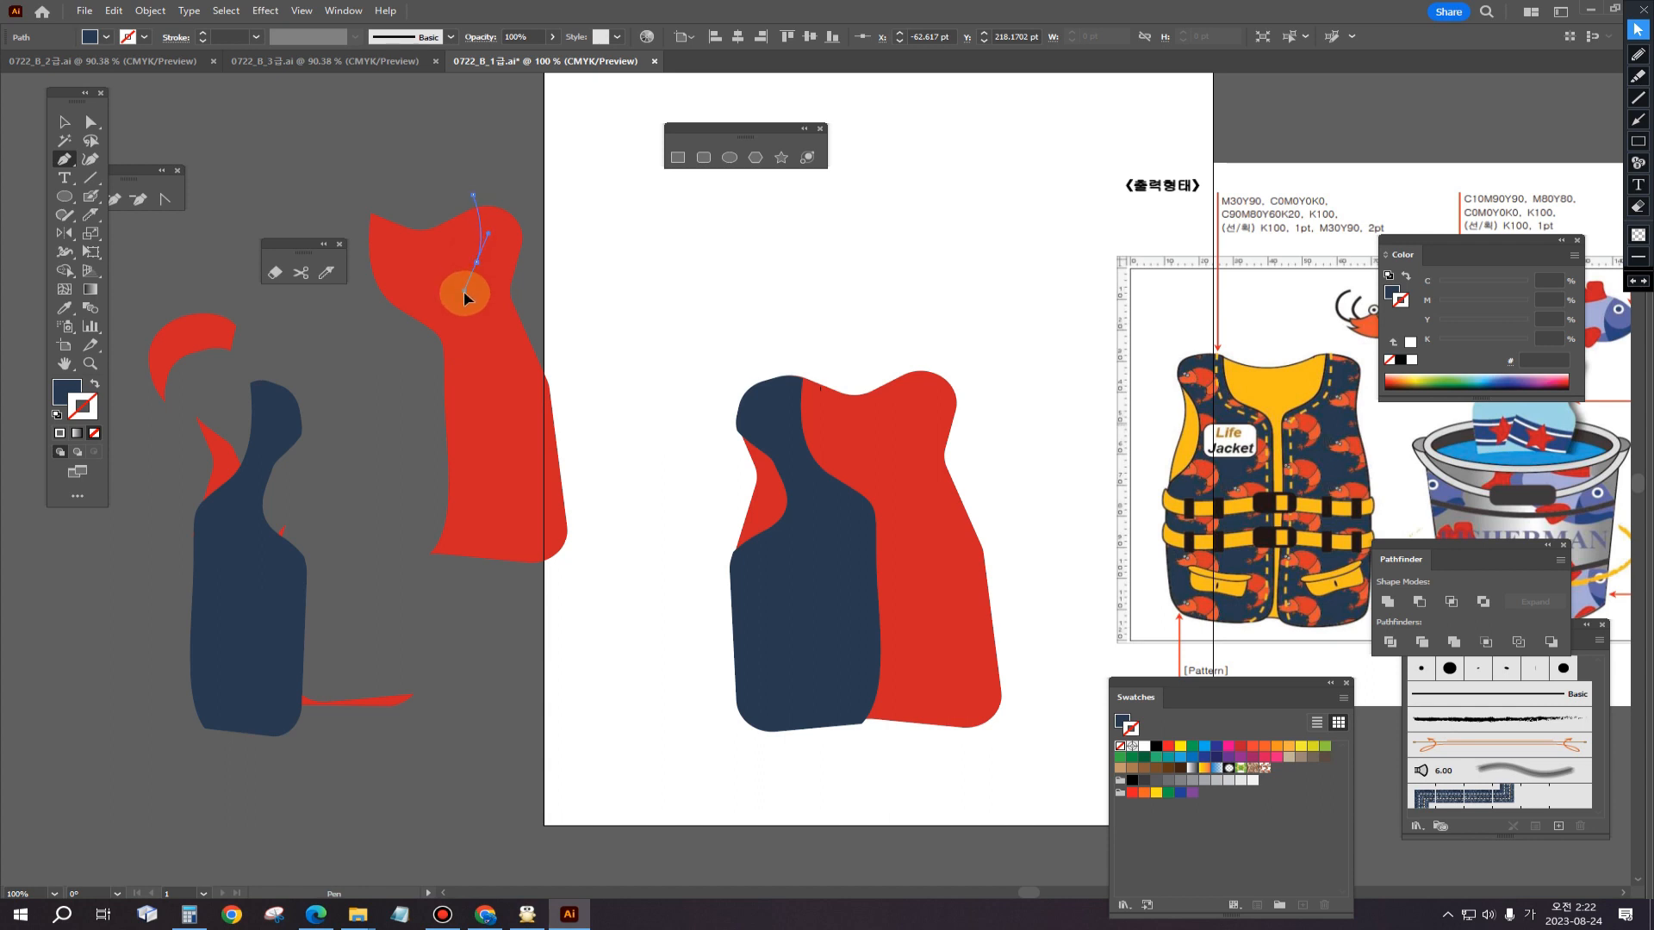
left_click_drag(464, 299, 465, 297)
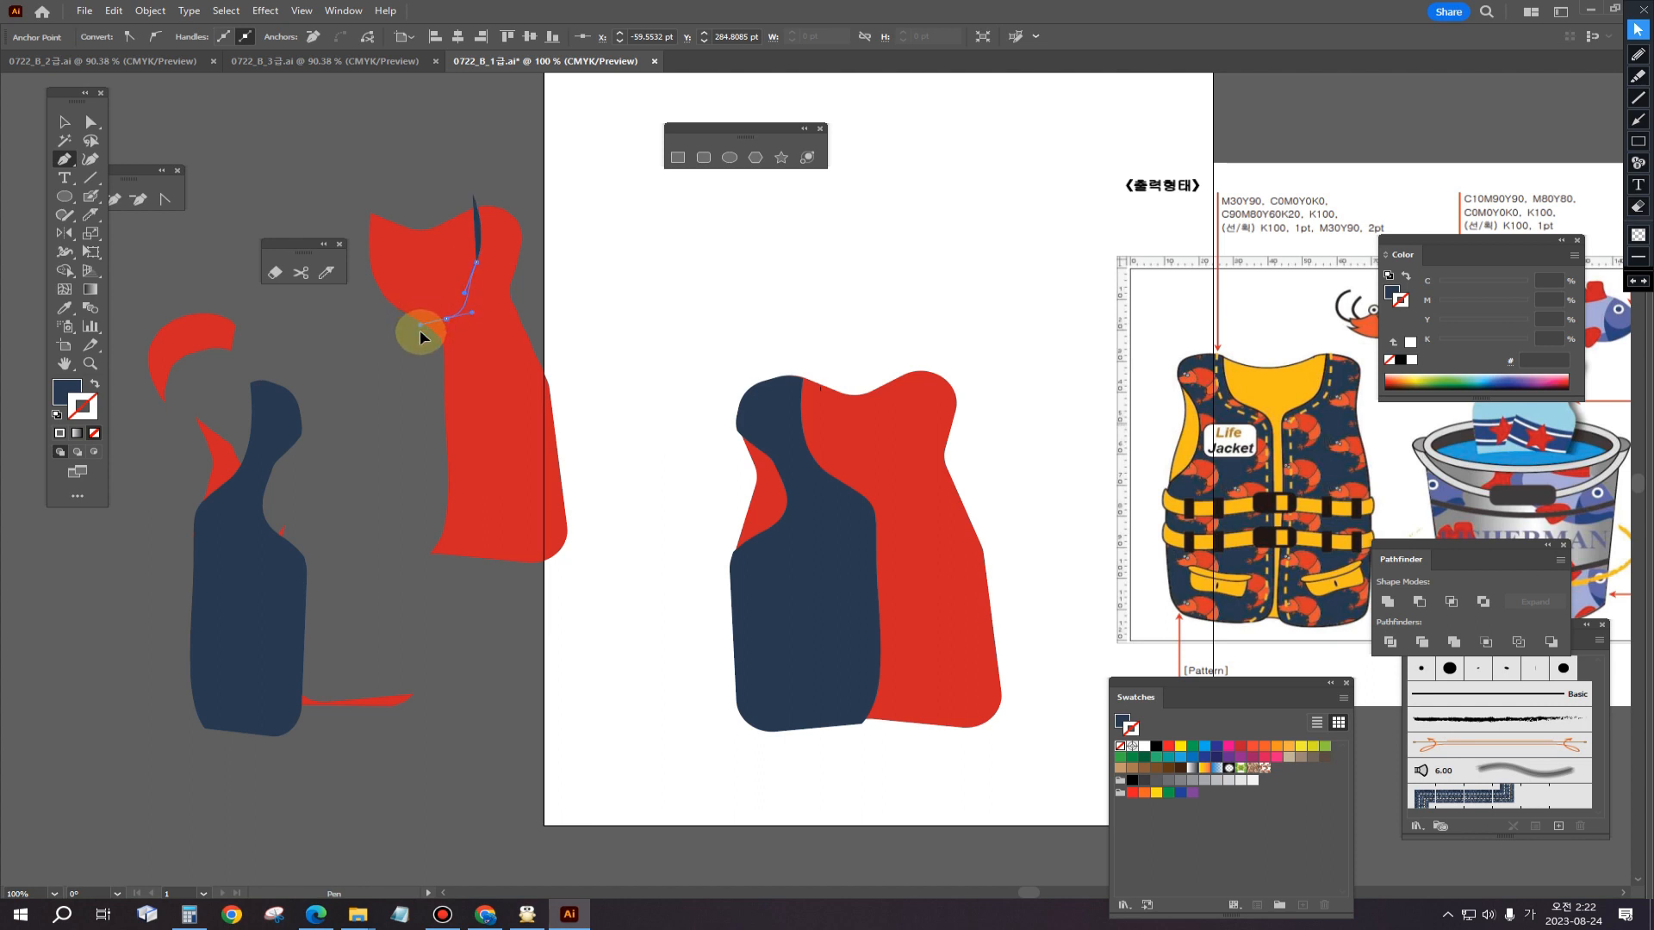
left_click(447, 320)
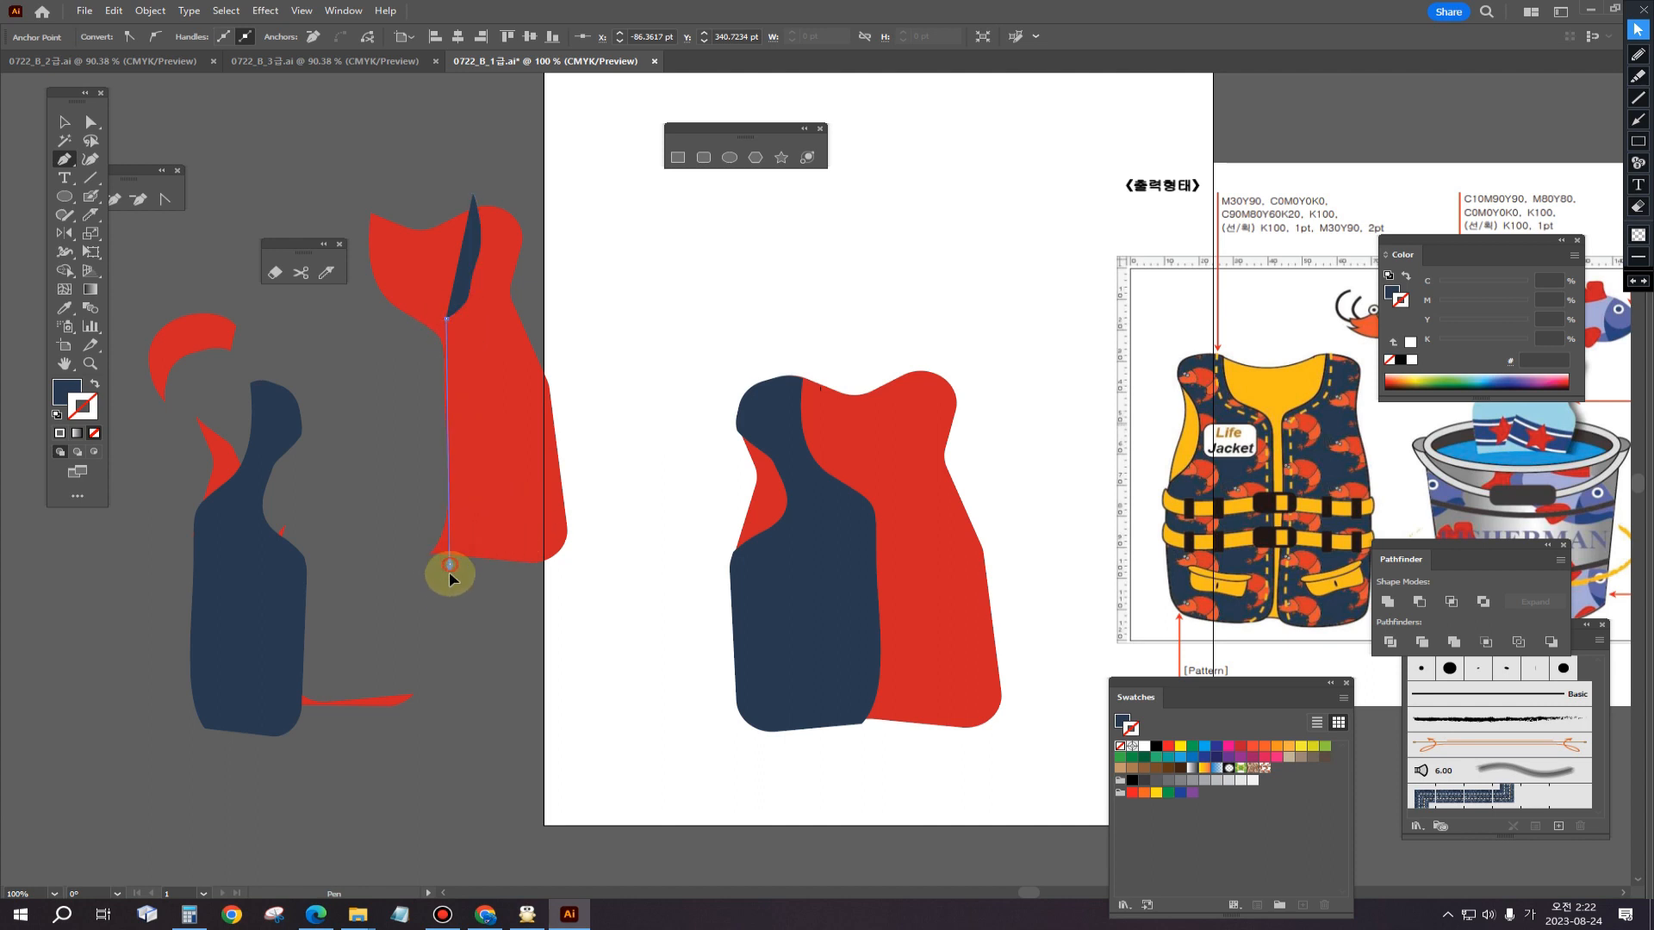
left_click_drag(426, 634, 432, 637)
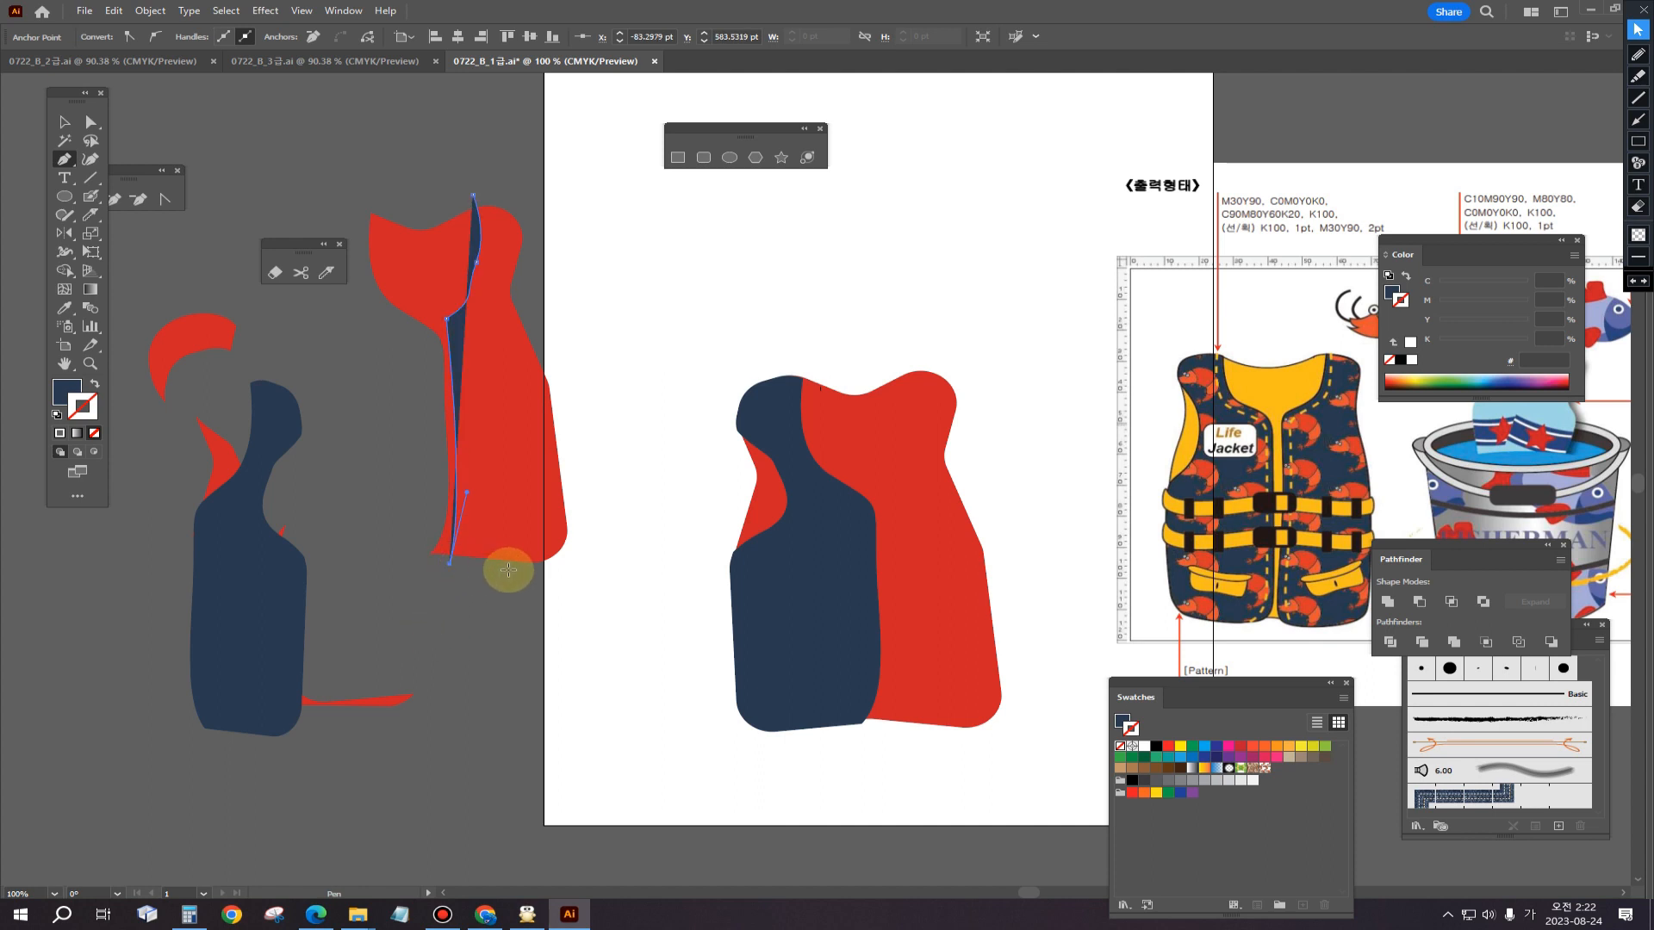
Step: Close the pen path with straight segments around the outside of the spare red vest's right half, and deselect it
left_click(575, 571)
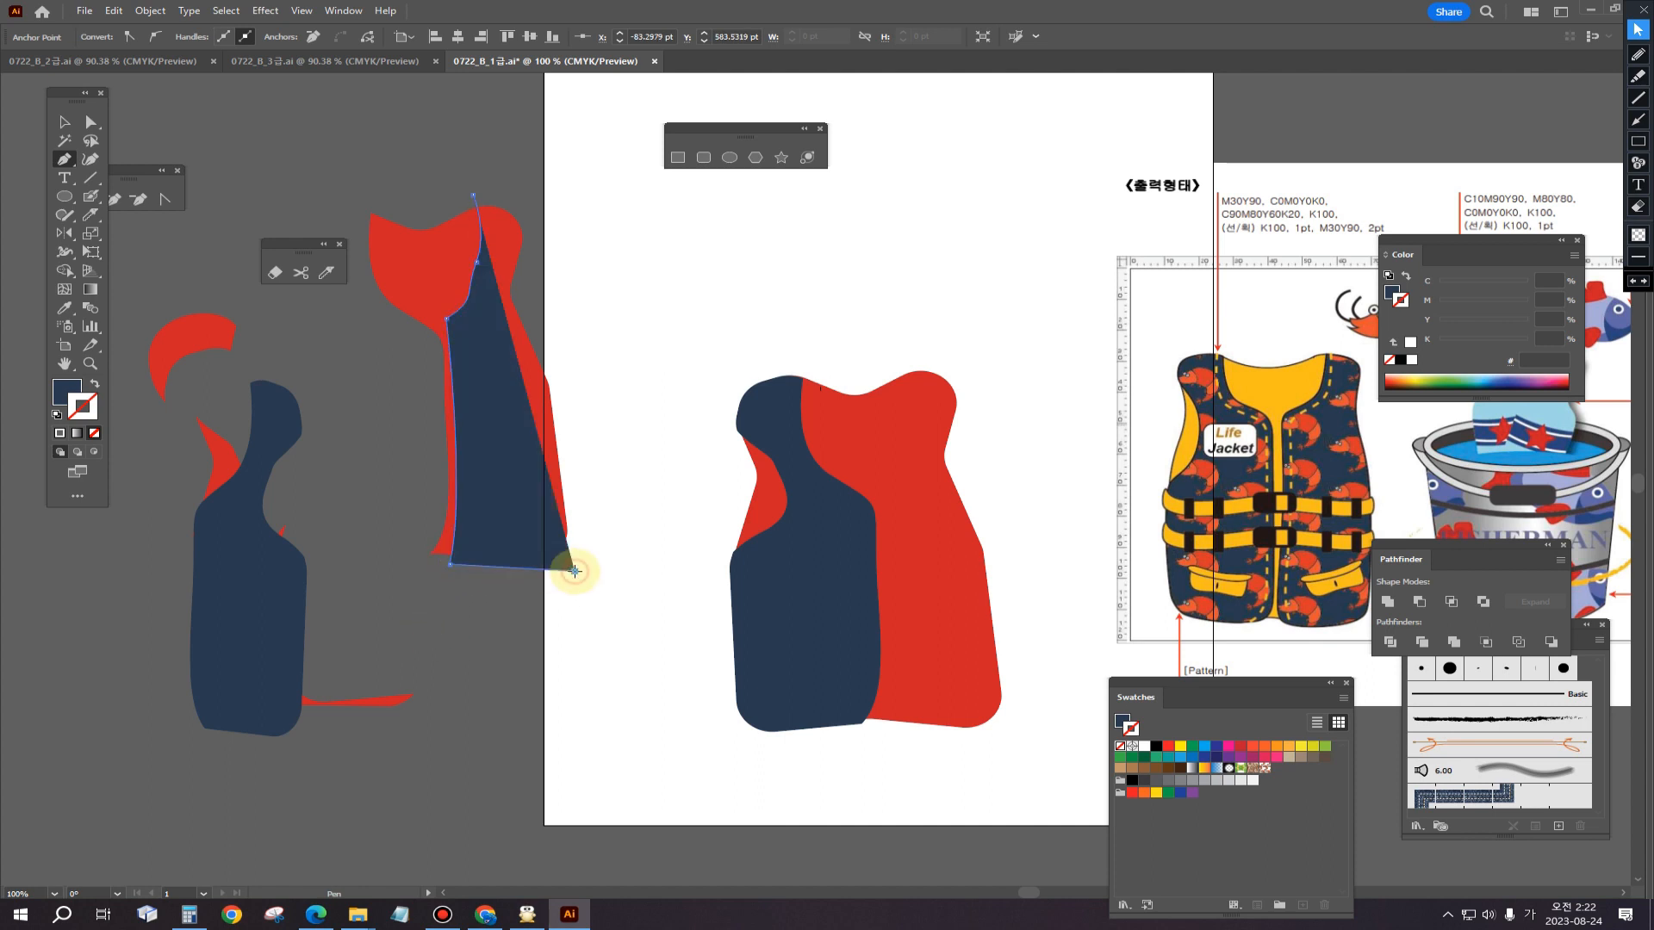
left_click(588, 484)
left_click(538, 307)
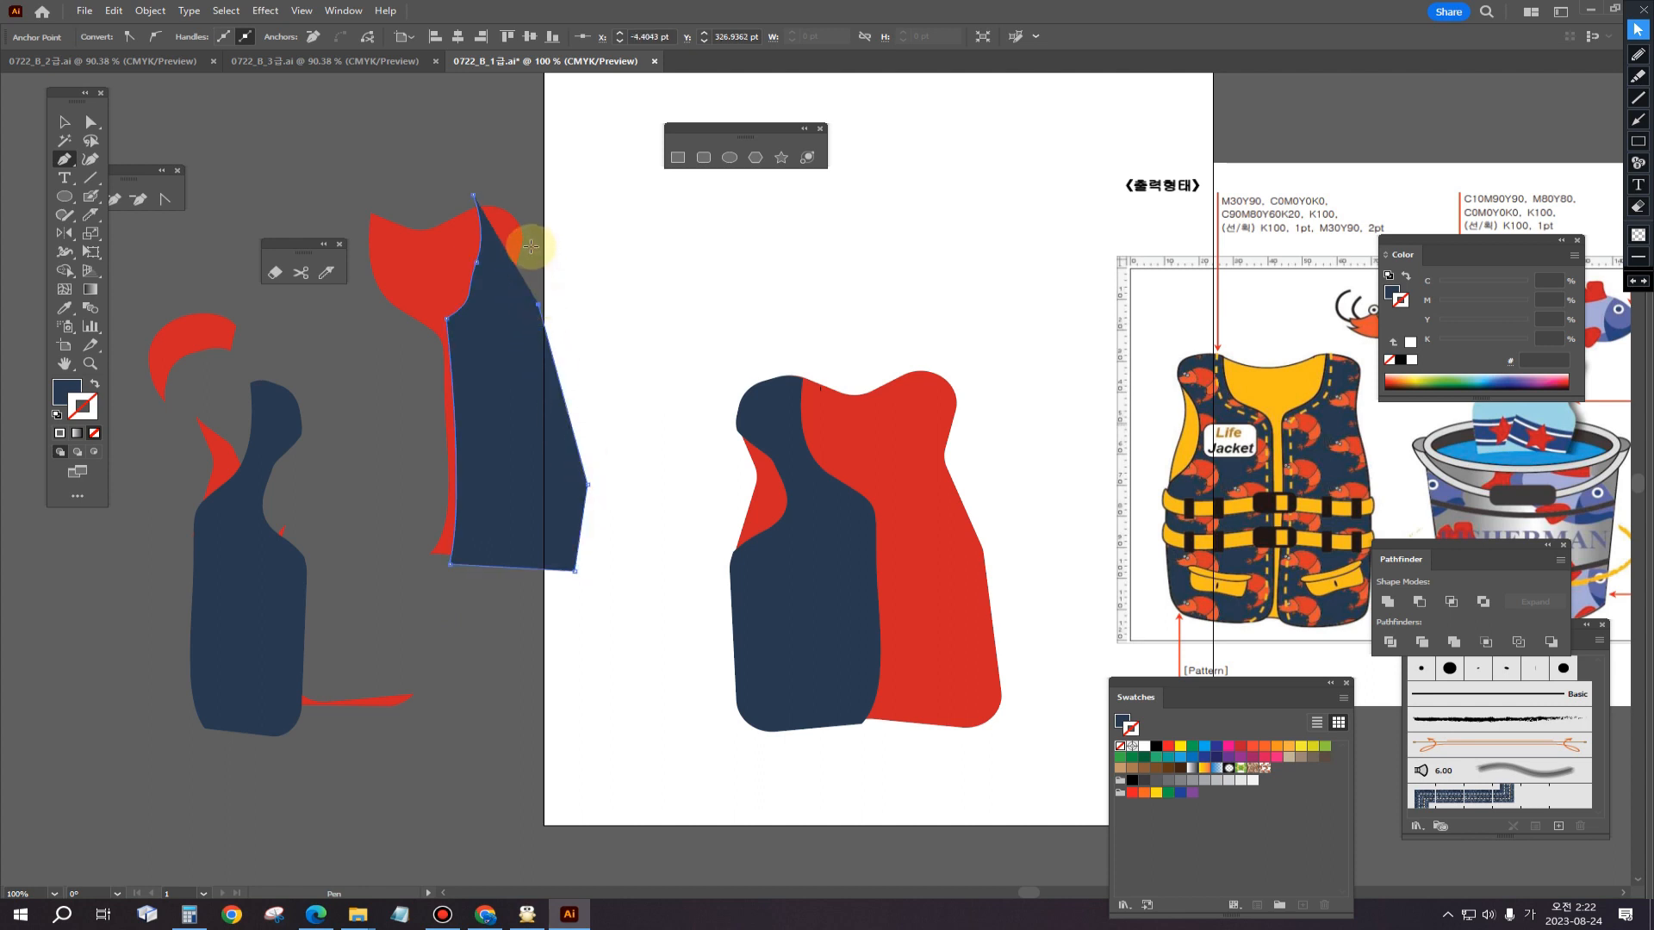
left_click(535, 226)
left_click(472, 195)
left_click(64, 121)
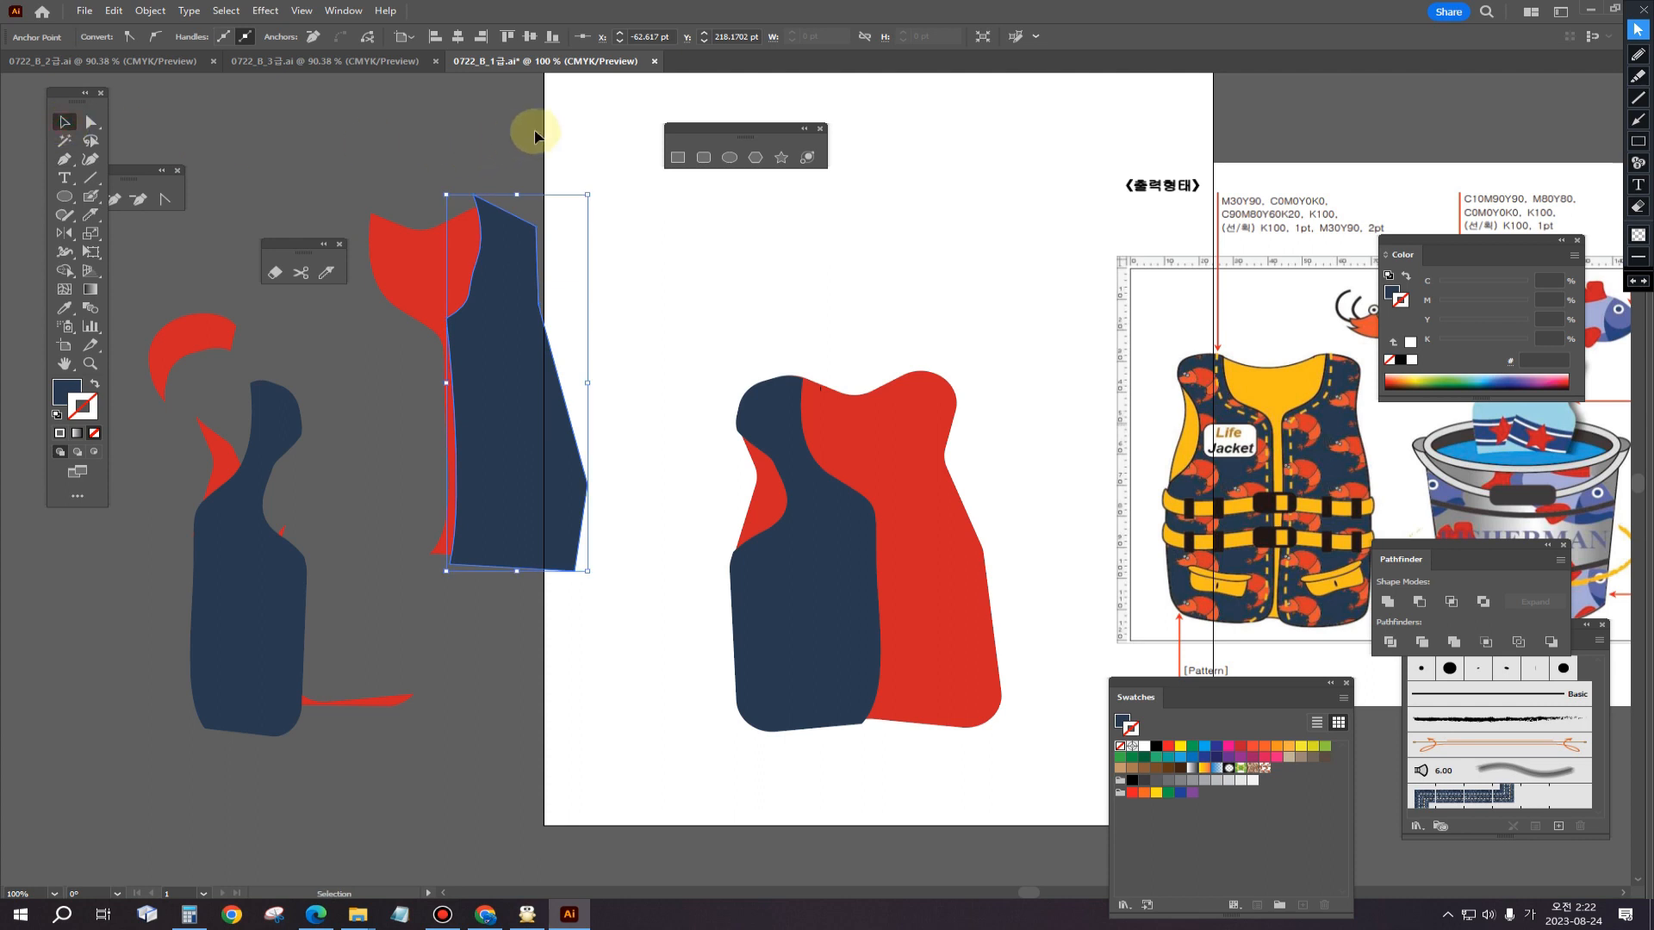
left_click(534, 135)
Step: Reshape the new path's neckline by moving its curve anchor points to the right for a rounder opening
left_click(88, 125)
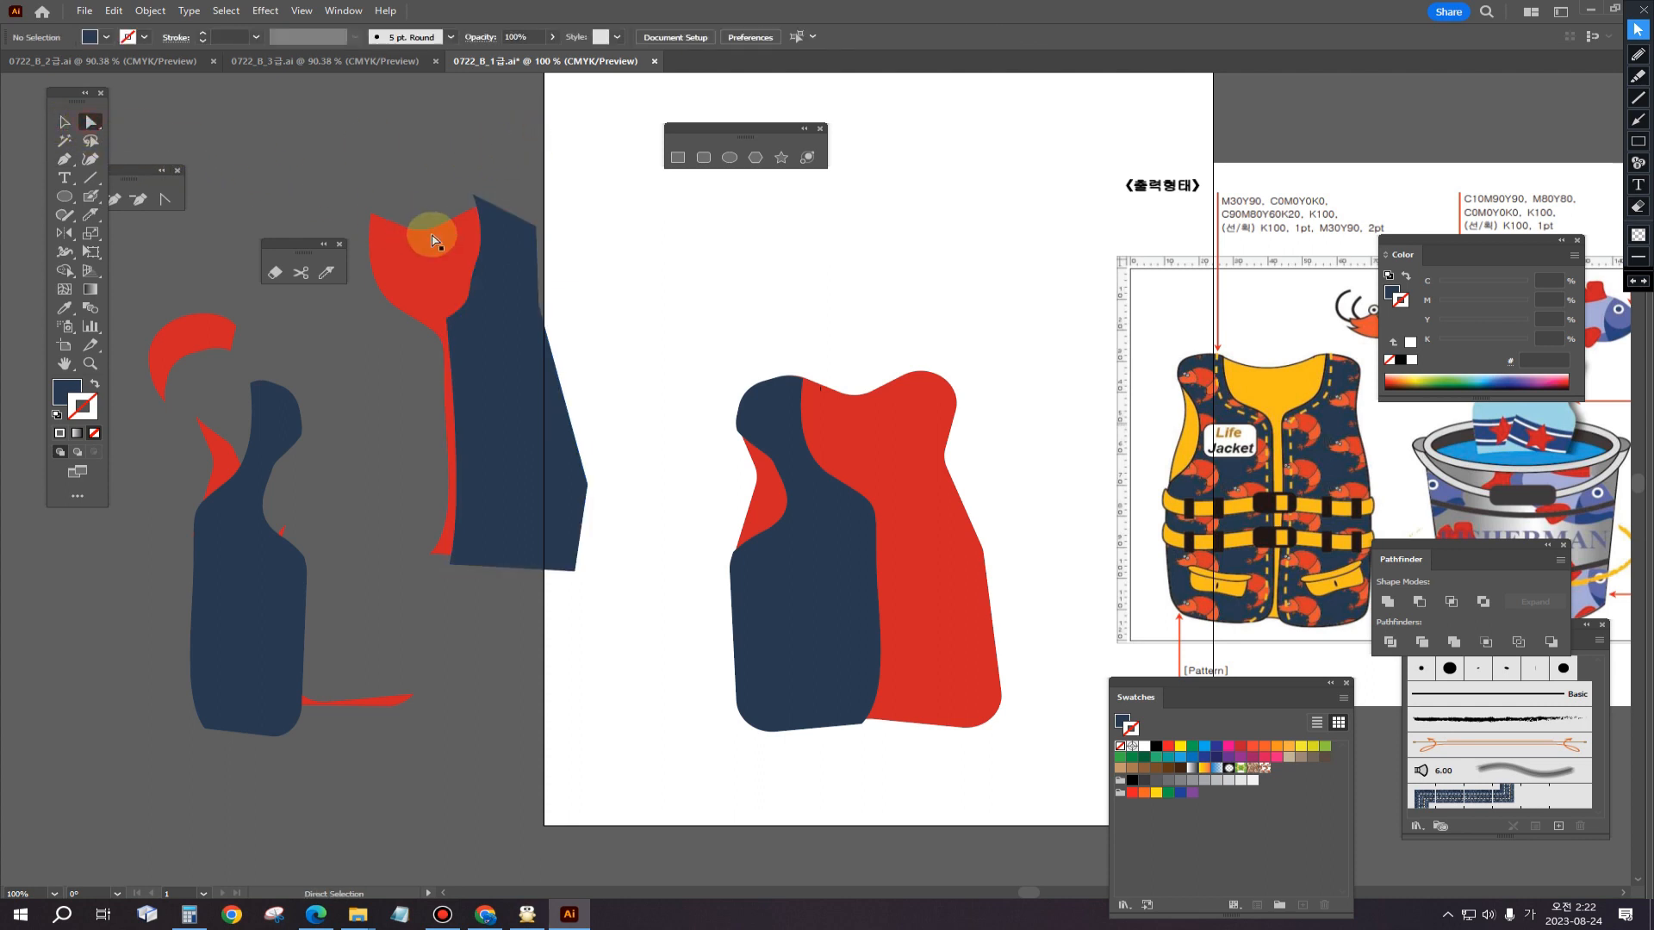
left_click(481, 277)
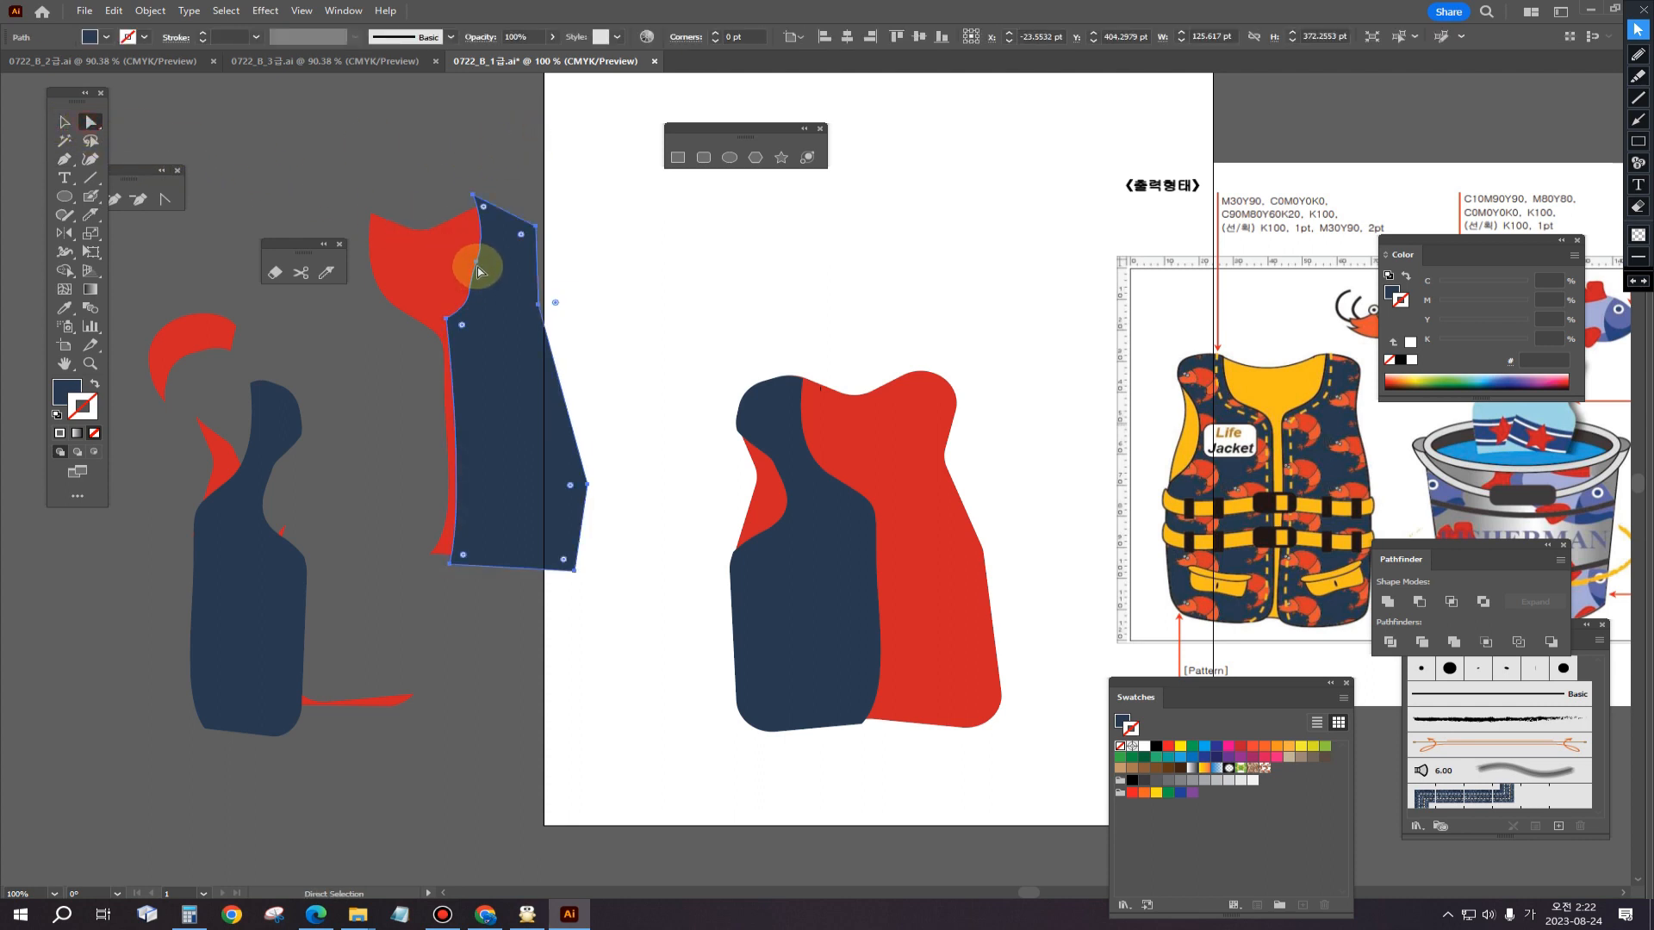
left_click_drag(480, 272, 488, 298)
left_click_drag(491, 230, 490, 259)
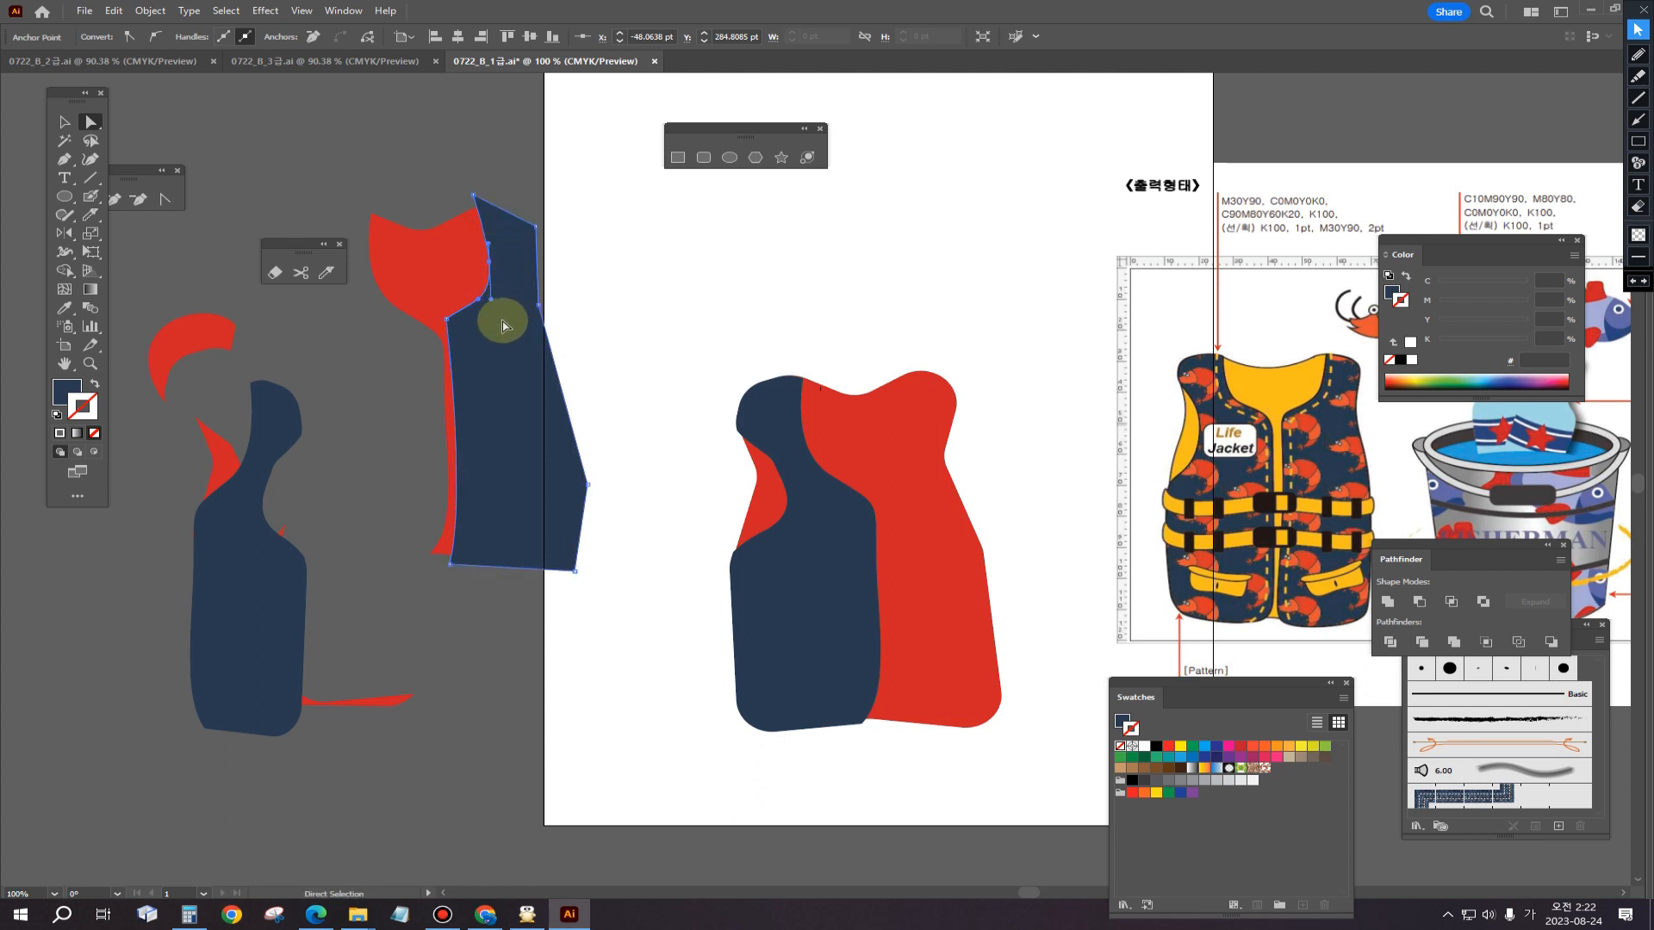
left_click(653, 258)
Step: Divide the spare red vest with the overlapping navy path using Pathfinder, and ungroup the resulting pieces
left_click(65, 121)
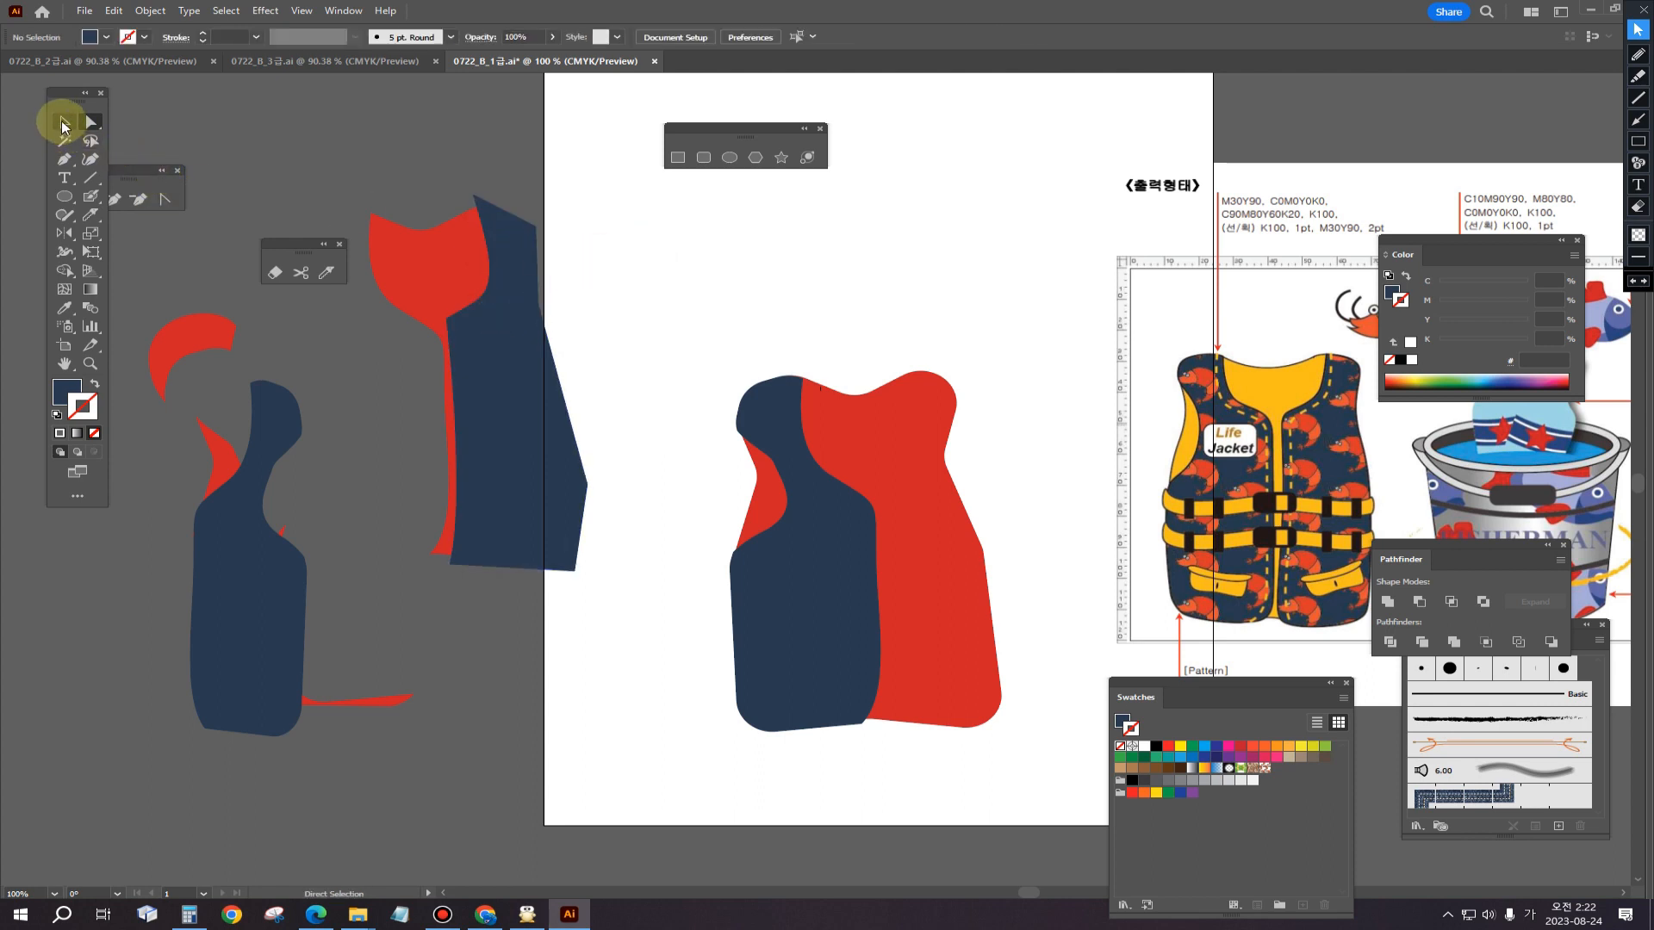
left_click_drag(478, 183, 574, 351)
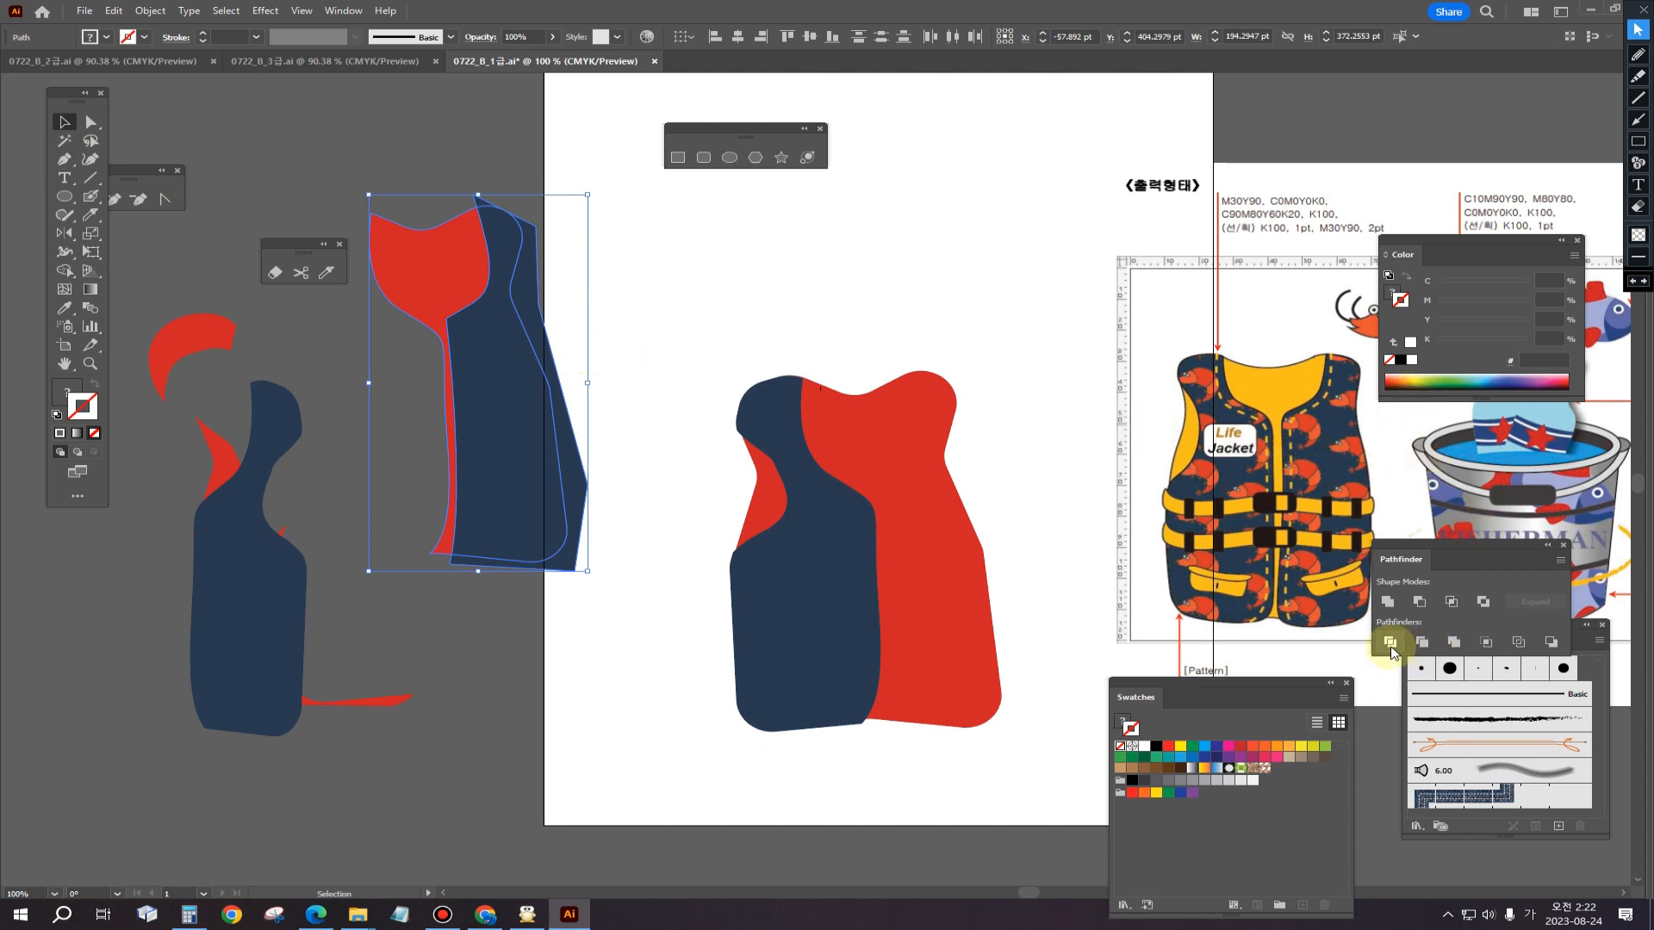
key("ctrl+g")
left_click(151, 11)
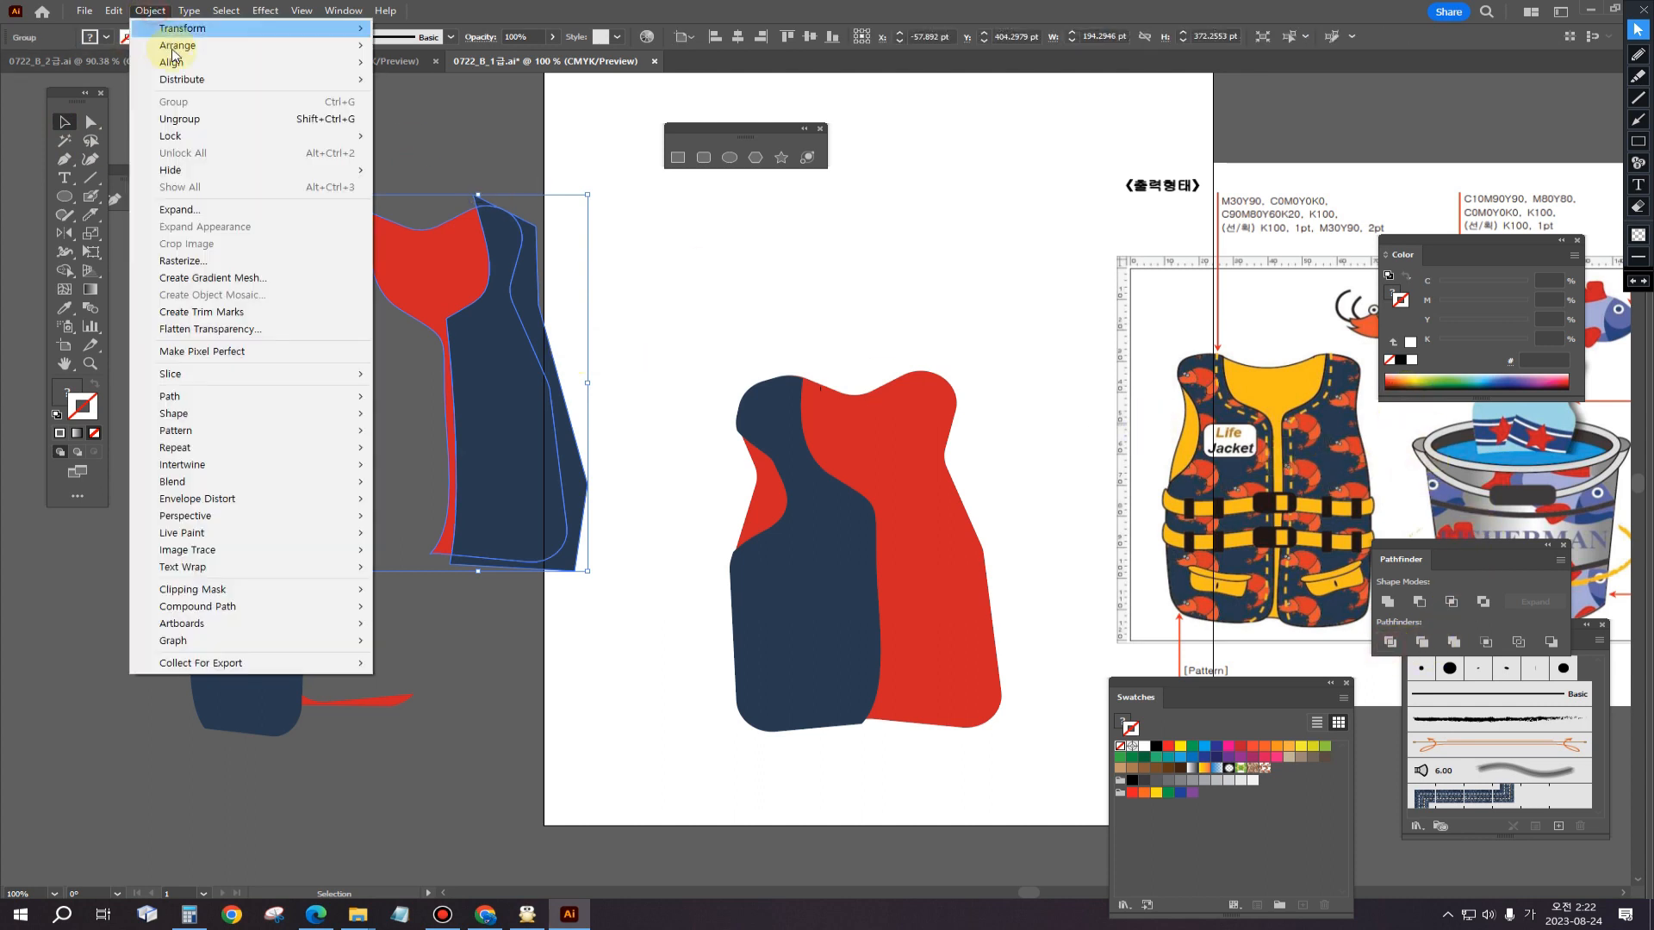
left_click(204, 115)
left_click(420, 151)
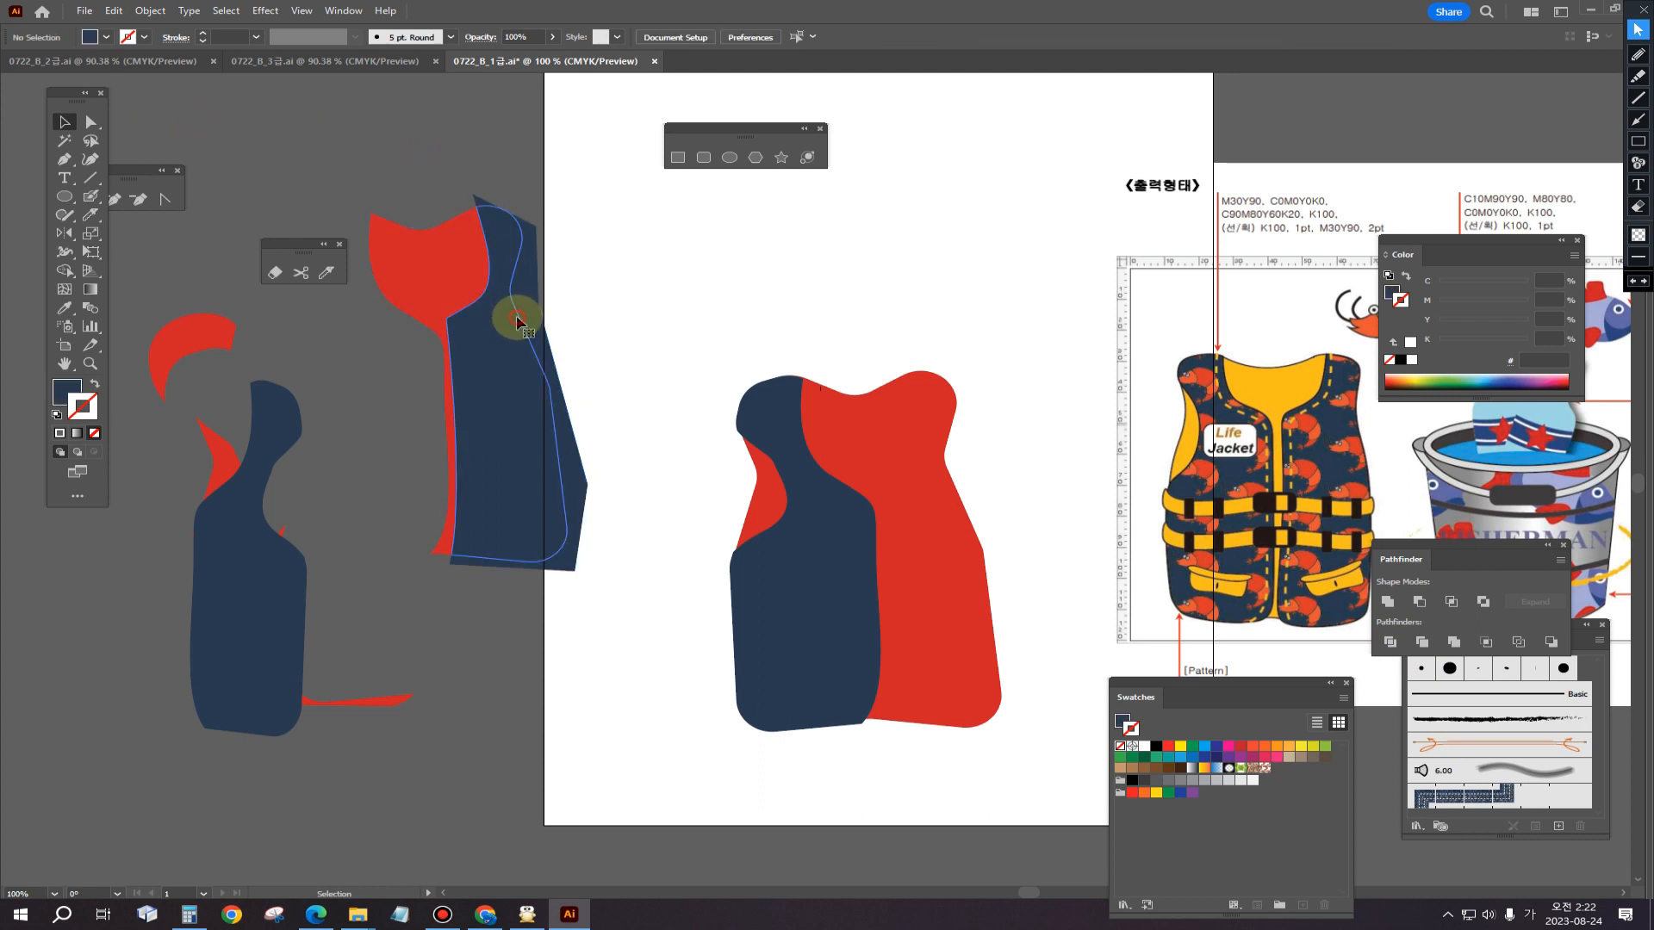
Step: Move the divided navy right front panel onto the right half of the vest and stretch it slightly downward
left_click(506, 362)
left_click_drag(505, 362, 960, 455)
left_click_drag(1121, 534, 946, 538)
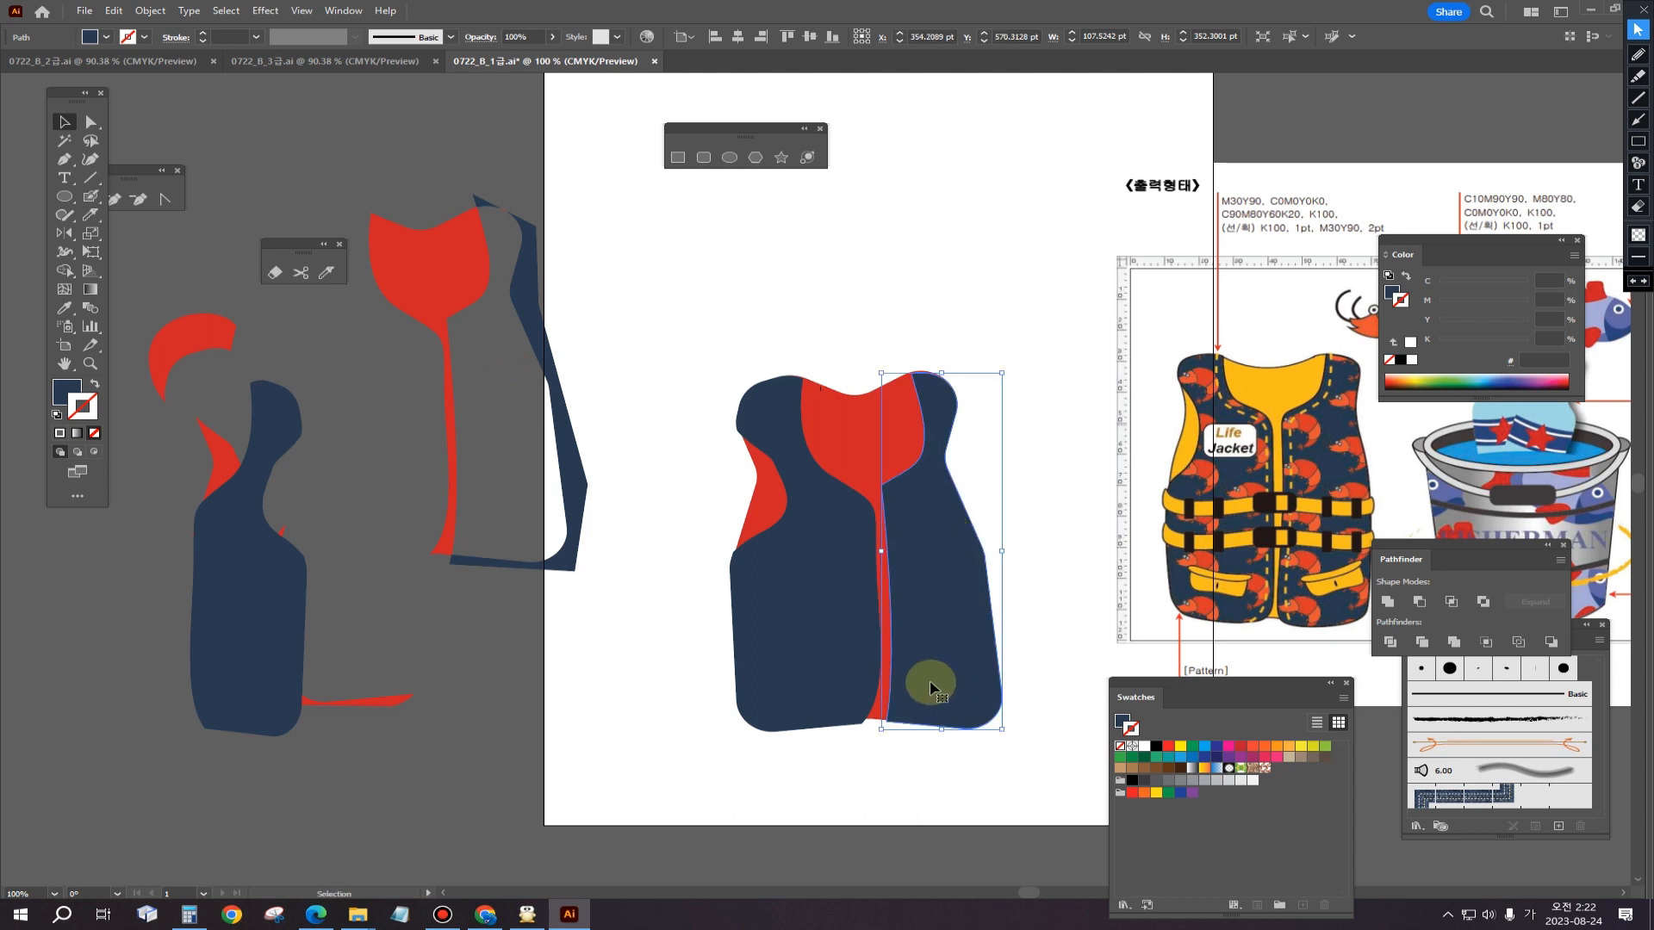
left_click_drag(942, 728, 943, 733)
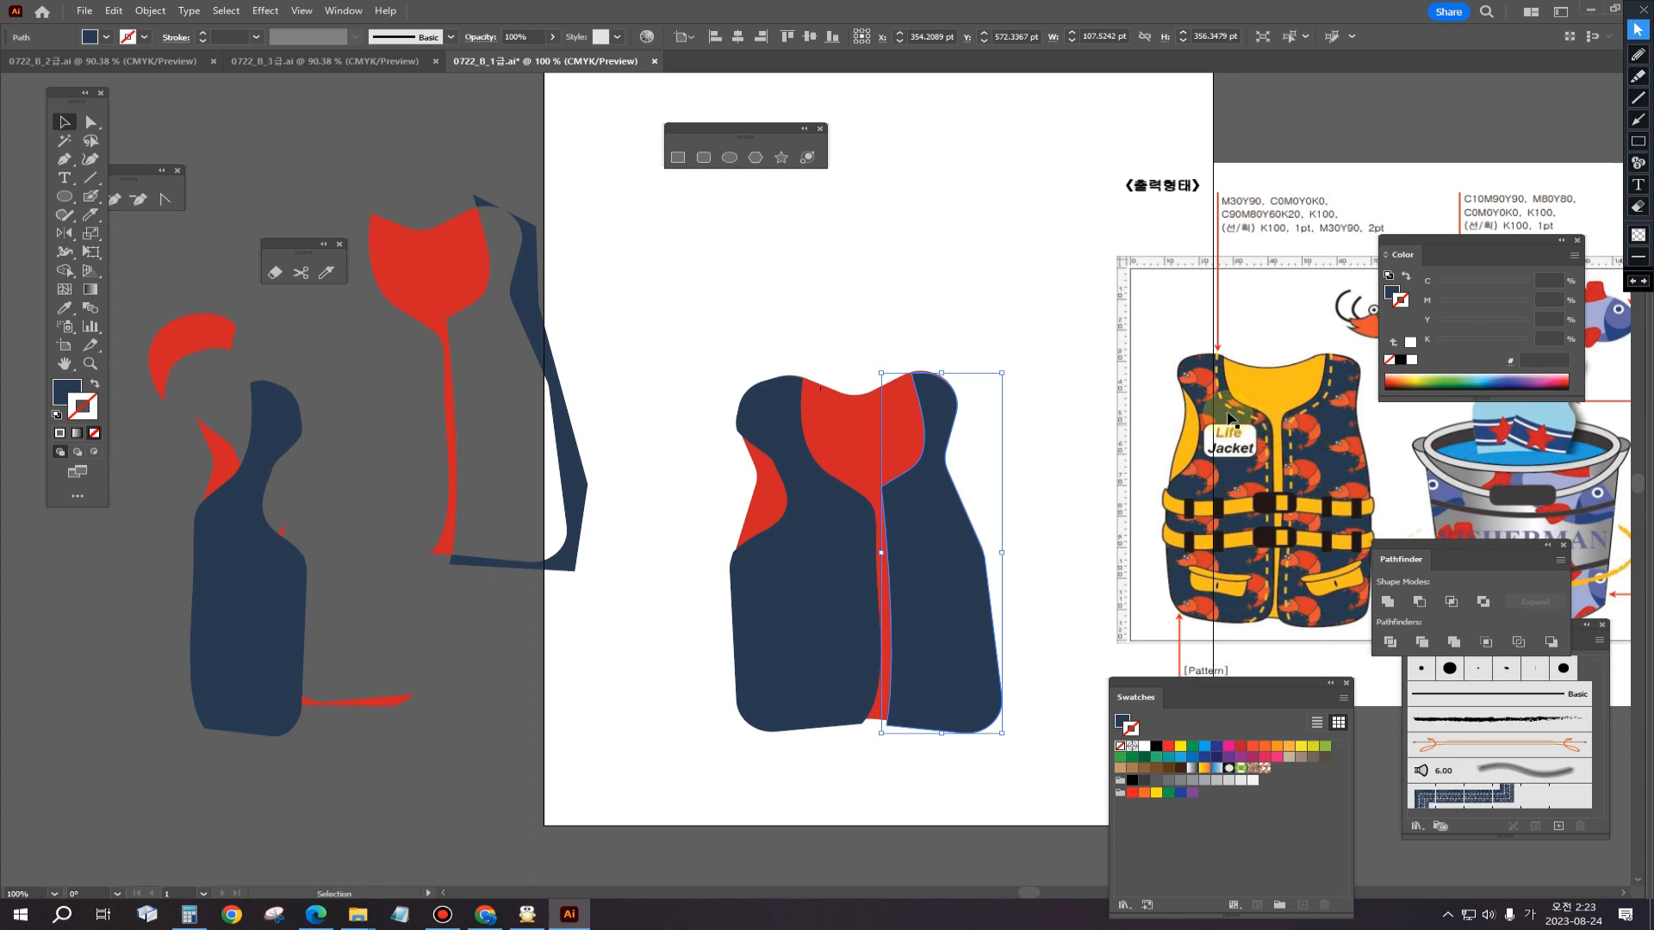
Step: Make the left navy panel's armhole curve shallower by adjusting its anchor point's direction handle
left_click(825, 583)
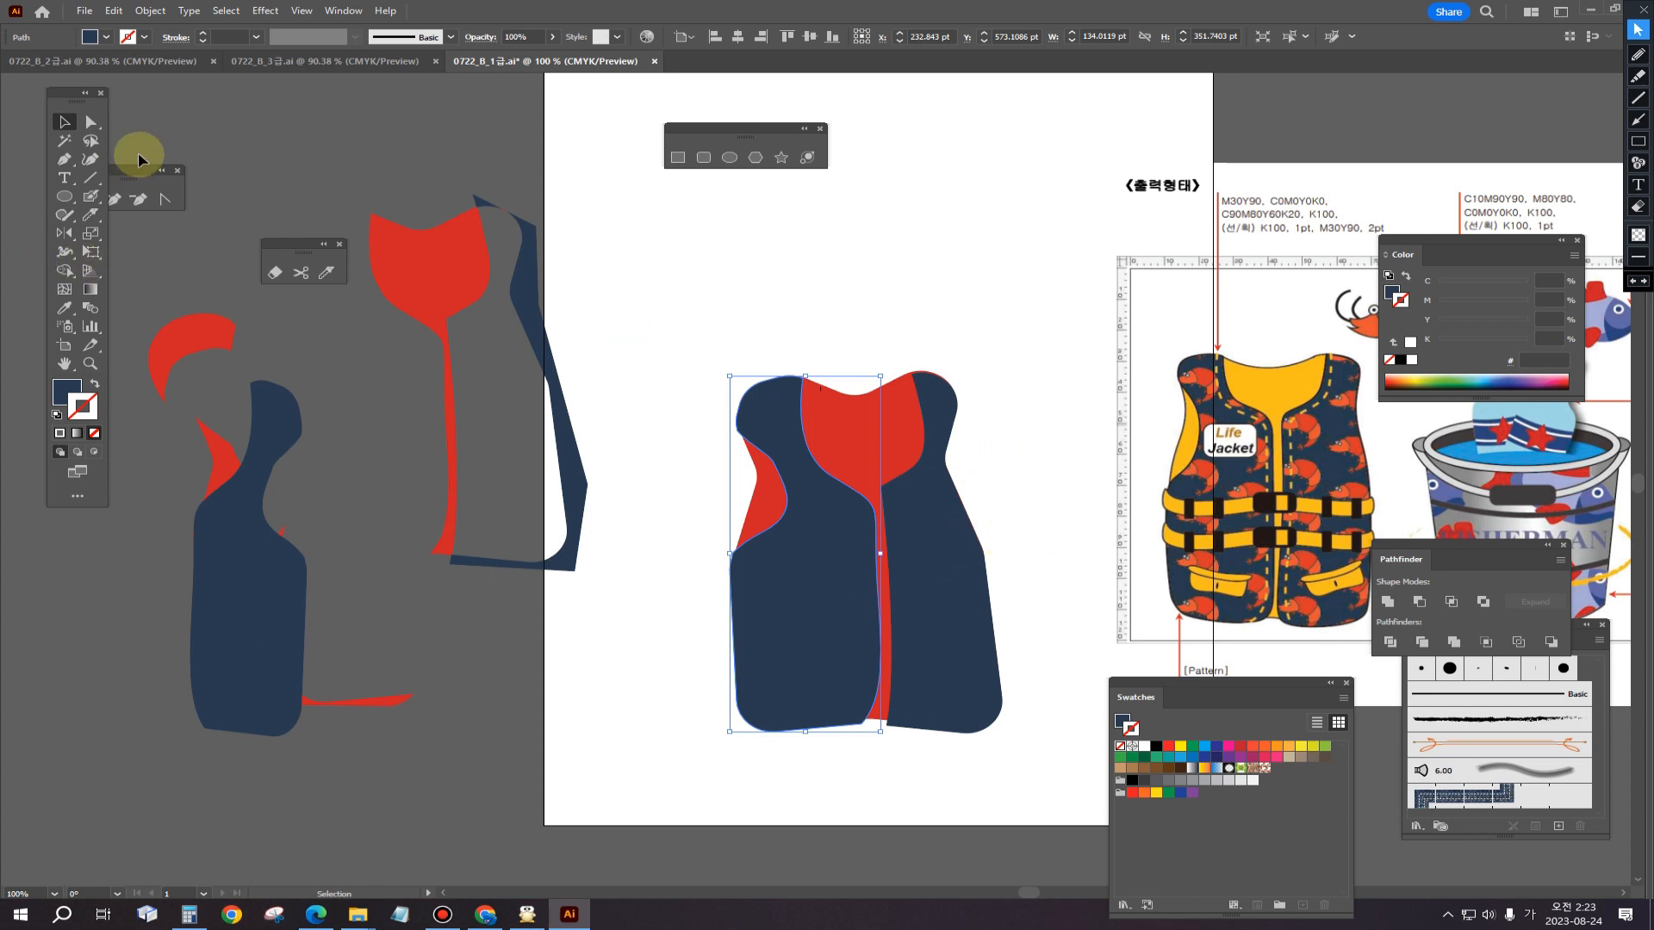
left_click(90, 121)
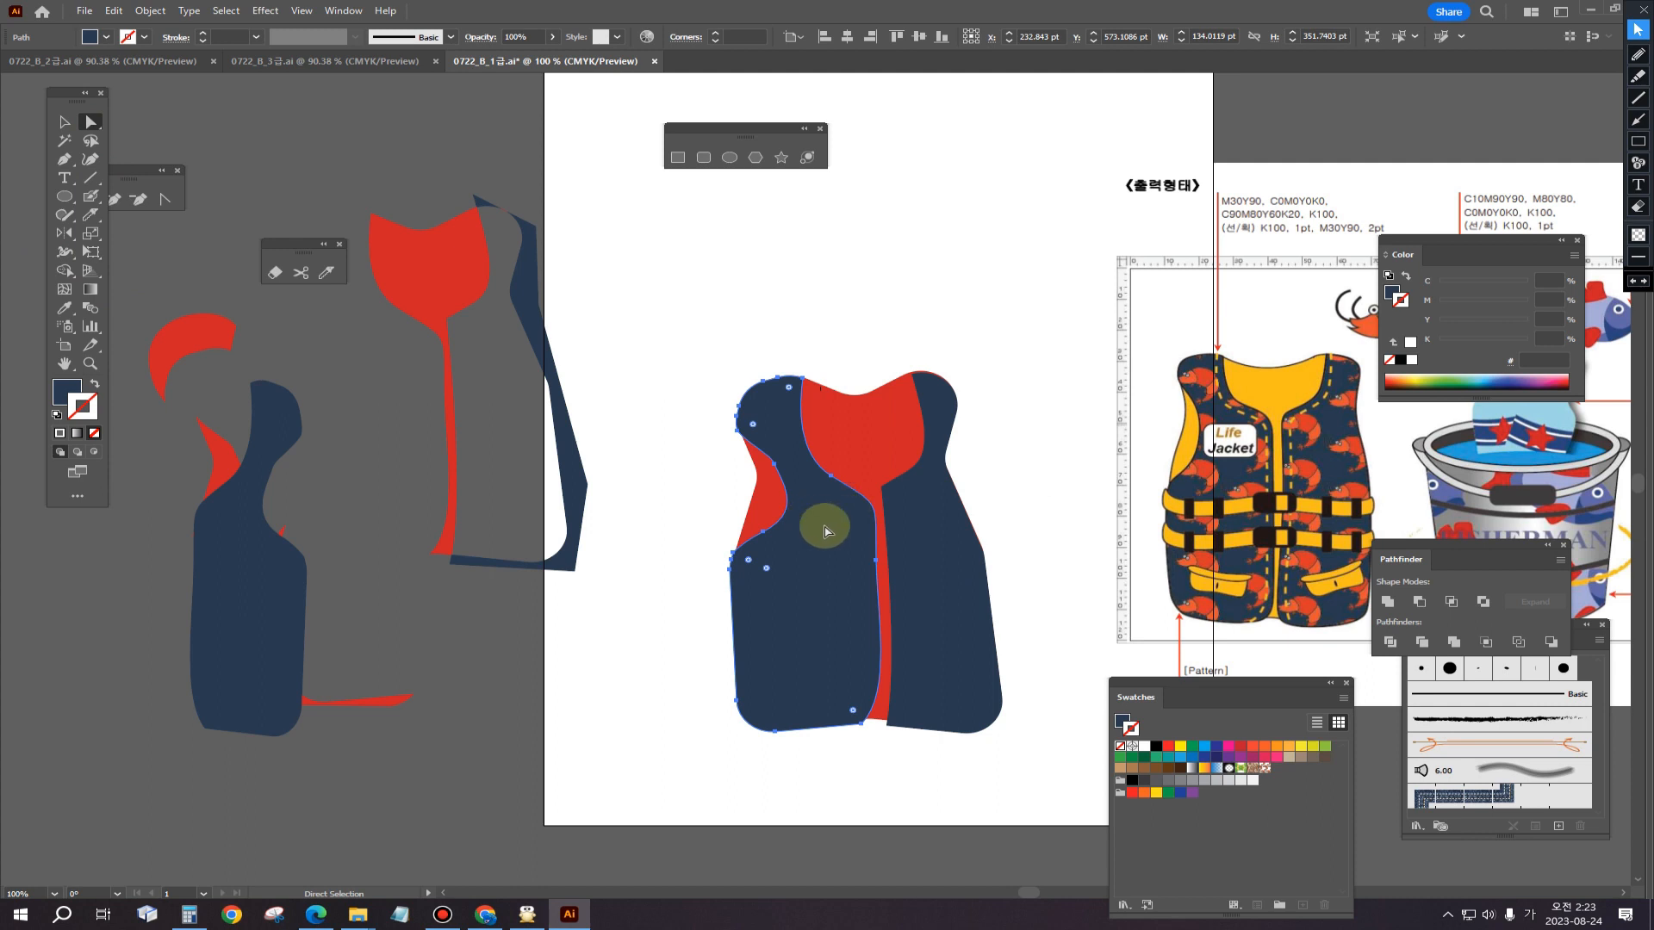
left_click(778, 470)
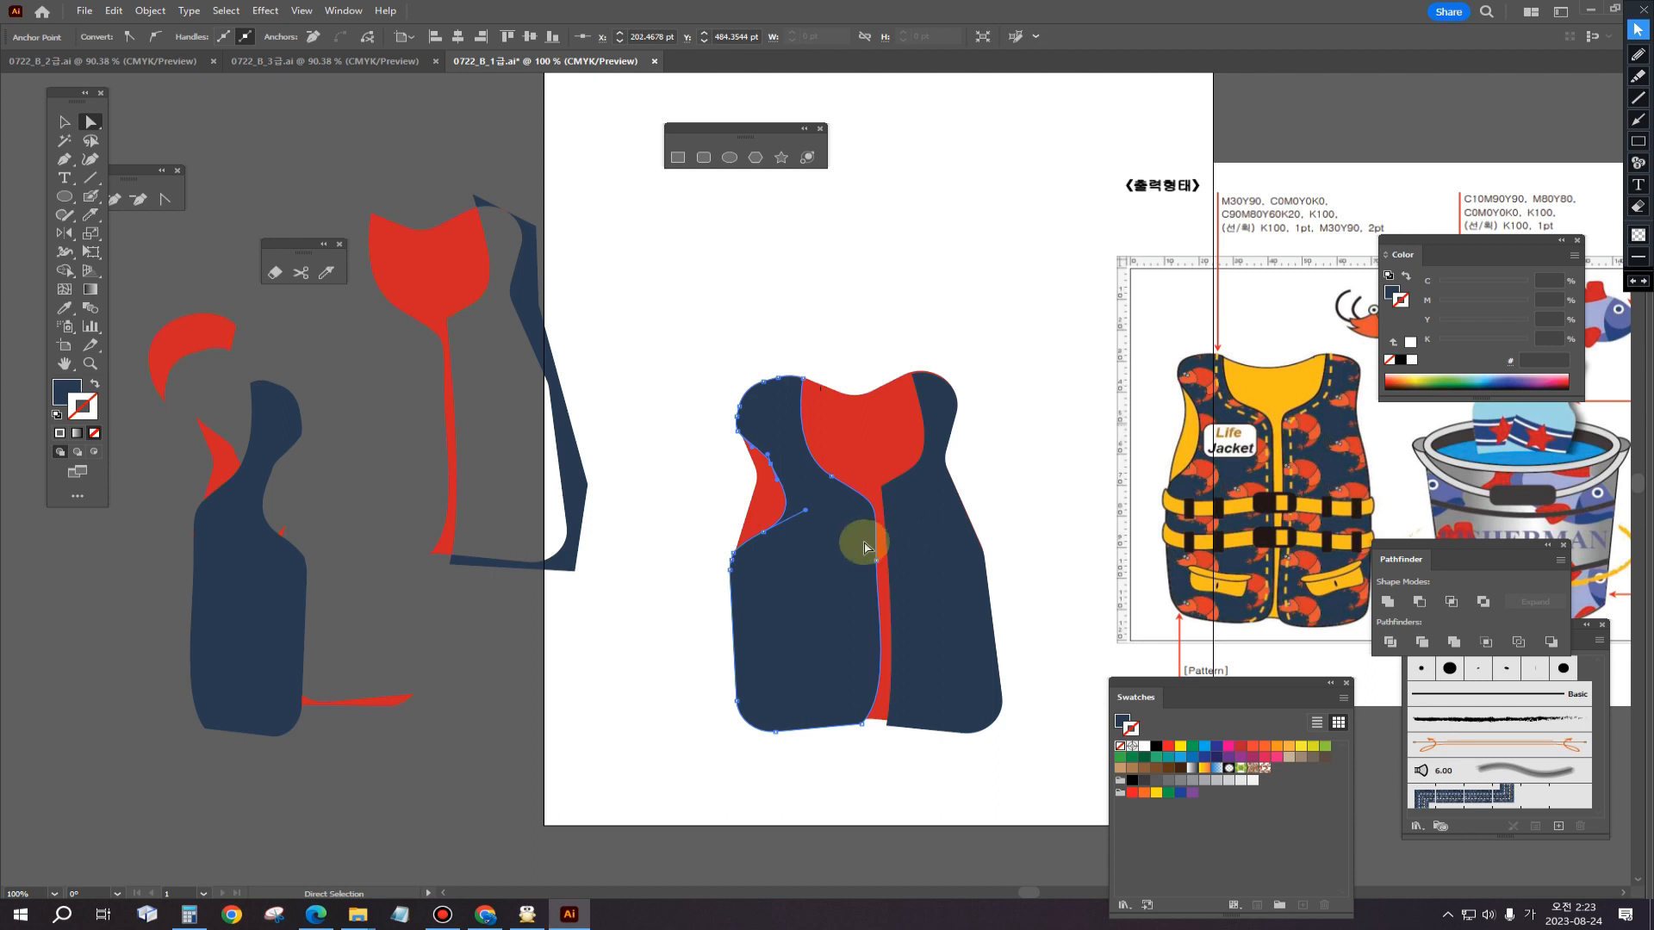
left_click_drag(804, 514, 784, 510)
left_click(689, 492)
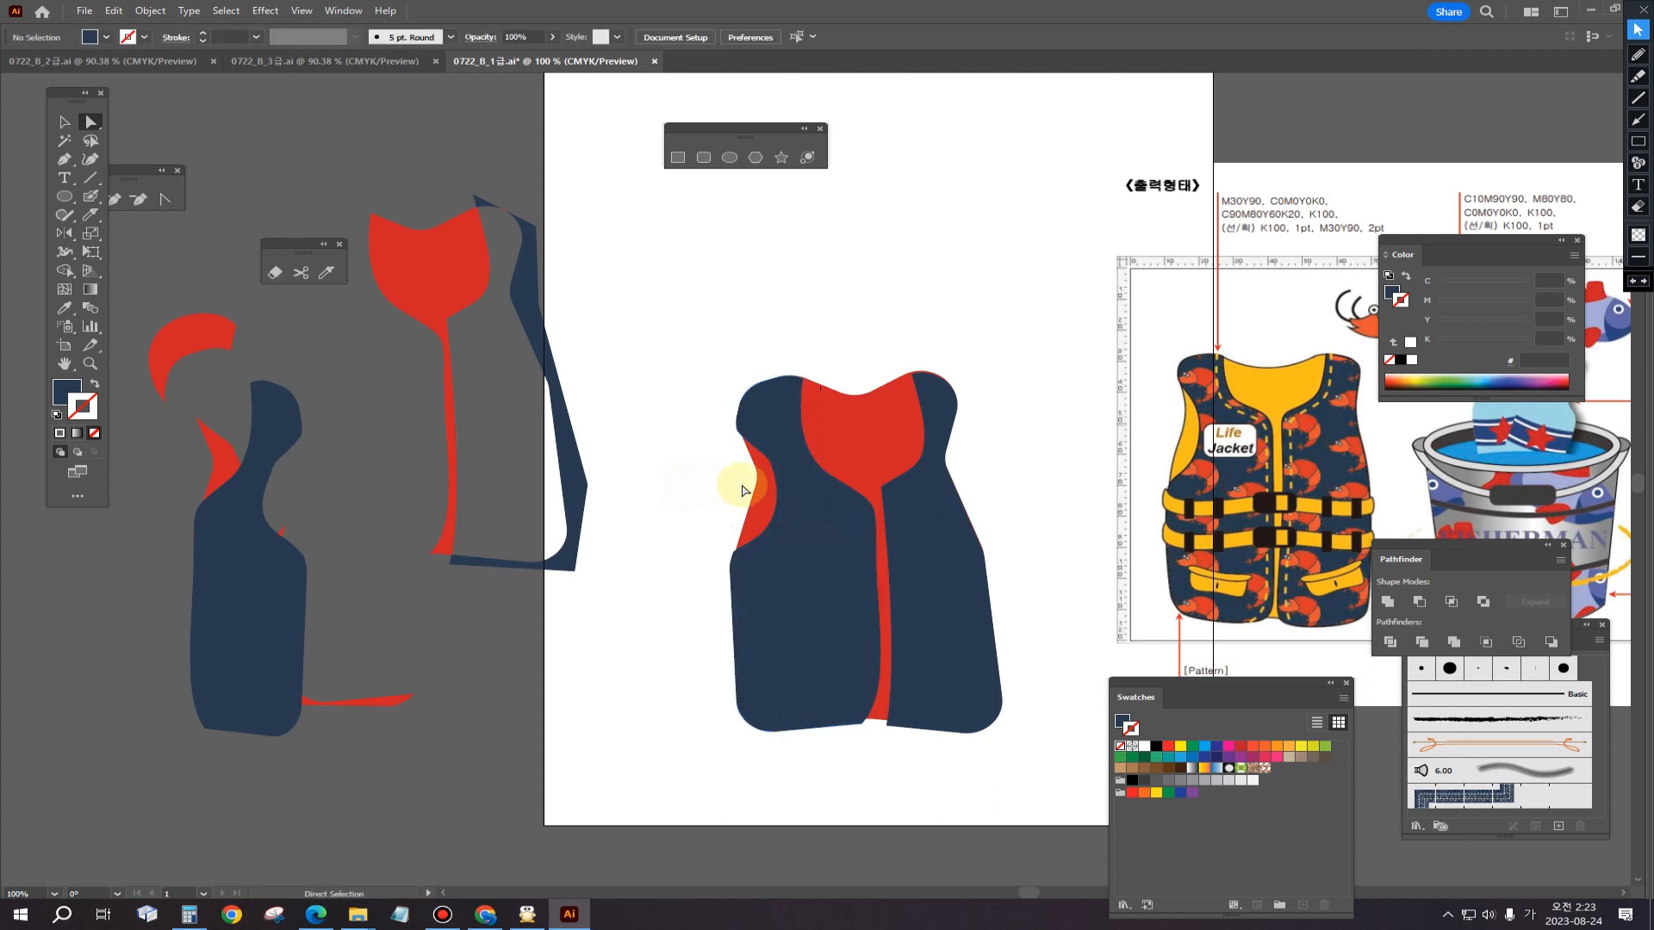
Step: Adjust the anchor point on the red base vest's left armhole edge
left_click(752, 498)
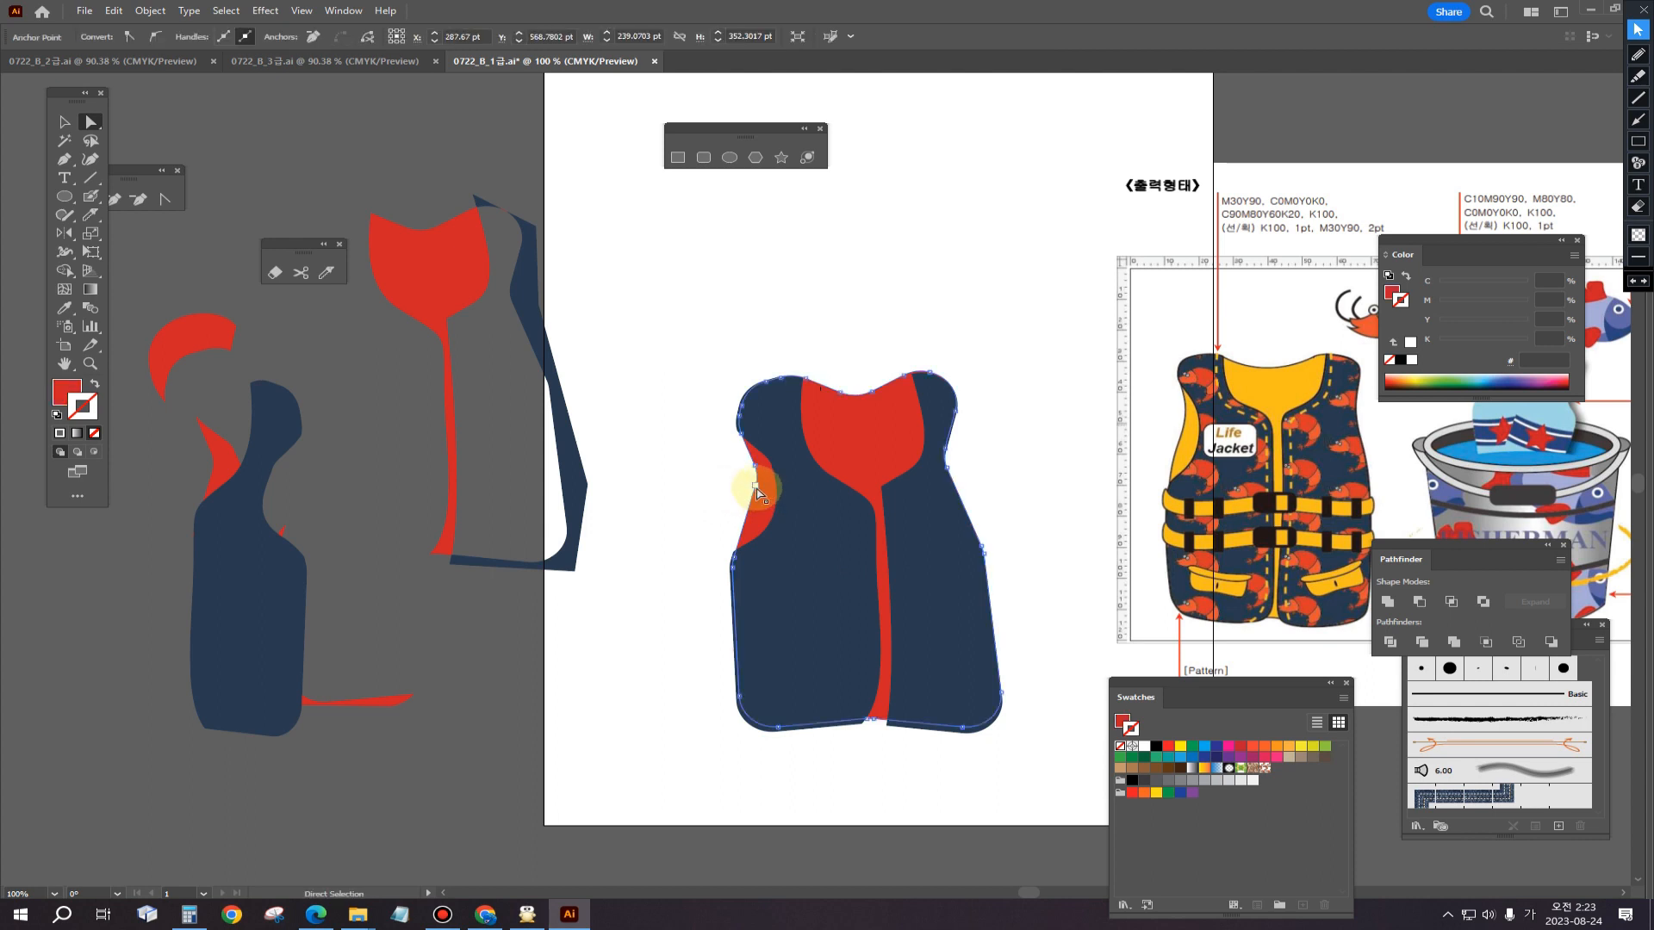
left_click(757, 495)
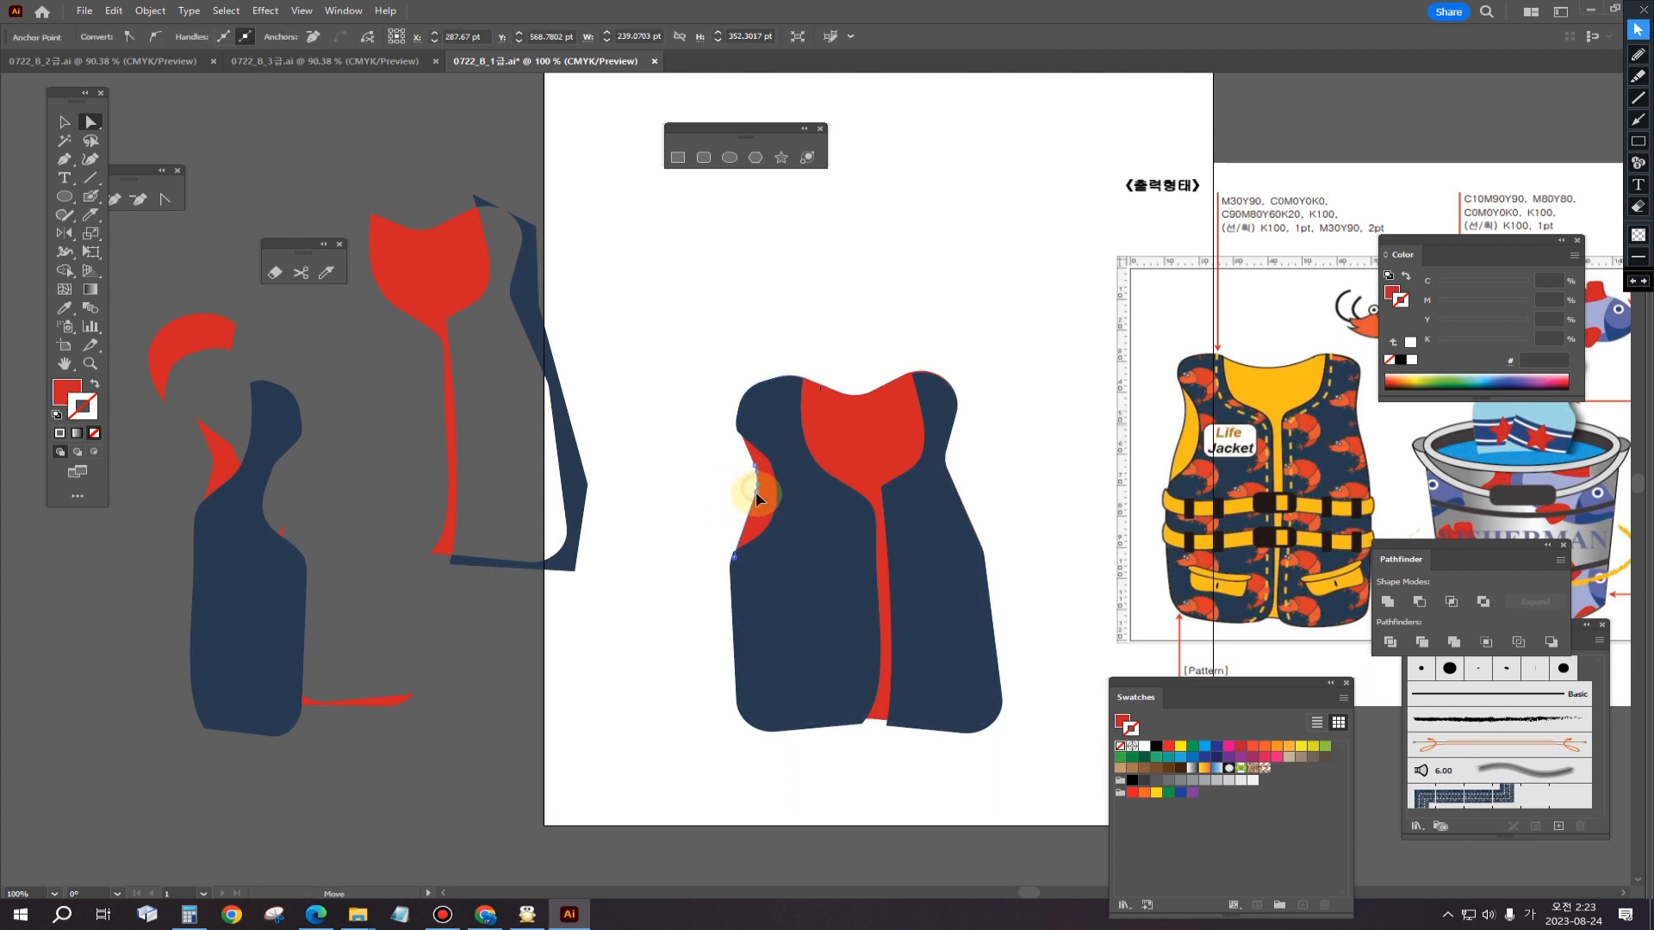
left_click(701, 522)
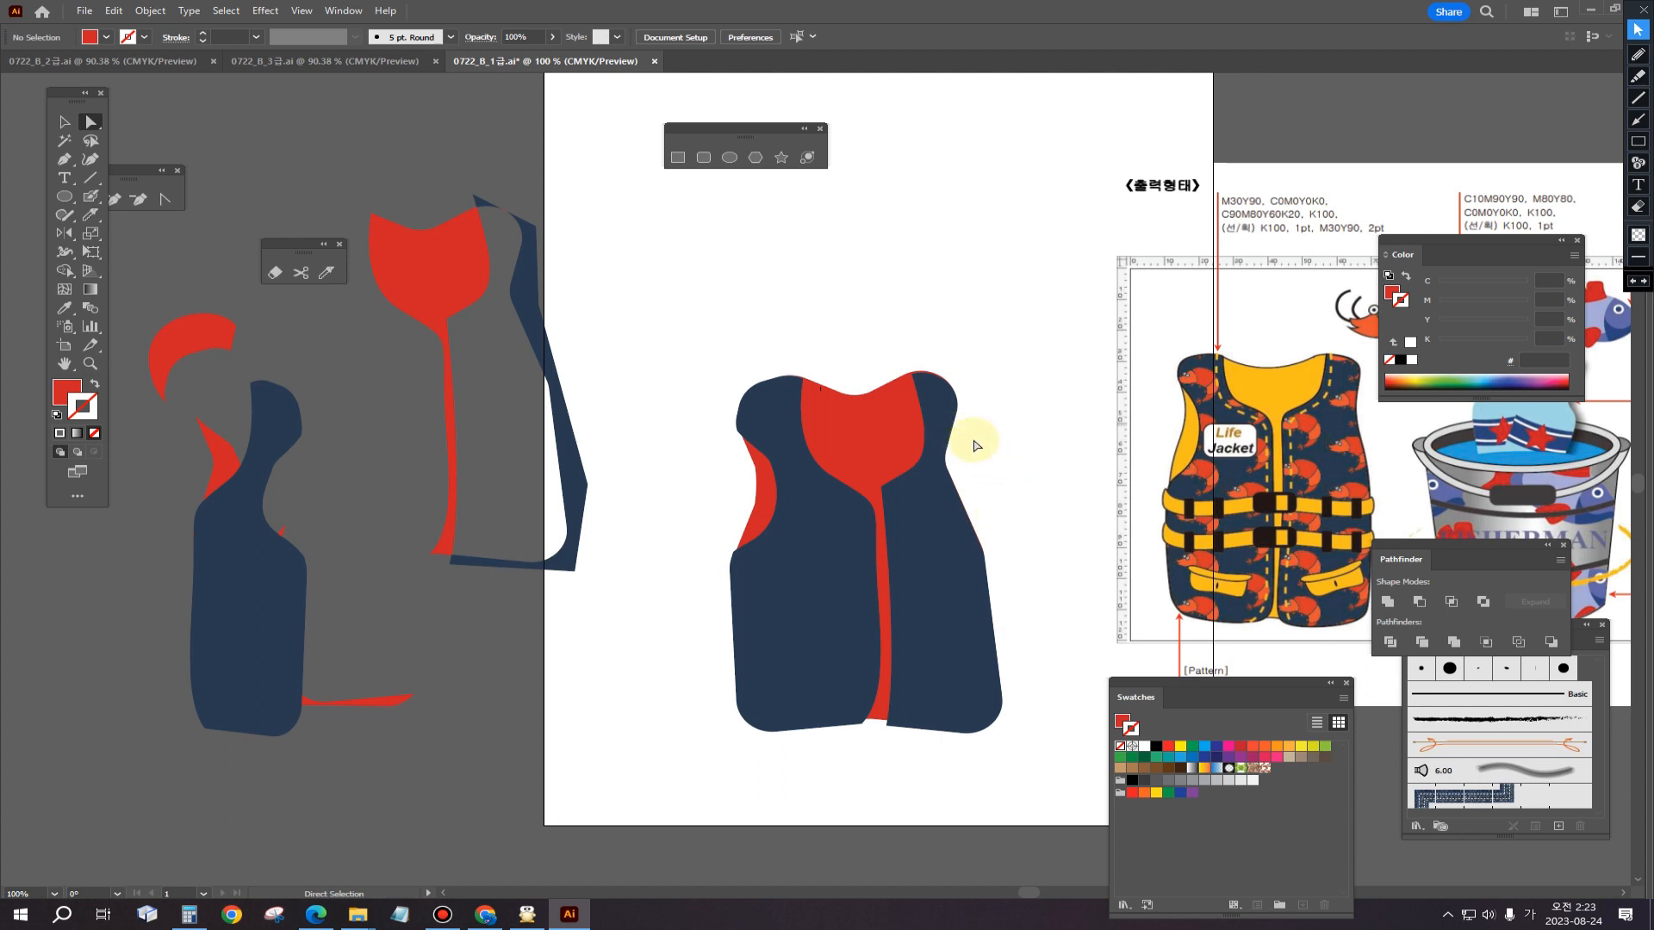
Step: Nudge the right armhole anchor points of the navy panel and red base outward to make the armhole shallower
left_click_drag(986, 437, 944, 497)
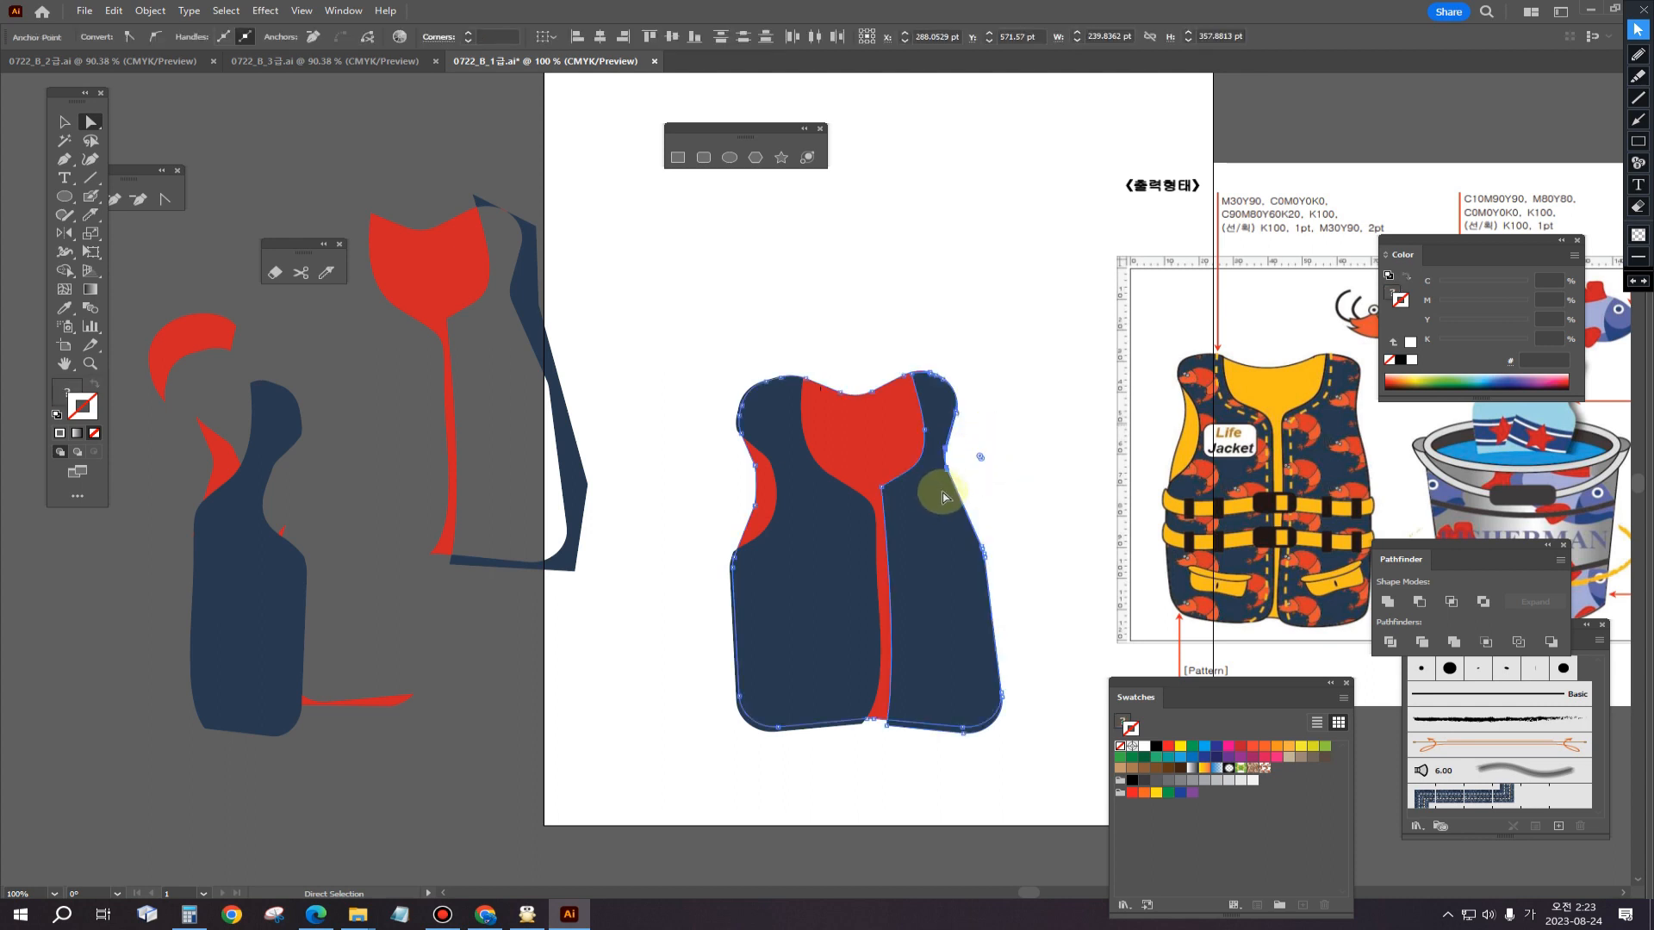
key("Right")
key("Right")
key("Right")
key("Right")
key("Right")
key("Right")
key("Right")
key("Right")
key("Right")
key("Right")
key("Right")
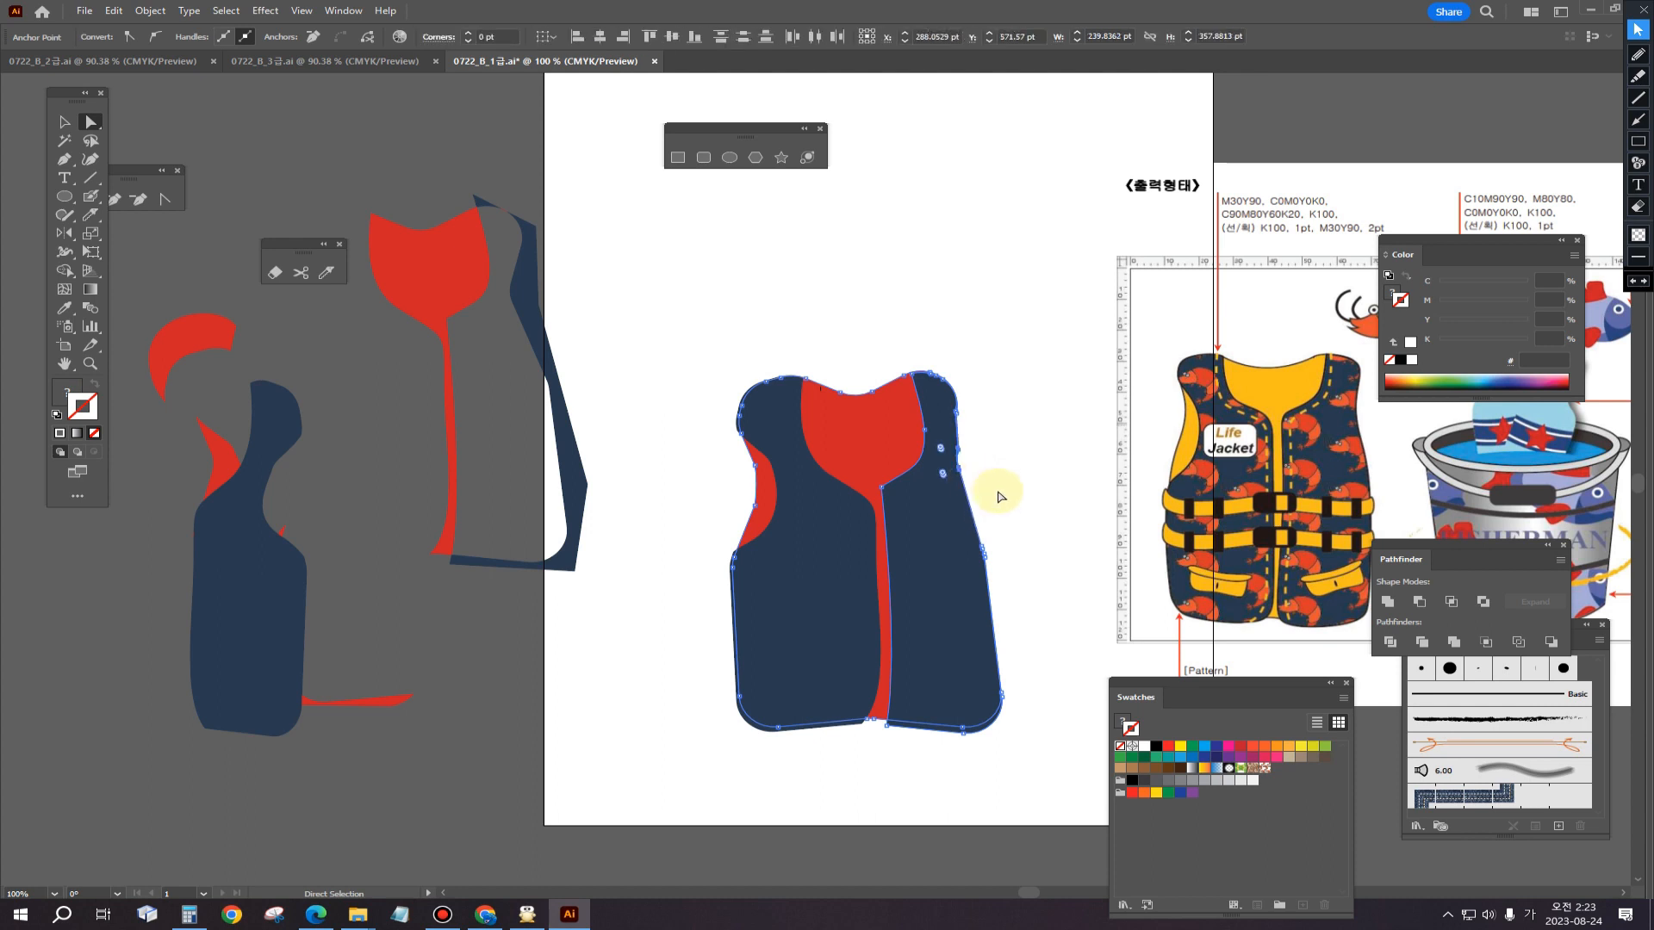
key("Right")
key("Right")
left_click(1004, 467)
Step: Nudge the right shoulder and lower armhole anchor points of the vest slightly outward to smooth its side
left_click_drag(980, 385, 946, 420)
key("Right")
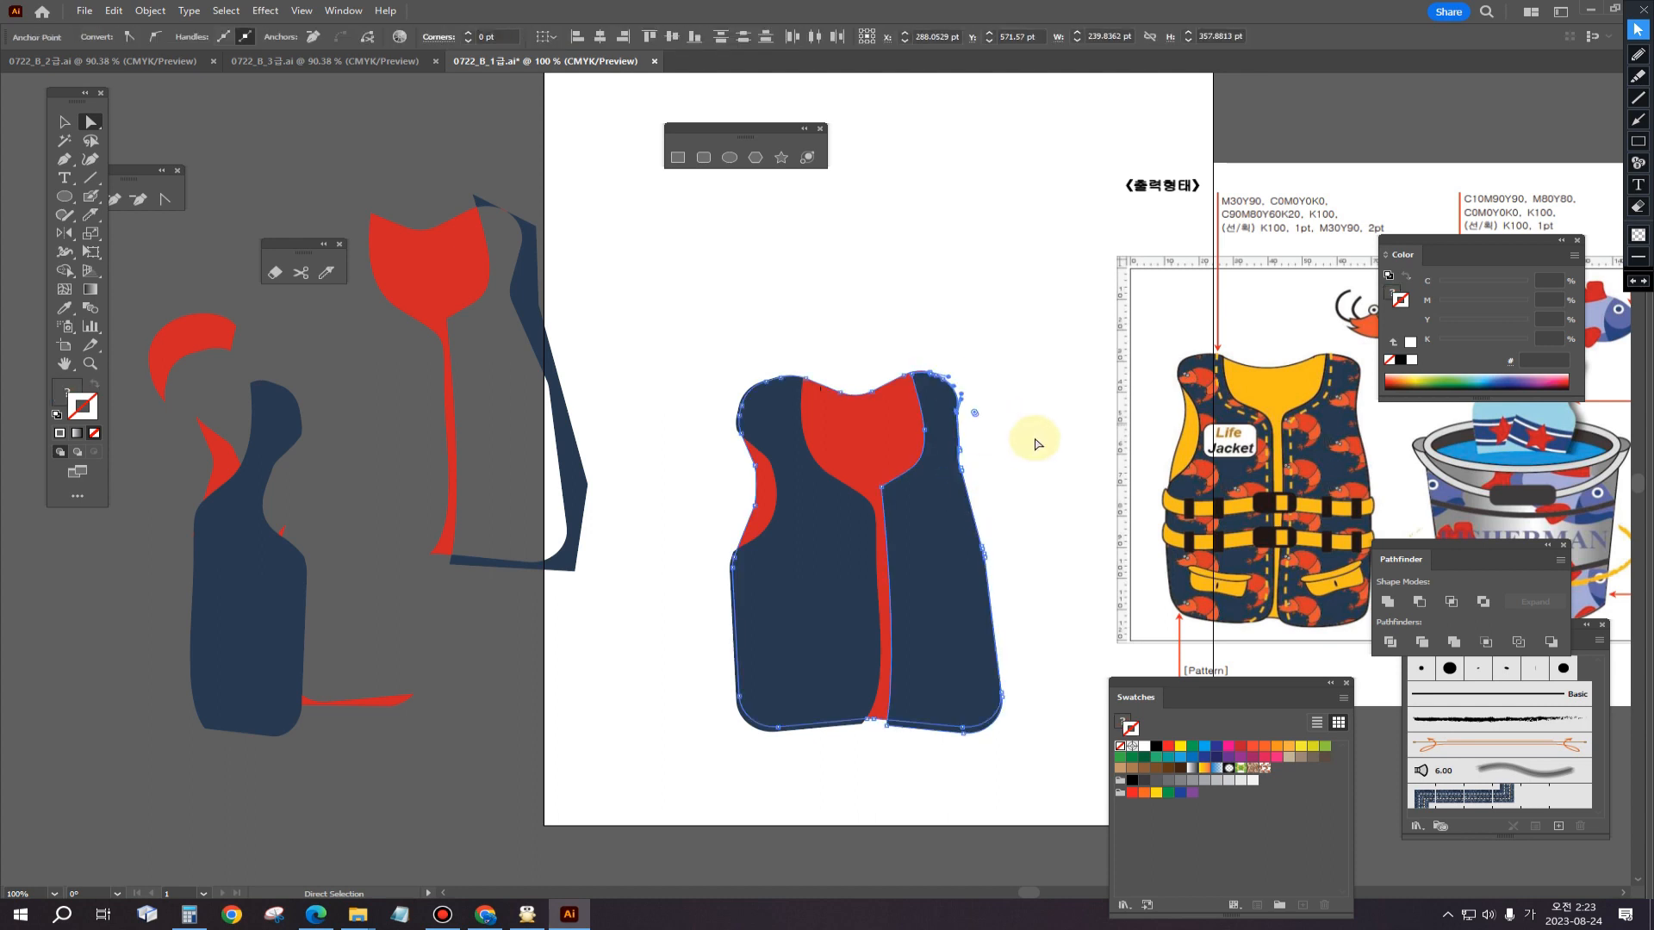
left_click(1040, 455)
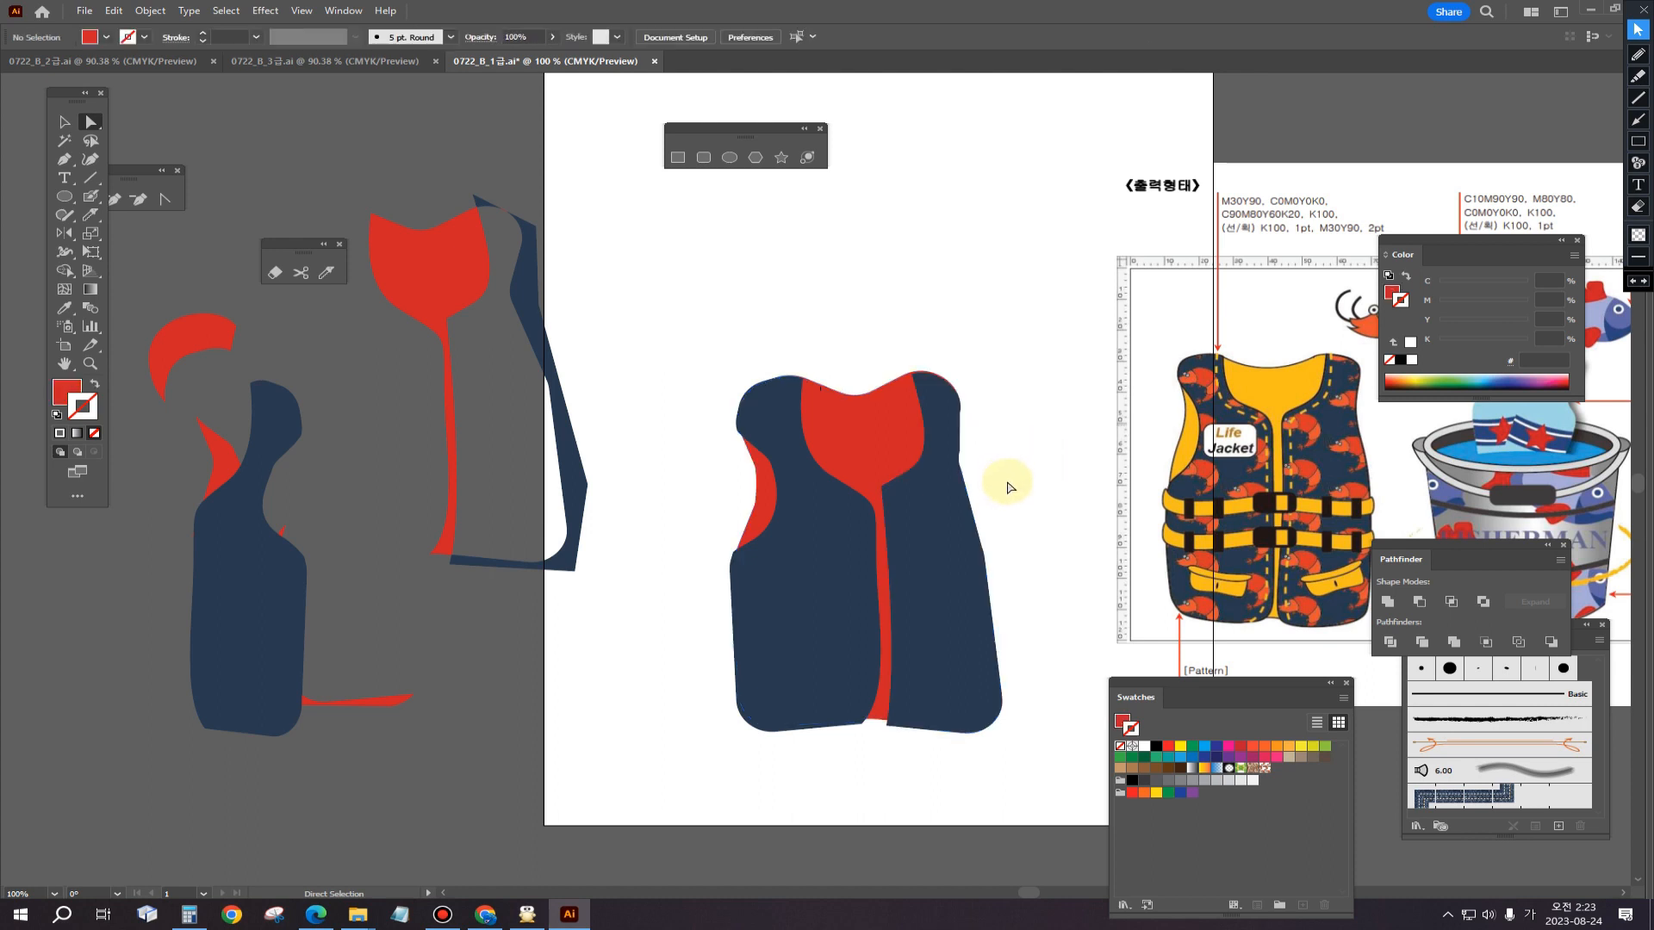
left_click(969, 566)
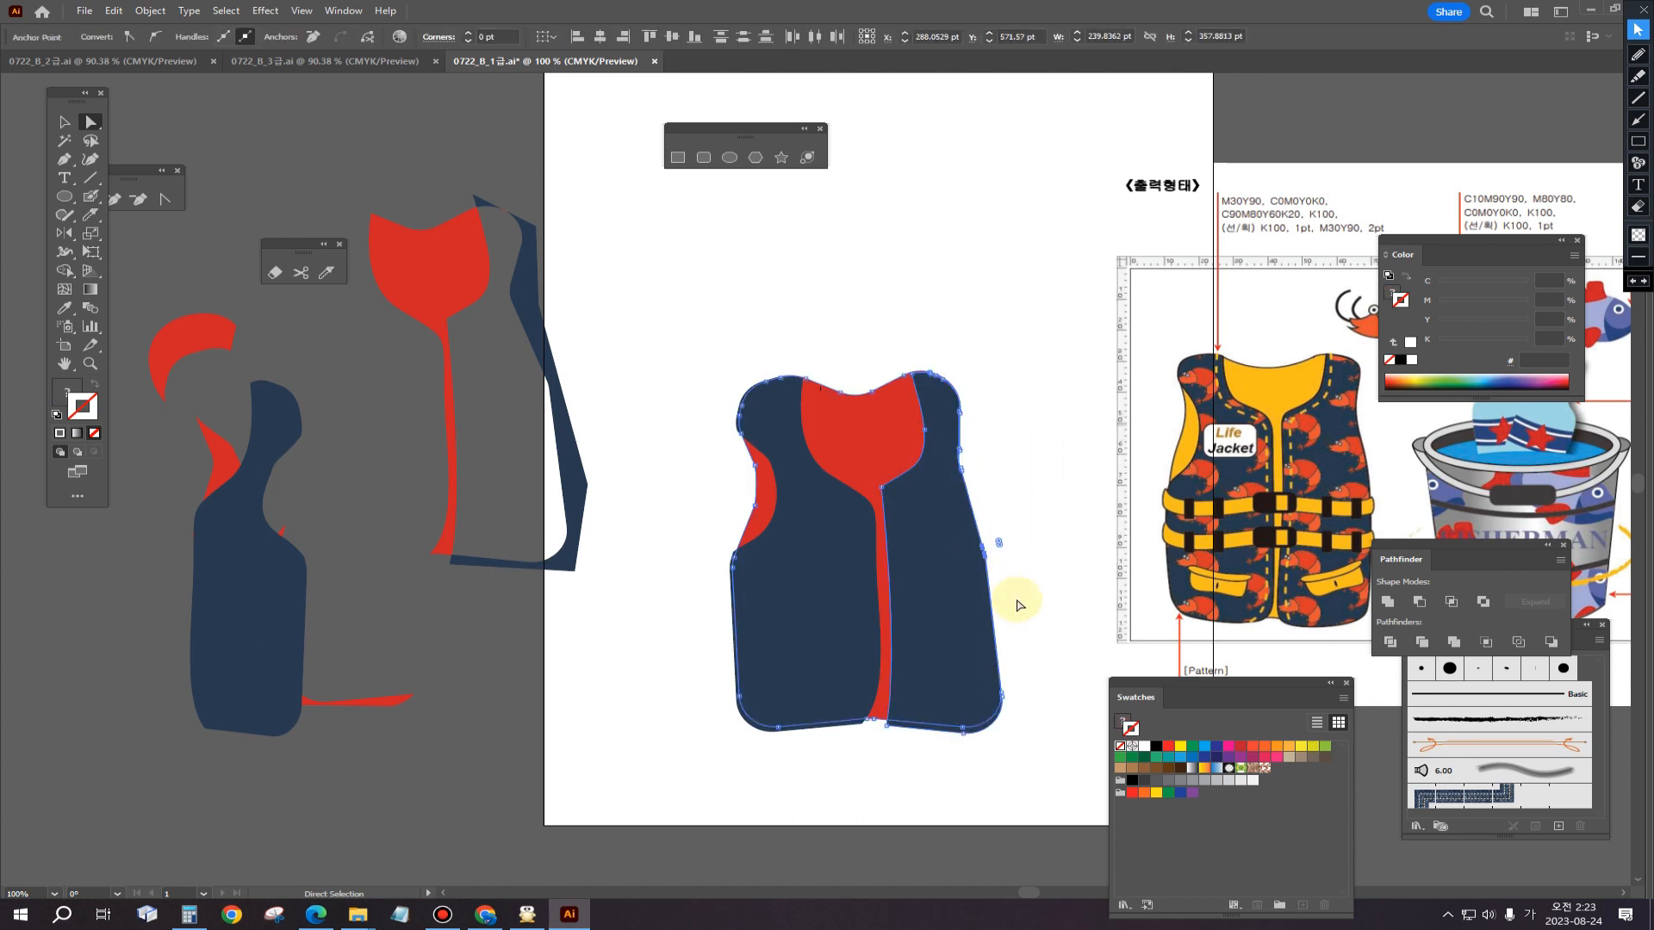
left_click(1053, 600)
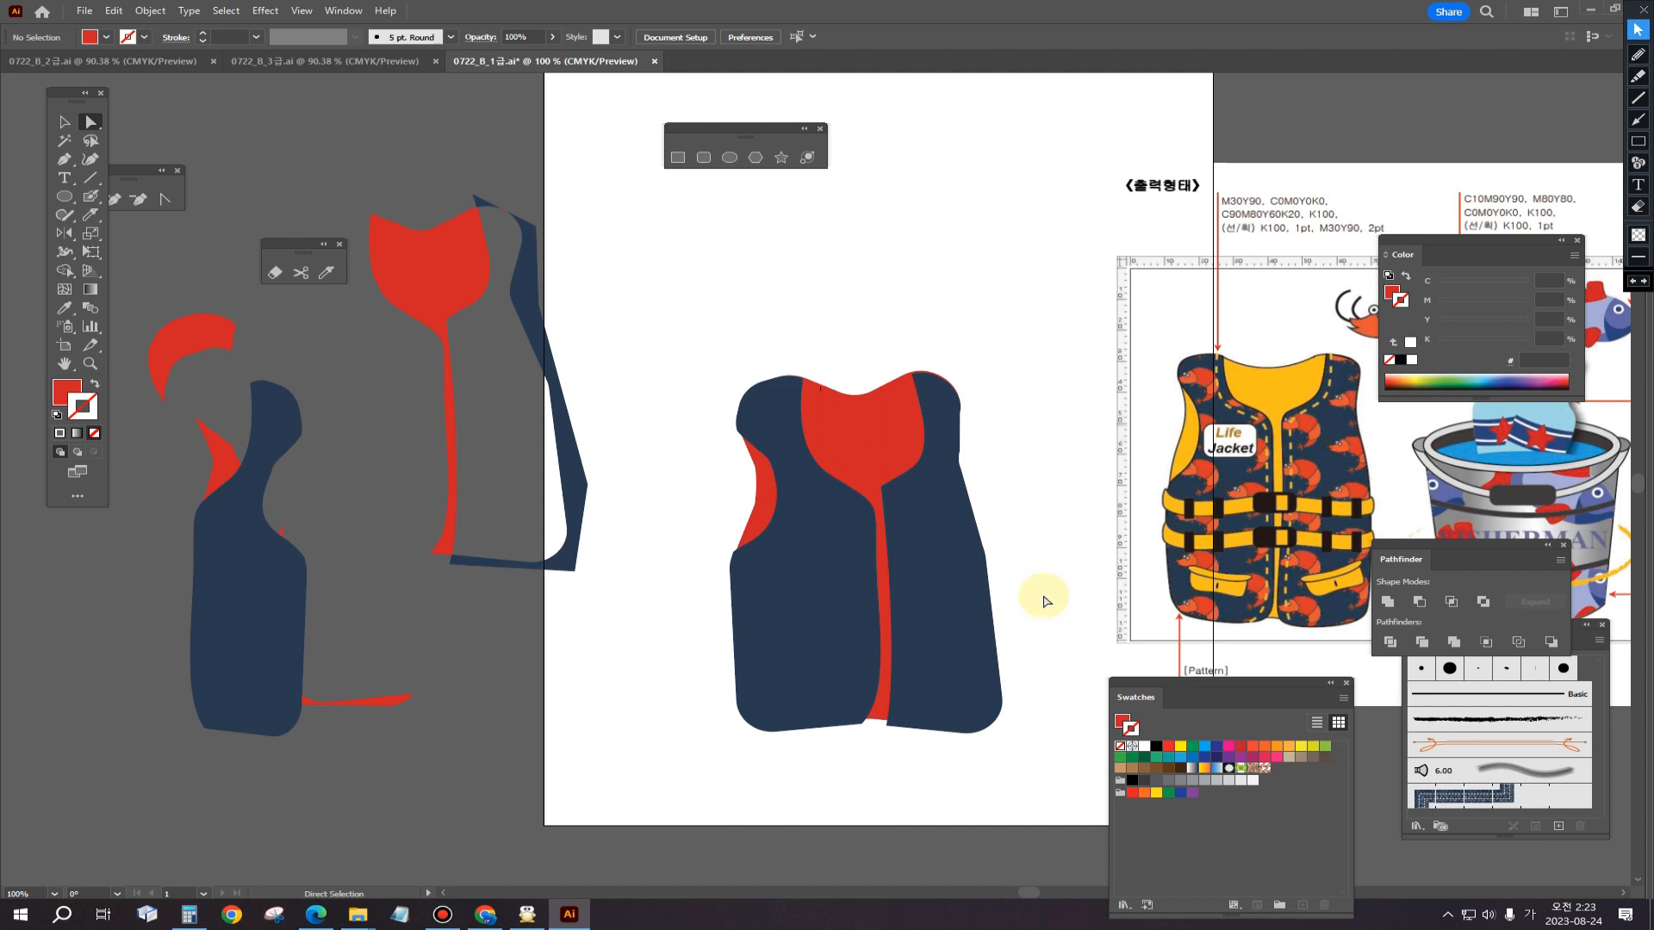
left_click(948, 627)
left_click(1104, 517)
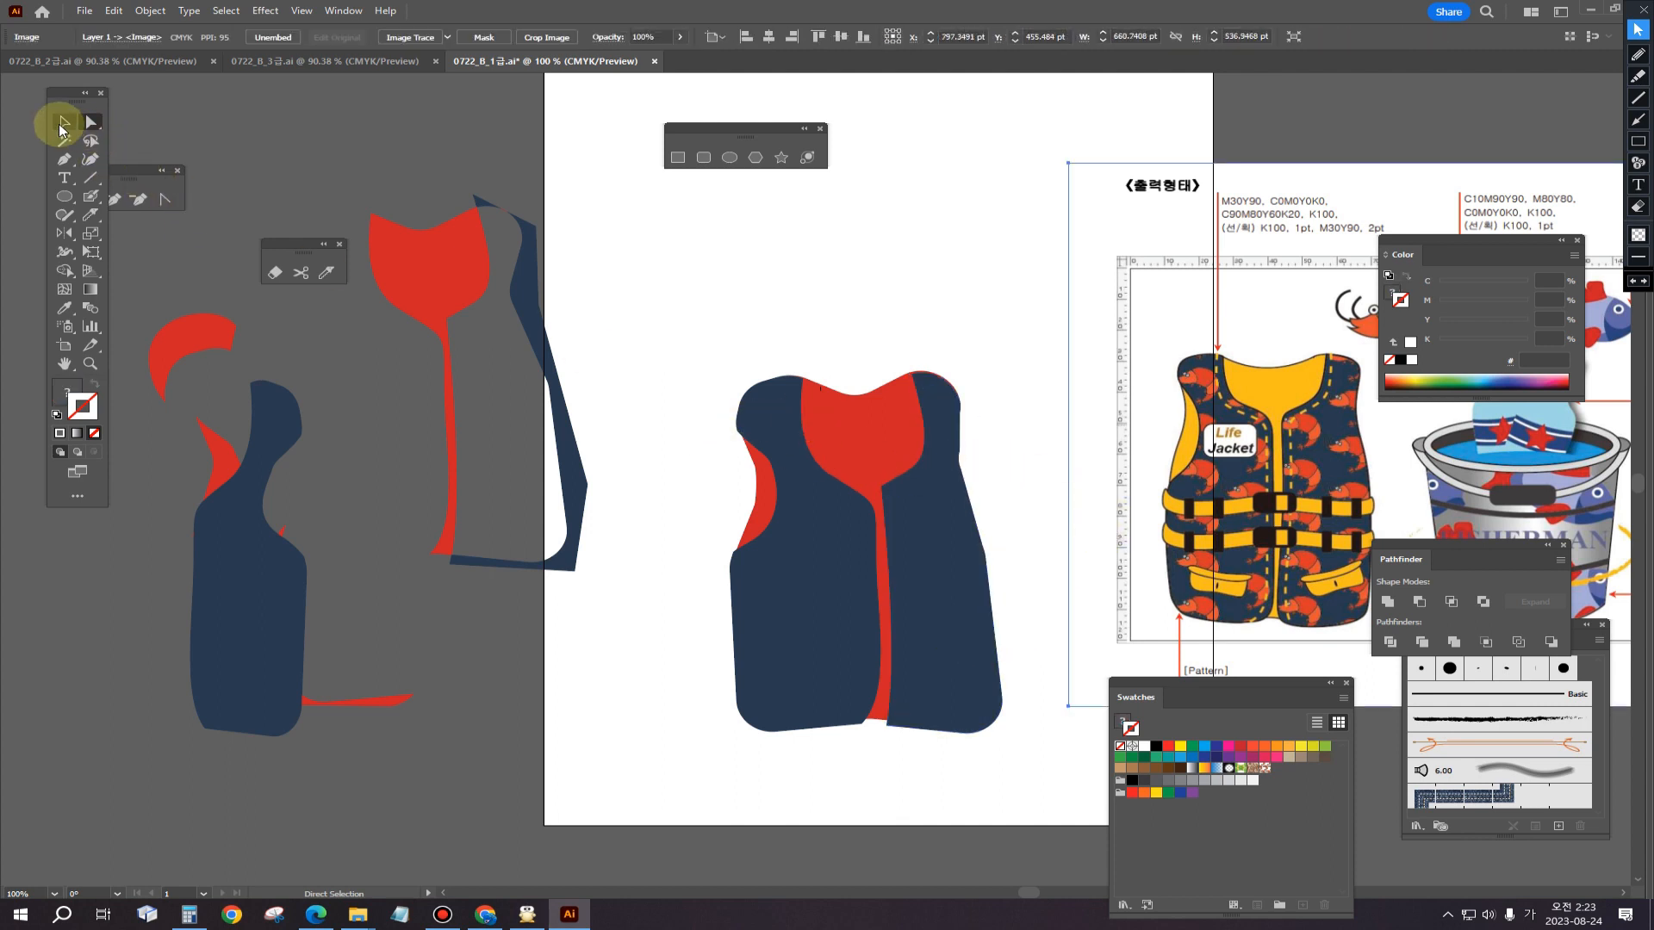
left_click(62, 127)
left_click(637, 633)
left_click(759, 629)
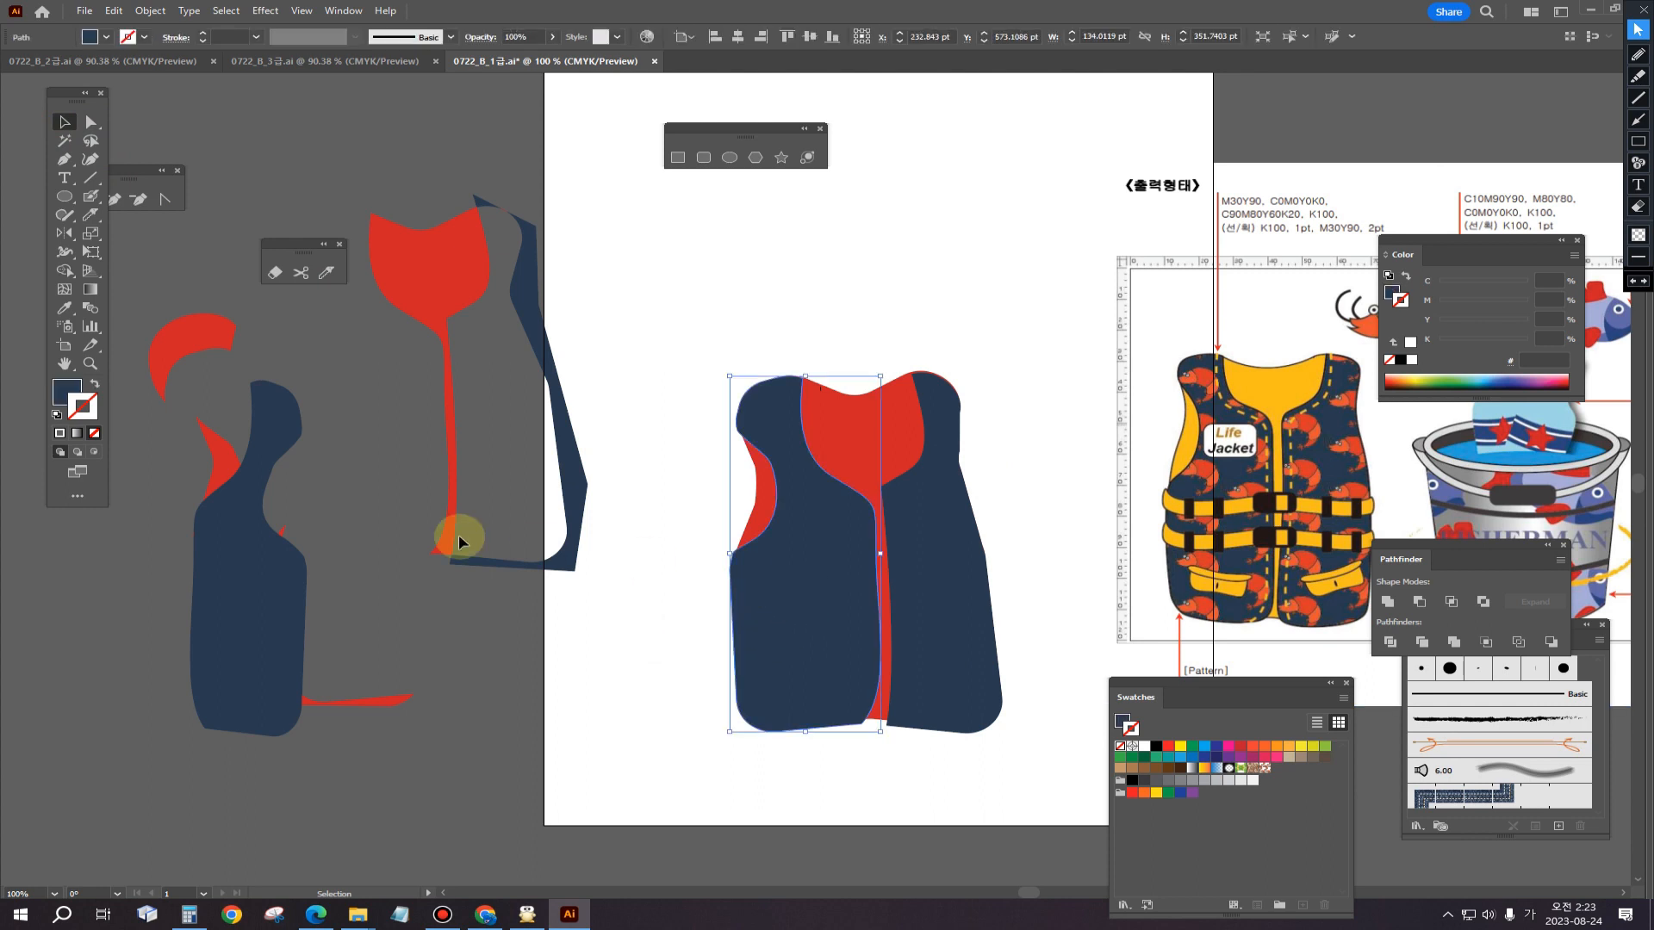
left_click(69, 387)
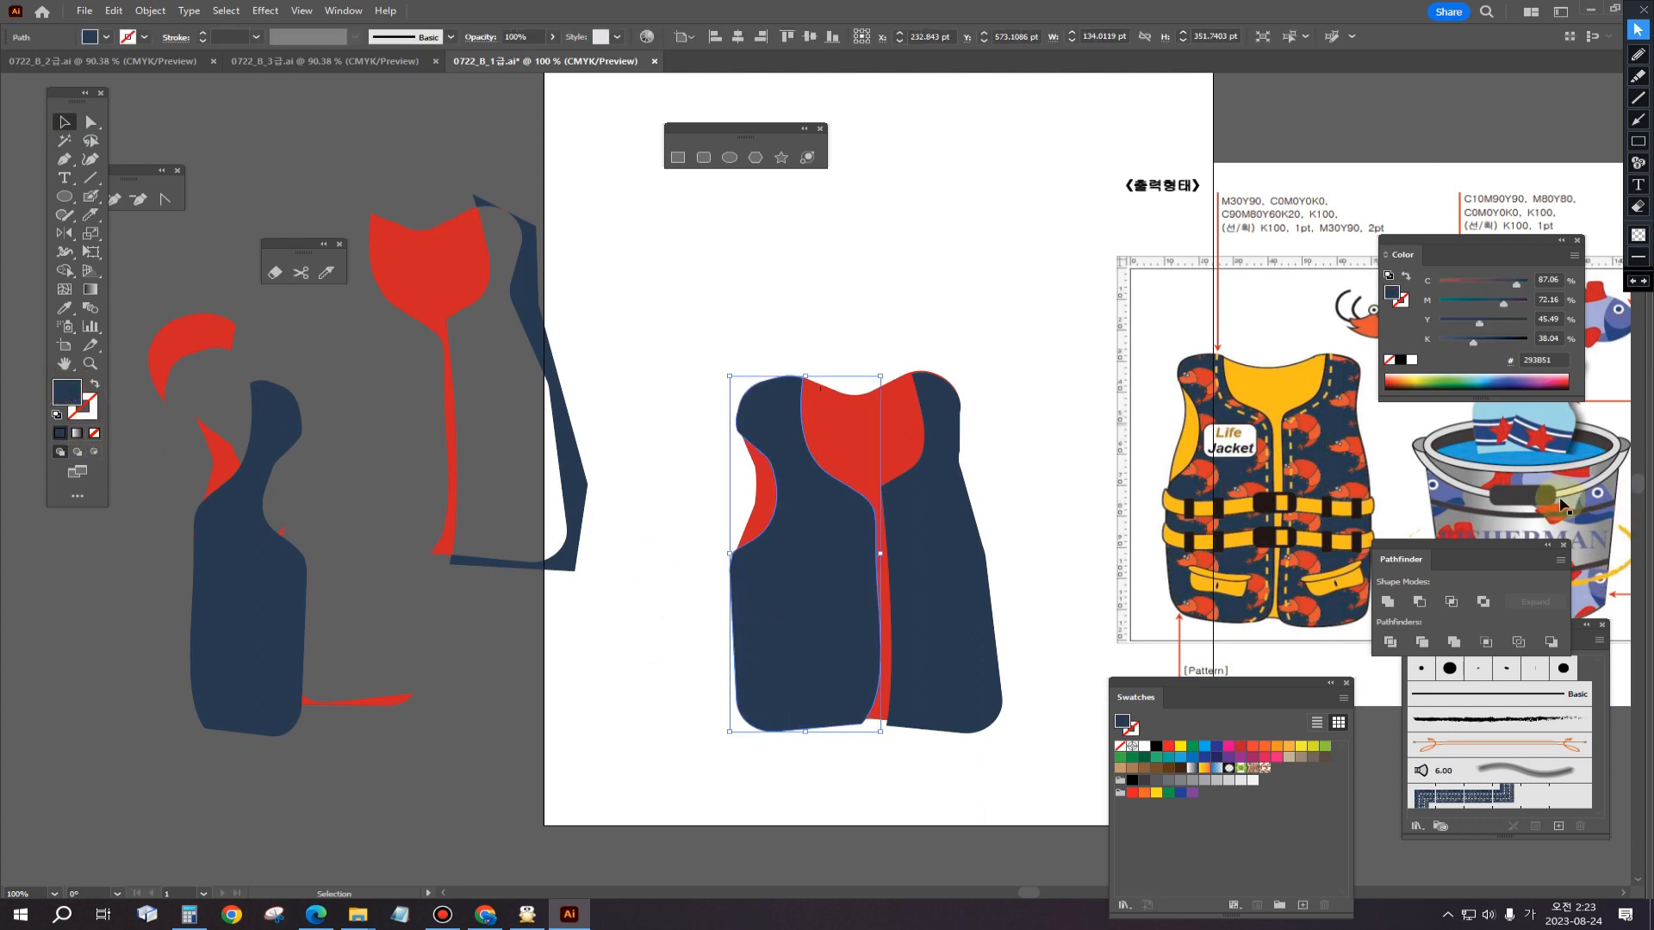
left_click(1263, 770)
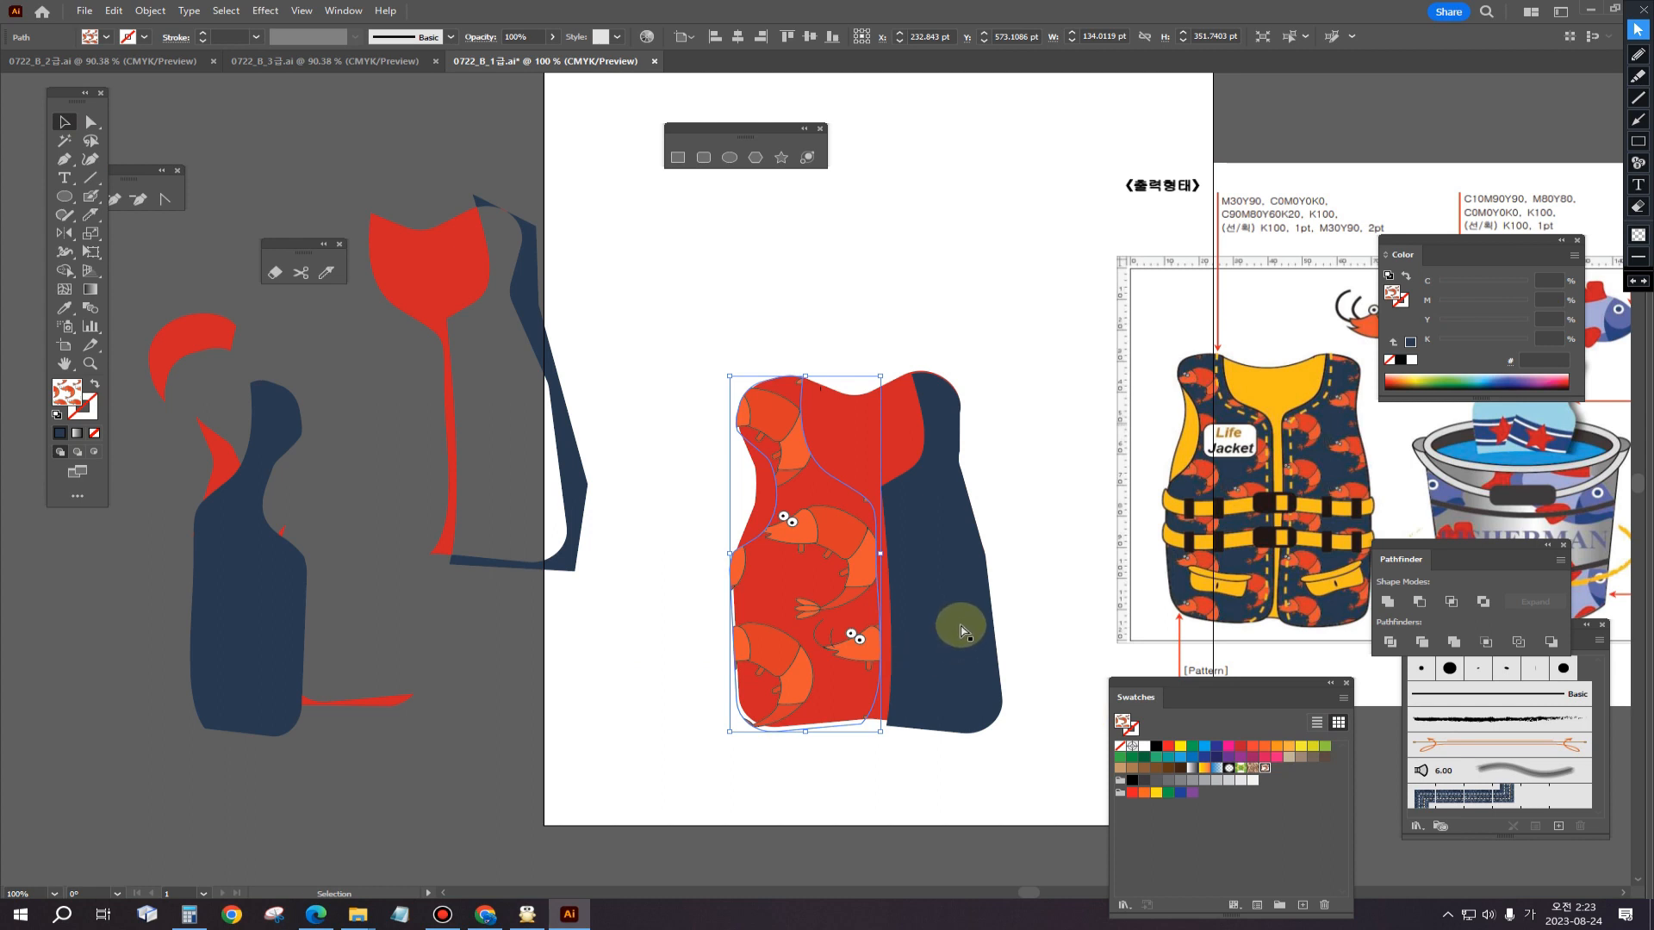
key("ctrl+z")
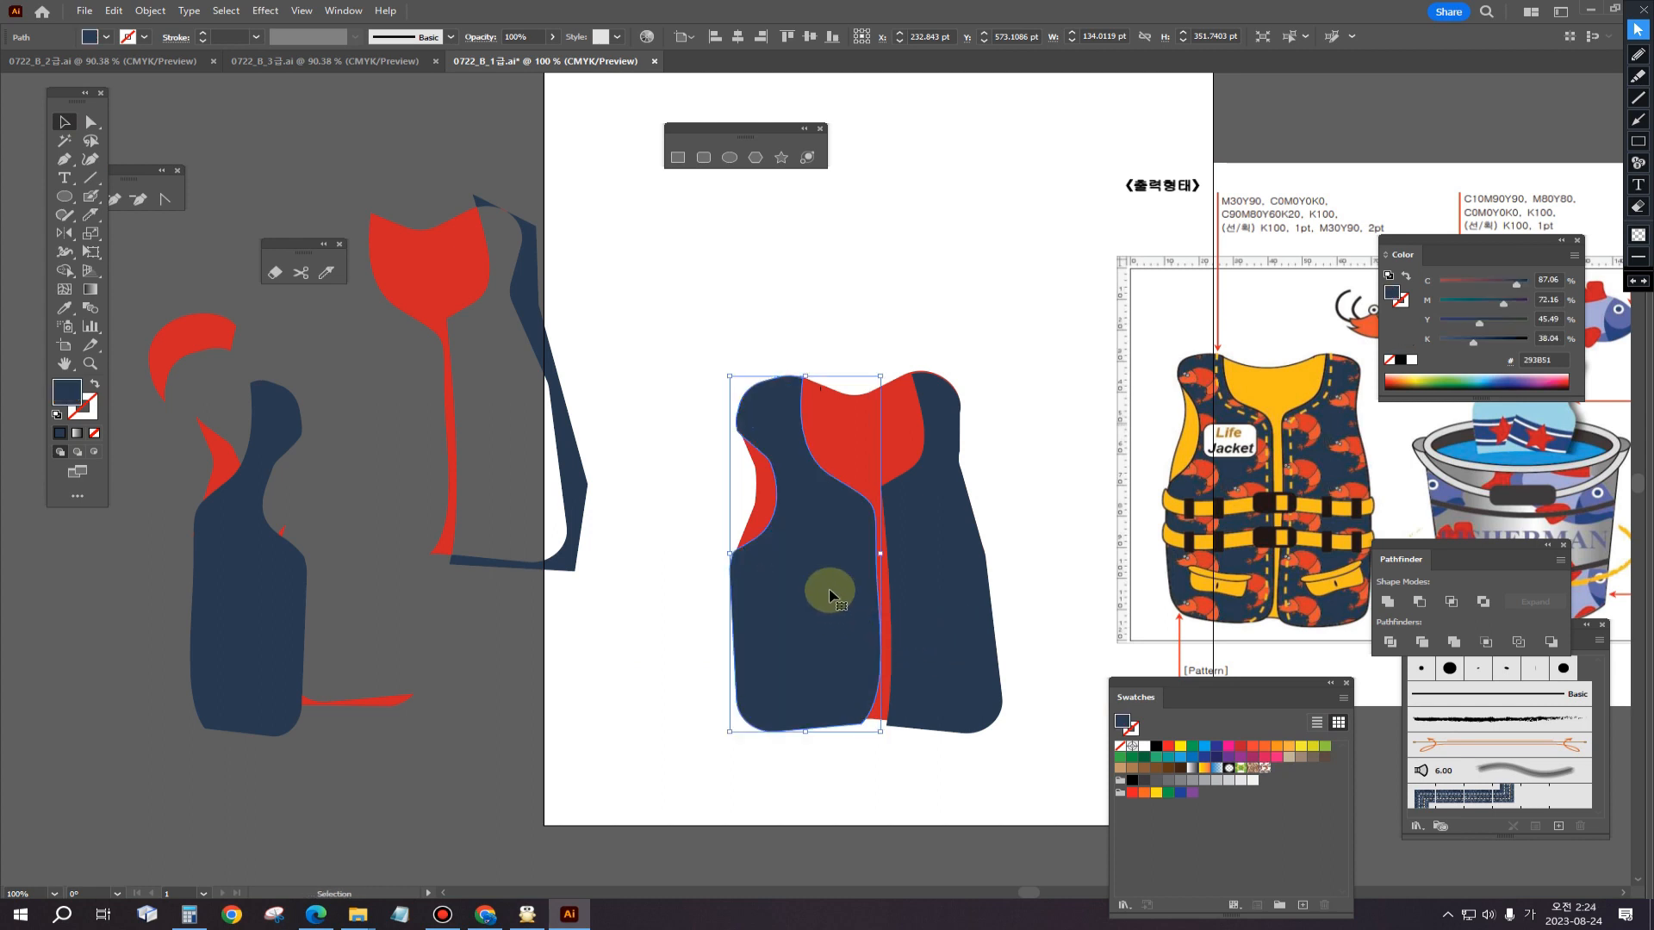
Step: Copy both navy front panels in place on top and fill the copies with the shrimp pattern swatch
left_click(1043, 507)
left_click(819, 564)
left_click(955, 596, "shift")
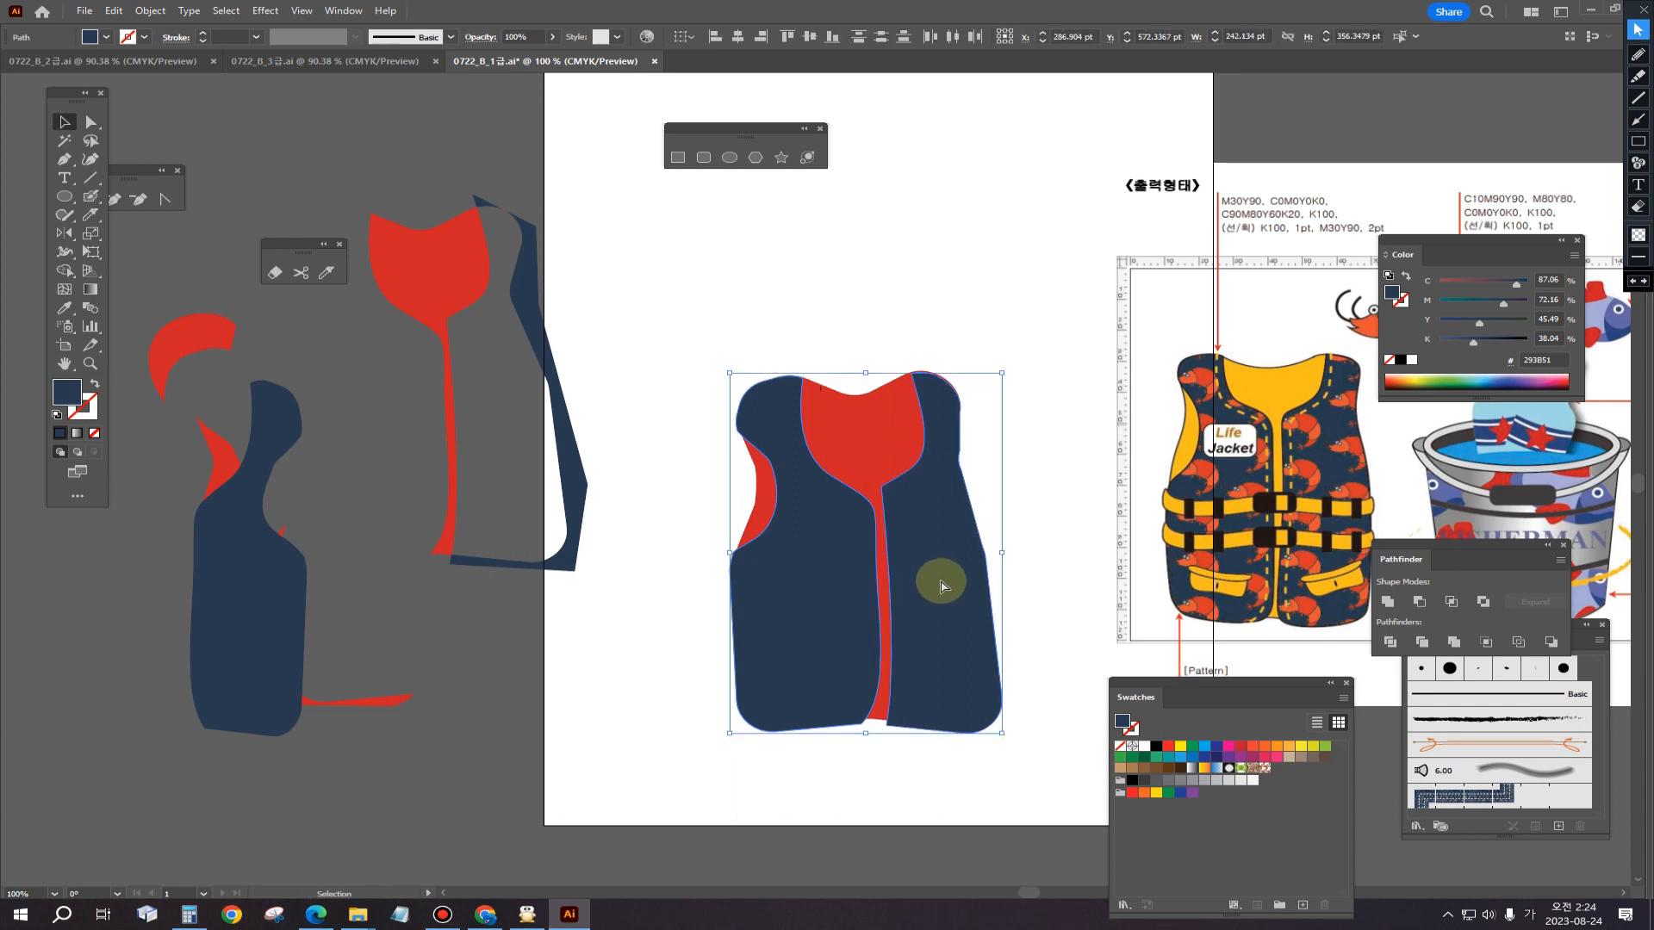
key("a")
key("v")
key("a")
key("v")
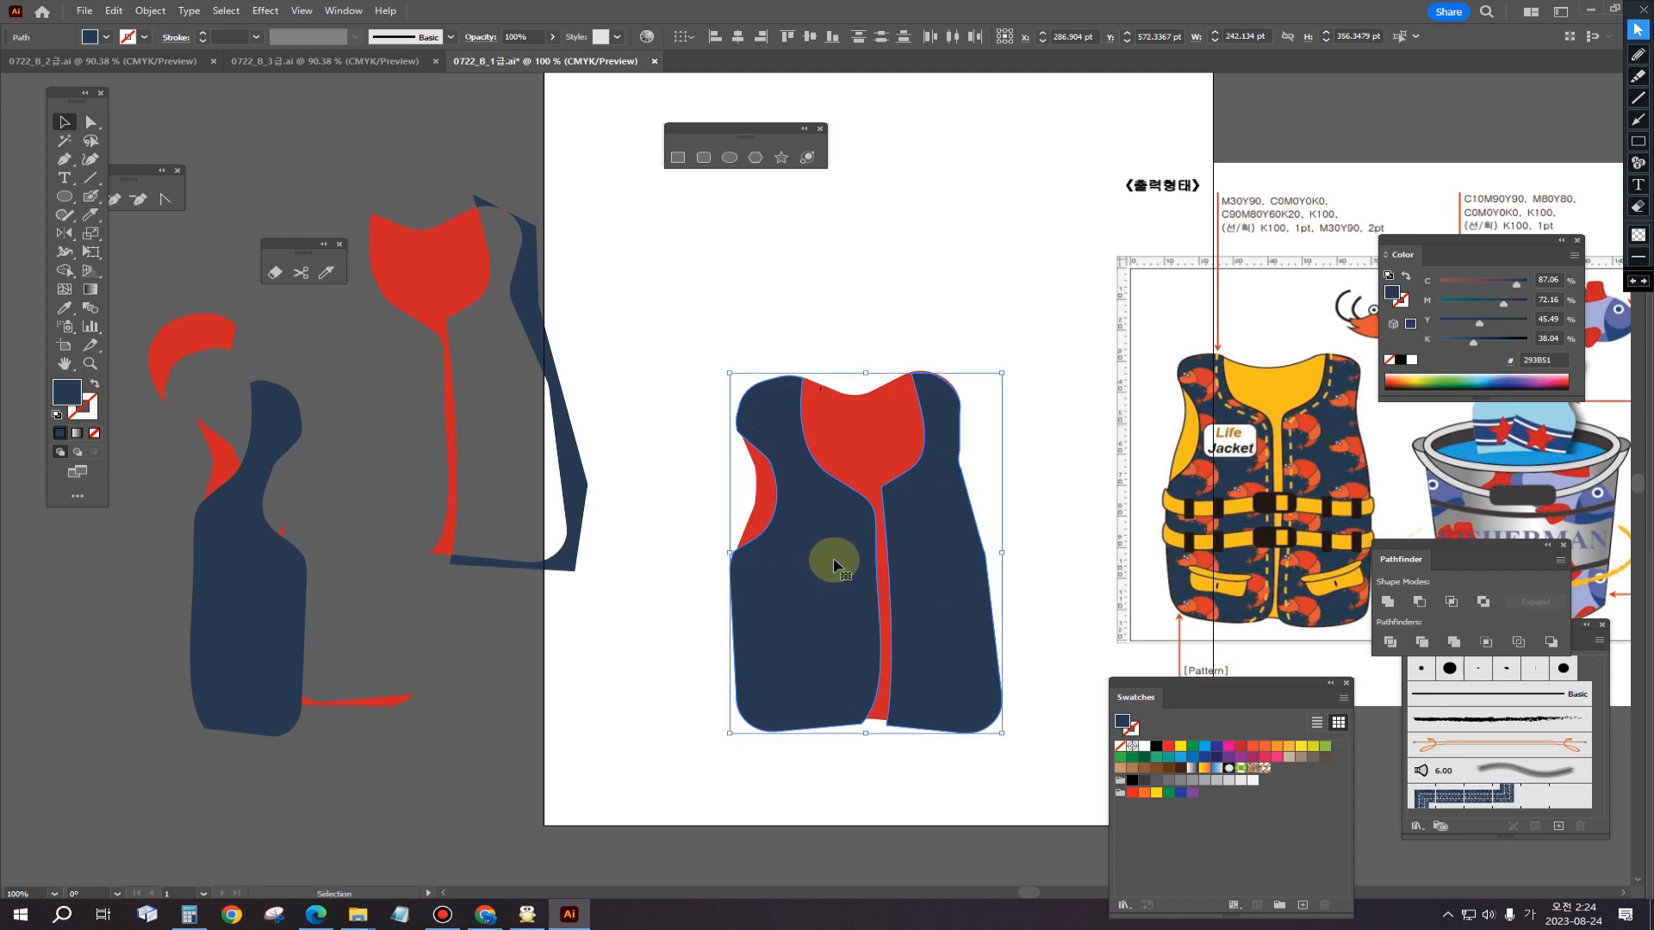
left_click(1264, 773)
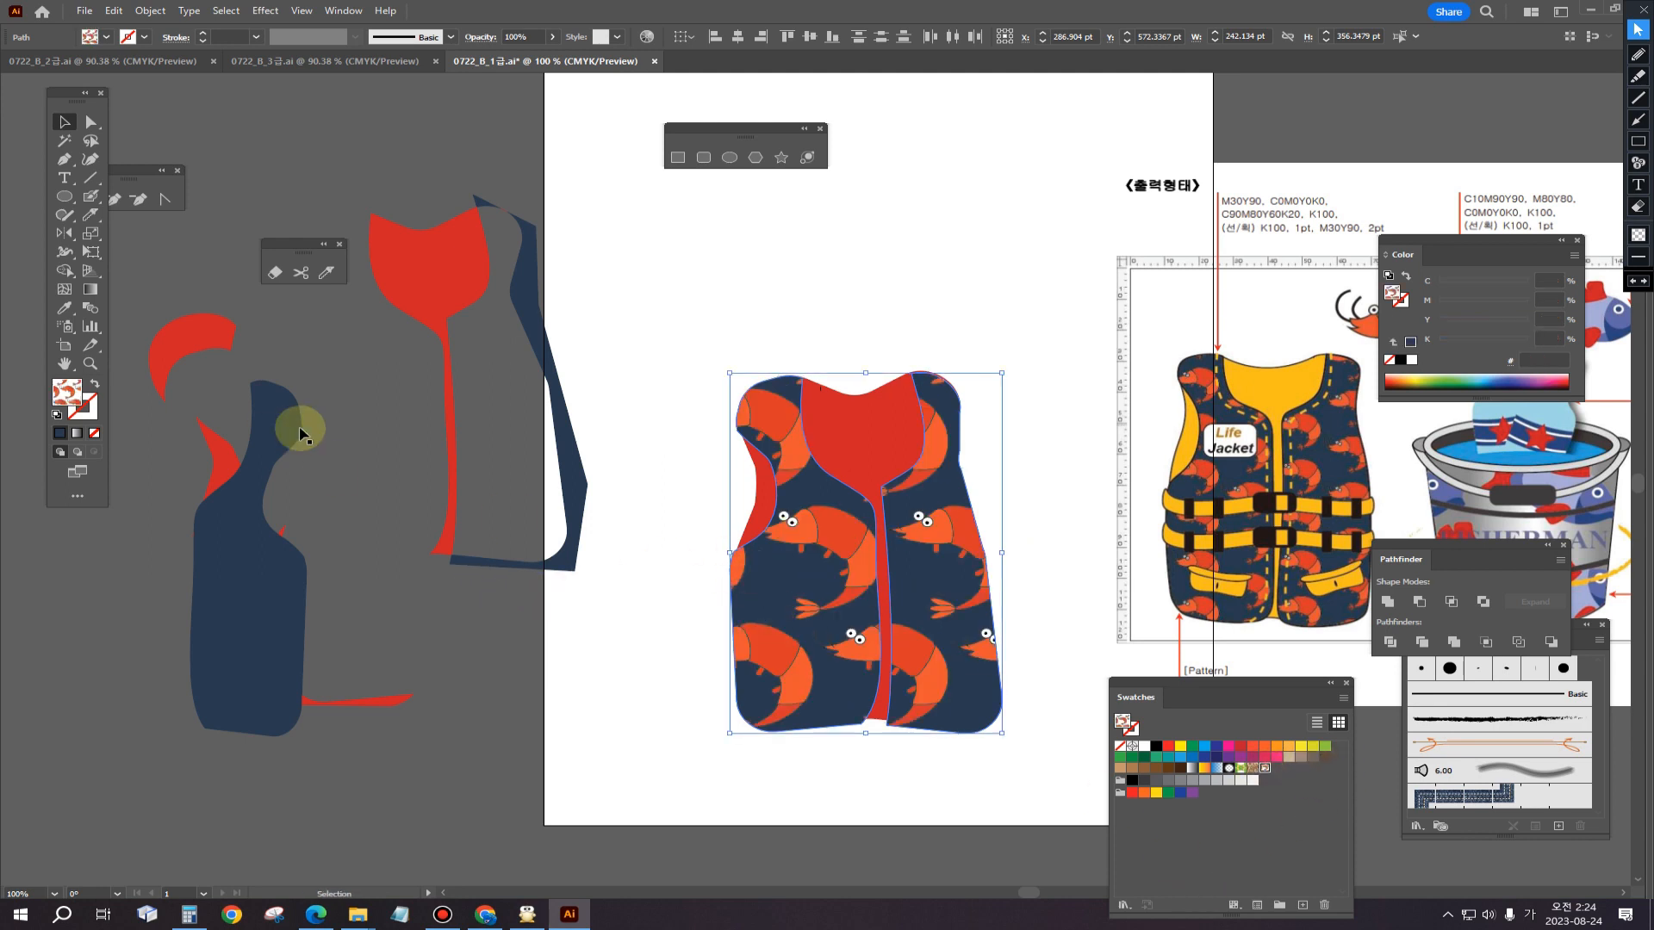
Step: Scale only the shrimp pattern inside both panels uniformly to 40%, leaving the panel shapes untransformed
double_click(91, 232)
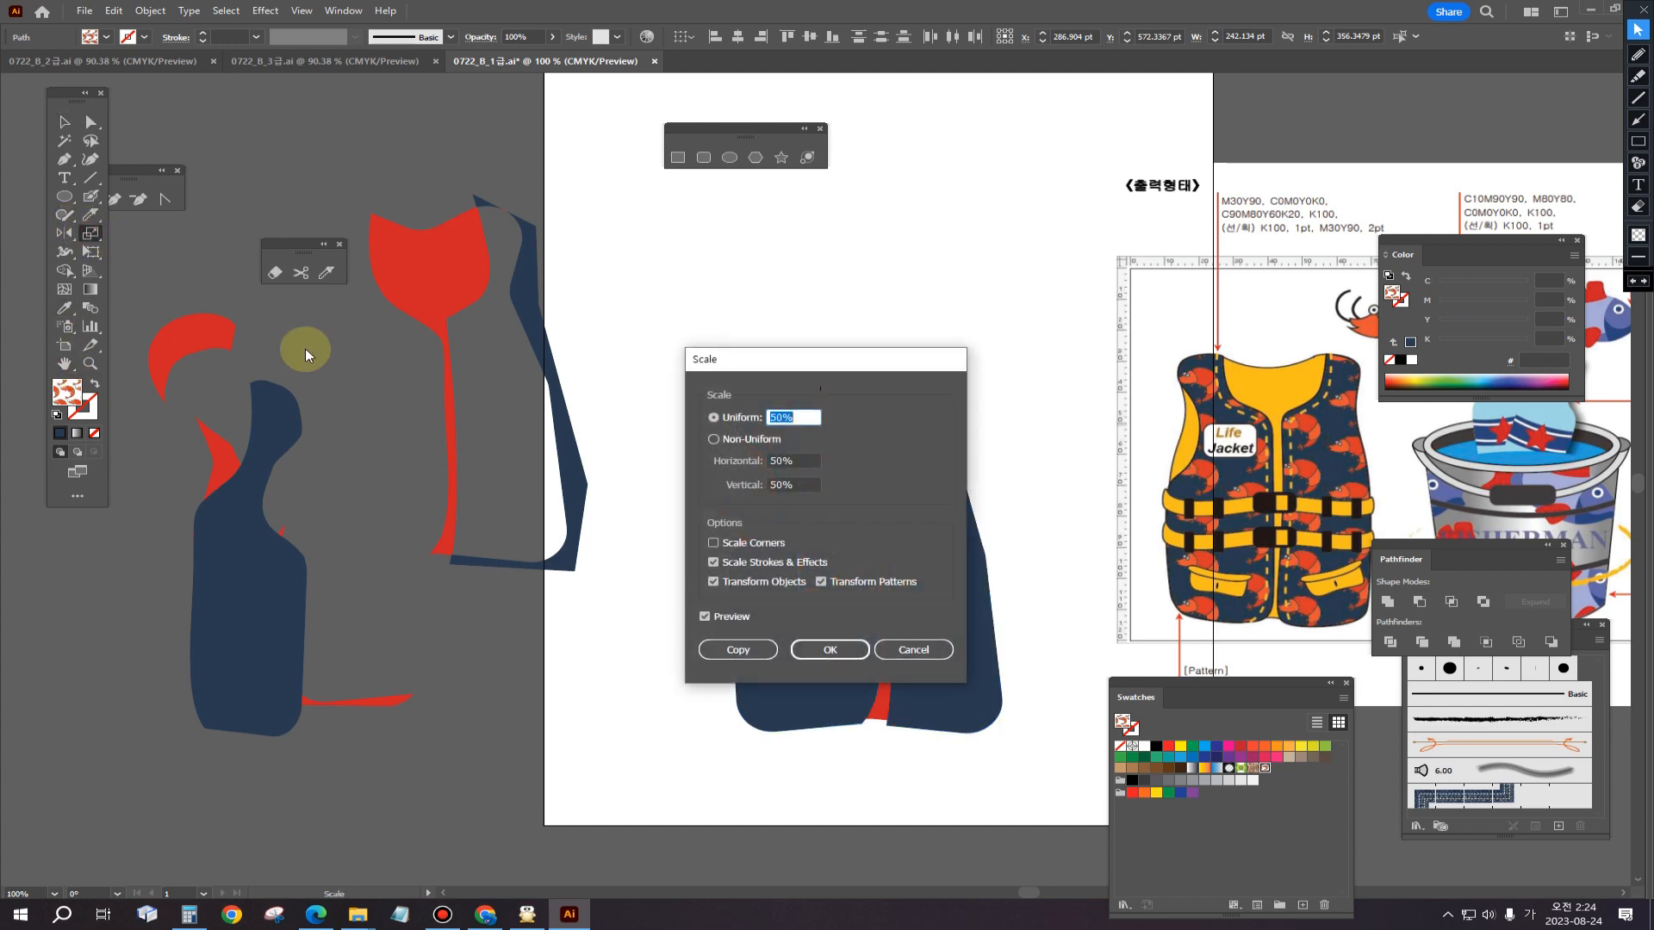
left_click_drag(808, 378, 252, 367)
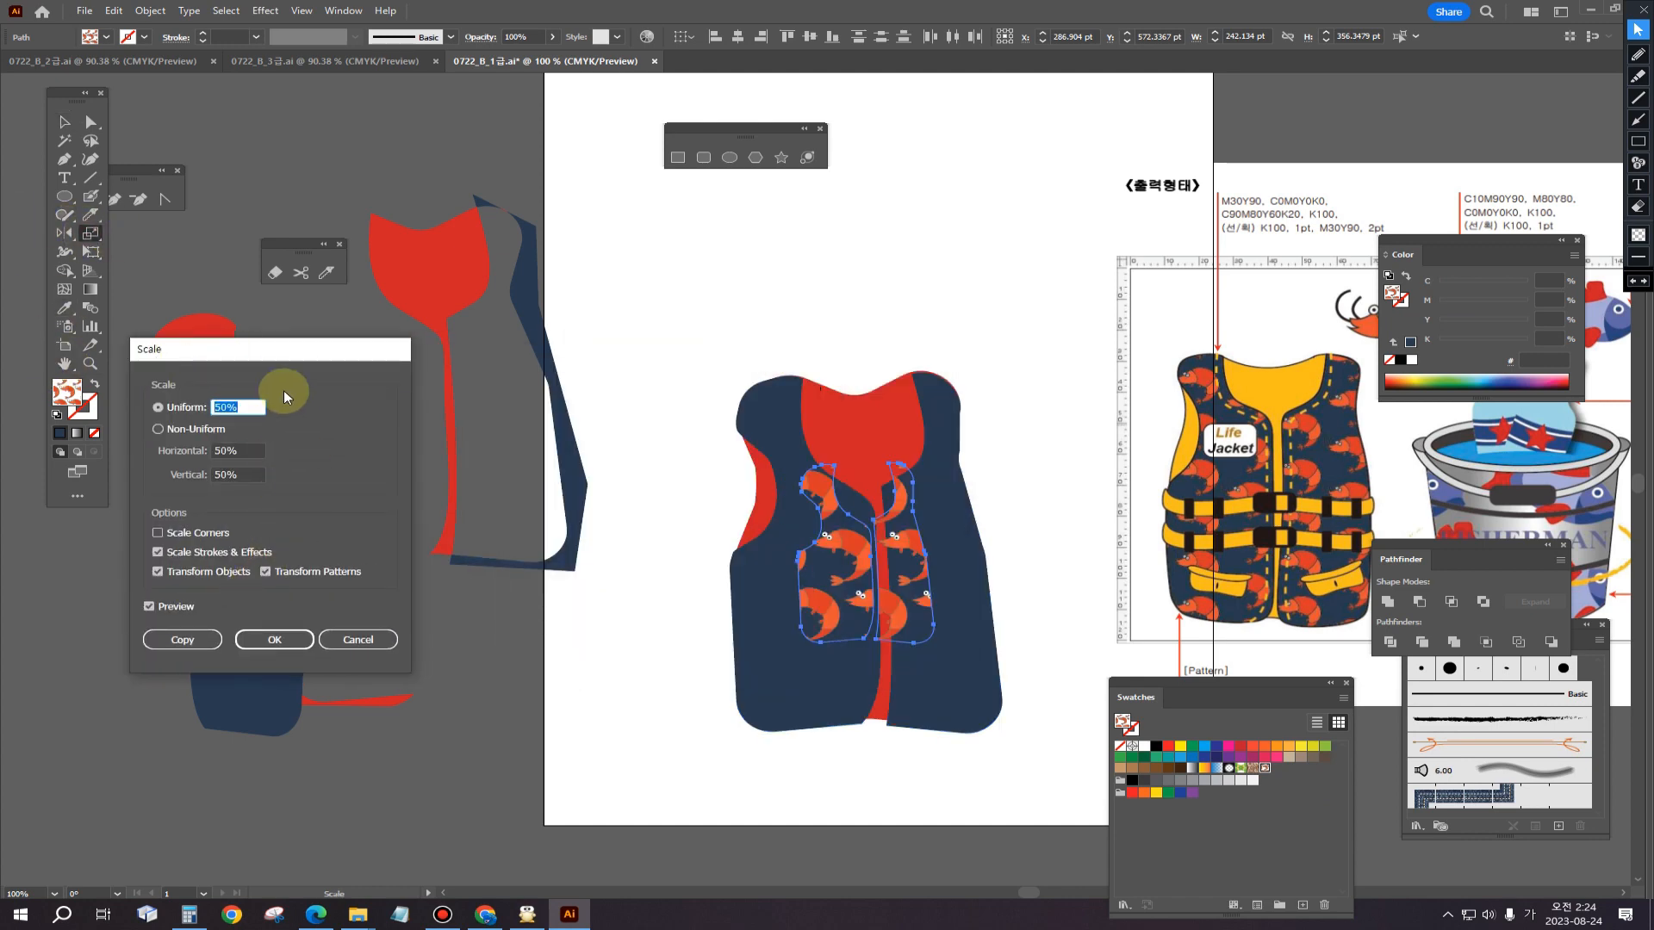
left_click(156, 571)
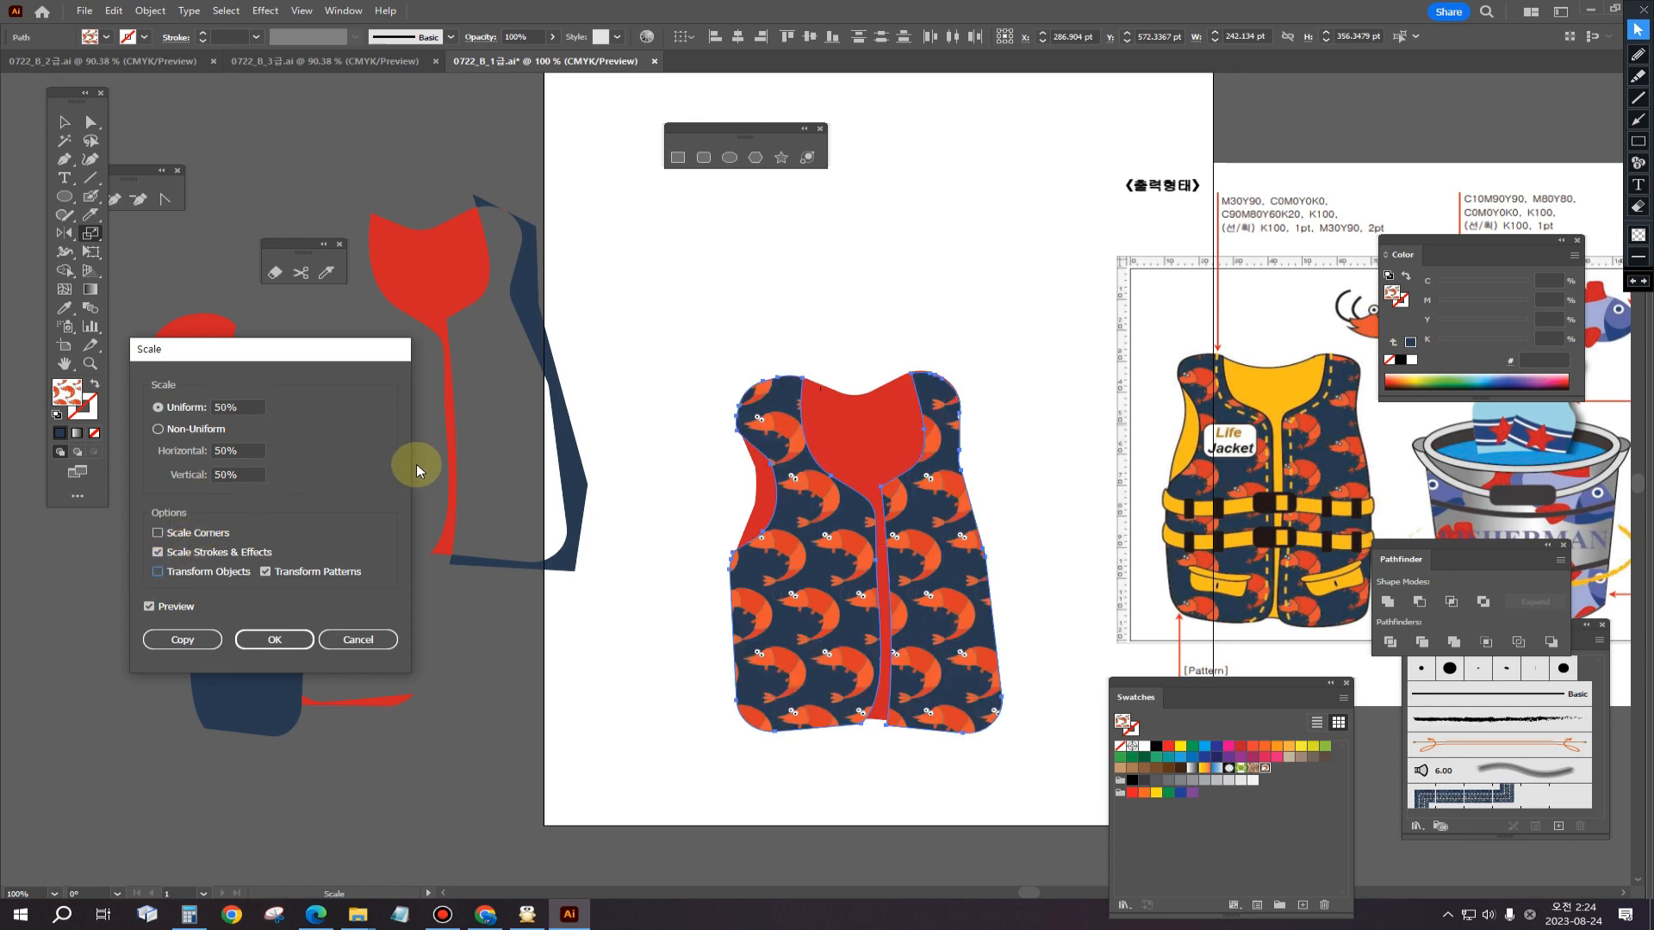
double_click(219, 409)
type("40")
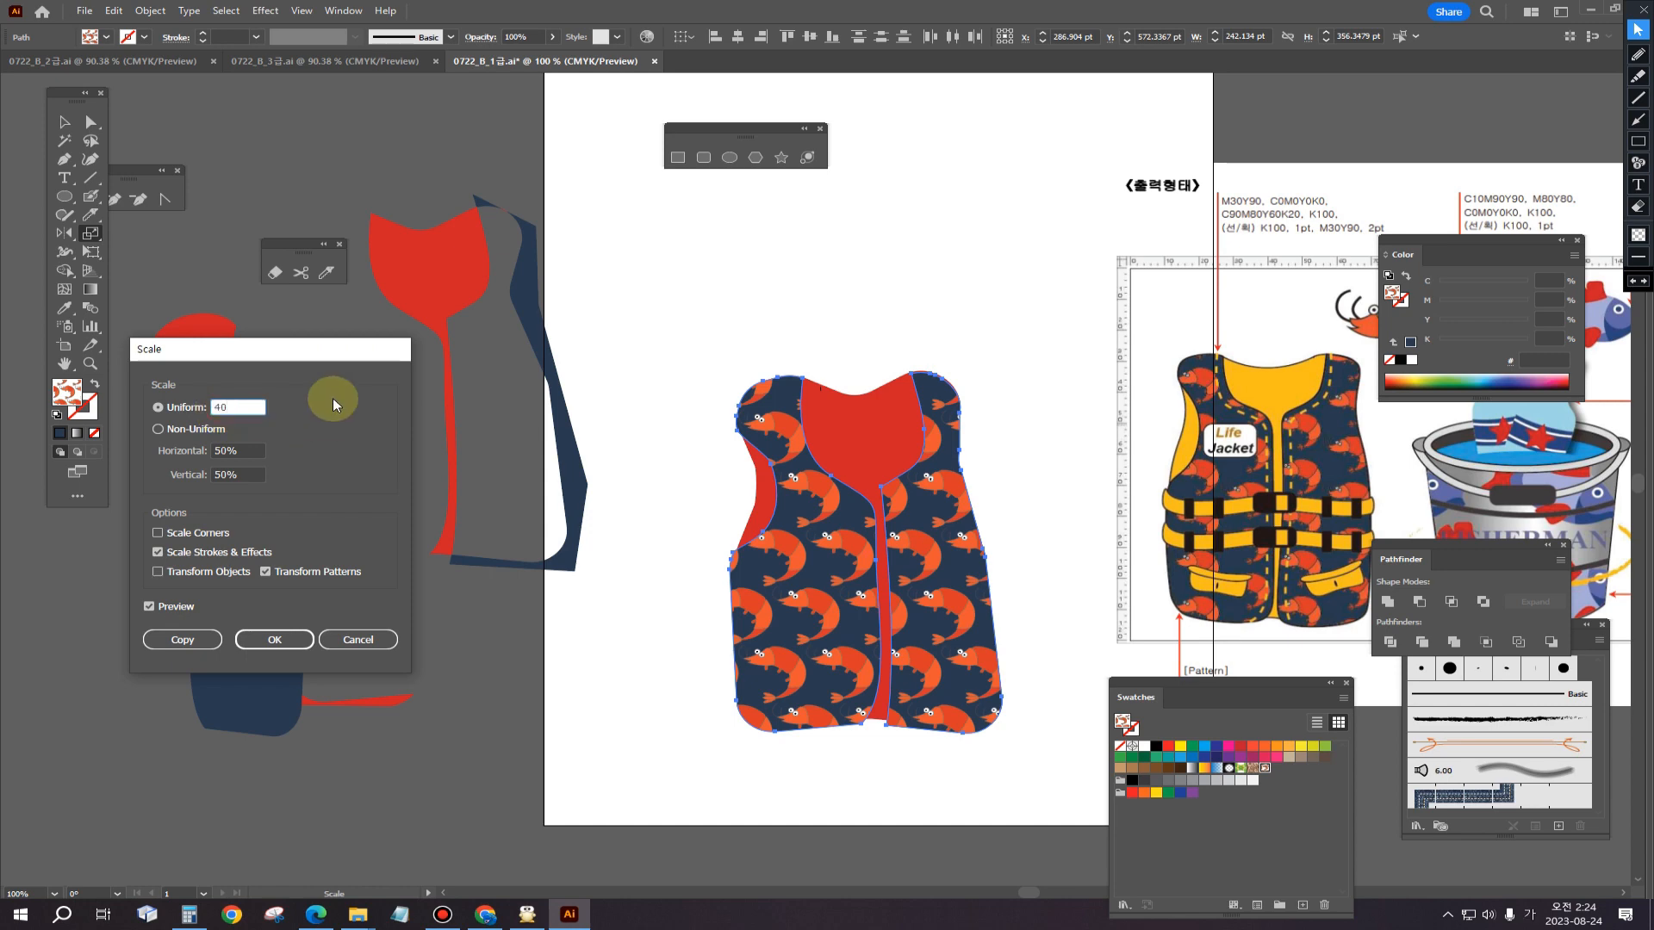
left_click(149, 606)
left_click(148, 606)
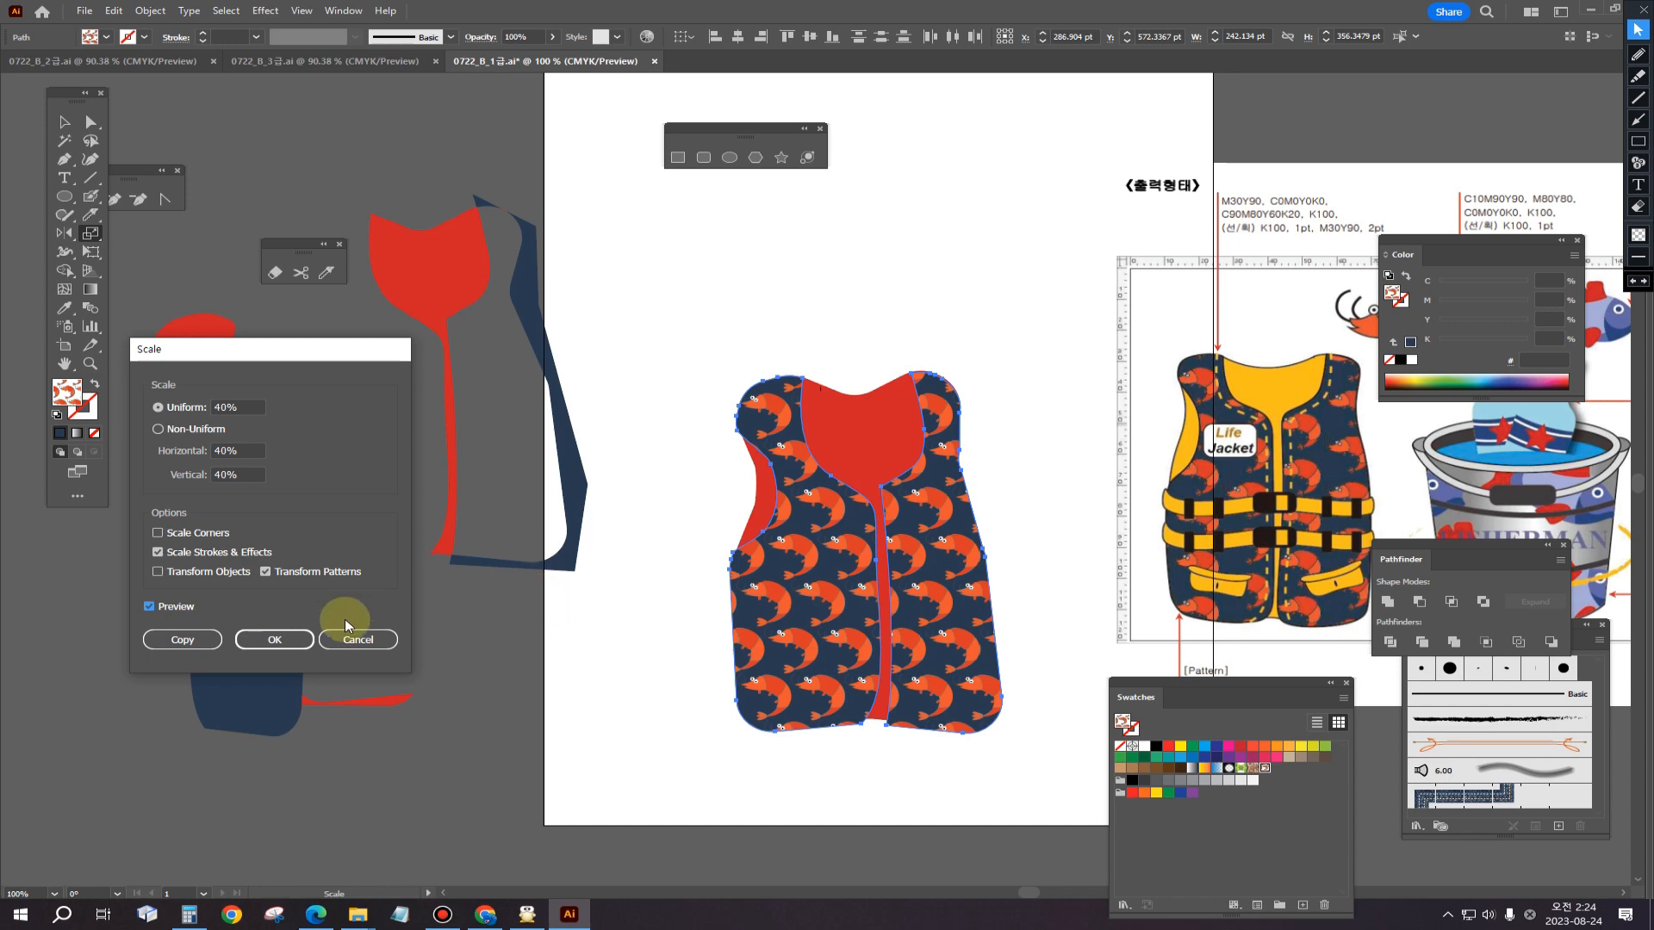
left_click(284, 641)
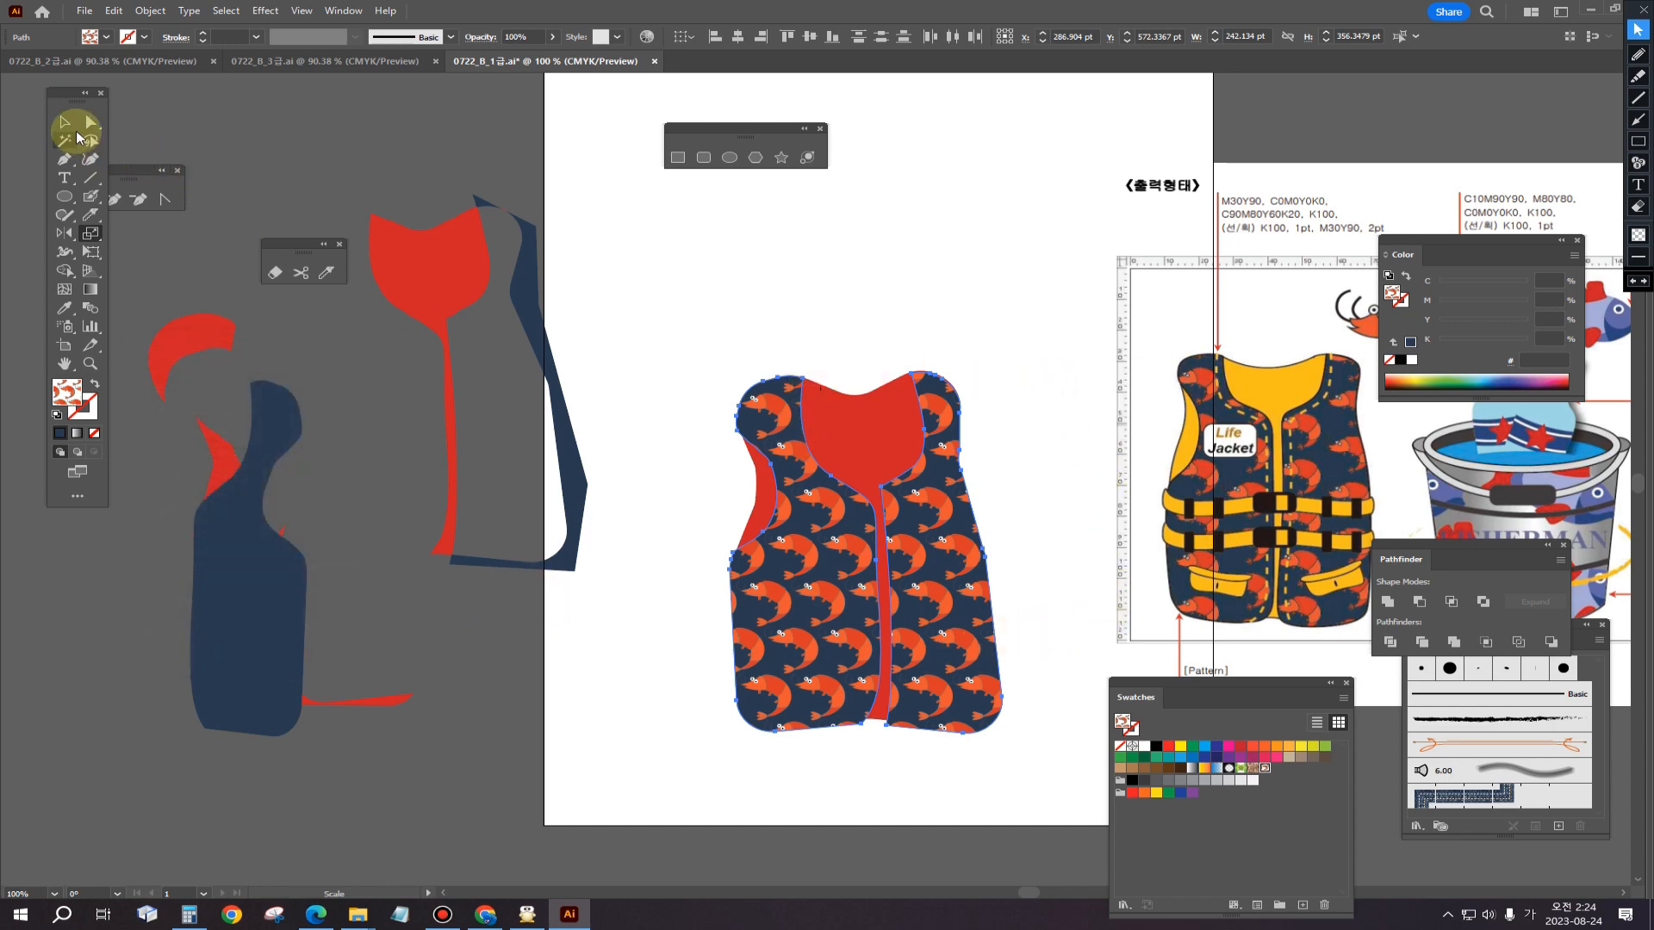
Step: Recolour the red vest base with the yellow sampled from the reference life jacket's lining
left_click(76, 132)
left_click(887, 274)
left_click(836, 427)
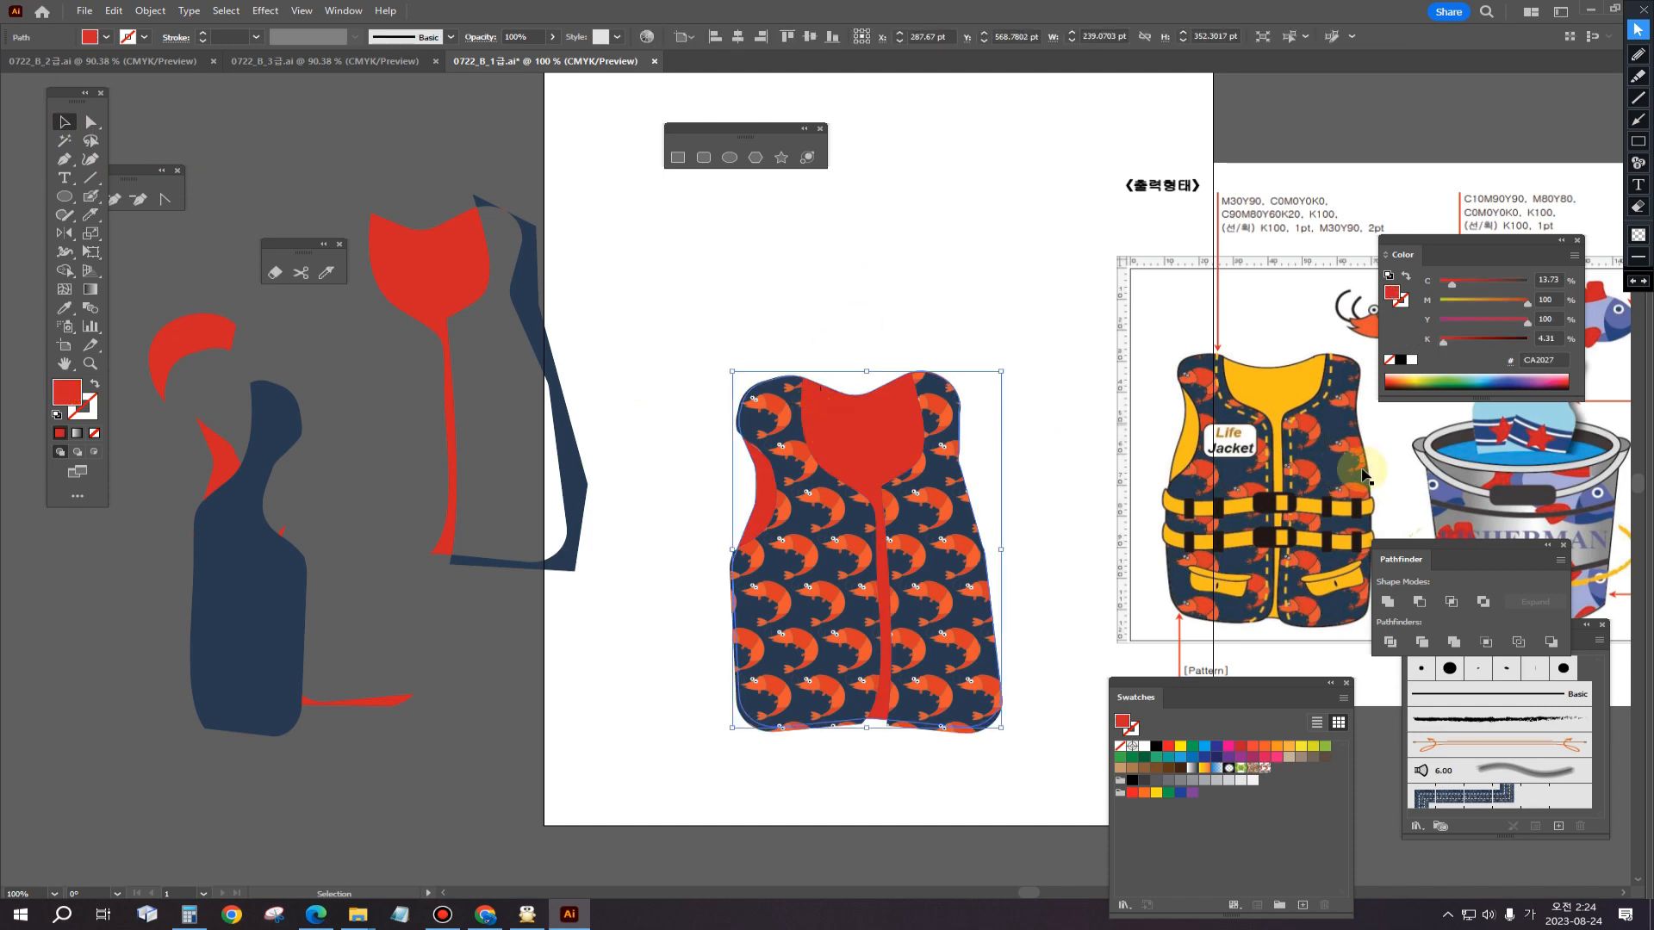
left_click(65, 308)
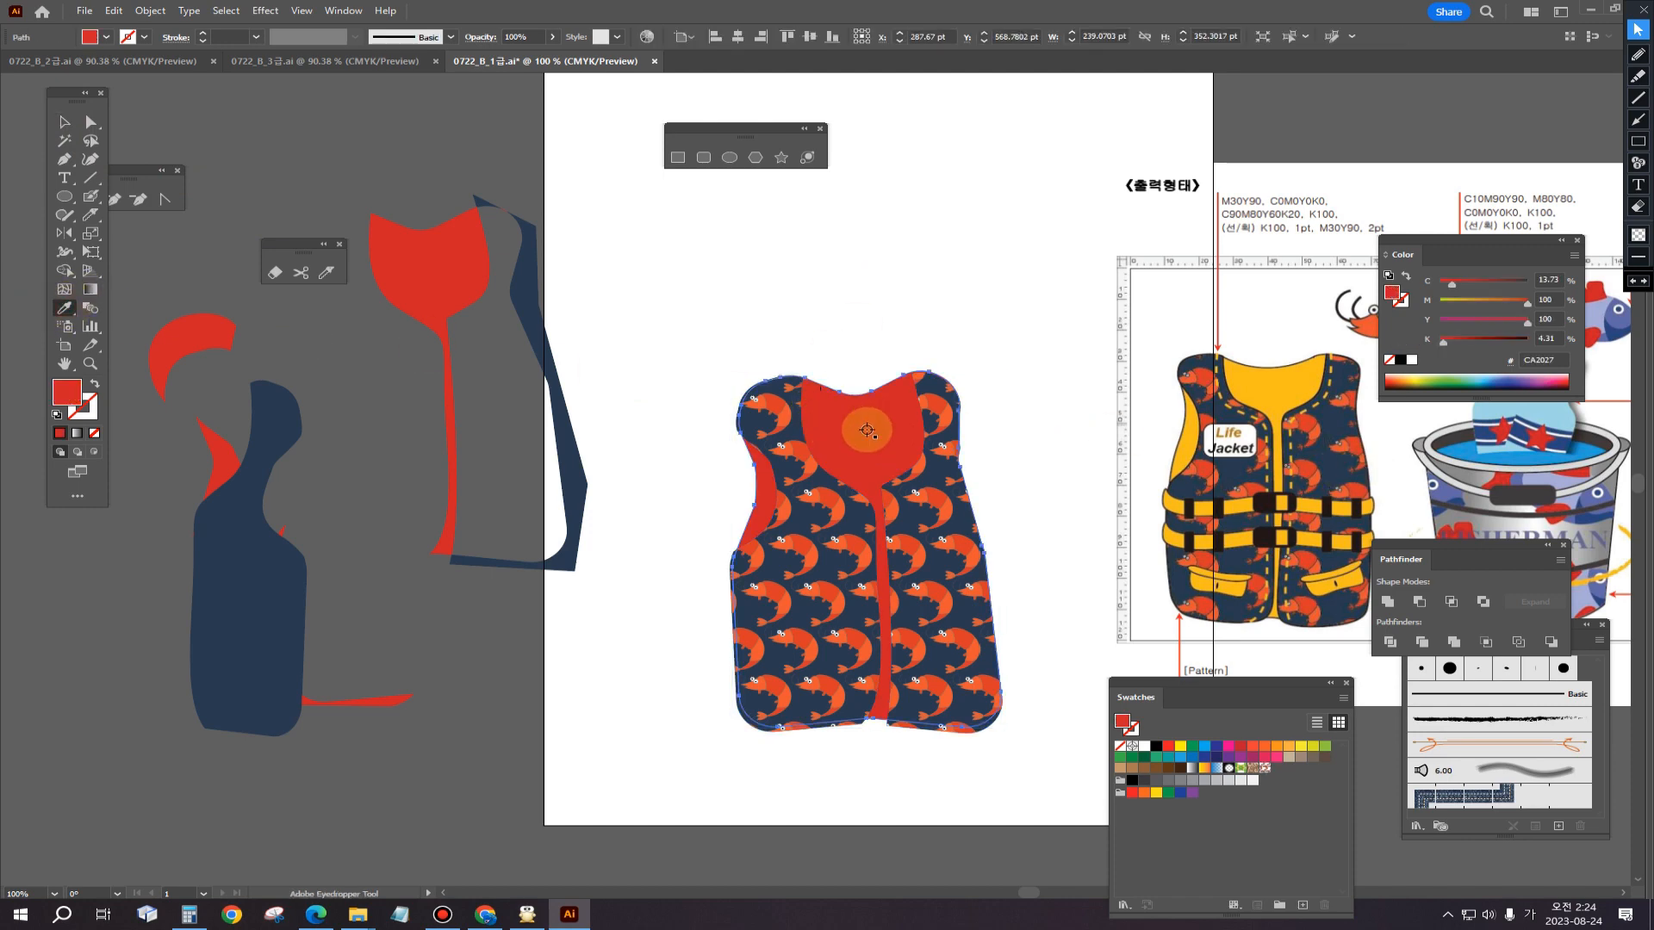
left_click(1274, 391)
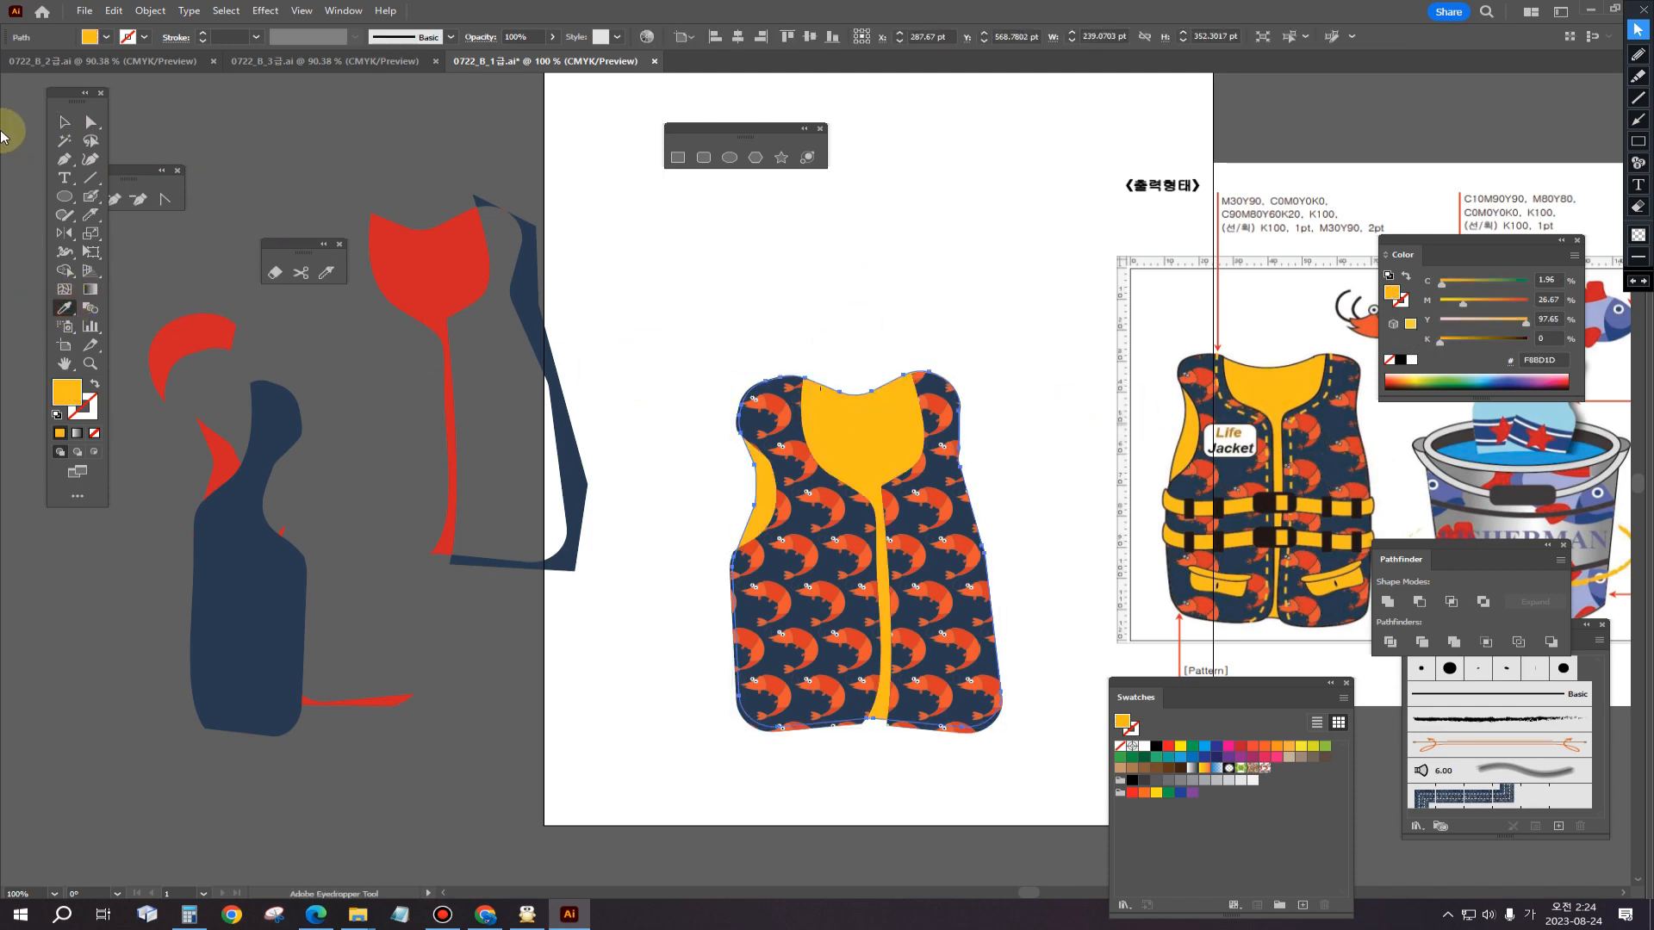
left_click(65, 121)
left_click(1088, 482)
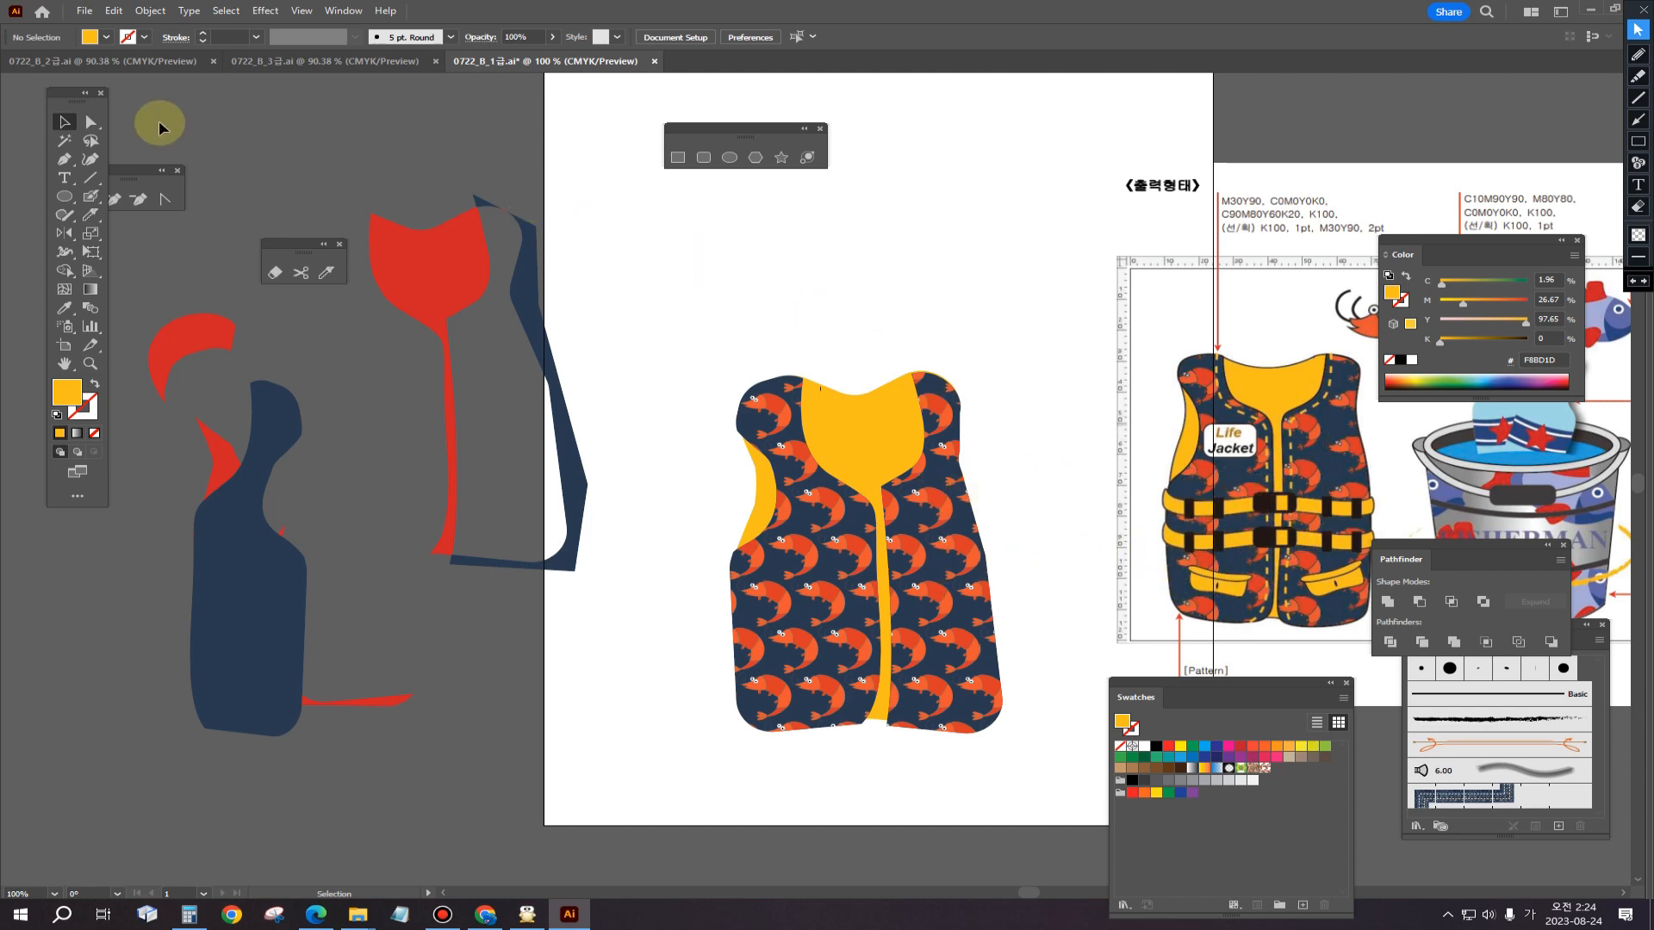
left_click(63, 159)
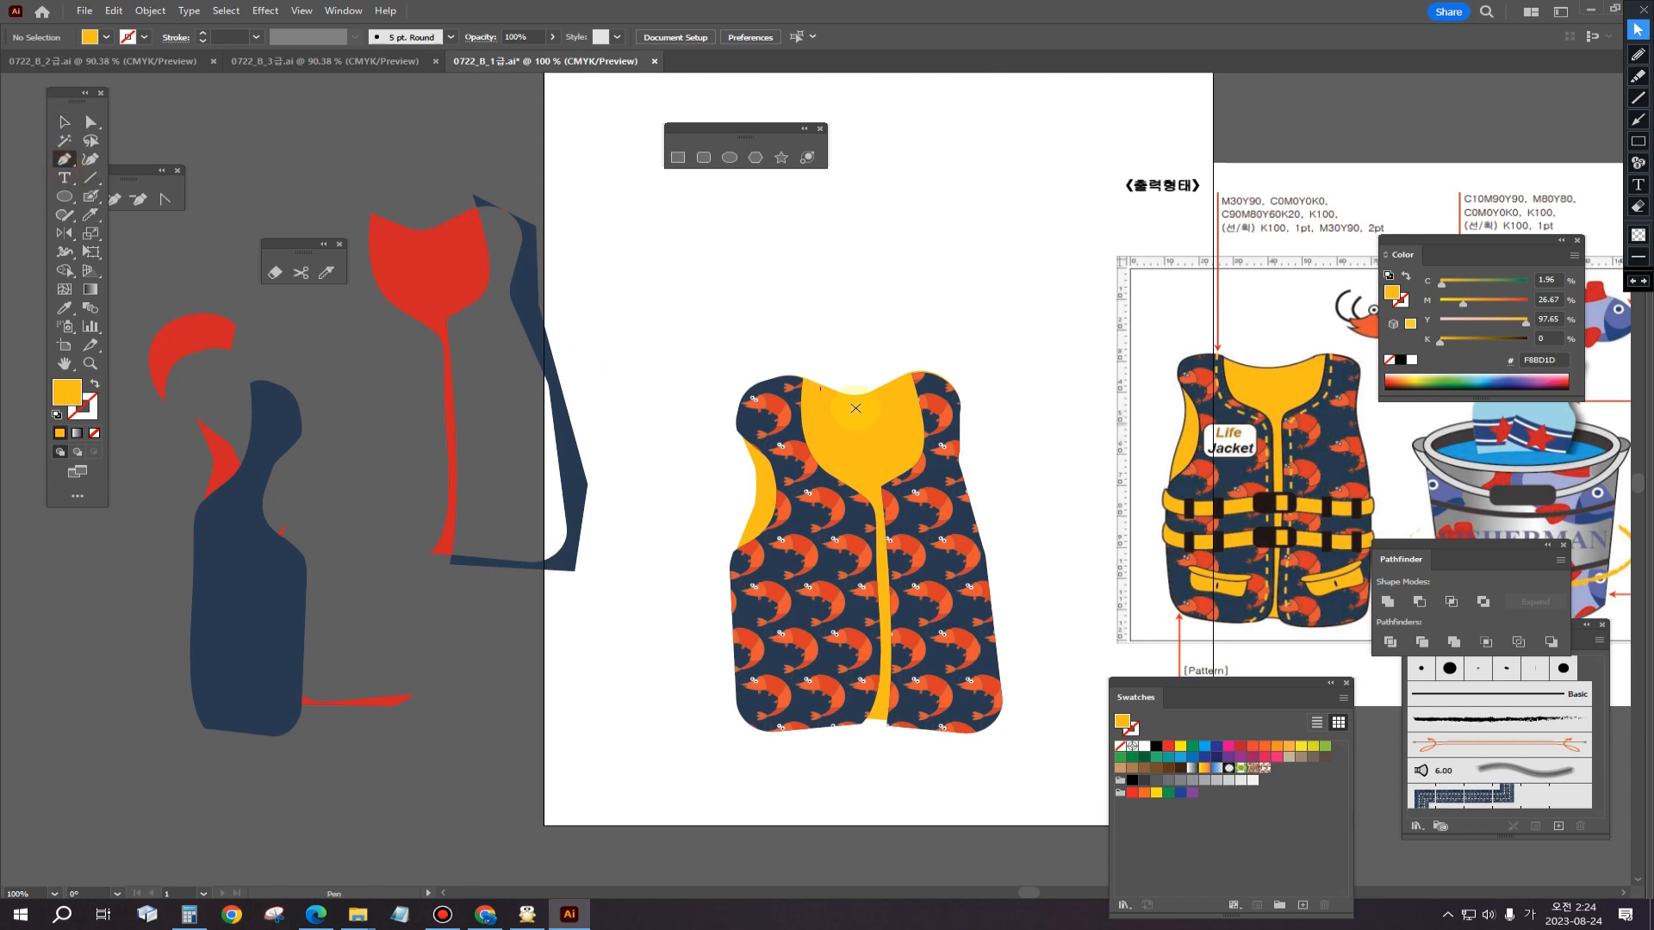
left_click(795, 359)
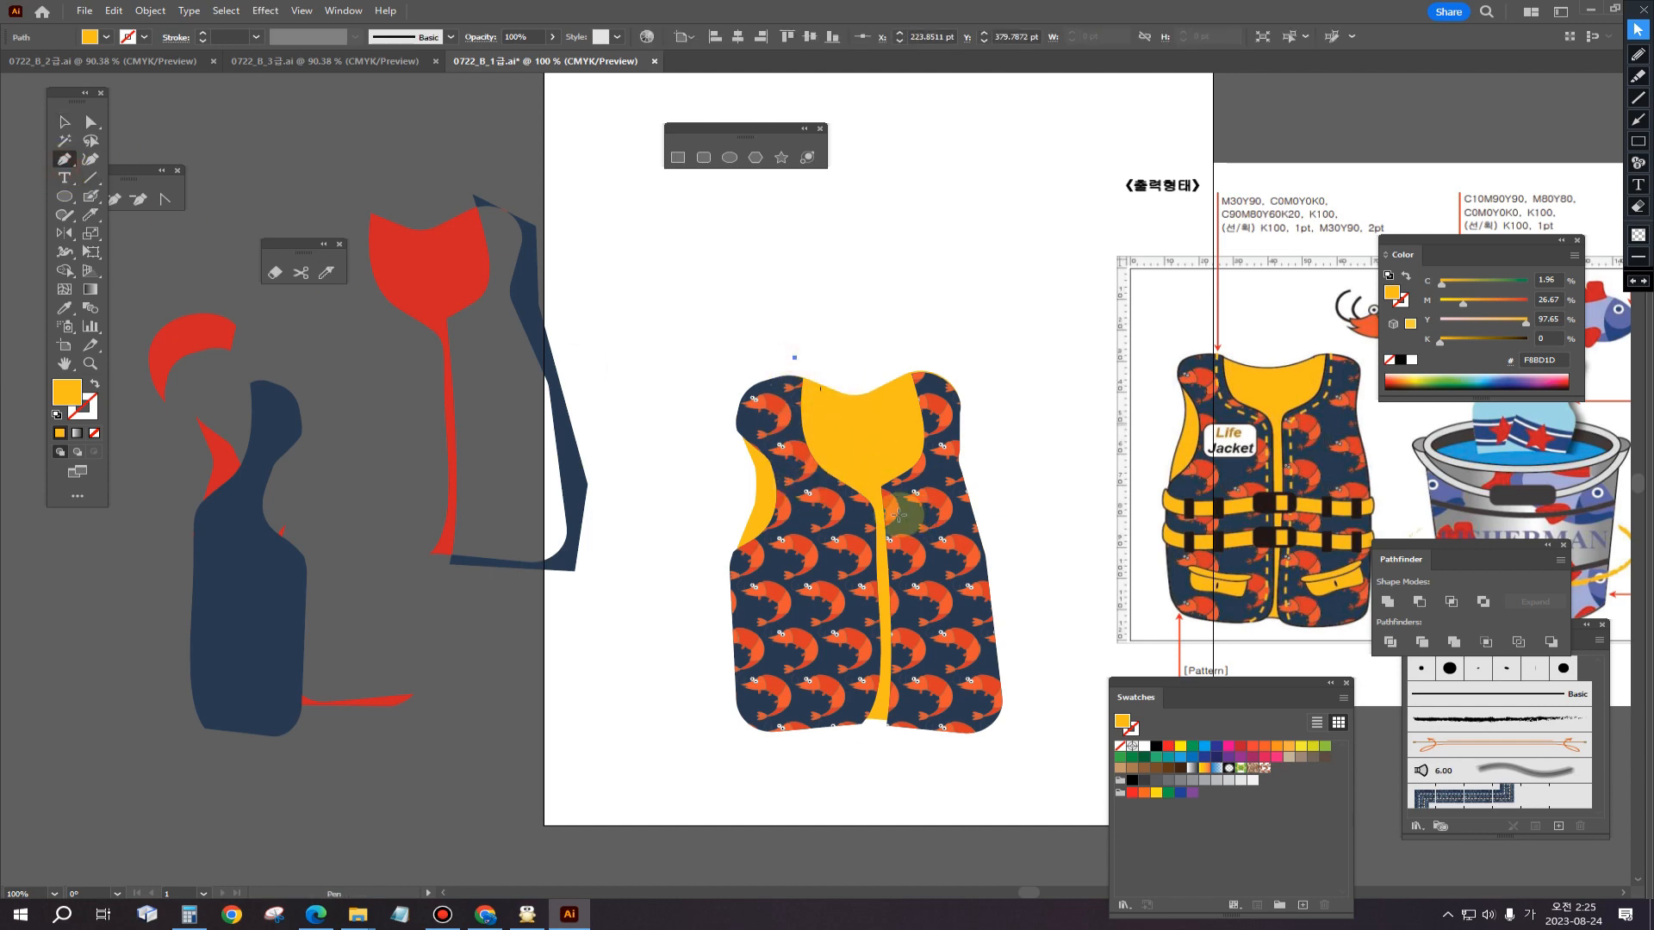
left_click(64, 121)
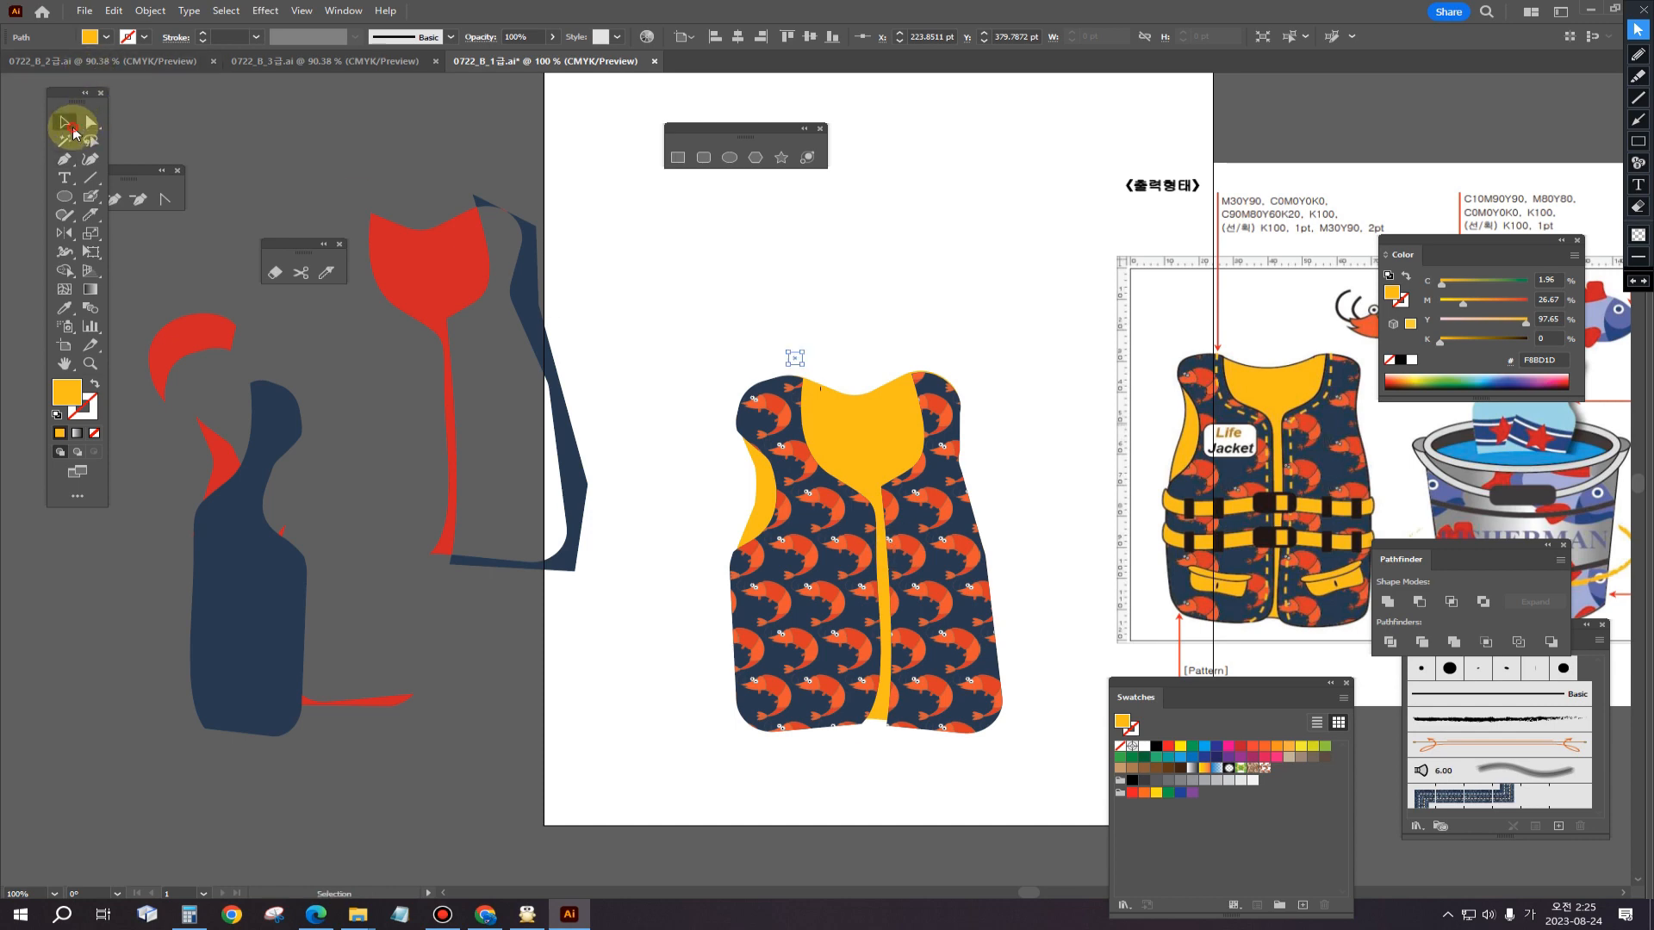
left_click(947, 289)
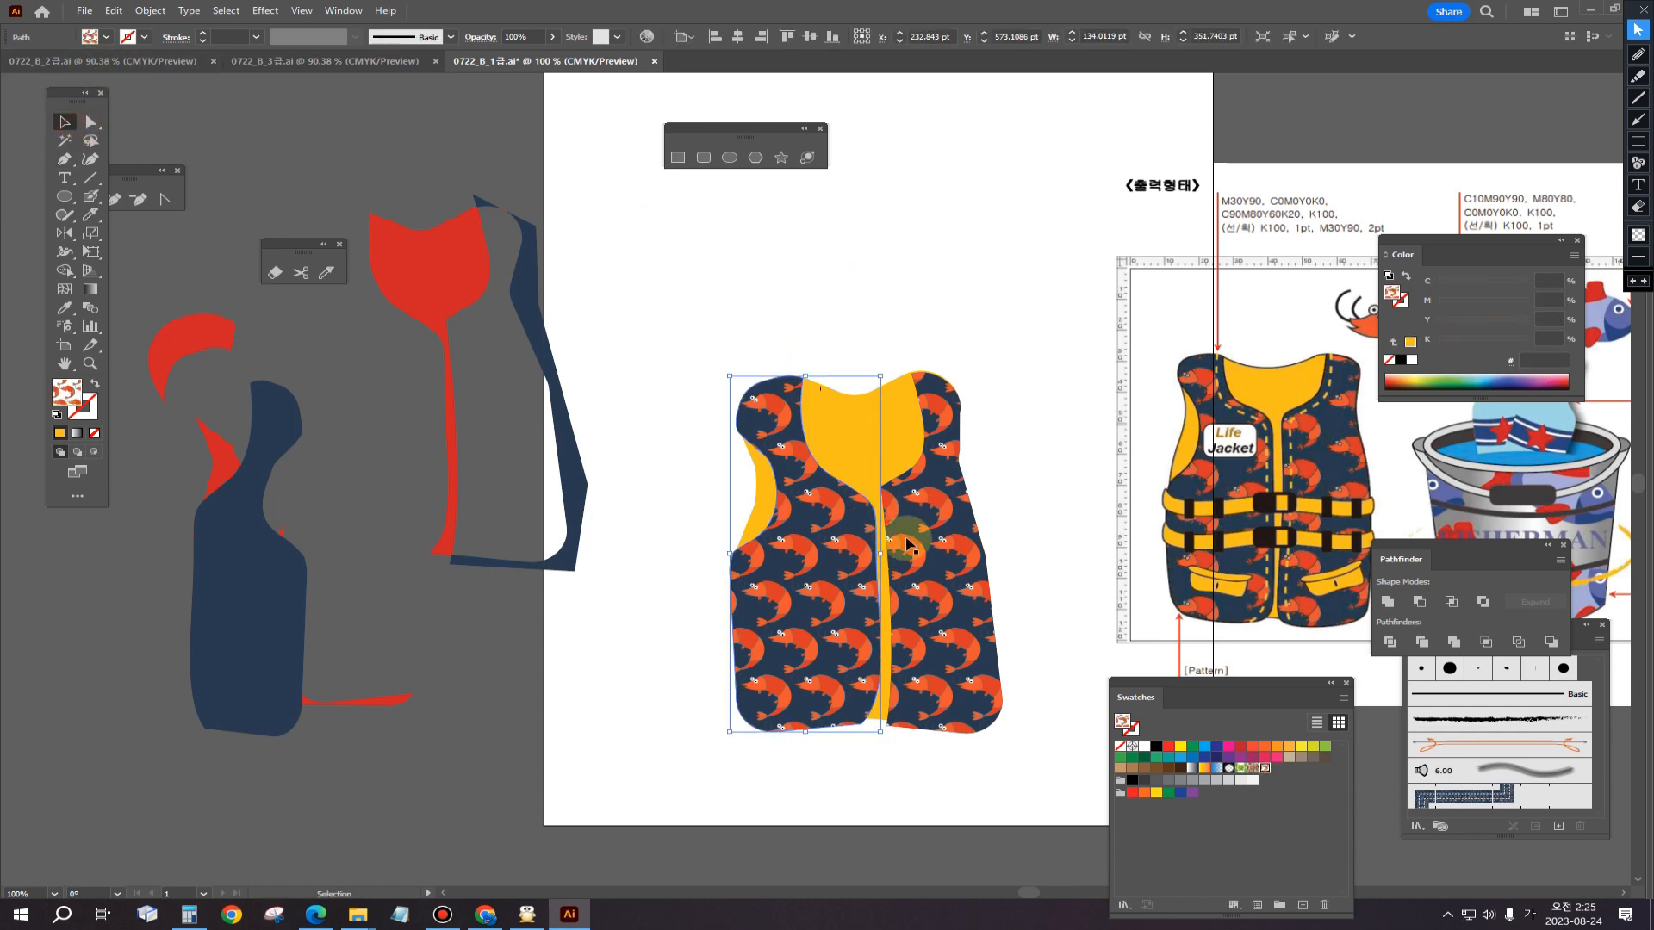
Step: Duplicate both shrimp-patterned panels onto the empty canvas outside the artboard and give the copies the default white fill and 1 pt black stroke
left_click(917, 543)
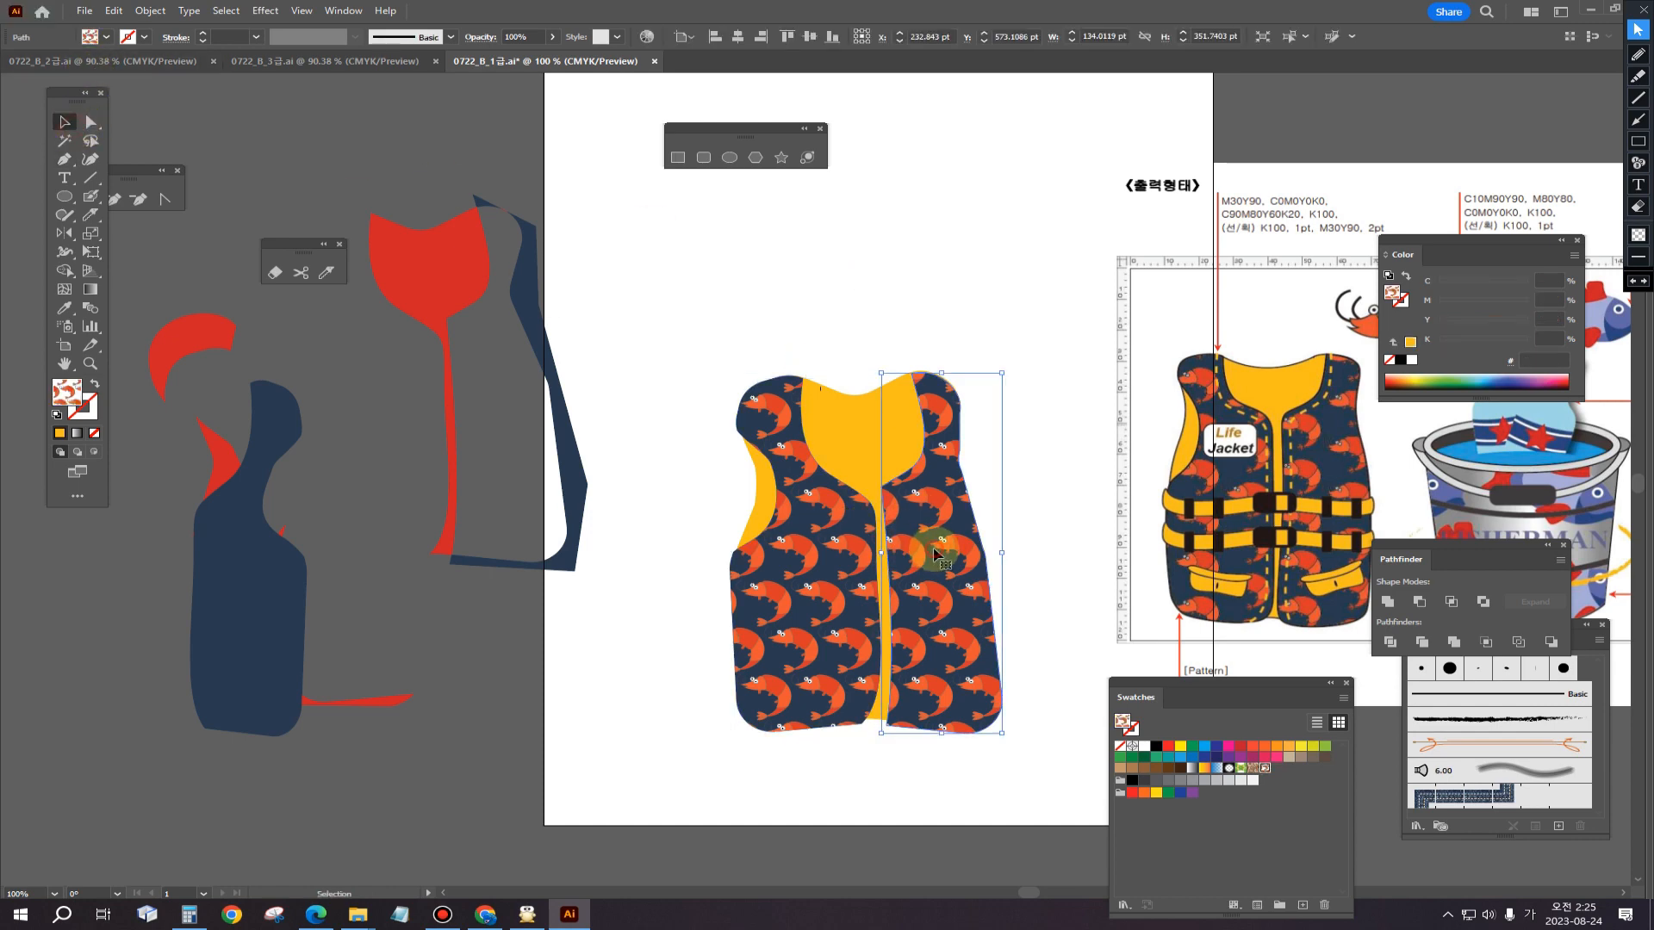
left_click(840, 605)
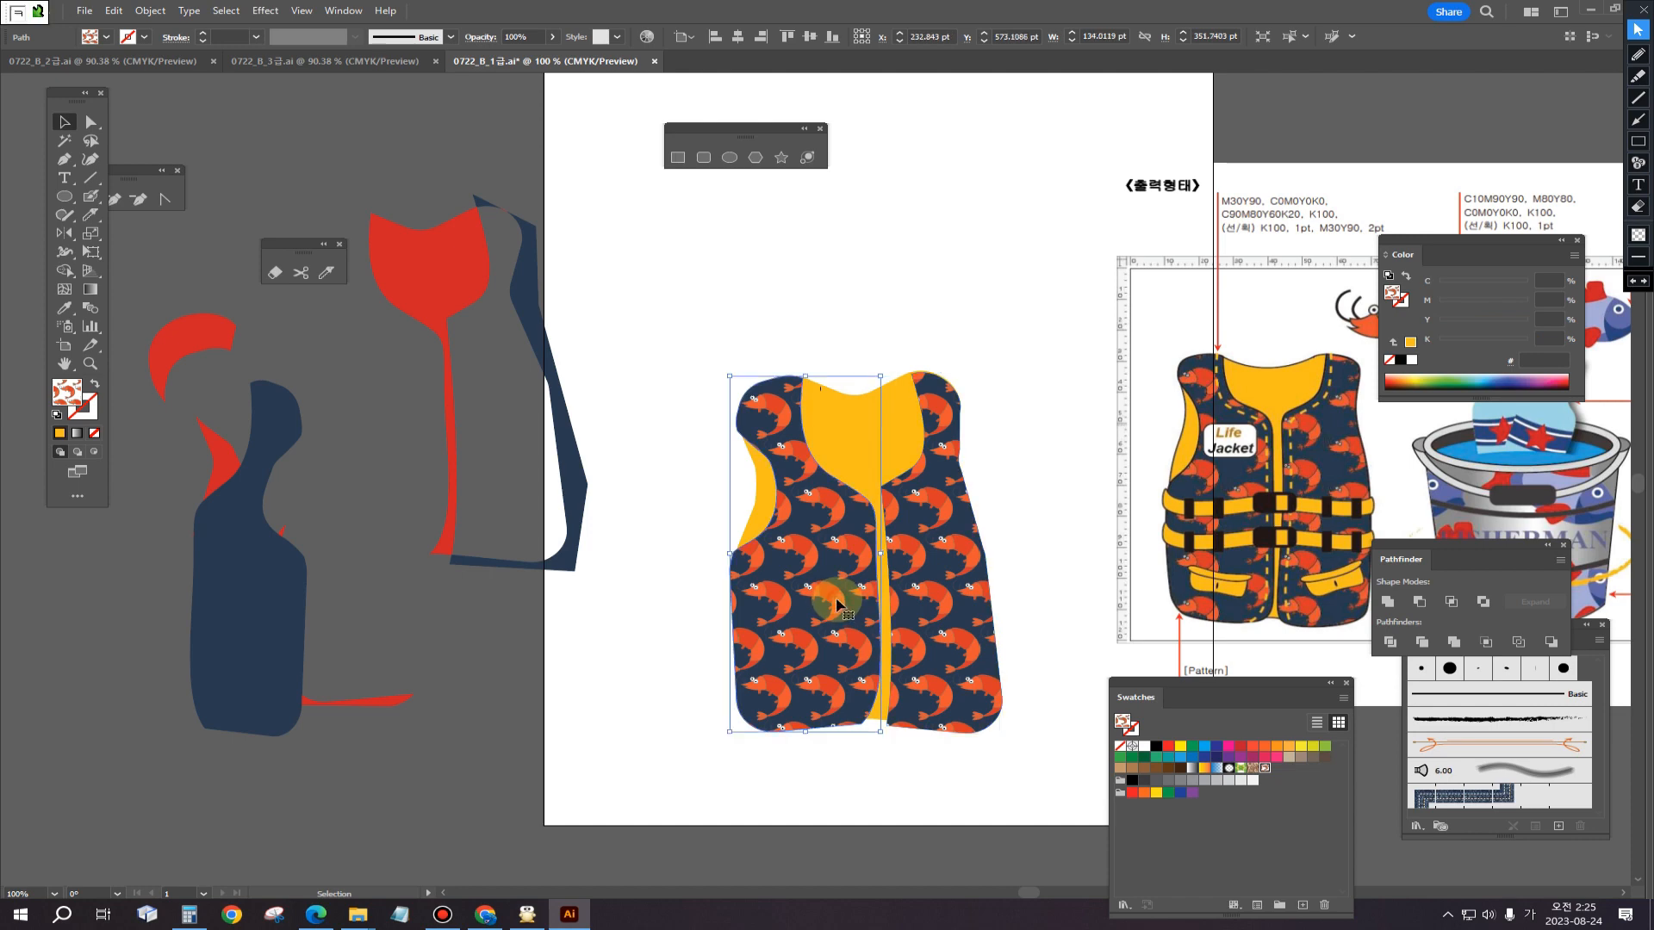
left_click(941, 639, "shift")
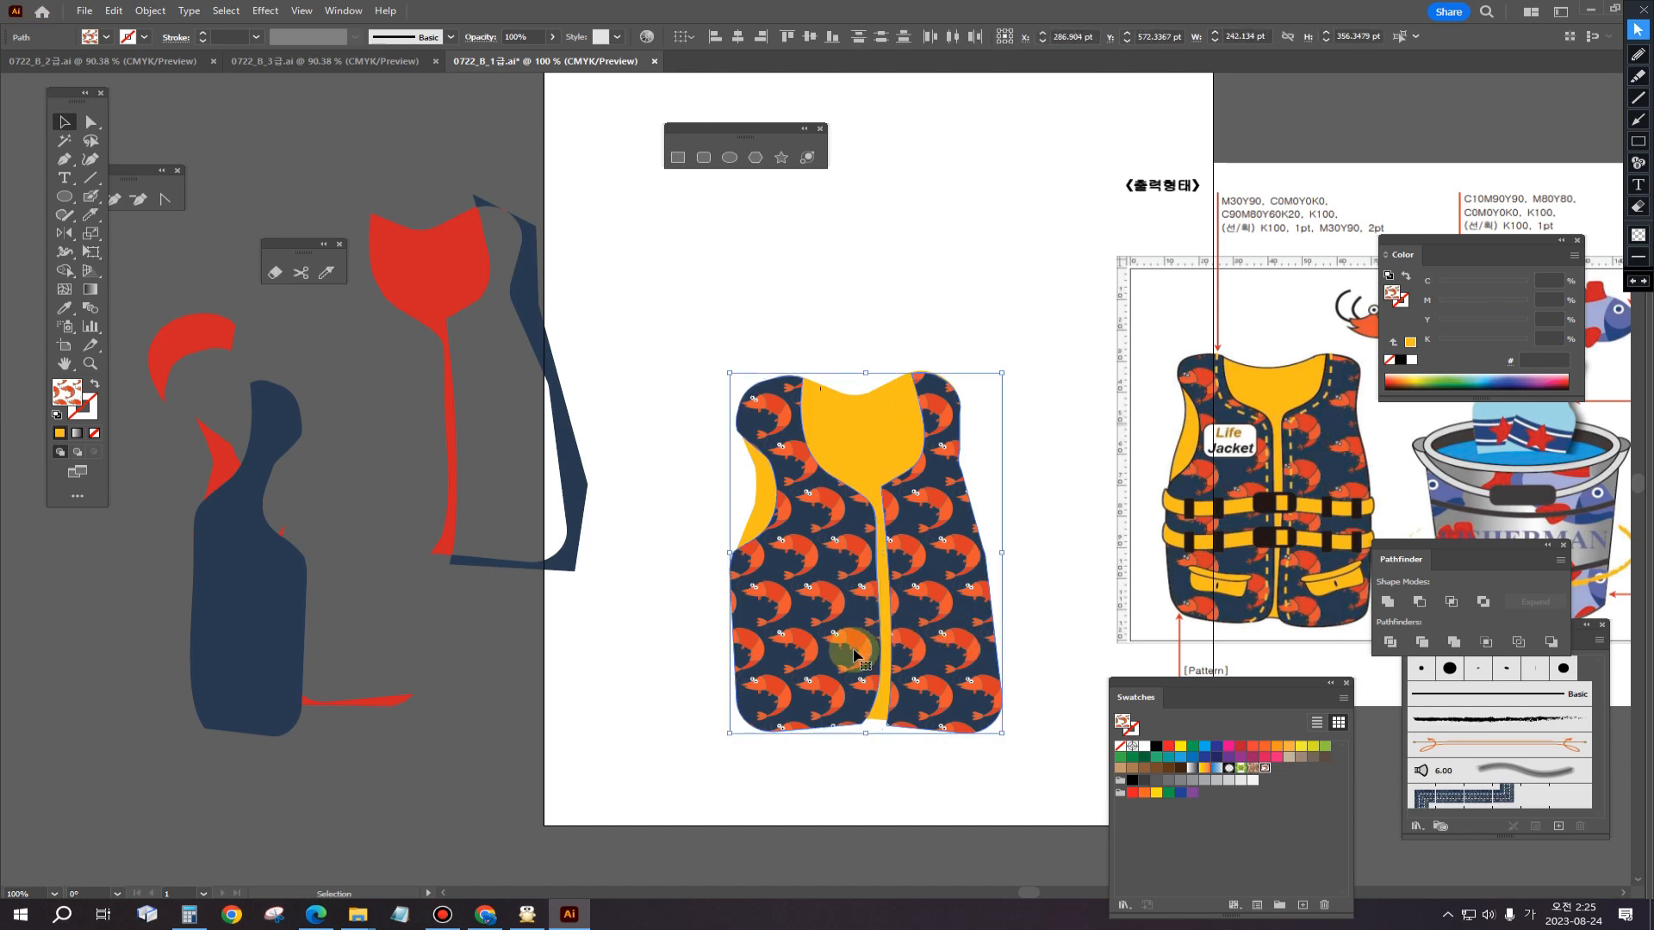
left_click_drag(853, 655, 372, 784)
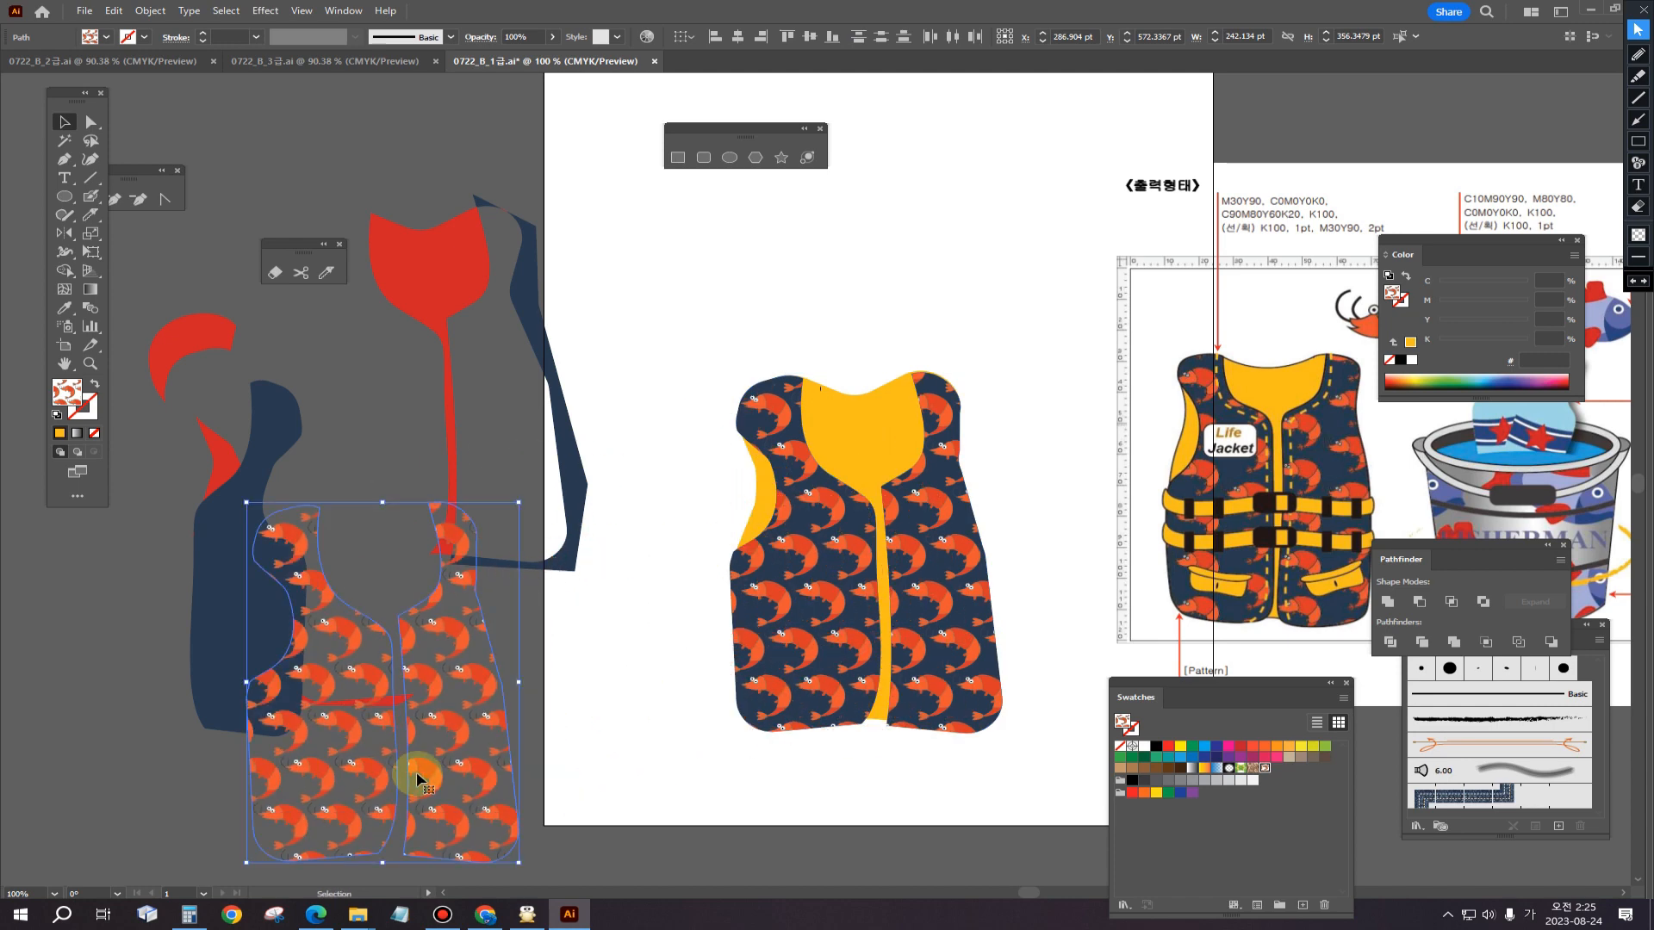
left_click_drag(616, 682, 635, 380)
left_click_drag(546, 436, 536, 757)
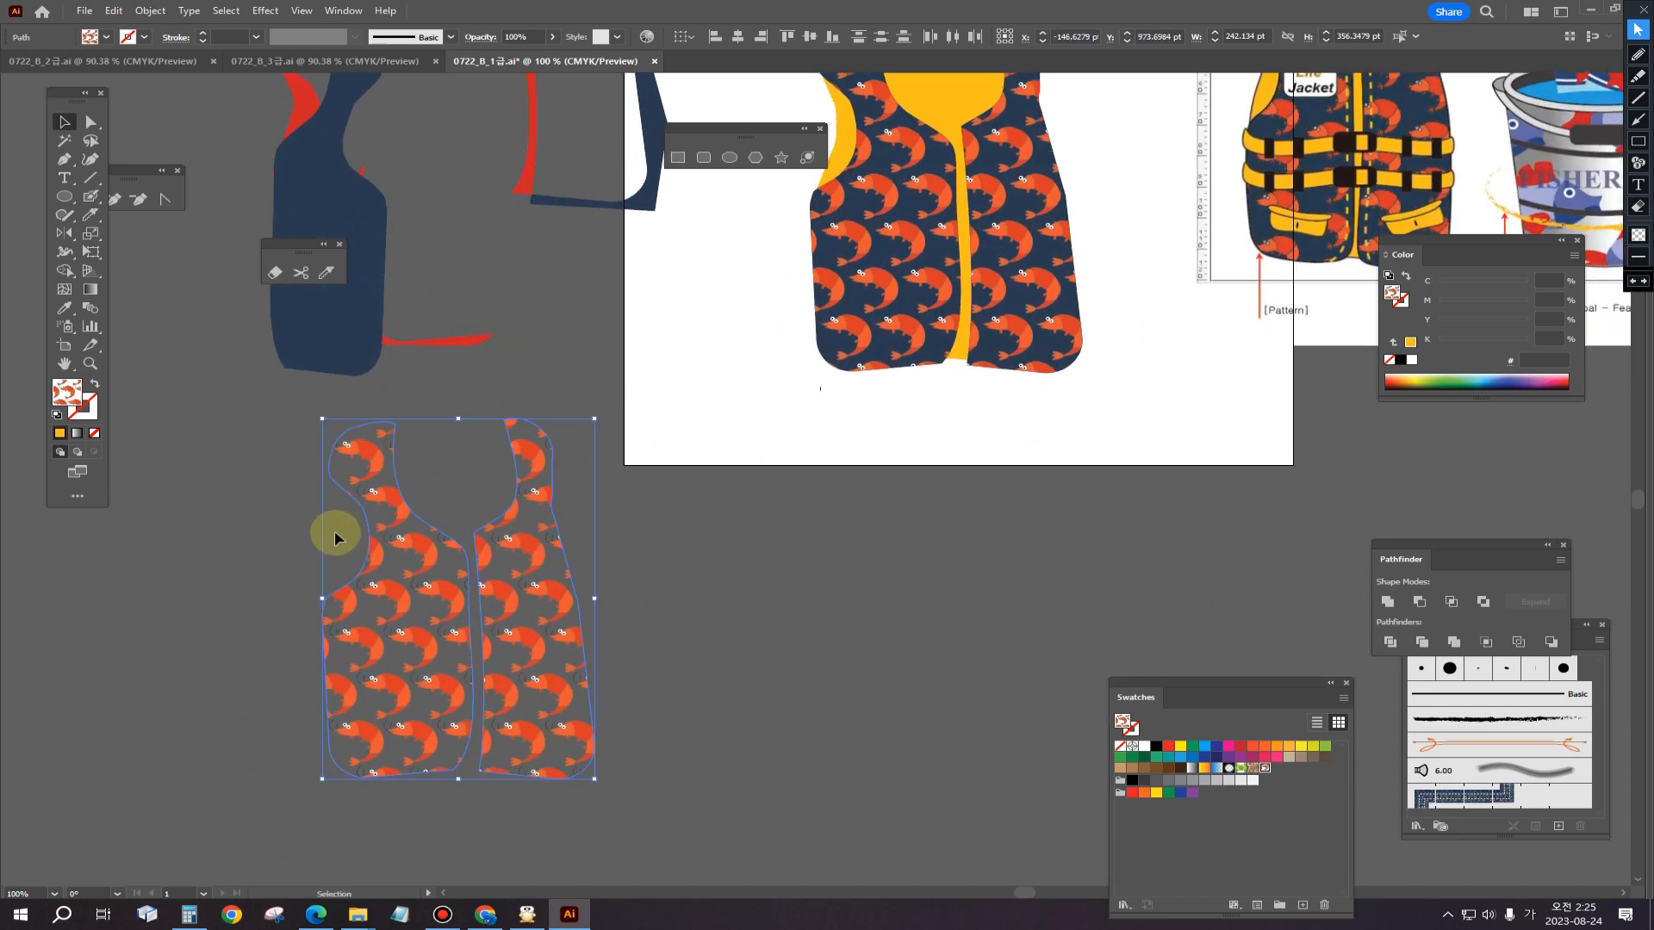
left_click(56, 418)
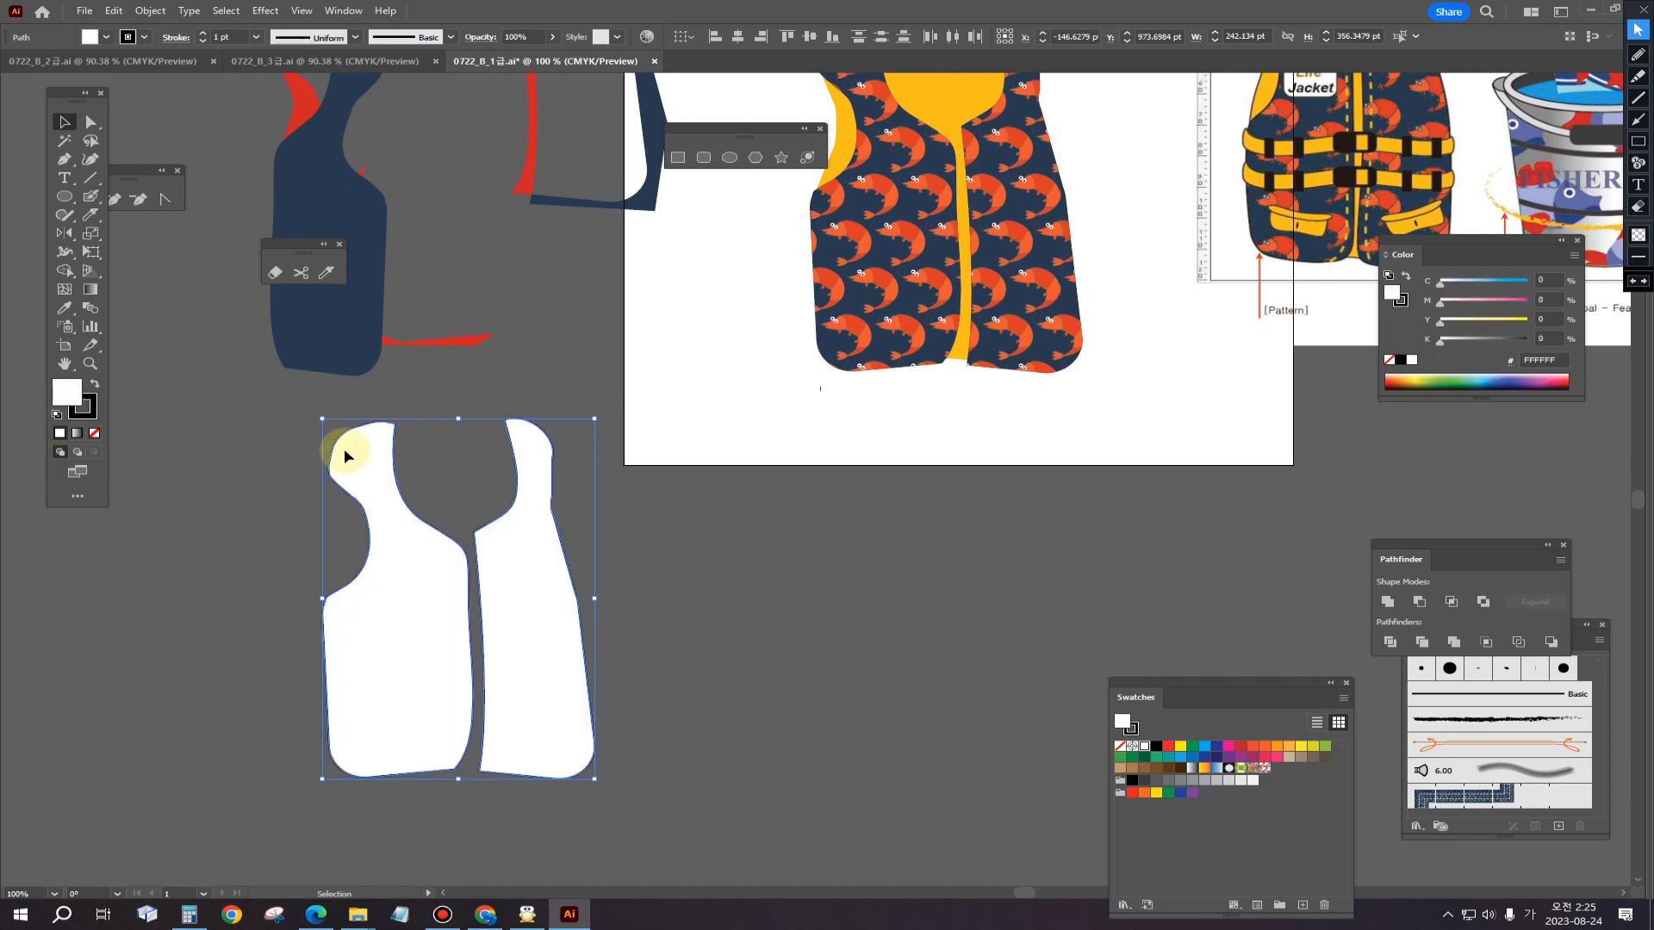
left_click(877, 603)
Step: Cut the left white panel's outline at its inner shoulder corner with the Scissors tool and try to cut it at the lower inner corner
left_click(422, 590)
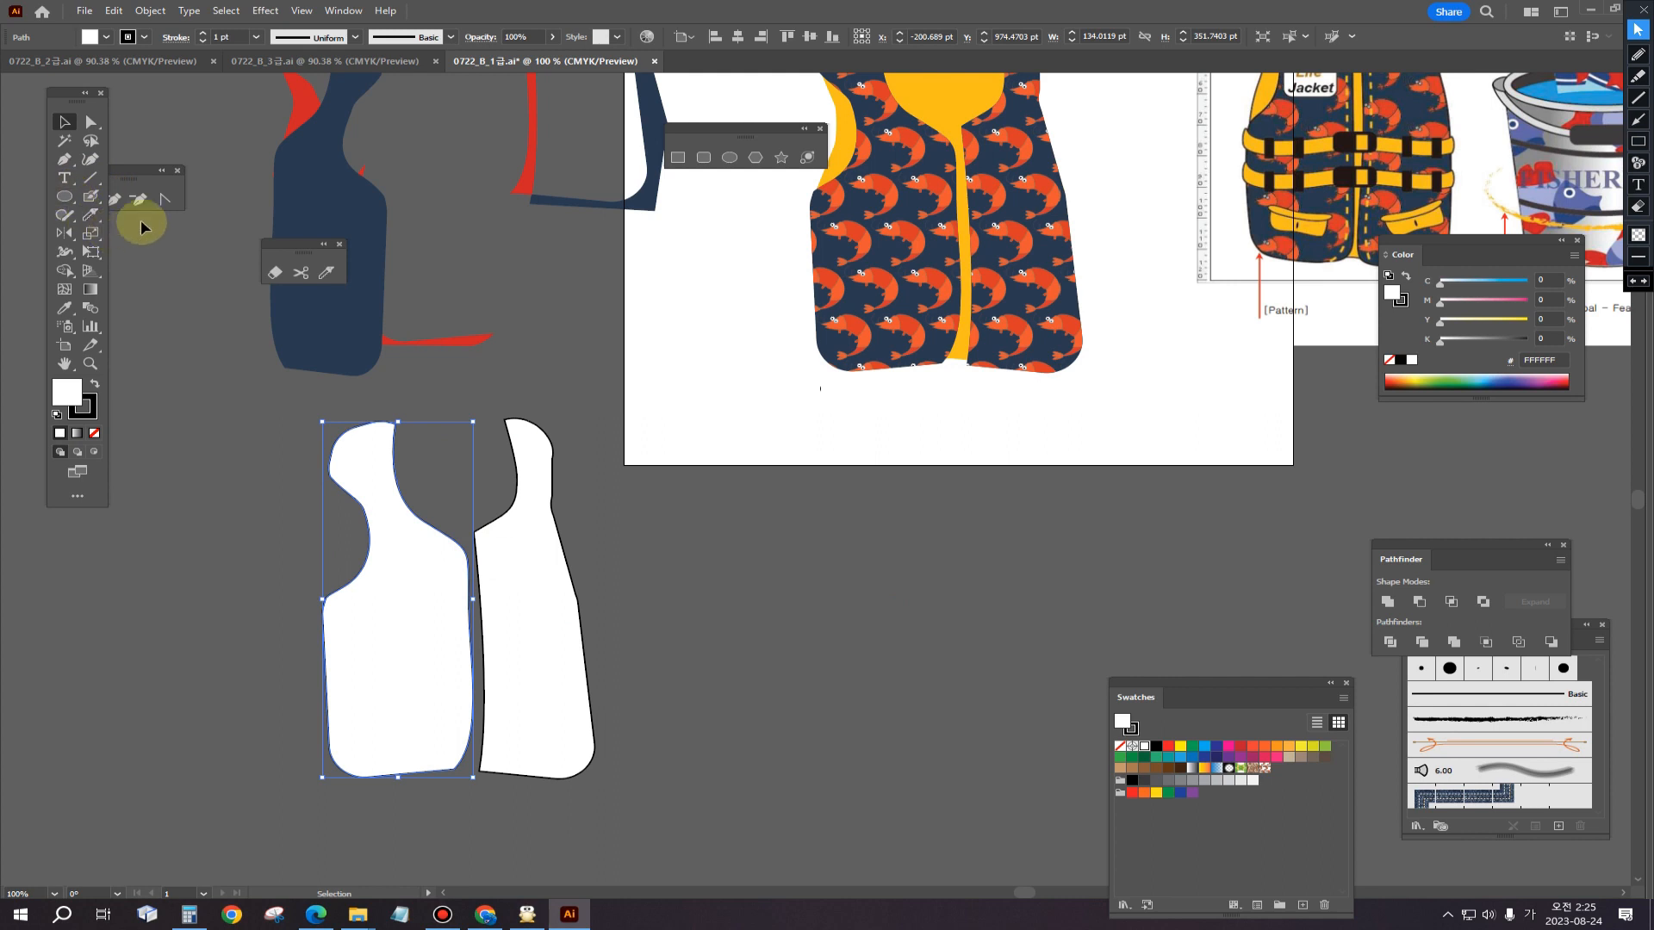
left_click(95, 217)
left_click_drag(97, 222, 159, 235)
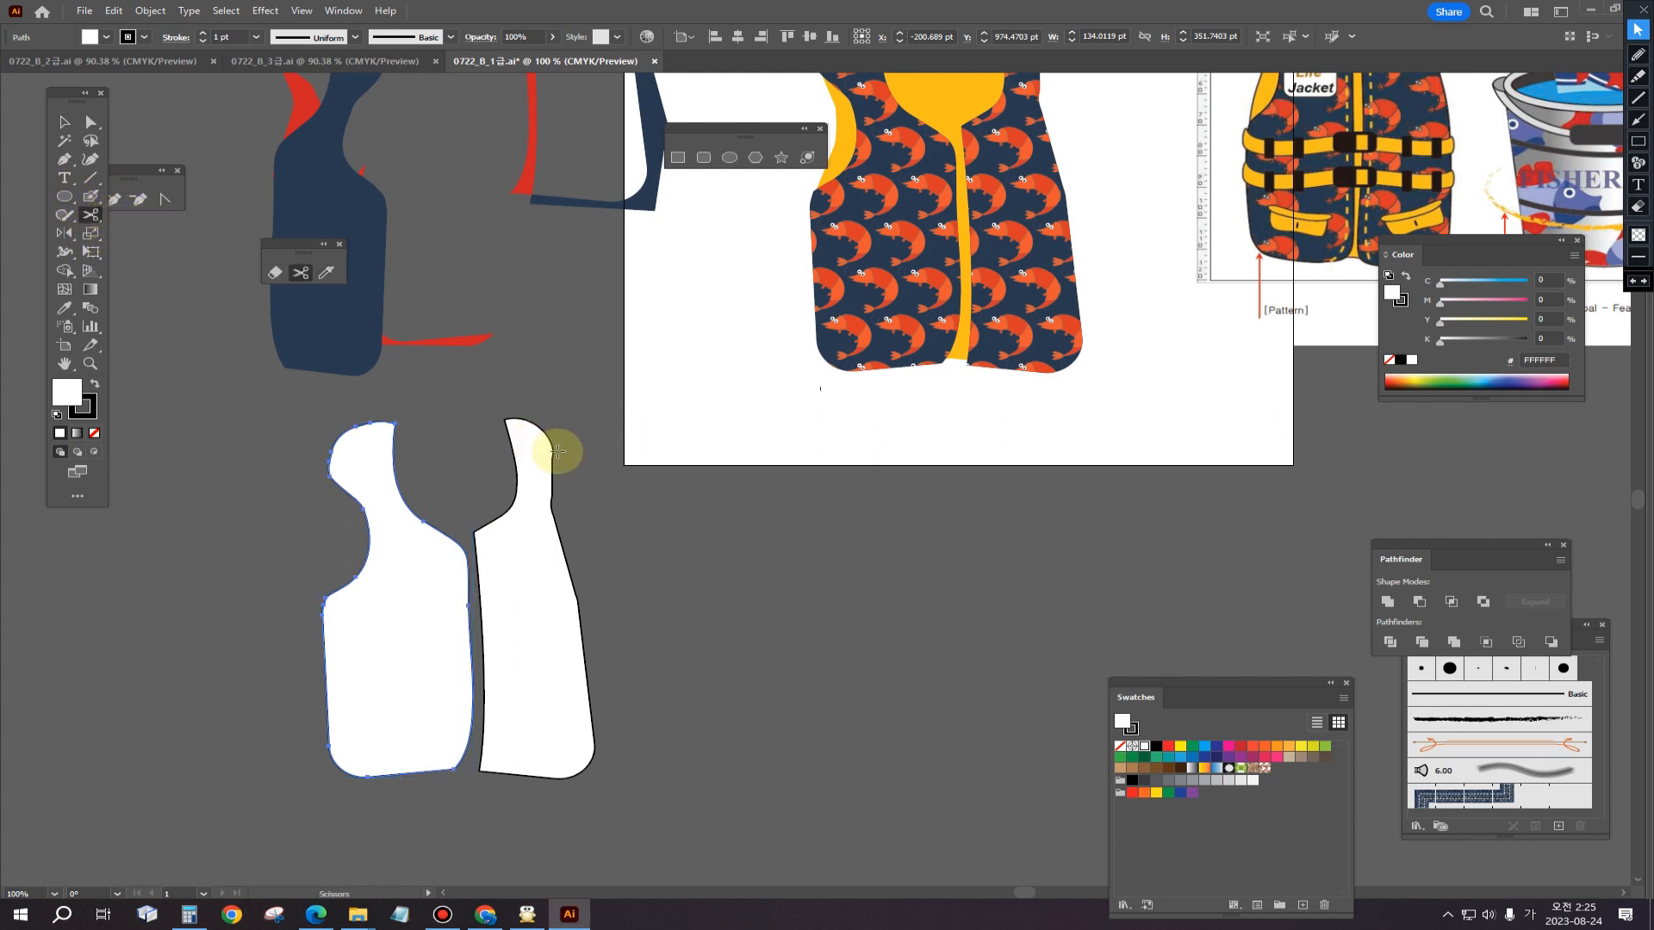
left_click(393, 424)
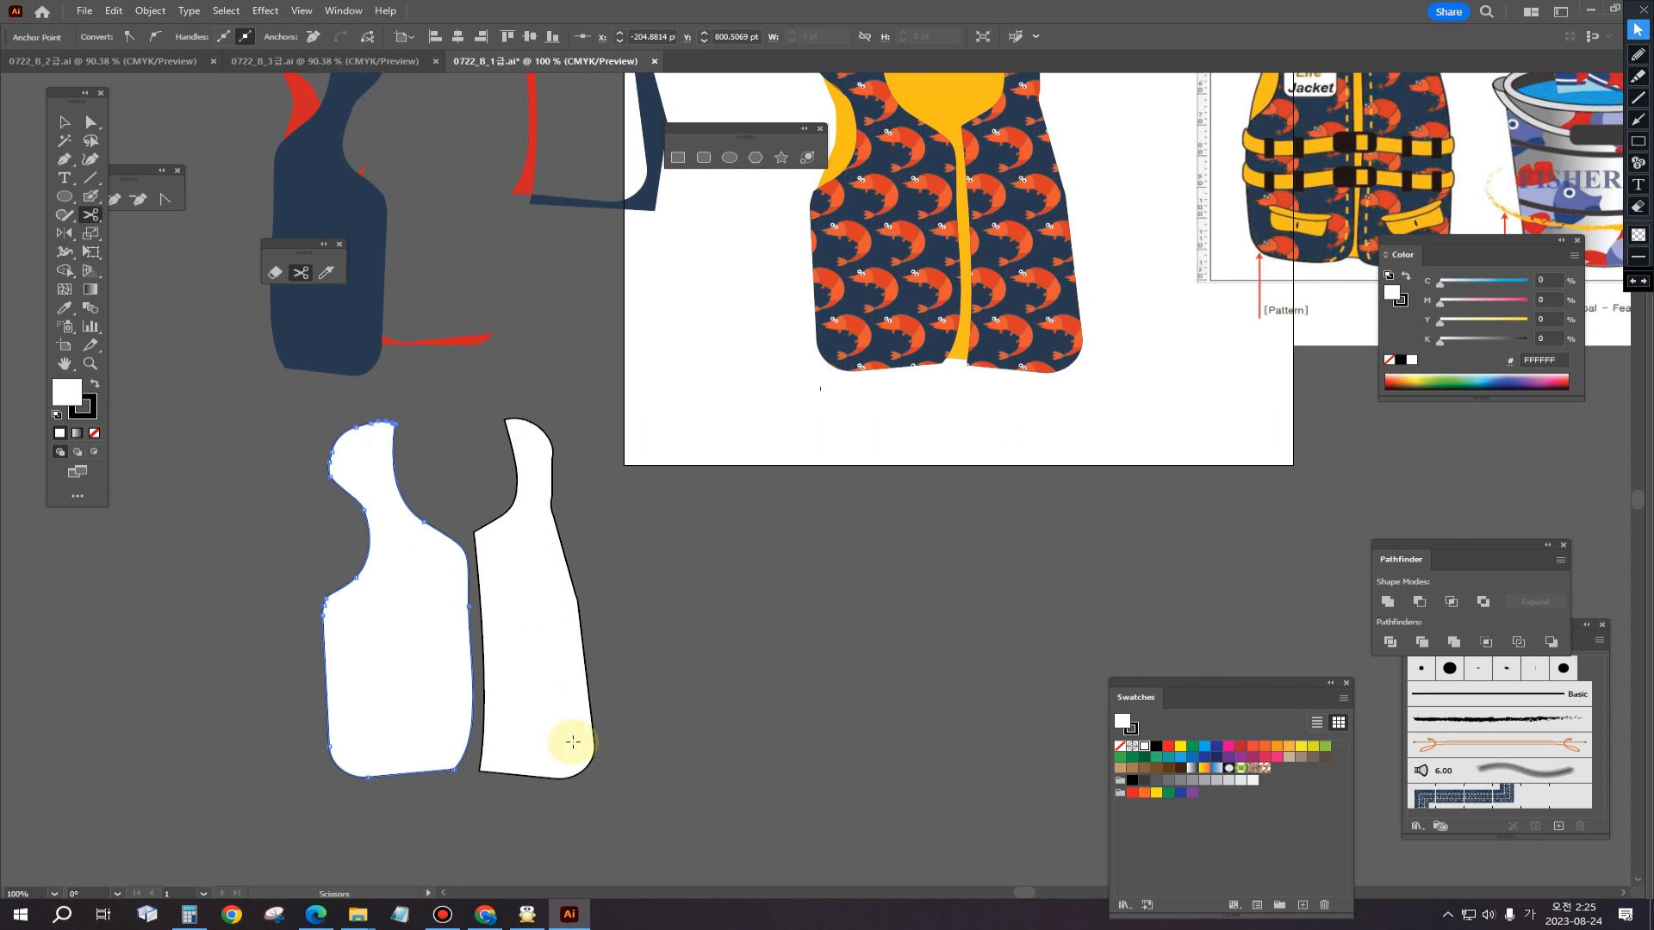
left_click(443, 769)
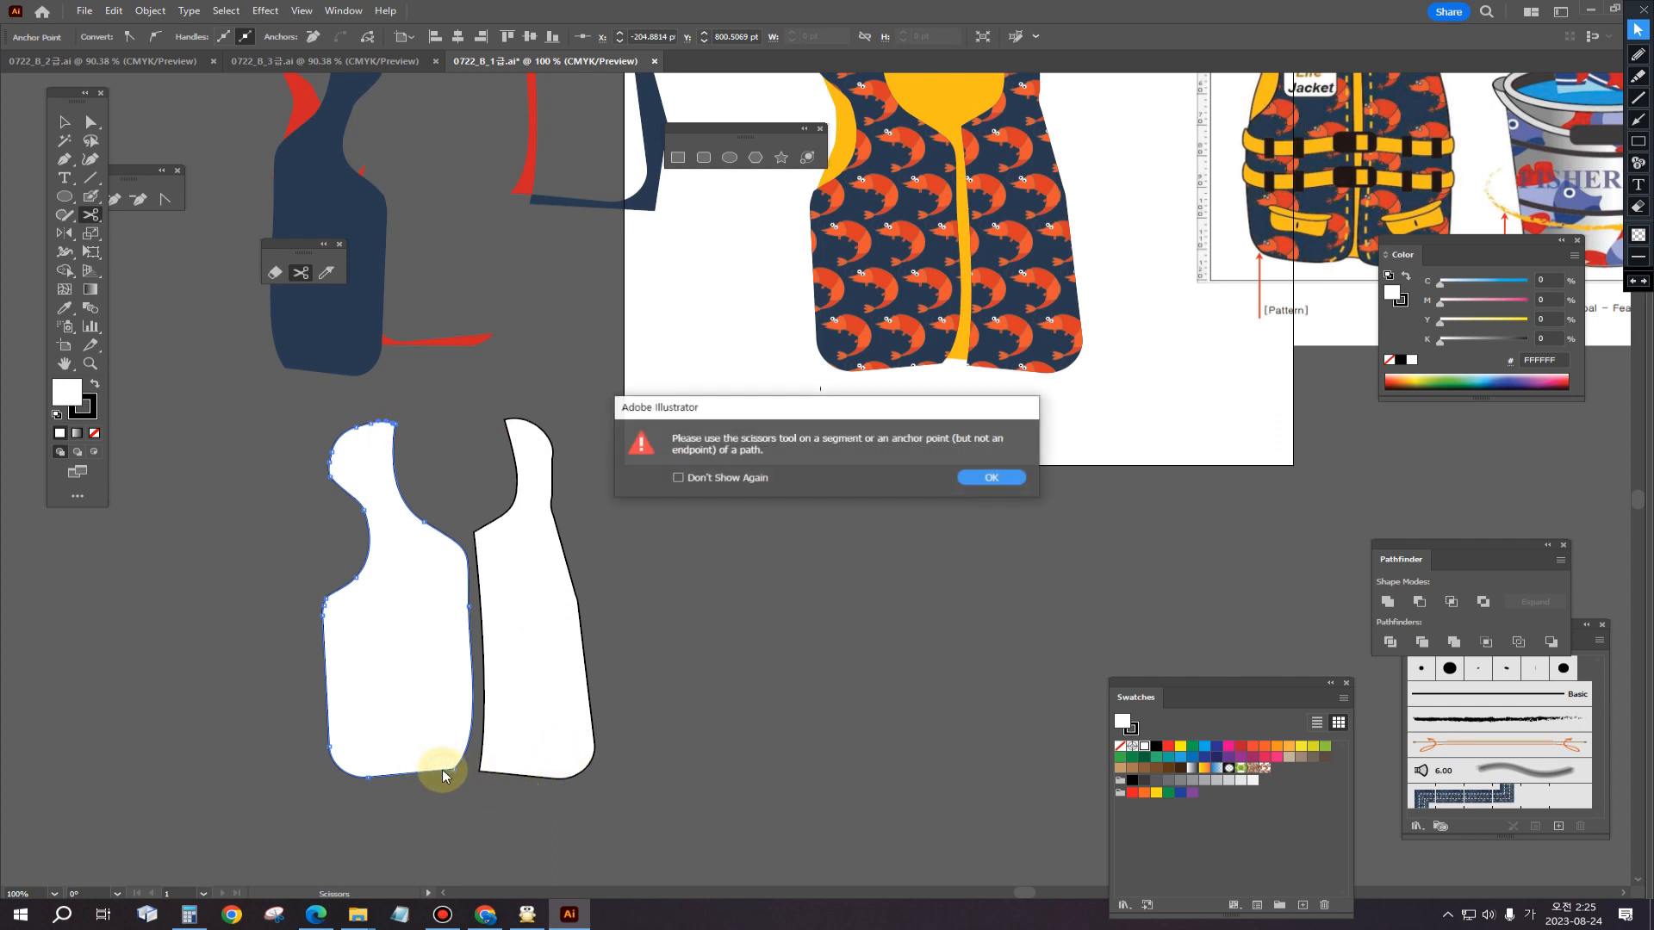
left_click(992, 479)
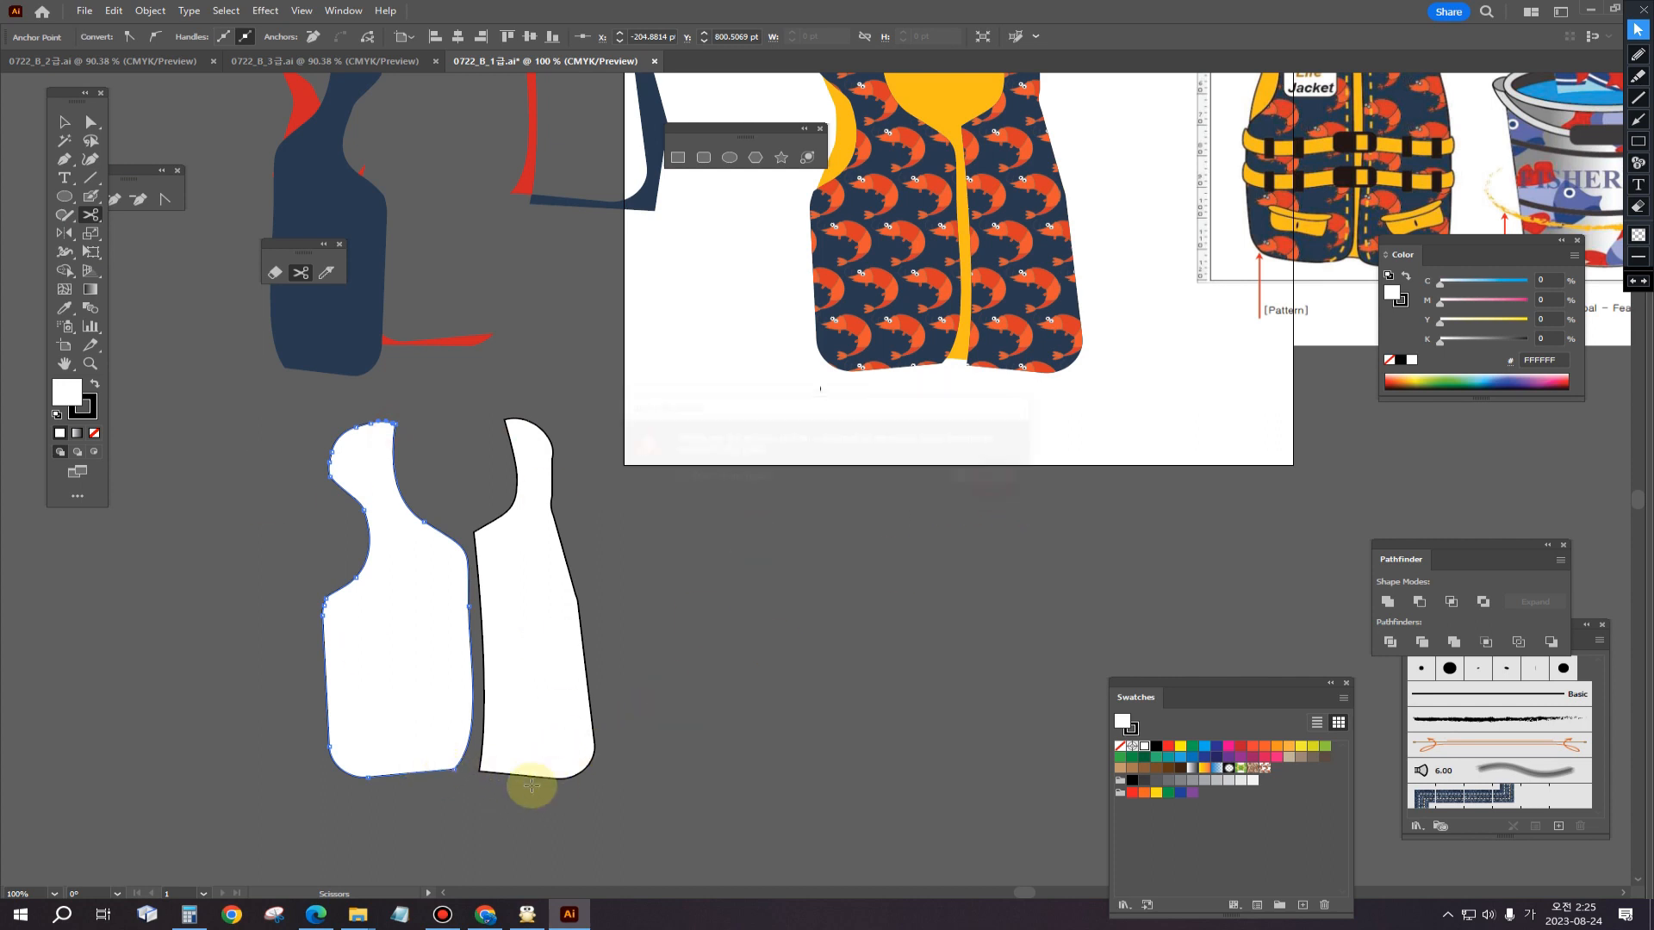
Step: Split the left vest panel's outline at its lower inner corner with the Scissors tool, and move the outer piece away from the inner edge
left_click(442, 769)
left_click(989, 479)
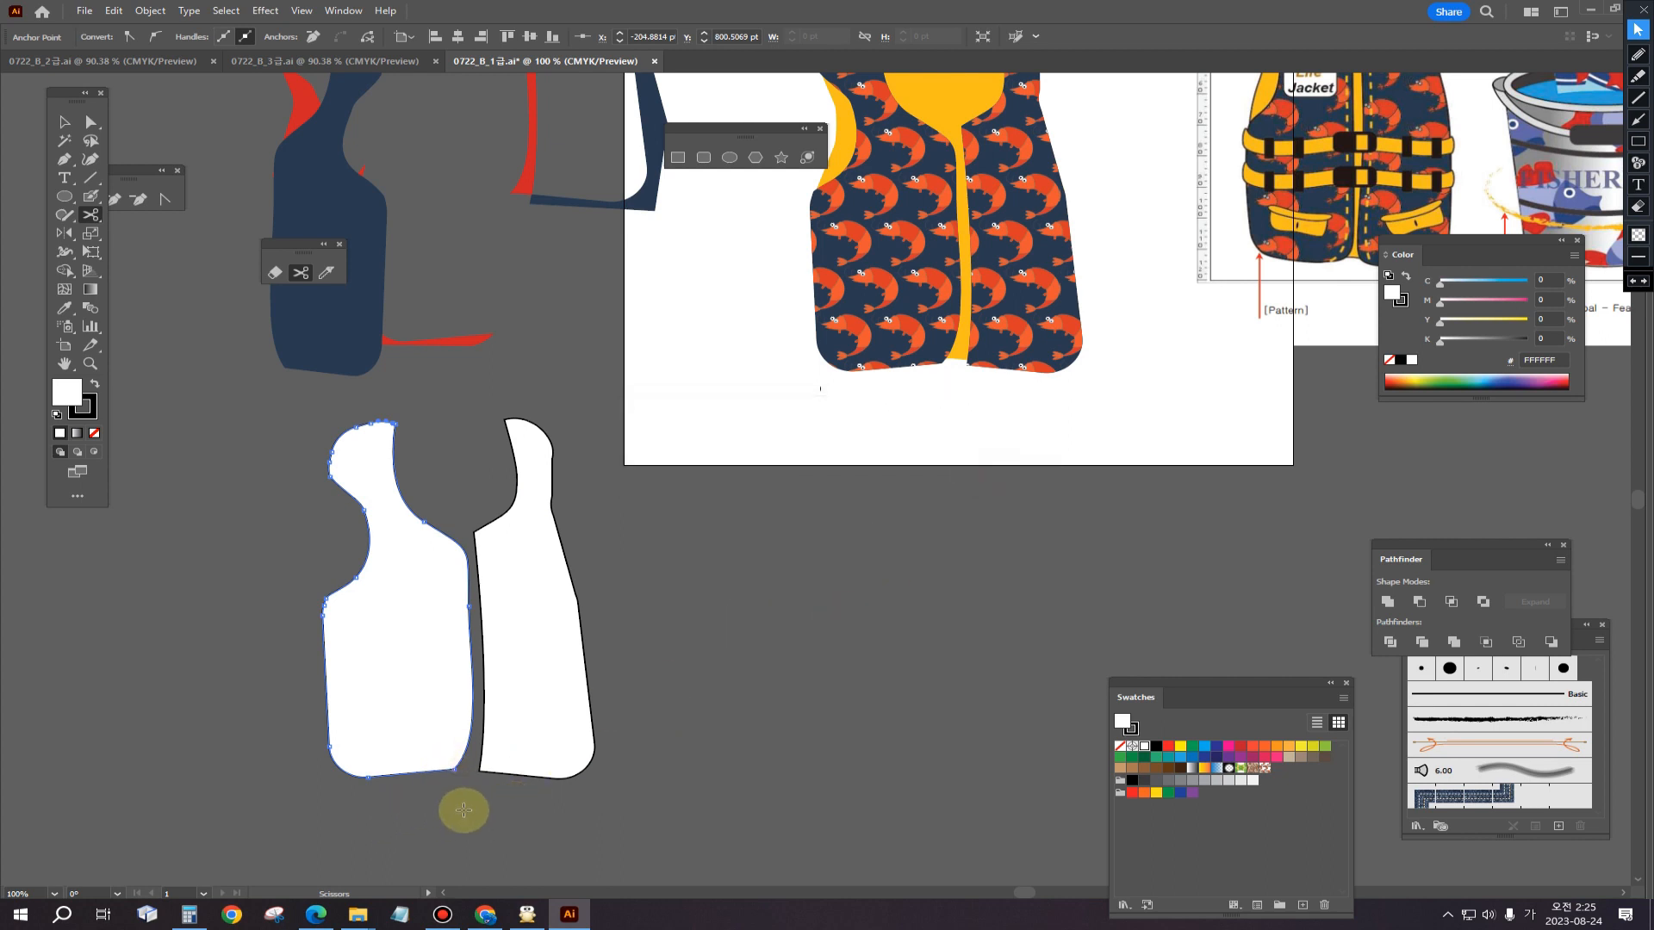
scroll(474, 797, "up", 2)
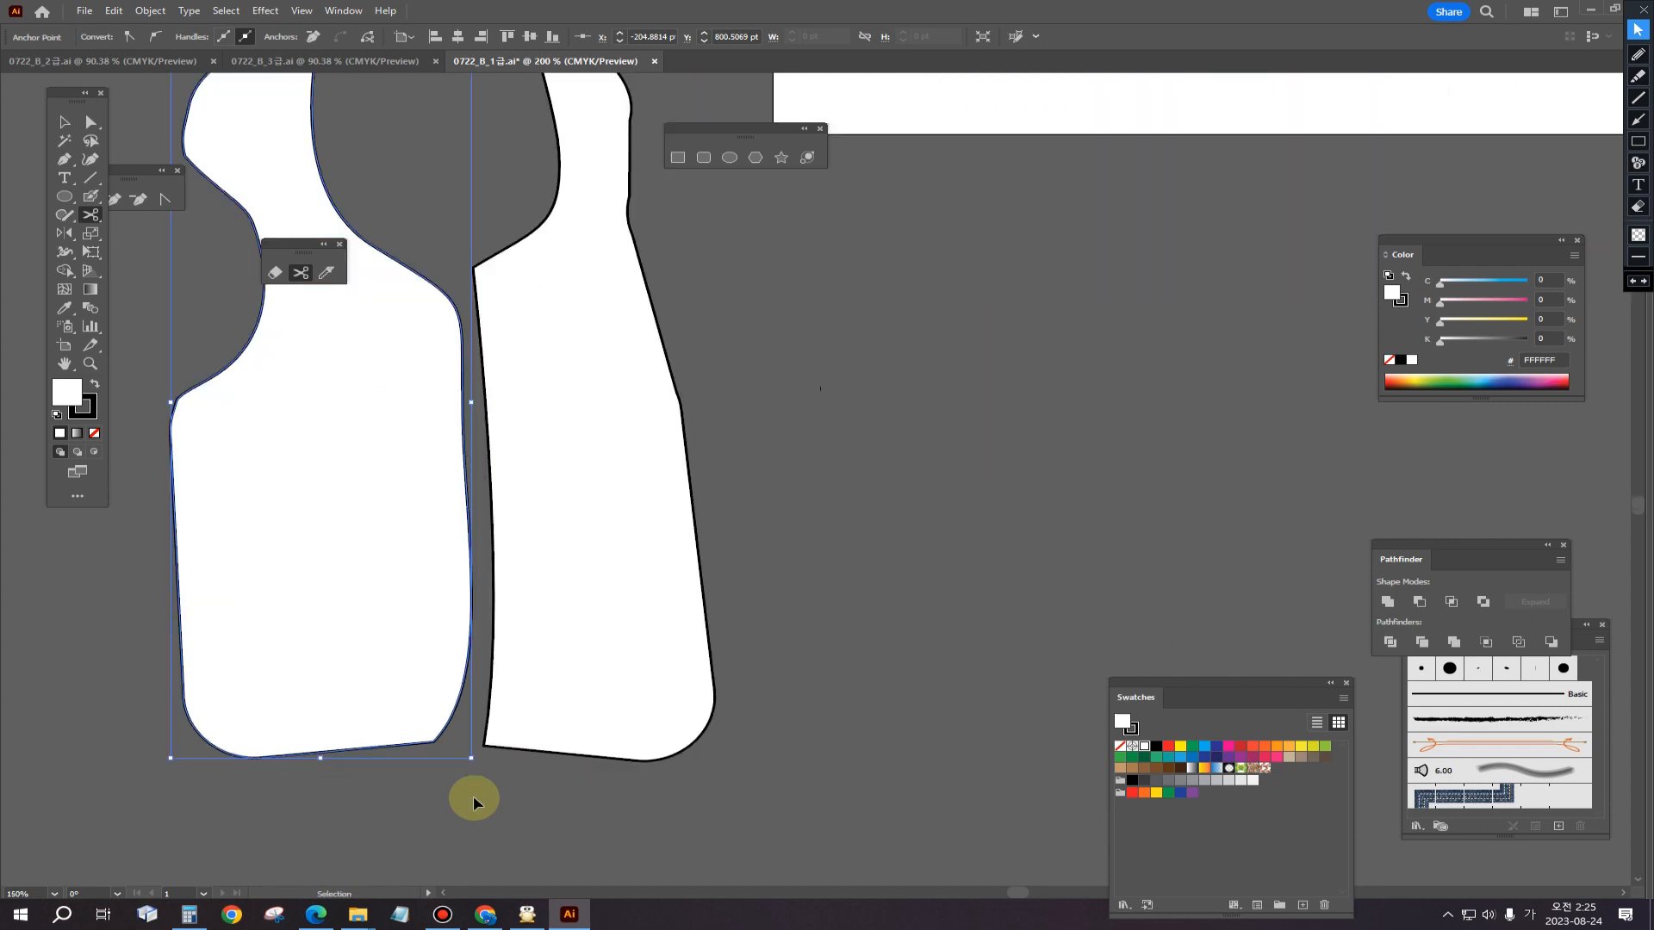
left_click(402, 746)
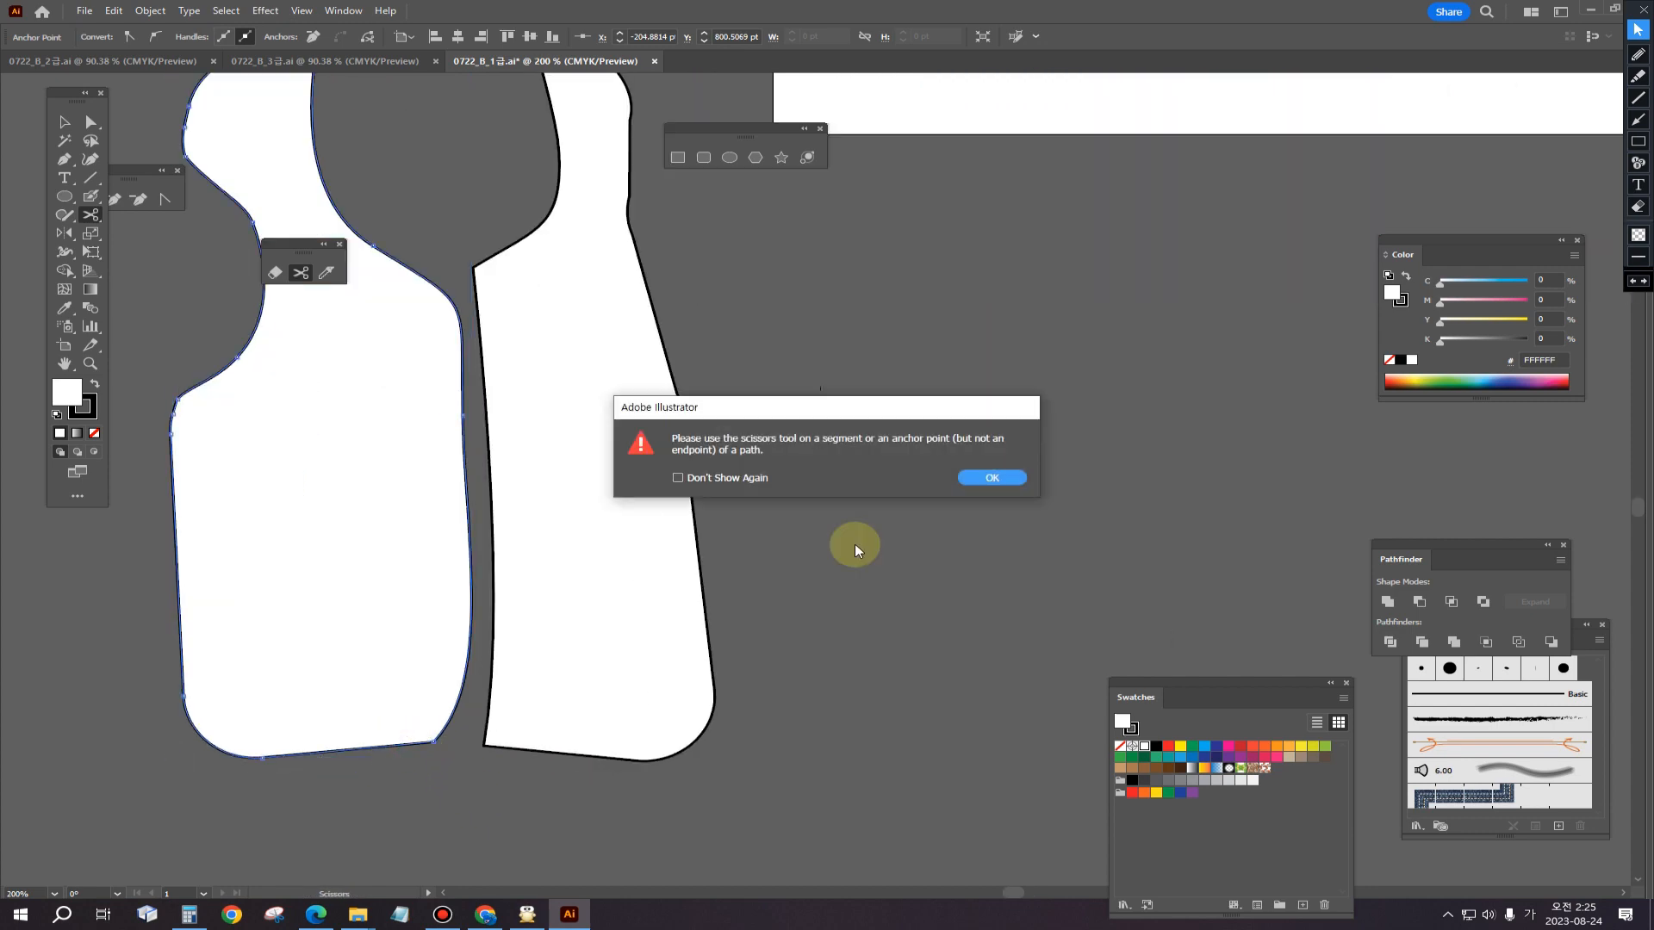
left_click(971, 484)
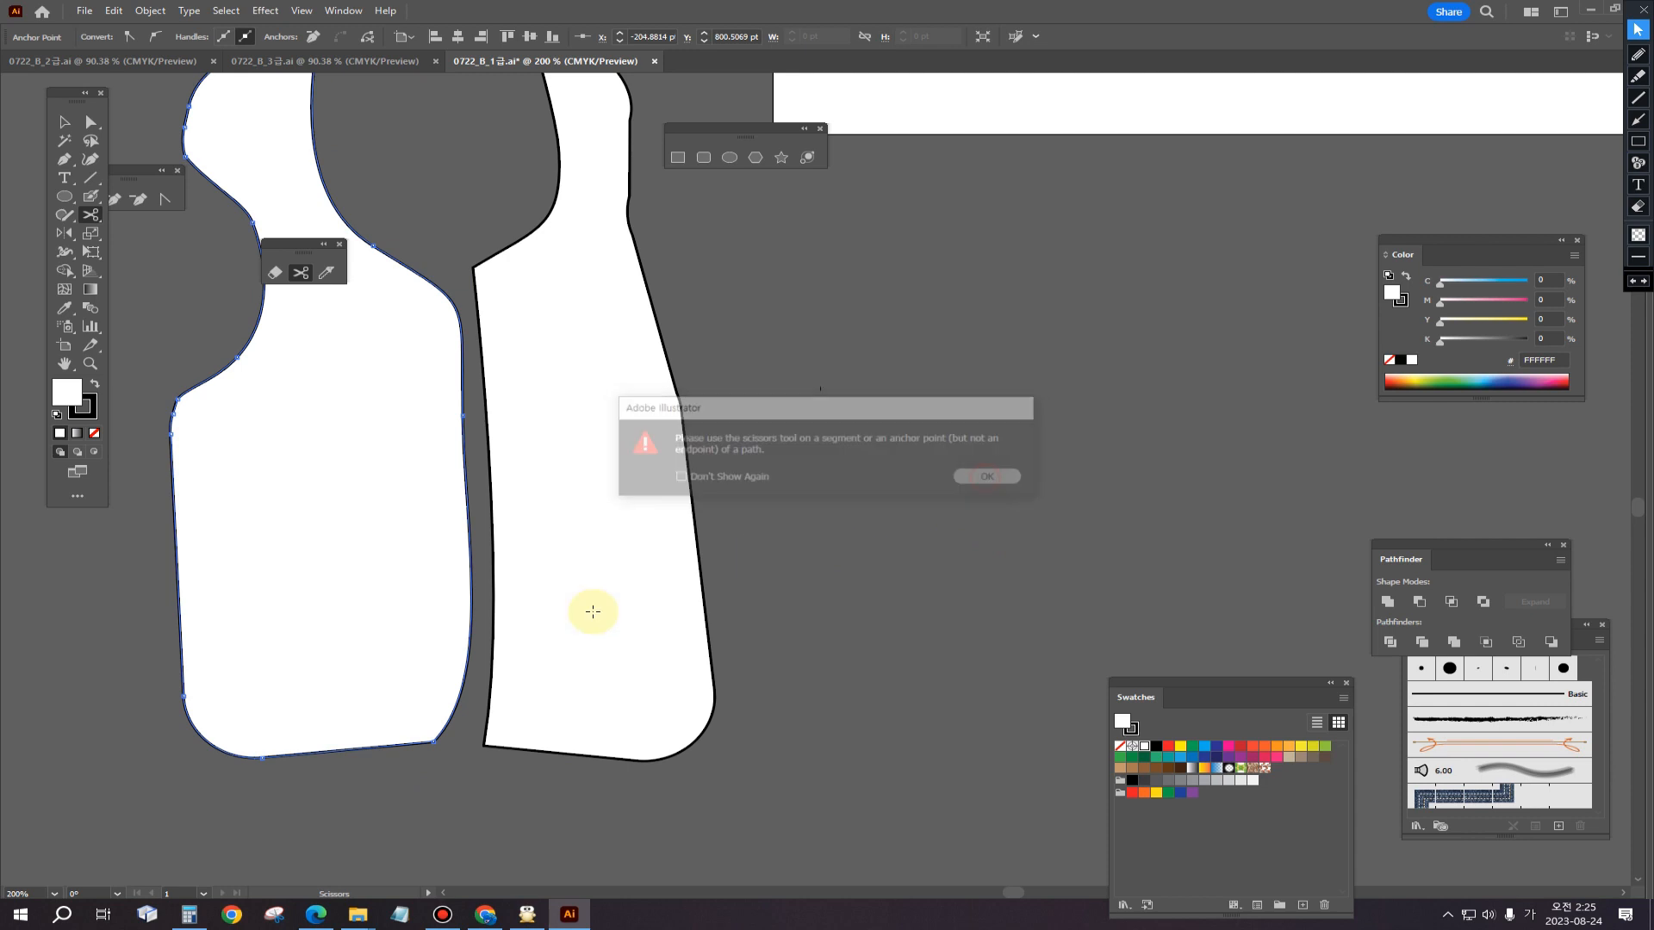
left_click(429, 741)
left_click(984, 478)
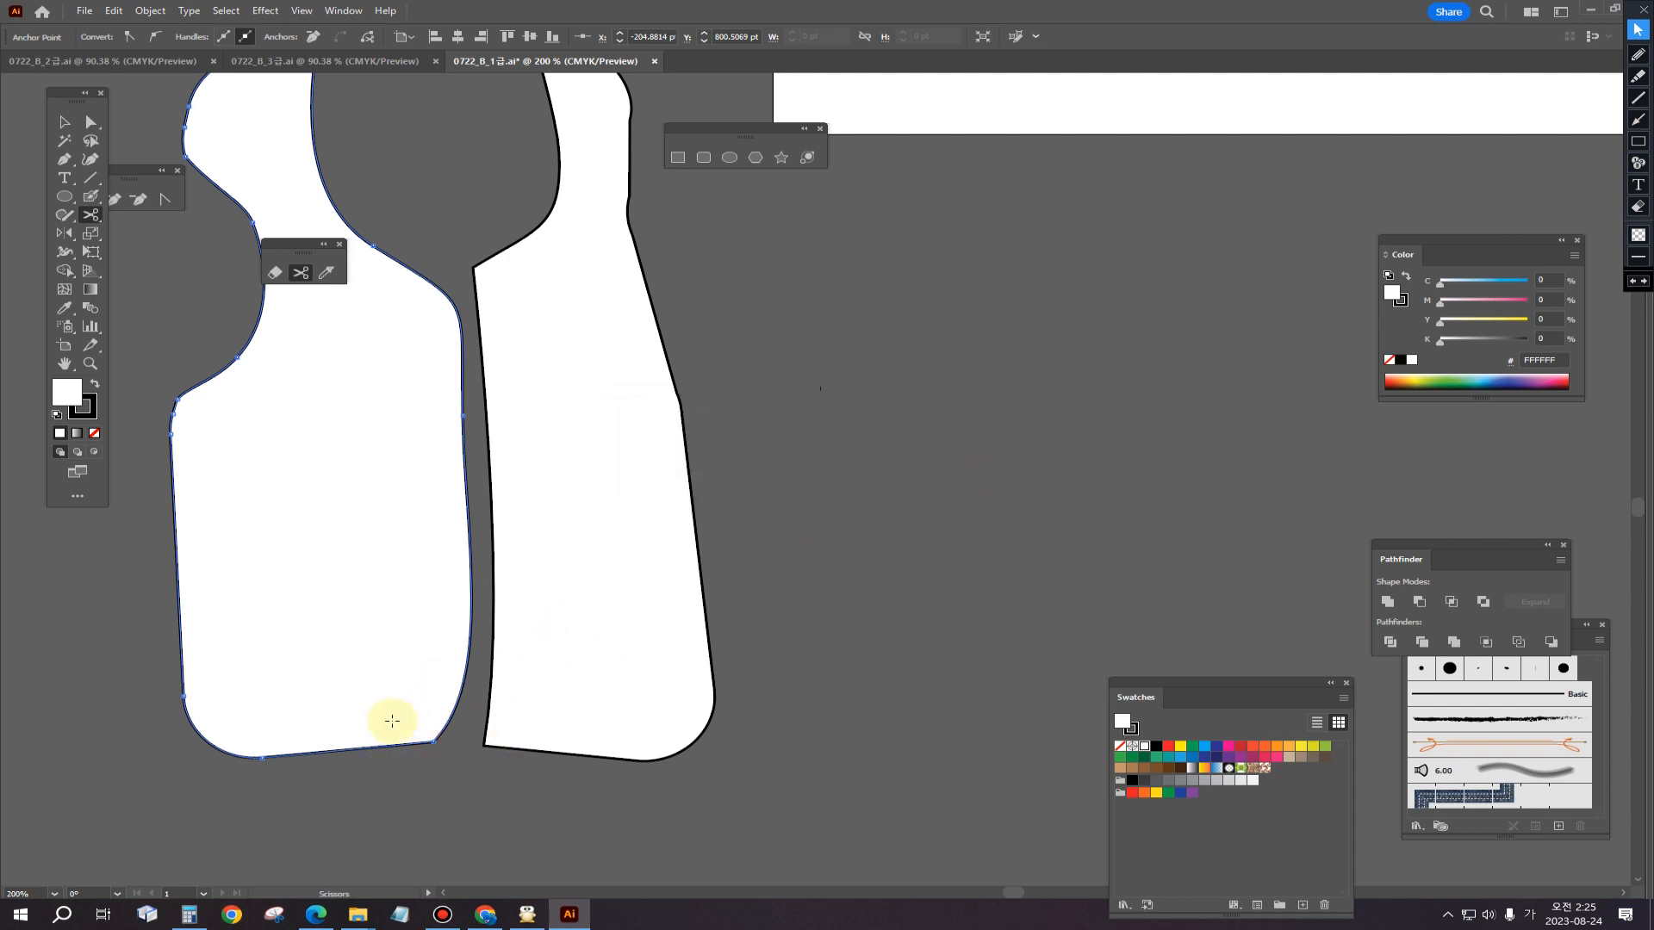
left_click(434, 742)
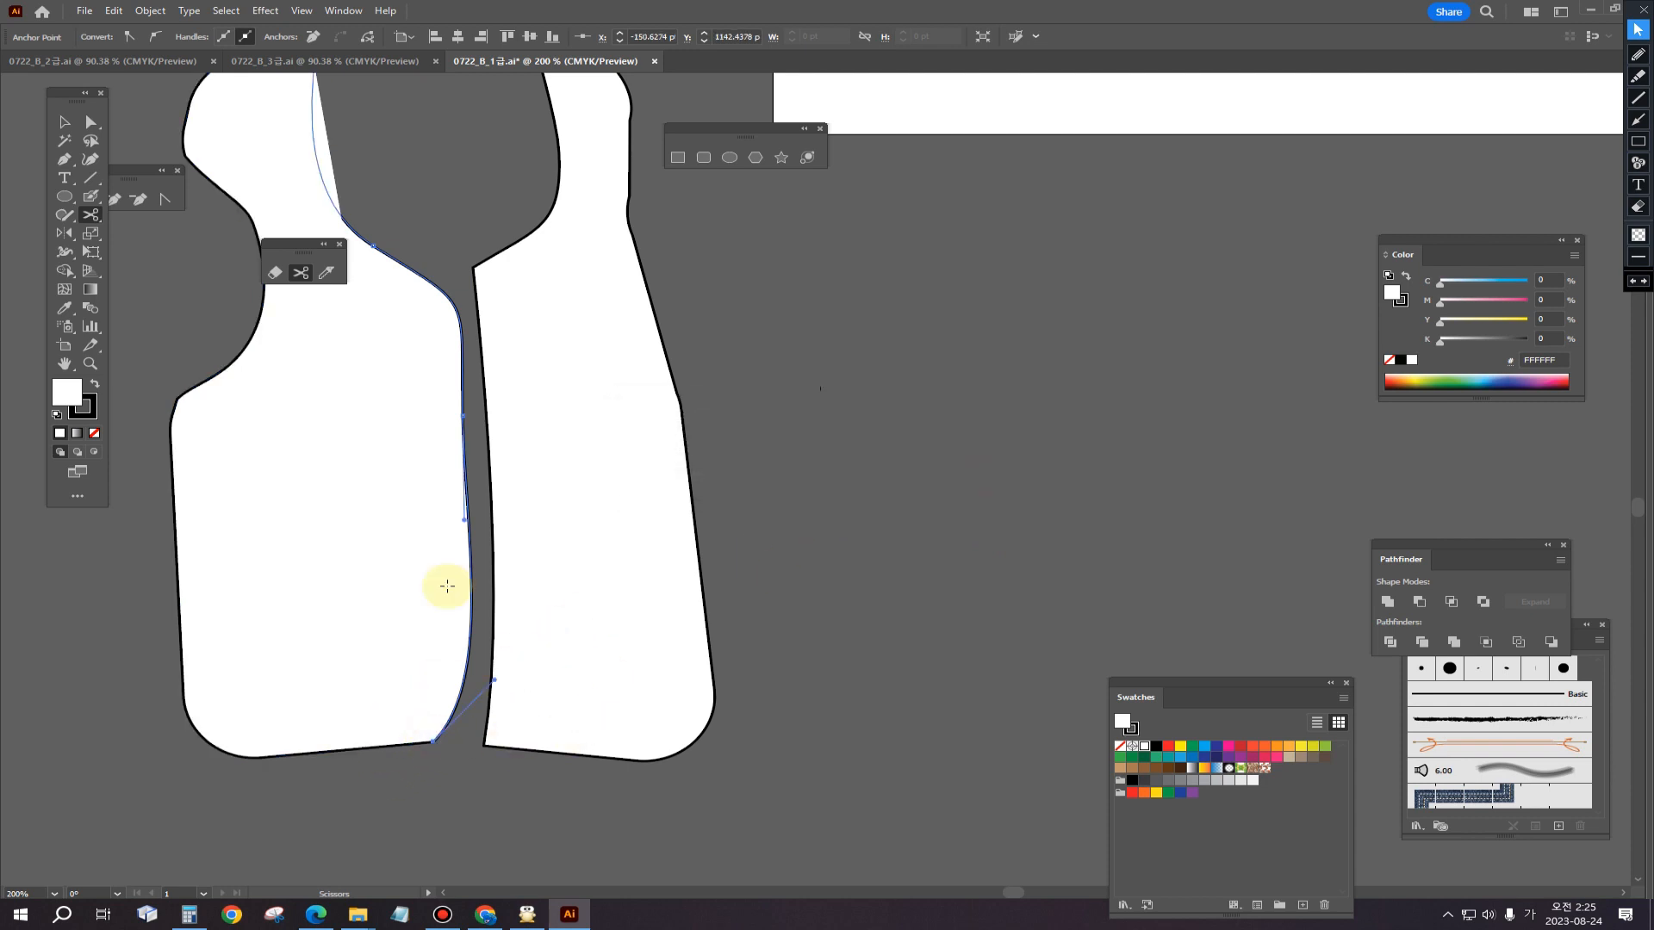
left_click(71, 129)
left_click_drag(252, 436, 208, 455)
Step: Give the left panel's detached inner-edge path a white stroke and no fill
left_click(439, 442)
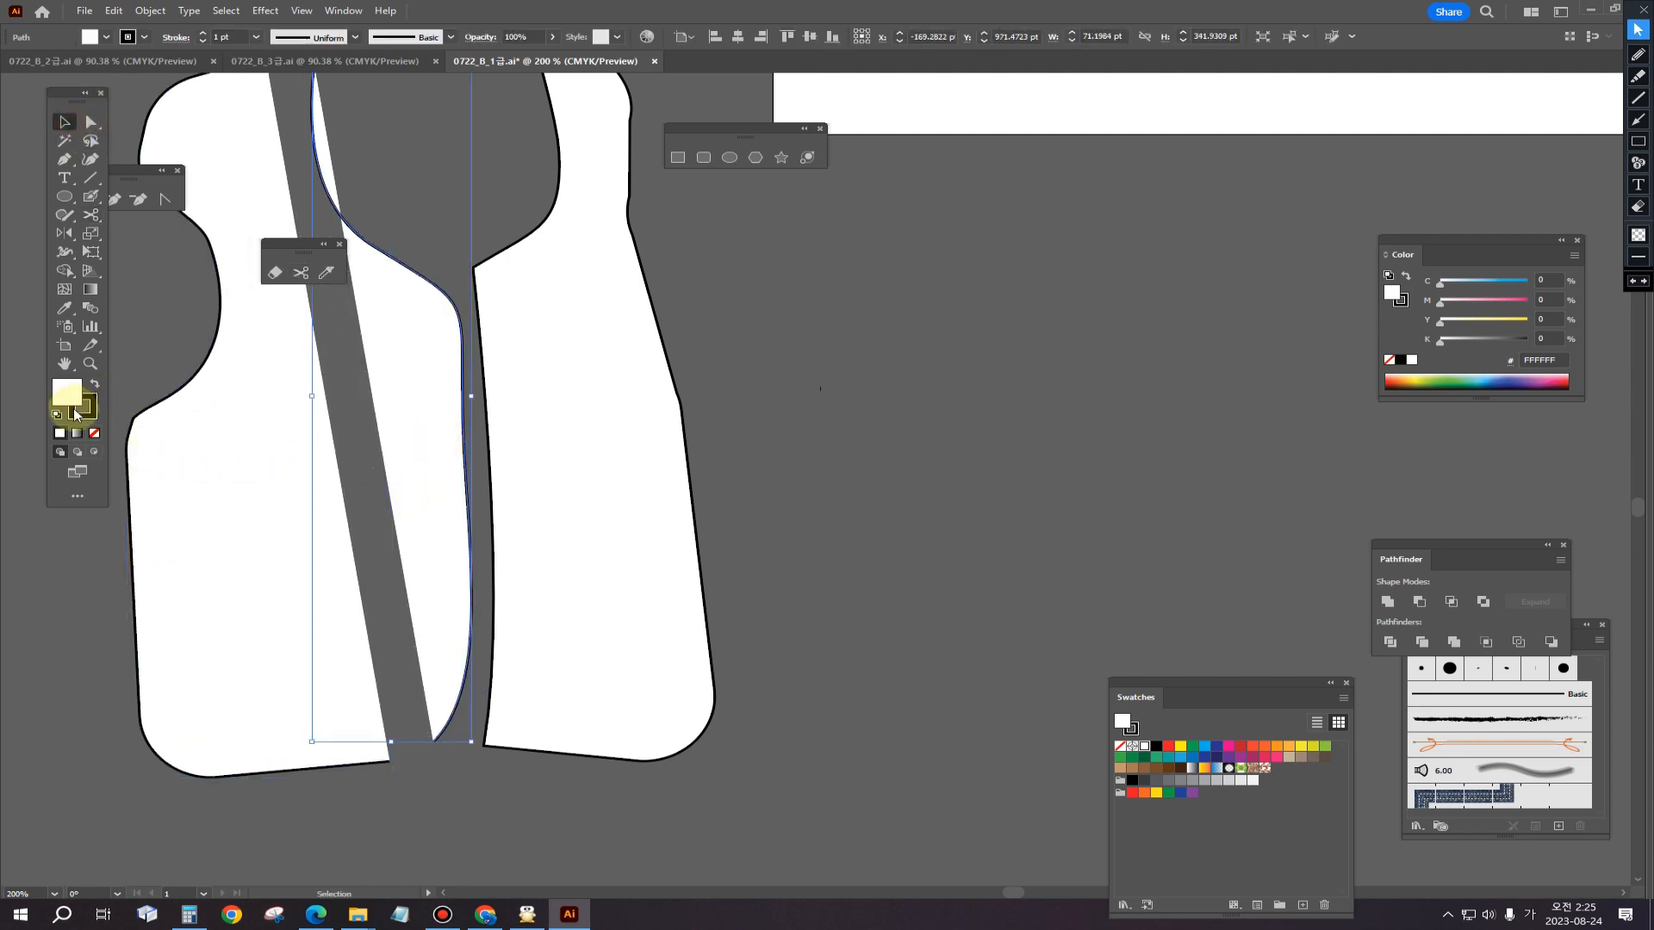
left_click(97, 385)
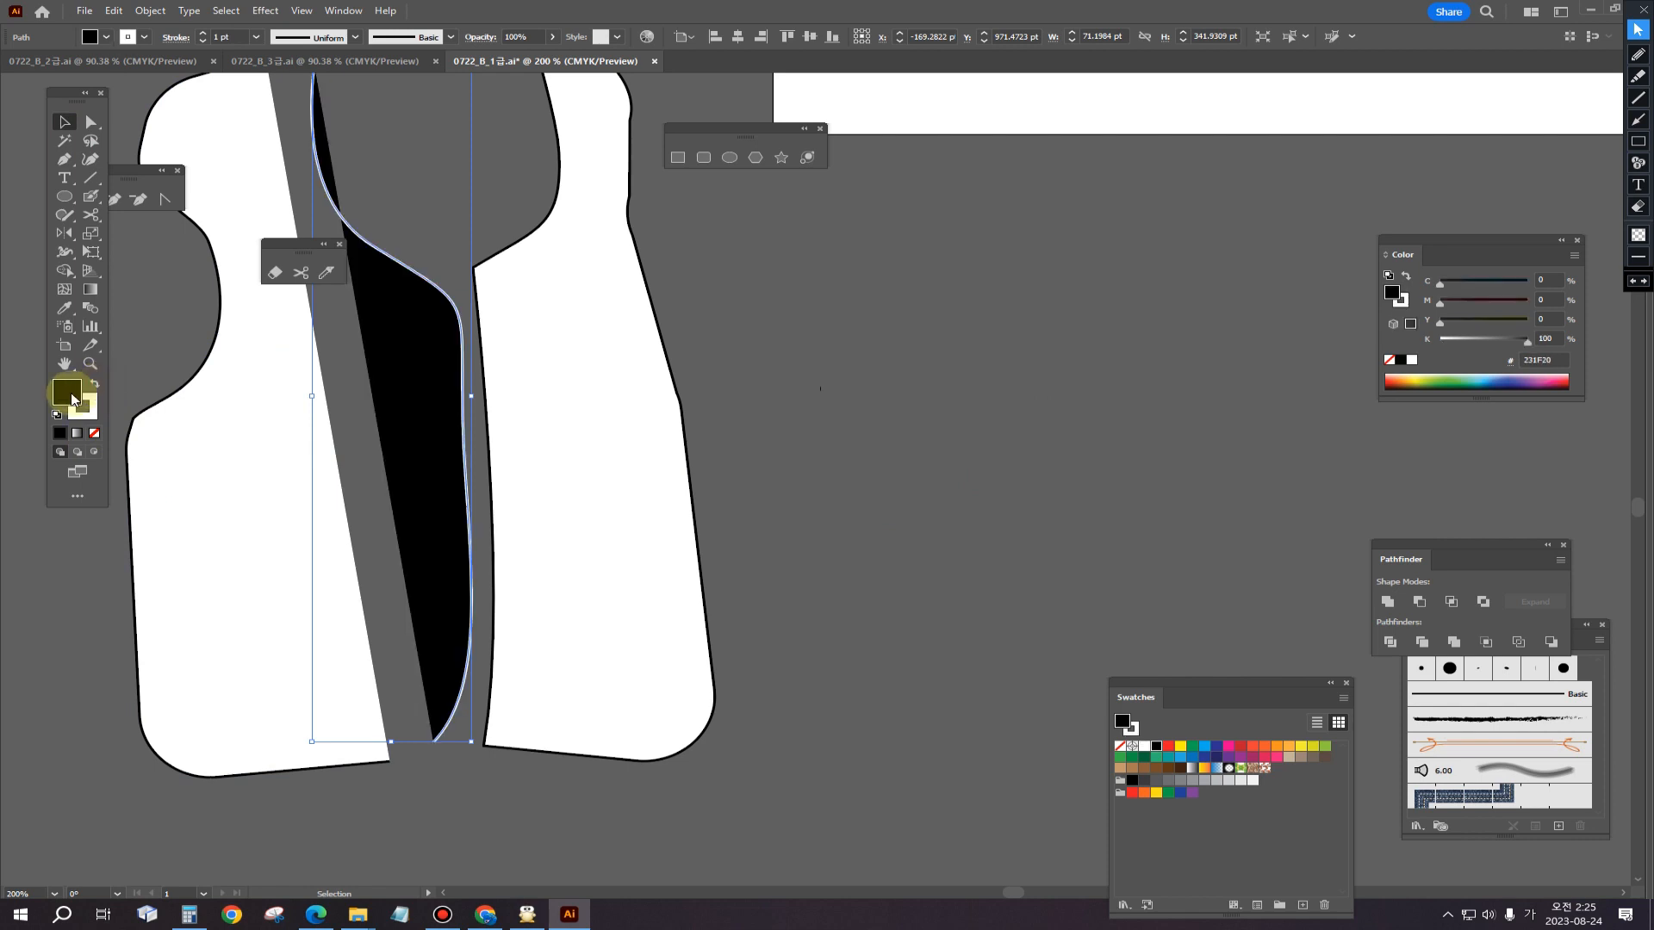
left_click(94, 434)
left_click(879, 515)
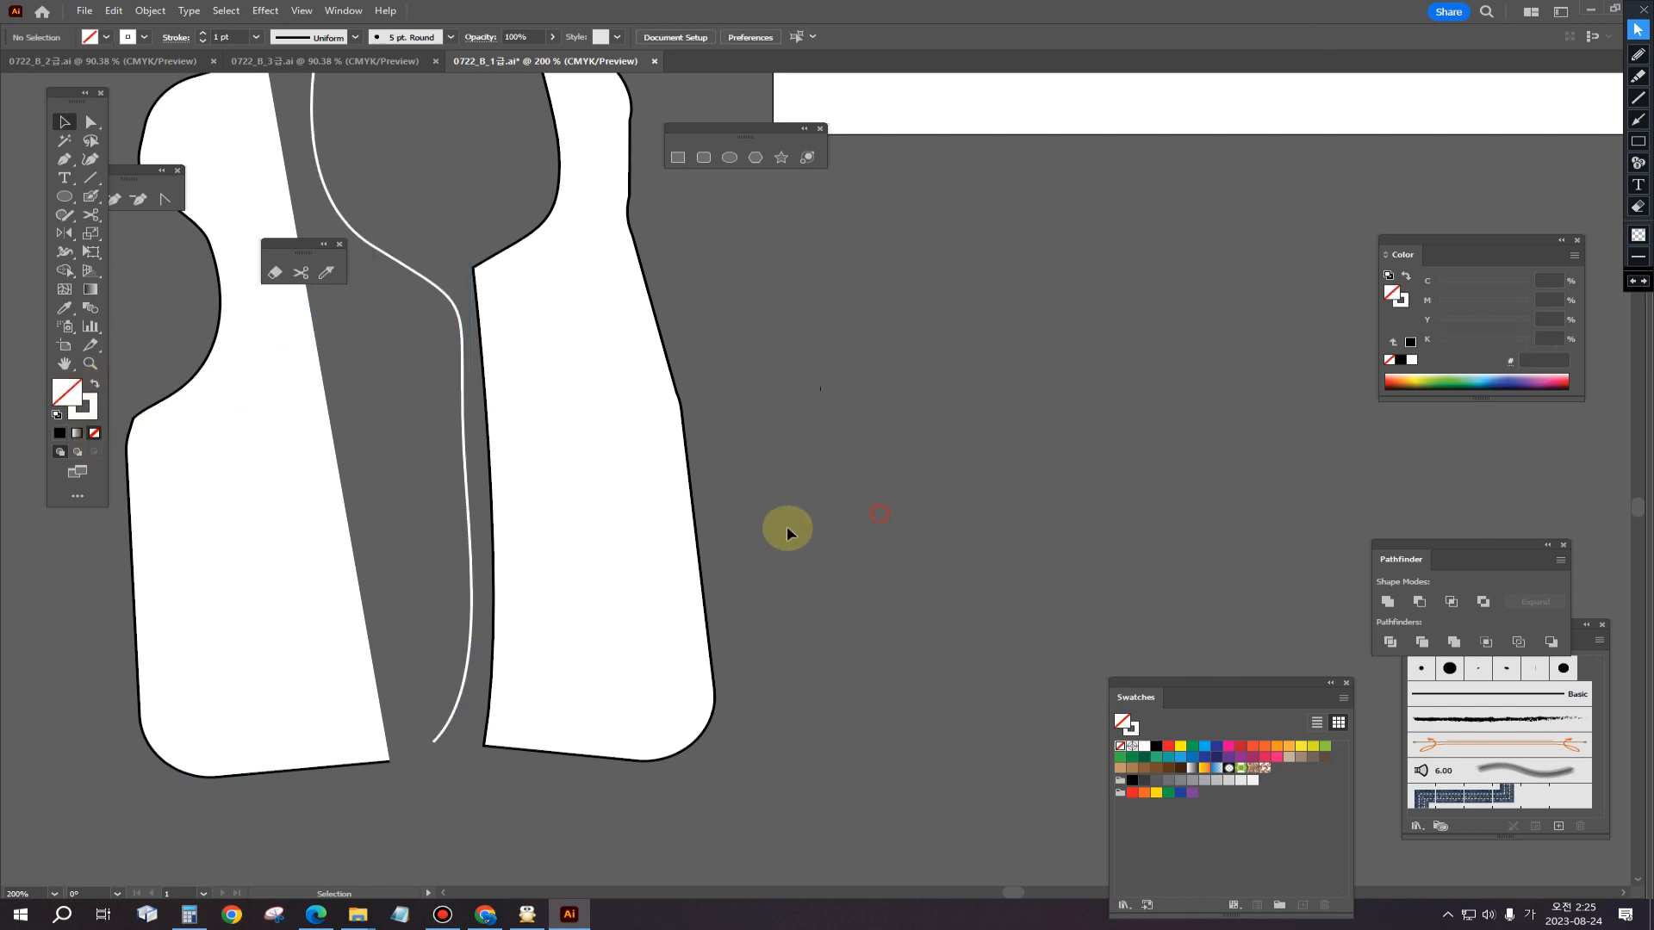
Step: Cut the right panel's outline near its lower inner corner and shoulder top with the Scissors tool, and delete the outer piece
left_click(572, 449)
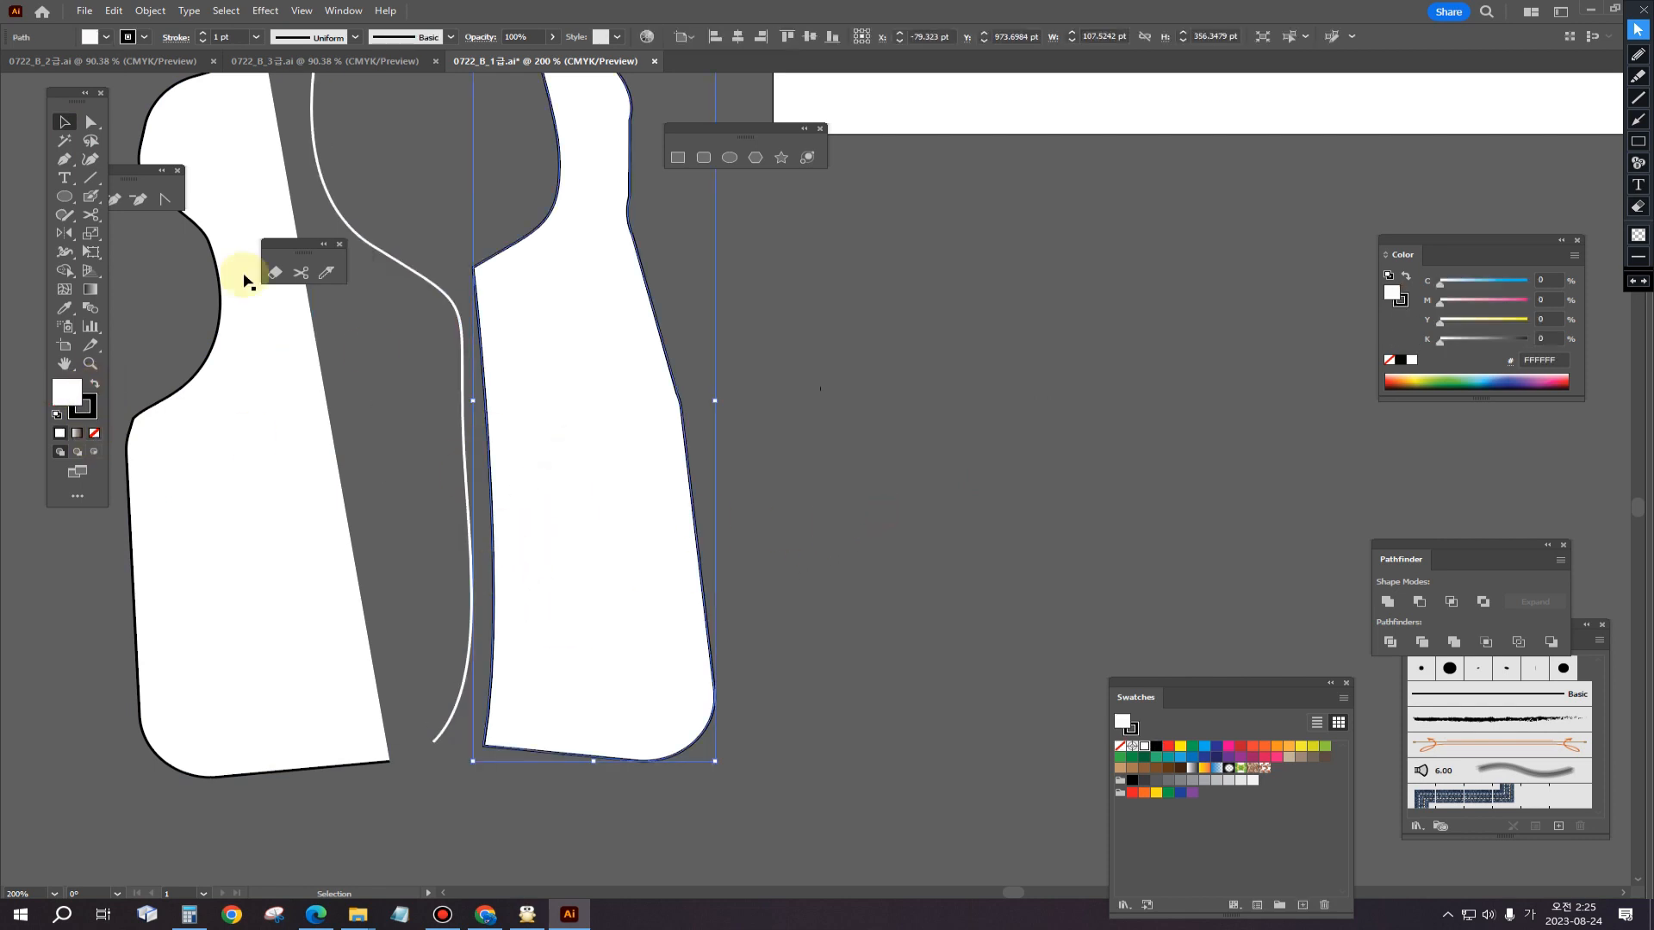
left_click(91, 215)
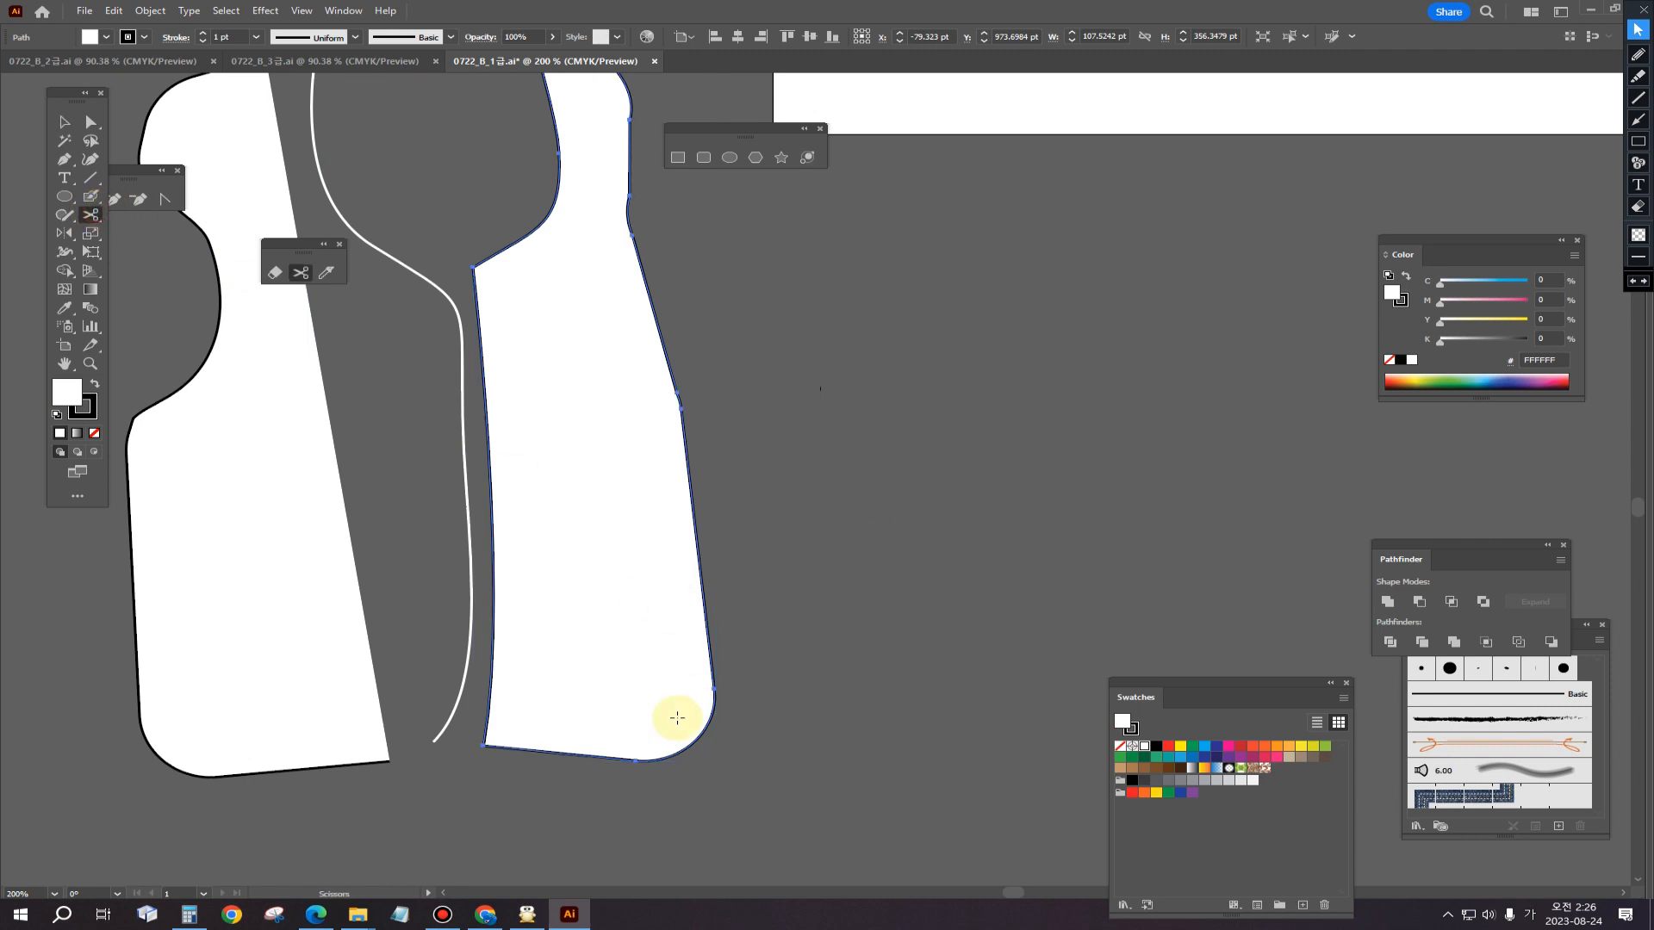
left_click(493, 747)
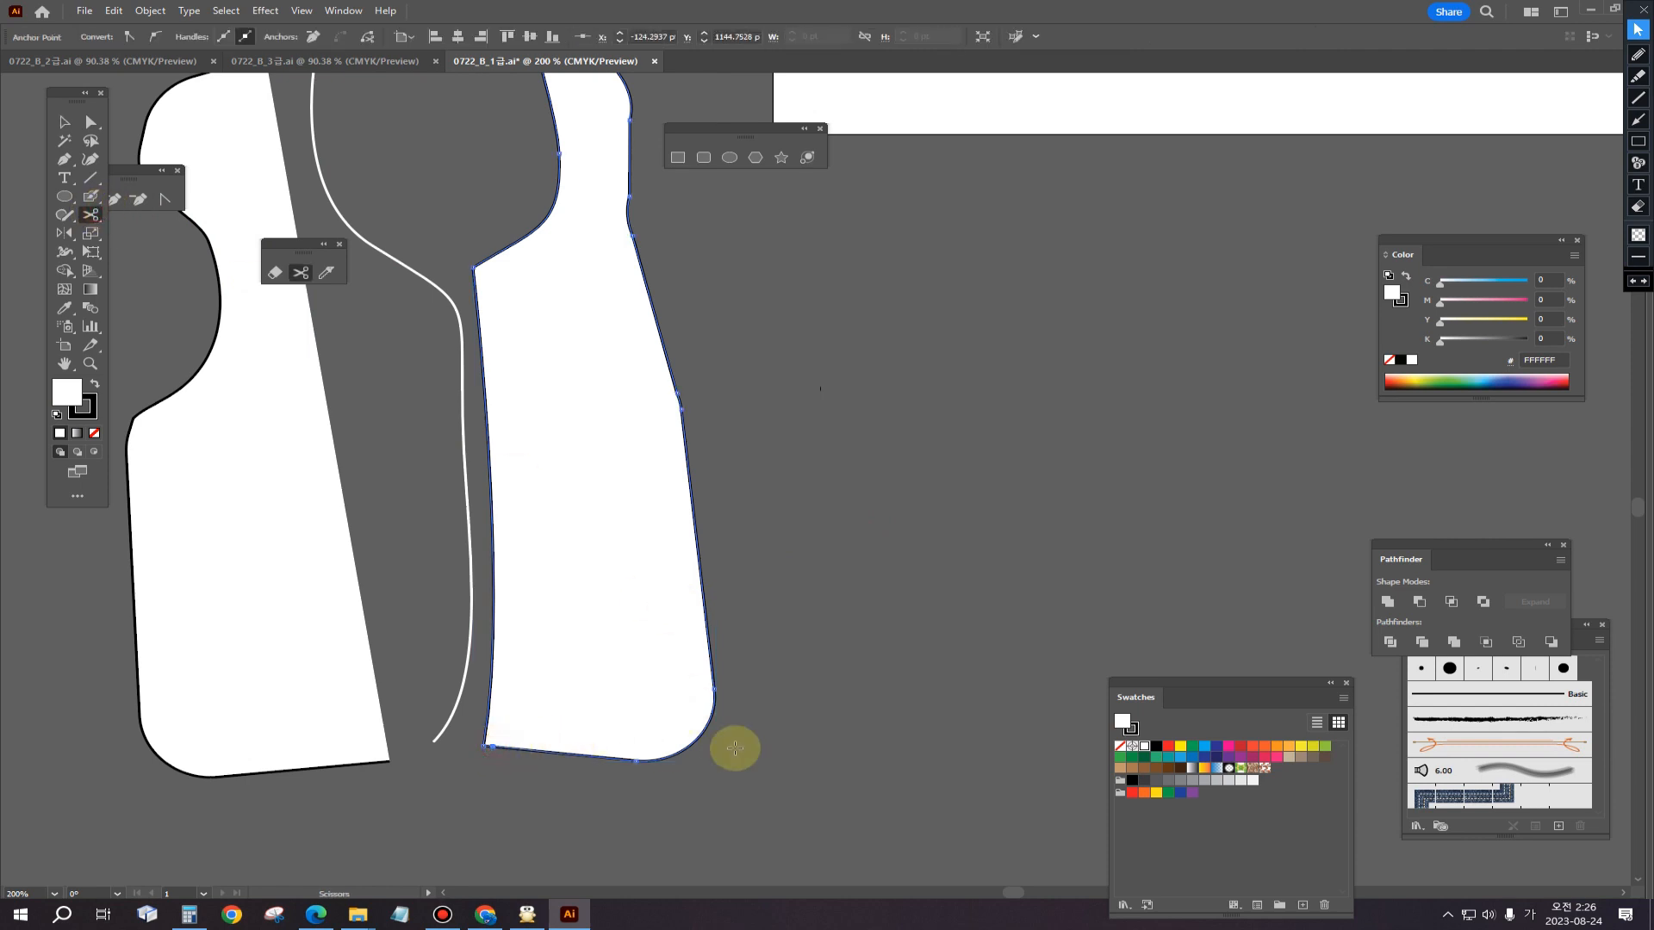
left_click_drag(580, 508, 618, 759)
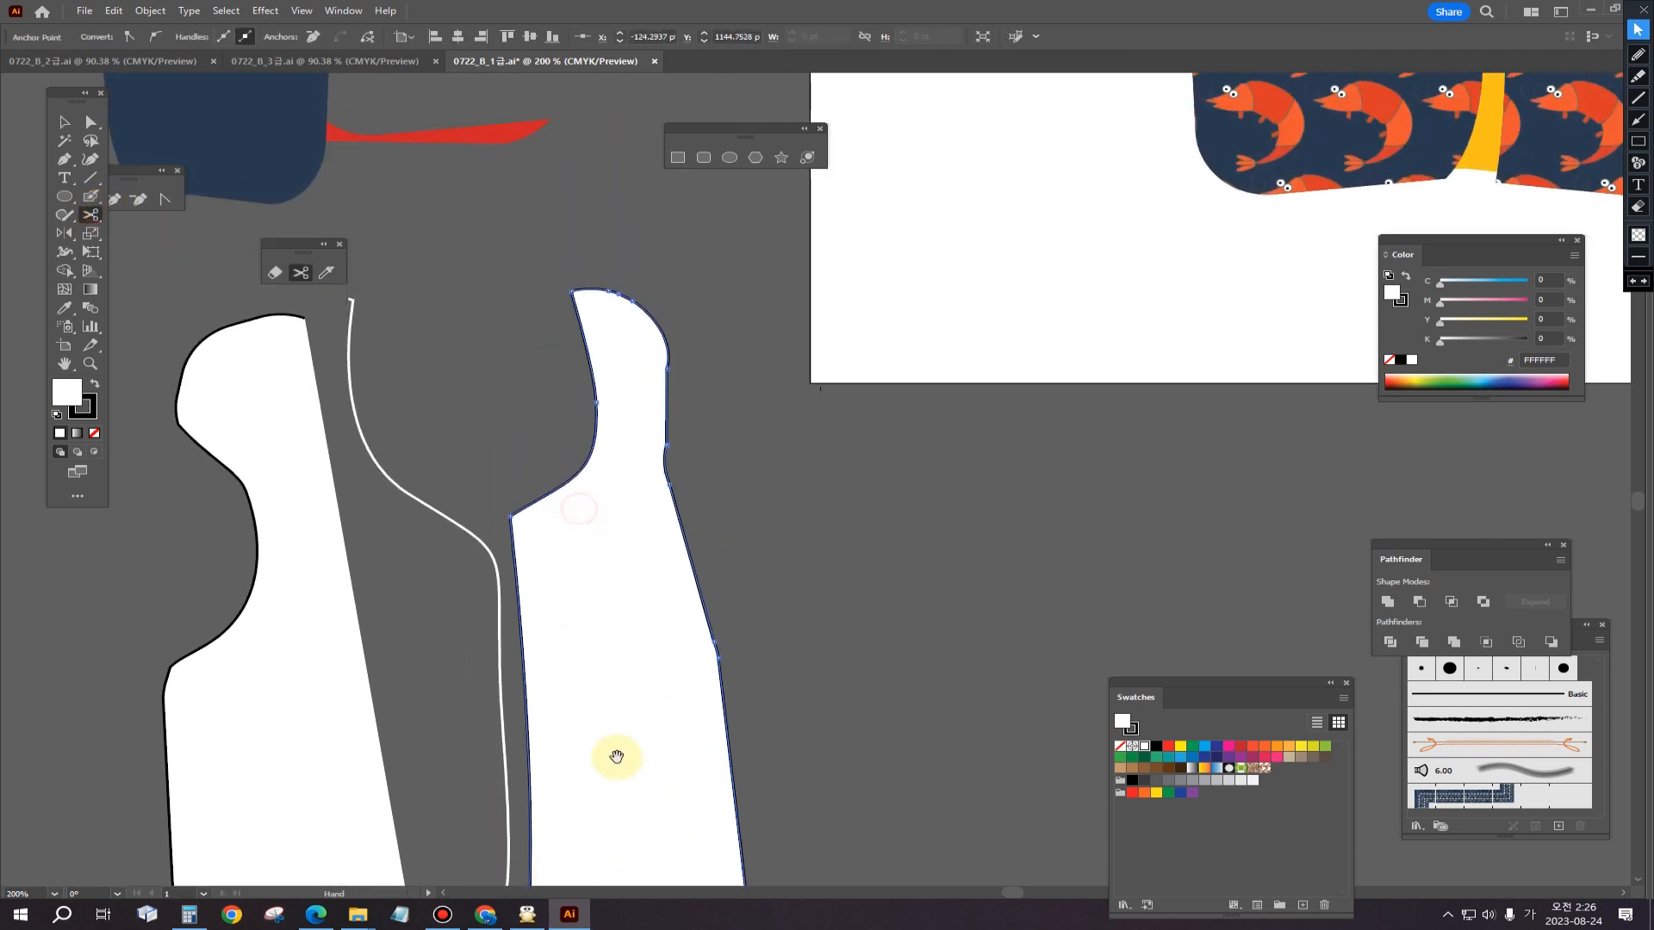
left_click(577, 291)
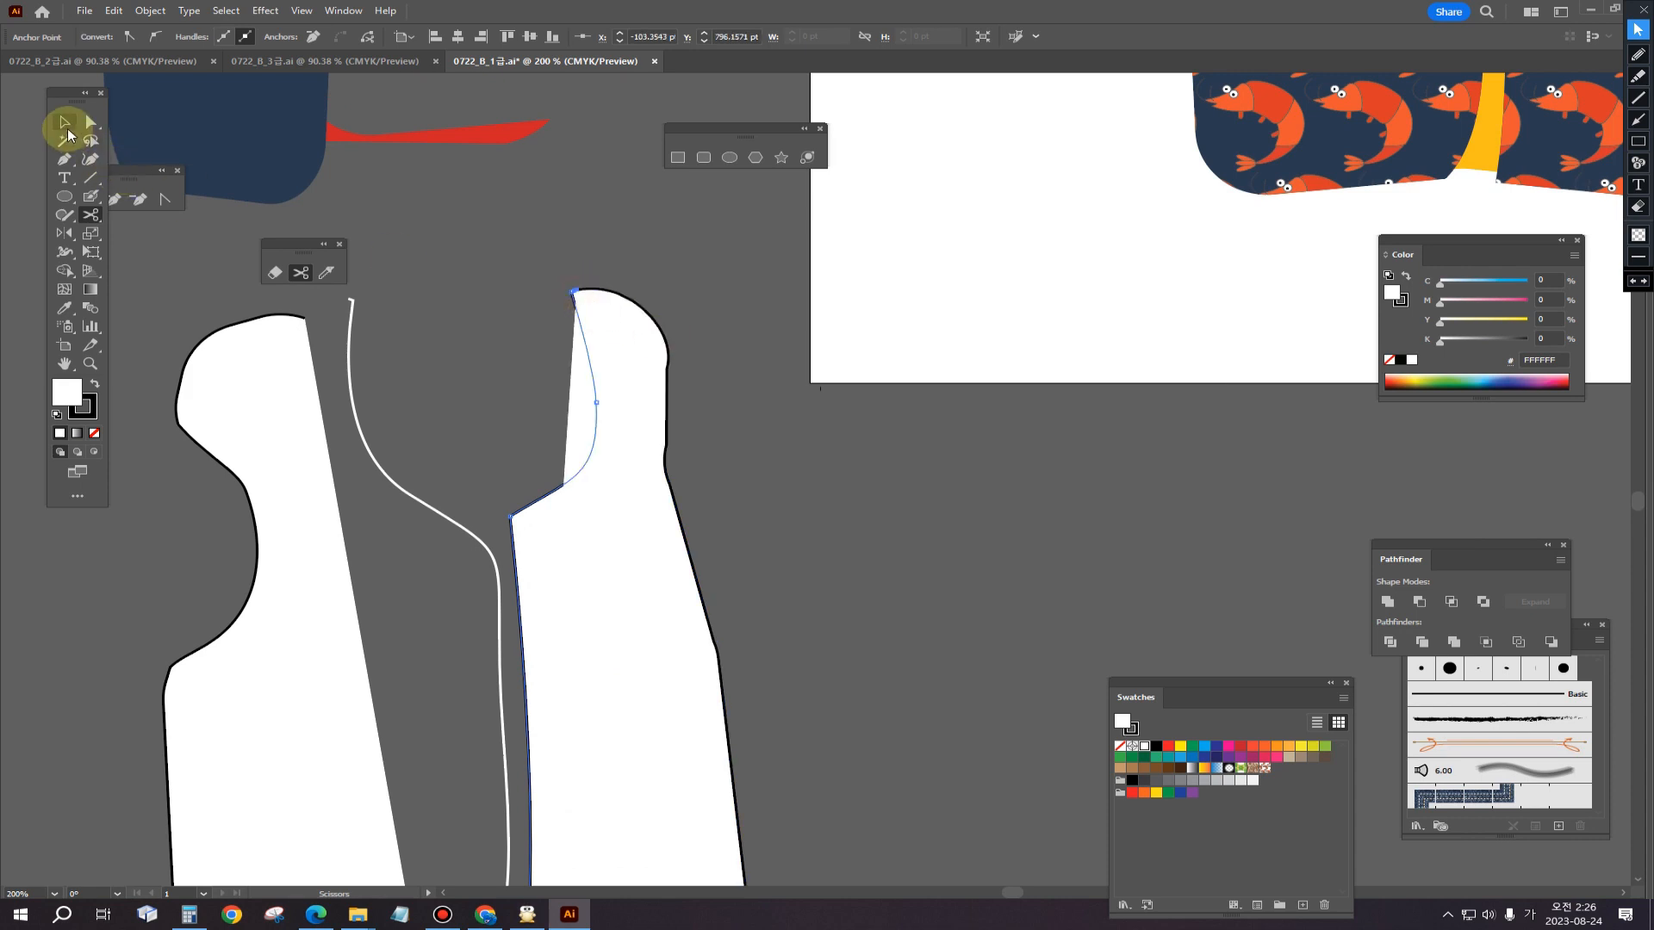
left_click(64, 122)
left_click_drag(692, 726, 813, 720)
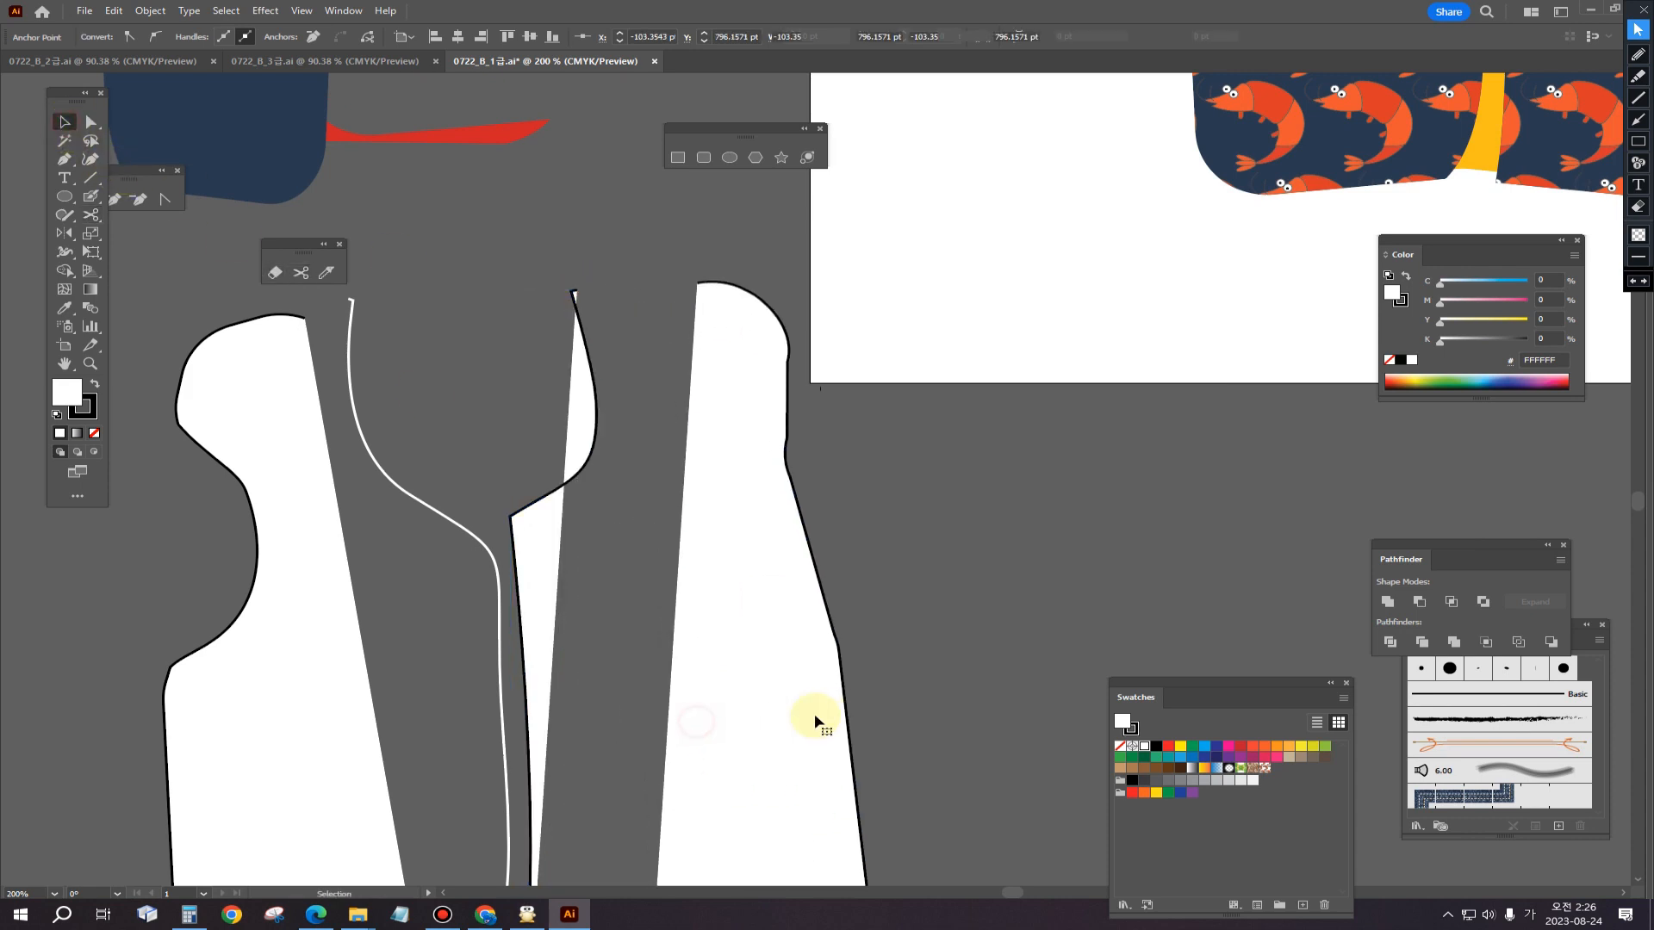
key("Delete")
Step: Give the right panel's remaining inner-edge path a white stroke and no fill
left_click(560, 586)
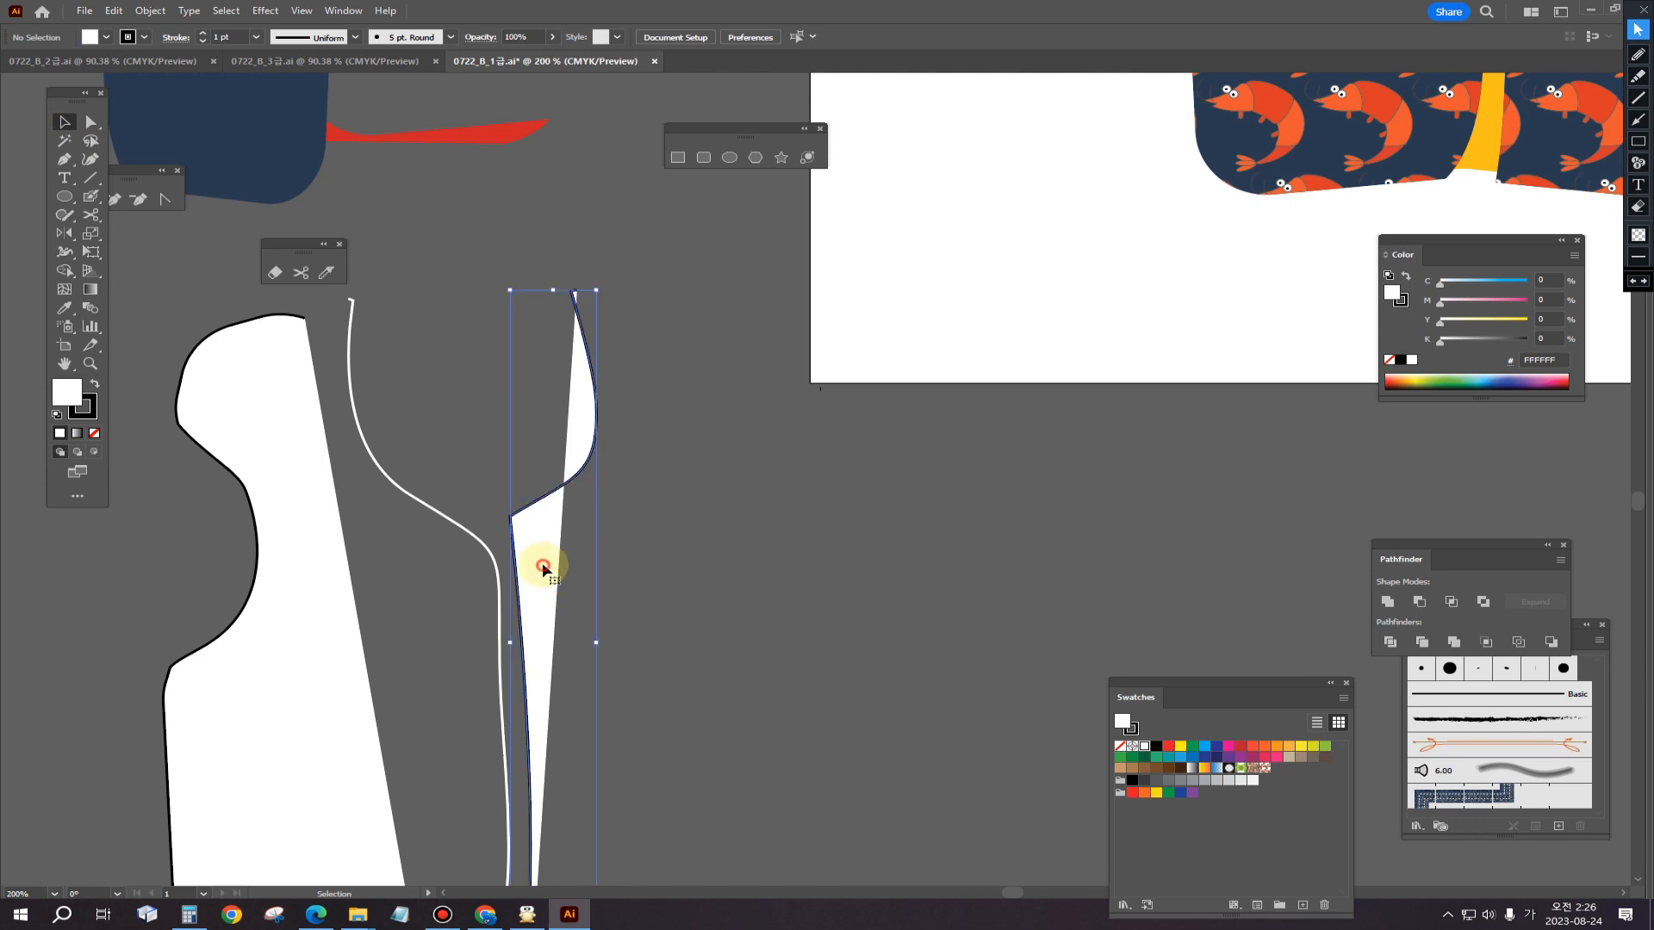
left_click(95, 387)
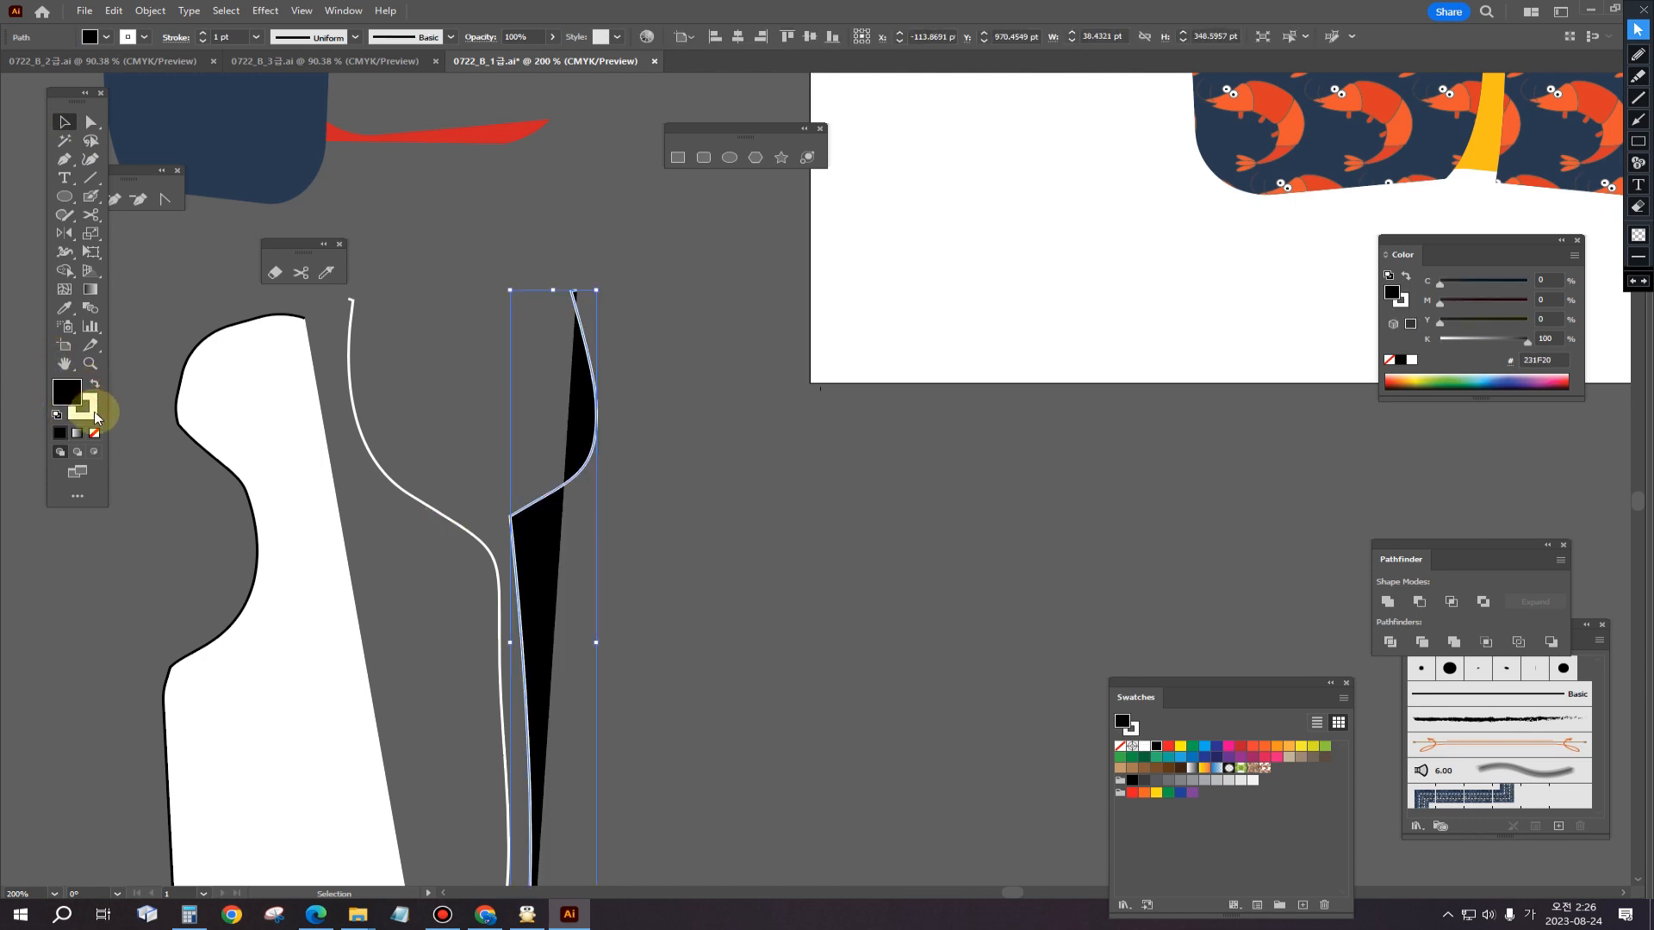
left_click(92, 413)
left_click(66, 387)
left_click(94, 435)
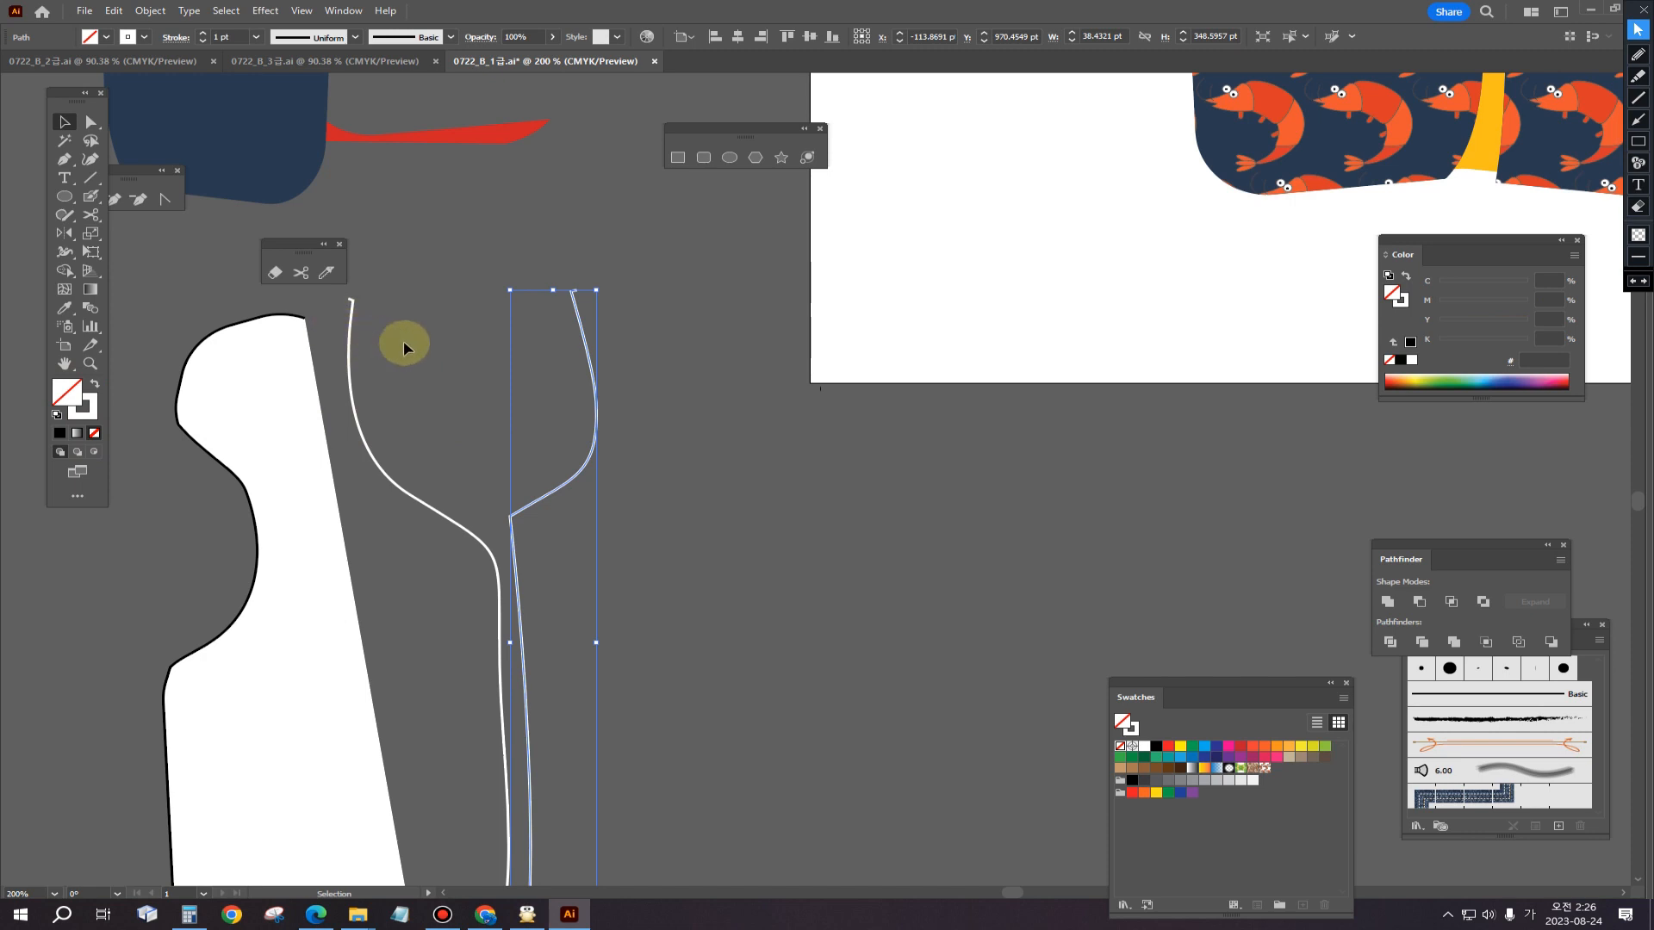
Step: Remove the short stray segments at the upper ends of both neckline paths by deleting their end anchor points
scroll(405, 342, "up", 2)
left_click_drag(452, 340, 709, 453)
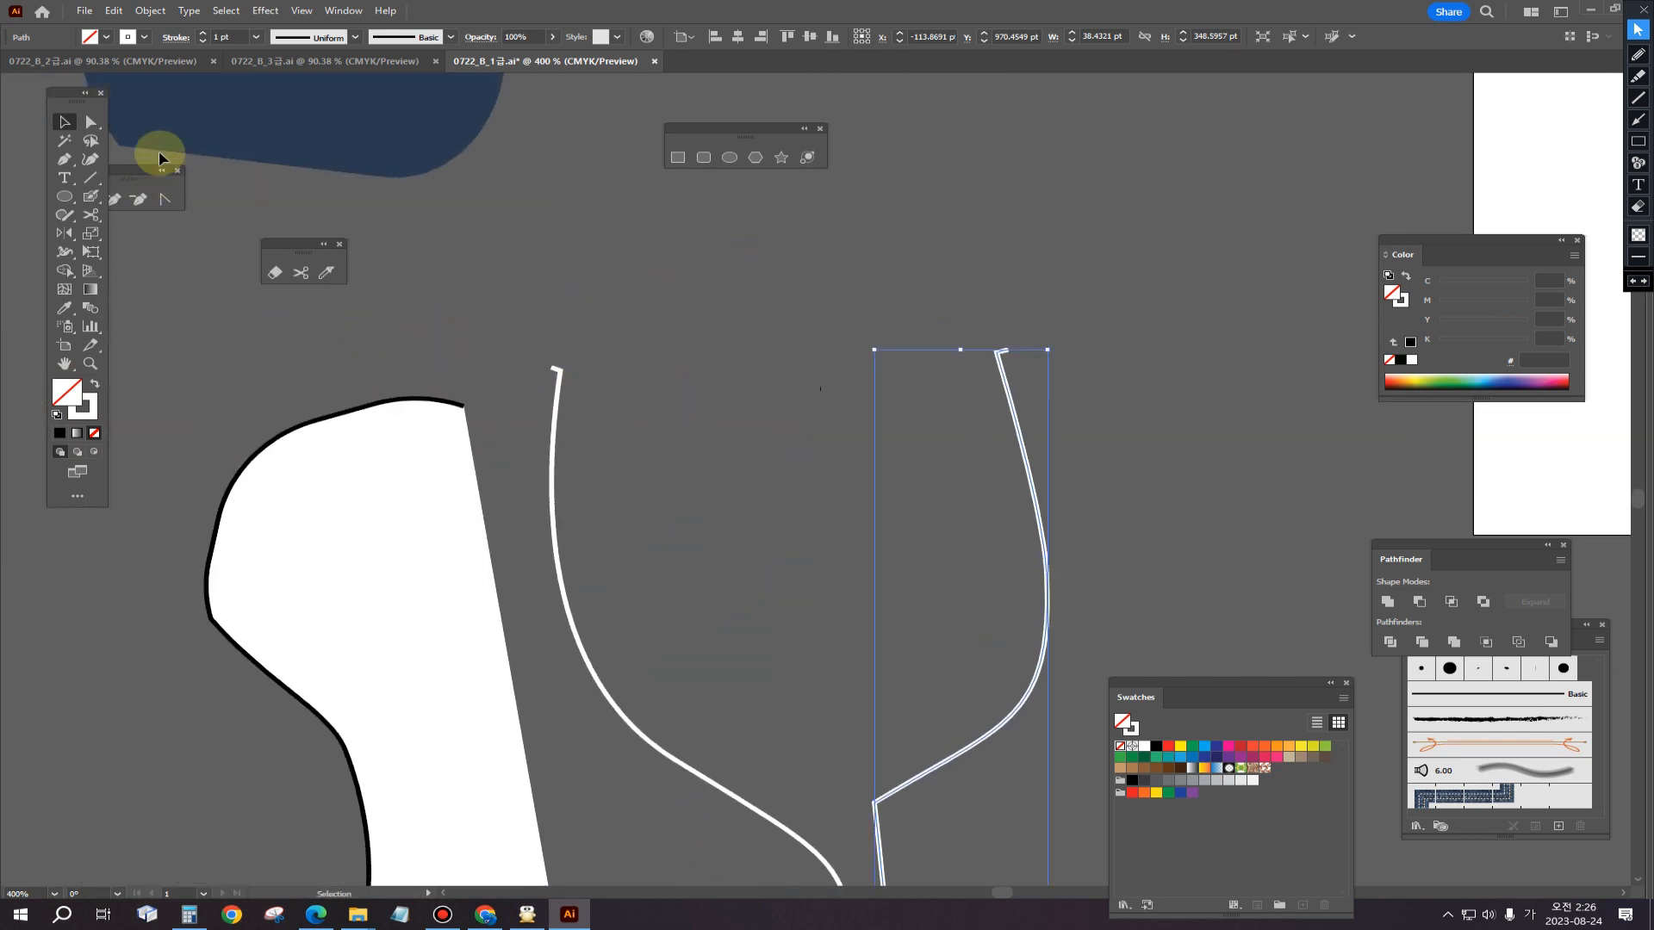
left_click(91, 122)
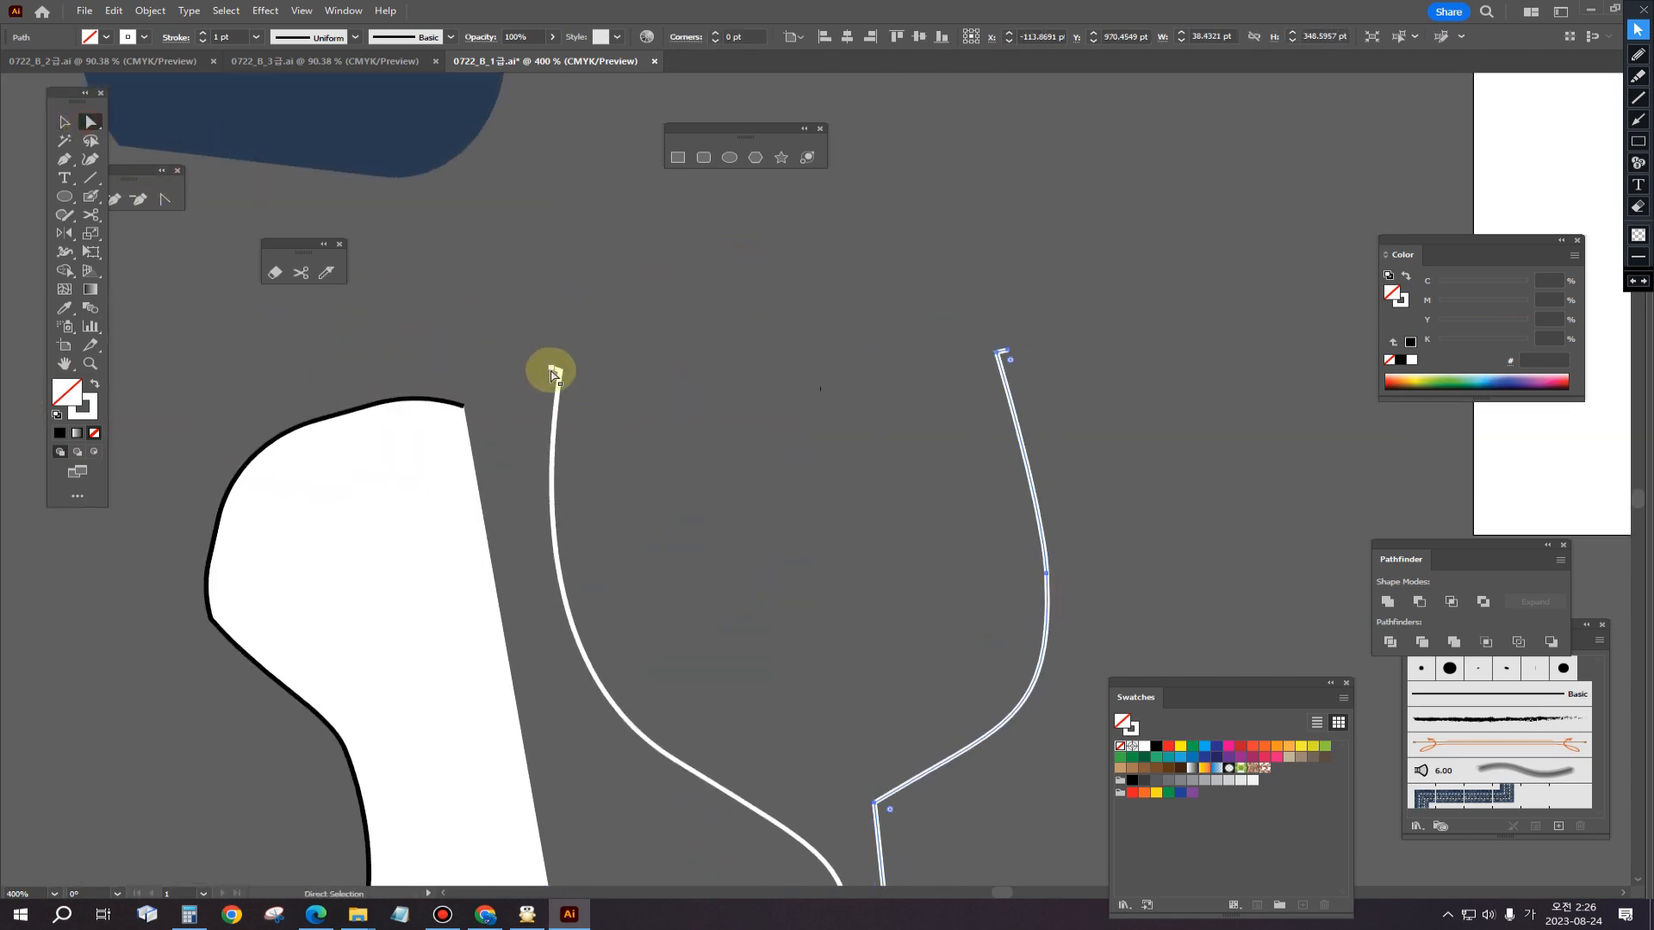
left_click(553, 371)
key("Delete")
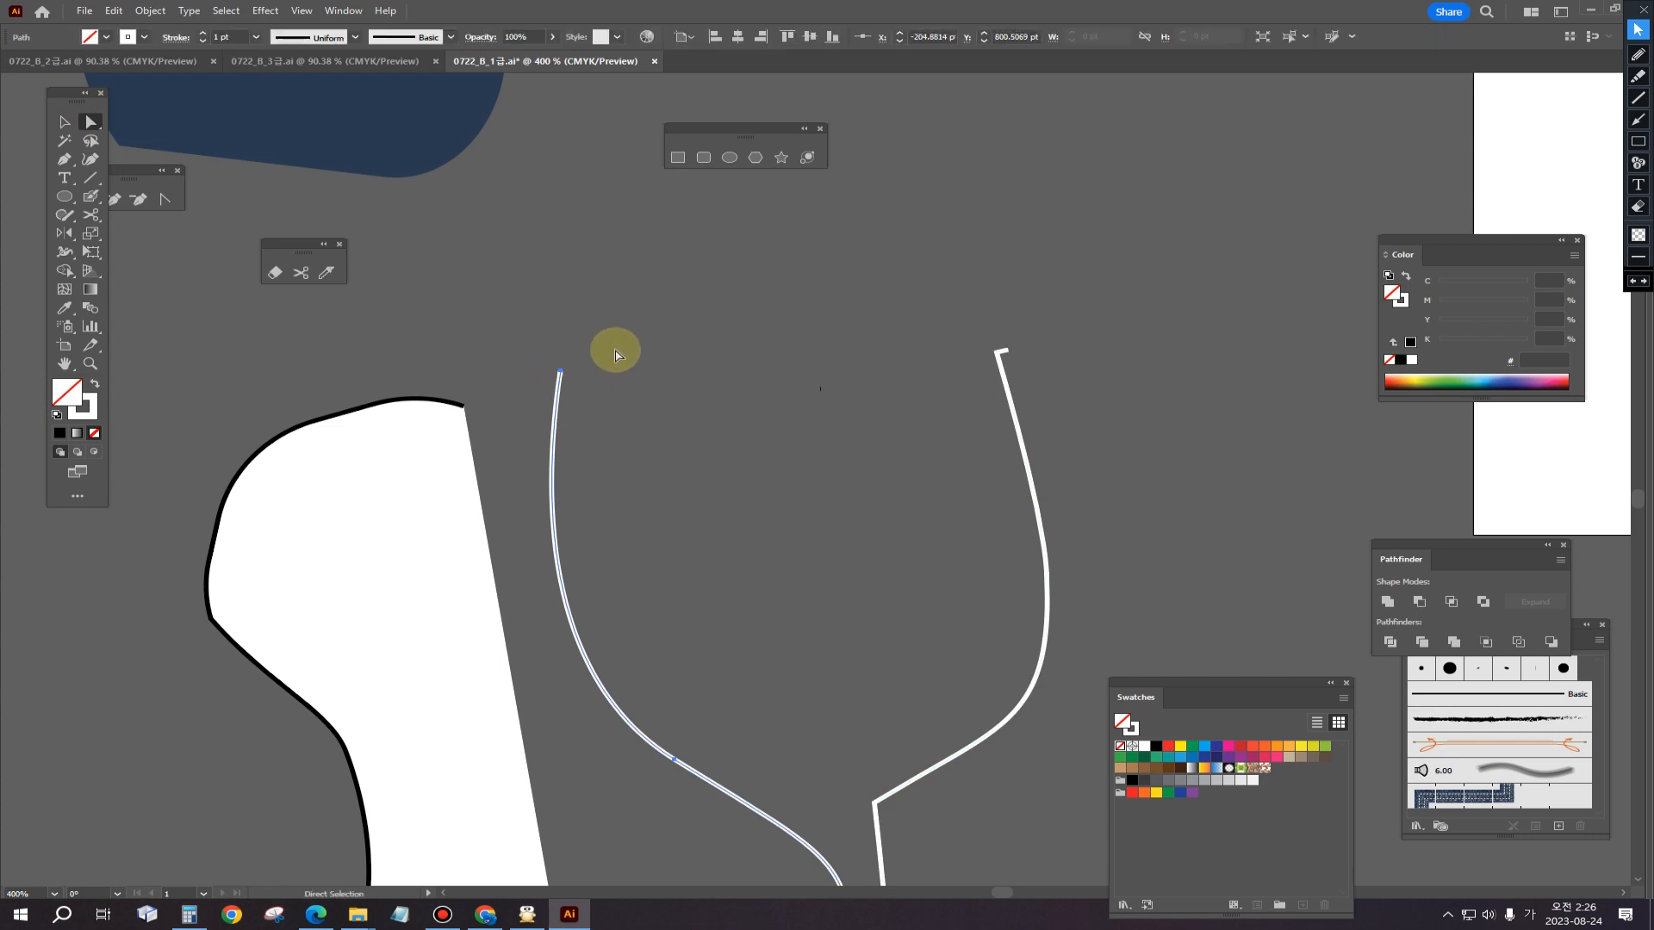
left_click(1010, 353)
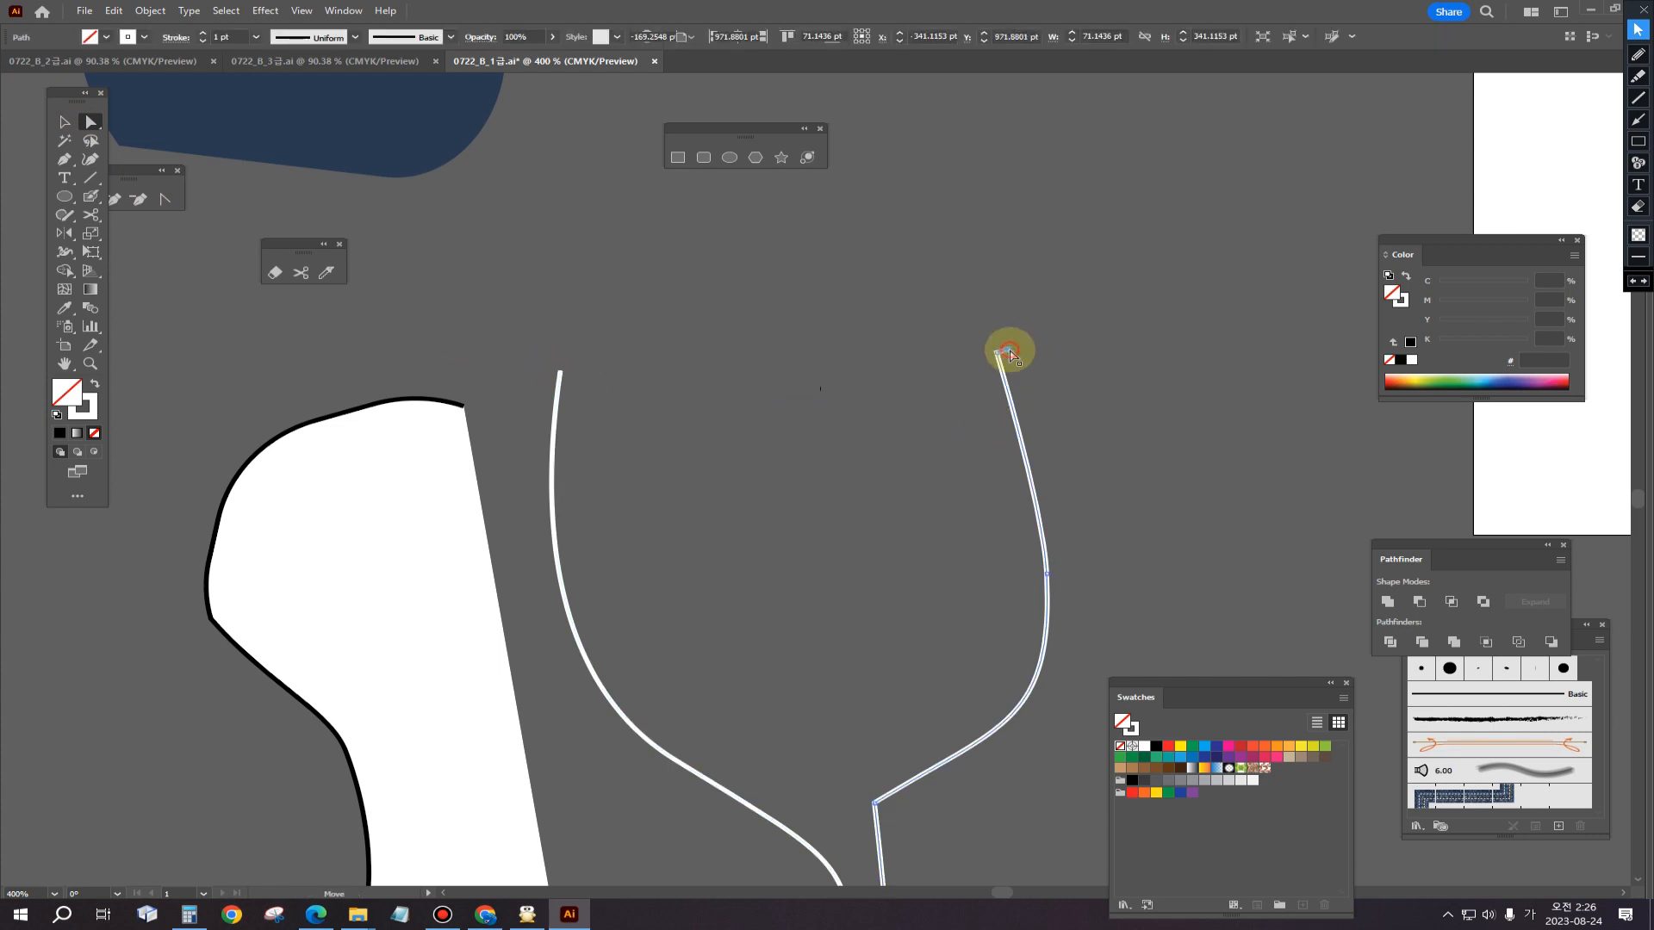
left_click(683, 488)
Step: Delete the stray end anchor point at the lower end of the right inner-edge path
scroll(777, 564, "down", 10)
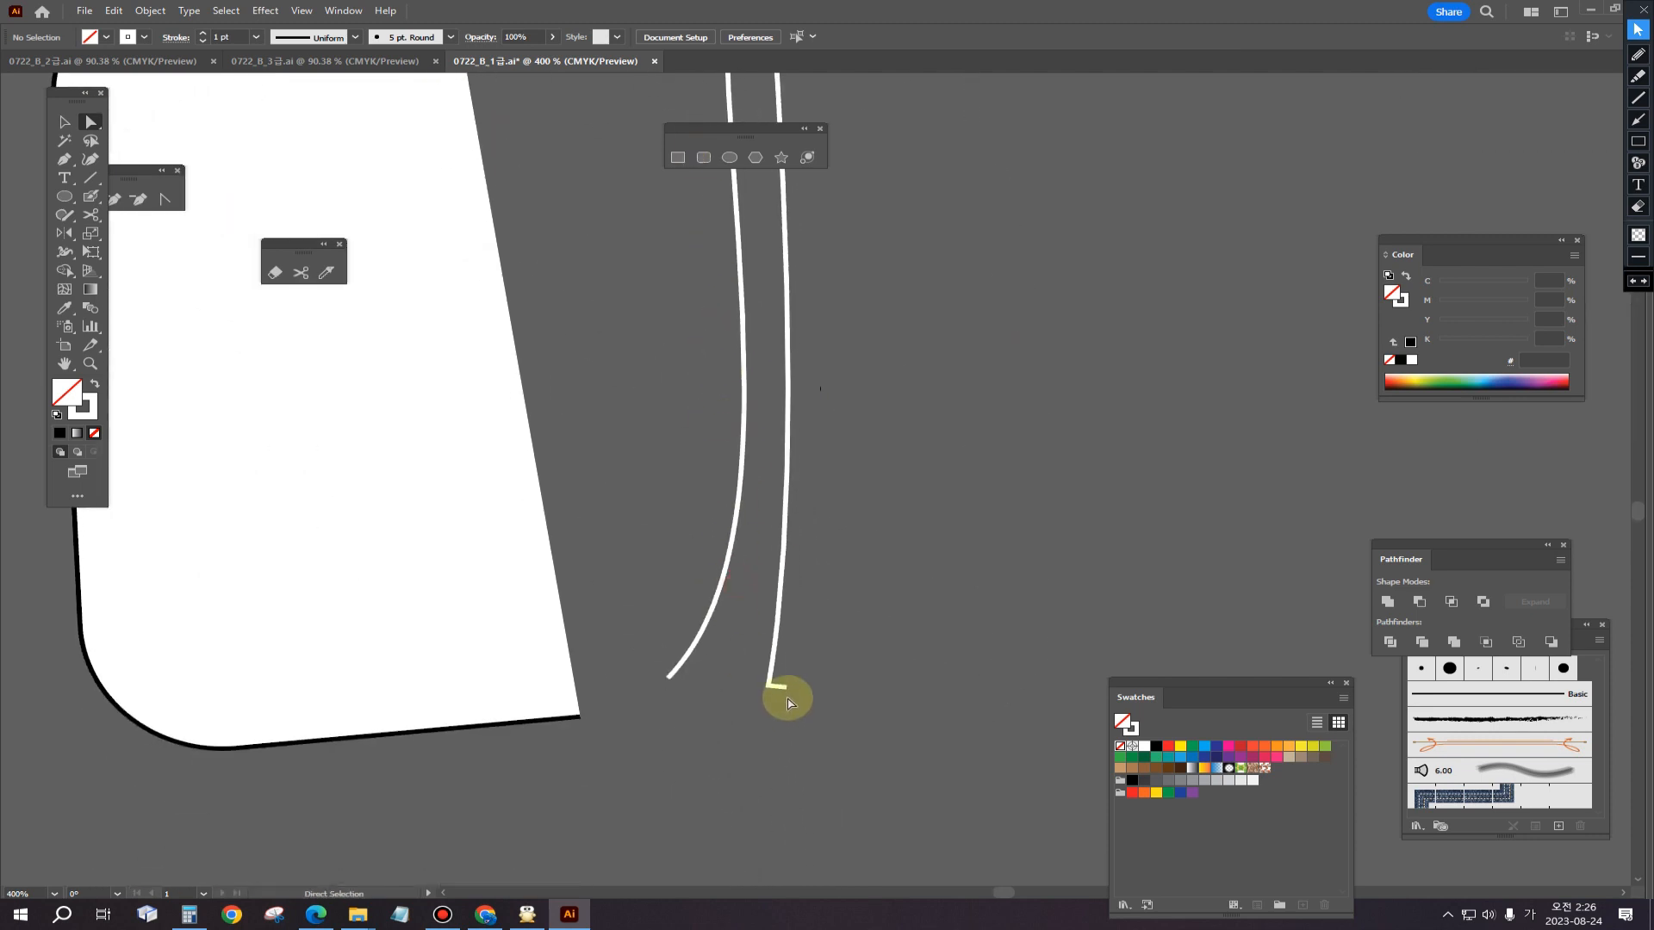
left_click(785, 692)
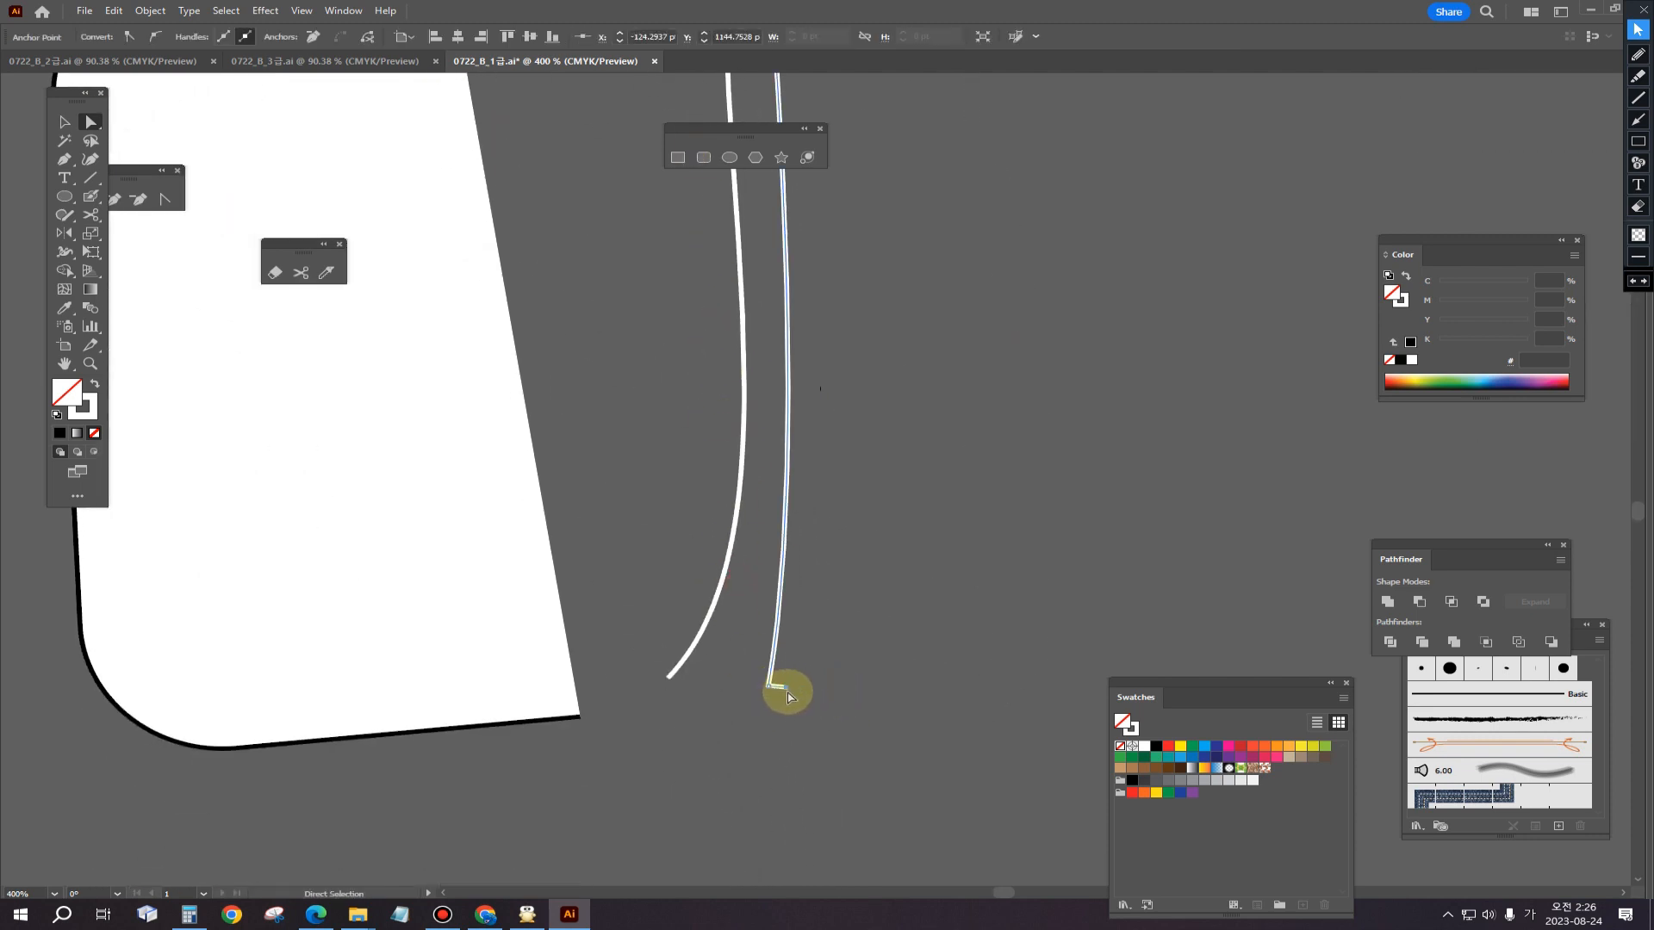
key("Delete")
left_click(668, 691)
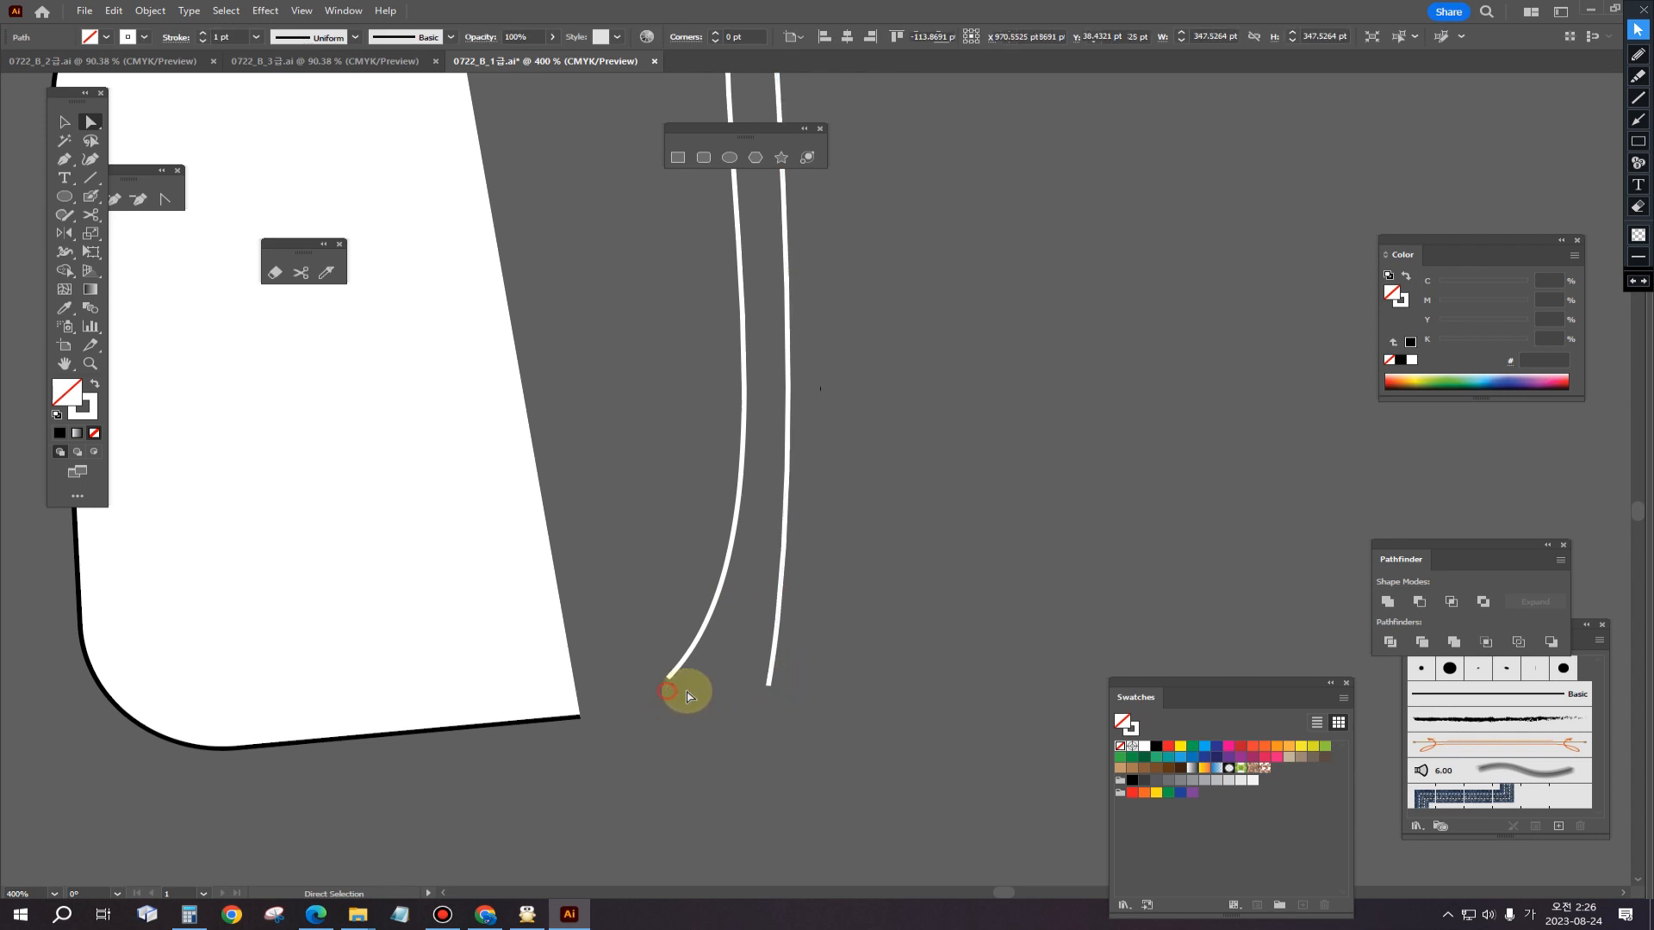
Step: Select both inner-edge paths together and turn their strokes into dashed lines
scroll(970, 422, "down", 3)
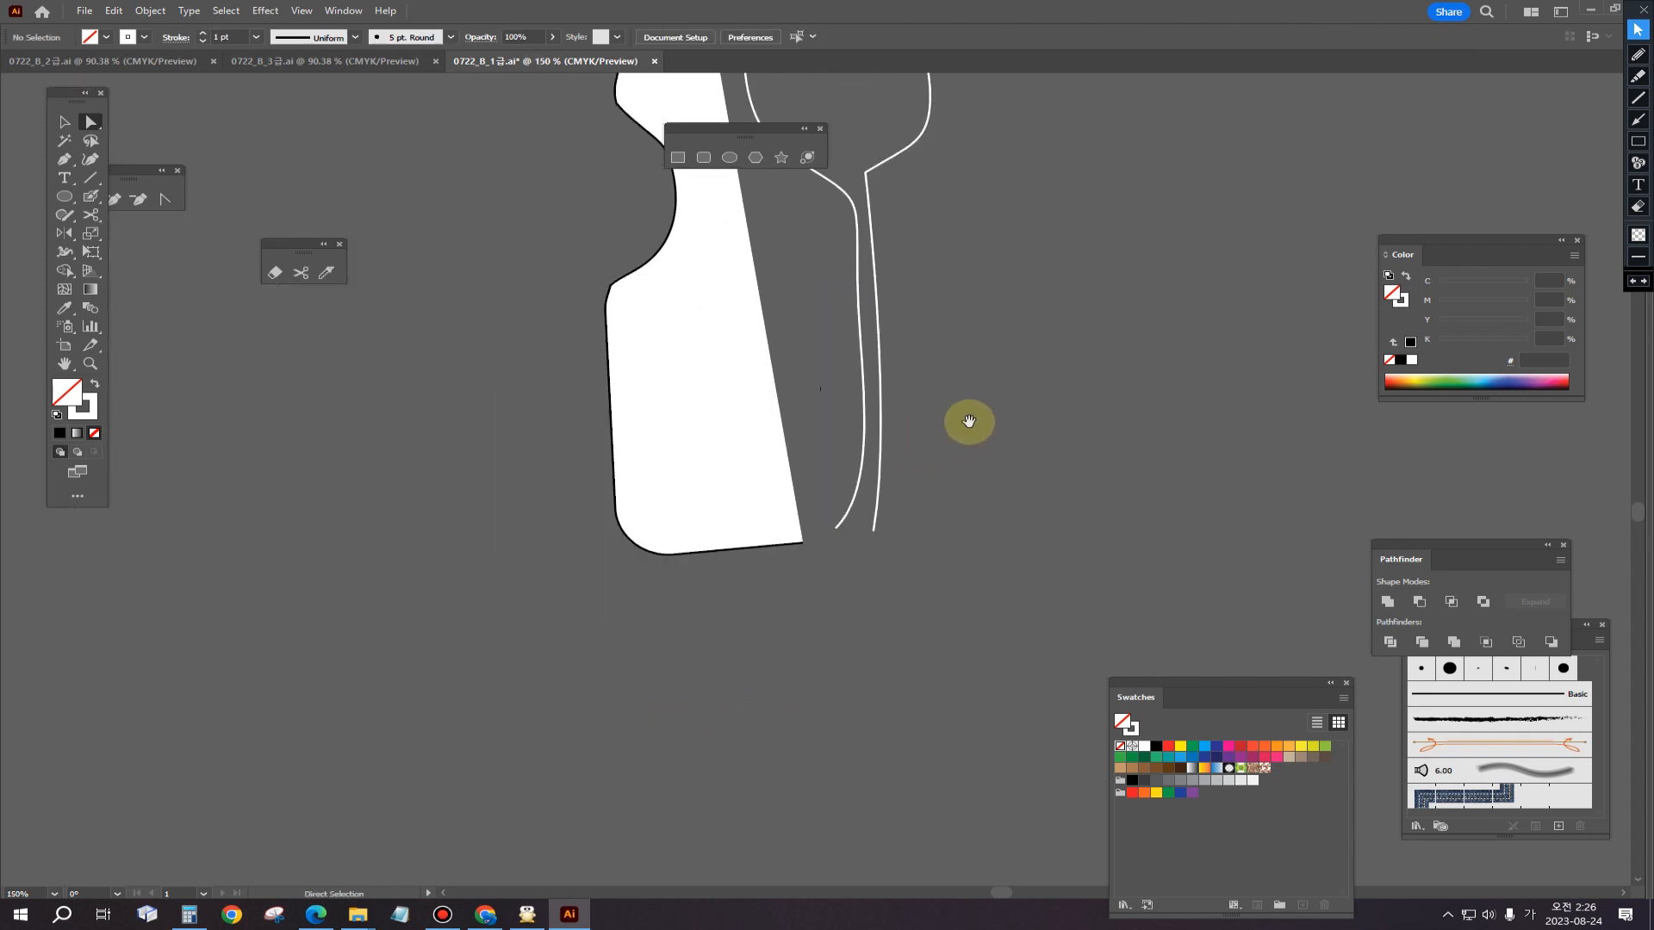
left_click_drag(969, 422, 789, 767)
left_click(64, 122)
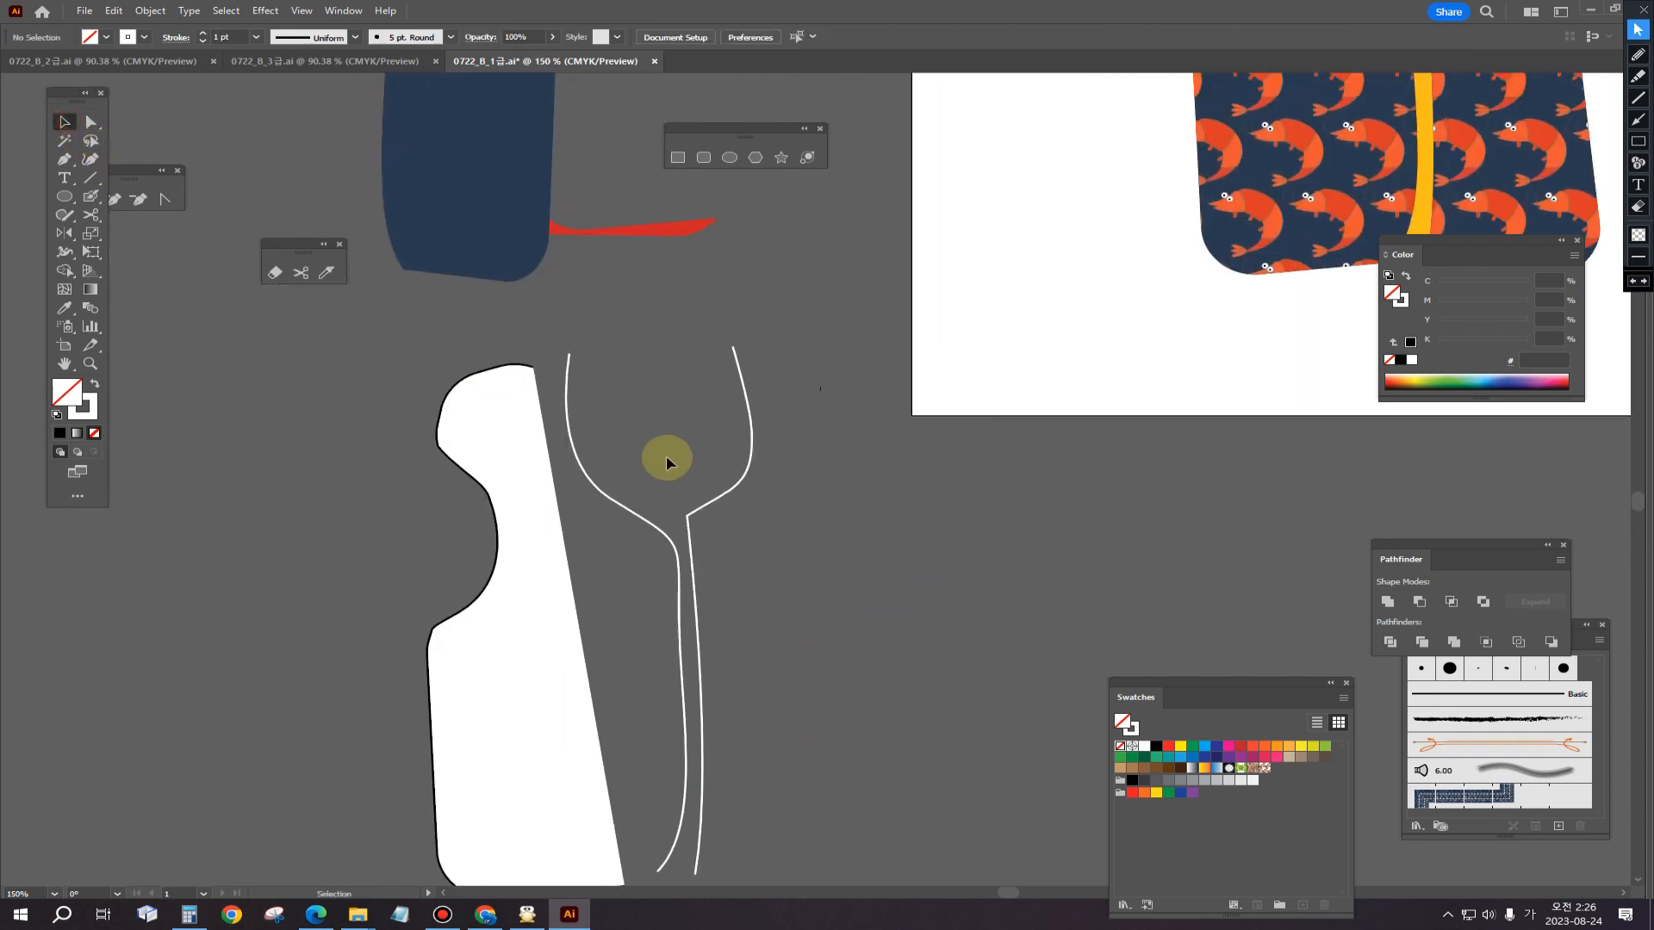
left_click_drag(550, 324, 768, 377)
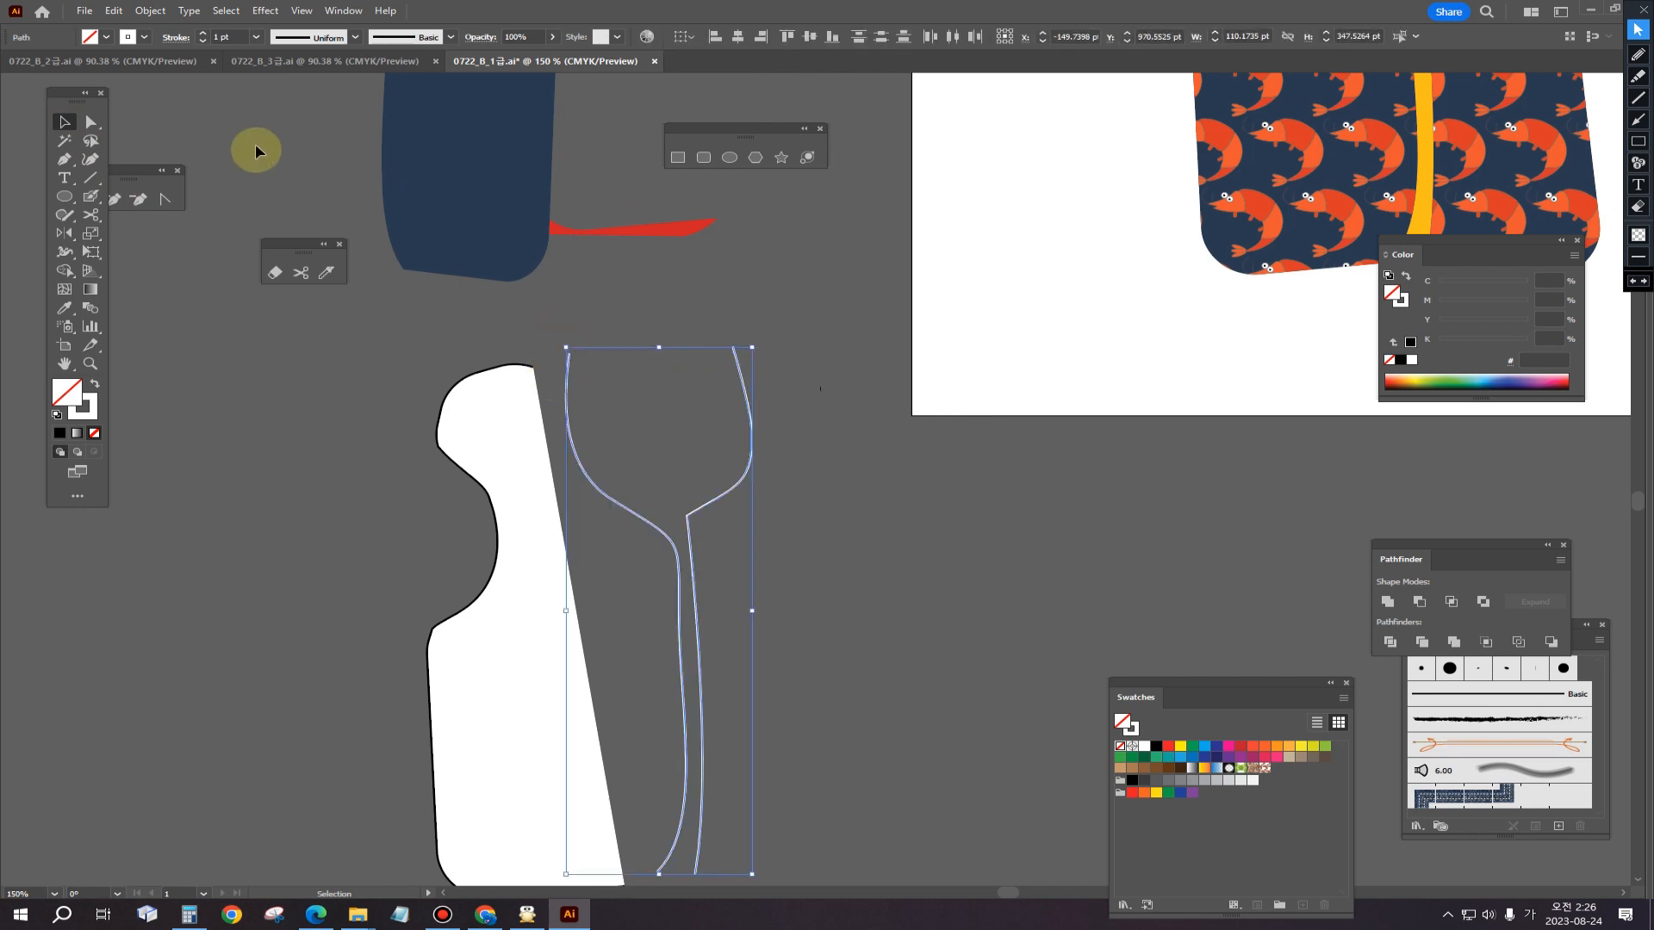
left_click(176, 37)
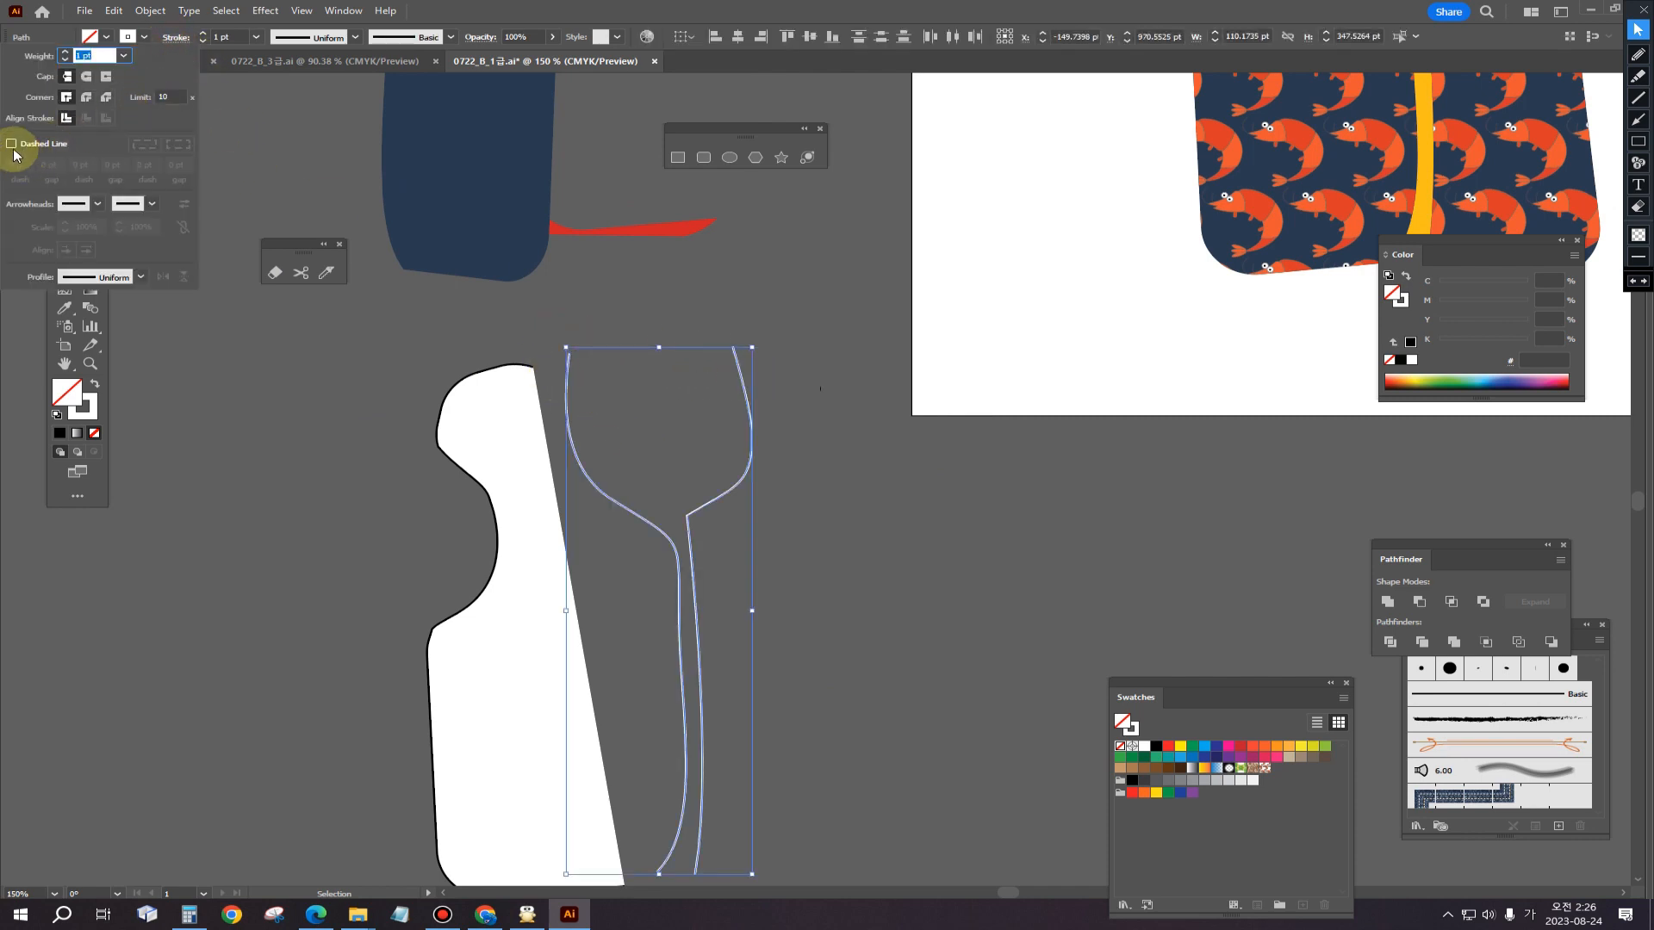
left_click(12, 143)
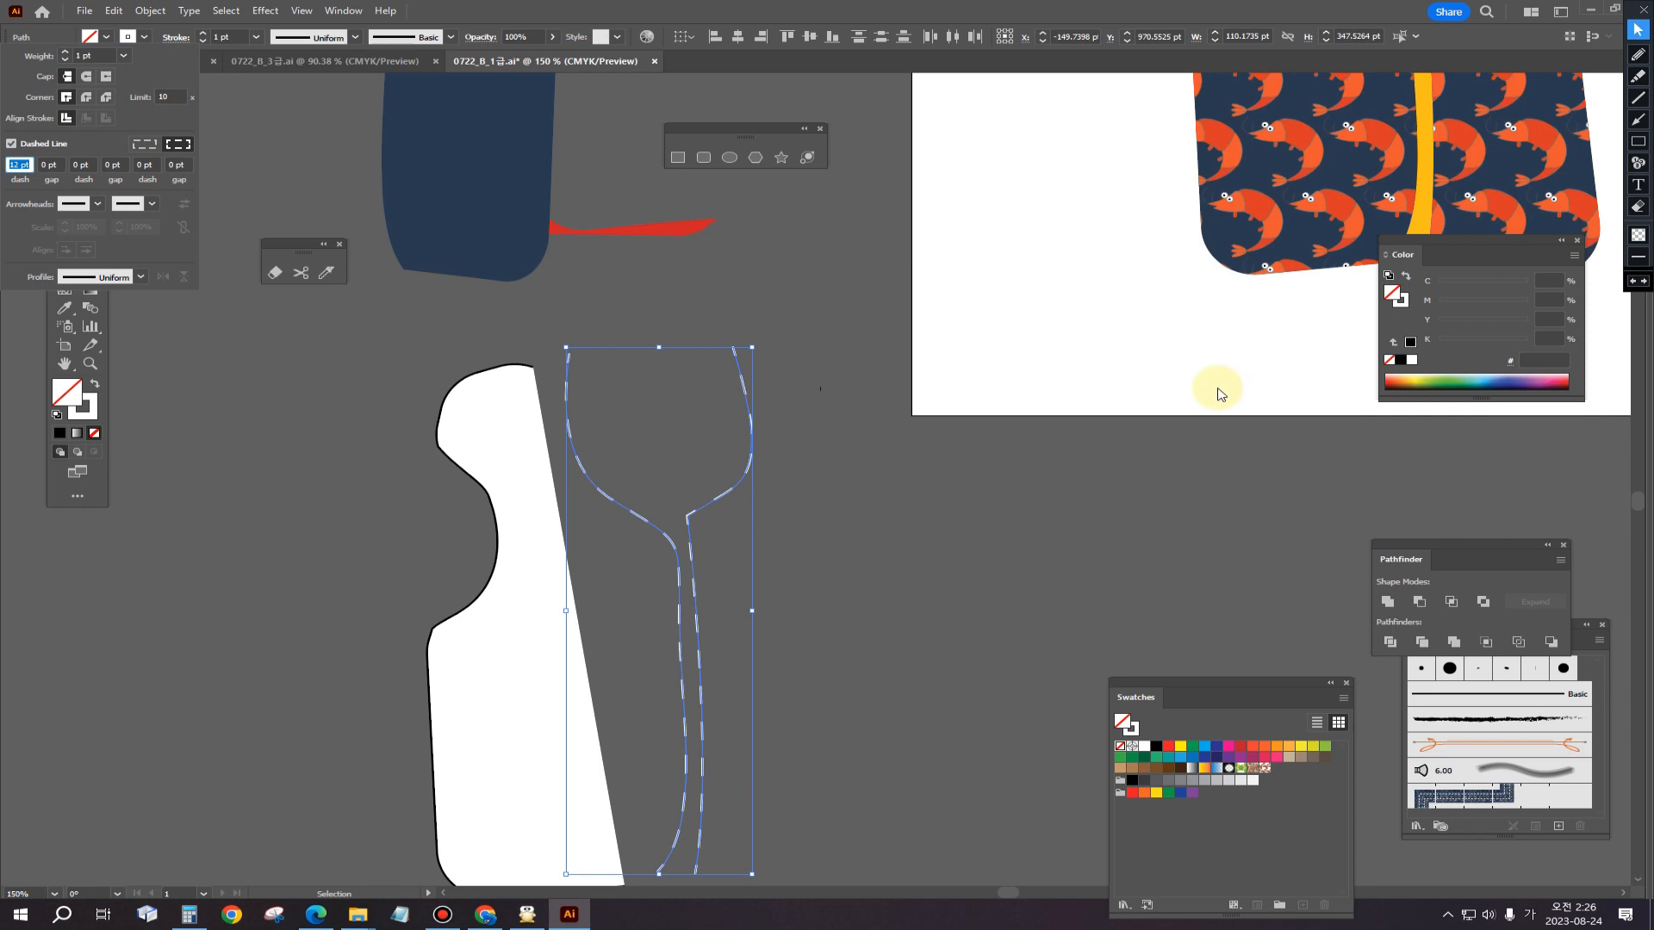
Step: Colour the dashed stroke of both inner-edge paths yellow and leave them without a fill
left_click(85, 408)
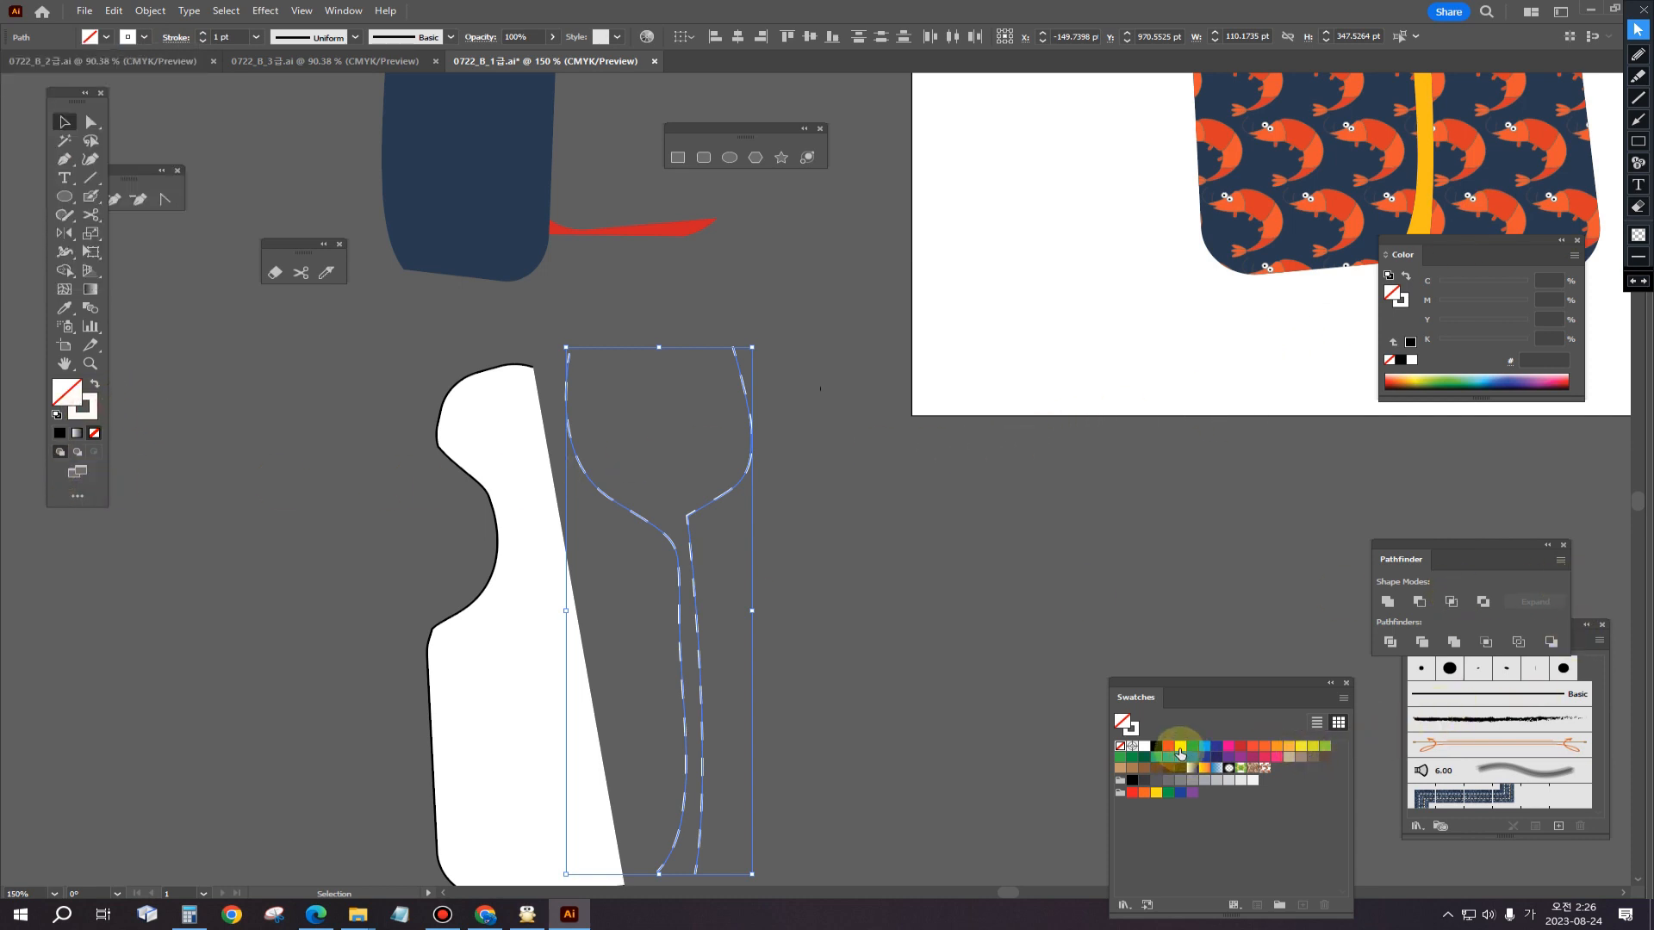
left_click(1180, 748)
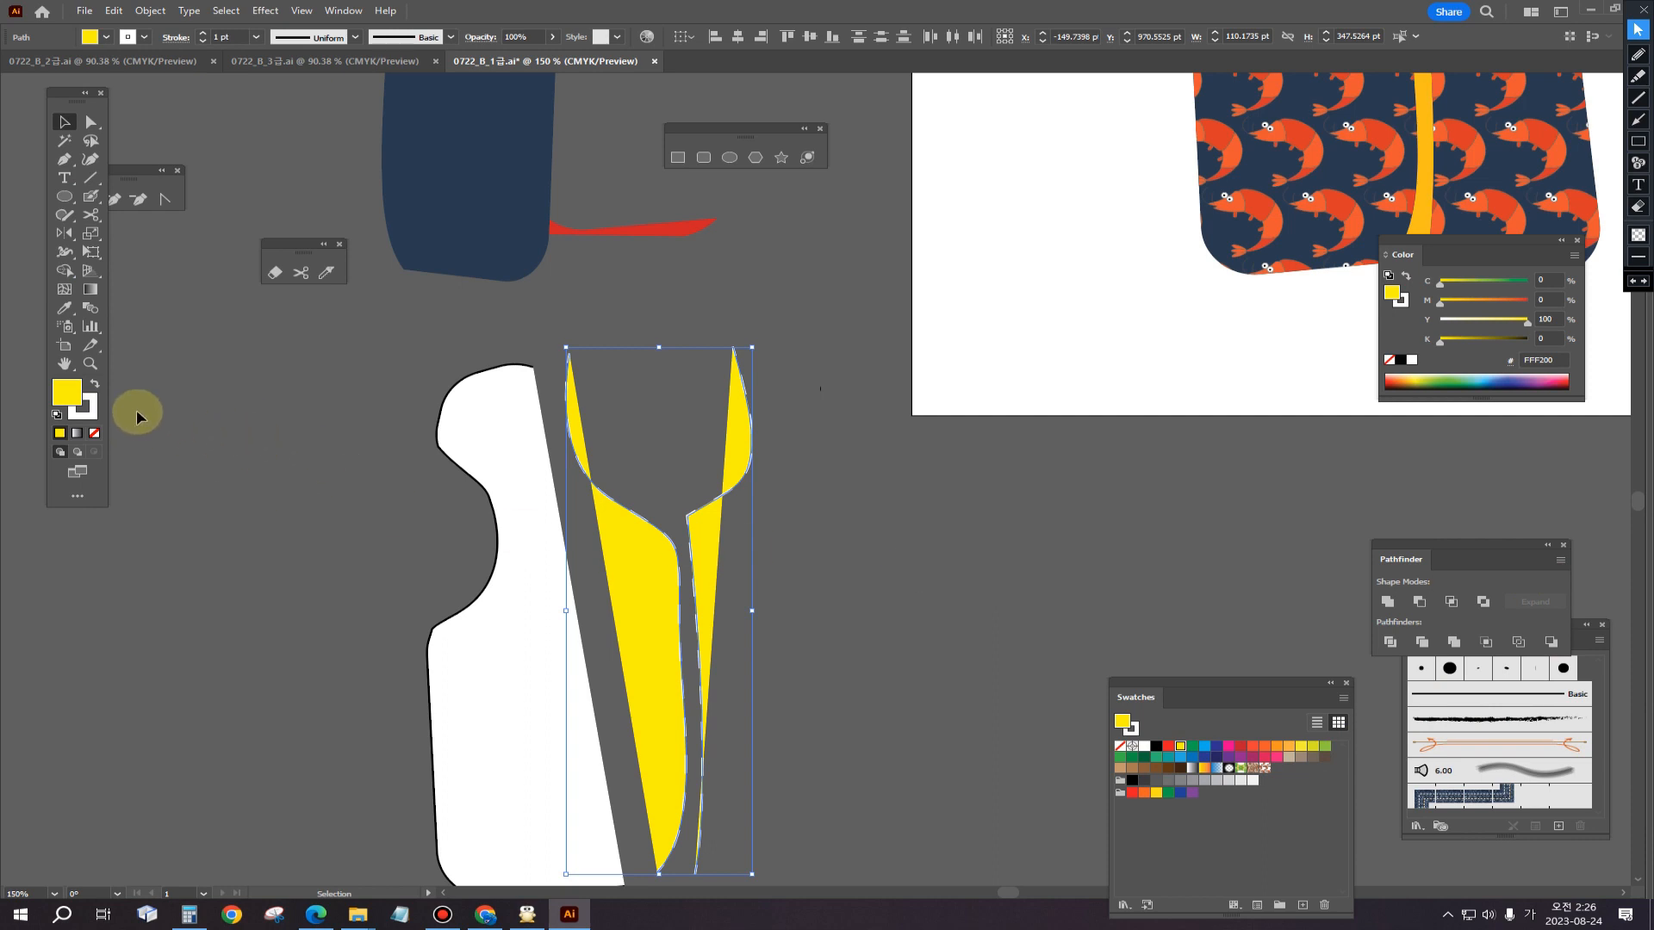
left_click(95, 385)
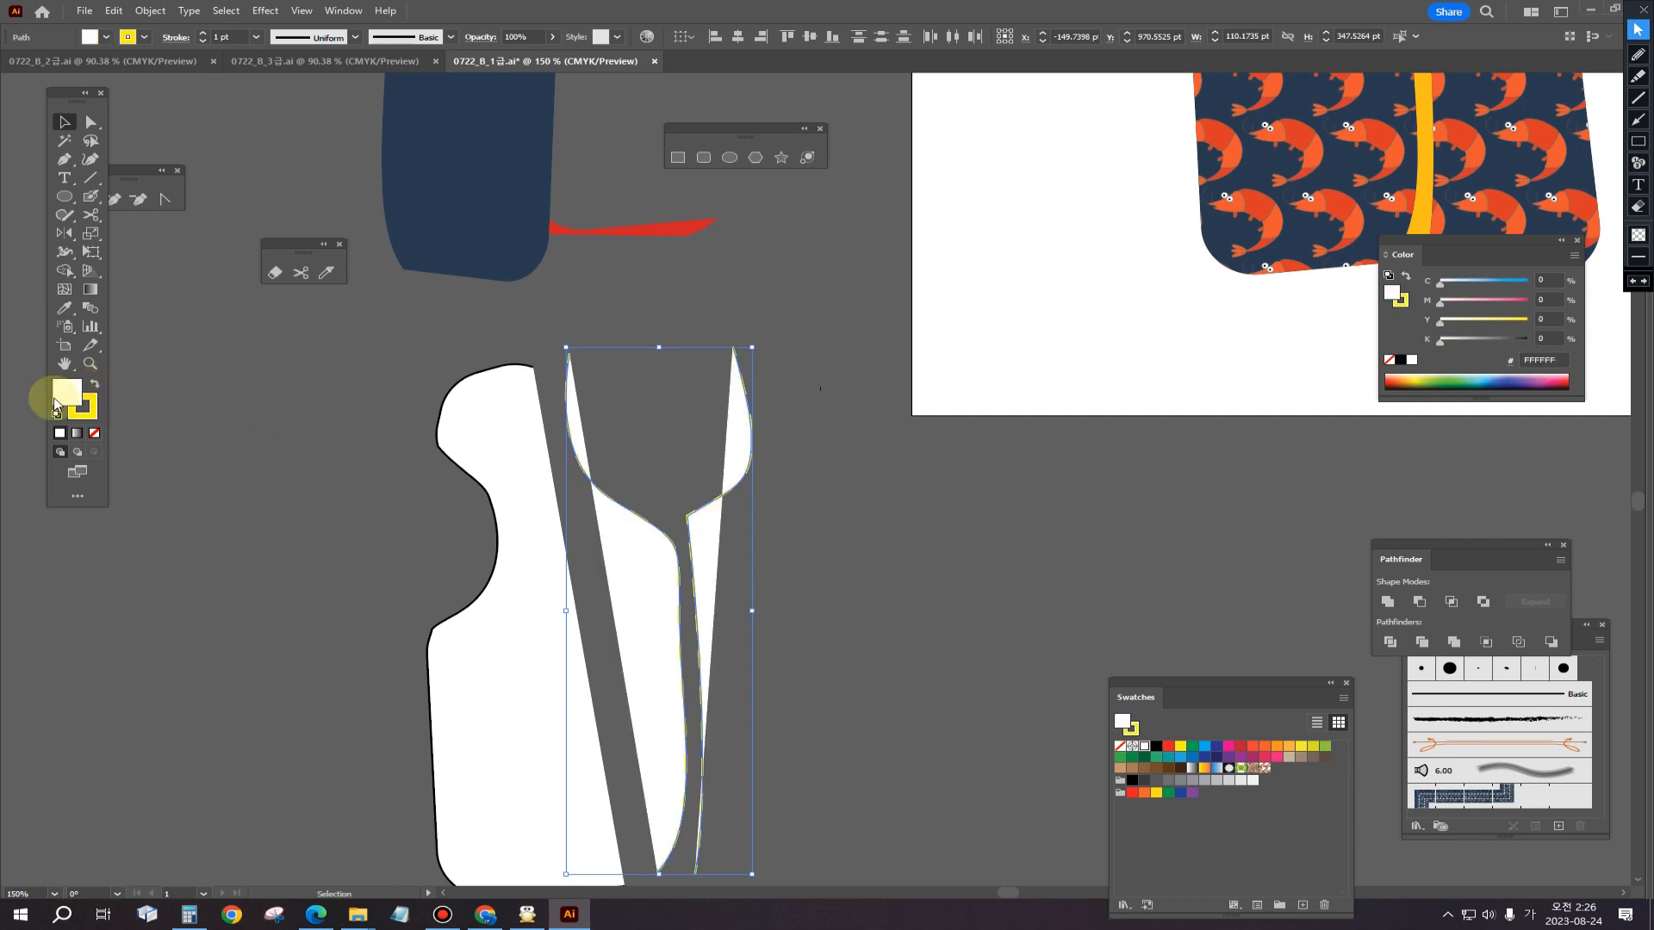
left_click(95, 435)
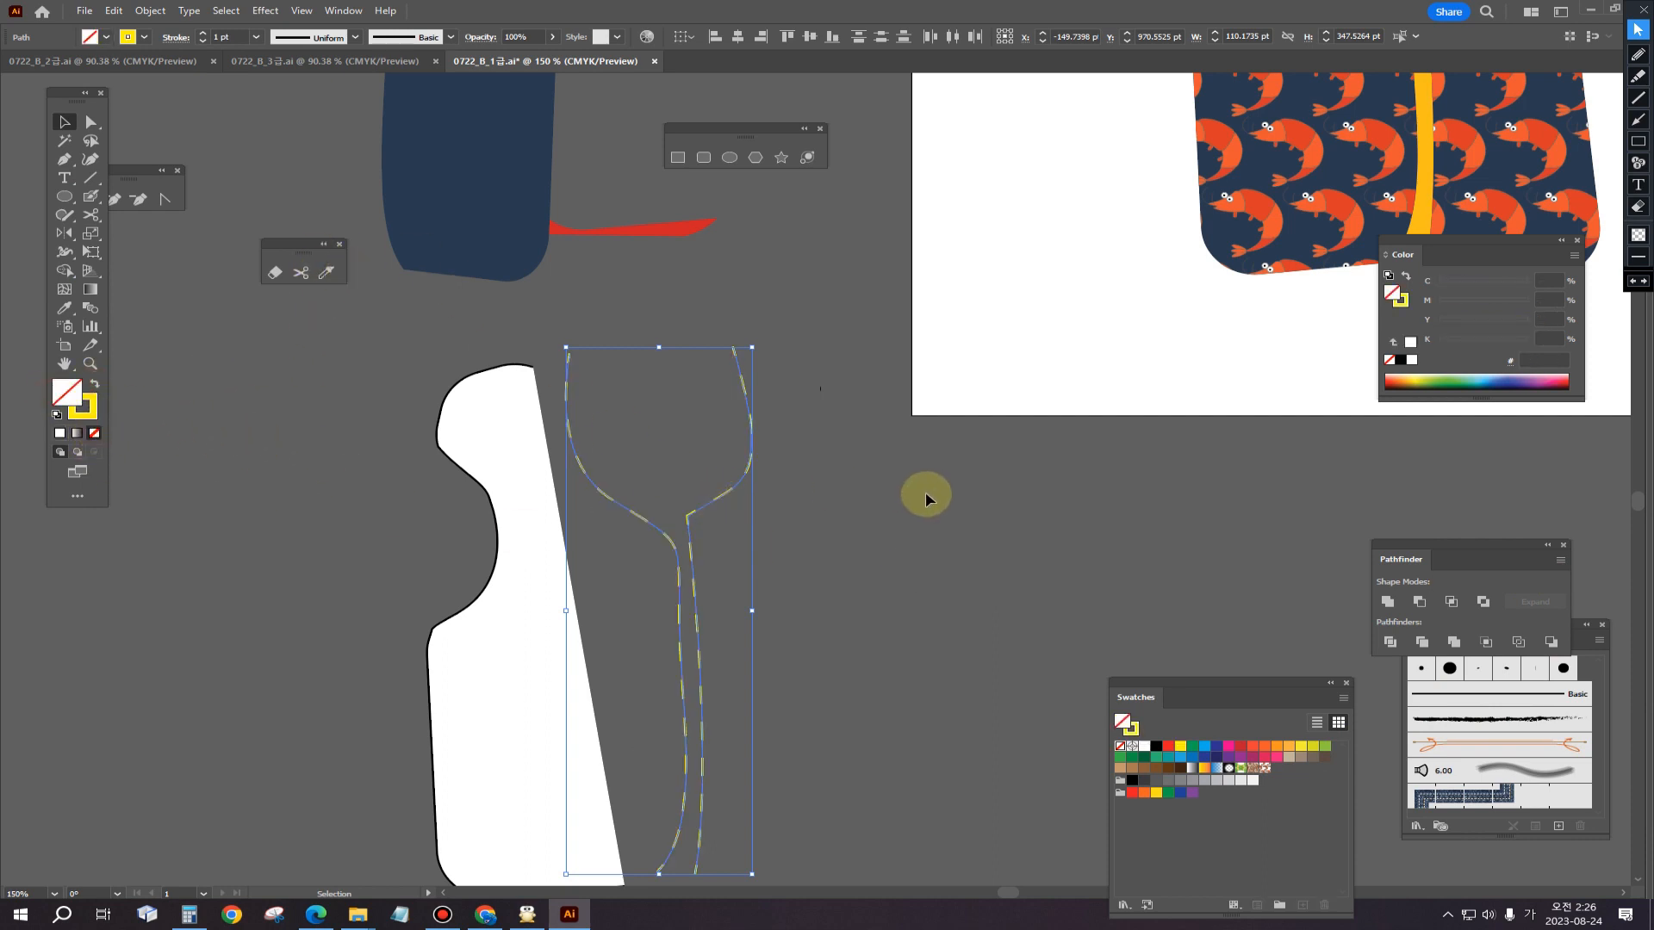
scroll(925, 495, "down", 2)
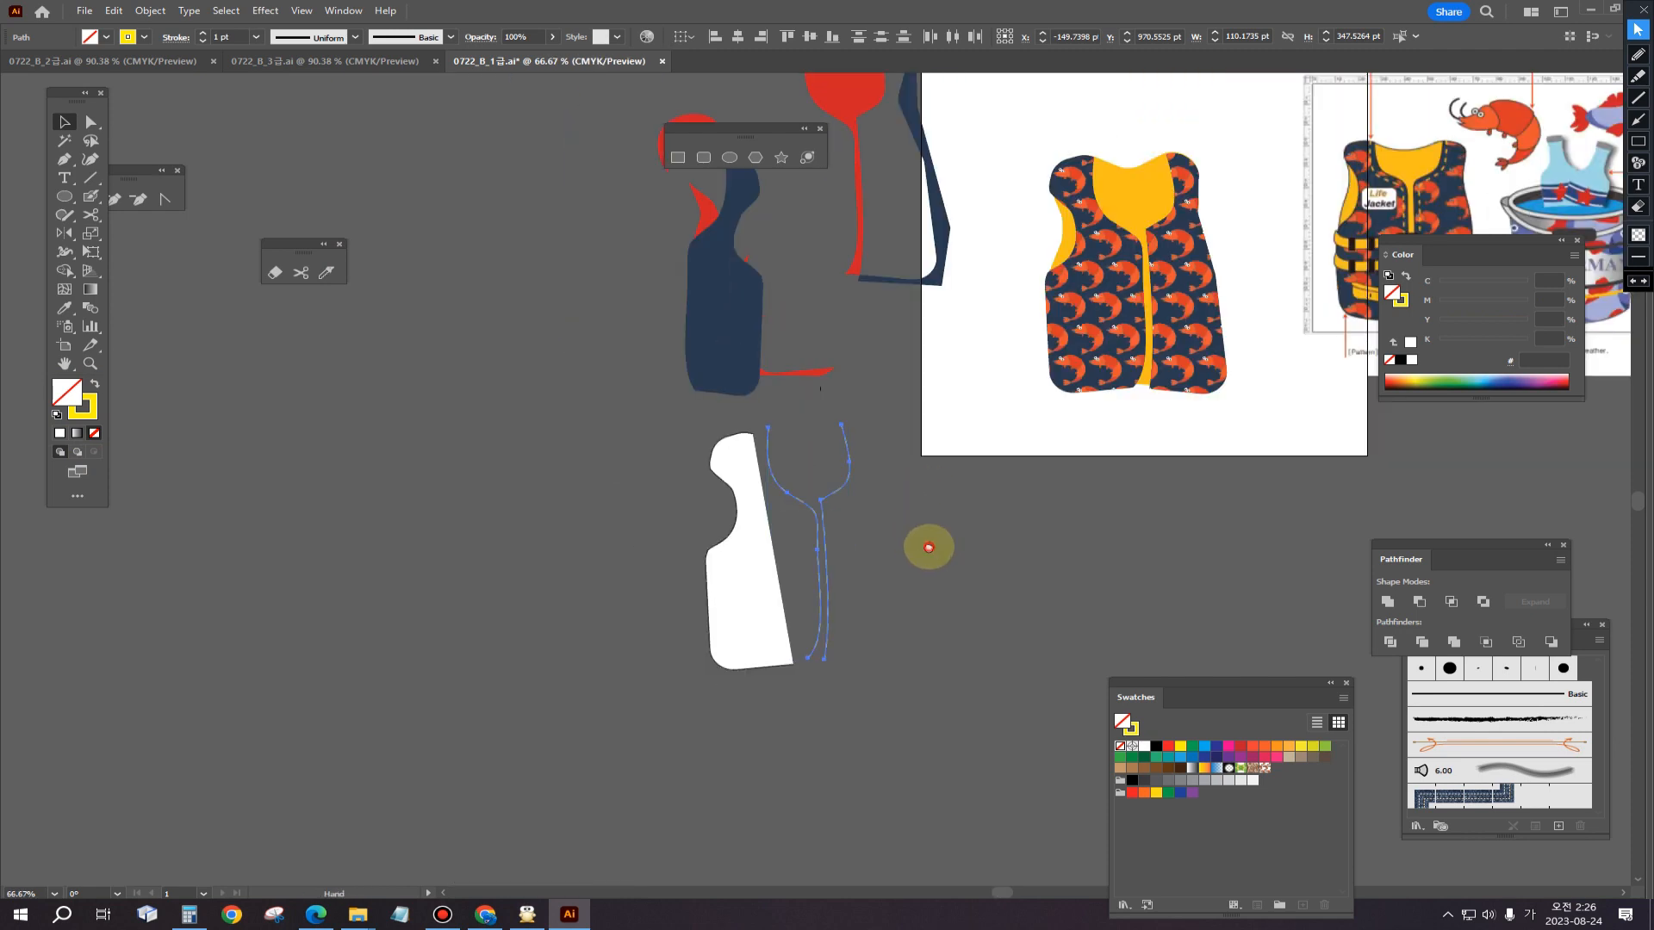
Step: Move both yellow dashed inner-edge lines together onto the front of the shrimp-patterned life jacket
left_click(866, 508)
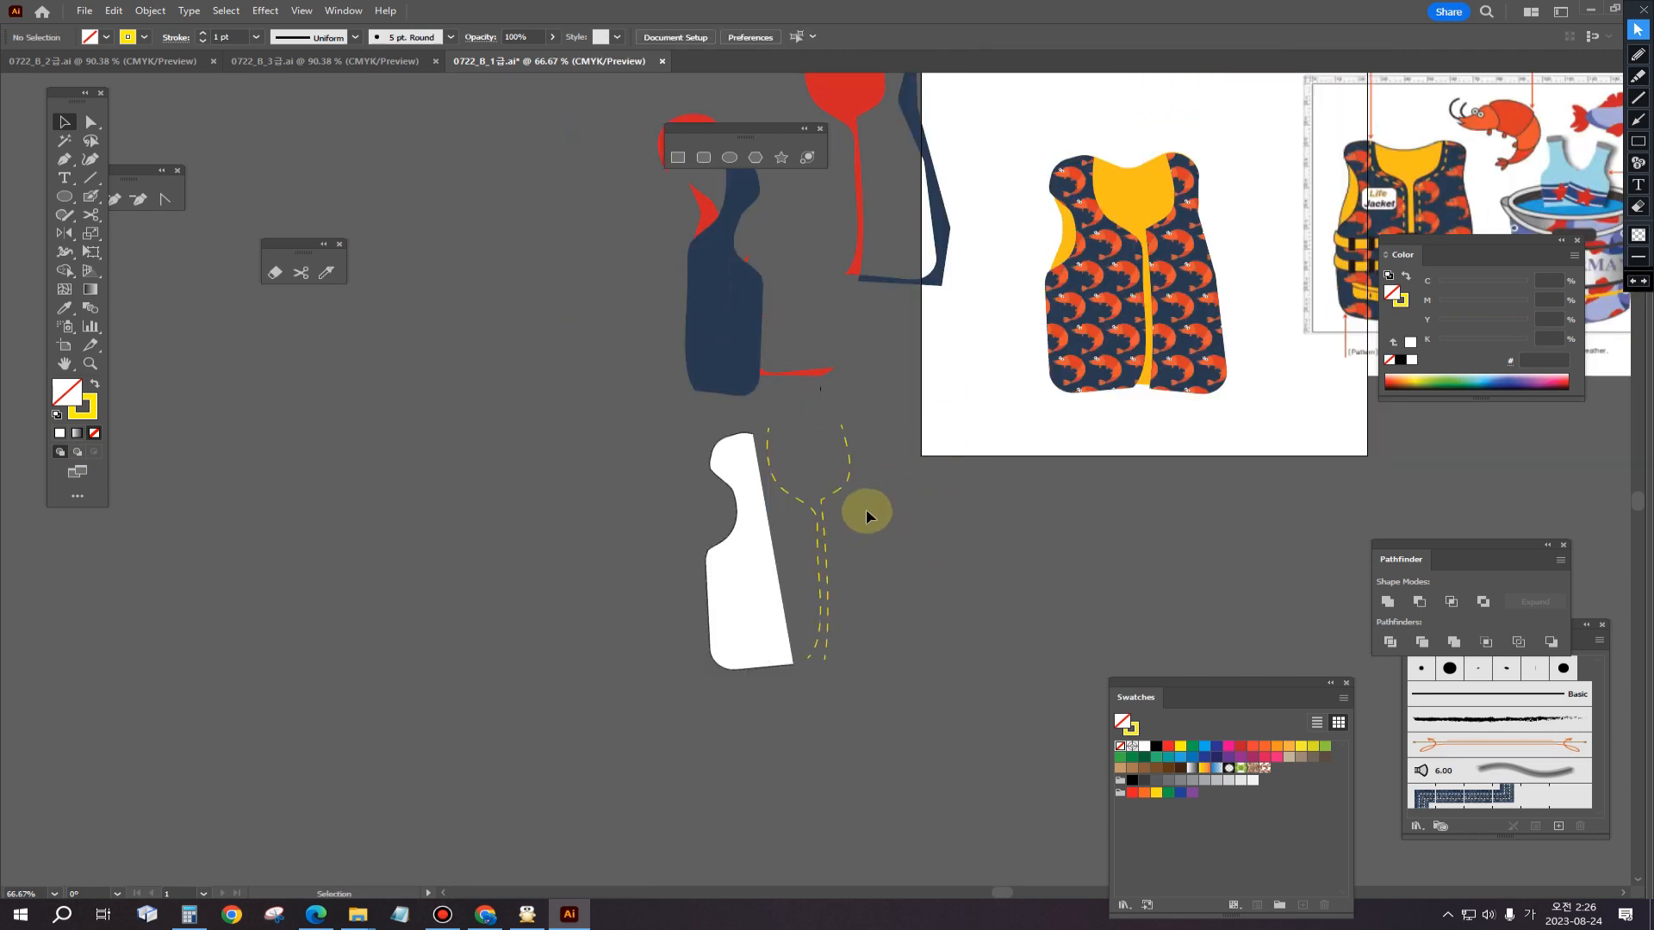
left_click(825, 541)
left_click_drag(823, 542, 1134, 269)
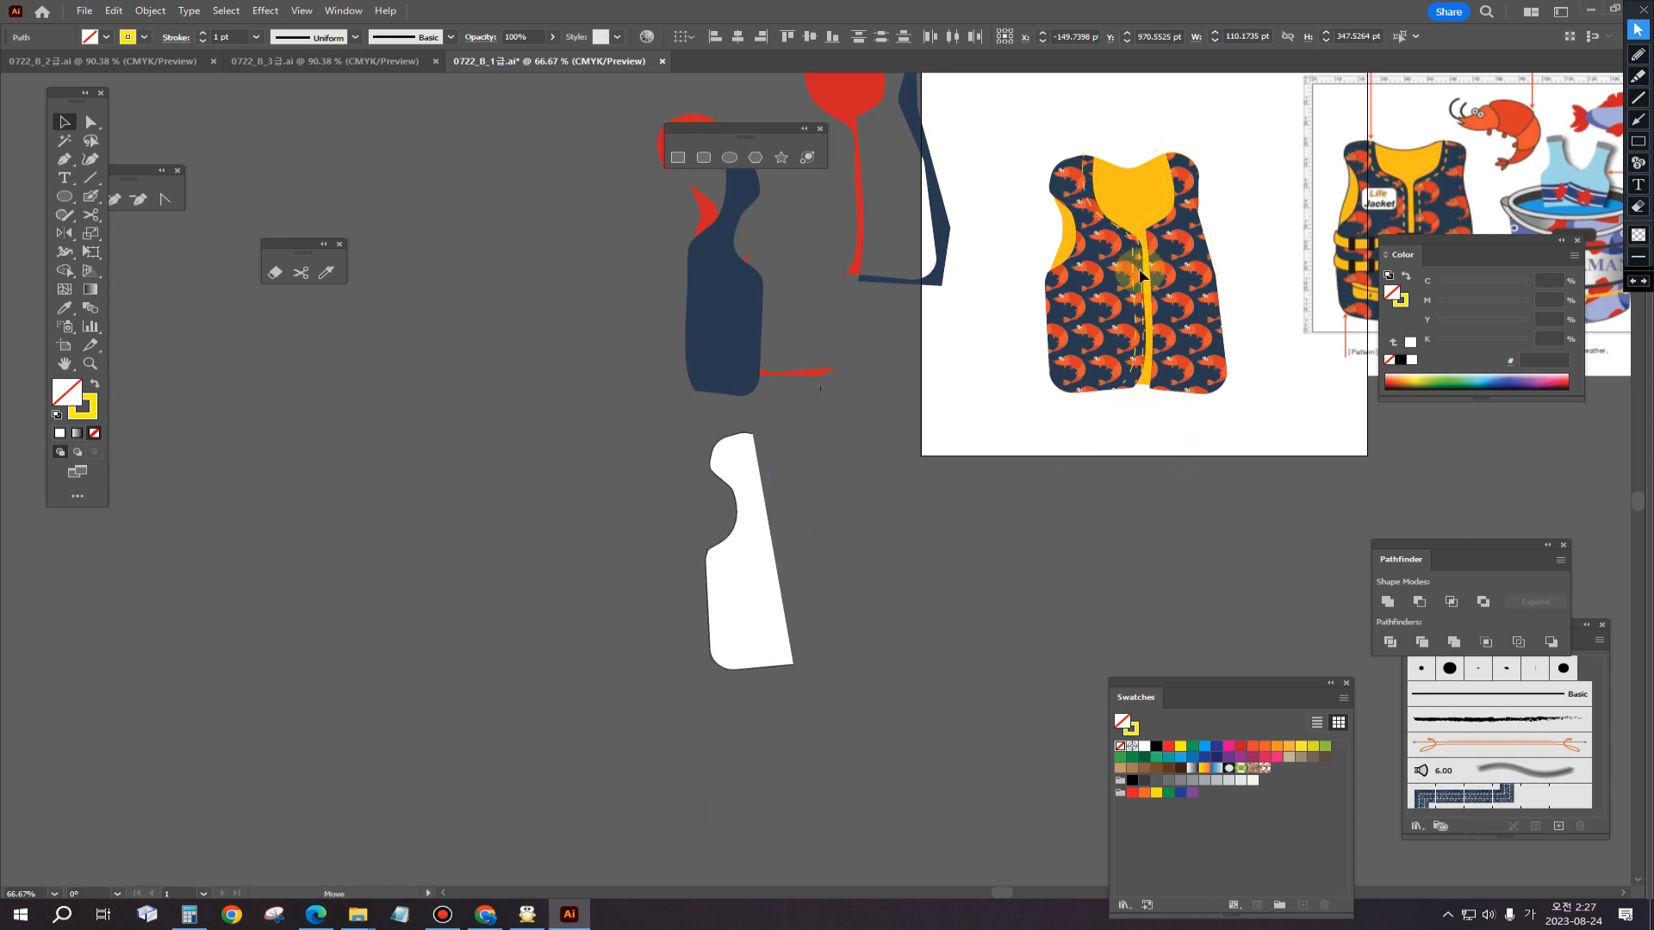
left_click_drag(1141, 275, 1138, 272)
Step: Position each dashed line separately so it runs just inside the front opening and neckline of its own jacket panel
scroll(1192, 418, "up", 2)
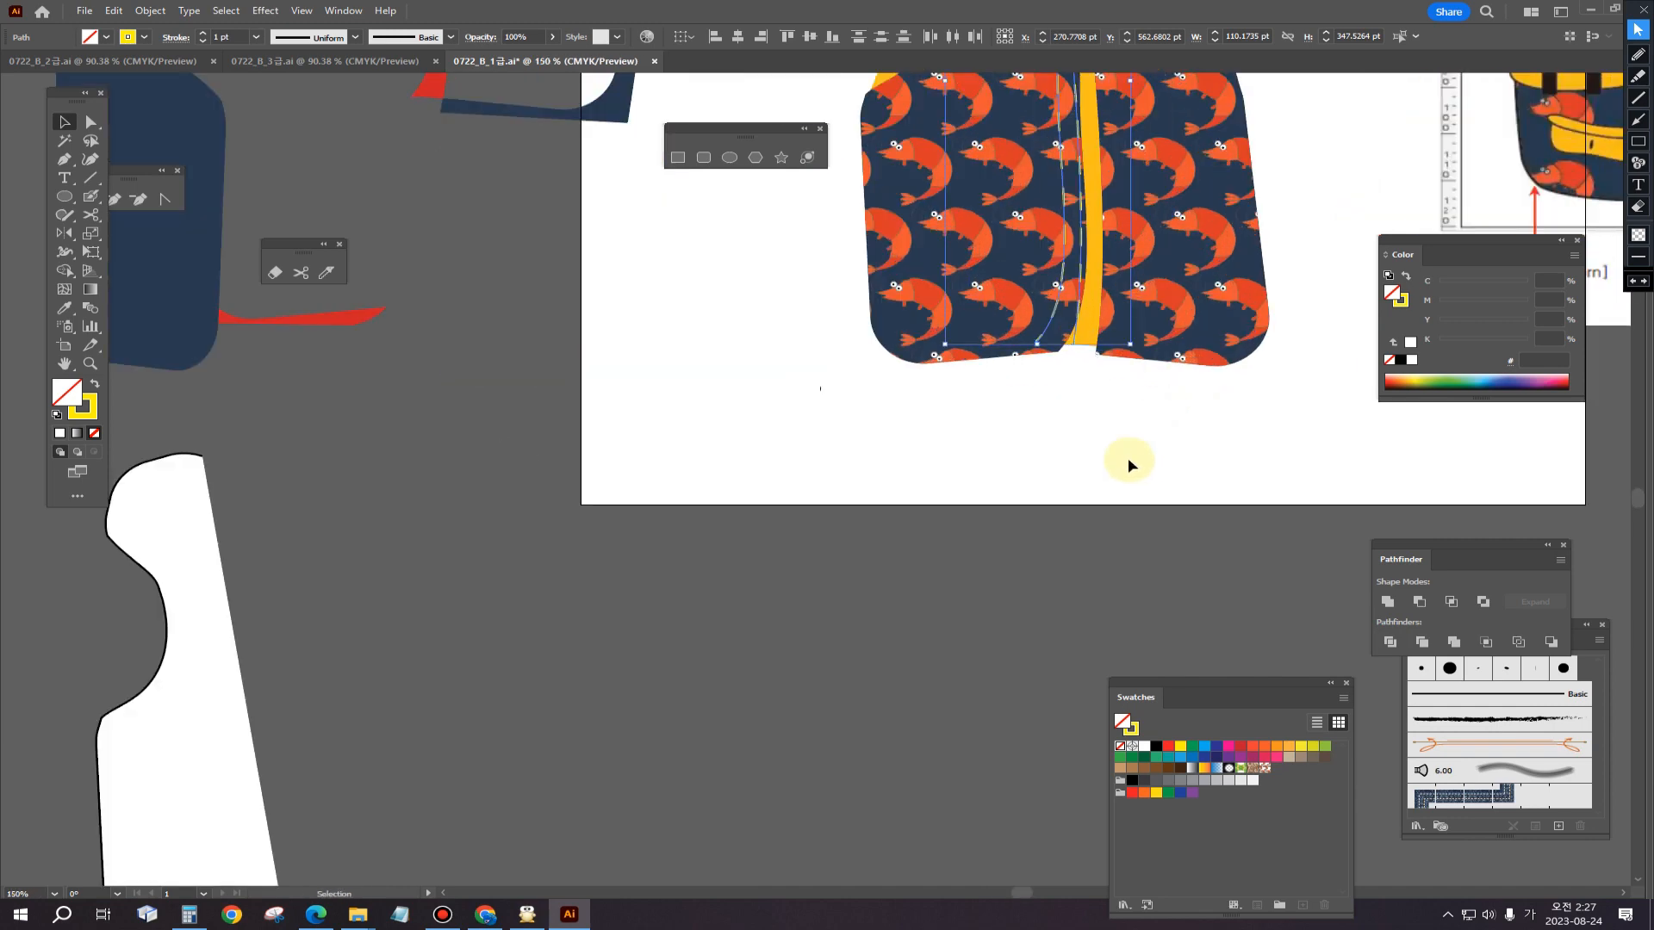
left_click_drag(1123, 457, 868, 709)
left_click(1116, 393)
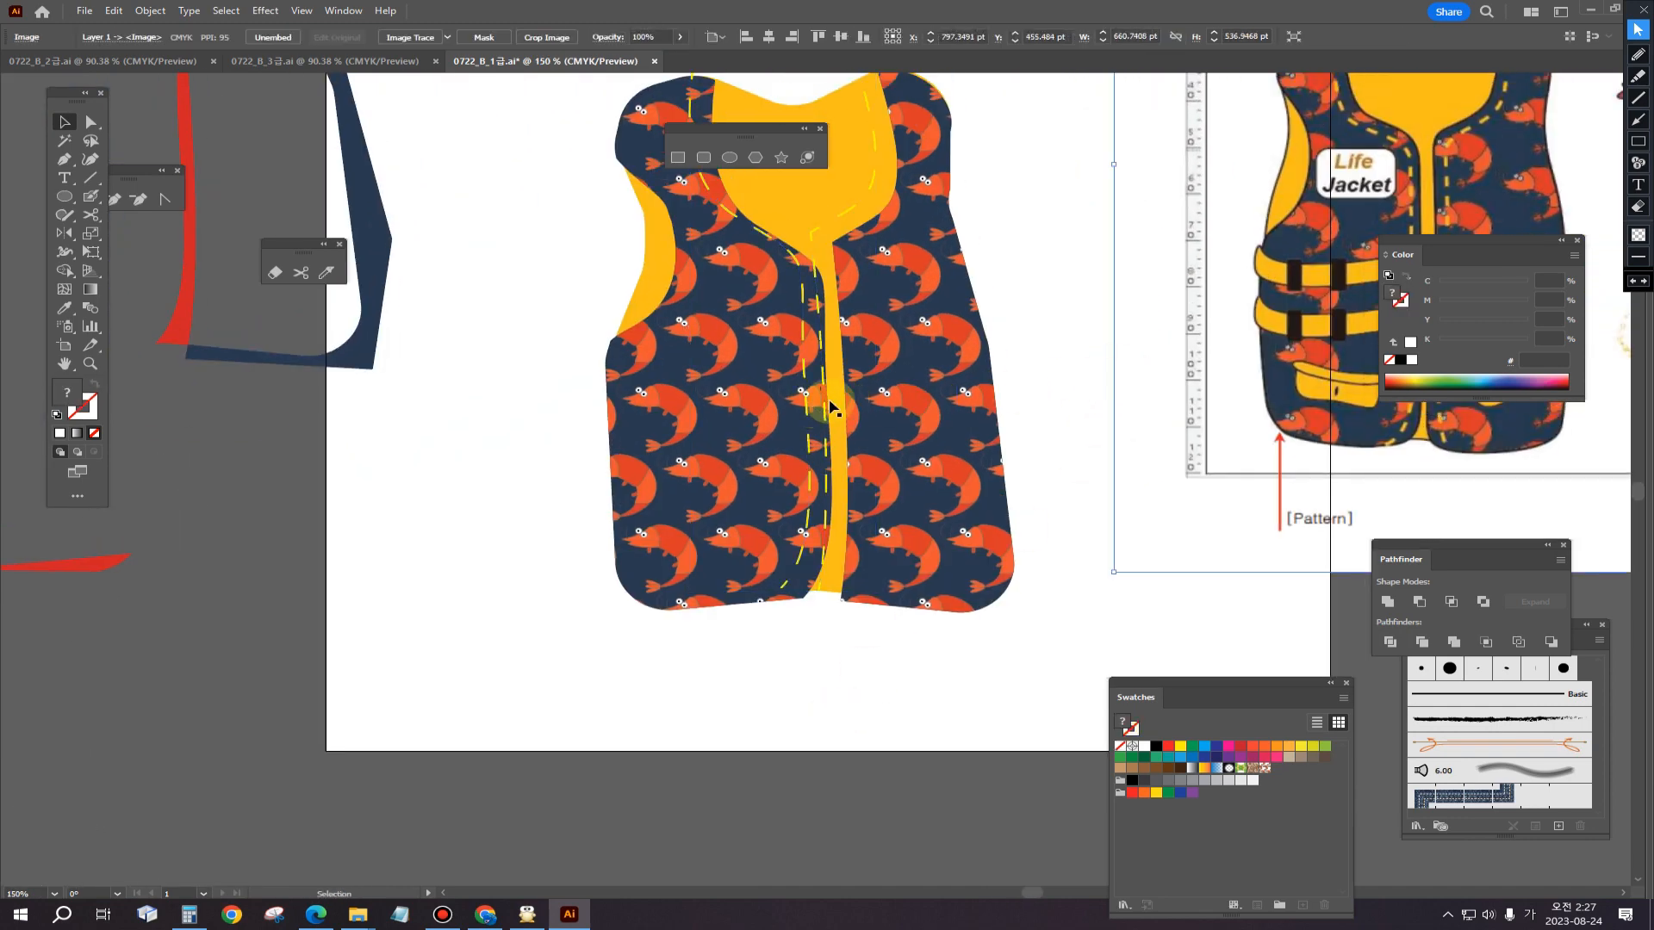
left_click_drag(823, 415, 861, 441)
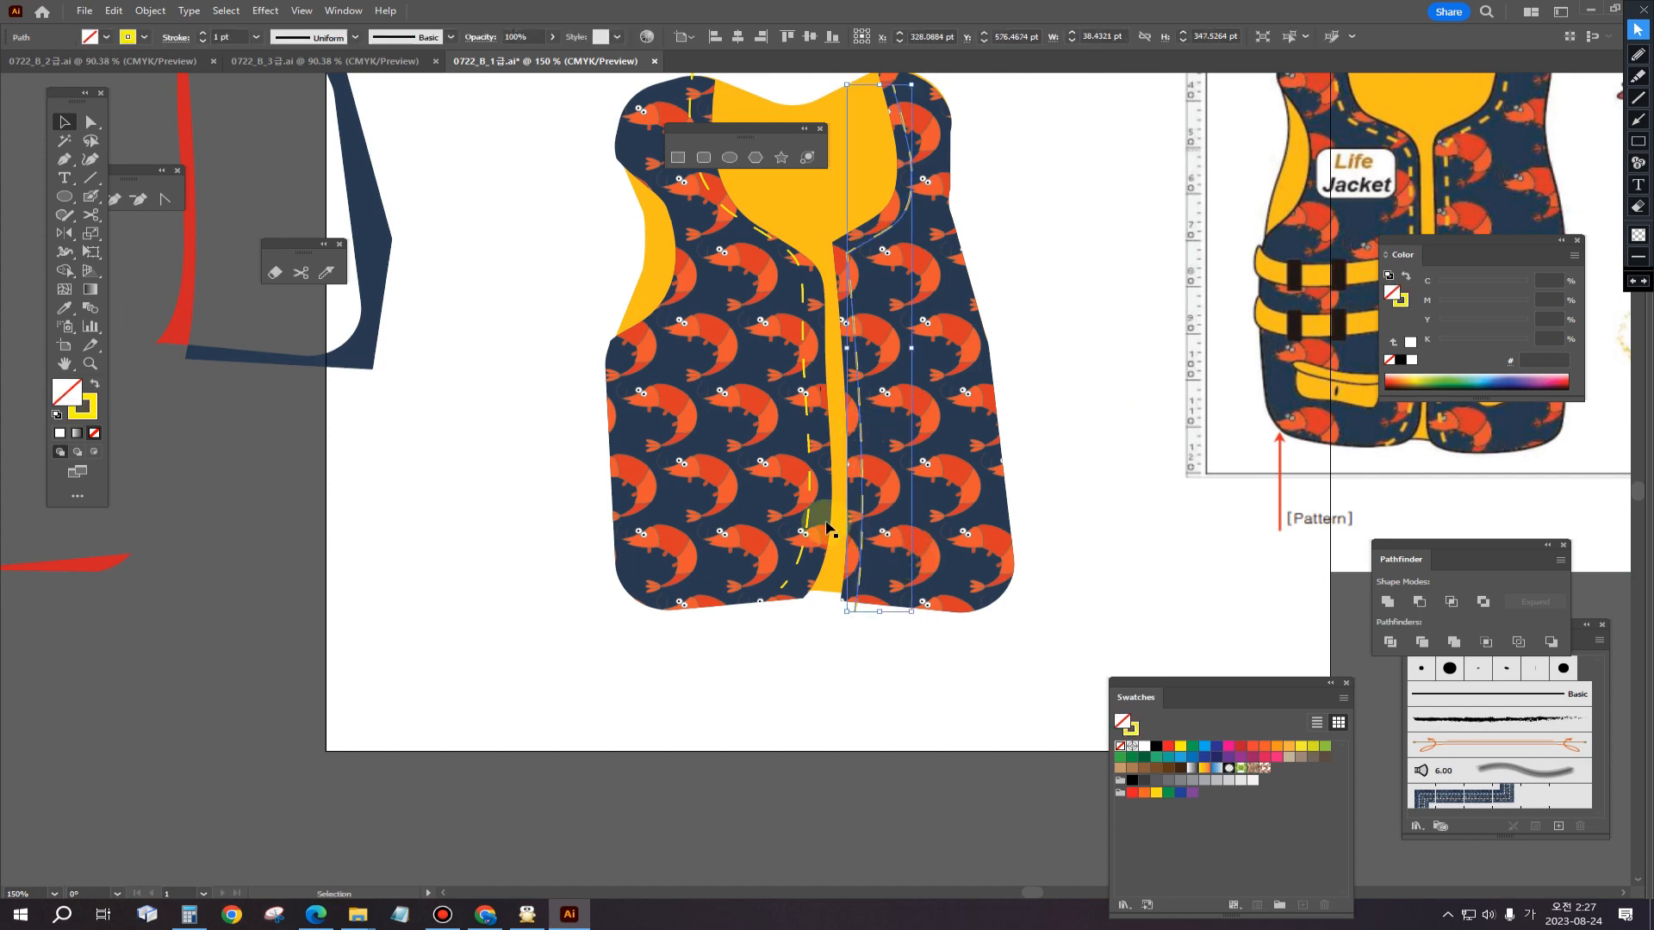
left_click_drag(807, 516, 819, 536)
left_click(1072, 493)
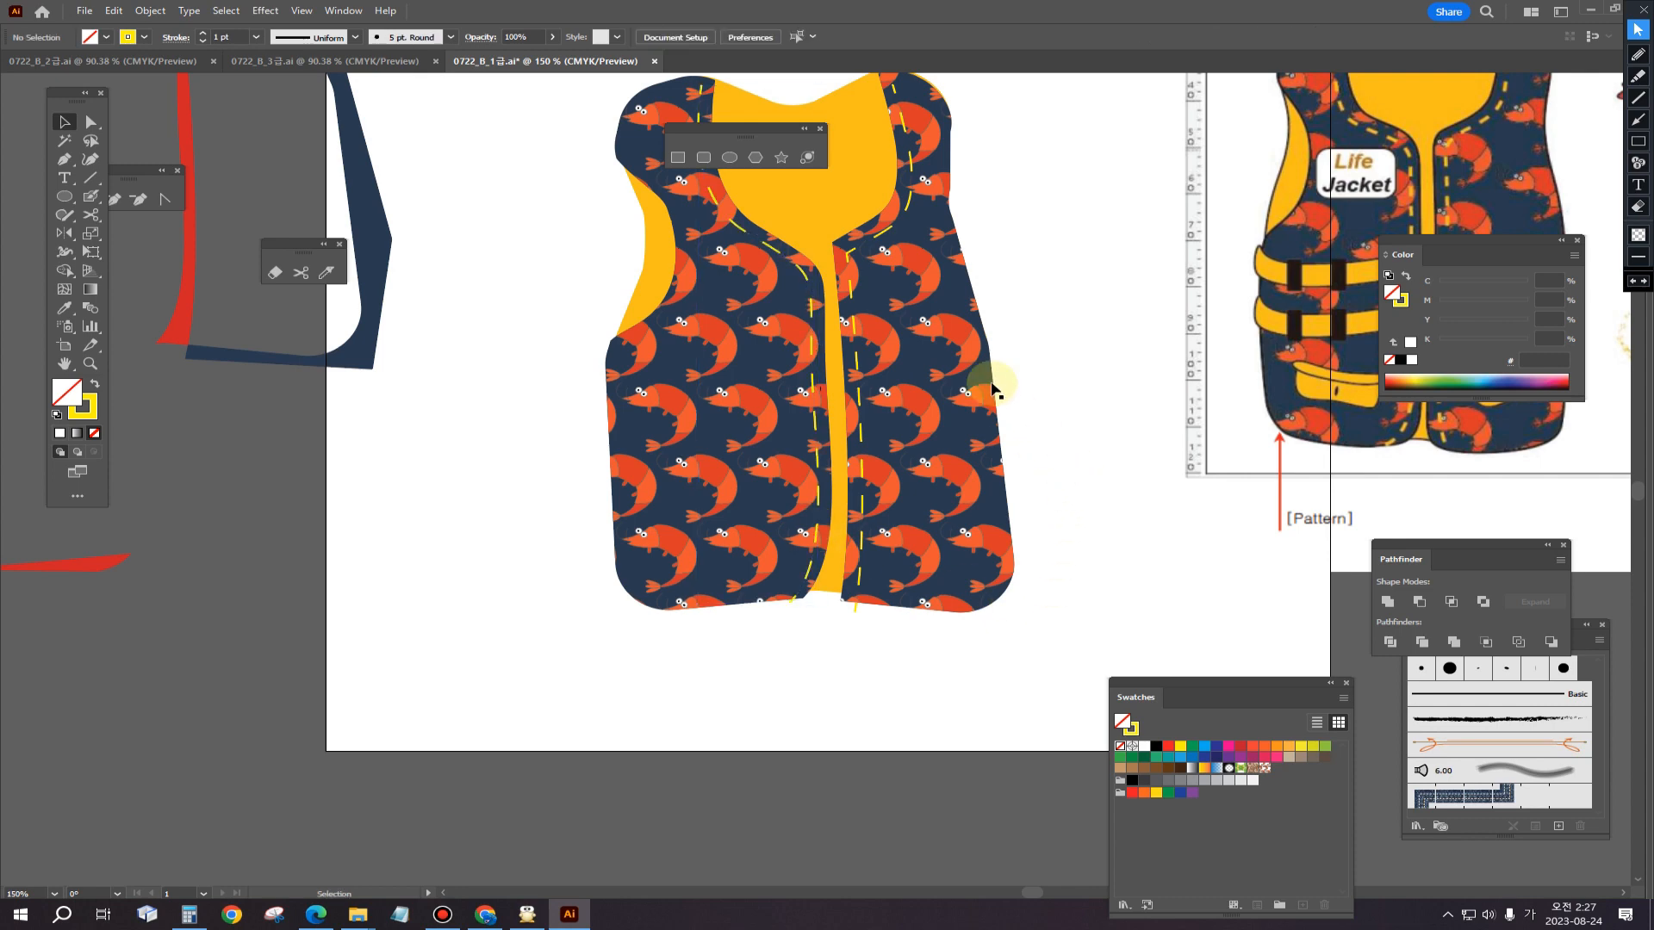
Step: Set the left panel's stitching line to a 2 pt stroke weight with 6 pt dashes
left_click(809, 319)
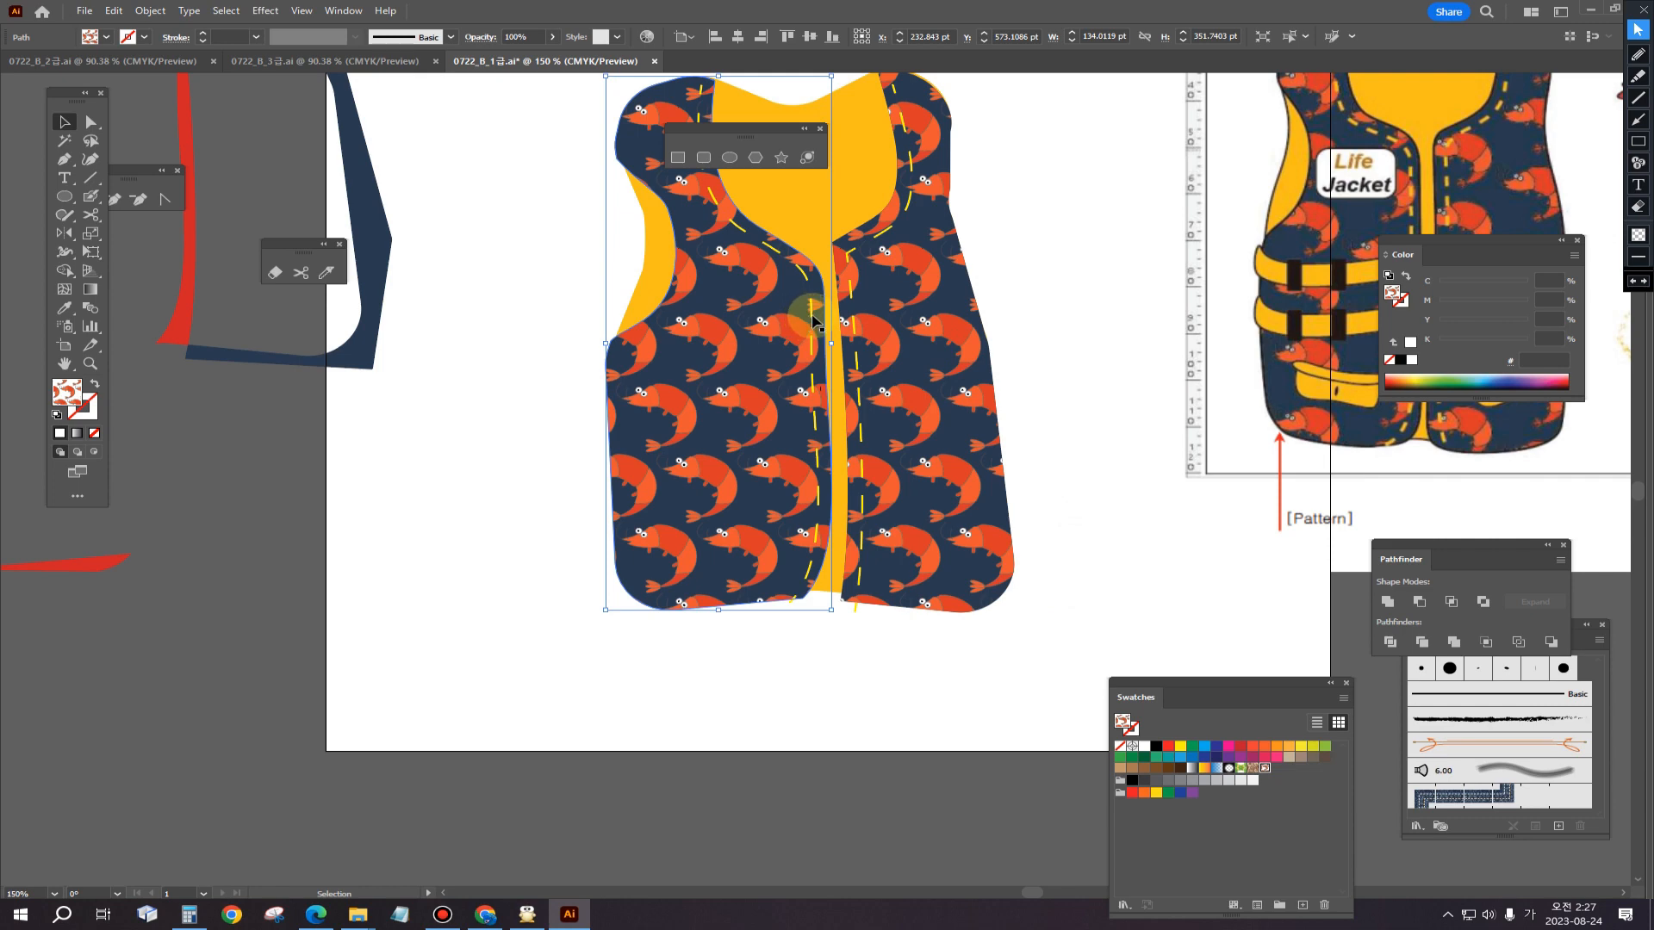
left_click(813, 321)
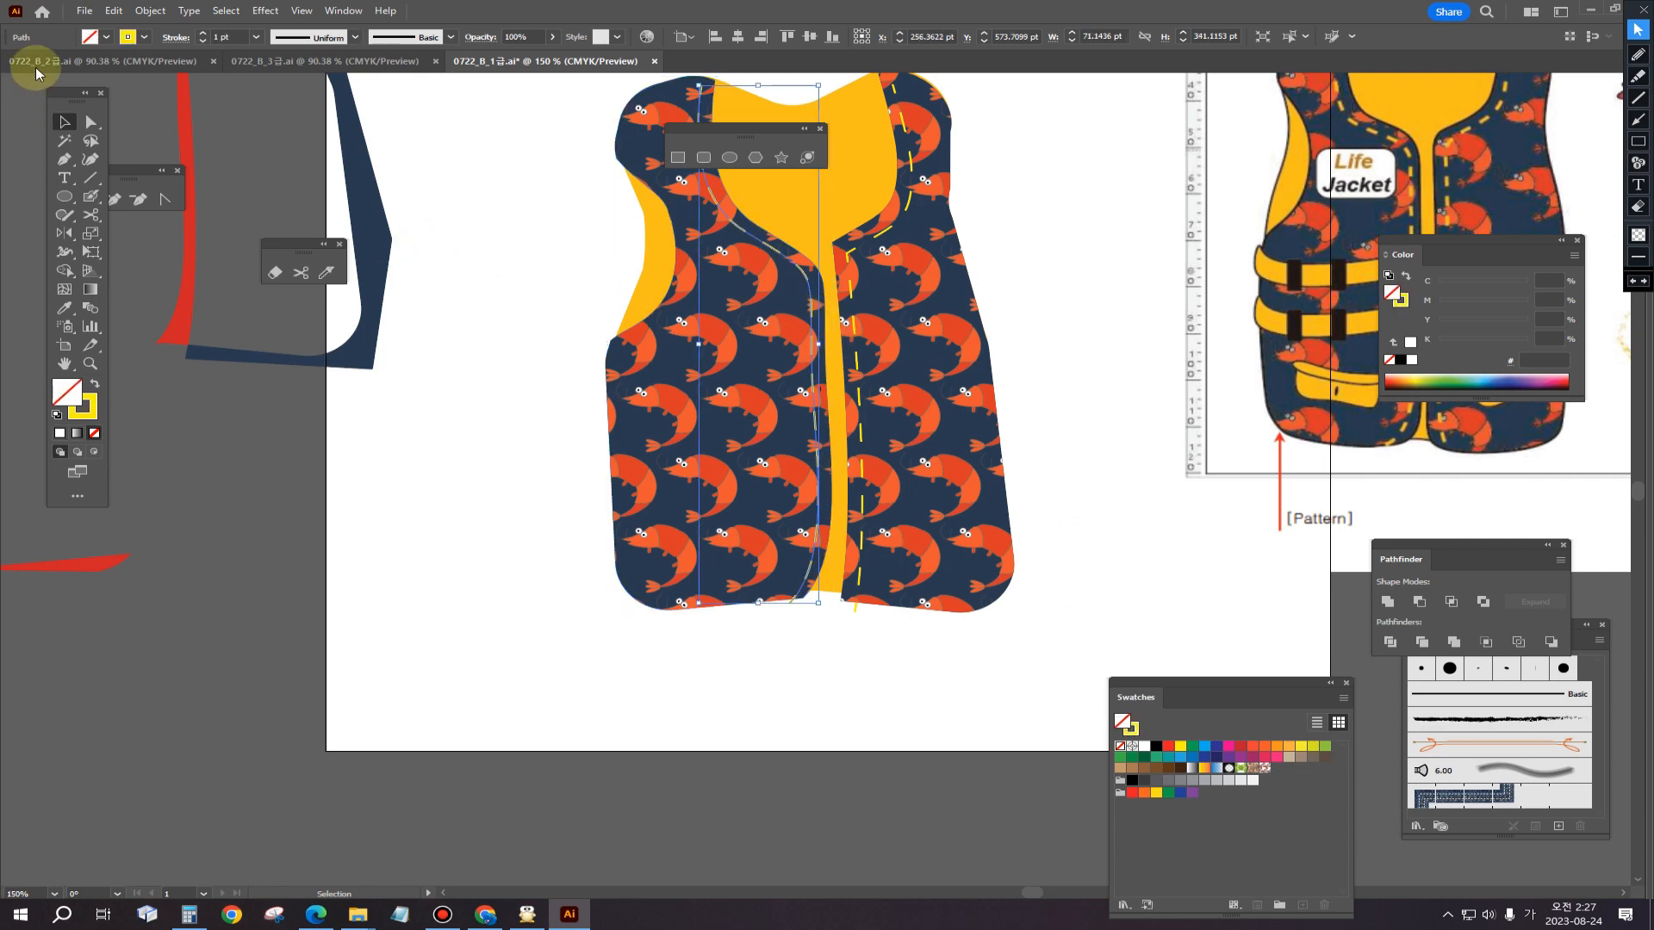
left_click(169, 39)
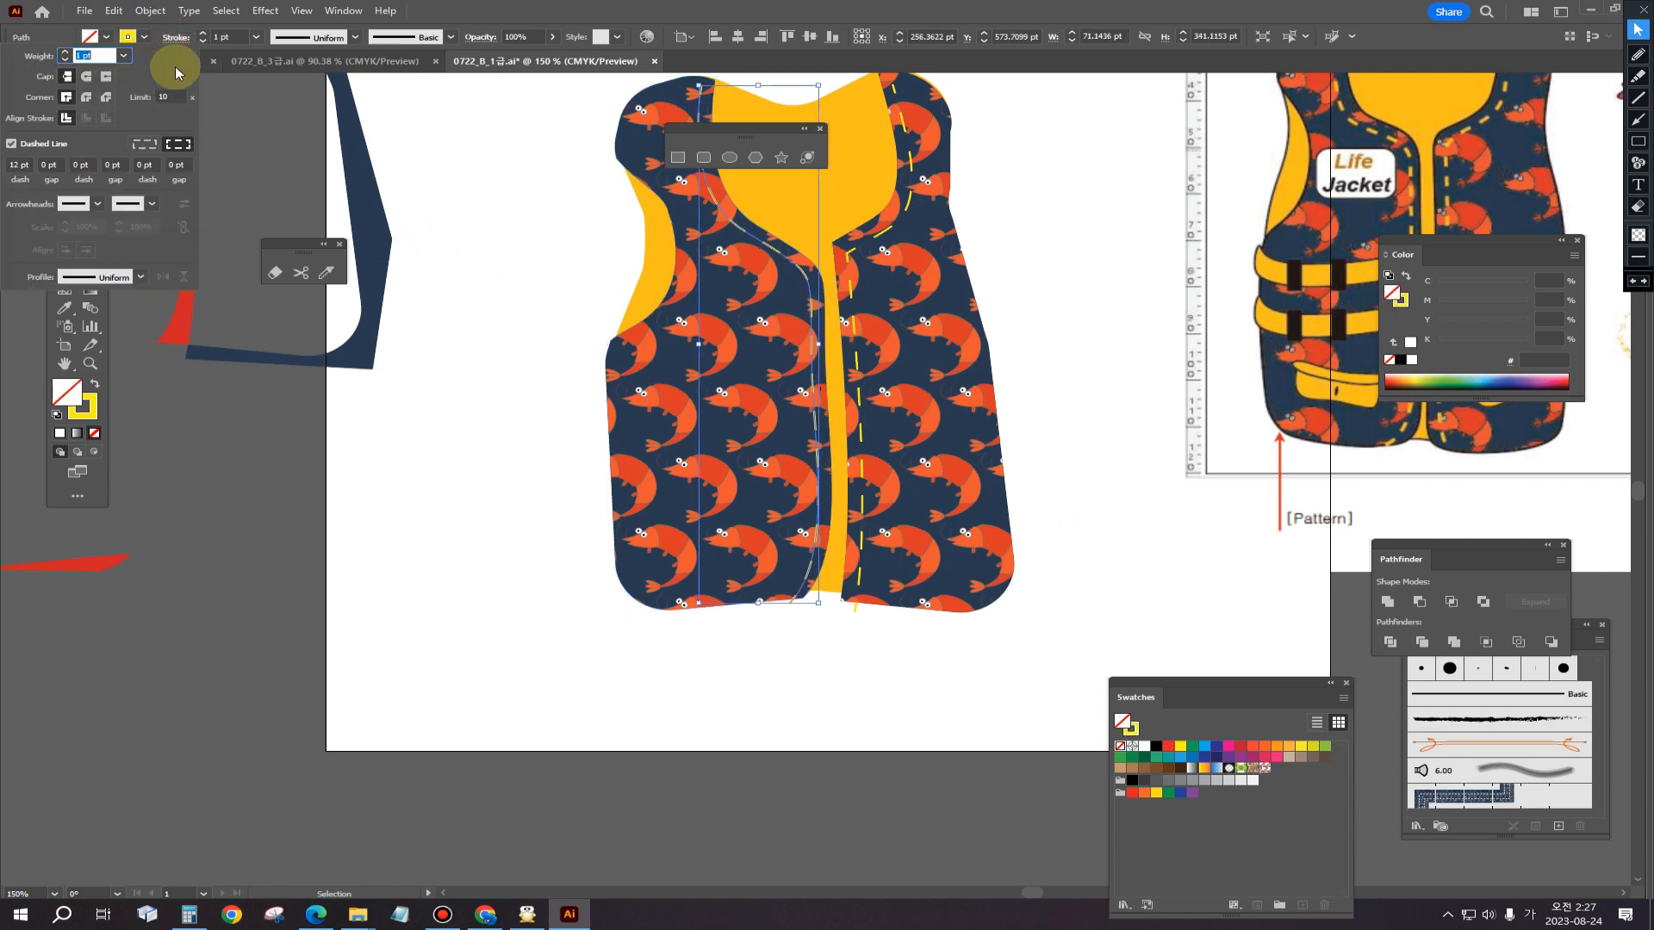
left_click(13, 166)
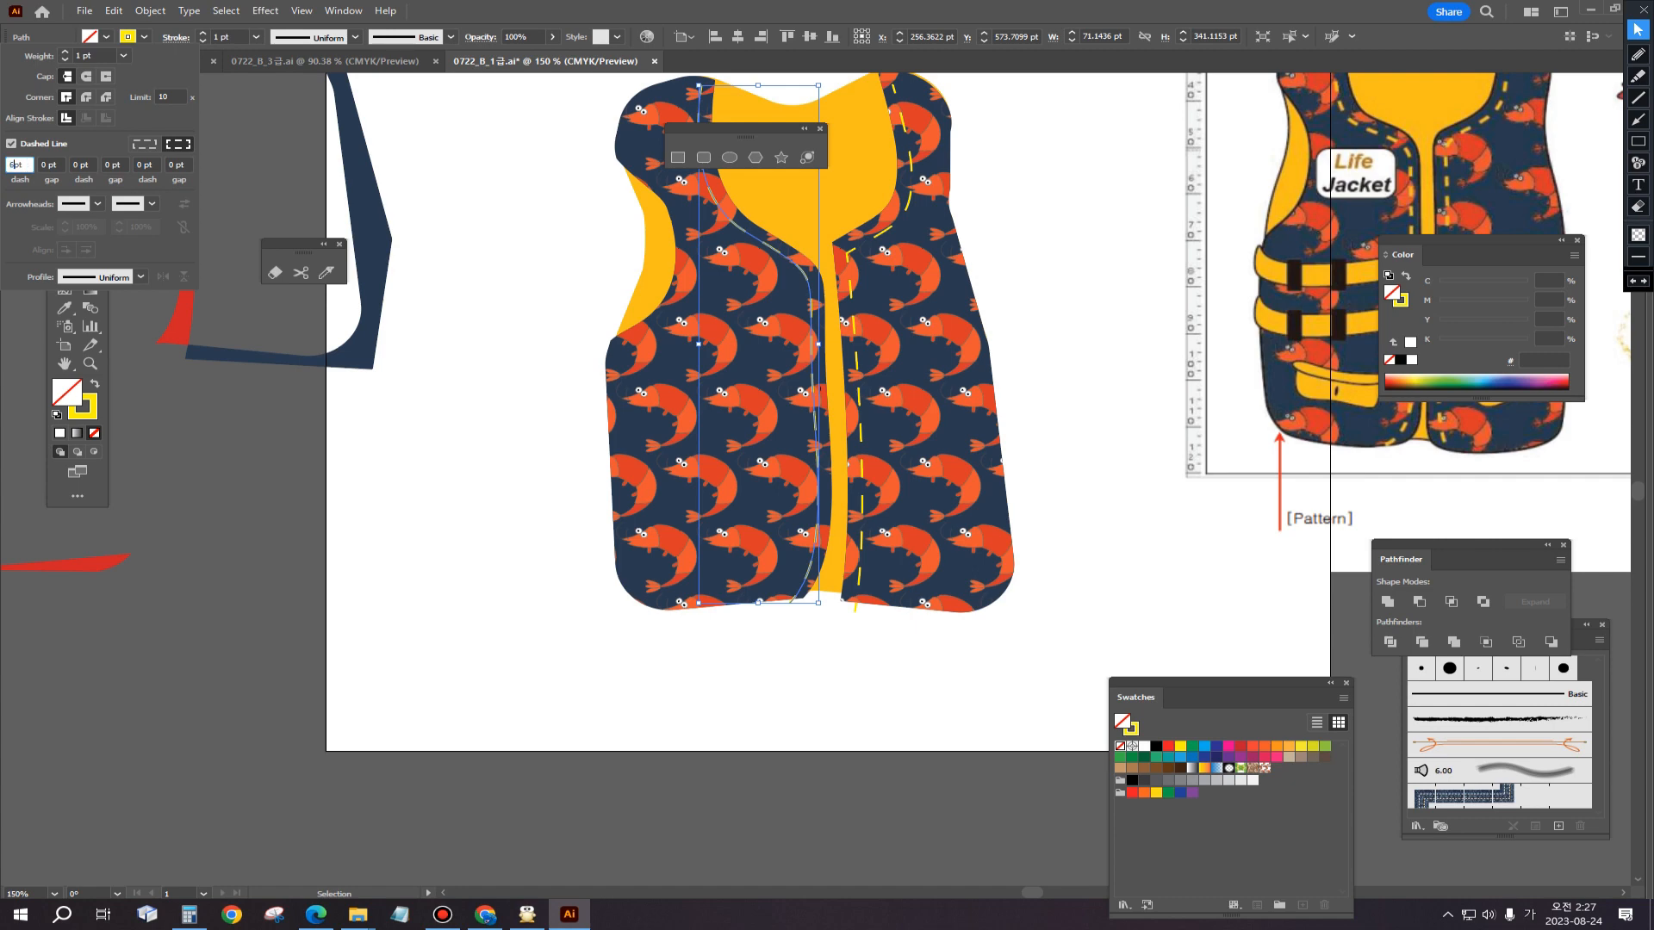
type("6")
left_click(420, 231)
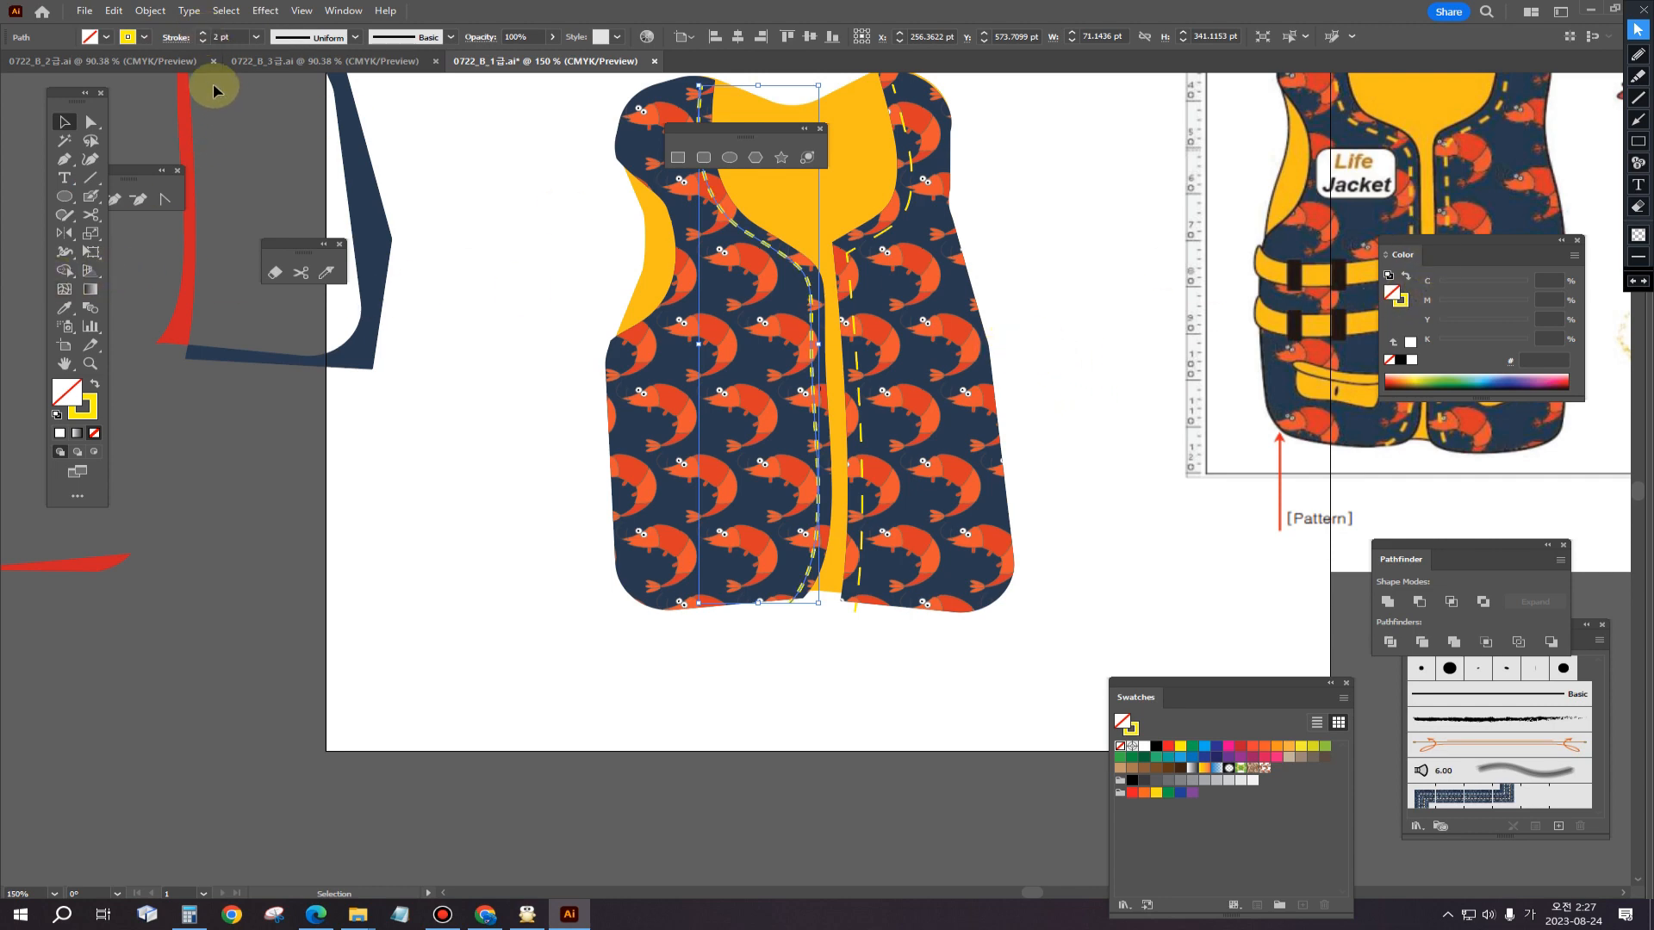
left_click(178, 38)
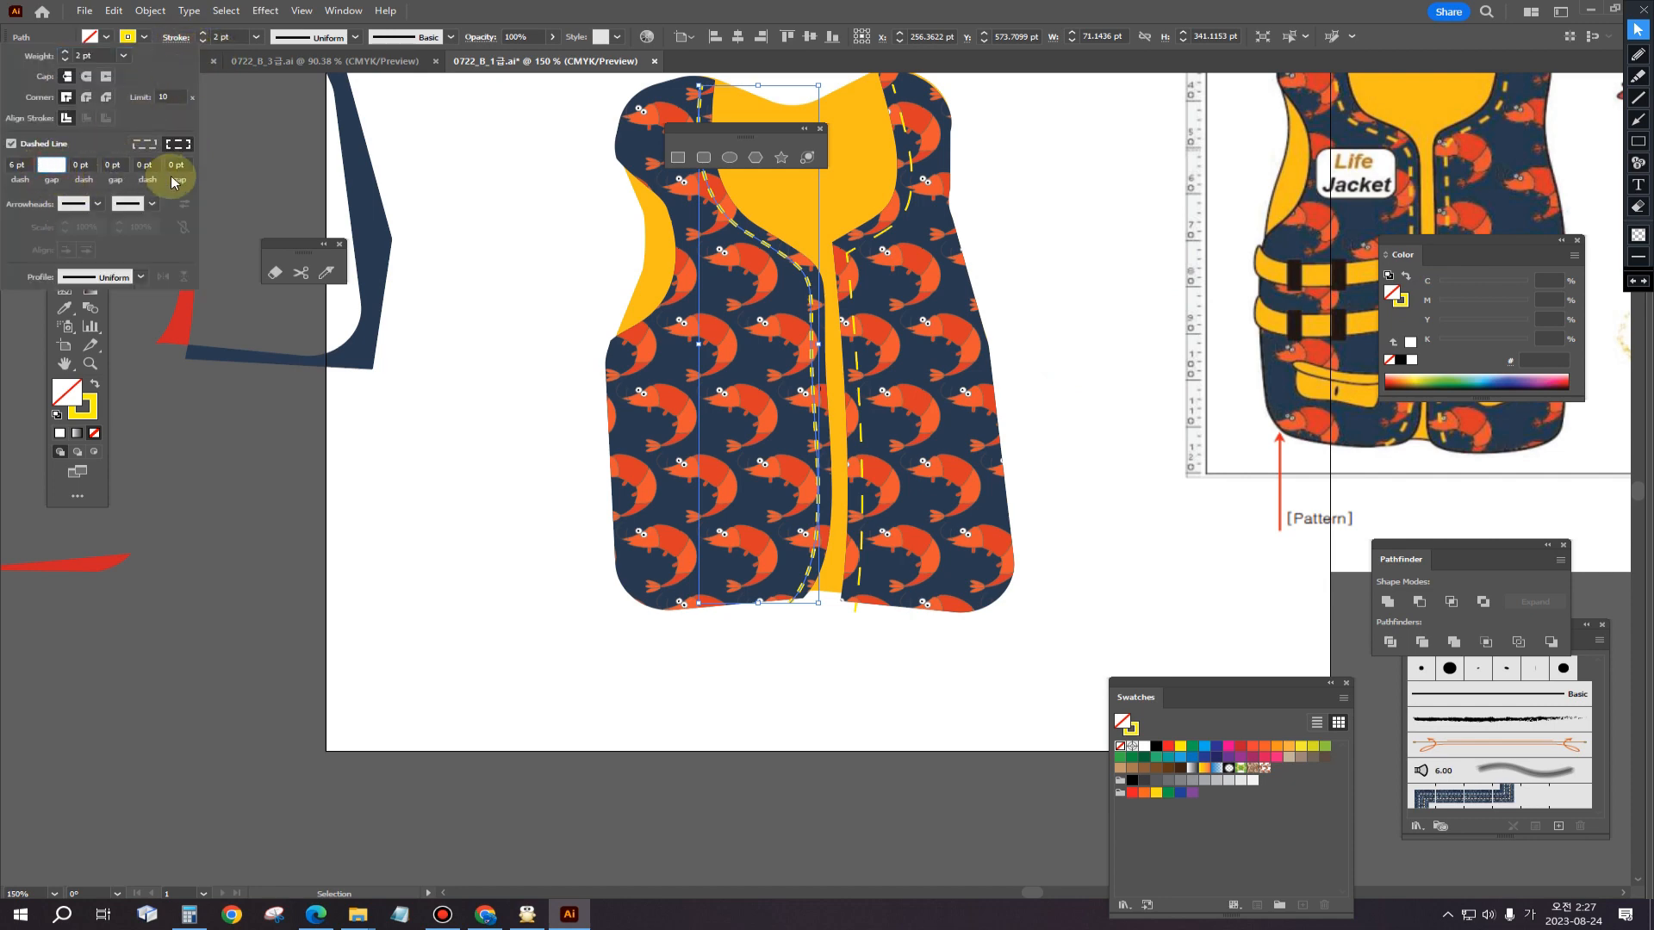
key("Return")
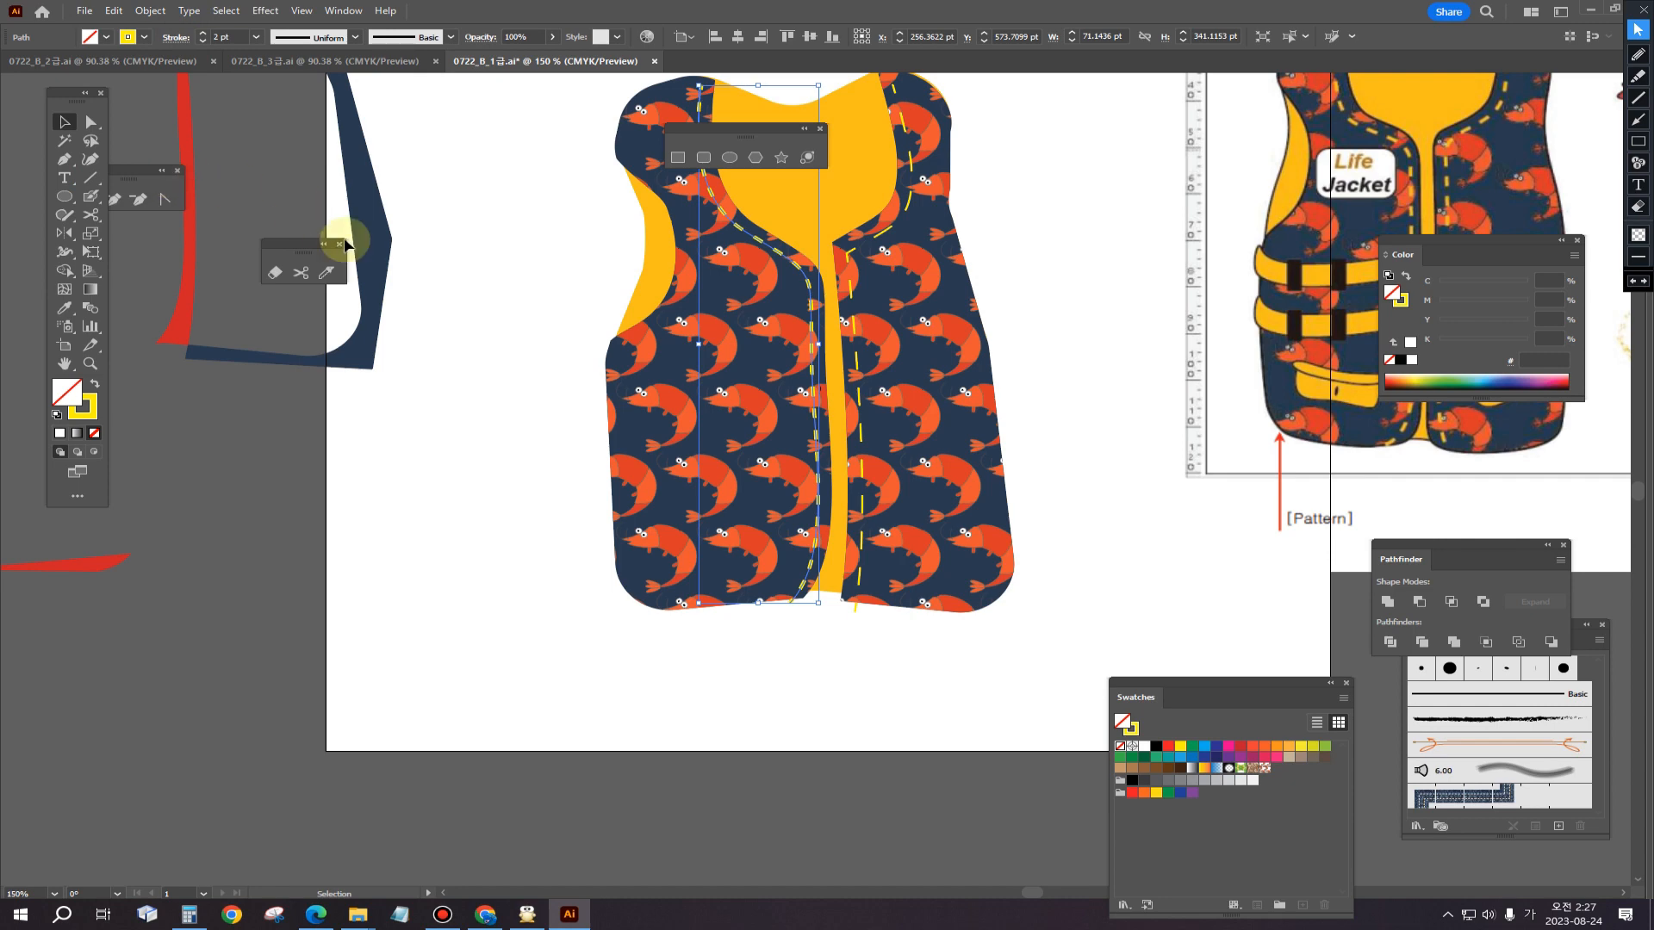
left_click(1027, 281)
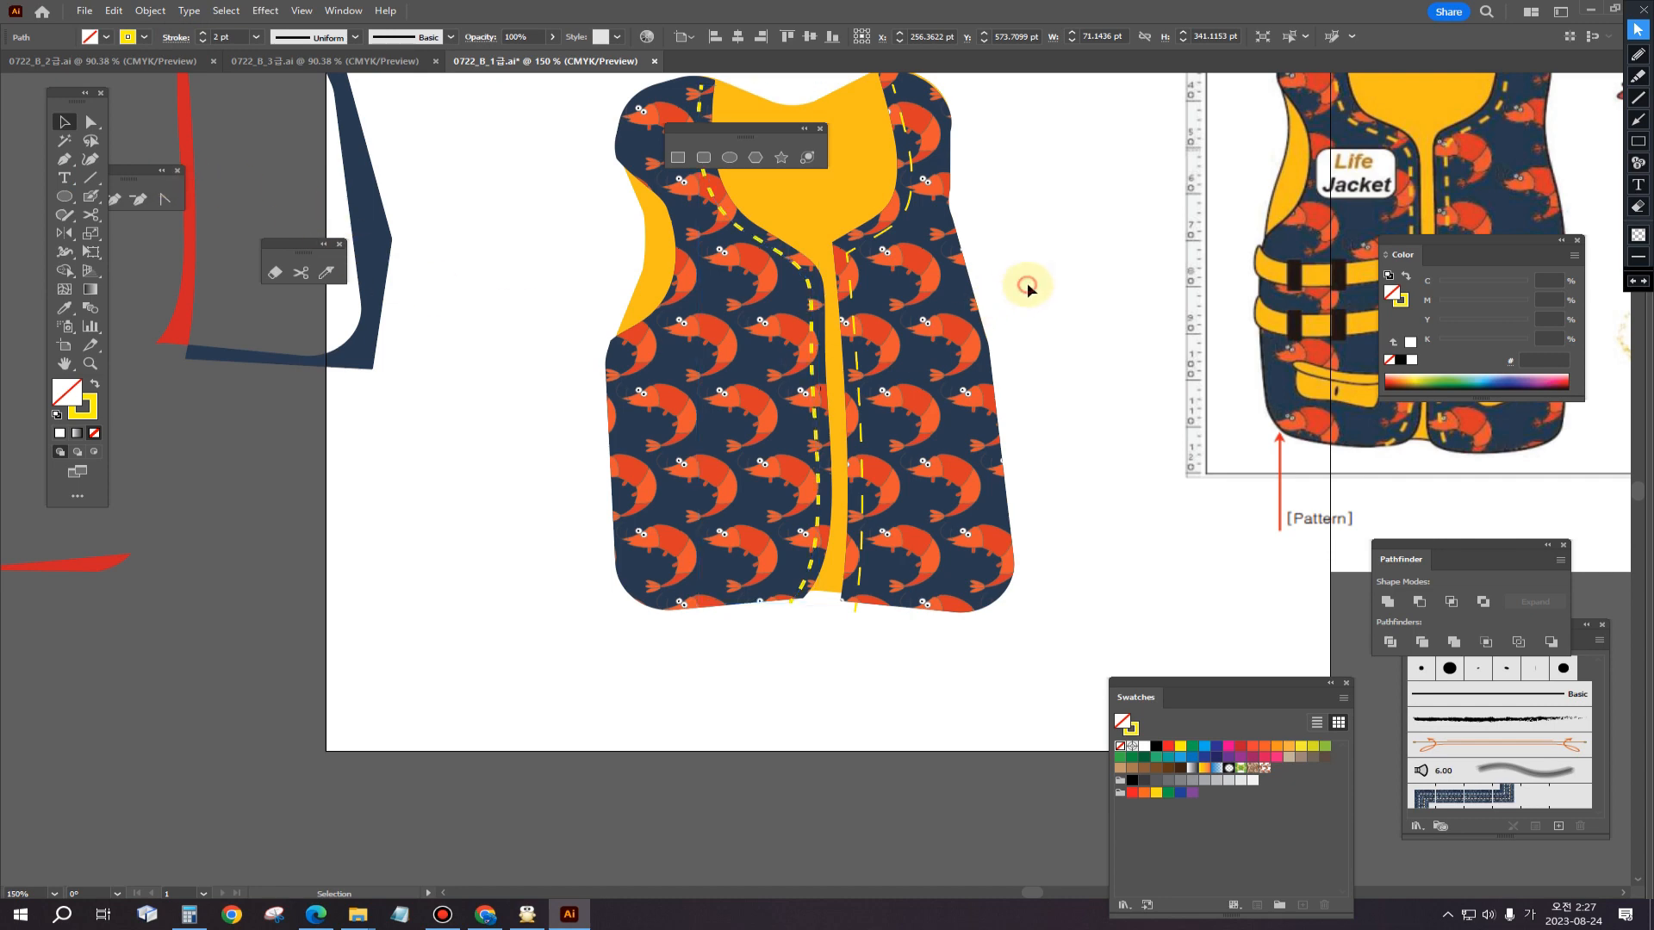
Step: Select the dashed stitching line on the right jacket panel without the patterned panel beneath it
left_click(850, 299)
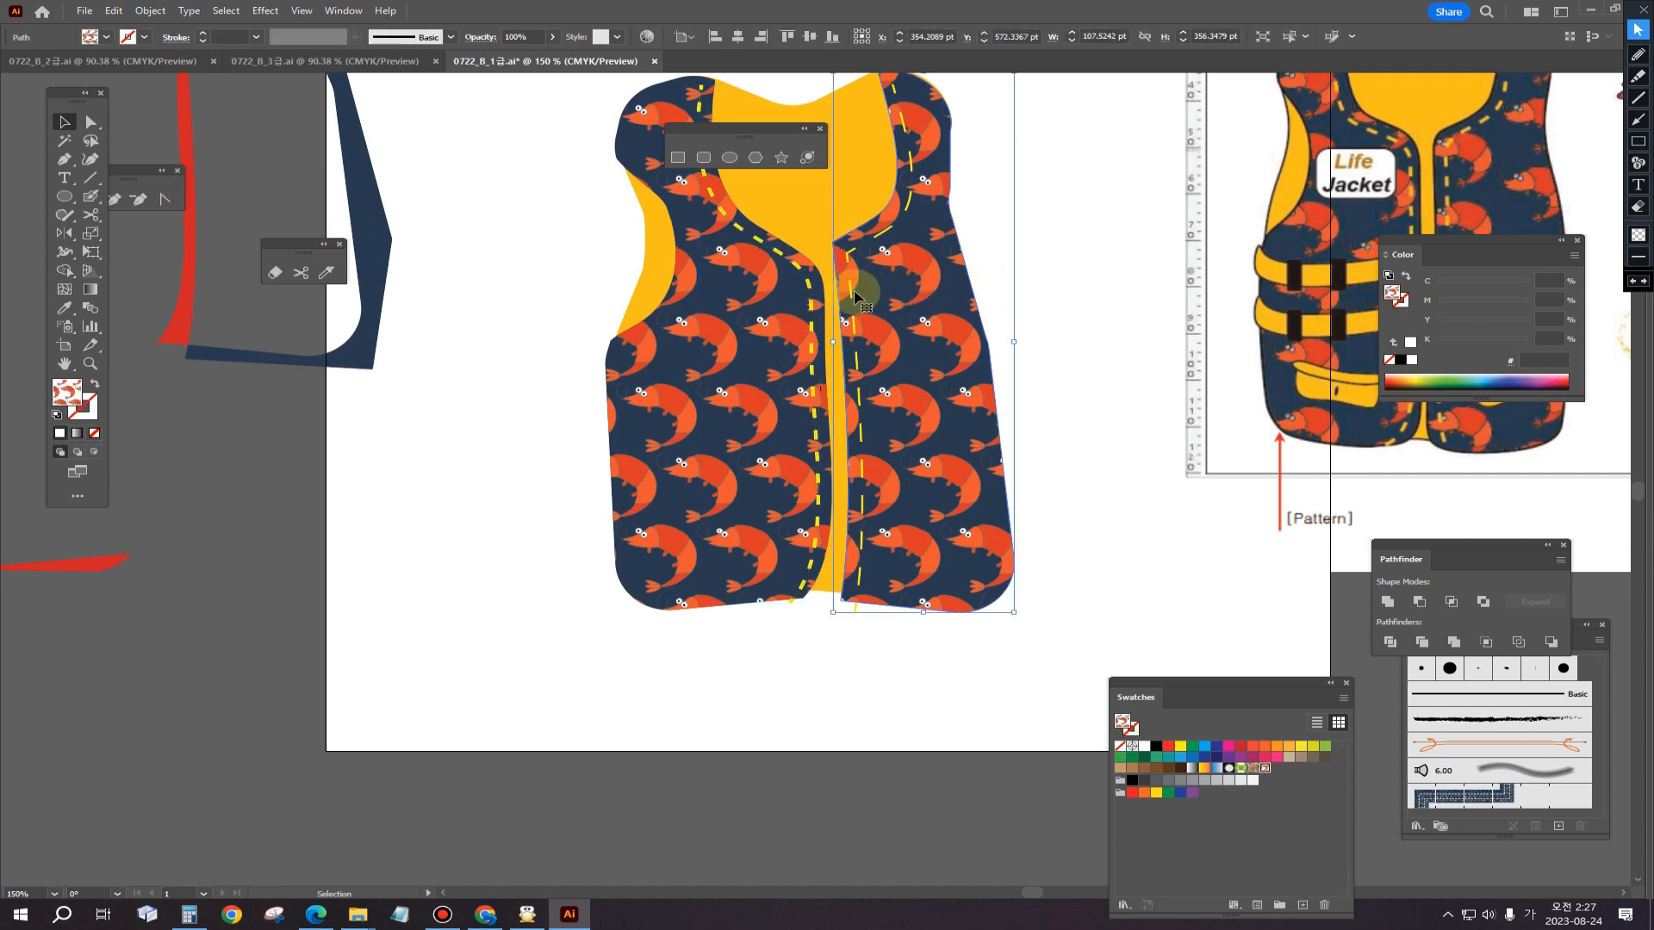
left_click(1103, 372)
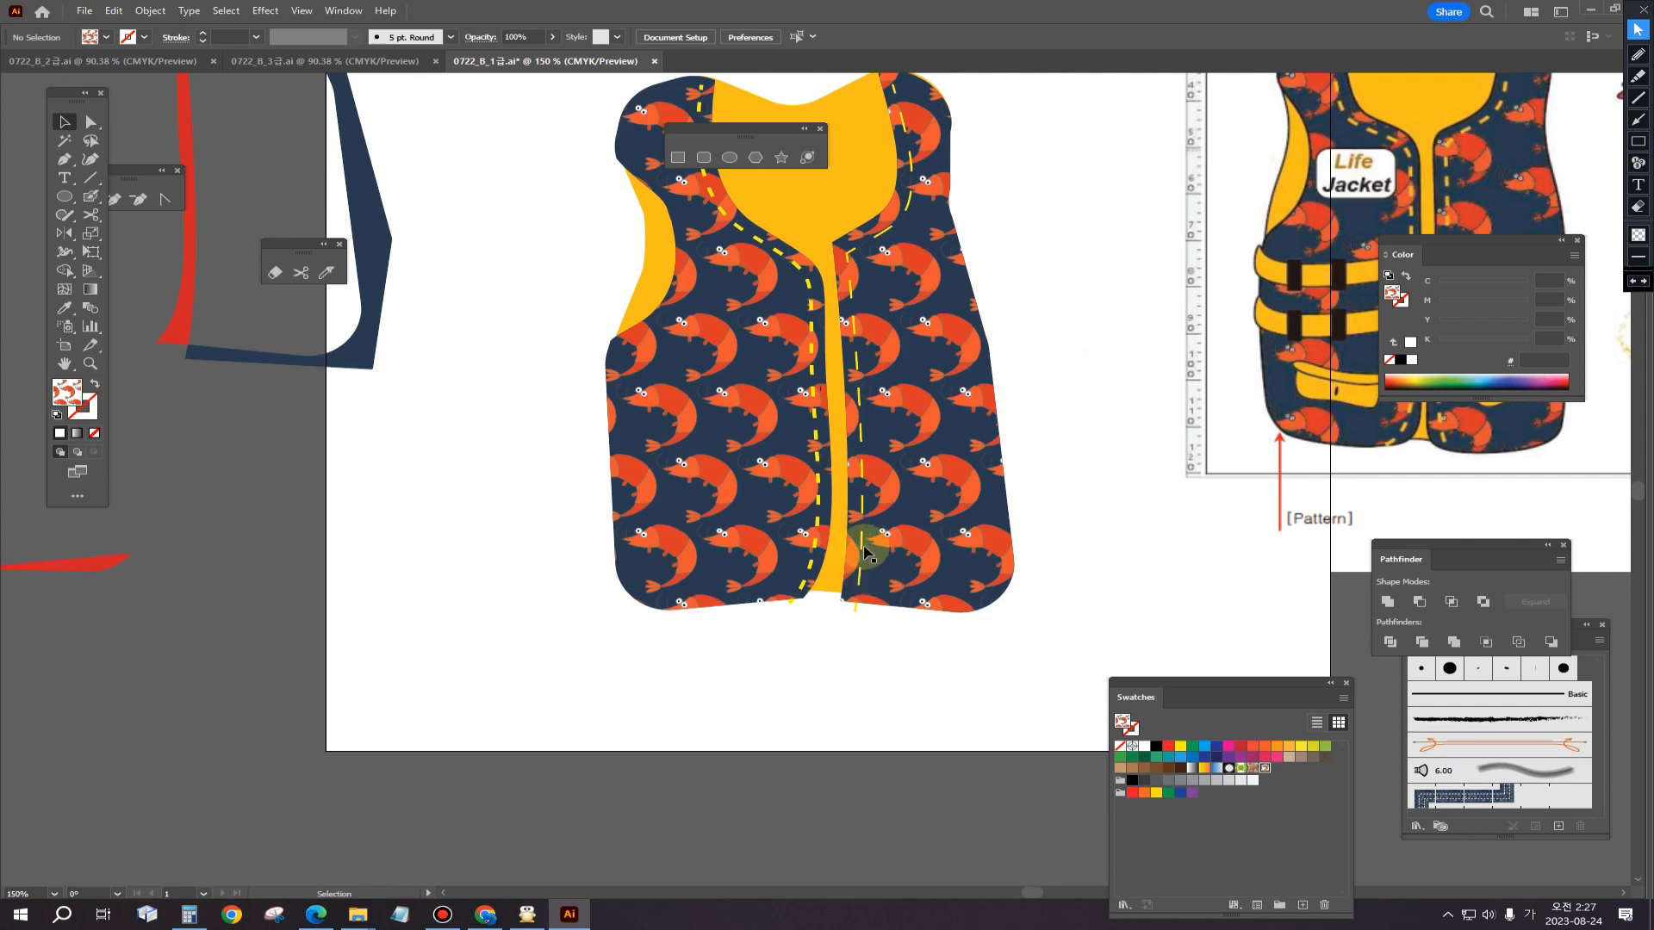
left_click(867, 551)
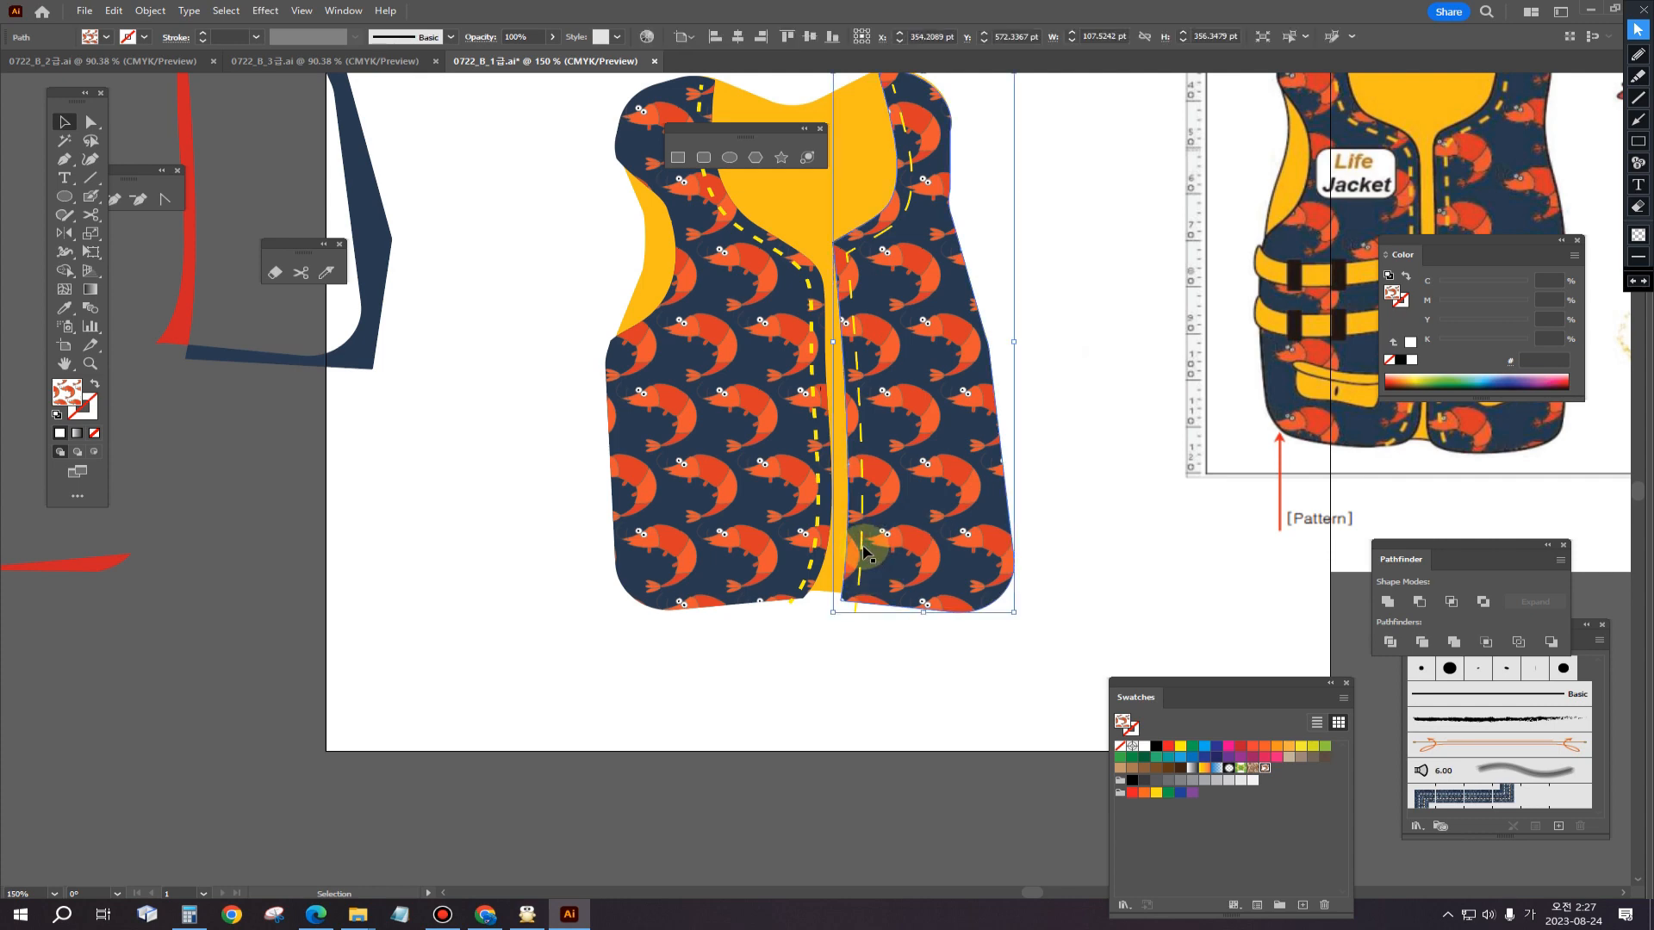
left_click(865, 549)
Step: Try to copy the left stitching line's appearance to the right line with the Eyedropper, and undo the result
left_click(64, 308)
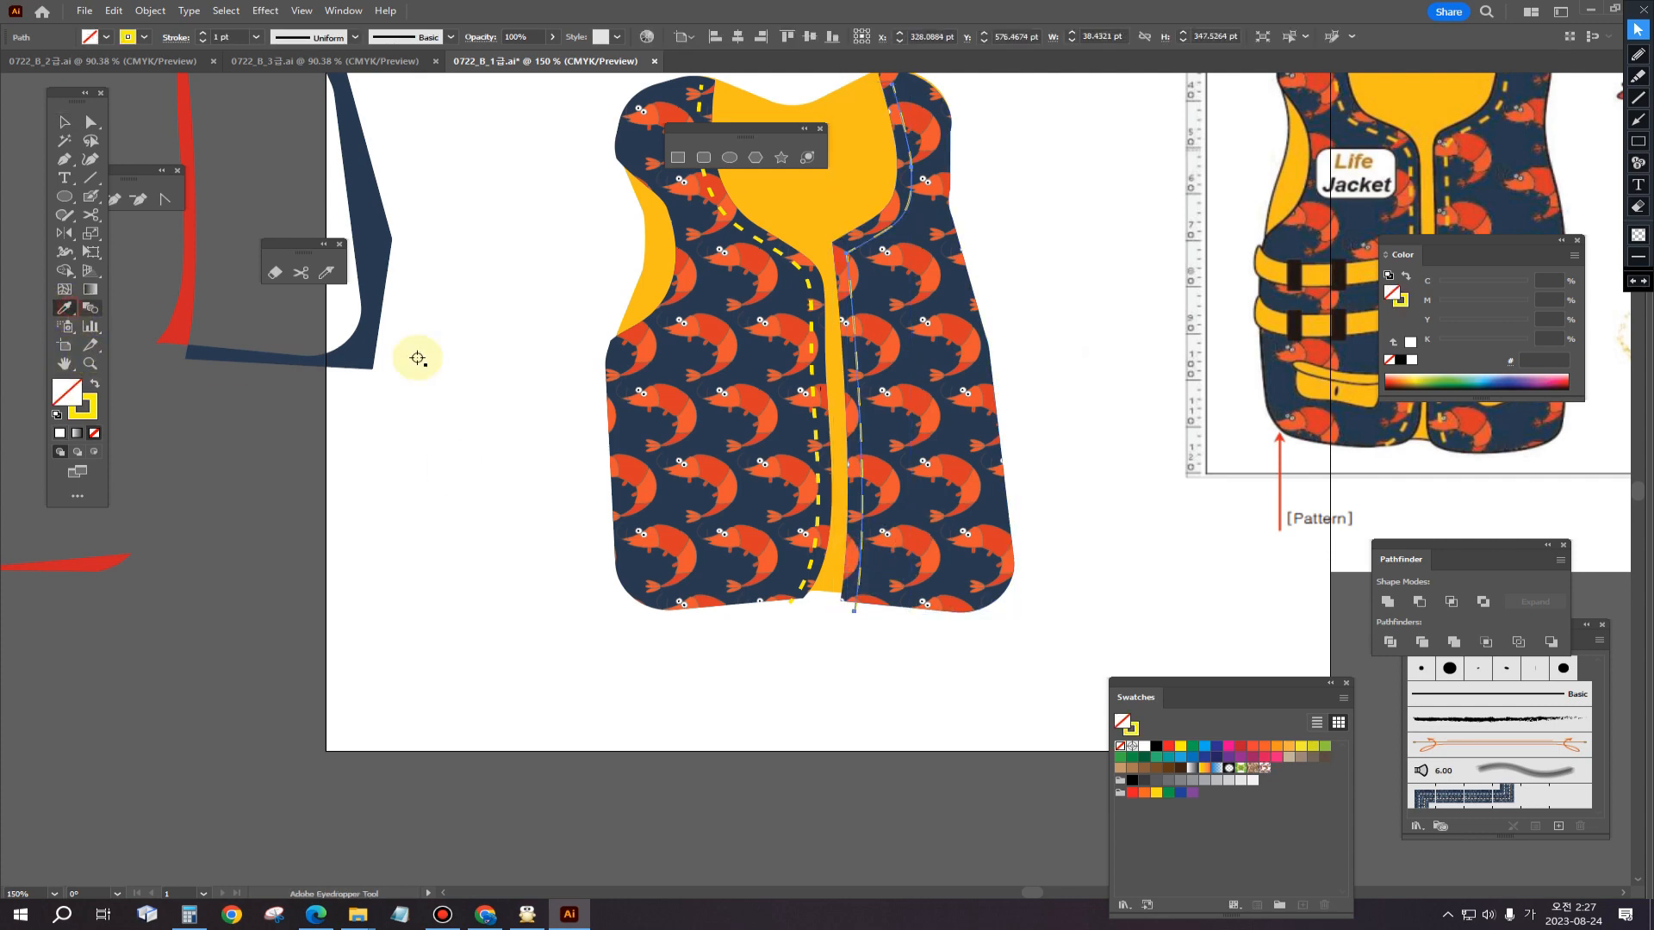
left_click(813, 414)
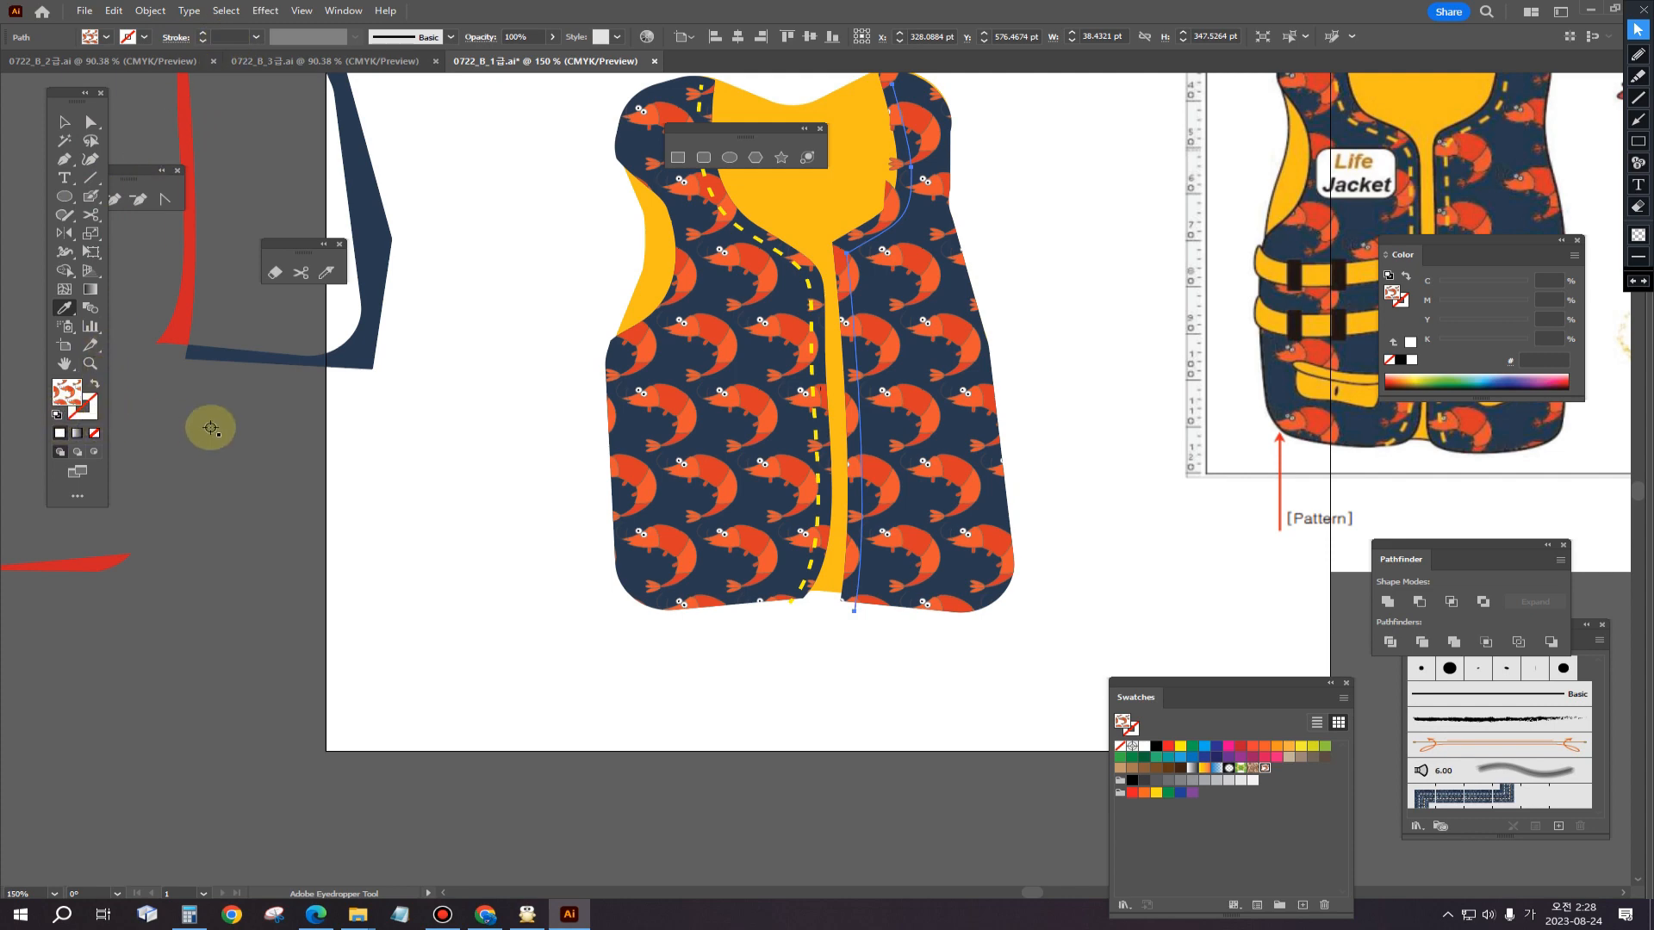
key("ctrl+z")
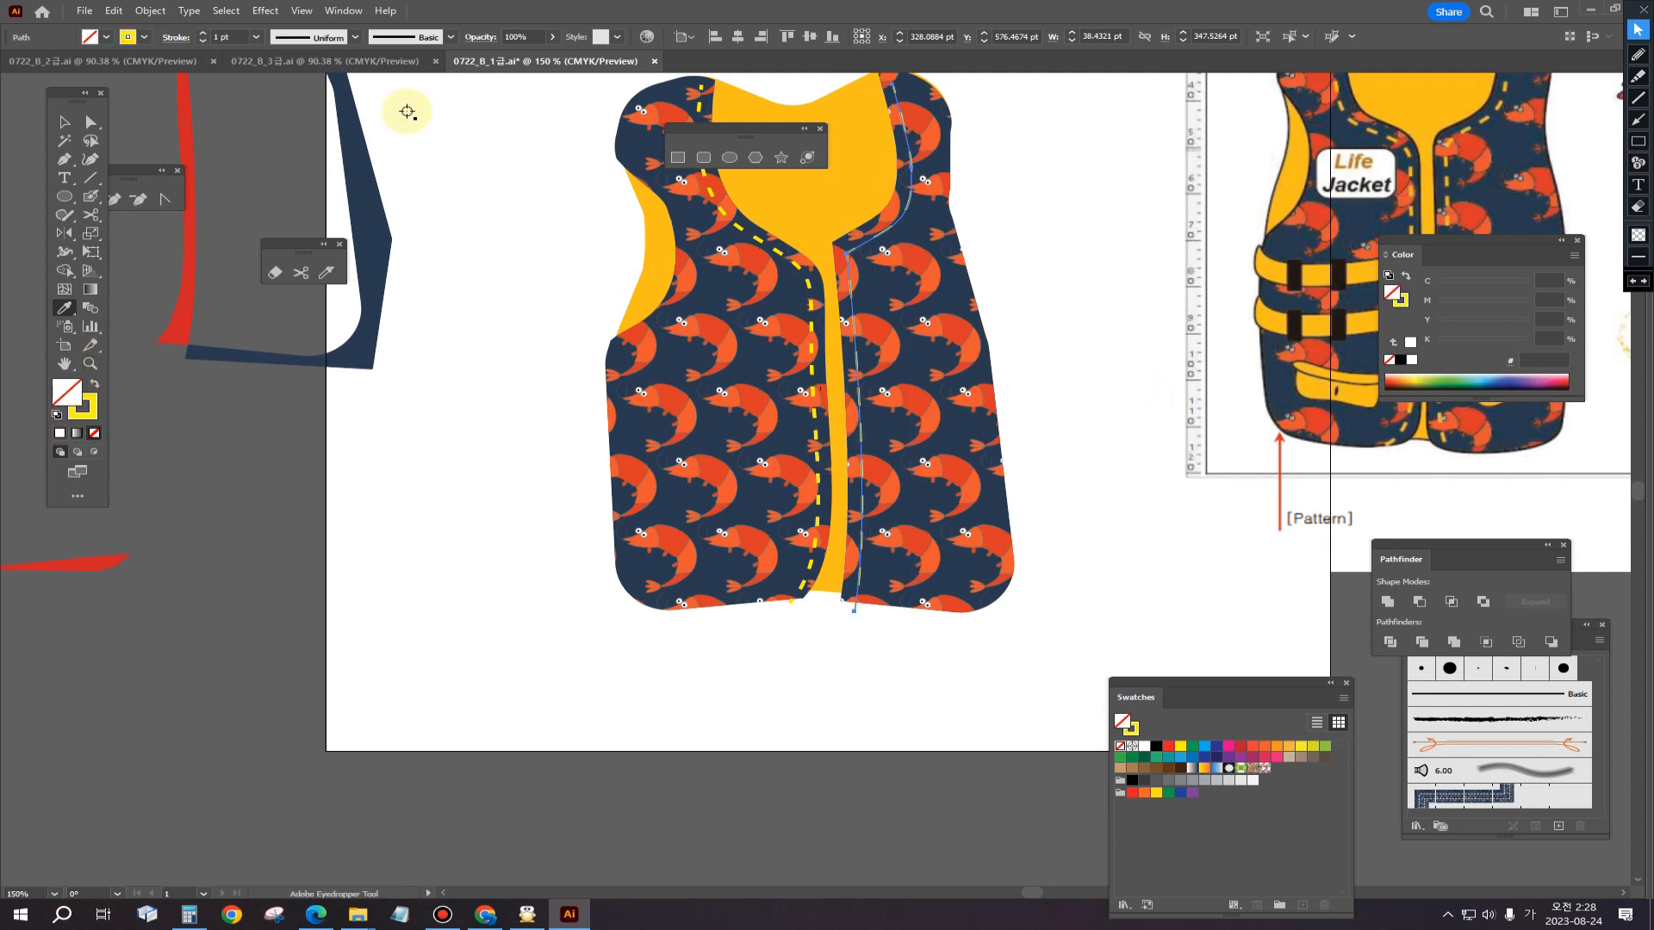
Step: Set the right panel's stitching line to a 2 pt stroke weight with 6 pt dashes
left_click(204, 33)
left_click(175, 38)
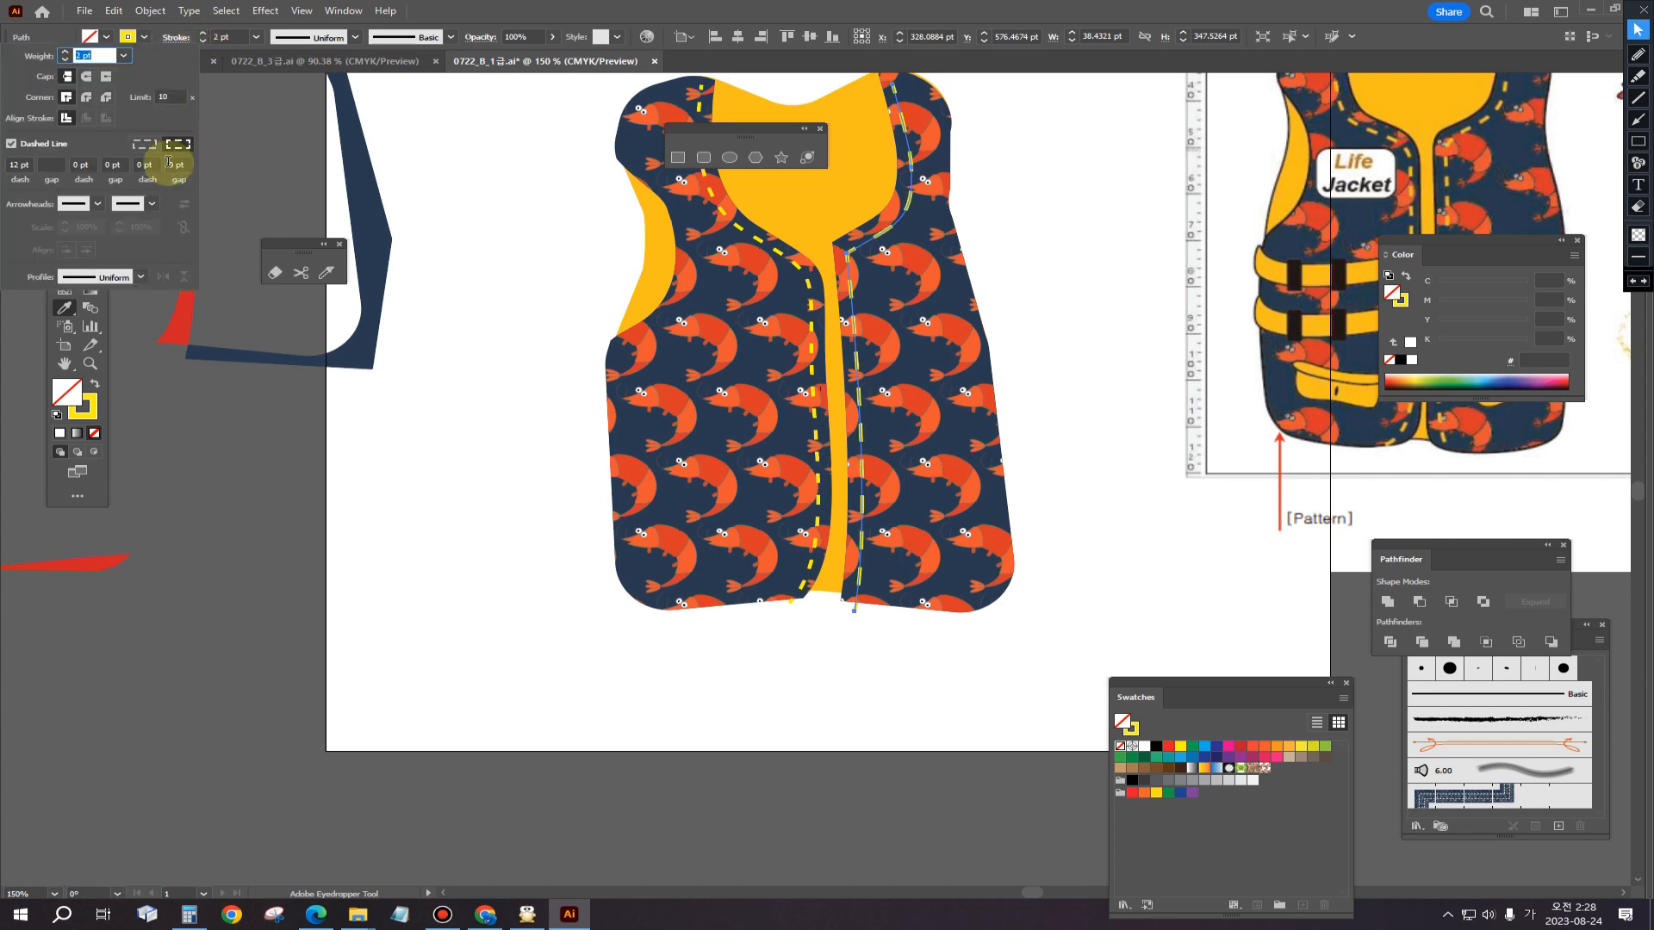
left_click(12, 163)
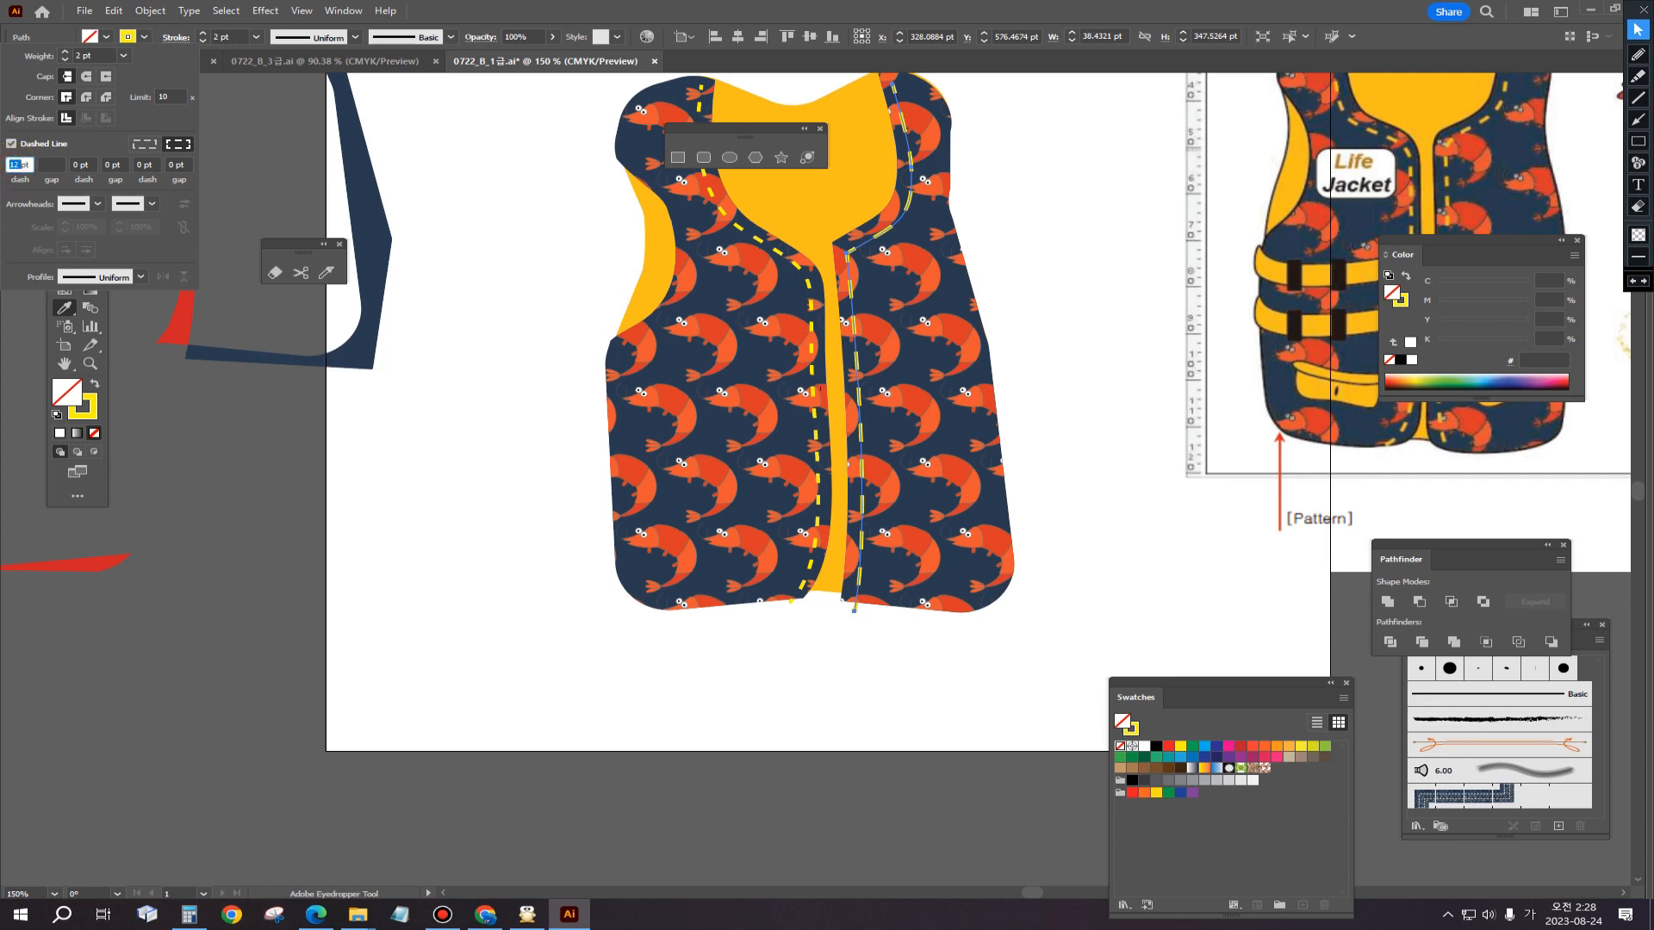
type("6")
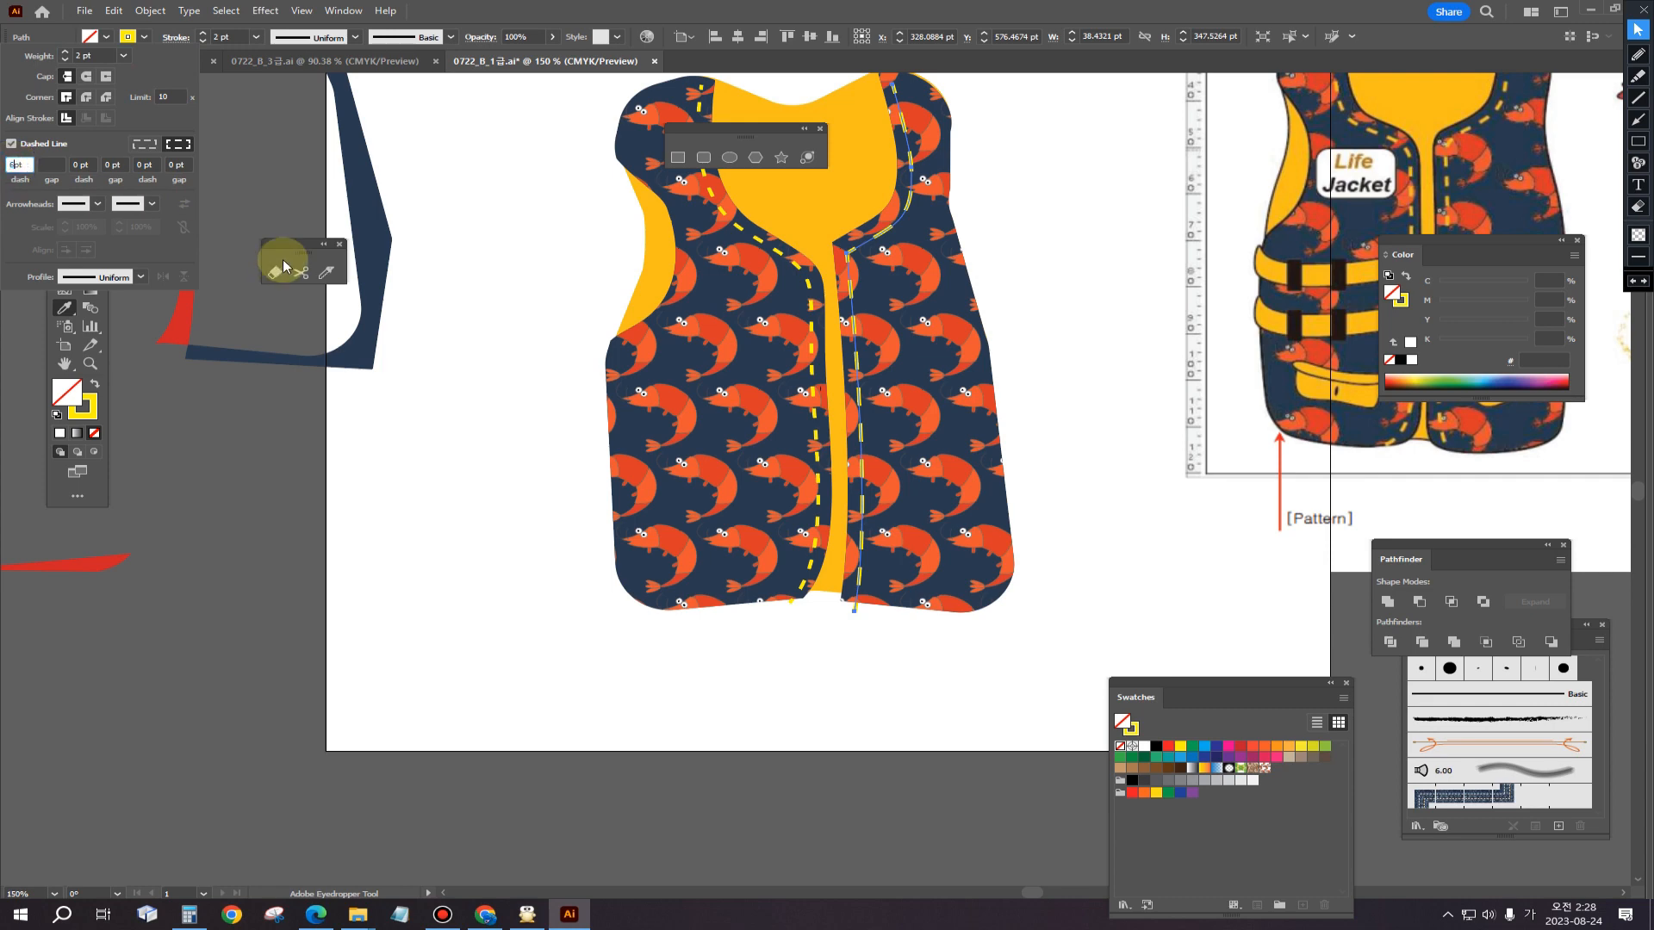
left_click(49, 165)
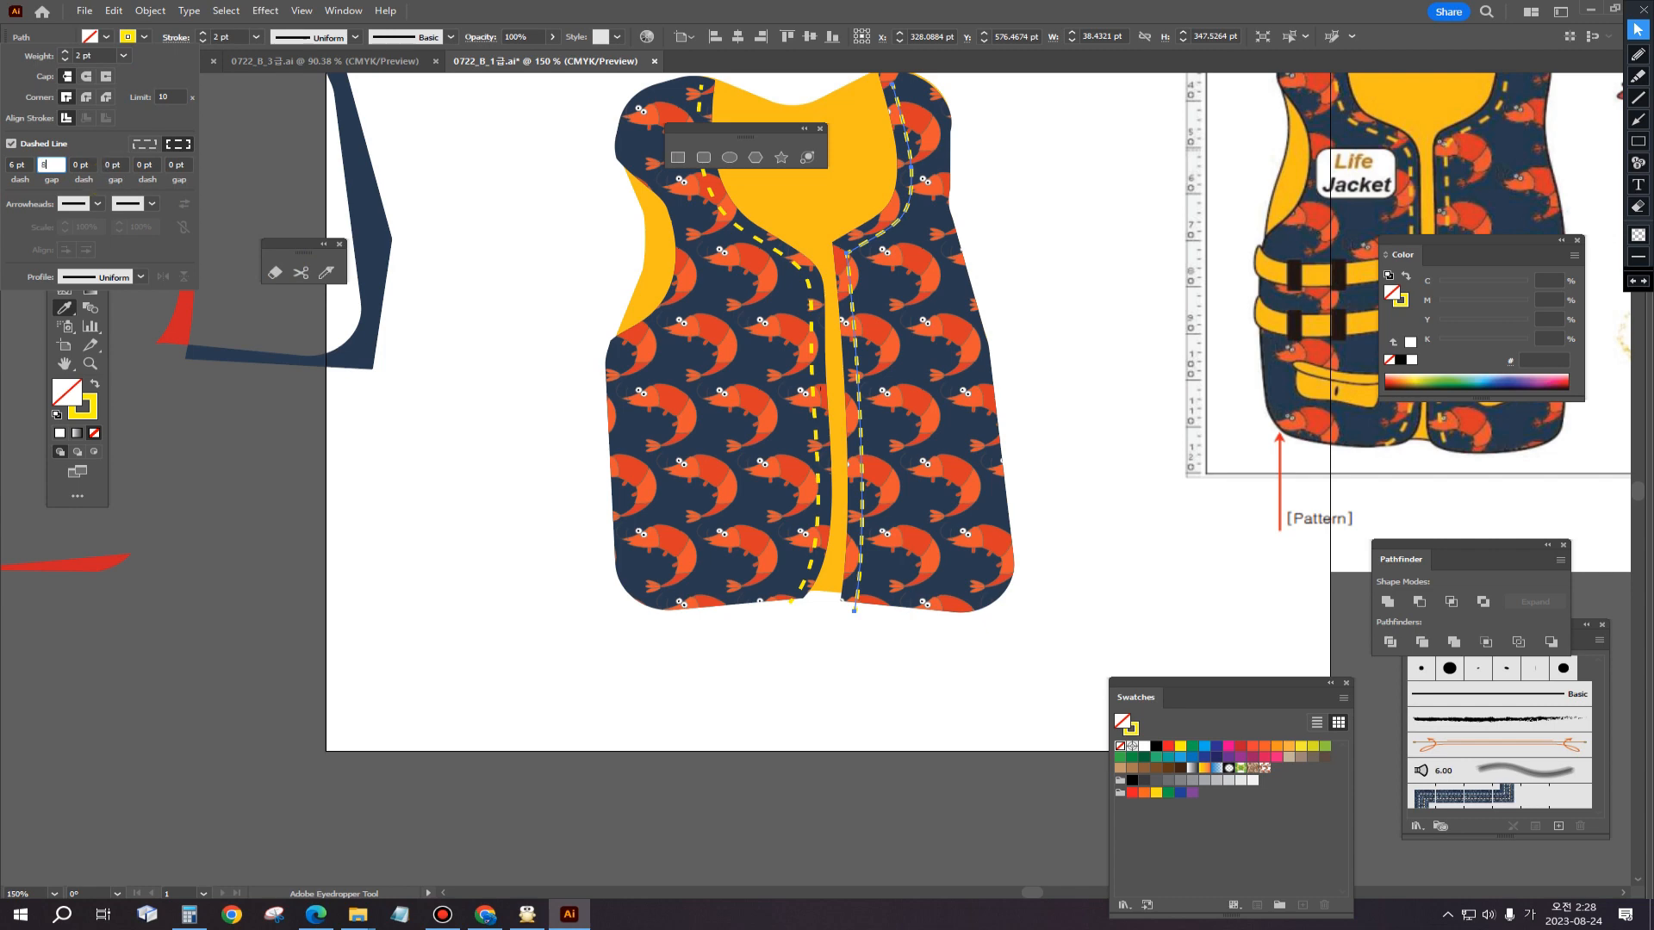
key("Return")
left_click(61, 128)
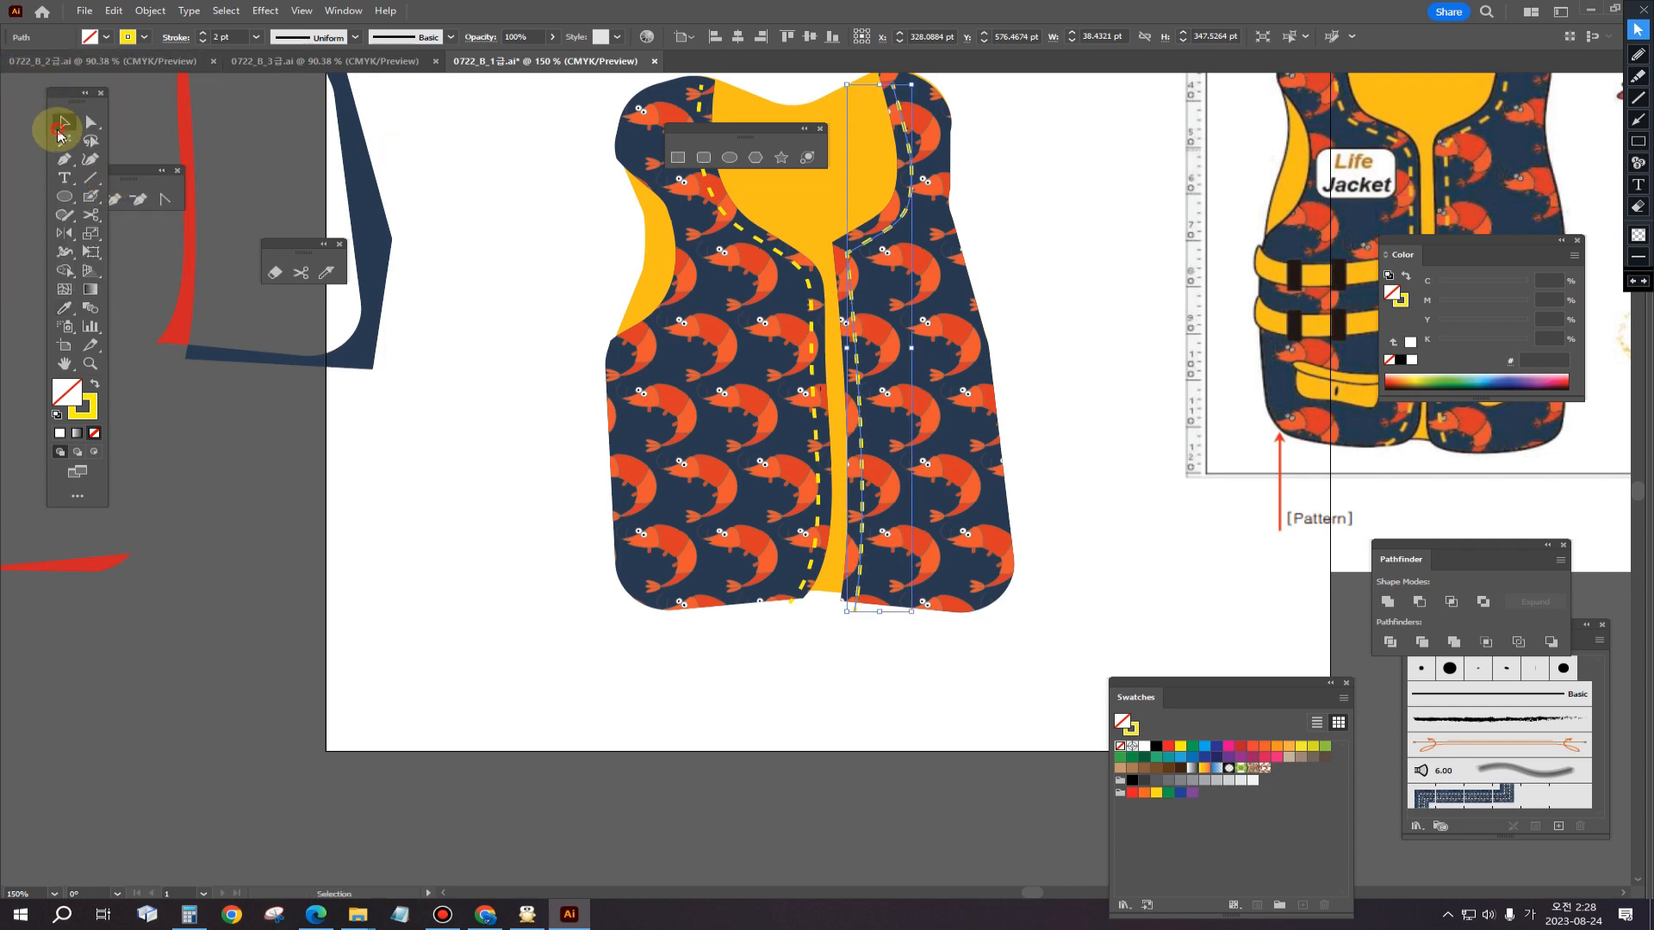
left_click(459, 256)
Step: Select the complete life jacket and move it down and left, partly off the artboard, to free drawing space
scroll(615, 310, "down", 1)
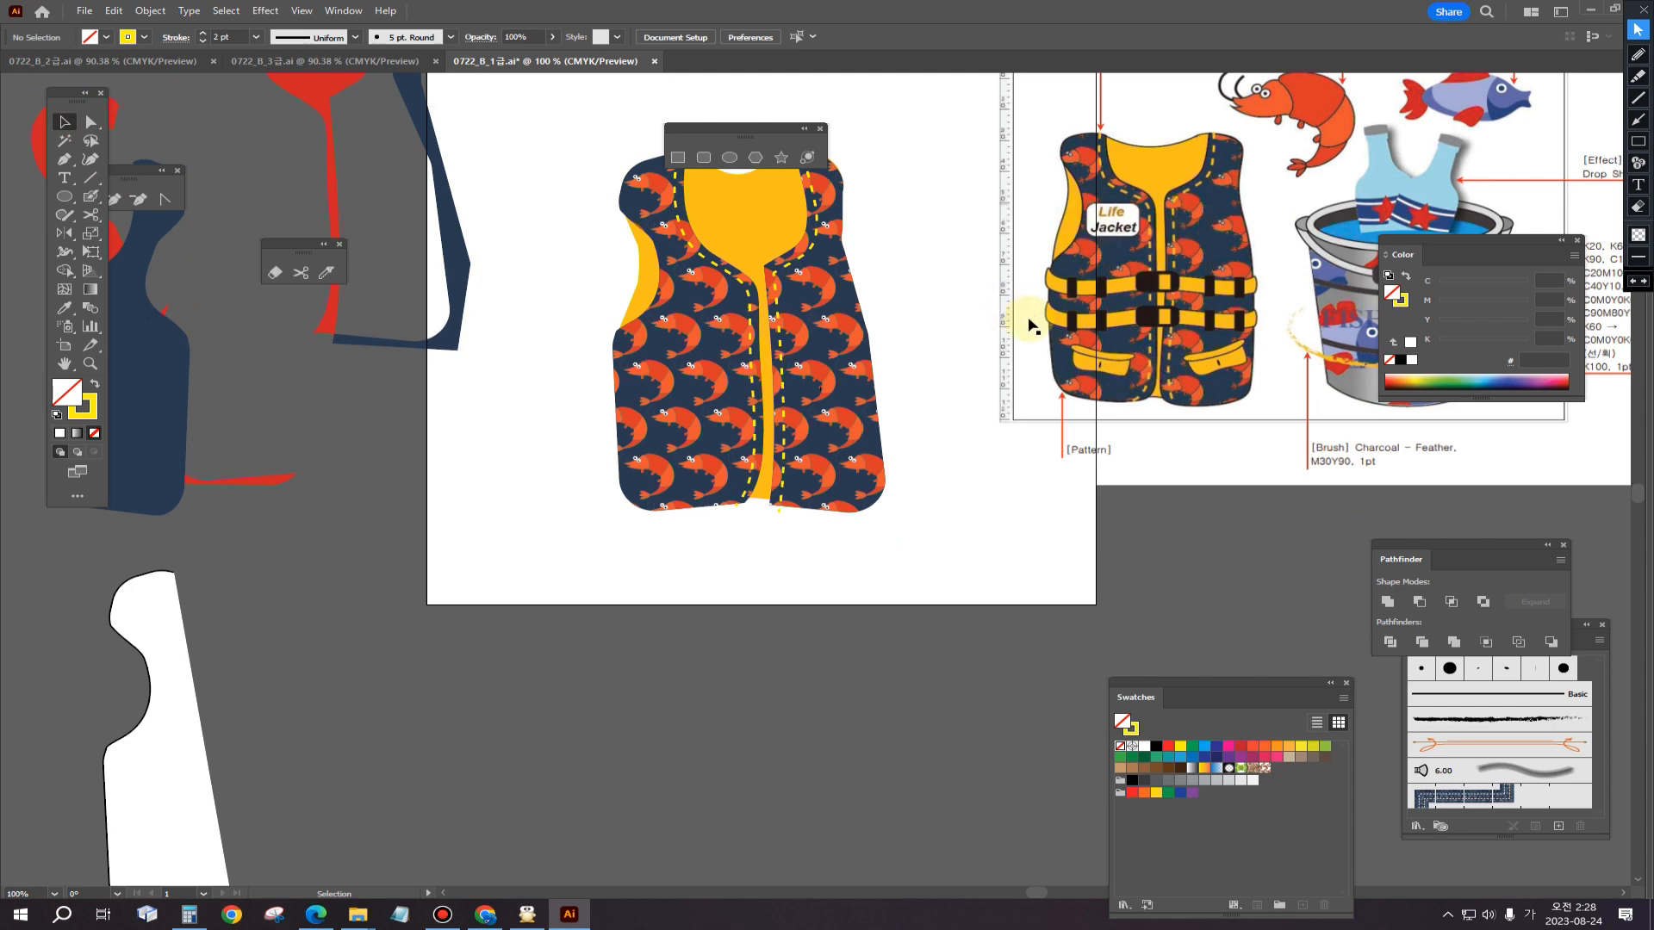
left_click_drag(842, 322, 665, 409)
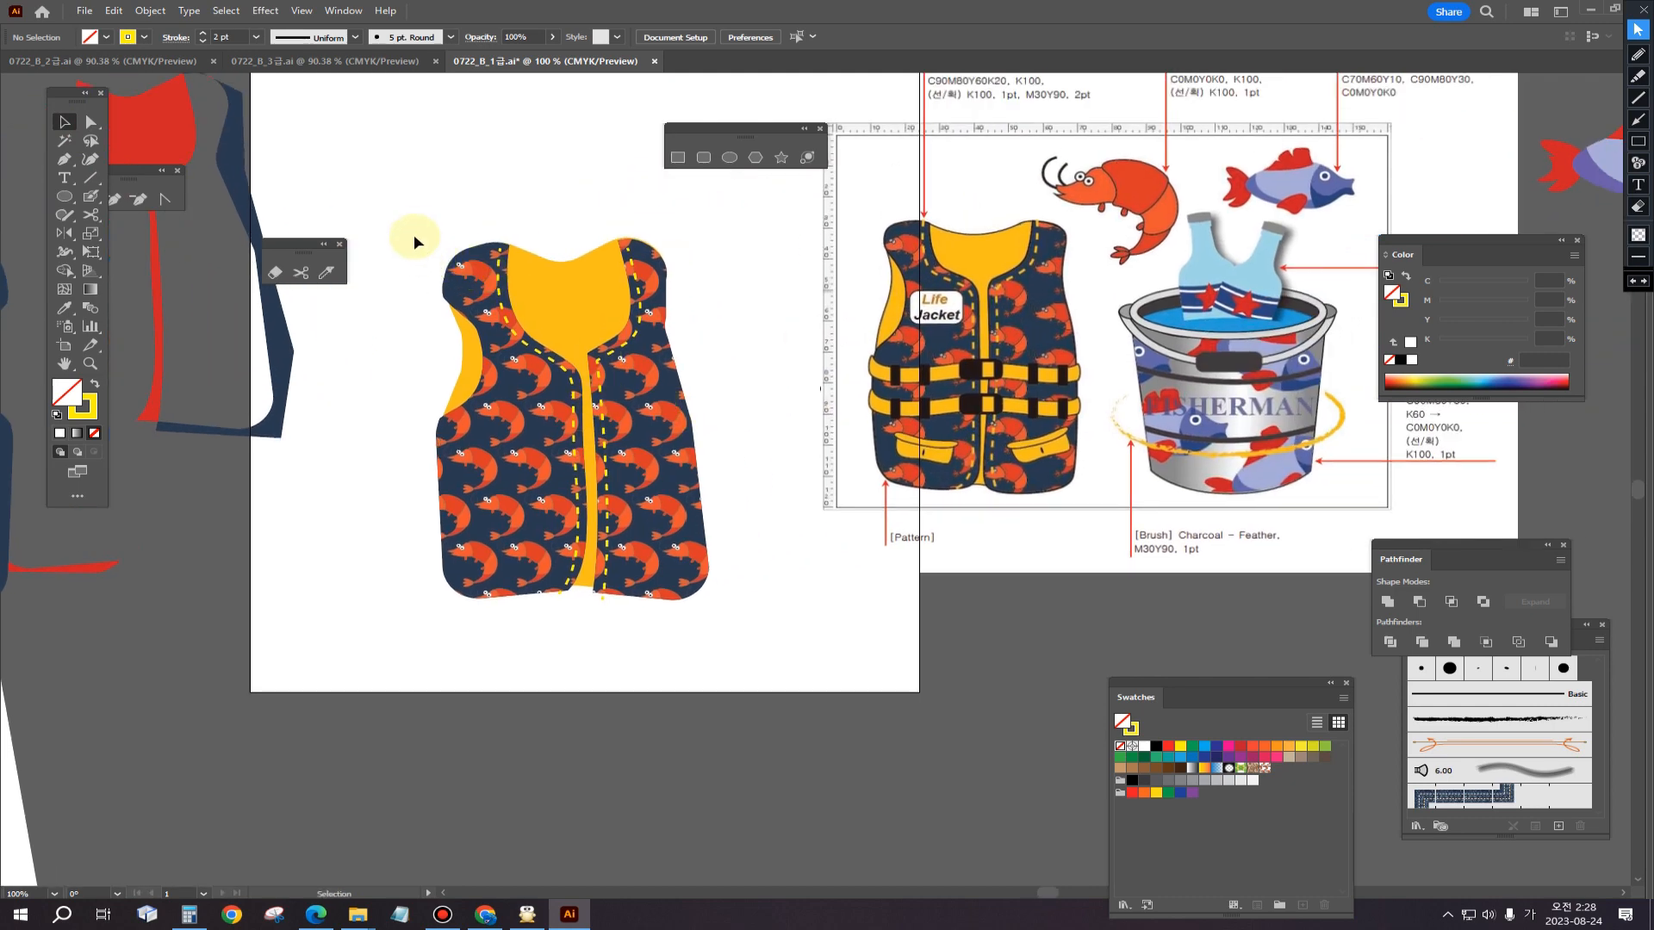
left_click_drag(411, 225, 756, 652)
left_click_drag(658, 530, 254, 758)
Step: Show the rulers and place a vertical and a horizontal guide crossing on the empty artboard area beside the reference image
left_click_drag(1065, 487, 853, 577)
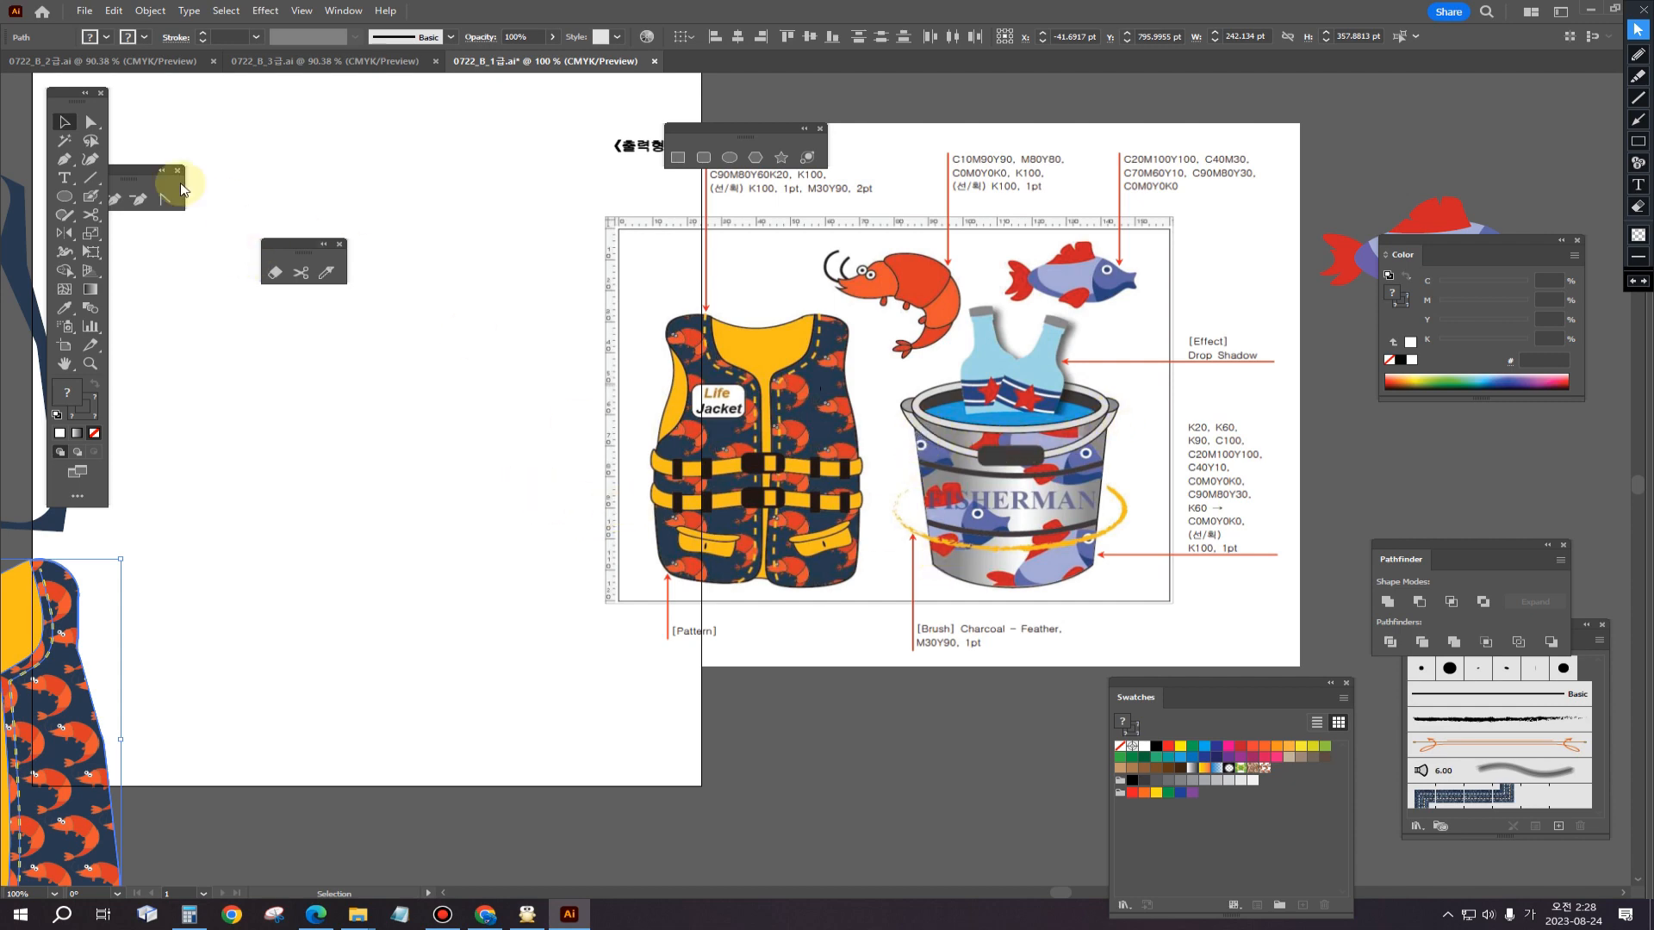
left_click(63, 195)
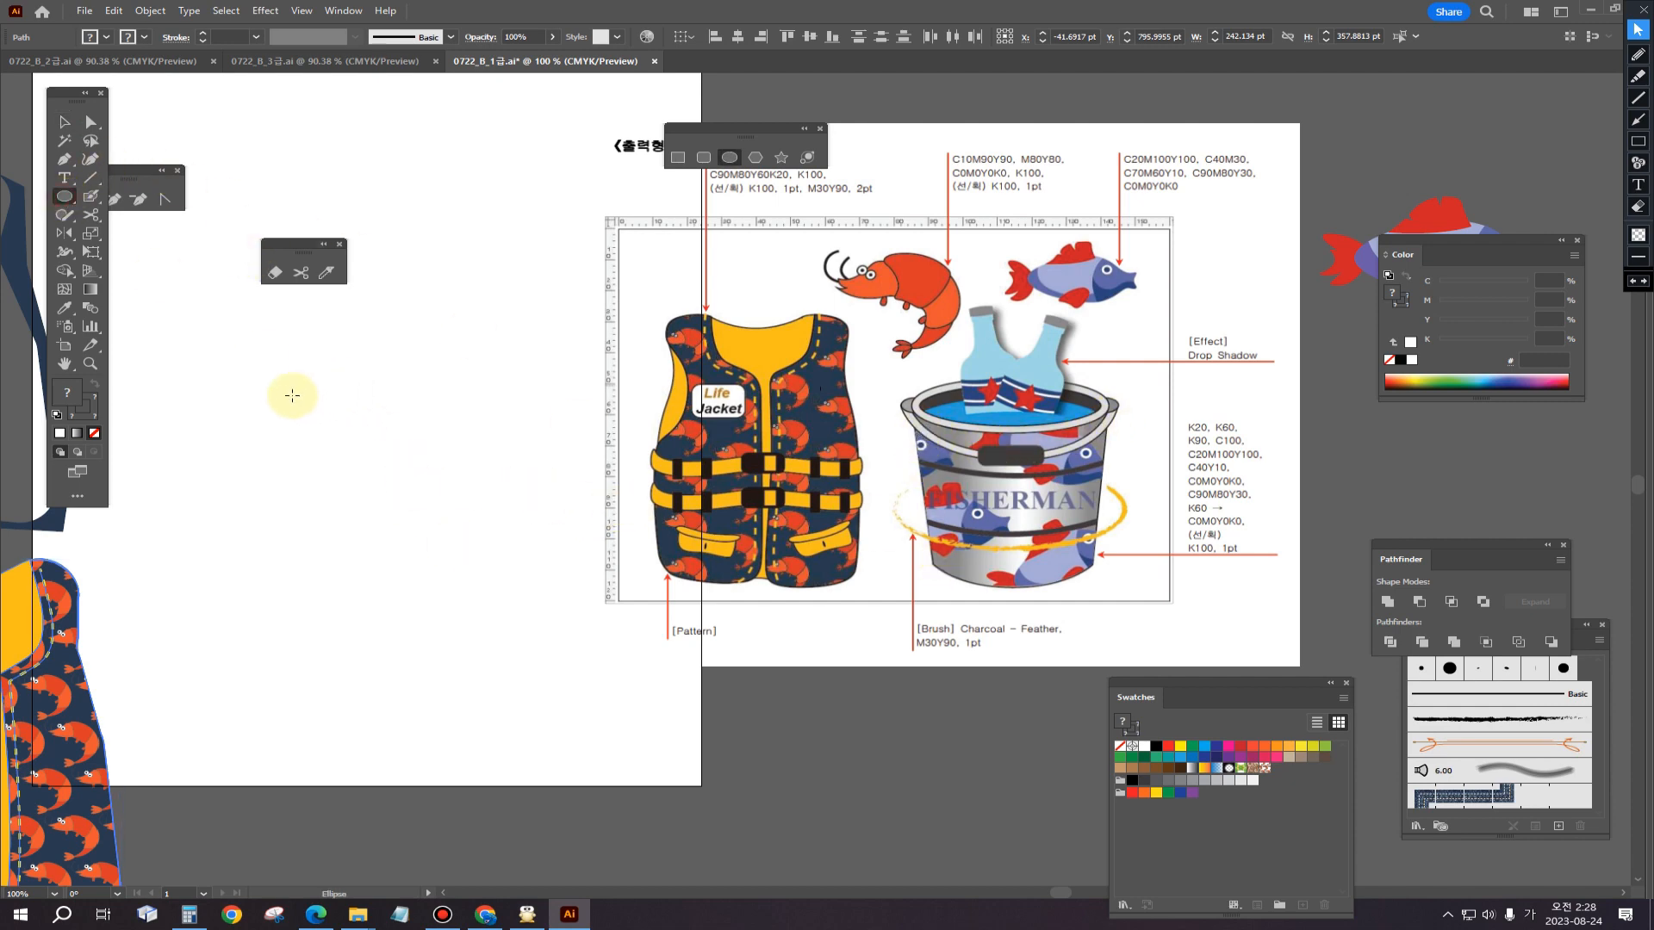
key("ctrl+r")
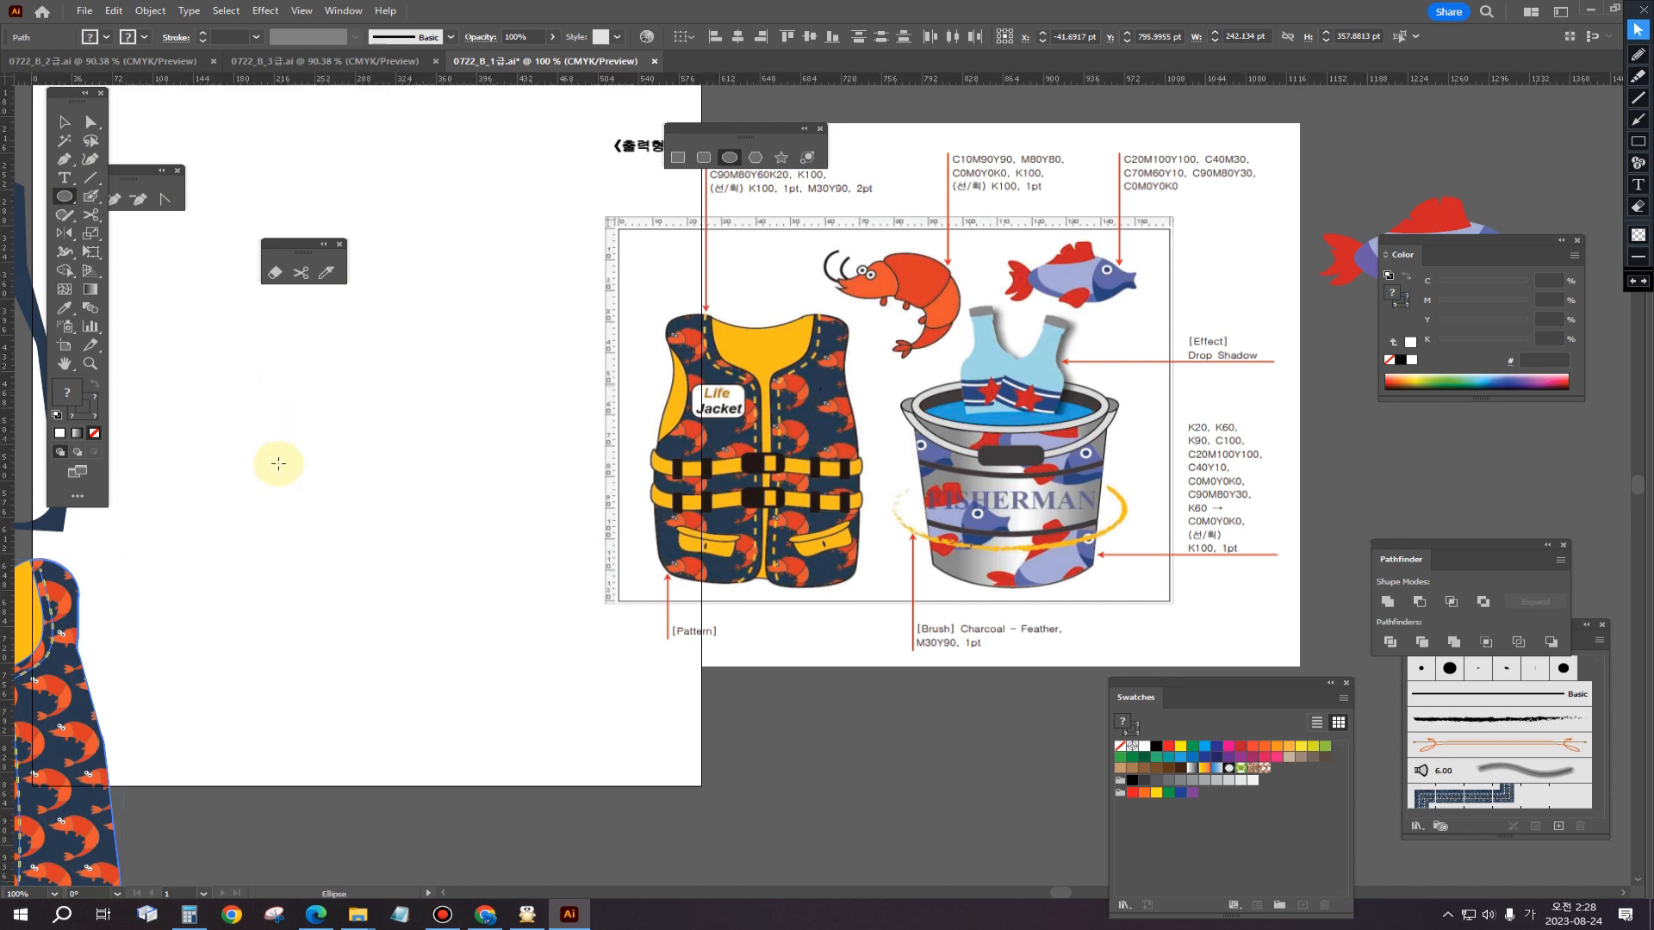
left_click_drag(8, 448, 411, 452)
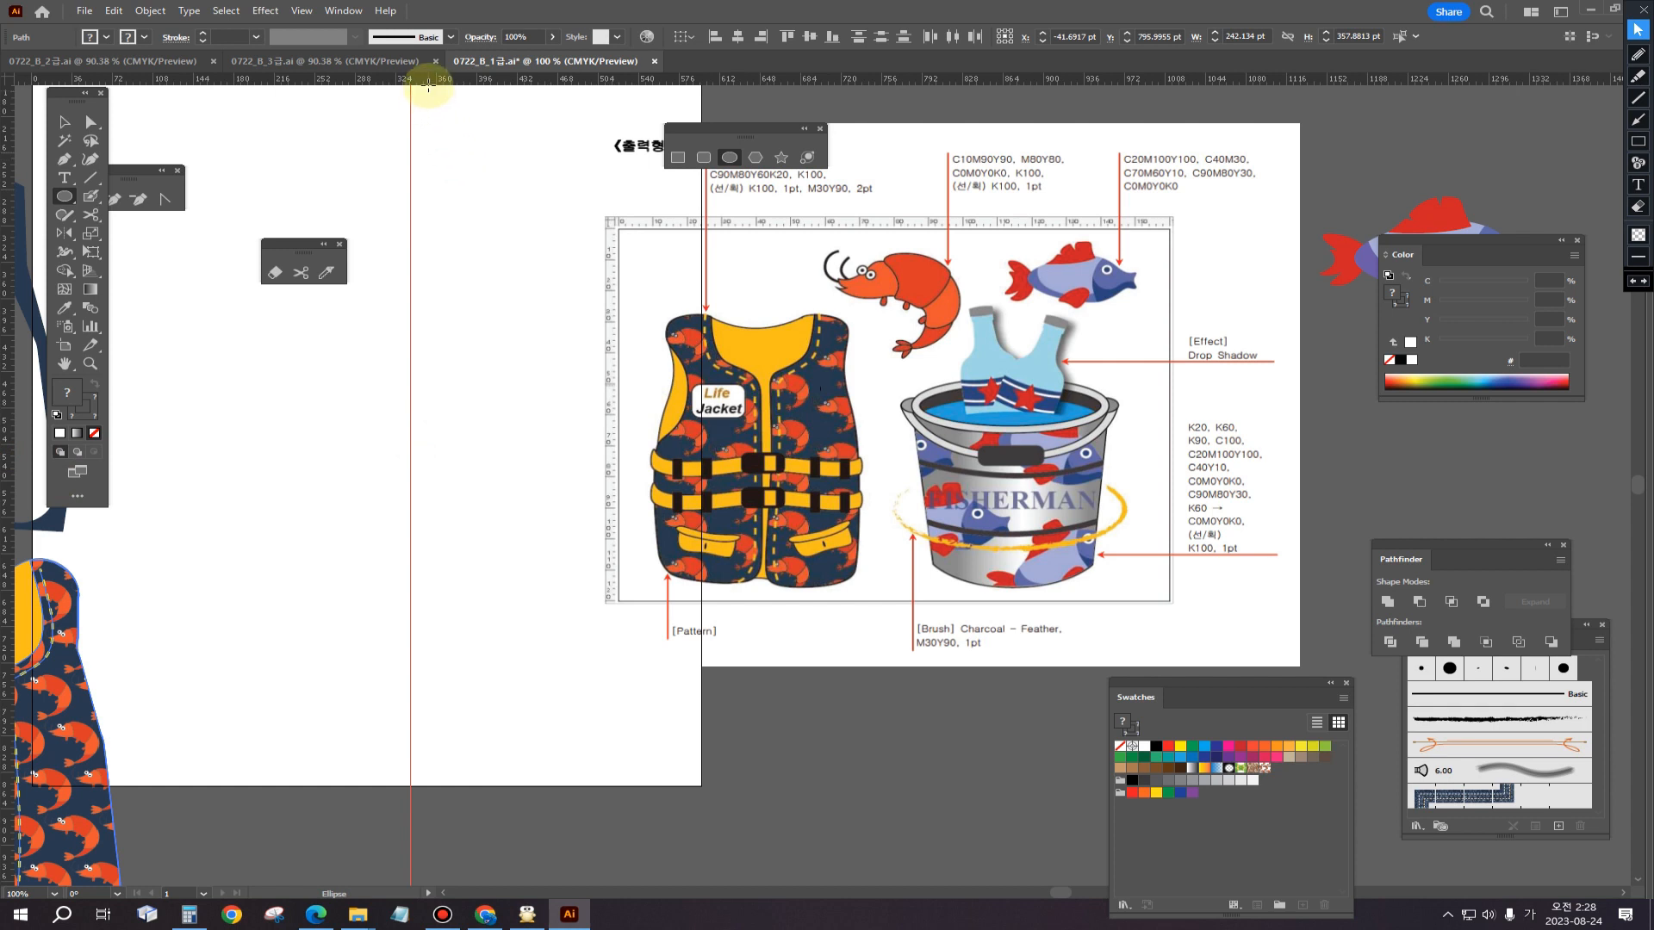
left_click_drag(428, 81, 436, 385)
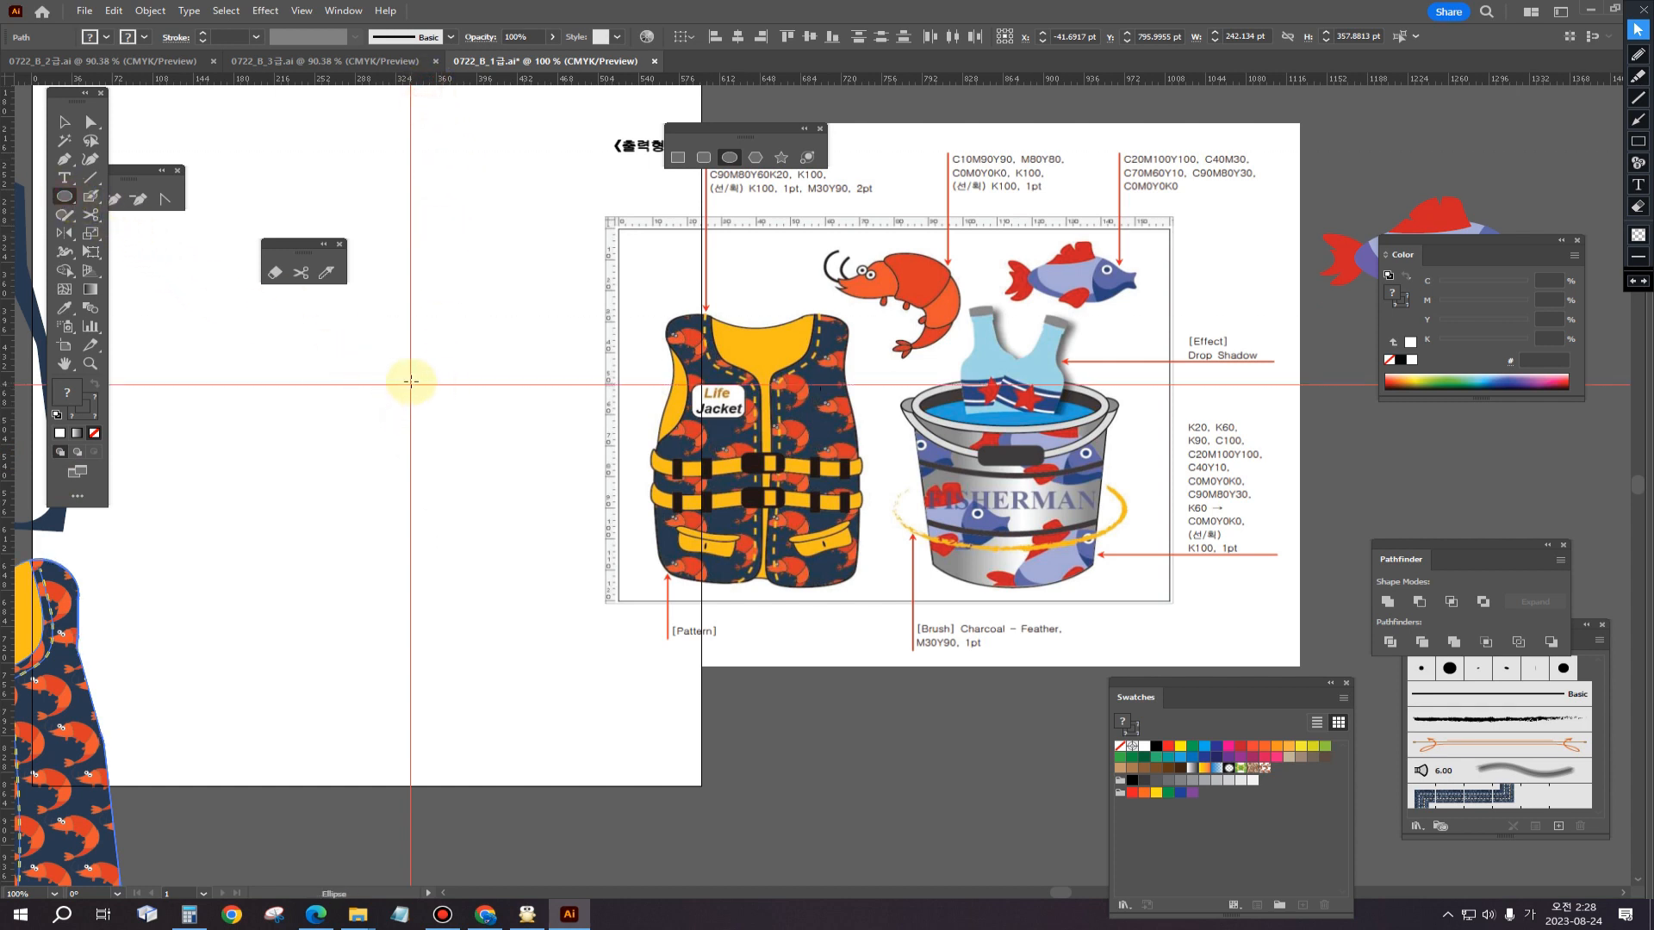
Step: Draw an ellipse about 262 × 81 pt centred on the guide crossing, with the default white fill and 1 pt black stroke
mouse_move(410, 385)
left_mouse_down()
mouse_move(436, 424)
mouse_move(559, 427)
left_mouse_up()
left_click(64, 122)
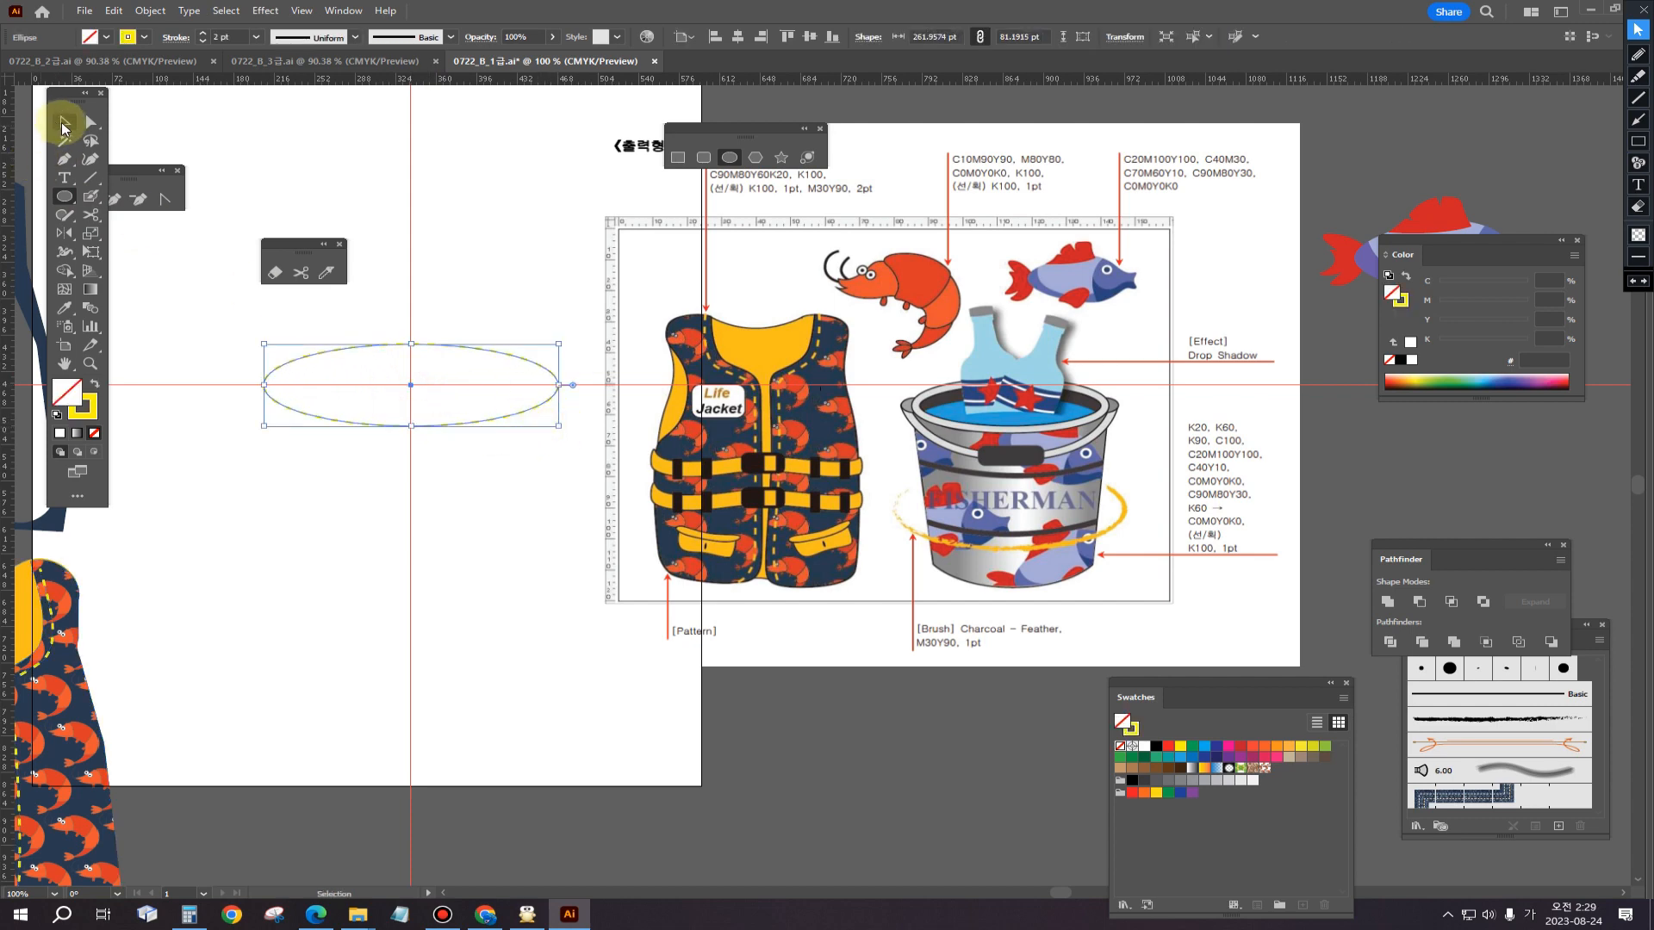
left_click(57, 415)
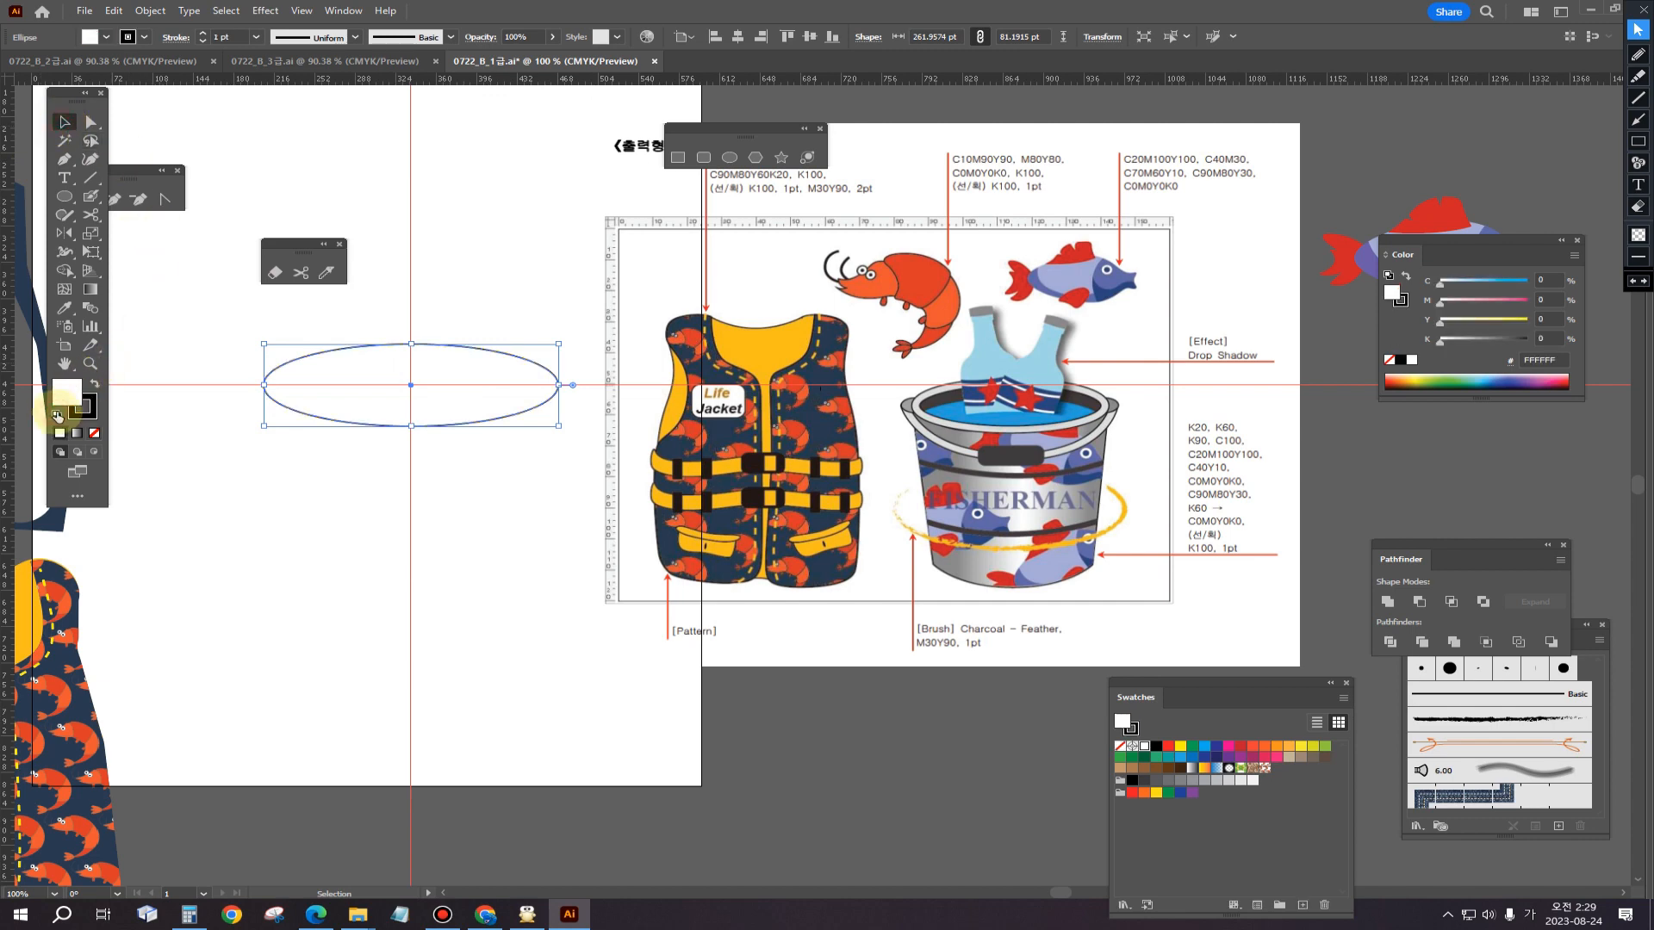
left_click(438, 309)
left_click_drag(447, 454, 447, 454)
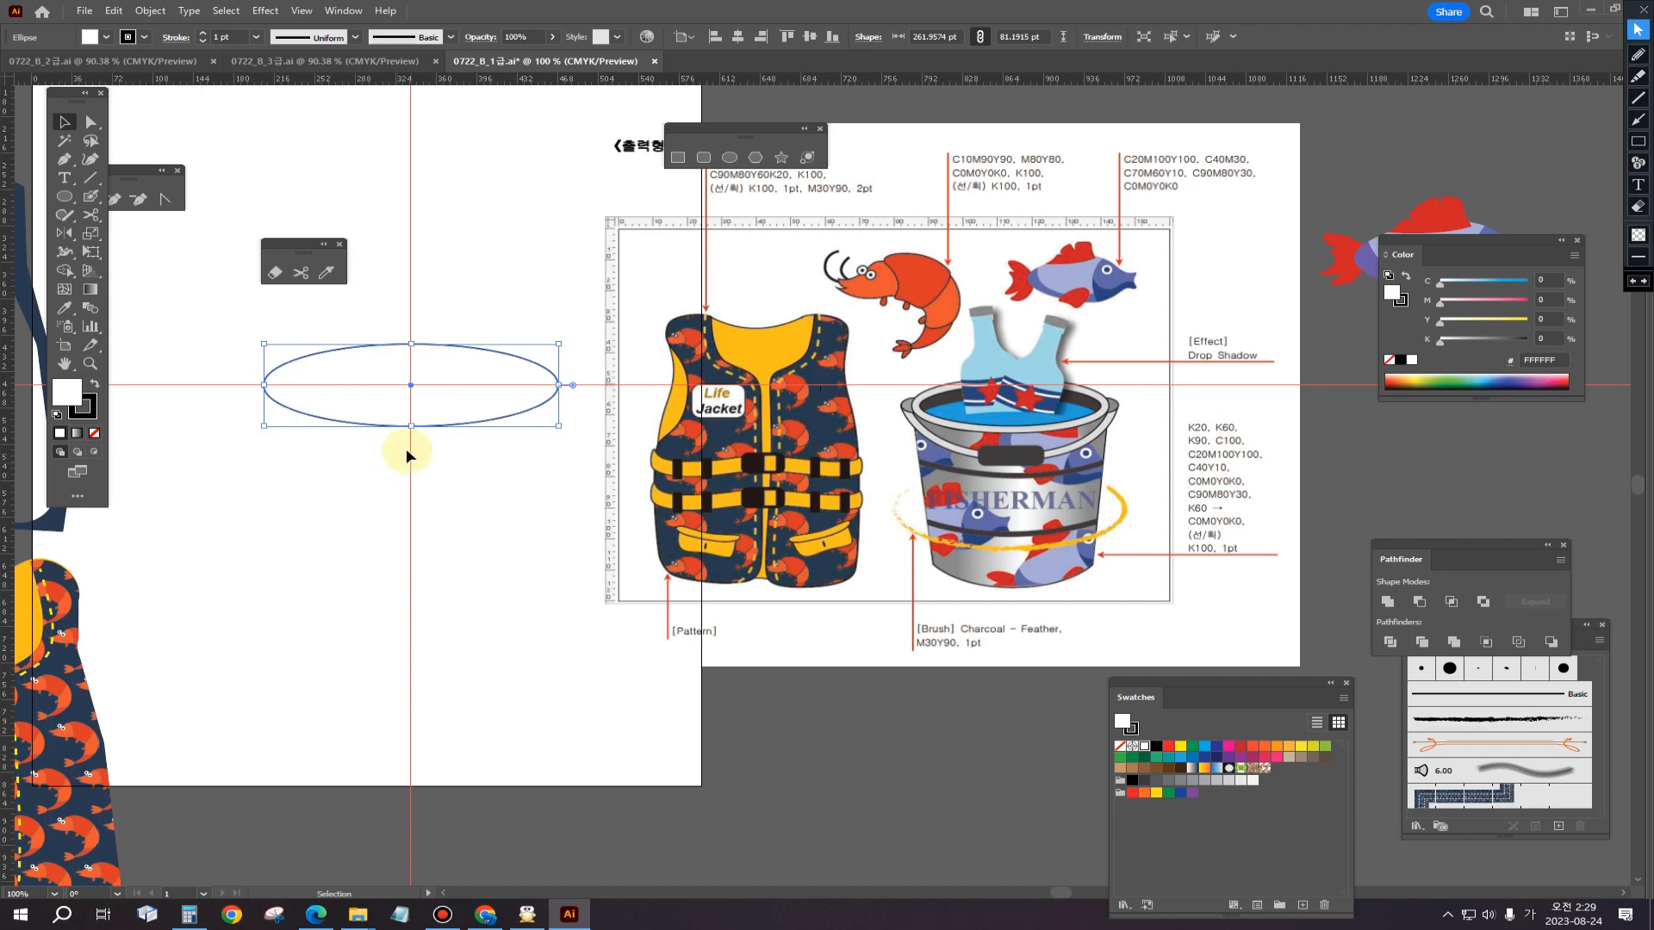
Step: Duplicate the ellipse straight down along the vertical guide and scale the copy from its centre to about 232 × 72 pt
left_click(417, 465)
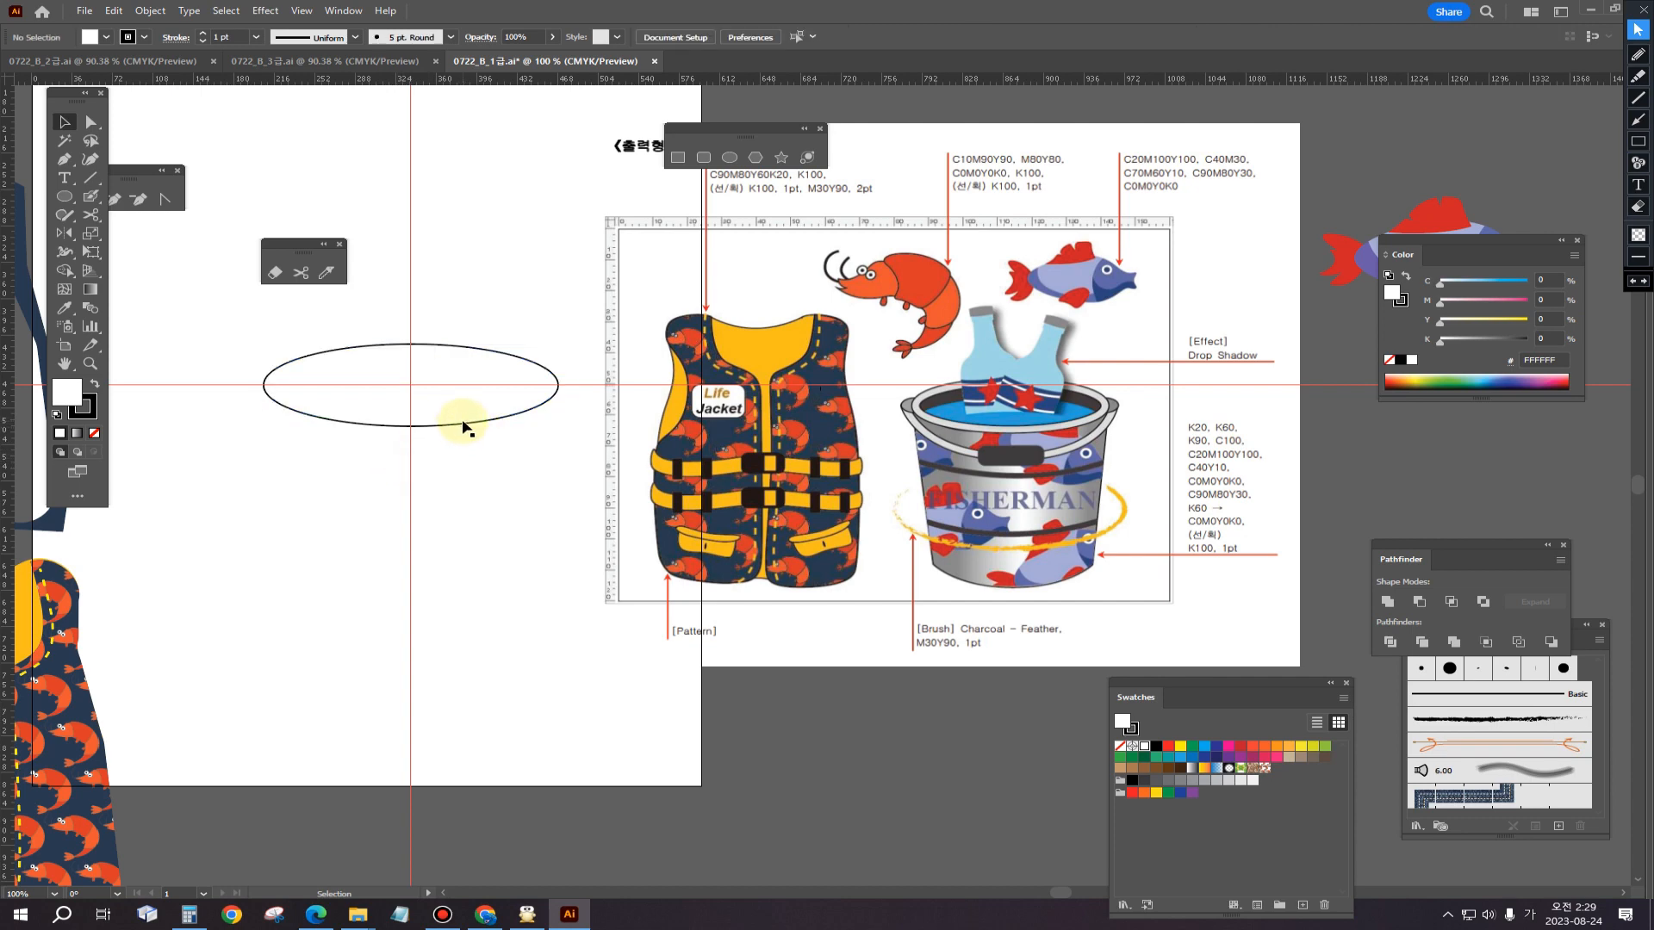
left_click(462, 423)
left_click_drag(463, 423, 443, 629)
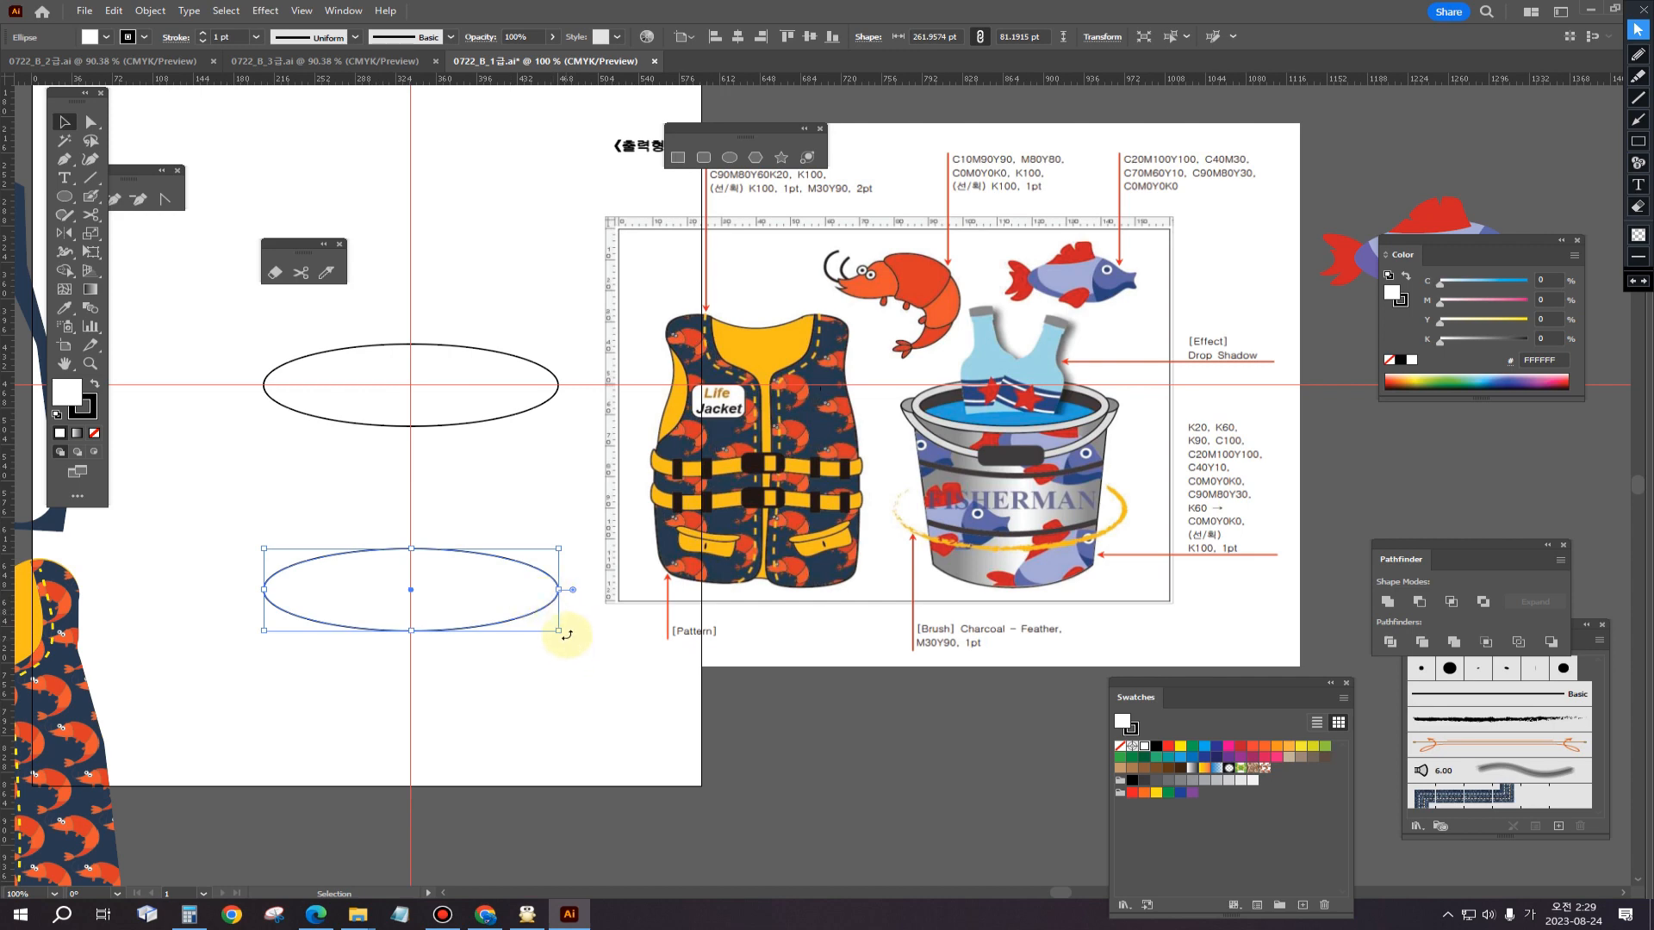
left_click_drag(562, 633, 548, 626)
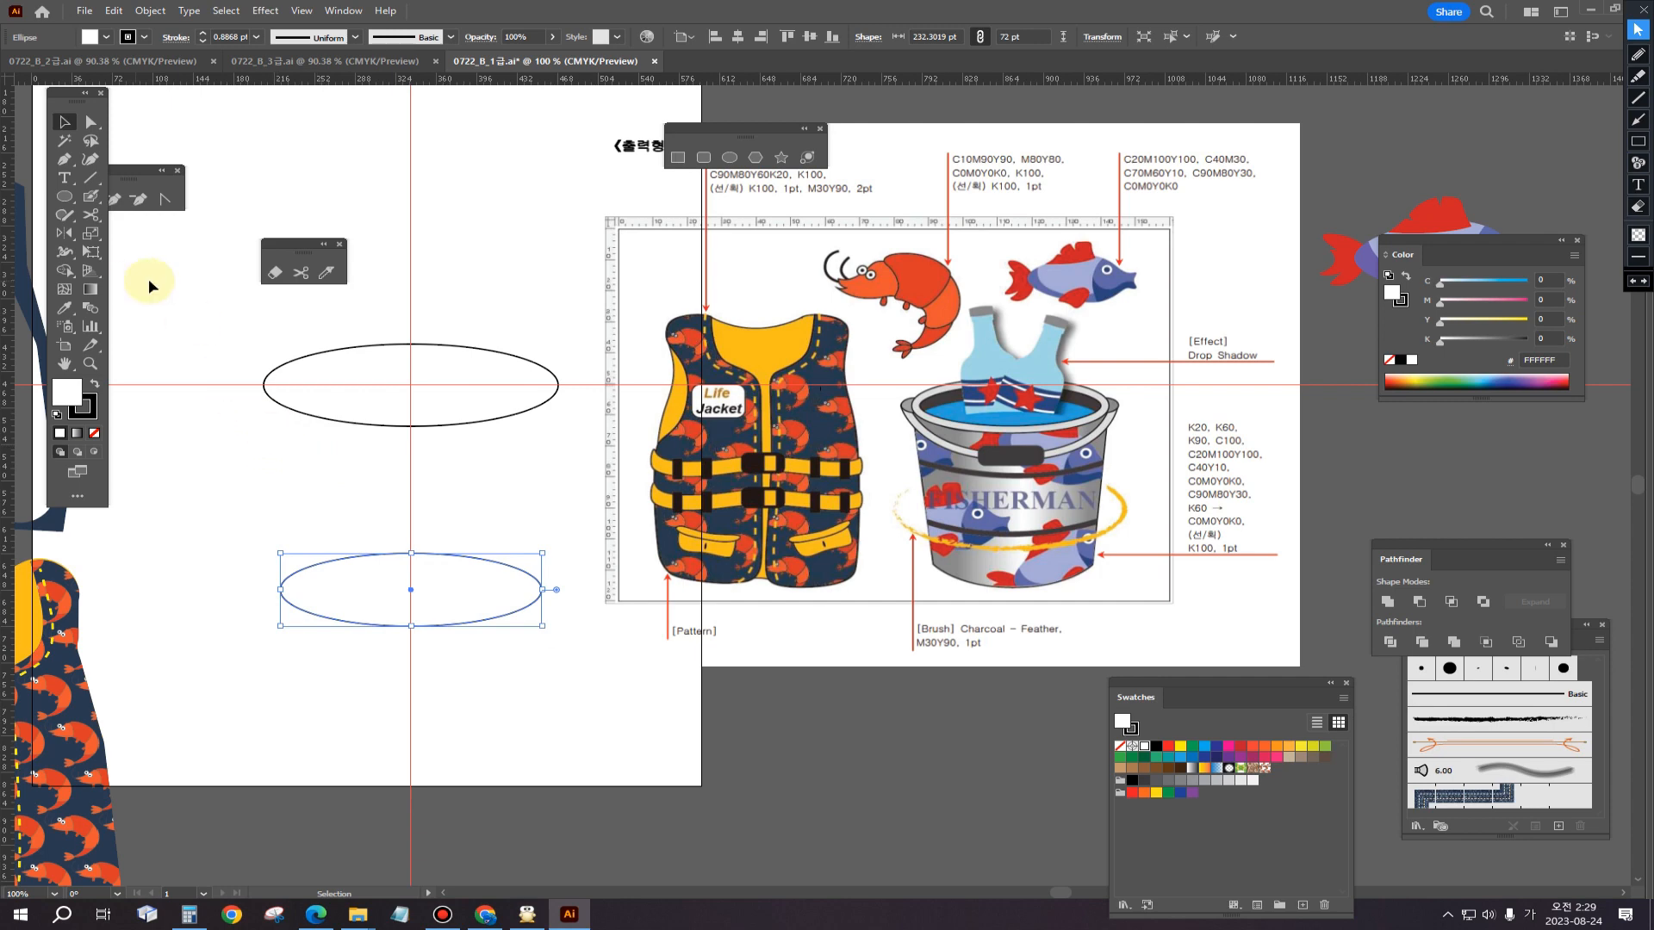
left_click(454, 321)
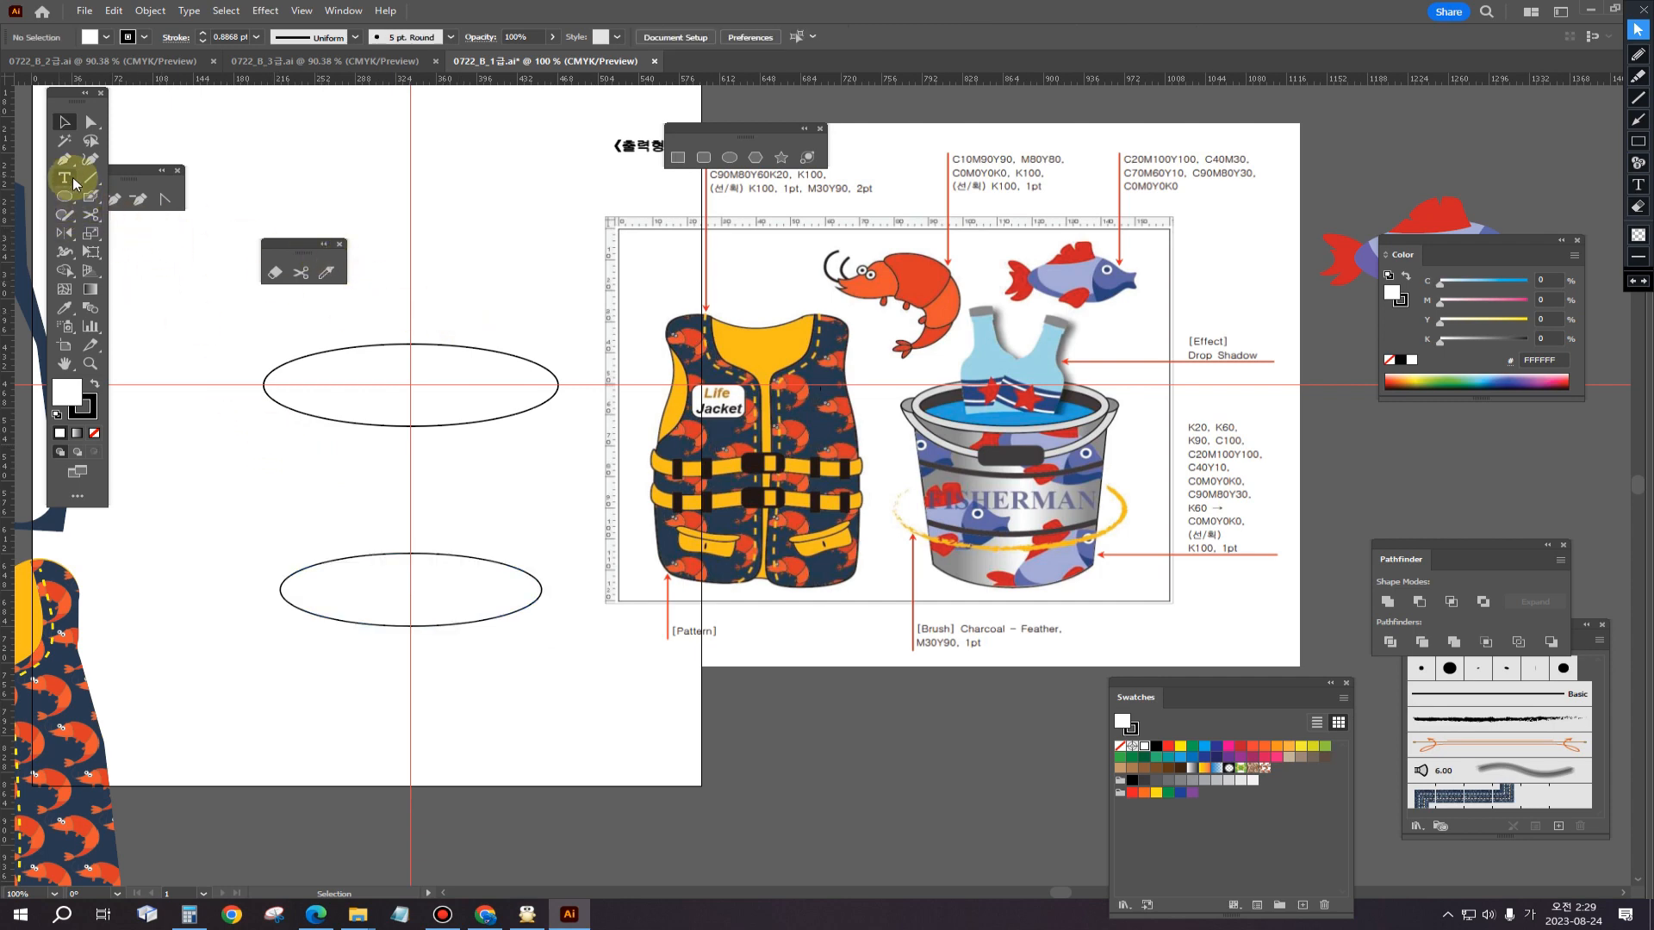
Step: Draw a closed four-sided shape with the Pen tool joining the side end points of the upper and lower ellipses
left_click(66, 161)
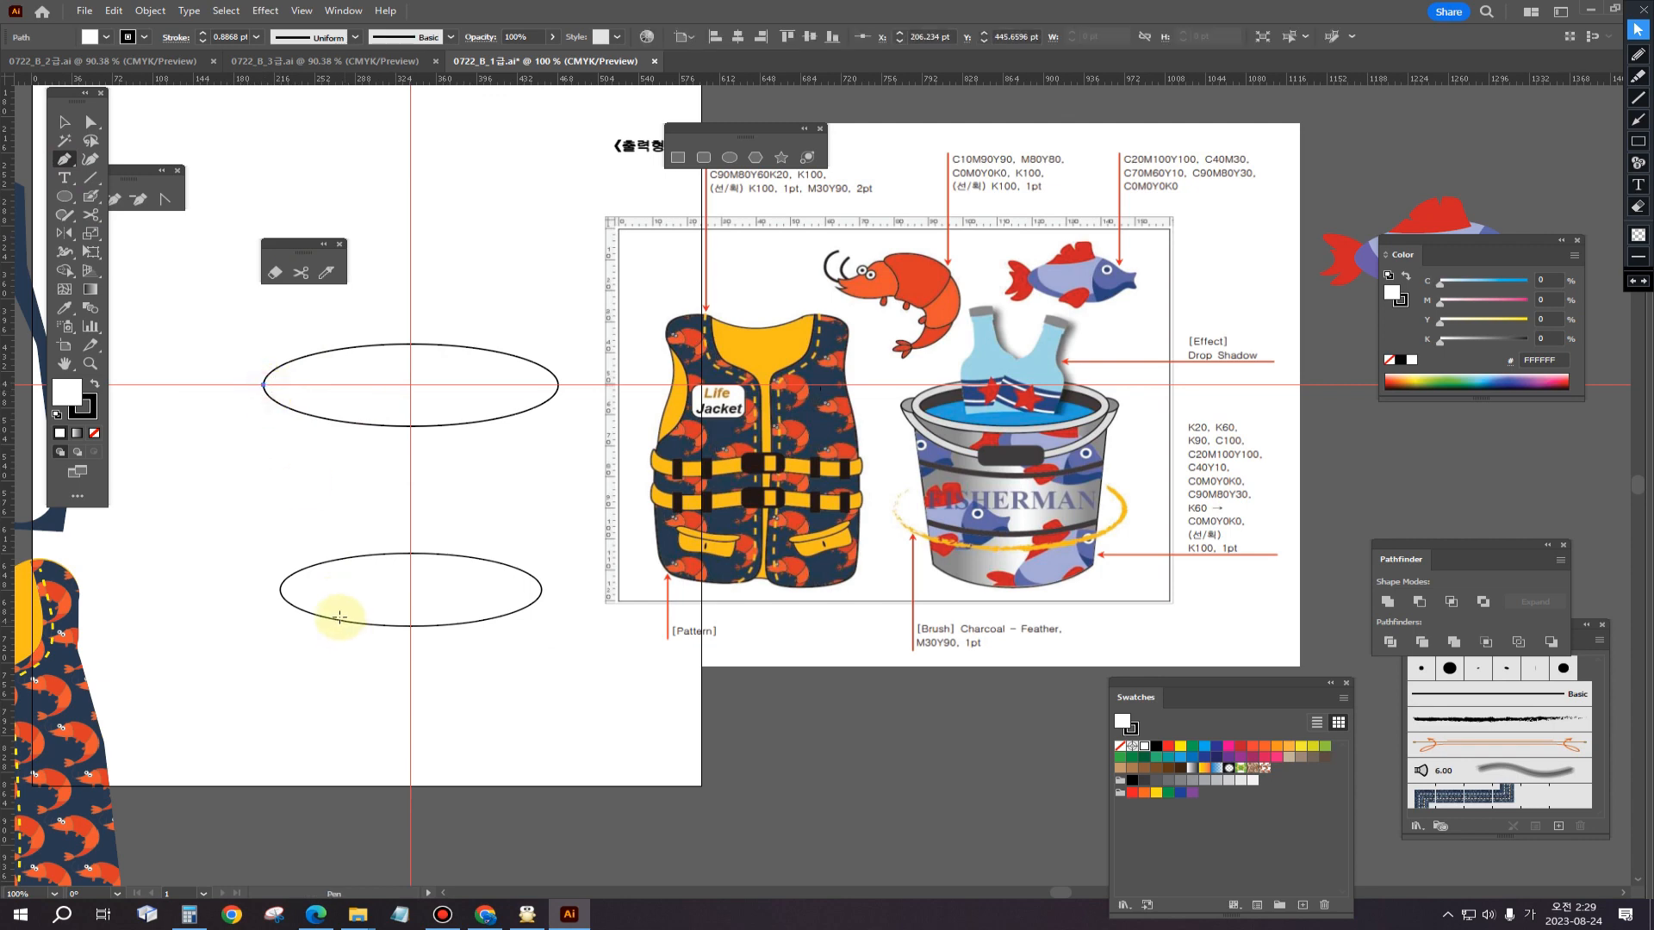
left_click(280, 589)
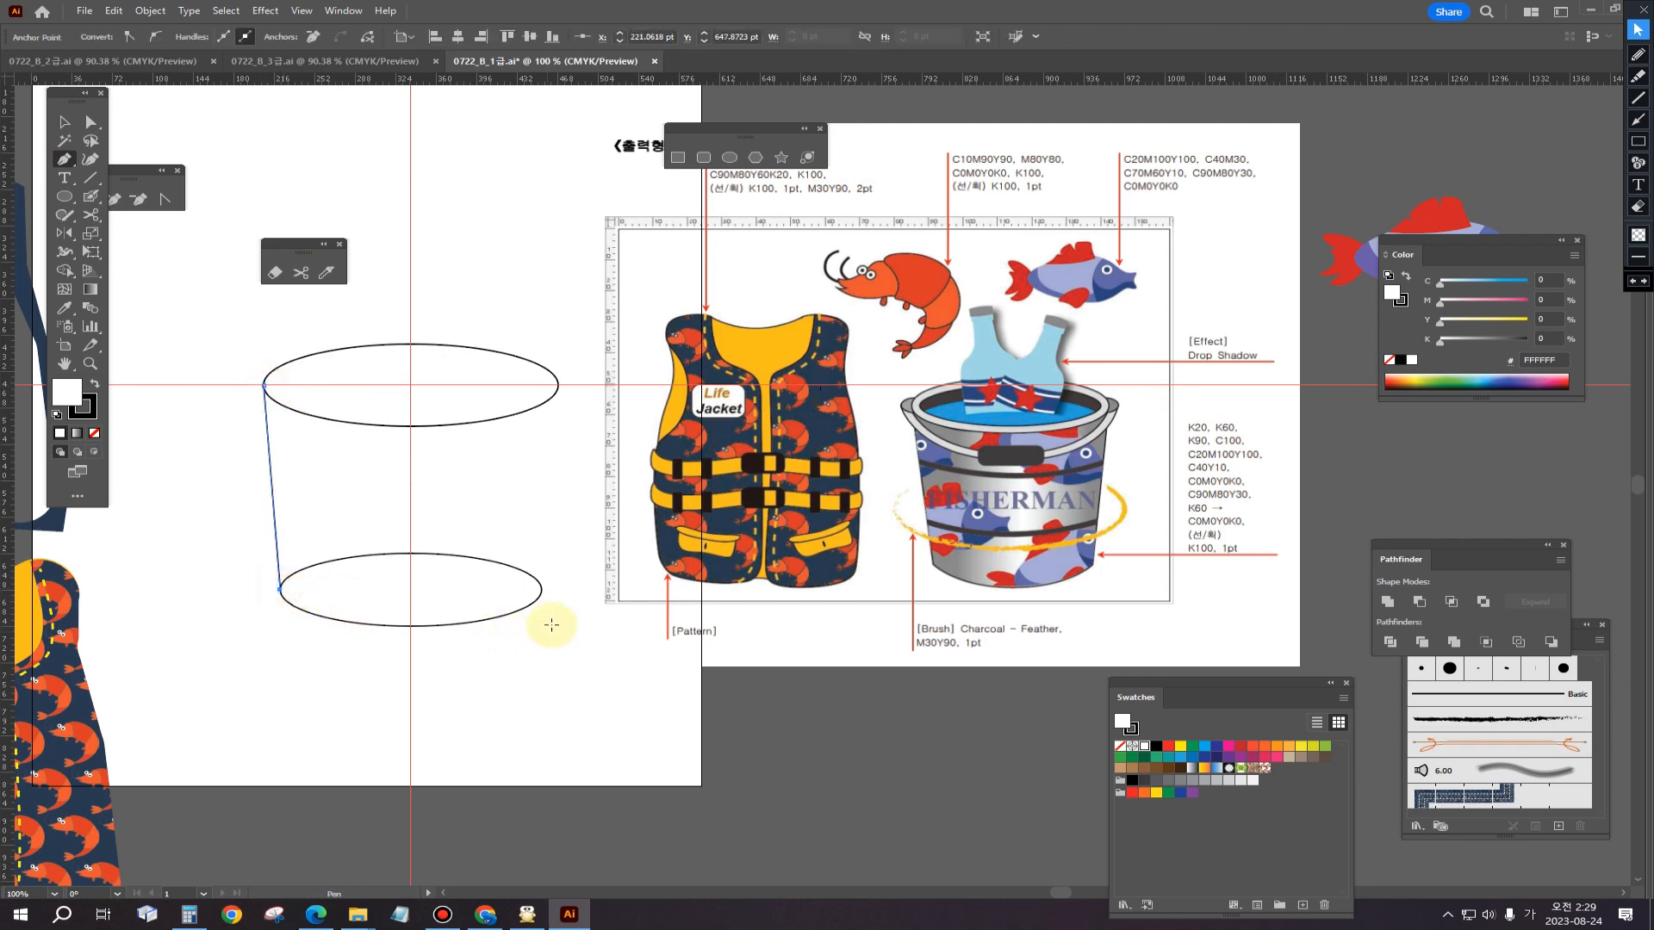
left_click(542, 590)
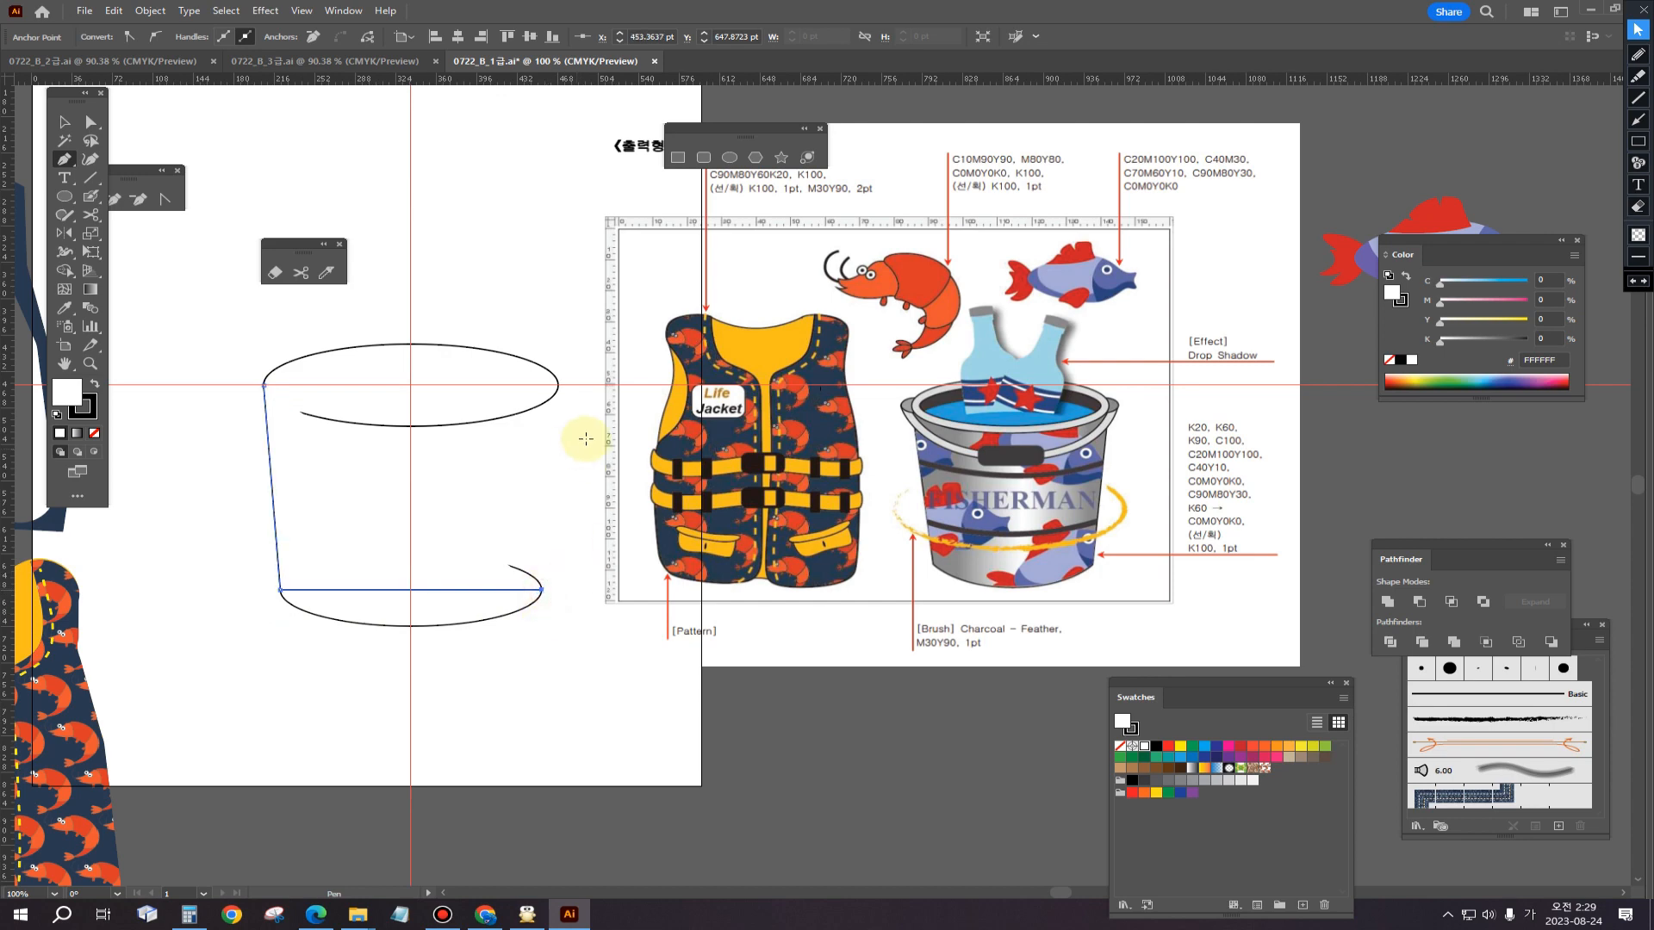
left_click(559, 385)
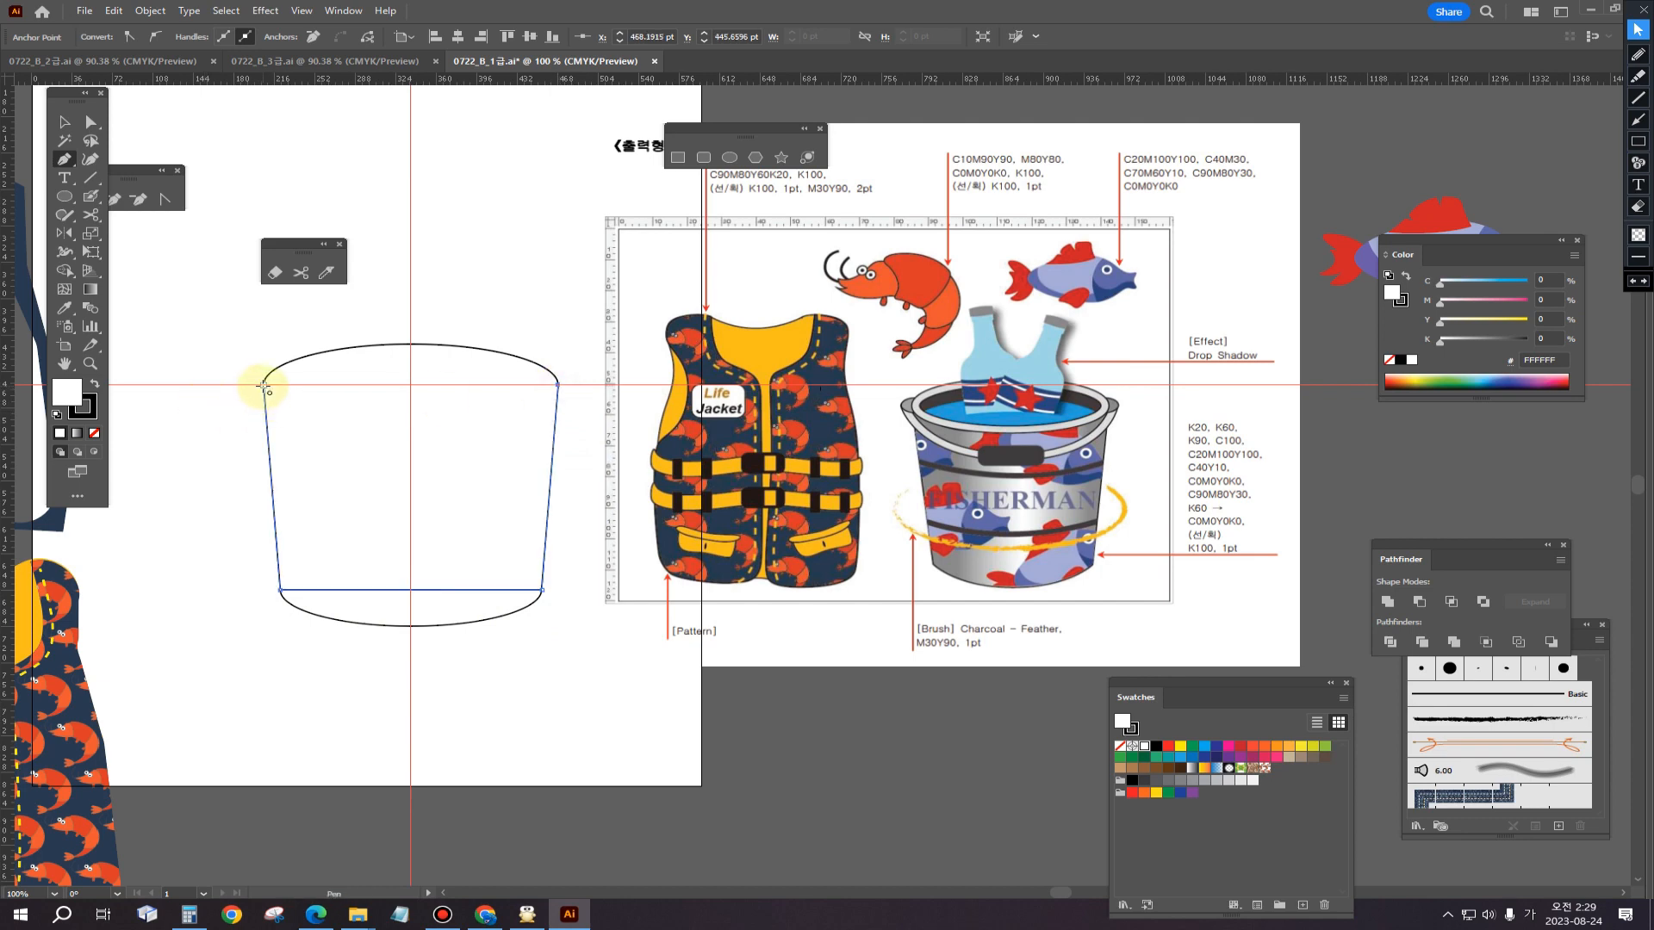
left_click(263, 386)
left_click(68, 123)
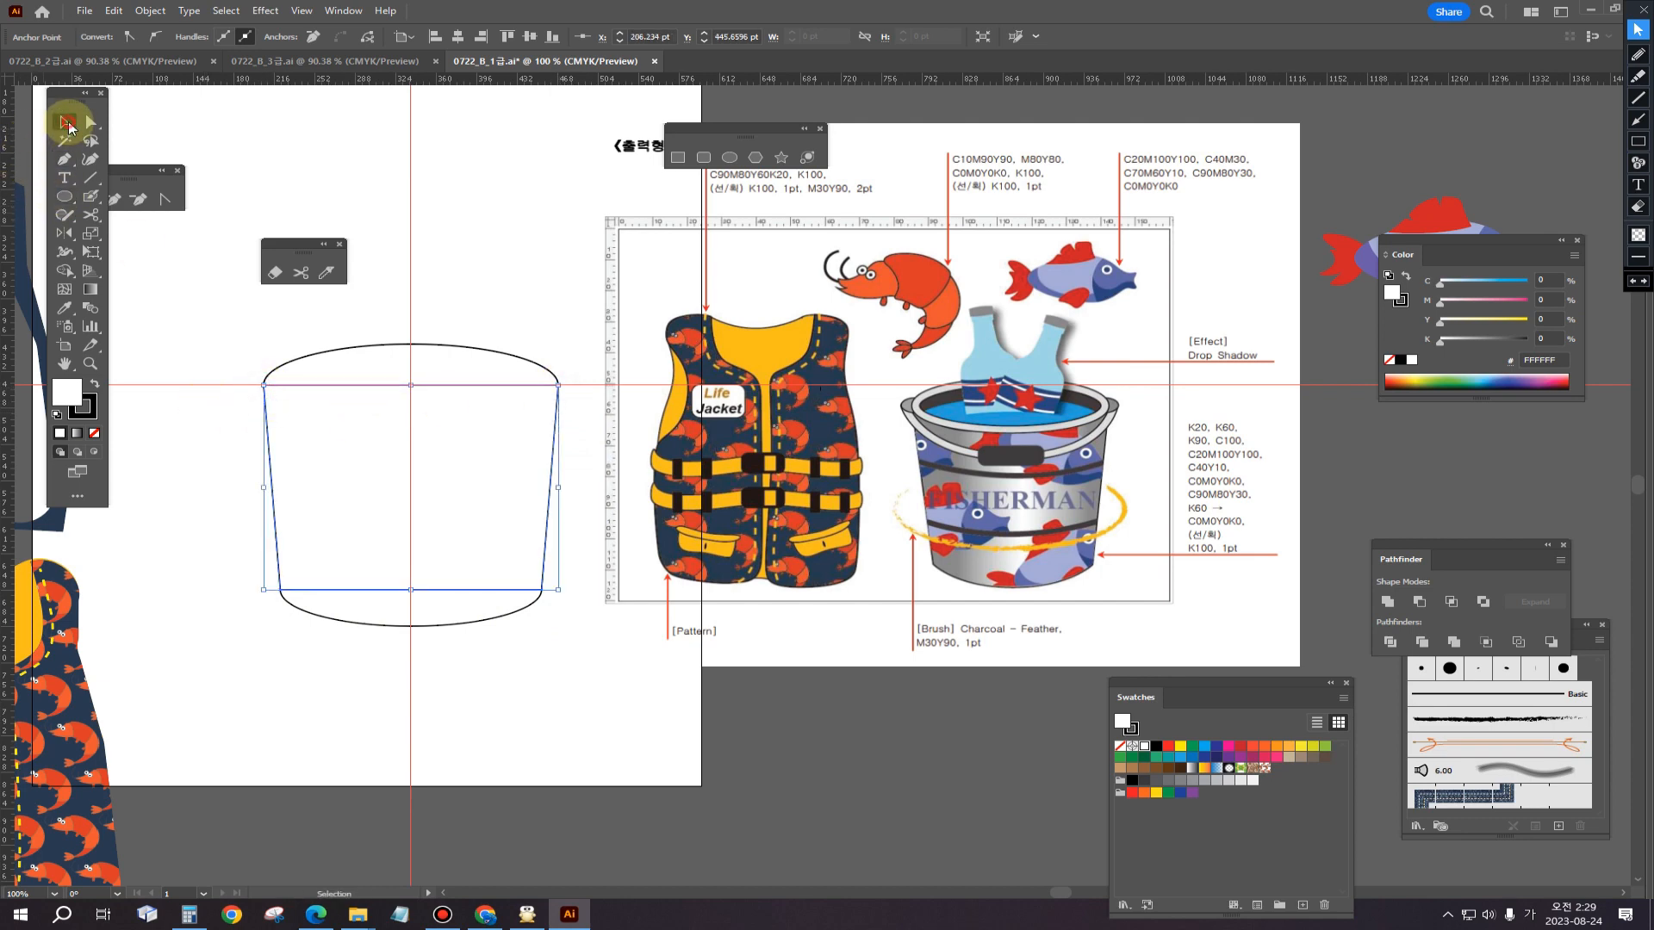
left_click(561, 413)
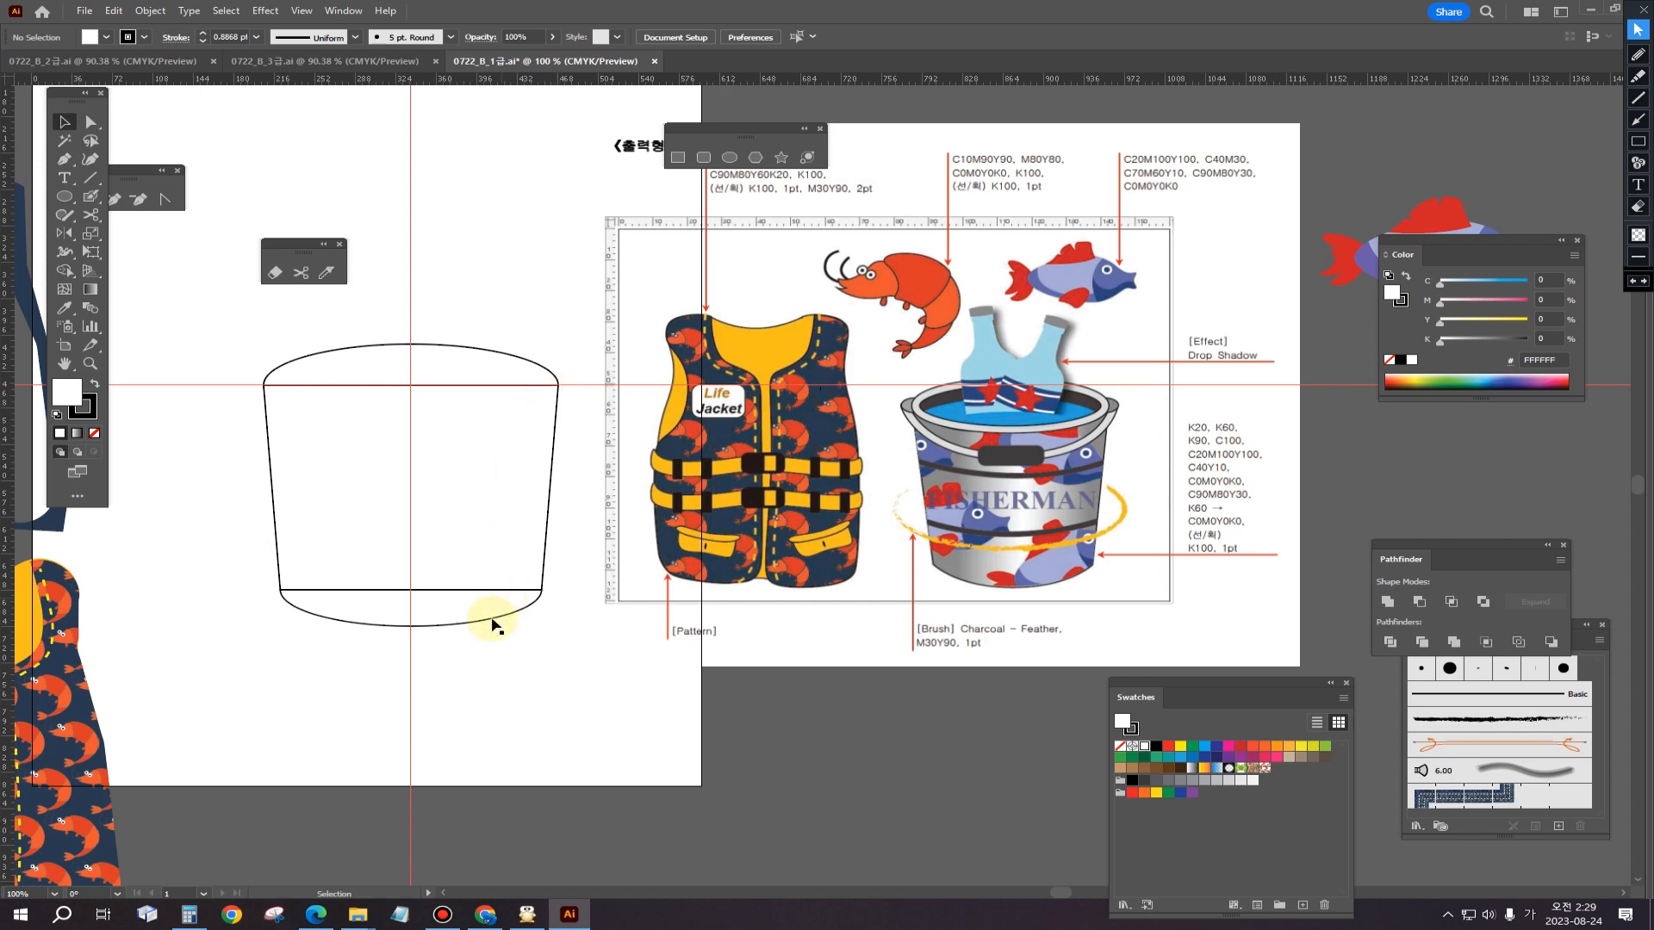
Step: Unite the four-sided shape with the lower ellipse into one bucket body and bring the upper ellipse to the front
left_click_drag(504, 672, 441, 564)
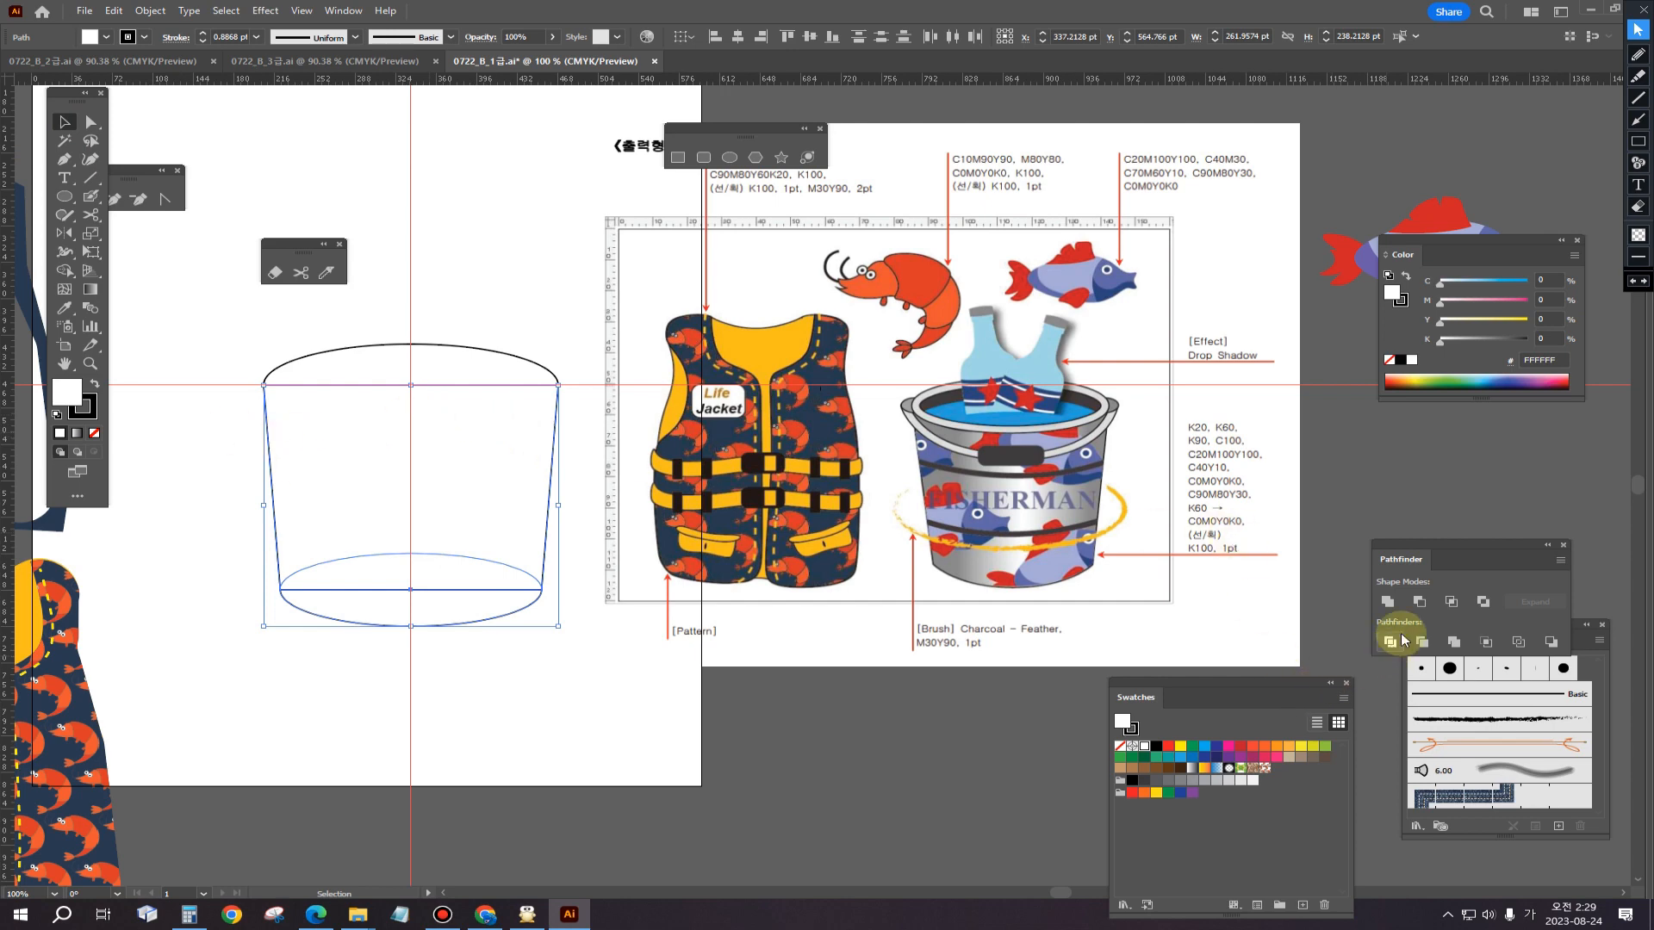
left_click(1387, 601)
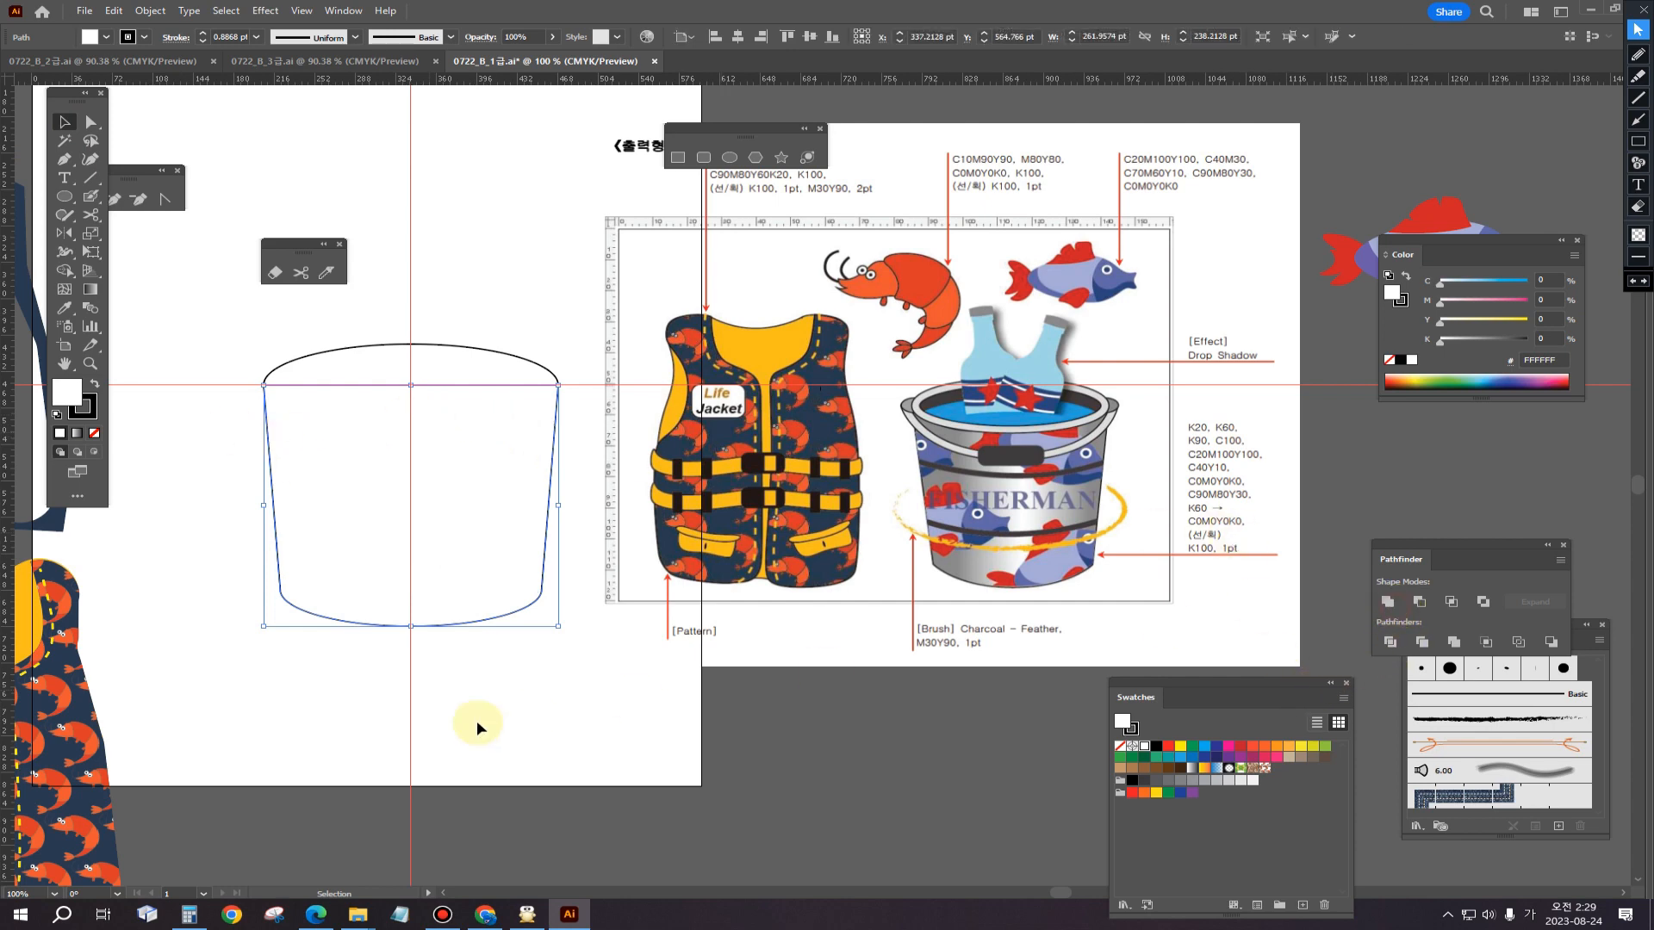
left_click(457, 369, "ctrl")
key("ctrl+shift+]")
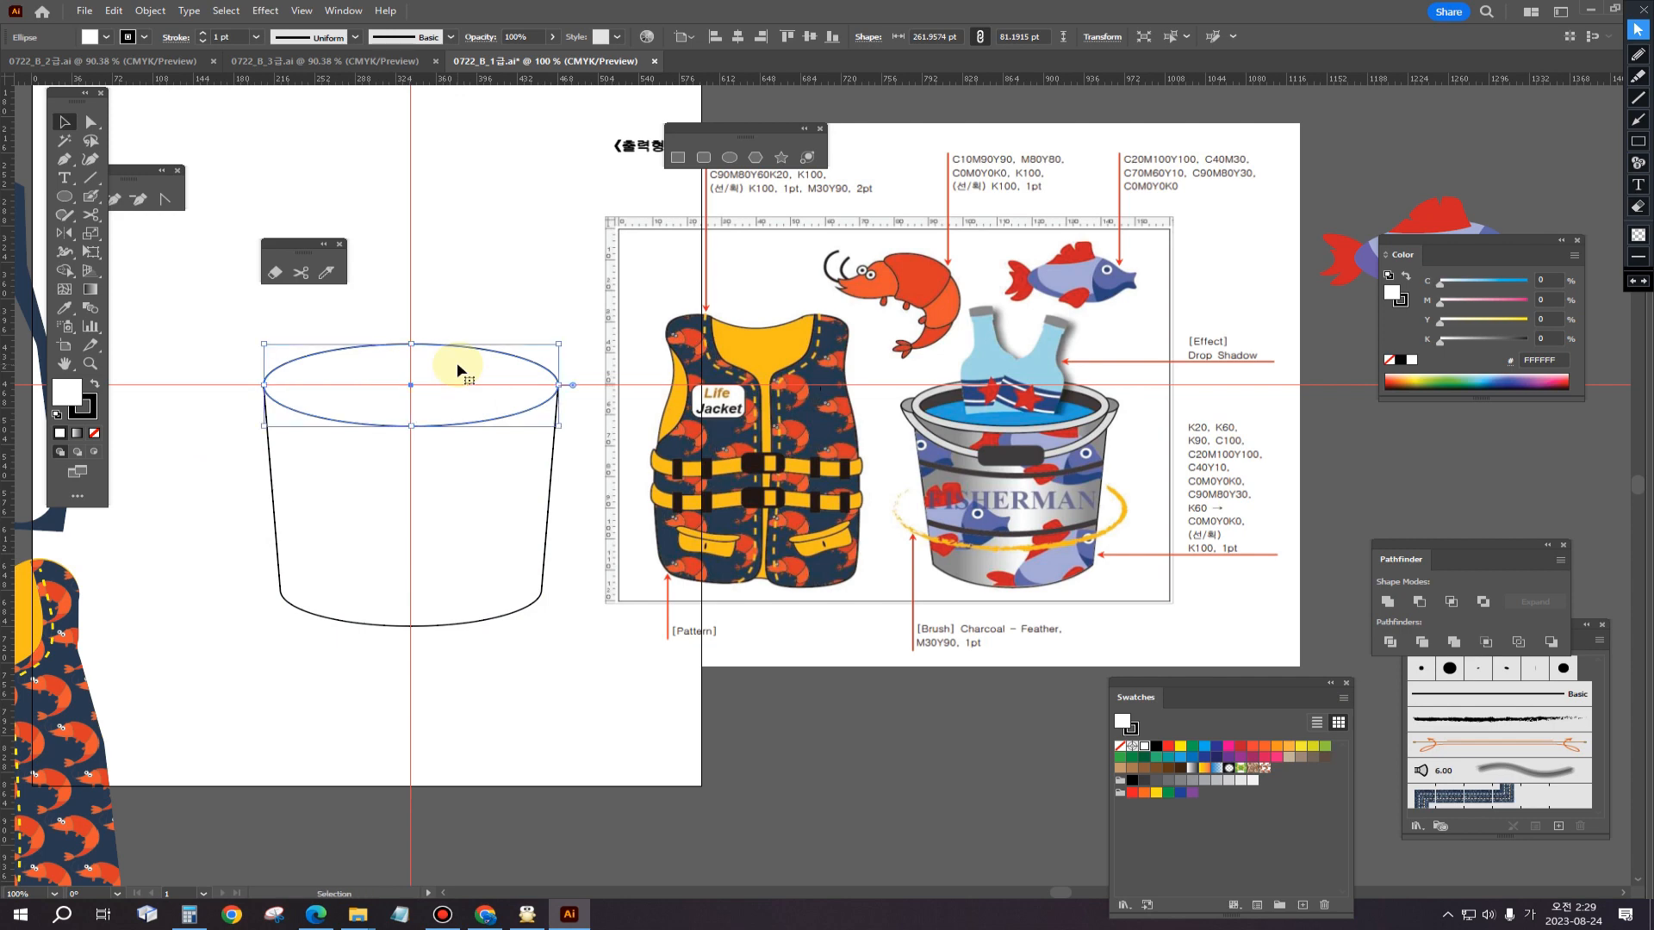
left_click(432, 497)
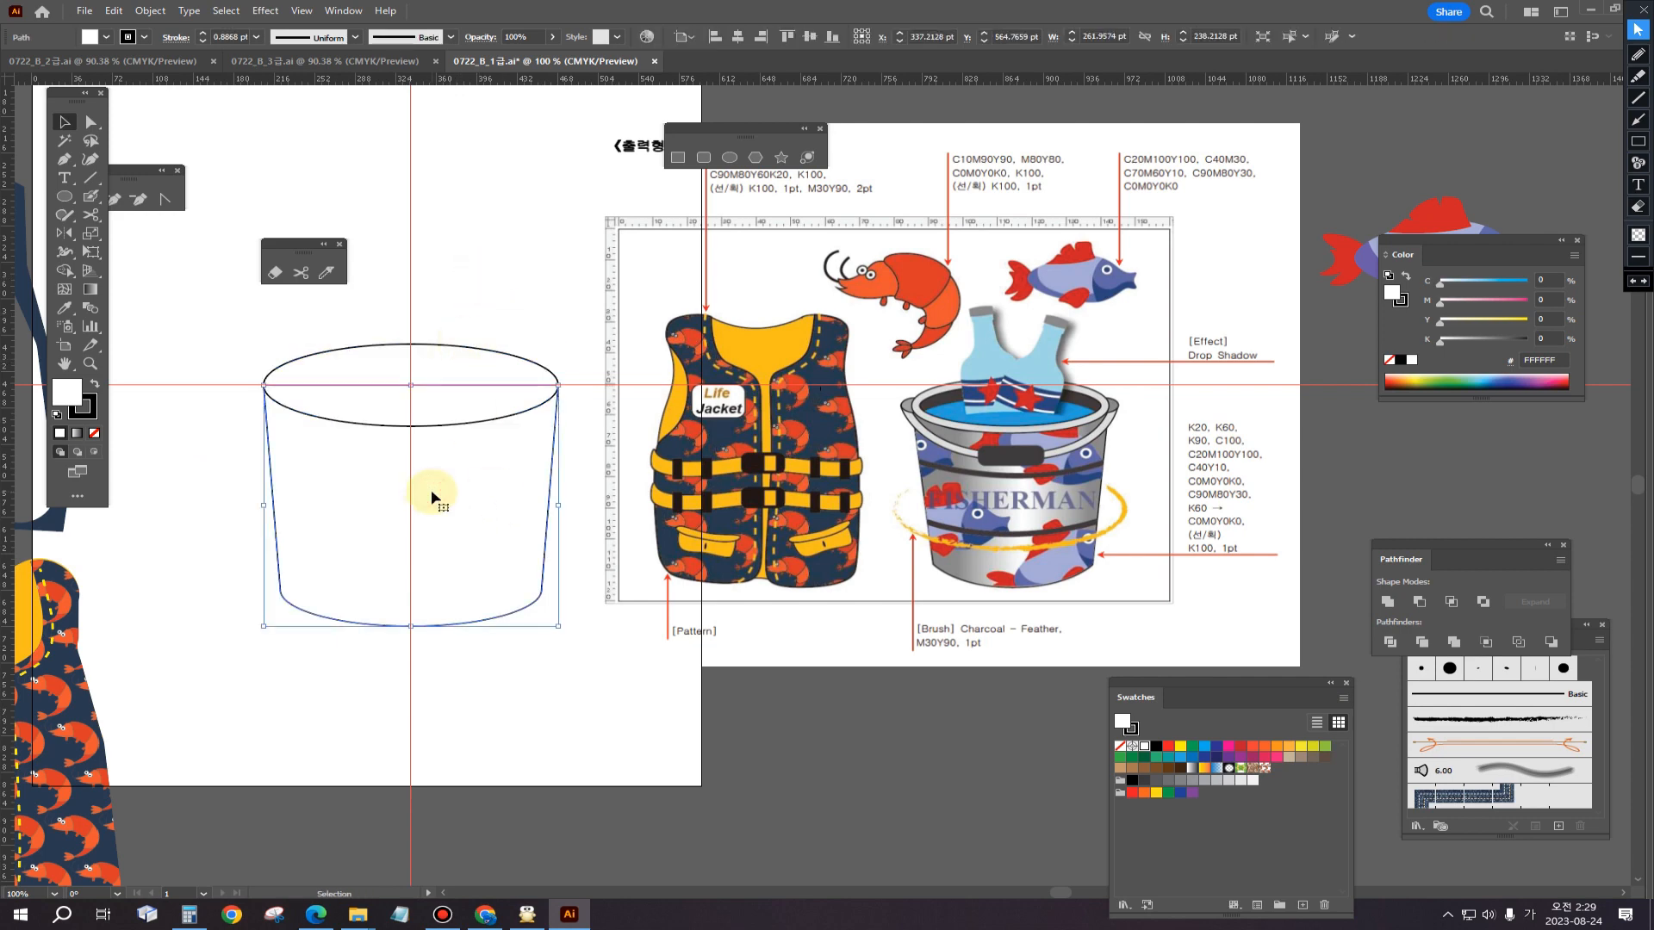
left_click(443, 379)
left_click(449, 522)
left_click(489, 698)
left_click(469, 552)
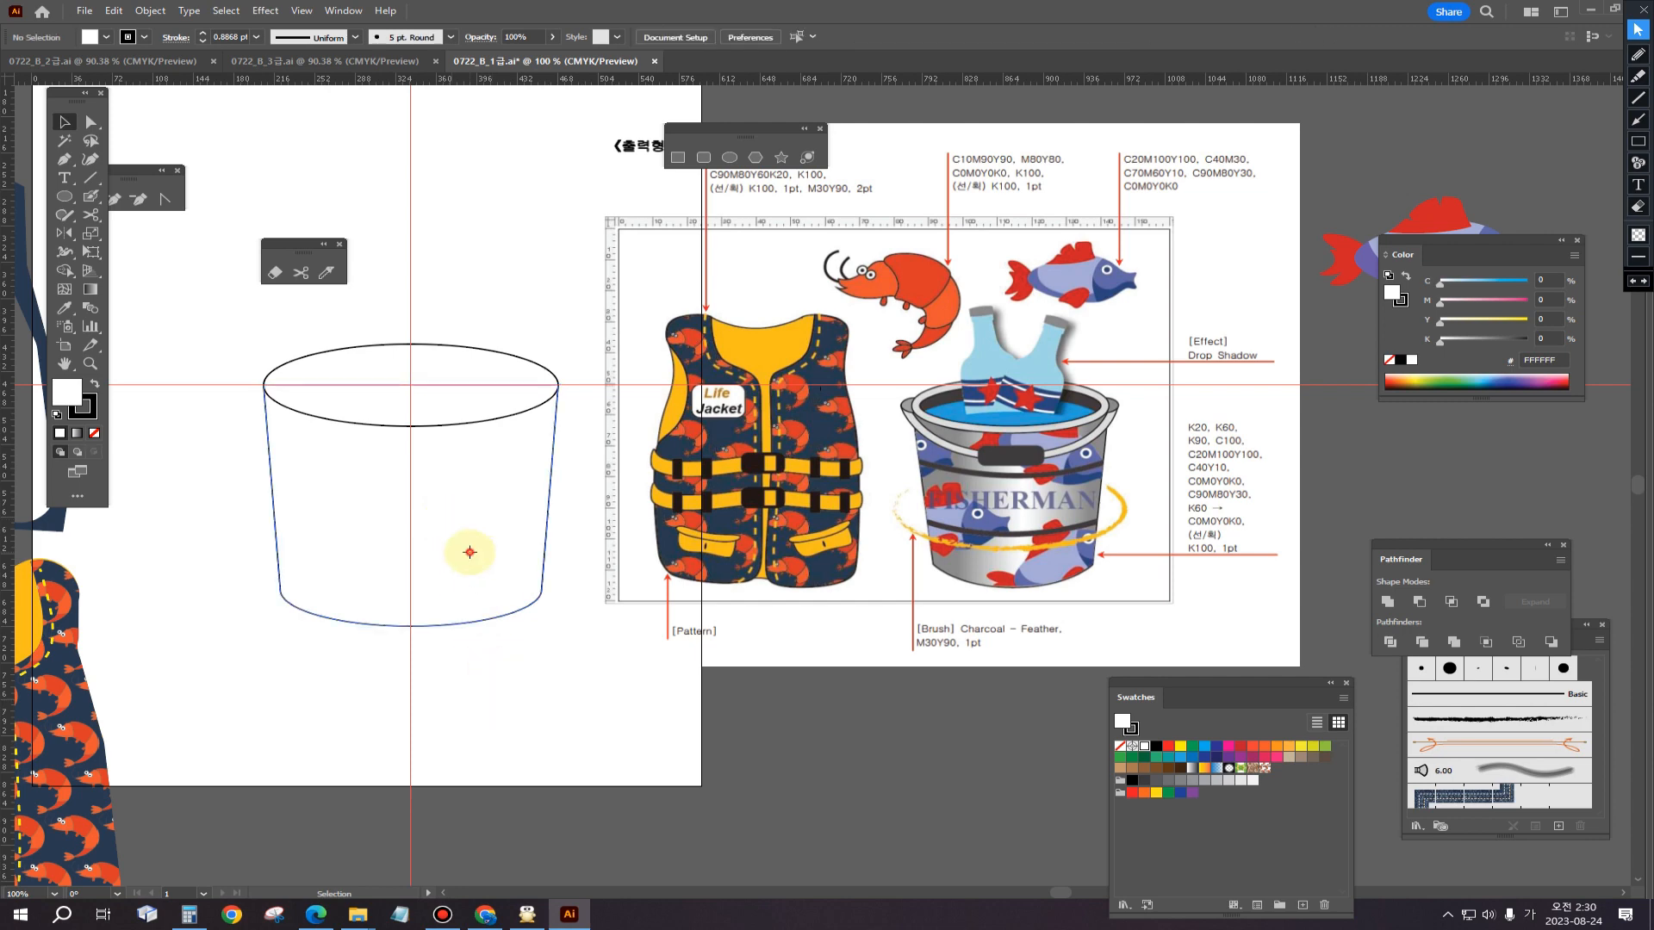
Step: Align the upper ellipse's stroke to the inside and set its weight to 9 pt
left_click(463, 371)
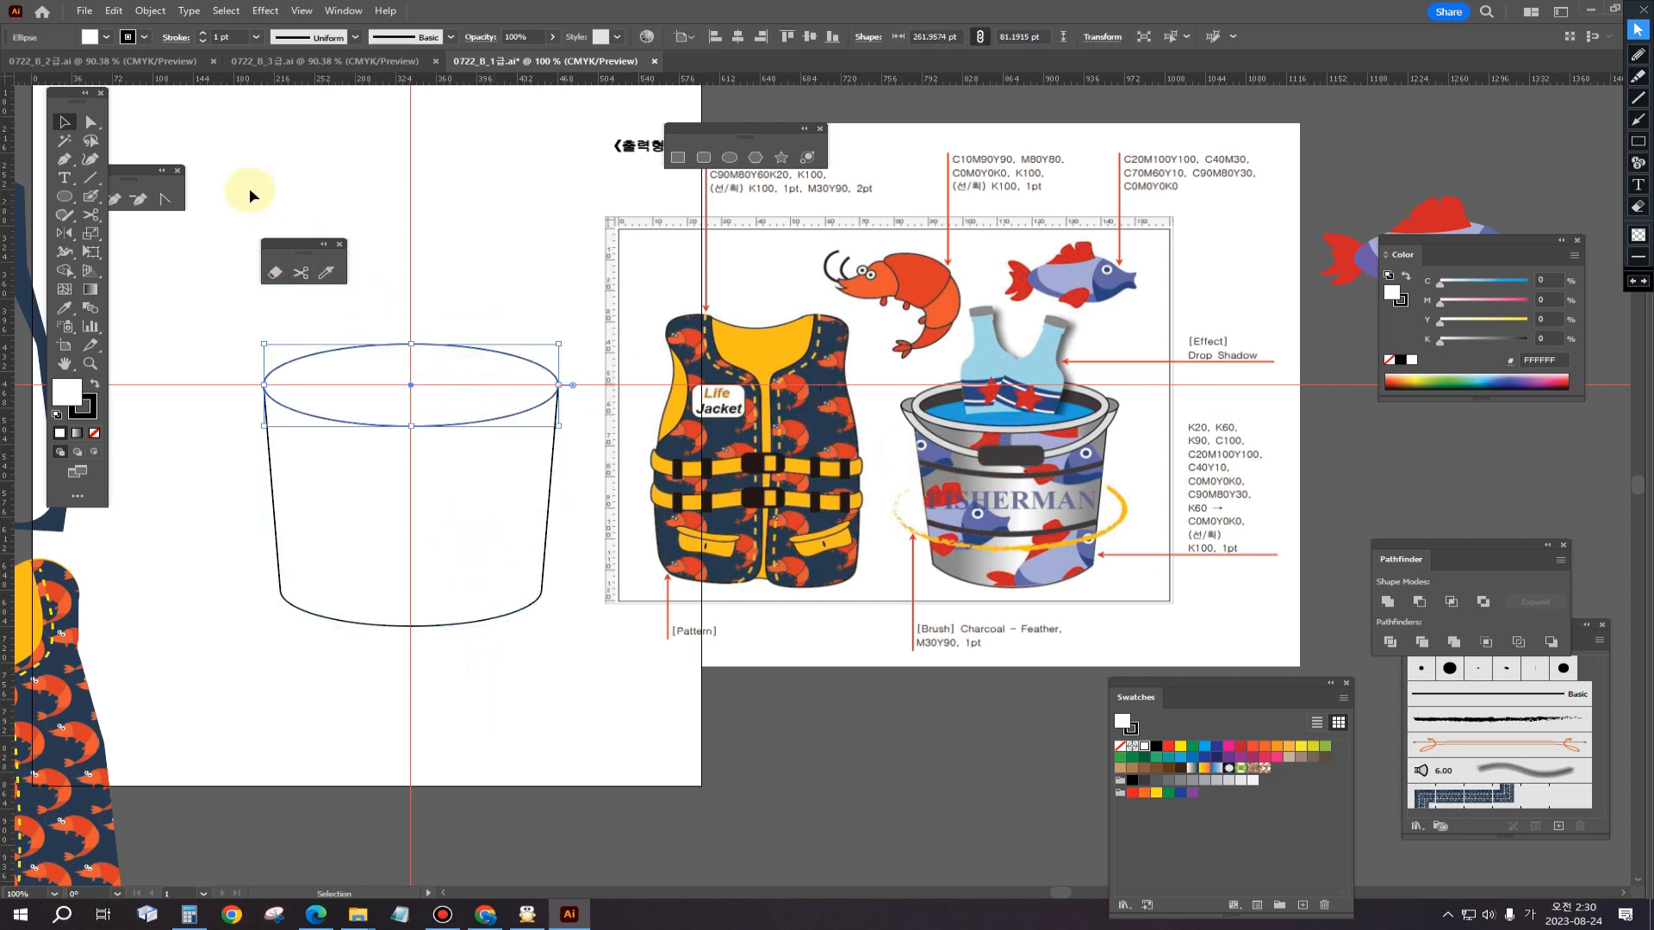
left_click(176, 38)
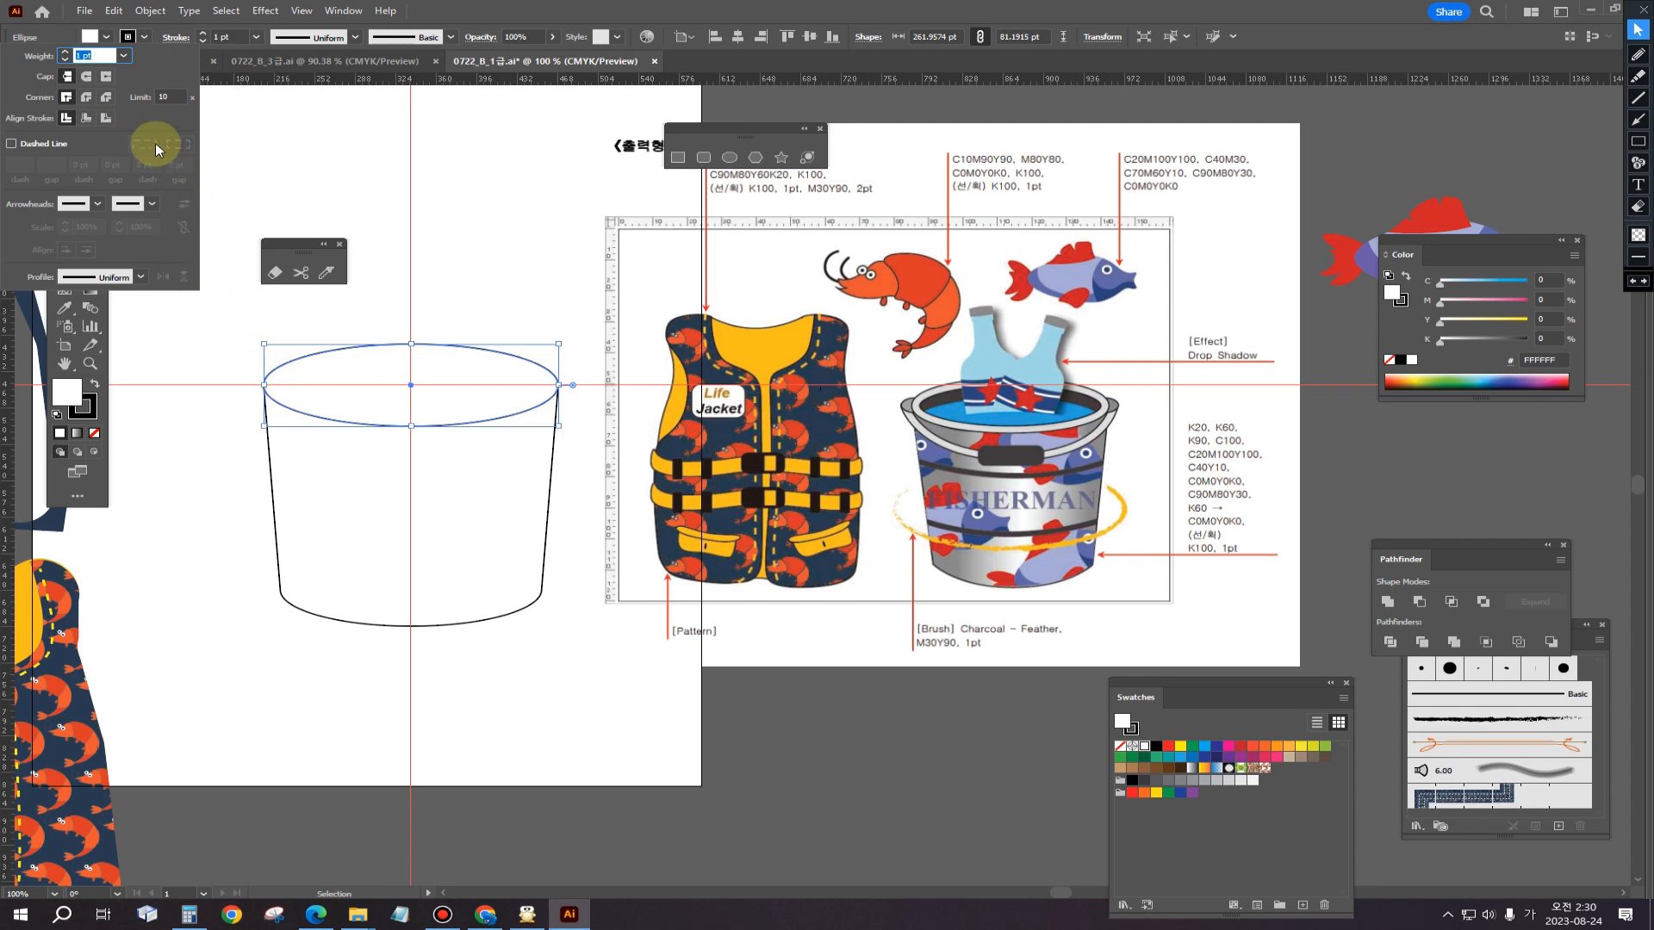
left_click(86, 118)
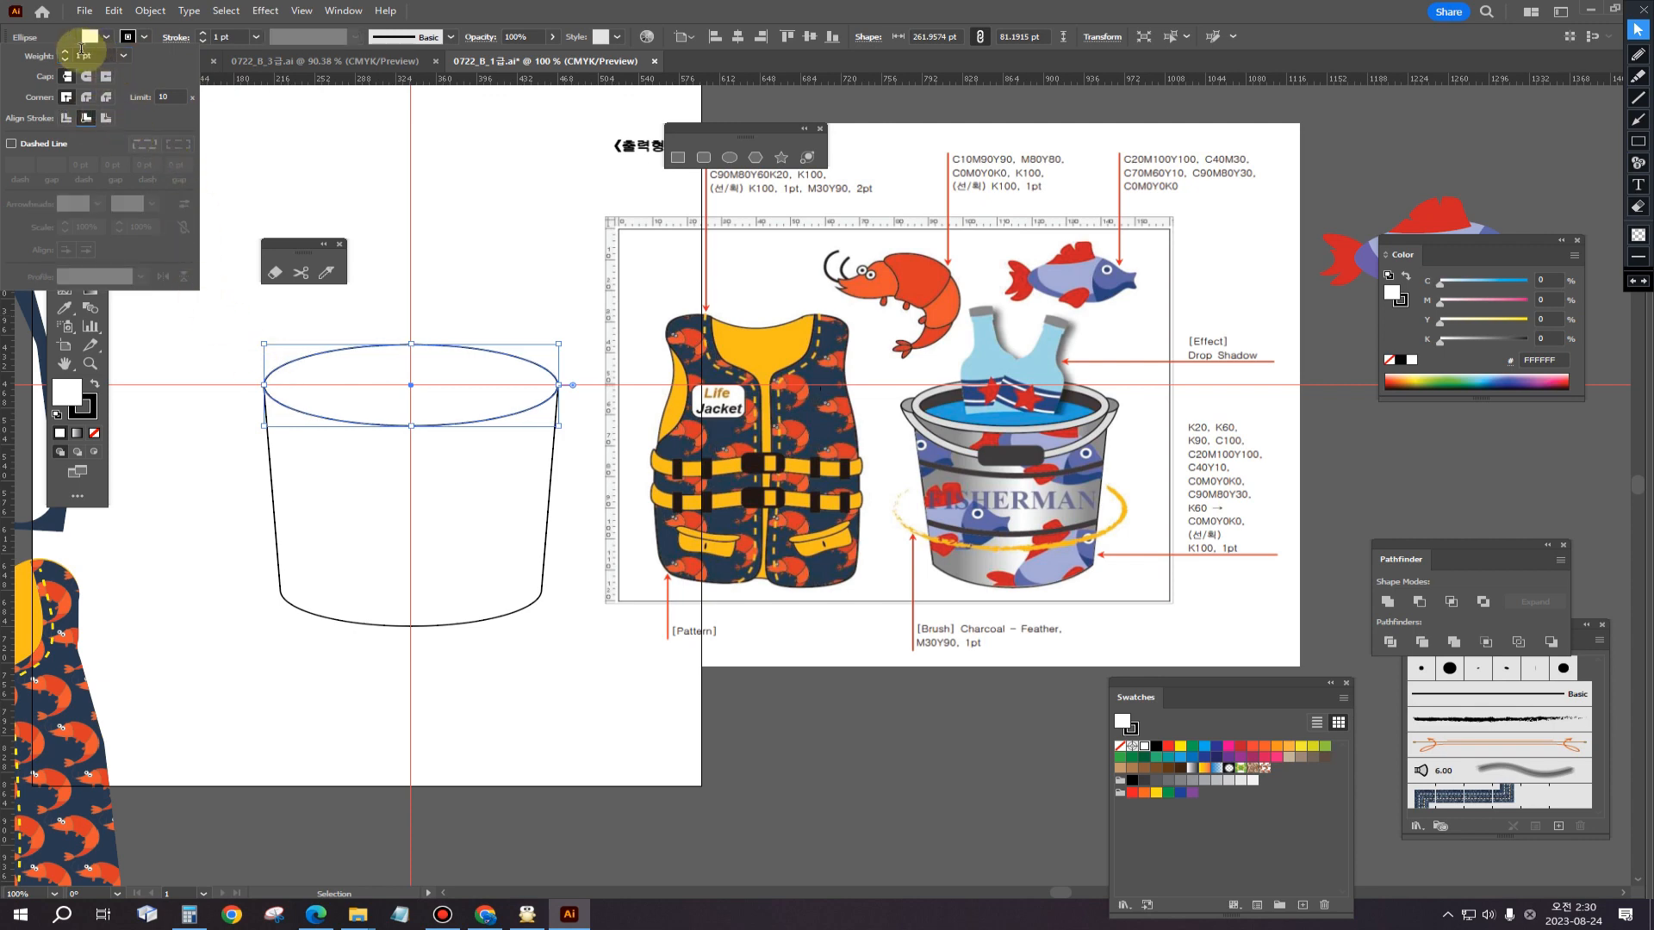
left_click(64, 54)
left_click(65, 54)
left_click(65, 54)
left_click(64, 54)
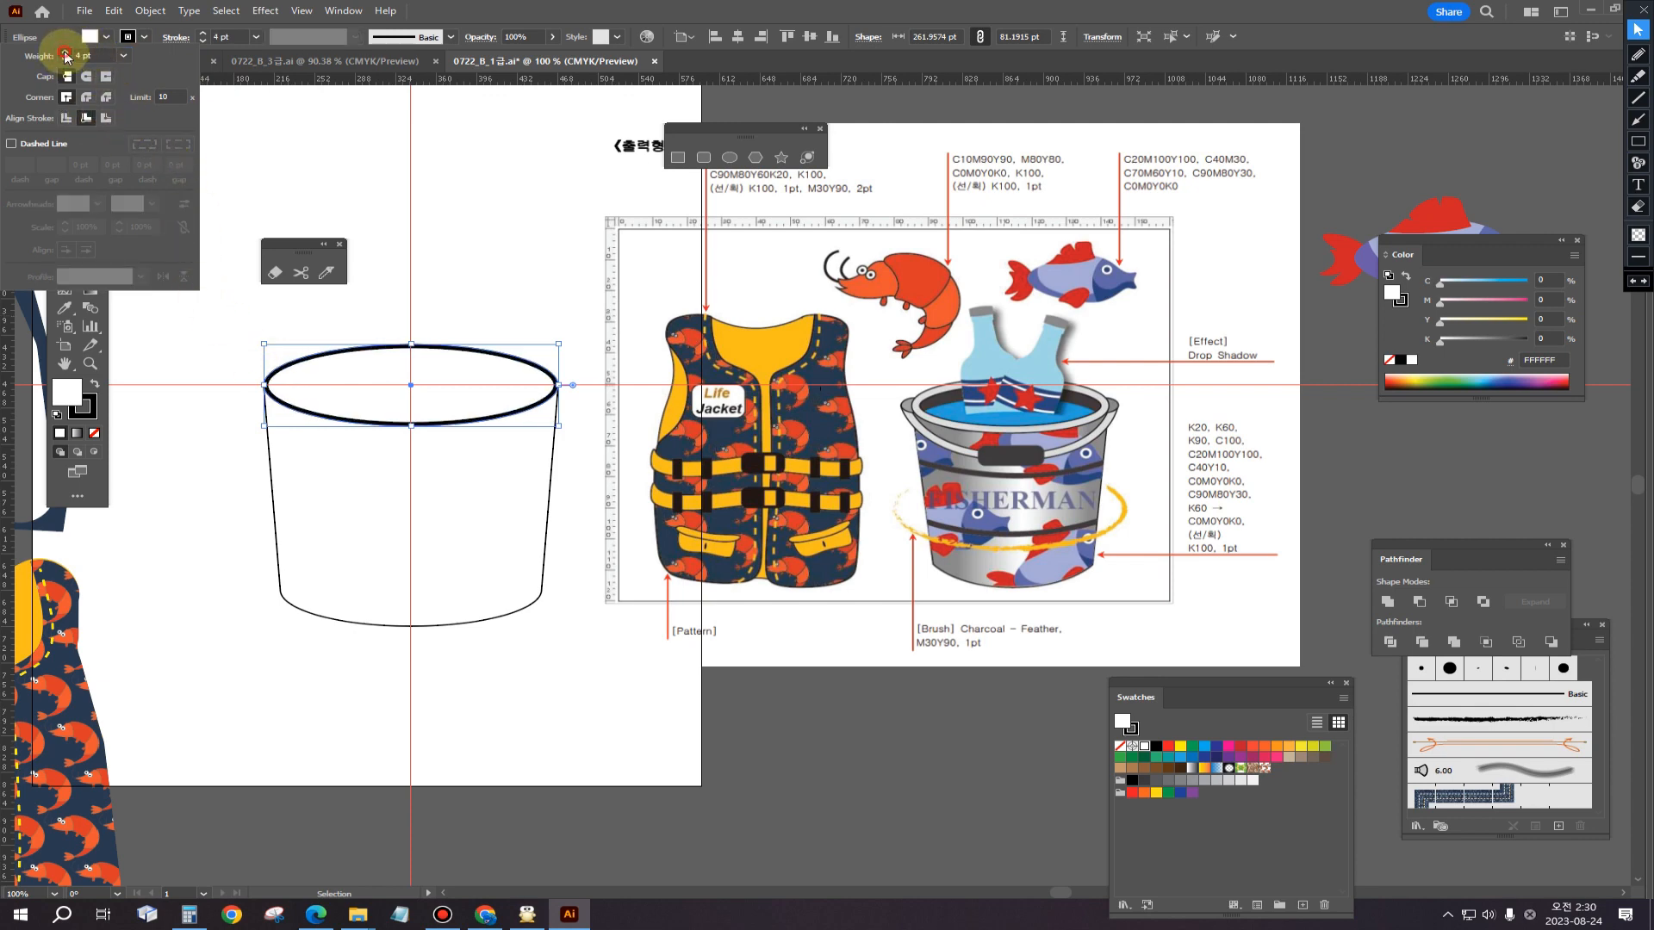
left_click(64, 54)
left_click(64, 54)
left_click(65, 54)
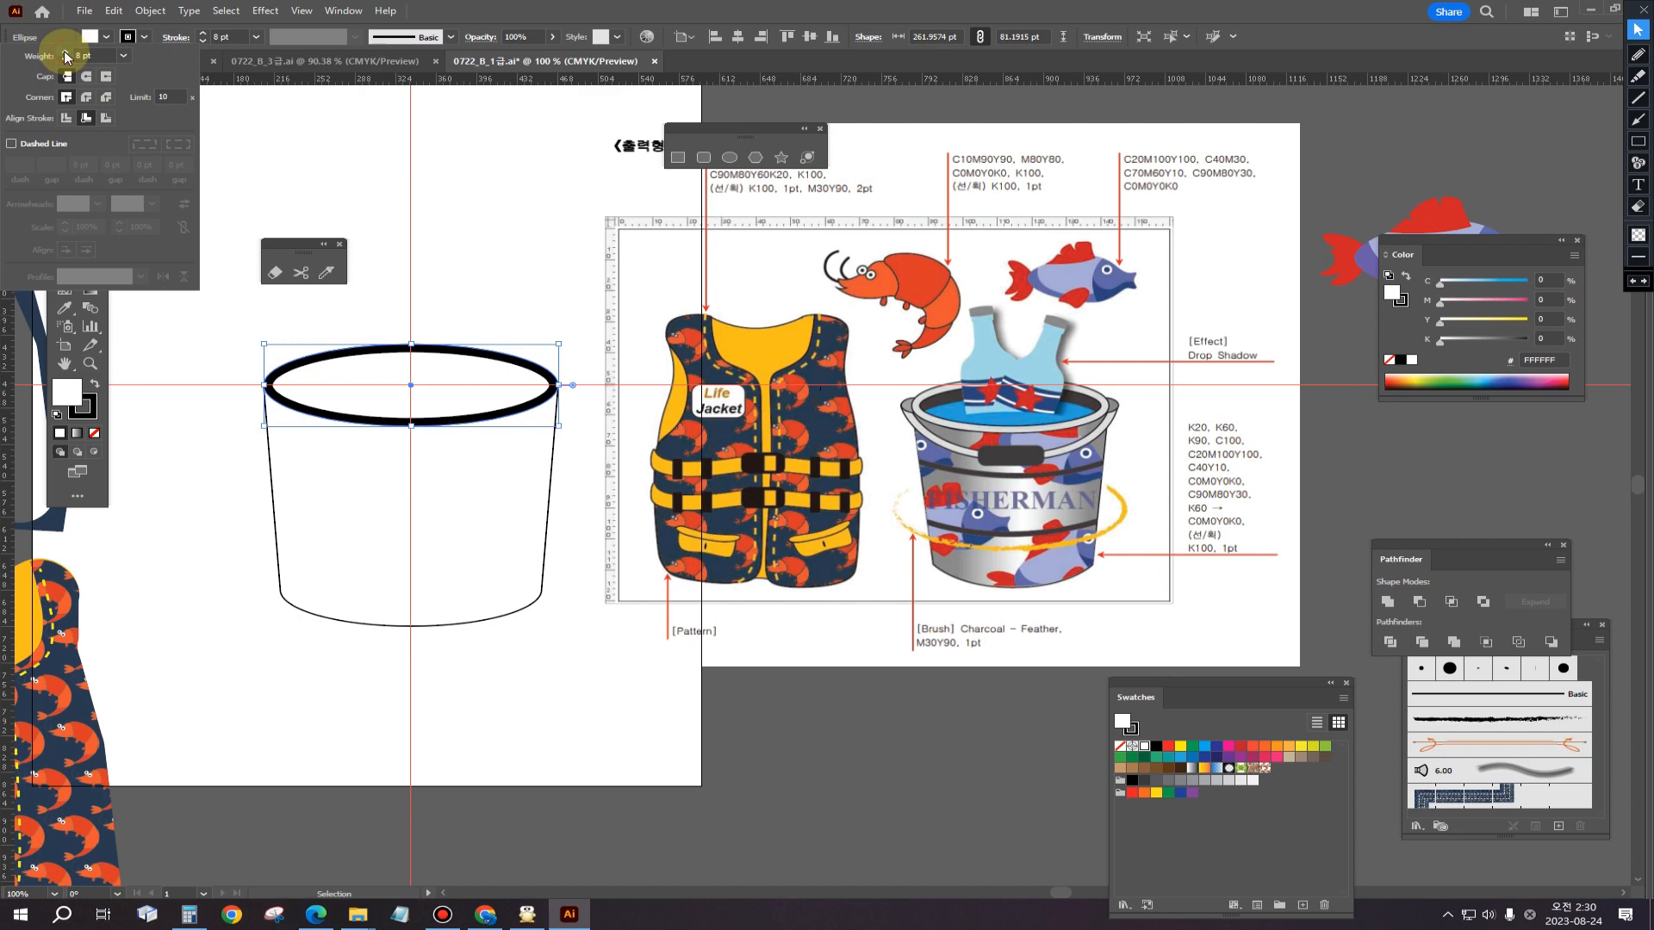
left_click(65, 54)
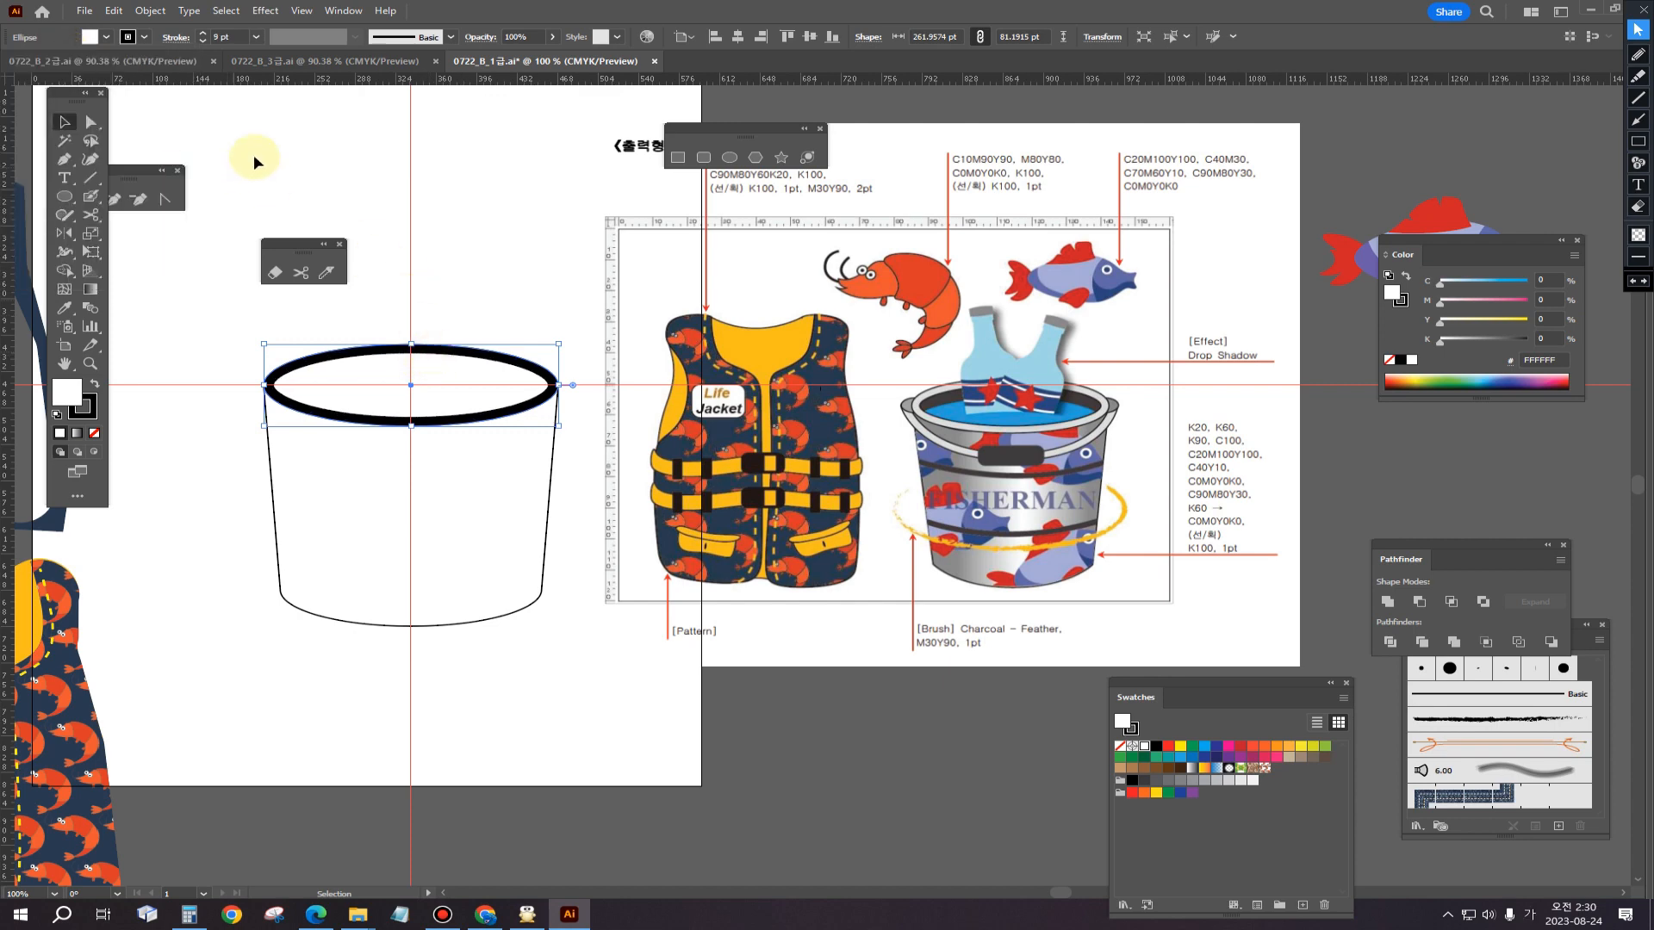
Step: Outline the upper ellipse's stroke and give the resulting rim the default white fill and 1 pt black stroke
left_click(150, 11)
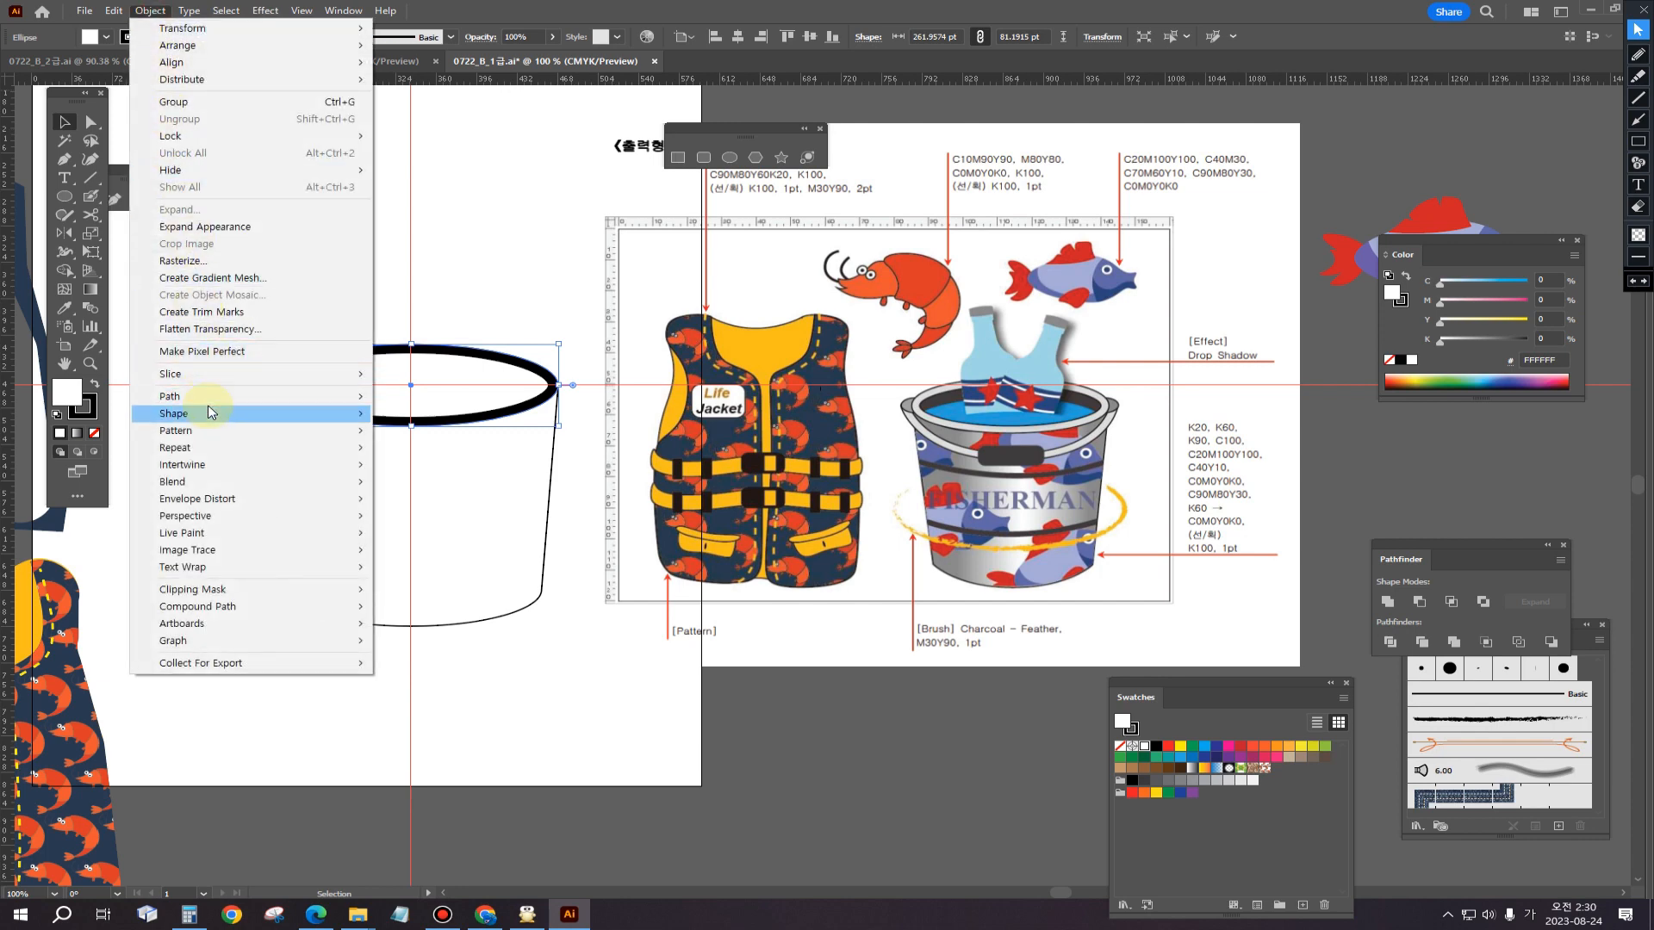
mouse_move(207, 396)
left_click(487, 437)
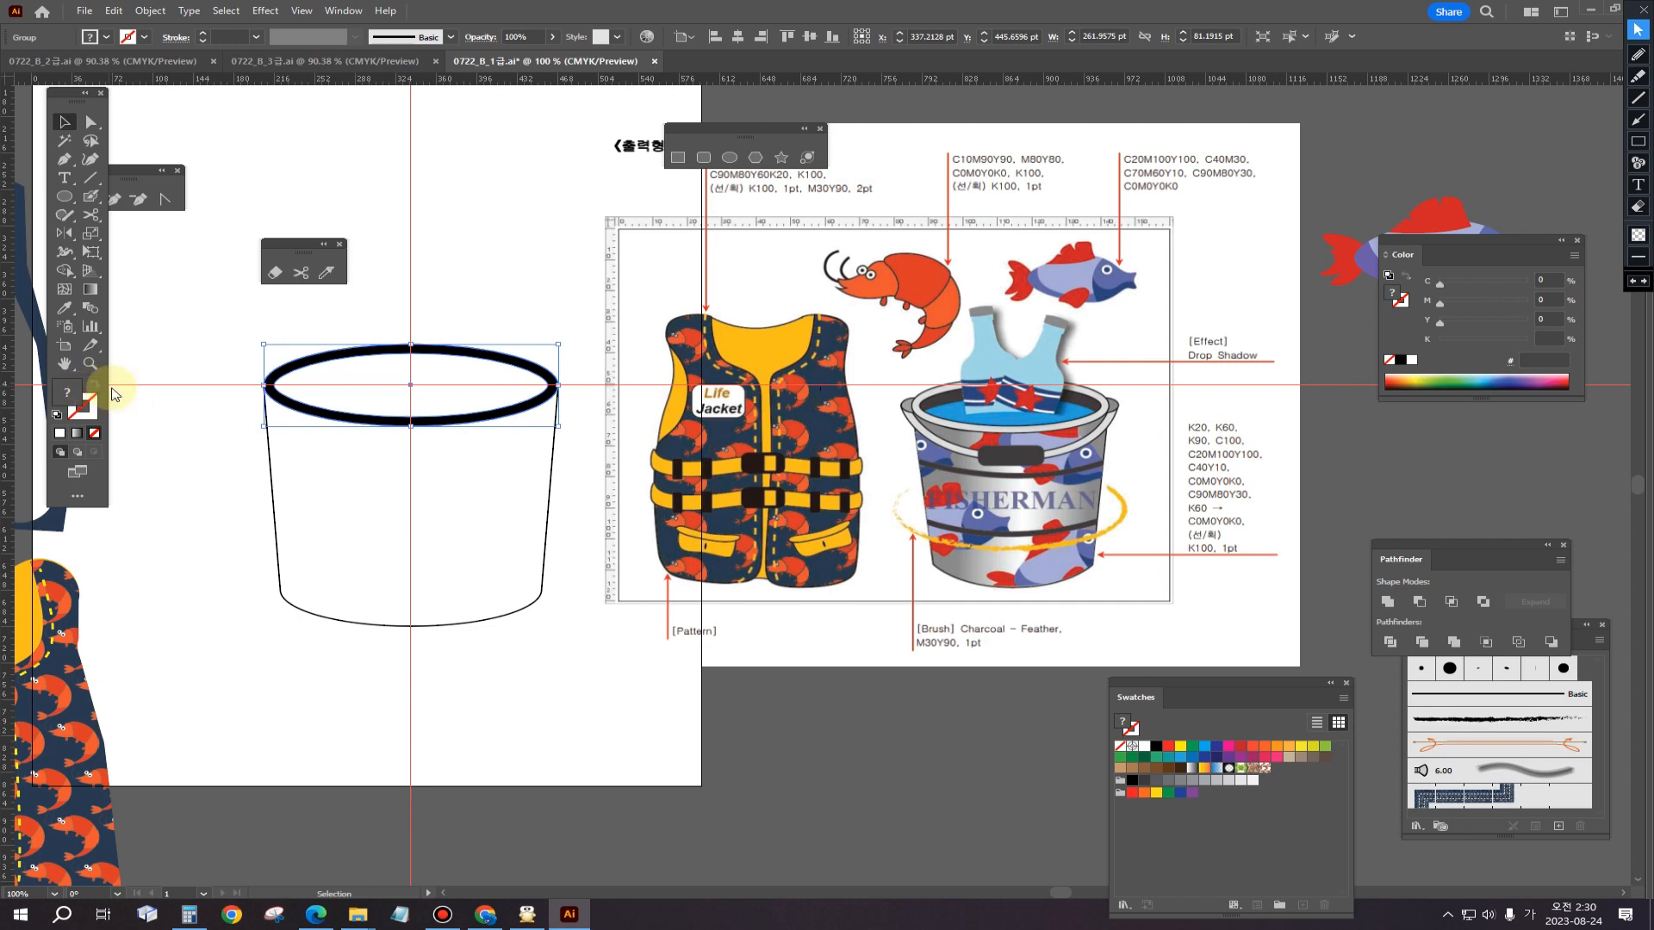
left_click(429, 320)
left_click(421, 350)
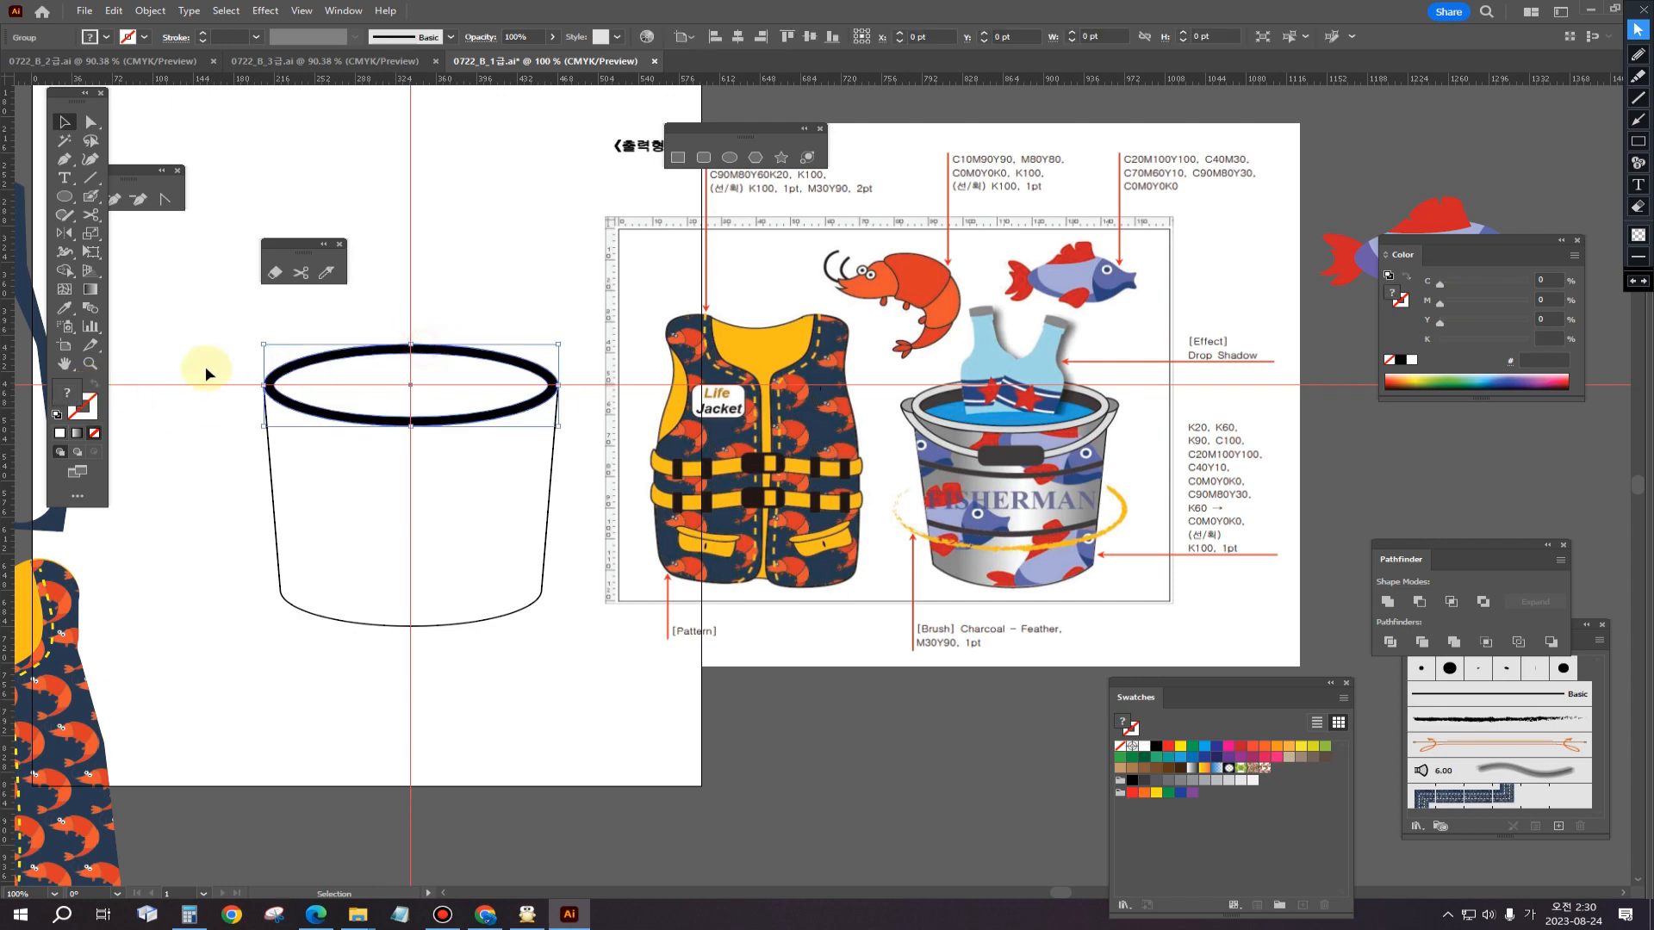
left_click(96, 386)
left_click(58, 417)
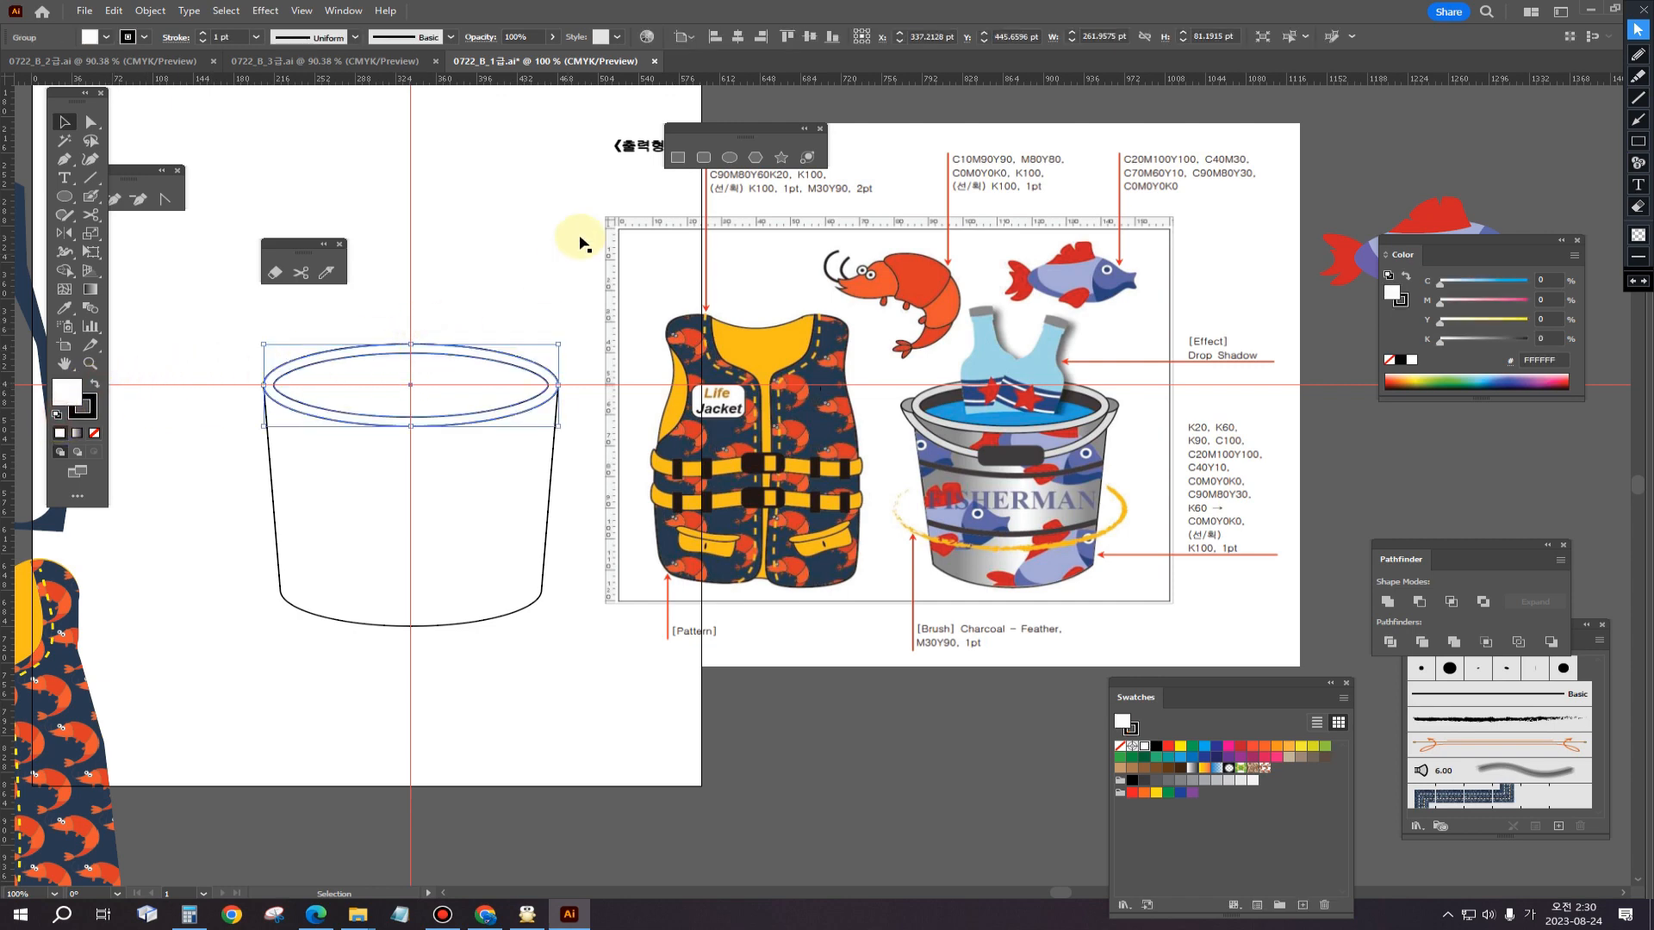
left_click(580, 240)
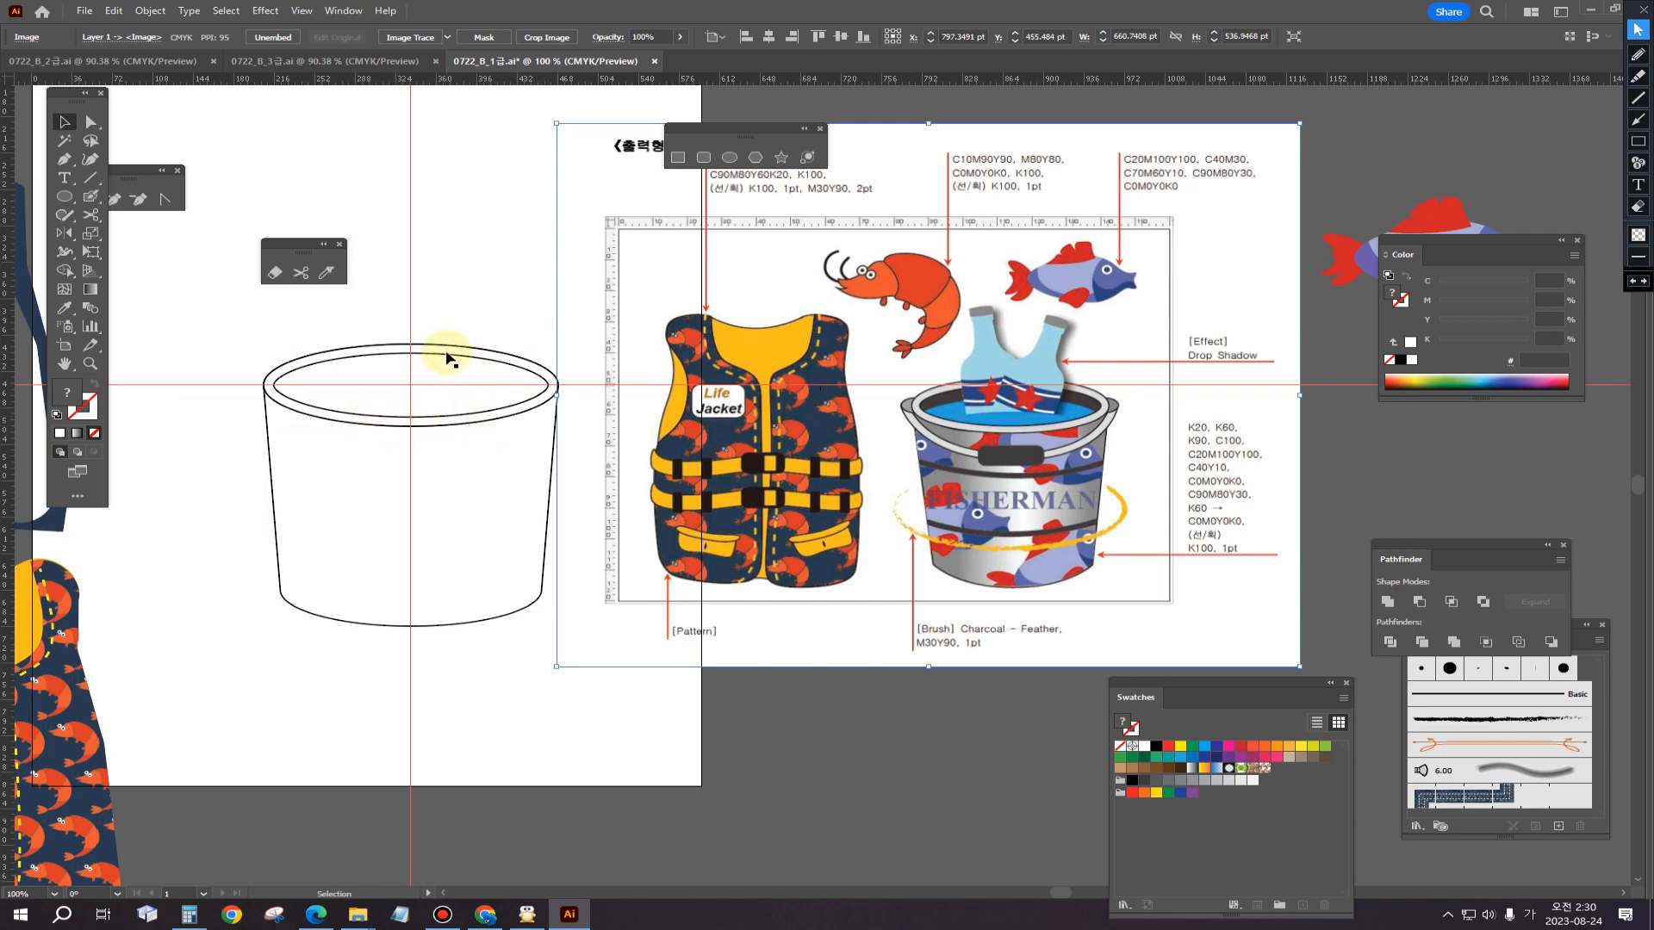
left_click(460, 286)
left_click(452, 523)
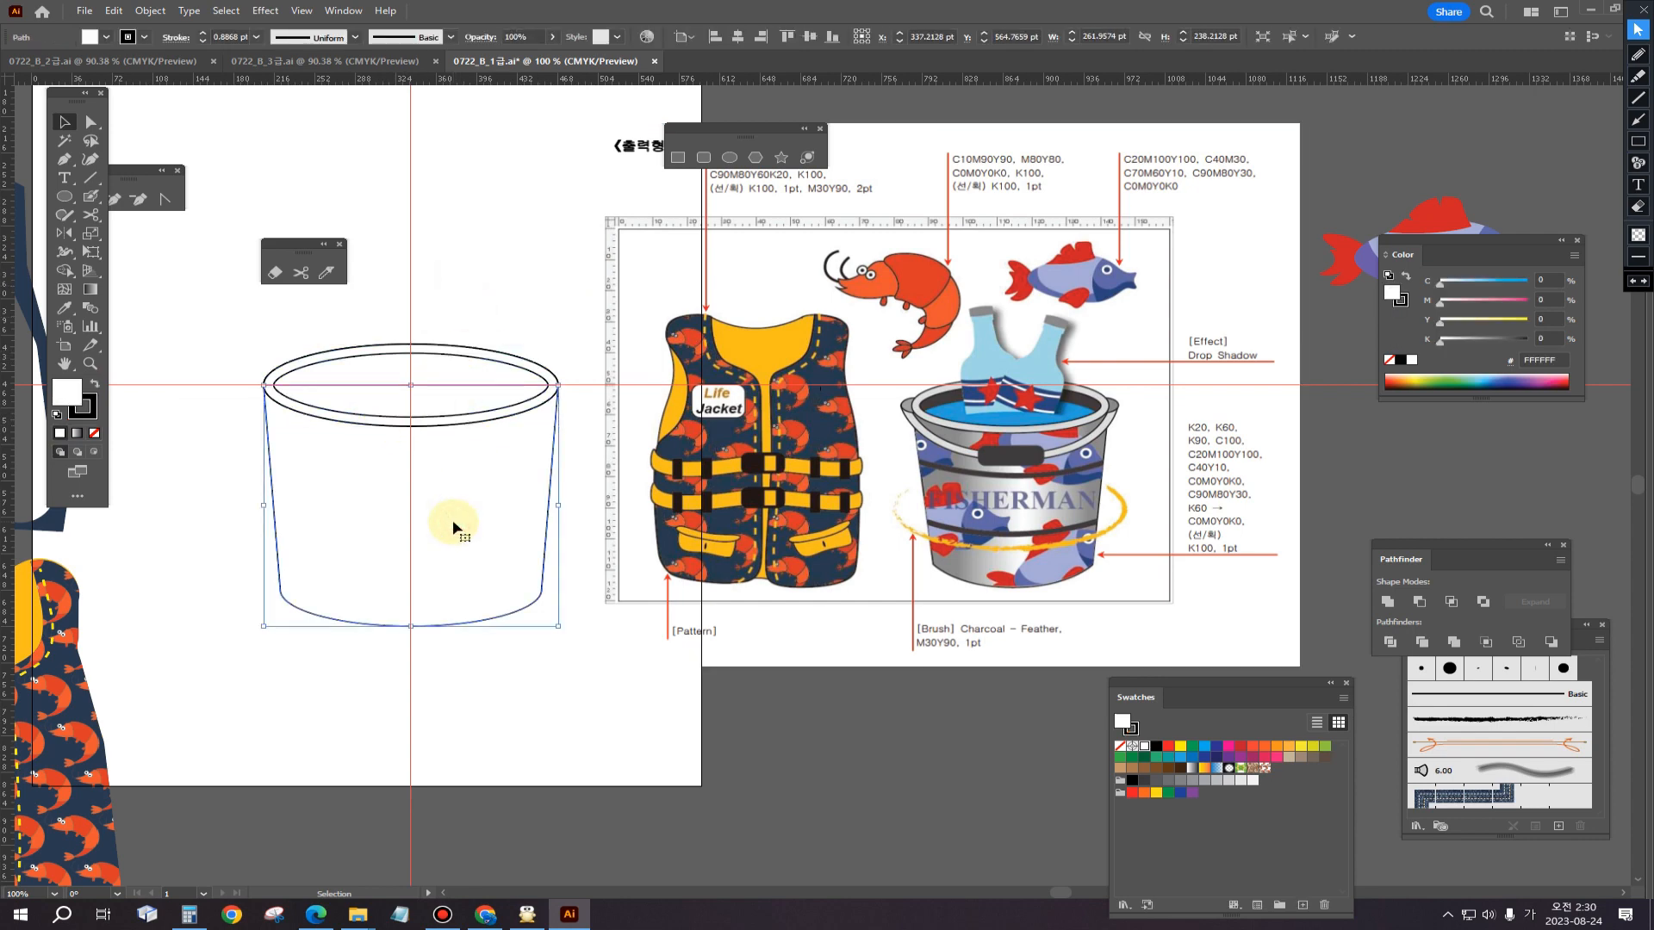
left_click(219, 494)
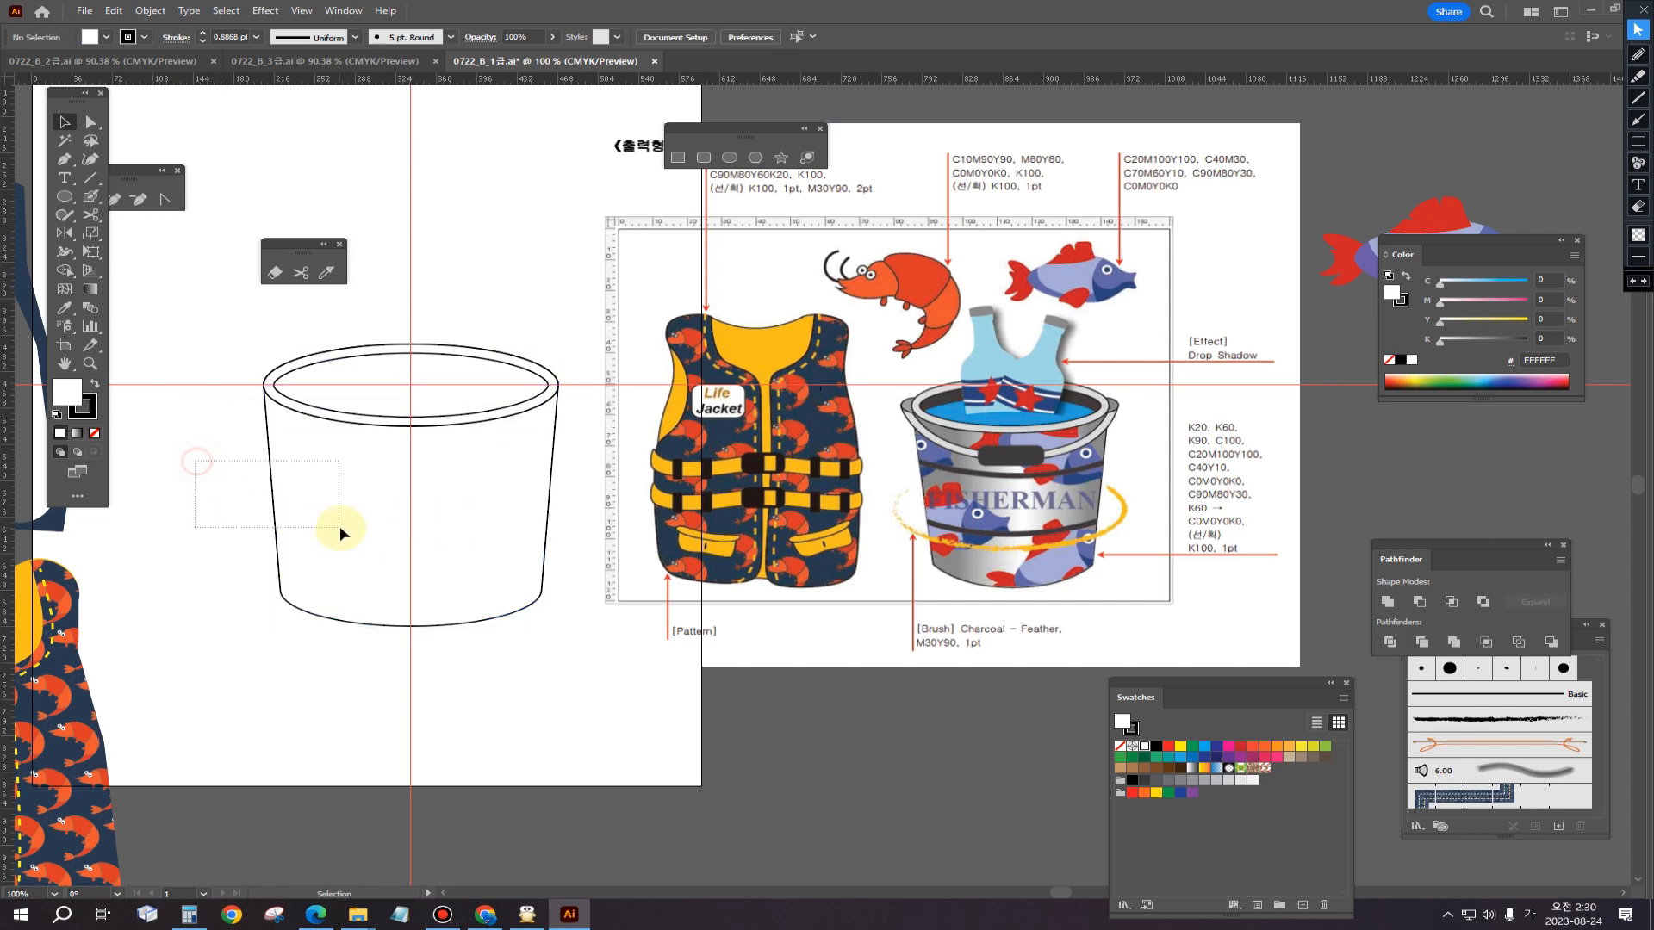
left_click_drag(341, 529, 342, 532)
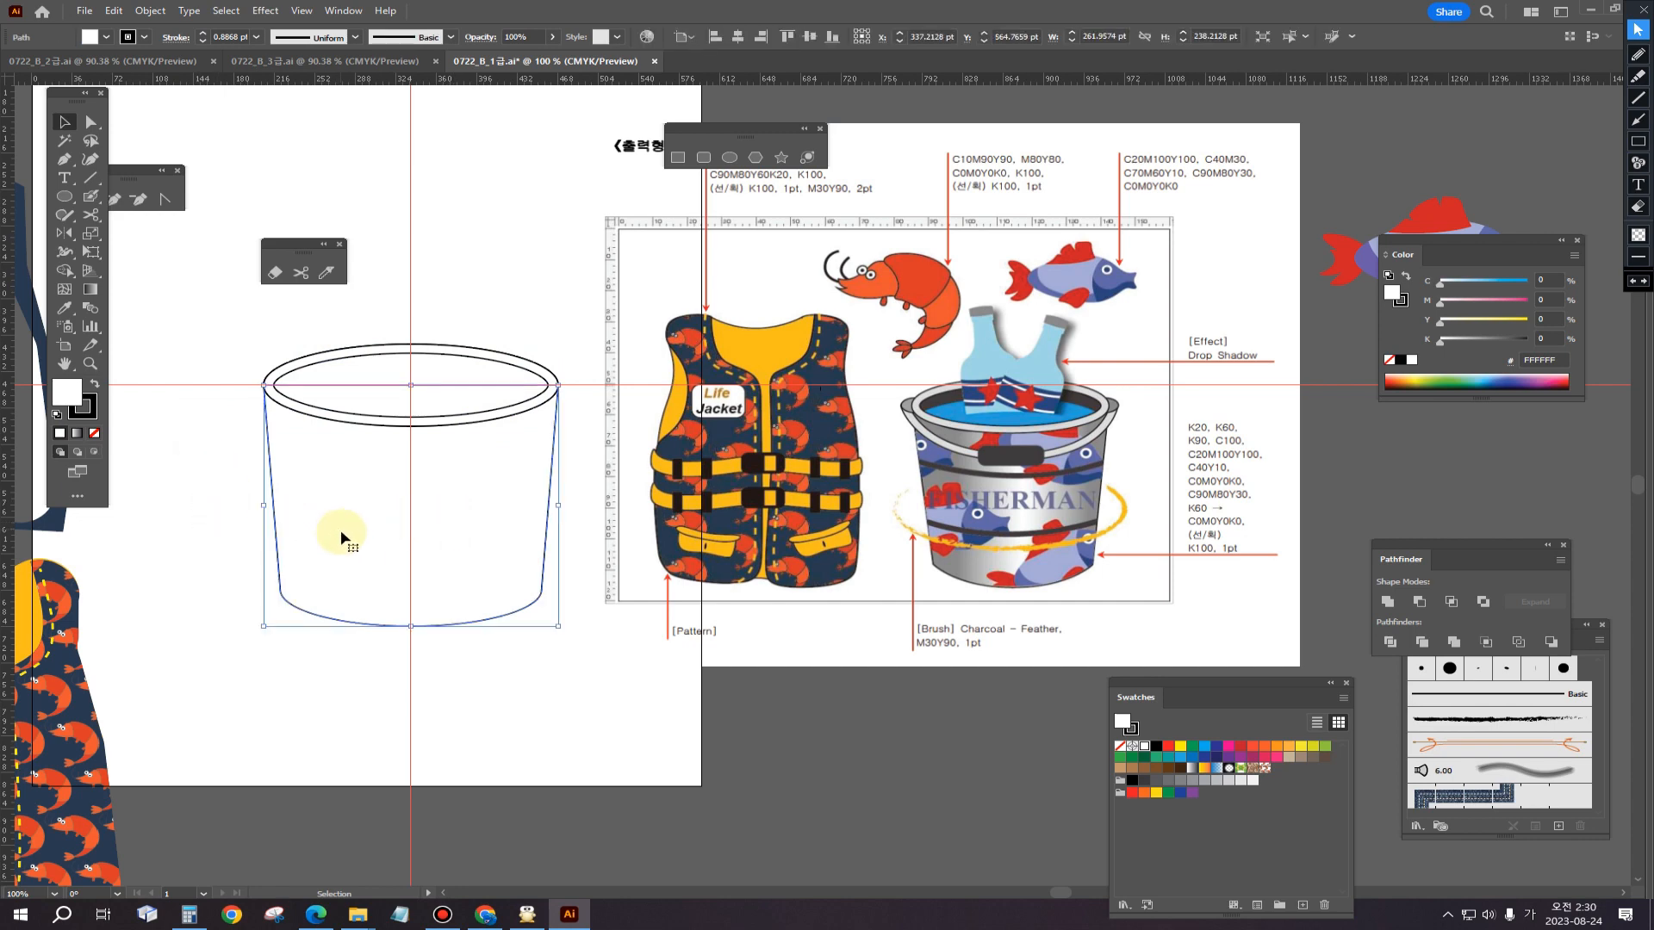
left_click_drag(509, 509, 596, 500)
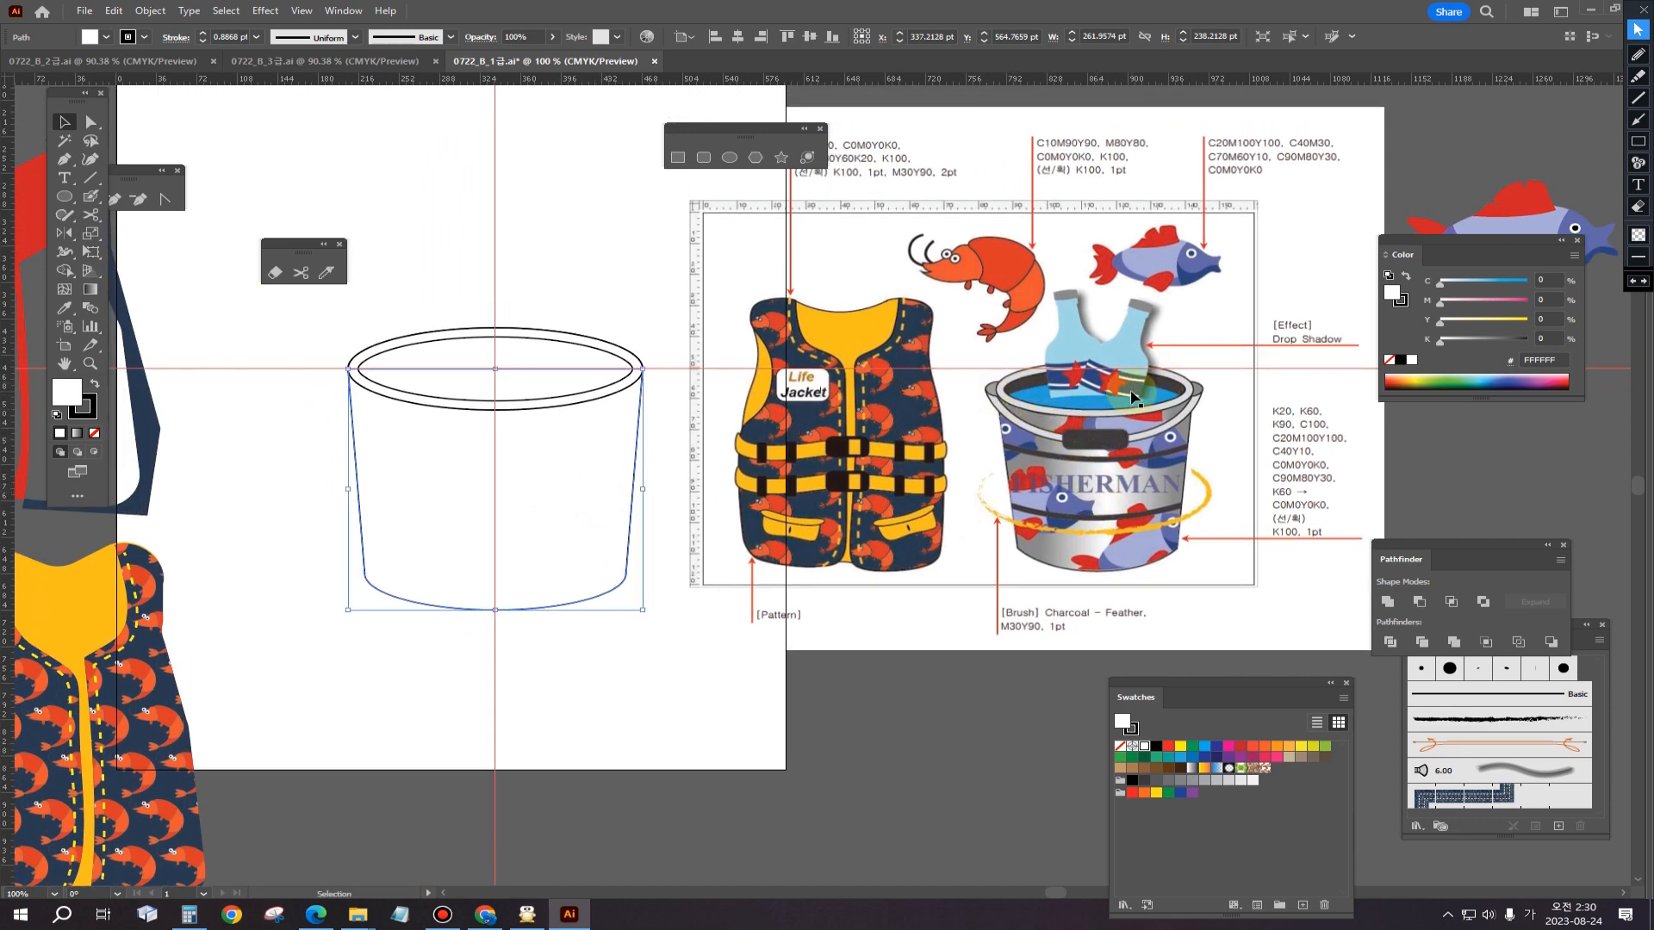
left_click(554, 356)
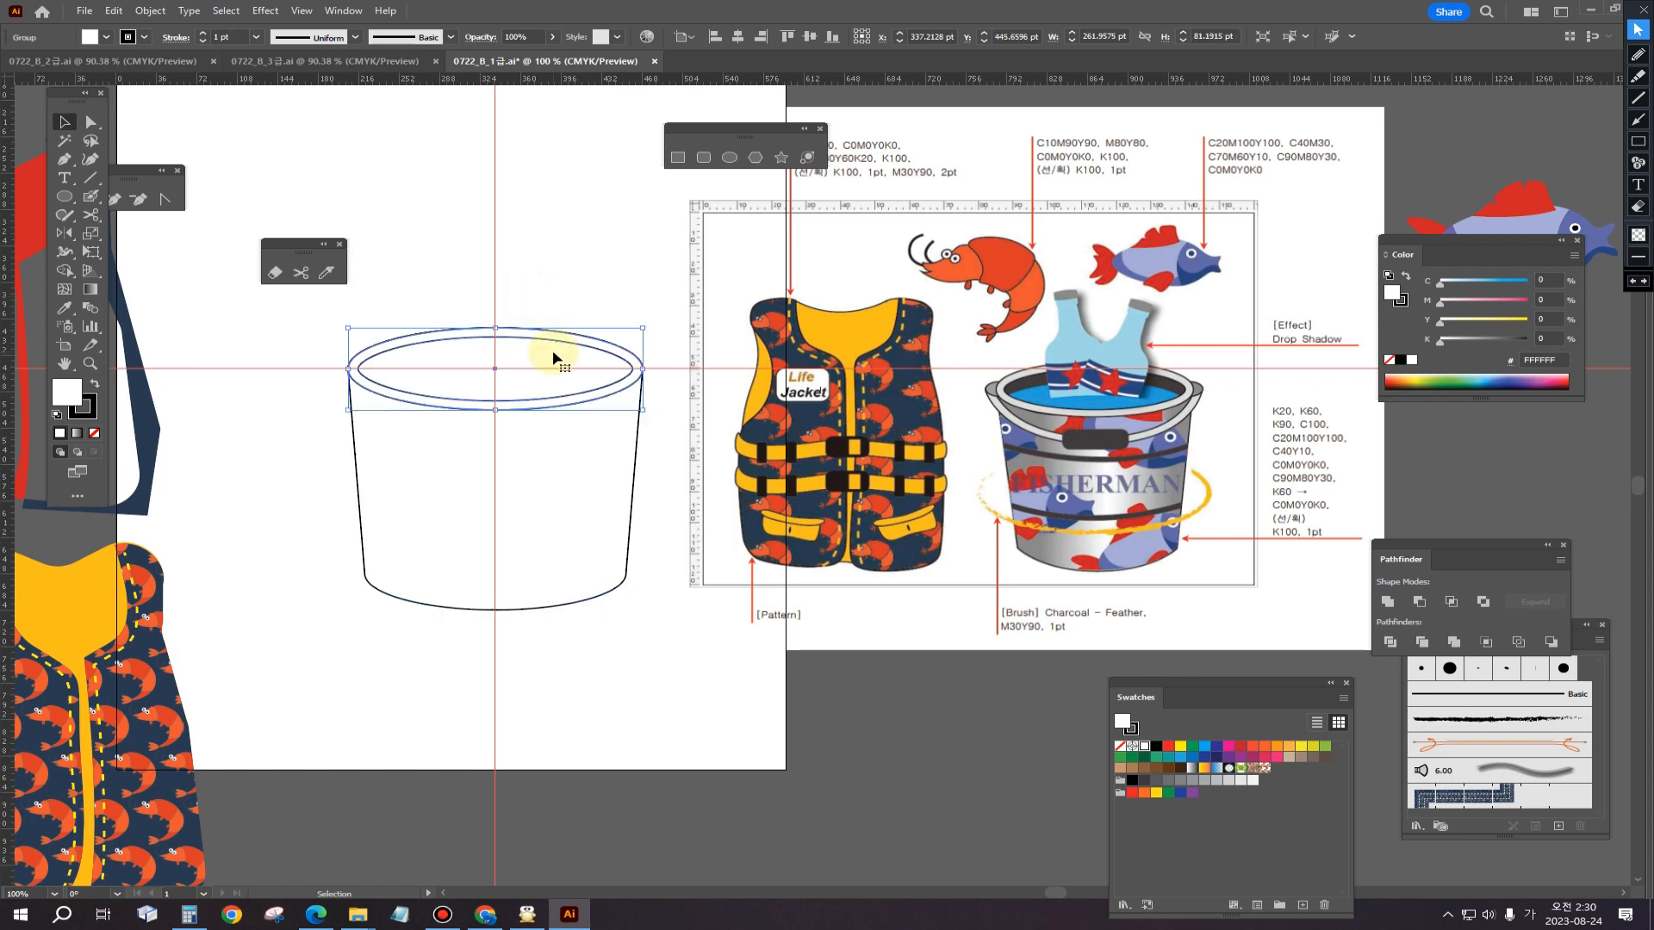
left_click_drag(556, 346, 554, 211)
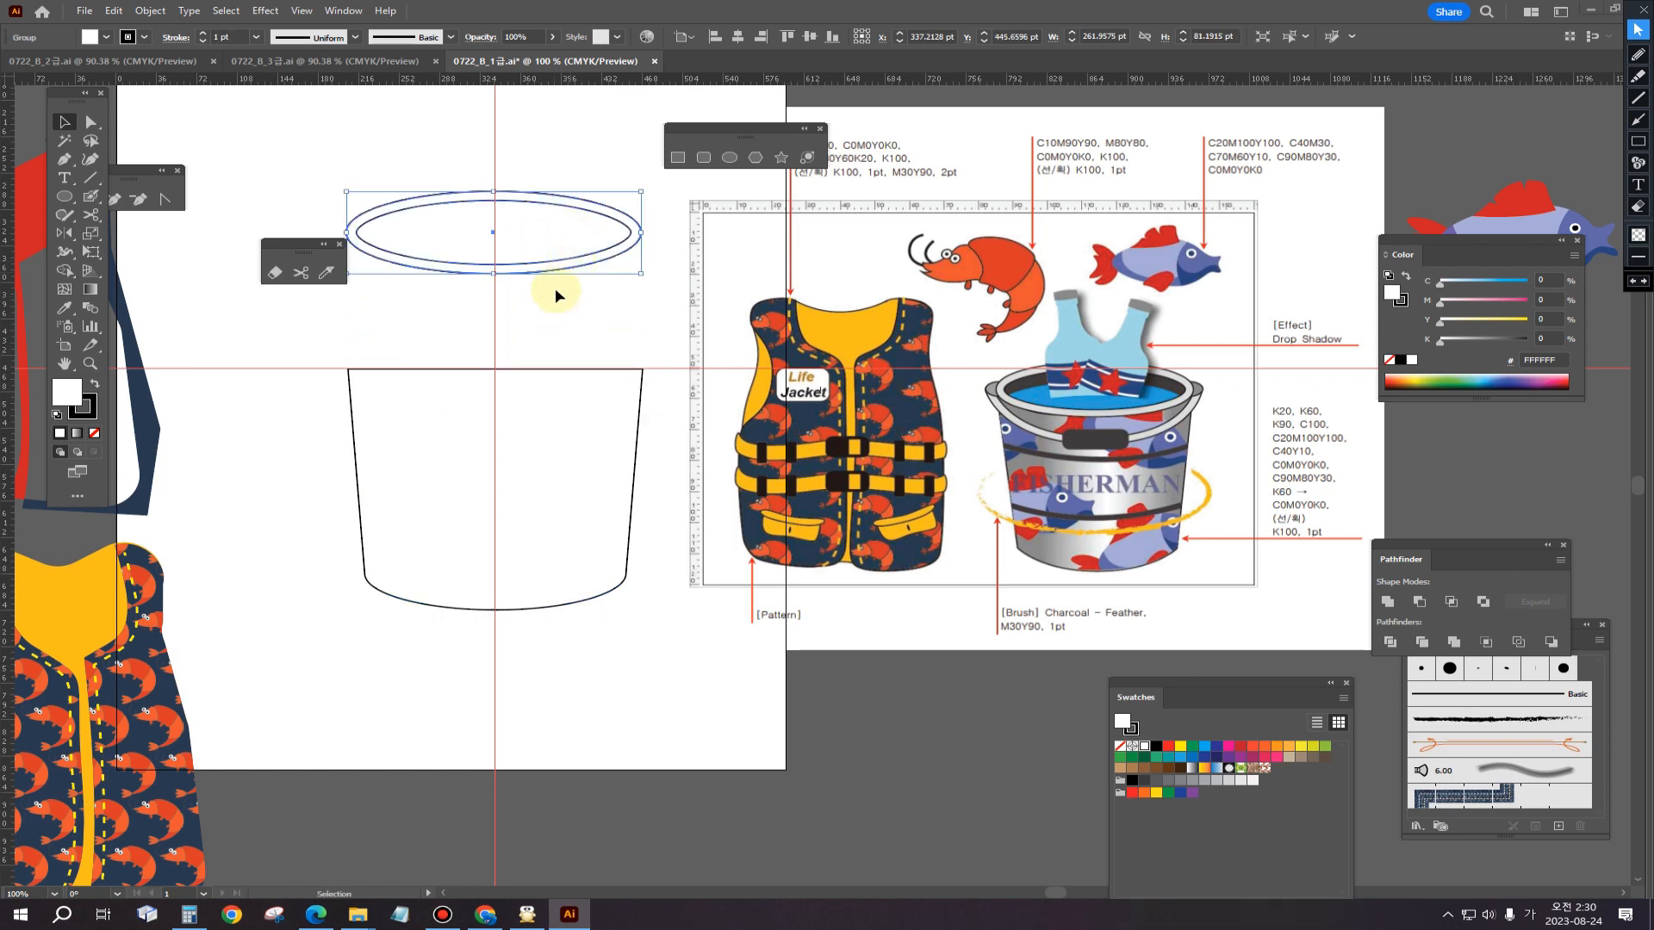
key("super")
left_click(539, 337)
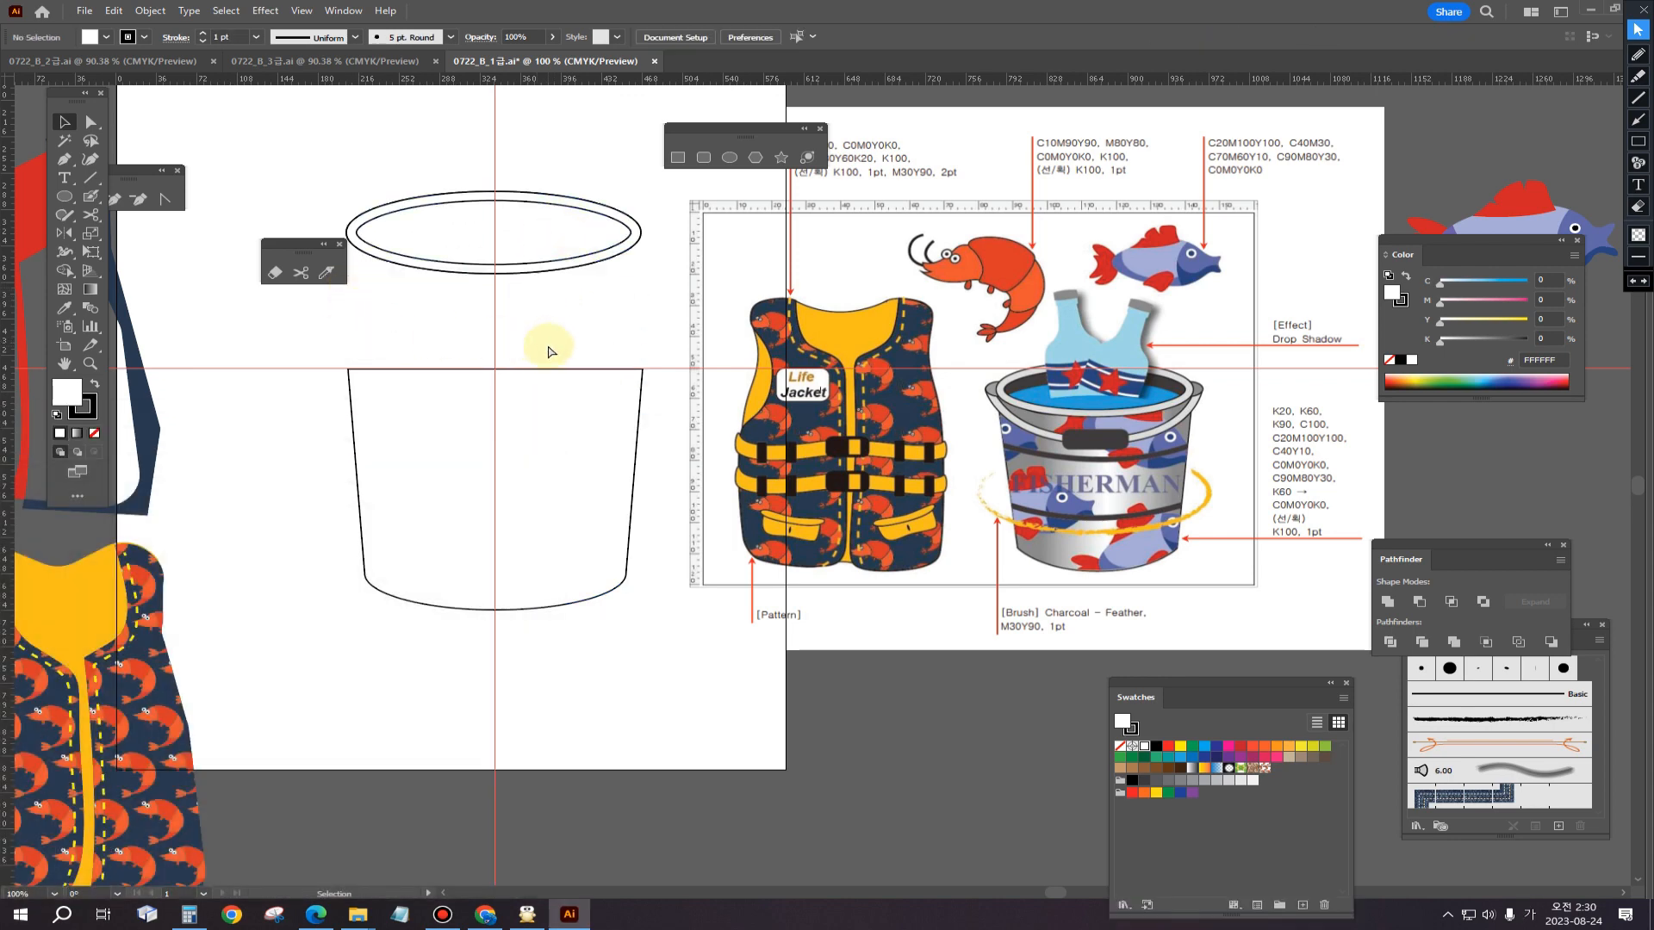
key("ctrl+z")
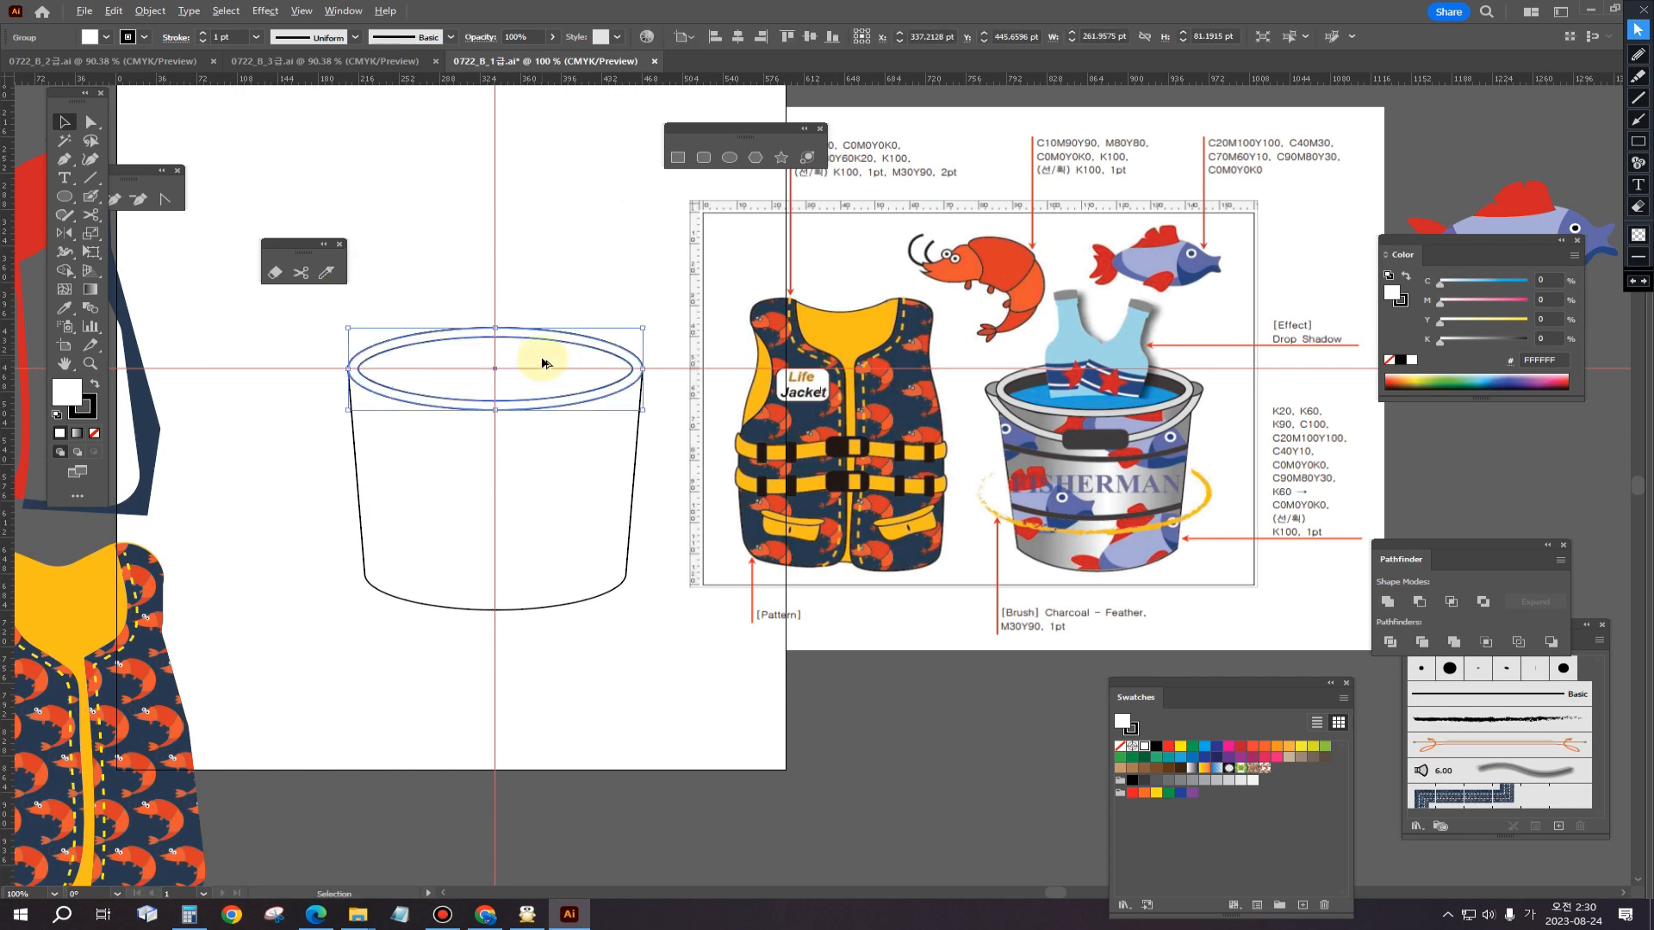
Step: Duplicate the rim above the bucket and draw an ellipse about 258 × 95 pt below it, centred on the vertical guide
left_click_drag(541, 363, 543, 217, "alt")
left_click(64, 196)
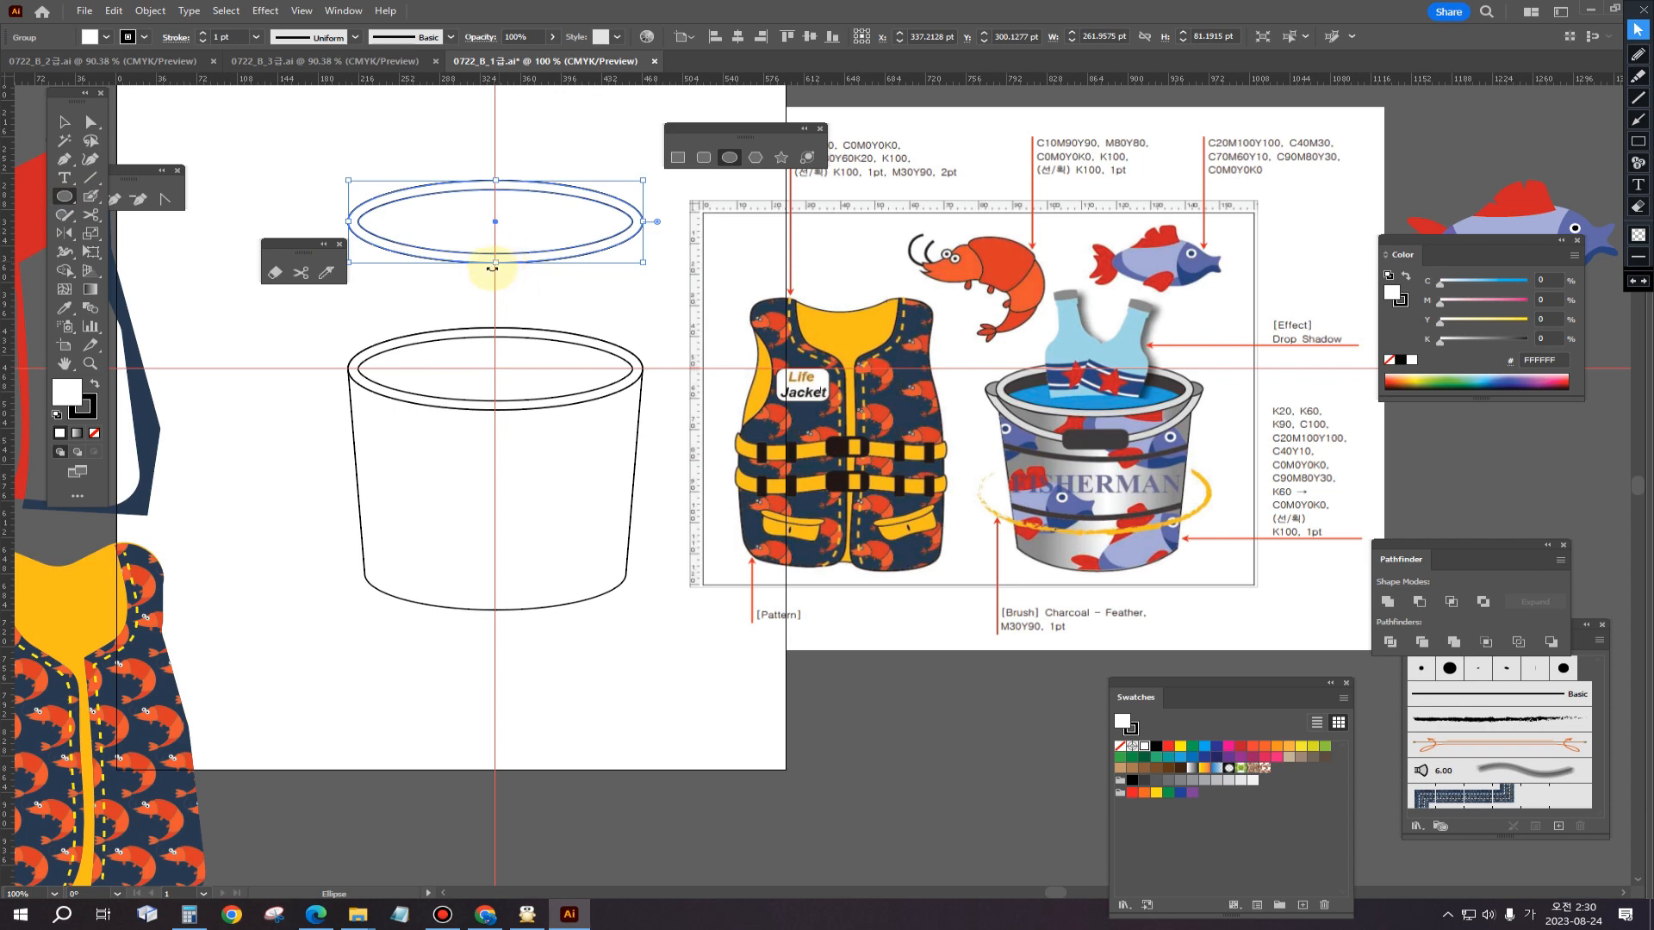
left_click(526, 312, "ctrl")
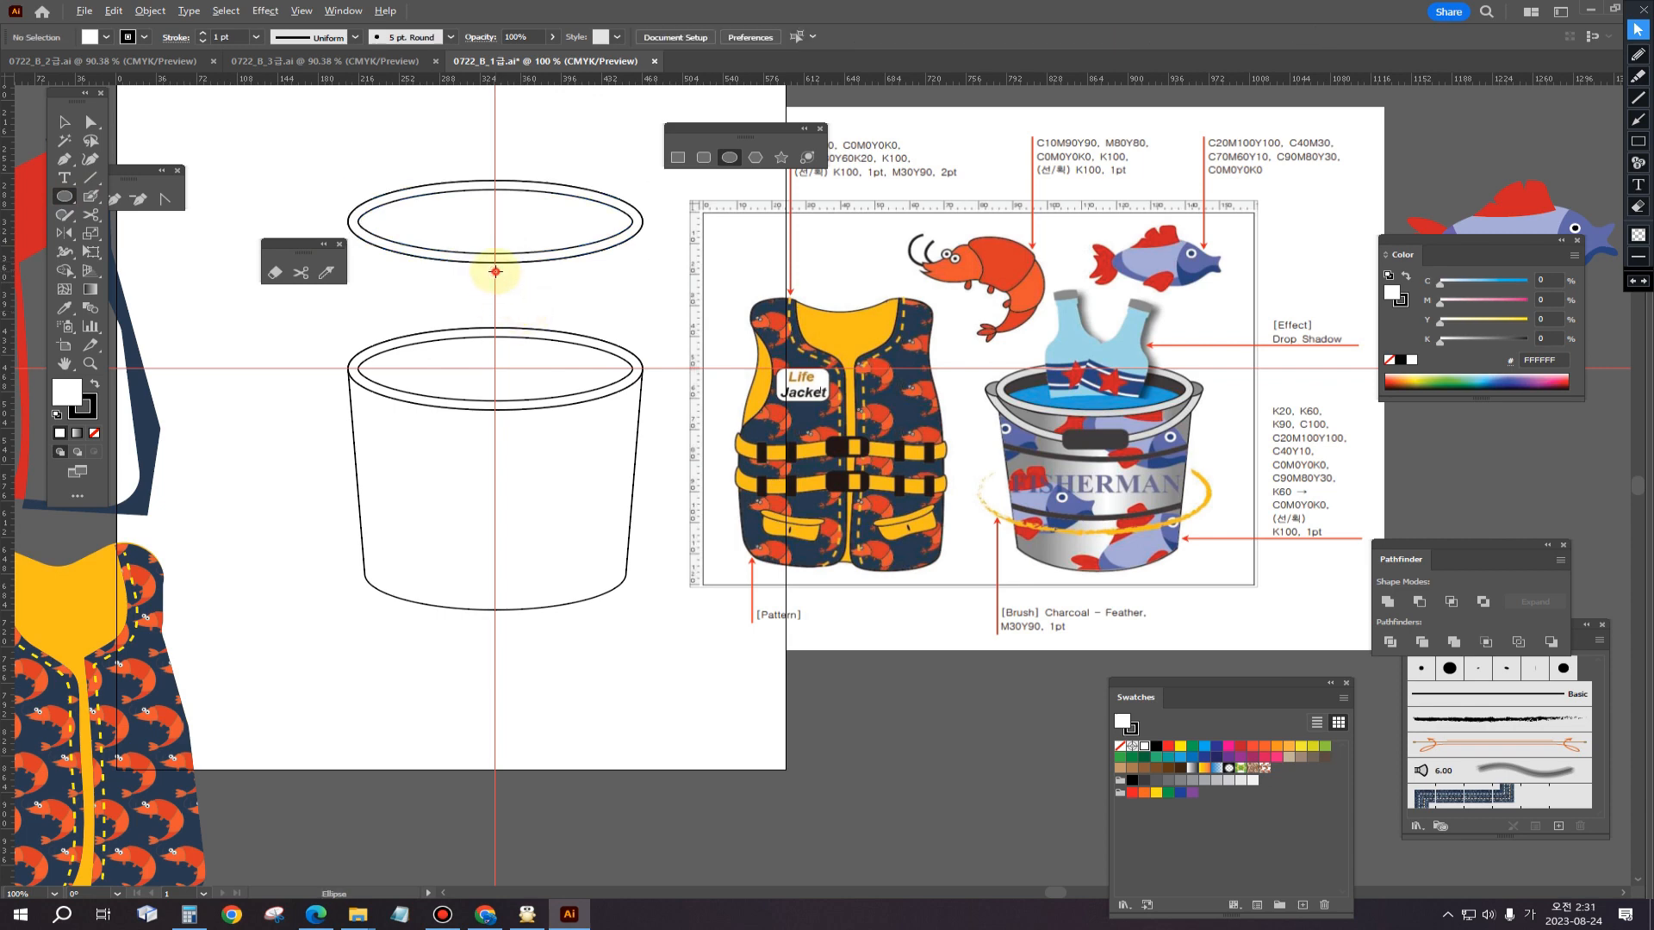
left_click_drag(495, 271, 640, 320, "alt")
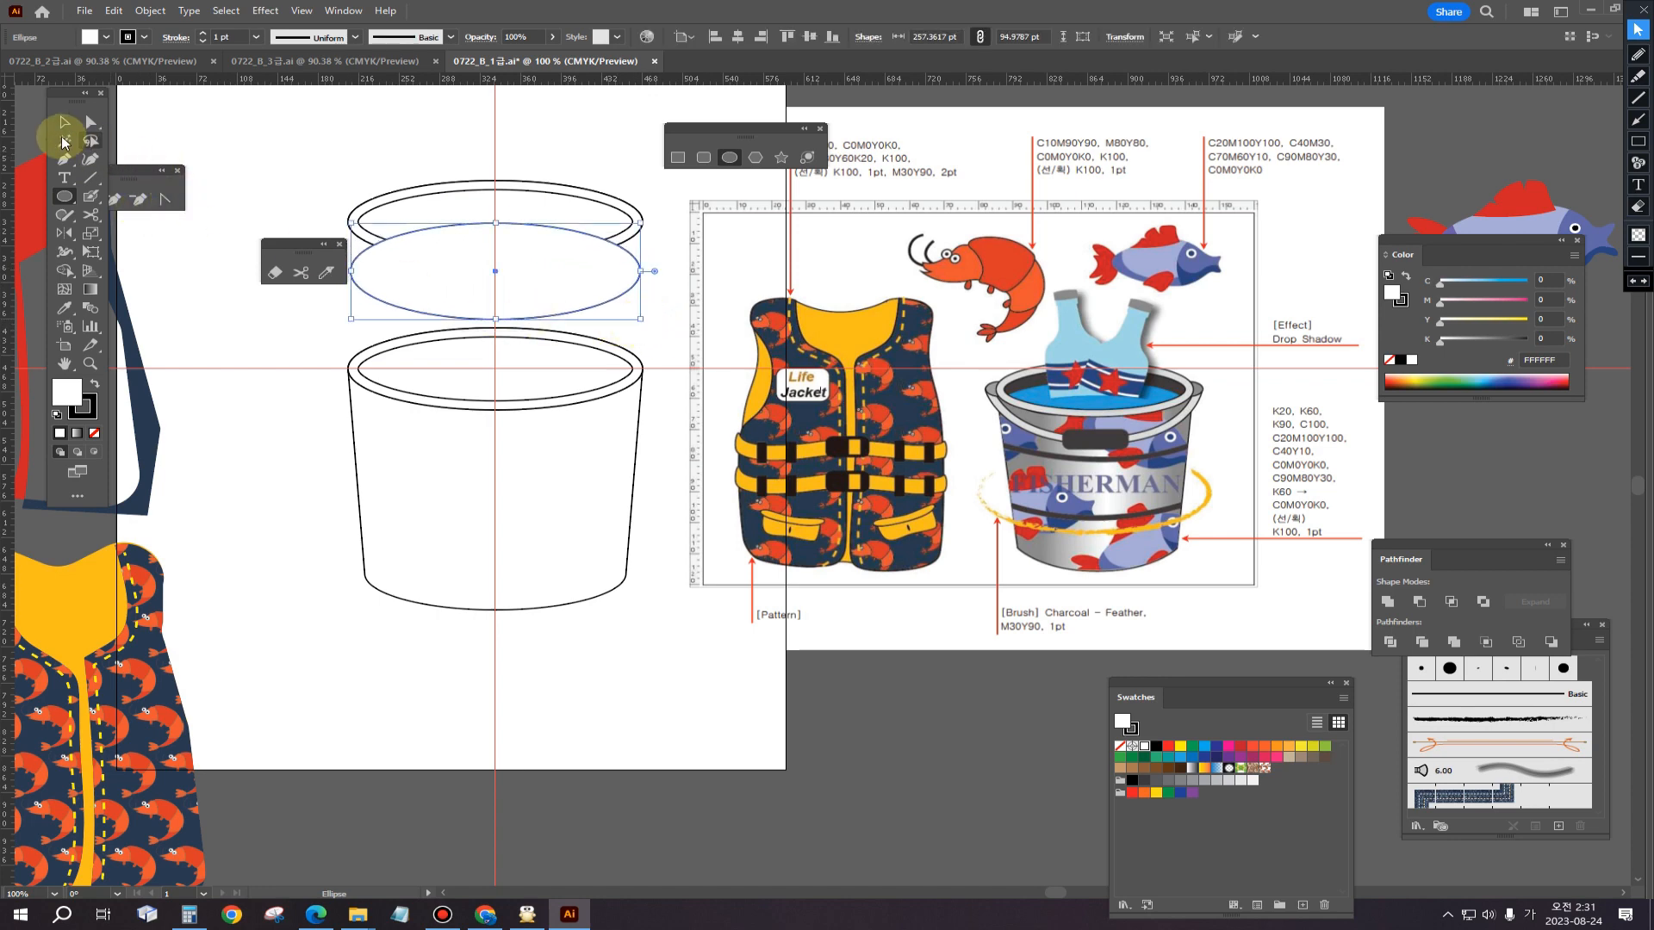
Step: Remove the new ellipse's fill, reshape it to about 308 × 71 pt without tilt, and position it across the lower part of the rim copy
left_click(64, 122)
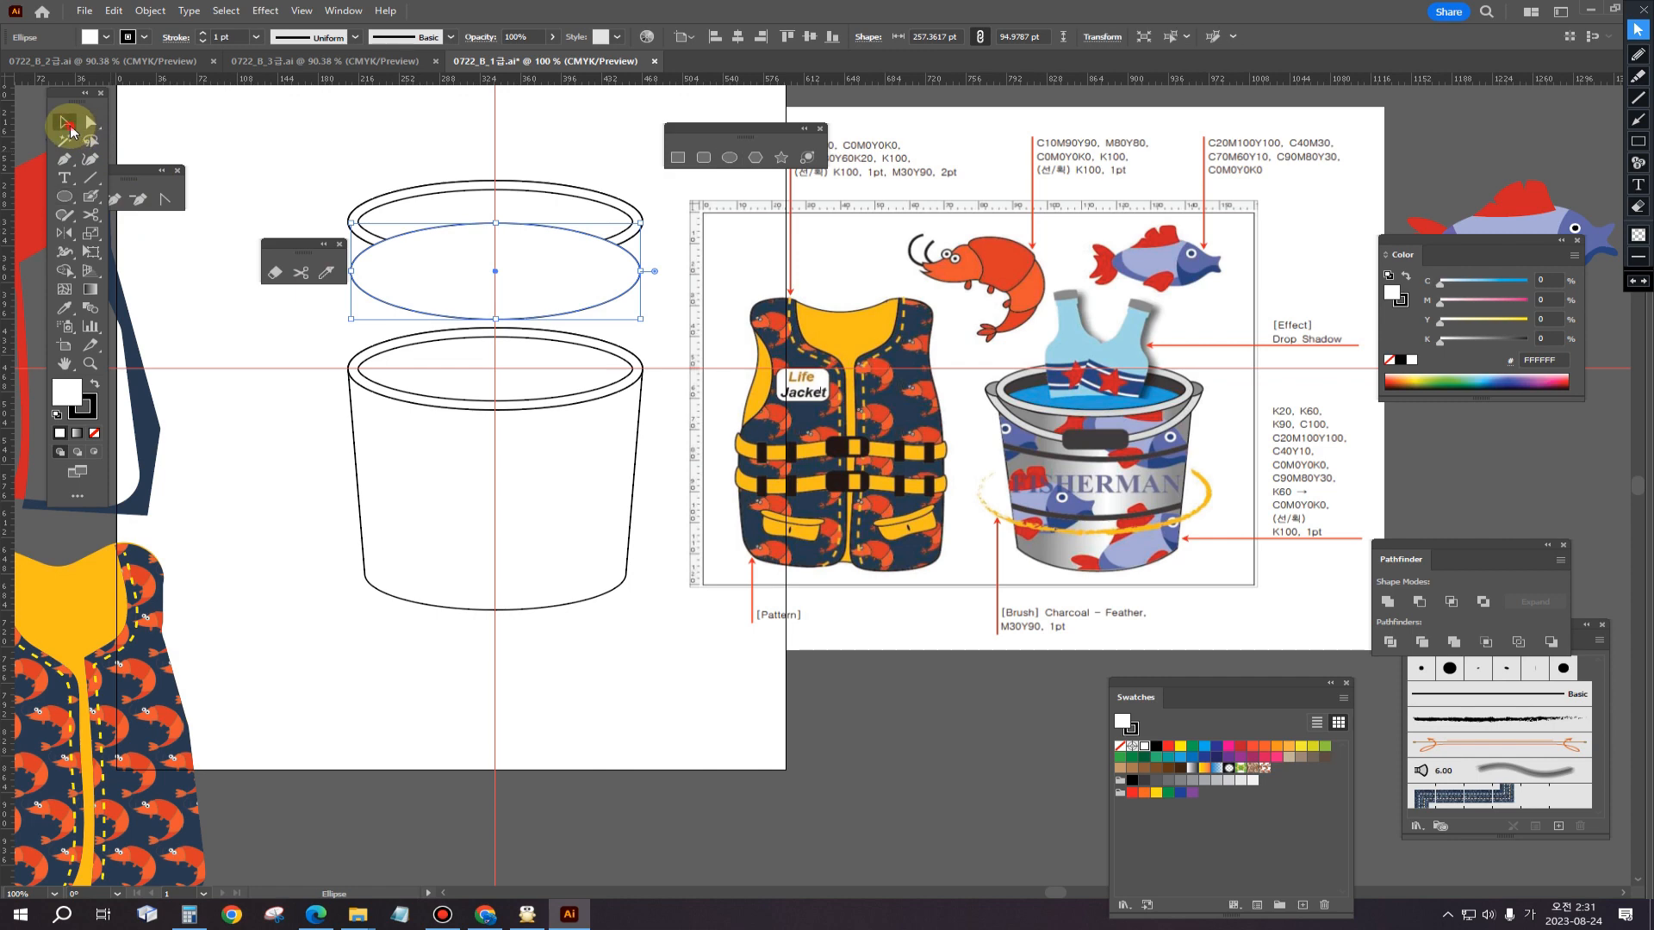
left_click(94, 434)
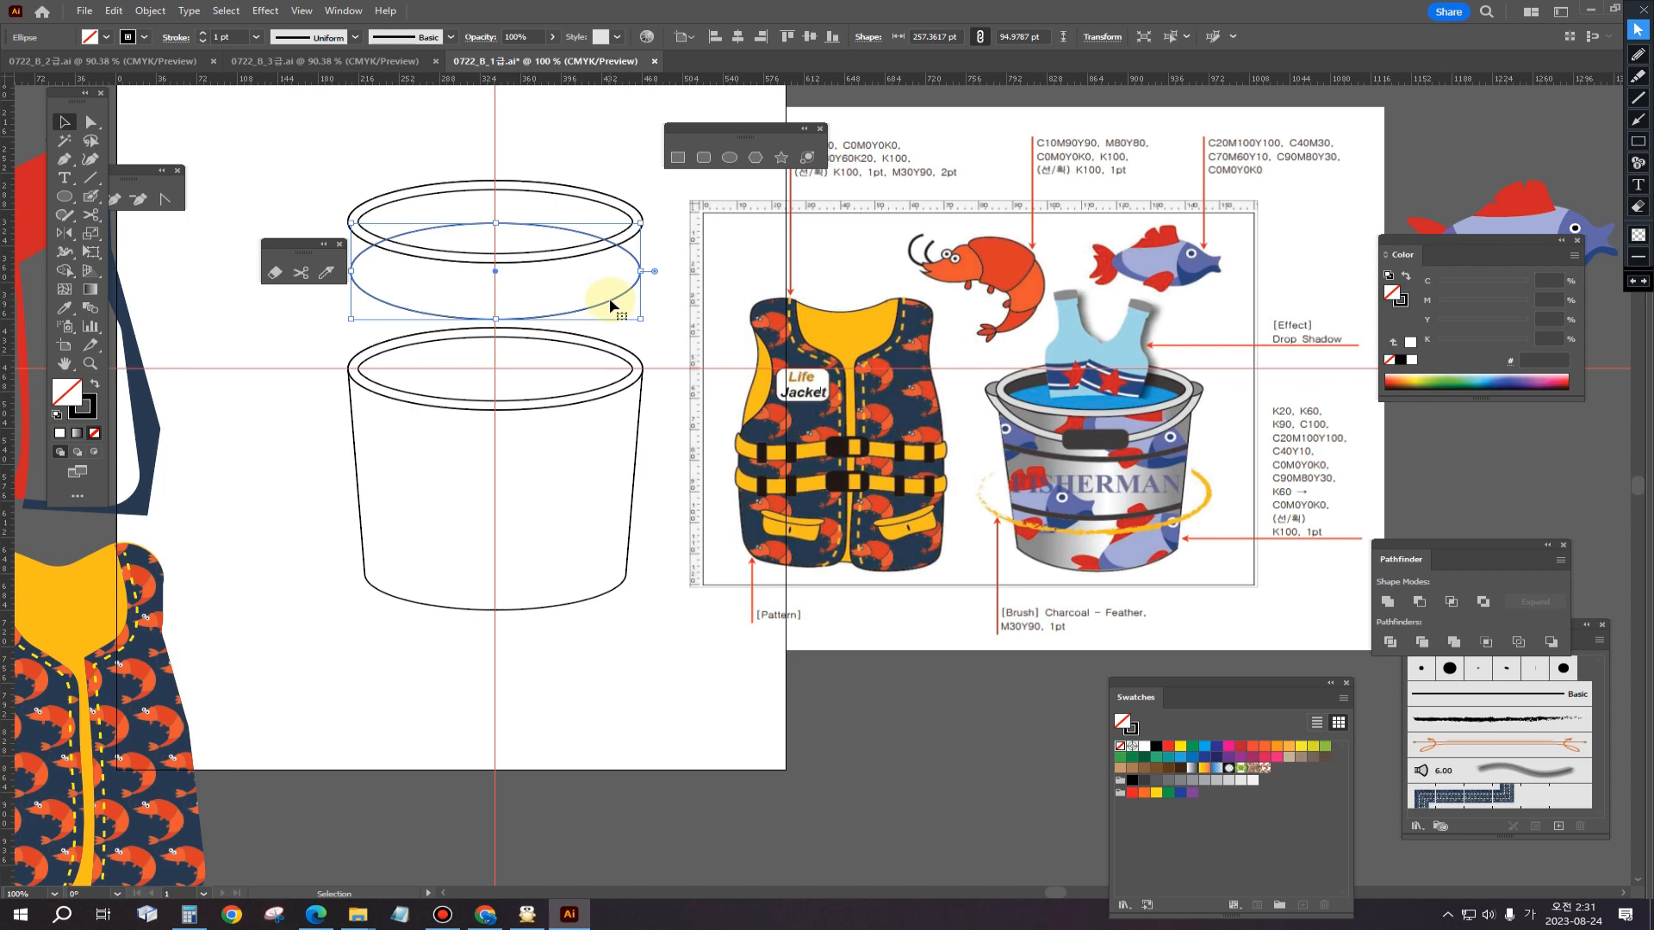
mouse_move(610, 300)
left_mouse_down()
mouse_move(611, 274)
mouse_move(612, 291)
left_mouse_up()
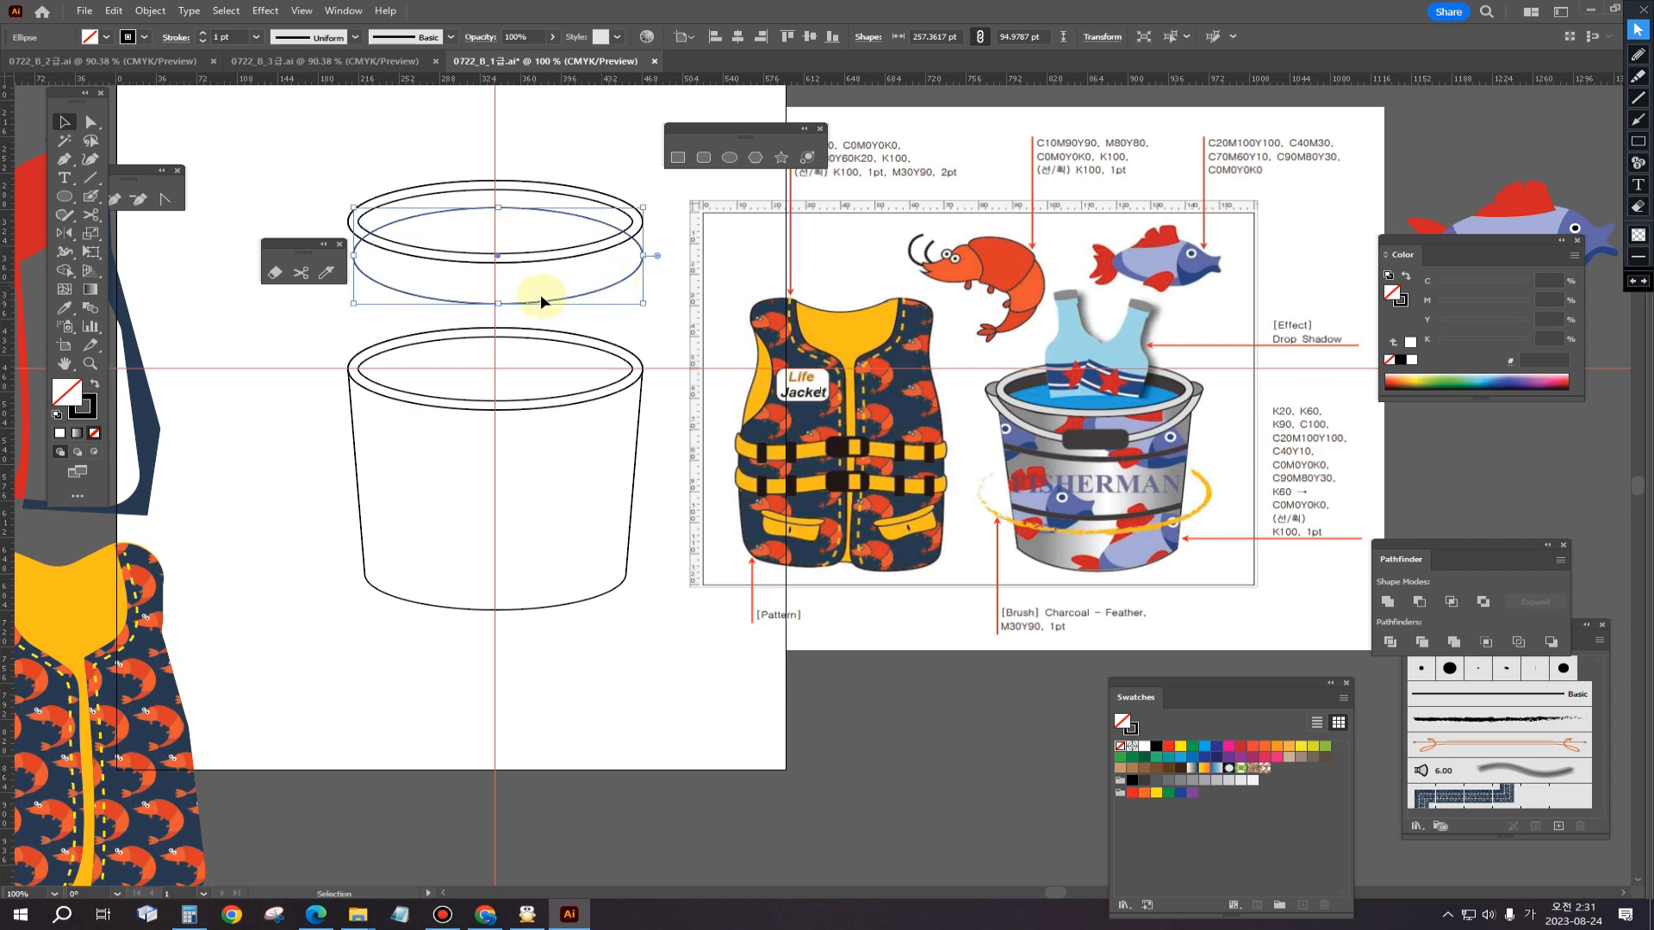
mouse_move(356, 259)
left_mouse_down()
mouse_move(309, 255)
mouse_move(325, 259)
left_mouse_up()
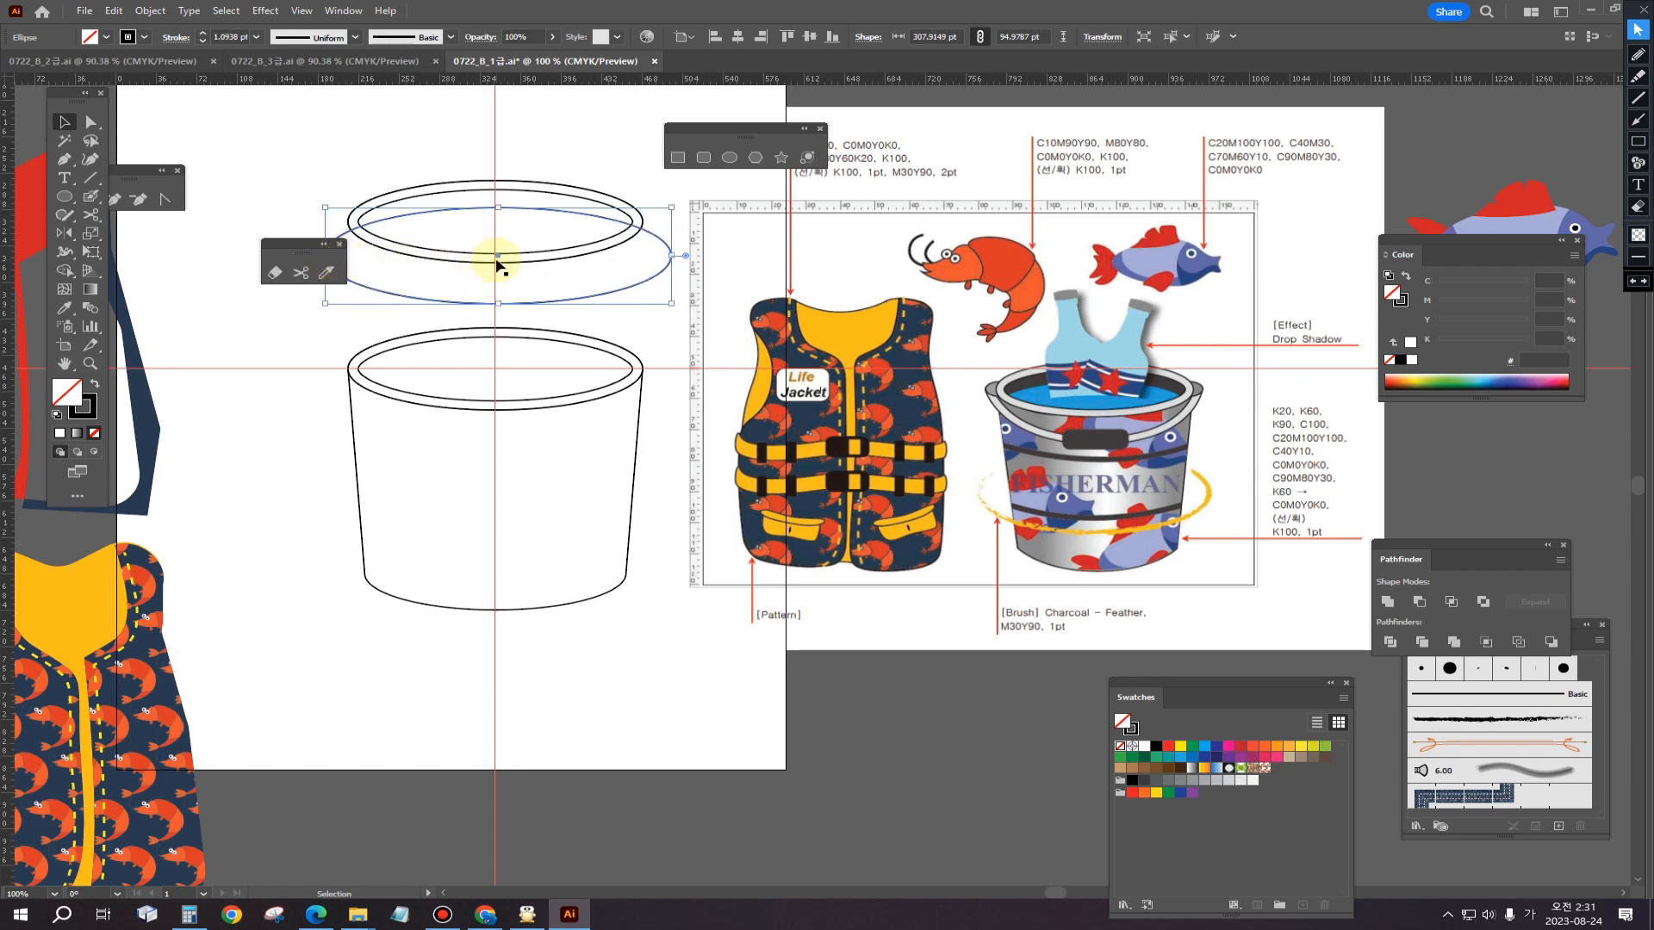
left_click_drag(496, 205, 496, 216)
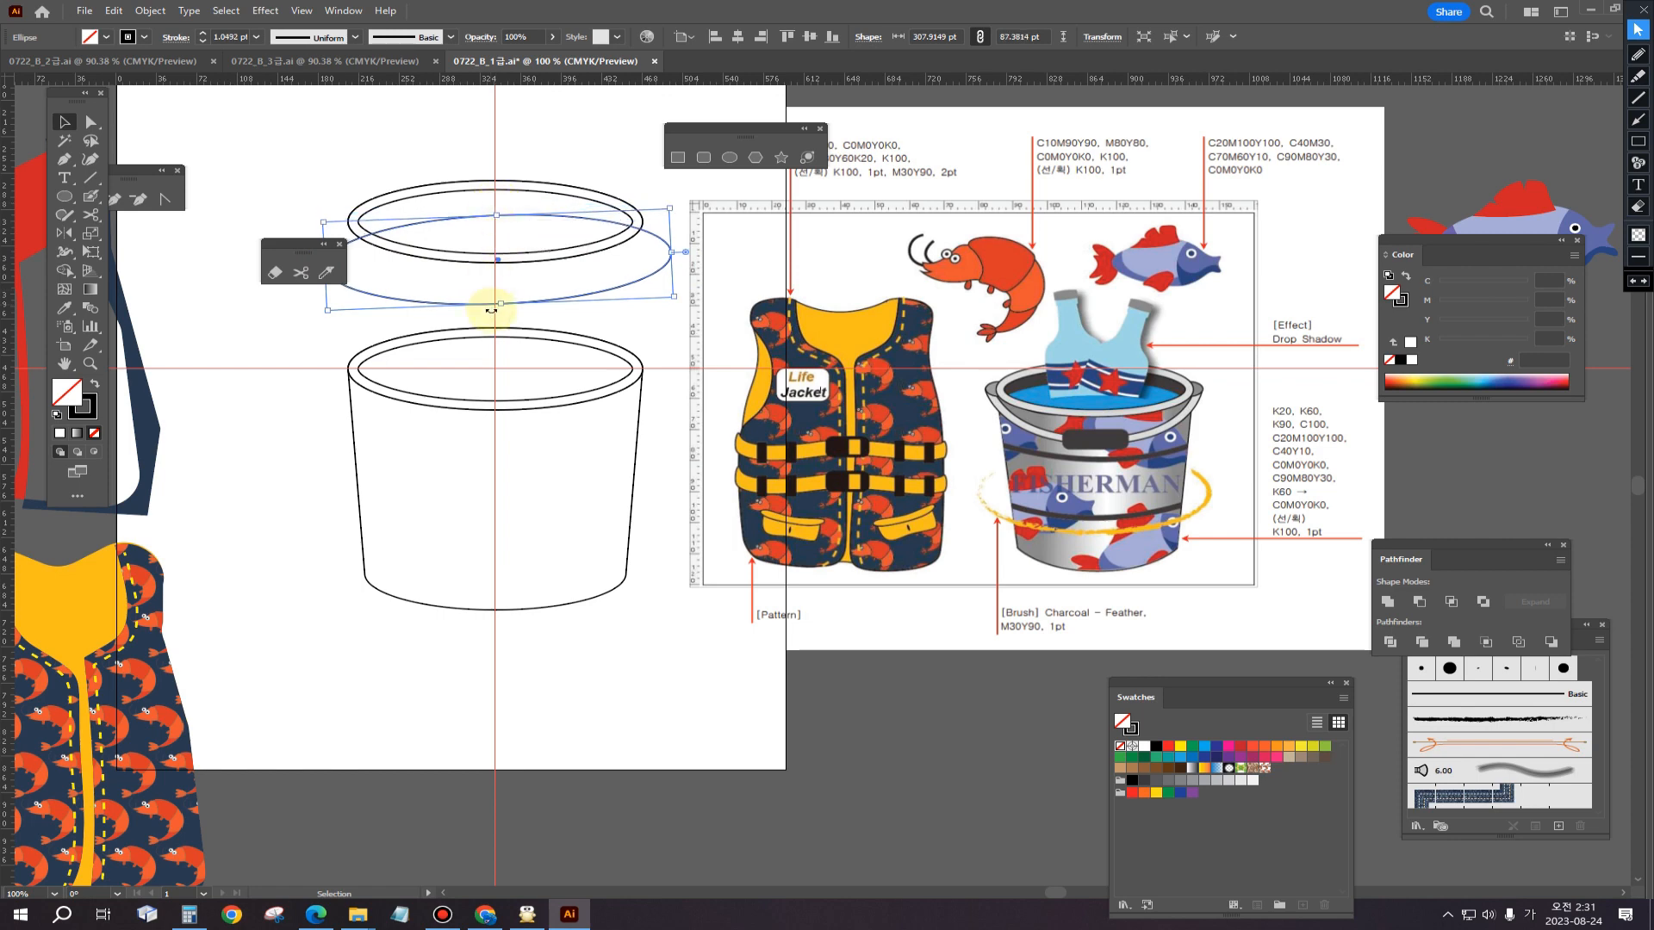
left_click_drag(501, 307, 522, 279)
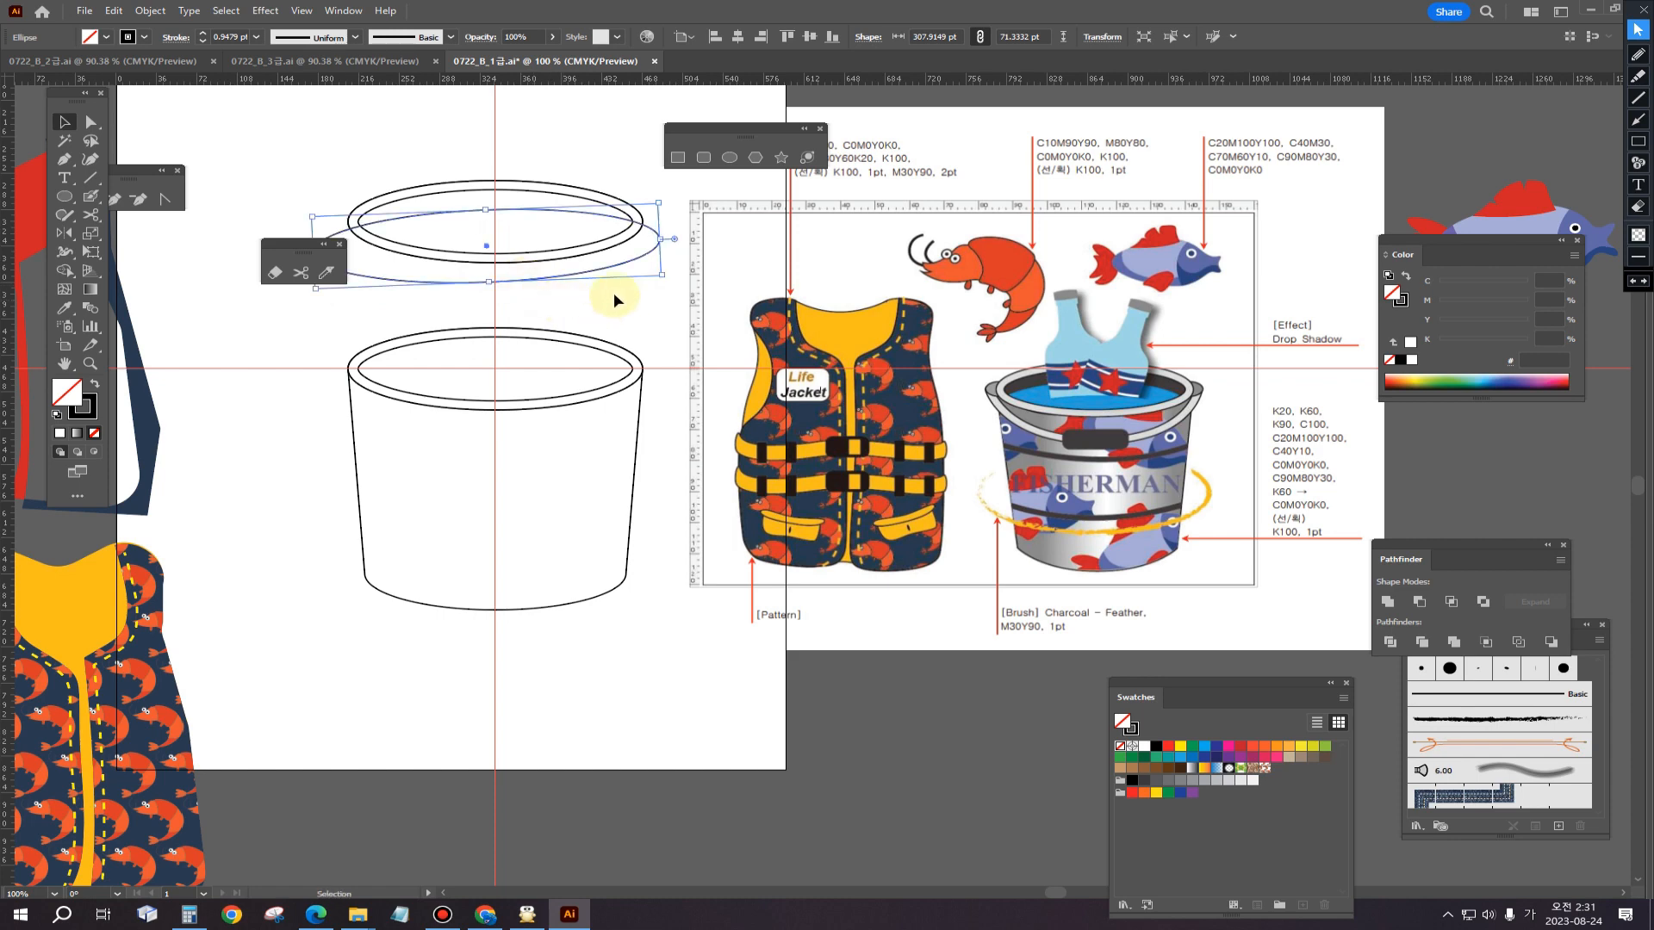
left_click_drag(663, 279, 662, 285)
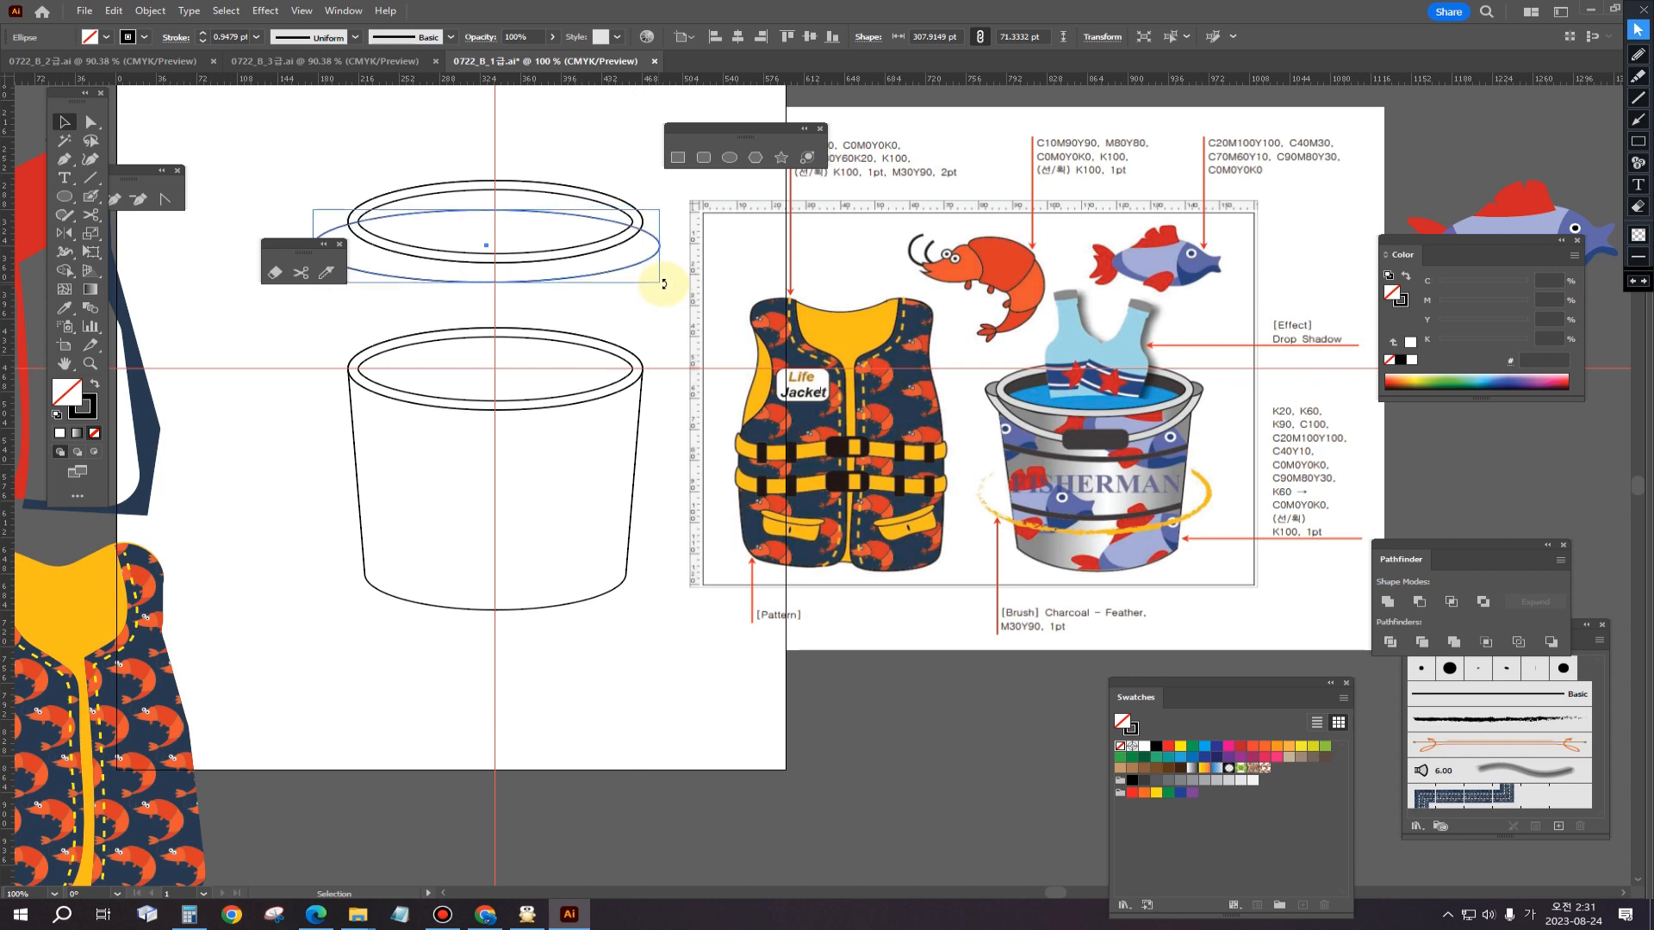
left_click_drag(485, 249, 519, 284)
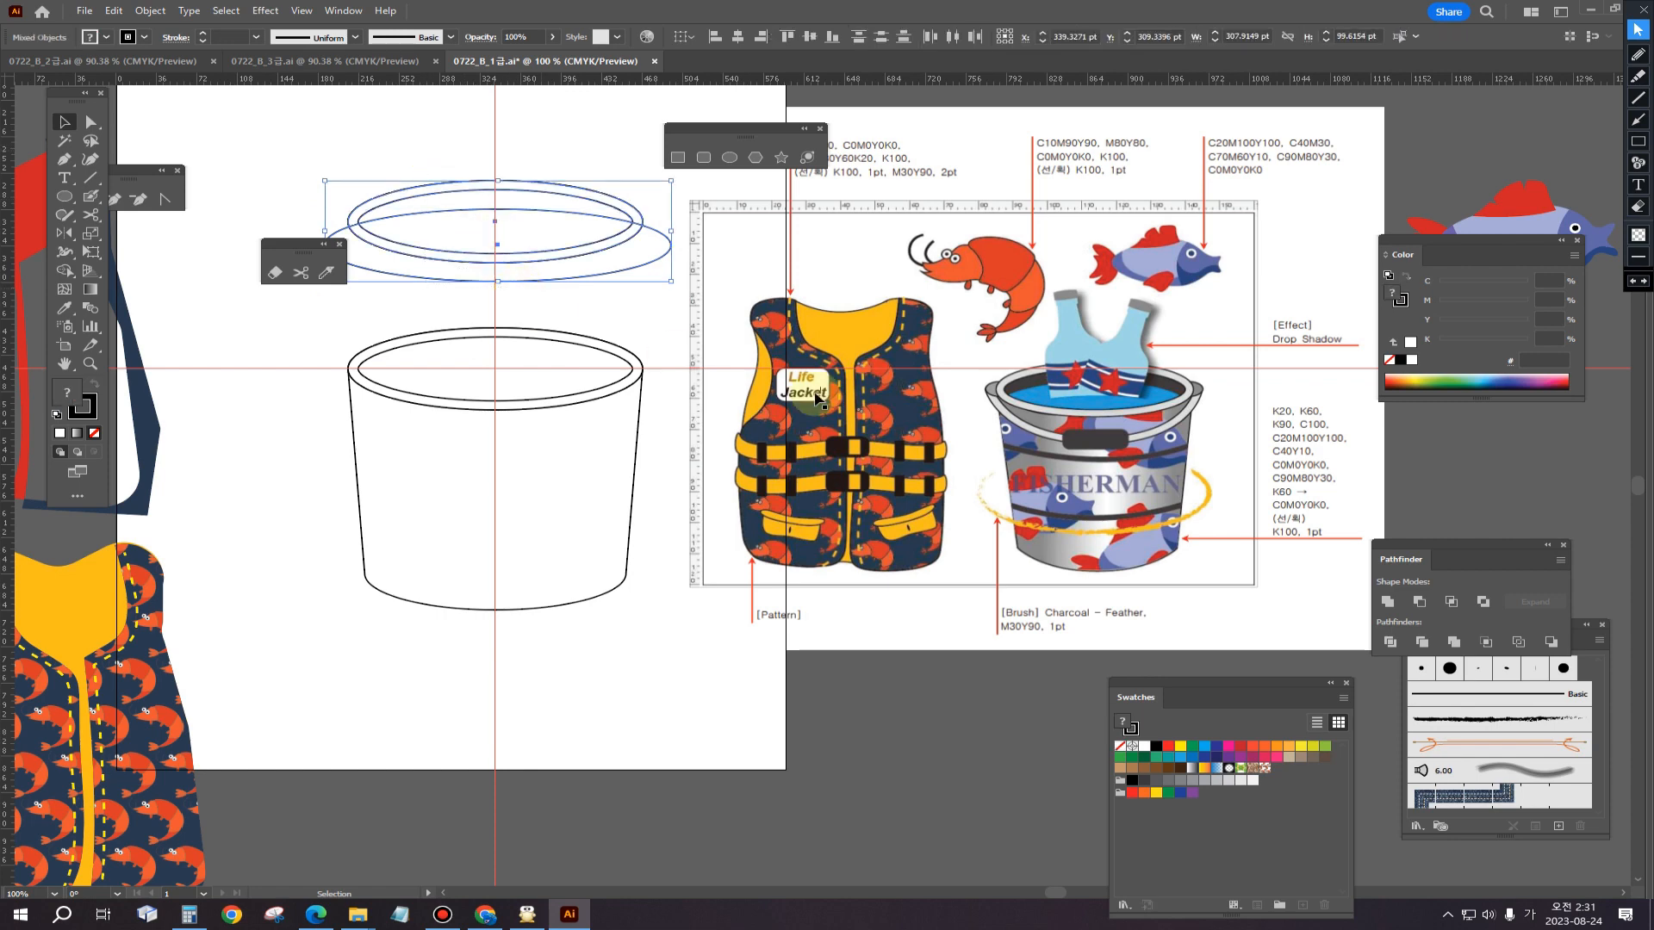
Step: Divide the rim copy and the wide ellipse along their overlaps and ungroup the resulting pieces
key("ctrl+g")
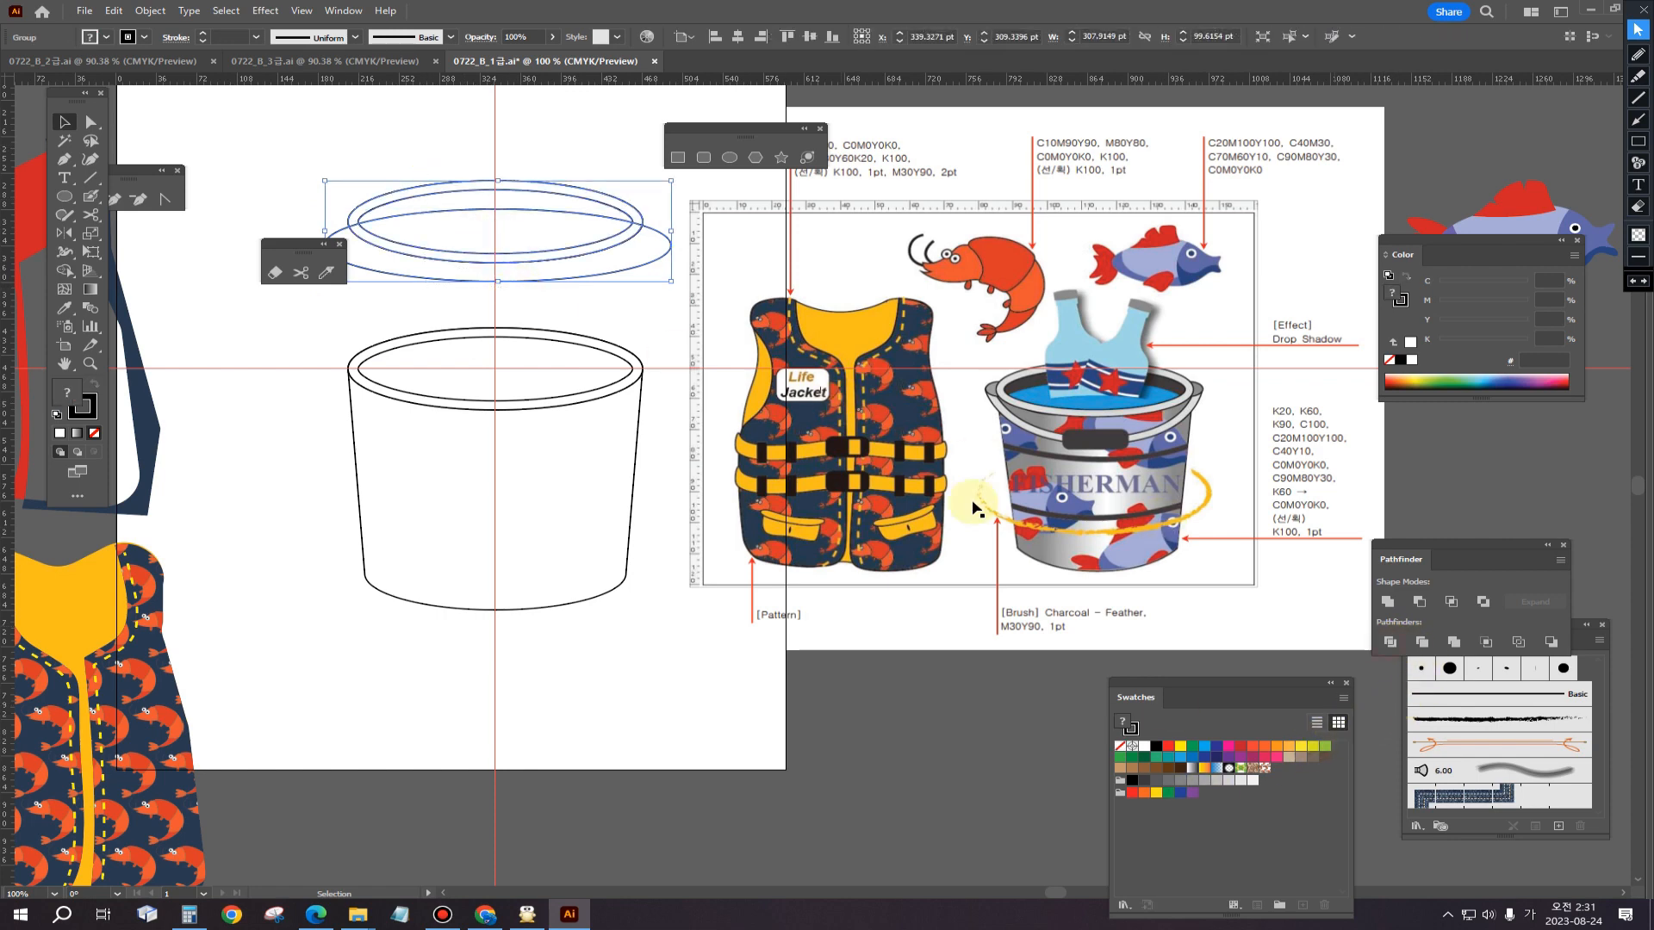
left_click(142, 10)
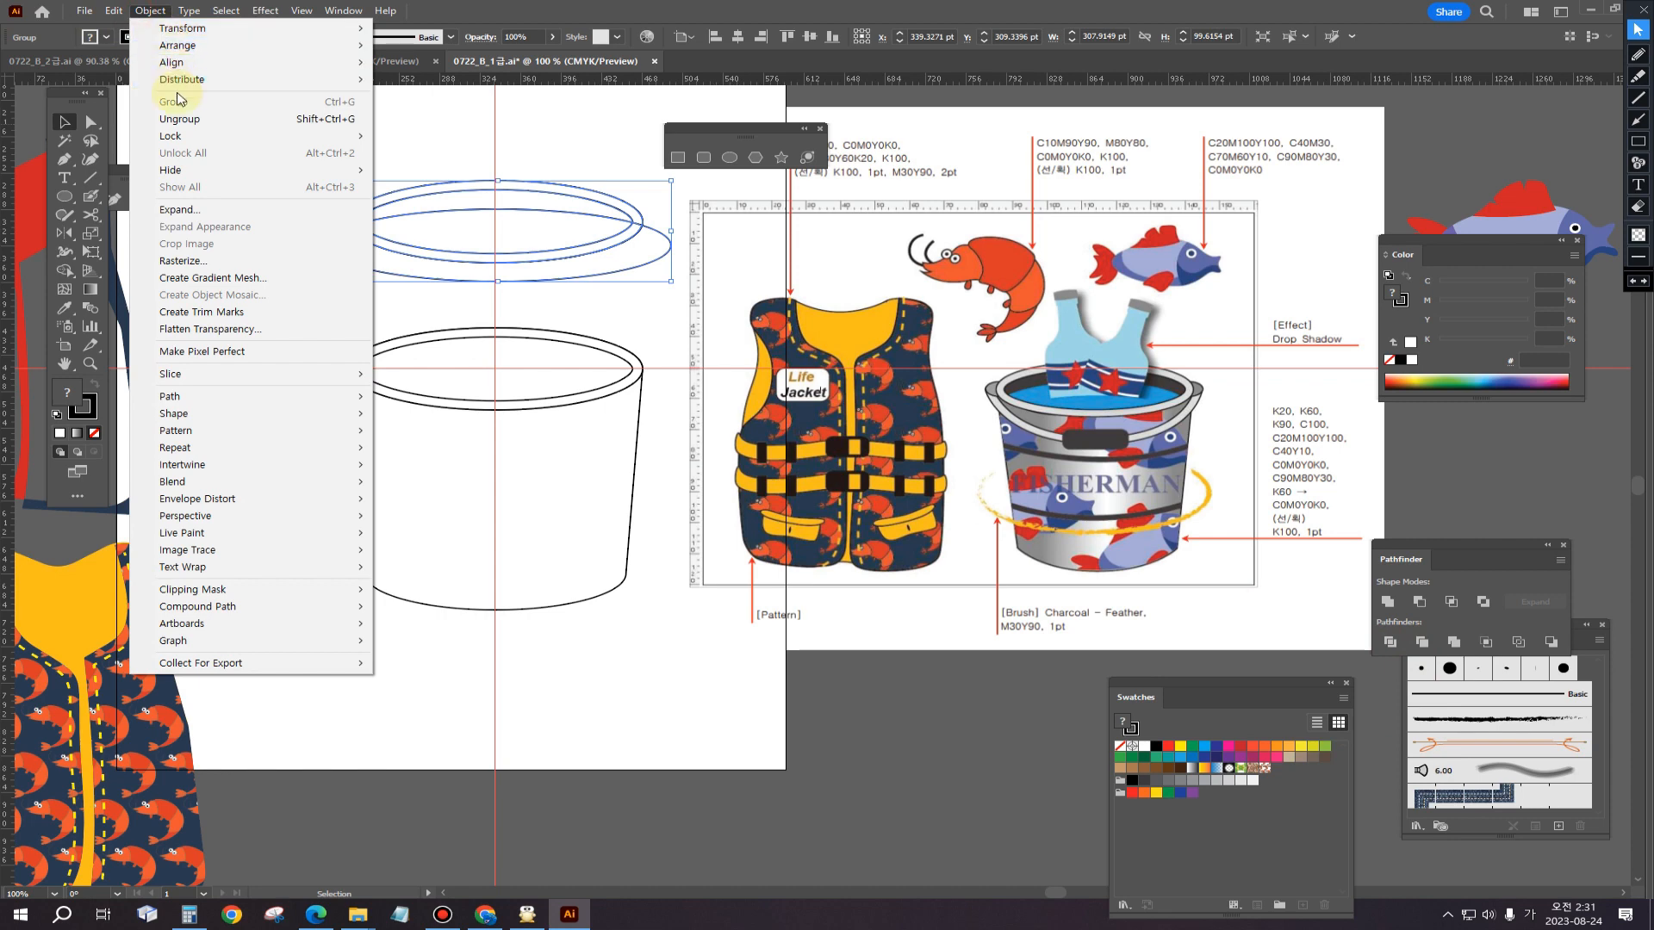
left_click(182, 119)
left_click(455, 122)
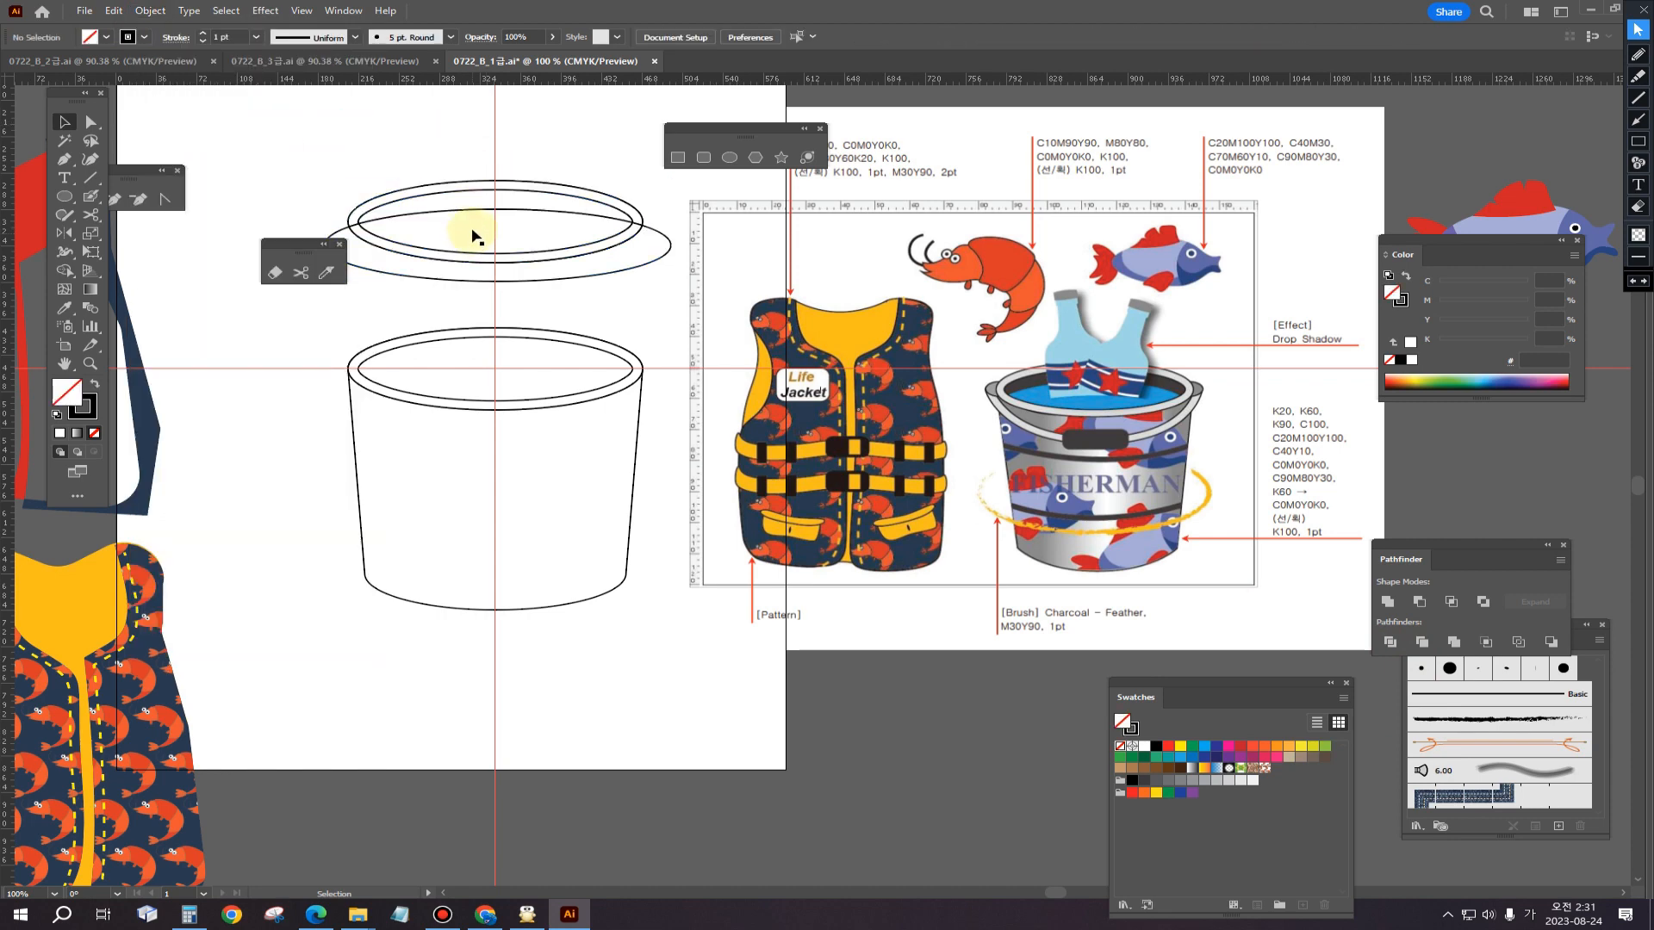
Step: Move the lens-shaped inner piece from the divided rim copy down into the opening of the bucket's rim
left_click(464, 225)
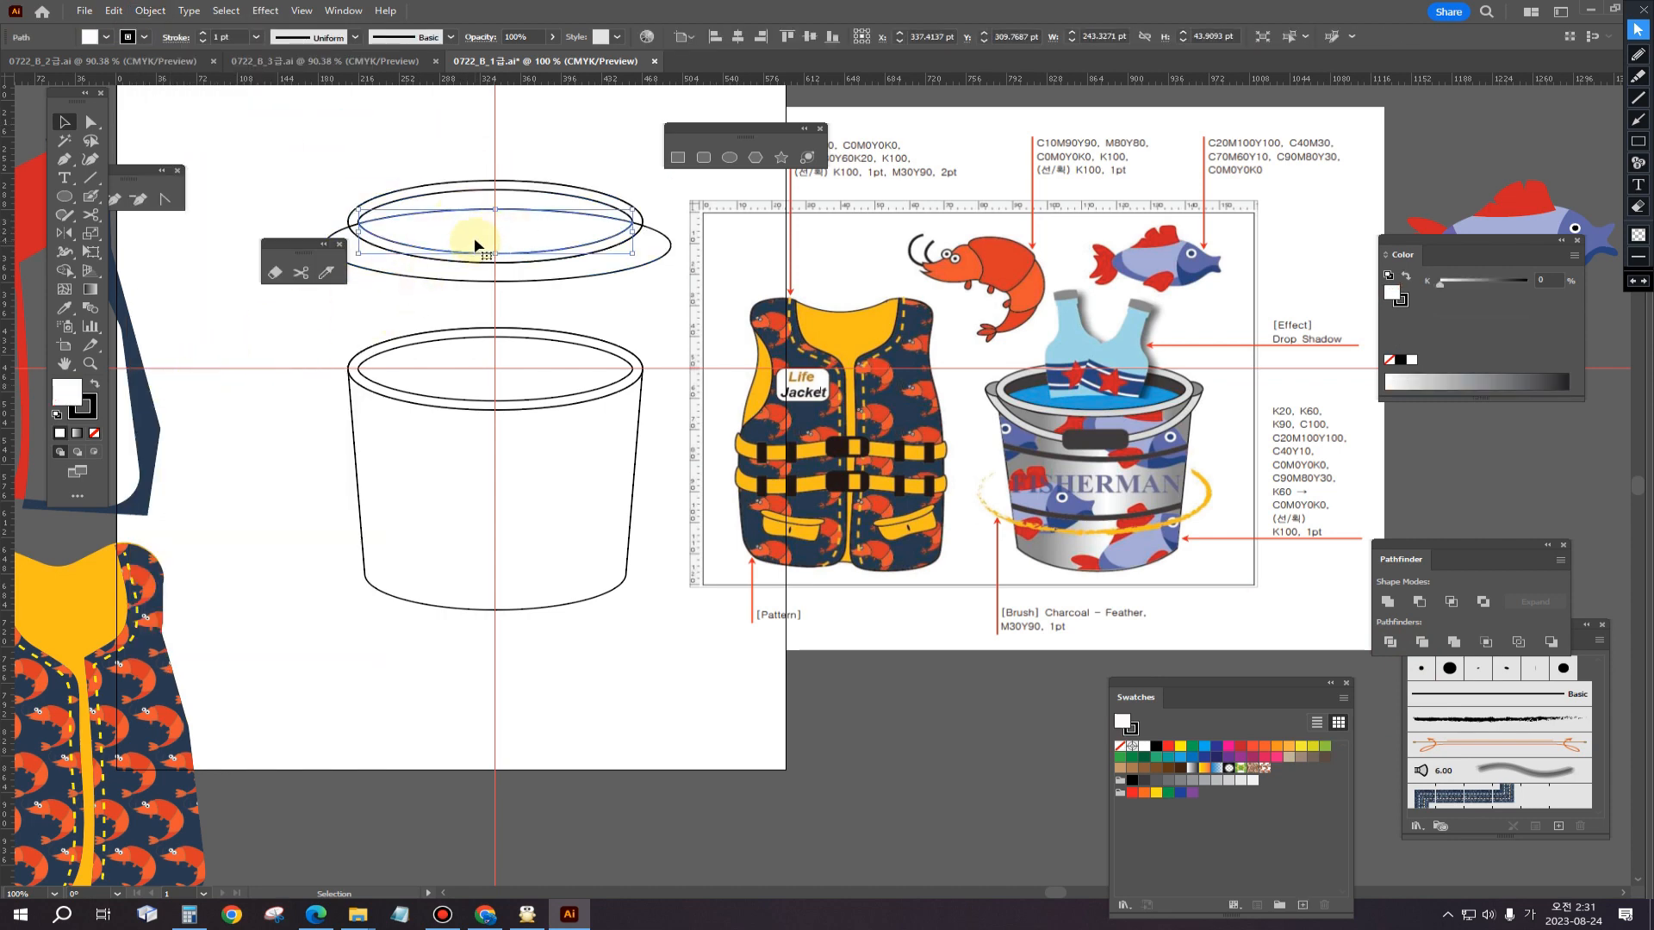
left_click_drag(472, 234, 470, 379)
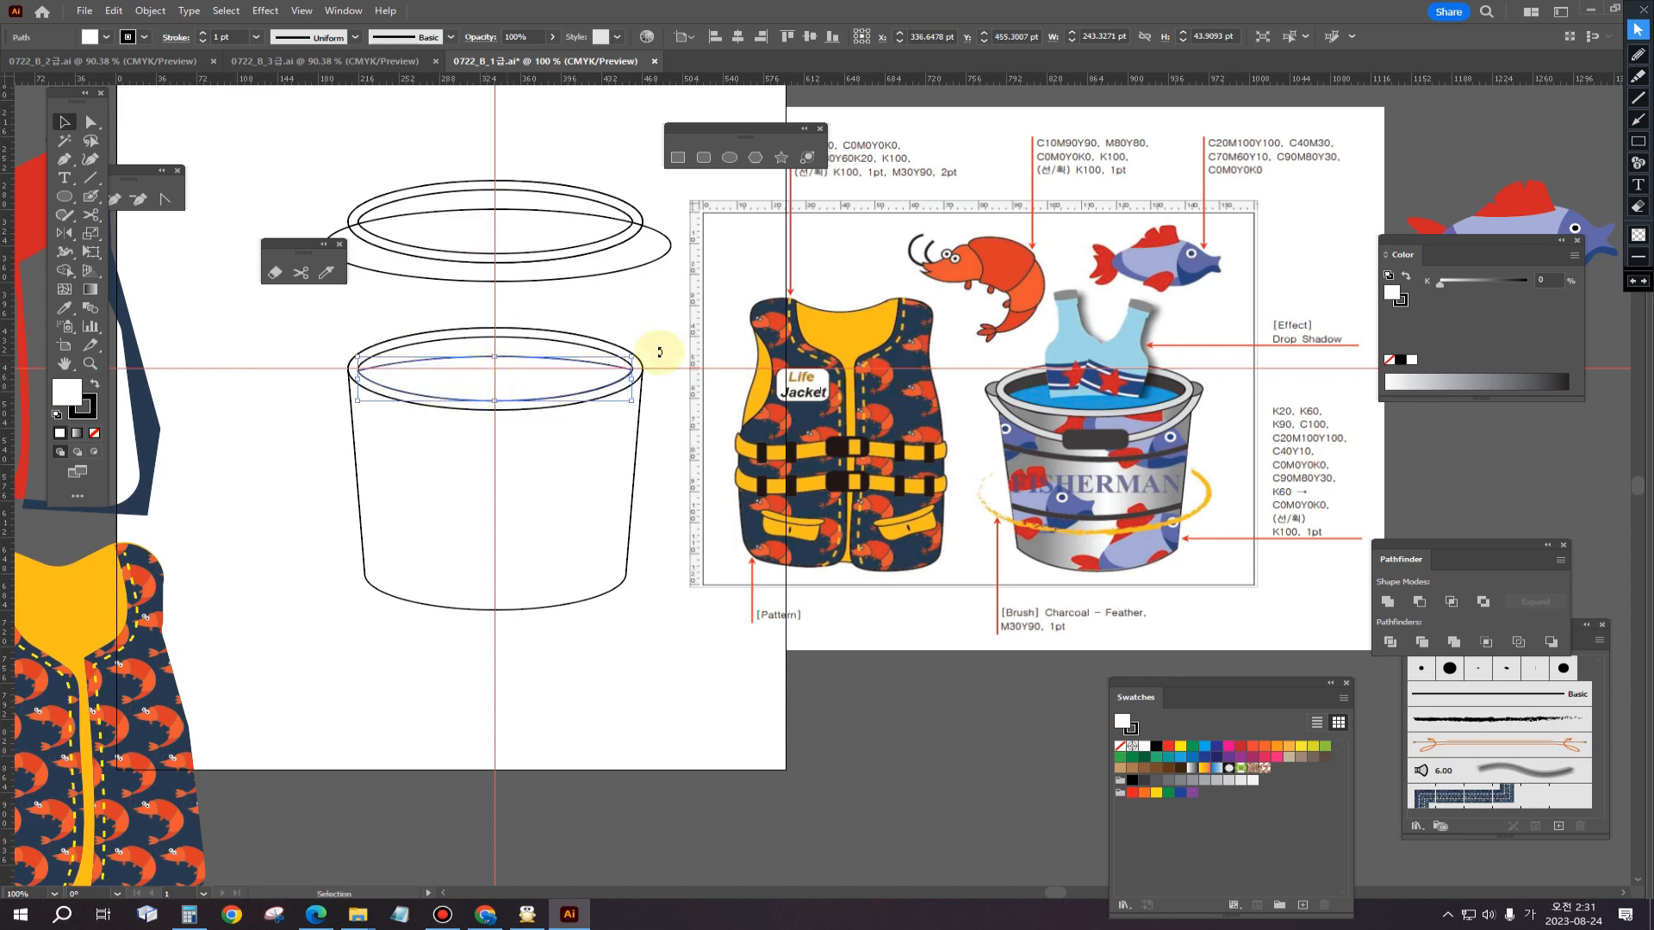
left_click(456, 340)
left_click(451, 390)
left_click(443, 349)
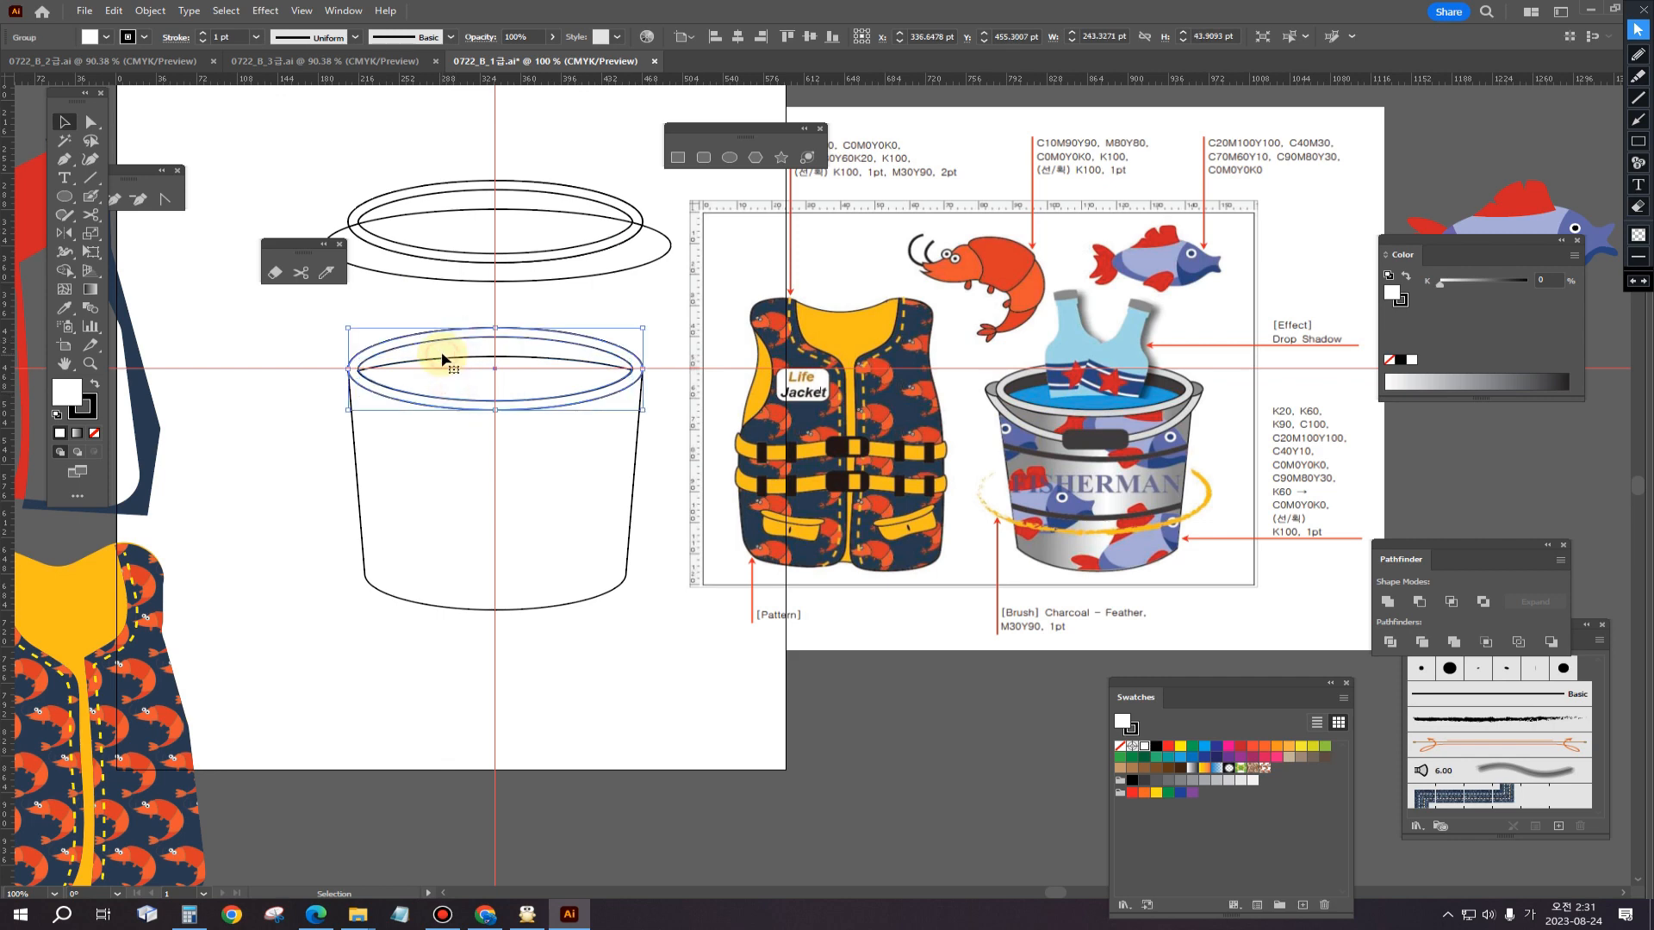
left_click(281, 457)
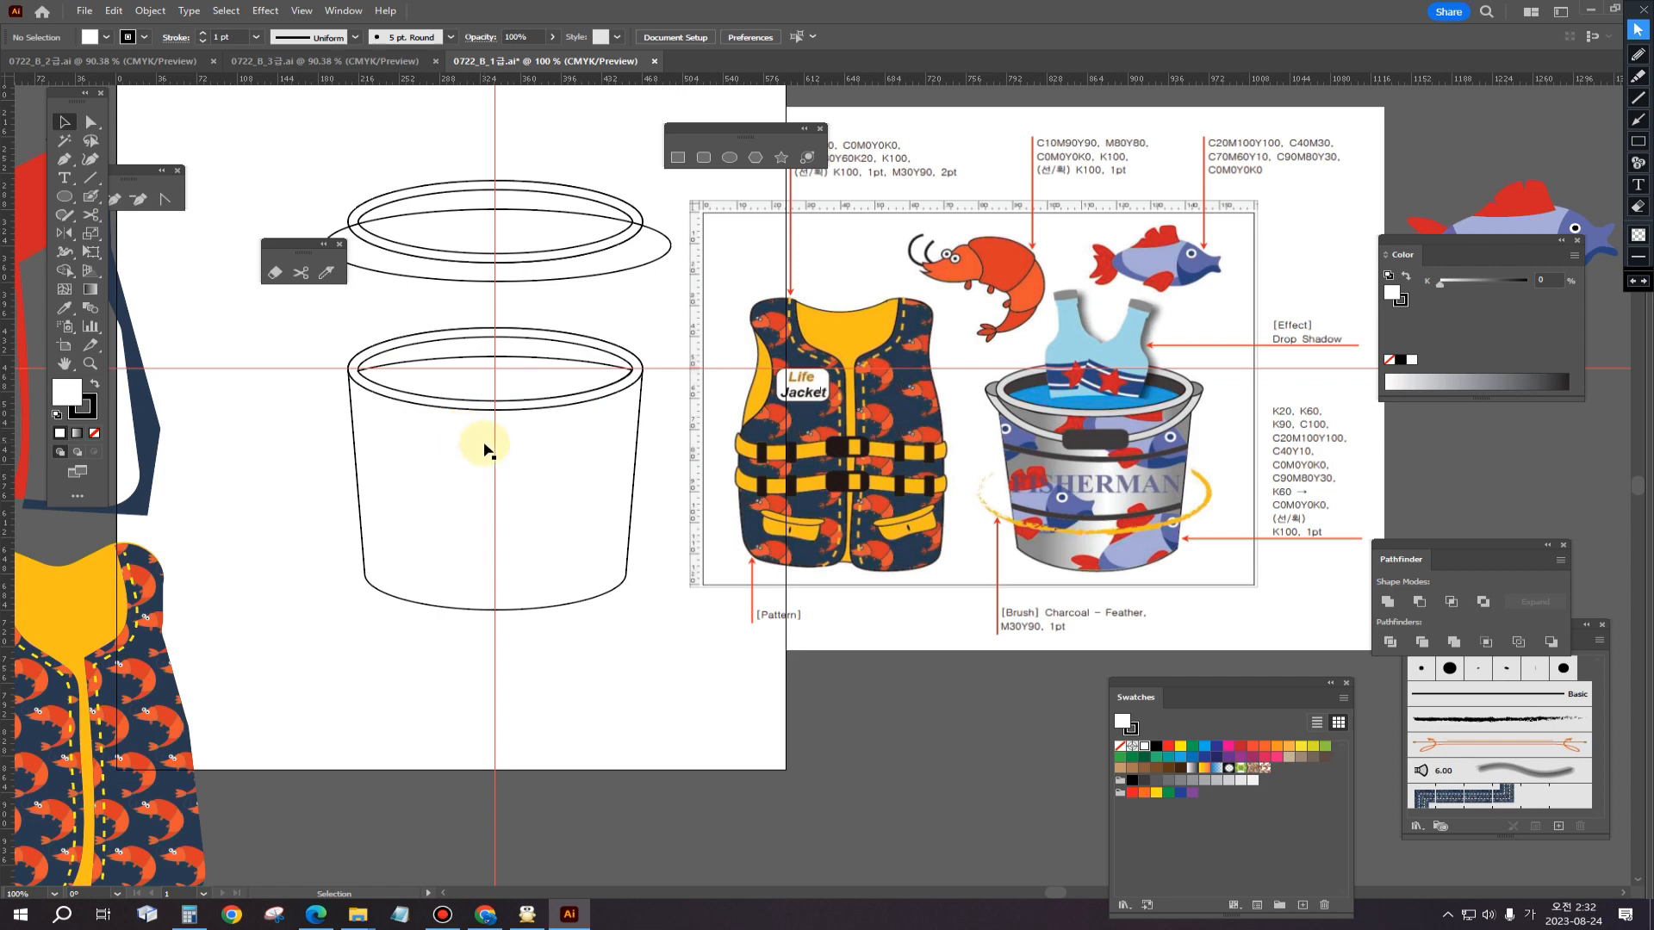
Step: Duplicate the bucket body to the empty area below the original, across the artboard's lower edge
left_click(481, 509)
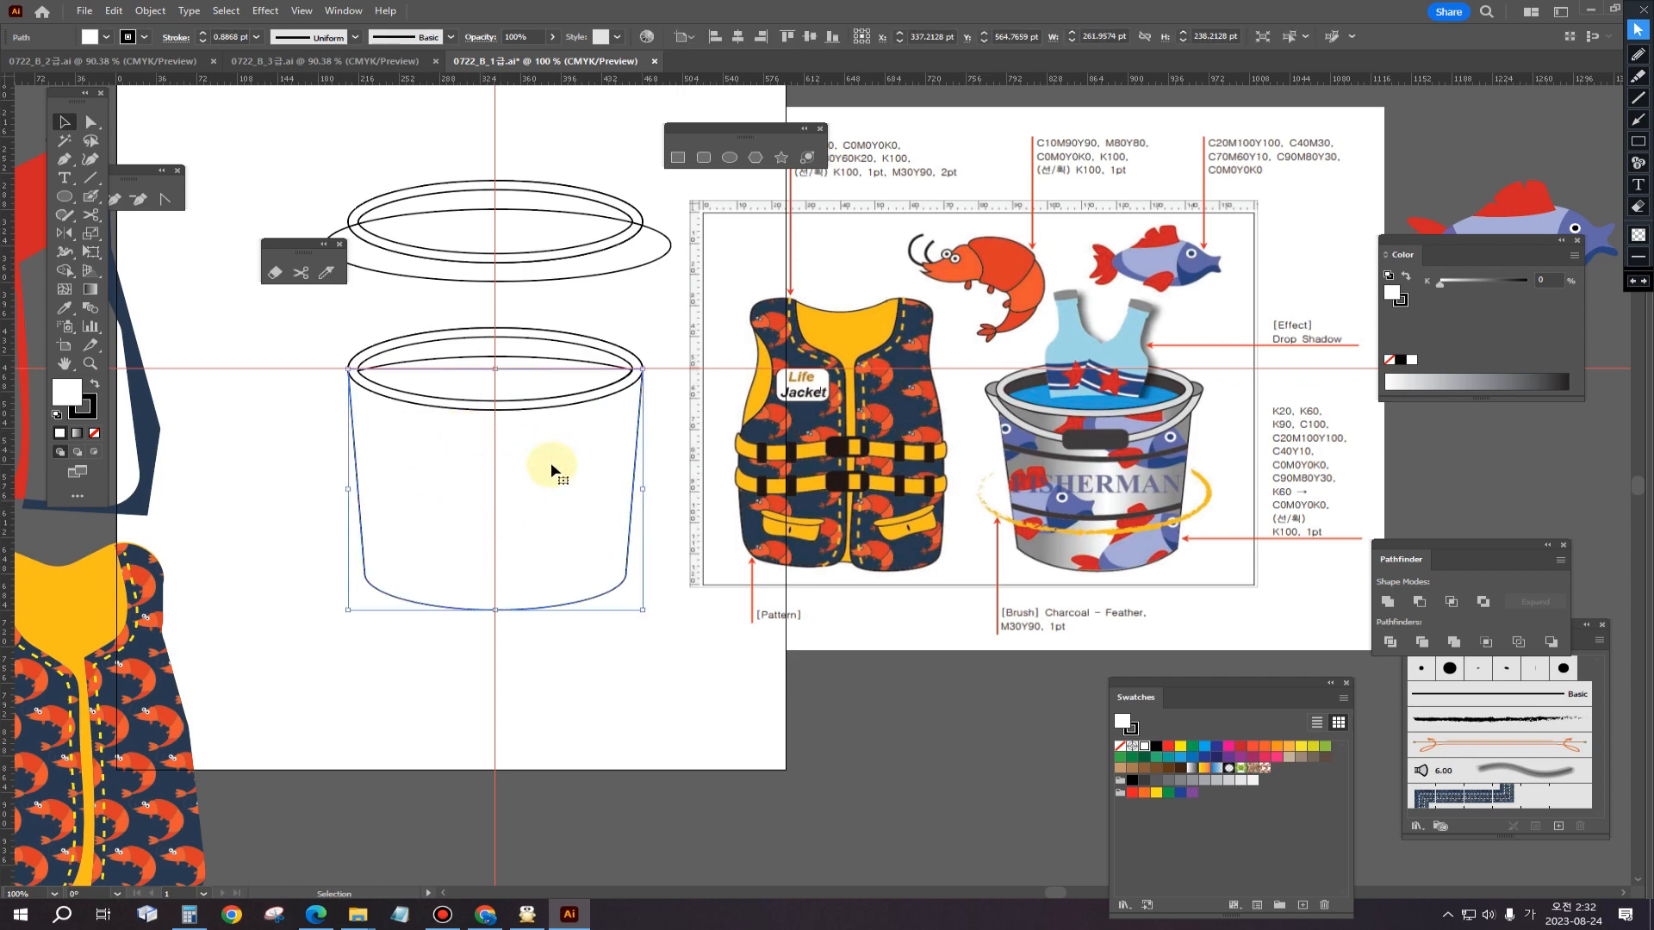
left_click_drag(538, 524, 738, 849)
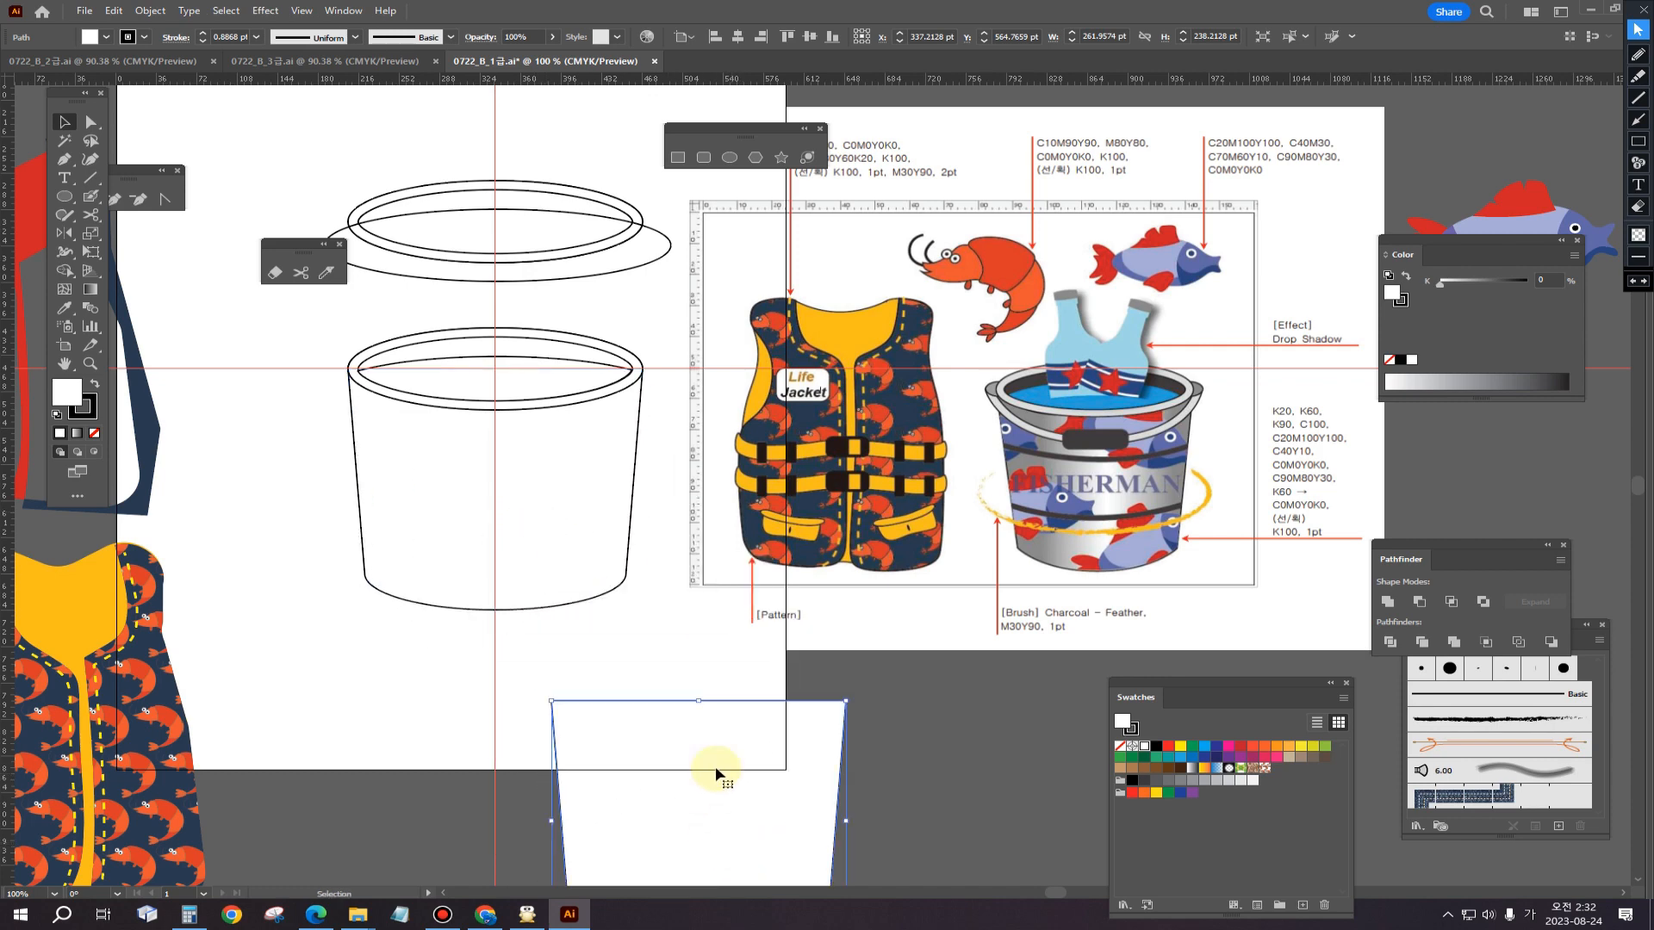
left_click(536, 503)
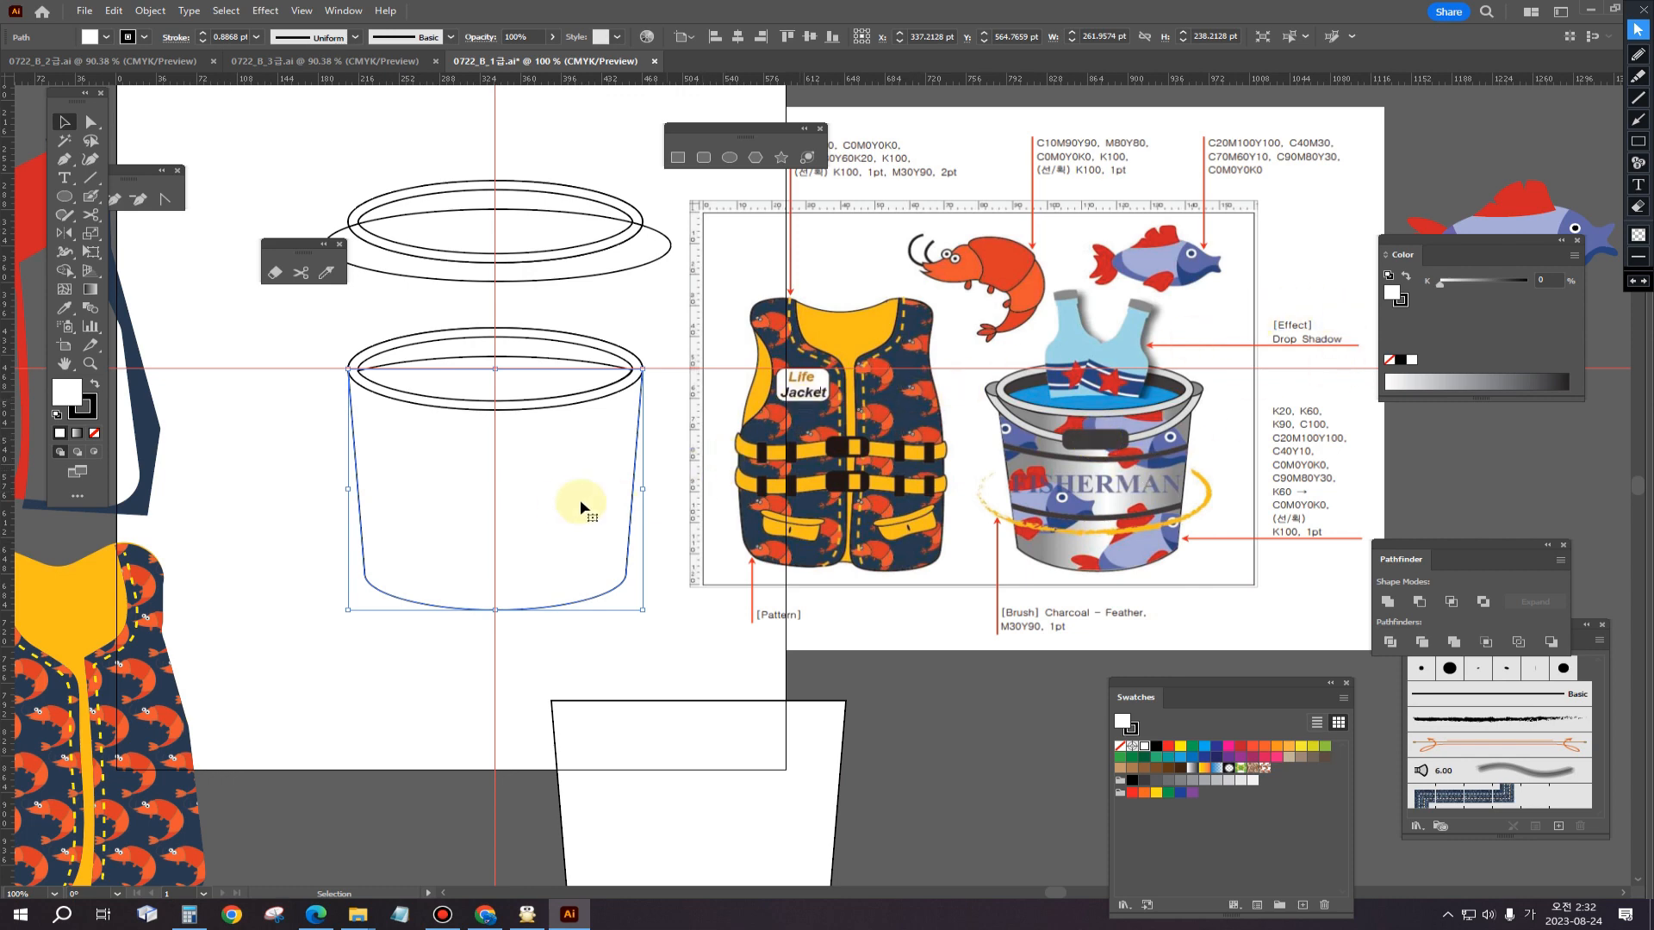
Step: Move all pieces of the fish from beside the reference sheet to the empty area next to the bucket body copy
scroll(562, 506, "down", 1)
scroll(562, 506, "down", 1)
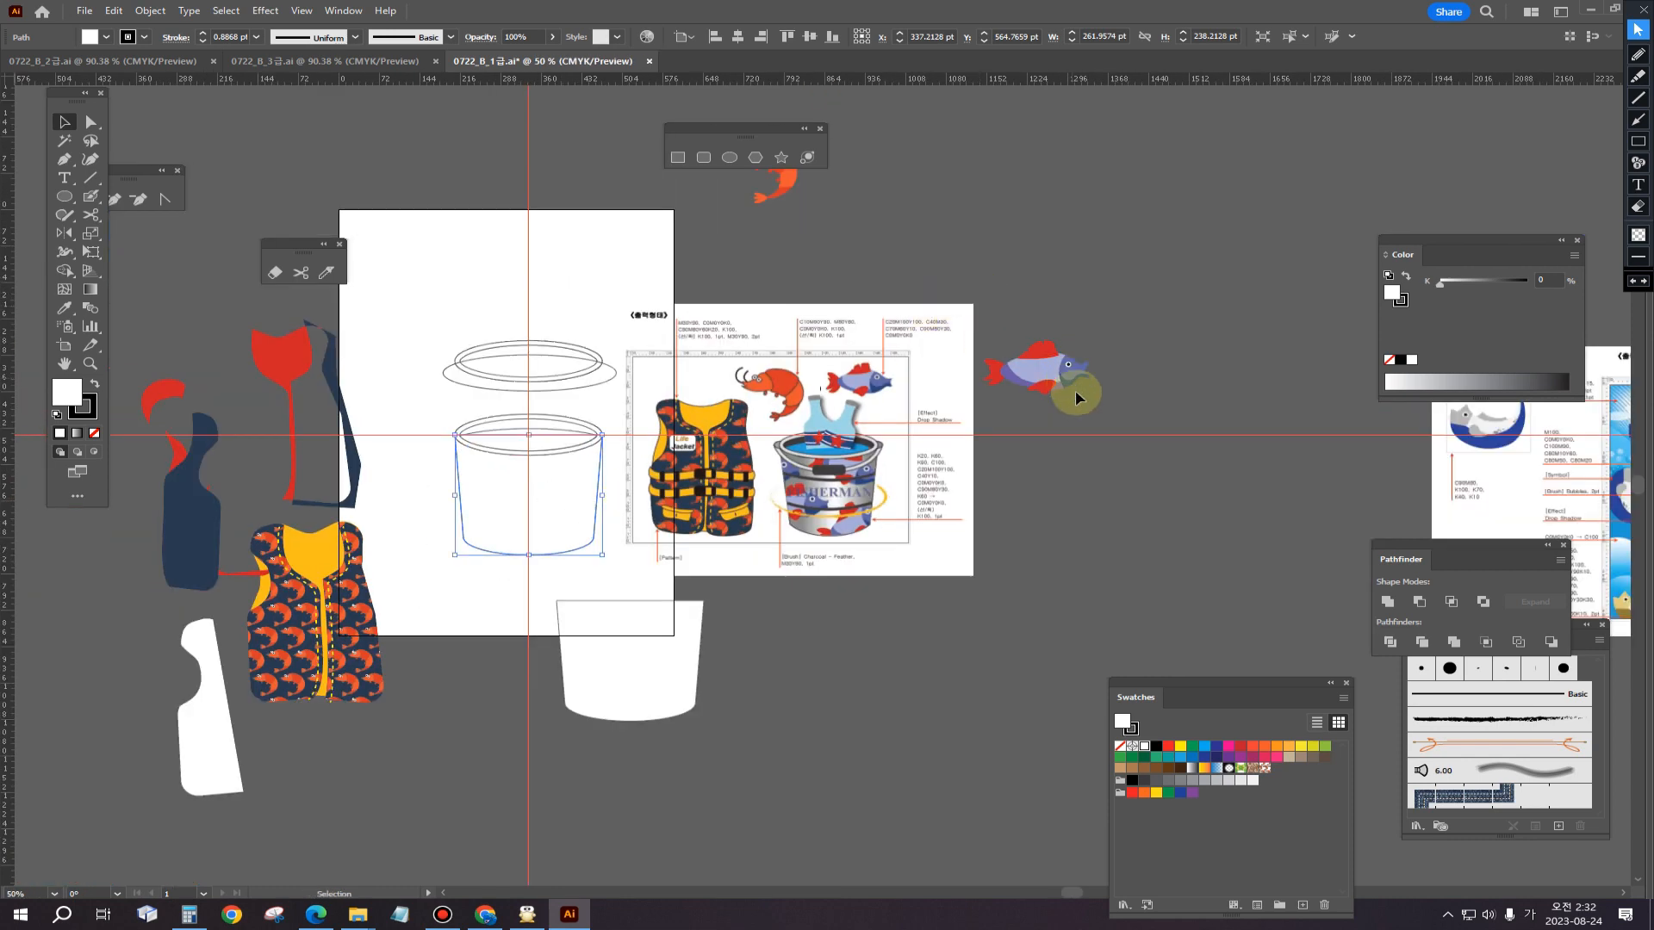
left_click(1124, 336)
left_click(1043, 391)
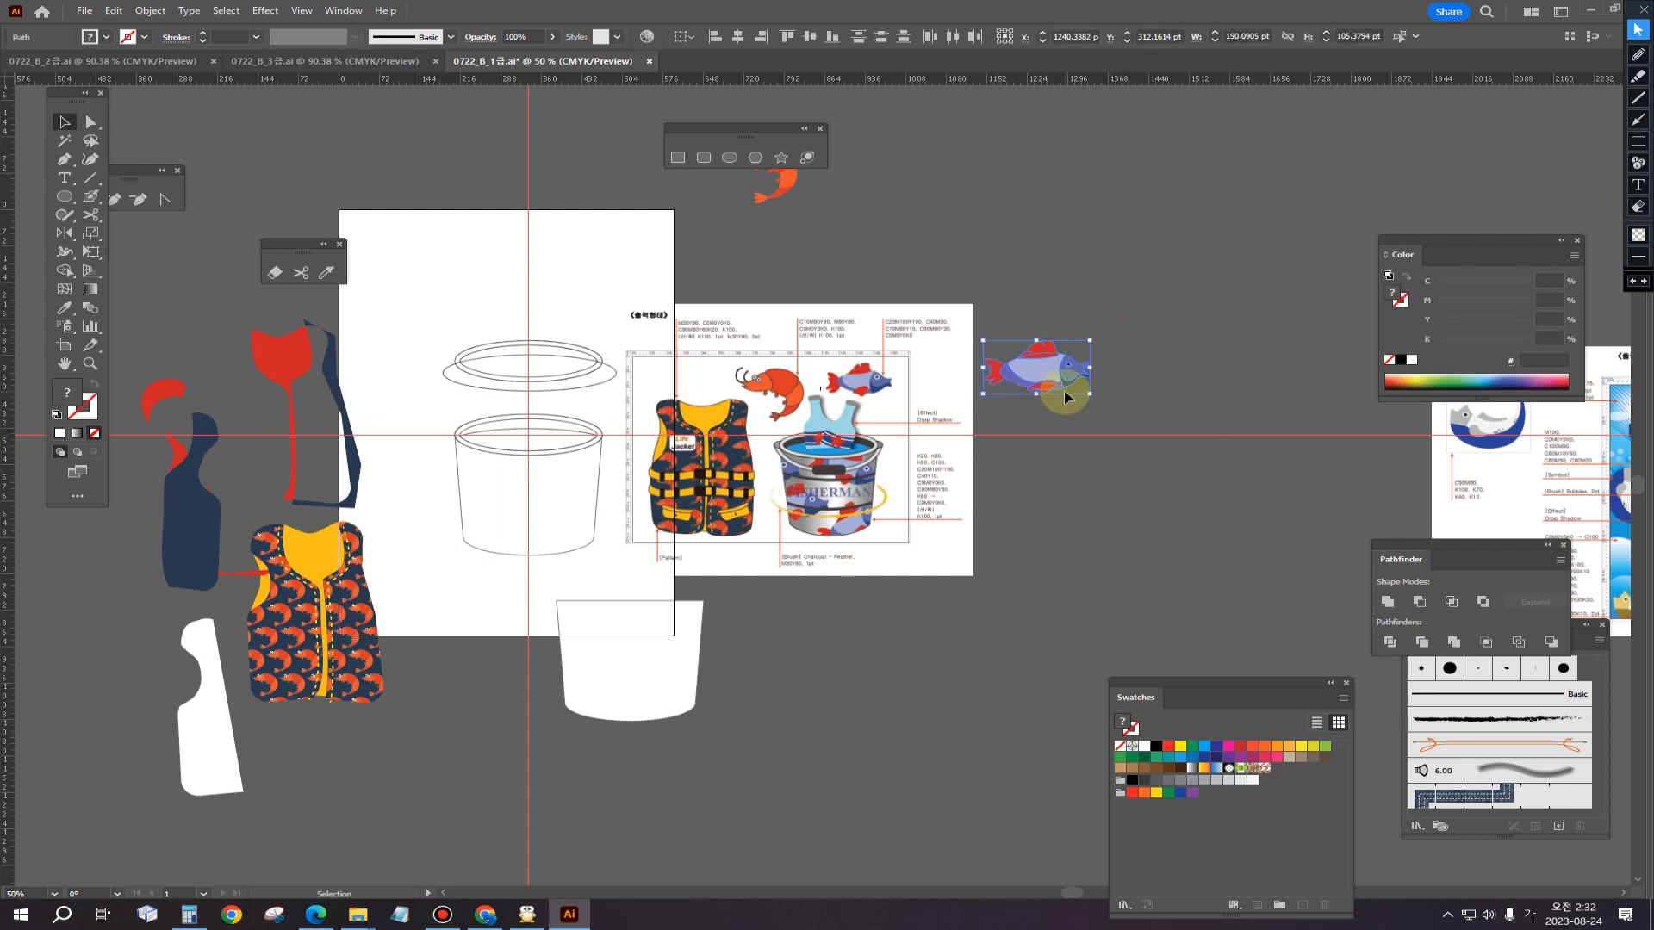
left_click_drag(1054, 392, 594, 499)
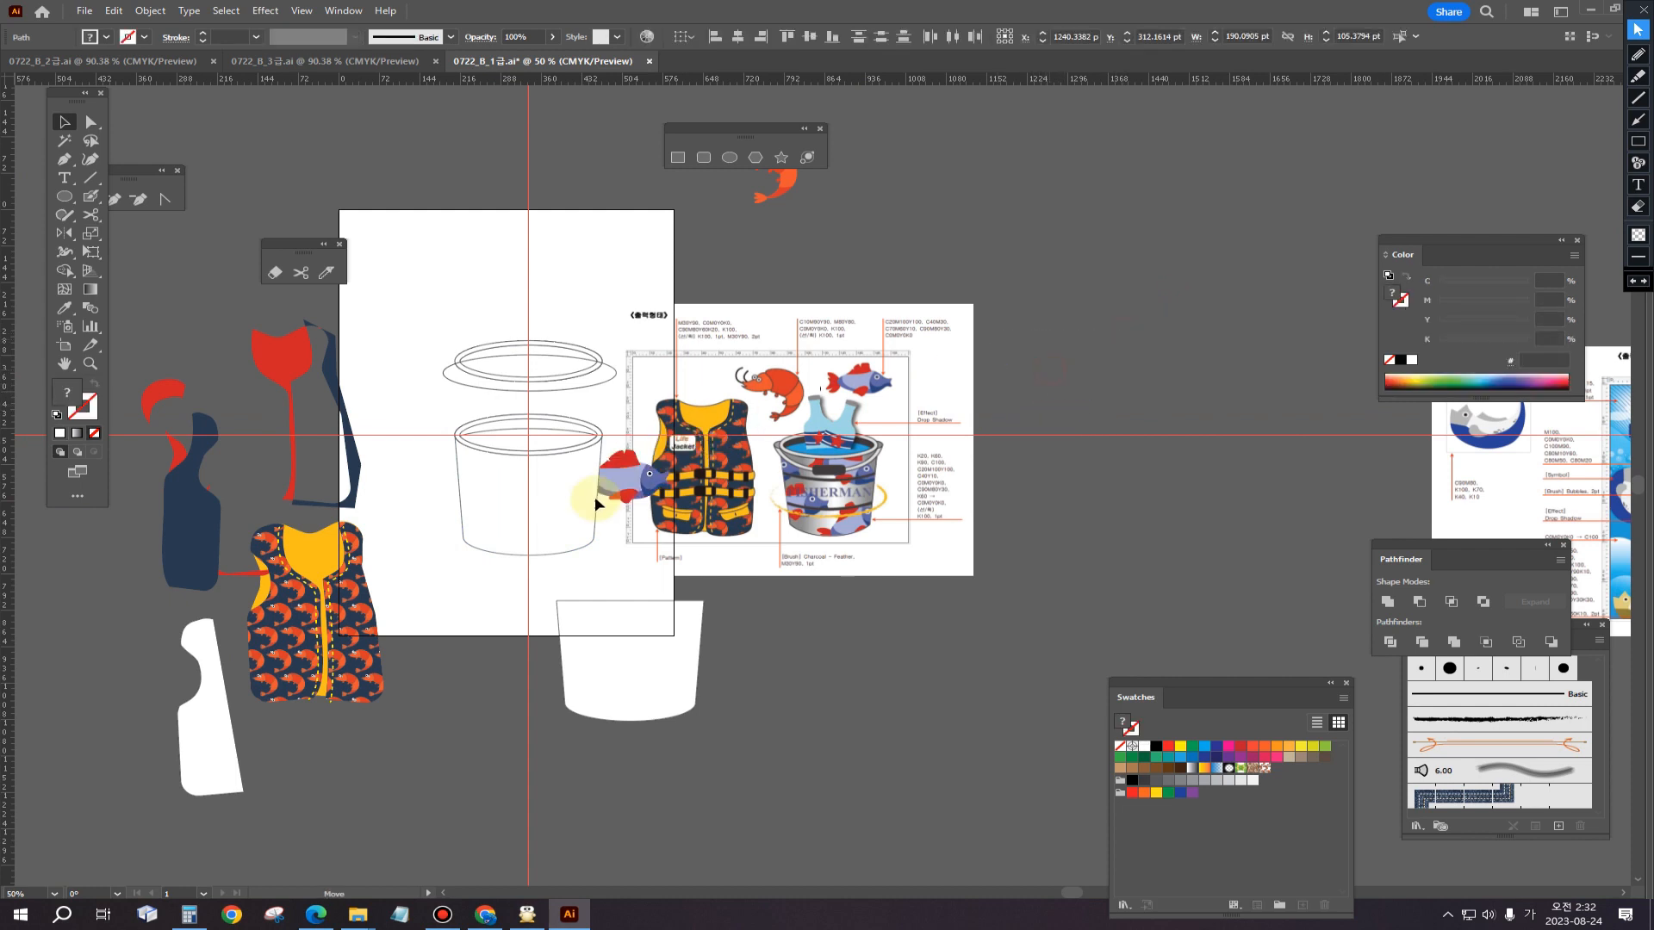
left_click_drag(850, 653, 851, 655)
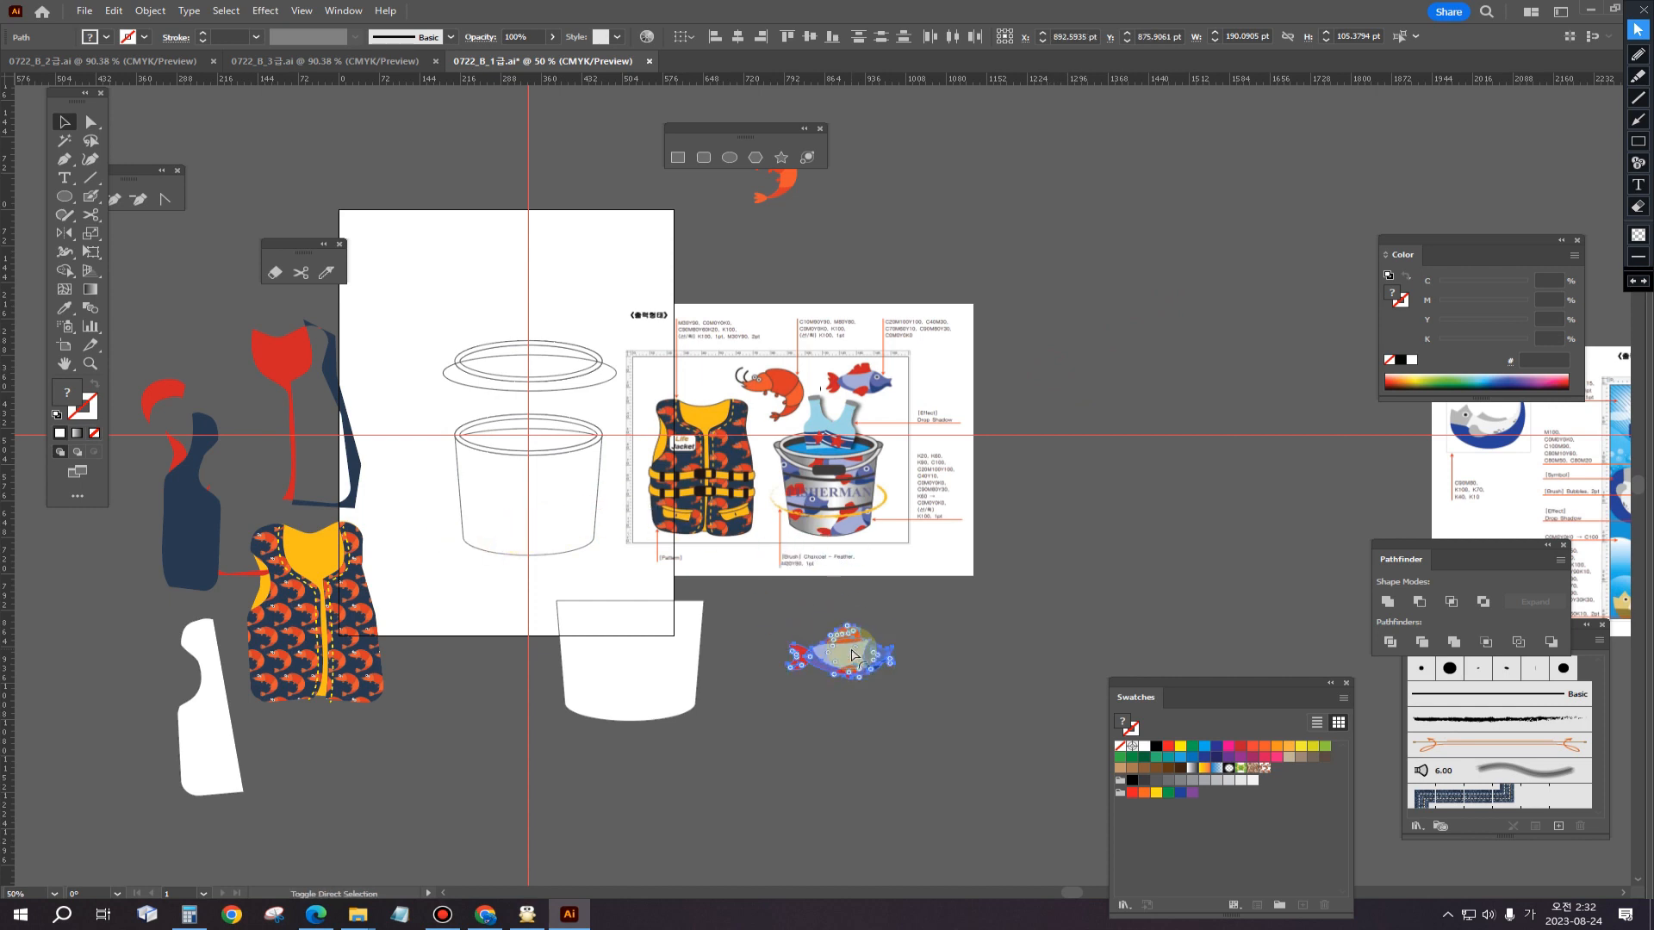
left_click(862, 704)
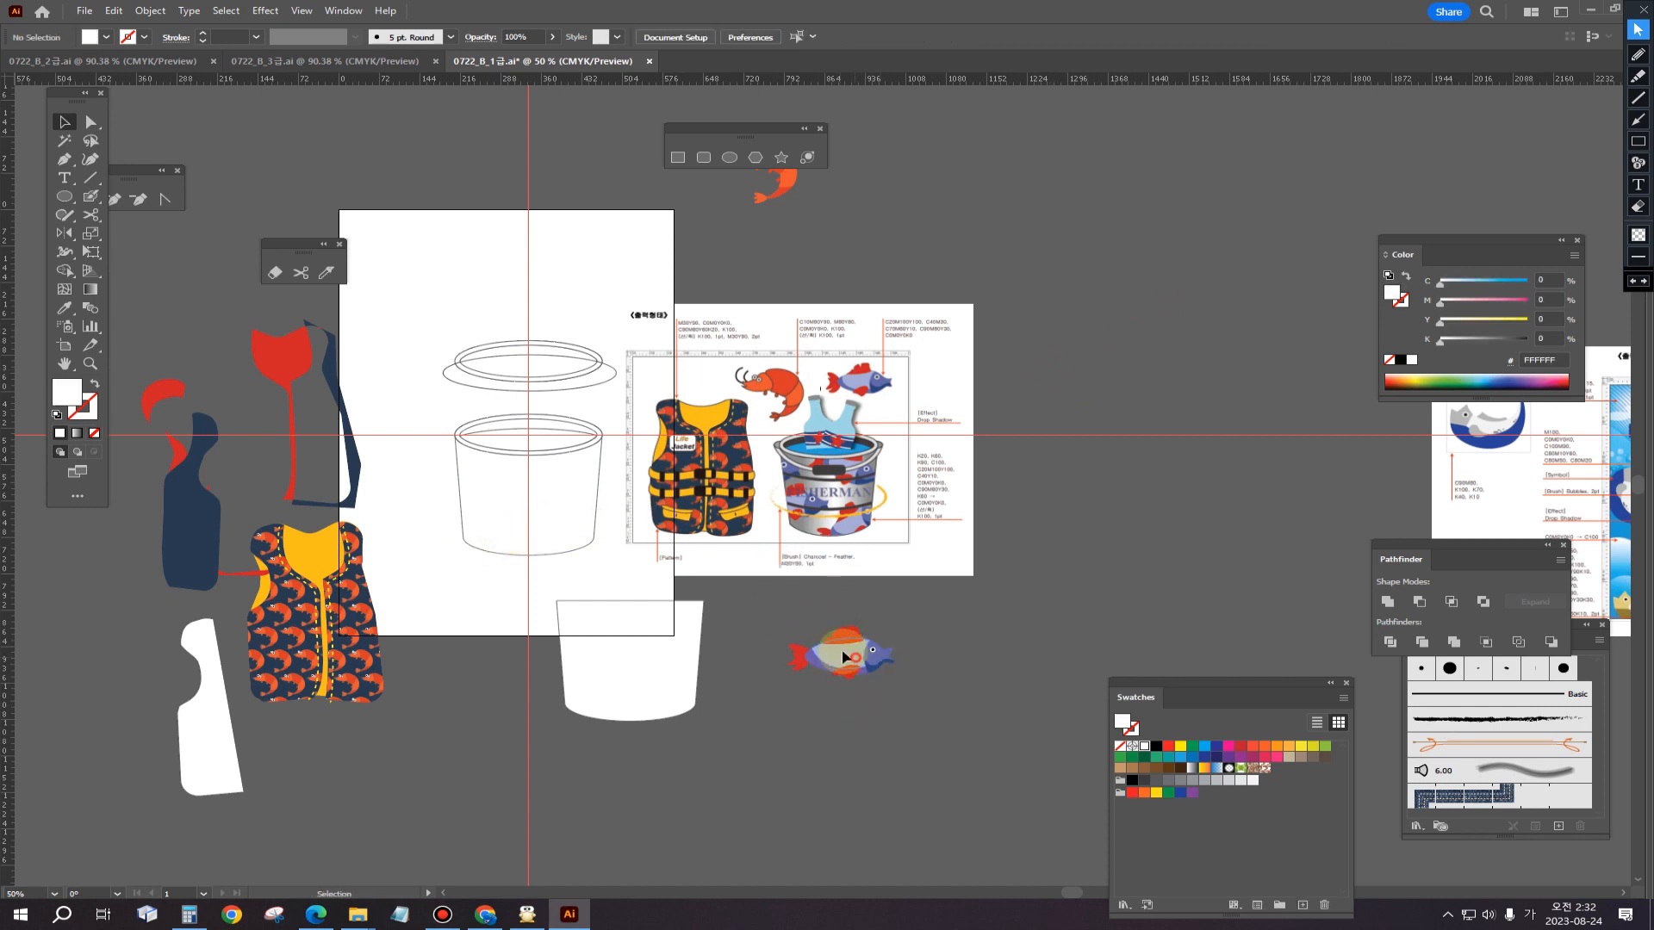
left_click_drag(844, 657, 527, 534)
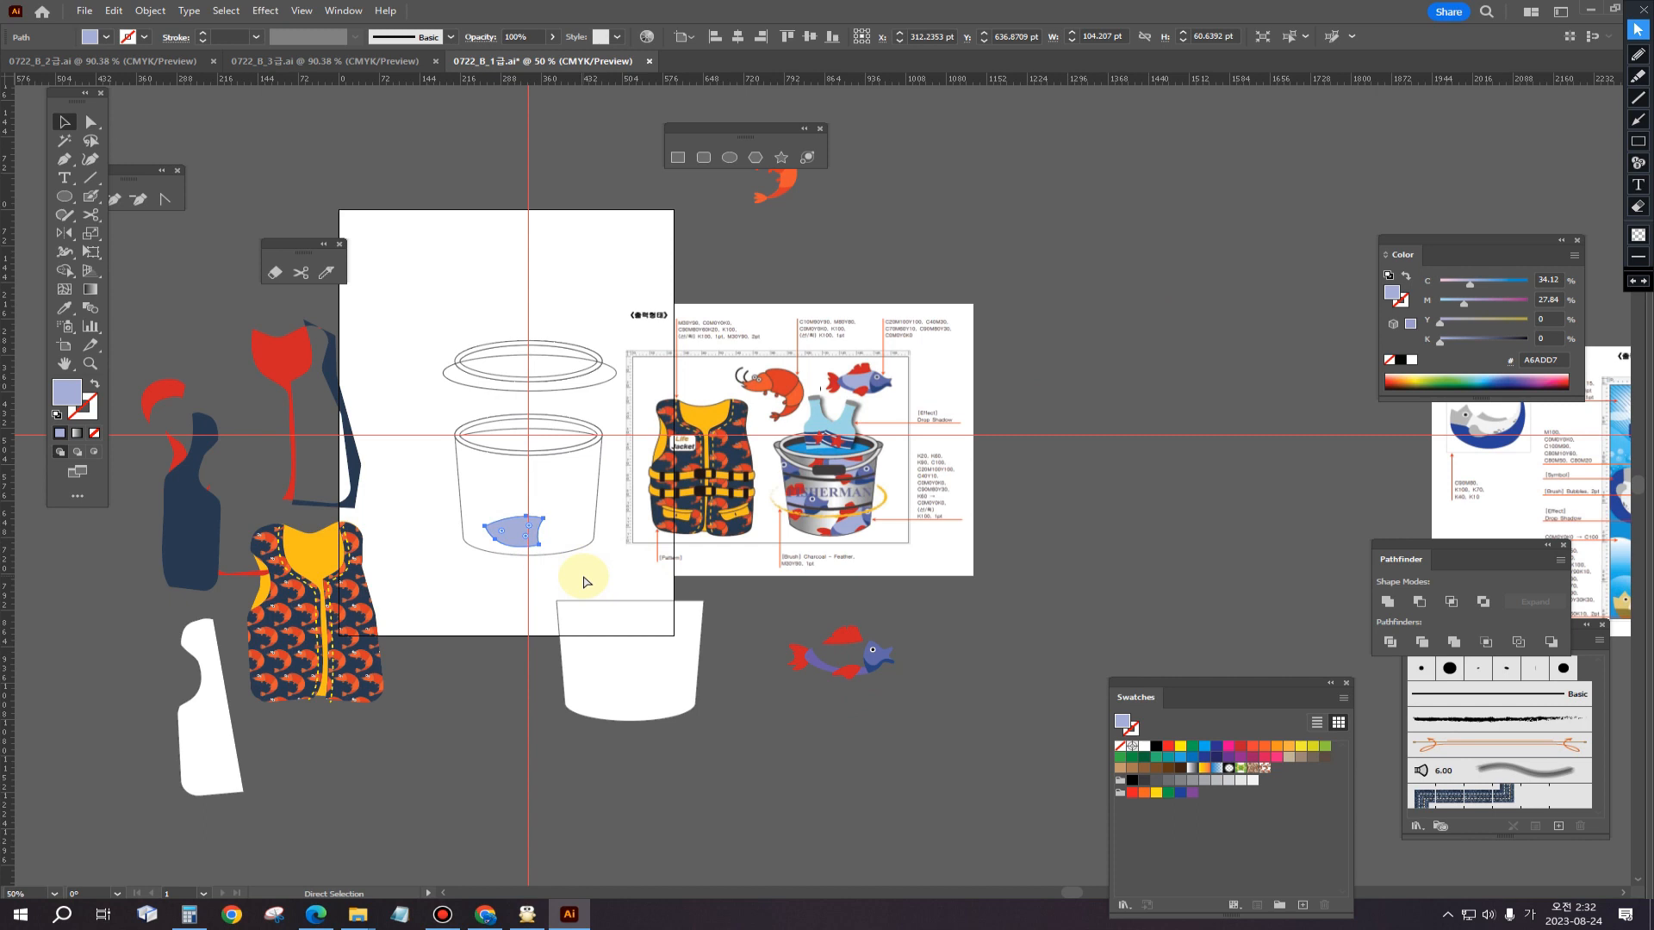
key("ctrl+z")
left_click(758, 682)
key("ctrl+shift+z")
key("ctrl+z")
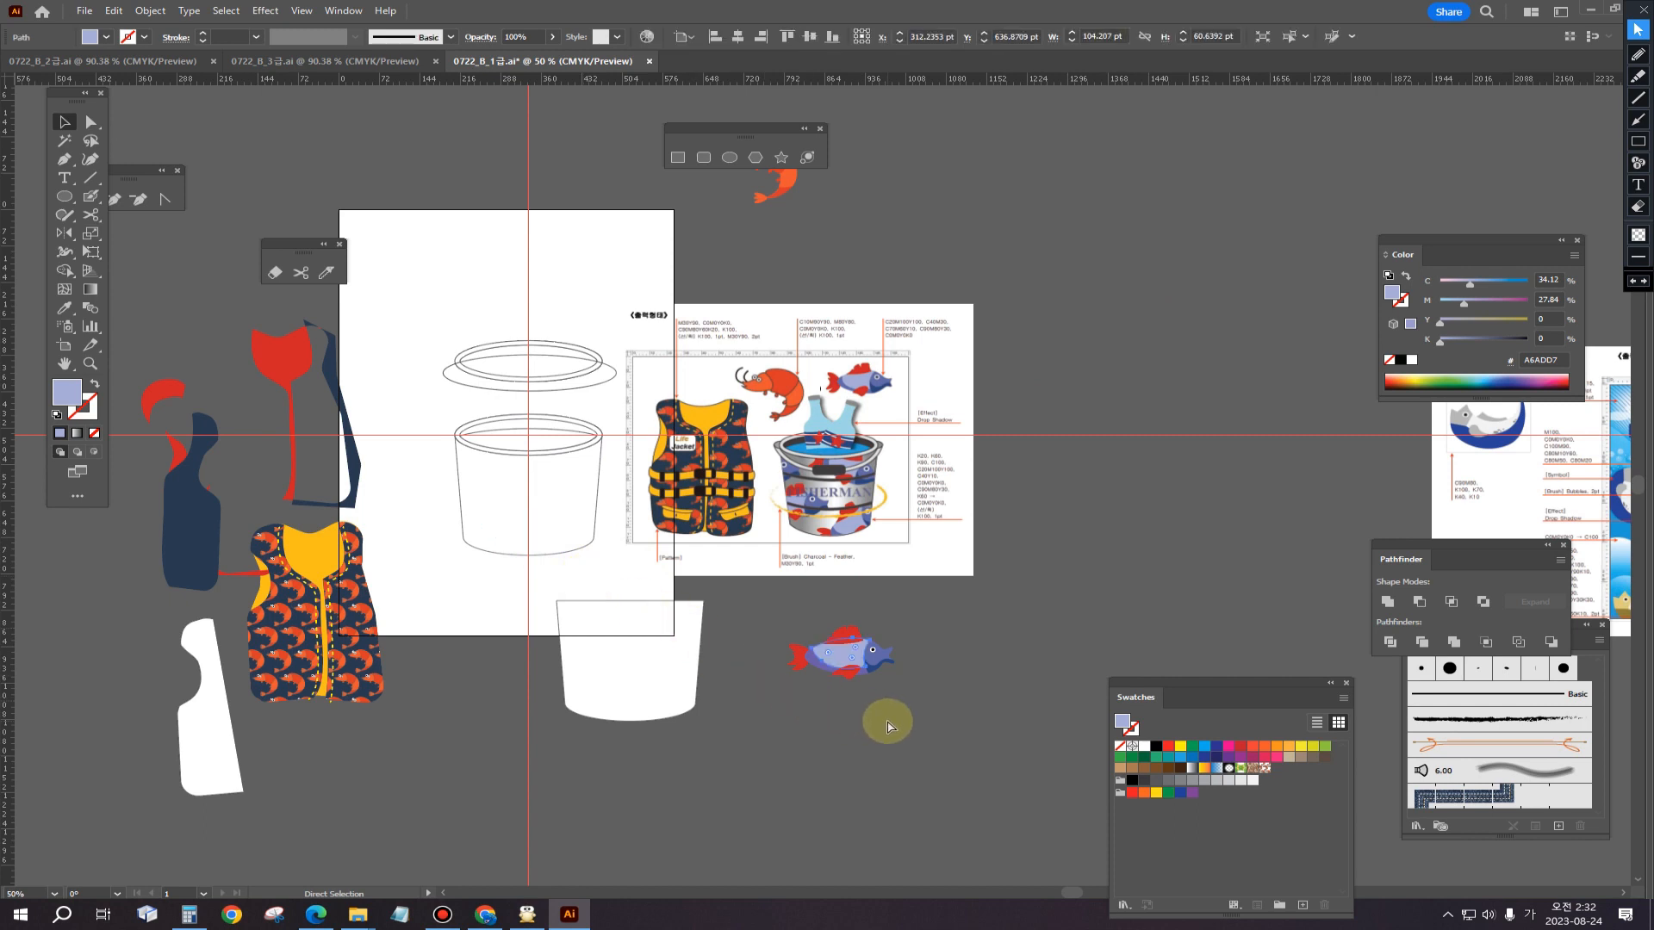
Step: Group all pieces of the fish into one object
left_click_drag(793, 629, 916, 699)
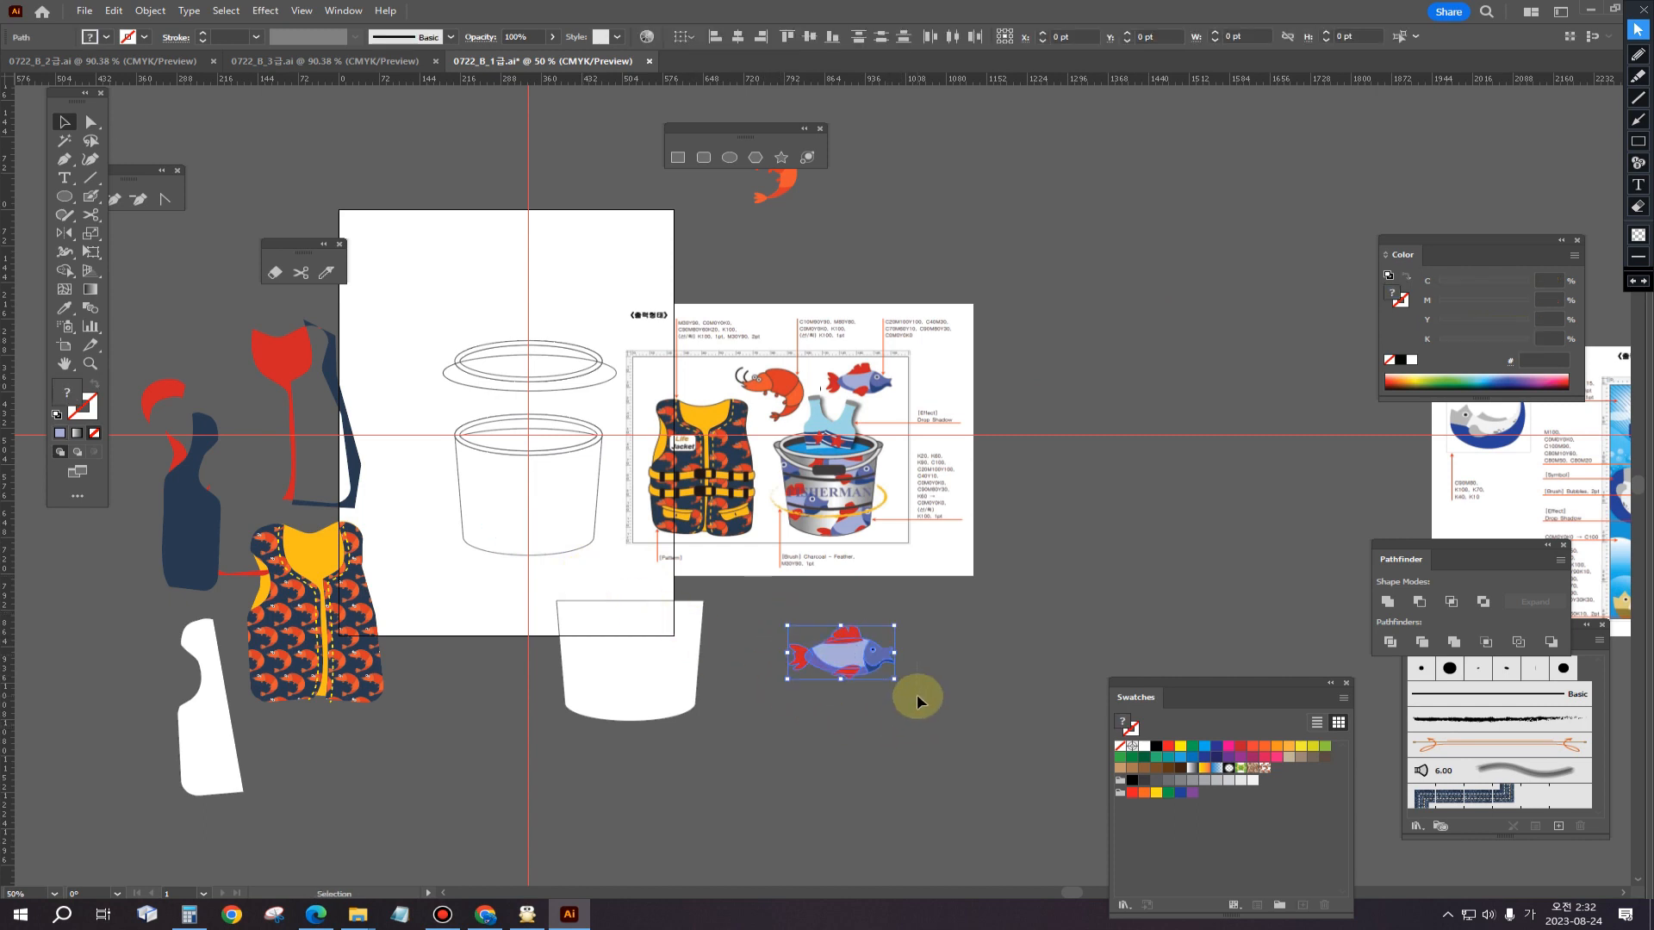
key("ctrl+g")
left_click(835, 712)
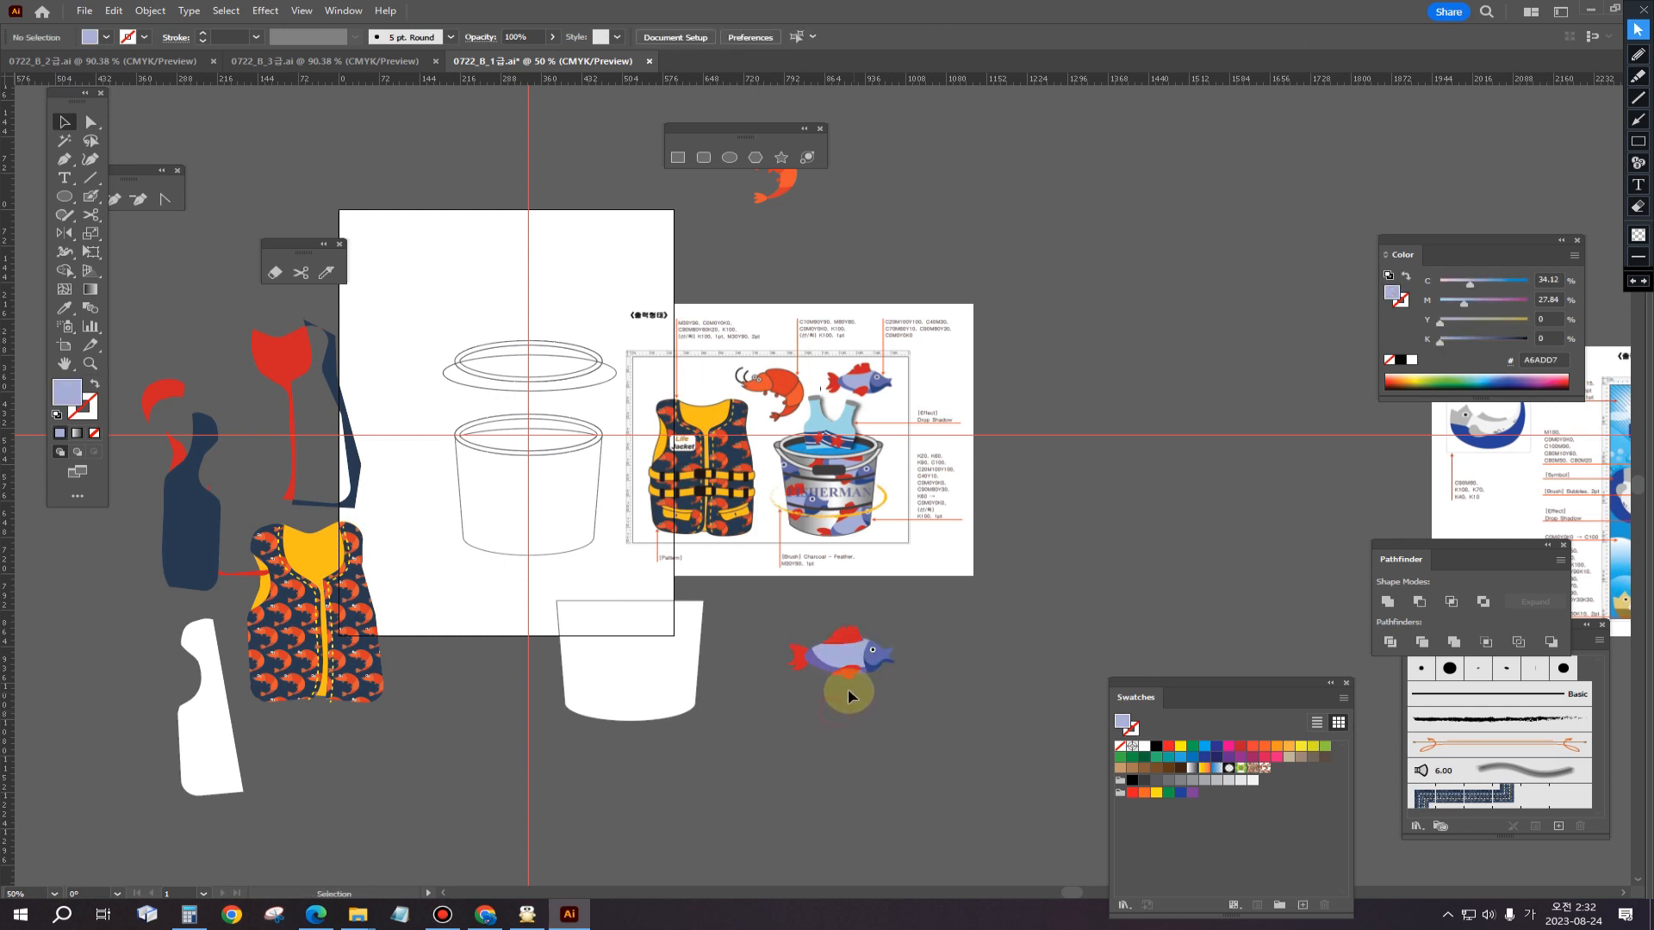
Step: Place the fish group on the lower half of the bucket body so its tail extends past the left edge
left_click_drag(849, 662, 483, 527)
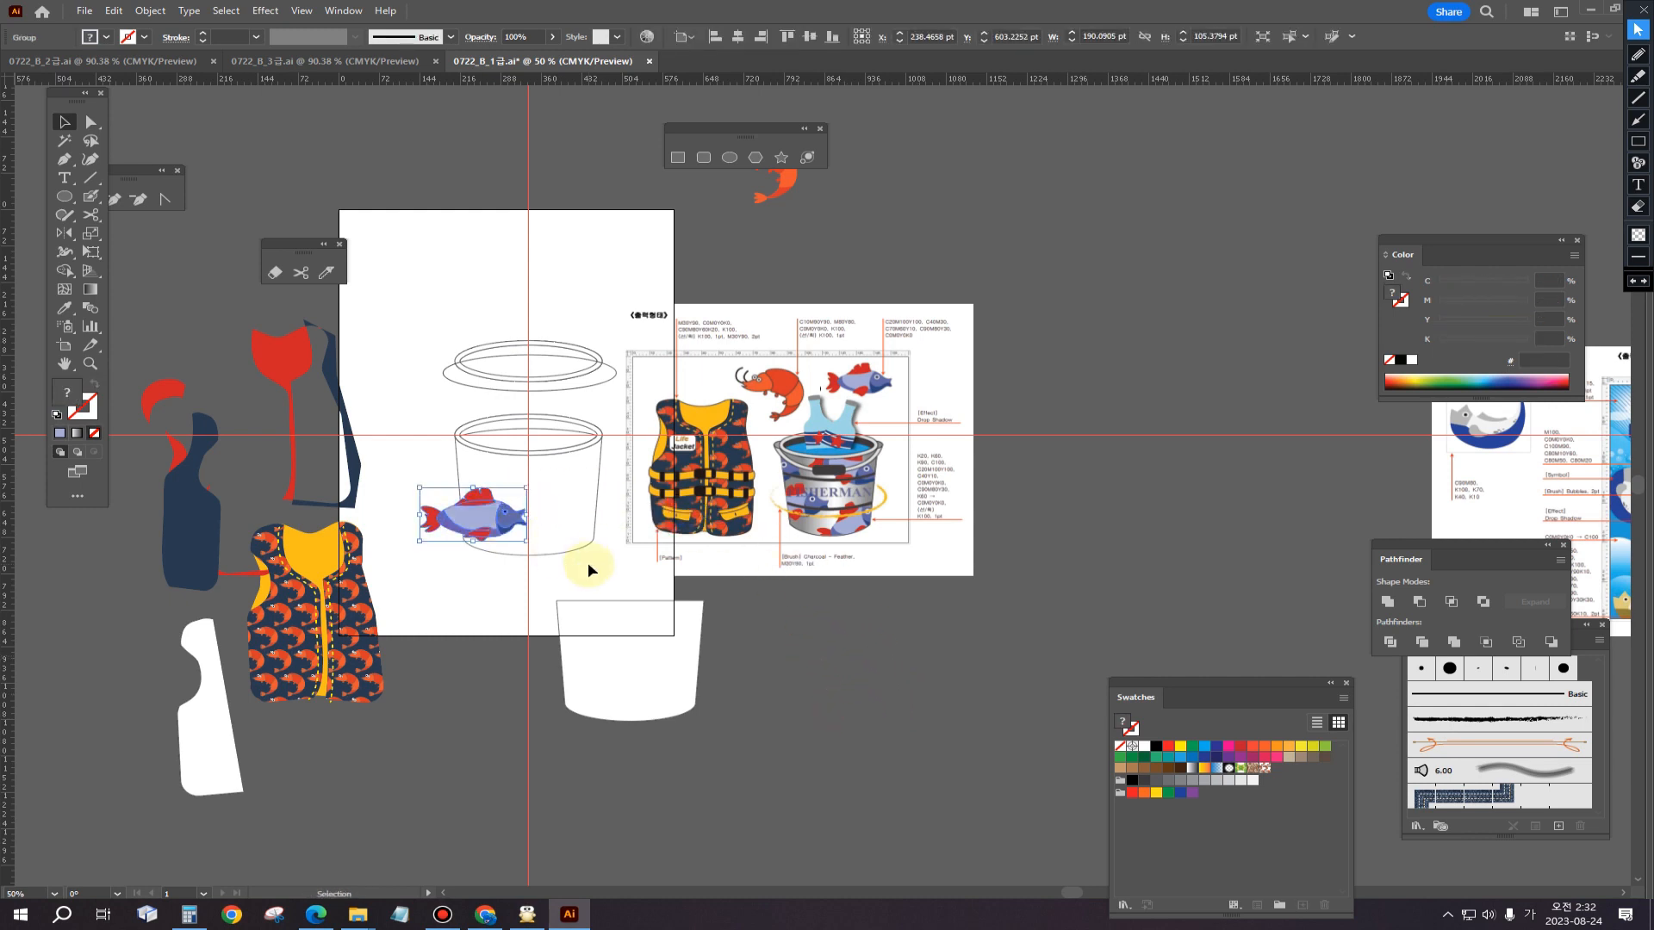
scroll(591, 565, "up", 2)
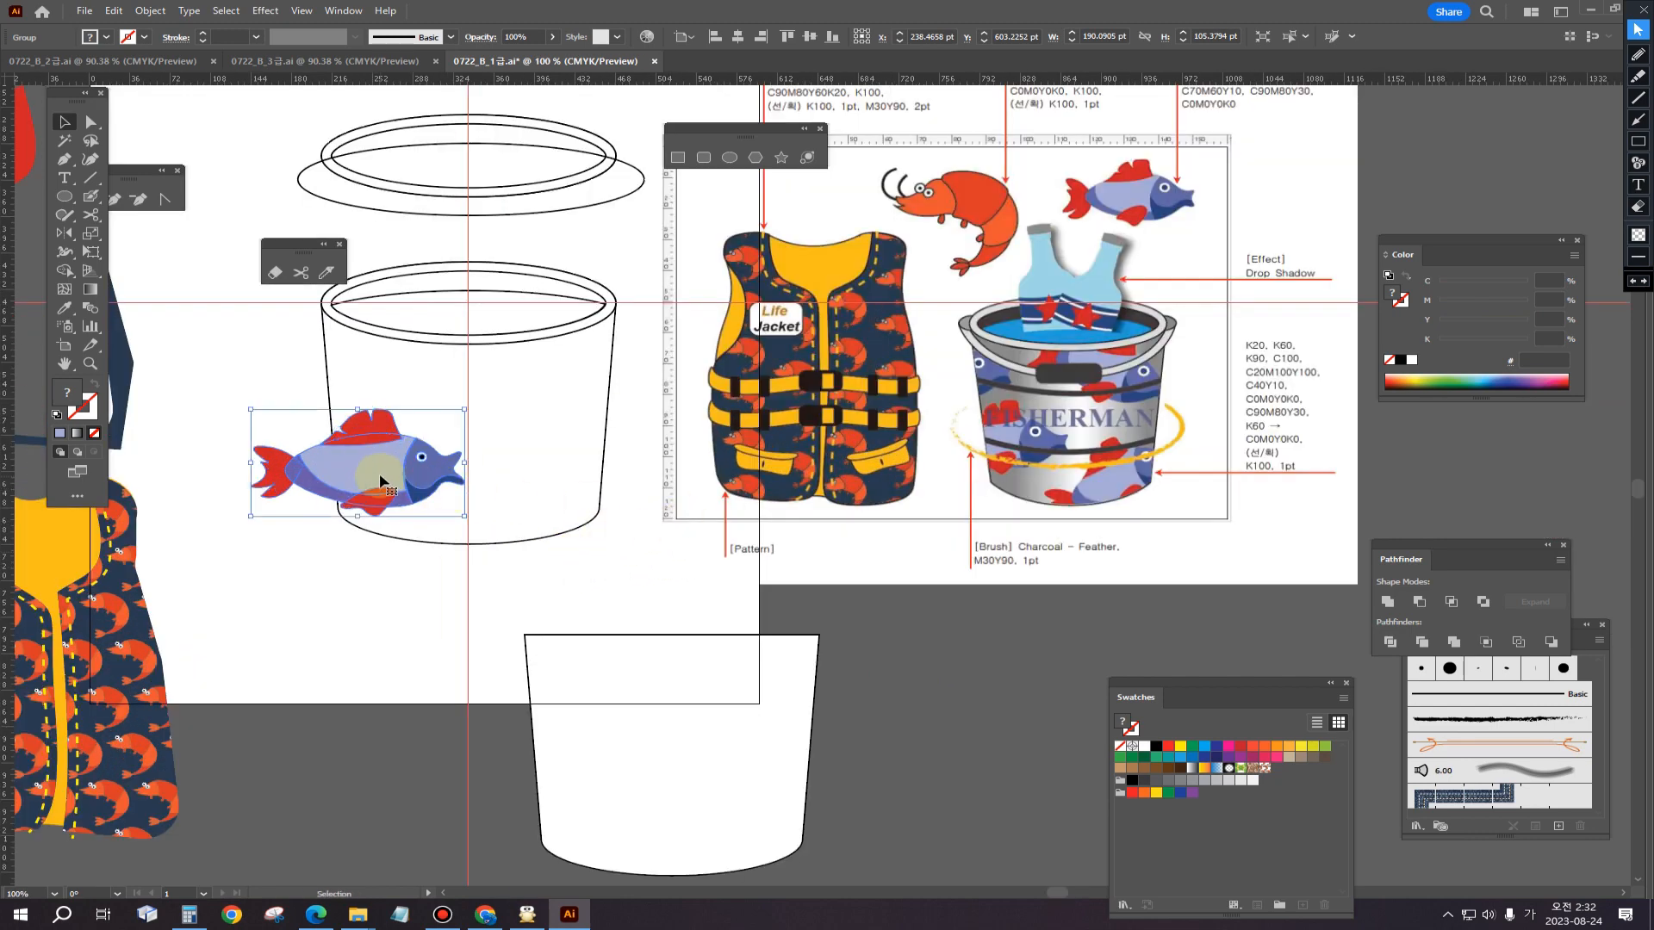
mouse_move(380, 491)
left_mouse_down()
mouse_move(405, 467)
mouse_move(384, 463)
left_mouse_up()
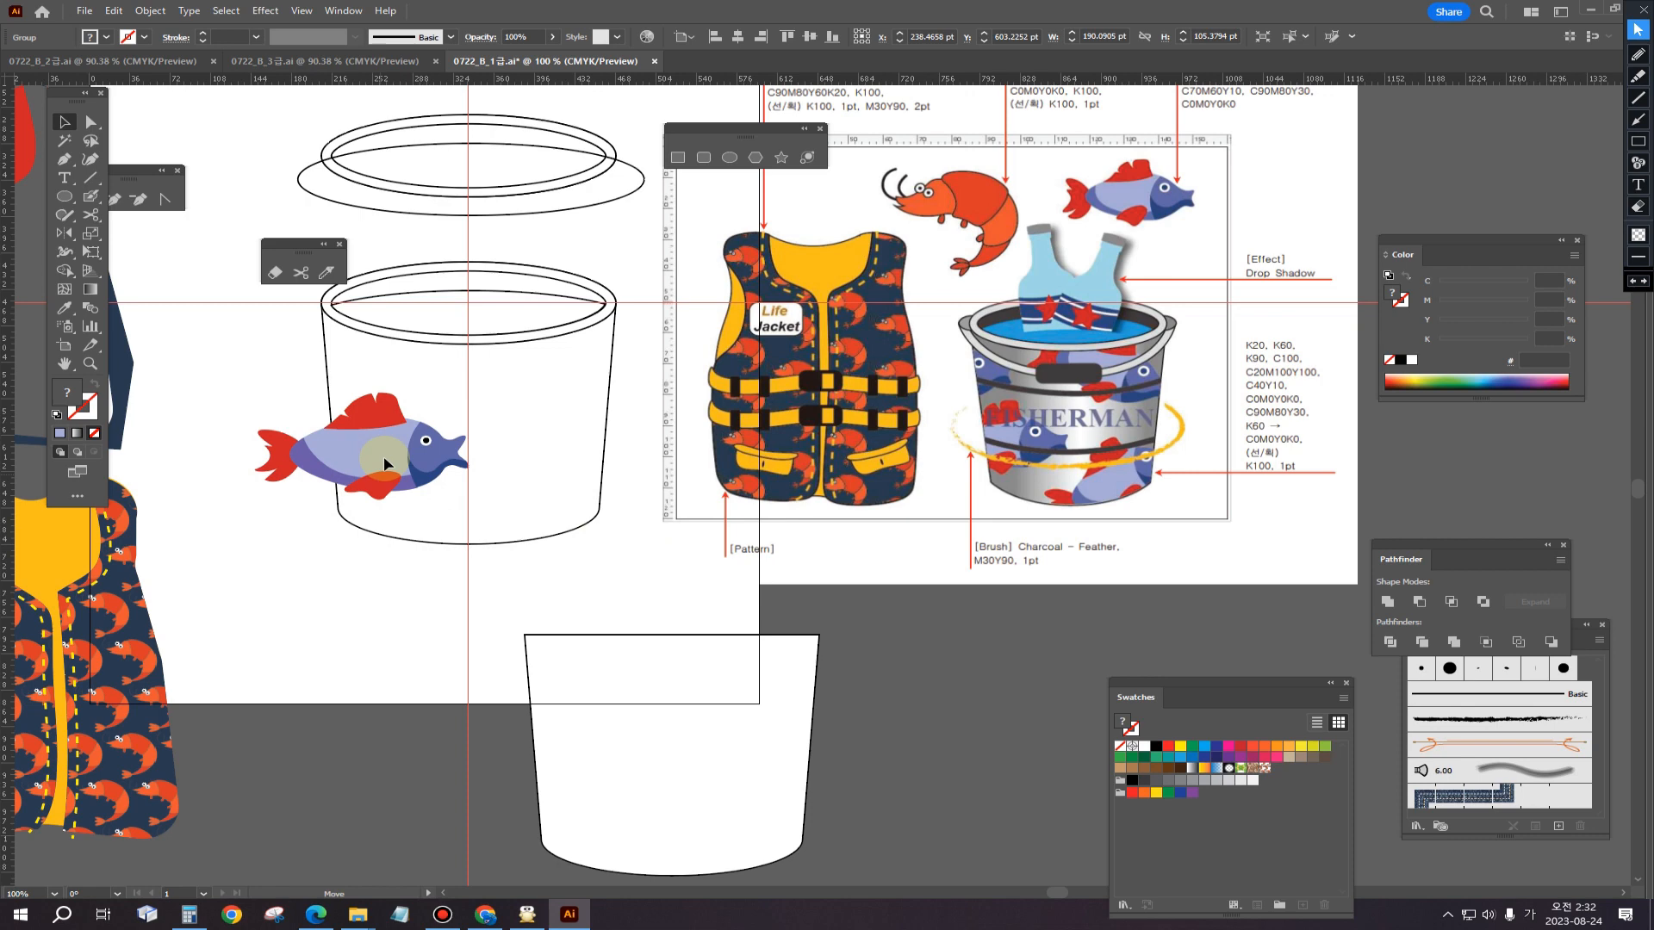
left_click_drag(384, 464, 384, 465)
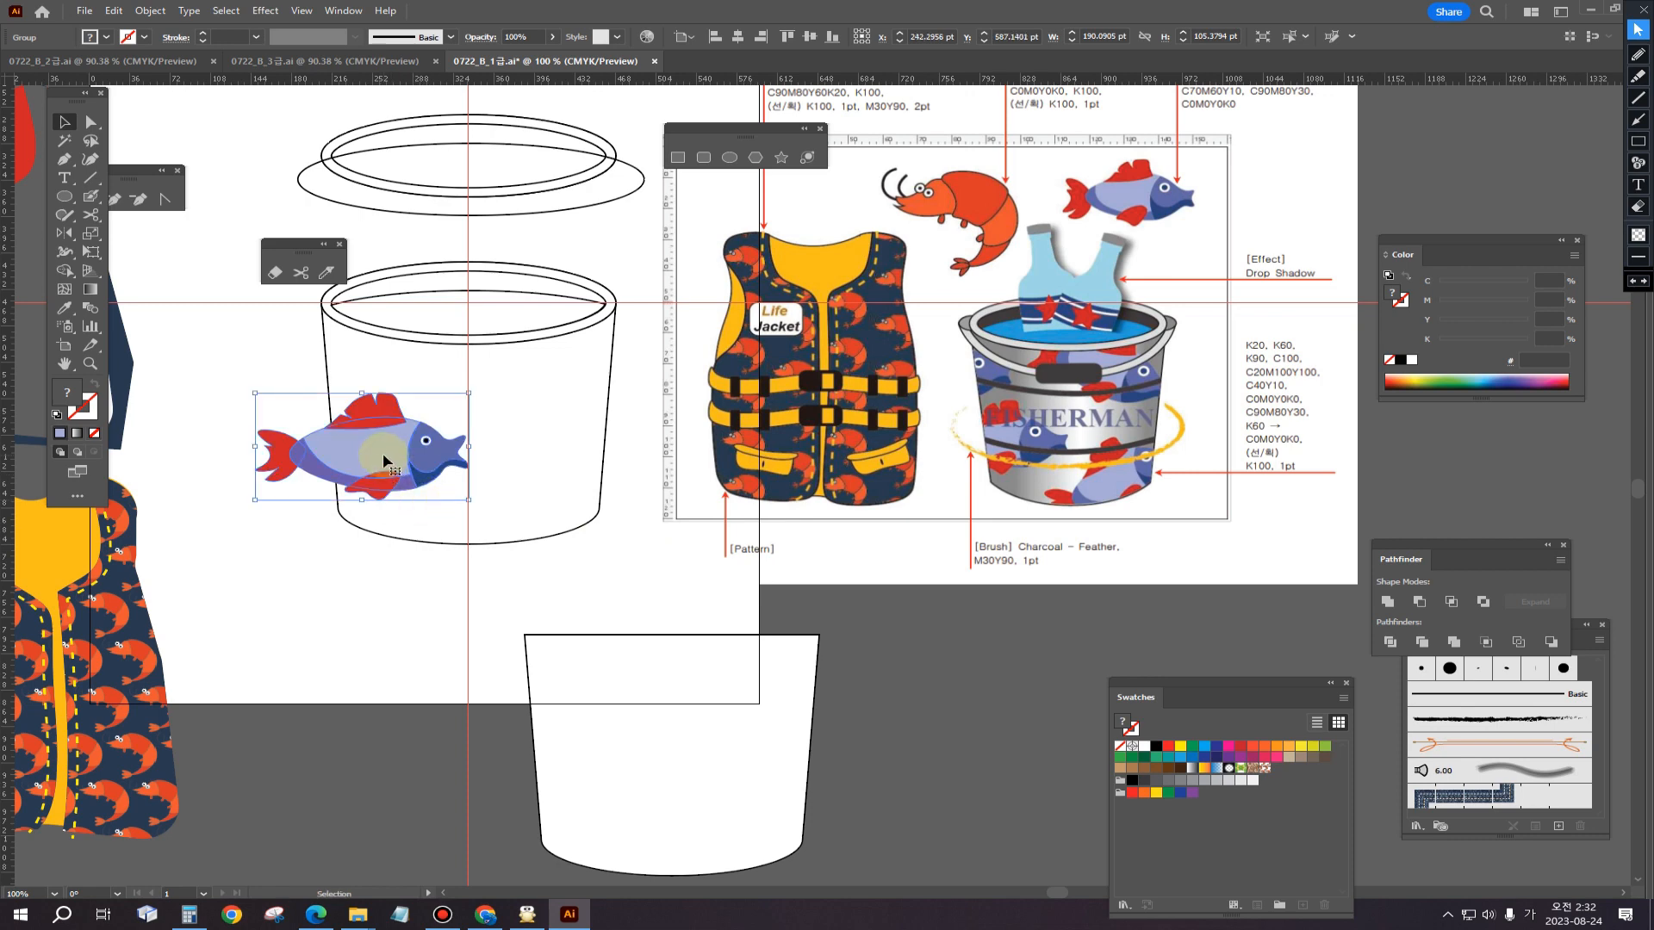
Step: Duplicate the fish group to the lower right edge of the bucket body
key("super")
key("super")
left_click_drag(371, 465, 566, 564, "alt")
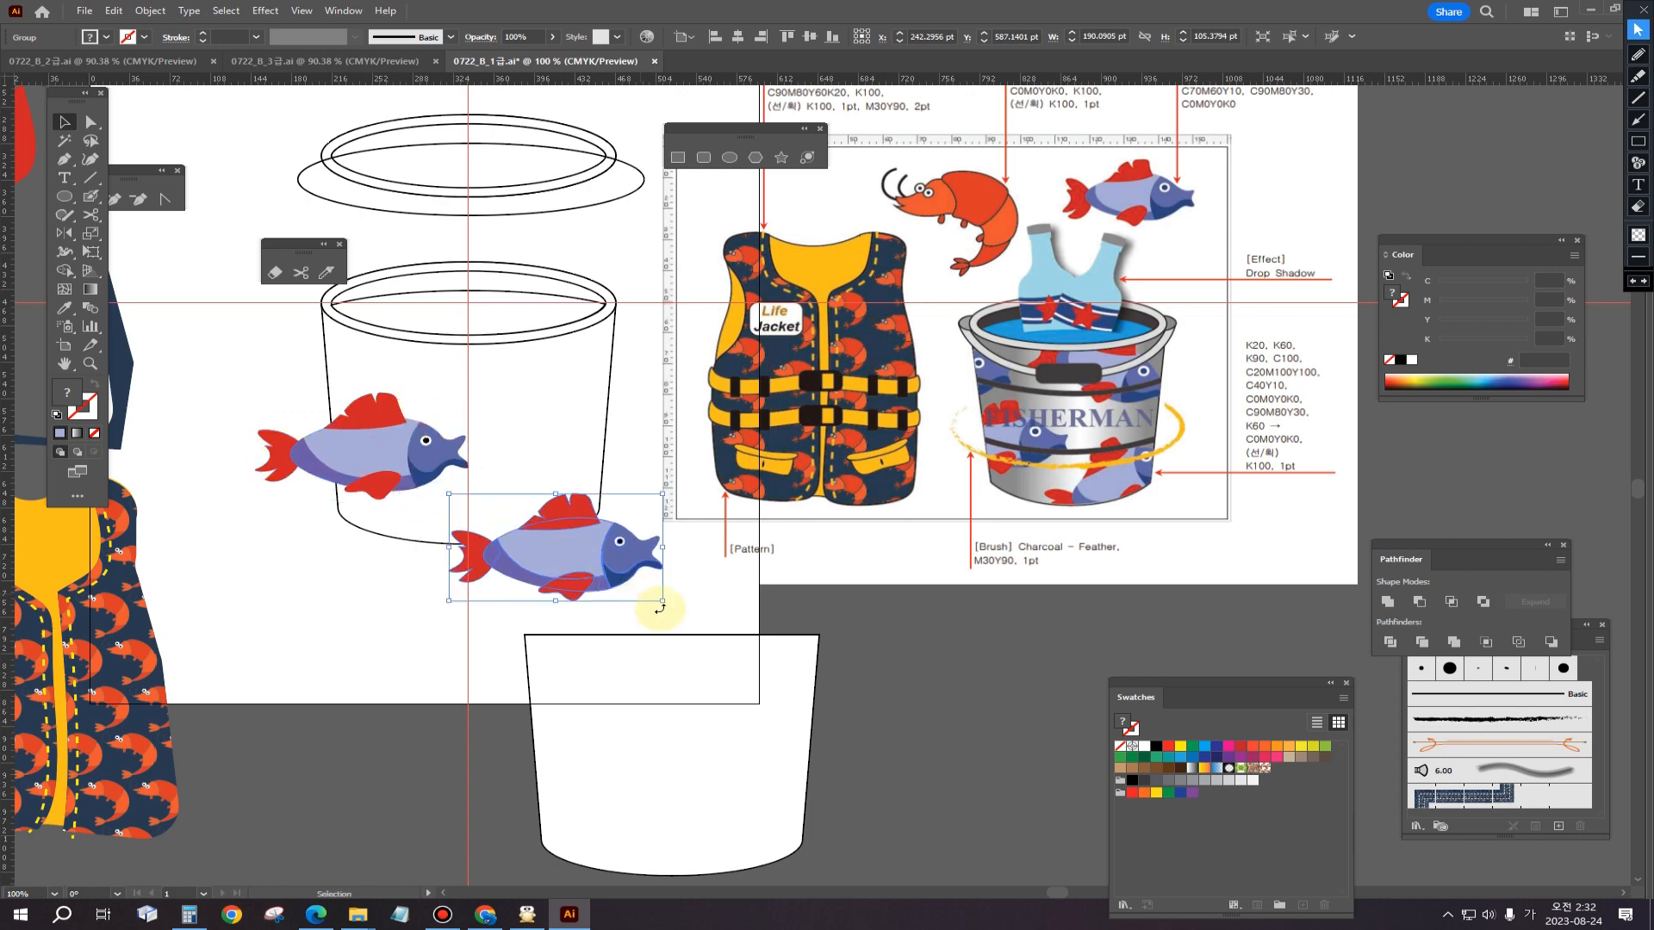
Step: Rotate the lower right fish so its head tilts upward and enlarge it slightly
left_click_drag(672, 609, 566, 515)
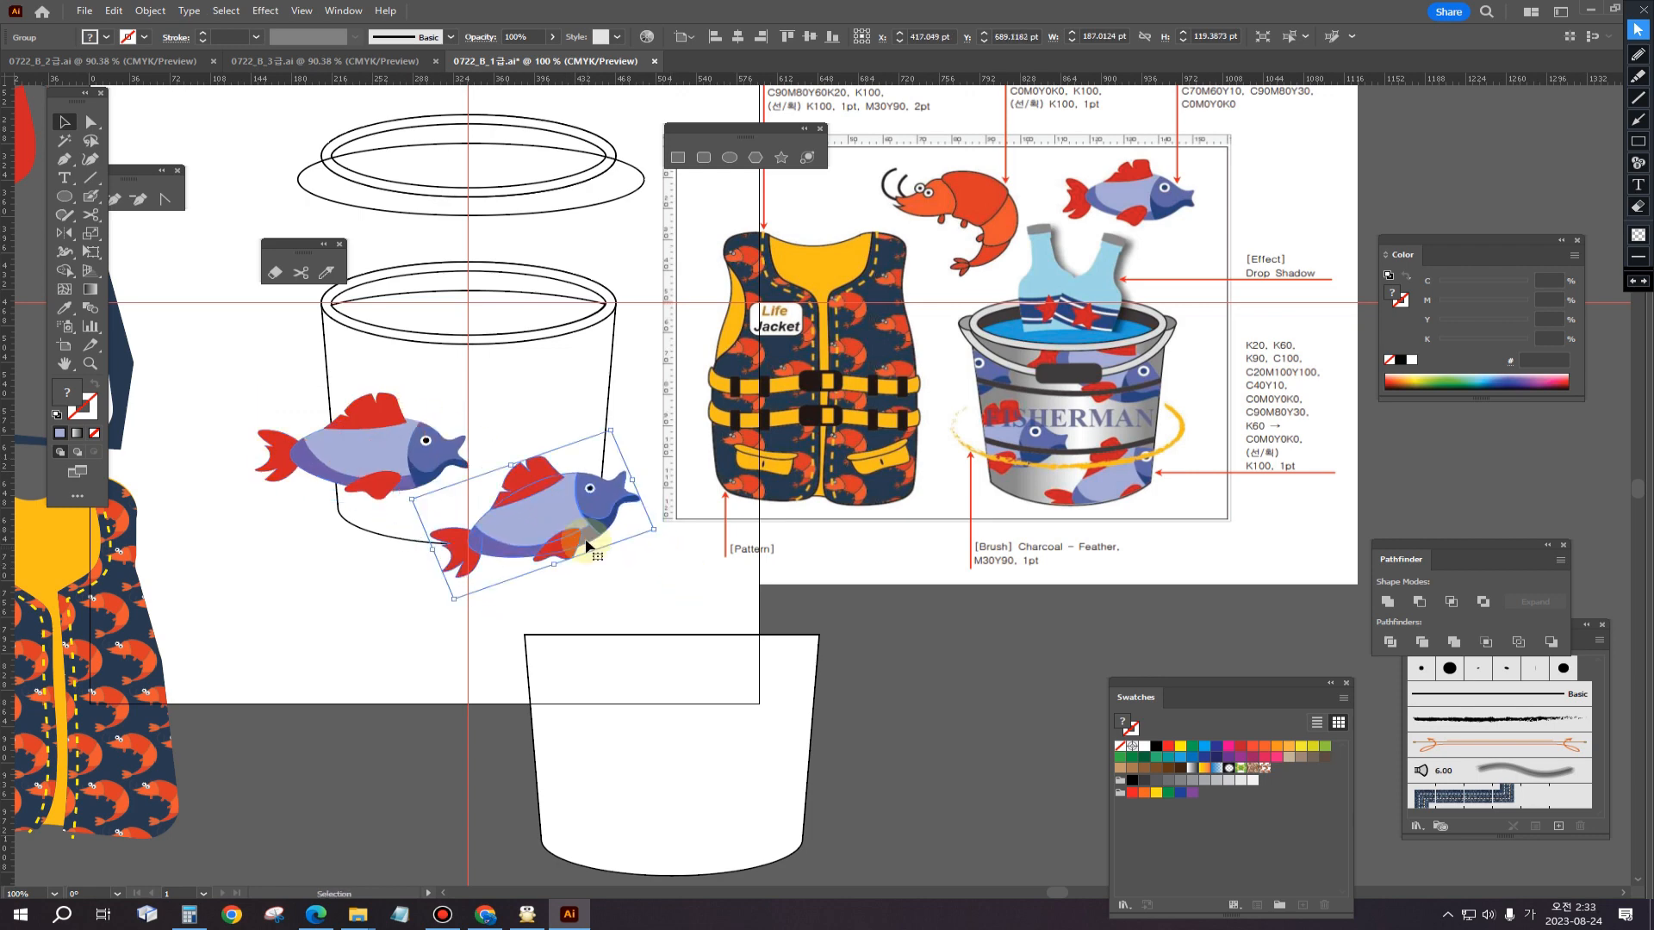
mouse_move(451, 596)
left_mouse_down()
mouse_move(431, 613)
mouse_move(445, 614)
left_mouse_up()
Step: Duplicate the enlarged fish to the upper right of the bucket body and rotate the copy so its head tilts downward
left_click_drag(524, 528, 515, 374)
left_click(605, 583)
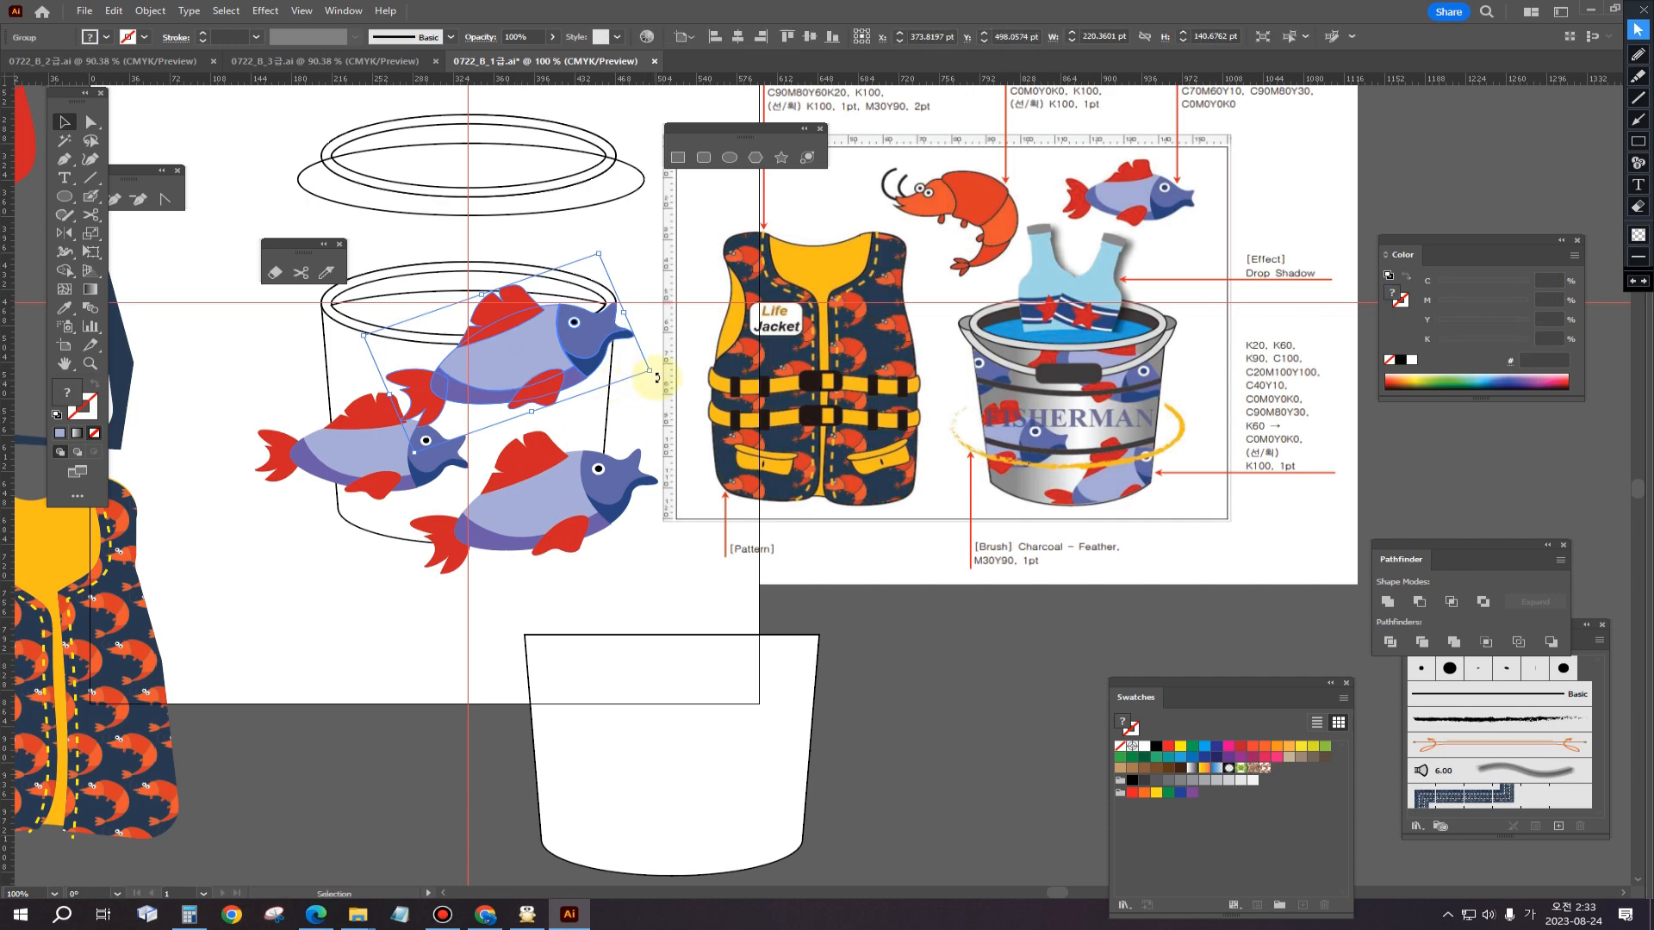
left_click_drag(658, 377, 627, 457)
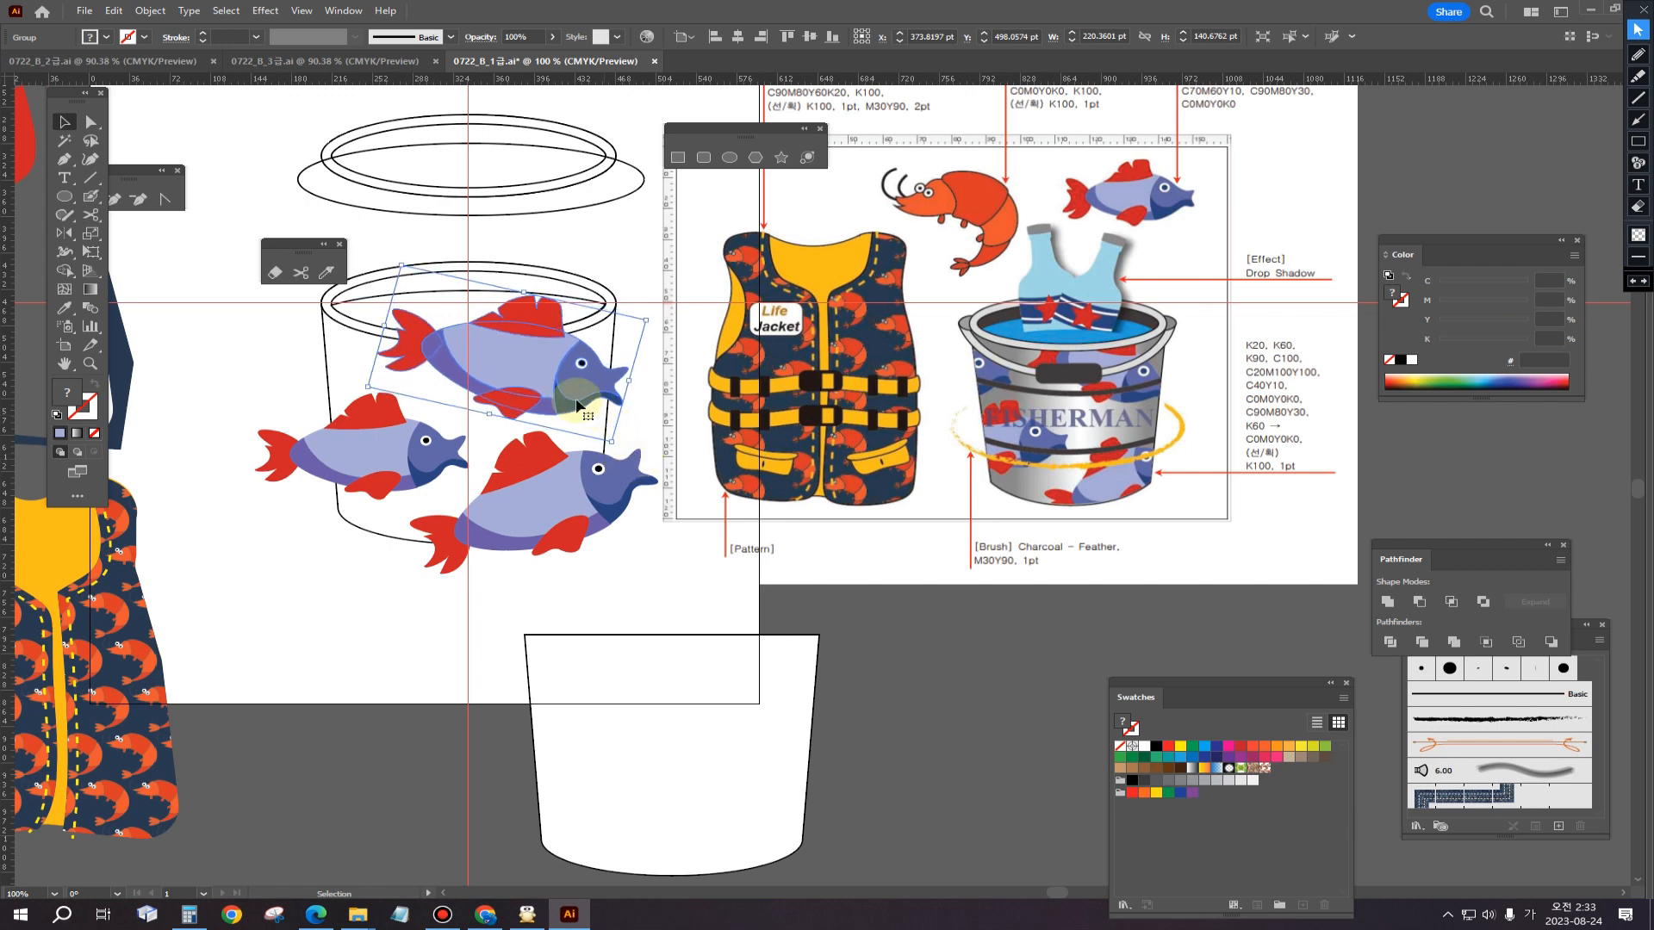
left_click_drag(536, 370, 546, 369)
Step: Lower the left fish slightly and duplicate the upper right fish across the bucket body's upper left edge
left_click(371, 459)
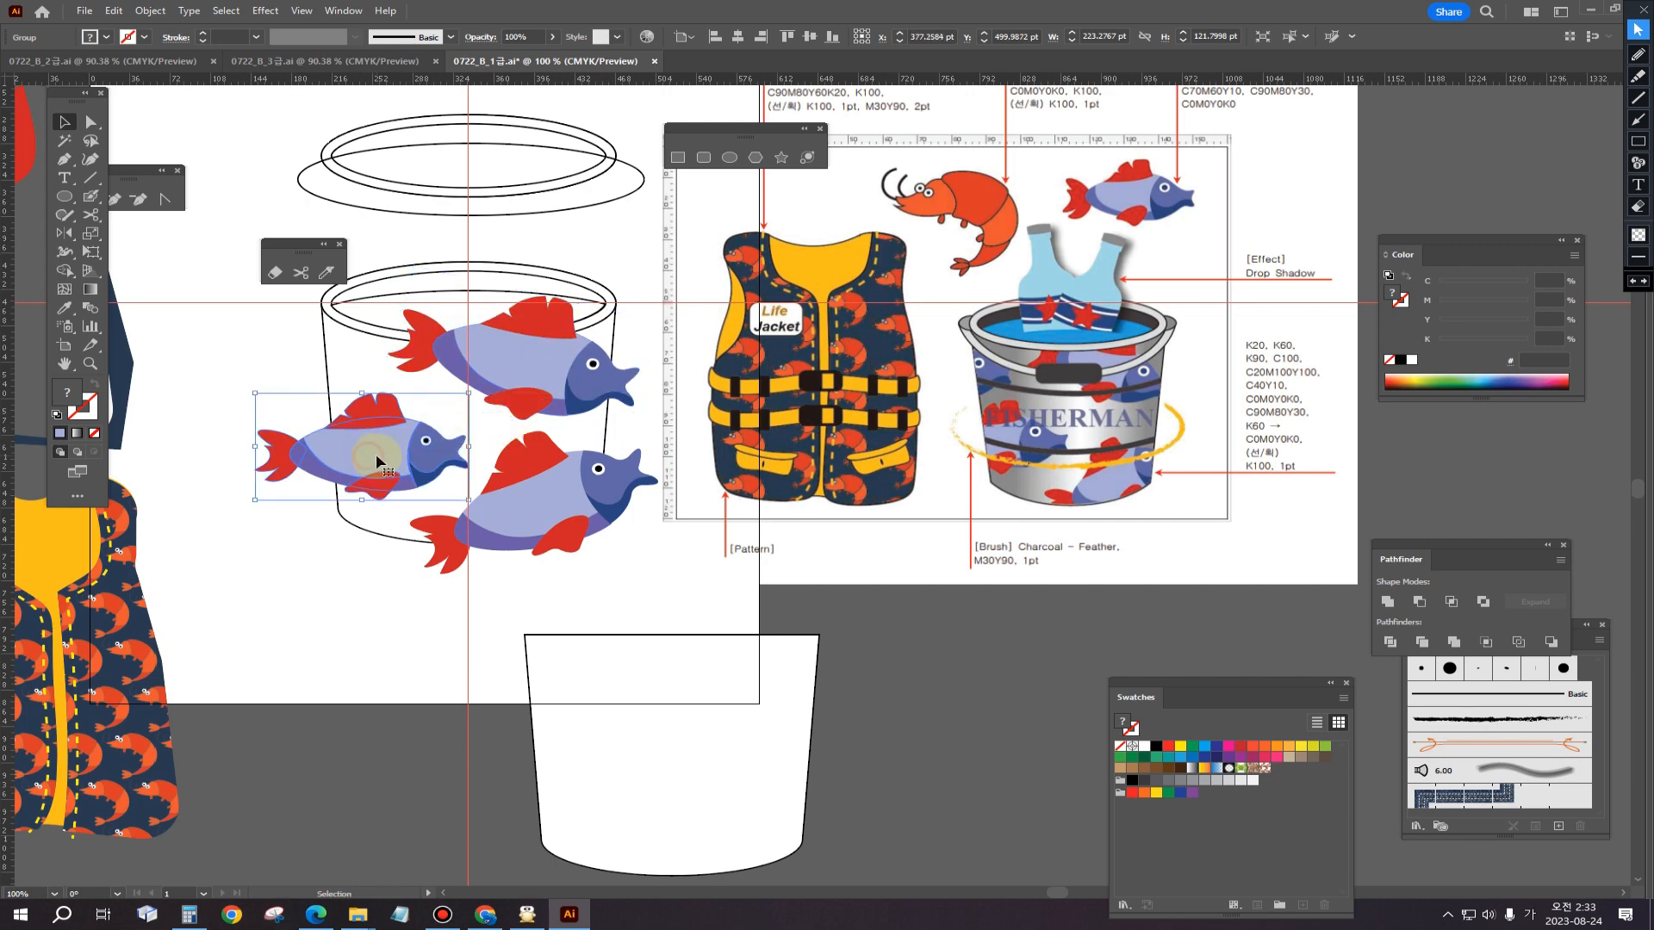
left_click(521, 405)
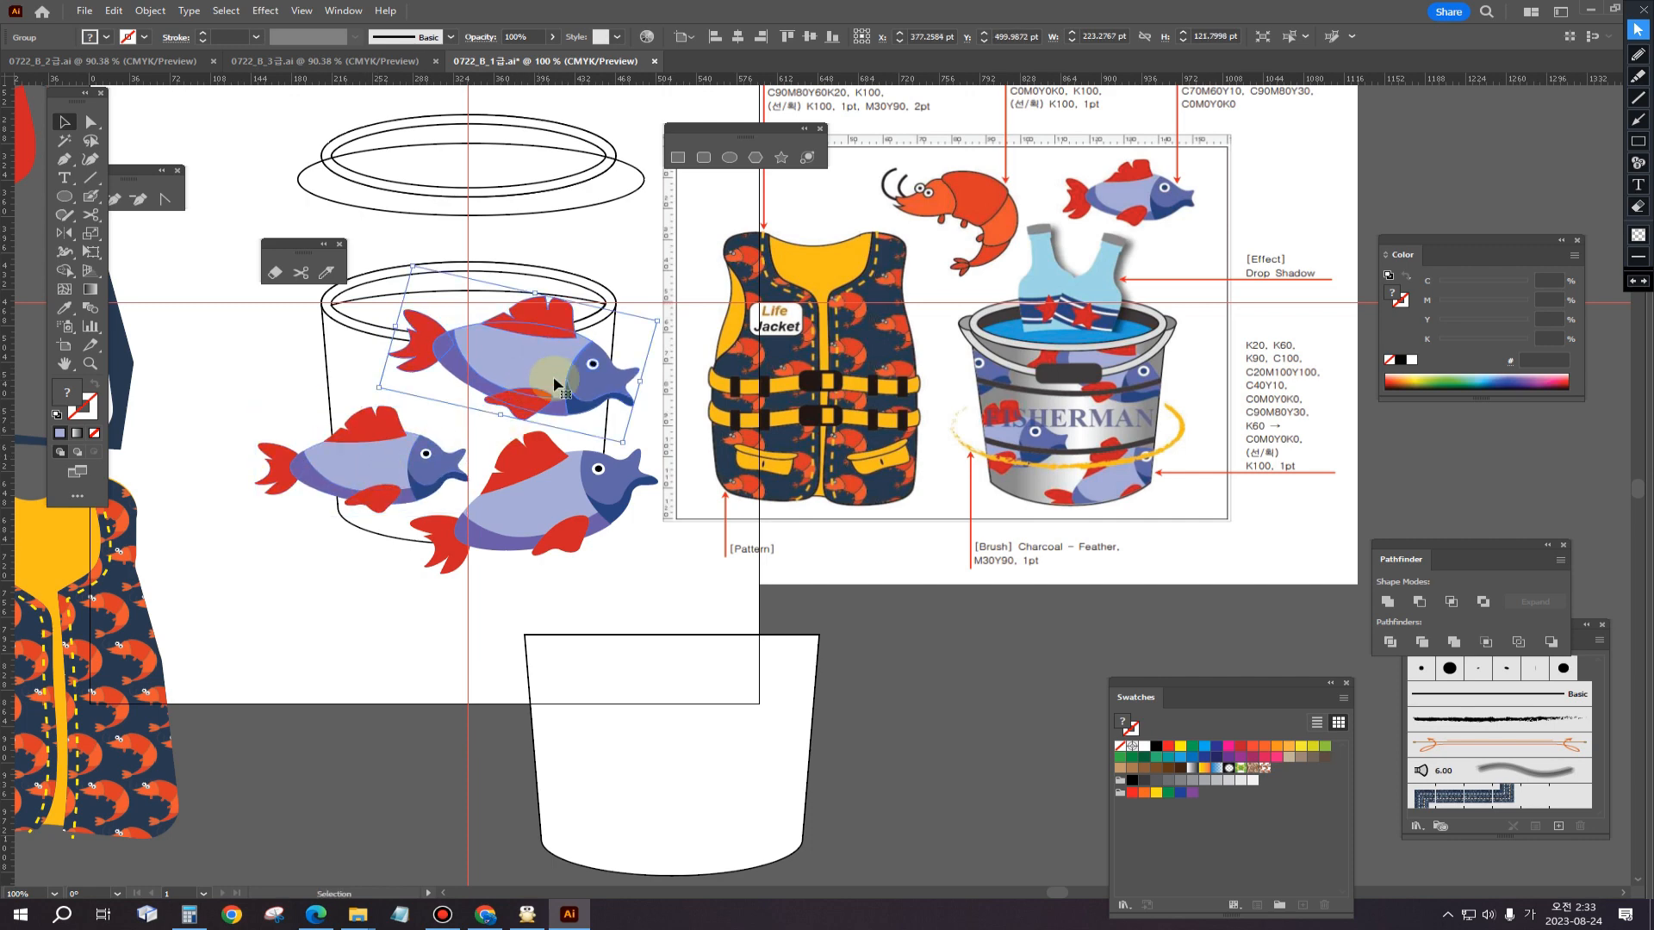
left_click_drag(541, 372, 288, 365)
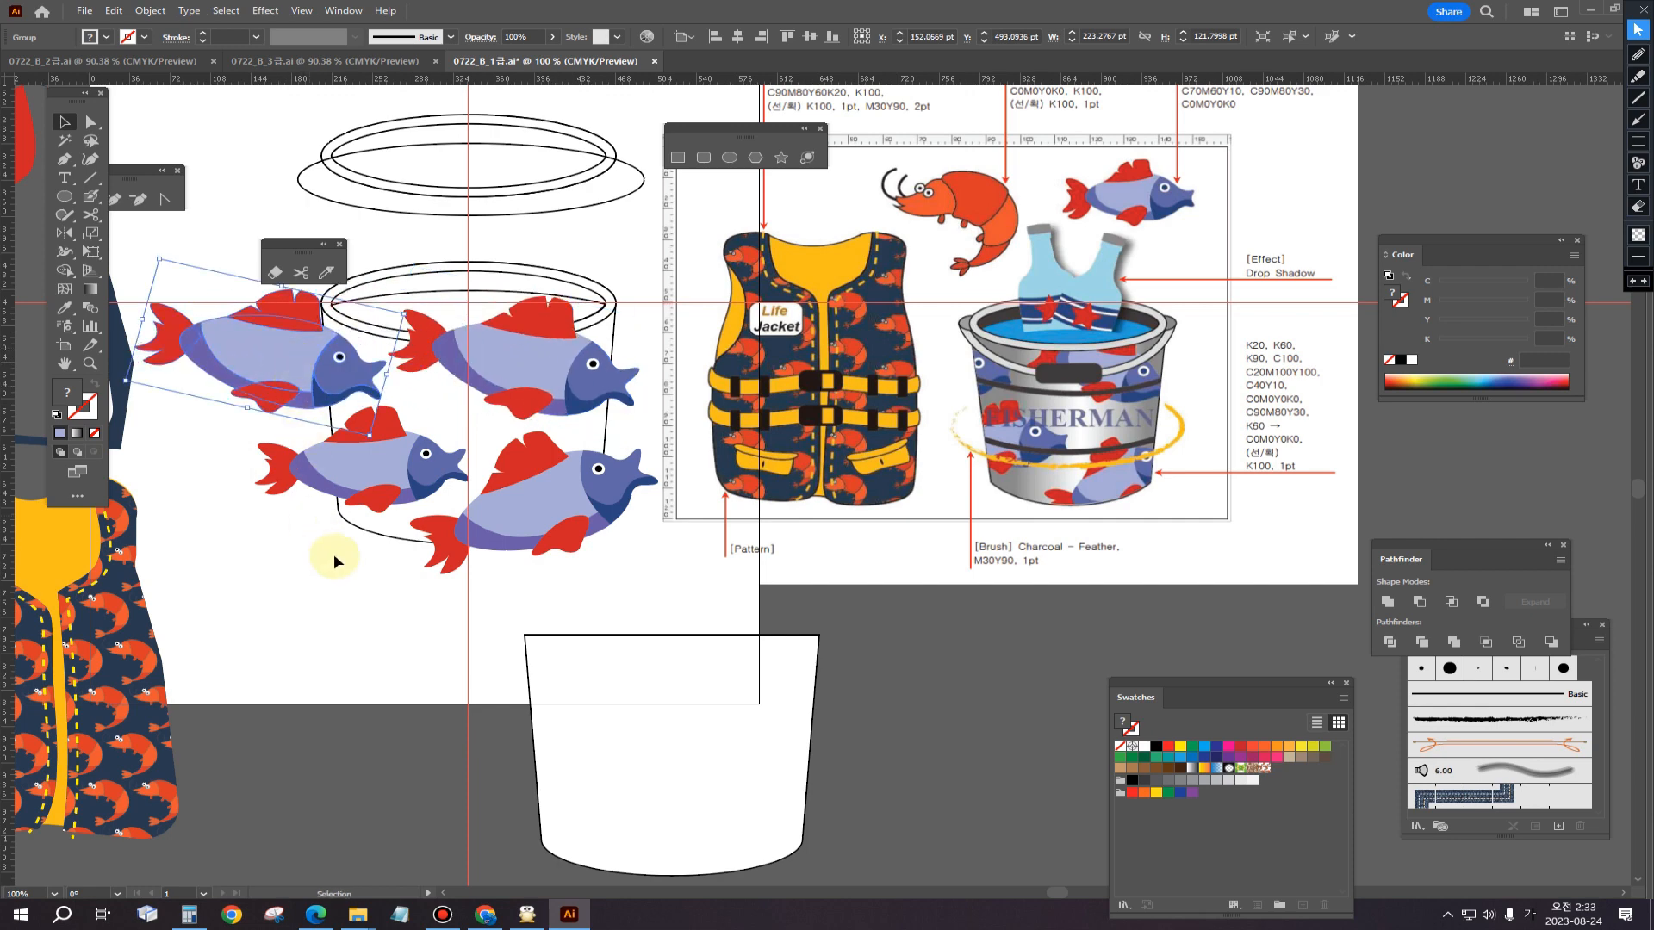
left_click(333, 591)
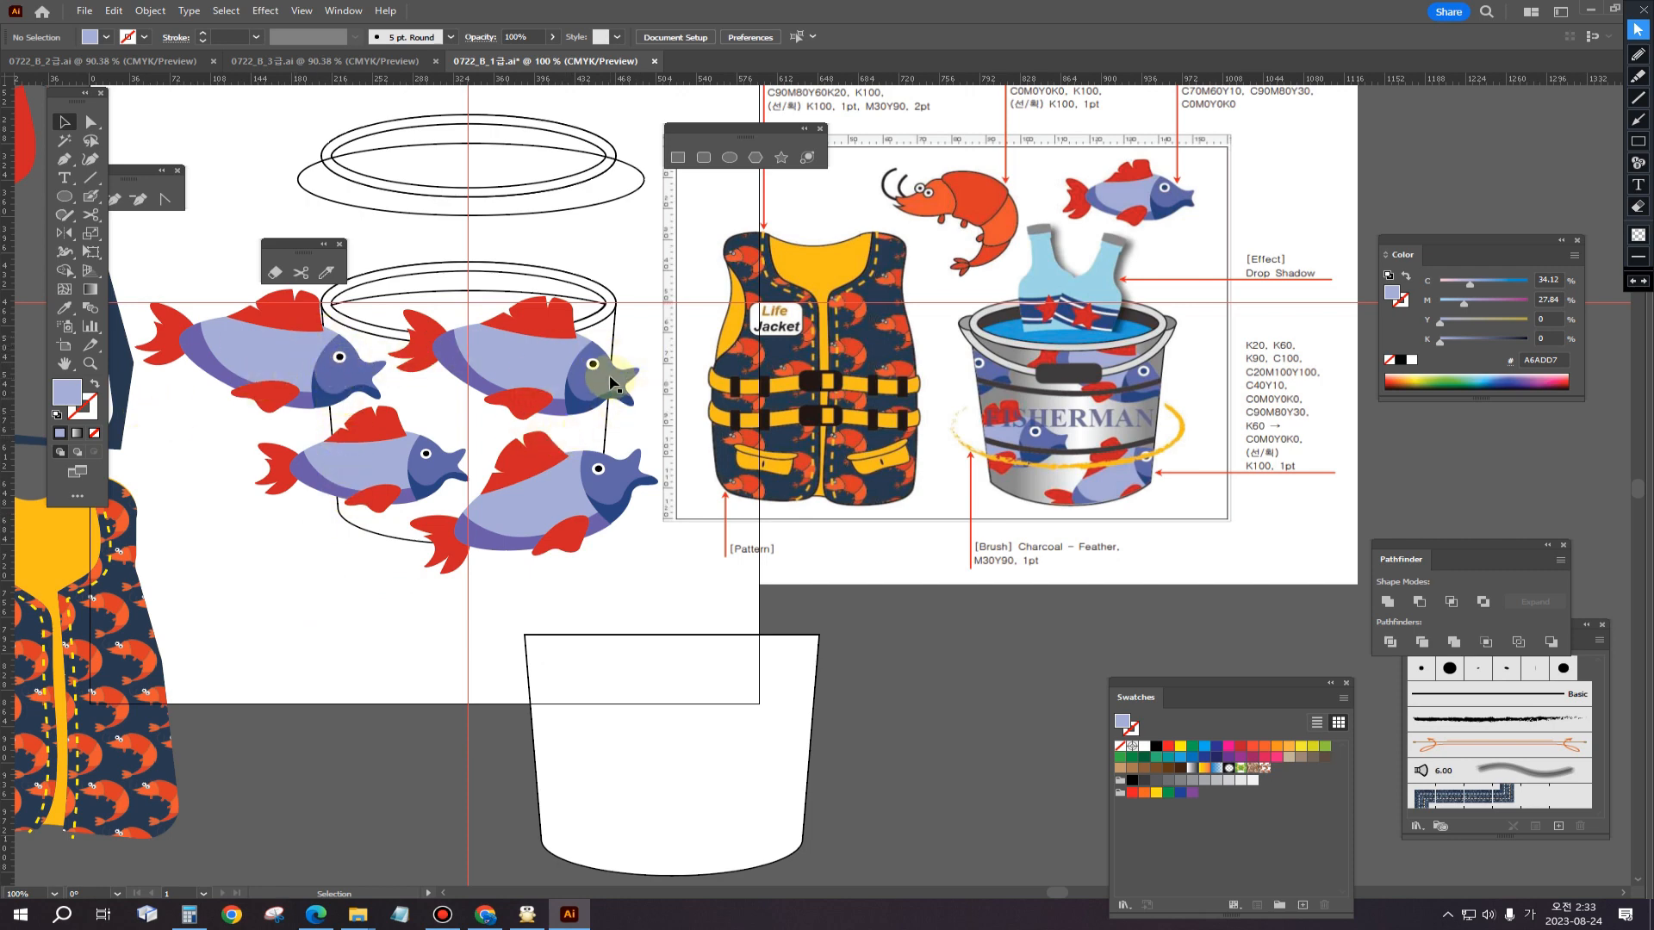
Step: Remove the fill and stroke from the bucket body copy below the artboard
left_click(664, 769)
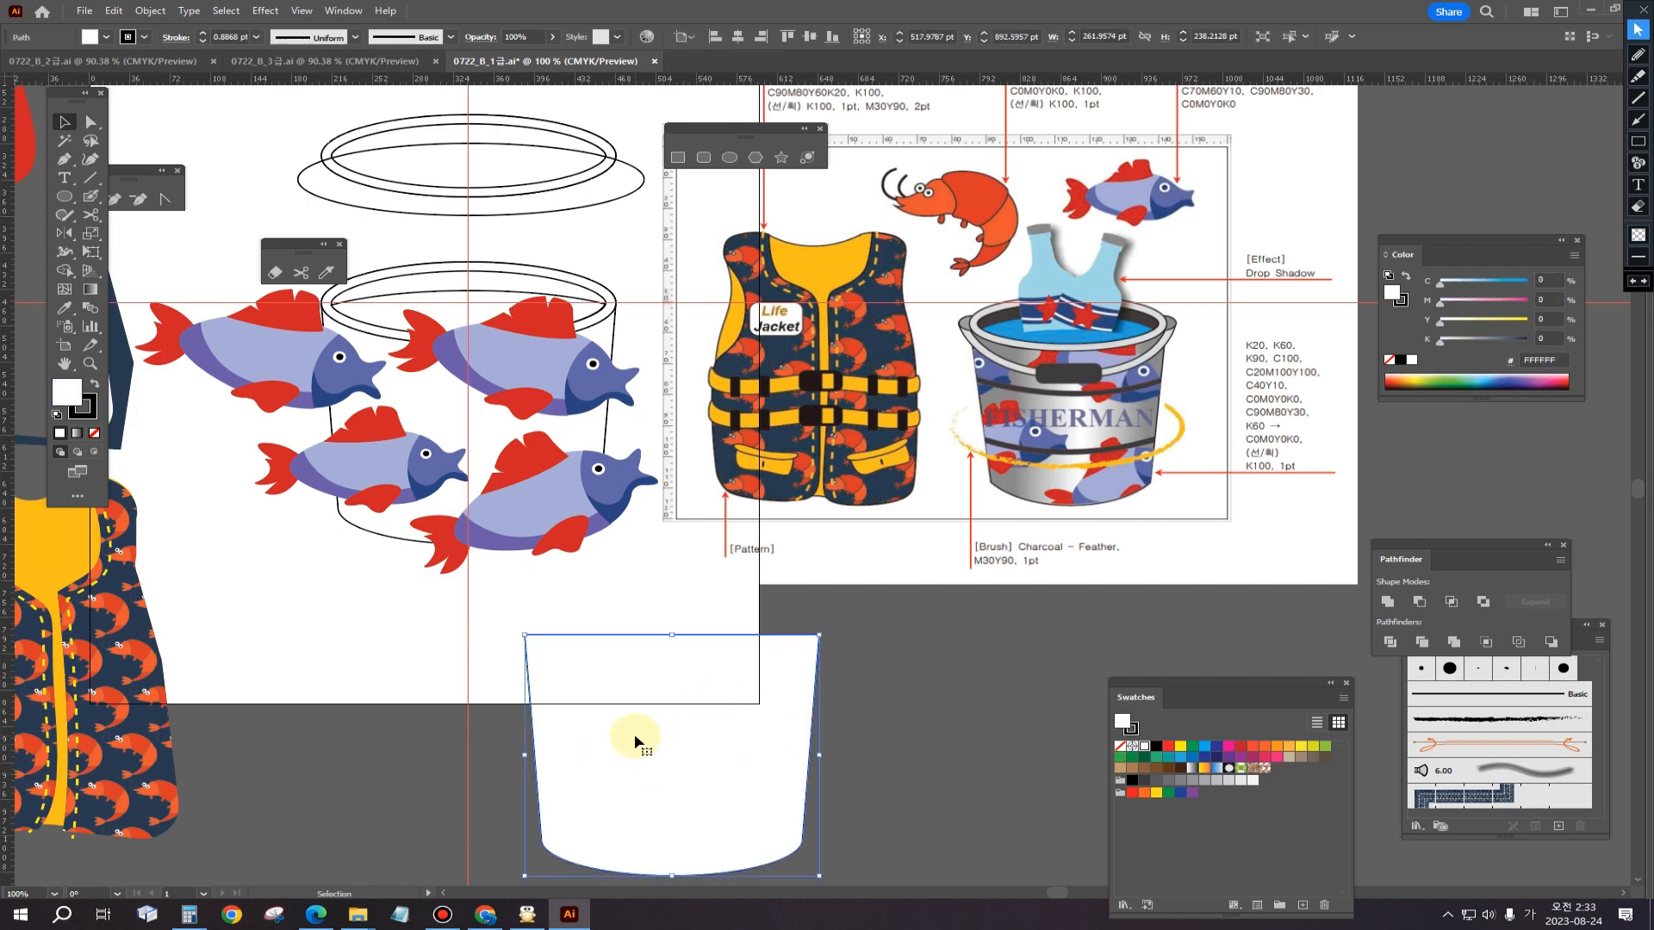
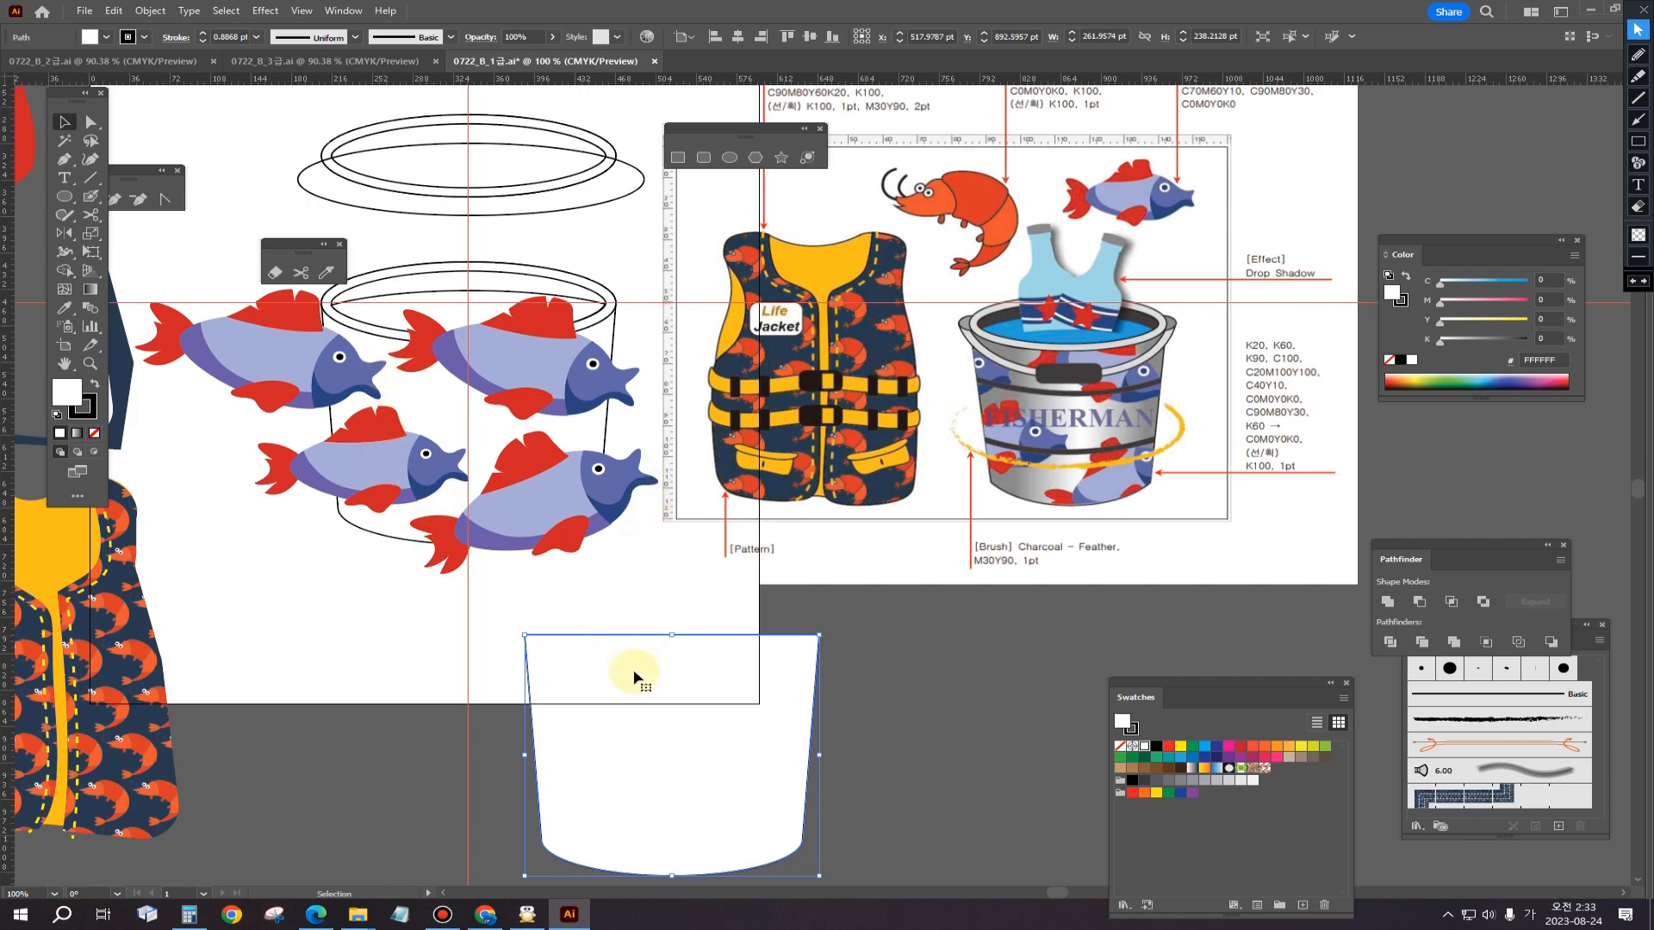
left_click(95, 434)
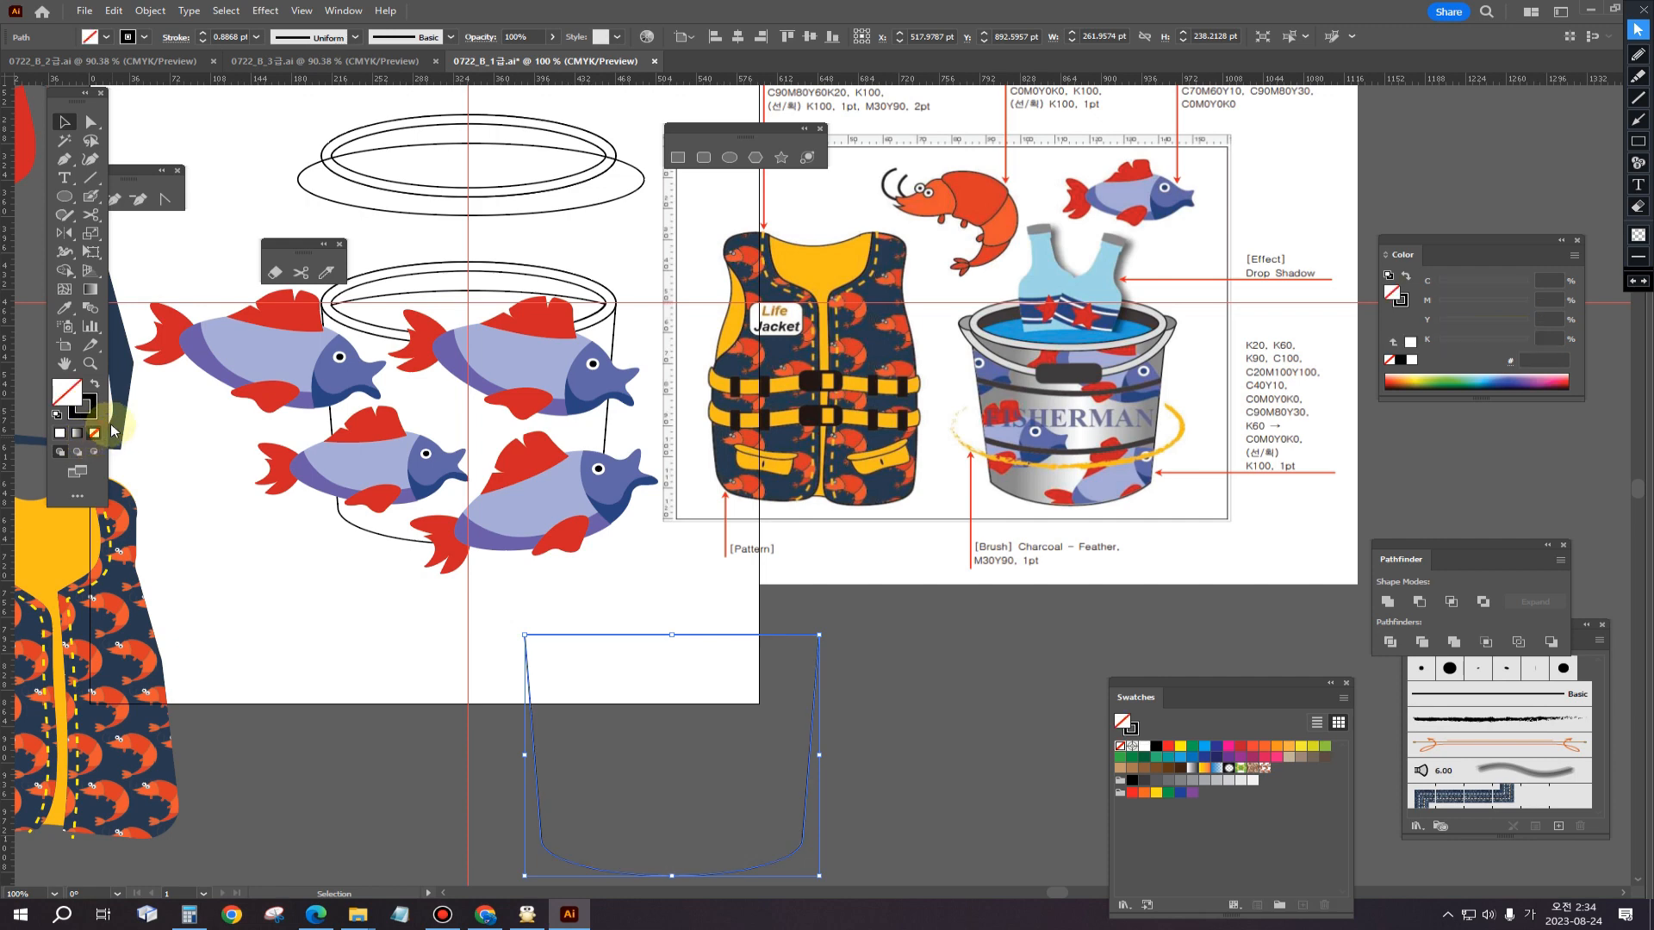
key("x")
left_click(95, 435)
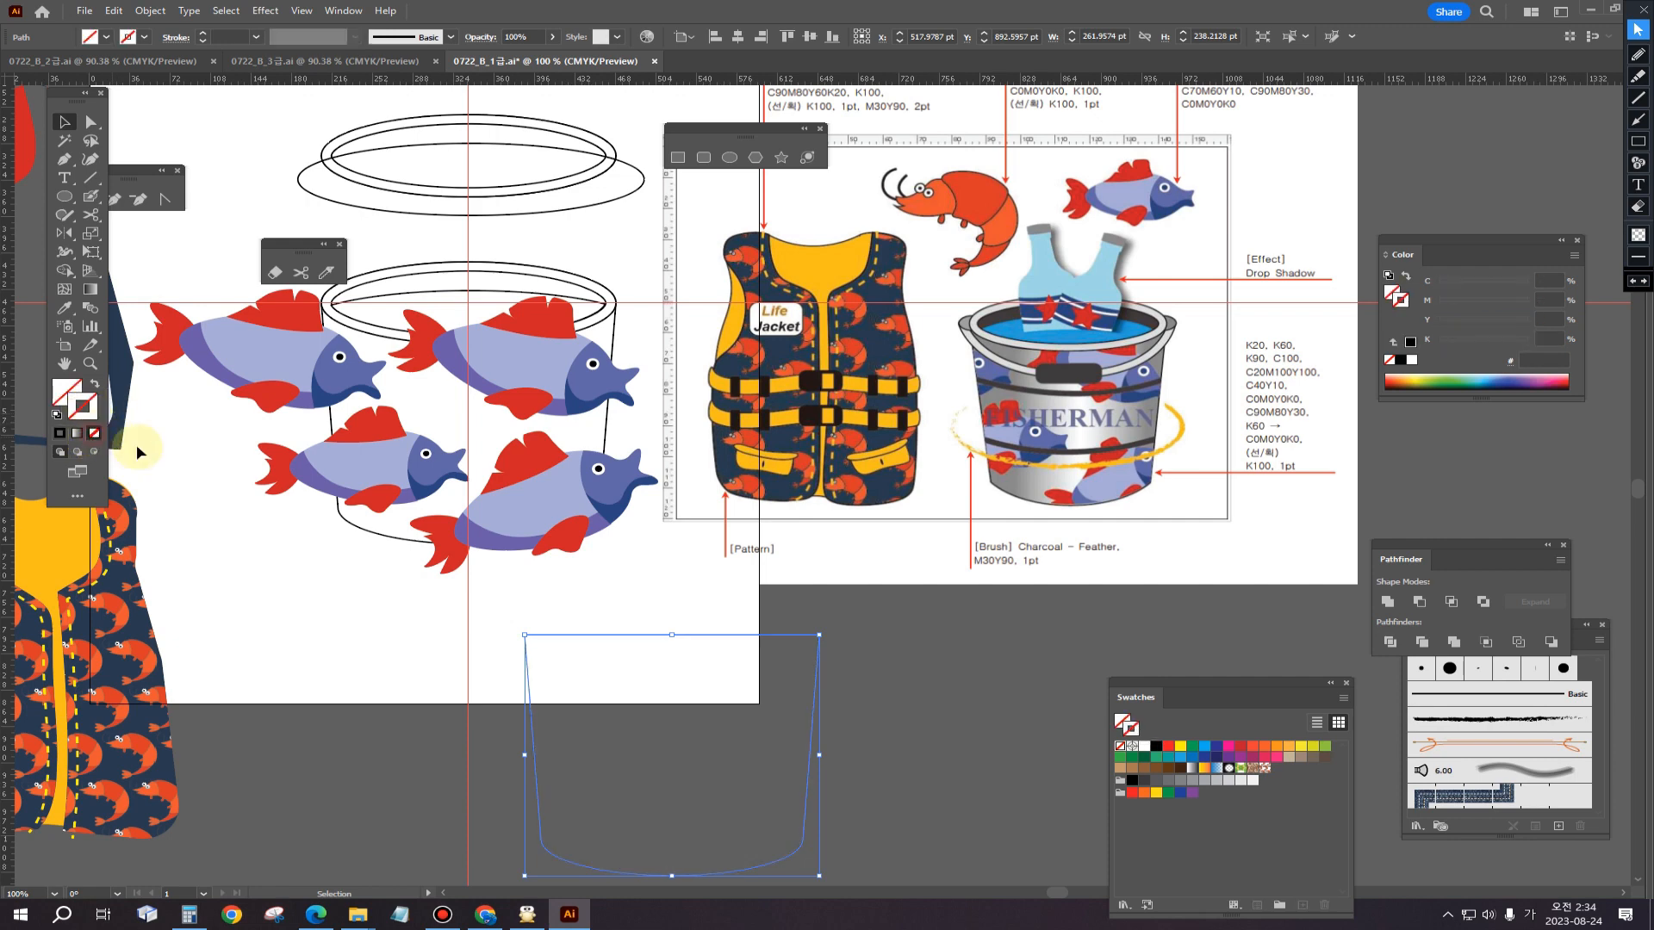
key("a")
key("v")
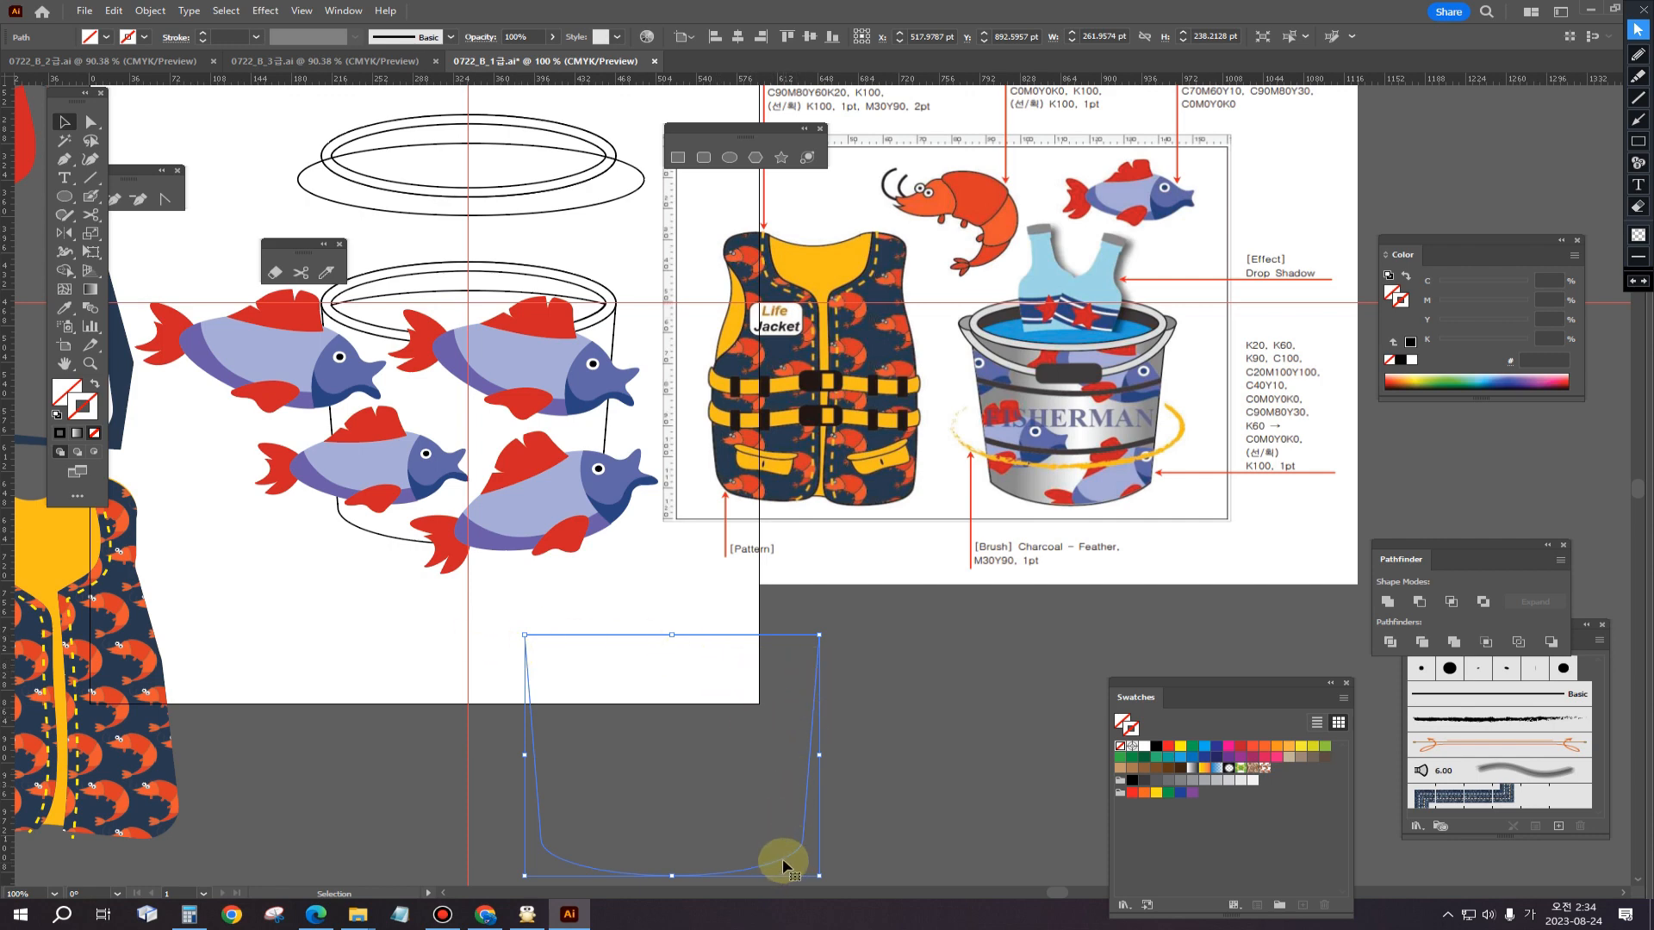
Step: Move the bucket body copy over the original bucket body, giving it a black 1 pt stroke to align it
left_click_drag(786, 860, 644, 612)
left_click_drag(517, 577, 405, 581)
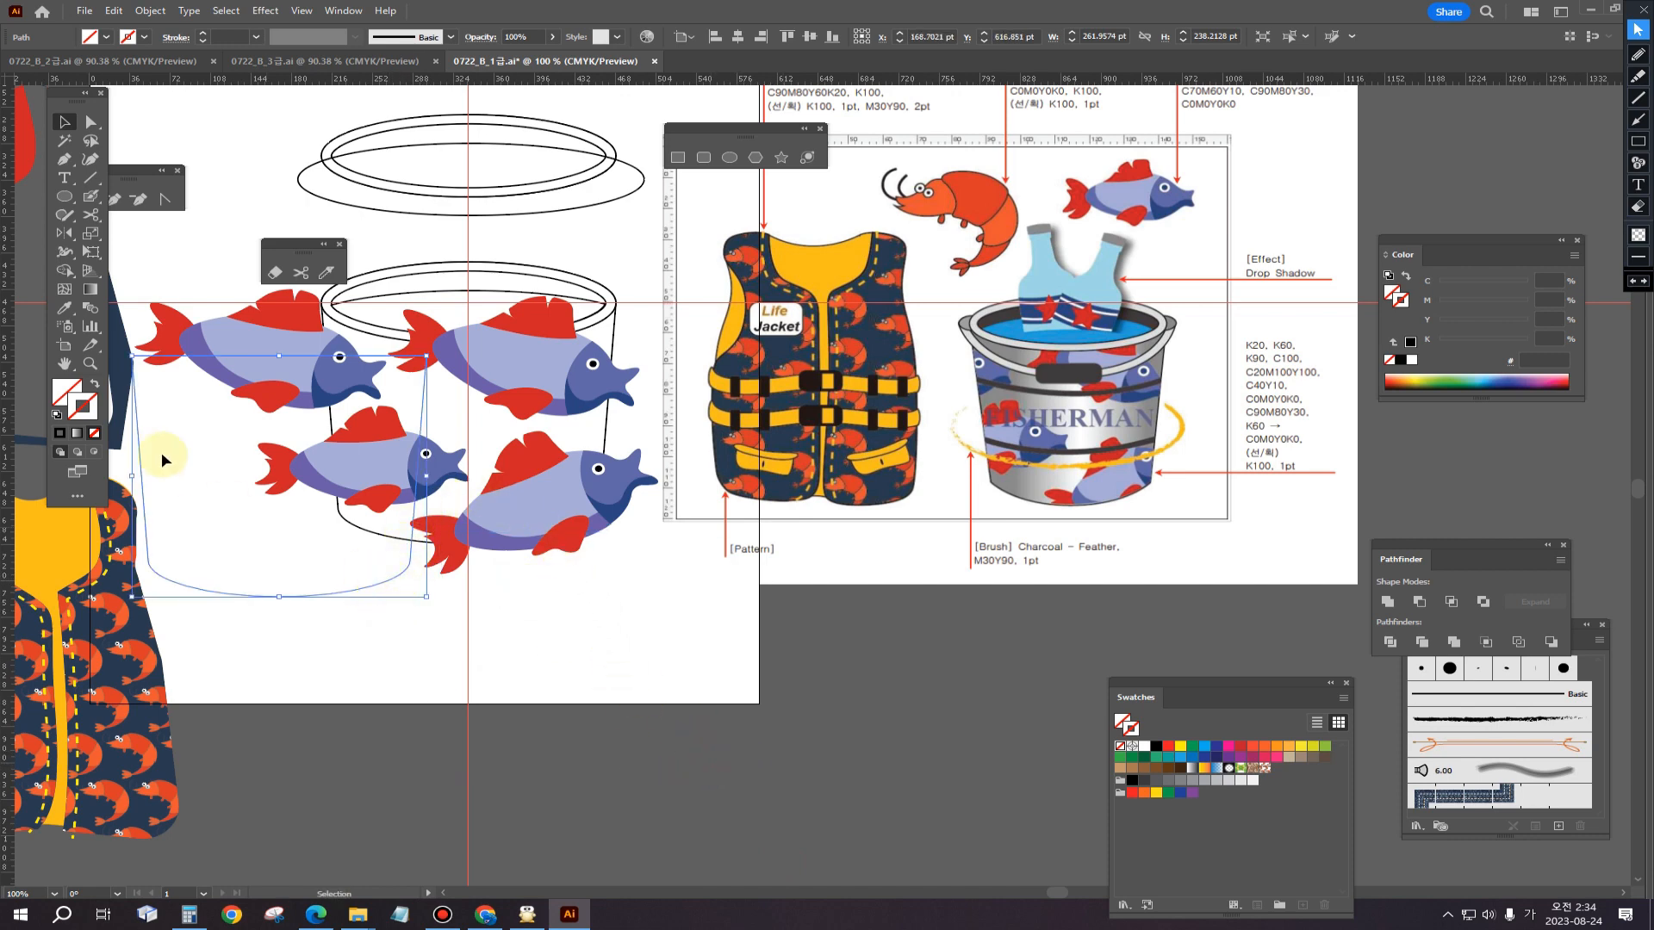
left_click(89, 417)
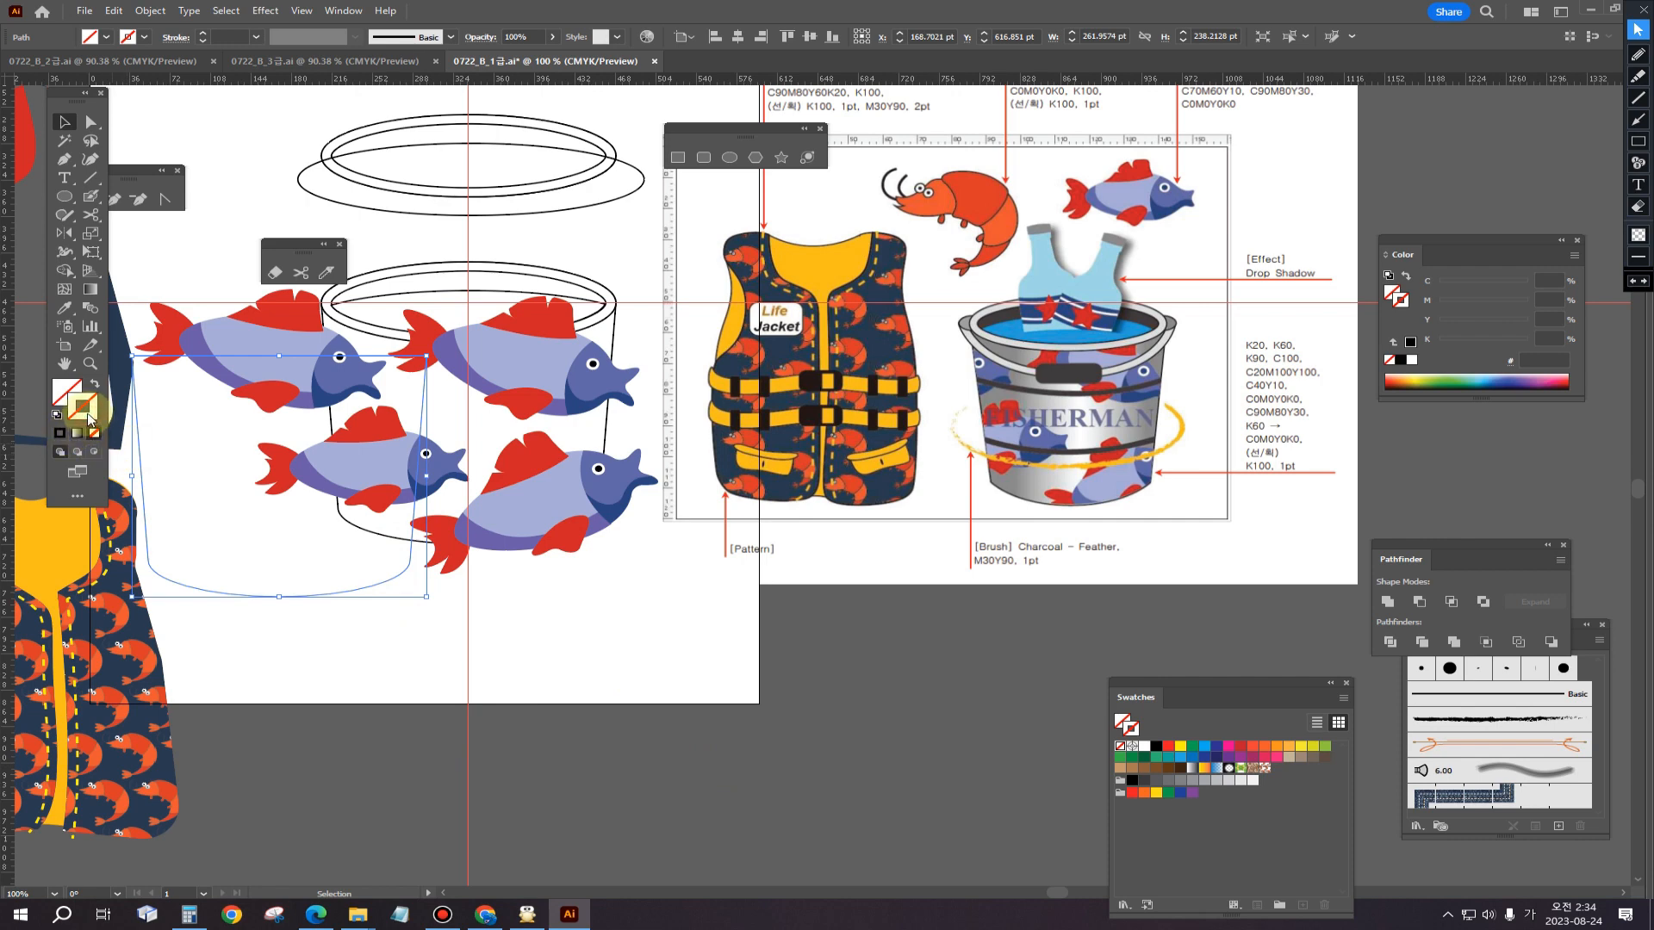
left_click(1166, 758)
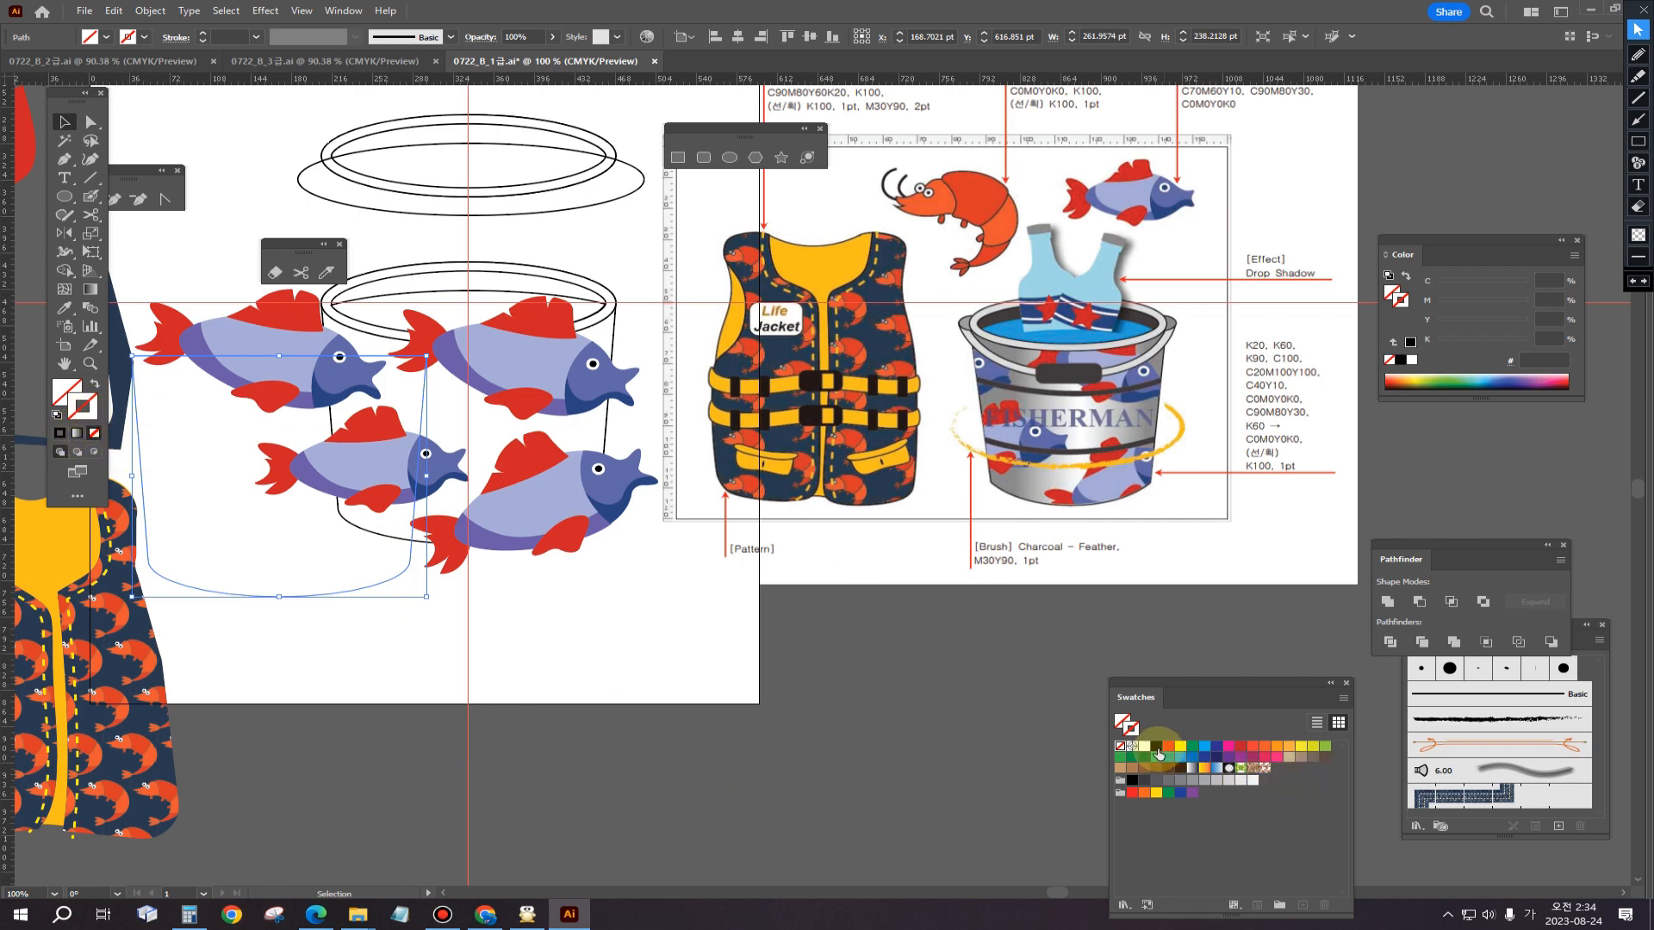
left_click(1157, 748)
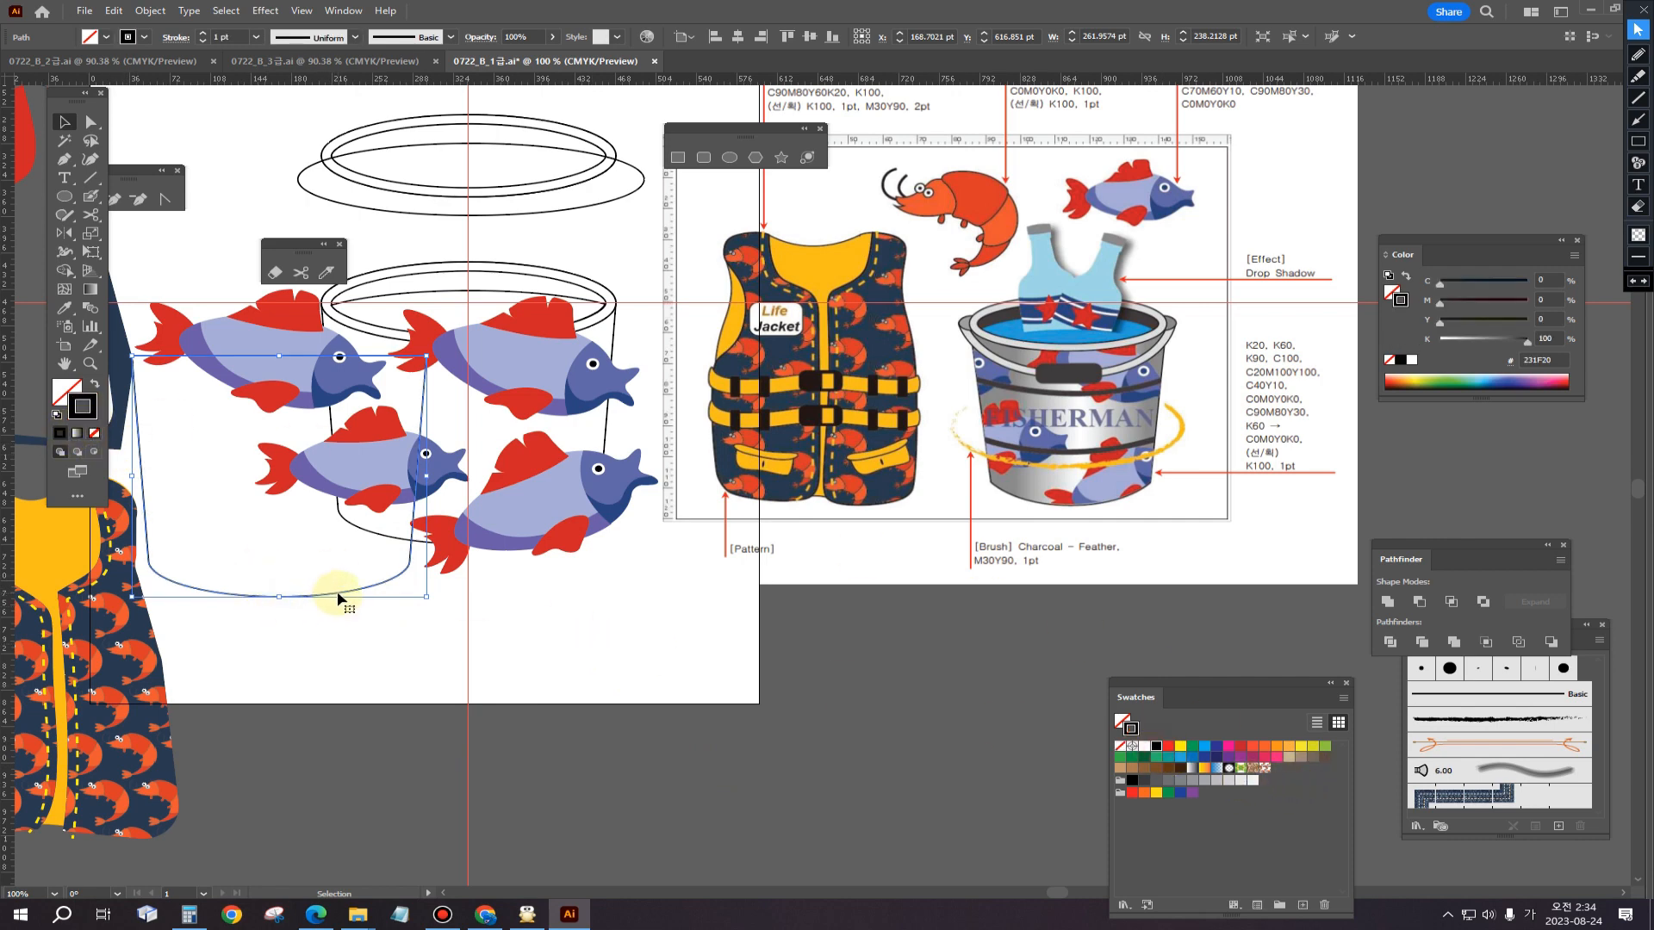
left_click_drag(338, 596, 528, 547)
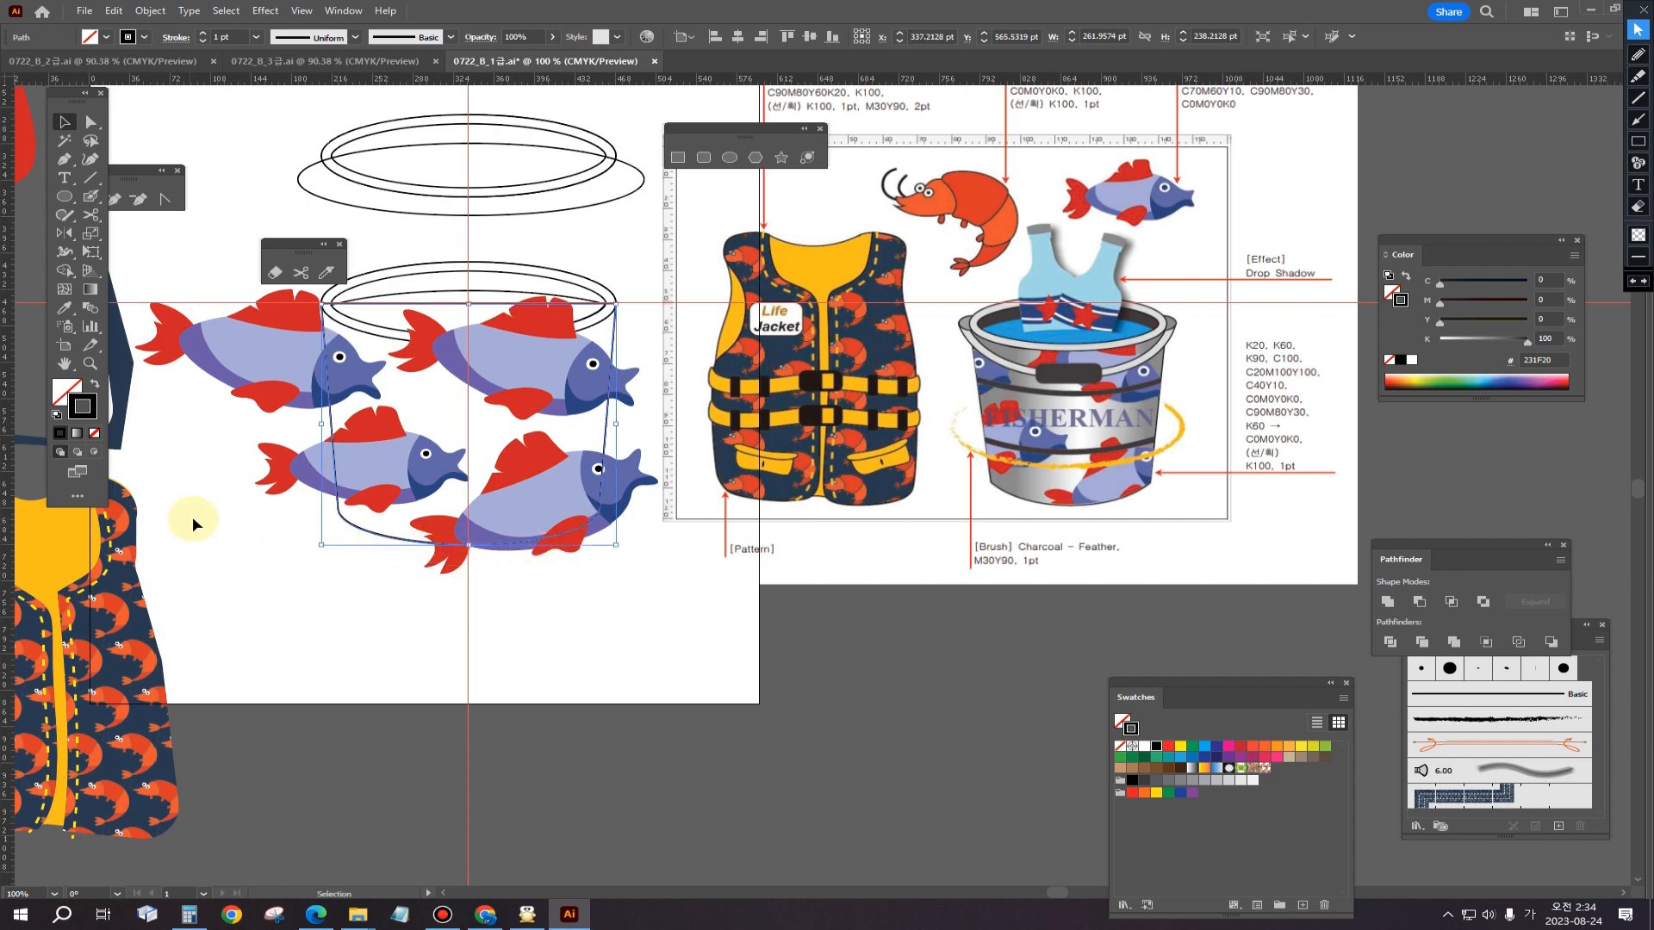
Step: Bring the aligned bucket outline in front of the fish and remove its stroke
key("a")
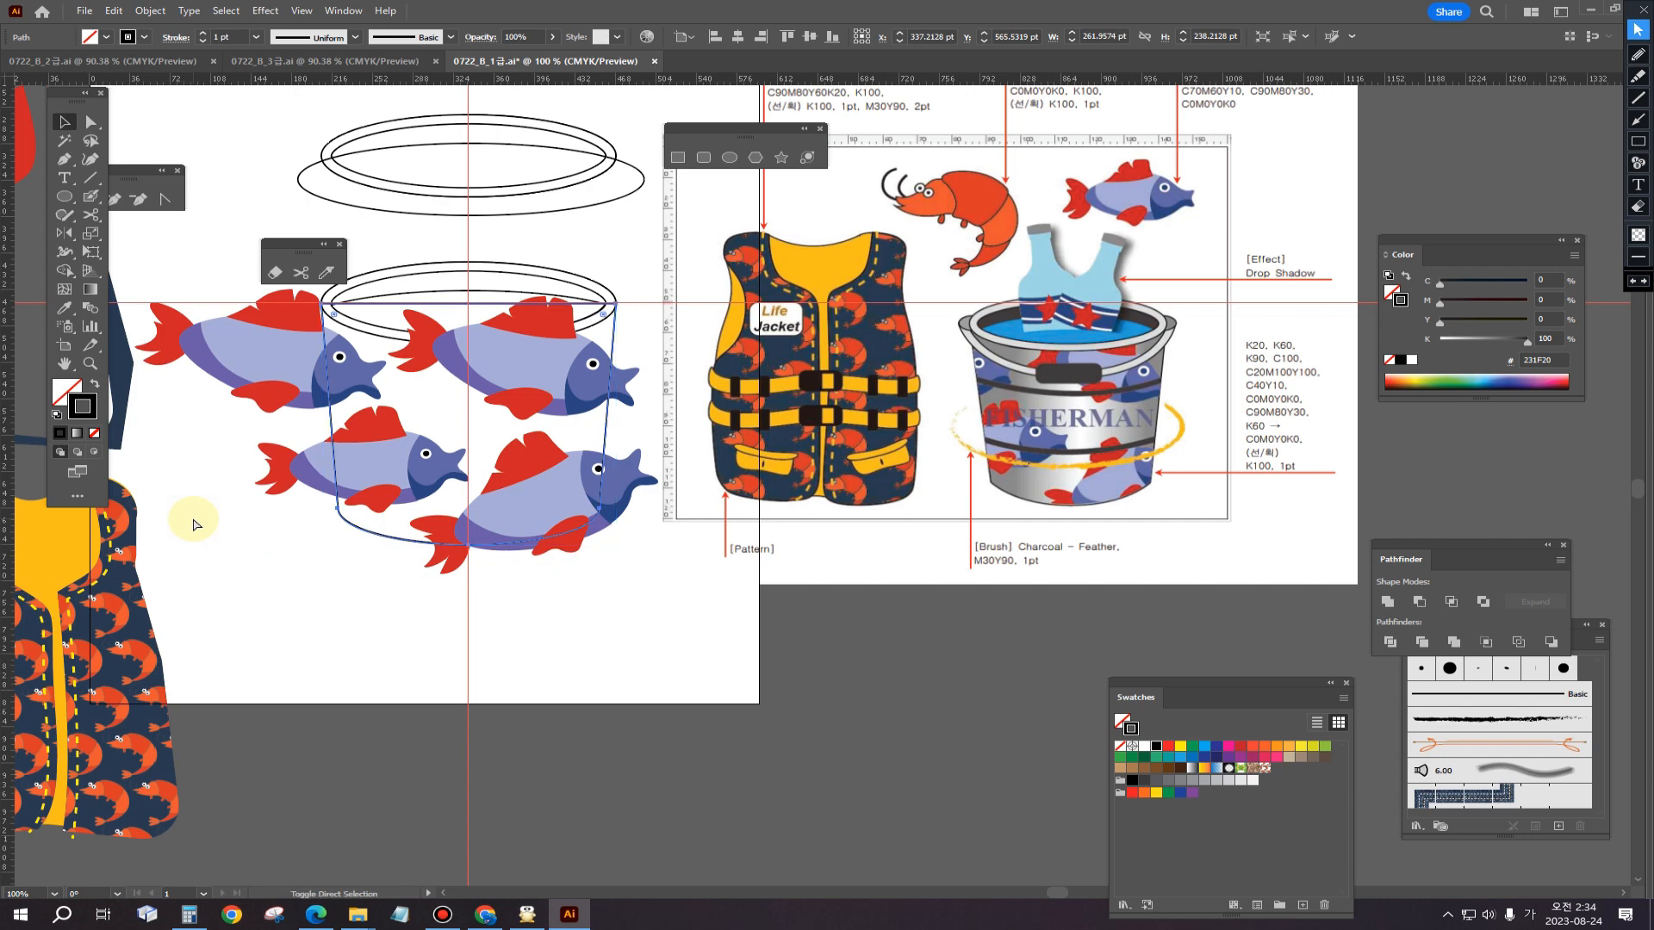
key("v")
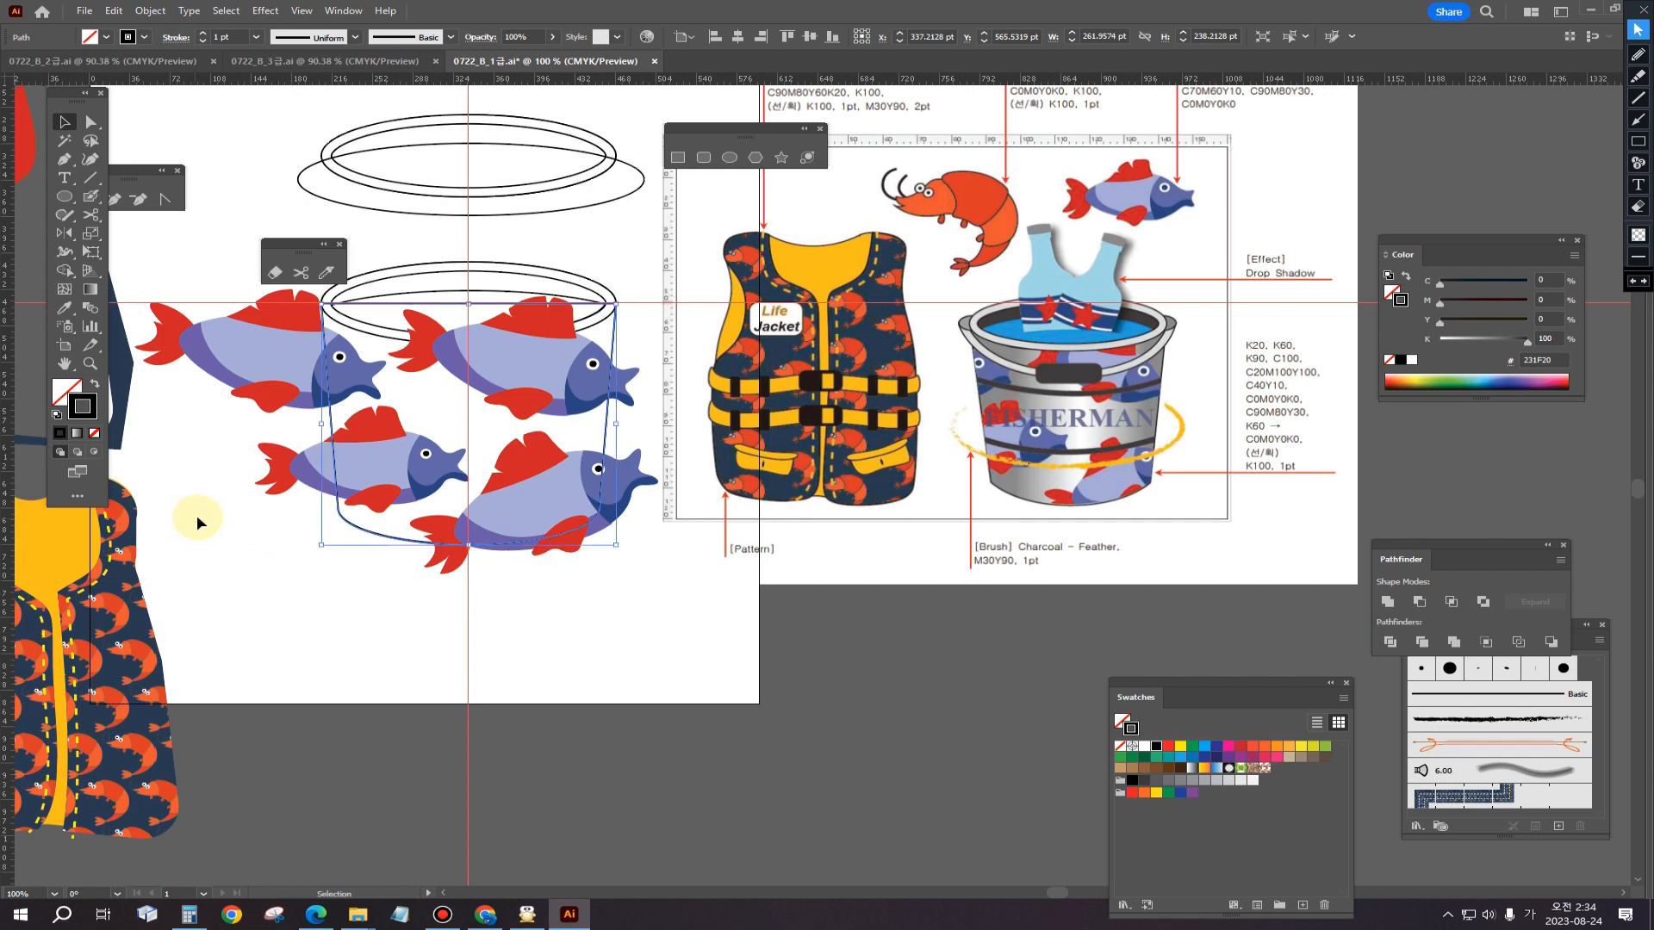
left_click(95, 437)
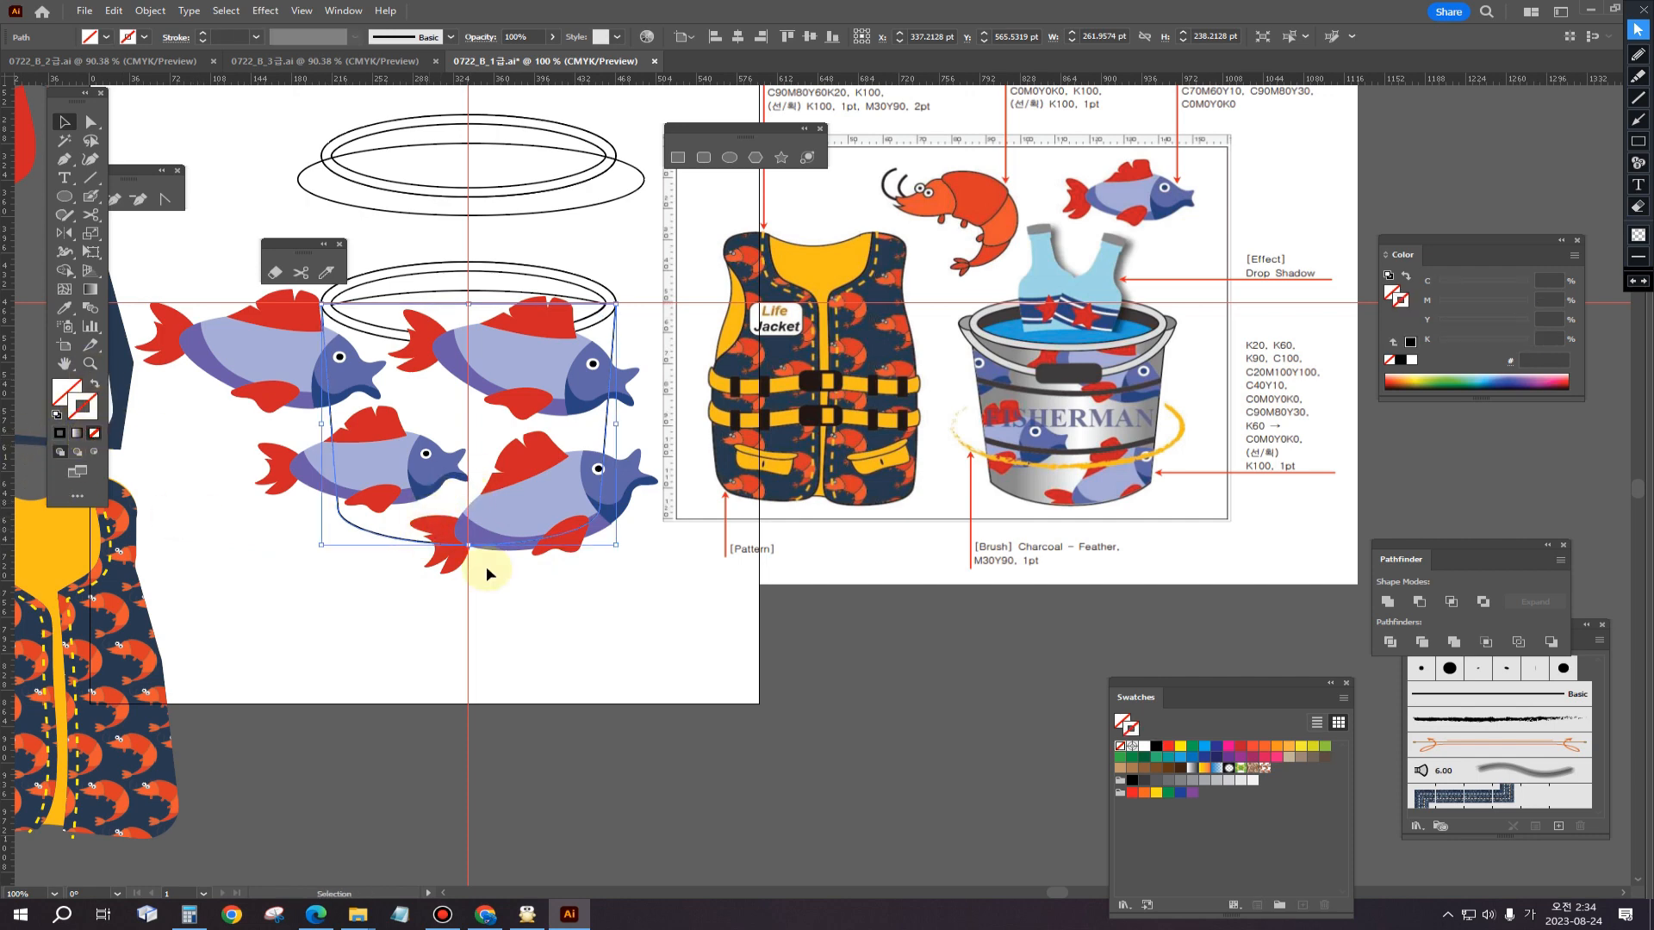
Step: Make a clipping mask from the bucket outline and the four fish, leaving the reference sheet out of the selection
left_click_drag(635, 627, 241, 364)
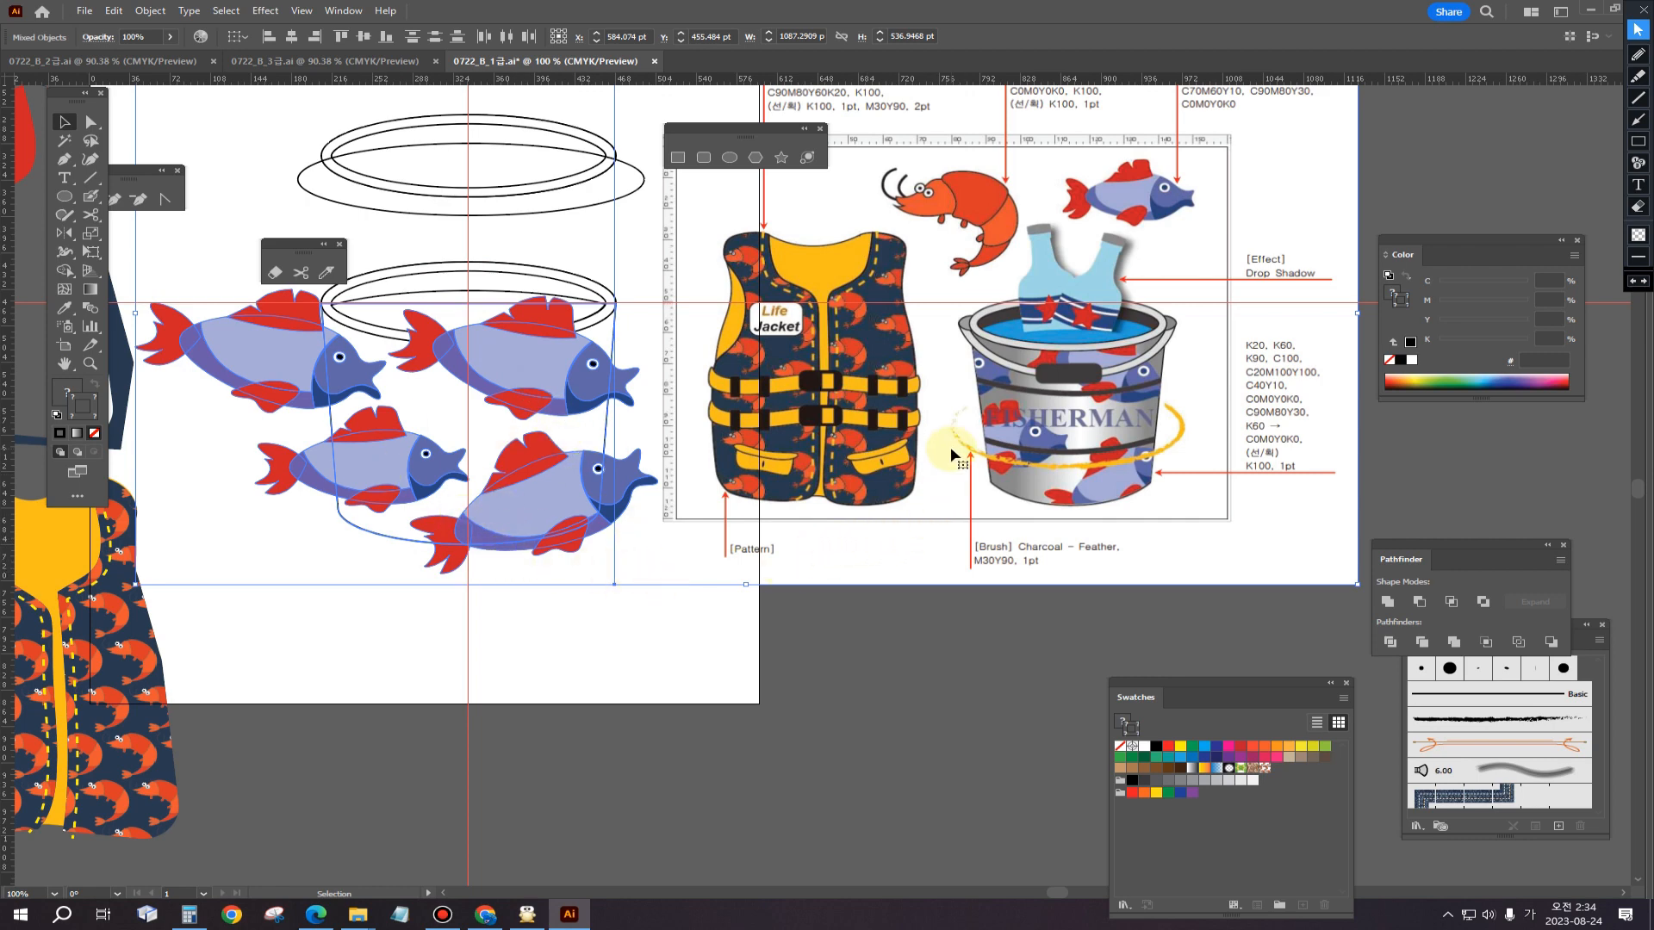
mouse_move(917, 478)
left_mouse_down()
mouse_move(1134, 484)
mouse_move(901, 482)
mouse_move(920, 484)
left_mouse_up()
key("ctrl+z")
left_click(1004, 559, "shift")
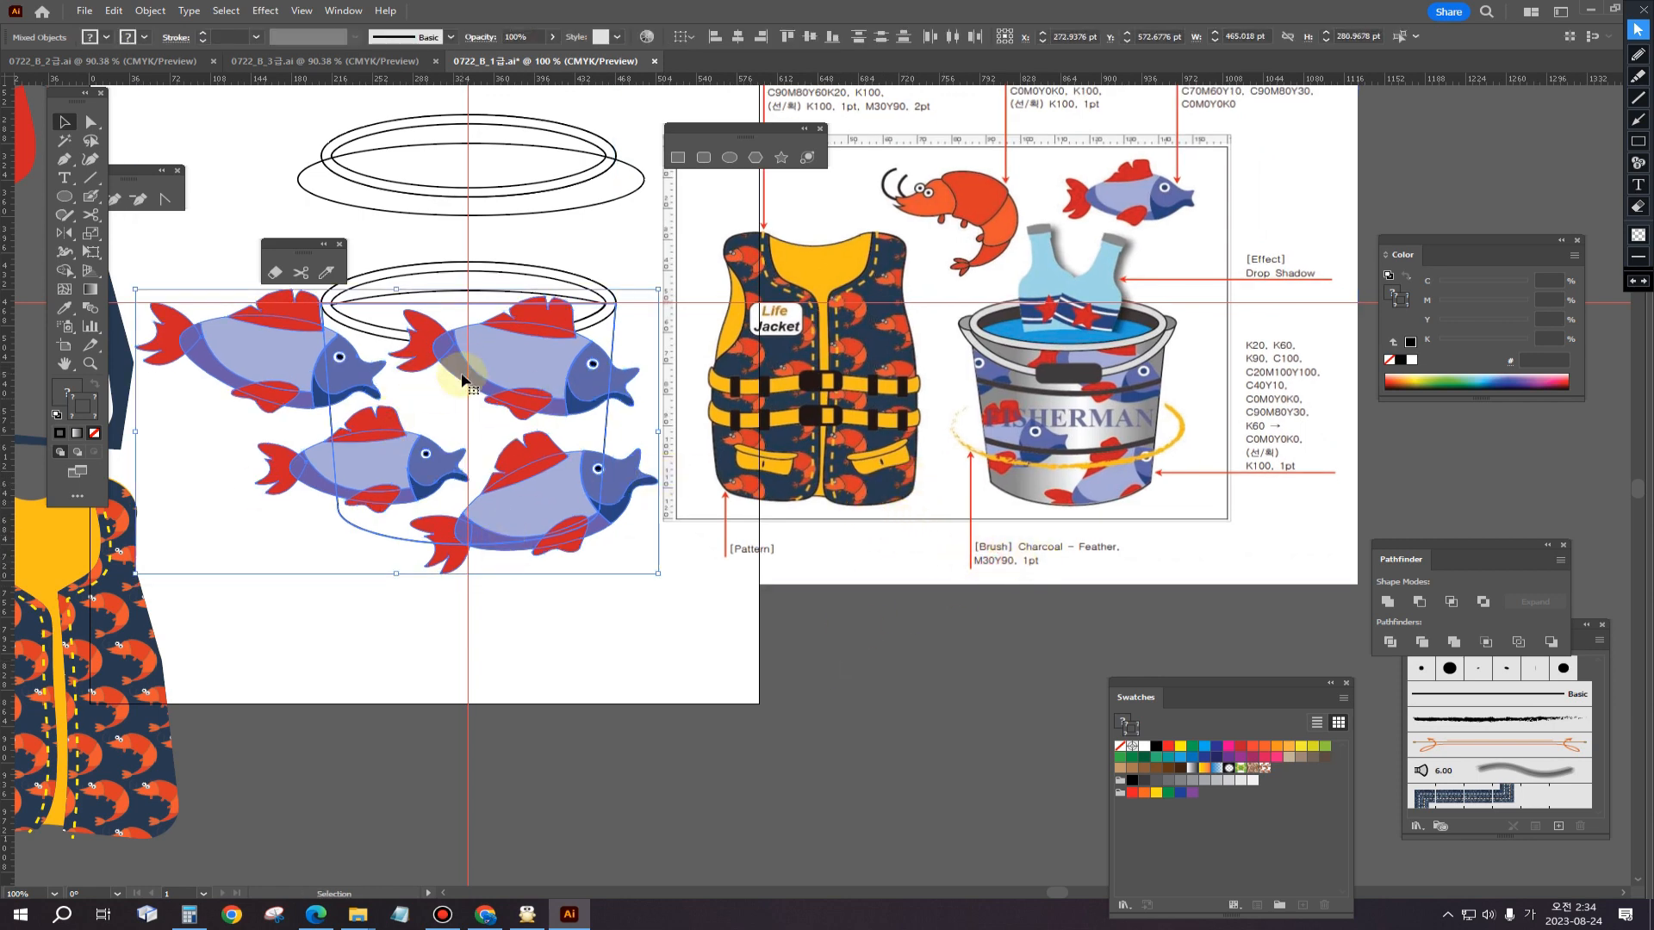
right_click(536, 503)
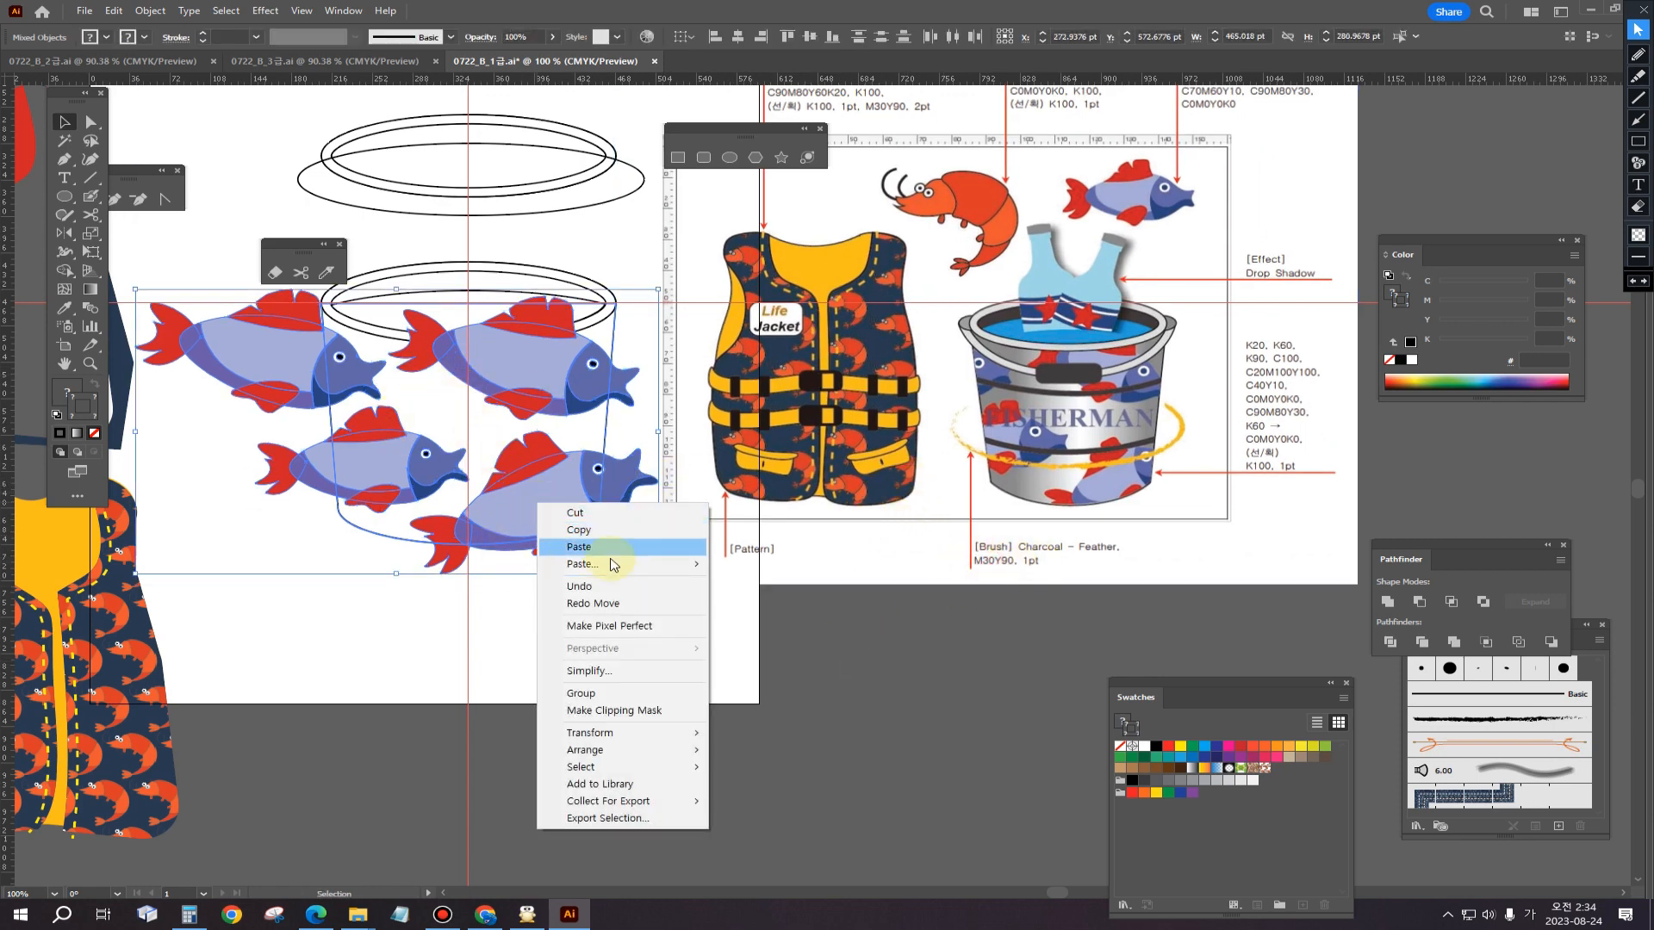
left_click(611, 713)
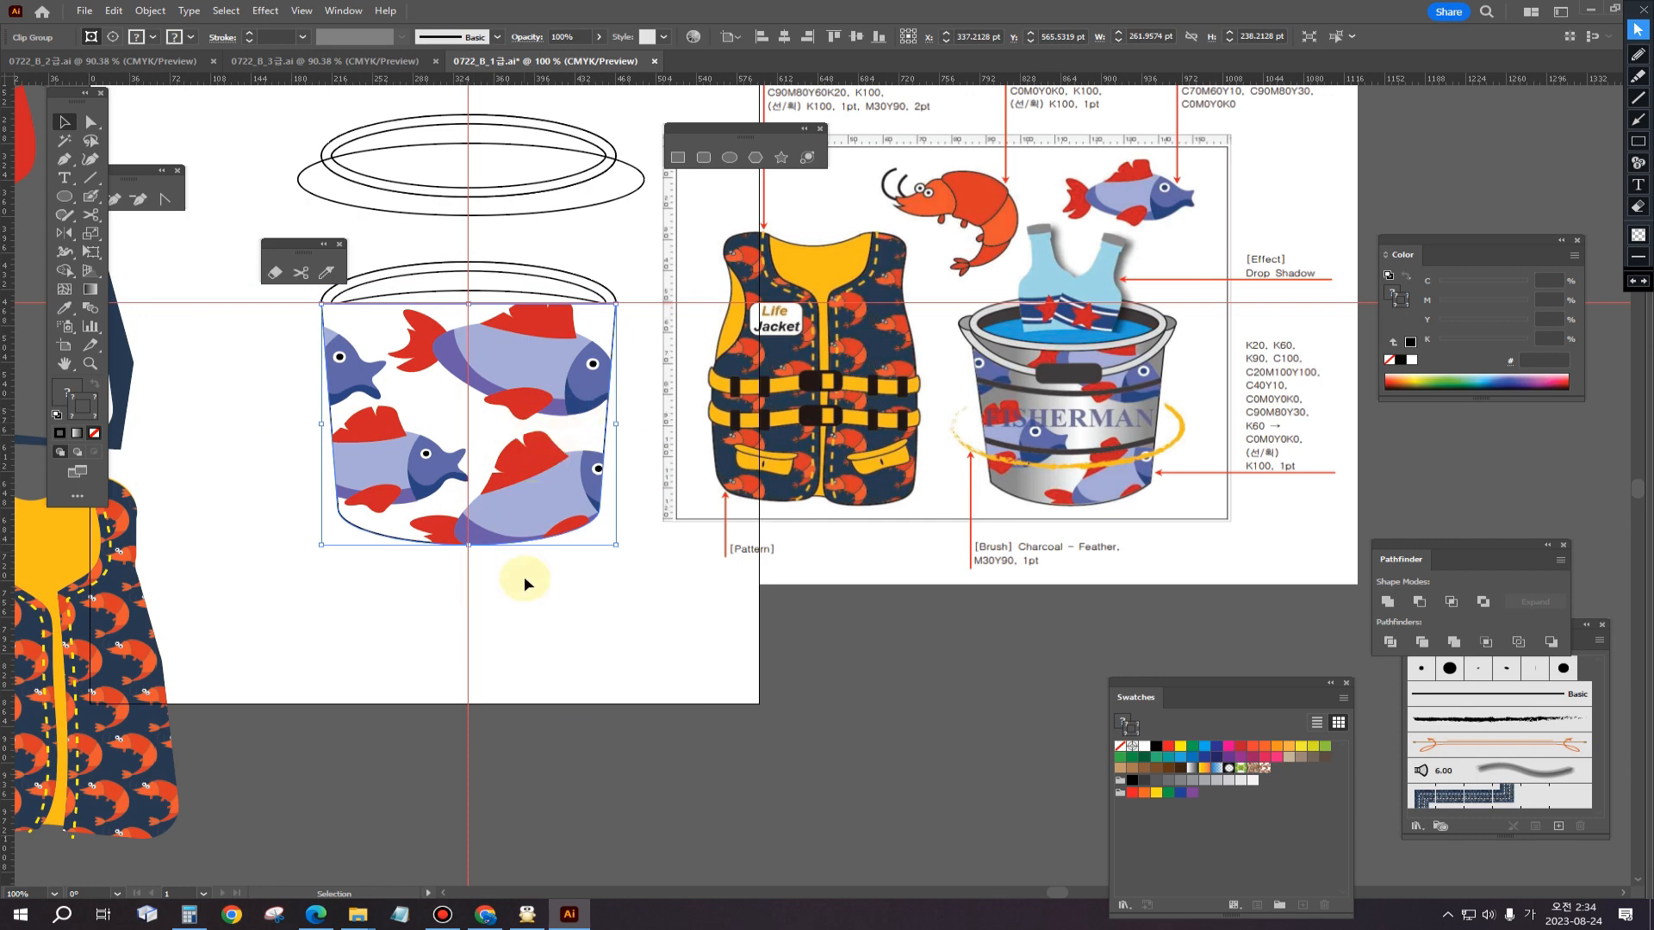
Step: Bring the rim and water ellipses of the bucket in front of the clipped fish
left_click(517, 596)
left_click_drag(446, 246, 485, 296)
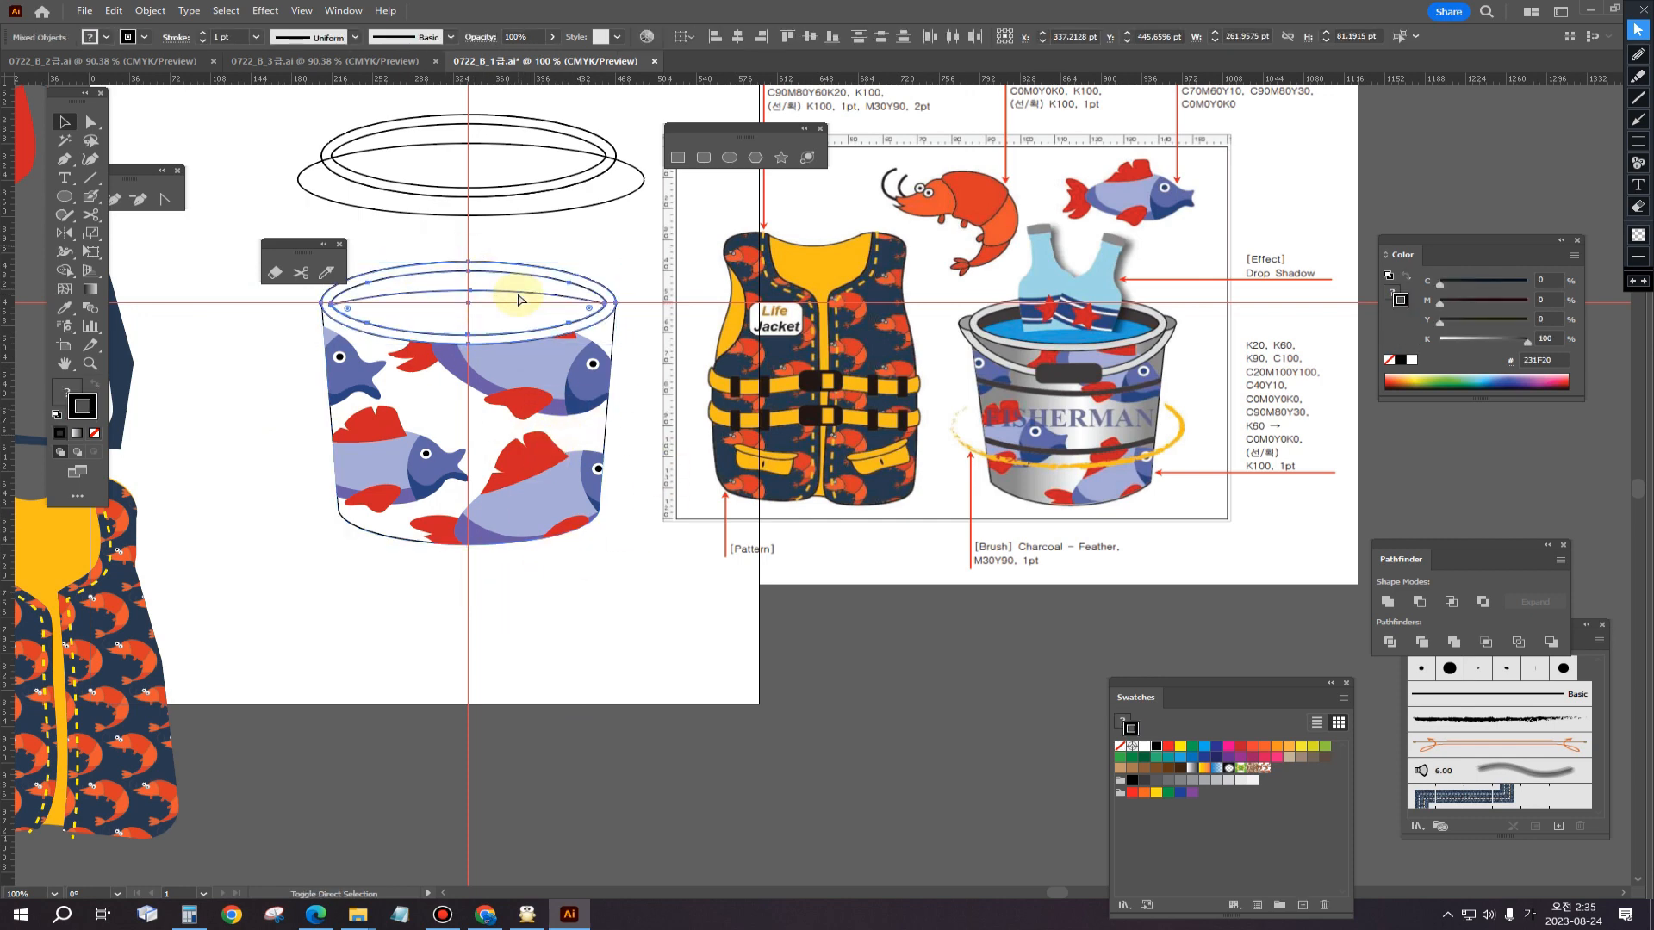
left_click(572, 652)
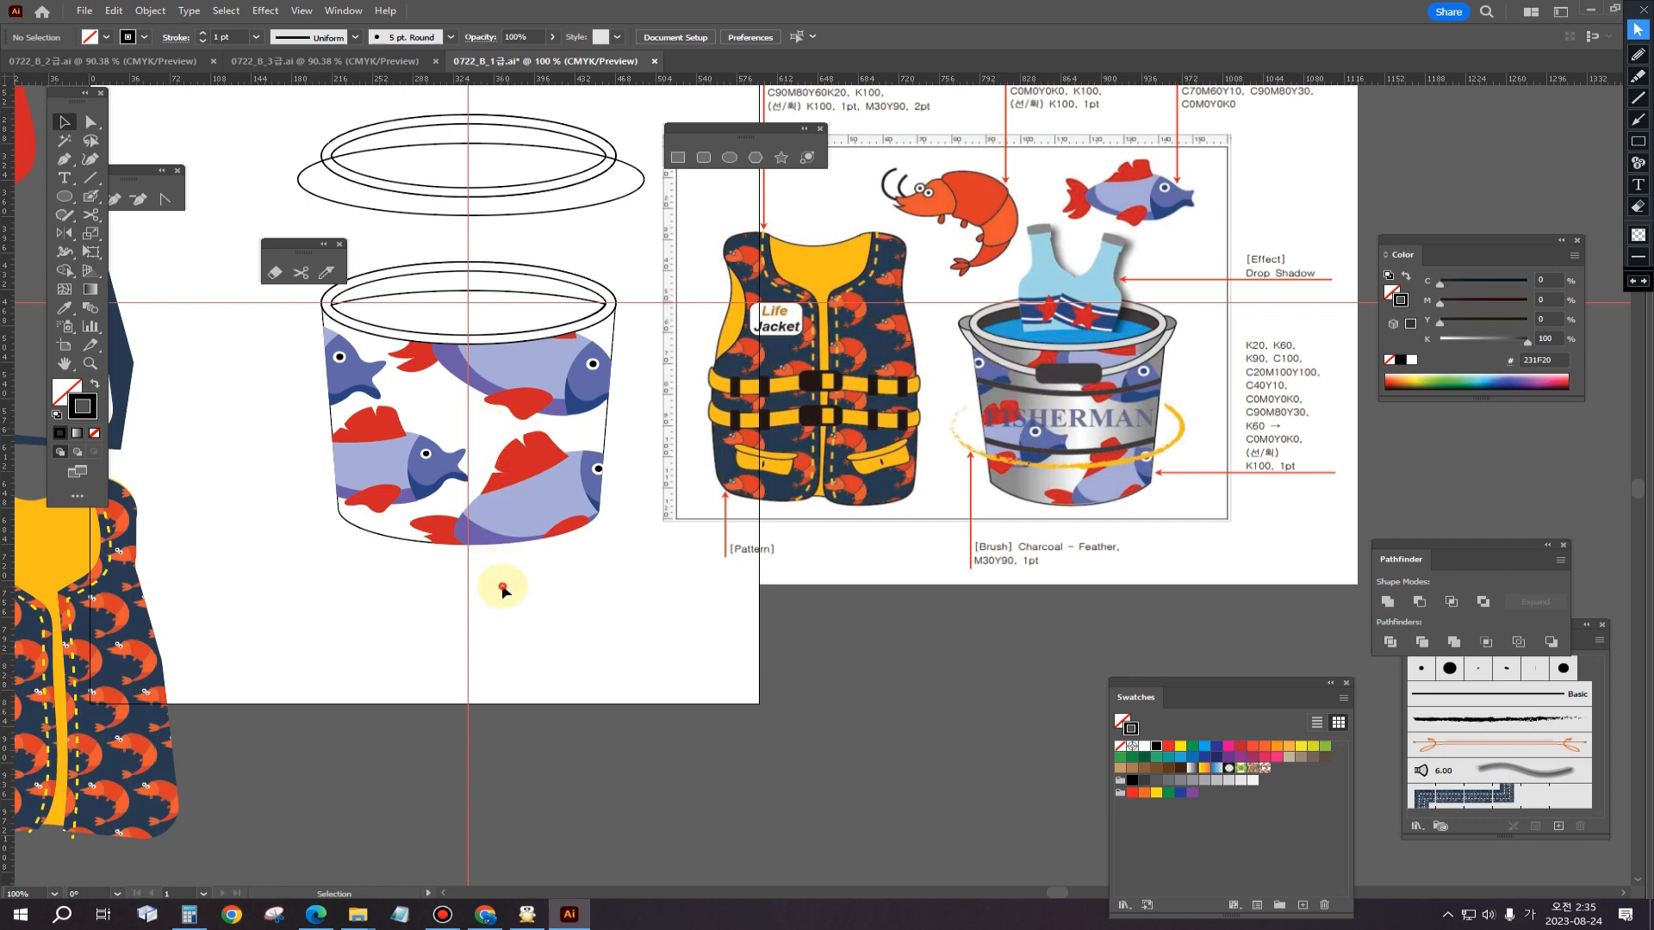
Step: Try to apply the white-to-black gradient to the clipped fish group
left_click(441, 510)
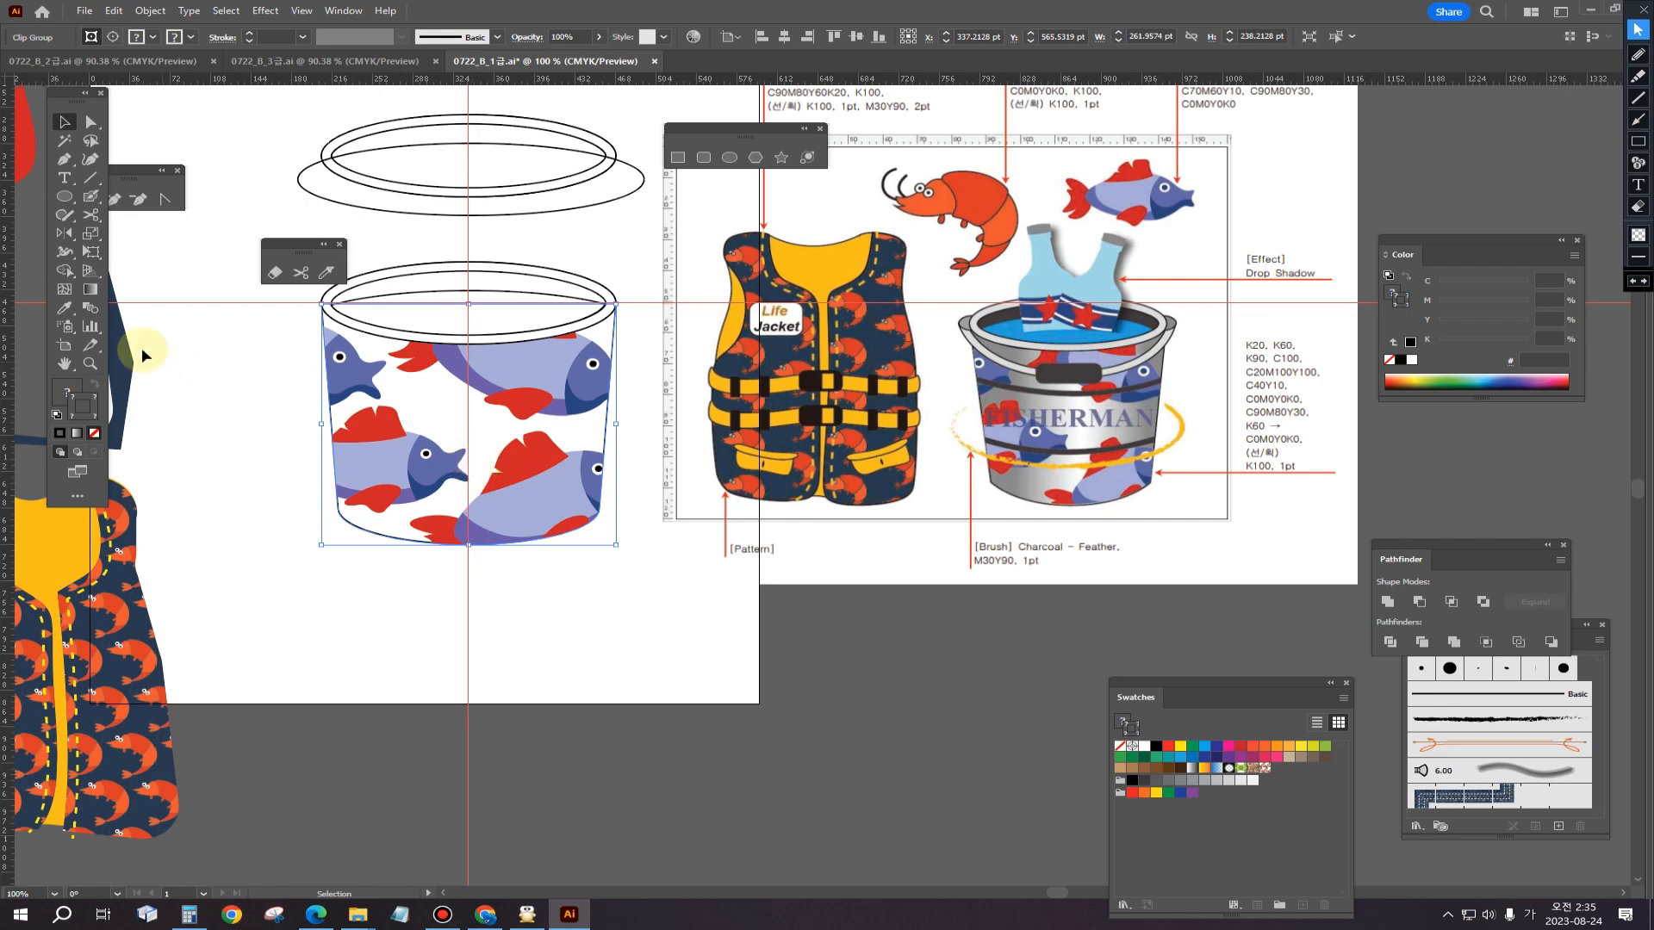
double_click(90, 289)
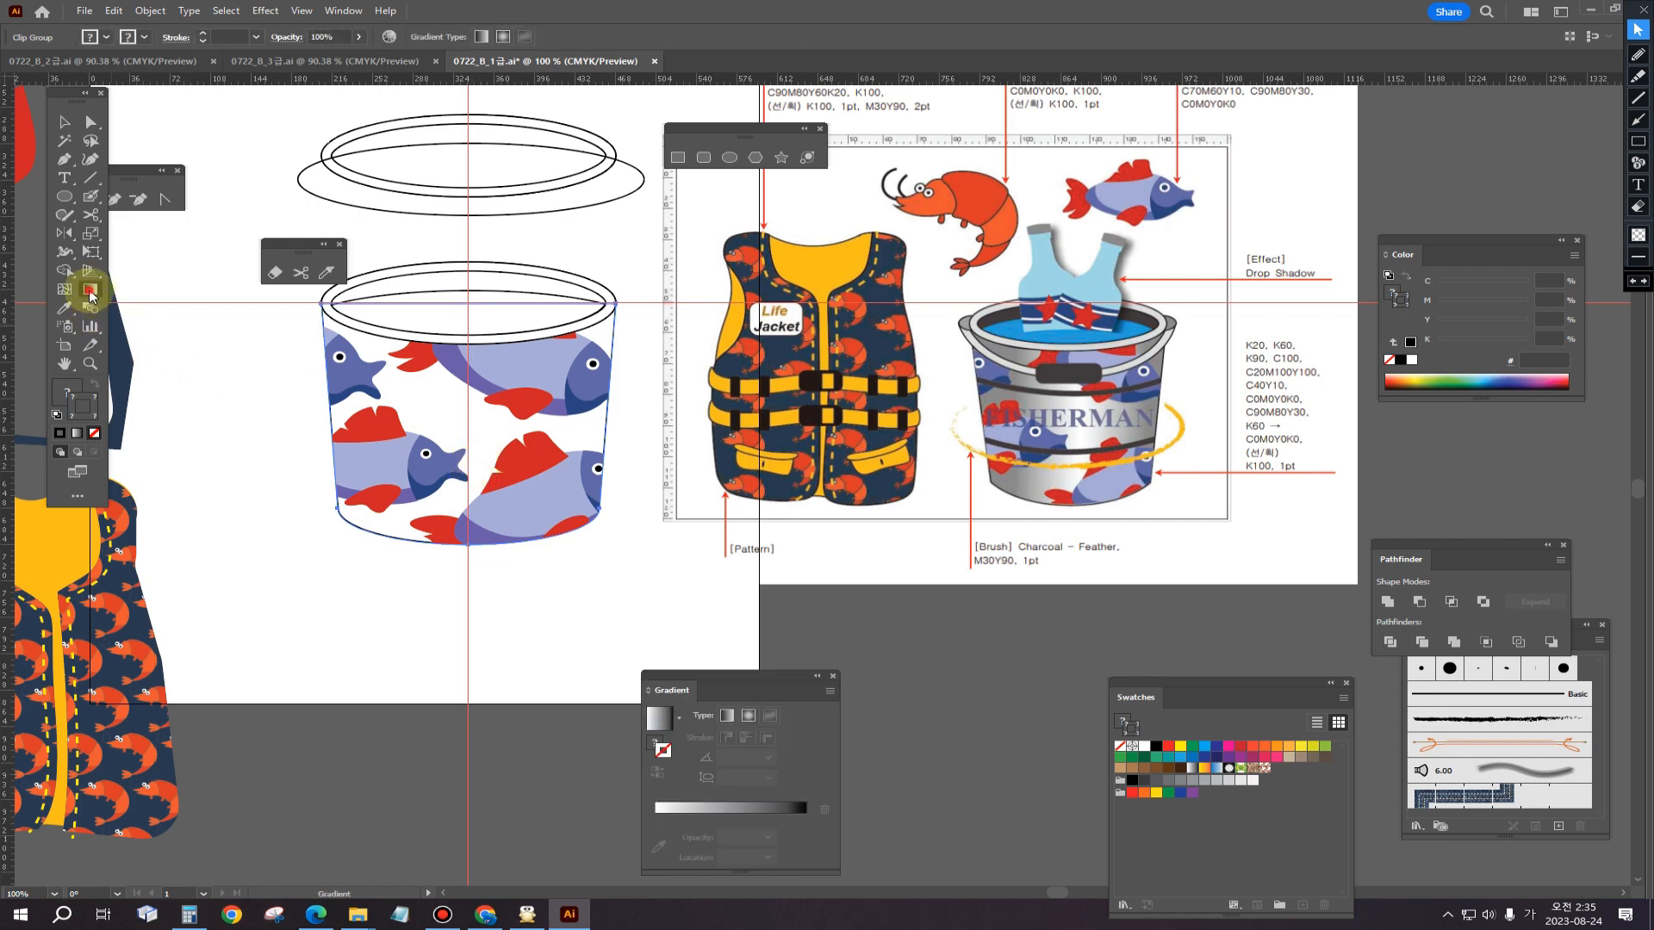
left_click(735, 810)
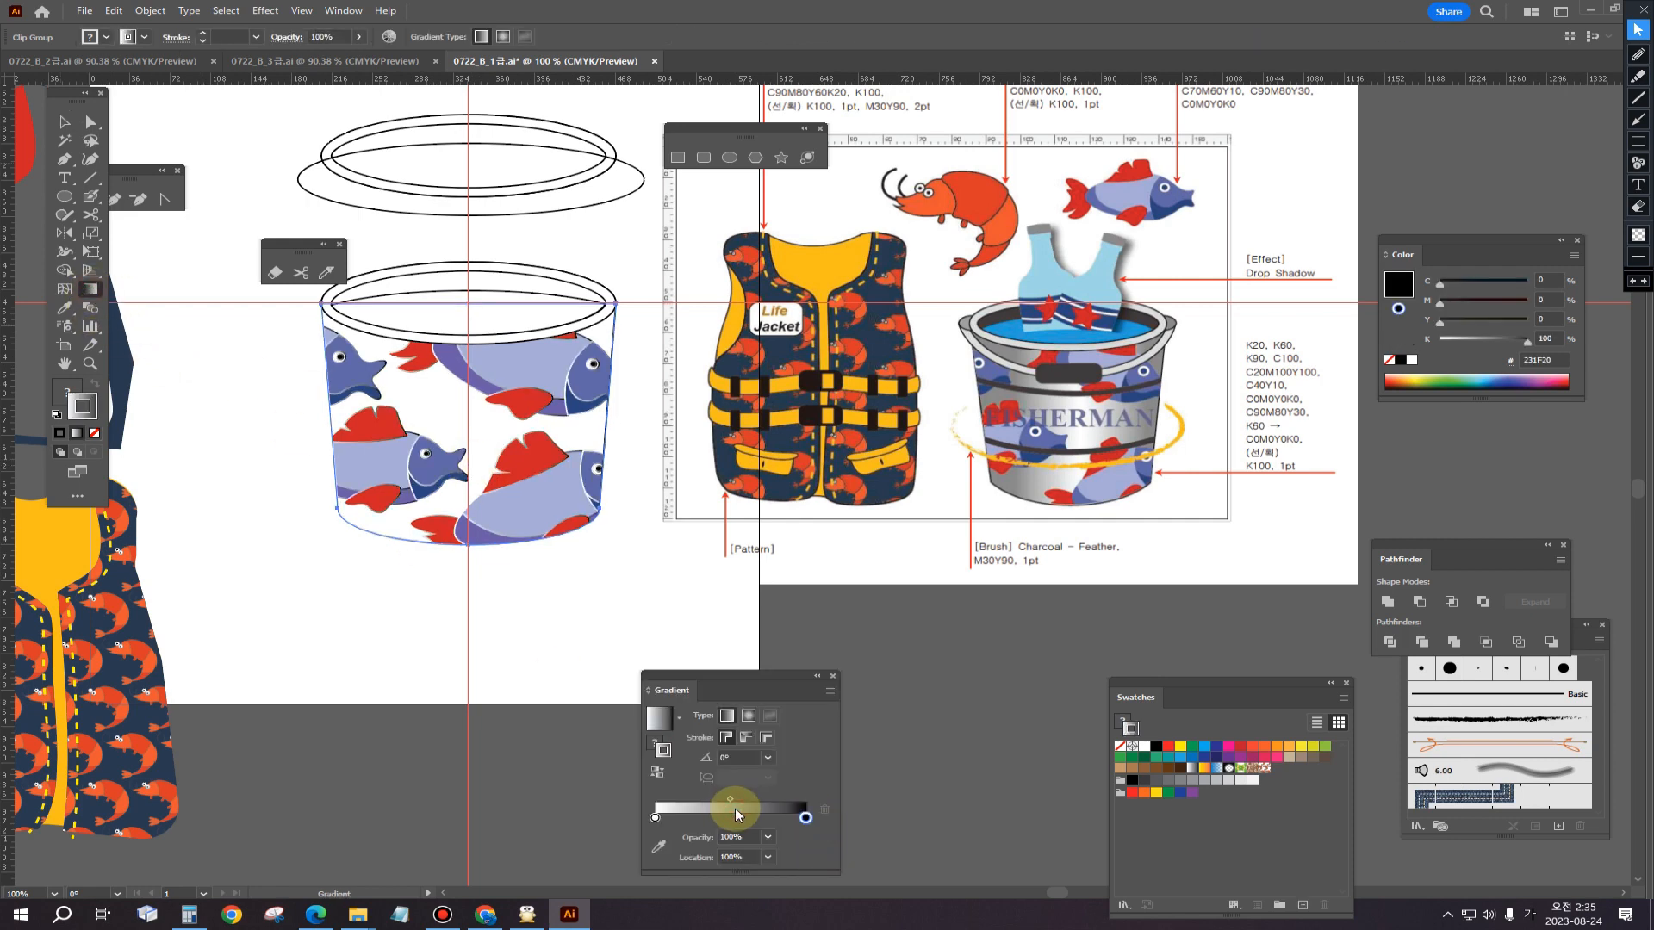
key("ctrl+z")
left_click(380, 617)
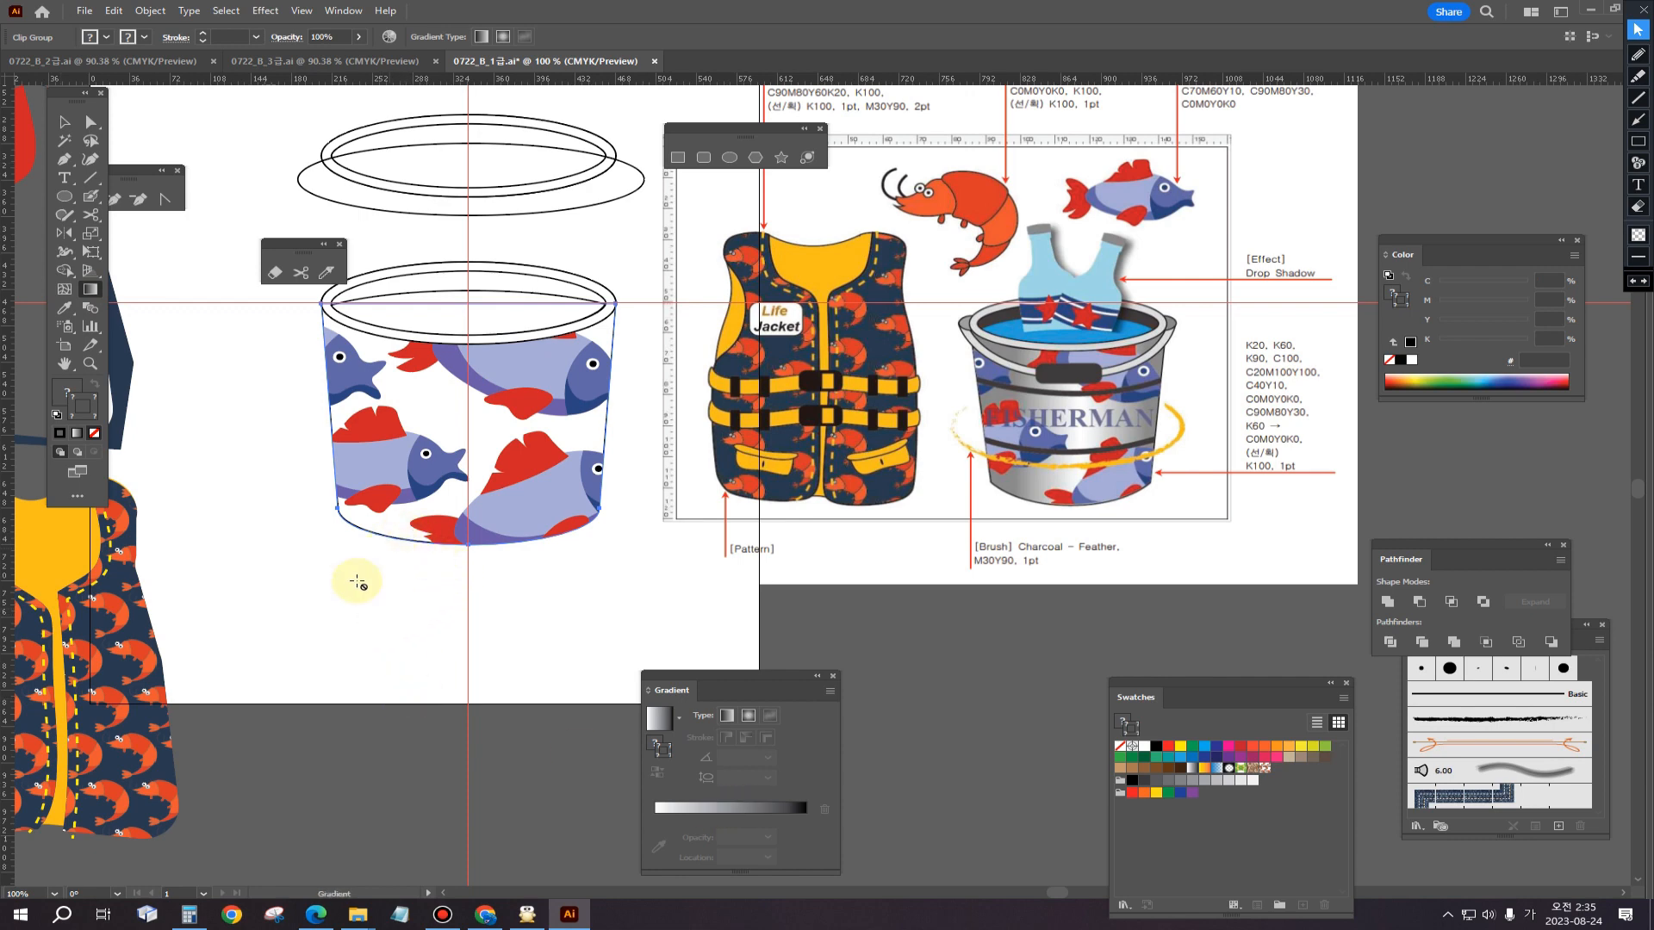
left_click(64, 121)
left_click(308, 546)
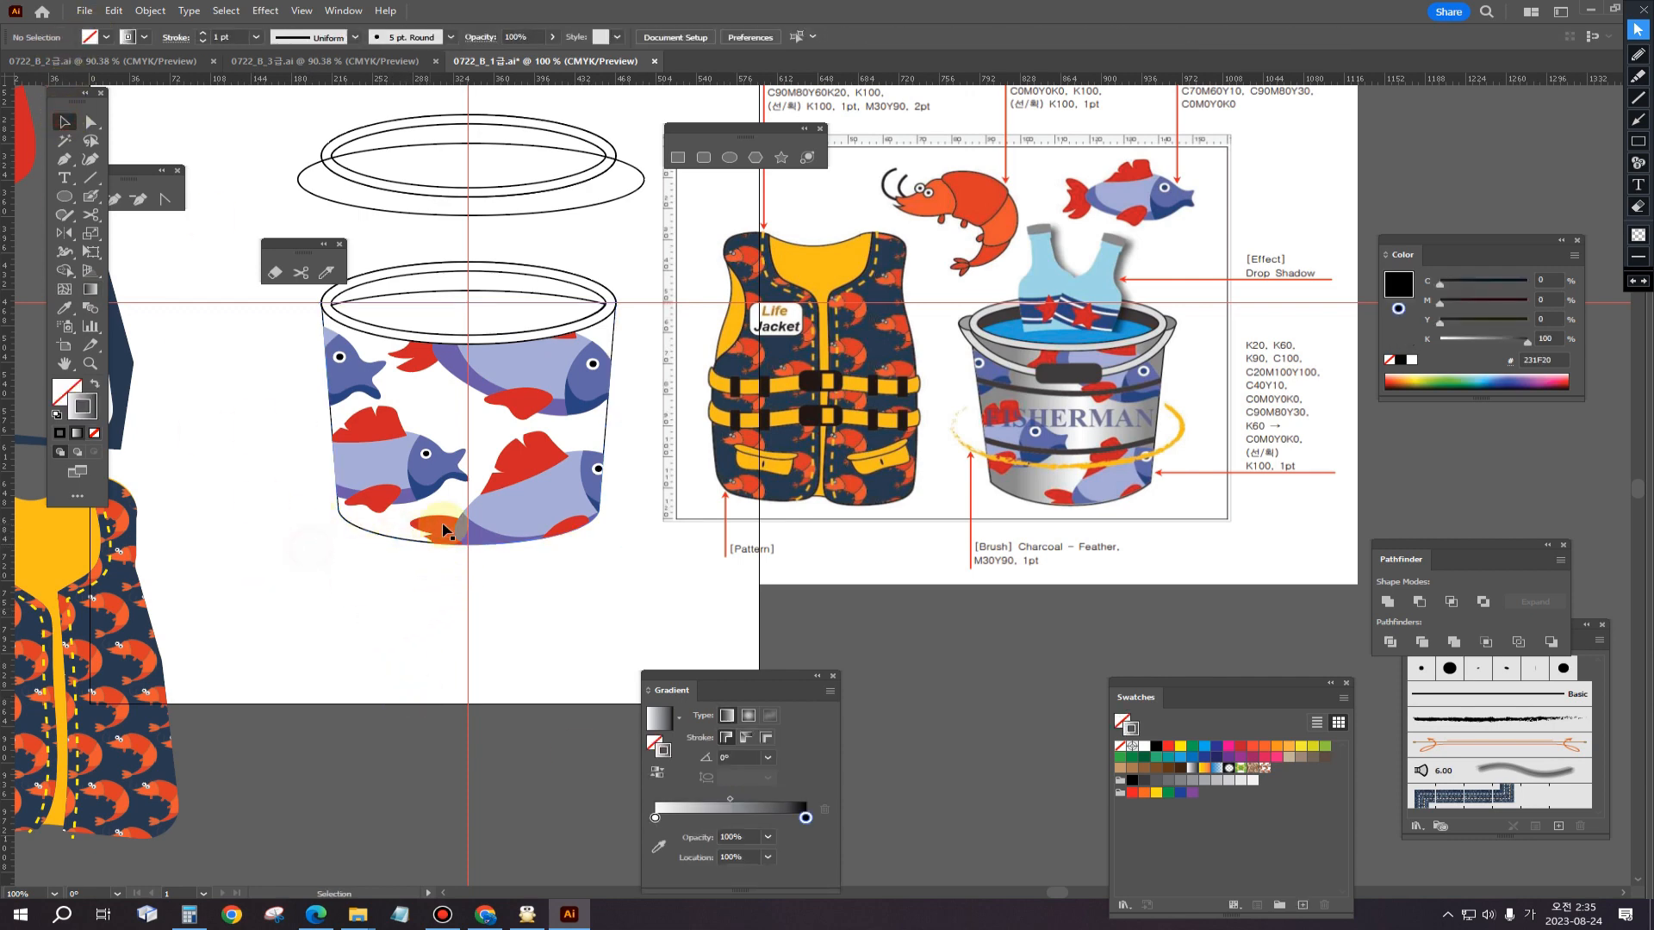
left_click(393, 520)
left_click(392, 582)
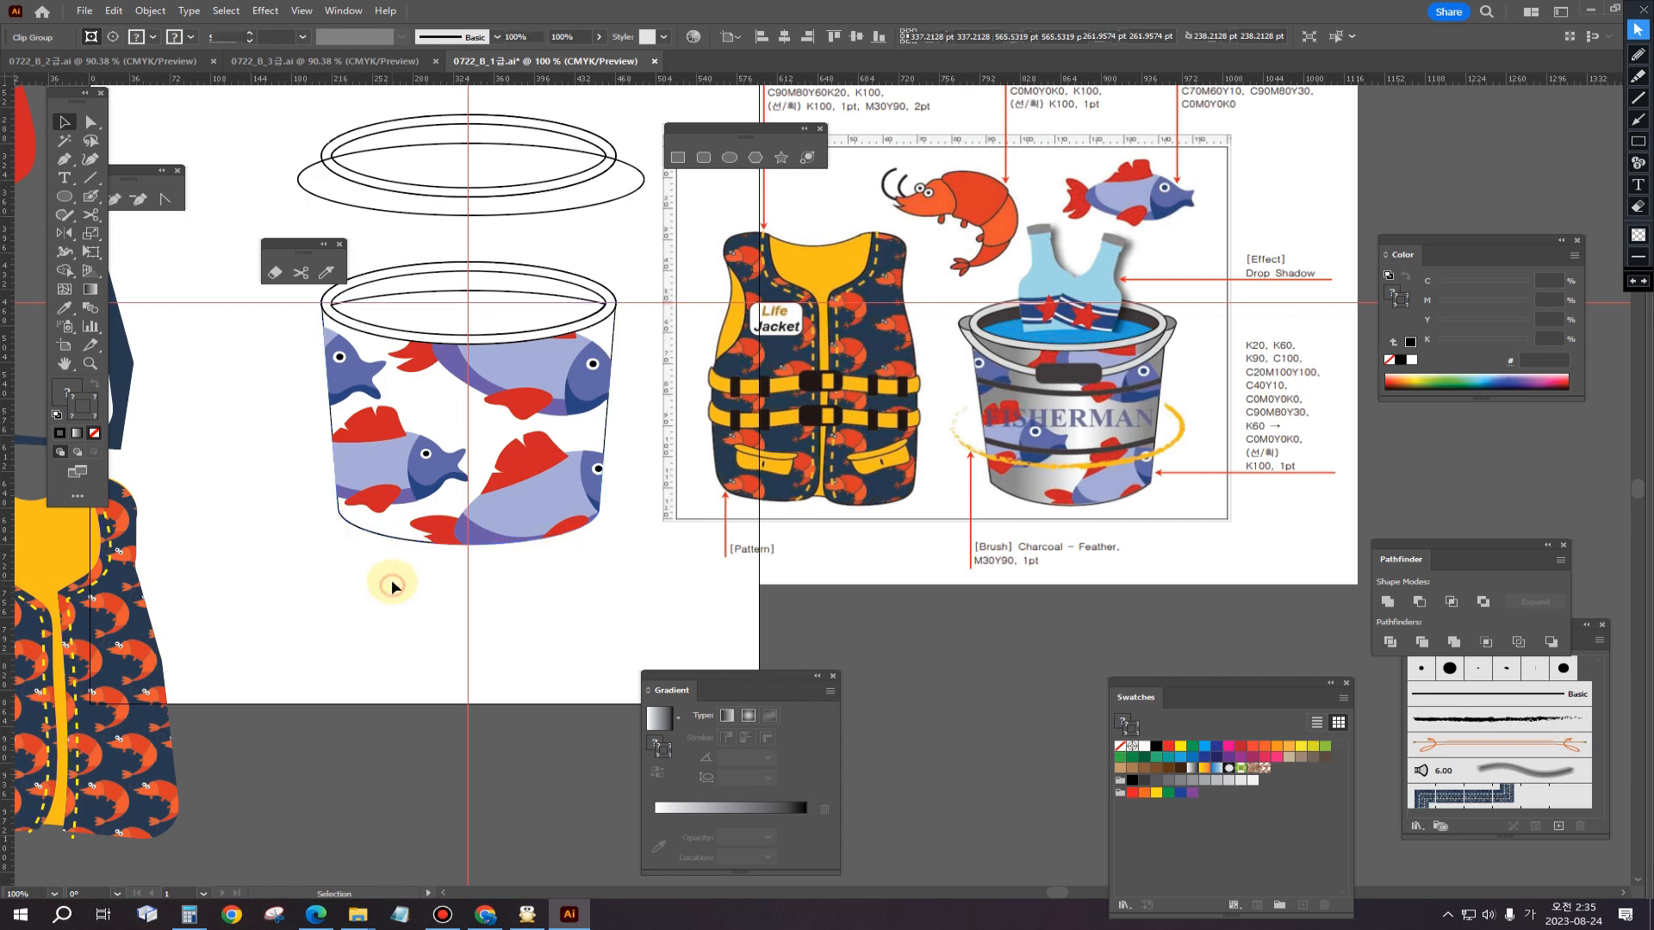
Step: Isolate the clip group and fill the bucket body behind the fish with a linear white-to-black gradient
double_click(384, 528)
left_click(383, 521)
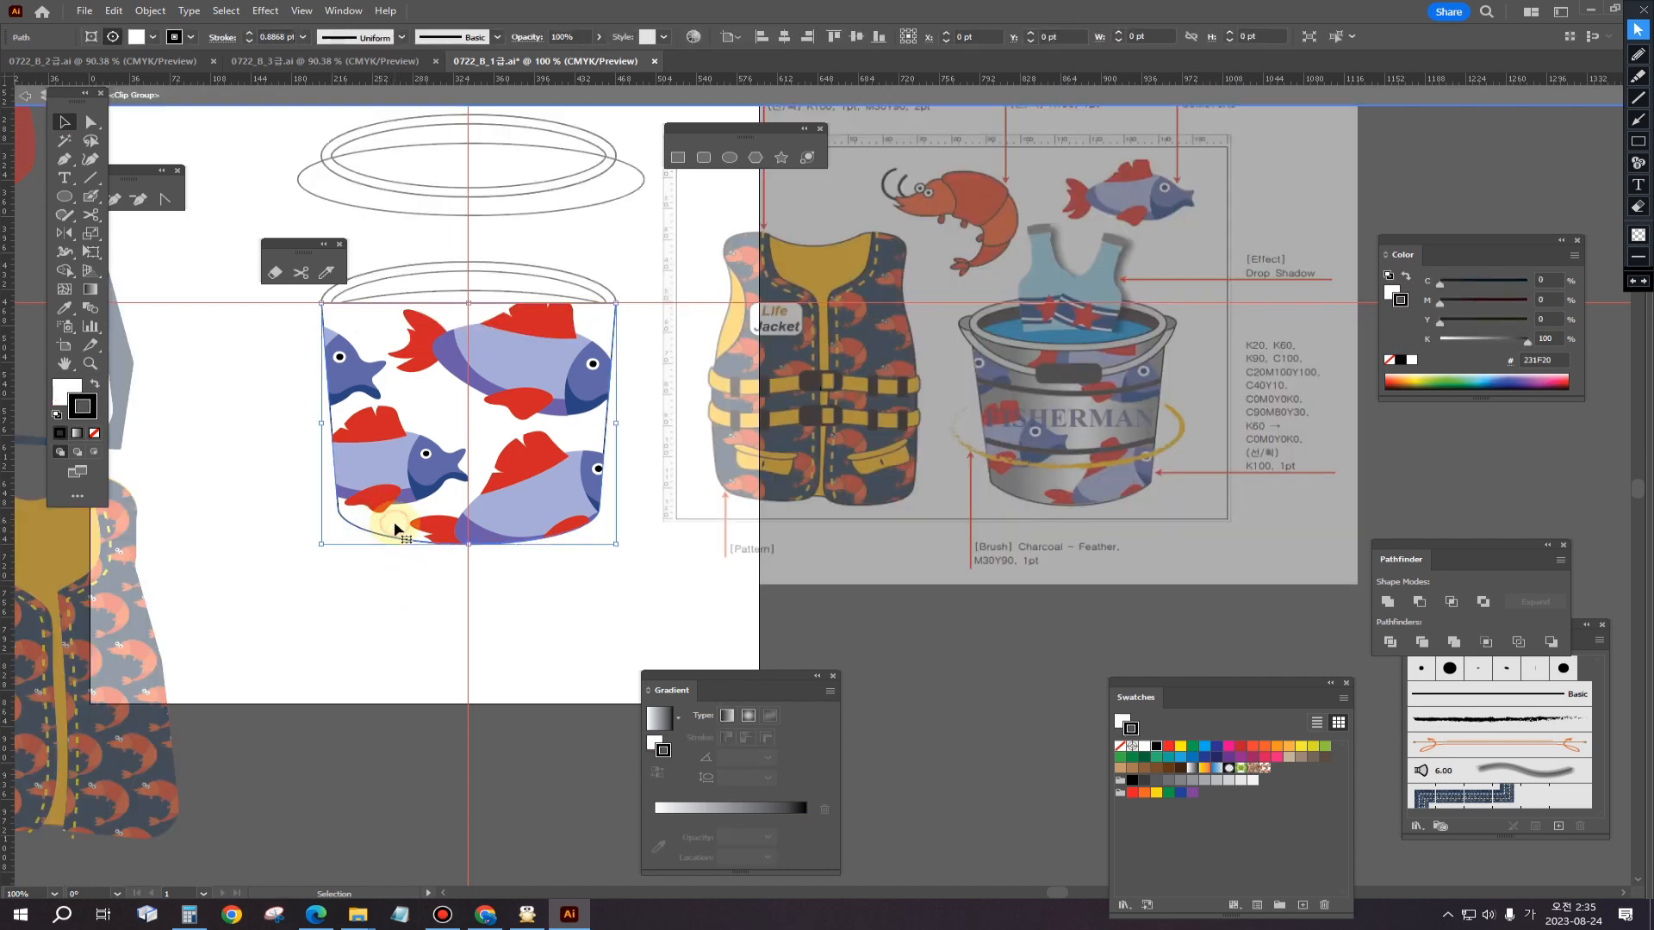
left_click(67, 391)
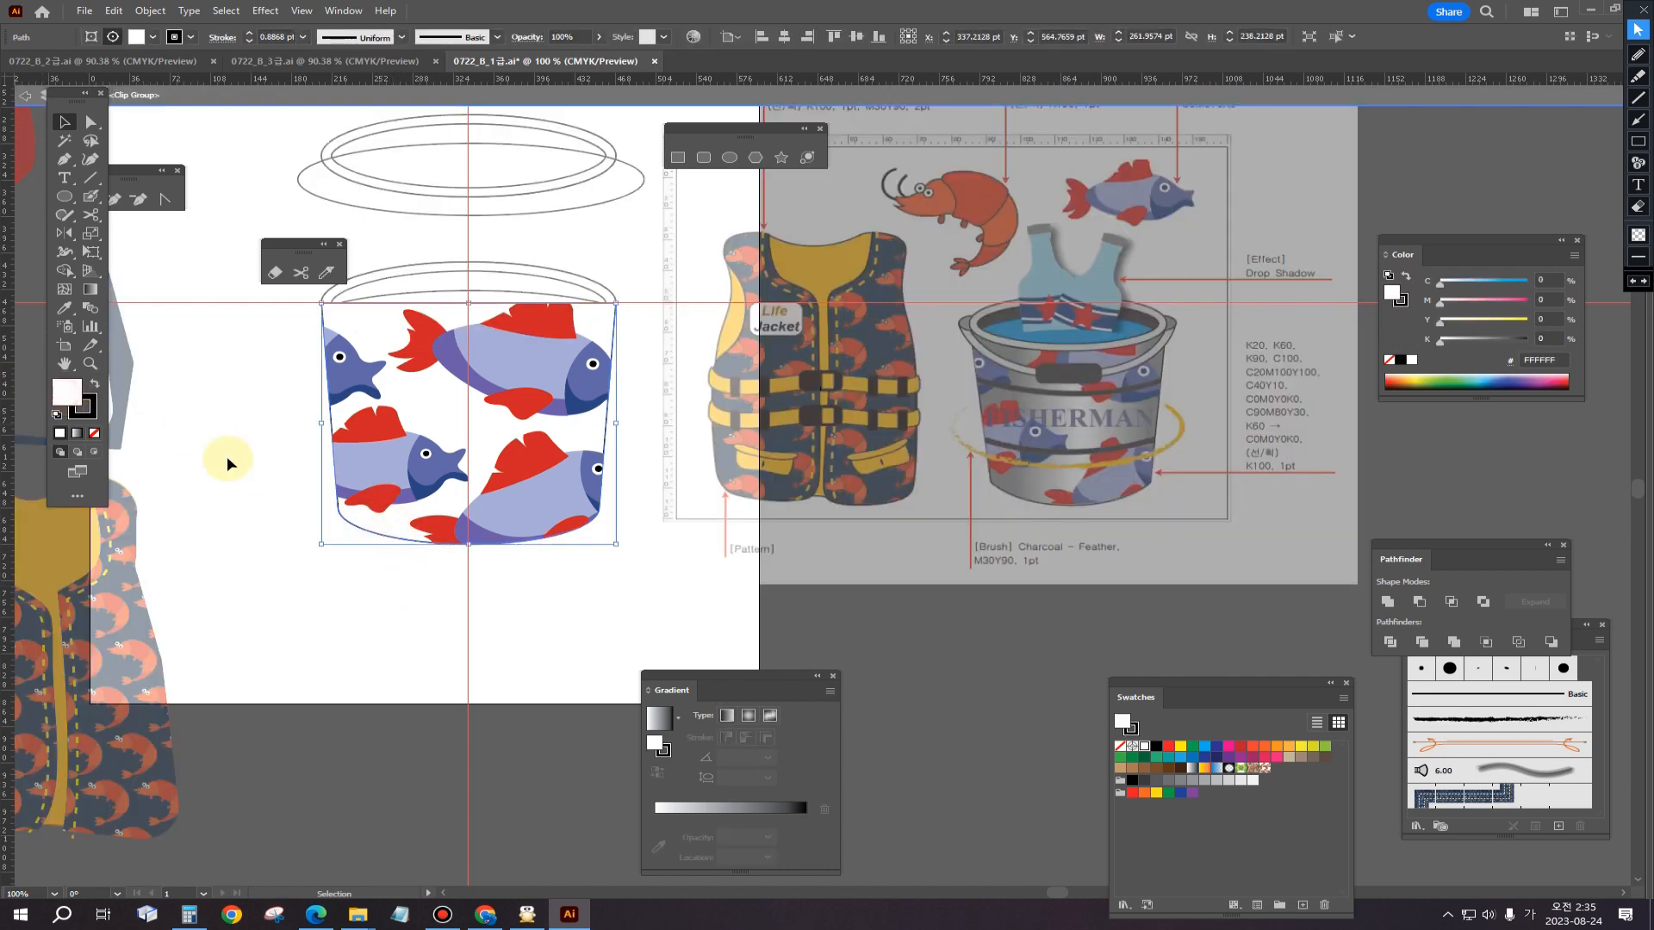
left_click(711, 813)
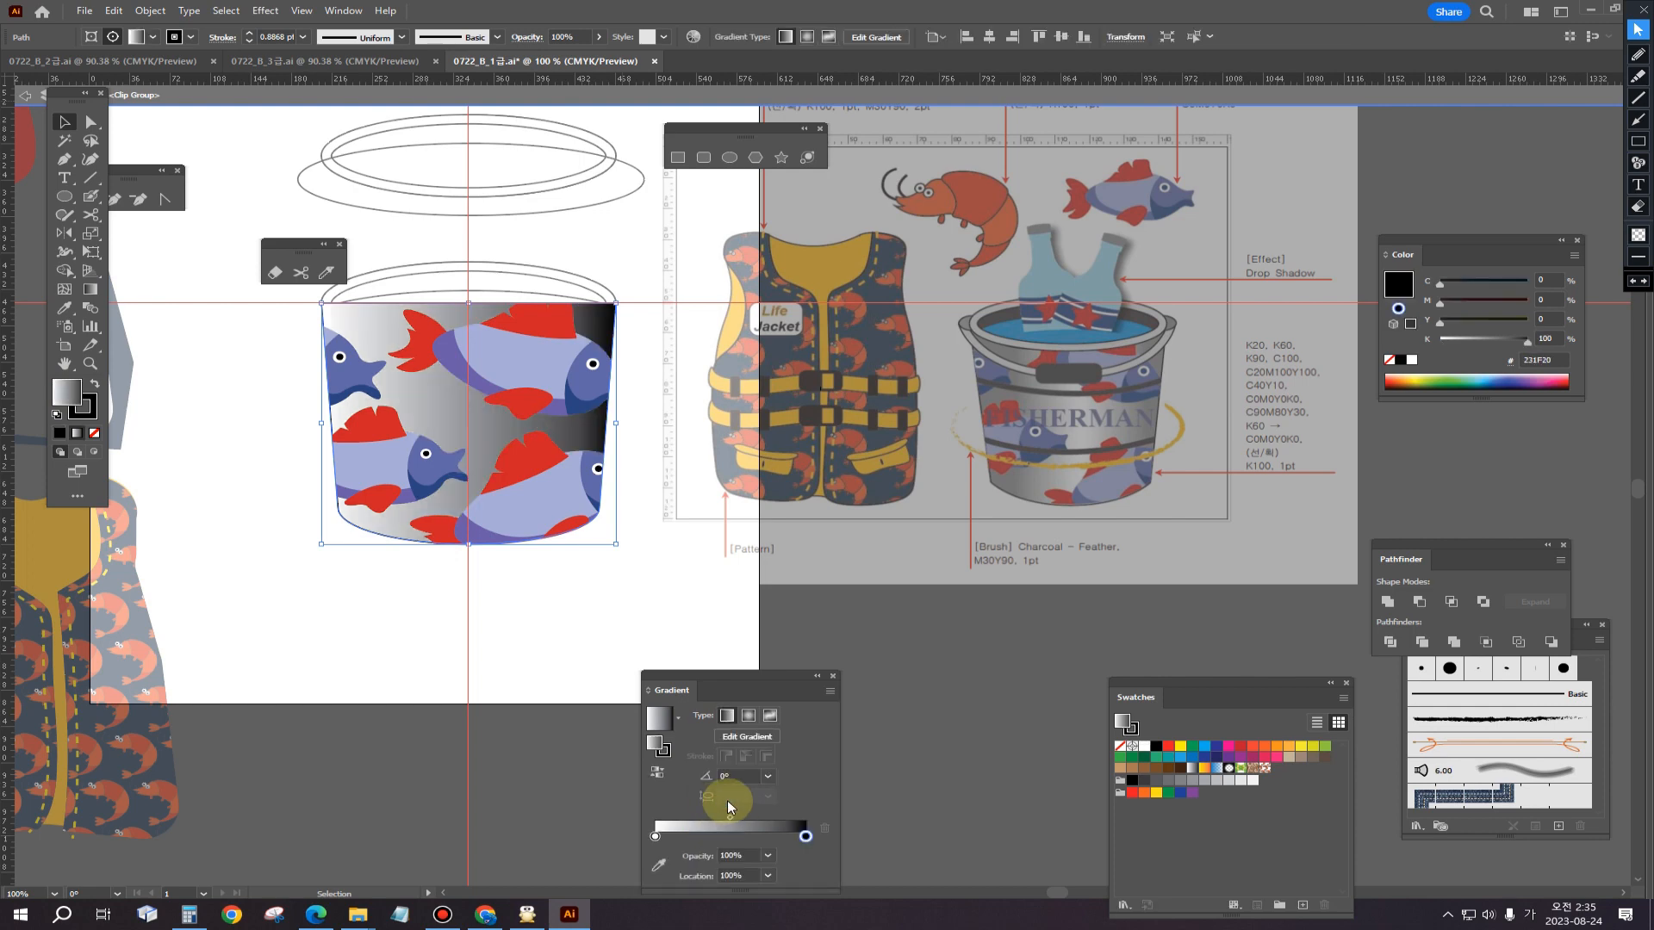
Step: Make the bucket body's gradient black-white-black, with the white stop at about 49% and black copied to 0%, and leave isolation
left_click(803, 836)
left_click_drag(654, 836, 730, 842)
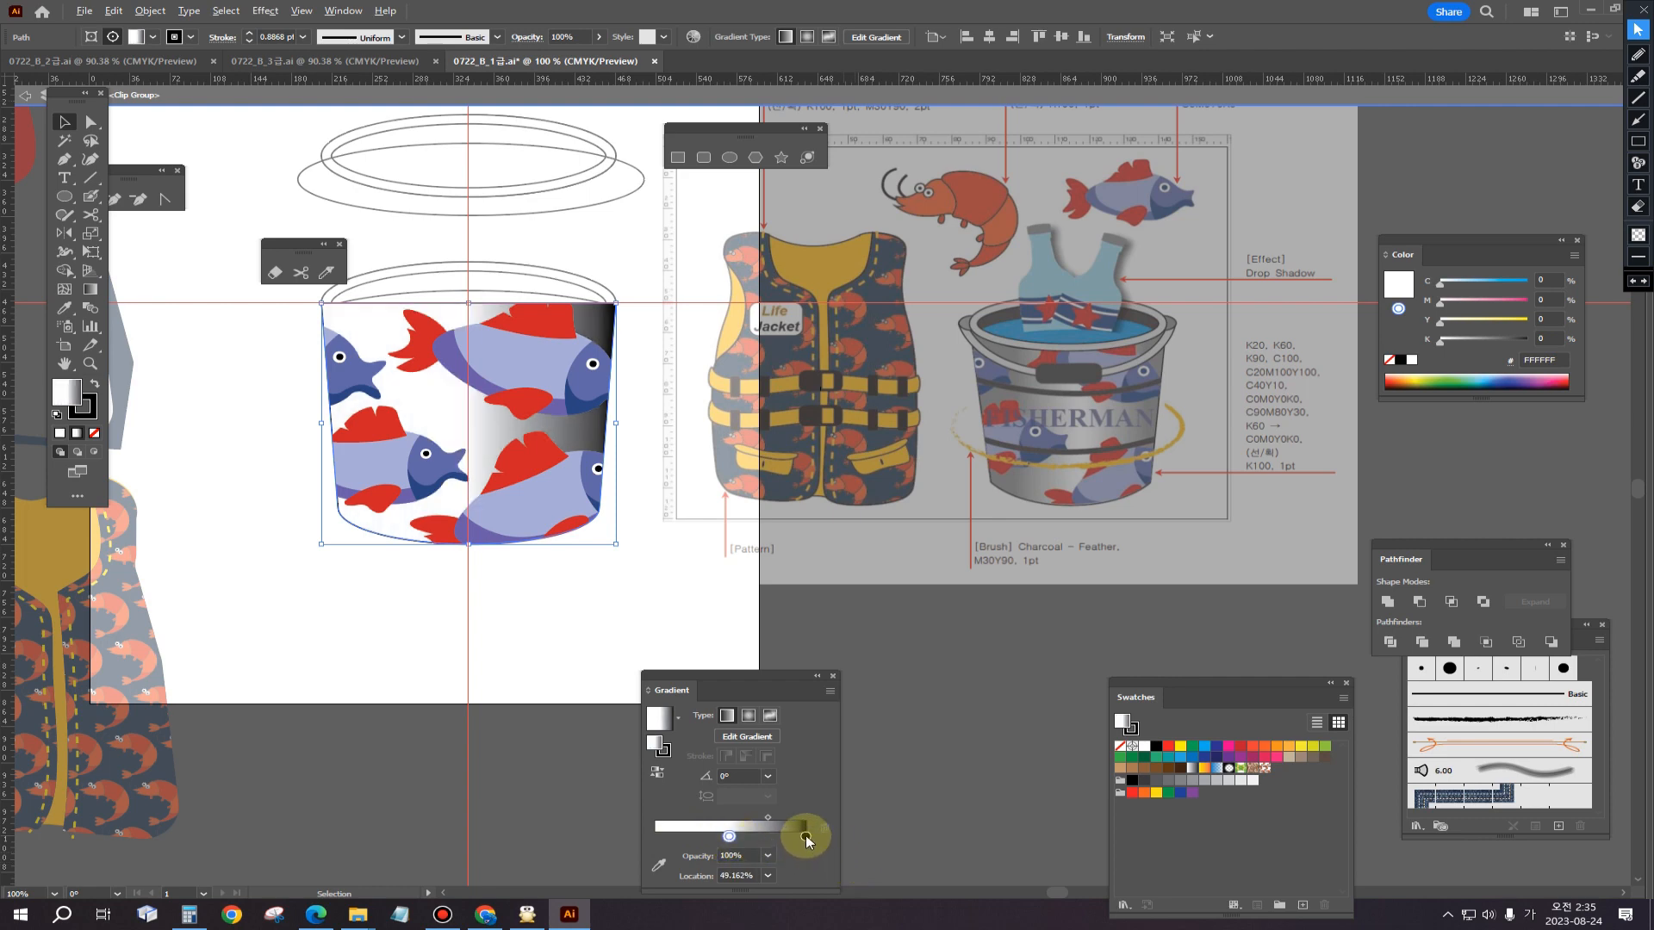
left_click_drag(805, 835, 655, 837)
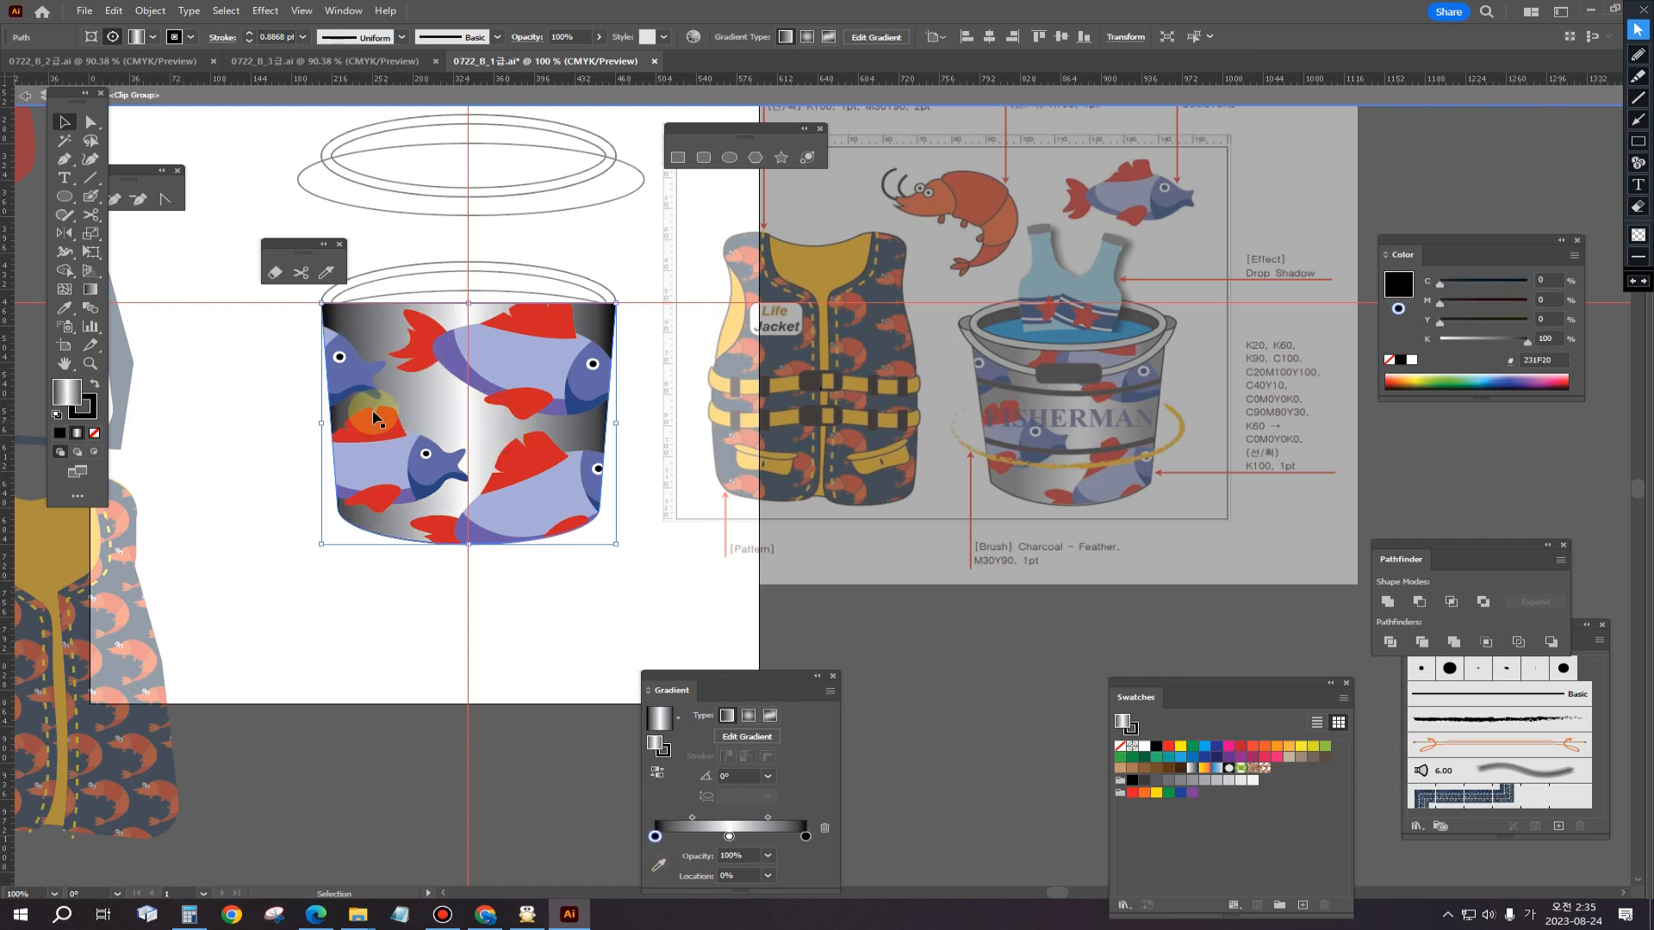
left_click(476, 237)
double_click(225, 127)
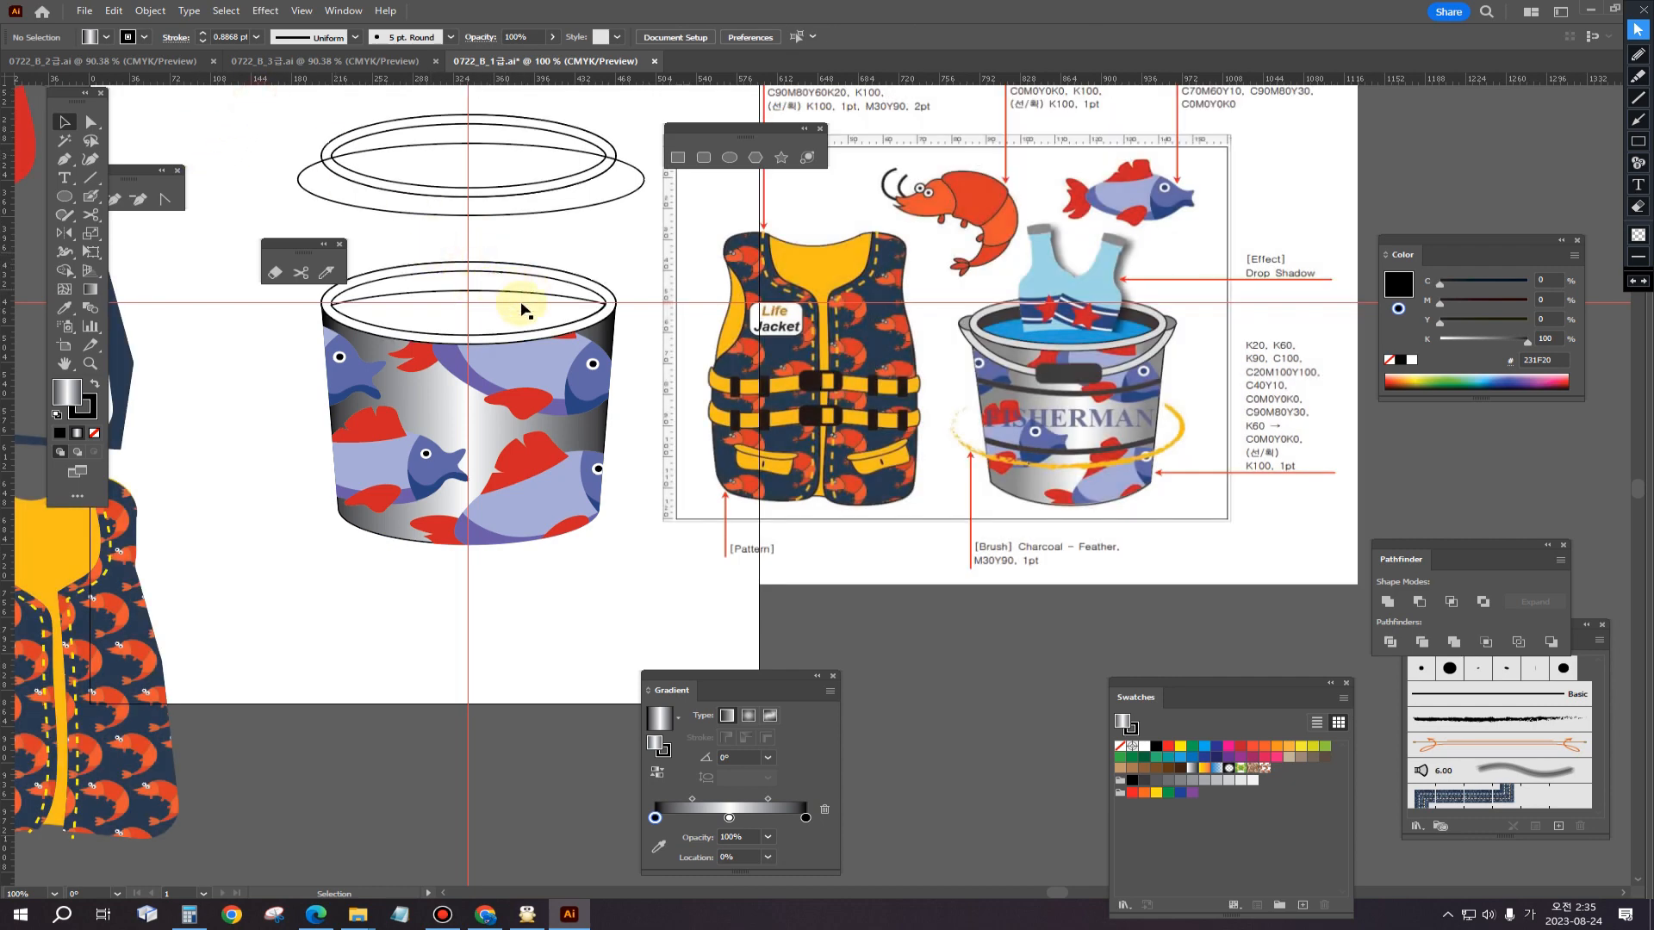
Step: Fill the water ellipse inside the bucket with the blue sampled from the reference bucket's water
left_click(482, 317)
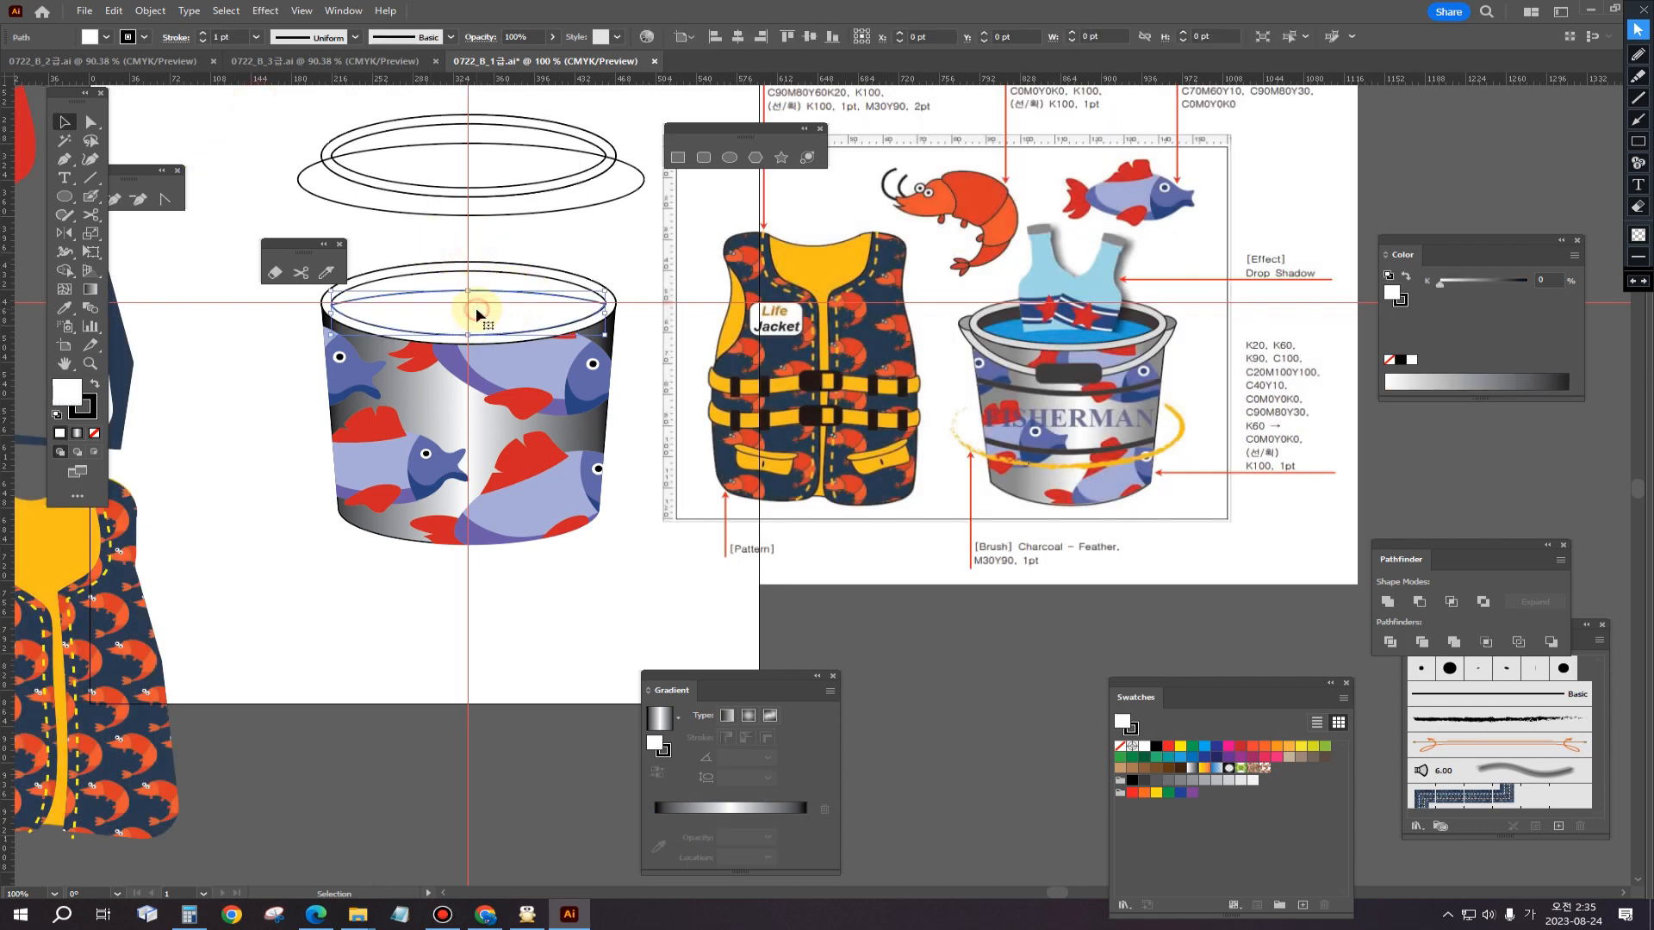
left_click(62, 315)
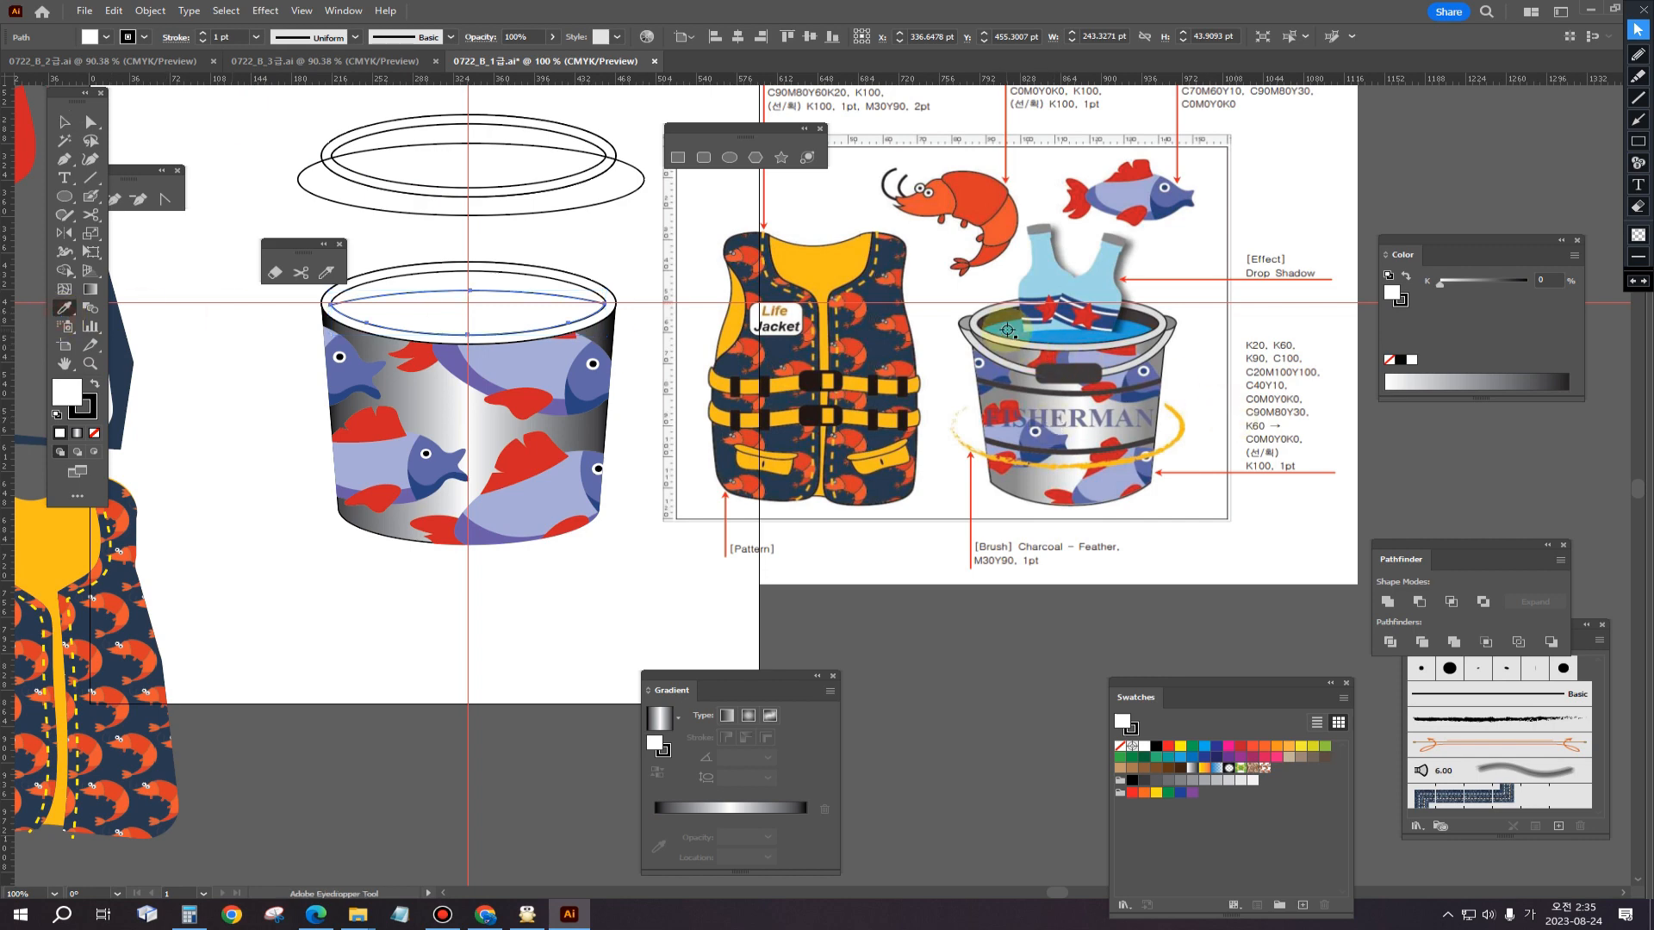
left_click(999, 332)
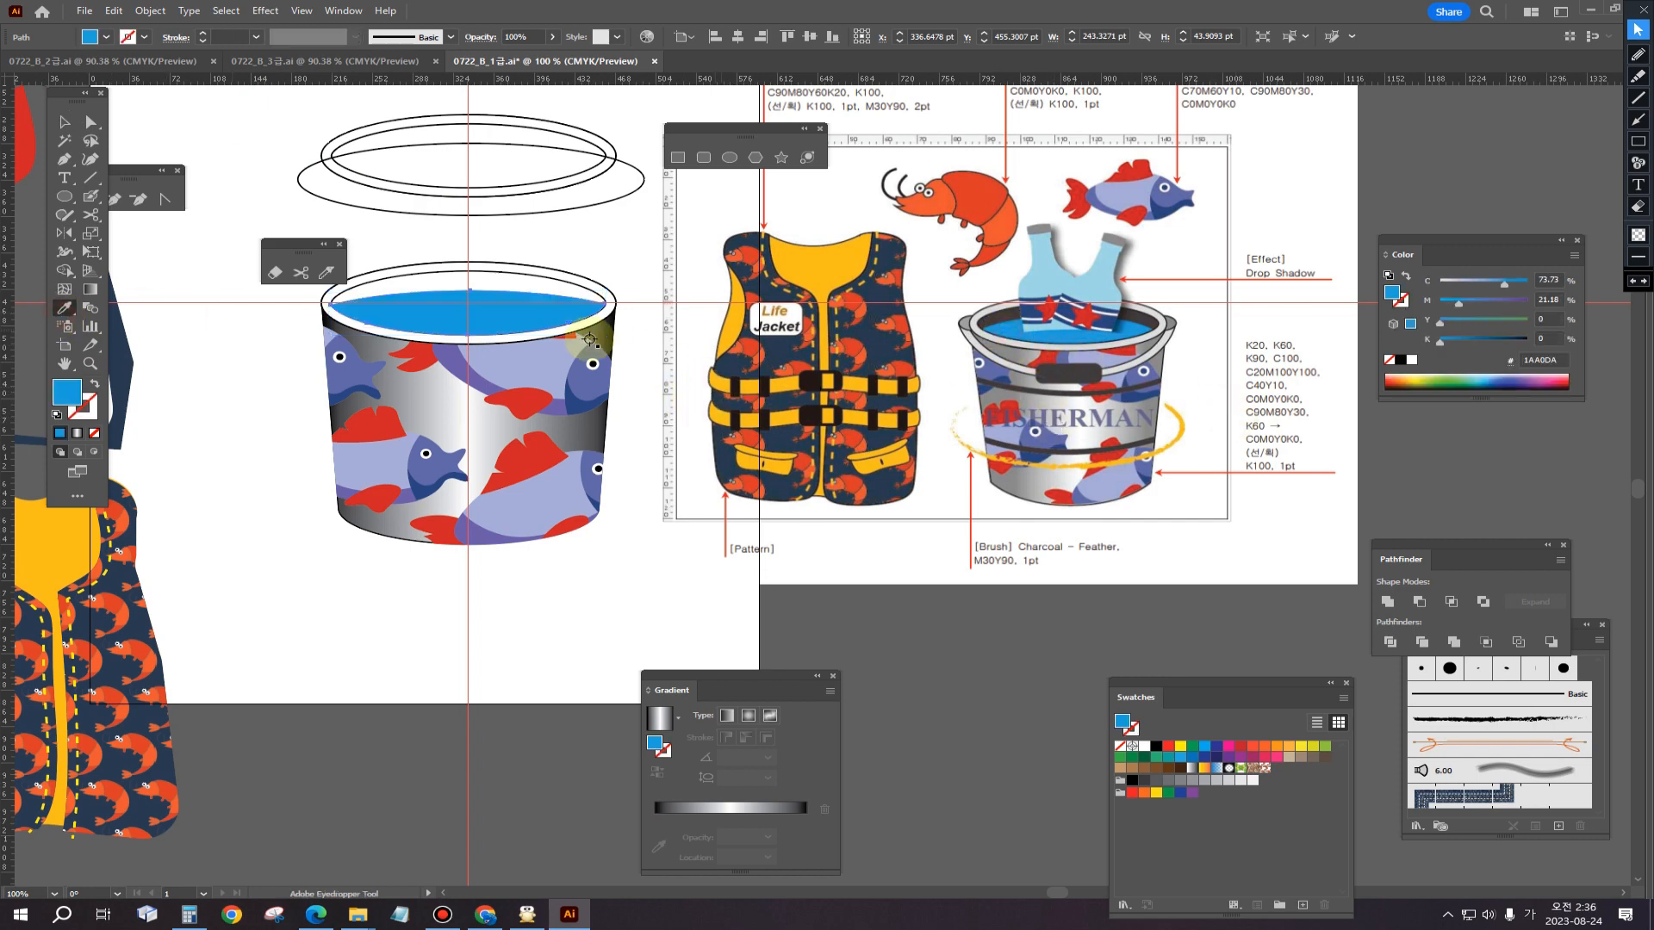
Step: Fill the grouped rim shapes with the dark grey sampled from the inside of the reference bucket
left_click(480, 277, "ctrl")
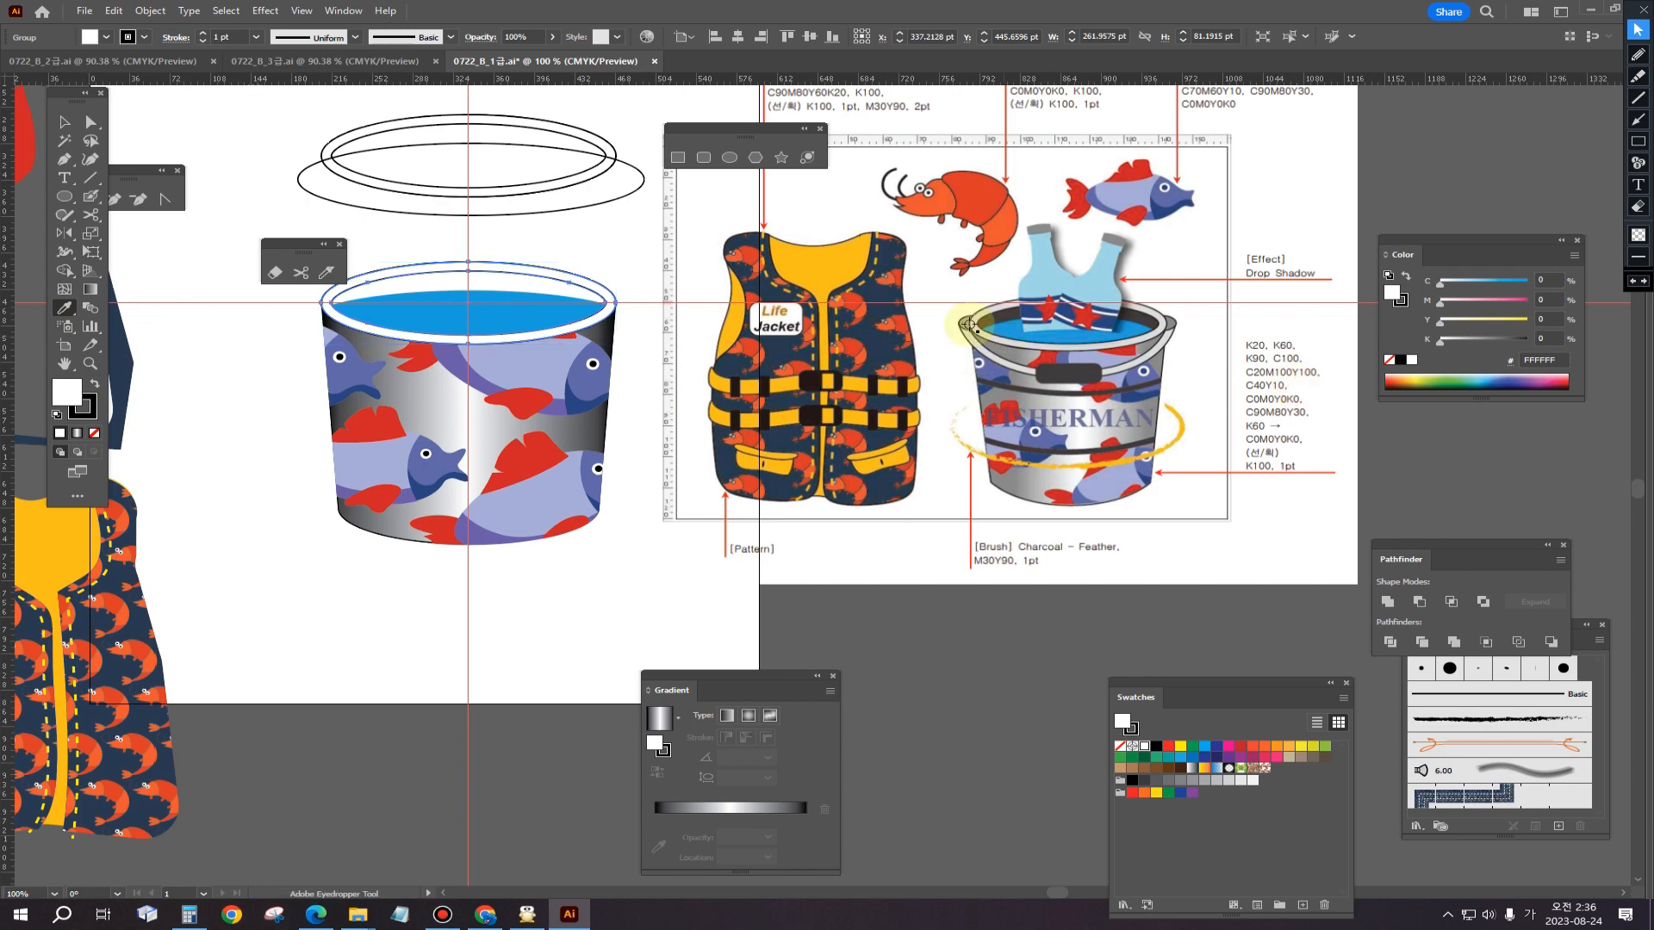
left_click(1006, 320)
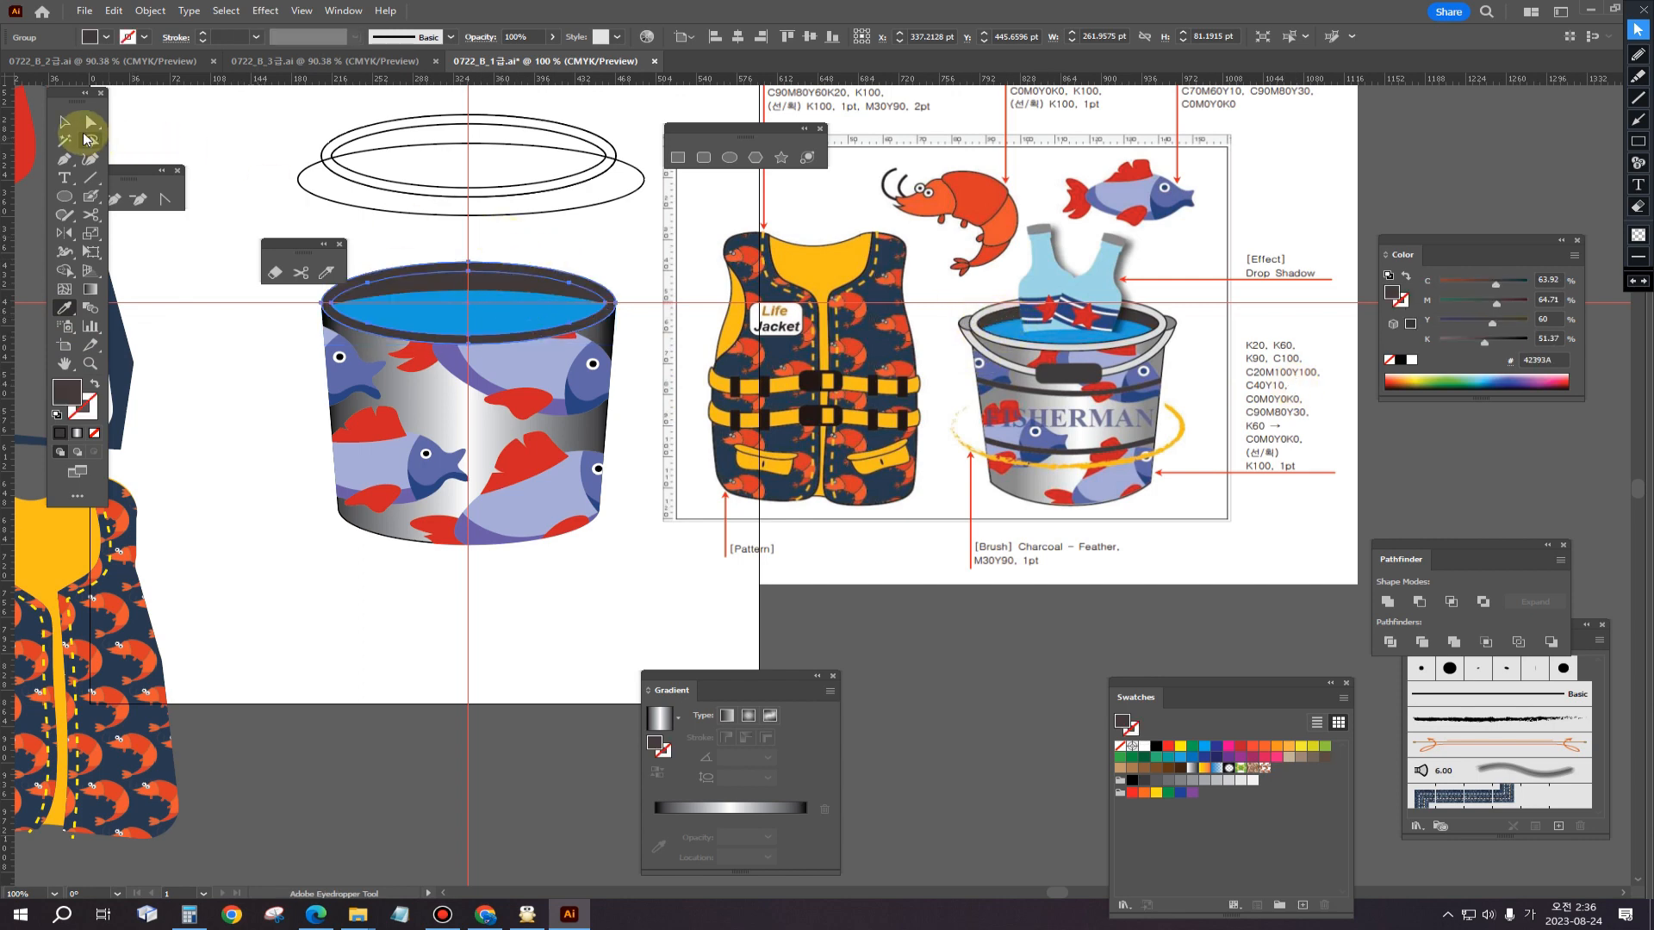
left_click(64, 122)
left_click(603, 229)
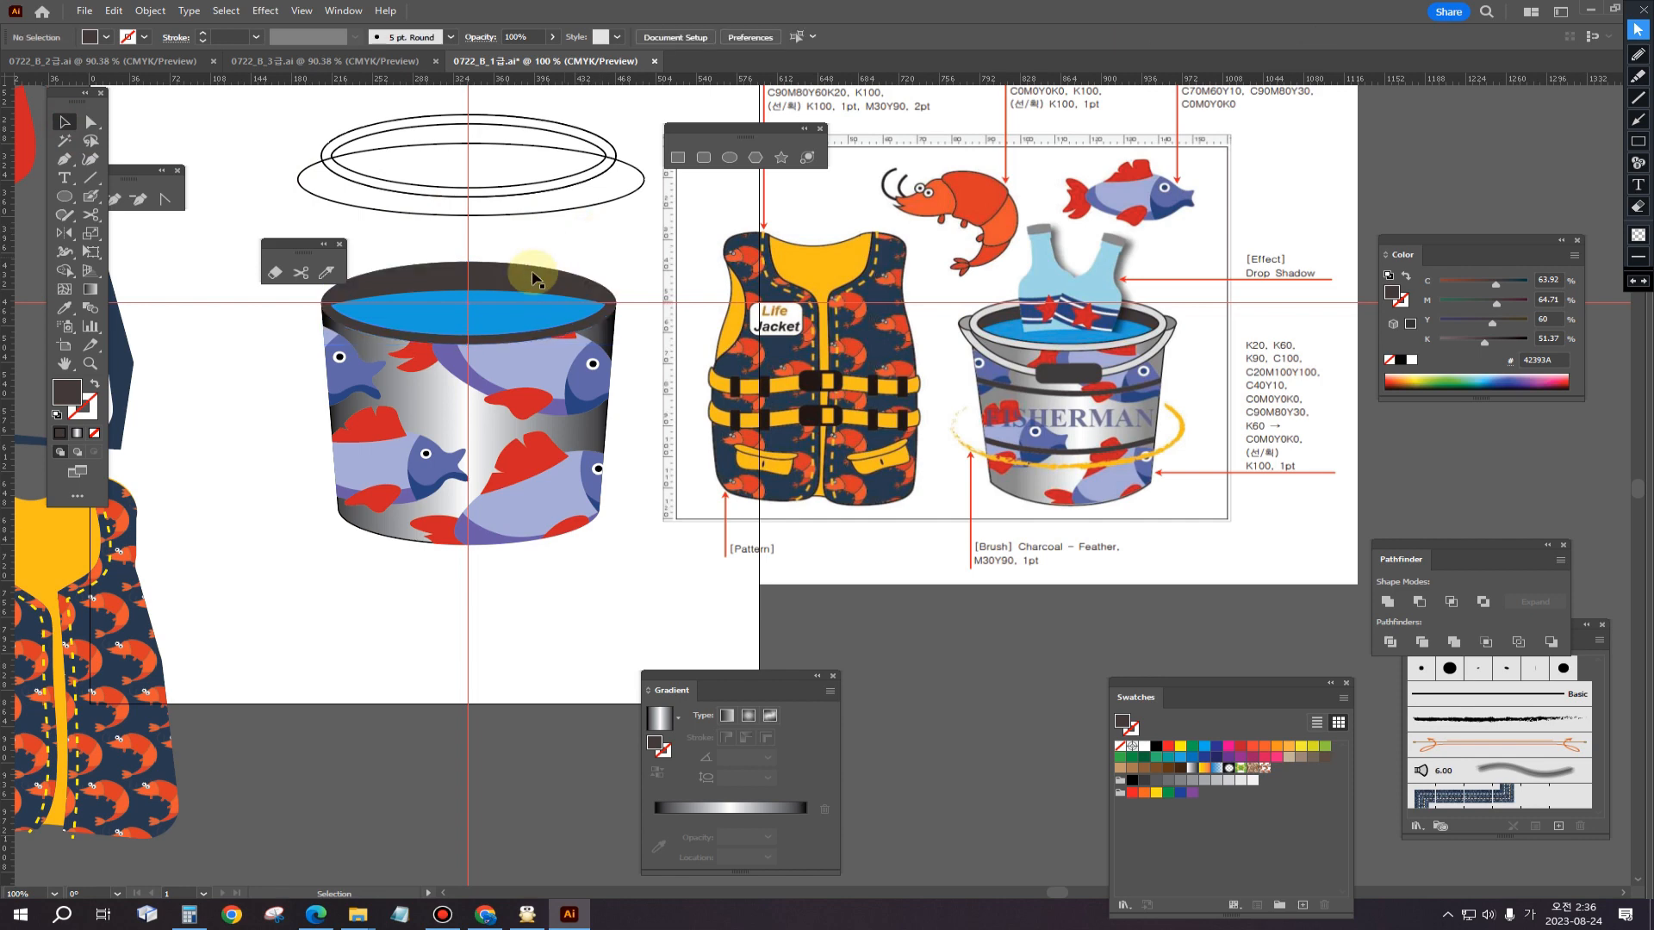
Step: Ungroup the bucket's rim shapes so the ring and the inner opening can be edited separately
left_click(440, 275)
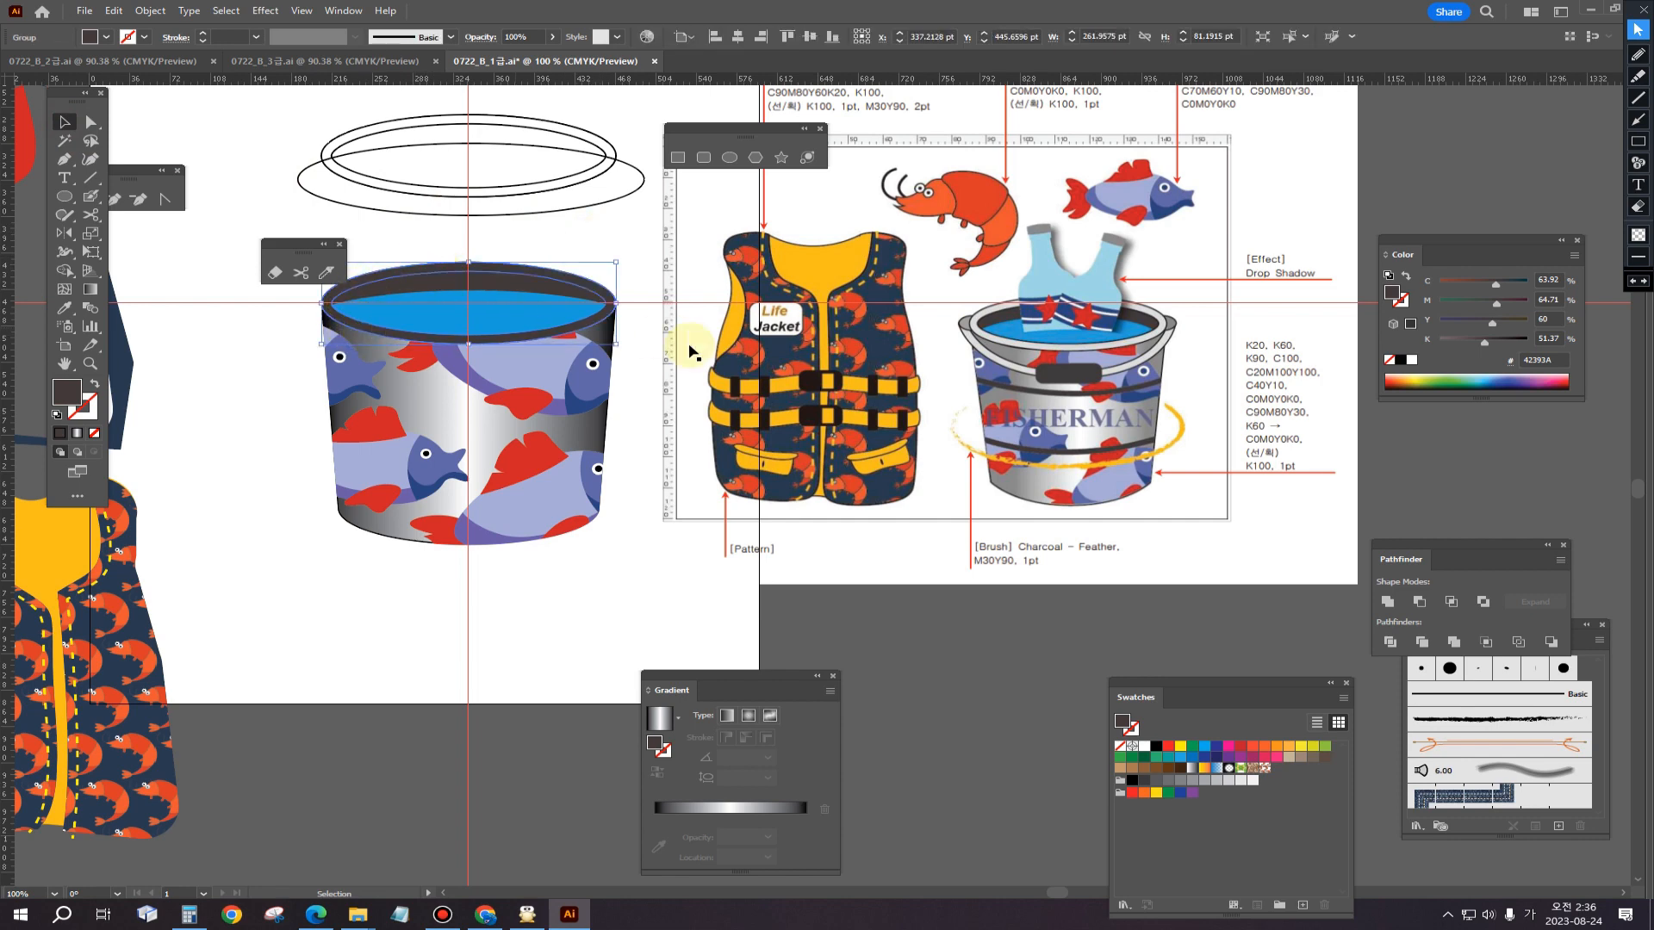
left_click(569, 243)
left_click(555, 280)
left_click(150, 11)
left_click(176, 120)
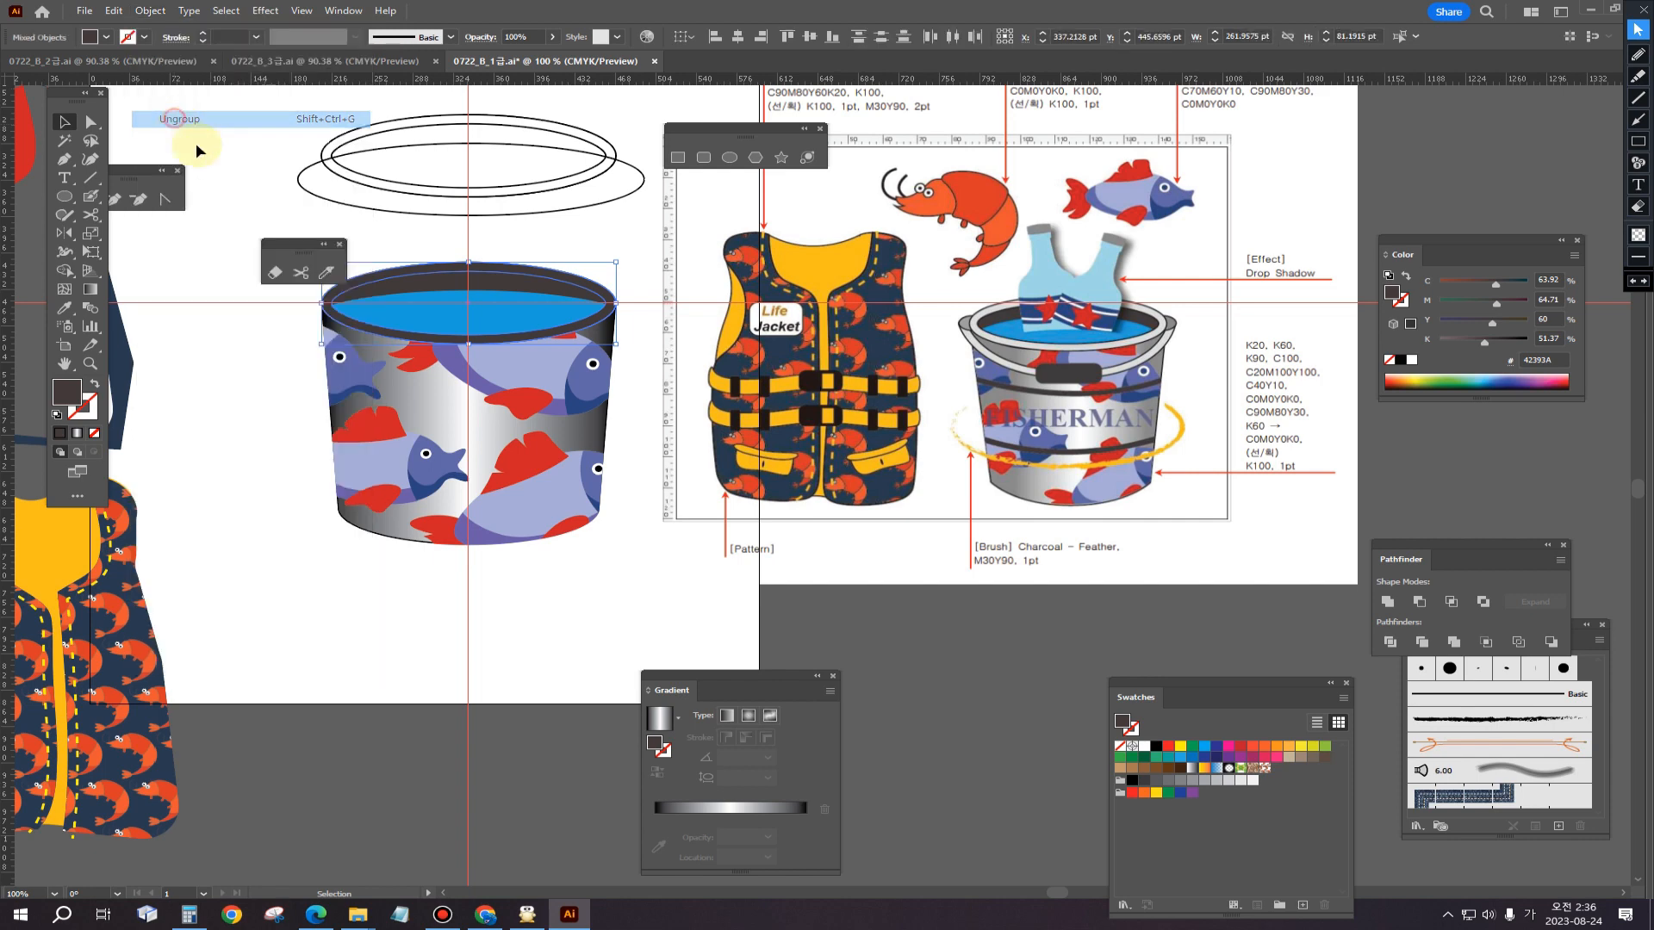
left_click(242, 221)
Step: Fill the outer rim ring with the light grey sampled from the reference bucket's rim
left_click(440, 270)
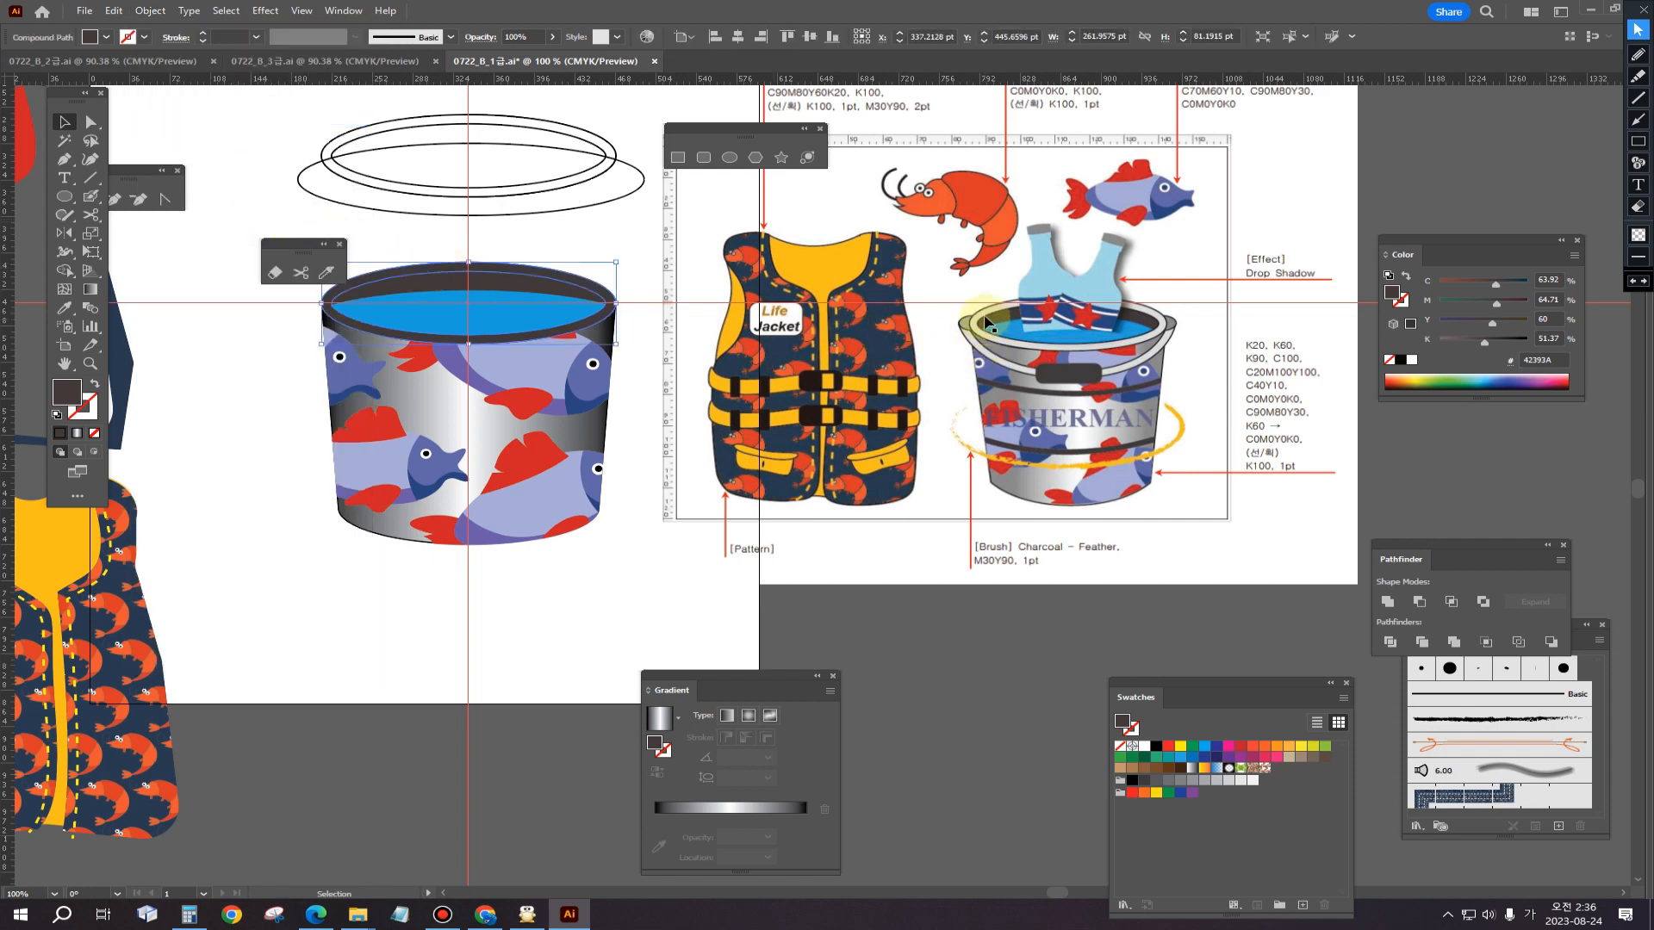
left_click(62, 310)
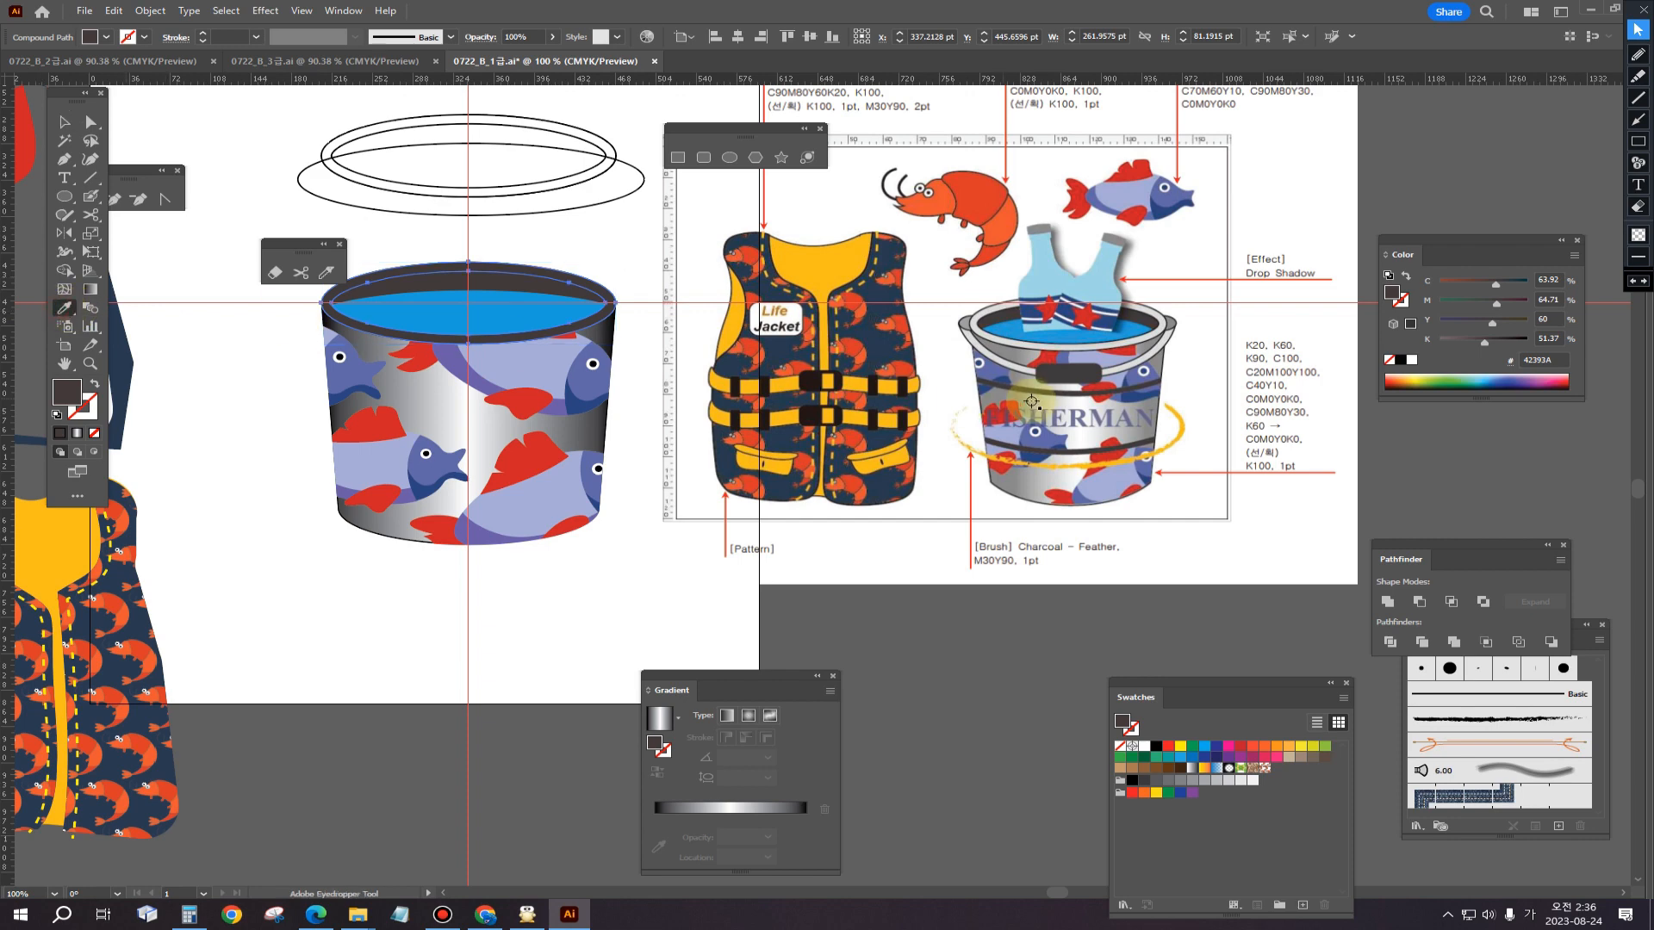
left_click(989, 311)
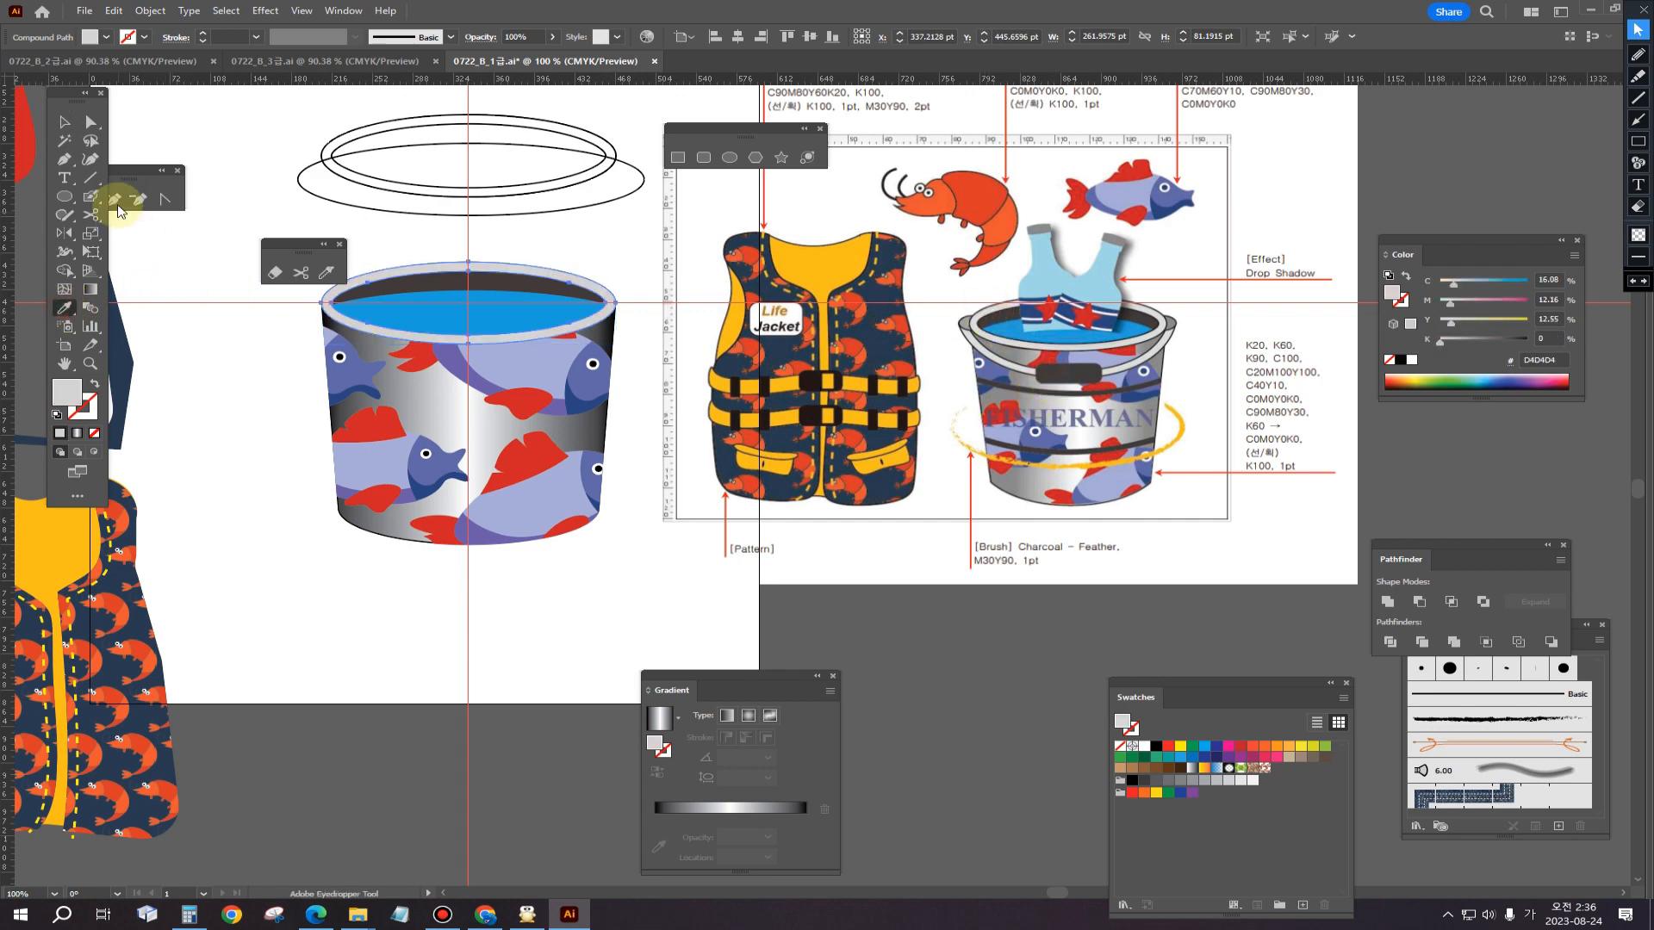
left_click(66, 136)
left_click(224, 147)
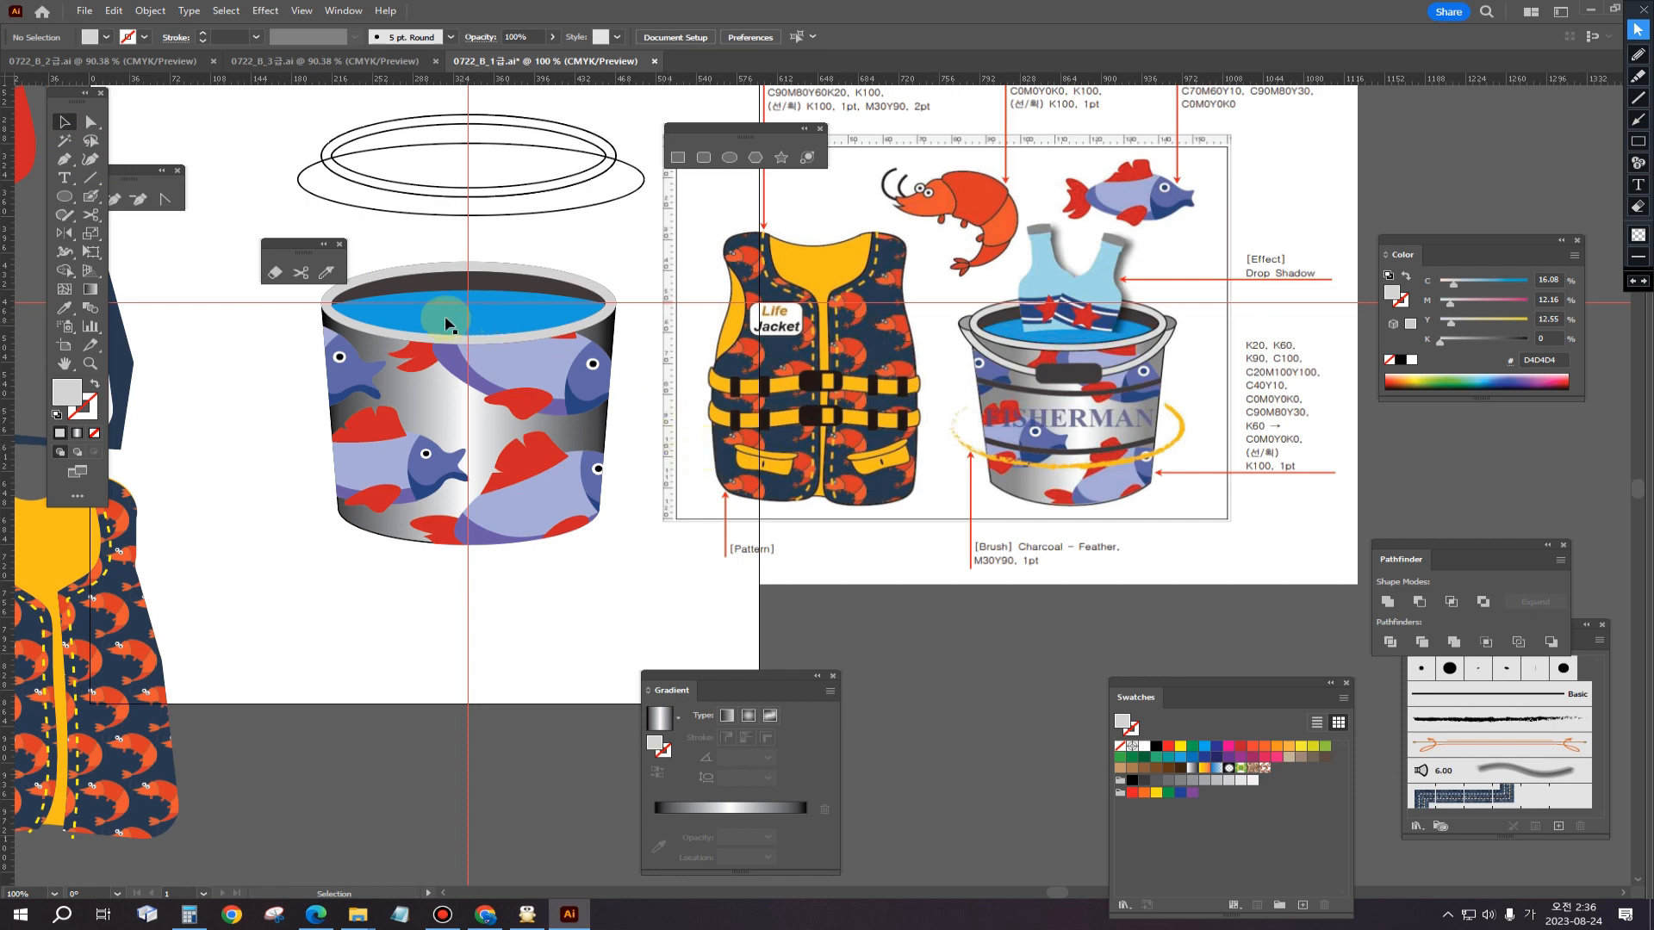
Step: Give the bucket's light grey rim ring a black stroke
left_click(389, 271)
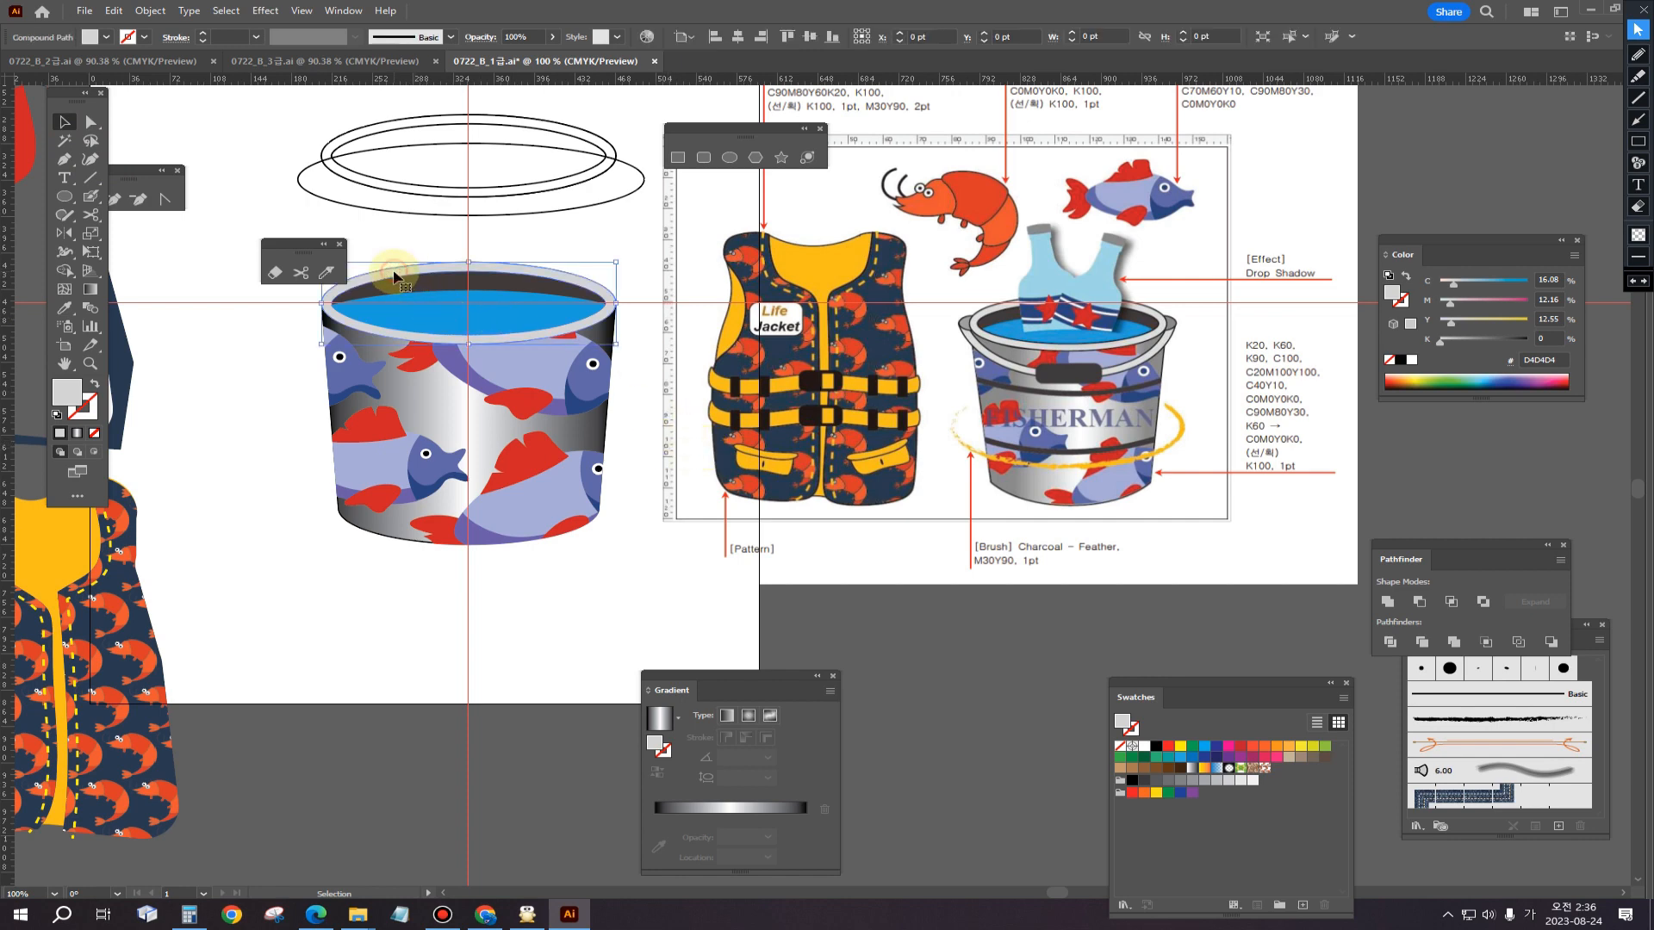
left_click(90, 410)
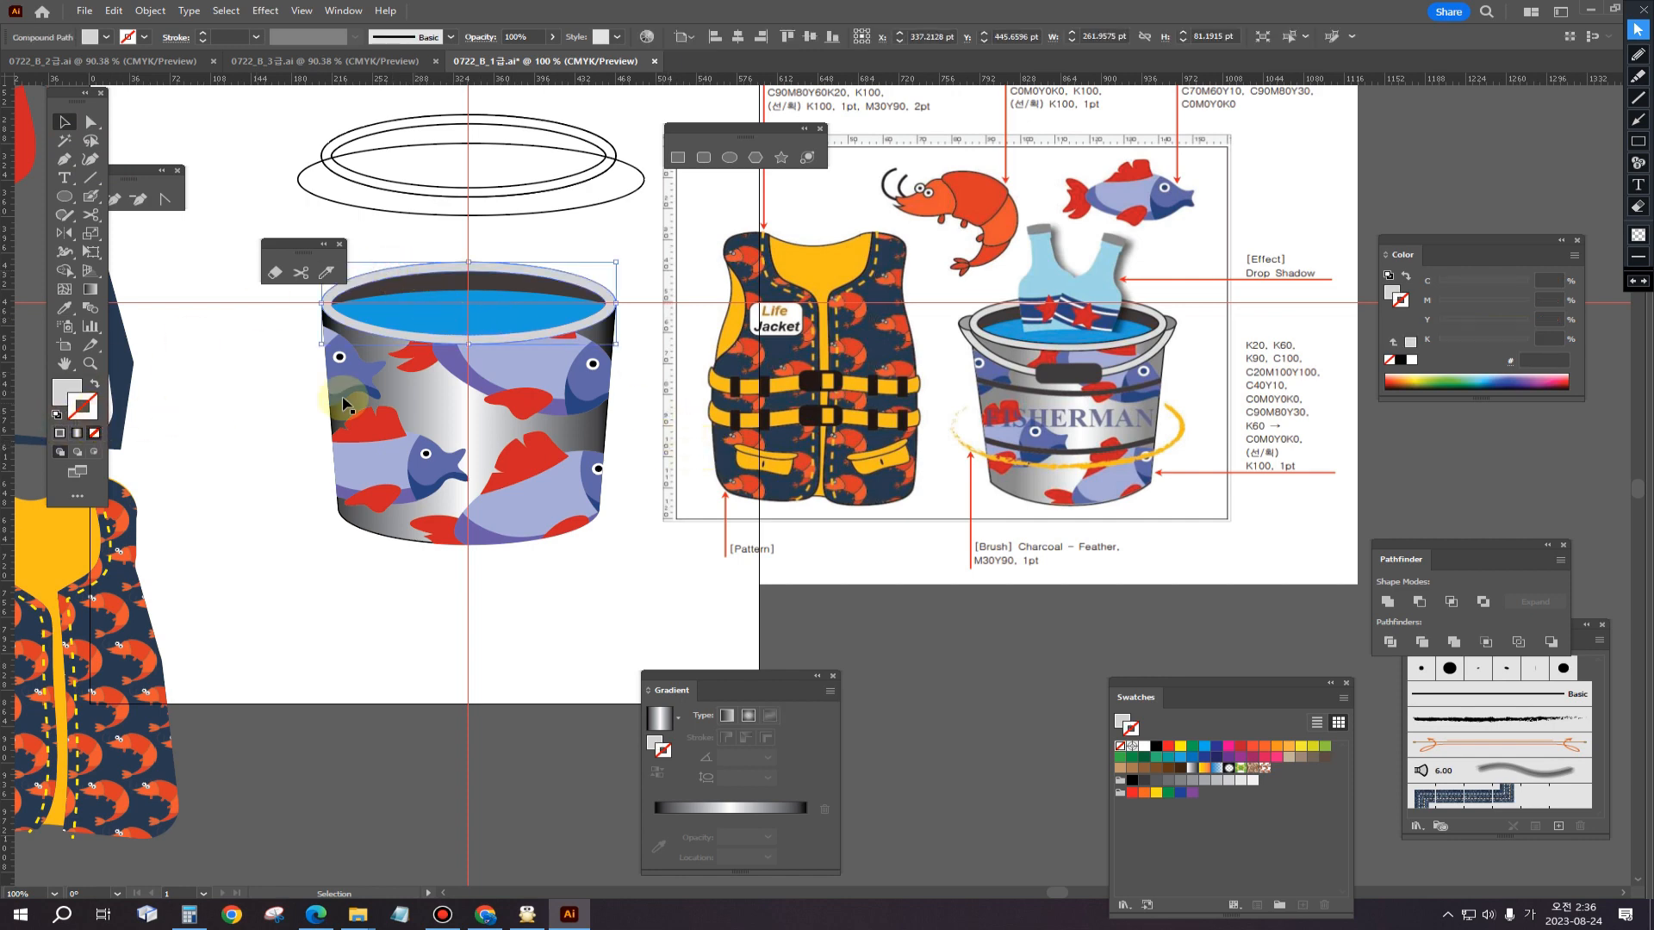
left_click(65, 307)
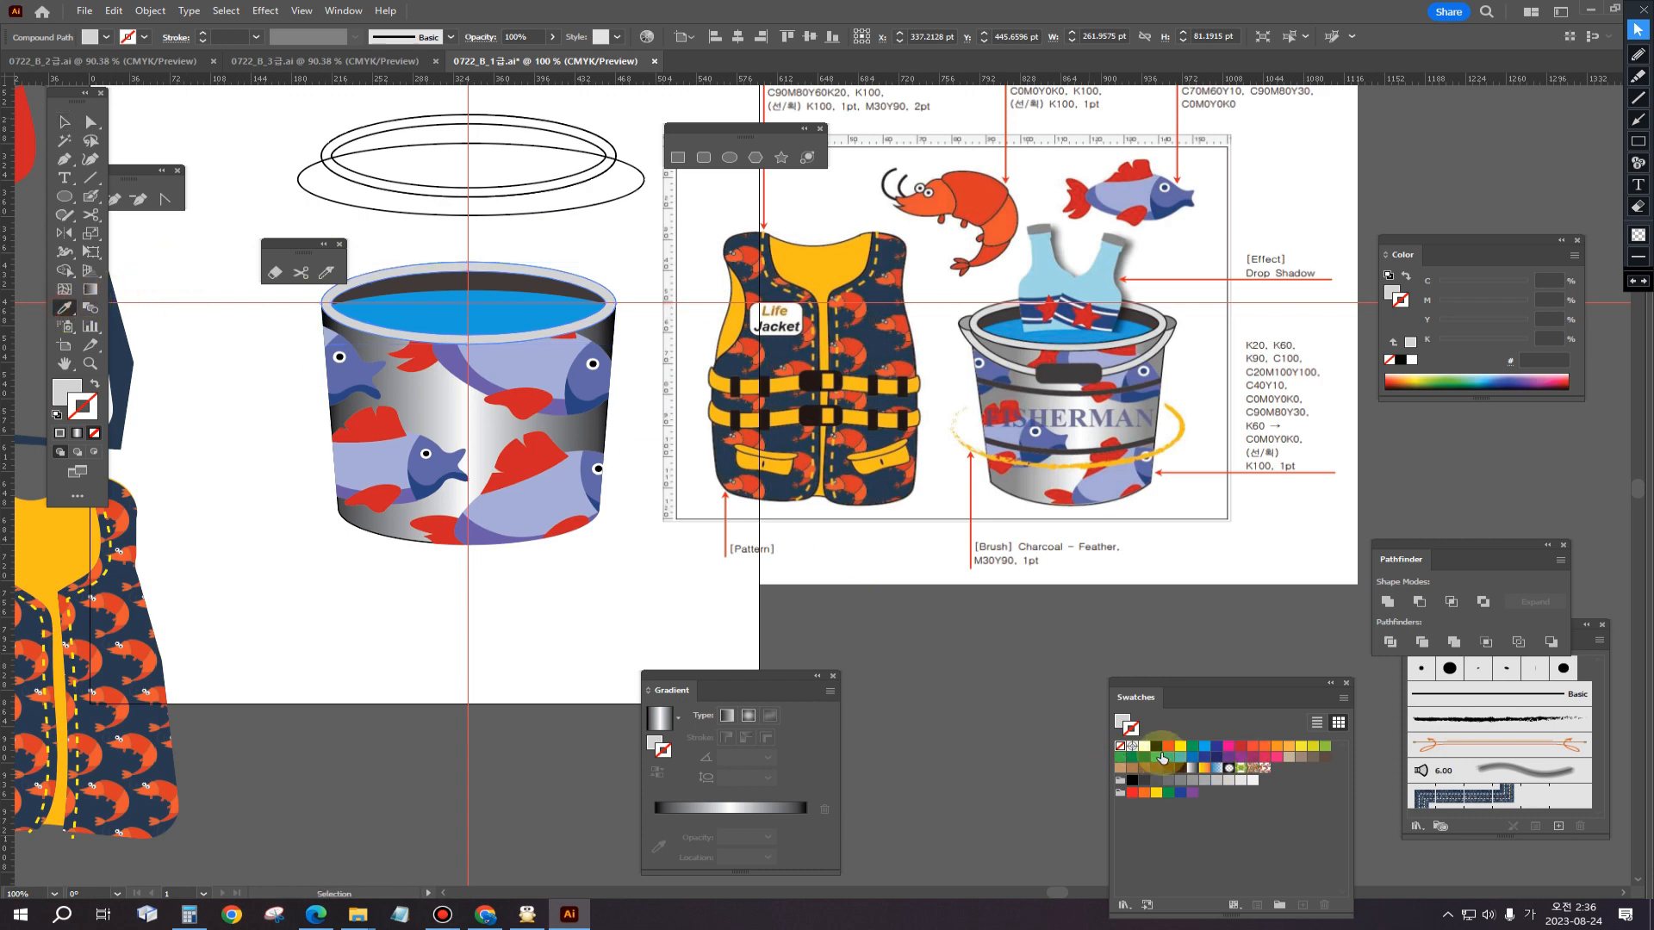
left_click(1157, 747)
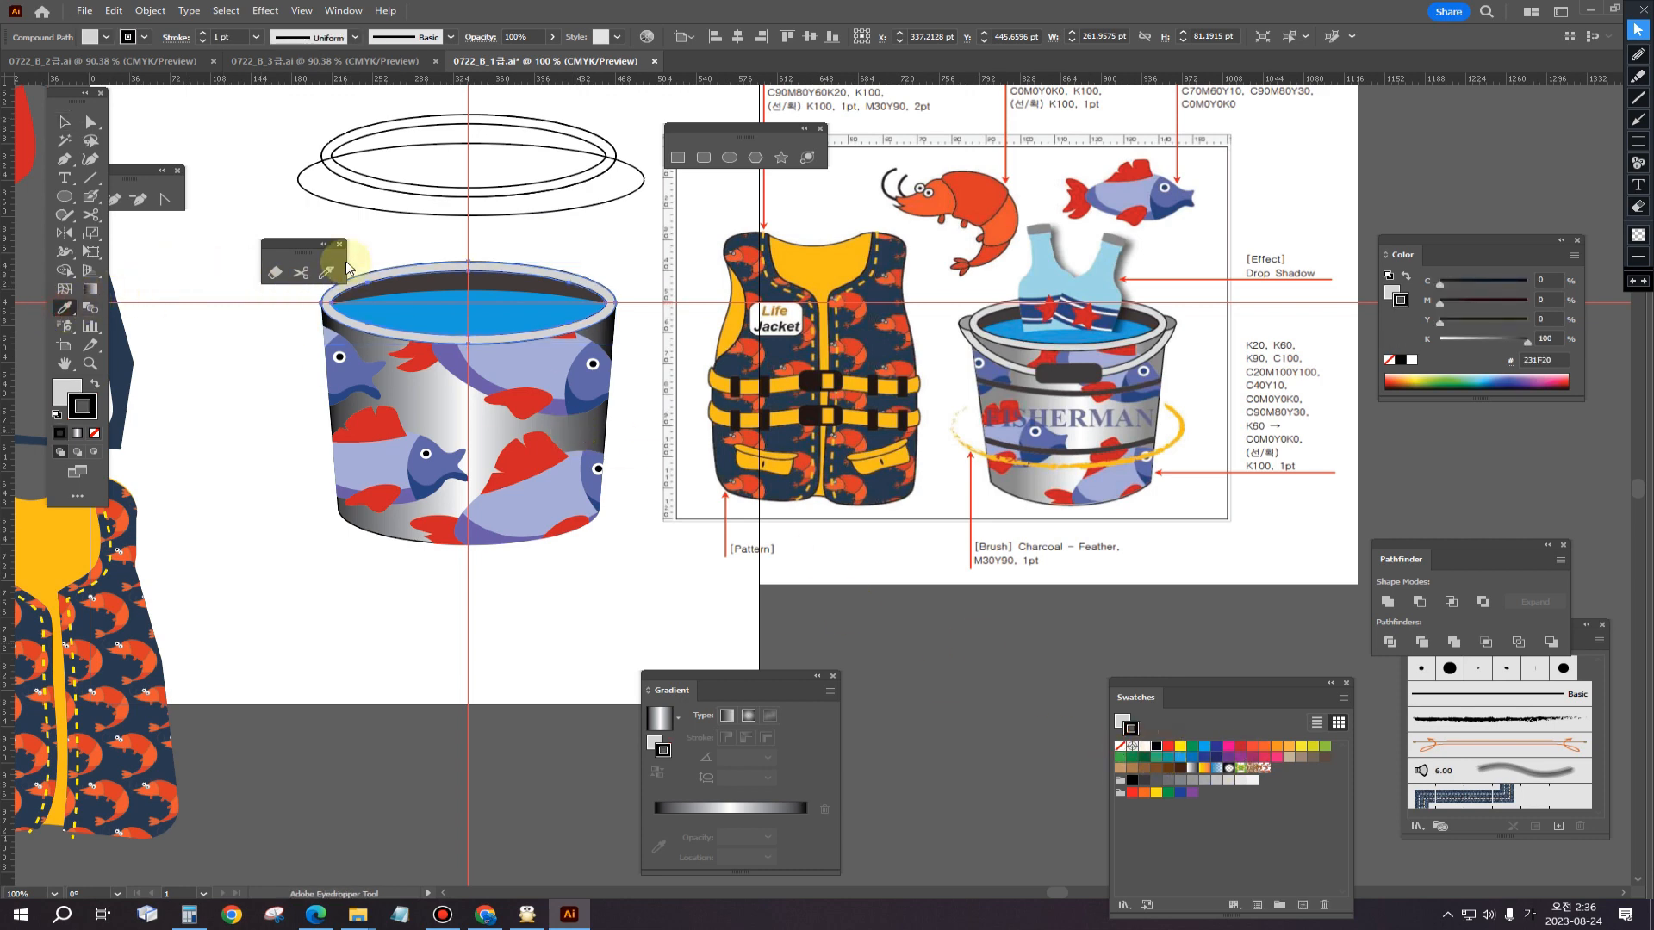
left_click(65, 122)
left_click(379, 241)
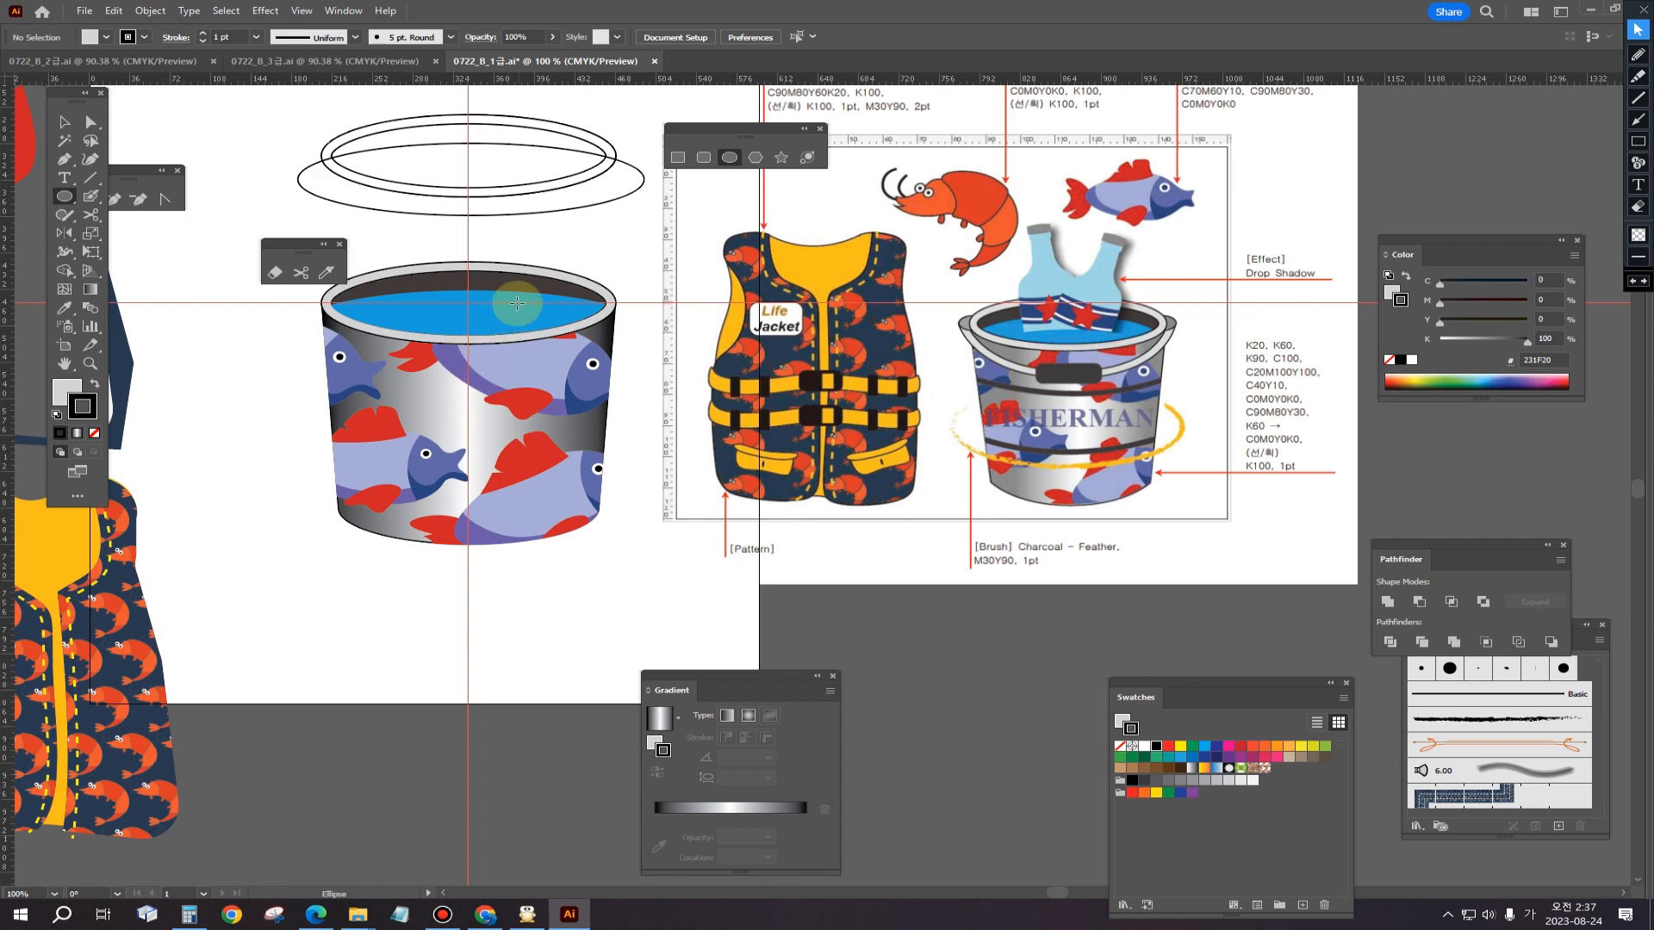
Step: Try the crescent from the spare ellipses as the bucket's handle, placing it below the rim and resizing it to about 280 by 72 pt
left_click(64, 122)
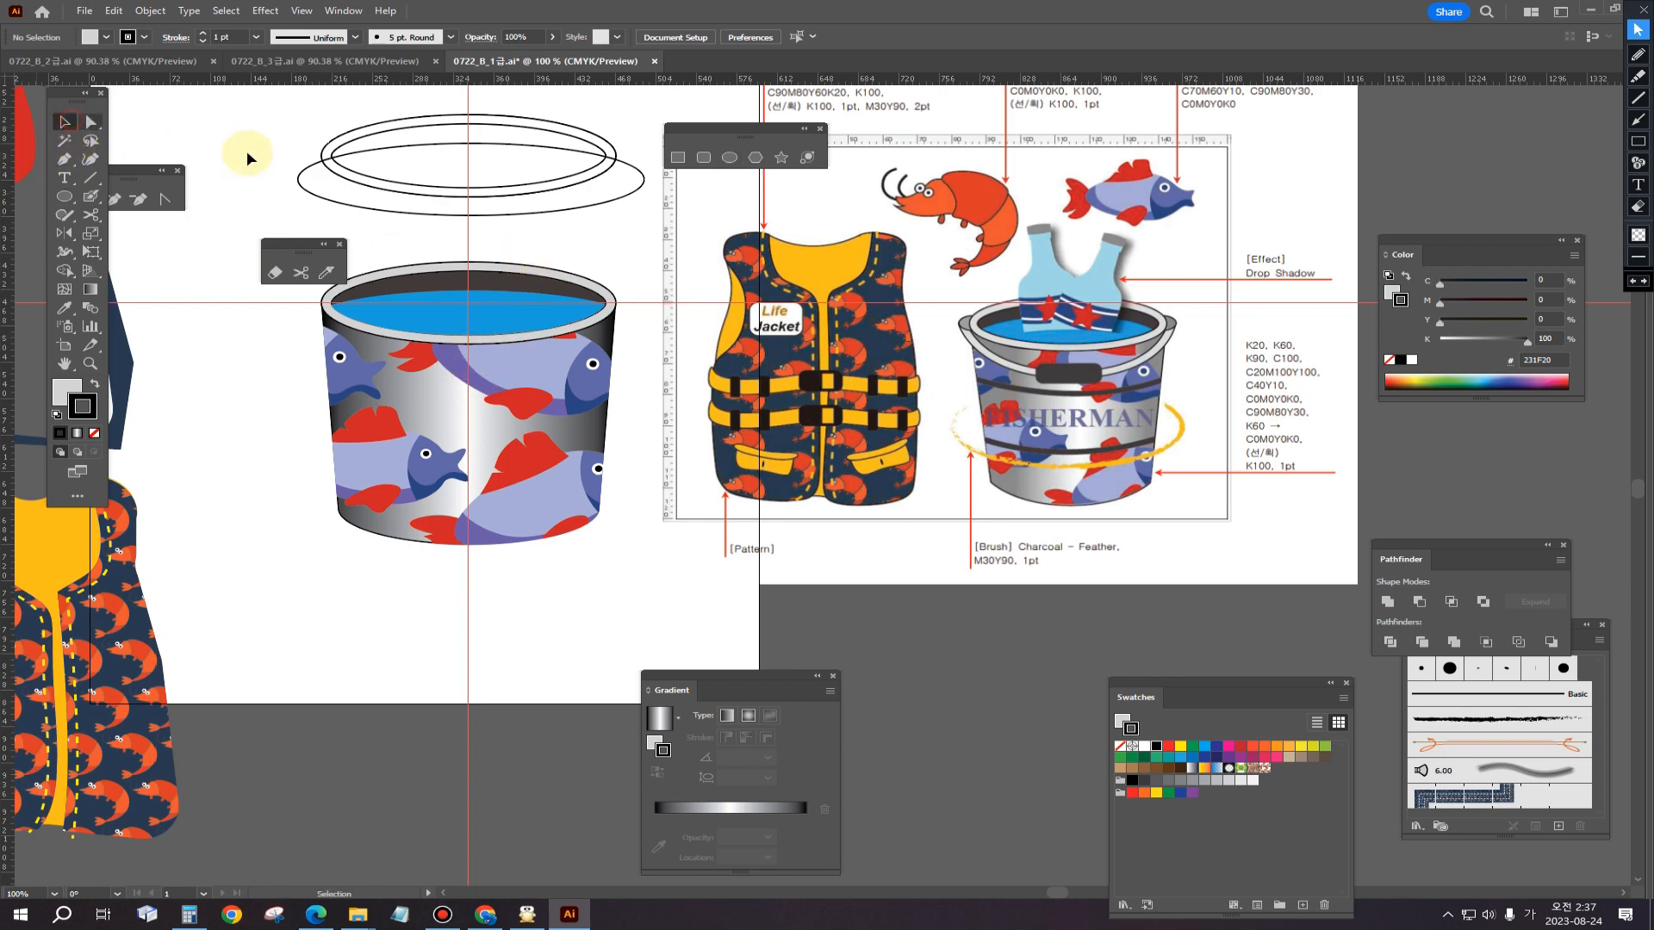
left_click(442, 195)
left_click_drag(449, 203, 459, 401)
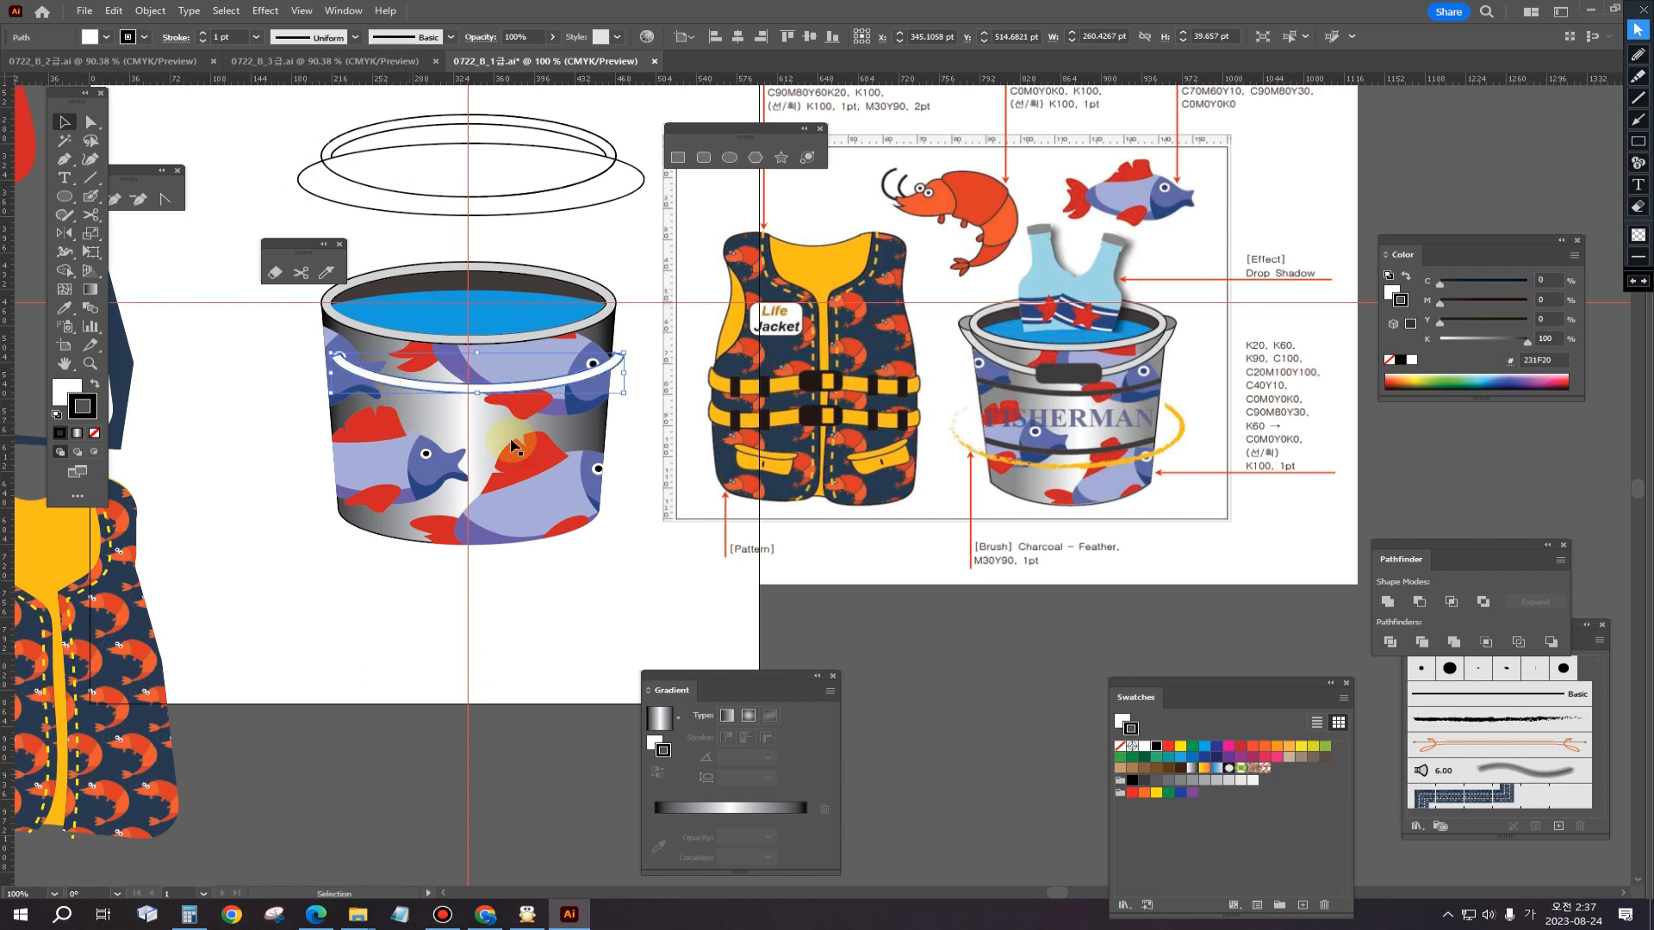
mouse_move(479, 395)
left_mouse_down()
mouse_move(479, 412)
mouse_move(500, 384)
left_mouse_up()
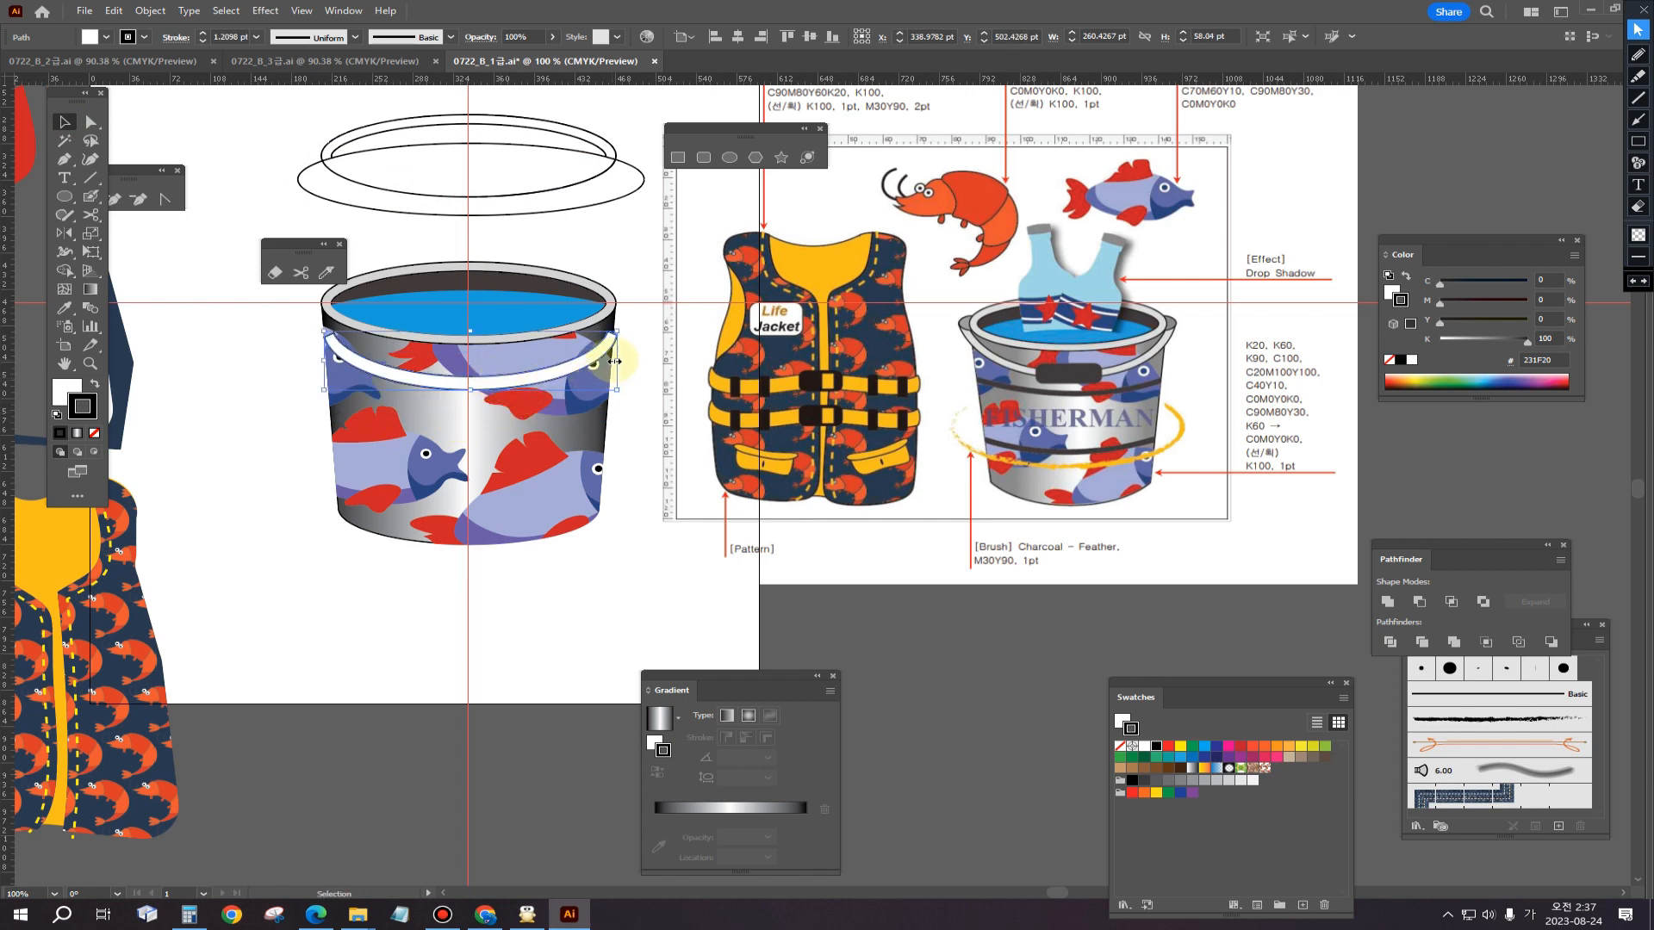
left_click_drag(615, 359, 470, 386)
Step: Delete the crescent-shaped handle from the bucket
left_click(90, 122)
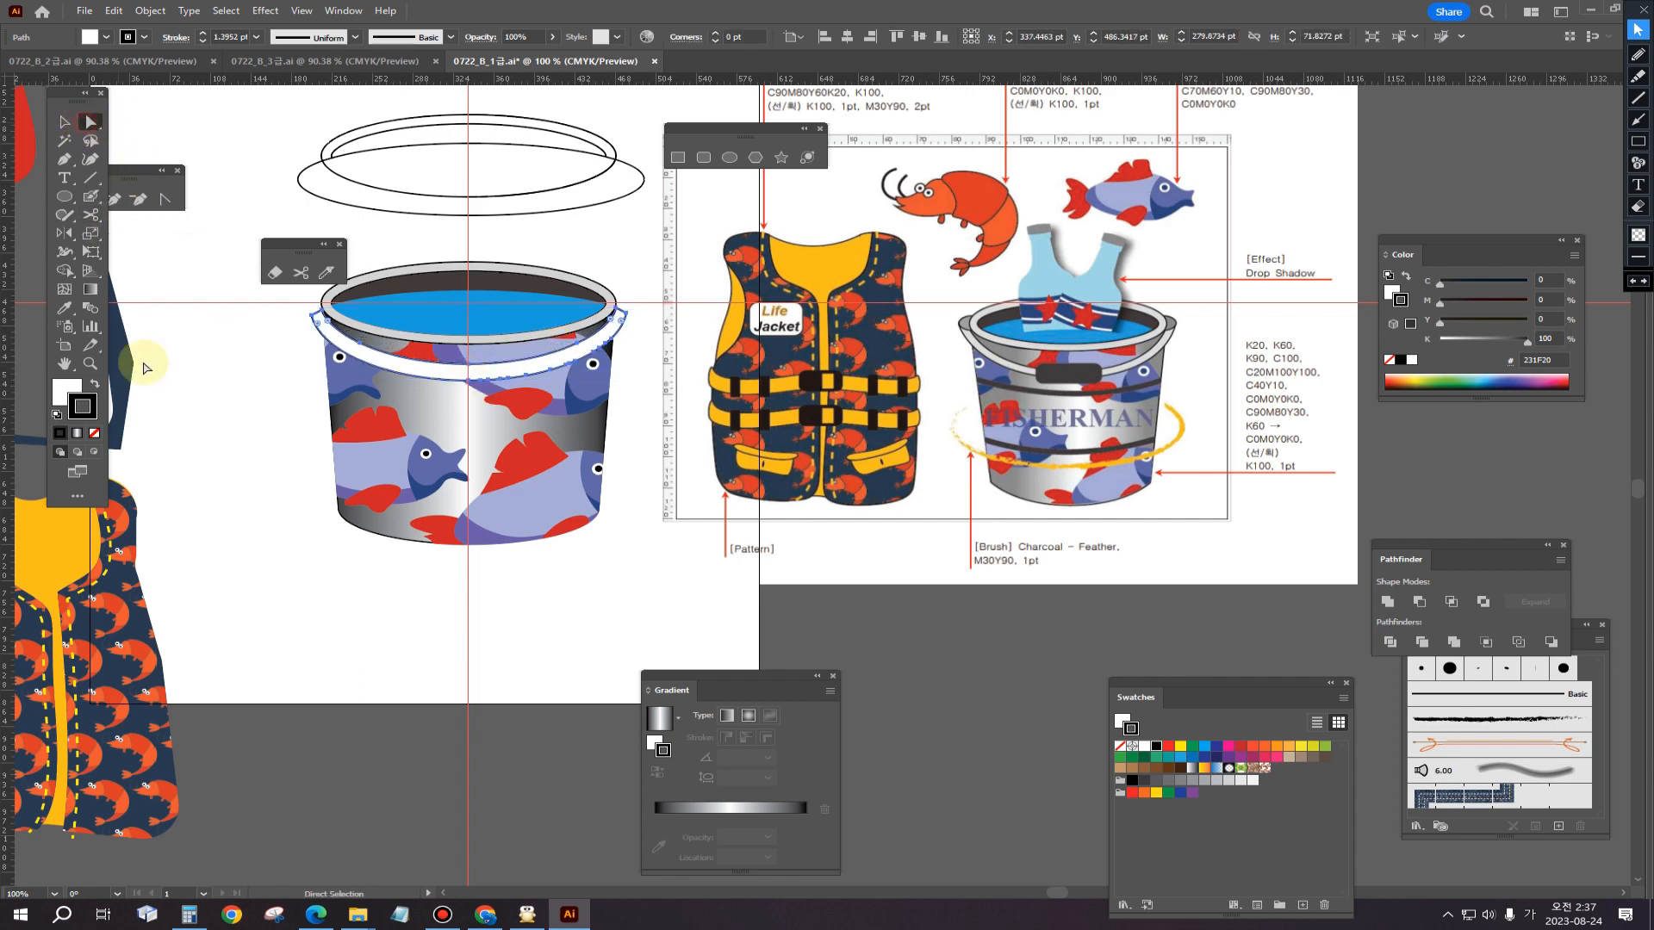
left_click(234, 413)
left_click(471, 374)
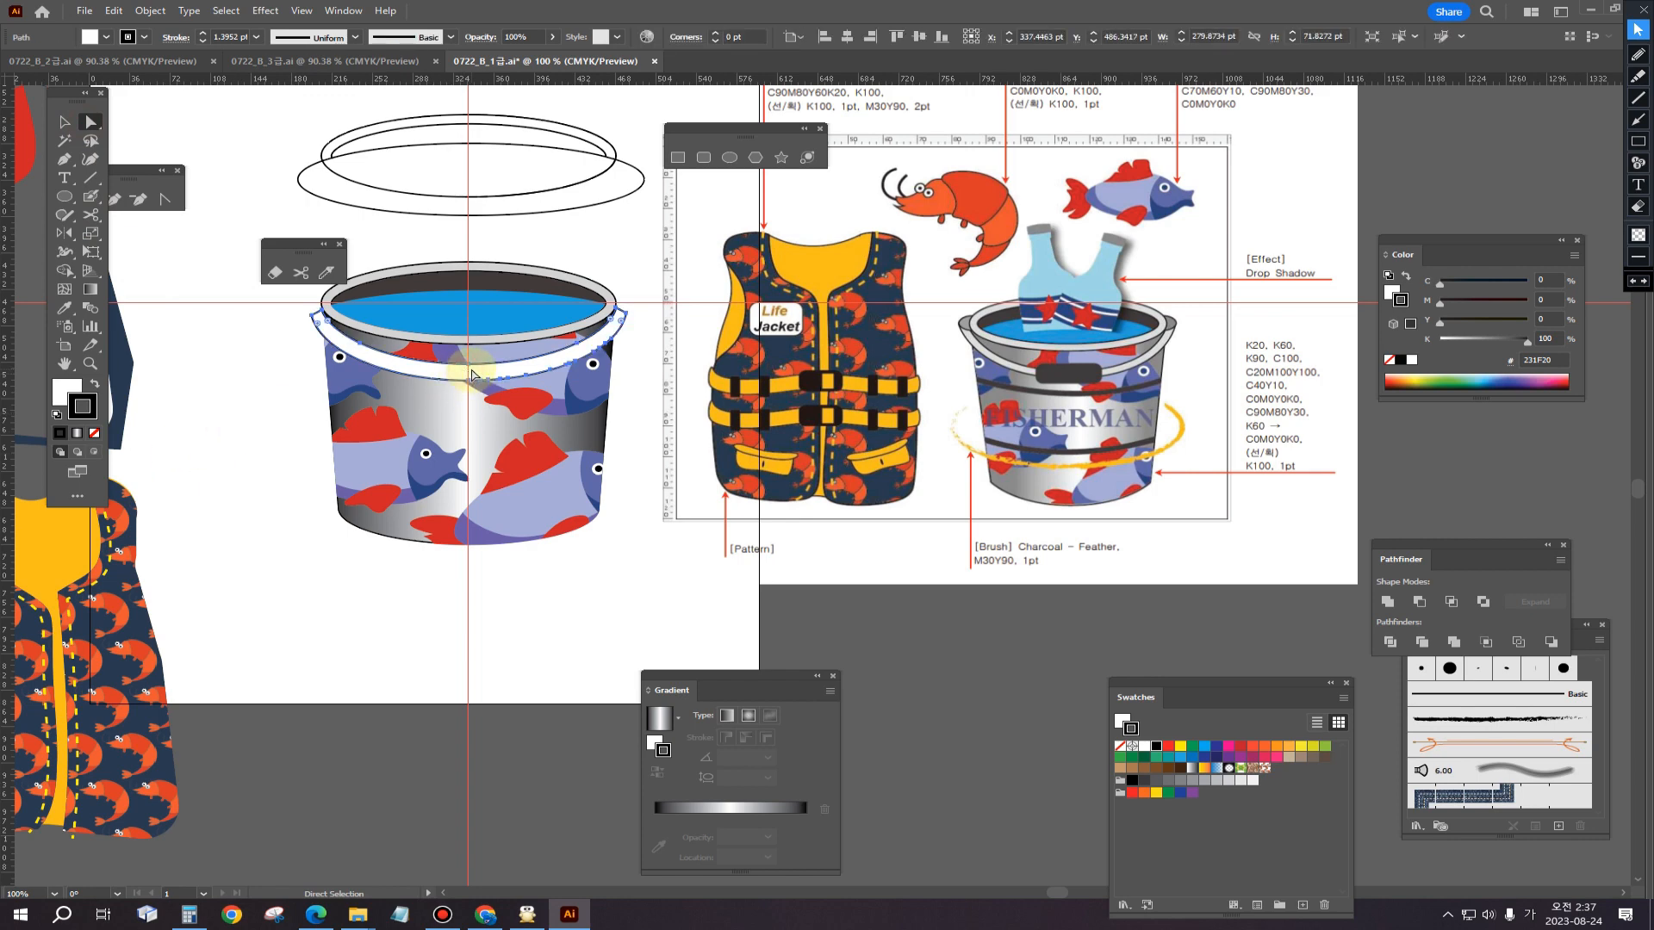
left_click(65, 122)
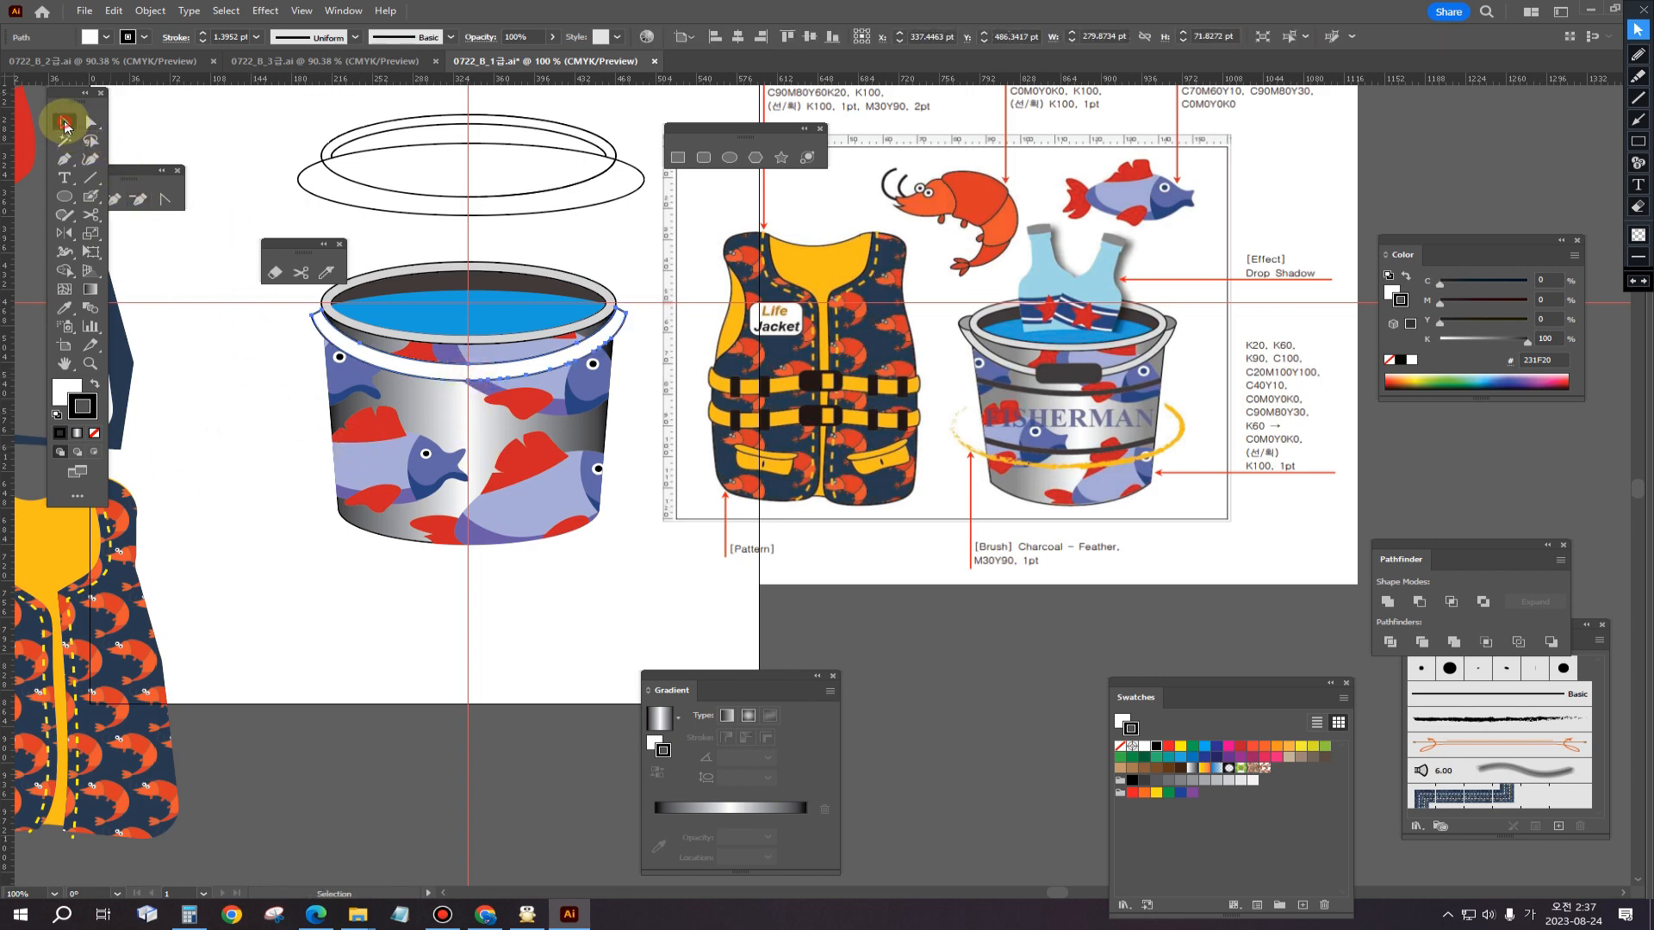
left_click(451, 639)
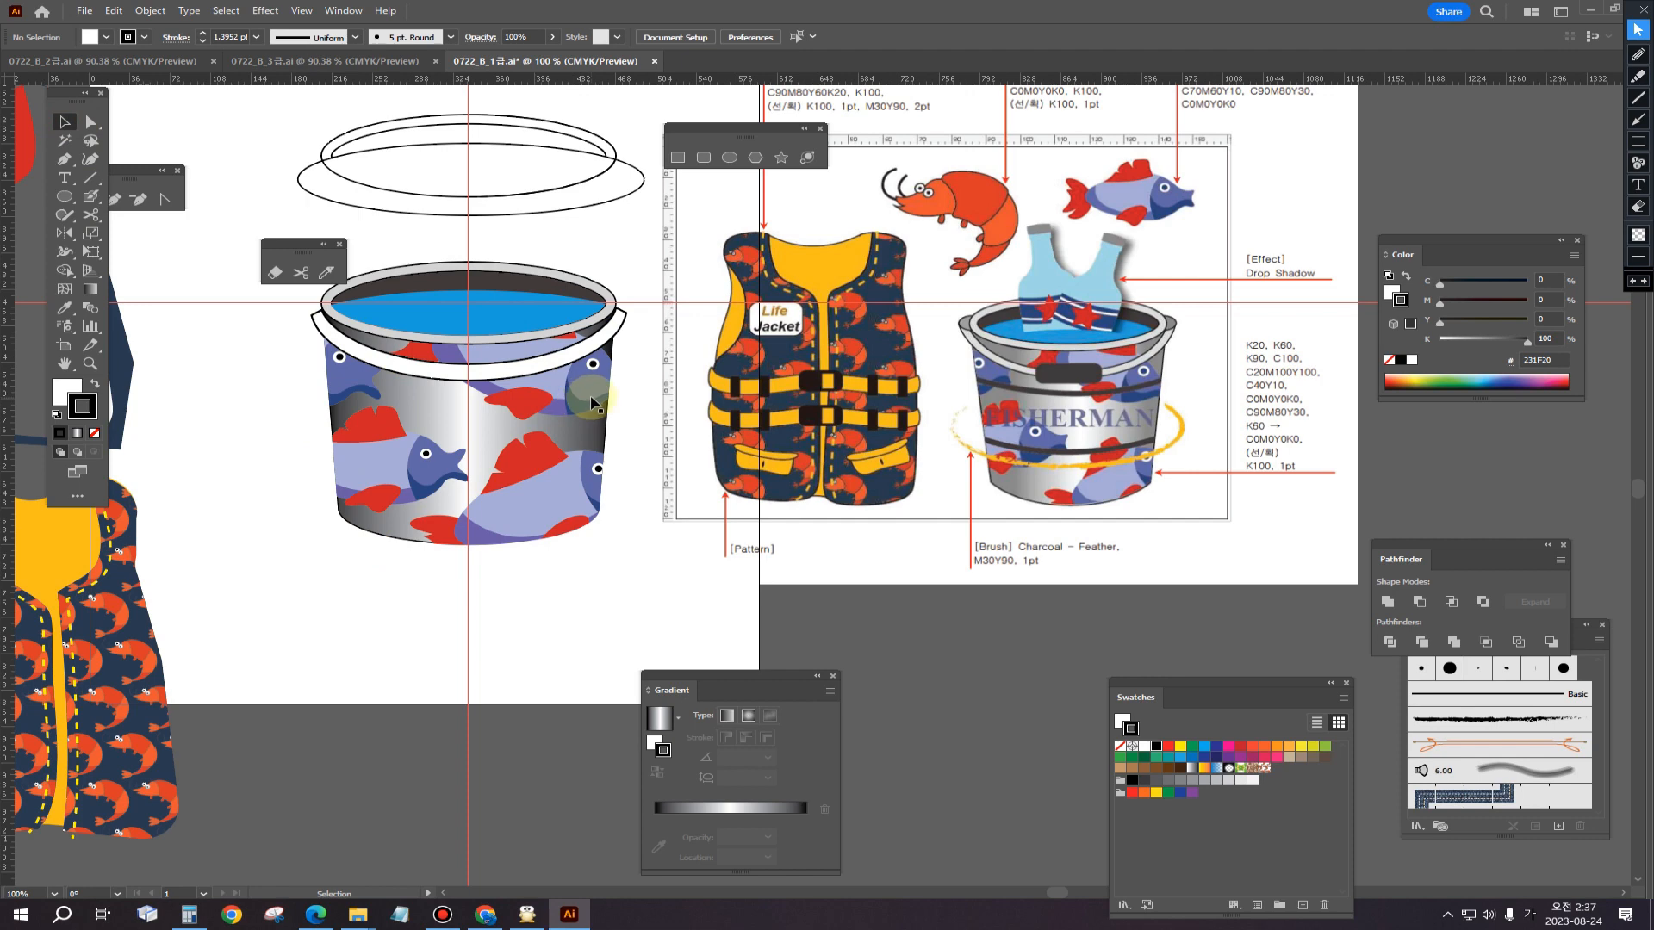
left_click(489, 375)
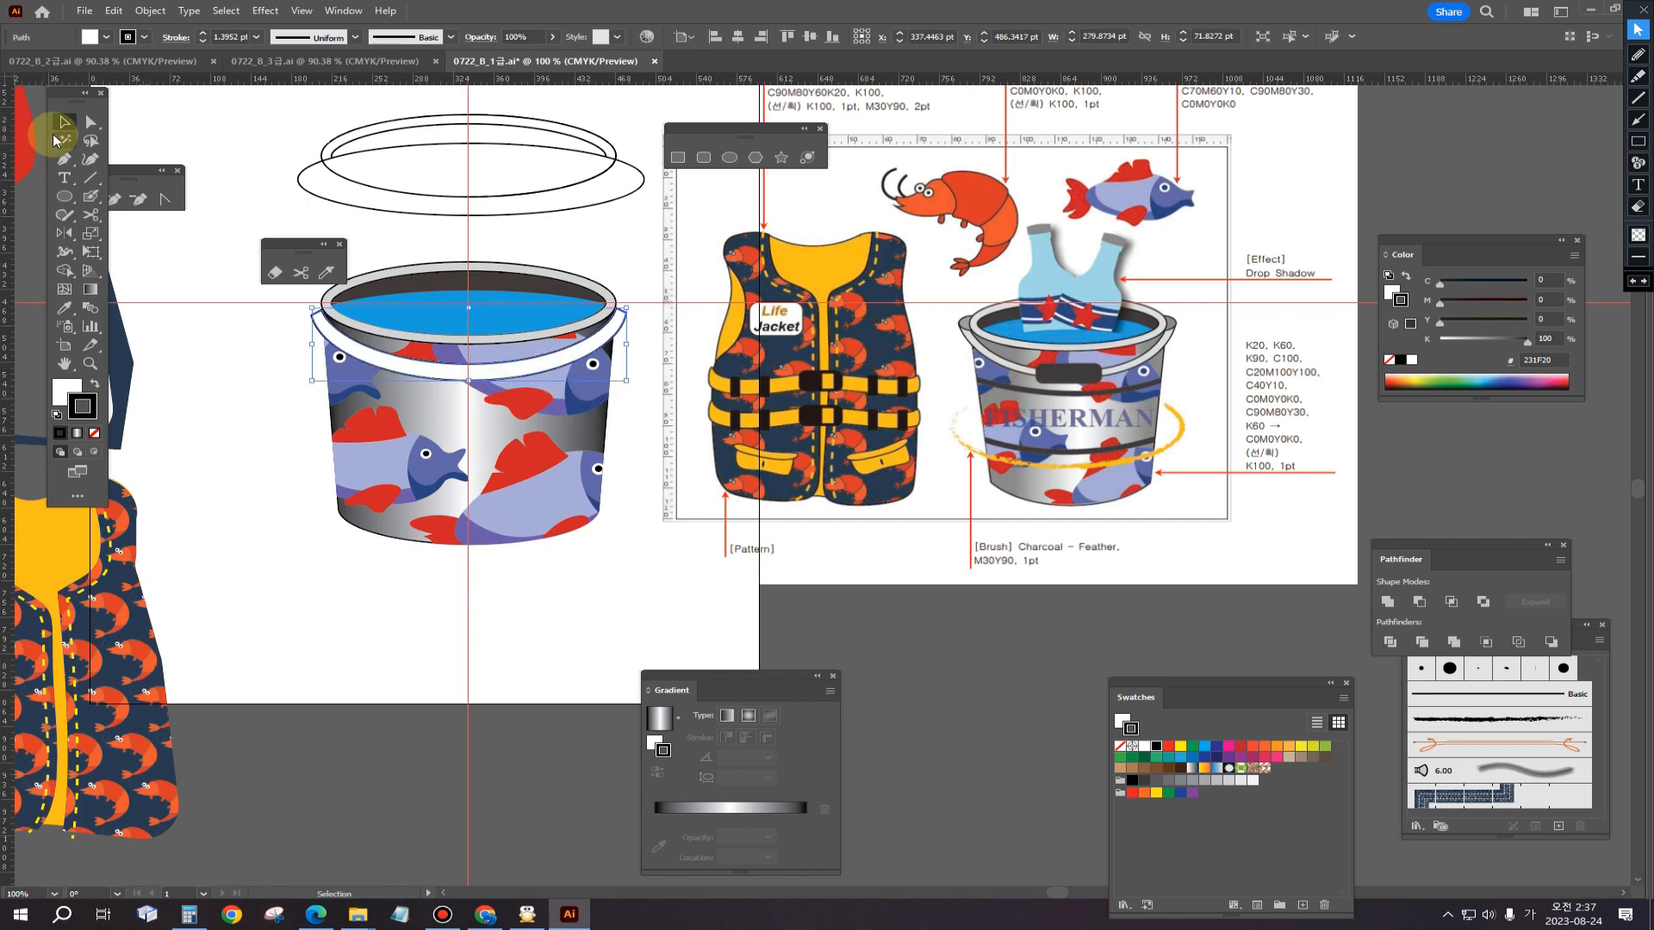
key("Delete")
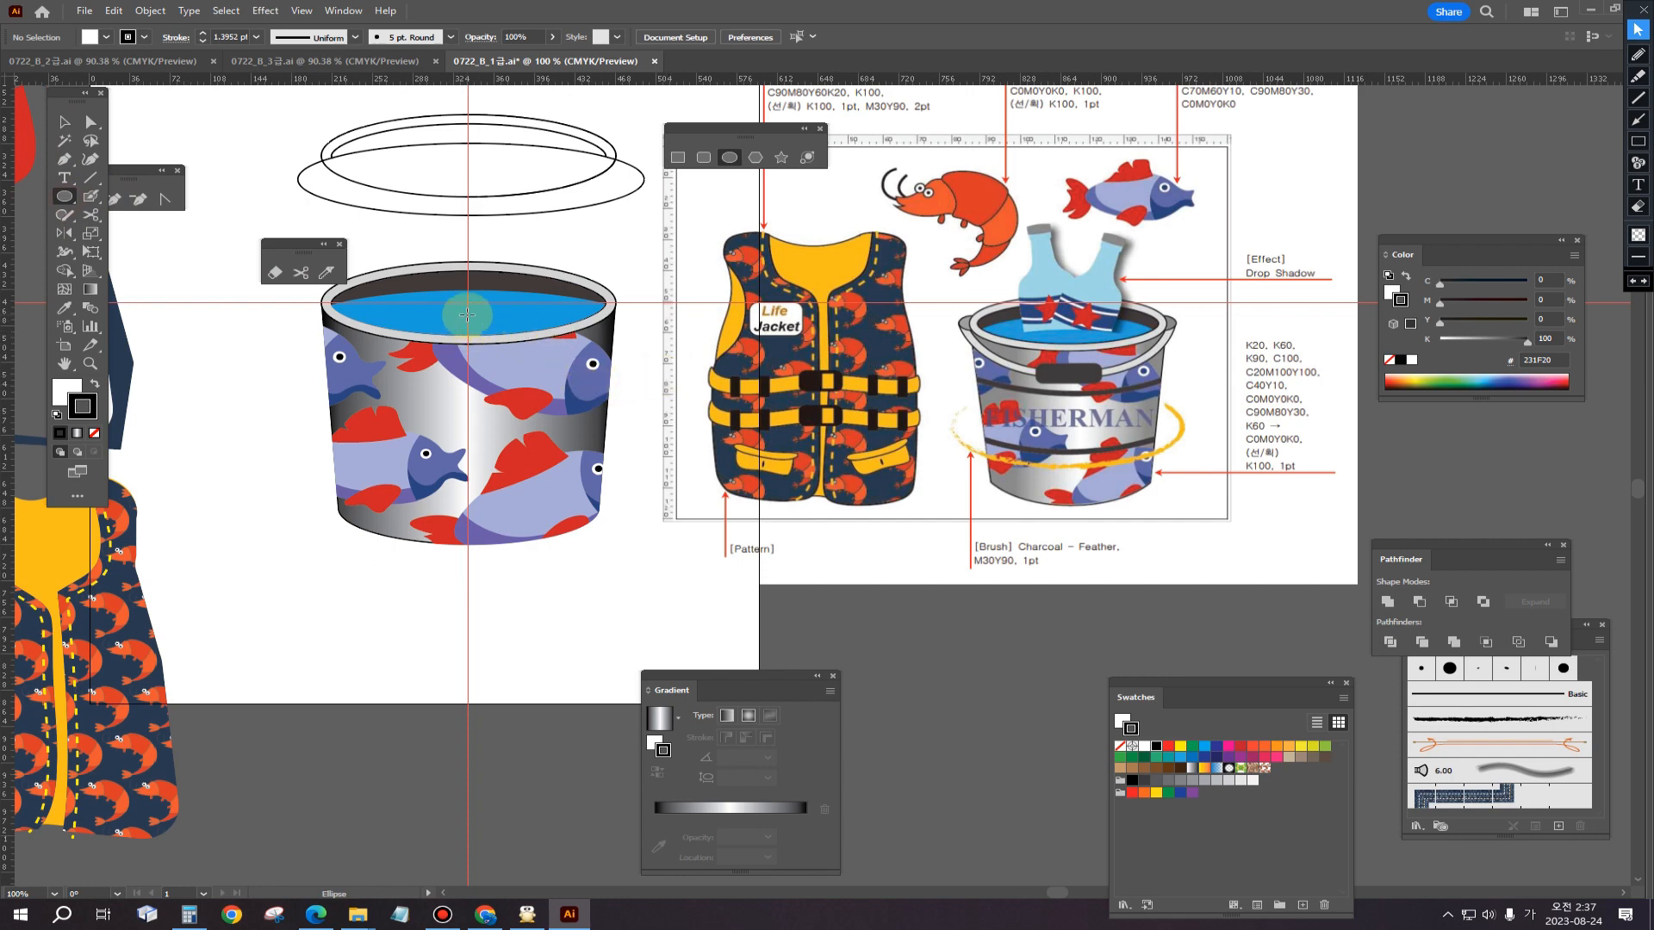
Step: Draw an unfilled, black-outlined ellipse about 267 pt wide around the bucket's rim and reduce its height to about 149 pt
mouse_move(466, 314)
left_mouse_down()
mouse_move(526, 371)
mouse_move(616, 396)
left_mouse_up()
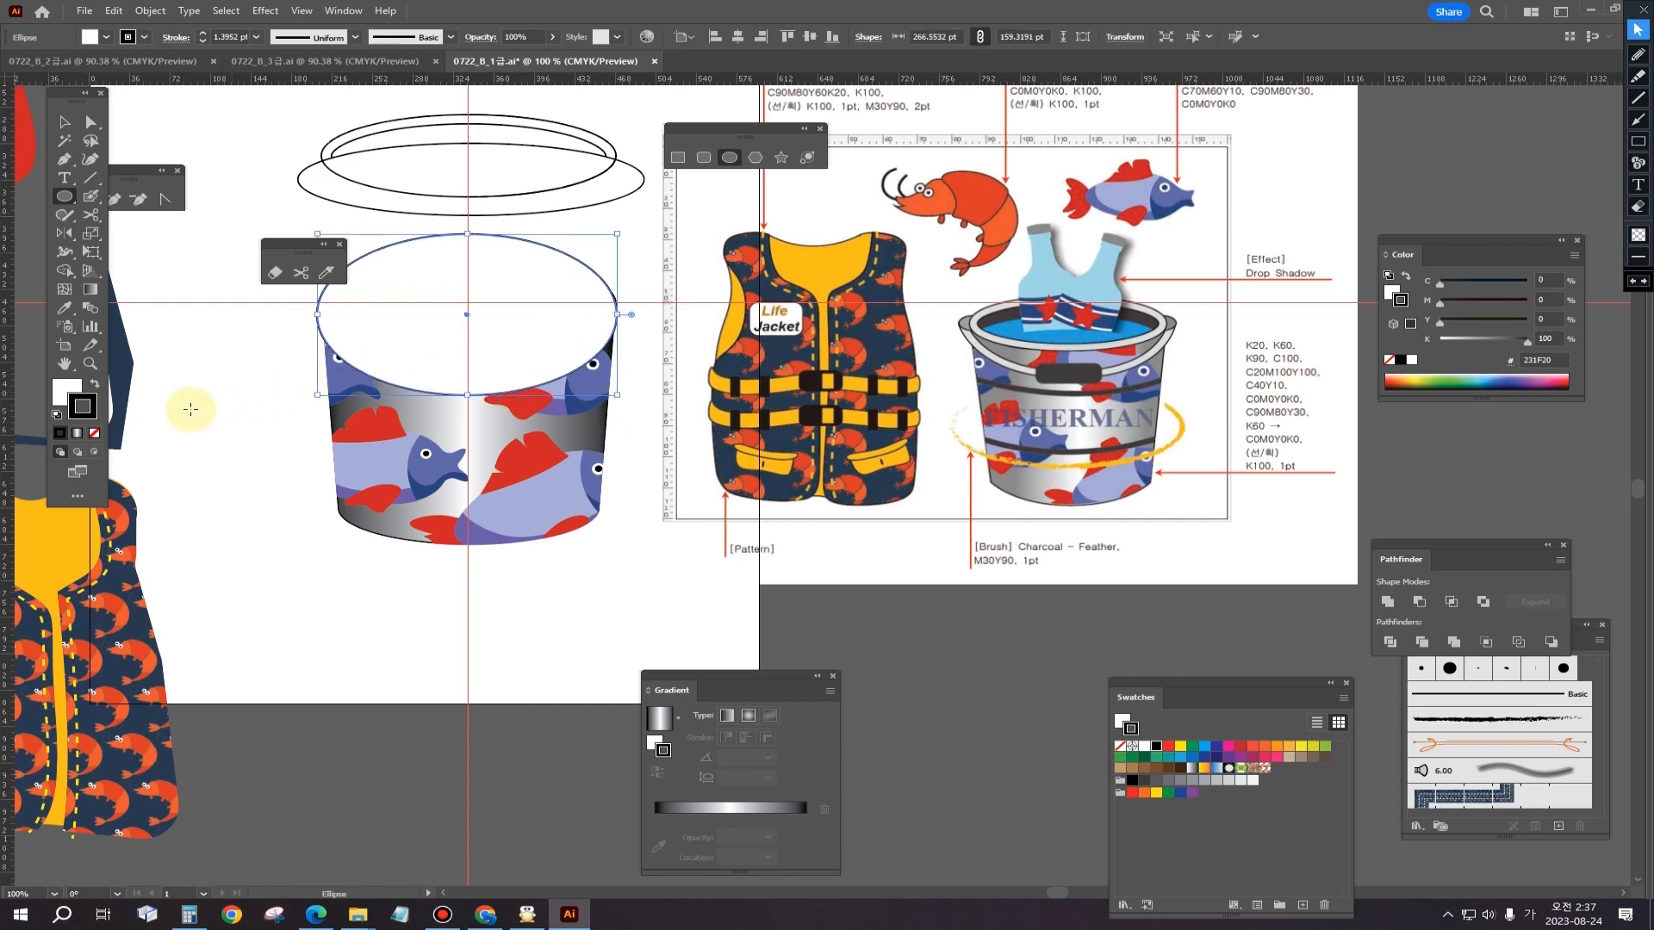
left_click(65, 392)
left_click(93, 434)
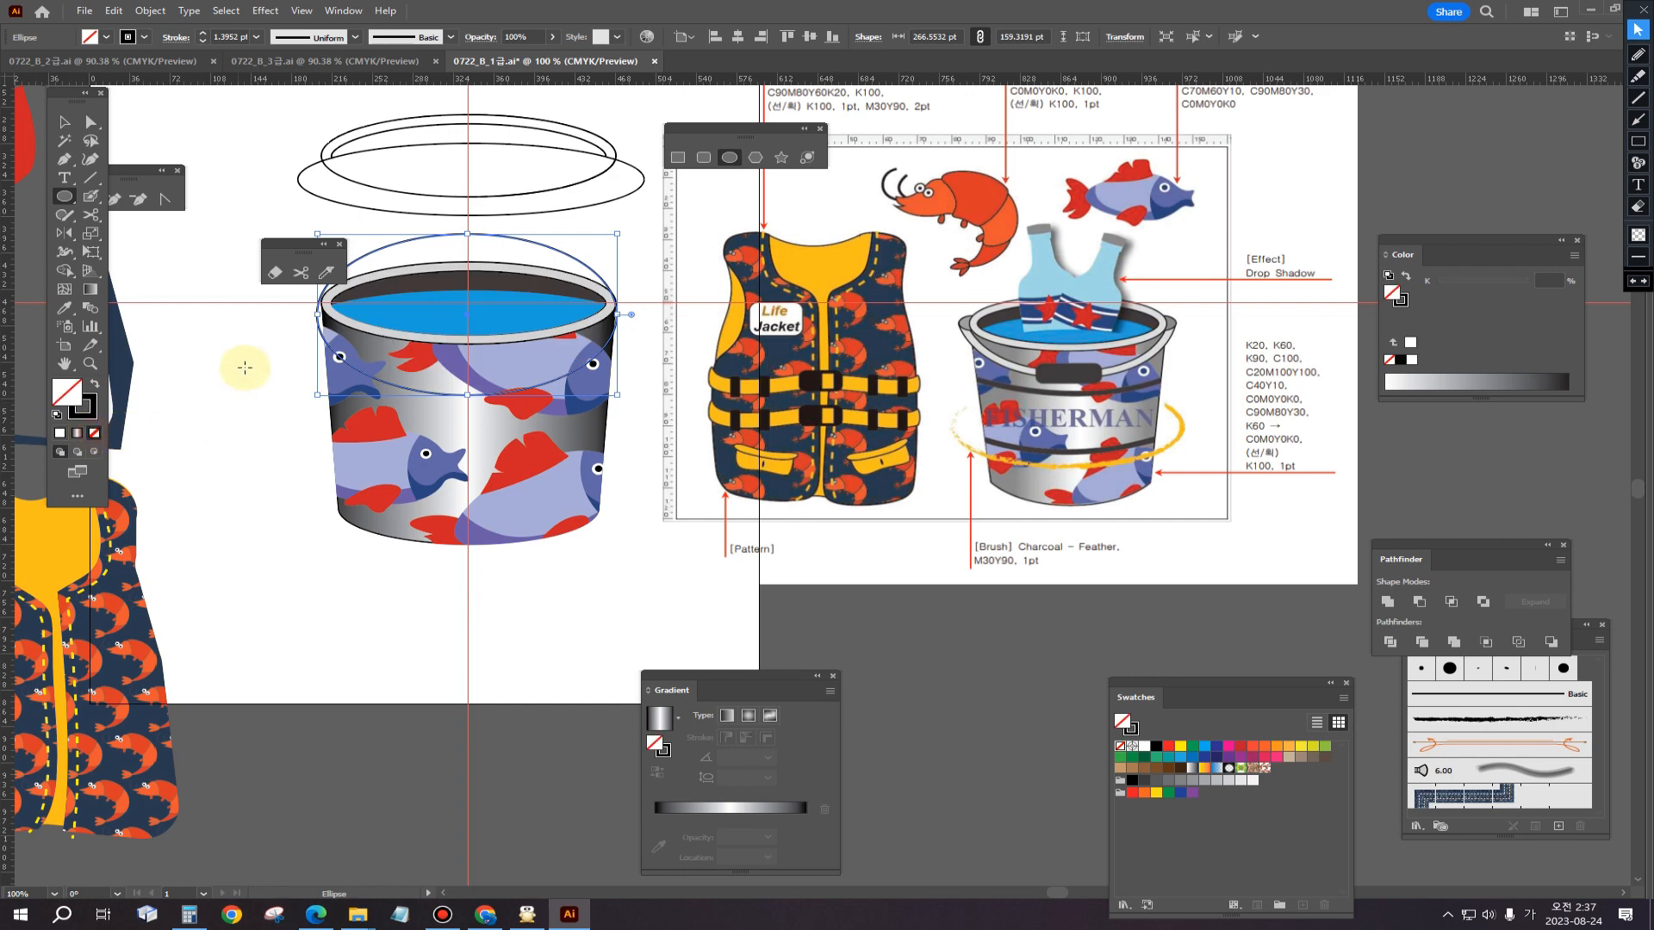
left_click(60, 126)
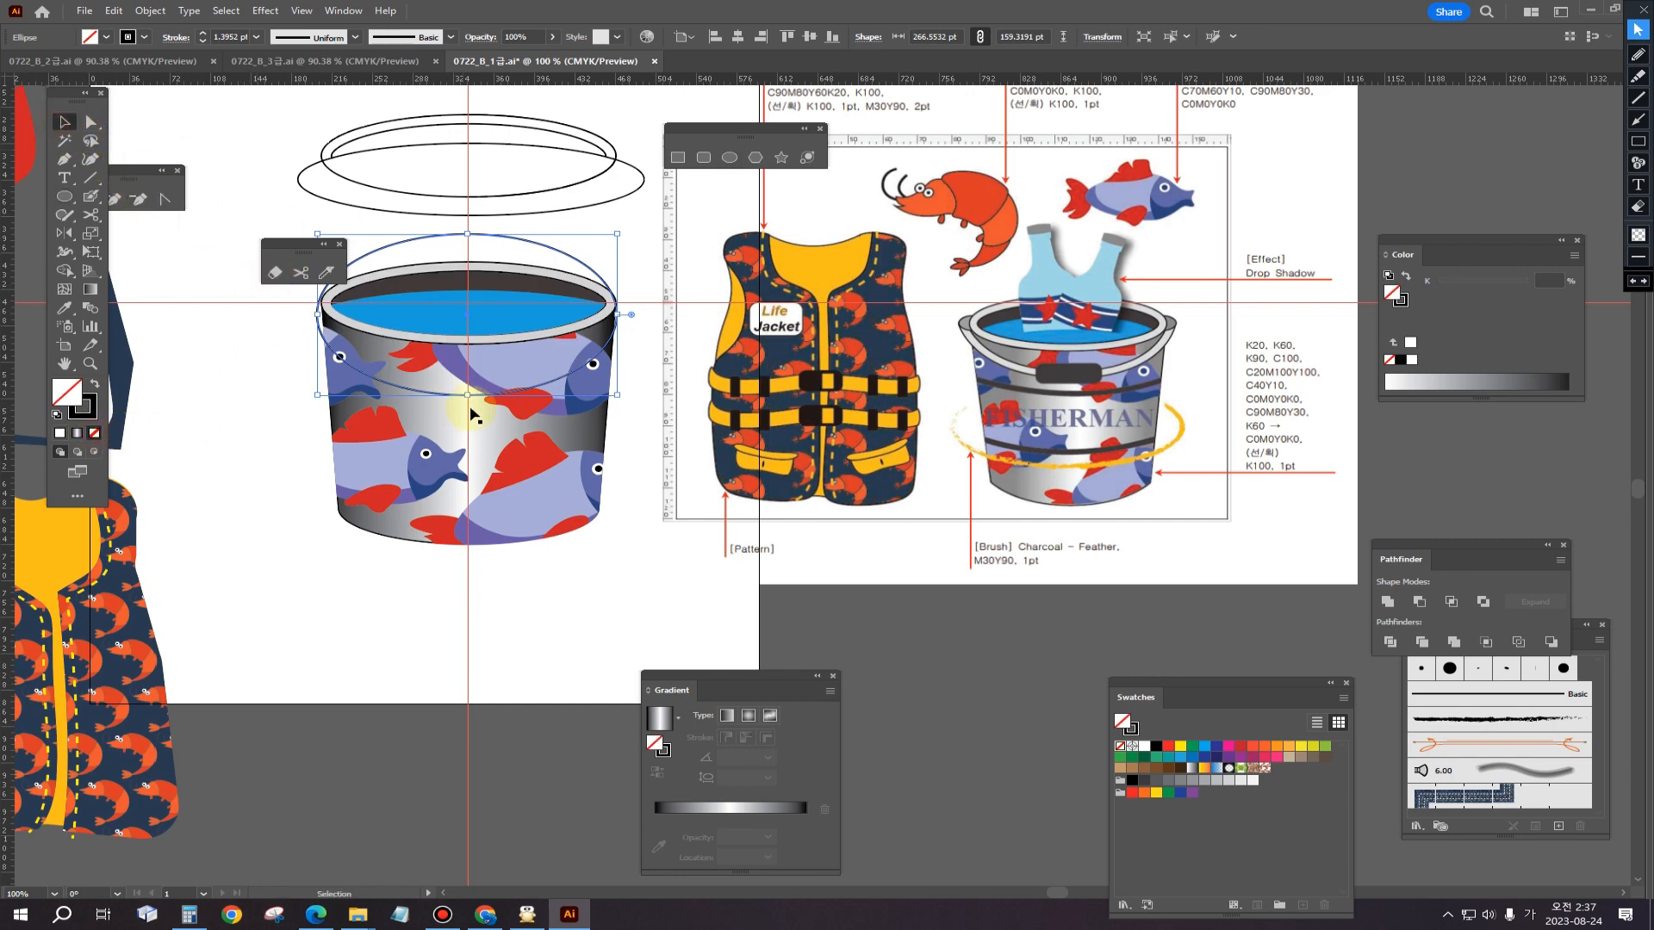
left_click_drag(470, 395, 469, 384)
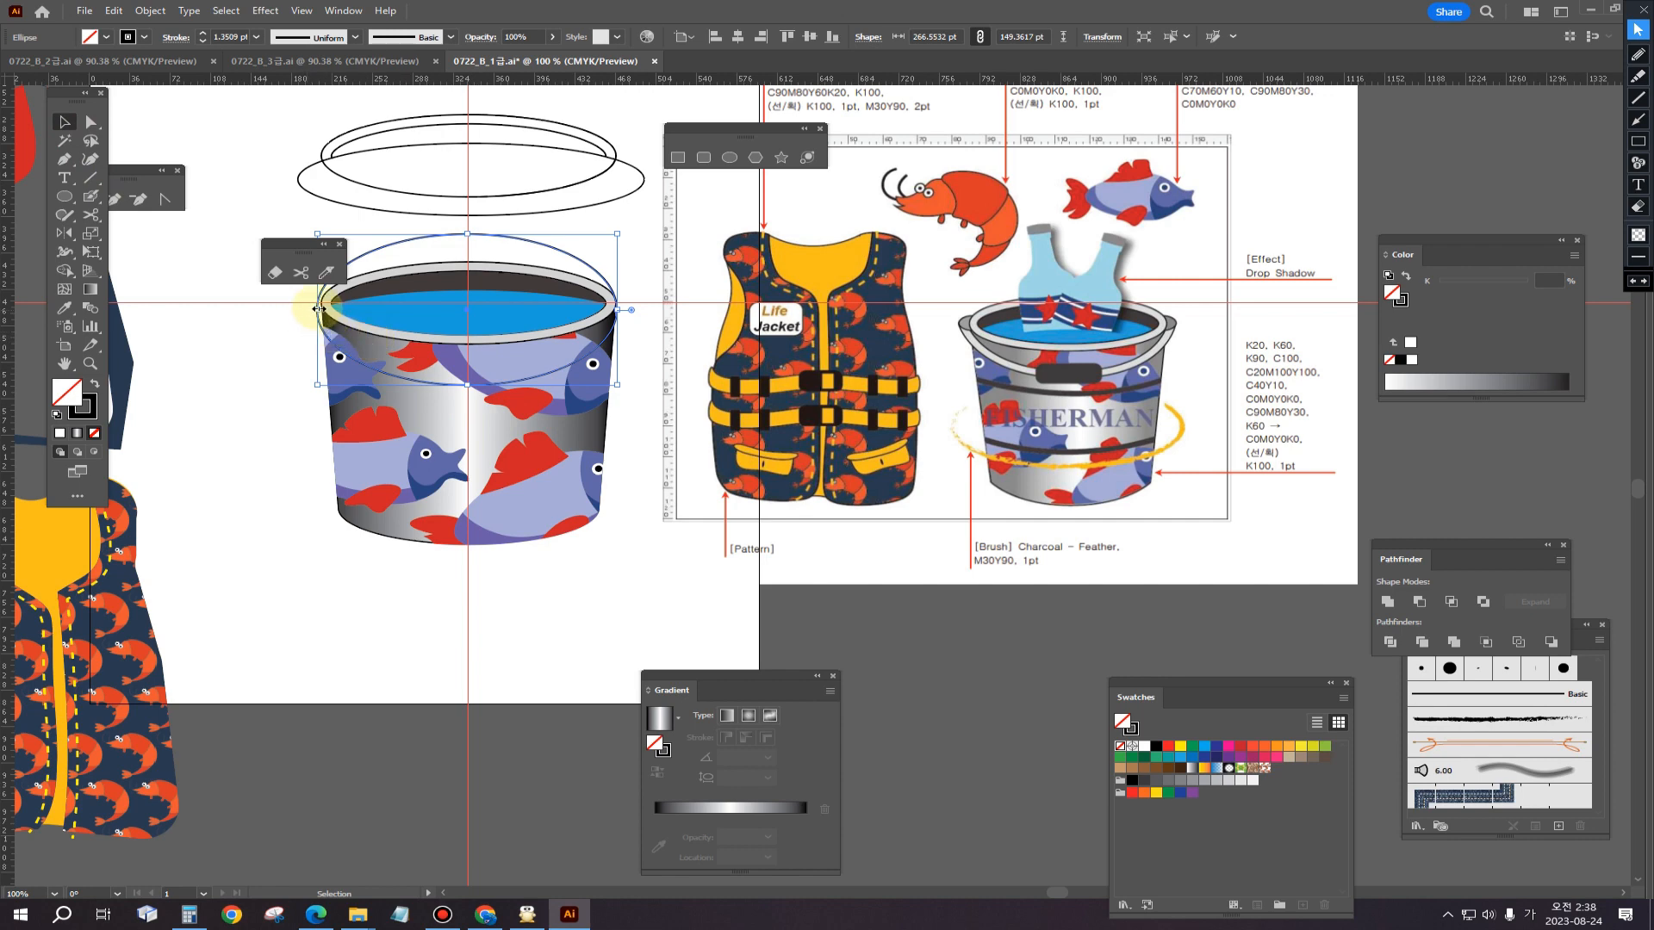
left_click_drag(318, 308, 318, 309)
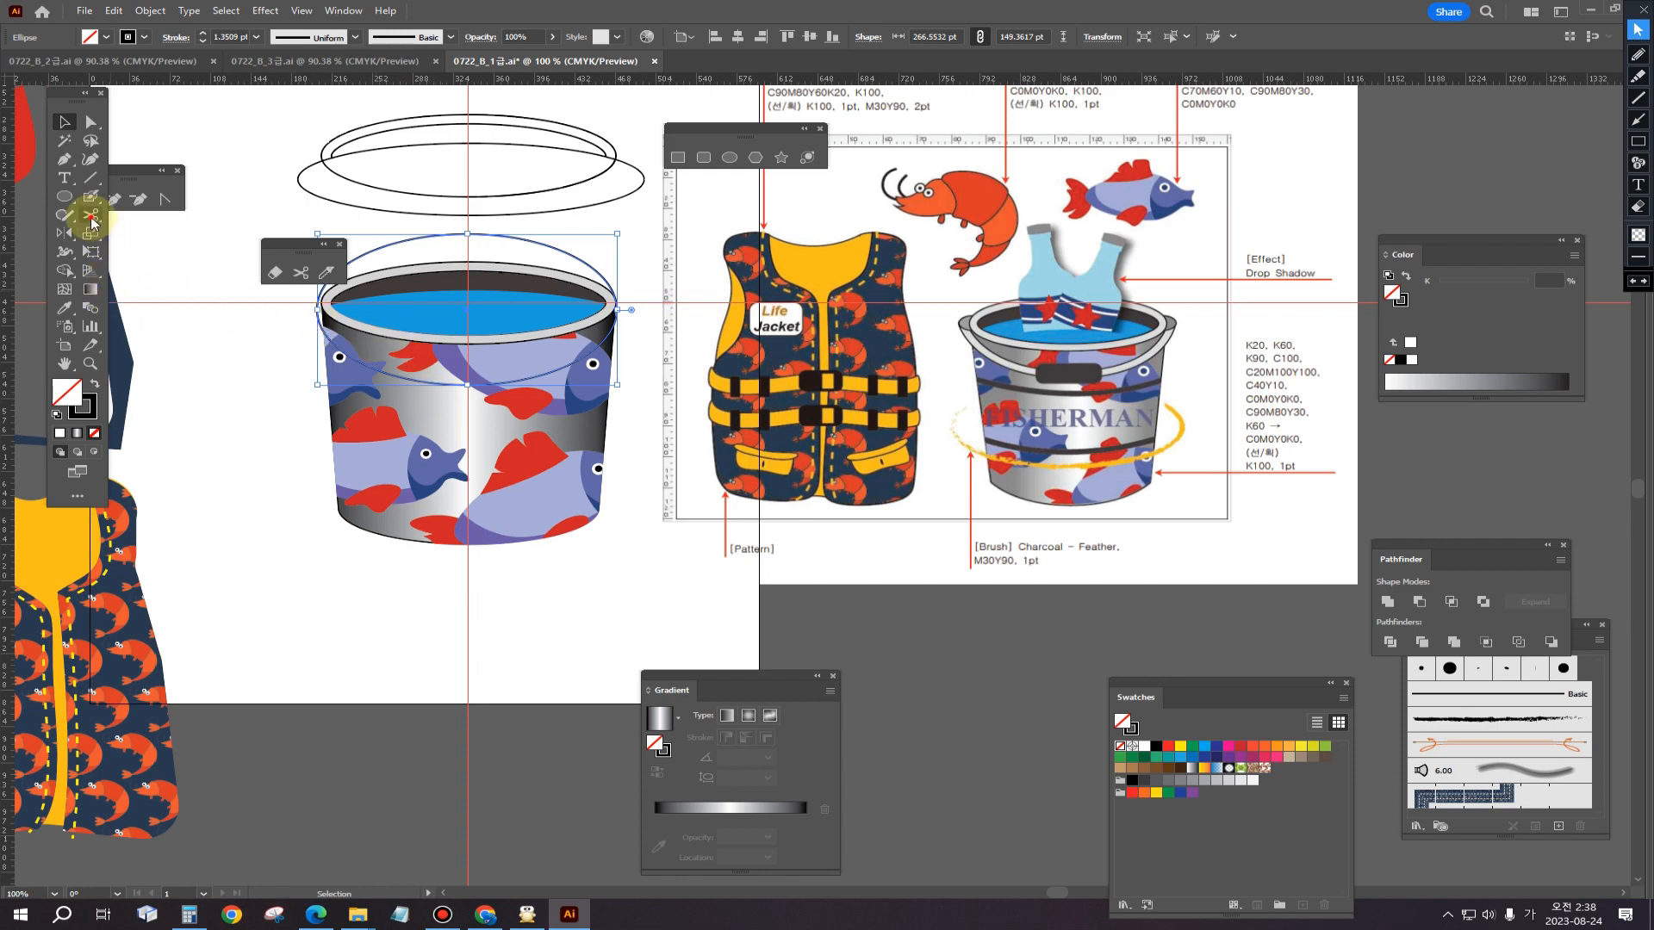
Step: Cut the ellipse around the bucket's rim at its two side anchors and delete its upper half
left_click(92, 219)
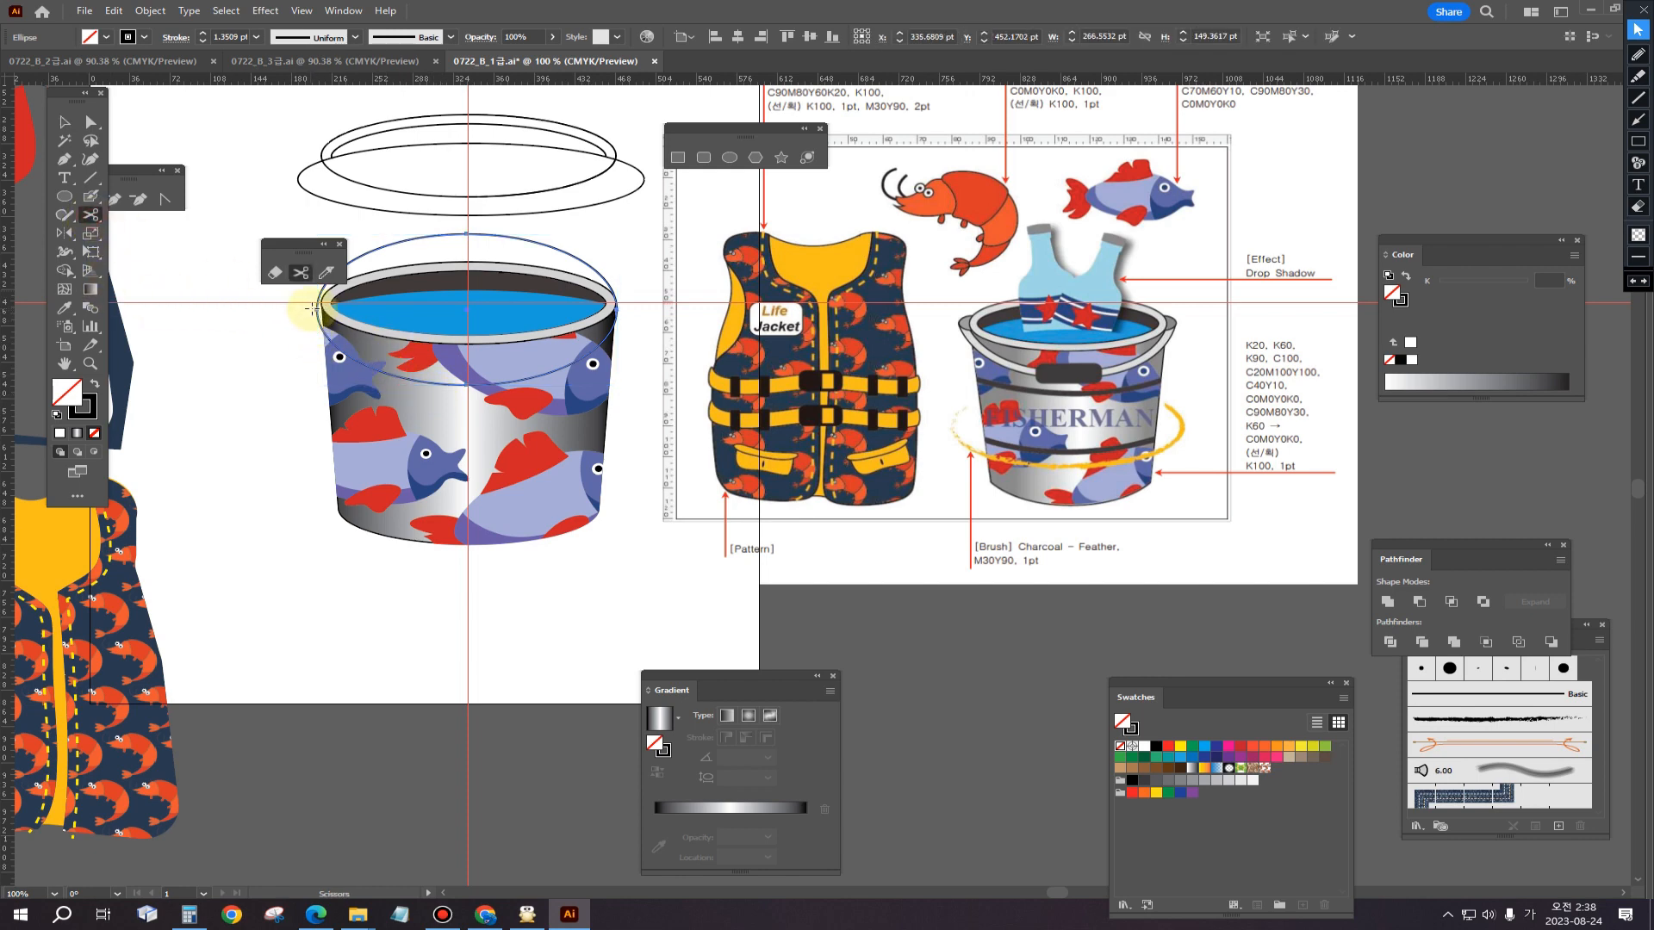
left_click(318, 308)
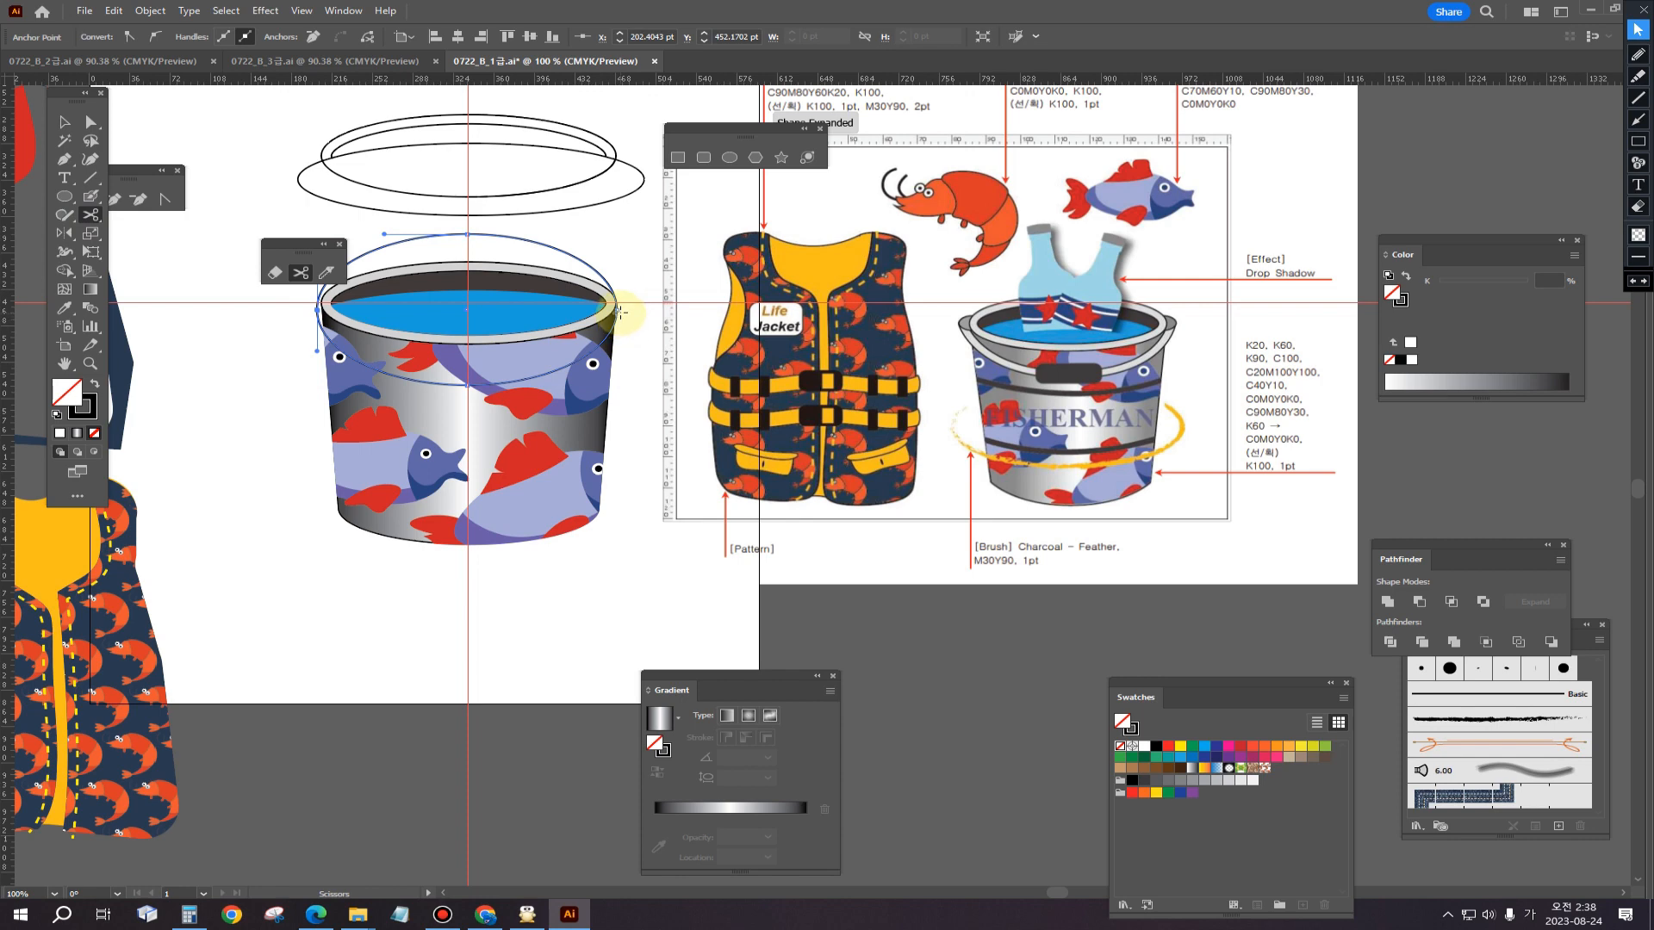
left_click(615, 308)
left_click(64, 121)
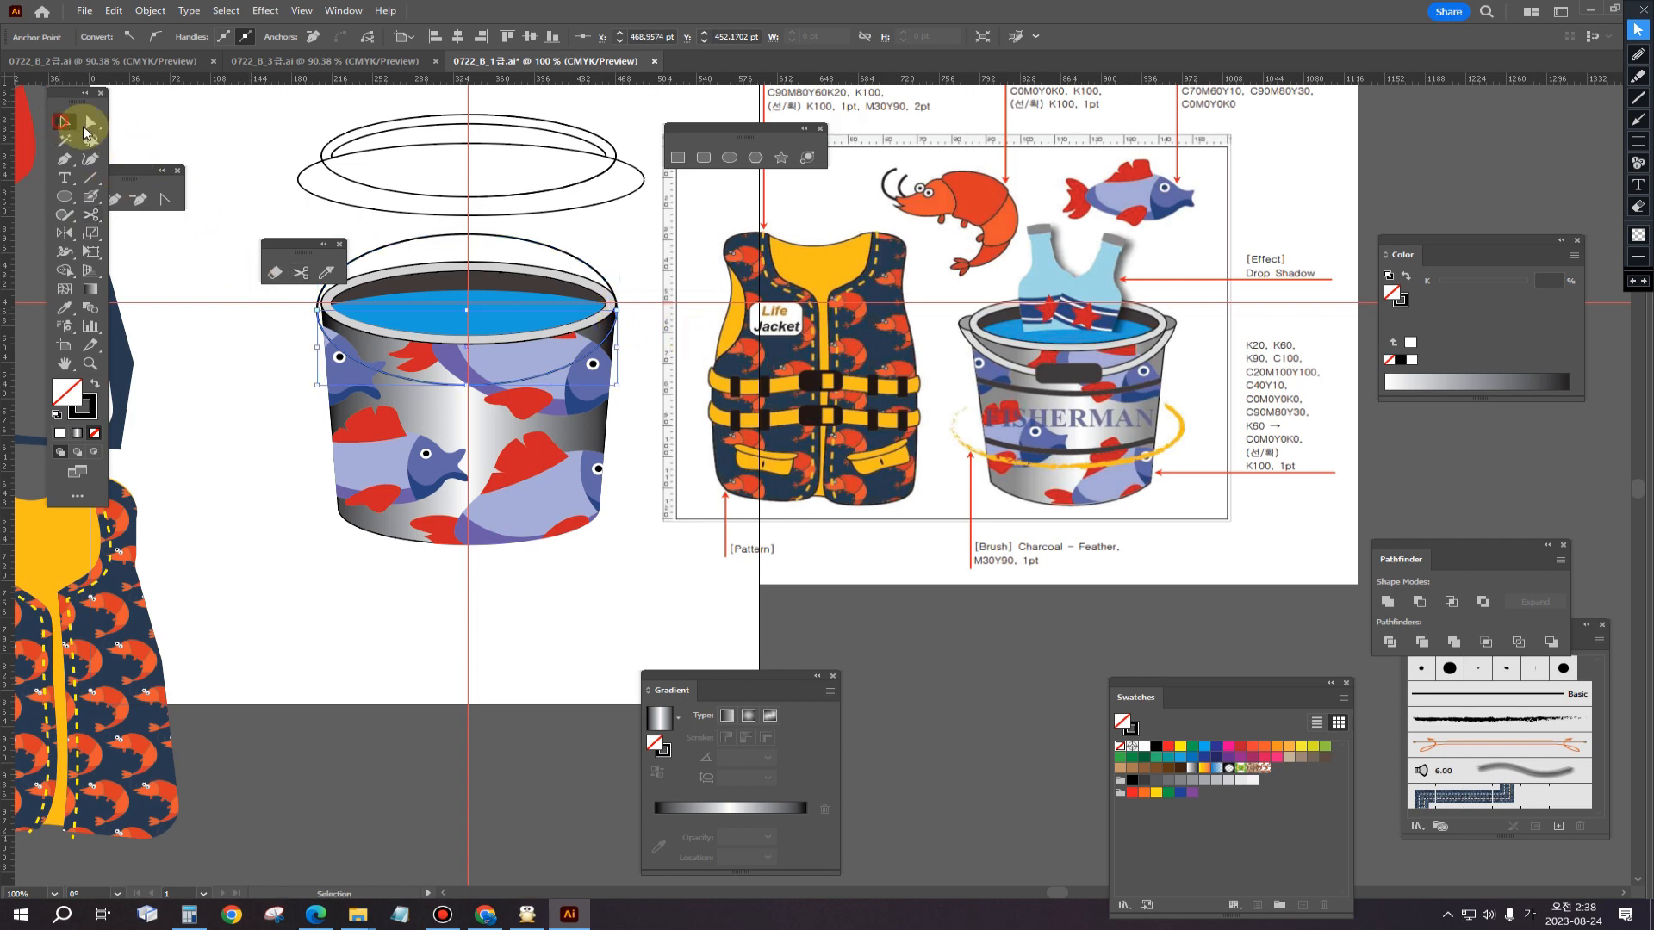
left_click(449, 233)
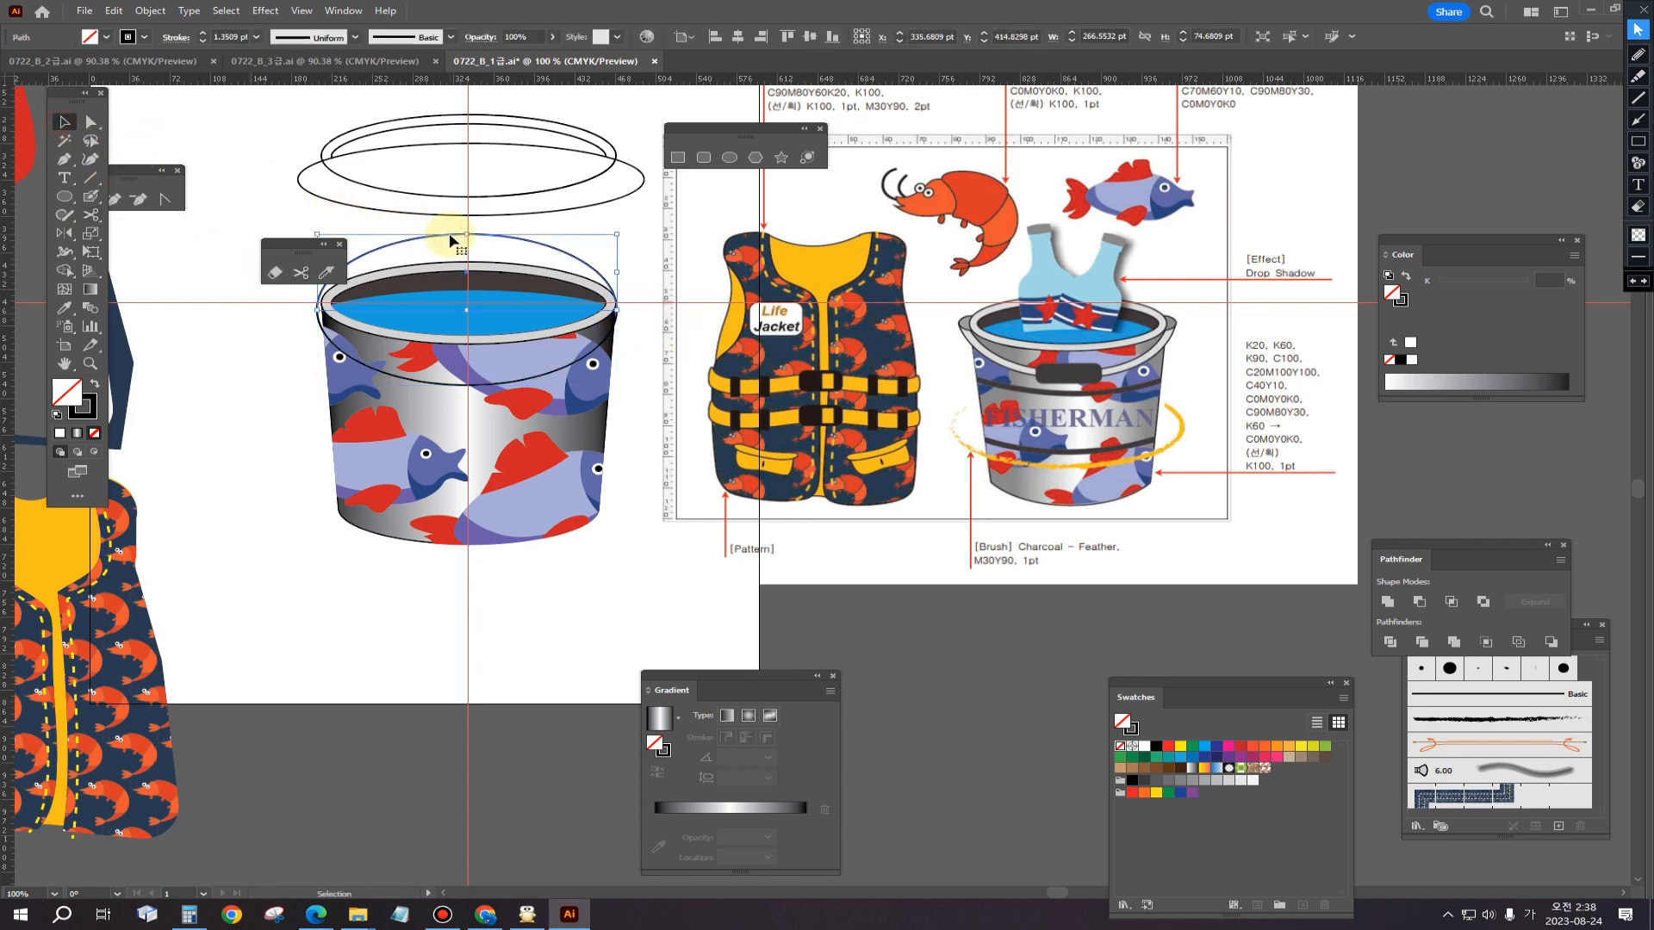
key("Delete")
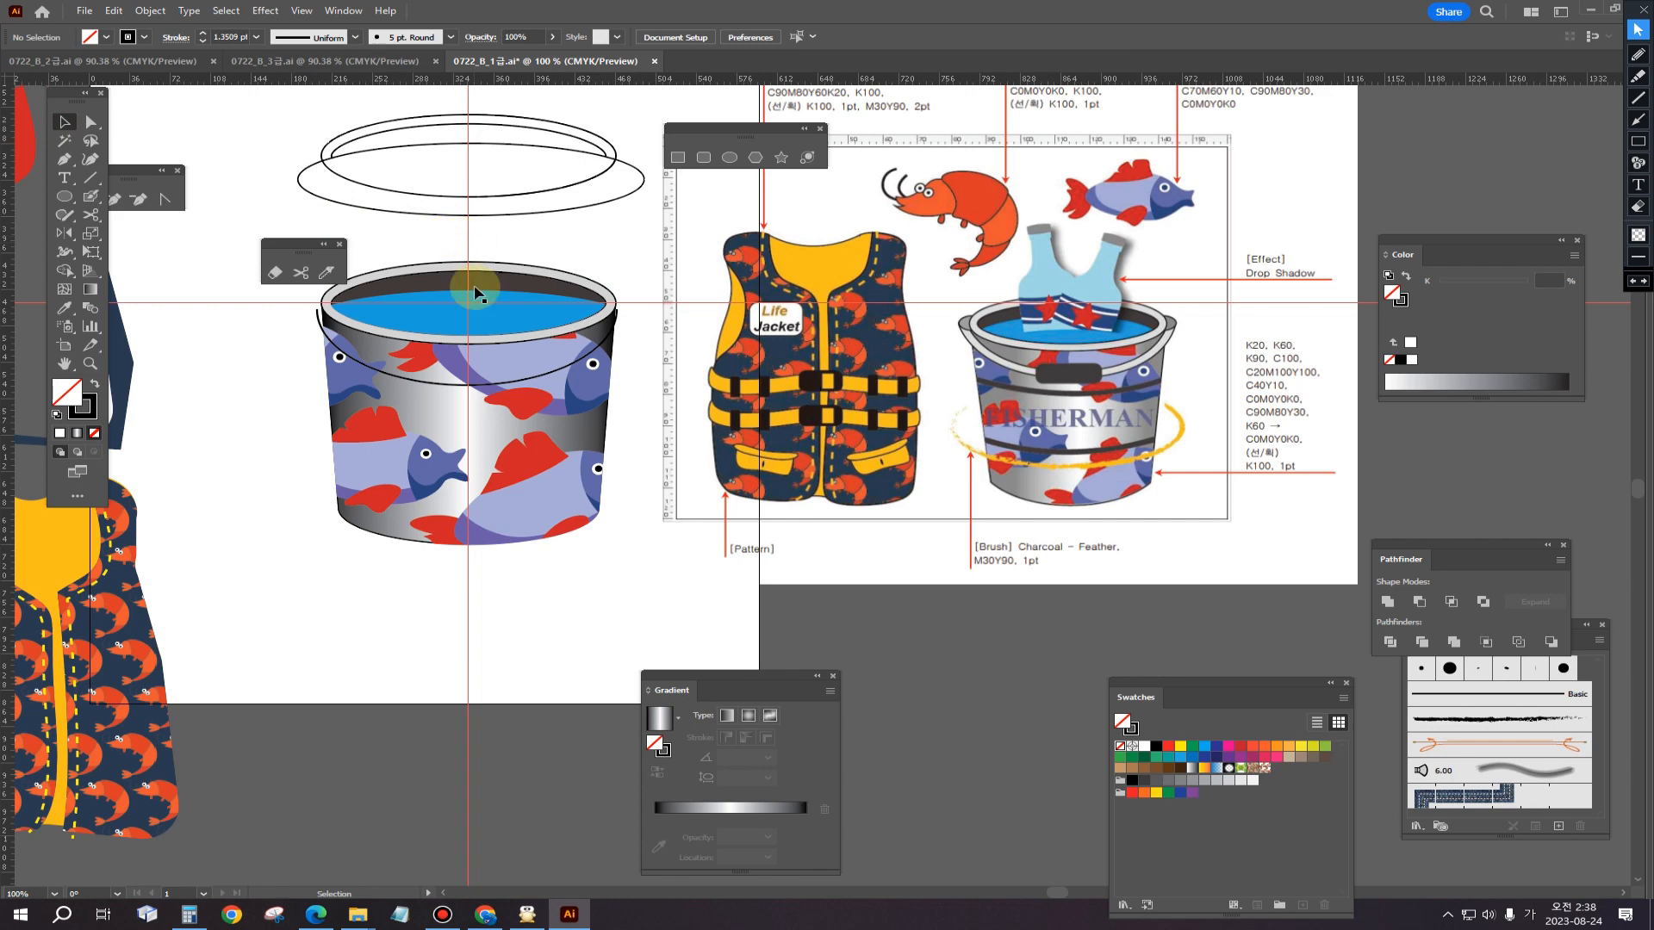
Step: Set the stroke weight of the remaining lower arc to 13 pt as the bucket's handle
left_click(468, 388)
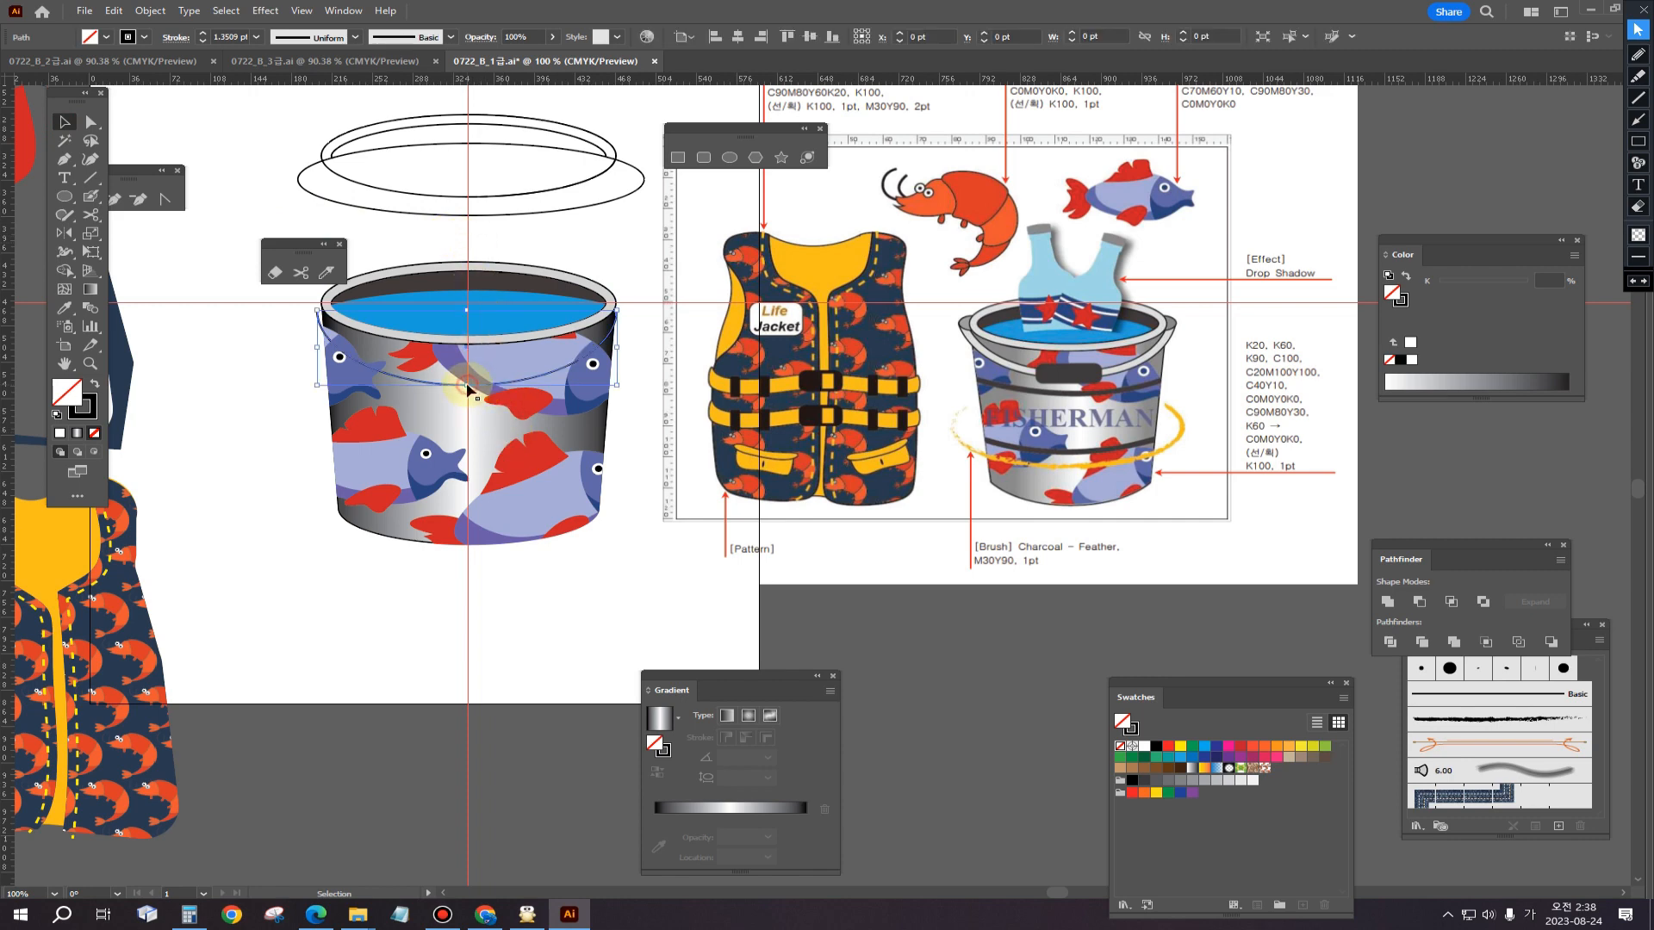
left_click(204, 34)
left_click(204, 34)
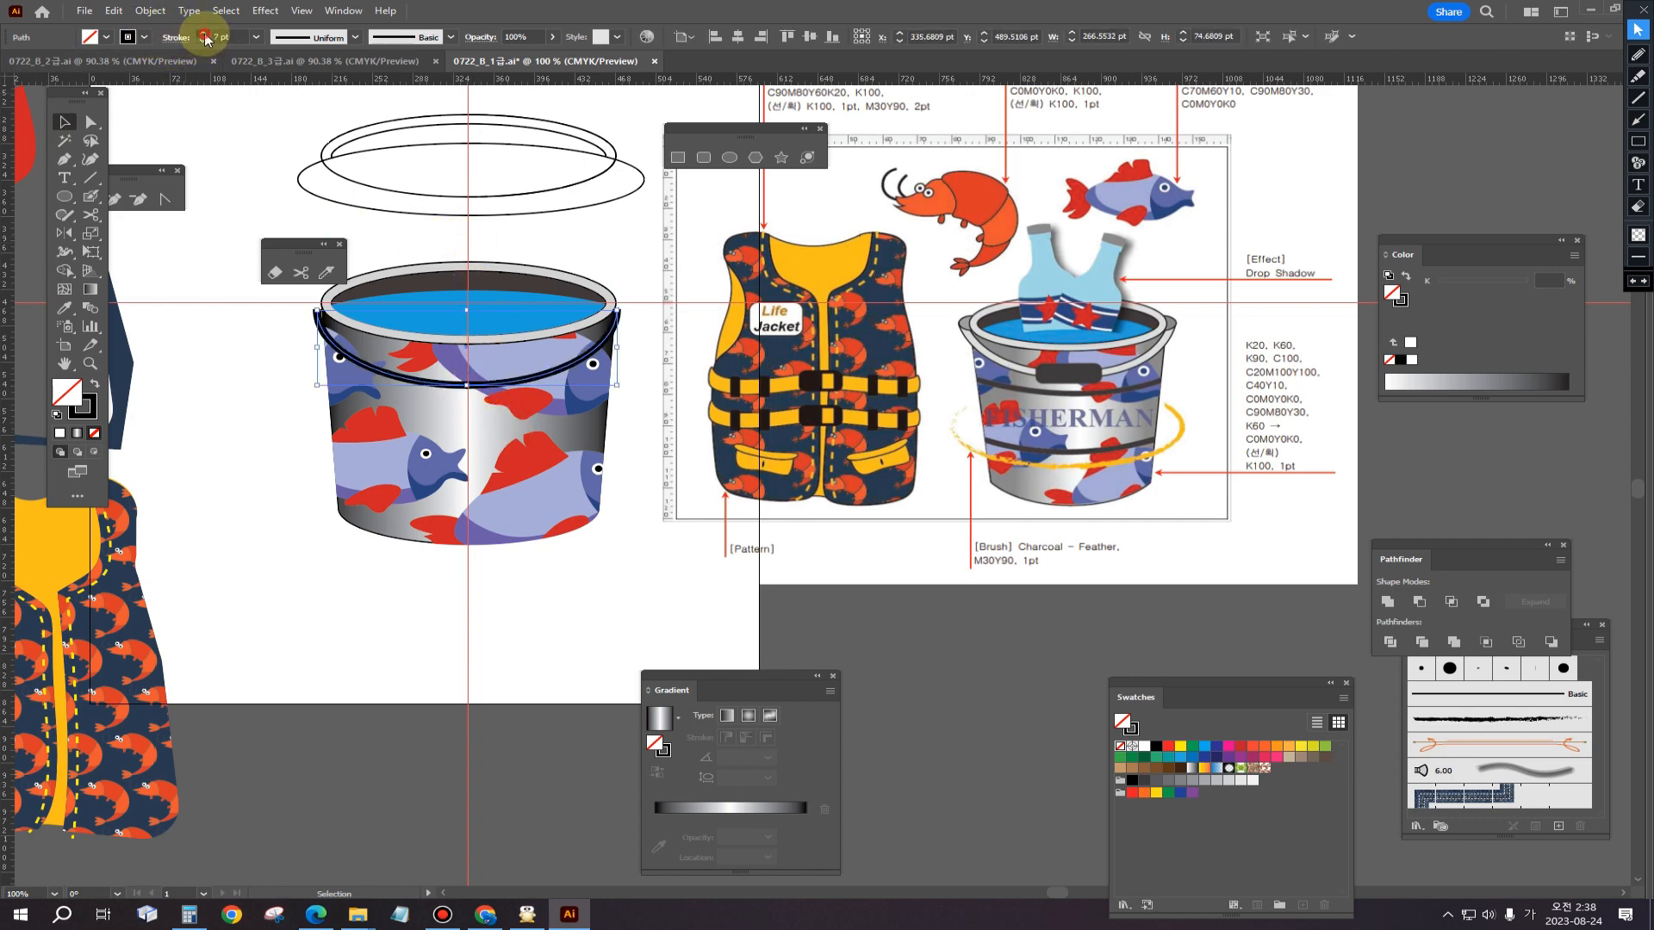
left_click(204, 35)
left_click(204, 34)
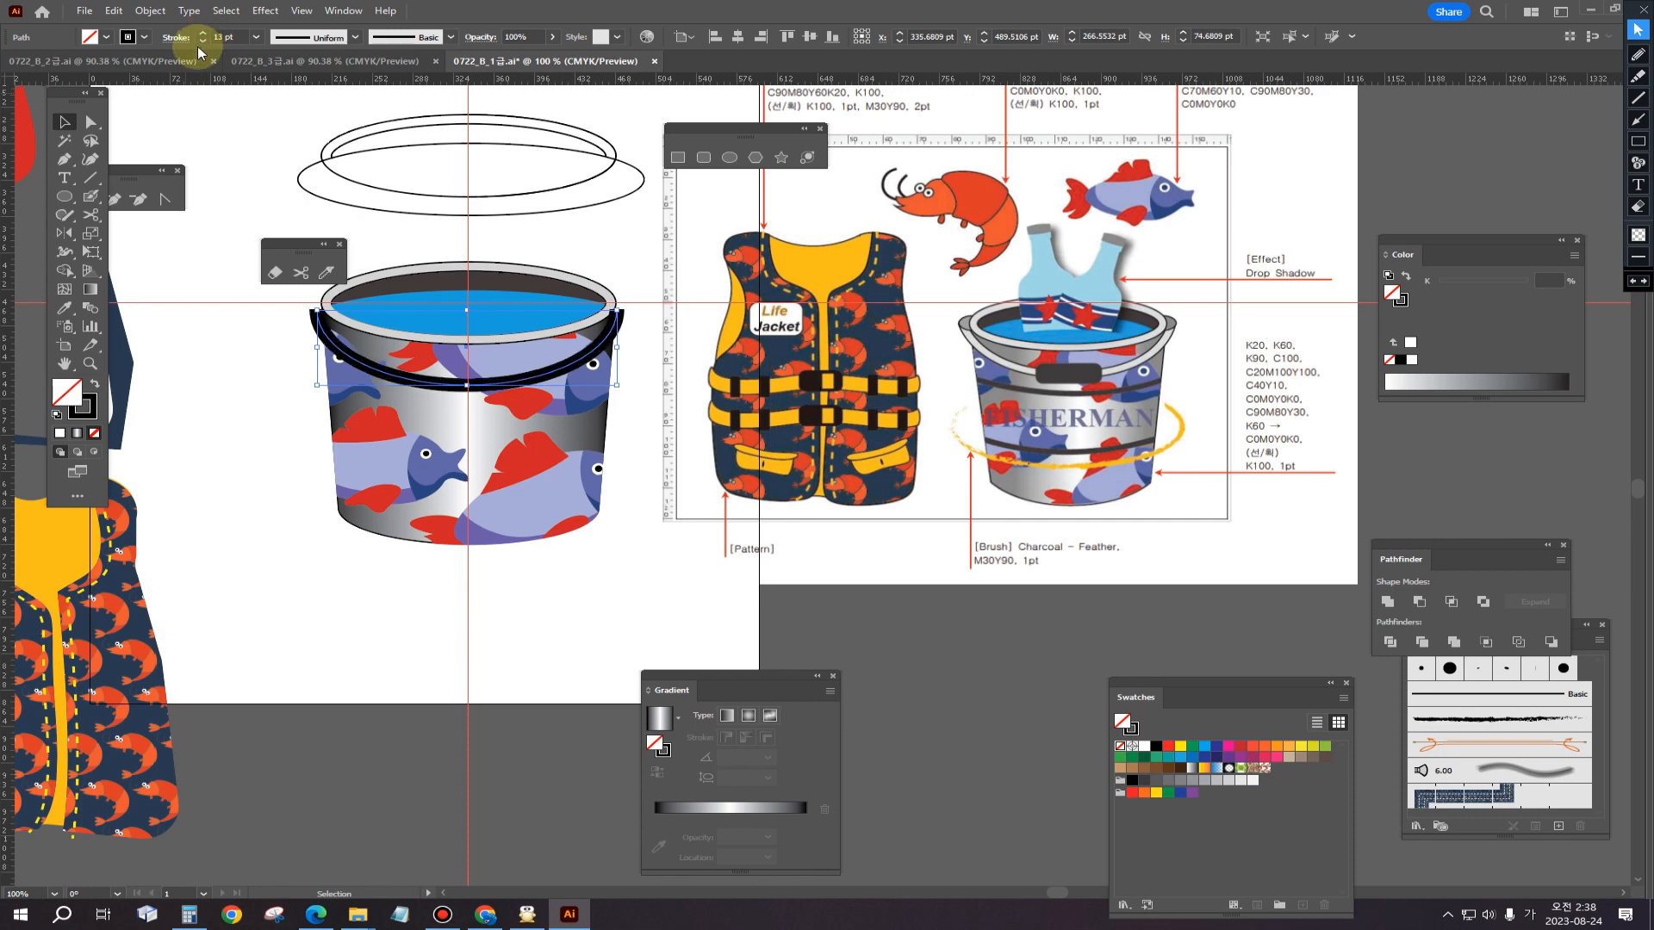
Step: Convert the bucket handle's stroke into a filled shape with Outline Stroke
left_click(150, 11)
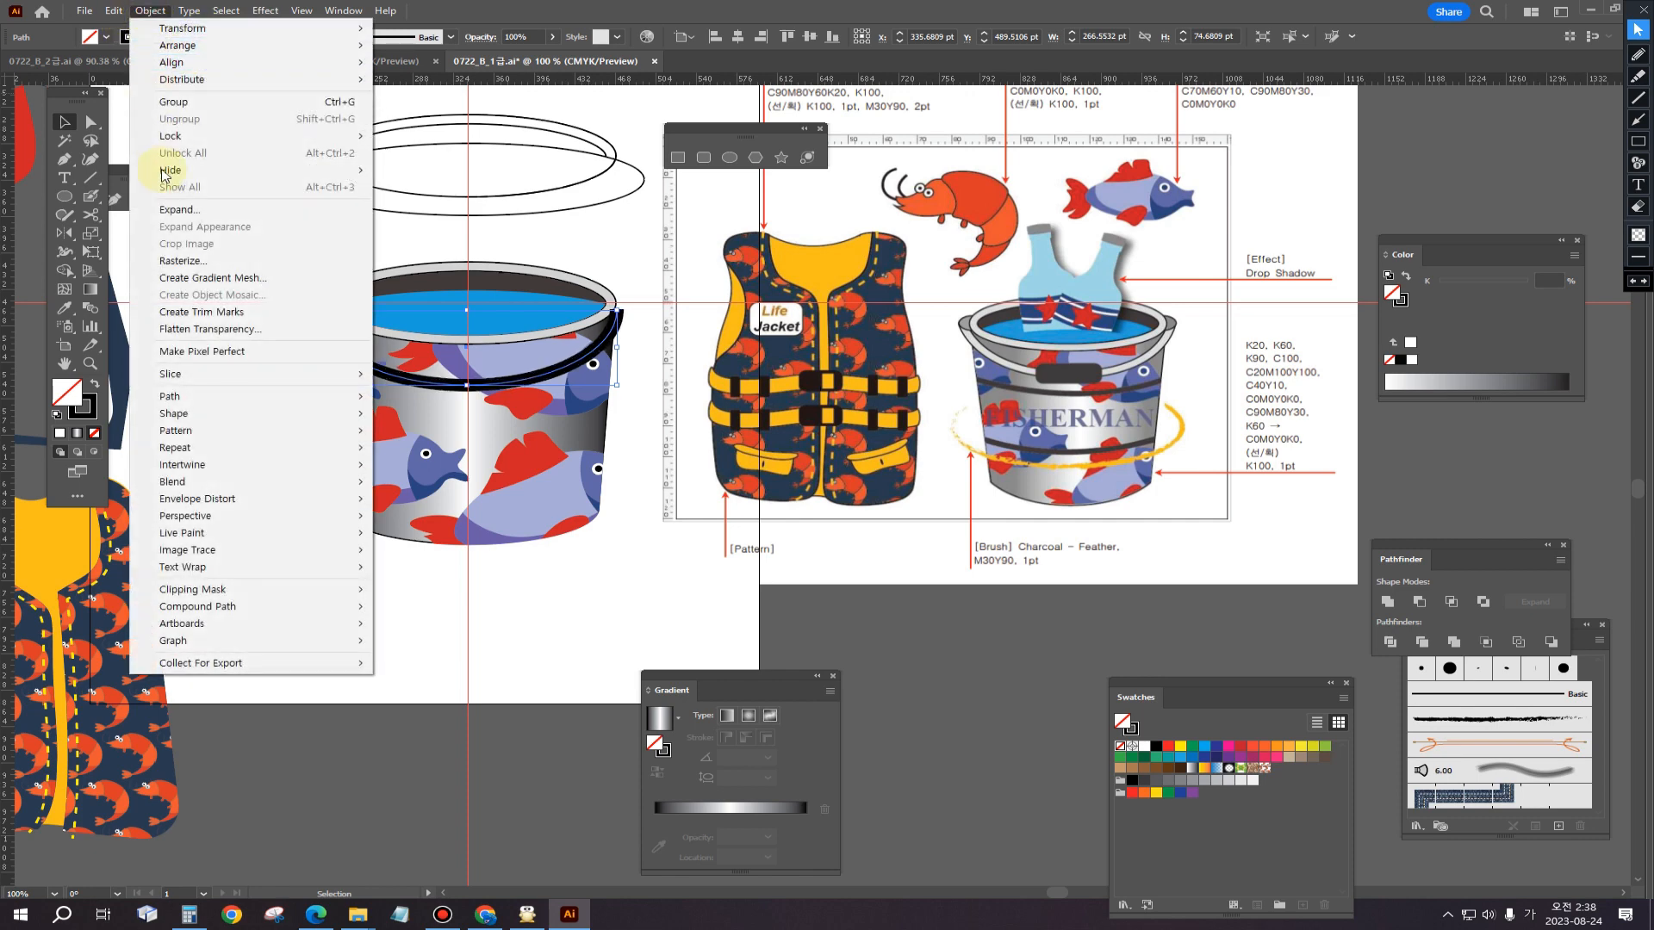
mouse_move(171, 401)
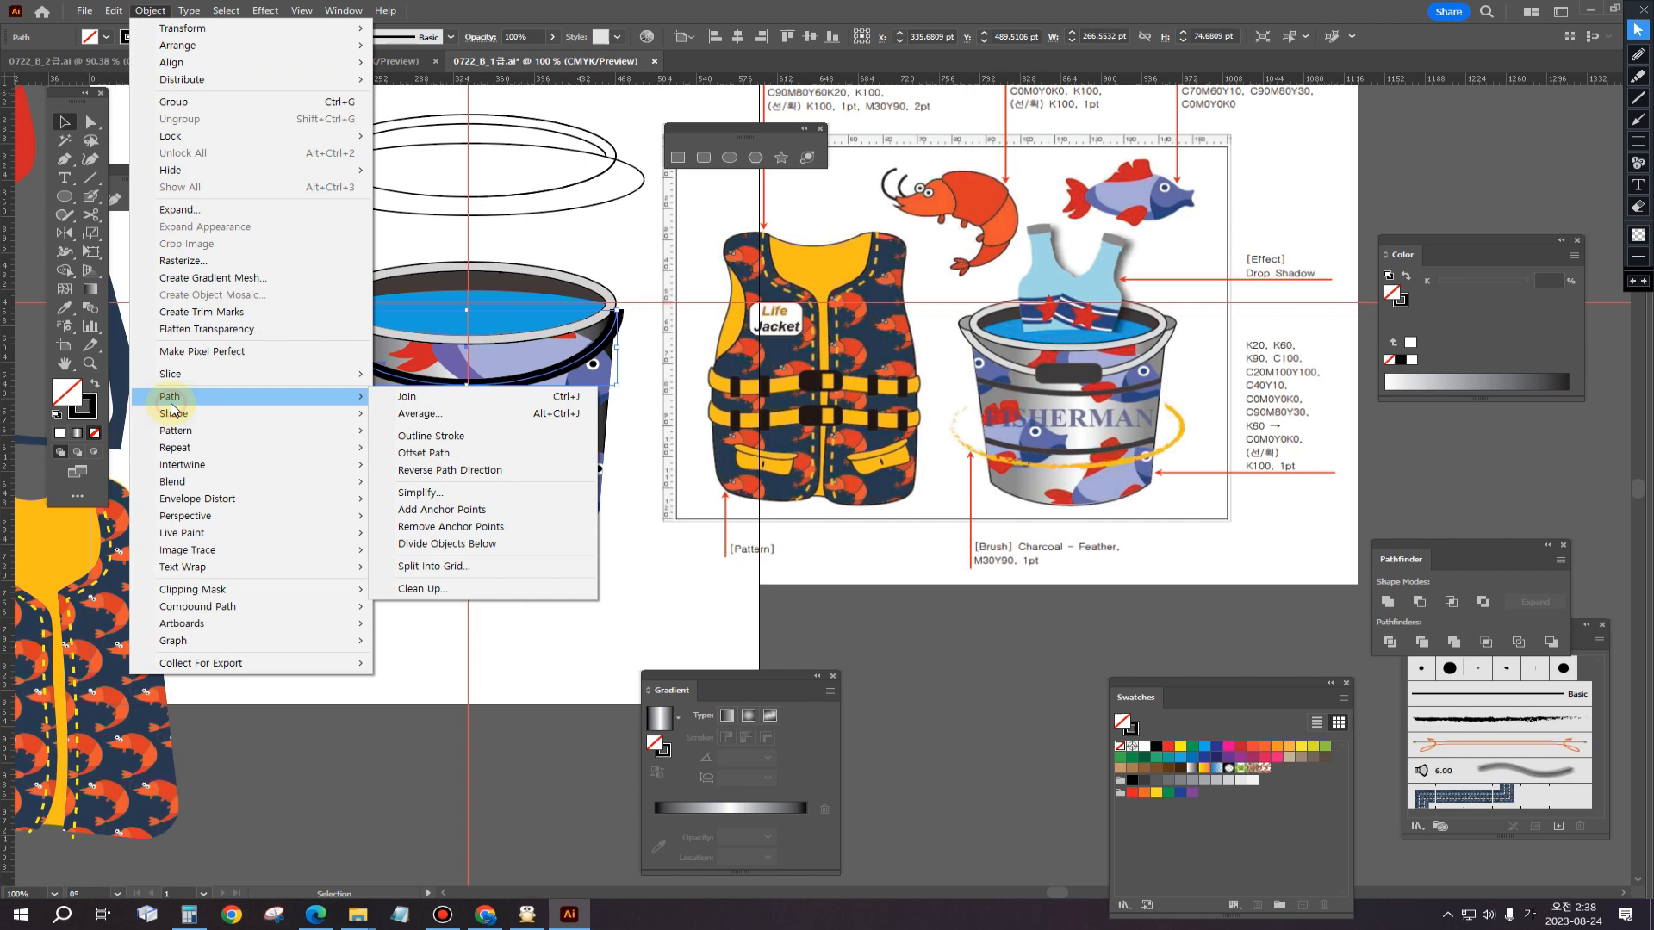
left_click(471, 436)
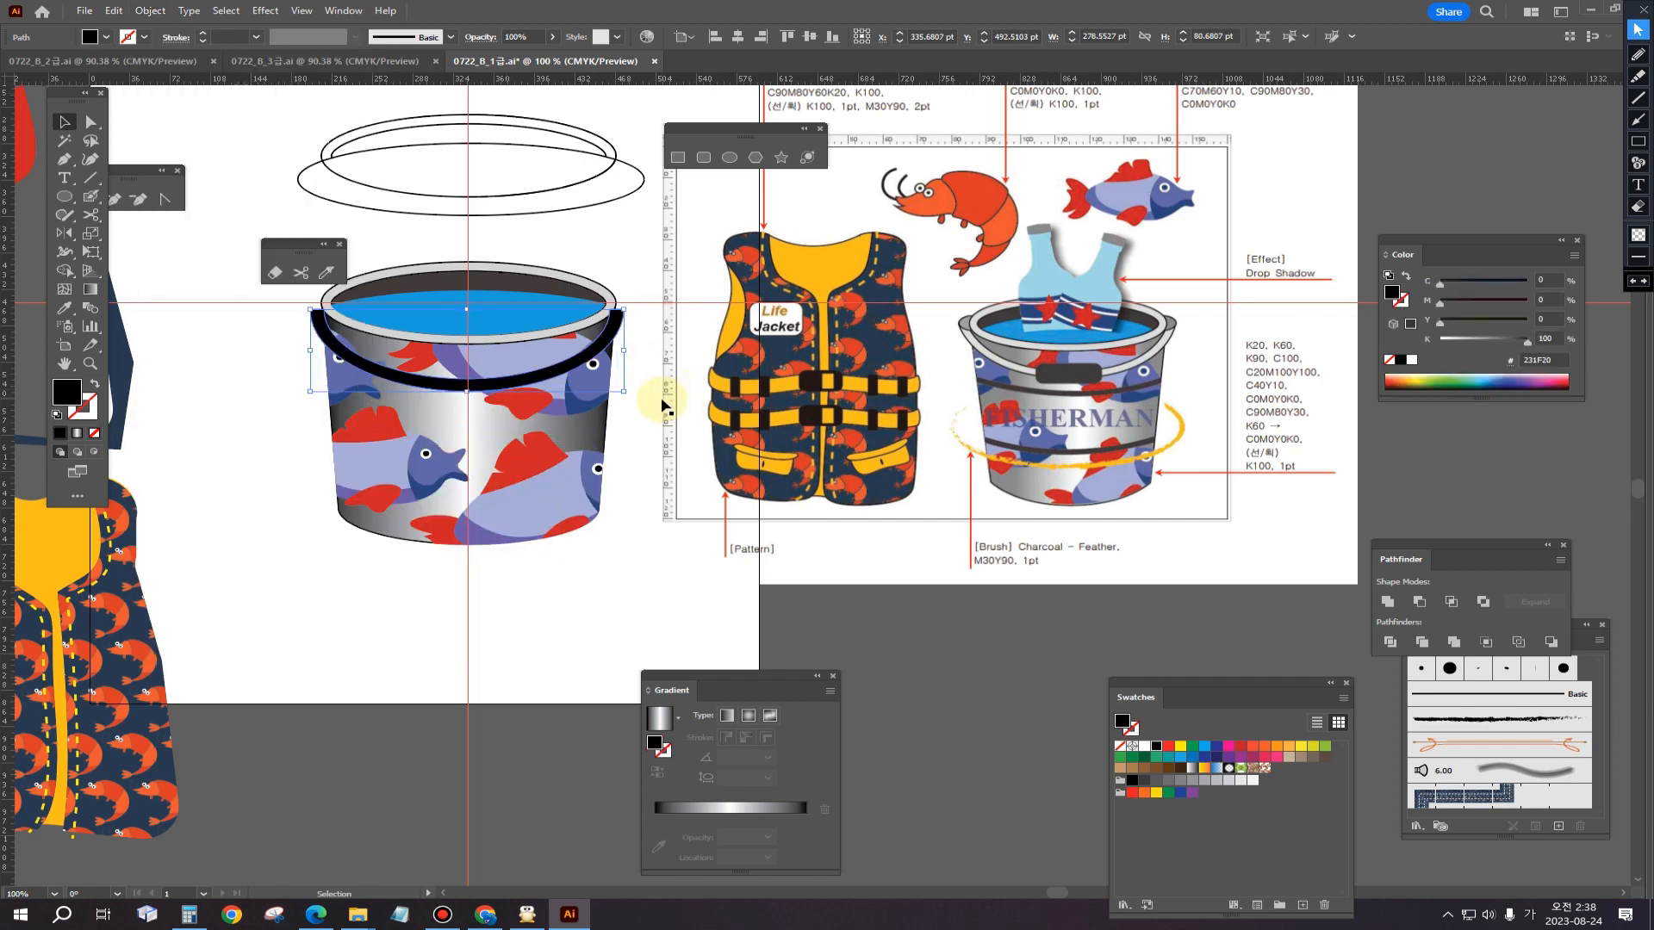
left_click(462, 580)
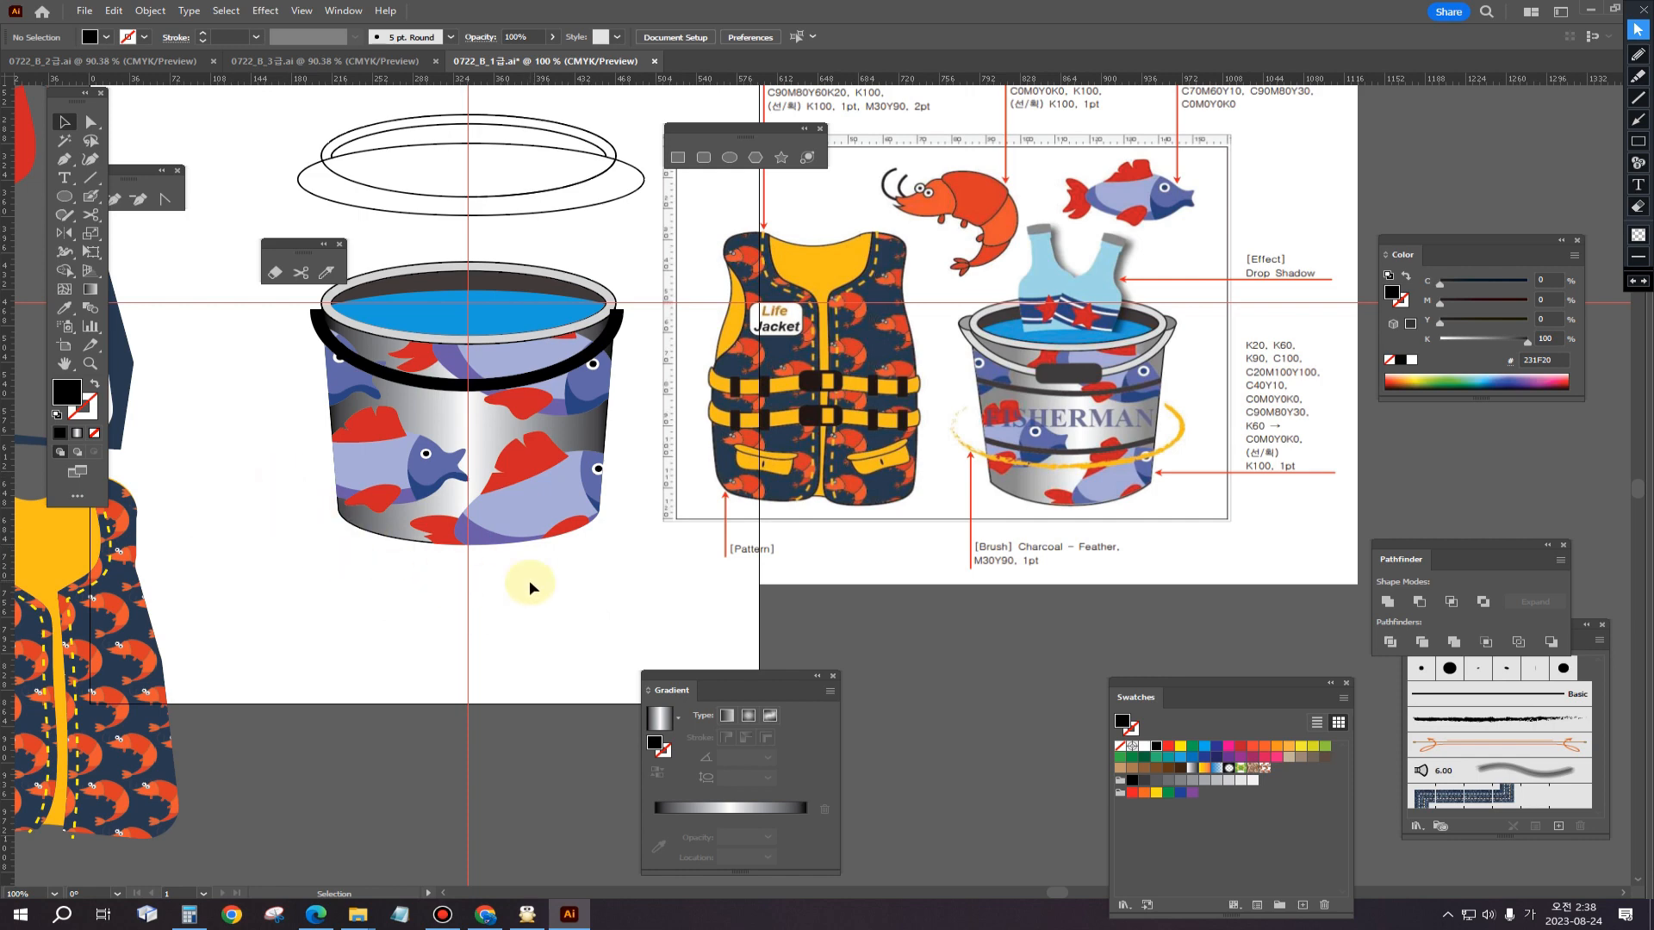
Step: Delete the leftover navy, red and white vest pieces beside the artboard, keeping the finished life jacket
left_click_drag(404, 596, 546, 536)
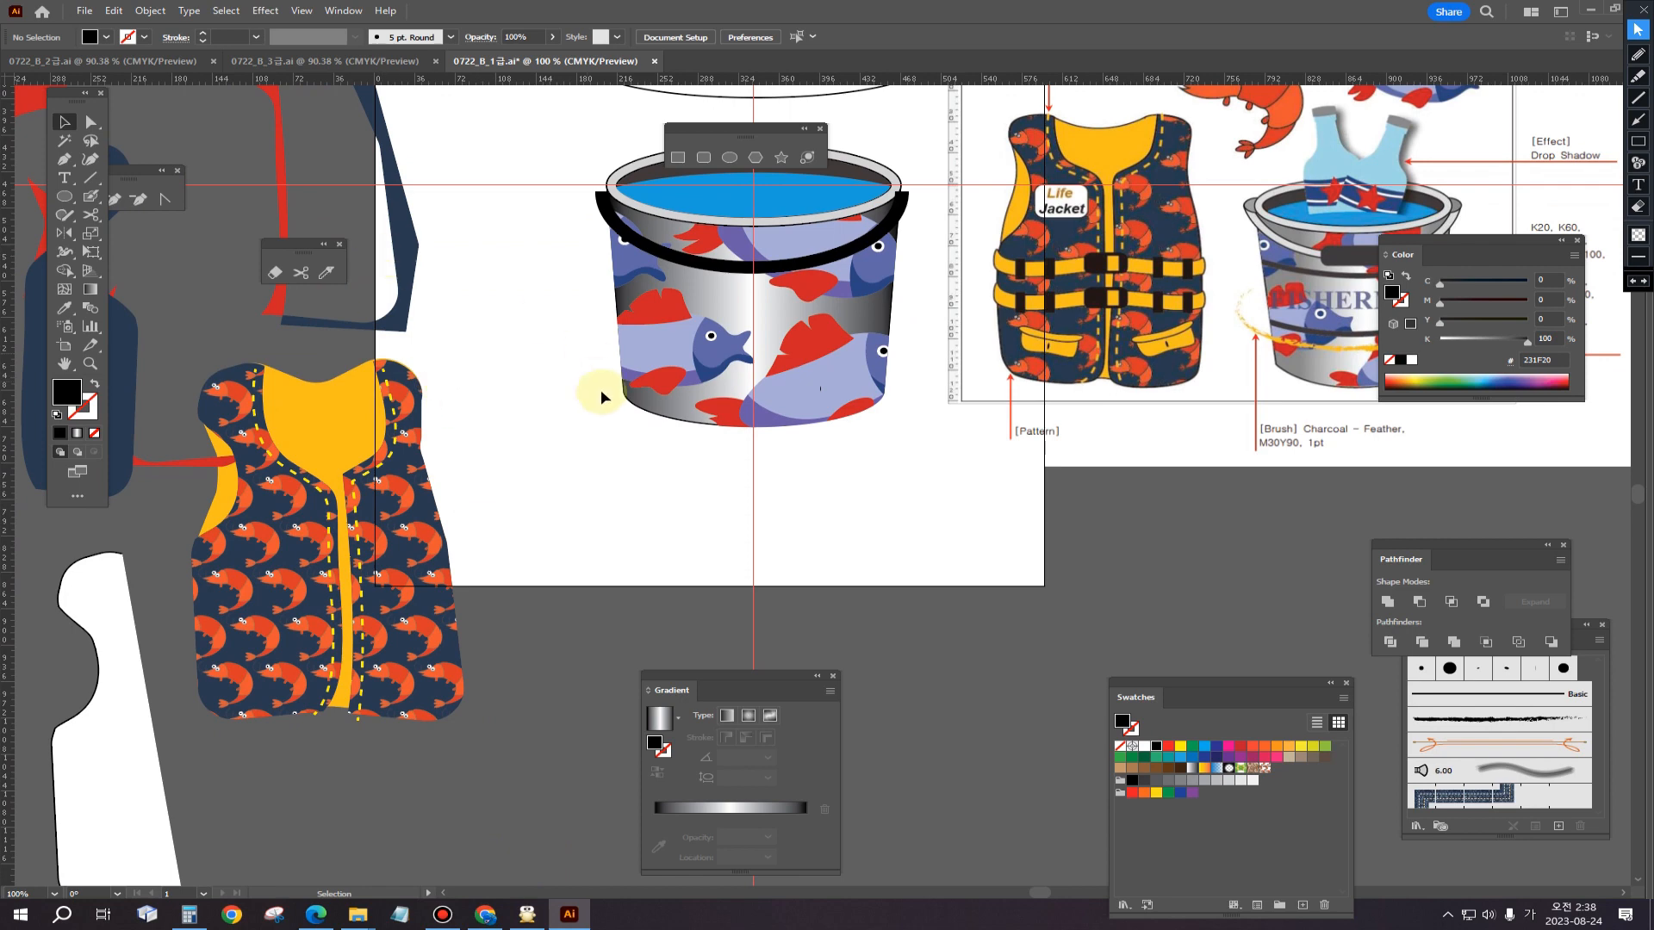
scroll(534, 536, "down", 1)
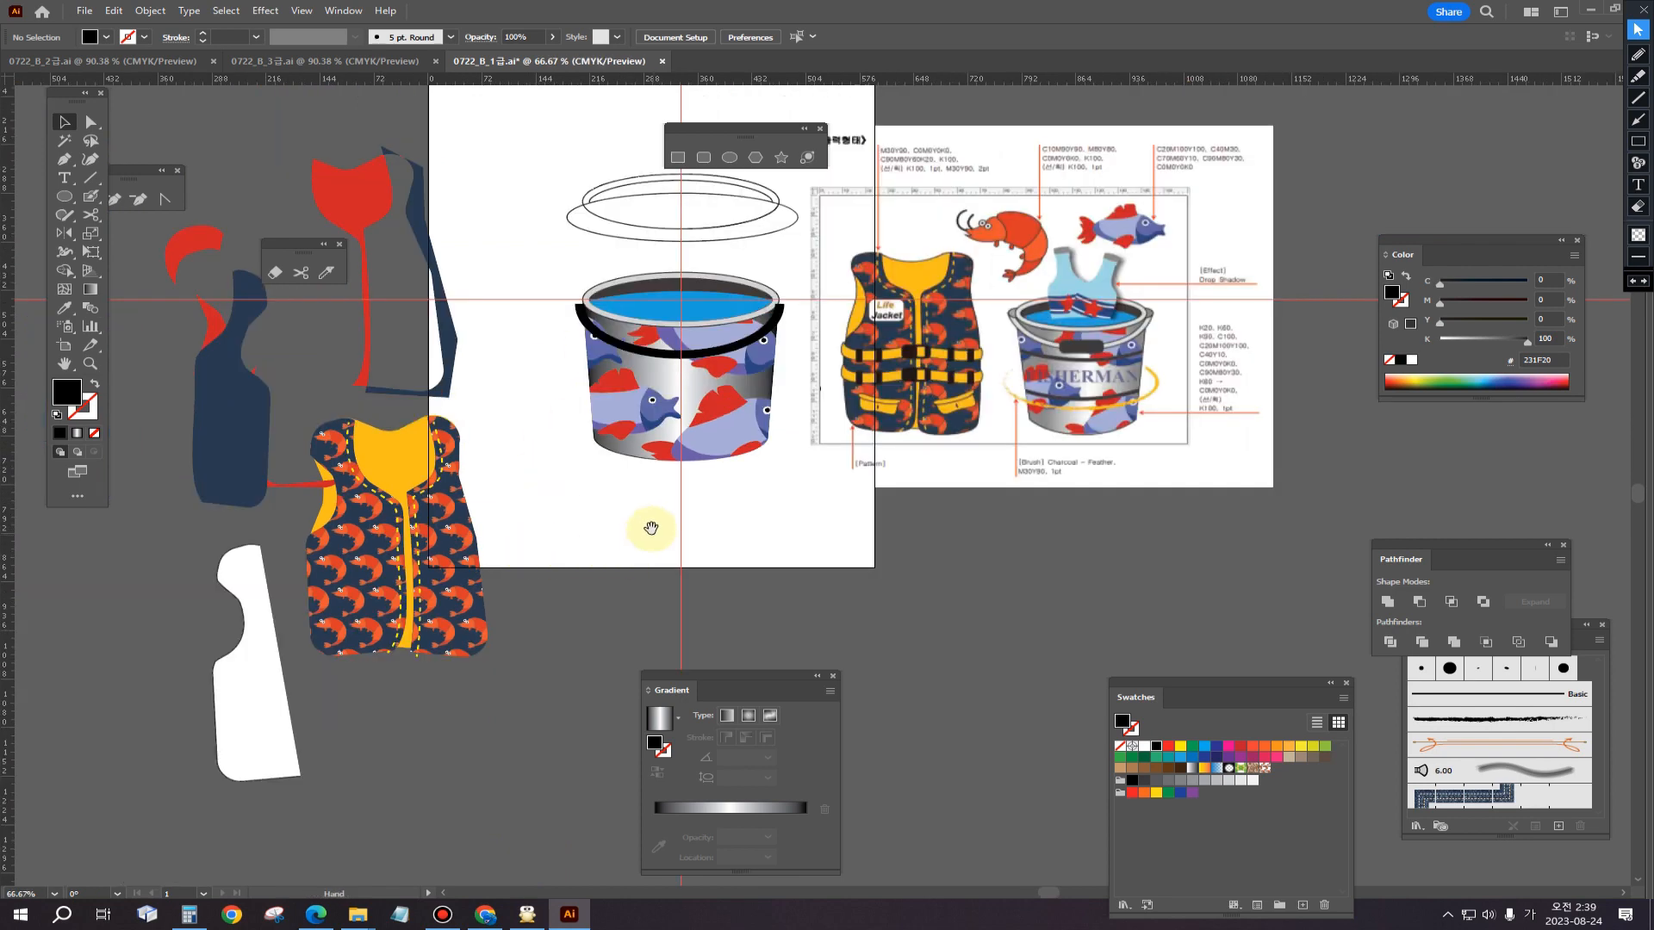
left_click_drag(654, 528, 690, 565)
left_click_drag(185, 173, 541, 395)
key("Delete")
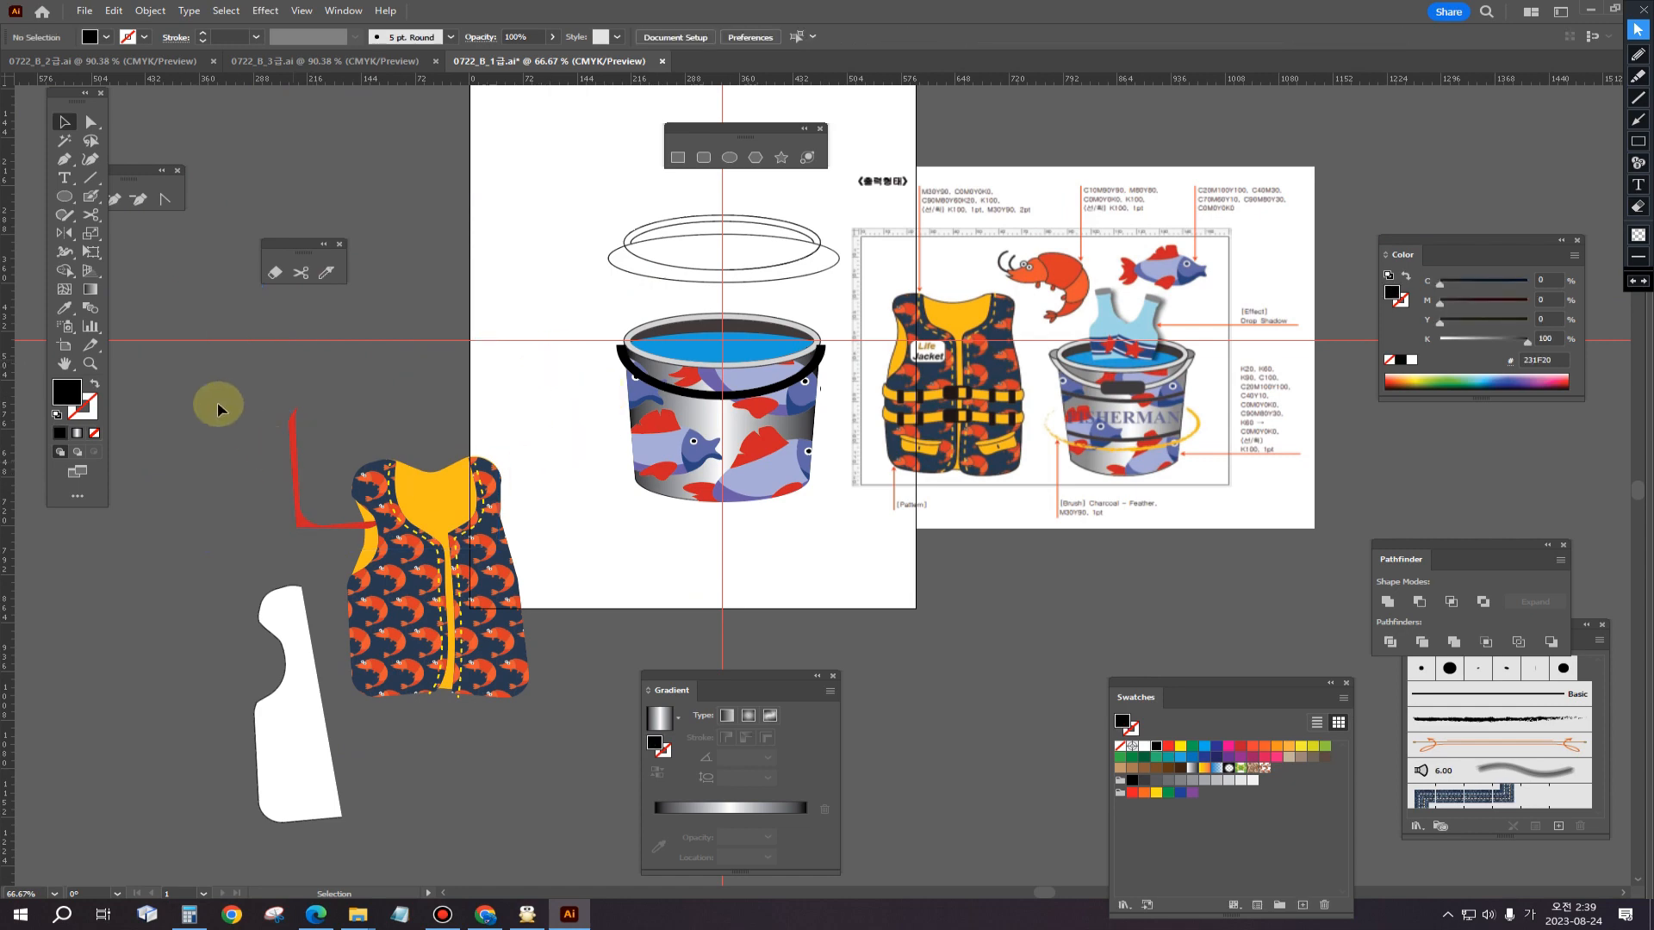
left_click(294, 689)
key("Delete")
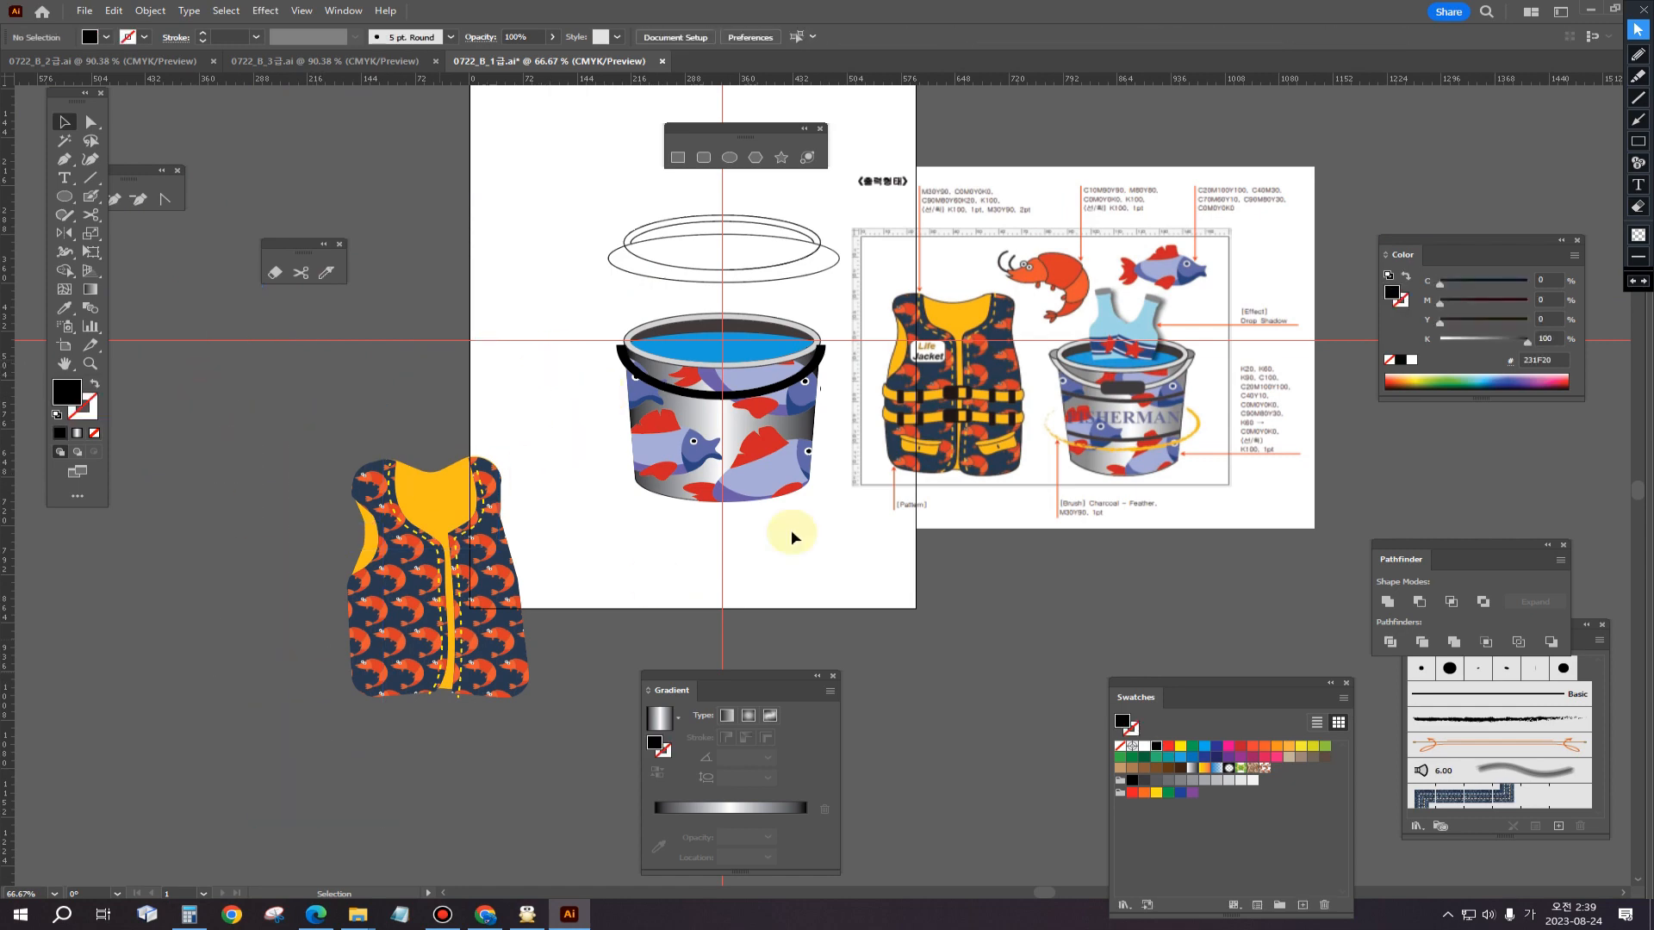
Step: Move the life jacket up beside the bucket and delete the spare ellipse outlines above the bucket
left_click_drag(292, 410, 536, 742)
left_click_drag(494, 636, 535, 472)
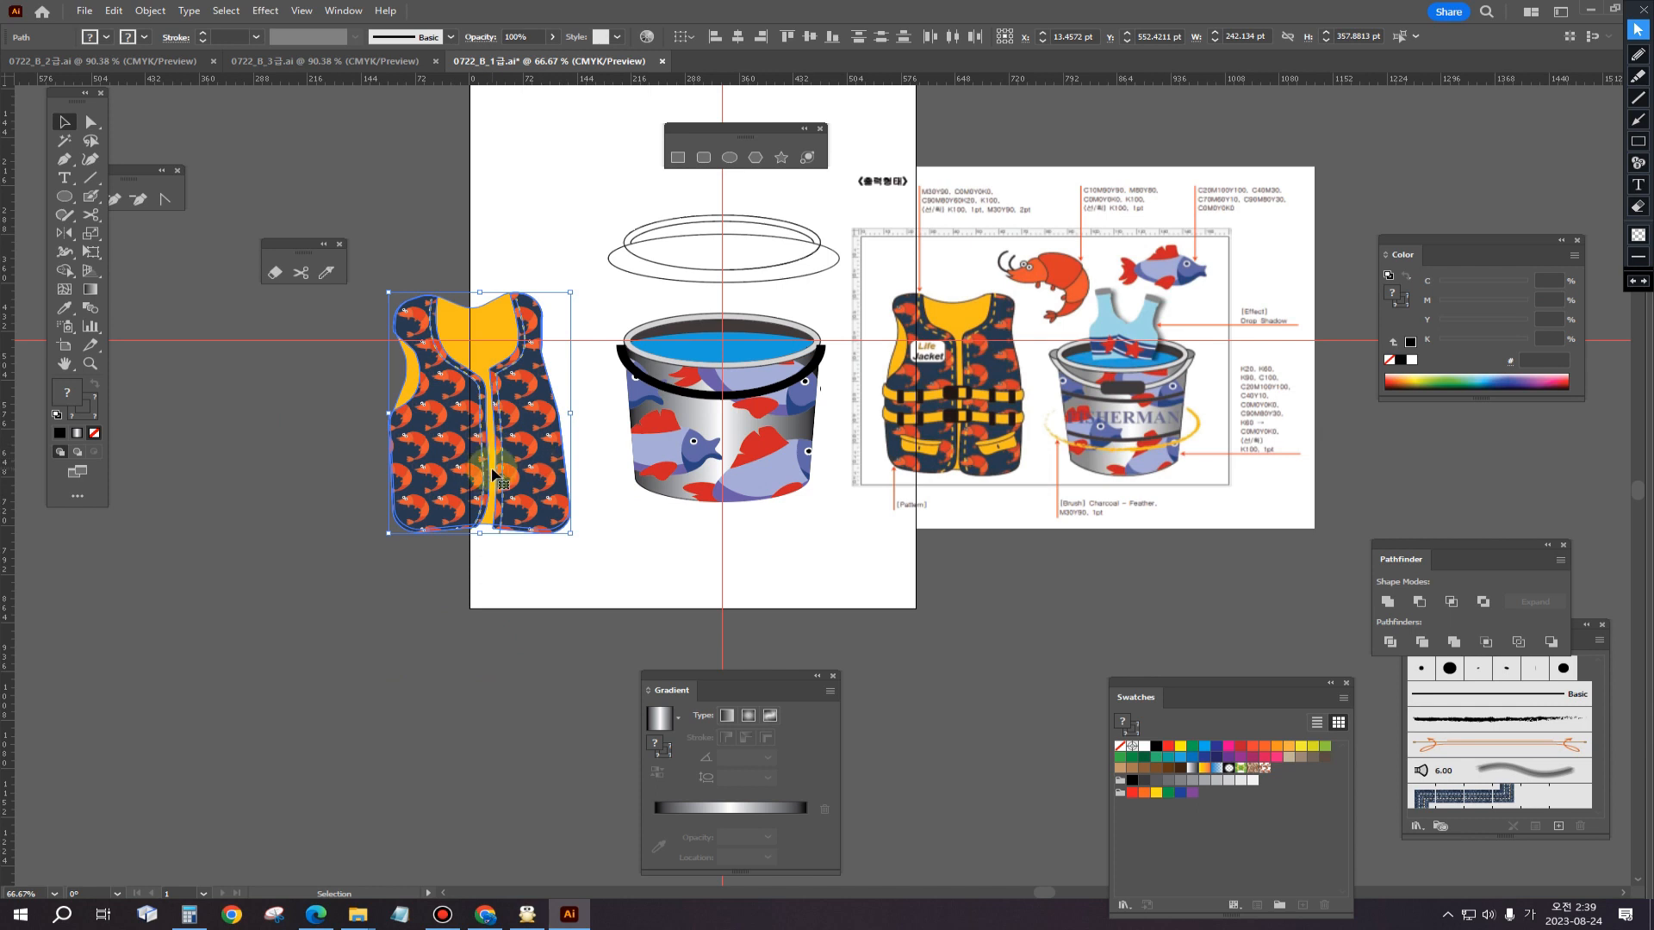
left_click(675, 279)
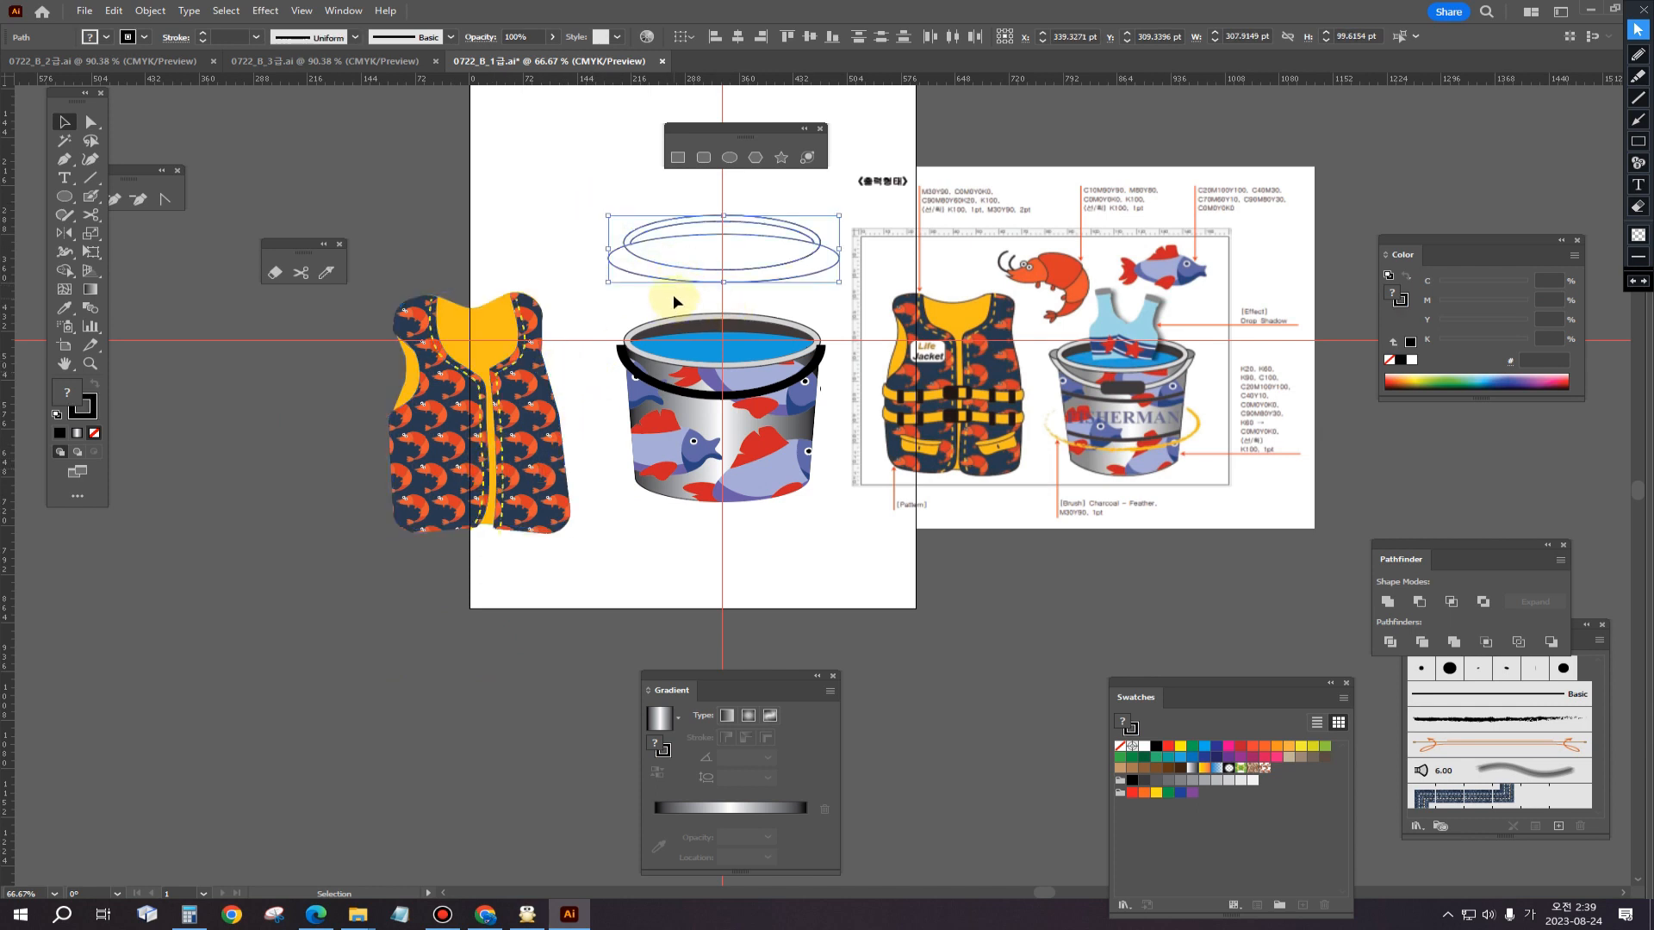
key("Delete")
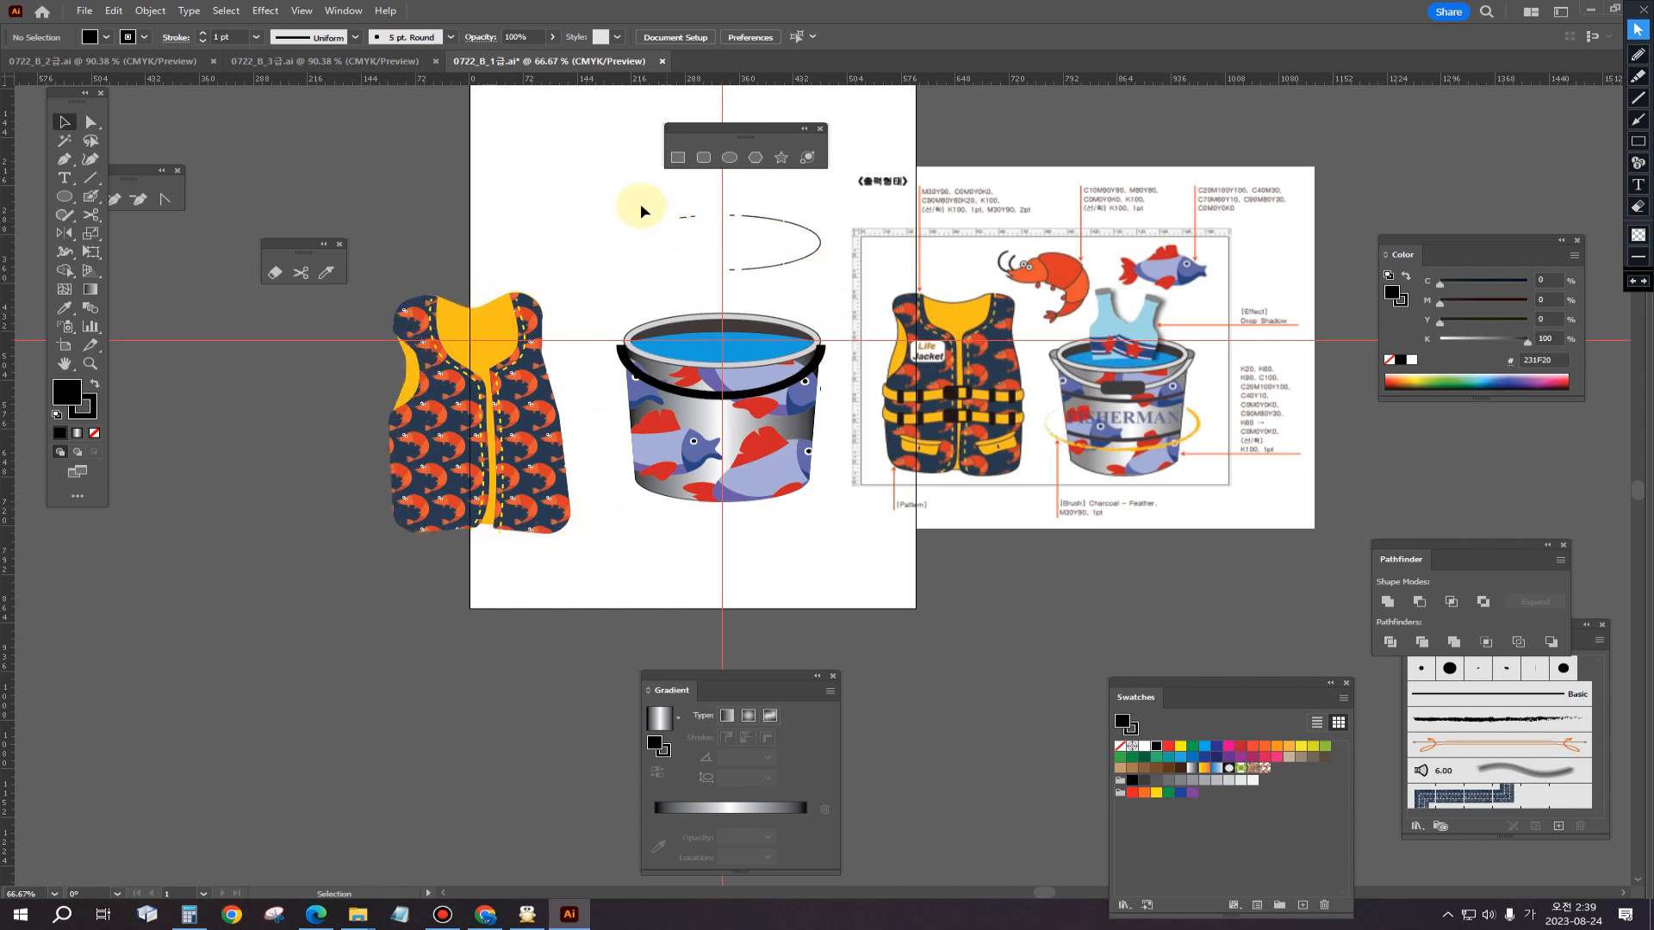
Step: Move the reference image and leftover arcs away from the artboard and delete part of the arc remnants
left_click_drag(639, 204, 822, 280)
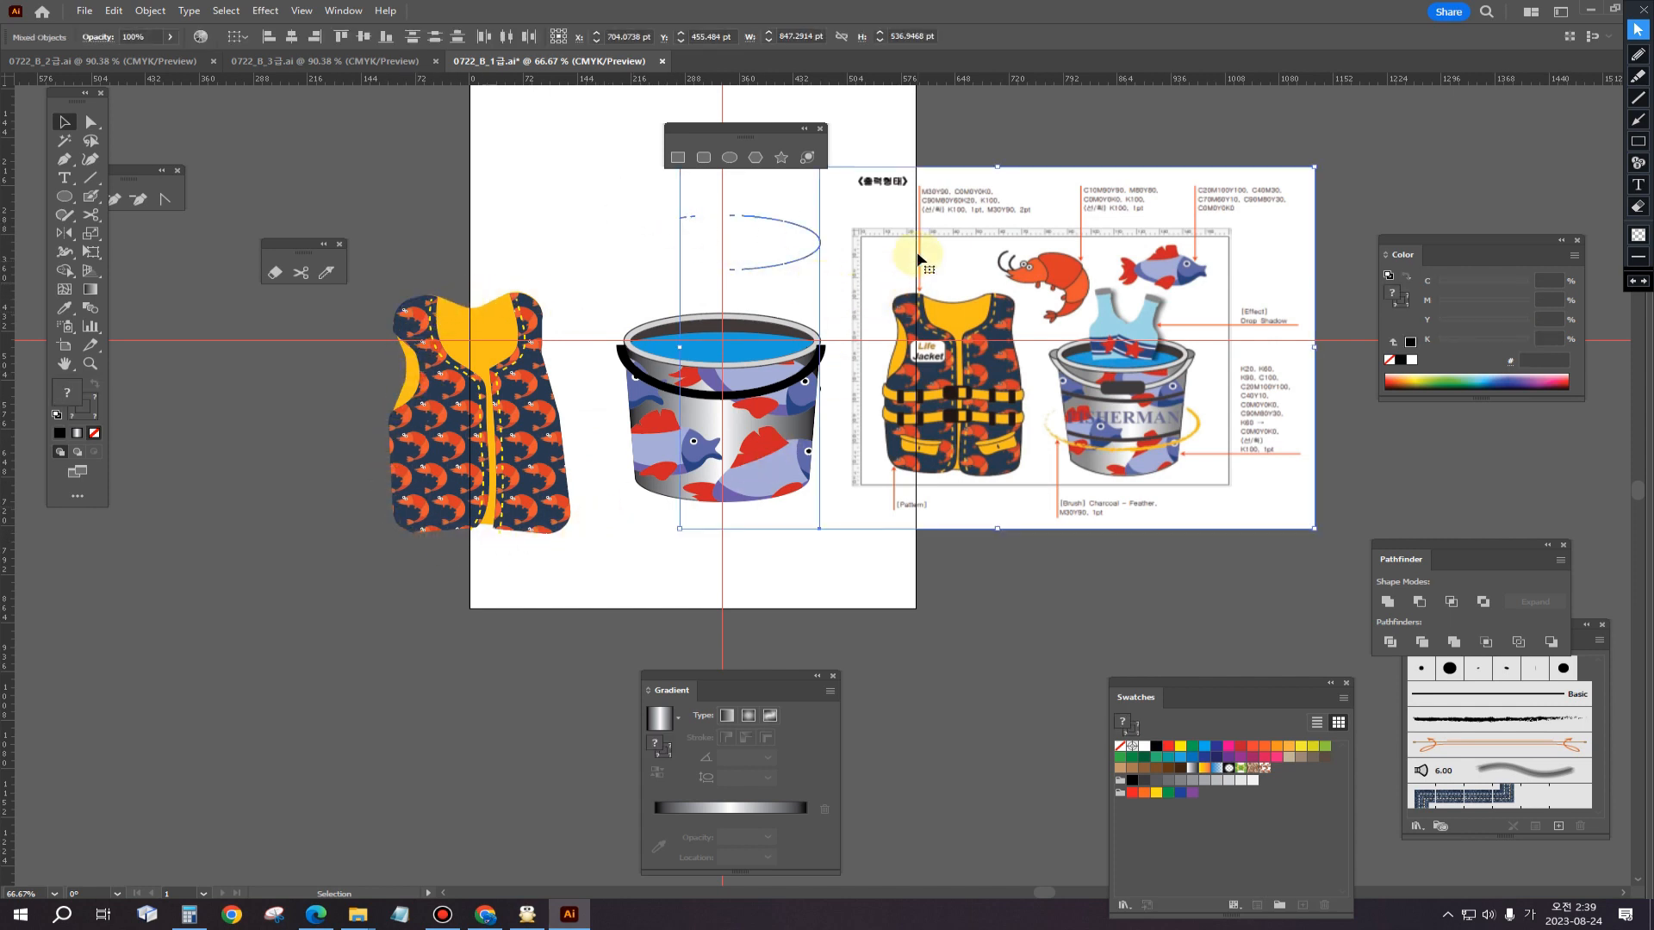
left_click_drag(918, 259, 1134, 283)
left_click(903, 168)
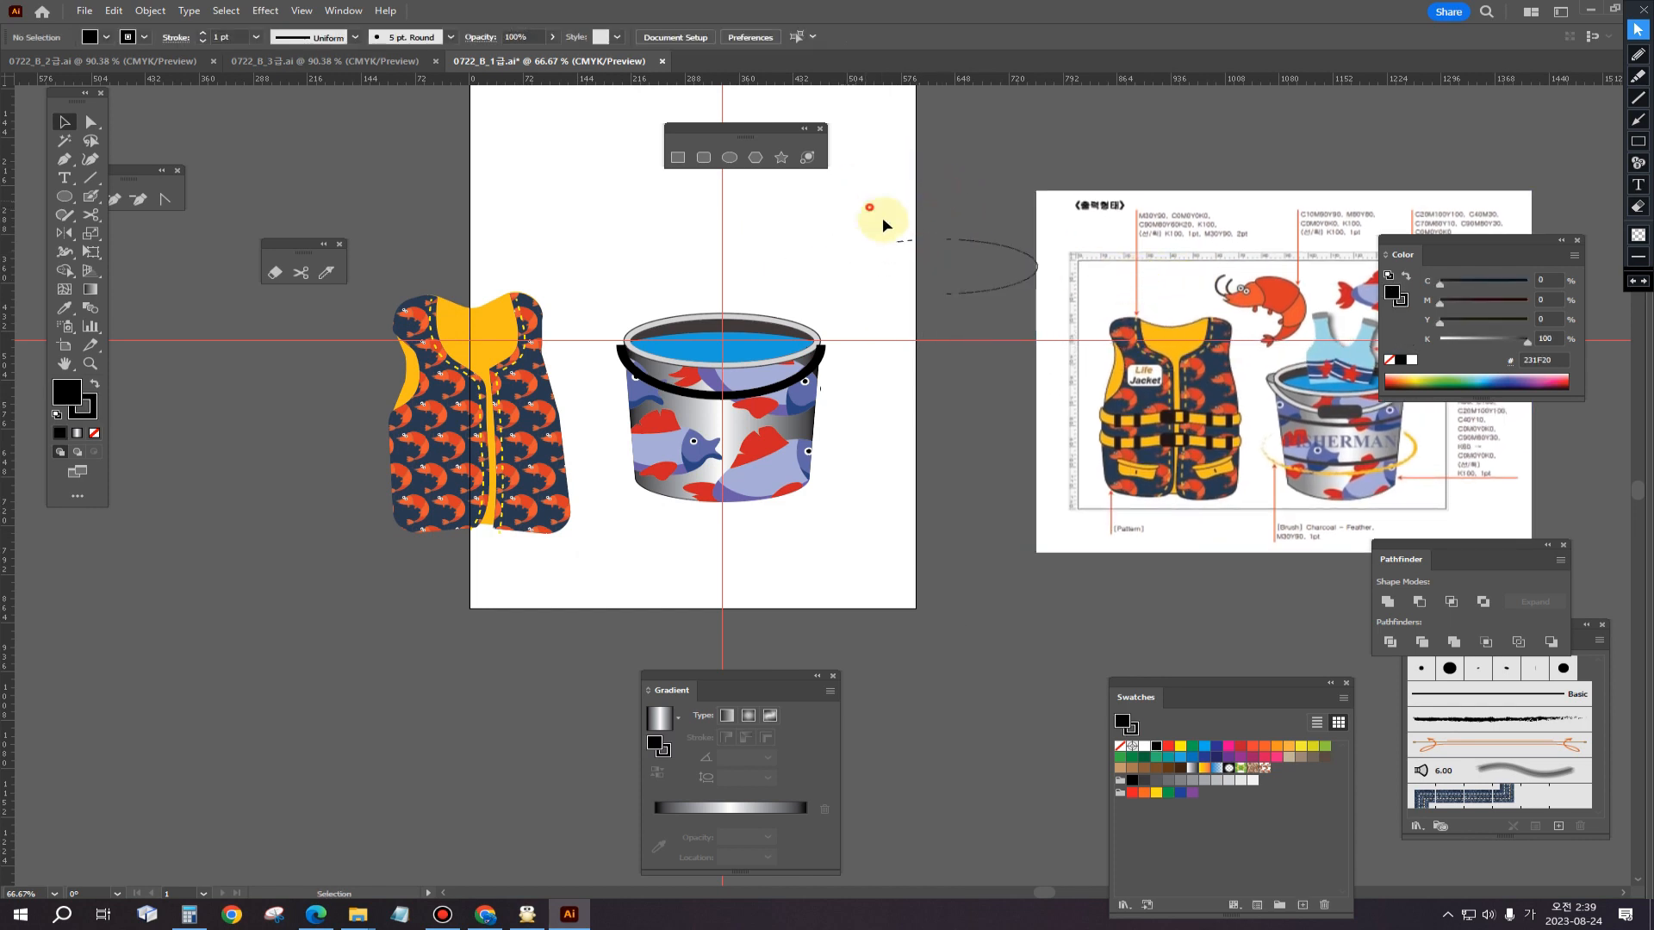
left_click(1004, 321)
key("Delete")
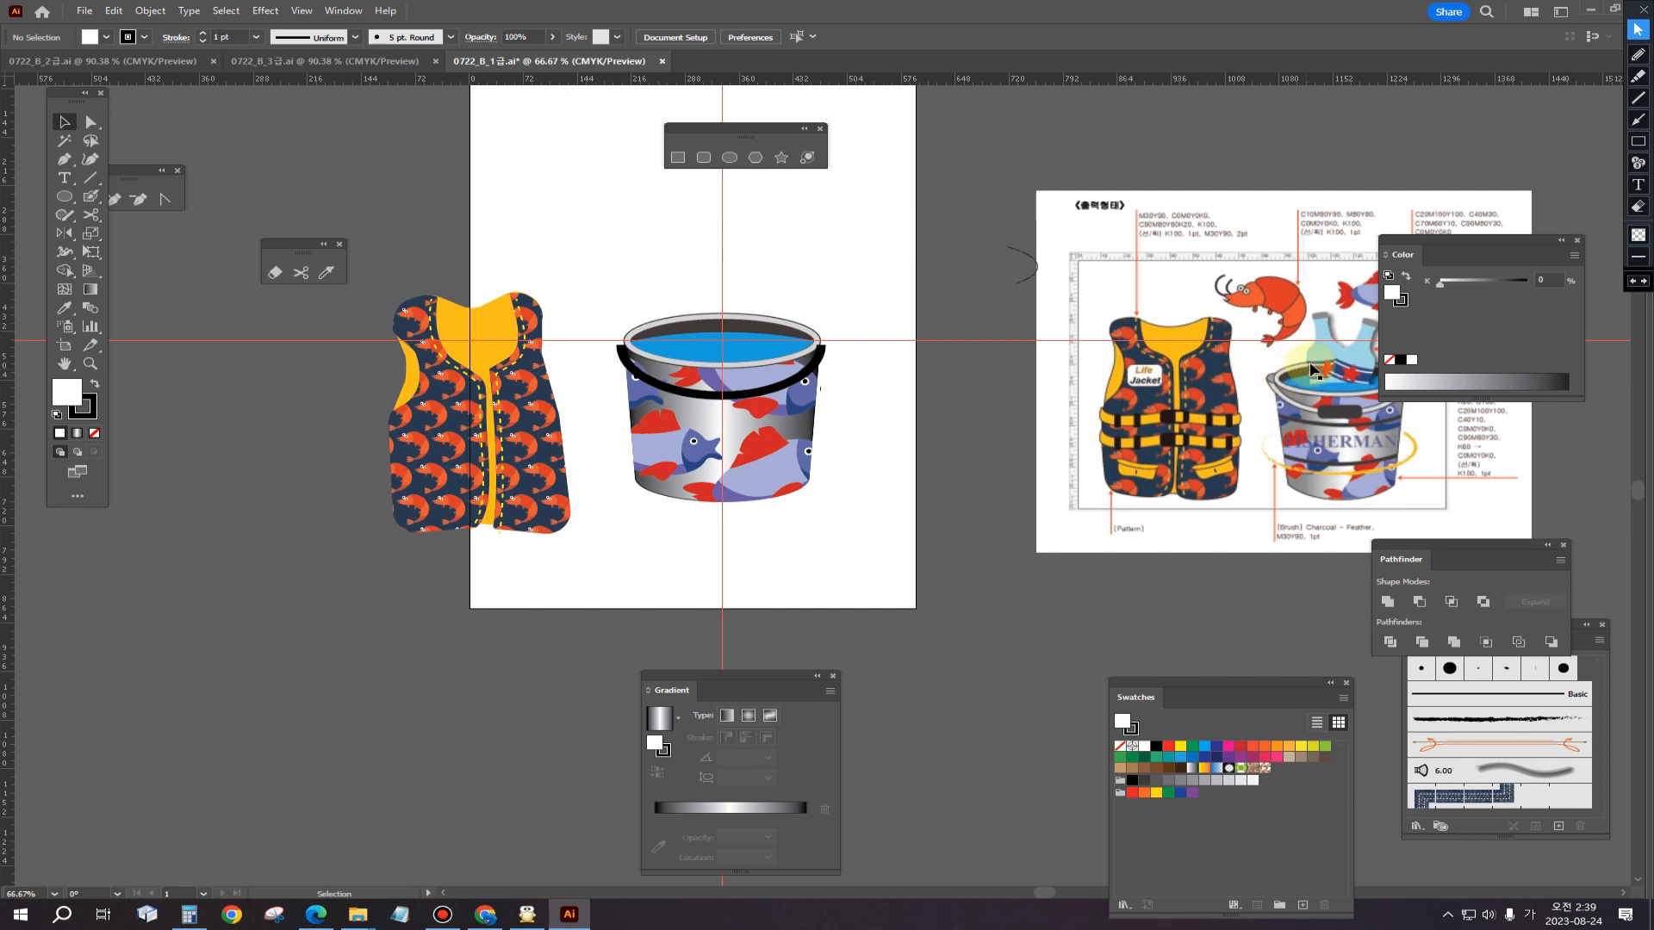
Step: Move the life jacket and bucket together down beyond the artboard's left edge to clear the drawing area
left_click_drag(381, 285, 871, 580)
left_click_drag(773, 479, 379, 637)
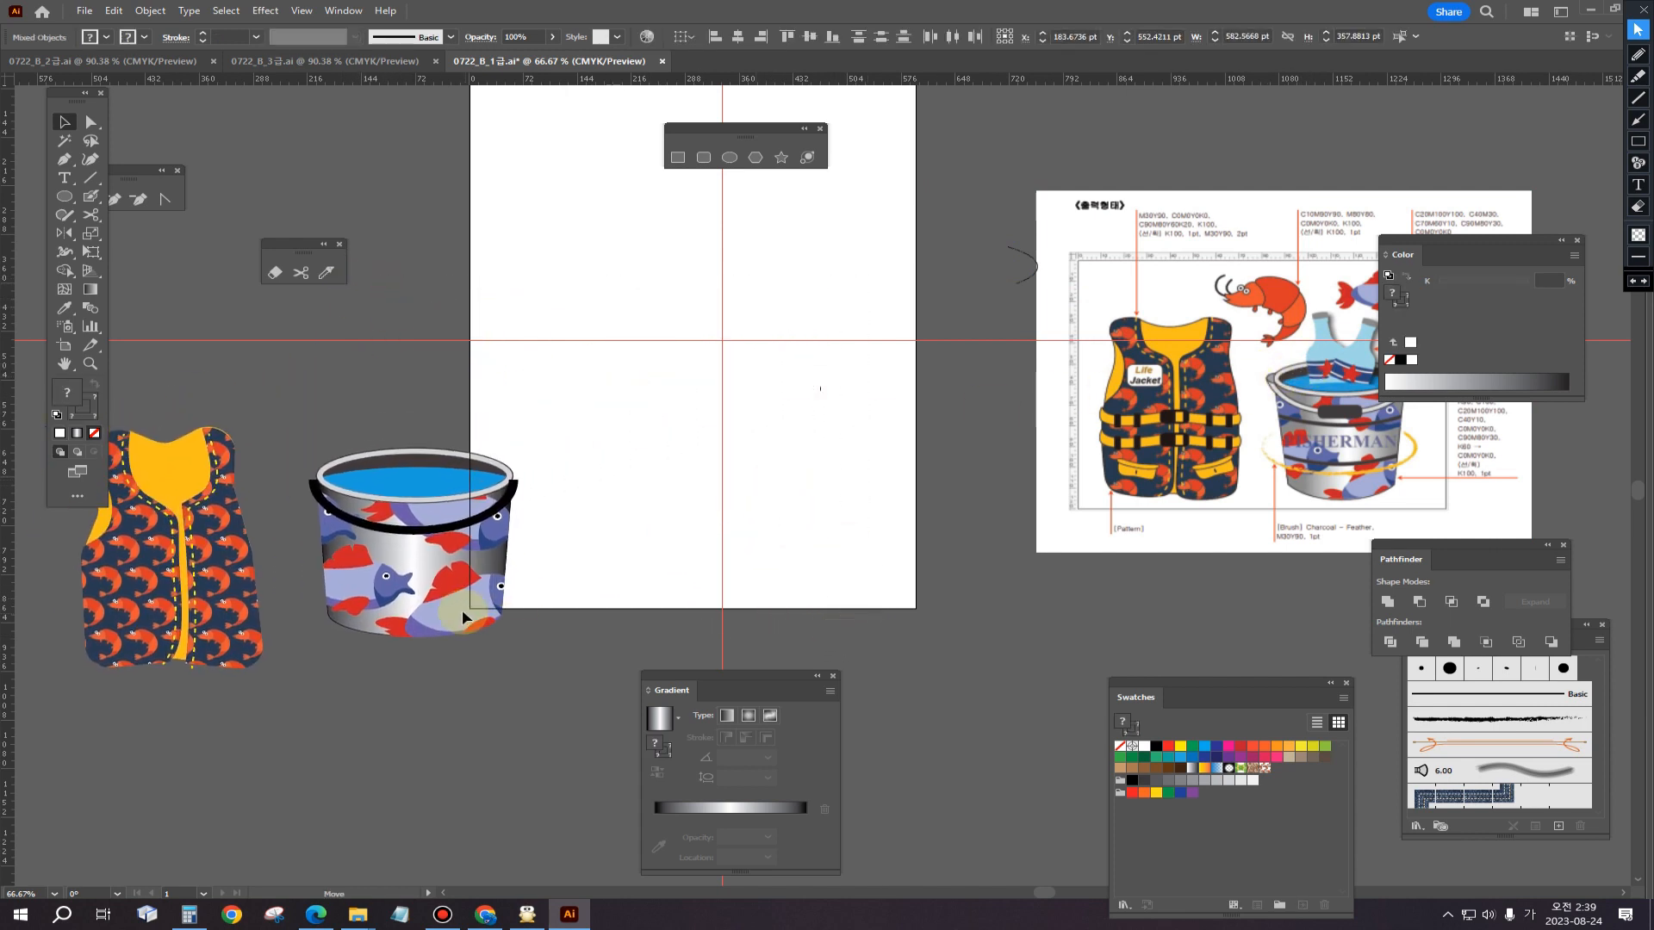
left_click_drag(1241, 478, 1090, 535)
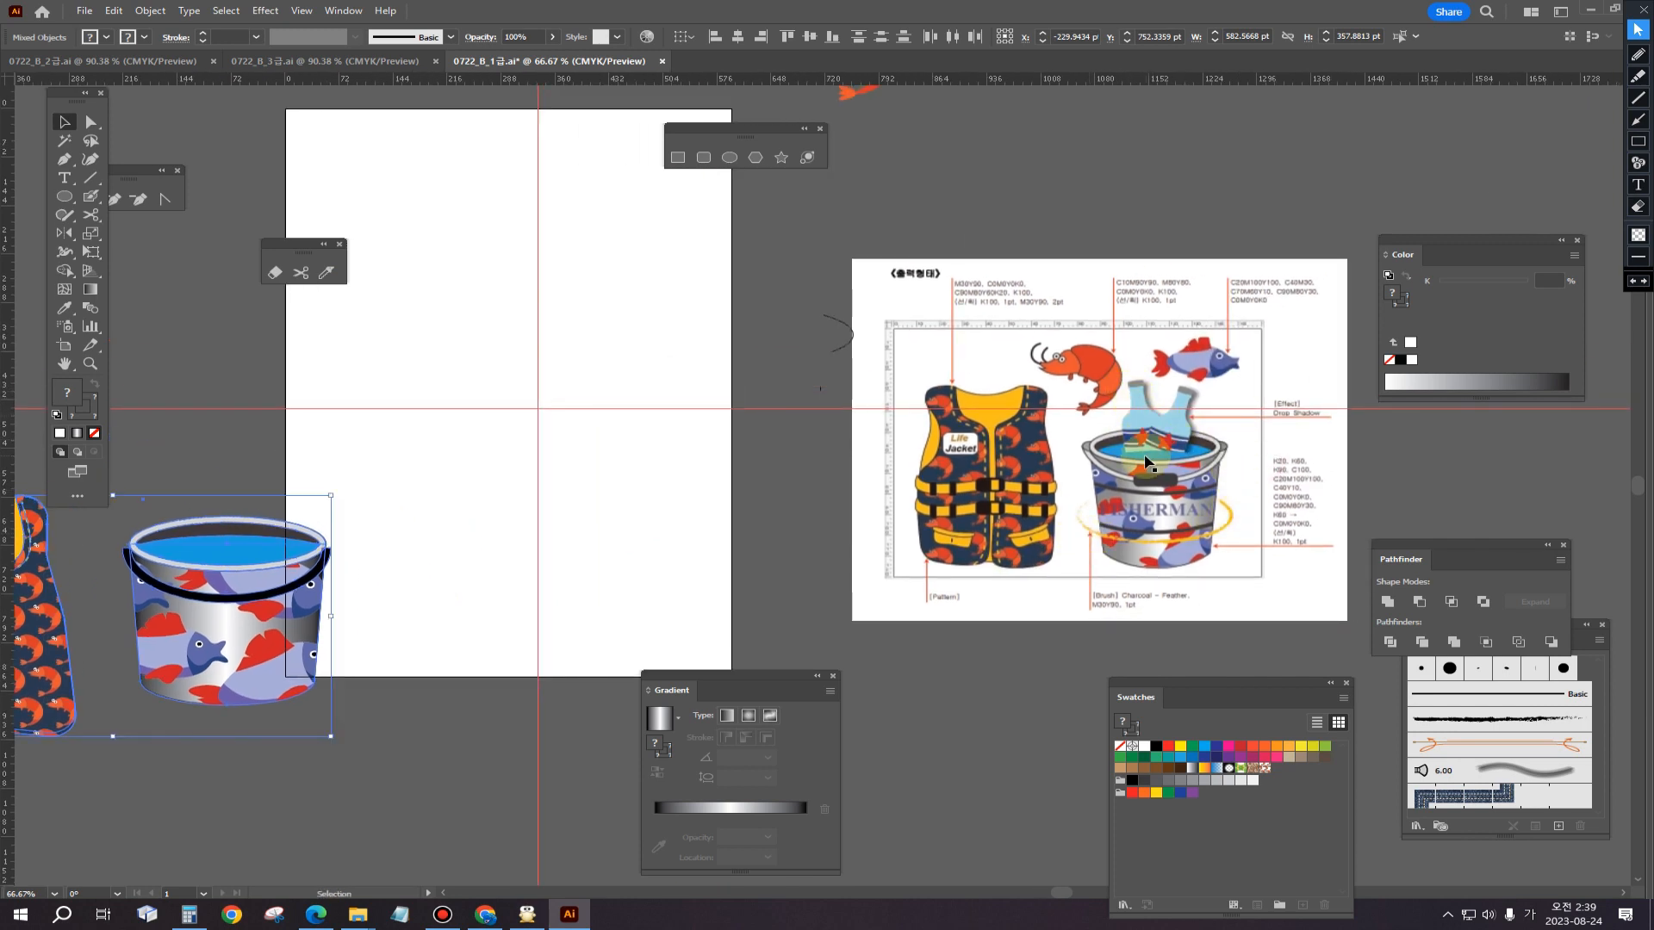
Step: Draw the left half outline of the sleeveless top with the Pen tool, about 63 by 226 pt, ending on the vertical guide
left_click(66, 159)
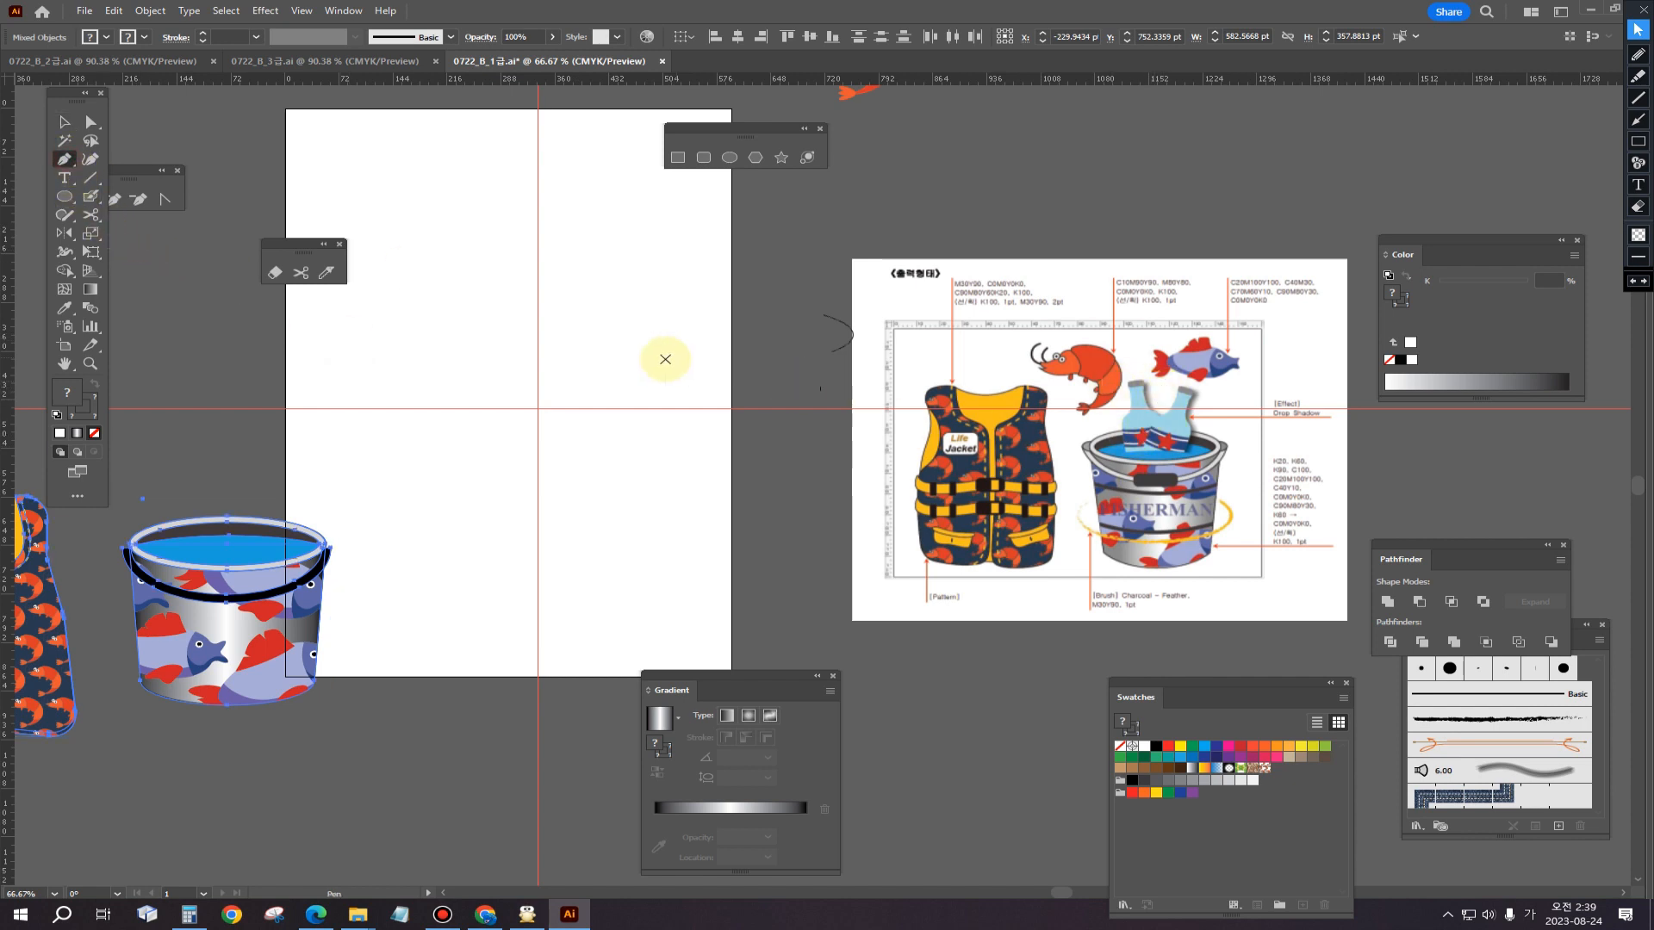
left_click(523, 305)
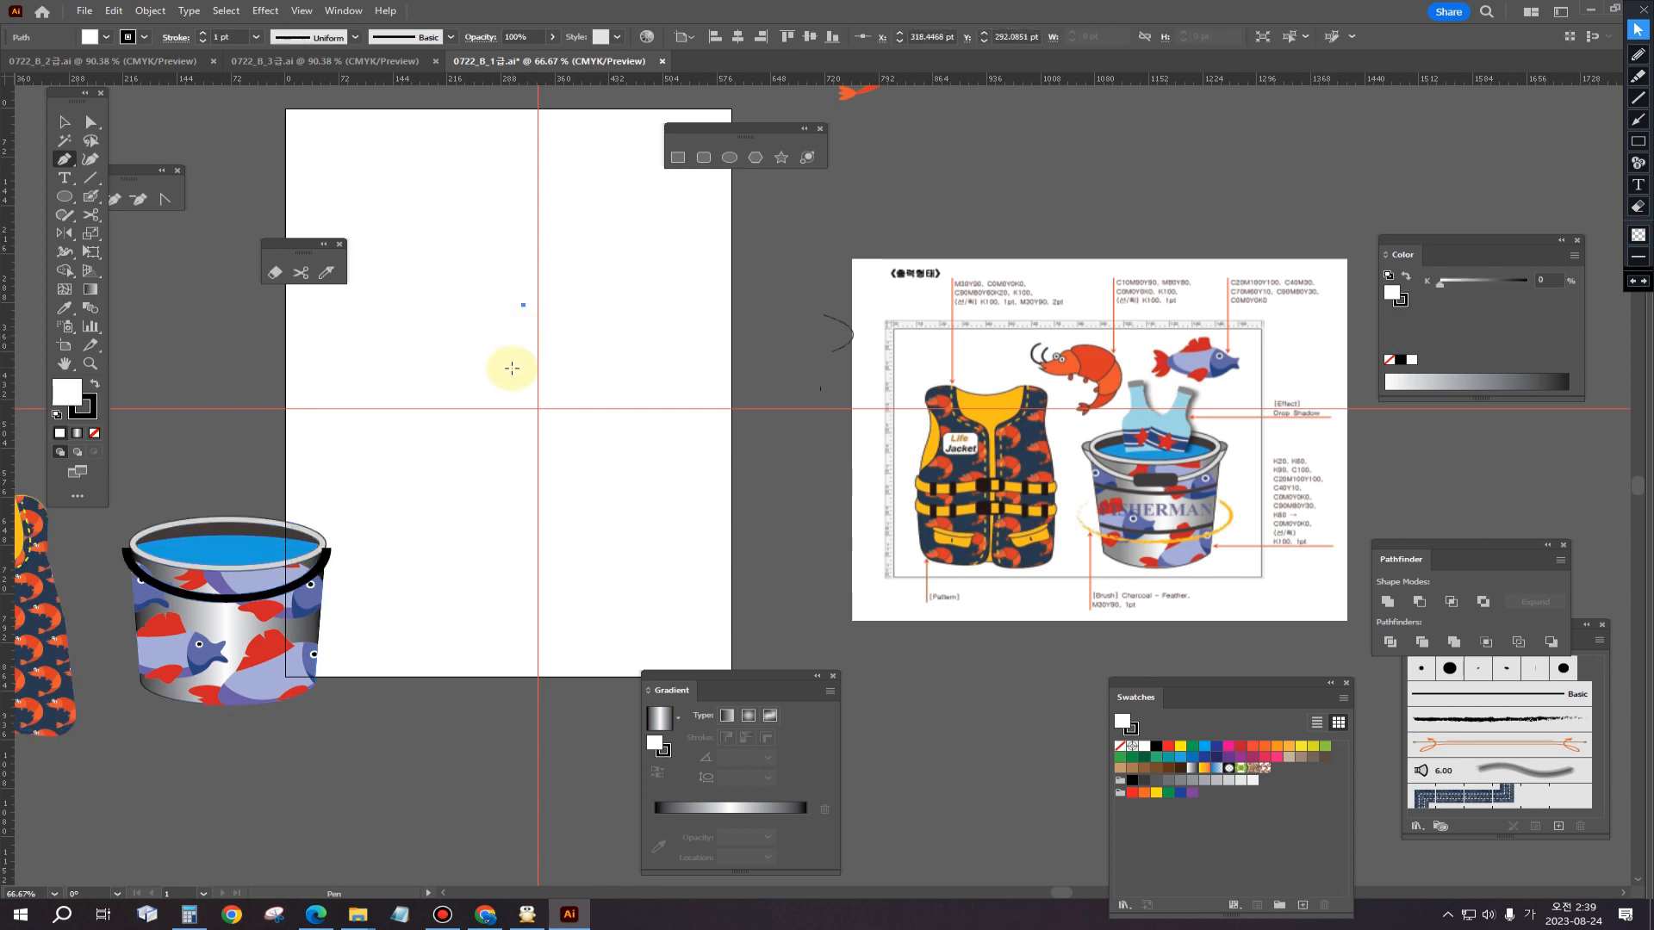
left_click_drag(490, 392, 484, 392)
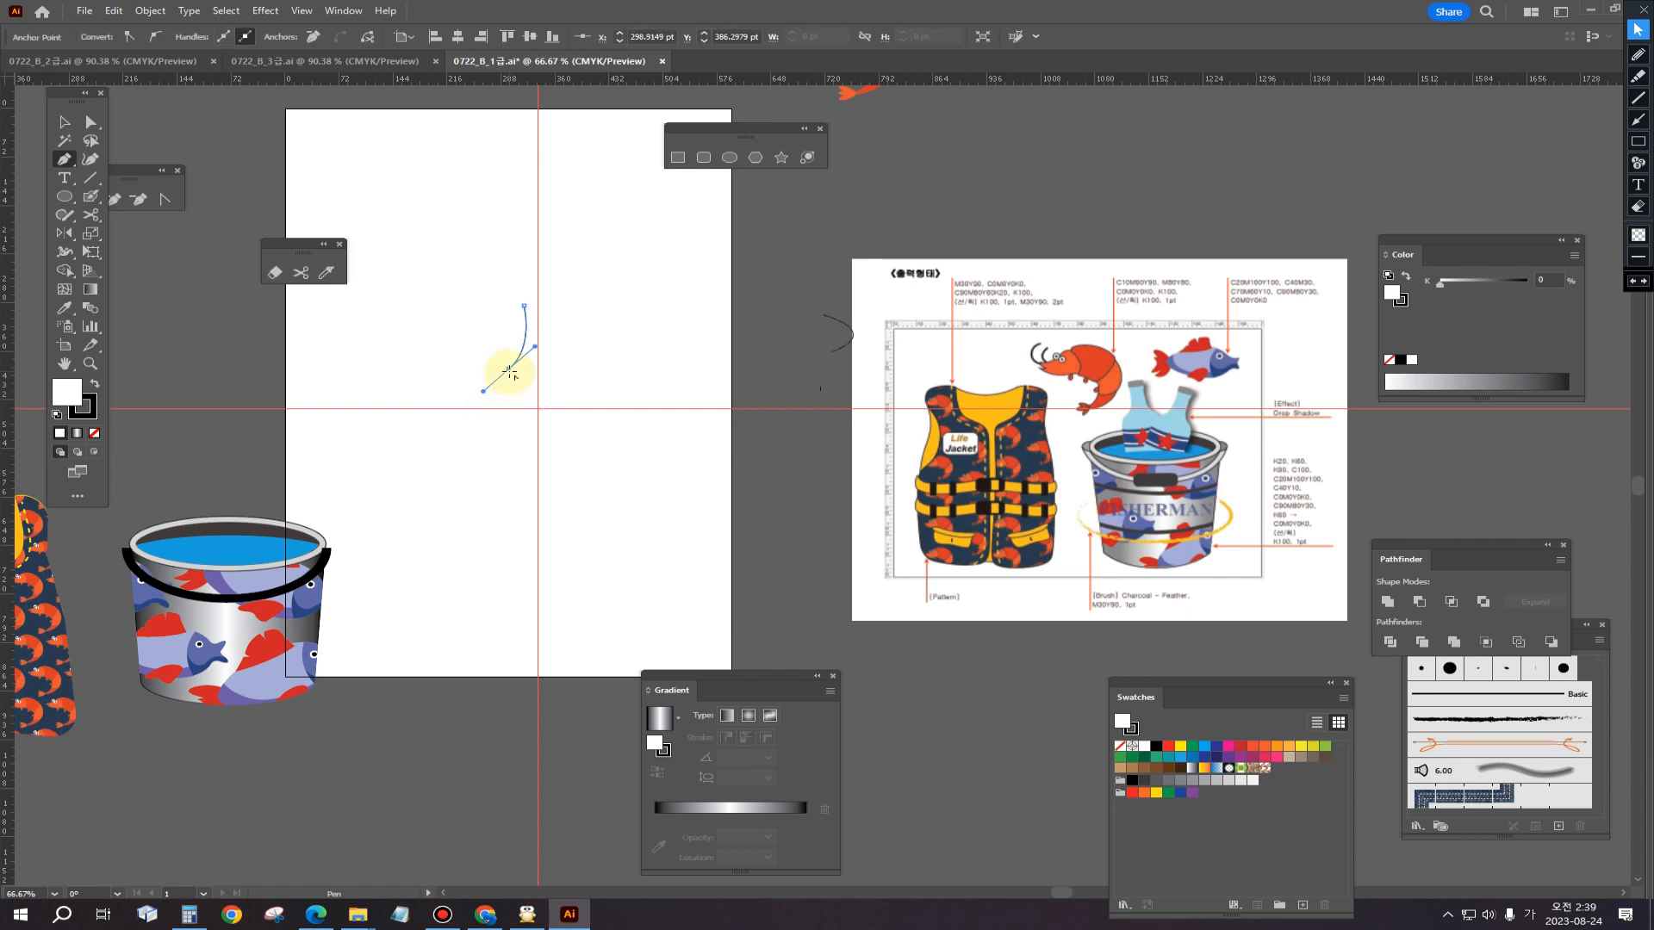
left_click(509, 369)
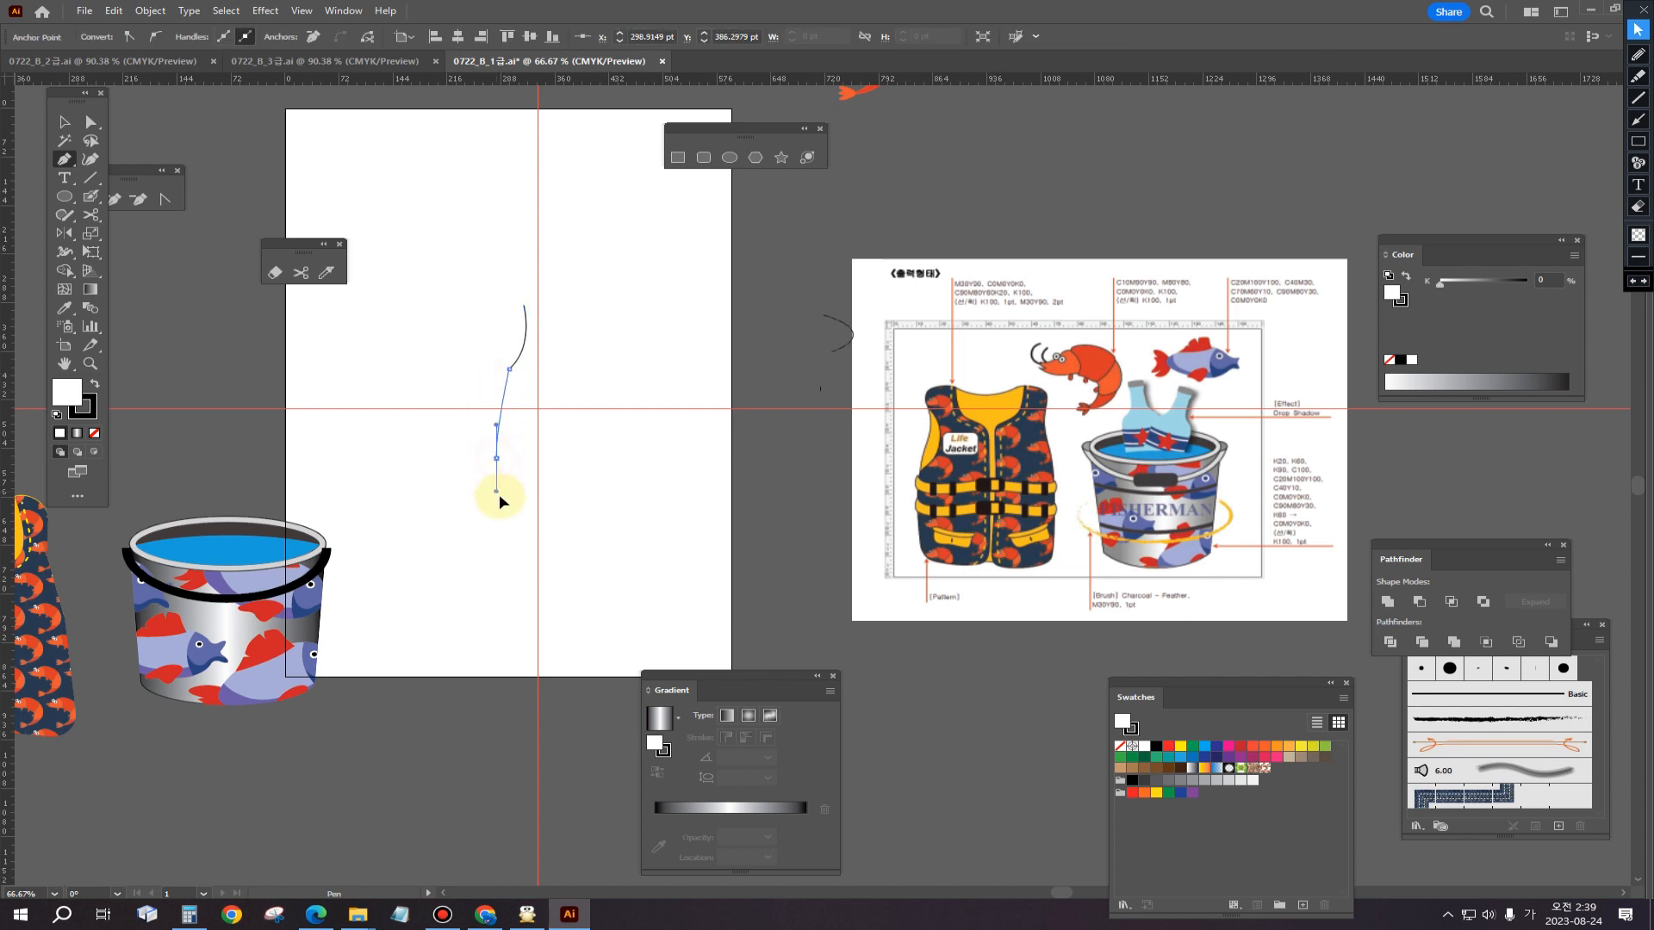
mouse_move(503, 538)
left_mouse_down()
mouse_move(503, 519)
mouse_move(510, 534)
left_mouse_up()
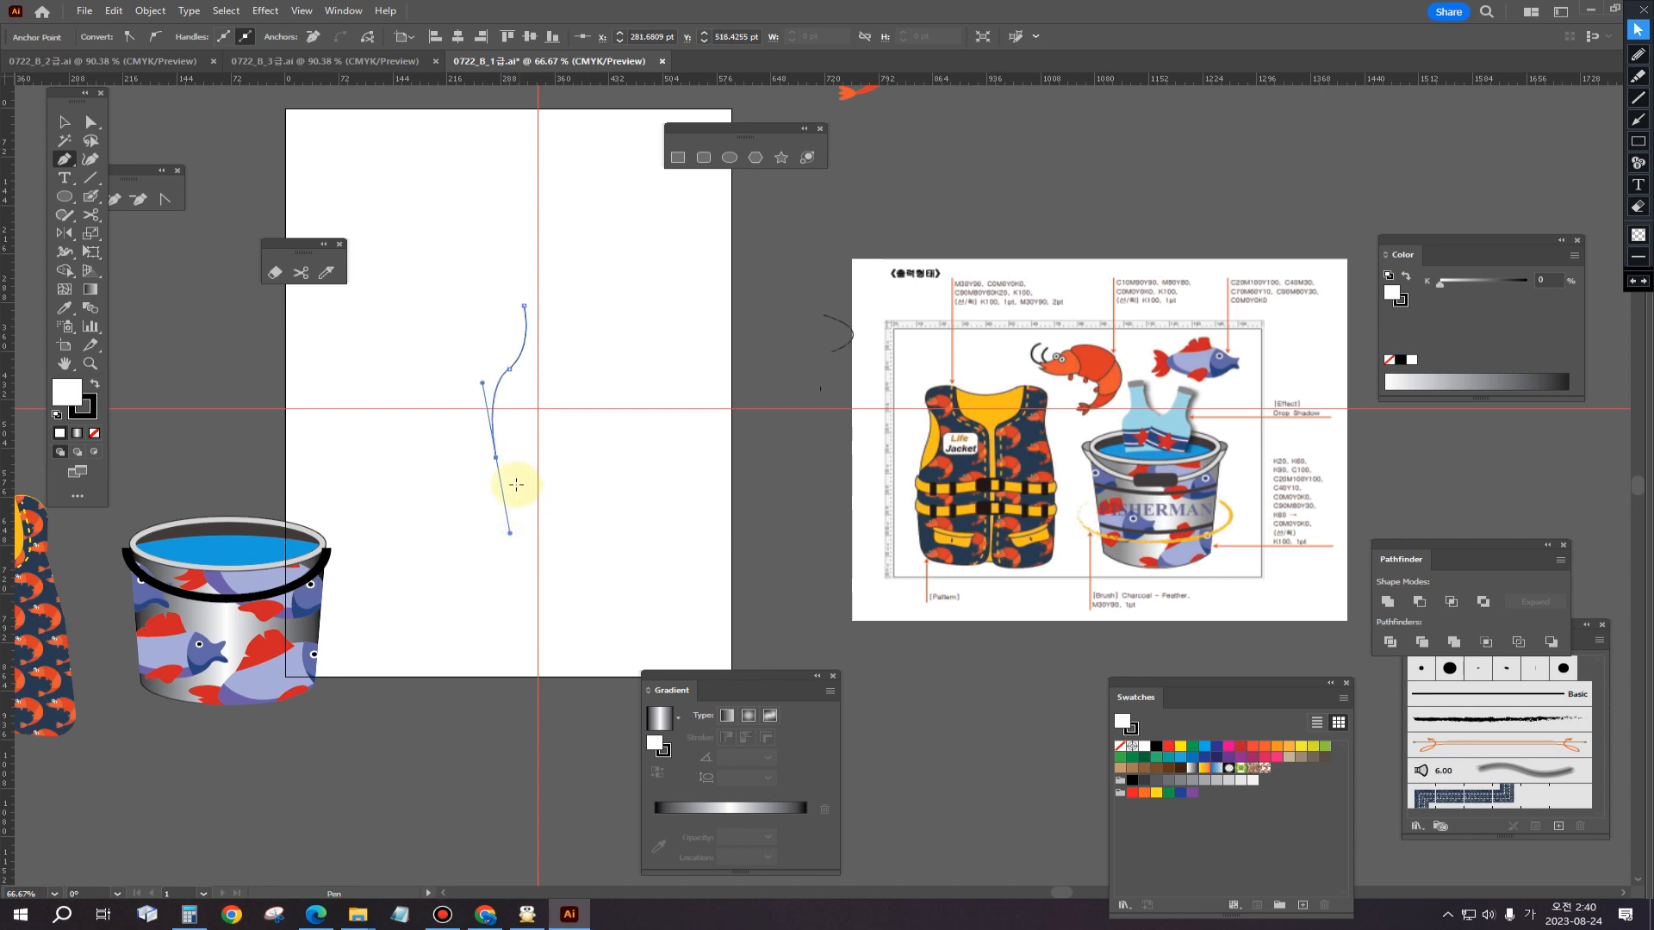
left_click(497, 457)
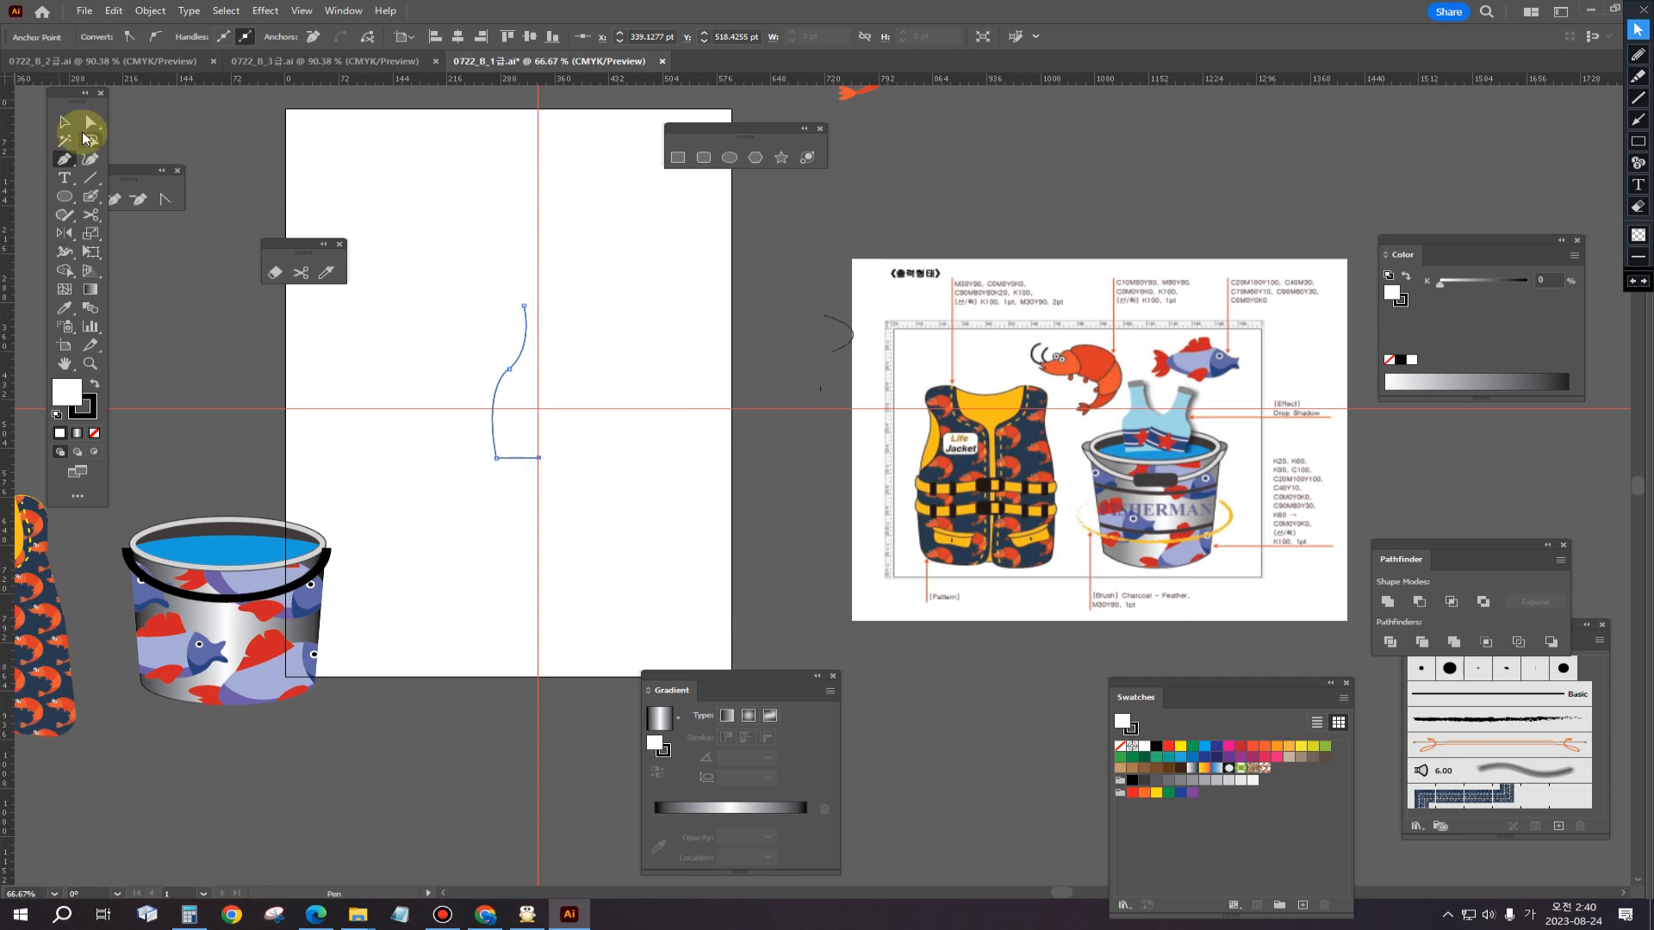
left_click(65, 128)
left_click(655, 290)
Step: Reflect a copy of the half outline across the vertical guide using the Vertical axis
left_click(537, 374)
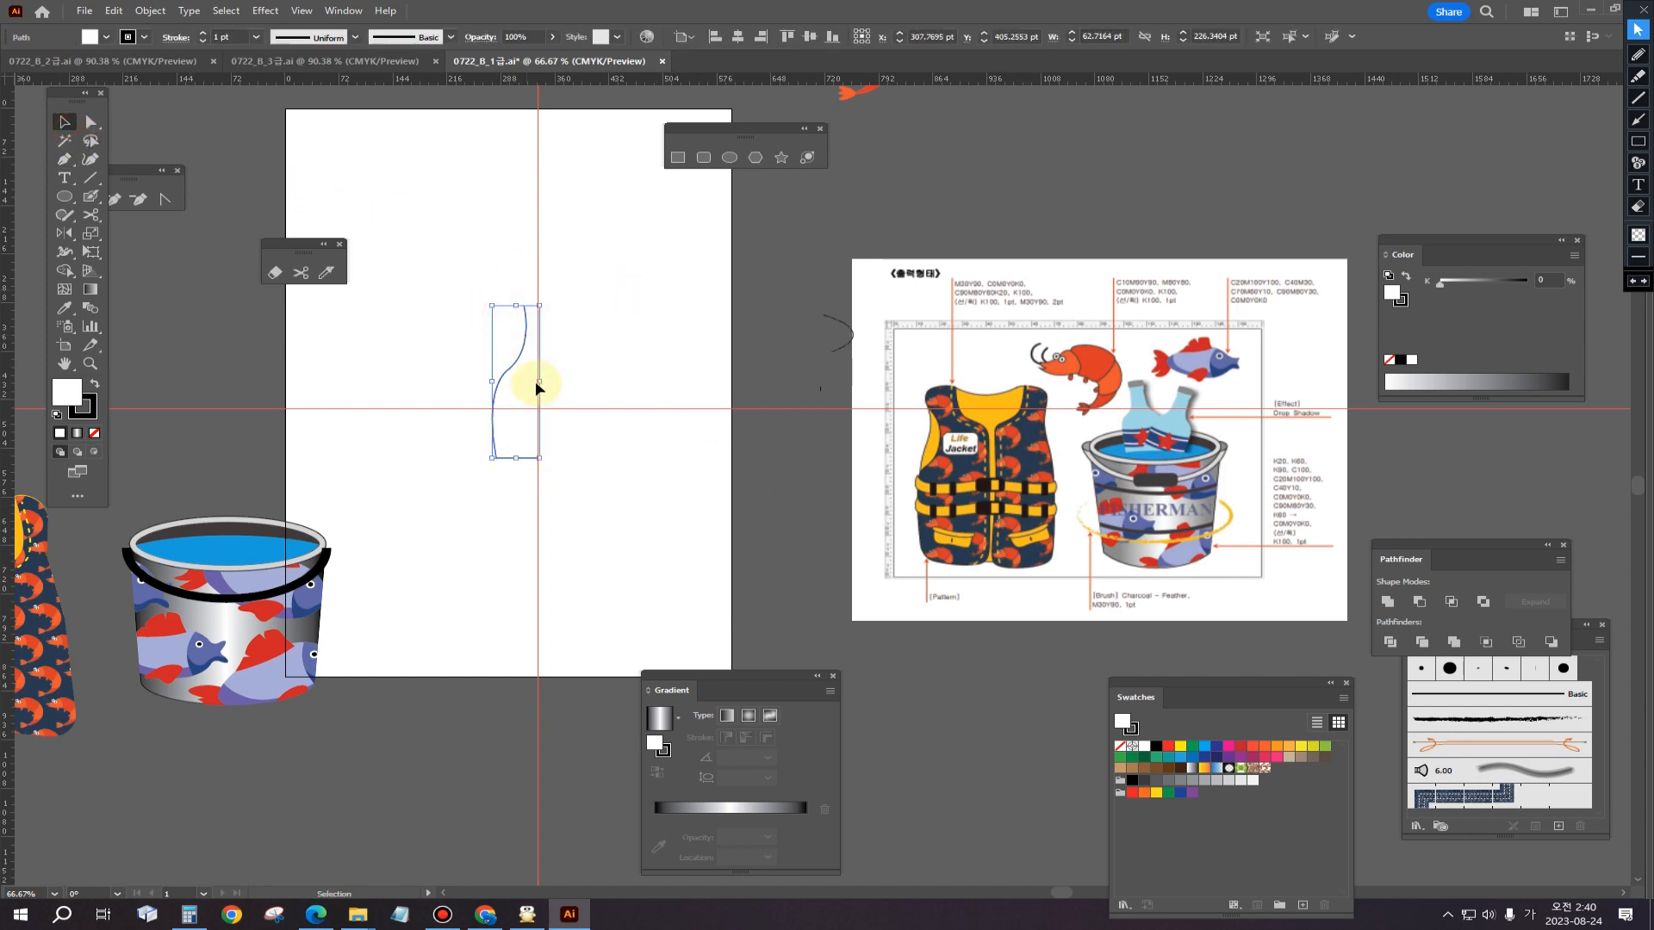
left_click(65, 232)
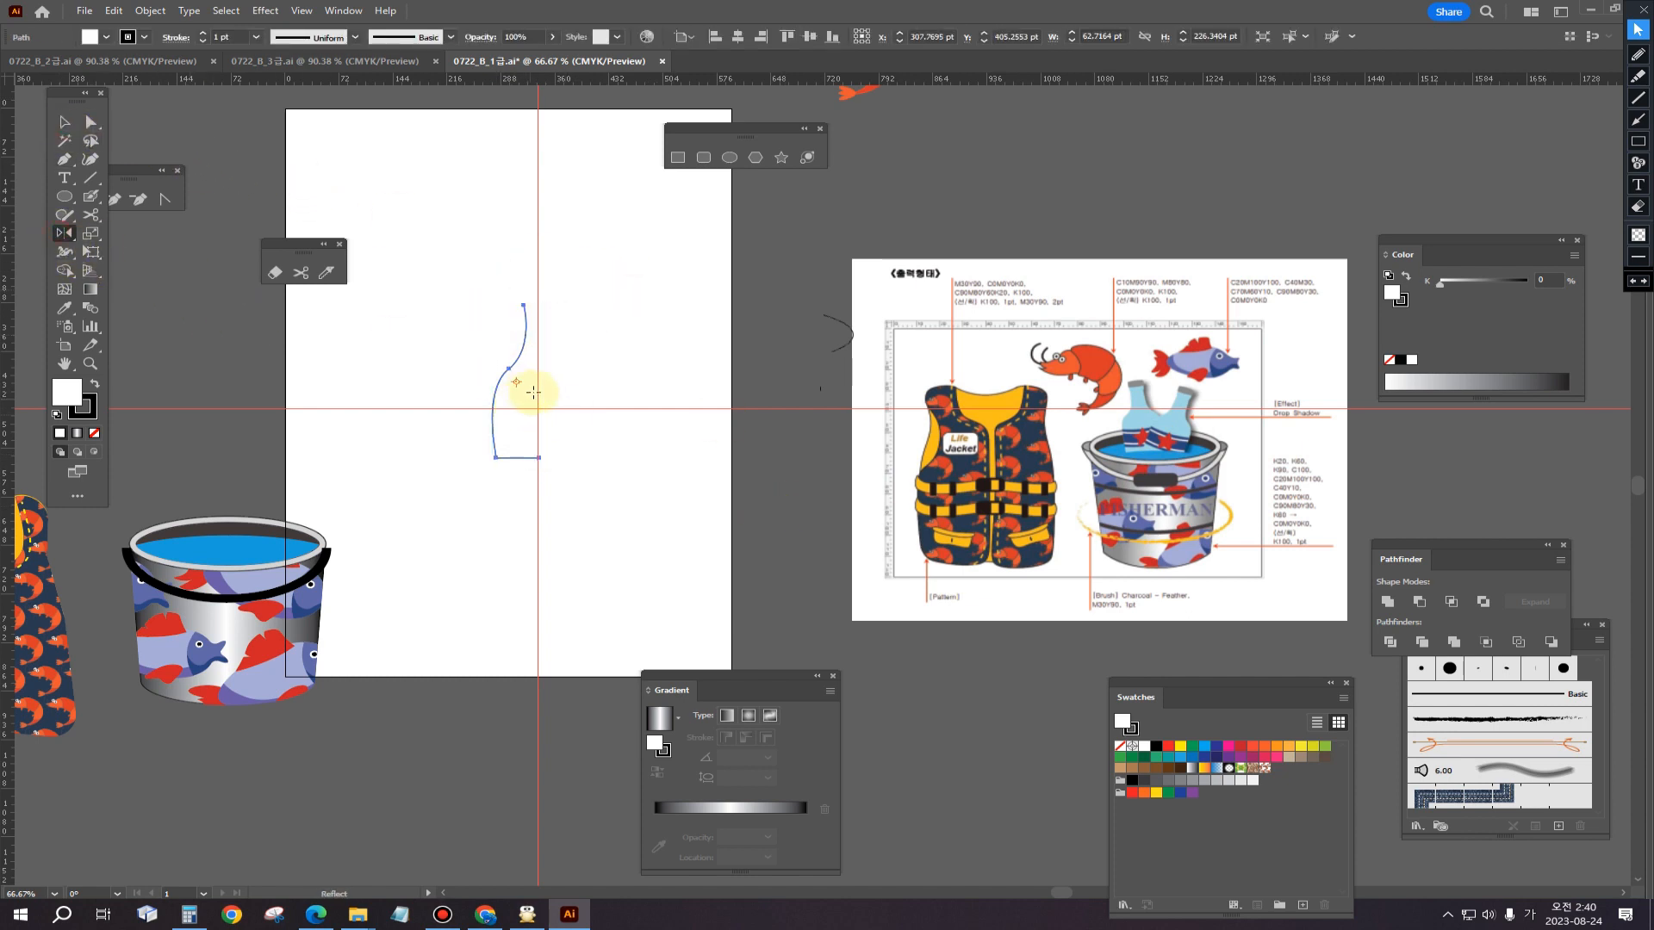
left_click(537, 392, "alt")
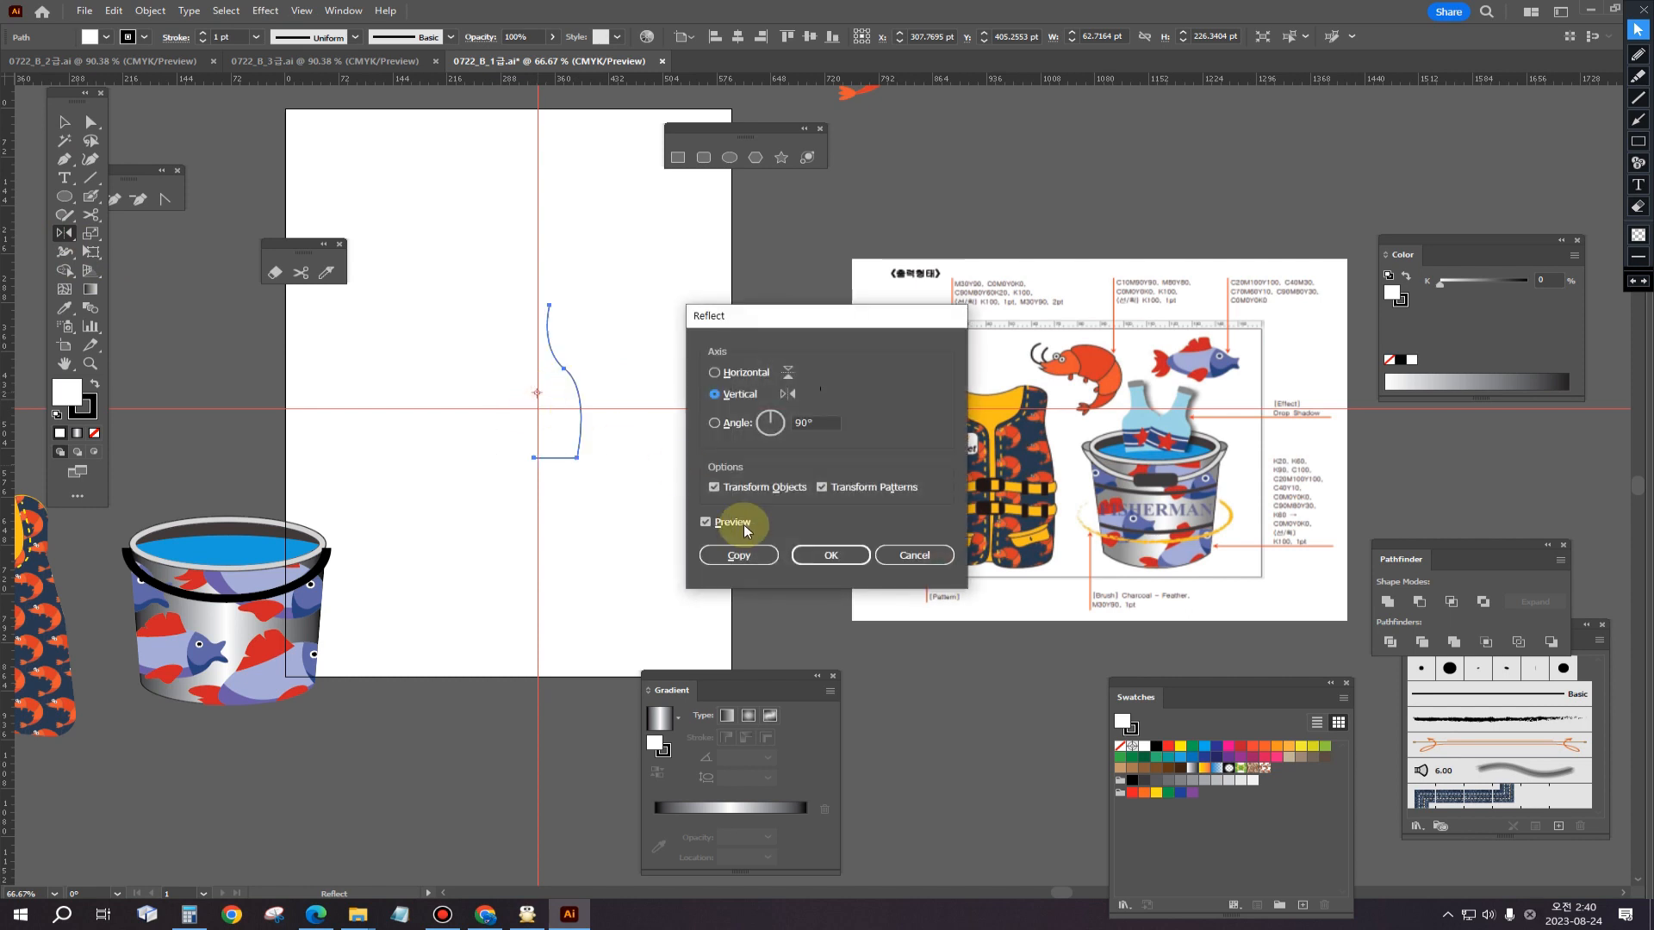
left_click(738, 551)
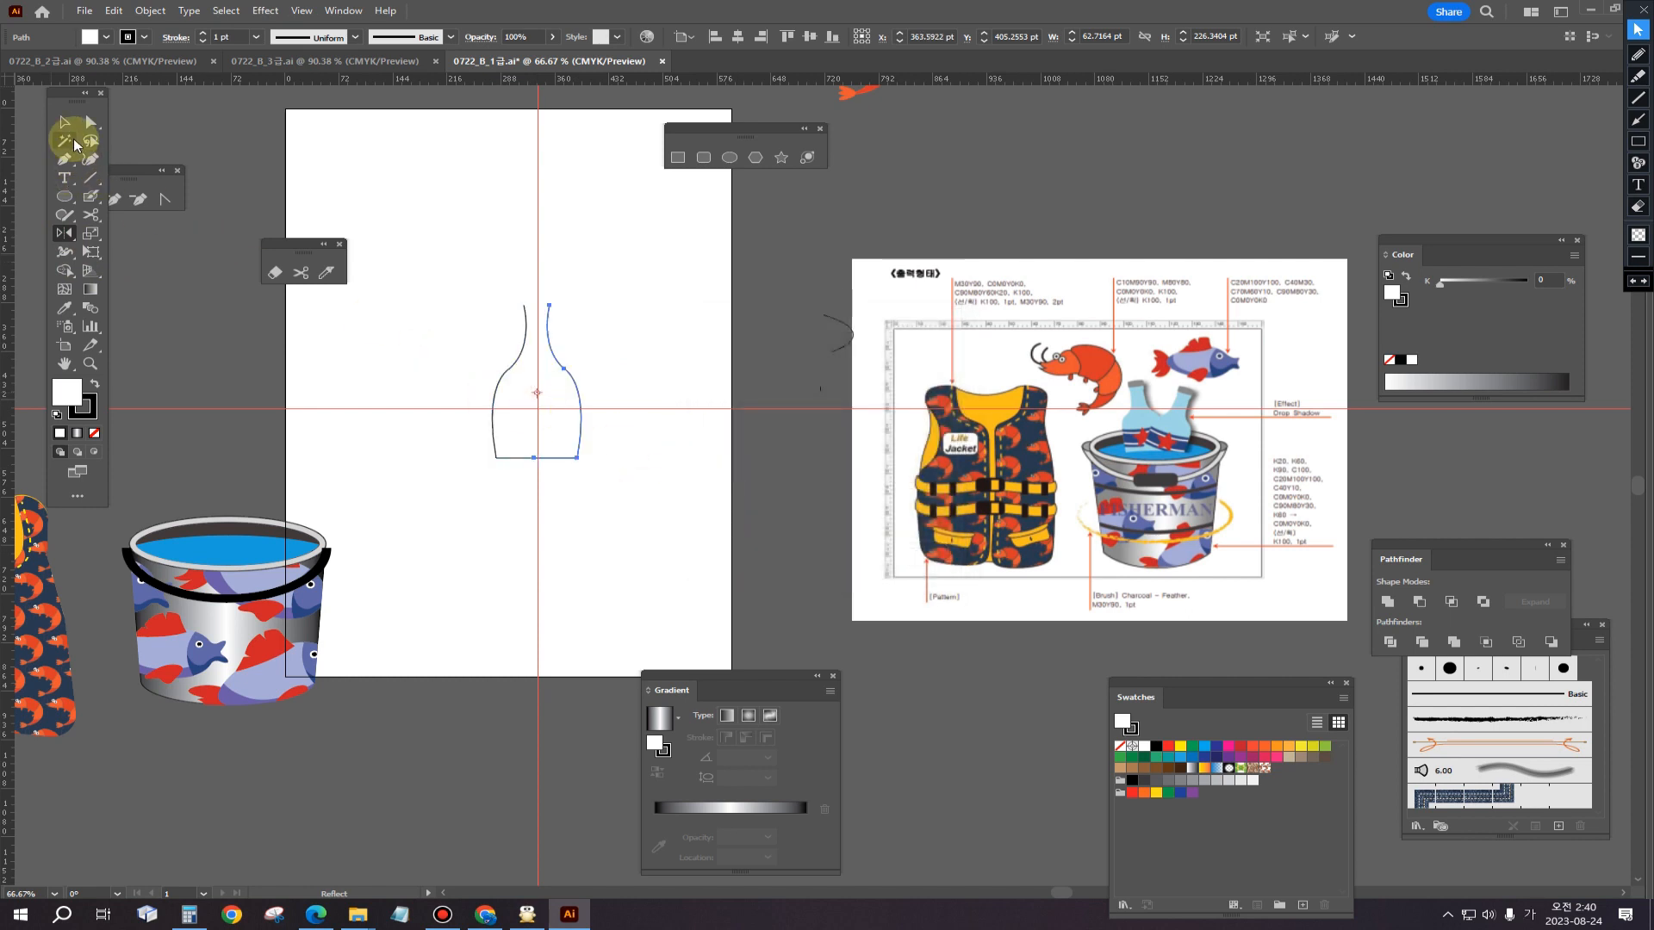
left_click(64, 122)
left_click(696, 354)
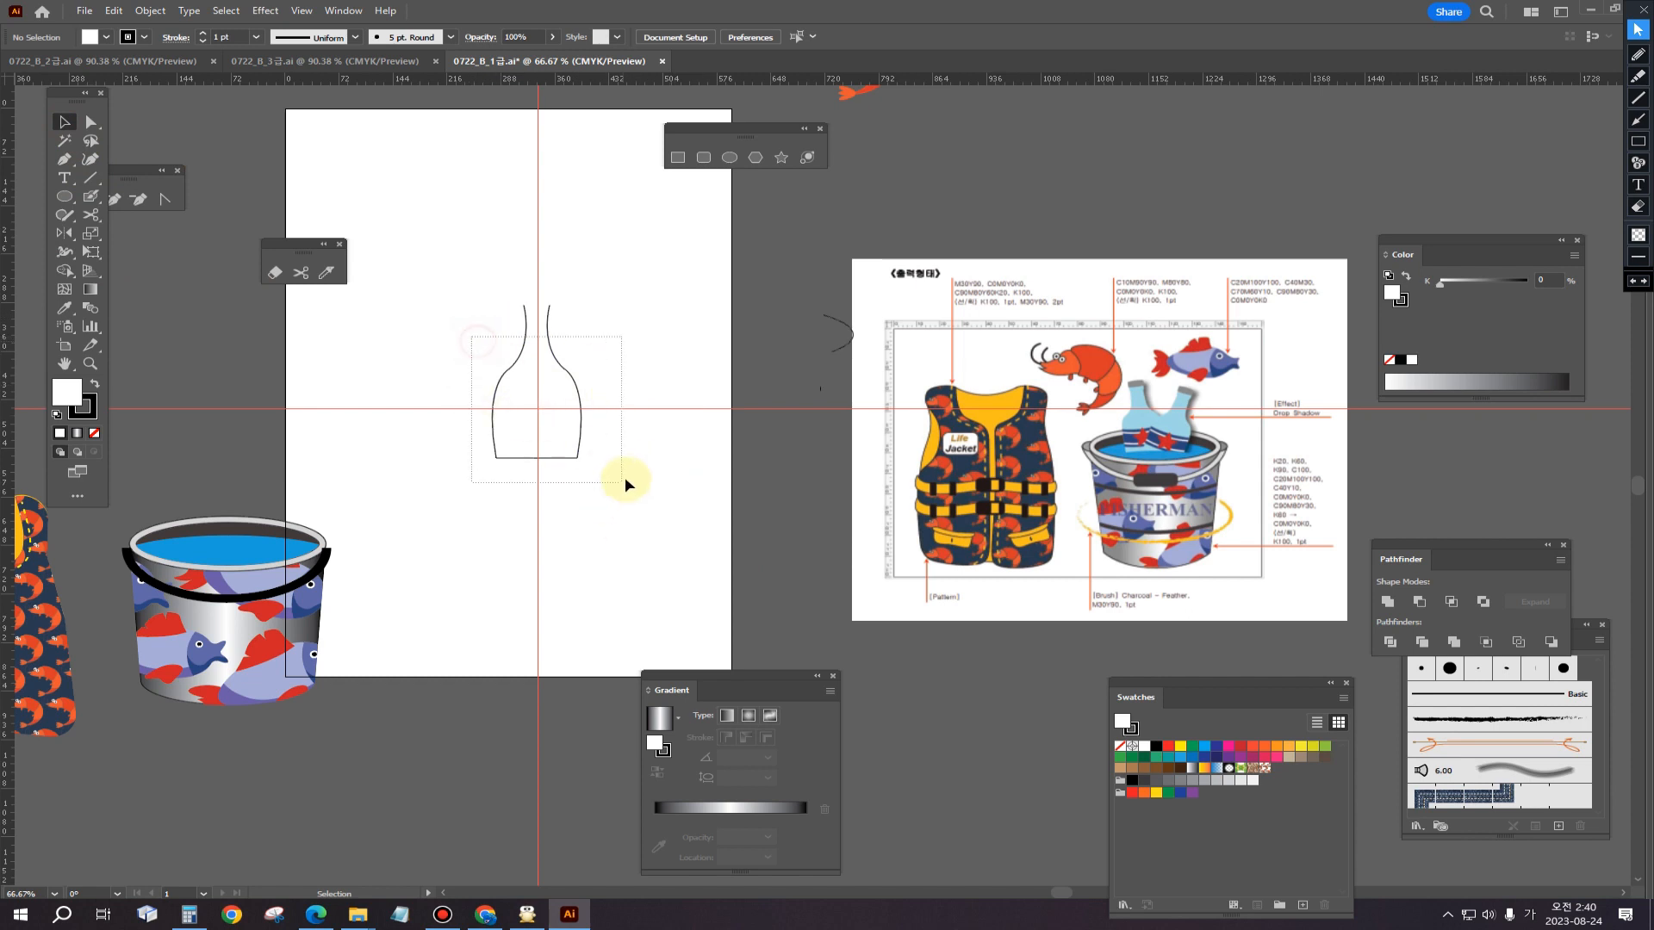
Step: Narrow the two mirrored bottle halves to about 90 pt wide in total and close the open neck with the Pen tool
left_click_drag(624, 478, 622, 481)
left_click_drag(587, 385, 572, 396)
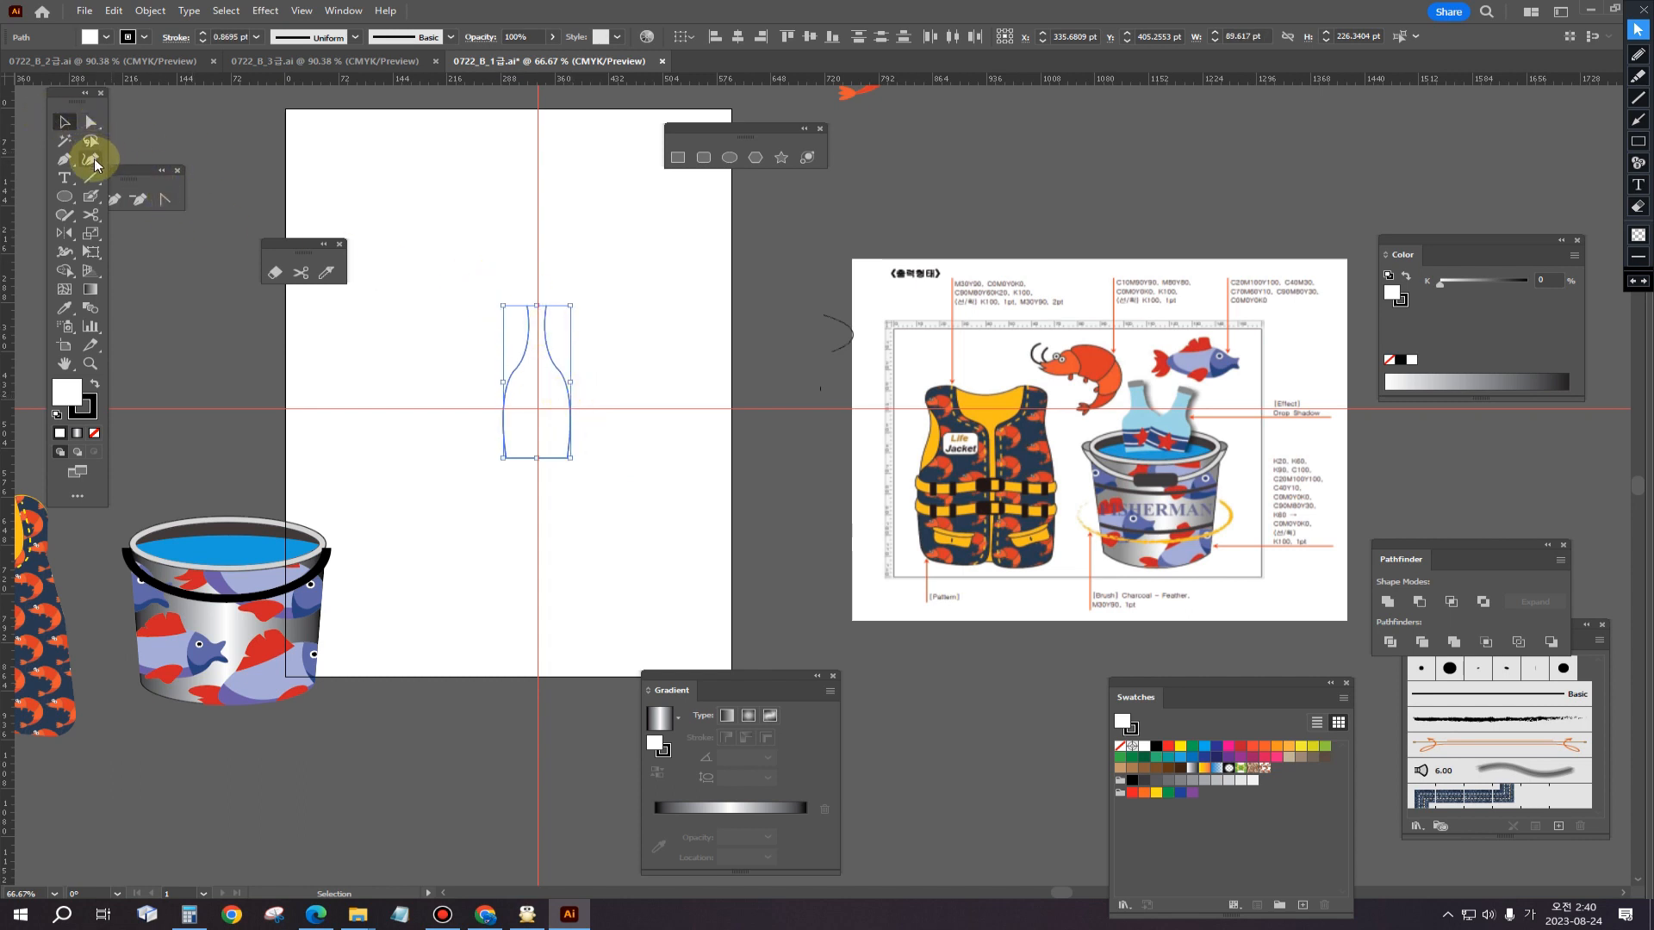
left_click(63, 158)
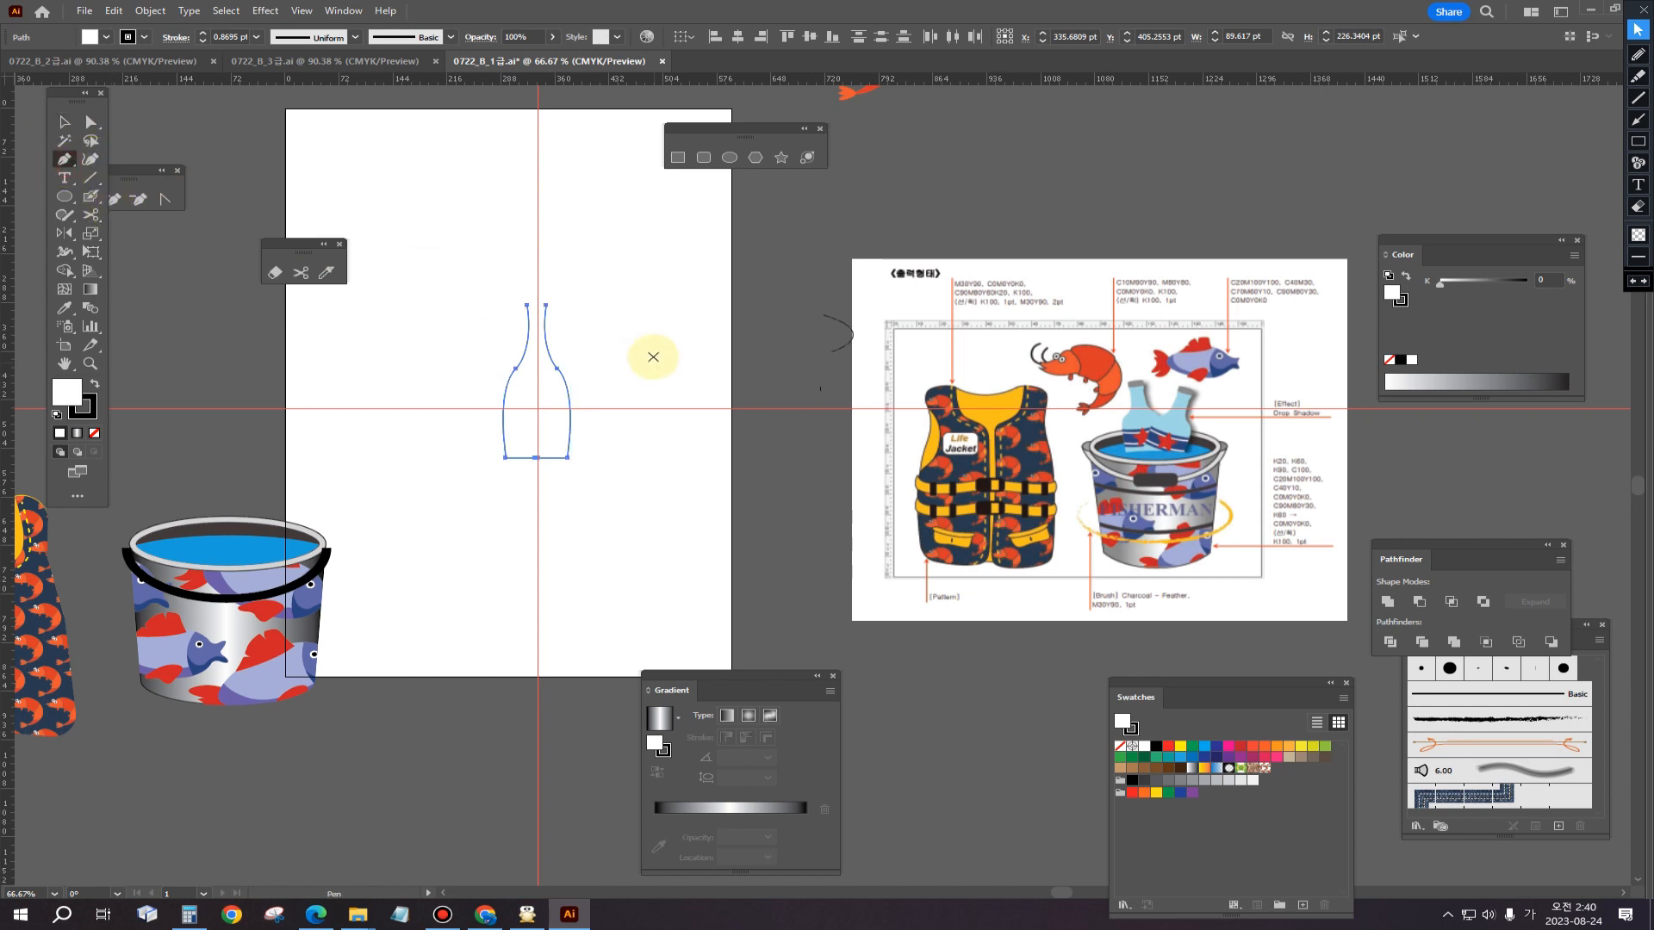
left_click(526, 305)
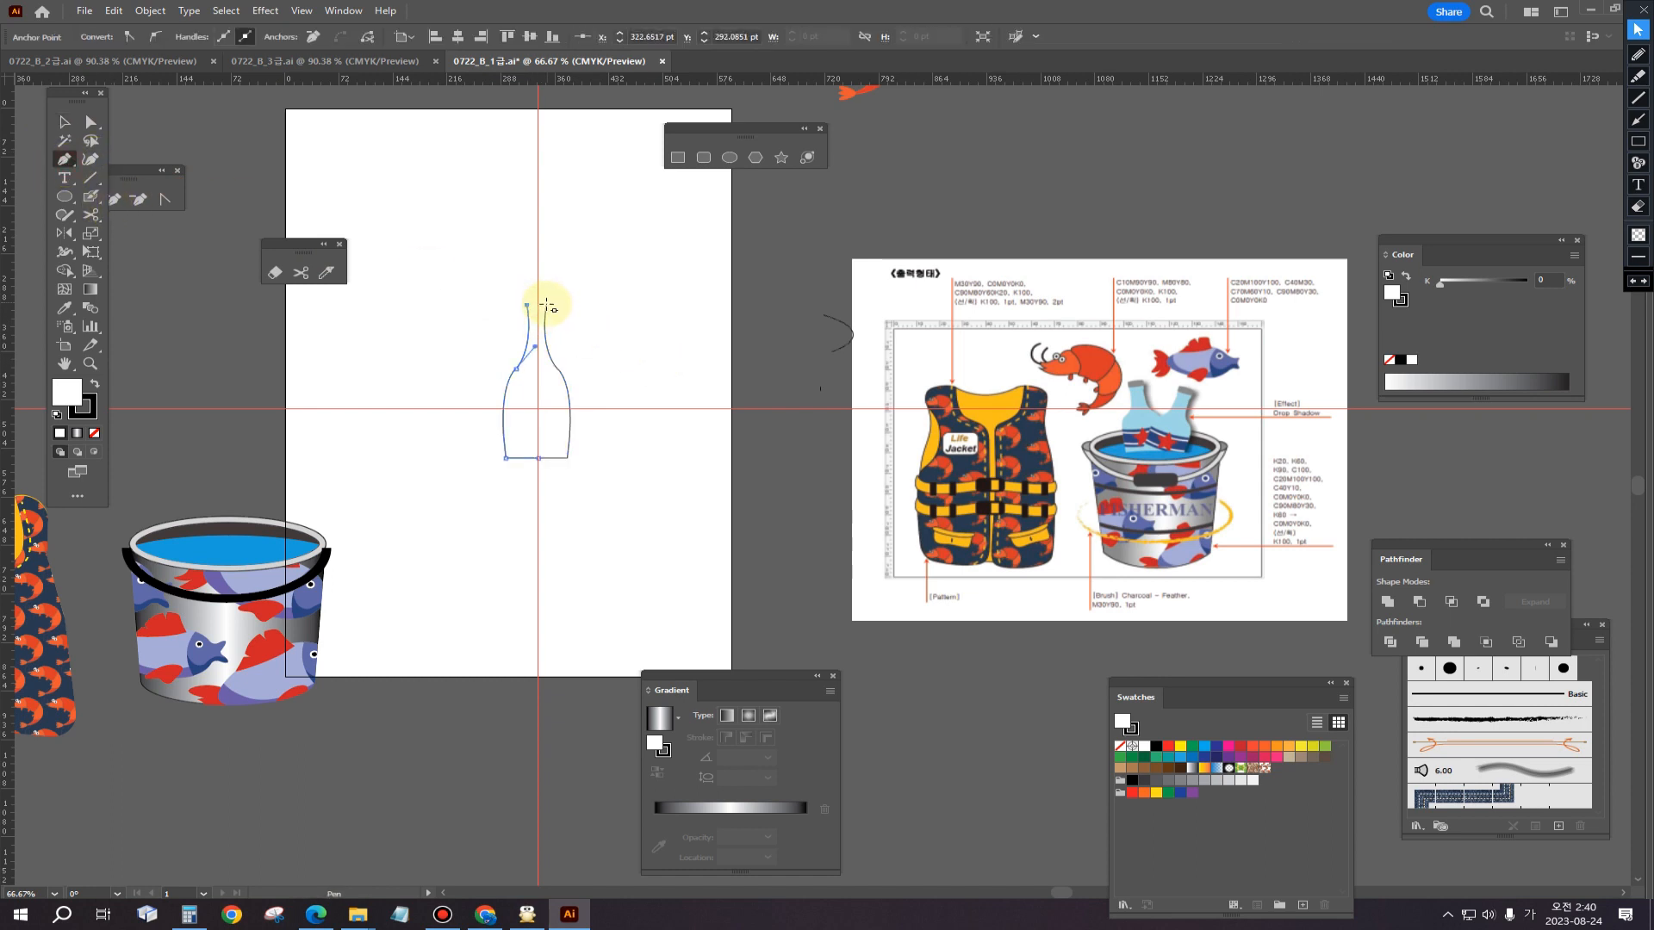
left_click(546, 305)
left_click(90, 121)
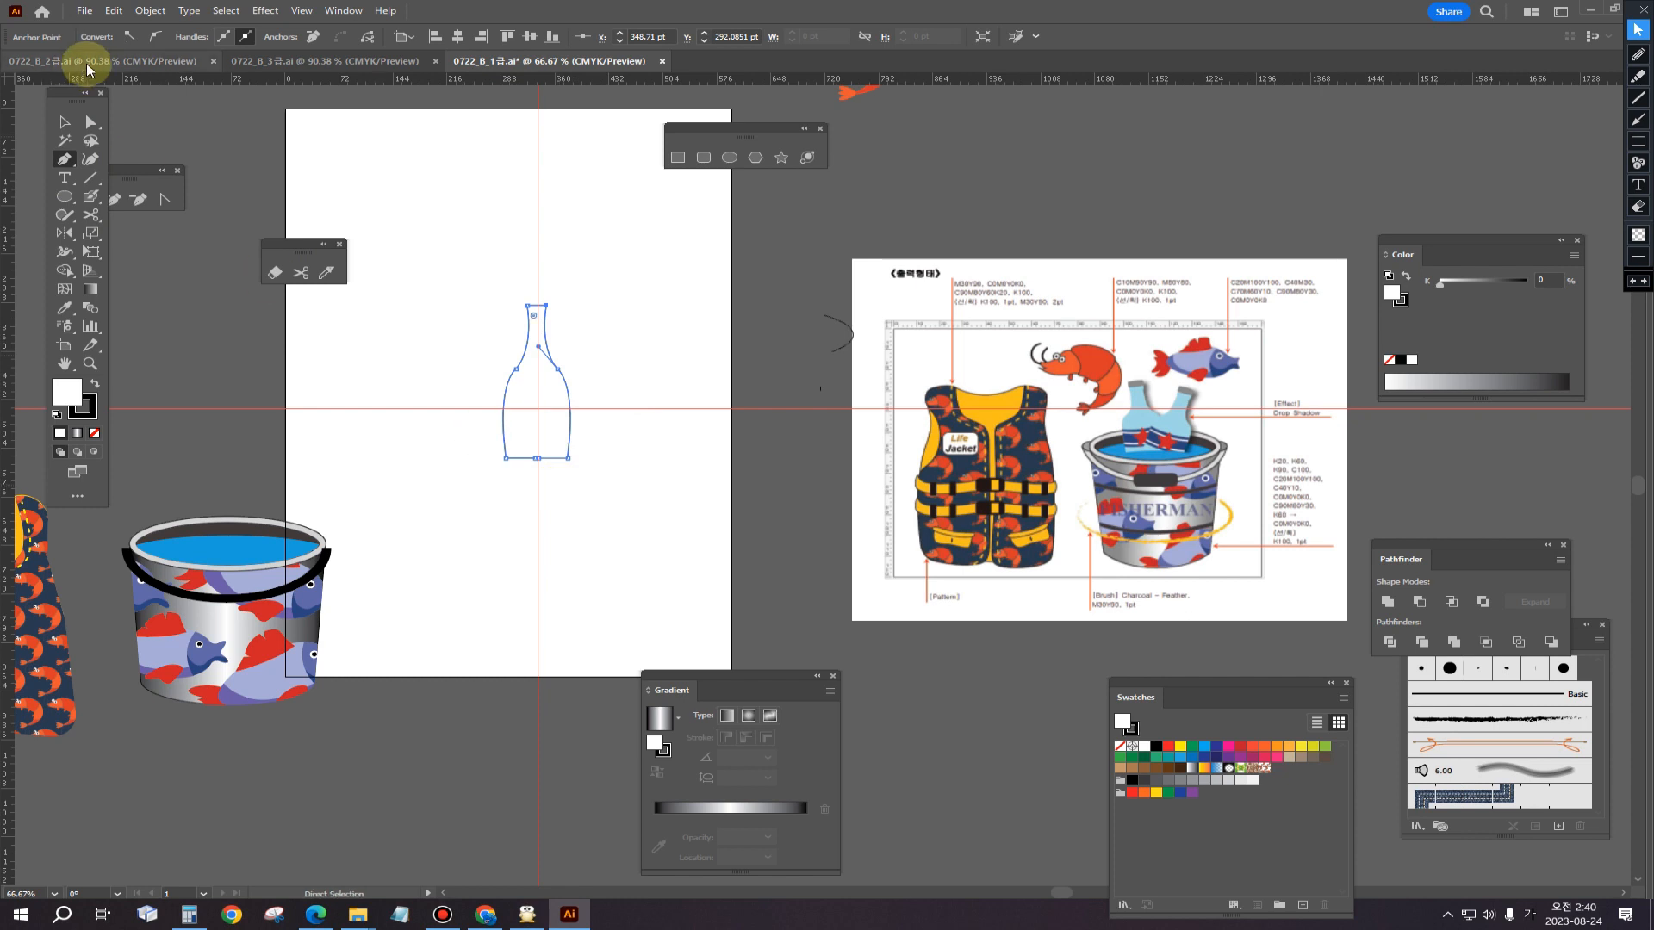
left_click(524, 450)
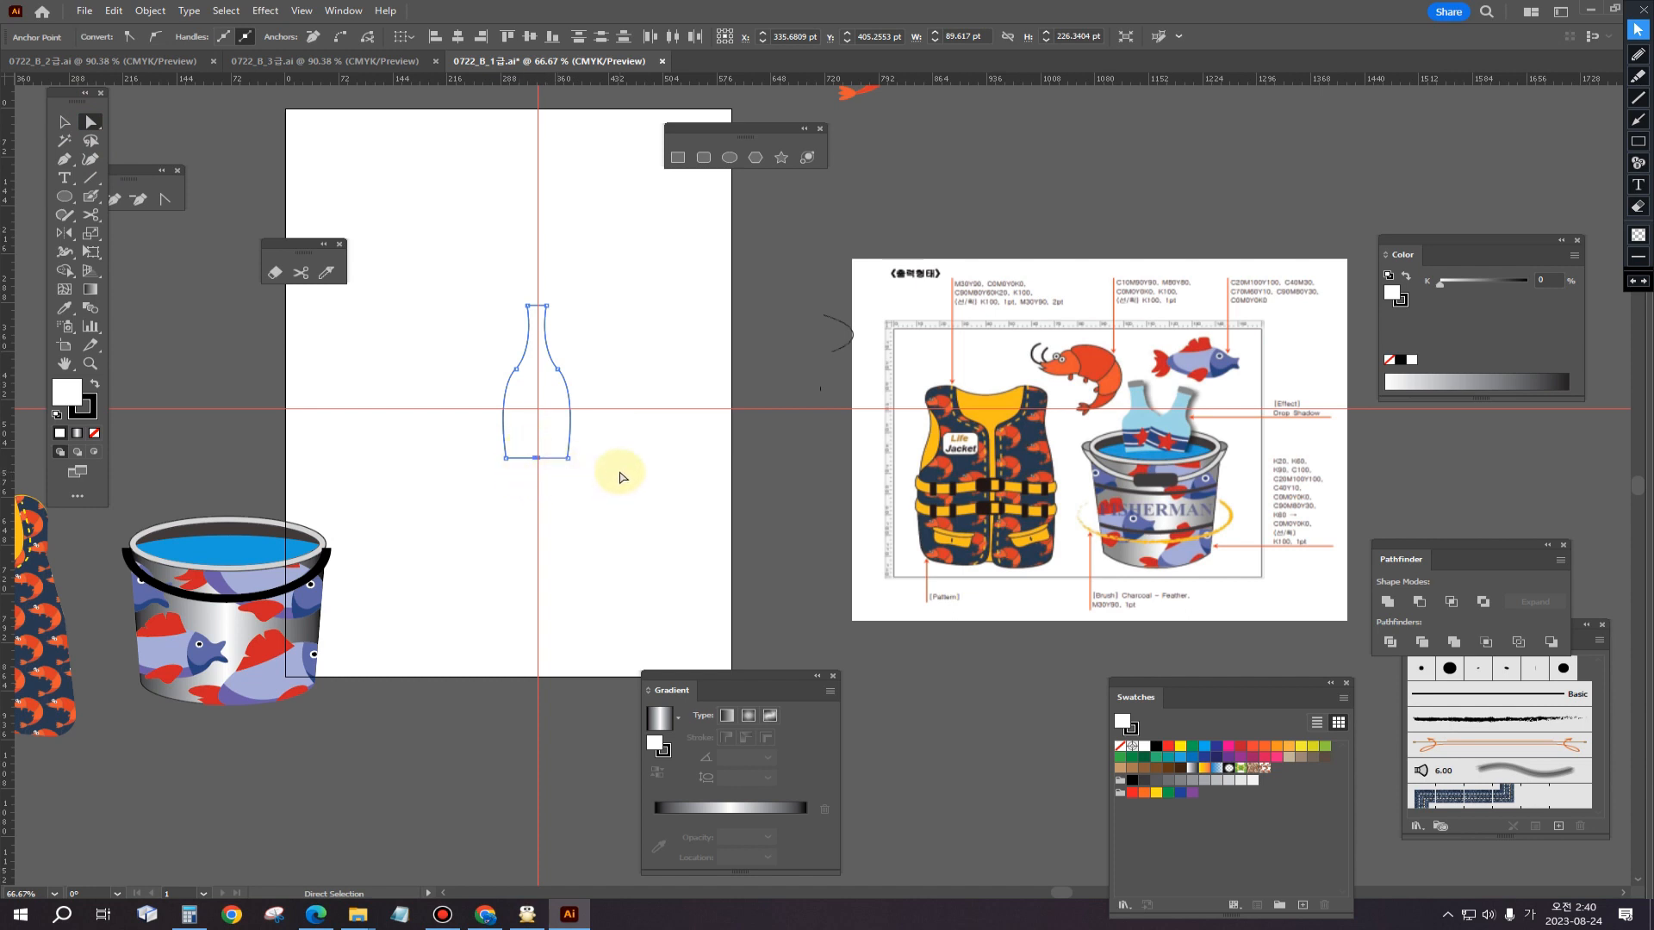
key("a")
left_click(537, 460)
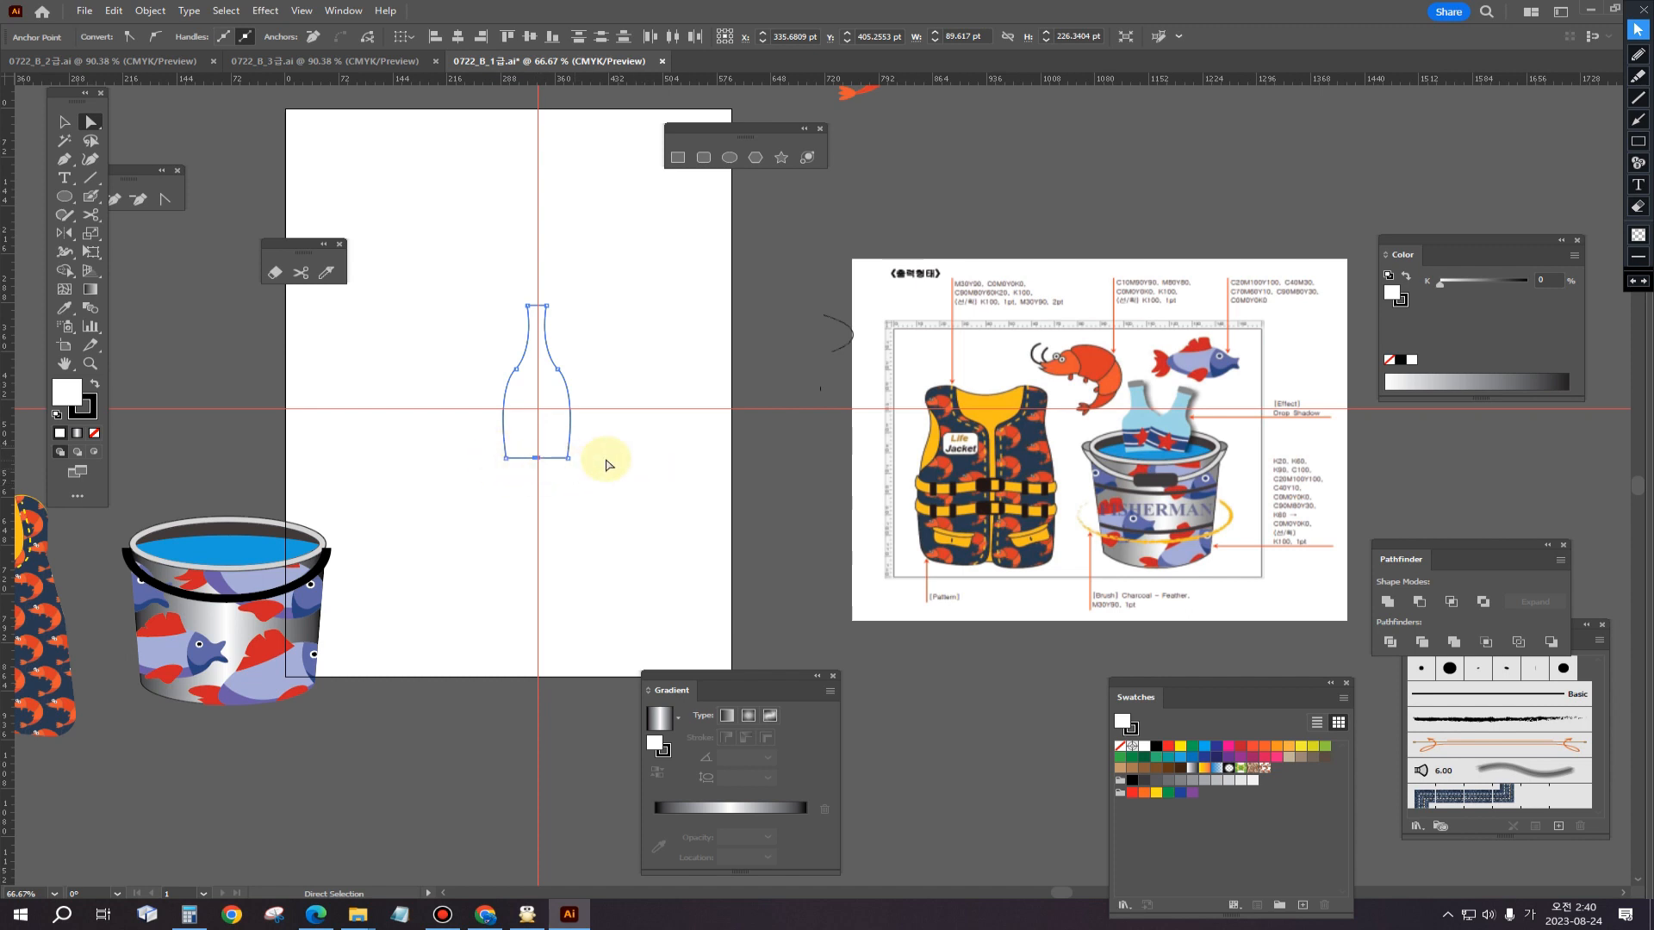
Step: Draw a rounded rectangle about 32 by 21 pt over the bottle's neck opening as a cap
left_click(587, 334, "ctrl")
left_click(587, 334, "ctrl")
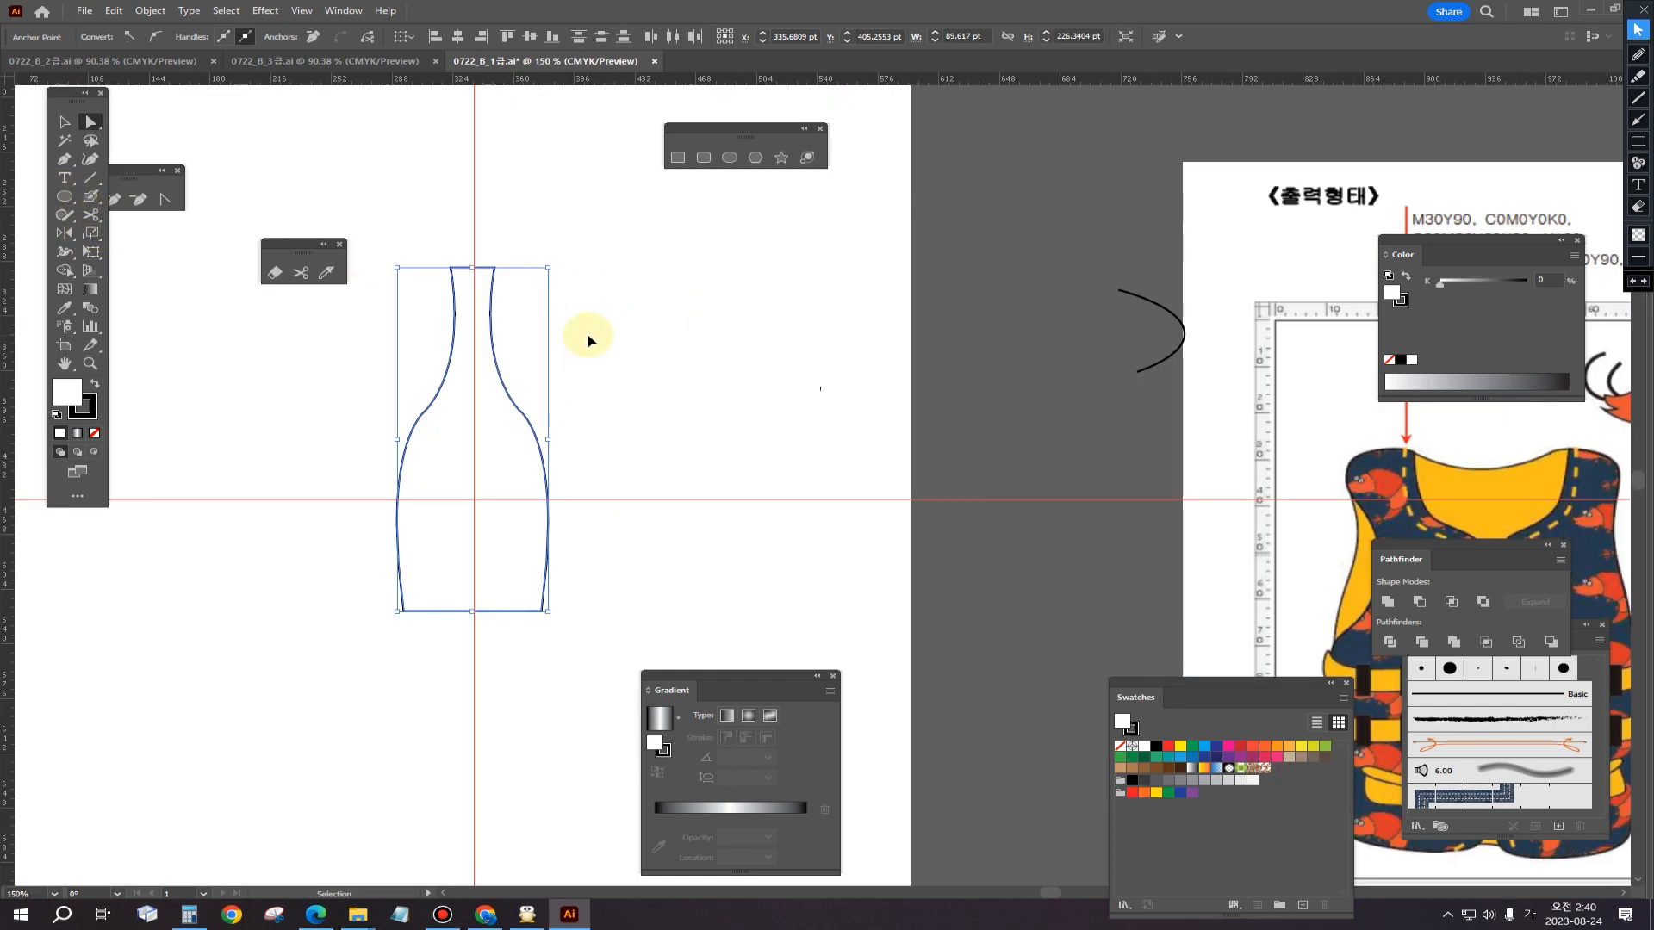
left_click_drag(595, 330, 630, 506)
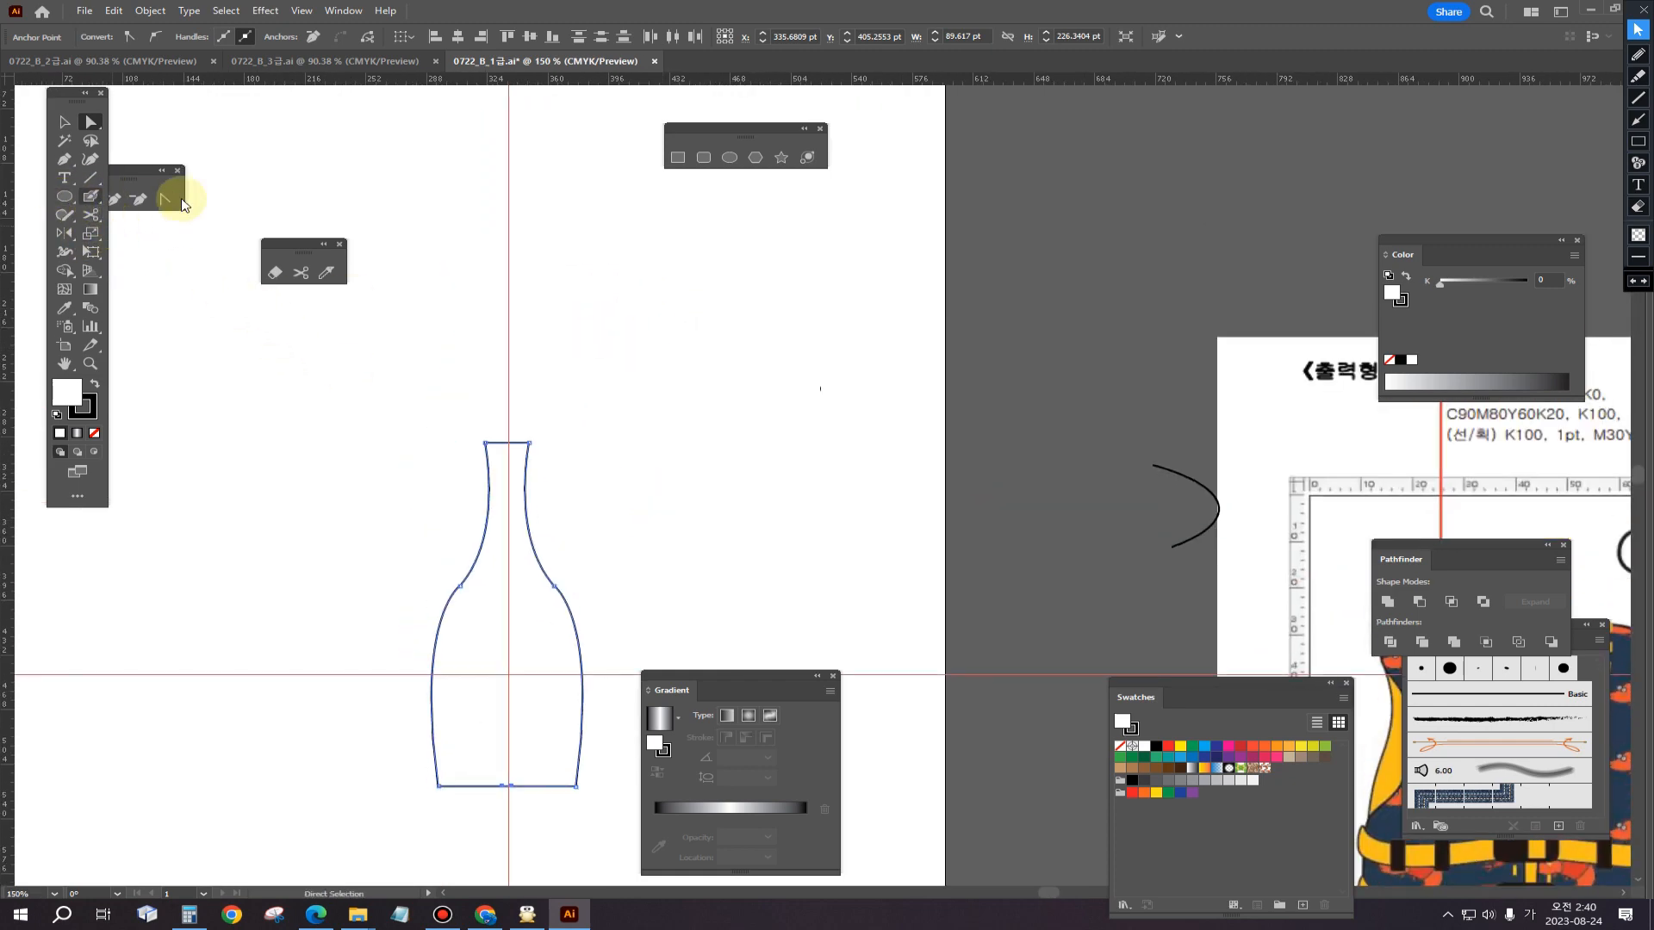
left_click(704, 158)
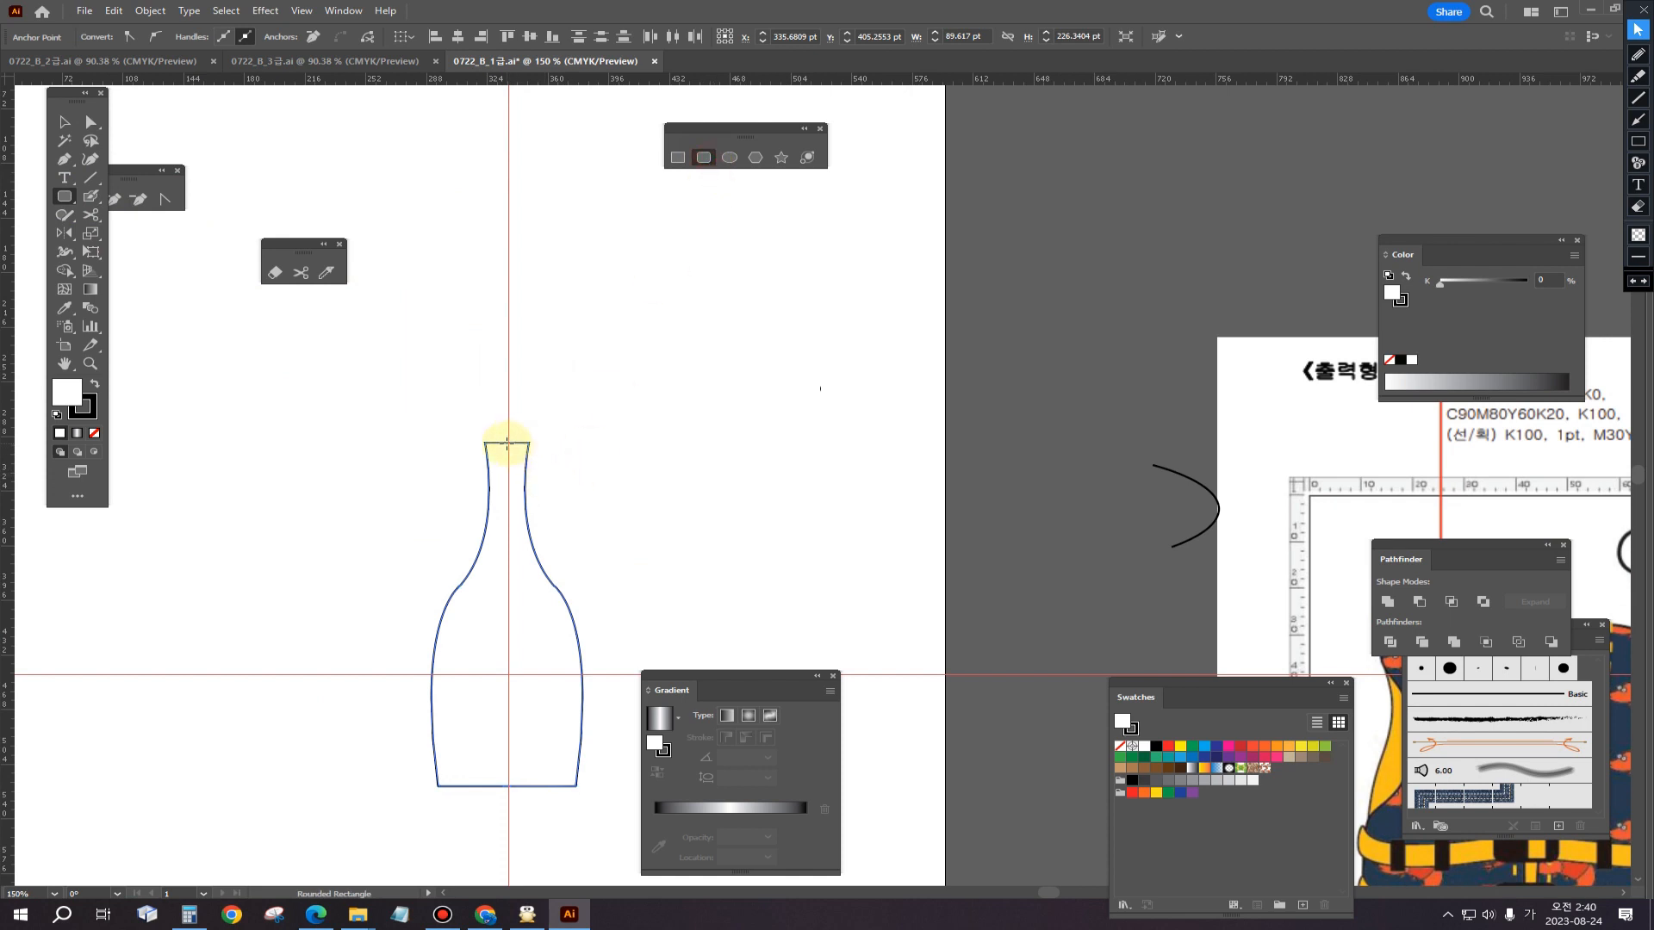
left_click_drag(509, 444, 537, 461)
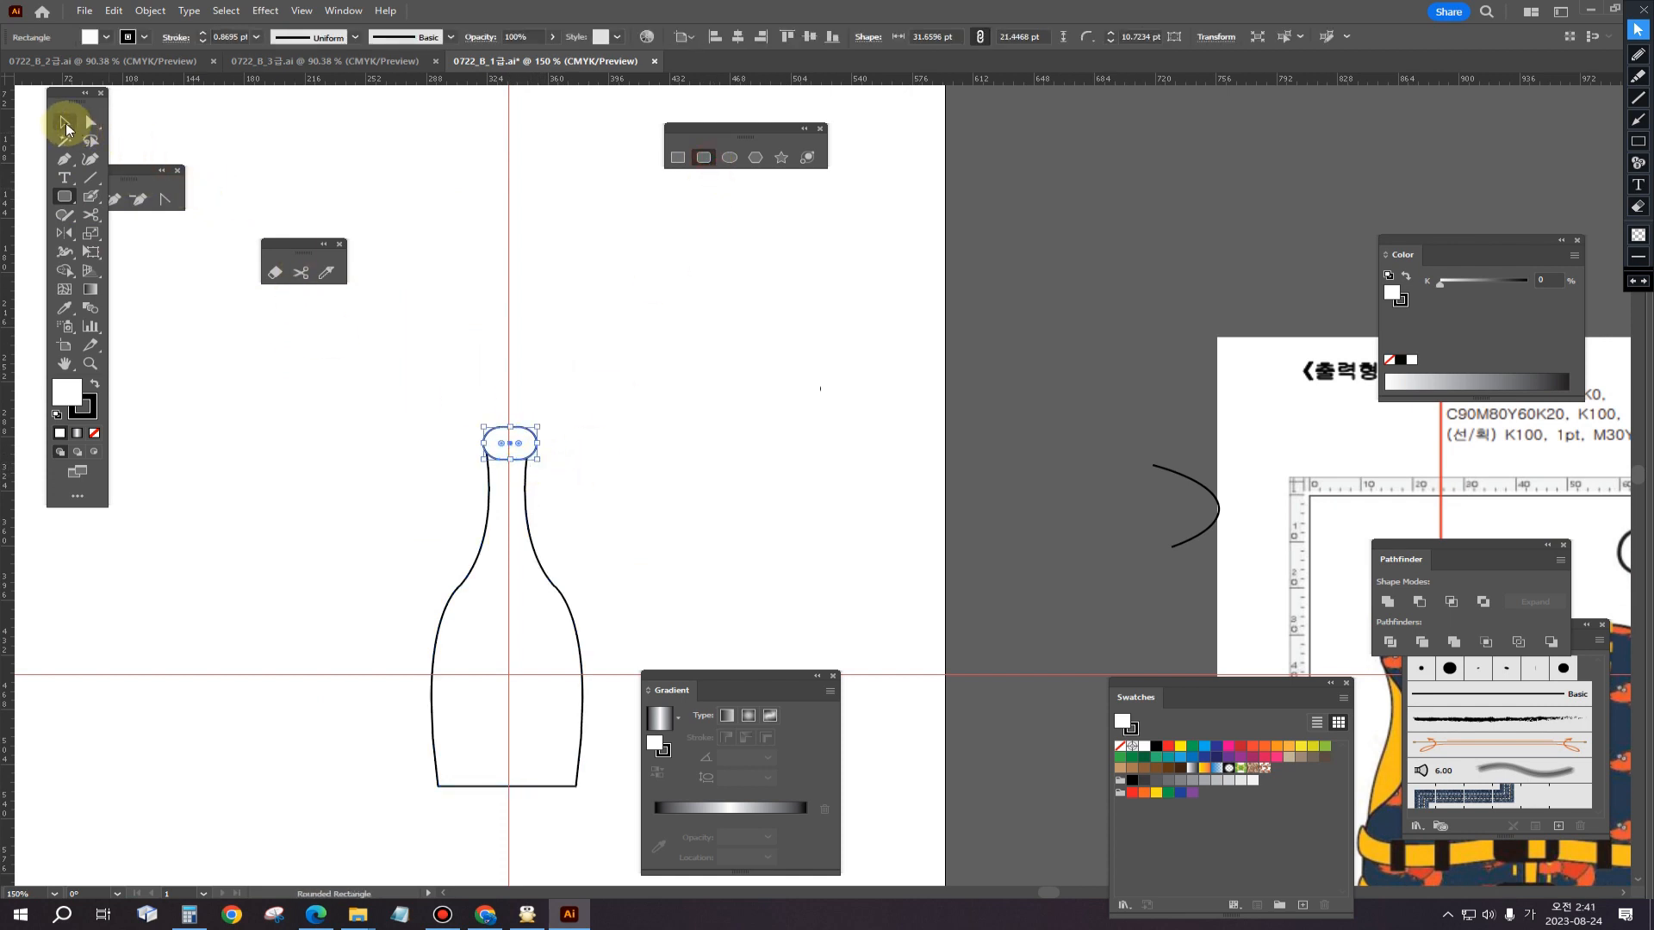
left_click(64, 121)
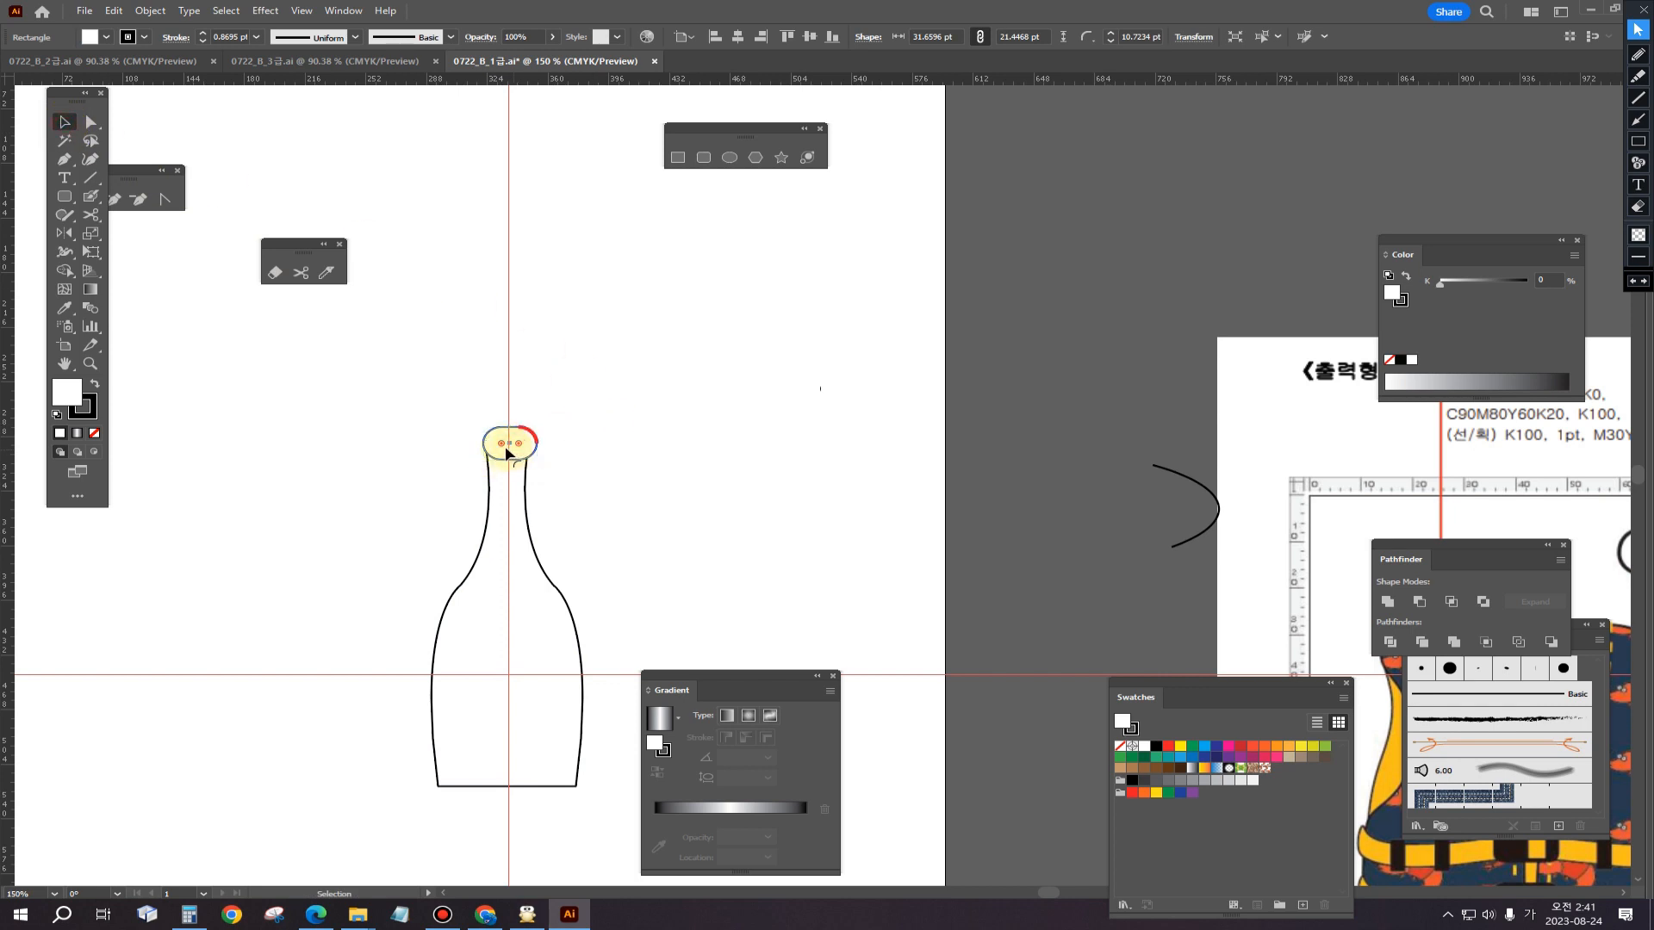
Step: Reduce the cap's corner radius to about 7.1 pt and fit the cap on the bottle neck, centred on the vertical guide
scroll(561, 458, "up", 2)
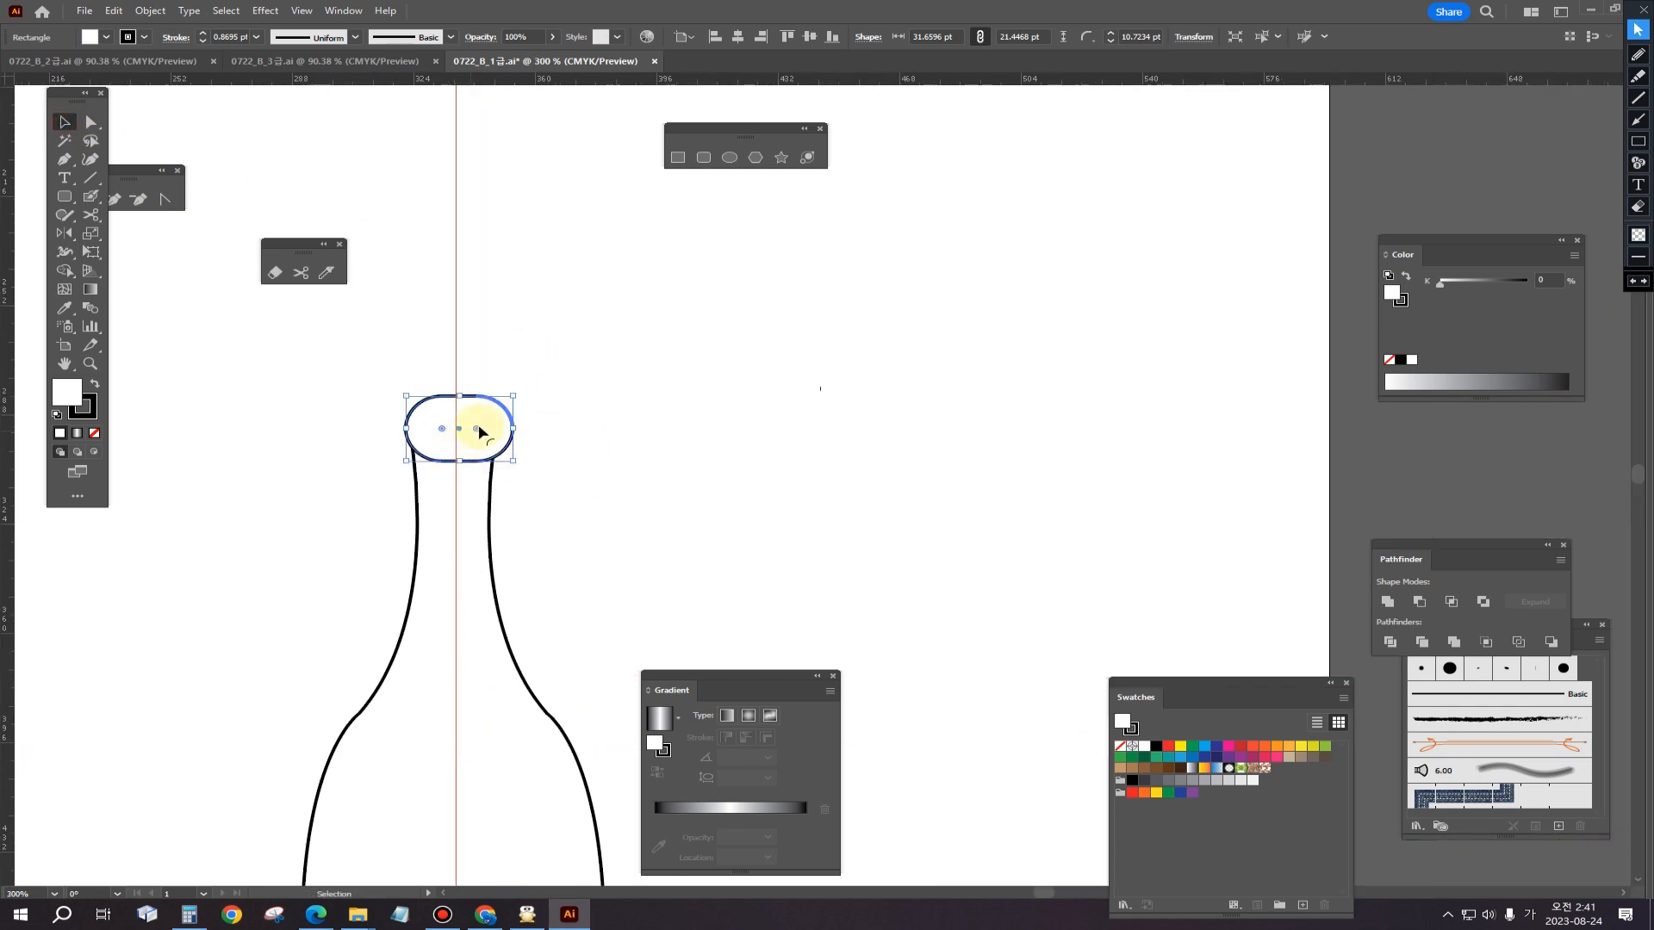
left_click_drag(479, 431, 490, 424)
left_click(65, 123)
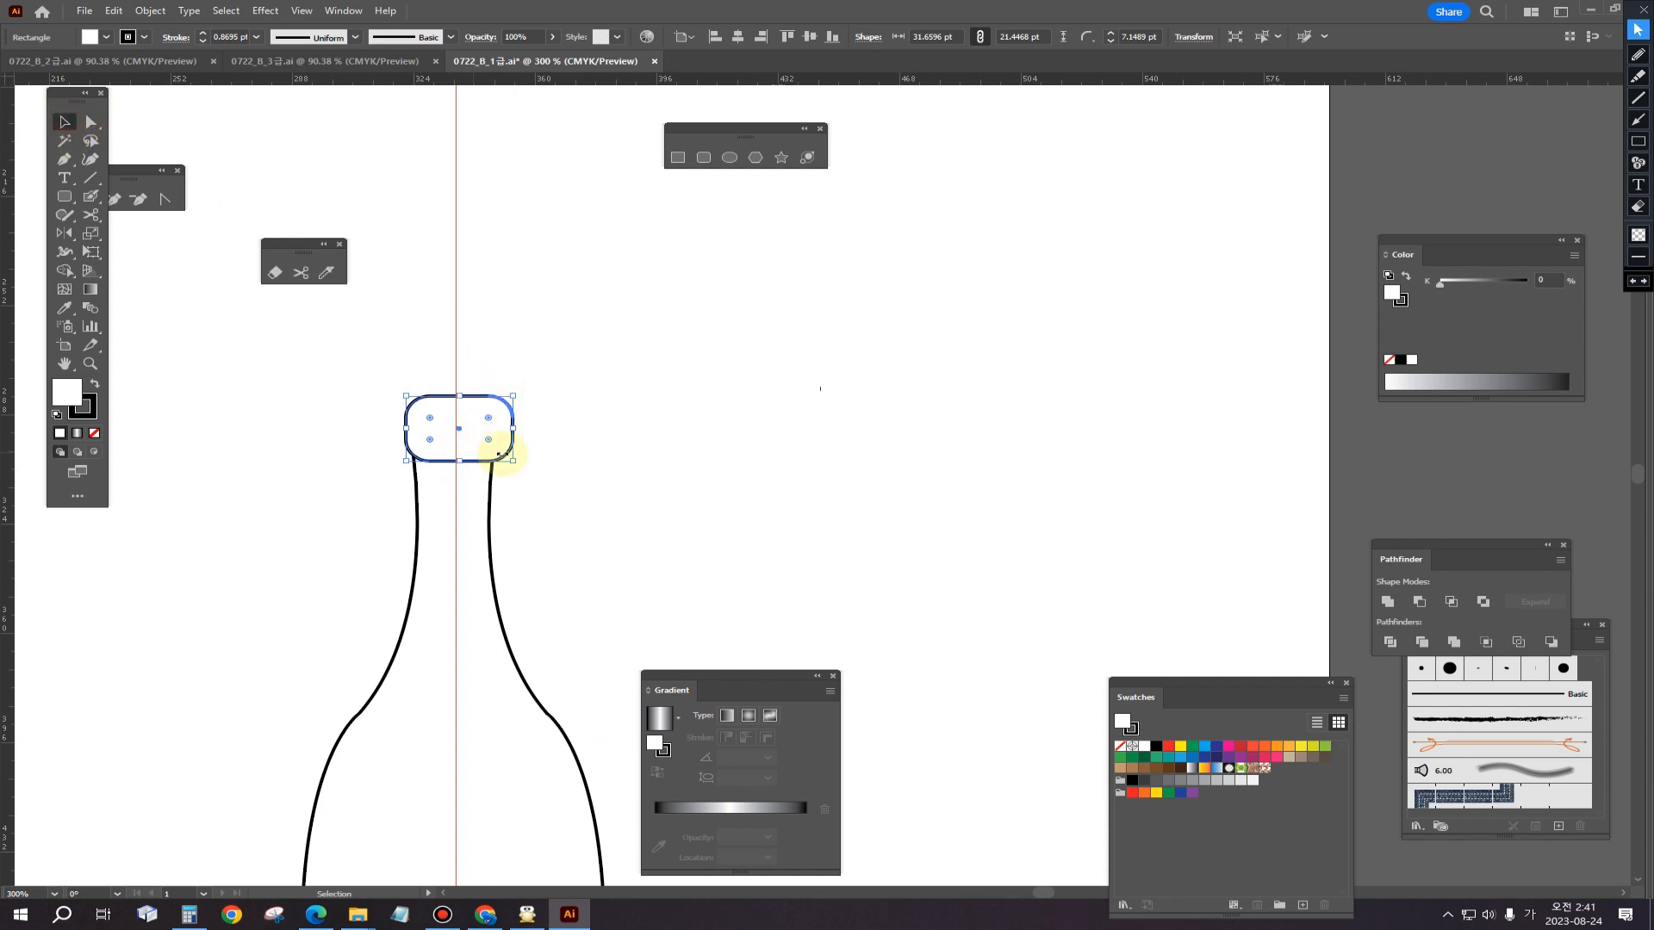
left_click(781, 438)
mouse_move(478, 447)
left_mouse_down()
mouse_move(455, 410)
mouse_move(416, 431)
left_mouse_up()
left_click(598, 468)
key("ctrl+1")
left_click_drag(675, 534, 585, 352)
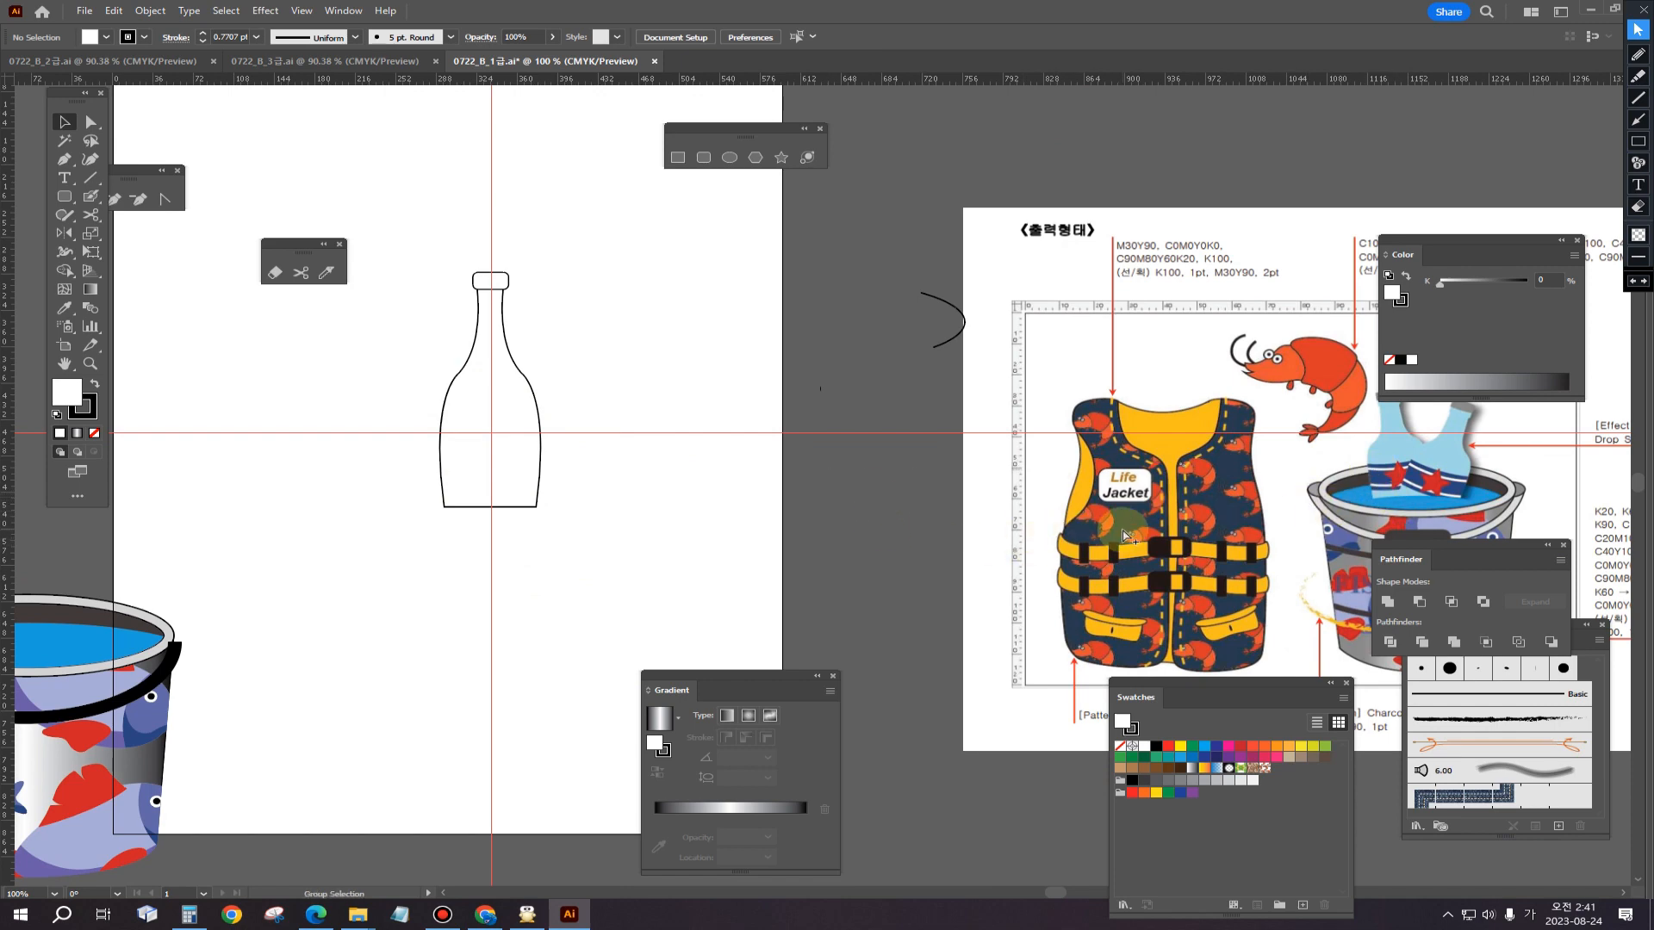
Step: Check the brush specified in the reference image and open the Artistic_ChalkCharcoalPencil brush library
scroll(1123, 532, "down", 2)
left_click_drag(989, 541, 784, 559)
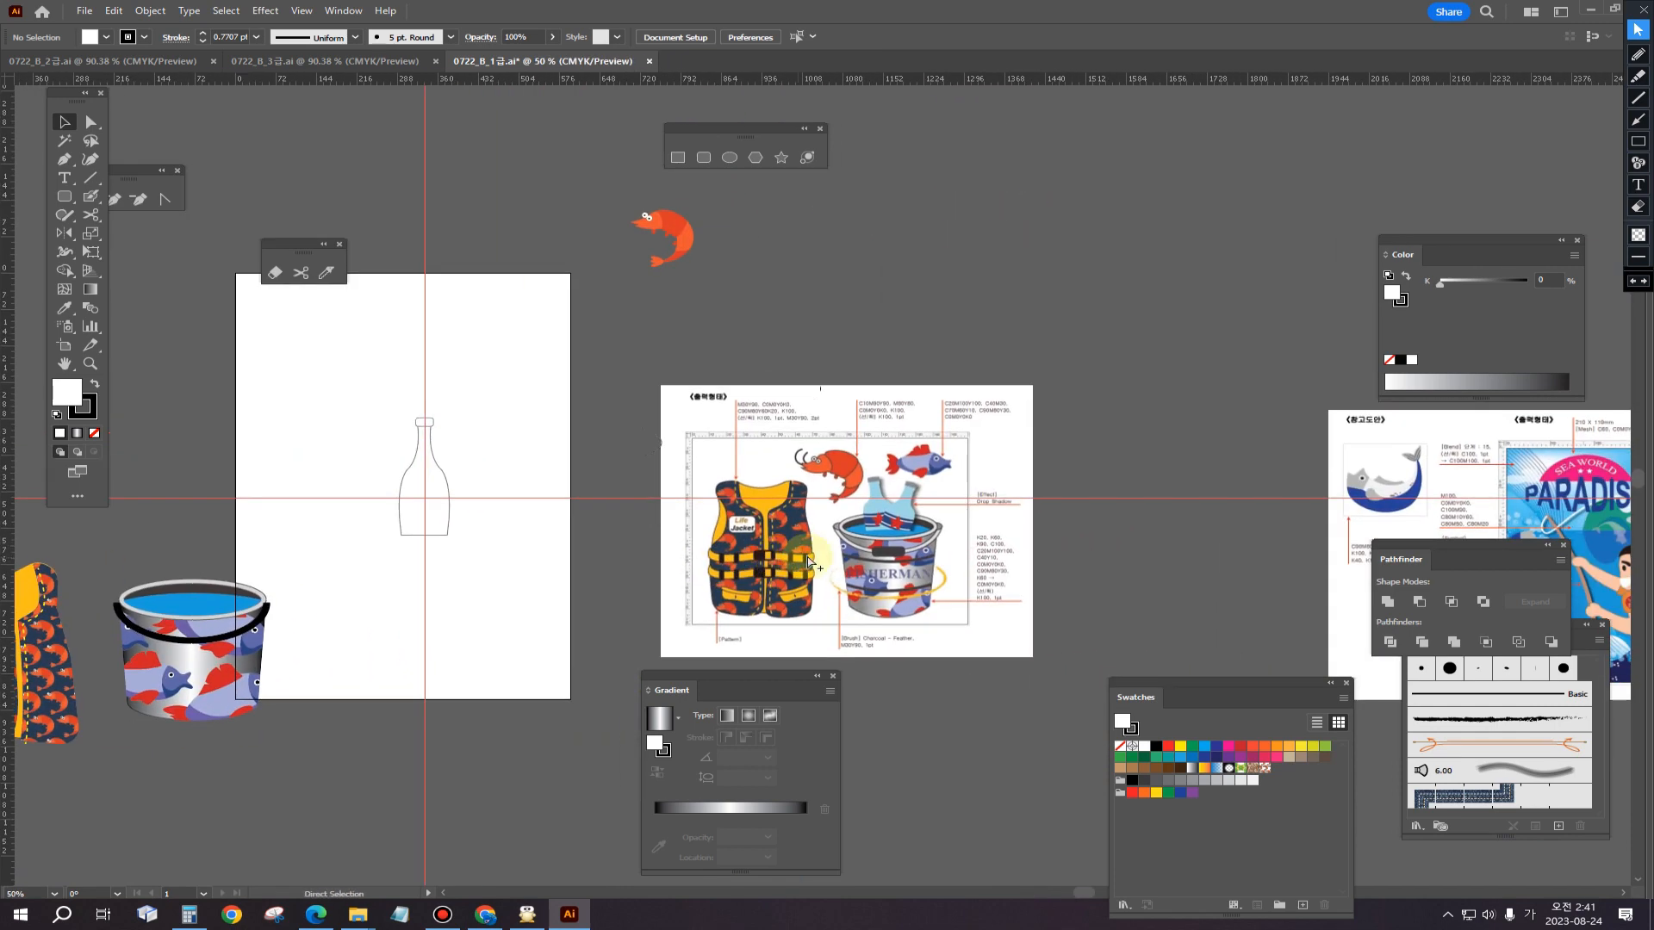
scroll(784, 559, "up", 2)
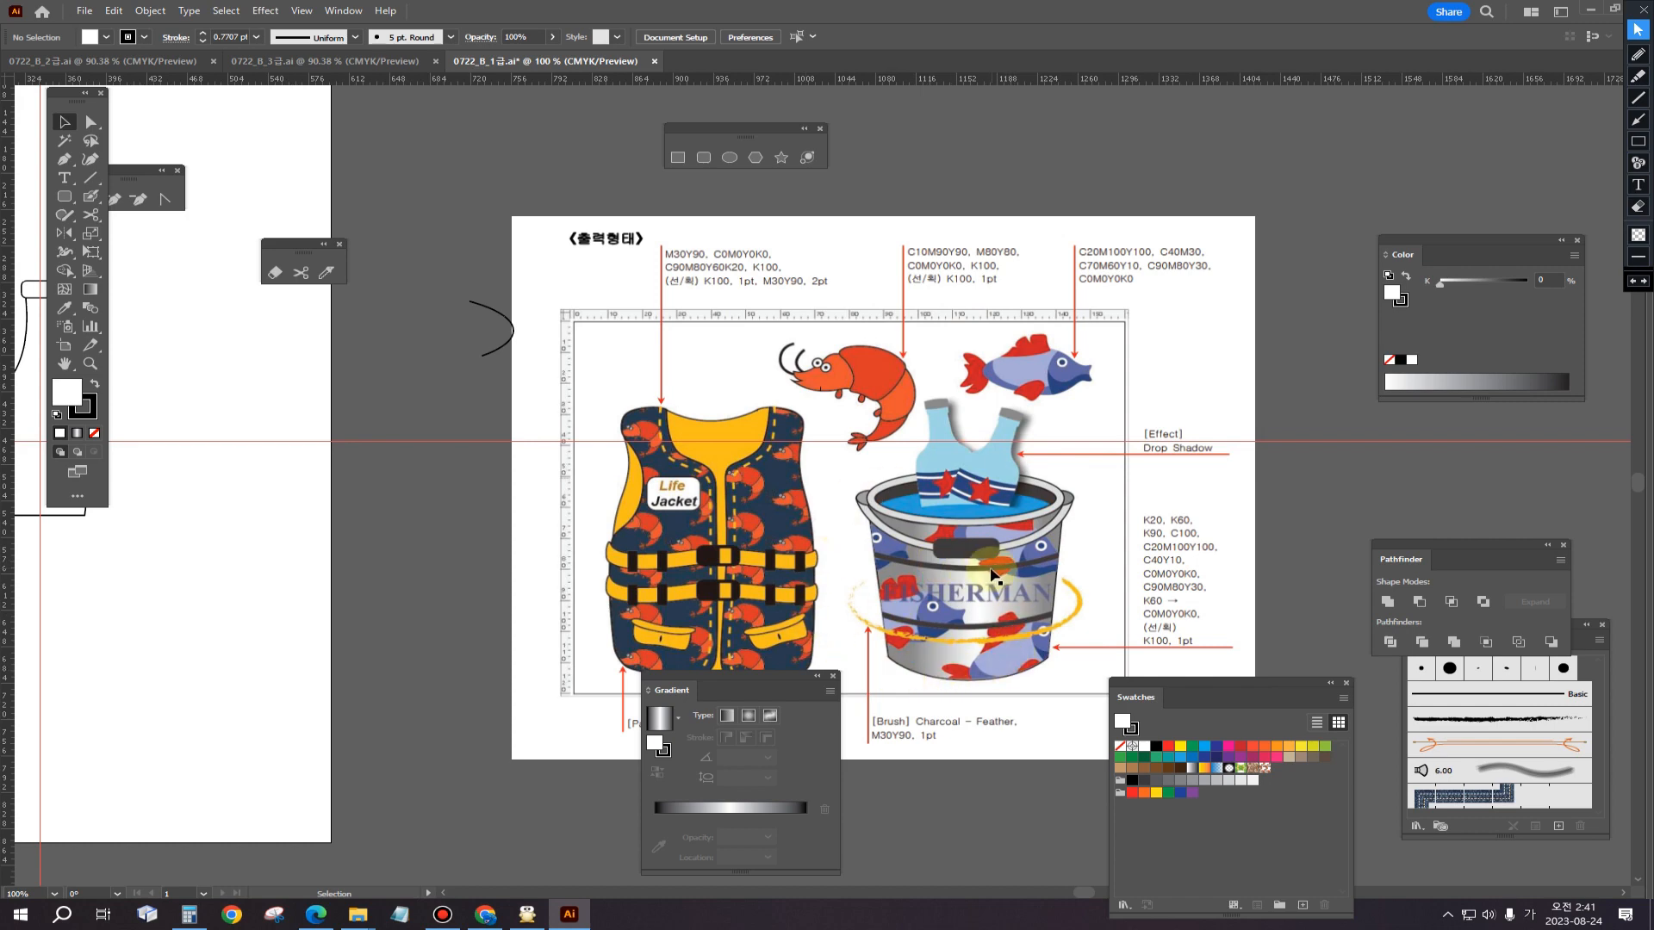
left_click_drag(1071, 683, 875, 482)
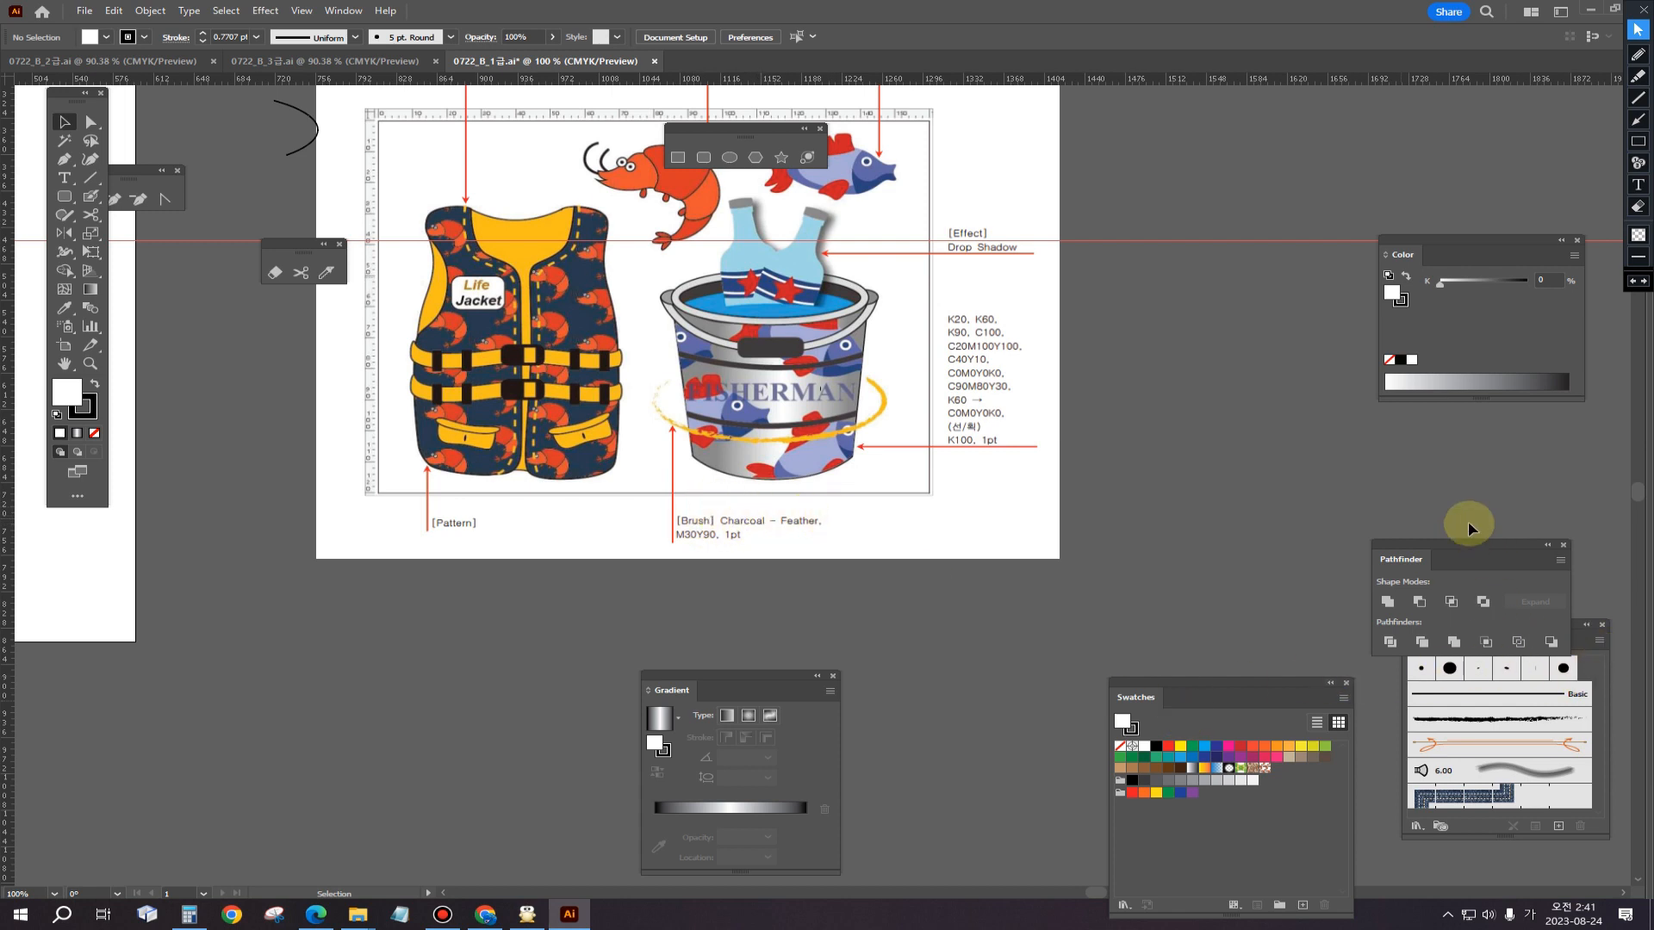
left_click_drag(1433, 546, 1270, 351)
left_click_drag(1433, 628, 939, 419)
left_click(925, 629)
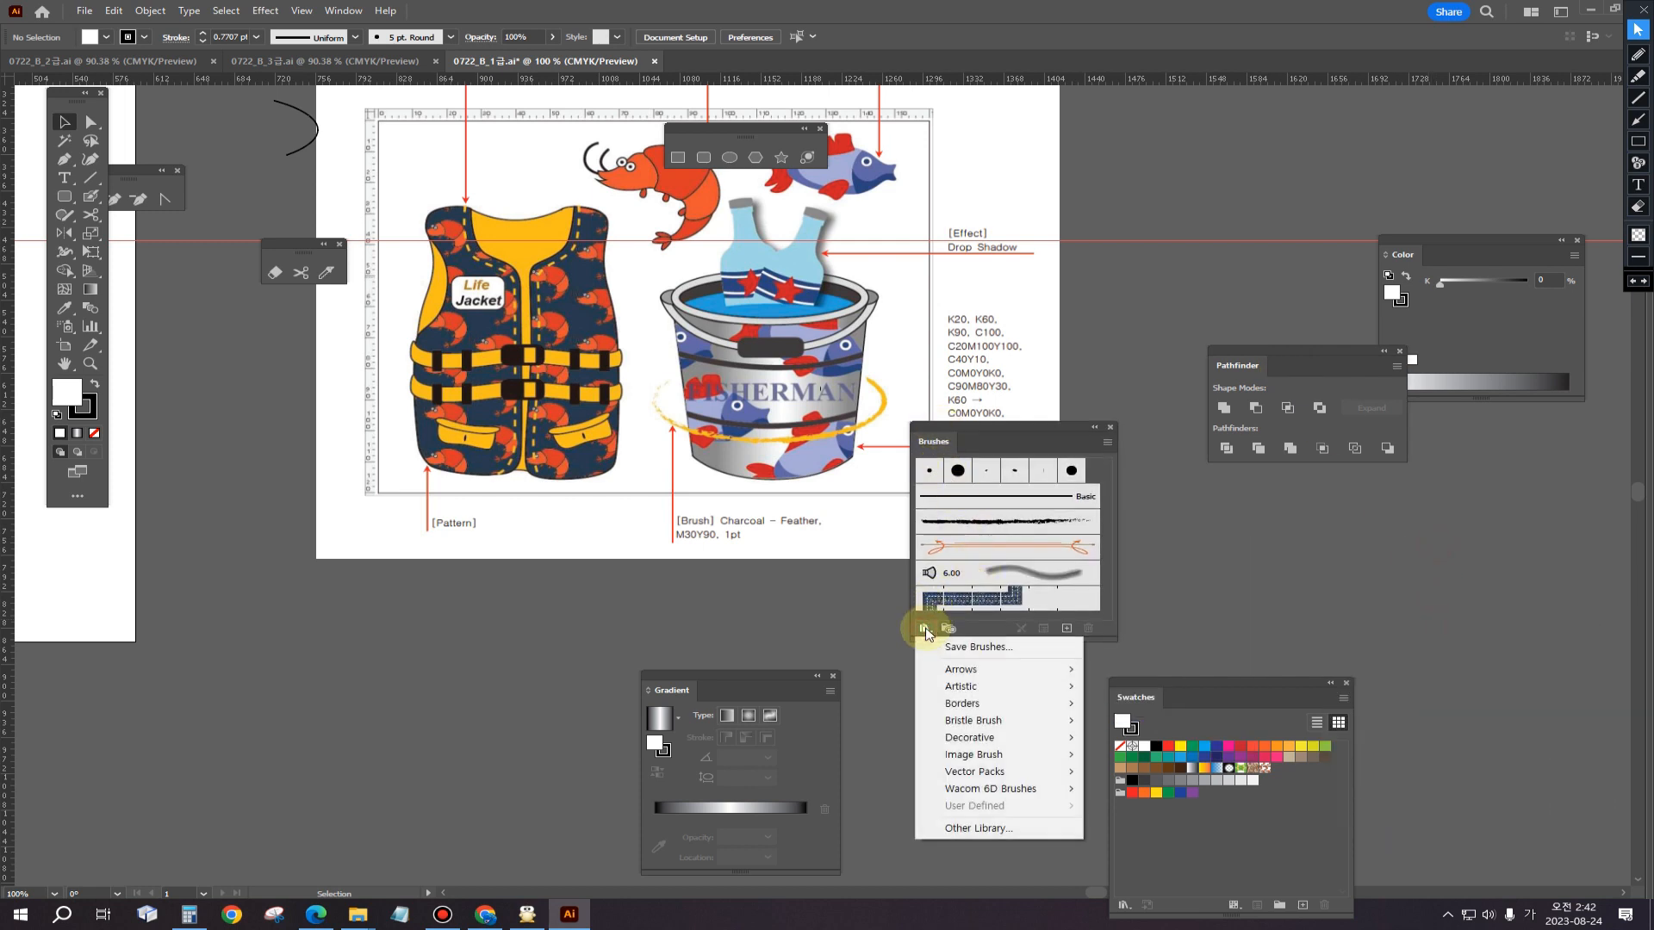
mouse_move(957, 690)
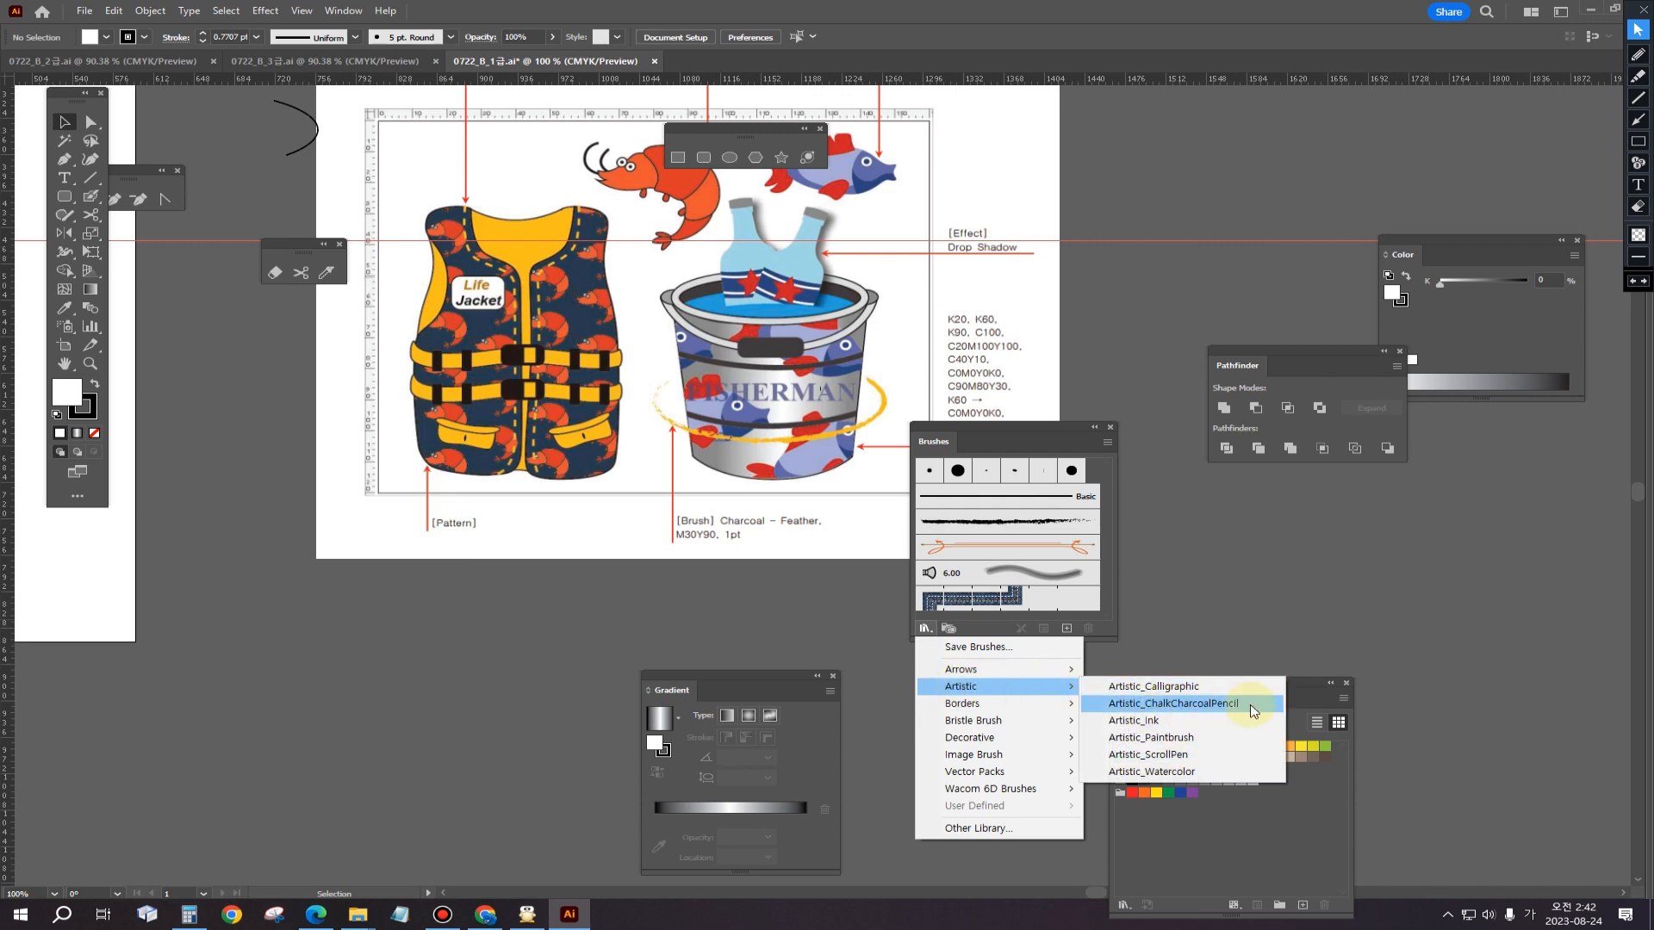
left_click(1217, 712)
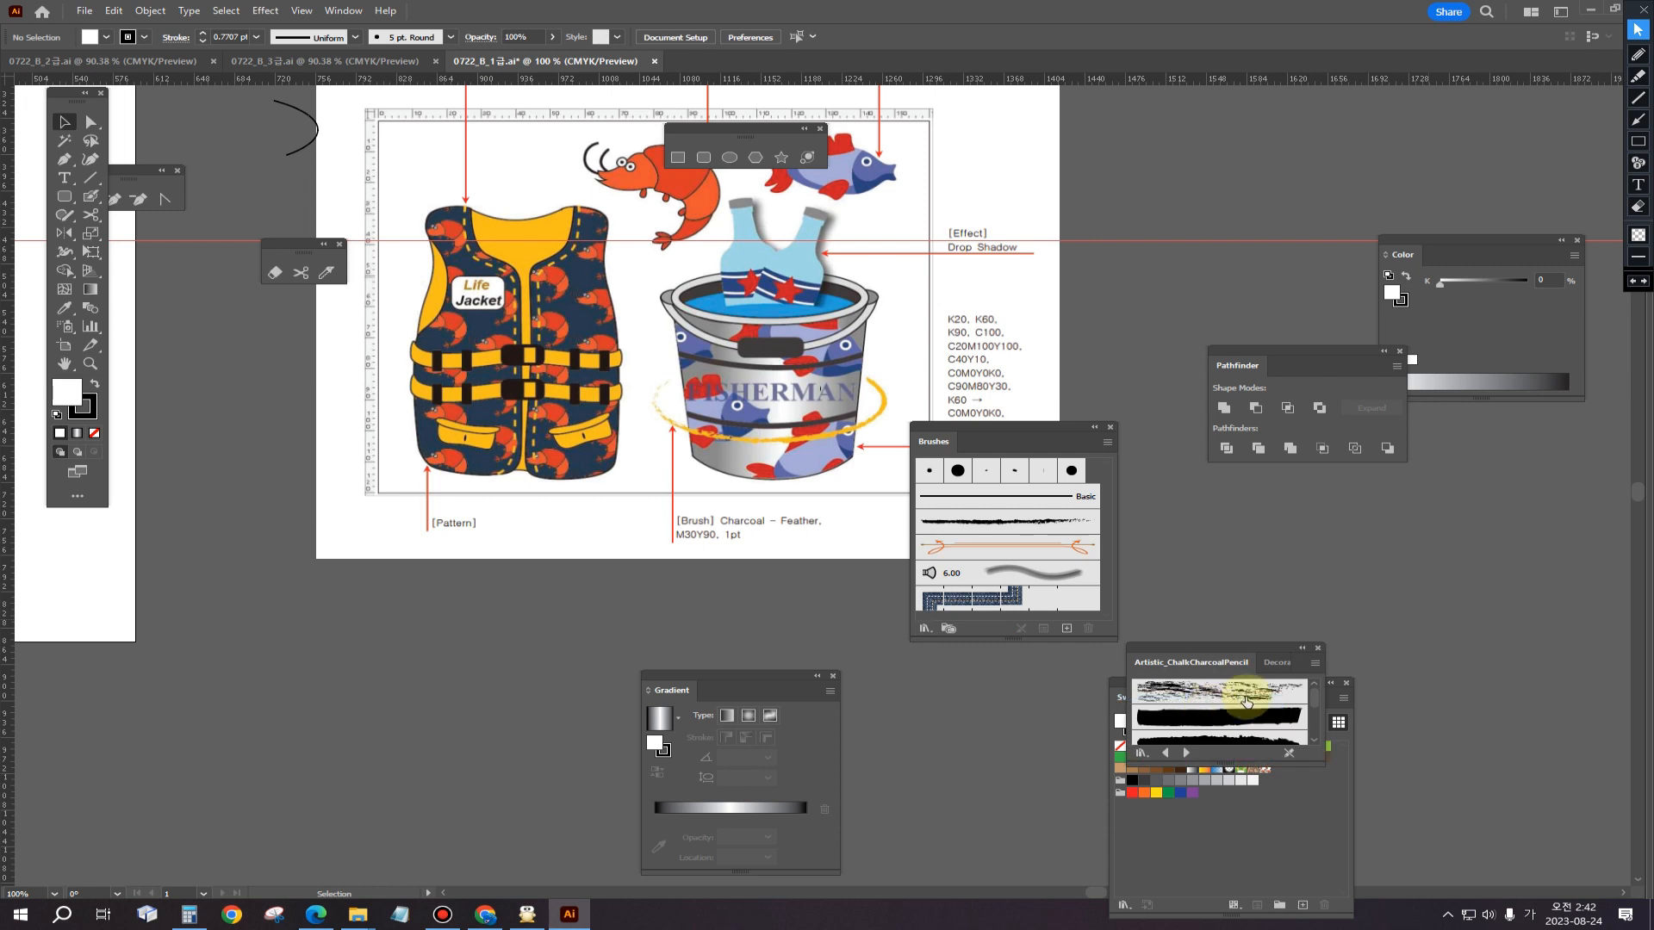
Step: Enlarge the brush library, show its brushes as a named list and choose Charcoal - Feather
left_click_drag(1232, 676, 361, 600)
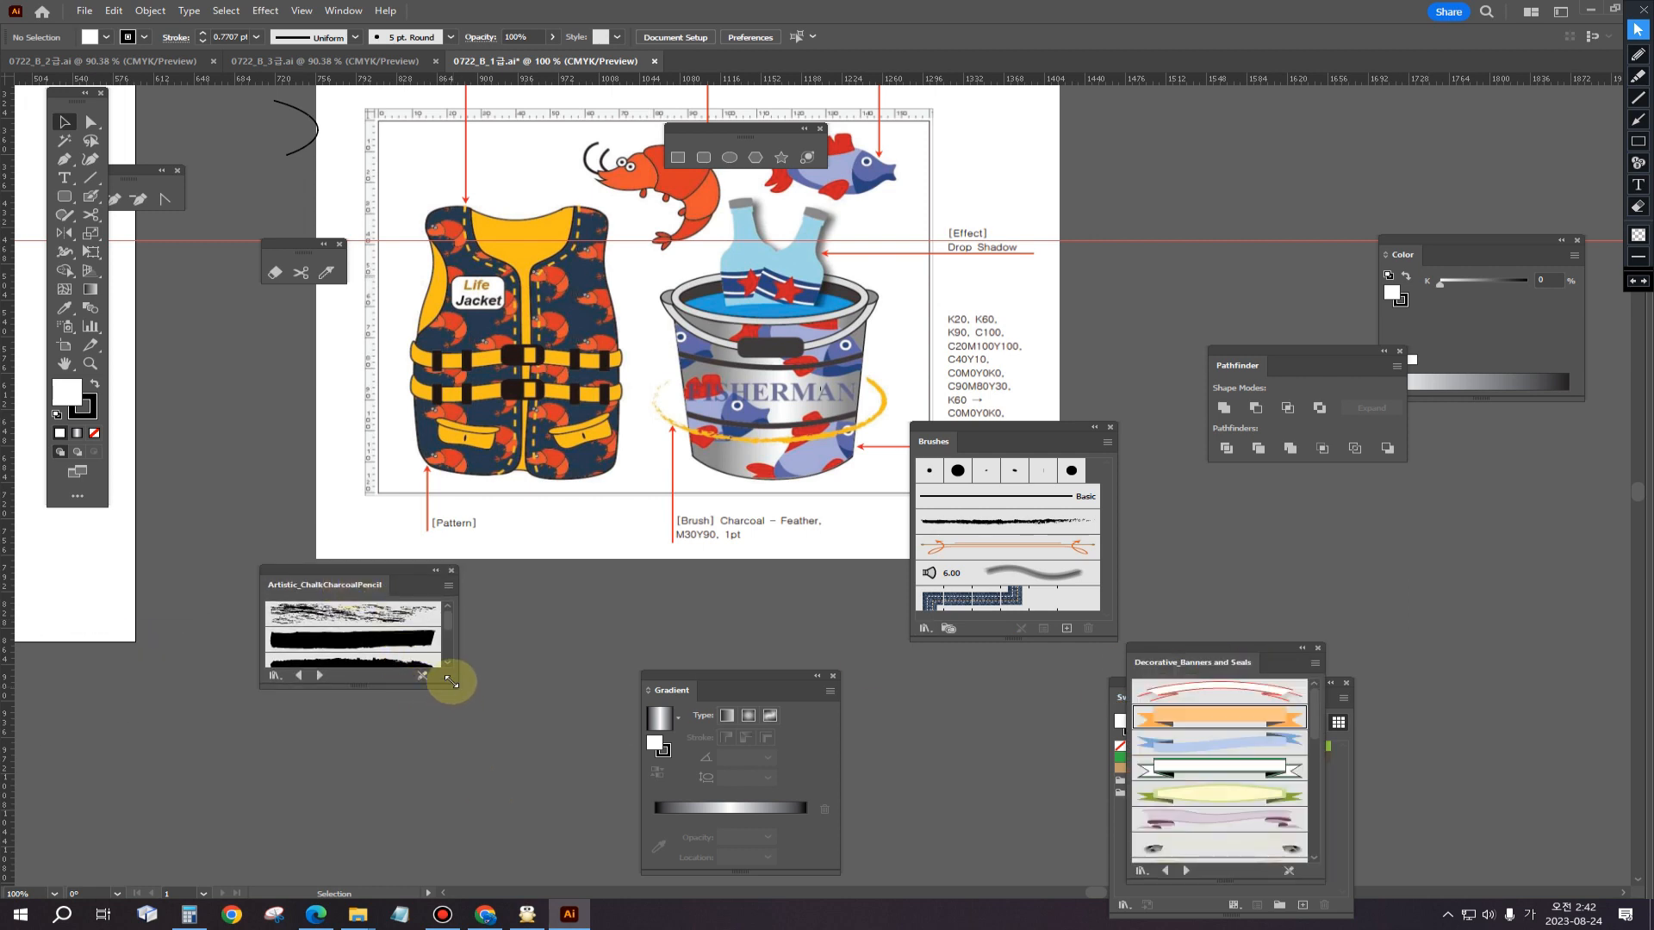
left_click_drag(449, 689, 484, 789)
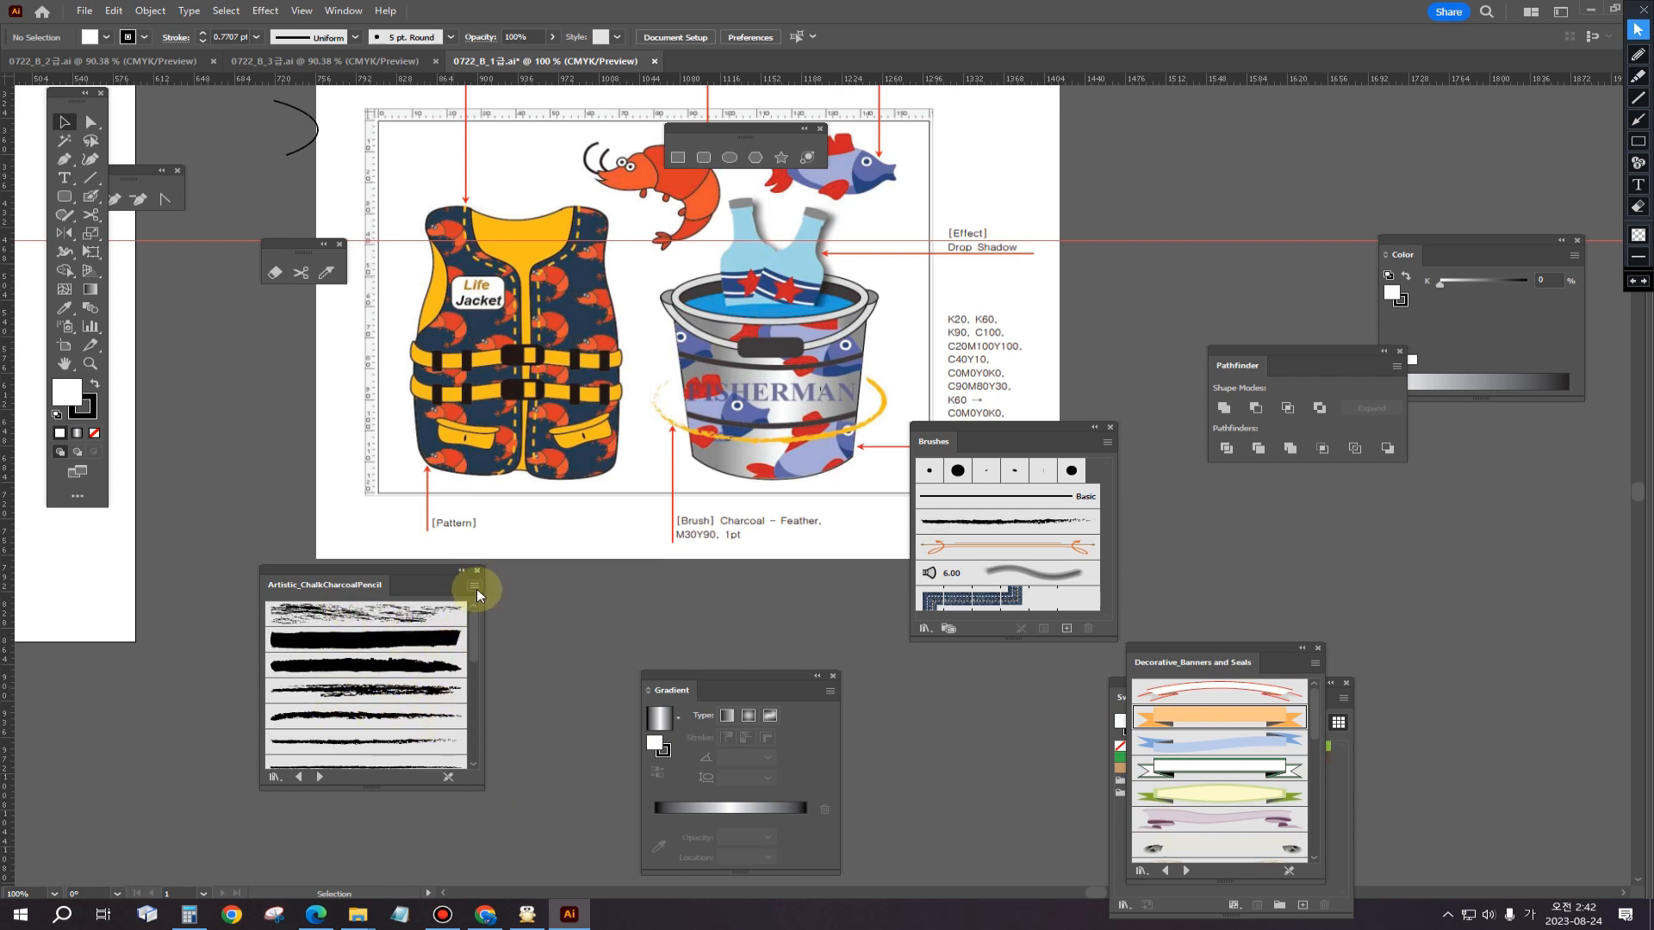
left_click(473, 587)
left_click(534, 653)
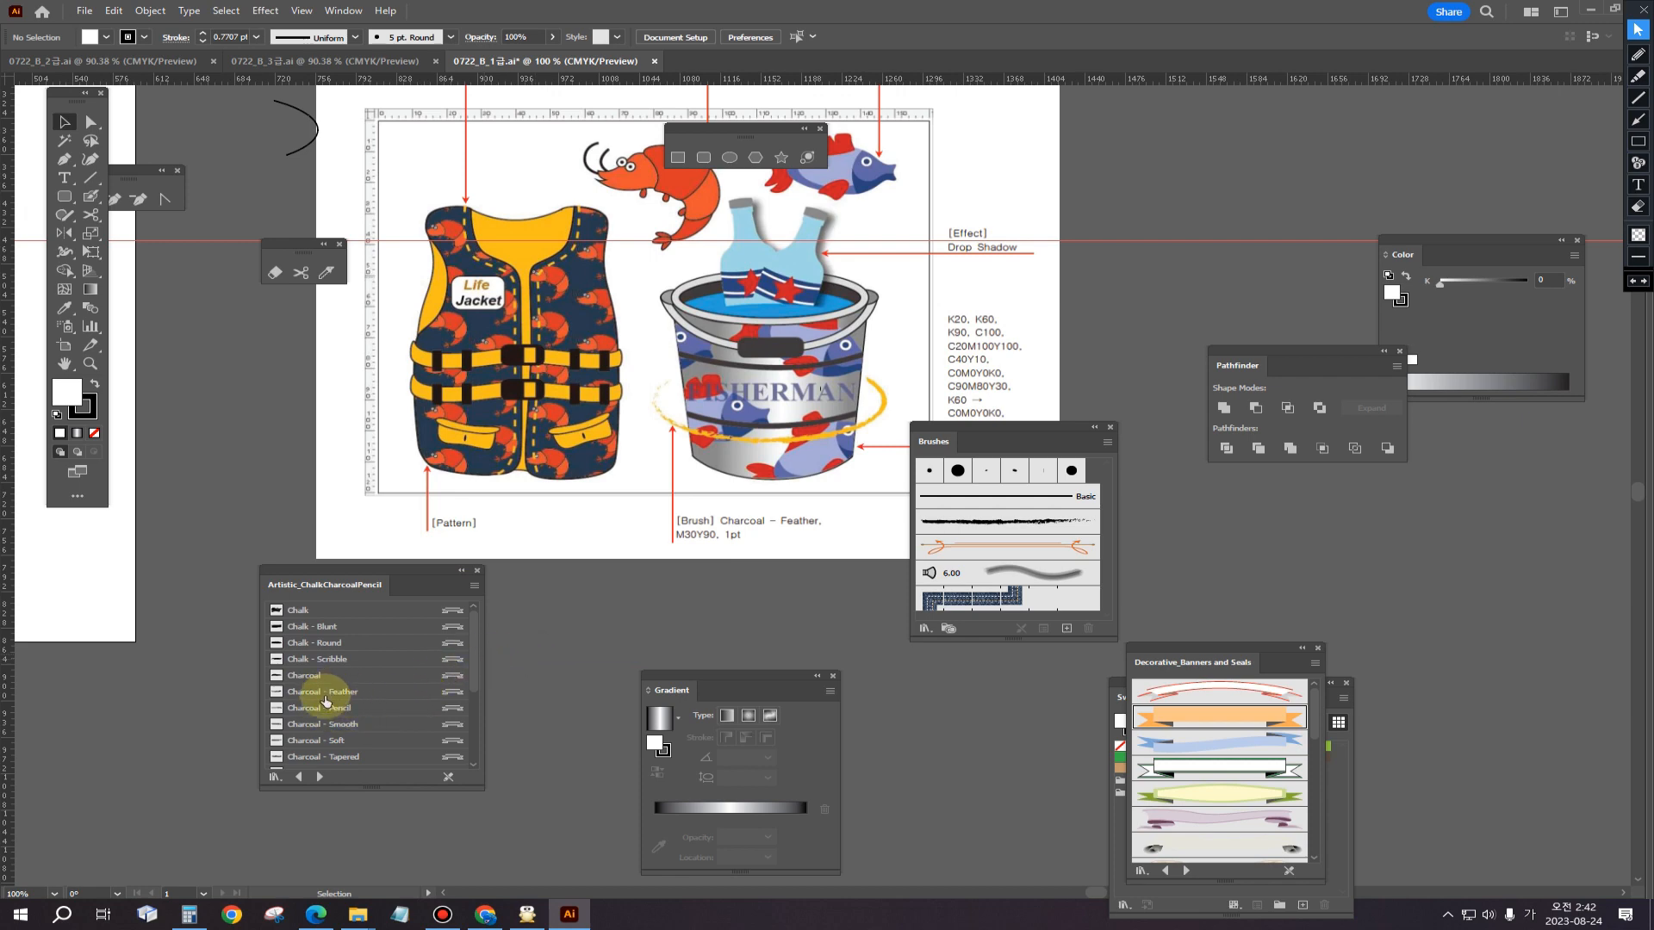
left_click(332, 698)
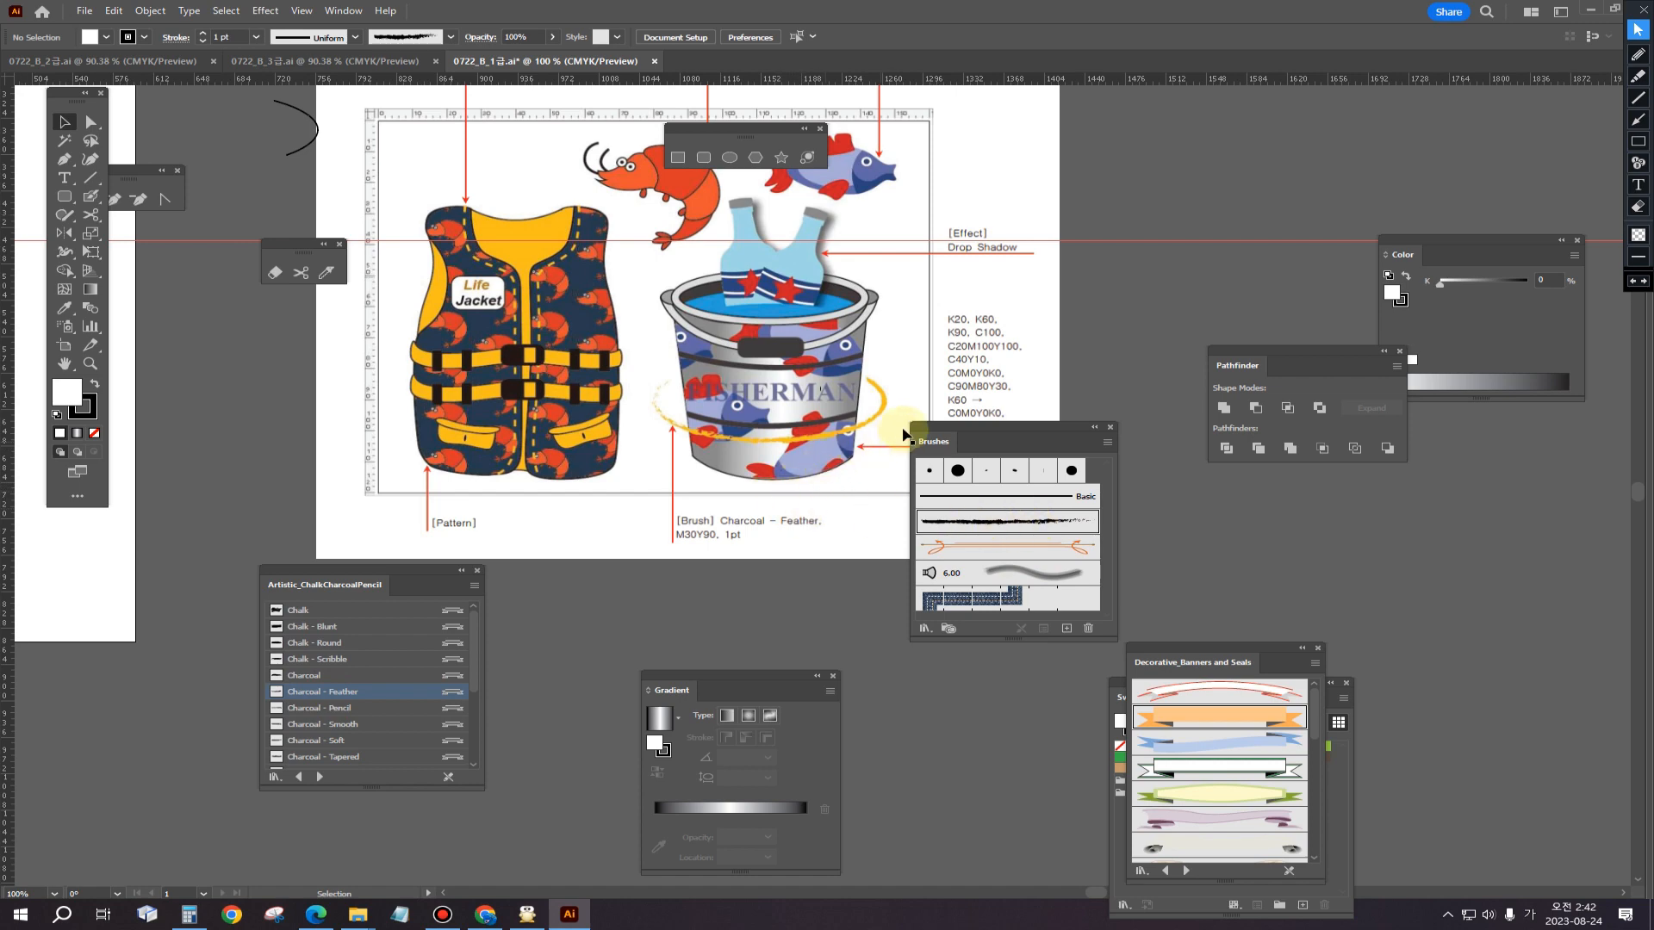
left_click_drag(971, 430, 1148, 472)
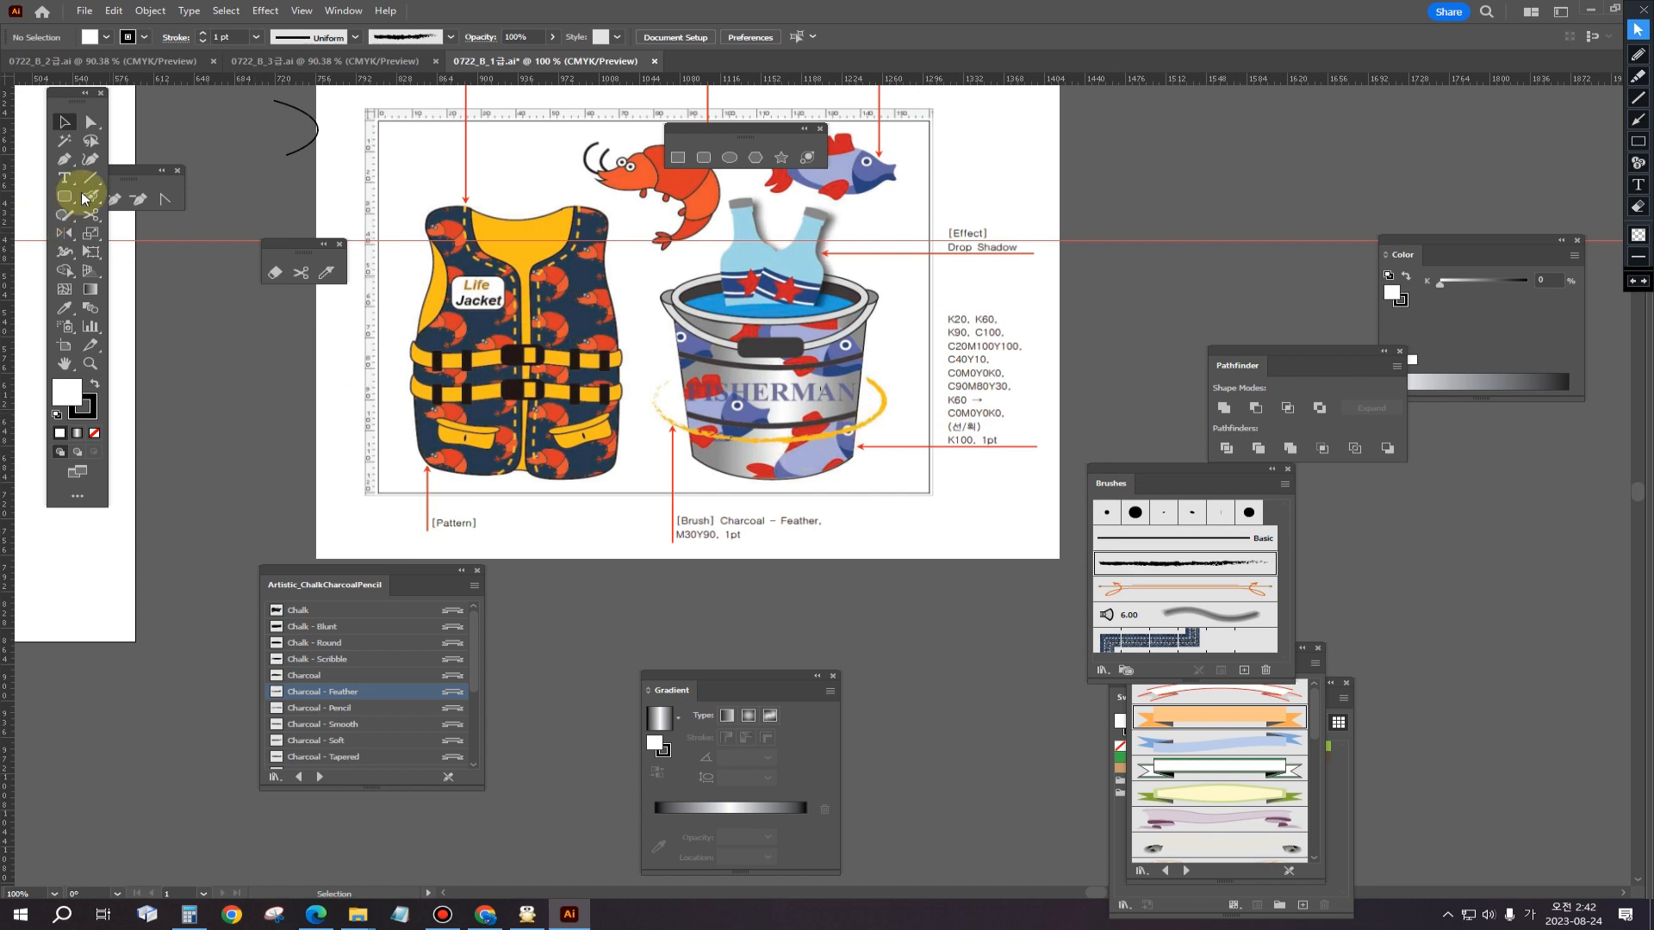
Step: Draw an ellipse about 302 by 127 pt centred on the vertical guide below the bottle and apply the Charcoal - Feather brush to it
left_click(730, 159)
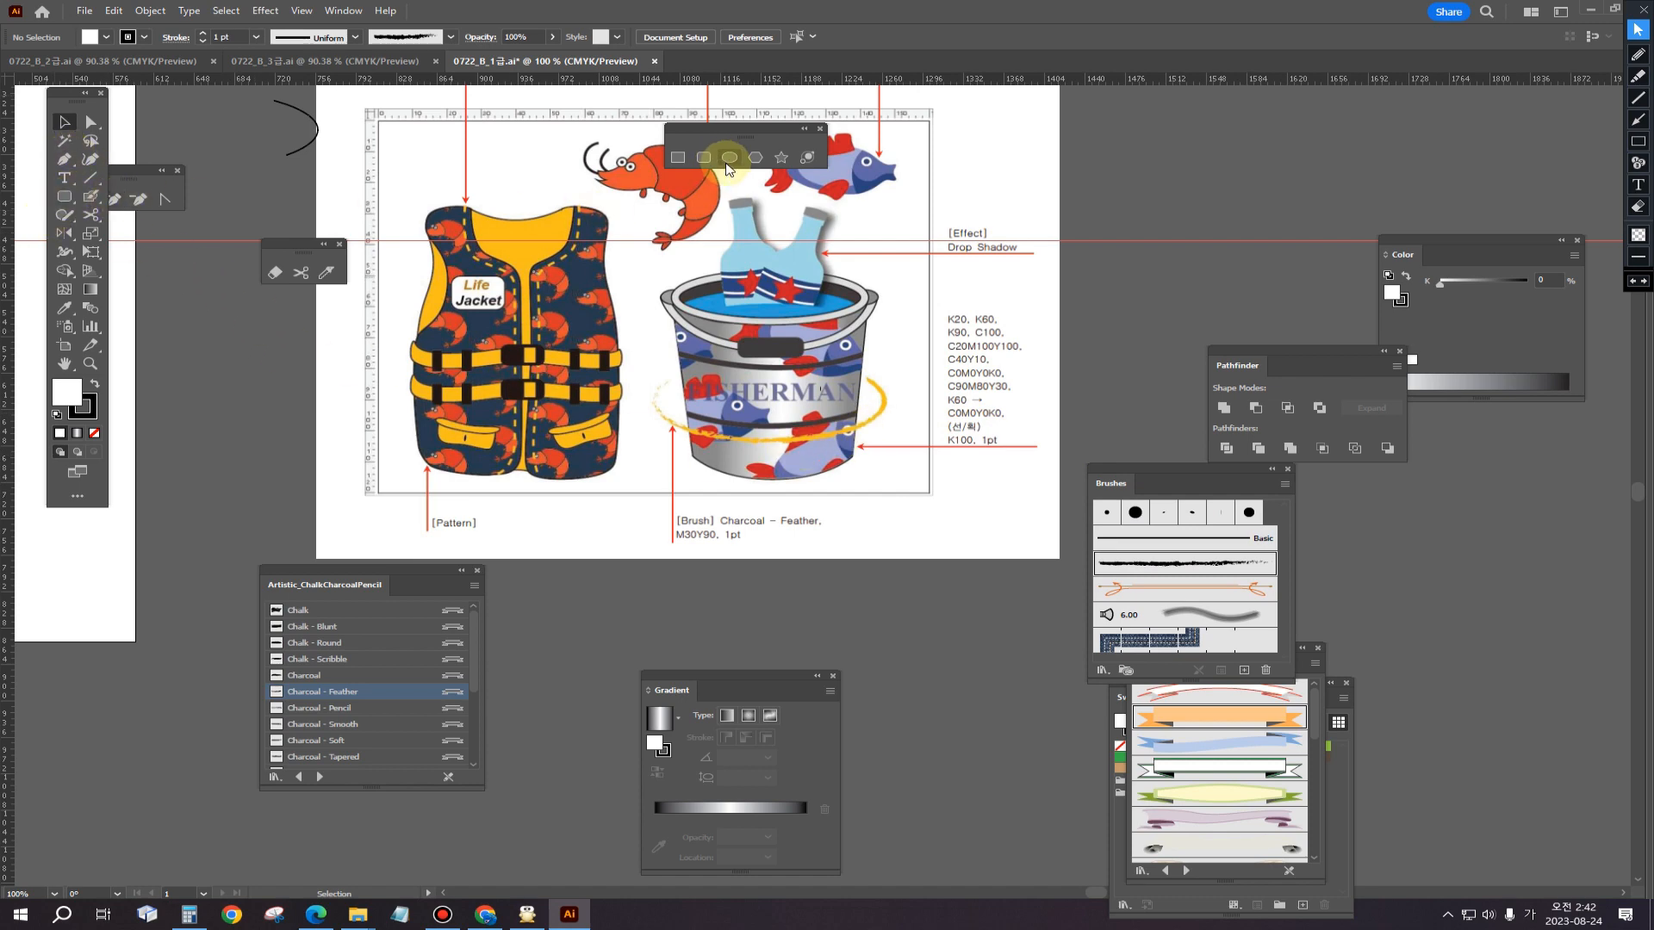
left_click_drag(746, 514, 1103, 388)
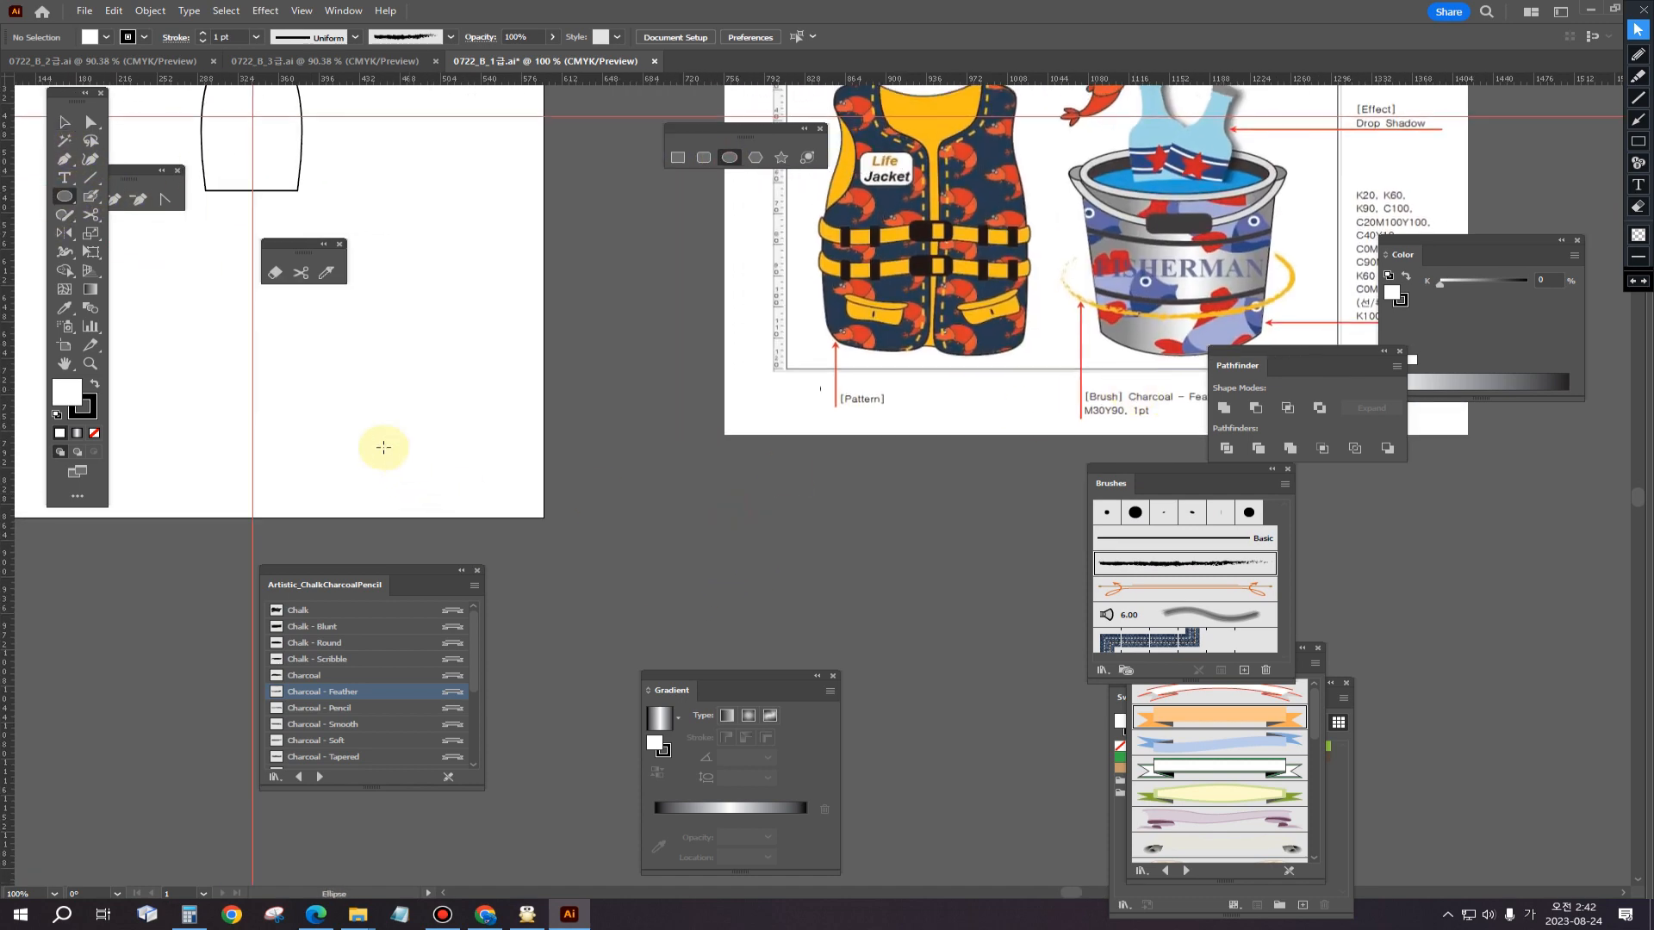
left_click_drag(254, 402, 423, 467)
left_click(64, 122)
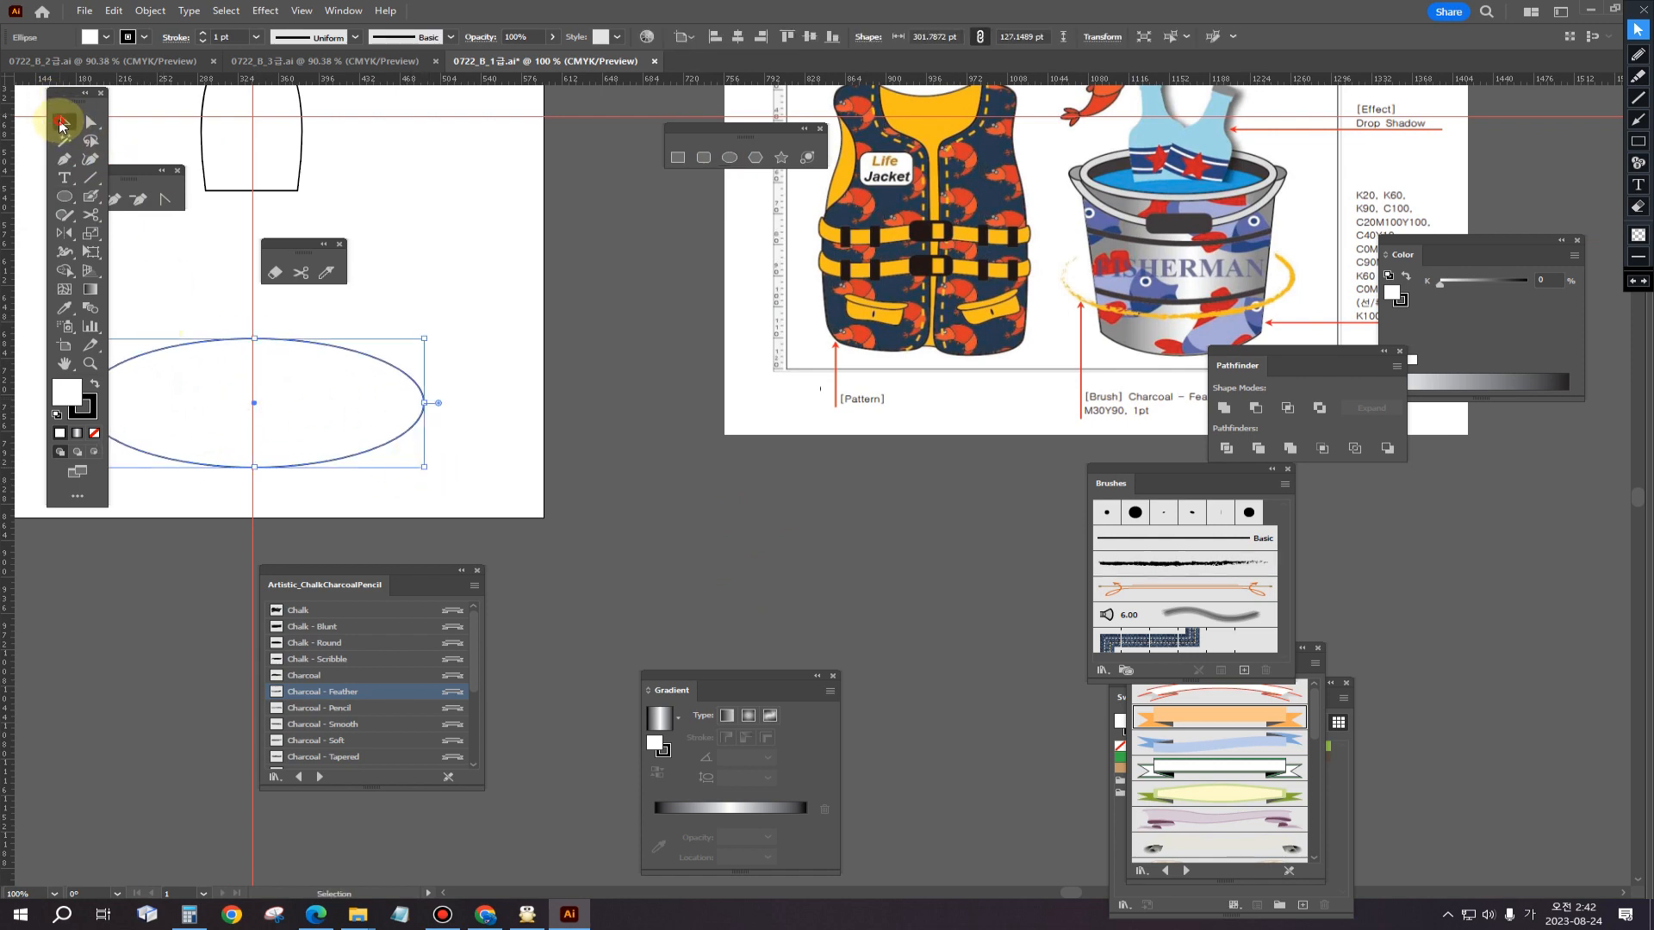
left_click(1170, 571)
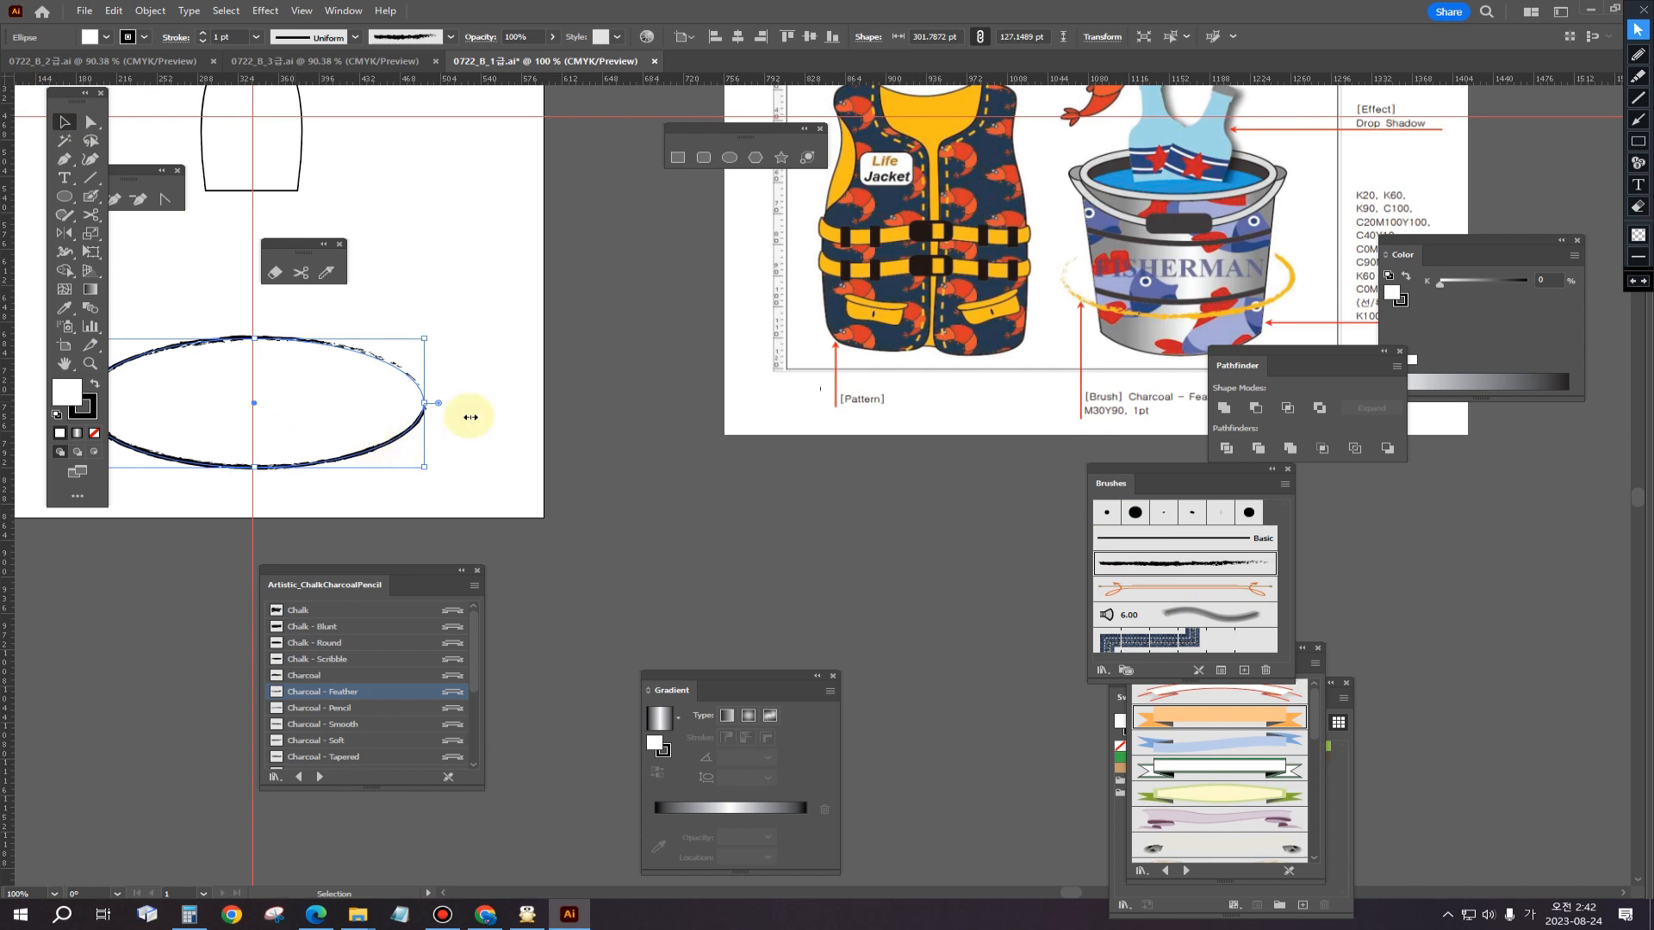
Step: Reflect the brushed ellipse across the Vertical axis without making a copy
left_click_drag(456, 485, 642, 489)
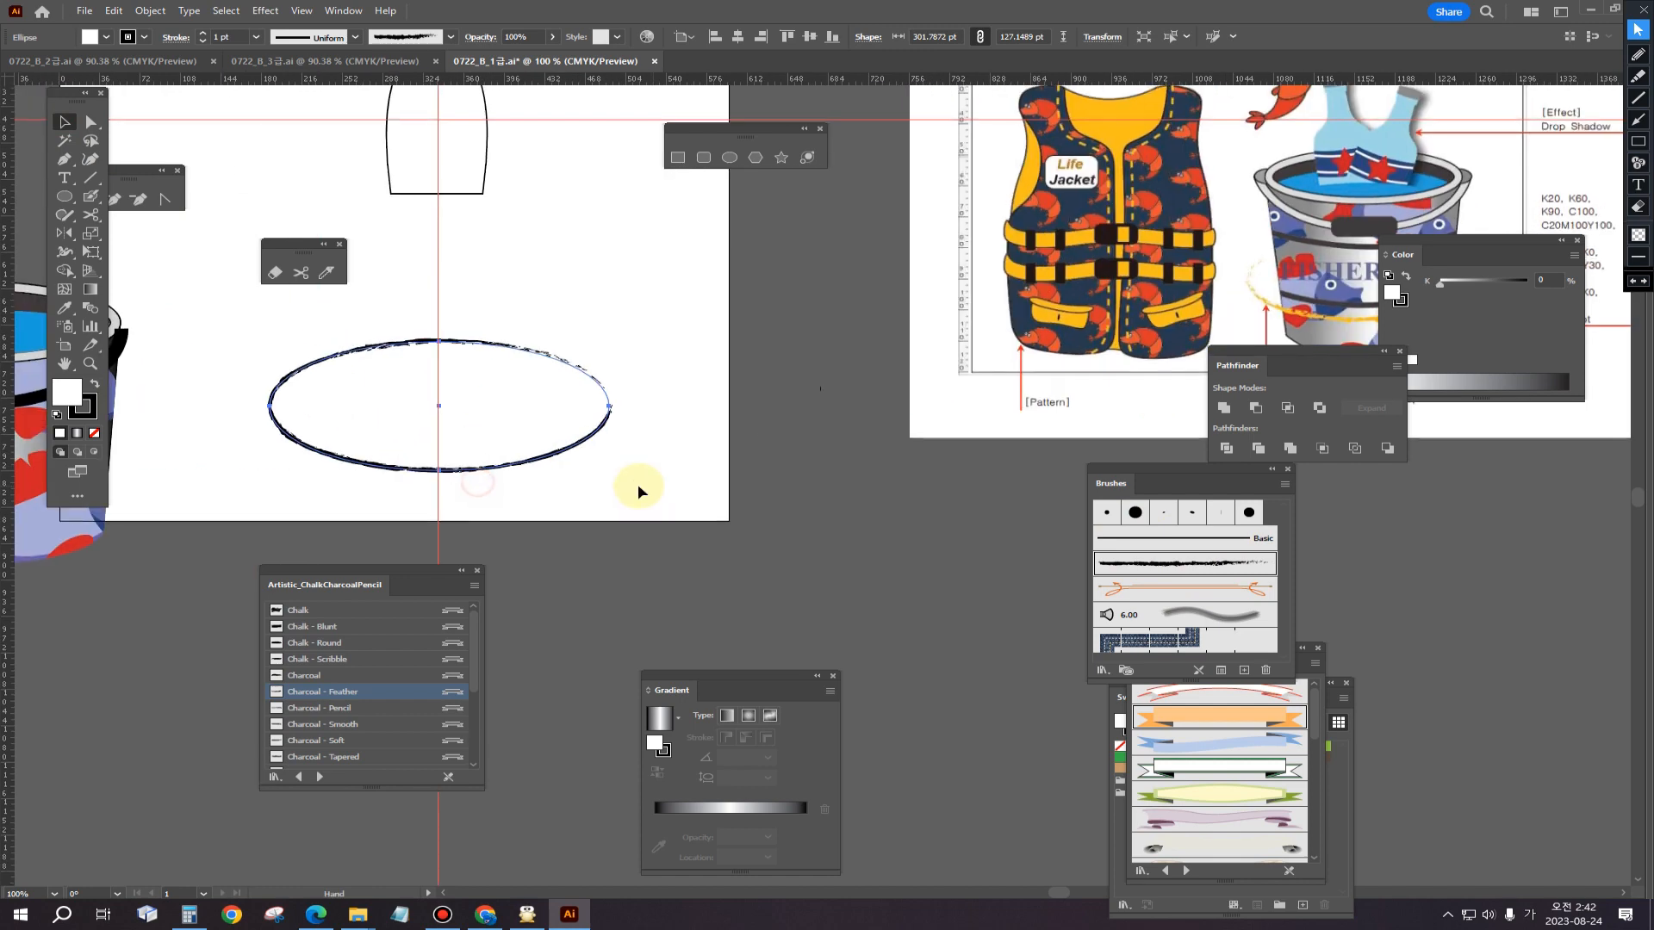
left_click_drag(1477, 255, 1580, 468)
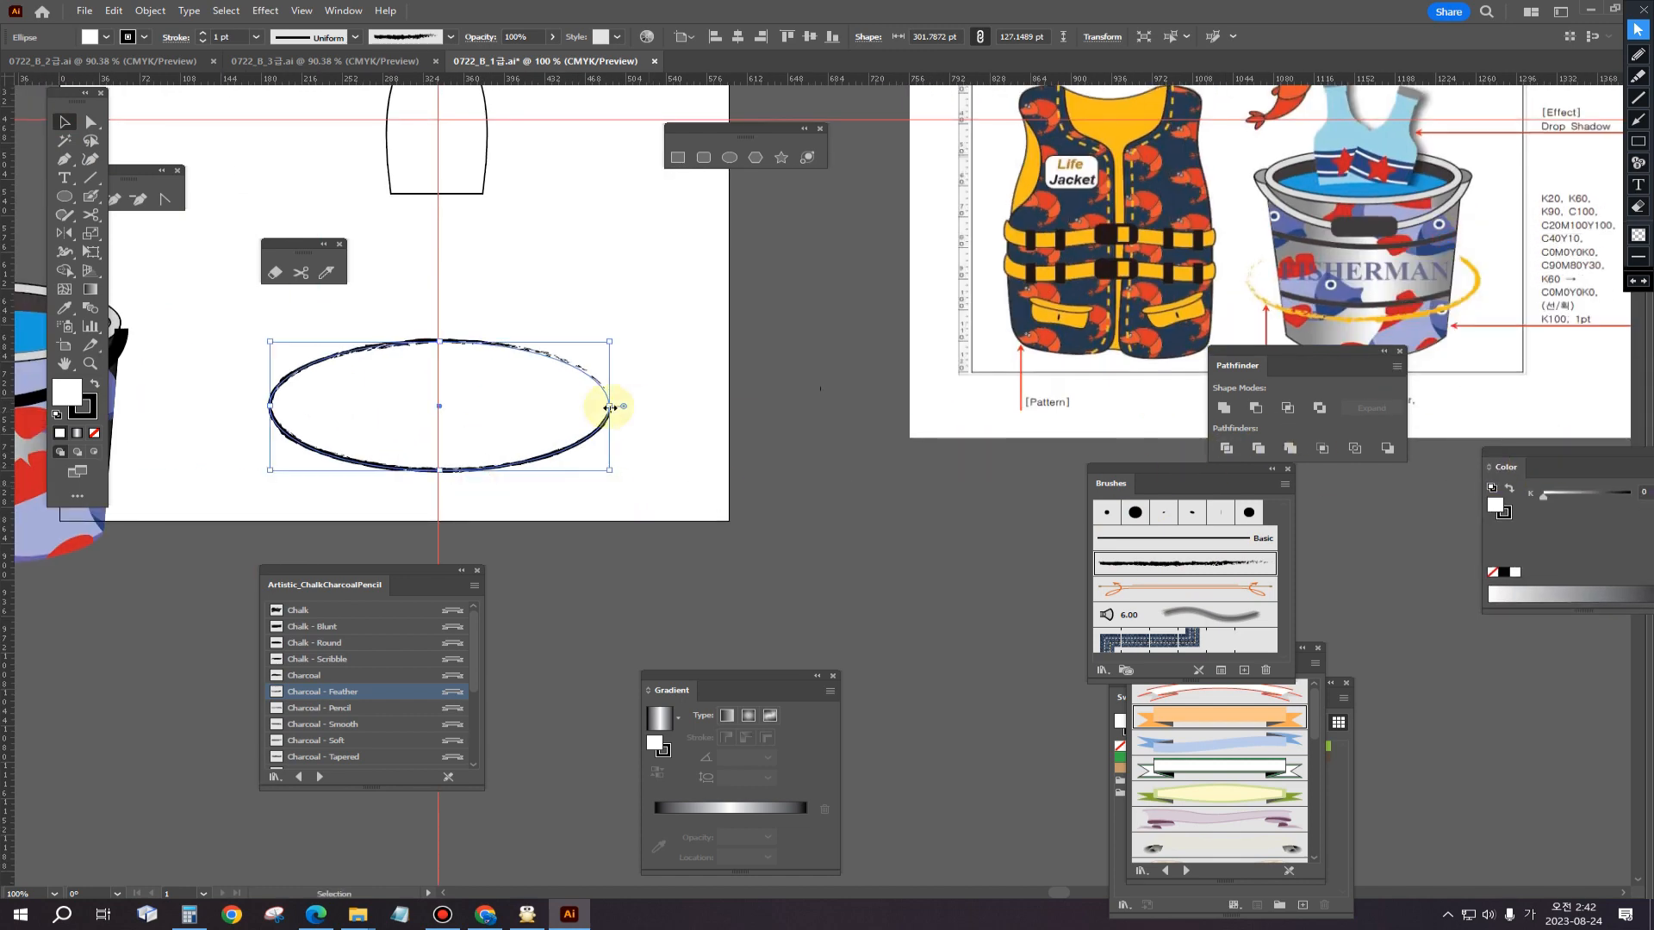
double_click(64, 232)
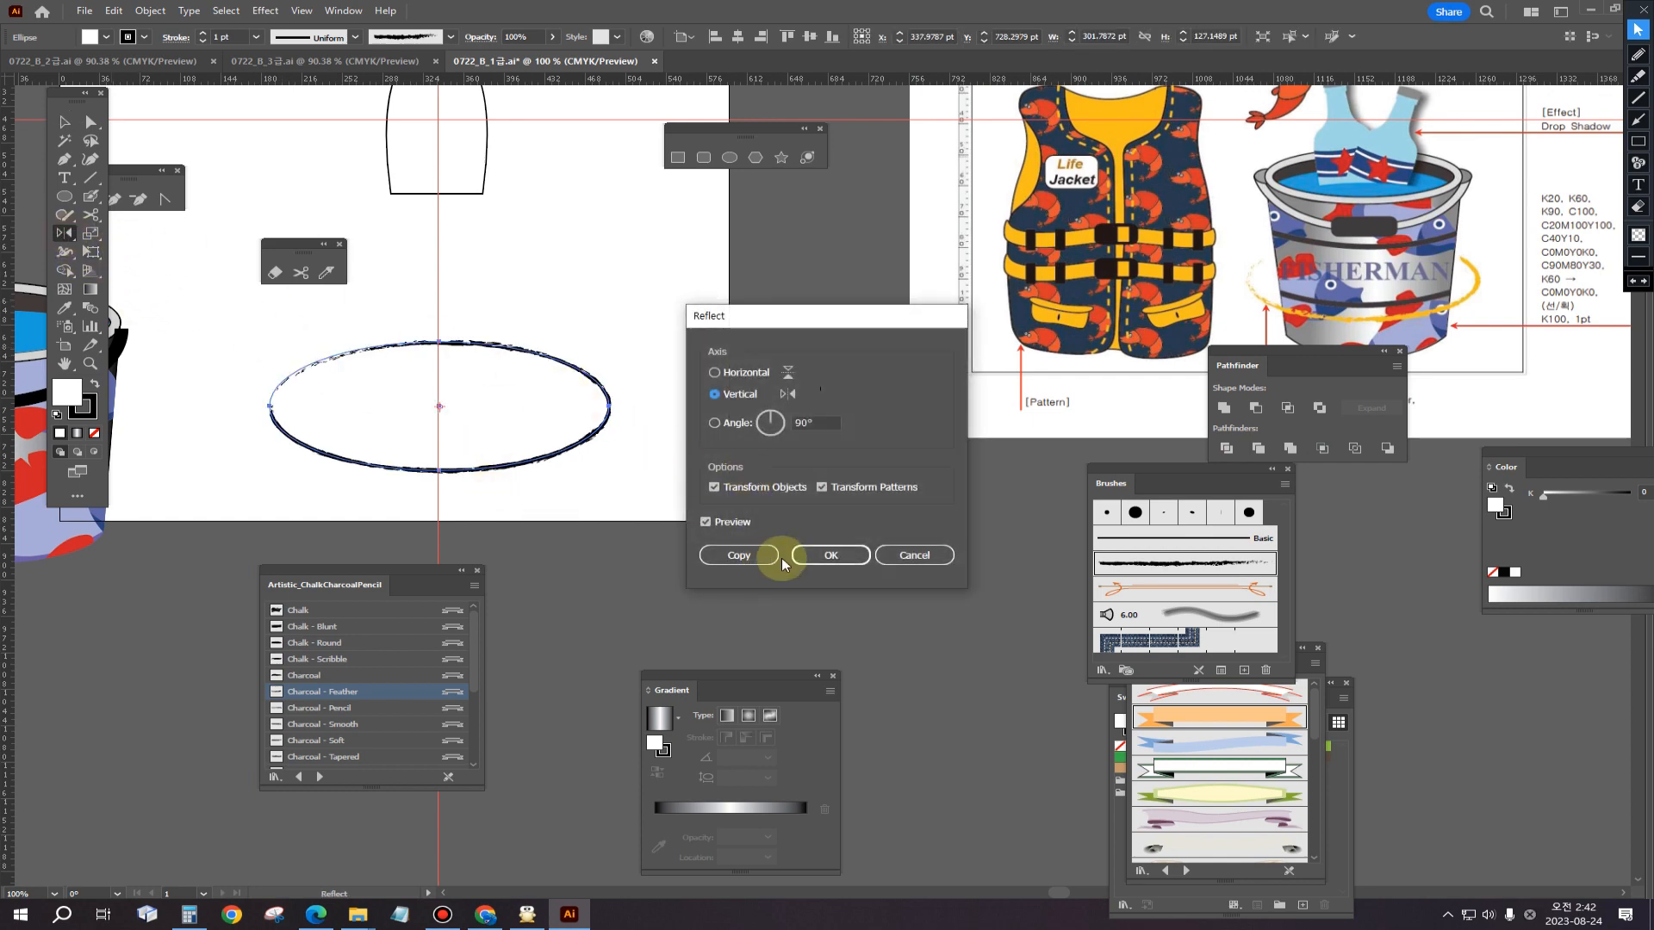
left_click(830, 555)
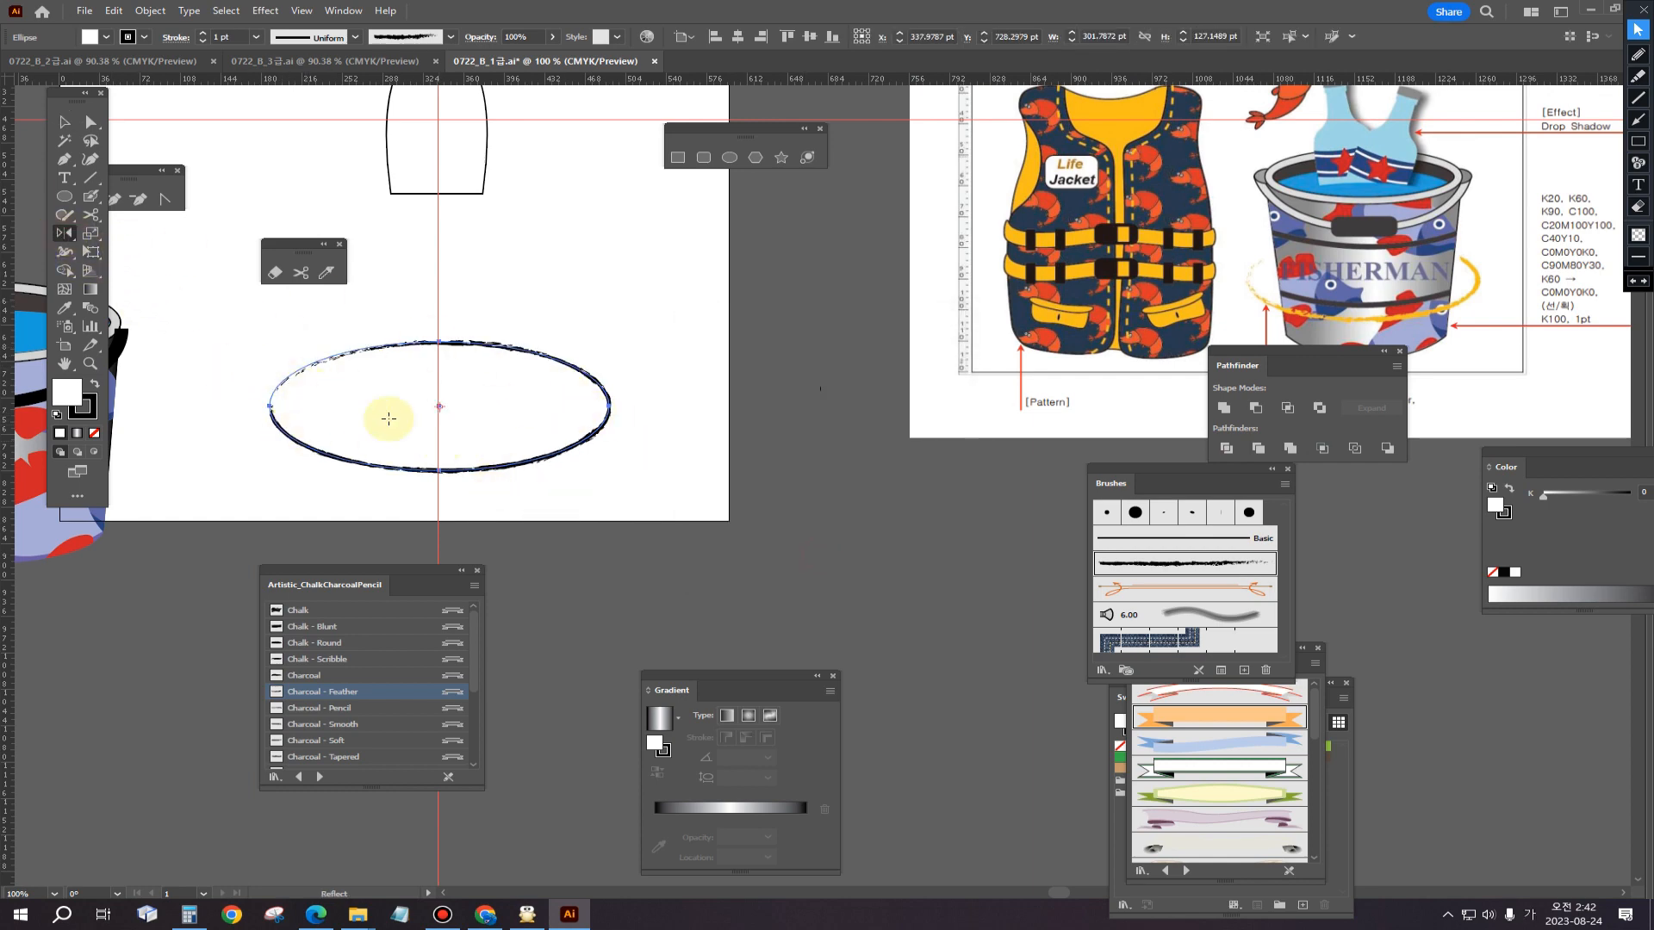
Step: Color the brushed ellipse's stroke yellow-orange by applying the yellow swatch and raising its magenta to about 39
left_click(90, 412)
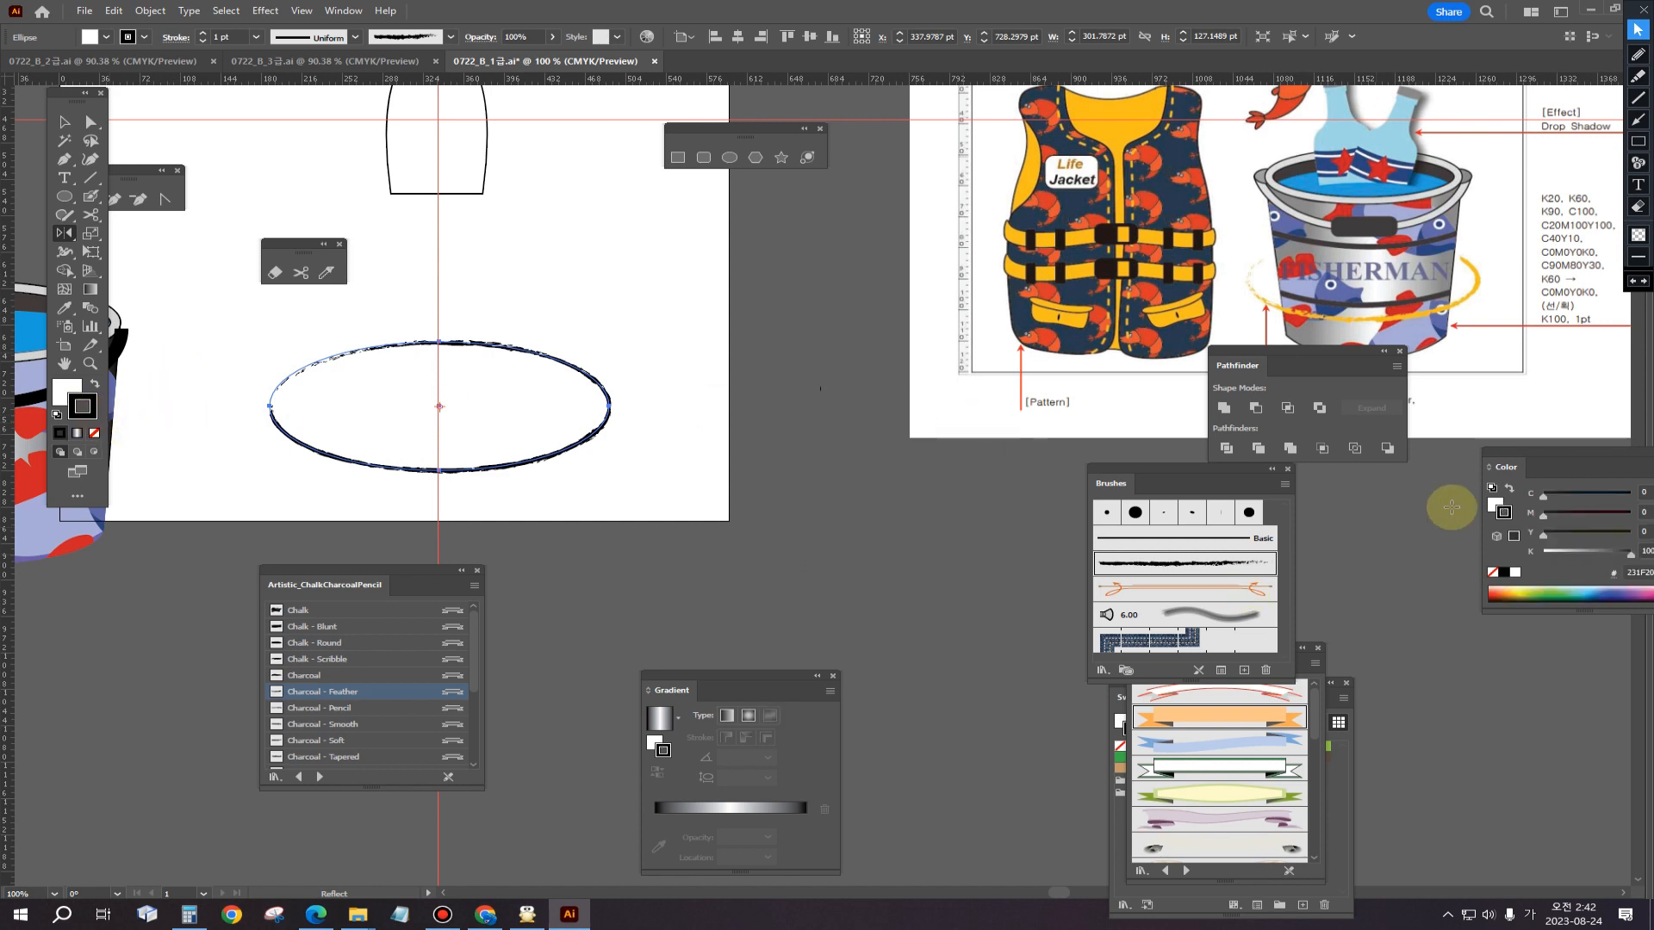
left_click_drag(1181, 473, 899, 472)
left_click_drag(1196, 655, 1385, 574)
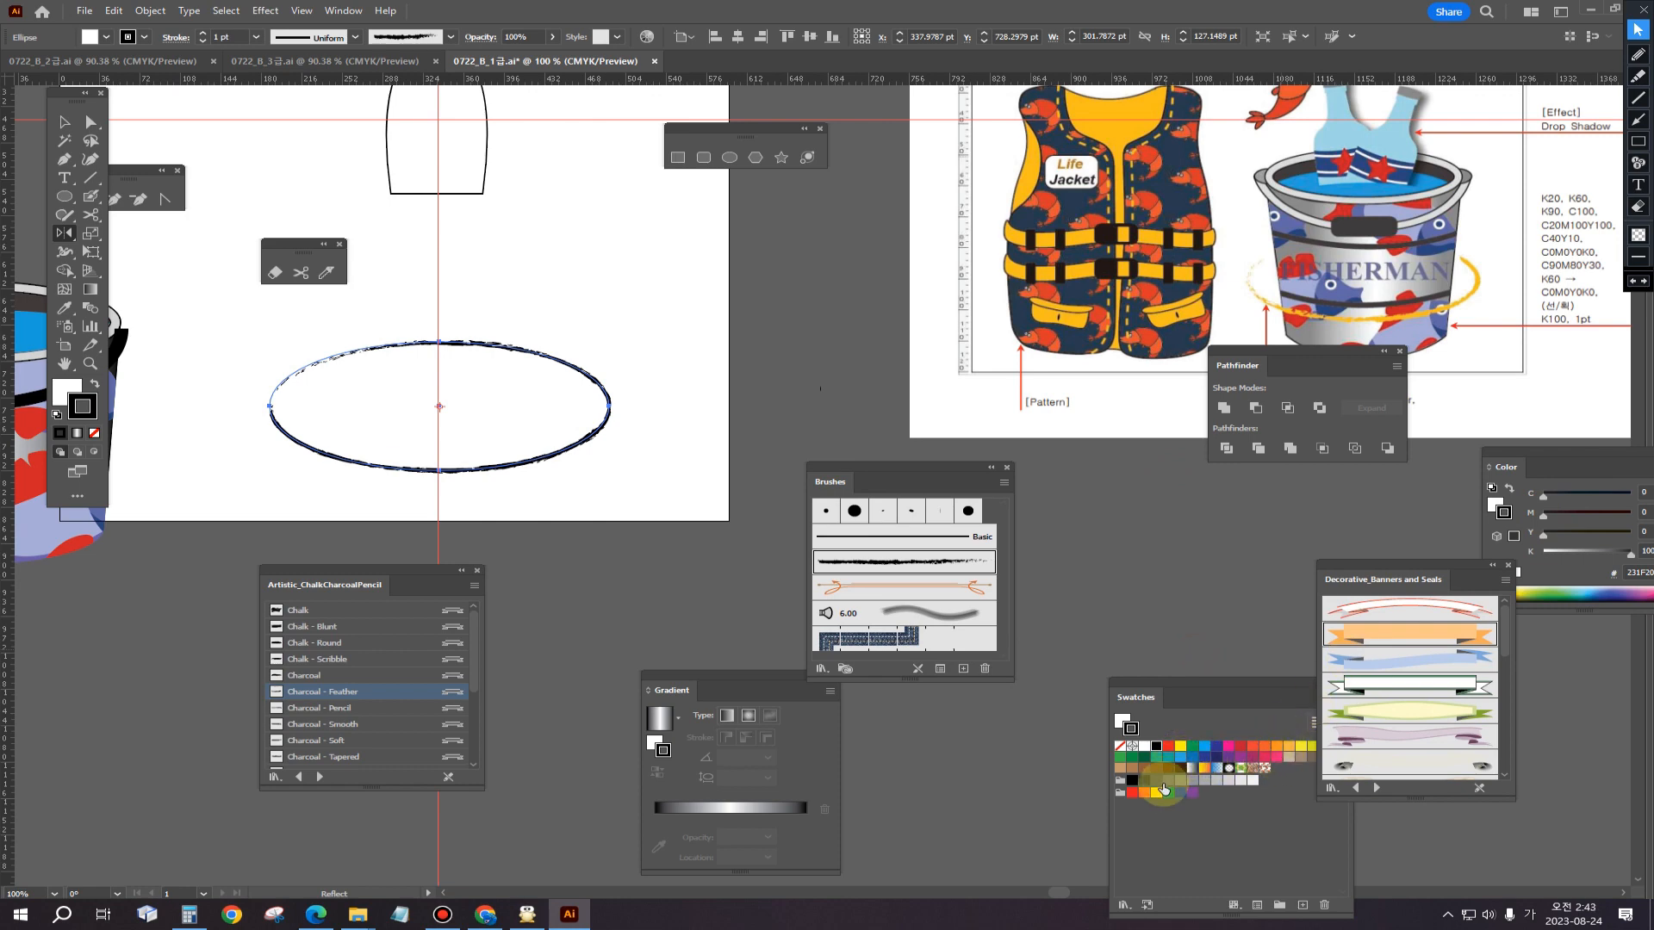
left_click(1157, 794)
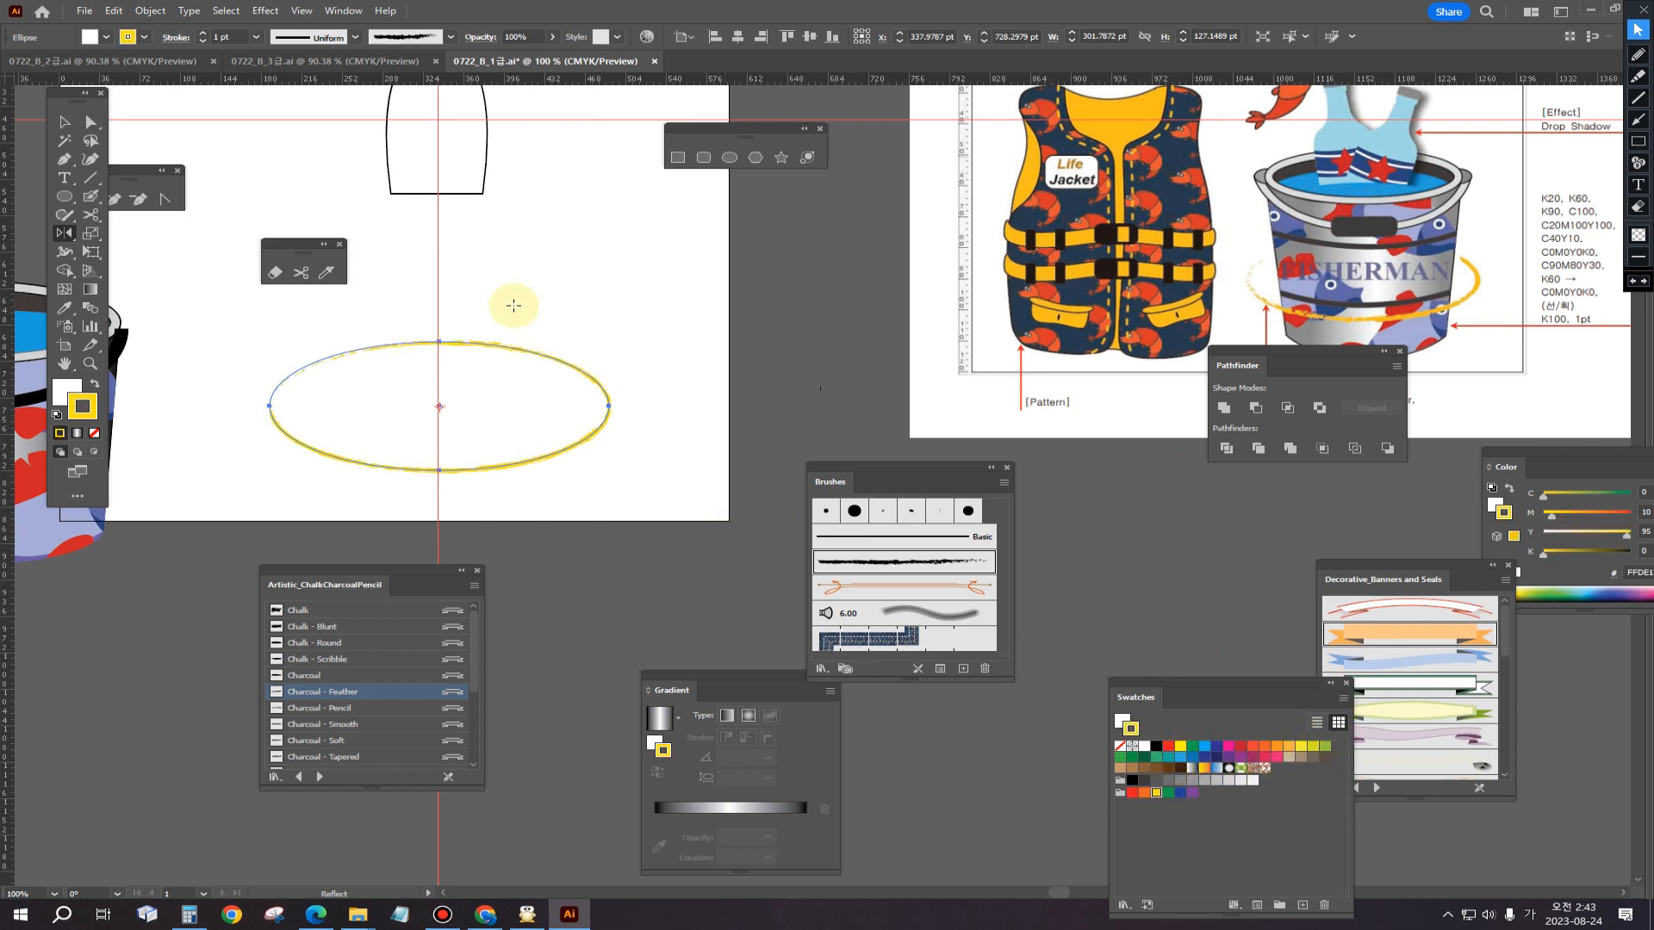
left_click(66, 129)
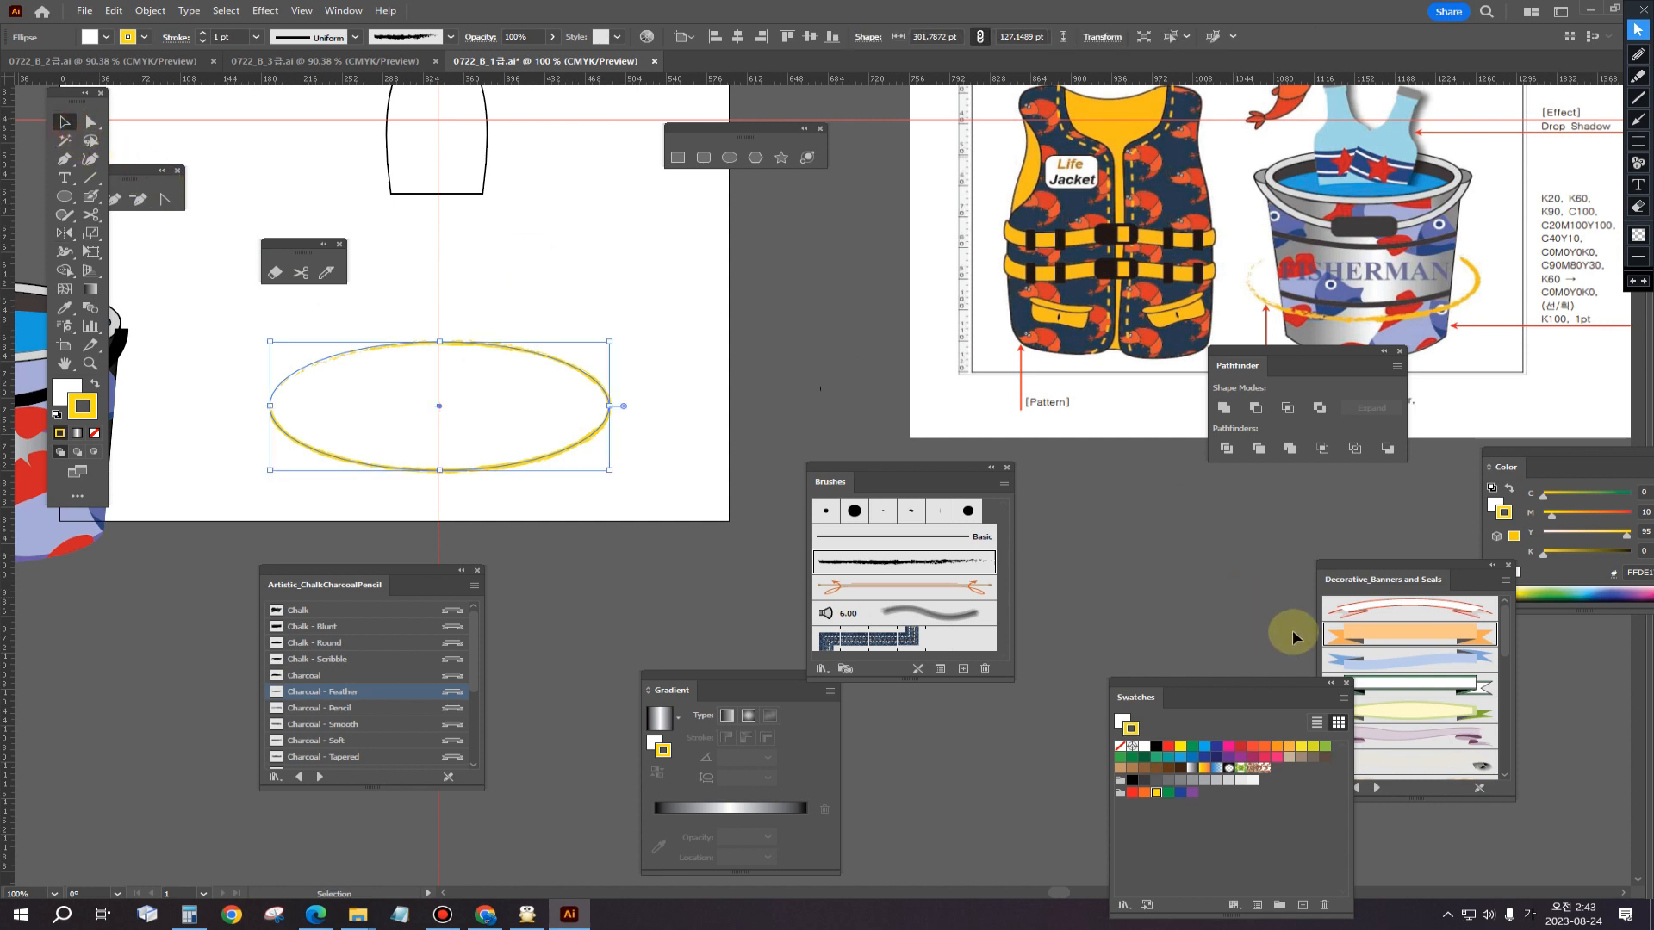
left_click_drag(1562, 521, 1579, 517)
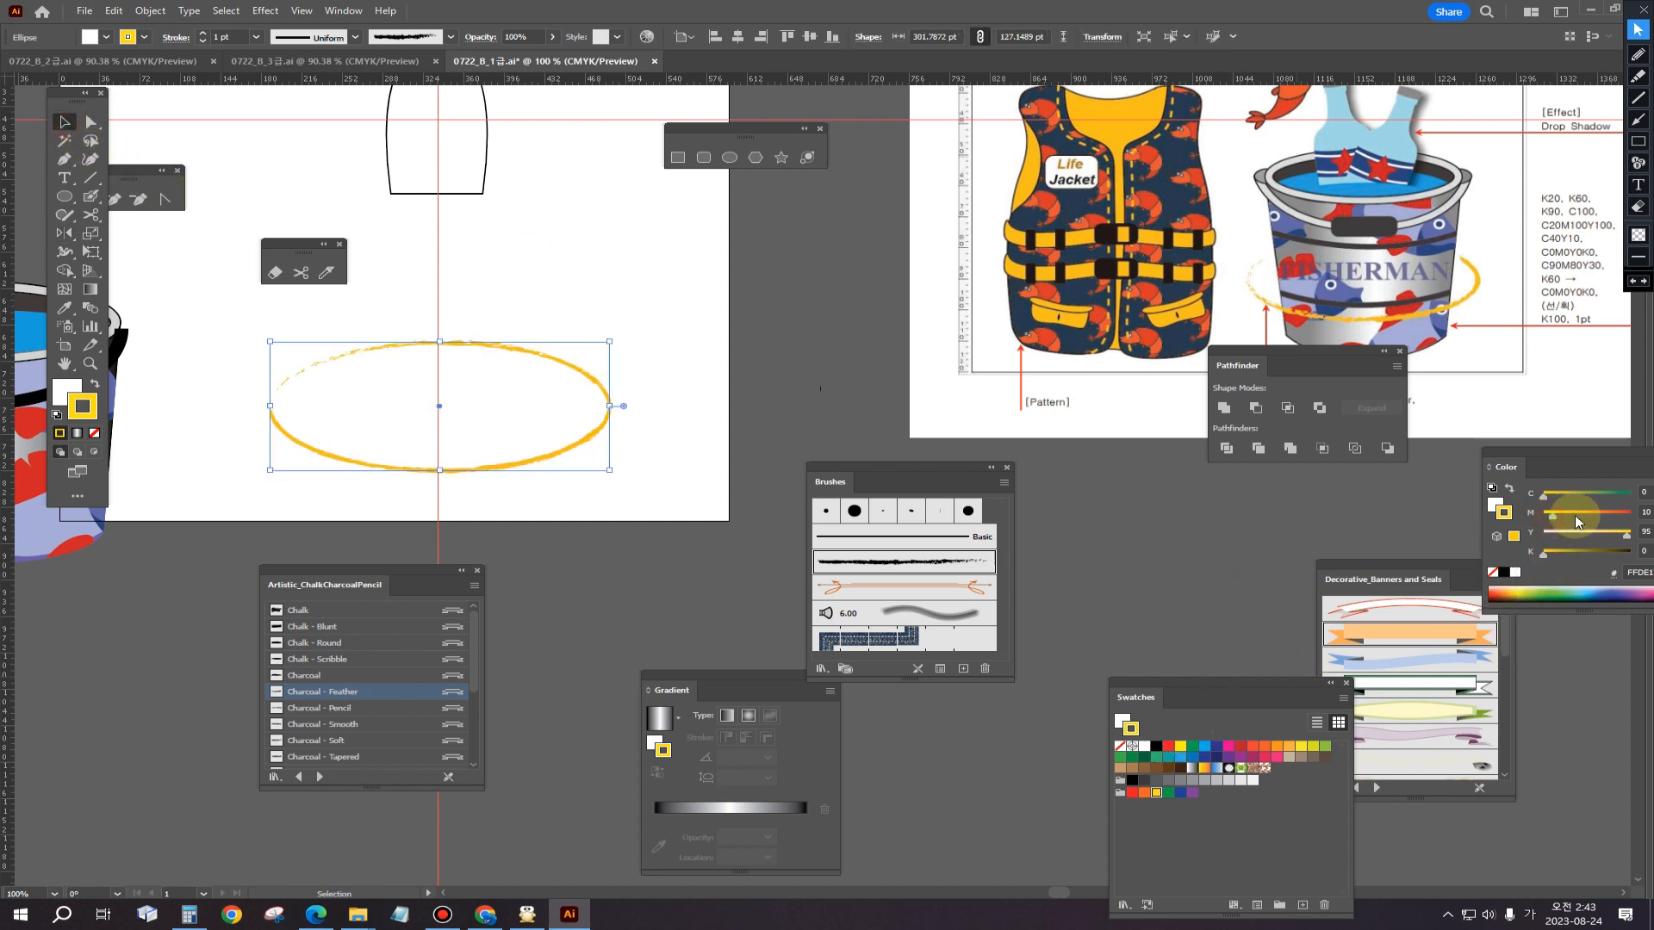
left_click(664, 487)
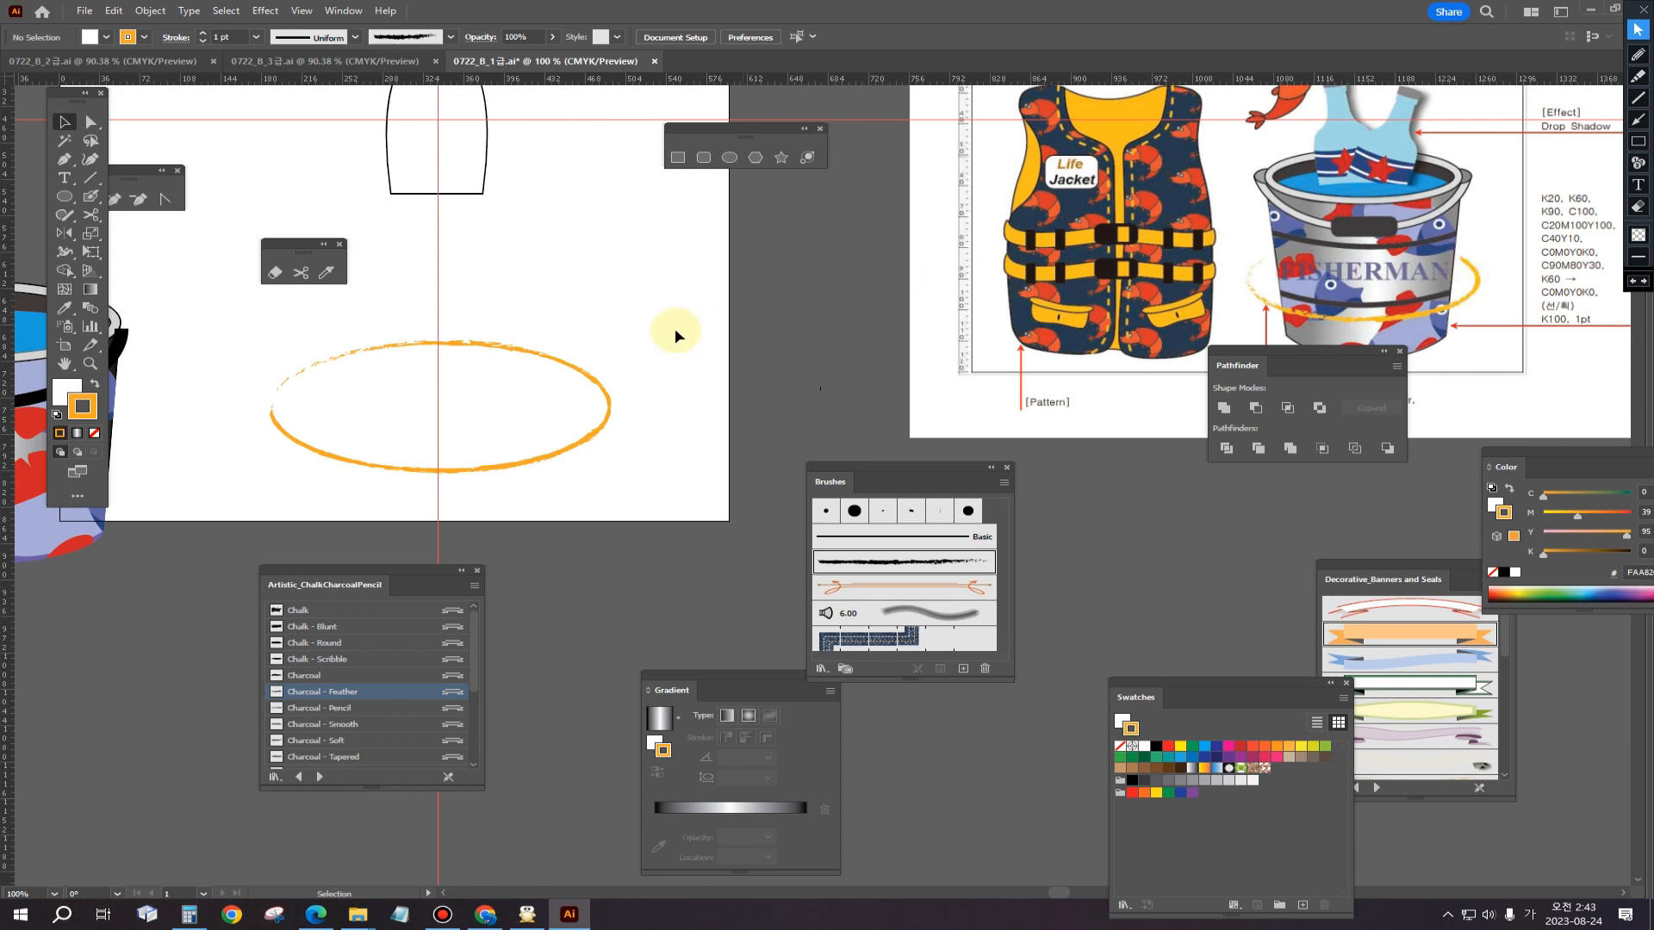
Step: Cut the ellipse path with the Scissors tool at two points, on its upper-left and upper-right curves
left_click(91, 214)
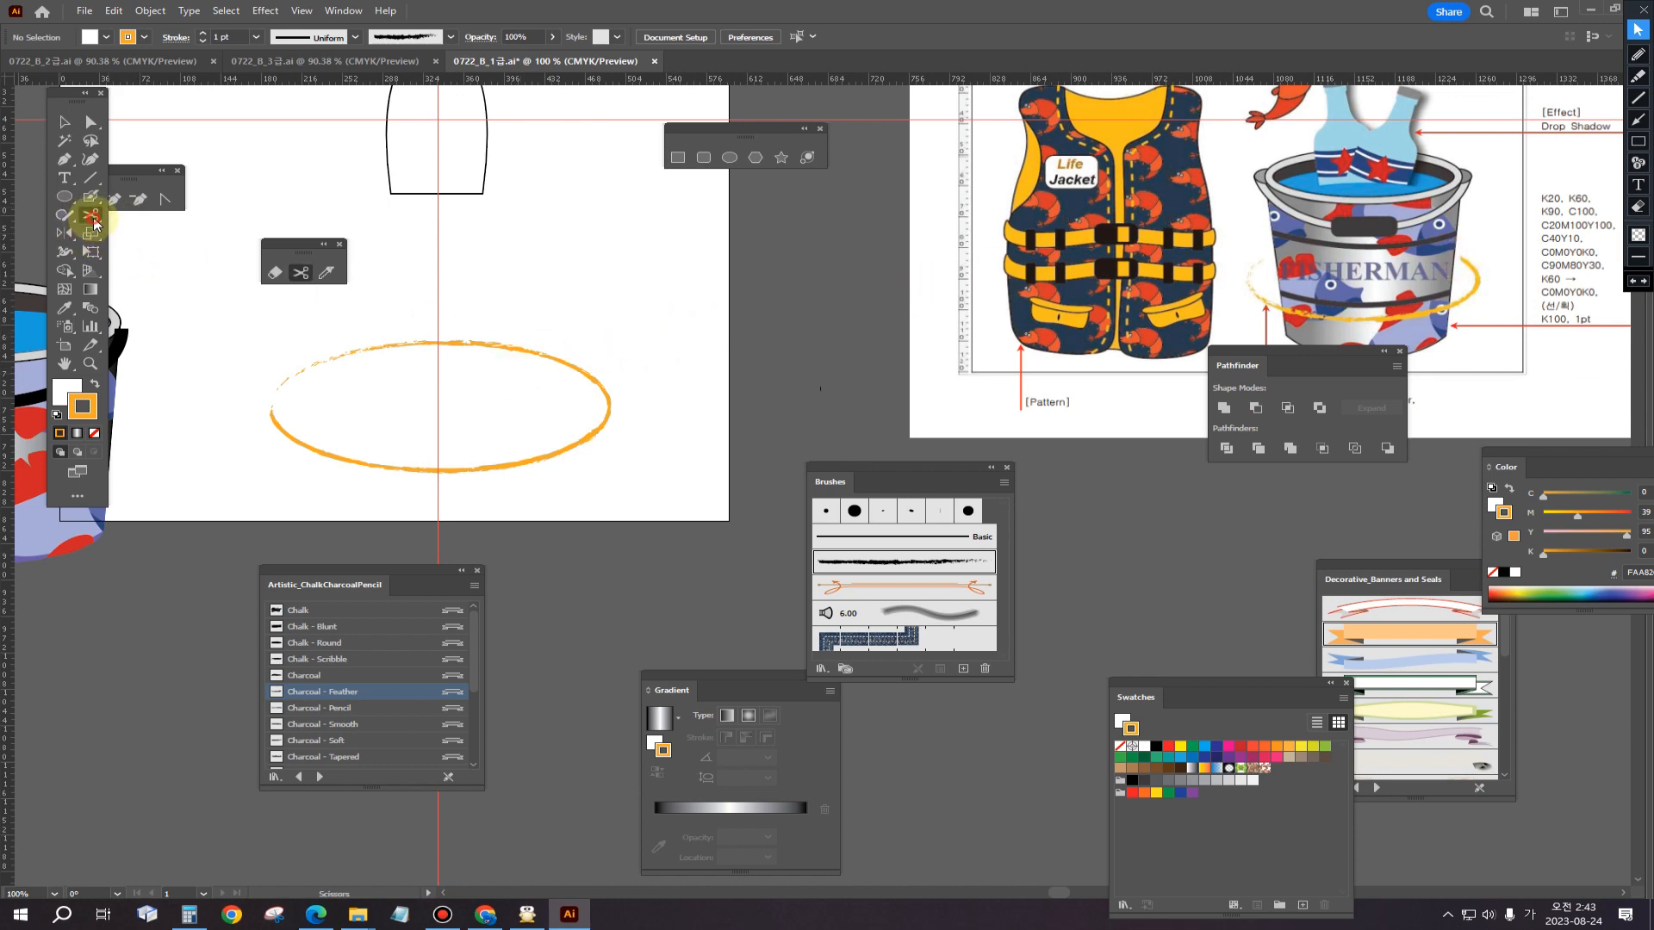
left_click(327, 360)
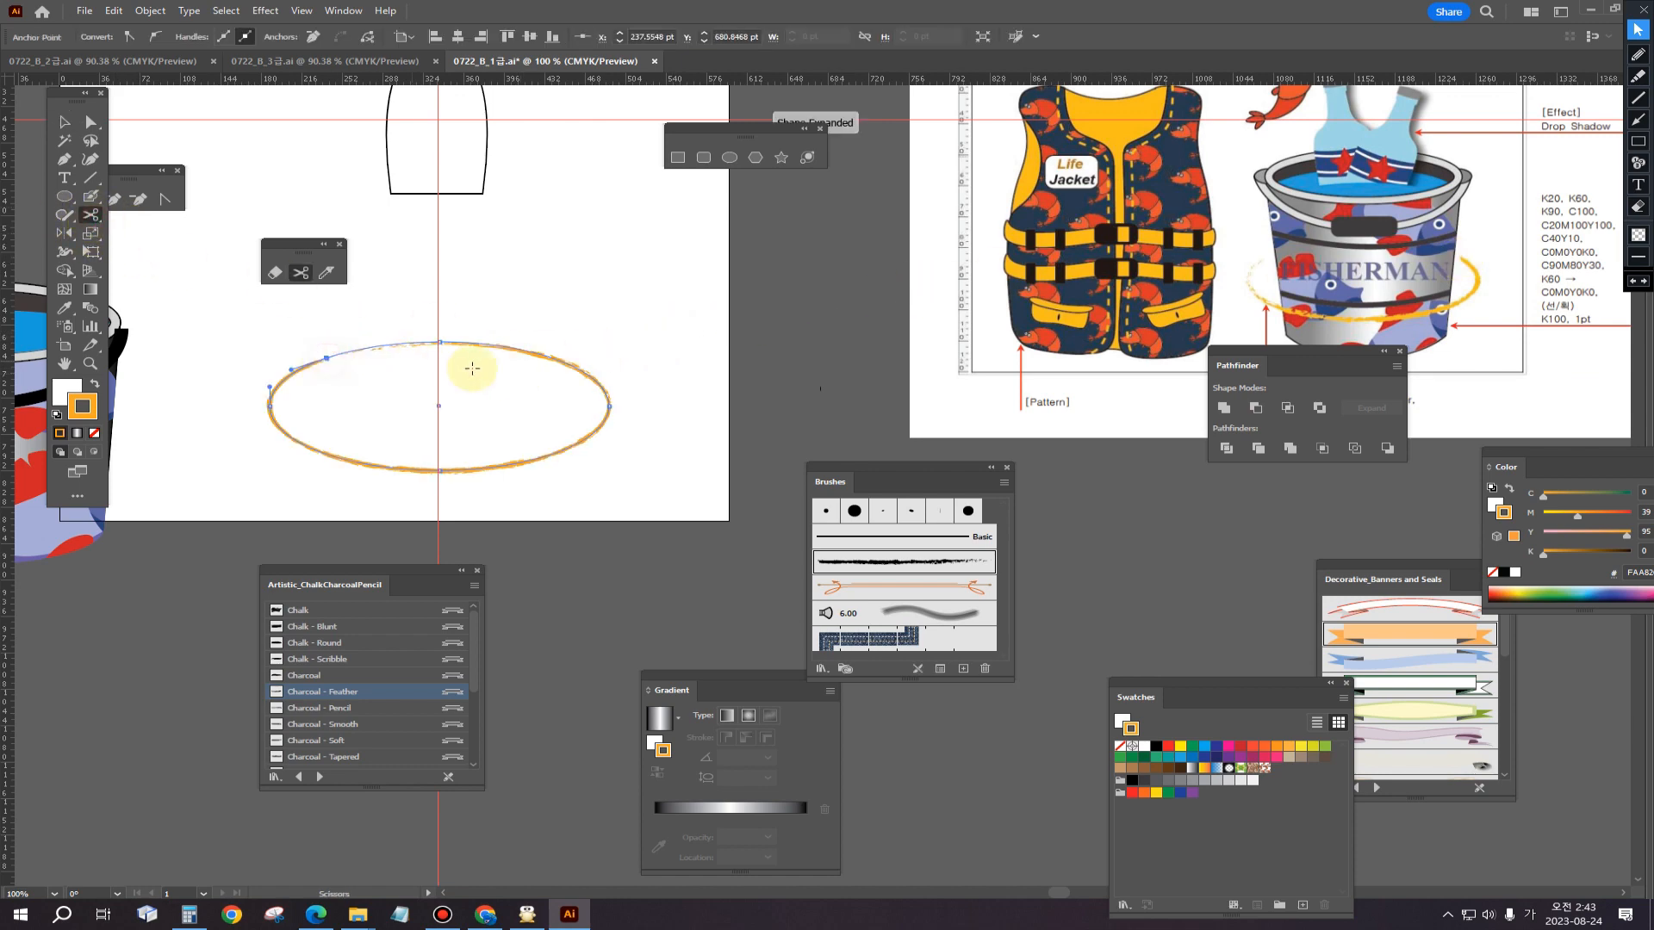
left_click(560, 360)
left_click(992, 477)
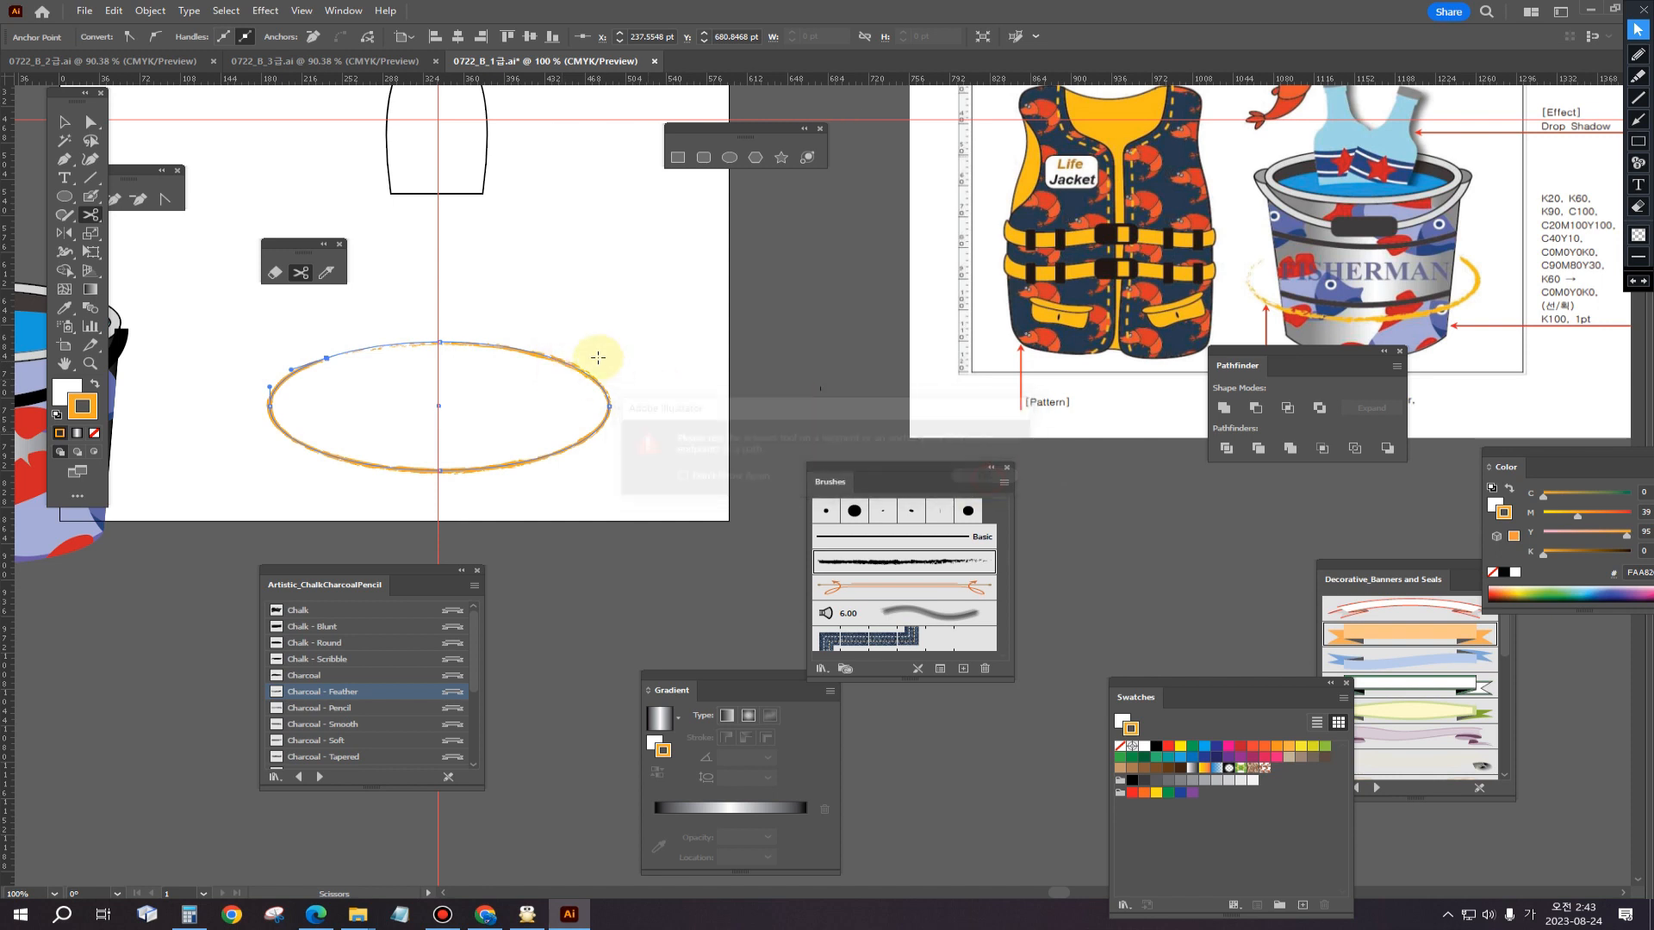
left_click(567, 367)
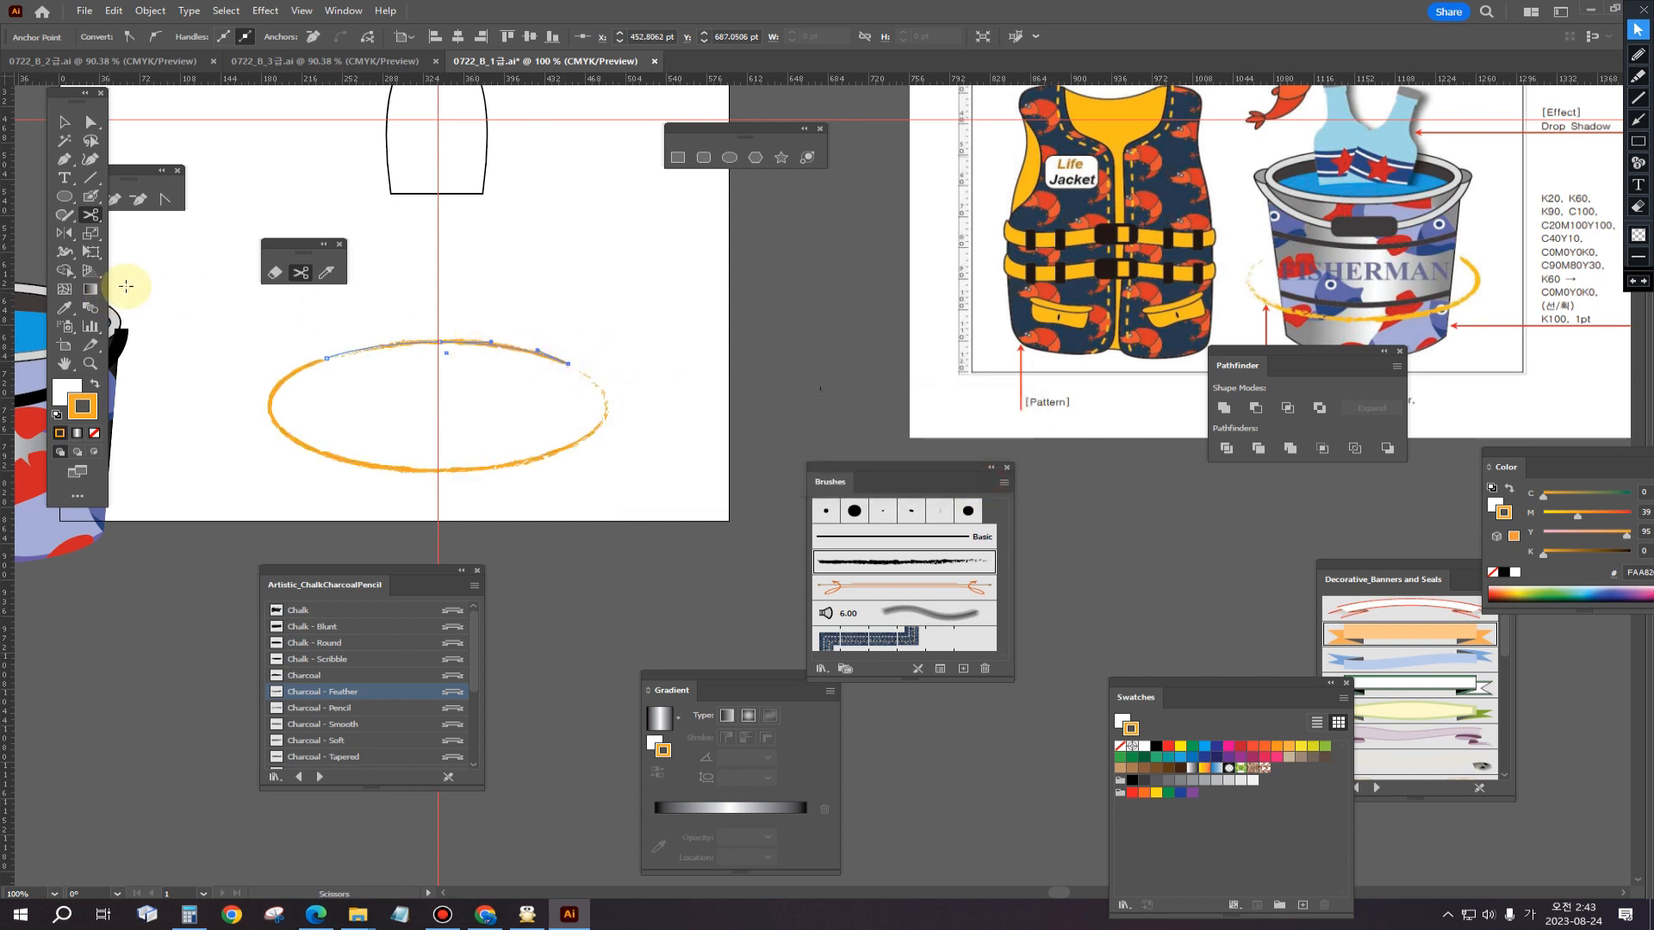
Step: Reflect the long lower arc of the cut ellipse across the Vertical axis without making a copy
left_click(69, 127)
left_click(508, 466)
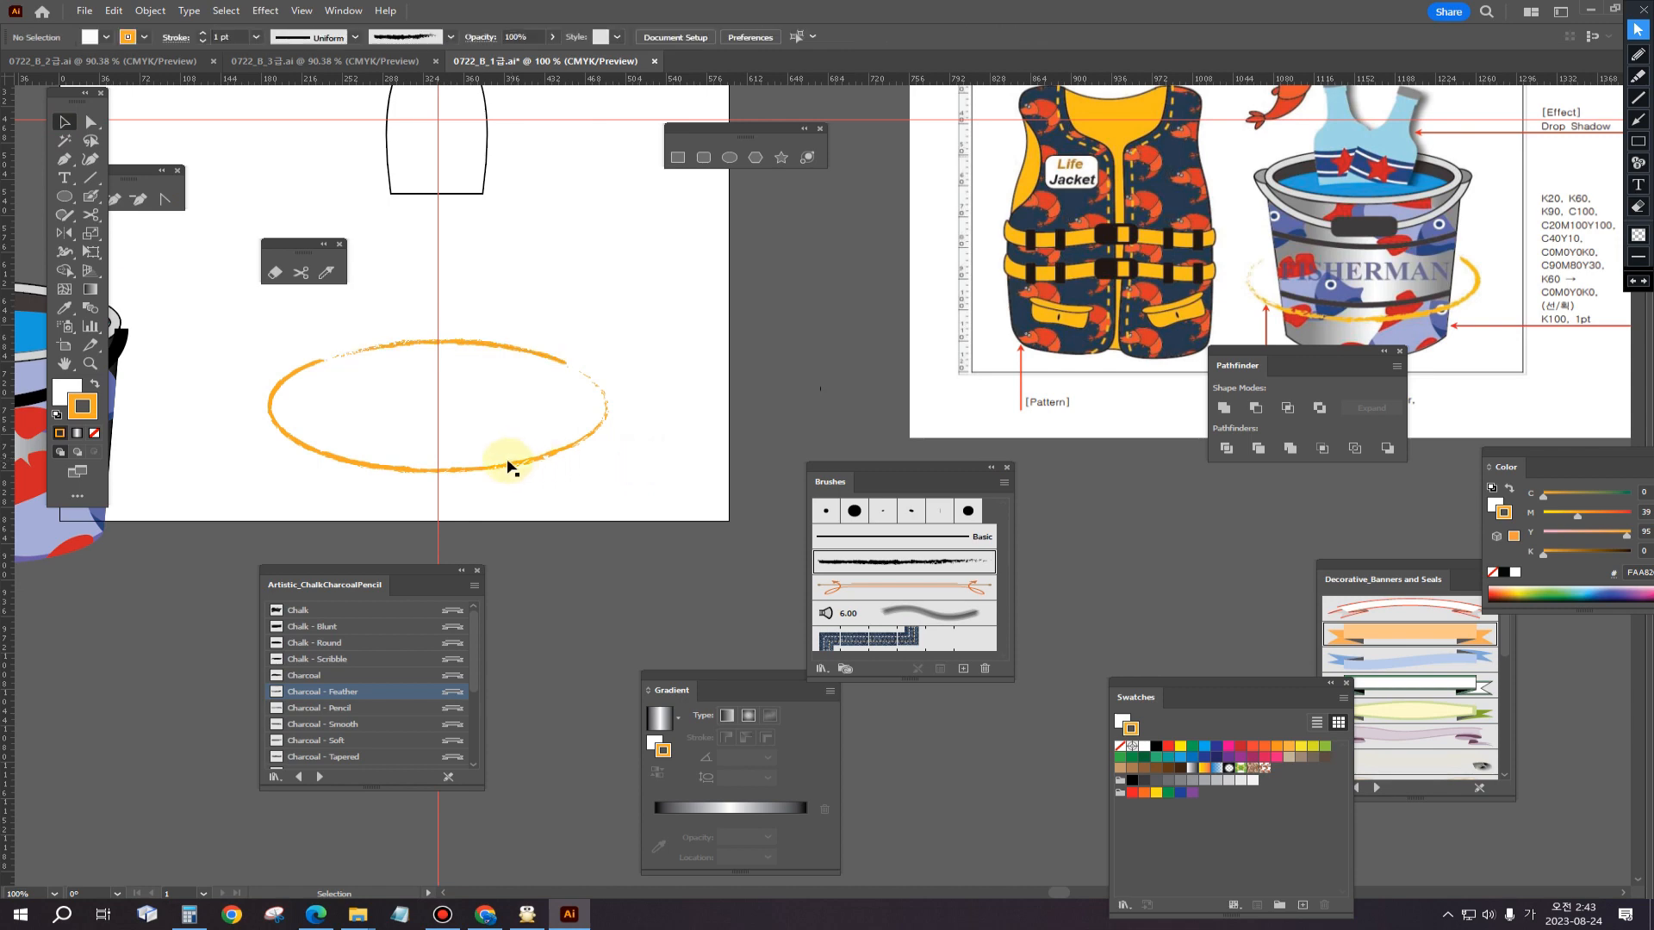
left_click(510, 470)
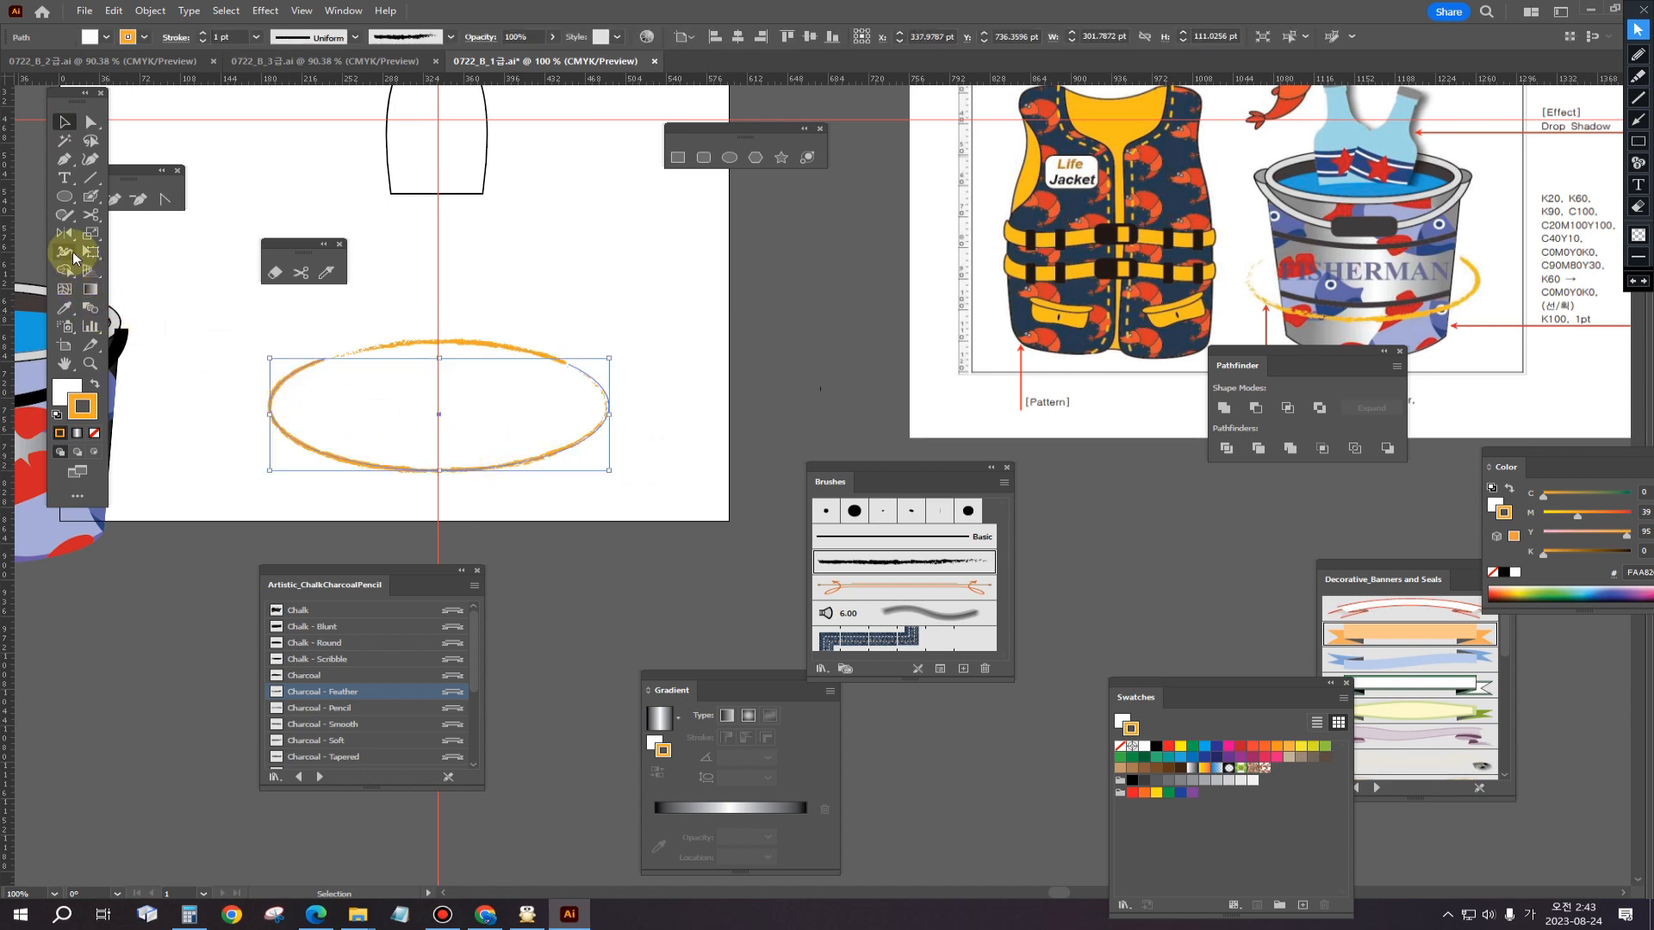
double_click(65, 234)
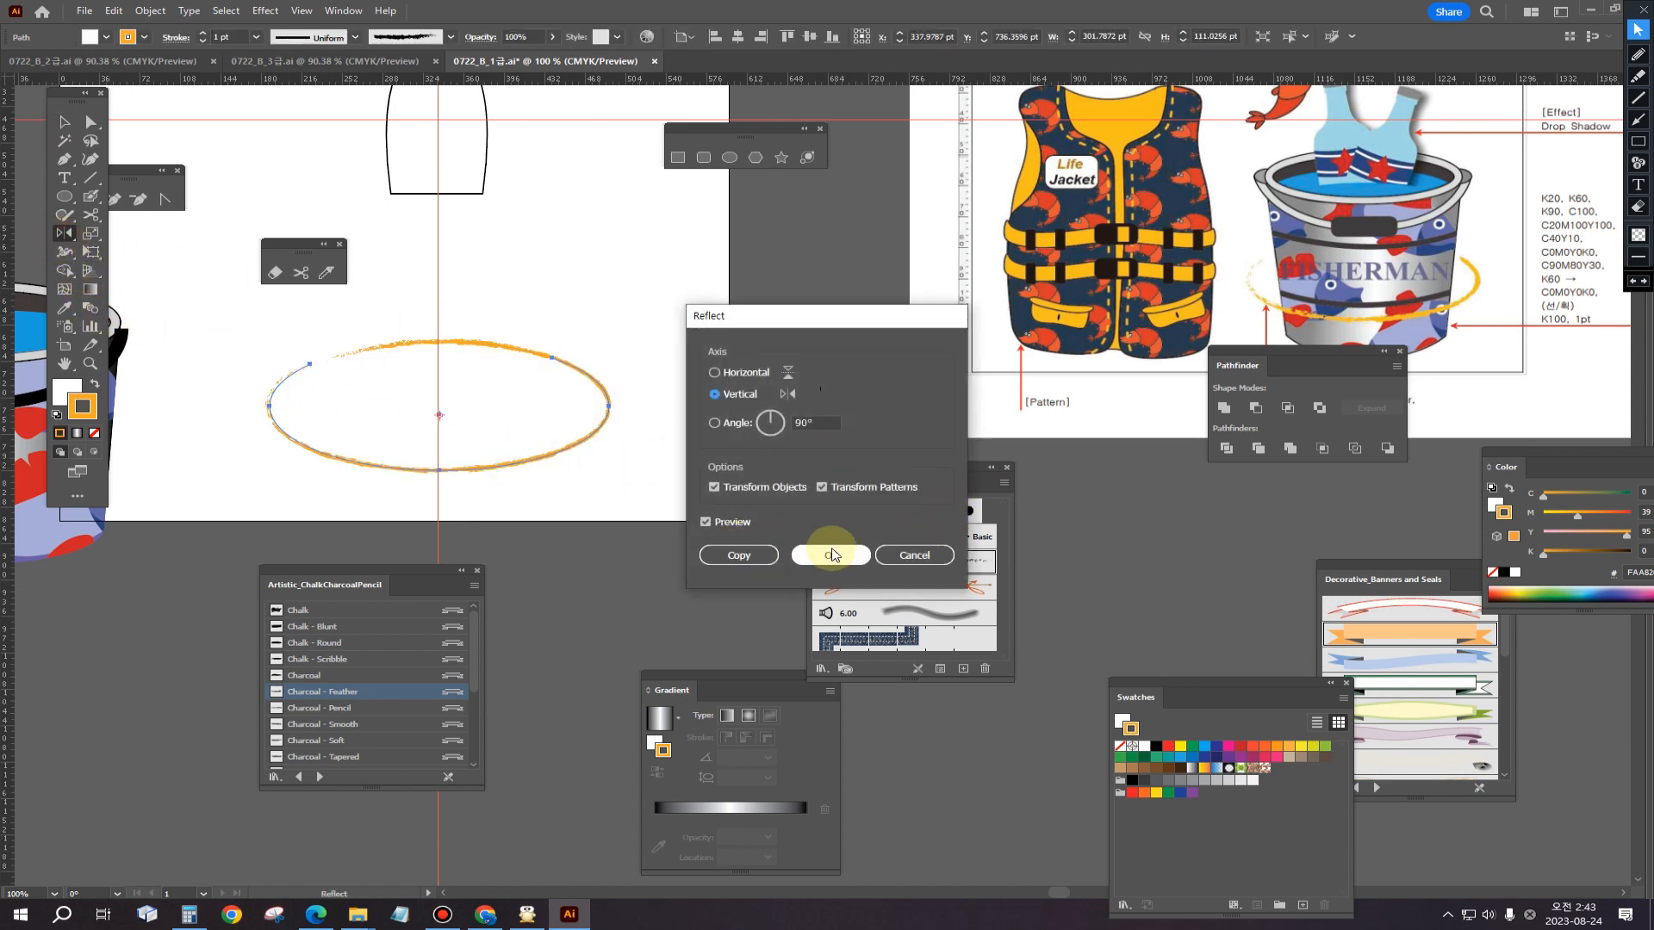
left_click(819, 556)
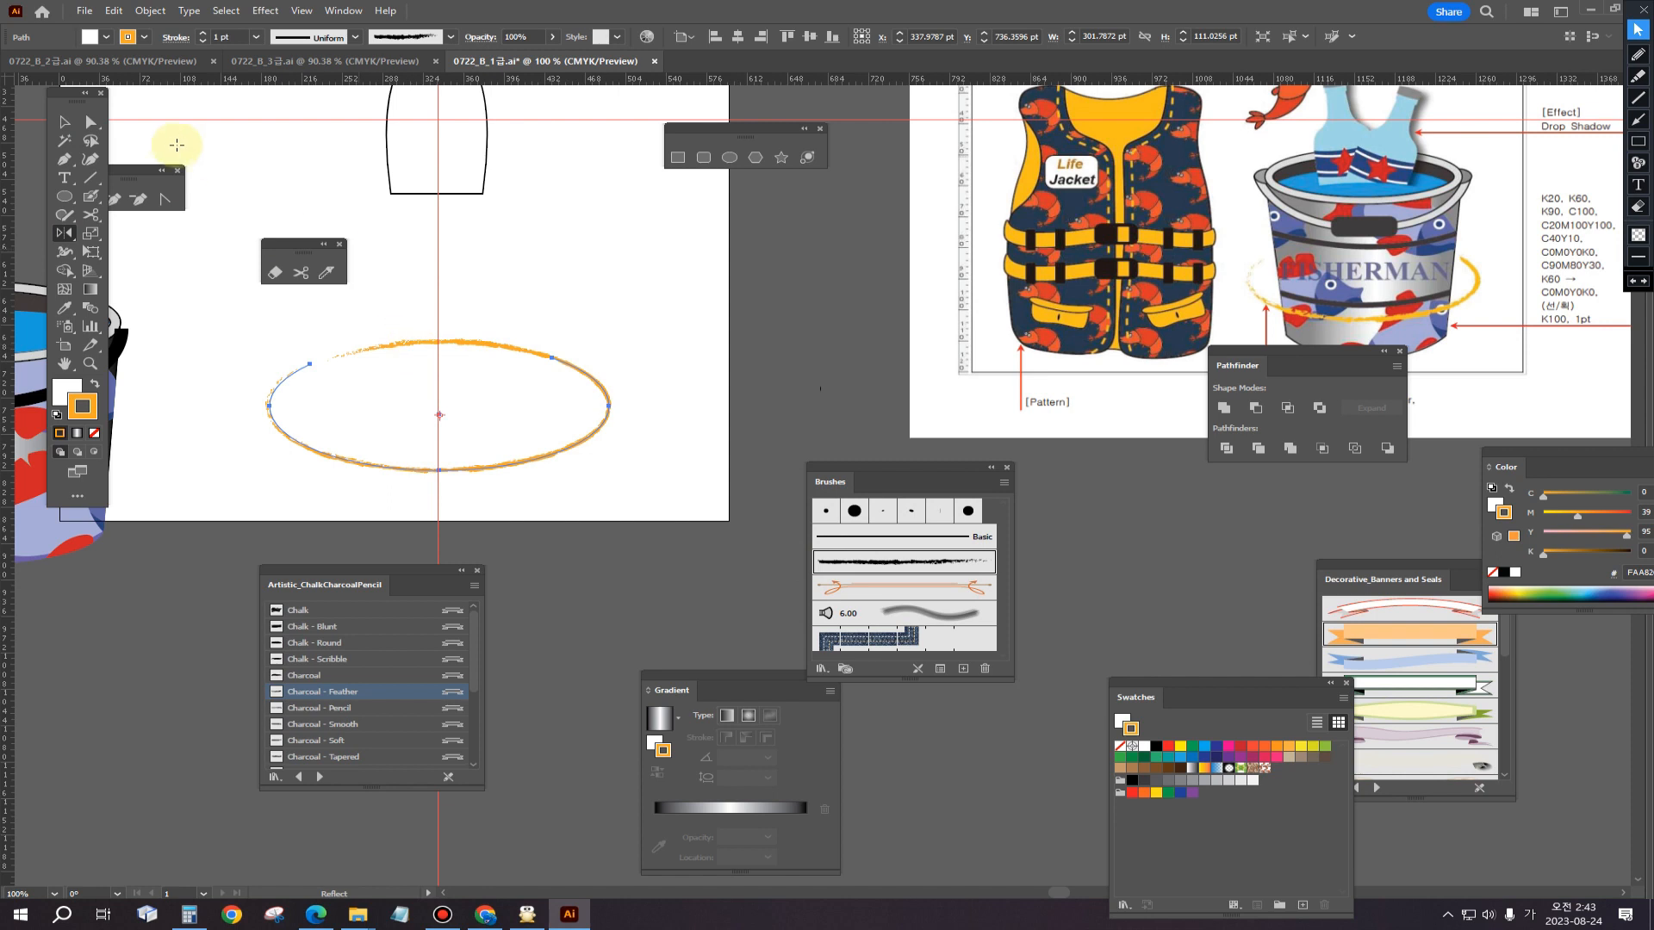
Step: Delete the short upper arc cut from the ellipse
left_click(65, 121)
left_click(590, 267)
left_click(430, 346)
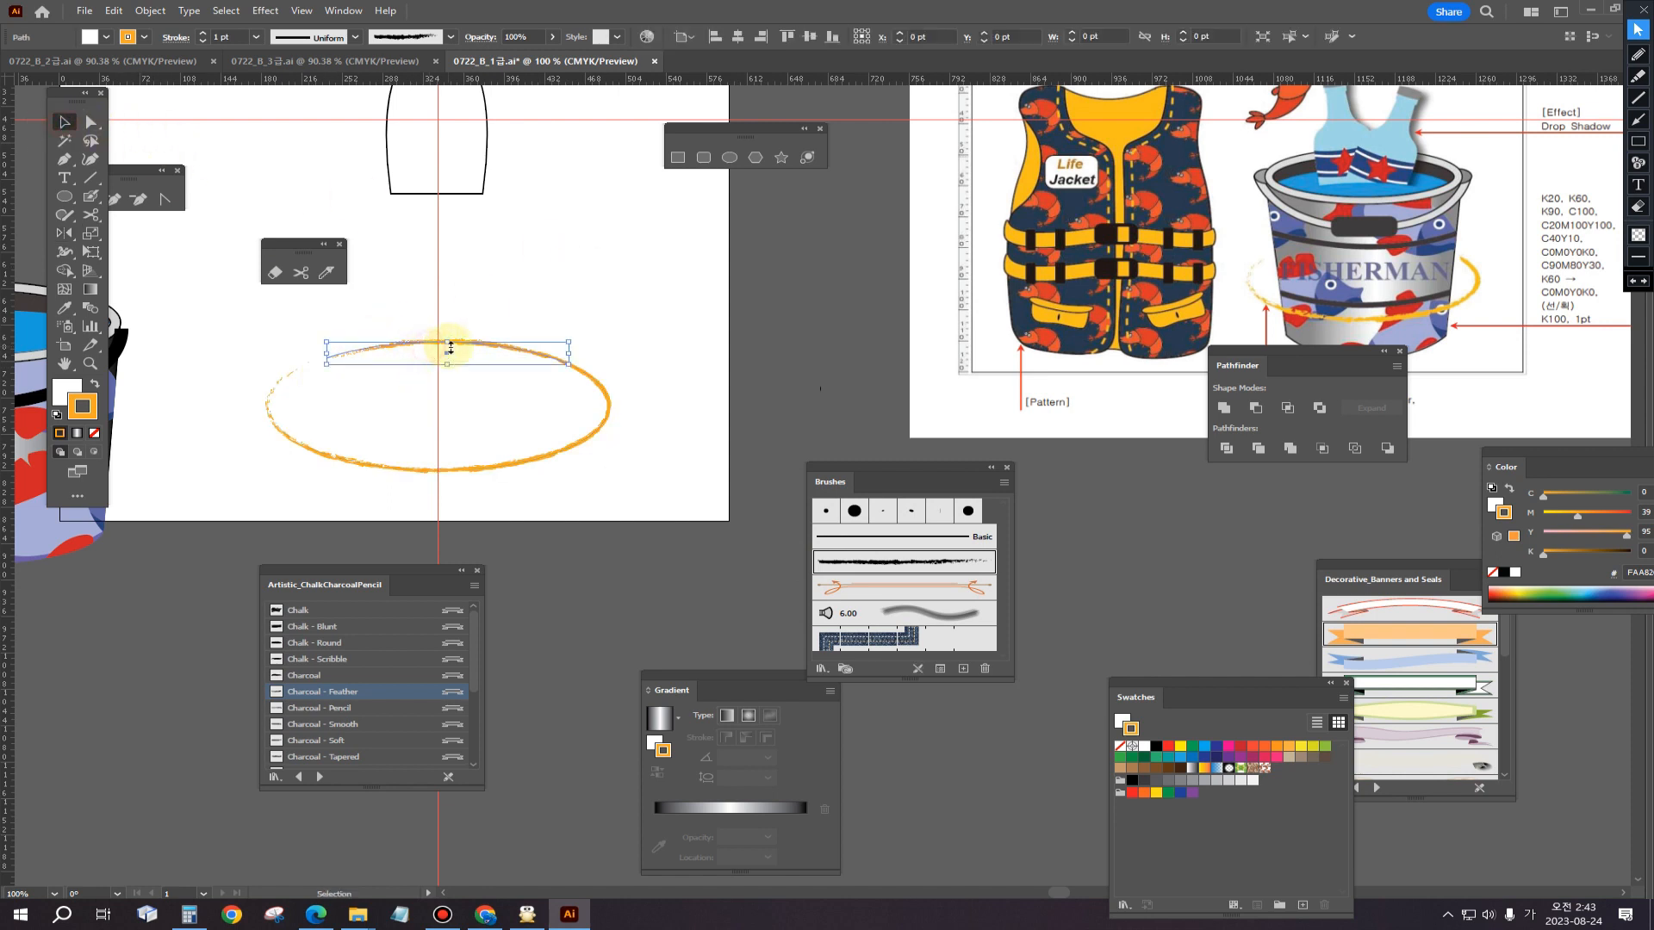
left_click_drag(447, 342, 451, 249)
key("Delete")
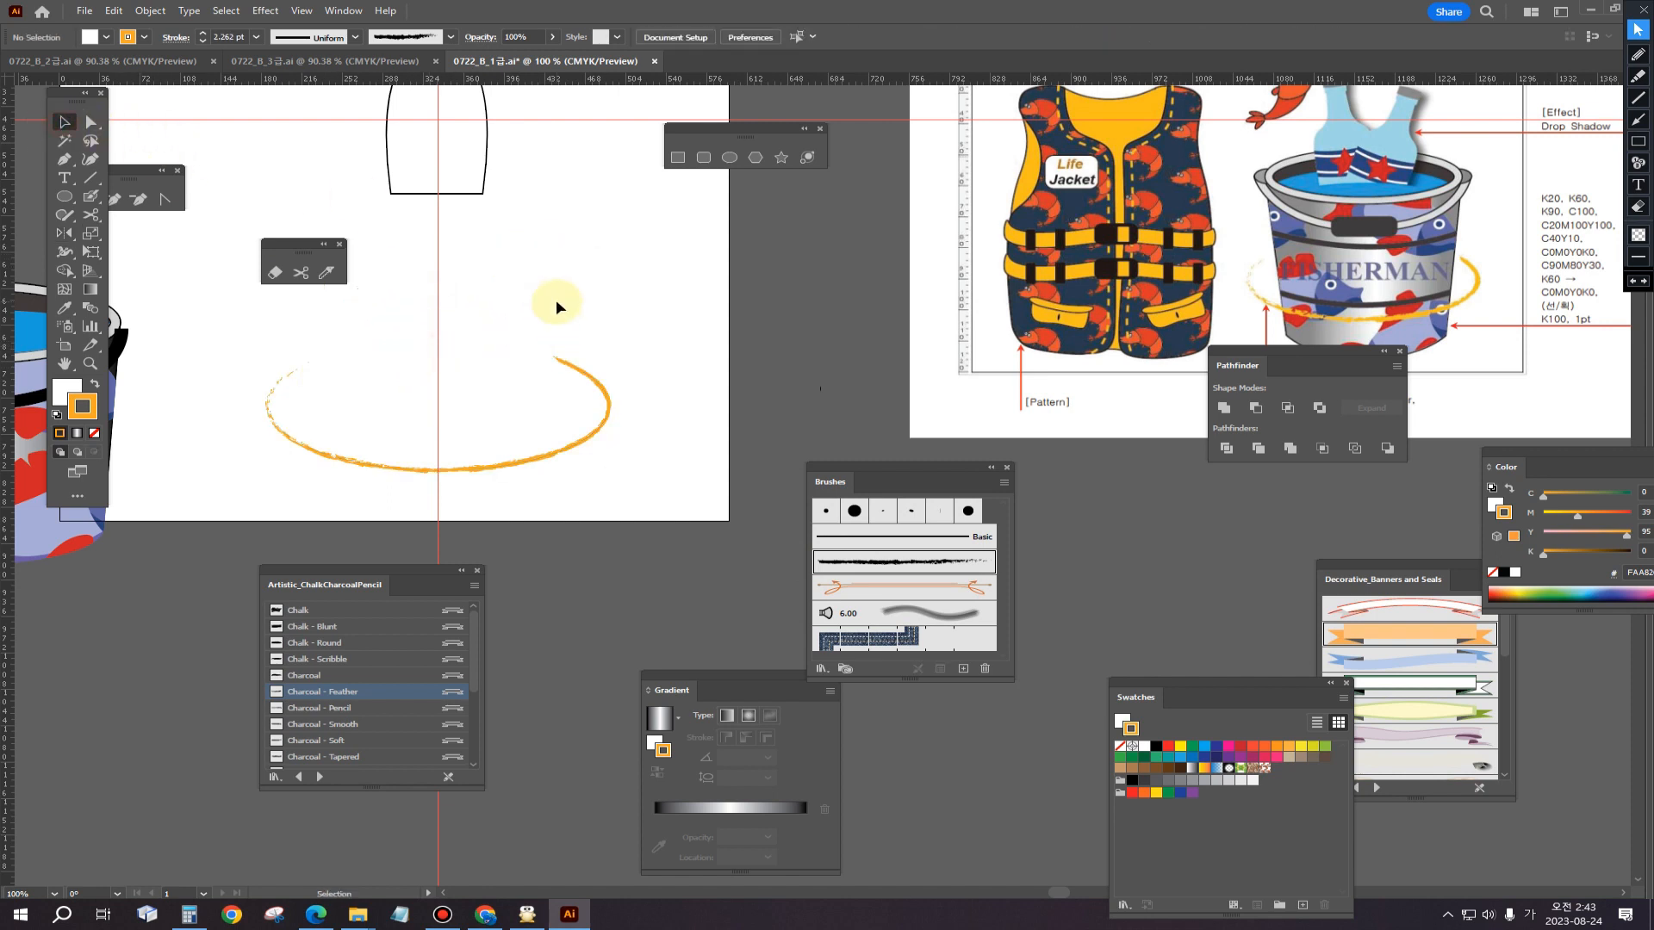
Step: Shift the remaining orange arc slightly to the right and scale it down to about 70 percent
mouse_move(479, 476)
left_mouse_down()
mouse_move(564, 439)
mouse_move(1311, 384)
mouse_move(492, 475)
left_mouse_up()
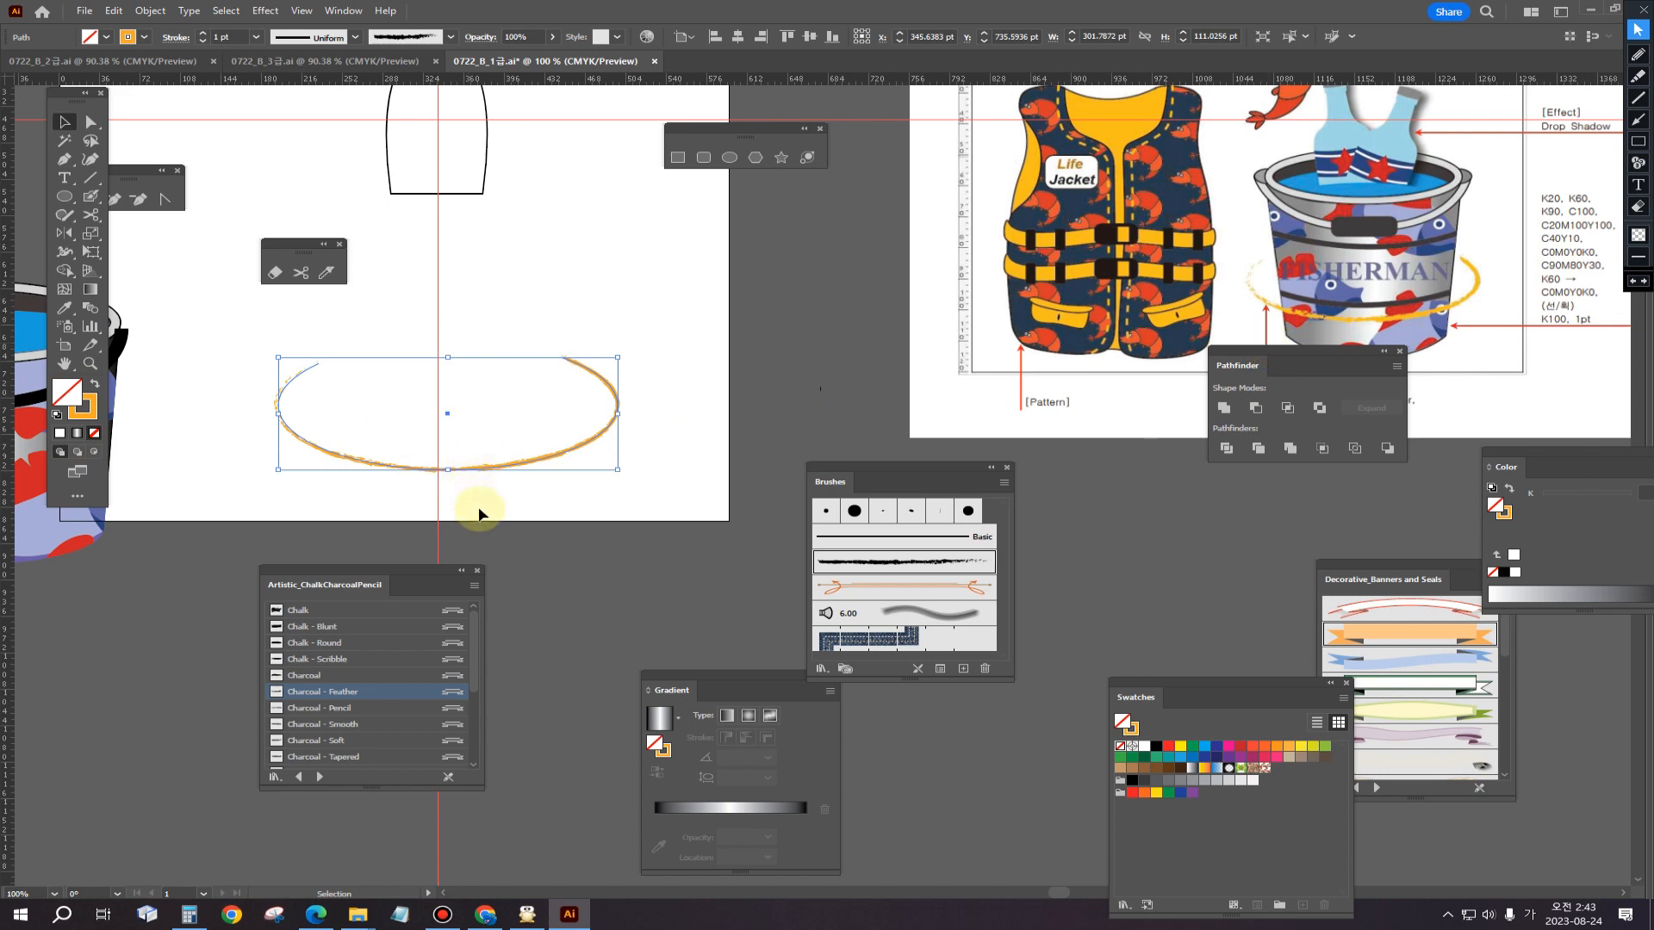
left_click_drag(619, 470, 580, 450)
left_click(651, 470)
Step: Move the Brushes, Artistic_ChalkCharcoalPencil and Pathfinder palettes clear of the bucket artwork and the reference image
scroll(693, 468, "down", 1)
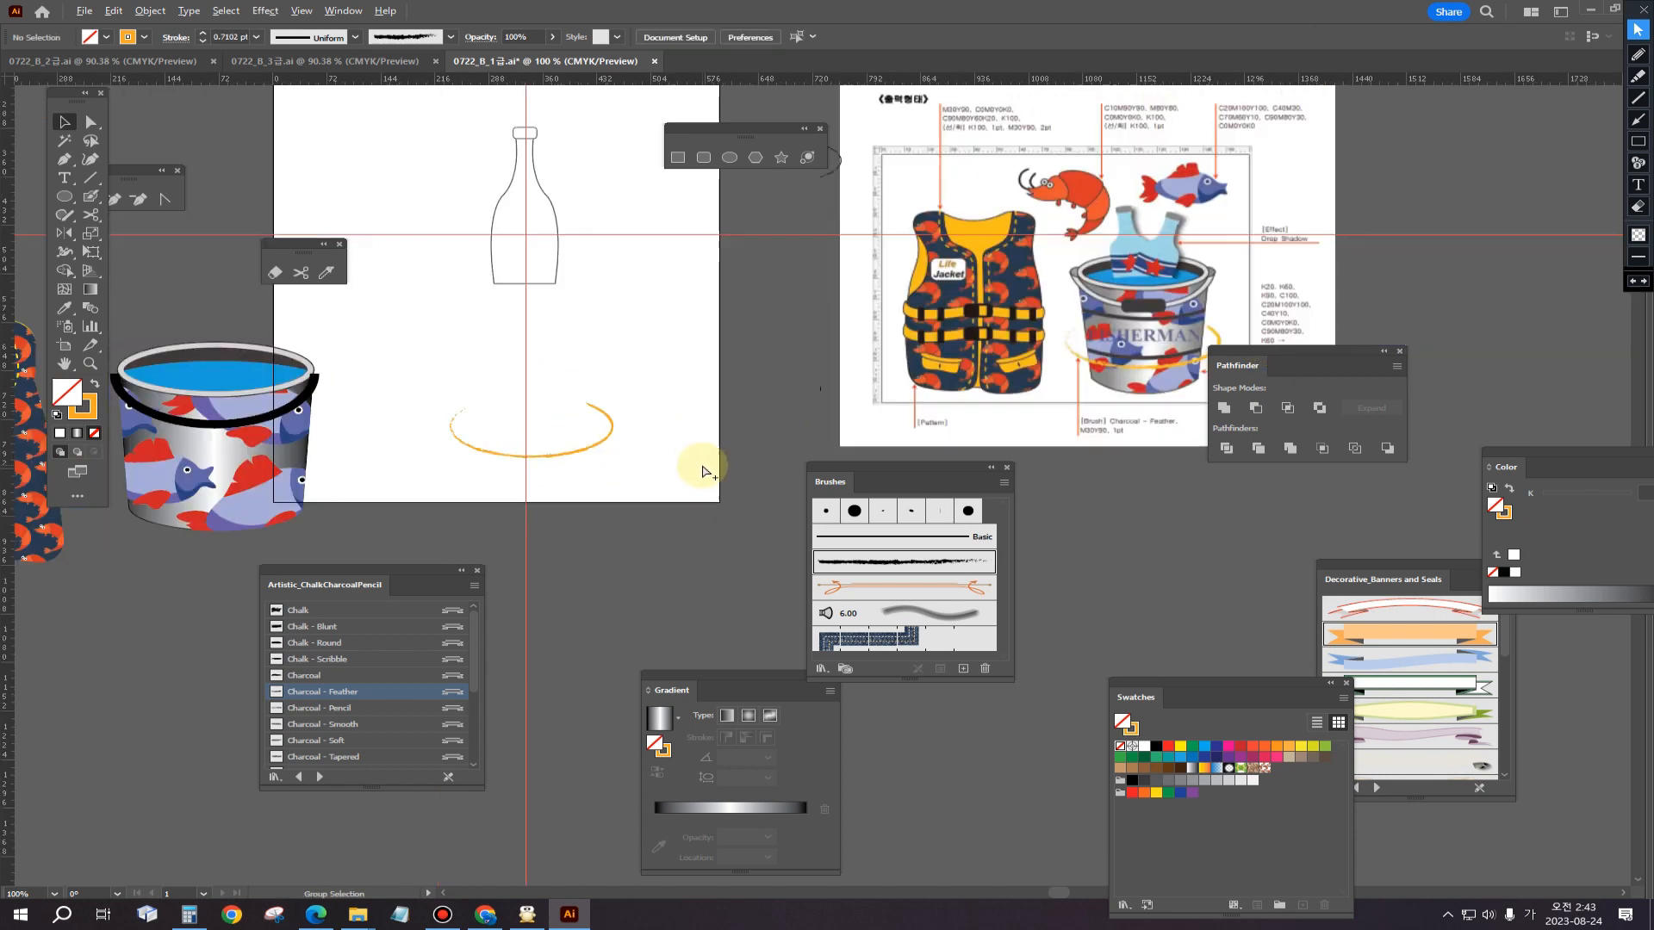
mouse_move(737, 411)
left_mouse_down()
mouse_move(646, 498)
mouse_move(919, 474)
mouse_move(939, 482)
mouse_move(979, 606)
left_mouse_up()
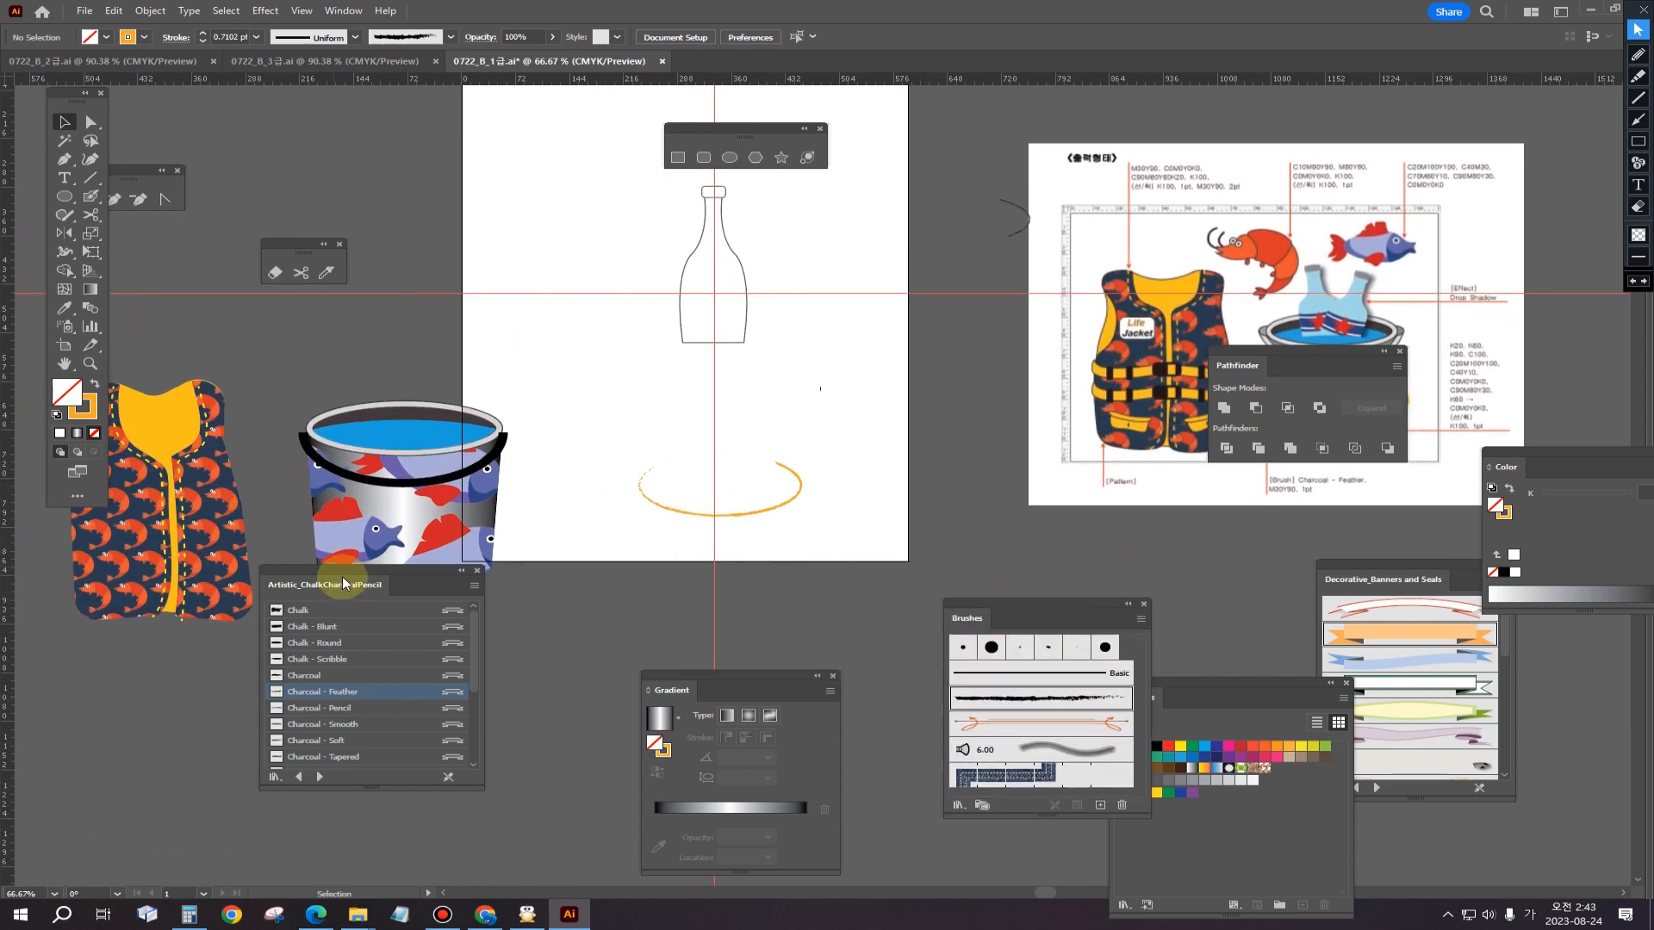
left_click_drag(348, 573, 494, 708)
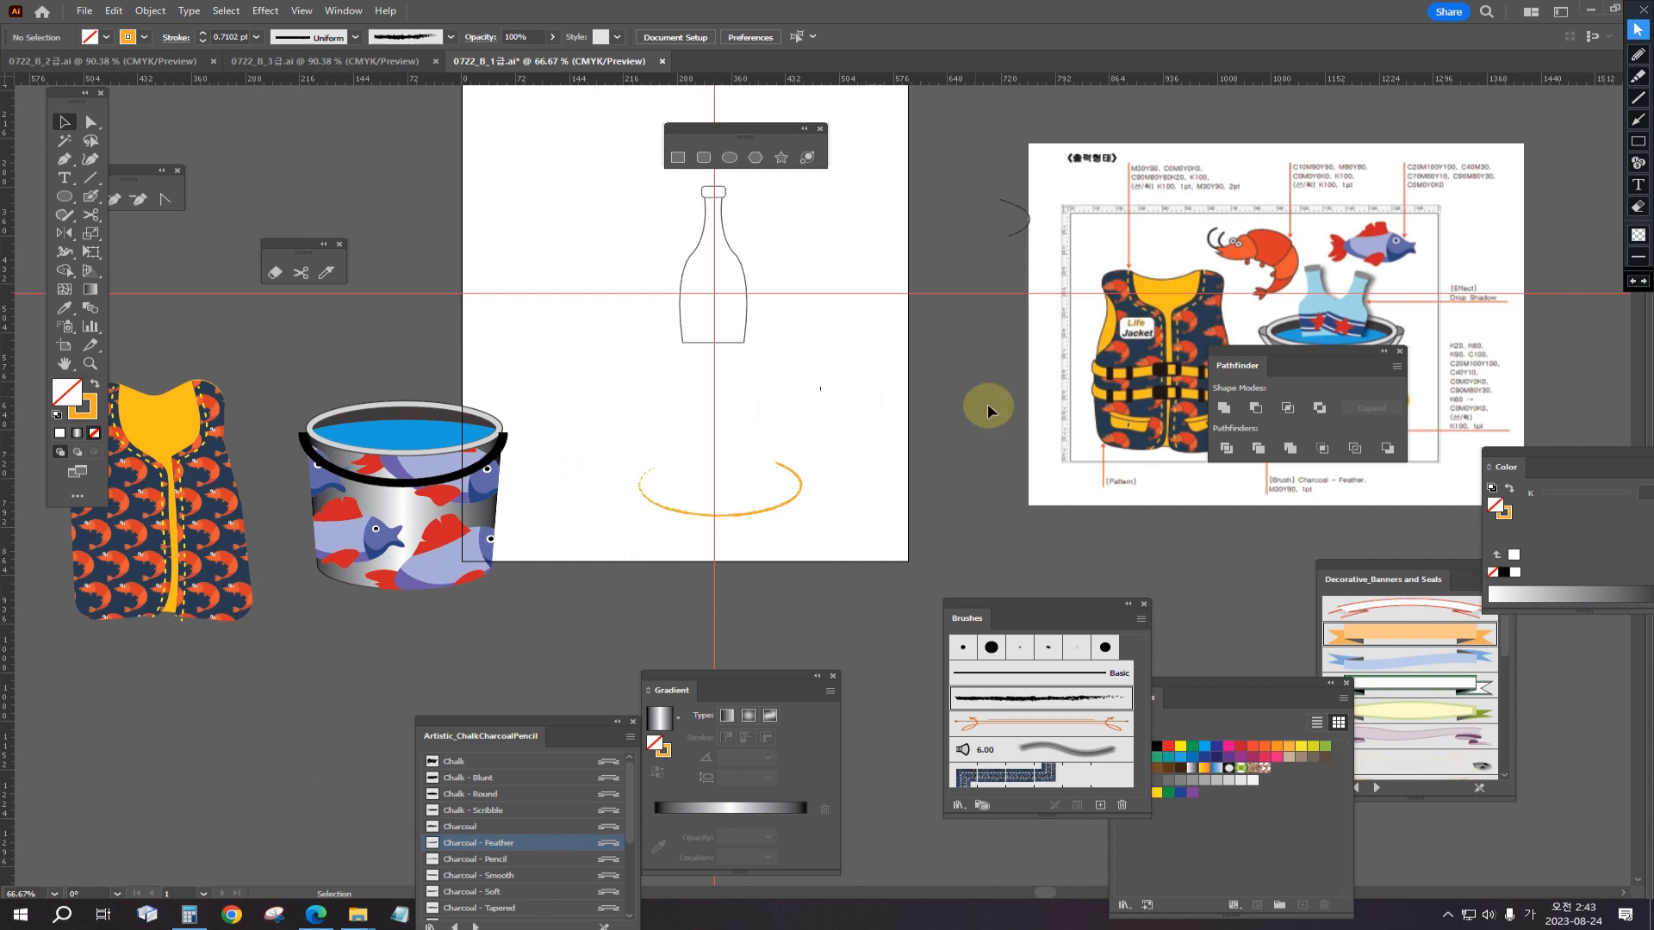
left_click_drag(1255, 358, 1270, 593)
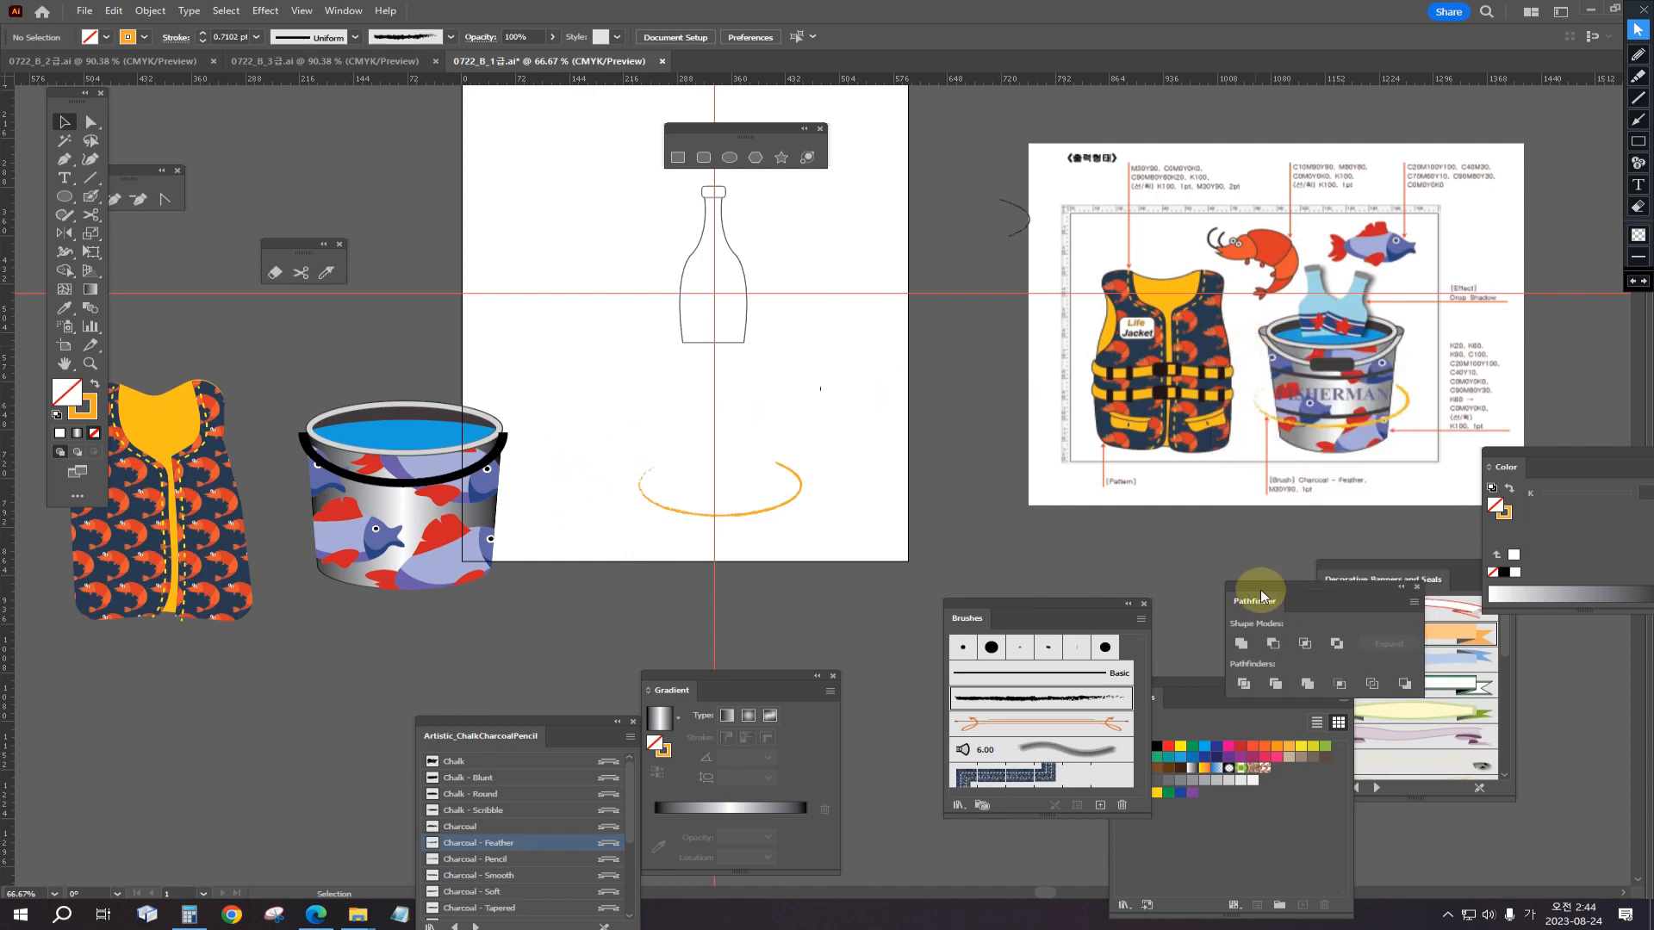